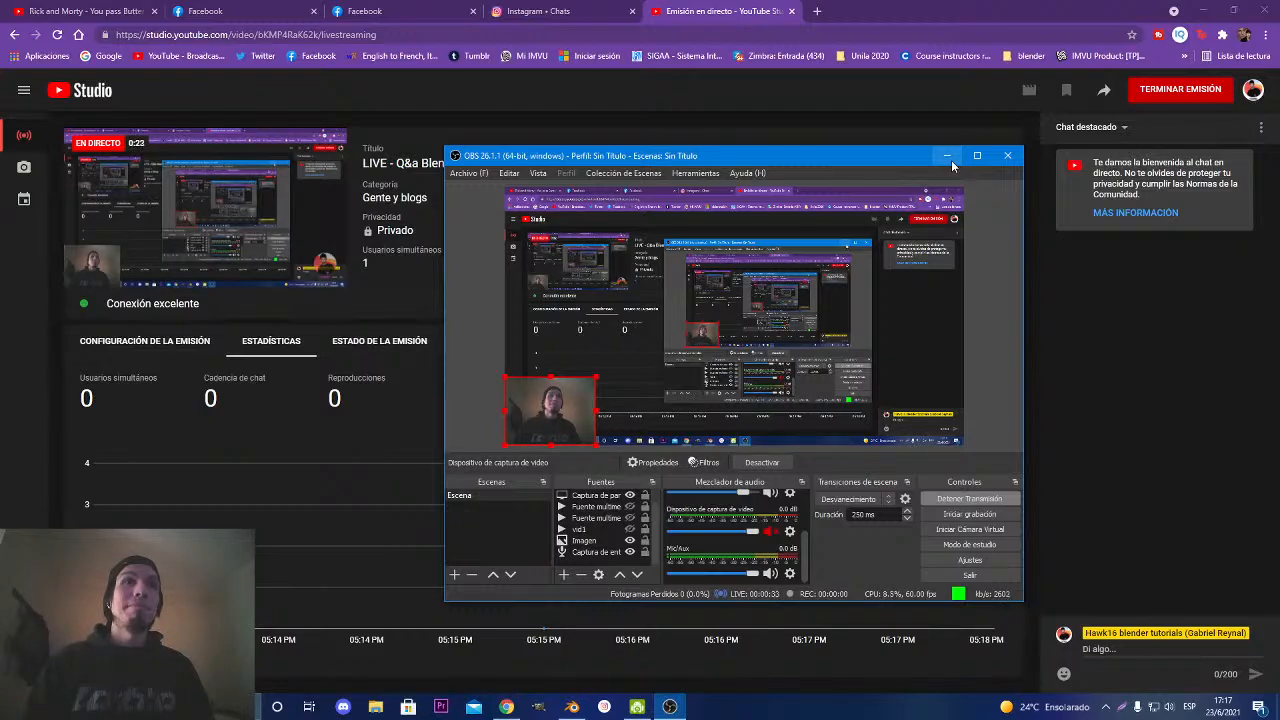
pyautogui.moveTo(506, 707)
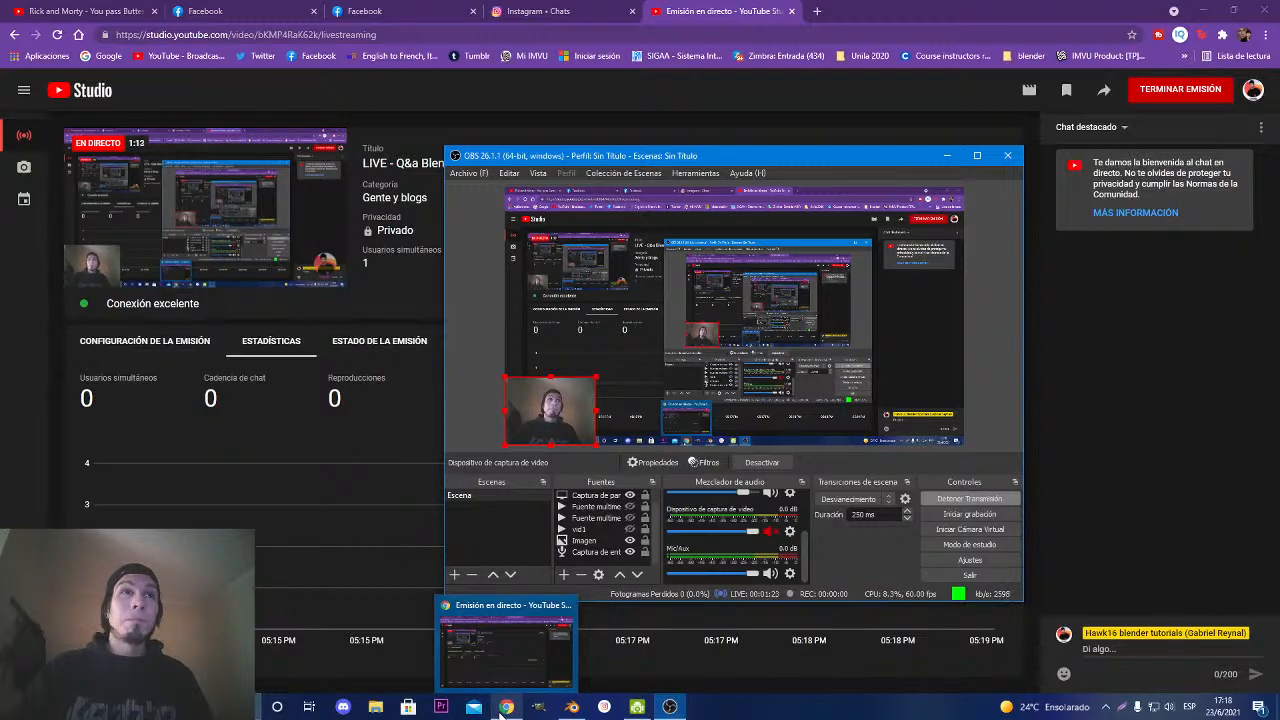
pyautogui.moveTo(584, 714)
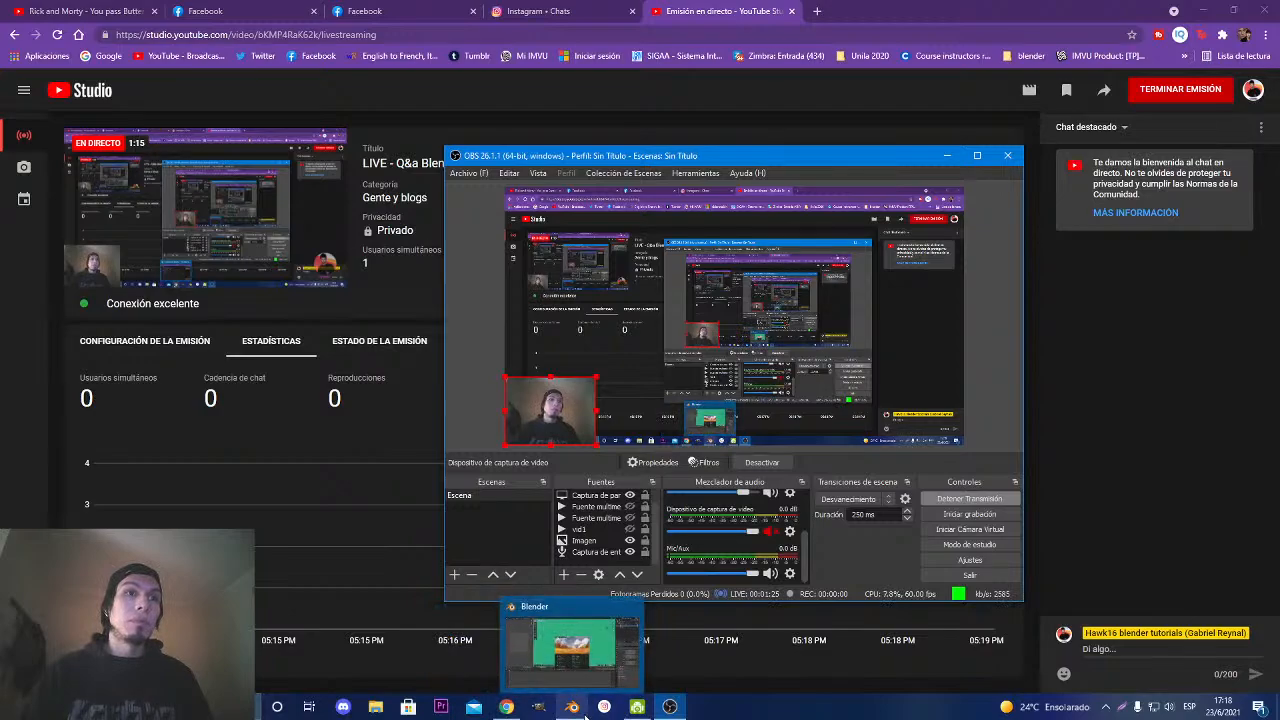
pyautogui.click(584, 606)
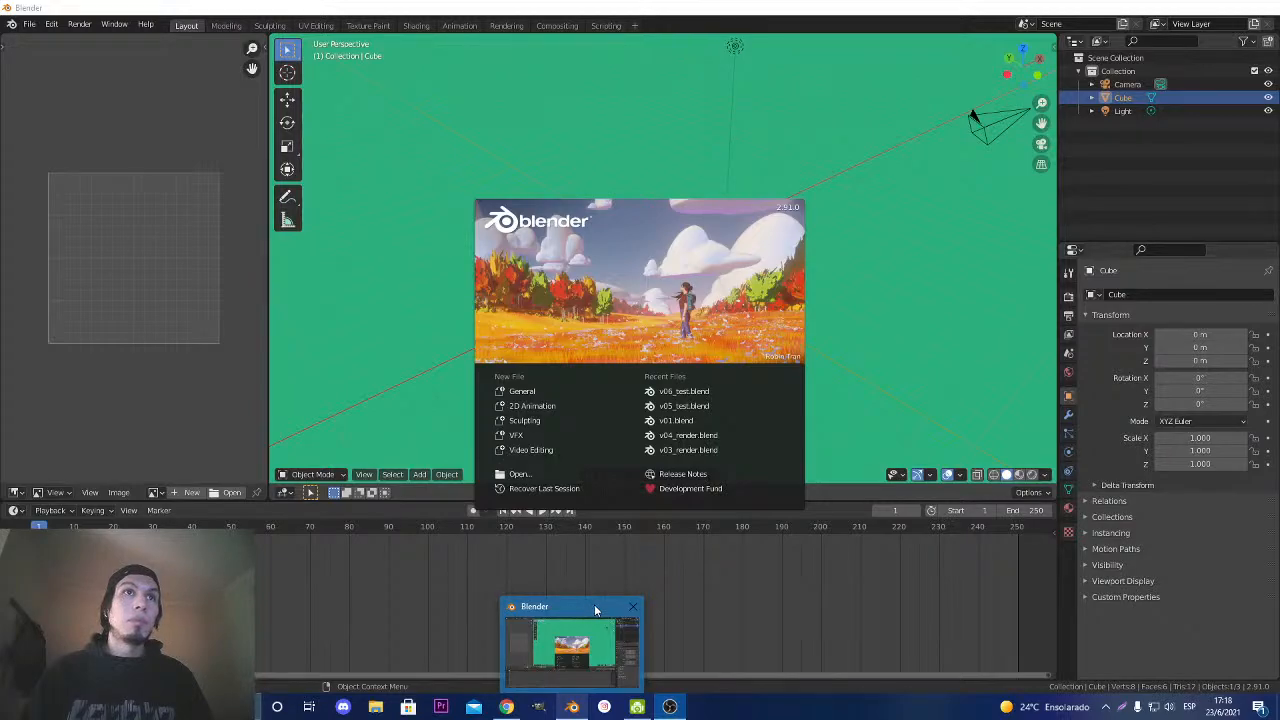
pyautogui.click(506, 709)
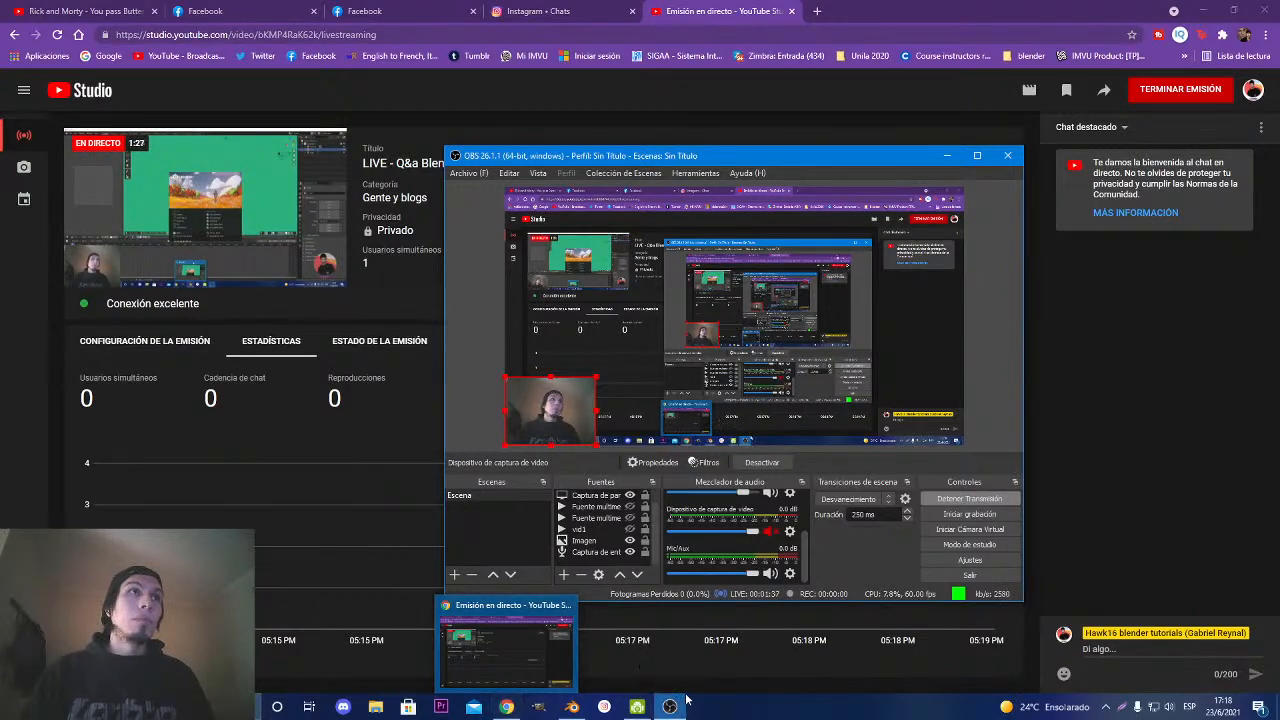
pyautogui.moveTo(670, 707)
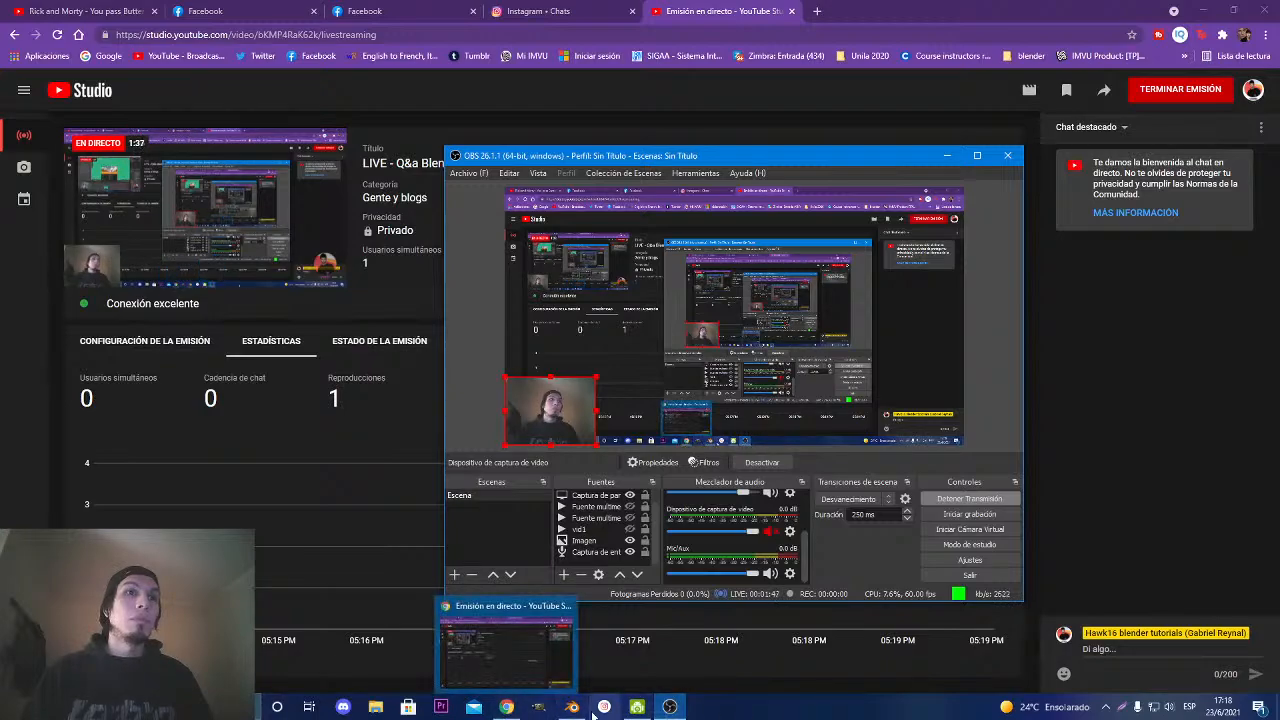
pyautogui.moveTo(577, 711)
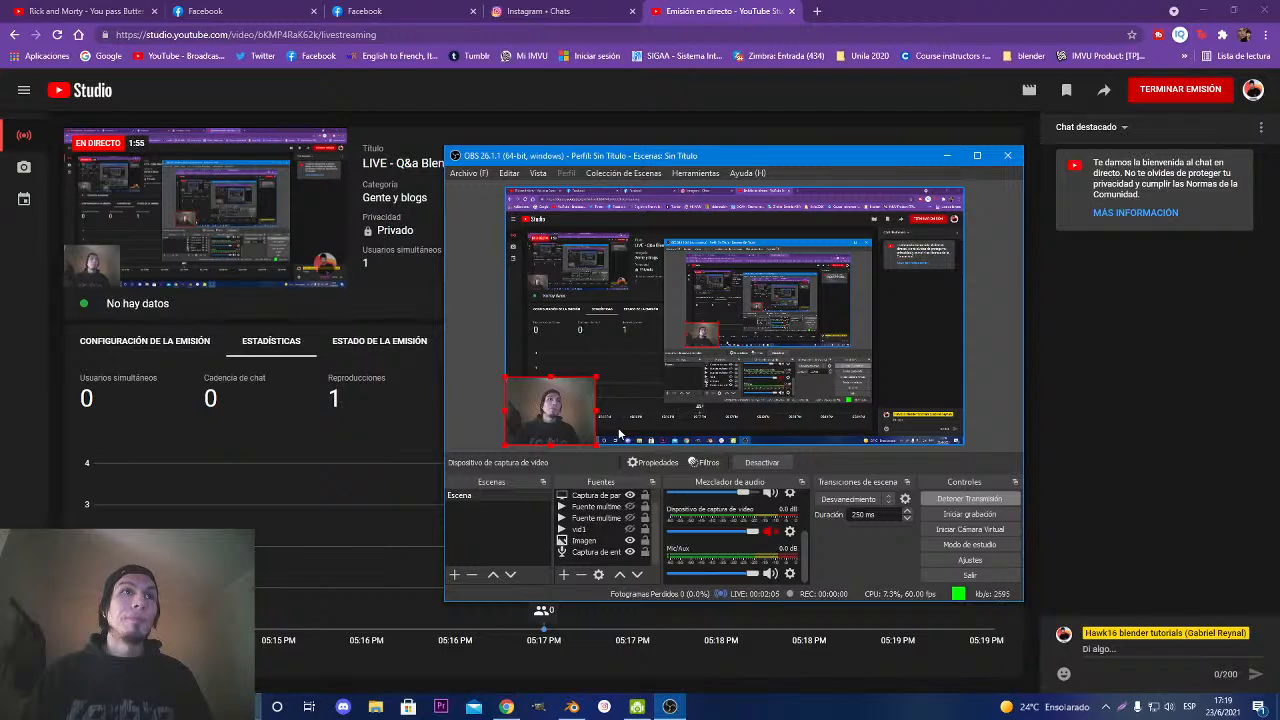
# Mute the live stream preview in YouTube Studio and bring the OBS window back to the front.
pyautogui.hotkey('alt', 'Tab')
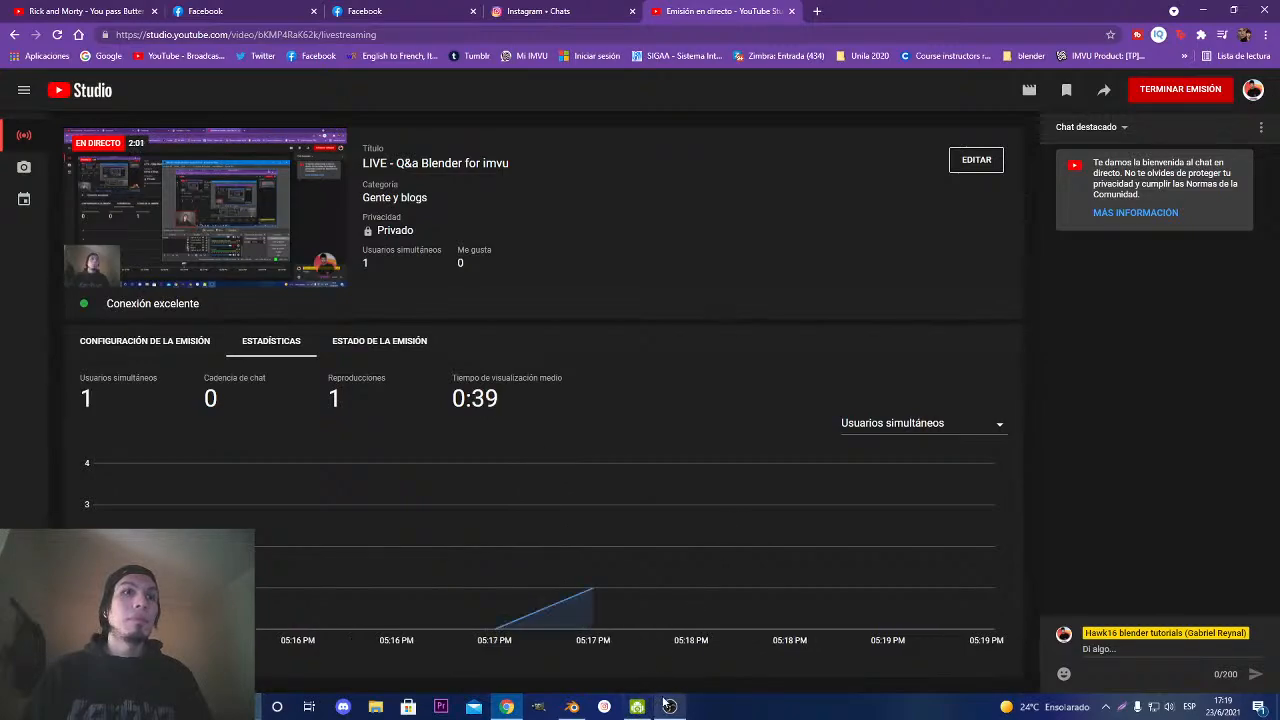
pyautogui.moveTo(107, 280)
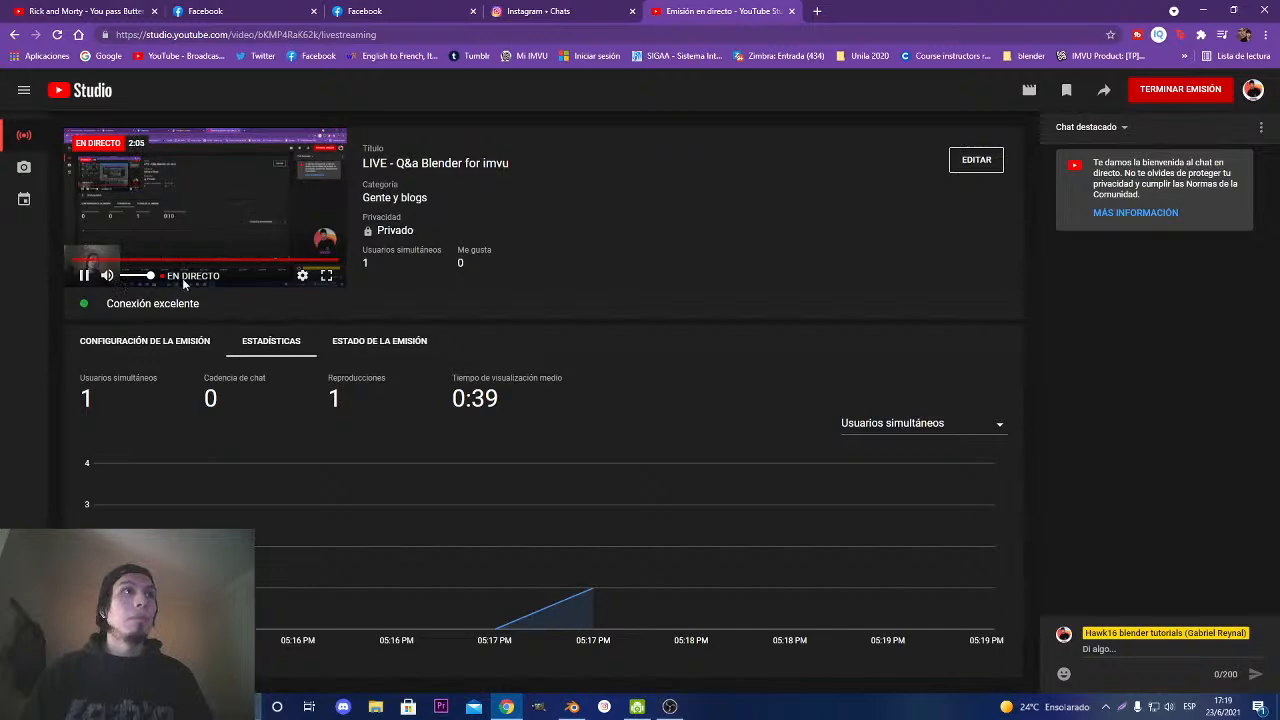
pyautogui.click(107, 277)
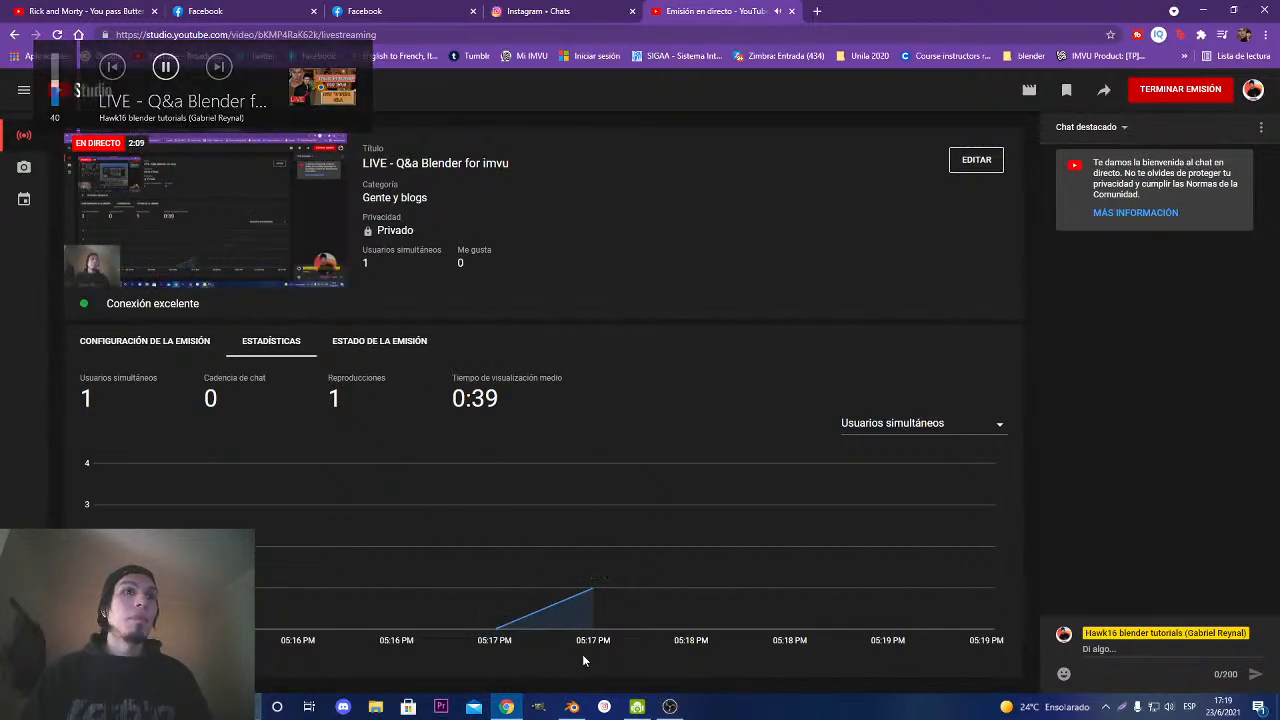
pyautogui.click(669, 707)
pyautogui.click(556, 422)
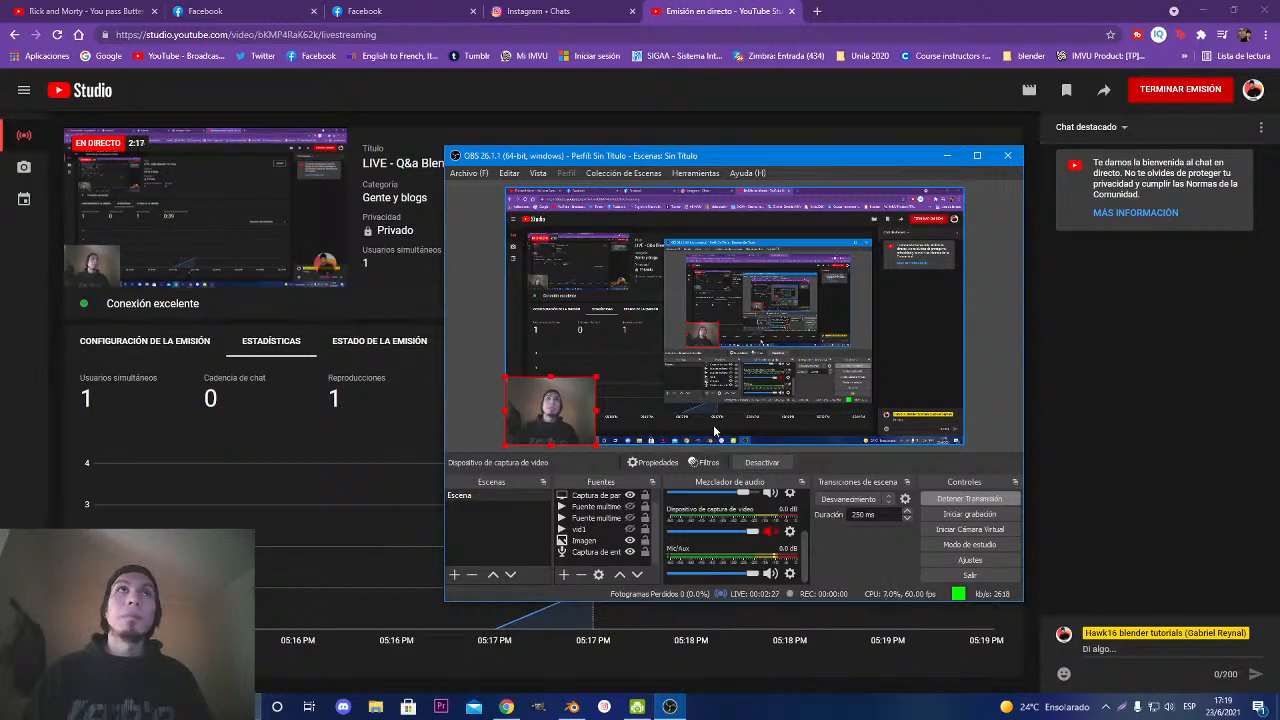
# Close the two Facebook tabs and the Rick and Morty video tab, keeping Instagram and the live stream page open.
pyautogui.middleClick(263, 12)
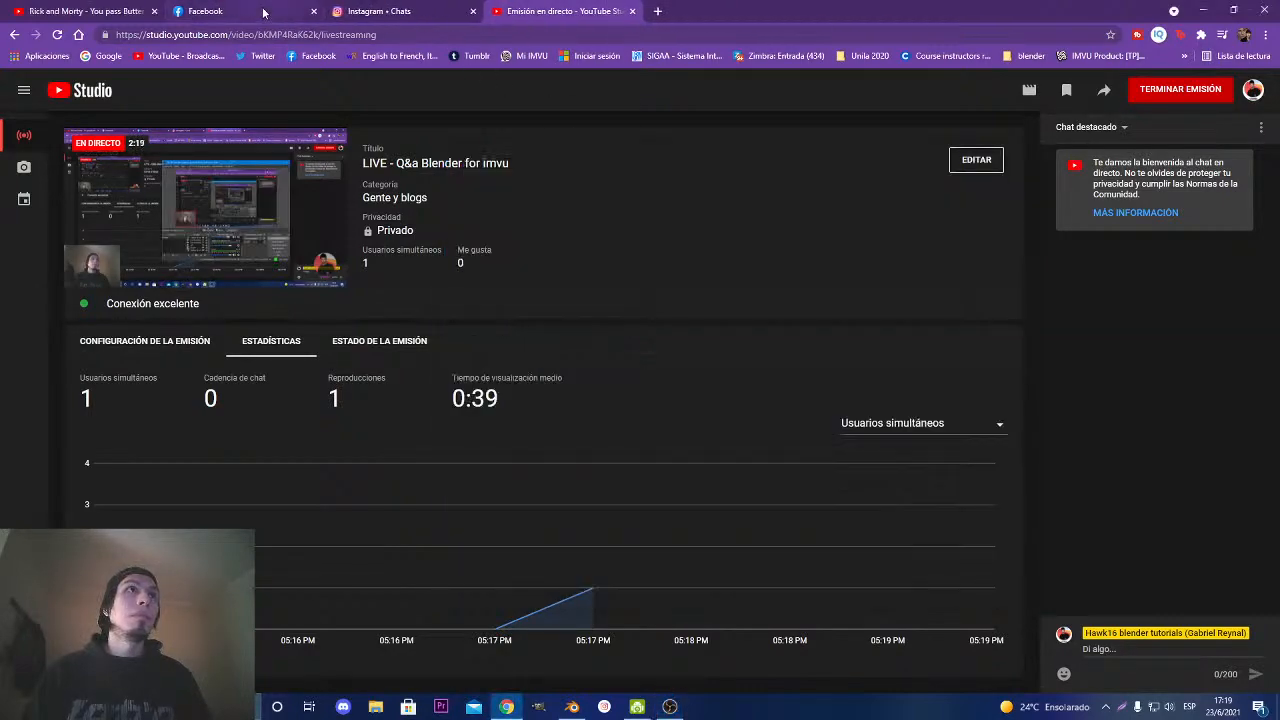
pyautogui.middleClick(263, 12)
pyautogui.middleClick(94, 12)
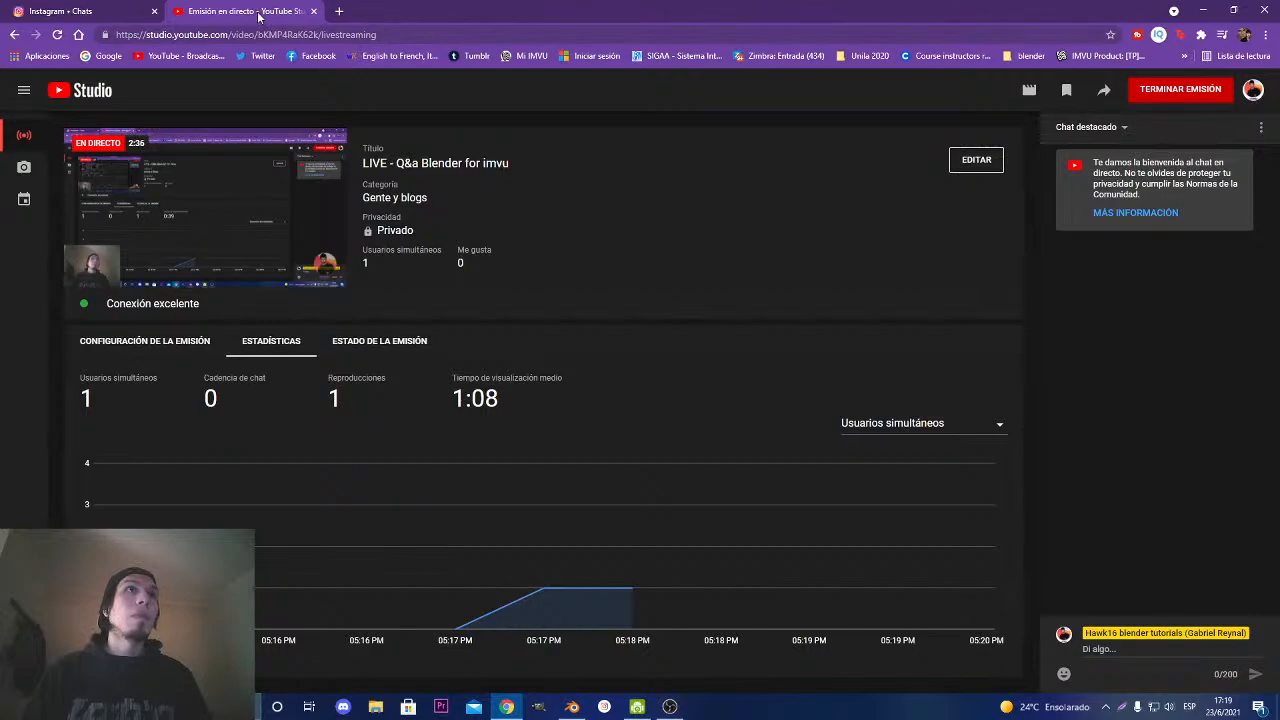
# Open the sharing options of the live stream and copy its video link.
pyautogui.moveTo(647, 710)
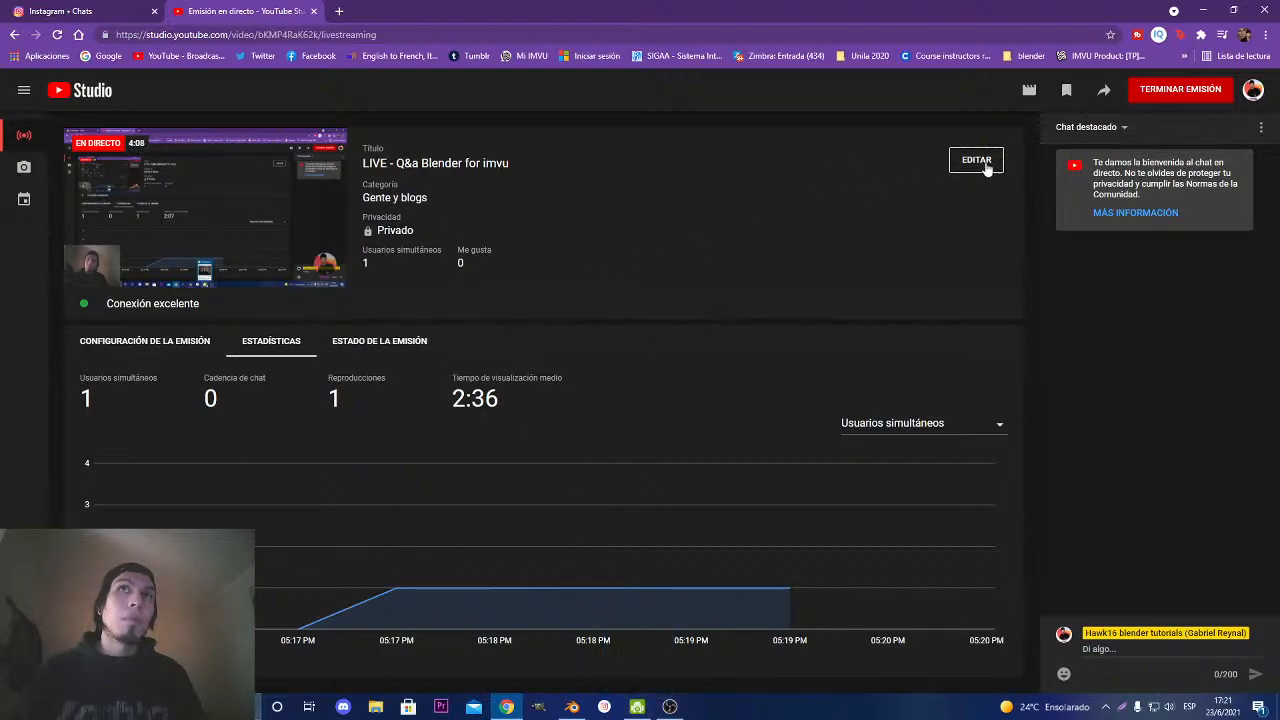
pyautogui.click(1104, 94)
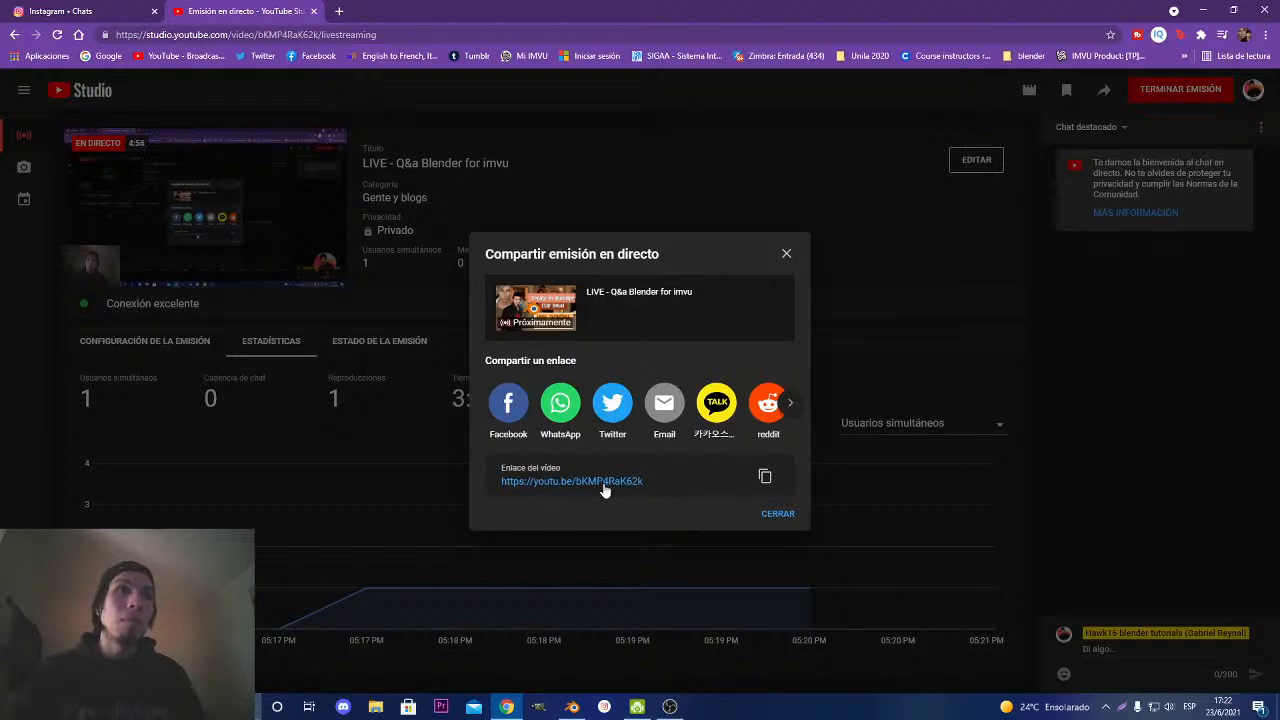
pyautogui.click(767, 479)
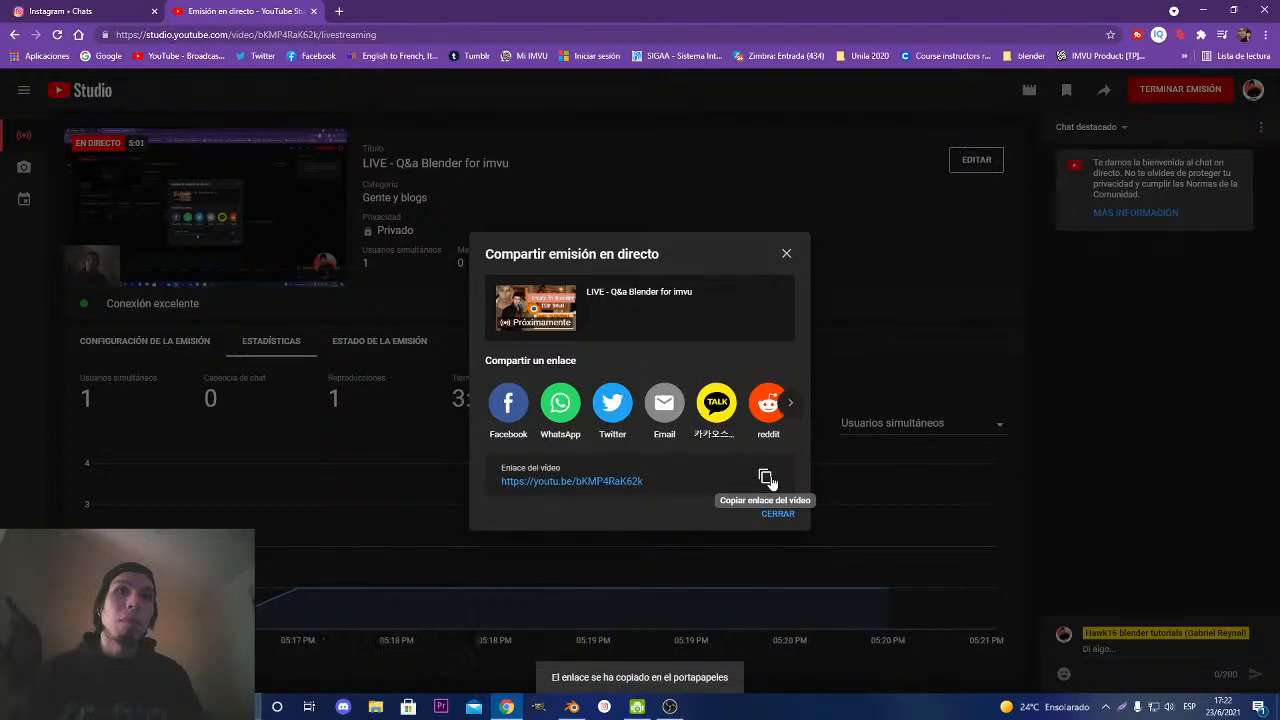
# Minimize the browser and Blender to reach the desktop, launch BlueStacks, and clear the source selection in OBS.
pyautogui.click(1201, 10)
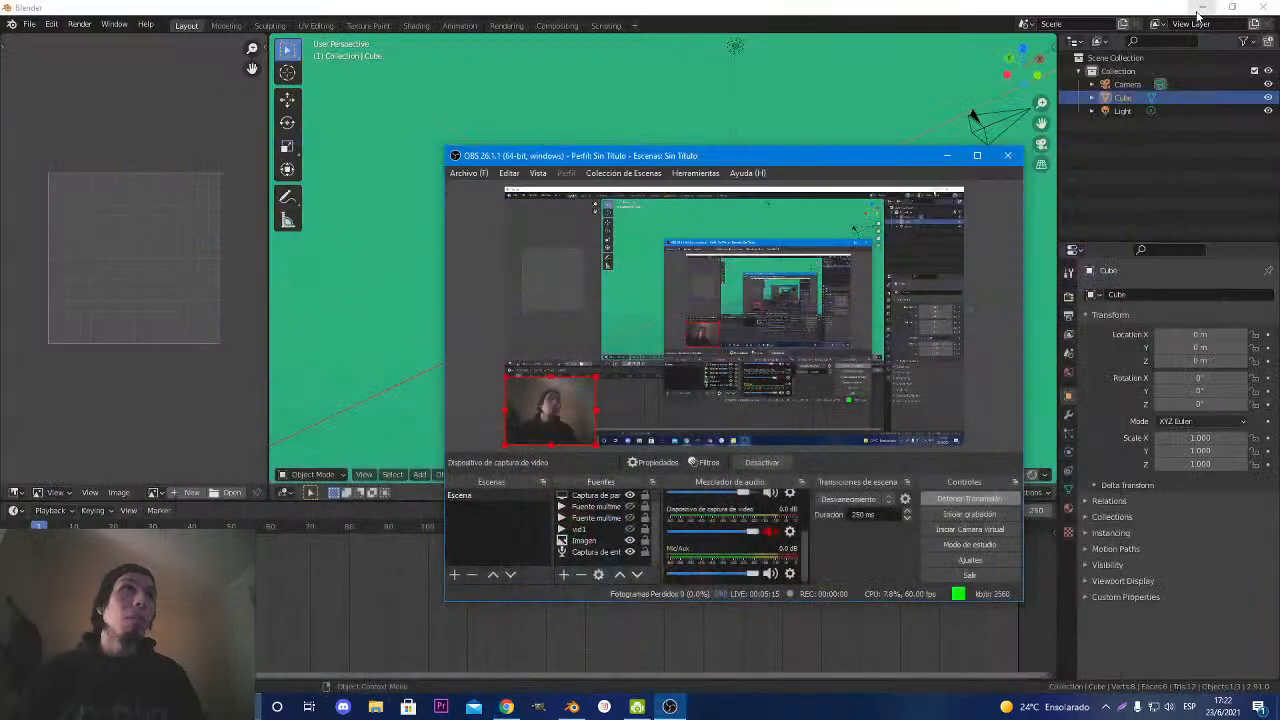
pyautogui.click(1201, 7)
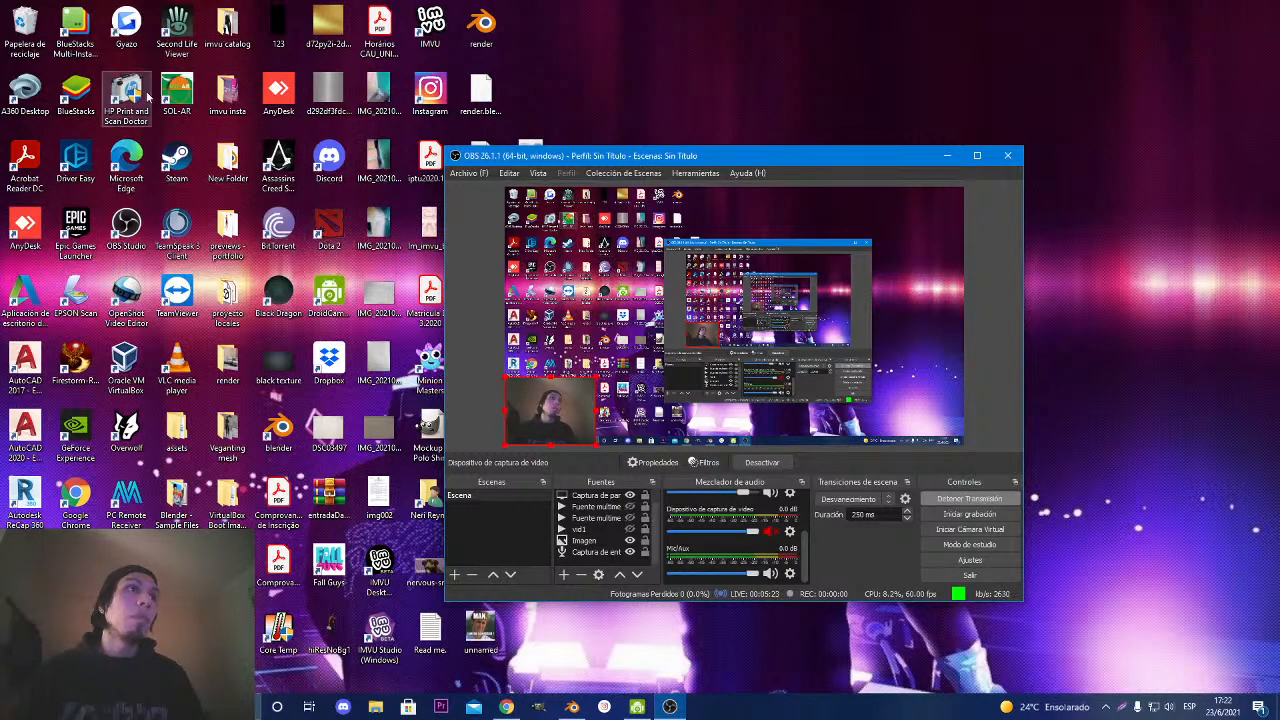
pyautogui.click(75, 90)
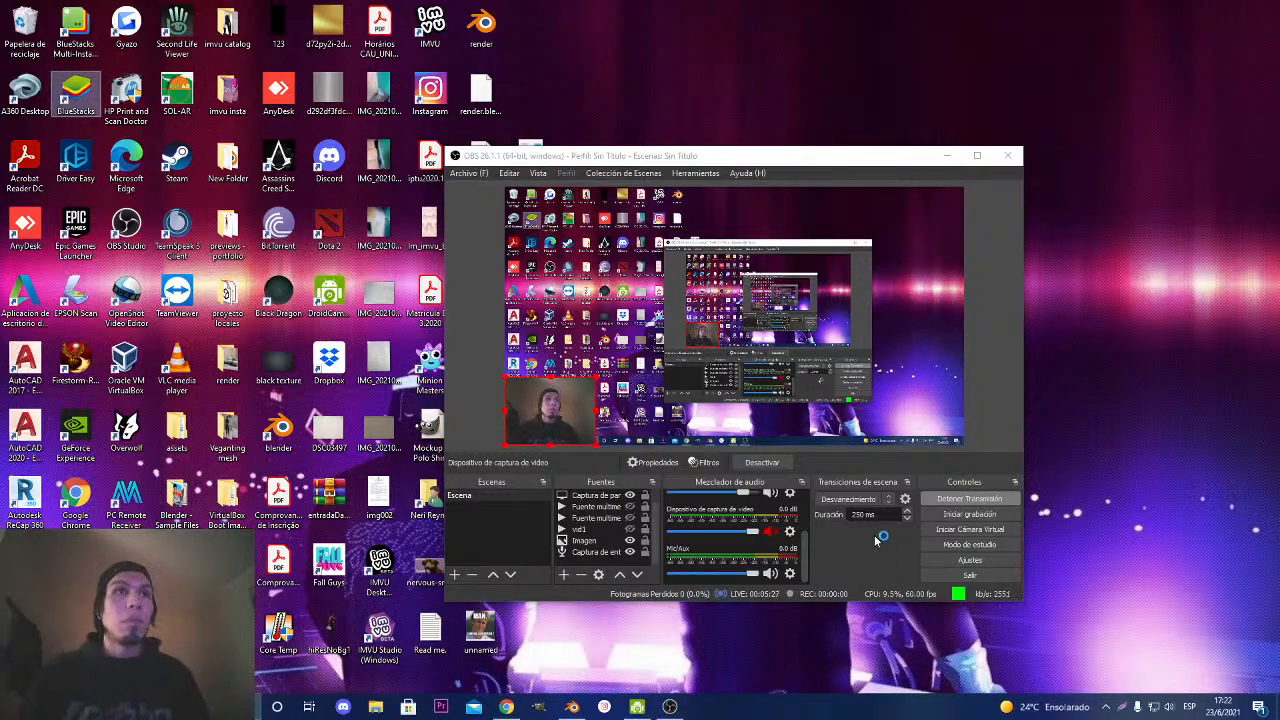
pyautogui.click(949, 452)
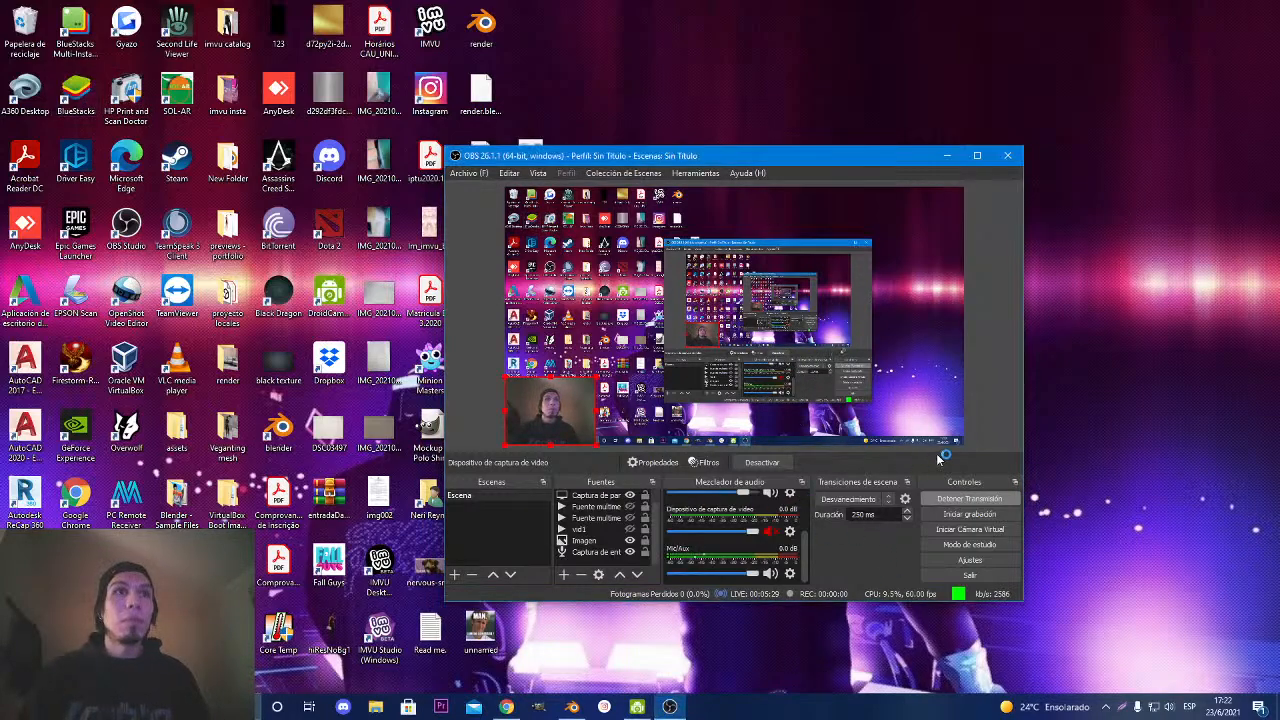
pyautogui.click(976, 440)
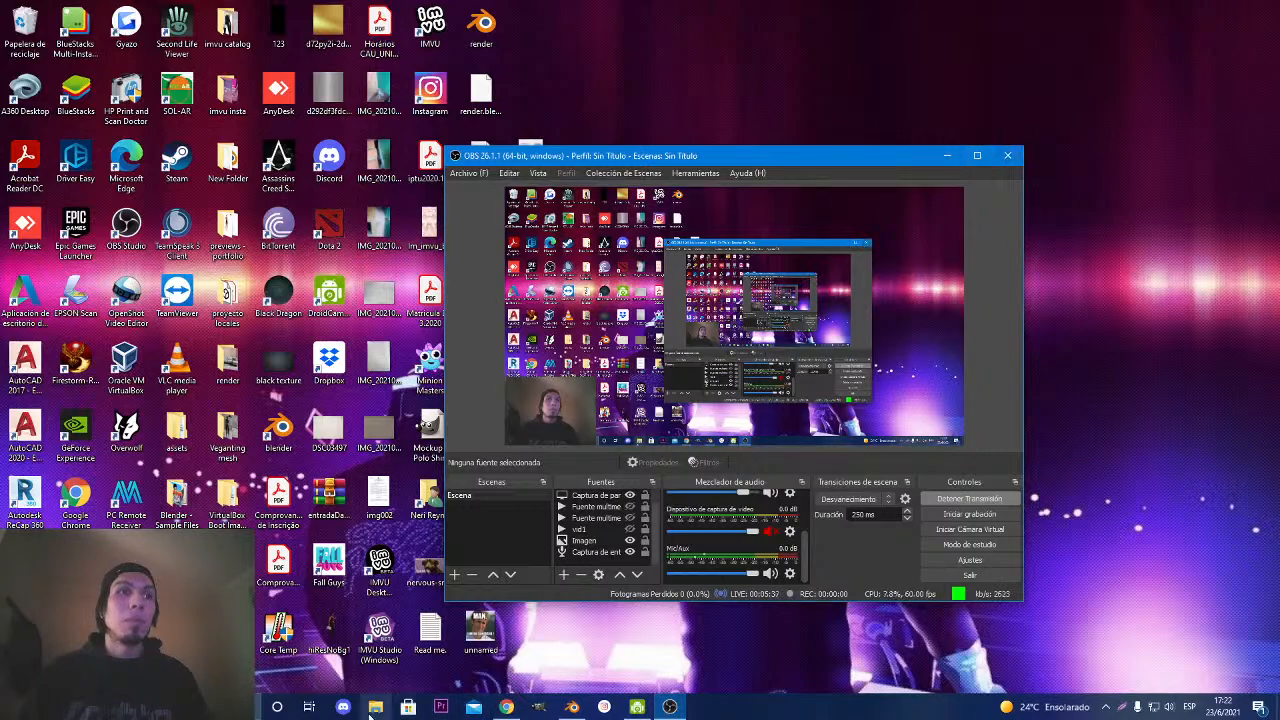
# Open the Steam friends list from the background apps in the system tray.
pyautogui.click(1124, 706)
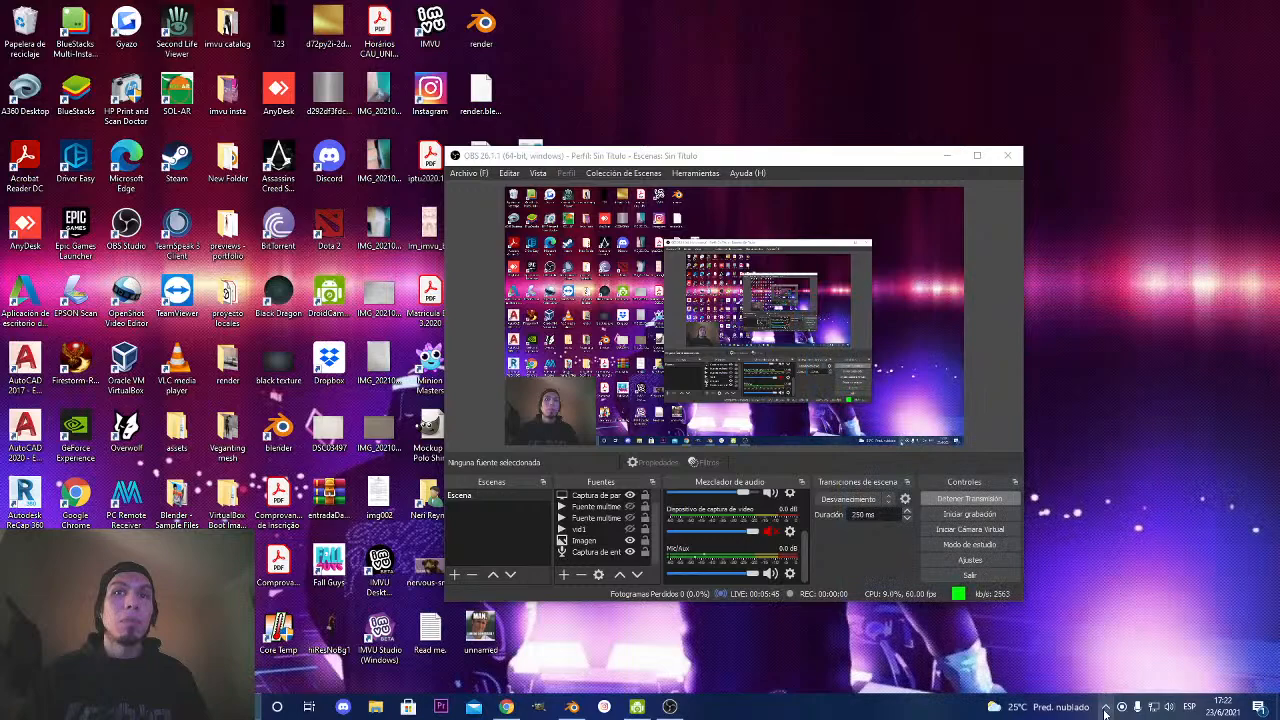
pyautogui.click(1105, 707)
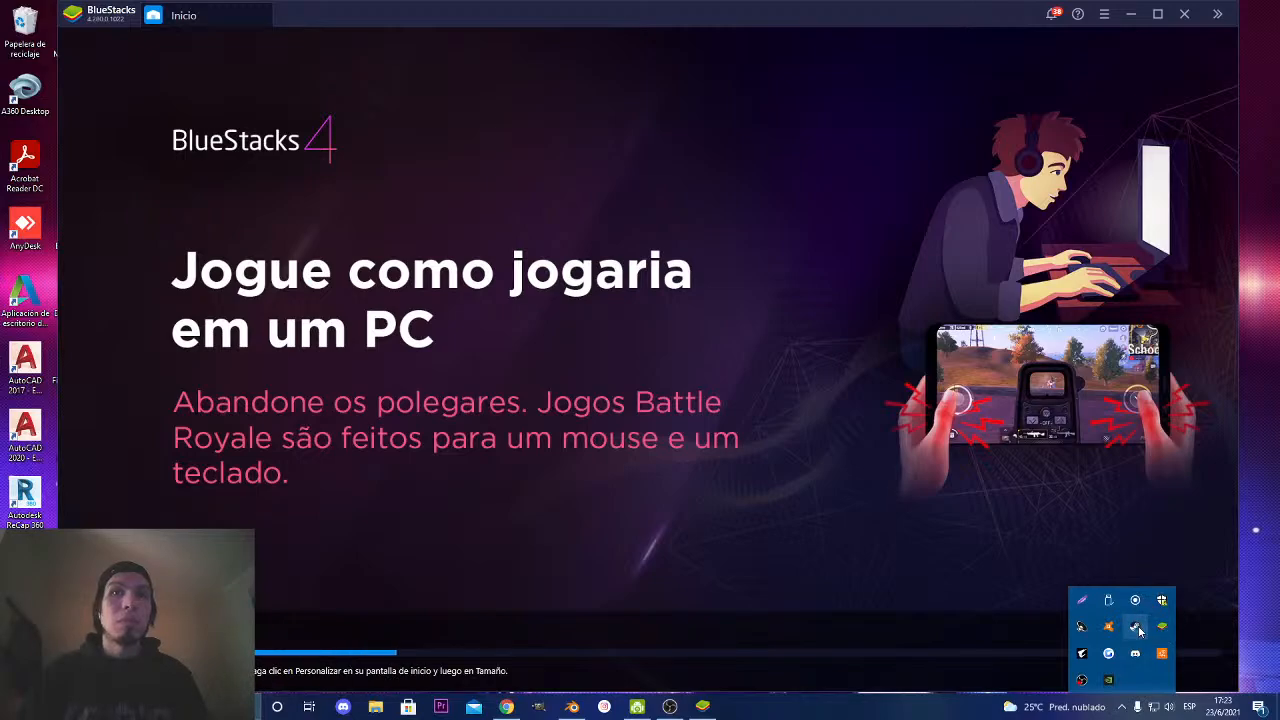
pyautogui.rightClick(1136, 627)
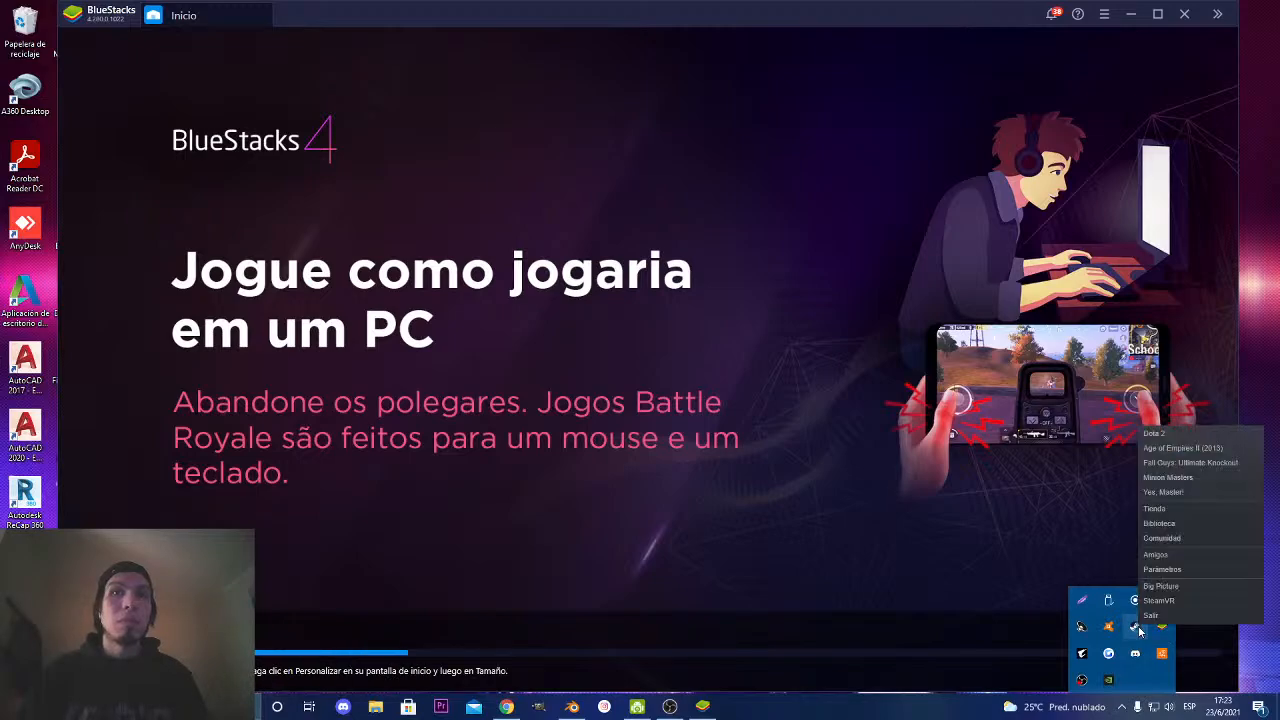
pyautogui.click(1157, 554)
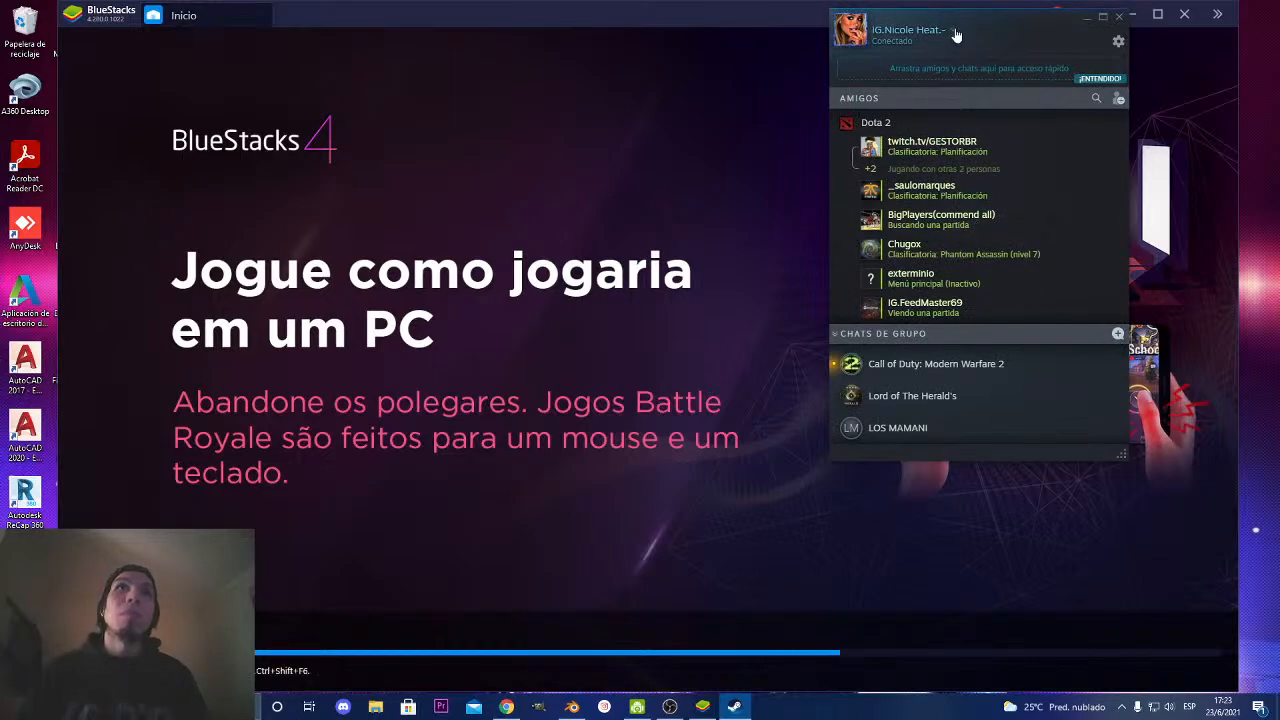
# Set the Steam online status to Invisible and close the friends list.
pyautogui.scroll(-3, 971, 225)
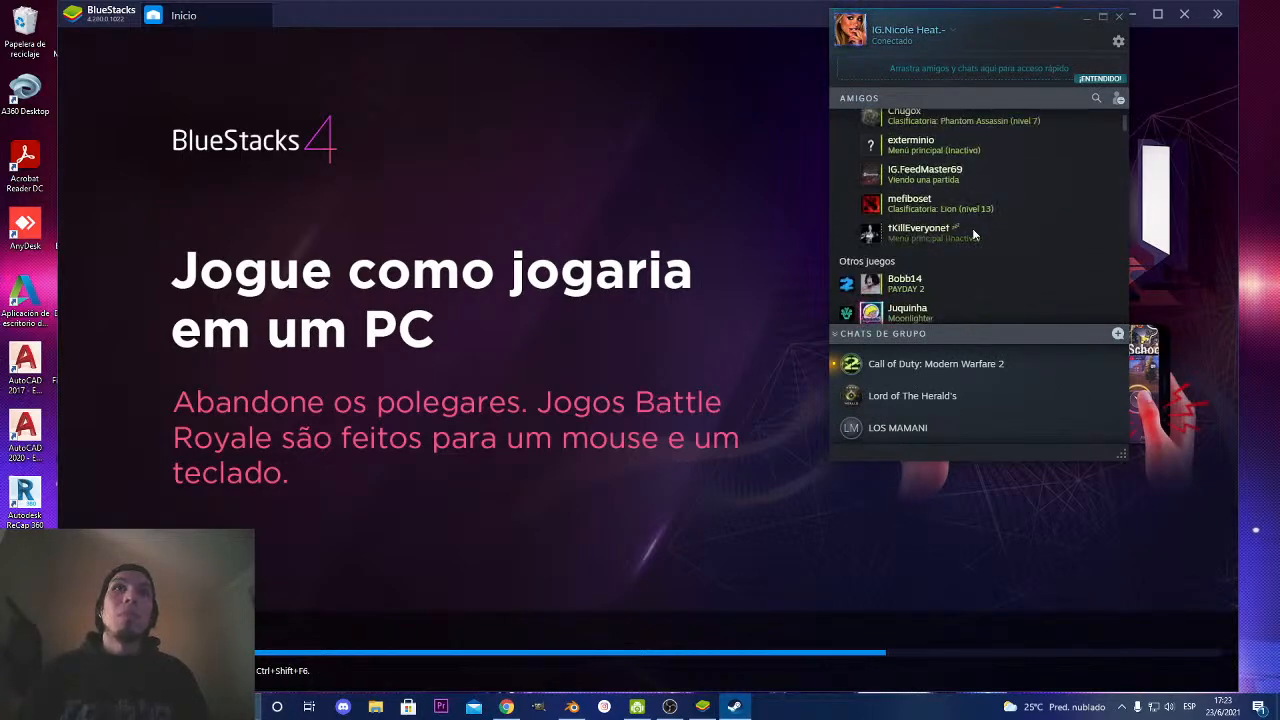
pyautogui.scroll(3, 971, 230)
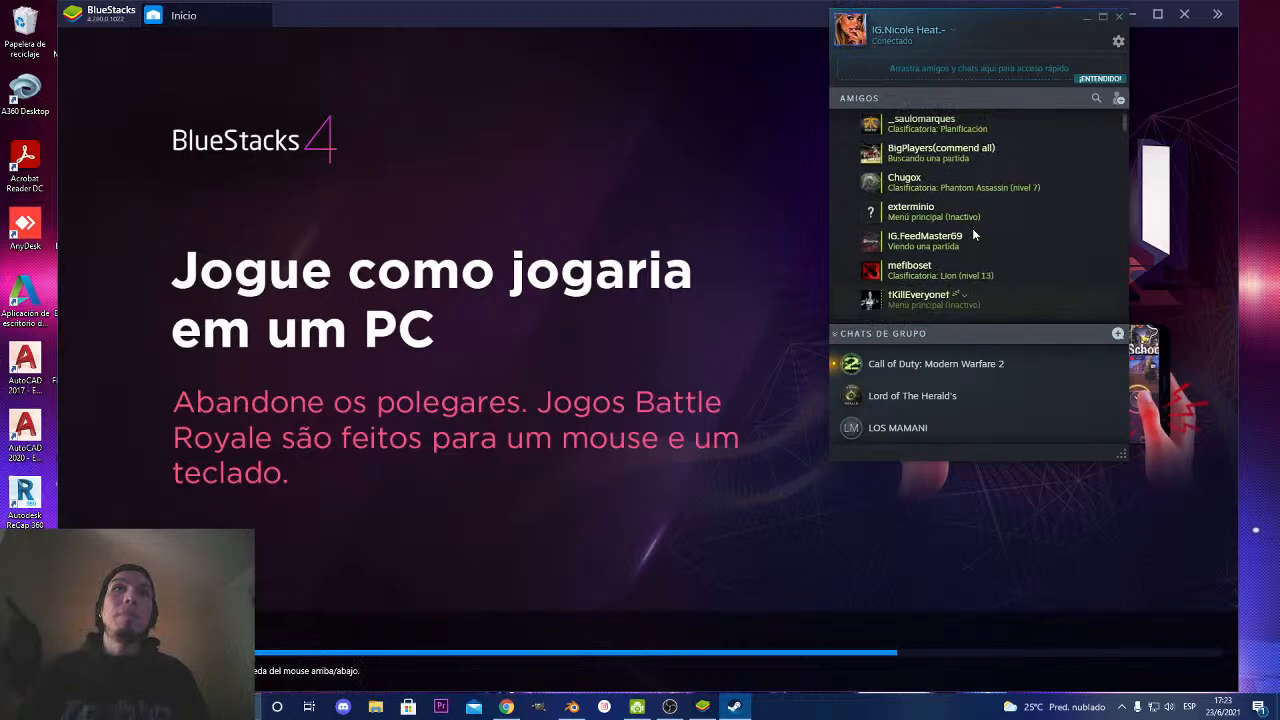
pyautogui.click(950, 31)
pyautogui.click(992, 85)
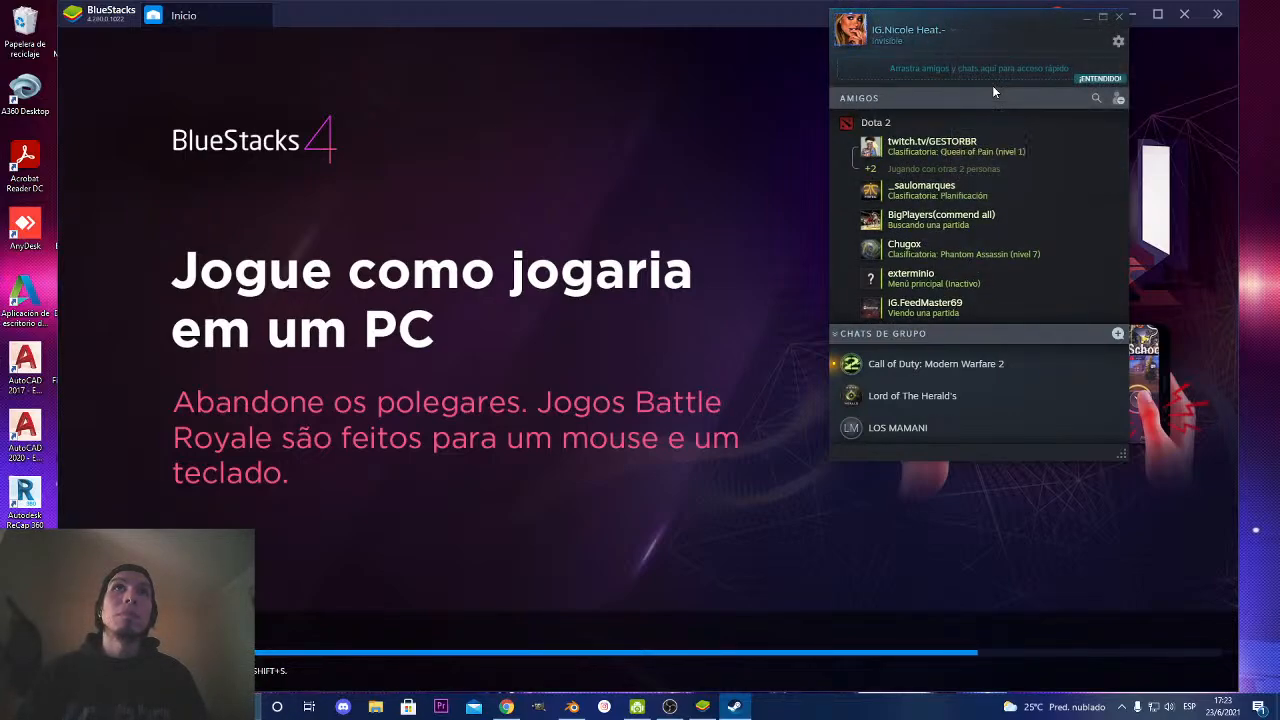
pyautogui.click(1119, 16)
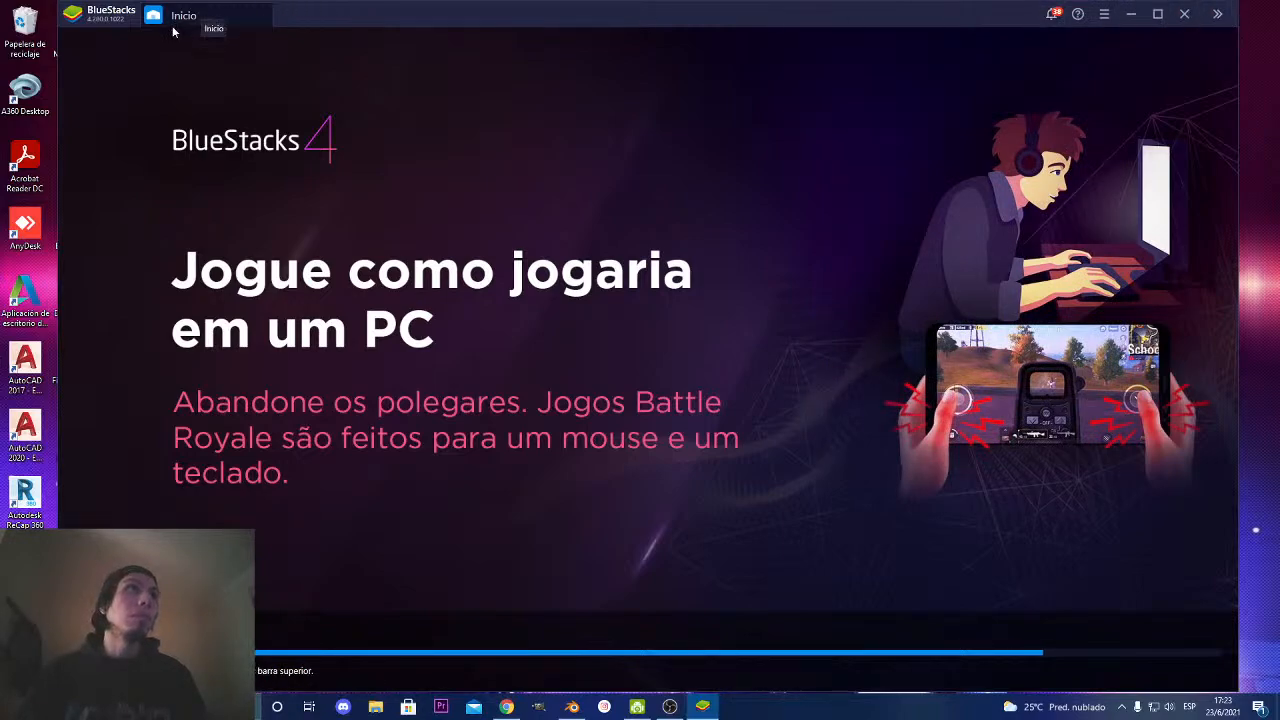
# Switch to Blender and open the recent file v01.blend.
pyautogui.moveTo(582, 711)
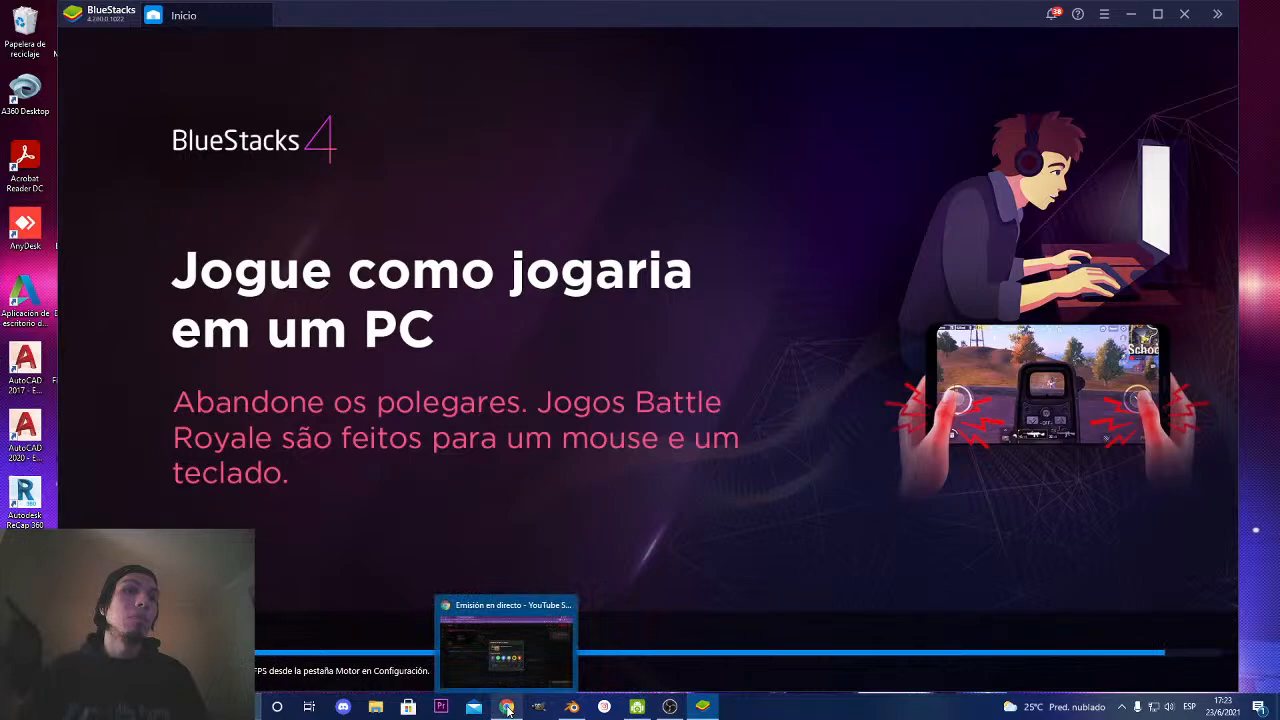
pyautogui.click(508, 709)
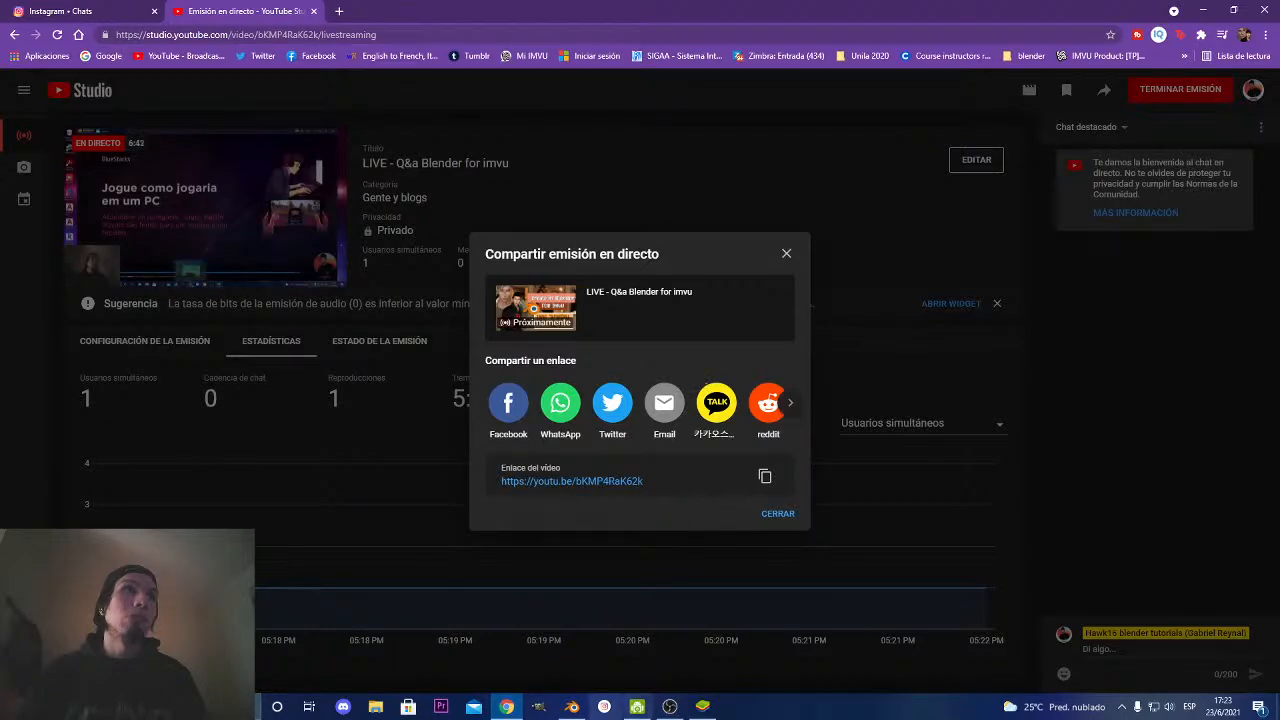
pyautogui.click(574, 708)
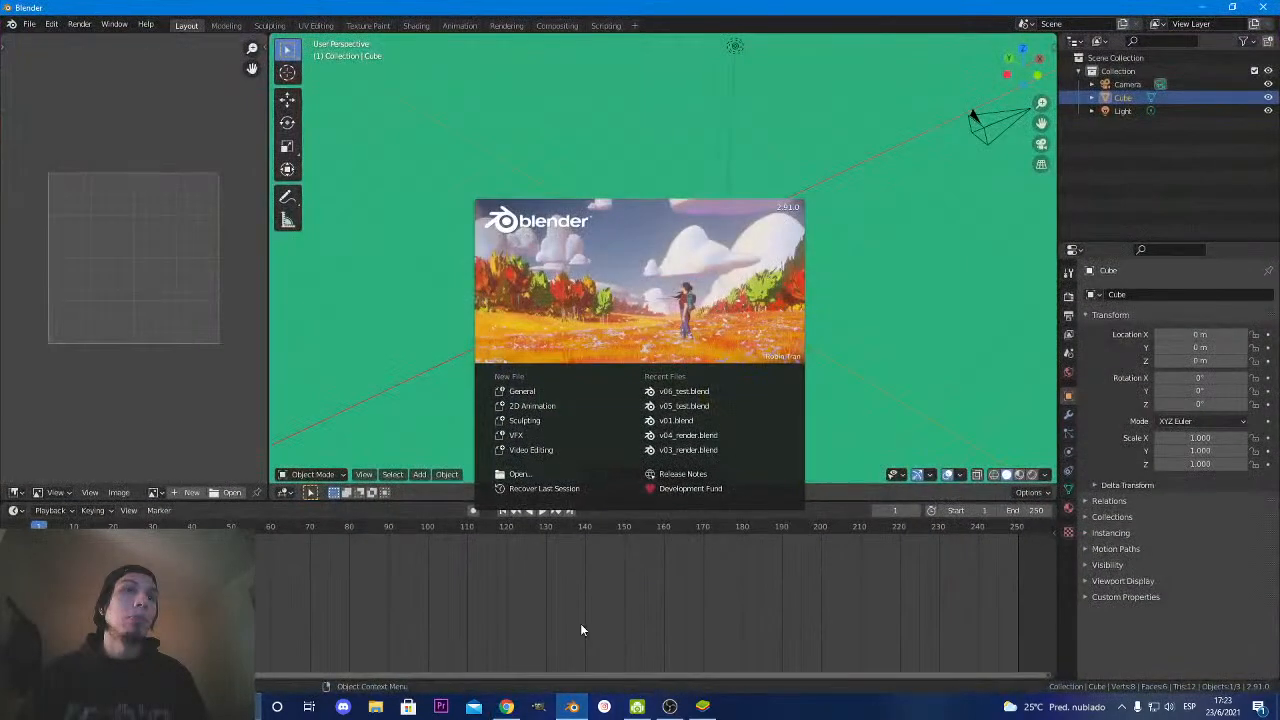
pyautogui.click(686, 423)
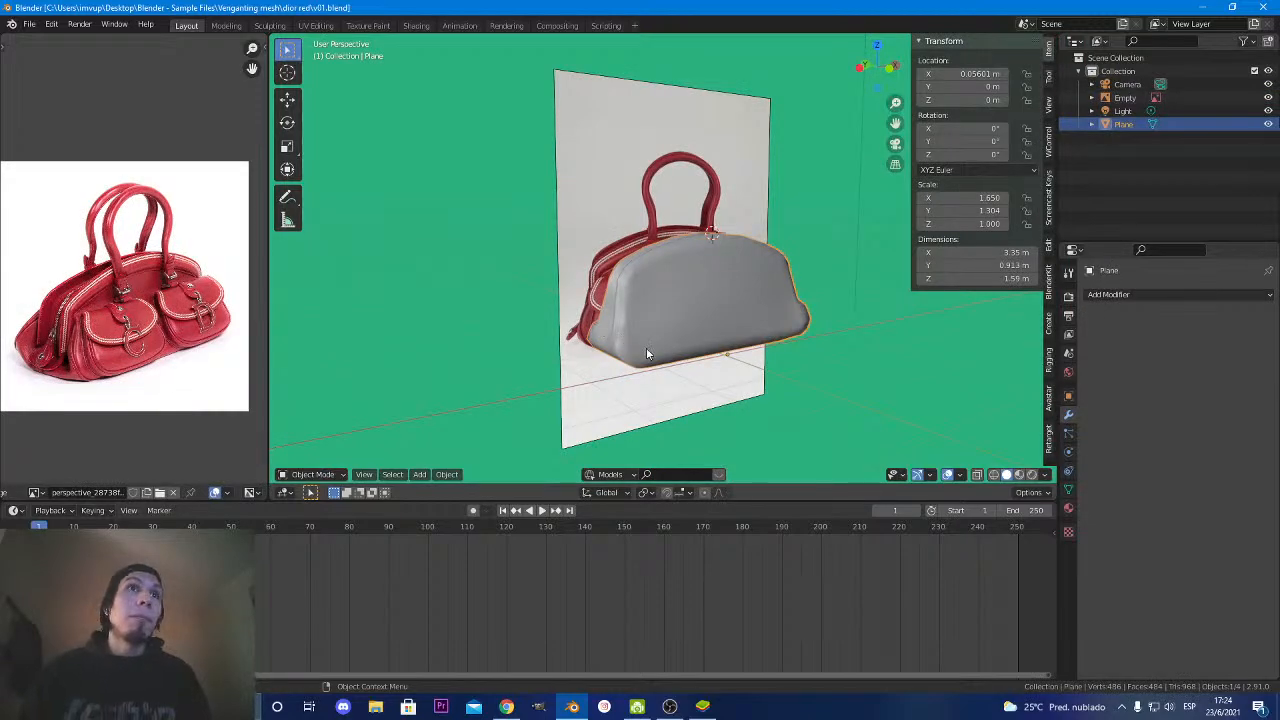
# Examine the grey handbag body against its reference image up close and dismiss the Instagram notification.
pyautogui.moveTo(646, 355); pyautogui.dragTo(567, 352, button='middle')
pyautogui.scroll(3, 610, 355)
pyautogui.scroll(-1, 609, 360)
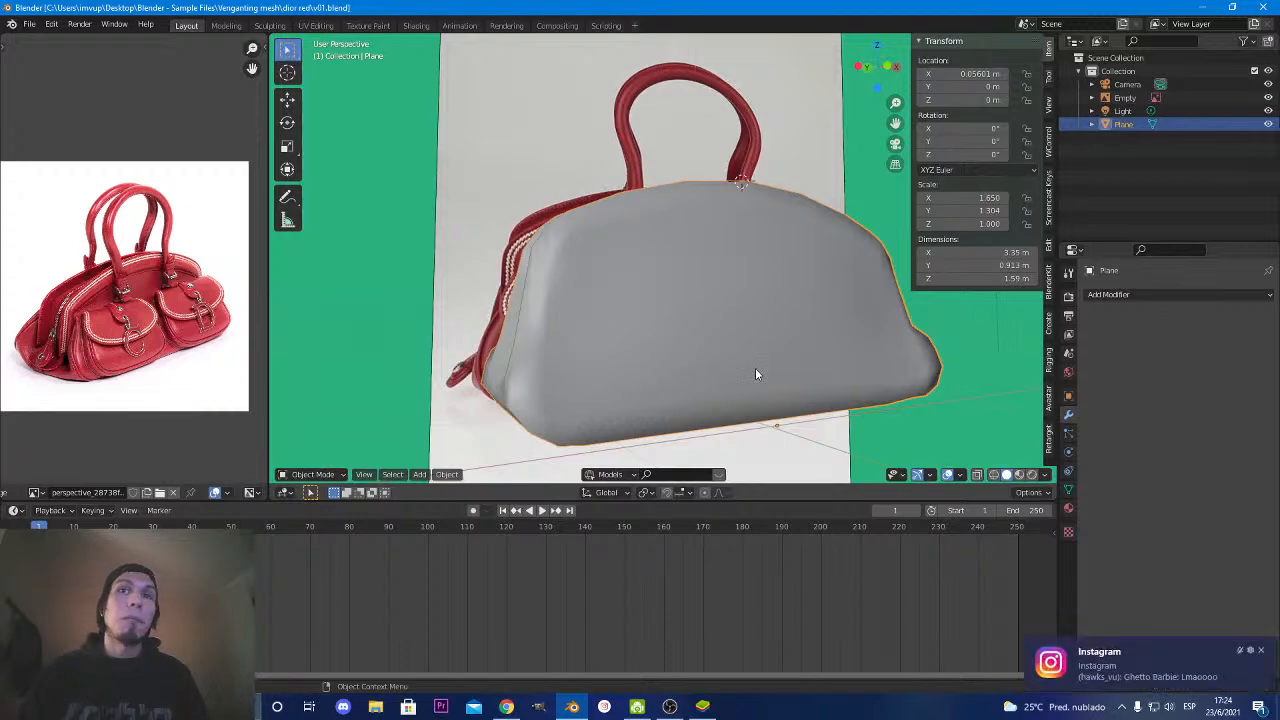
pyautogui.click(1262, 651)
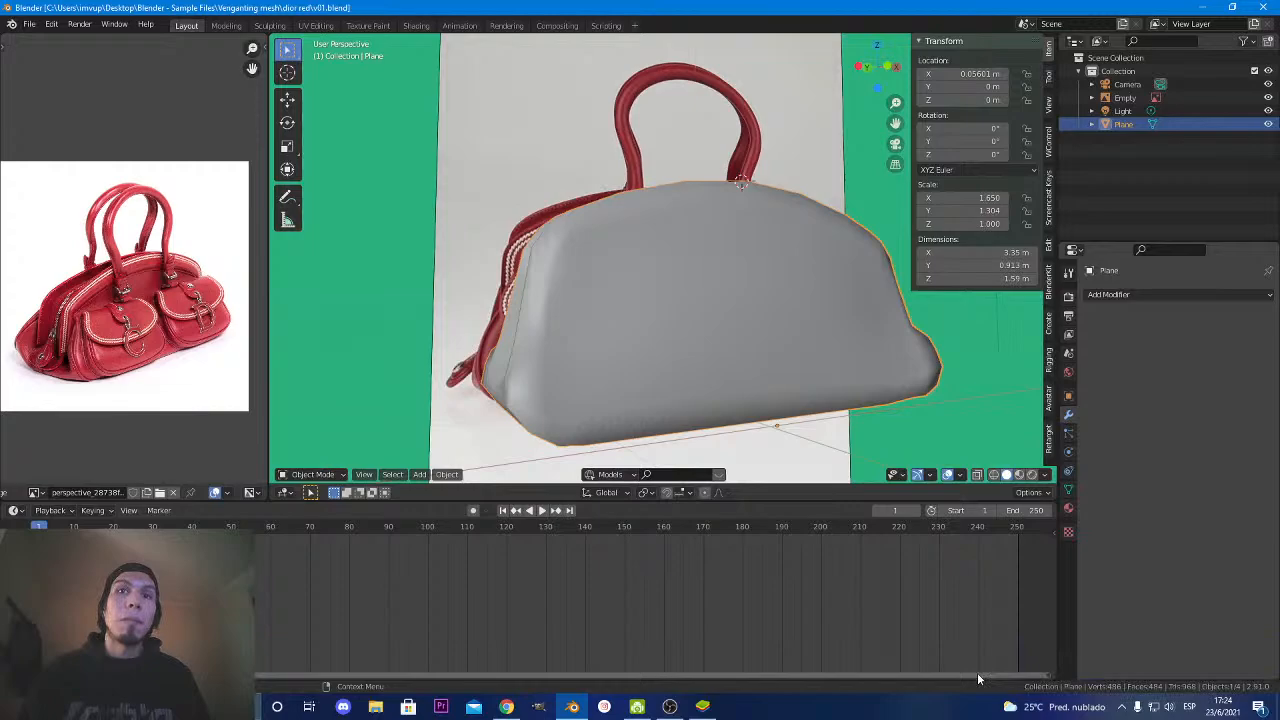
# Switch to BlueStacks, show the installed games and apps, and clear all of its notifications.
pyautogui.click(703, 707)
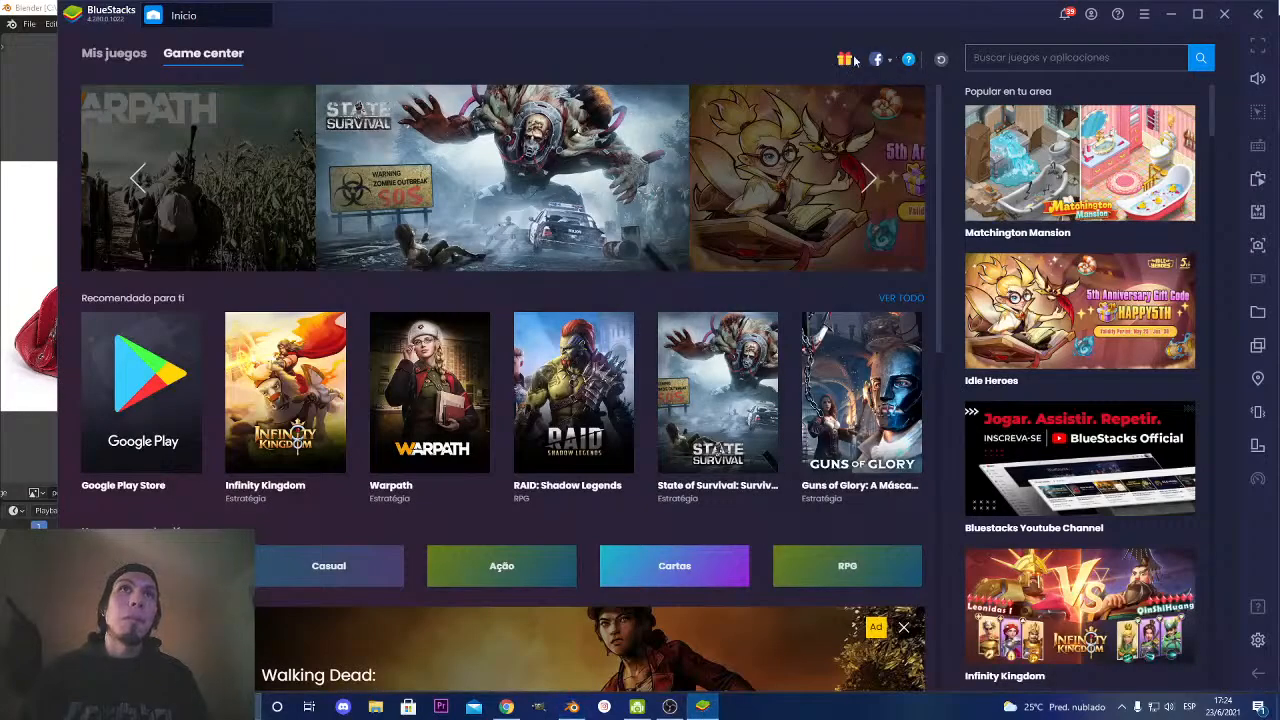
pyautogui.click(114, 53)
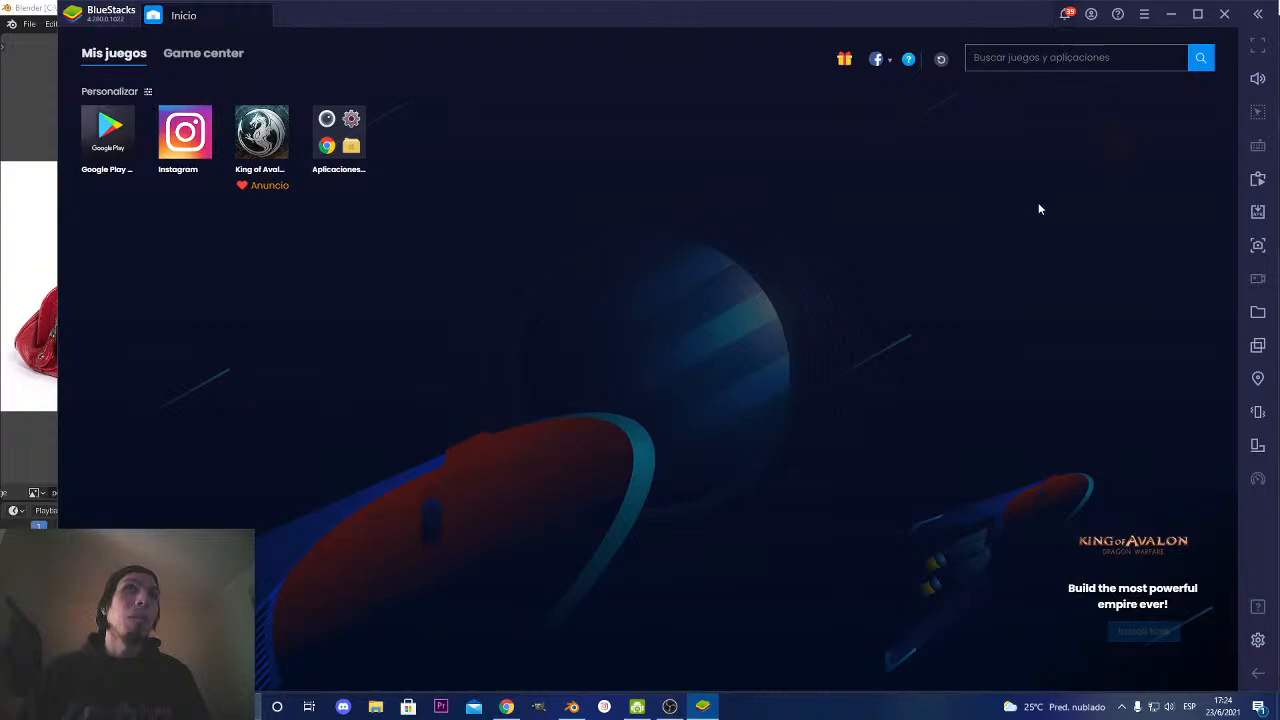
pyautogui.click(1065, 14)
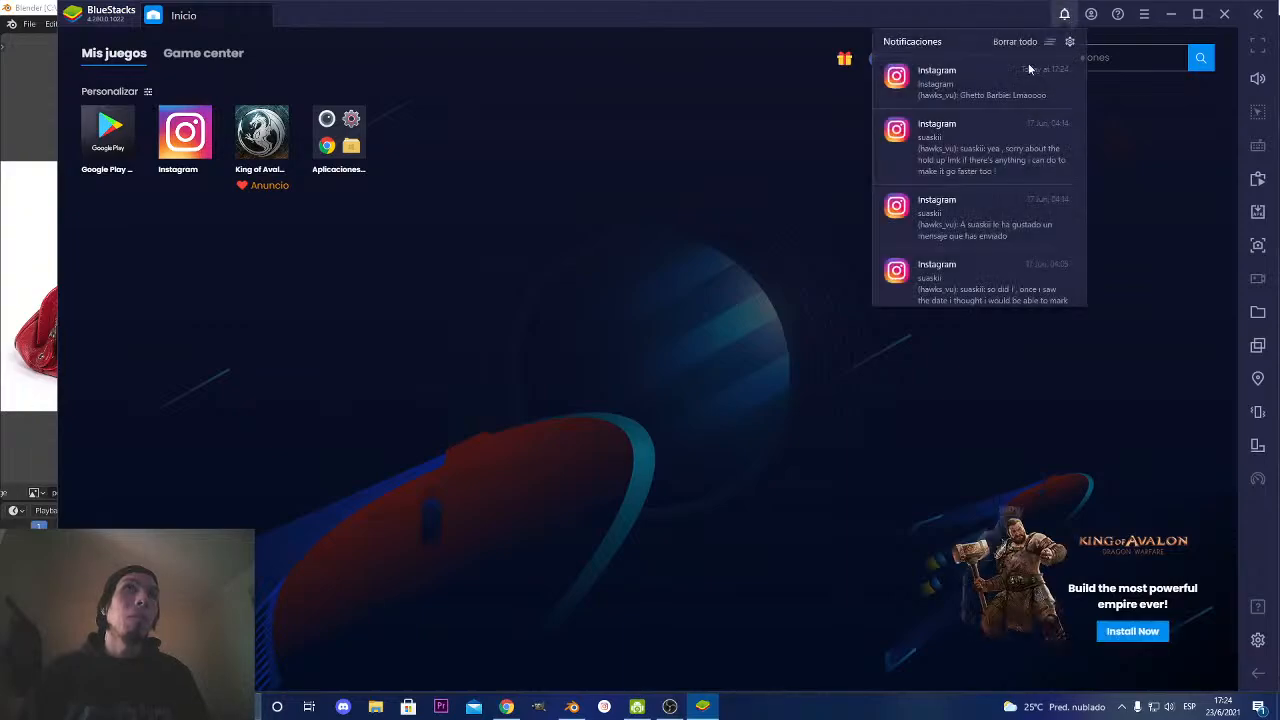
pyautogui.scroll(-2, 997, 229)
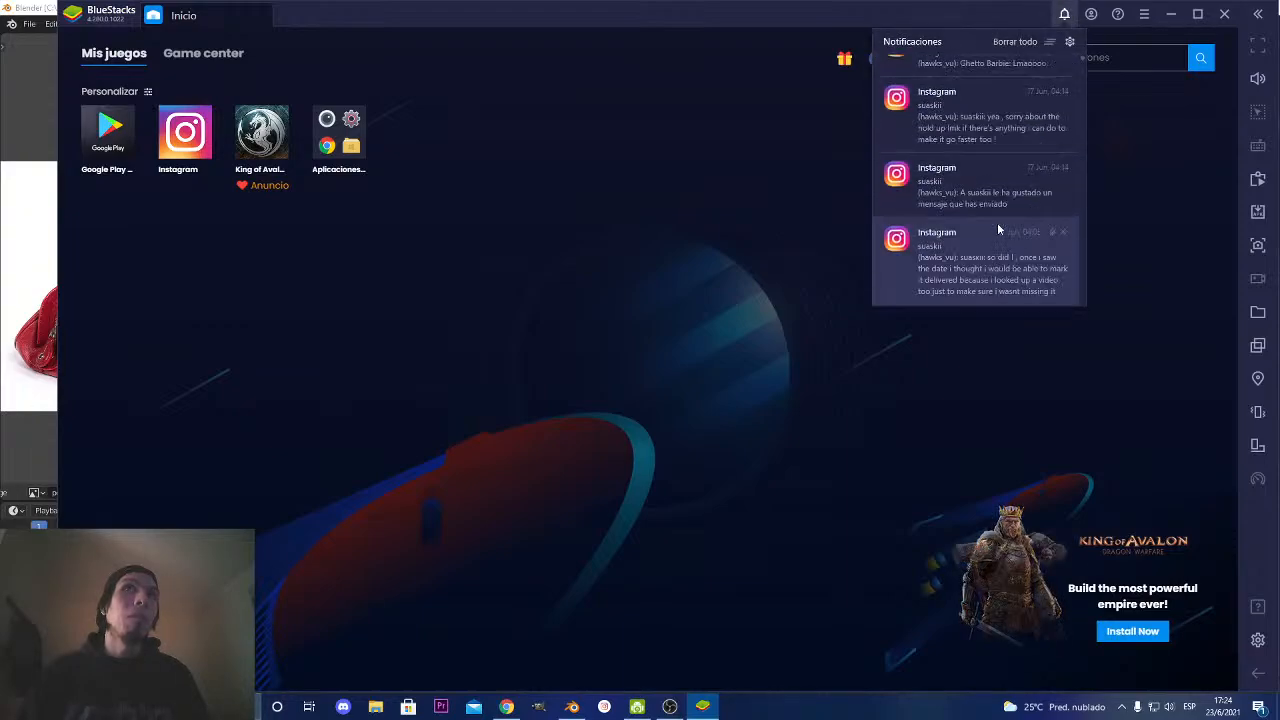
pyautogui.scroll(2, 997, 229)
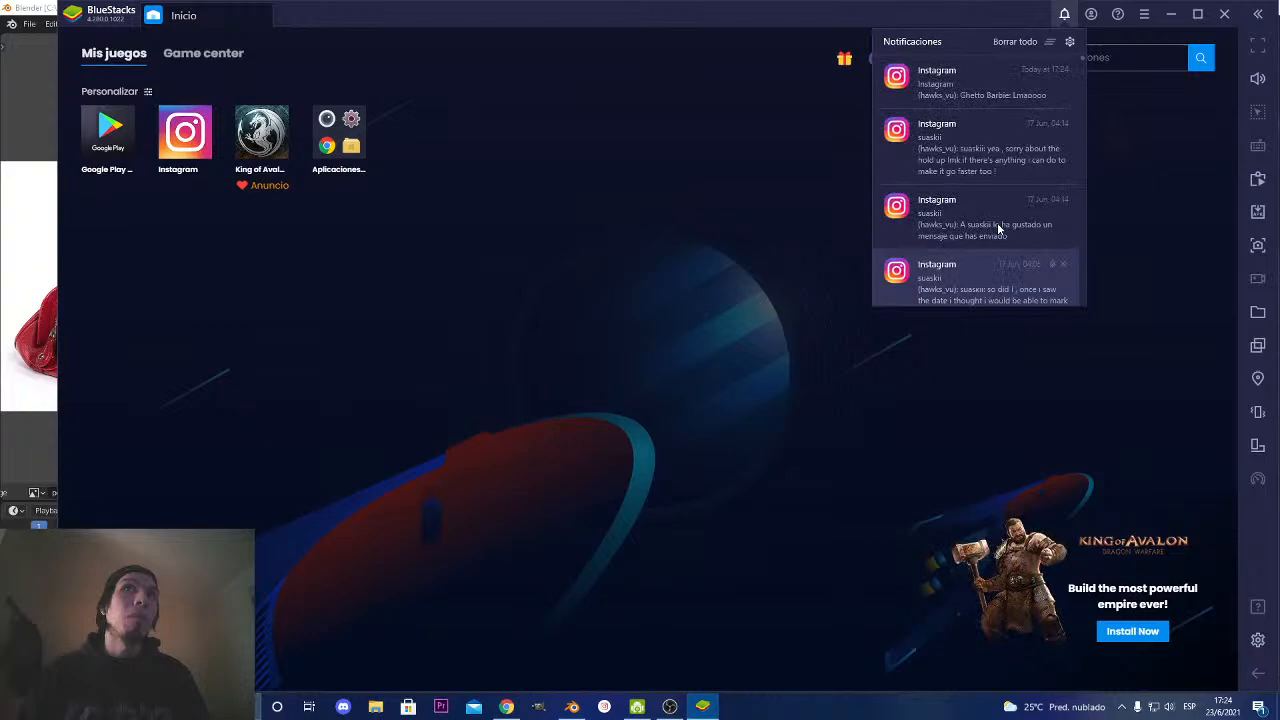
pyautogui.click(1012, 43)
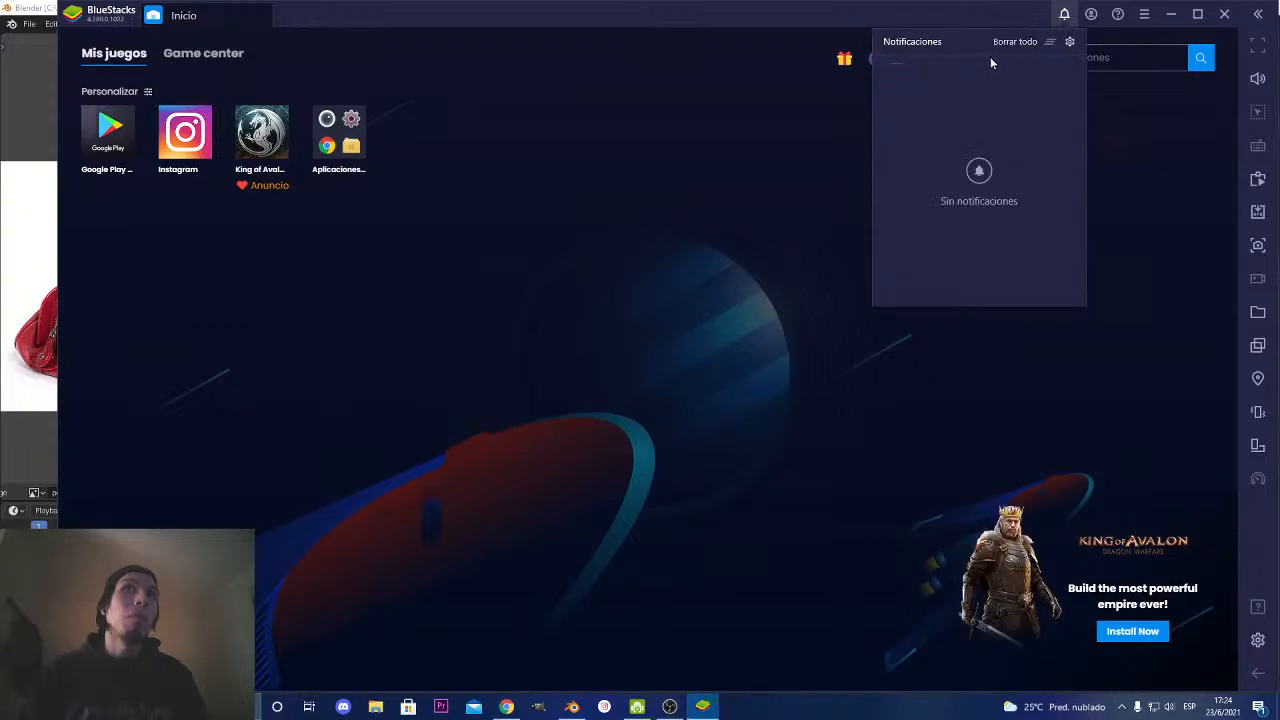
pyautogui.click(1067, 13)
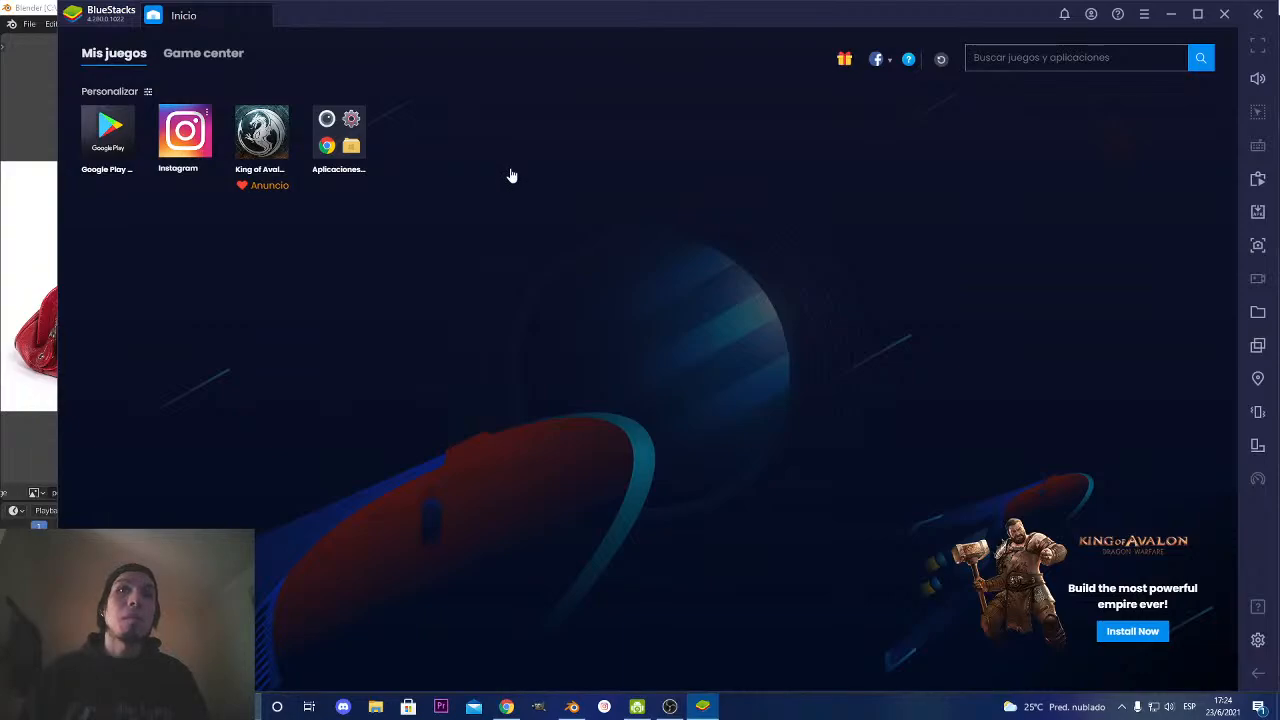
# Browse the Instagram home feed in BlueStacks and like the first post.
pyautogui.hotkey('alt', 'Tab')
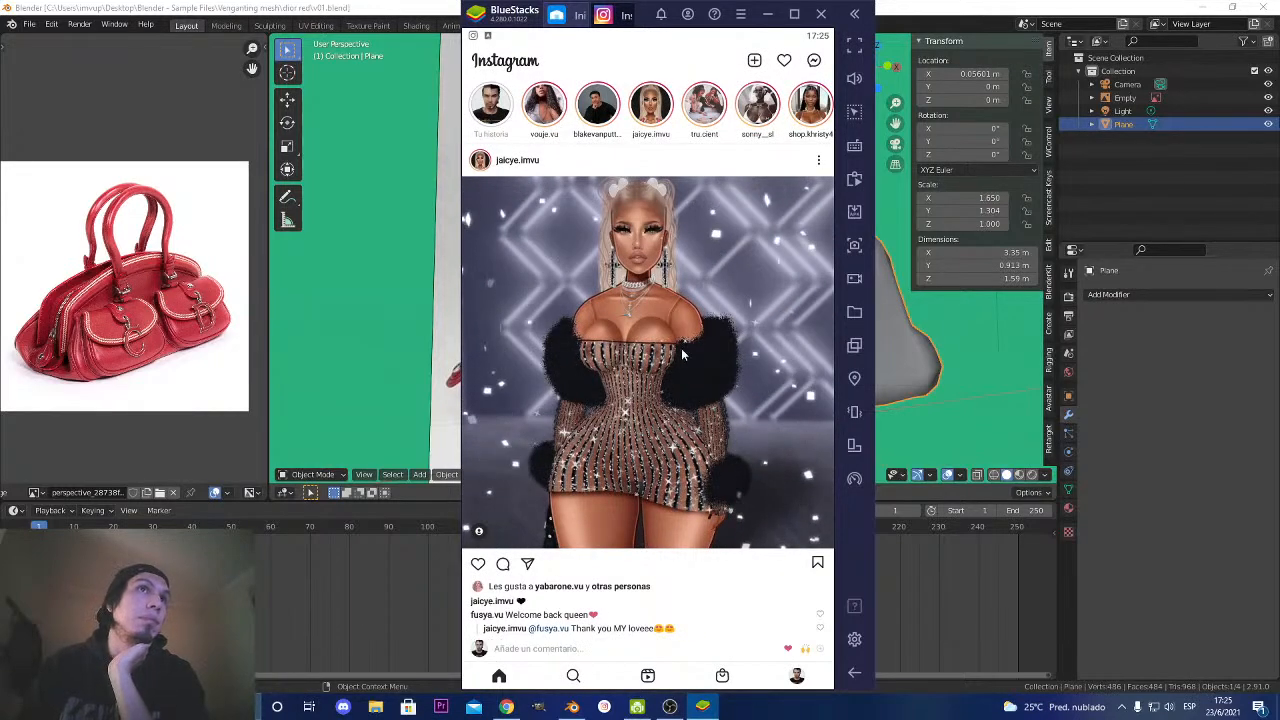
pyautogui.scroll(-3, 684, 348)
pyautogui.scroll(-10, 686, 353)
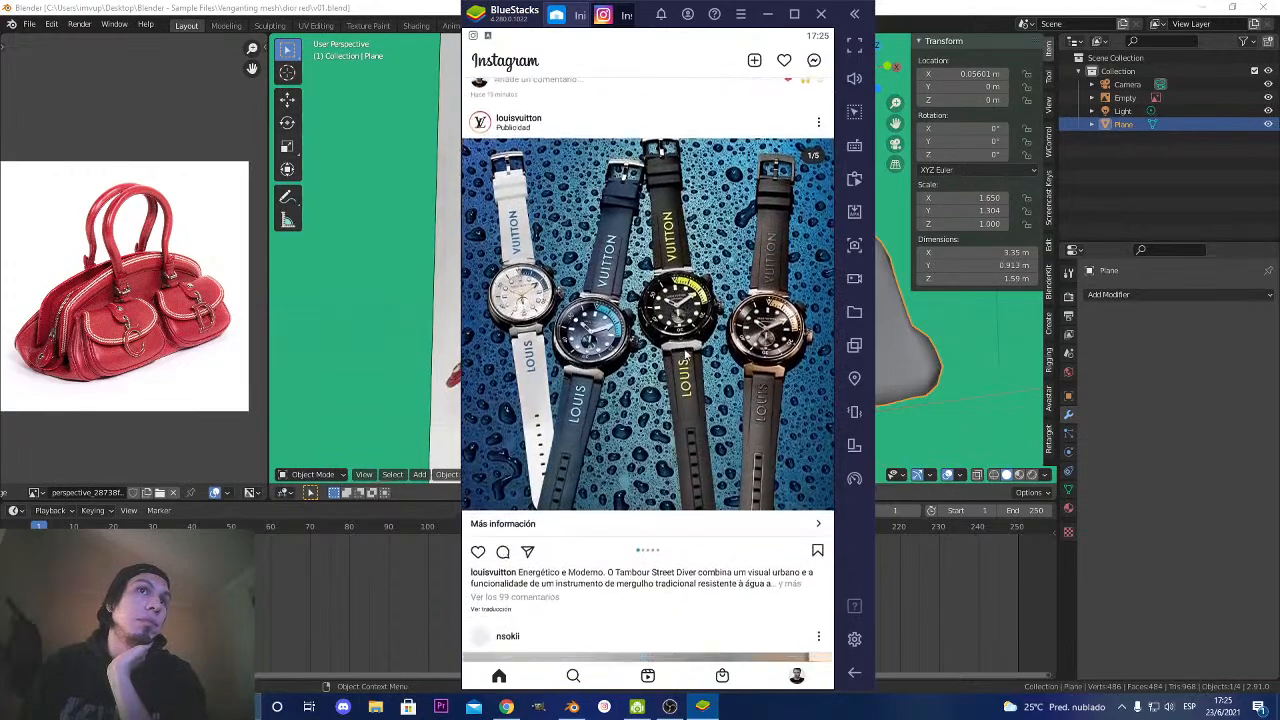
pyautogui.scroll(-1, 685, 353)
pyautogui.scroll(8, 685, 353)
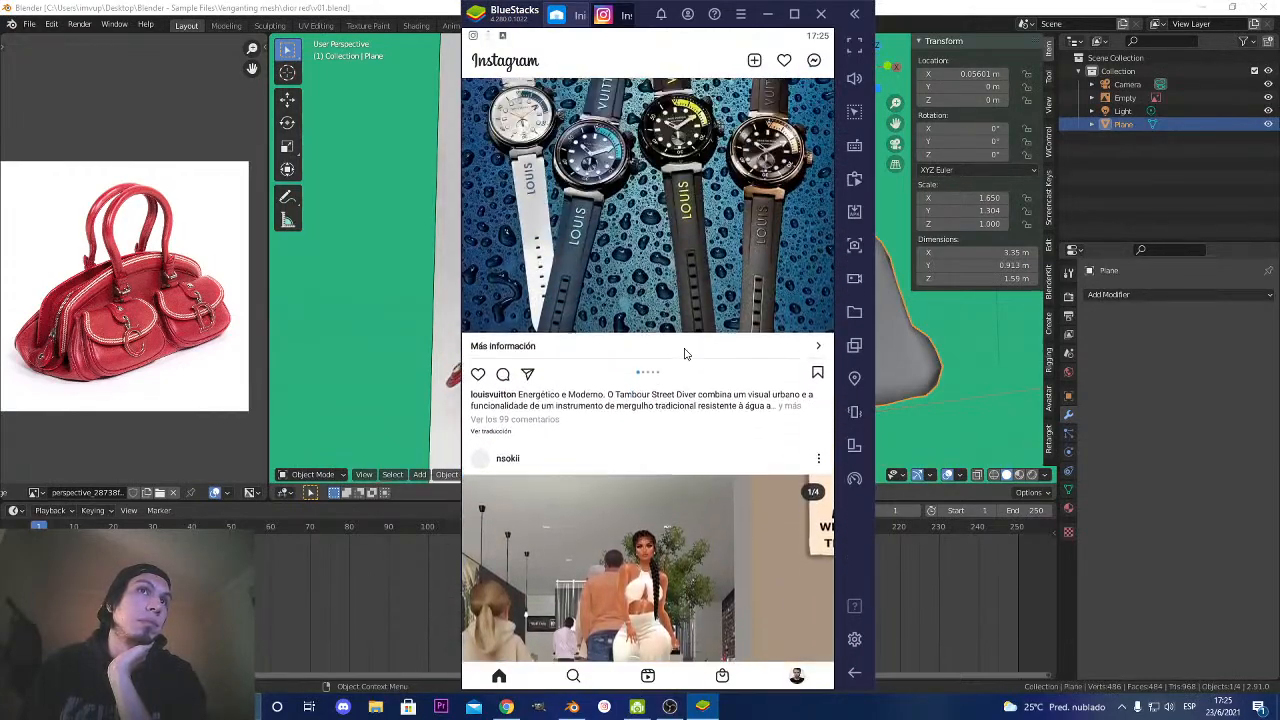
pyautogui.scroll(3, 685, 353)
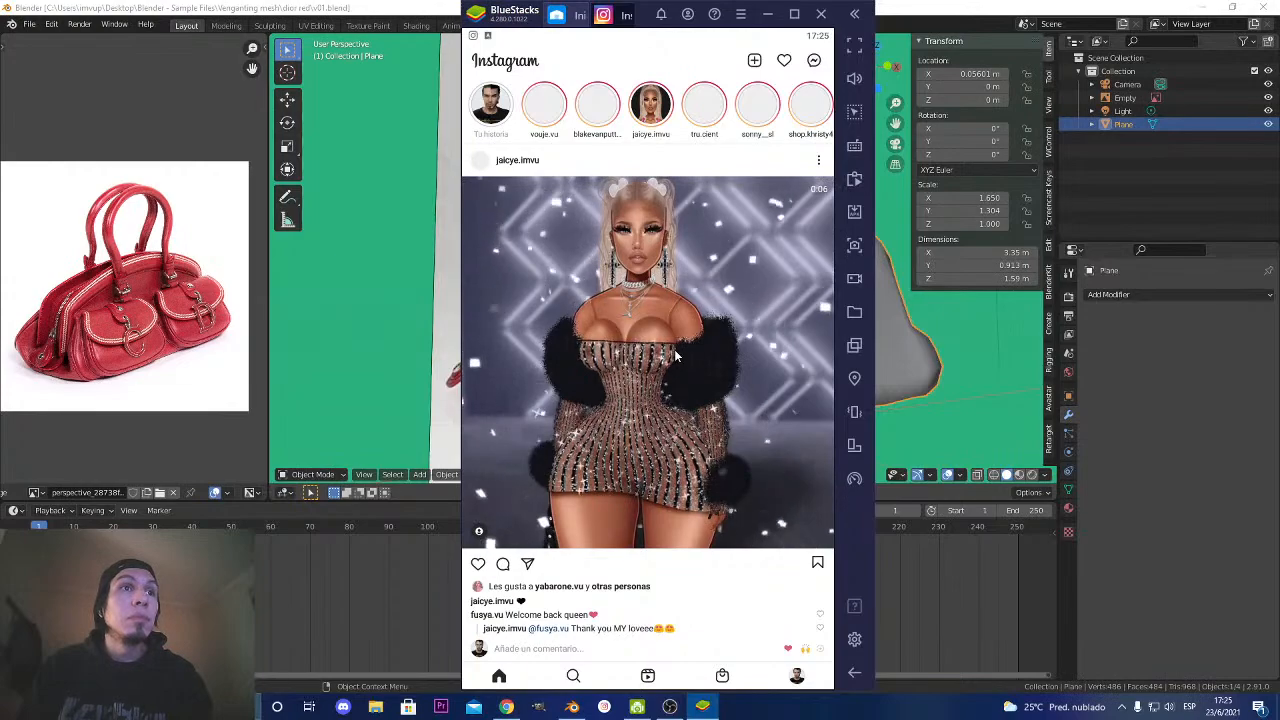
pyautogui.doubleClick(594, 540)
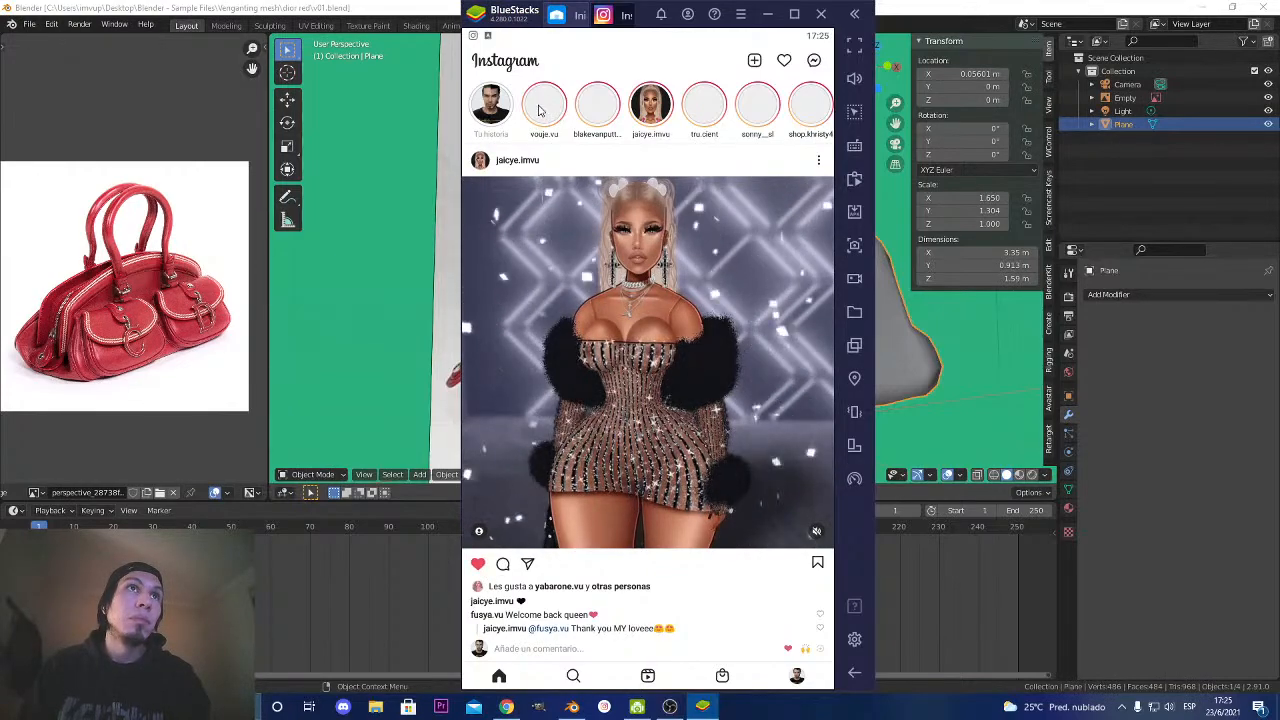
# Watch the first unseen story in the Instagram story row and return to the home feed.
pyautogui.moveTo(548, 36); pyautogui.dragTo(623, 157)
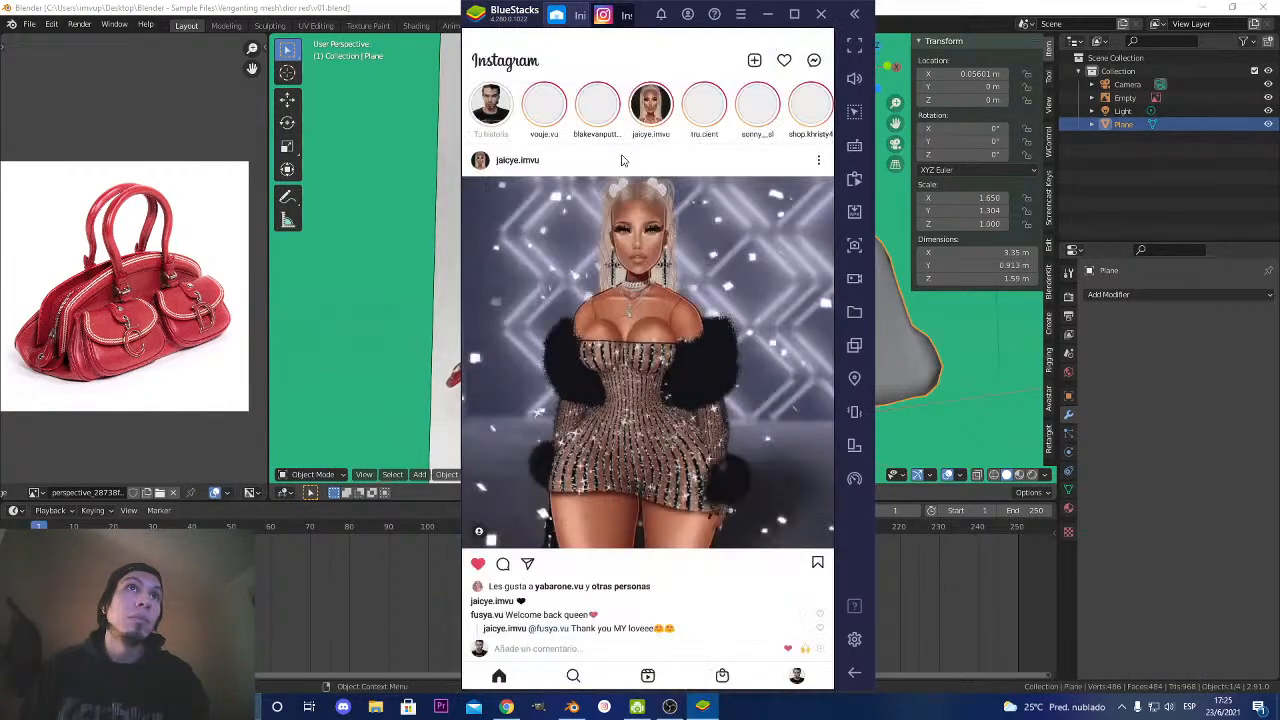
pyautogui.click(545, 119)
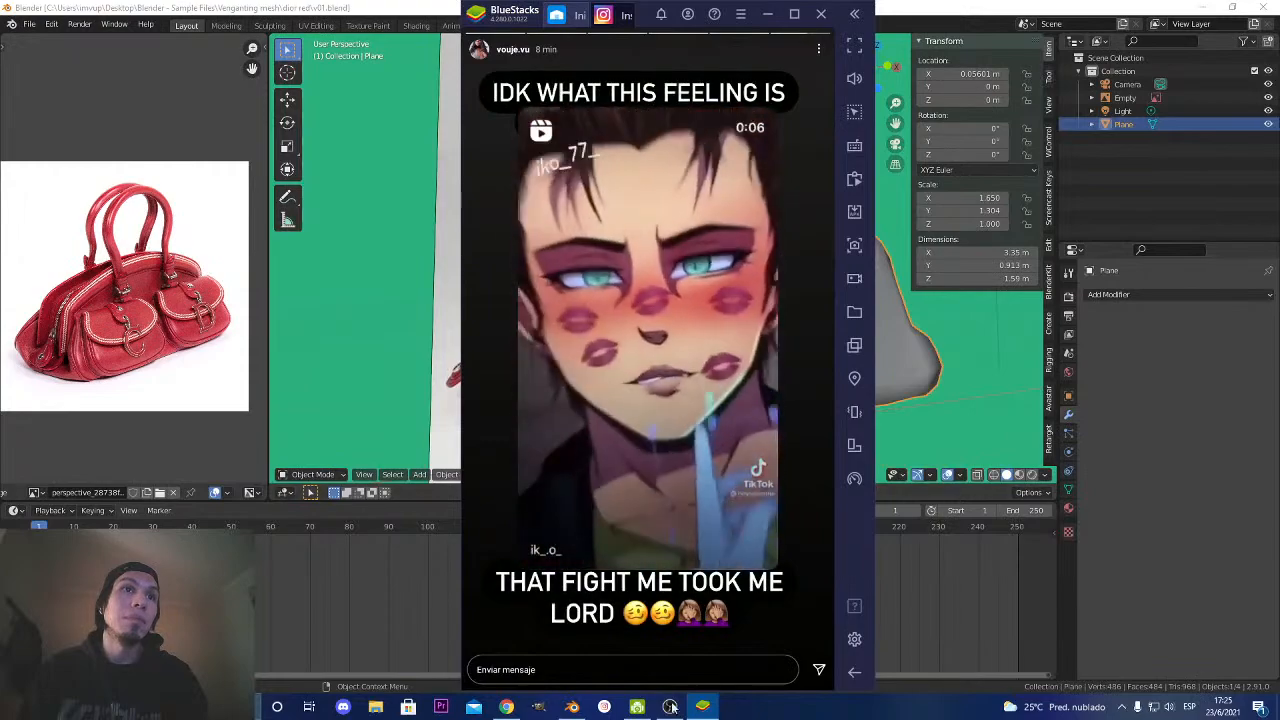
pyautogui.click(595, 668)
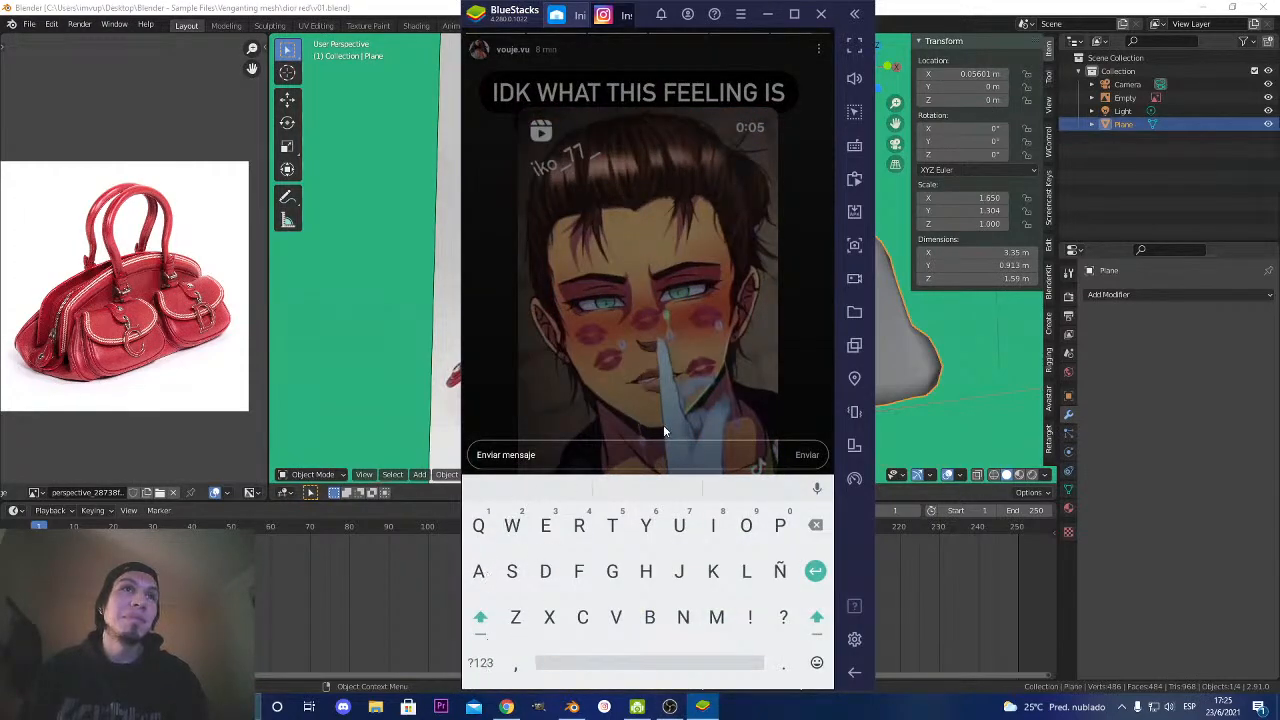
pyautogui.click(698, 385)
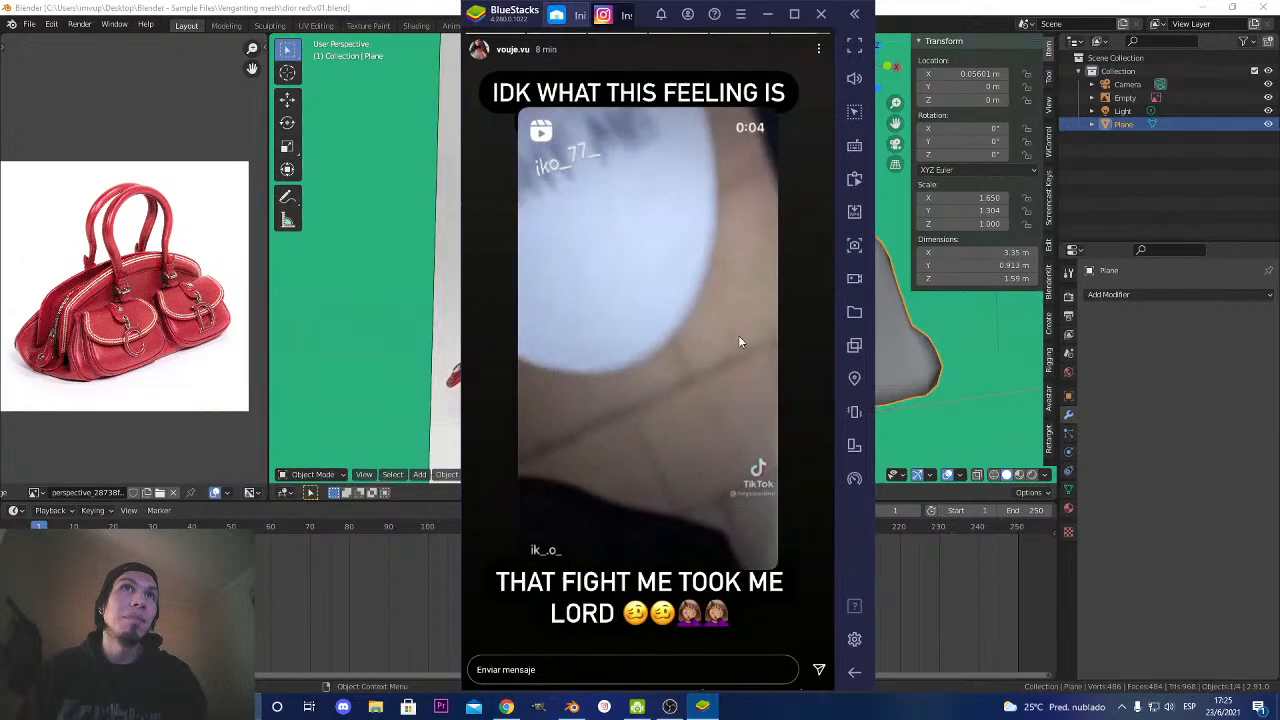
pyautogui.click(475, 331)
pyautogui.click(798, 324)
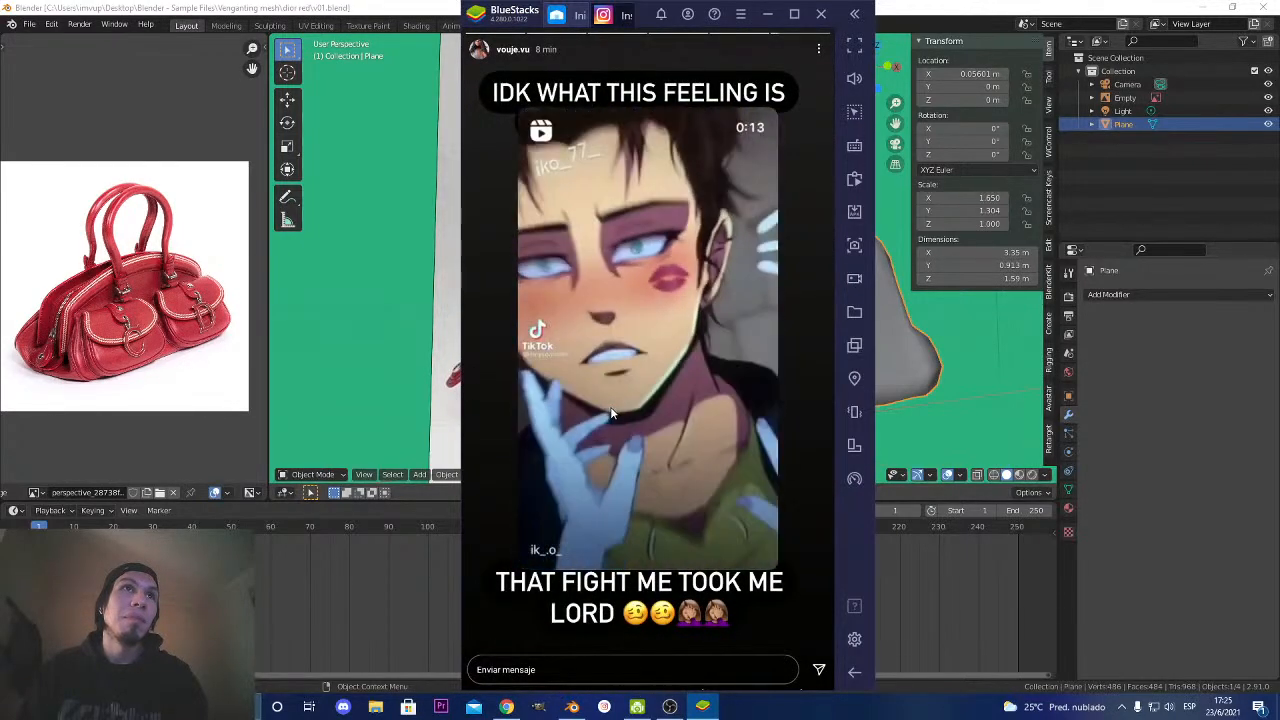
pyautogui.scroll(-1, 617, 376)
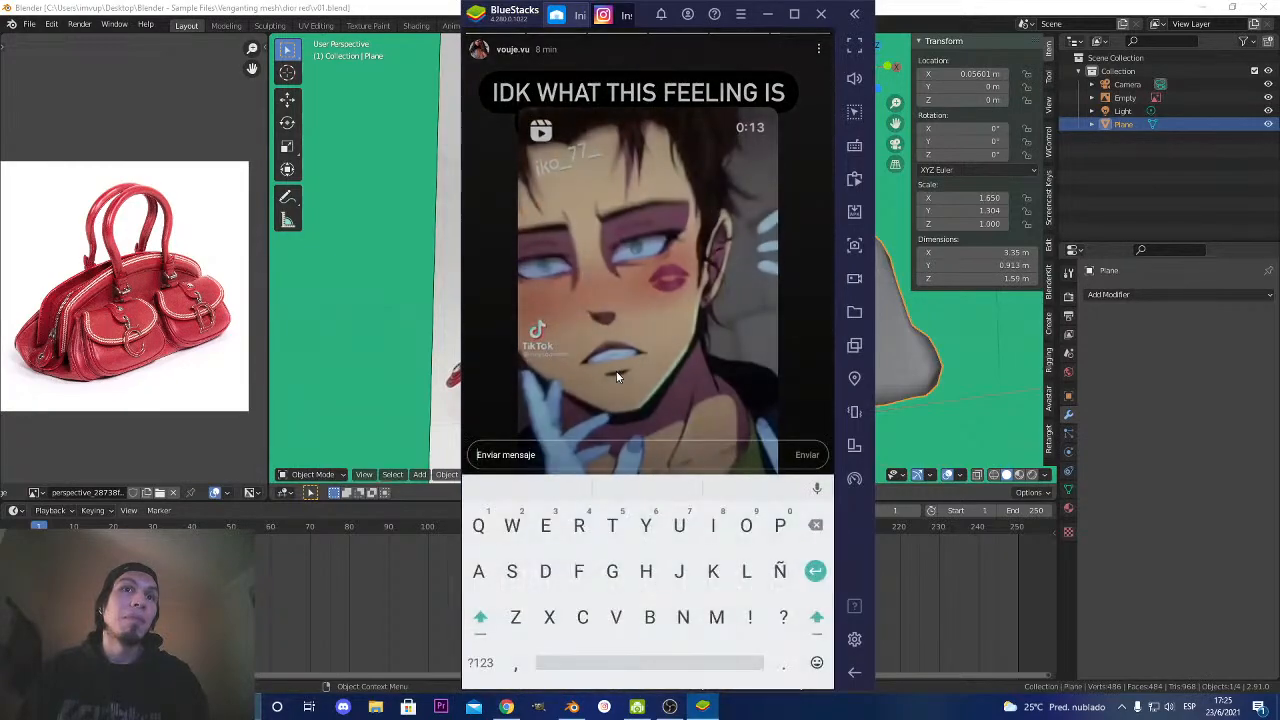
pyautogui.click(675, 420)
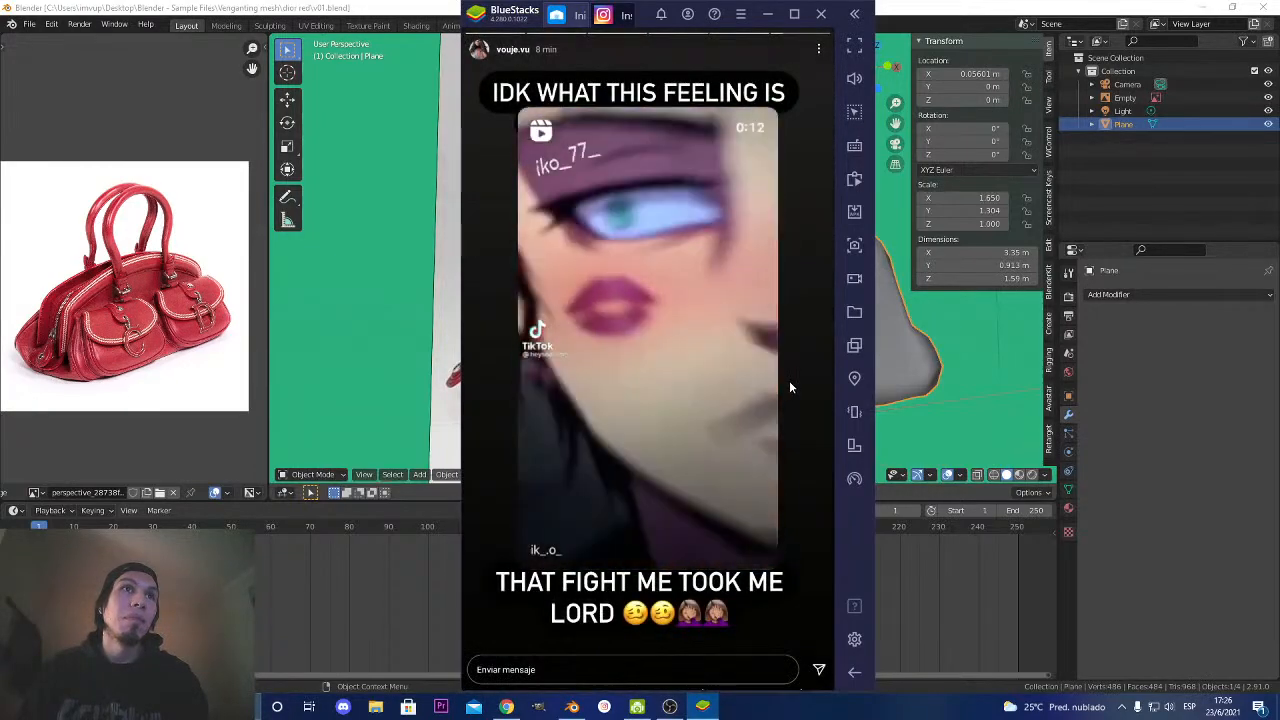
pyautogui.press('Escape')
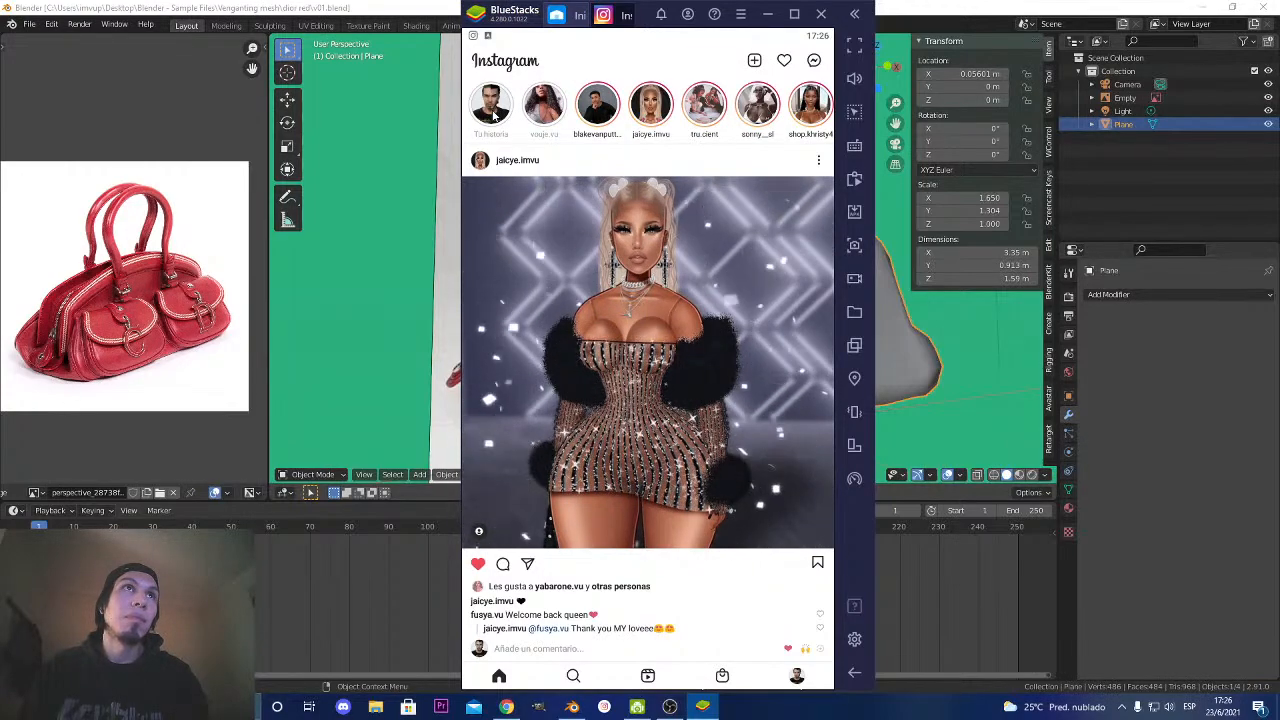
# Minimise BlueStacks, check the webcam preview in the DroidCam client, and minimise it to return to Blender.
pyautogui.click(781, 15)
pyautogui.moveTo(673, 276); pyautogui.dragTo(531, 300, button='middle')
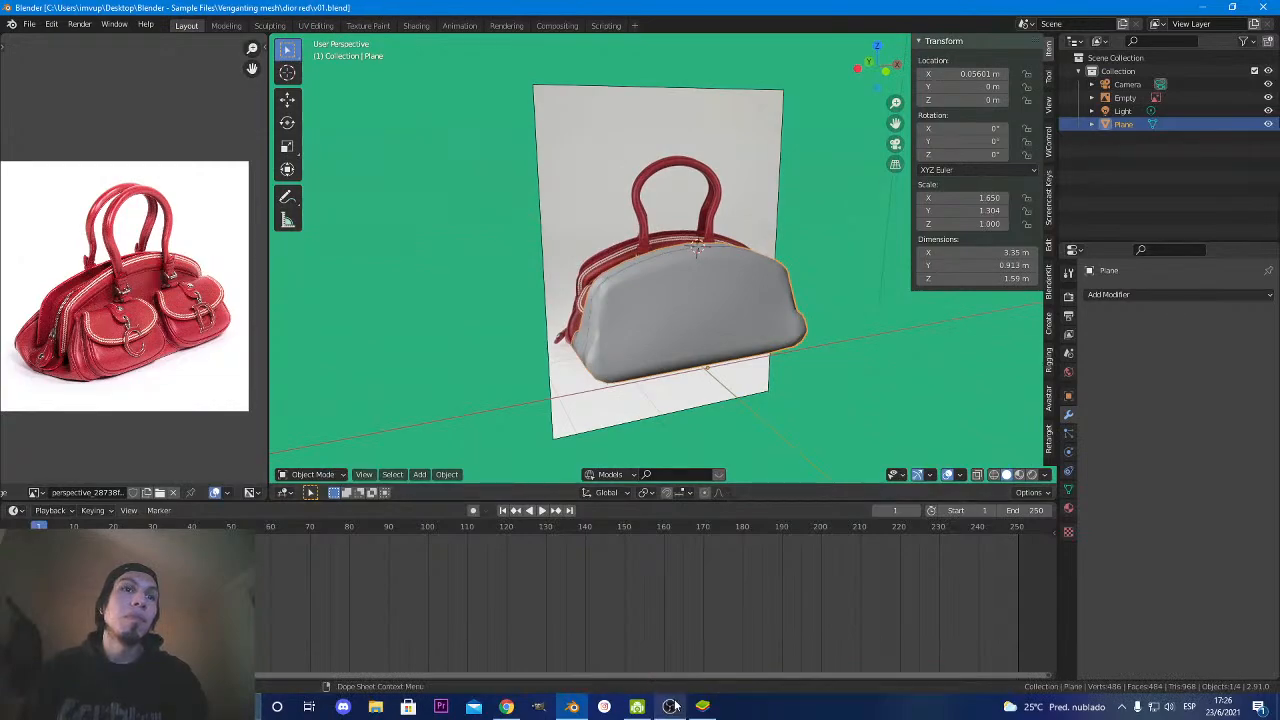
pyautogui.click(640, 706)
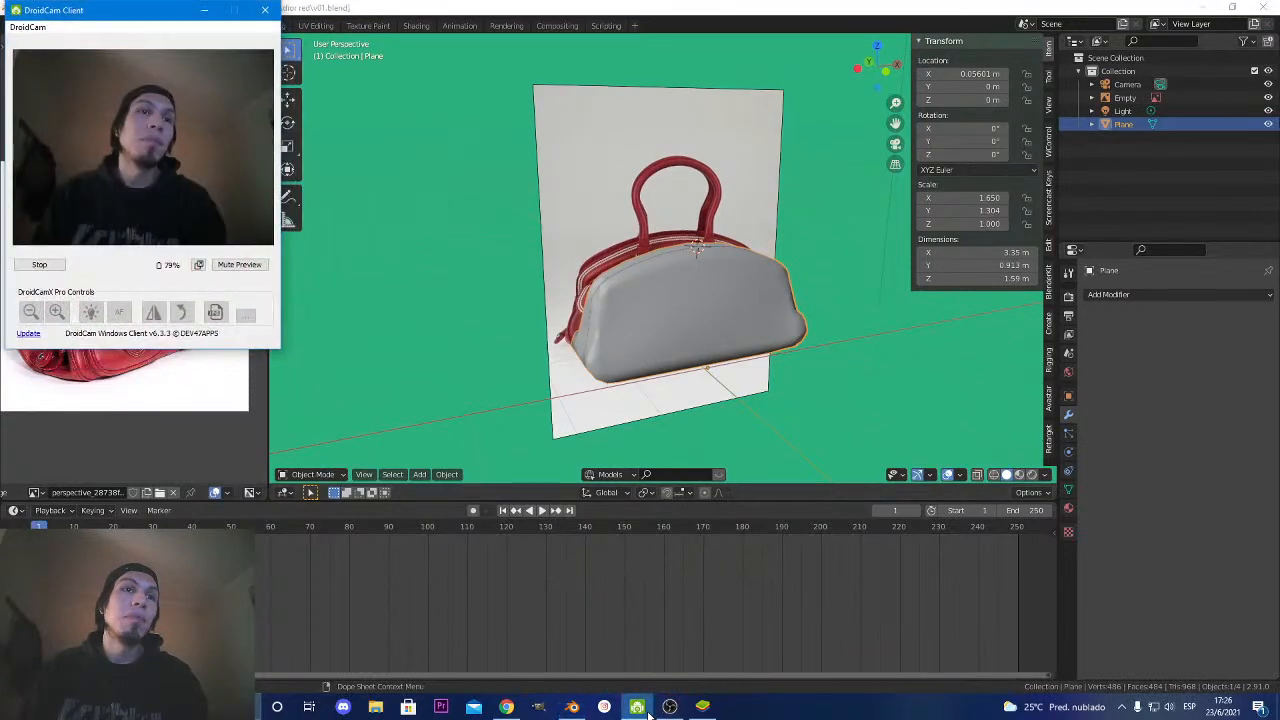
pyautogui.click(648, 712)
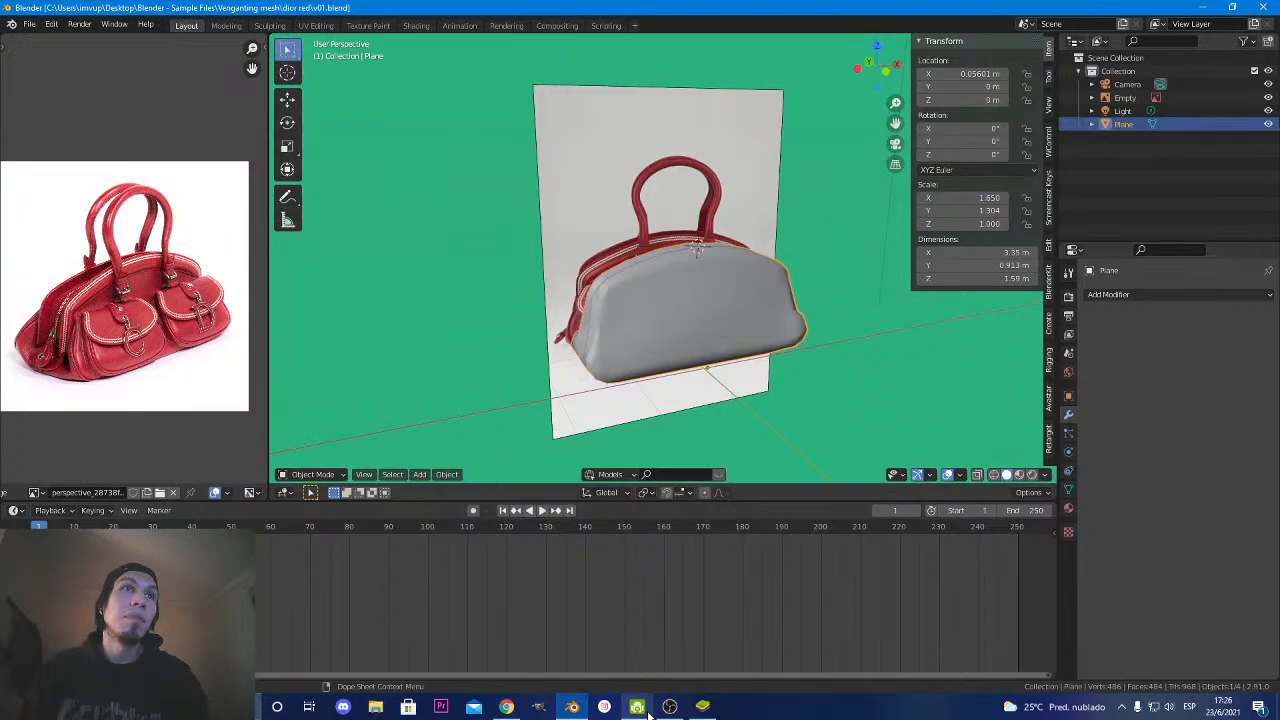
pyautogui.click(637, 707)
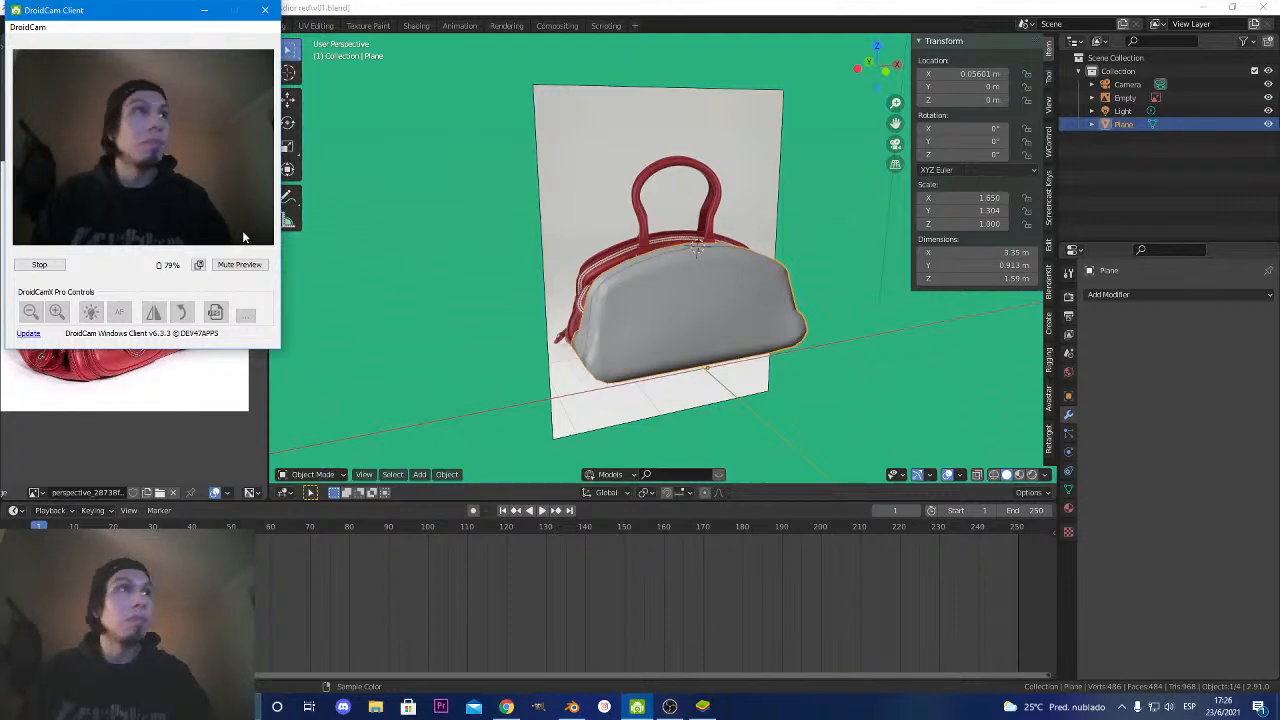
pyautogui.click(200, 10)
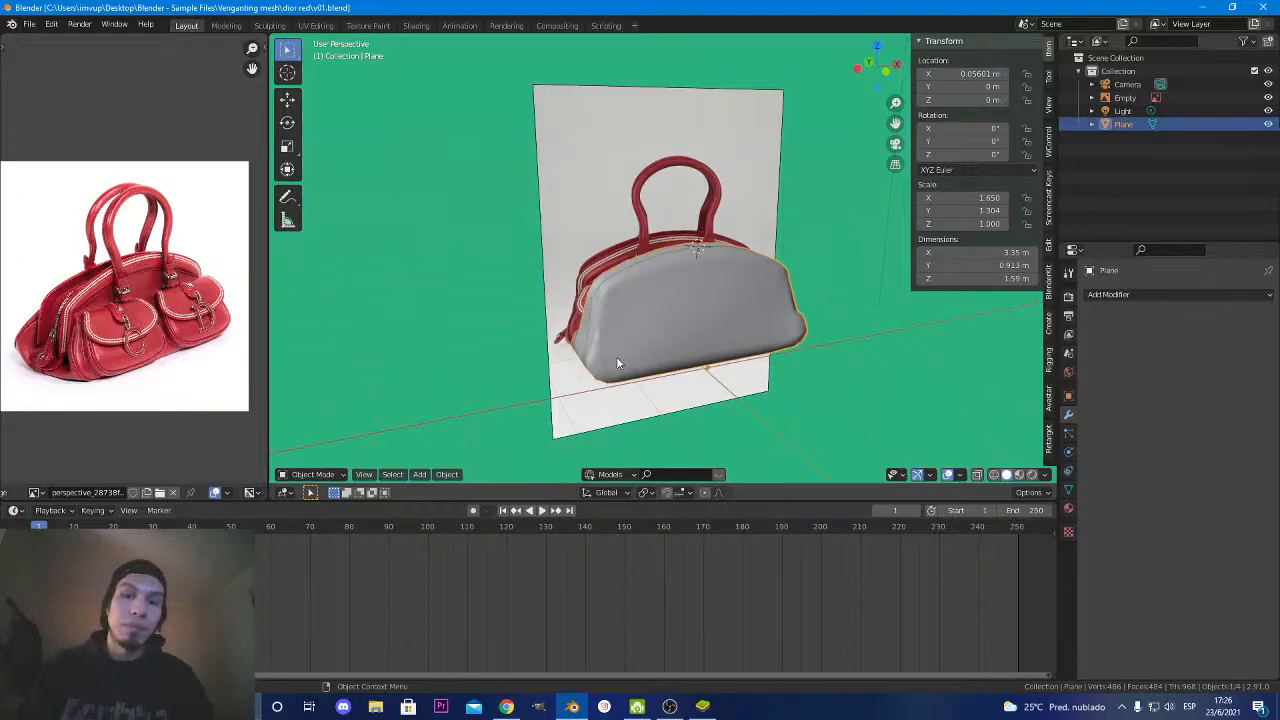
# Start a Lightshot screen capture and frame an area about 811 × 1061 px around the handbag, reaching the screen's lower edge.
pyautogui.press('Print')
pyautogui.moveTo(1, 1)
pyautogui.mouseDown()
pyautogui.moveTo(1066, 662)
pyautogui.moveTo(1114, 571)
pyautogui.moveTo(914, 665)
pyautogui.moveTo(666, 670)
pyautogui.mouseUp()
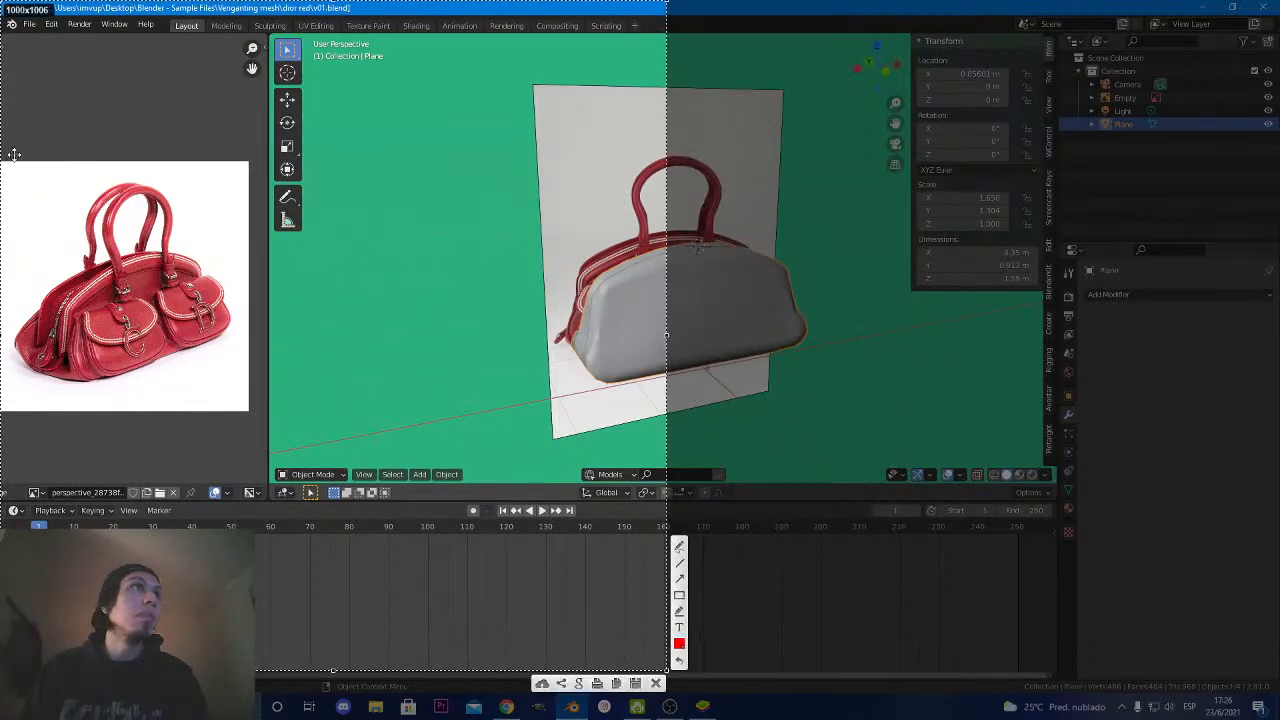
pyautogui.moveTo(130, 208)
pyautogui.mouseDown()
pyautogui.moveTo(420, 209)
pyautogui.moveTo(390, 209)
pyautogui.mouseUp()
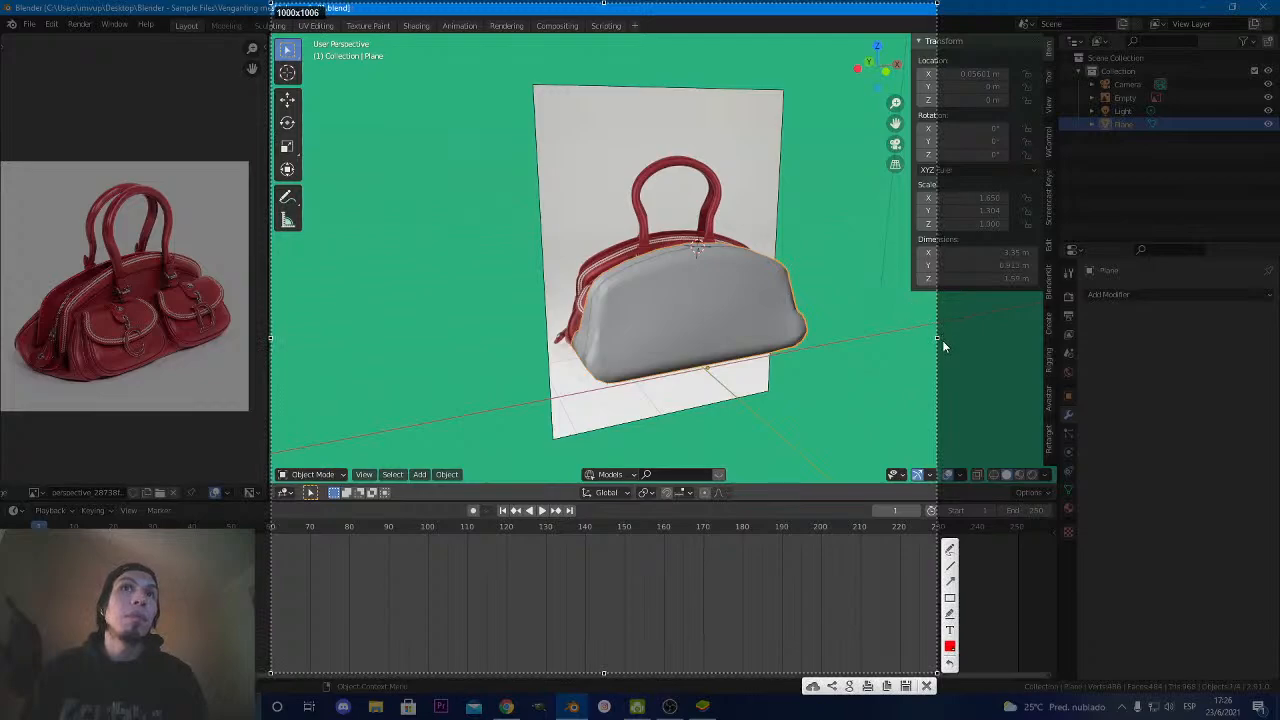
pyautogui.moveTo(897, 339)
pyautogui.mouseDown()
pyautogui.moveTo(1113, 340)
pyautogui.moveTo(1025, 346)
pyautogui.mouseUp()
pyautogui.moveTo(782, 344); pyautogui.dragTo(833, 344)
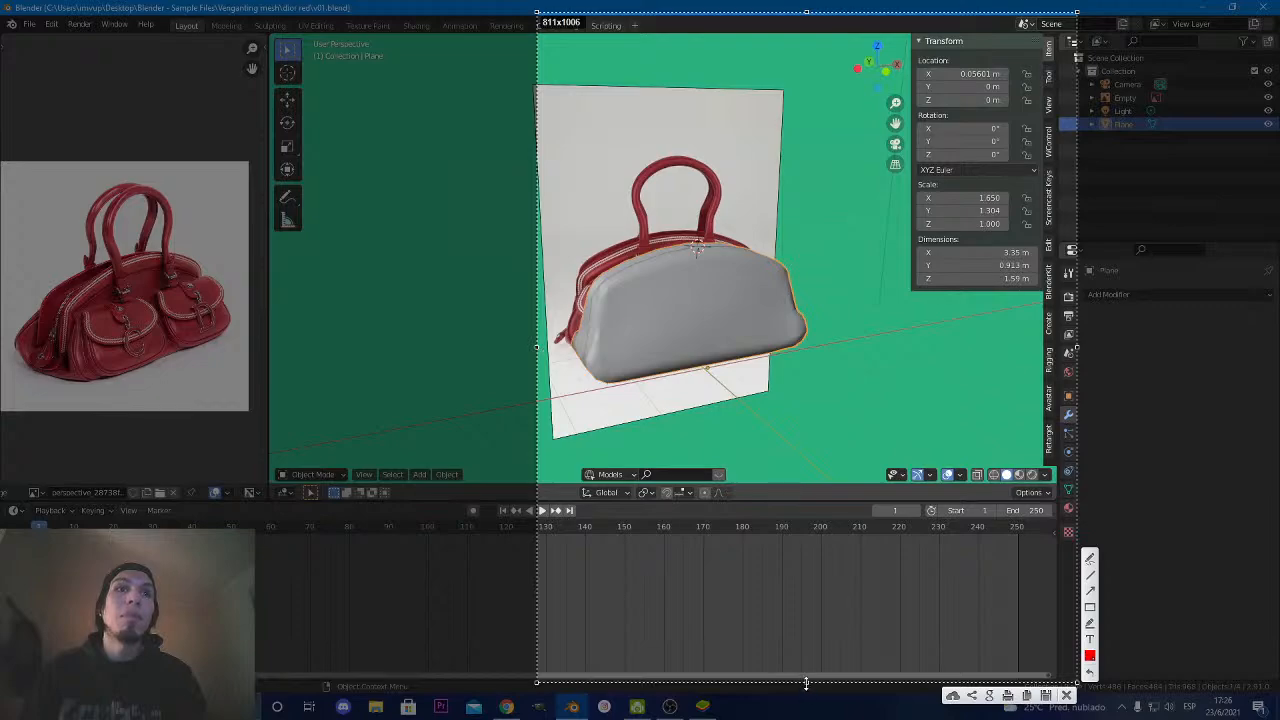
pyautogui.moveTo(806, 683); pyautogui.dragTo(806, 719)
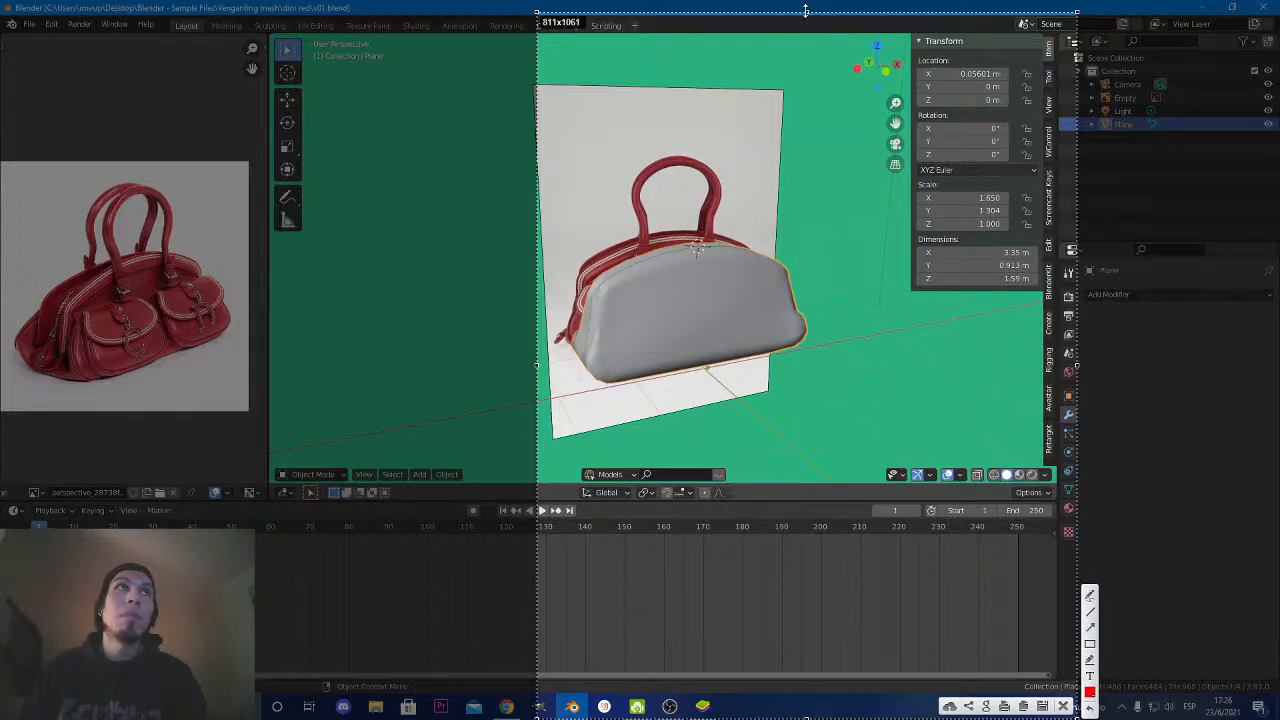
# Save the capture as the PNG file Screenshot_4 in the Escritorio folder.
pyautogui.click(1046, 710)
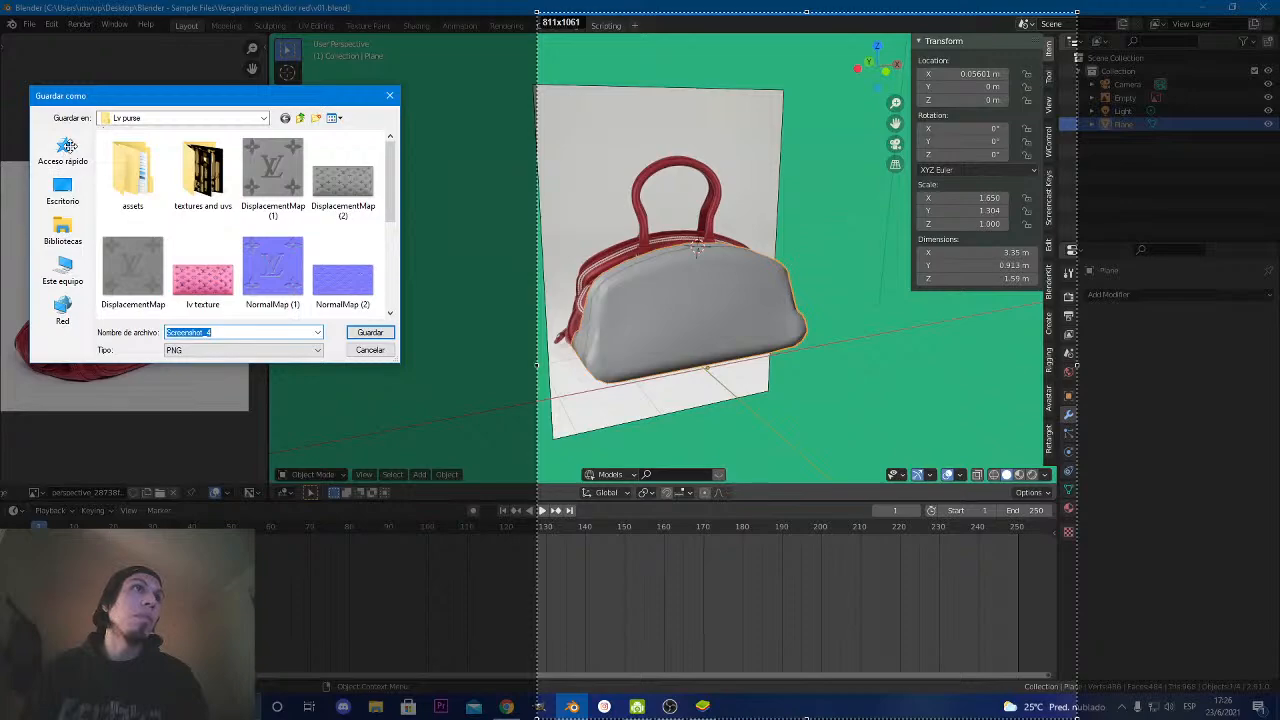
pyautogui.click(63, 158)
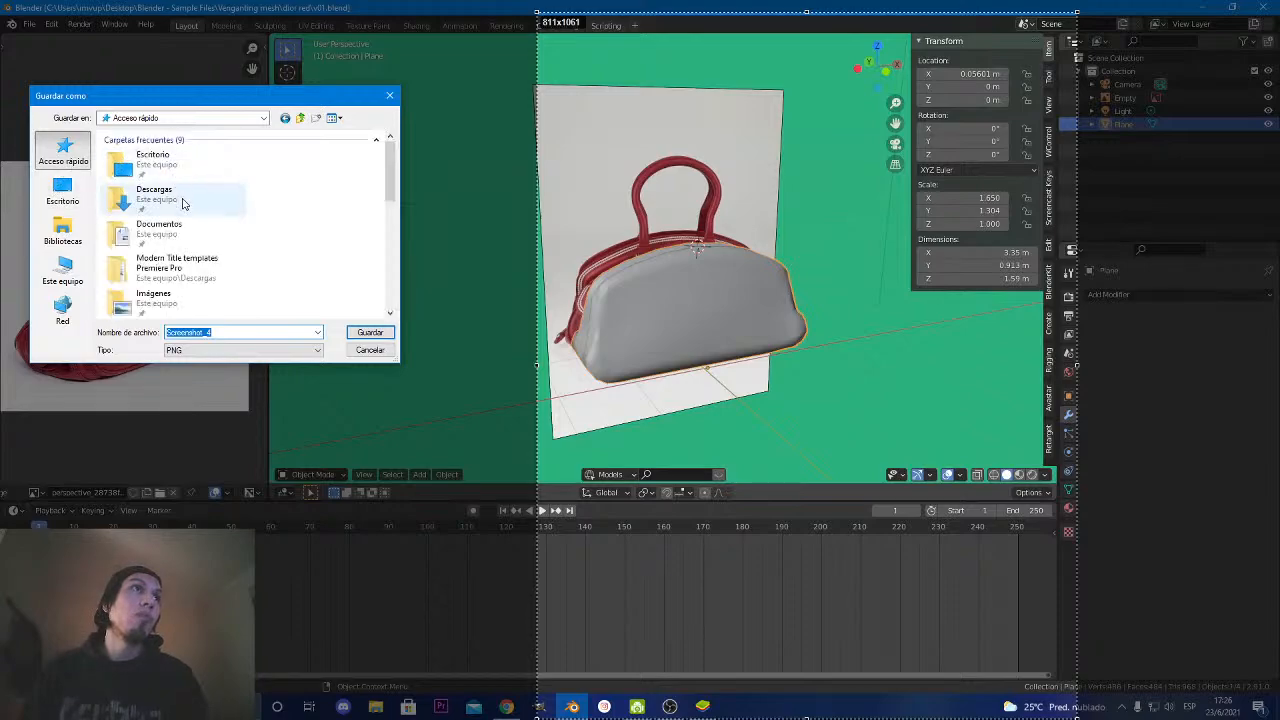
pyautogui.doubleClick(177, 166)
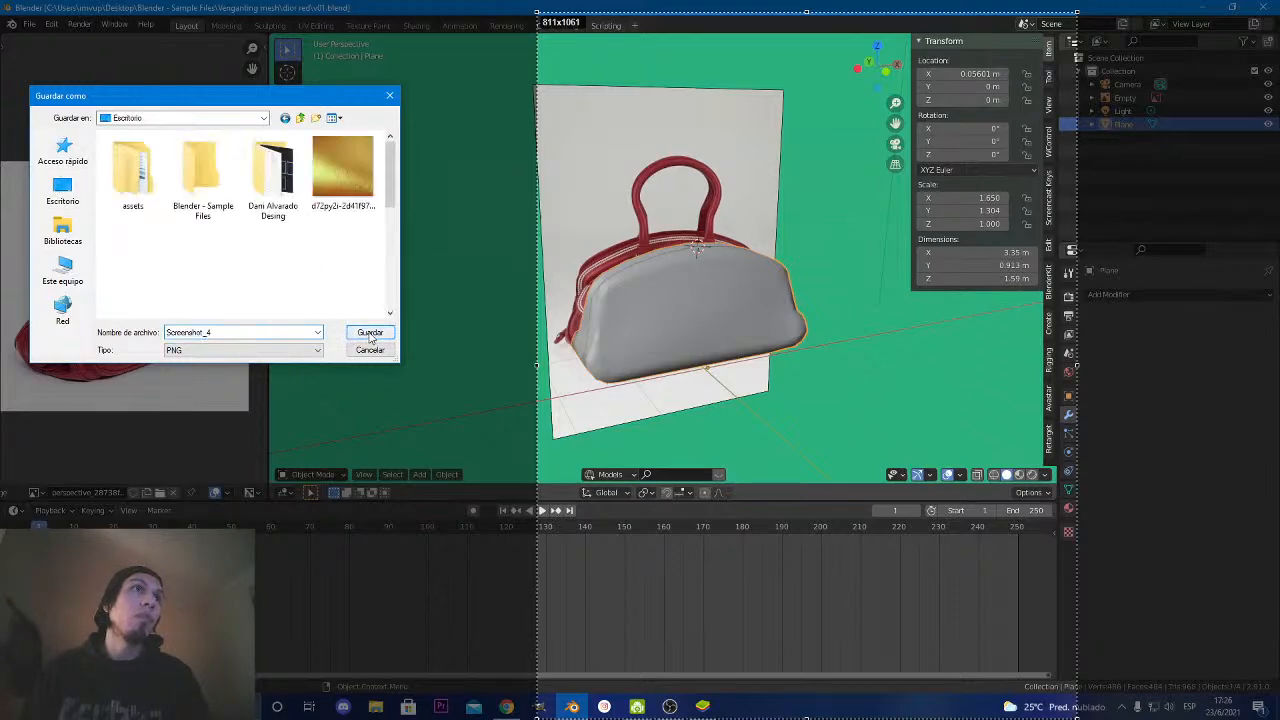
pyautogui.click(369, 333)
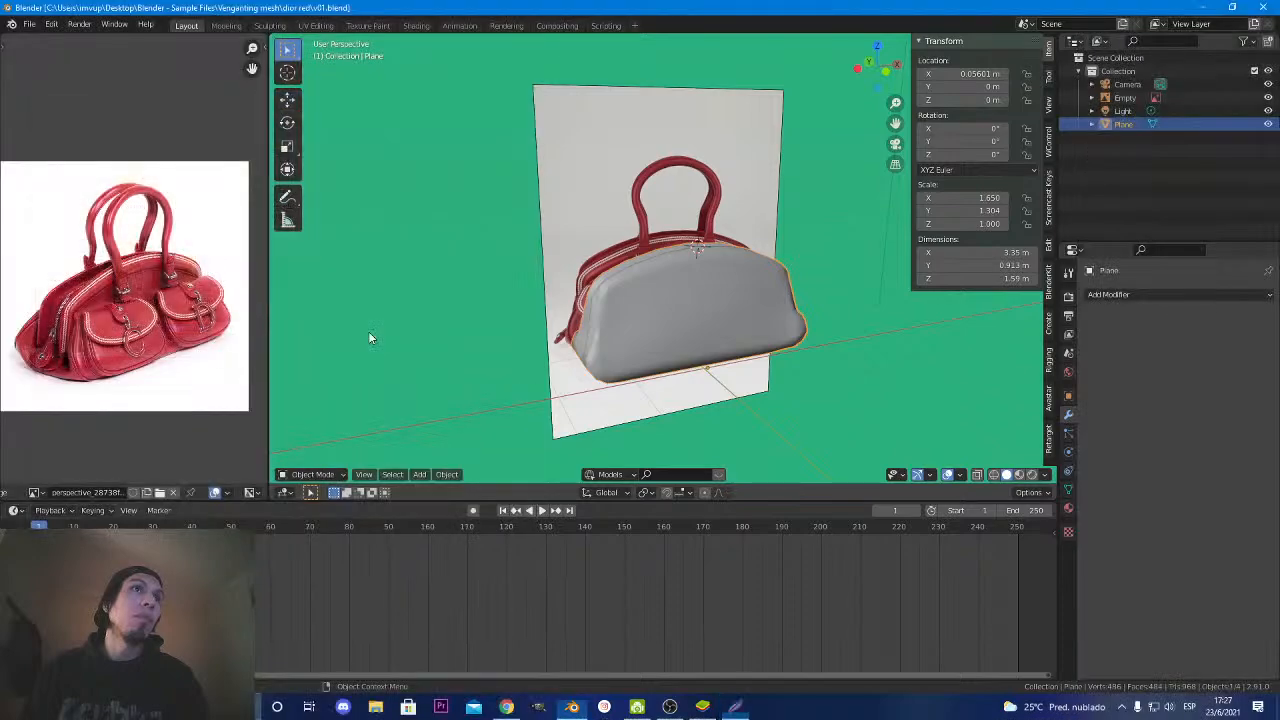
# Check the live broadcast page in YouTube Studio in Chrome and return to Blender.
pyautogui.click(508, 707)
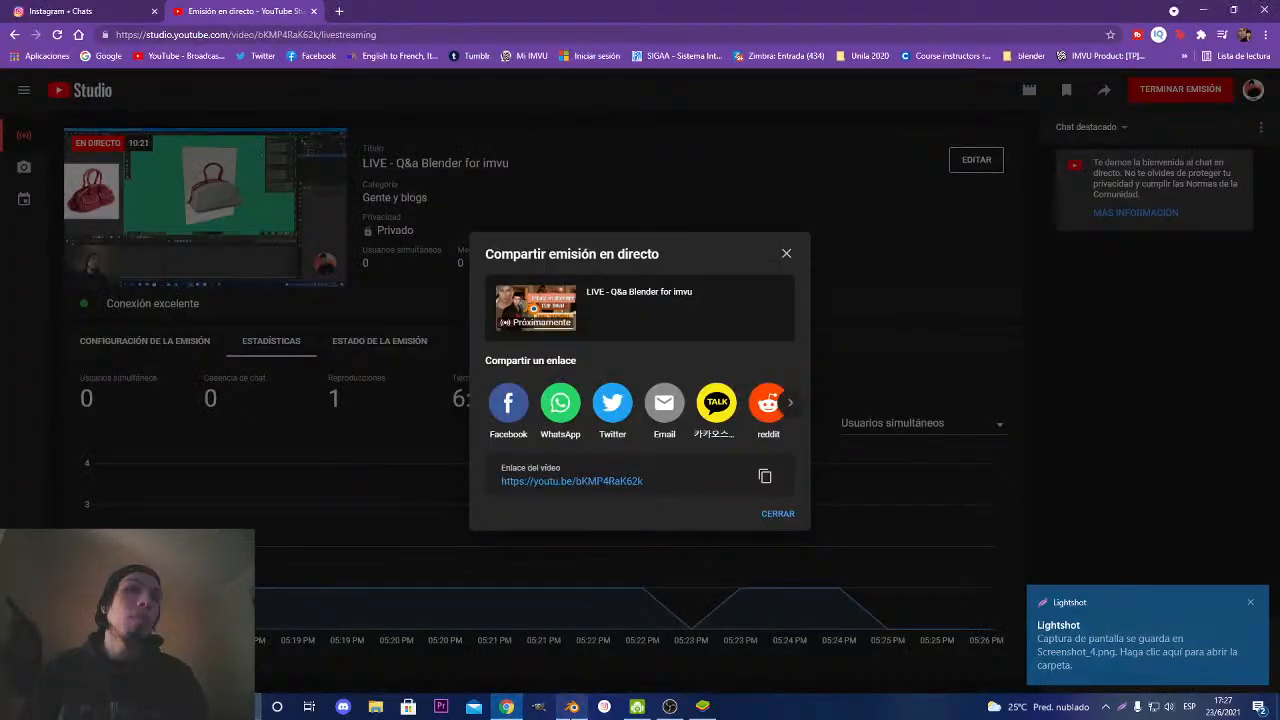
pyautogui.click(574, 707)
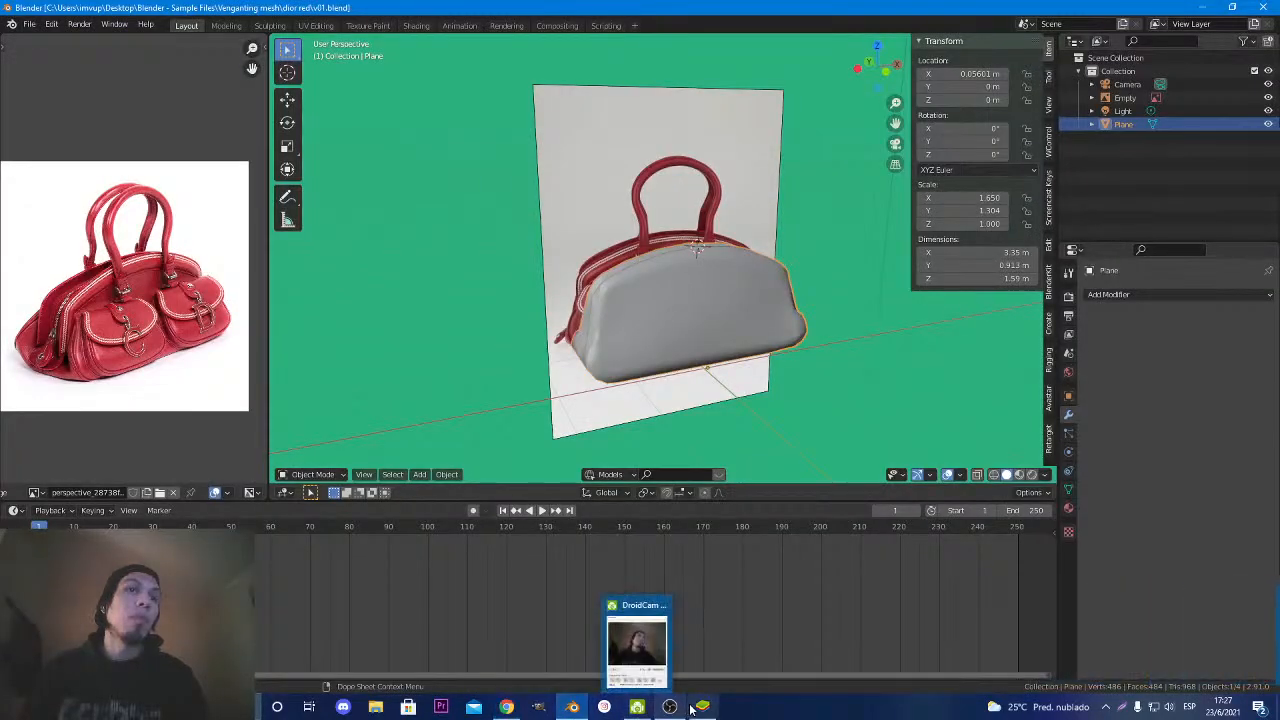
# Switch to BlueStacks, start a new Instagram story and choose to pick its image from Windows.
pyautogui.click(638, 707)
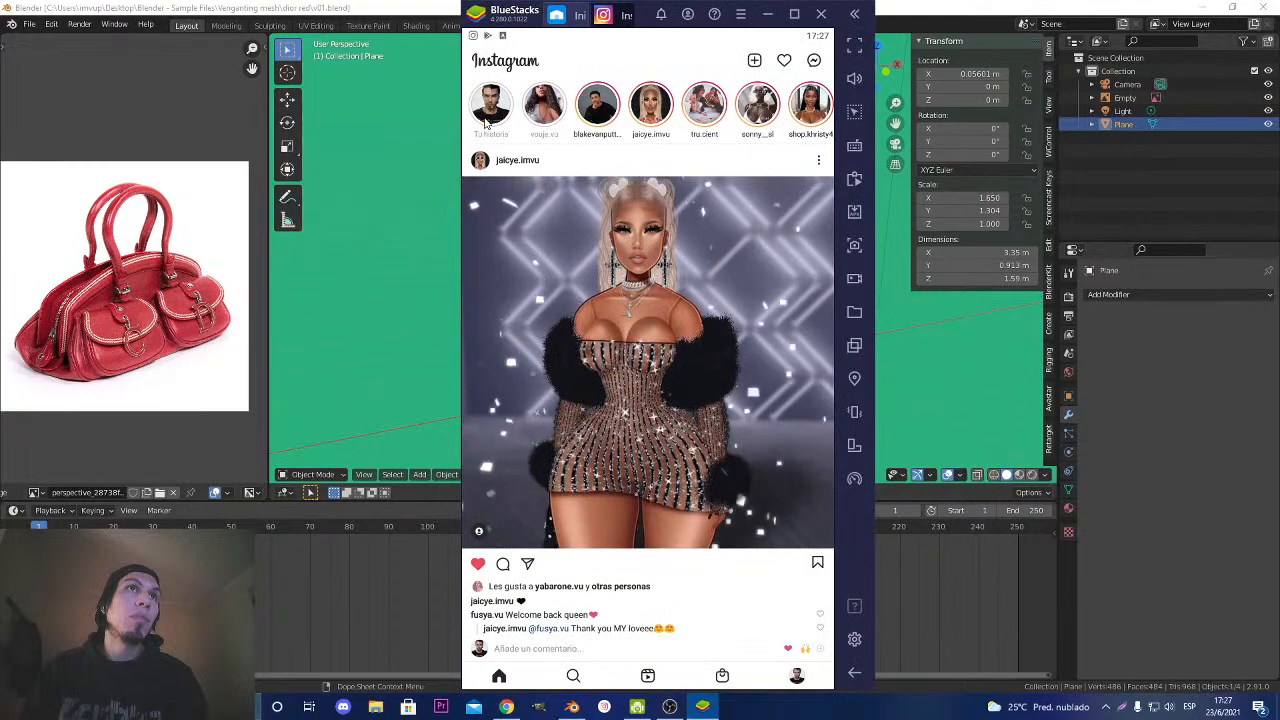
pyautogui.click(755, 62)
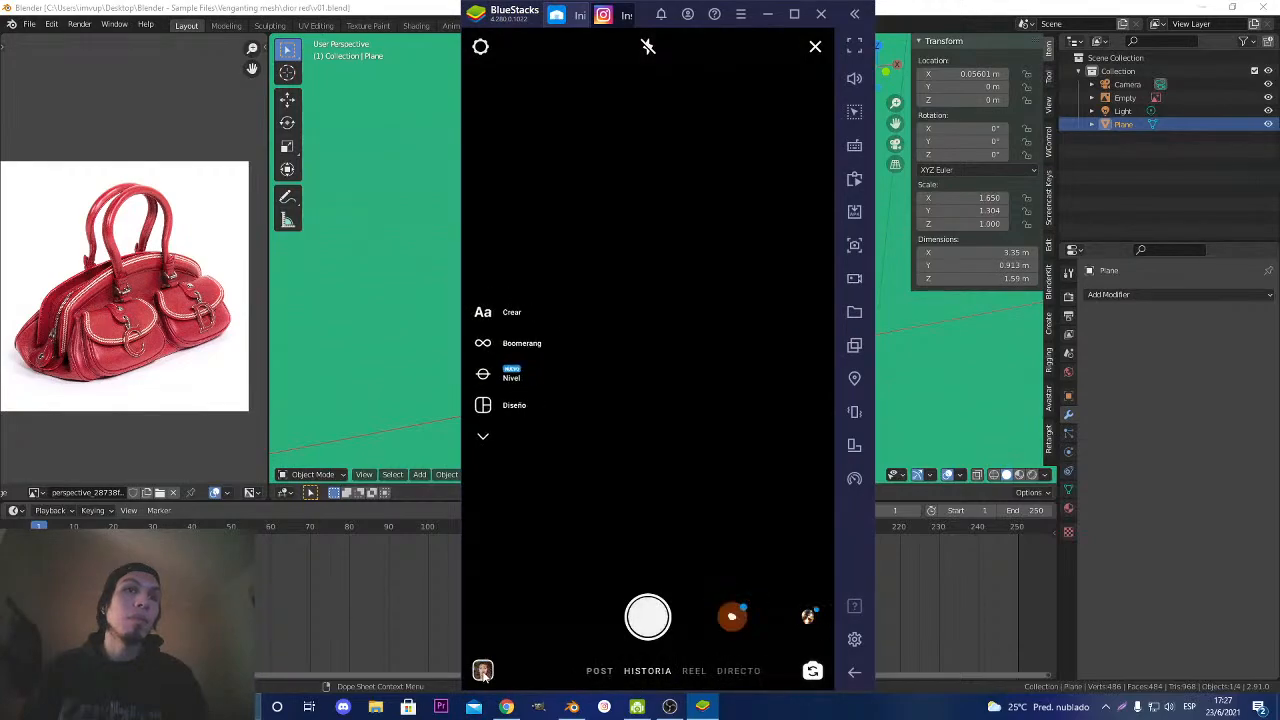
pyautogui.click(483, 672)
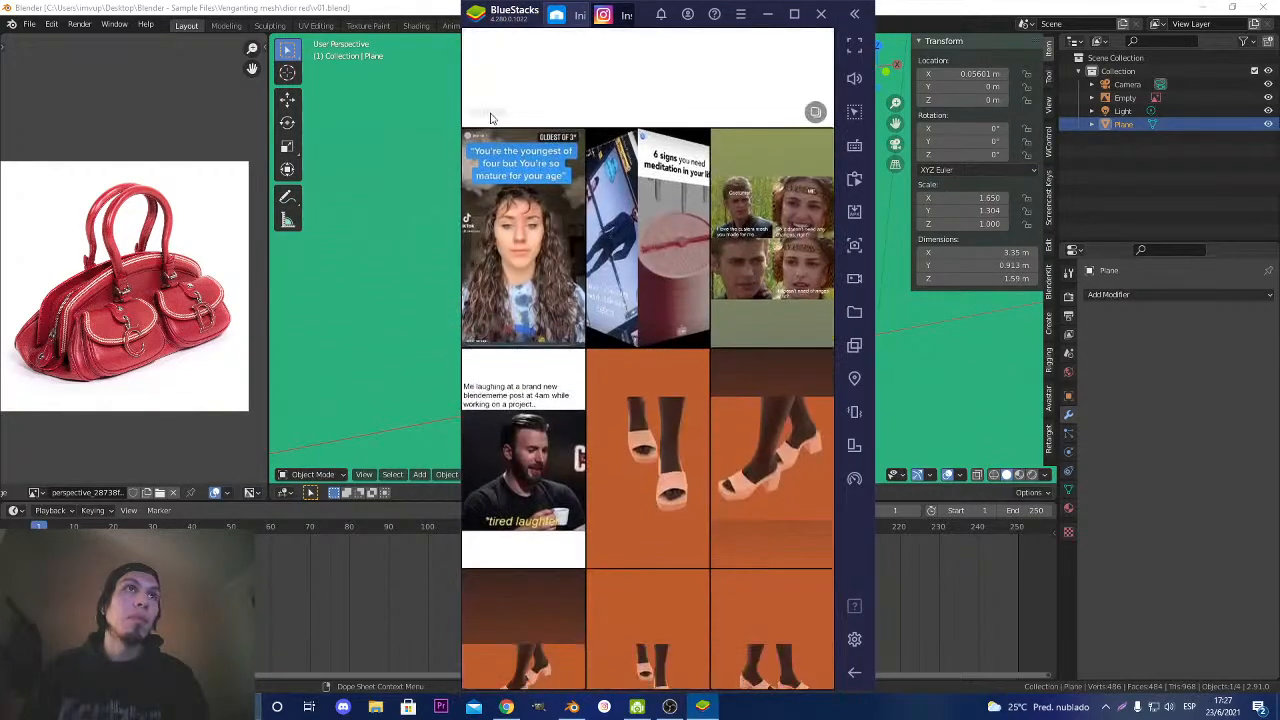
pyautogui.click(490, 118)
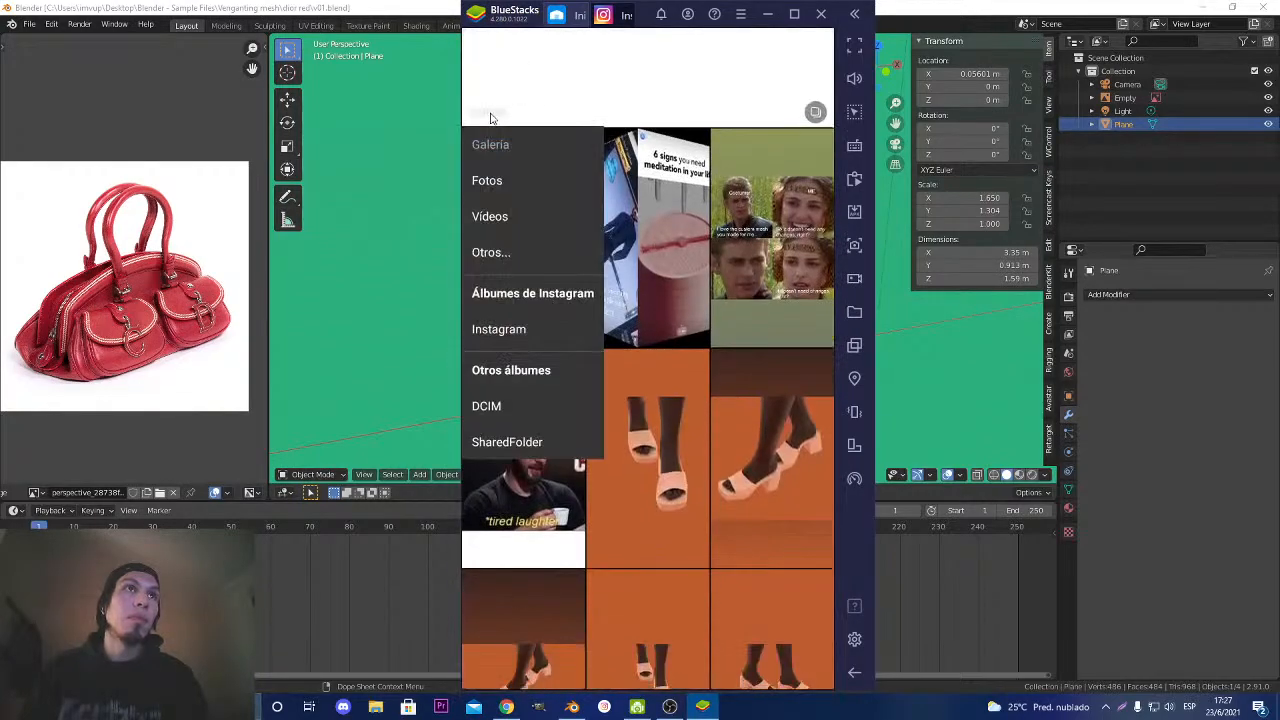
pyautogui.click(523, 253)
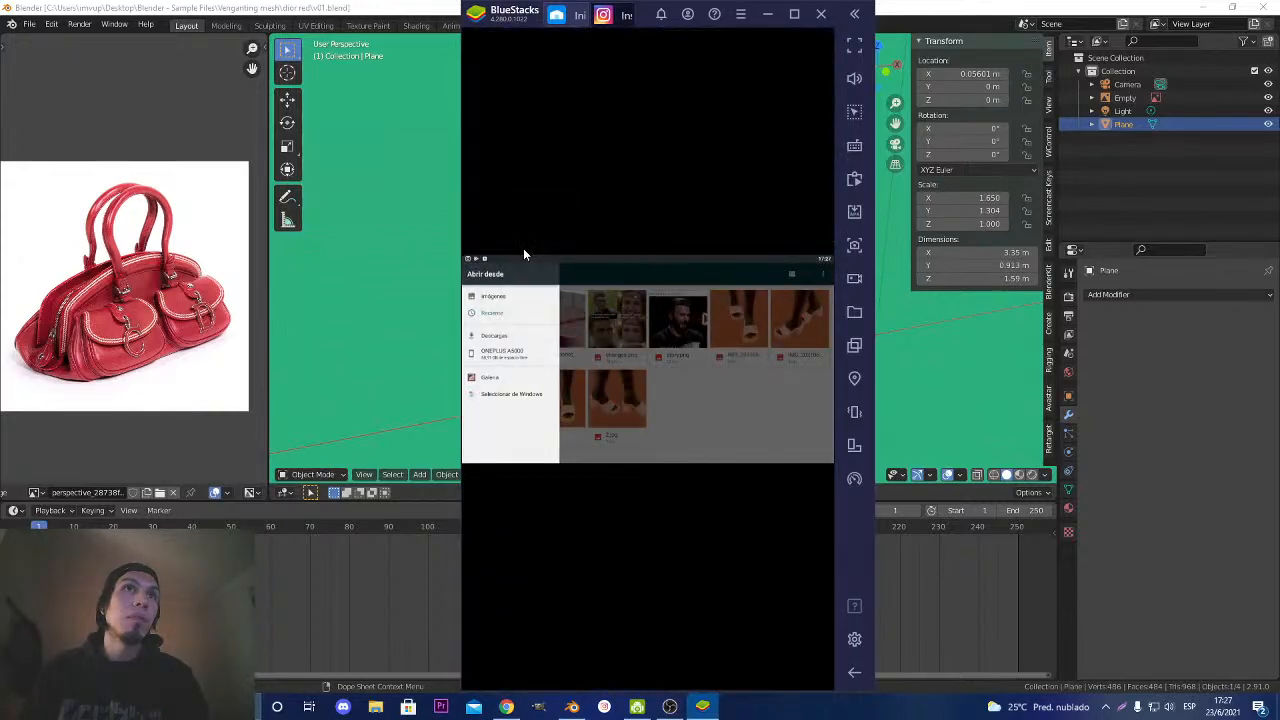
pyautogui.click(513, 395)
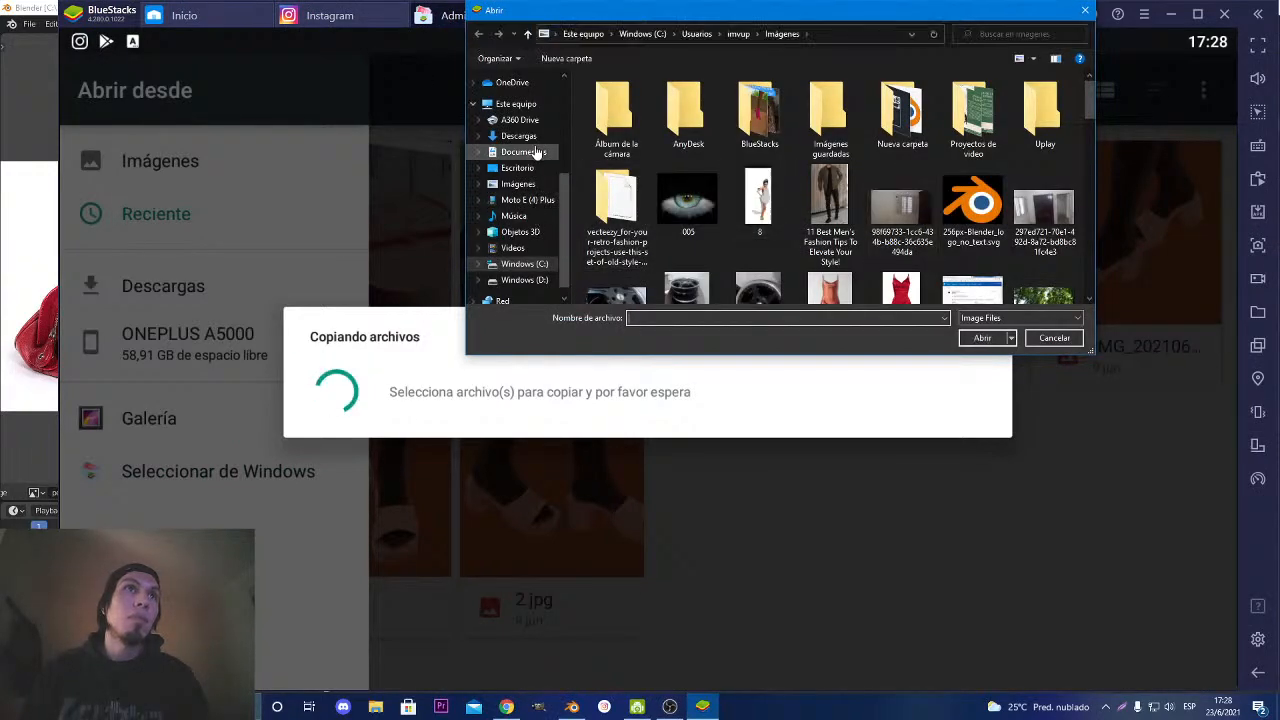
# Import the image Screenshot_4 from the Escritorio folder.
pyautogui.click(529, 170)
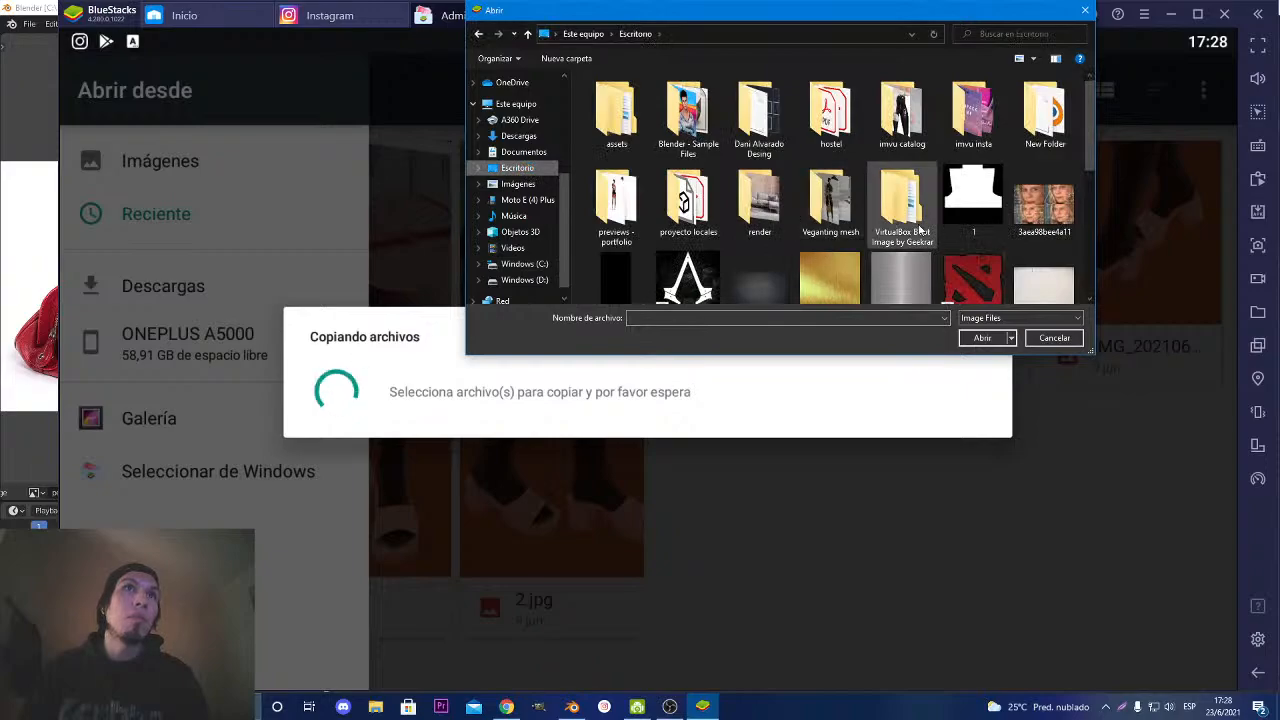
pyautogui.scroll(-5, 900, 200)
pyautogui.click(1044, 148)
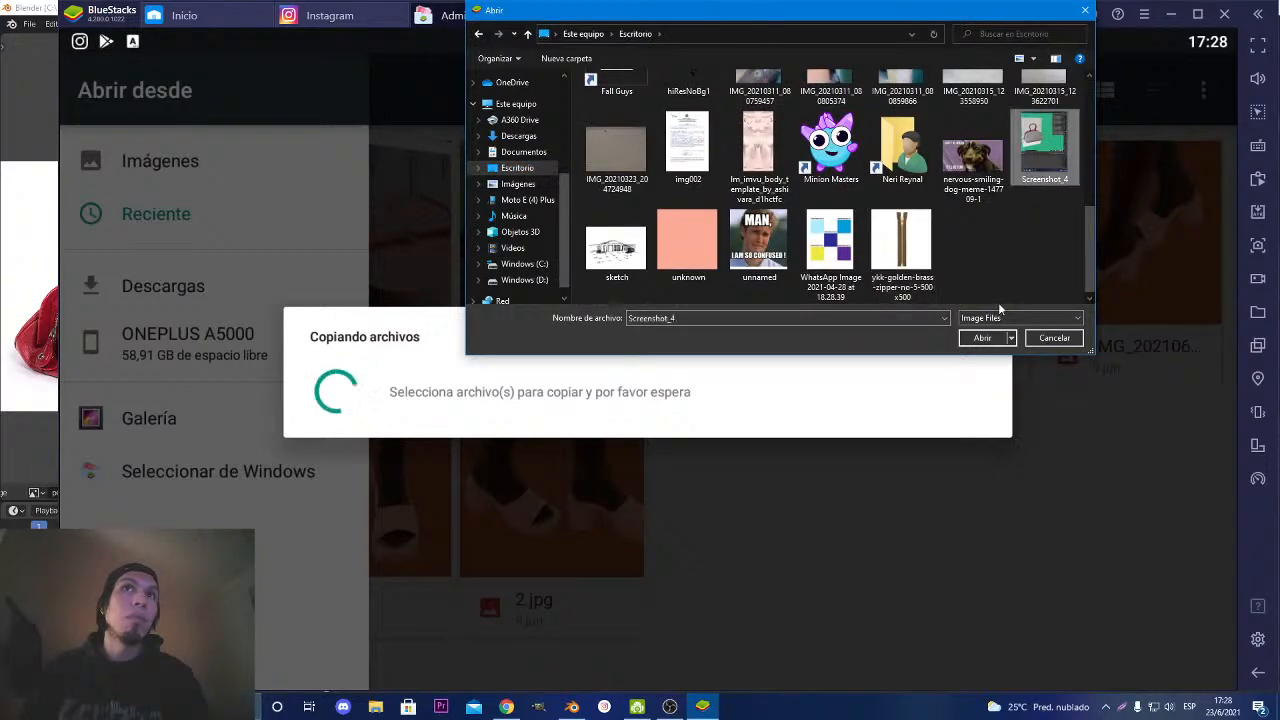
pyautogui.click(982, 338)
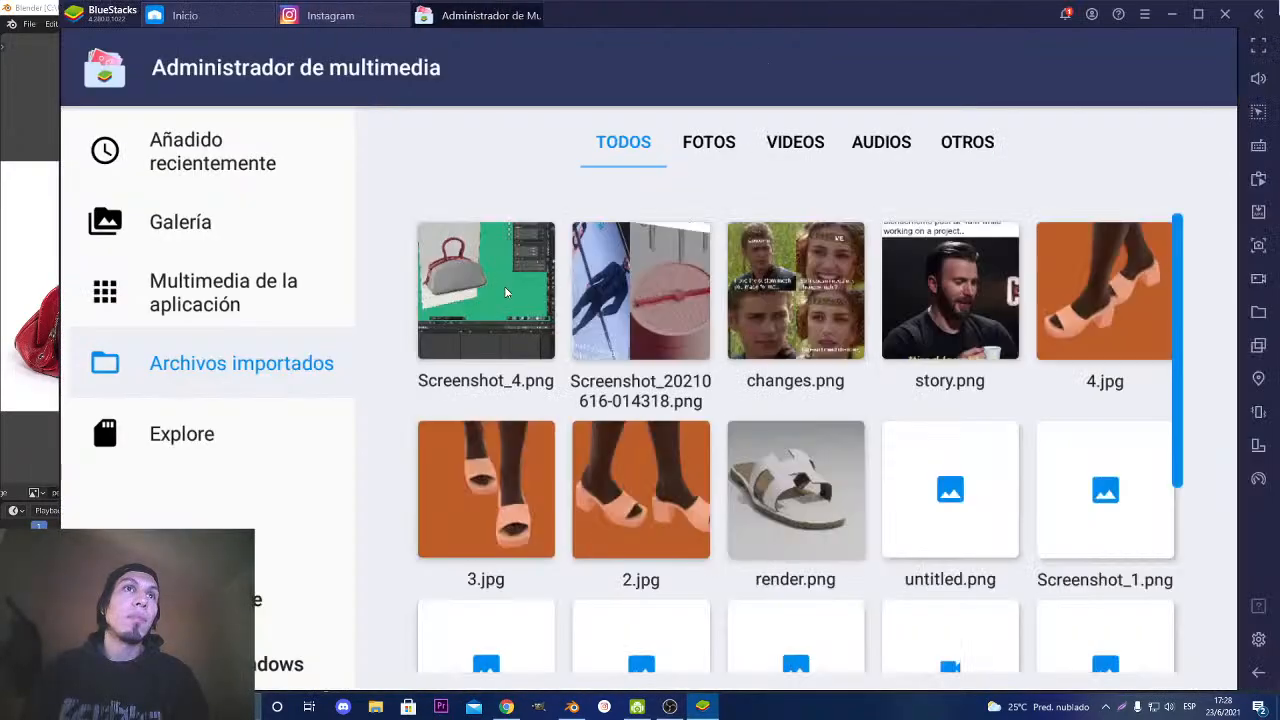
# Preview the imported Screenshot_4.png in the media manager, and close the manager to return to Instagram.
pyautogui.click(505, 292)
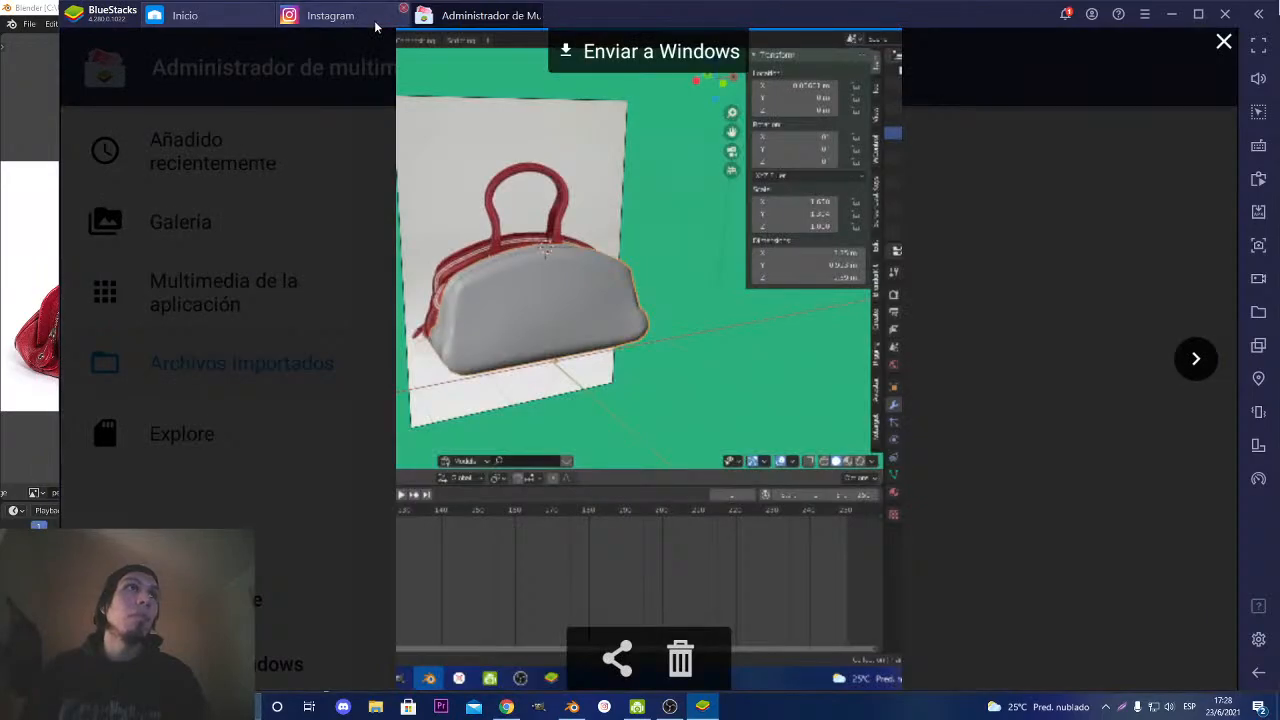
pyautogui.click(538, 10)
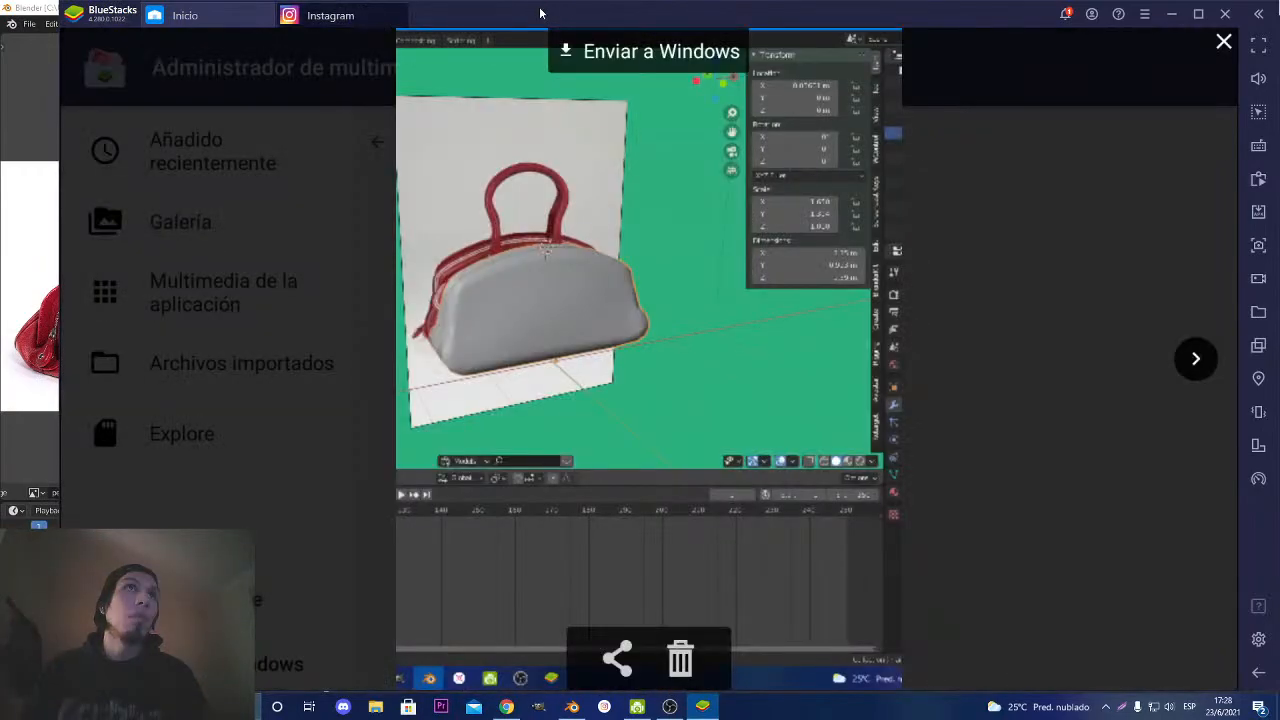
pyautogui.click(541, 12)
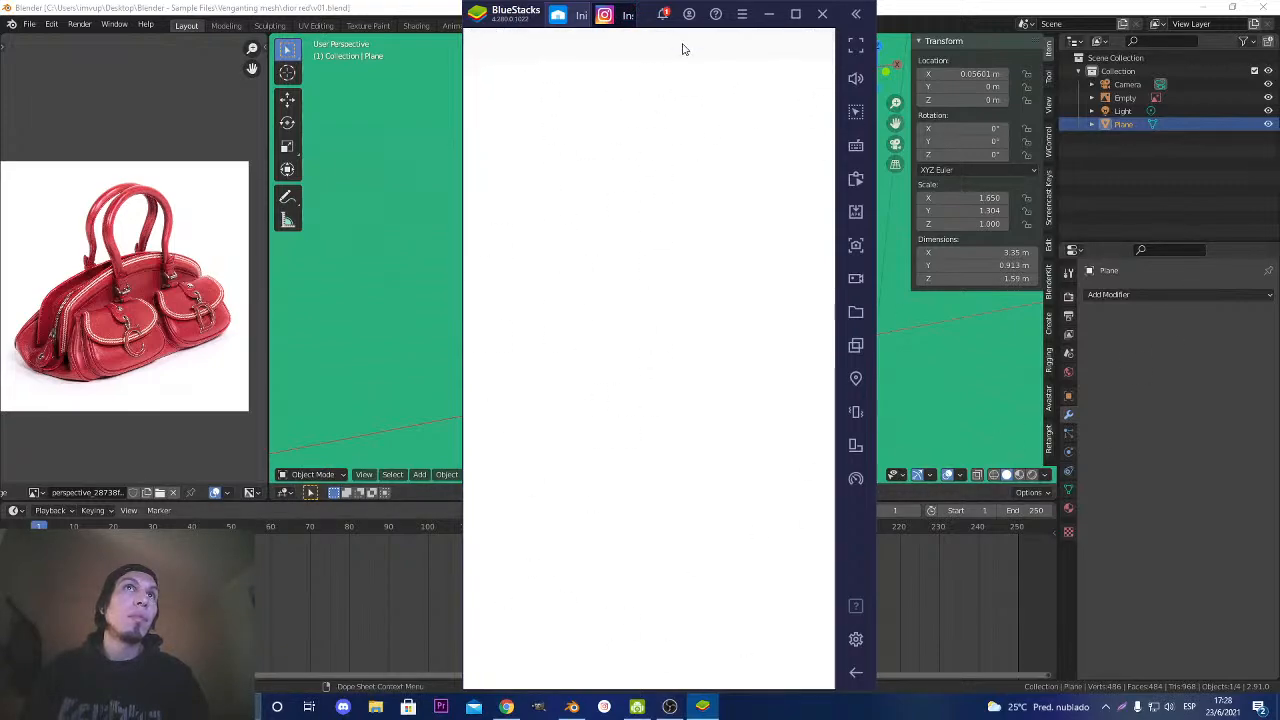
# Use the imported handbag screenshot as the story image and start a text caption on it.
pyautogui.moveTo(675, 33); pyautogui.dragTo(710, 158)
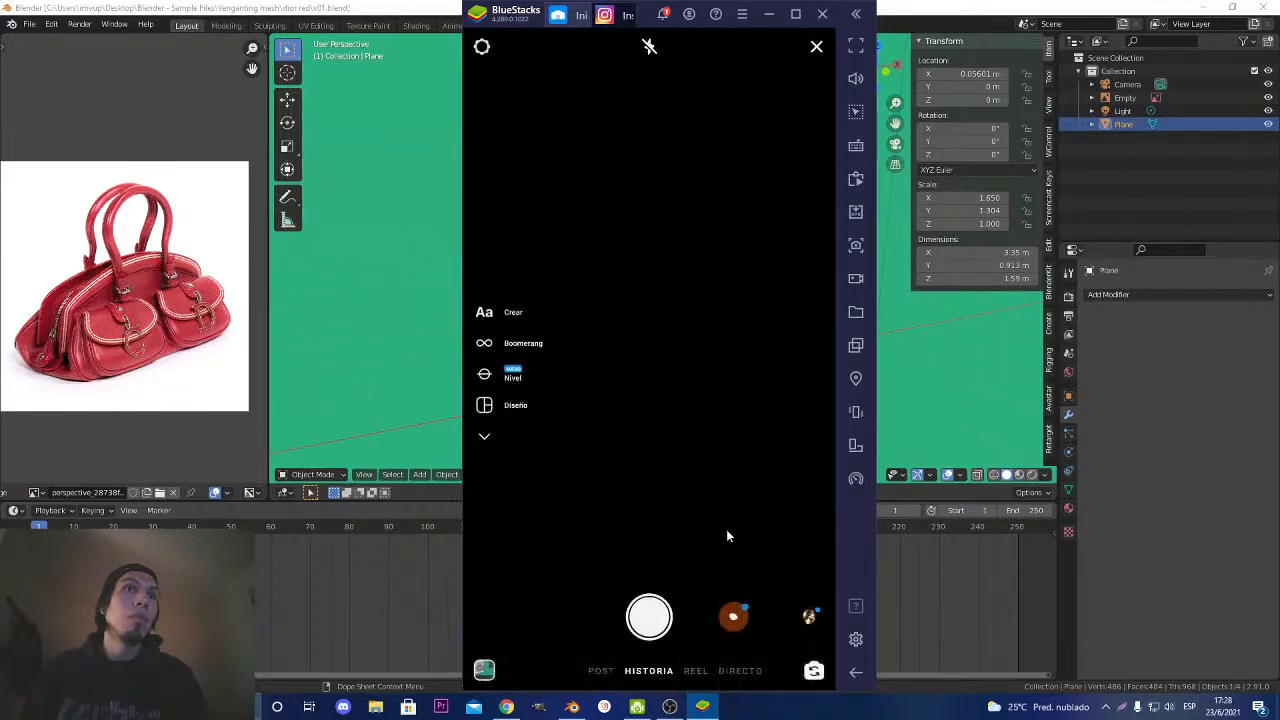
pyautogui.click(484, 670)
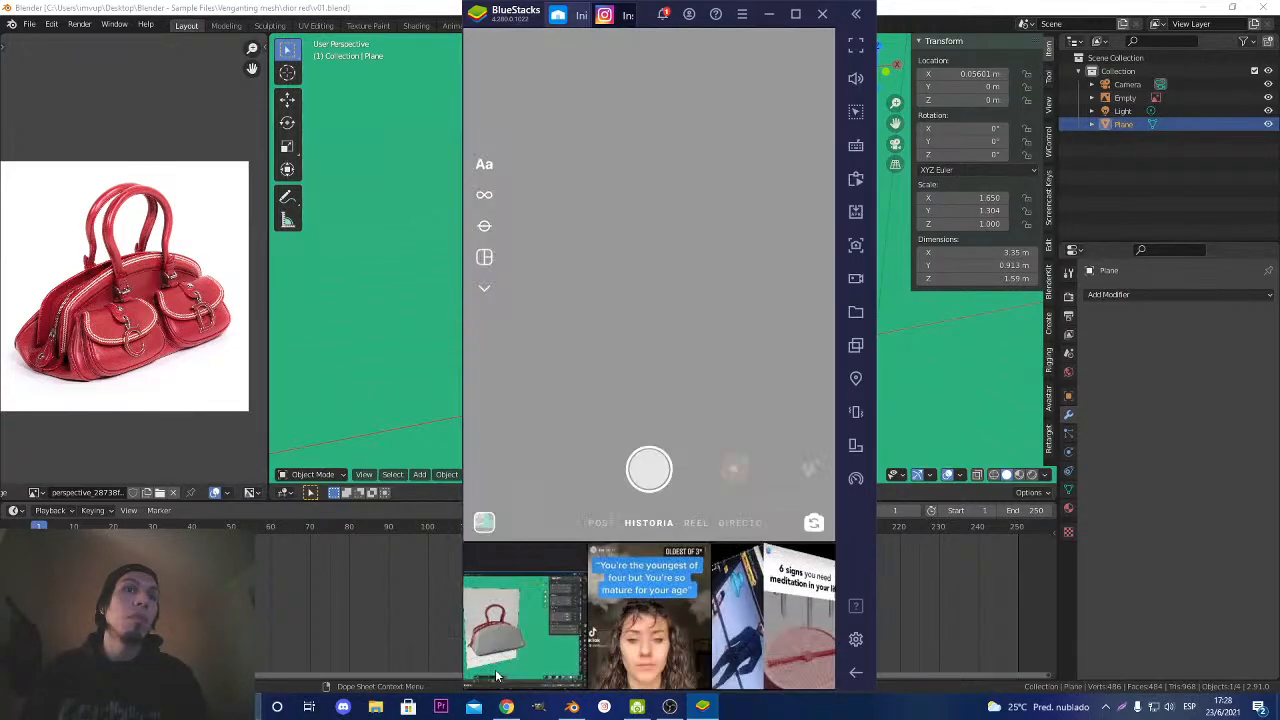
pyautogui.click(520, 257)
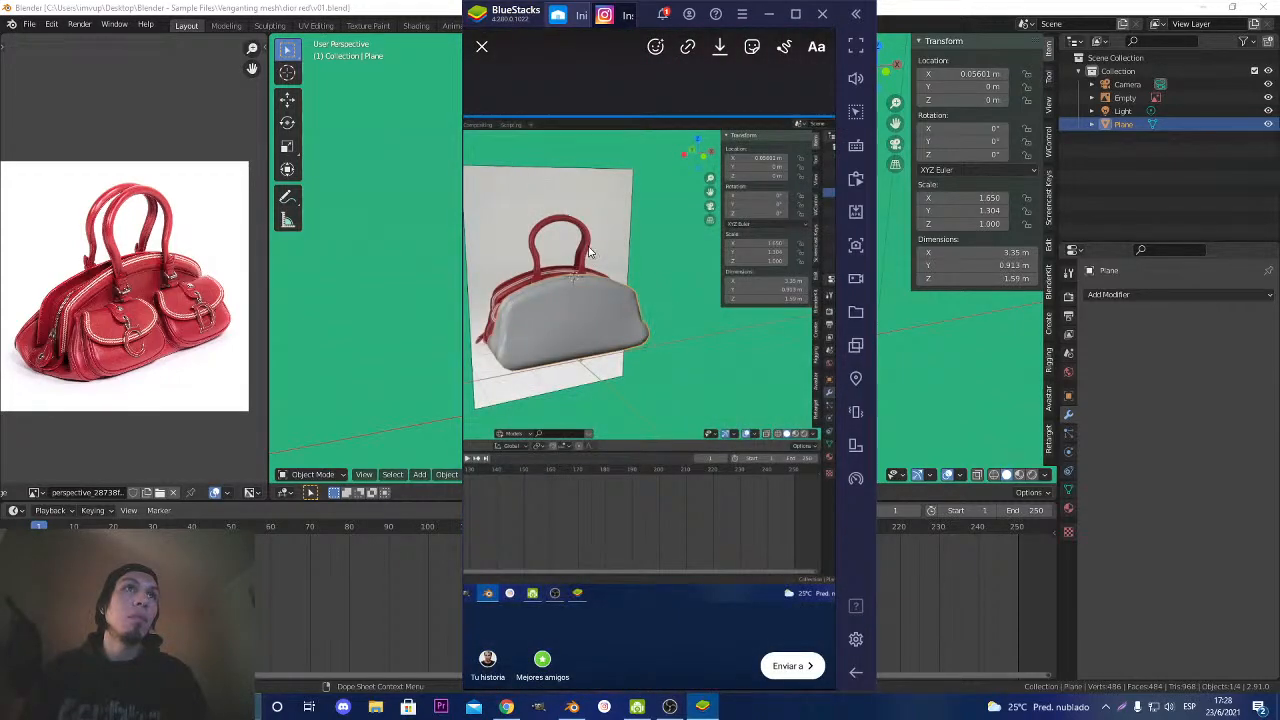
pyautogui.click(511, 182)
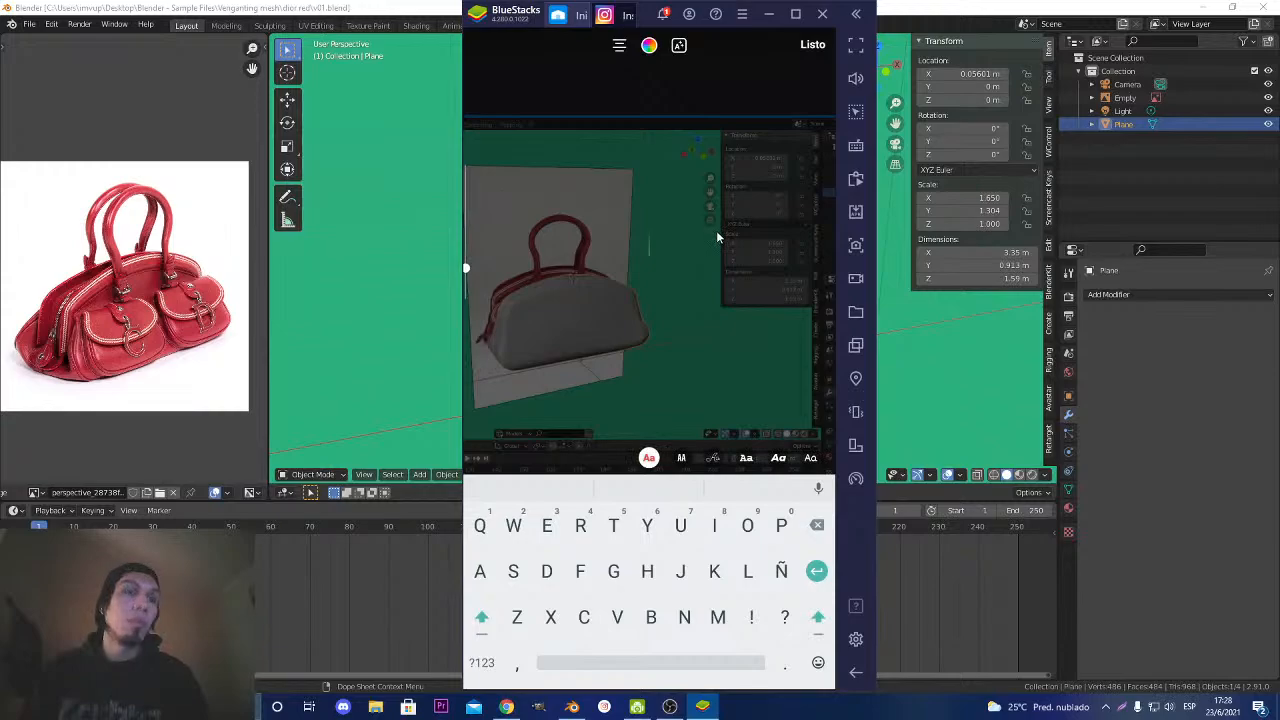
pyautogui.write('Live')
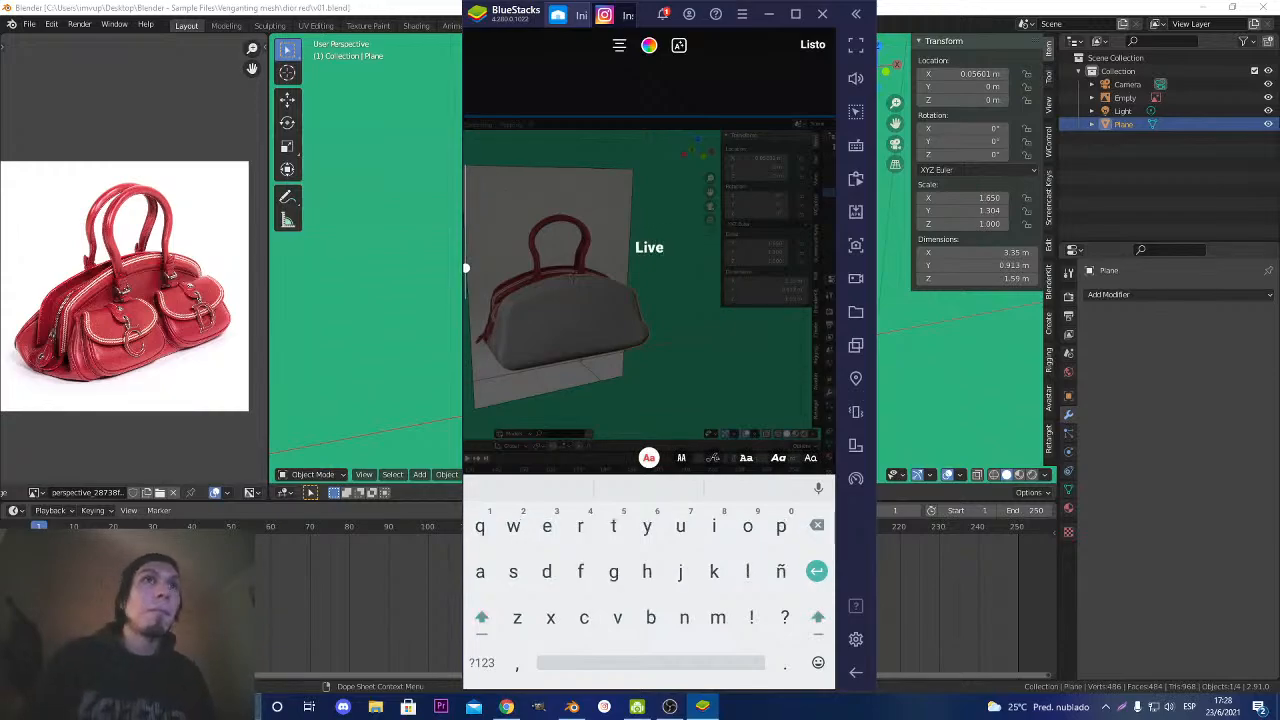
pyautogui.press('BackSpace')
pyautogui.press('BackSpace')
pyautogui.press('BackSpace')
pyautogui.press('BackSpace')
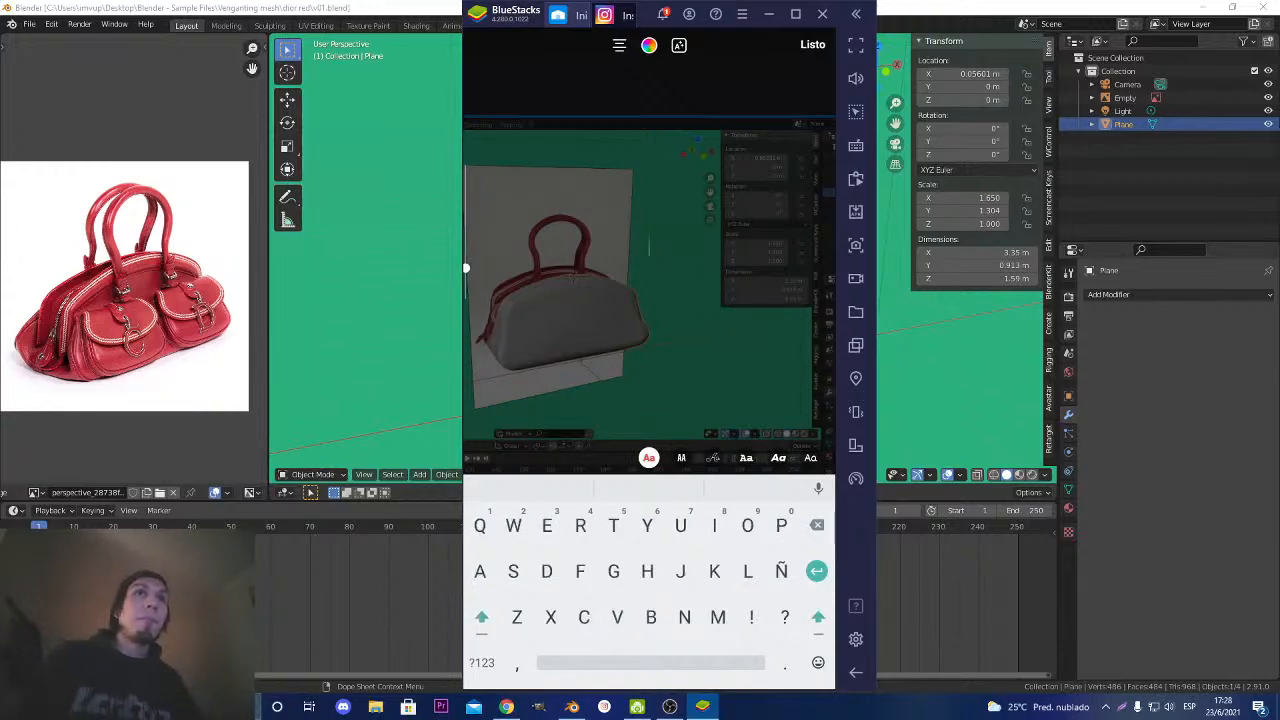
pyautogui.write('Come')
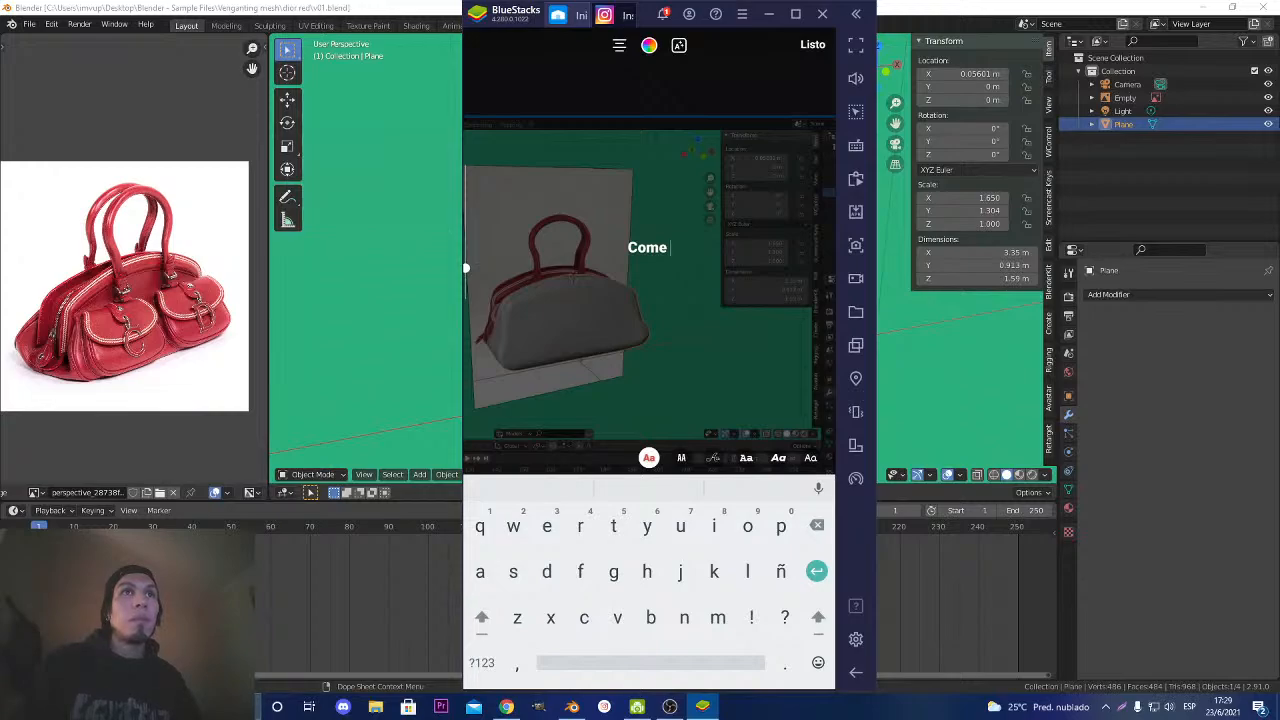
pyautogui.press('BackSpace')
pyautogui.press('BackSpace')
pyautogui.press('BackSpace')
pyautogui.press('BackSpace')
# Write the opening of the story caption as "I'll be answering questions".
pyautogui.write("I'")
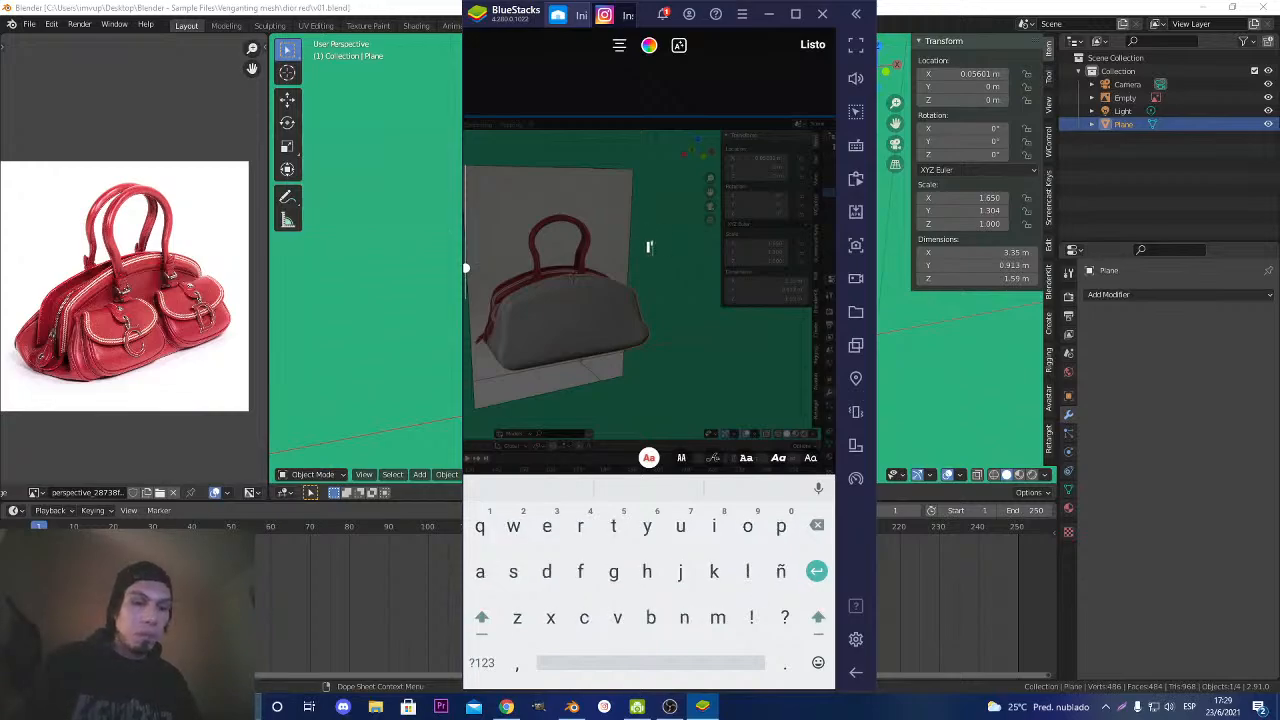
pyautogui.write('ll')
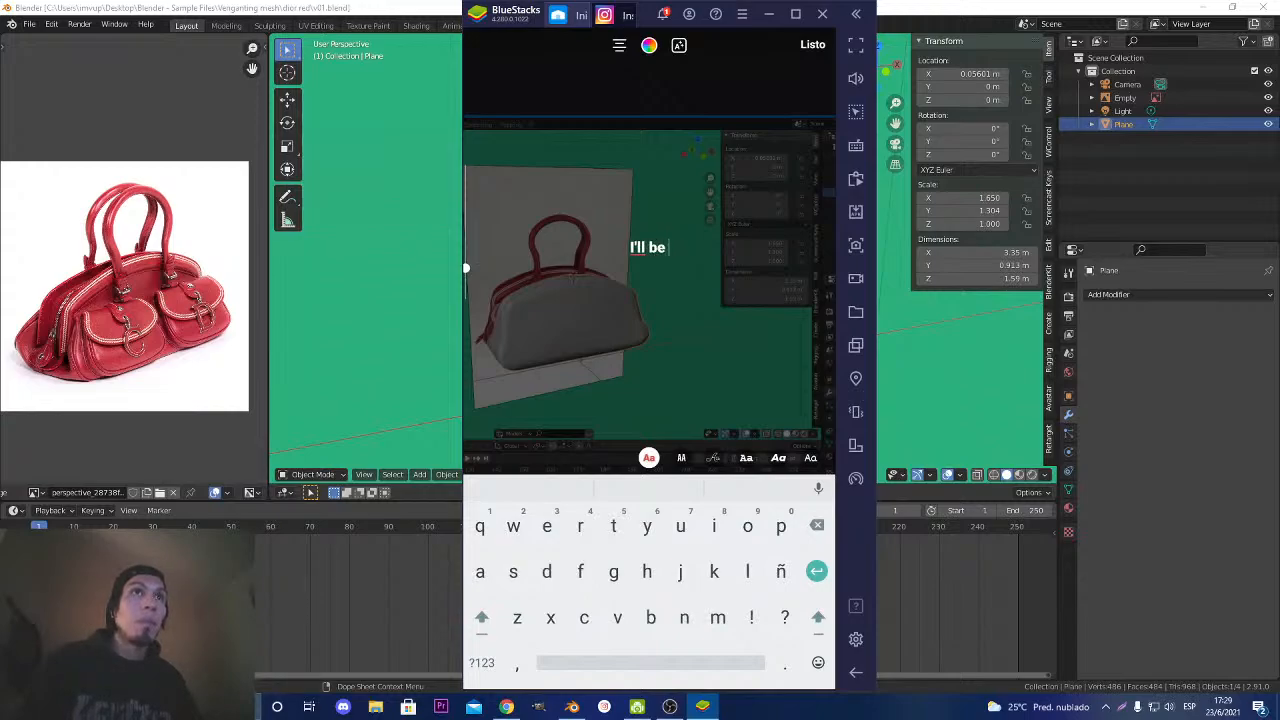
pyautogui.write(' be ans')
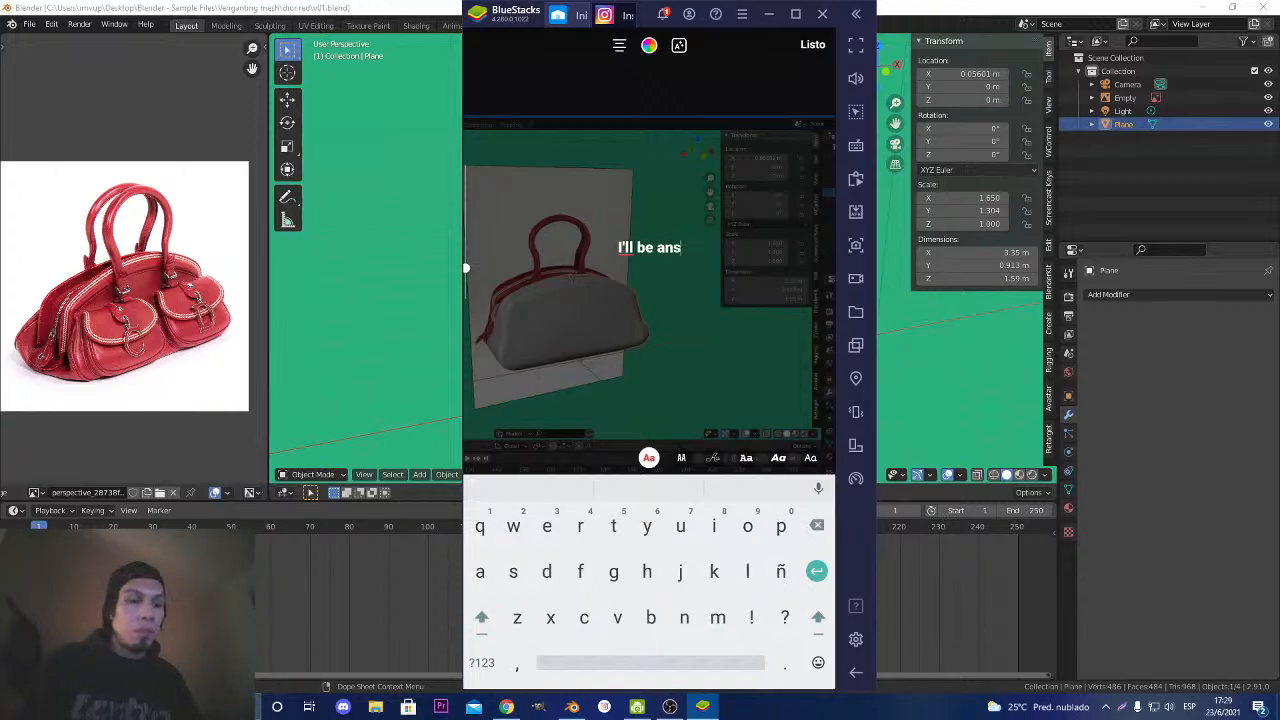
pyautogui.write('wering questions ')
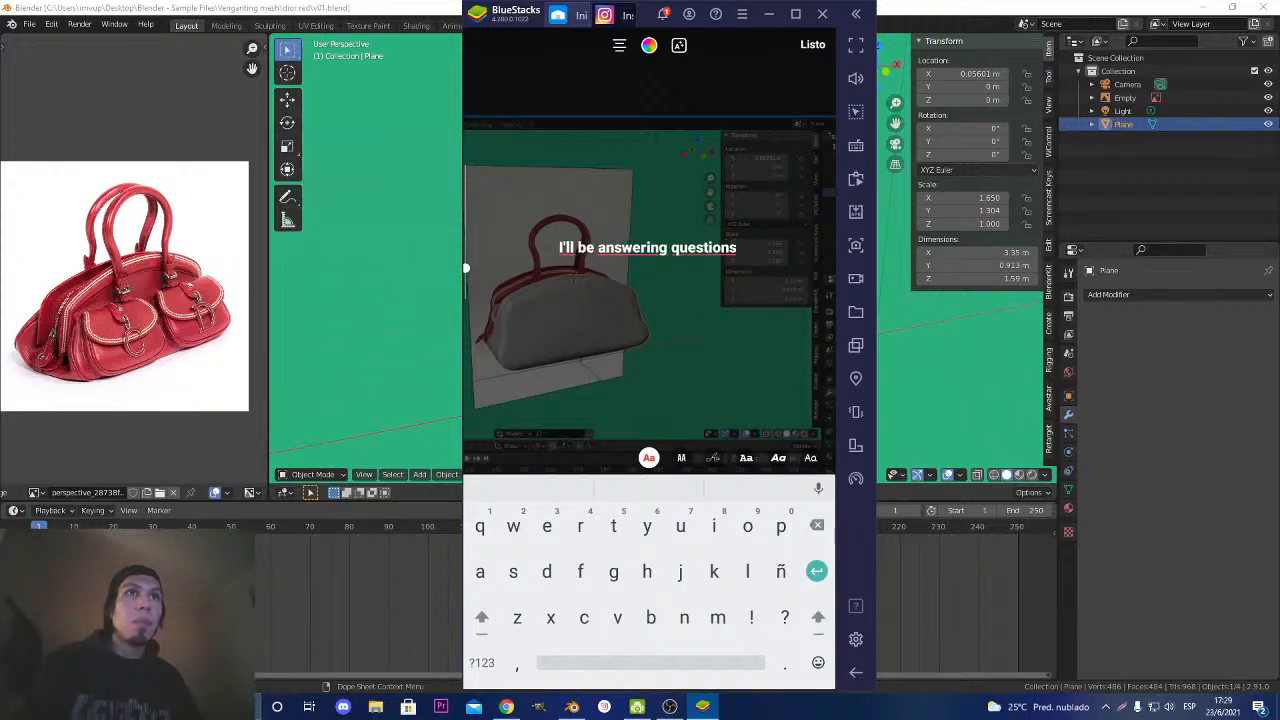
pyautogui.write('on my')
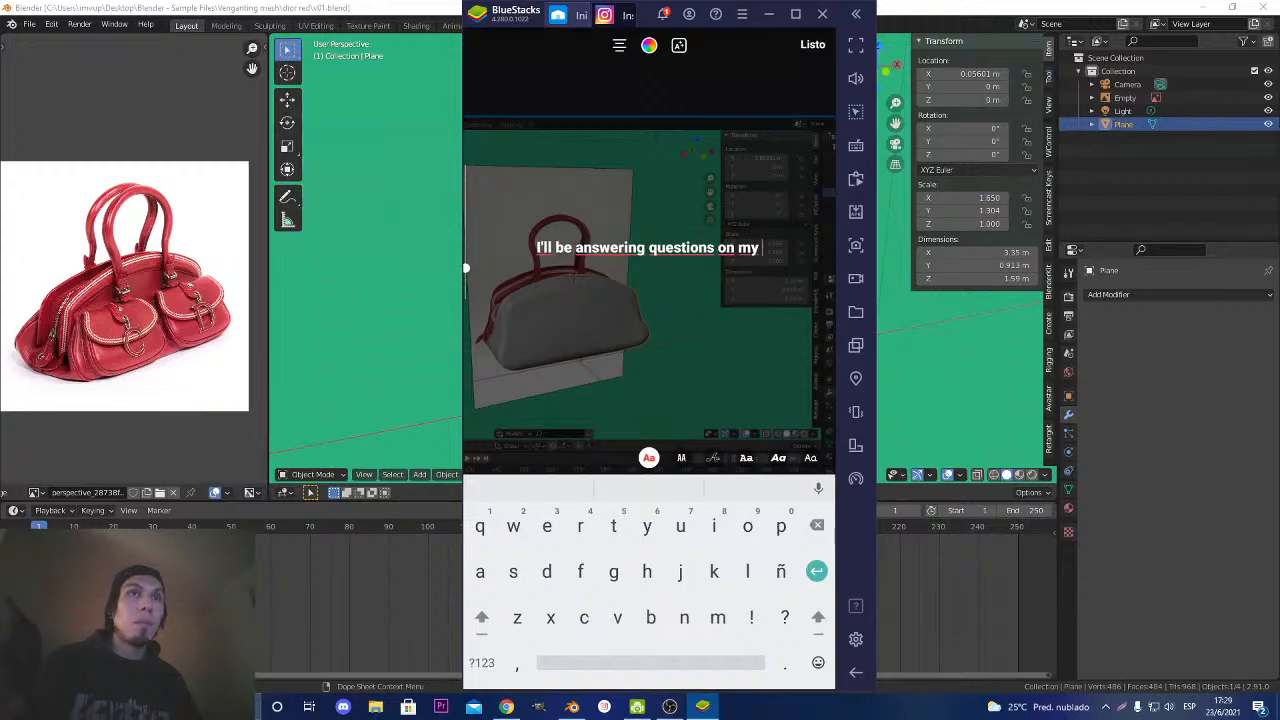
pyautogui.press('BackSpace')
pyautogui.press('BackSpace')
pyautogui.press('BackSpace')
pyautogui.press('BackSpace')
pyautogui.press('BackSpace')
pyautogui.press('BackSpace')
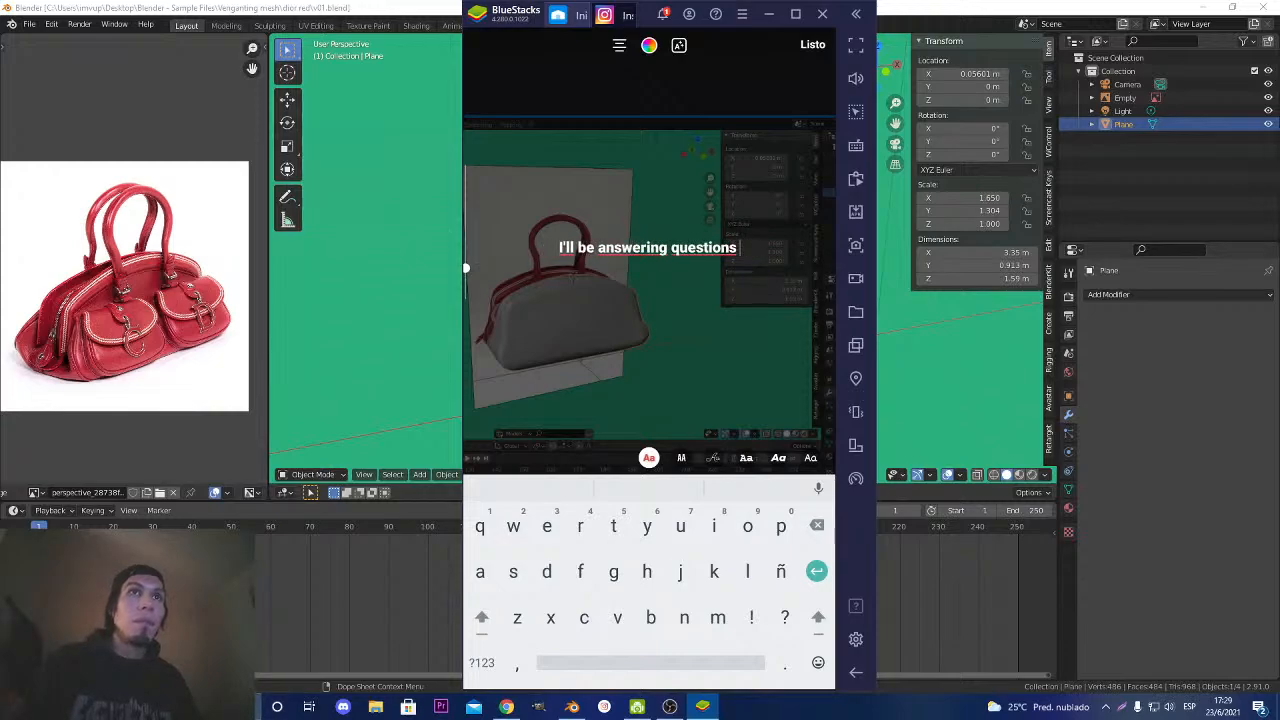
# Complete the story caption with "about blender on my youtube Live!!", putting "youtube Live!!" on a new line.
pyautogui.write('abo')
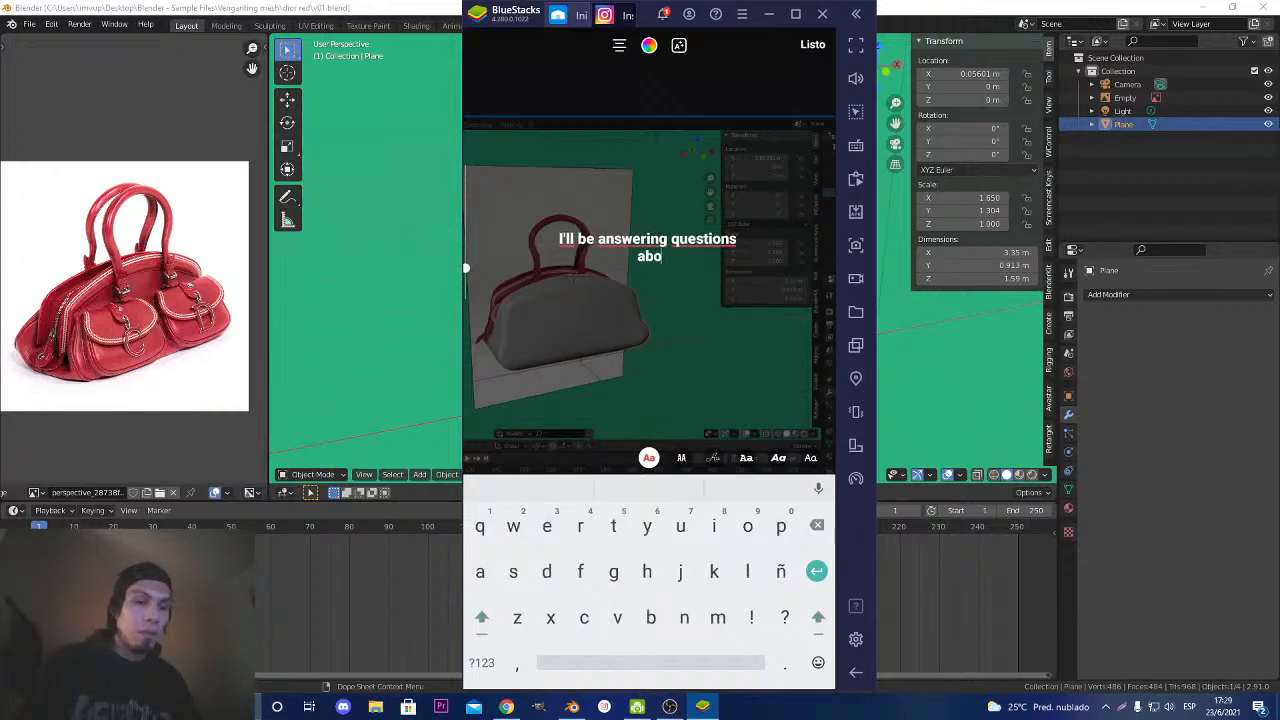
pyautogui.write('ut blender')
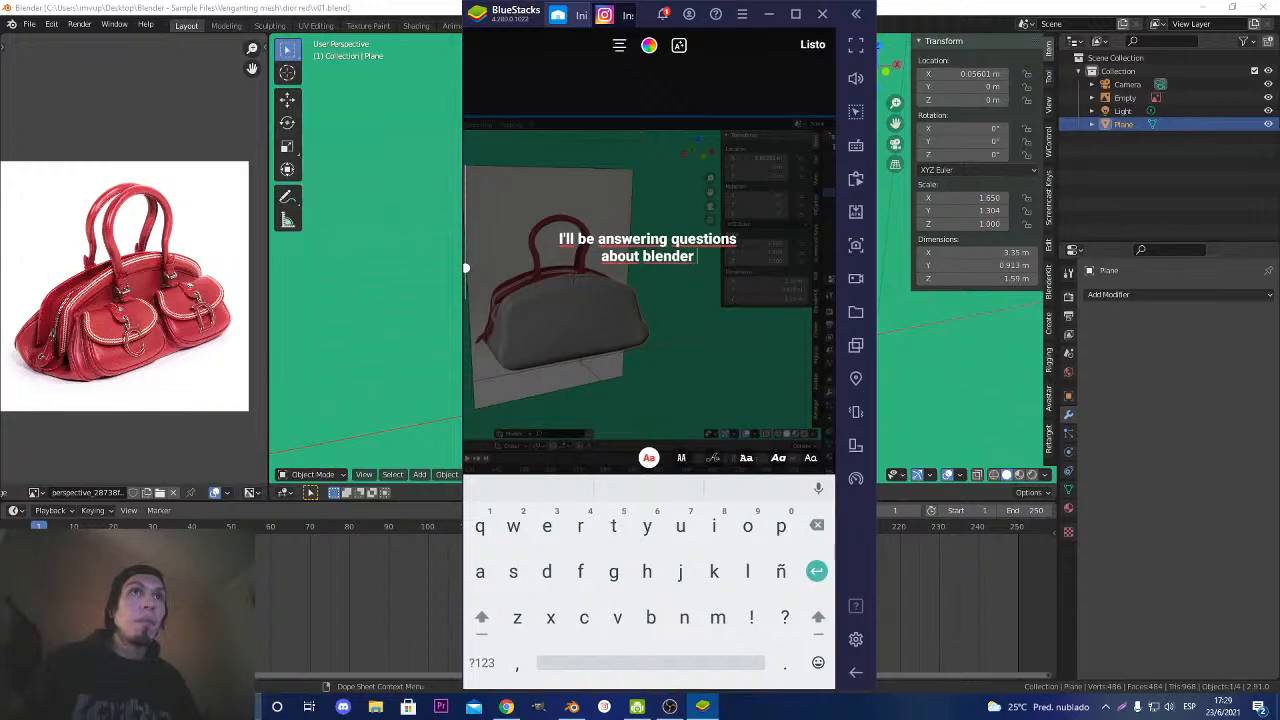
pyautogui.write(' on my')
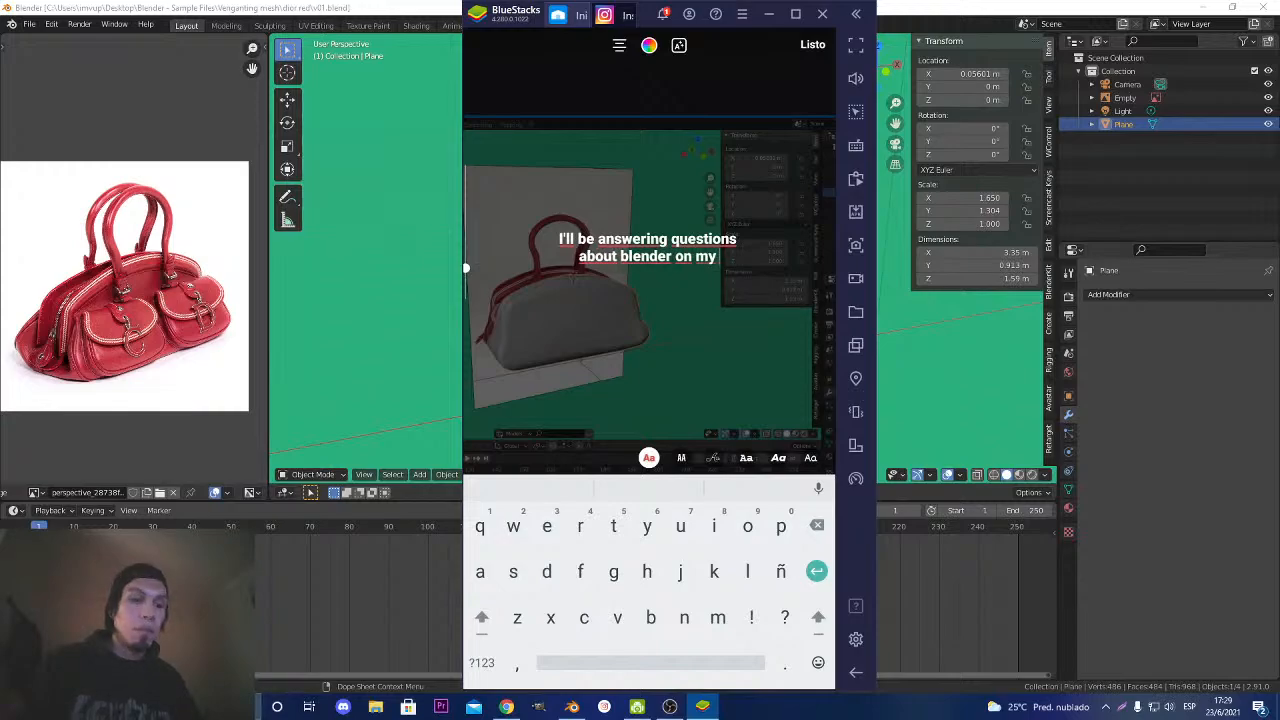
pyautogui.press('Return')
pyautogui.write('you')
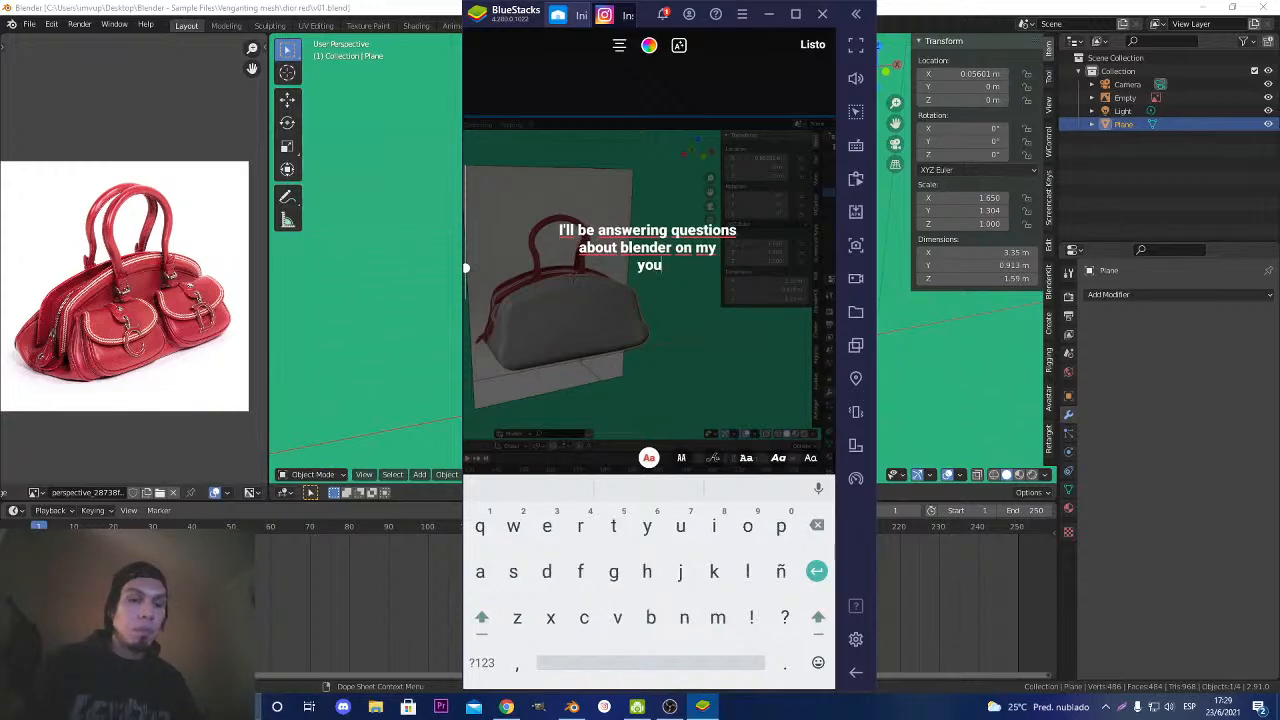
pyautogui.write('tube Live')
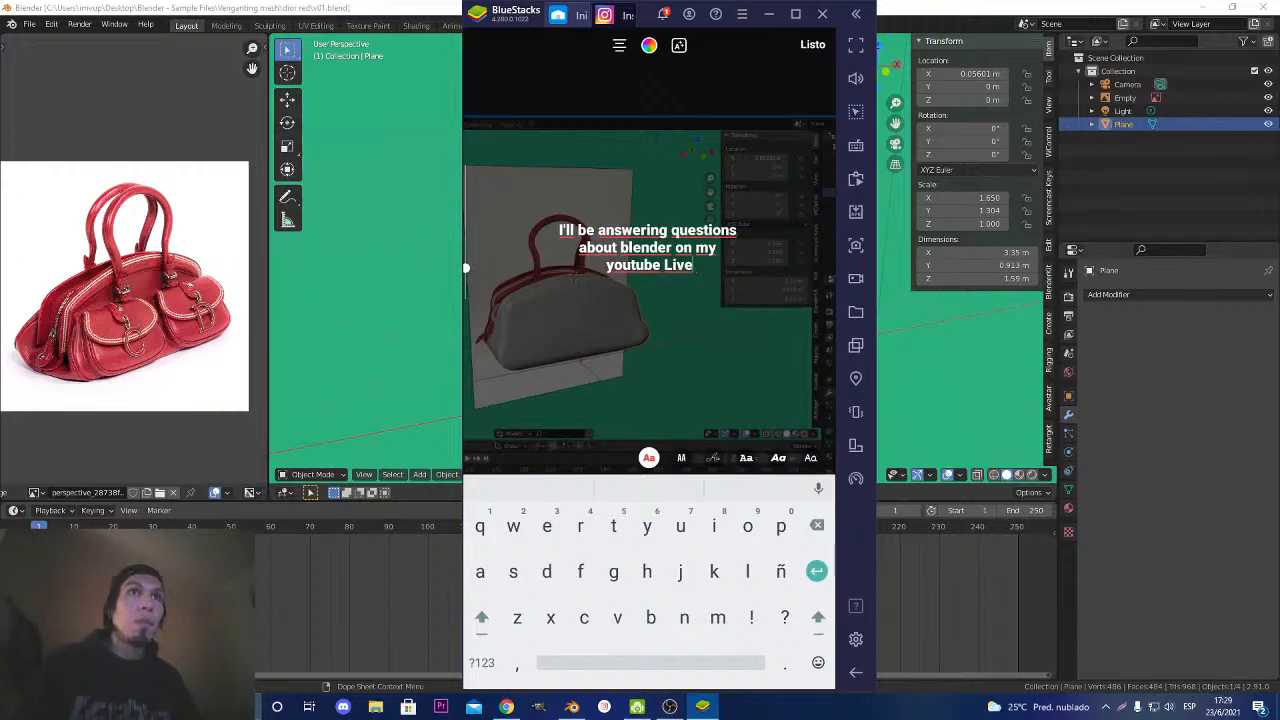
pyautogui.write('!!')
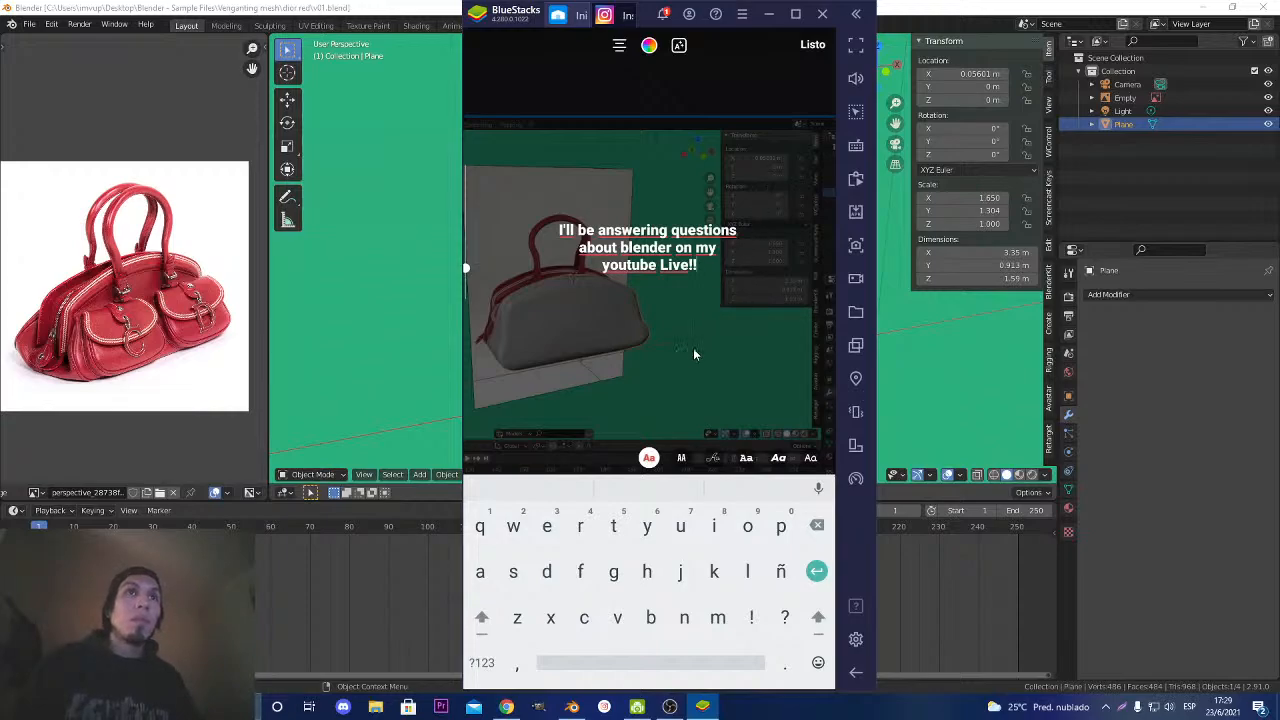
# Find the ▶ play symbol among the symbol emojis and add it at the end of the story caption.
pyautogui.click(816, 659)
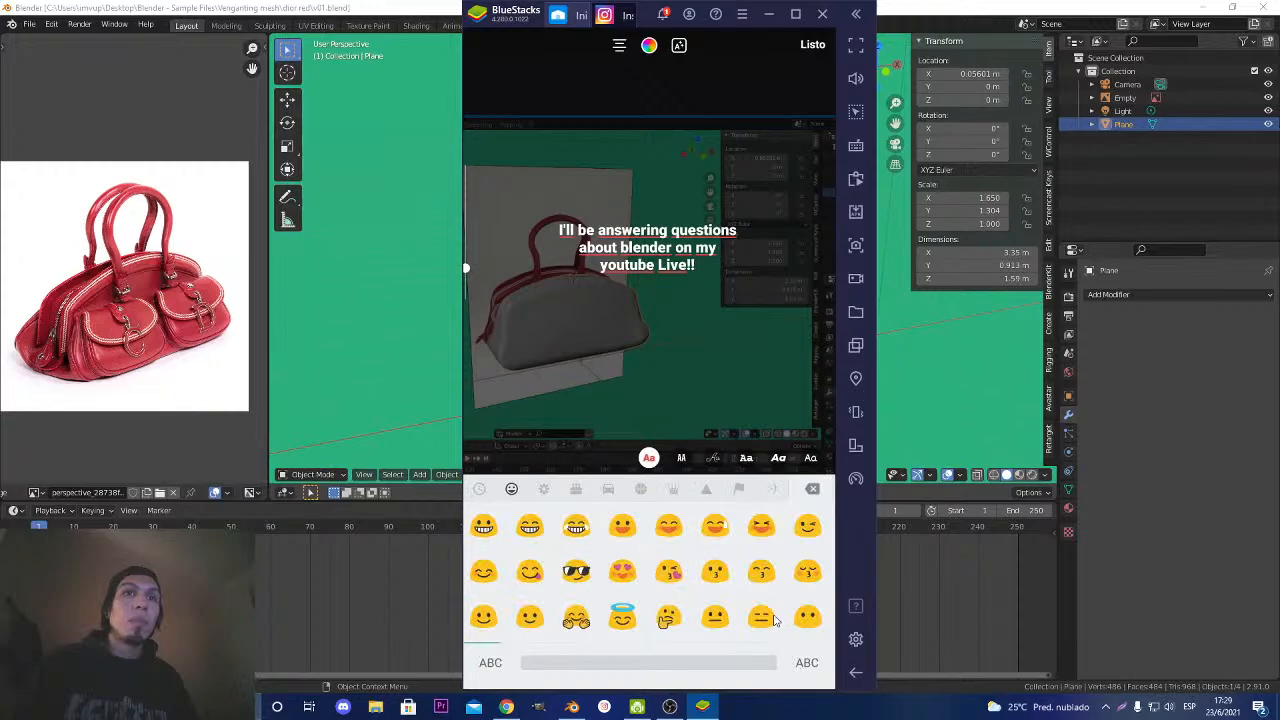
pyautogui.click(775, 489)
pyautogui.click(738, 489)
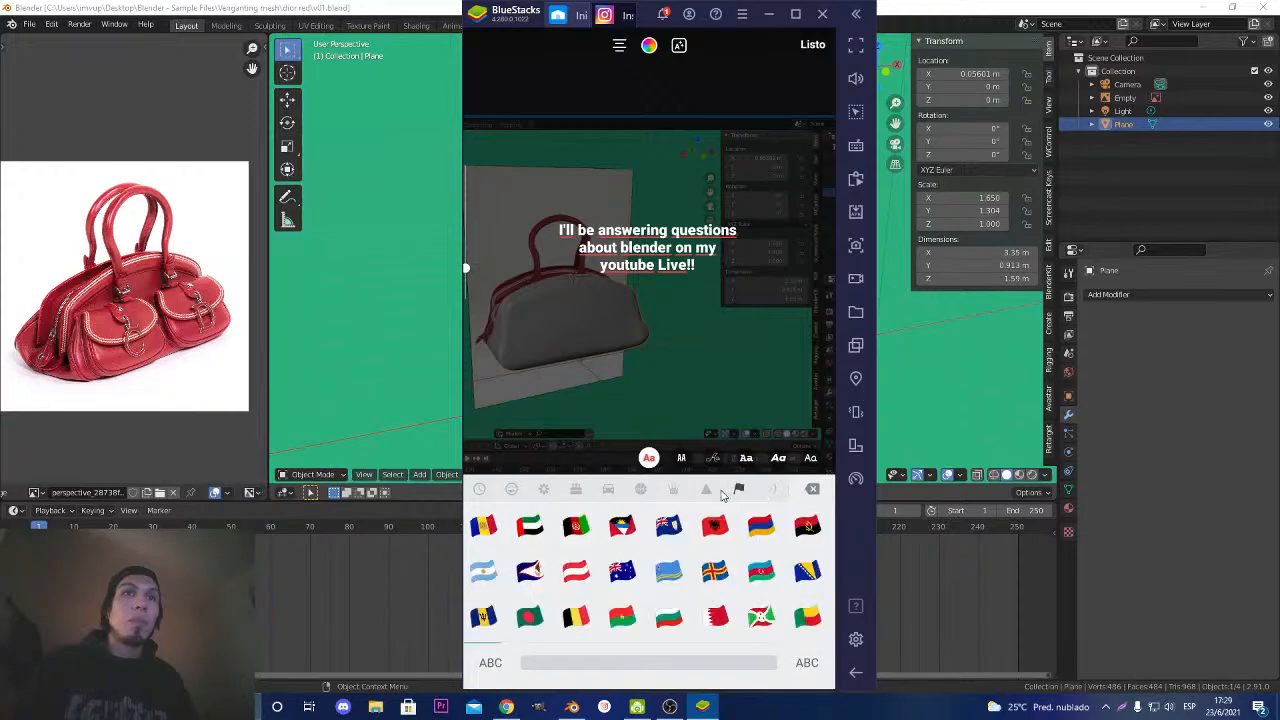
pyautogui.click(707, 489)
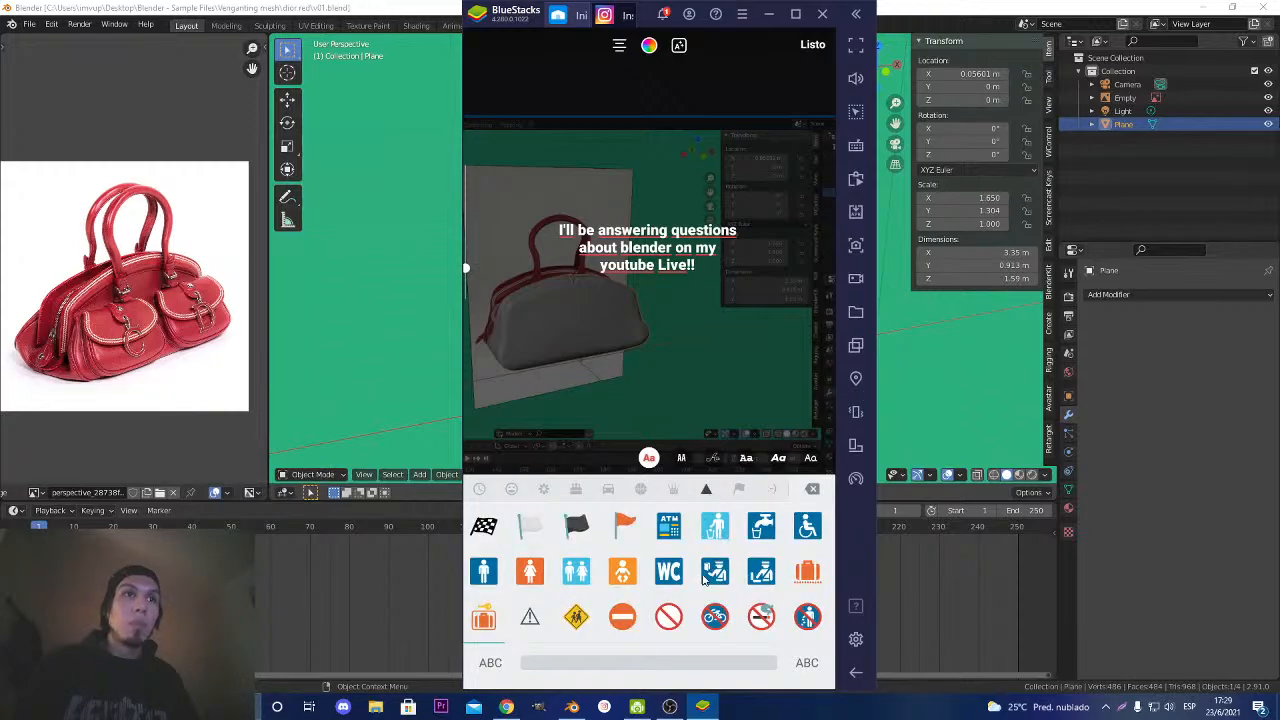
pyautogui.scroll(-3, 725, 582)
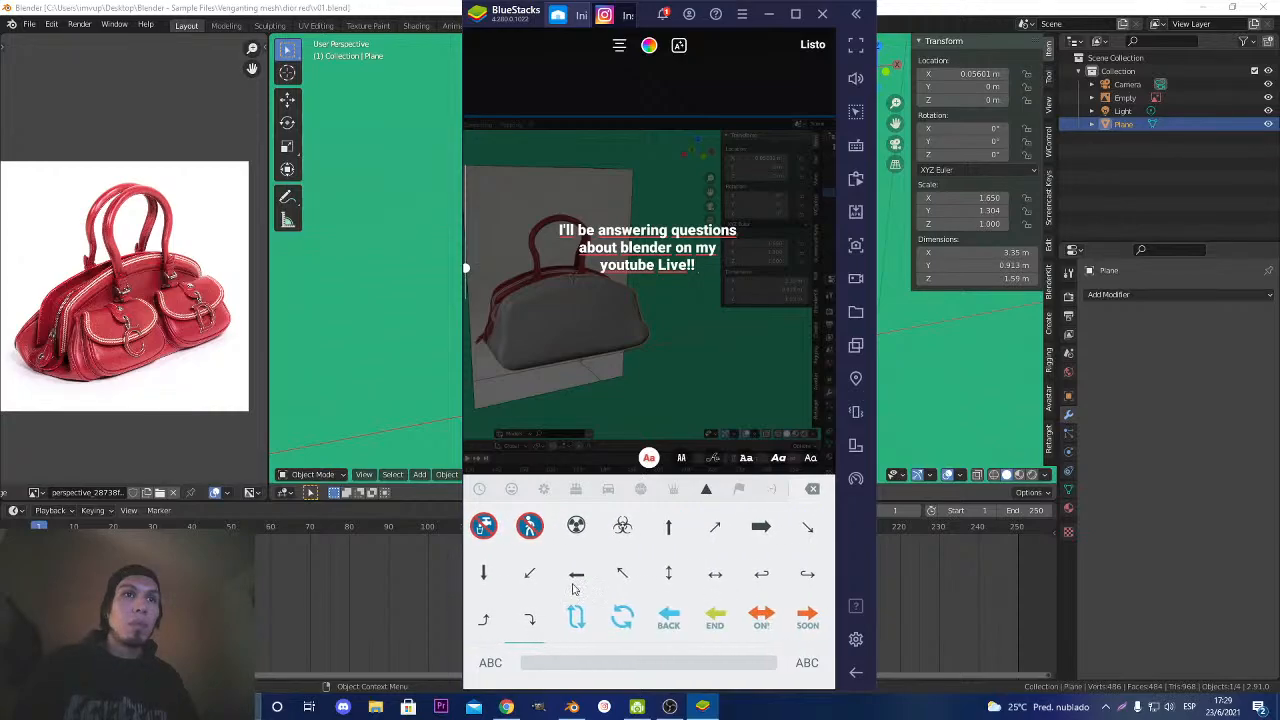
pyautogui.scroll(-5, 746, 568)
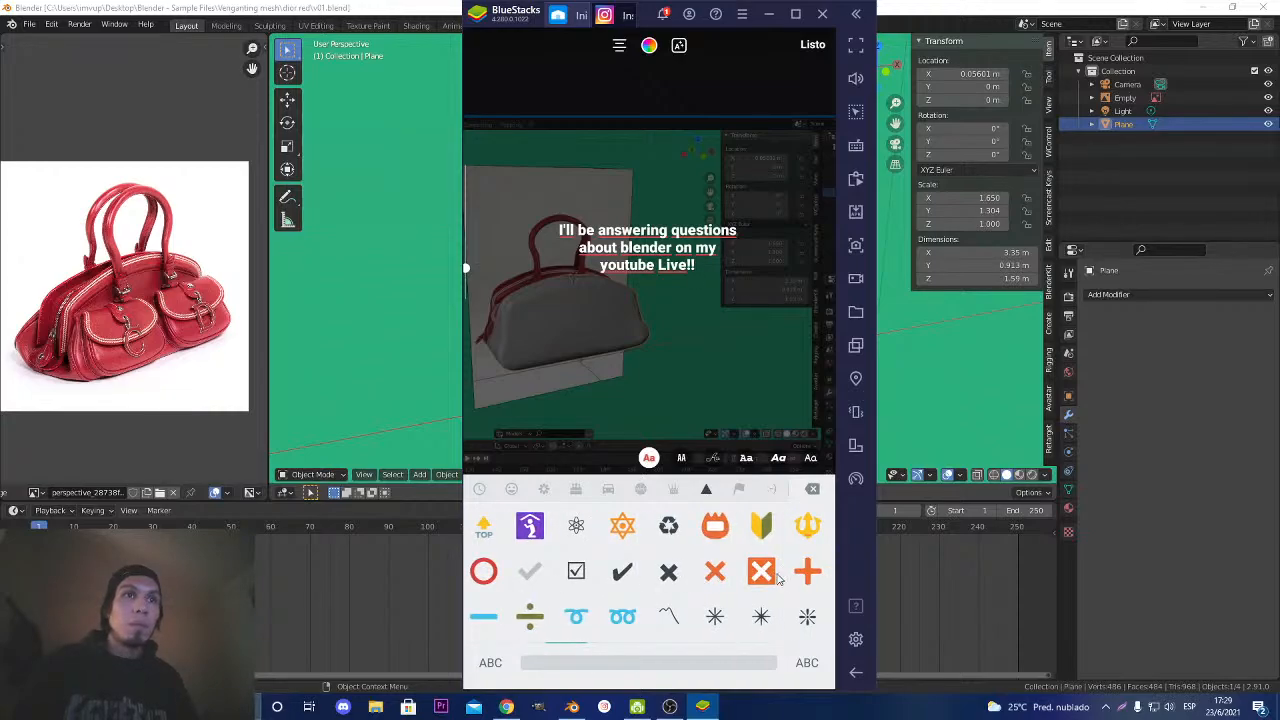
pyautogui.scroll(-5, 785, 580)
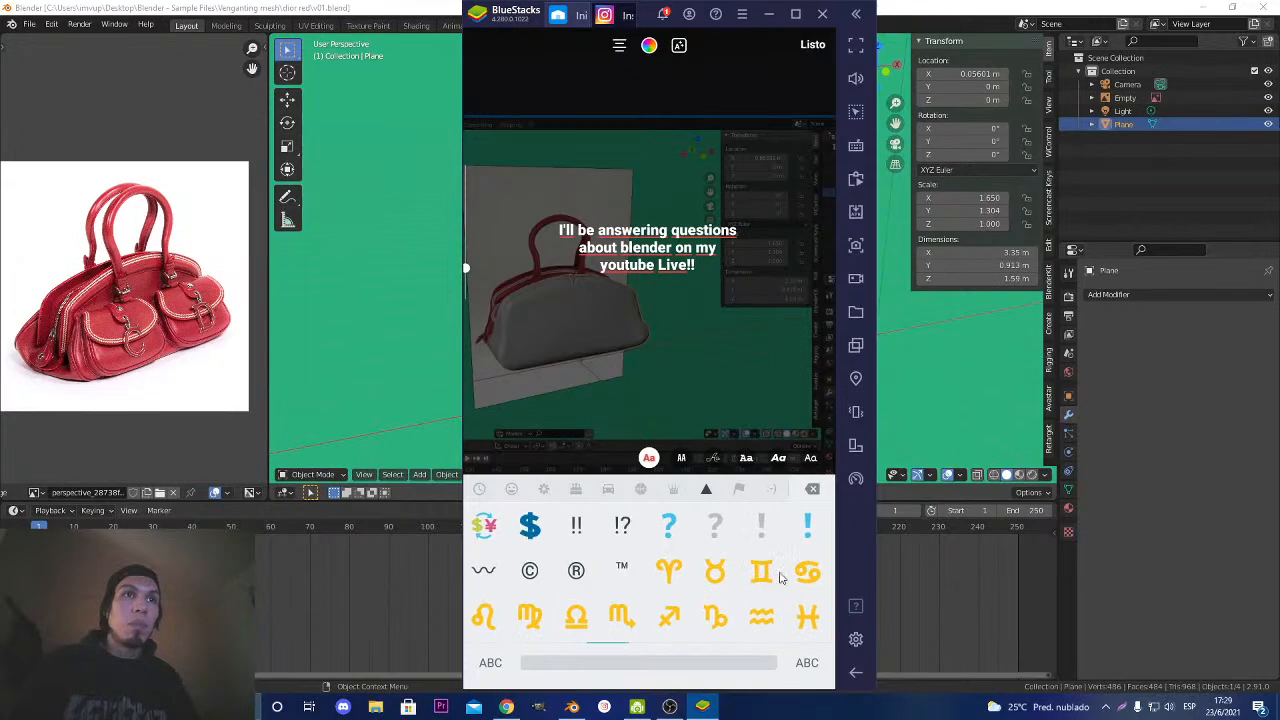
pyautogui.scroll(-5, 630, 575)
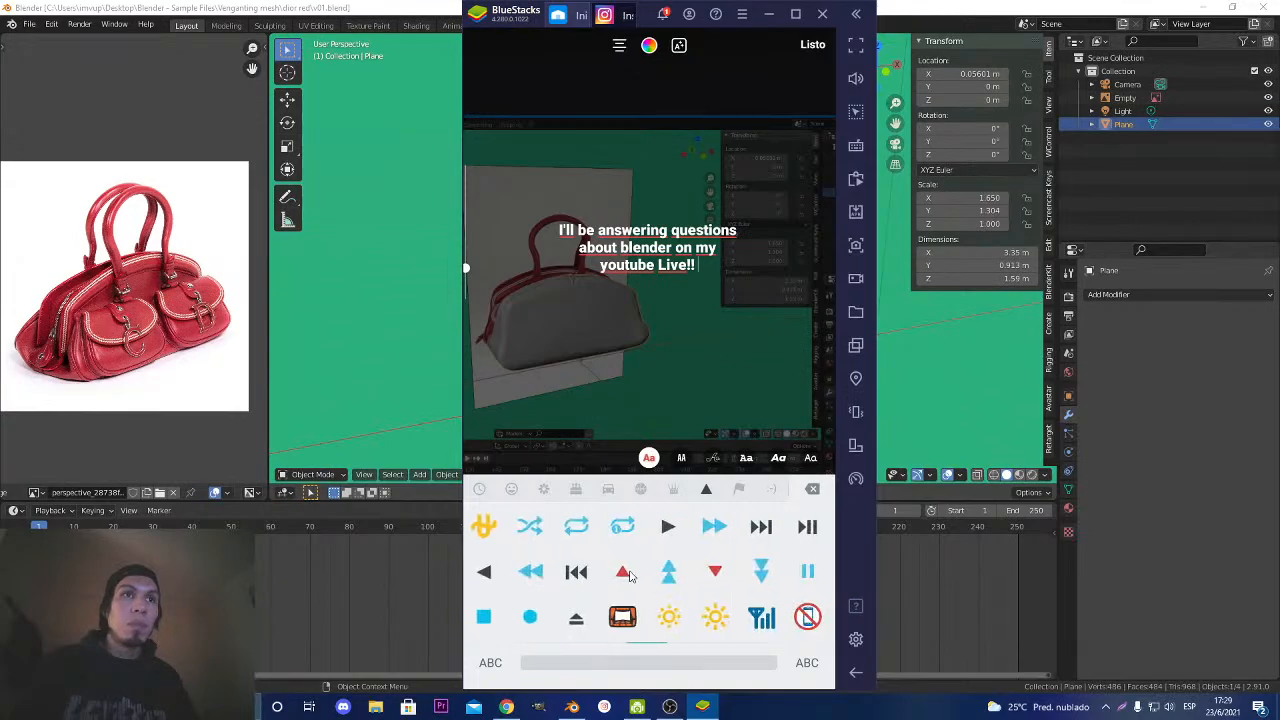
pyautogui.click(668, 527)
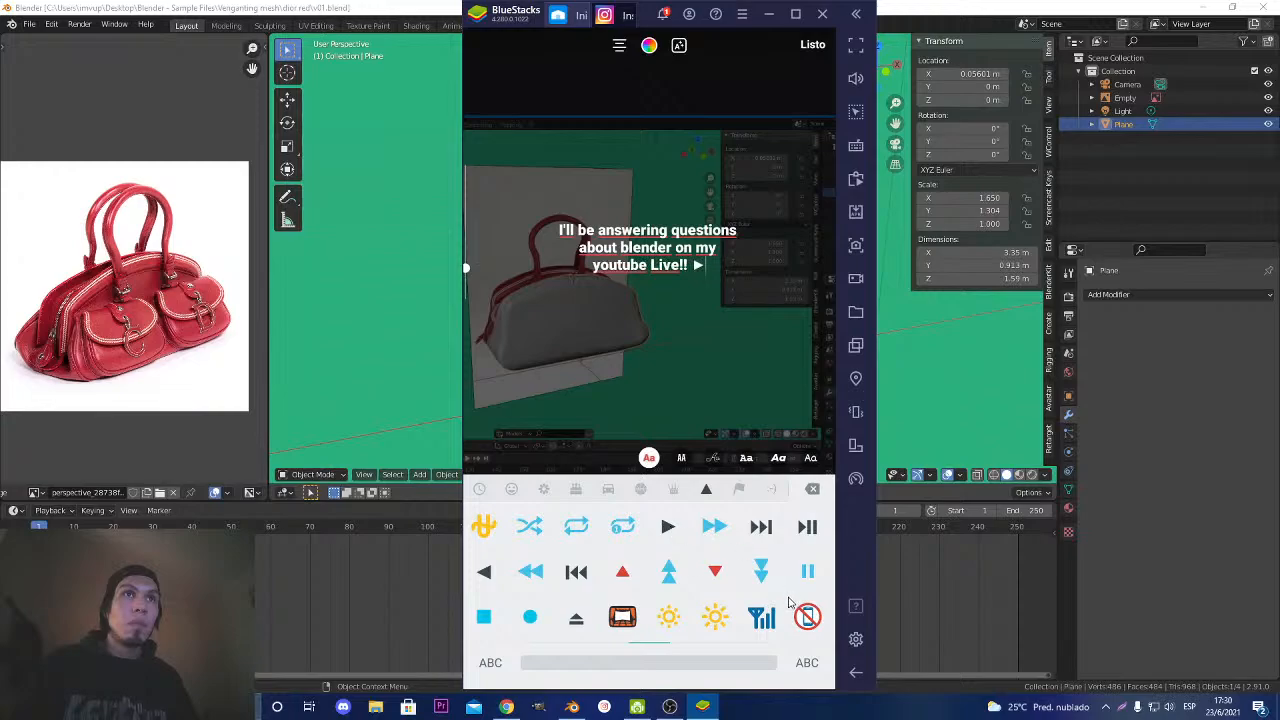
# Look through the remaining symbol emojis and the object, activity and travel categories for another emoji for the caption.
pyautogui.scroll(-3, 790, 606)
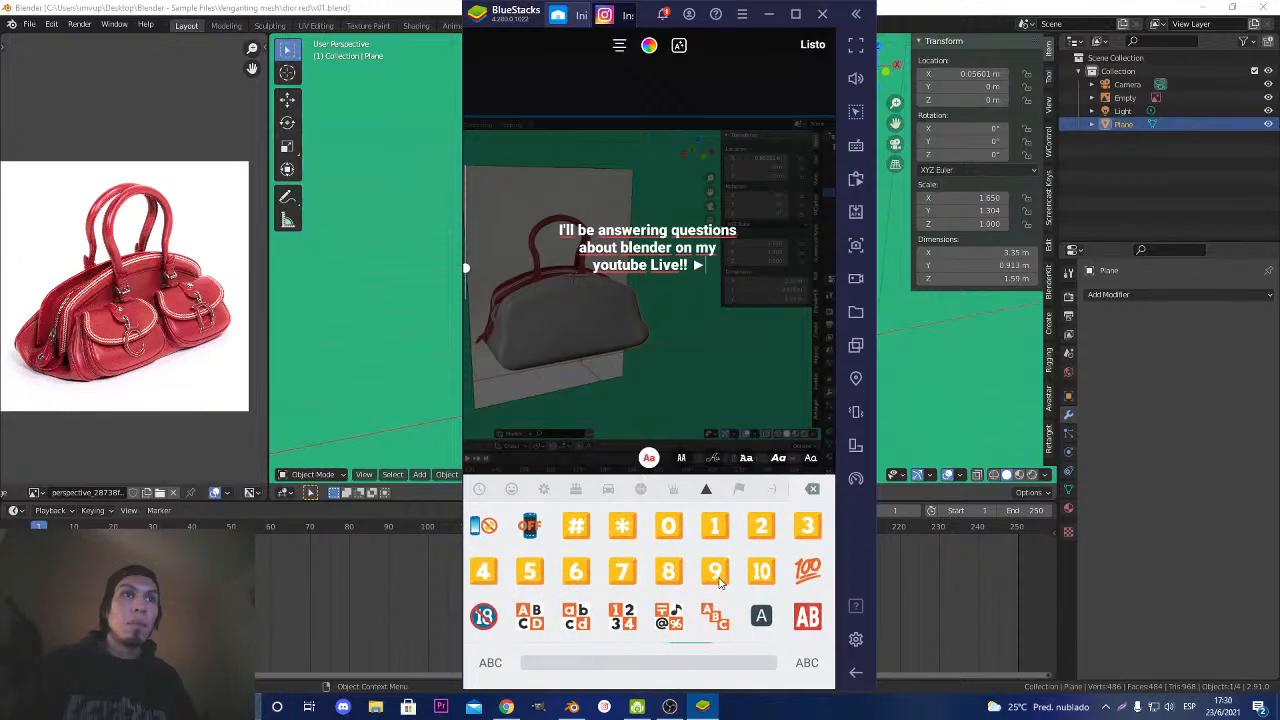
pyautogui.scroll(-3, 726, 582)
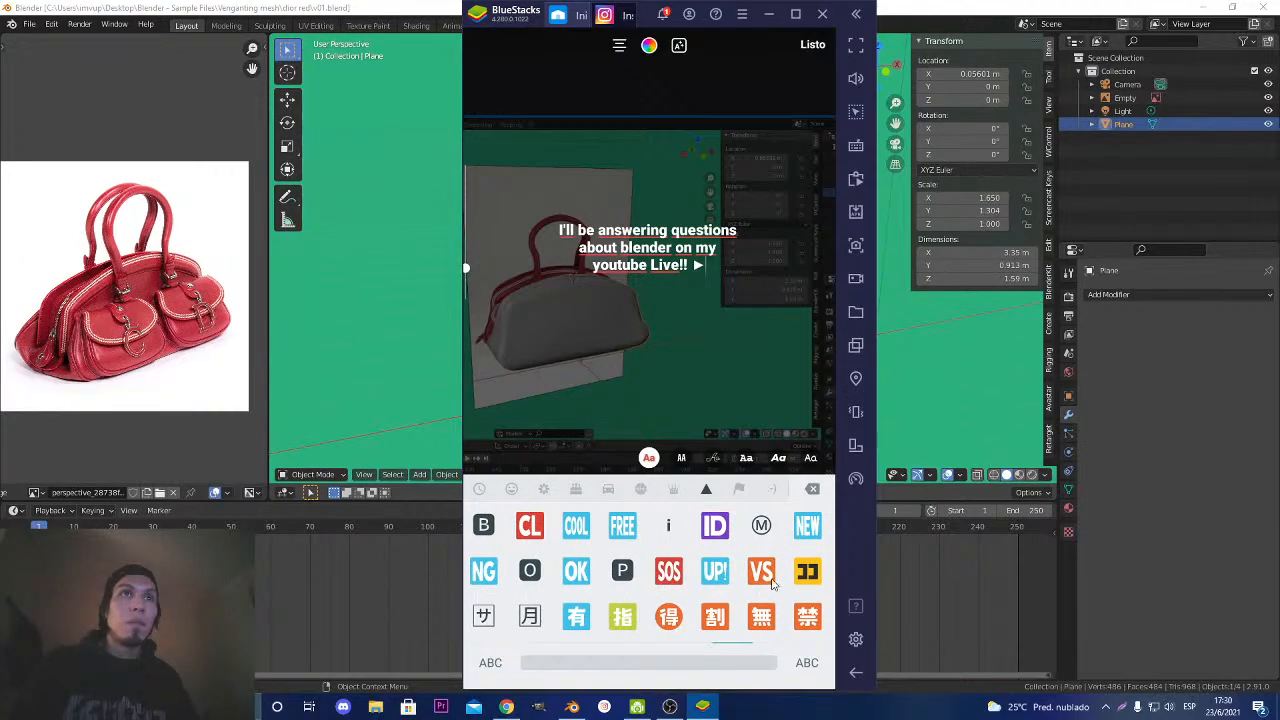
pyautogui.scroll(-6, 772, 585)
pyautogui.scroll(3, 828, 589)
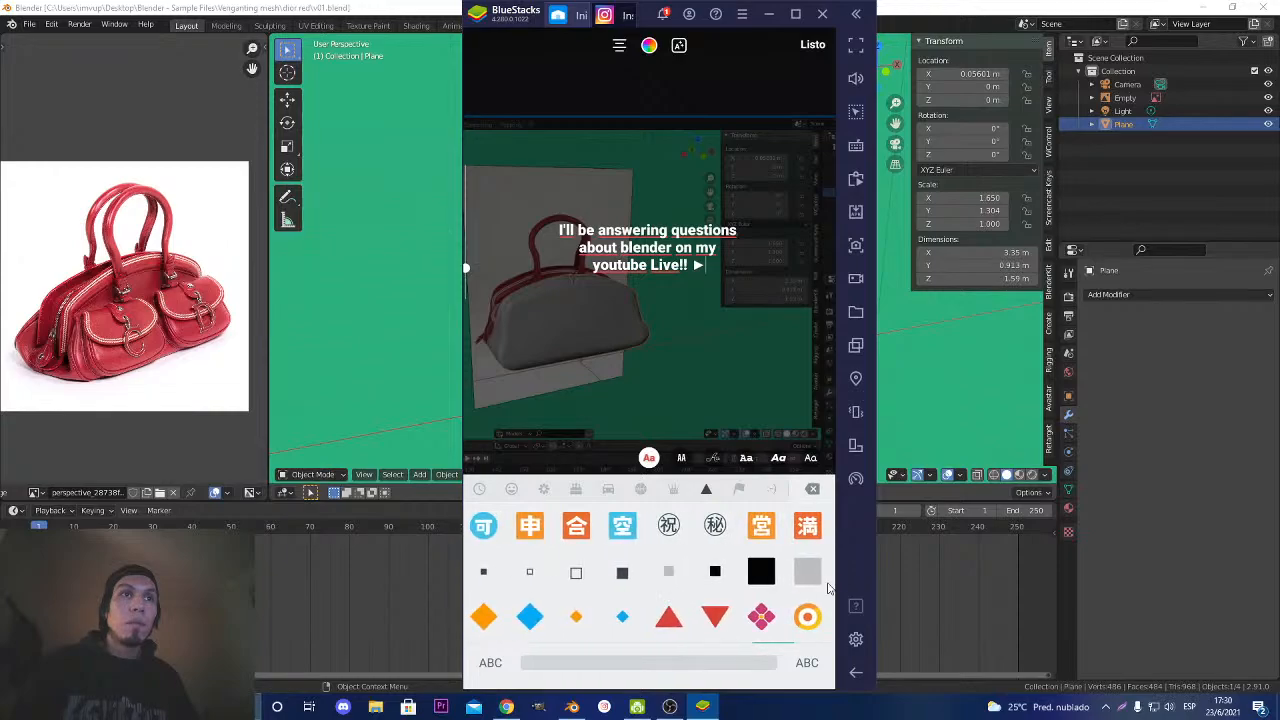
pyautogui.scroll(-3, 659, 562)
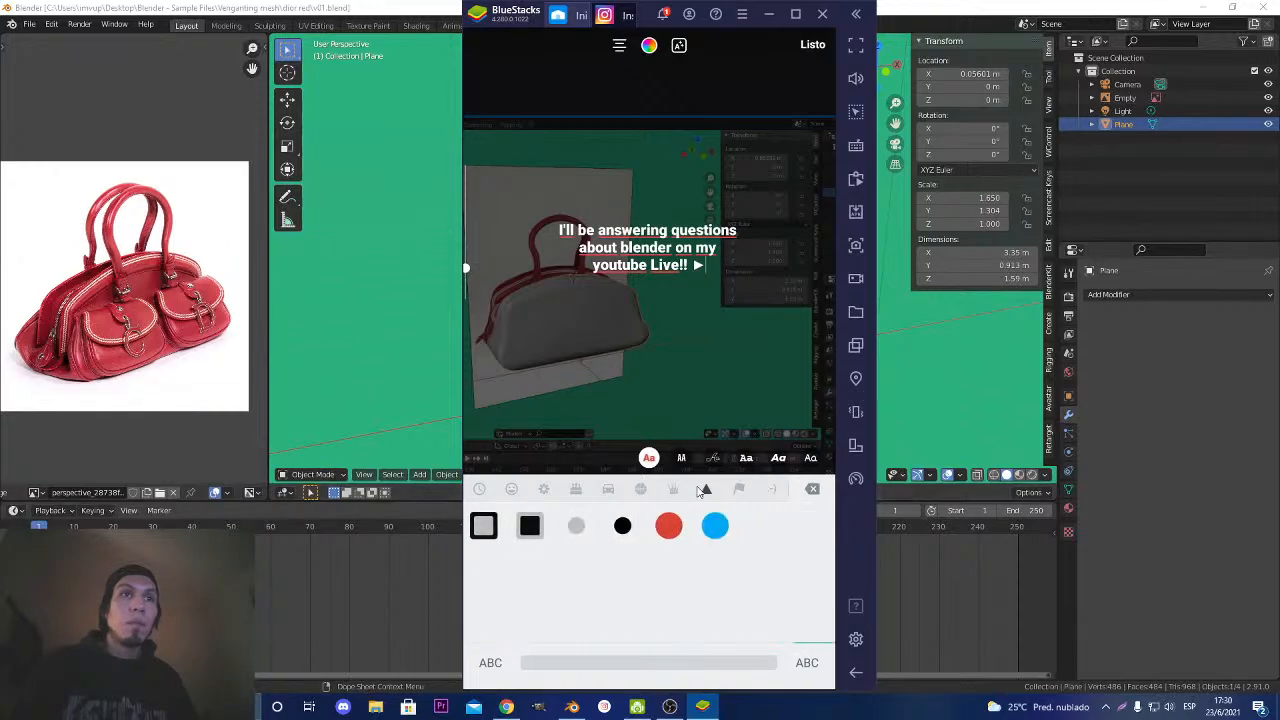
pyautogui.click(738, 489)
pyautogui.click(706, 489)
pyautogui.click(672, 490)
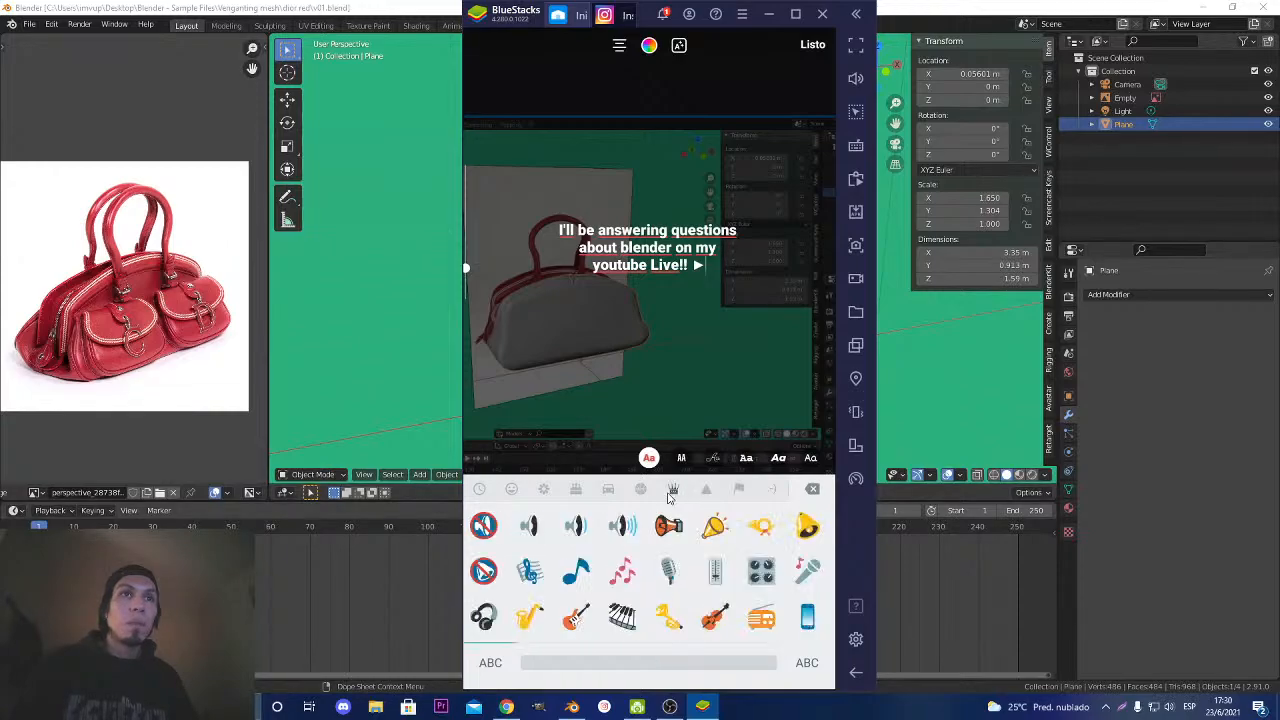
pyautogui.scroll(-5, 688, 583)
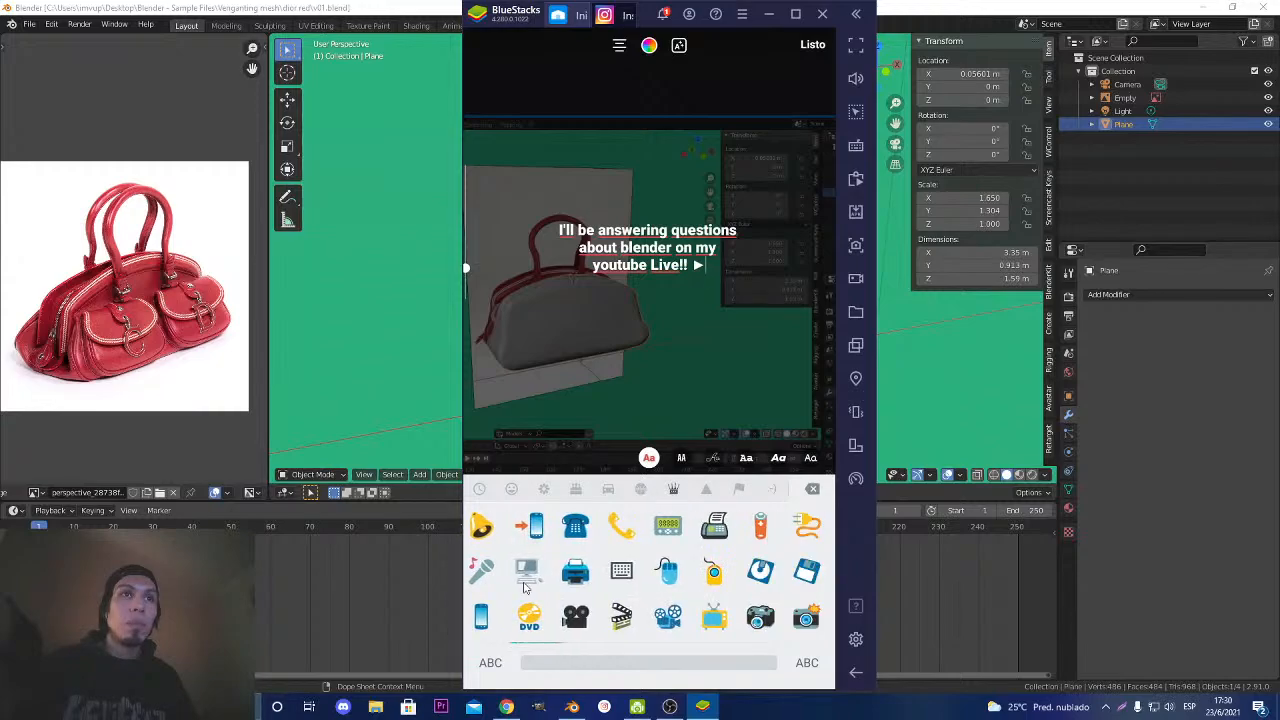
pyautogui.scroll(2, 578, 572)
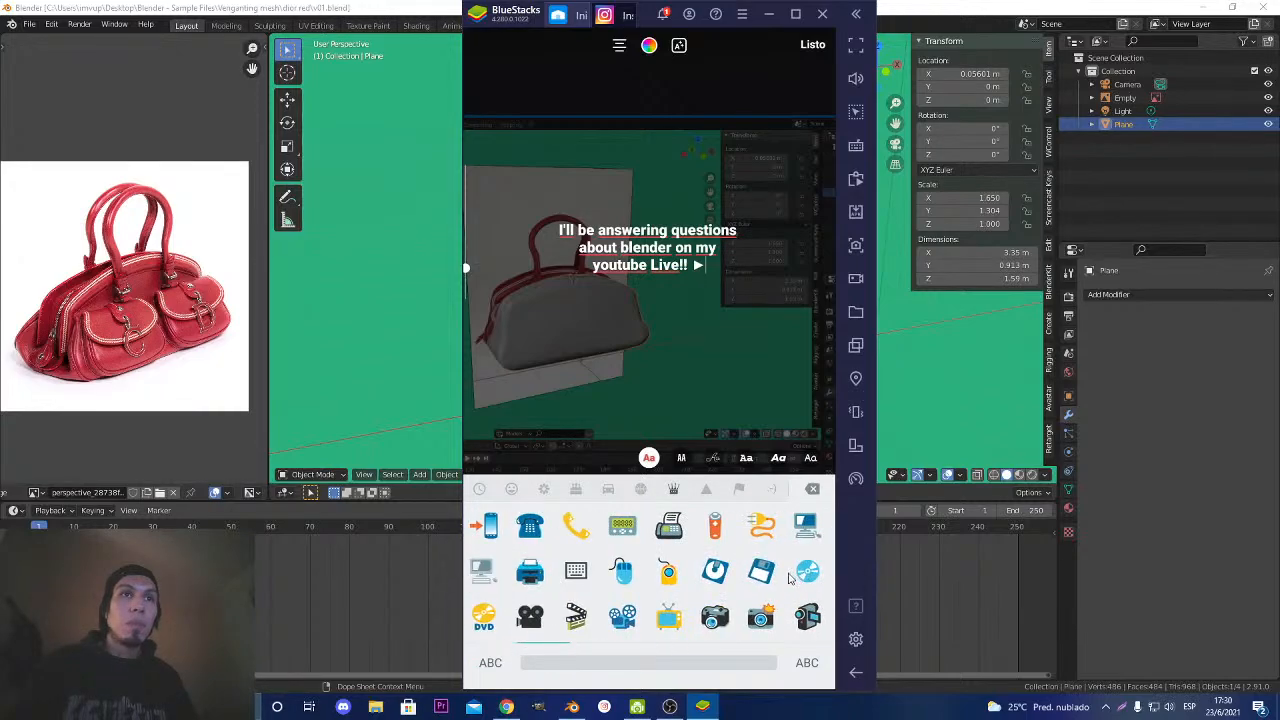
pyautogui.scroll(-5, 787, 578)
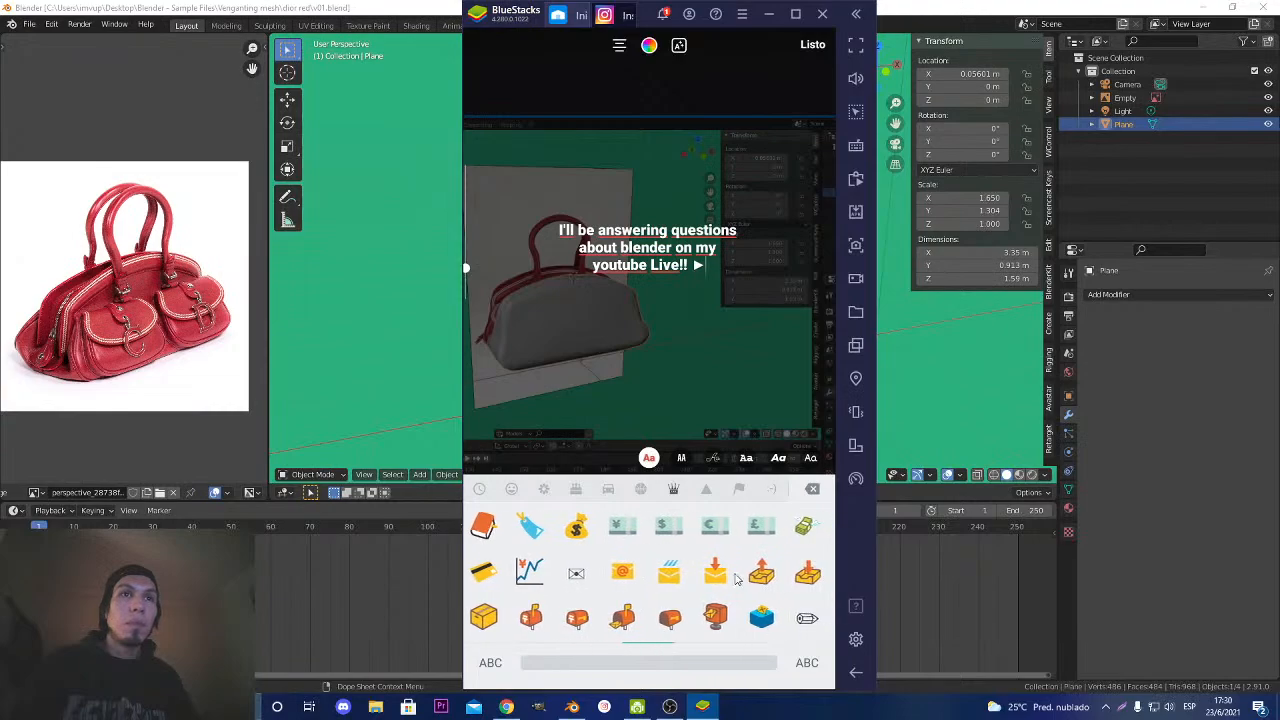
pyautogui.scroll(-5, 737, 575)
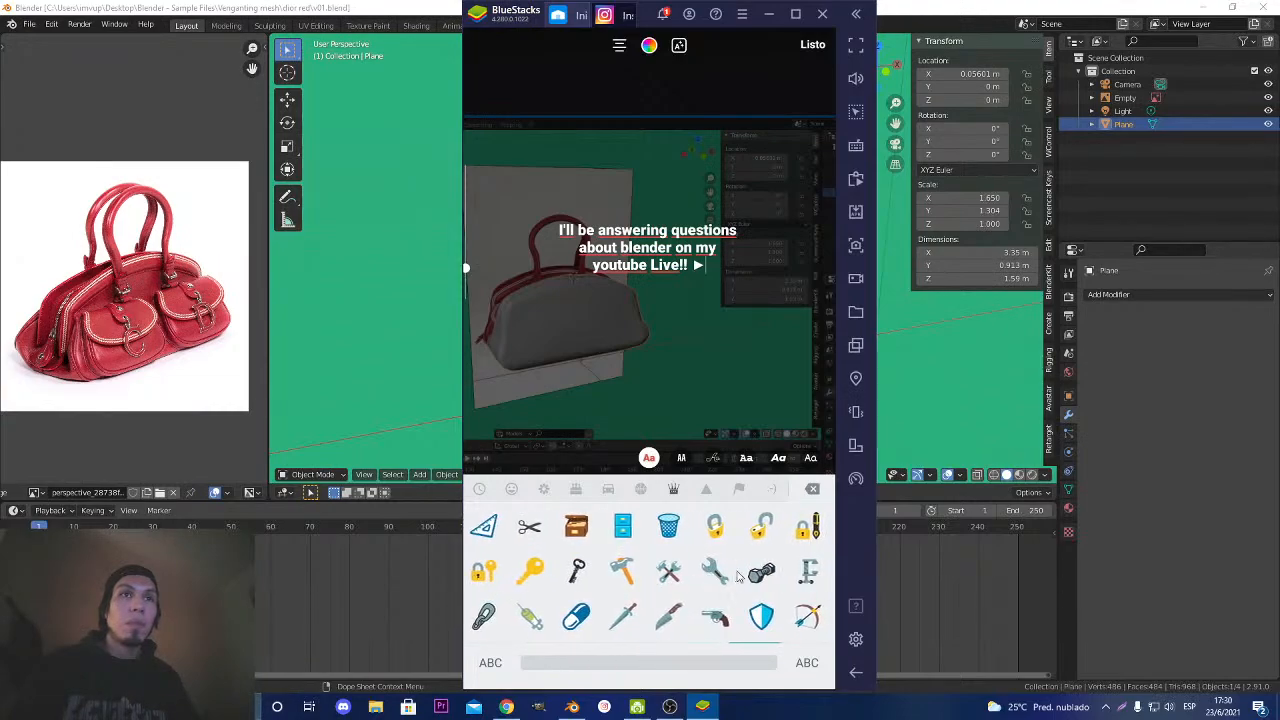
pyautogui.scroll(-5, 649, 582)
pyautogui.scroll(15, 560, 580)
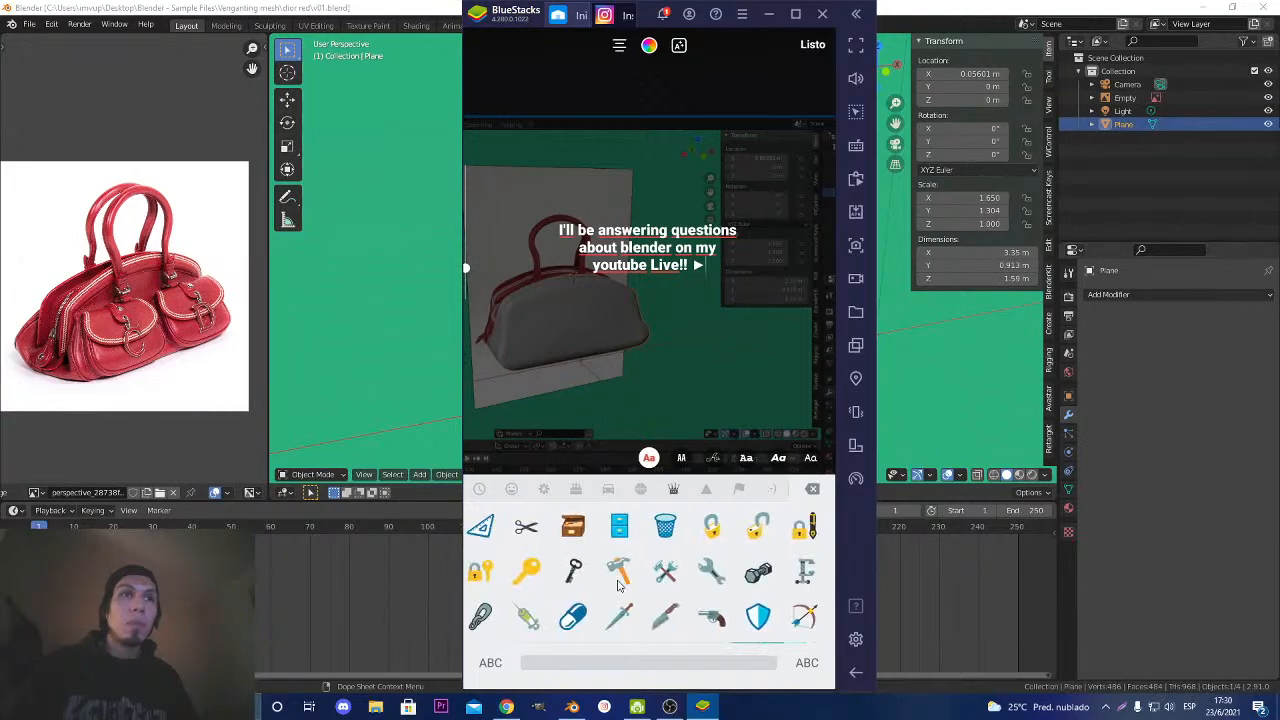
pyautogui.scroll(10, 600, 575)
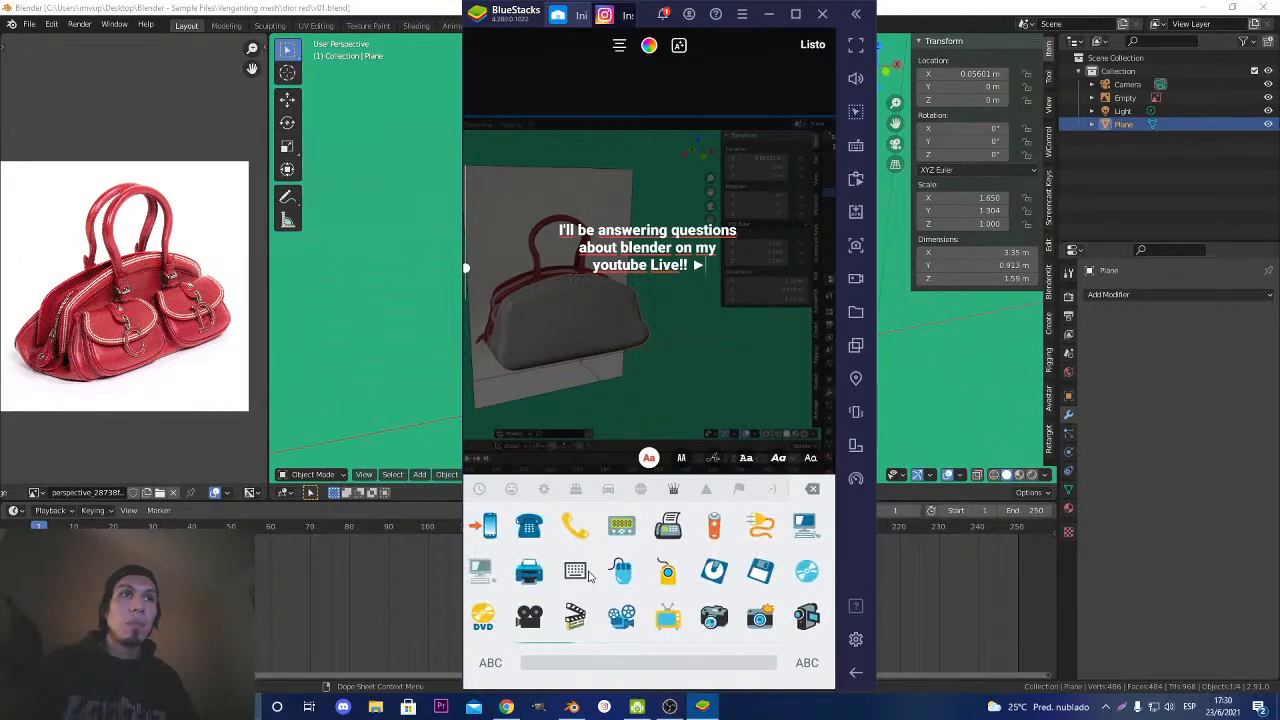
pyautogui.scroll(10, 700, 582)
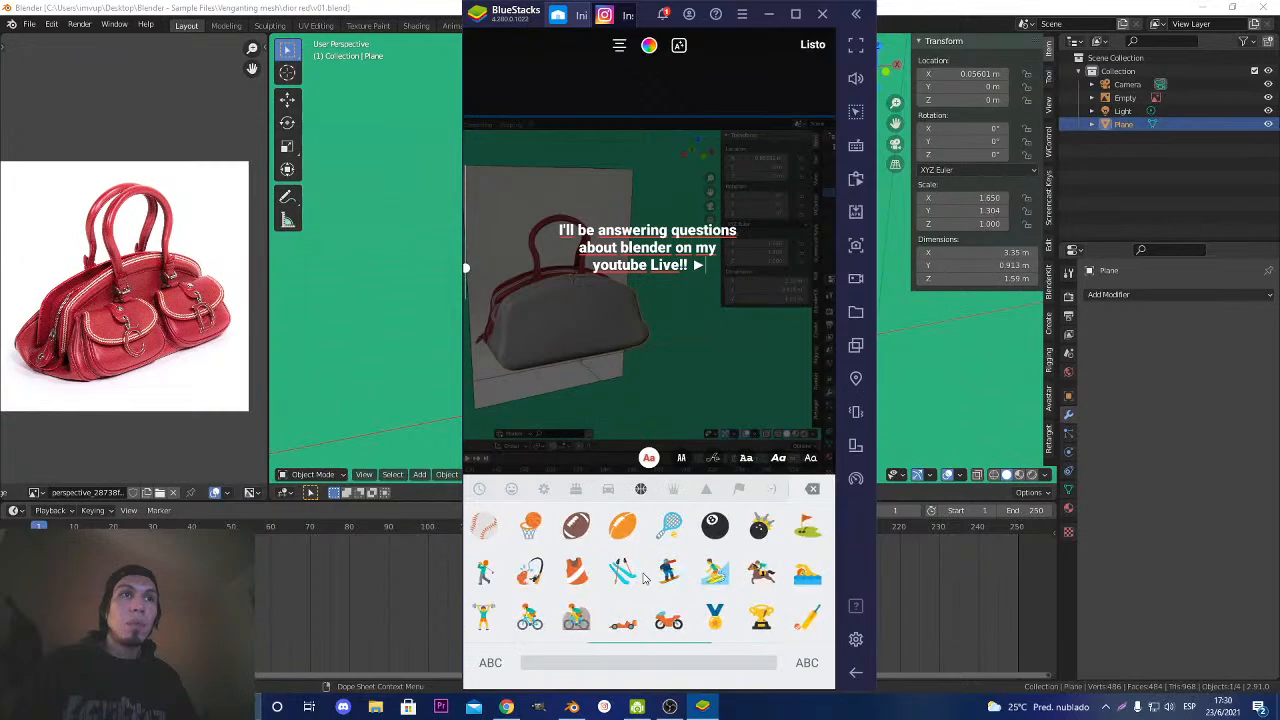
pyautogui.scroll(5, 690, 580)
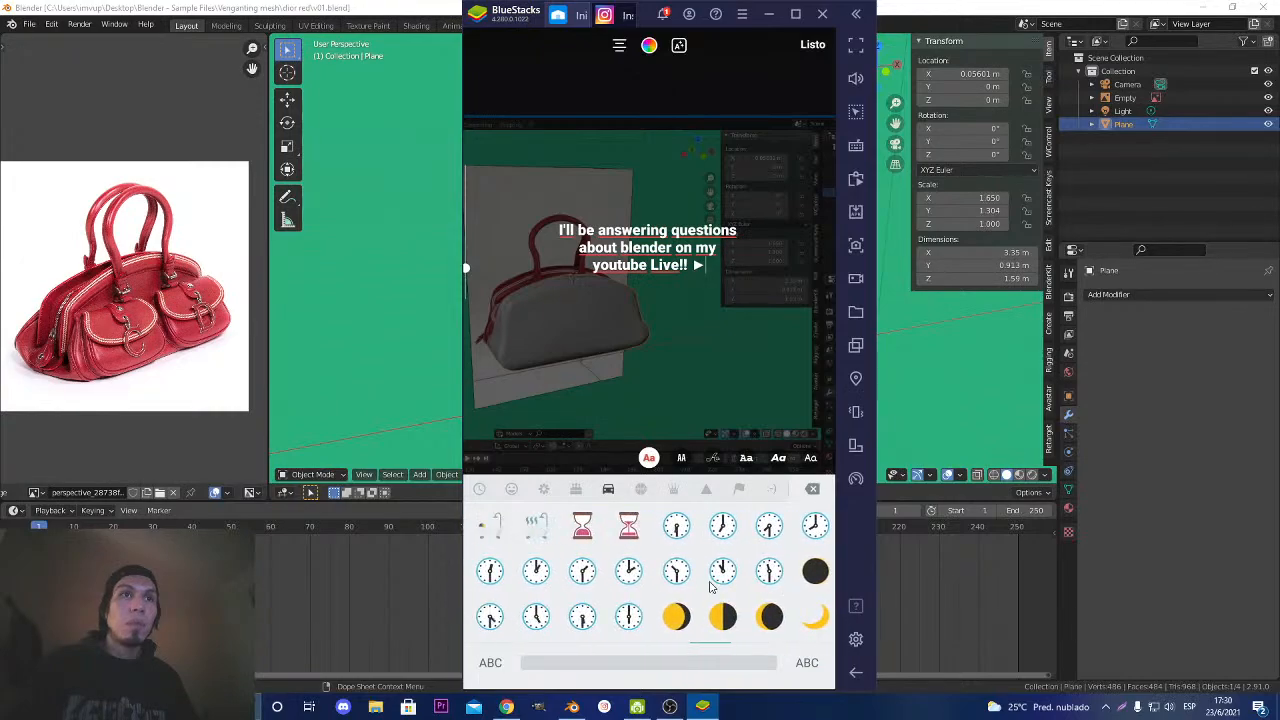
pyautogui.scroll(5, 642, 577)
pyautogui.scroll(-5, 700, 580)
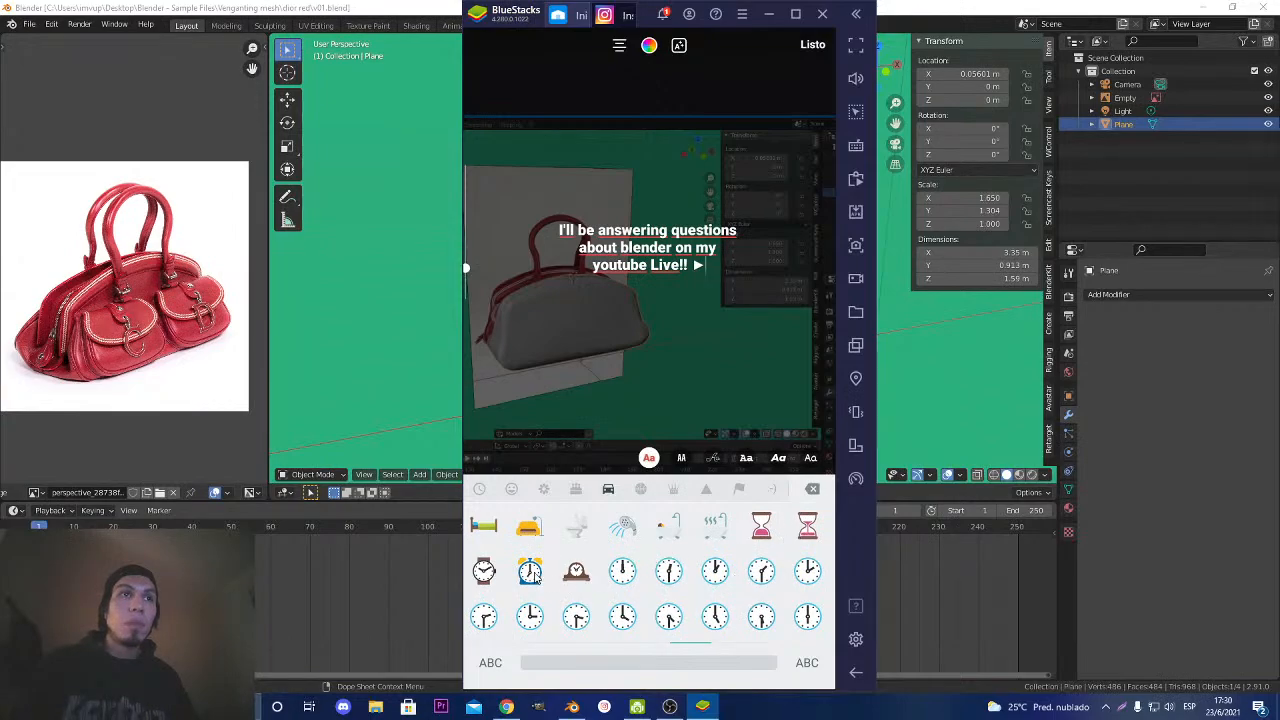
# Finish editing the caption and place it on the green background just below and to the right of the handbag.
pyautogui.click(809, 47)
pyautogui.moveTo(645, 370); pyautogui.dragTo(660, 184)
pyautogui.click(662, 184)
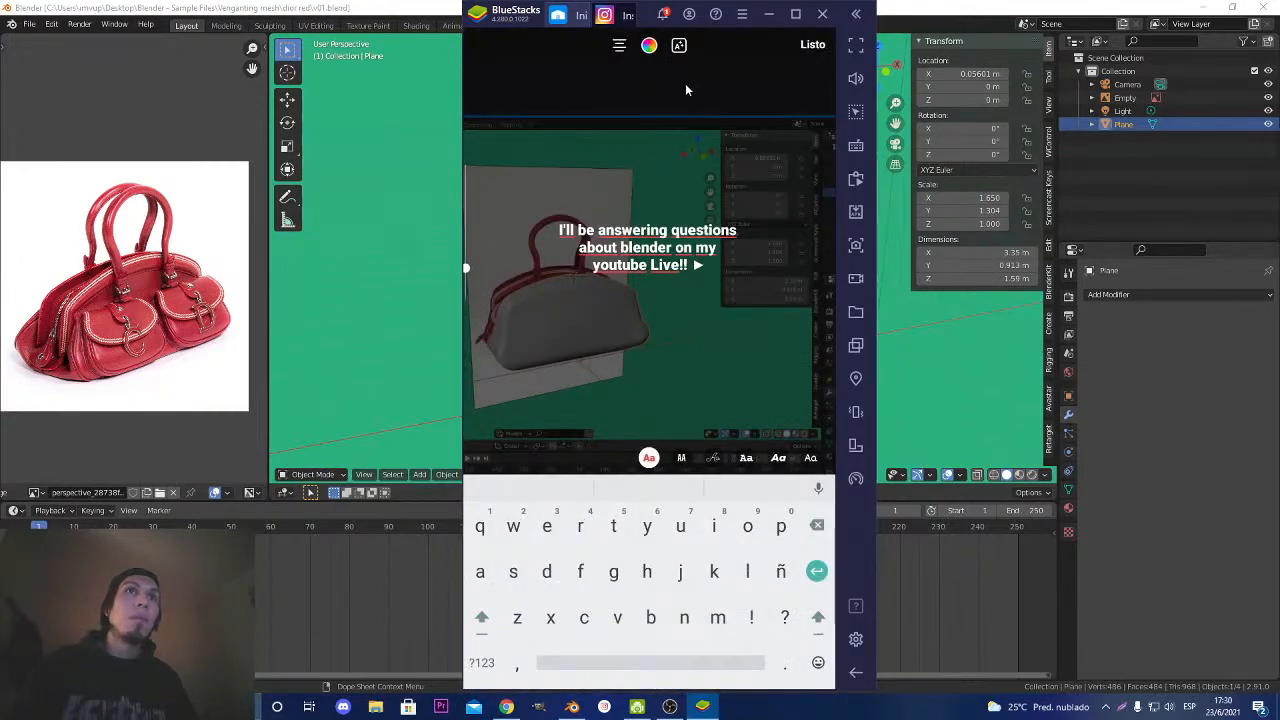
pyautogui.click(814, 45)
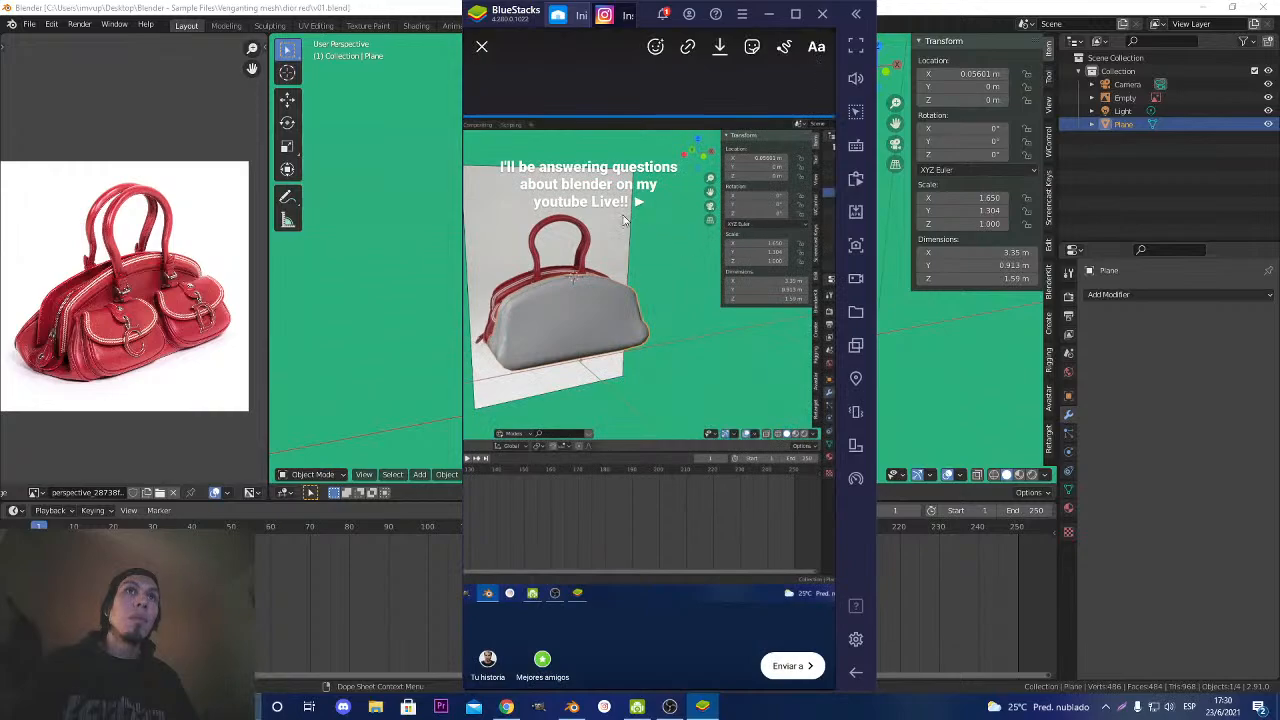
pyautogui.moveTo(622, 220); pyautogui.dragTo(760, 422)
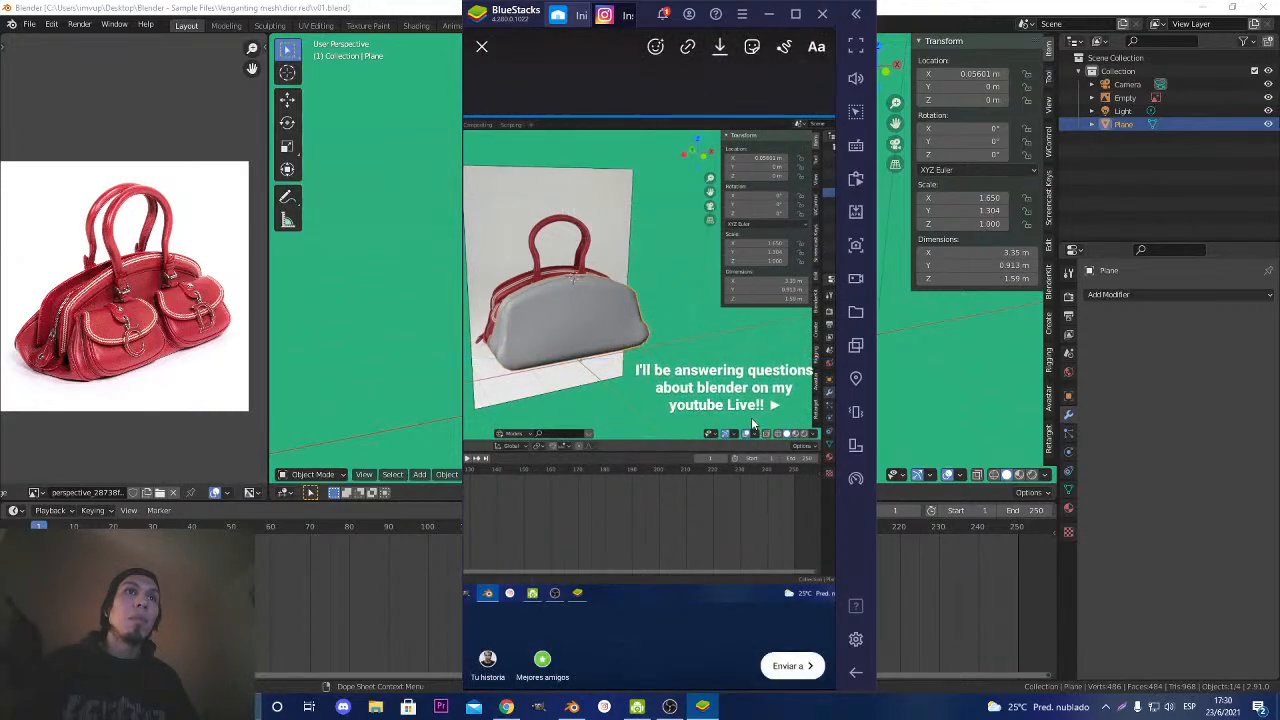
# Search the stickers for "live", and place the red LIVE sticker with a red dot over the dark timeline area below the handbag.
pyautogui.click(752, 47)
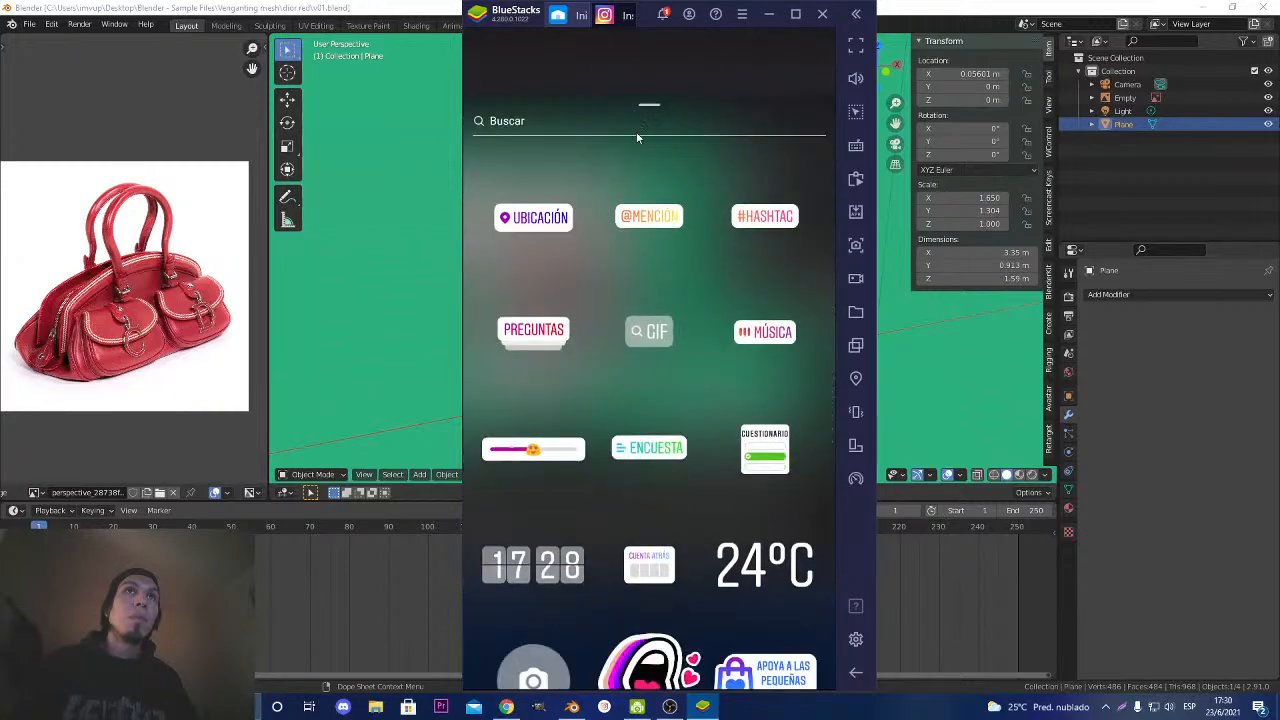
pyautogui.click(638, 126)
pyautogui.write('live')
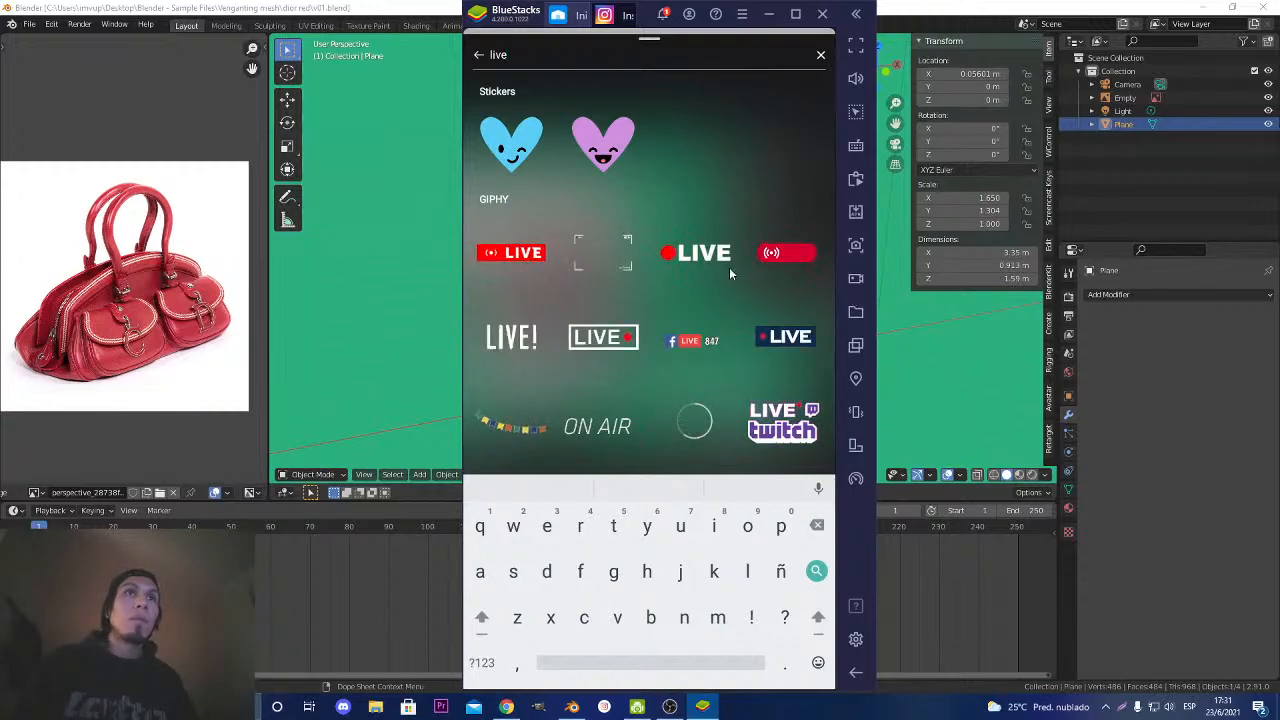
pyautogui.scroll(-1, 696, 265)
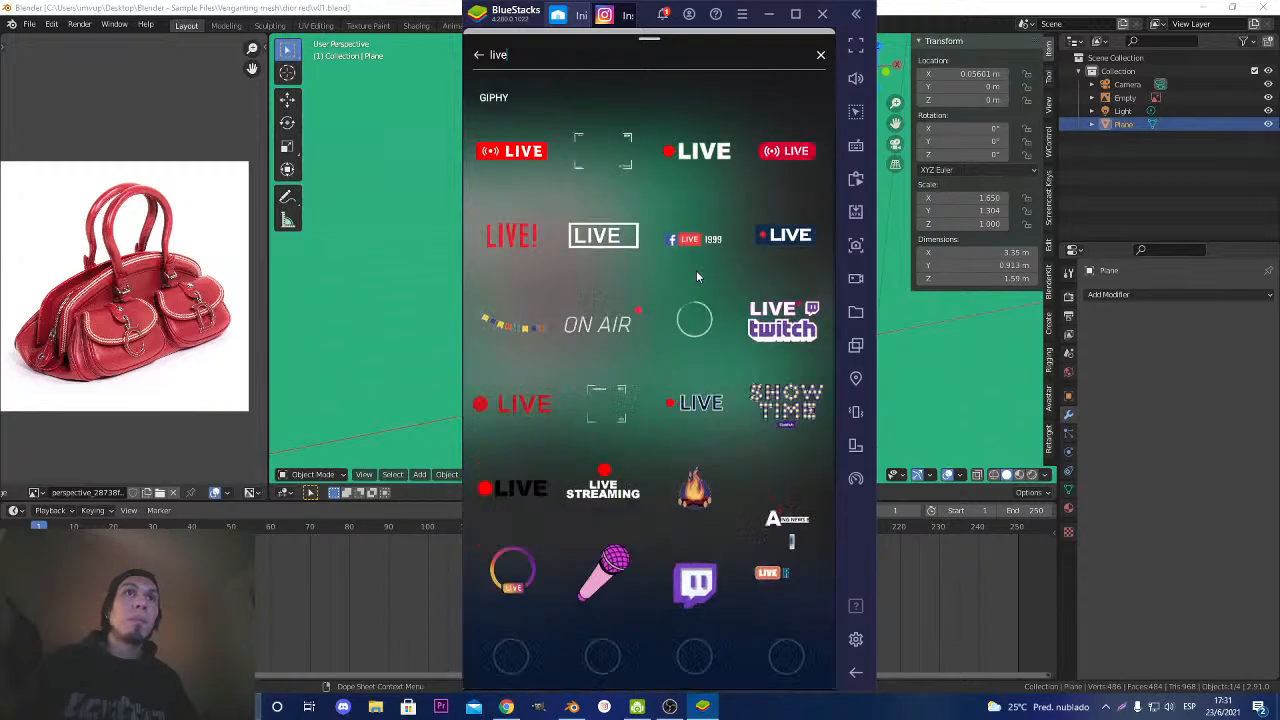
pyautogui.scroll(-3, 696, 270)
pyautogui.scroll(3, 696, 270)
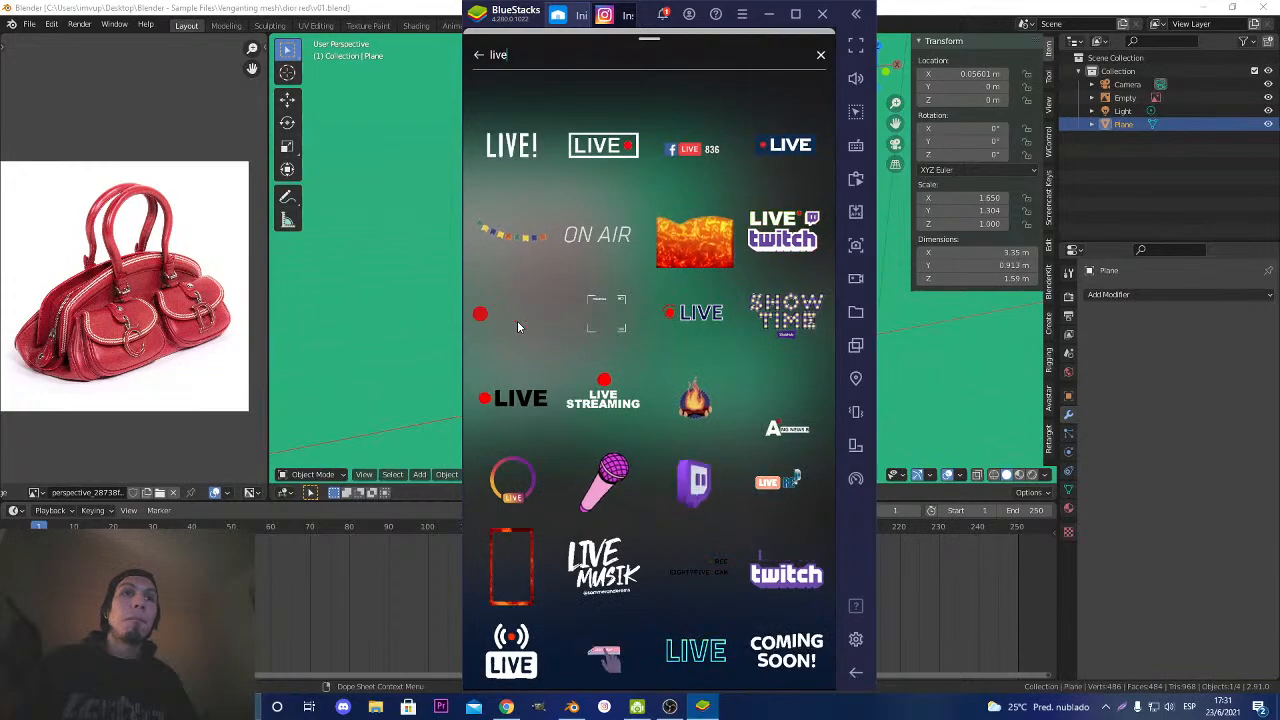
pyautogui.scroll(-1, 589, 382)
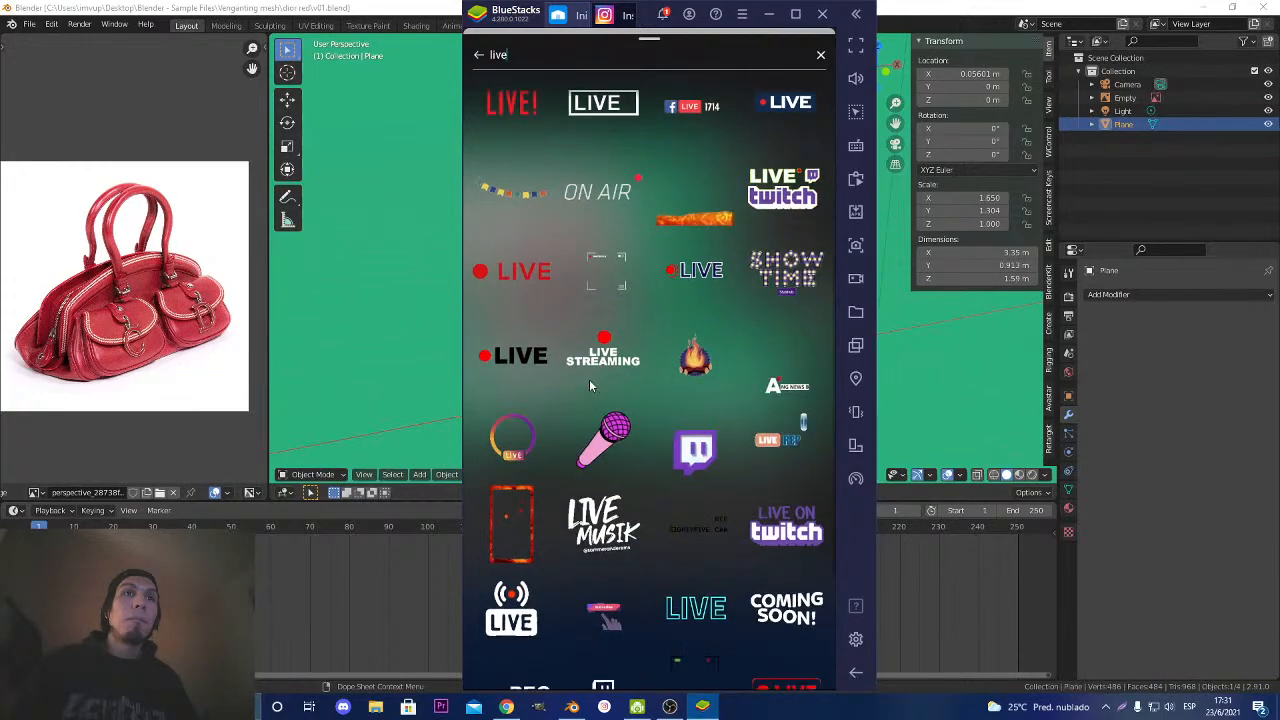
pyautogui.scroll(-2, 589, 385)
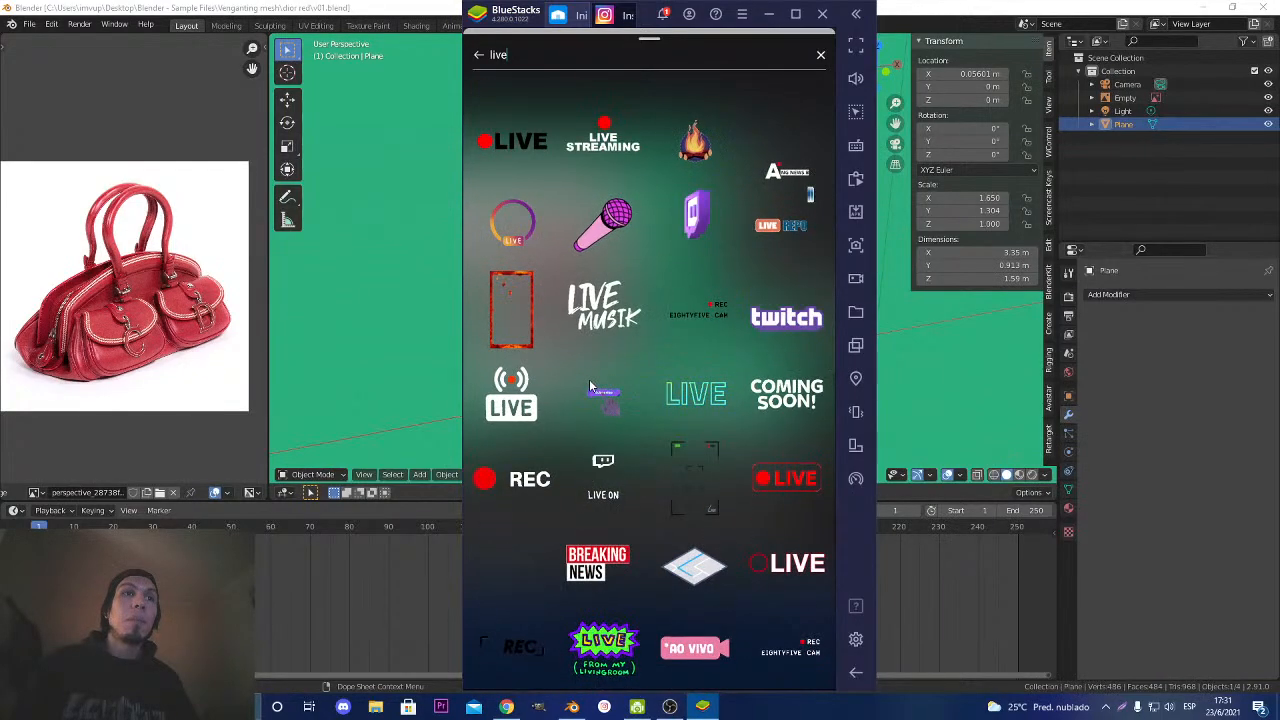
pyautogui.scroll(3, 589, 385)
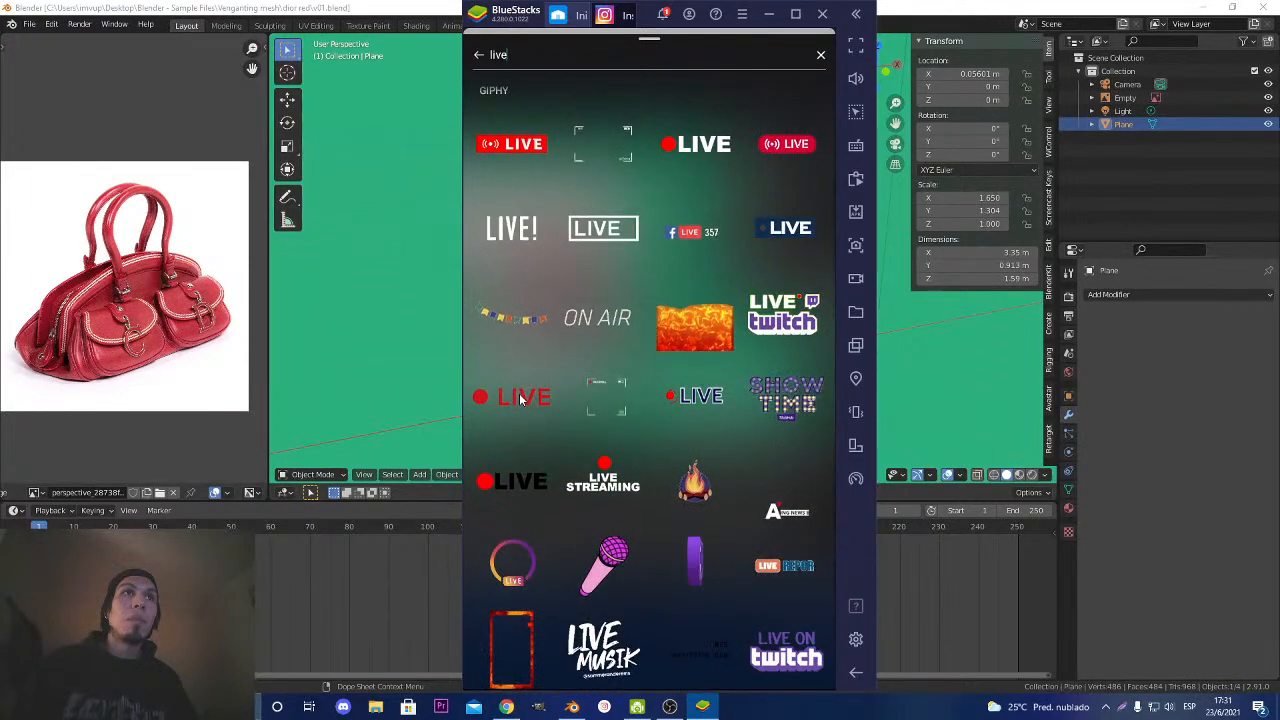
pyautogui.click(520, 399)
pyautogui.moveTo(705, 360); pyautogui.dragTo(650, 552)
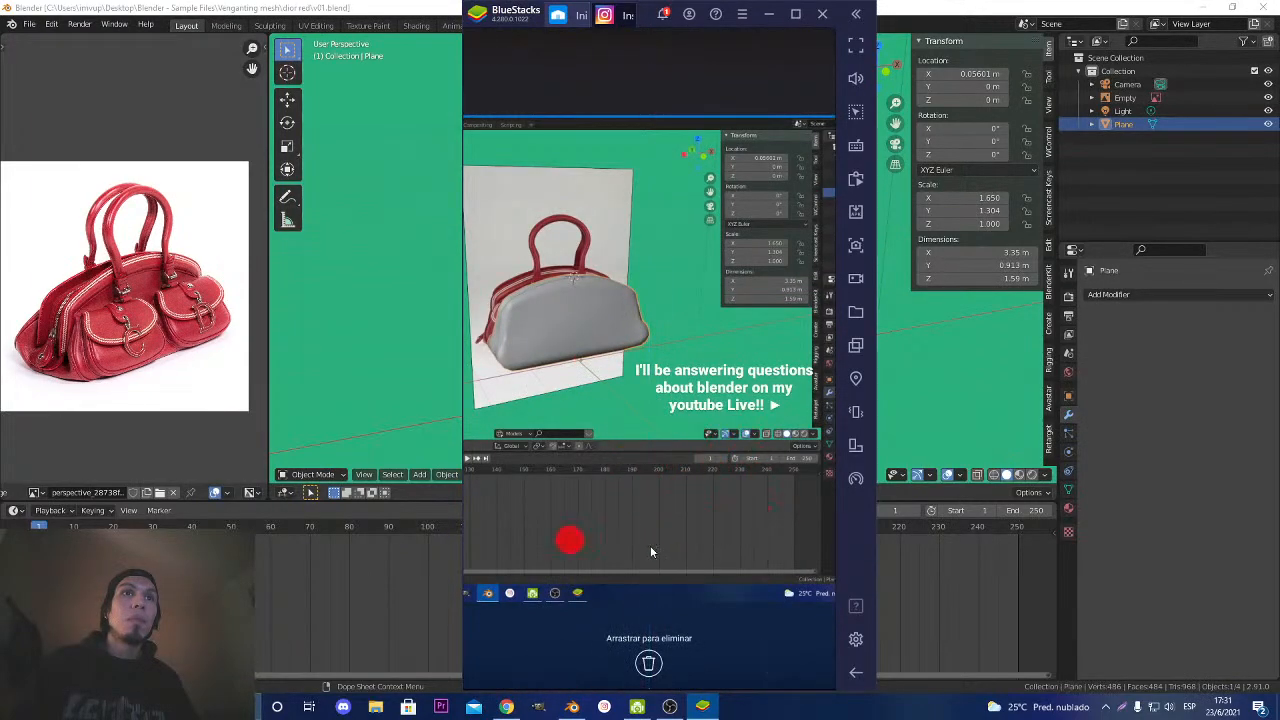
pyautogui.moveTo(592, 502)
pyautogui.mouseDown()
pyautogui.moveTo(582, 498)
pyautogui.moveTo(600, 496)
pyautogui.mouseUp()
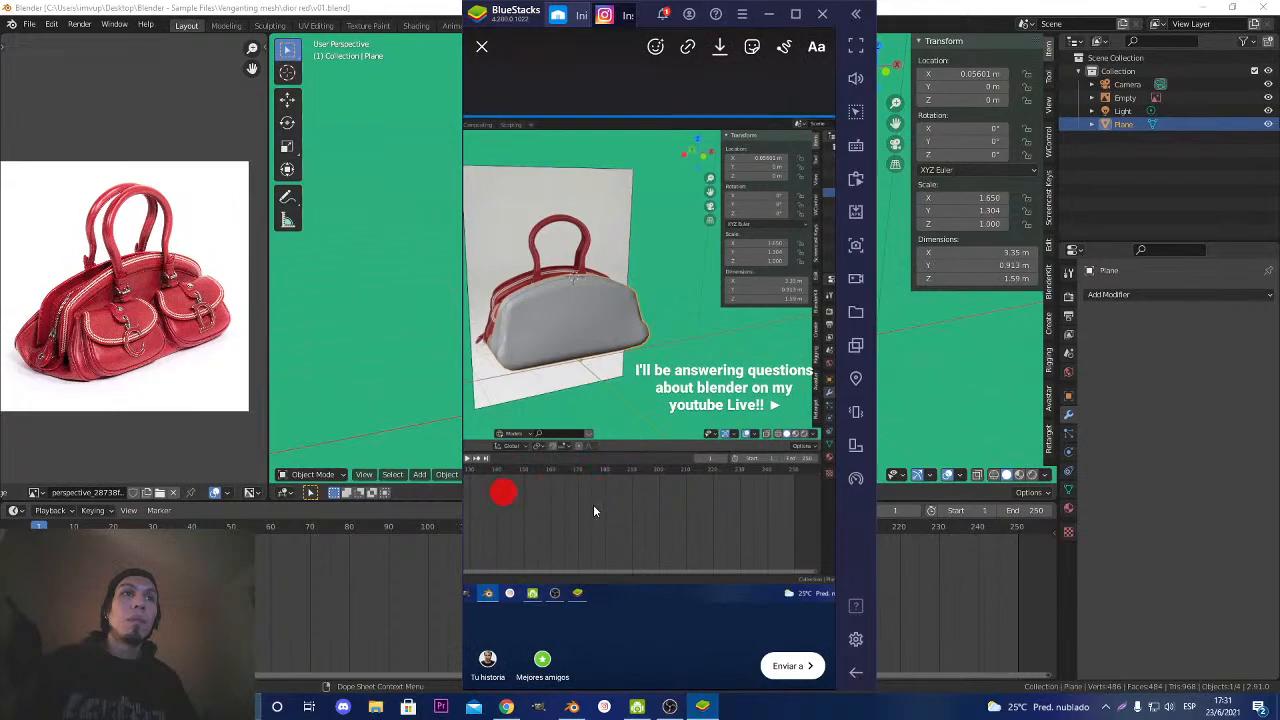
# Search the stickers for "youtube" and place the red rounded play-button logo just below the story caption.
pyautogui.click(754, 55)
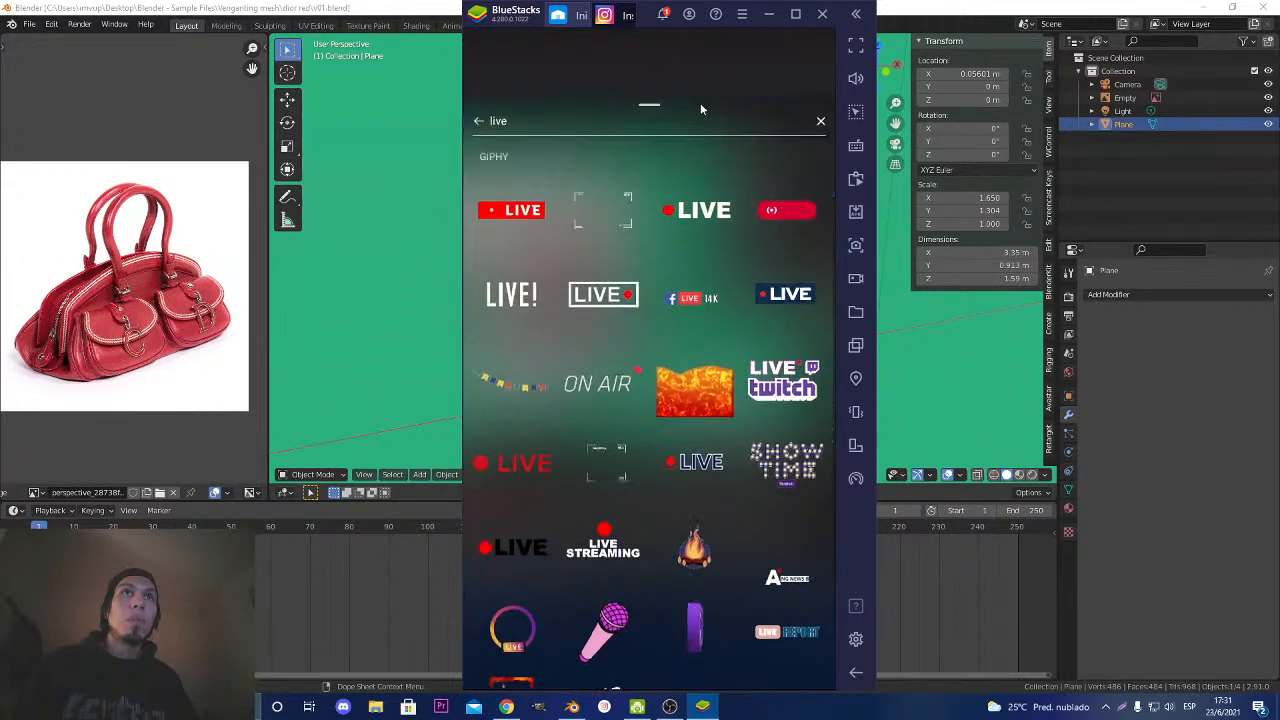
pyautogui.click(625, 125)
pyautogui.click(820, 56)
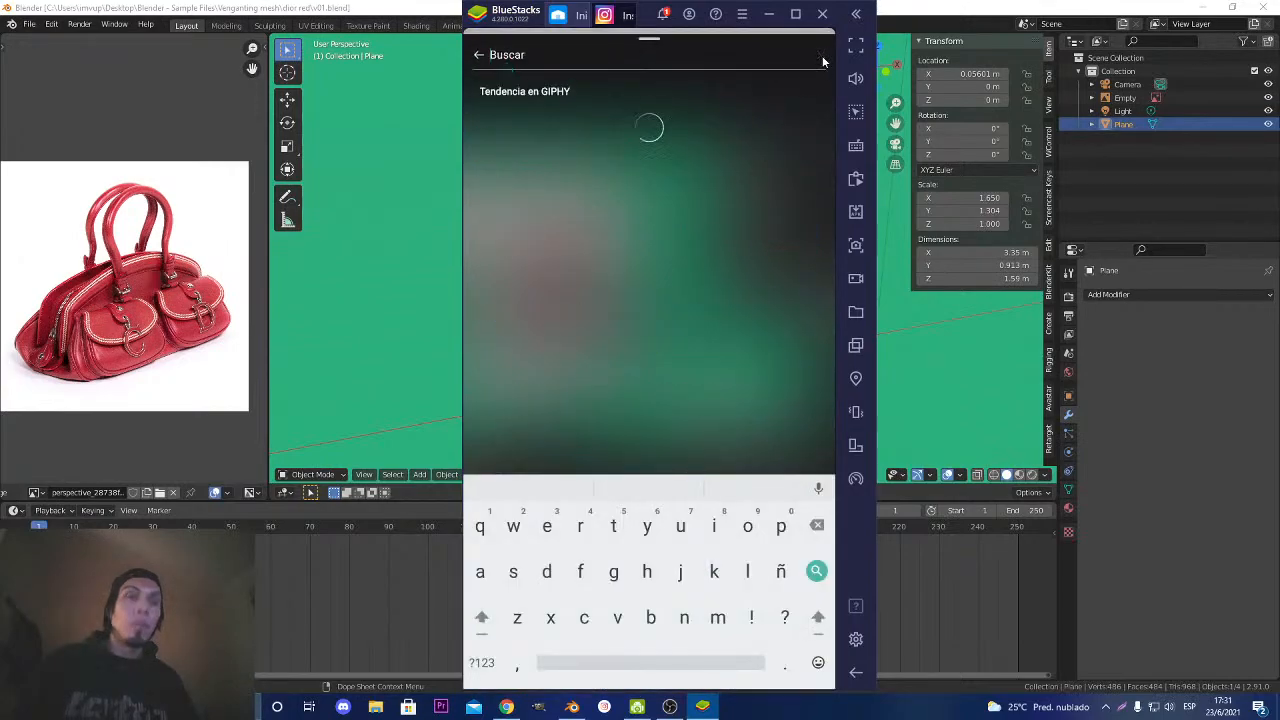
pyautogui.write('youtube')
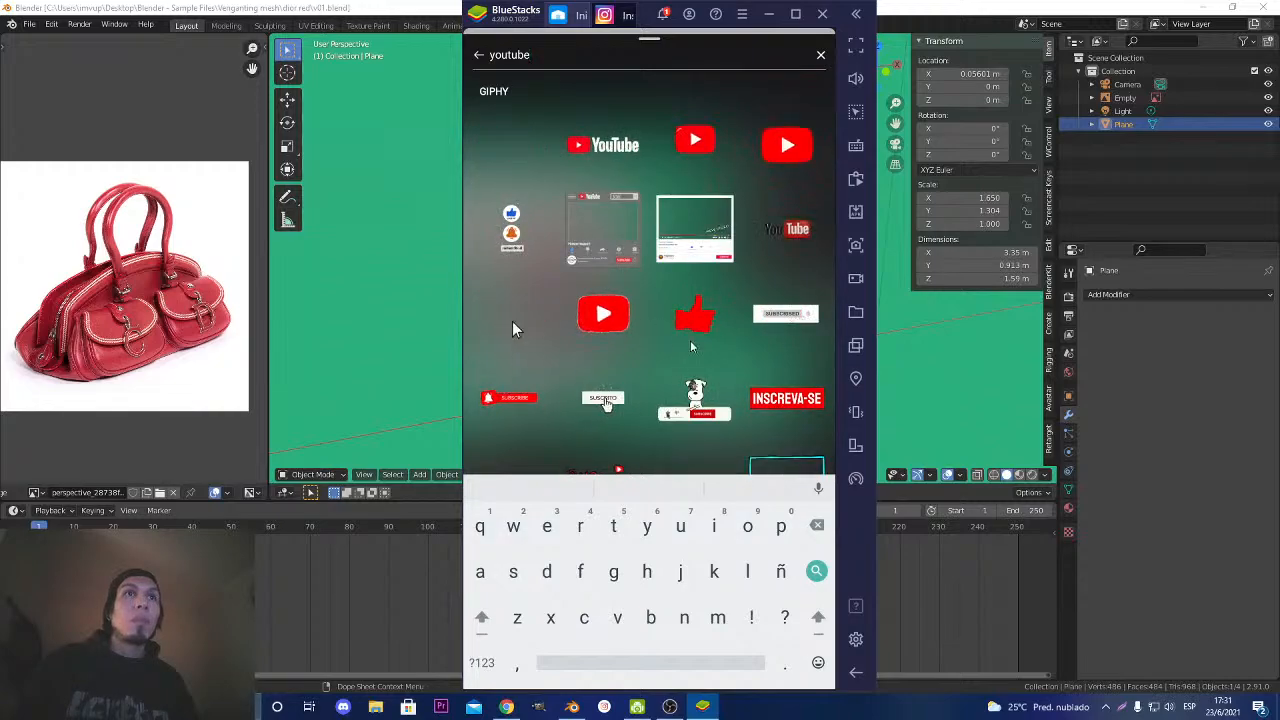
pyautogui.moveTo(512, 321); pyautogui.dragTo(496, 272)
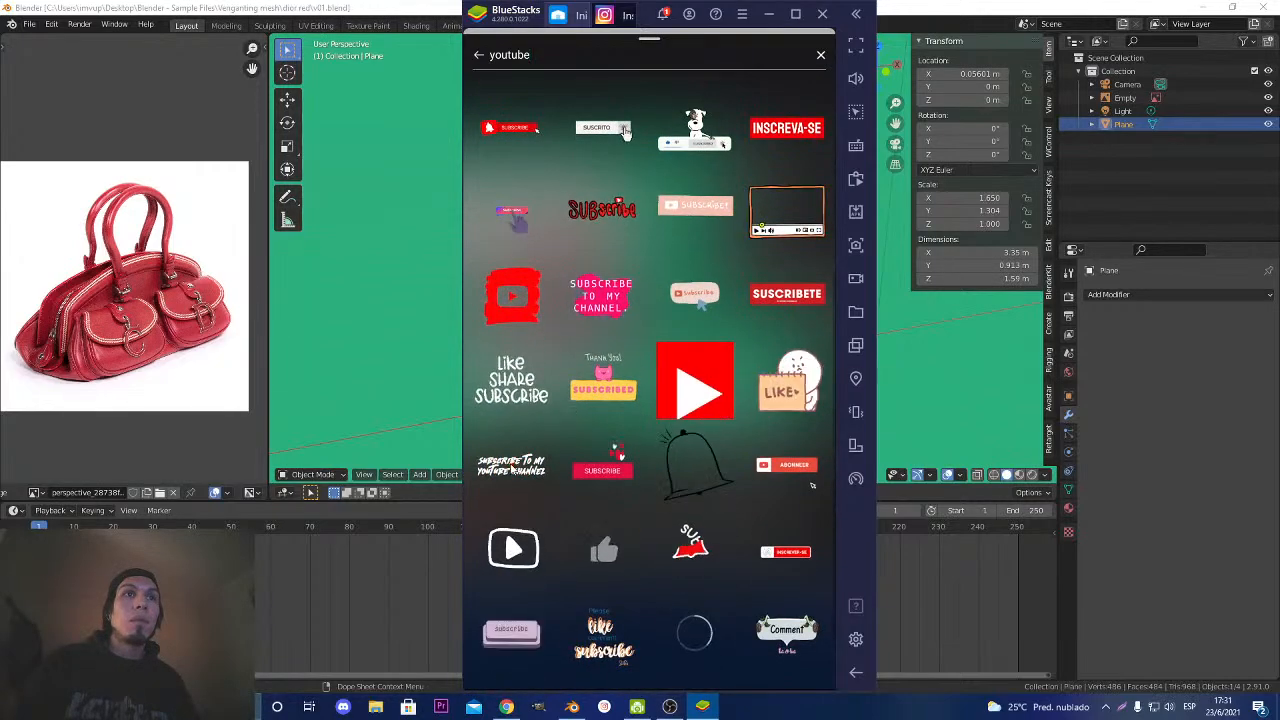
pyautogui.scroll(-1, 600, 350)
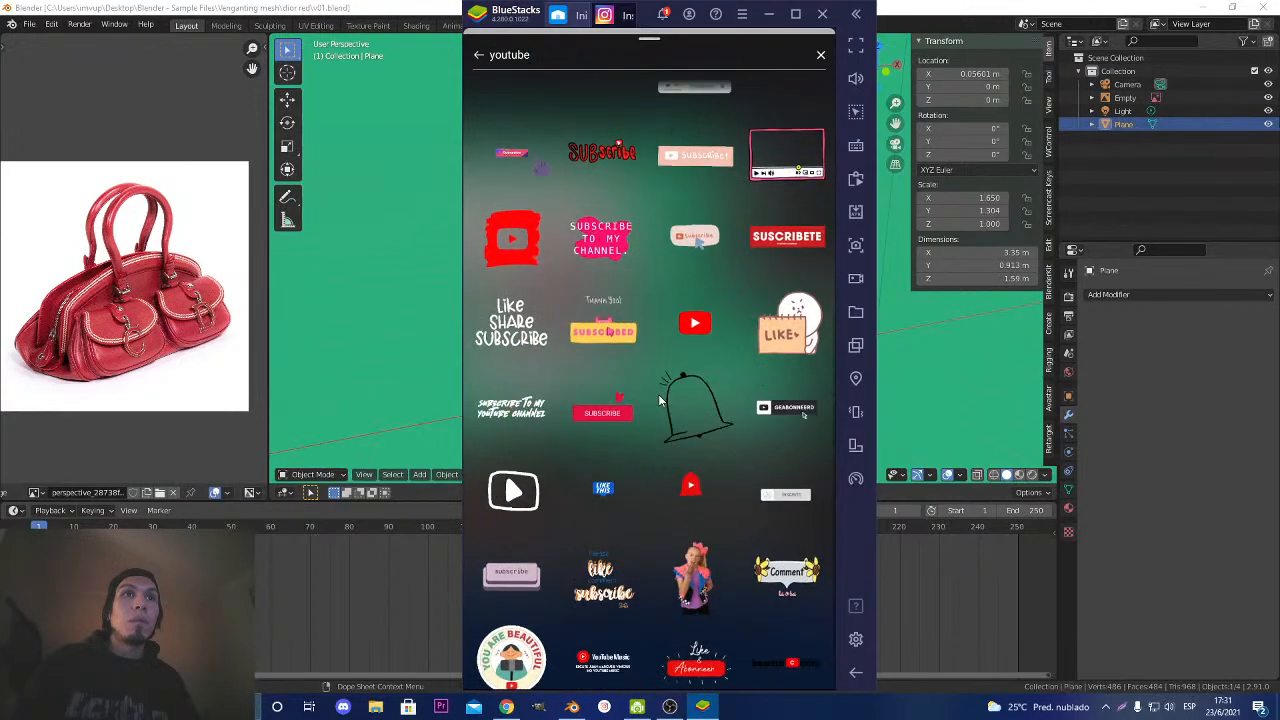
pyautogui.scroll(5, 512, 218)
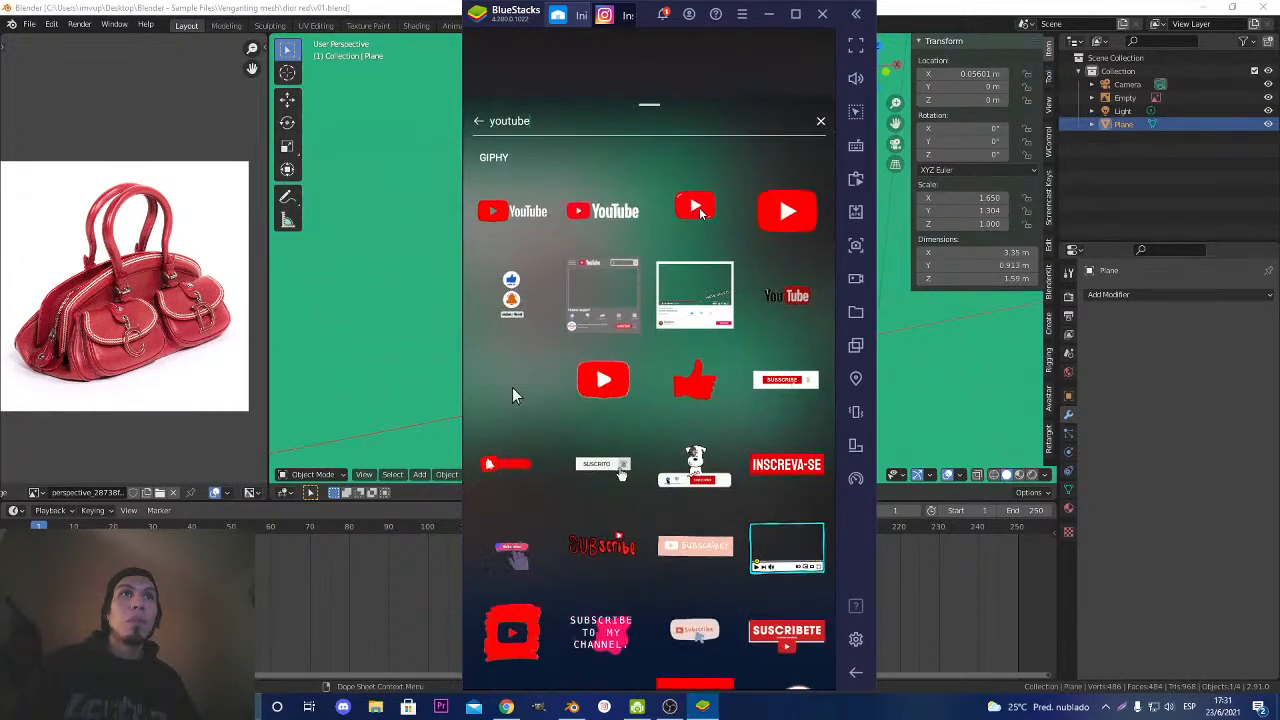
pyautogui.click(780, 213)
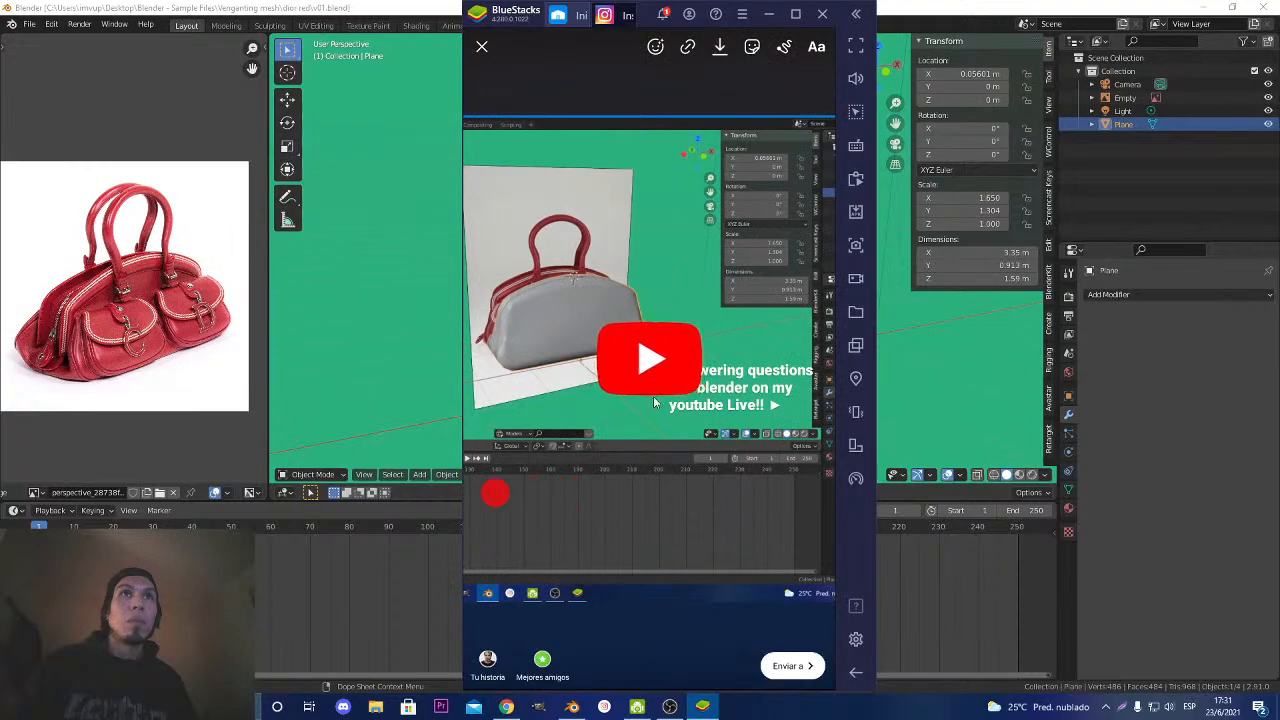
pyautogui.moveTo(659, 364); pyautogui.dragTo(745, 467)
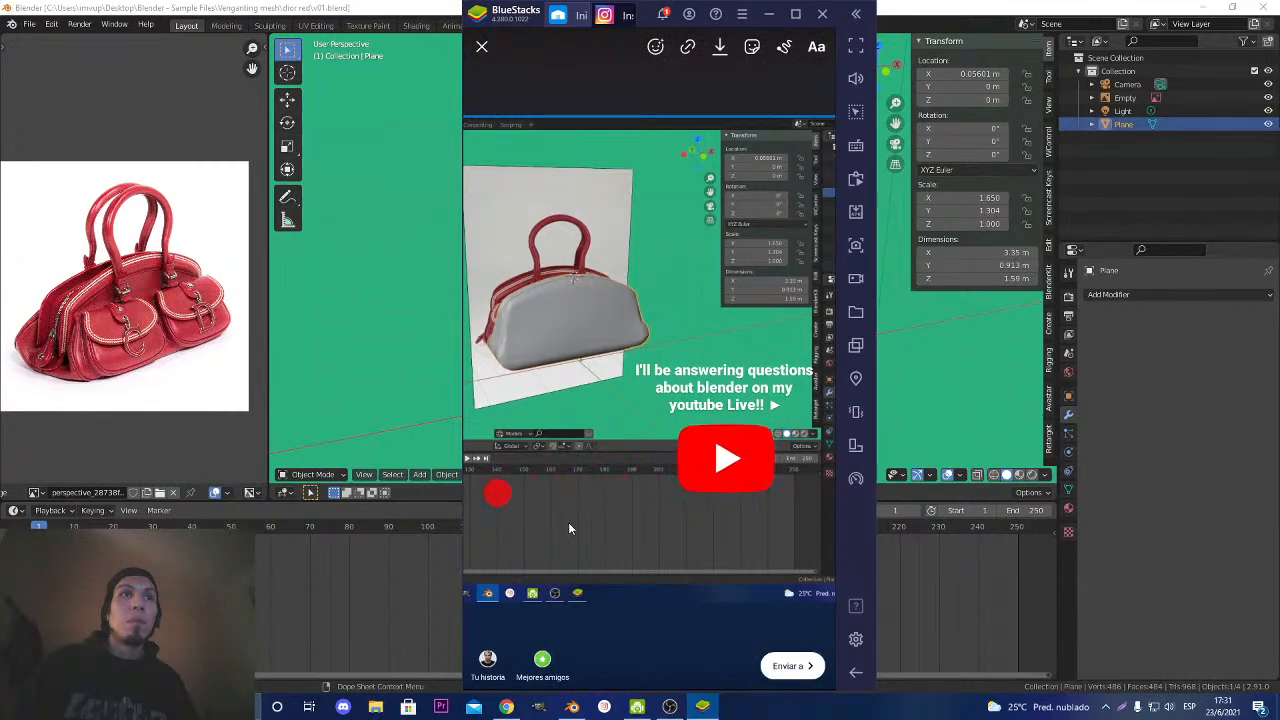
# Delete the red-dot LIVE sticker from the story and search the stickers for "live stream".
pyautogui.moveTo(510, 493); pyautogui.dragTo(670, 660)
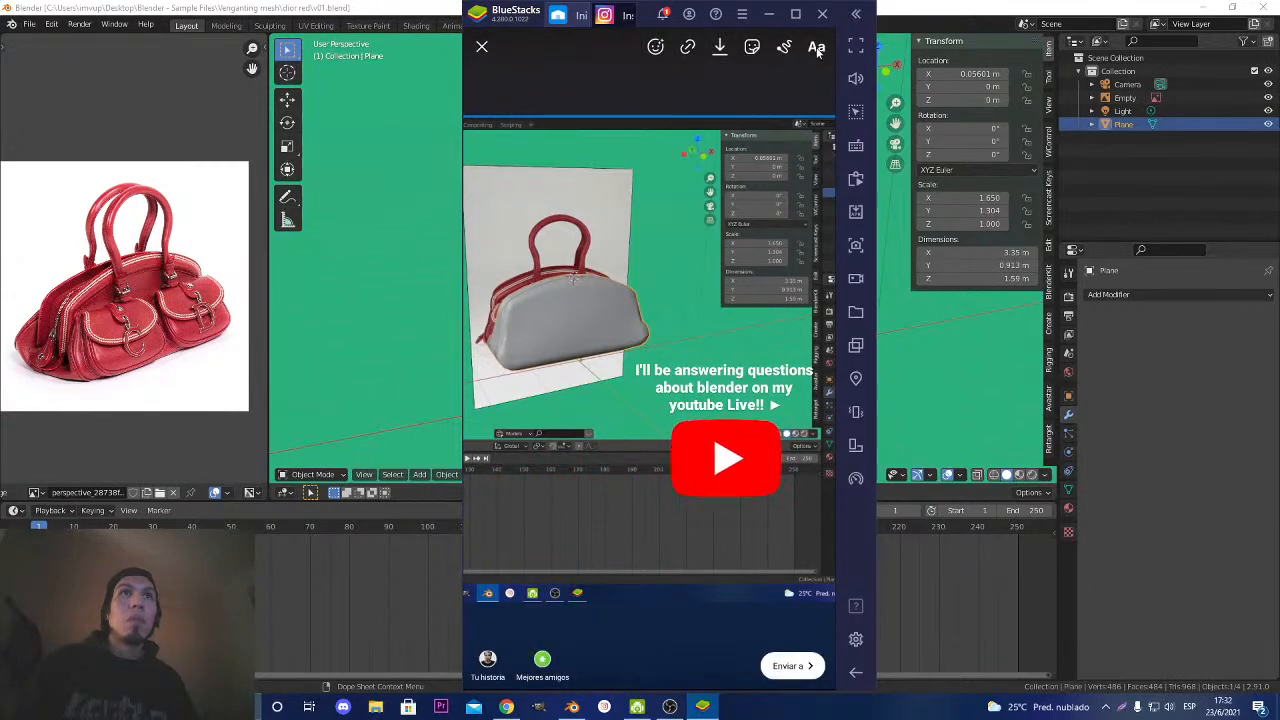
pyautogui.click(753, 47)
pyautogui.click(648, 132)
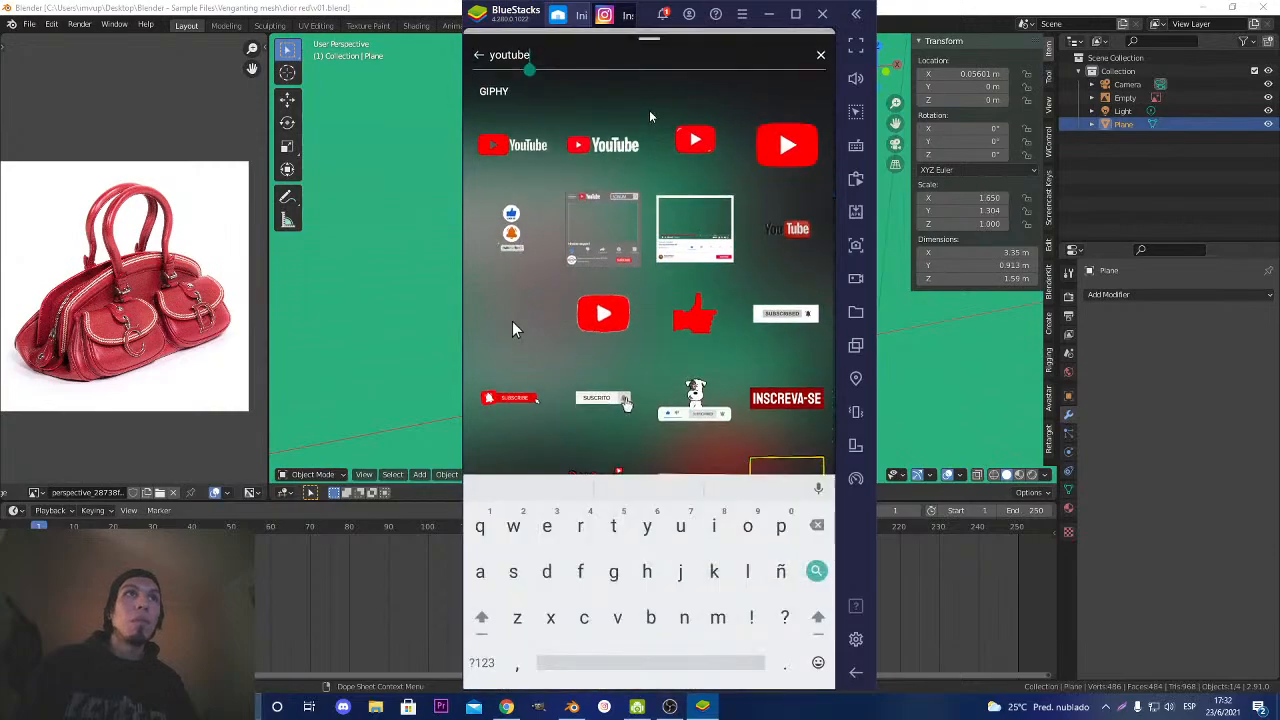
pyautogui.press('BackSpace')
pyautogui.press('BackSpace')
pyautogui.press('BackSpace')
pyautogui.press('BackSpace')
pyautogui.press('BackSpace')
pyautogui.press('BackSpace')
pyautogui.press('BackSpace')
pyautogui.write('live')
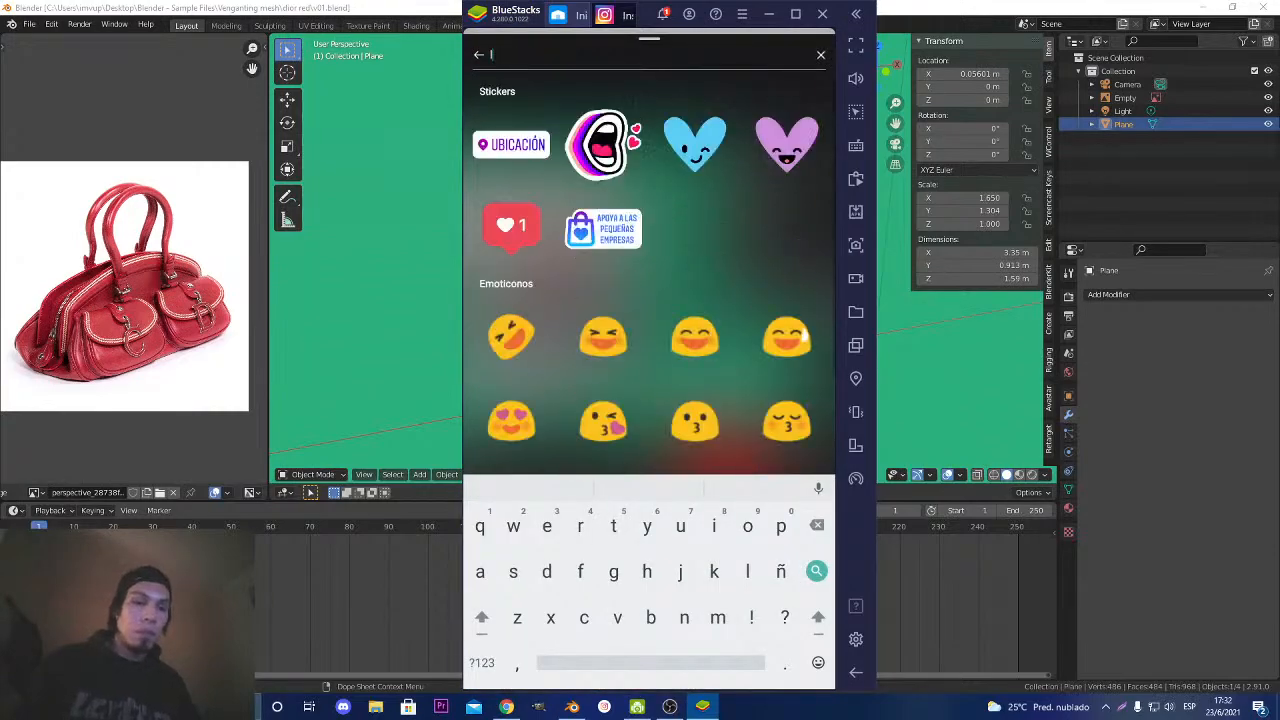
pyautogui.press('BackSpace')
pyautogui.press('BackSpace')
pyautogui.press('BackSpace')
pyautogui.press('BackSpace')
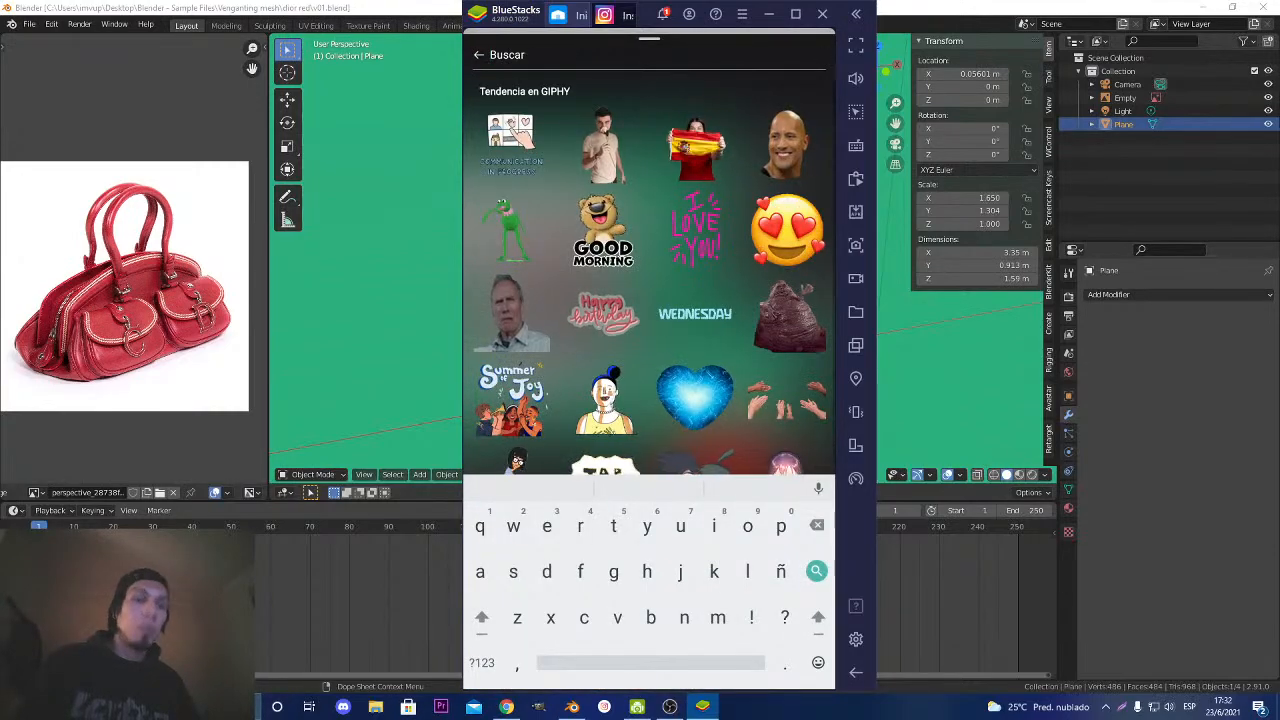
pyautogui.write('live stream')
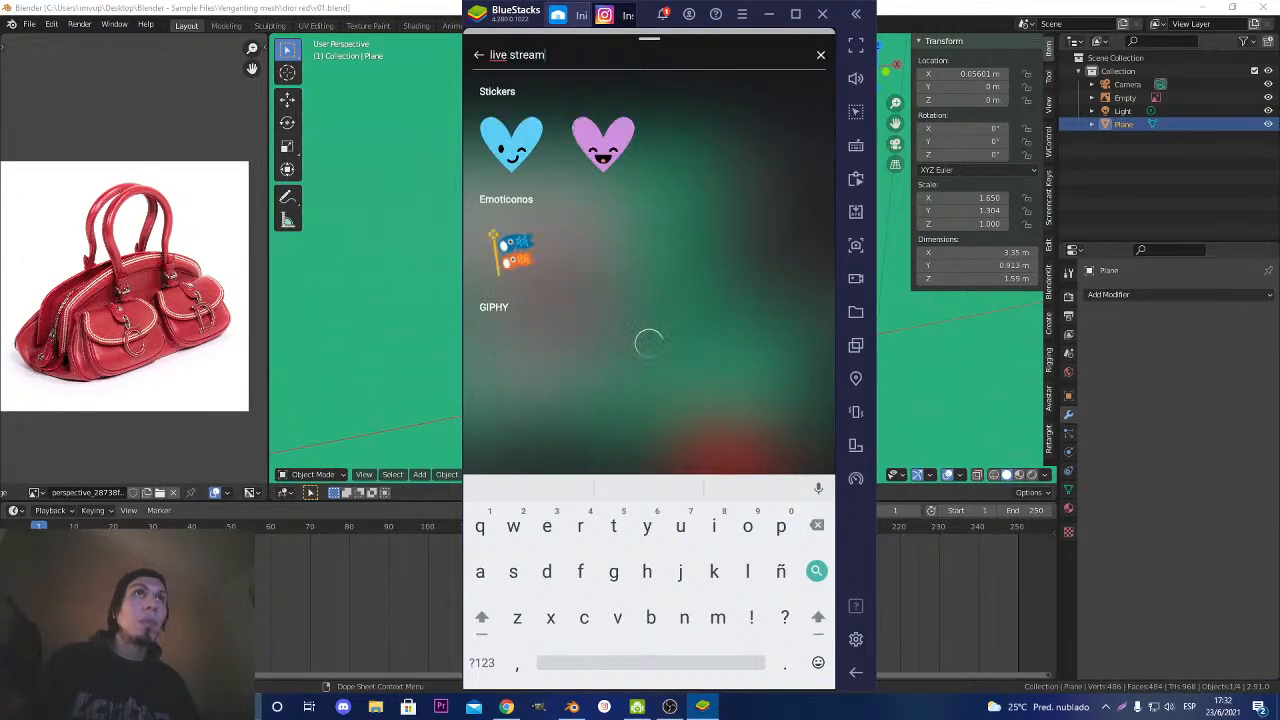
# Browse the sticker results and place the white LIVE sticker with the red circle beneath the YouTube logo.
pyautogui.scroll(-8, 705, 374)
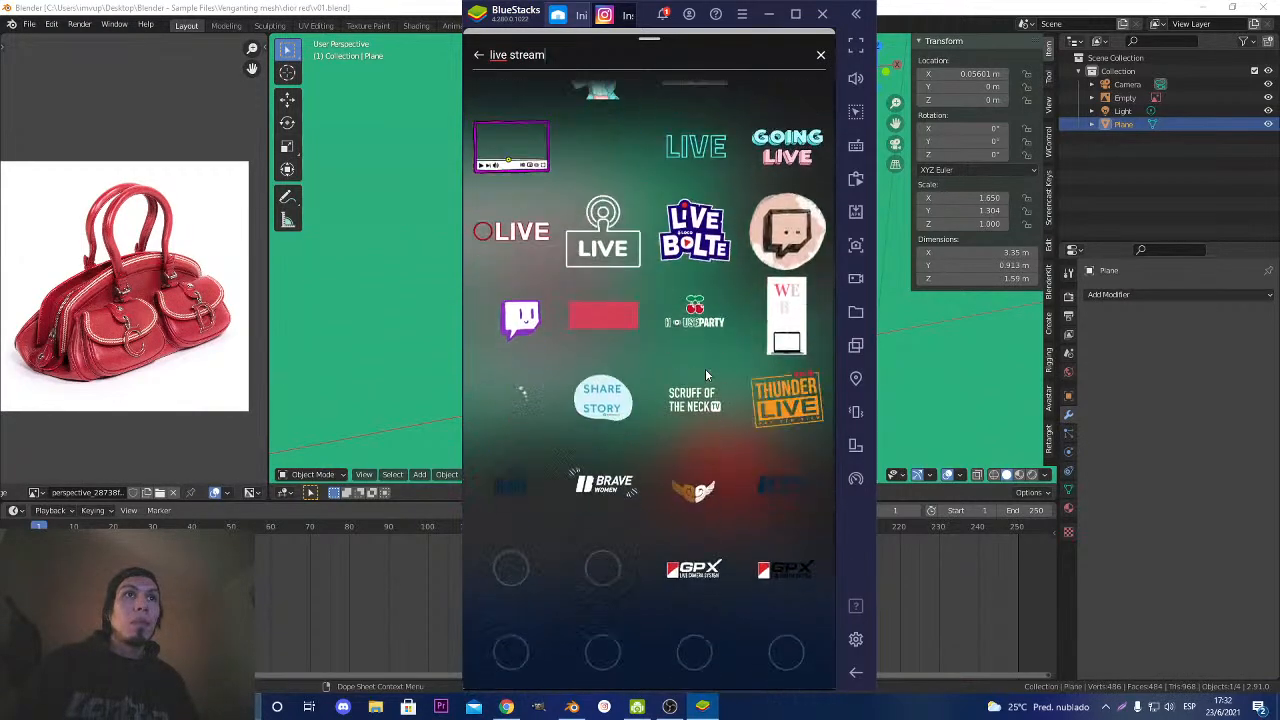
pyautogui.scroll(3, 705, 370)
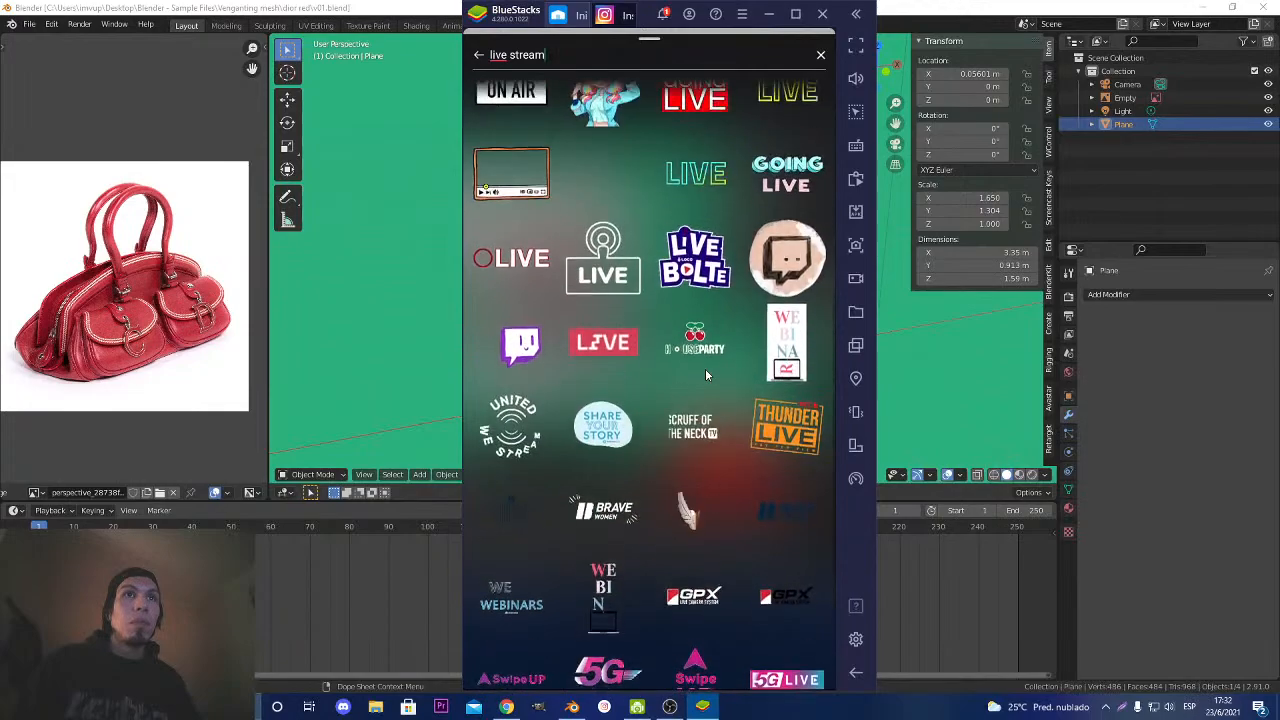
pyautogui.scroll(3, 690, 380)
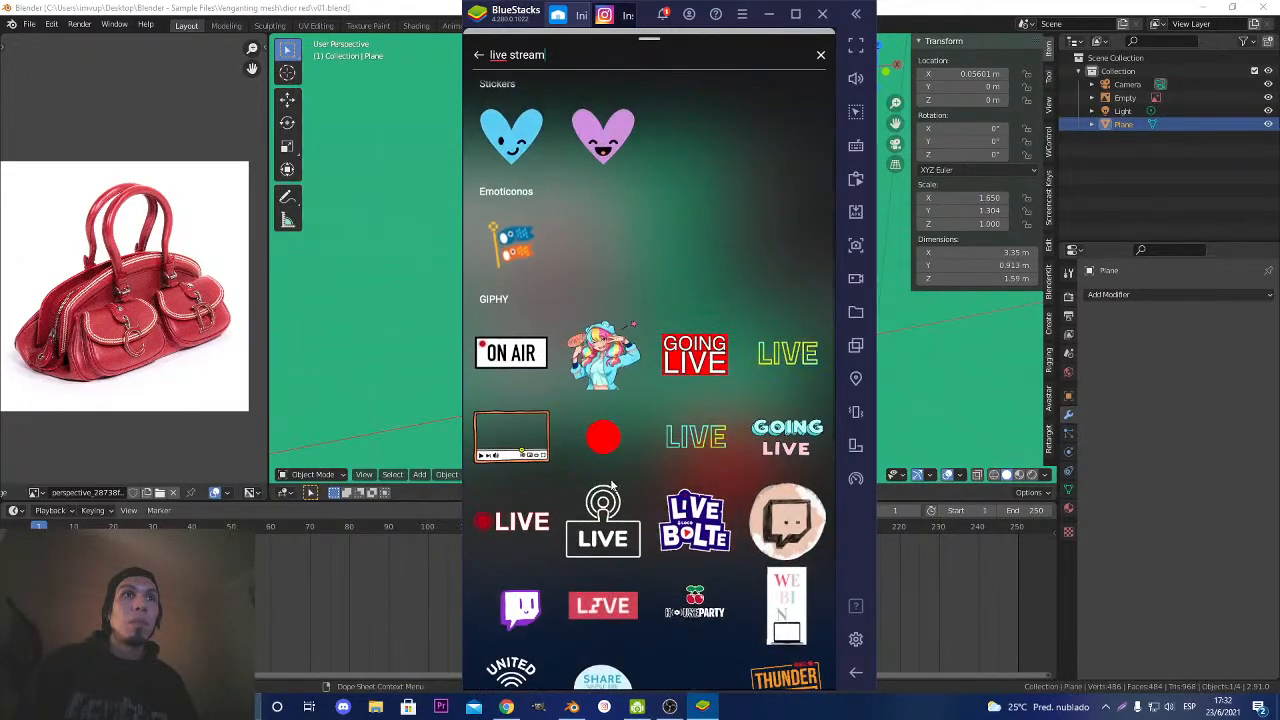
pyautogui.scroll(-6, 614, 486)
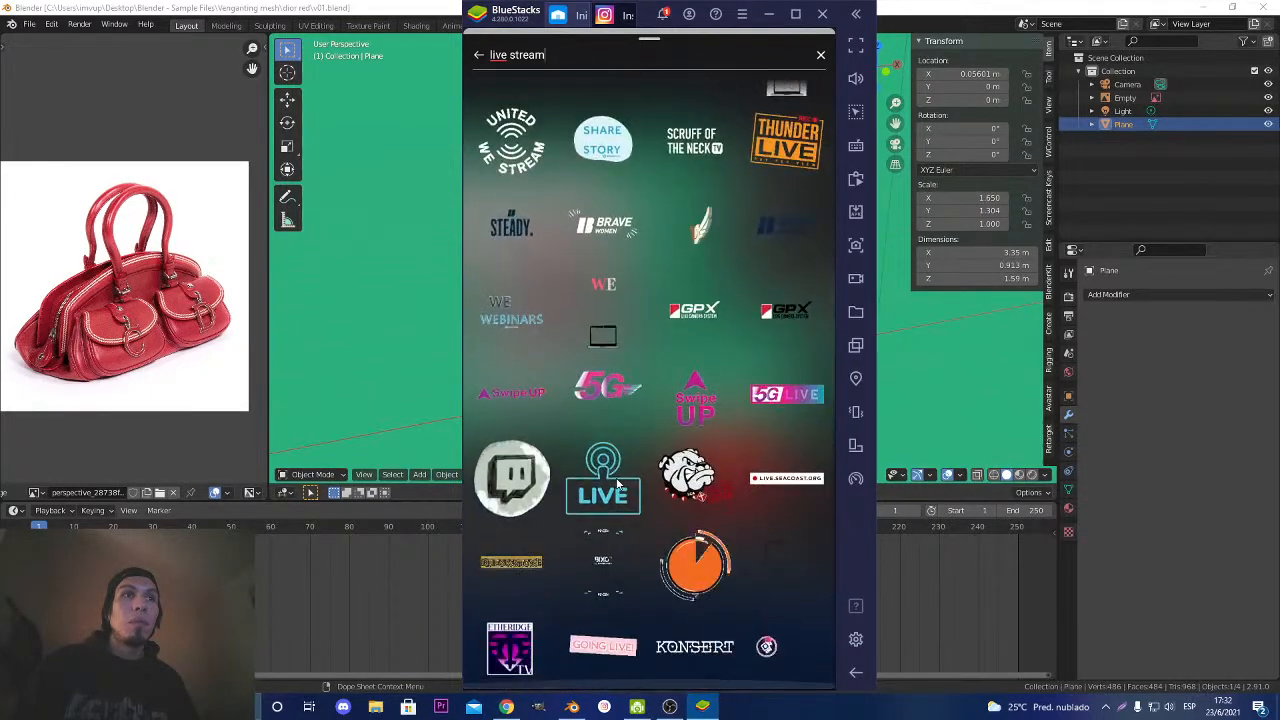
pyautogui.scroll(3, 620, 484)
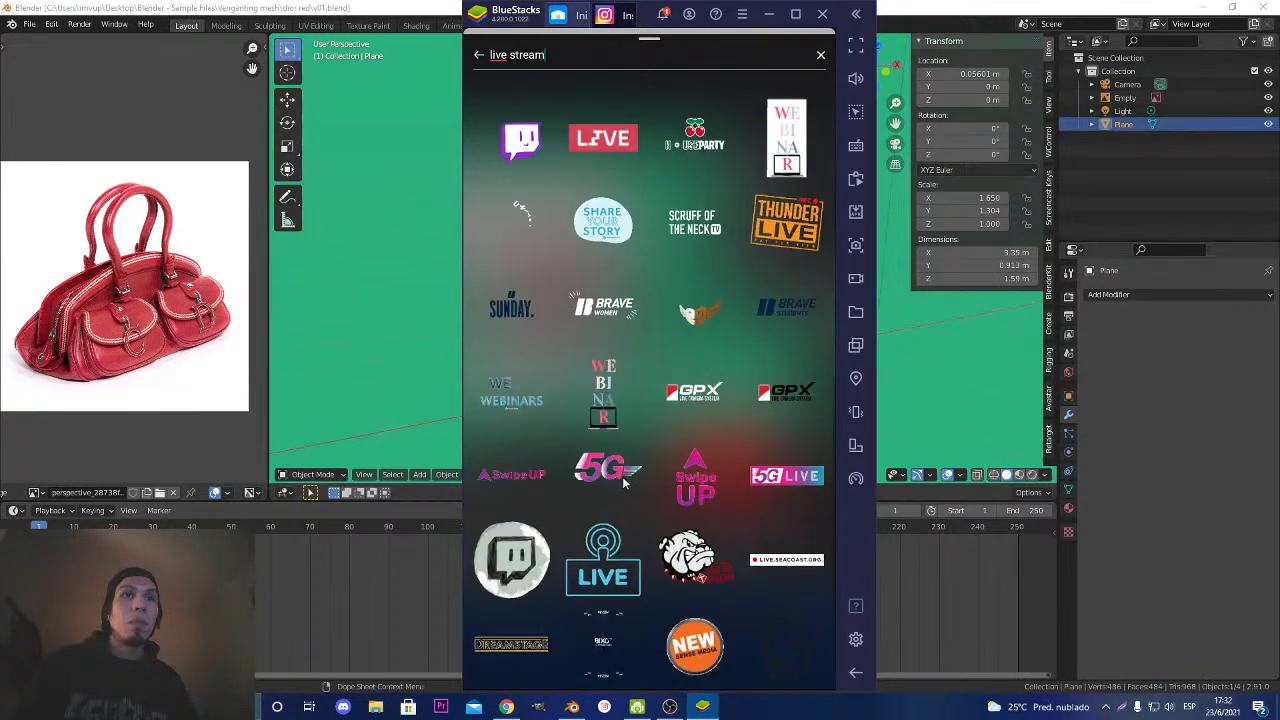
pyautogui.scroll(3, 620, 480)
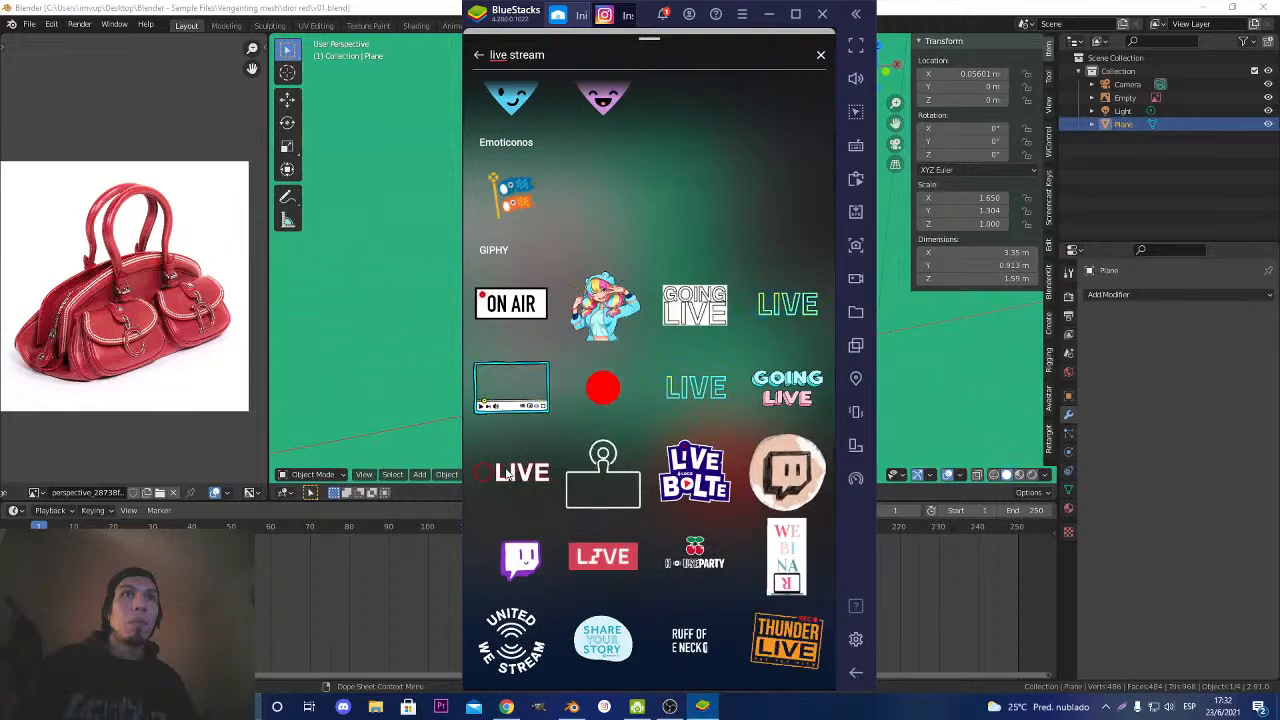
pyautogui.click(508, 473)
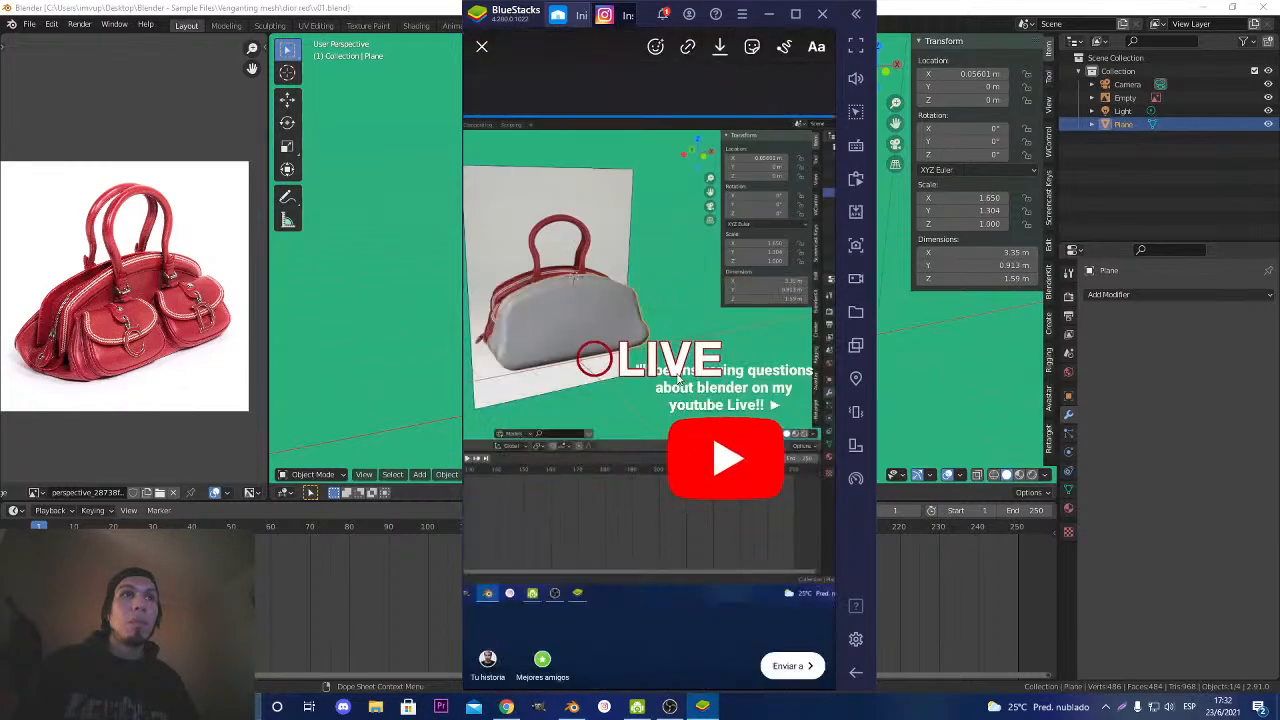
pyautogui.moveTo(690, 435); pyautogui.dragTo(750, 530)
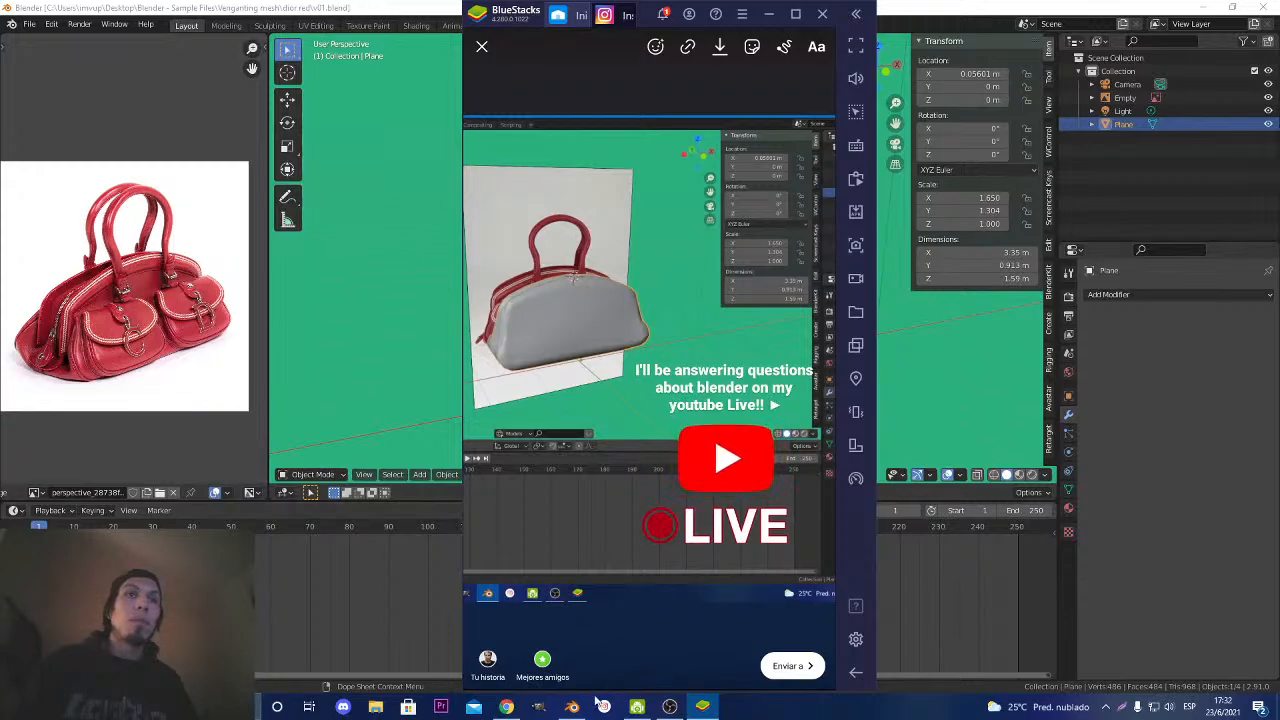
# Switch to YouTube Studio in Chrome and copy the video link from the livestream's share dialog.
pyautogui.moveTo(682, 710)
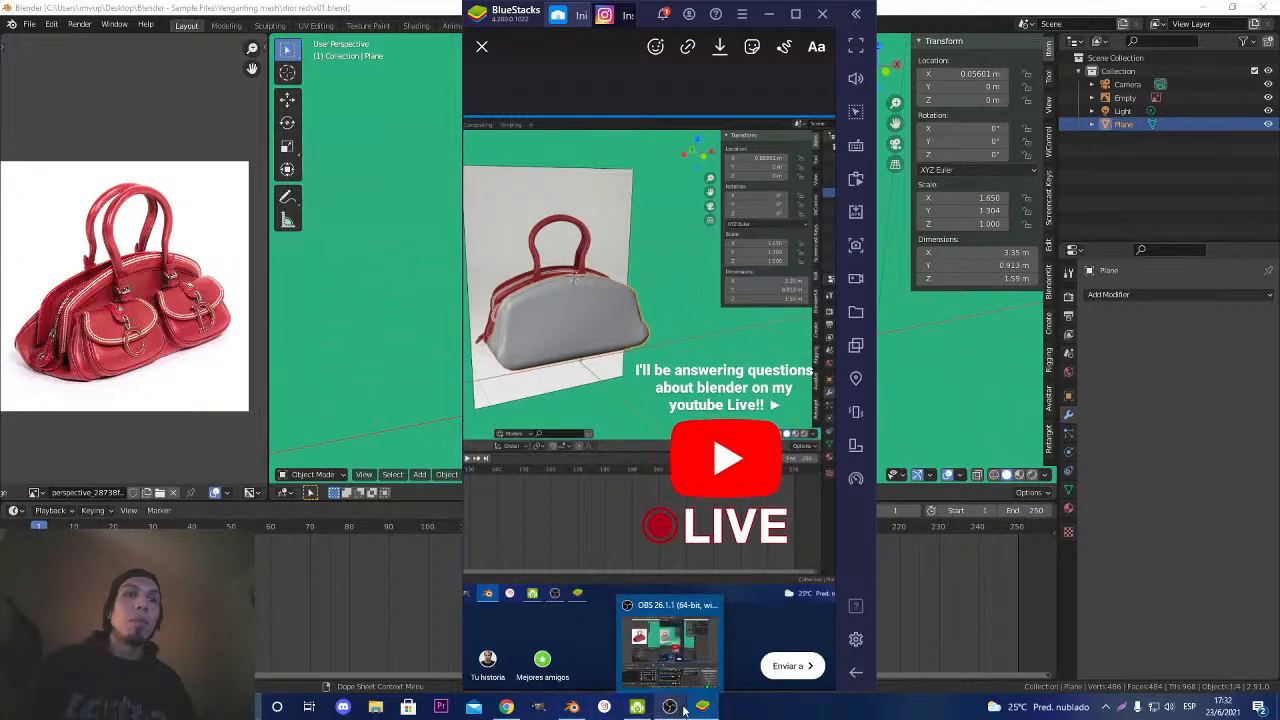
pyautogui.click(500, 650)
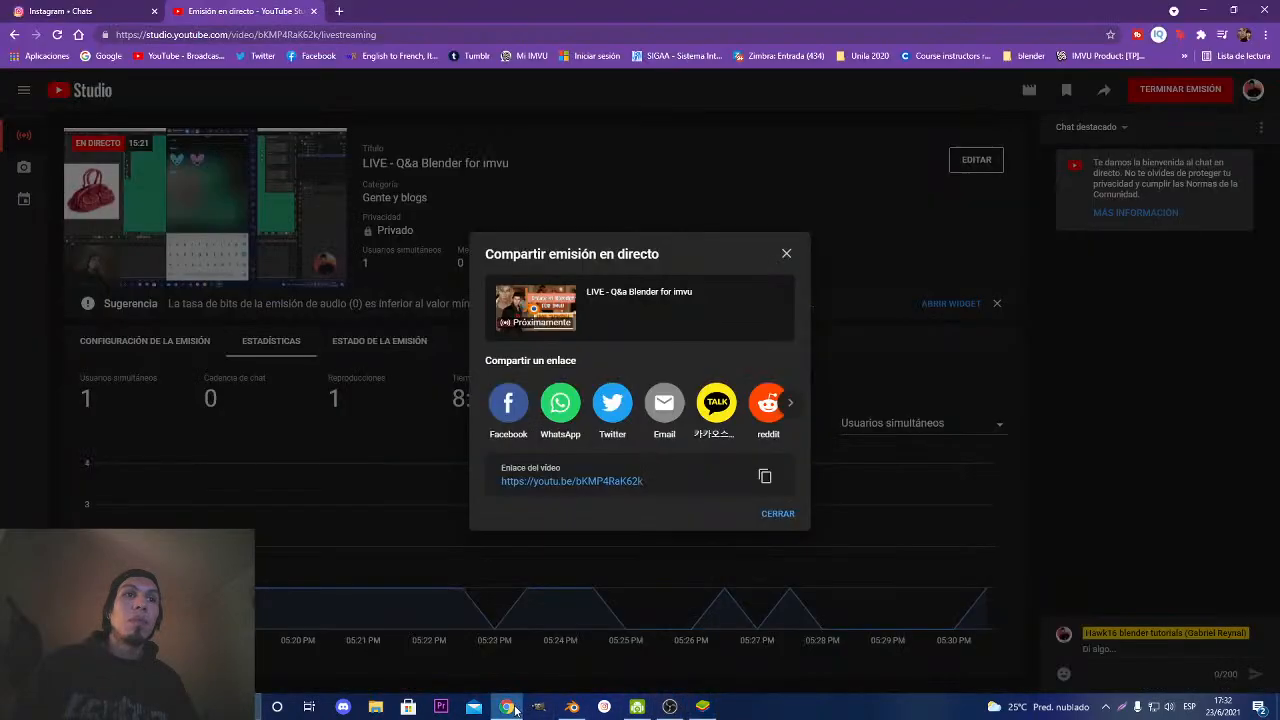
pyautogui.click(766, 481)
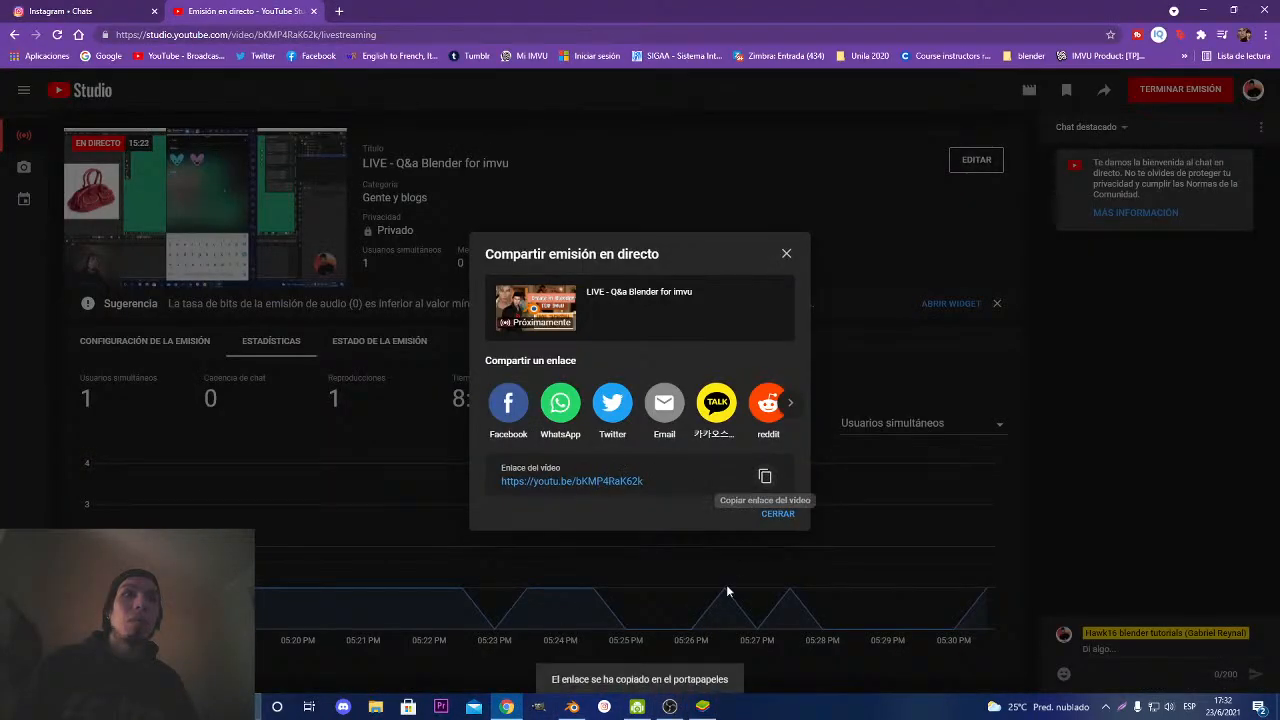
pyautogui.click(703, 706)
pyautogui.click(611, 174)
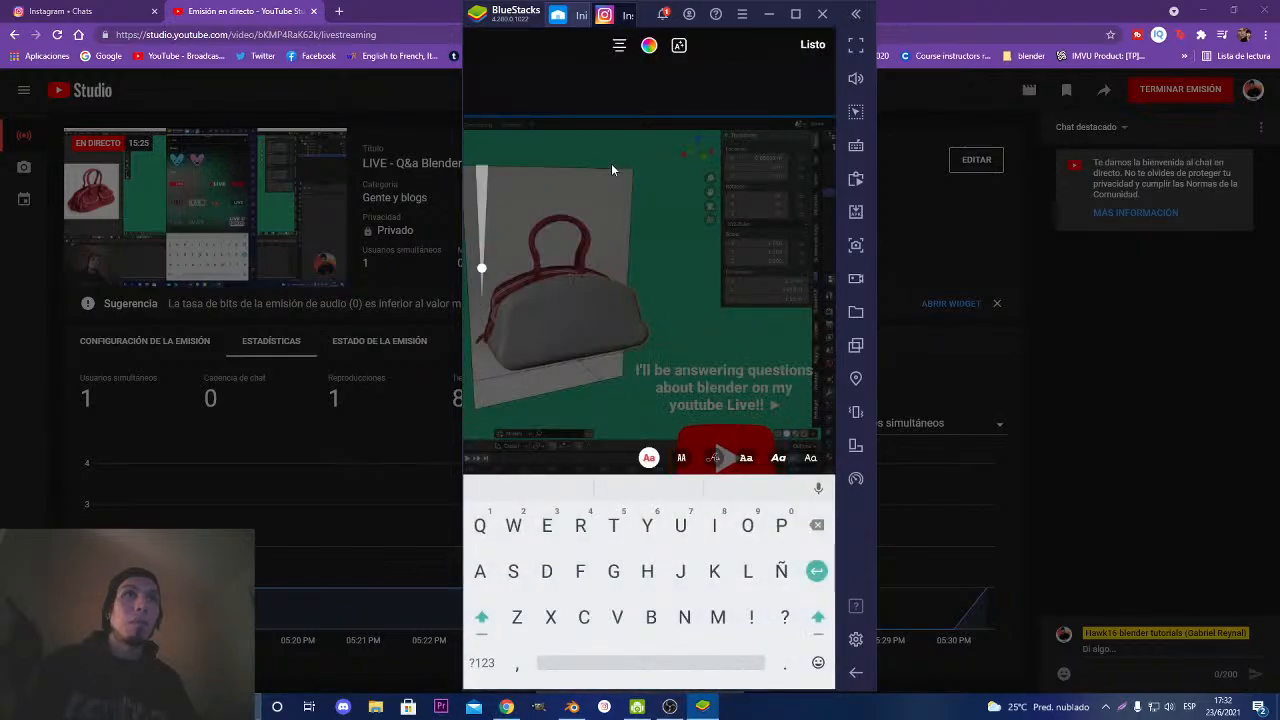
pyautogui.hotkey('ctrl', 'v')
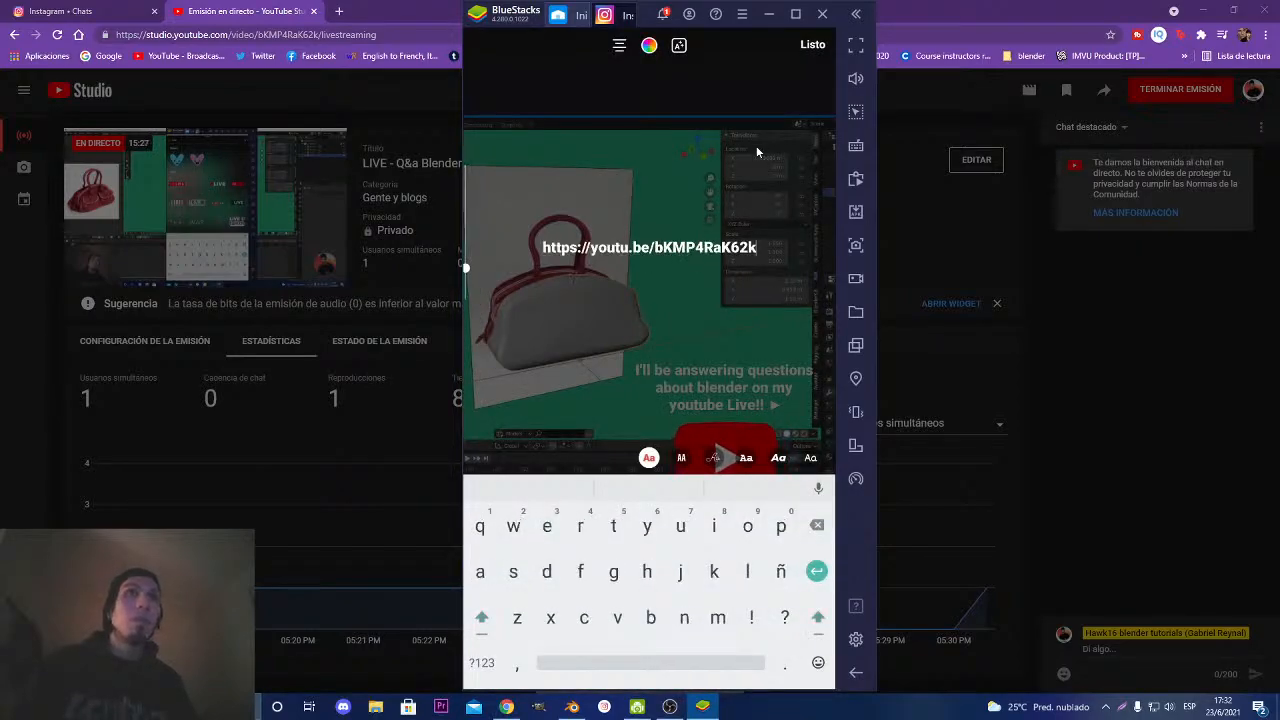
pyautogui.click(811, 45)
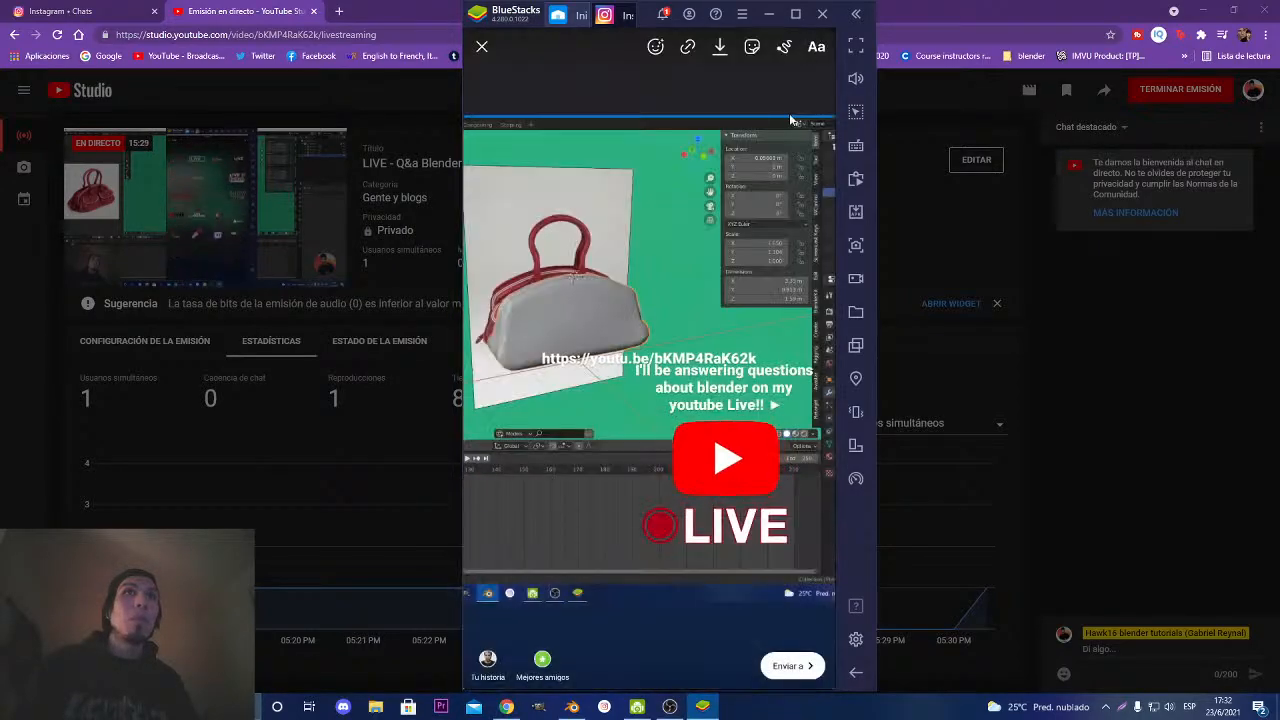
pyautogui.moveTo(624, 368); pyautogui.dragTo(658, 309)
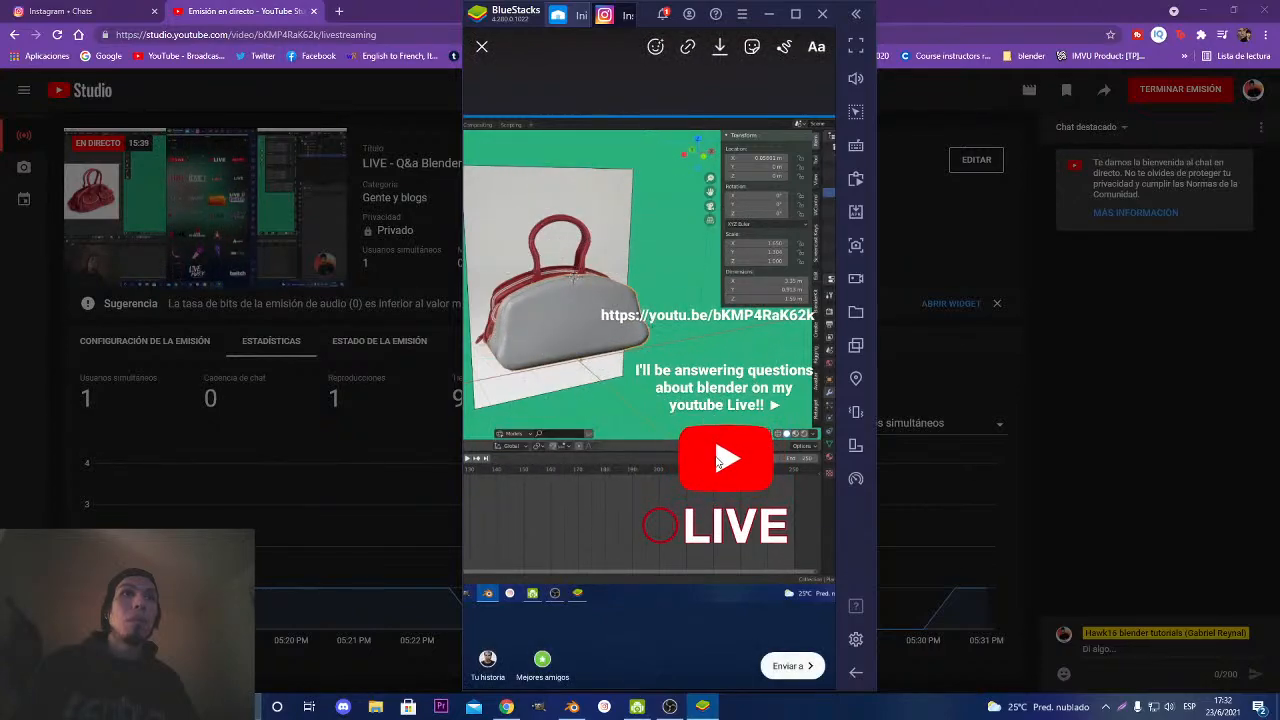
# Rearrange the story with the YouTube logo and LIVE sticker stacked below the handbag and the link text beside the logo, under the caption.
pyautogui.moveTo(724, 460); pyautogui.dragTo(526, 462)
pyautogui.moveTo(732, 529); pyautogui.dragTo(564, 520)
pyautogui.moveTo(563, 462)
pyautogui.mouseDown()
pyautogui.moveTo(564, 499)
pyautogui.moveTo(554, 442)
pyautogui.moveTo(583, 477)
pyautogui.mouseUp()
pyautogui.moveTo(744, 322); pyautogui.dragTo(756, 470)
# Add the line "Link:" above the URL in the link text and move the text slightly lower over the timeline area.
pyautogui.click(758, 468)
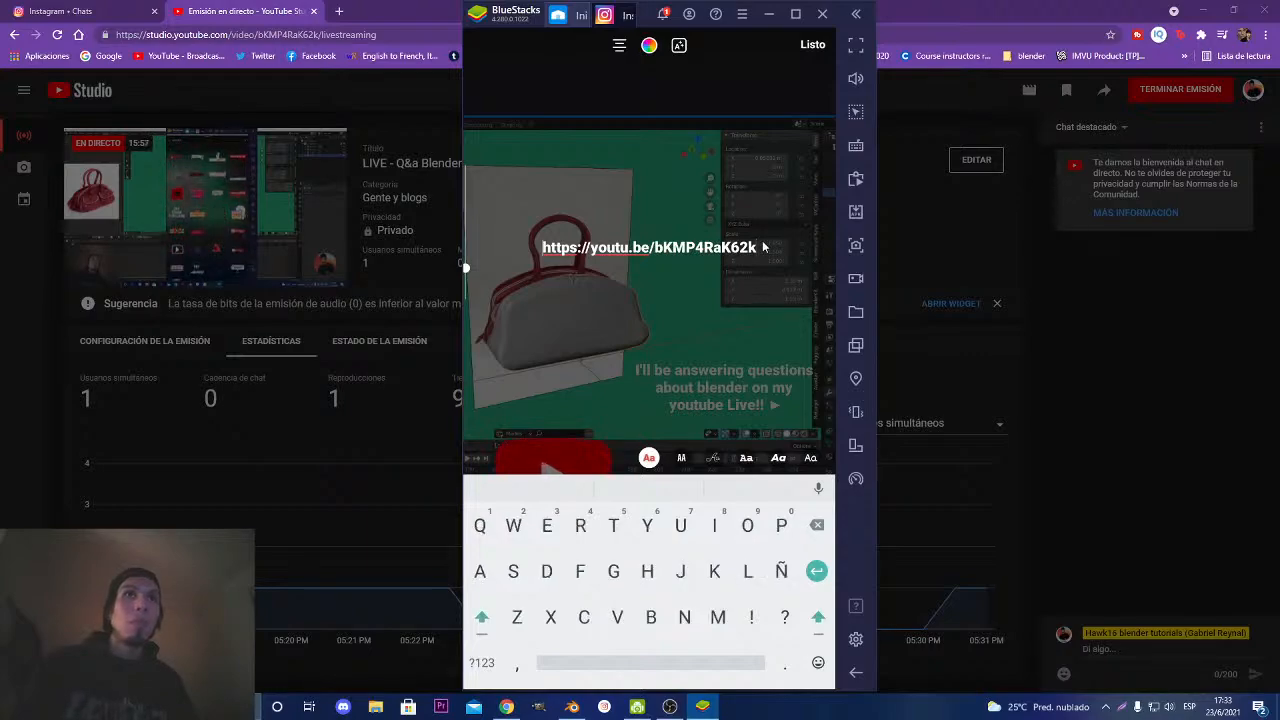
pyautogui.press('Return')
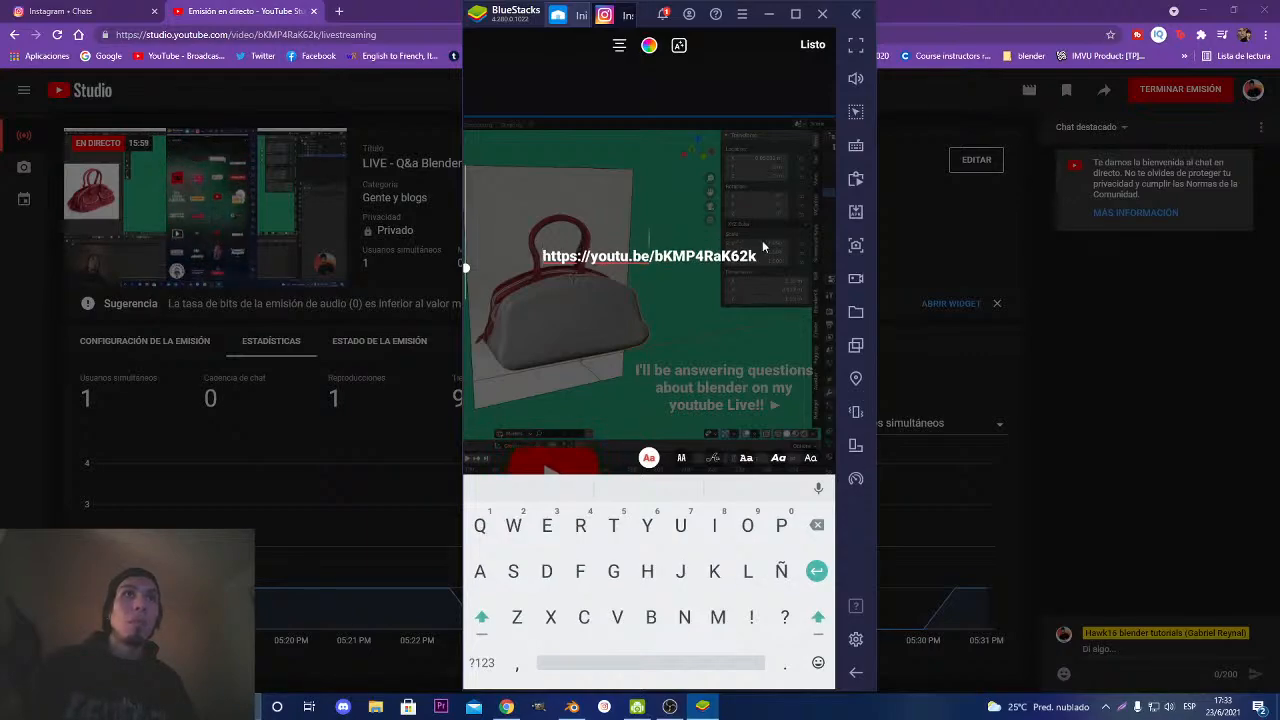
pyautogui.write('Link:')
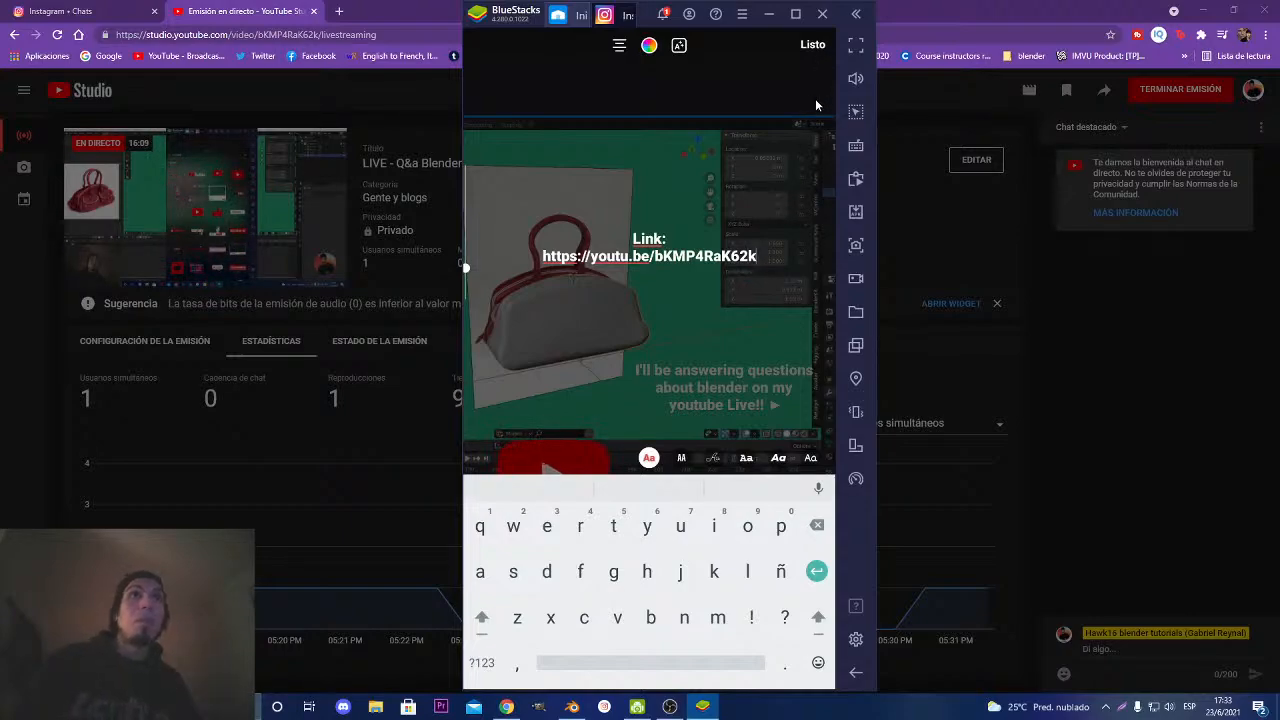
pyautogui.click(810, 46)
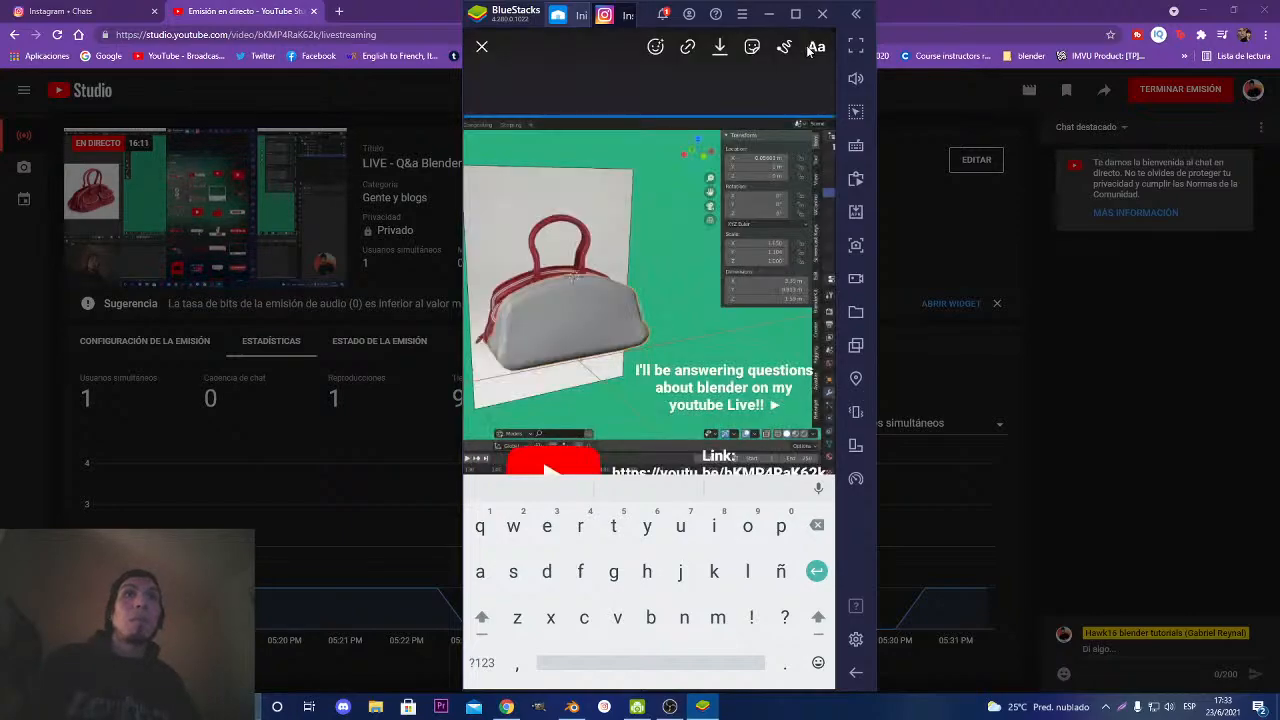
pyautogui.moveTo(733, 469); pyautogui.dragTo(746, 513)
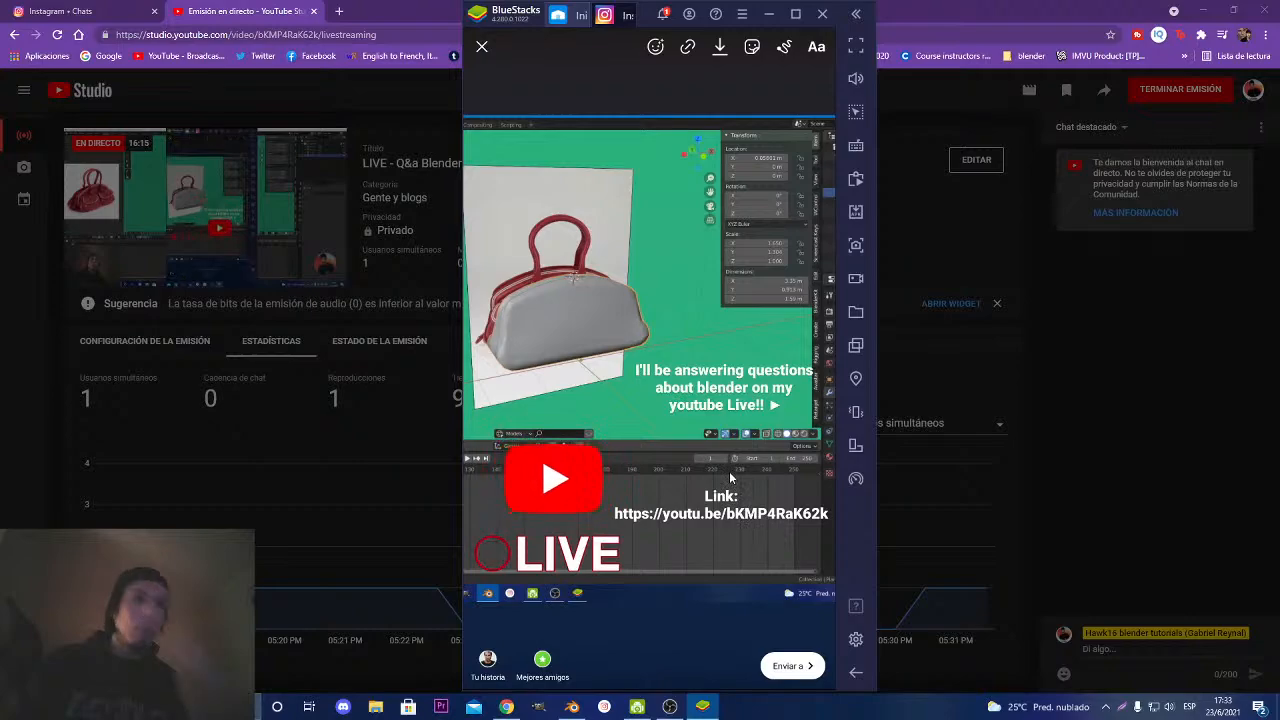
# Add the line "or check my bio!" below the URL in the story's link text.
pyautogui.click(730, 508)
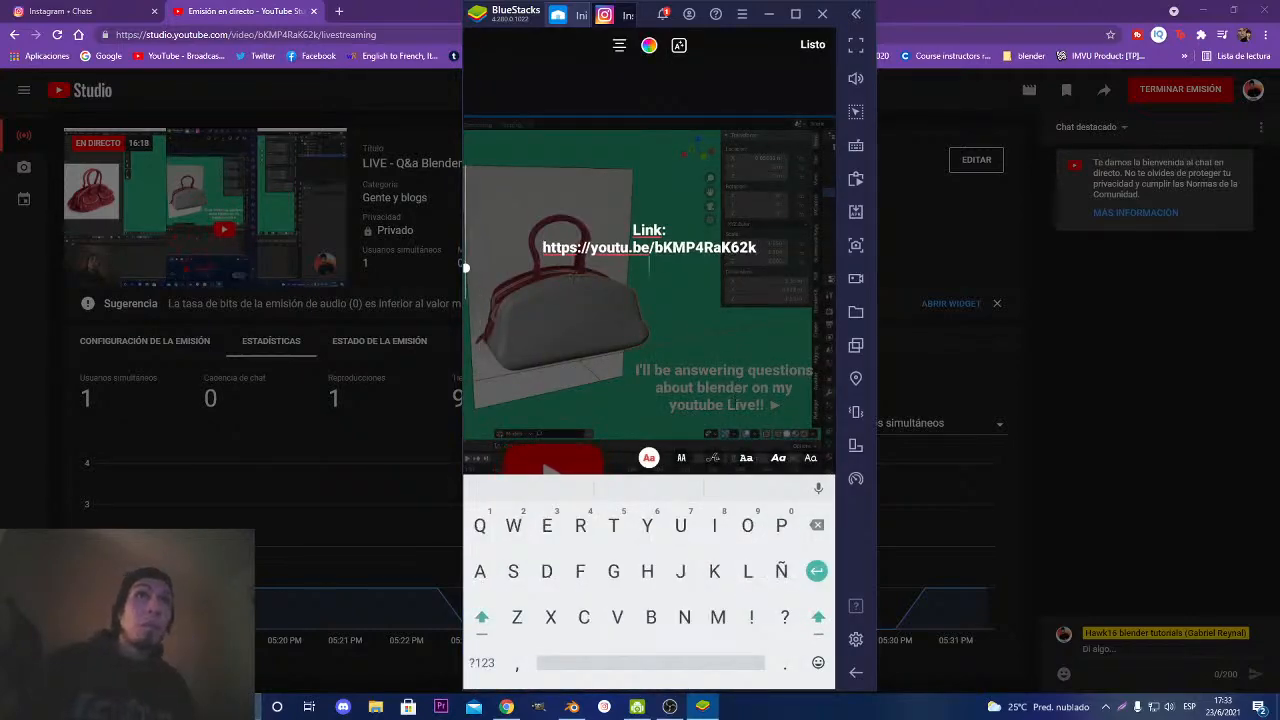
pyautogui.write('or visit')
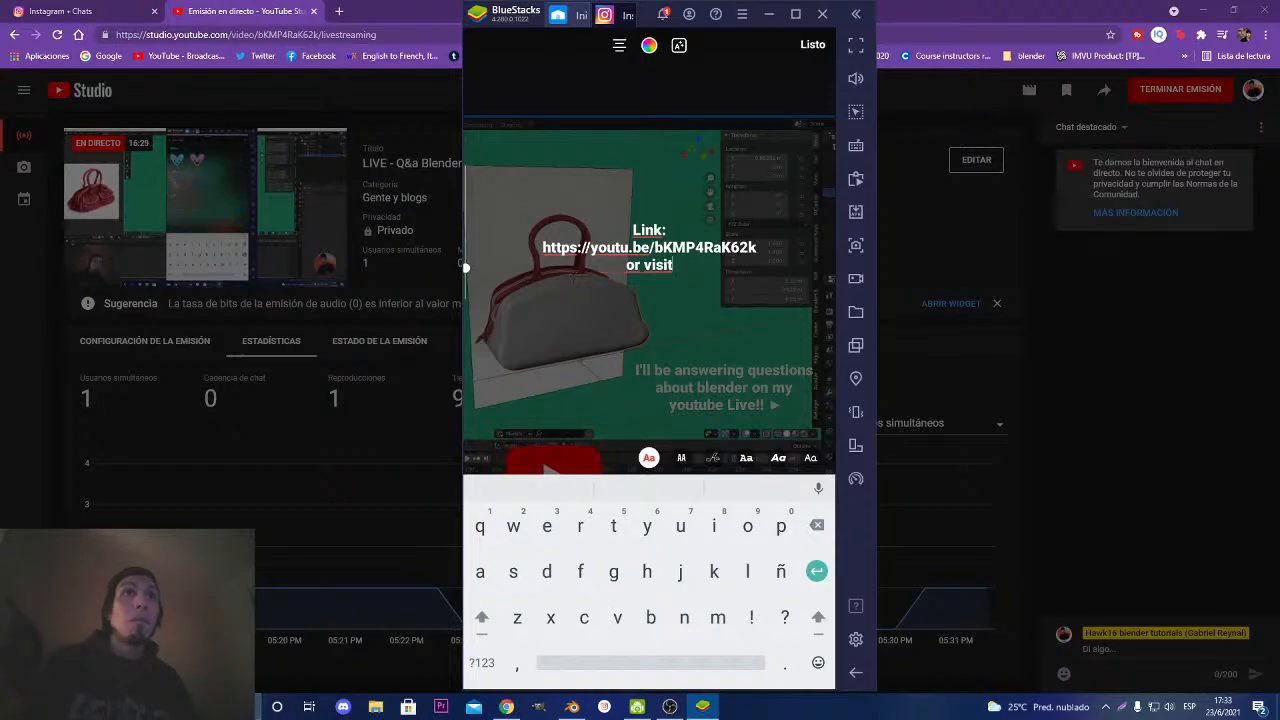
pyautogui.write('my bi')
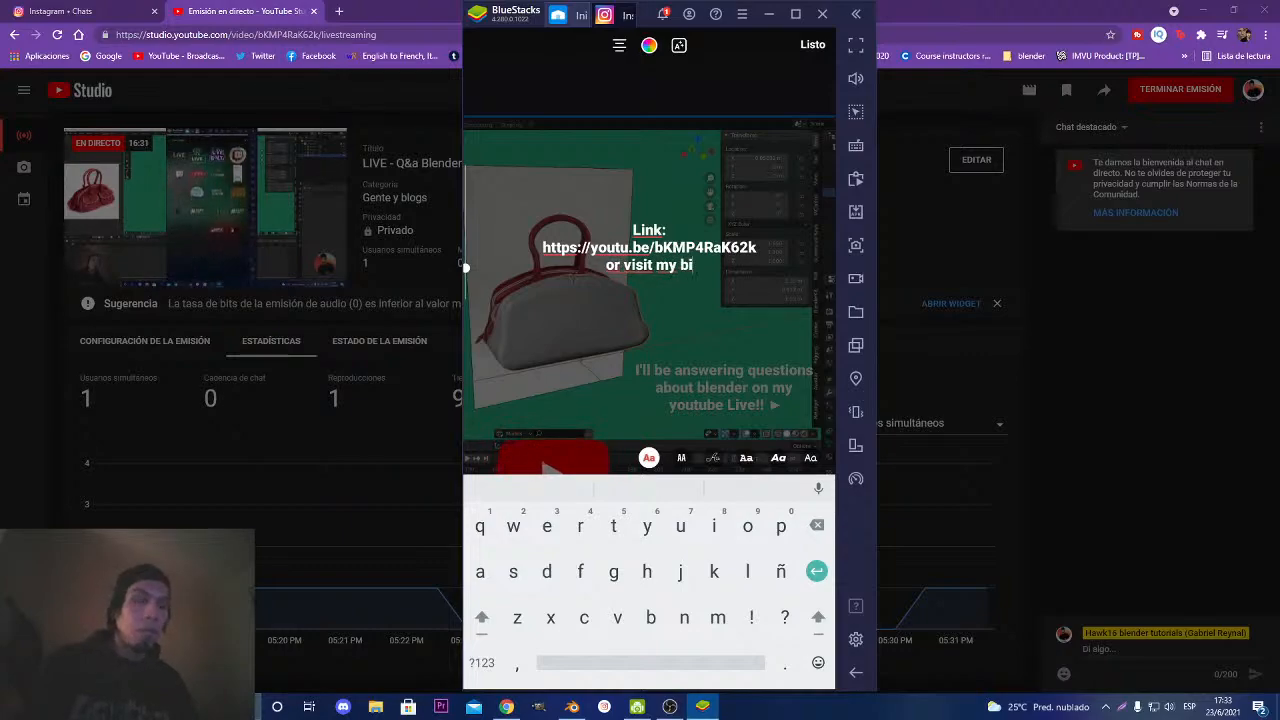
pyautogui.write('o!')
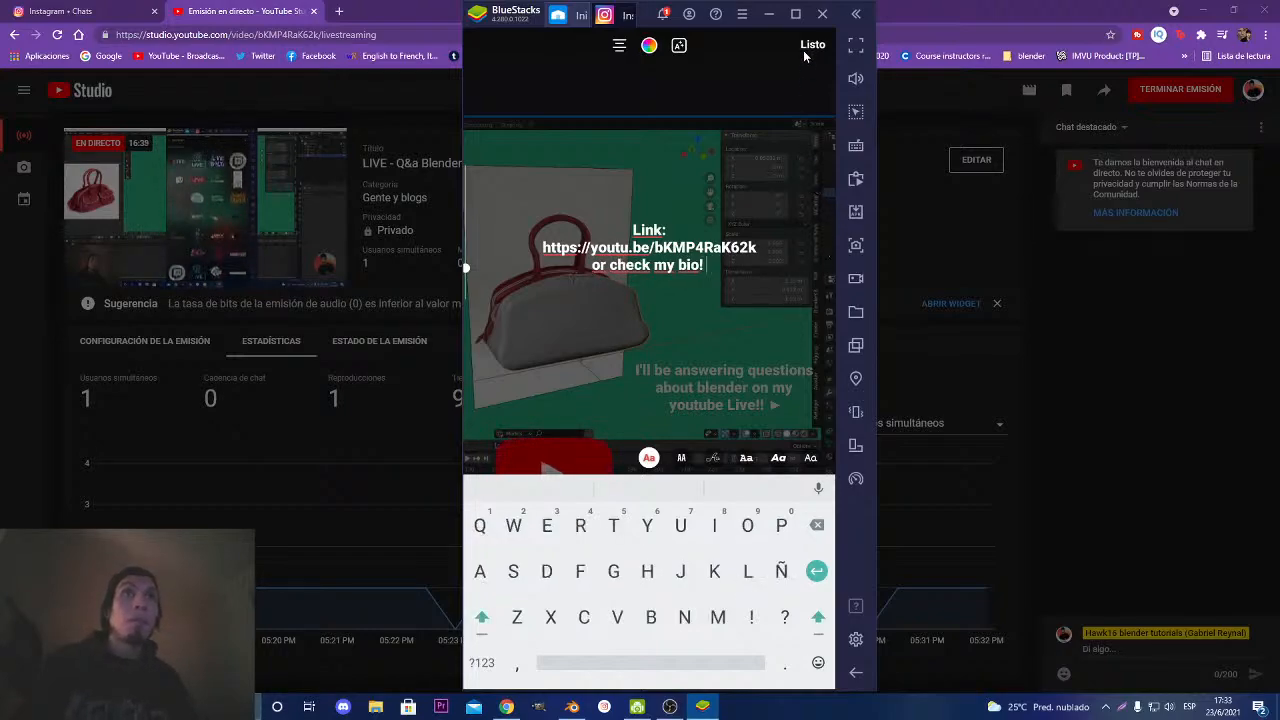
# Append the folded-hands emoji after "or check my bio!" and finish editing the link text.
pyautogui.click(818, 664)
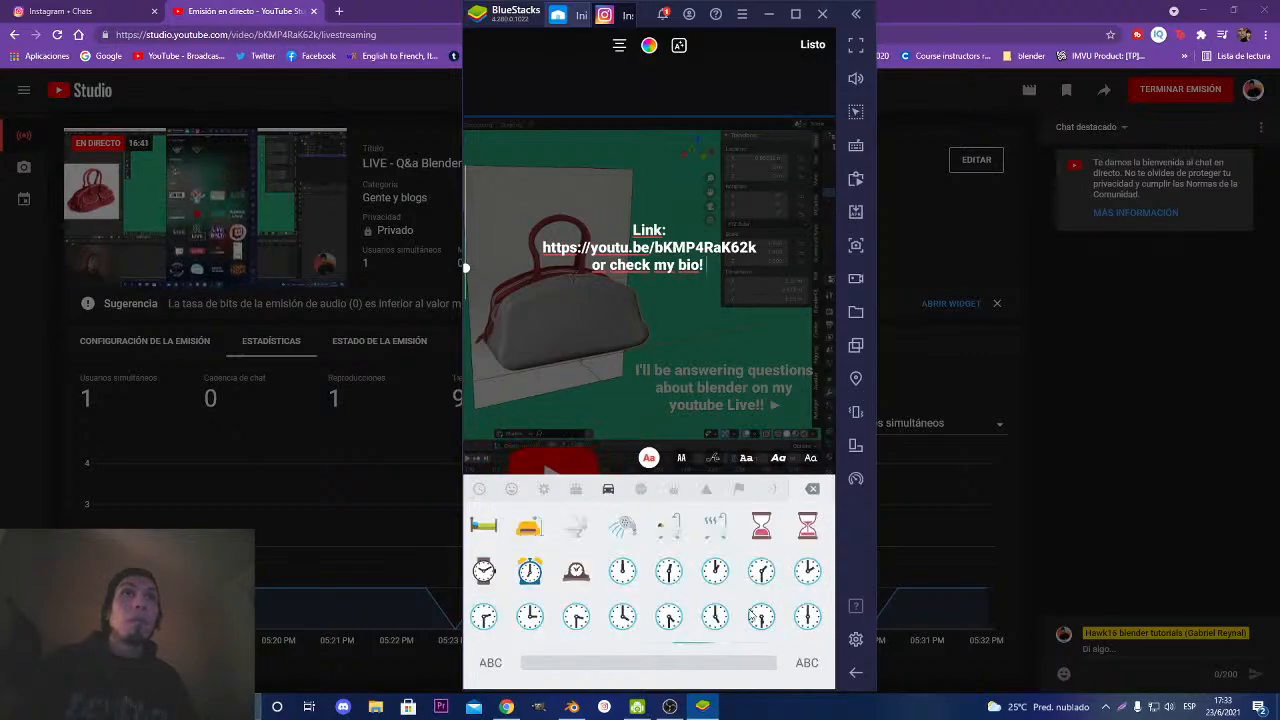
pyautogui.click(512, 489)
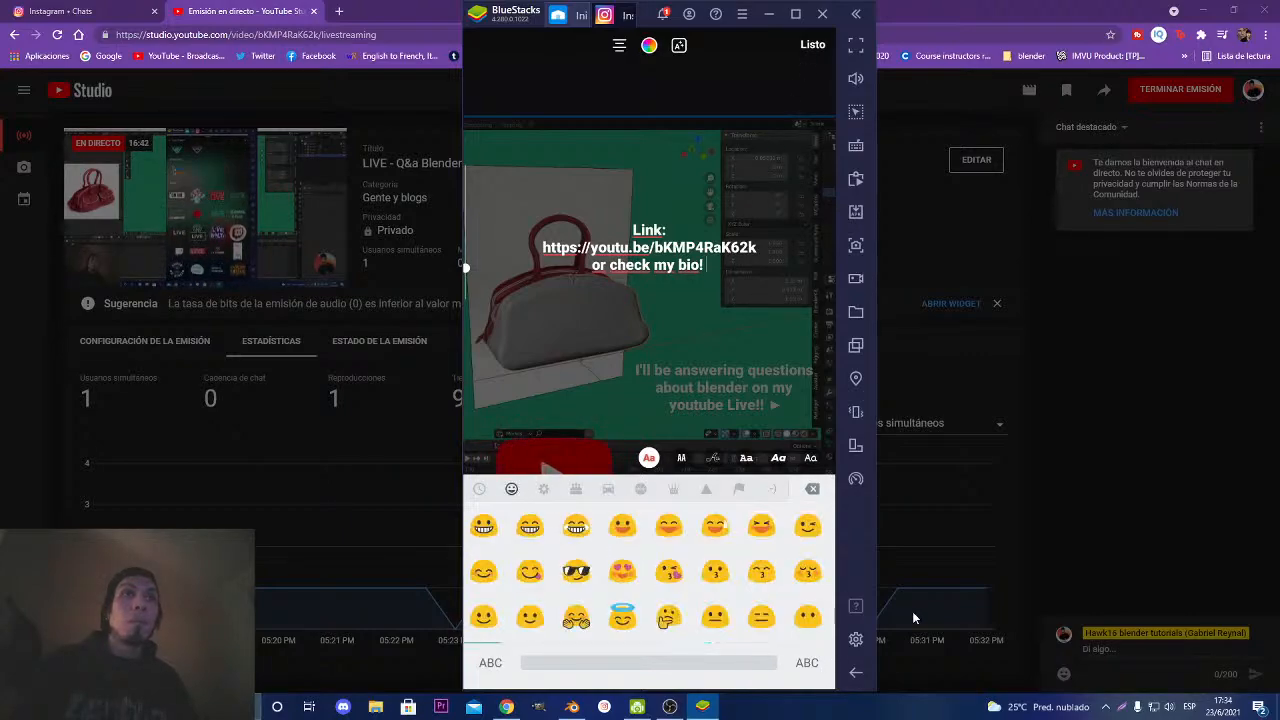
pyautogui.scroll(-3, 655, 574)
pyautogui.scroll(-10, 699, 567)
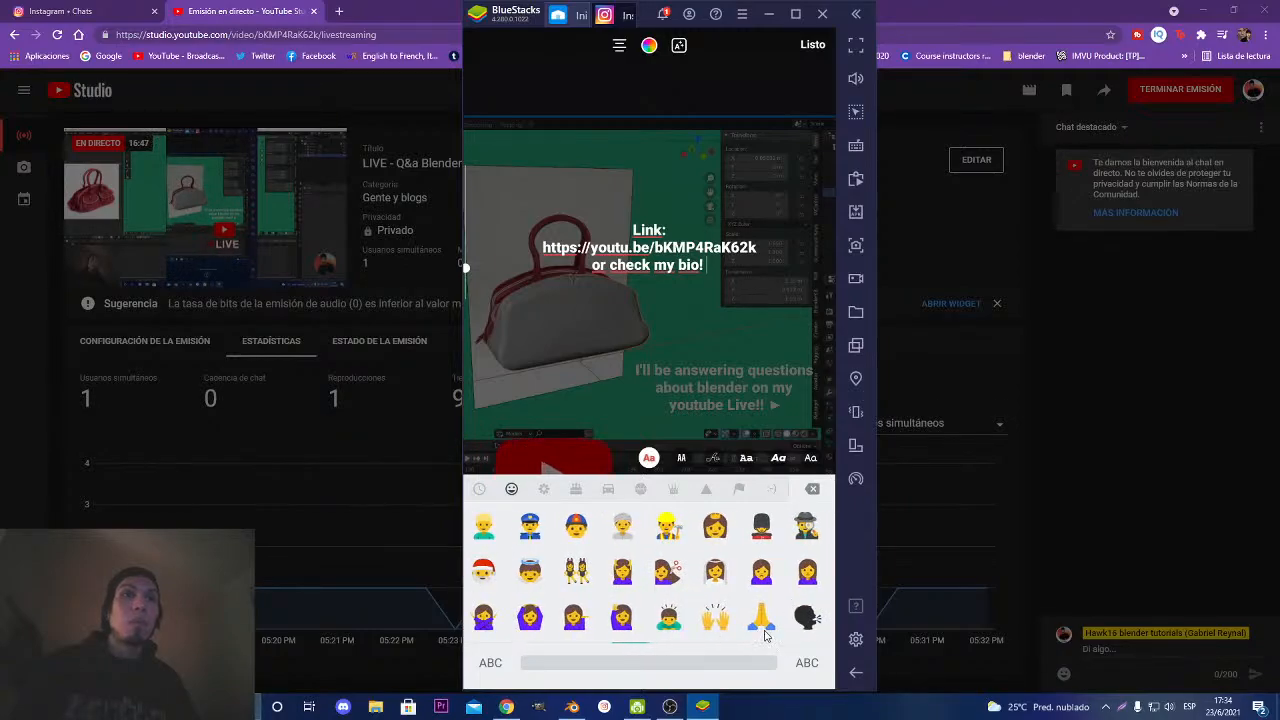
pyautogui.click(764, 628)
pyautogui.click(813, 41)
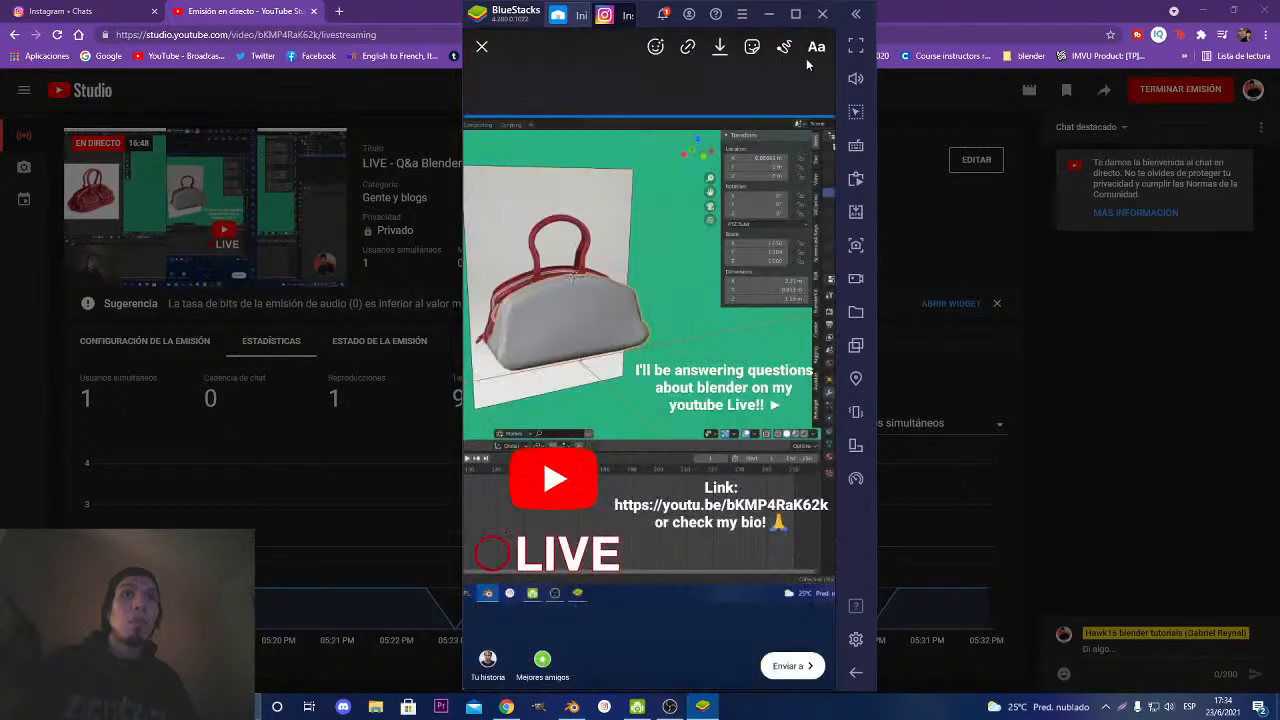
pyautogui.moveTo(729, 531); pyautogui.dragTo(731, 531)
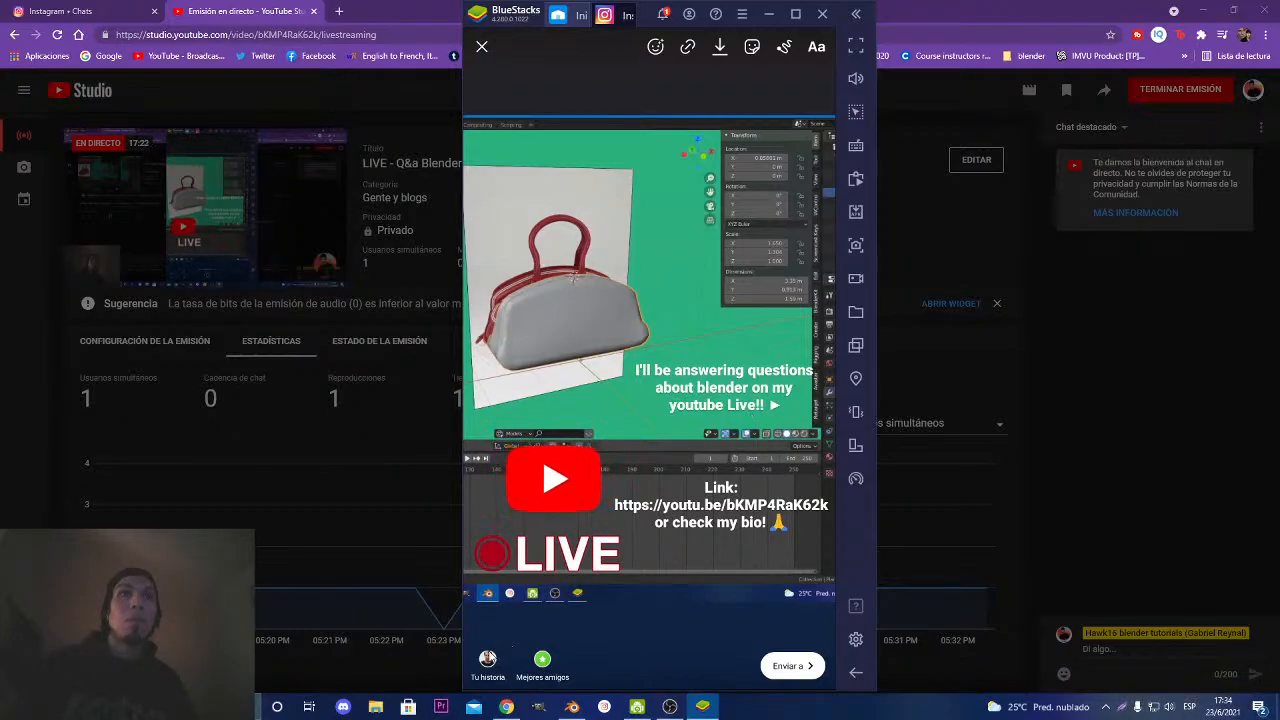
pyautogui.click(490, 656)
pyautogui.click(493, 610)
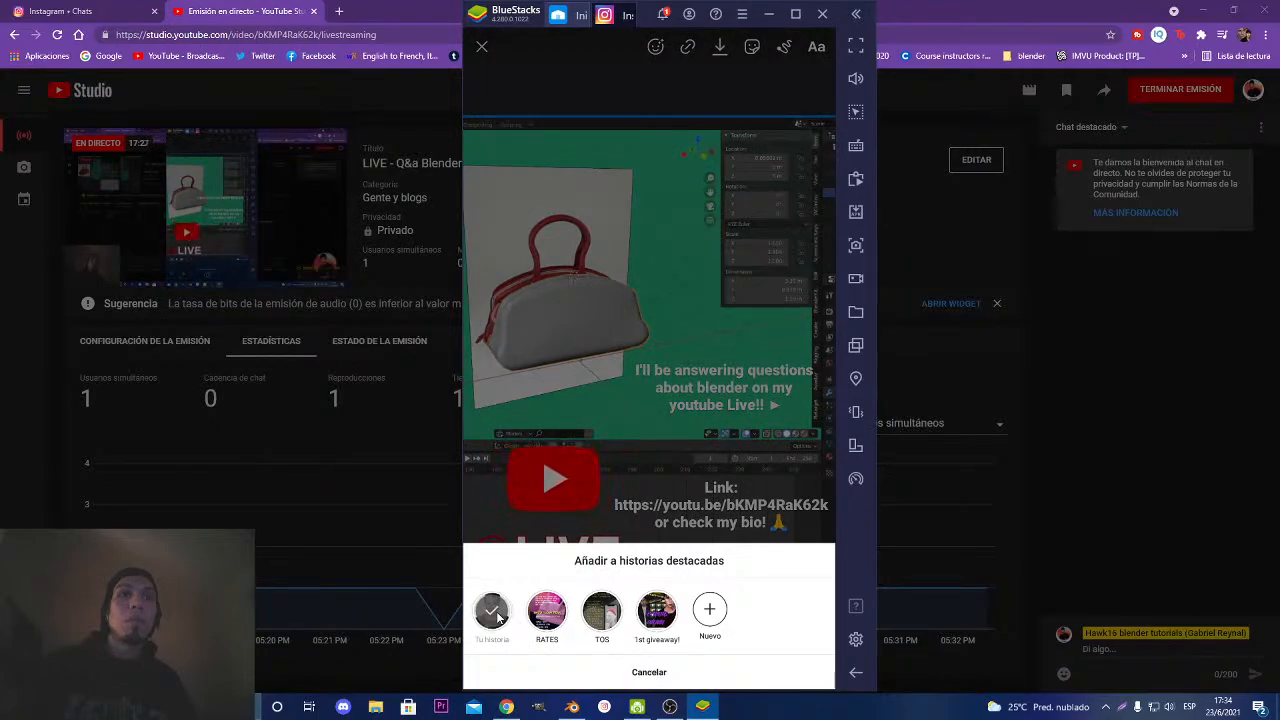
pyautogui.click(661, 674)
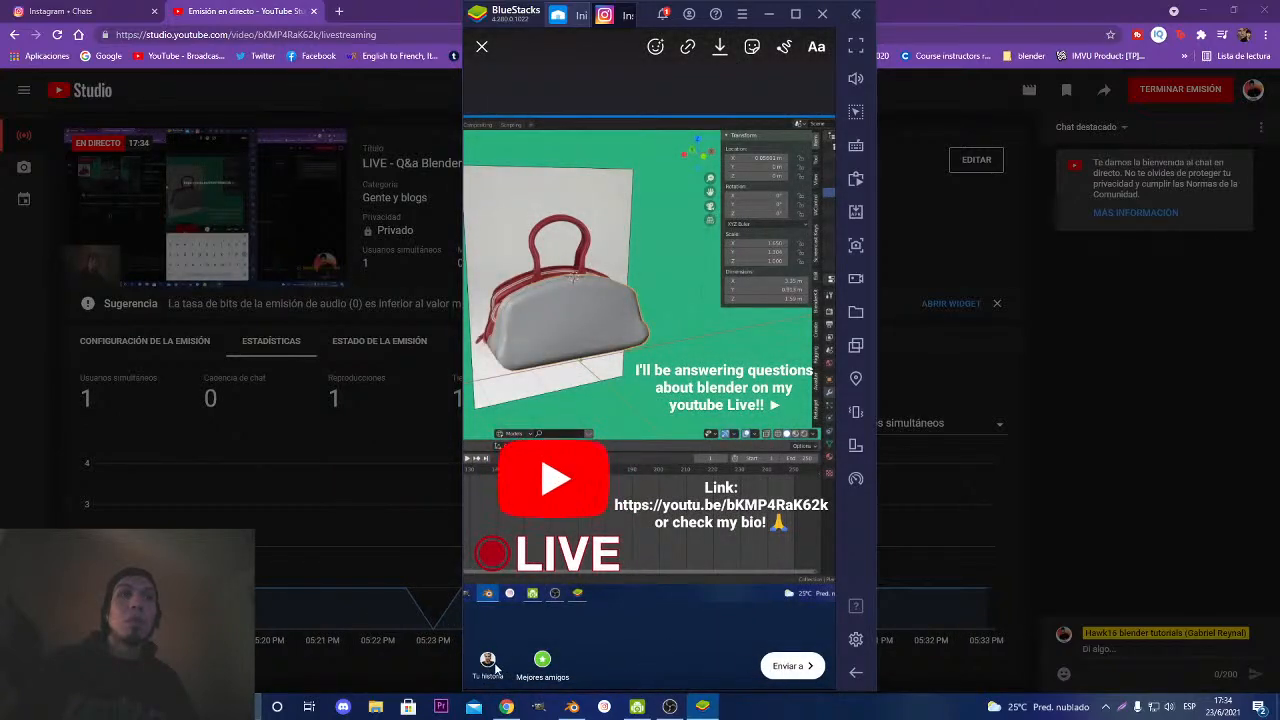
# Share the finished post to the account's own story (Tu historia) and return to the Instagram feed.
pyautogui.click(805, 666)
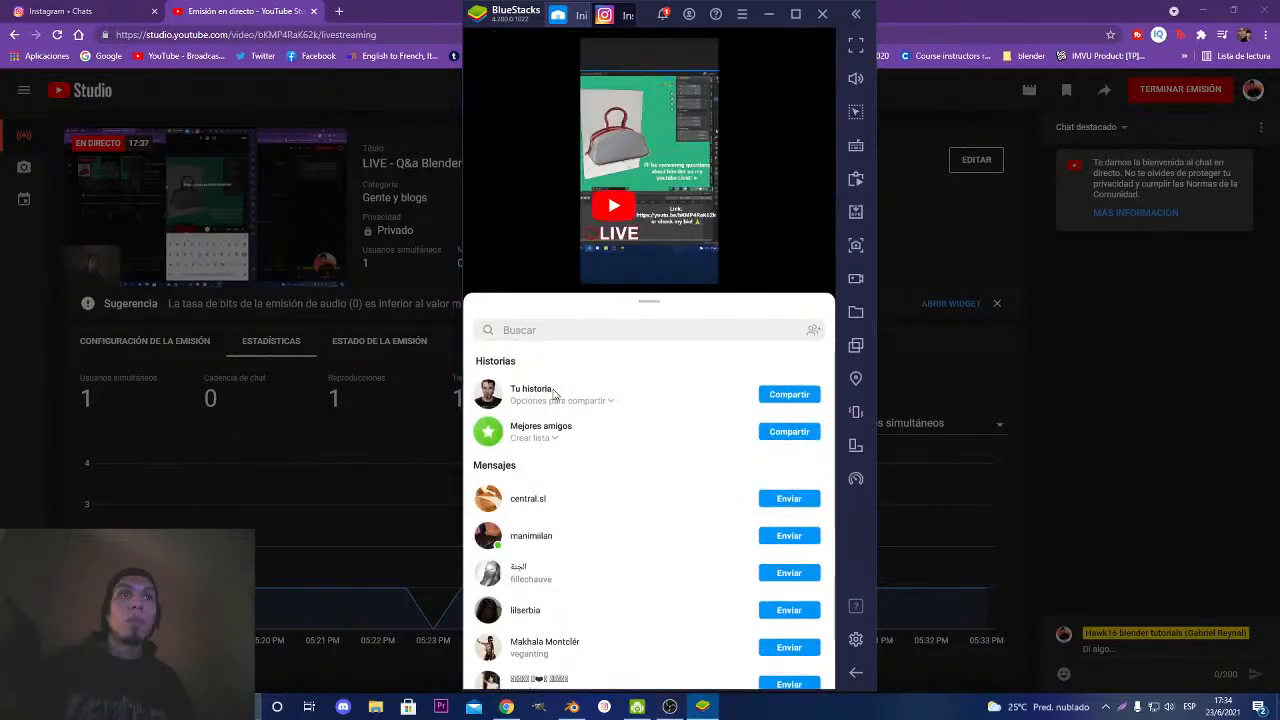
pyautogui.click(800, 396)
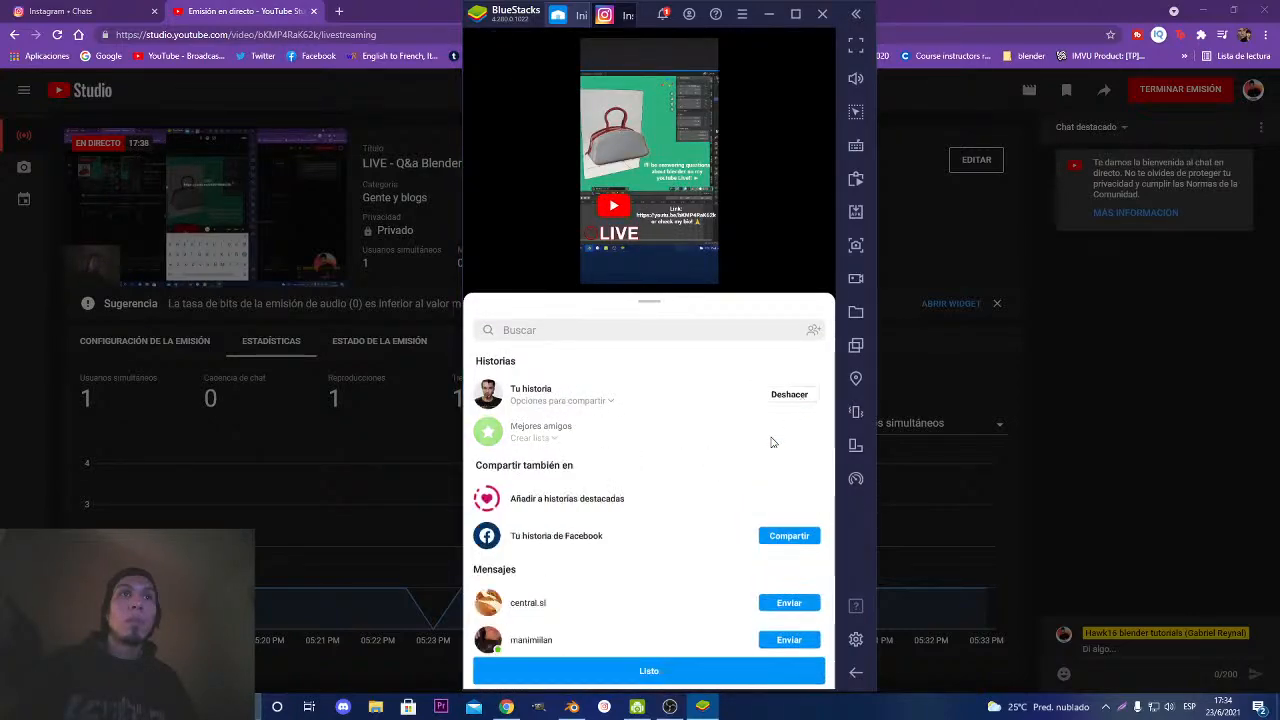
pyautogui.click(651, 674)
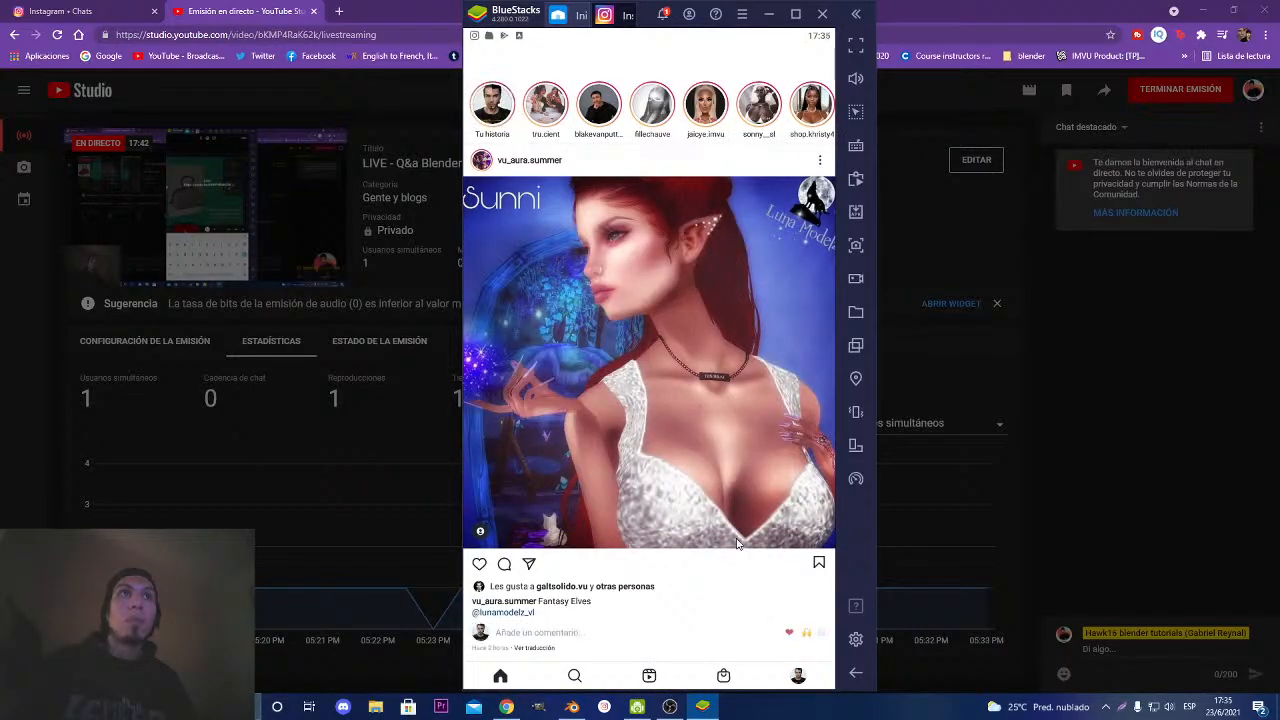
pyautogui.scroll(-5, 676, 440)
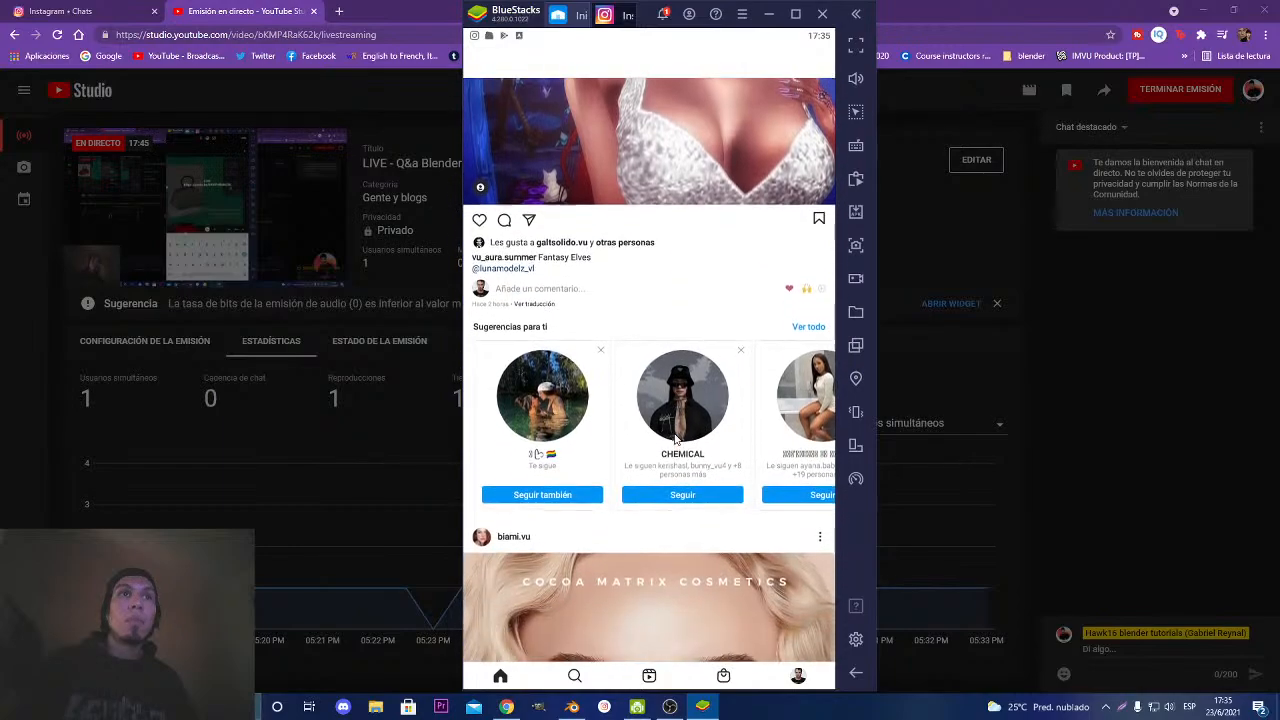
pyautogui.scroll(5, 676, 440)
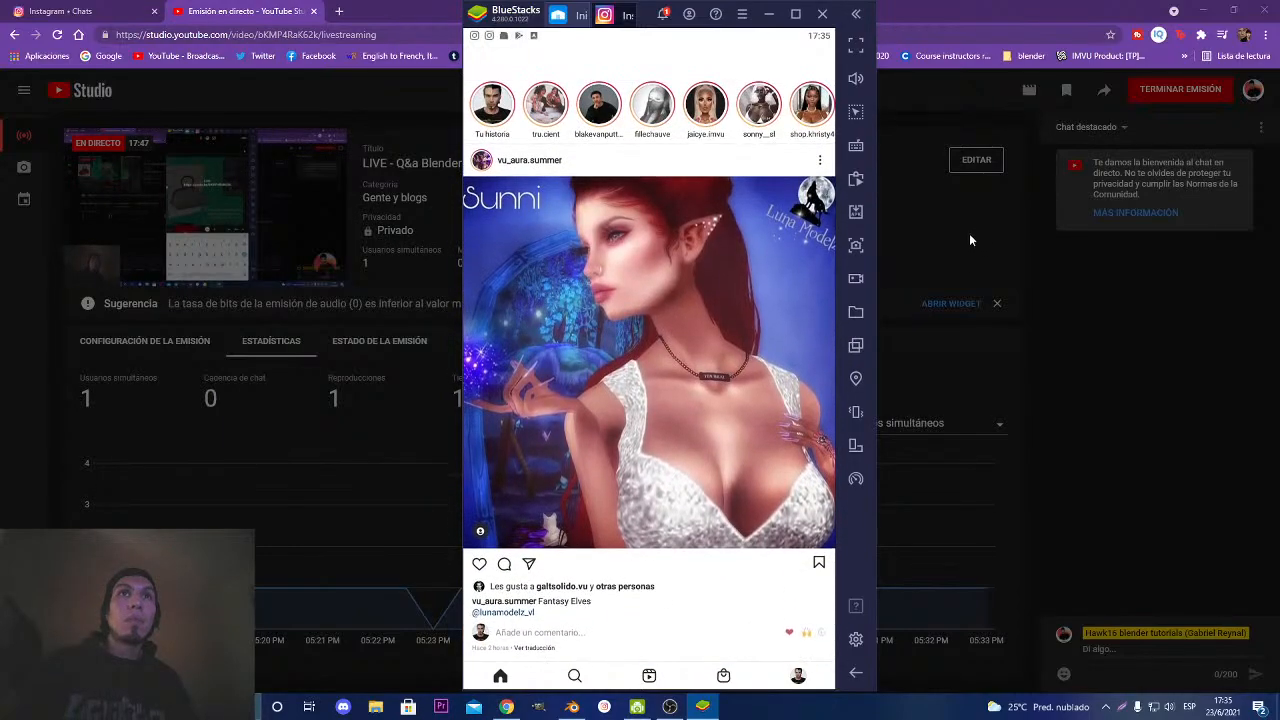
# Switch to YouTube Studio in Chrome, close the share dialog, set the livestream's visibility to Público and save the settings.
pyautogui.hotkey('alt', 'Tab')
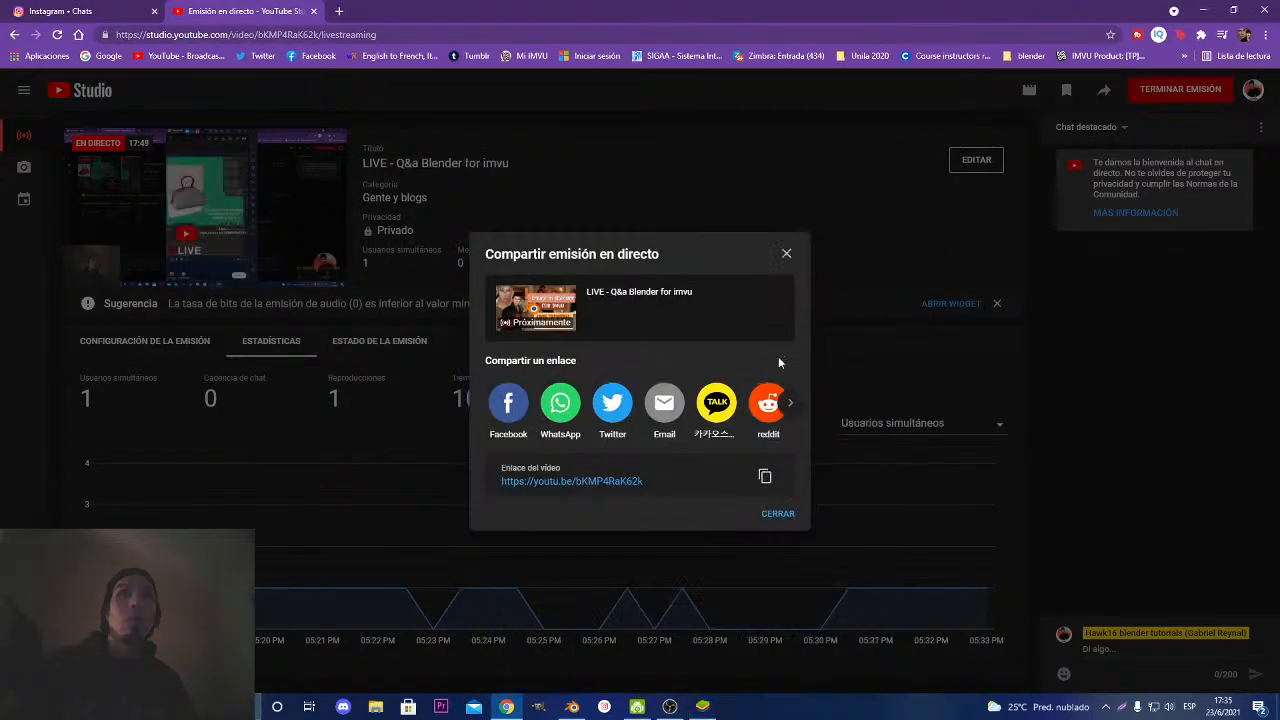
pyautogui.click(786, 253)
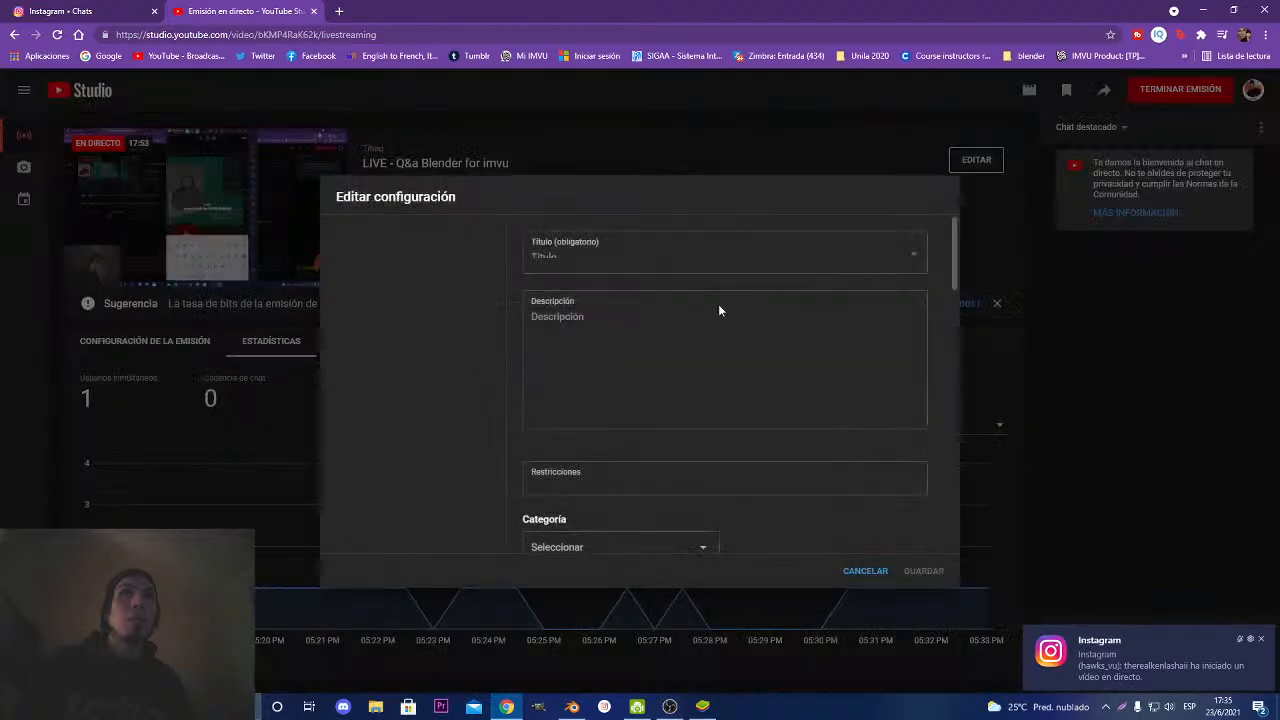
pyautogui.scroll(-1, 595, 460)
pyautogui.click(661, 415)
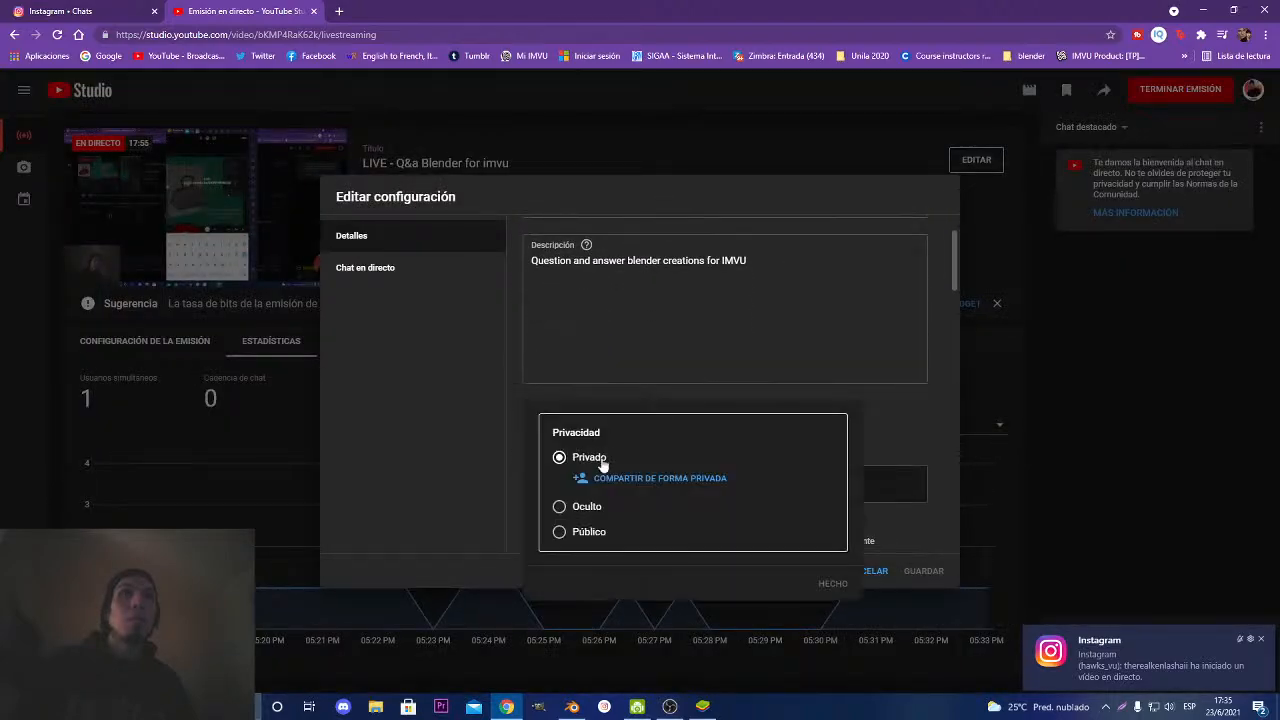
pyautogui.click(560, 530)
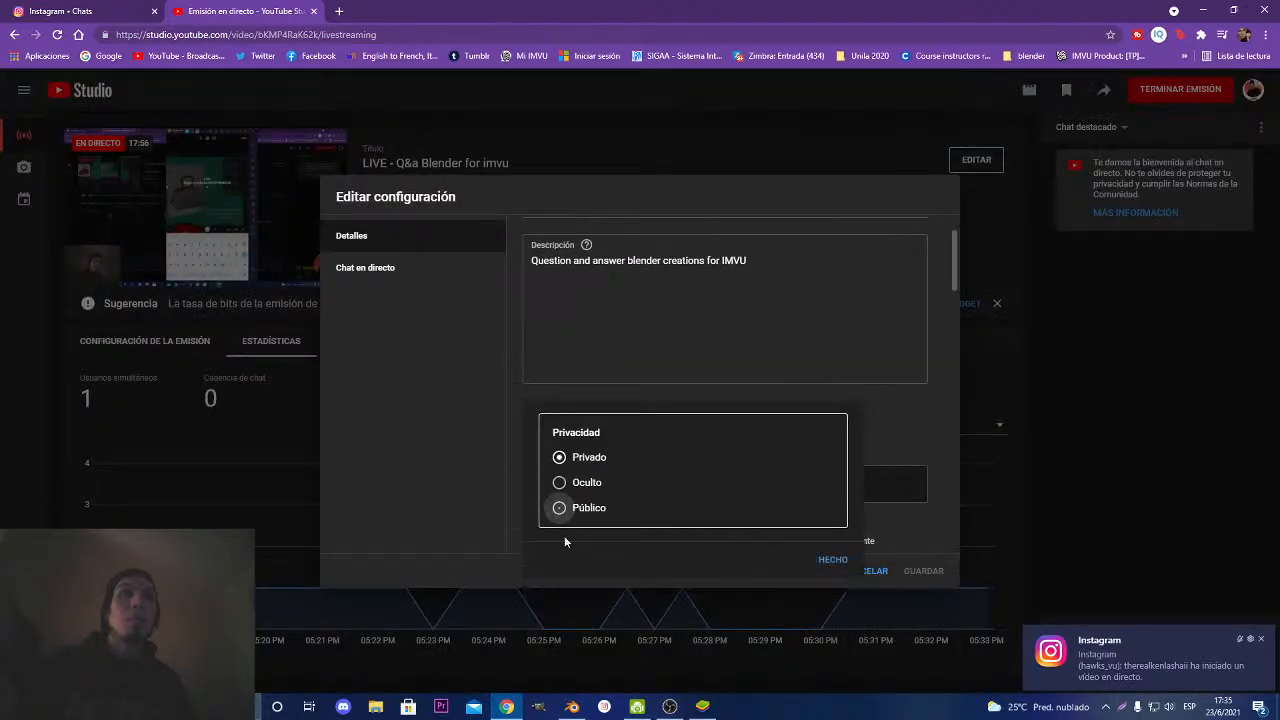
pyautogui.click(831, 561)
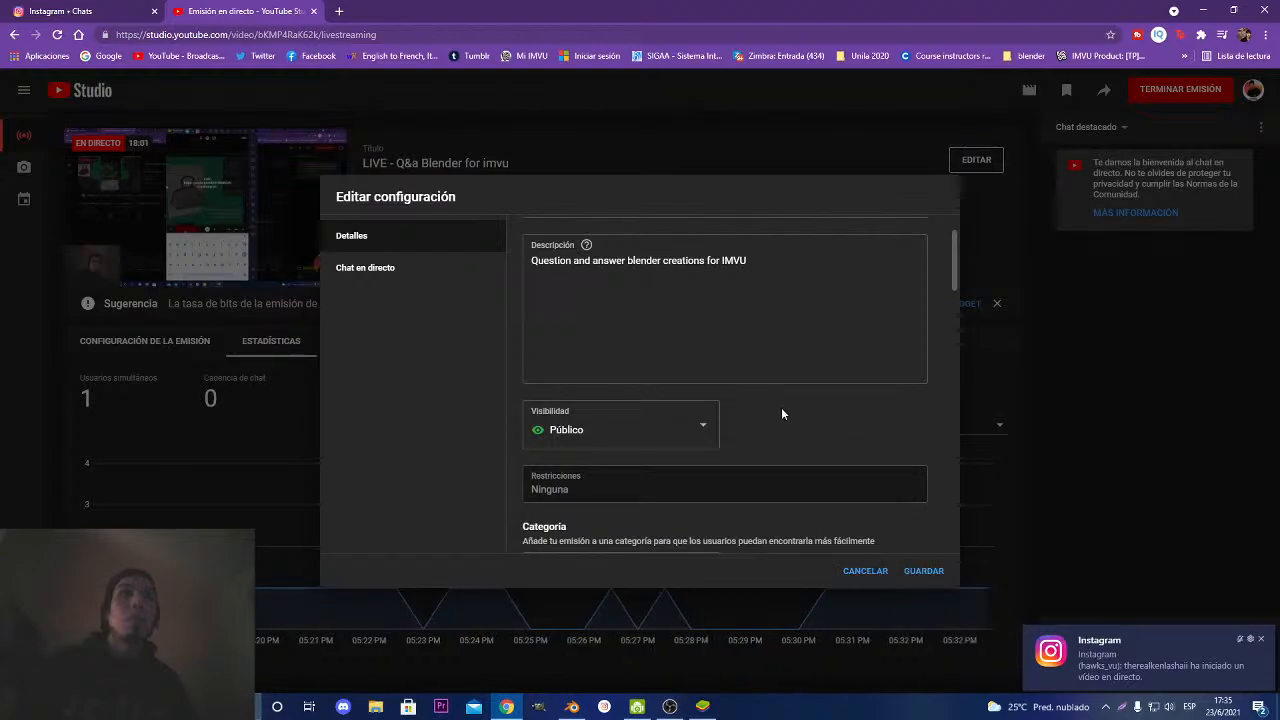
pyautogui.scroll(-3, 782, 408)
pyautogui.click(924, 570)
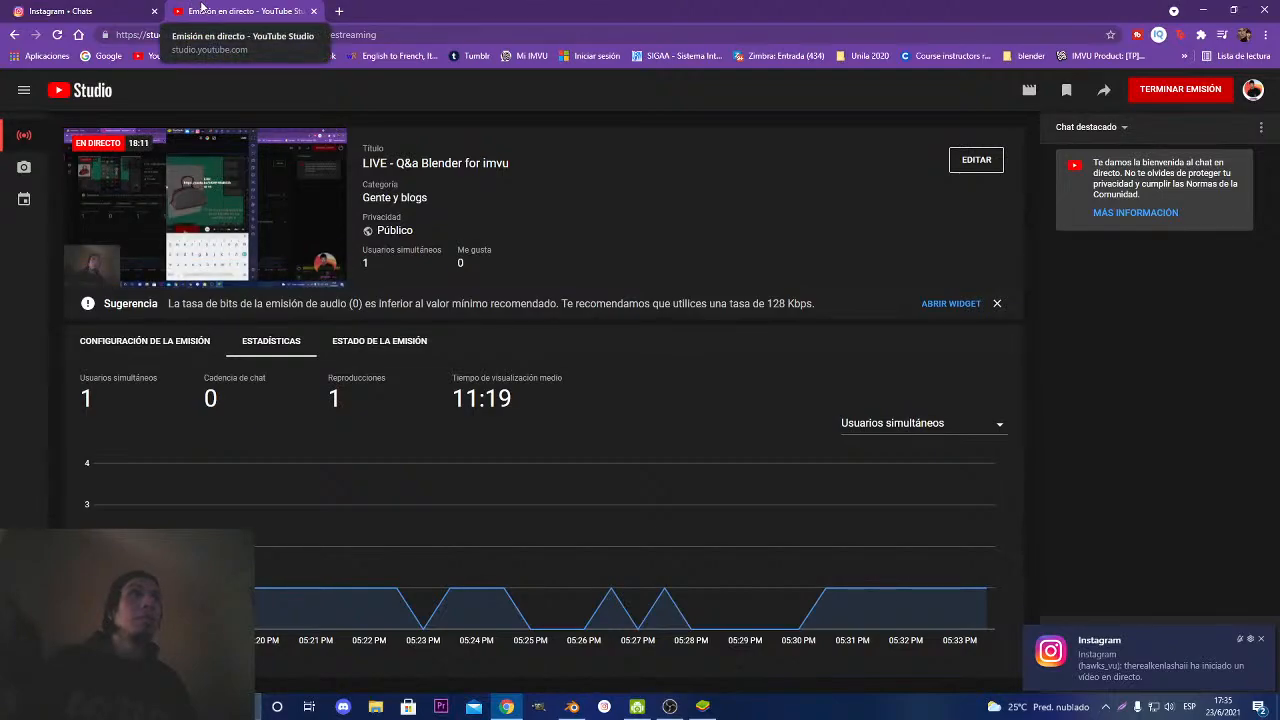
# Minimize Chrome, close BlueStacks to return to Blender, and dismiss the two desktop notifications.
pyautogui.click(1206, 12)
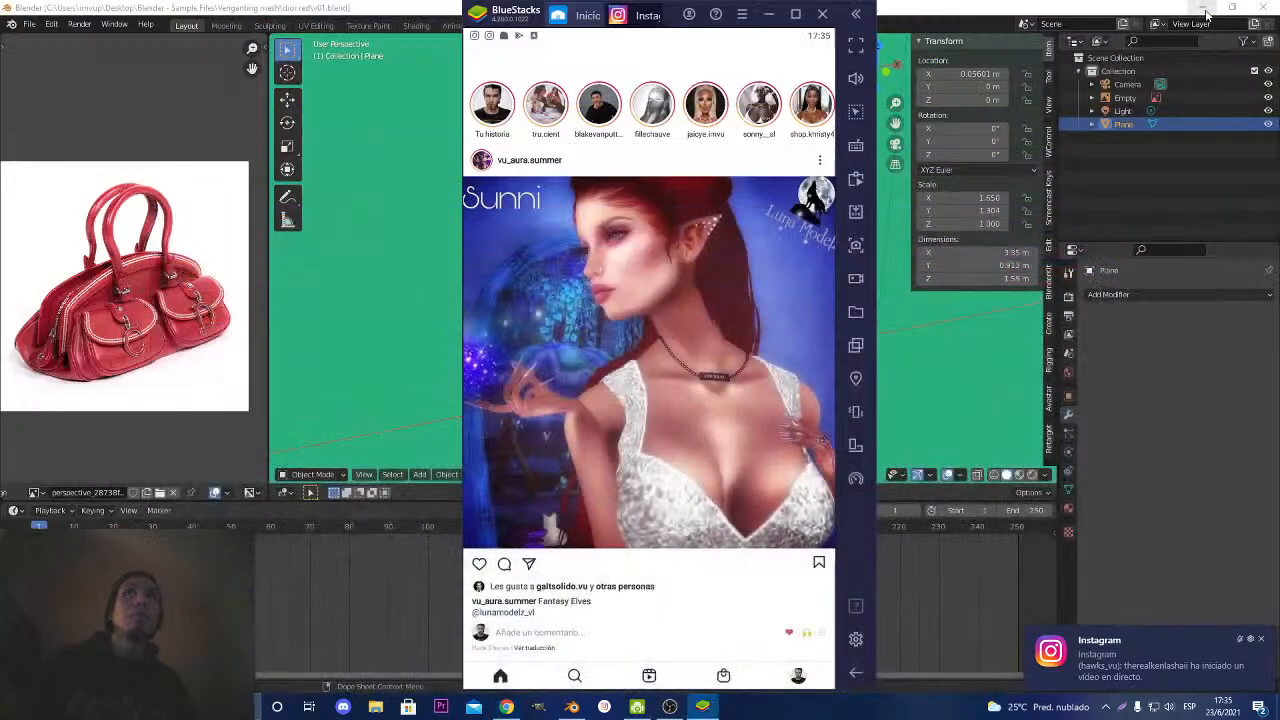
pyautogui.click(822, 16)
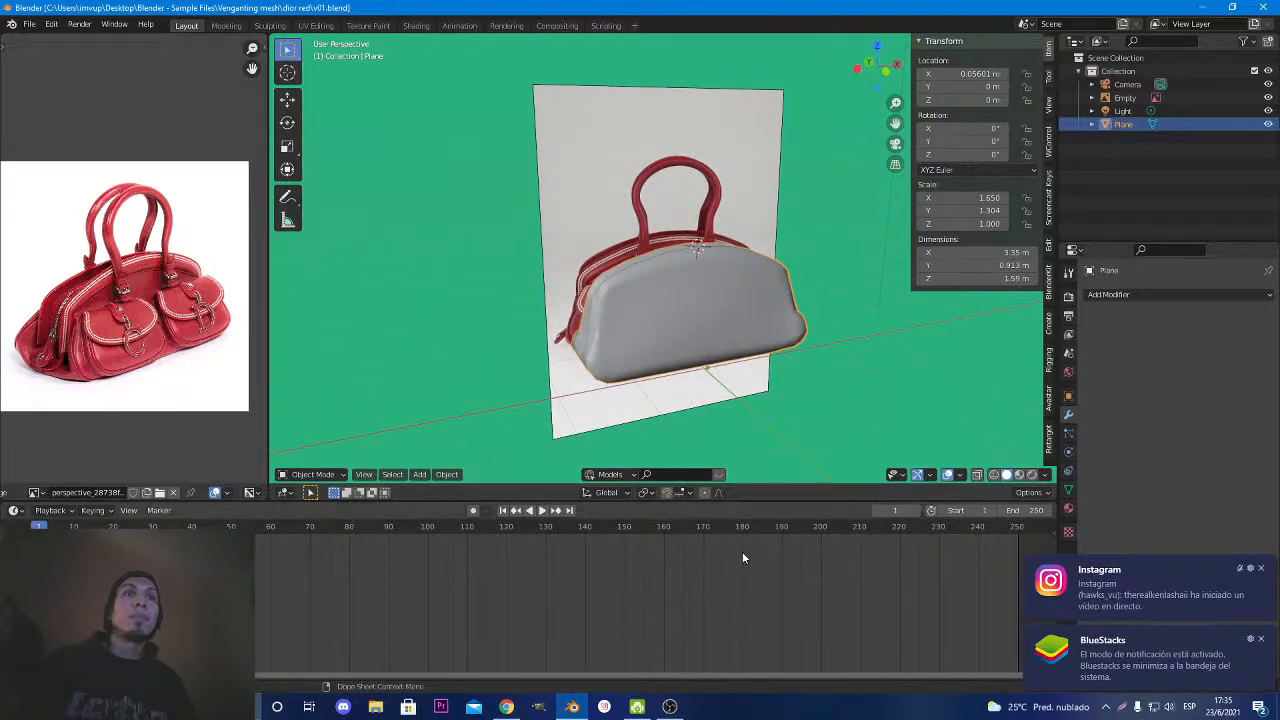
pyautogui.click(1260, 639)
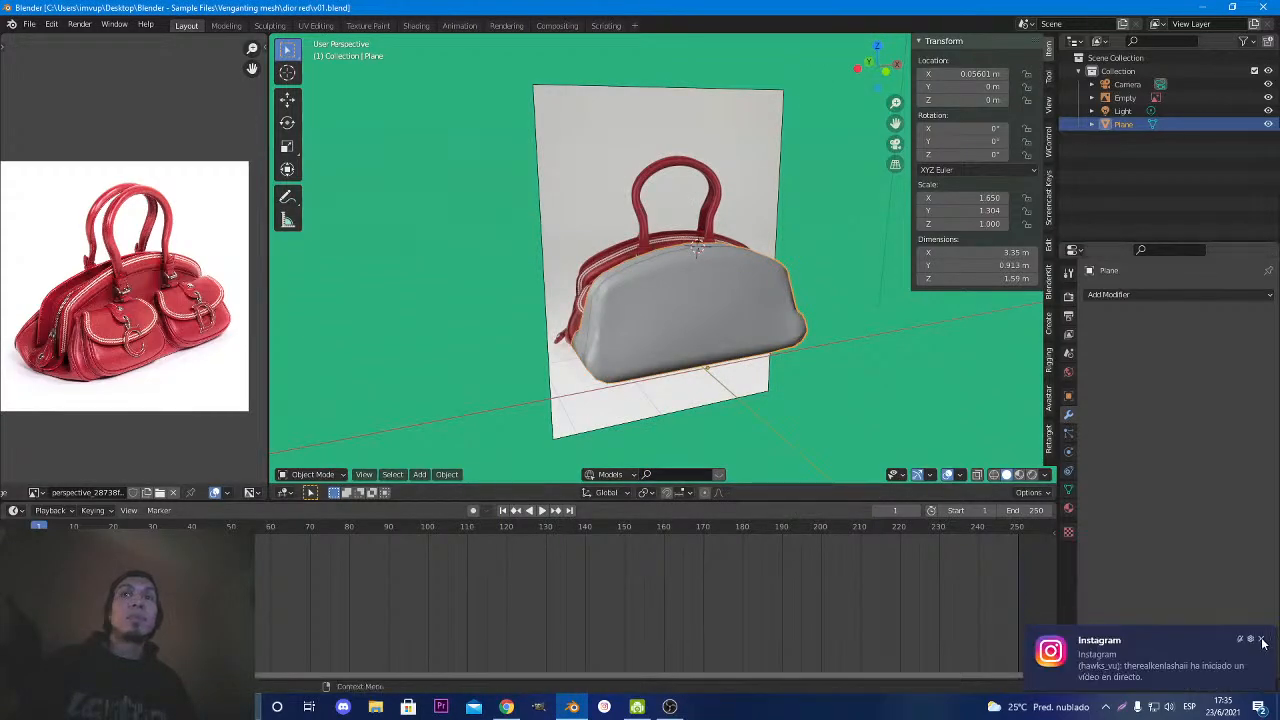
pyautogui.click(1261, 639)
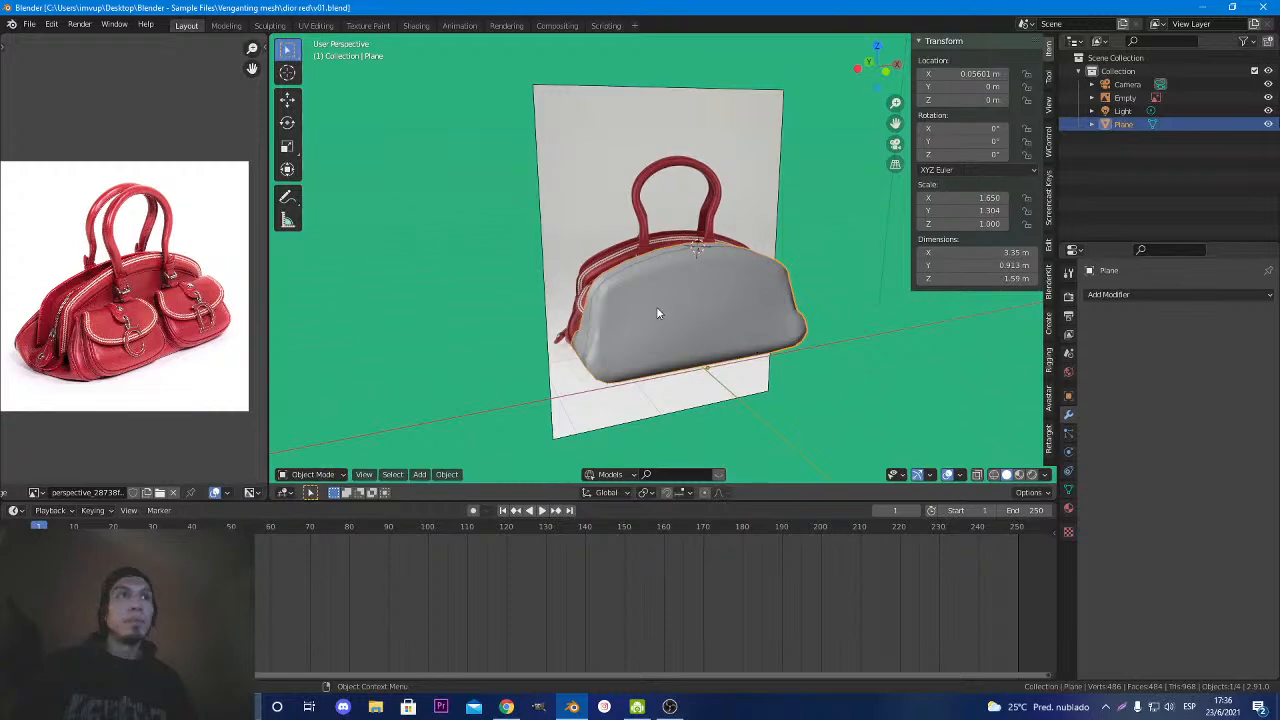
# Examine the grey handbag body against the reference image from several angles and distances.
pyautogui.scroll(3, 701, 318)
pyautogui.press('KP_4')
pyautogui.press('KP_4')
pyautogui.press('KP_4')
pyautogui.press('KP_4')
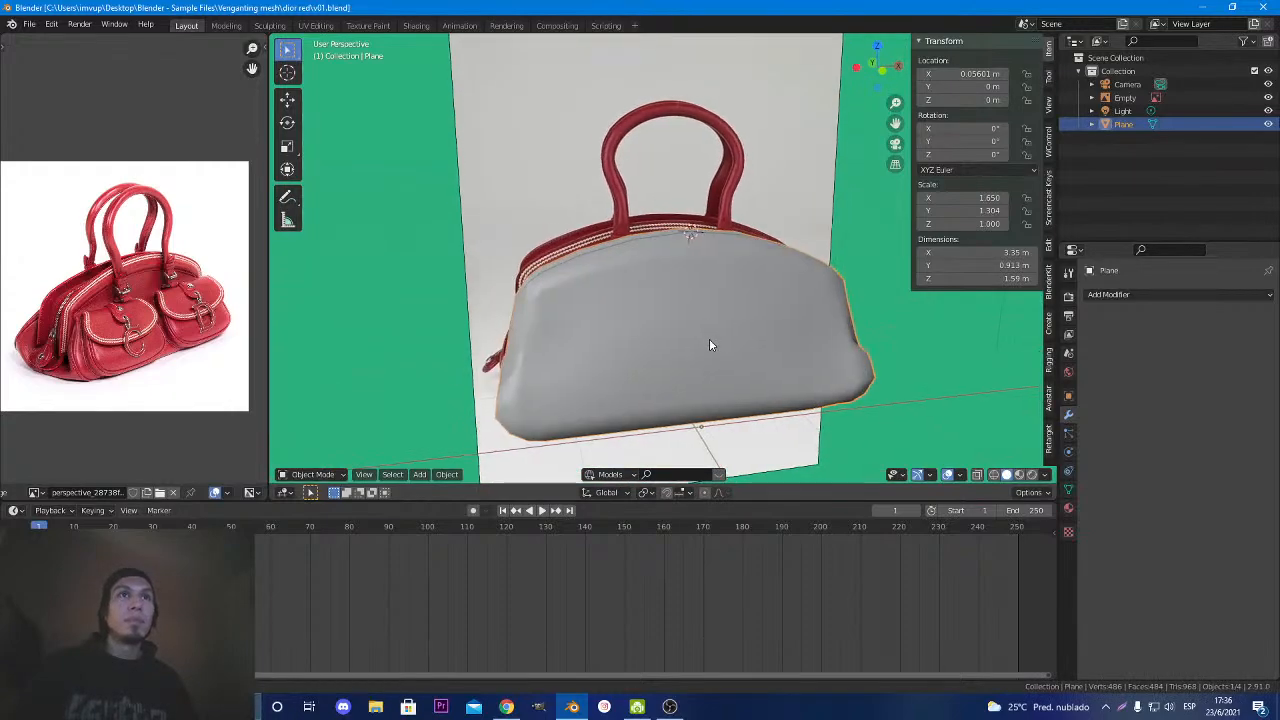
pyautogui.moveTo(693, 307); pyautogui.dragTo(662, 295, button='middle')
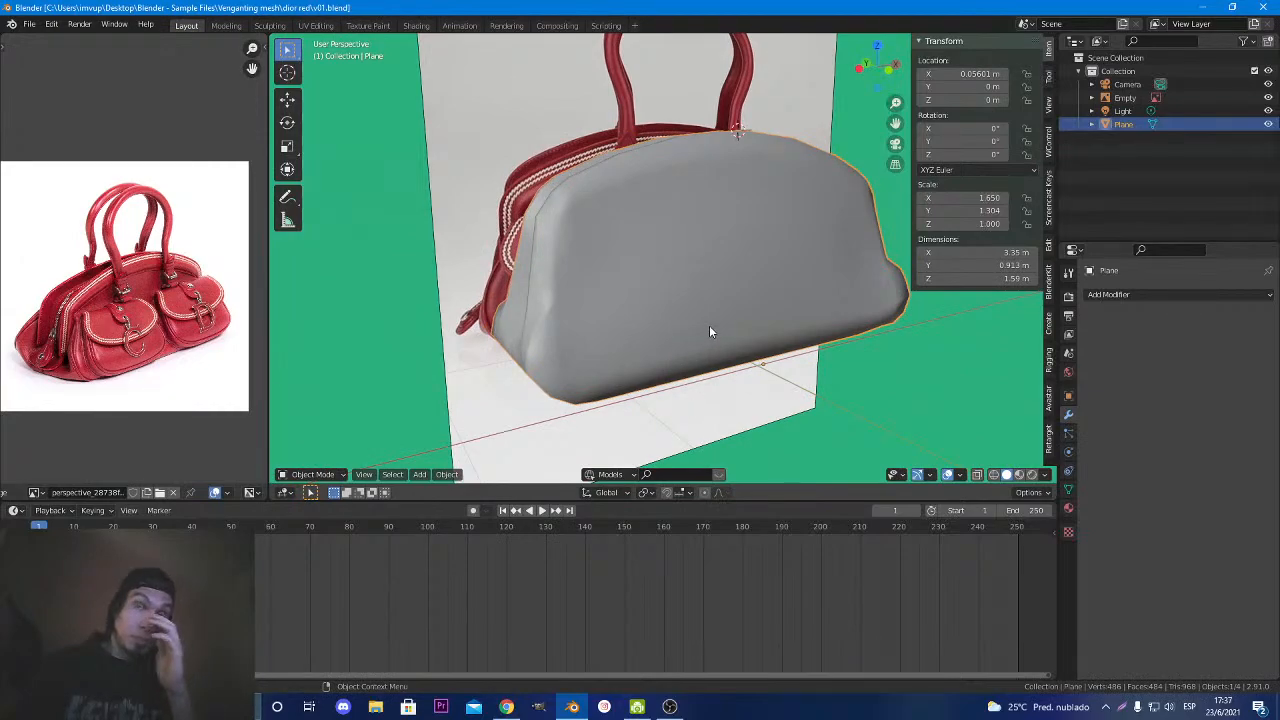
pyautogui.moveTo(710, 332); pyautogui.dragTo(663, 337, button='middle')
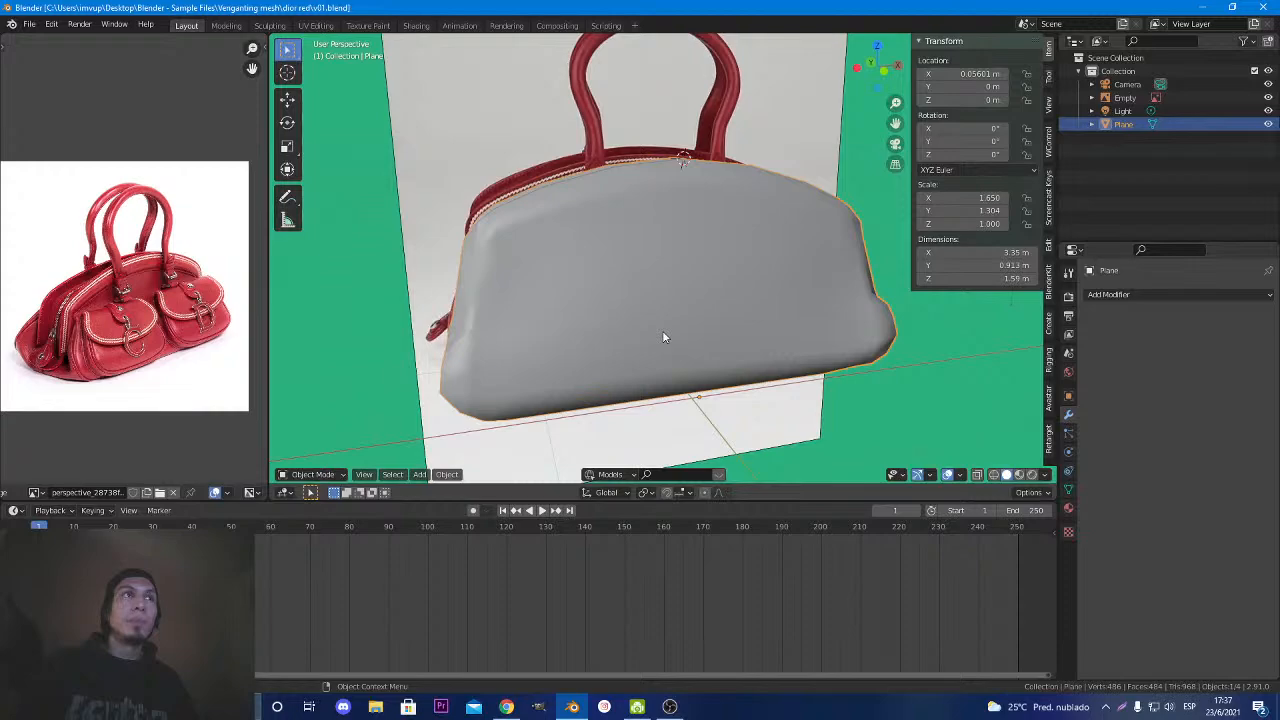
pyautogui.scroll(-5, 662, 337)
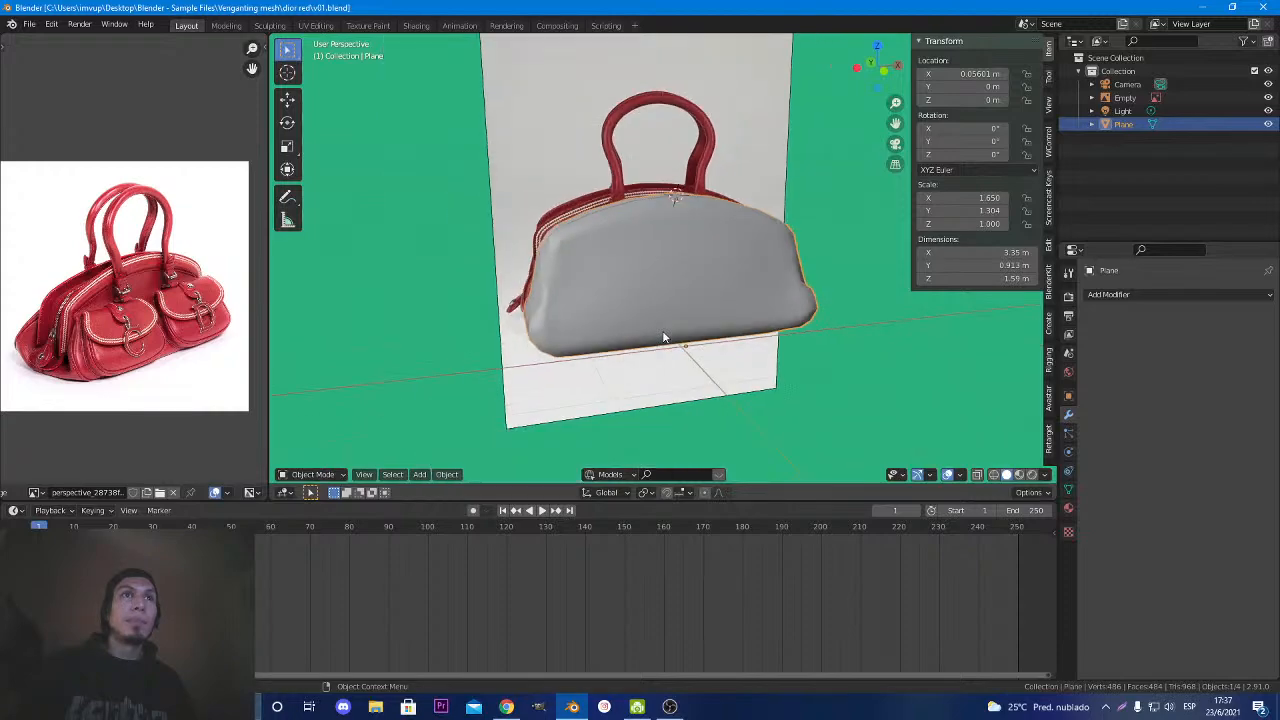
pyautogui.moveTo(697, 340); pyautogui.dragTo(600, 338, button='middle')
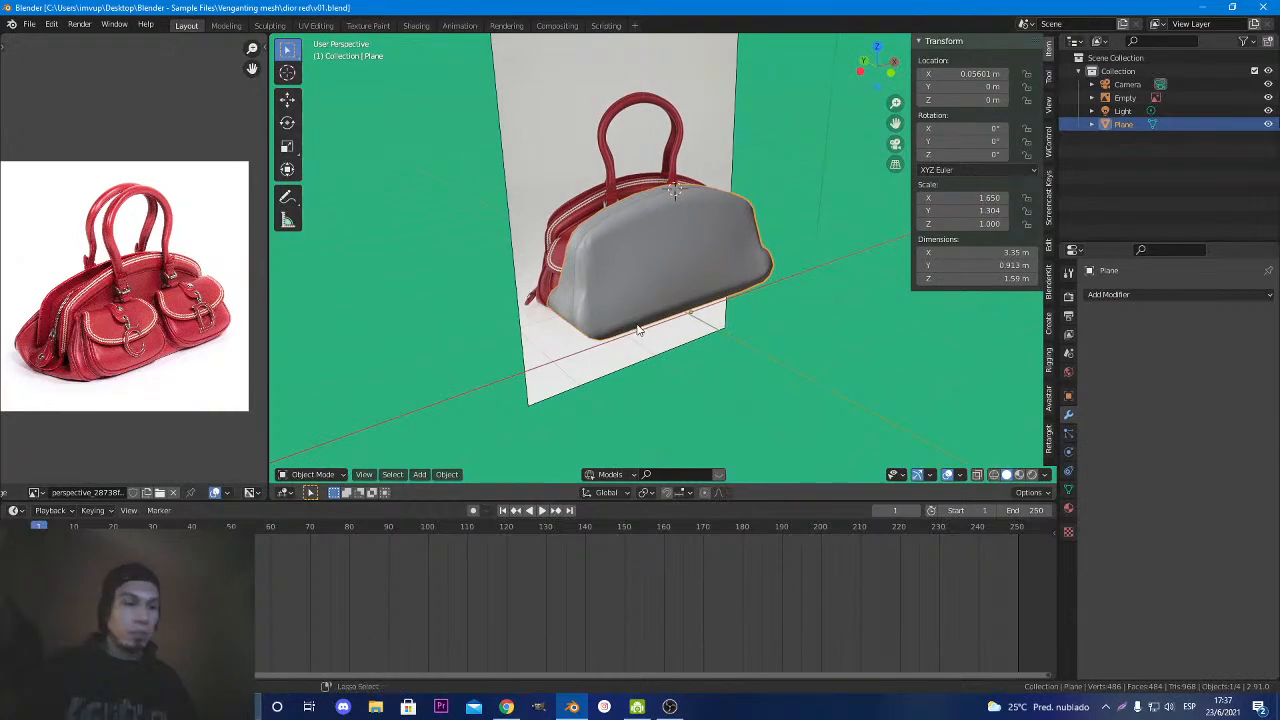
# Add a cube mesh in front of the bag and lower it along Z to about 0.94 m.
pyautogui.hotkey('ctrl', 'a')
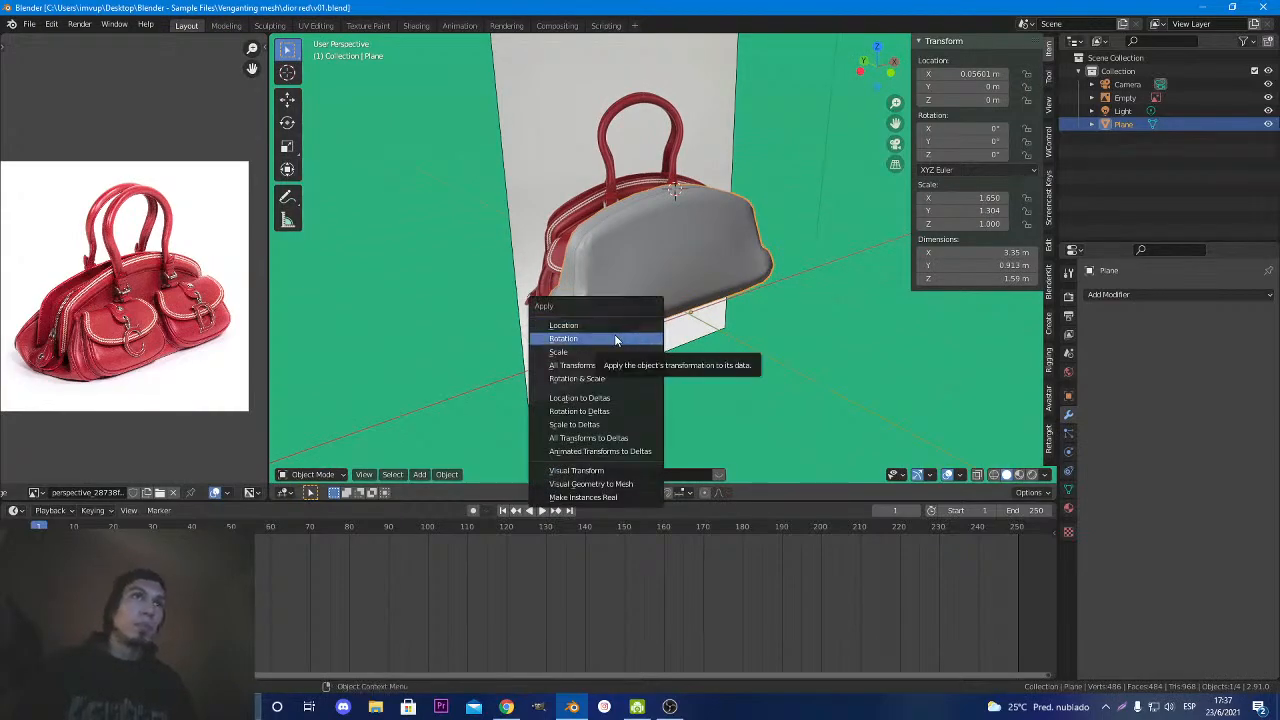
pyautogui.click(620, 339)
pyautogui.hotkey('shift', 'a')
pyautogui.moveTo(614, 334)
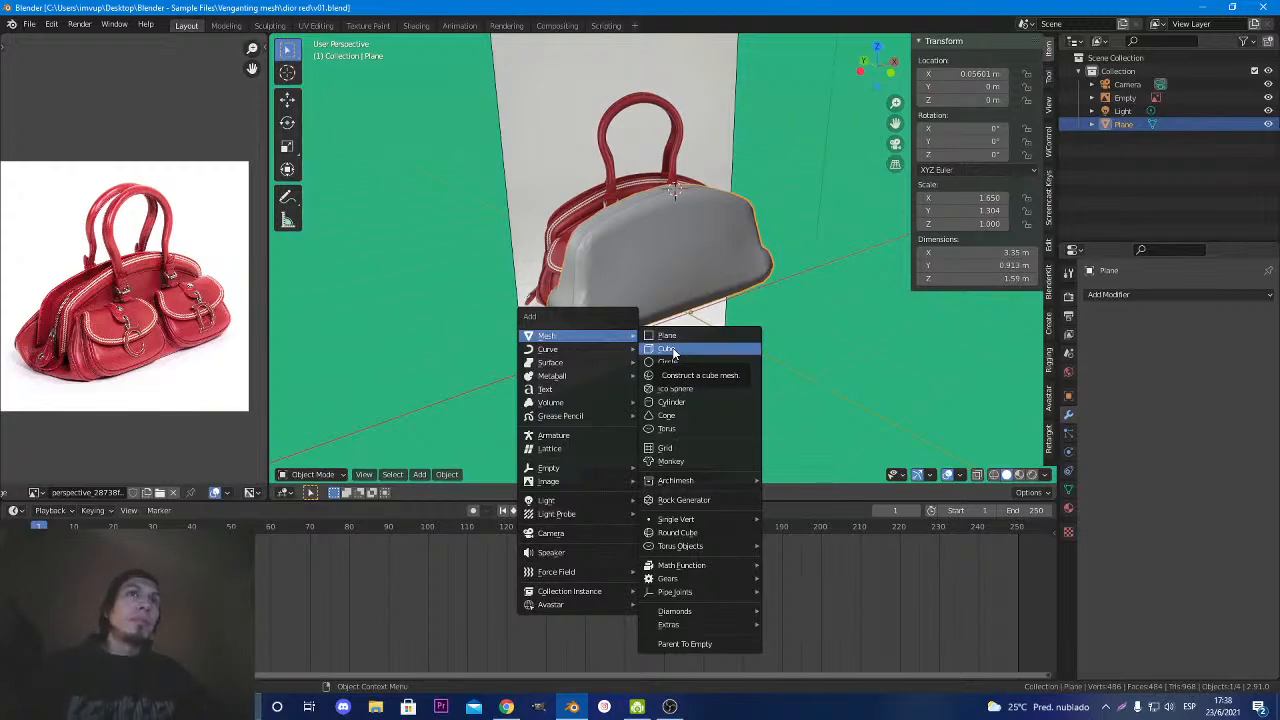
pyautogui.click(673, 350)
pyautogui.scroll(3, 666, 262)
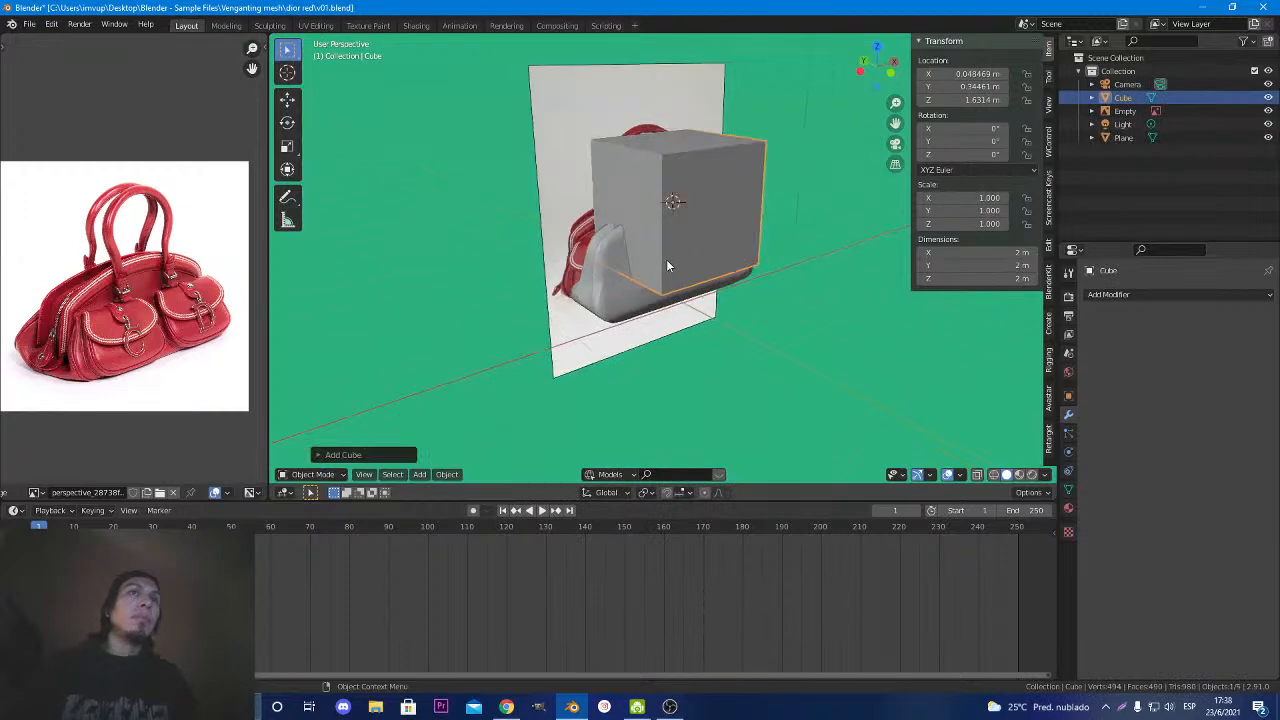
pyautogui.press('g')
pyautogui.press('z')
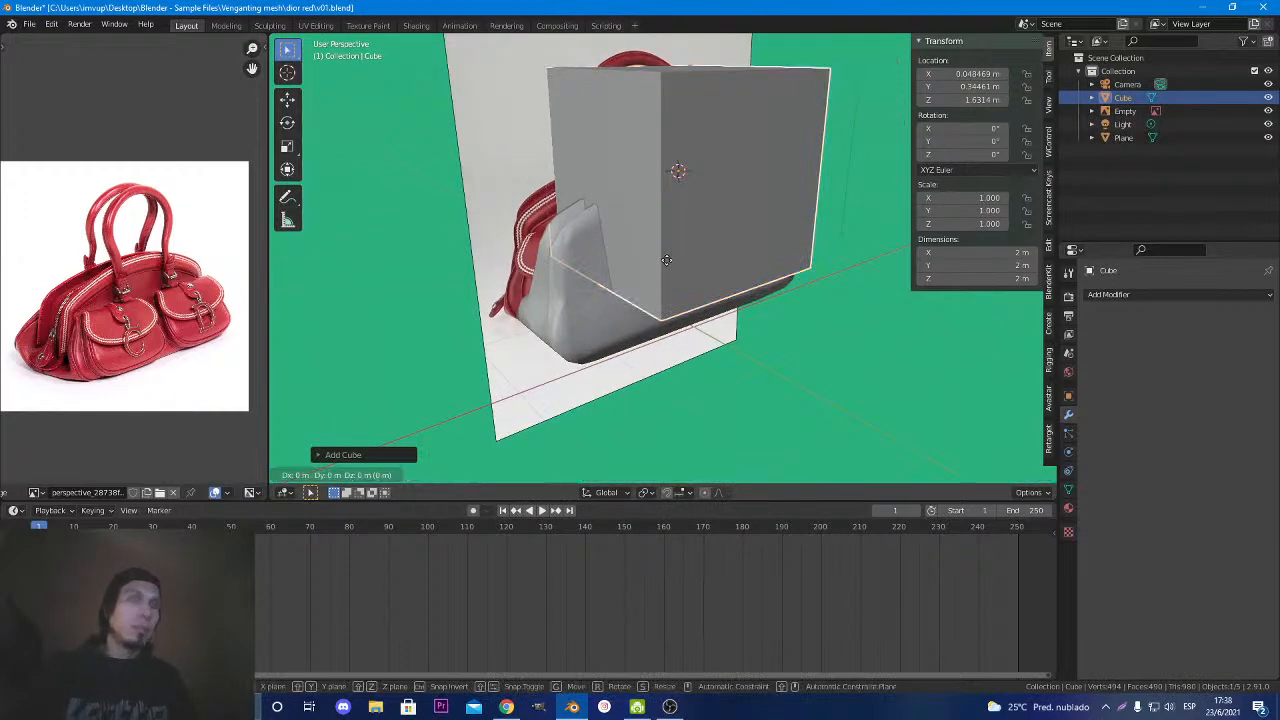
pyautogui.click(672, 324)
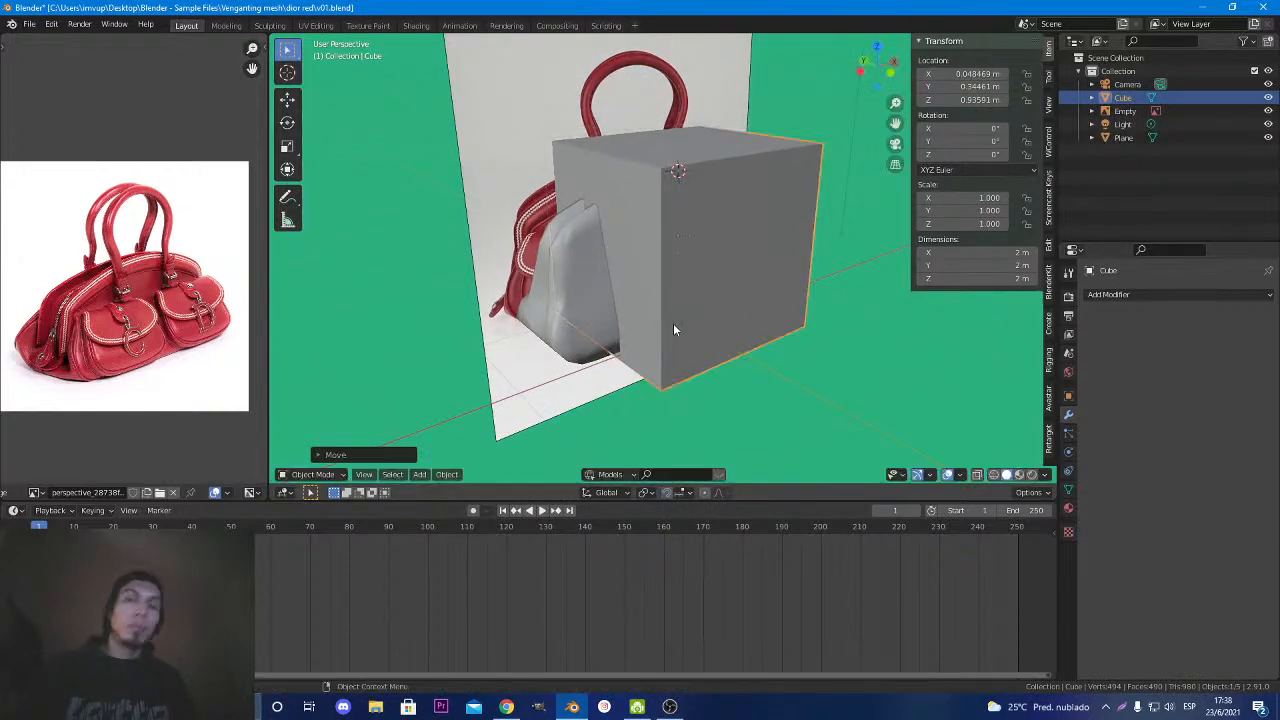
# Make the viewport see-through, flatten the cube along Z to about 1.12 m high and lower it to Z about 0.54 m in front view.
pyautogui.press('KP_1')
pyautogui.press('s')
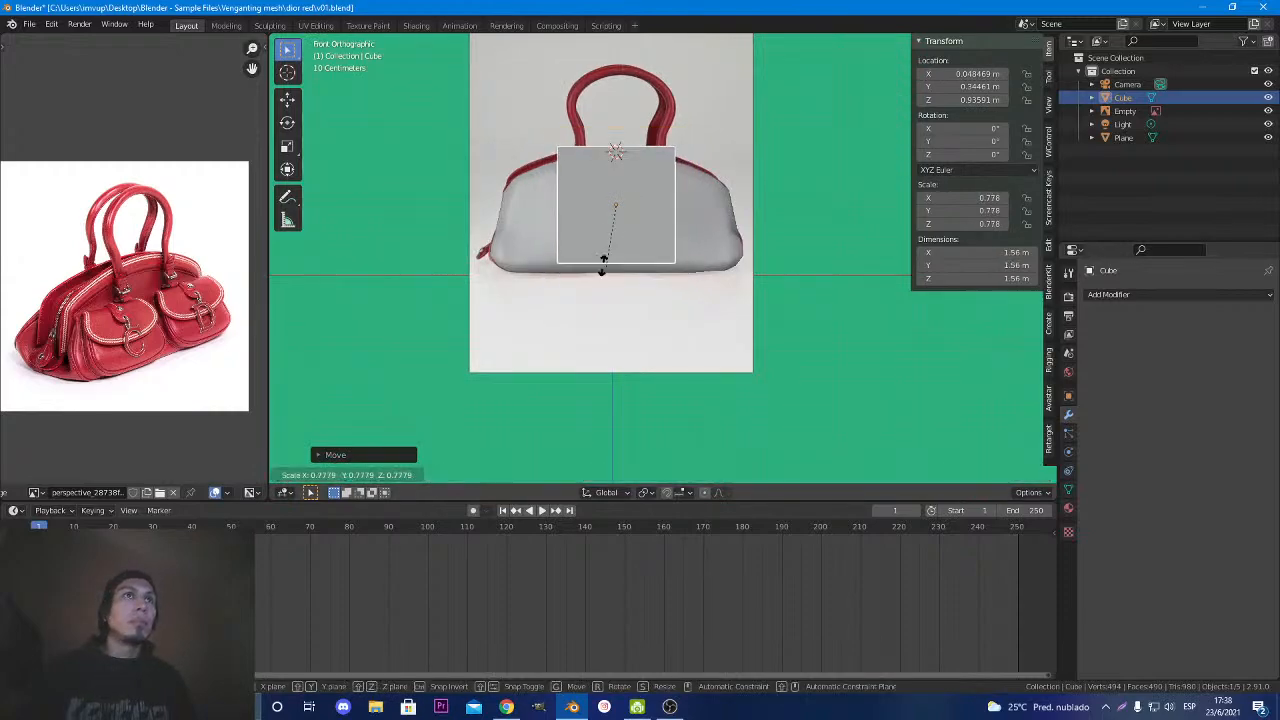
pyautogui.press('Escape')
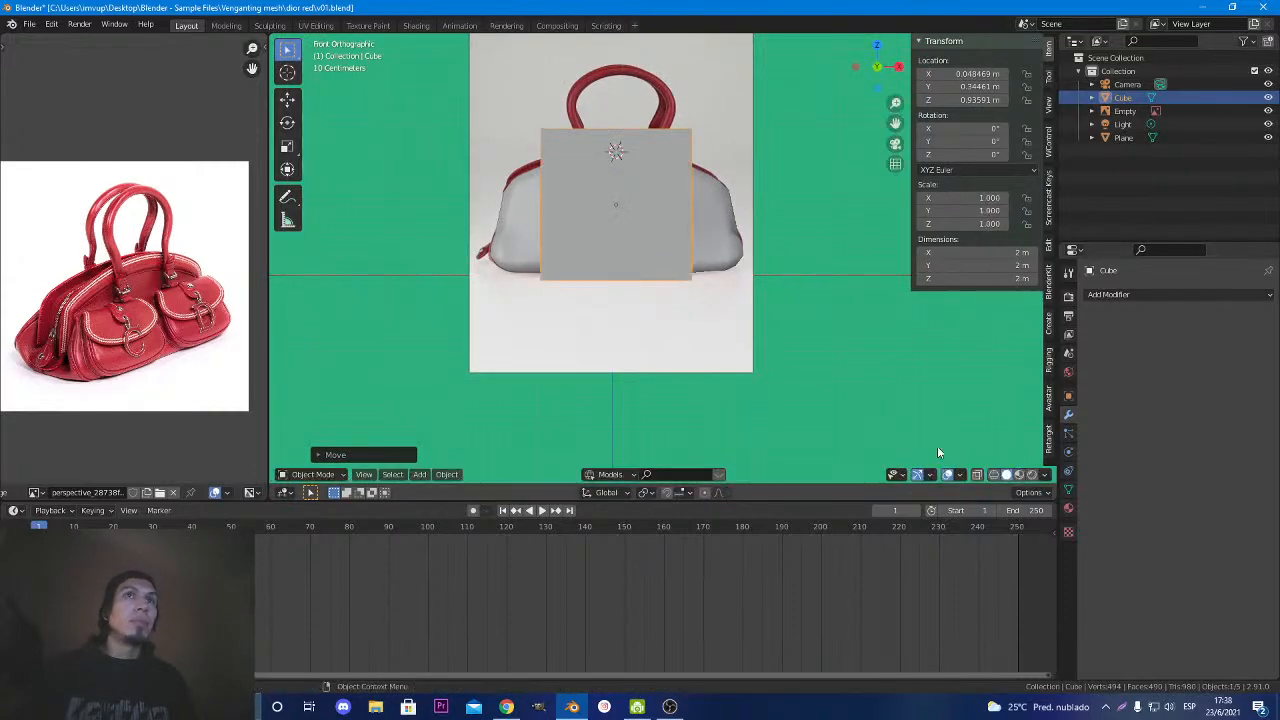
pyautogui.click(977, 474)
pyautogui.press('s')
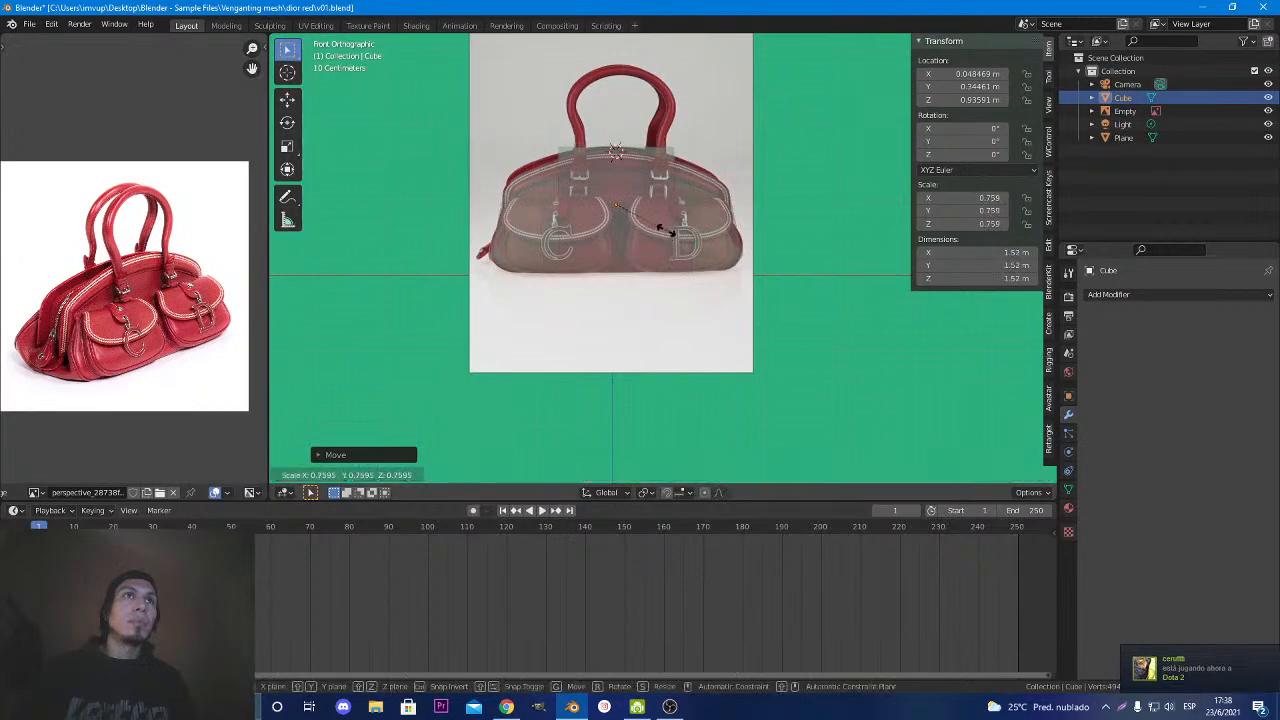
pyautogui.press('z')
pyautogui.click(657, 221)
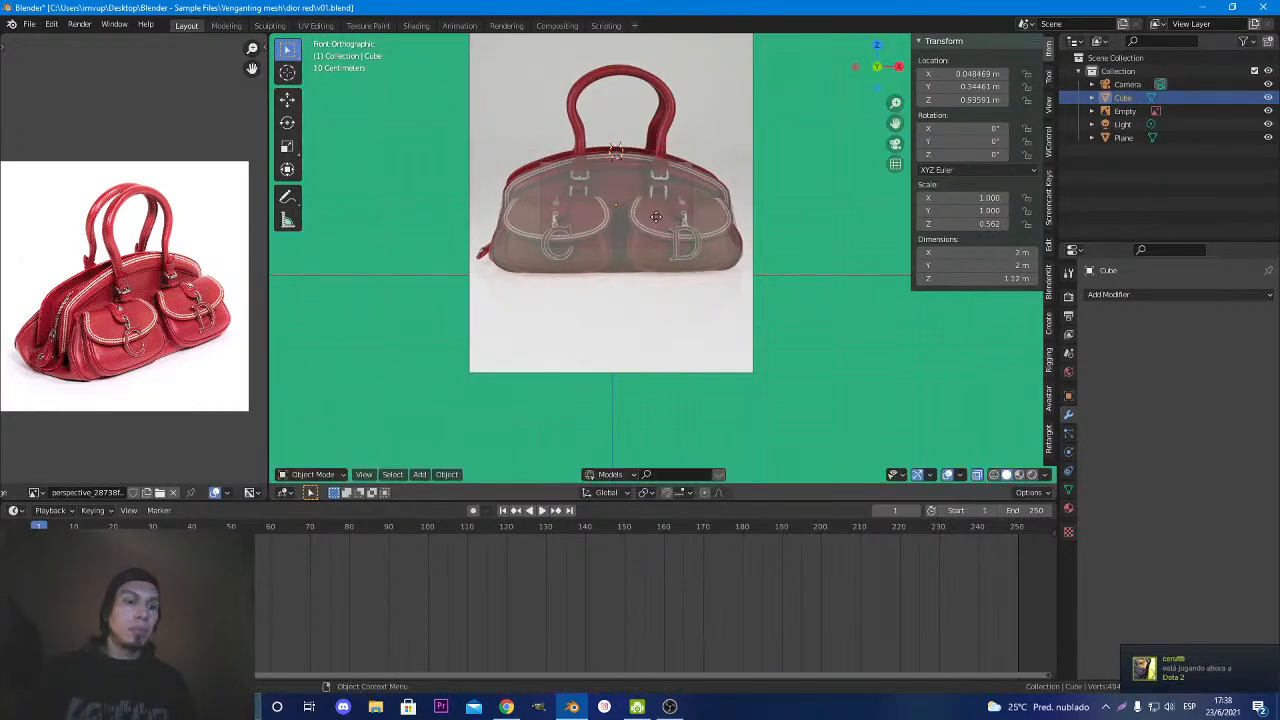
pyautogui.press('g')
pyautogui.press('z')
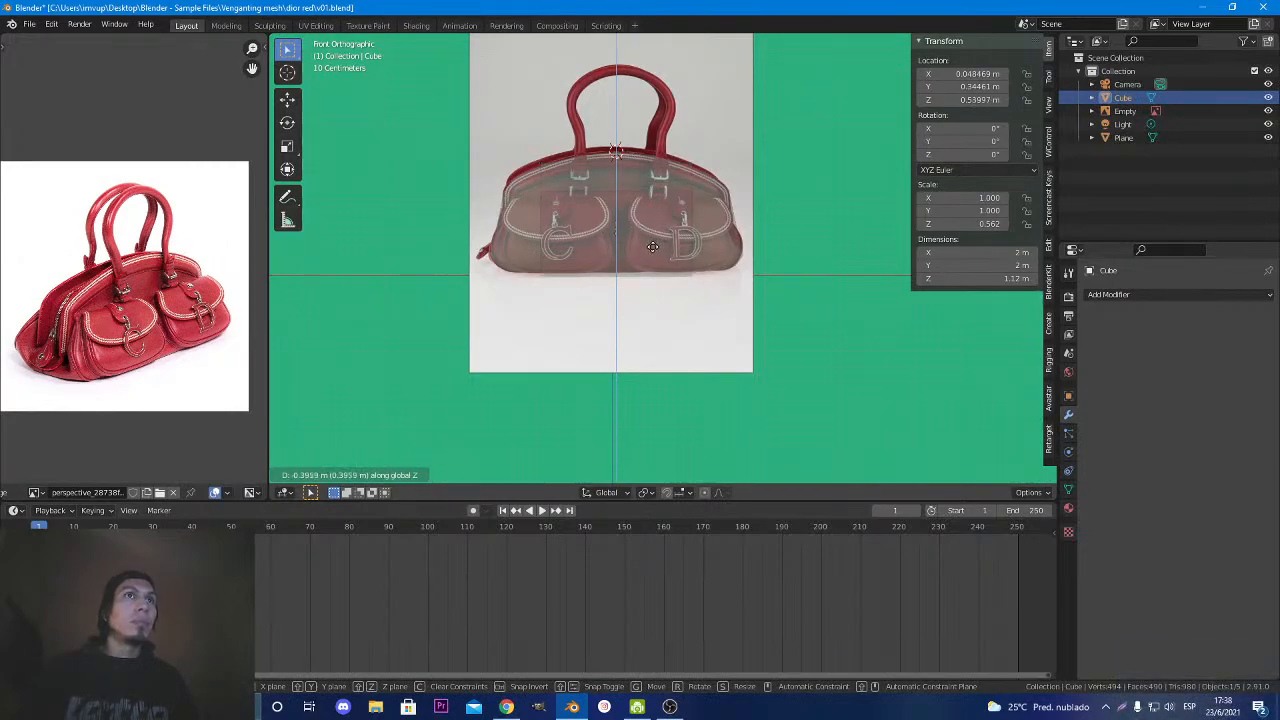
pyautogui.click(652, 246)
# Move the cube along X to about -0.74 m over the C pocket and scale its width to about 1.45 m.
pyautogui.press('g')
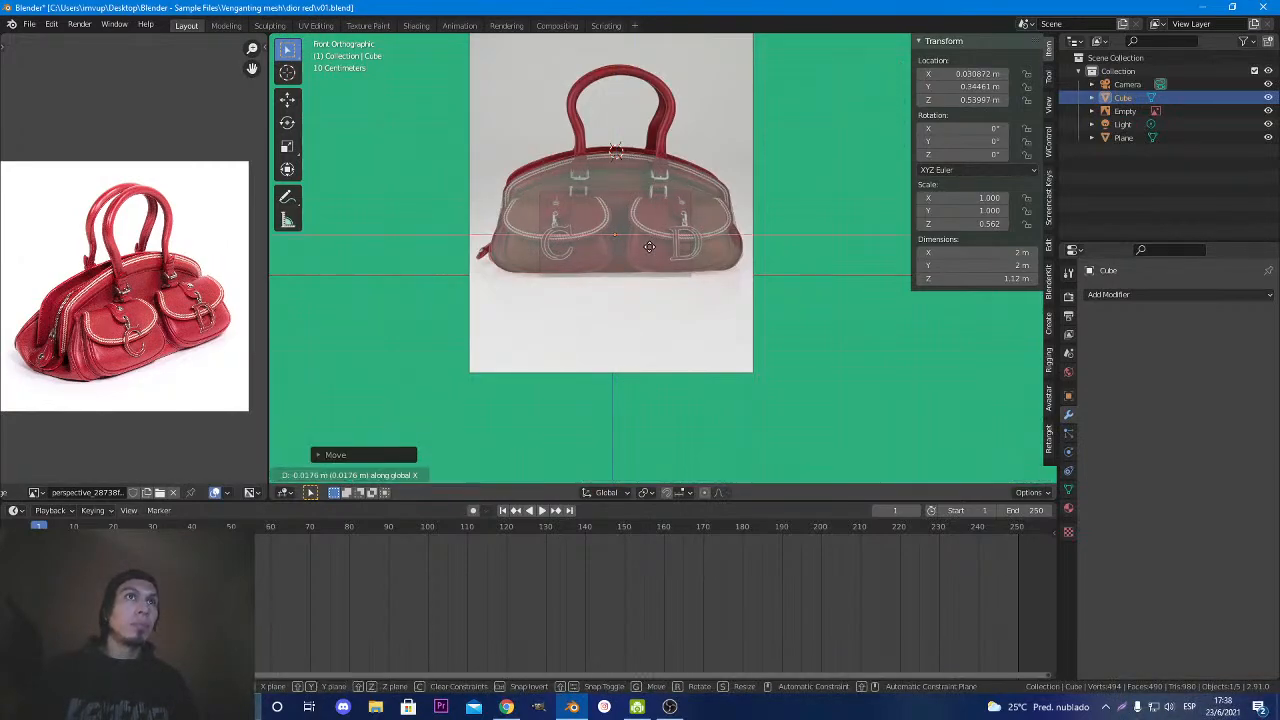
pyautogui.press('x')
pyautogui.click(592, 252)
pyautogui.press('s')
pyautogui.press('x')
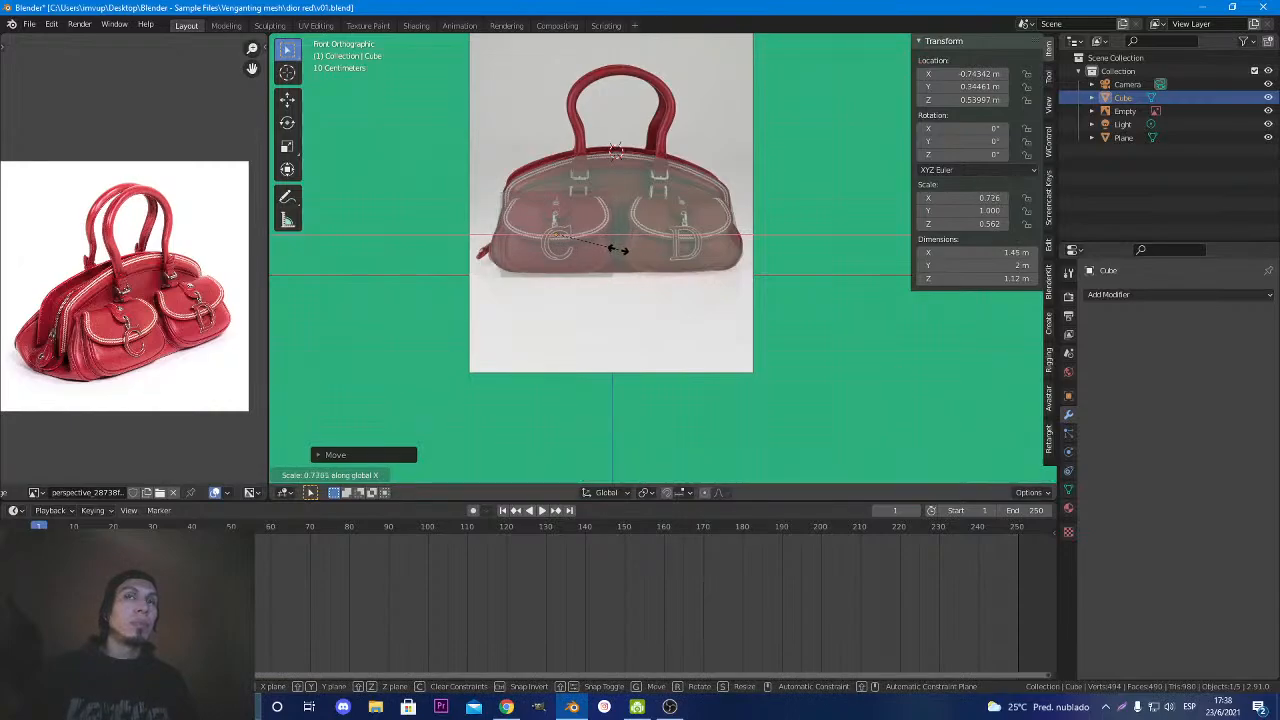
pyautogui.click(616, 250)
# Scale the cube's depth along Y to about 0.55 m, move it forward along Y to the bag's front, and restore the solid display.
pyautogui.moveTo(616, 250); pyautogui.dragTo(678, 315, button='middle')
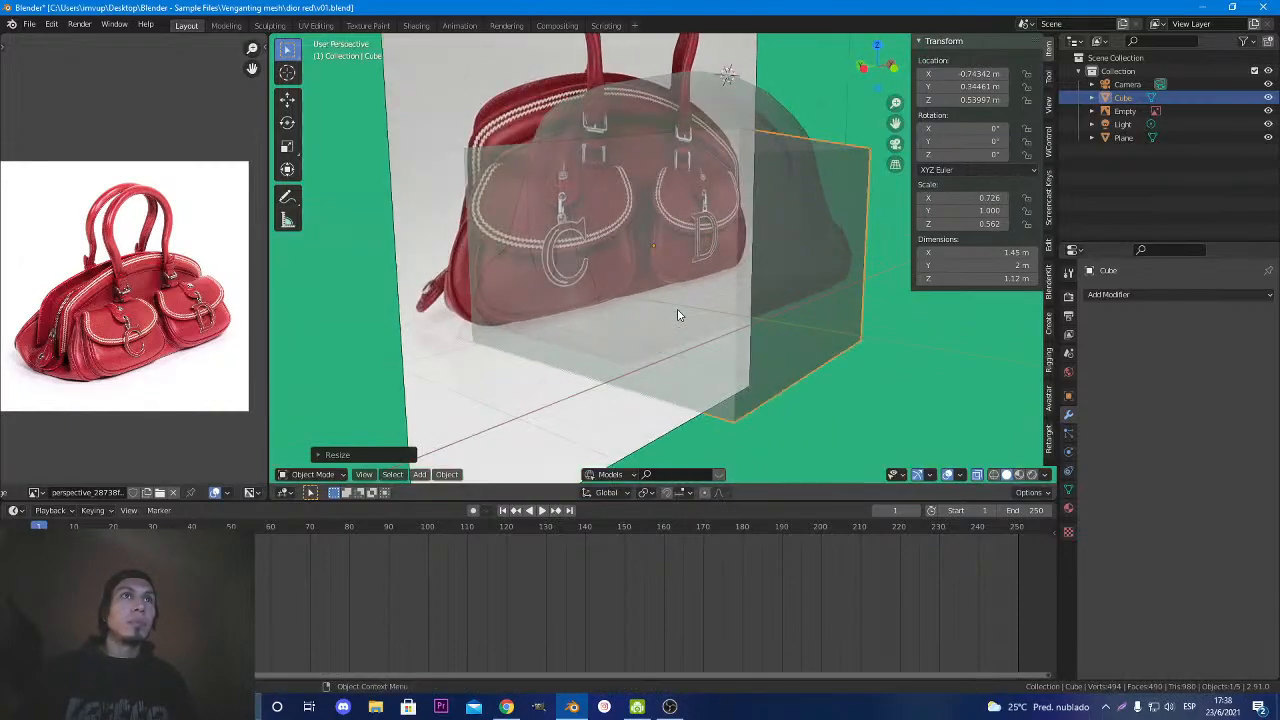
pyautogui.moveTo(774, 353); pyautogui.dragTo(805, 375, button='middle')
pyautogui.press('s')
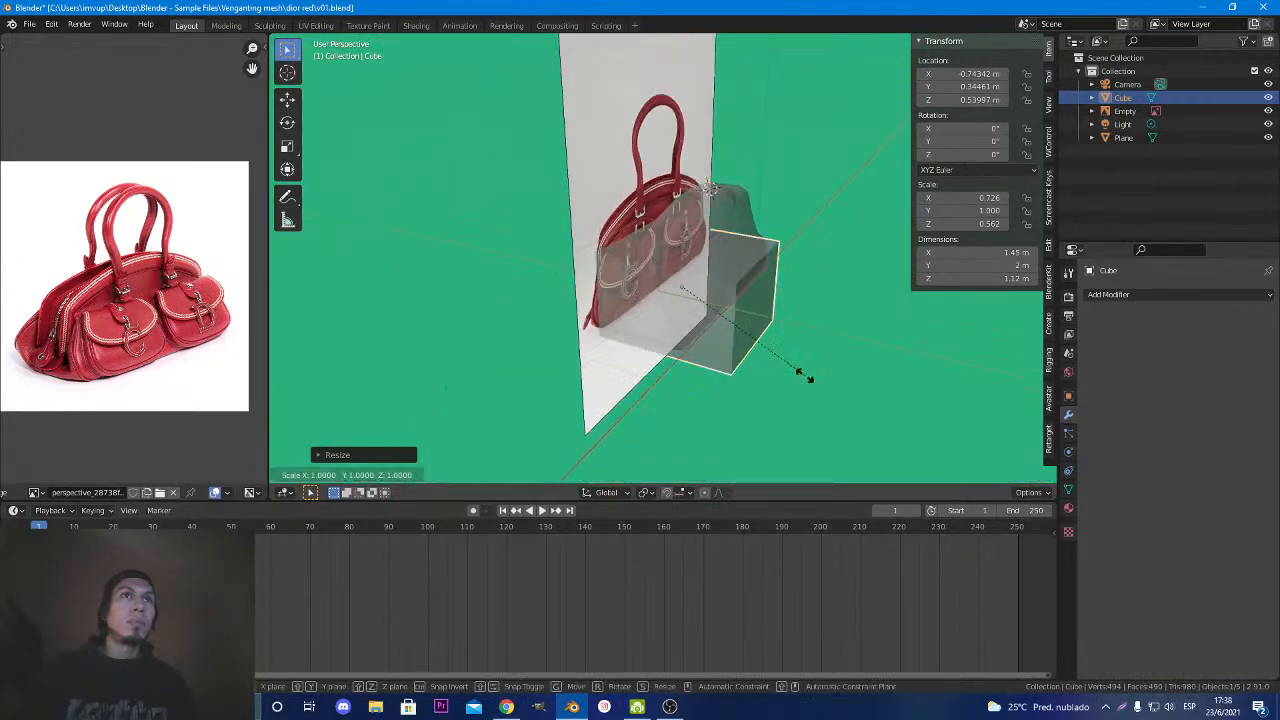
pyautogui.press('y')
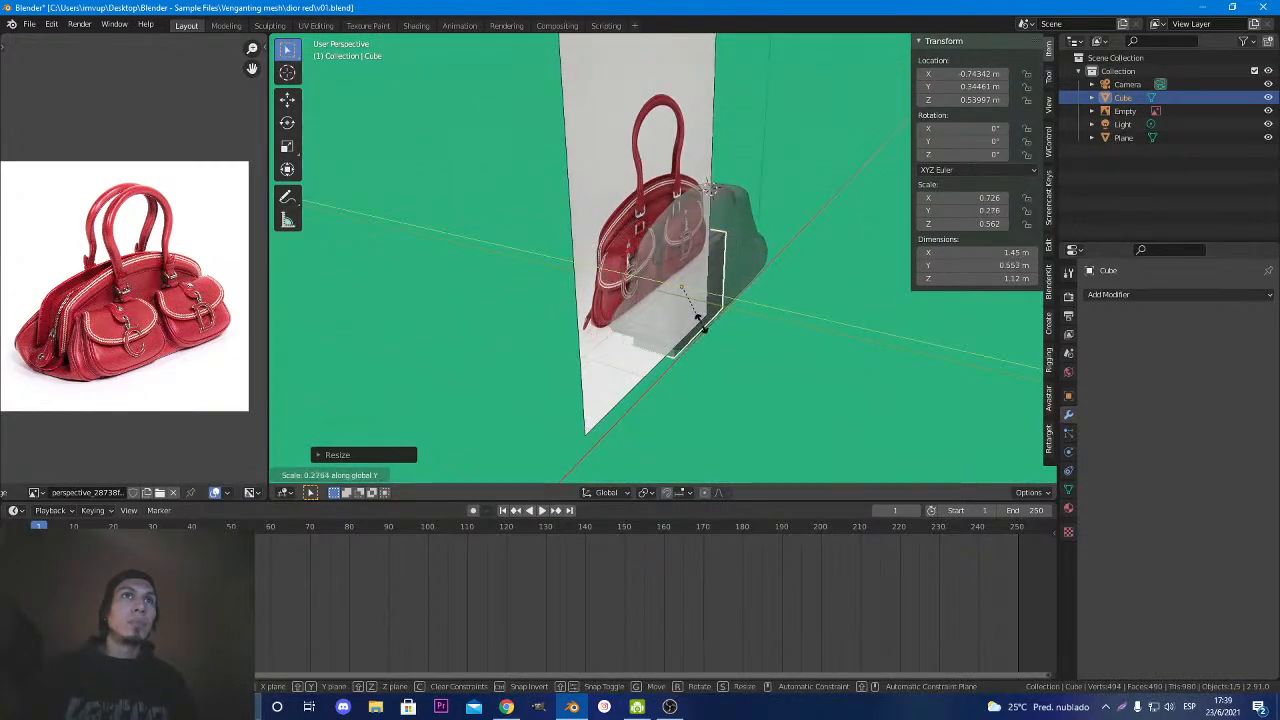
pyautogui.click(702, 322)
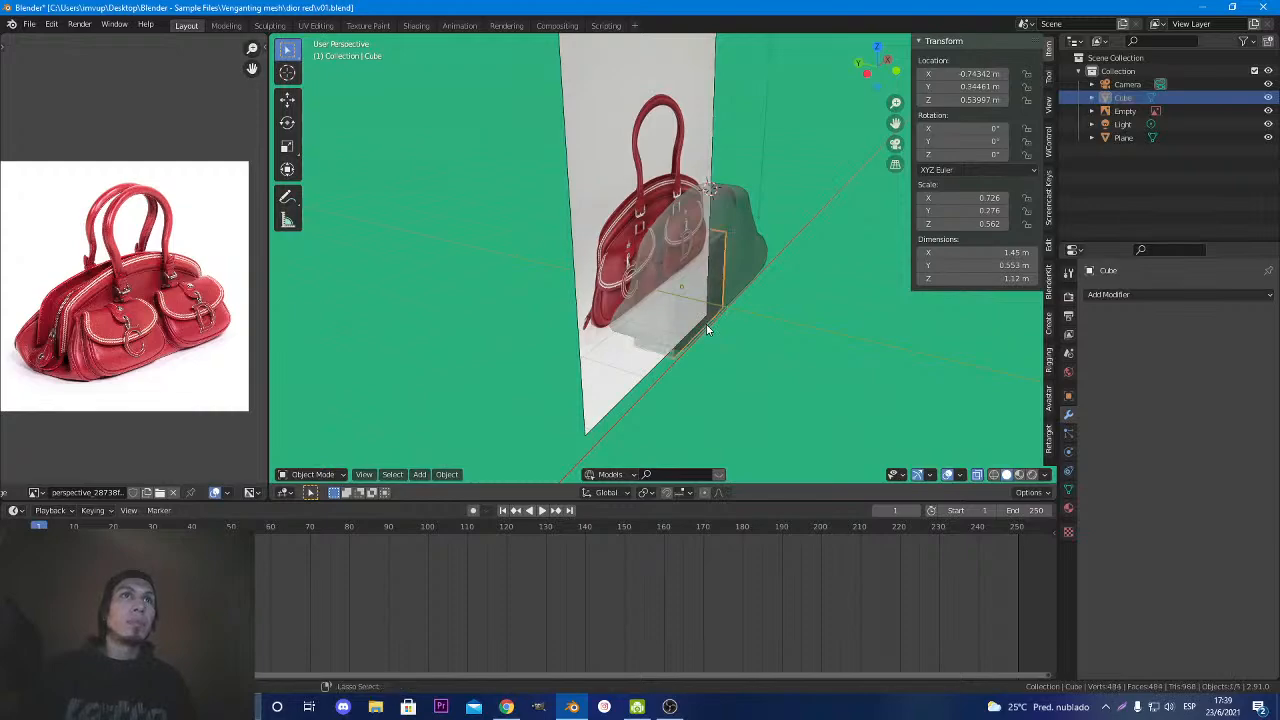
pyautogui.press('g')
pyautogui.press('y')
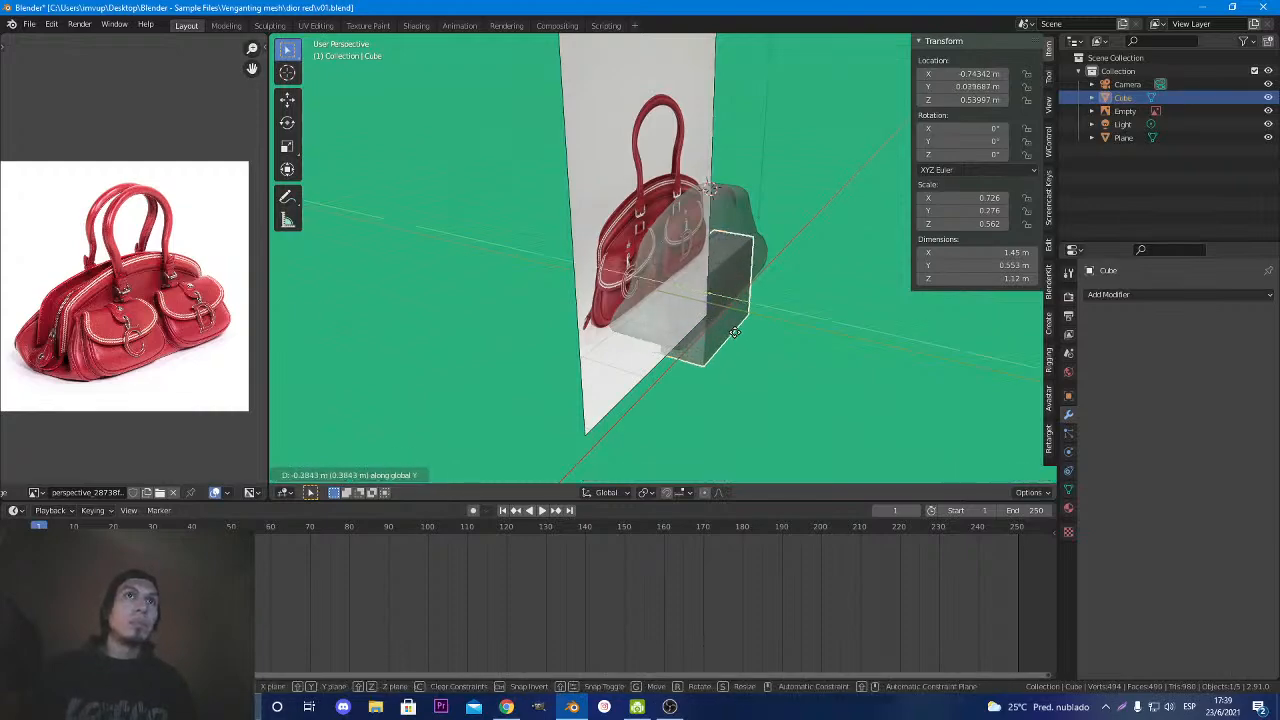
pyautogui.click(829, 370)
pyautogui.click(976, 474)
# In Edit Mode, scale the cube's top front and back edges along X to about 0.75 so the block tapers upward.
pyautogui.scroll(4, 752, 360)
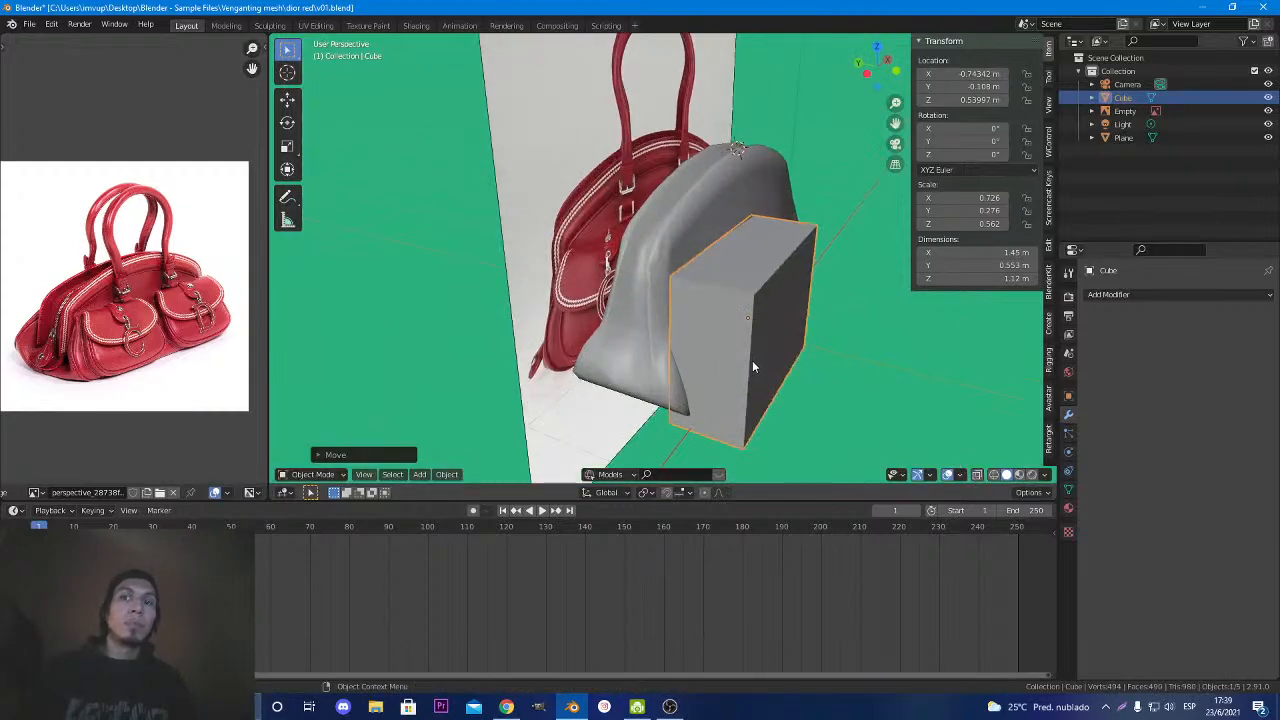
pyautogui.moveTo(752, 360); pyautogui.dragTo(643, 343, button='middle')
pyautogui.press('Tab')
pyautogui.scroll(-3, 643, 343)
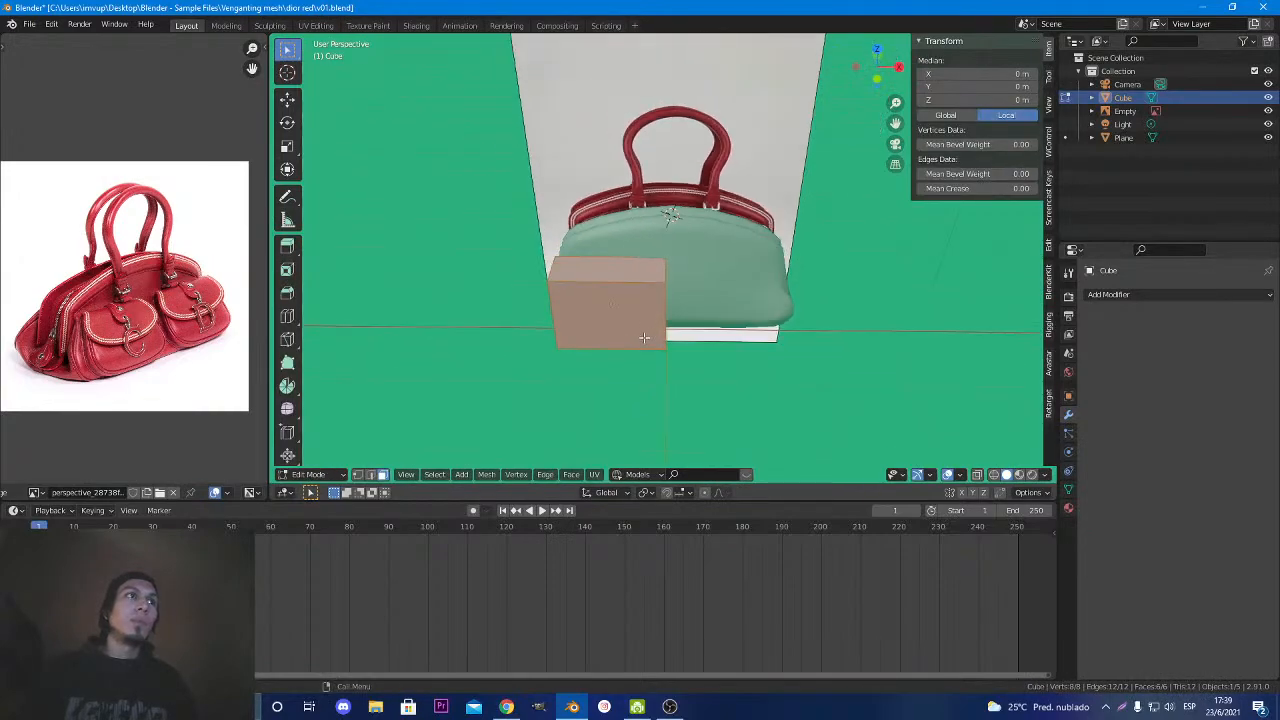
pyautogui.scroll(2, 644, 338)
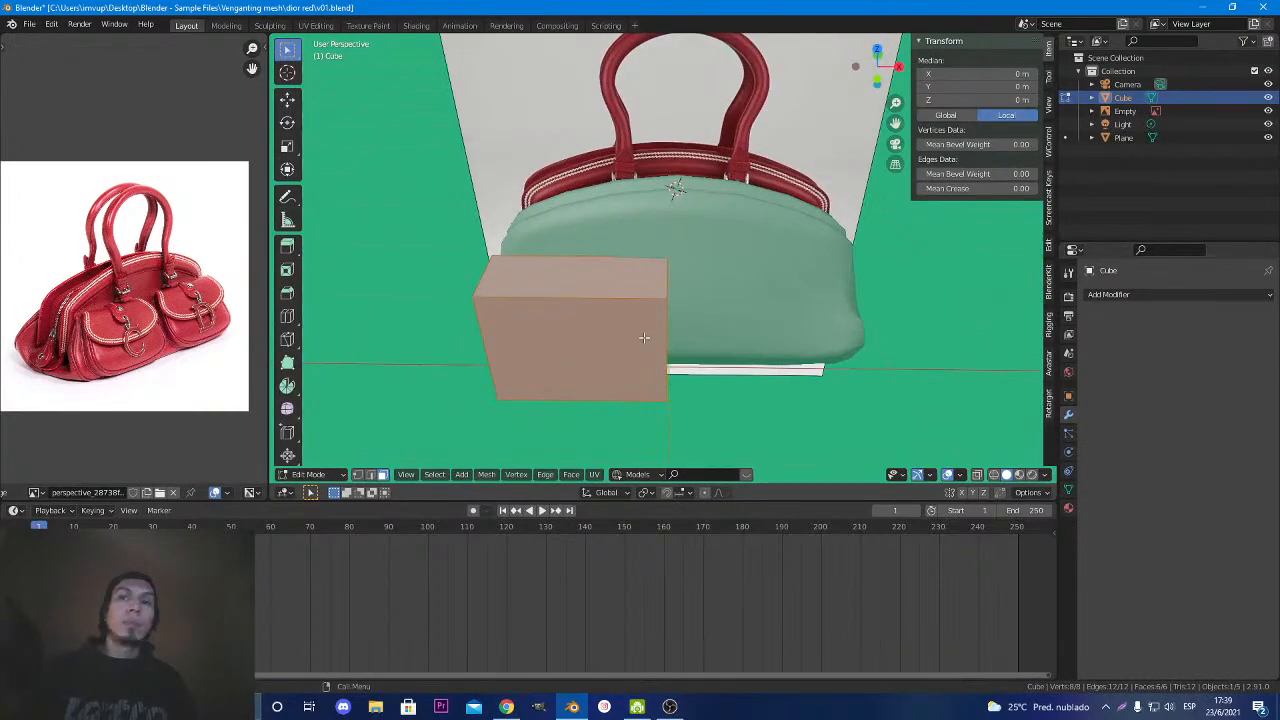
pyautogui.press('3')
pyautogui.hotkey('alt', 'a')
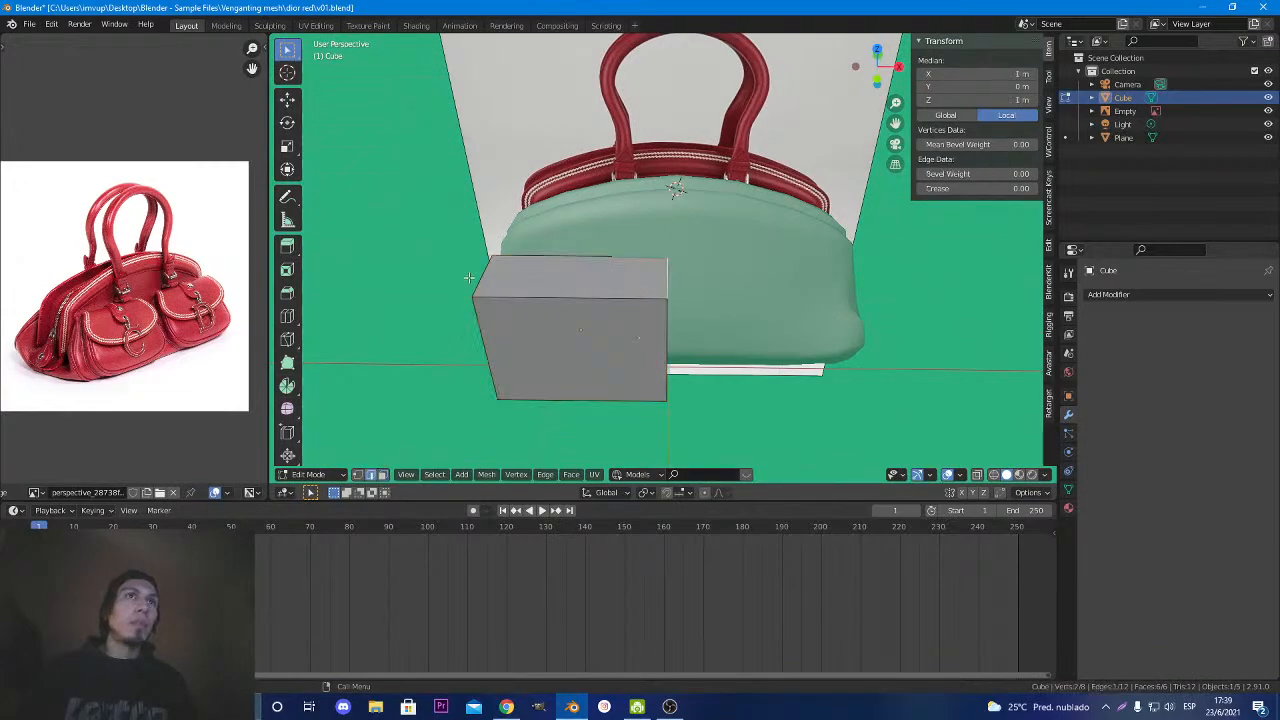
pyautogui.click(614, 298)
pyautogui.press('s')
pyautogui.press('x')
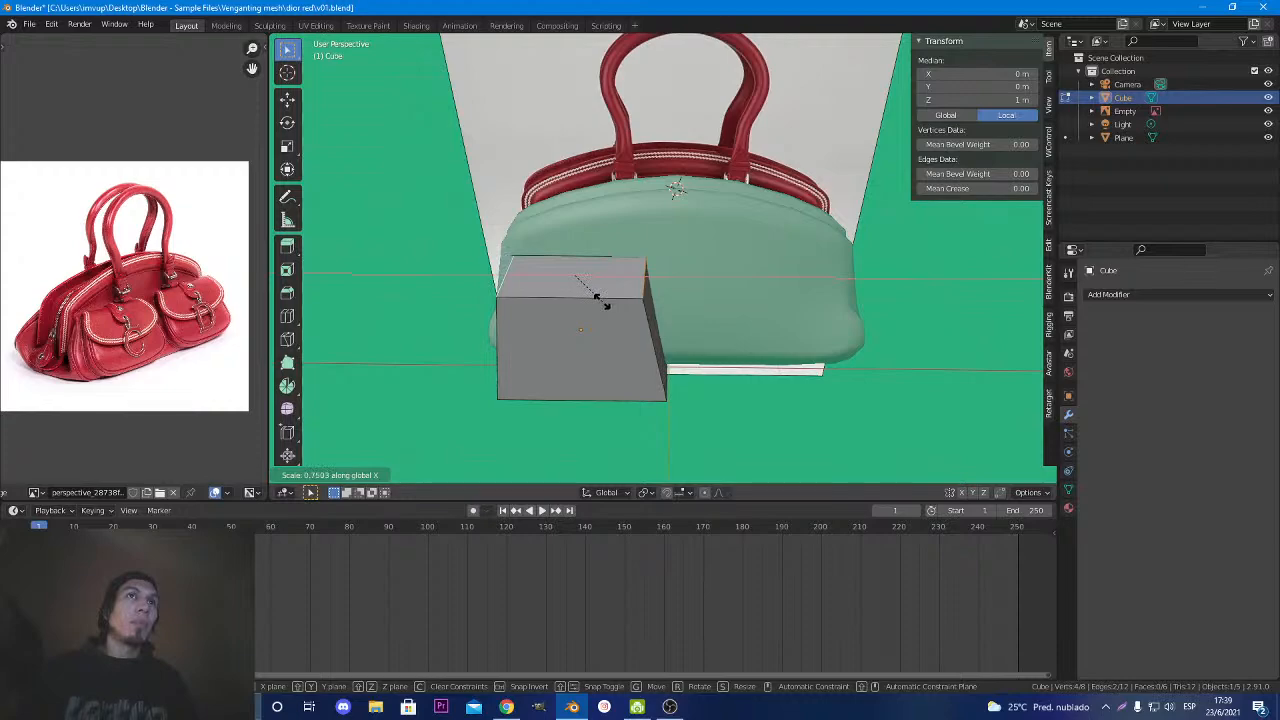
pyautogui.click(601, 300)
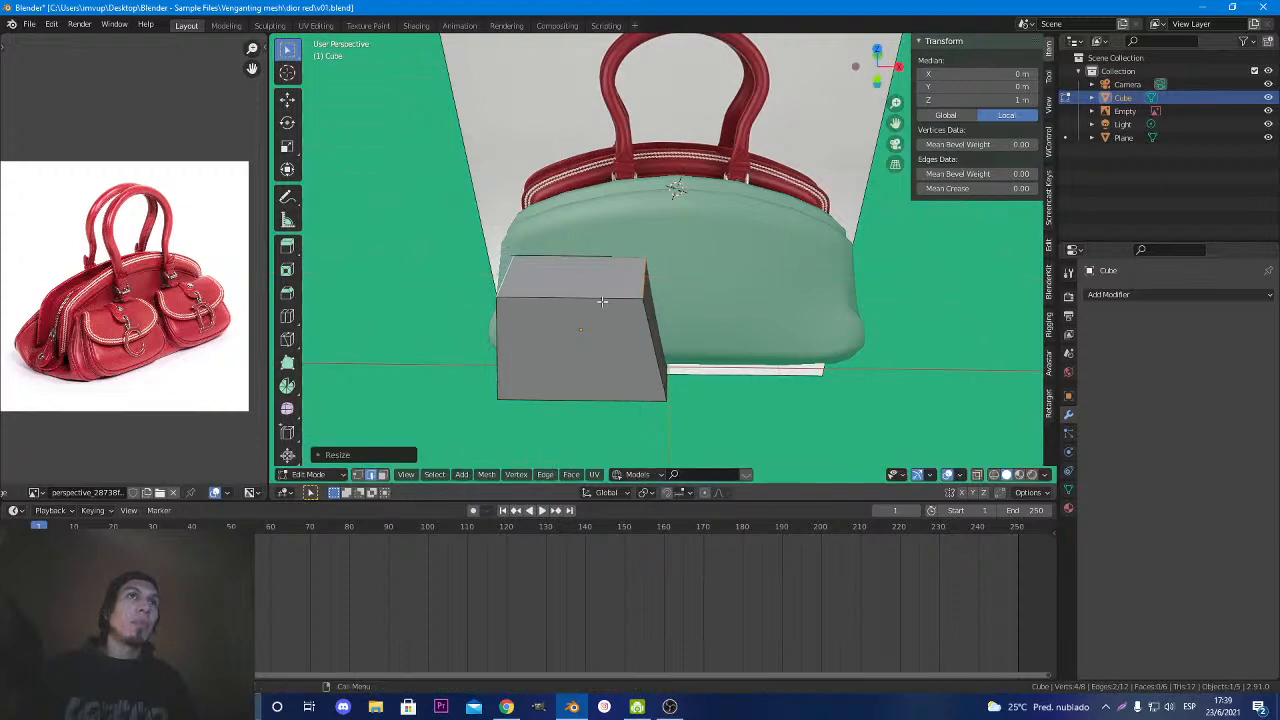
# With X-ray on in front view, lower the block's top edges along Z to about 0.92 m local, matching the C pocket's top.
pyautogui.click(977, 474)
pyautogui.moveTo(900, 440); pyautogui.dragTo(724, 291, button='middle')
pyautogui.press('KP_1')
pyautogui.scroll(2, 629, 309)
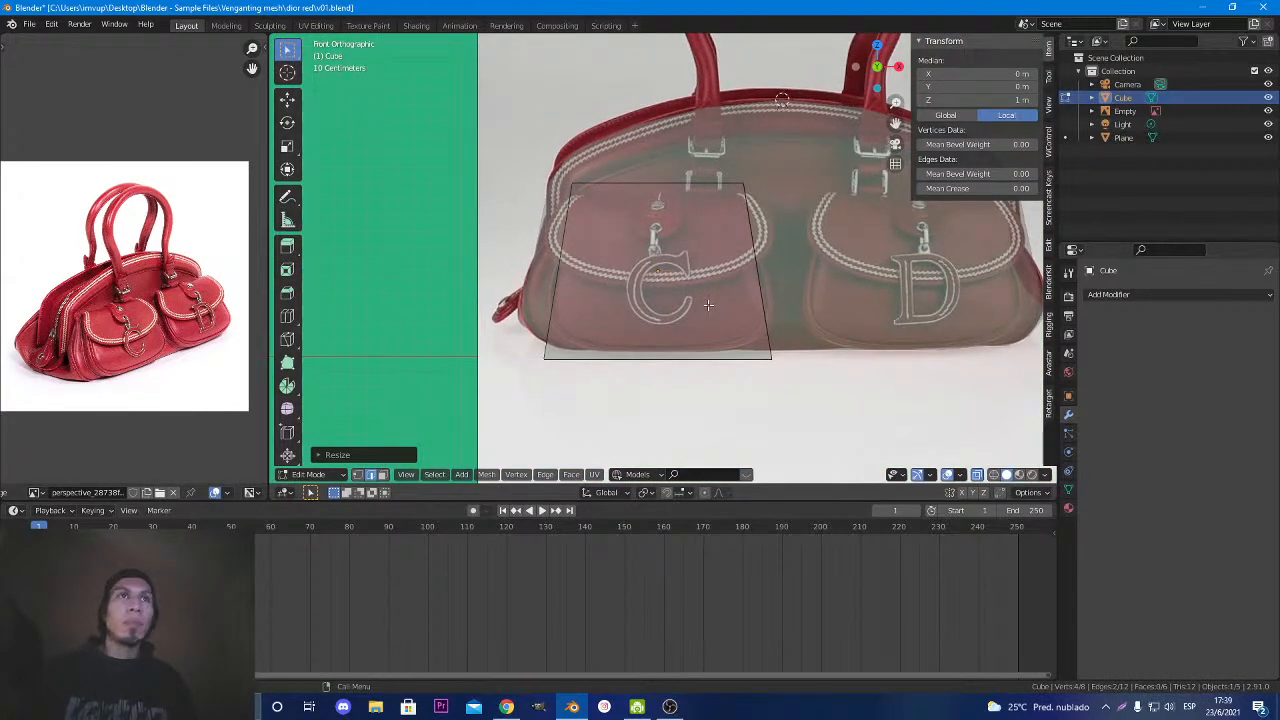
pyautogui.press('g')
pyautogui.press('z')
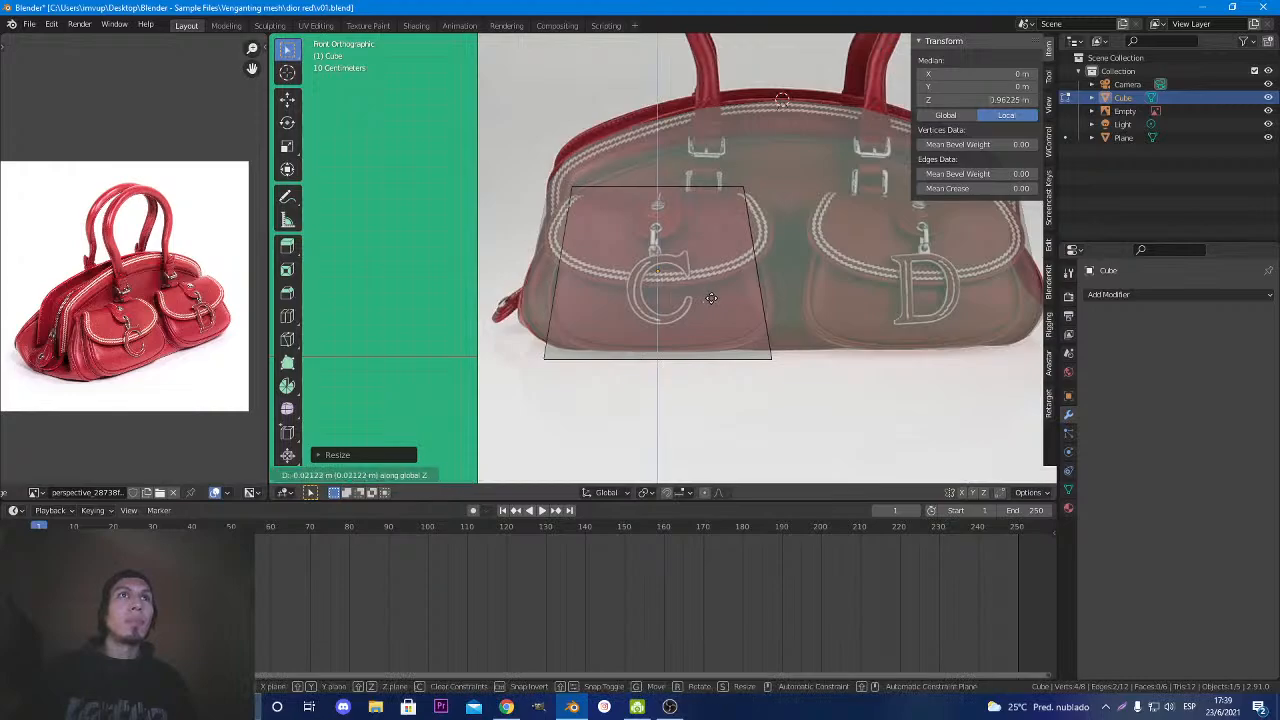
pyautogui.click(711, 301)
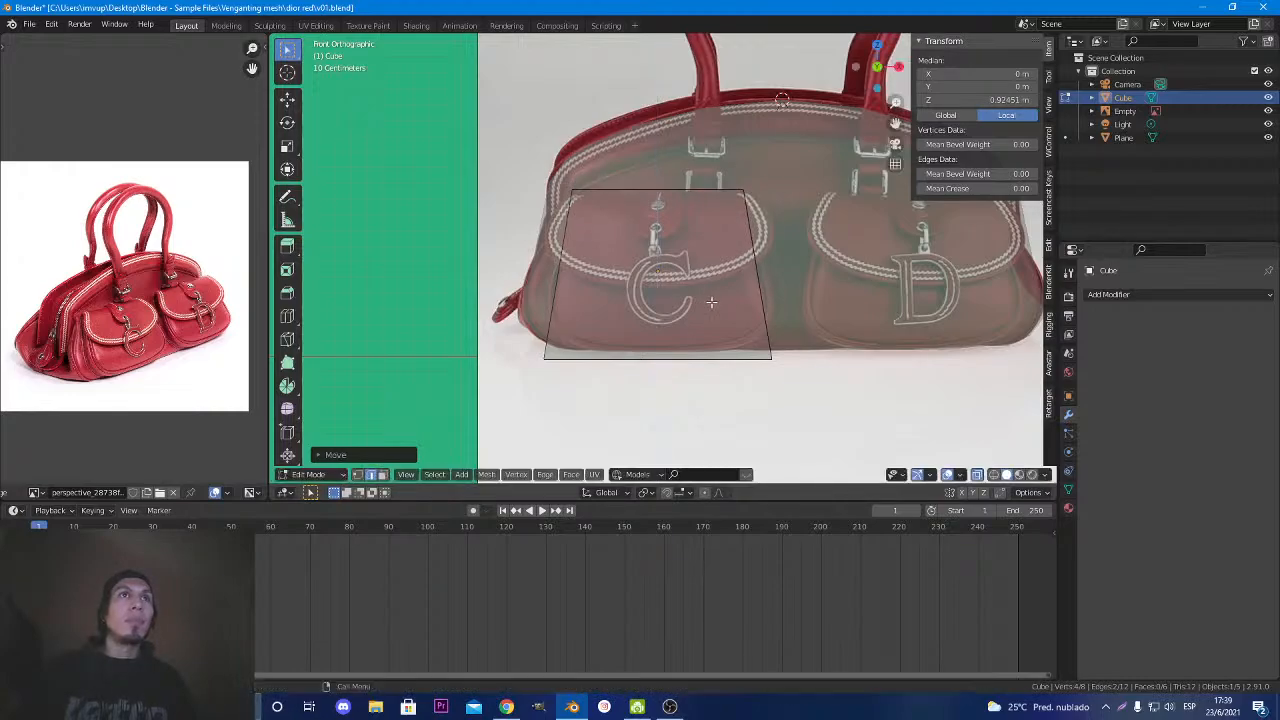
# Raise the block's bottom face along Z to about -0.88 m local, matching the base of the pocket in the reference.
pyautogui.moveTo(648, 360); pyautogui.dragTo(692, 400, button='middle')
pyautogui.click(720, 367)
pyautogui.press('g')
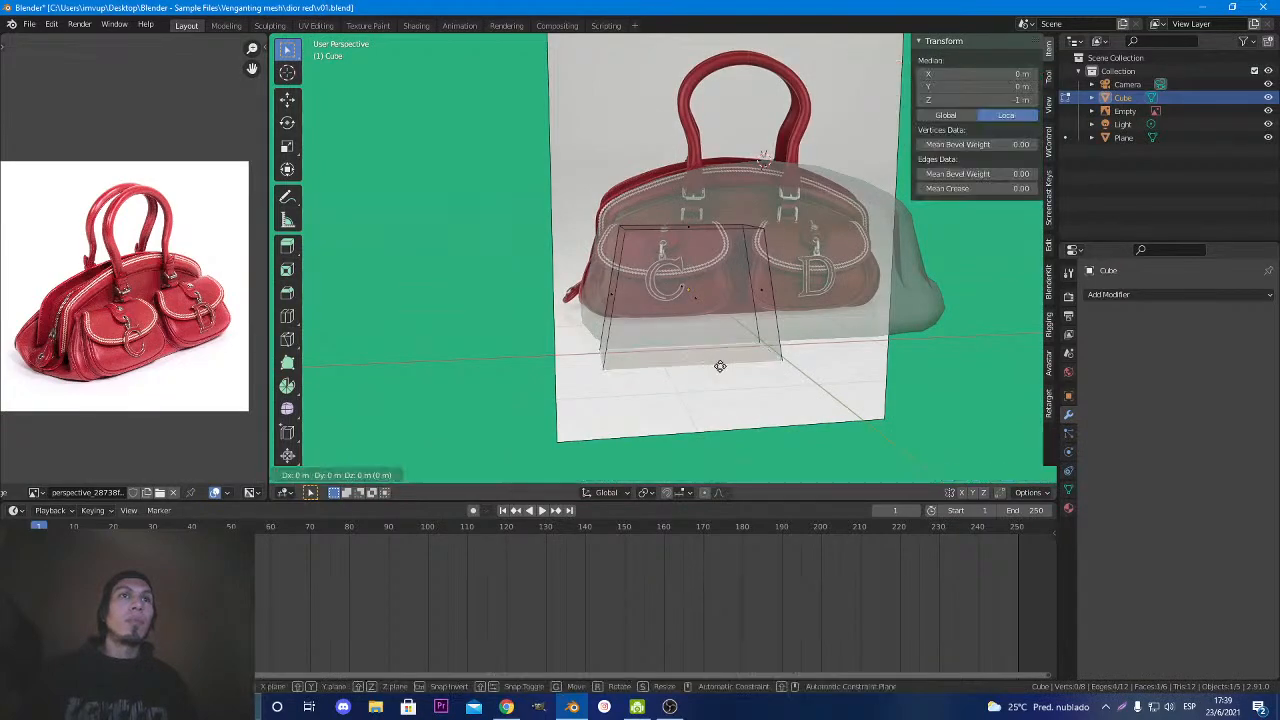
pyautogui.press('z')
pyautogui.click(720, 358)
pyautogui.press('KP_1')
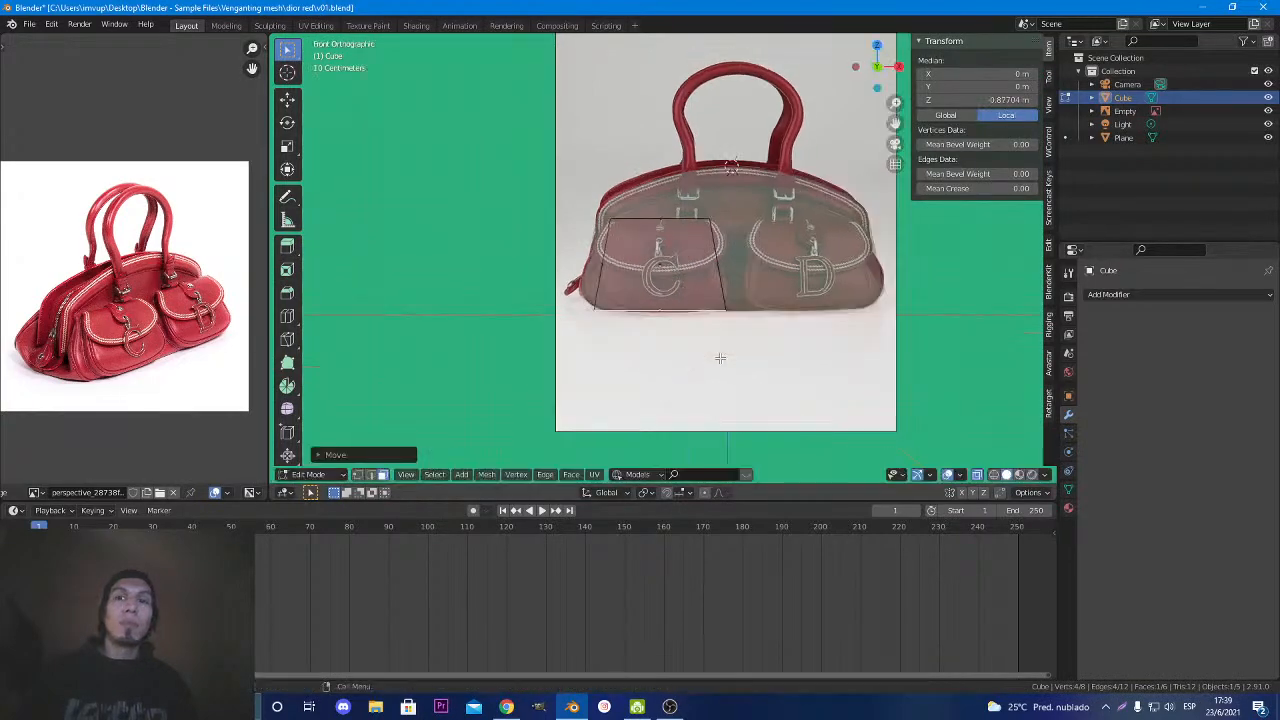
pyautogui.scroll(4, 720, 358)
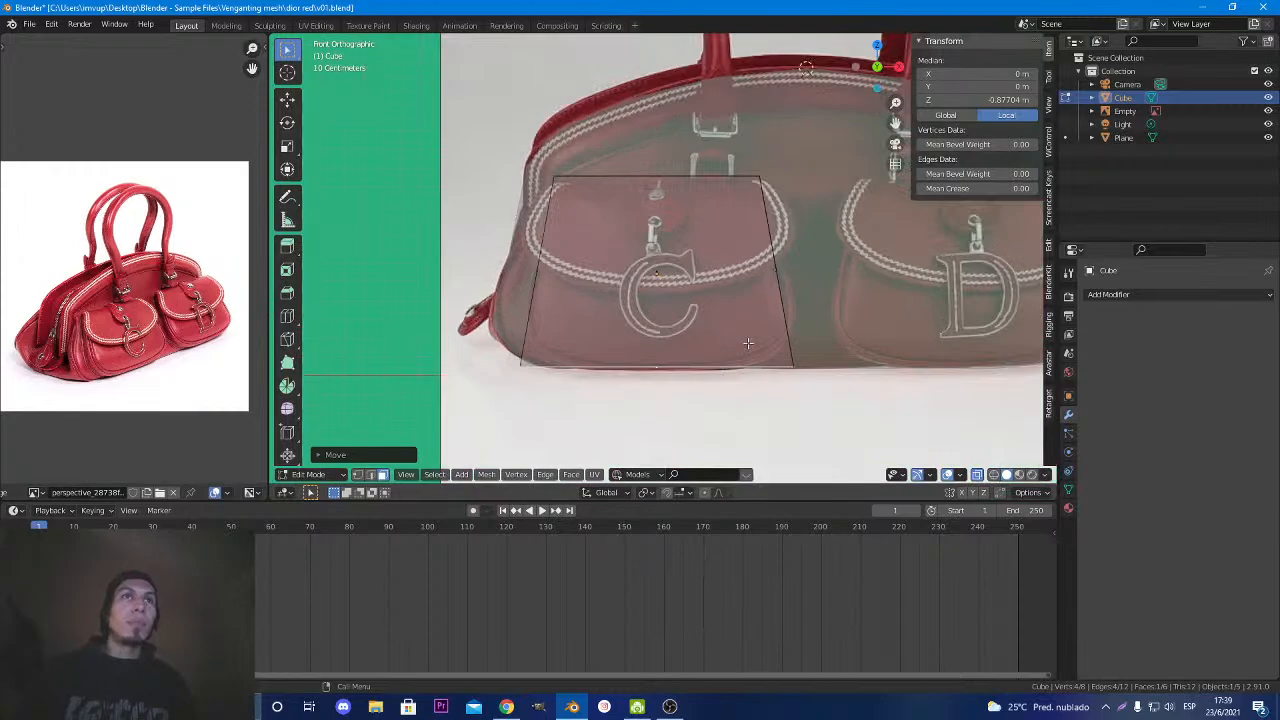
# Return to Object Mode and thin the pocket block along Y to a depth of about 0.33 m.
pyautogui.moveTo(656, 329); pyautogui.dragTo(682, 349, button='middle')
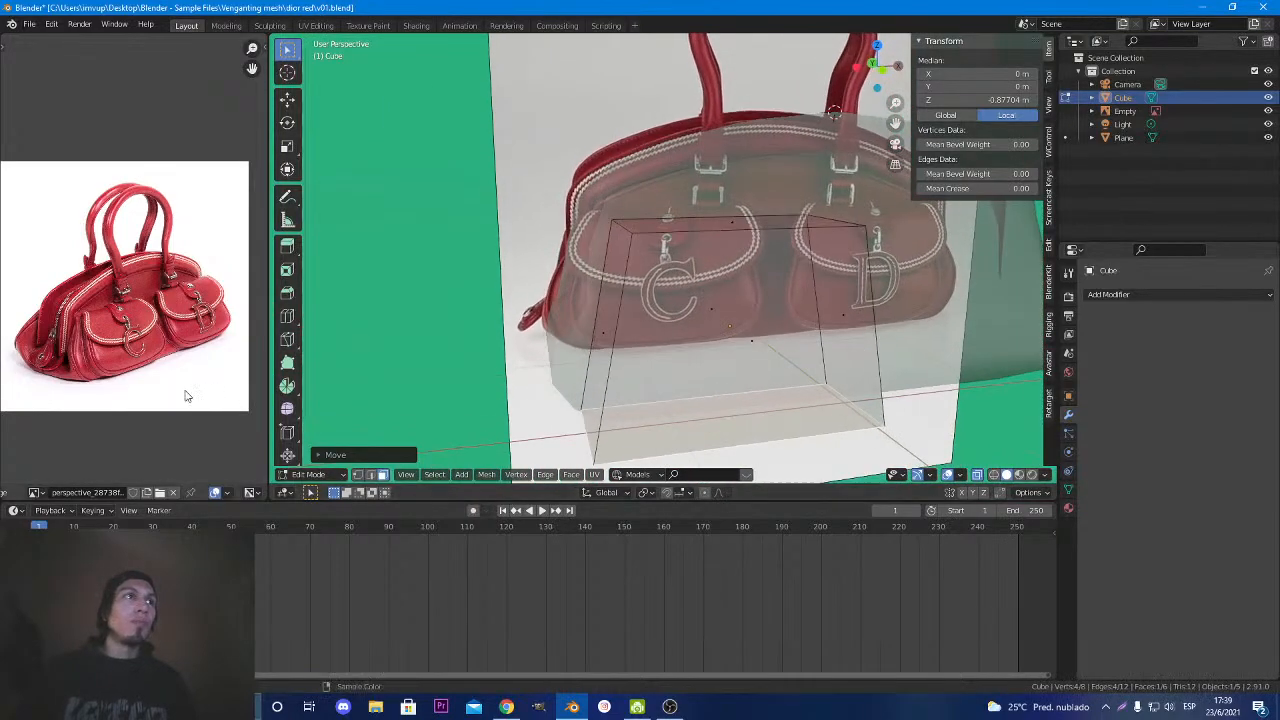
pyautogui.moveTo(588, 340); pyautogui.dragTo(662, 361, button='middle')
pyautogui.press('Tab')
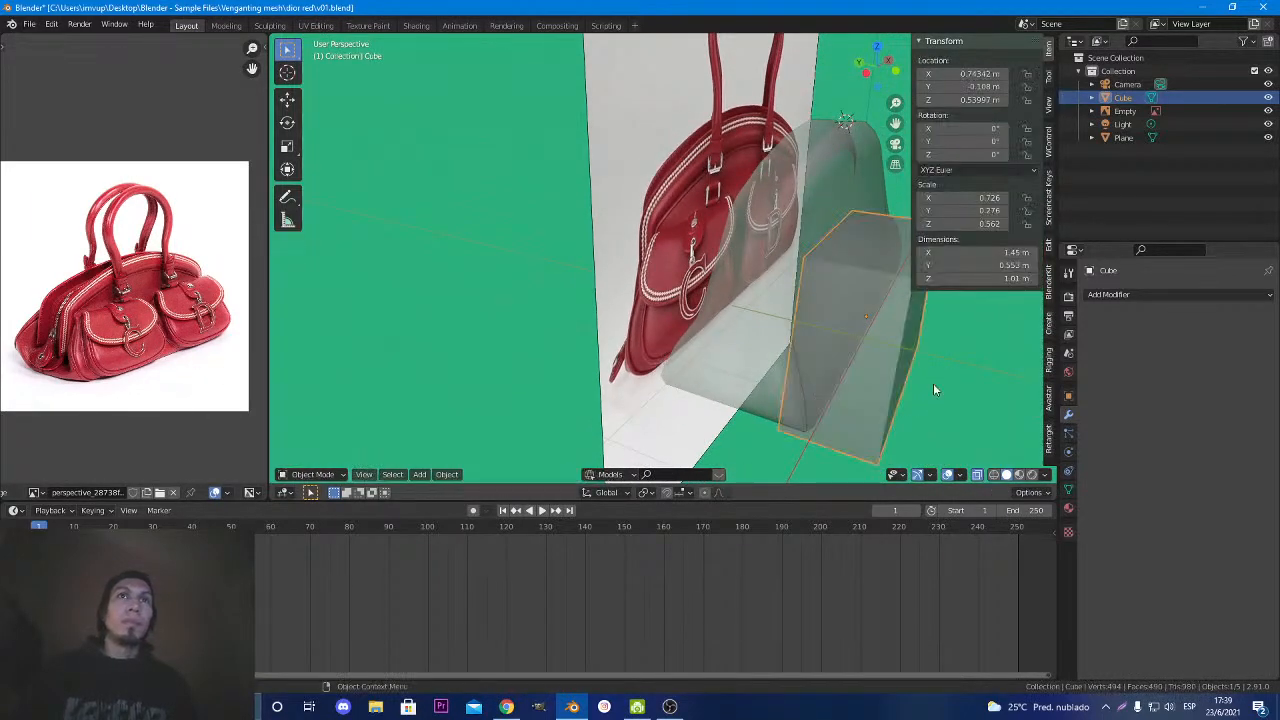
pyautogui.press('s')
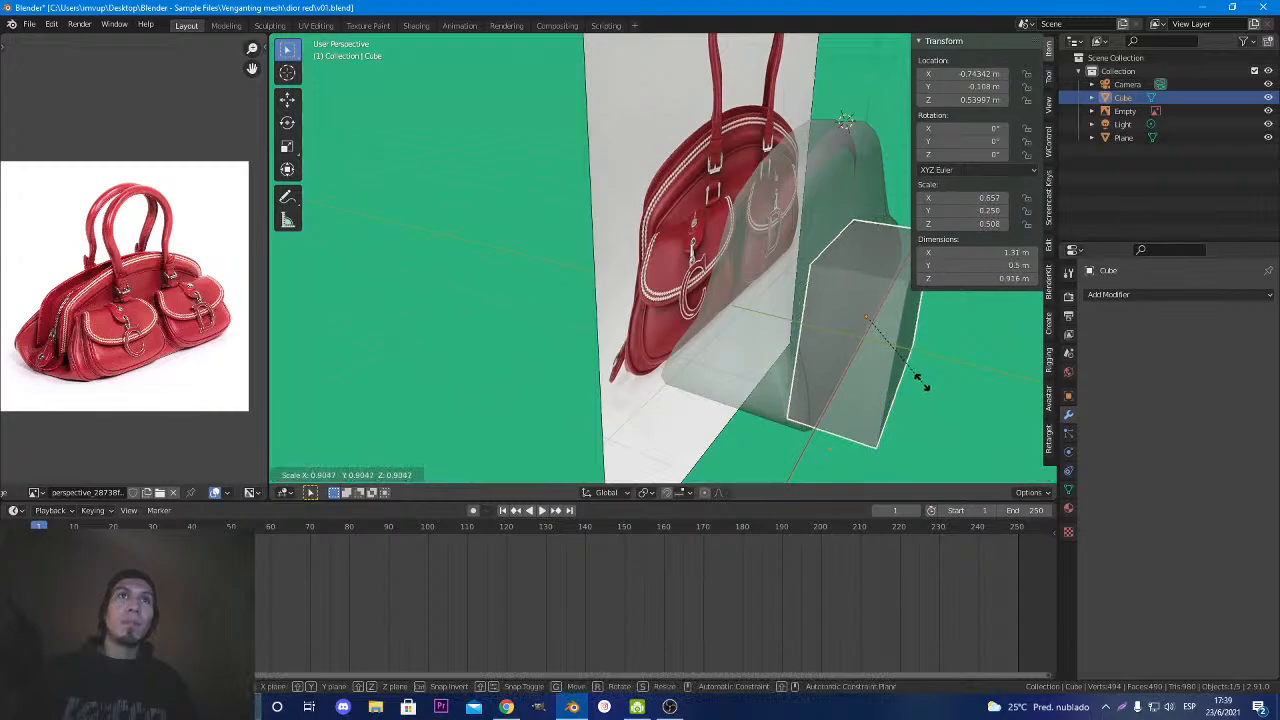
pyautogui.rightClick(922, 382)
pyautogui.scroll(-2, 913, 381)
pyautogui.moveTo(905, 380)
pyautogui.mouseDown(button='middle')
pyautogui.moveTo(795, 361)
pyautogui.moveTo(890, 364)
pyautogui.mouseUp(button='middle')
pyautogui.press('s')
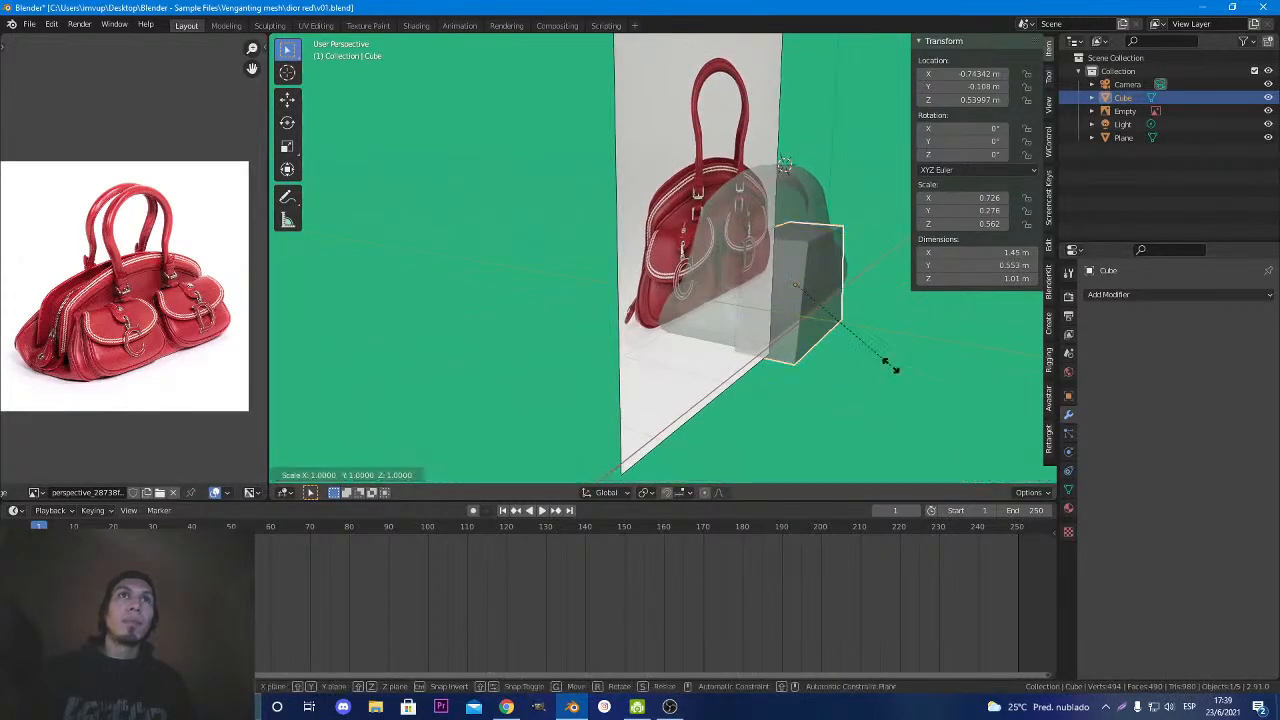
pyautogui.press('y')
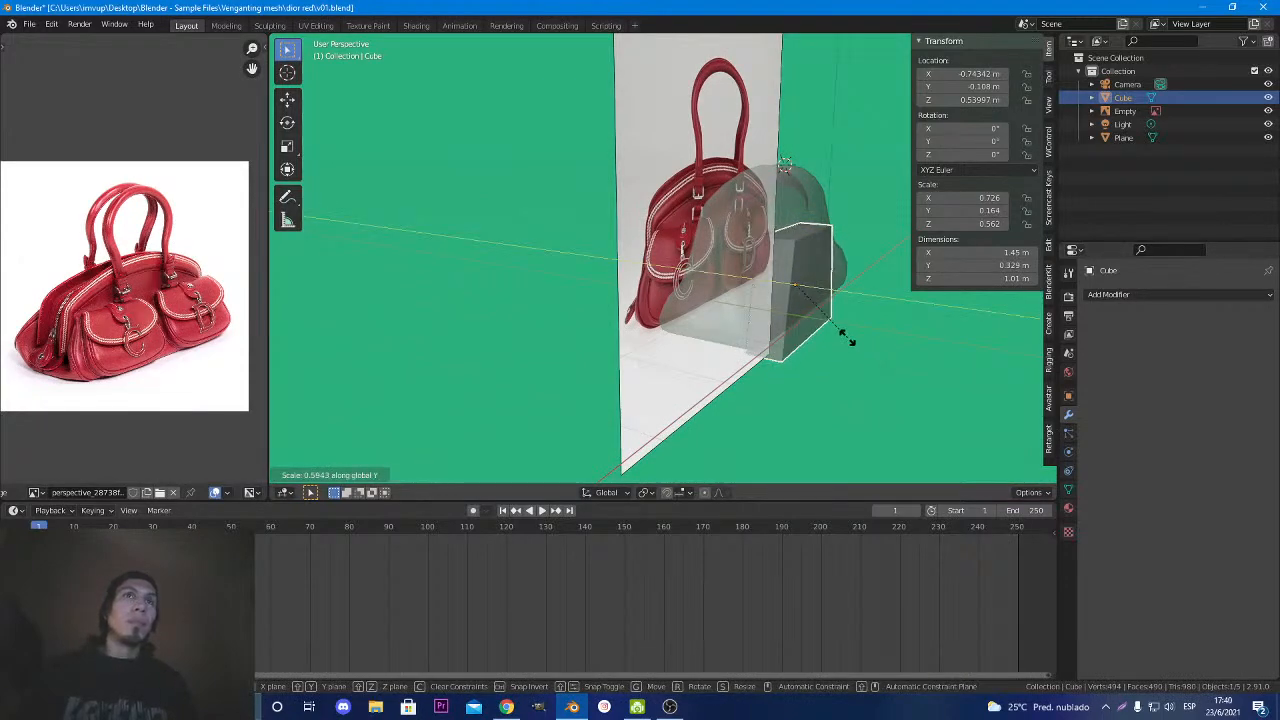
pyautogui.click(847, 336)
# Rotate the pocket block about -10.7° around X so it leans against the sloping front of the bag.
pyautogui.moveTo(847, 336)
pyautogui.mouseDown(button='middle')
pyautogui.moveTo(890, 349)
pyautogui.moveTo(878, 346)
pyautogui.moveTo(886, 334)
pyautogui.moveTo(818, 353)
pyautogui.moveTo(836, 366)
pyautogui.moveTo(794, 371)
pyautogui.mouseUp(button='middle')
pyautogui.press('t')
pyautogui.press('z')
pyautogui.click(906, 355)
pyautogui.scroll(-1, 924, 367)
pyautogui.press('r')
pyautogui.press('y')
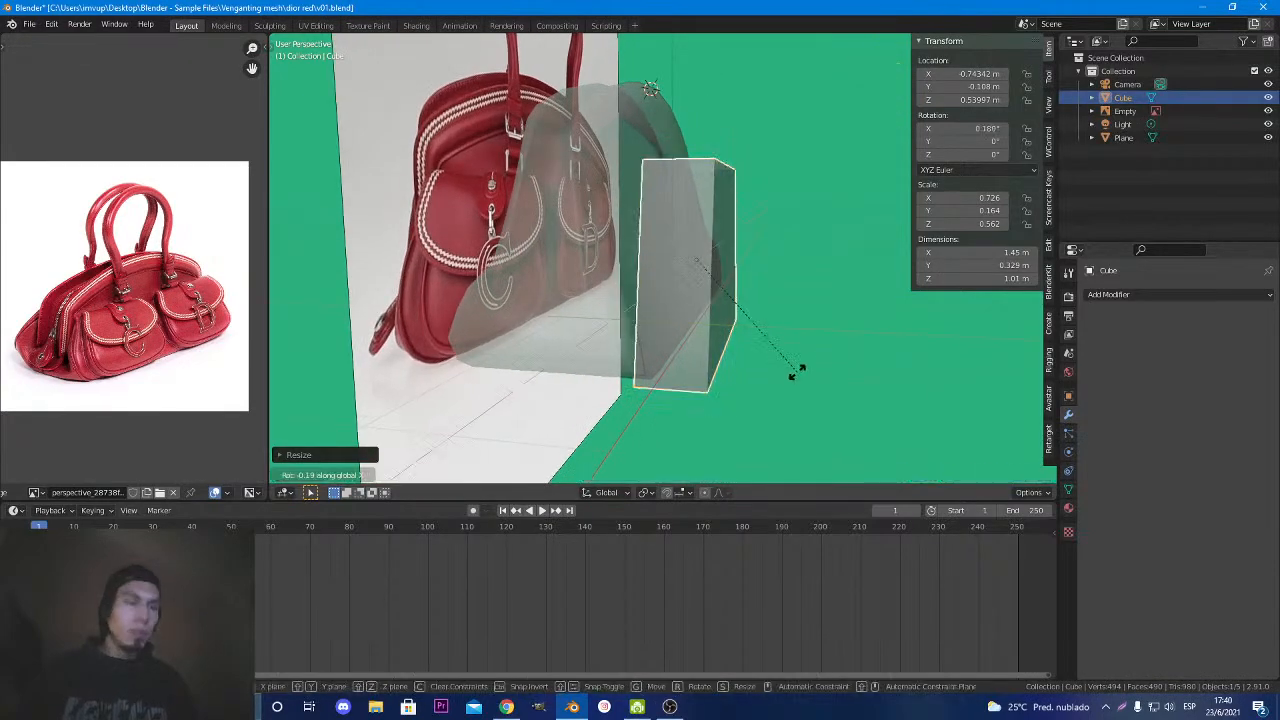
pyautogui.press('x')
pyautogui.click(810, 351)
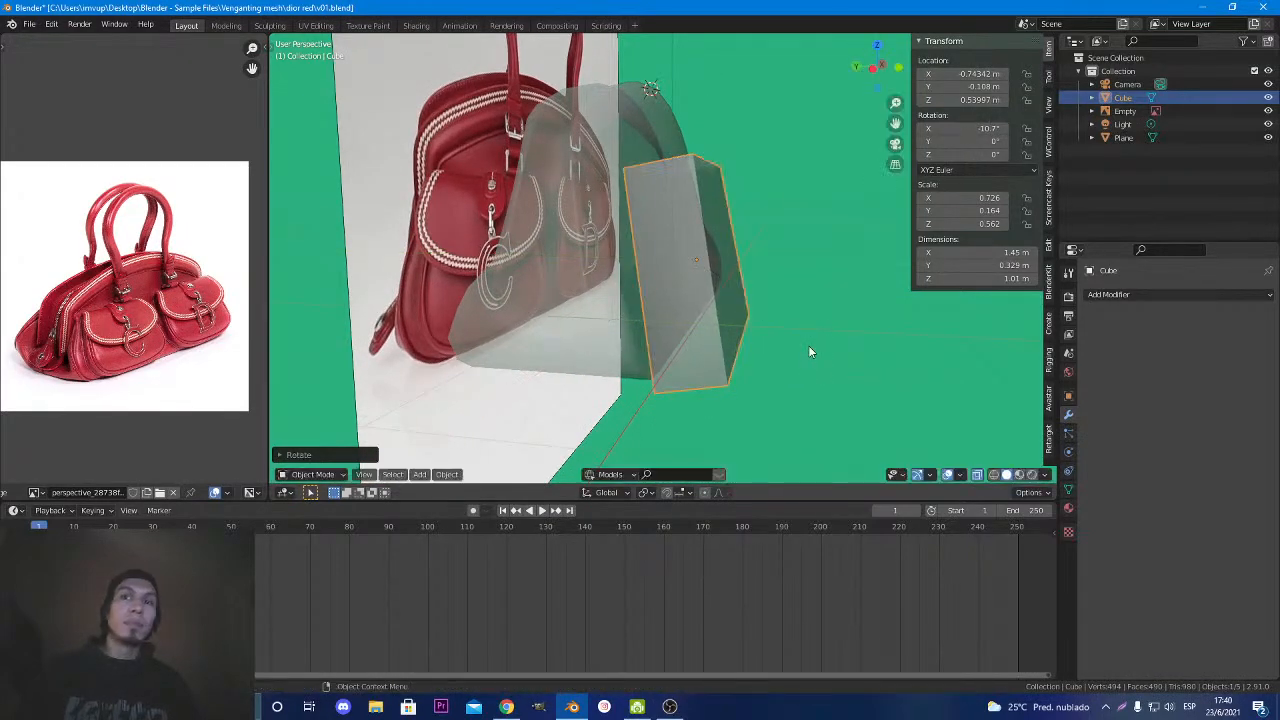
# Move the pocket block along Y to about -0.05 m and add a Subdivision Surface modifier to it.
pyautogui.press('g')
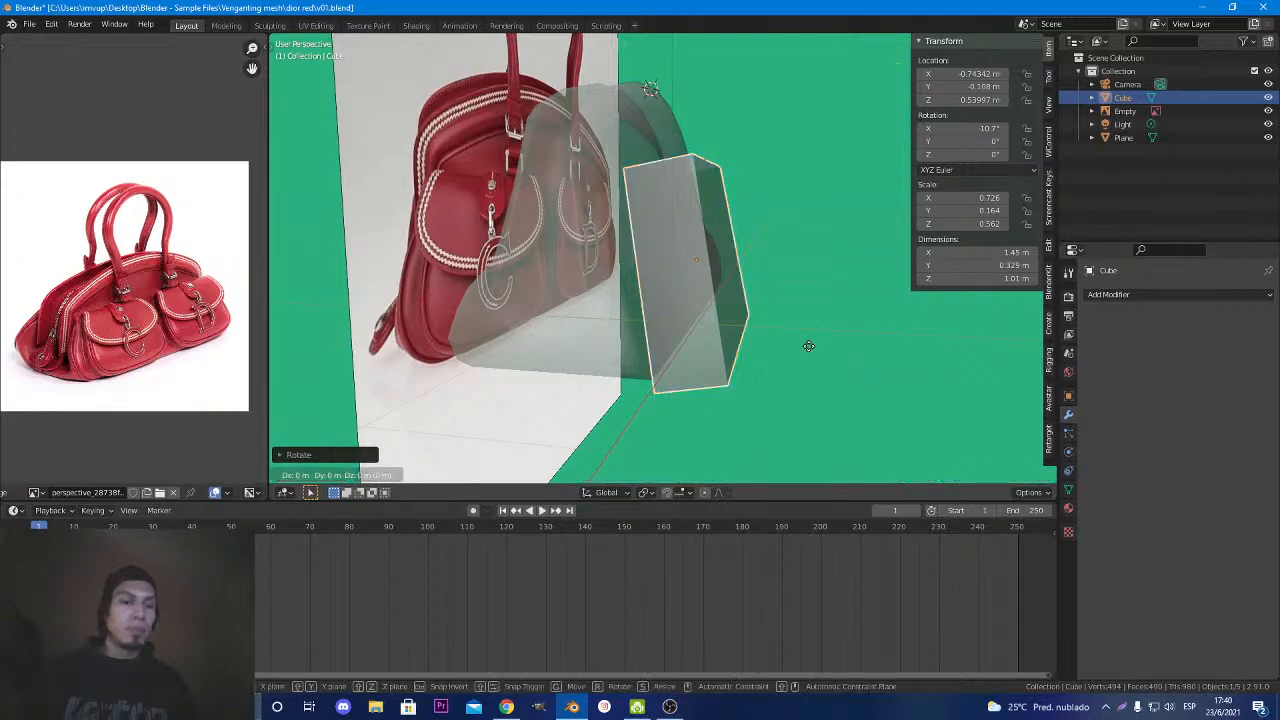
pyautogui.press('y')
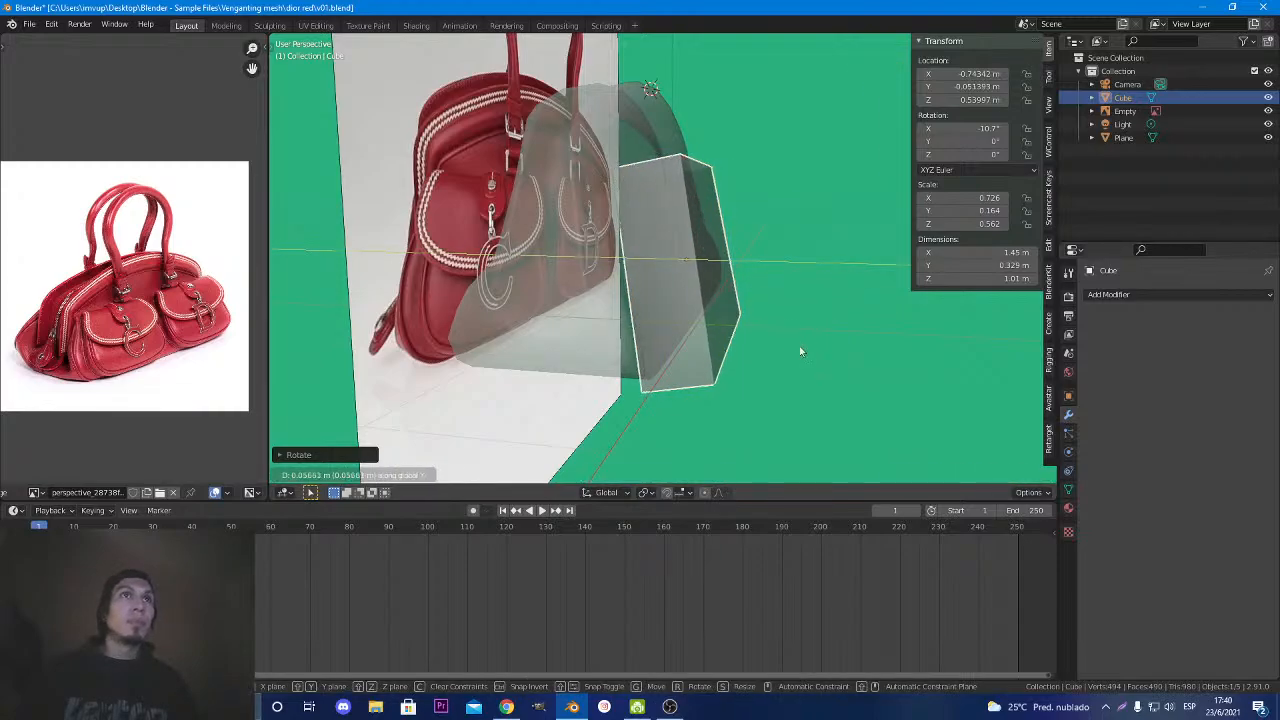
pyautogui.click(799, 351)
pyautogui.moveTo(806, 380); pyautogui.dragTo(689, 393, button='middle')
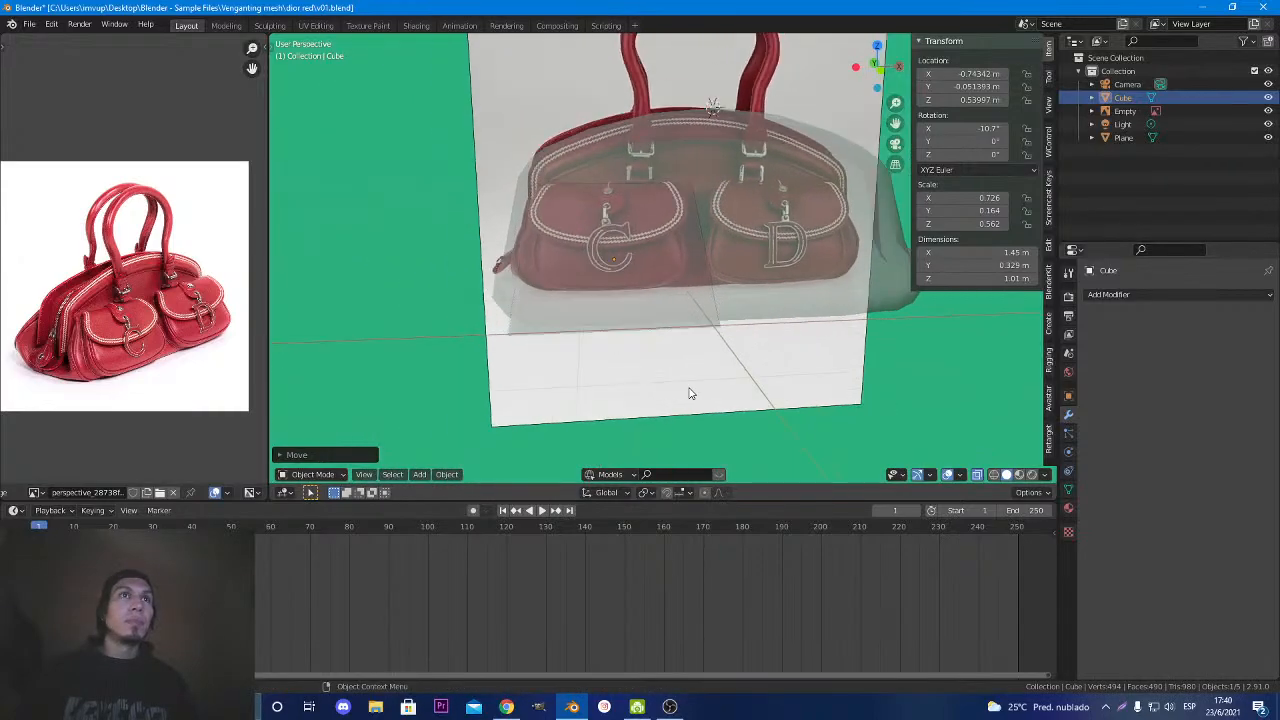
pyautogui.click(1105, 294)
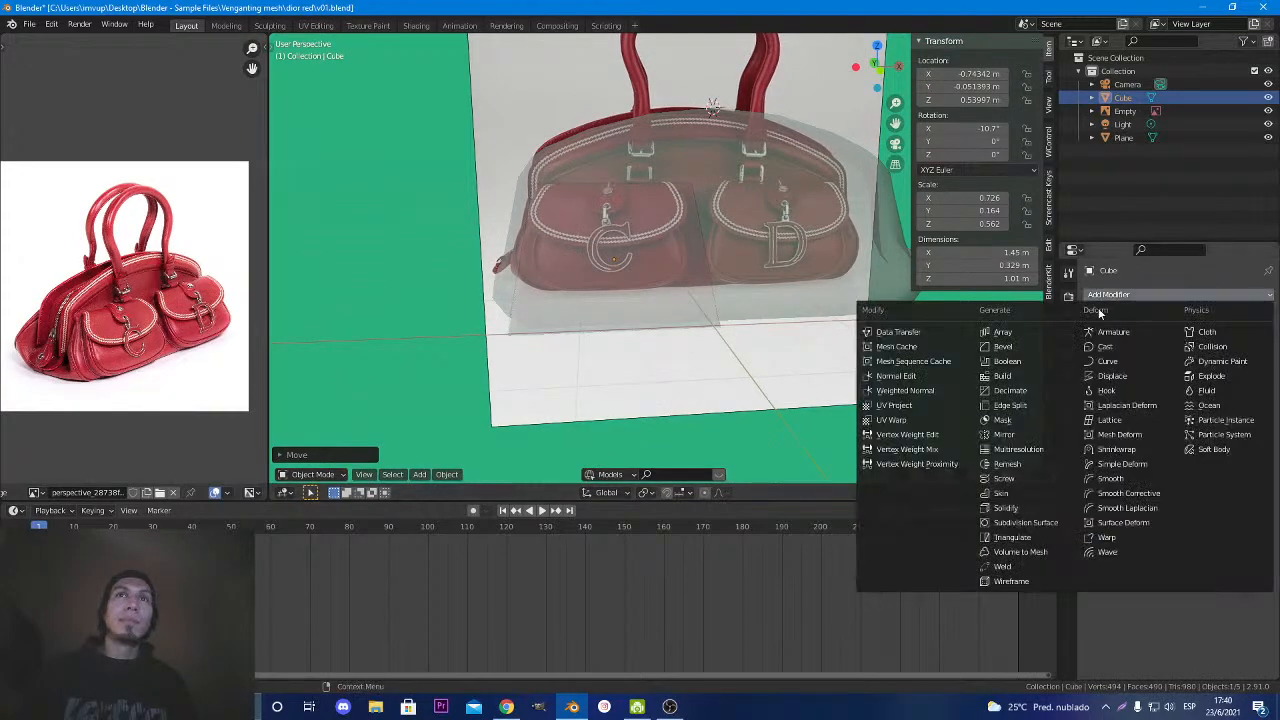
pyautogui.click(1018, 523)
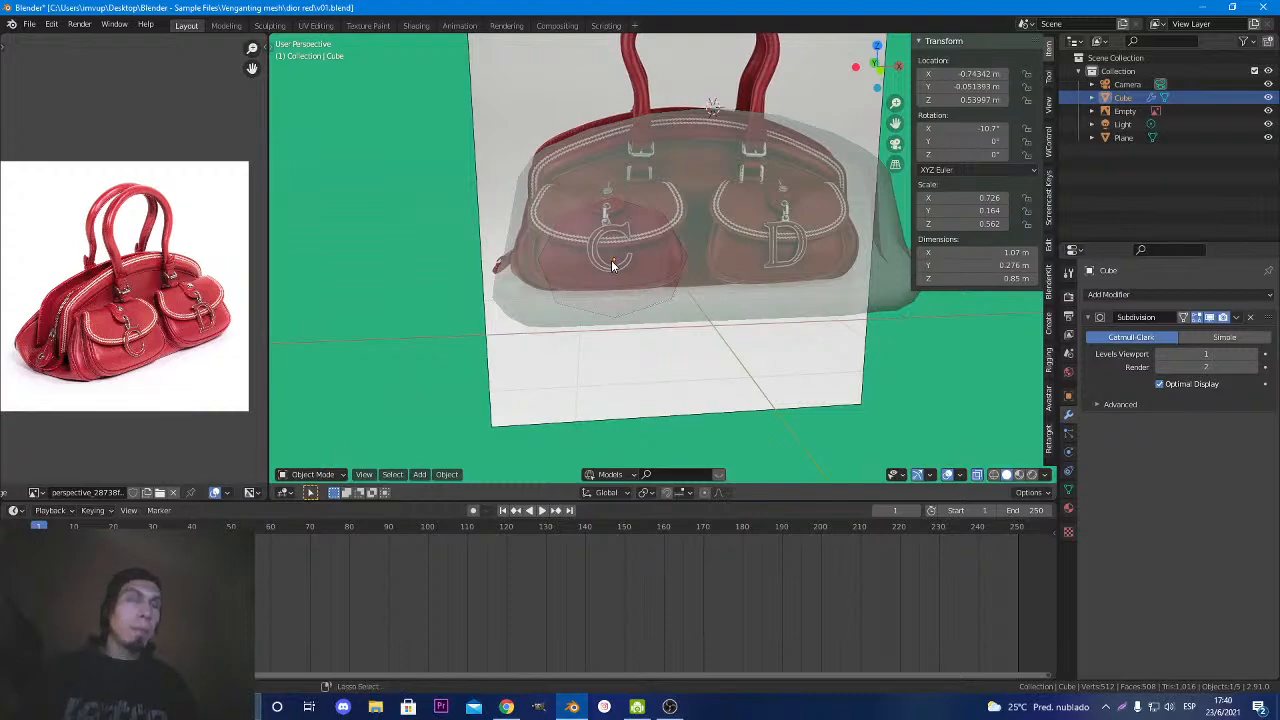
# In Edit Mode, add vertical loop cuts near both sides of the block, at about -0.76 m and 0.65 m local X.
pyautogui.press('Tab')
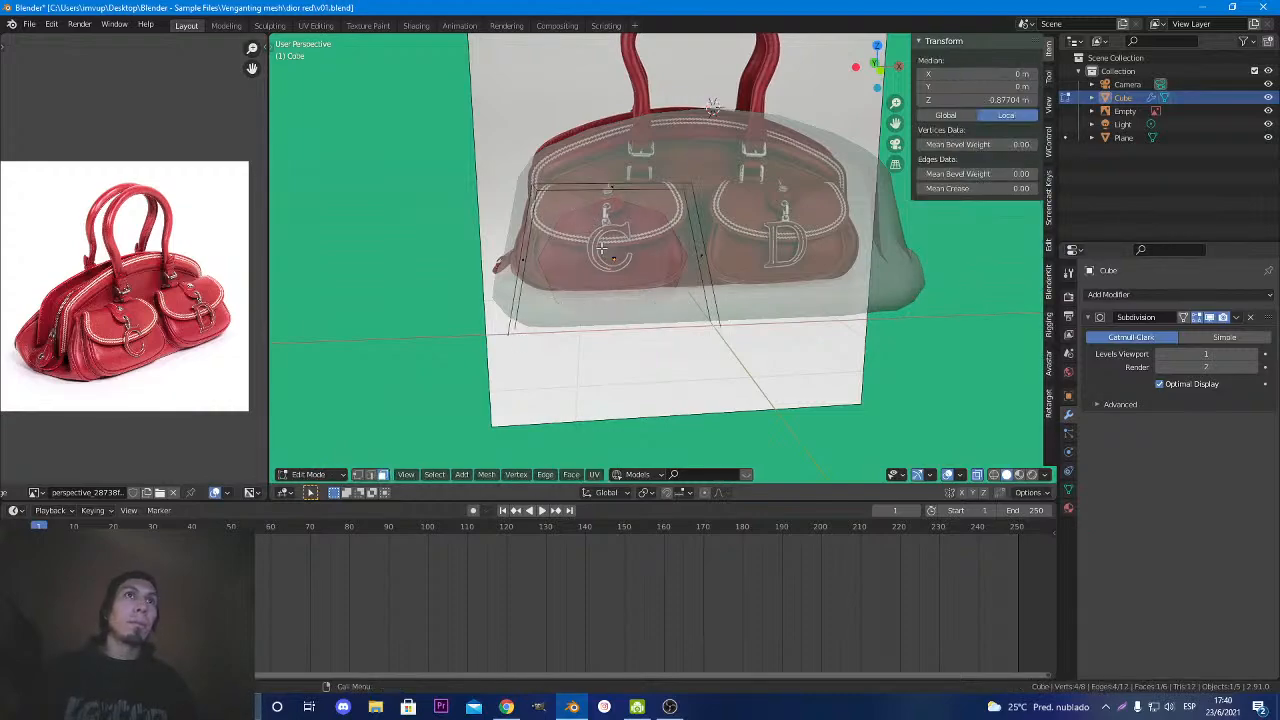
pyautogui.click(592, 215)
pyautogui.press('g')
pyautogui.press('g')
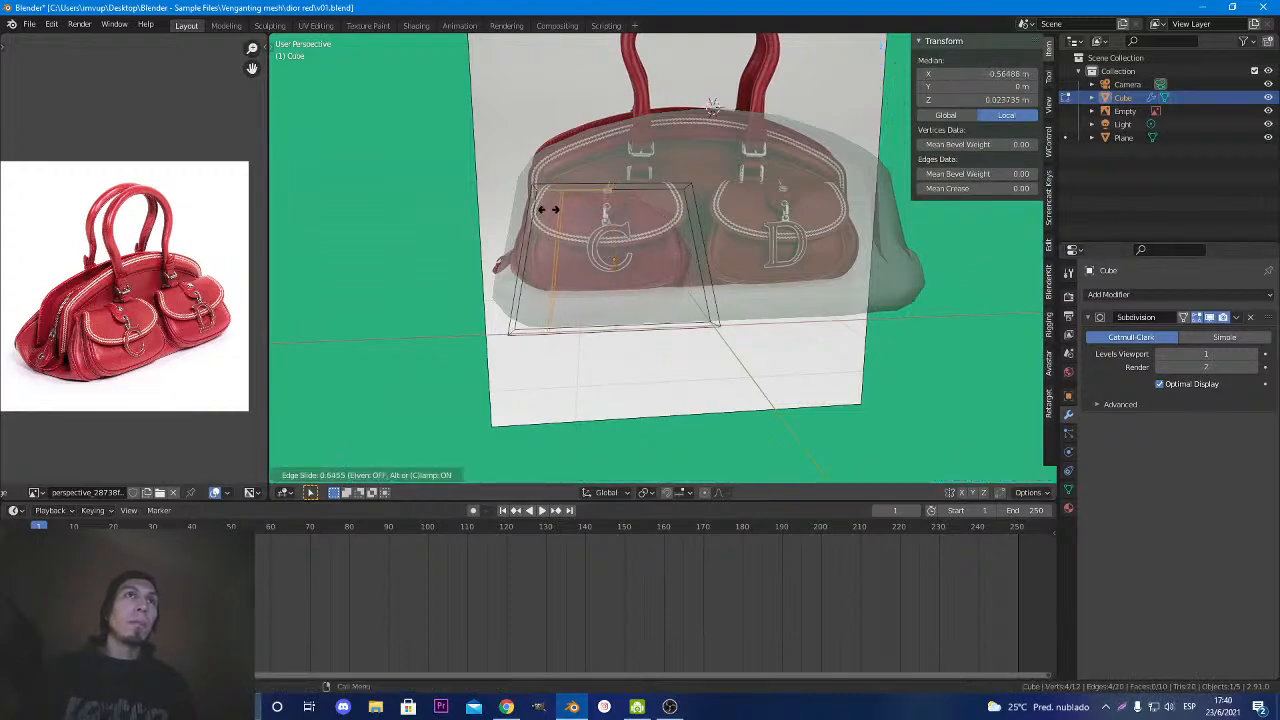
pyautogui.click(530, 210)
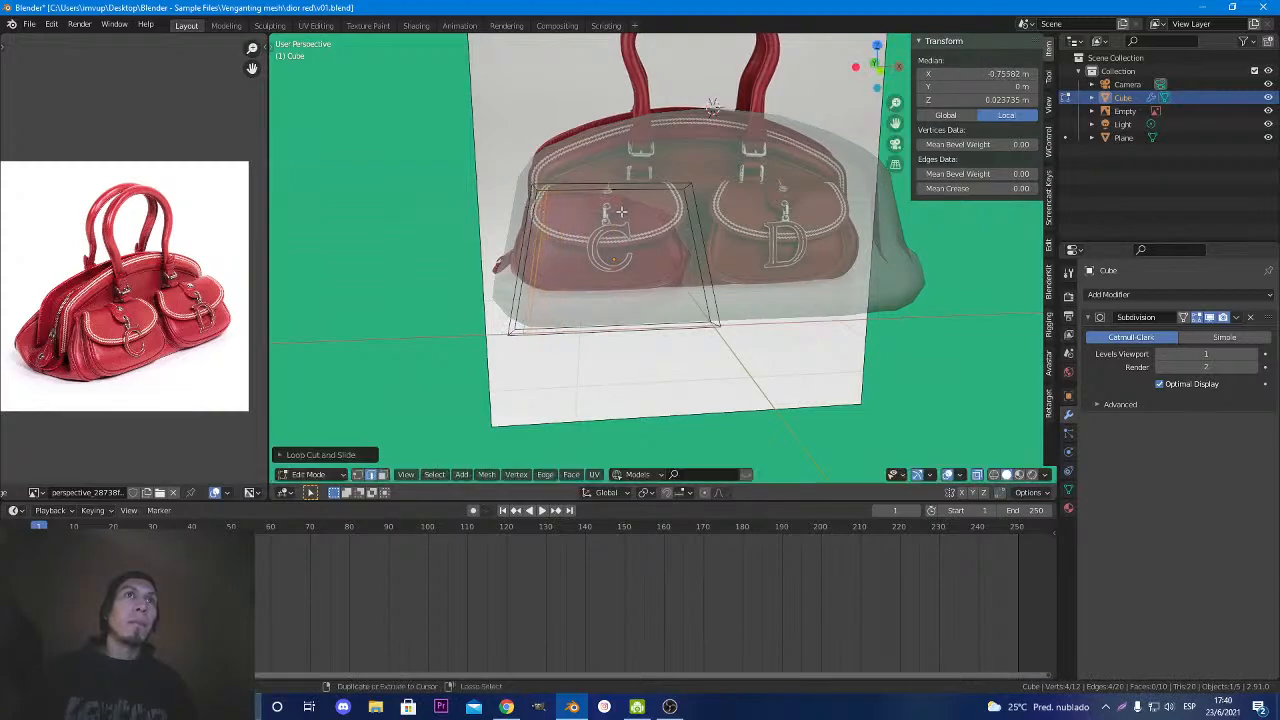
pyautogui.hotkey('ctrl', 'r')
pyautogui.click(674, 200)
pyautogui.click(708, 200)
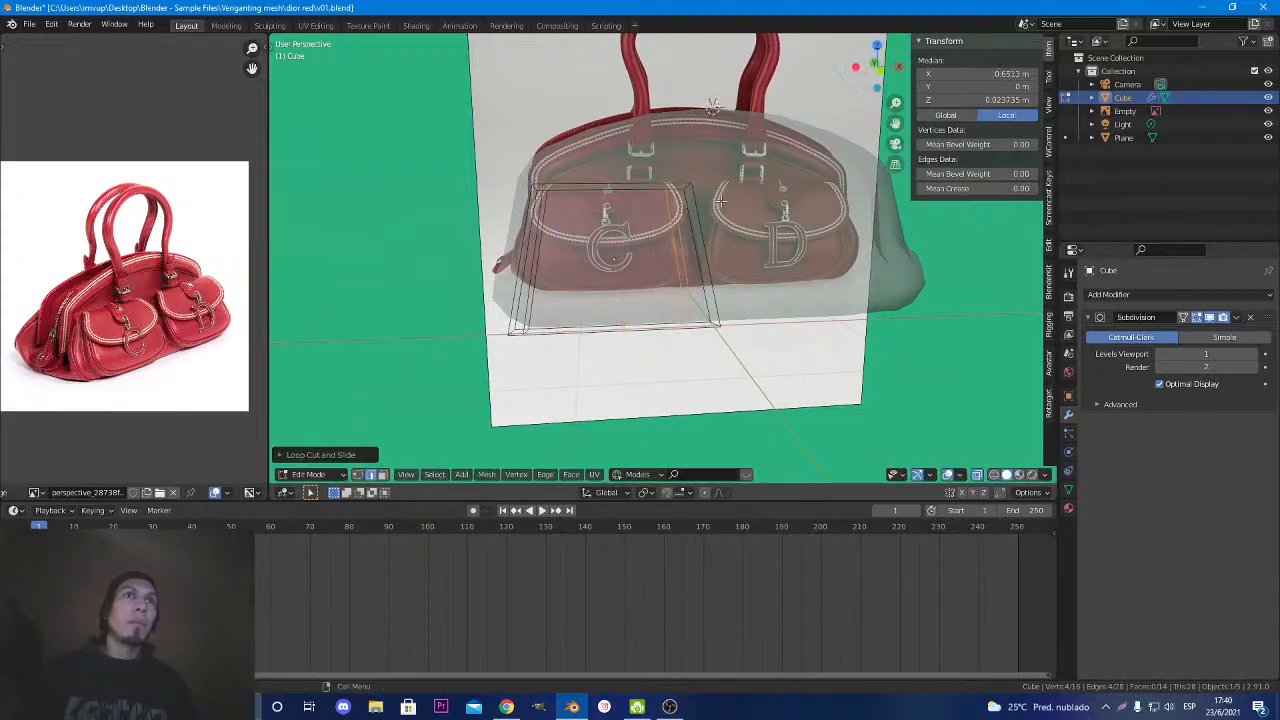
# Turn off X-ray and add a horizontal loop cut near the block's base, at about -0.43 m local Z.
pyautogui.click(977, 475)
pyautogui.moveTo(750, 358); pyautogui.dragTo(640, 320, button='middle')
pyautogui.hotkey('ctrl', 'r')
pyautogui.click(522, 277)
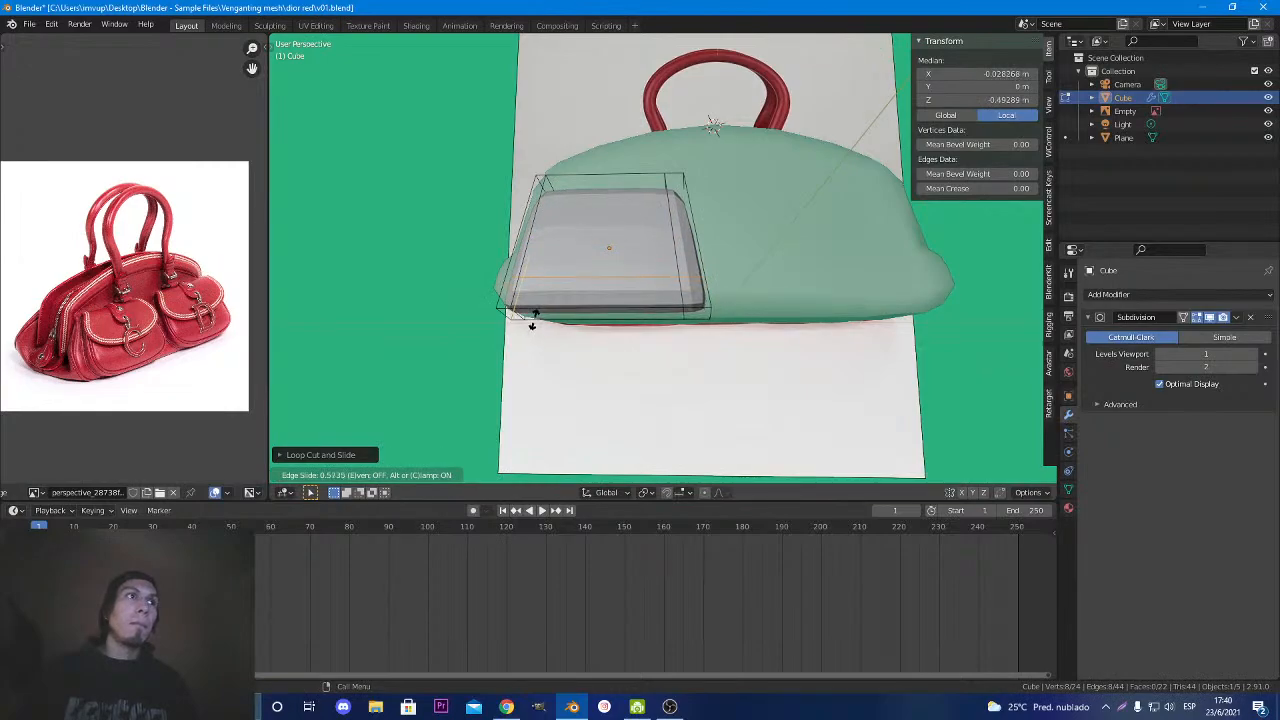
pyautogui.click(532, 319)
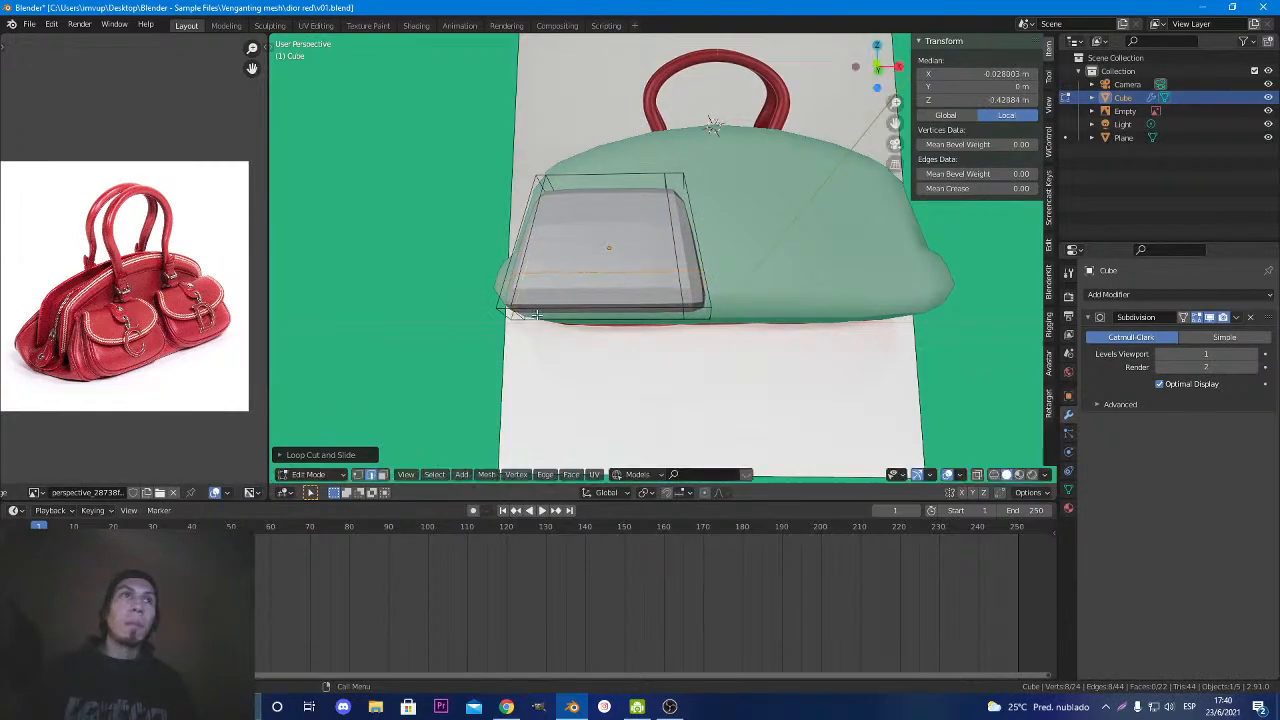
# Scale the block's two bottom end edges along X to about 0.80 and raise them along Z to about -0.65 m local.
pyautogui.click(506, 314)
pyautogui.keyDown('alt'); pyautogui.click(684, 316); pyautogui.keyUp('alt')
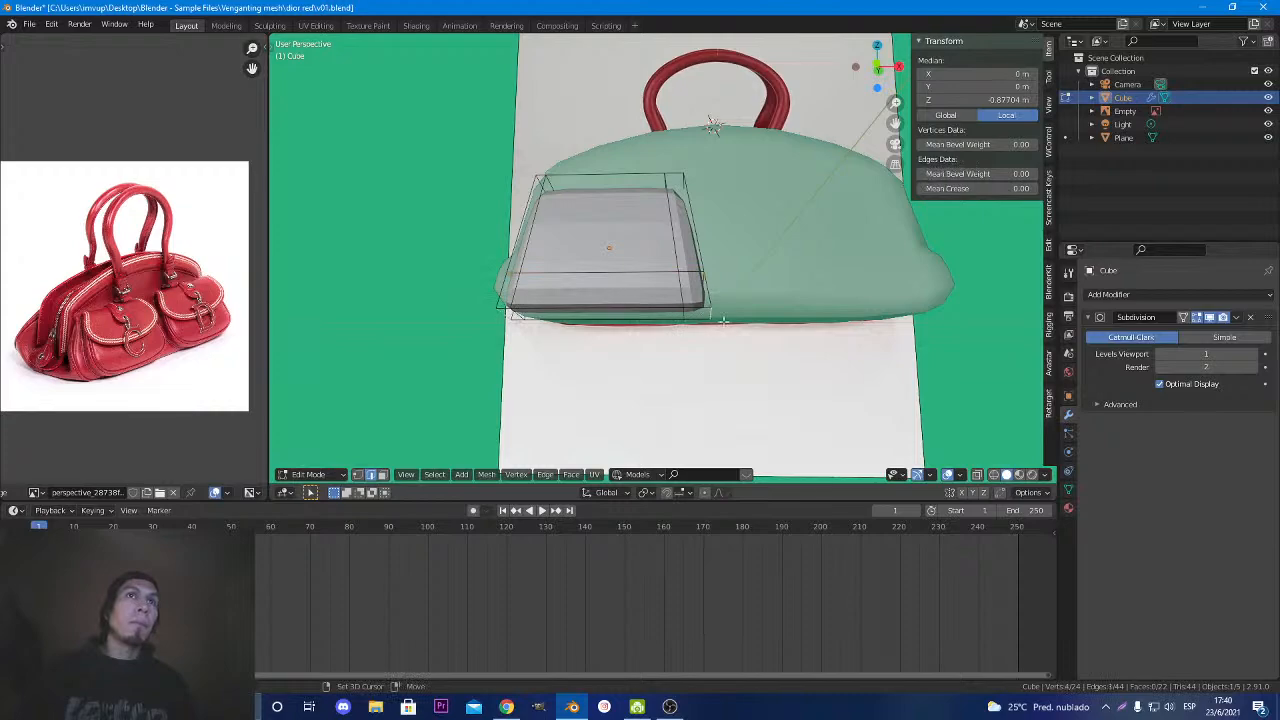
pyautogui.press('s')
pyautogui.press('x')
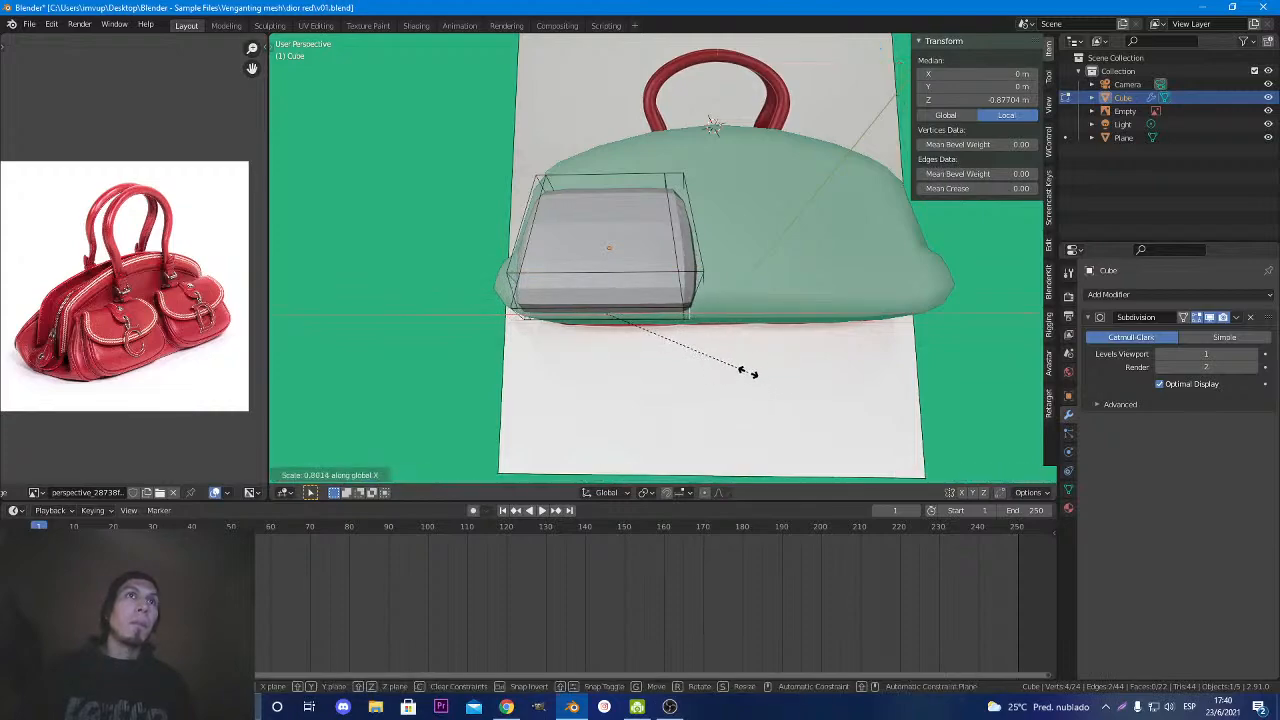
pyautogui.click(748, 372)
pyautogui.press('g')
pyautogui.press('z')
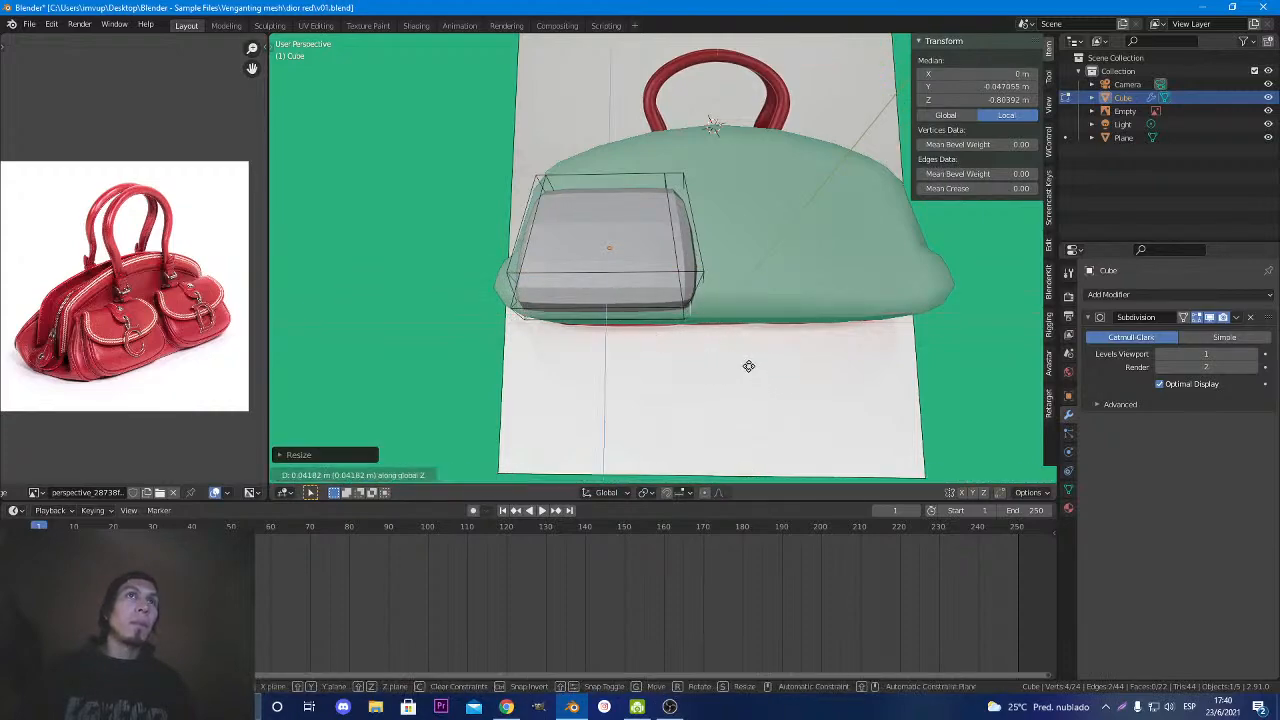
pyautogui.click(752, 353)
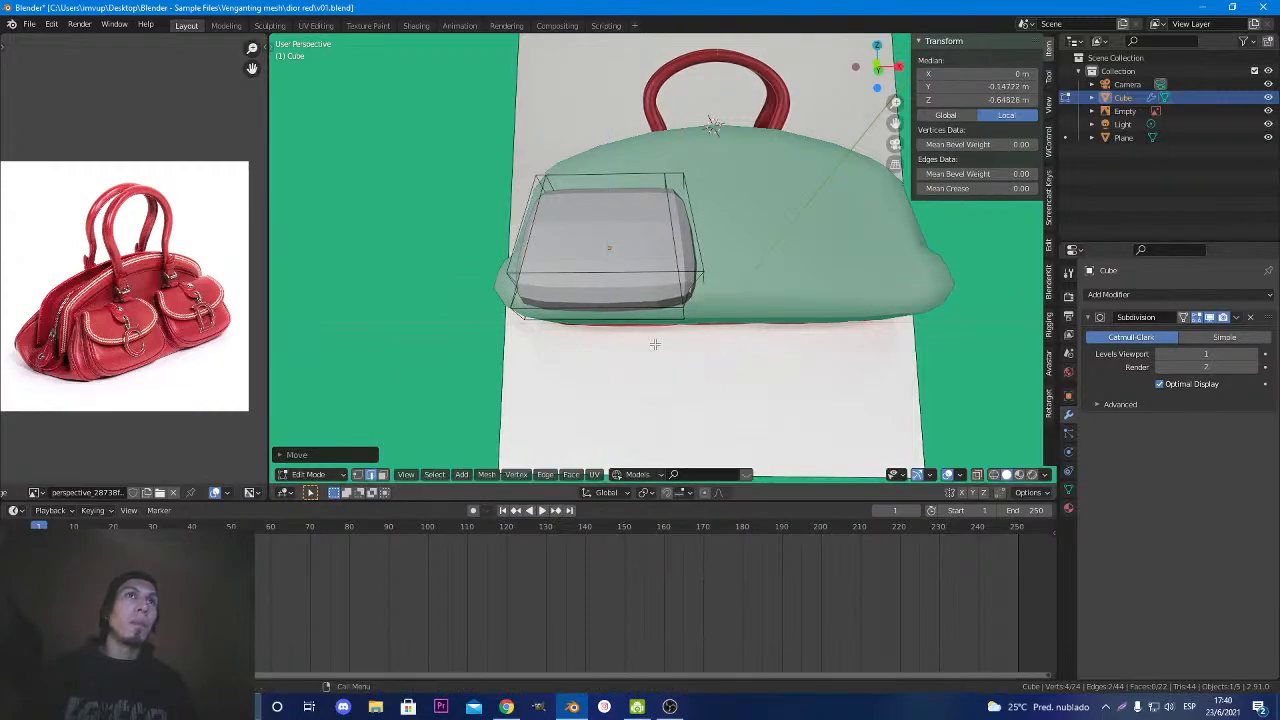
# Try a single loop cut around the middle of the block's thickness, narrowed along X.
pyautogui.moveTo(752, 353); pyautogui.dragTo(592, 280, button='middle')
pyautogui.hotkey('ctrl', 'r')
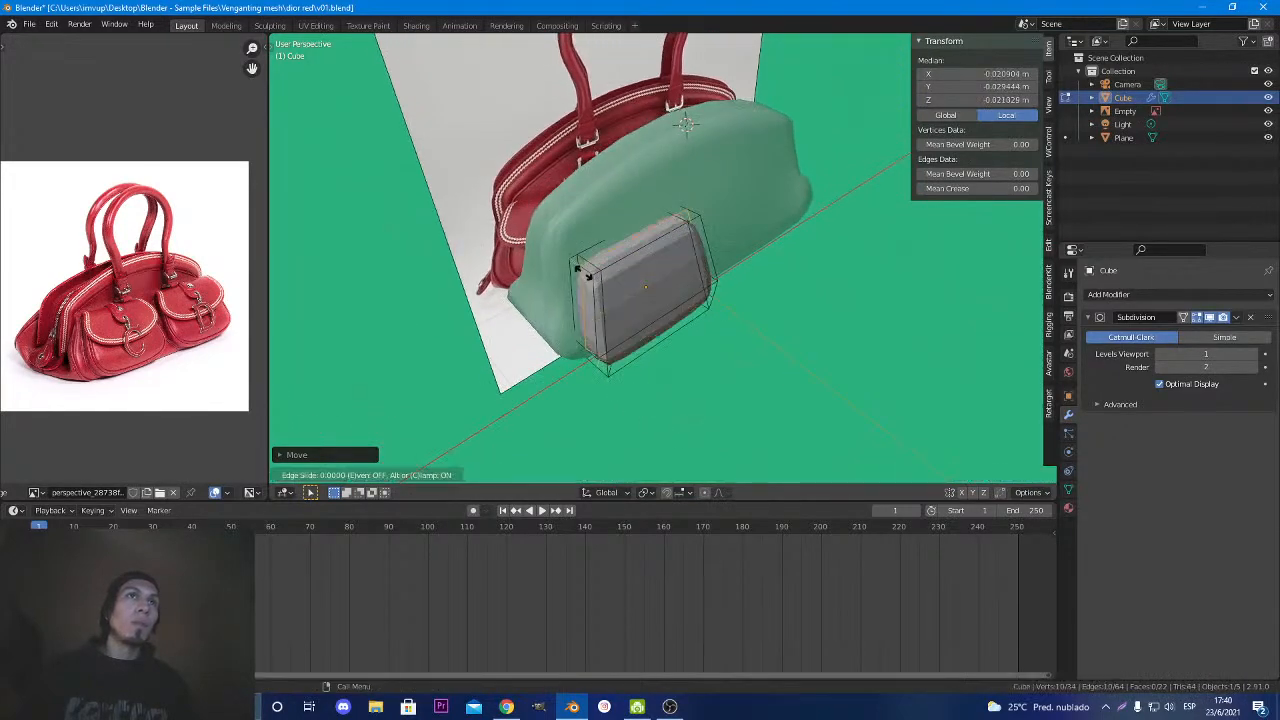
pyautogui.click(617, 266)
pyautogui.press('x')
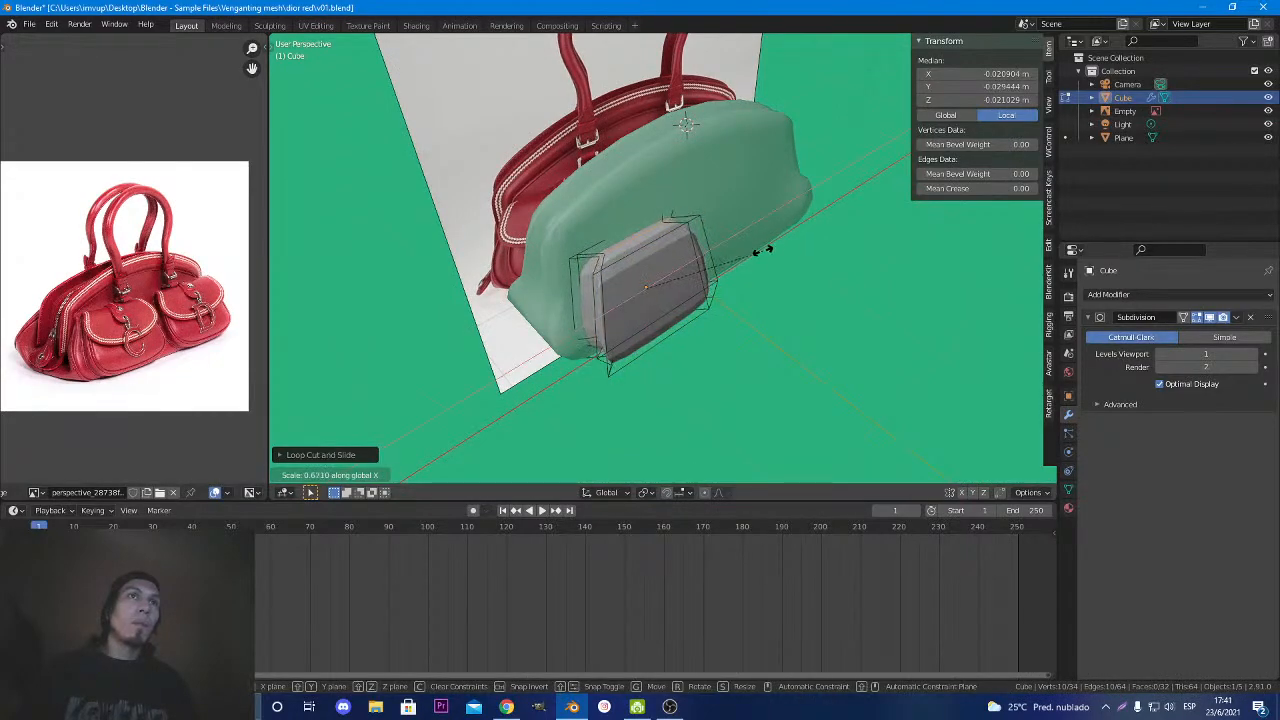
pyautogui.click(779, 249)
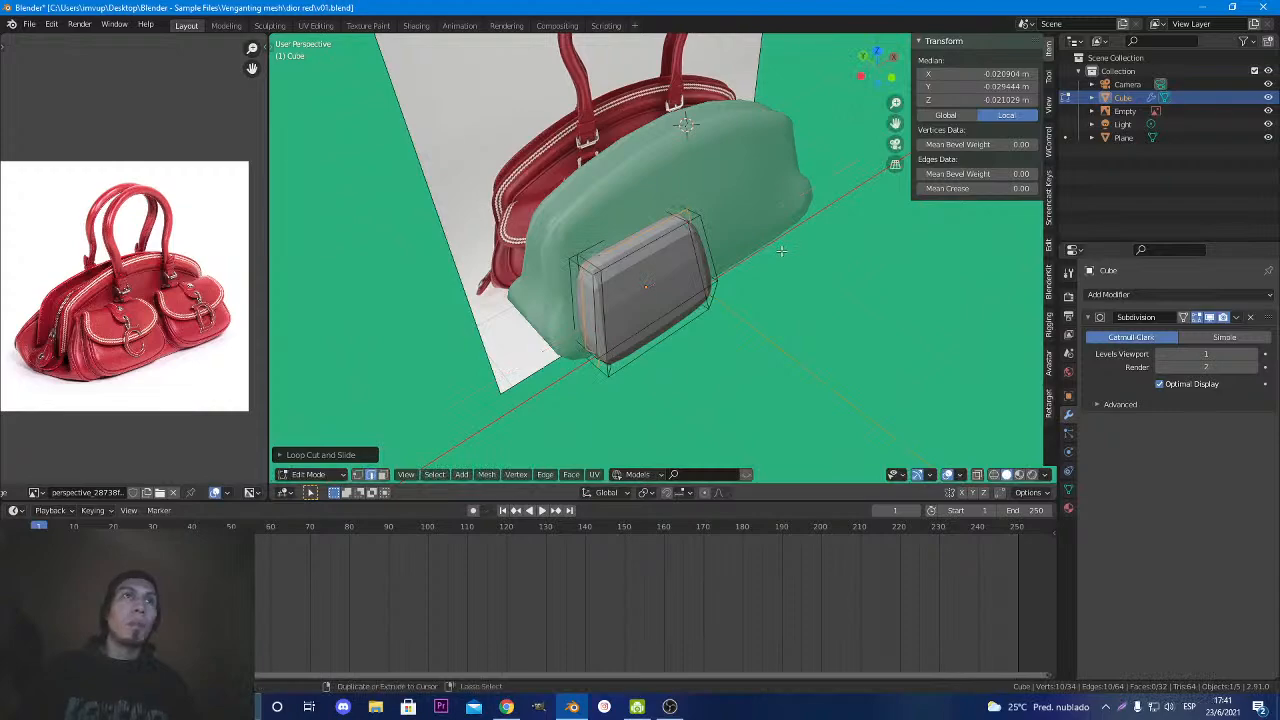
pyautogui.click(649, 256)
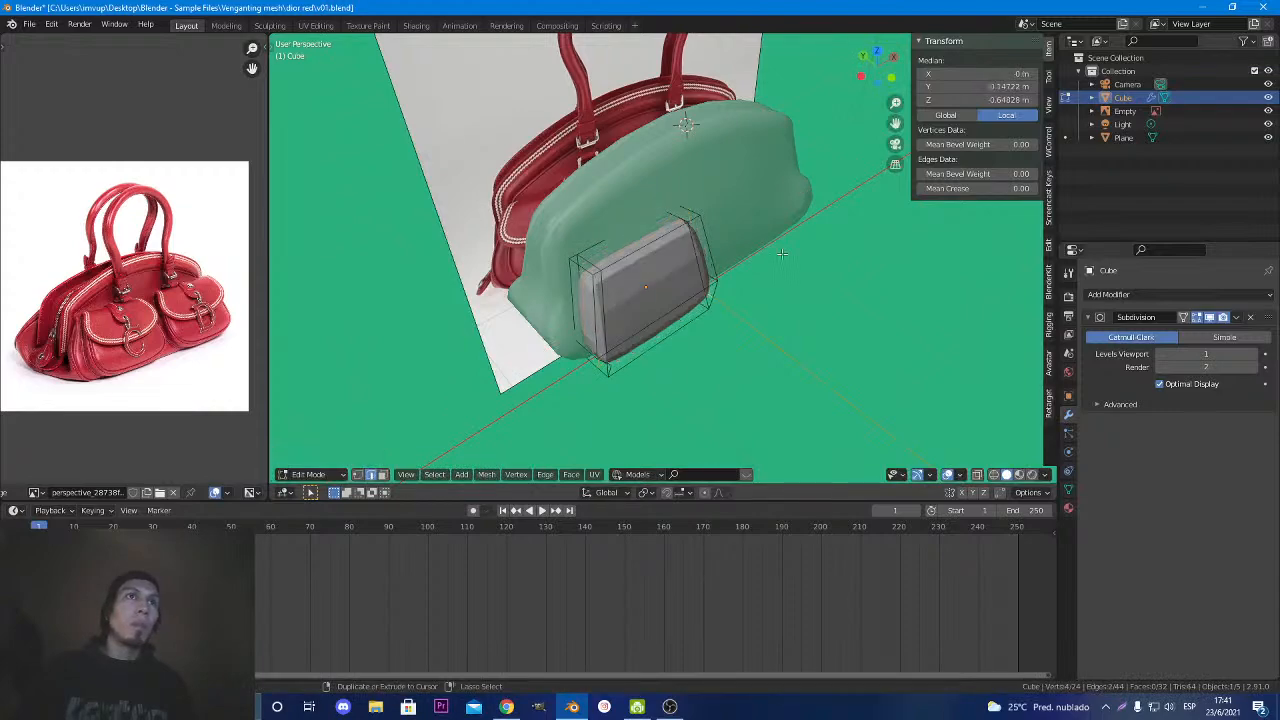
pyautogui.hotkey('ctrl', 'r')
pyautogui.click(577, 268)
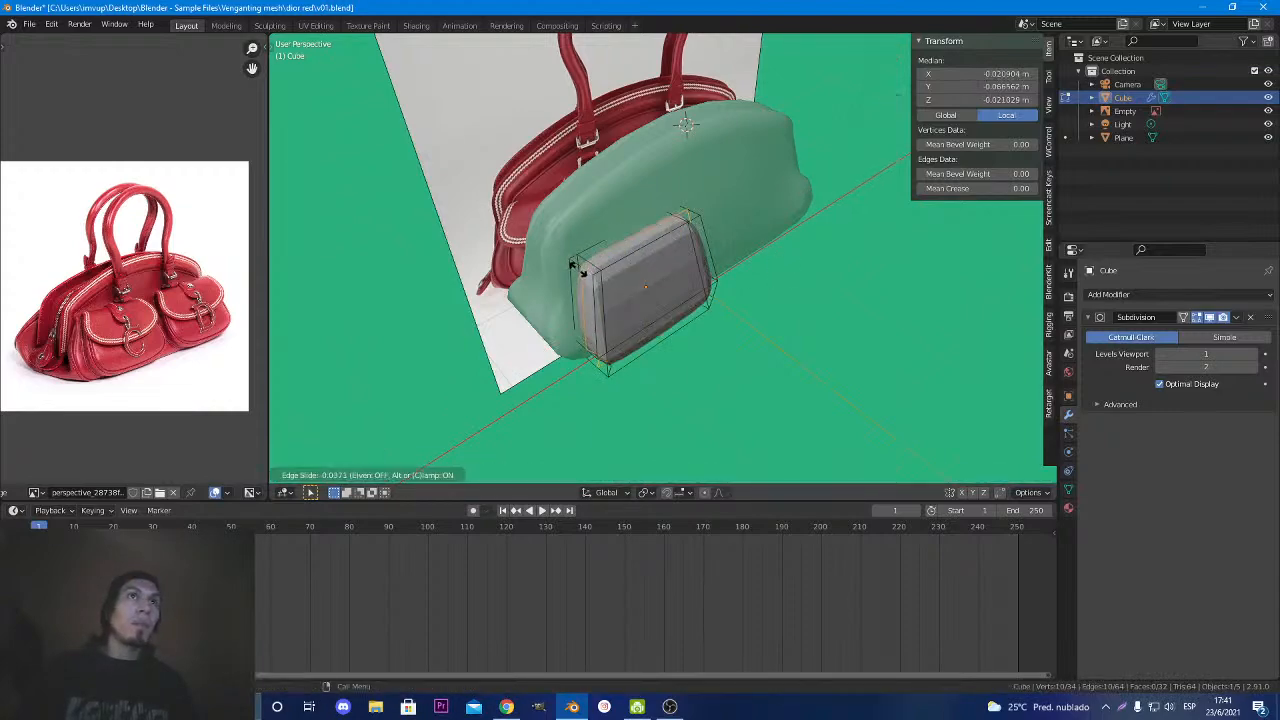
pyautogui.click(577, 268)
pyautogui.hotkey('ctrl', 'z')
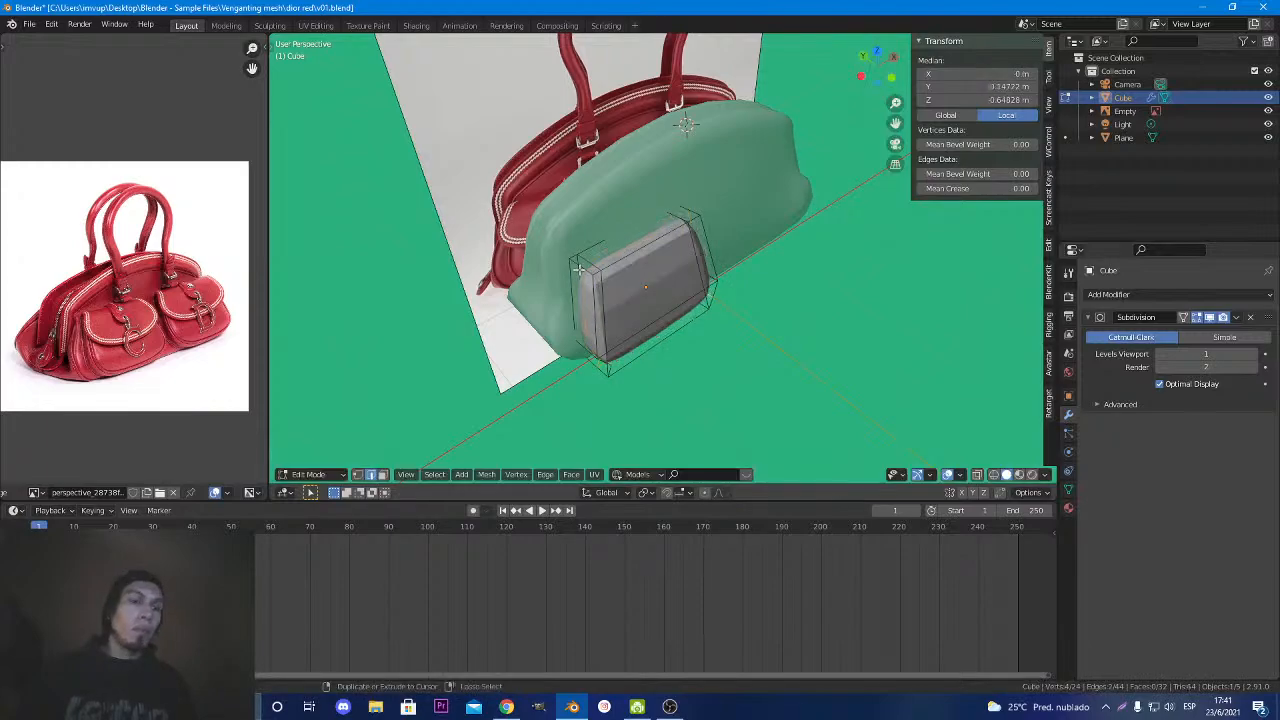
# Add three evenly spaced loop cuts across the block's thickness.
pyautogui.hotkey('ctrl', 'r')
pyautogui.scroll(4, 578, 268)
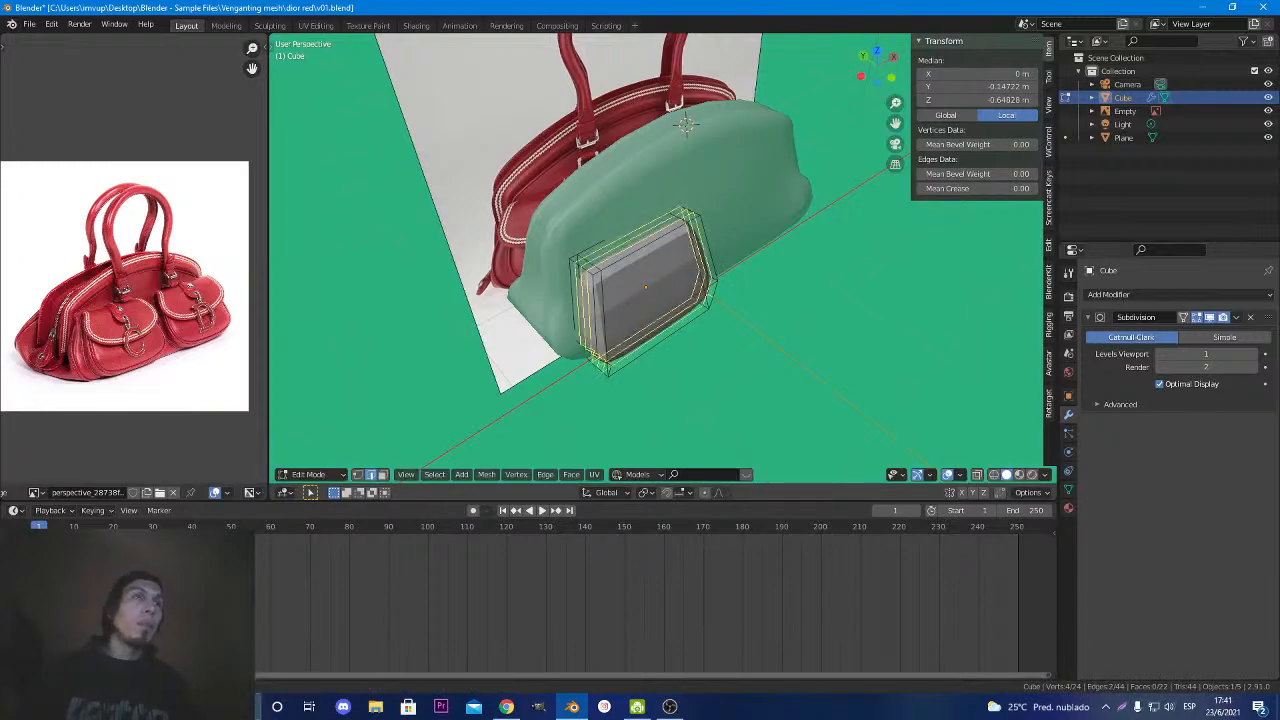
pyautogui.click(578, 268)
pyautogui.rightClick(578, 268)
pyautogui.scroll(2, 578, 268)
pyautogui.moveTo(578, 268); pyautogui.dragTo(701, 231, button='middle')
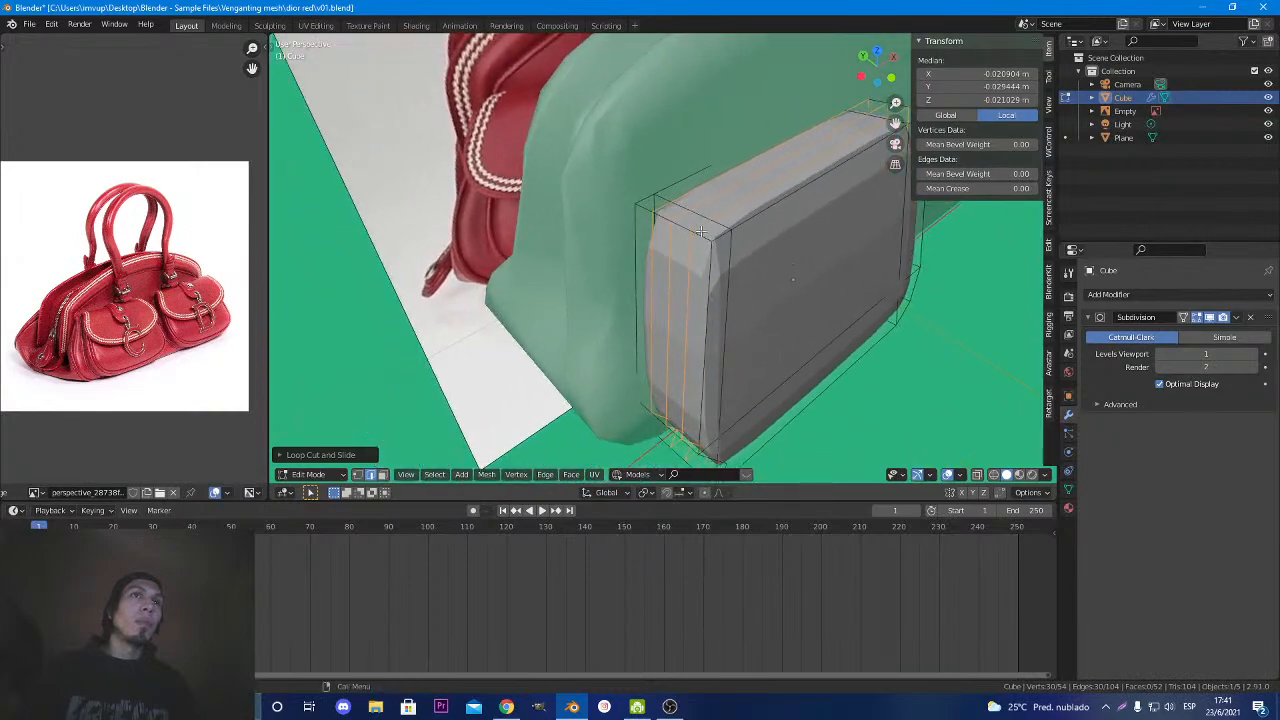
# Scale the middle loop of the block's thickness along X to about 0.93 to pinch the sides inward.
pyautogui.keyDown('alt'); pyautogui.click(671, 225); pyautogui.keyUp('alt')
pyautogui.press('s')
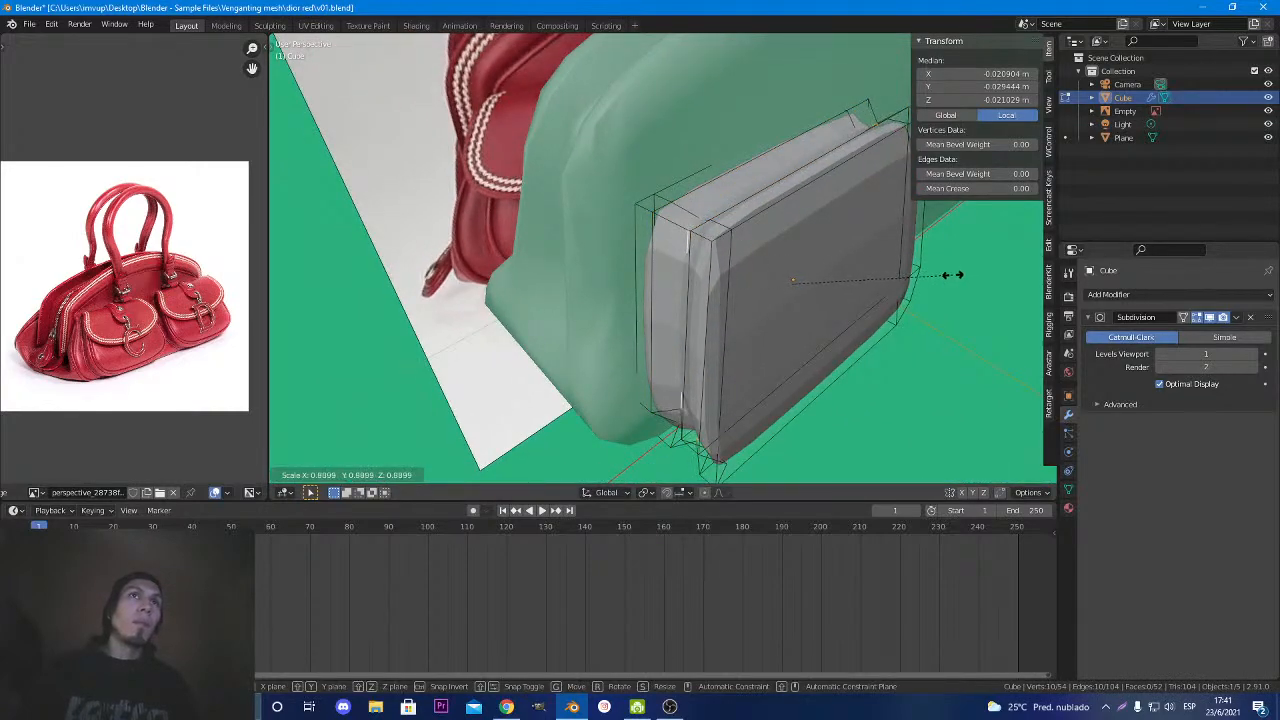
pyautogui.press('x')
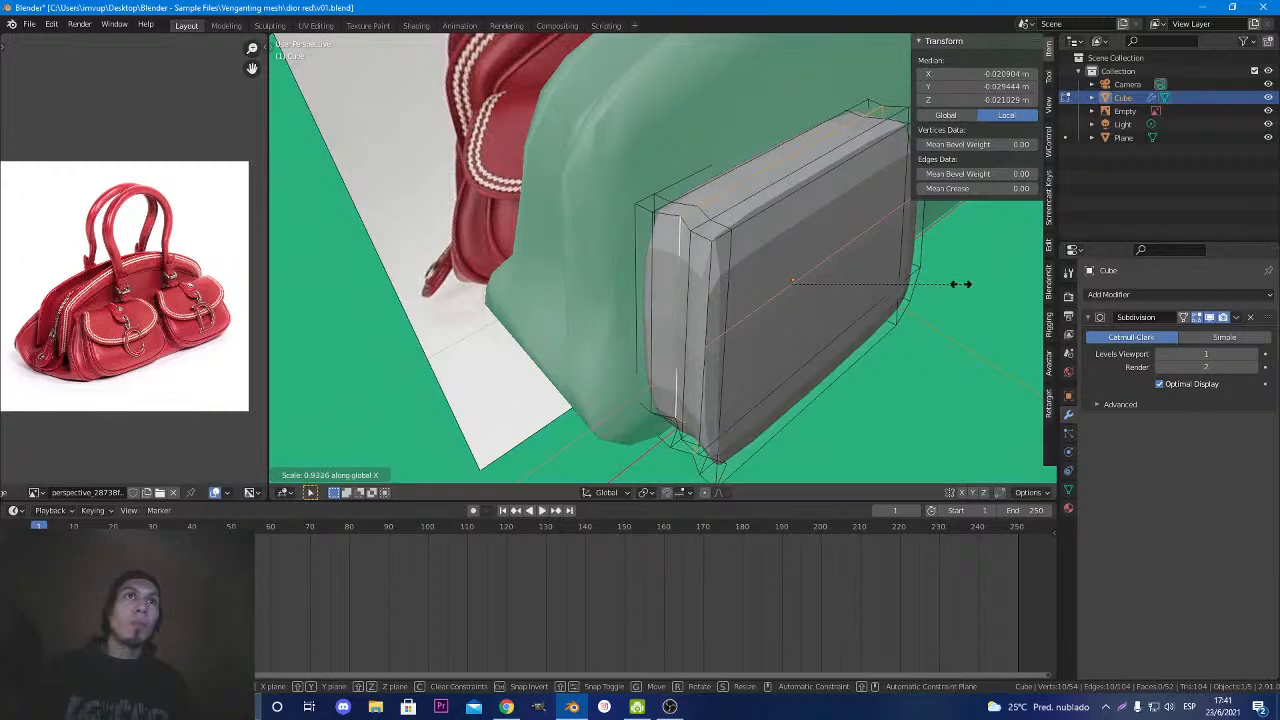
pyautogui.click(960, 284)
# In vertex mode, scale the middle edge on the block's underside along X to about 0.73.
pyautogui.moveTo(754, 362); pyautogui.dragTo(804, 68, button='middle')
pyautogui.click(687, 312)
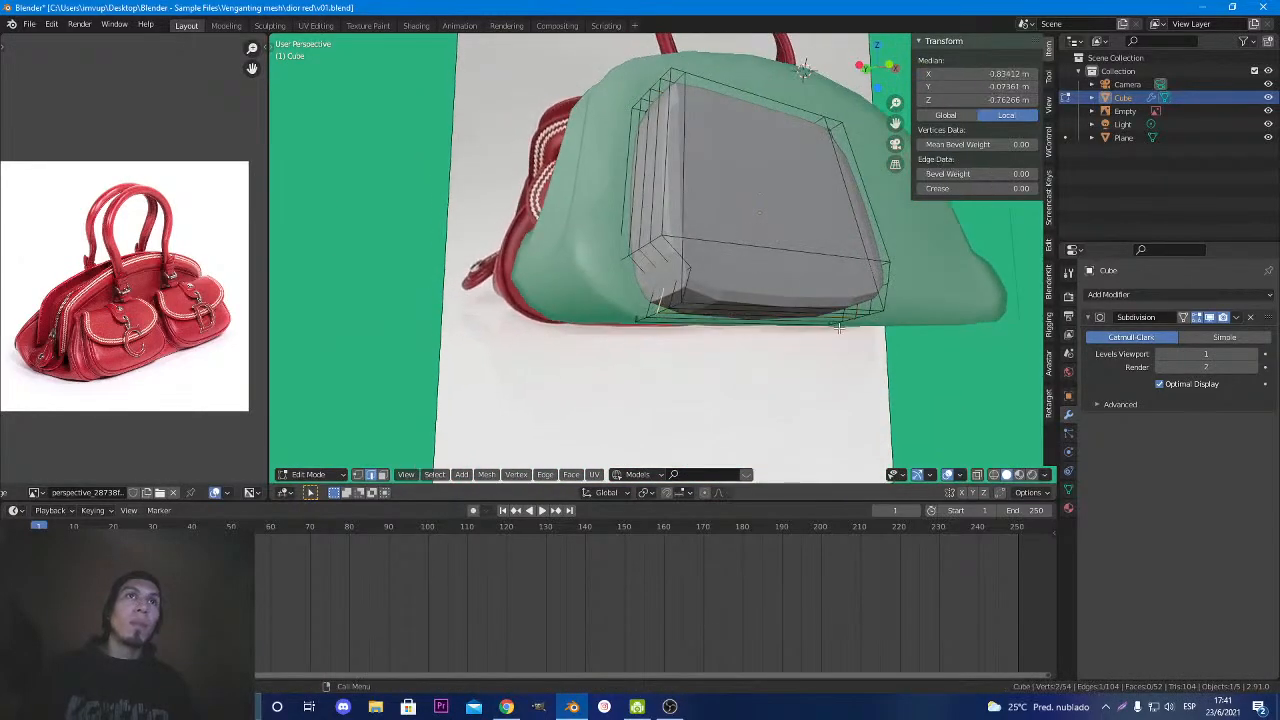
pyautogui.moveTo(864, 328); pyautogui.dragTo(731, 328, button='middle')
pyautogui.press('1')
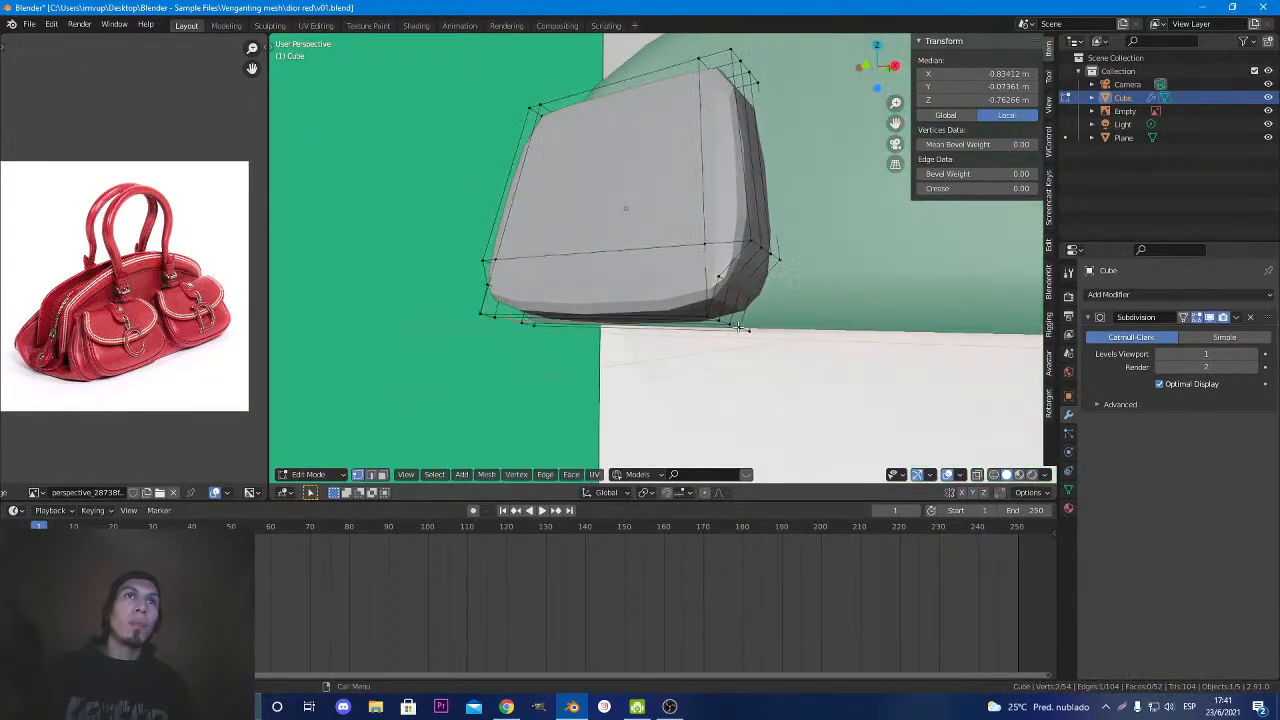
pyautogui.click(736, 320)
pyautogui.moveTo(765, 257); pyautogui.dragTo(590, 326, button='middle')
pyautogui.click(883, 259)
pyautogui.keyDown('shift'); pyautogui.click(650, 247); pyautogui.keyUp('shift')
pyautogui.press('s')
pyautogui.press('x')
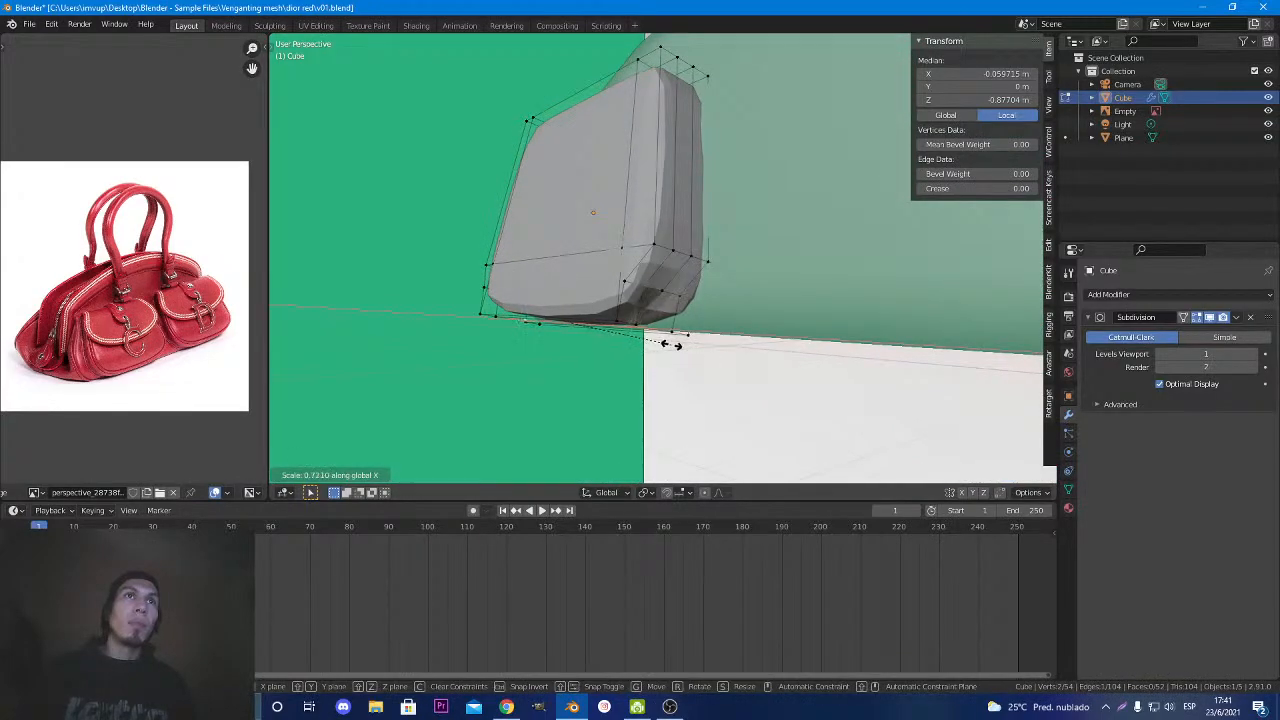
pyautogui.click(668, 344)
# Raise the underside's middle edge along Z to about -0.82 m local to form a groove beneath the pocket.
pyautogui.moveTo(668, 344); pyautogui.dragTo(746, 325, button='middle')
pyautogui.press('g')
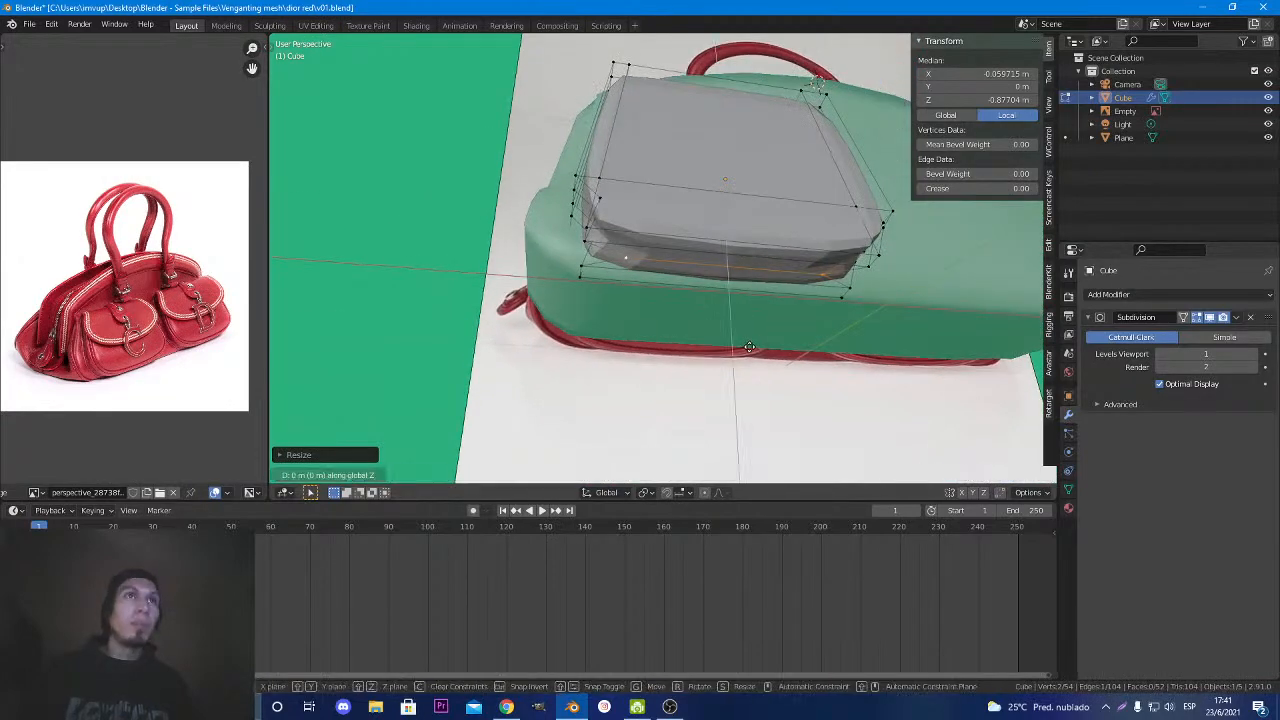
pyautogui.press('z')
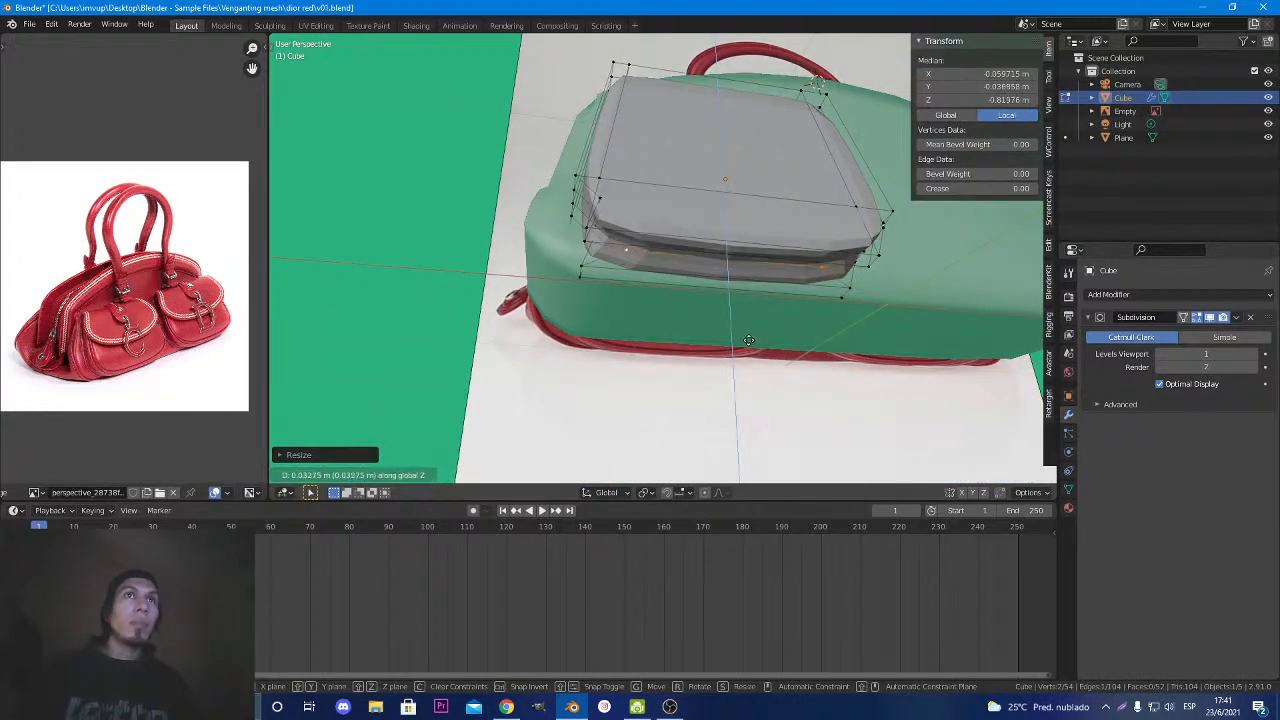
pyautogui.click(750, 342)
# Try two evenly spaced horizontal loop cuts around the pocket block.
pyautogui.moveTo(651, 289); pyautogui.dragTo(717, 349, button='middle')
pyautogui.hotkey('ctrl', 'r')
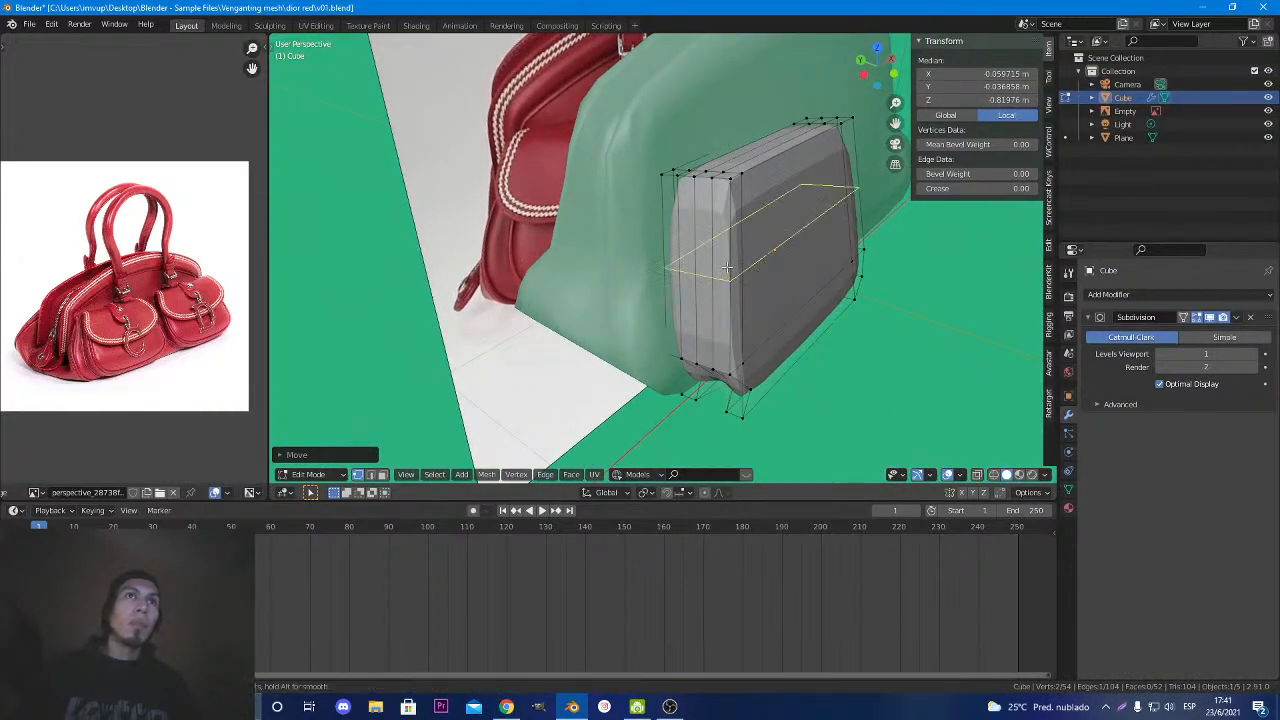
pyautogui.scroll(4, 727, 268)
pyautogui.click(728, 269)
pyautogui.rightClick(728, 269)
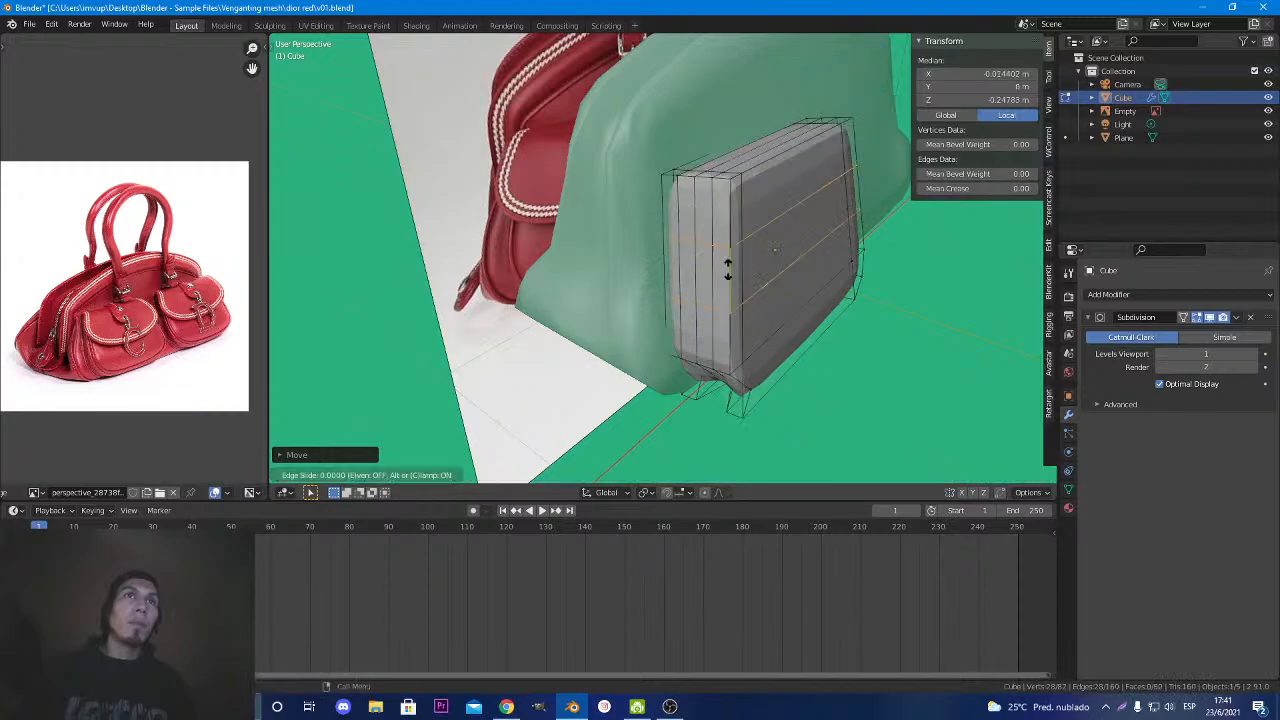
pyautogui.moveTo(778, 290); pyautogui.dragTo(731, 291, button='middle')
pyautogui.hotkey('ctrl', 'z')
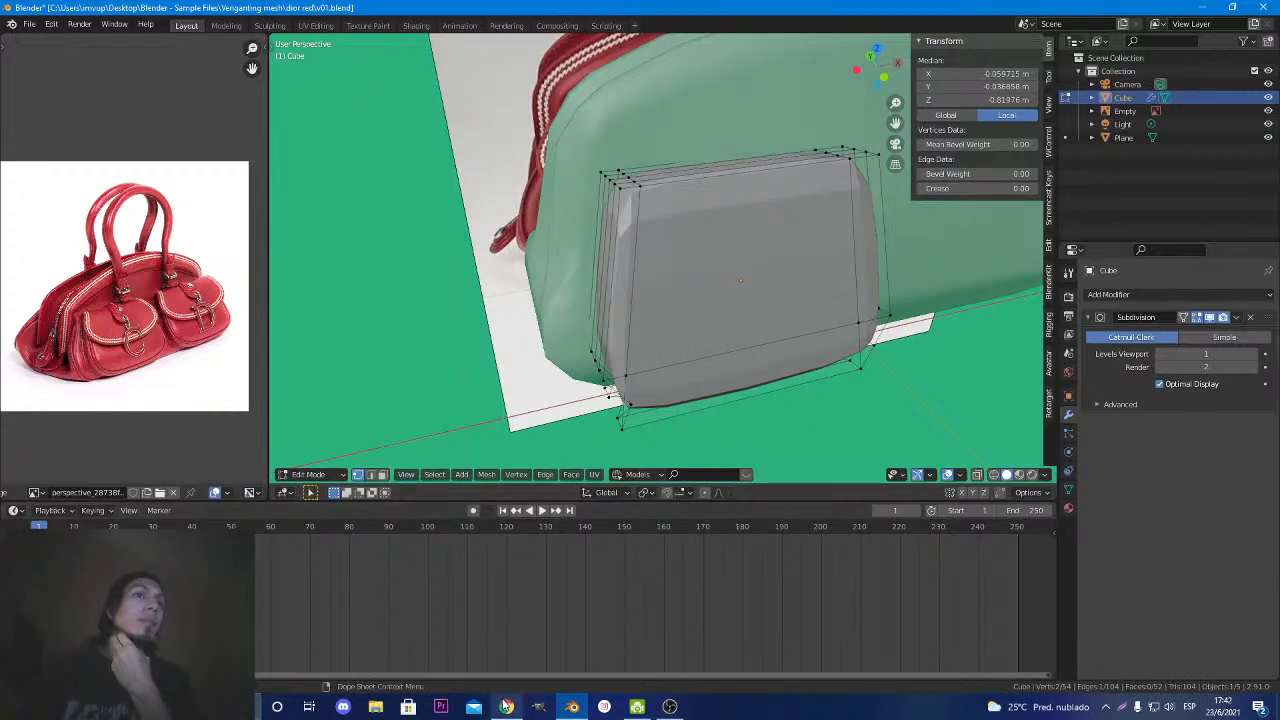
# Add one horizontal loop cut around the pocket block, slid to about 0.12 m local Z.
pyautogui.moveTo(506, 706)
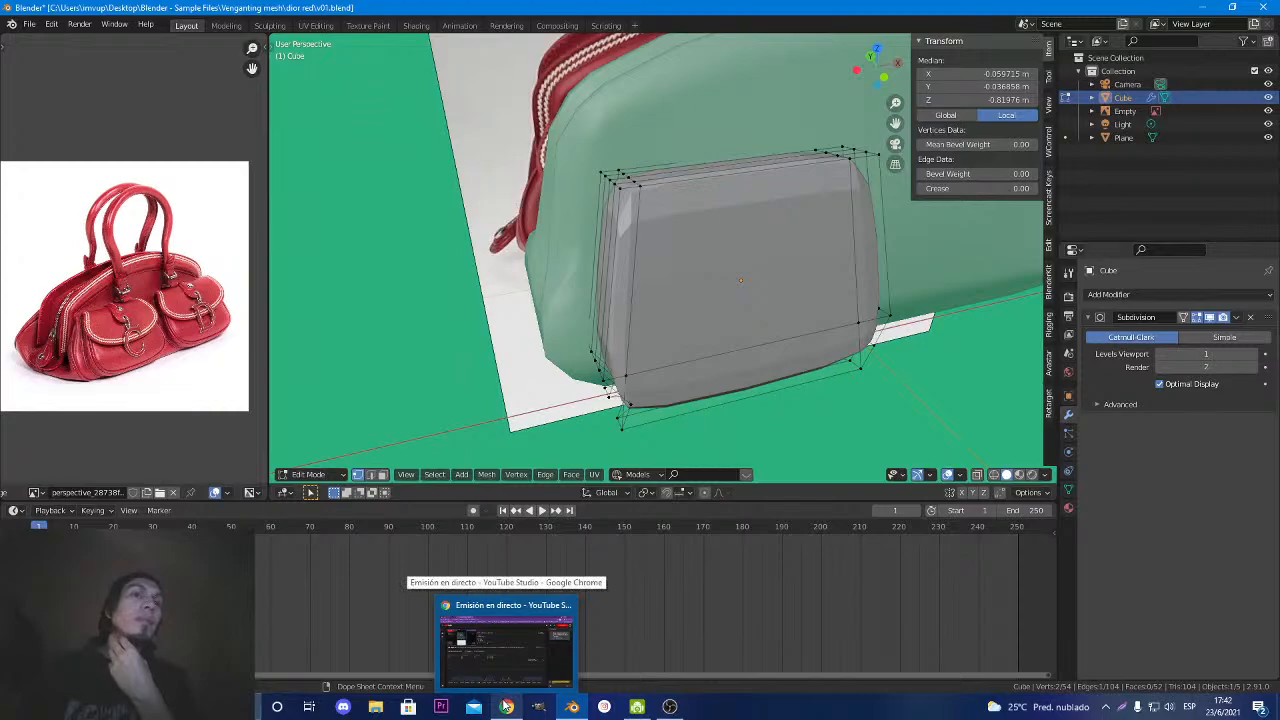
pyautogui.moveTo(600, 420); pyautogui.dragTo(665, 425, button='middle')
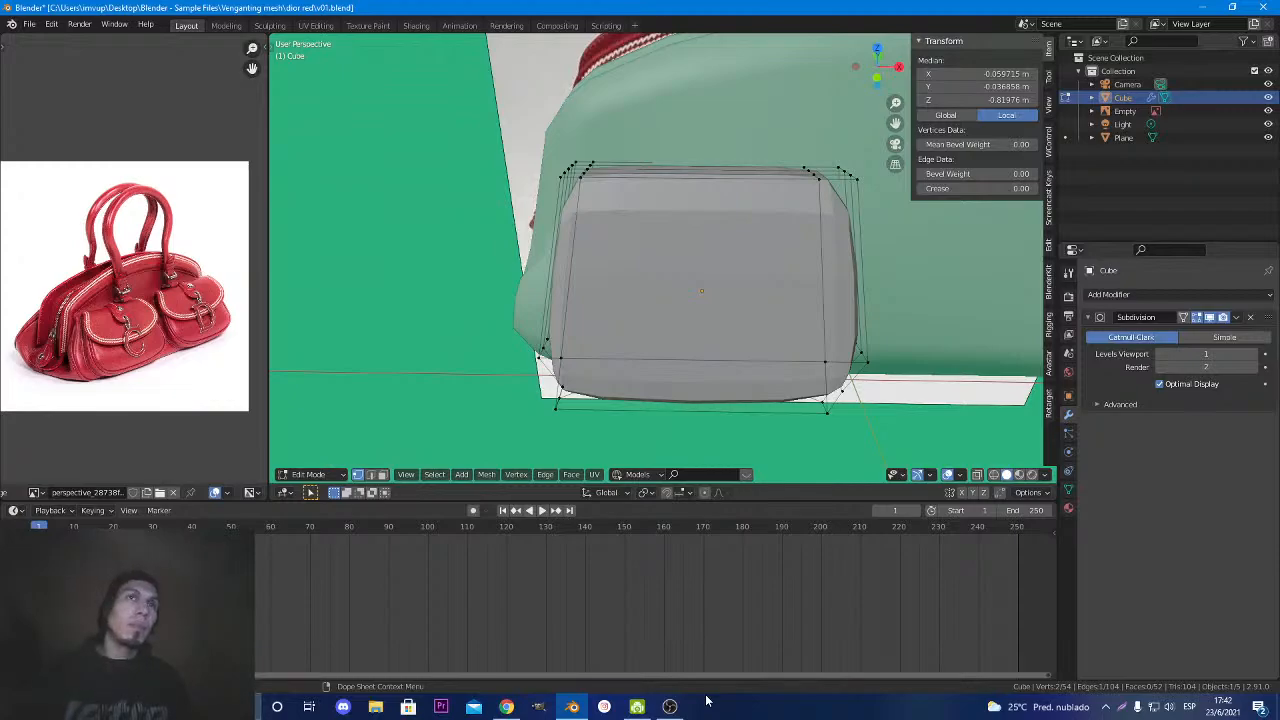
pyautogui.moveTo(645, 322); pyautogui.dragTo(701, 281, button='middle')
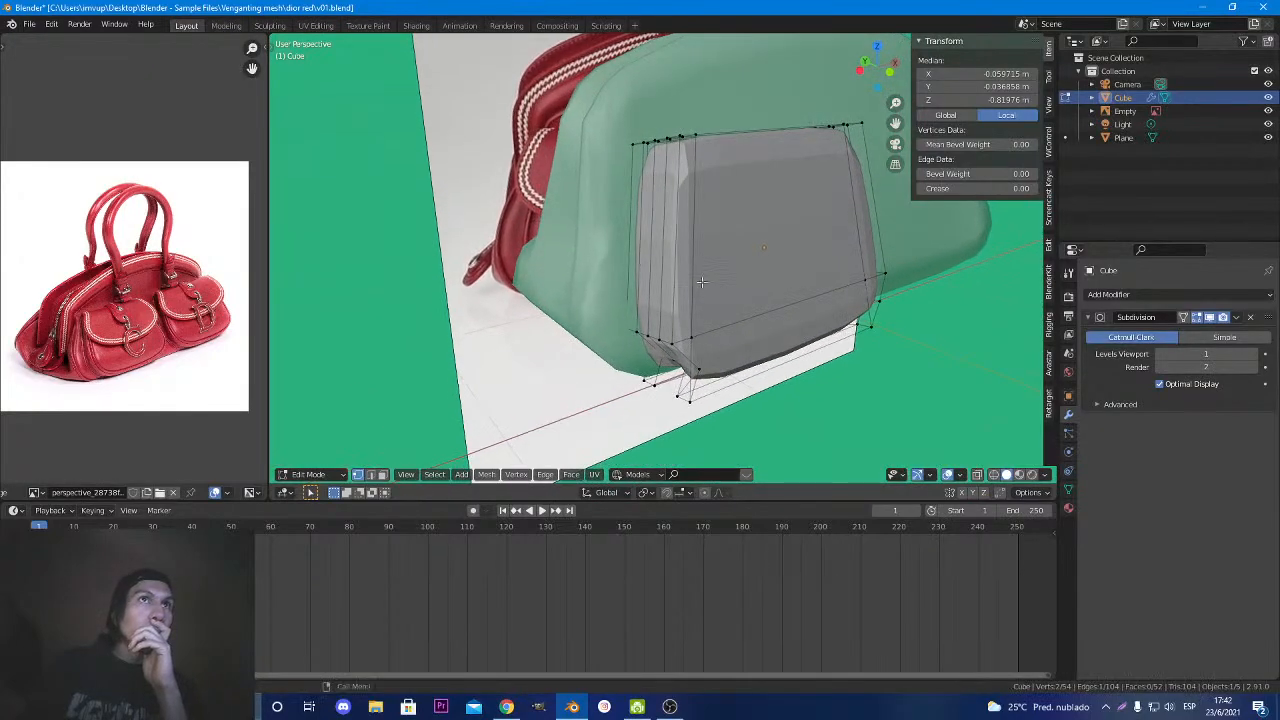
pyautogui.hotkey('ctrl', 'r')
pyautogui.click(702, 290)
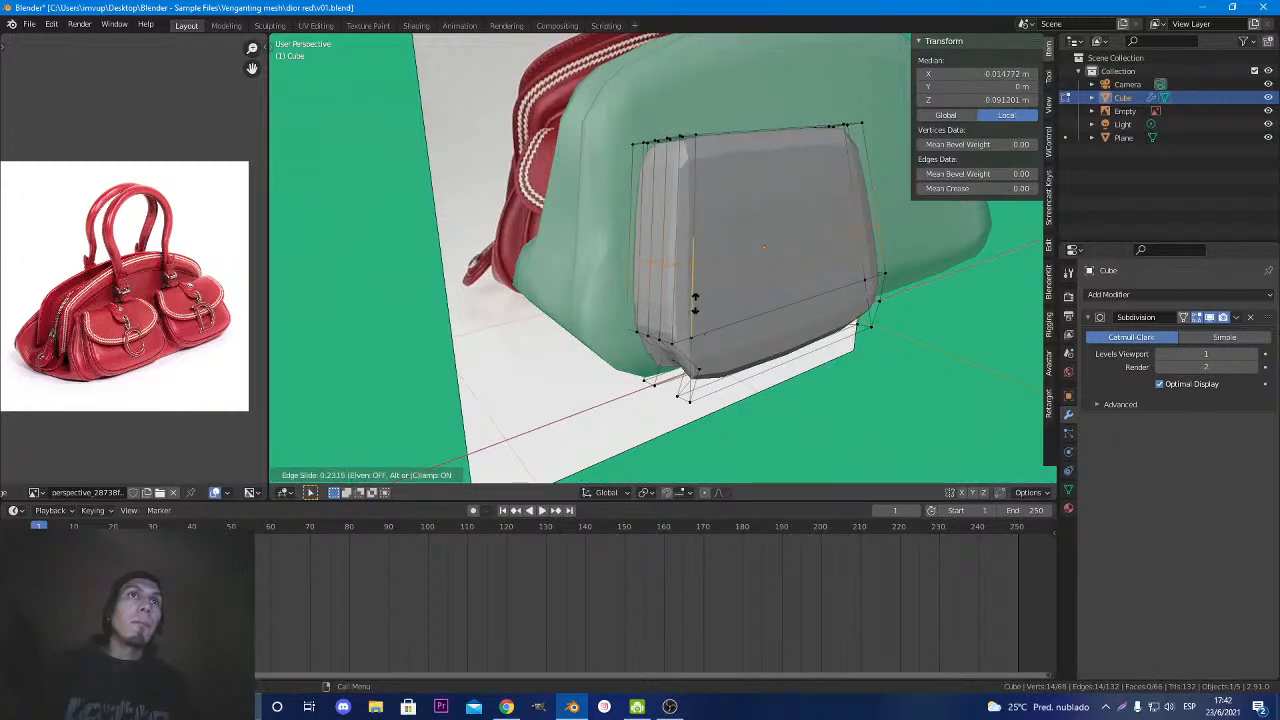
pyautogui.click(695, 300)
pyautogui.moveTo(695, 300); pyautogui.dragTo(757, 300, button='middle')
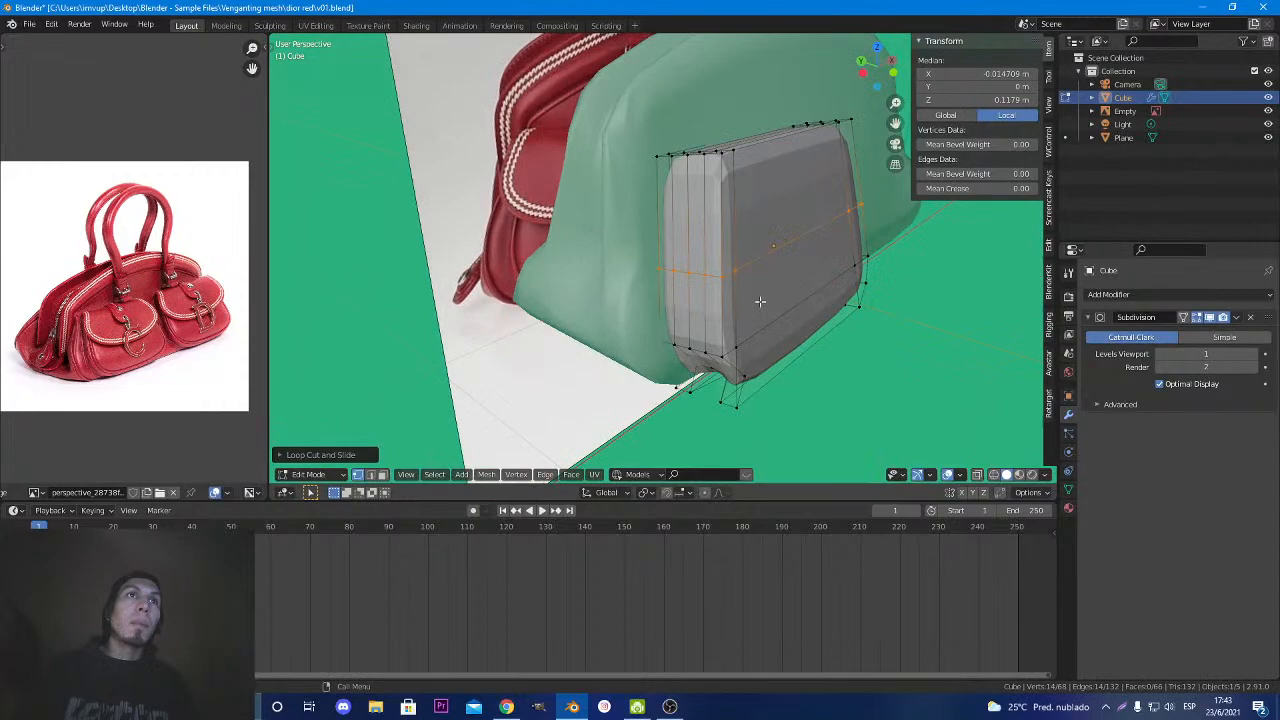
# Select the lower middle edge on both narrow sides of the pocket block and scale them along X to about 0.92.
pyautogui.hotkey('alt', 'a')
pyautogui.press('1')
pyautogui.click(689, 275)
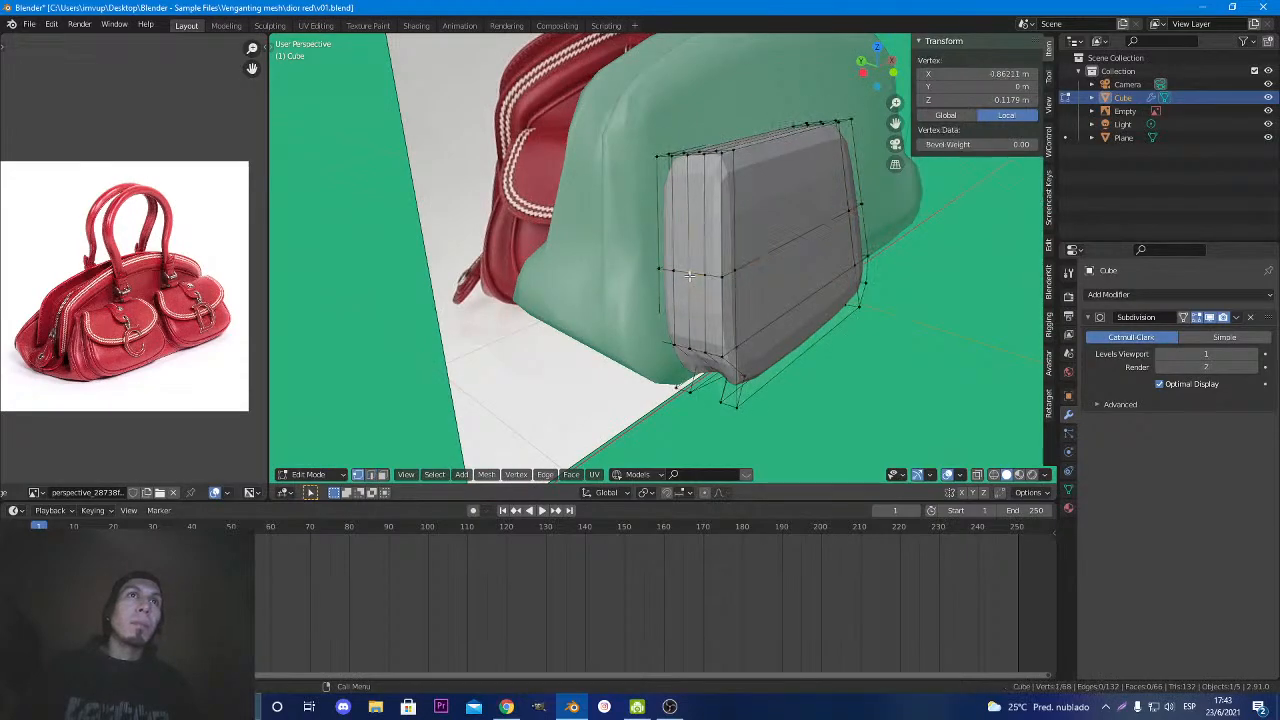
pyautogui.moveTo(822, 272); pyautogui.dragTo(651, 320, button='middle')
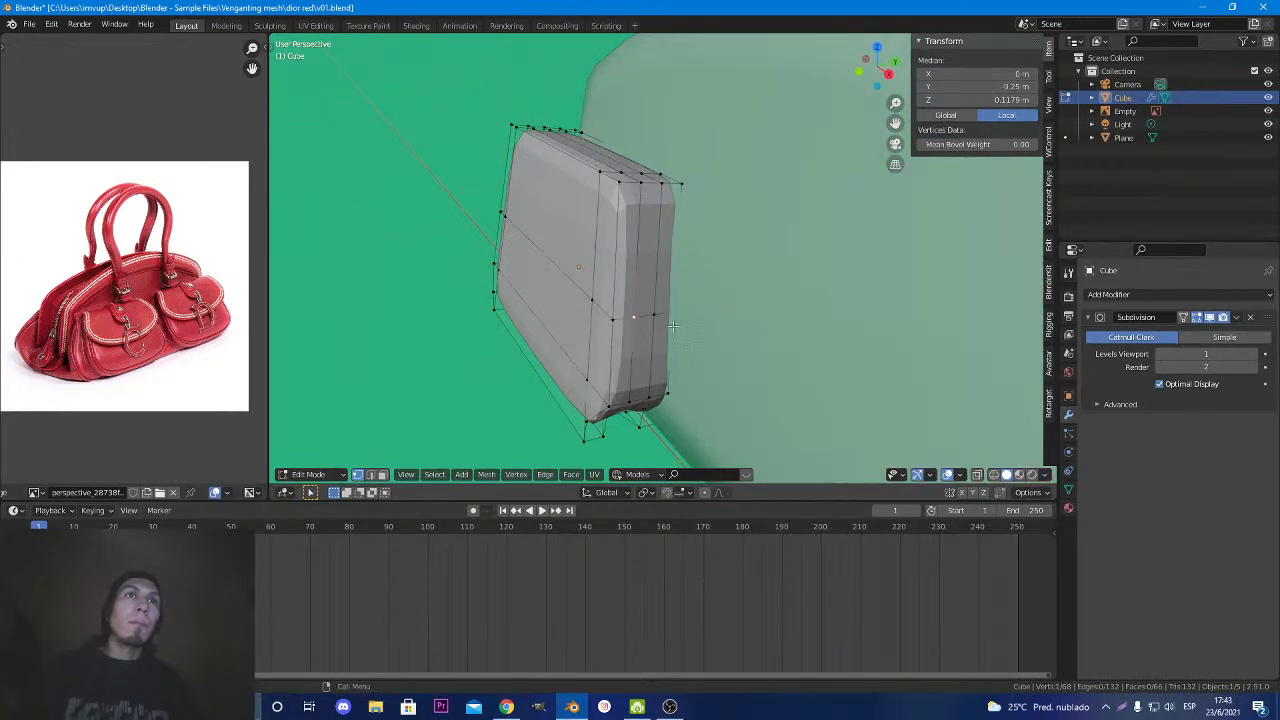
pyautogui.press('2')
pyautogui.click(652, 340)
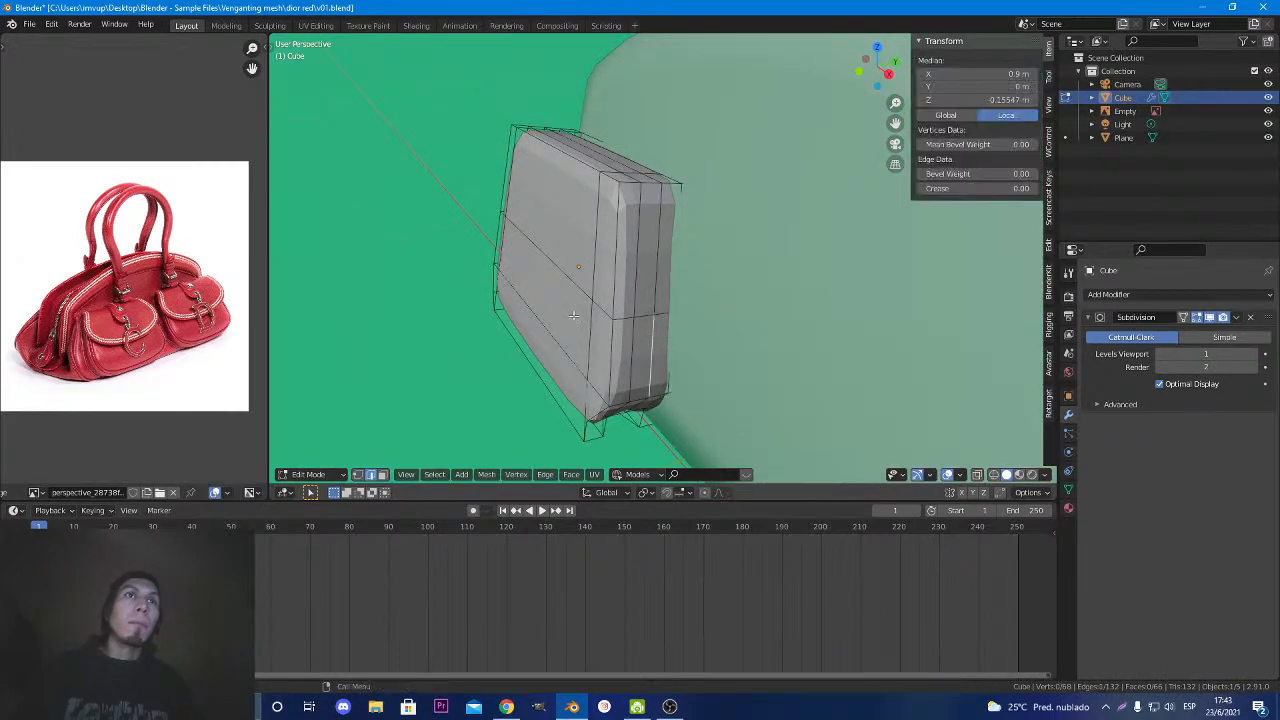
pyautogui.moveTo(573, 315)
pyautogui.mouseDown(button='middle')
pyautogui.moveTo(629, 307)
pyautogui.moveTo(567, 312)
pyautogui.moveTo(597, 316)
pyautogui.mouseUp(button='middle')
pyautogui.keyDown('shift'); pyautogui.click(613, 310); pyautogui.keyUp('shift')
pyautogui.press('s')
pyautogui.press('x')
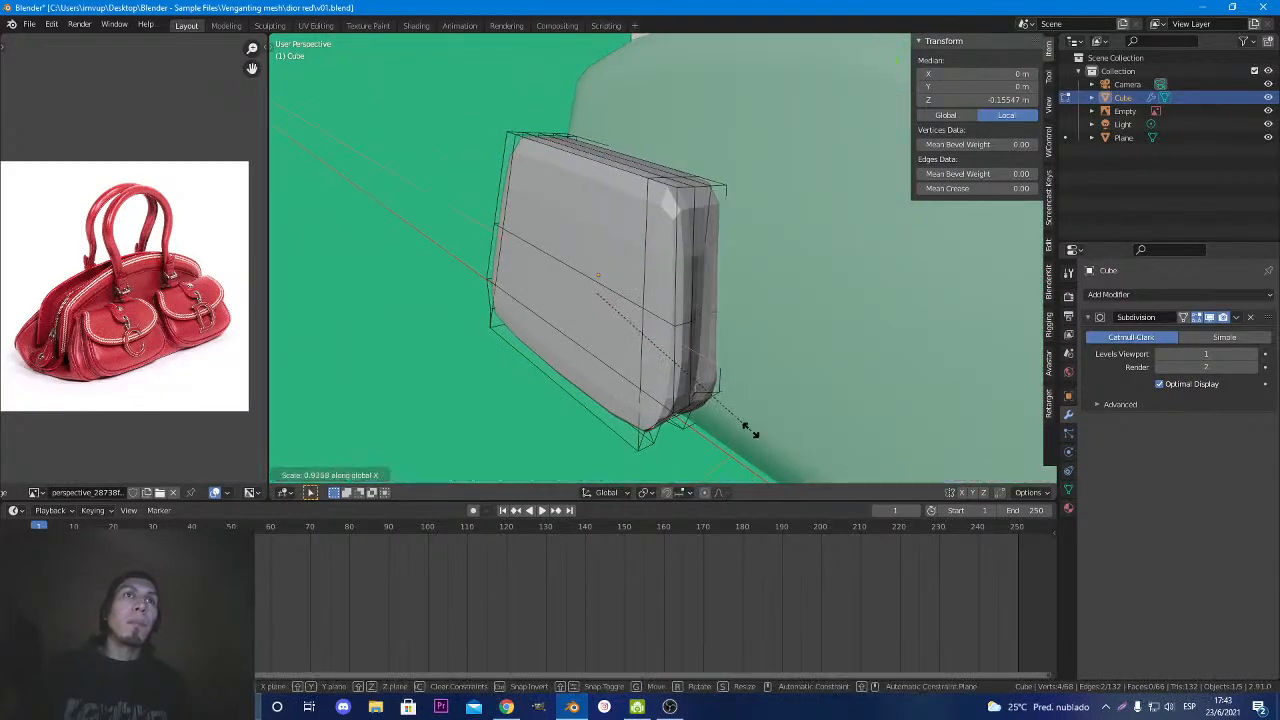
pyautogui.click(745, 427)
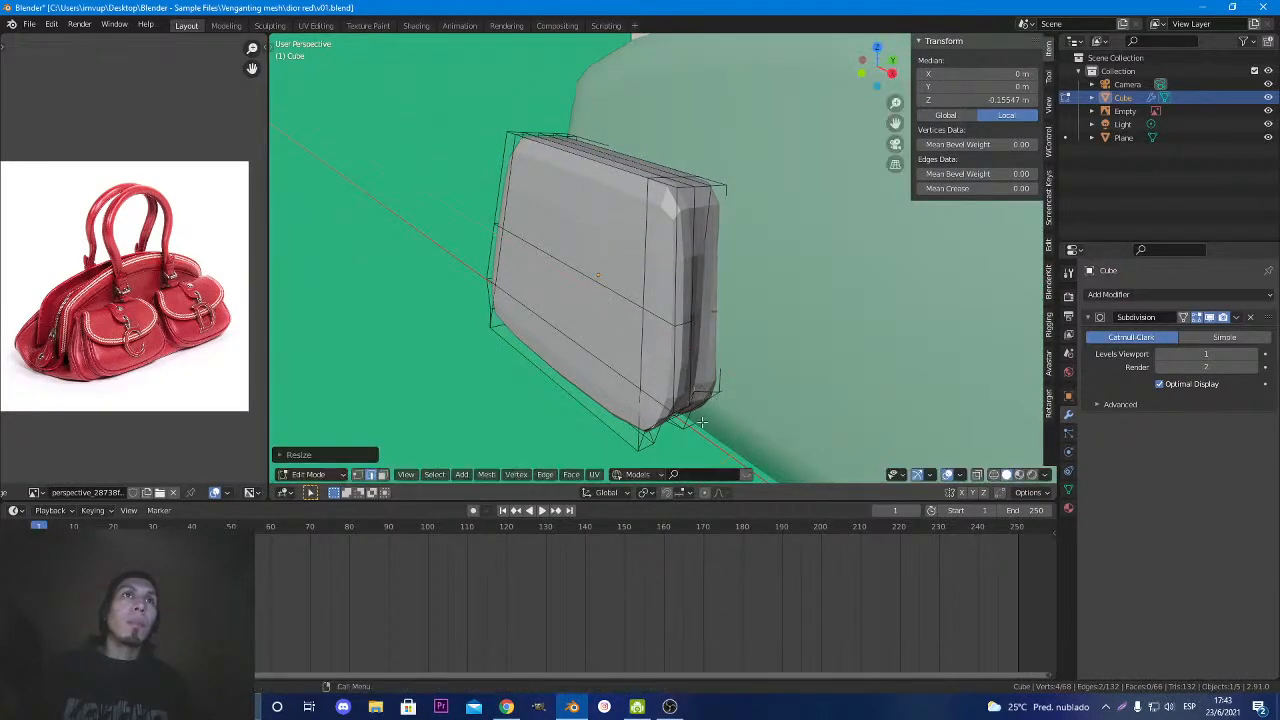
# Move the pocket block's upper front edge back about 0.148 m along Y with smooth proportional editing at size 0.39.
pyautogui.moveTo(745, 427); pyautogui.dragTo(848, 362, button='middle')
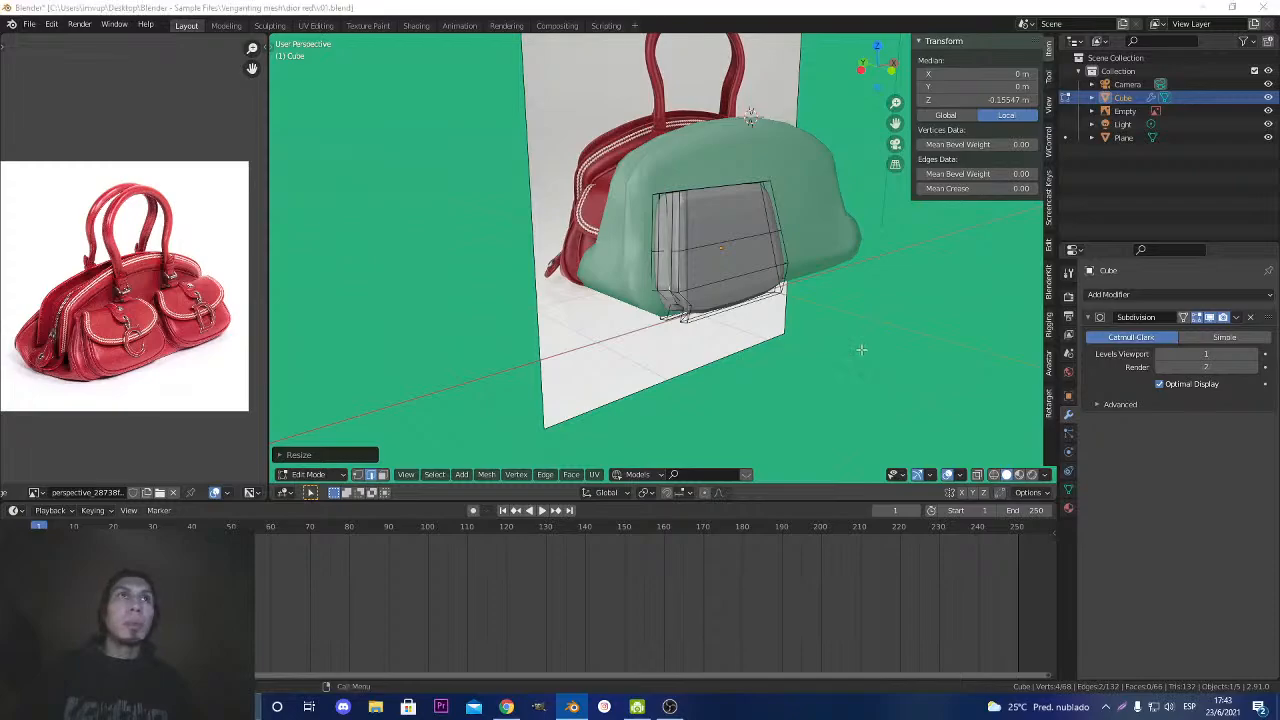
pyautogui.hotkey('alt', 'Tab')
pyautogui.hotkey('alt', 'Tab')
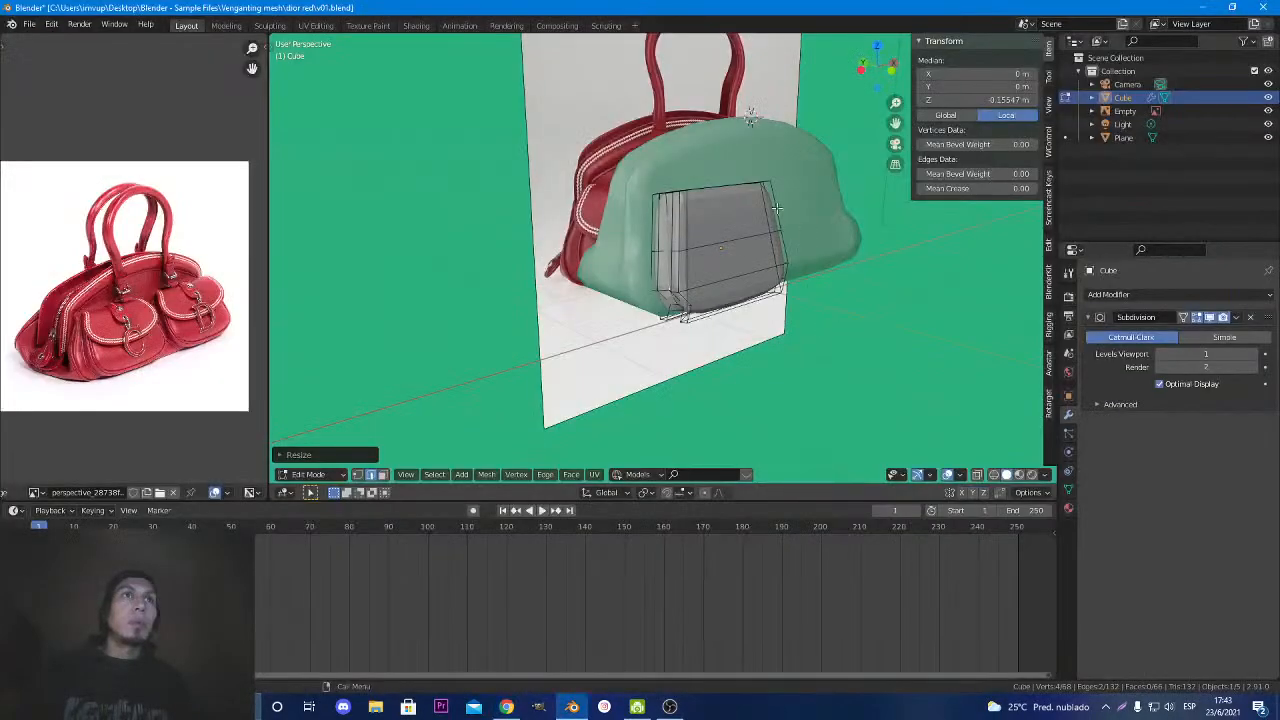
pyautogui.click(735, 188)
pyautogui.moveTo(735, 190); pyautogui.dragTo(794, 218, button='middle')
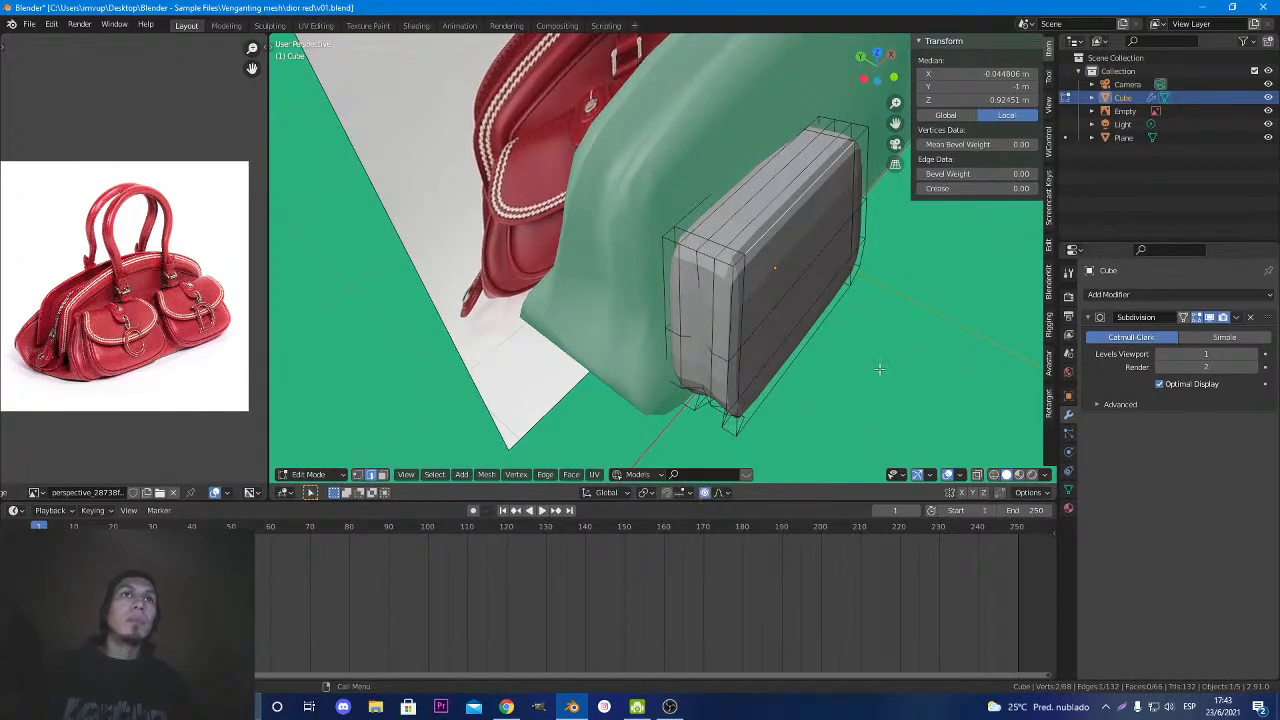
pyautogui.press('g')
pyautogui.press('y')
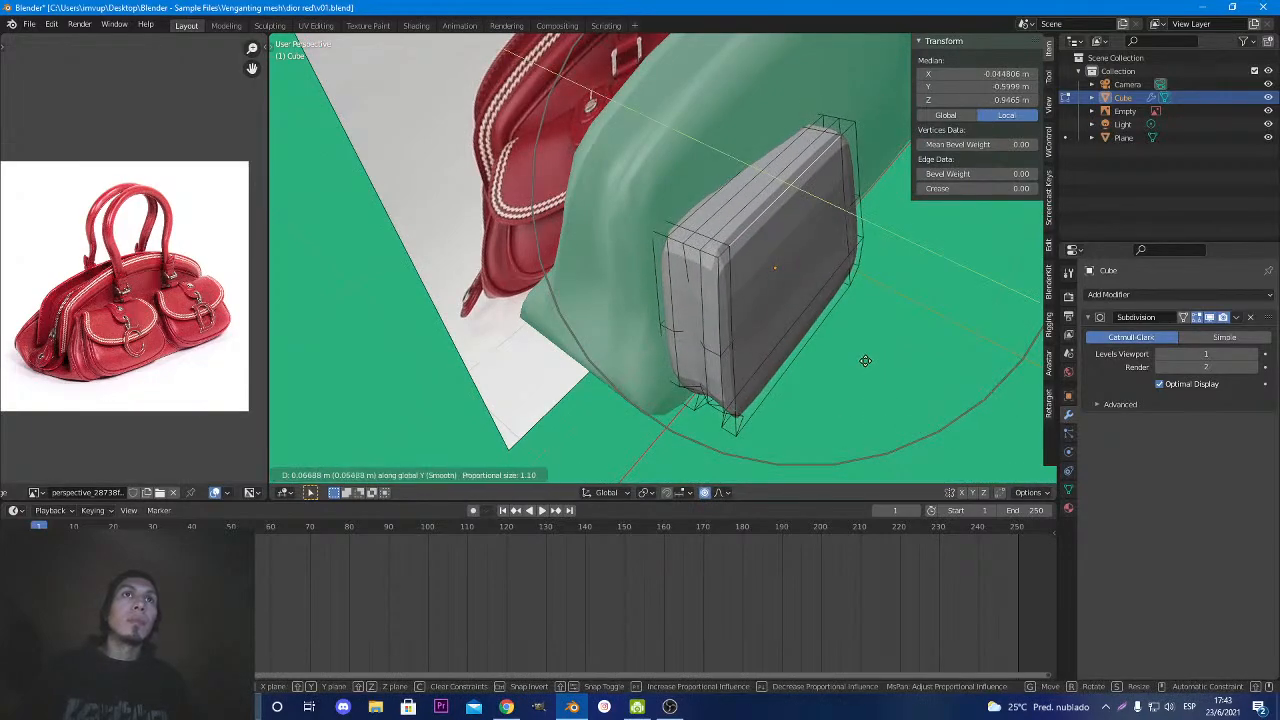
pyautogui.scroll(7, 865, 360)
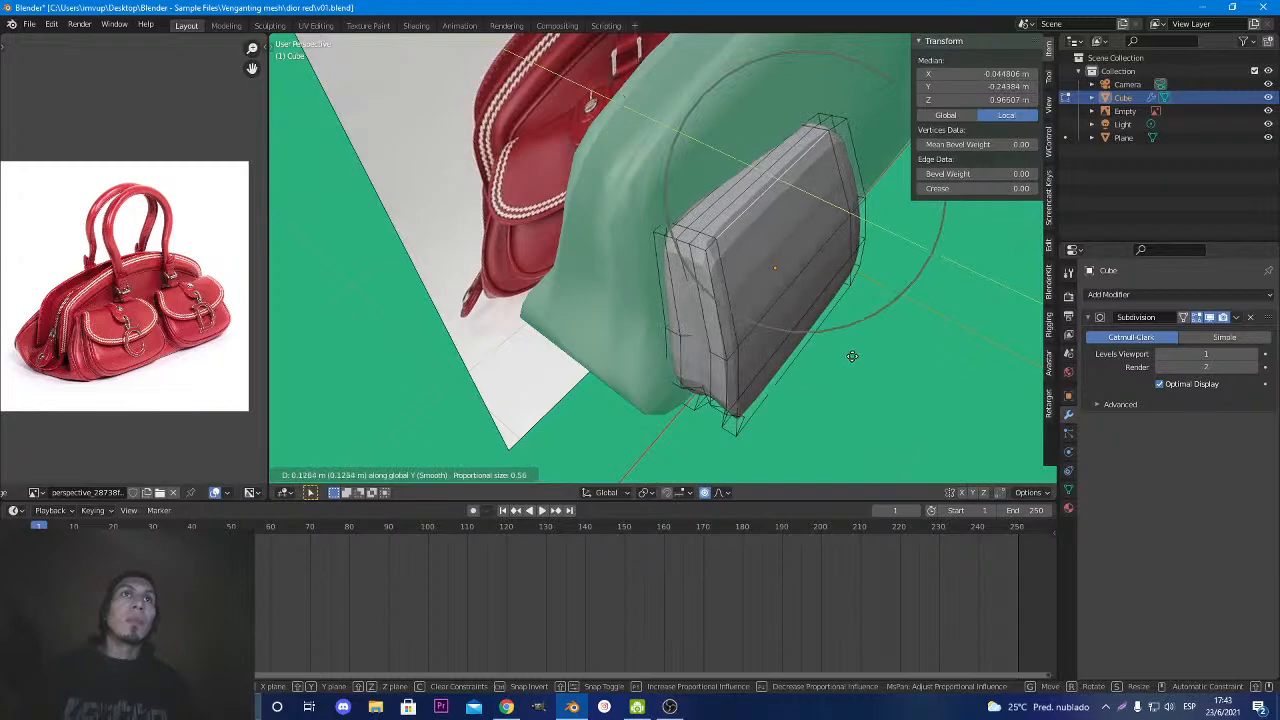
pyautogui.scroll(4, 850, 354)
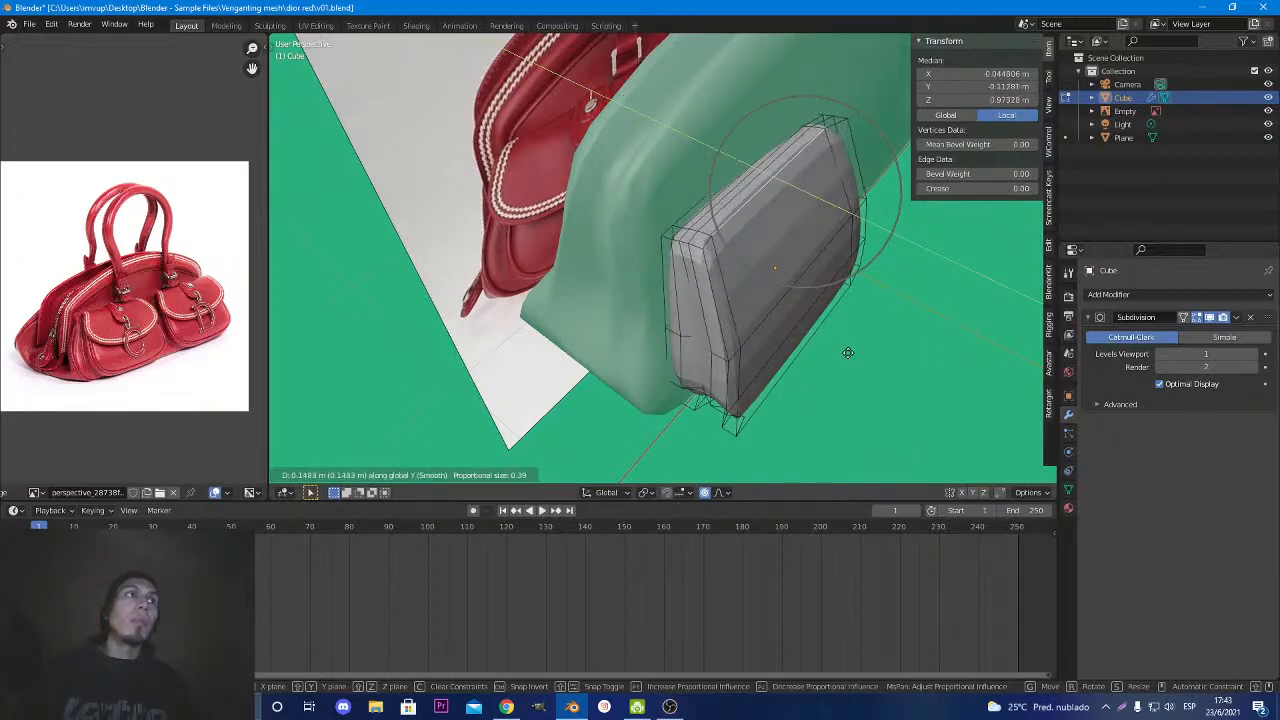
pyautogui.click(847, 352)
# Return to object mode and show the bag in X-ray from the front orthographic view.
pyautogui.moveTo(847, 352); pyautogui.dragTo(742, 367, button='middle')
pyautogui.scroll(-5, 789, 290)
pyautogui.press('Tab')
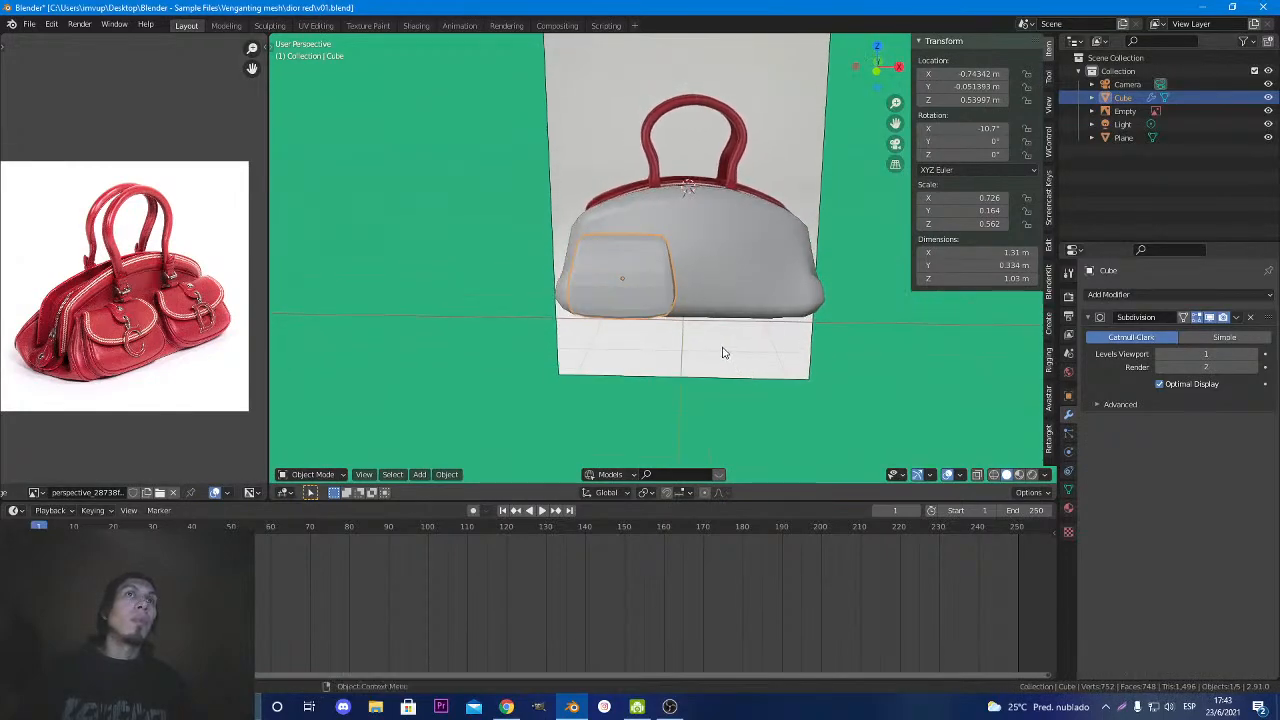
pyautogui.click(977, 474)
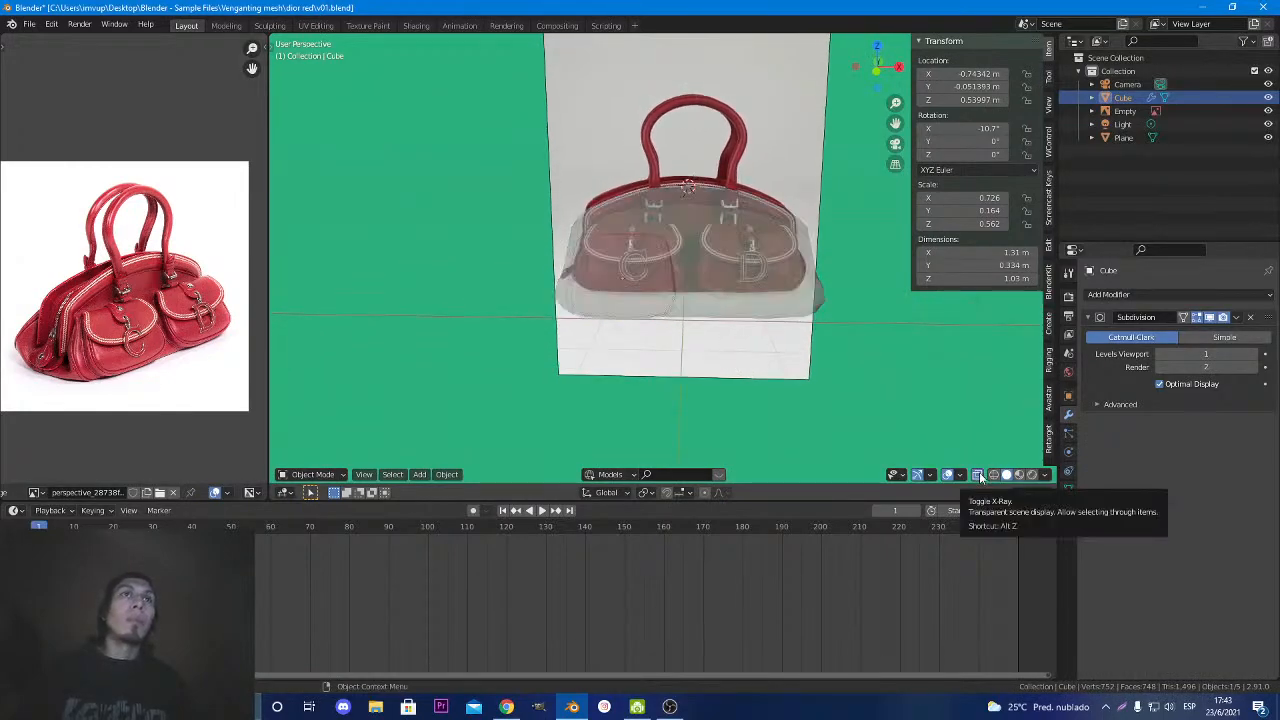
pyautogui.press('KP_1')
pyautogui.press('KP_5')
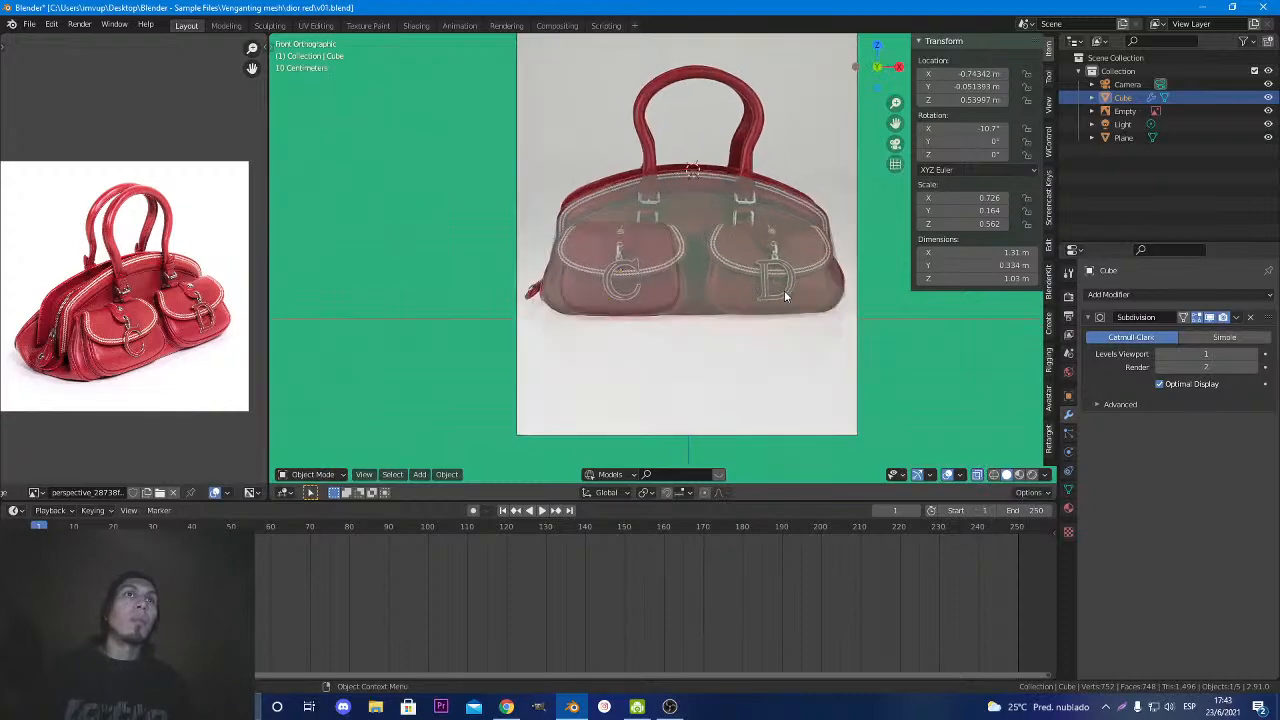
# Select the pocket block and widen it along X to a scale of about 0.79 to match the reference's C pocket.
pyautogui.scroll(3, 787, 294)
pyautogui.click(676, 303)
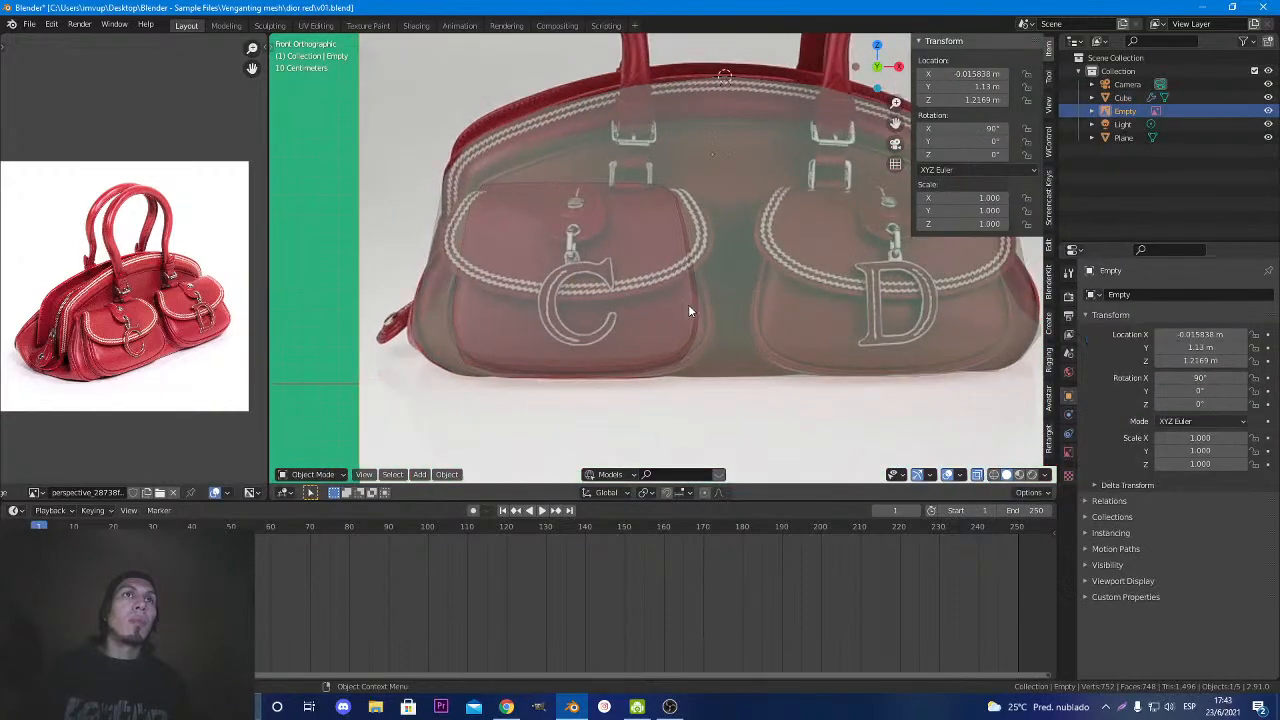
pyautogui.click(676, 309)
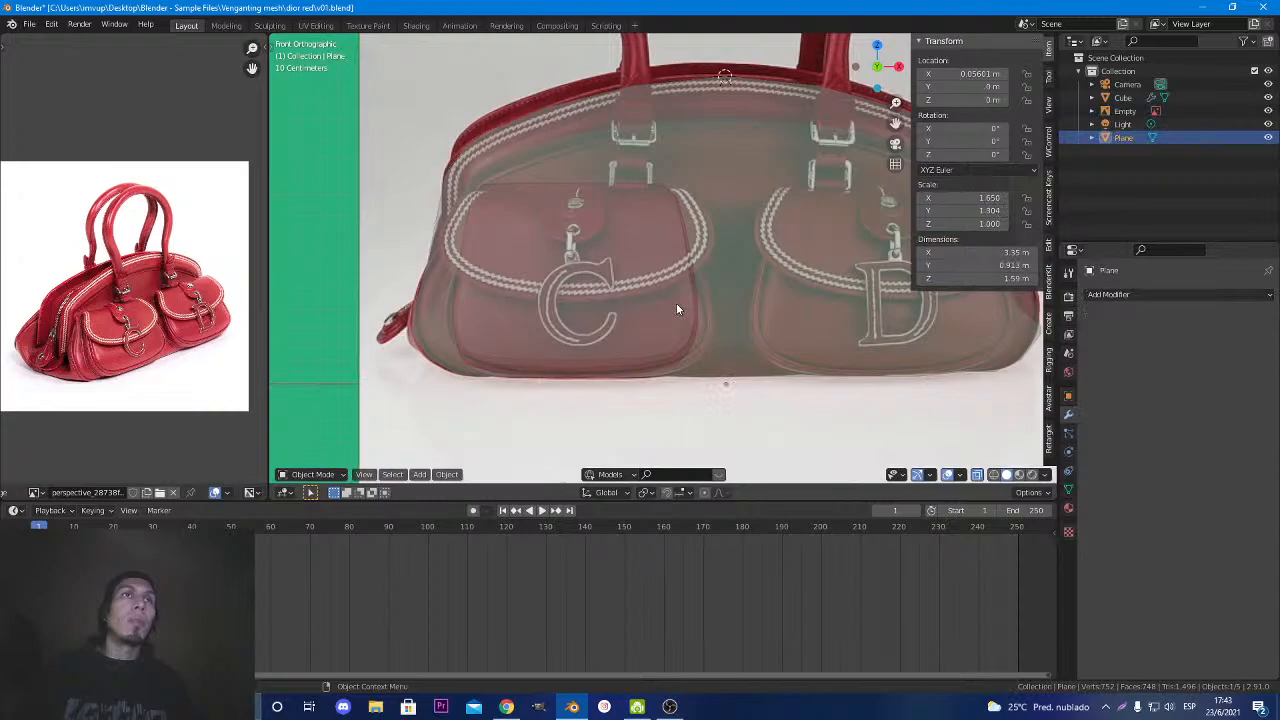
pyautogui.click(632, 366)
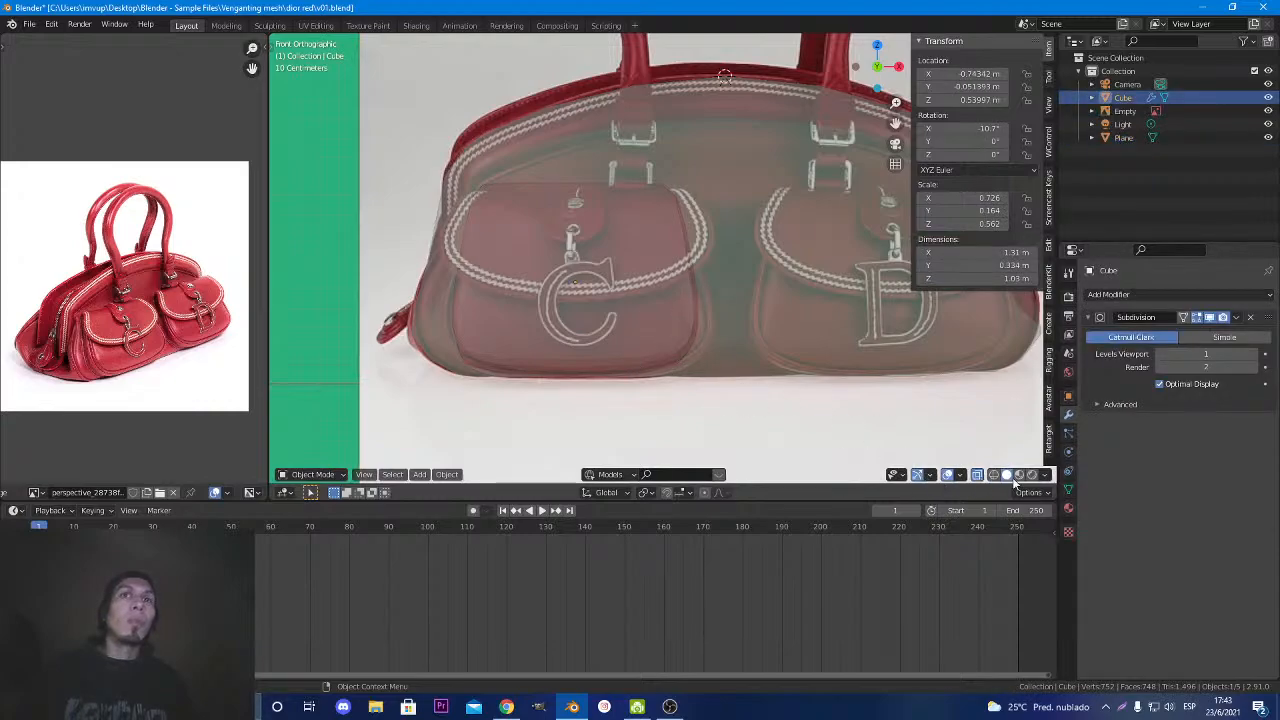
pyautogui.click(977, 476)
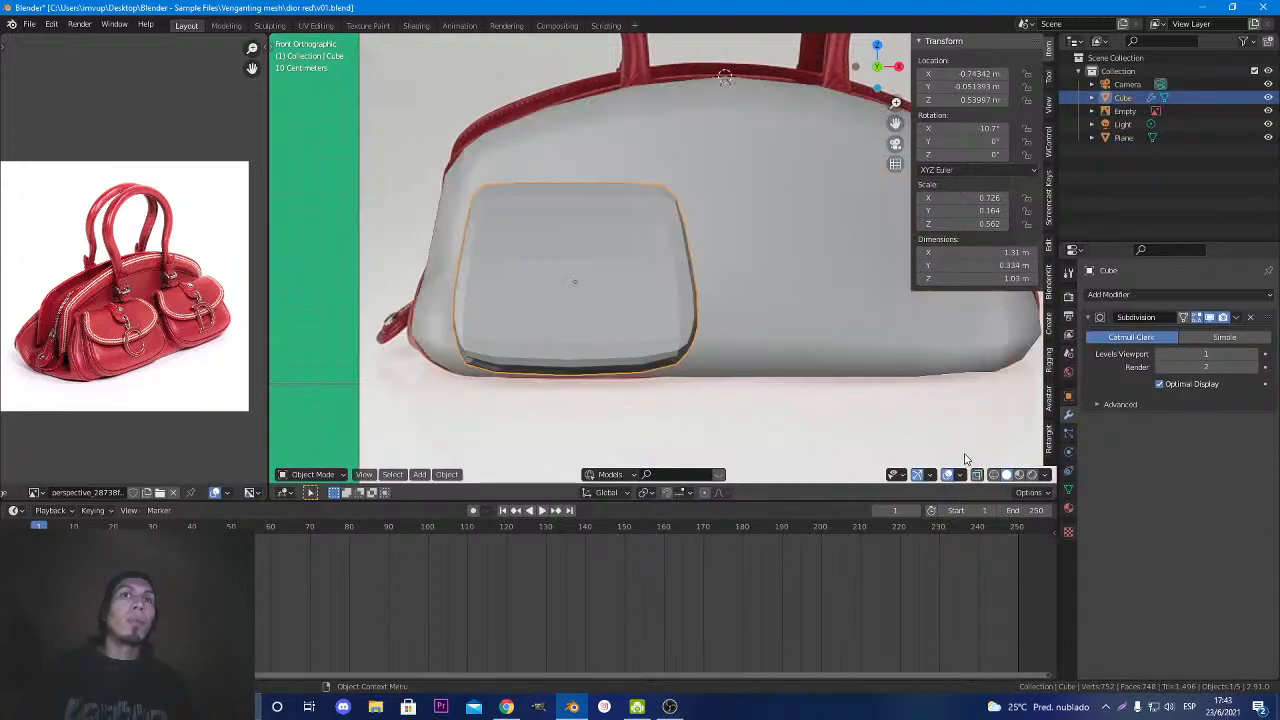
pyautogui.click(977, 476)
pyautogui.press('s')
pyautogui.press('x')
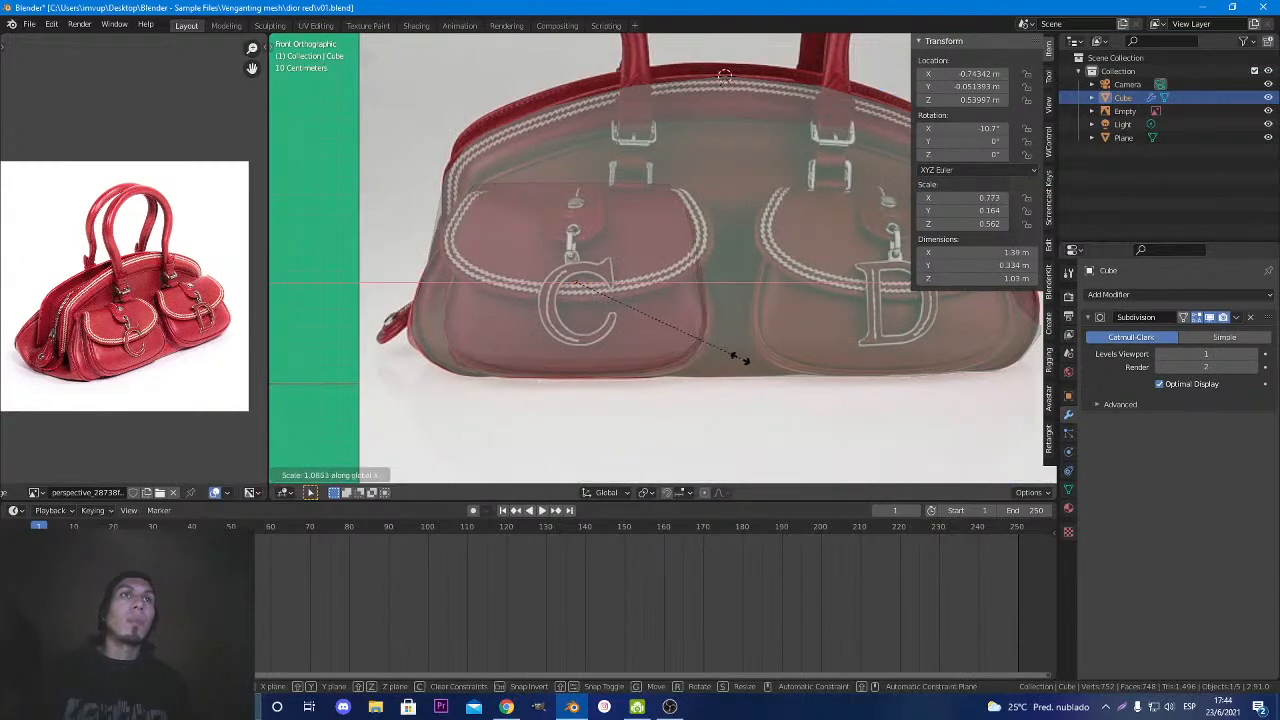
pyautogui.click(744, 364)
# Reopen the pocket block's mesh for editing and turn off X-ray.
pyautogui.press('Tab')
pyautogui.moveTo(744, 348); pyautogui.dragTo(773, 339, button='middle')
pyautogui.click(977, 476)
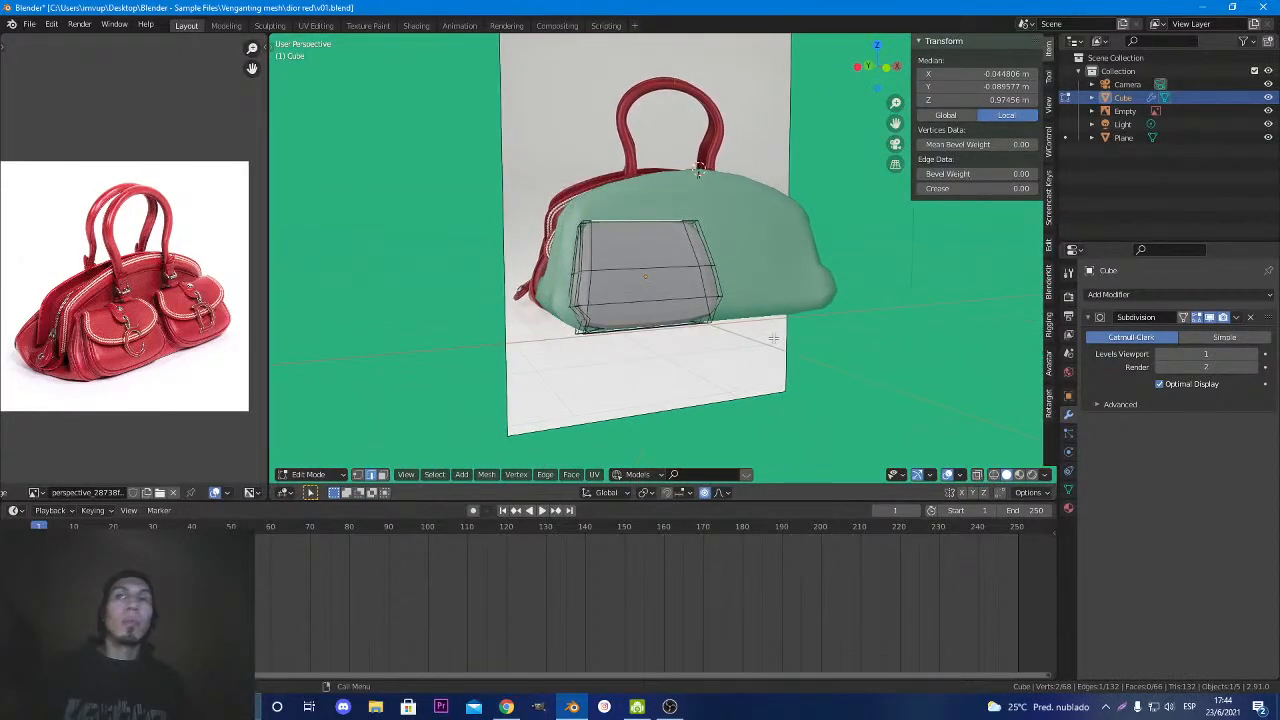
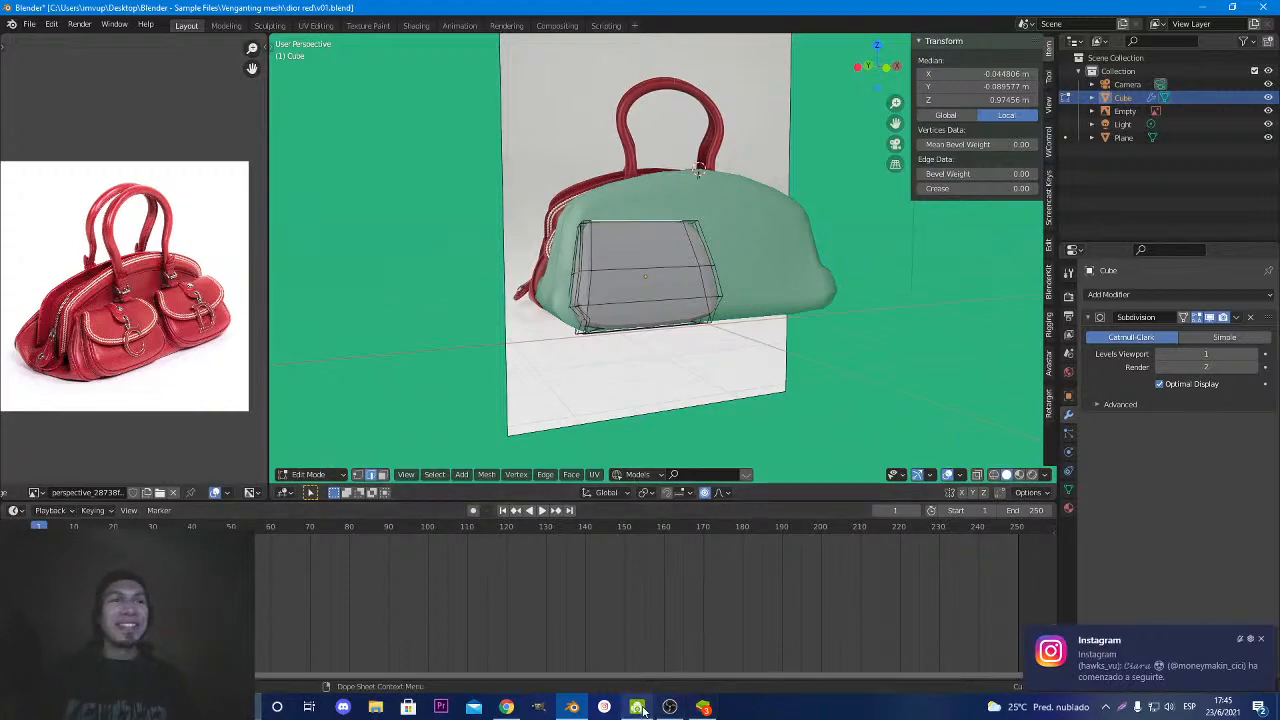
# Leave mesh editing and examine the pocket block's shape against the bag body from several angles.
pyautogui.scroll(4, 720, 328)
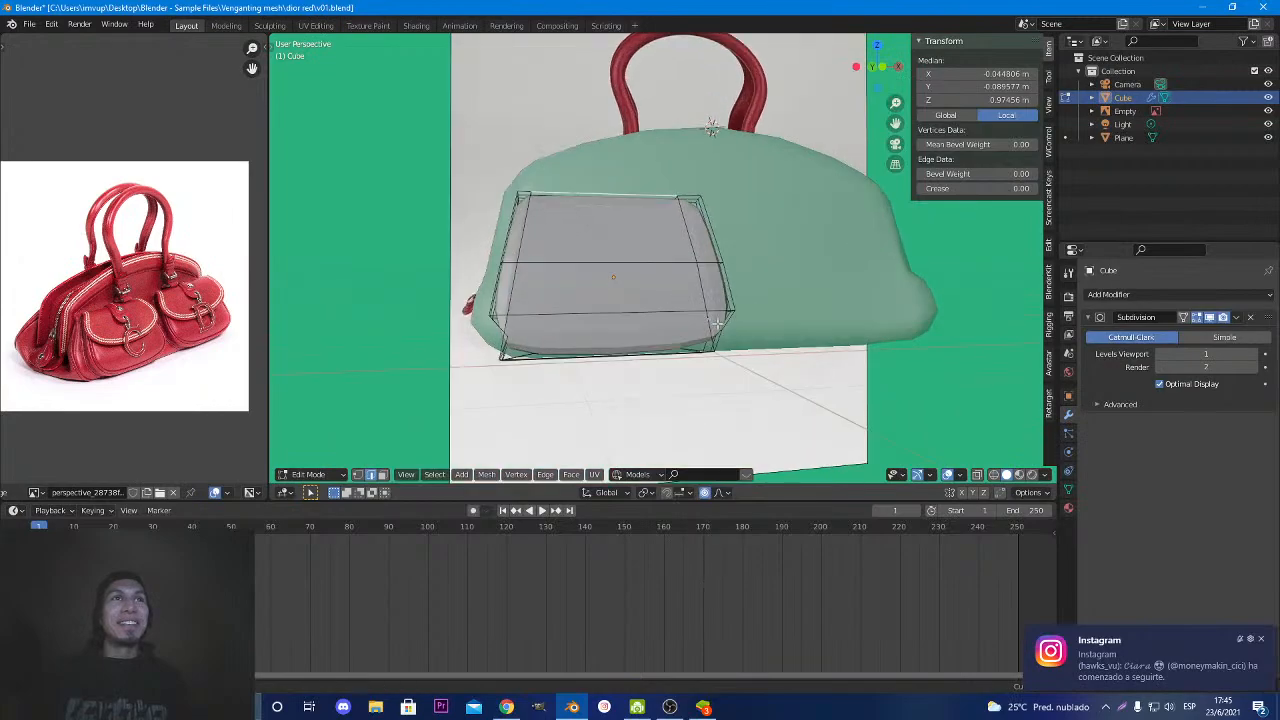
pyautogui.moveTo(716, 323); pyautogui.dragTo(682, 374, button='middle')
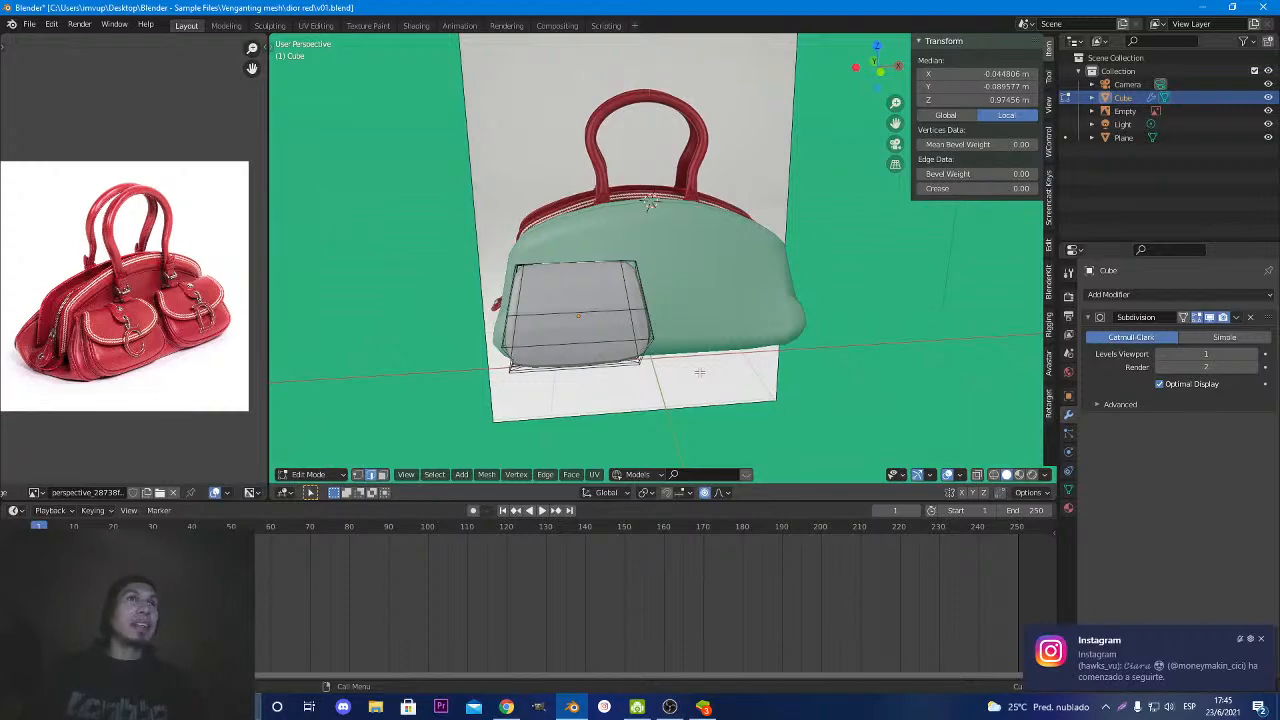
pyautogui.press('Tab')
pyautogui.moveTo(714, 391); pyautogui.dragTo(580, 379, button='middle')
pyautogui.scroll(2, 647, 332)
pyautogui.scroll(1, 709, 320)
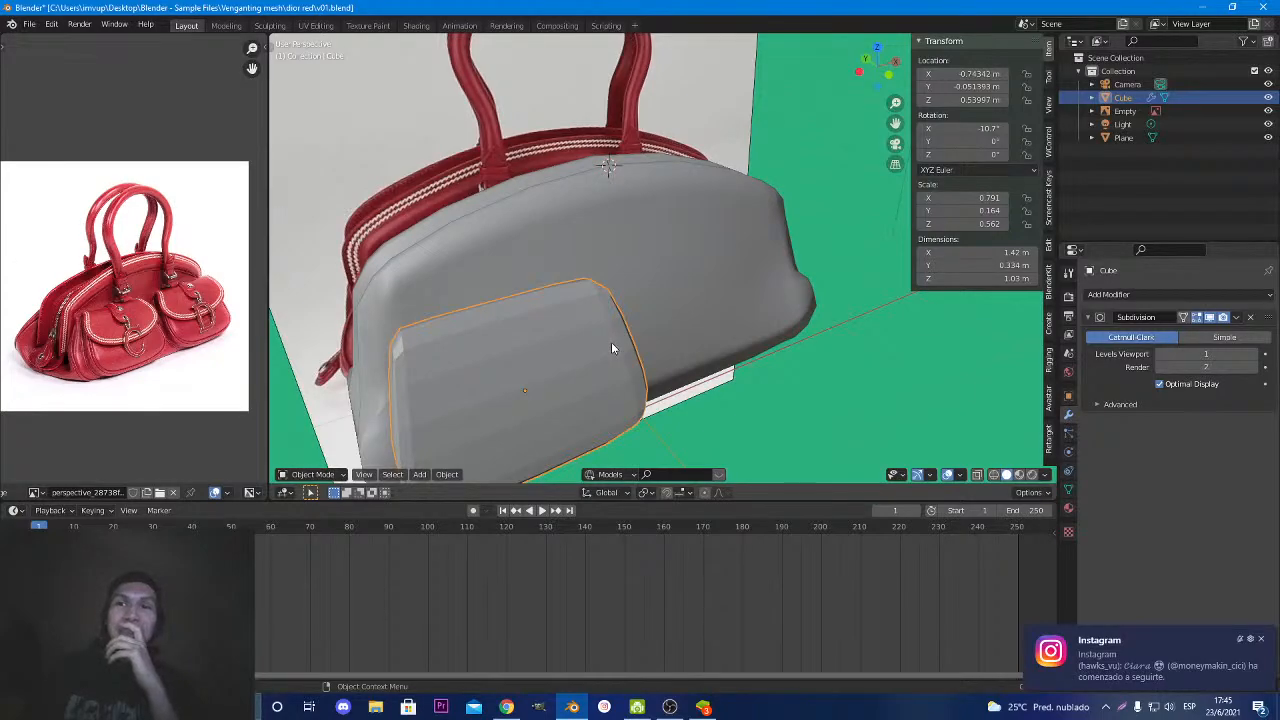
pyautogui.moveTo(620, 349); pyautogui.dragTo(606, 294, button='middle')
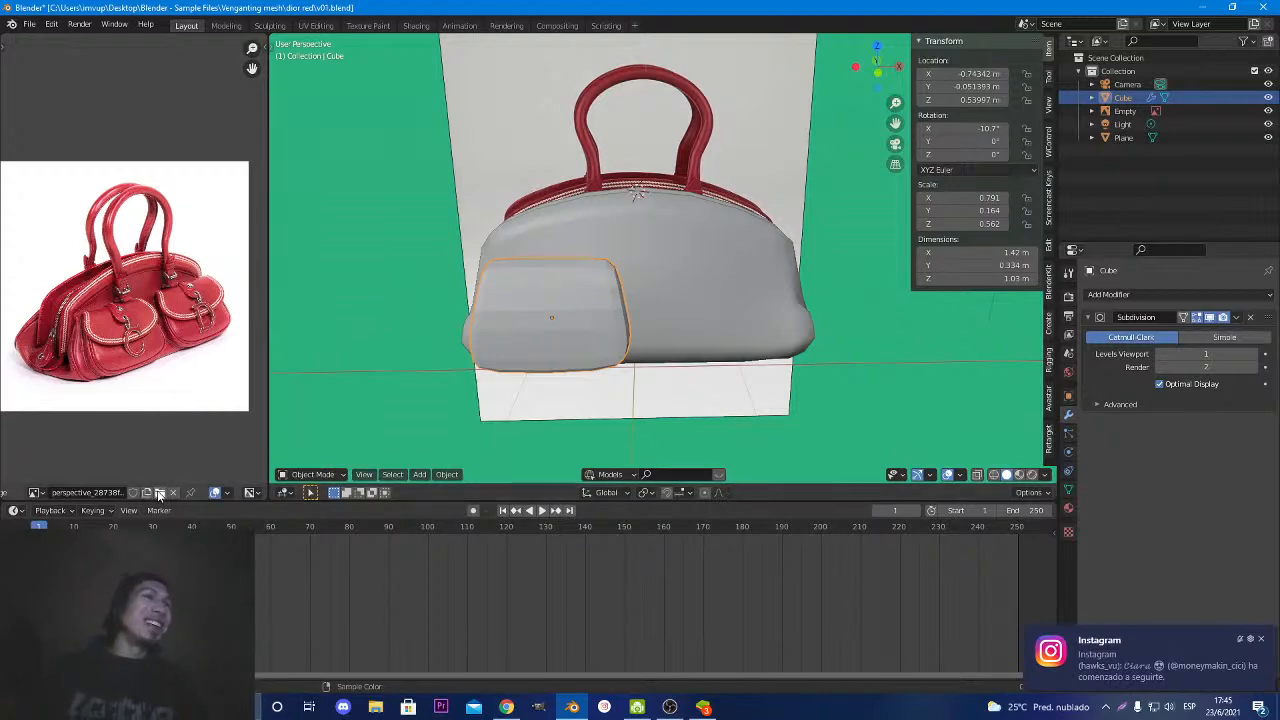
# Load the top-view photo of the bag as the side reference image and compare the pocket's depth with it.
pyautogui.click(35, 492)
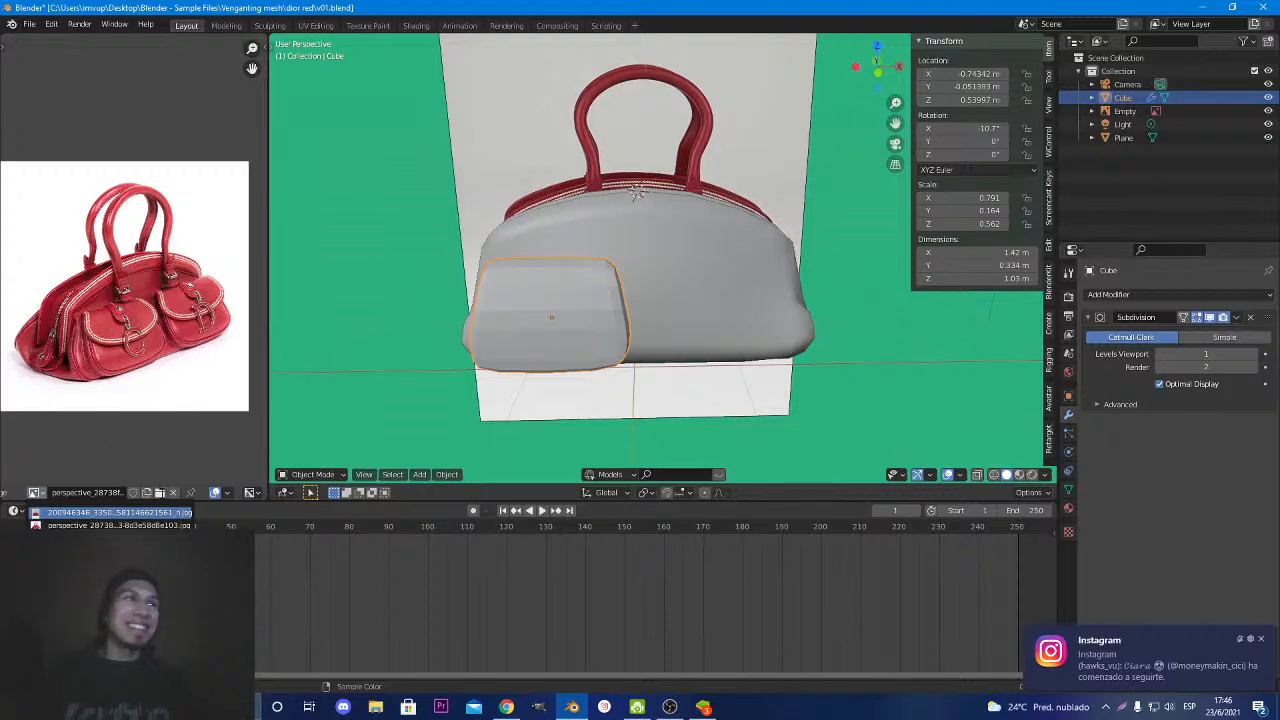
pyautogui.click(160, 493)
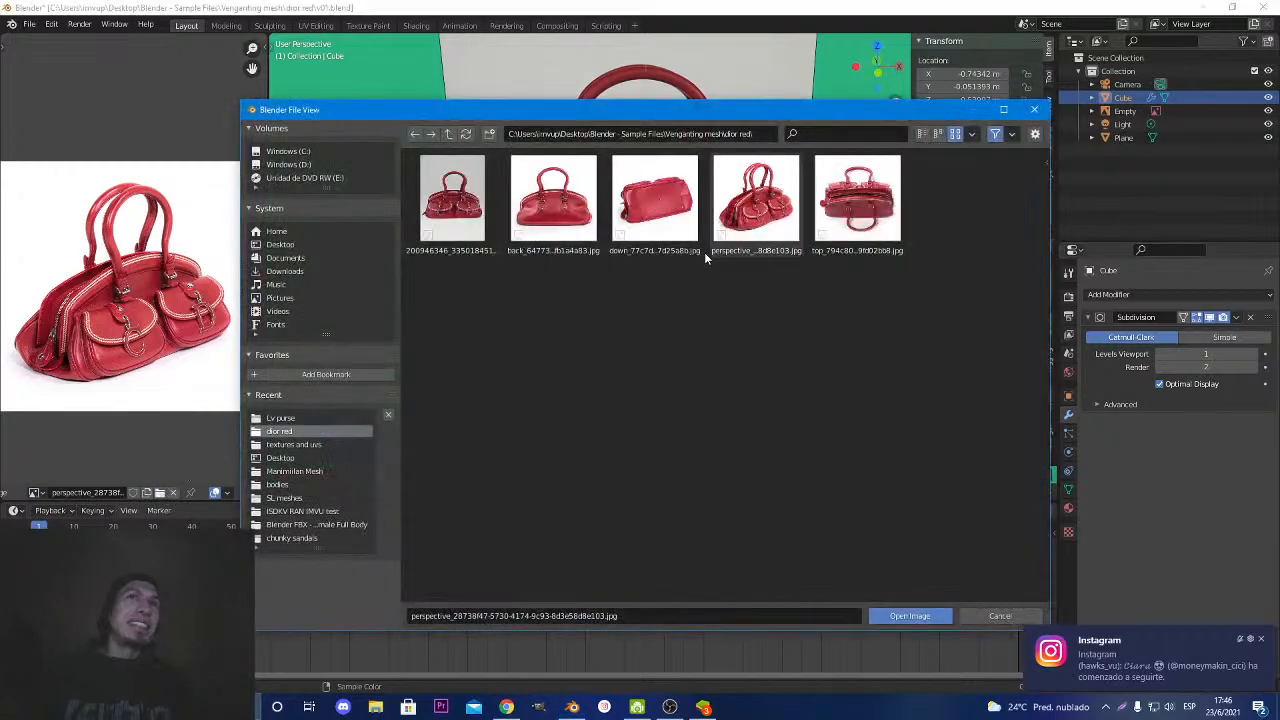
pyautogui.click(857, 200)
pyautogui.click(909, 615)
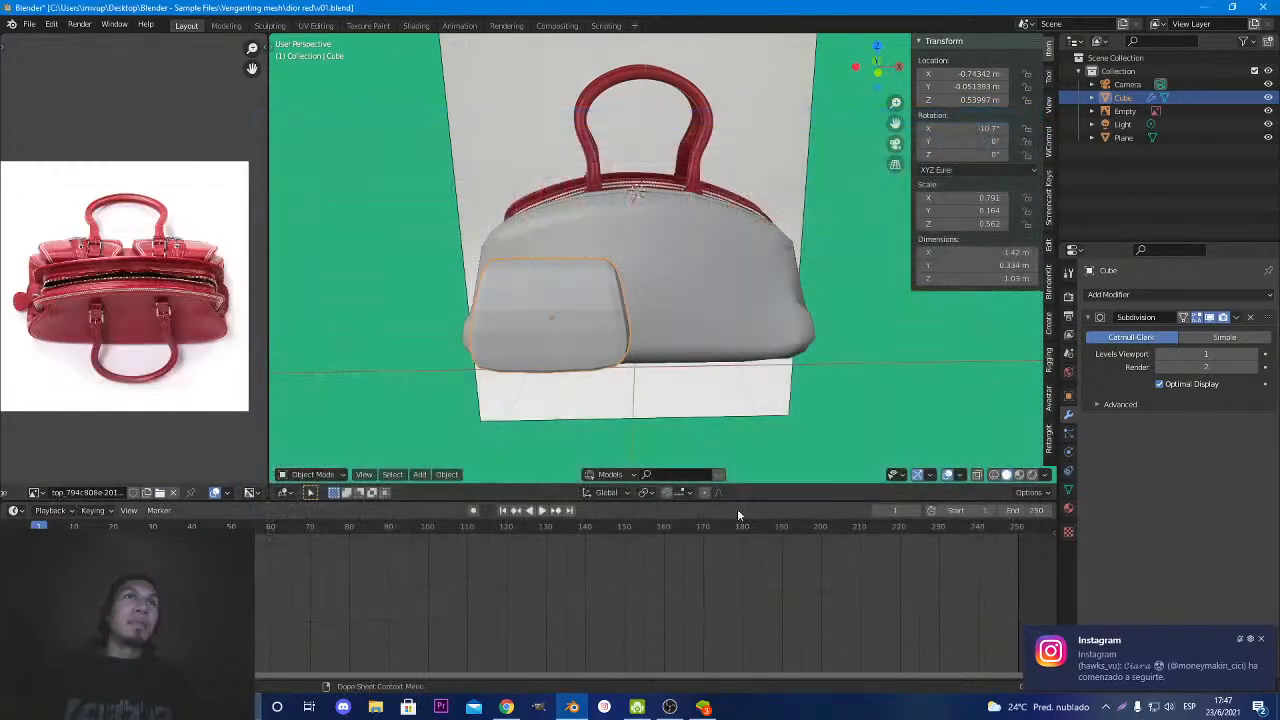
pyautogui.scroll(5, 155, 292)
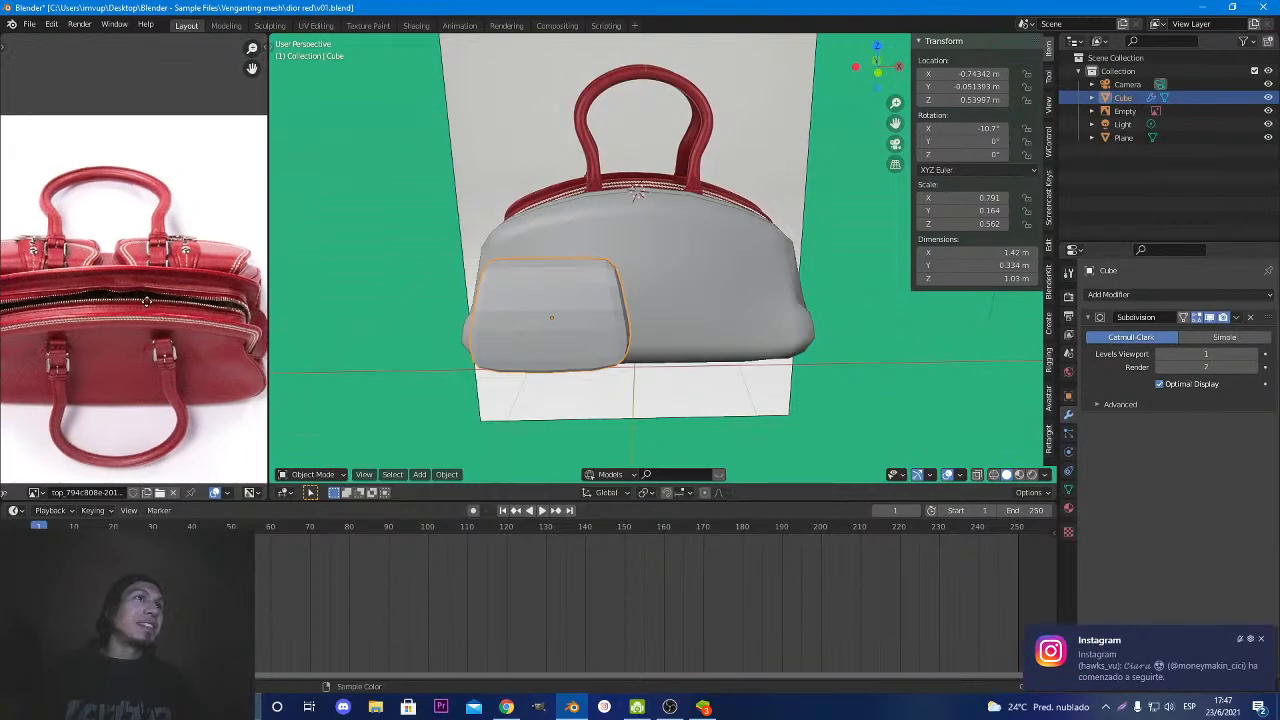
pyautogui.scroll(-2, 146, 300)
pyautogui.moveTo(538, 224); pyautogui.dragTo(599, 266, button='middle')
pyautogui.scroll(2, 596, 267)
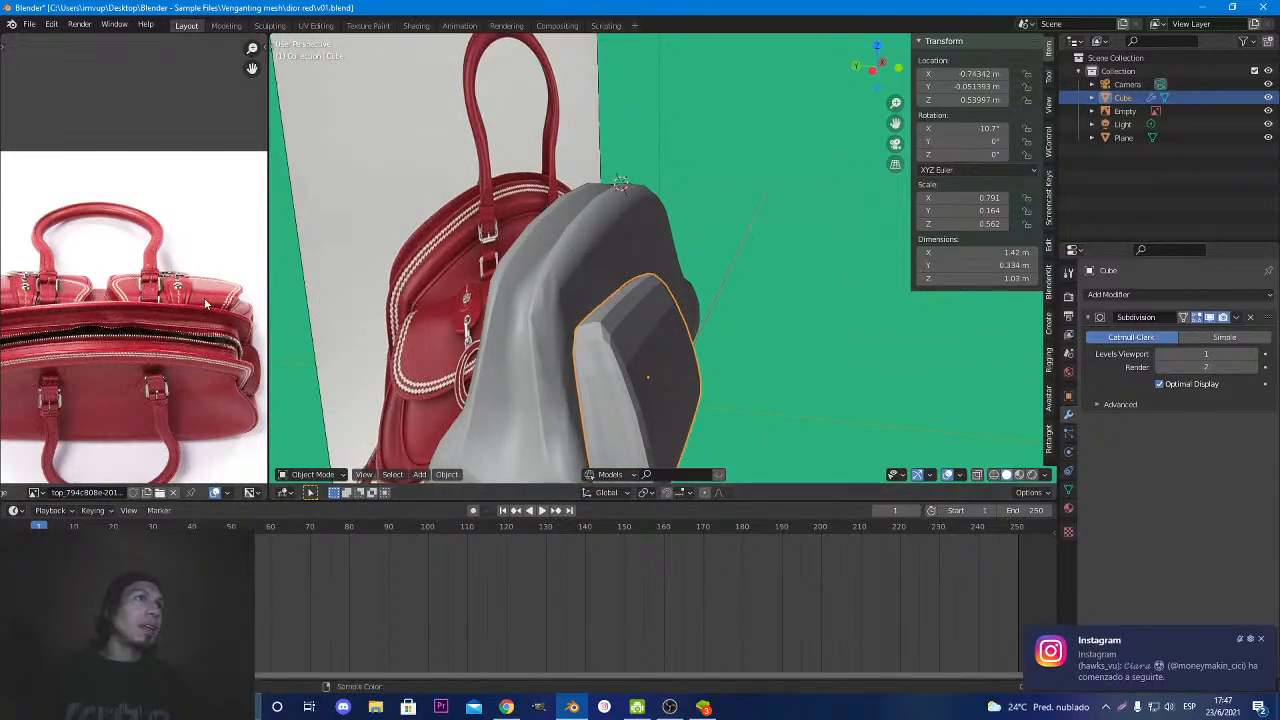
# Examine the bag body and pocket block from above and from the front against the top-view photo.
pyautogui.moveTo(646, 242); pyautogui.dragTo(792, 390, button='middle')
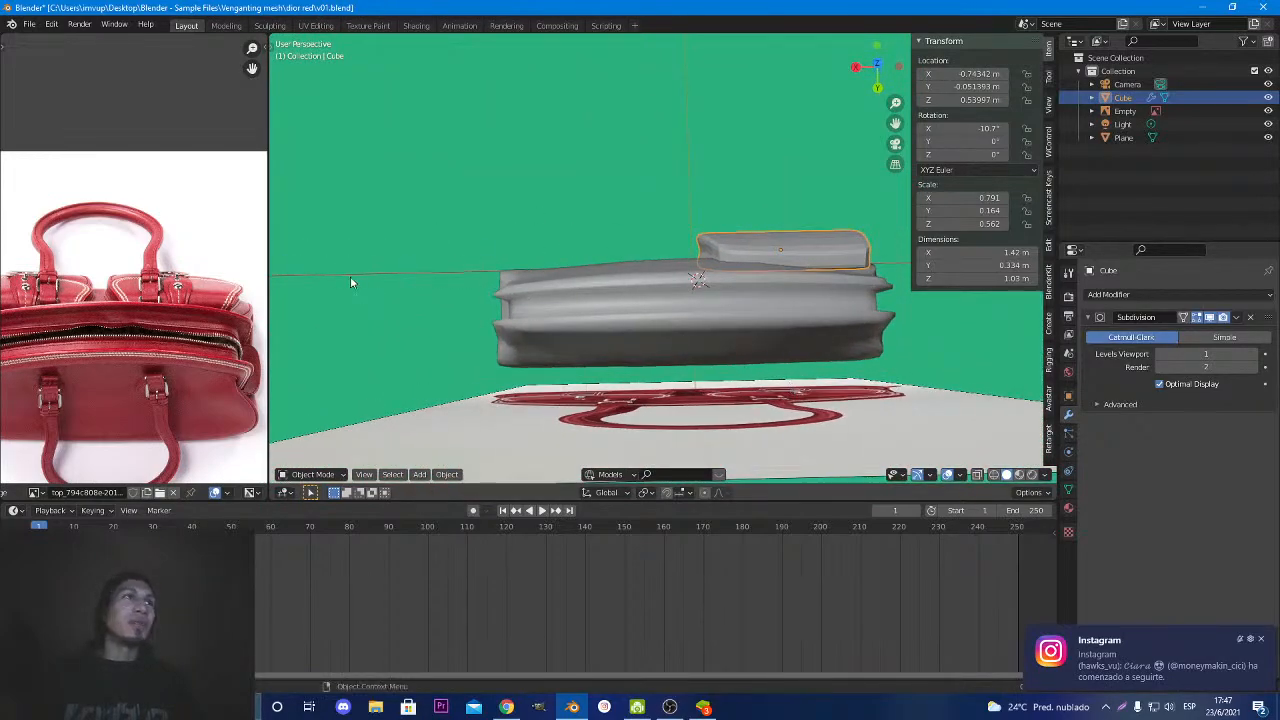
pyautogui.scroll(-3, 182, 302)
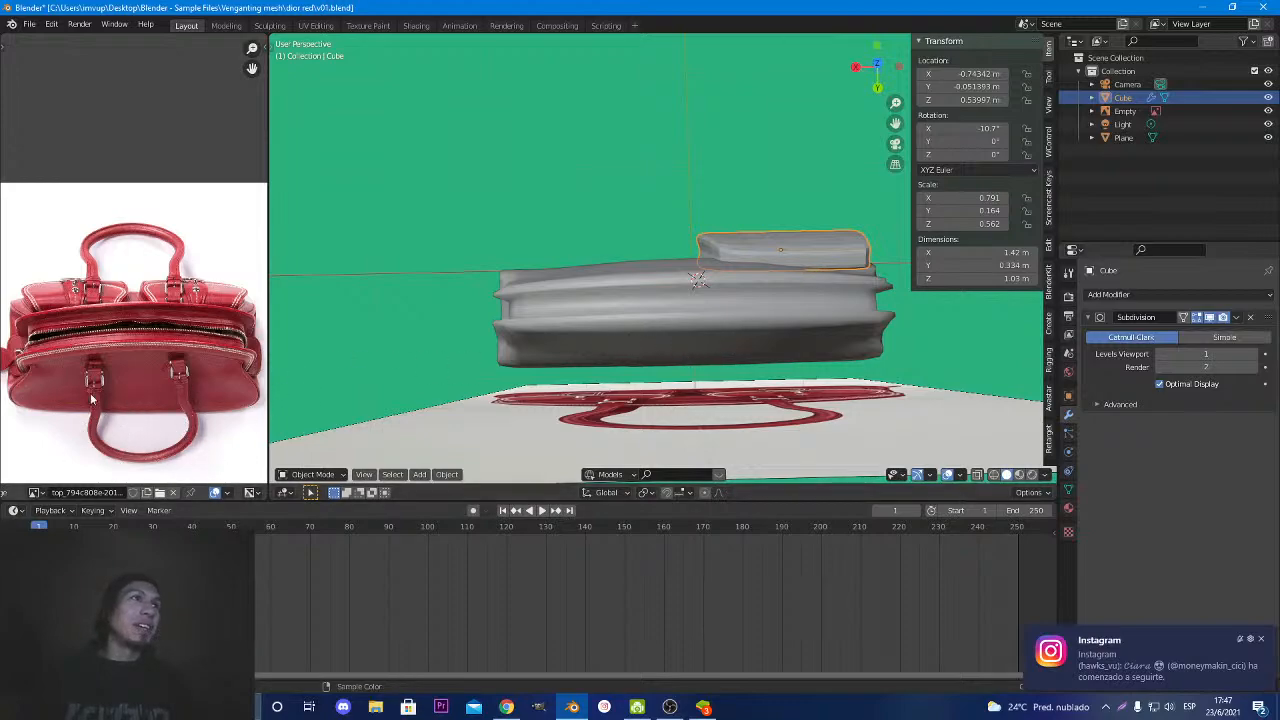
pyautogui.moveTo(76, 330); pyautogui.dragTo(118, 338, button='middle')
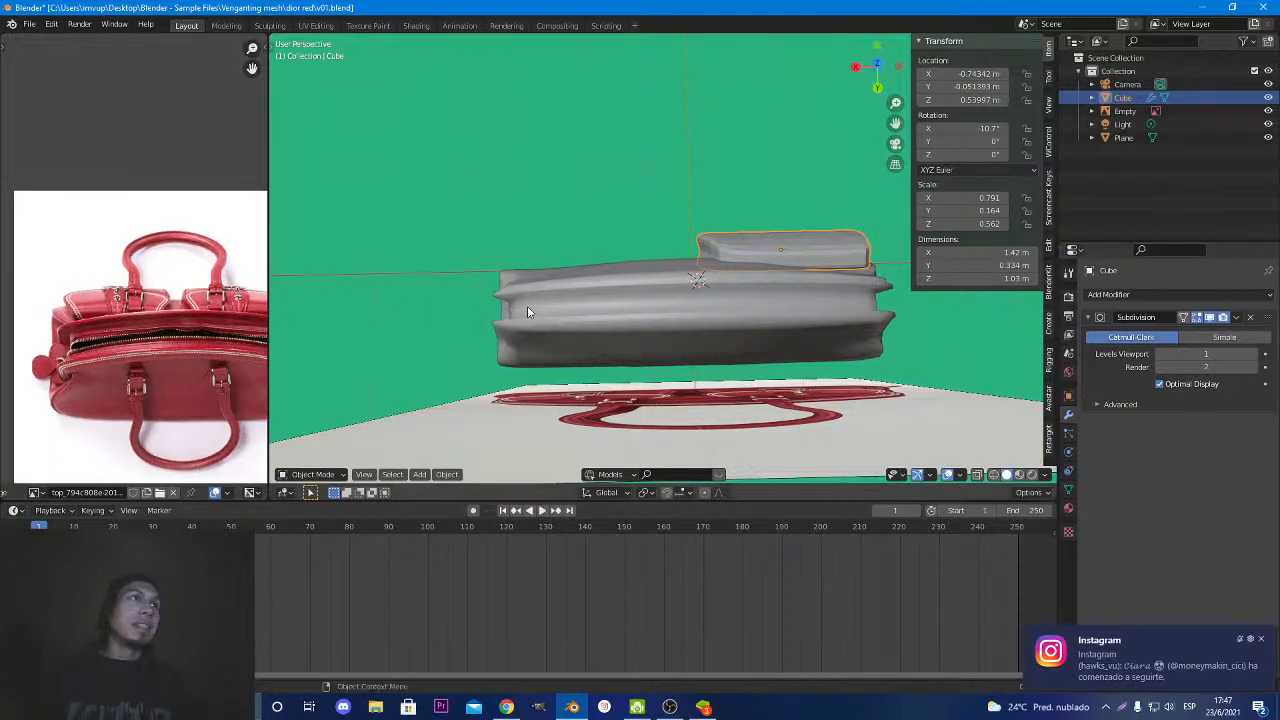
pyautogui.moveTo(549, 305); pyautogui.dragTo(454, 232, button='middle')
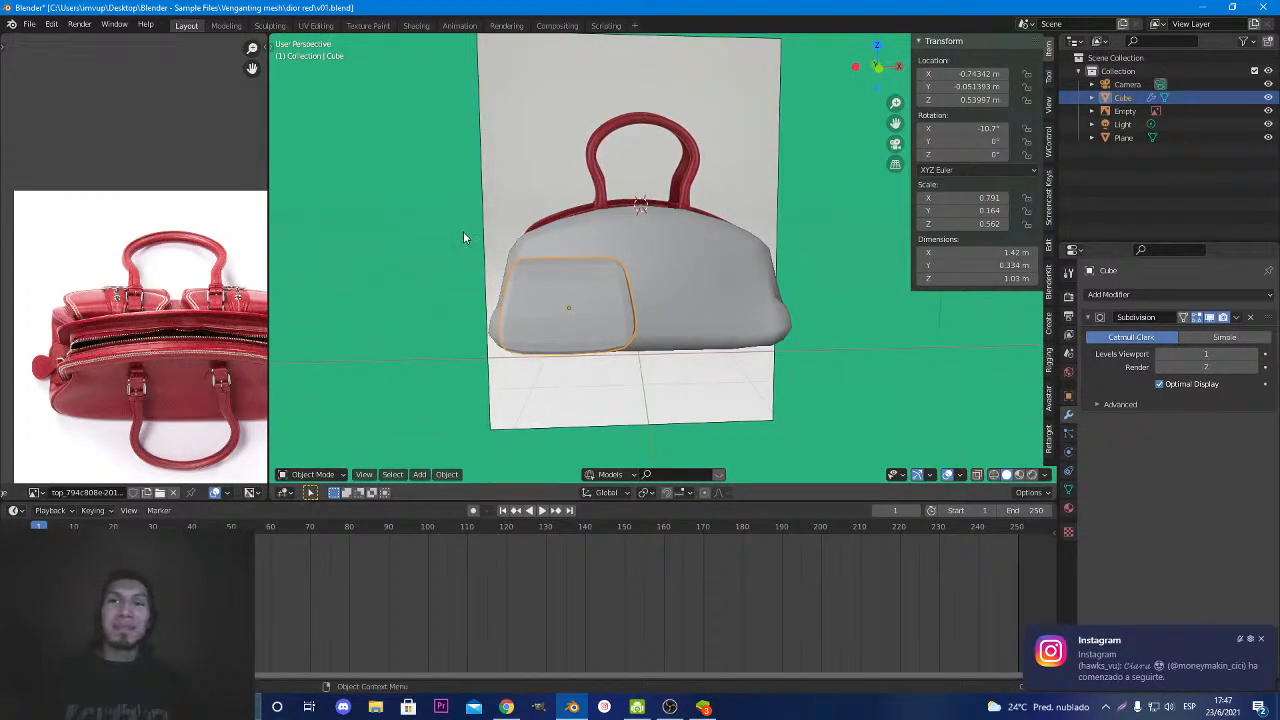
# Apply smooth shading to the selected pocket block on the front of the bag.
pyautogui.click(572, 278)
pyautogui.click(584, 284)
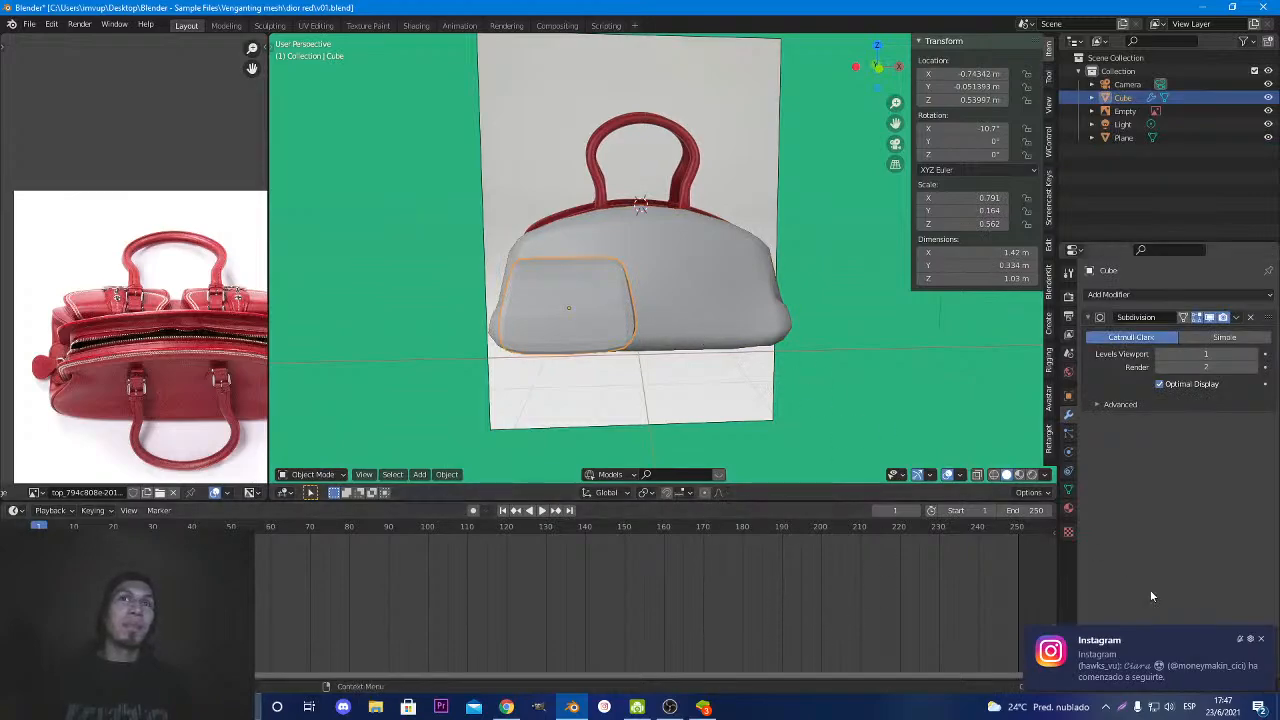
pyautogui.scroll(3, 721, 365)
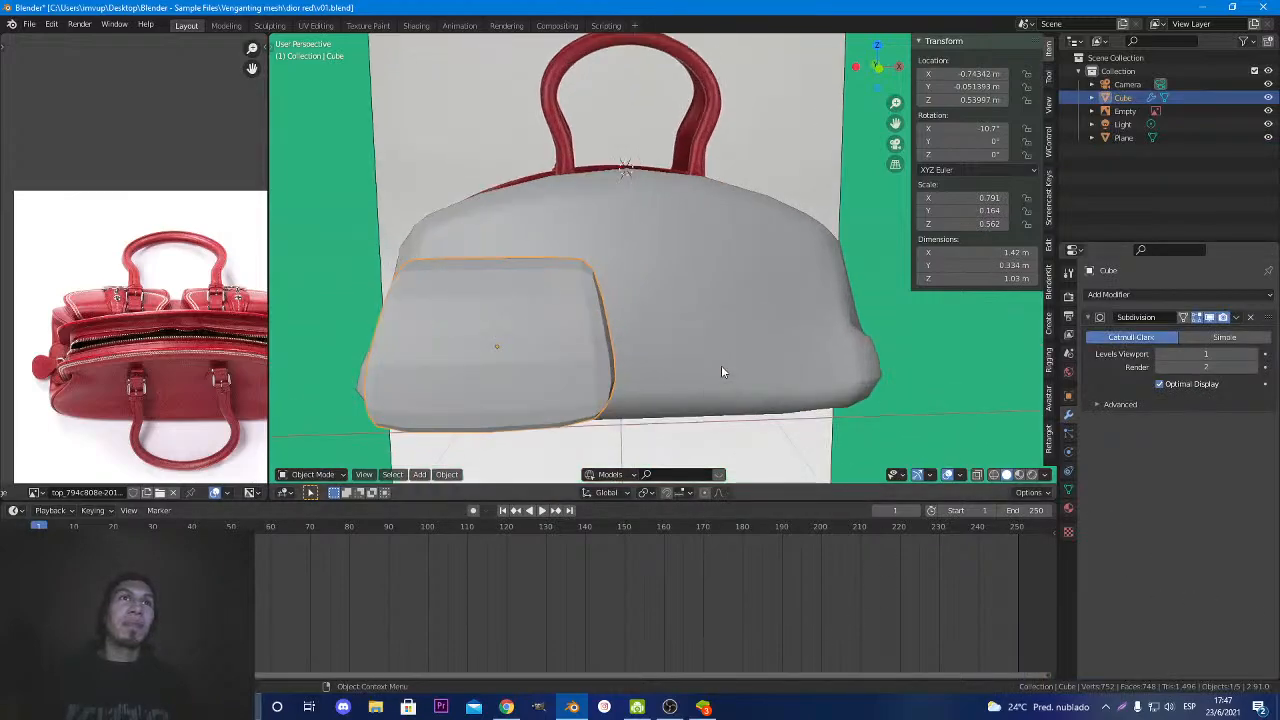
pyautogui.moveTo(721, 365); pyautogui.dragTo(521, 371, button='middle')
pyautogui.rightClick(496, 325)
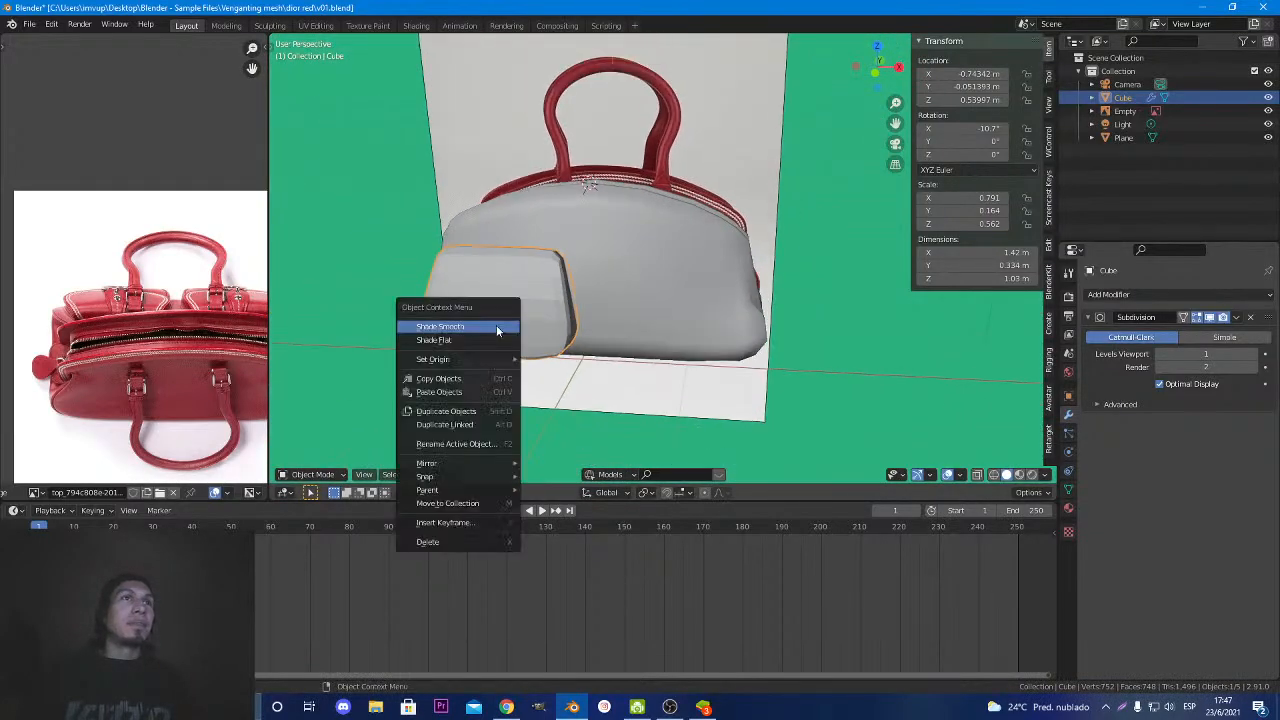
pyautogui.click(497, 336)
pyautogui.moveTo(474, 328)
pyautogui.mouseDown(button='middle')
pyautogui.moveTo(610, 320)
pyautogui.moveTo(553, 317)
pyautogui.mouseUp(button='middle')
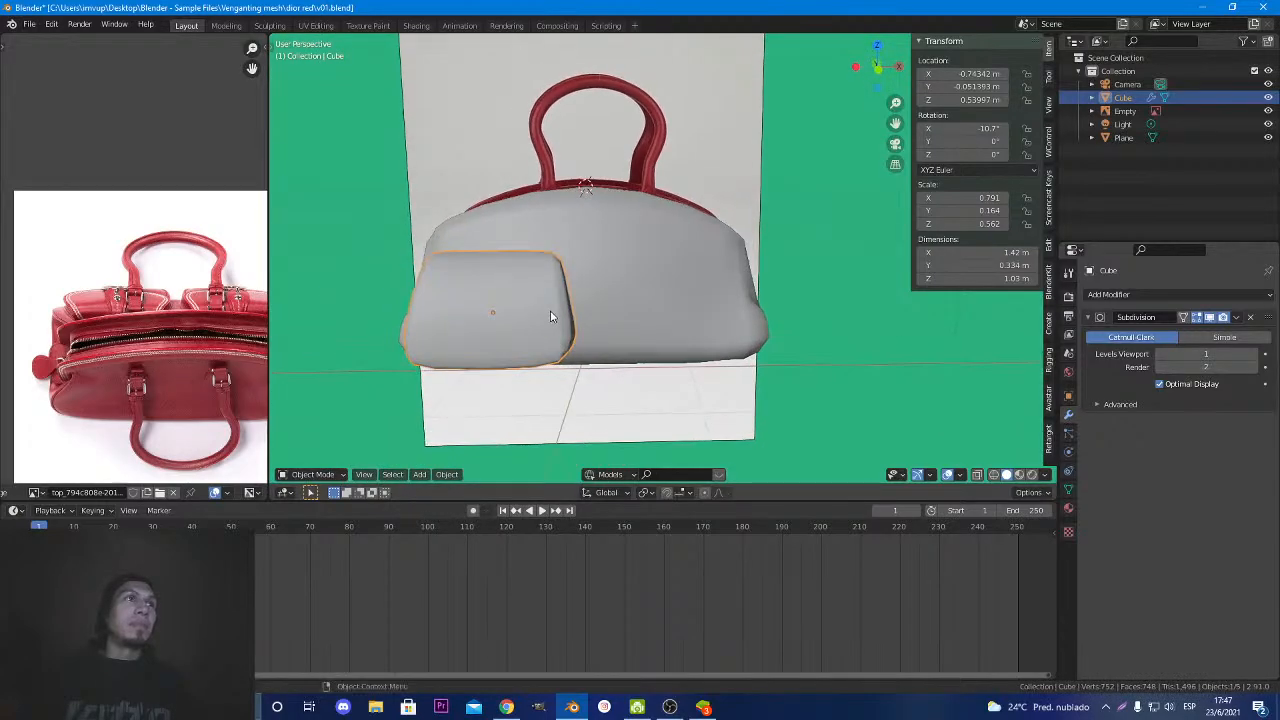
# Turn on X-ray and compare the pocket block with the reference's C pocket in front orthographic view.
pyautogui.click(977, 475)
pyautogui.moveTo(731, 377); pyautogui.dragTo(648, 351, button='middle')
pyautogui.scroll(3, 610, 372)
pyautogui.press('KP_1')
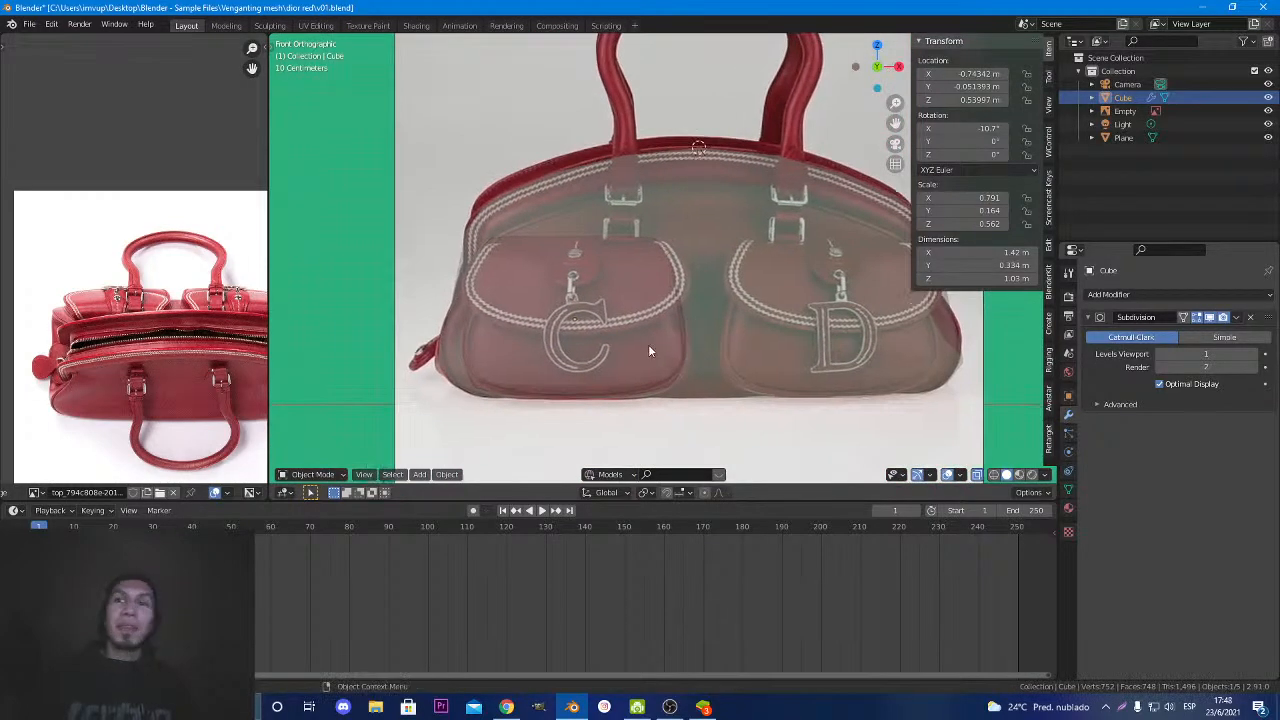
pyautogui.scroll(-1, 648, 351)
pyautogui.moveTo(648, 351); pyautogui.dragTo(680, 402, button='middle')
pyautogui.click(632, 343)
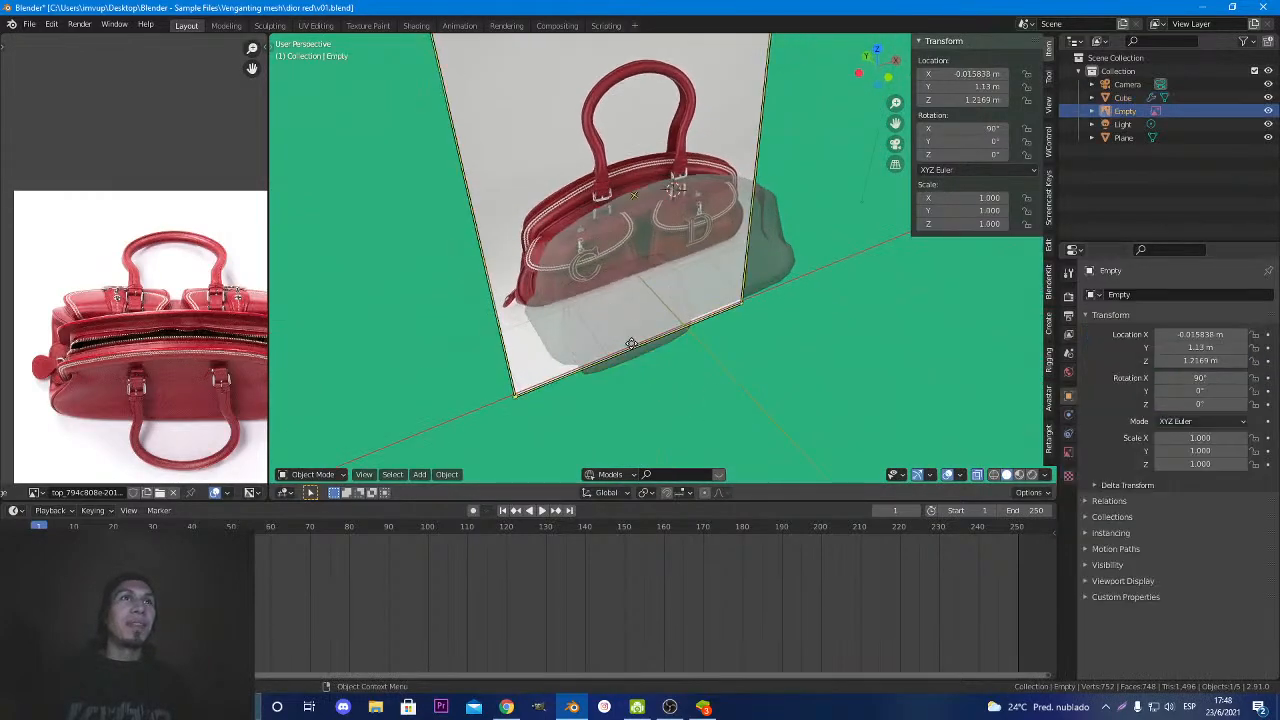
pyautogui.click(638, 344)
pyautogui.press('Tab')
pyautogui.press('Tab')
pyautogui.click(646, 349)
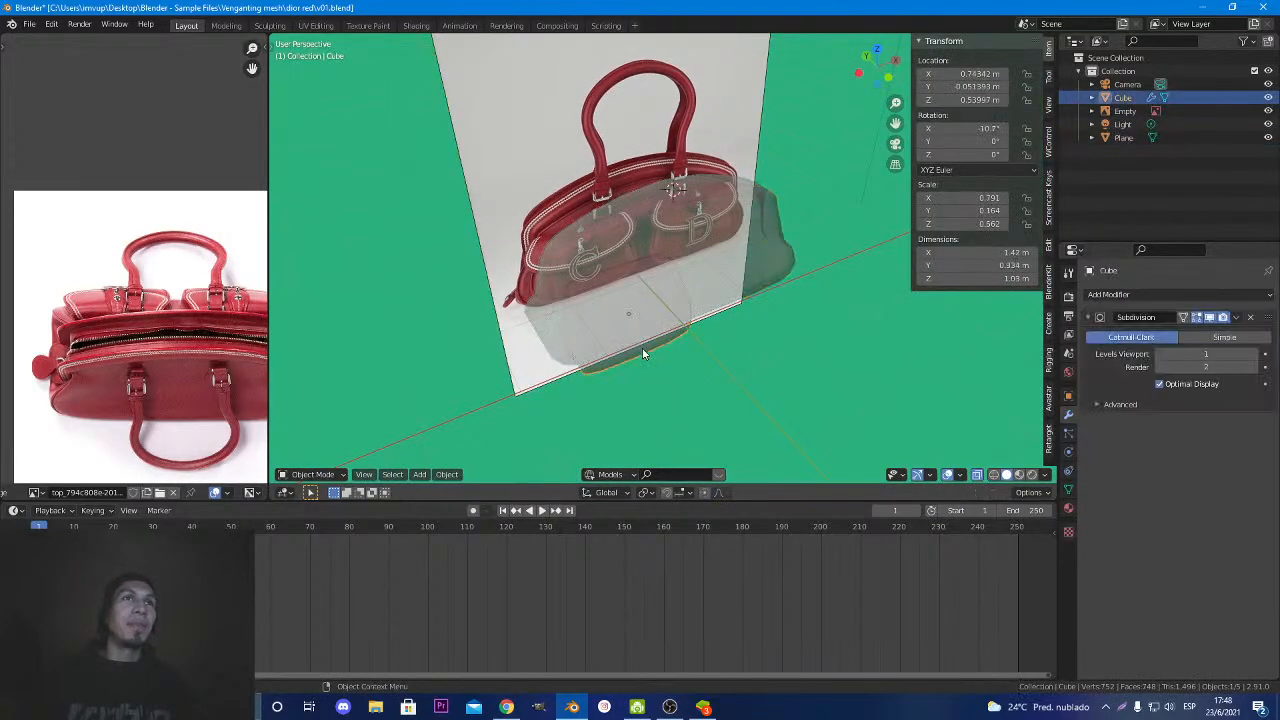
pyautogui.press('Tab')
pyautogui.moveTo(648, 347); pyautogui.dragTo(684, 325, button='middle')
pyautogui.press('Tab')
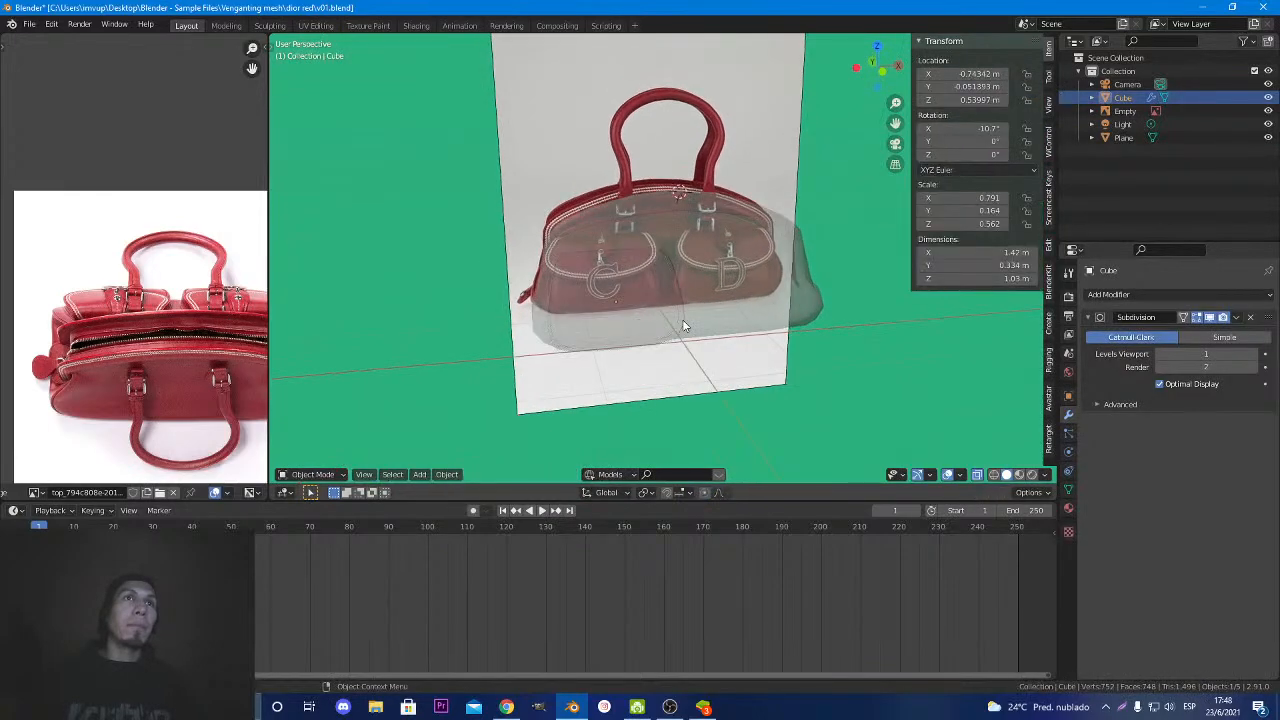
# Turn off X-ray and duplicate the left front pocket along the X axis to the bag's right side, at about X 0.78 m.
pyautogui.click(1006, 476)
pyautogui.moveTo(850, 400)
pyautogui.mouseDown(button='middle')
pyautogui.moveTo(807, 369)
pyautogui.moveTo(783, 417)
pyautogui.mouseUp(button='middle')
pyautogui.hotkey('shift', 'd')
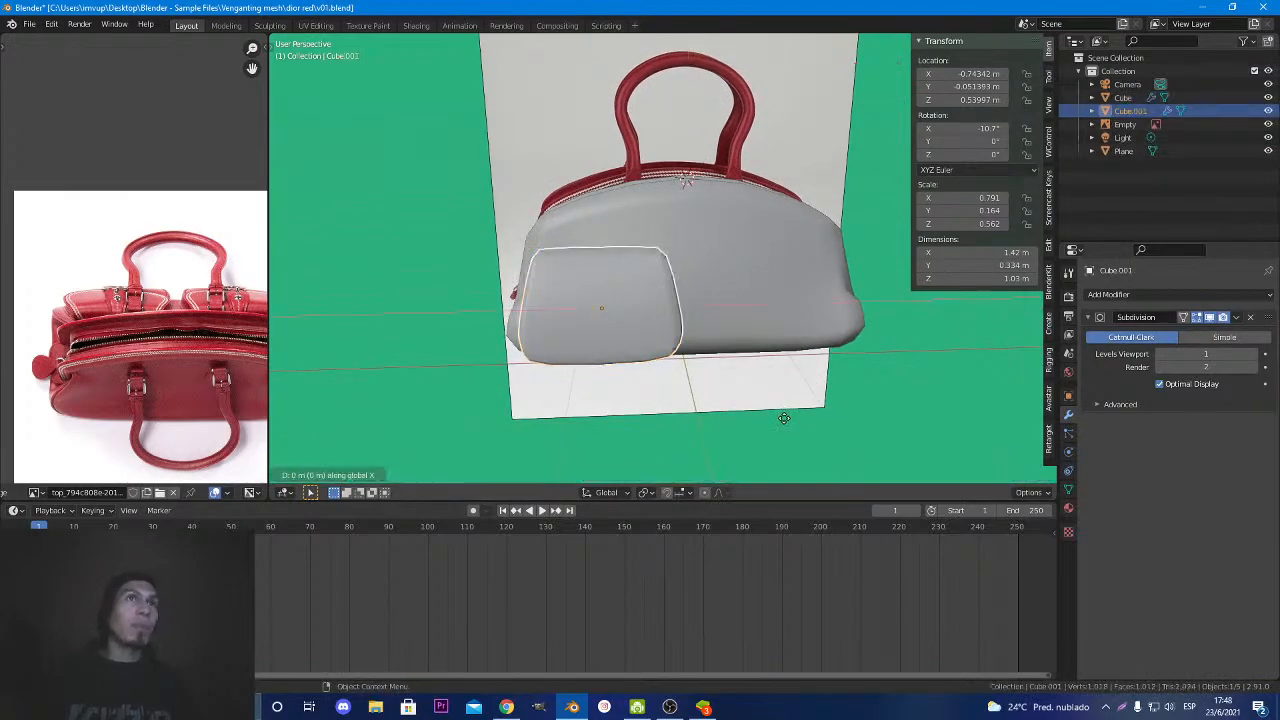
pyautogui.click(951, 420)
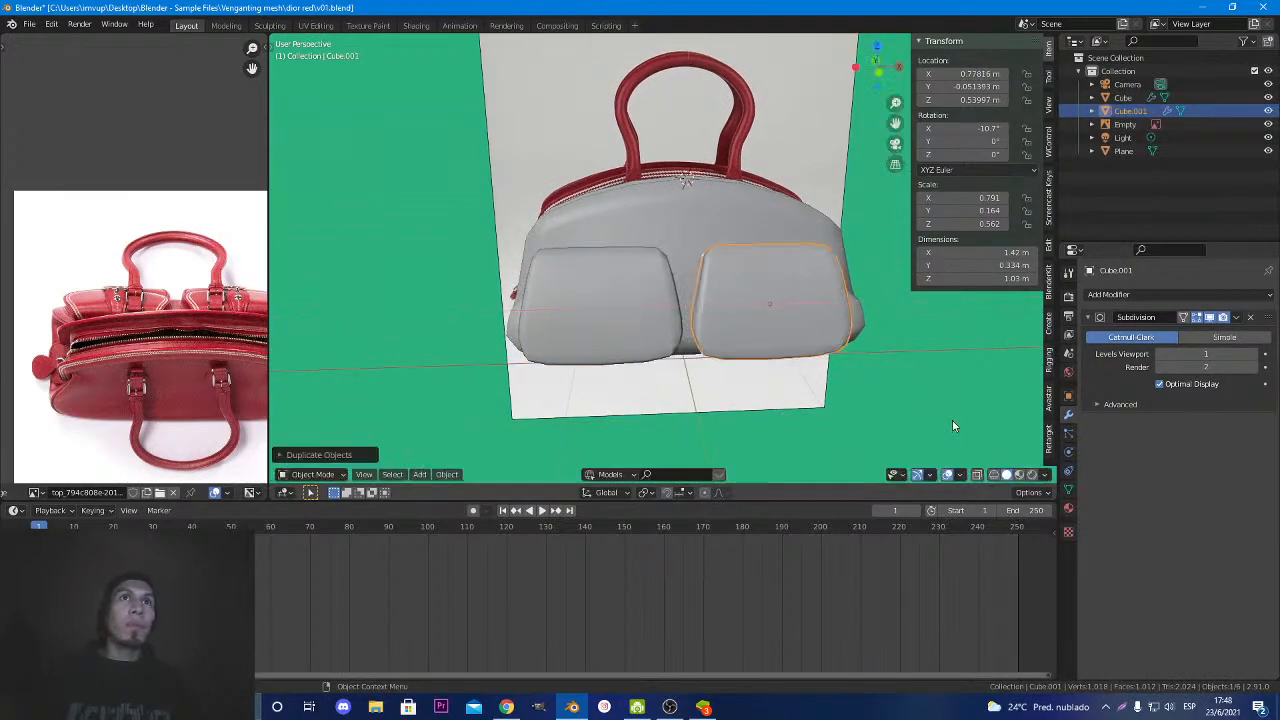
# Align the duplicated pocket with the right pocket in the front reference photo by moving it along X to about 0.88 m.
pyautogui.press('KP_1')
pyautogui.click(978, 475)
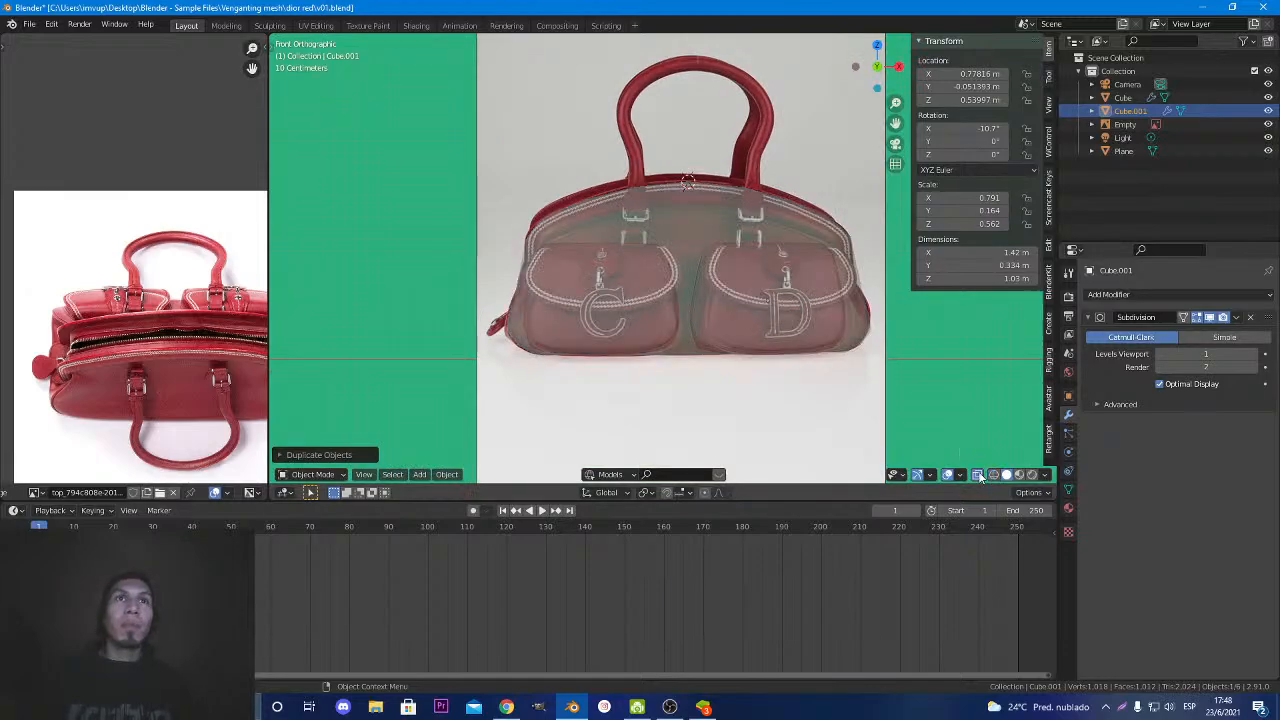
pyautogui.press('g')
pyautogui.press('x')
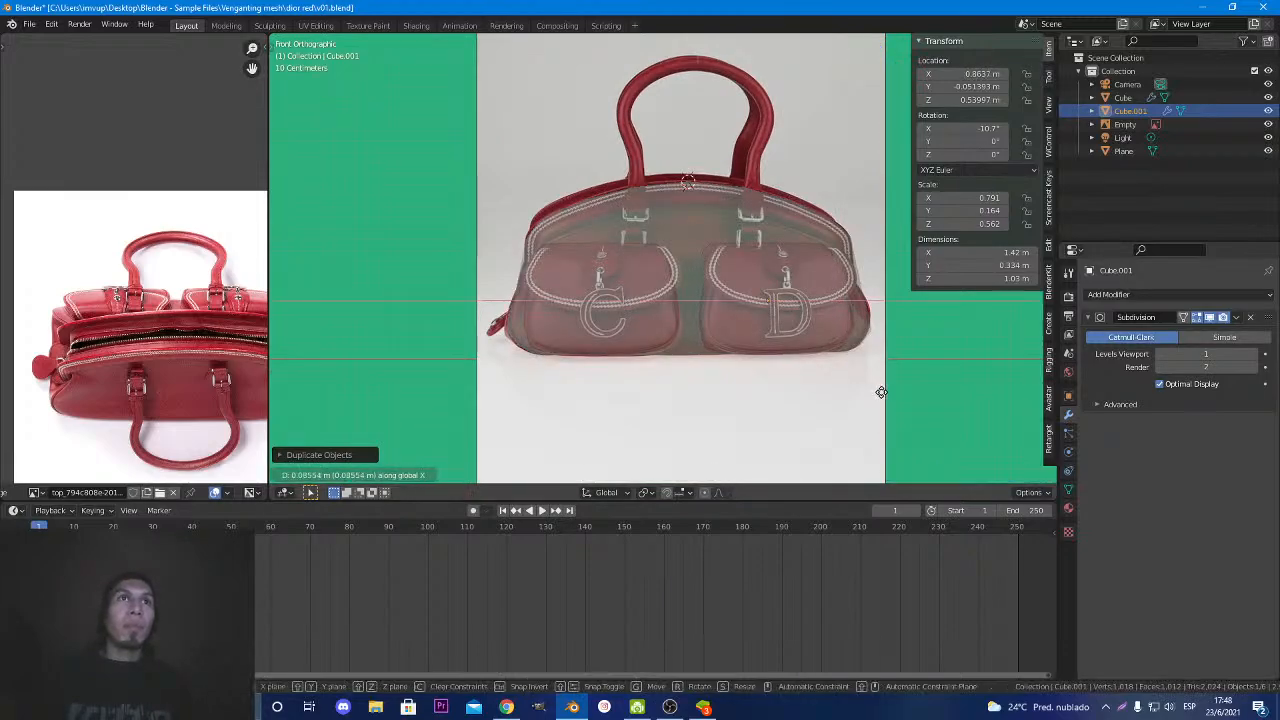
pyautogui.click(883, 398)
pyautogui.press('Tab')
pyautogui.press('Tab')
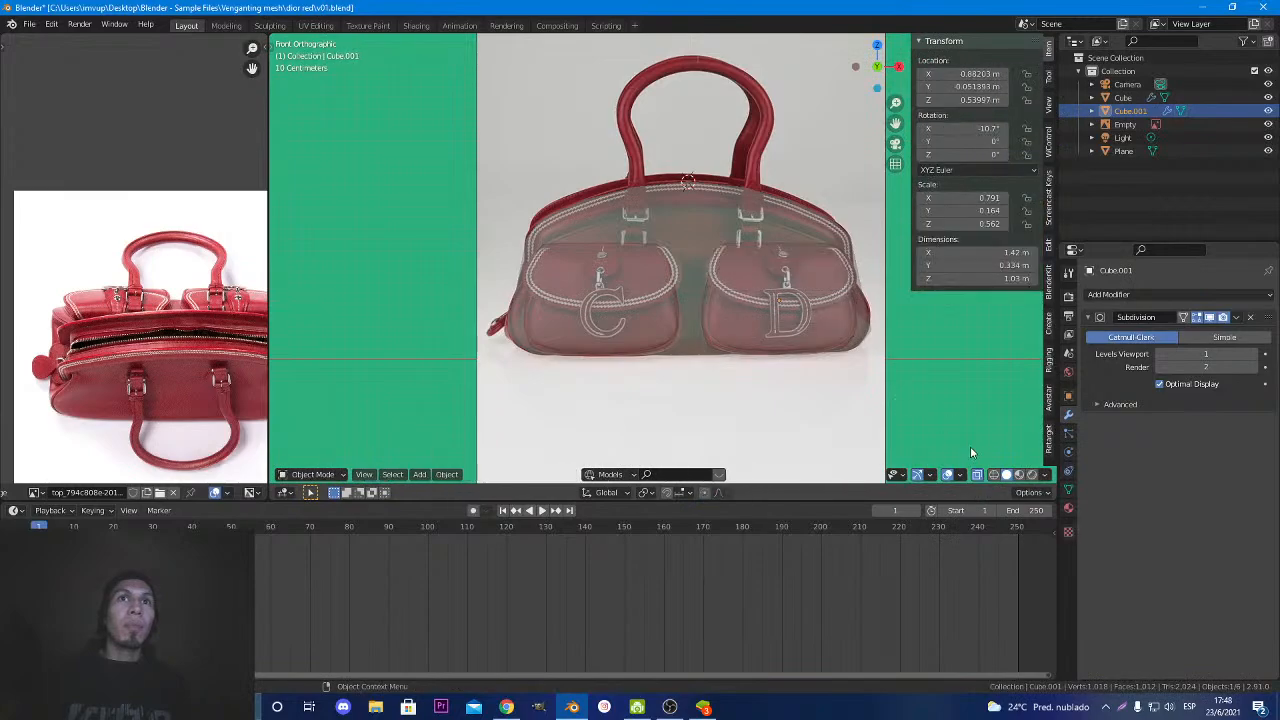
pyautogui.click(978, 475)
# Add a new material to the bag body and sample its base colour from the red leather in the top-view reference photo.
pyautogui.moveTo(804, 362); pyautogui.dragTo(750, 388, button='middle')
pyautogui.scroll(1, 749, 382)
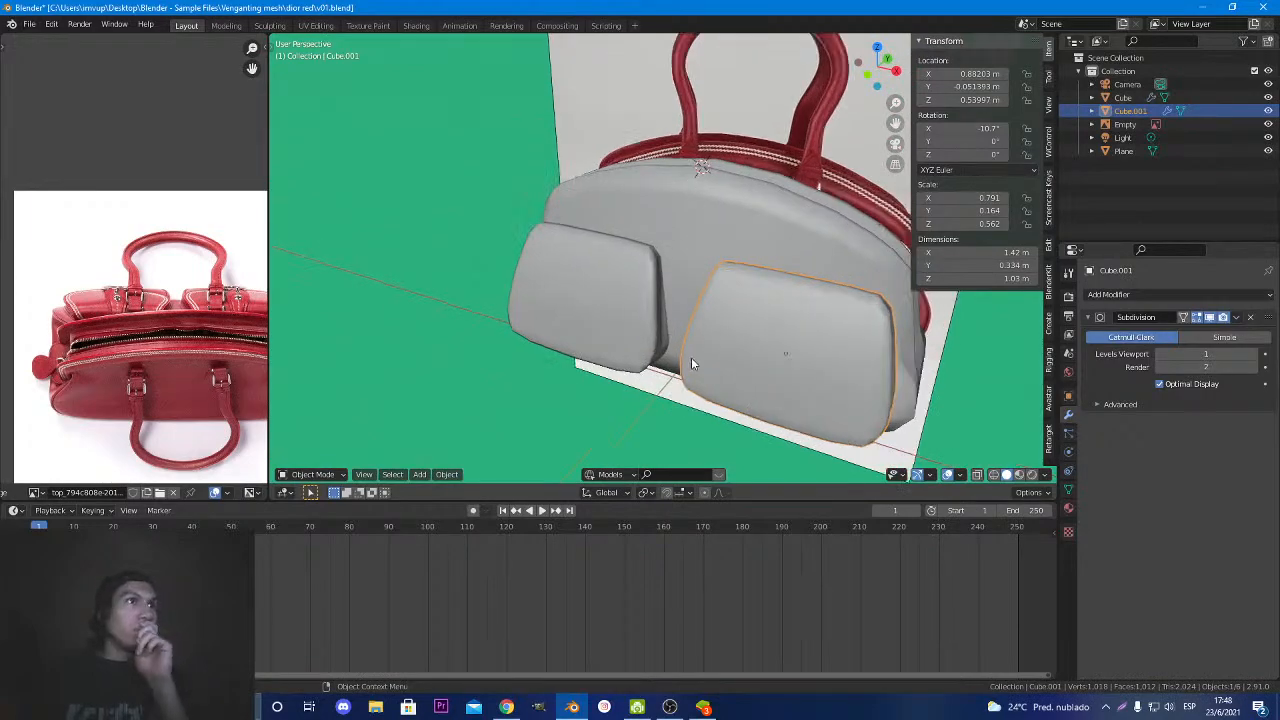
pyautogui.scroll(-2, 691, 357)
pyautogui.moveTo(700, 349); pyautogui.dragTo(690, 321, button='middle')
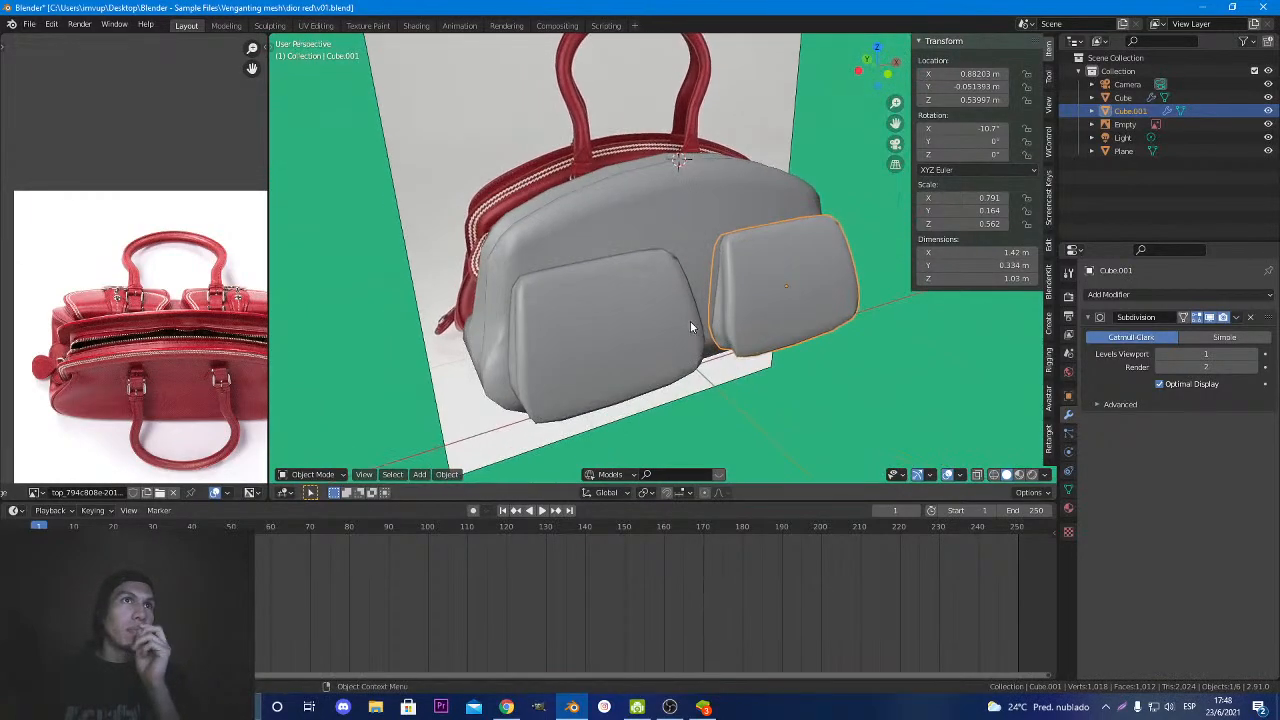
pyautogui.click(648, 330)
pyautogui.click(638, 230)
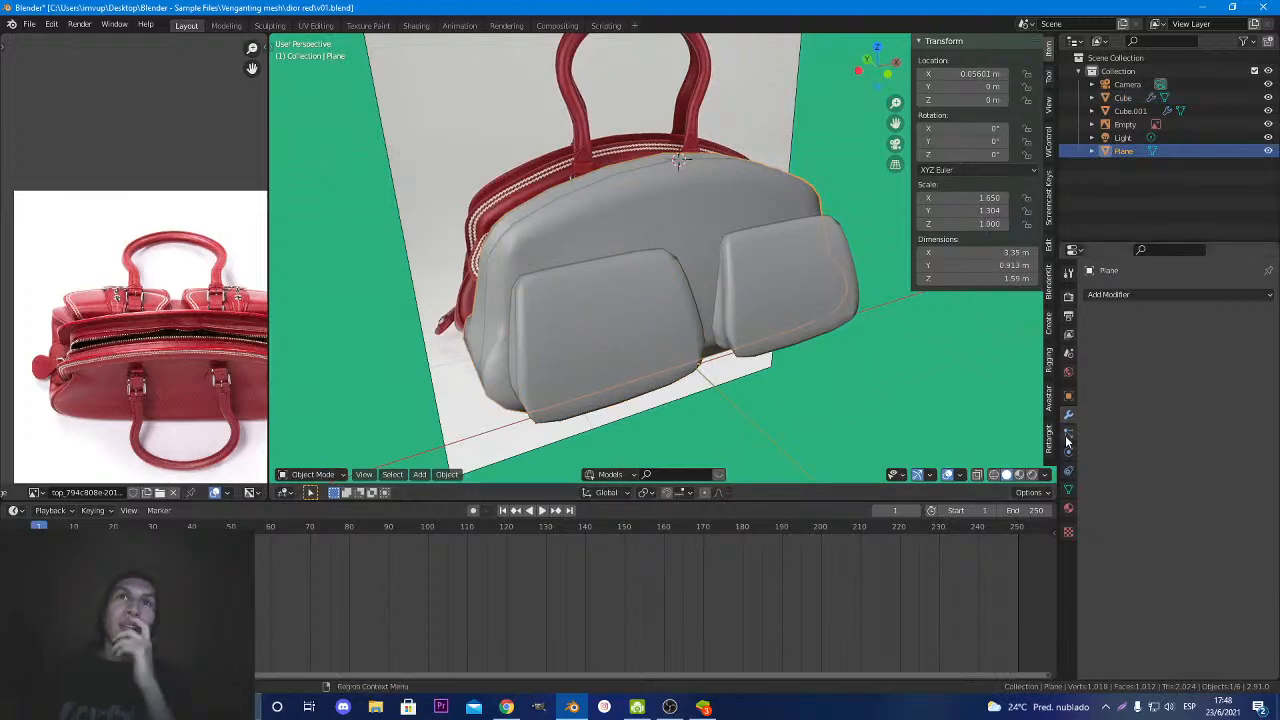
pyautogui.click(1068, 510)
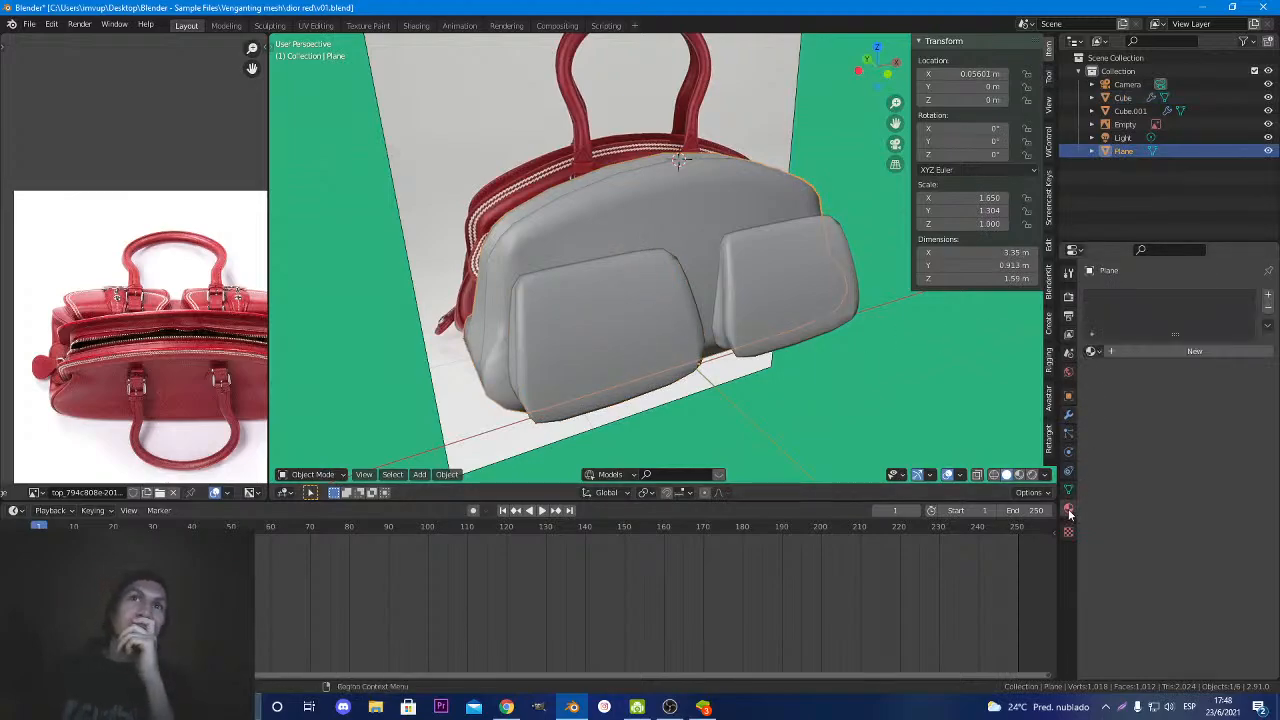
pyautogui.click(1268, 297)
pyautogui.click(1163, 353)
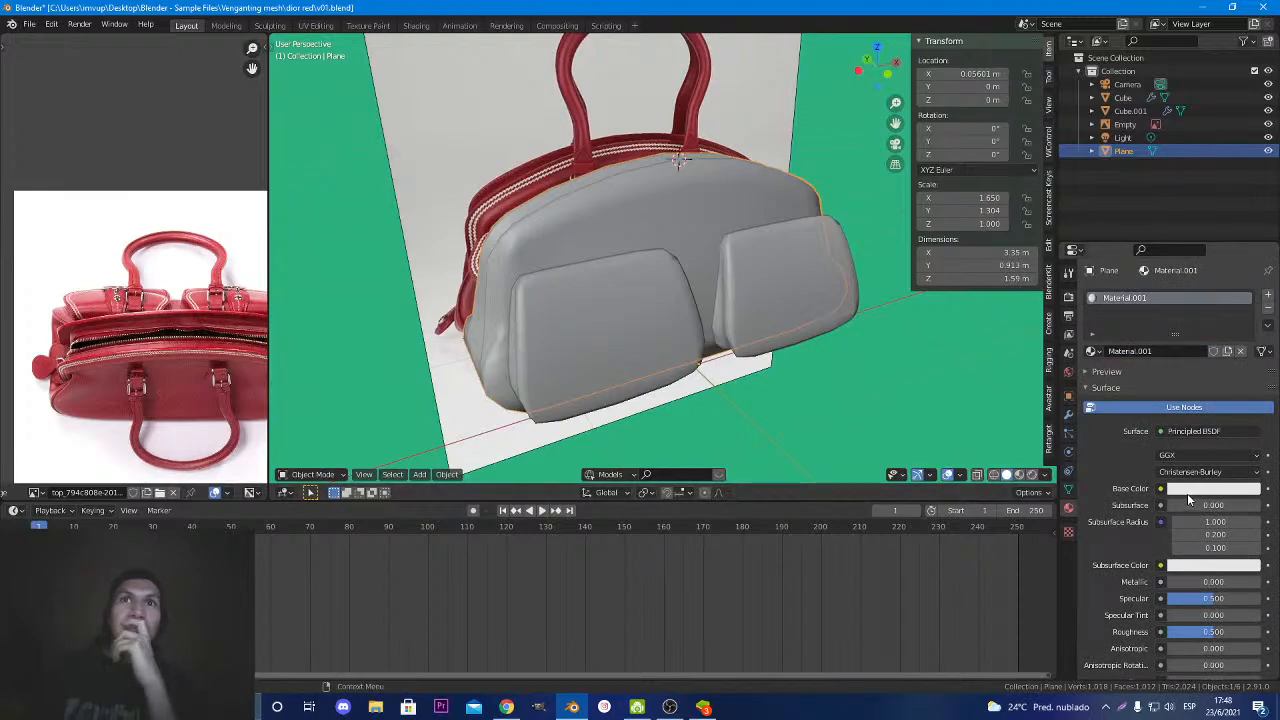
pyautogui.click(1212, 488)
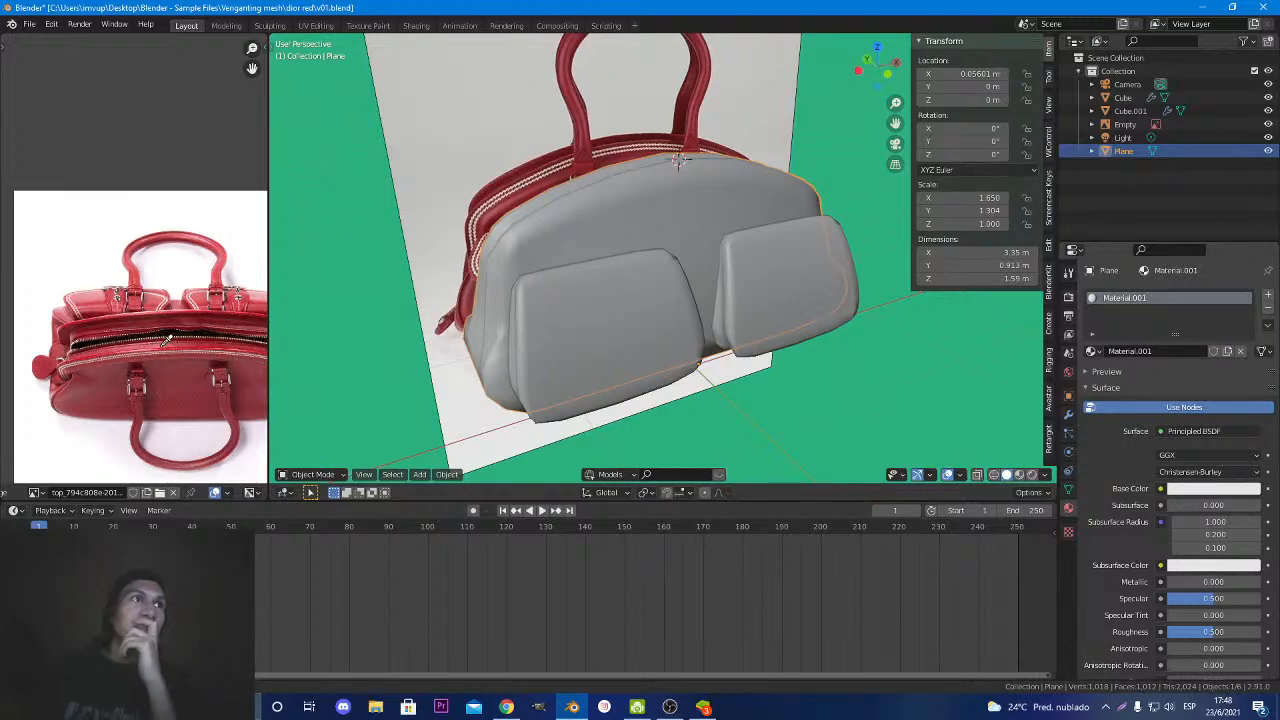
pyautogui.click(201, 346)
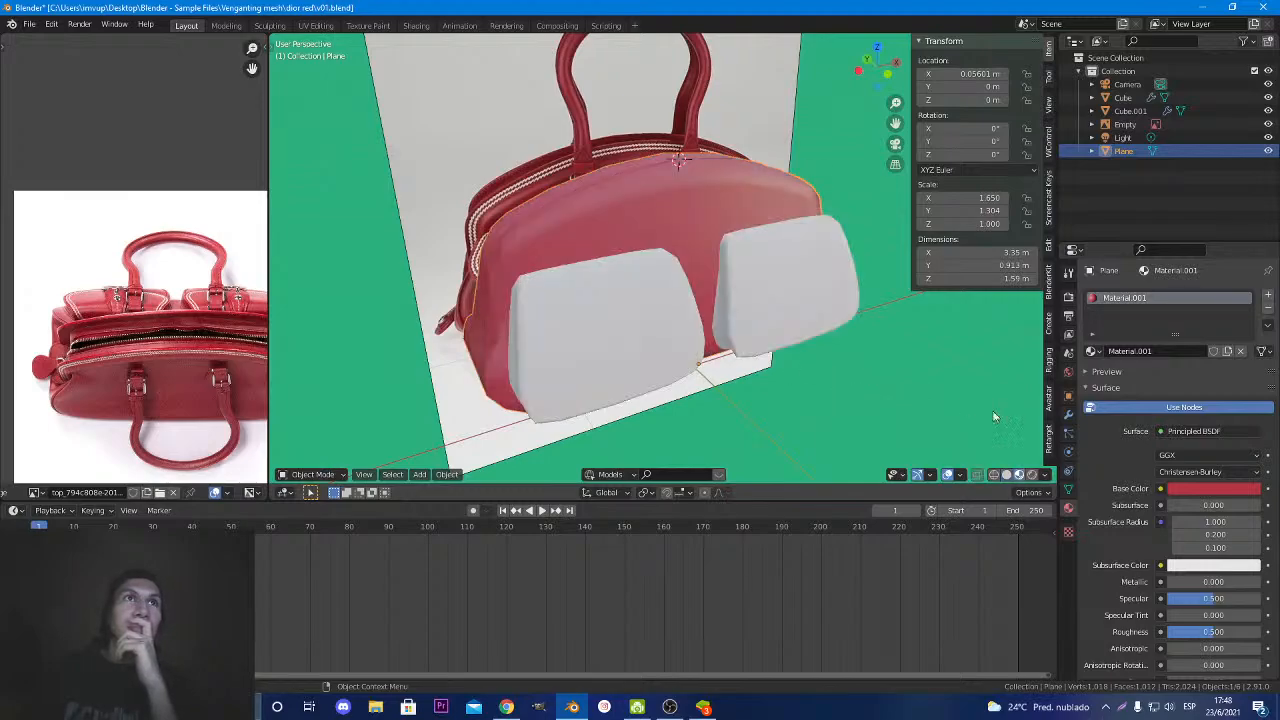
# Adjust the bag body's base colour to a saturated red with hue 0, saturation about 0.925 and value about 0.624.
pyautogui.click(1202, 489)
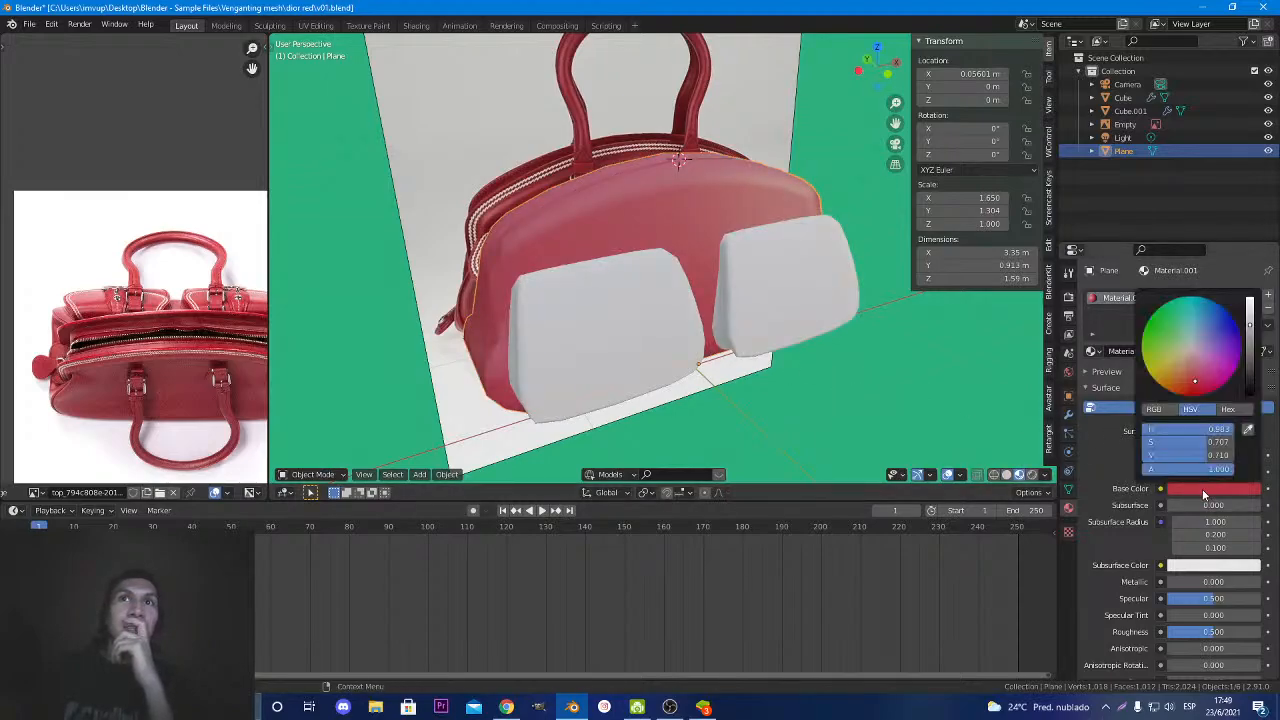
pyautogui.click(1193, 388)
pyautogui.click(1192, 391)
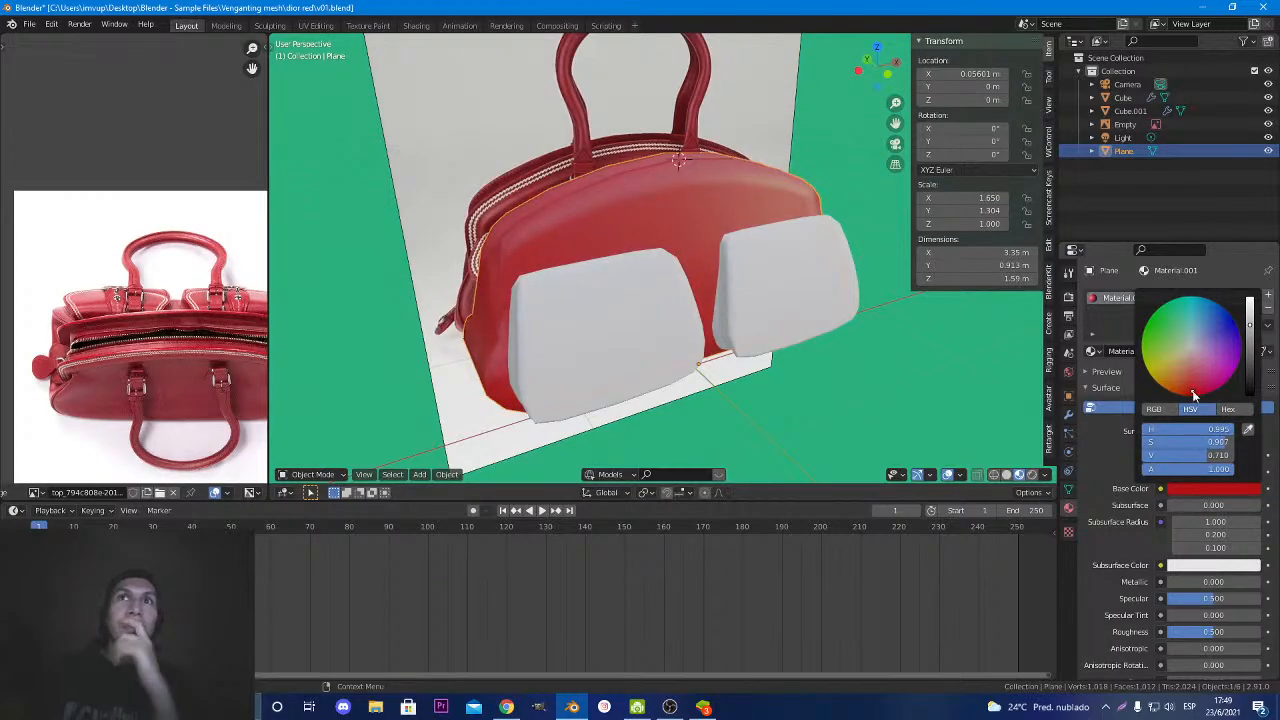
pyautogui.click(1200, 489)
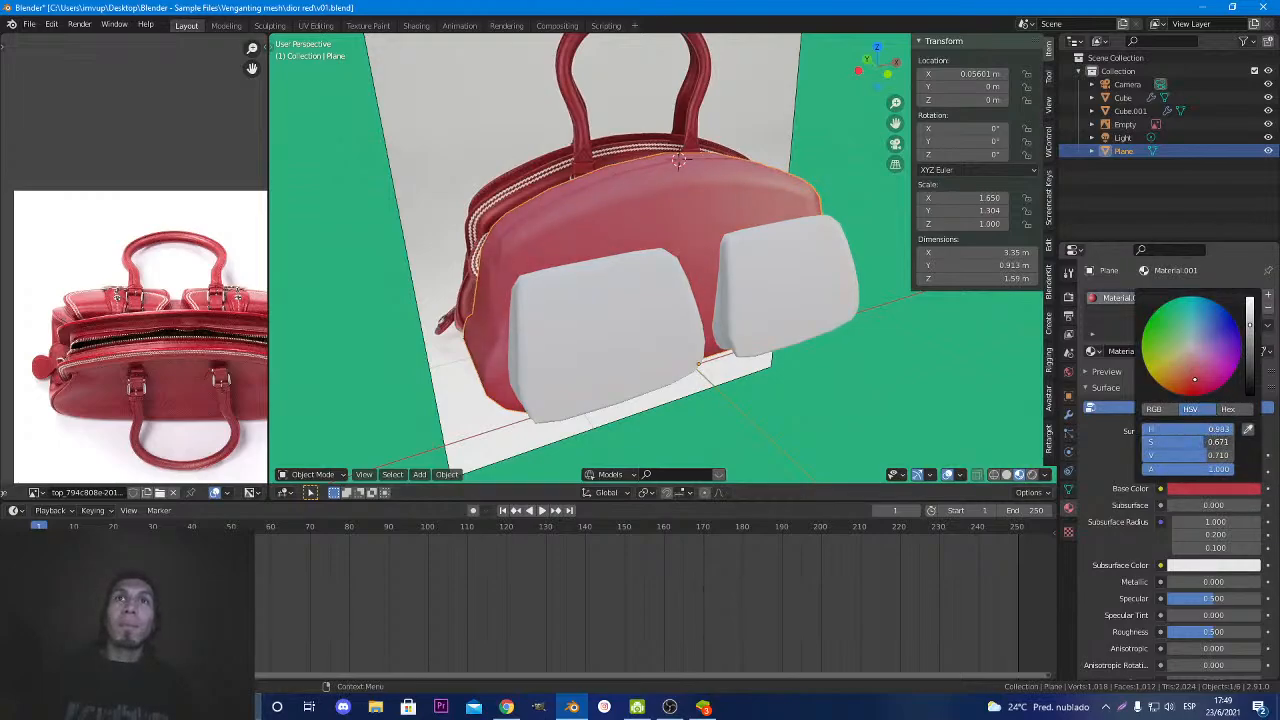
pyautogui.moveTo(1194, 379); pyautogui.dragTo(1194, 381)
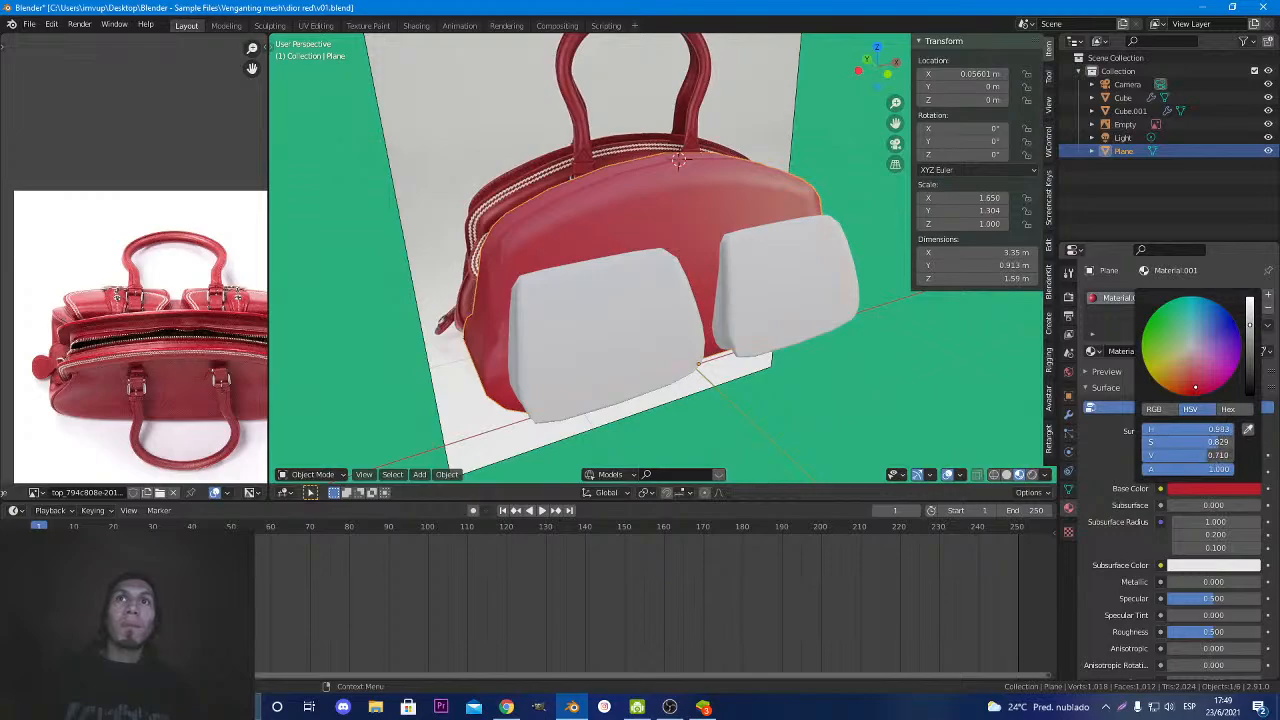
pyautogui.moveTo(1209, 455); pyautogui.dragTo(1192, 455)
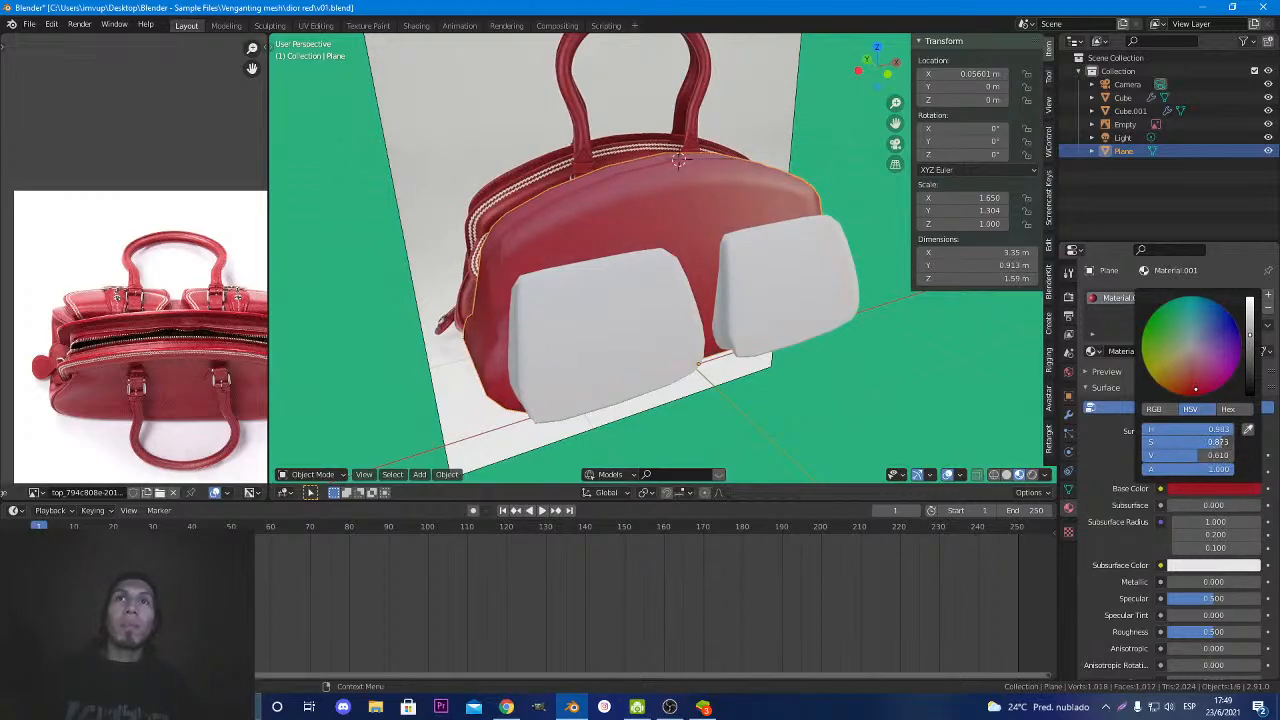
pyautogui.moveTo(1210, 442)
pyautogui.mouseDown()
pyautogui.moveTo(1222, 455)
pyautogui.moveTo(1202, 455)
pyautogui.moveTo(1222, 455)
pyautogui.mouseUp()
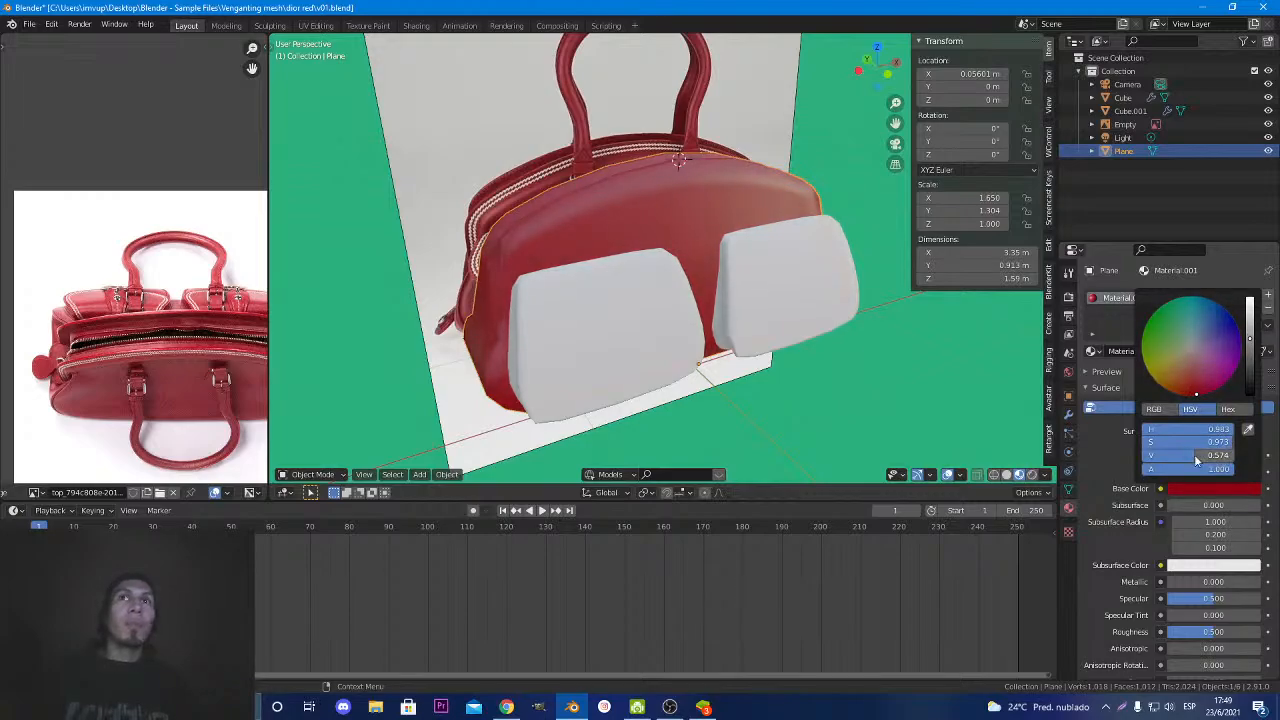
pyautogui.moveTo(1222, 455); pyautogui.dragTo(1231, 455)
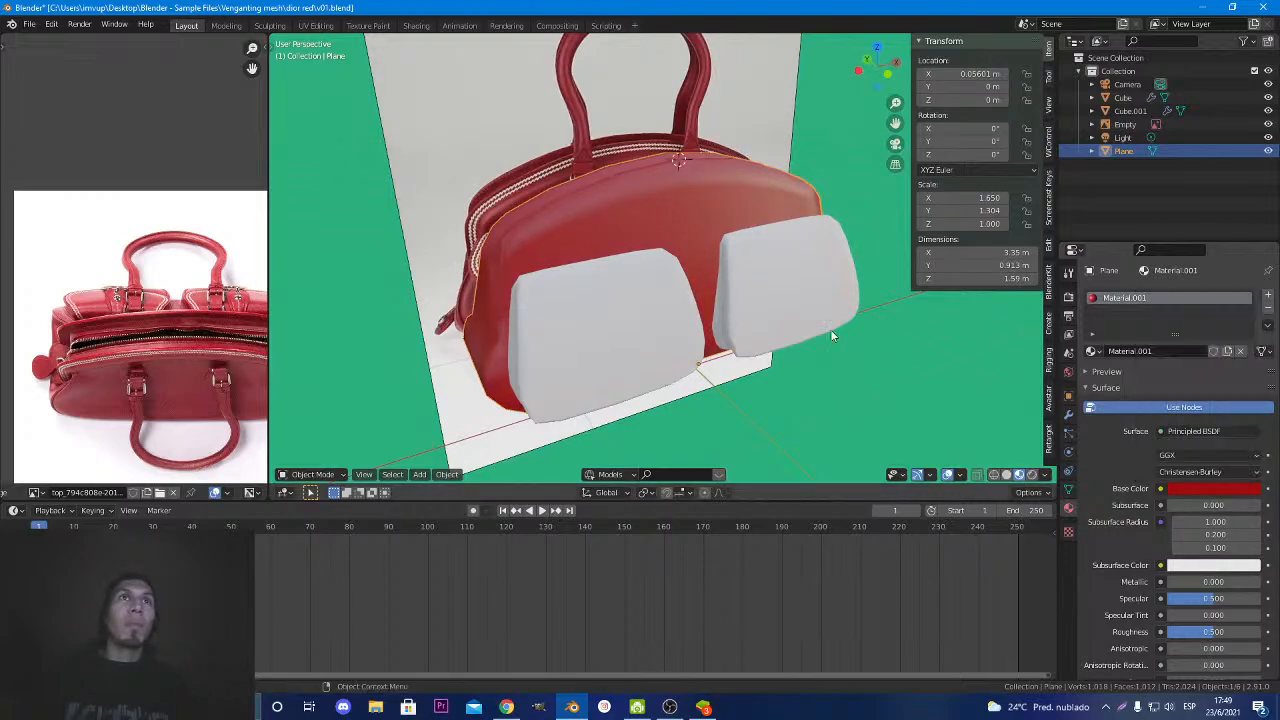
pyautogui.moveTo(830, 329); pyautogui.dragTo(760, 356, button='middle')
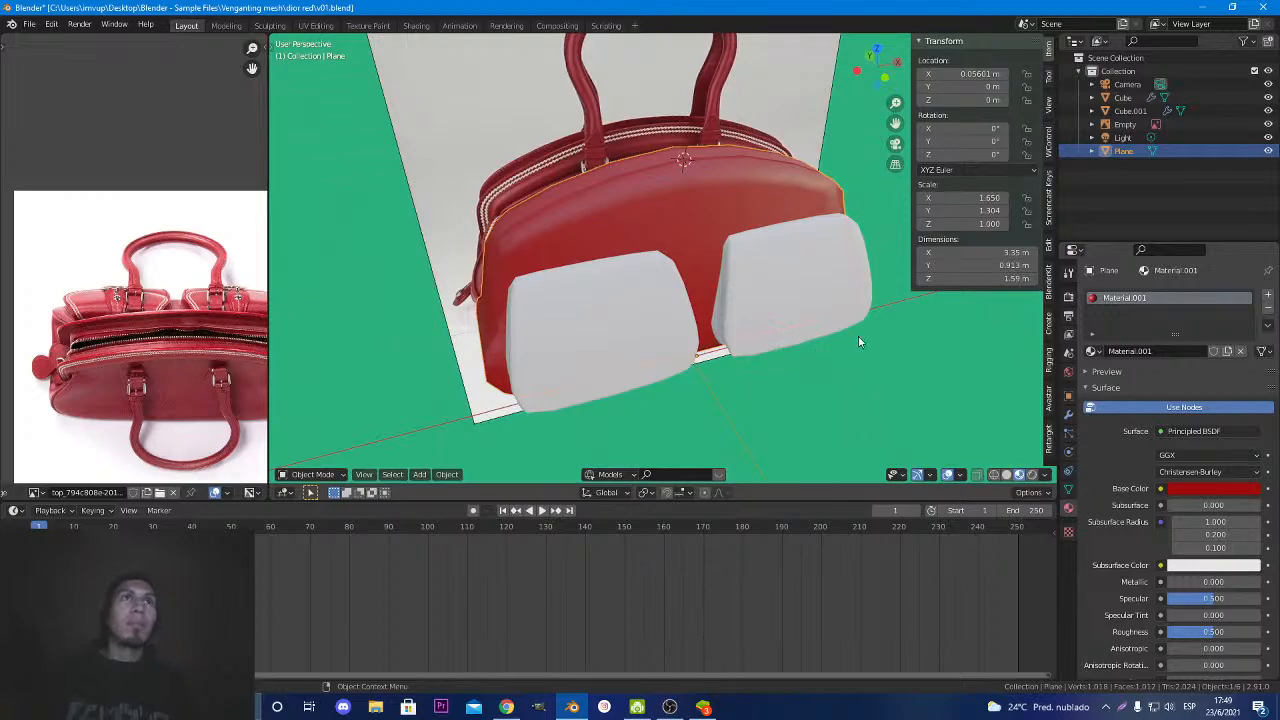
# Darken the bag body's base colour to a value of about 0.488.
pyautogui.click(1200, 487)
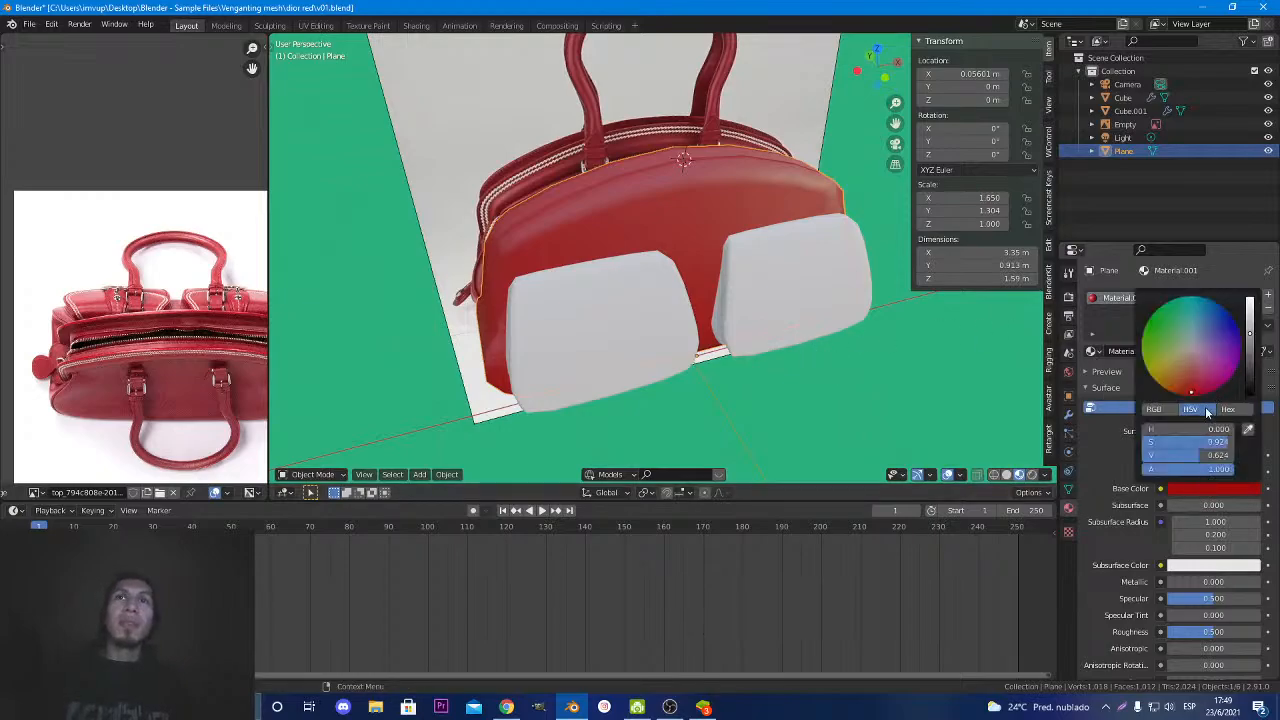
pyautogui.moveTo(1250, 333); pyautogui.dragTo(1250, 345)
pyautogui.moveTo(657, 309); pyautogui.dragTo(482, 344, button='middle')
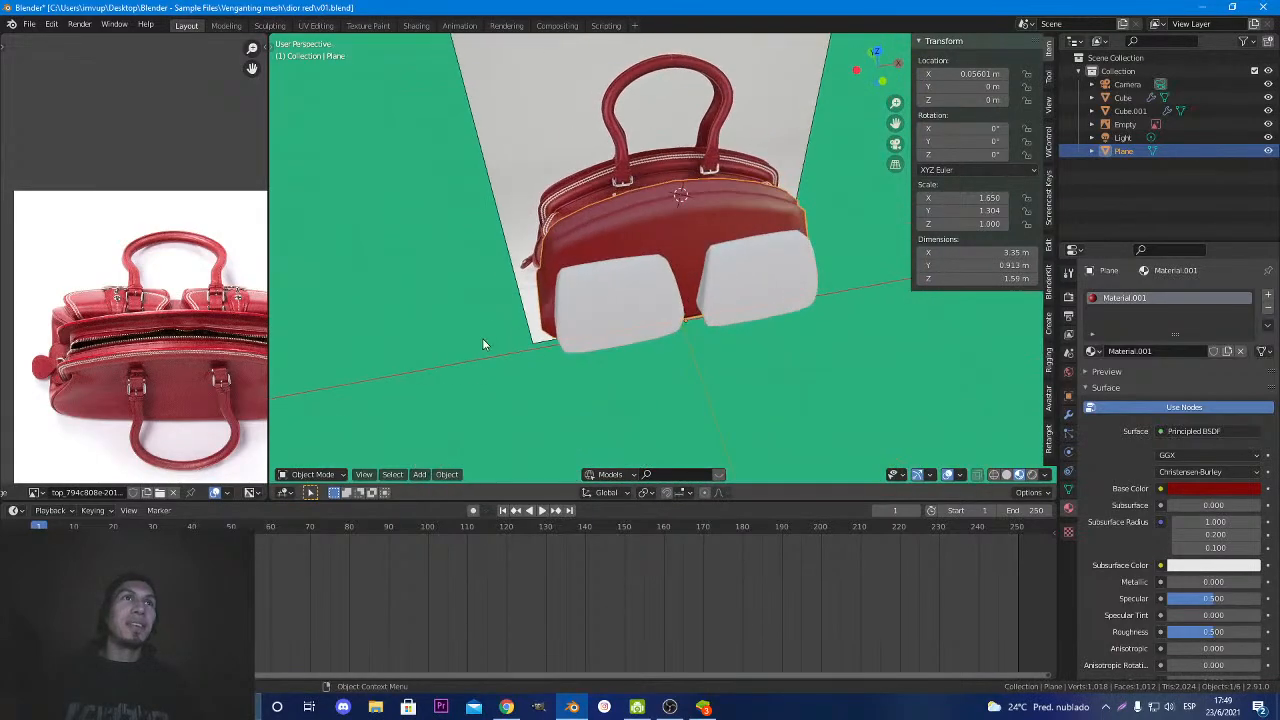
# Check the bag body's base colour values and add a new material to the left front pocket.
pyautogui.click(734, 318)
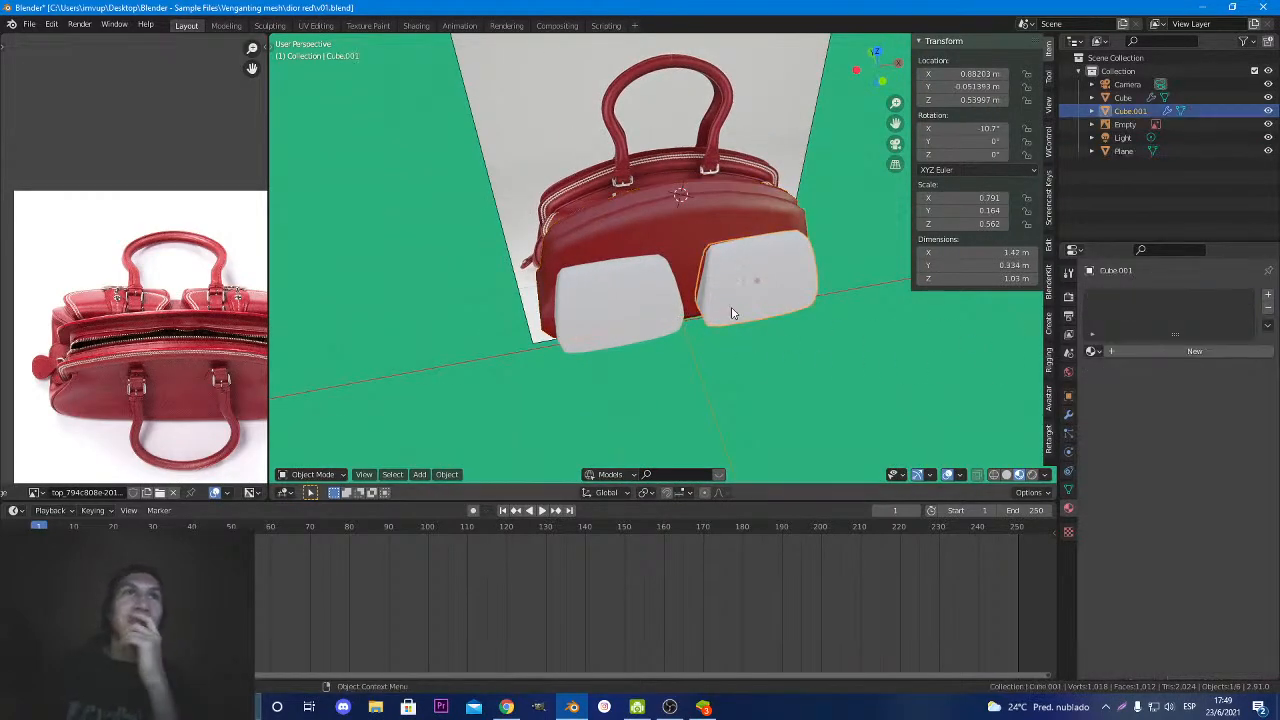
pyautogui.click(677, 242)
pyautogui.click(1191, 492)
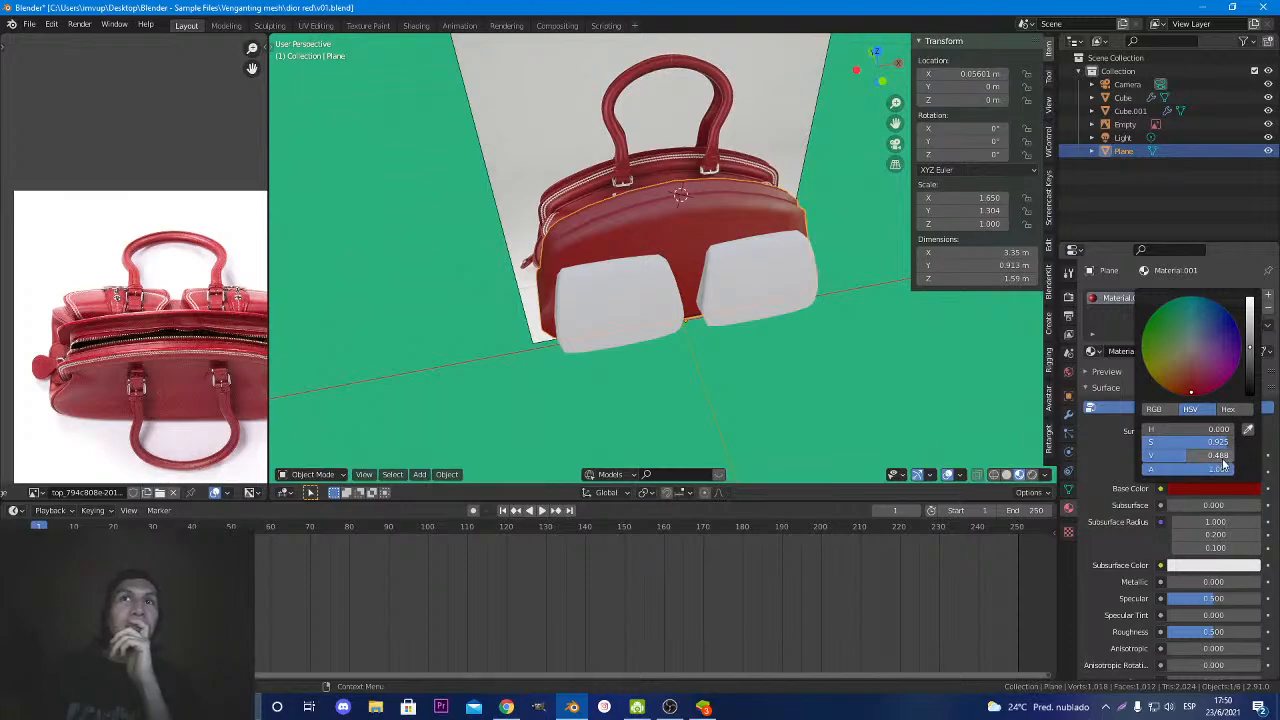
pyautogui.click(620, 314)
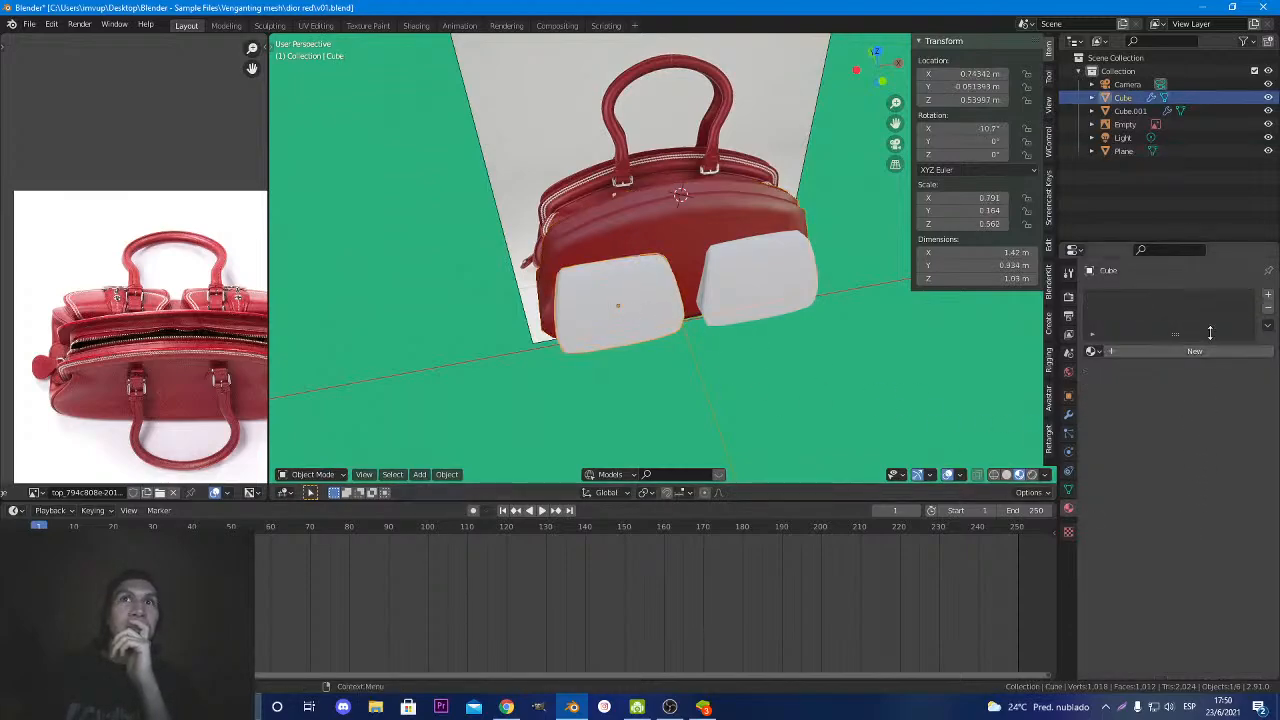
pyautogui.click(1268, 295)
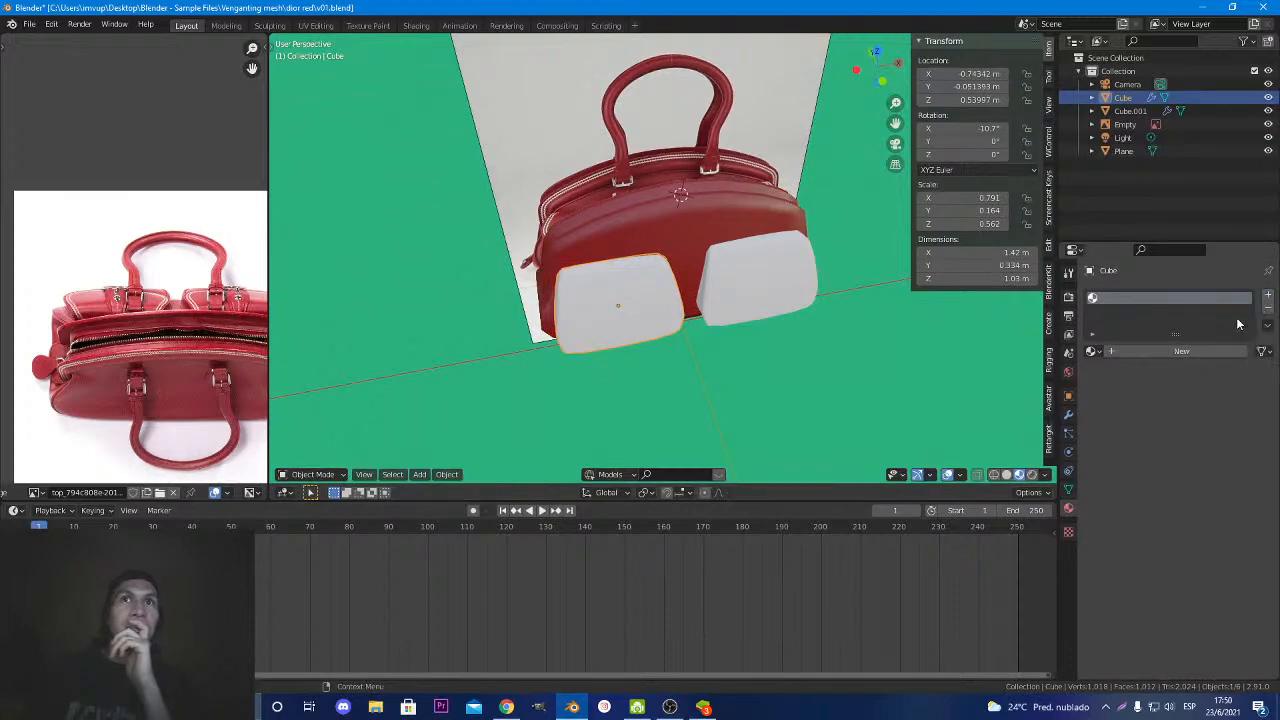
pyautogui.click(1172, 352)
# Set the left pocket's base colour to saturation 0.925 and value 0.488 to match the bag body.
pyautogui.click(1200, 490)
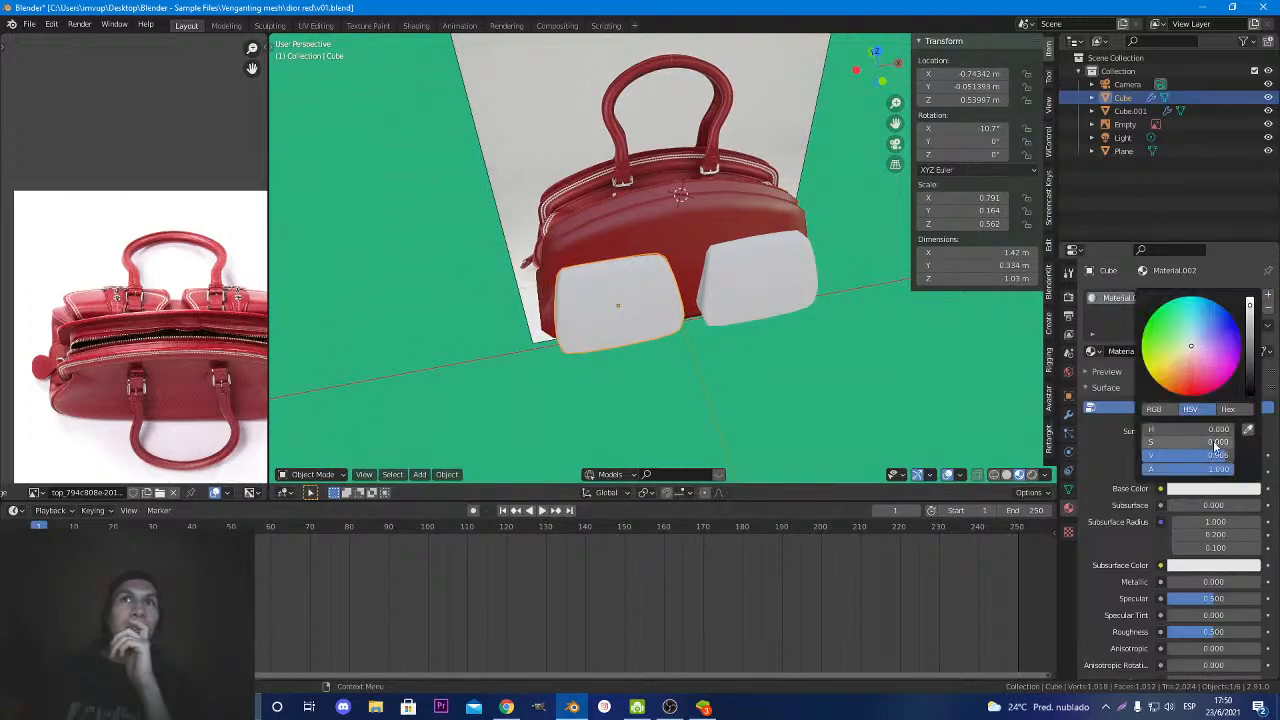
pyautogui.click(1216, 446)
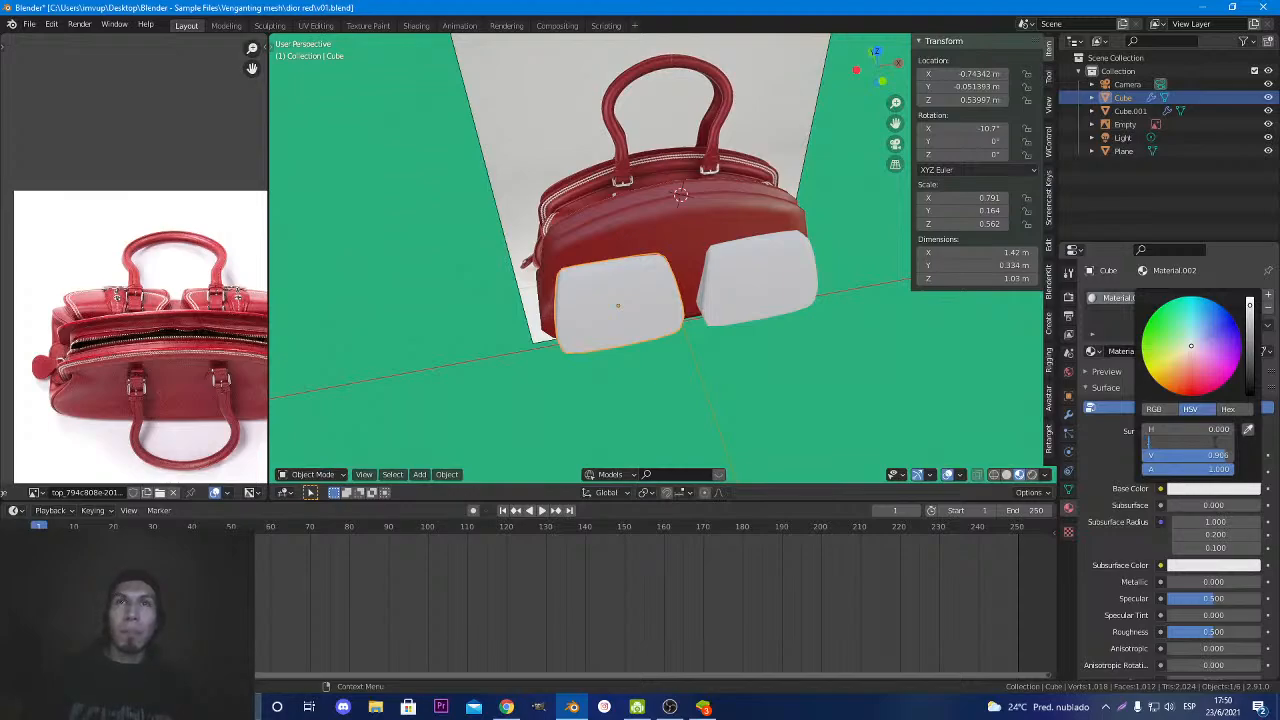
pyautogui.write('.925')
pyautogui.press('Return')
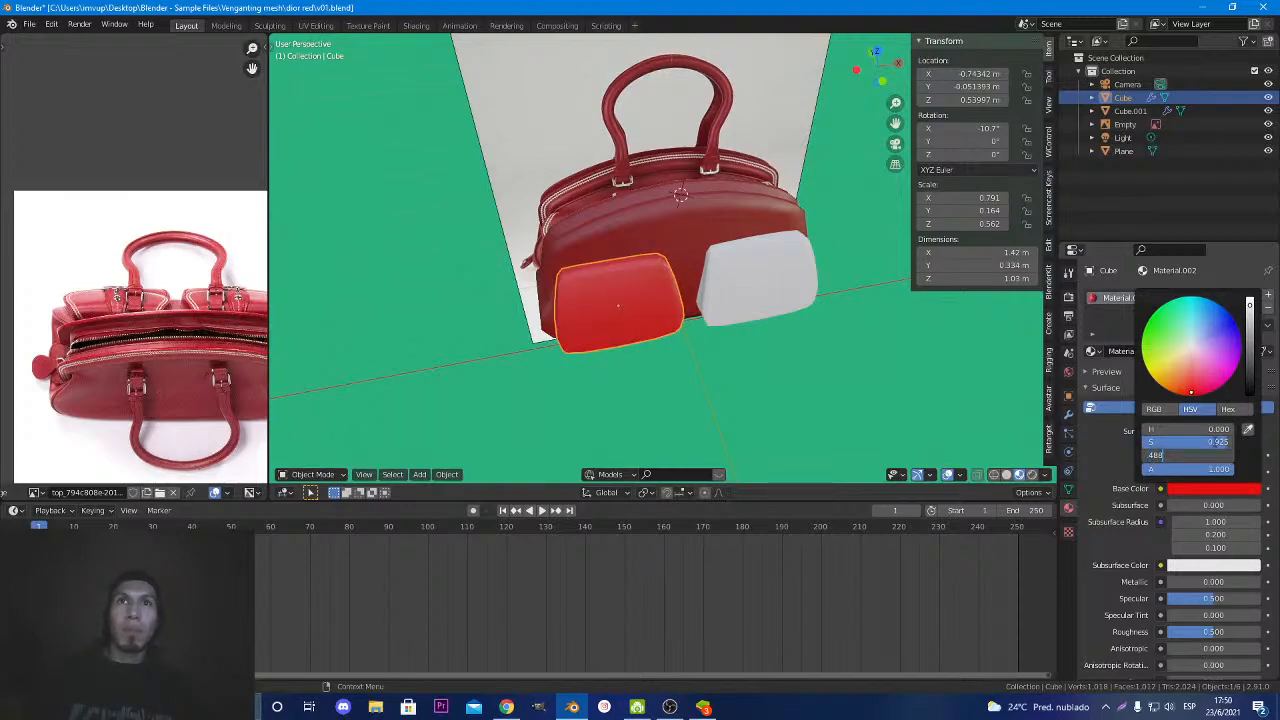
pyautogui.press('Return')
# Add a new material to the right front pocket and set its base colour to saturation 0.925 and value 0.488.
pyautogui.click(808, 292)
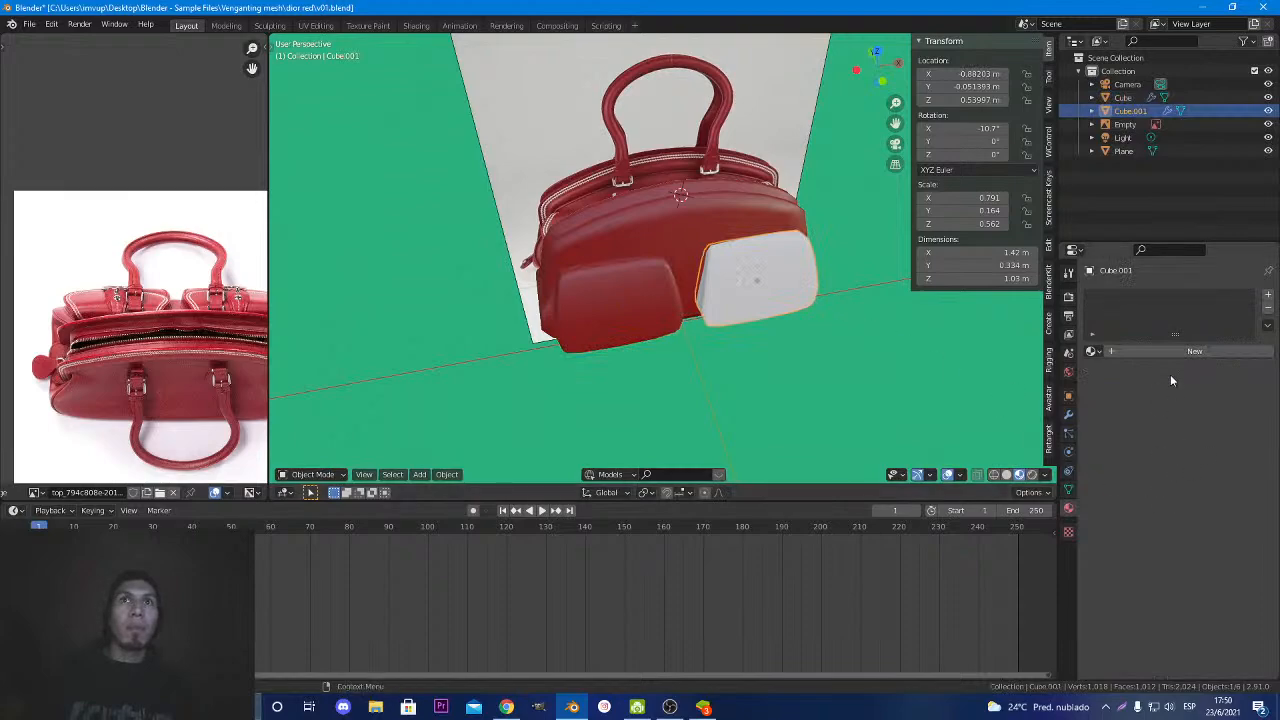
pyautogui.click(1268, 294)
pyautogui.click(1196, 351)
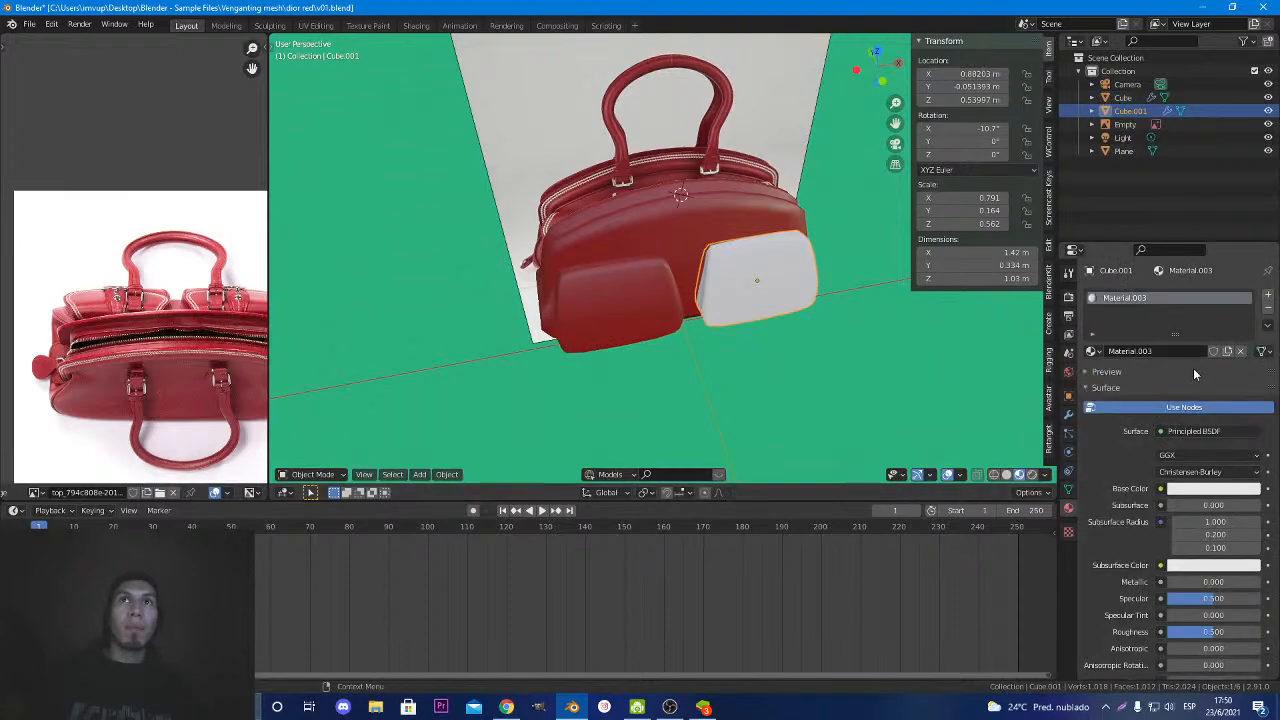
pyautogui.click(1213, 489)
pyautogui.doubleClick(1205, 455)
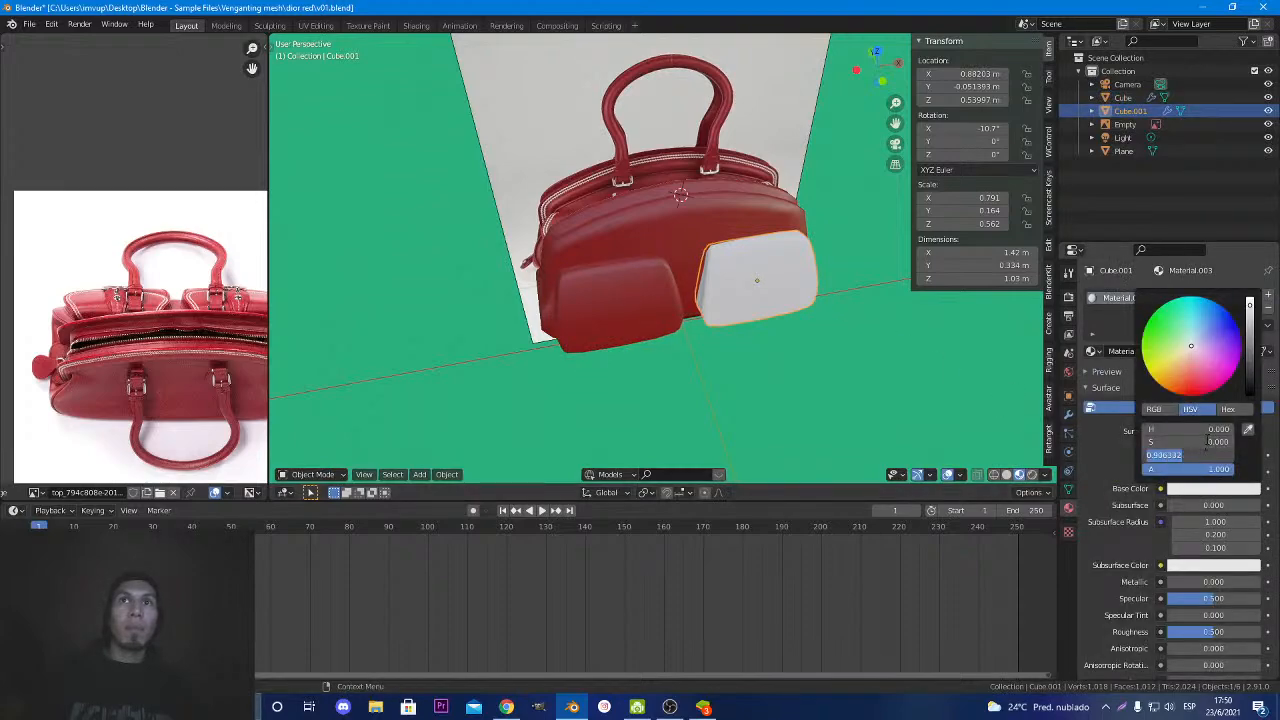
pyautogui.write('0.488')
pyautogui.press('Return')
pyautogui.doubleClick(1208, 442)
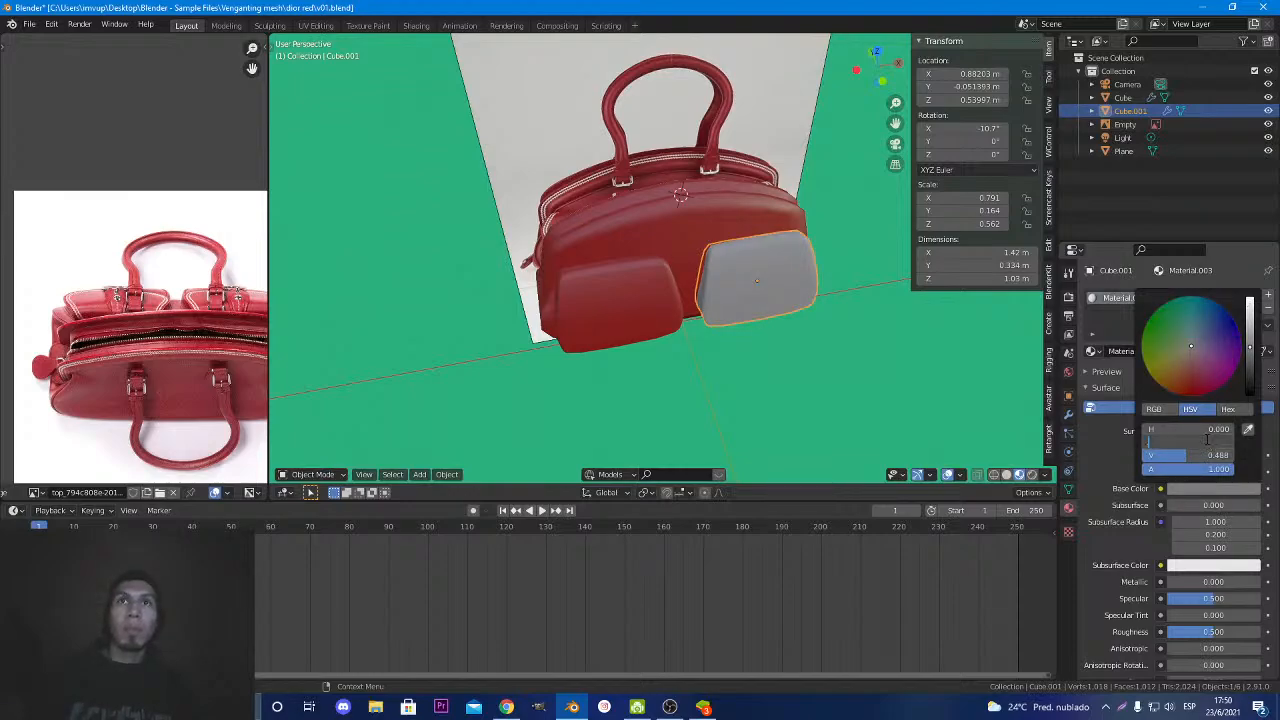
pyautogui.write('0.925')
pyautogui.press('Return')
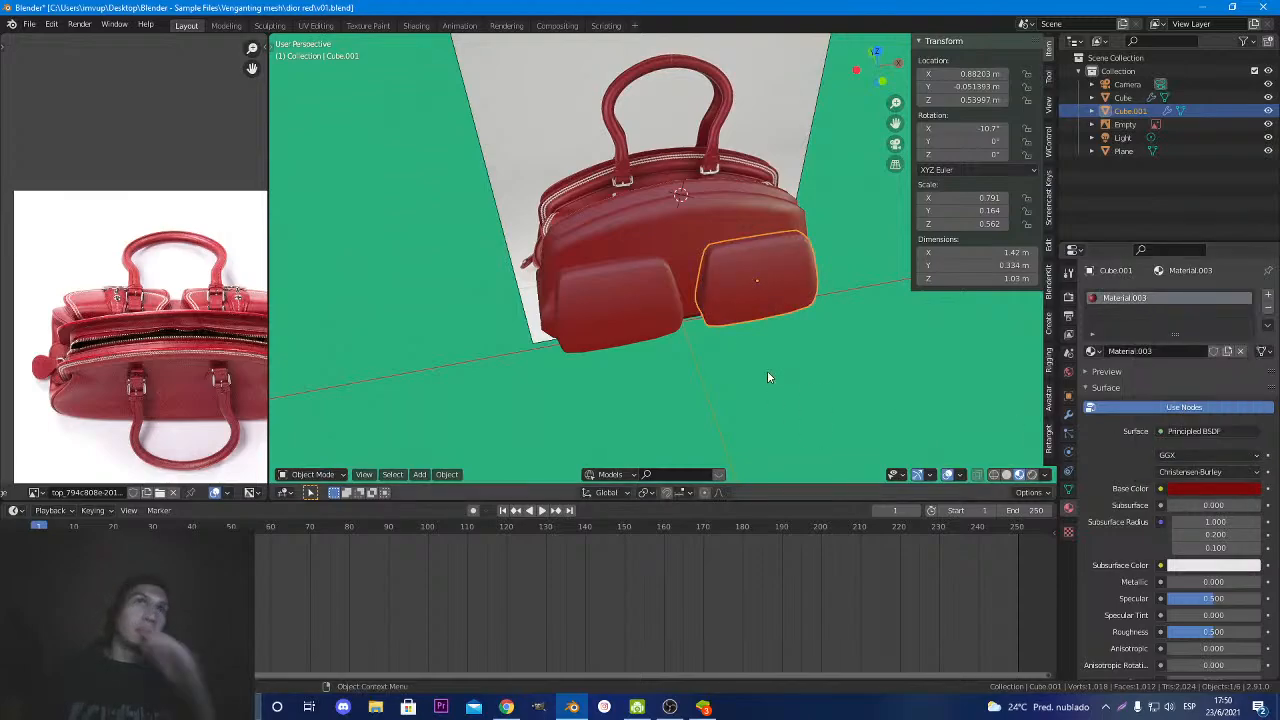
# Examine the bag body and both front pockets from several angles.
pyautogui.moveTo(754, 363); pyautogui.dragTo(689, 284, button='middle')
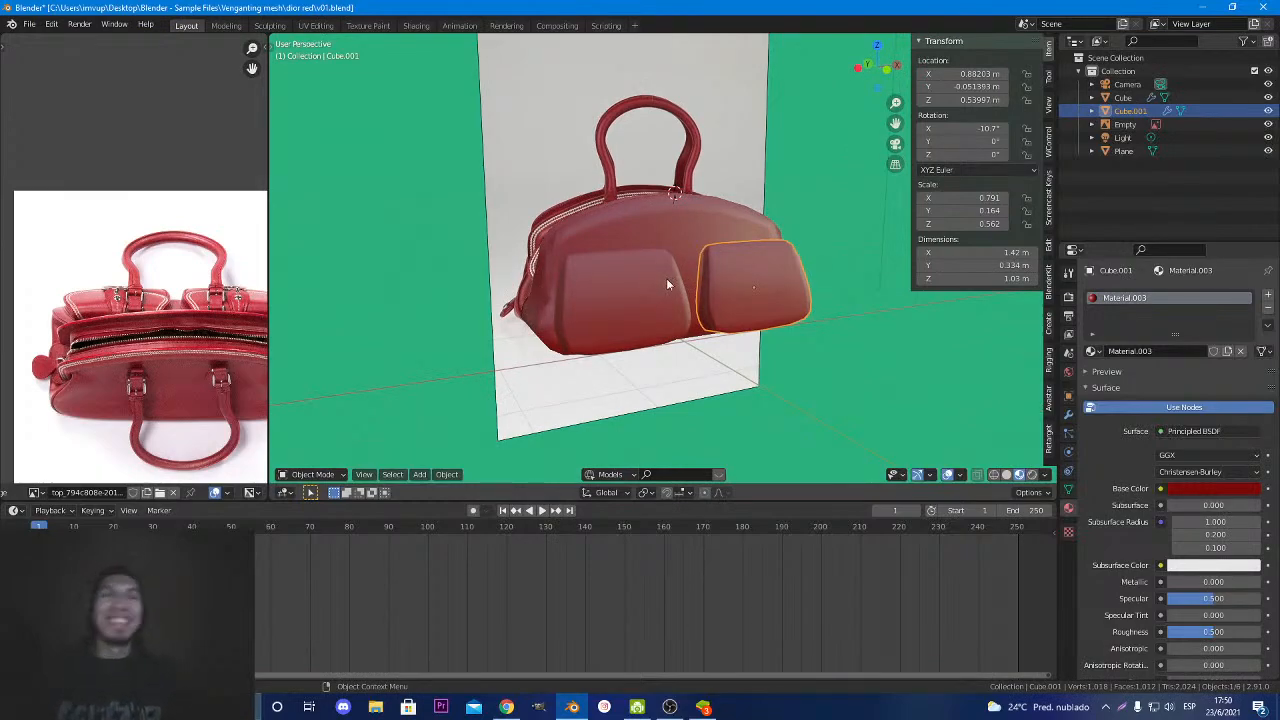
pyautogui.moveTo(666, 278); pyautogui.dragTo(642, 308, button='middle')
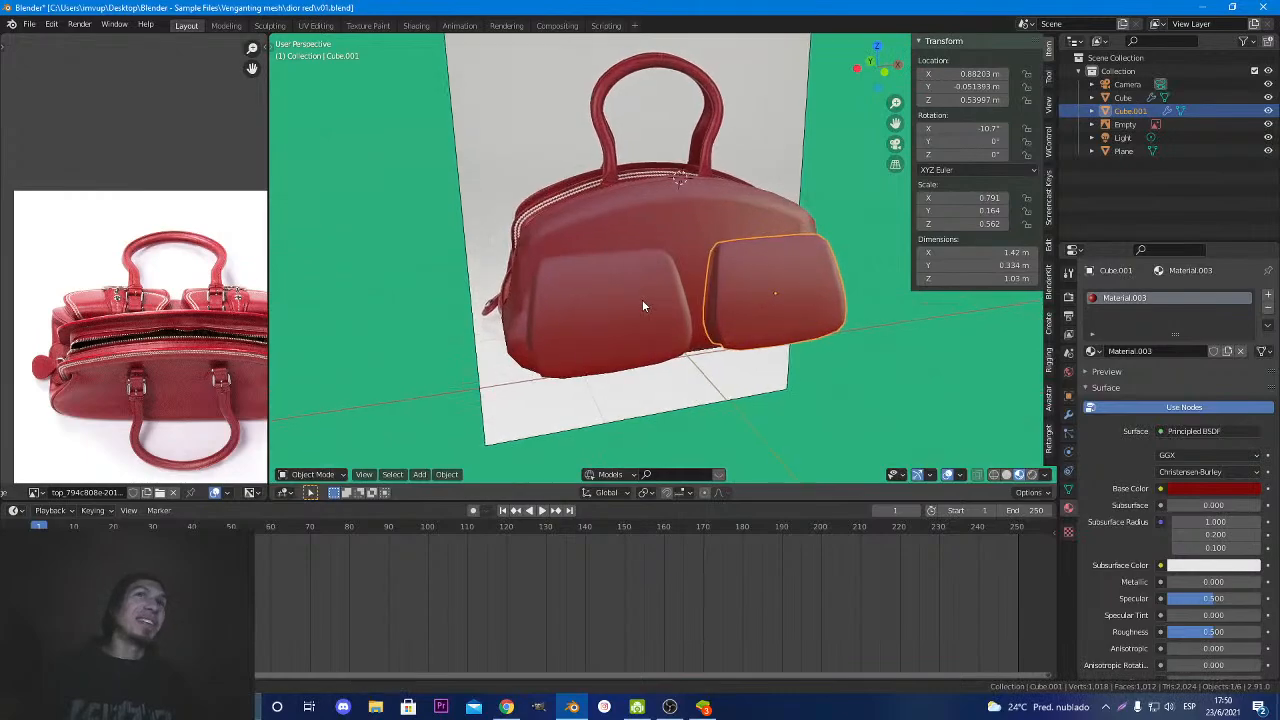
pyautogui.moveTo(642, 299); pyautogui.dragTo(584, 318, button='middle')
pyautogui.scroll(3, 660, 292)
pyautogui.scroll(-3, 627, 284)
pyautogui.scroll(2, 594, 277)
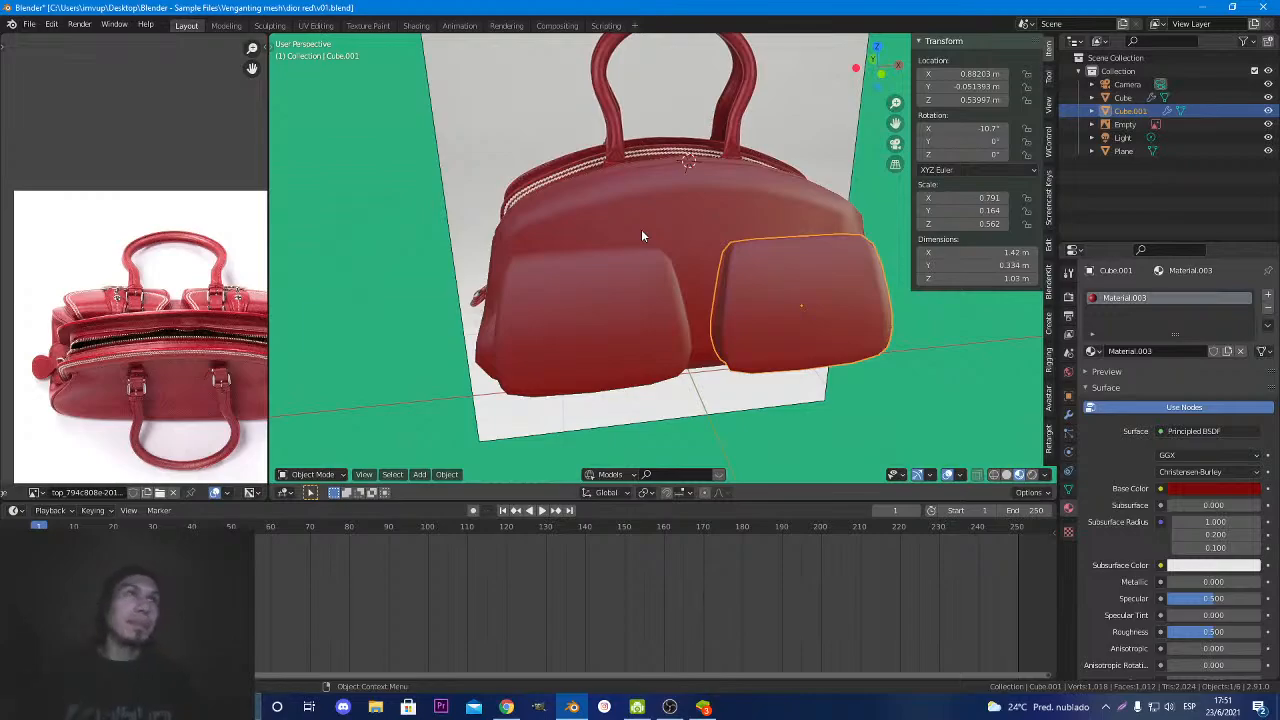
pyautogui.moveTo(641, 236); pyautogui.dragTo(570, 303, button='middle')
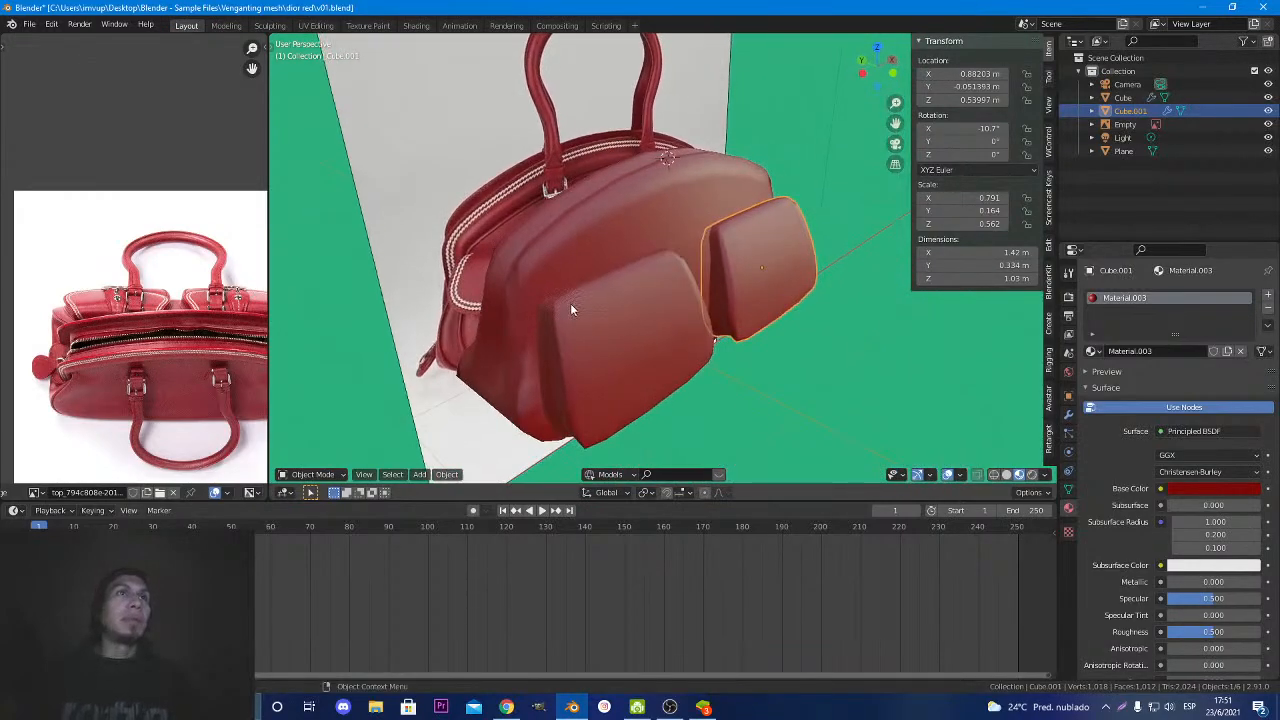
# Delete the right front pocket.
pyautogui.click(598, 313)
pyautogui.press('Tab')
pyautogui.scroll(1, 602, 313)
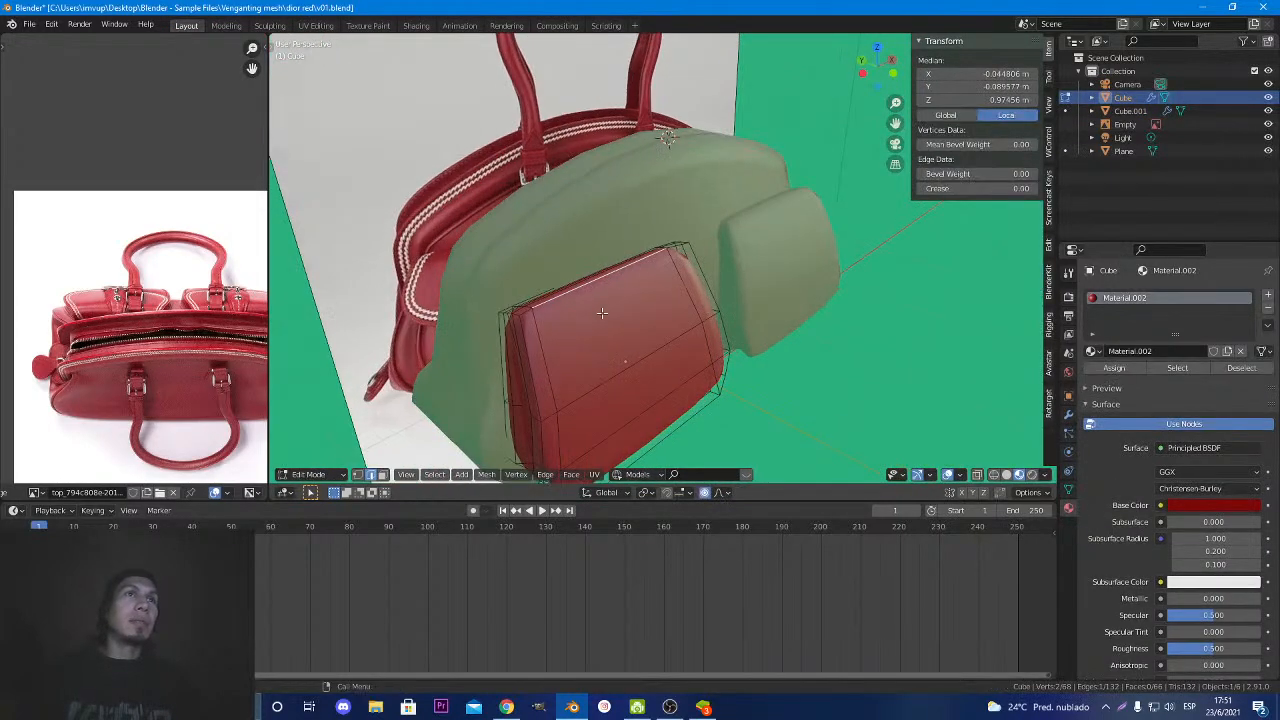
pyautogui.press('Tab')
pyautogui.click(766, 296)
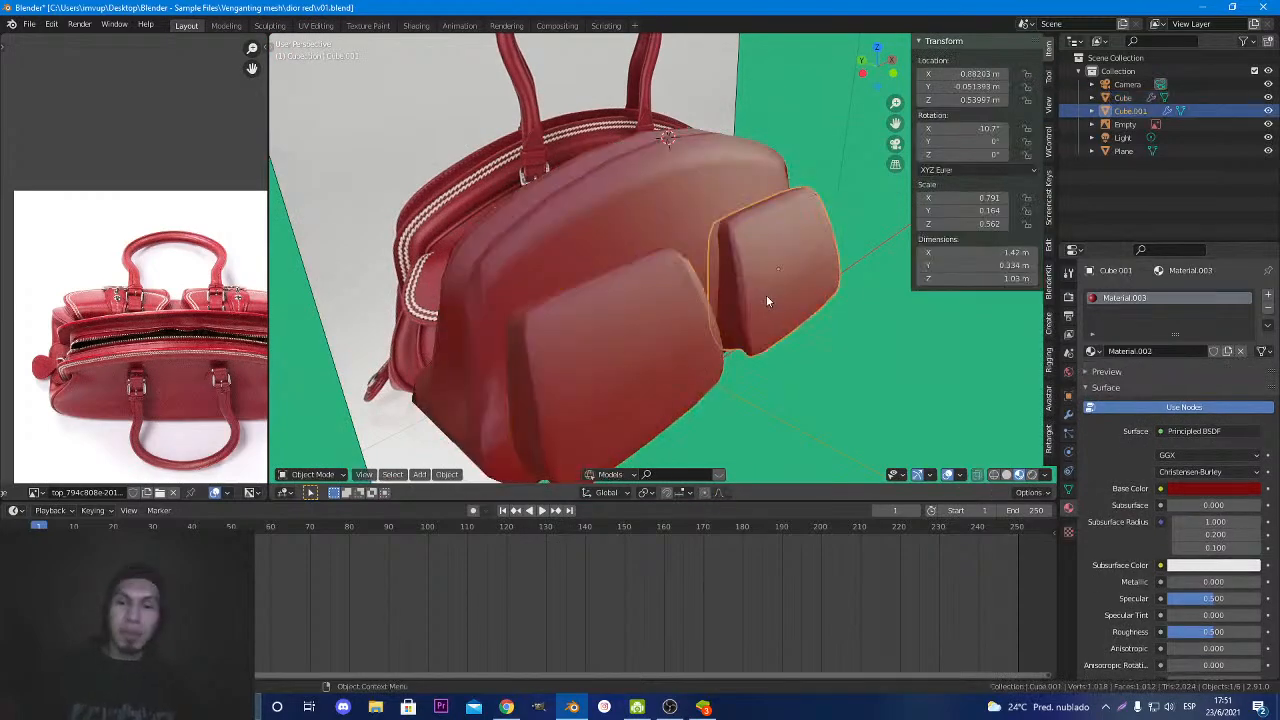
pyautogui.press('Delete')
# Apply the Subdivision modifier on the remaining front pocket and open its mesh for editing.
pyautogui.click(672, 341)
pyautogui.press('Tab')
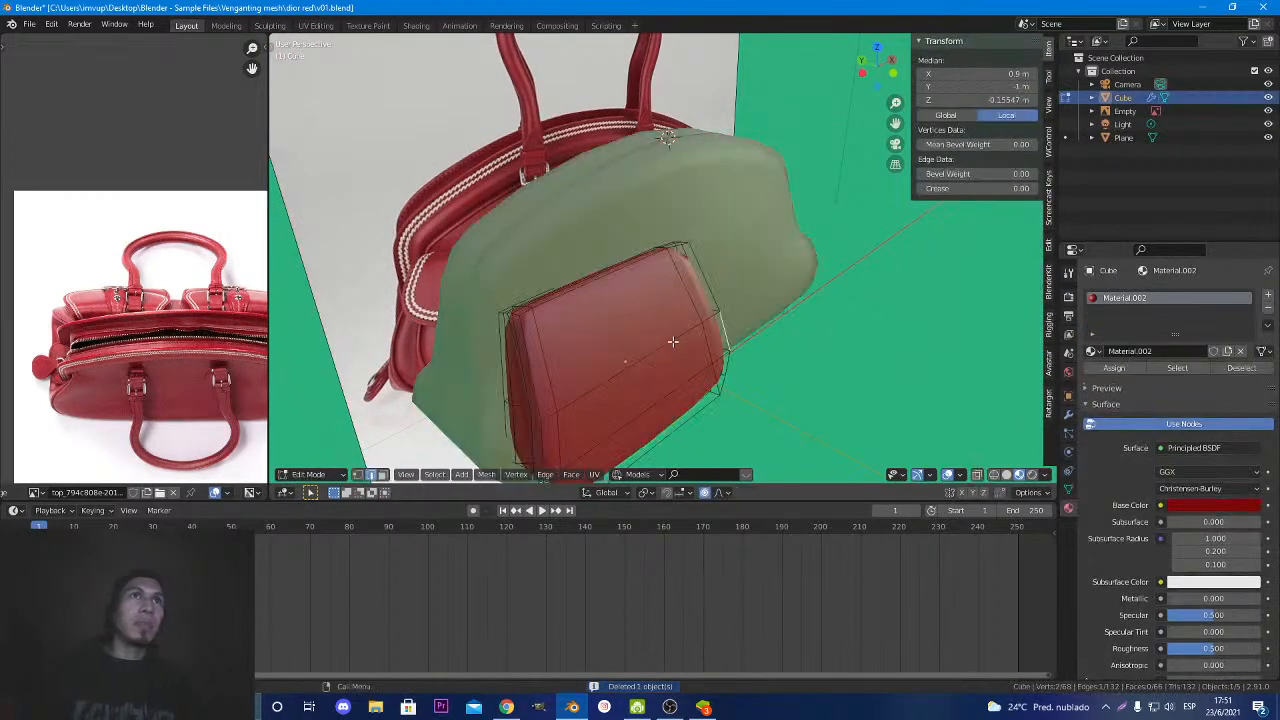
pyautogui.press('Tab')
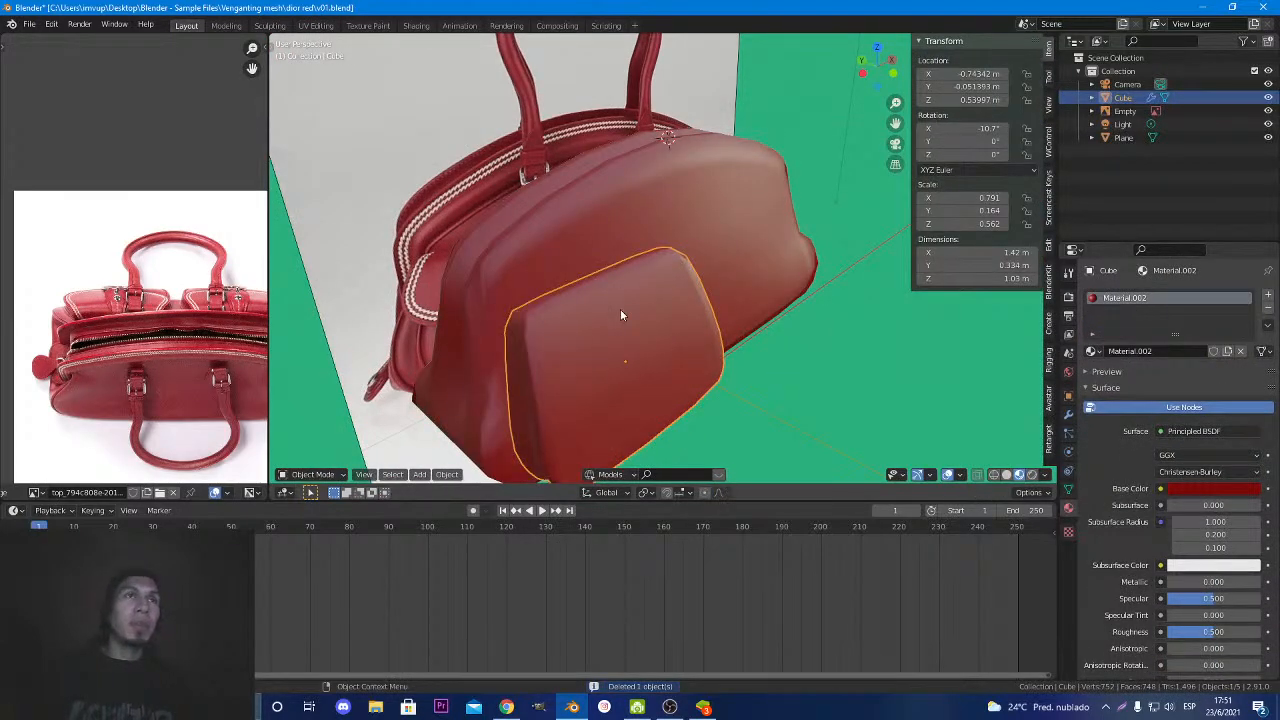
pyautogui.click(1068, 414)
pyautogui.click(1236, 317)
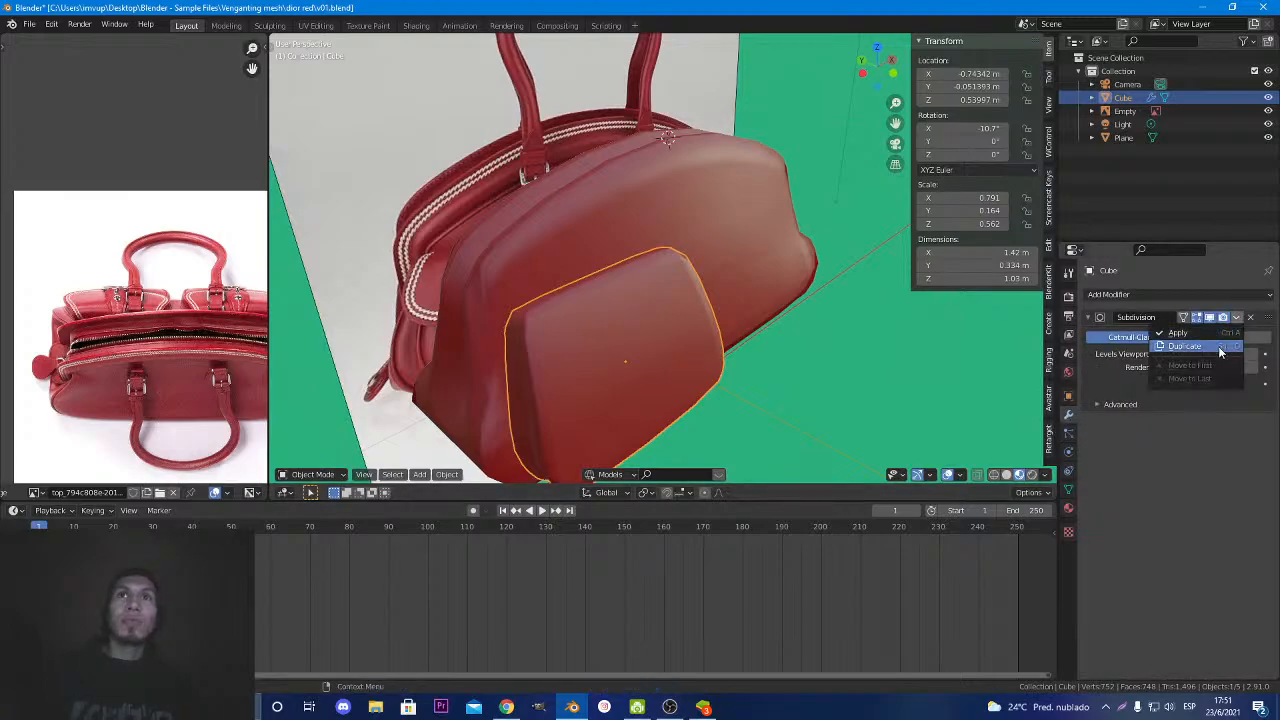
pyautogui.click(1192, 334)
pyautogui.press('Tab')
pyautogui.moveTo(813, 335); pyautogui.dragTo(377, 316, button='middle')
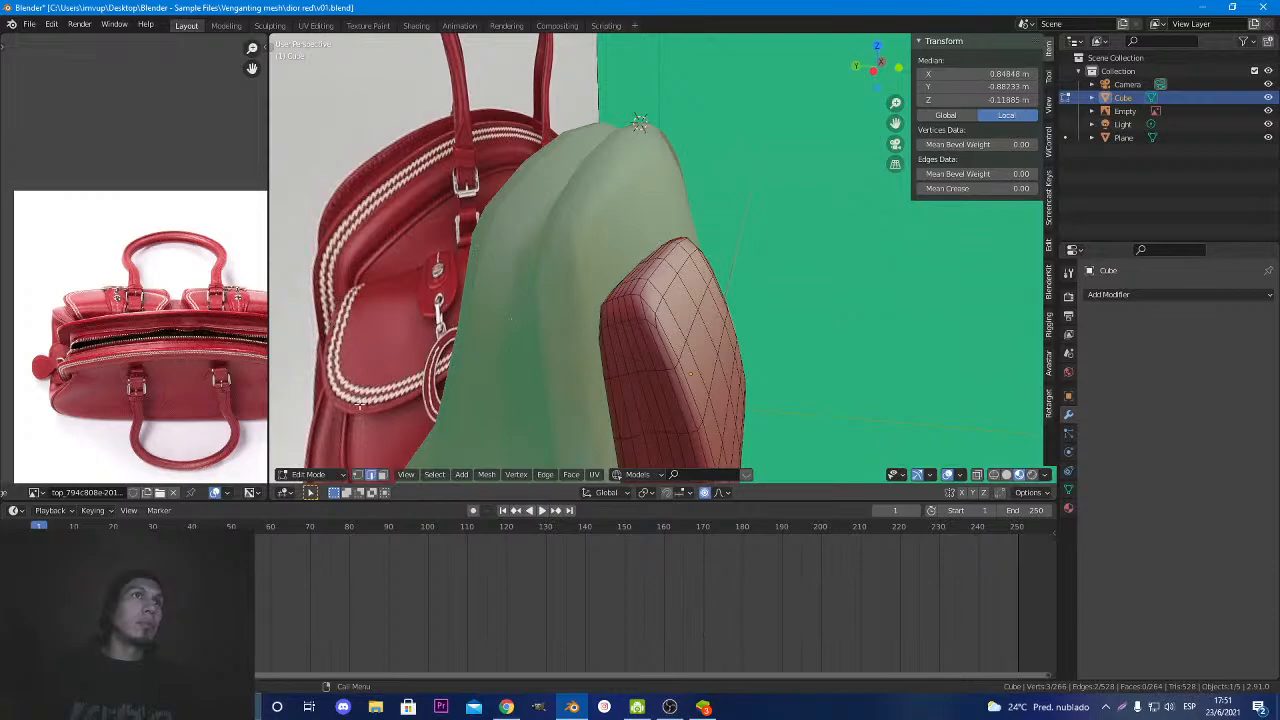
pyautogui.moveTo(660, 318); pyautogui.dragTo(690, 360, button='middle')
pyautogui.scroll(3, 520, 360)
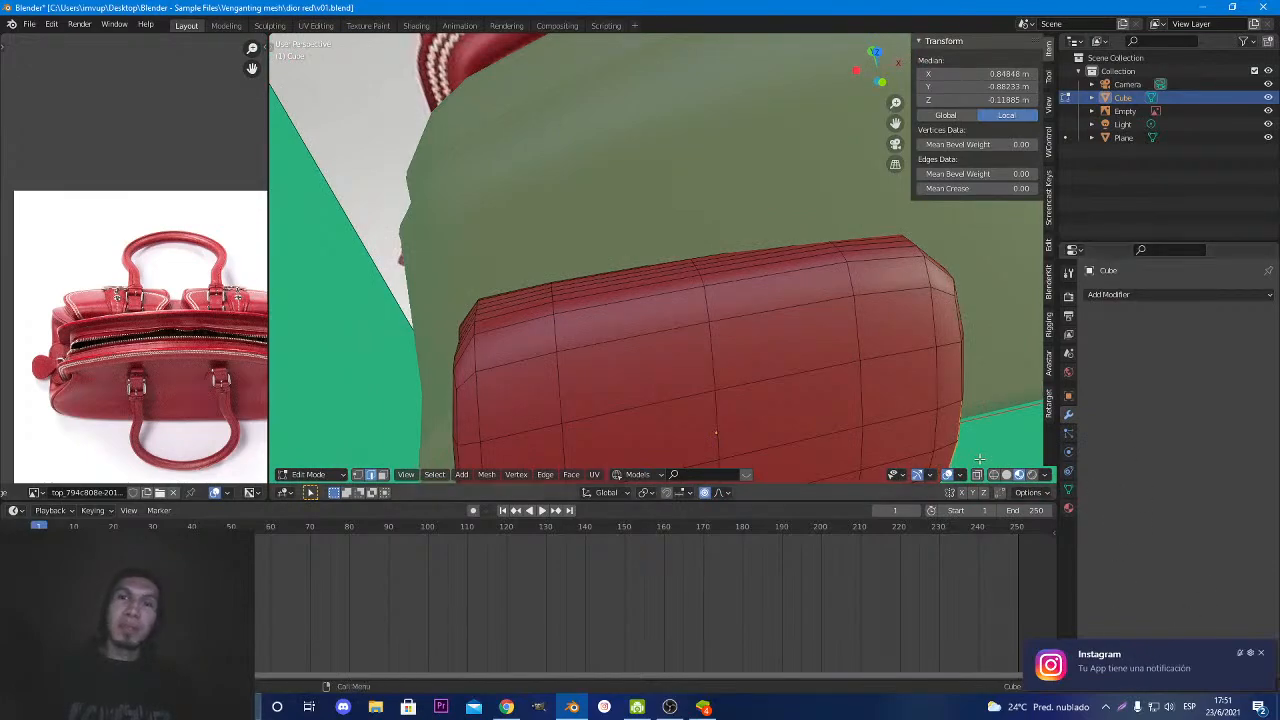
pyautogui.moveTo(766, 353); pyautogui.dragTo(532, 322, button='middle')
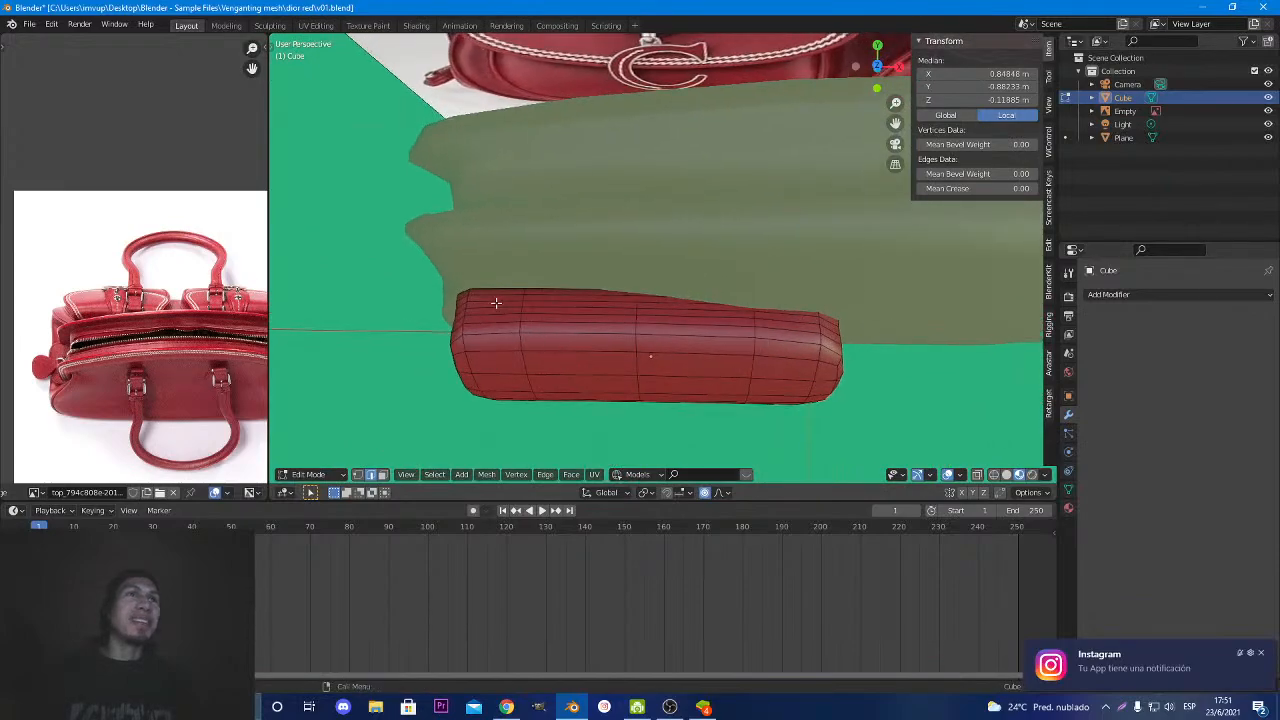
pyautogui.moveTo(487, 299); pyautogui.dragTo(771, 315)
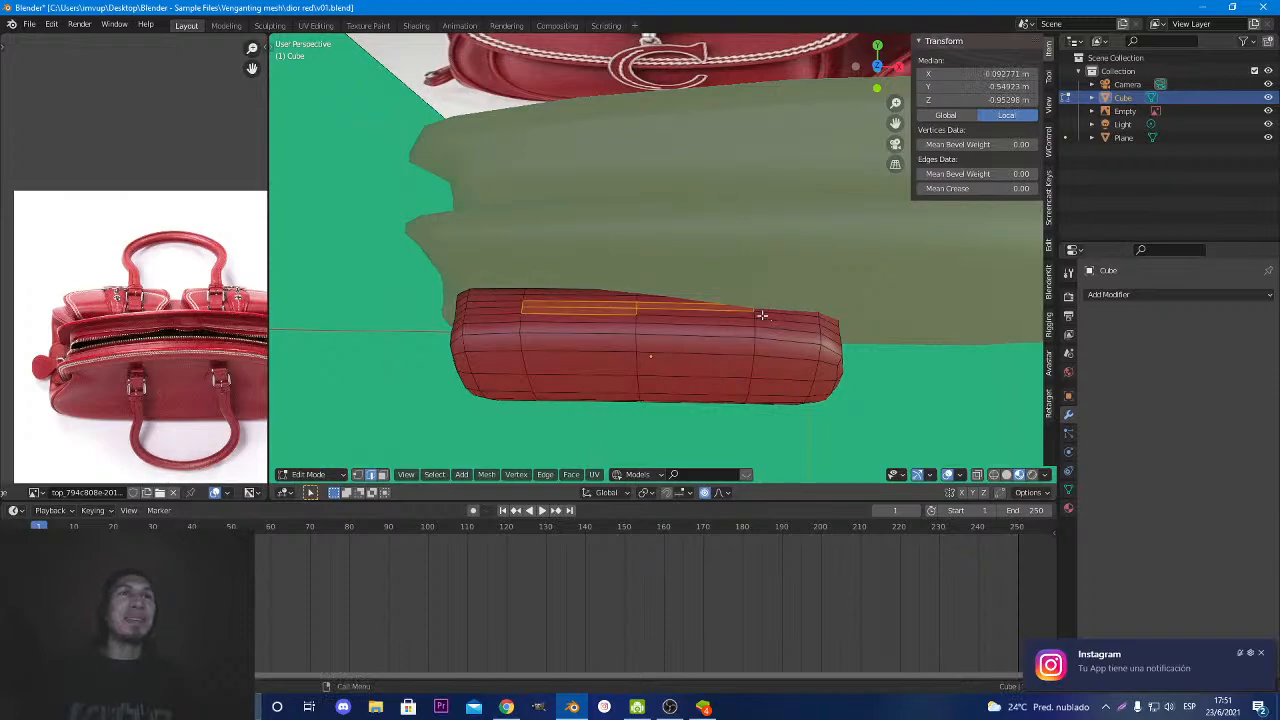
pyautogui.moveTo(580, 305)
pyautogui.mouseDown(button='middle')
pyautogui.moveTo(542, 342)
pyautogui.moveTo(651, 351)
pyautogui.moveTo(600, 312)
pyautogui.mouseUp(button='middle')
pyautogui.click(640, 355)
# Select the band of faces along the pocket's top side and return to Object Mode.
pyautogui.press('3')
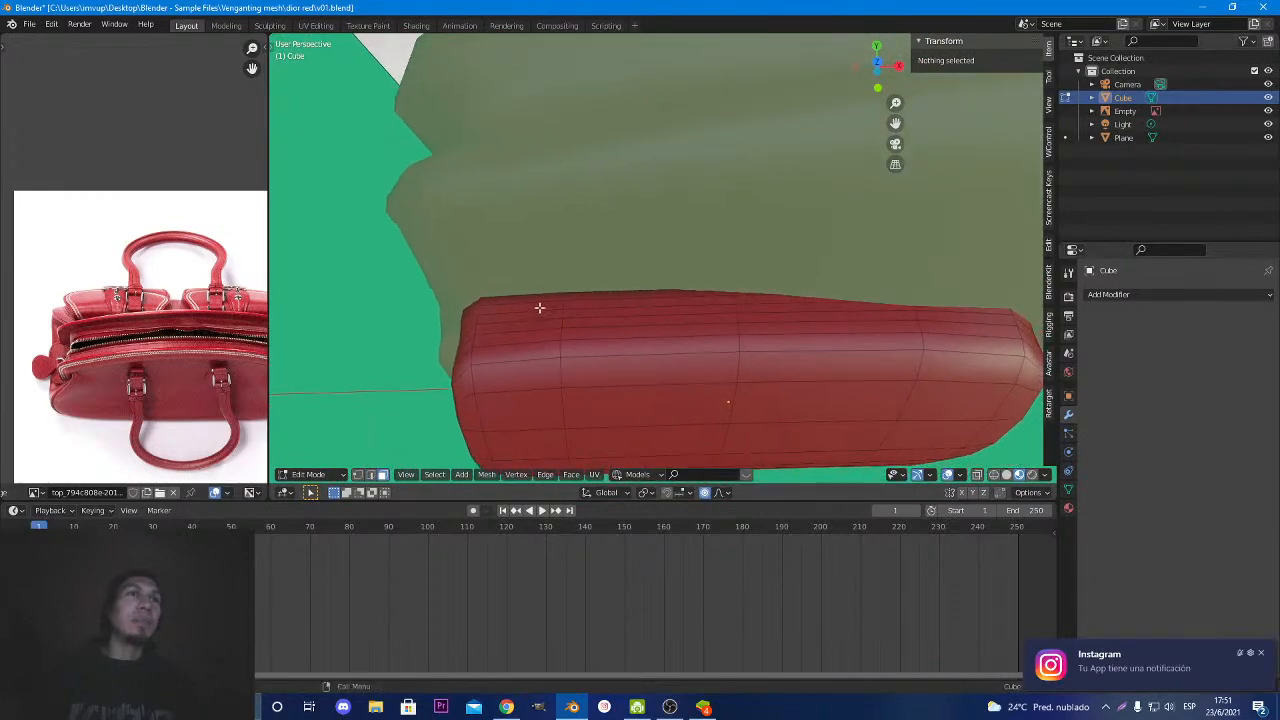
pyautogui.moveTo(539, 308); pyautogui.dragTo(975, 326)
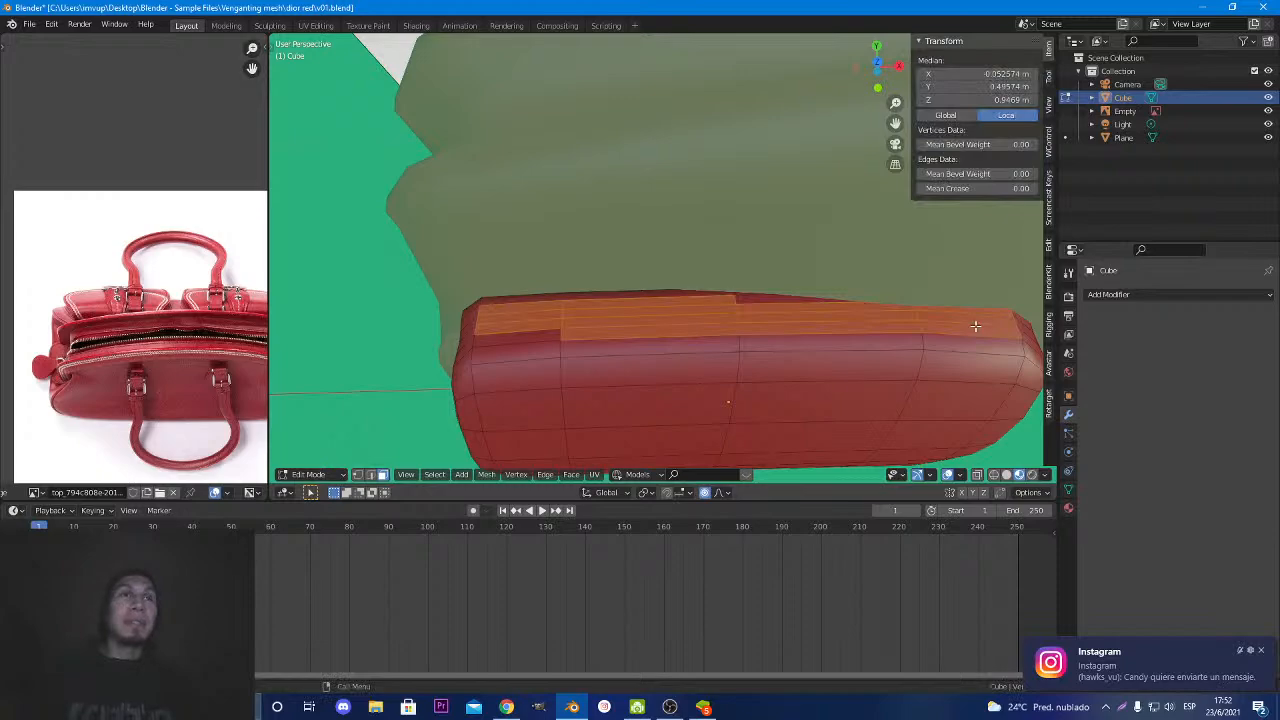
pyautogui.keyDown('shift'); pyautogui.click(530, 339); pyautogui.keyUp('shift')
pyautogui.keyDown('shift'); pyautogui.click(767, 298); pyautogui.keyUp('shift')
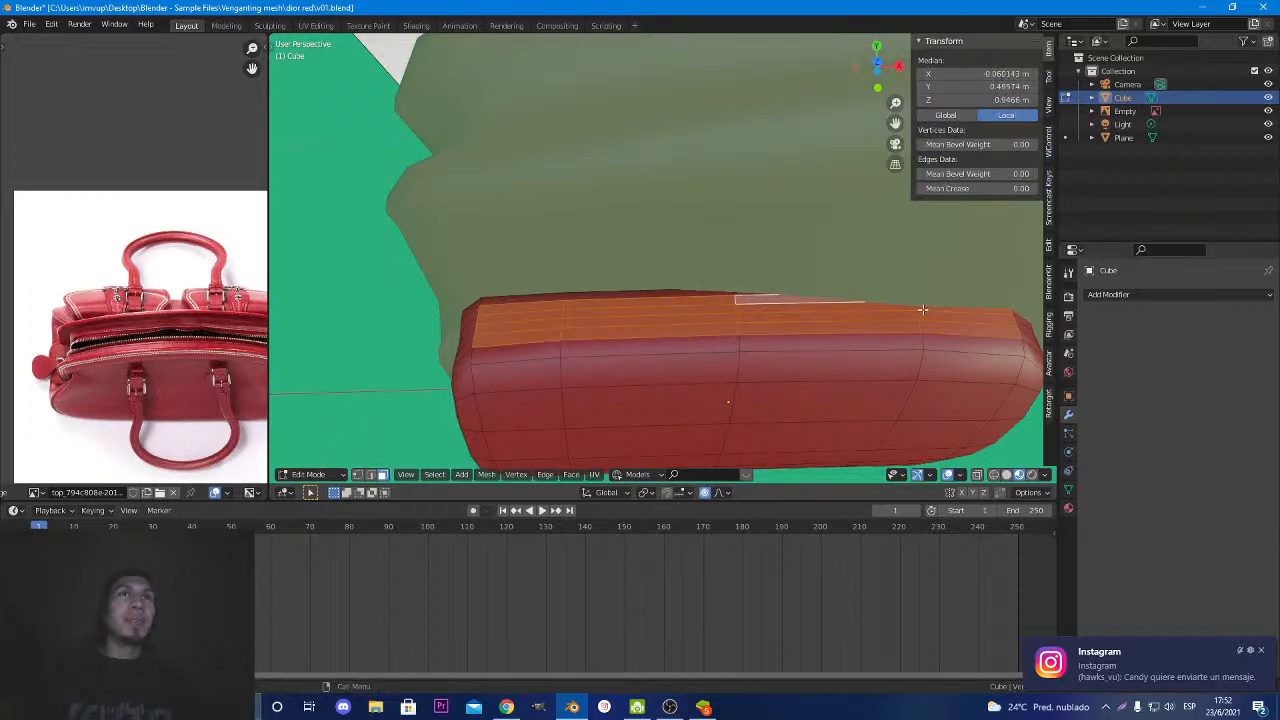
pyautogui.moveTo(767, 298); pyautogui.dragTo(560, 320, button='middle')
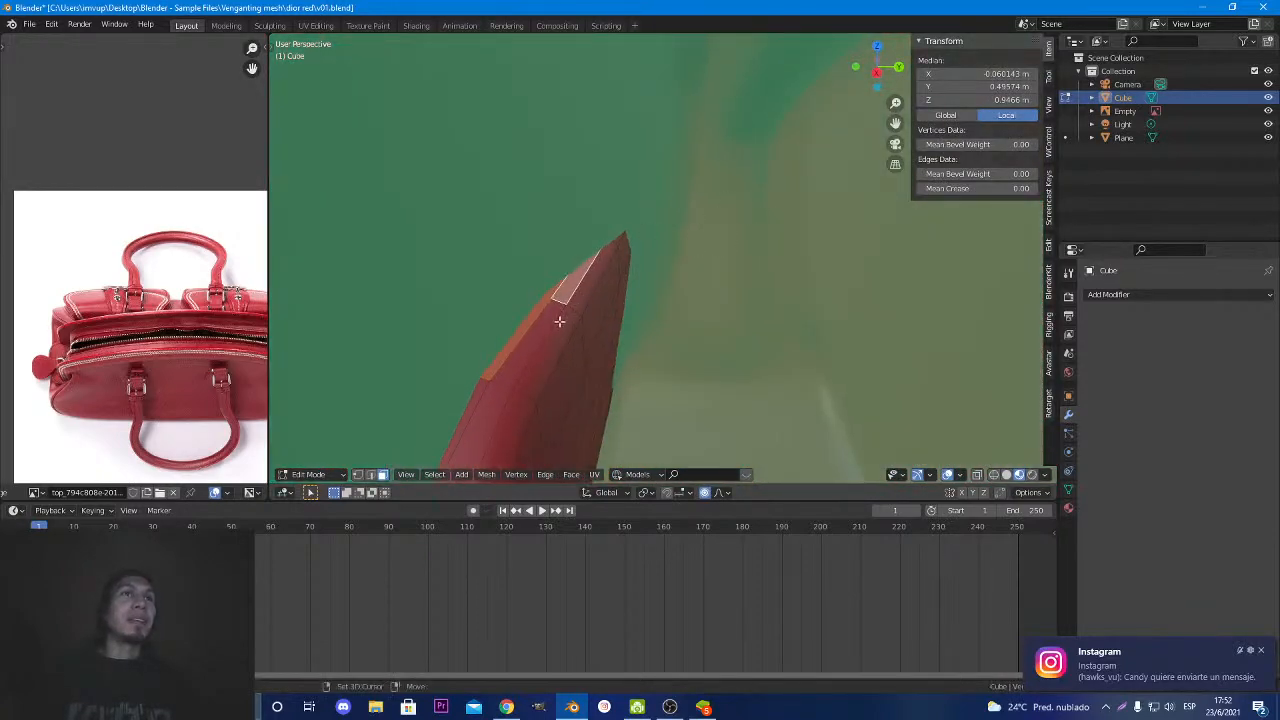
pyautogui.keyDown('shift'); pyautogui.click(537, 329); pyautogui.keyUp('shift')
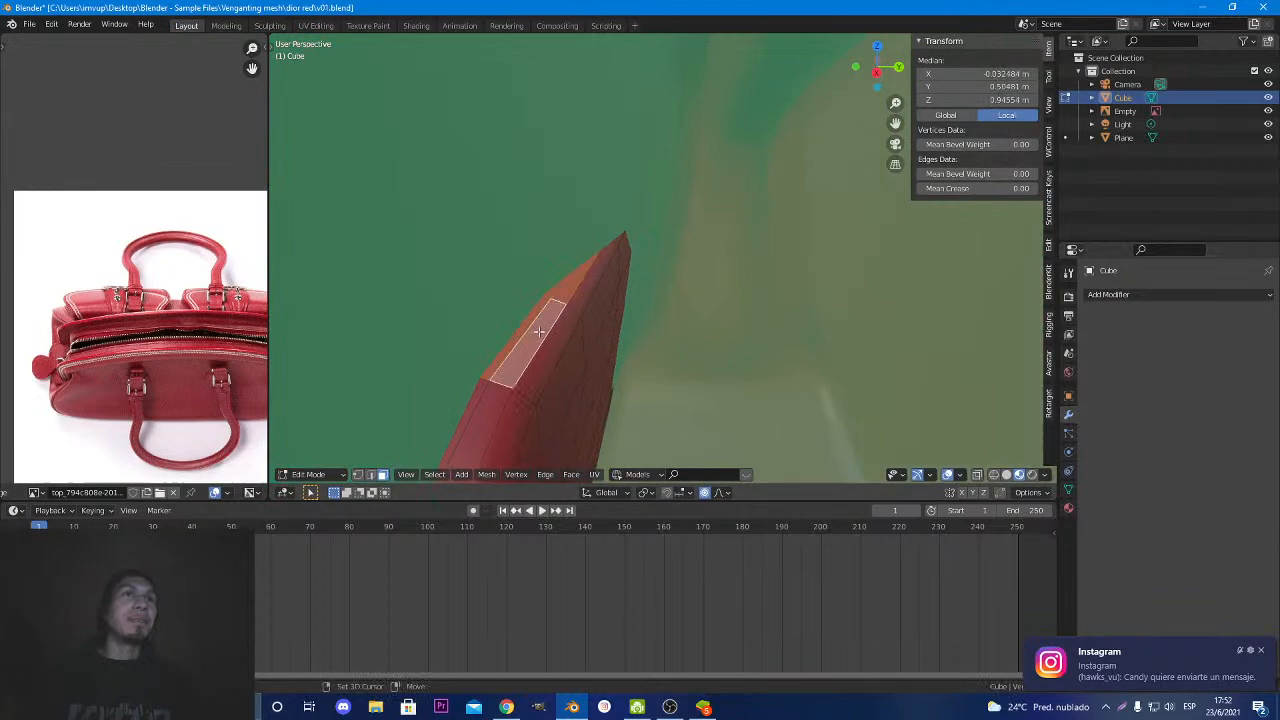
pyautogui.click(1262, 651)
pyautogui.scroll(4, 563, 380)
pyautogui.moveTo(563, 380); pyautogui.dragTo(714, 419, button='middle')
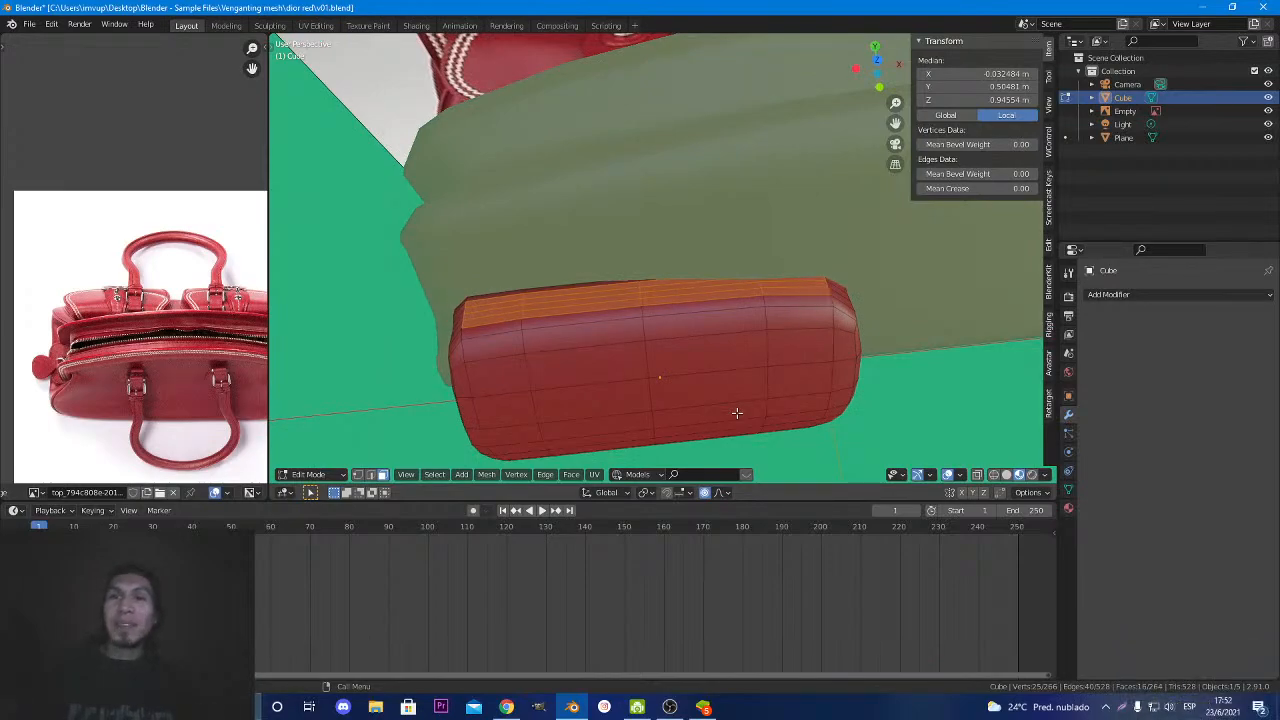
pyautogui.moveTo(623, 323); pyautogui.dragTo(583, 221, button='middle')
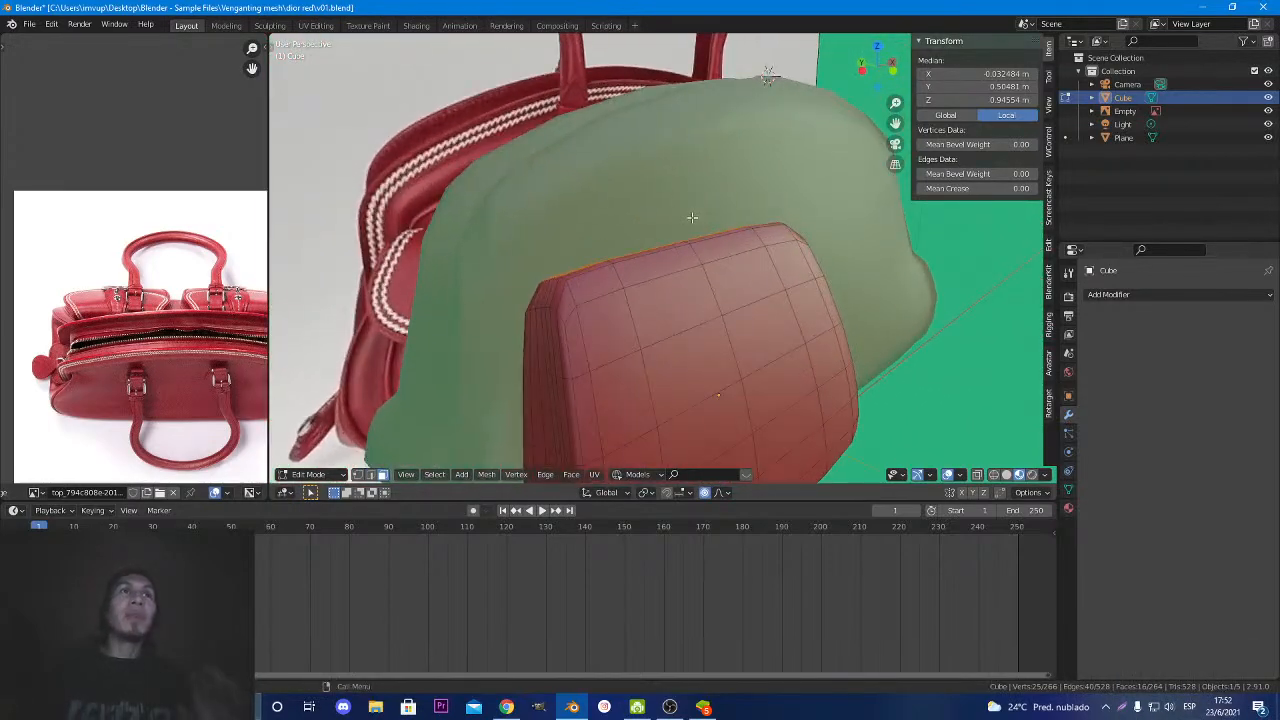
pyautogui.press('Tab')
# Examine how the pocket sits against the bag body from the front and the side.
pyautogui.click(583, 221)
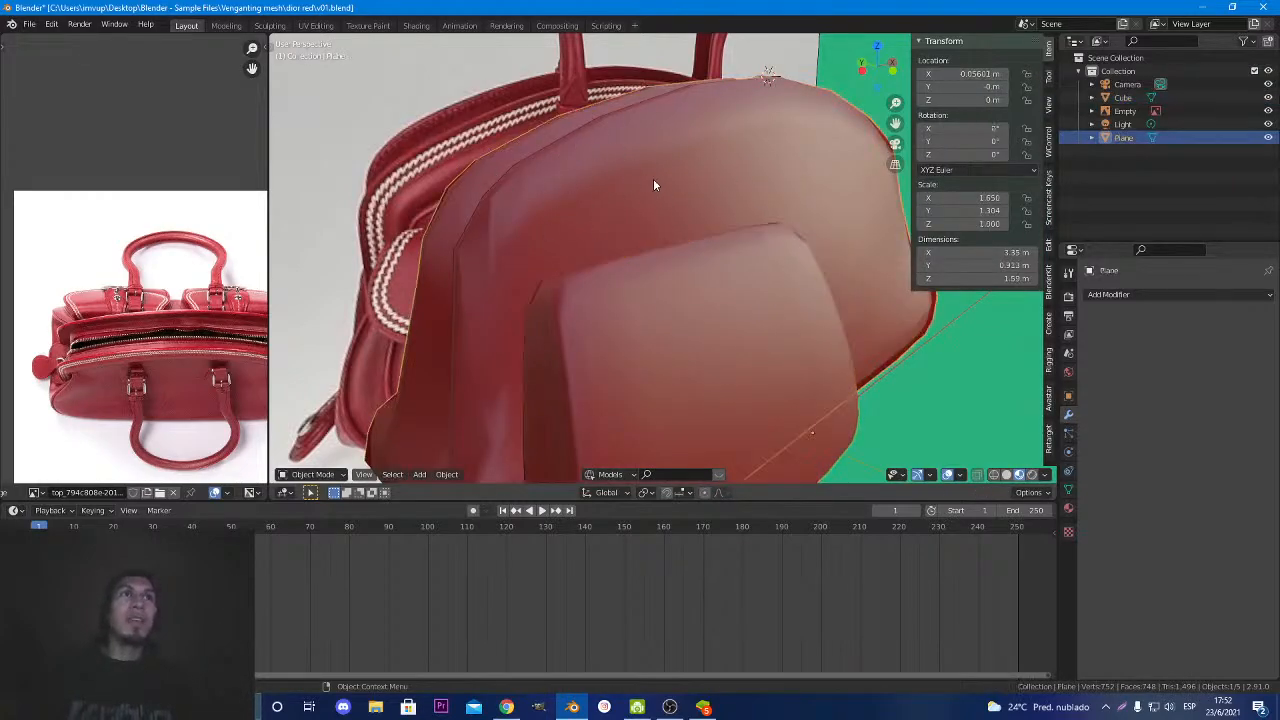
pyautogui.moveTo(654, 184); pyautogui.dragTo(711, 249, button='middle')
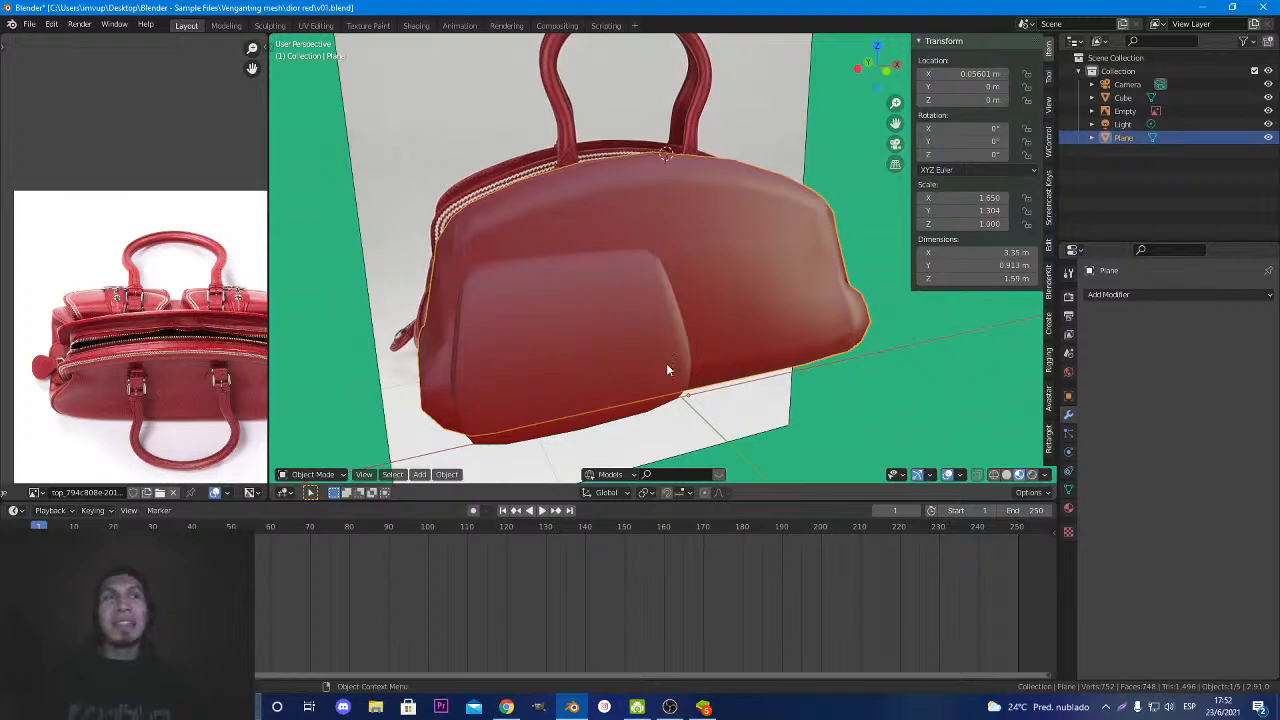
pyautogui.click(617, 358)
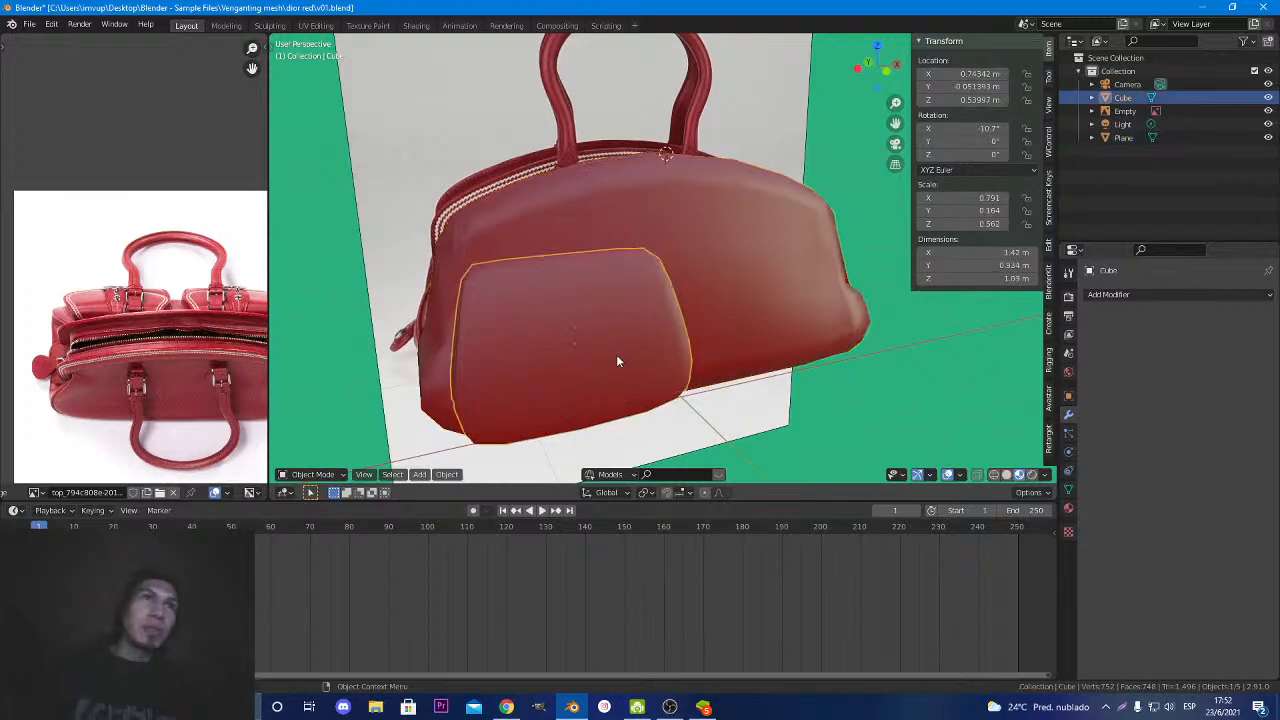
pyautogui.moveTo(617, 358); pyautogui.dragTo(642, 370, button='middle')
pyautogui.scroll(4, 630, 390)
pyautogui.moveTo(621, 417); pyautogui.dragTo(612, 310, button='middle')
pyautogui.scroll(-4, 483, 291)
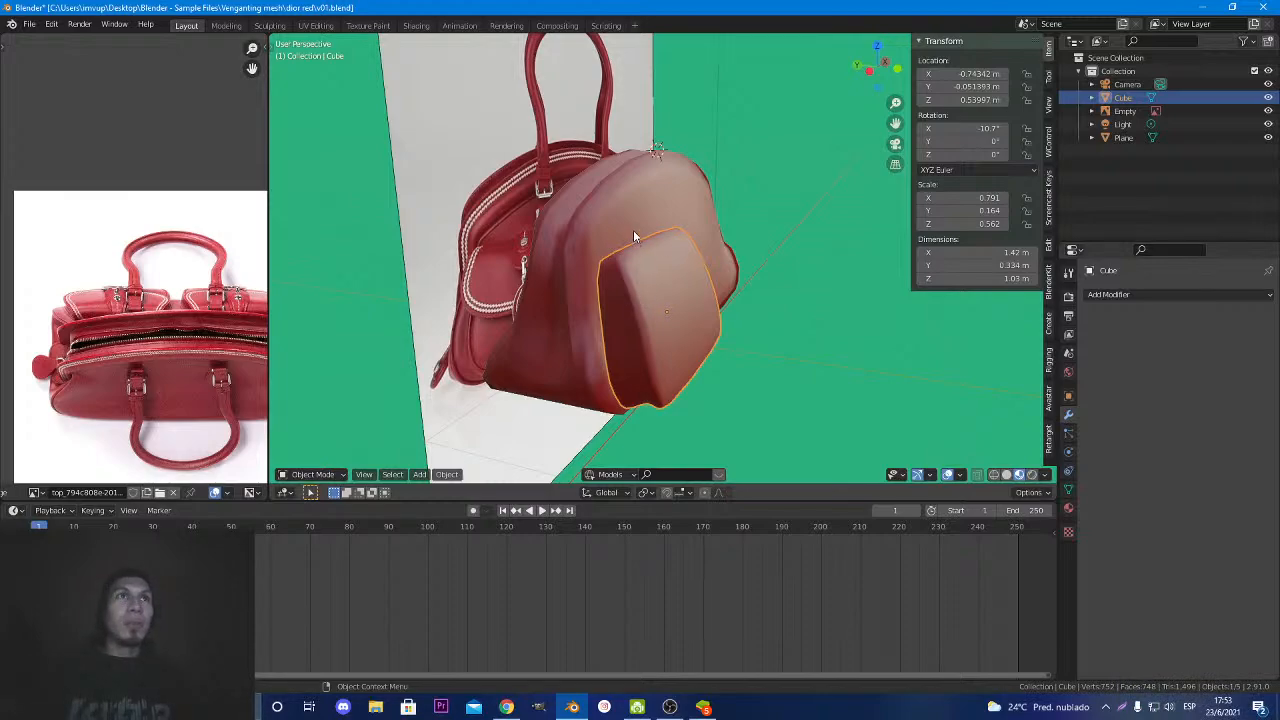
pyautogui.click(633, 230)
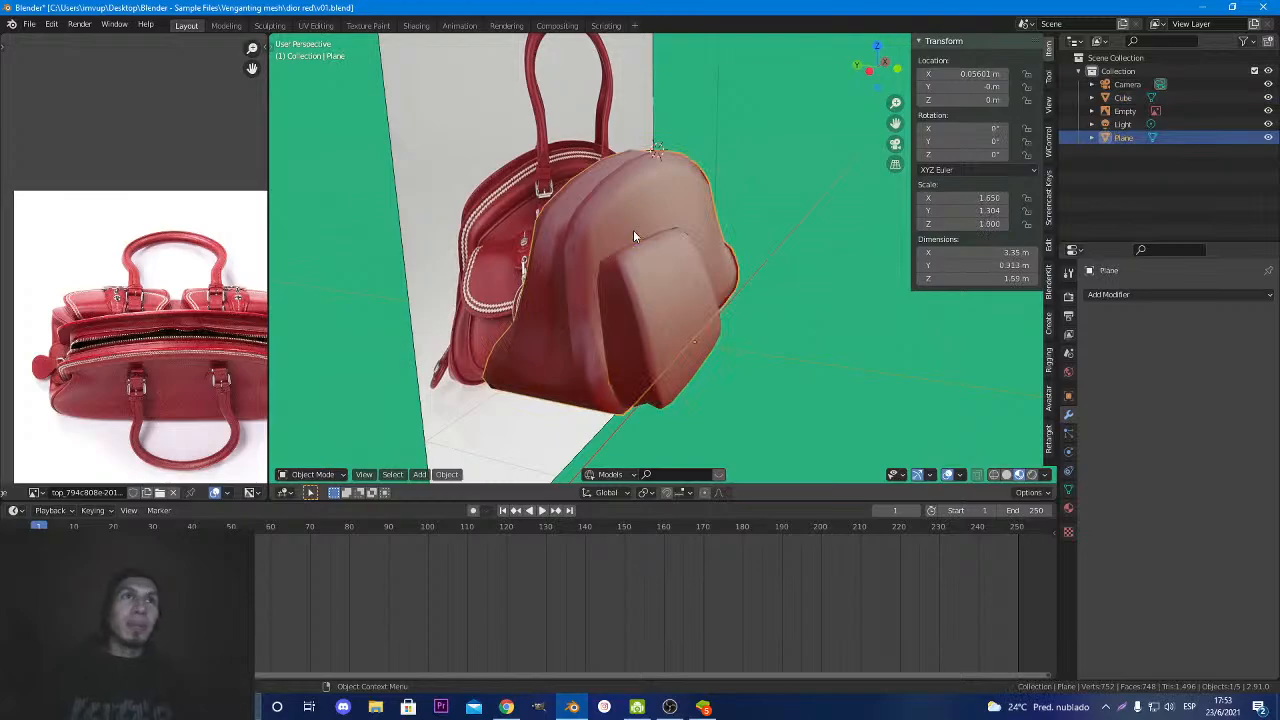
pyautogui.moveTo(633, 230); pyautogui.dragTo(603, 345, button='middle')
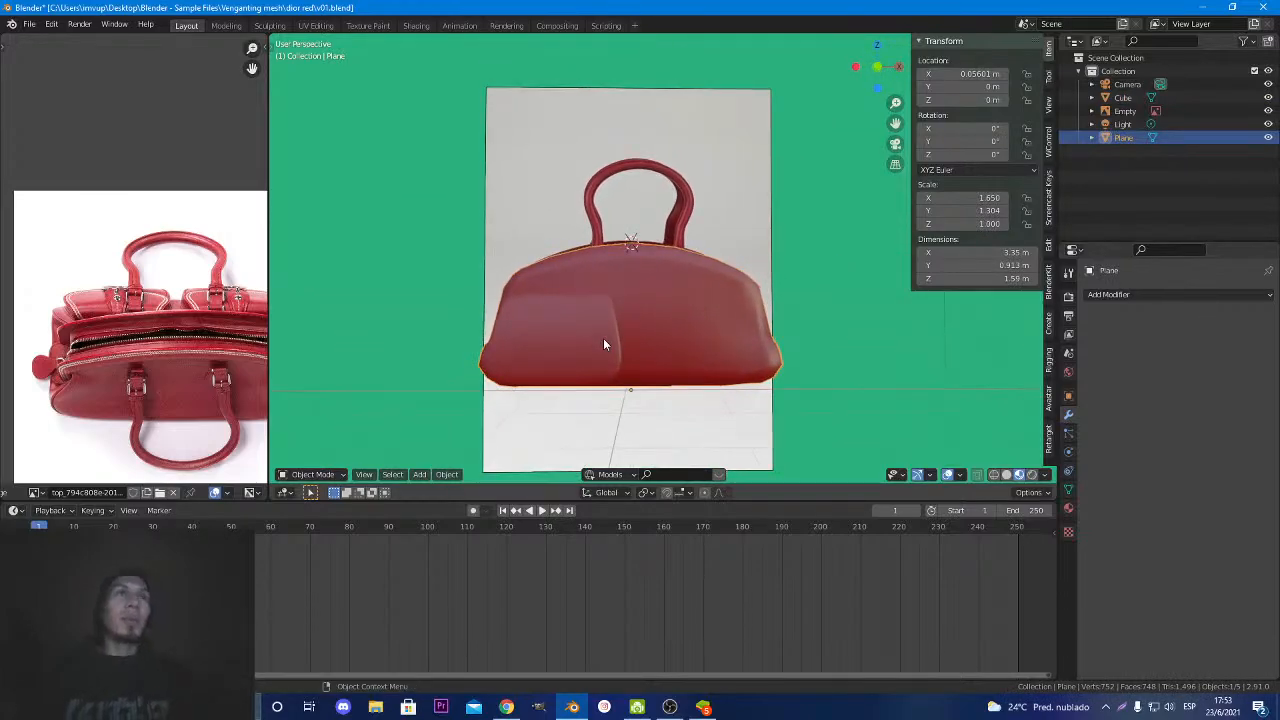
# Add a mesh plane to the scene in the front orthographic view.
pyautogui.press('KP_1')
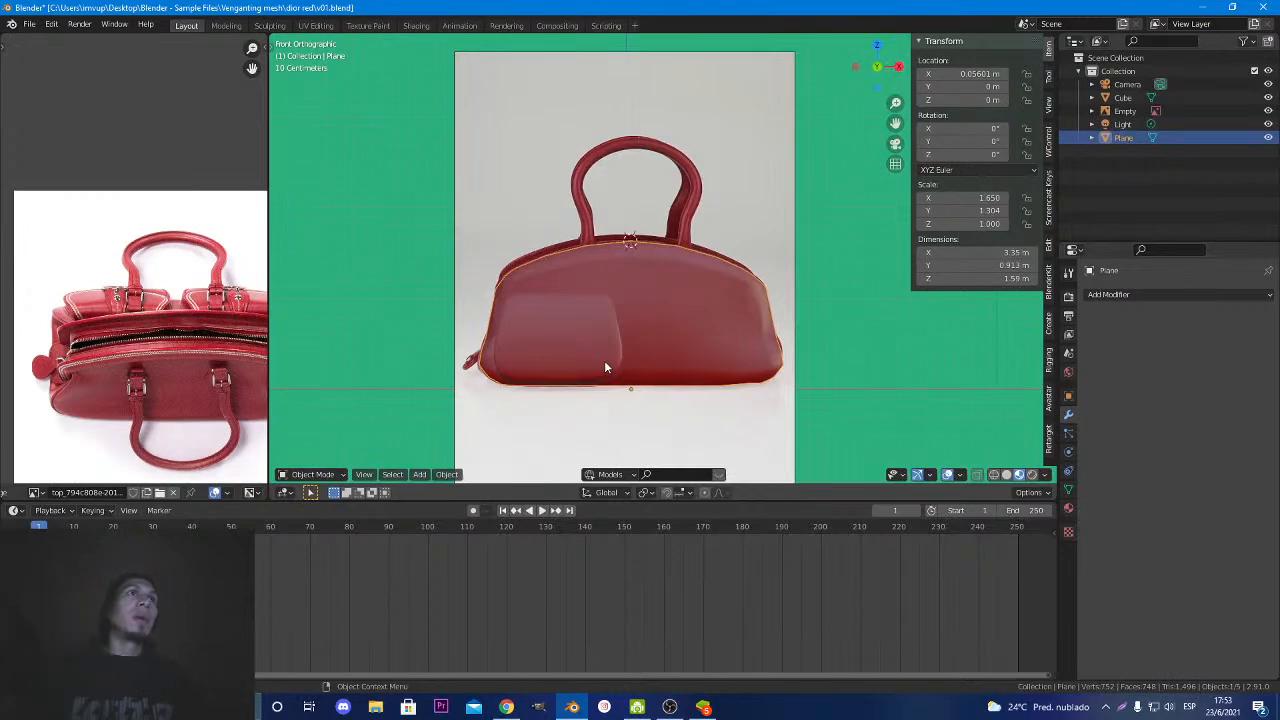
pyautogui.hotkey('shift', 'a')
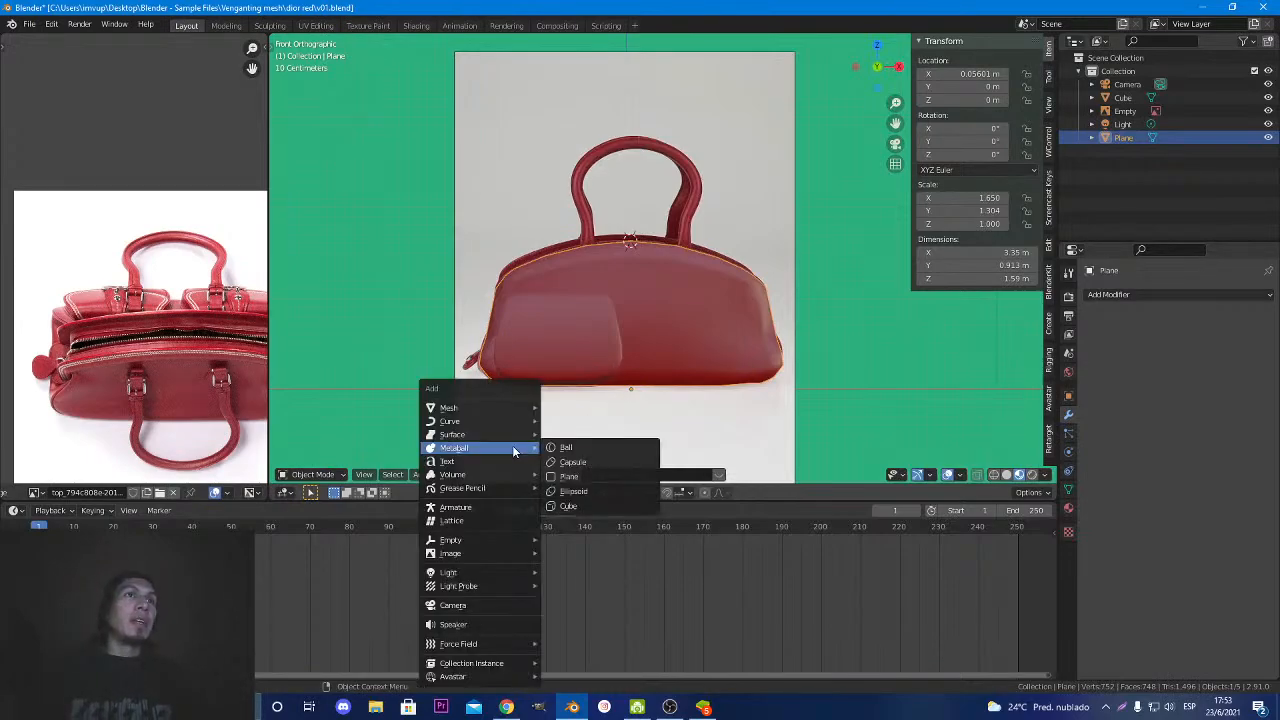
pyautogui.moveTo(491, 414)
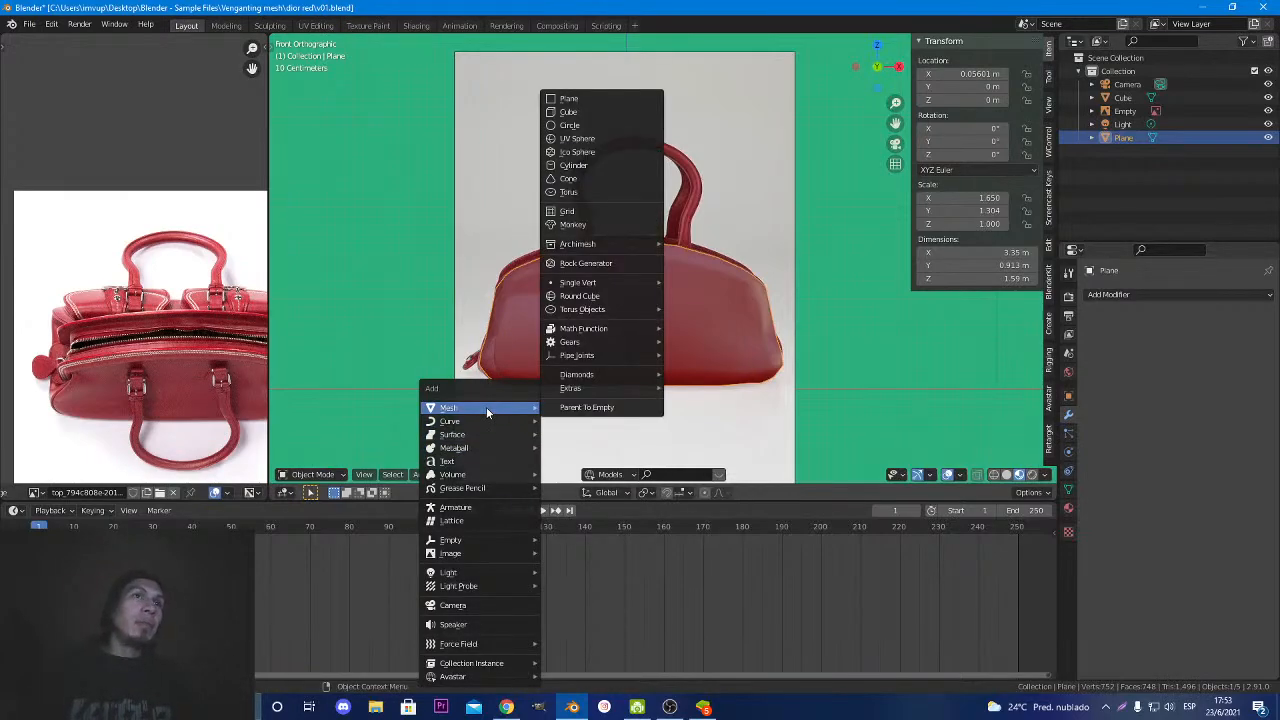
pyautogui.click(575, 101)
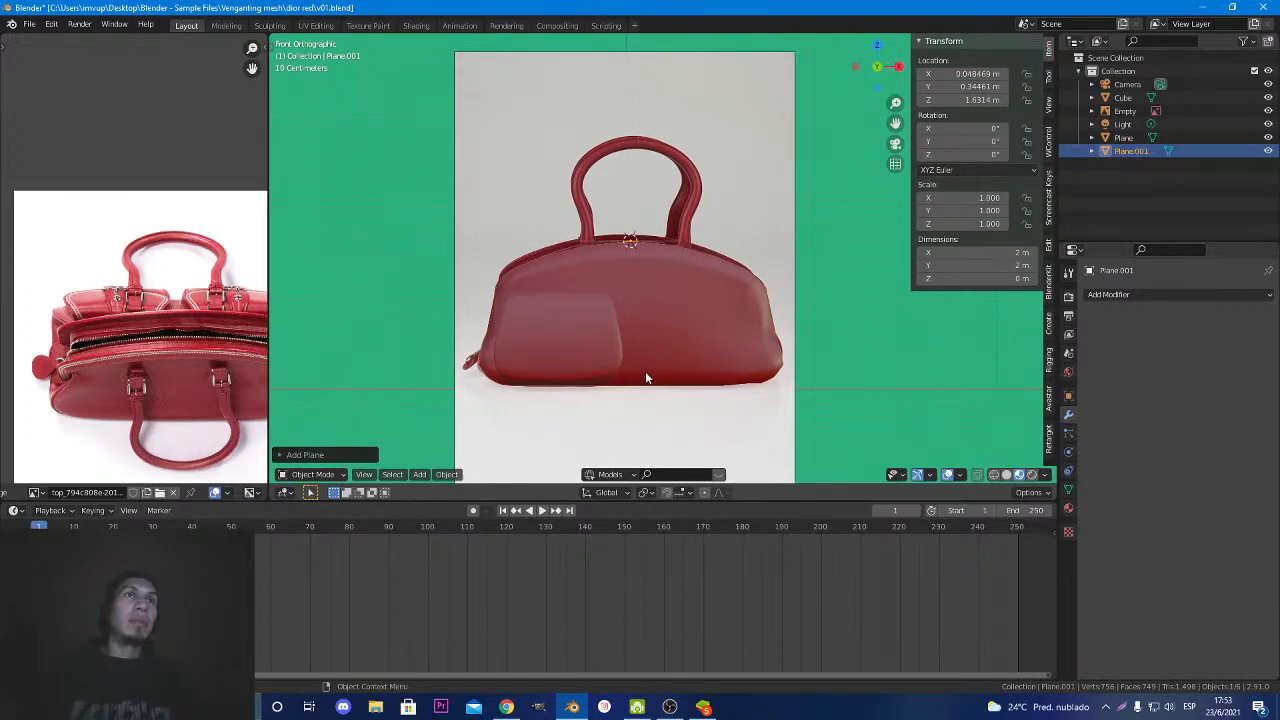
# Rotate the new plane 90° around the X axis so it stands upright.
pyautogui.press('r')
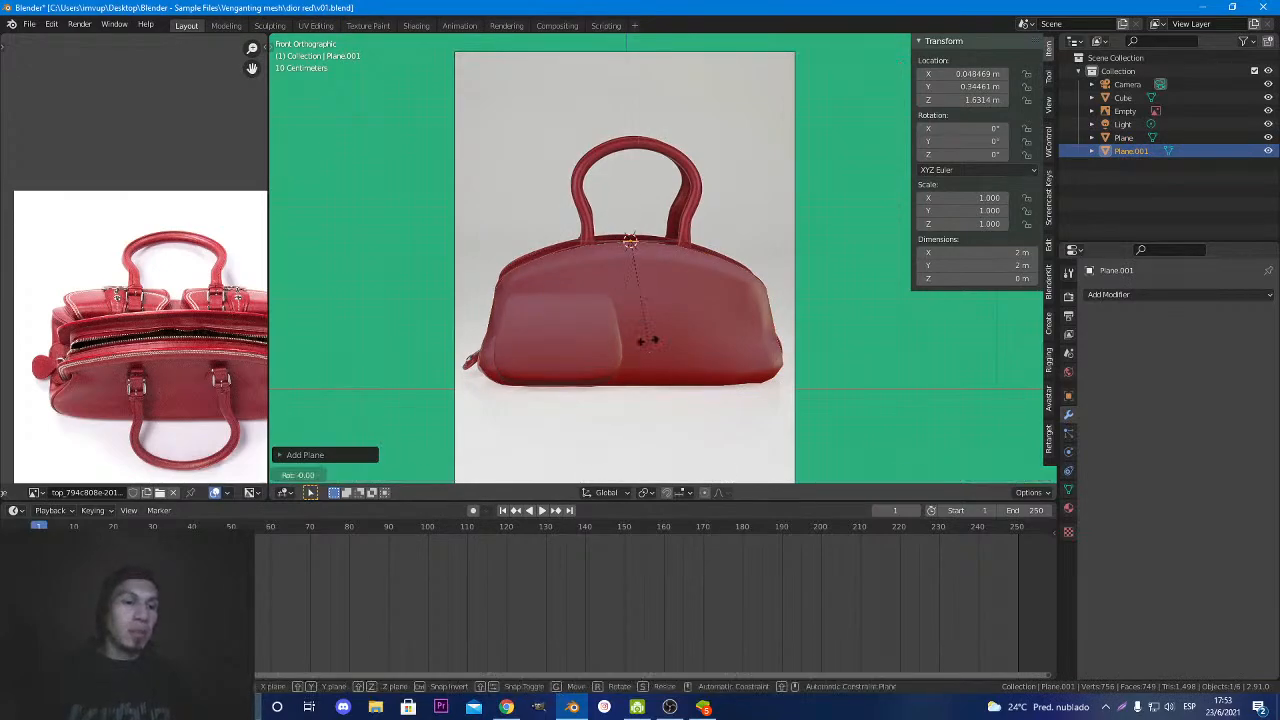
pyautogui.press('x')
pyautogui.press('9')
pyautogui.press('0')
pyautogui.press('Return')
# Lower the plane vertically to a Z location of about 1.05 m, lining its bottom edge up with the bag's base.
pyautogui.press('g')
pyautogui.press('z')
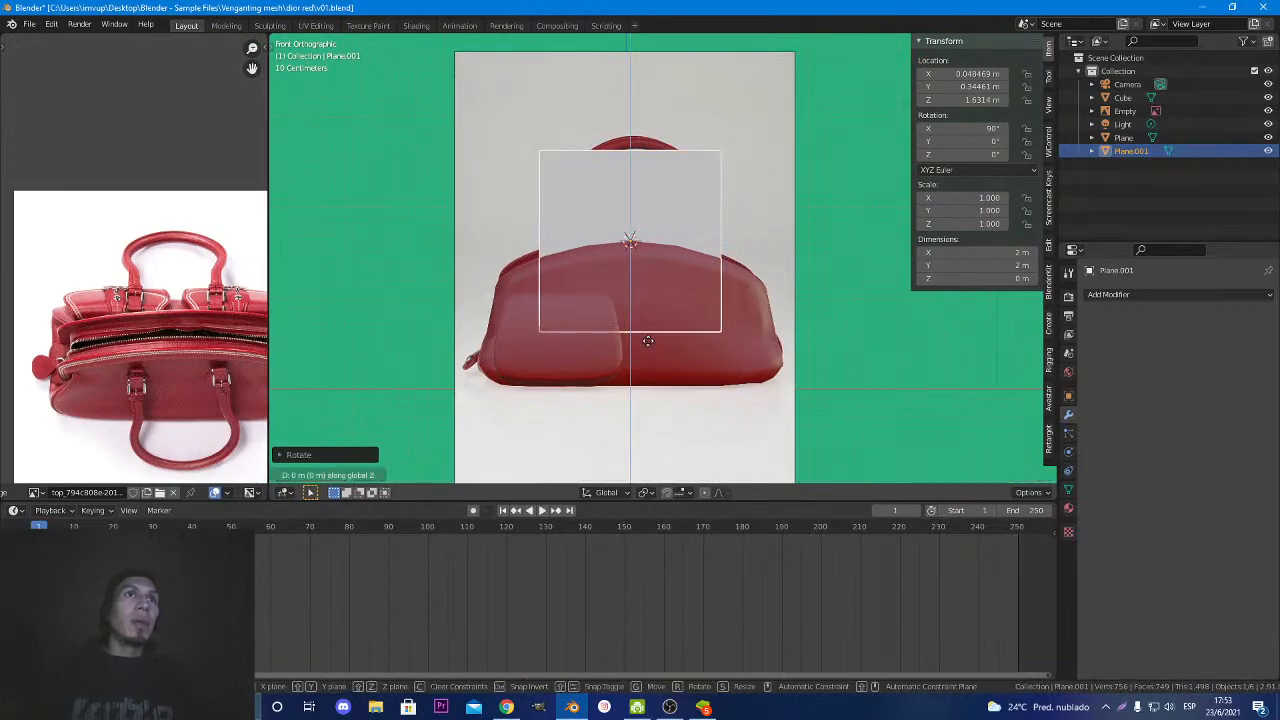
pyautogui.click(657, 392)
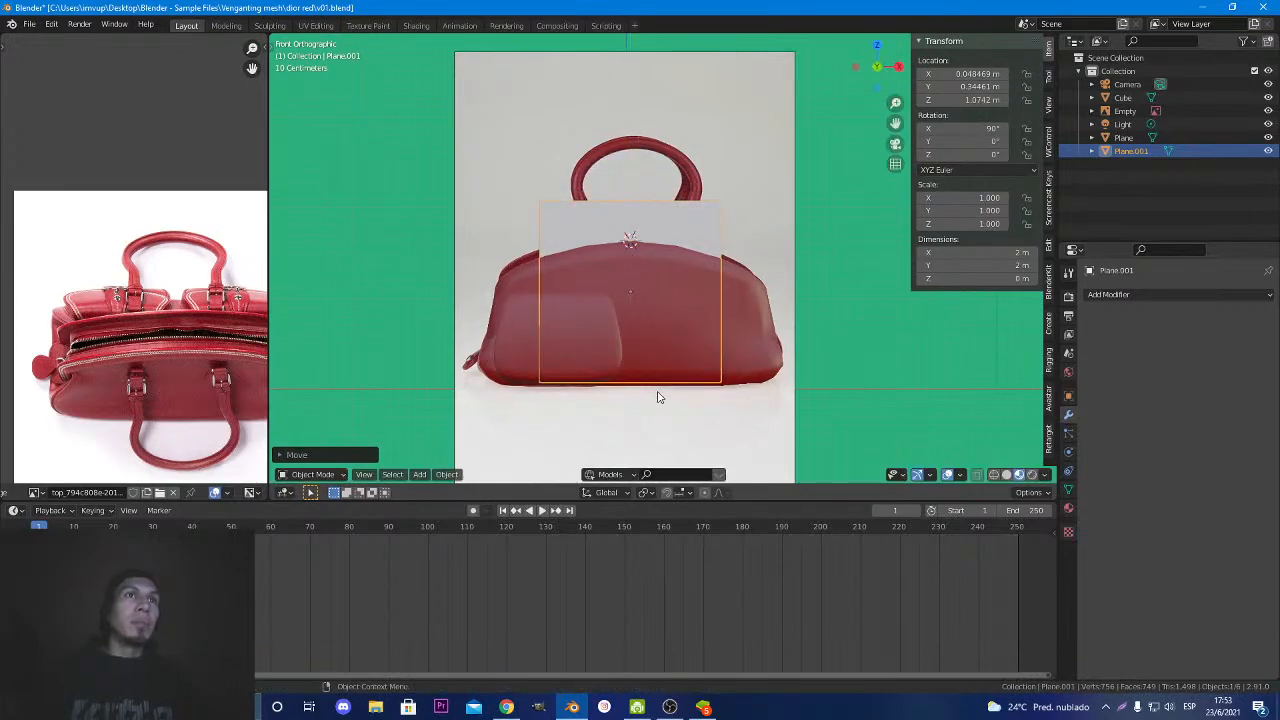
pyautogui.press('g')
pyautogui.press('z')
pyautogui.click(659, 399)
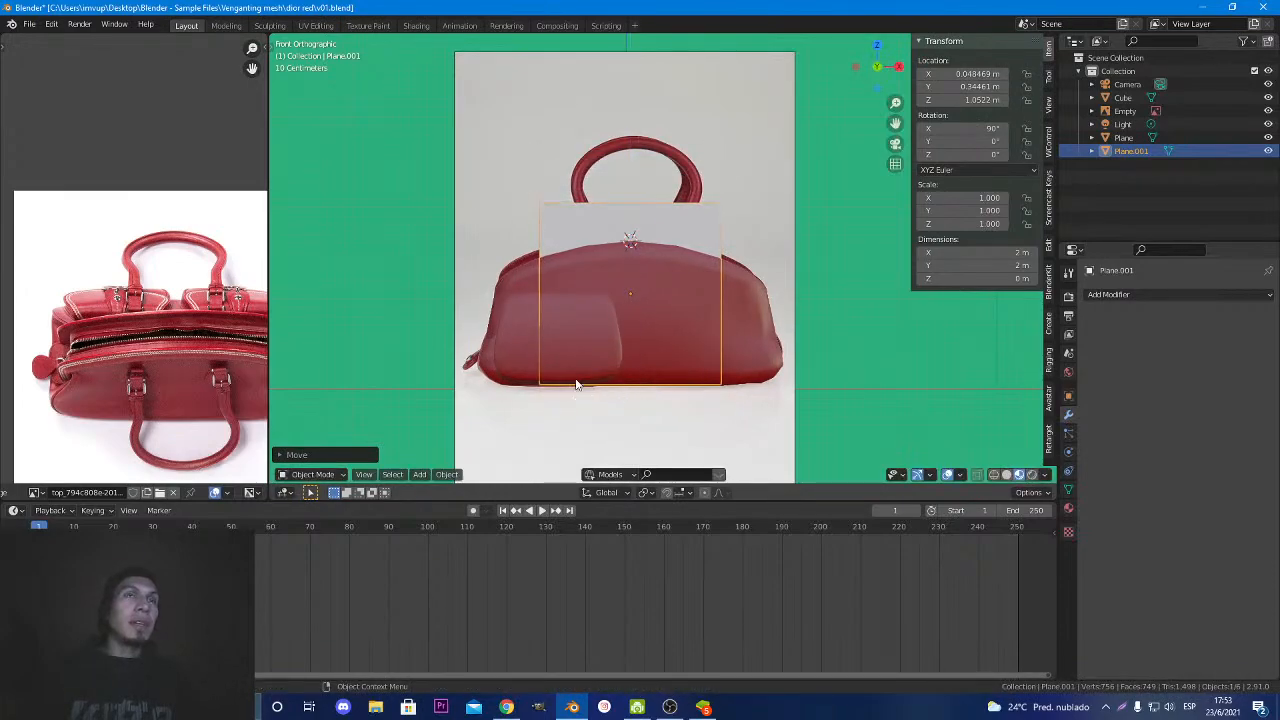
# Move the plane along Y to about -0.4 m, placing it in front of the bag body.
pyautogui.moveTo(576, 385); pyautogui.dragTo(707, 398, button='middle')
pyautogui.press('g')
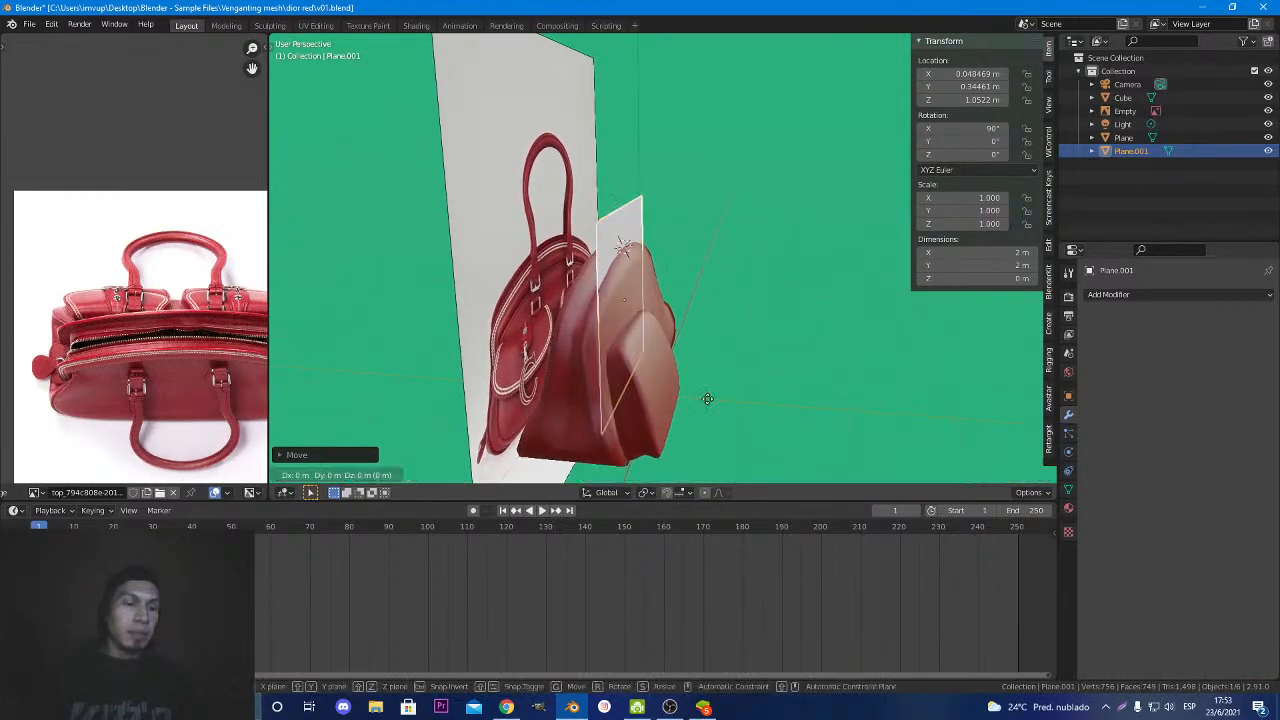
pyautogui.press('y')
pyautogui.click(760, 415)
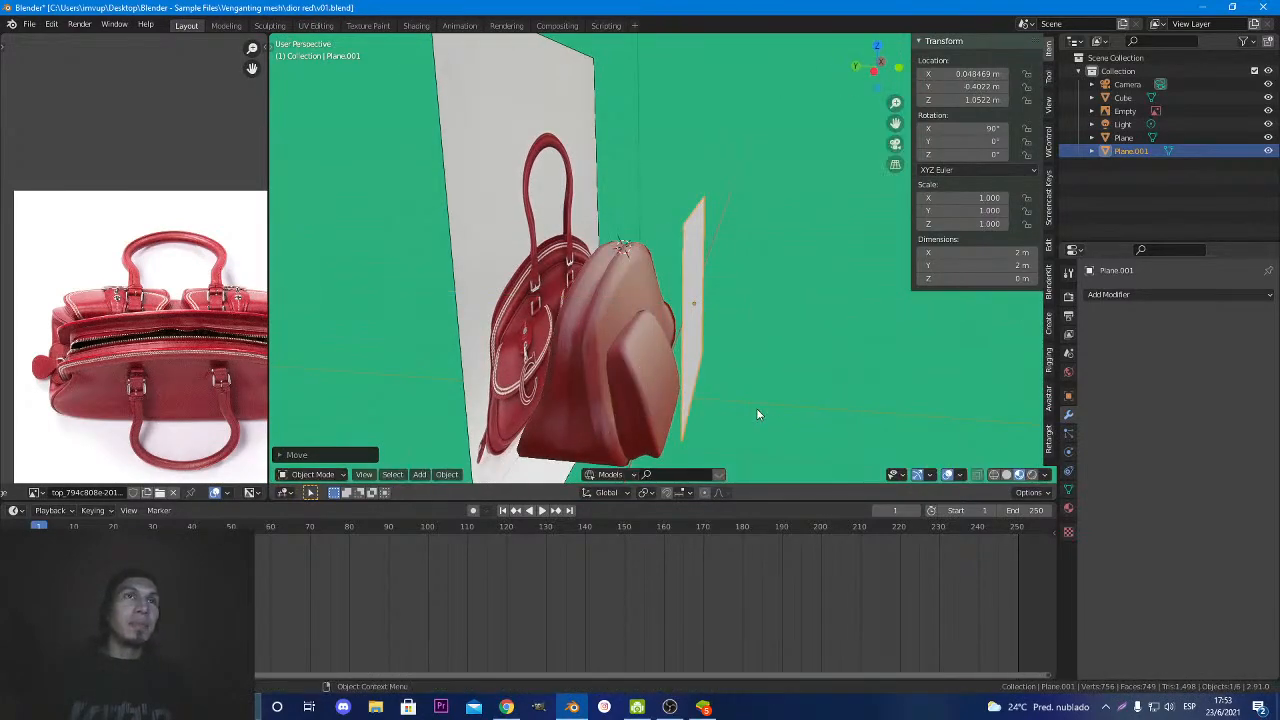
# In Edit Mode, lower the plane's top edge about 0.43 m to the bag's top line in the front view.
pyautogui.press('KP_1')
pyautogui.press('Tab')
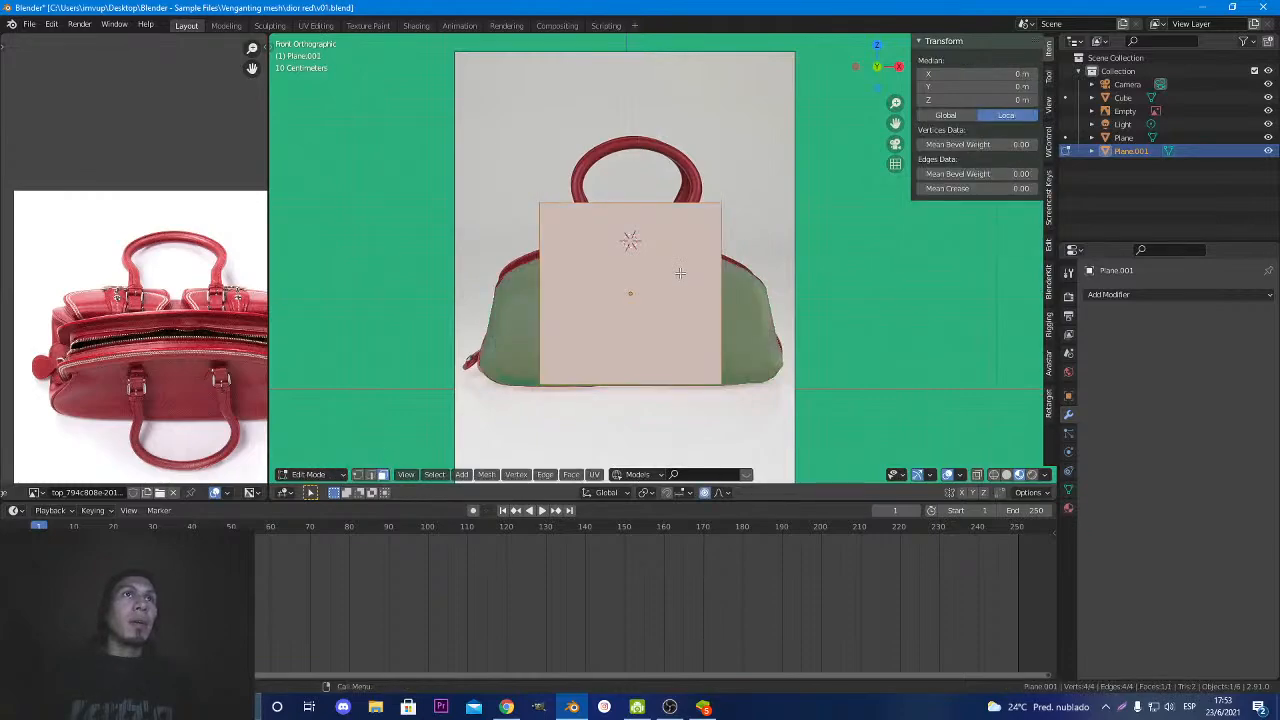
pyautogui.click(632, 205)
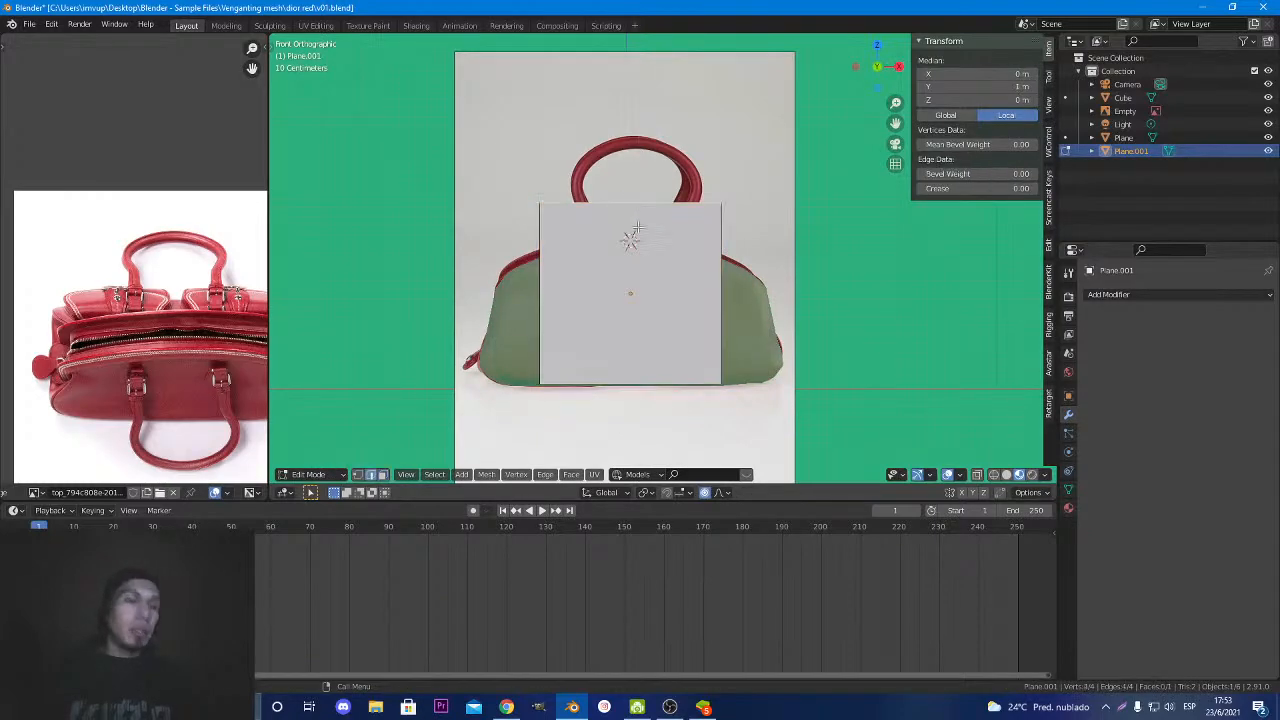
pyautogui.press('g')
pyautogui.press('x')
pyautogui.press('z')
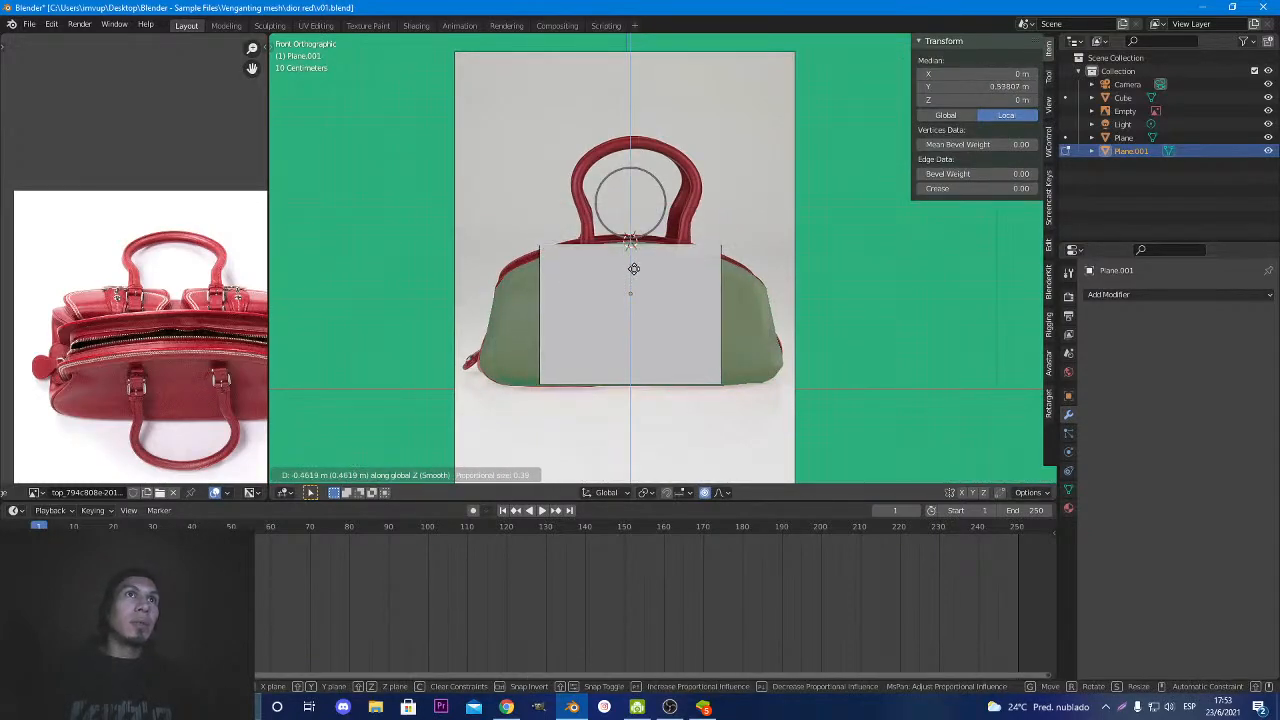
pyautogui.click(633, 263)
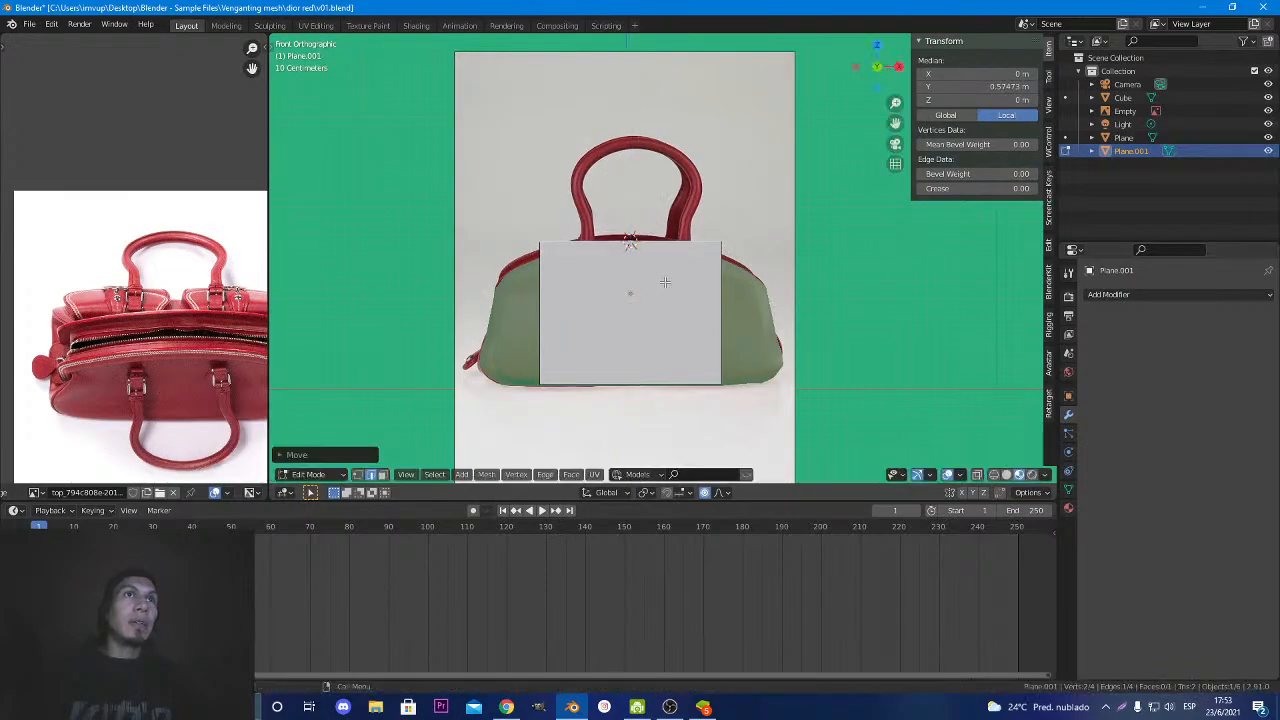
# Add three vertical loop cuts to the plane, slid slightly toward its left side.
pyautogui.scroll(2, 665, 286)
pyautogui.hotkey('ctrl', 'r')
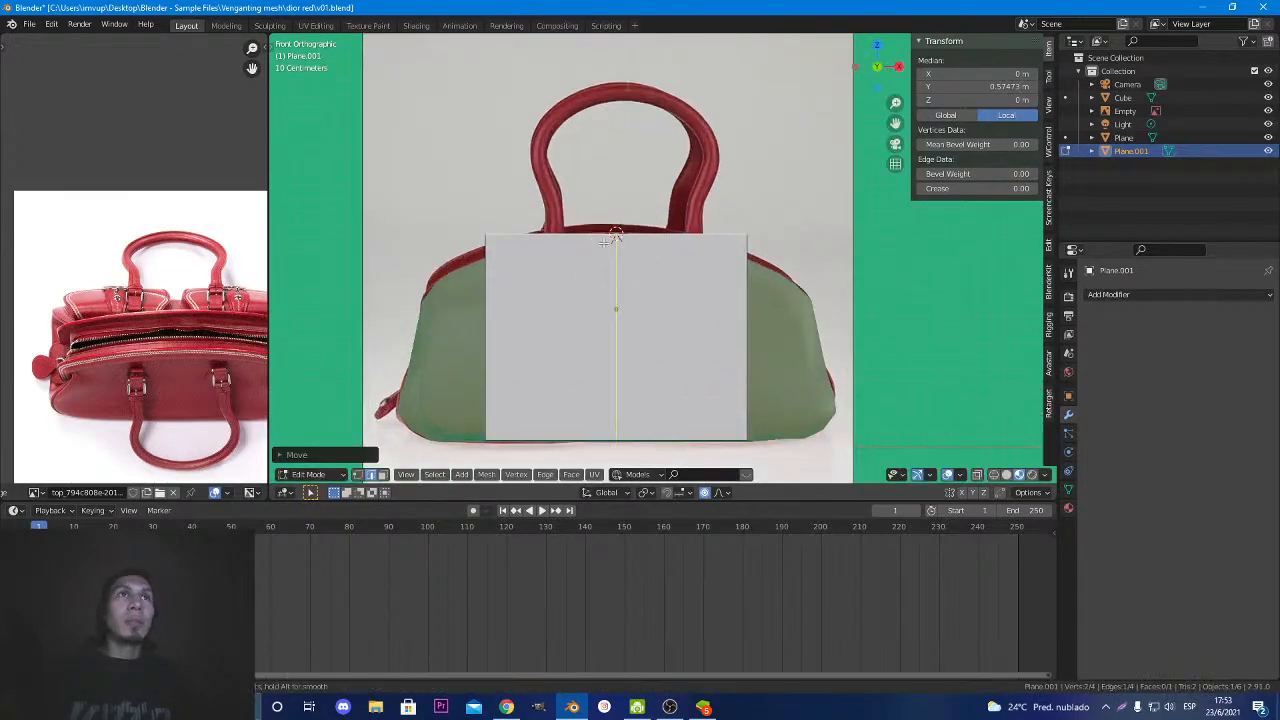
pyautogui.scroll(2, 670, 250)
pyautogui.scroll(1, 672, 253)
pyautogui.scroll(-1, 672, 253)
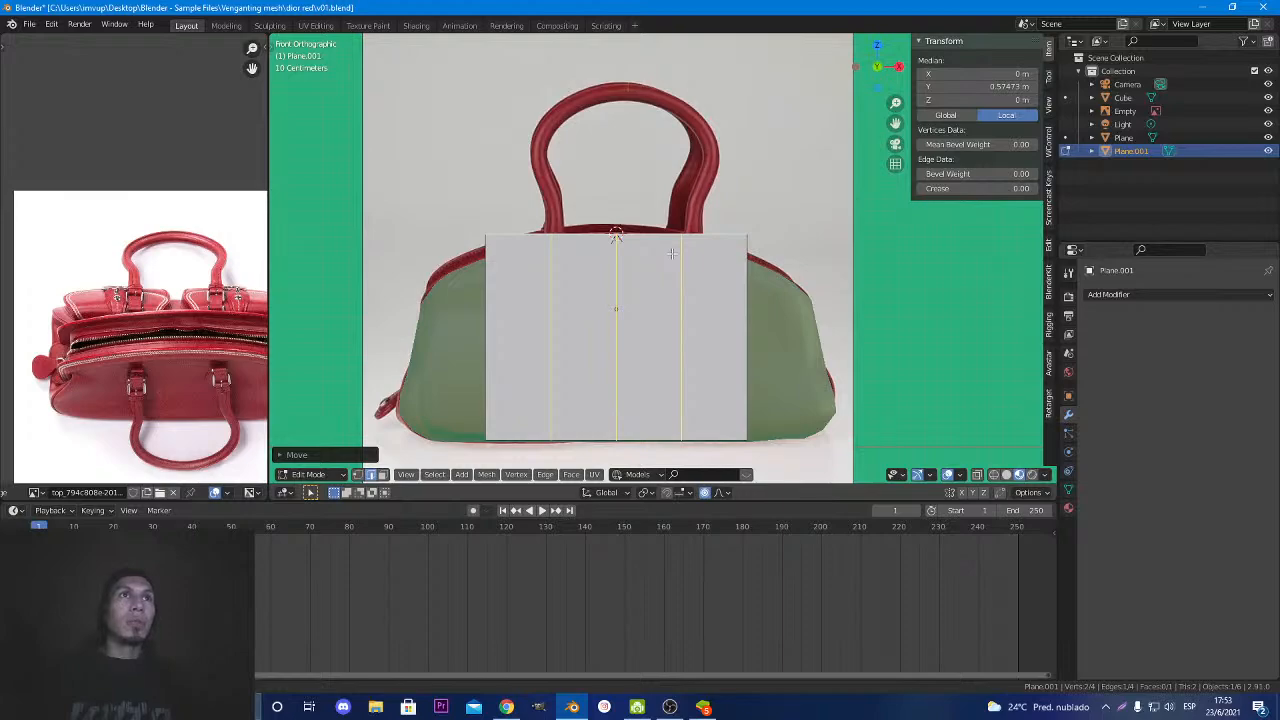
pyautogui.click(672, 253)
pyautogui.click(663, 251)
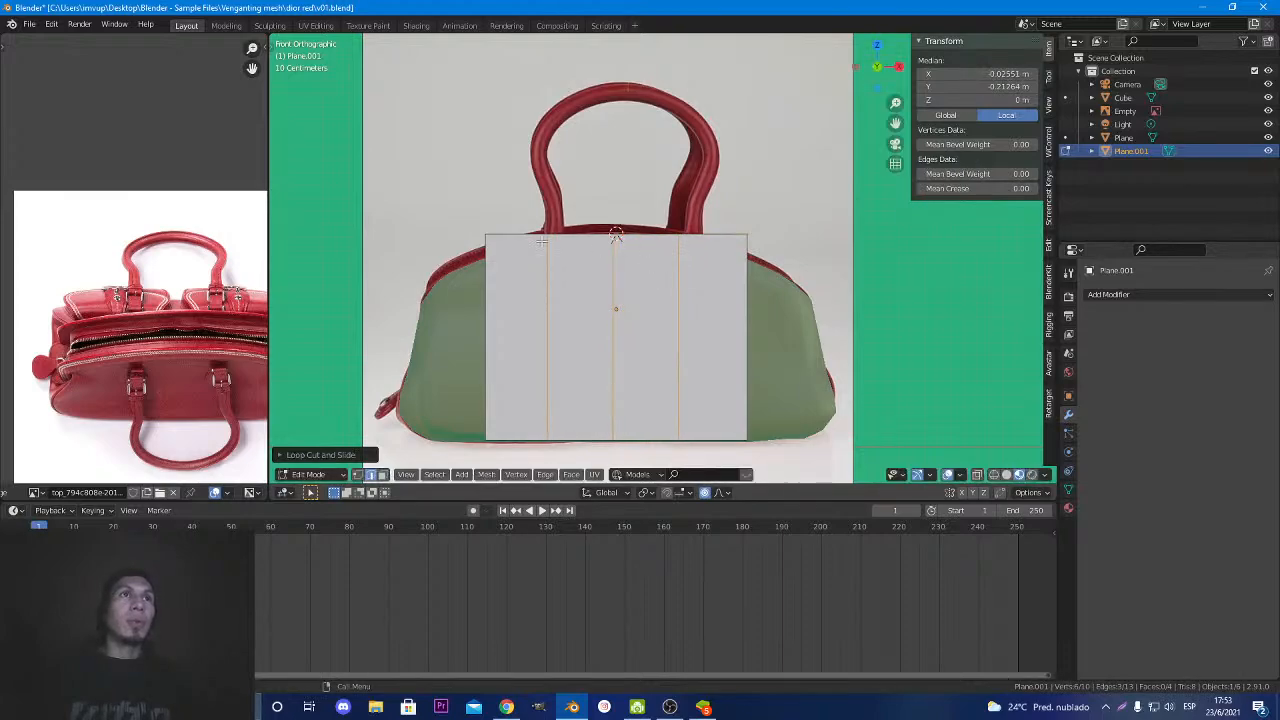
# Lower the plane's two top corner vertices about 0.16 m to follow the bag's curved top outline.
pyautogui.press('1')
pyautogui.click(490, 237)
pyautogui.keyDown('shift'); pyautogui.click(752, 237); pyautogui.keyUp('shift')
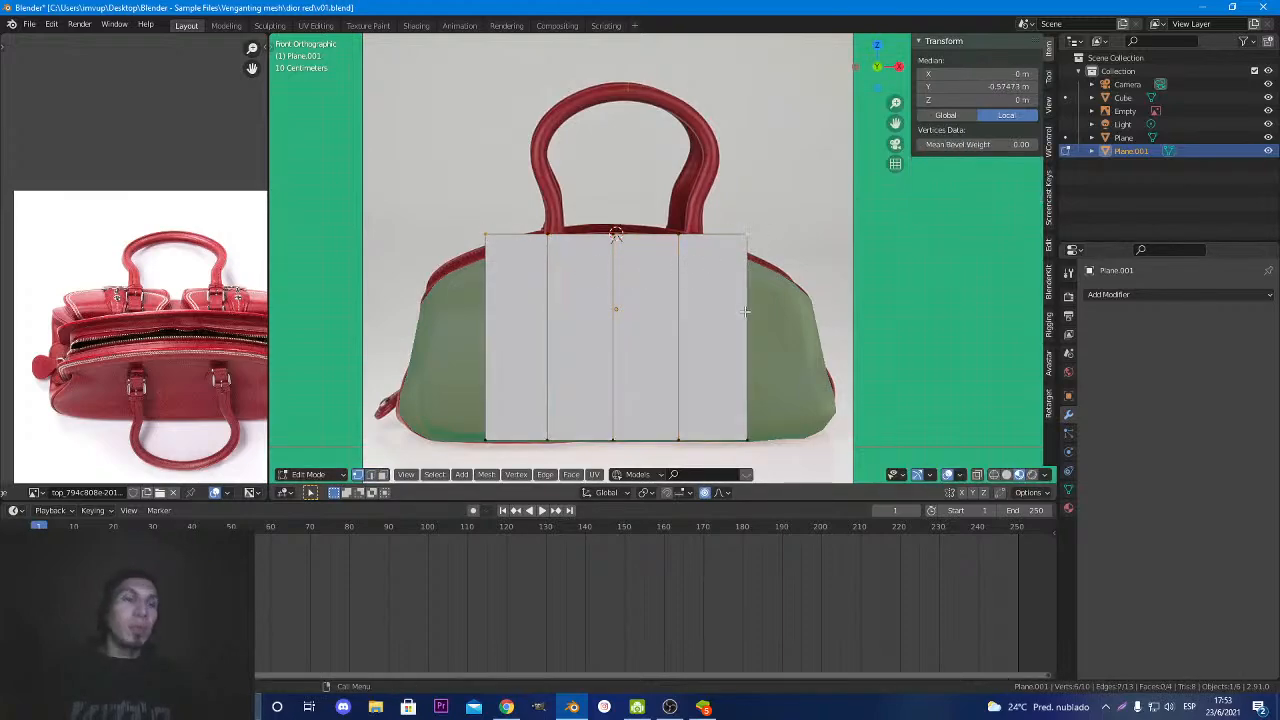
pyautogui.press('g')
pyautogui.press('z')
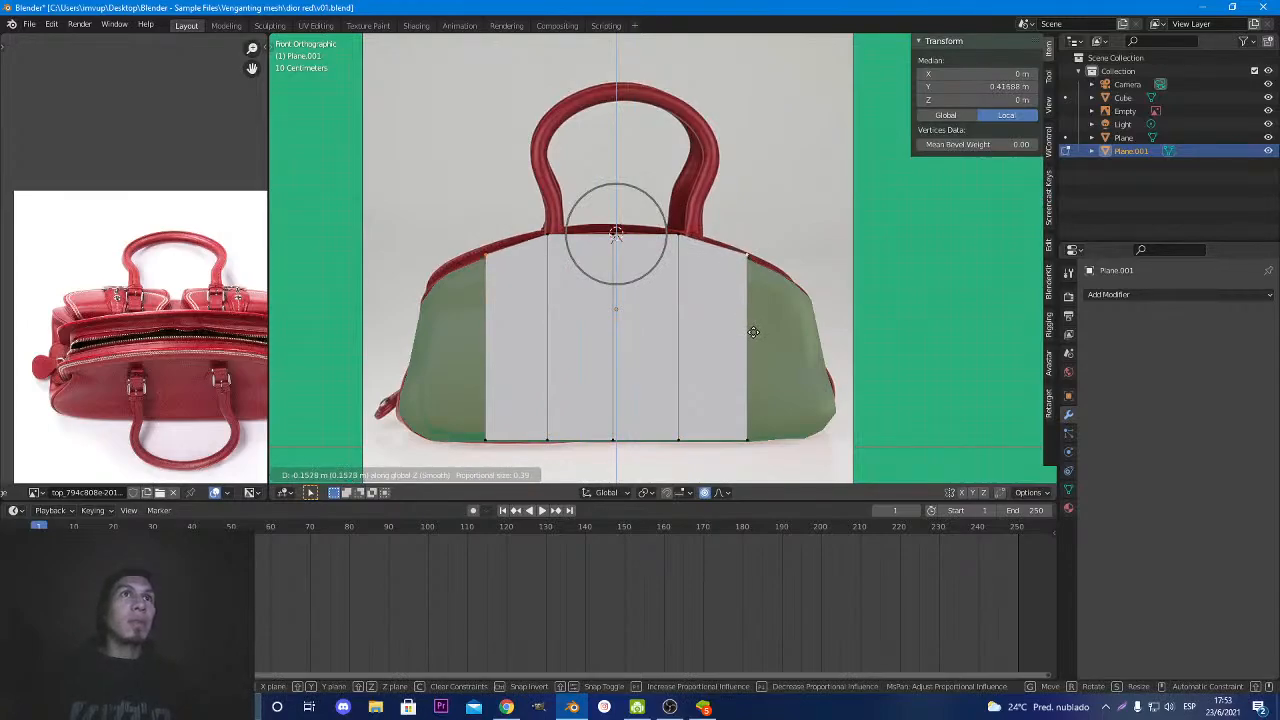
pyautogui.click(753, 332)
# Extrude the plane's left side edge about 0.65 m outward along X toward the bag's left end.
pyautogui.press('3')
pyautogui.click(736, 344)
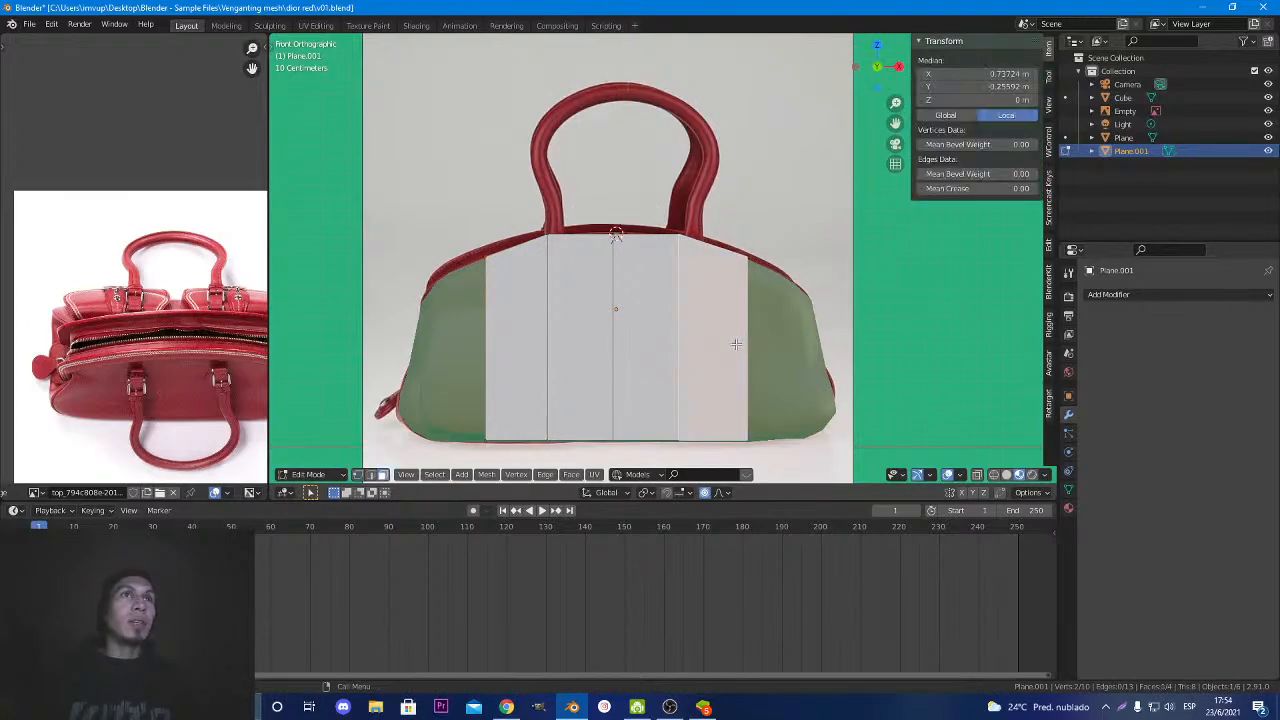
pyautogui.press('2')
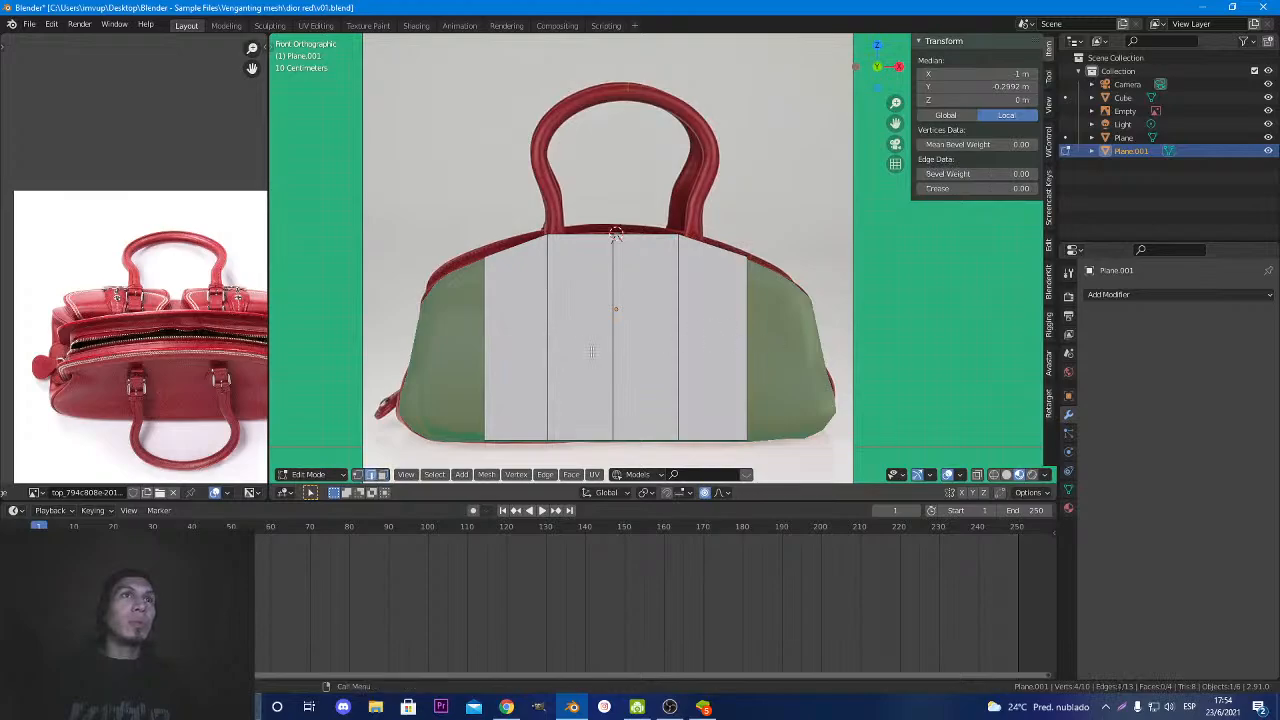
pyautogui.press('e')
pyautogui.press('x')
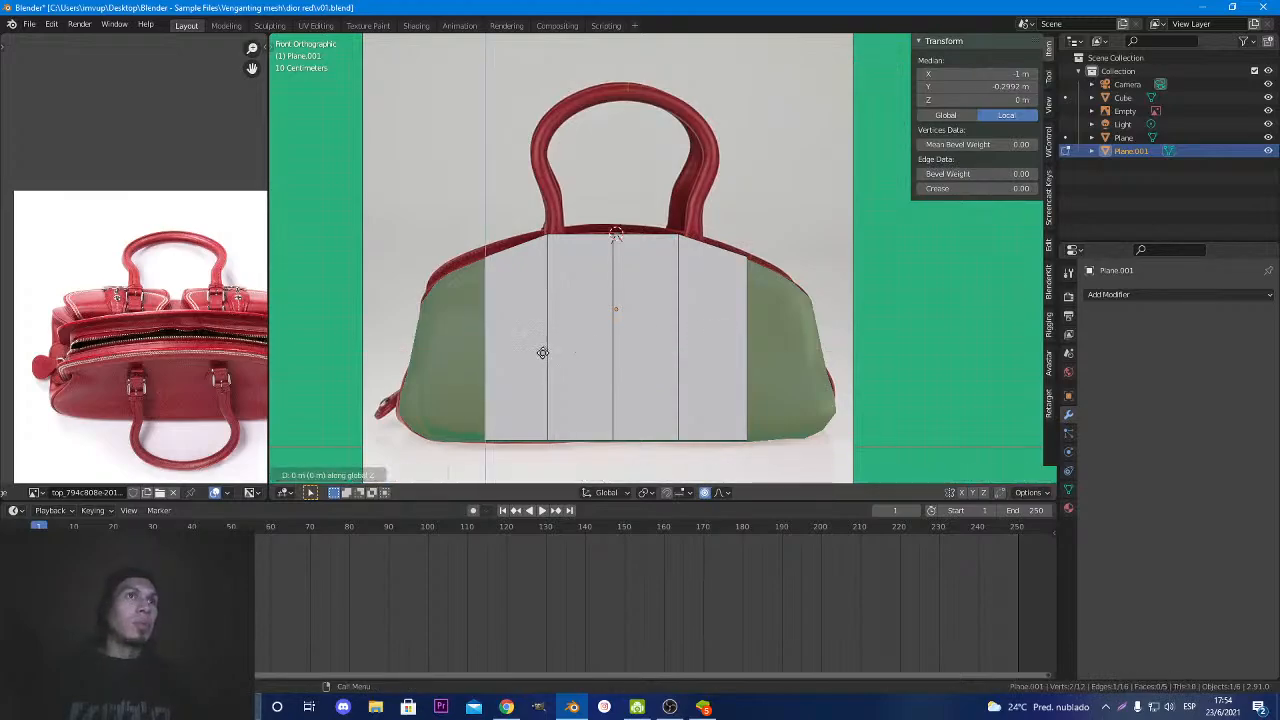
pyautogui.click(496, 356)
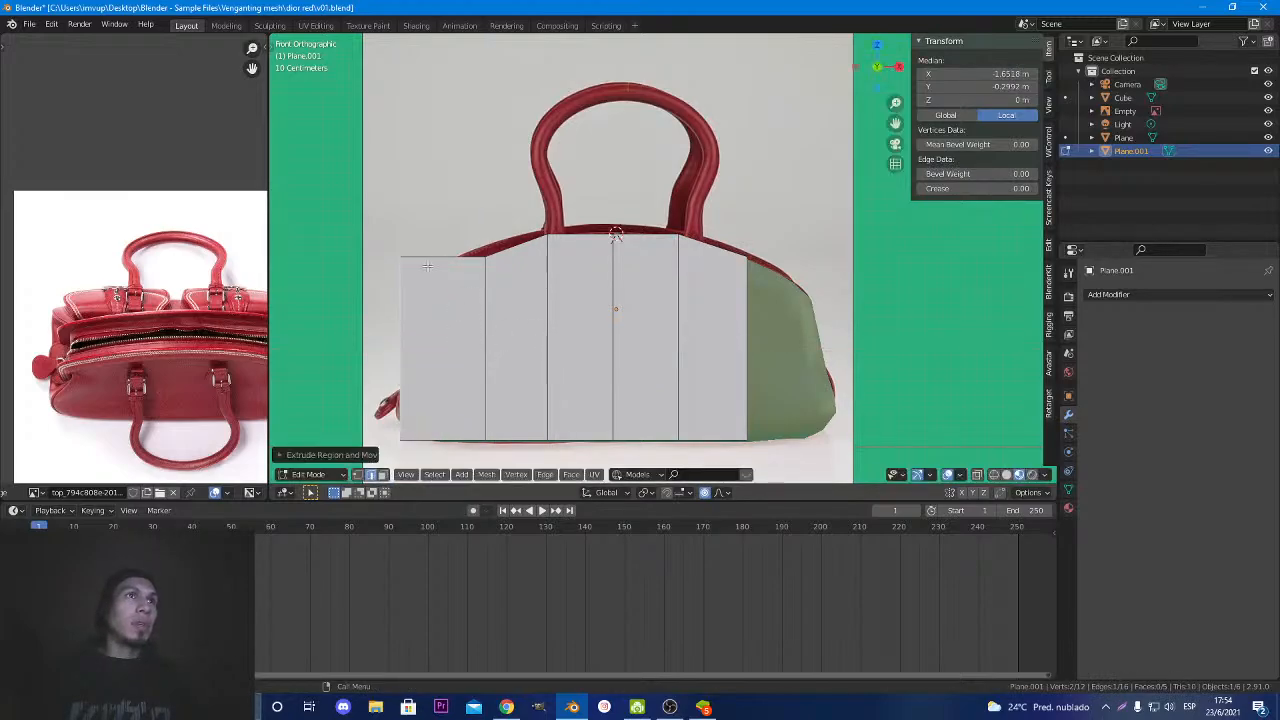
# Shrink the extruded left edge and lower it about 0.21 m to match the bag's sloping outline and base.
pyautogui.press('s')
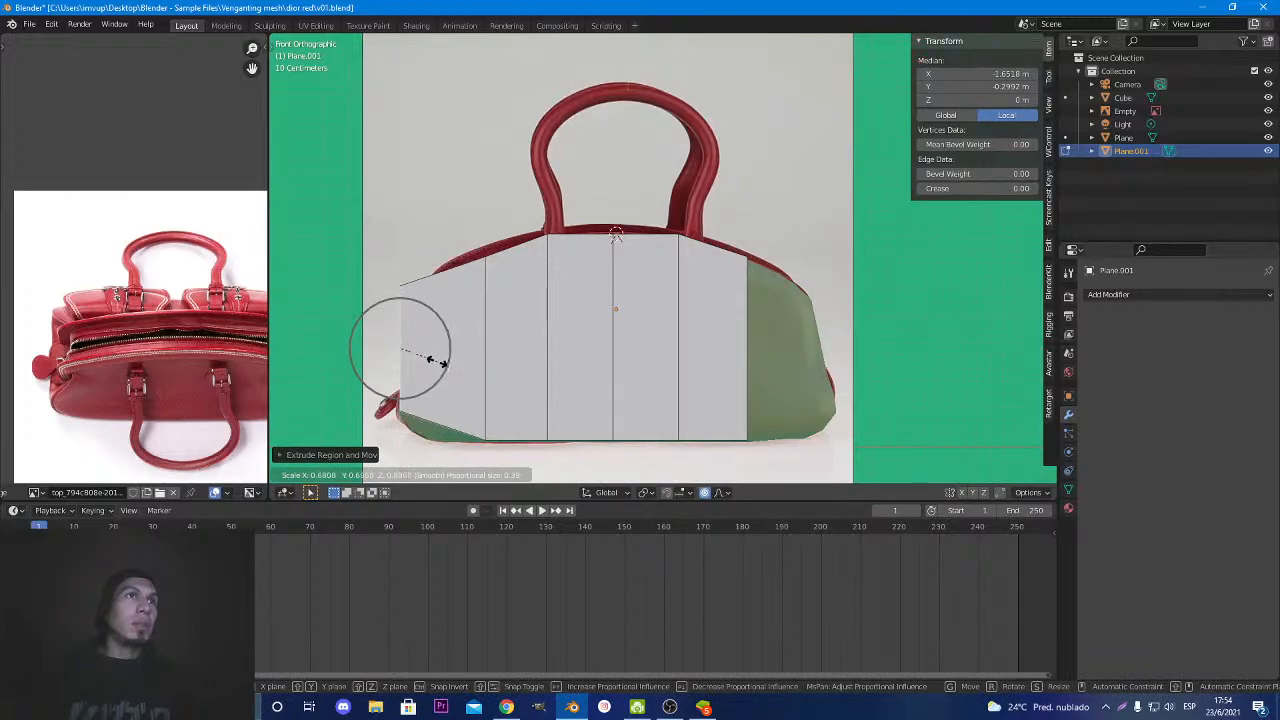
pyautogui.click(435, 358)
pyautogui.press('g')
pyautogui.press('z')
pyautogui.click(441, 388)
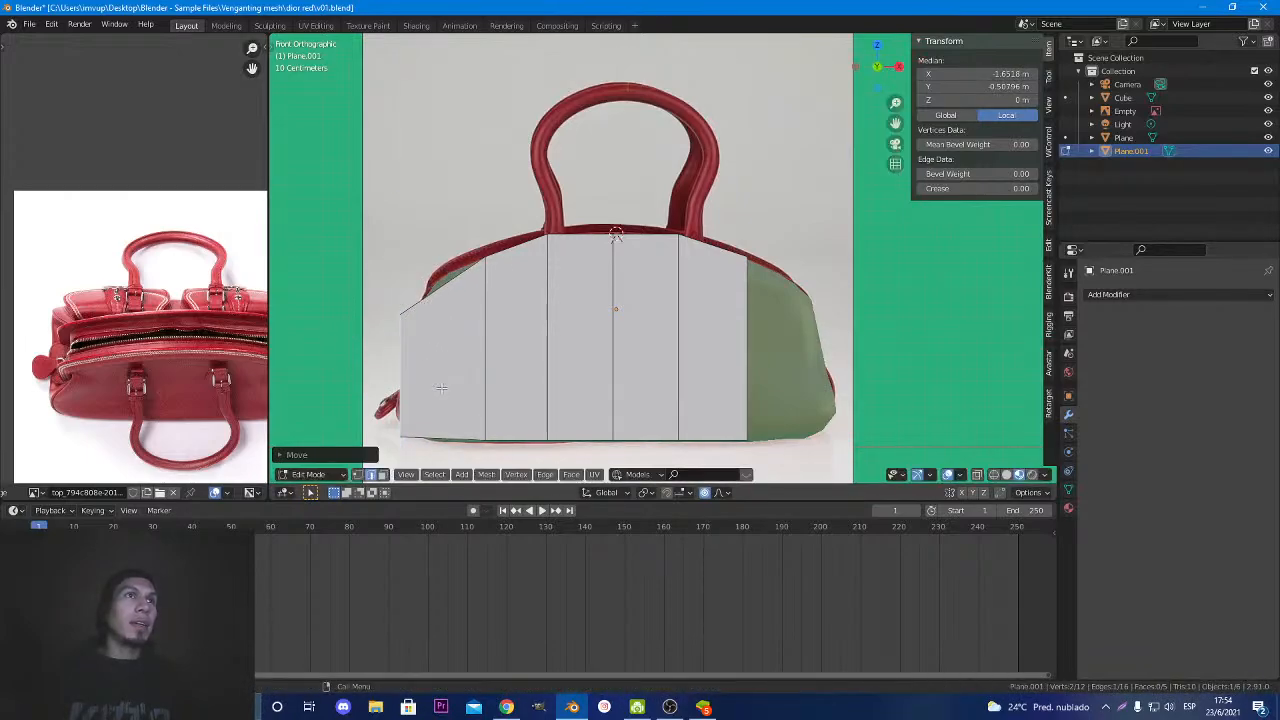
# Extrude the plane's right side edge about 0.67 m outward along X toward the bag's right end.
pyautogui.click(751, 353)
pyautogui.press('g')
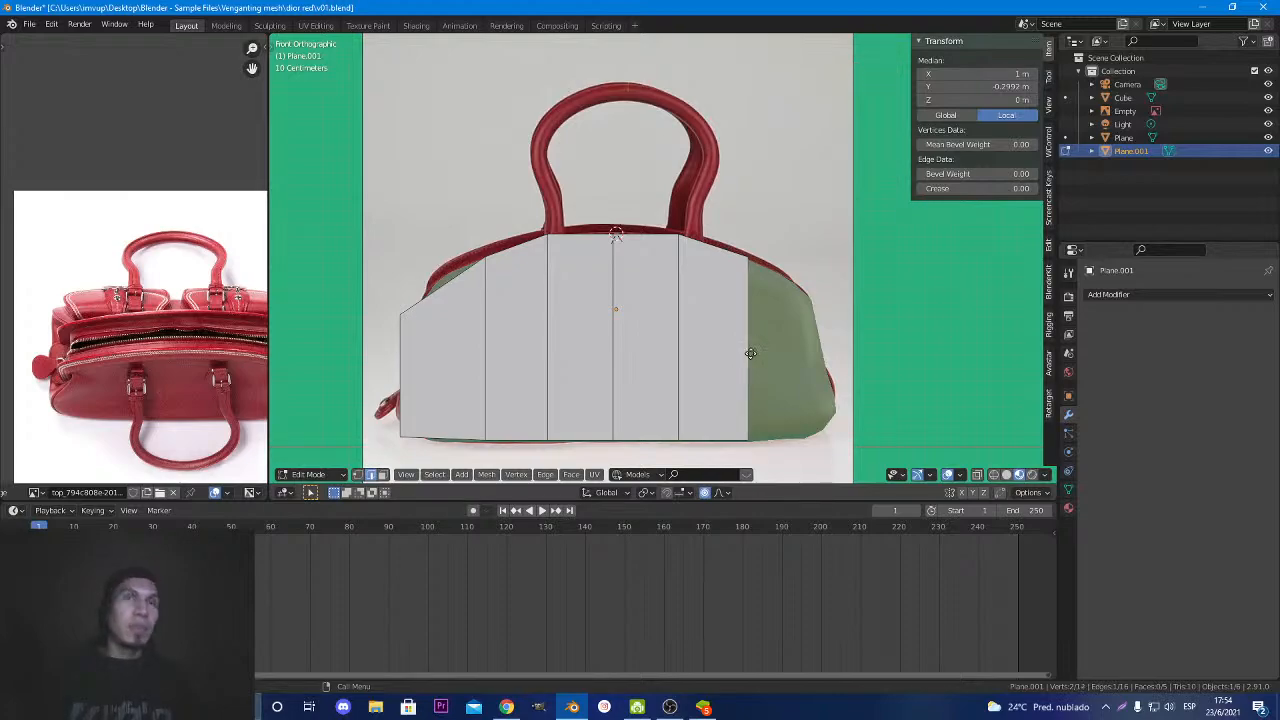
pyautogui.press('x')
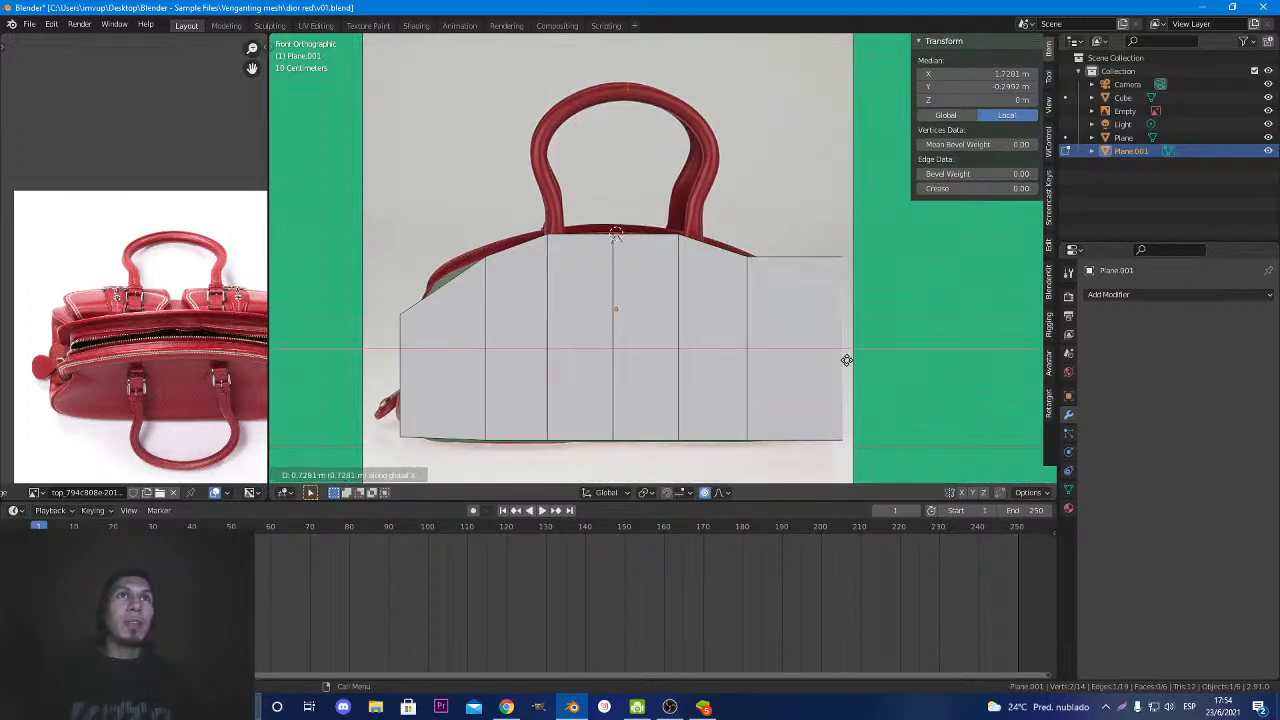
pyautogui.click(838, 363)
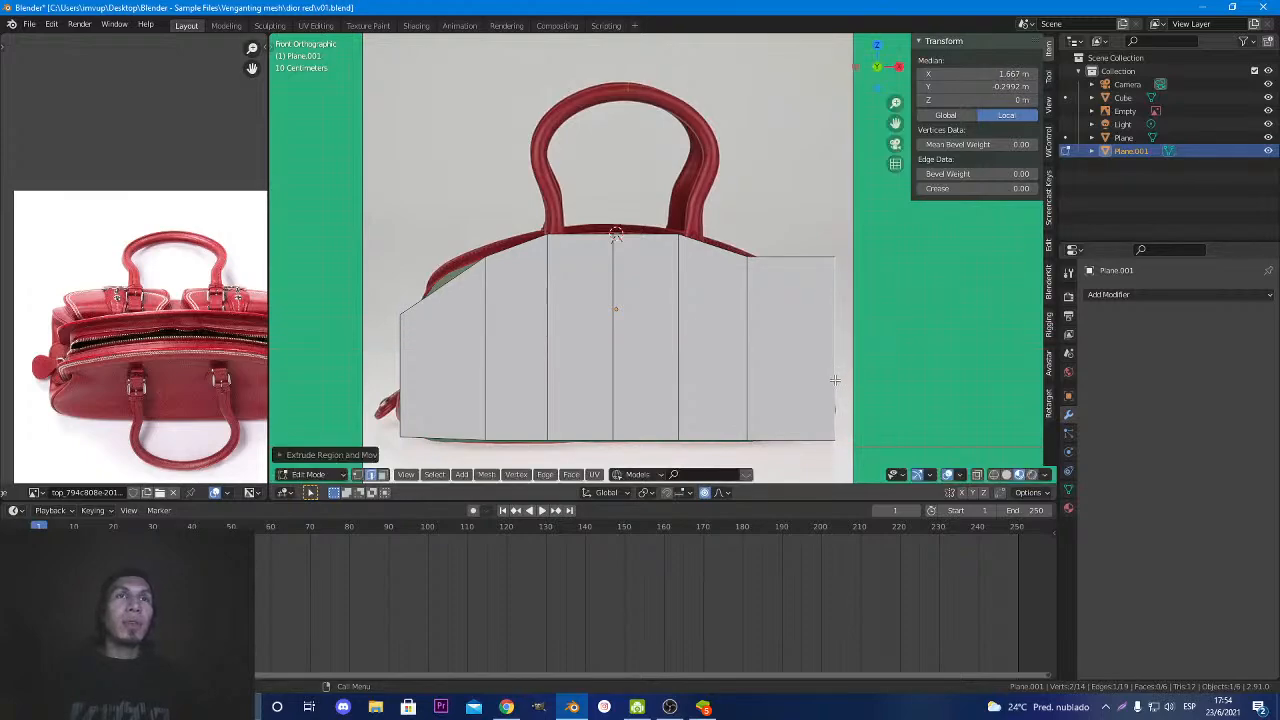
# Shrink the extruded right edge and lower it about 0.18 m to match the bag's outline and base.
pyautogui.press('s')
pyautogui.click(823, 375)
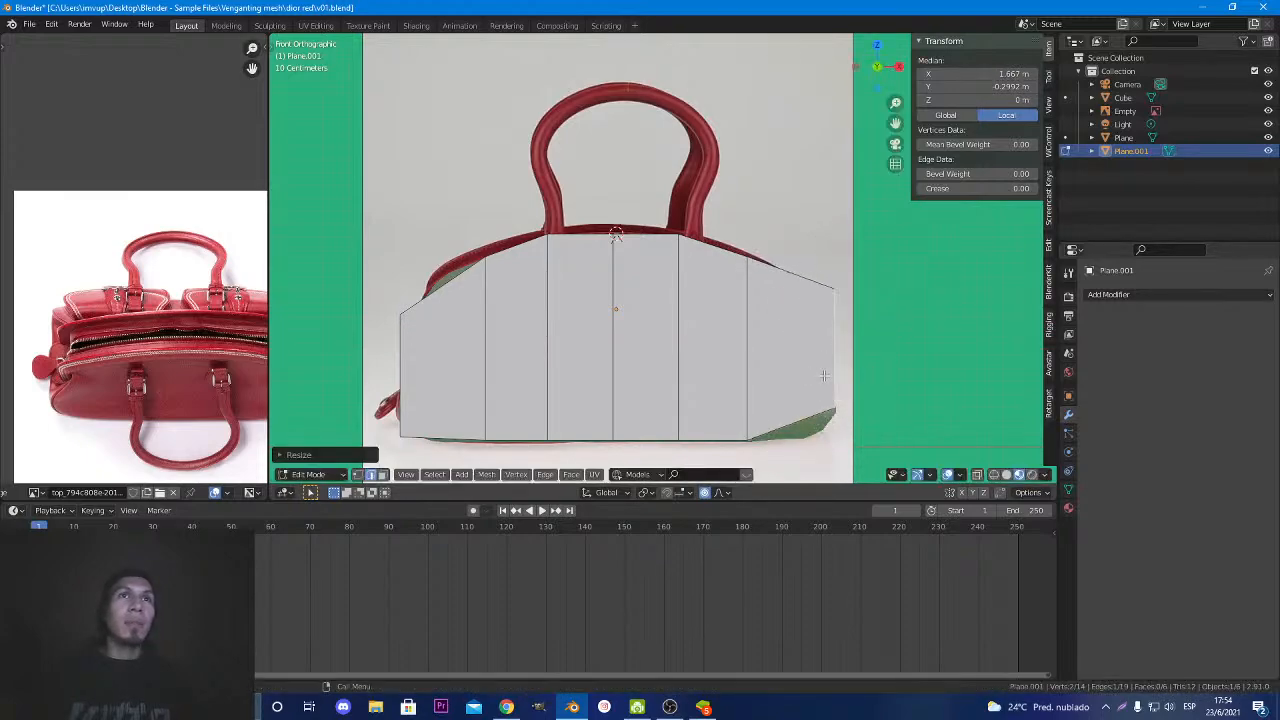
pyautogui.hotkey('ctrl', 'z')
pyautogui.hotkey('ctrl', 'shift', 'z')
pyautogui.press('g')
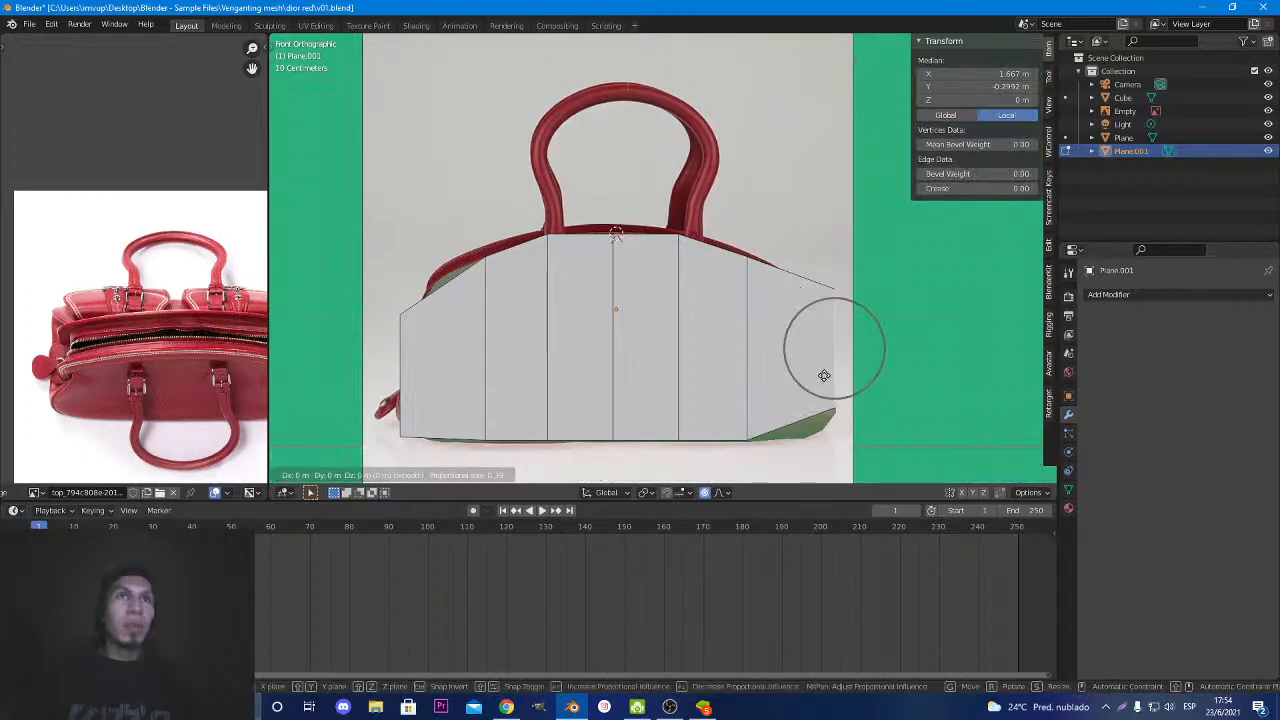
pyautogui.press('z')
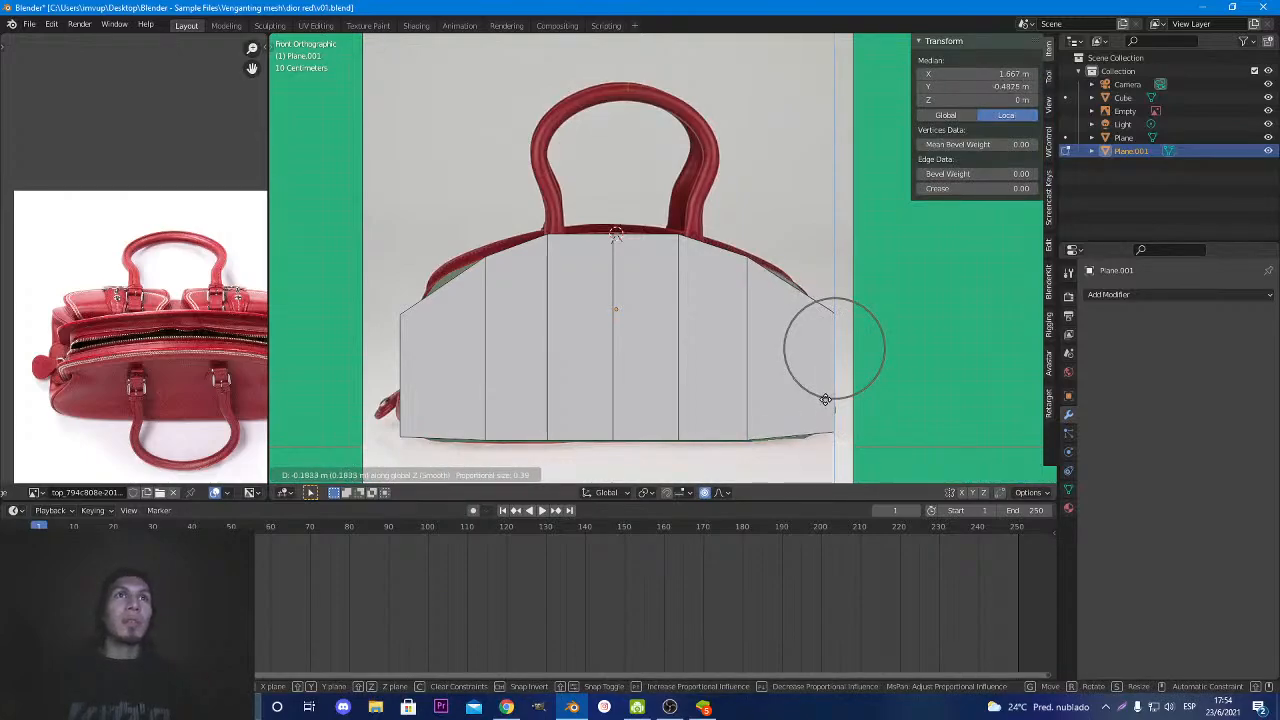
pyautogui.click(823, 401)
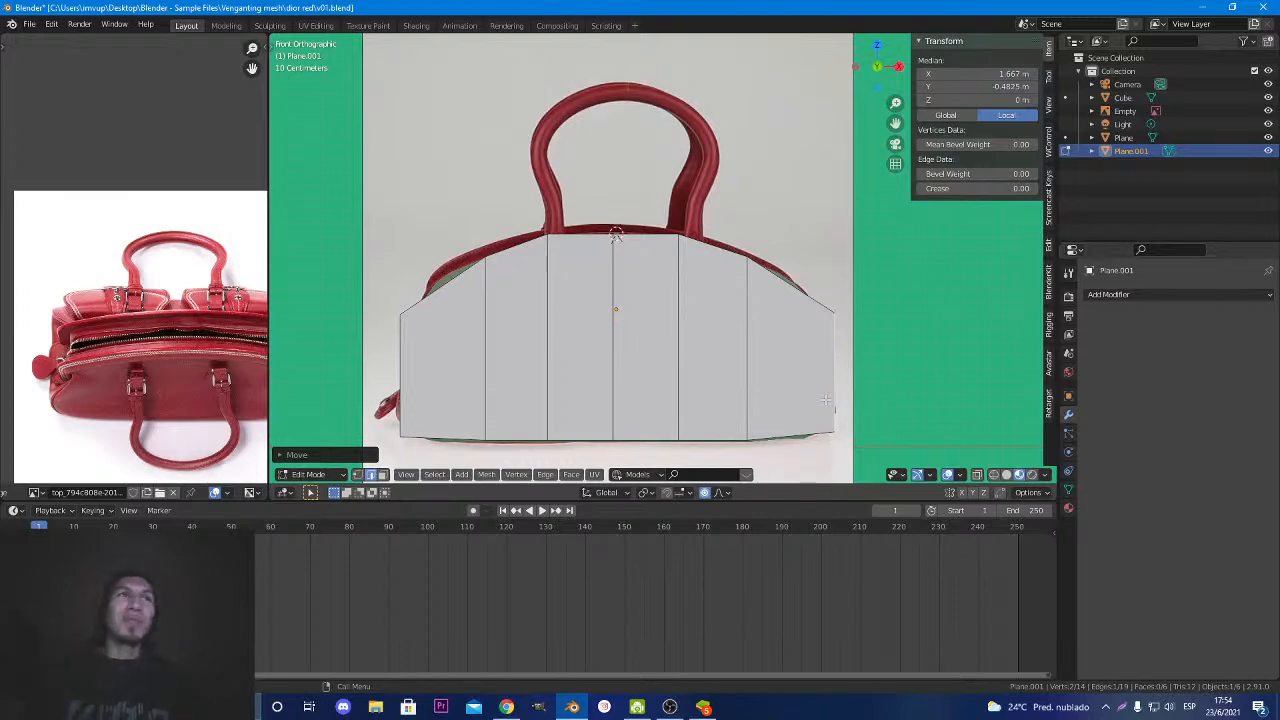
# Select both outer side edges of the plane and scale them slightly inward together.
pyautogui.click(451, 370)
pyautogui.click(407, 363)
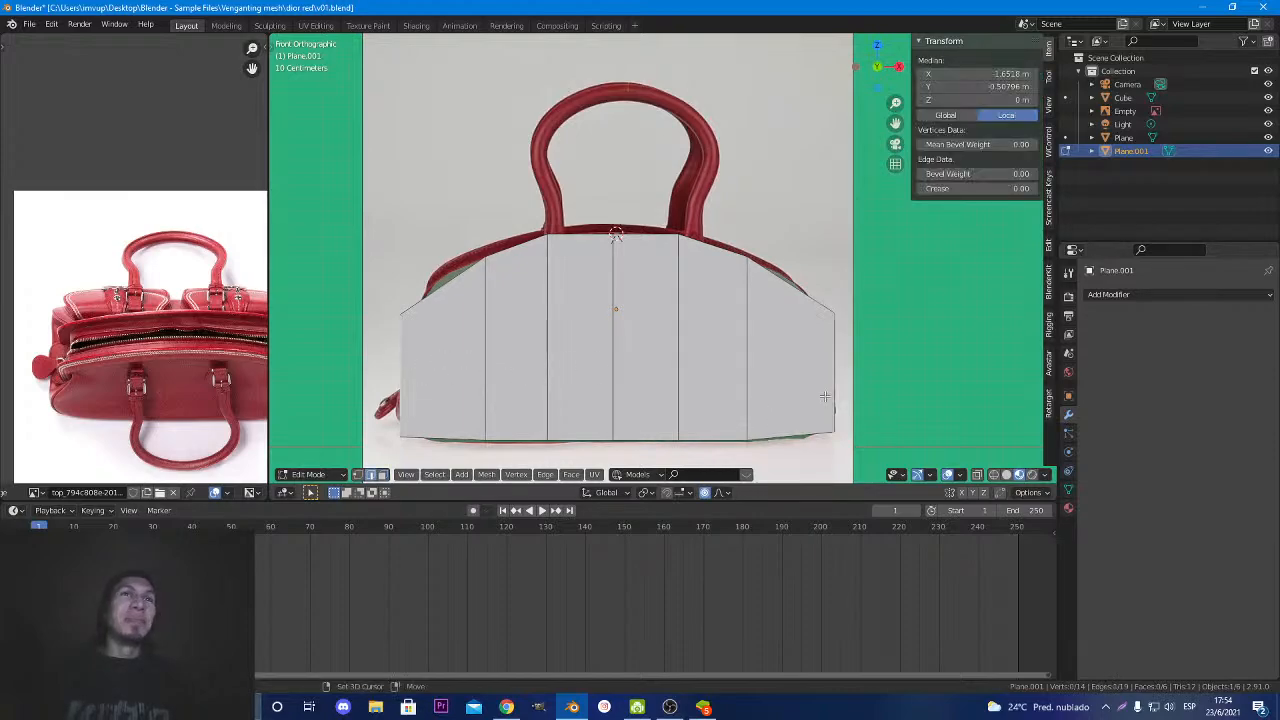
pyautogui.keyDown('shift'); pyautogui.click(825, 397); pyautogui.keyUp('shift')
pyautogui.press('s')
pyautogui.click(871, 403)
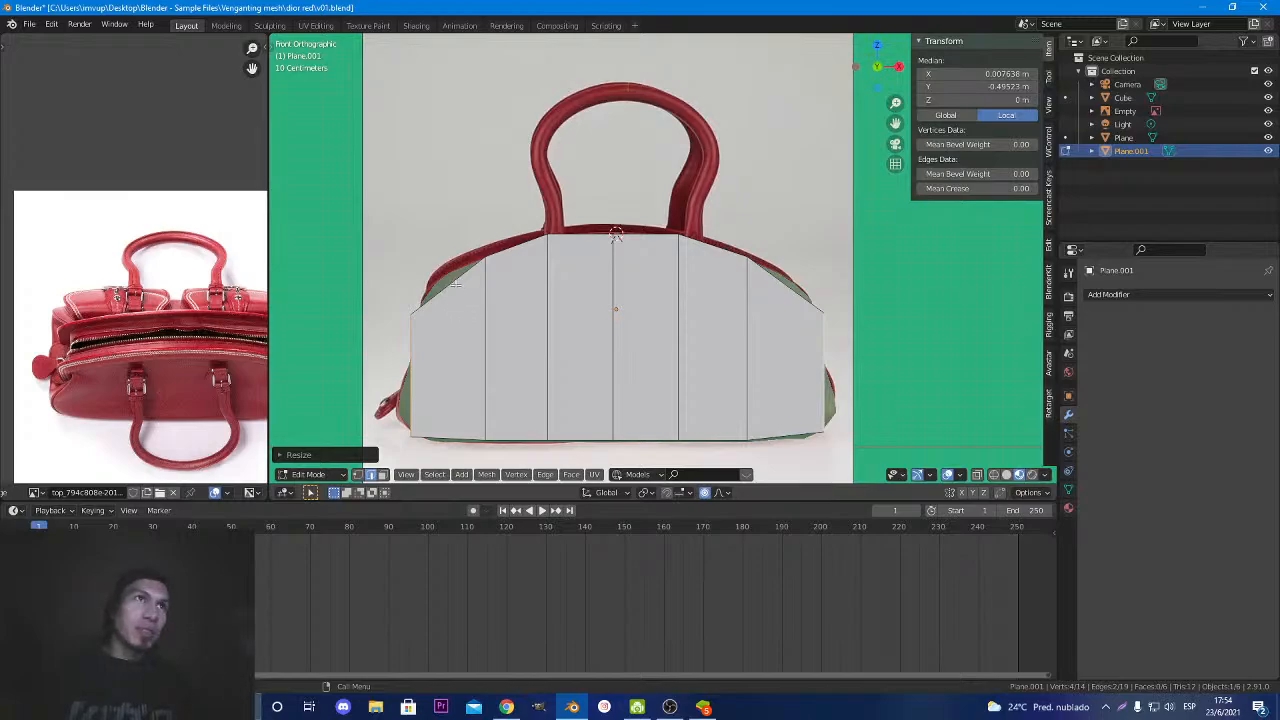
# Add three evenly spaced horizontal loop cuts across the panel without sliding them.
pyautogui.scroll(3, 459, 299)
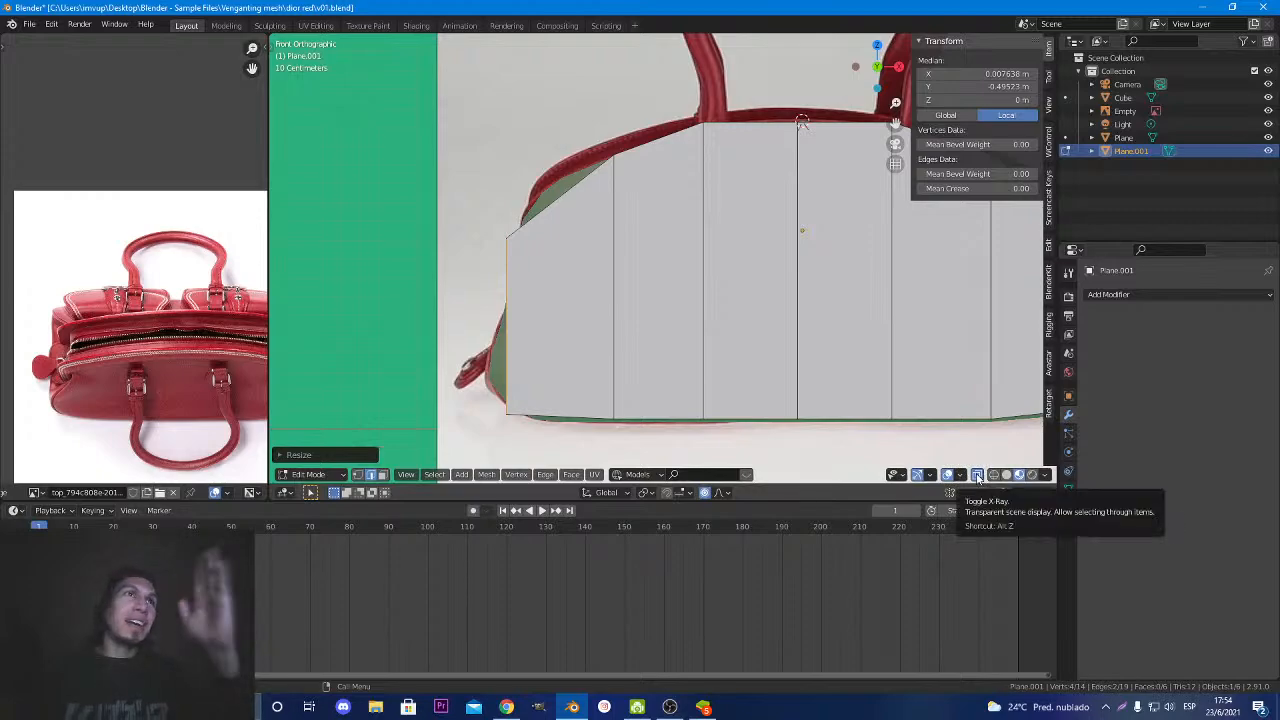
pyautogui.scroll(-2, 688, 211)
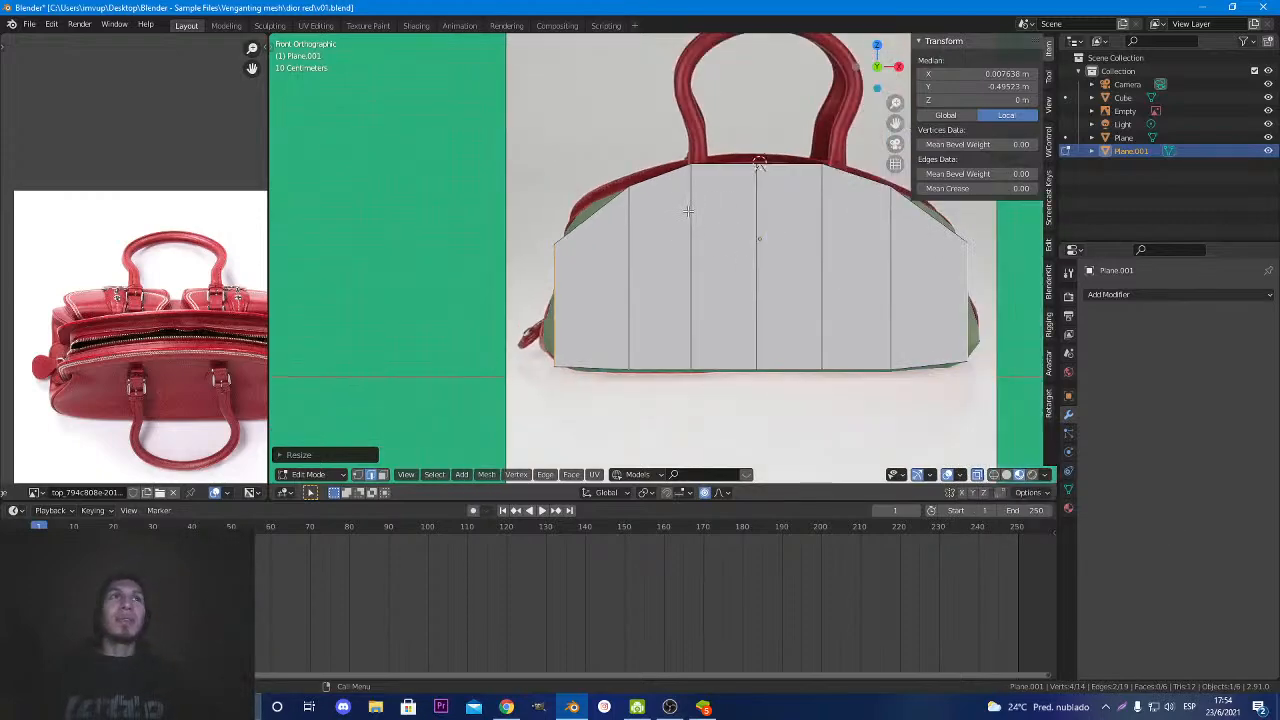
pyautogui.scroll(-2, 688, 211)
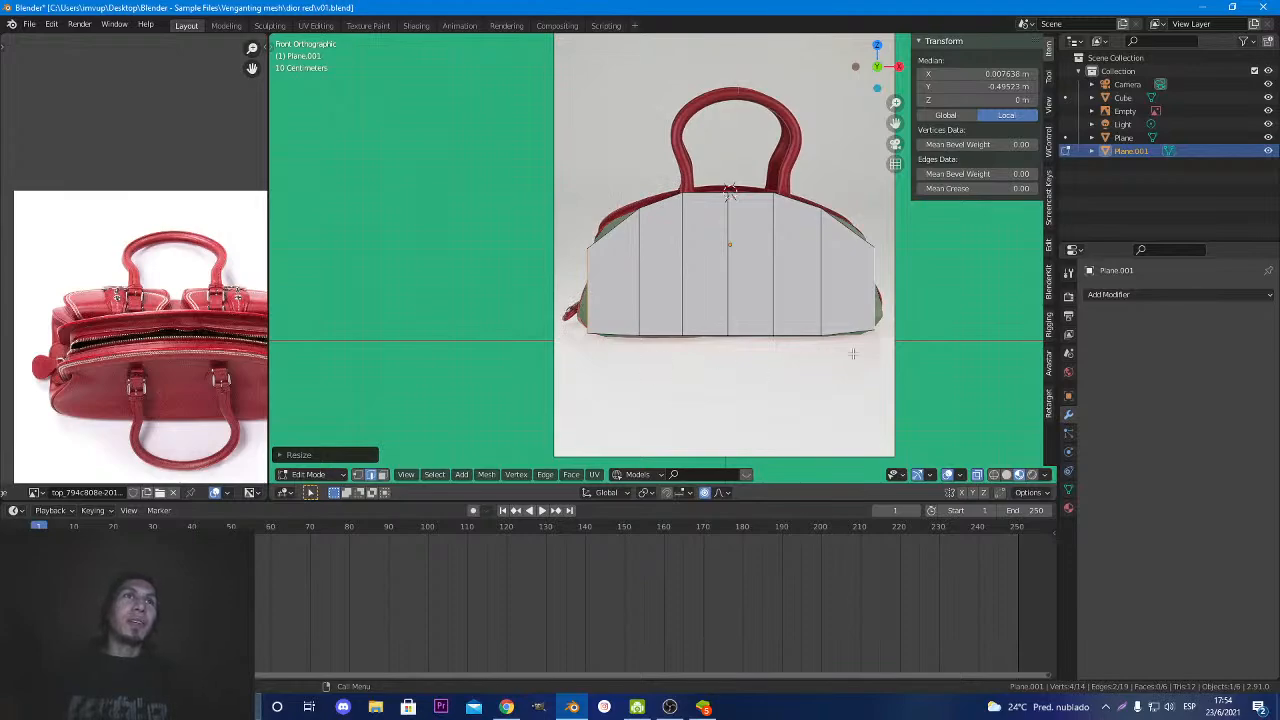
pyautogui.moveTo(801, 273); pyautogui.dragTo(708, 242, button='middle')
pyautogui.scroll(4, 770, 272)
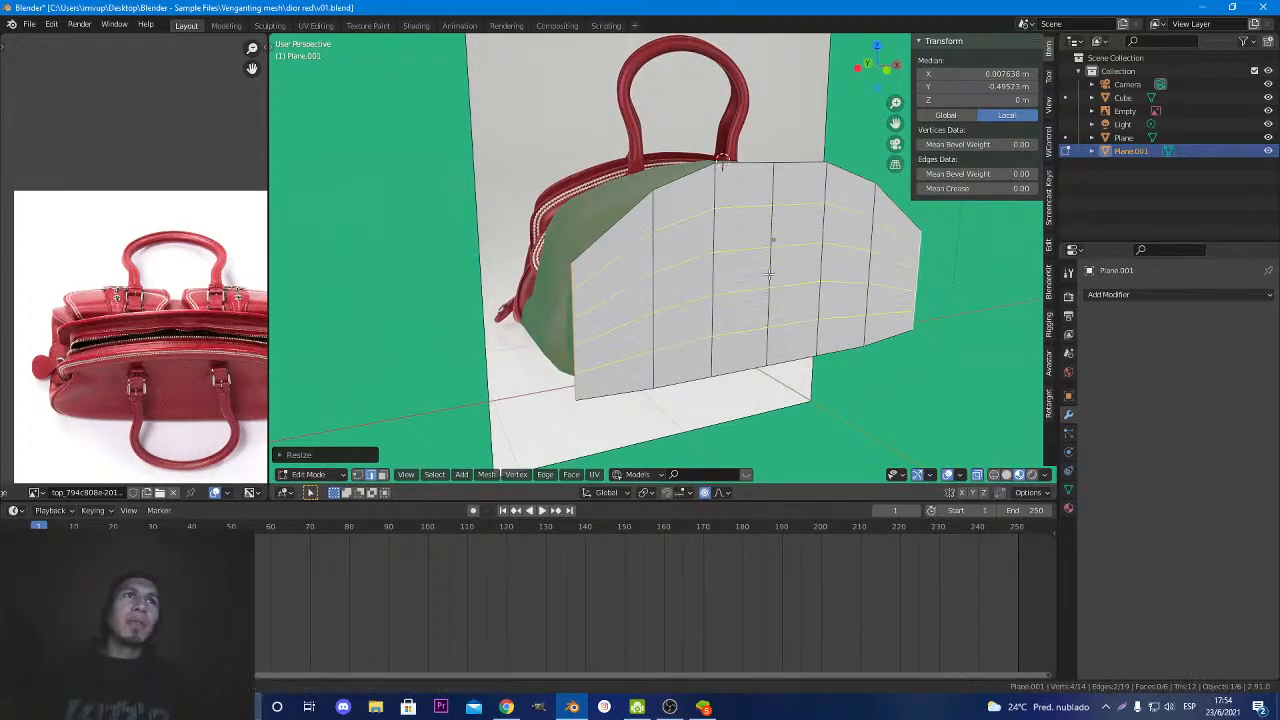
pyautogui.click(770, 272)
pyautogui.rightClick(706, 305)
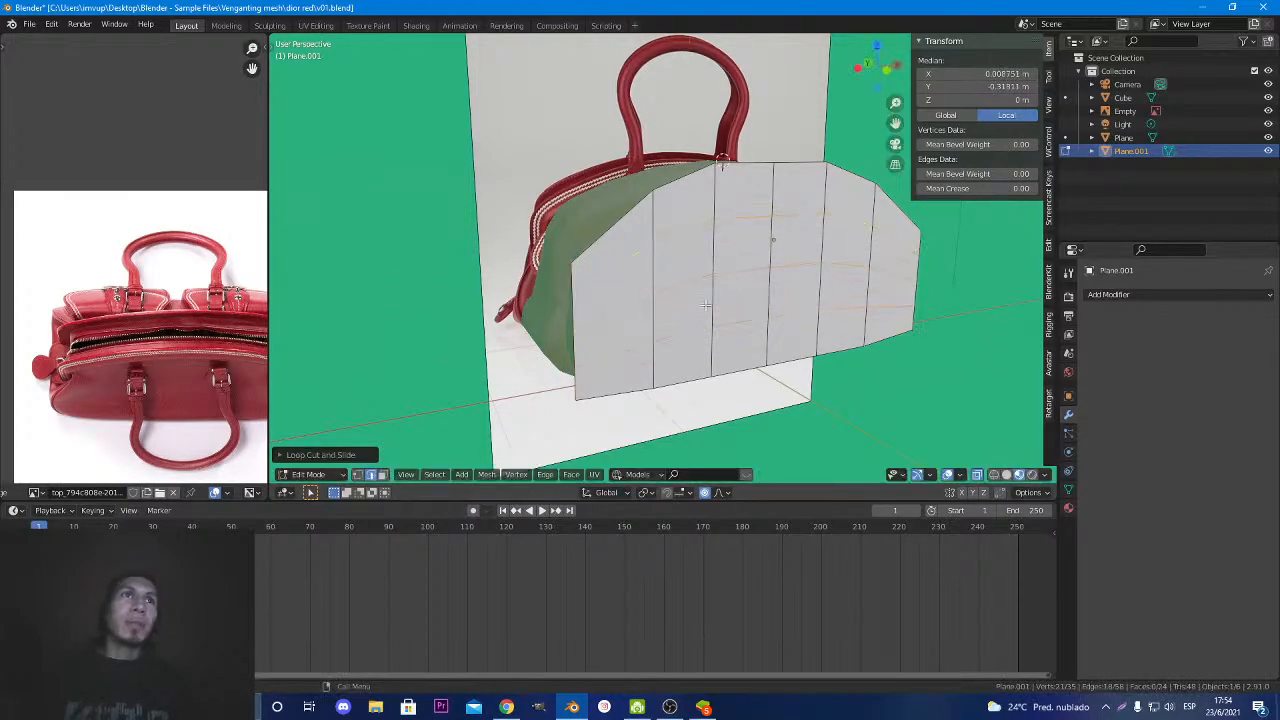
# Try a Solidify modifier with a thickness of 0.48 m on the front panel and remove the modifier.
pyautogui.moveTo(607, 305); pyautogui.dragTo(533, 297, button='middle')
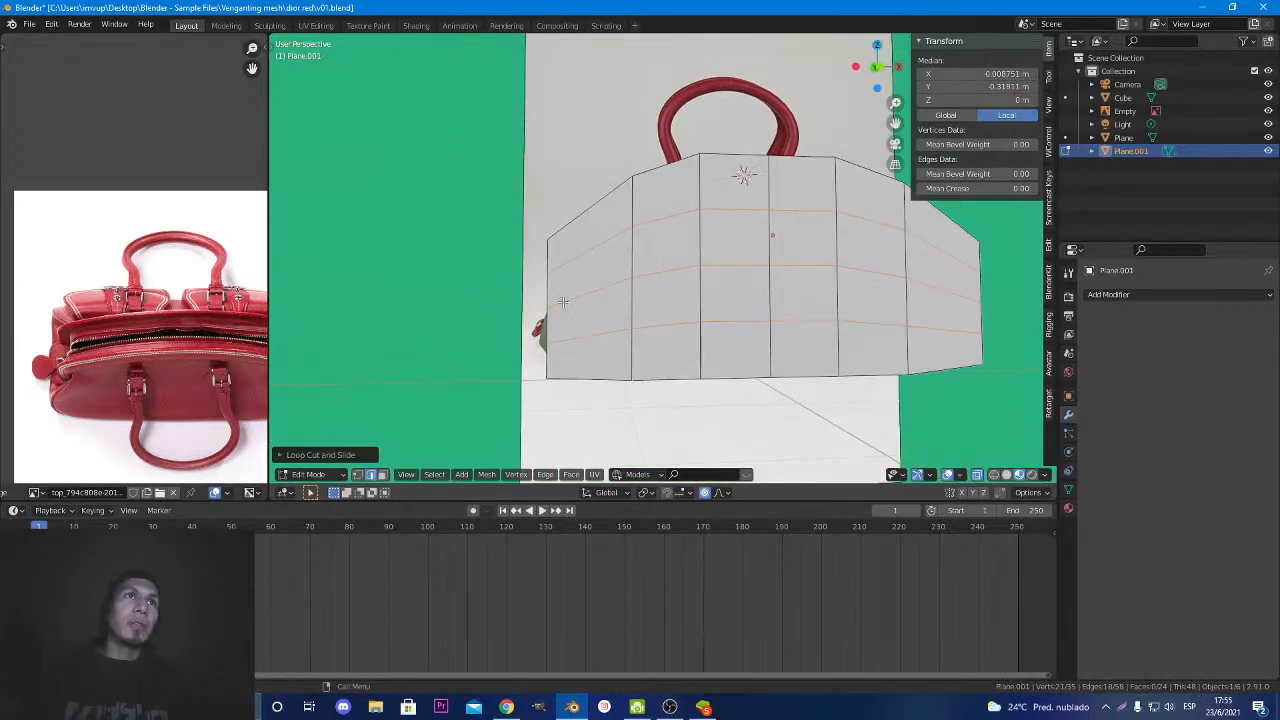
pyautogui.moveTo(761, 325); pyautogui.dragTo(621, 270, button='middle')
pyautogui.press('Tab')
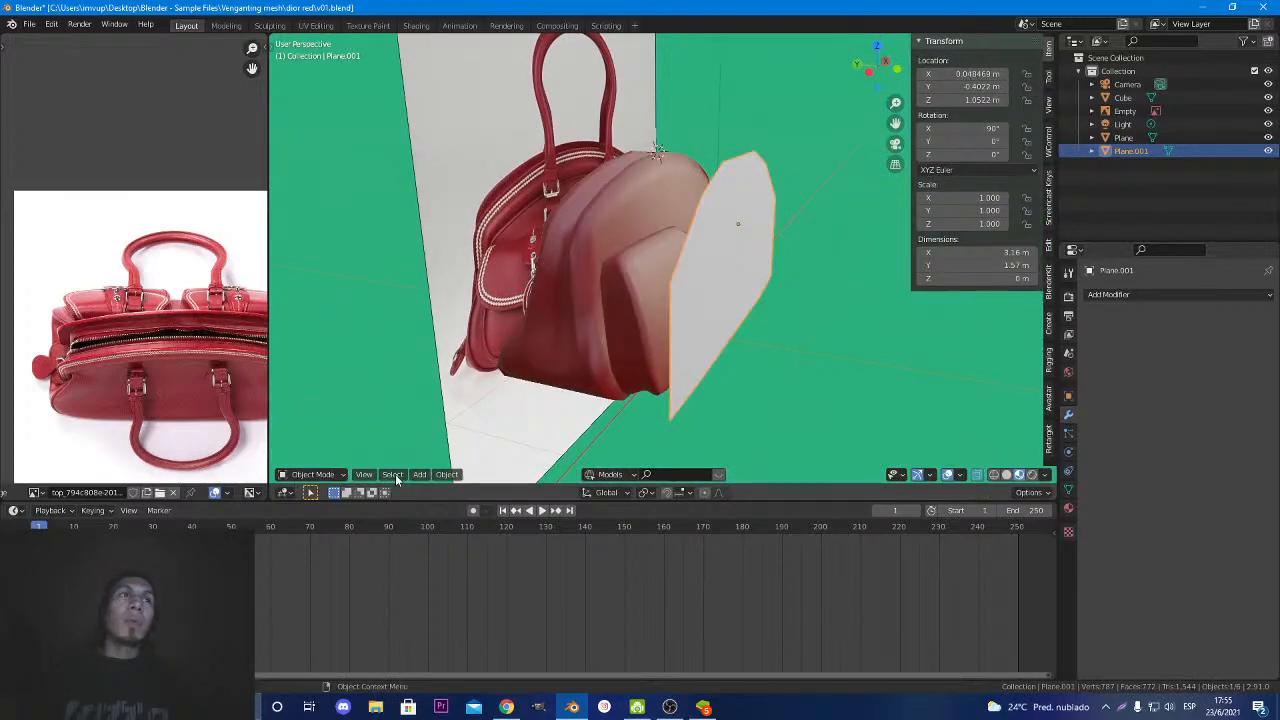
pyautogui.click(1124, 295)
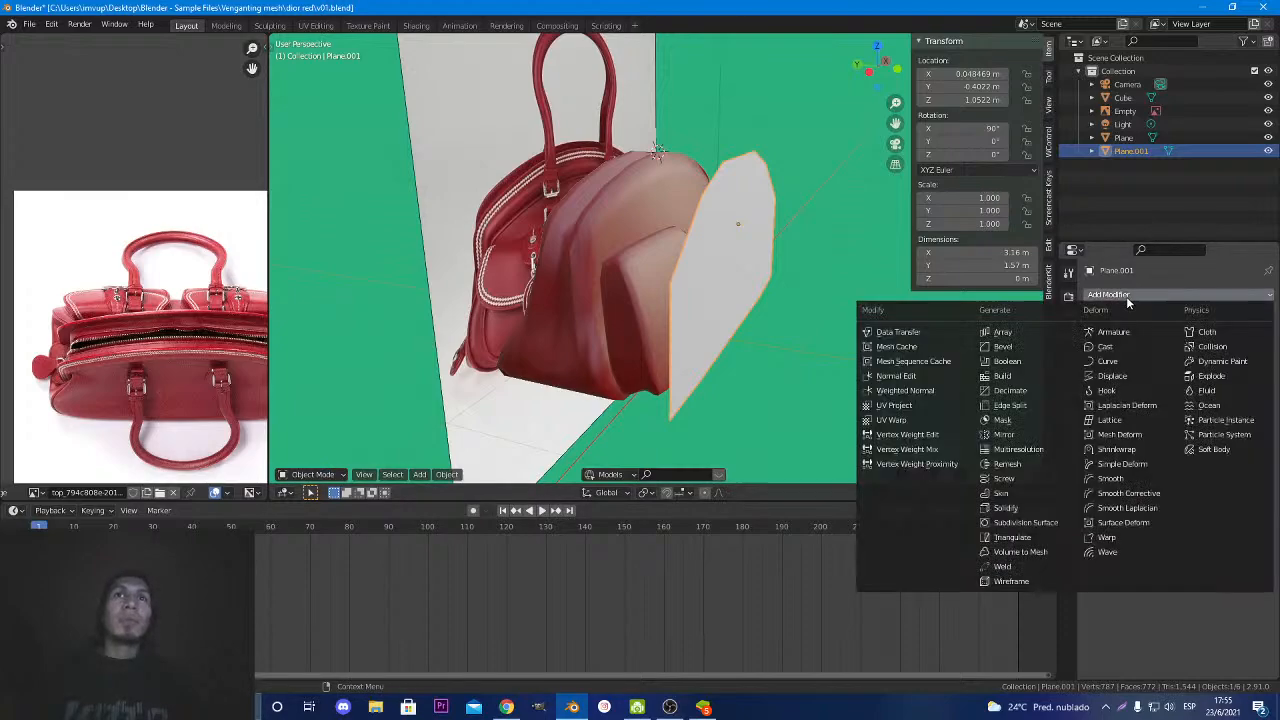
pyautogui.click(1007, 516)
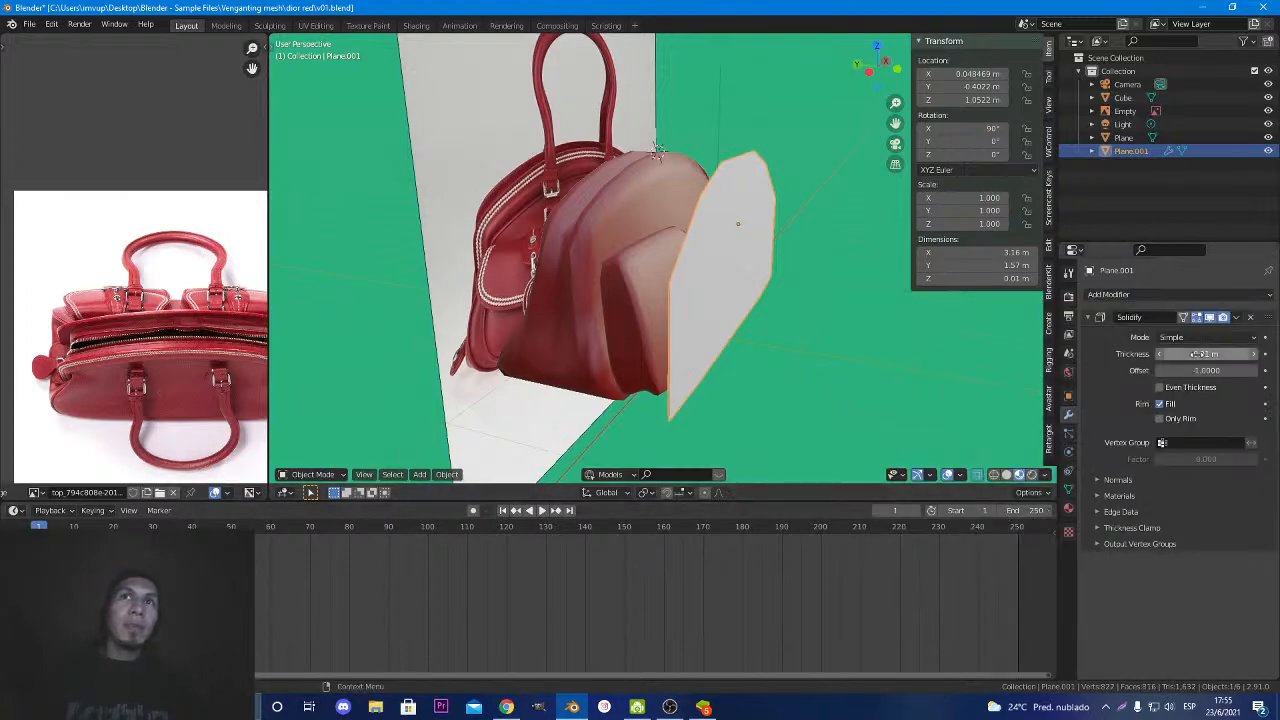
pyautogui.moveTo(1200, 354)
pyautogui.mouseDown()
pyautogui.moveTo(1250, 354)
pyautogui.moveTo(1222, 354)
pyautogui.mouseUp()
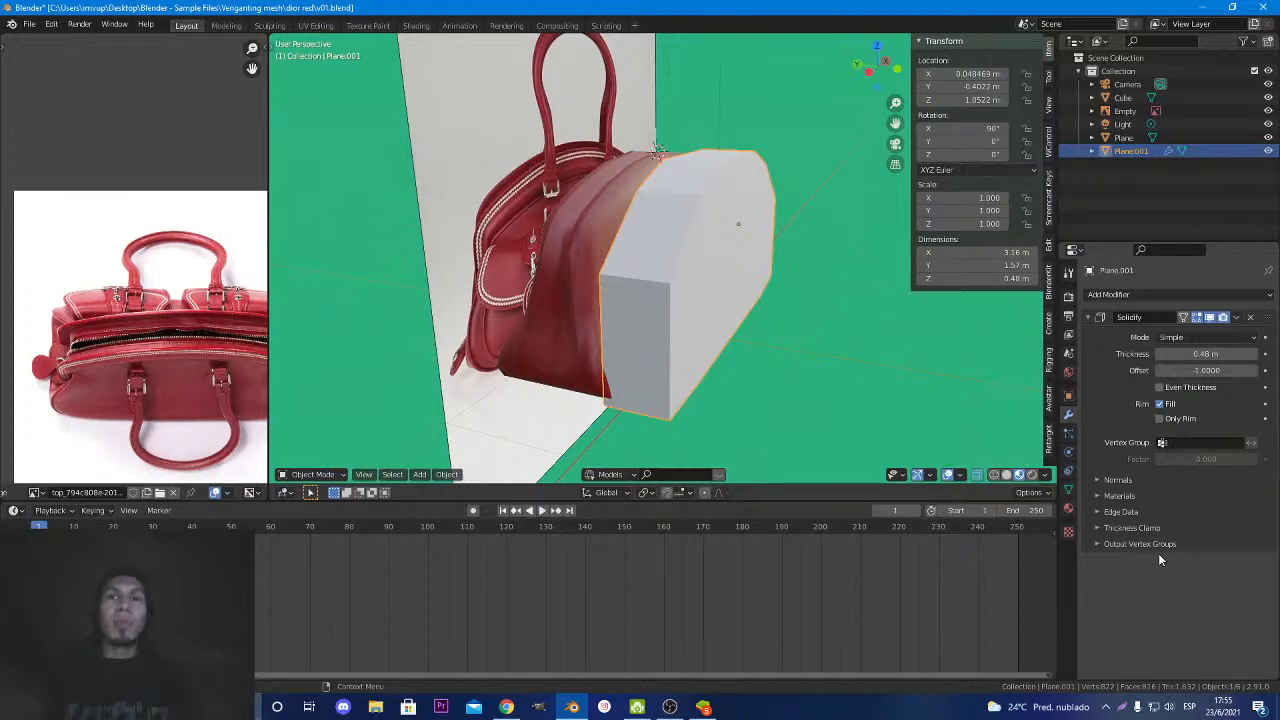
pyautogui.click(1250, 317)
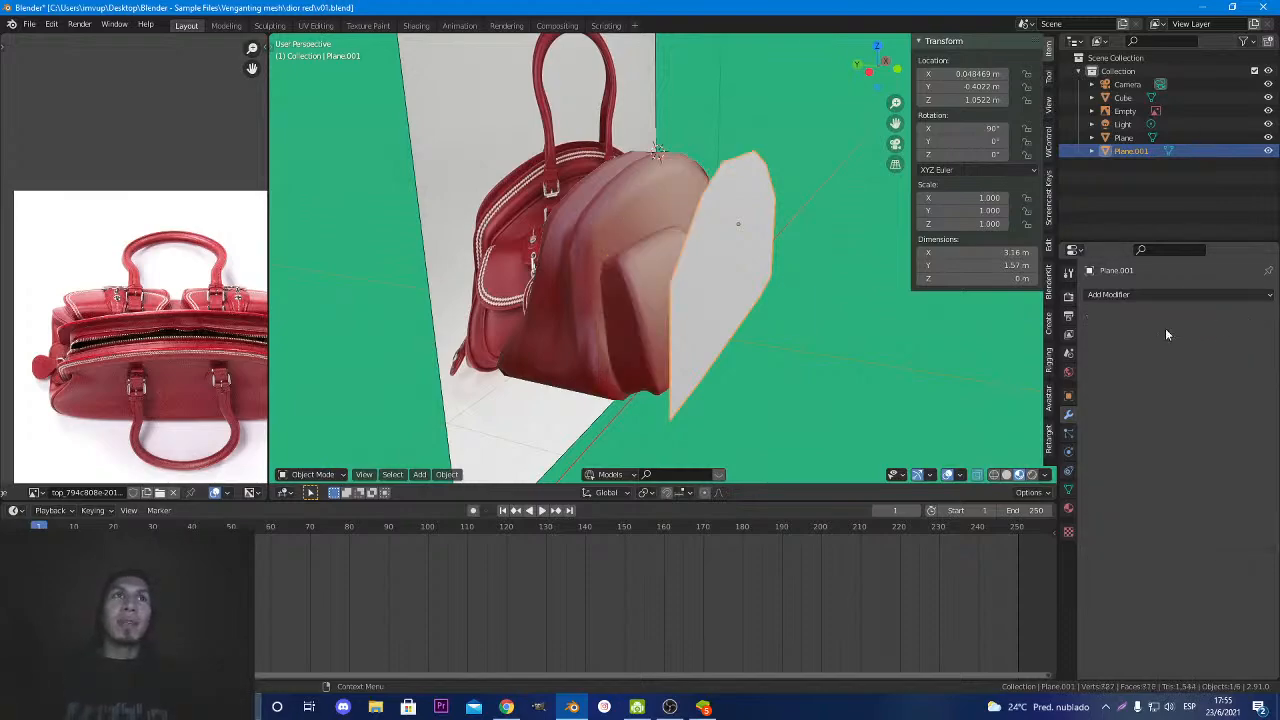
# Delete the shaped front panel plane and select the pocket on the front of the bag.
pyautogui.press('Delete')
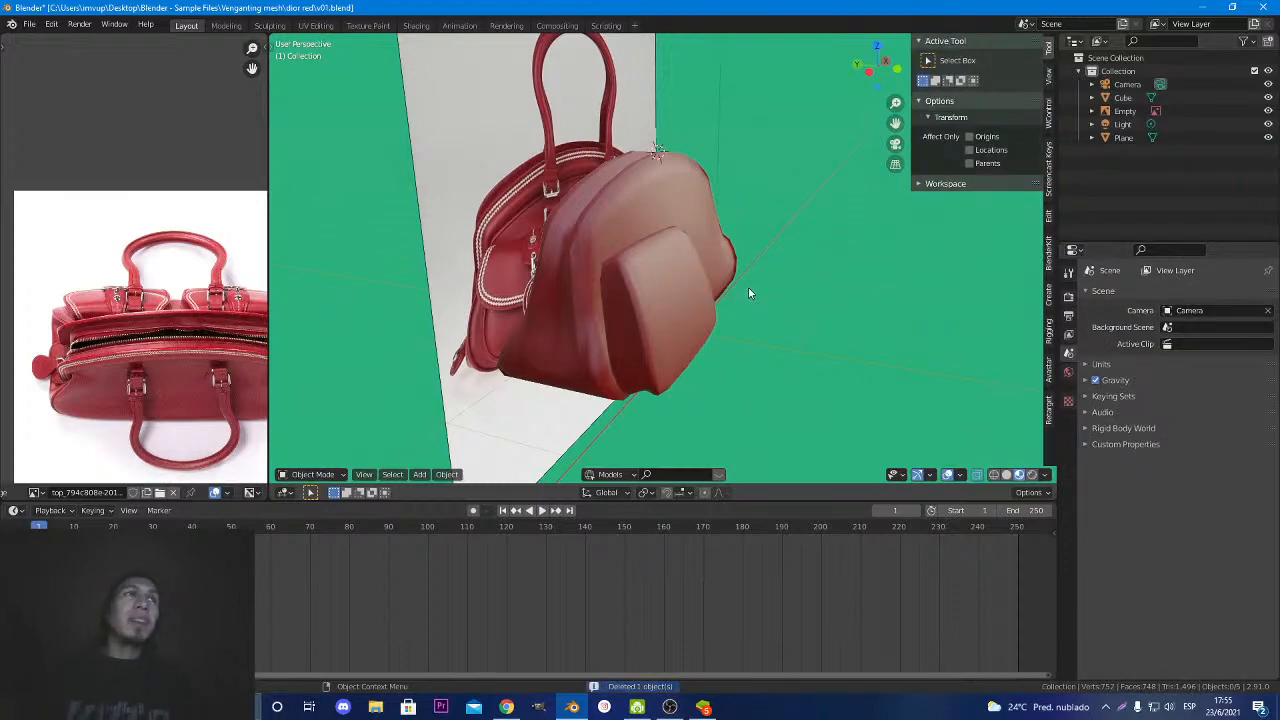
pyautogui.moveTo(748, 290); pyautogui.dragTo(622, 271, button='middle')
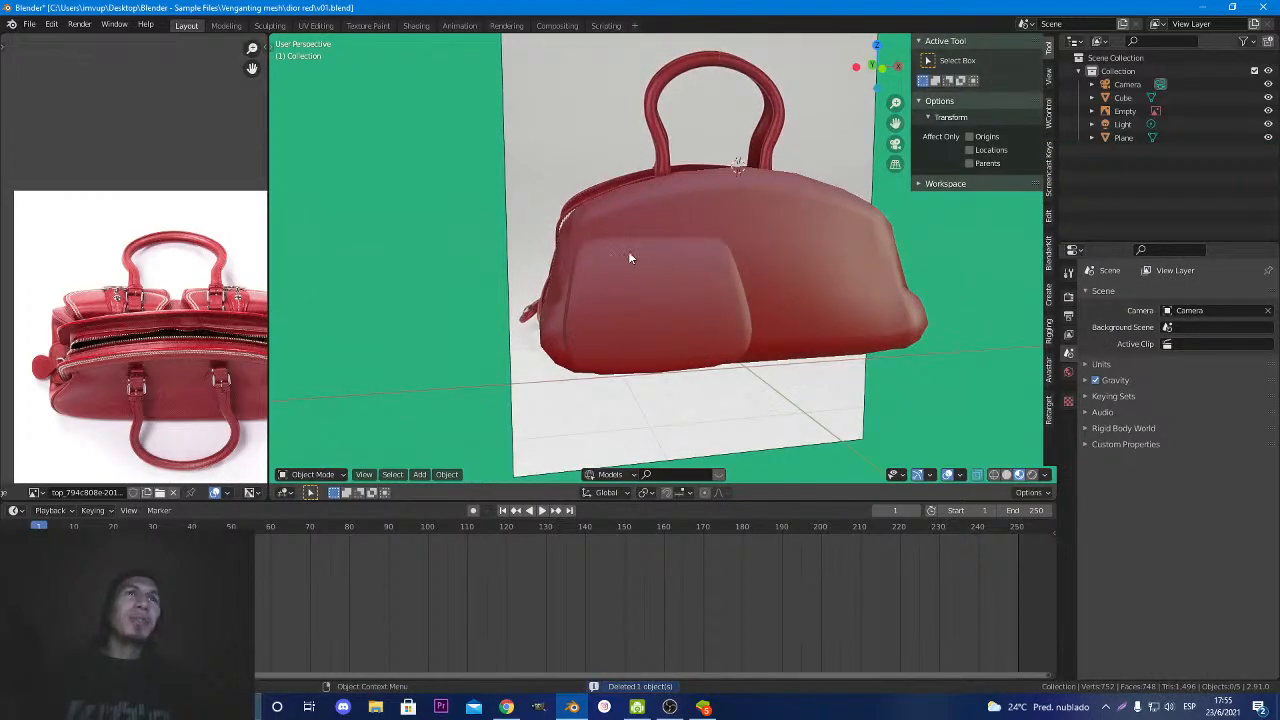
pyautogui.click(692, 298)
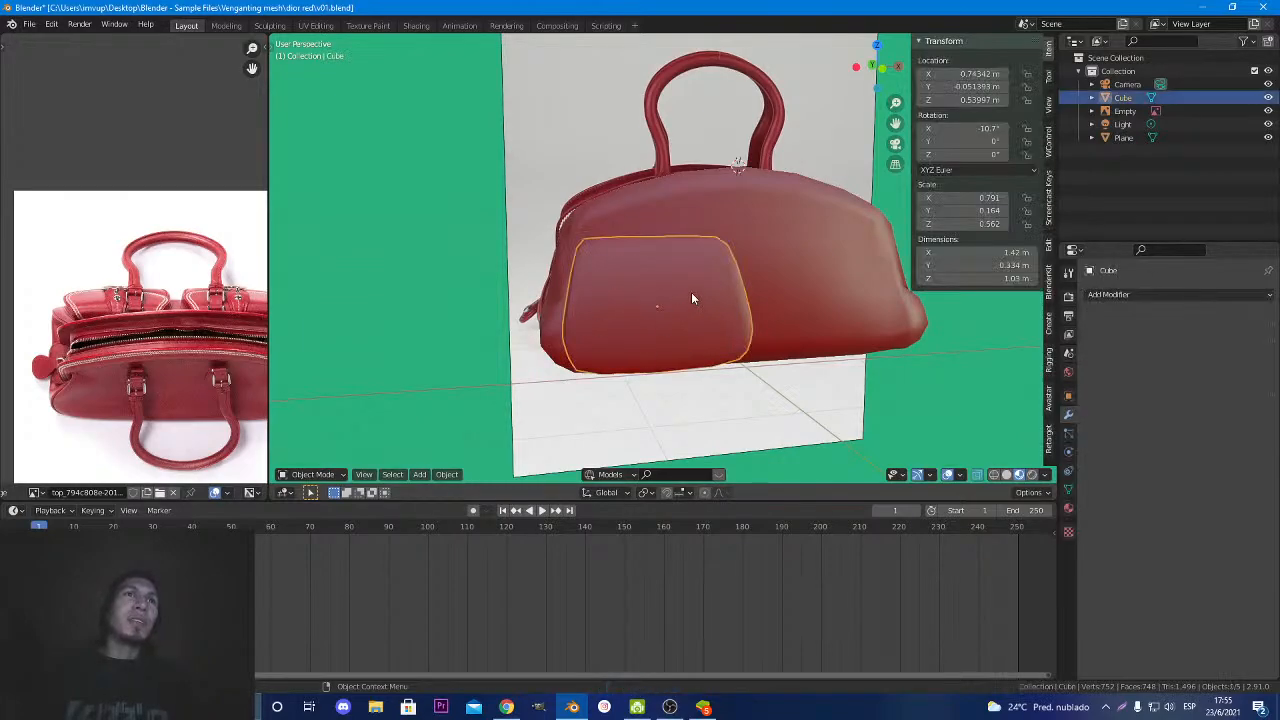
pyautogui.moveTo(671, 291); pyautogui.dragTo(659, 318, button='middle')
pyautogui.scroll(2, 679, 337)
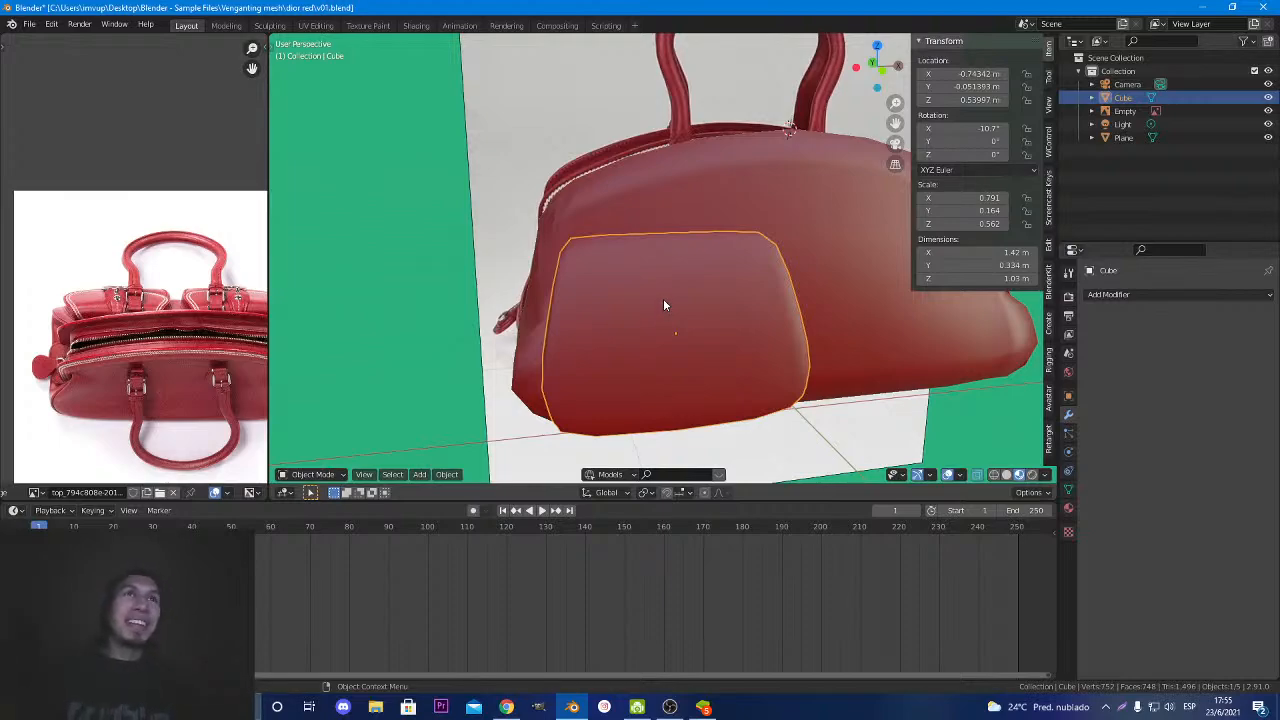
# Rotate the whole front pocket about -2.5° around the global Z axis to follow the bag body.
pyautogui.press('Tab')
pyautogui.moveTo(663, 305); pyautogui.dragTo(529, 355, button='middle')
pyautogui.scroll(8, 646, 278)
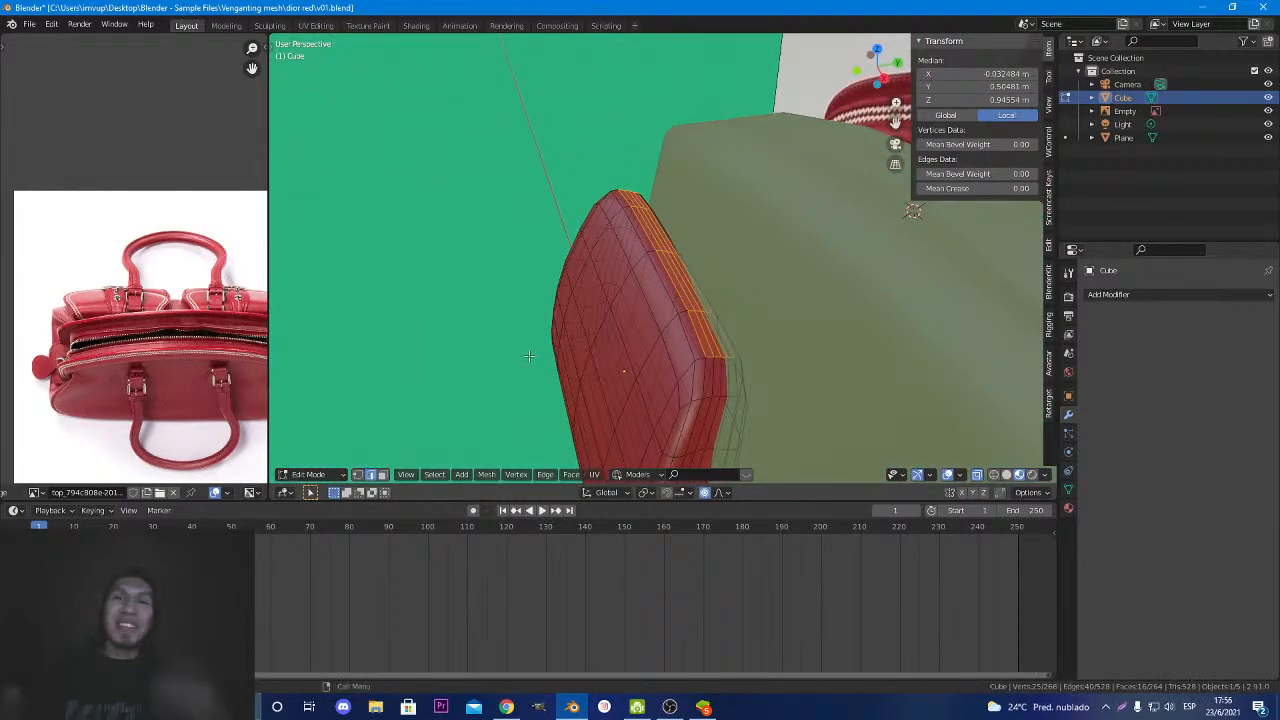
pyautogui.moveTo(676, 380); pyautogui.dragTo(730, 392, button='middle')
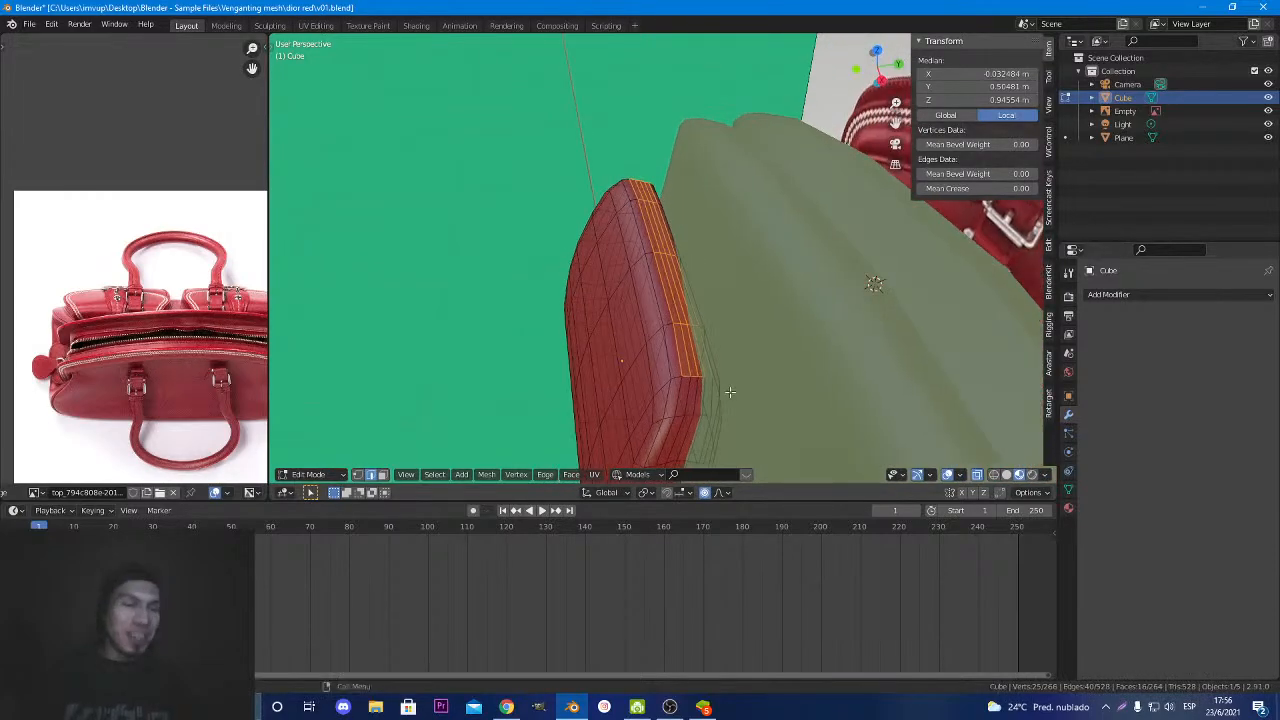
pyautogui.press('Tab')
pyautogui.press('r')
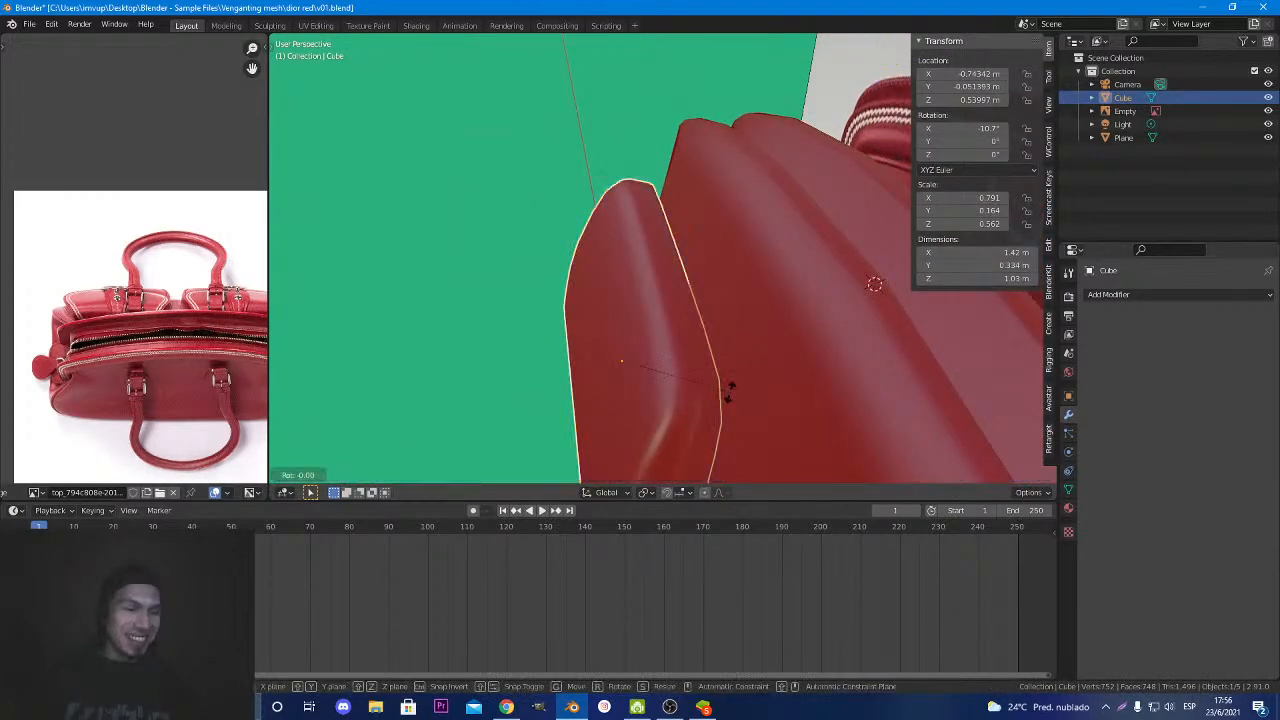
pyautogui.press('z')
pyautogui.click(716, 392)
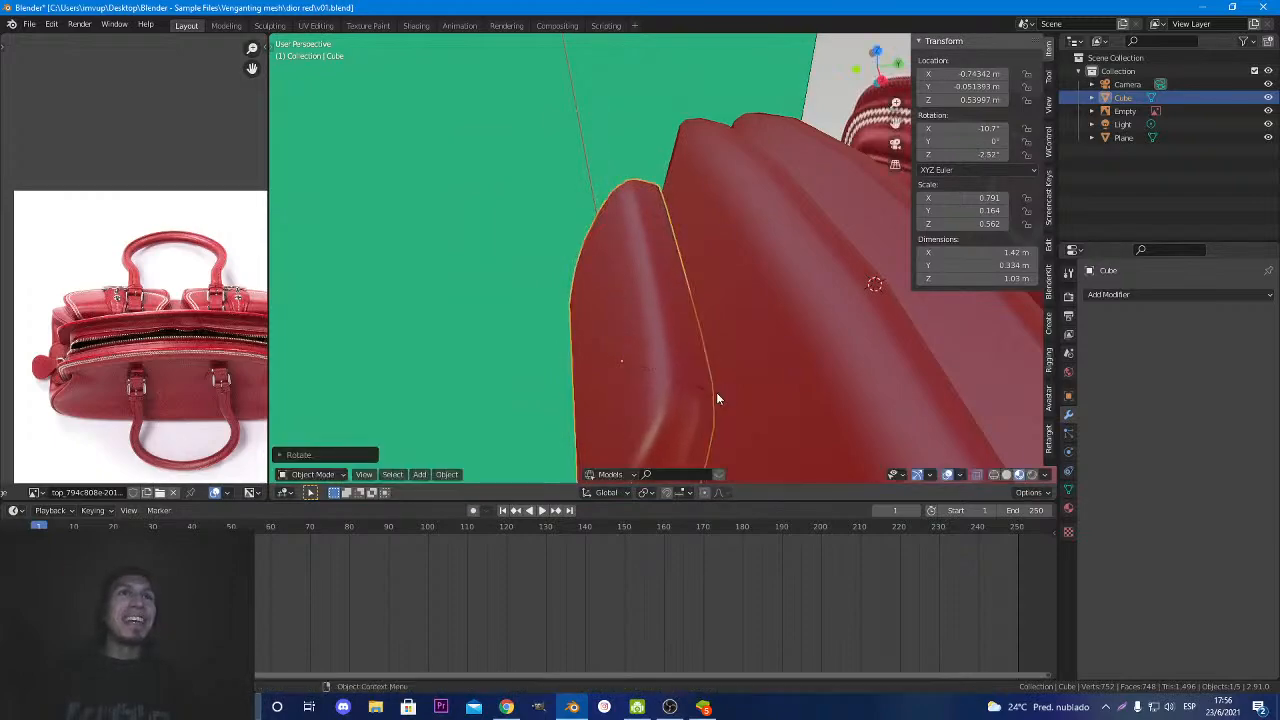
# Rotate the pocket further around global Z to a Z rotation of about -5°, aligning its back with the body.
pyautogui.moveTo(716, 392); pyautogui.dragTo(685, 389, button='middle')
pyautogui.press('Tab')
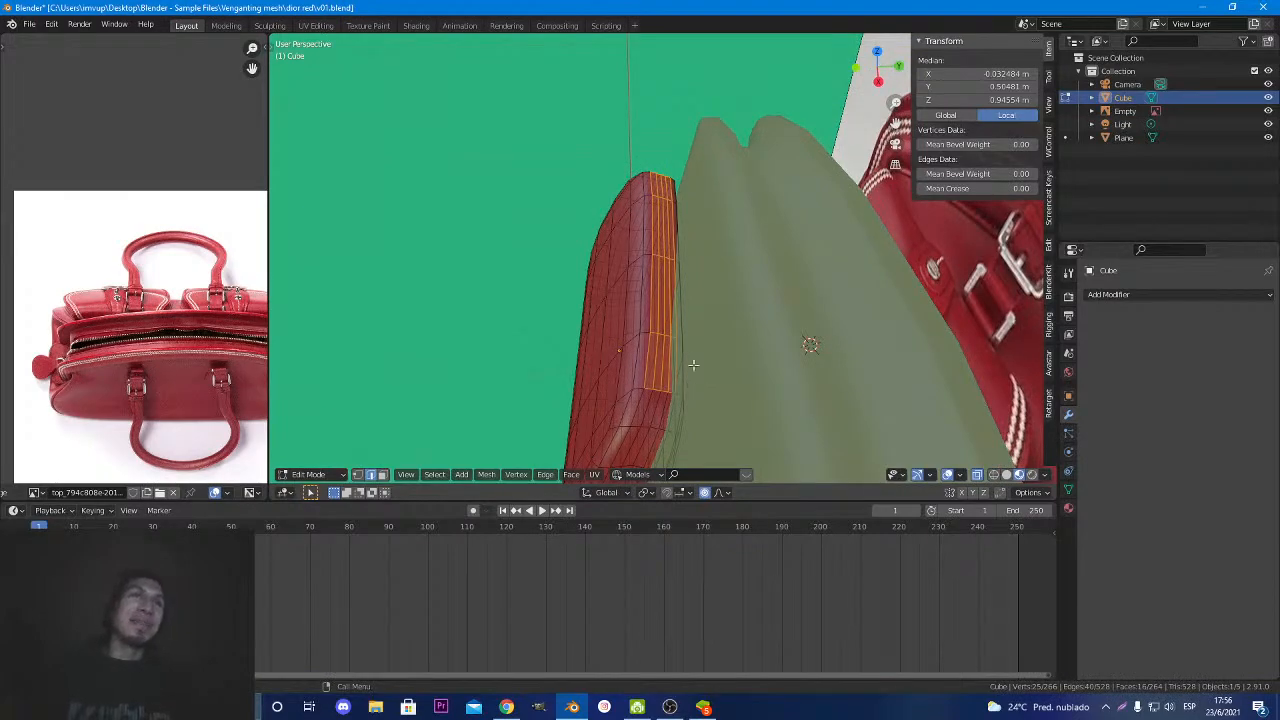
pyautogui.press('Tab')
pyautogui.press('r')
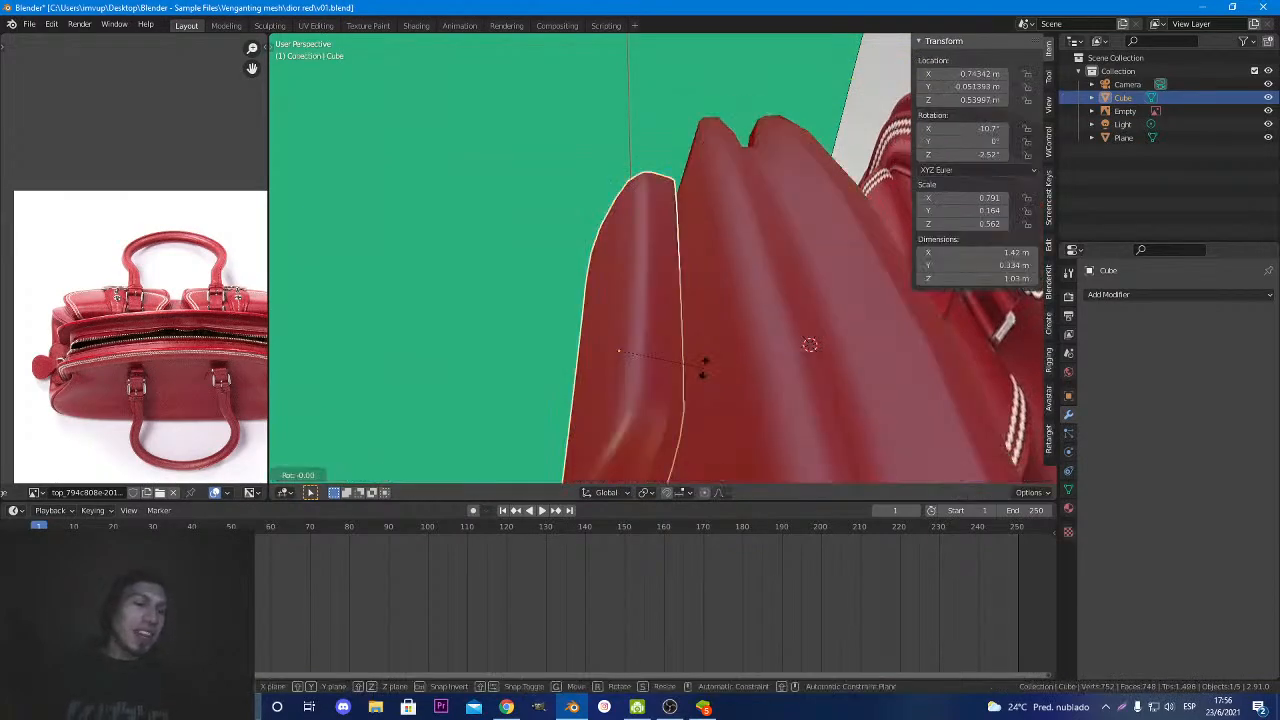
pyautogui.press('z')
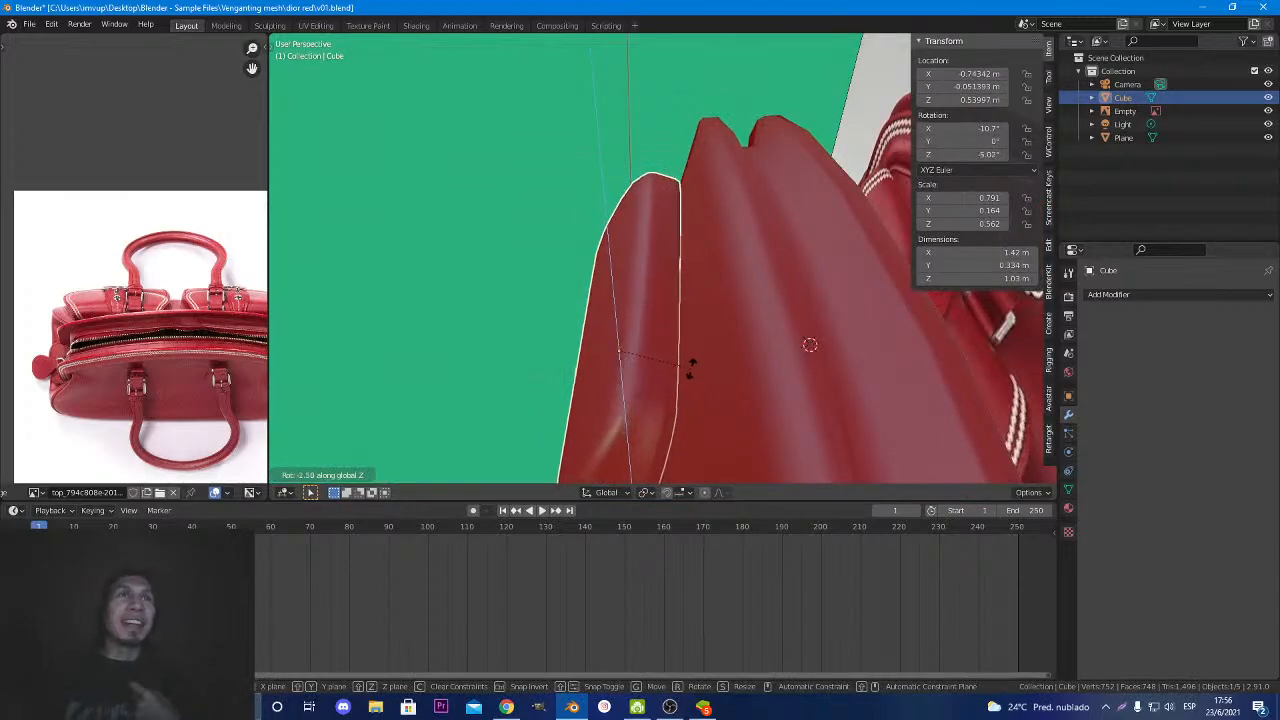
pyautogui.click(691, 368)
# Examine the pocket's top faces and how its back edge meets the bag body from several angles.
pyautogui.press('Tab')
pyautogui.moveTo(687, 370); pyautogui.dragTo(695, 335, button='middle')
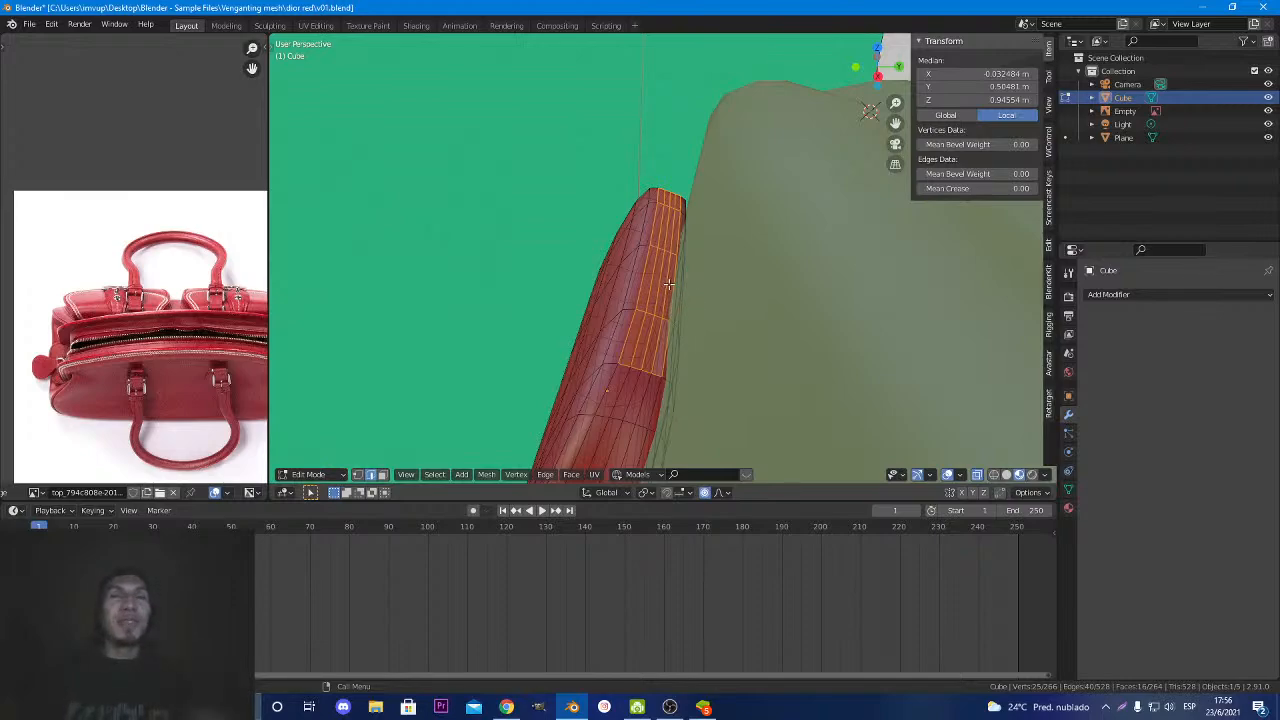
pyautogui.scroll(2, 694, 298)
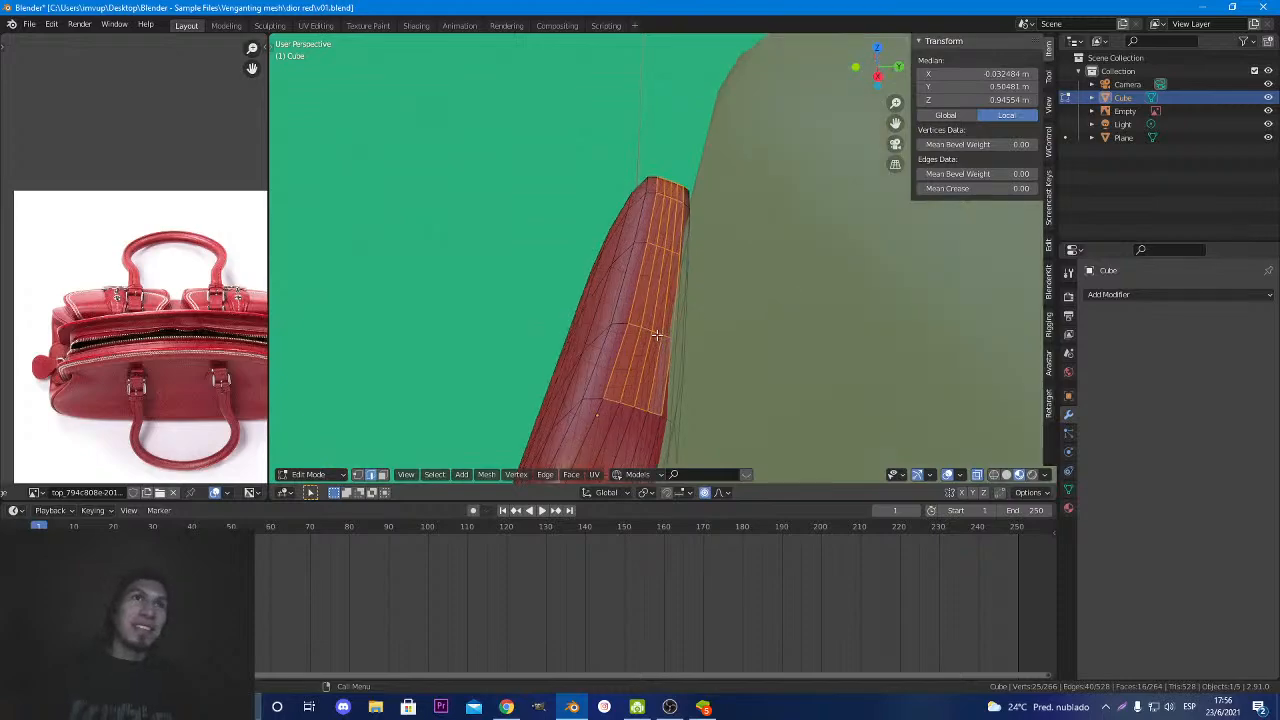
pyautogui.moveTo(656, 343); pyautogui.dragTo(647, 259, button='middle')
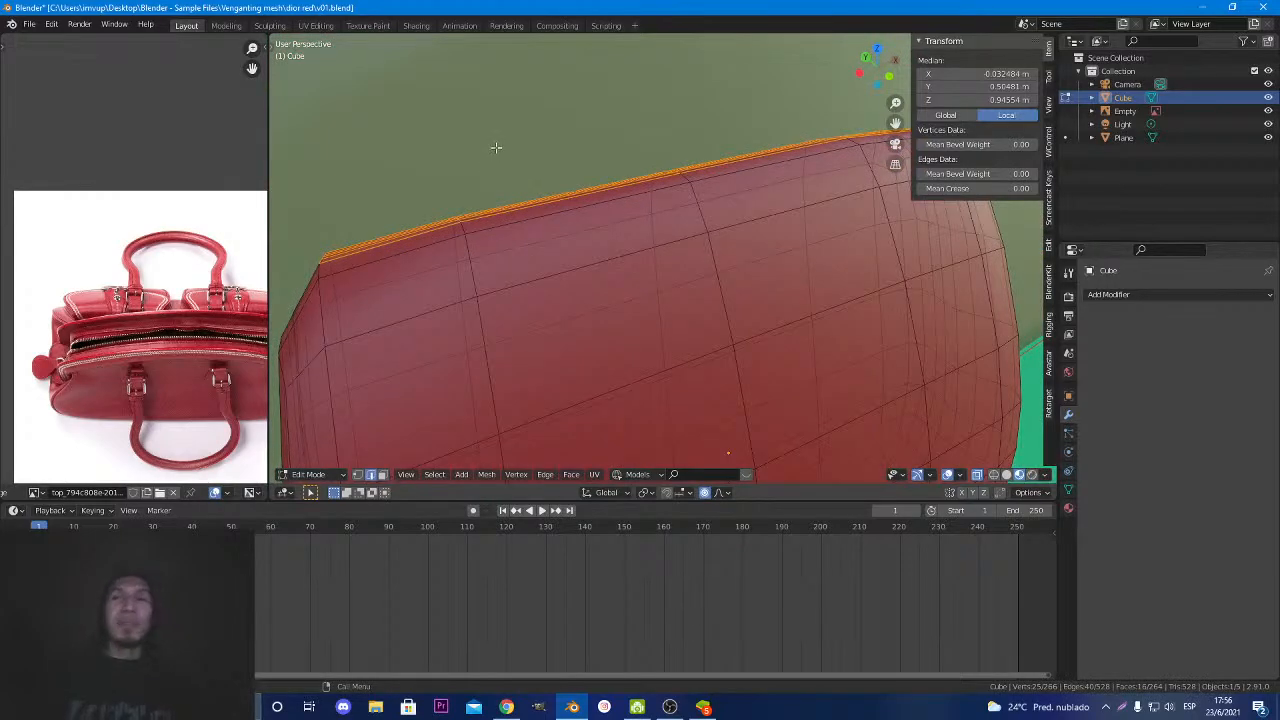
pyautogui.moveTo(496, 147); pyautogui.dragTo(356, 141, button='middle')
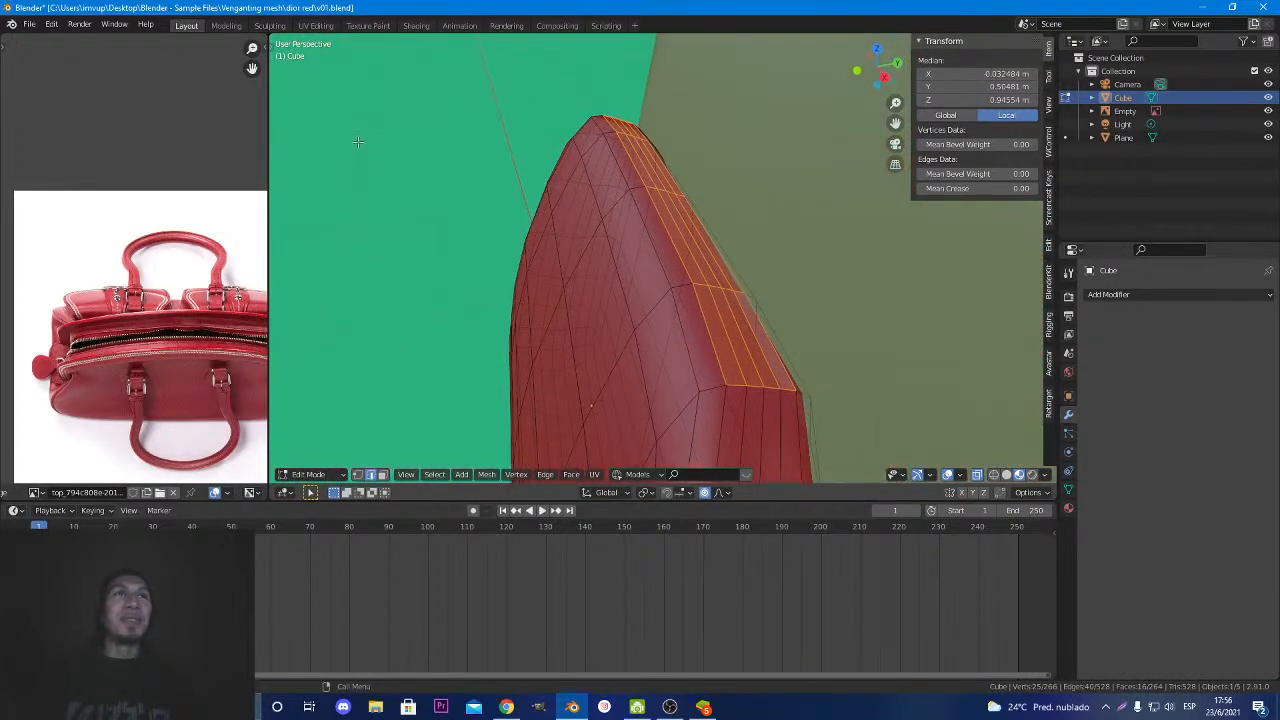
pyautogui.click(29, 24)
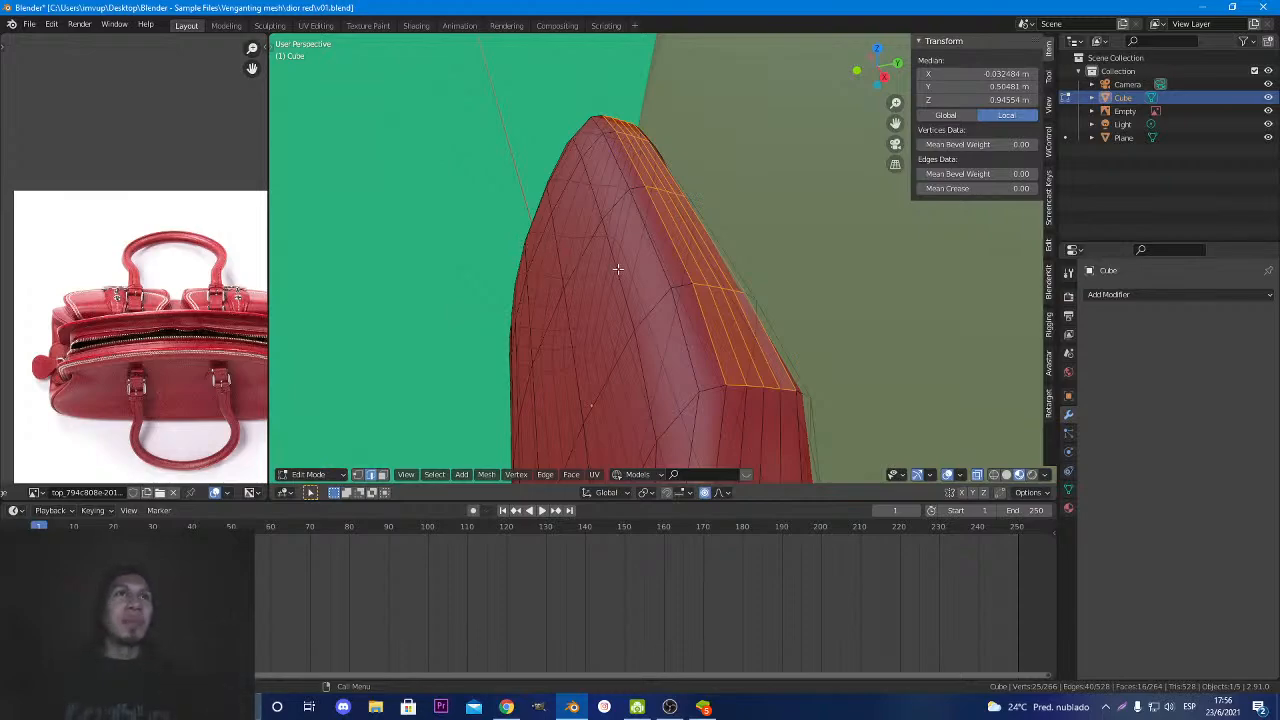
pyautogui.moveTo(526, 245); pyautogui.dragTo(594, 257, button='middle')
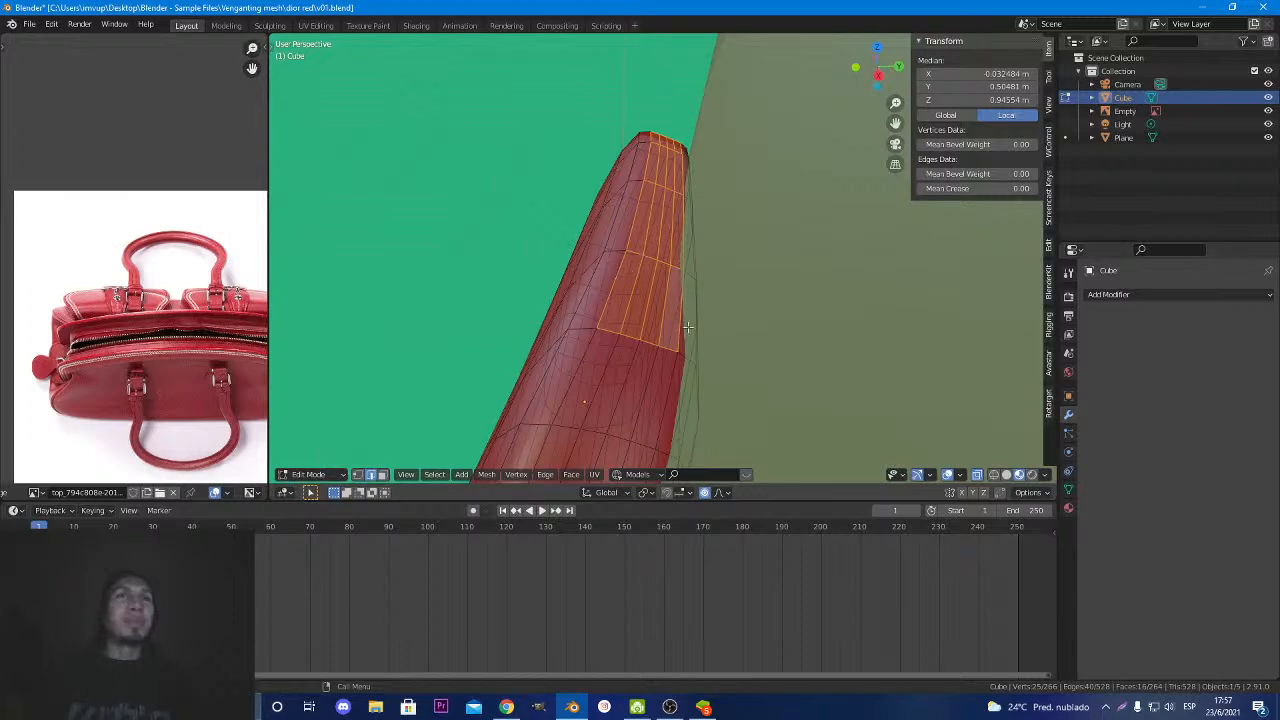
pyautogui.moveTo(680, 248); pyautogui.dragTo(661, 277, button='middle')
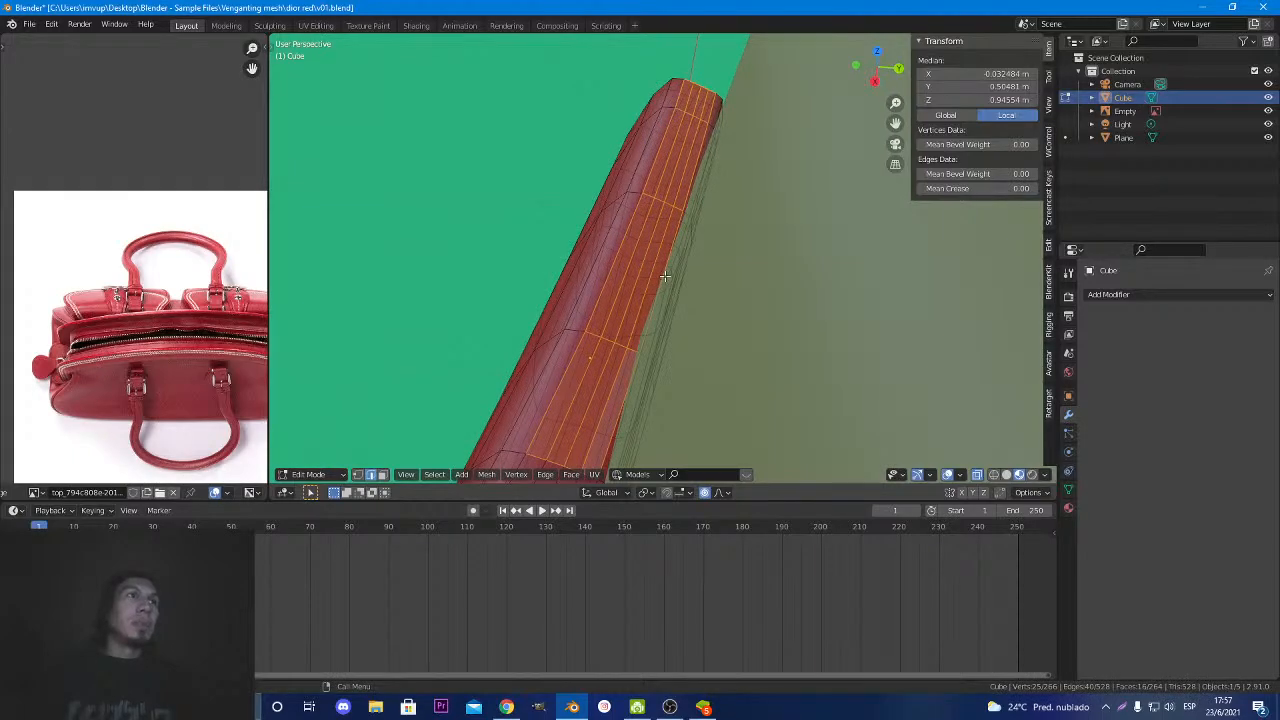
# Switch the reference image to the perspective photo and examine how the front pocket and its flap are built.
pyautogui.scroll(3, 127, 300)
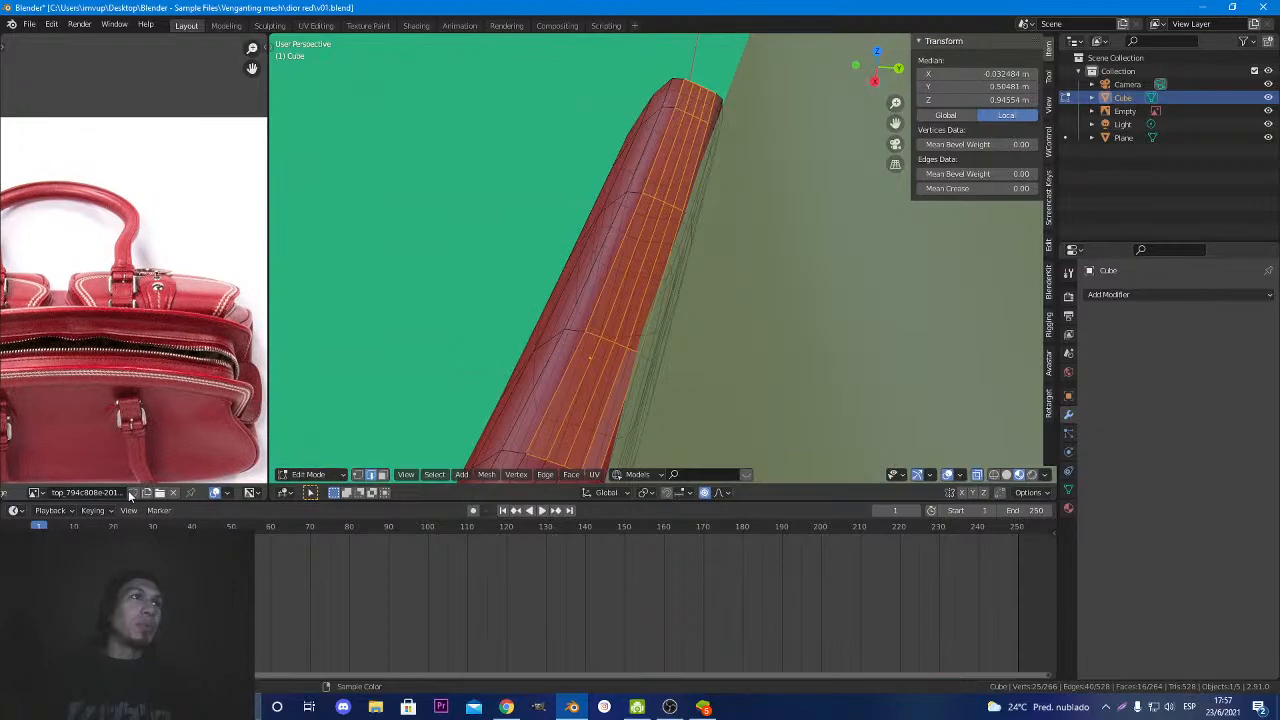
pyautogui.click(35, 492)
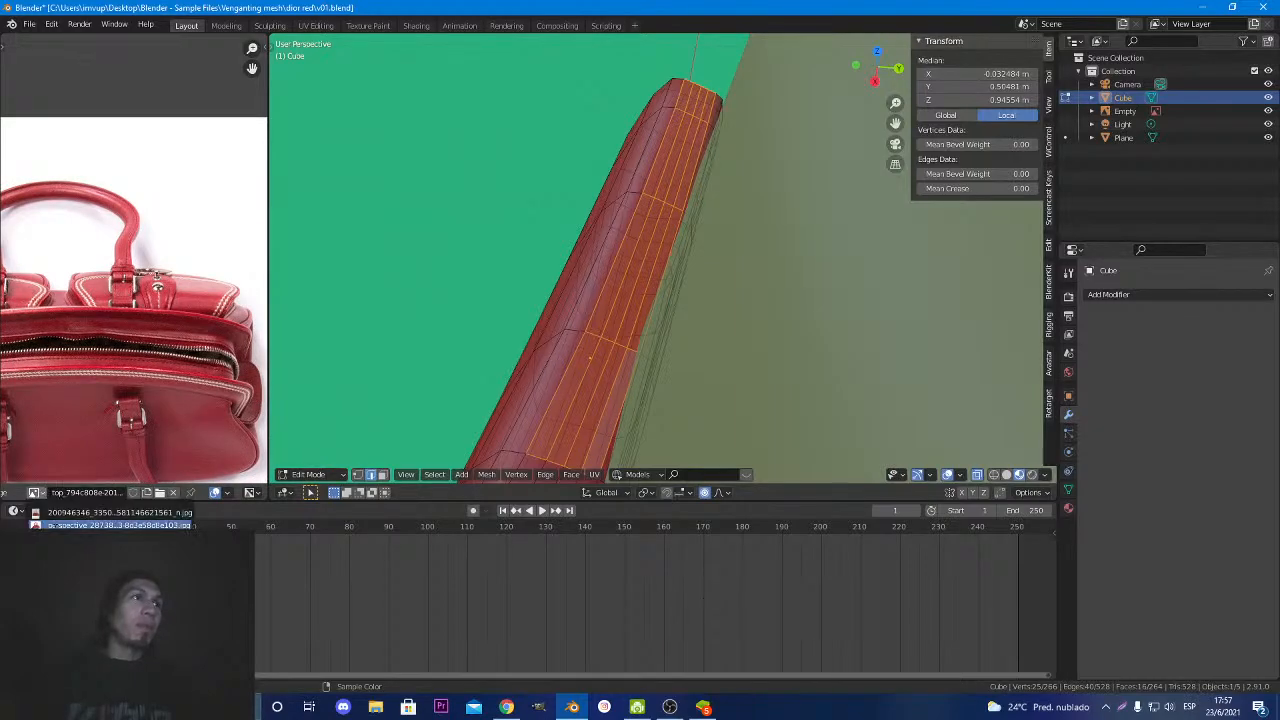
pyautogui.click(110, 525)
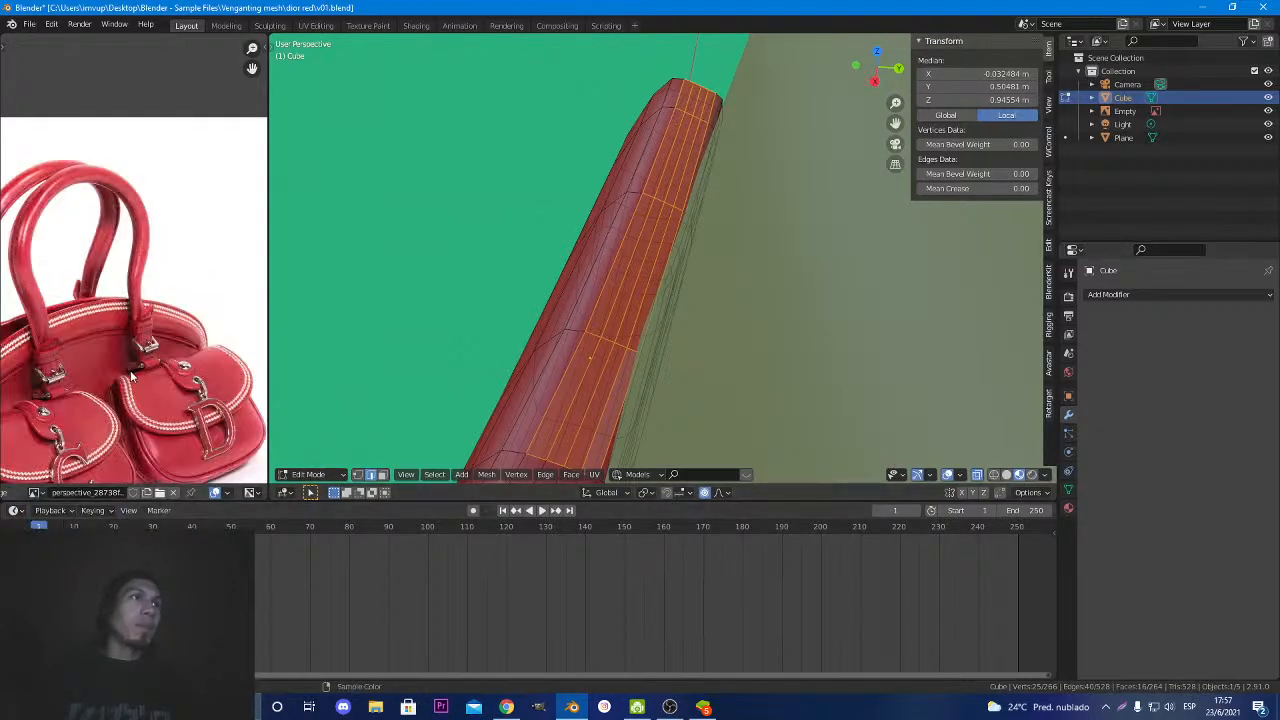
pyautogui.scroll(2, 155, 337)
pyautogui.scroll(3, 66, 345)
pyautogui.moveTo(60, 388); pyautogui.dragTo(130, 305, button='middle')
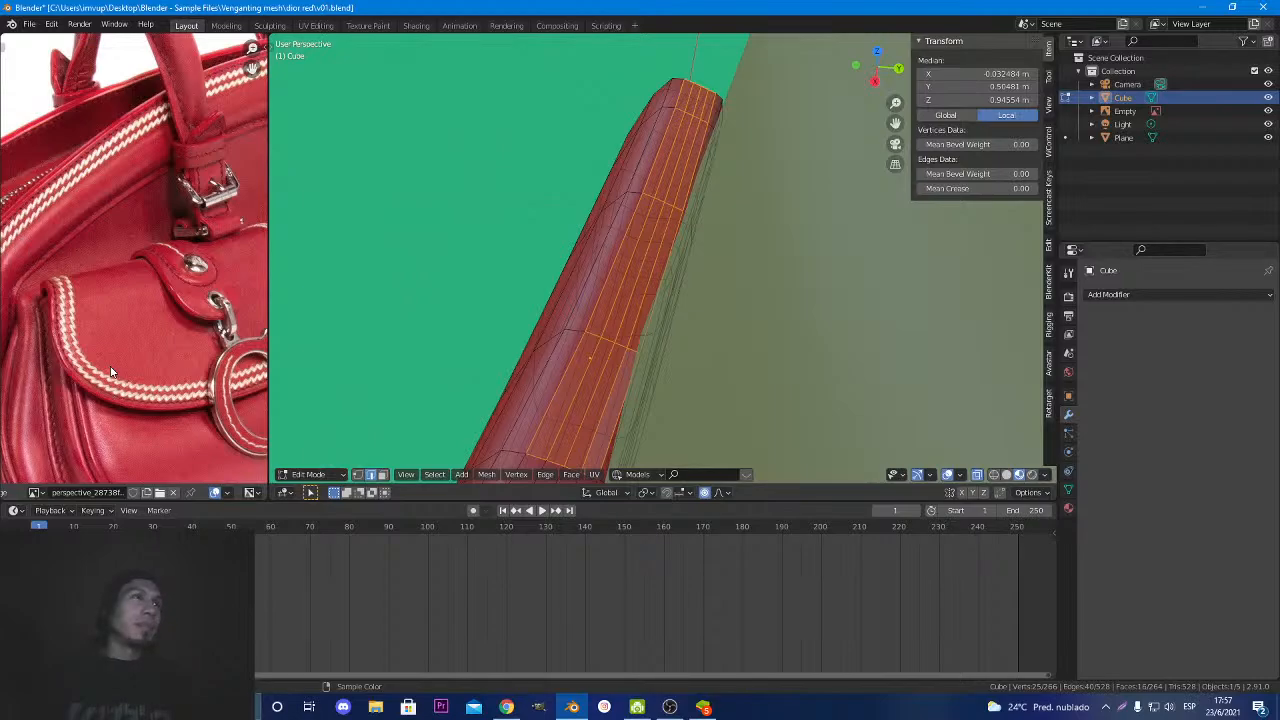
pyautogui.press('Home')
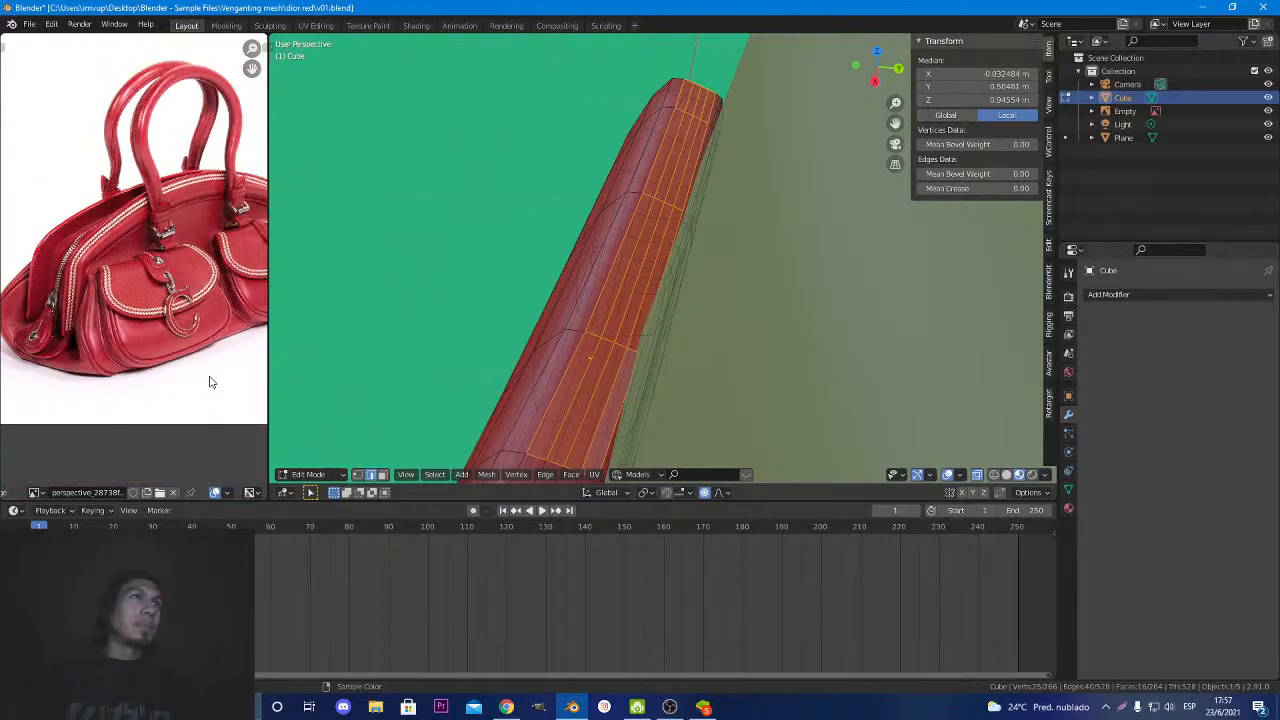
pyautogui.moveTo(209, 374); pyautogui.dragTo(189, 378, button='middle')
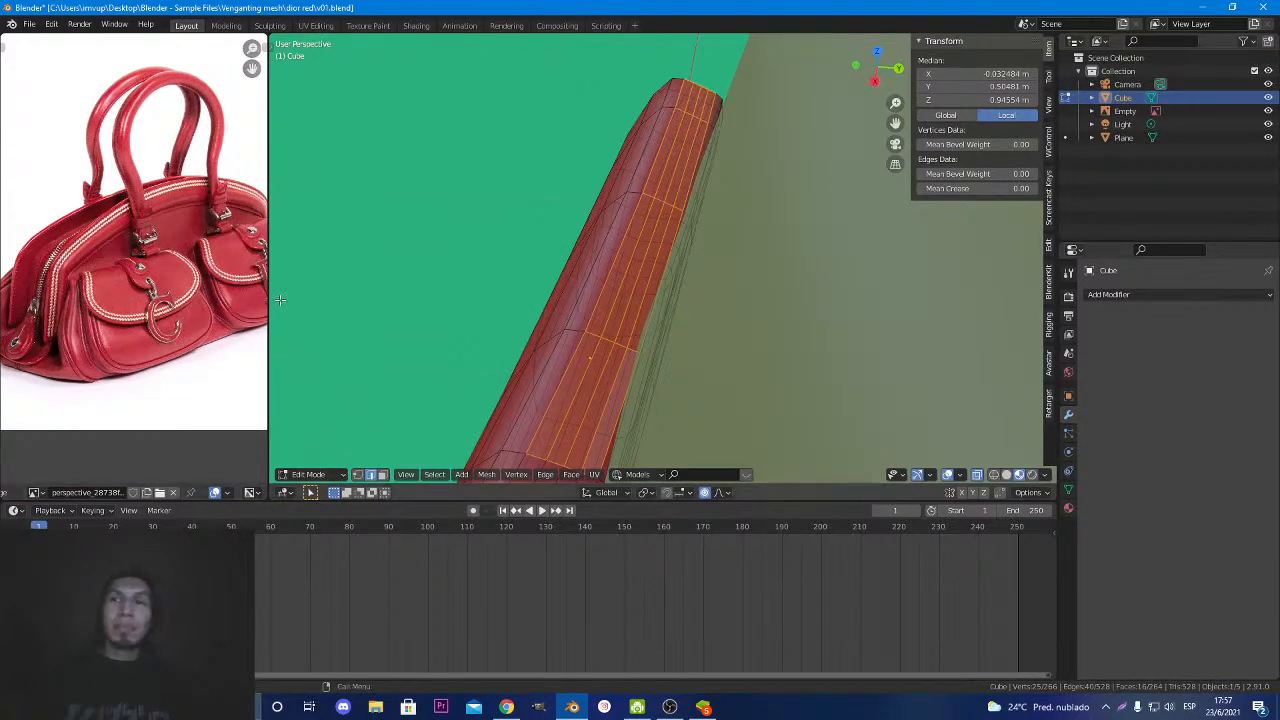
# Delete the selected faces along the pocket's top to open it.
pyautogui.press('x')
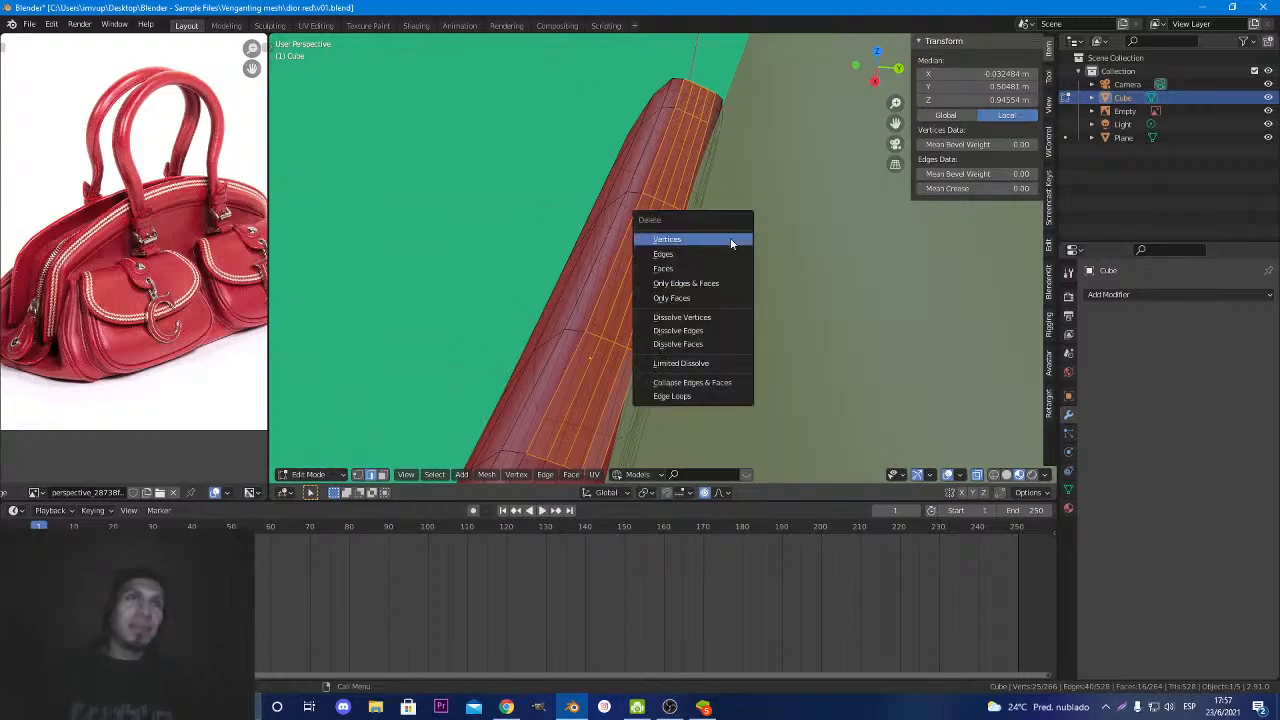
pyautogui.click(700, 268)
pyautogui.moveTo(700, 268)
pyautogui.mouseDown(button='middle')
pyautogui.moveTo(763, 280)
pyautogui.moveTo(720, 267)
pyautogui.mouseUp(button='middle')
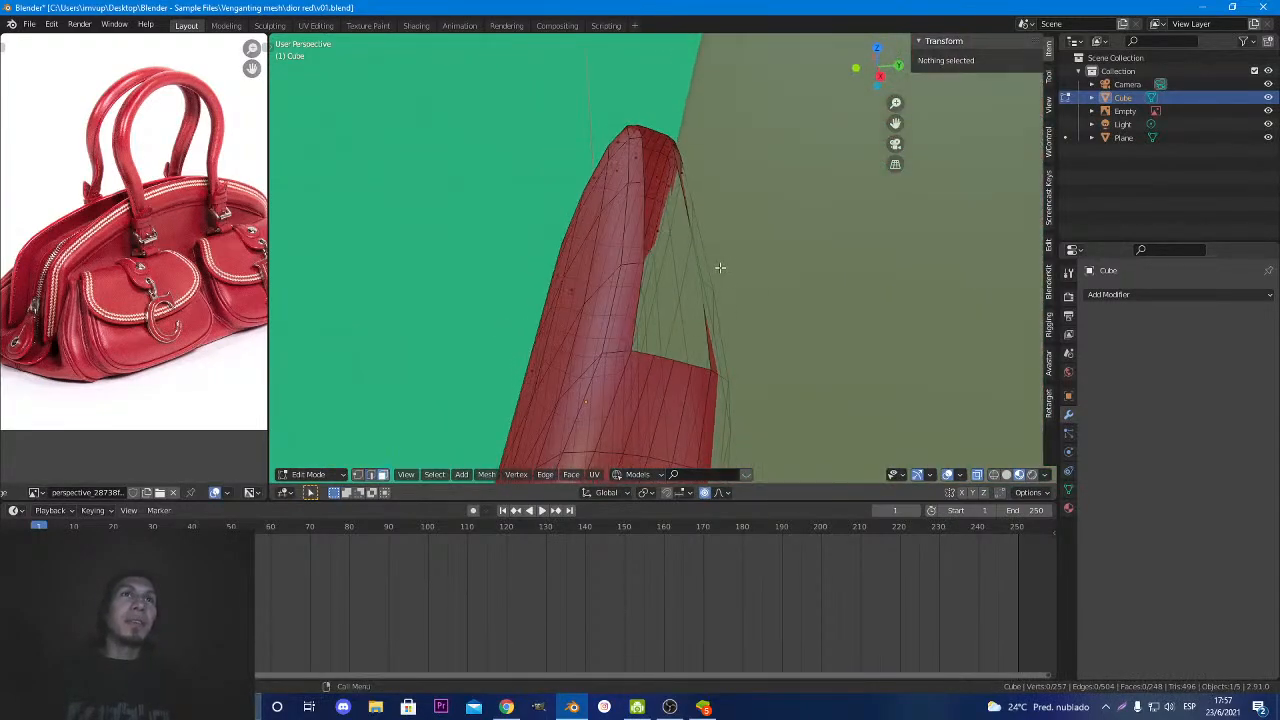
# Select edges along the back rim of the pocket's top opening and isolate the pocket in local view.
pyautogui.keyDown('alt'); pyautogui.click(705, 307); pyautogui.keyUp('alt')
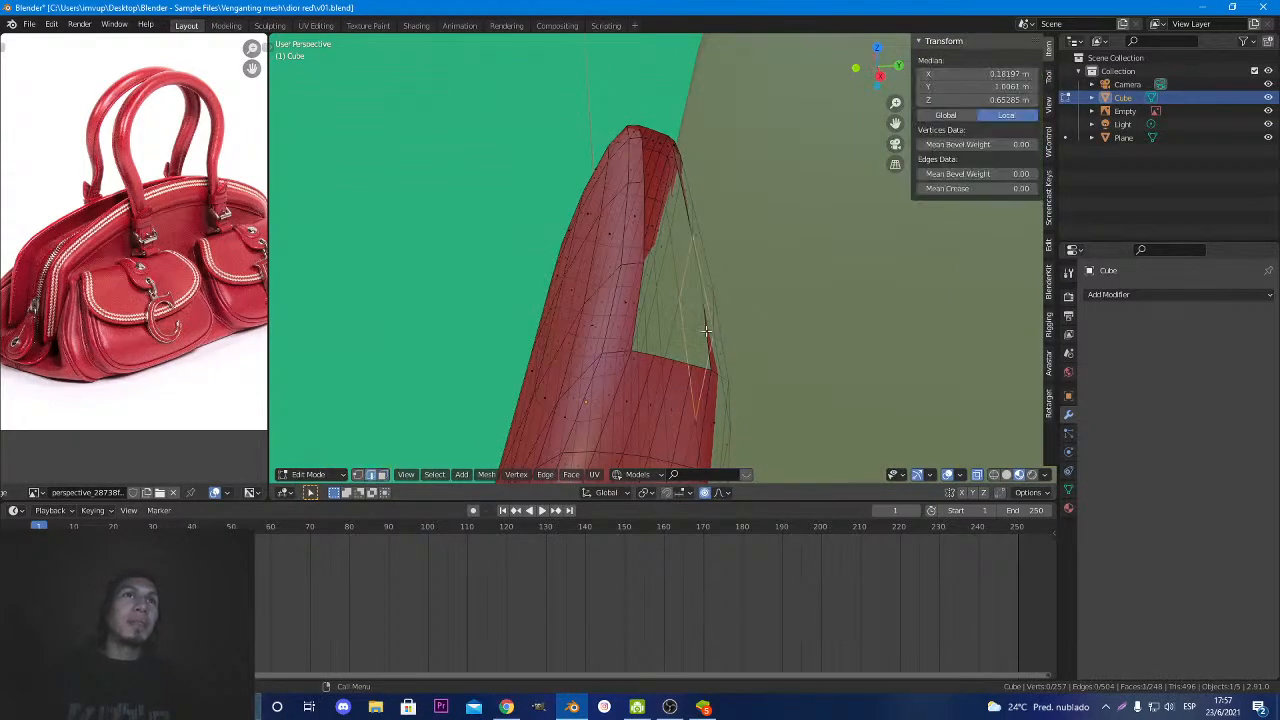
pyautogui.moveTo(703, 263); pyautogui.dragTo(550, 311, button='middle')
pyautogui.keyDown('alt'); pyautogui.click(508, 395); pyautogui.keyUp('alt')
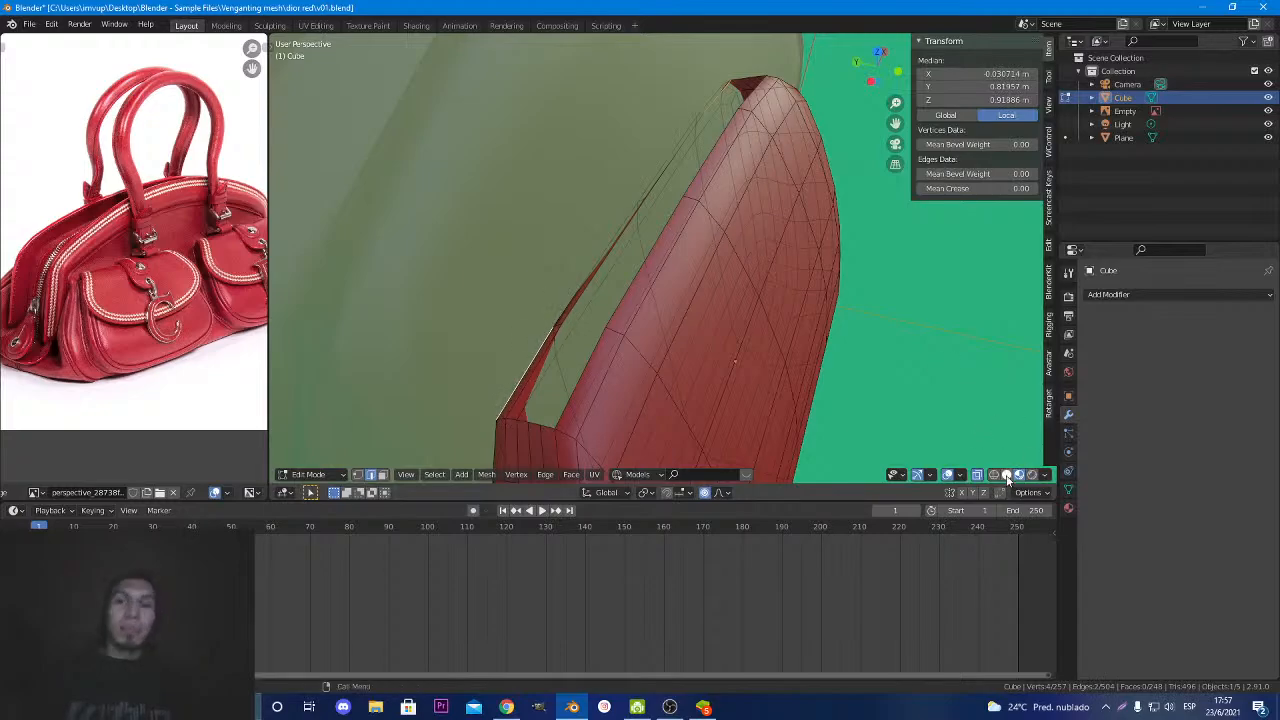
pyautogui.press('KP_Divide')
pyautogui.scroll(5, 688, 345)
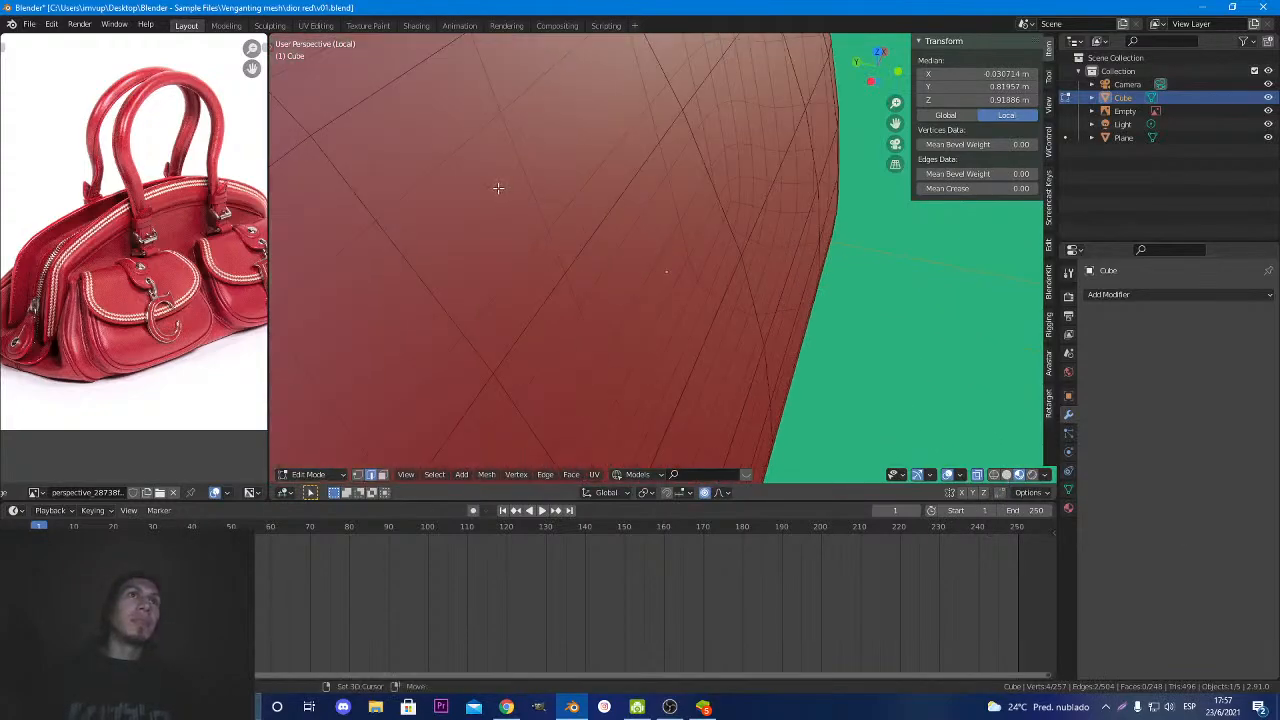
# Complete the selection of the four edges along the back rim of the pocket's top opening.
pyautogui.moveTo(688, 345); pyautogui.dragTo(518, 146, button='middle')
pyautogui.scroll(4, 410, 267)
pyautogui.moveTo(566, 109); pyautogui.dragTo(583, 114, button='middle')
pyautogui.click(980, 477)
pyautogui.hotkey('ctrl', 'z')
pyautogui.hotkey('ctrl', 'z')
pyautogui.moveTo(752, 128); pyautogui.dragTo(732, 333, button='middle')
pyautogui.scroll(2, 600, 213)
pyautogui.keyDown('shift'); pyautogui.click(538, 190); pyautogui.keyUp('shift')
pyautogui.scroll(-5, 580, 187)
pyautogui.keyDown('shift'); pyautogui.click(554, 206); pyautogui.keyUp('shift')
pyautogui.keyDown('shift'); pyautogui.click(466, 222); pyautogui.keyUp('shift')
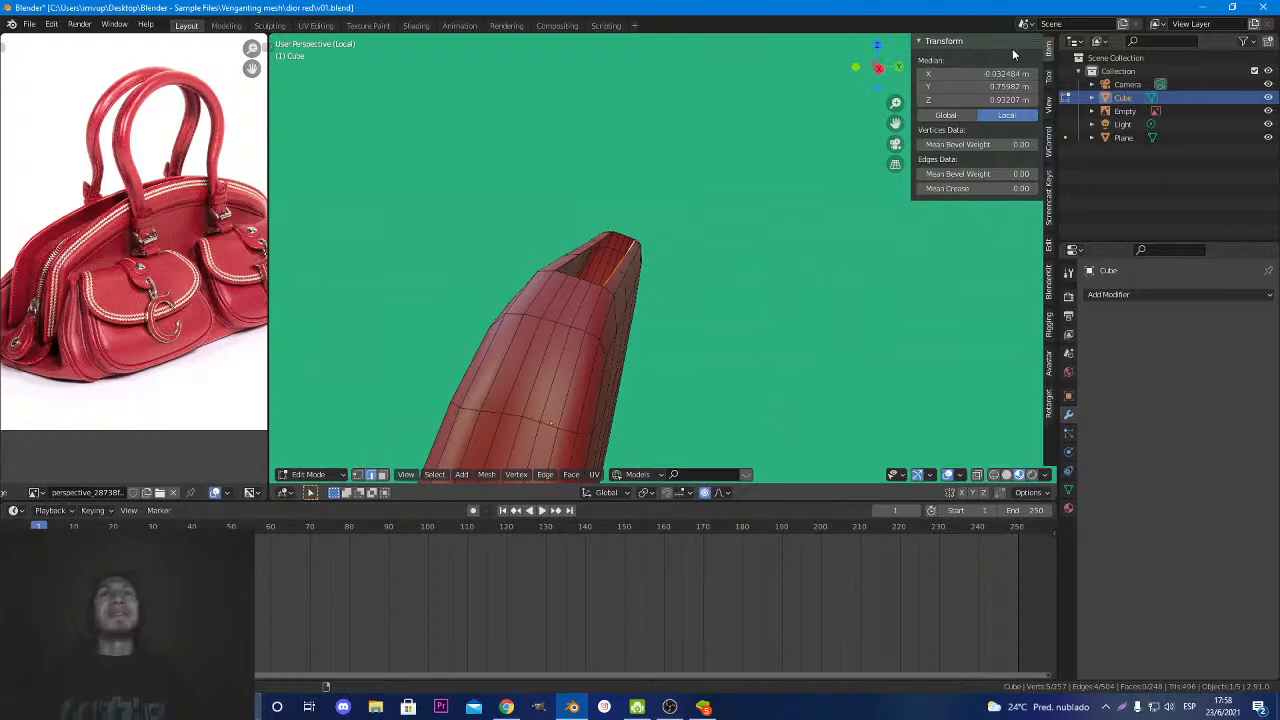
# Turn on the Screencast Keys display and collapse its settings.
pyautogui.click(1049, 80)
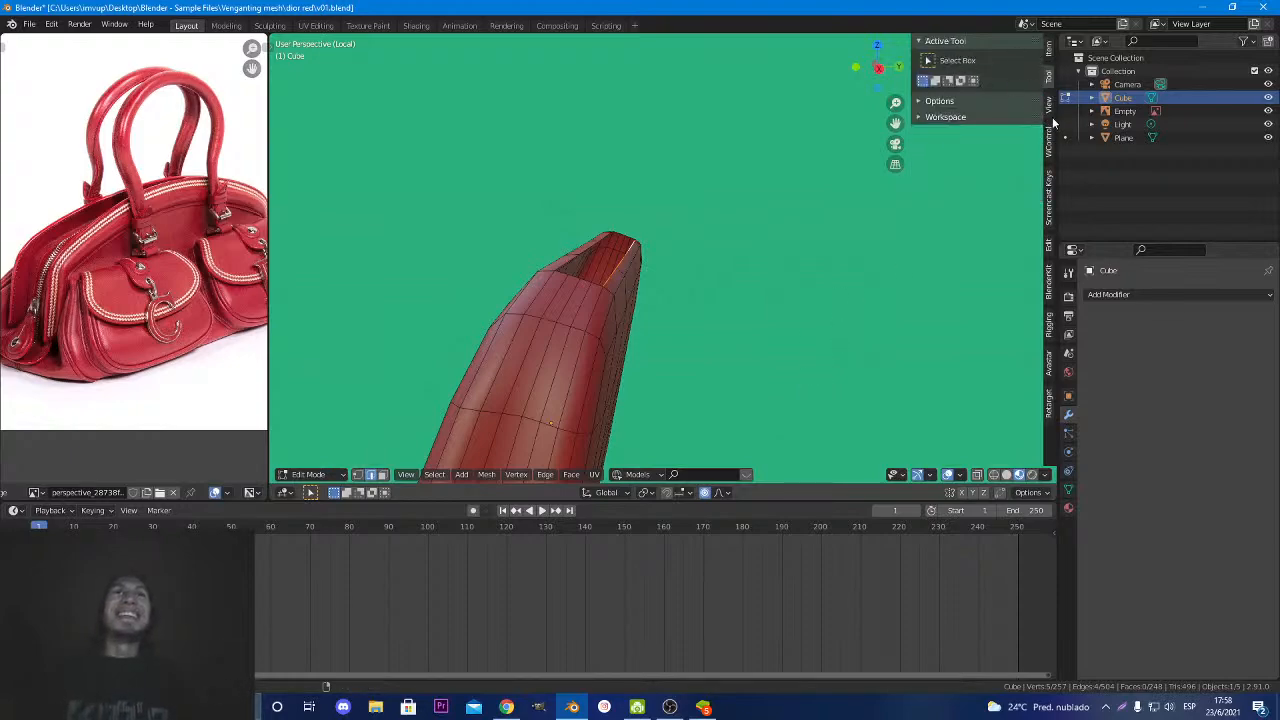
pyautogui.click(1051, 110)
pyautogui.click(1051, 188)
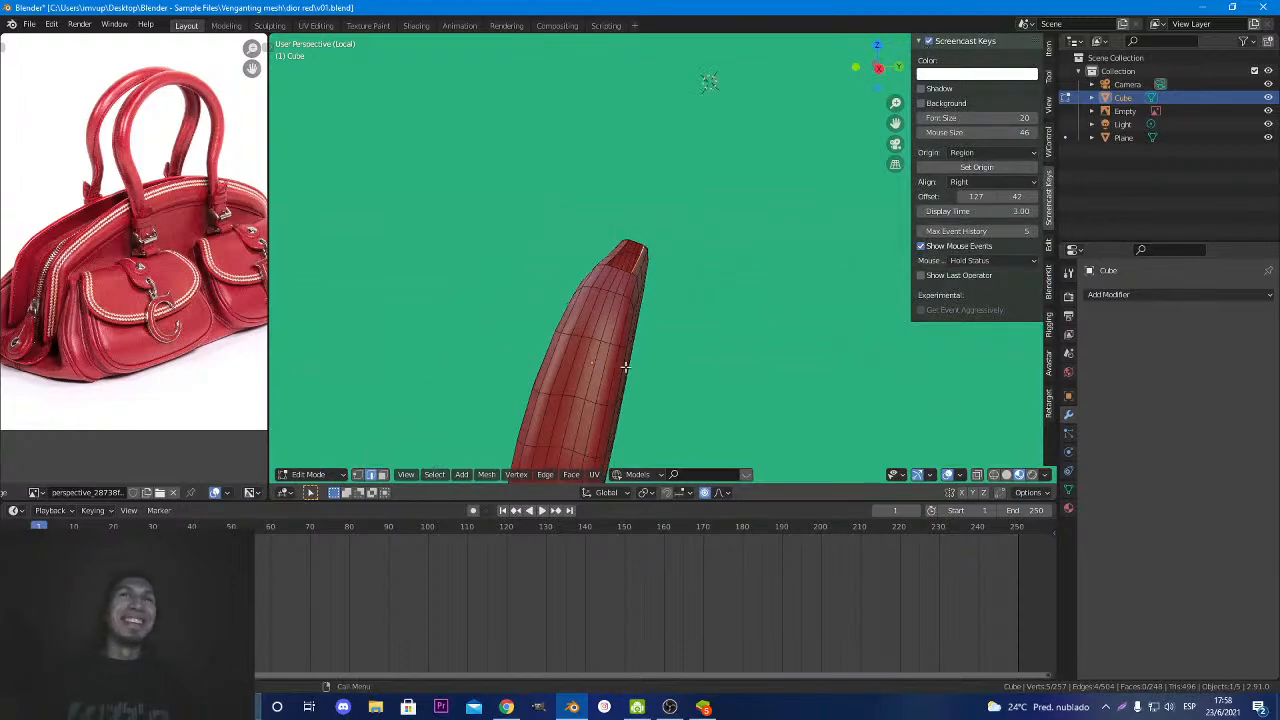
pyautogui.press('Tab')
pyautogui.press('Tab')
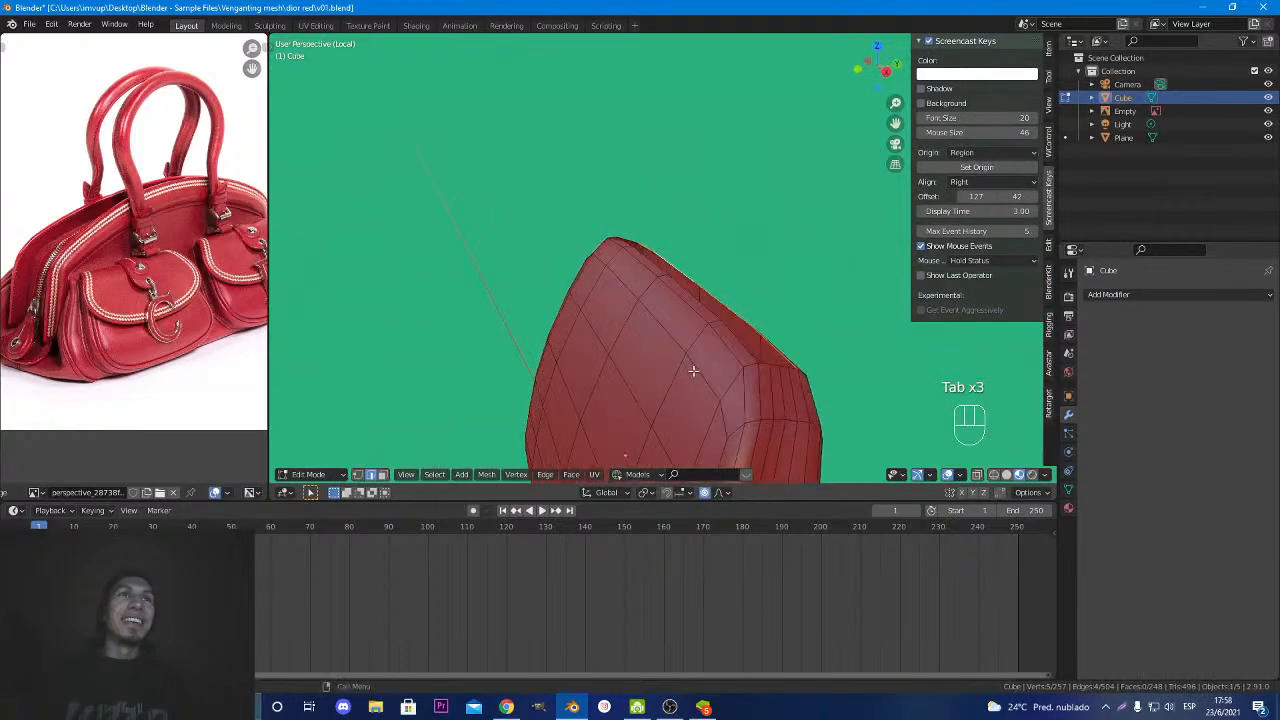
pyautogui.moveTo(820, 368); pyautogui.dragTo(650, 301, button='middle')
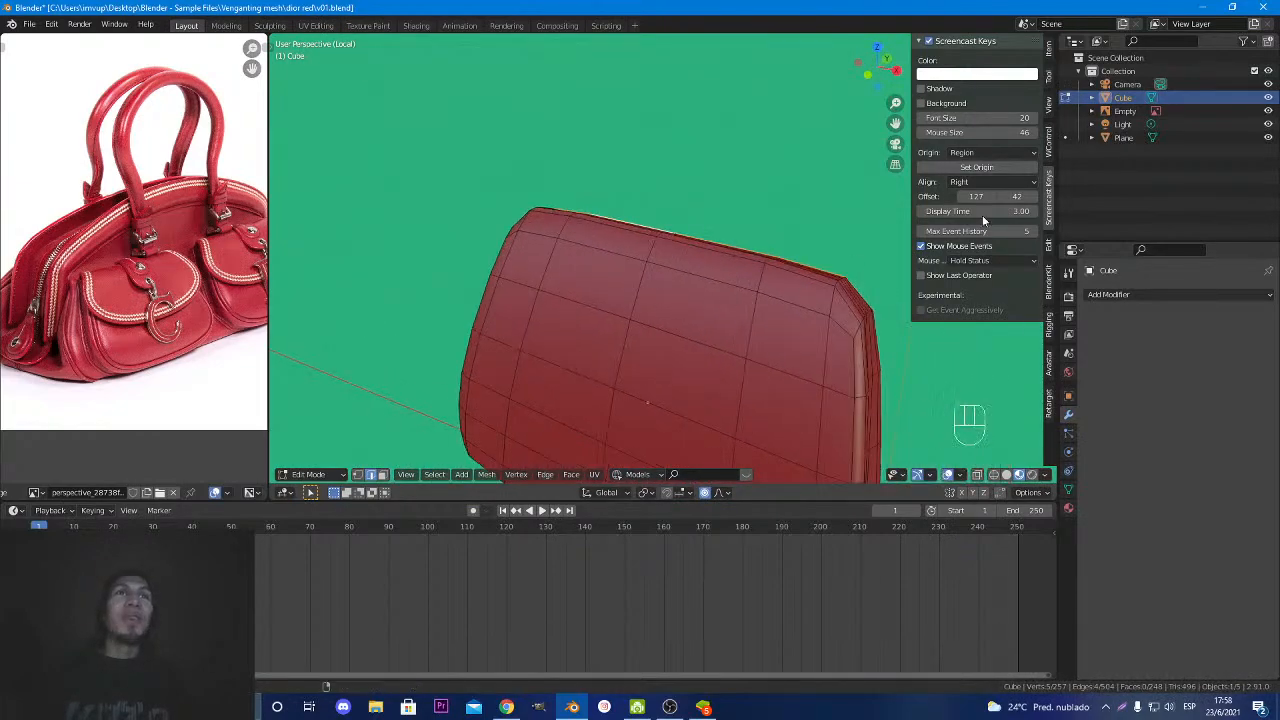
pyautogui.click(920, 42)
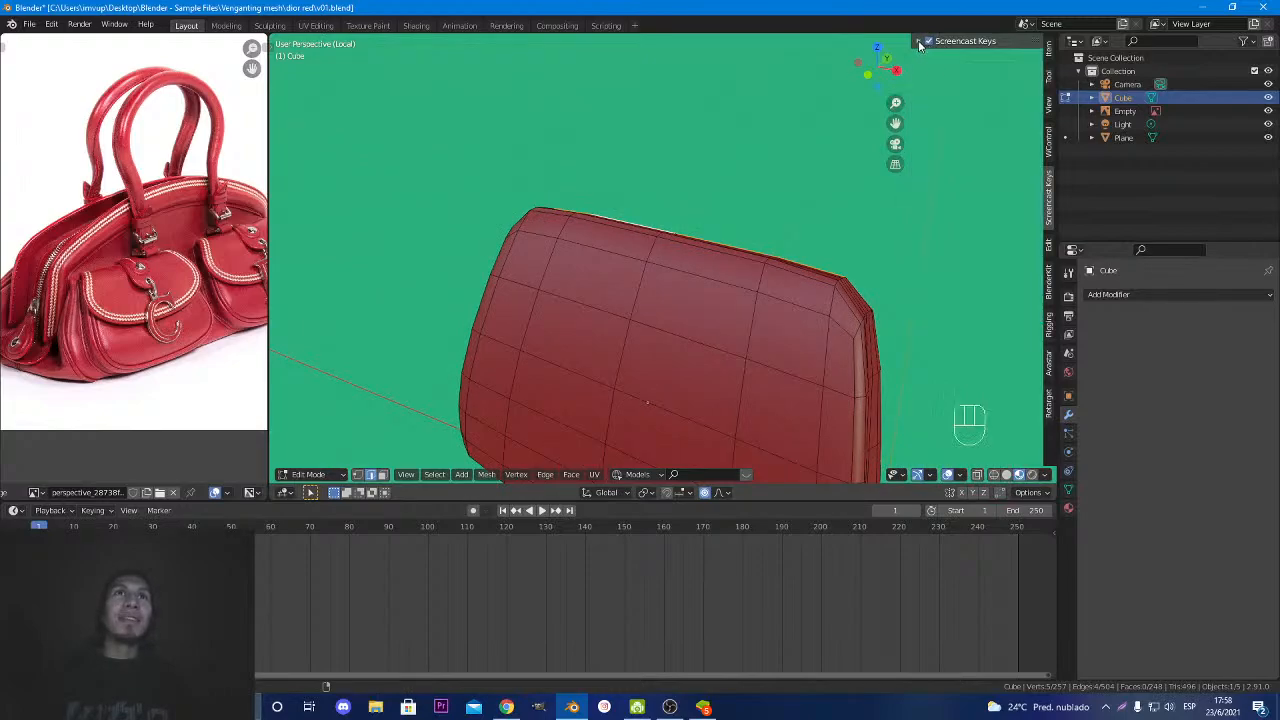
# Leave local view and extrude the selected back-rim edges of the pocket in place.
pyautogui.moveTo(945, 361); pyautogui.dragTo(651, 277, button='middle')
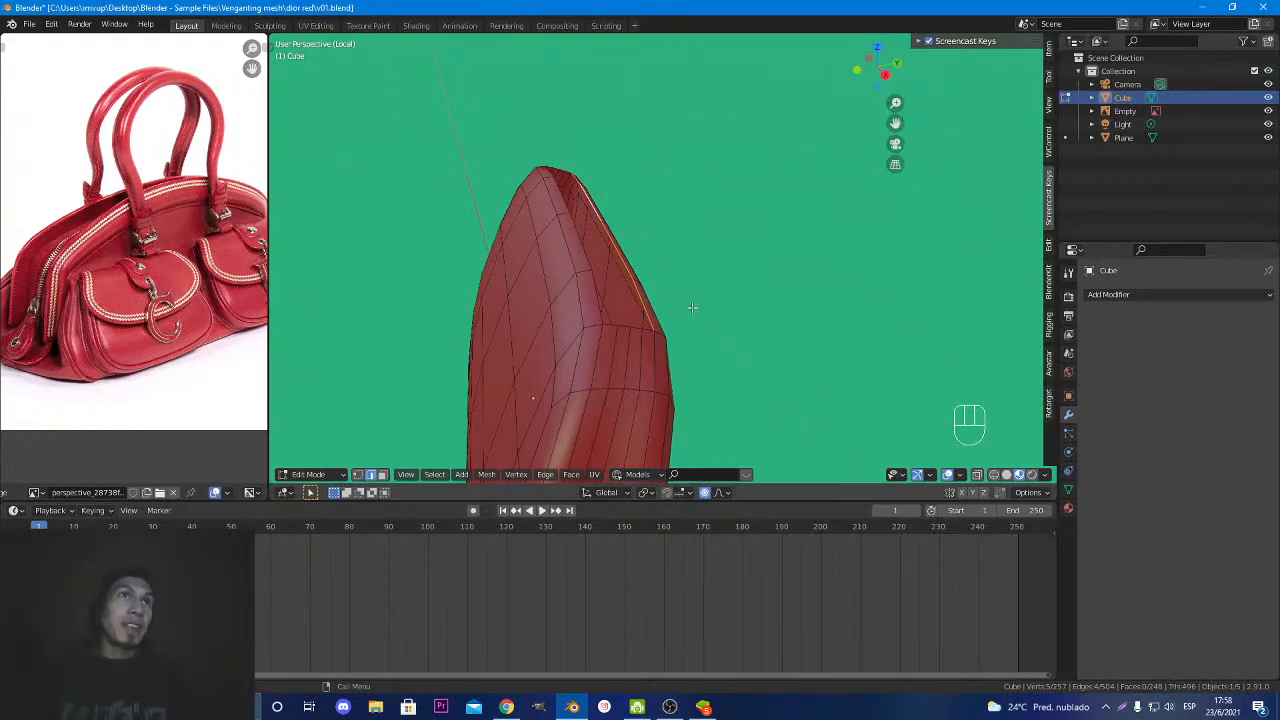
pyautogui.moveTo(692, 308); pyautogui.dragTo(500, 223, button='middle')
pyautogui.moveTo(568, 405); pyautogui.dragTo(497, 348, button='middle')
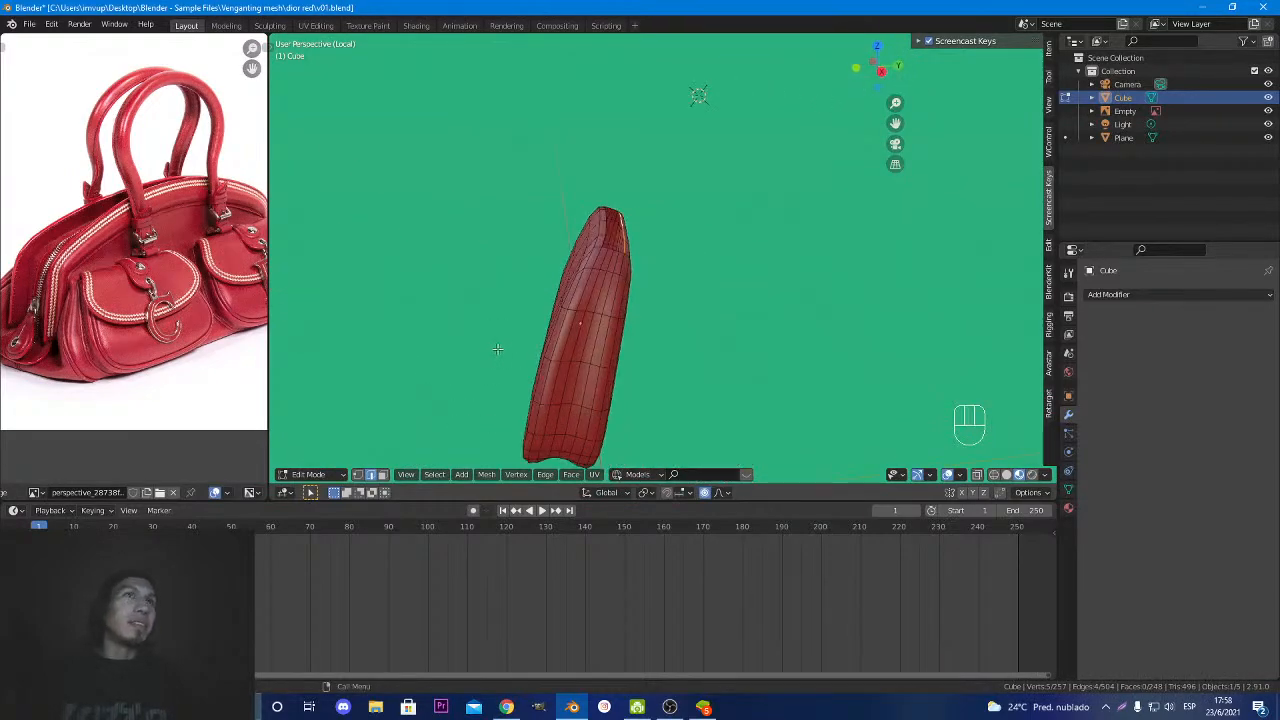
pyautogui.scroll(3, 547, 302)
pyautogui.press('KP_Divide')
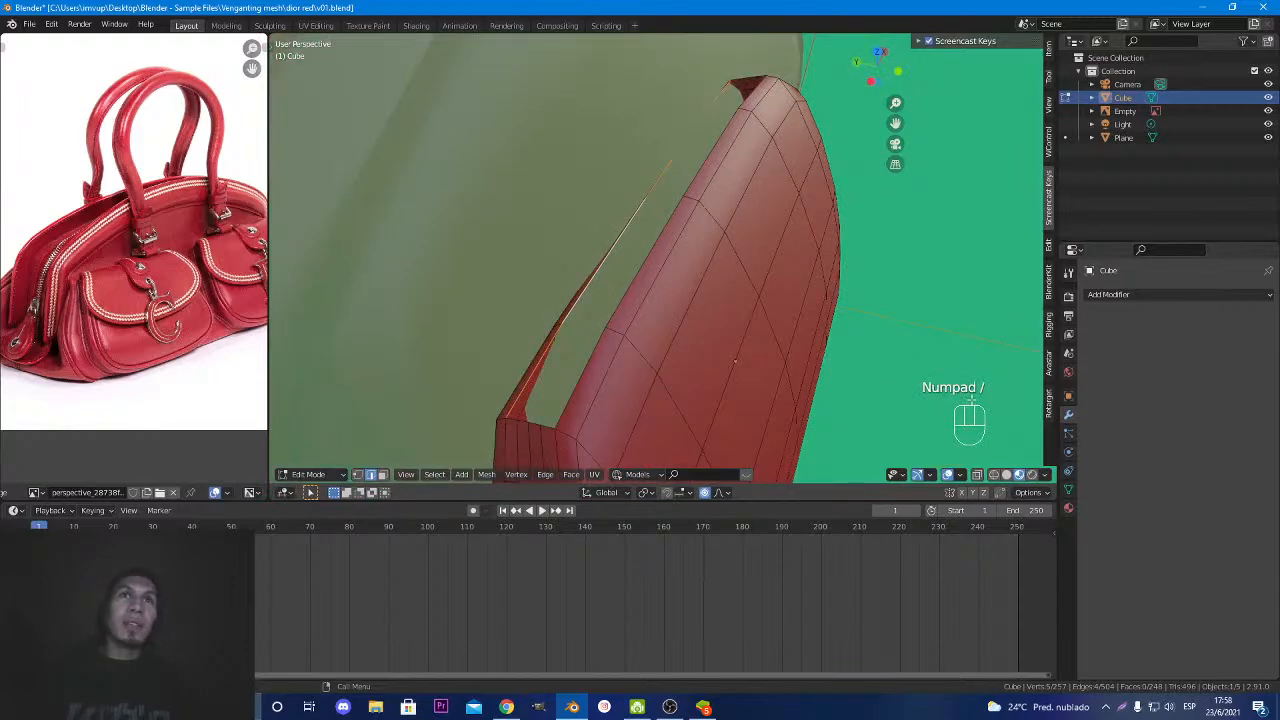
pyautogui.moveTo(614, 322); pyautogui.dragTo(645, 268, button='middle')
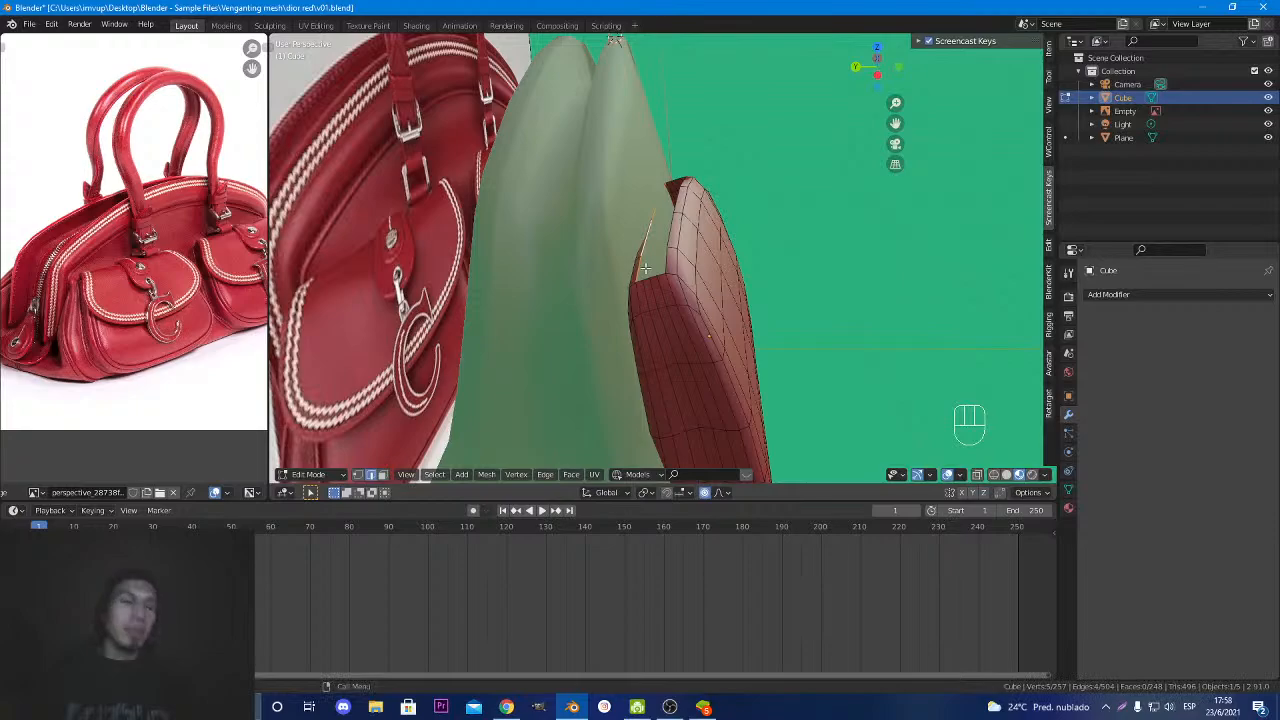
pyautogui.press('e')
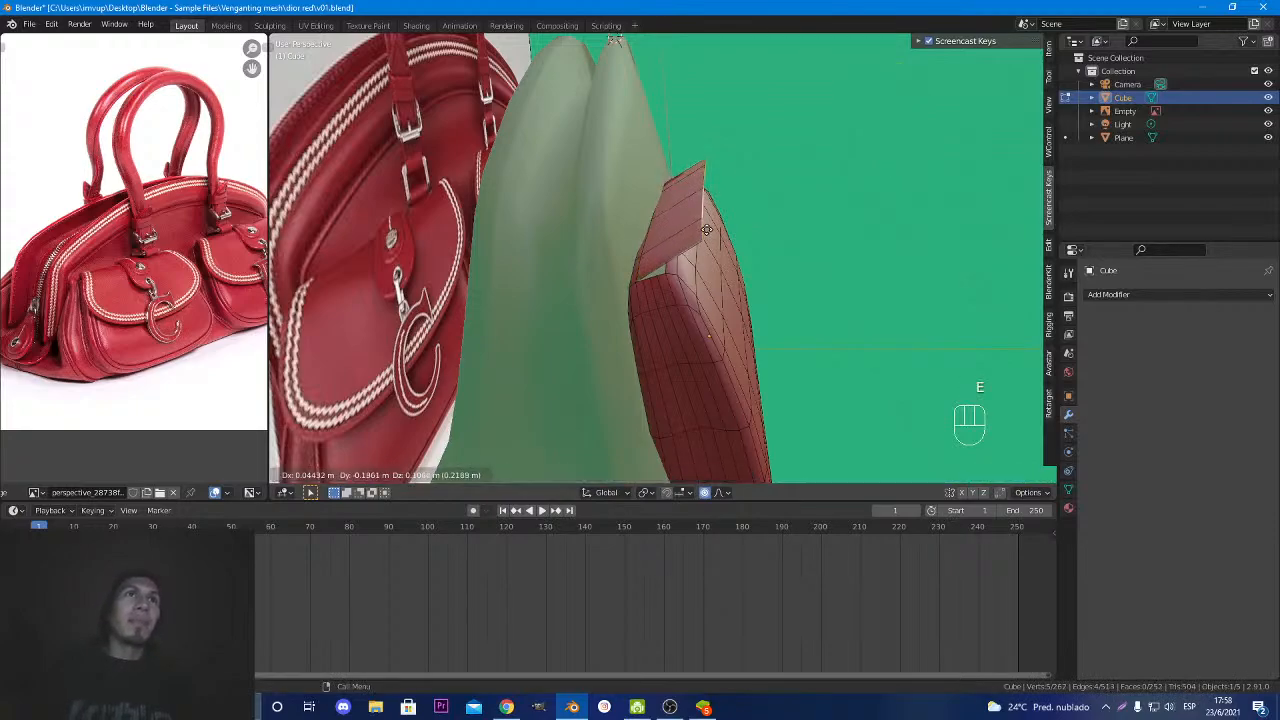
pyautogui.click(675, 251)
pyautogui.press('KP_Decimal')
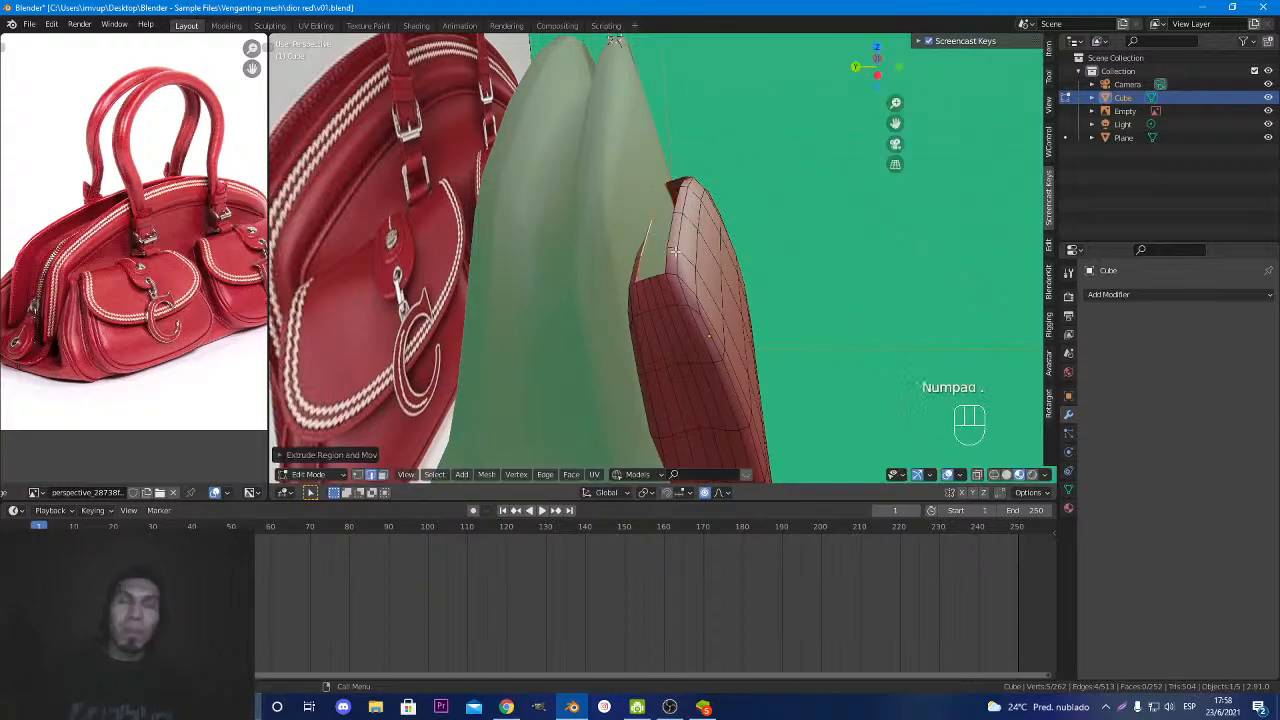
pyautogui.press('KP_1')
pyautogui.press('KP_3')
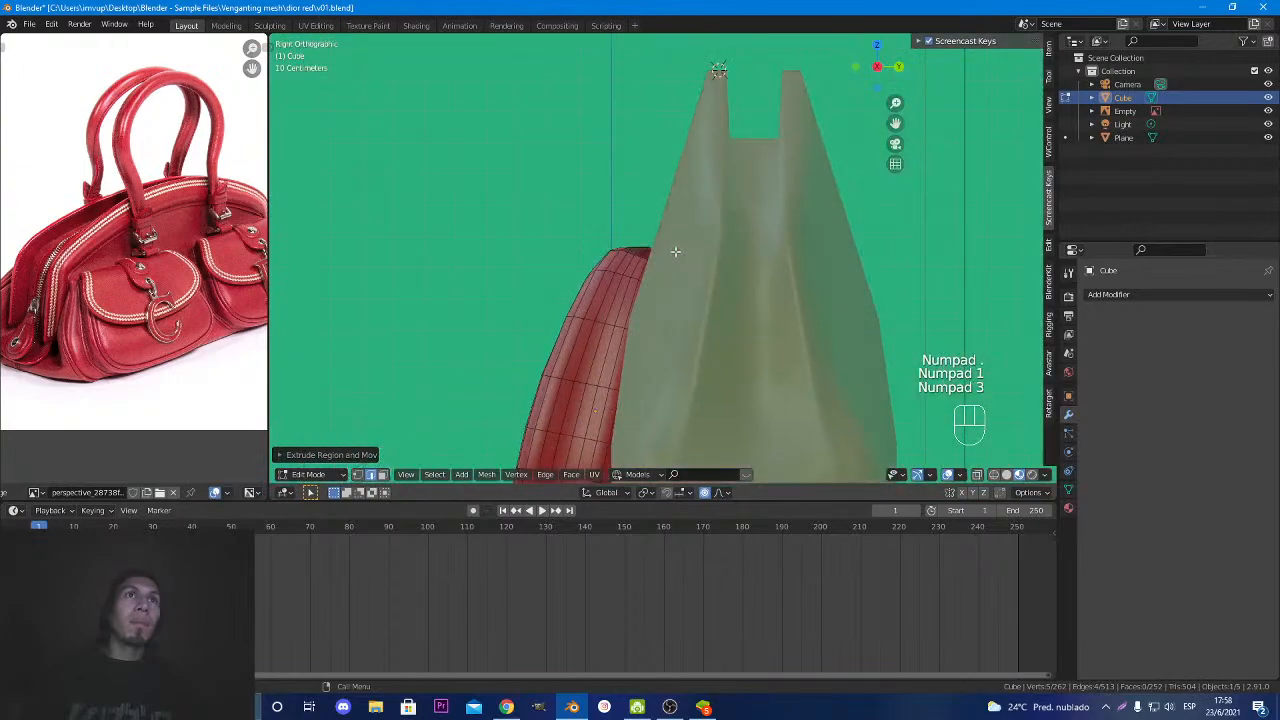
pyautogui.press('ctrl+KP_3')
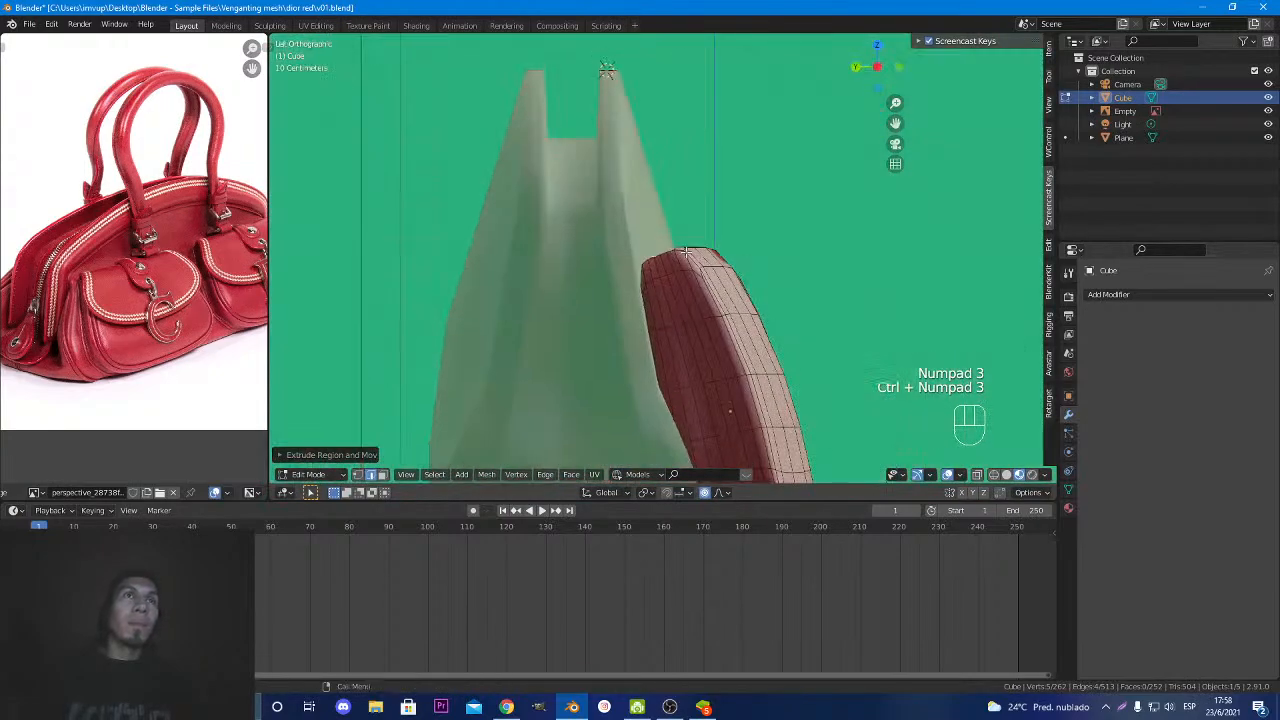
pyautogui.press('g')
pyautogui.click(732, 284)
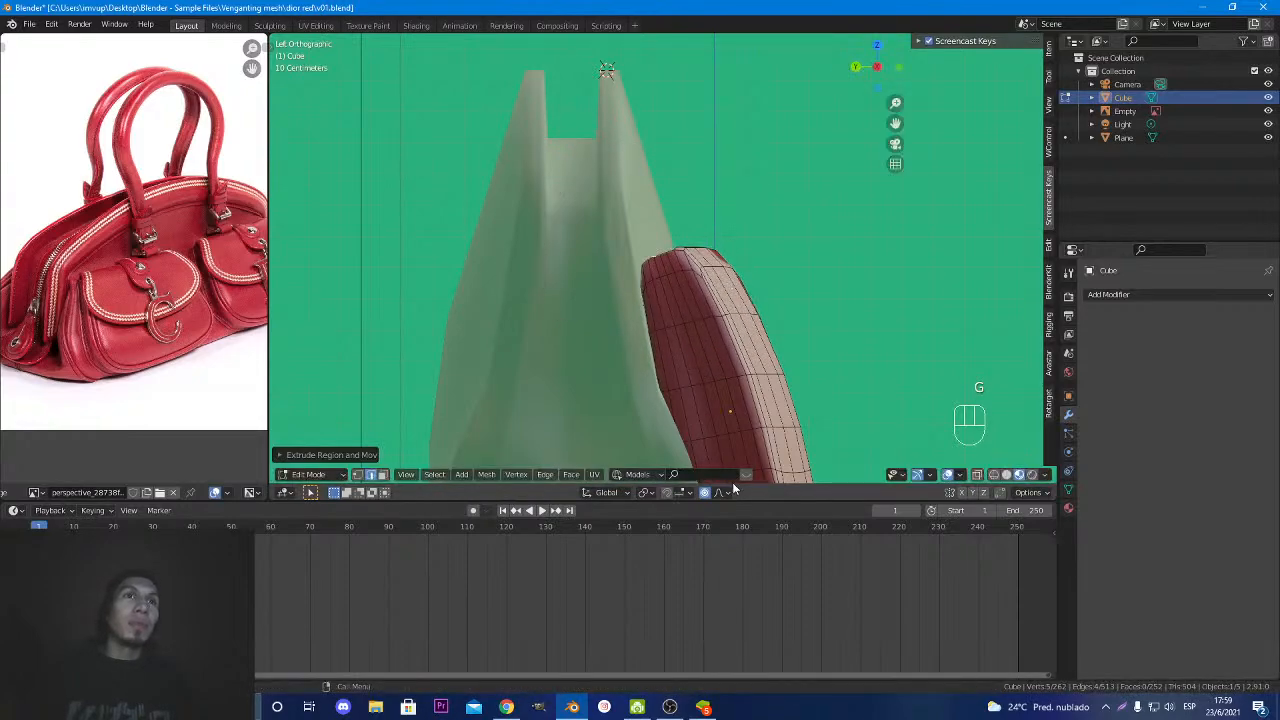
pyautogui.press('g')
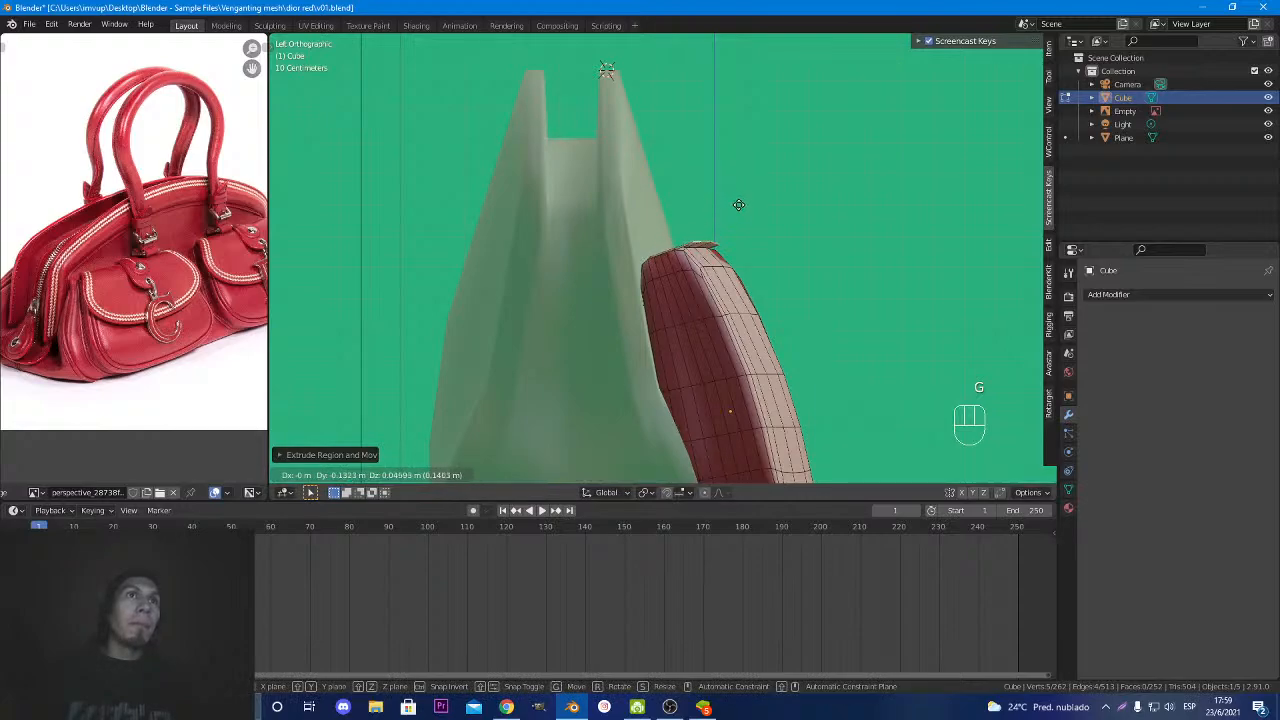
pyautogui.click(731, 188)
pyautogui.moveTo(731, 188); pyautogui.dragTo(736, 247, button='middle')
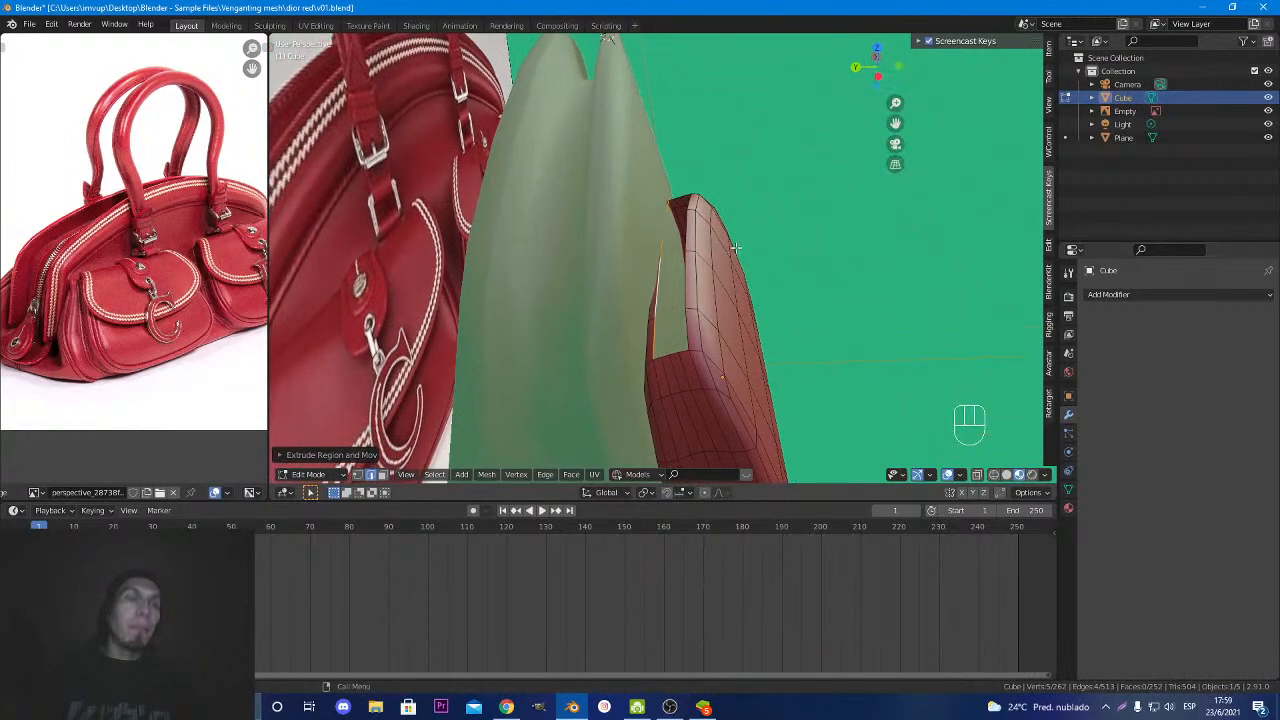
pyautogui.press('g')
pyautogui.rightClick(759, 211)
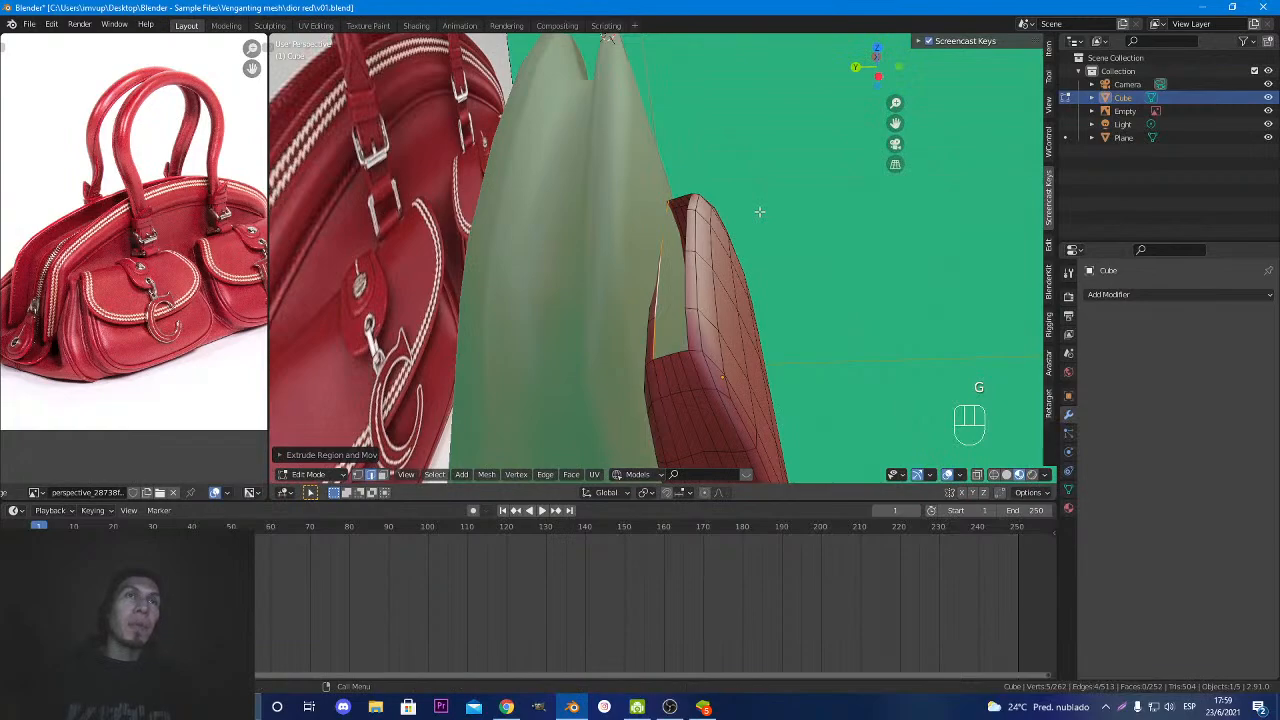
# In left side view, move the extruded rim edges slightly up and away from the bag body, locking the X axis.
pyautogui.press('ctrl+KP_3')
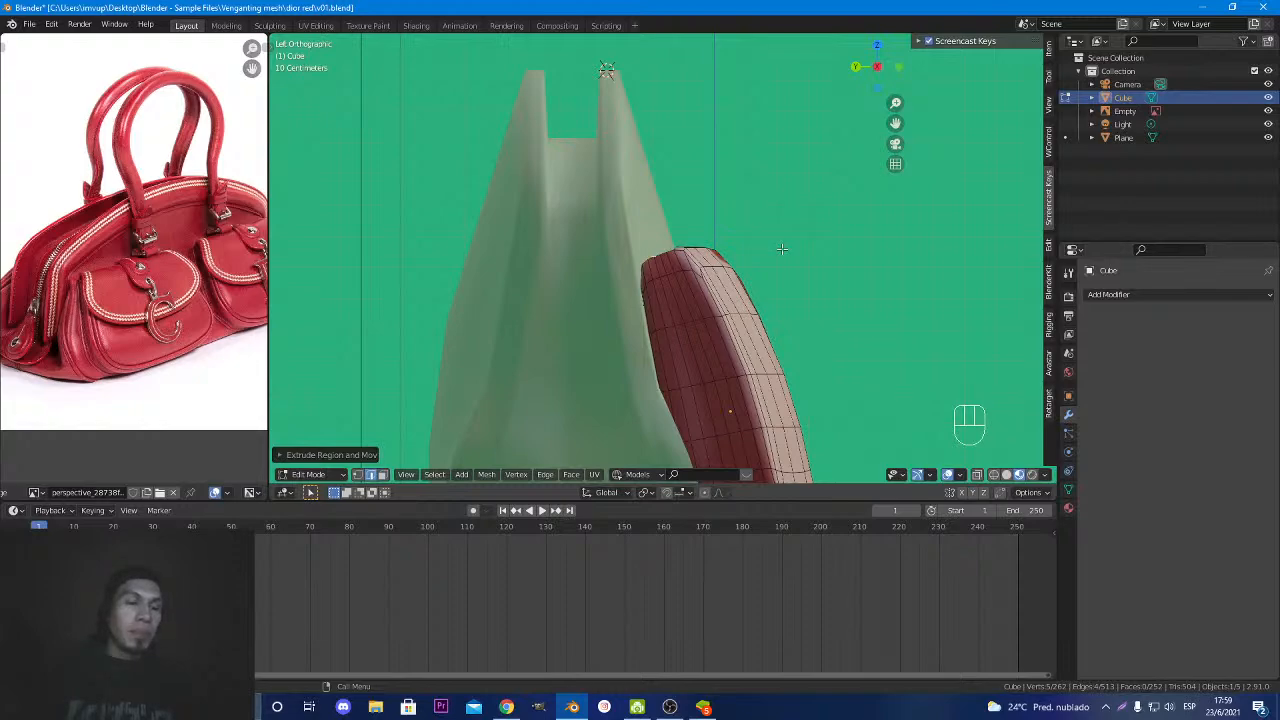
pyautogui.press('g')
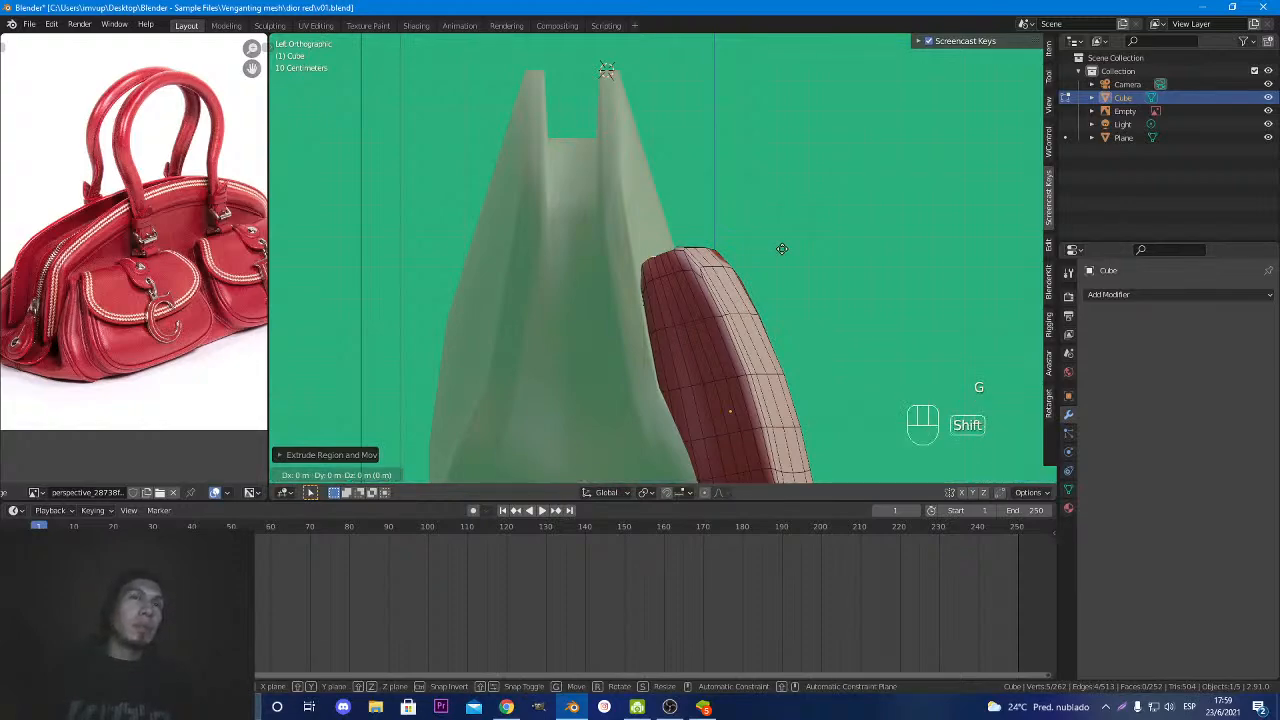
pyautogui.keyDown('shift'); pyautogui.middleClick(780, 246); pyautogui.keyUp('shift')
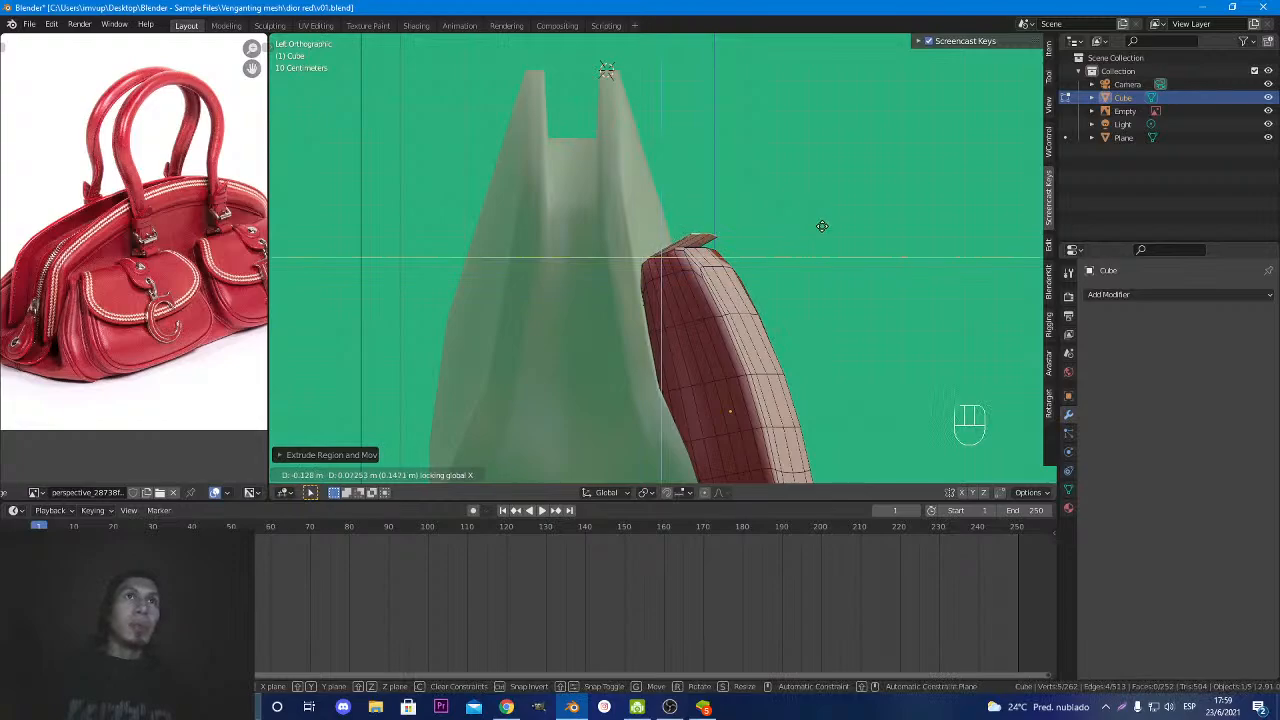
pyautogui.click(797, 236)
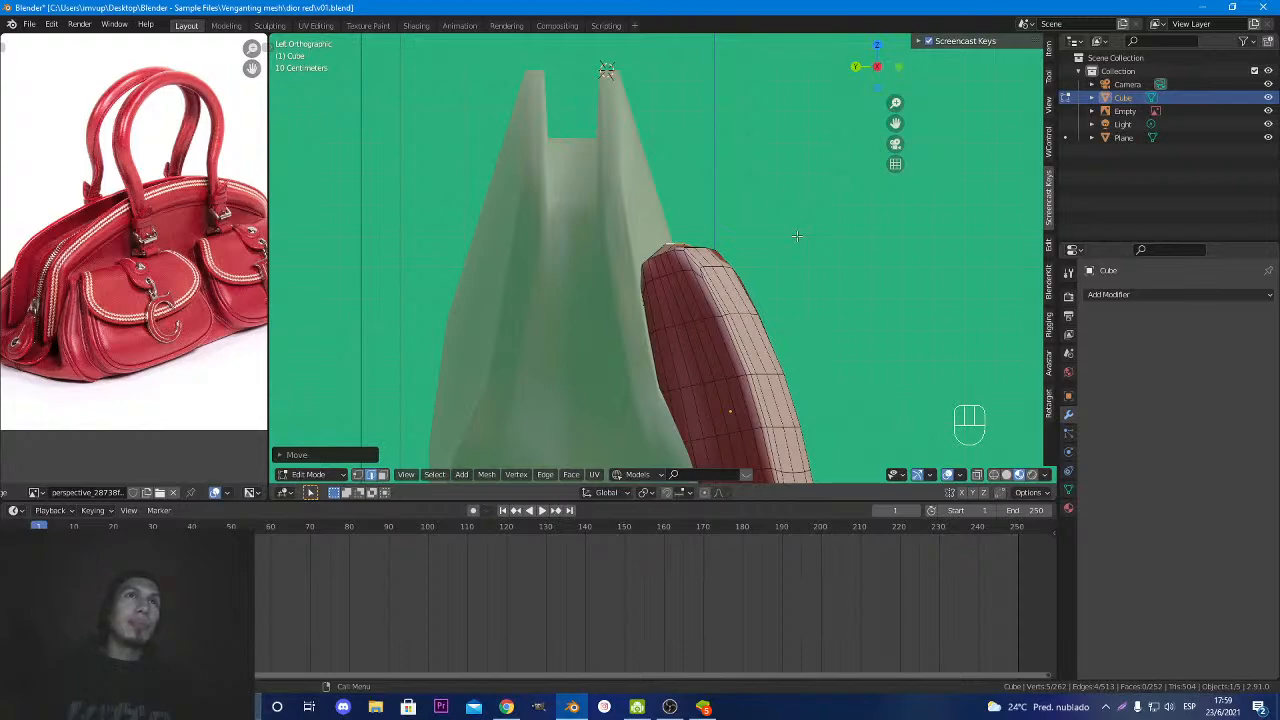
# Extrude the edges twice across the pocket's top opening, about 0.04 m and 0.07 m, with the X axis locked.
pyautogui.press('e')
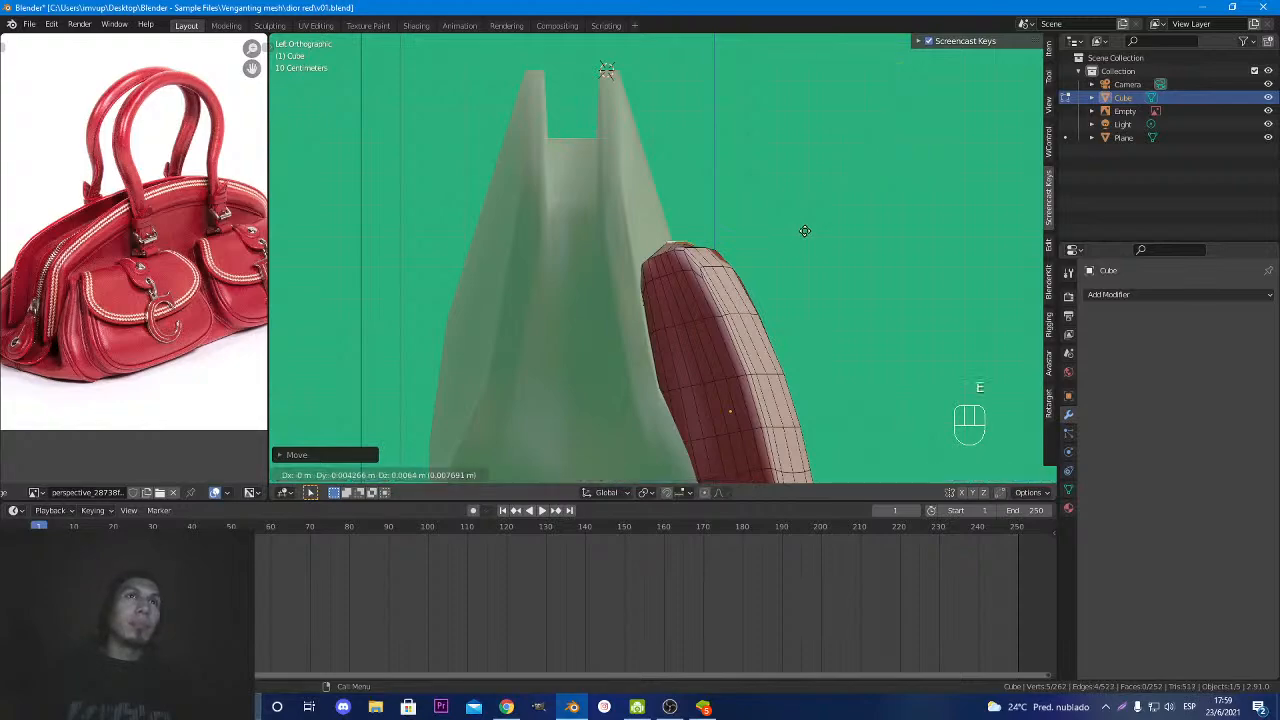
pyautogui.keyDown('shift'); pyautogui.middleClick(815, 229); pyautogui.keyUp('shift')
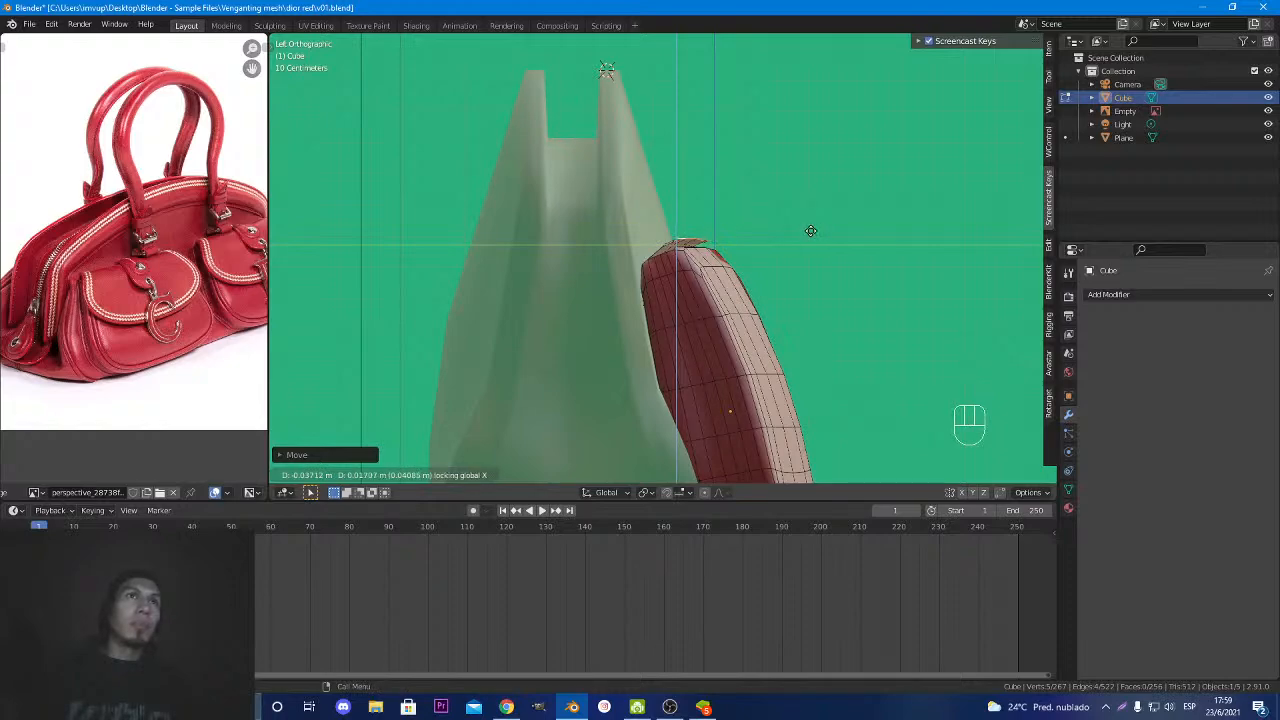
pyautogui.click(809, 233)
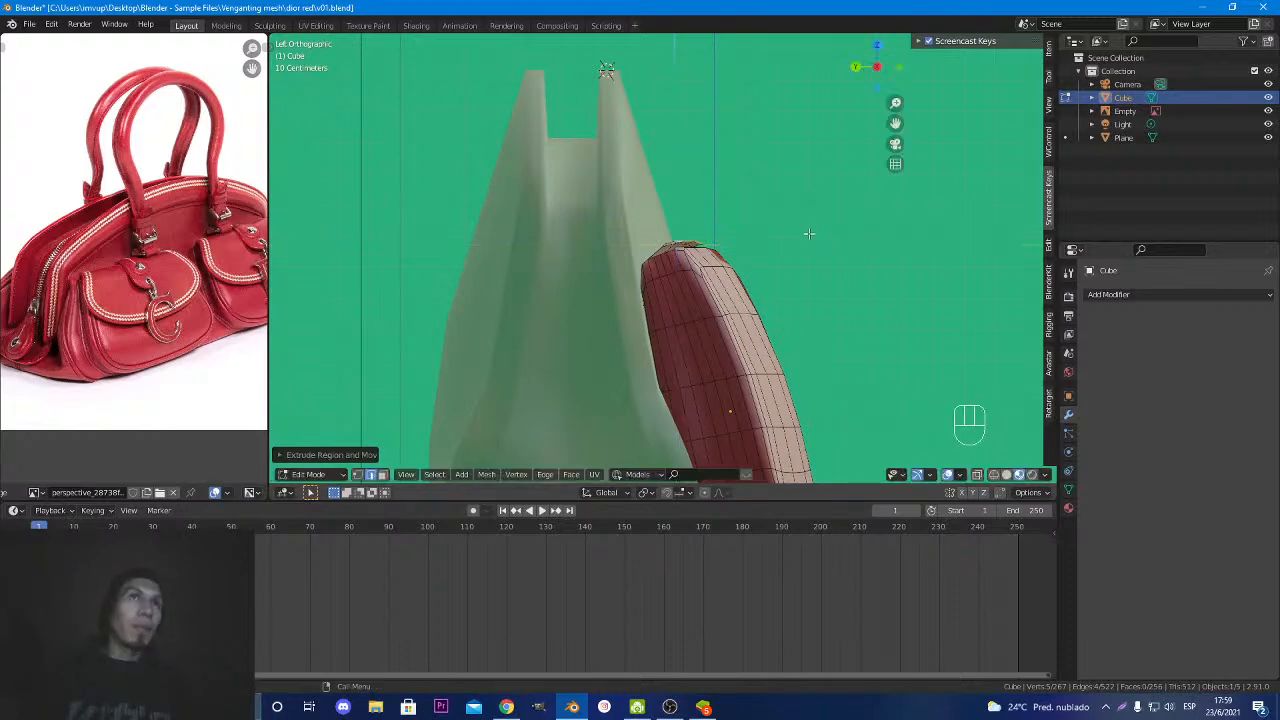
pyautogui.press('e')
pyautogui.keyDown('shift'); pyautogui.middleClick(828, 233); pyautogui.keyUp('shift')
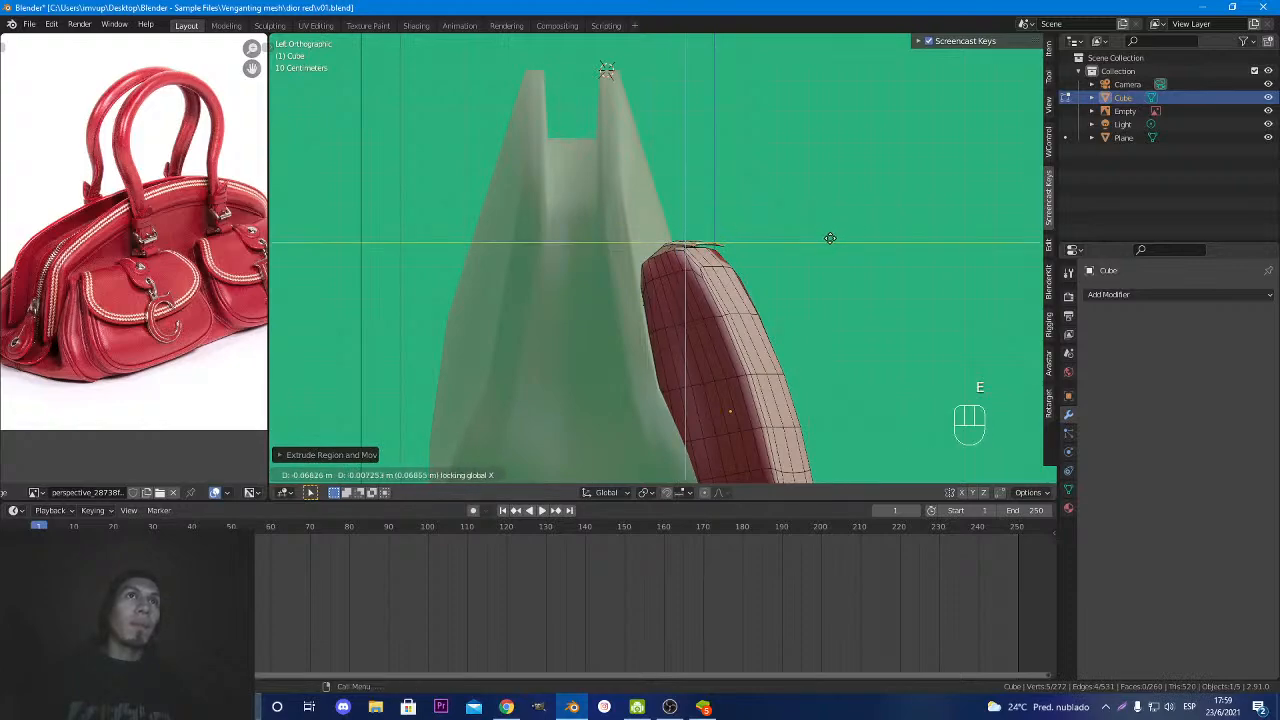
pyautogui.click(831, 239)
# Extrude the flap's leading edges about 0.44 m down over the pocket's front, with the X axis locked.
pyautogui.press('e')
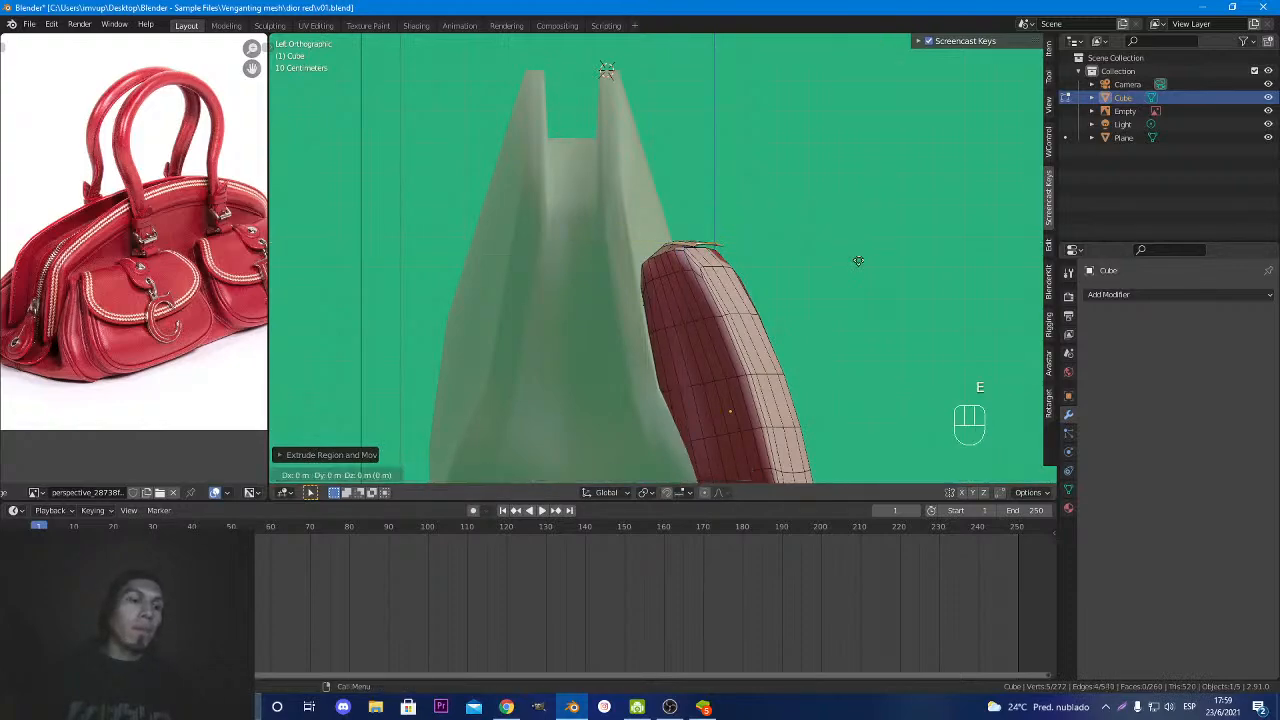
pyautogui.hotkey('shift', 'x')
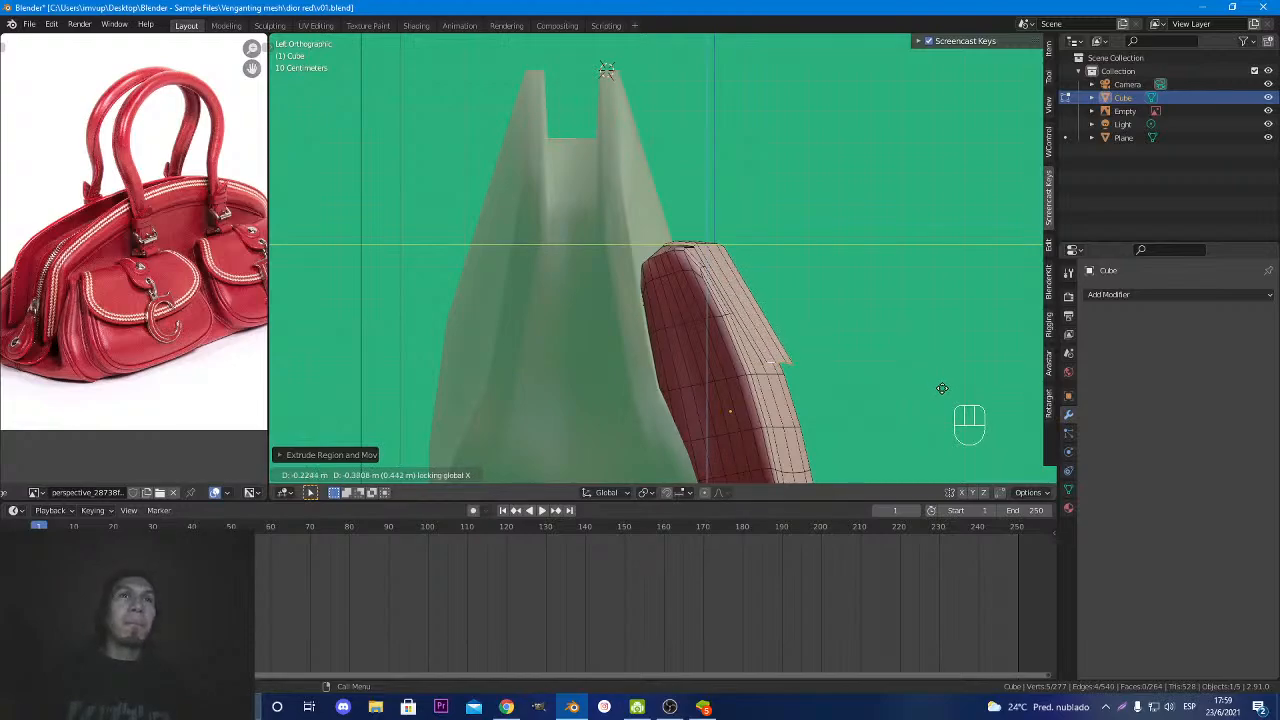
pyautogui.click(938, 384)
# Examine the new flap over the pocket from the front, with and without X-ray.
pyautogui.moveTo(938, 384); pyautogui.dragTo(777, 307, button='middle')
pyautogui.press('KP_1')
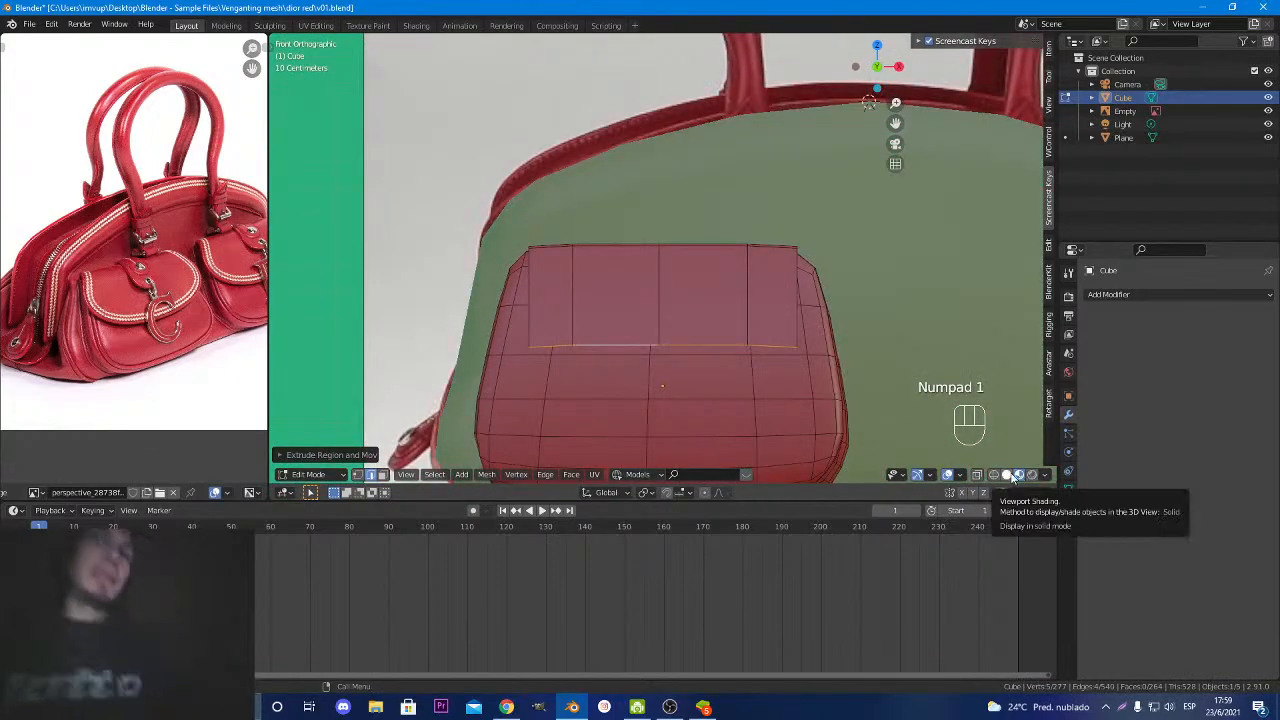
pyautogui.click(977, 475)
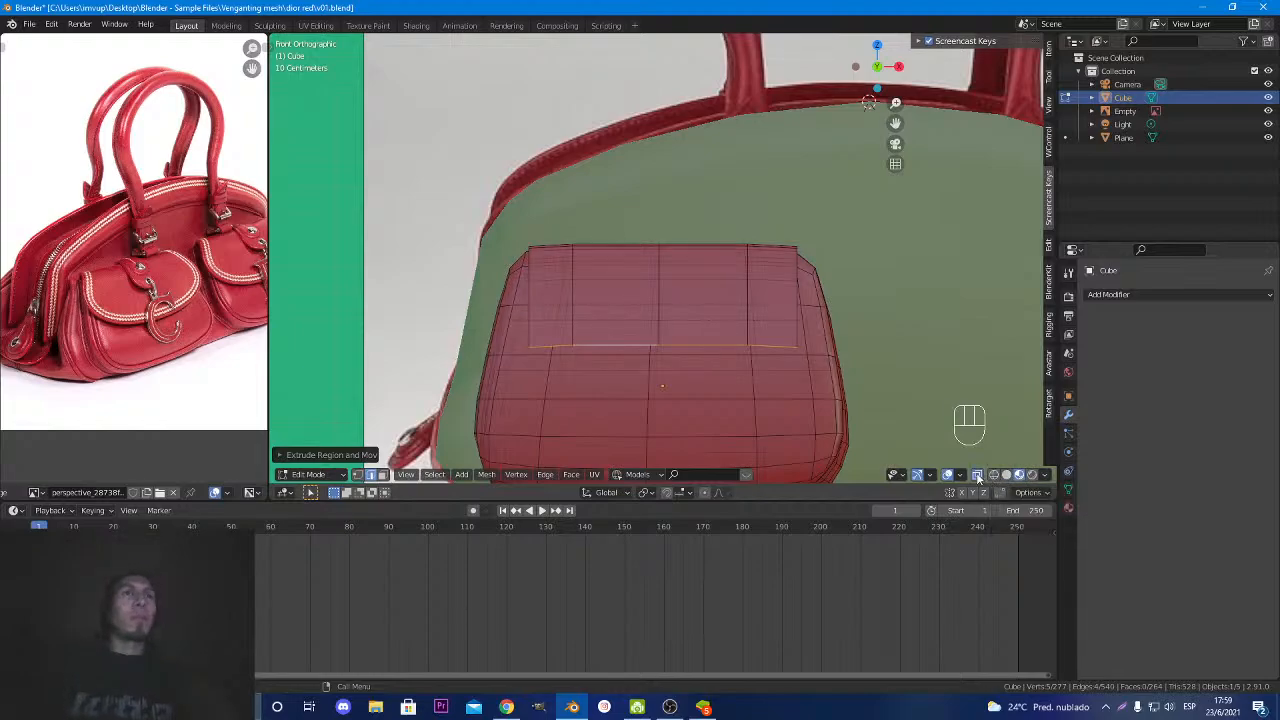
pyautogui.click(977, 475)
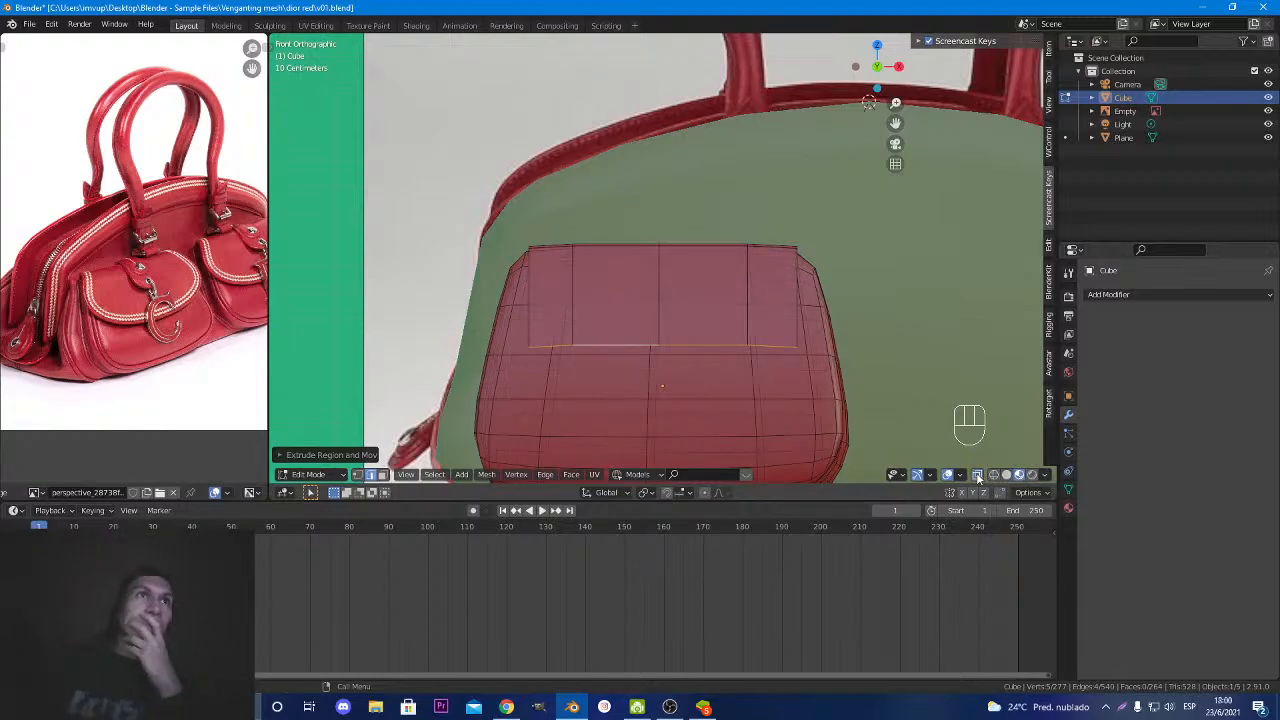
pyautogui.scroll(-3, 860, 320)
pyautogui.moveTo(860, 320); pyautogui.dragTo(857, 331, button='middle')
pyautogui.scroll(3, 857, 331)
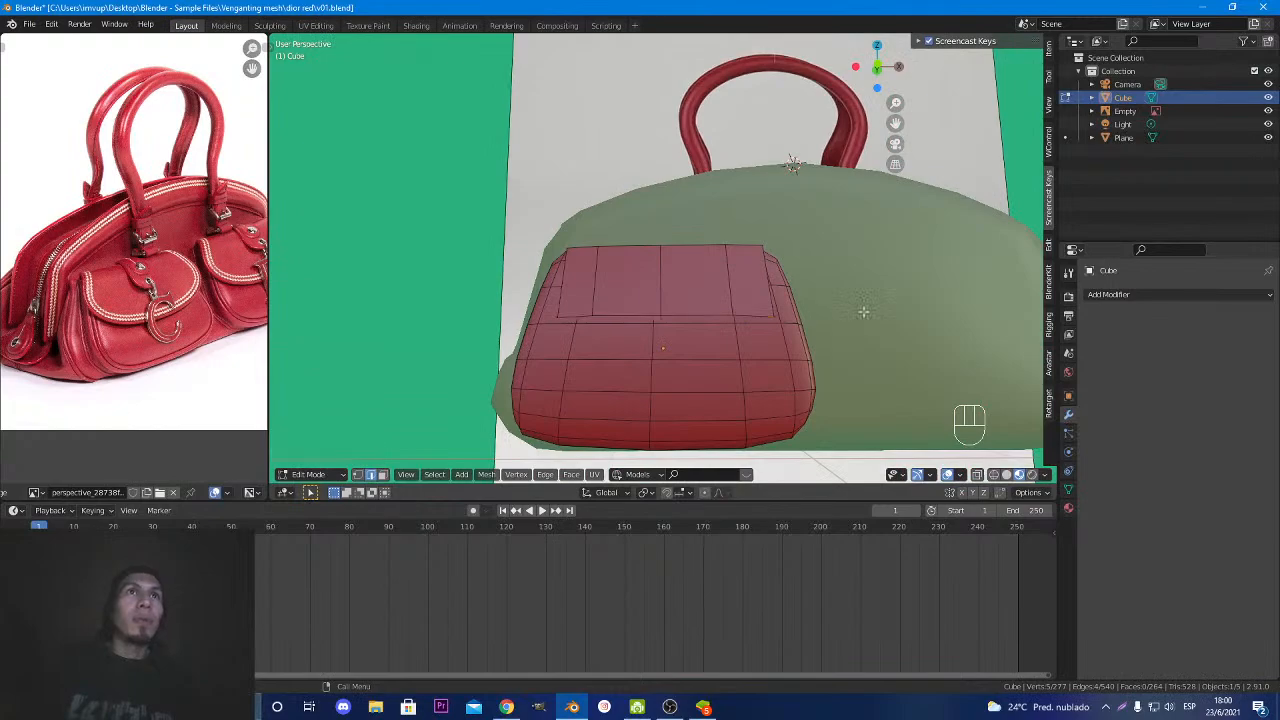
pyautogui.press('Tab')
pyautogui.press('Tab')
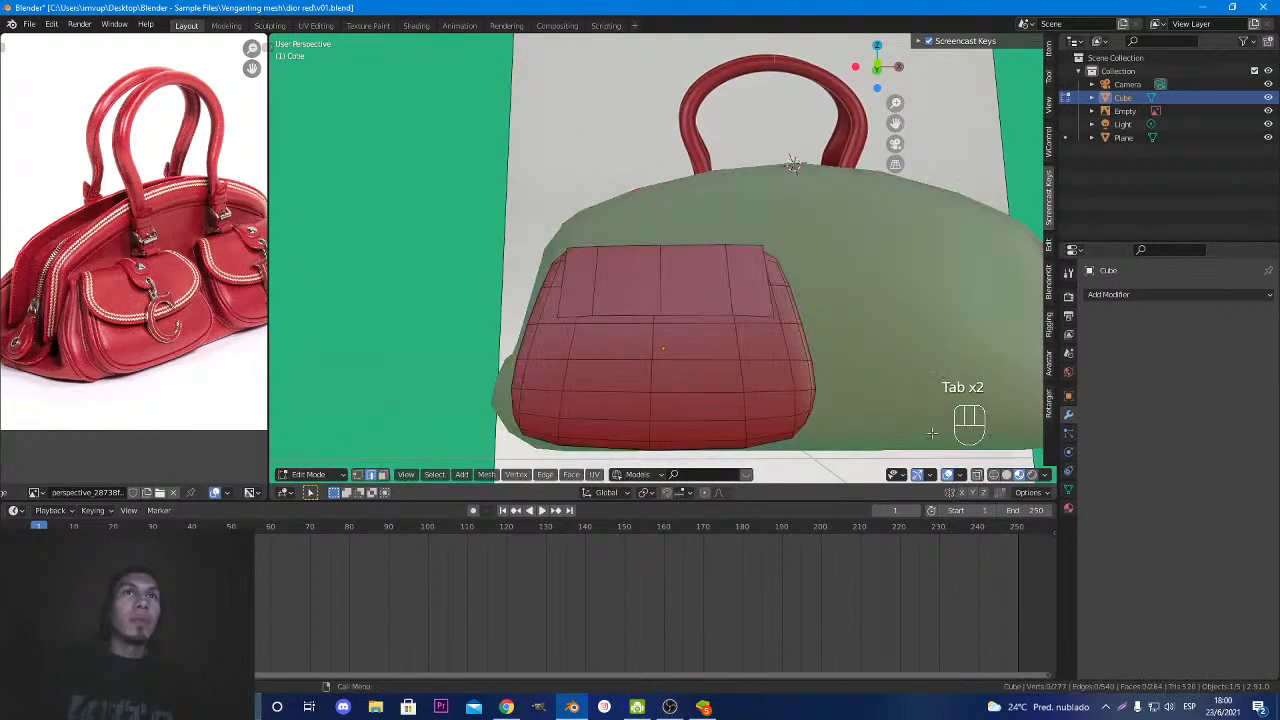
# Show the model in solid shading with X-ray over the bag reference in front view.
pyautogui.click(977, 476)
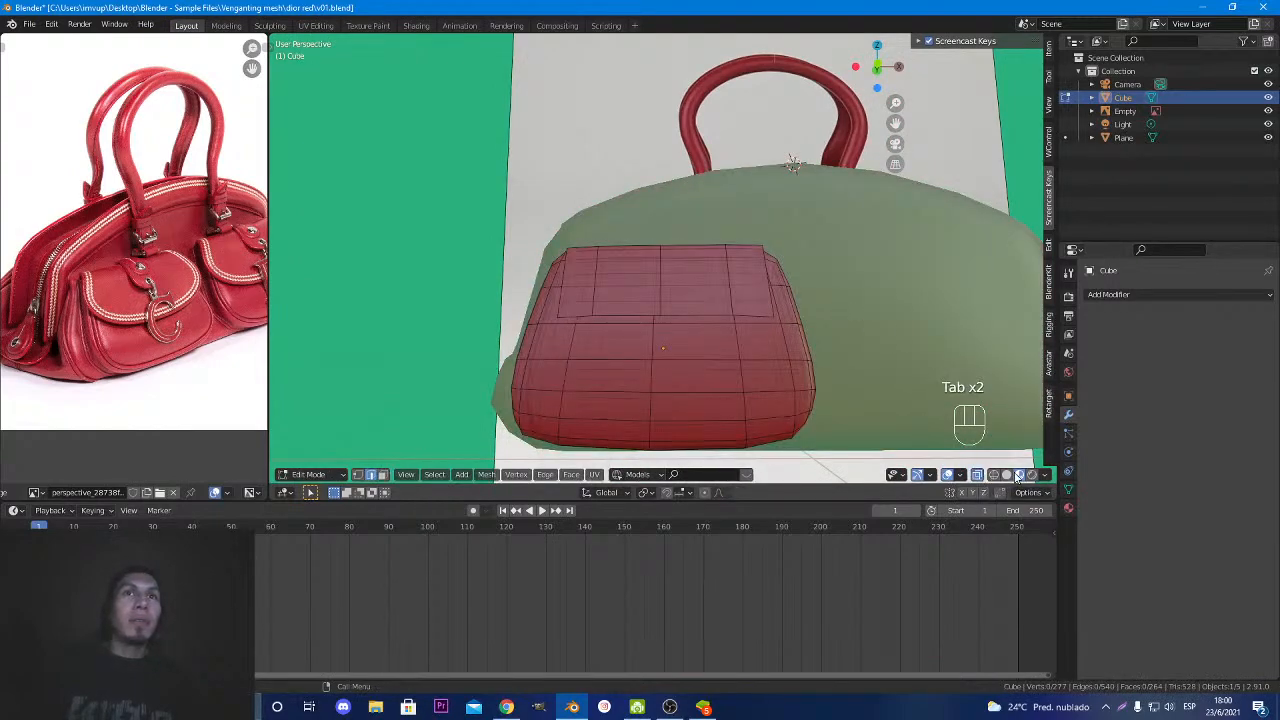
pyautogui.click(1018, 476)
pyautogui.moveTo(848, 347); pyautogui.dragTo(778, 351, button='middle')
pyautogui.press('KP_1')
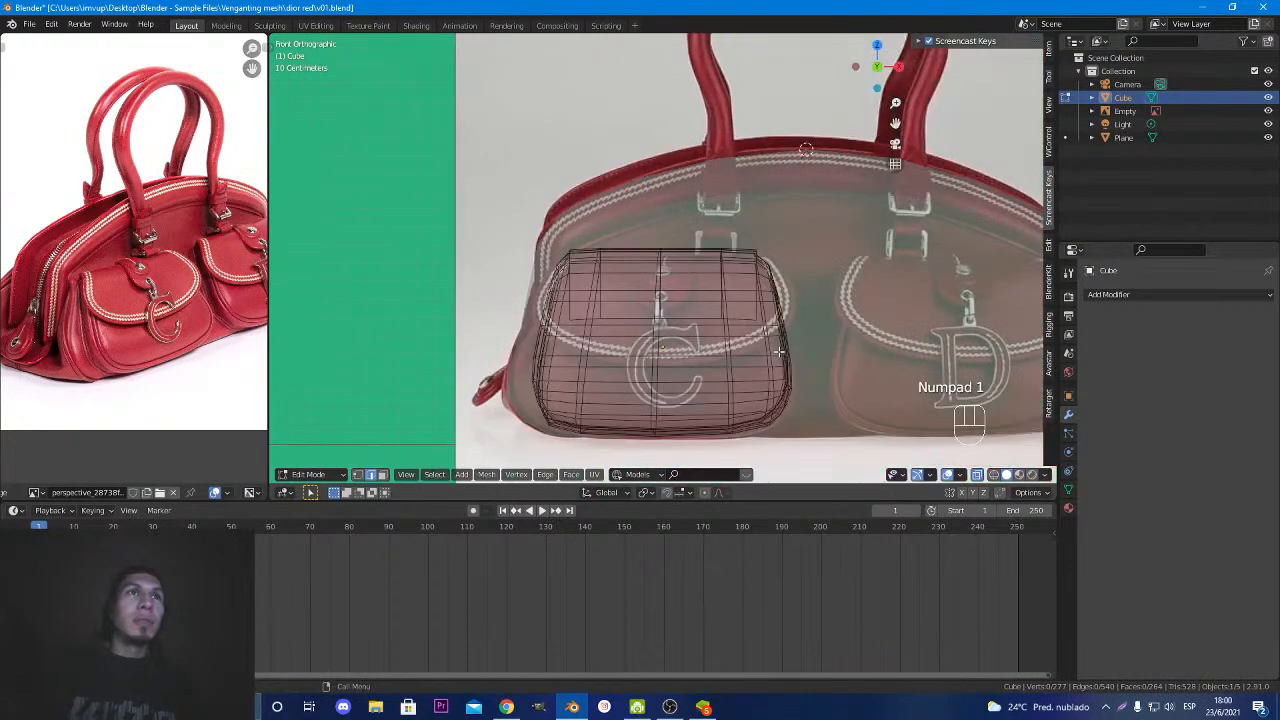
# Lower the flap's bottom edge loop about 0.25 m along Z toward the stitching in the reference.
pyautogui.keyDown('alt'); pyautogui.click(688, 318); pyautogui.keyUp('alt')
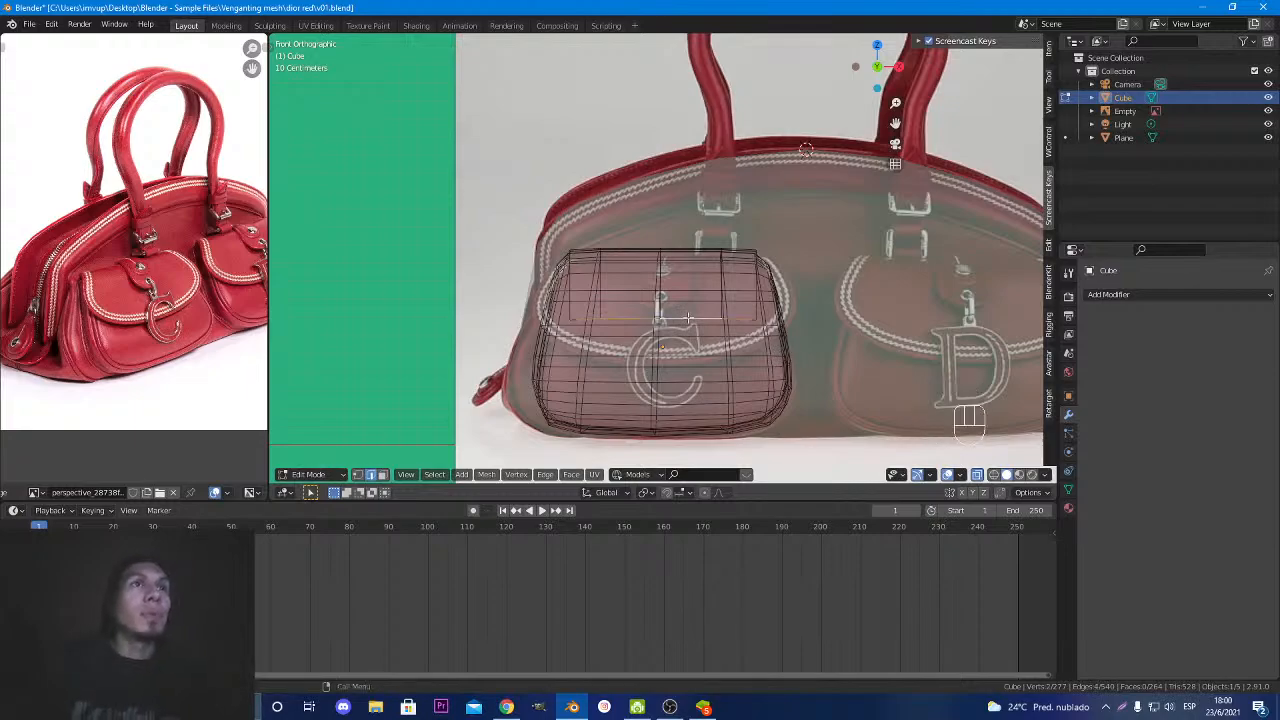
pyautogui.press('g')
pyautogui.press('z')
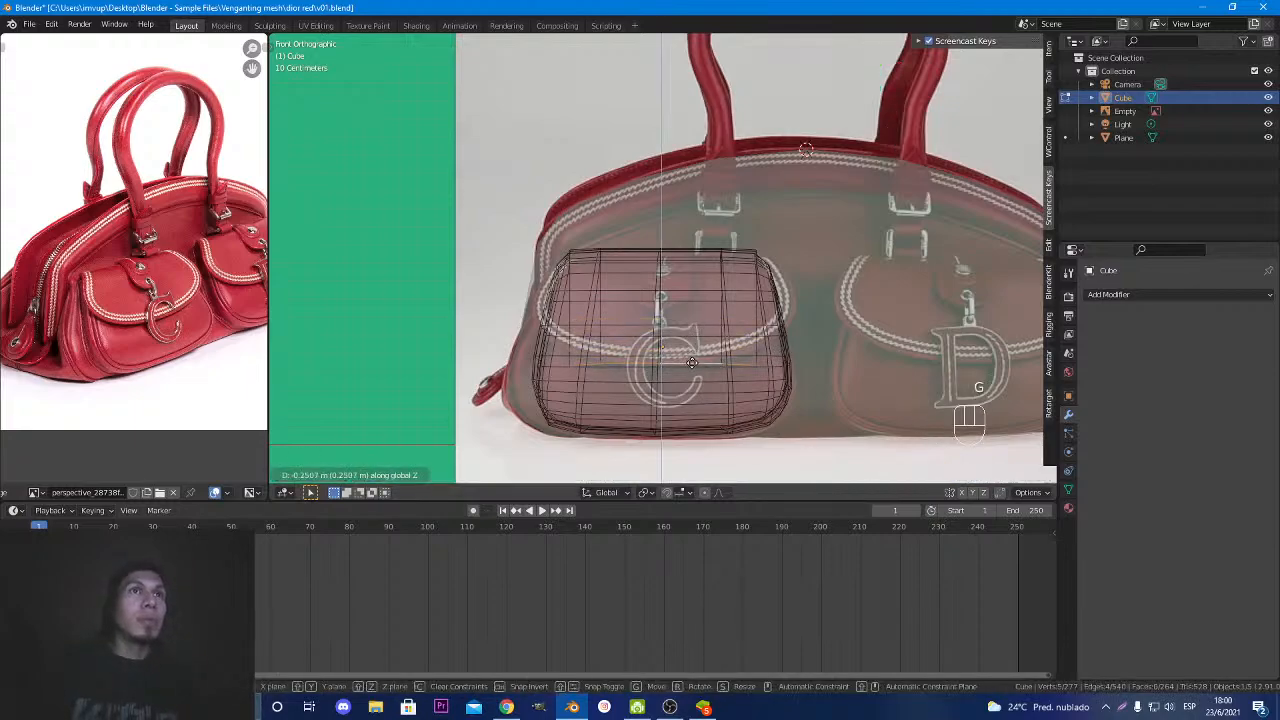
pyautogui.click(691, 362)
# Spread the two outer vertices of the flap's bottom edge about 1.4 times along X and raise them about 0.28 m along Z.
pyautogui.press('1')
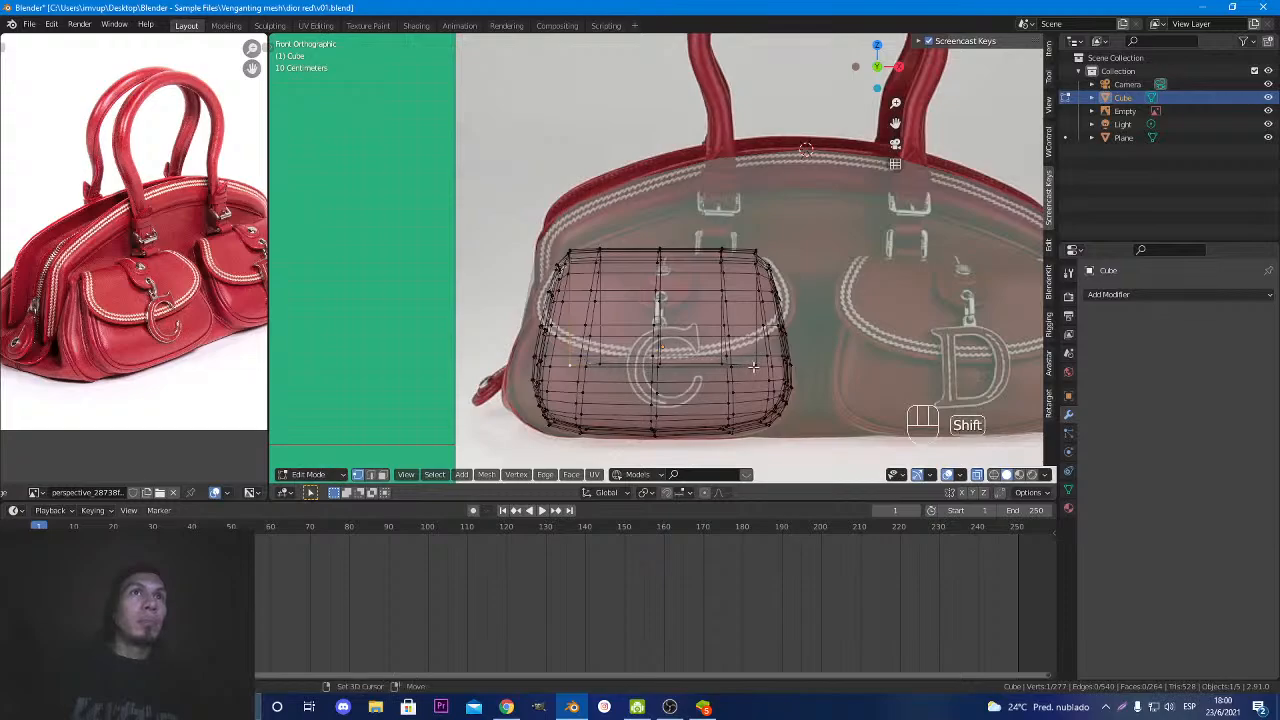
pyautogui.press('s')
pyautogui.press('x')
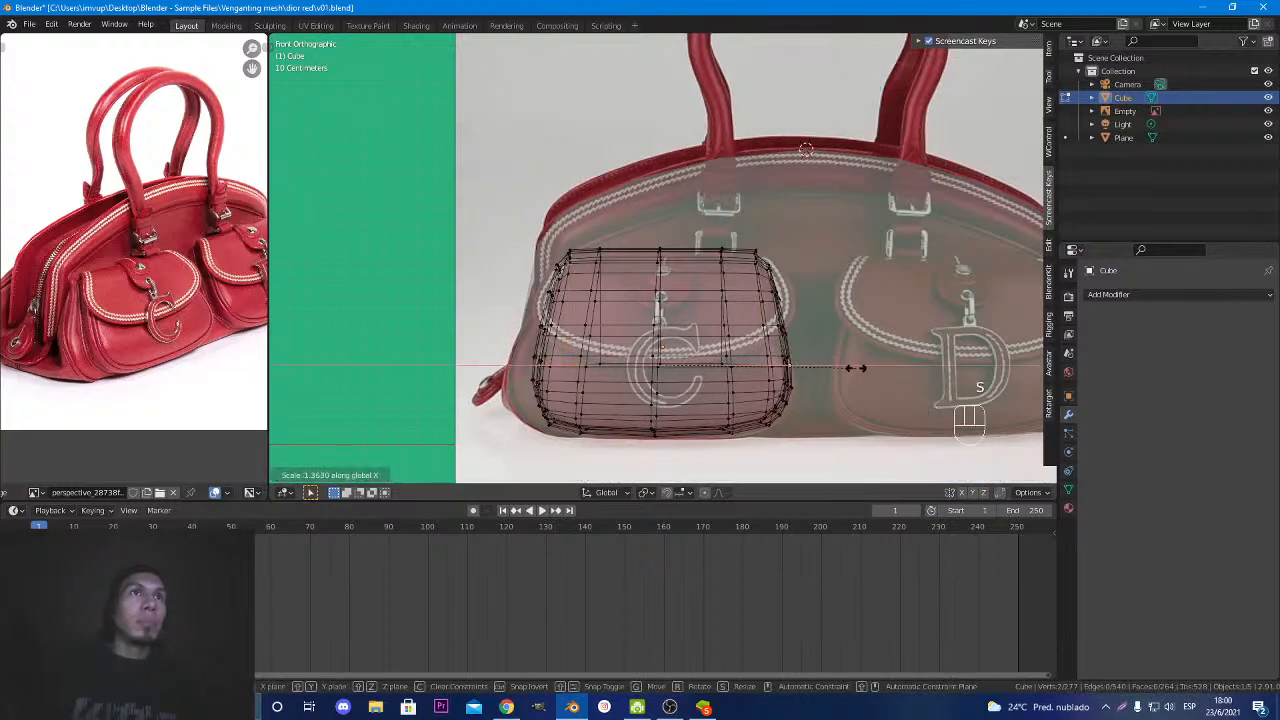
pyautogui.click(862, 369)
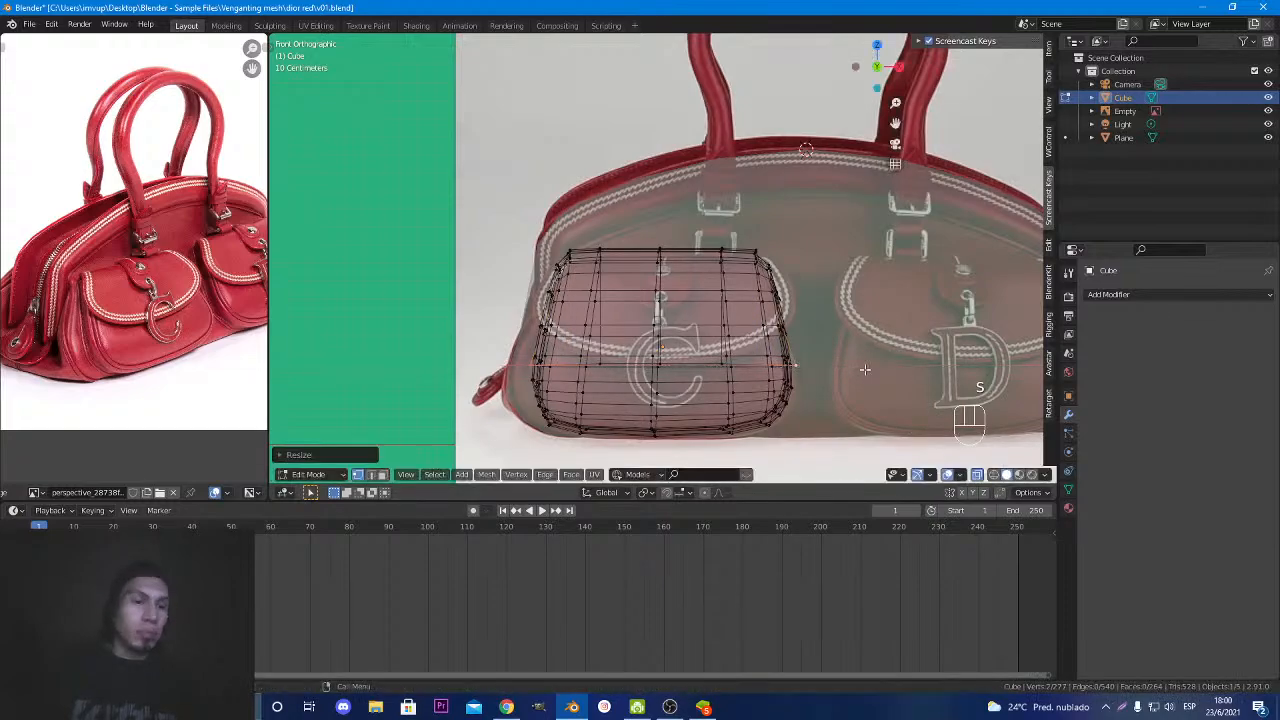
pyautogui.press('g')
pyautogui.press('z')
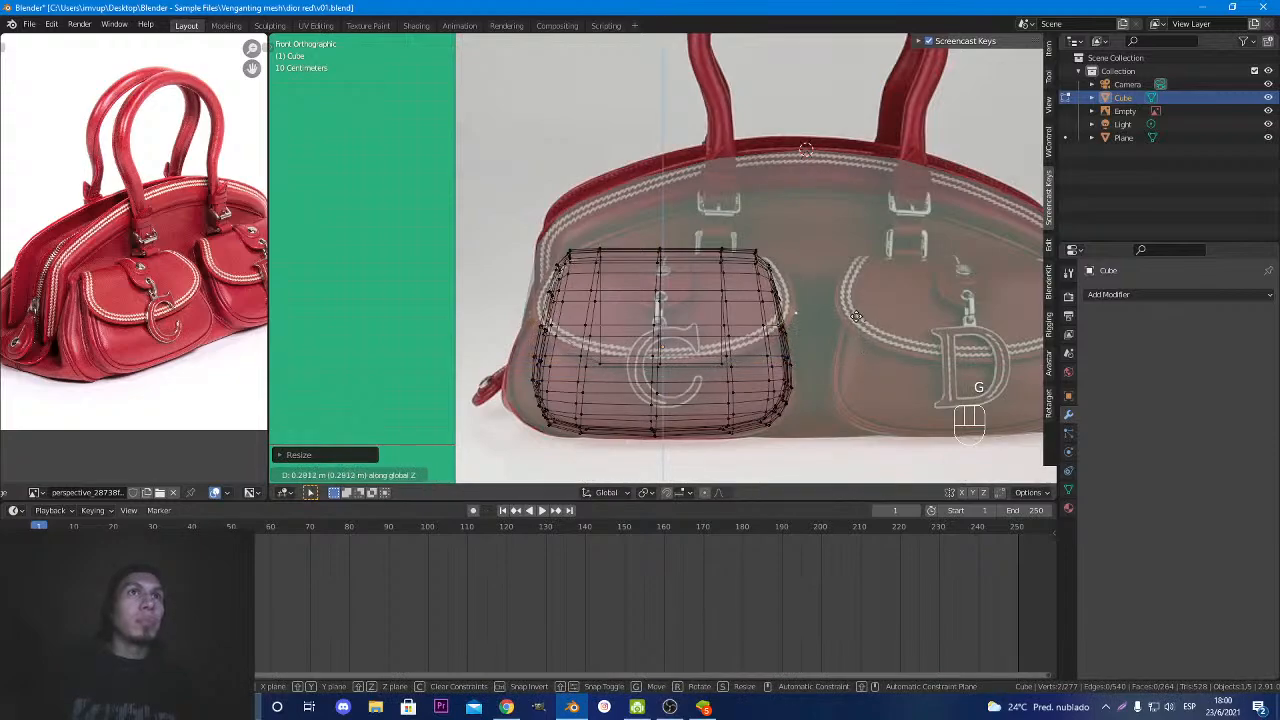
pyautogui.click(855, 315)
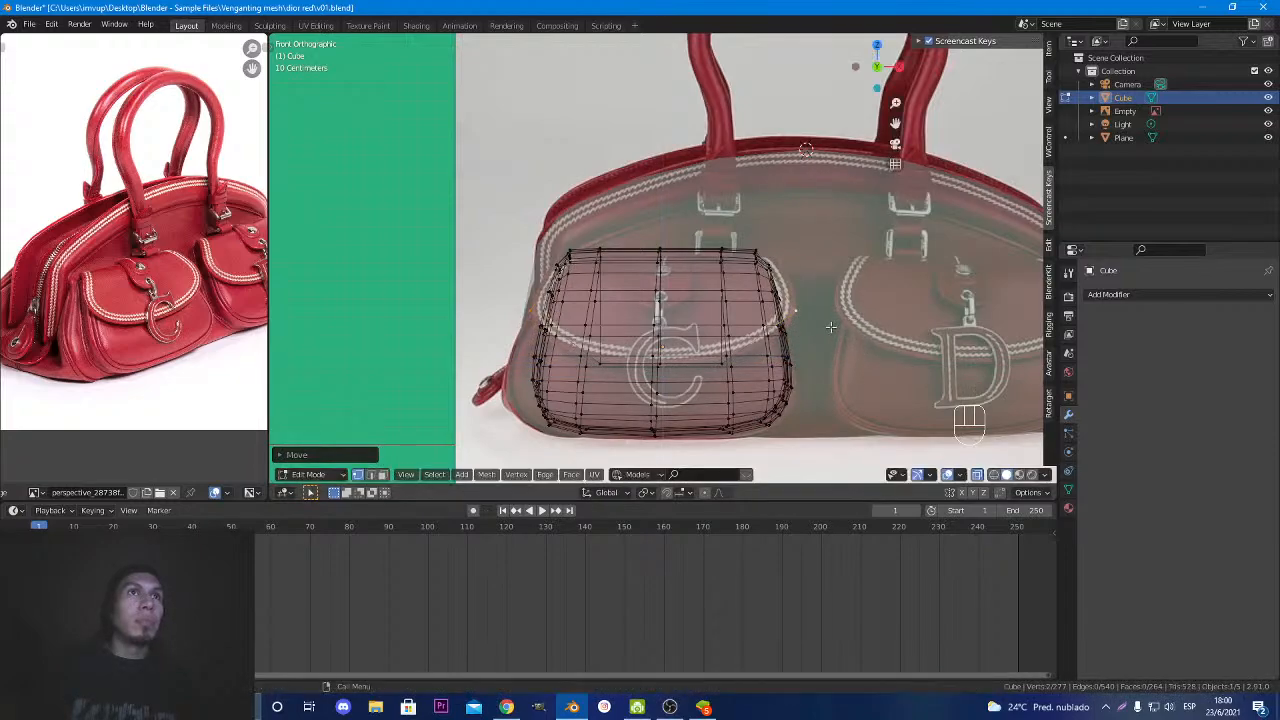
# Try a horizontal loop cut around the pocket at the flap's height and undo it.
pyautogui.click(720, 365)
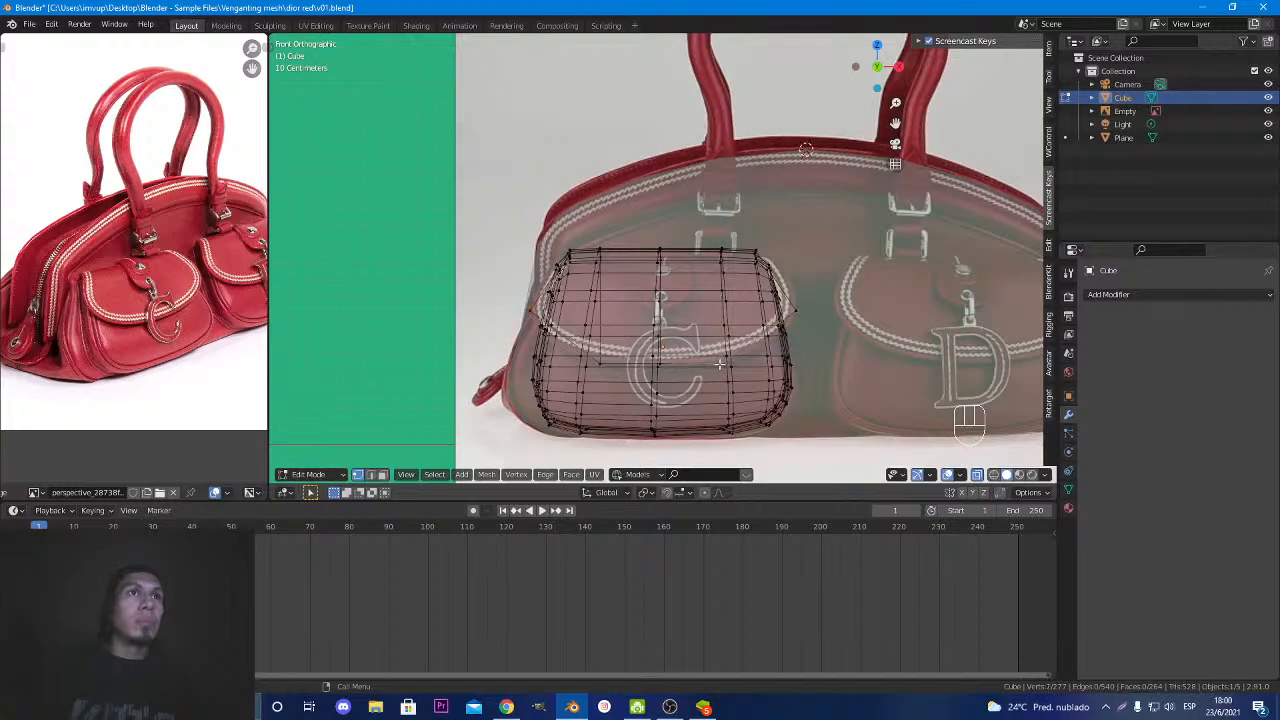
pyautogui.hotkey('ctrl', 'r')
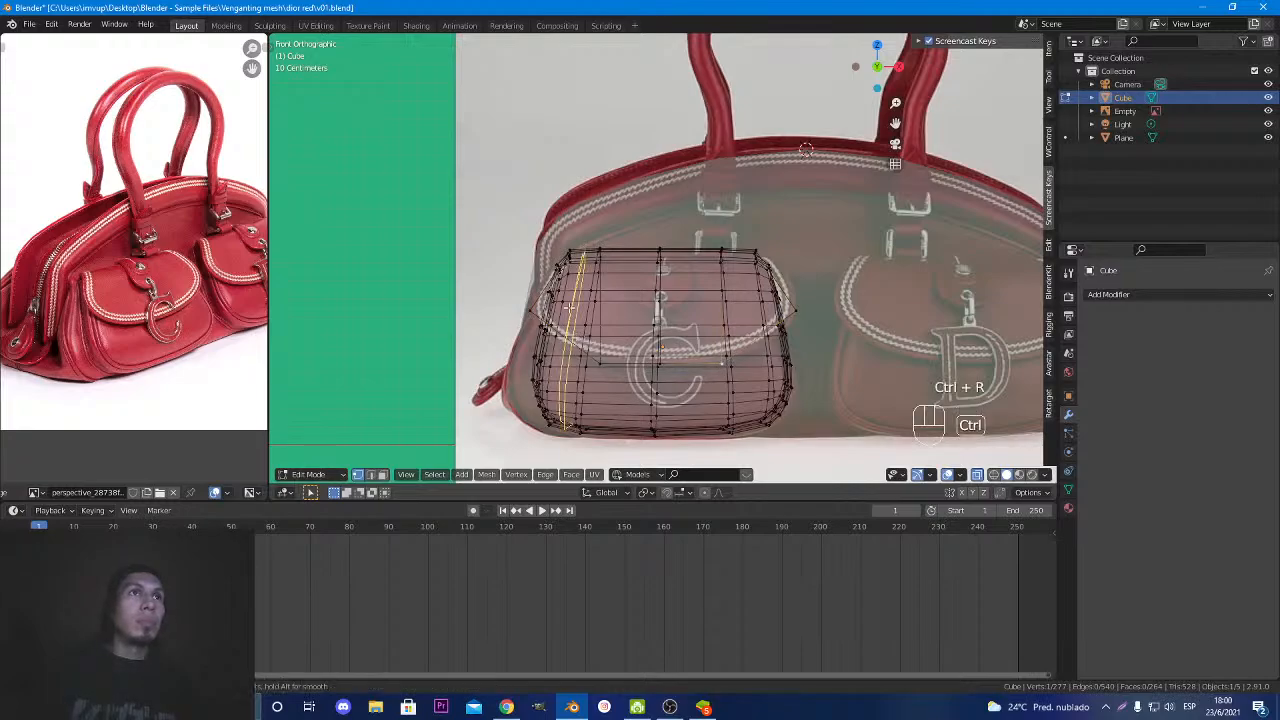
pyautogui.click(566, 314)
pyautogui.click(566, 314)
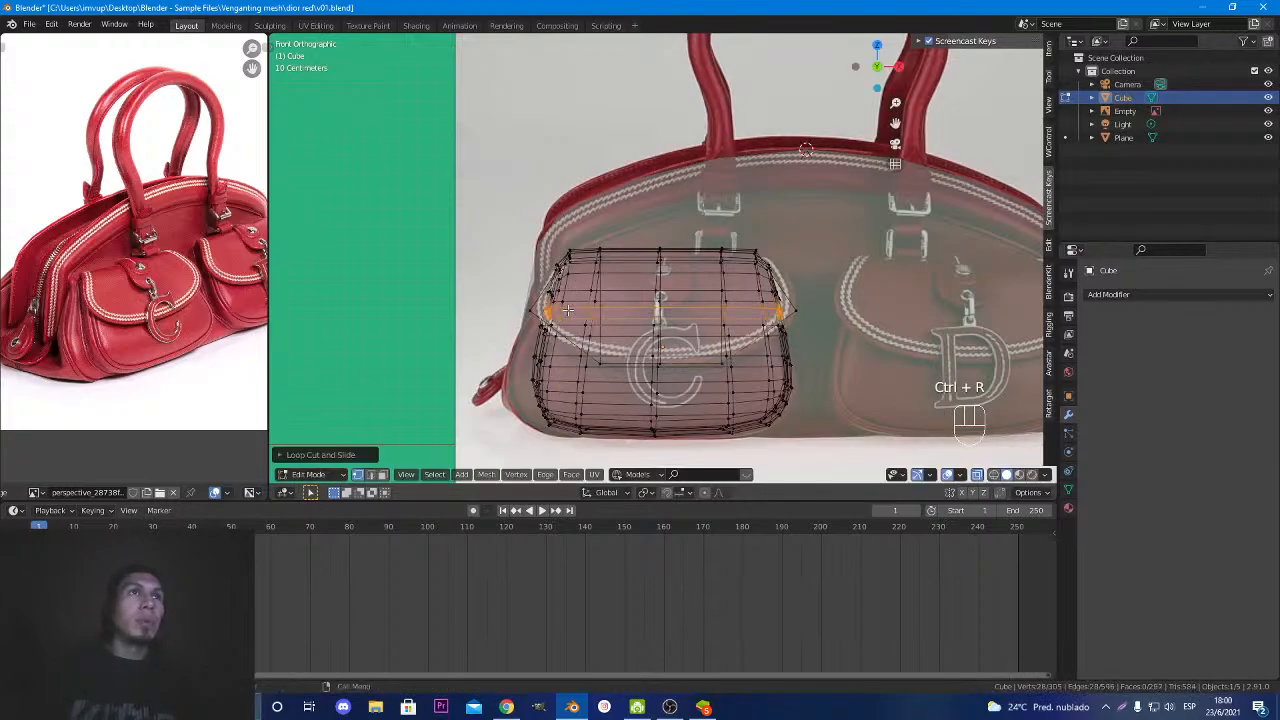
pyautogui.hotkey('ctrl', 'z')
# Add two vertical loop cuts through the pocket and flap, one near each side.
pyautogui.hotkey('ctrl', 'r')
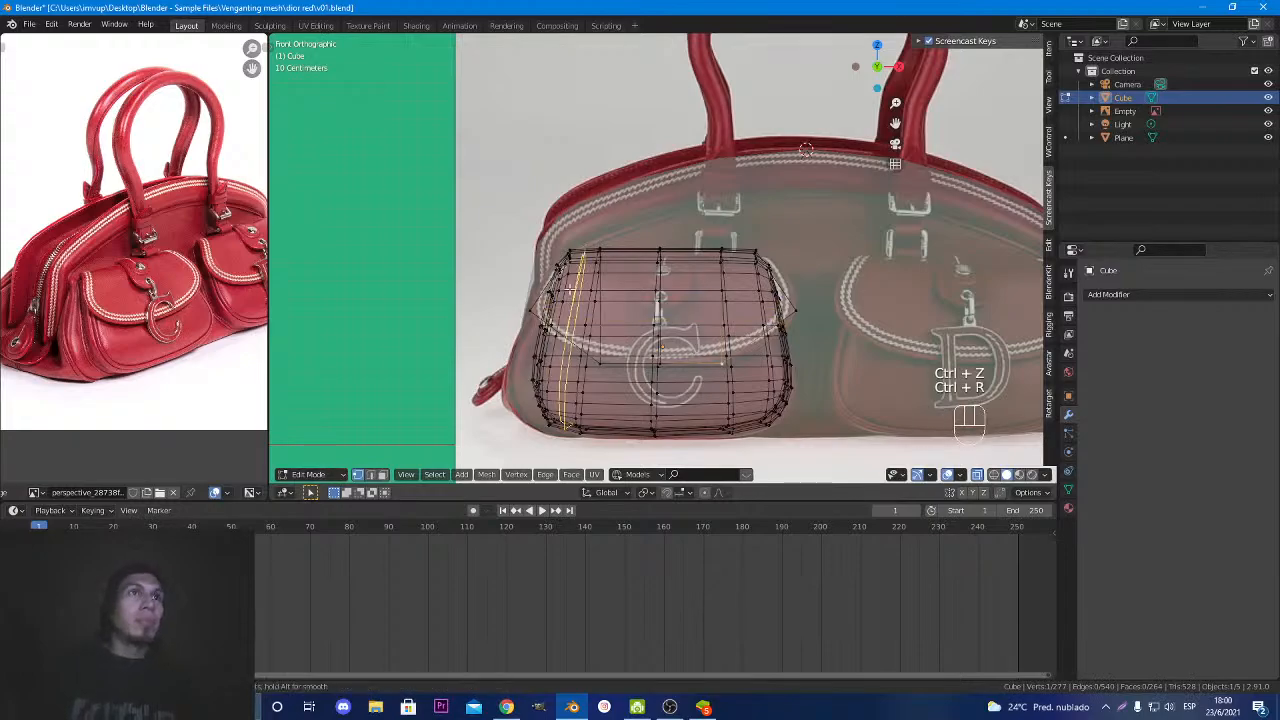
pyautogui.click(575, 279)
pyautogui.click(575, 279)
pyautogui.hotkey('ctrl', 'r')
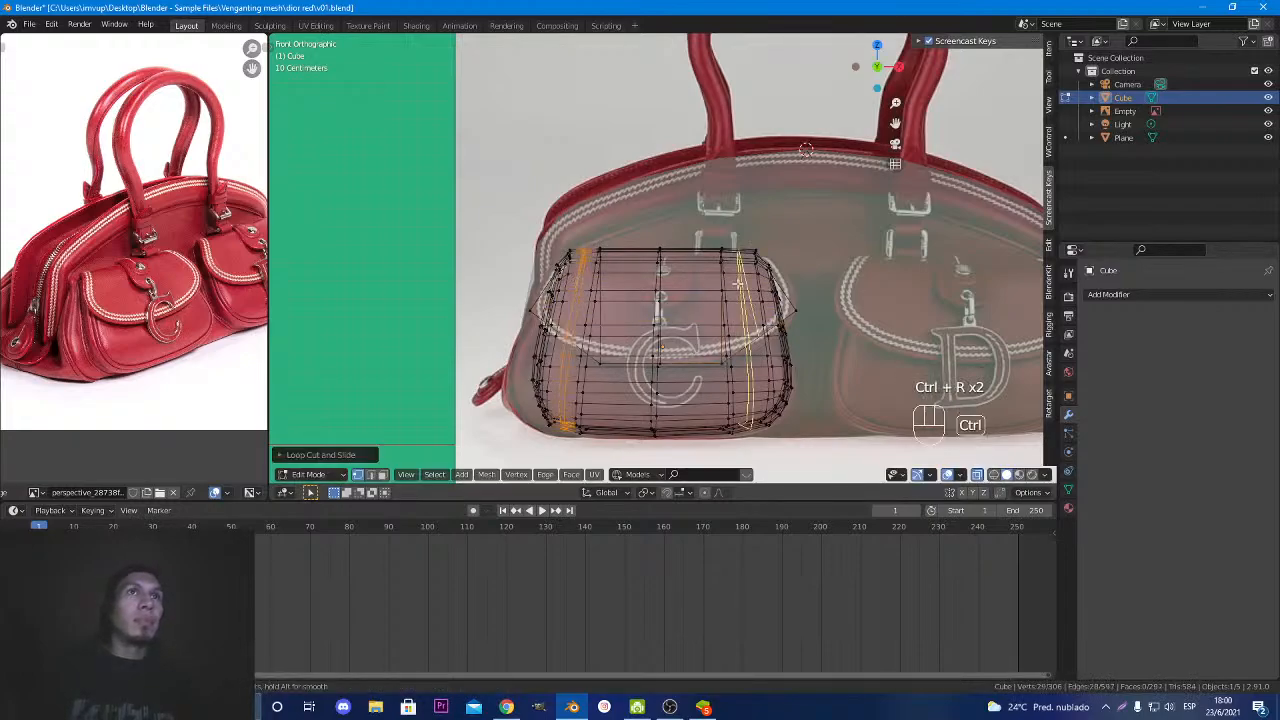
pyautogui.click(740, 283)
pyautogui.click(740, 283)
# Lower the two new vertices on the flap's bottom edge about 0.06 m along Z toward the reference's curved stitching.
pyautogui.click(758, 338)
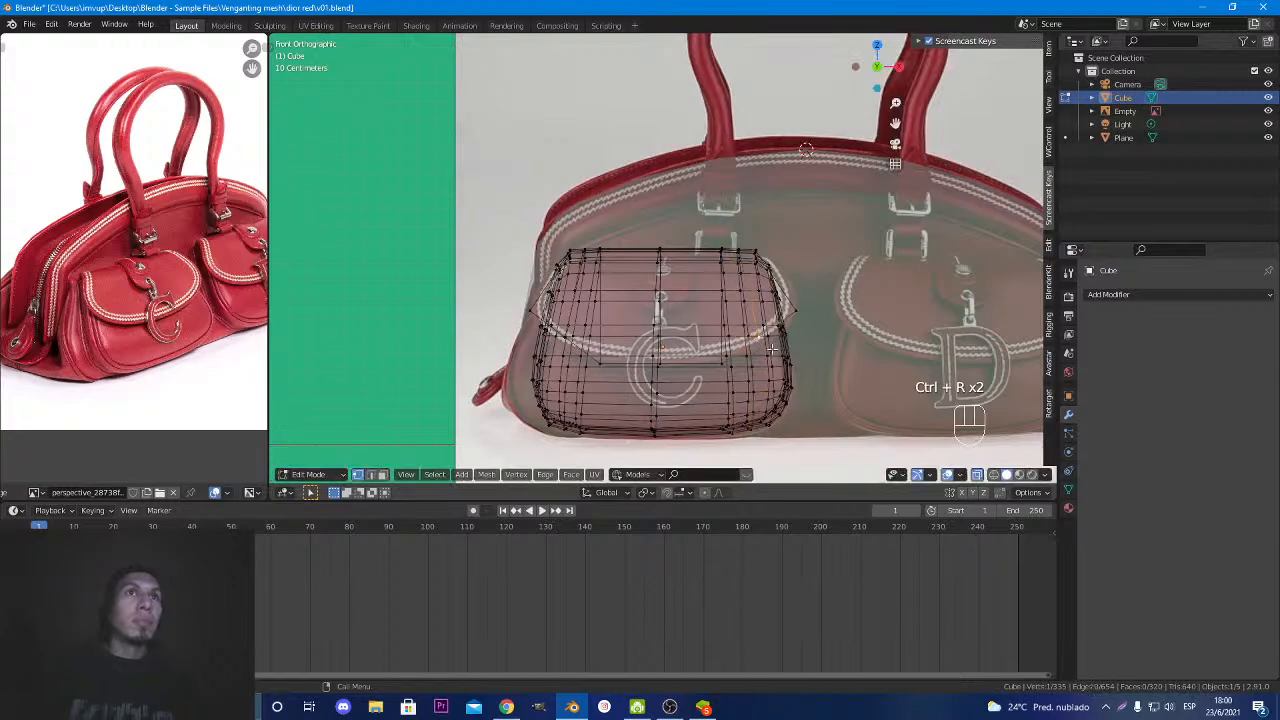
pyautogui.scroll(5, 566, 338)
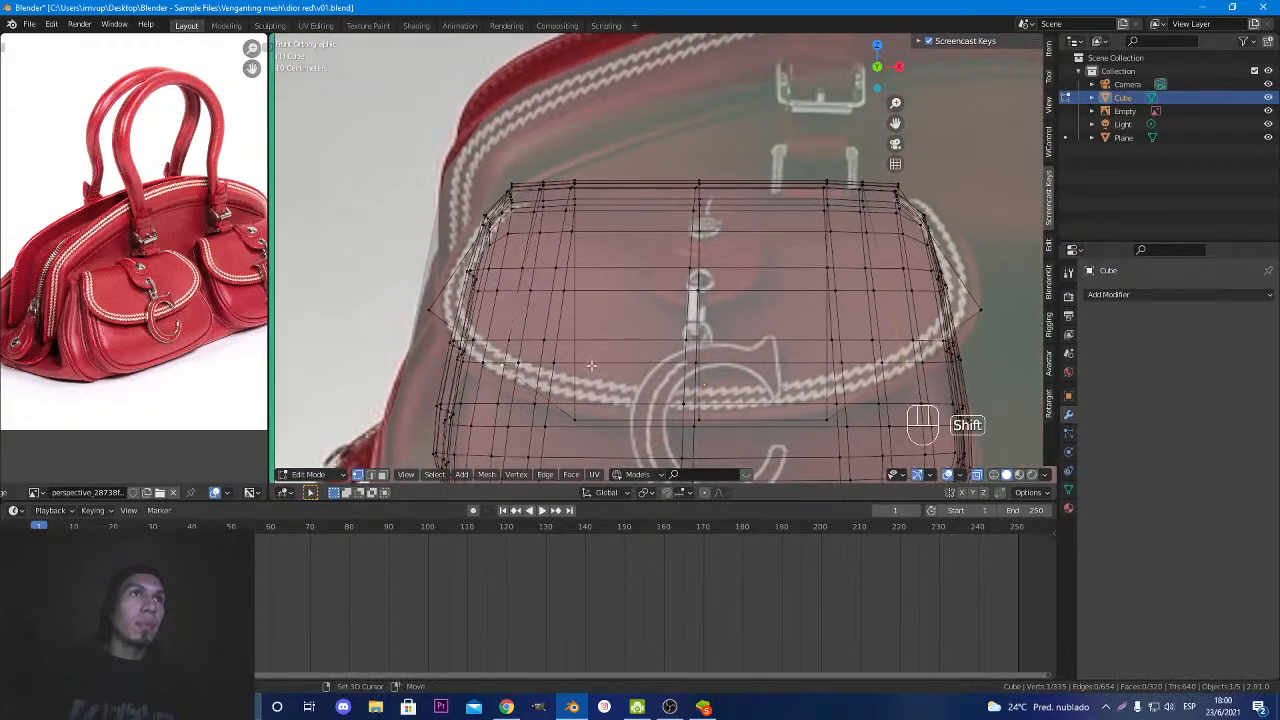
pyautogui.scroll(-5, 591, 366)
pyautogui.scroll(3, 640, 360)
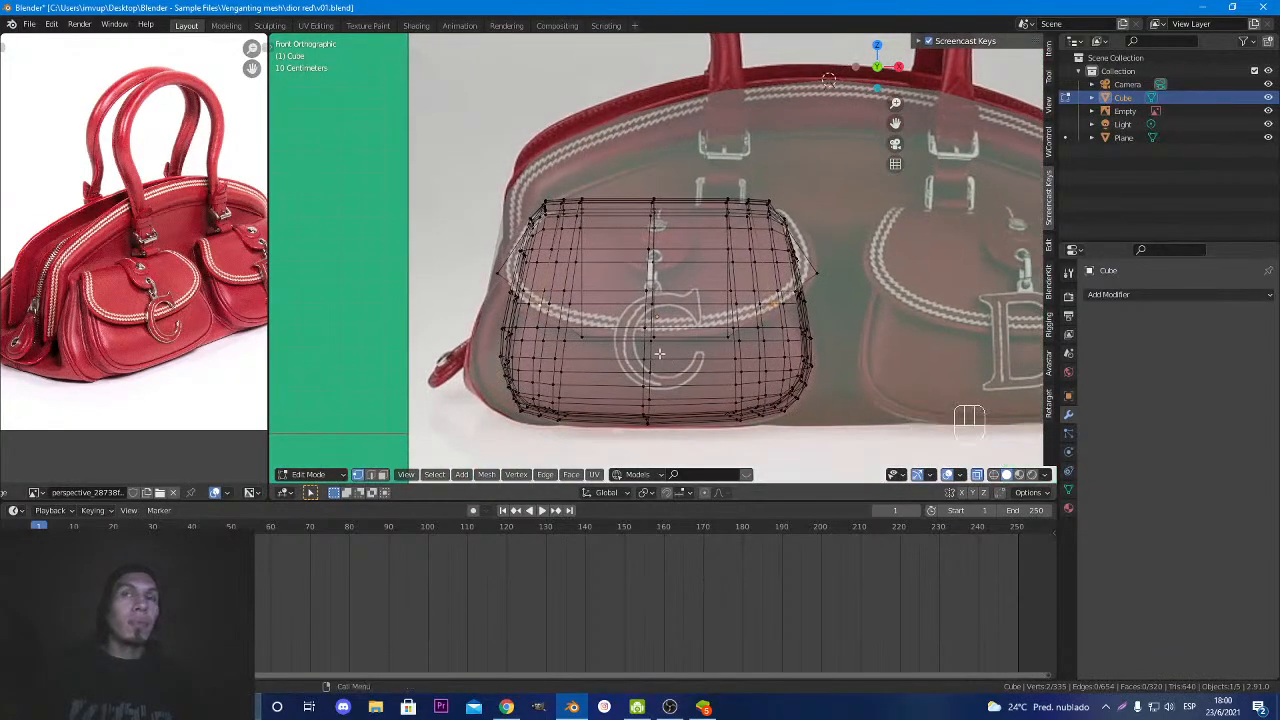
pyautogui.press('g')
pyautogui.press('z')
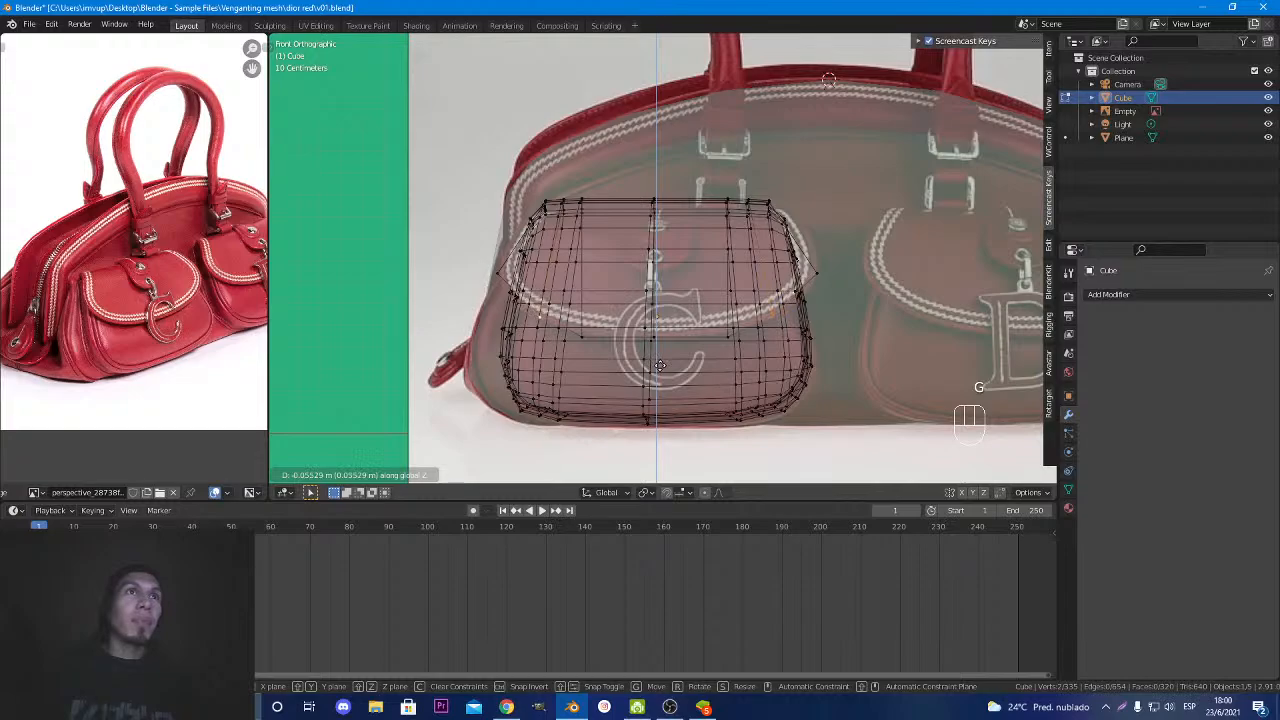
pyautogui.click(660, 365)
# Spread the same two bottom-edge vertices about 1.06 times along X and raise them slightly along Z.
pyautogui.press('s')
pyautogui.press('x')
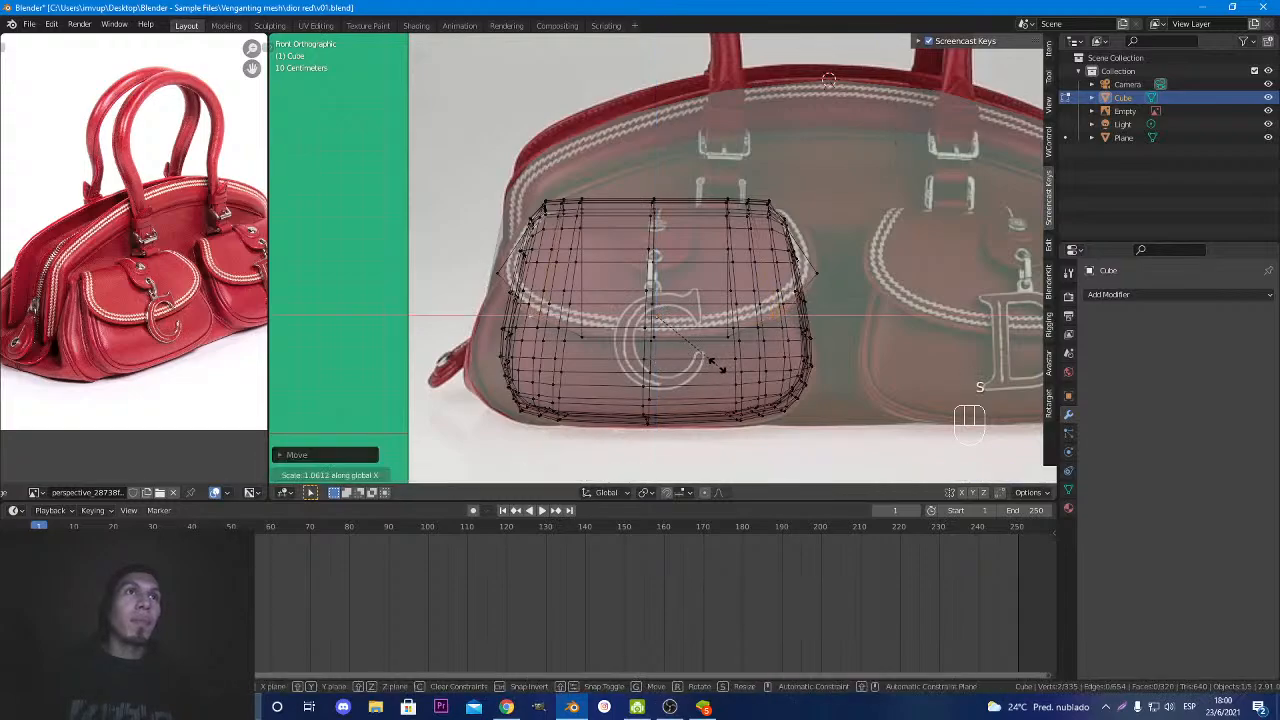
pyautogui.click(723, 367)
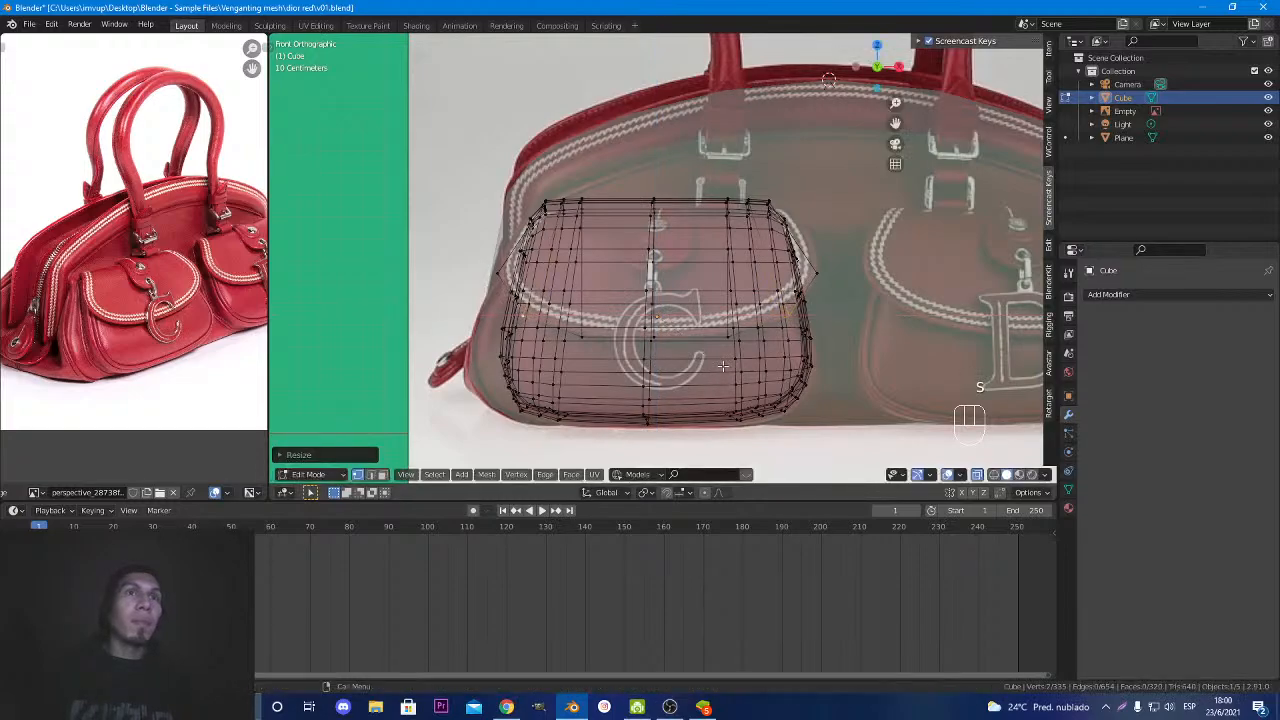
pyautogui.press('g')
pyautogui.press('z')
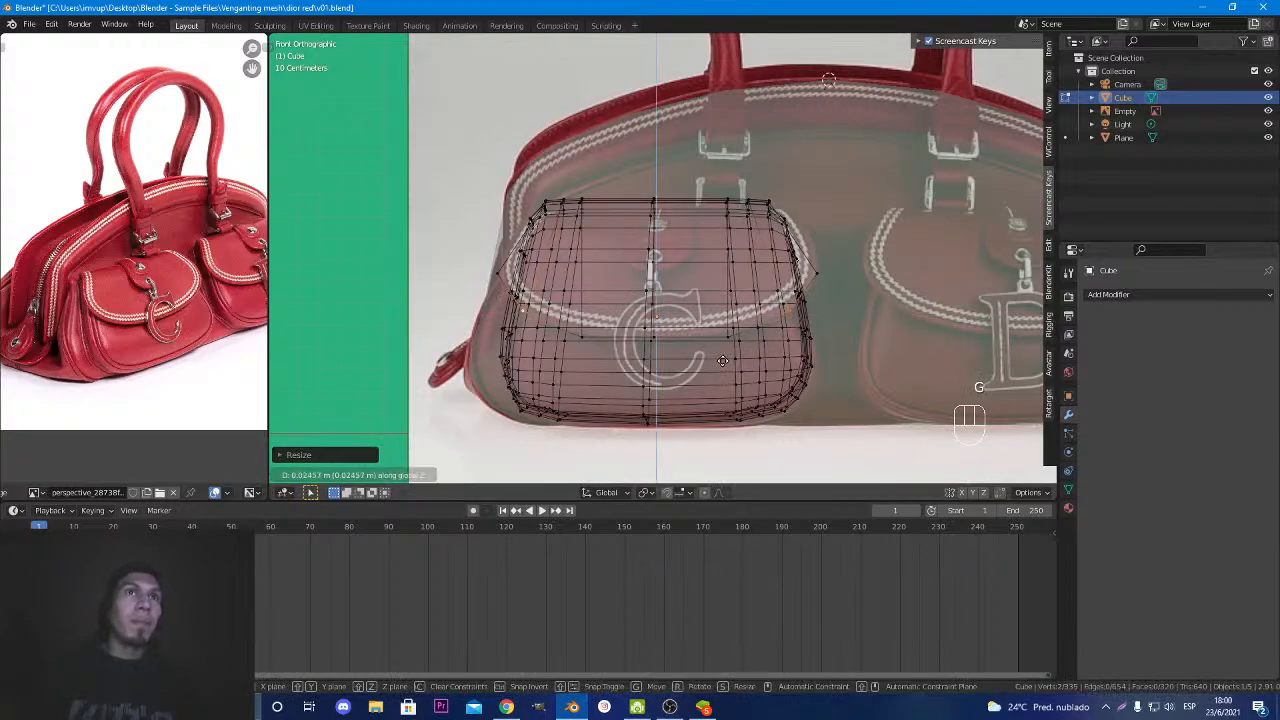
pyautogui.click(721, 357)
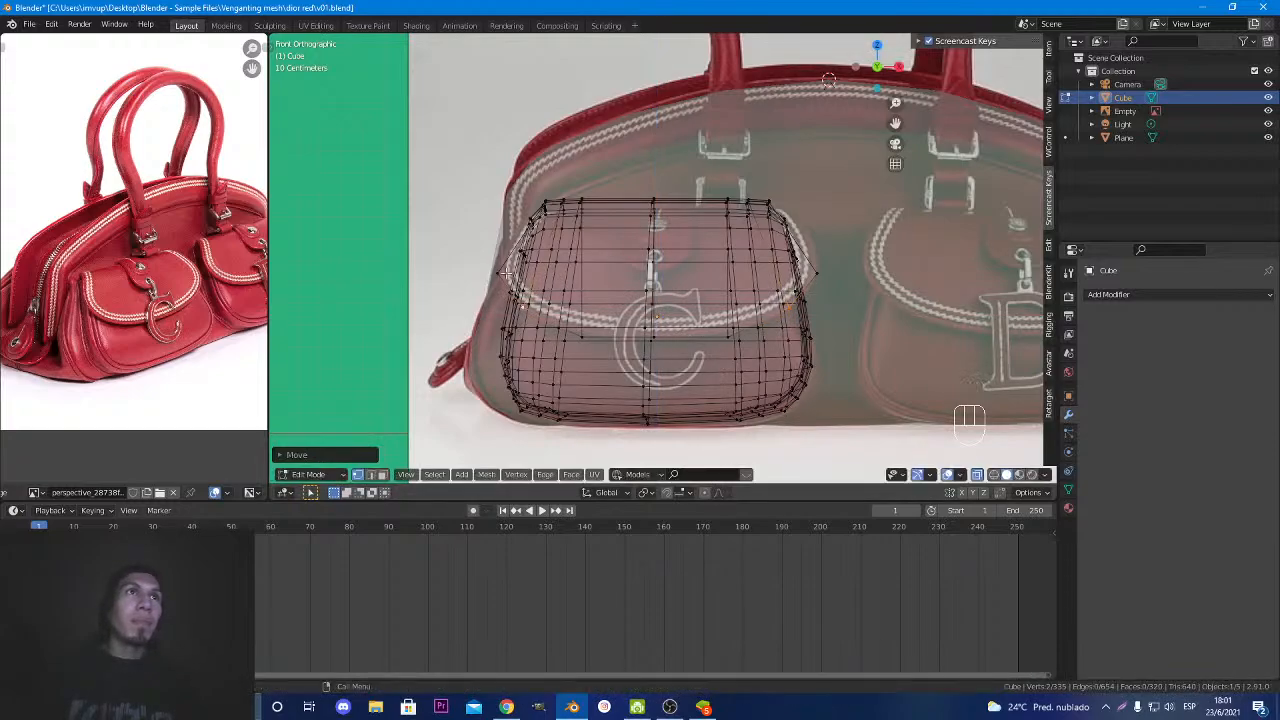
# Add a horizontal loop cut across the middle of the flap, leaving it centred.
pyautogui.hotkey('ctrl', 'r')
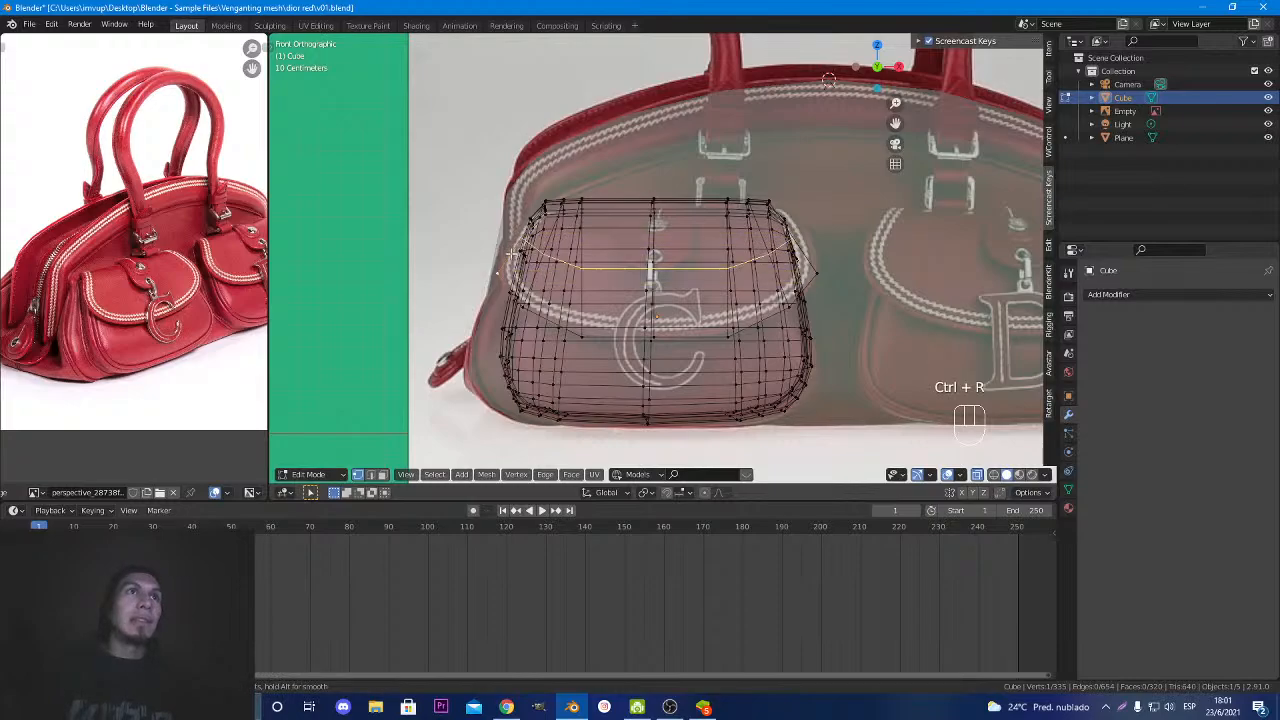
pyautogui.click(512, 254)
pyautogui.rightClick(530, 253)
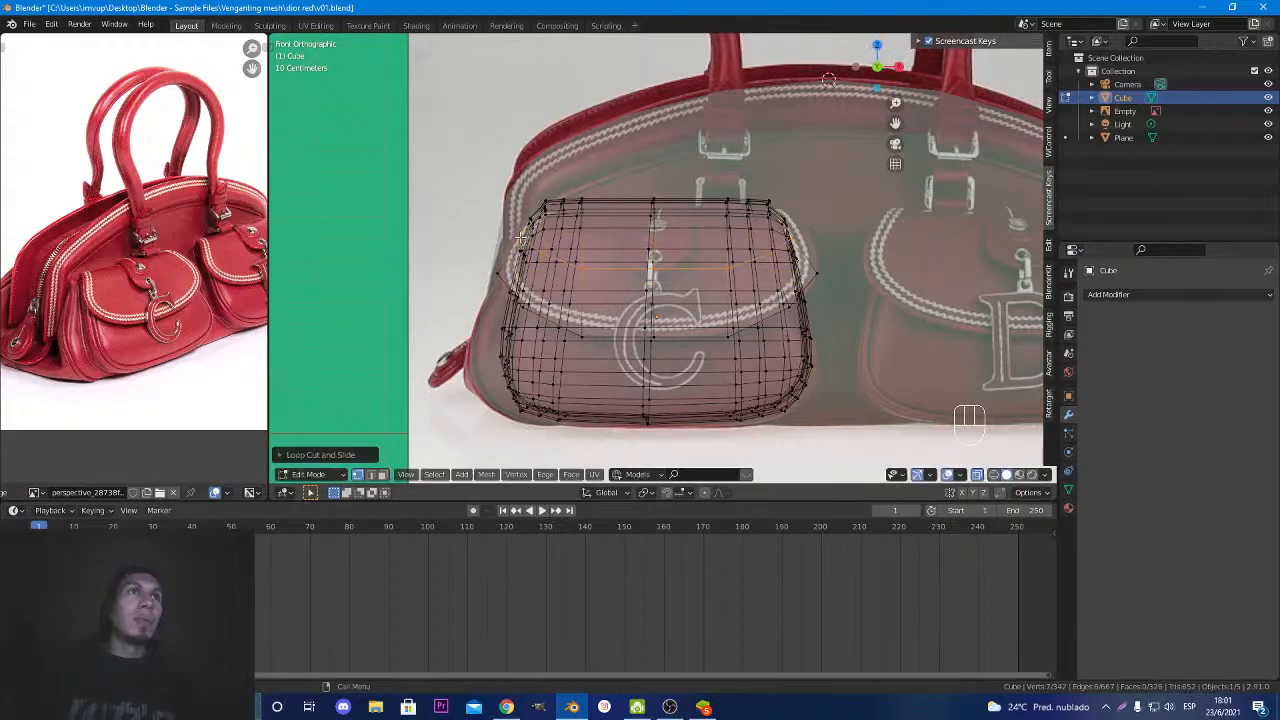
pyautogui.hotkey('ctrl', 'z')
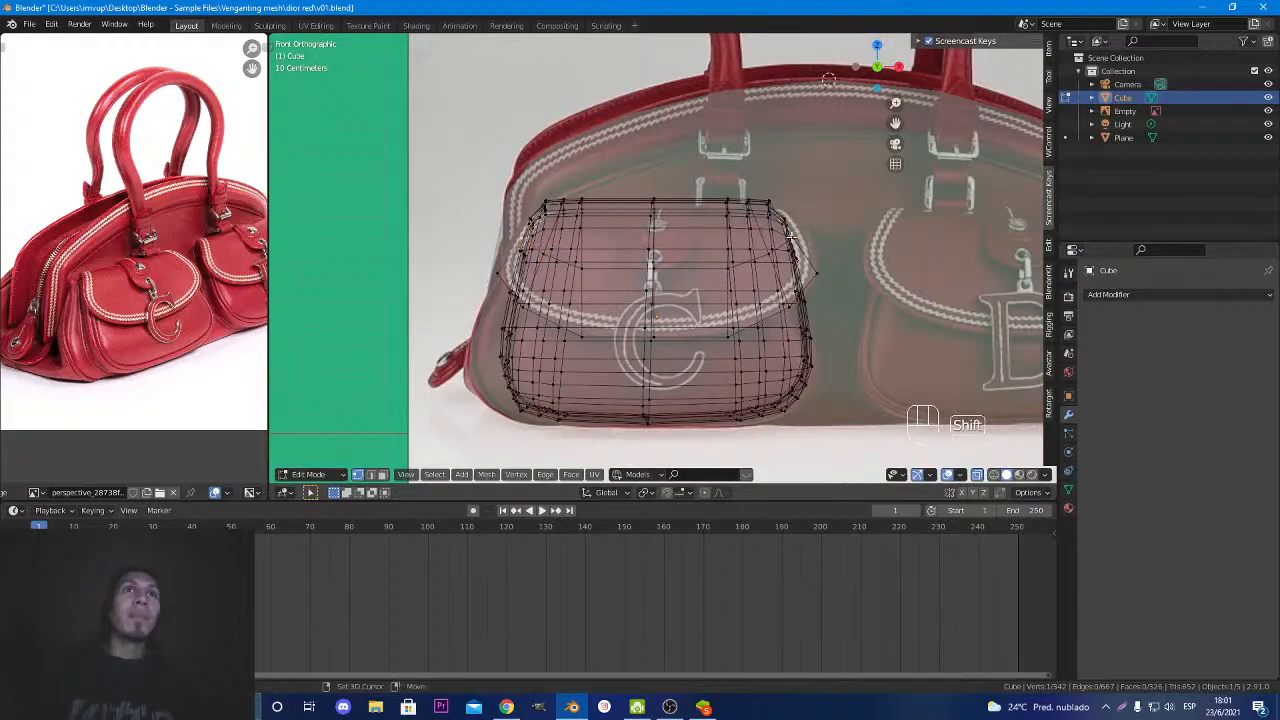
# Spread the new loop's two outer vertices about 1.08 times along X and shift them slightly along X.
pyautogui.press('s')
pyautogui.middleClick(876, 238)
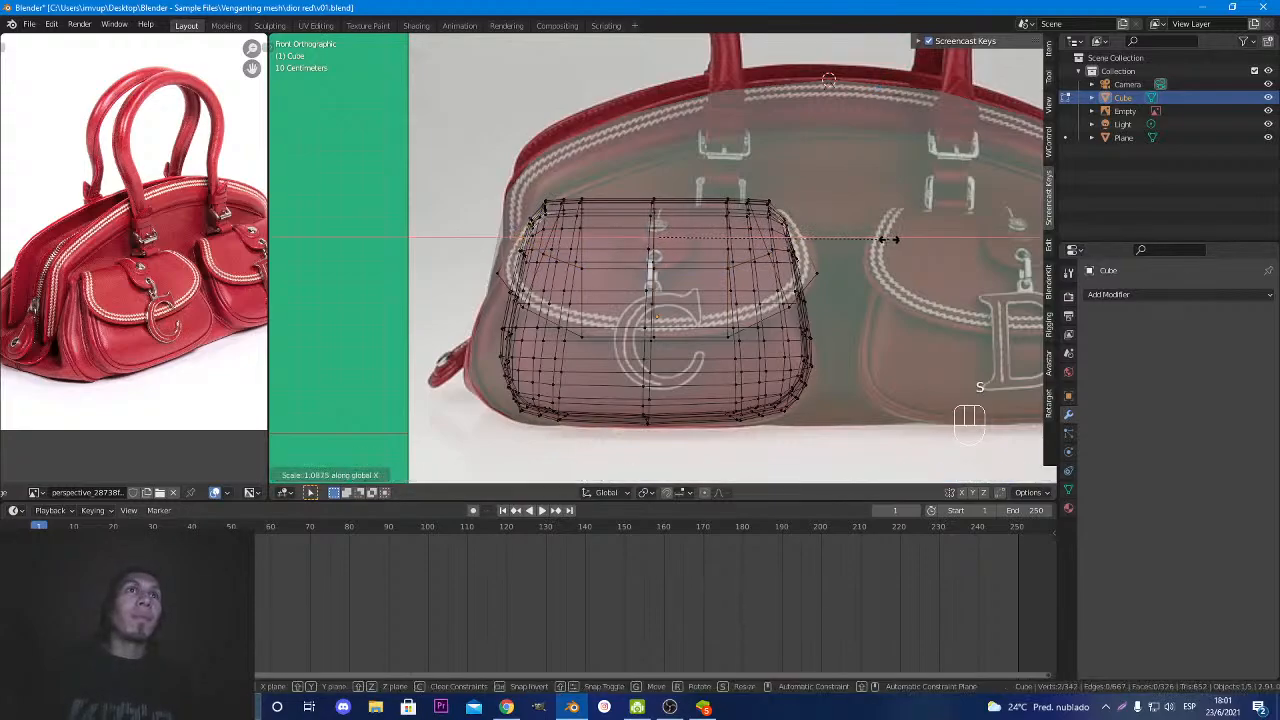
pyautogui.click(889, 239)
pyautogui.press('g')
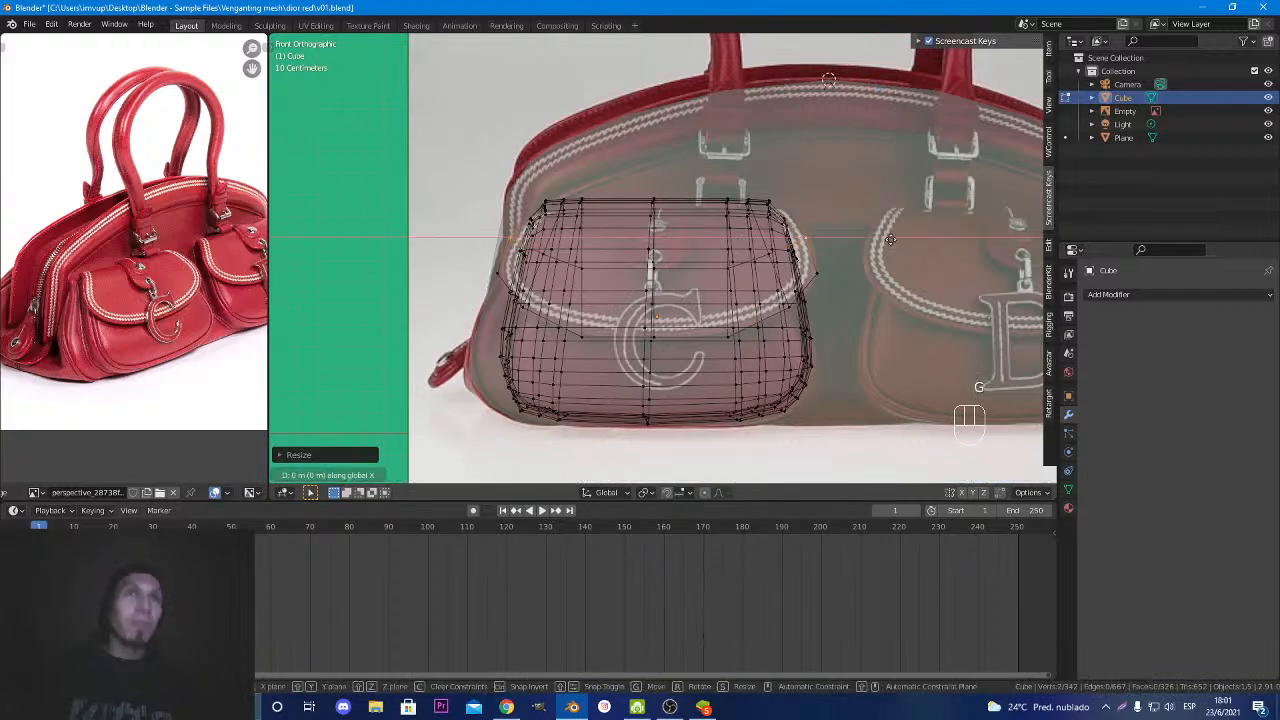
pyautogui.middleClick(892, 240)
pyautogui.click(896, 240)
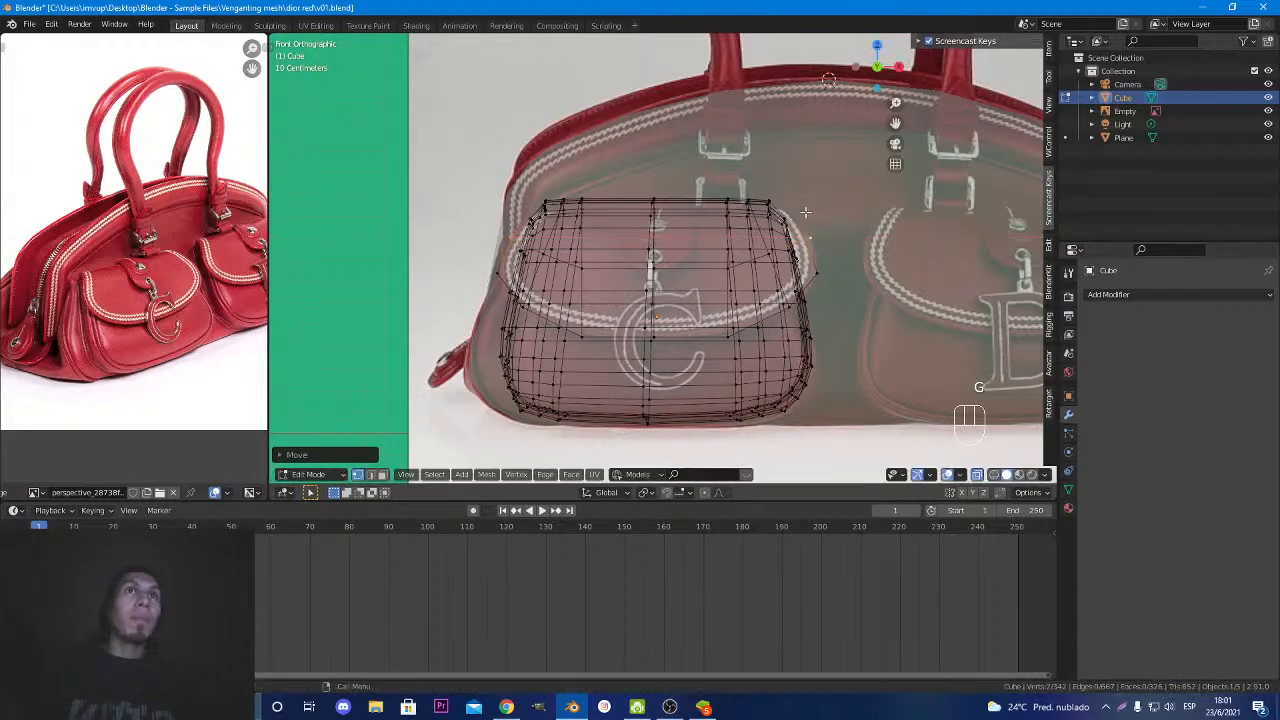
# Shift the two outermost vertices of the flap's lower edge slightly along X and bring them closer together along X.
pyautogui.scroll(2, 795, 212)
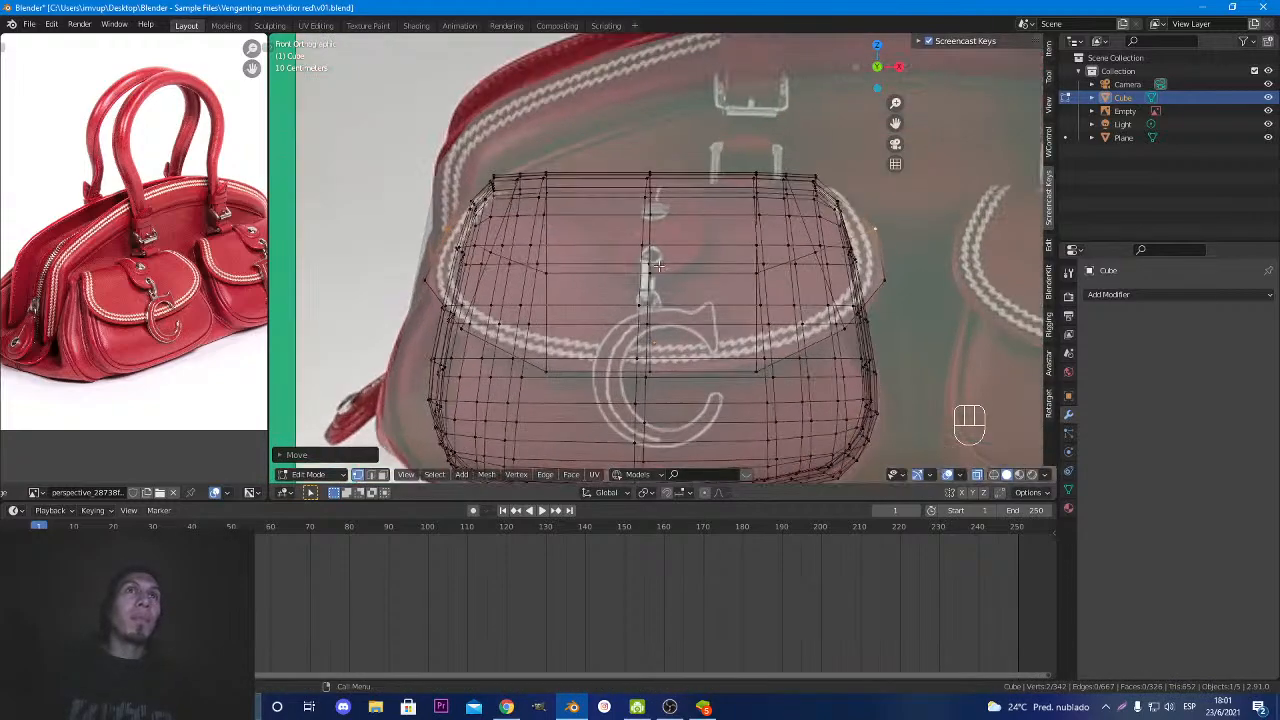
pyautogui.click(417, 281)
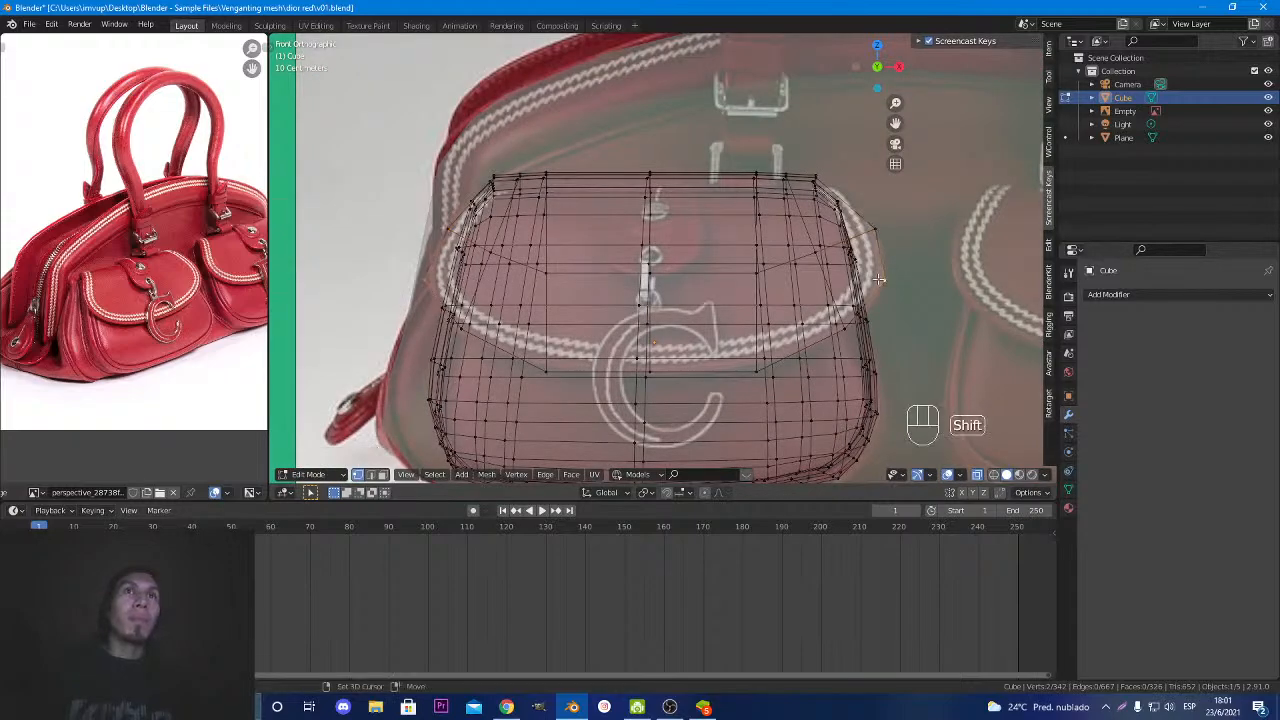
pyautogui.press('g')
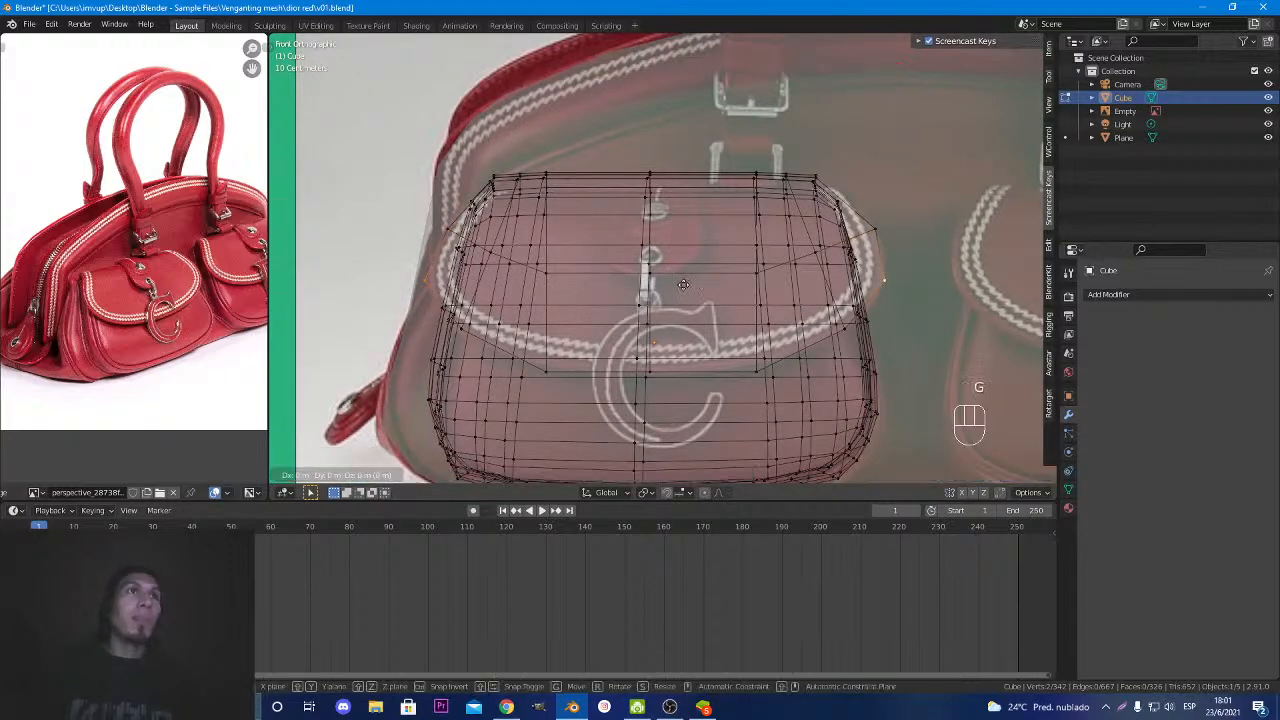
pyautogui.press('x')
pyautogui.click(687, 287)
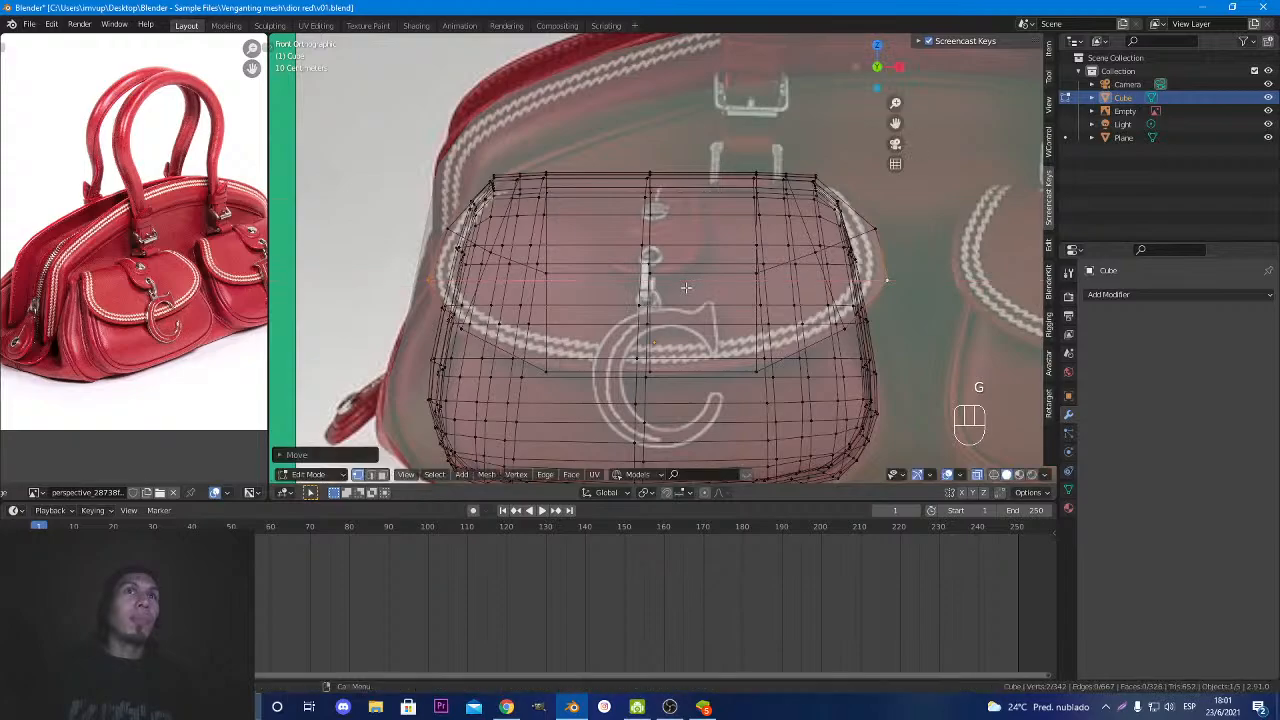
pyautogui.press('s')
pyautogui.press('x')
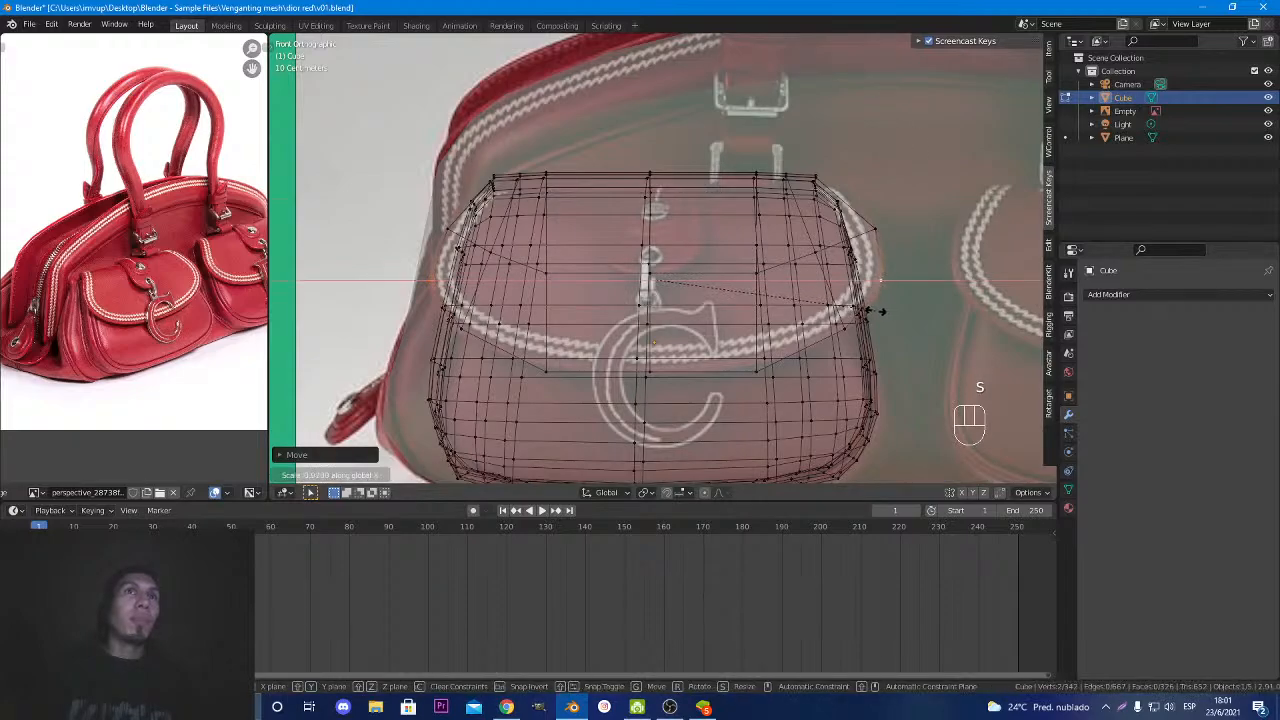
pyautogui.click(880, 311)
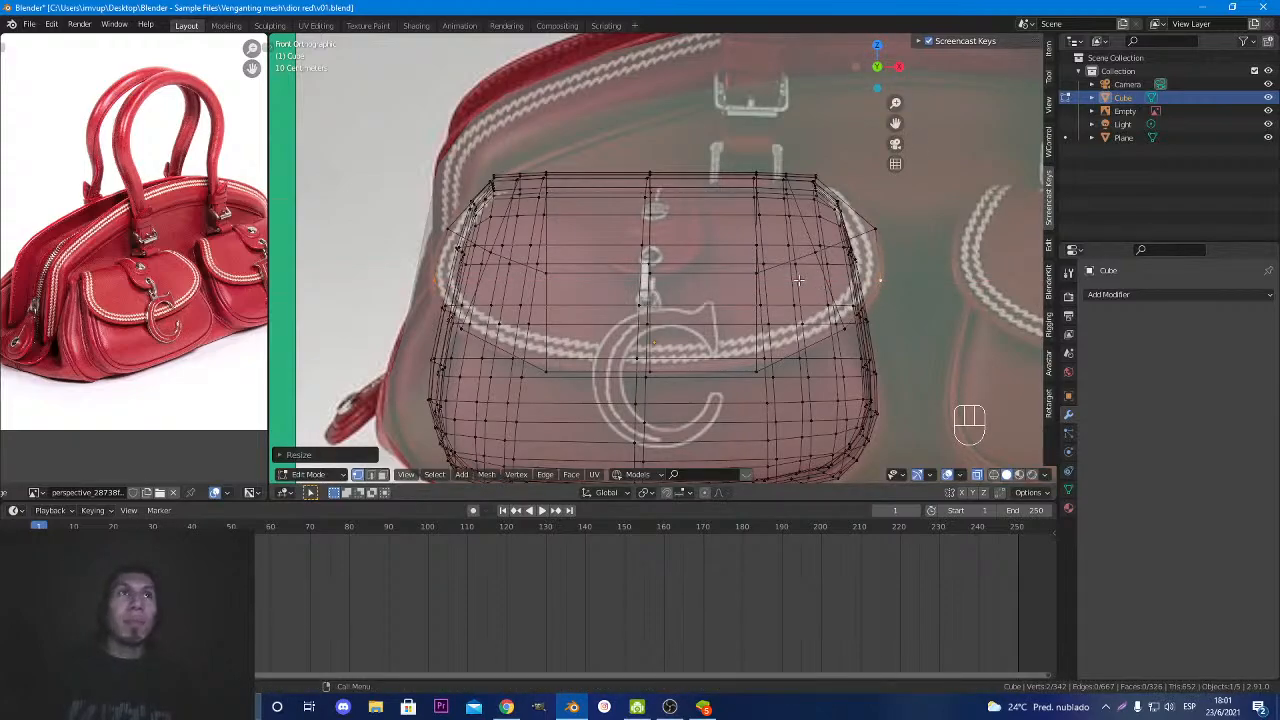
# Turn off X-ray and examine the reshaped flap over the pocket from several angles.
pyautogui.press('Tab')
pyautogui.scroll(-2, 798, 279)
pyautogui.press('Tab')
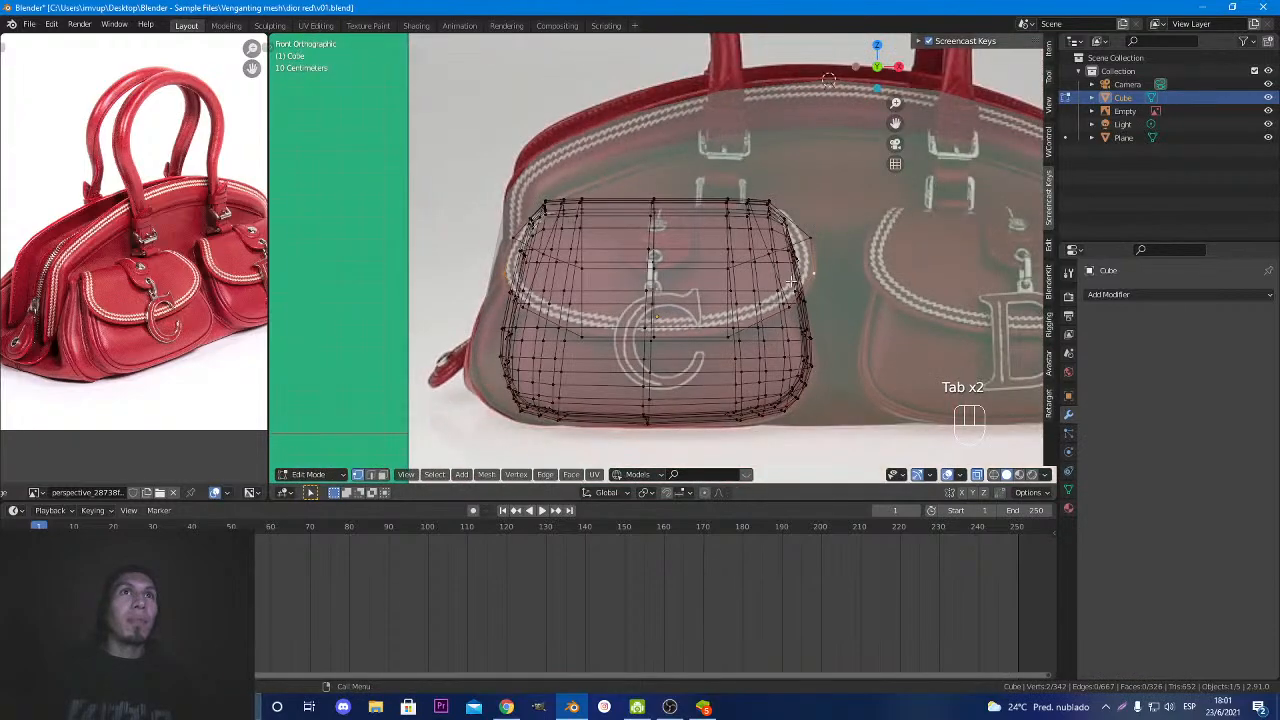
pyautogui.click(977, 474)
pyautogui.moveTo(620, 360); pyautogui.dragTo(686, 377, button='middle')
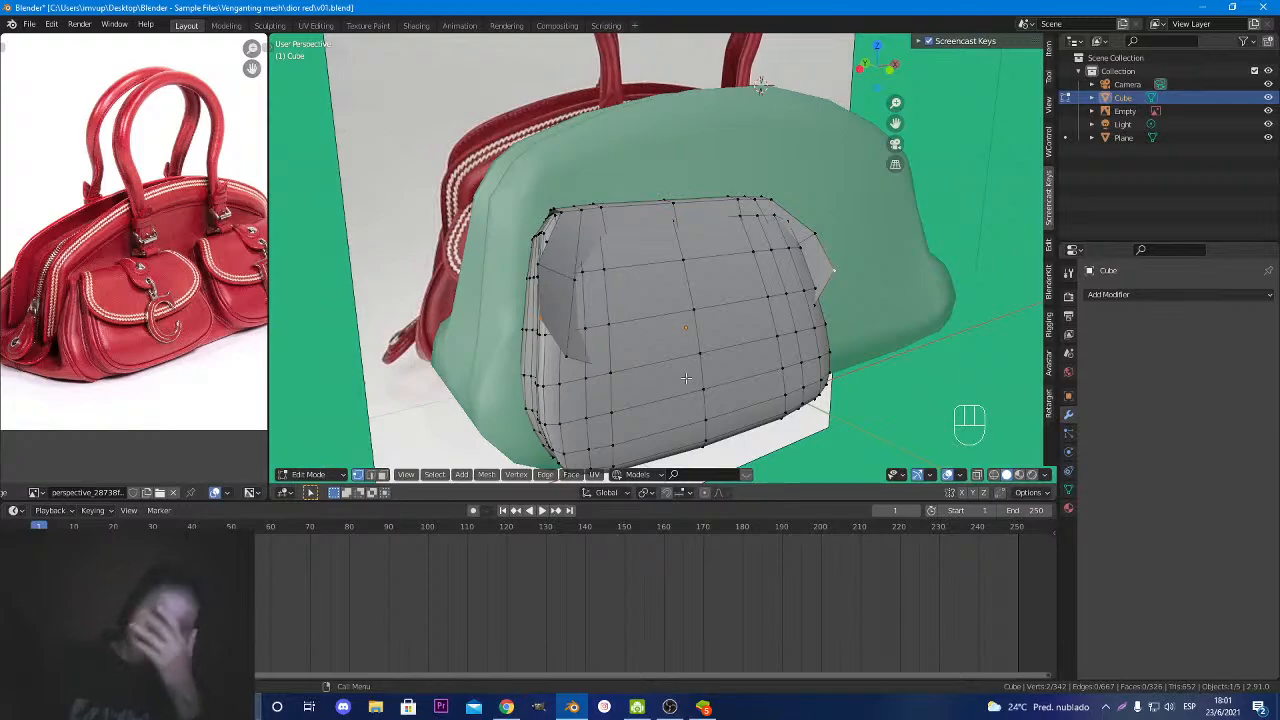
pyautogui.moveTo(686, 377); pyautogui.dragTo(763, 375, button='middle')
pyautogui.scroll(2, 705, 335)
pyautogui.moveTo(705, 336); pyautogui.dragTo(629, 353, button='middle')
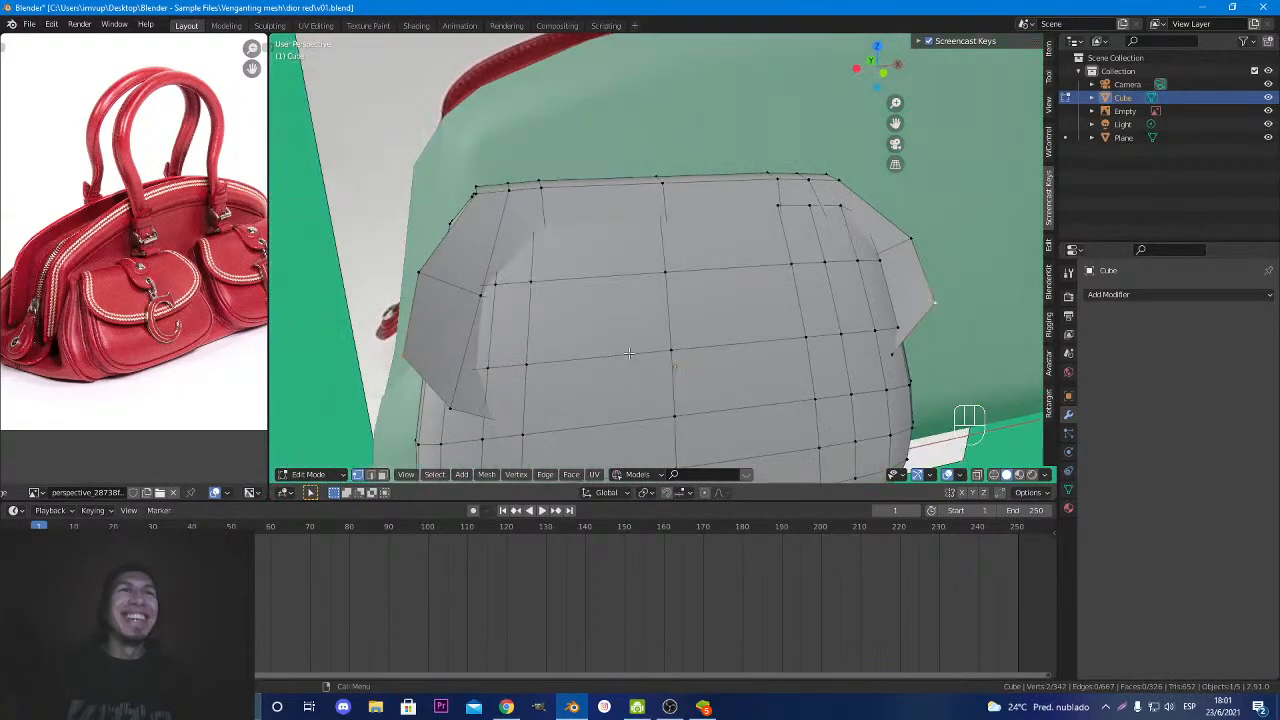
# Select the flap's faces that sink into the pocket front and move them about -0.05 m along Y.
pyautogui.moveTo(627, 307)
pyautogui.mouseDown(button='middle')
pyautogui.moveTo(550, 308)
pyautogui.moveTo(640, 299)
pyautogui.mouseUp(button='middle')
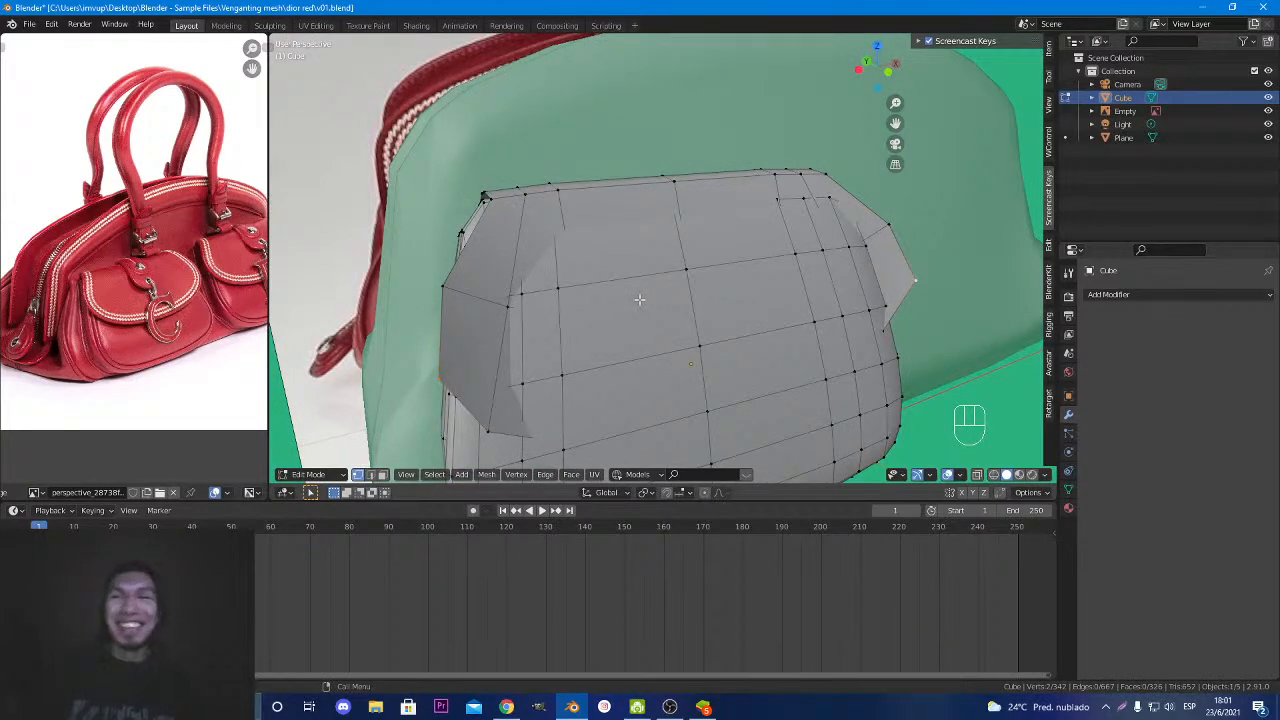
pyautogui.moveTo(639, 299); pyautogui.dragTo(719, 211, button='middle')
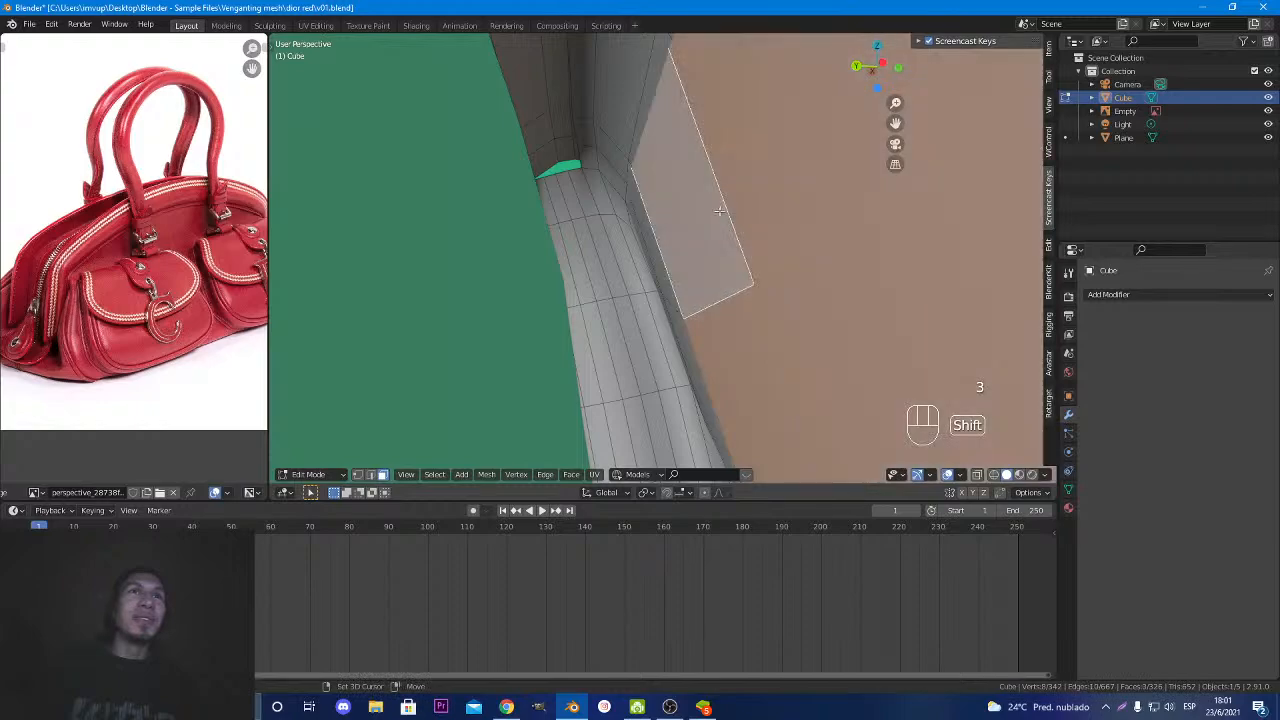
pyautogui.scroll(5, 843, 333)
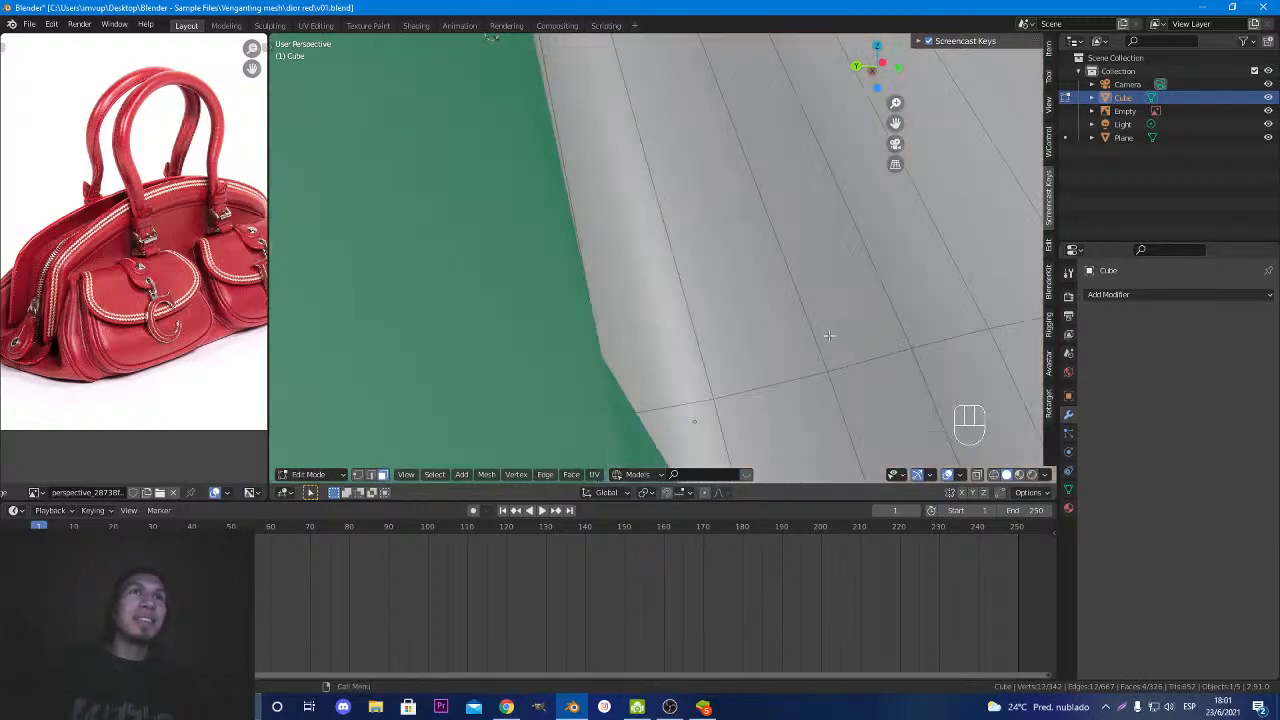
pyautogui.scroll(6, 829, 335)
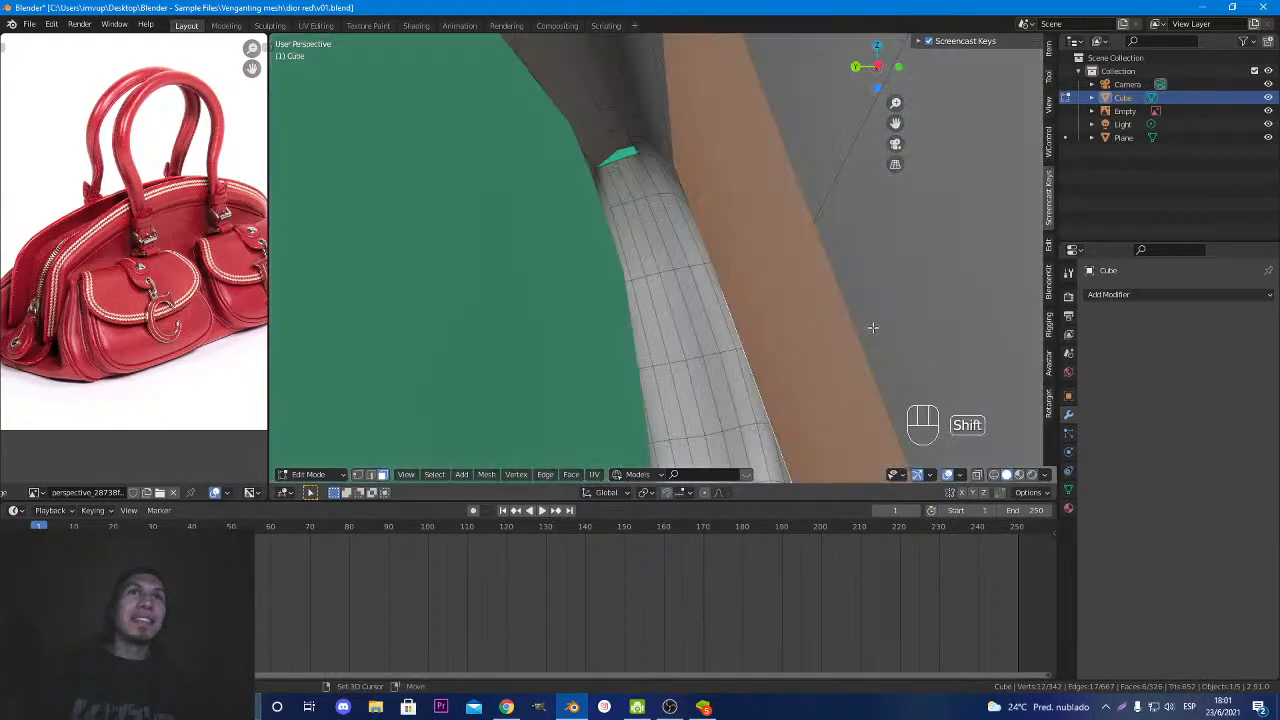
pyautogui.keyDown('shift'); pyautogui.moveTo(872, 327); pyautogui.dragTo(658, 372, button='middle'); pyautogui.keyUp('shift')
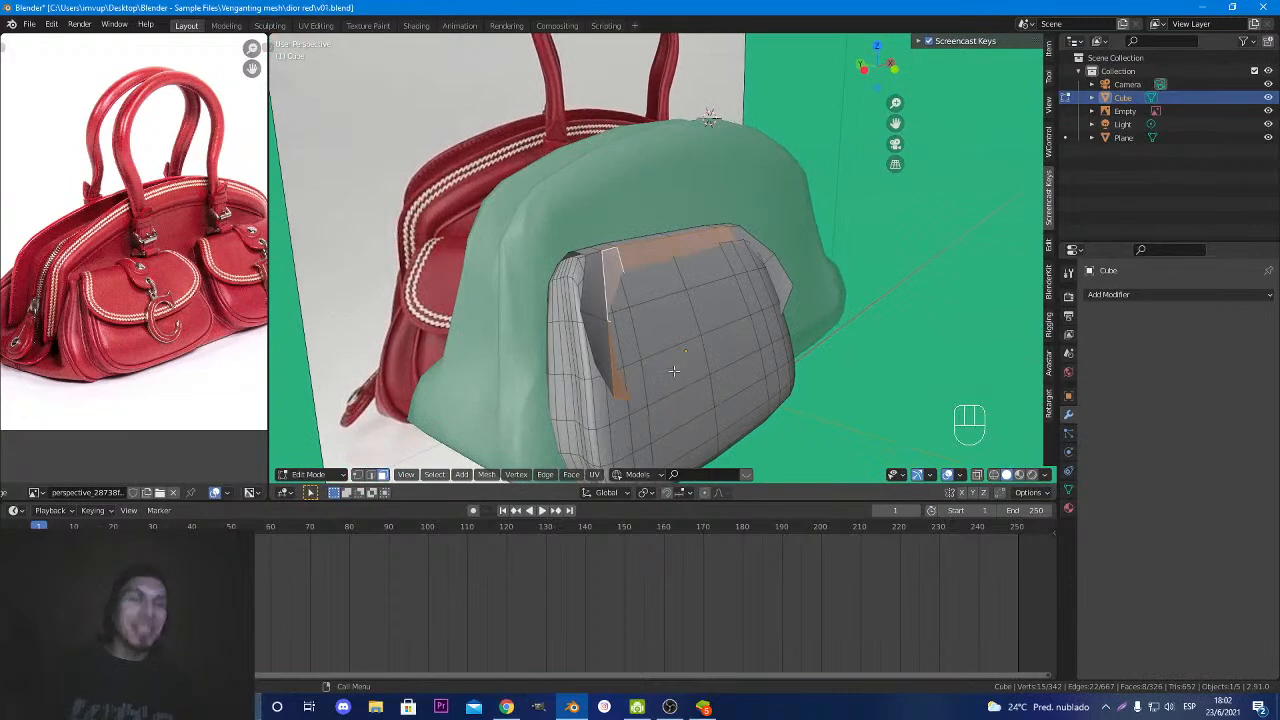
pyautogui.press('g')
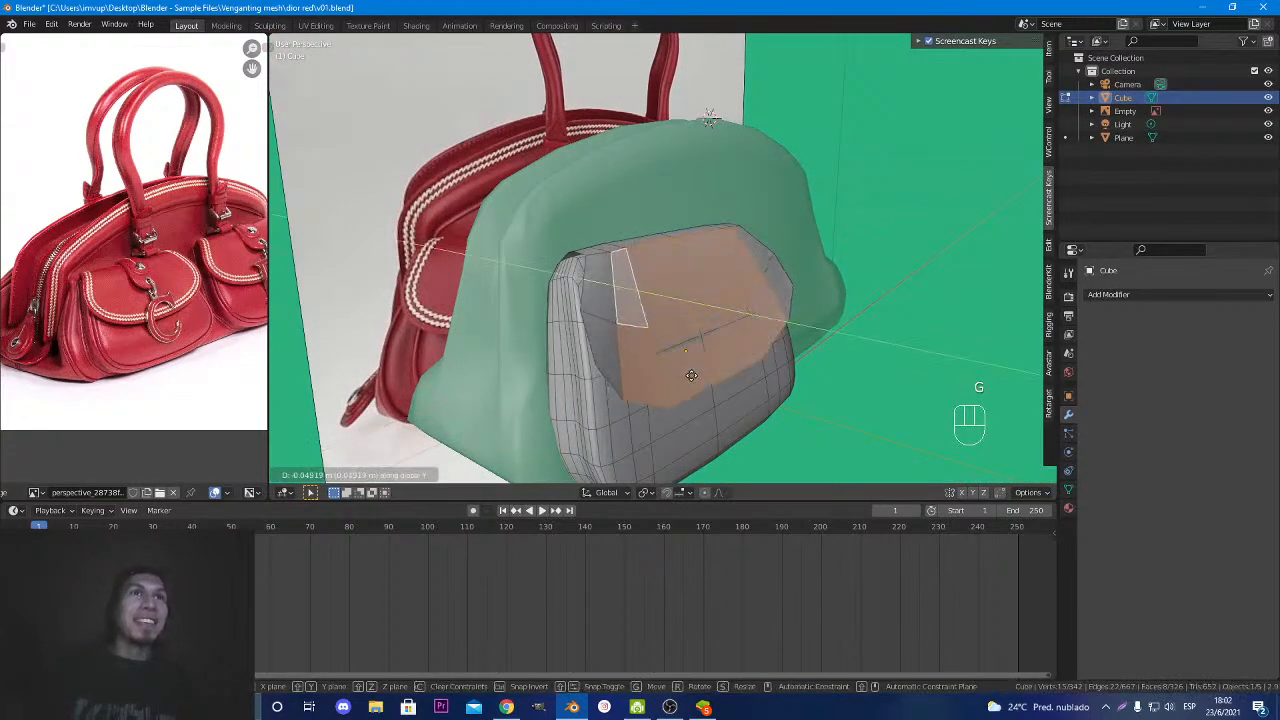
pyautogui.click(694, 377)
# Select the central vertices of the flap's middle row and move them about -0.027 m along Y.
pyautogui.moveTo(694, 374); pyautogui.dragTo(713, 271, button='middle')
pyautogui.scroll(-1, 723, 384)
pyautogui.scroll(4, 741, 401)
pyautogui.press('1')
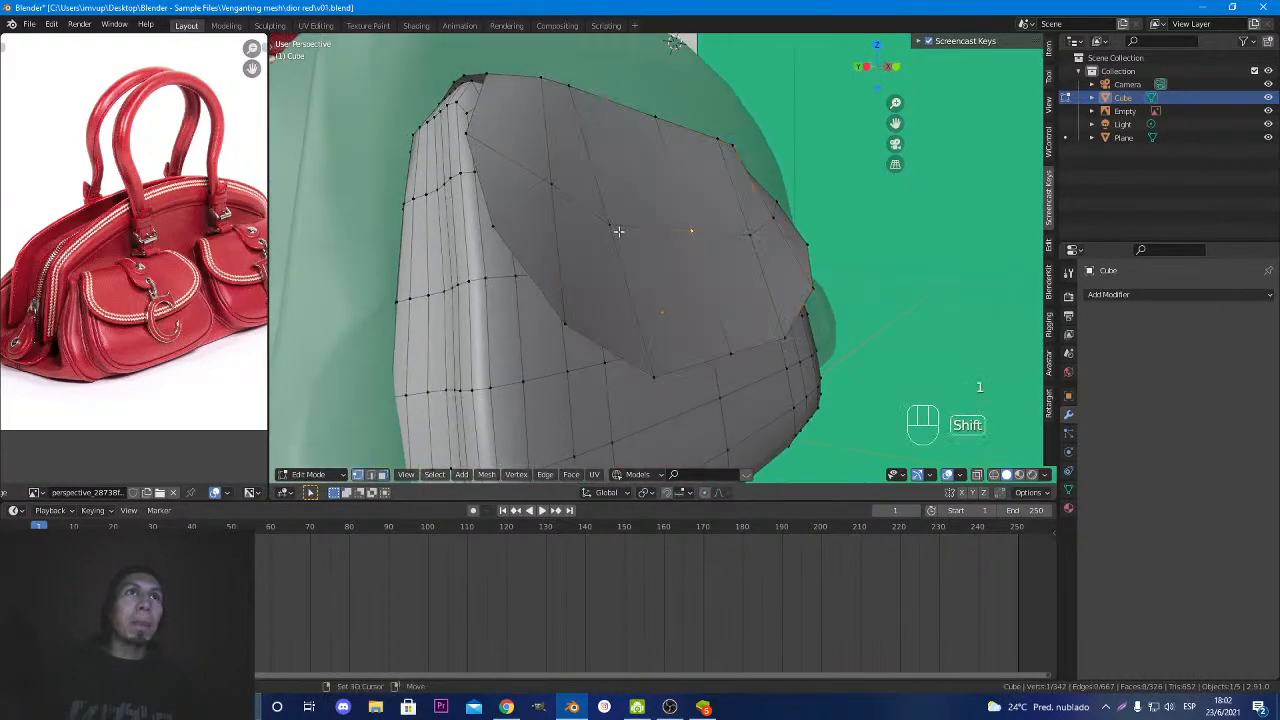
pyautogui.press('g')
pyautogui.middleClick(736, 300)
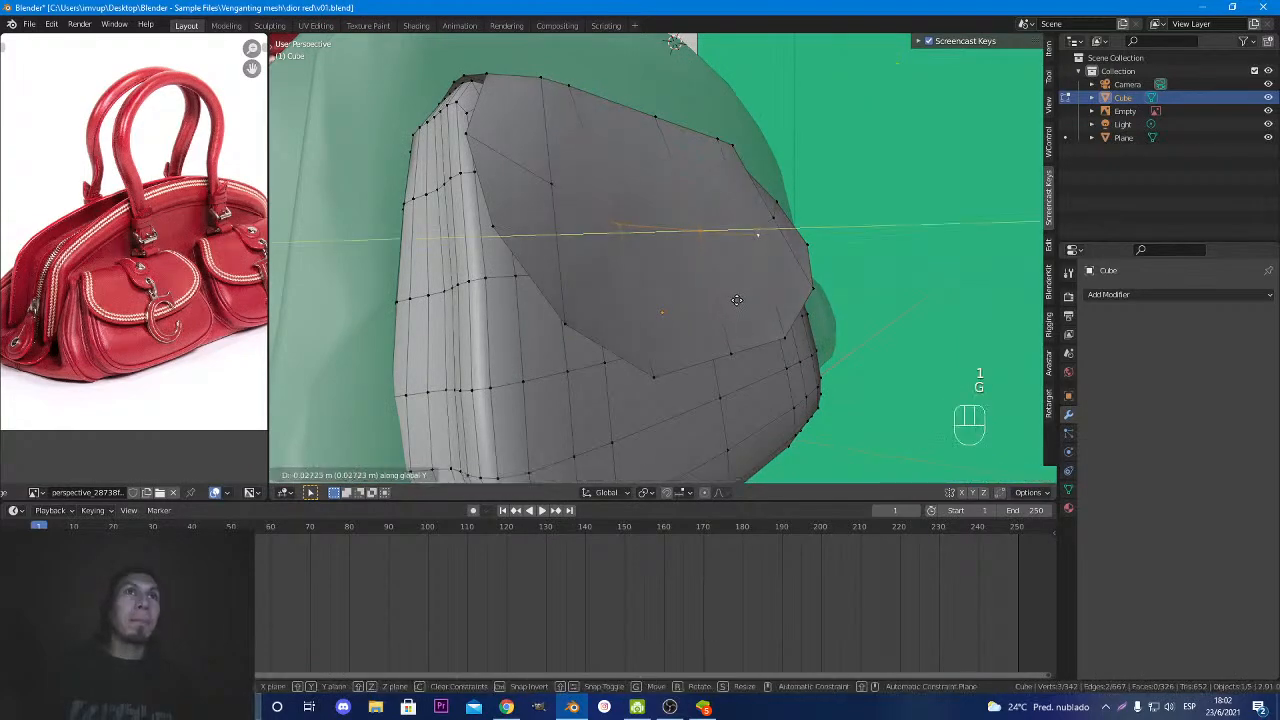
# Move the three central vertices of the flap's lower edge along Y to adjust their distance from the pocket front.
pyautogui.keyDown('shift'); pyautogui.click(727, 367); pyautogui.keyUp('shift')
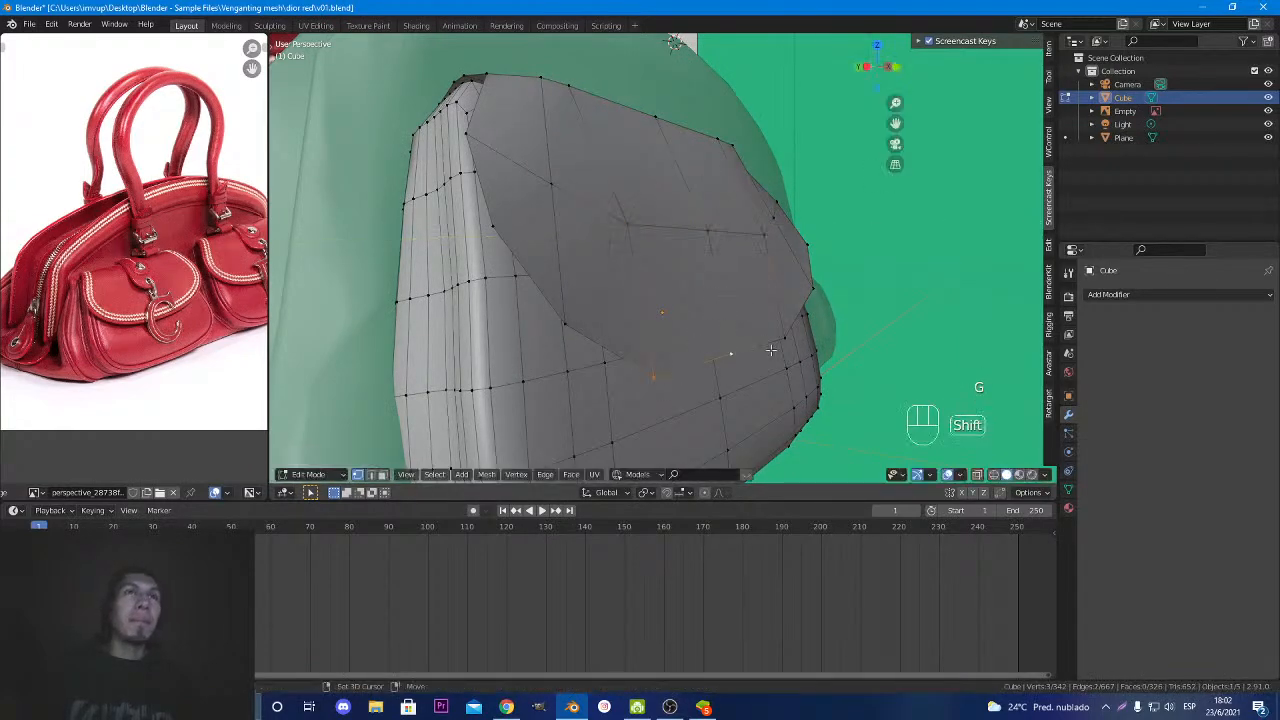
pyautogui.moveTo(694, 340); pyautogui.dragTo(775, 380, button='middle')
pyautogui.scroll(-4, 623, 344)
pyautogui.press('g')
pyautogui.press('y')
pyautogui.click(476, 327)
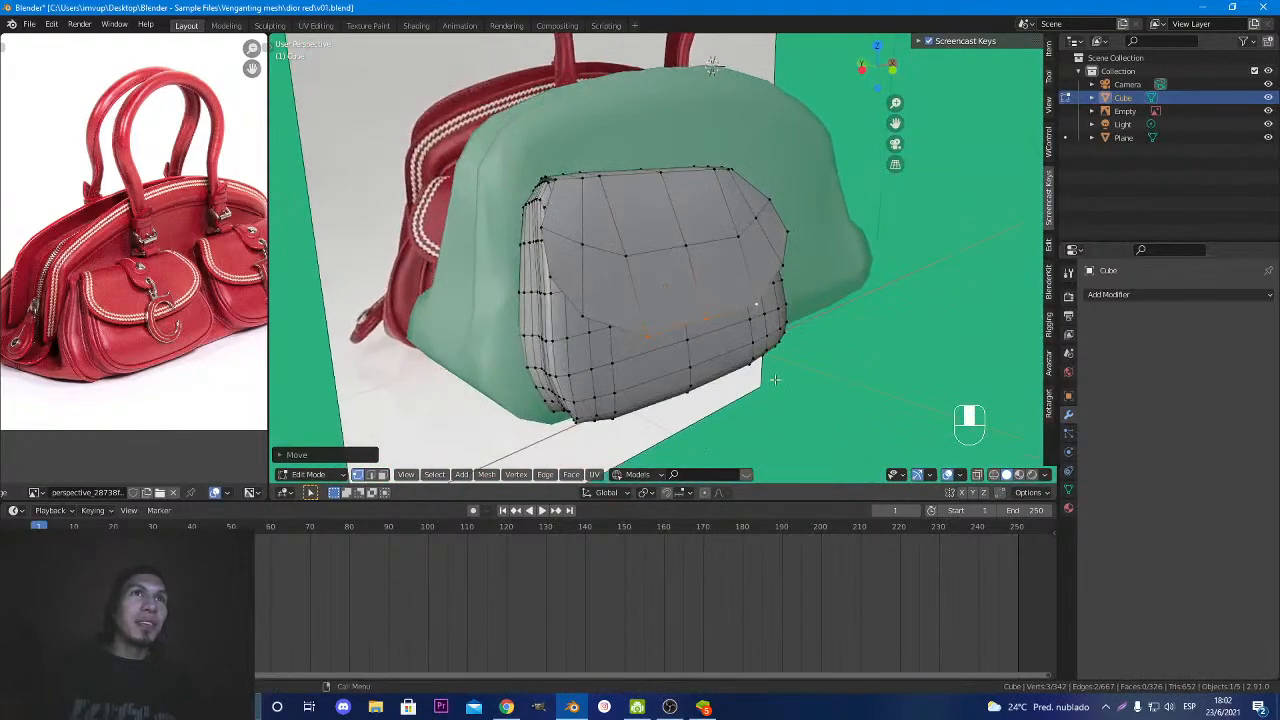
pyautogui.moveTo(664, 371); pyautogui.dragTo(602, 385, button='middle')
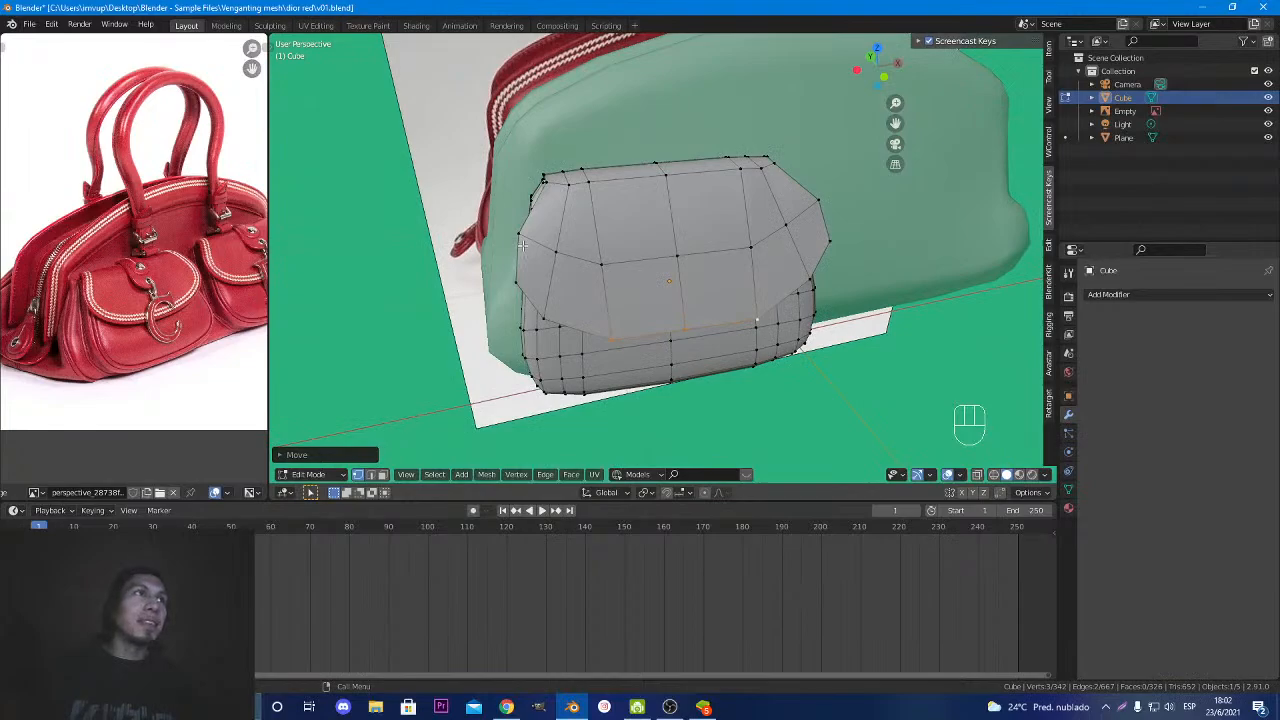
pyautogui.moveTo(524, 246)
pyautogui.mouseDown(button='middle')
pyautogui.moveTo(713, 212)
pyautogui.moveTo(503, 239)
pyautogui.mouseUp(button='middle')
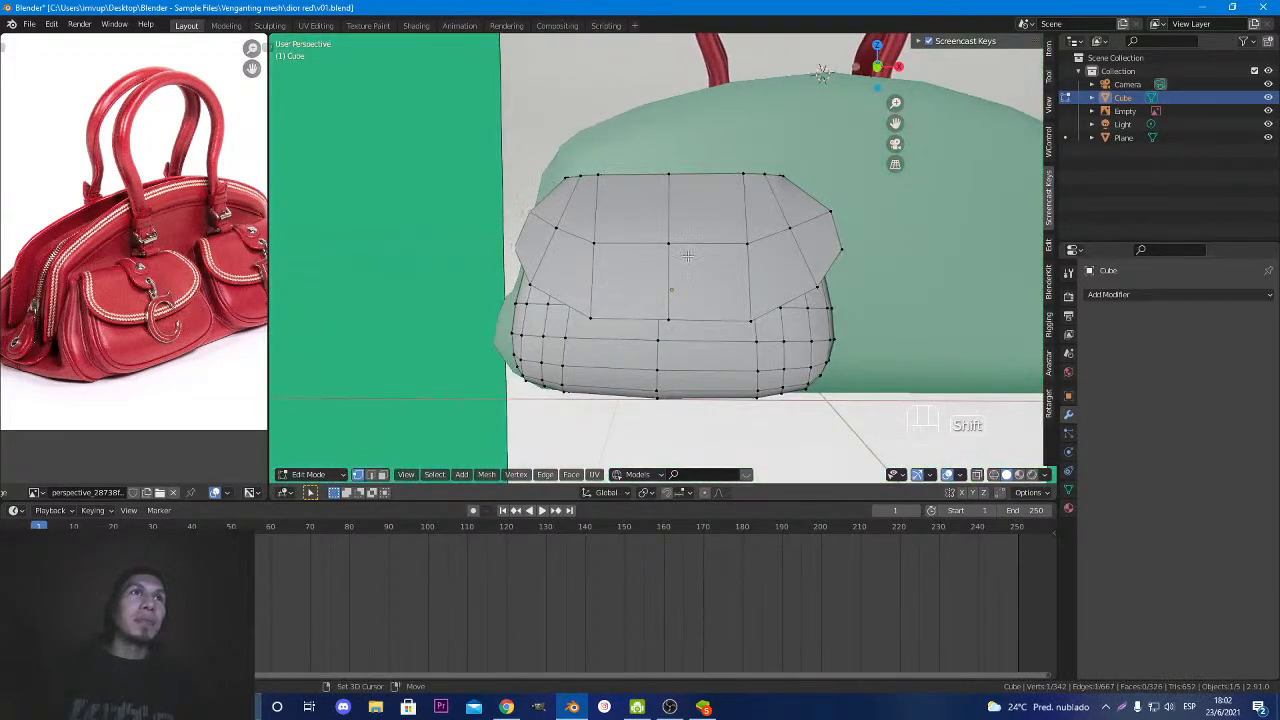
pyautogui.press('s')
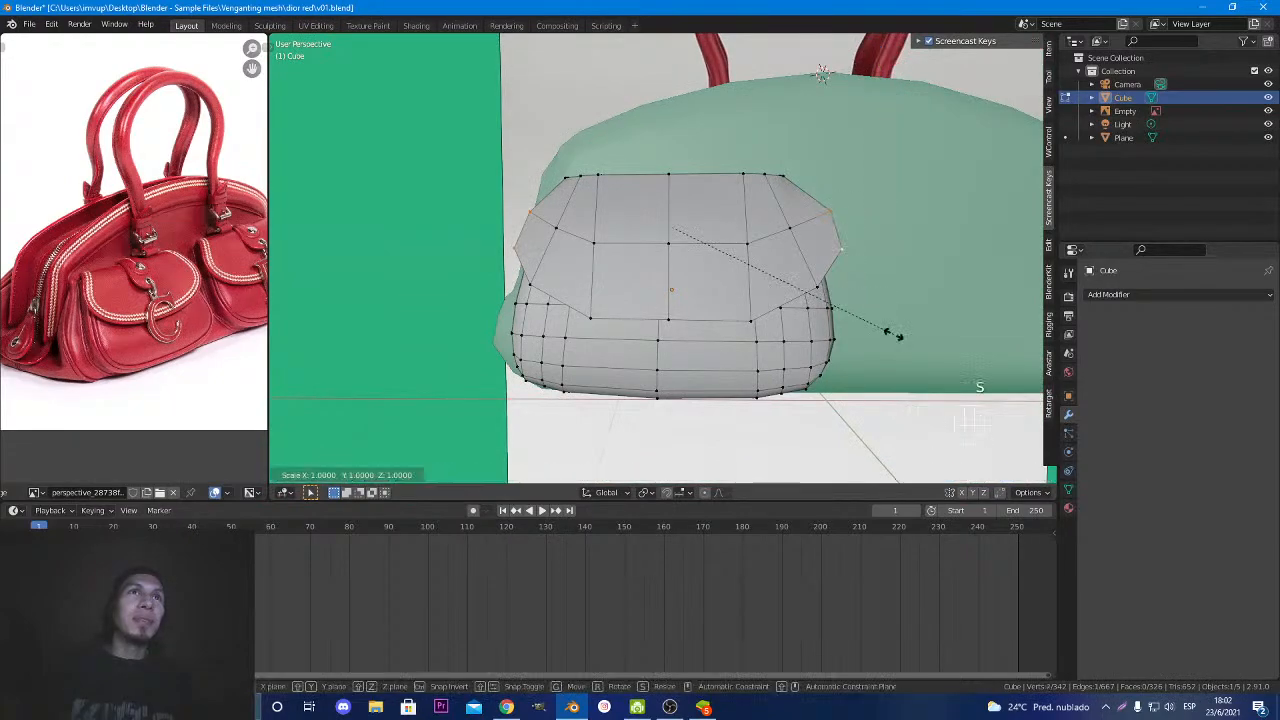
pyautogui.press('x')
pyautogui.click(878, 335)
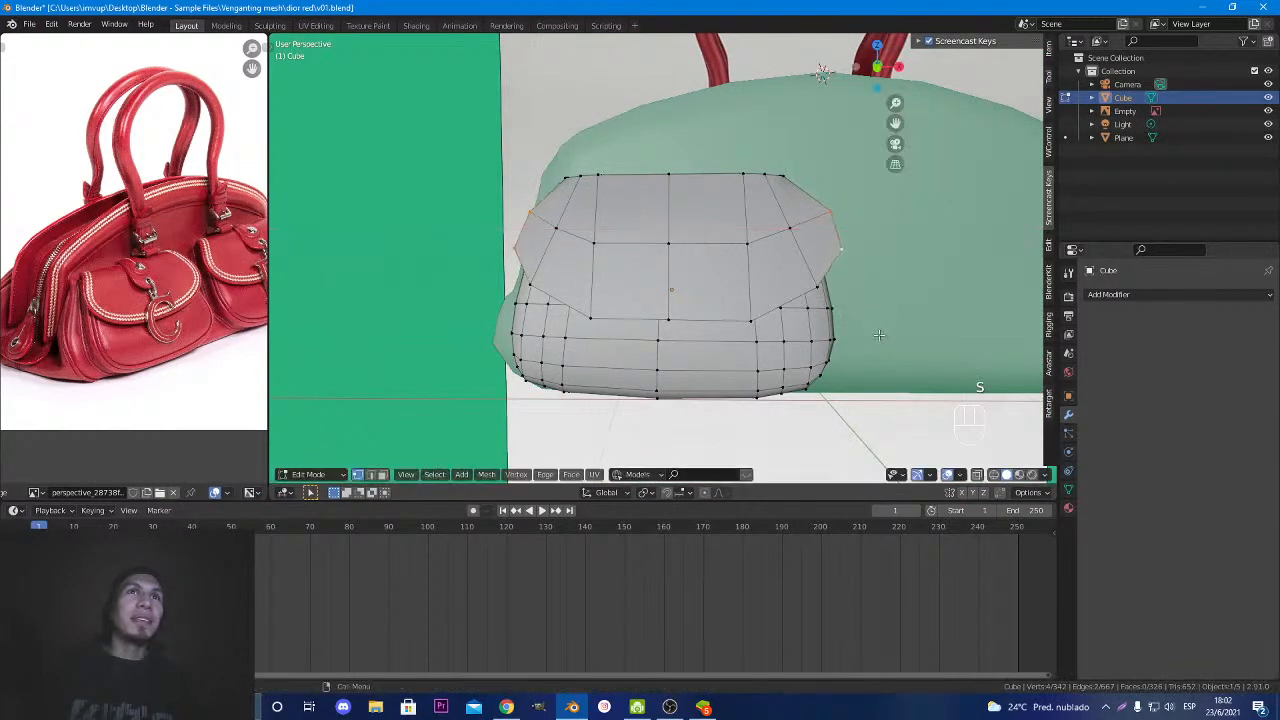
# Move the two outermost middle vertices on each side of the flap slightly inward along X.
pyautogui.press('g')
pyautogui.press('x')
pyautogui.click(833, 269)
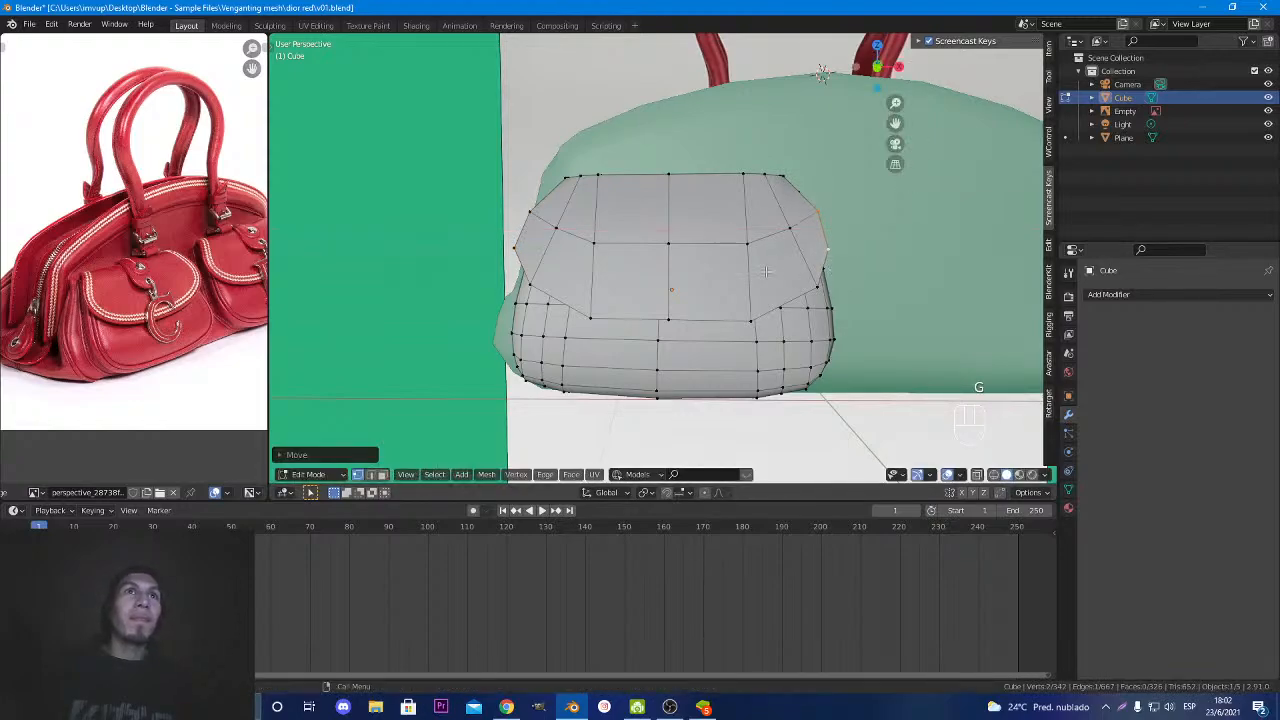
pyautogui.click(510, 207)
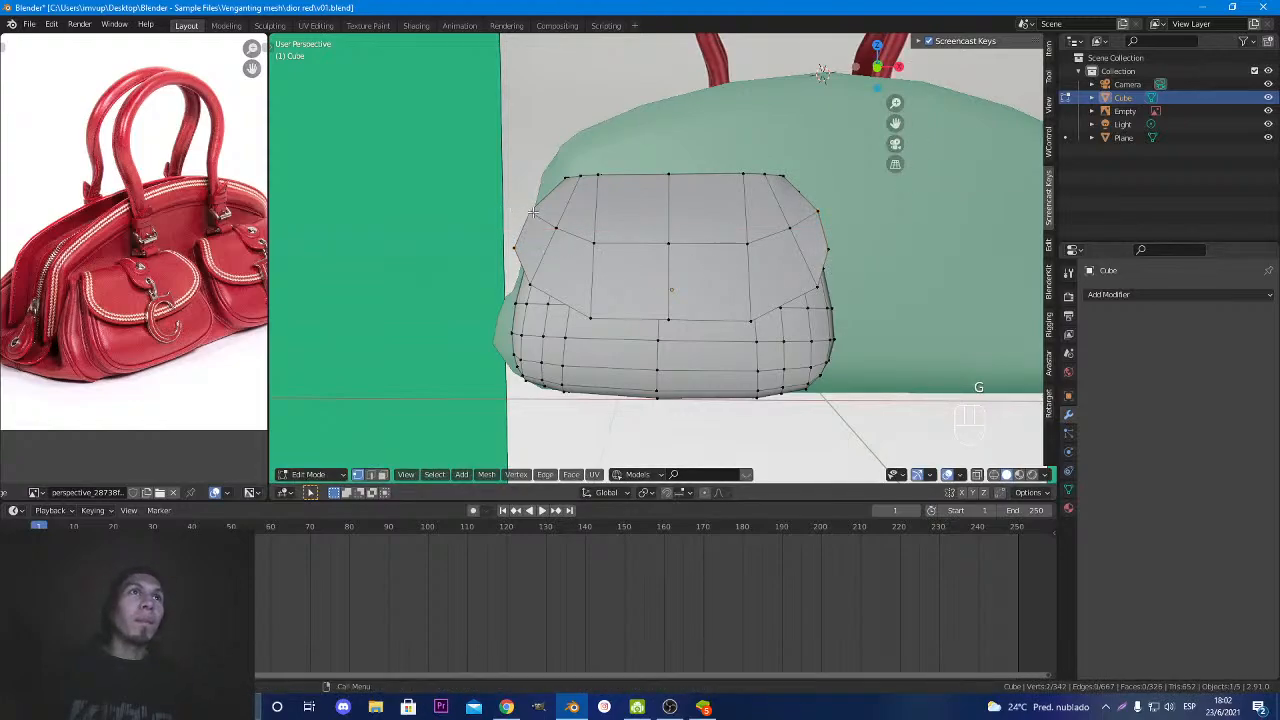
pyautogui.press('g')
pyautogui.press('x')
pyautogui.click(655, 281)
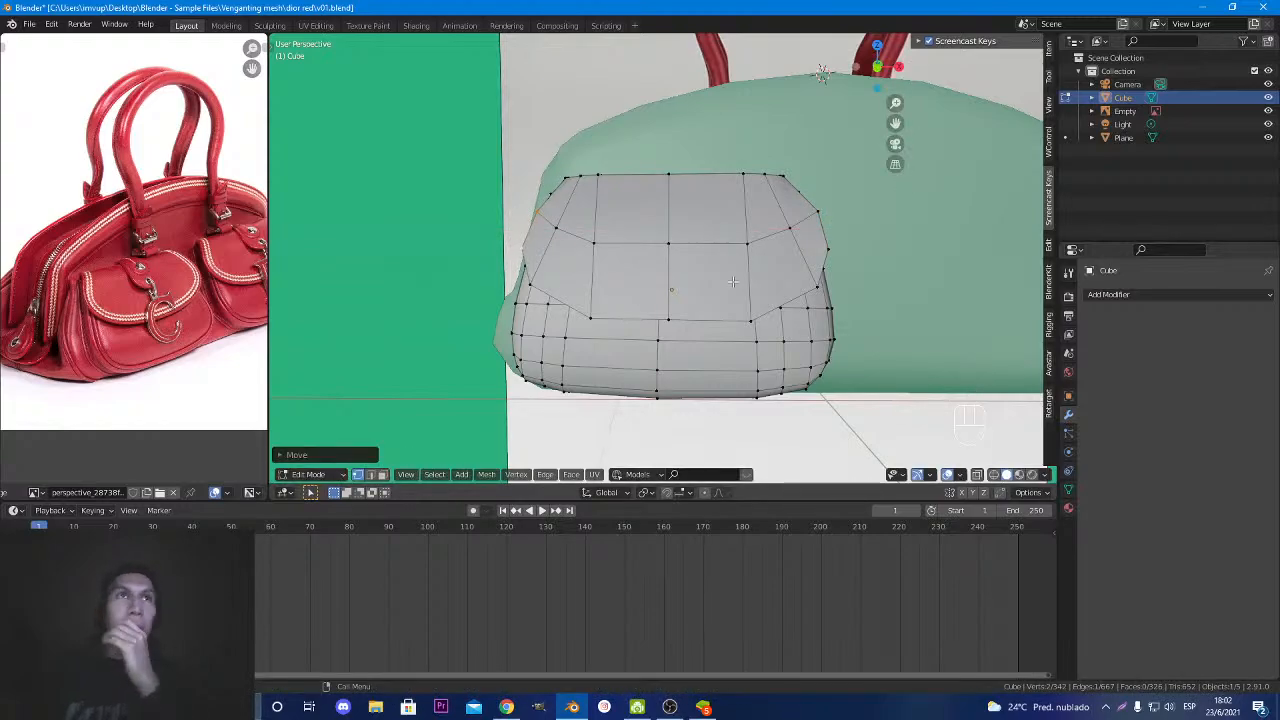
# Add two centred horizontal loop cuts across the flap's lower half and two across its upper half.
pyautogui.hotkey('ctrl', 'r')
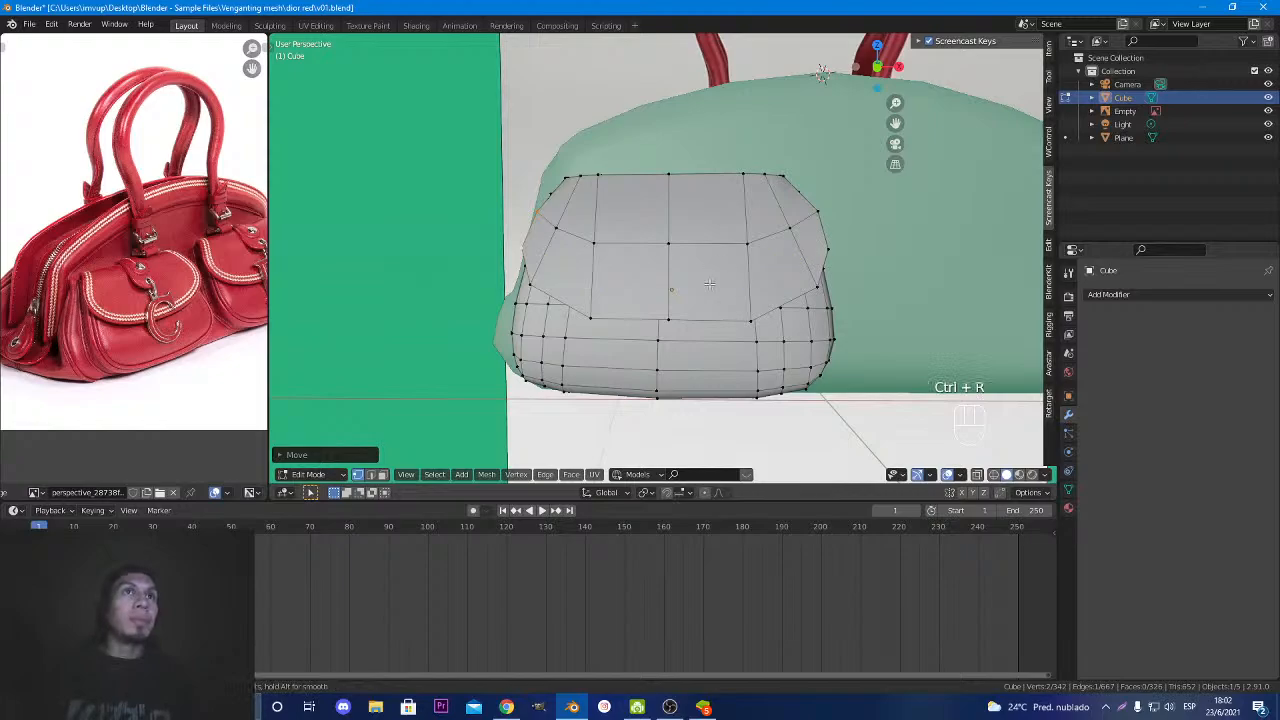
pyautogui.scroll(3, 678, 275)
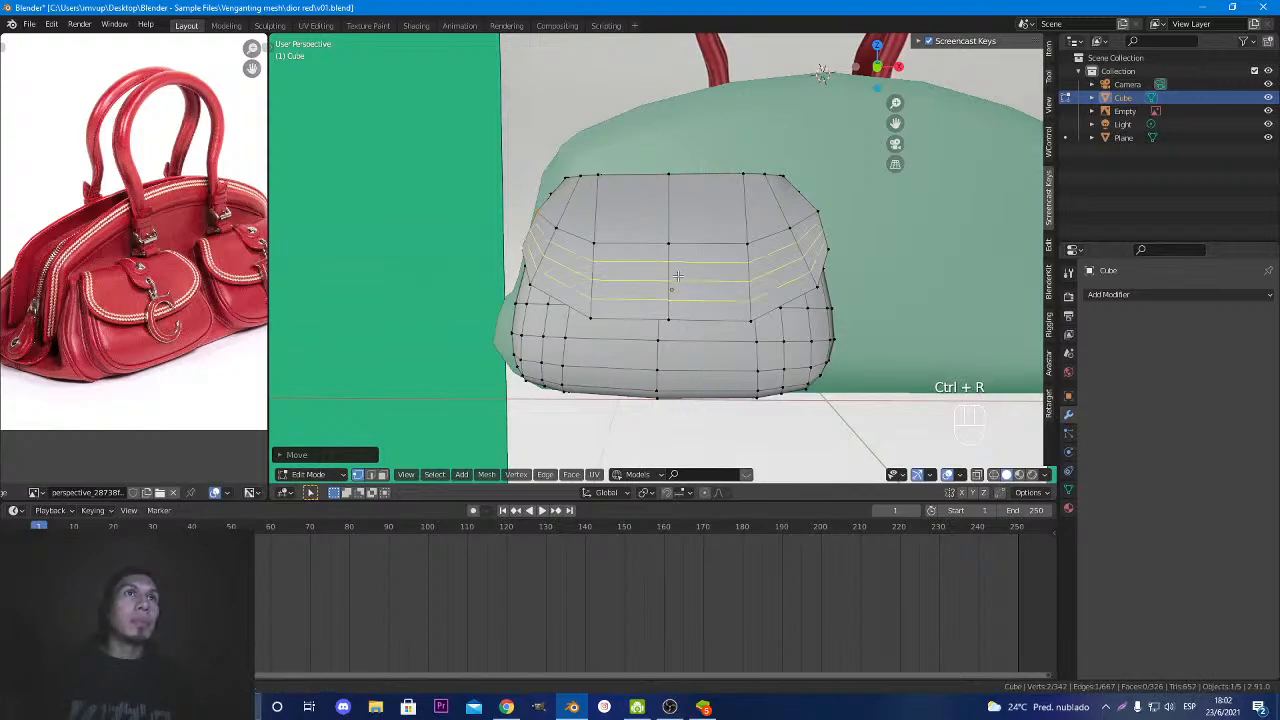
pyautogui.click(678, 275)
pyautogui.rightClick(677, 277)
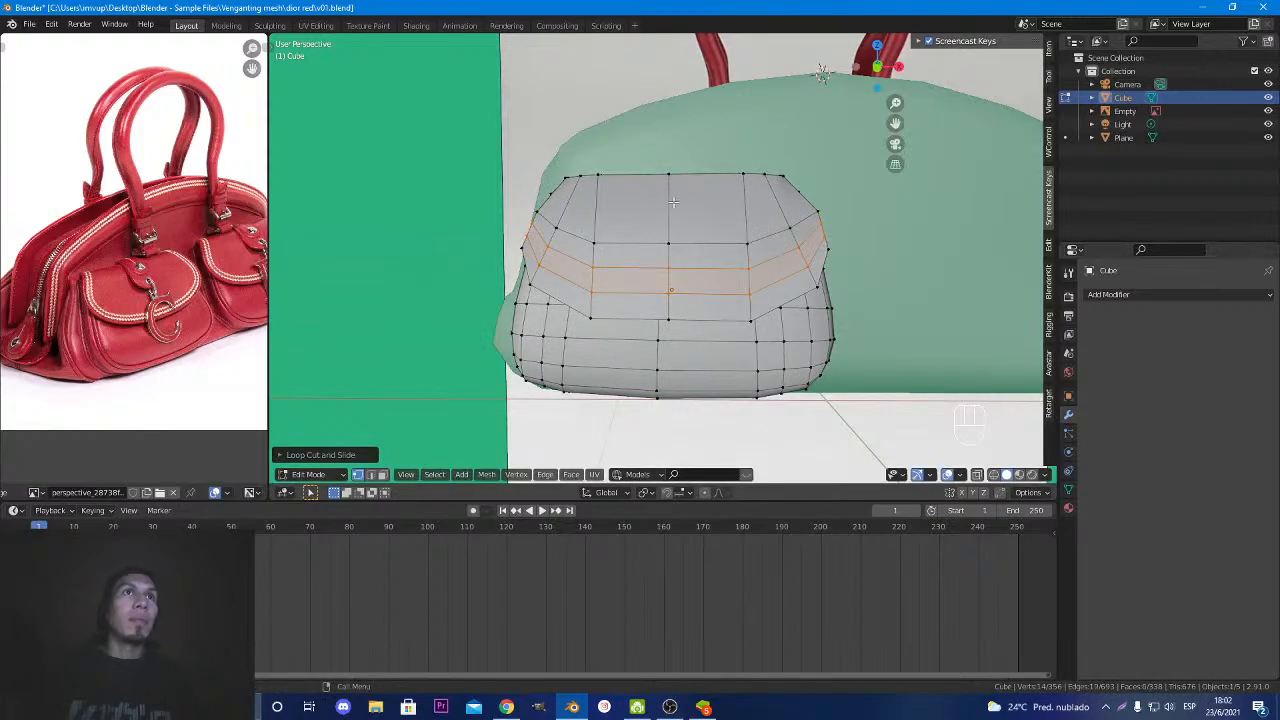
pyautogui.hotkey('ctrl', 'r')
pyautogui.click(672, 202)
pyautogui.rightClick(672, 202)
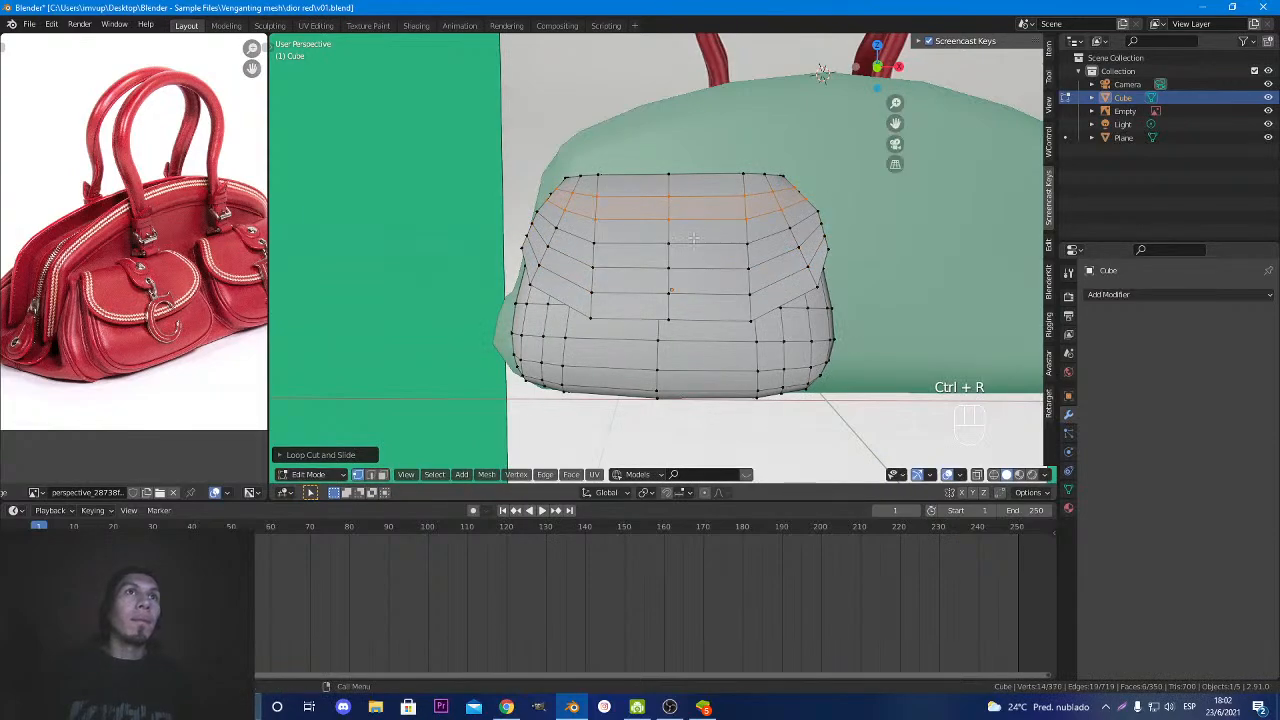
# Add one vertical loop cut on each side of the flap's centre line, leaving both centred between their neighbouring edges.
pyautogui.hotkey('ctrl', 'r')
pyautogui.click(694, 238)
pyautogui.rightClick(694, 238)
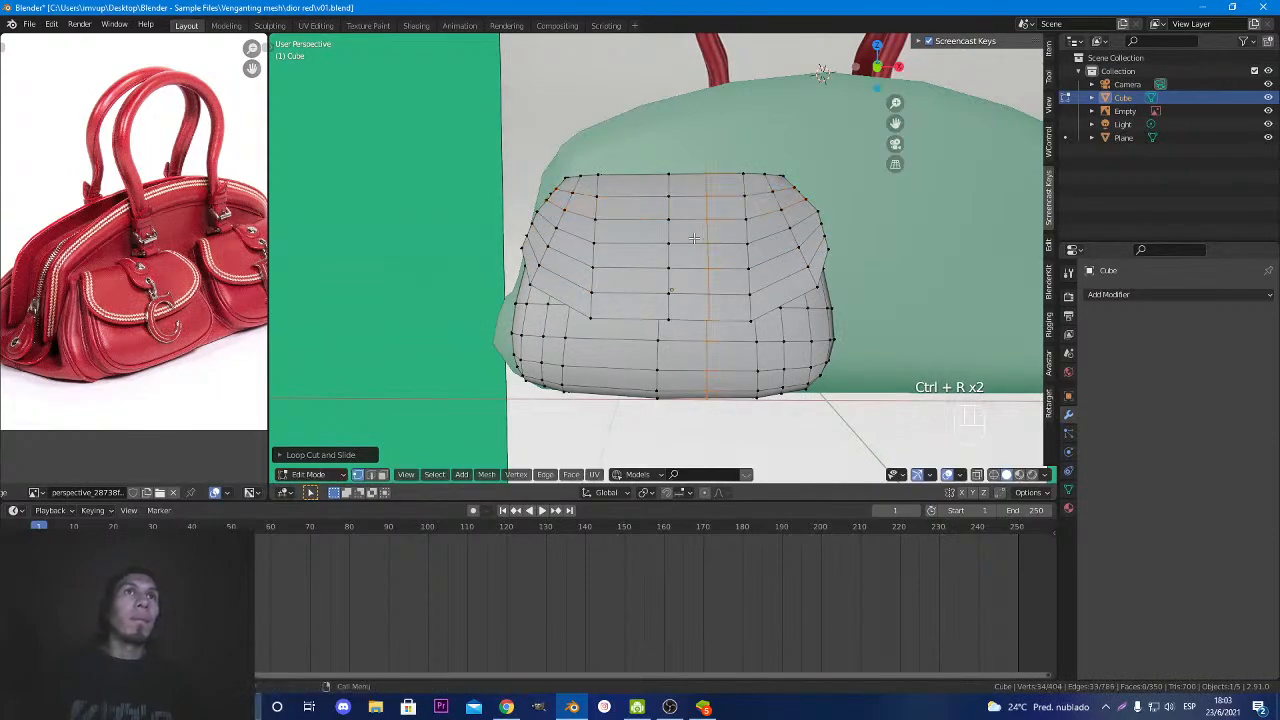
pyautogui.hotkey('ctrl', 'r')
pyautogui.click(632, 238)
pyautogui.rightClick(632, 238)
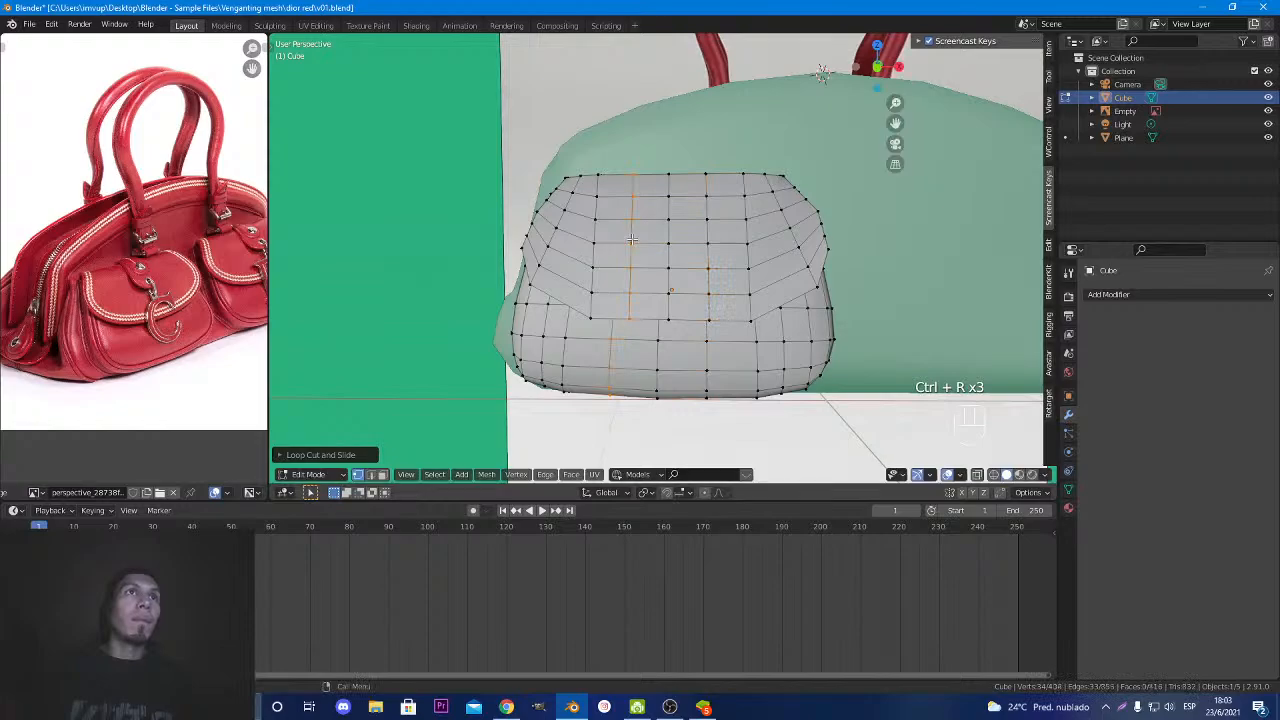
# Add a centred vertical loop cut through the outer column of faces near each side of the flap.
pyautogui.moveTo(632, 238); pyautogui.dragTo(691, 345, button='middle')
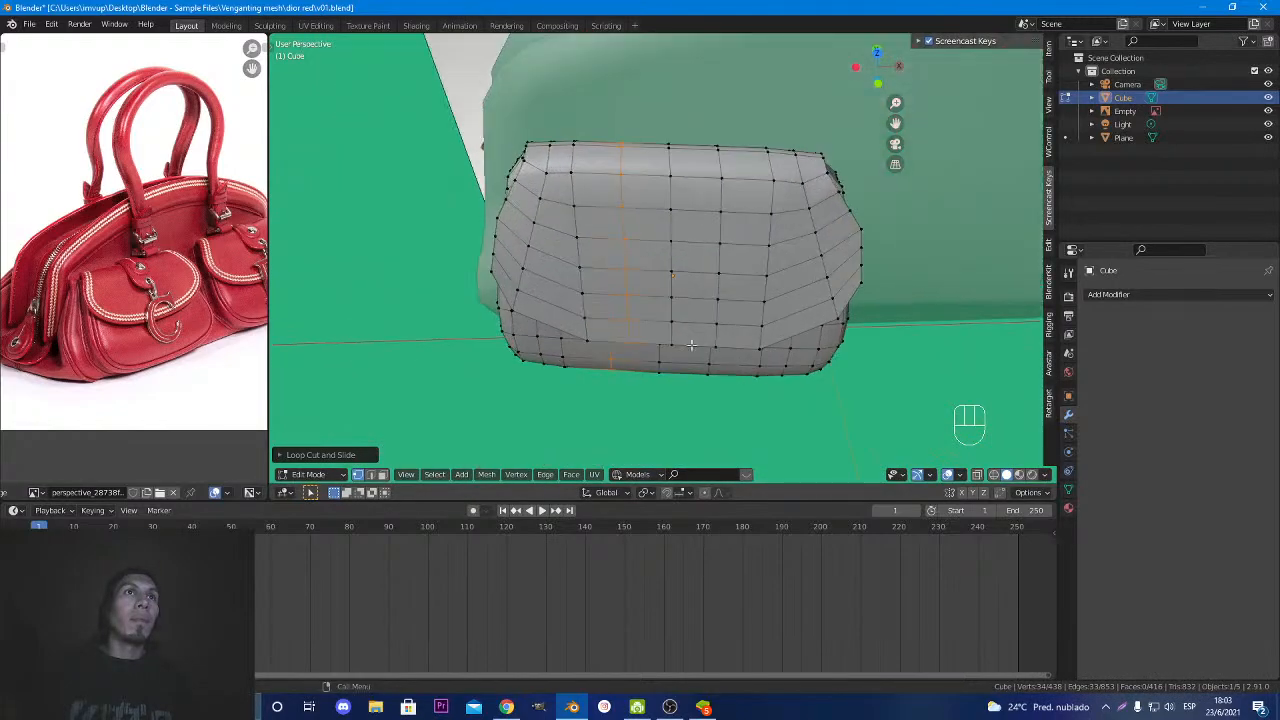
pyautogui.hotkey('ctrl', 'r')
pyautogui.click(562, 292)
pyautogui.rightClick(562, 292)
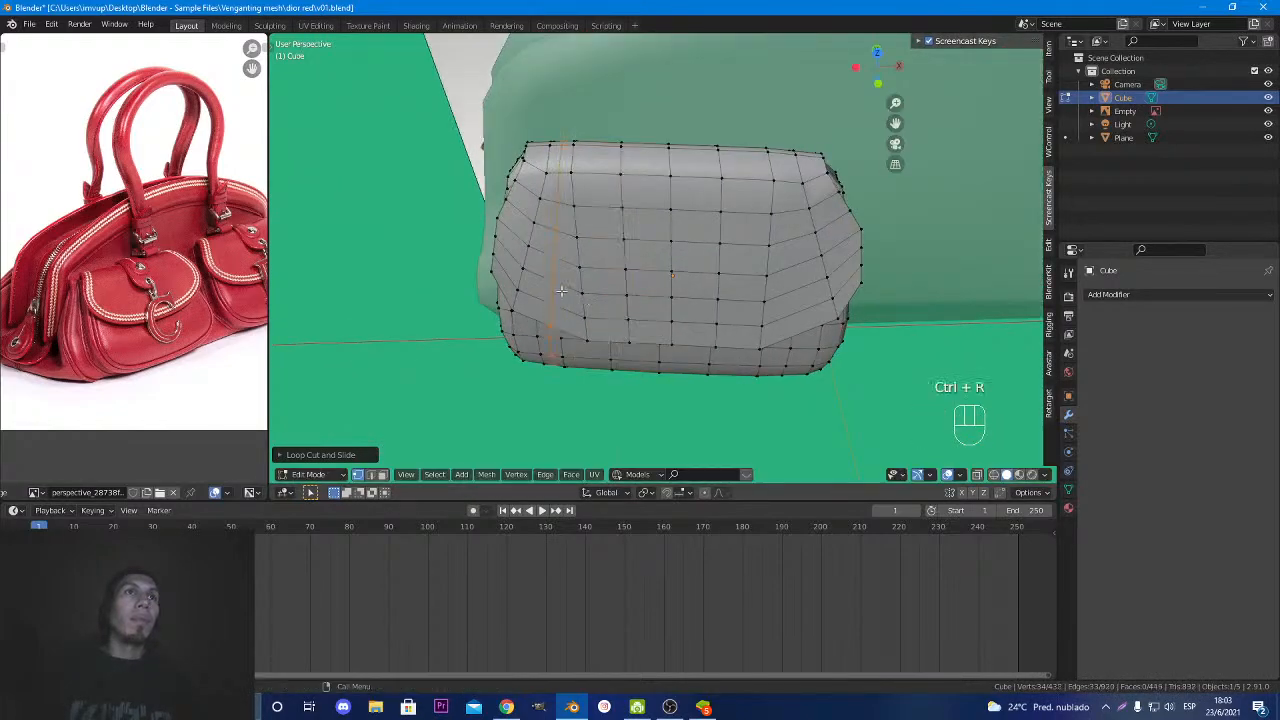
pyautogui.hotkey('ctrl', 'r')
pyautogui.click(790, 271)
pyautogui.rightClick(790, 271)
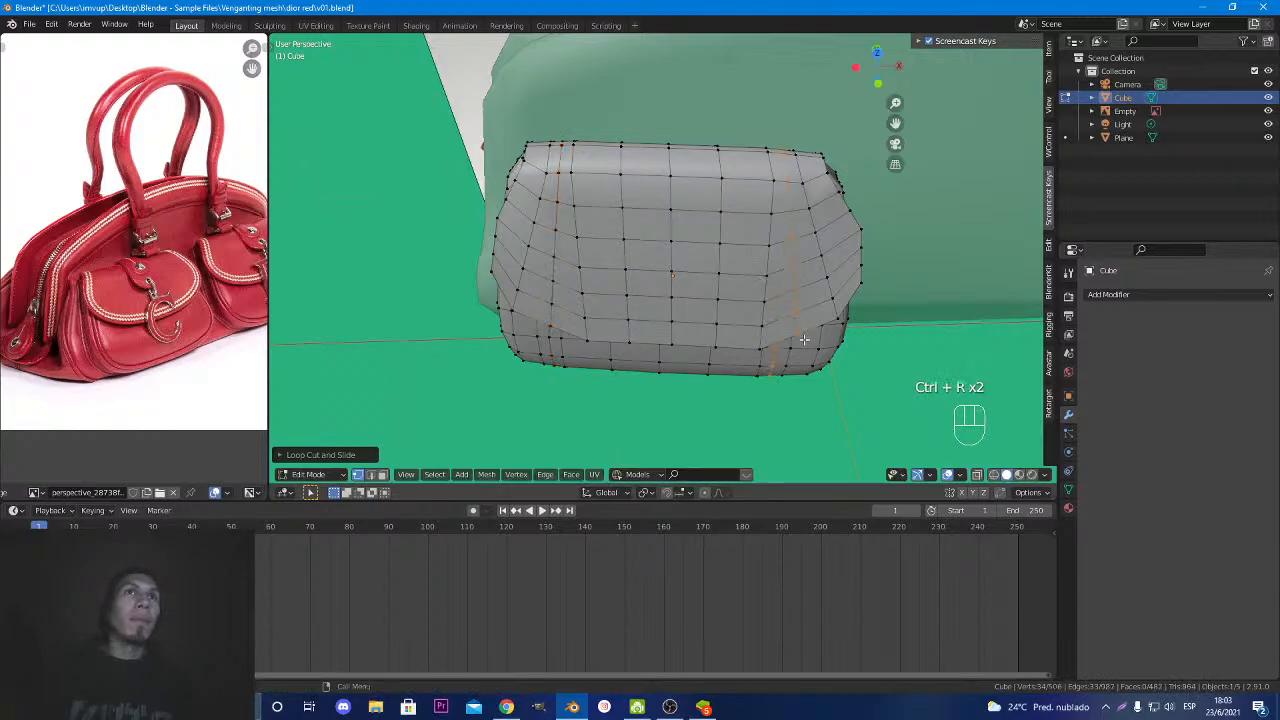
# Return to Object Mode, switch the viewport to Material Preview shading and examine the pocket from the side.
pyautogui.moveTo(804, 340); pyautogui.dragTo(730, 285, button='middle')
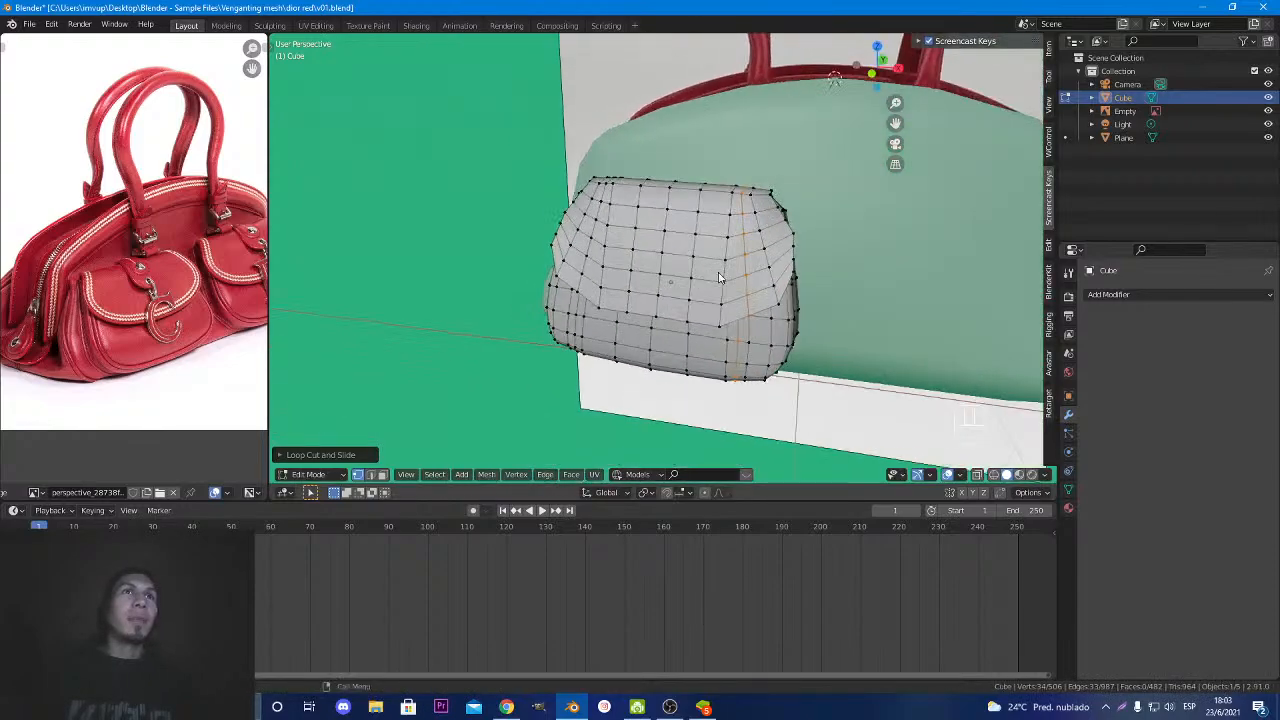
pyautogui.press('Tab')
pyautogui.moveTo(649, 280); pyautogui.dragTo(693, 248, button='middle')
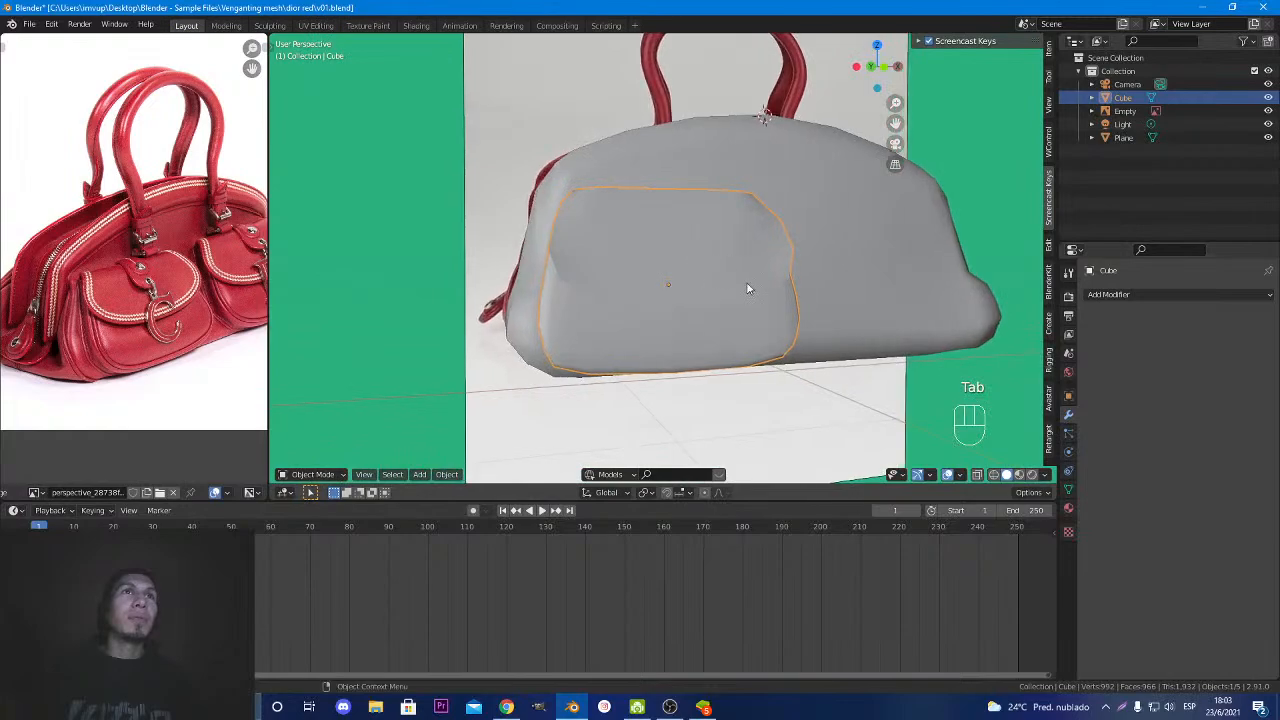
pyautogui.click(1019, 475)
pyautogui.moveTo(675, 355)
pyautogui.mouseDown(button='middle')
pyautogui.moveTo(779, 381)
pyautogui.moveTo(683, 394)
pyautogui.moveTo(646, 337)
pyautogui.moveTo(534, 309)
pyautogui.moveTo(503, 326)
pyautogui.moveTo(514, 343)
pyautogui.moveTo(706, 371)
pyautogui.moveTo(760, 272)
pyautogui.mouseUp(button='middle')
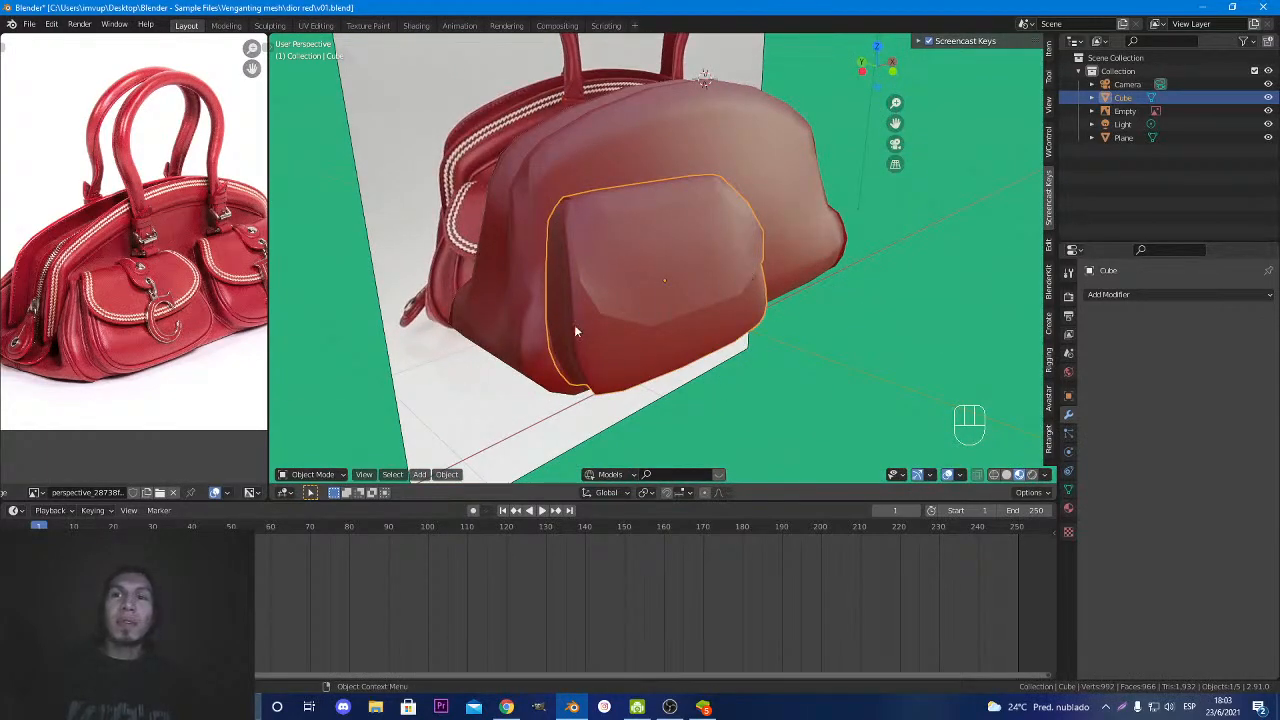
# In Edit Mode, move two vertices on the flap's left side edge along Y, about 0.003 m and 0.007 m respectively.
pyautogui.press('Tab')
pyautogui.scroll(3, 588, 336)
pyautogui.moveTo(588, 336); pyautogui.dragTo(685, 329, button='middle')
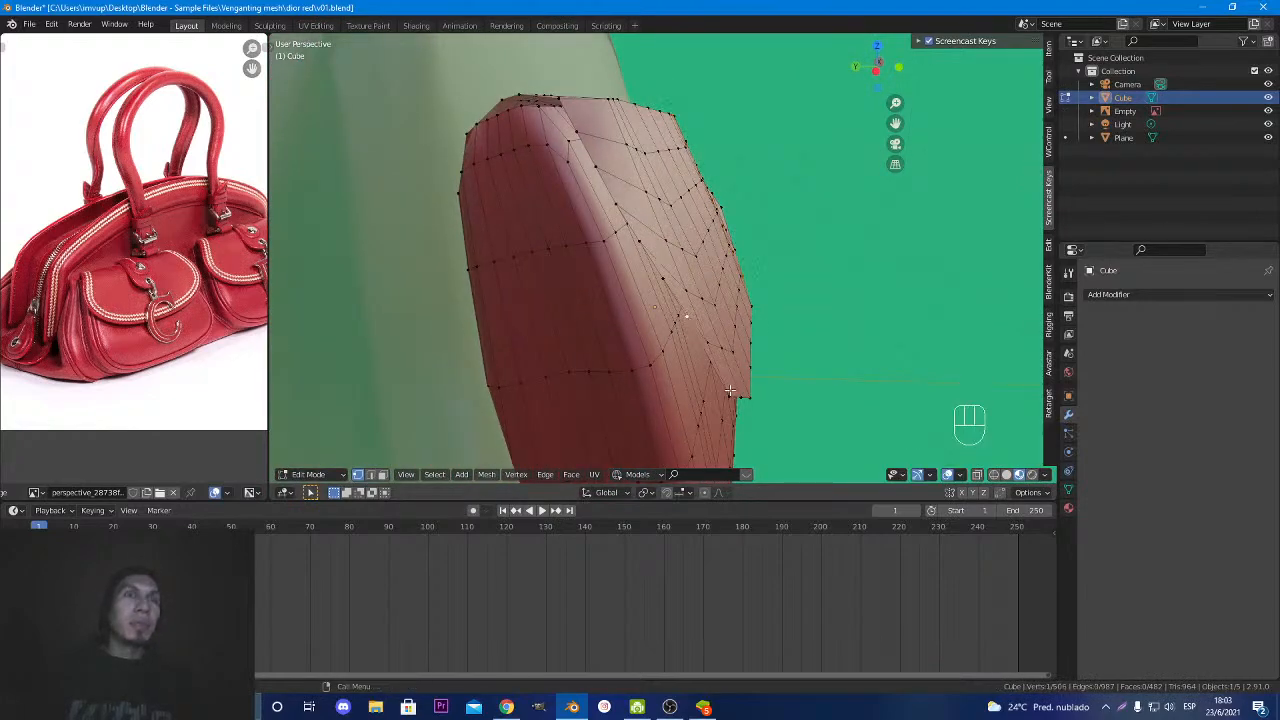
pyautogui.press('g')
pyautogui.press('y')
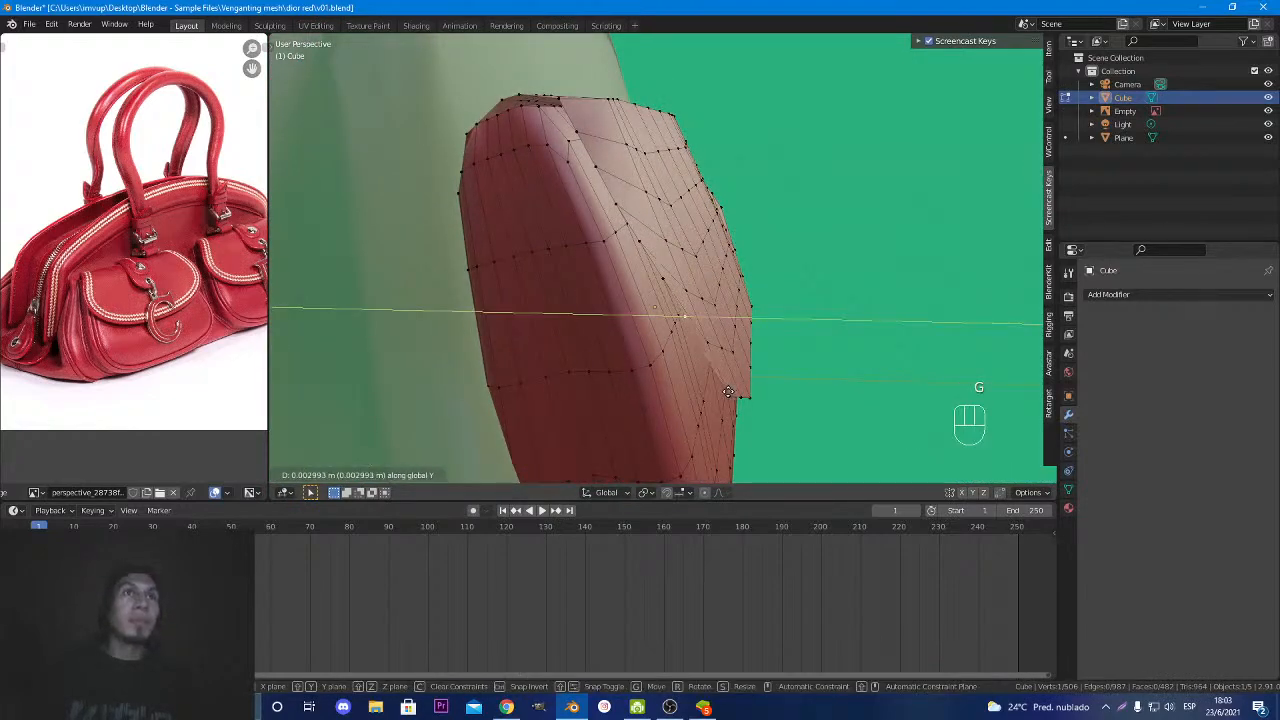
pyautogui.click(726, 391)
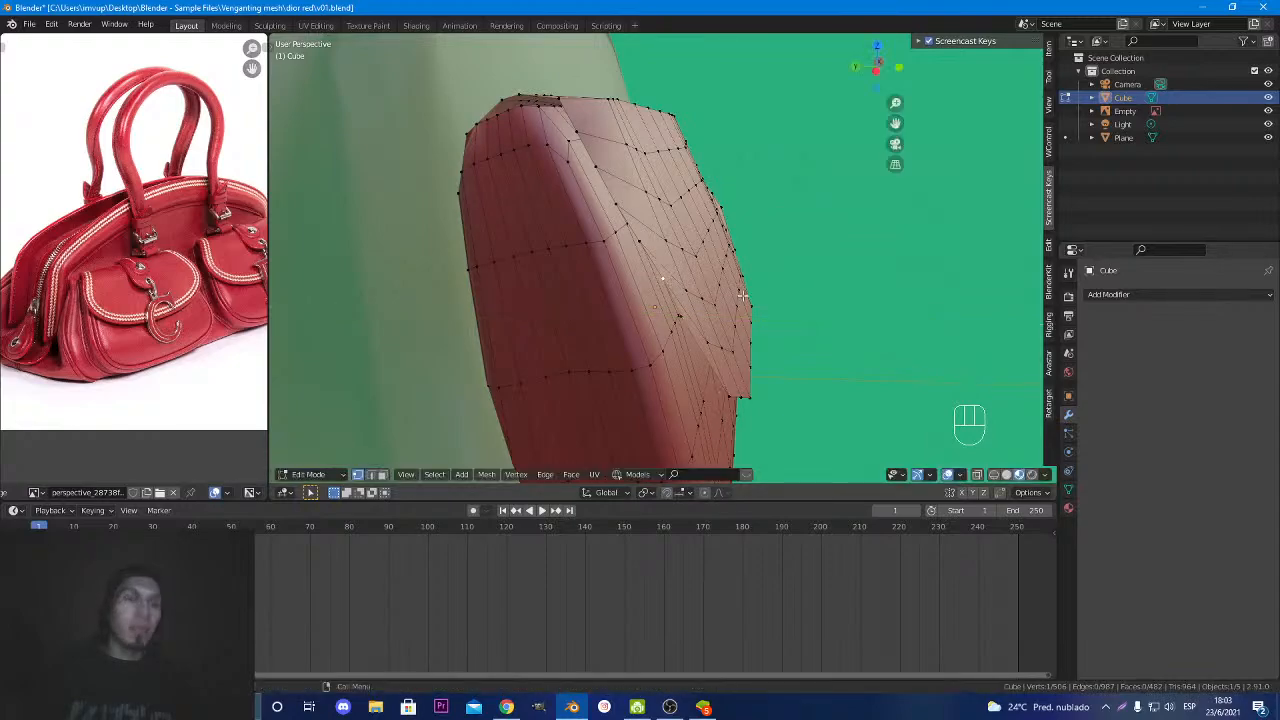
pyautogui.press('g')
pyautogui.press('y')
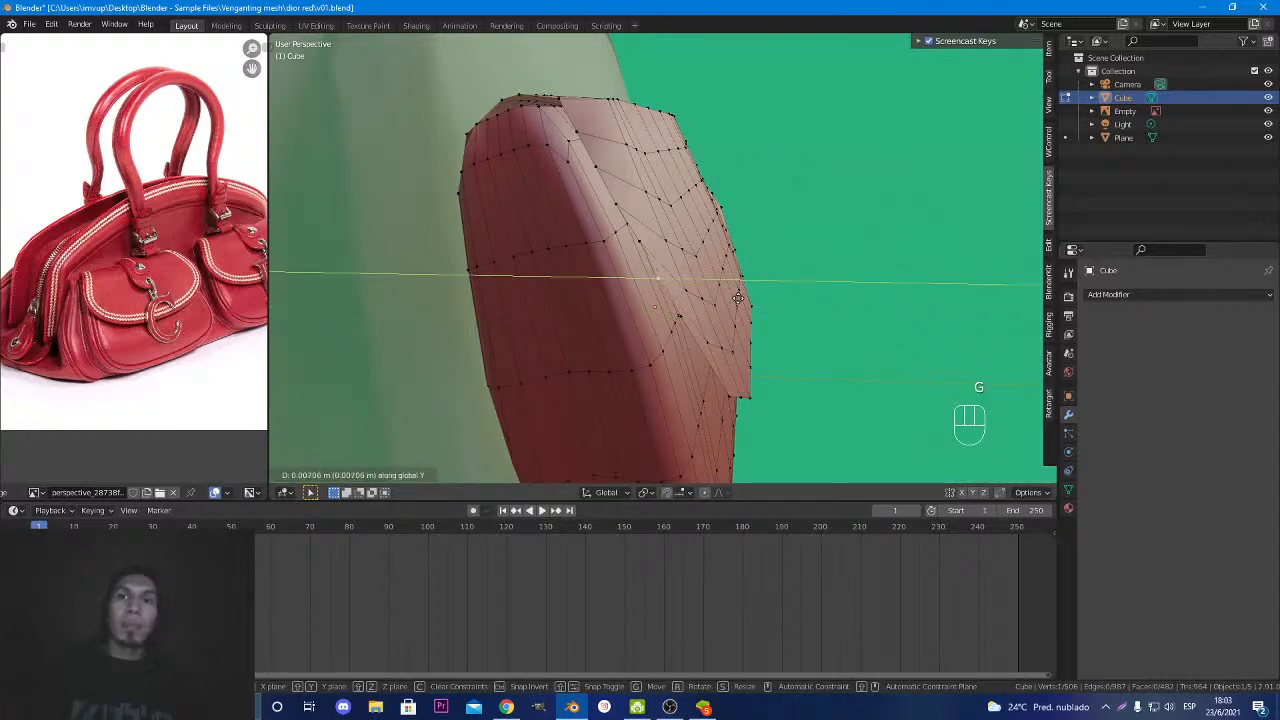
pyautogui.click(737, 298)
# Move vertices on the flap's right side edge along Y toward the bag, the lower ones by about 0.021 m.
pyautogui.moveTo(786, 272); pyautogui.dragTo(586, 257, button='middle')
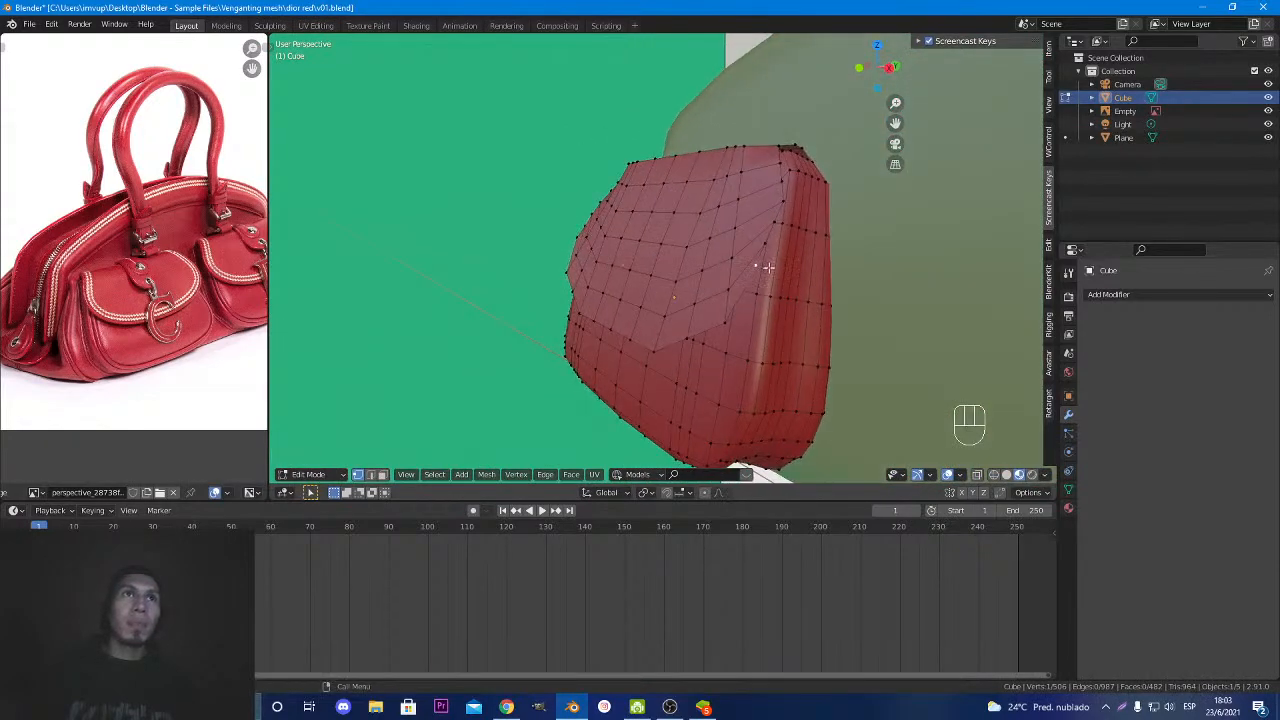
pyautogui.press('g')
pyautogui.press('y')
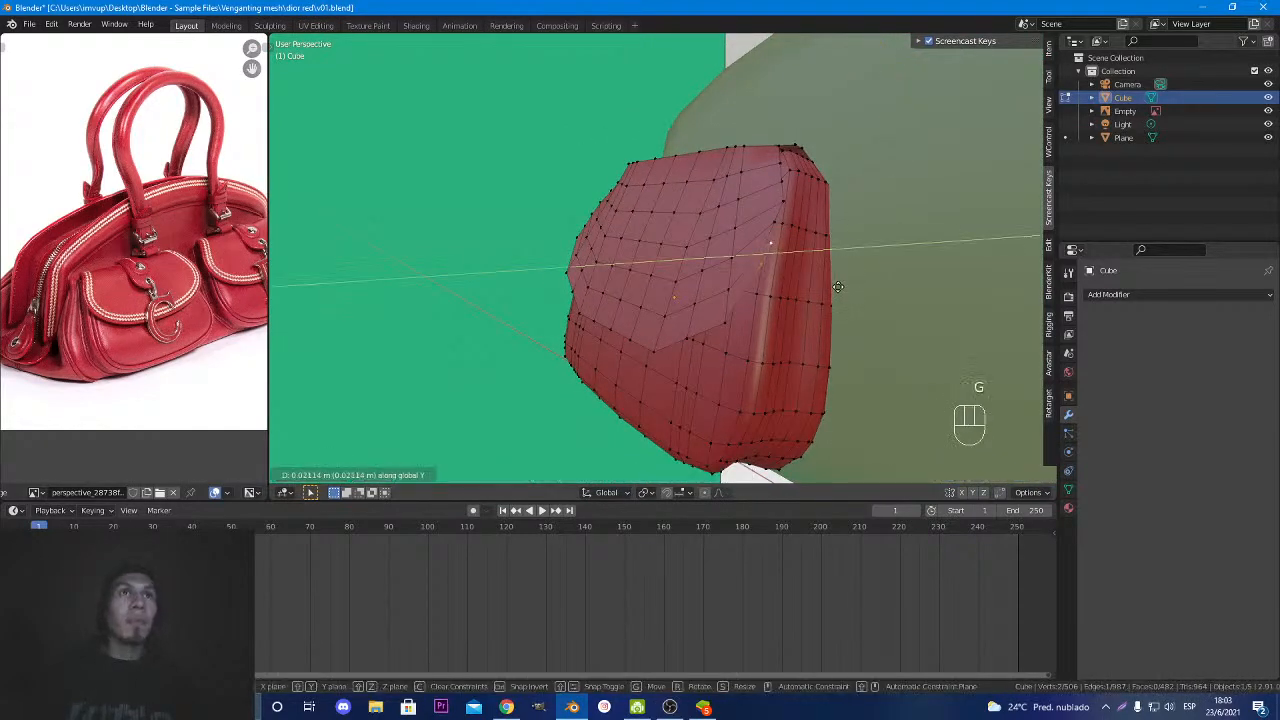
pyautogui.click(838, 287)
pyautogui.click(782, 229)
pyautogui.press('g')
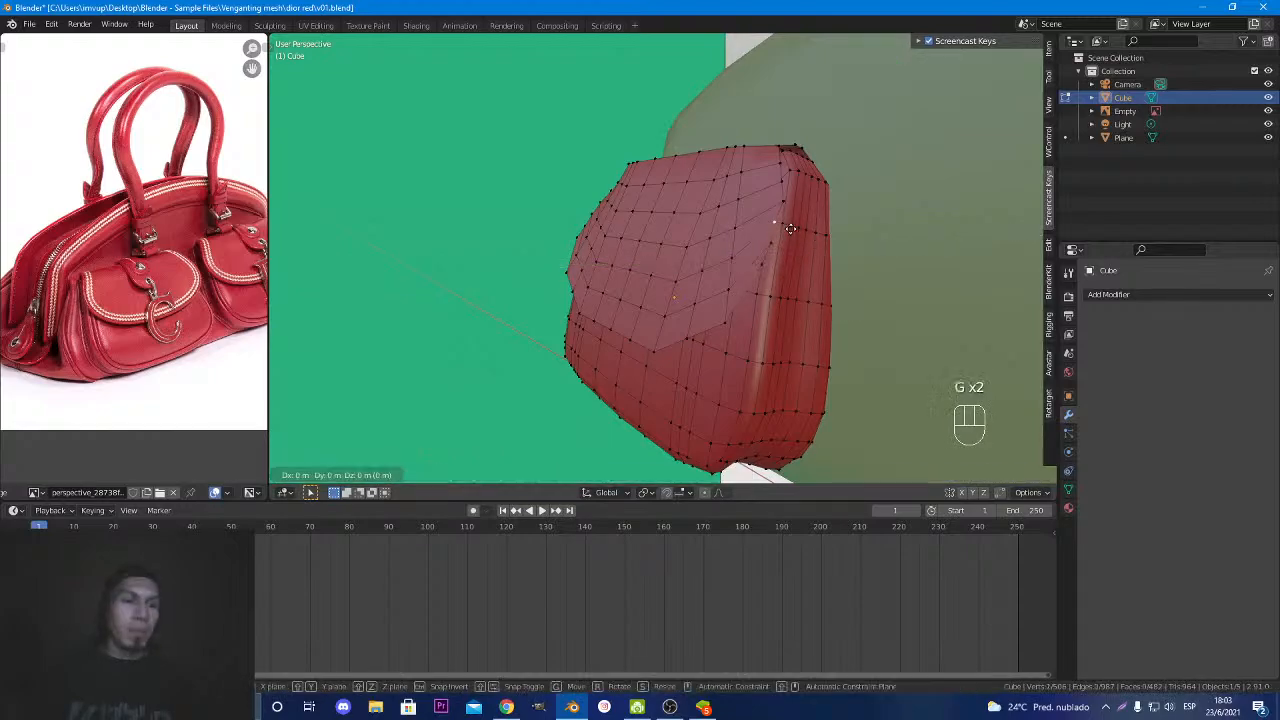
pyautogui.press('y')
pyautogui.click(794, 229)
# Add a centred loop cut lengthwise along the flap's top strip and raise it about 0.018 m along Z.
pyautogui.moveTo(794, 229); pyautogui.dragTo(736, 380, button='middle')
pyautogui.hotkey('ctrl', 'r')
pyautogui.click(733, 344)
pyautogui.rightClick(733, 344)
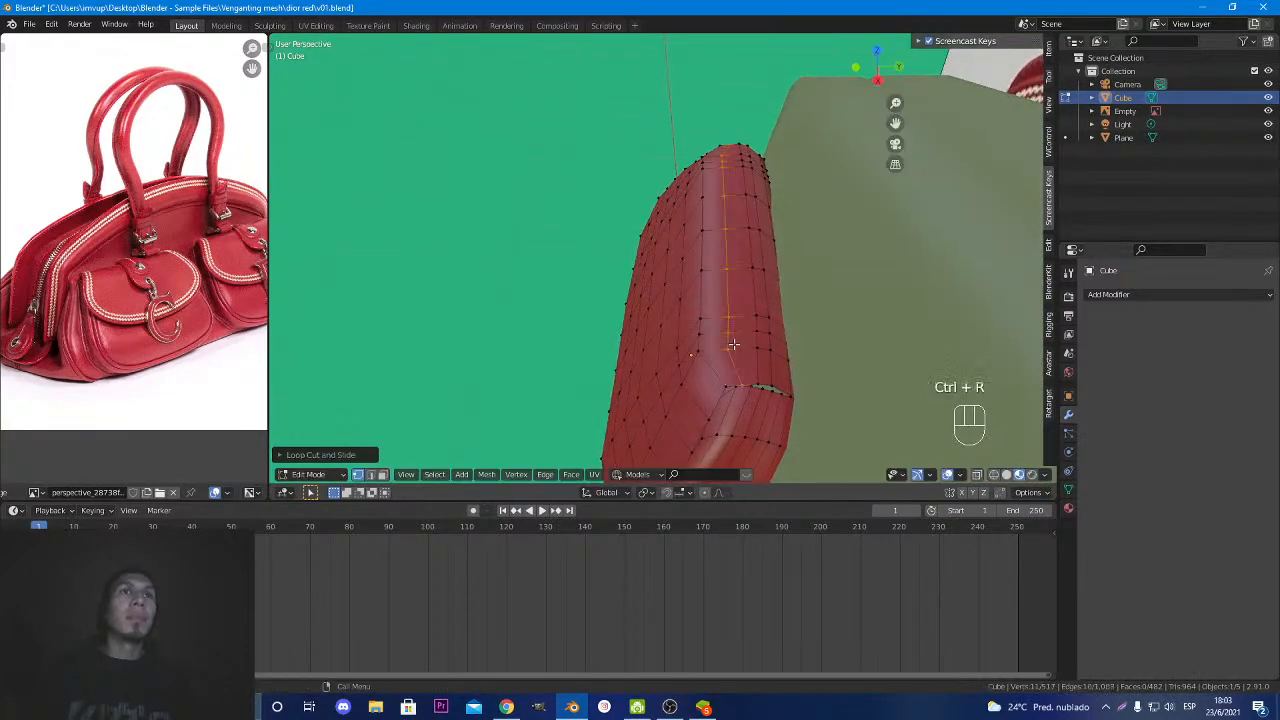
pyautogui.moveTo(734, 290); pyautogui.dragTo(734, 236, button='middle')
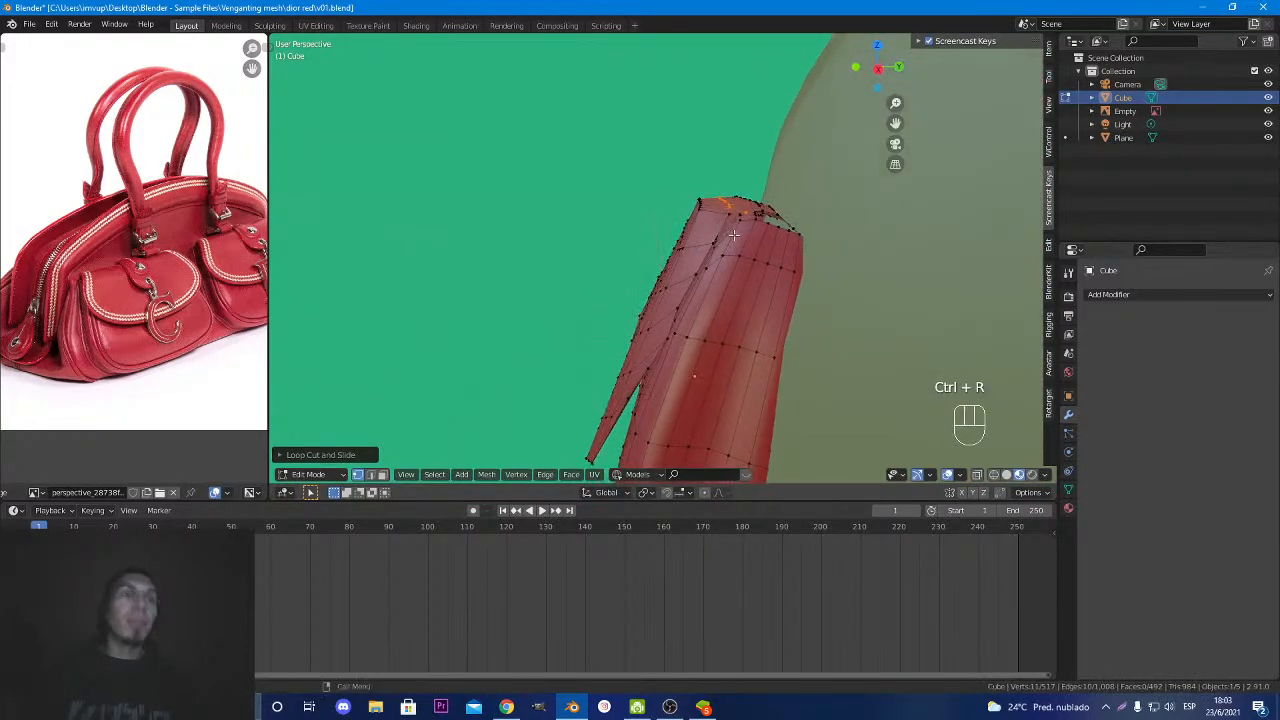
pyautogui.press('g')
pyautogui.press('z')
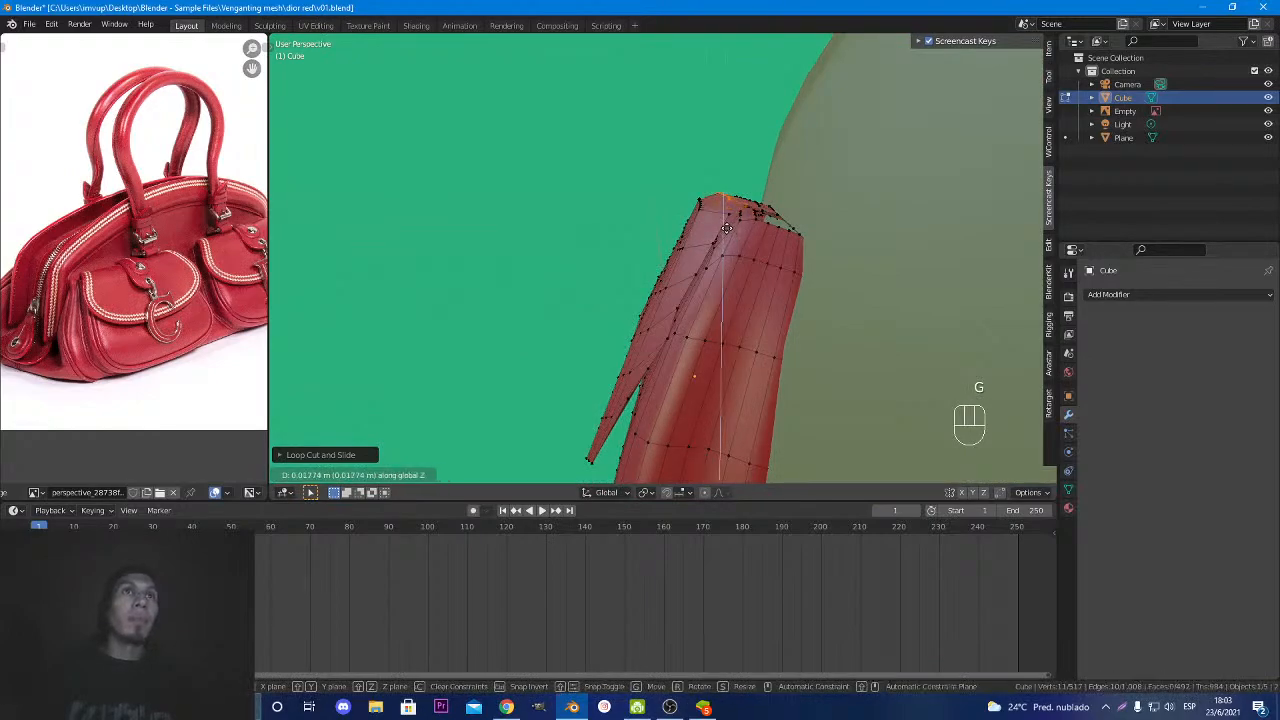
pyautogui.click(726, 228)
# Deselect the end vertices of the new top loop and move the rest slightly back and down, about 0.014 m in total.
pyautogui.moveTo(727, 230); pyautogui.dragTo(626, 270, button='middle')
pyautogui.press('Tab')
pyautogui.press('Tab')
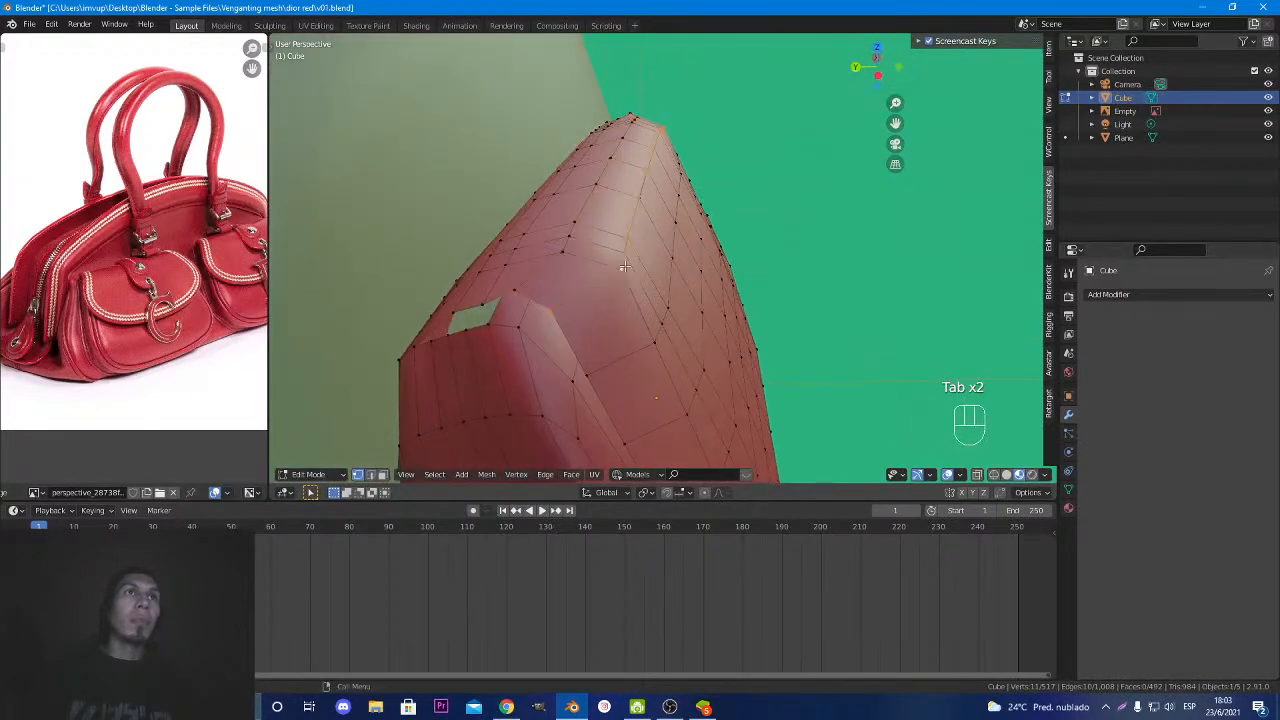
pyautogui.click(622, 268)
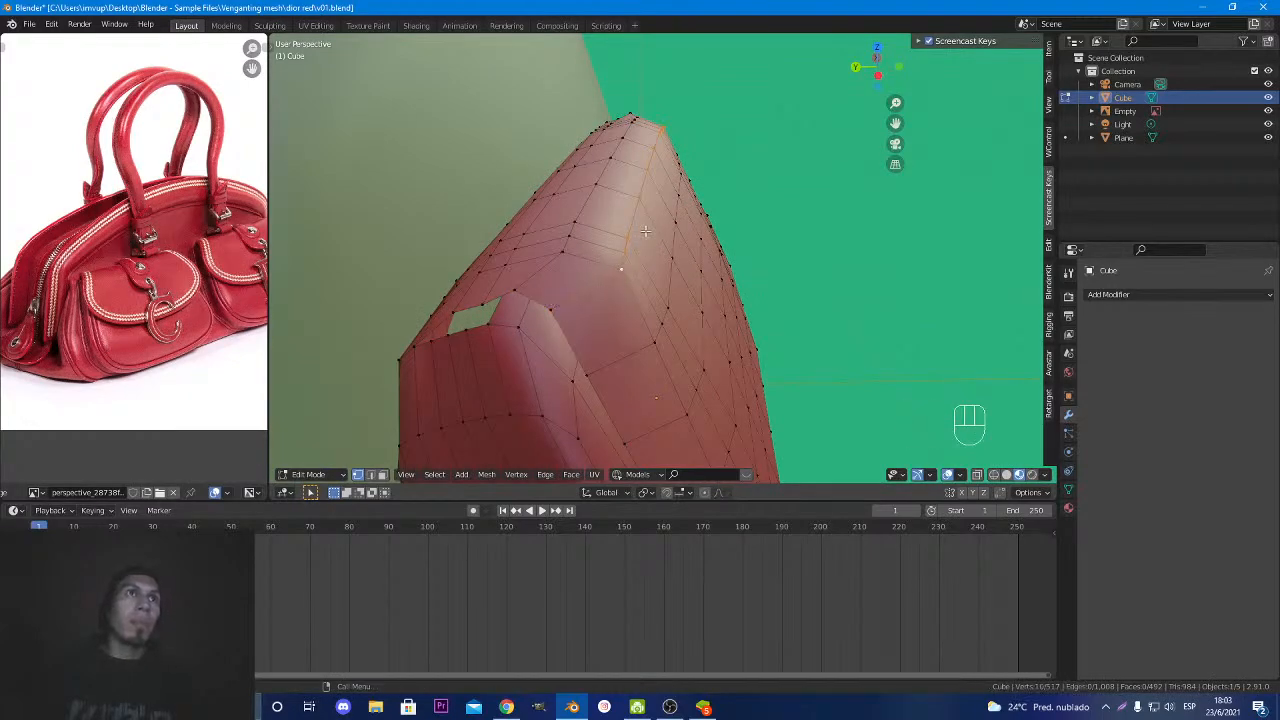
pyautogui.moveTo(608, 289); pyautogui.dragTo(551, 254, button='middle')
pyautogui.moveTo(640, 270); pyautogui.dragTo(720, 289, button='middle')
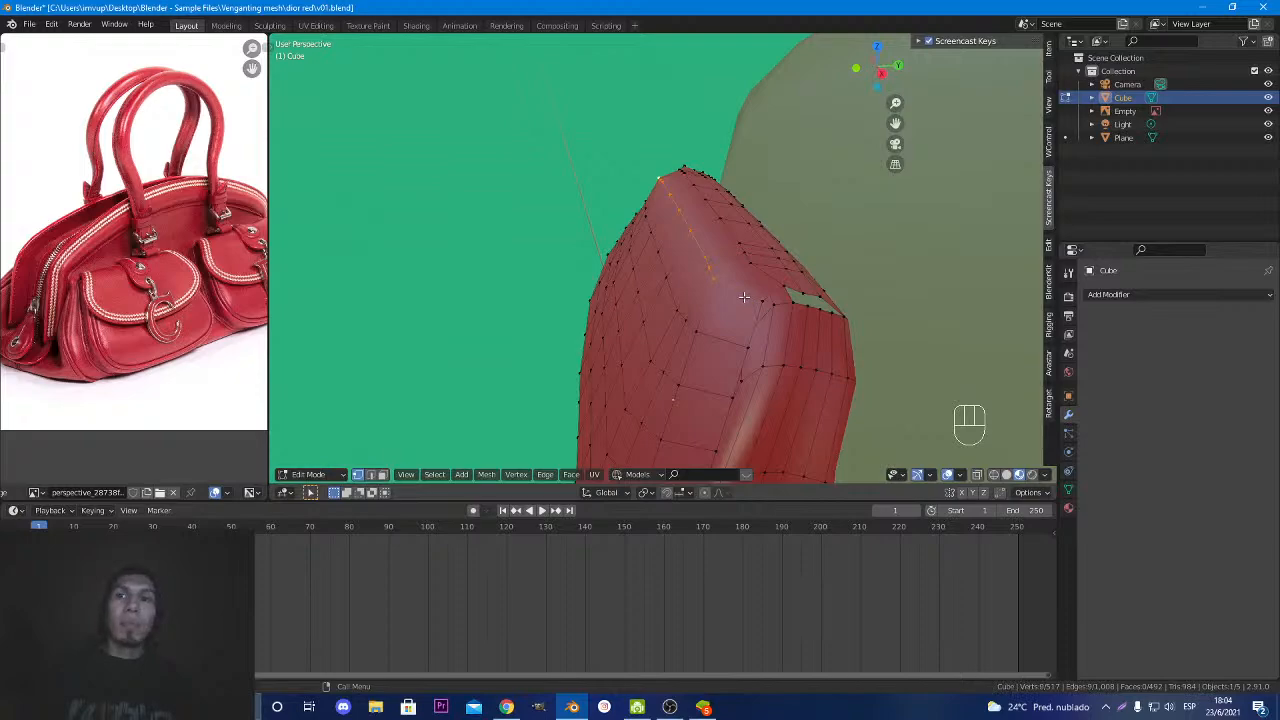
pyautogui.moveTo(720, 298); pyautogui.dragTo(697, 276, button='middle')
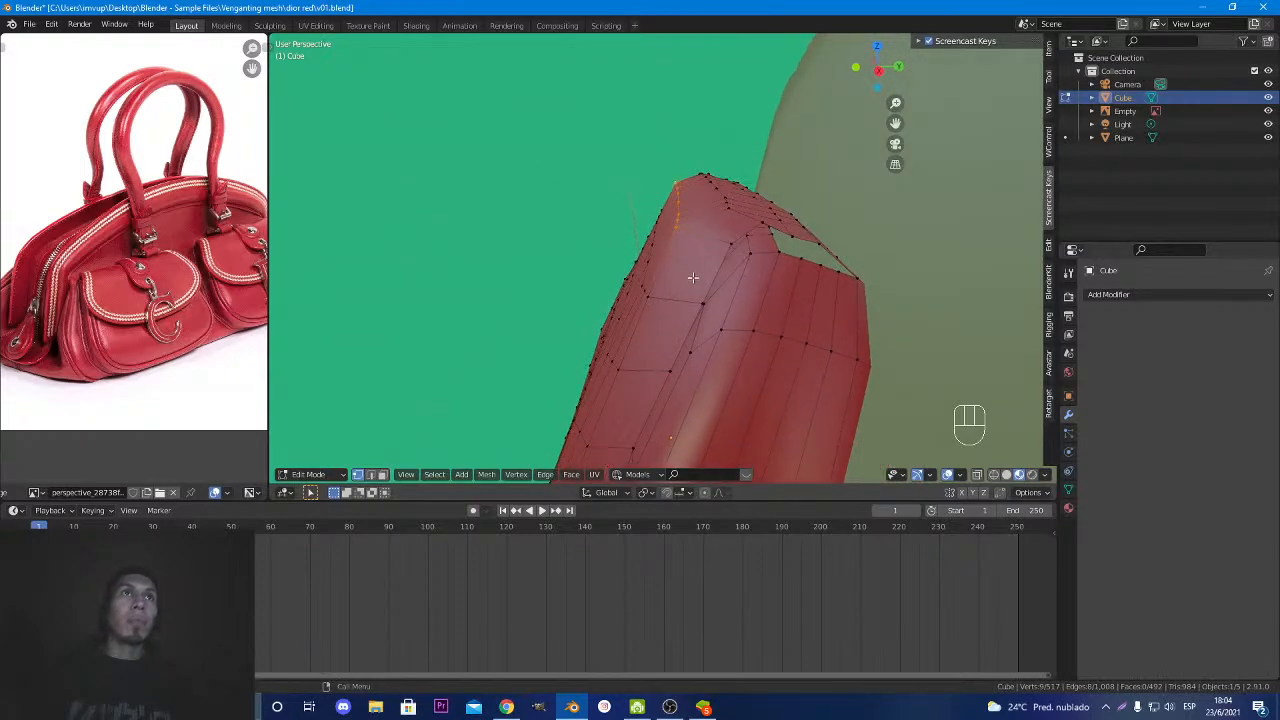
pyautogui.press('g')
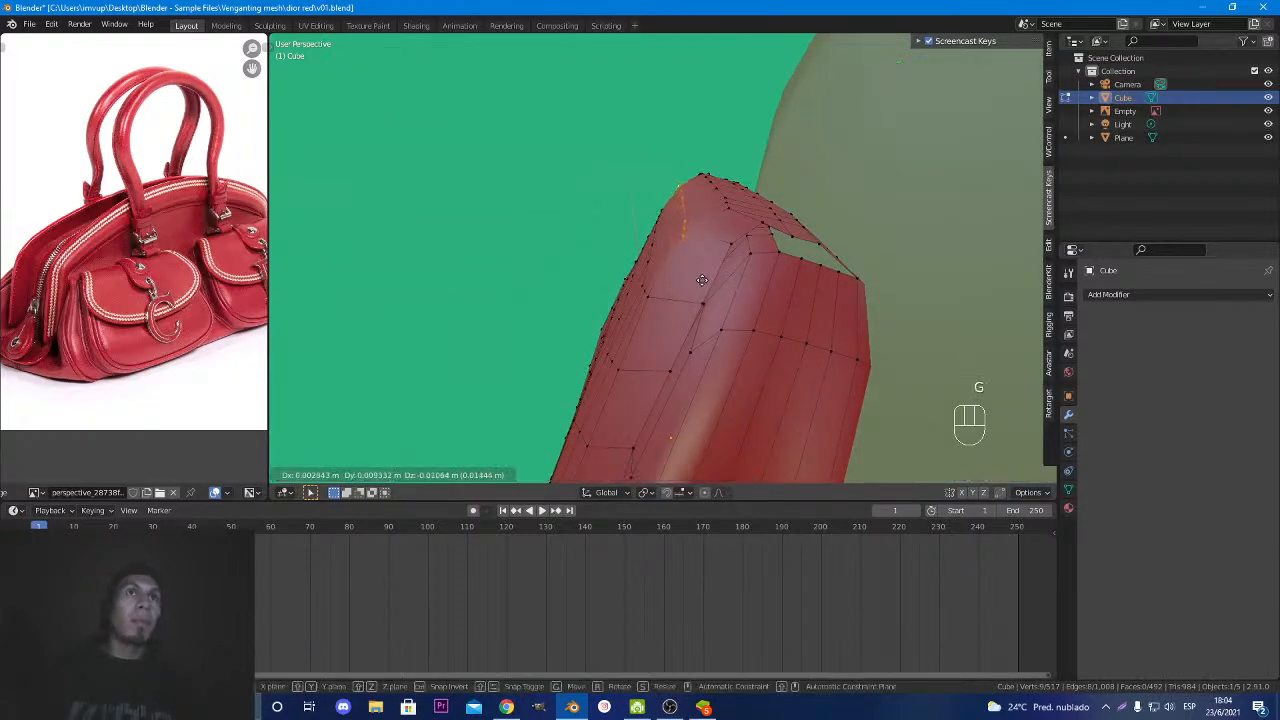
pyautogui.click(700, 280)
pyautogui.moveTo(700, 280)
pyautogui.mouseDown(button='middle')
pyautogui.moveTo(731, 280)
pyautogui.moveTo(724, 257)
pyautogui.moveTo(704, 286)
pyautogui.mouseUp(button='middle')
pyautogui.scroll(-10, 724, 257)
pyautogui.press('Tab')
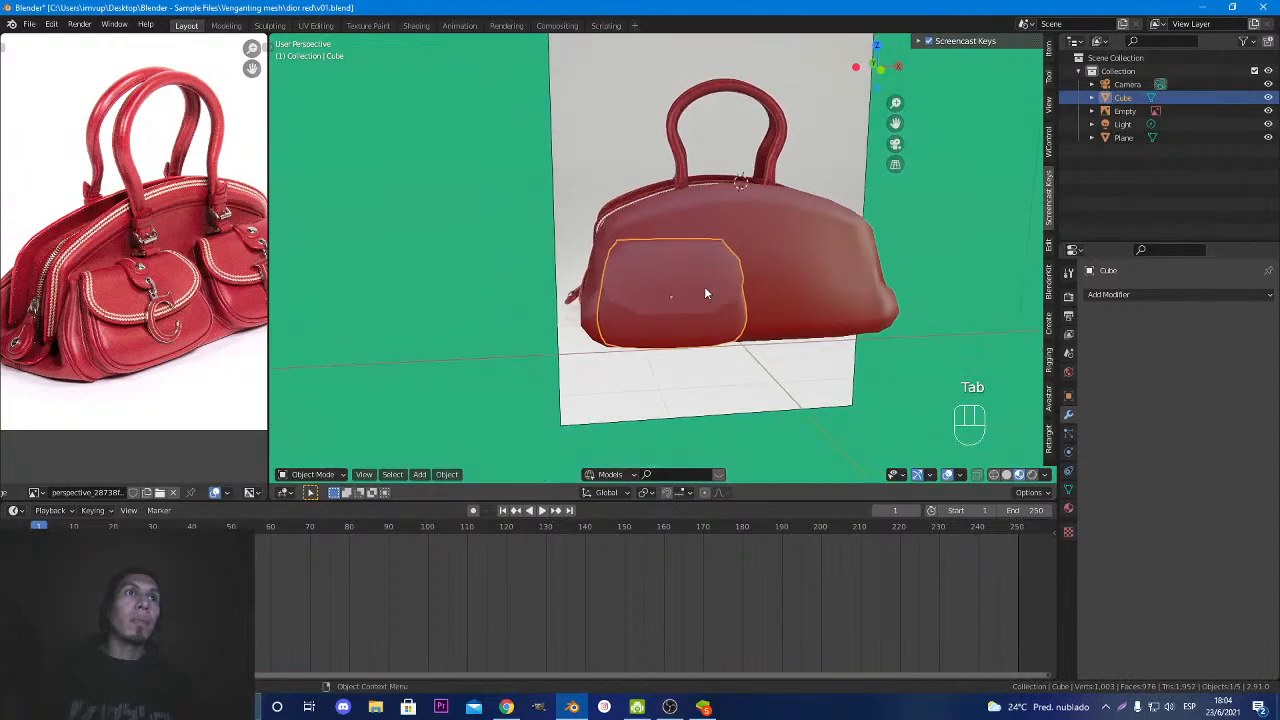
pyautogui.click(716, 710)
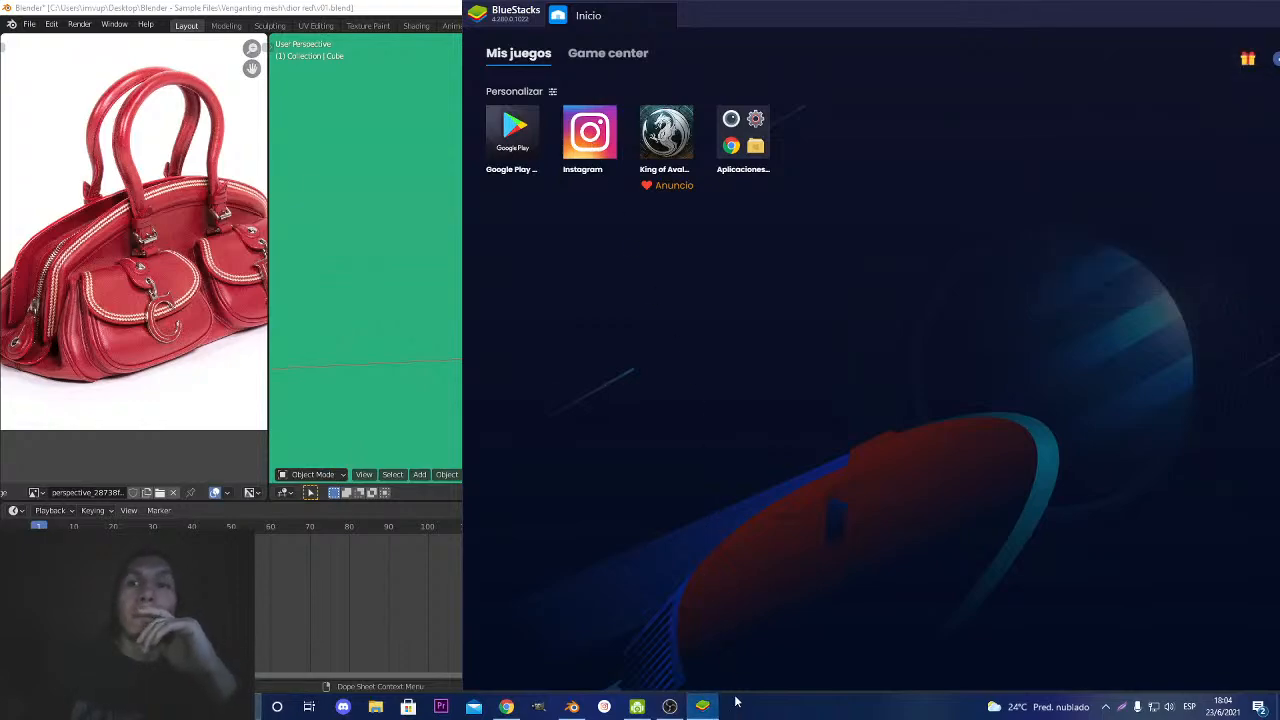
pyautogui.click(704, 707)
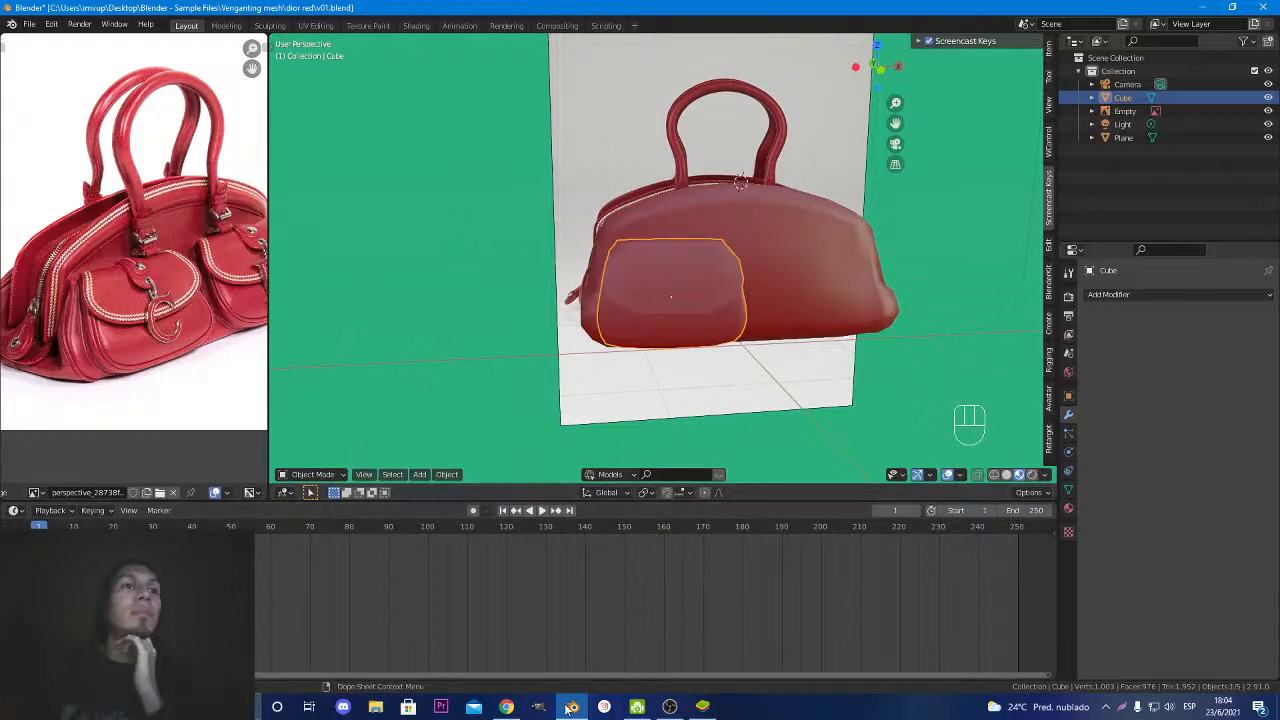
pyautogui.moveTo(568, 709)
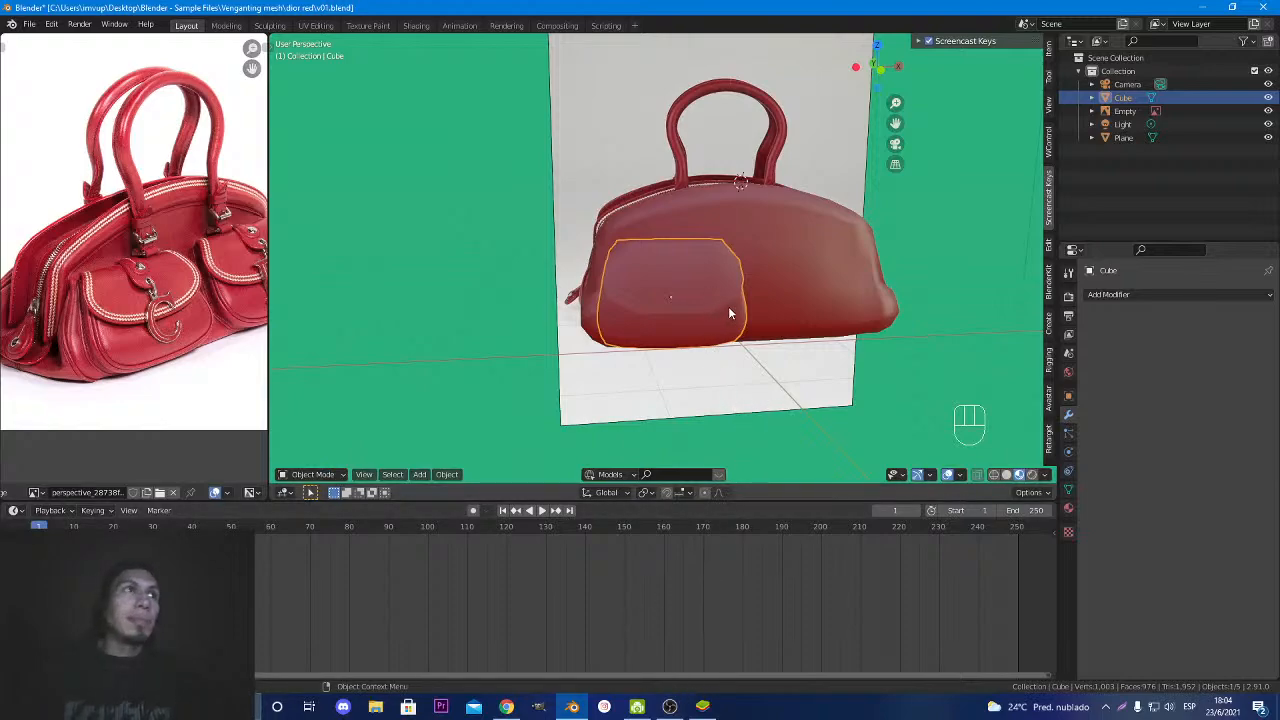
# In Edit Mode, move matching vertices on both side edges of the flap down by about 0.06 m.
pyautogui.scroll(5, 728, 306)
pyautogui.moveTo(738, 320); pyautogui.dragTo(632, 354, button='middle')
pyautogui.press('Tab')
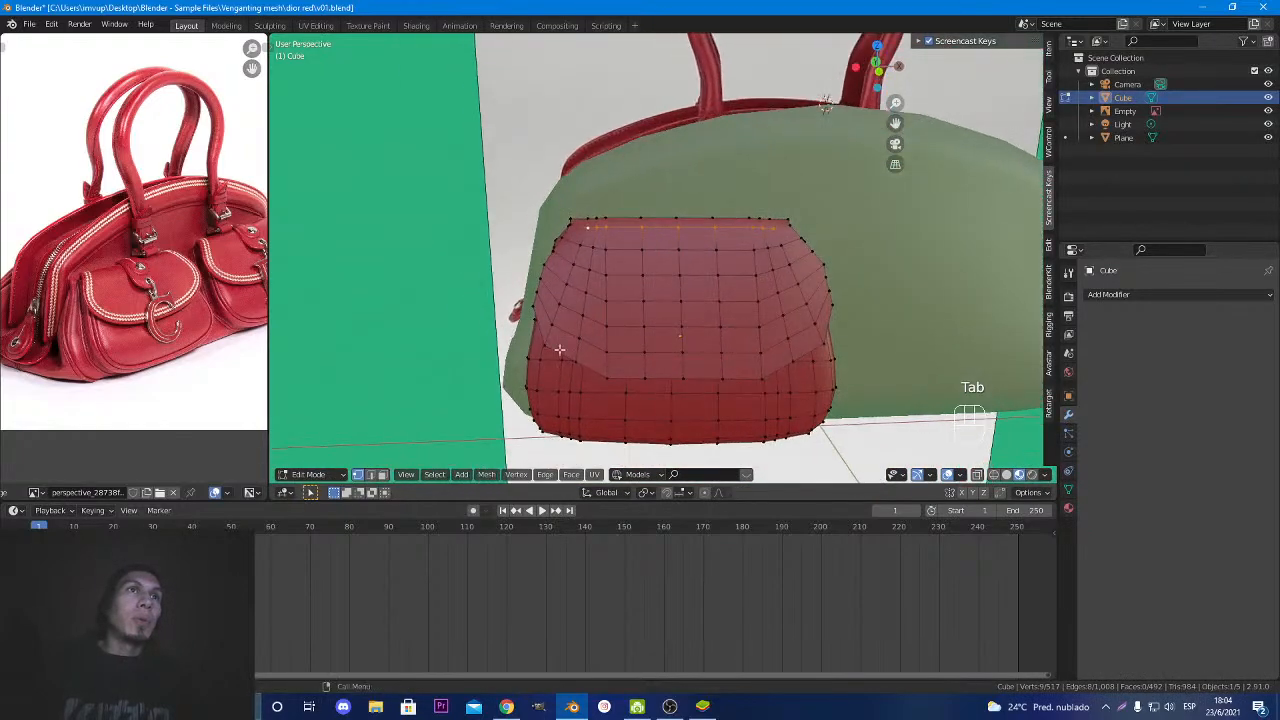
pyautogui.click(549, 344)
pyautogui.scroll(2, 550, 332)
pyautogui.keyDown('shift'); pyautogui.moveTo(534, 344); pyautogui.dragTo(623, 318, button='middle'); pyautogui.keyUp('shift')
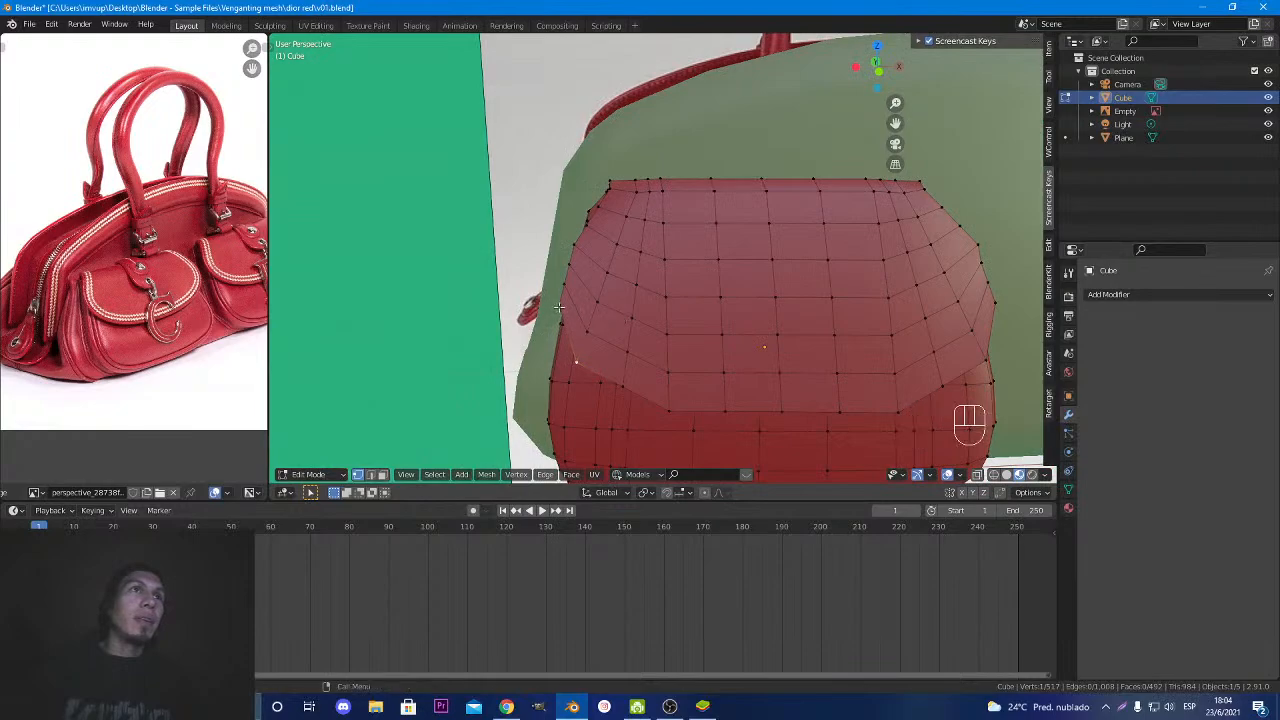
pyautogui.click(994, 321)
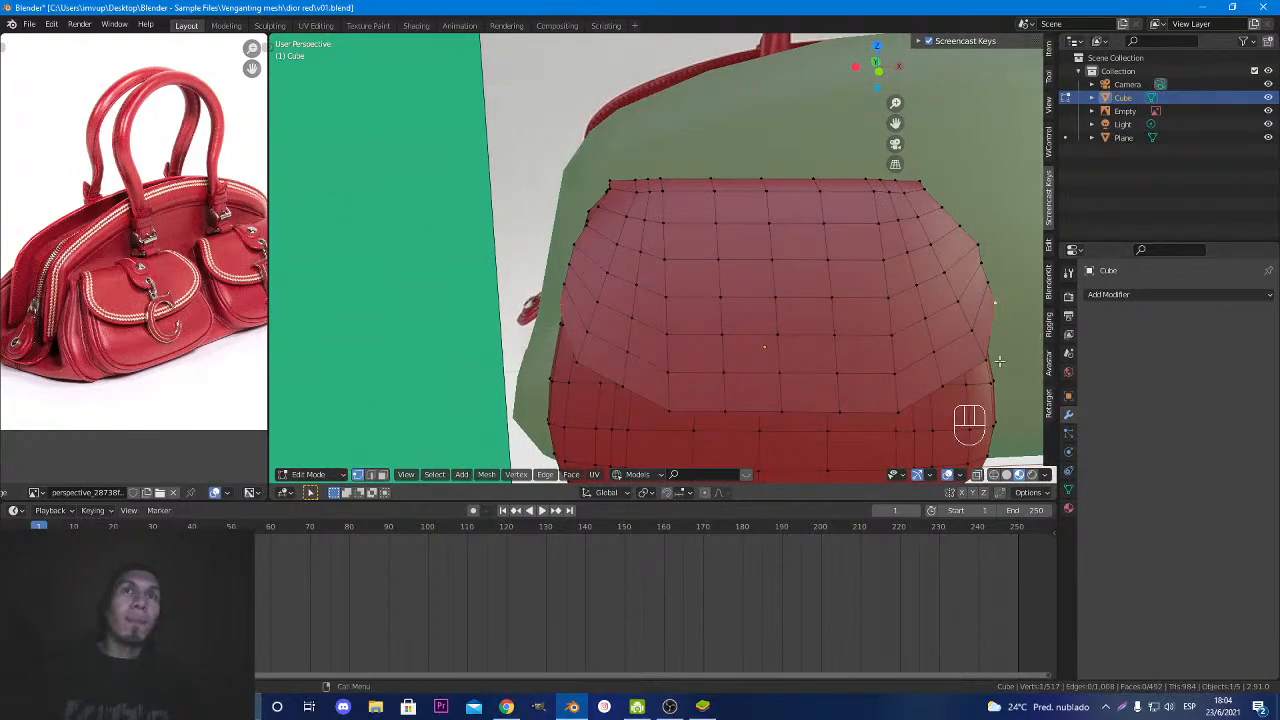
pyautogui.press('g')
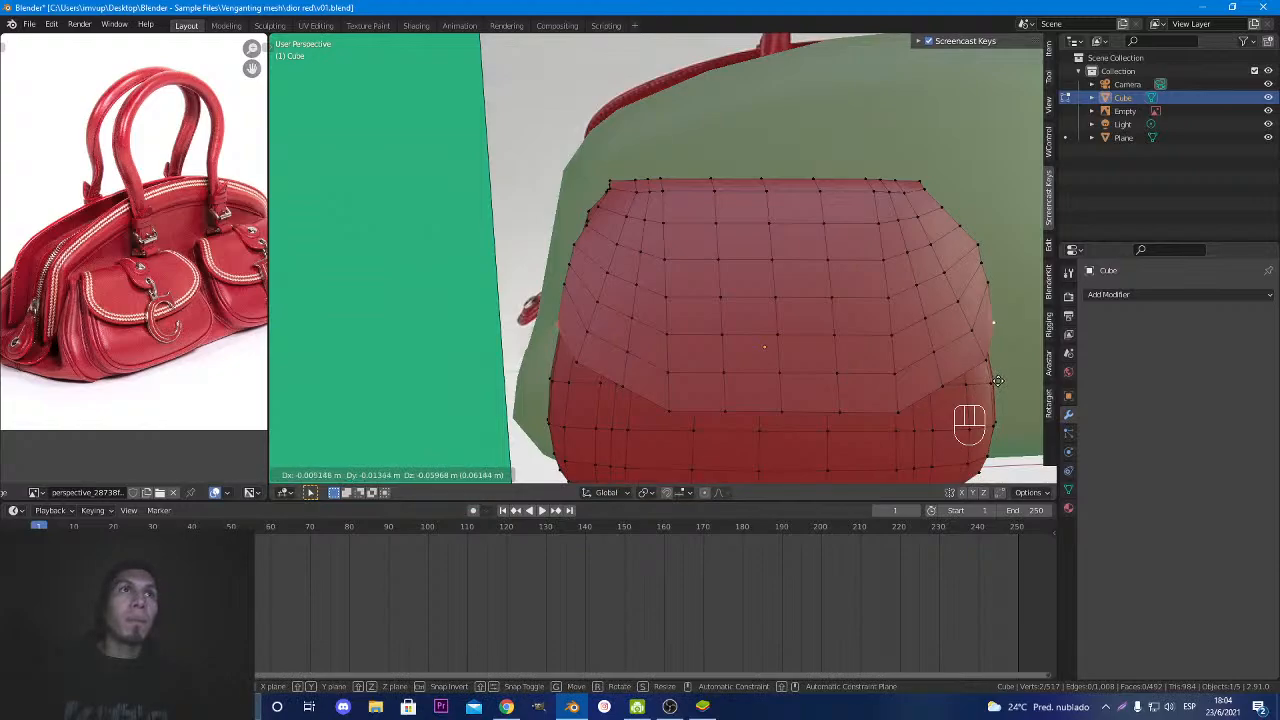
pyautogui.click(998, 381)
# Move one vertex on the flap's right side edge about 0.007 m toward the bag, checking the fit in Object Mode.
pyautogui.moveTo(906, 372); pyautogui.dragTo(721, 311, button='middle')
pyautogui.press('Tab')
pyautogui.press('Tab')
pyautogui.moveTo(858, 342); pyautogui.dragTo(806, 350, button='middle')
pyautogui.press('g')
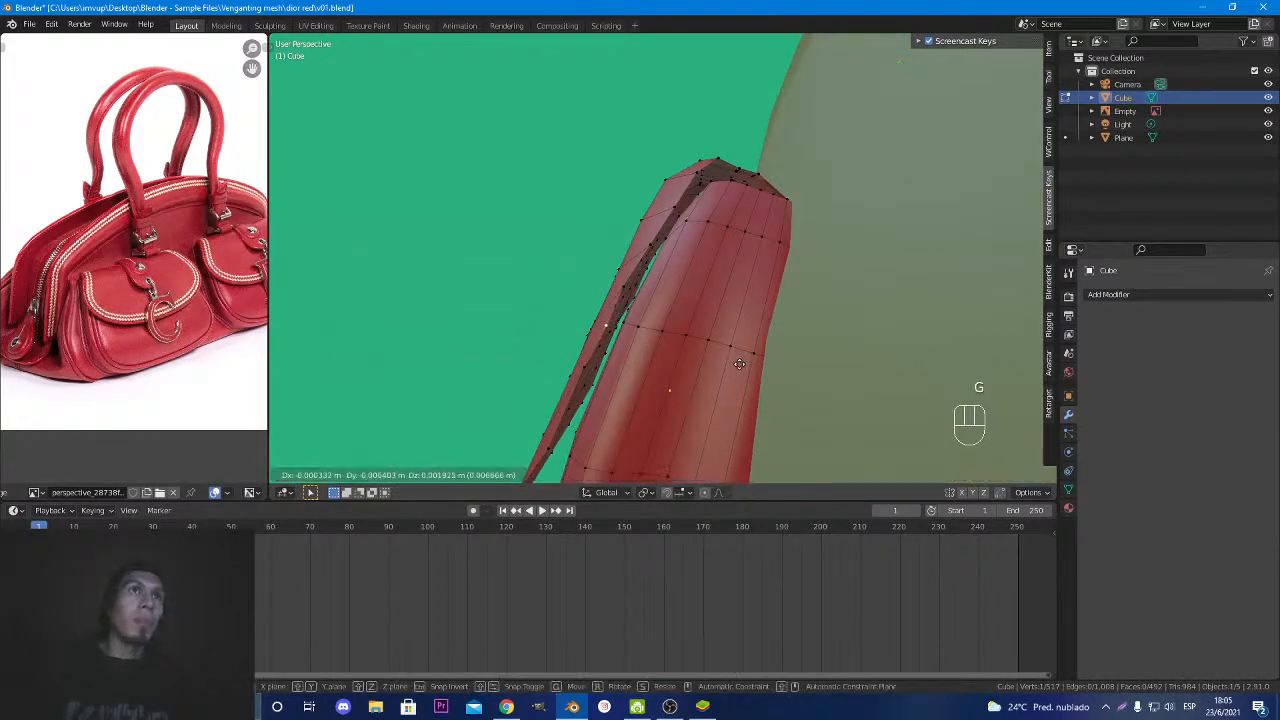
pyautogui.click(744, 365)
pyautogui.press('KP_Decimal')
pyautogui.moveTo(753, 360); pyautogui.dragTo(631, 342, button='middle')
pyautogui.press('Tab')
pyautogui.scroll(5, 812, 370)
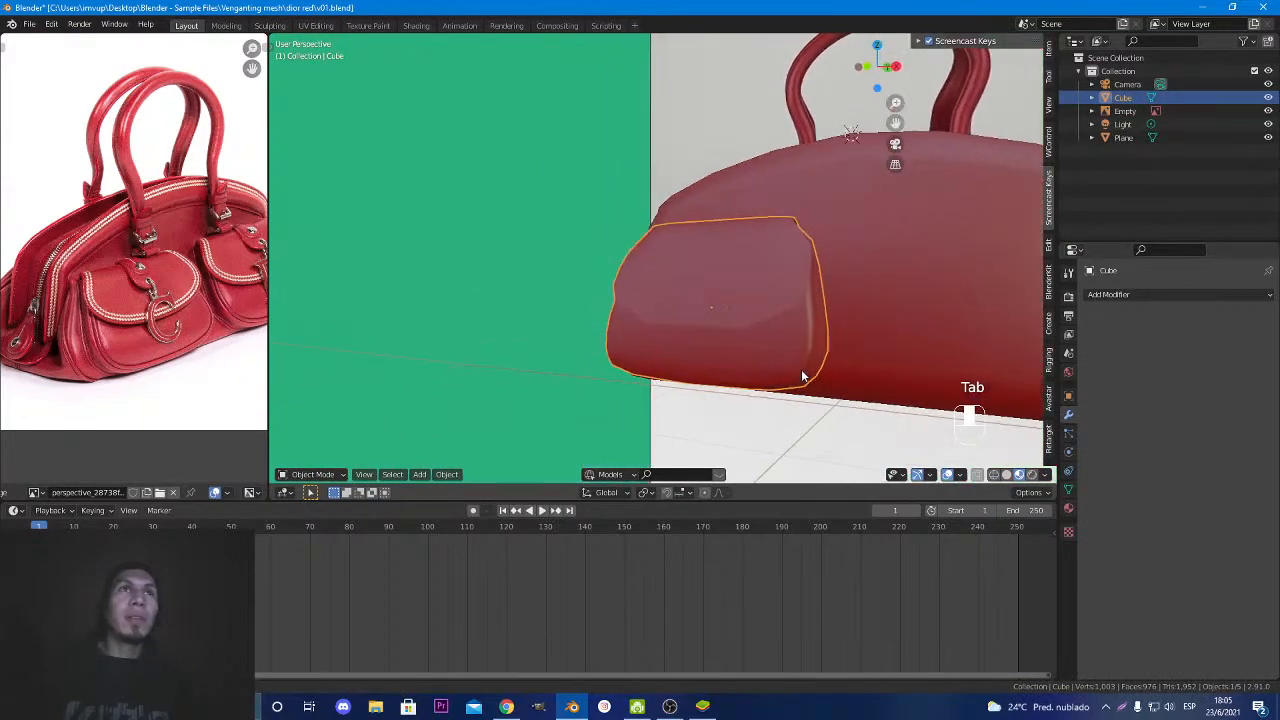
# Round the flap's lower edge by raising its left corner vertex about 0.025 m and repositioning a nearby vertex and one beside the right corner.
pyautogui.press('Tab')
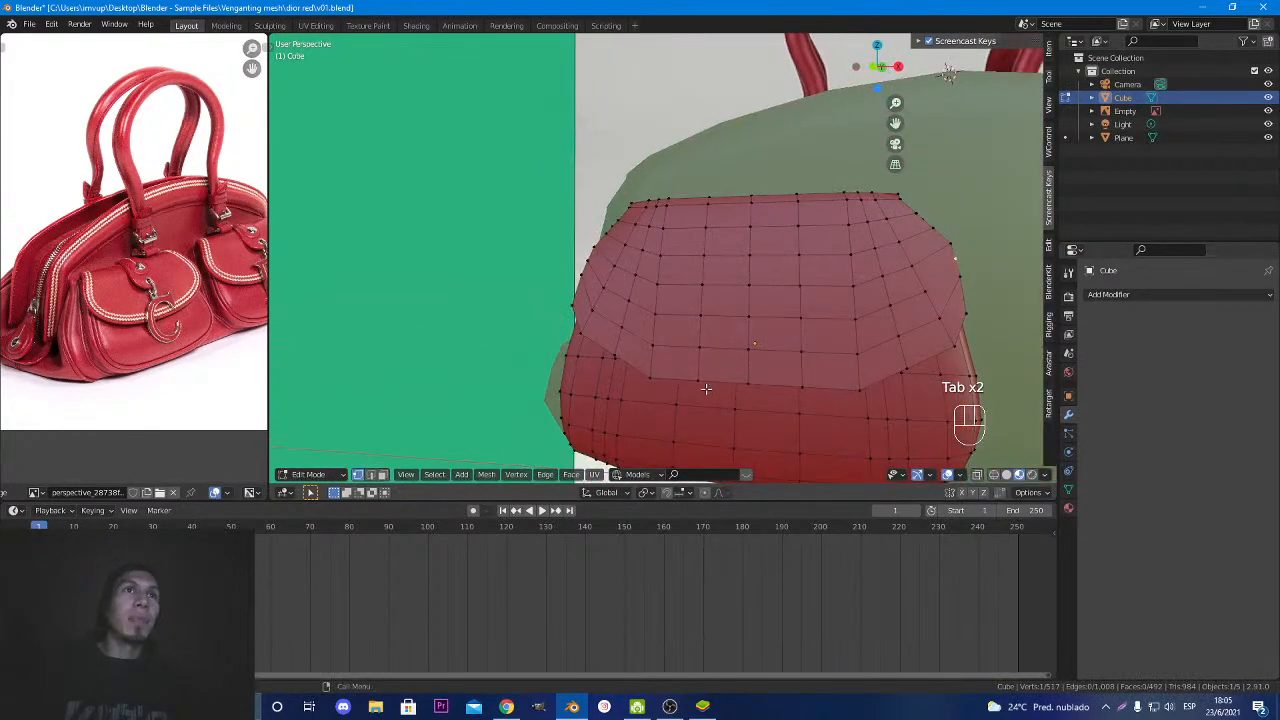
pyautogui.press('g')
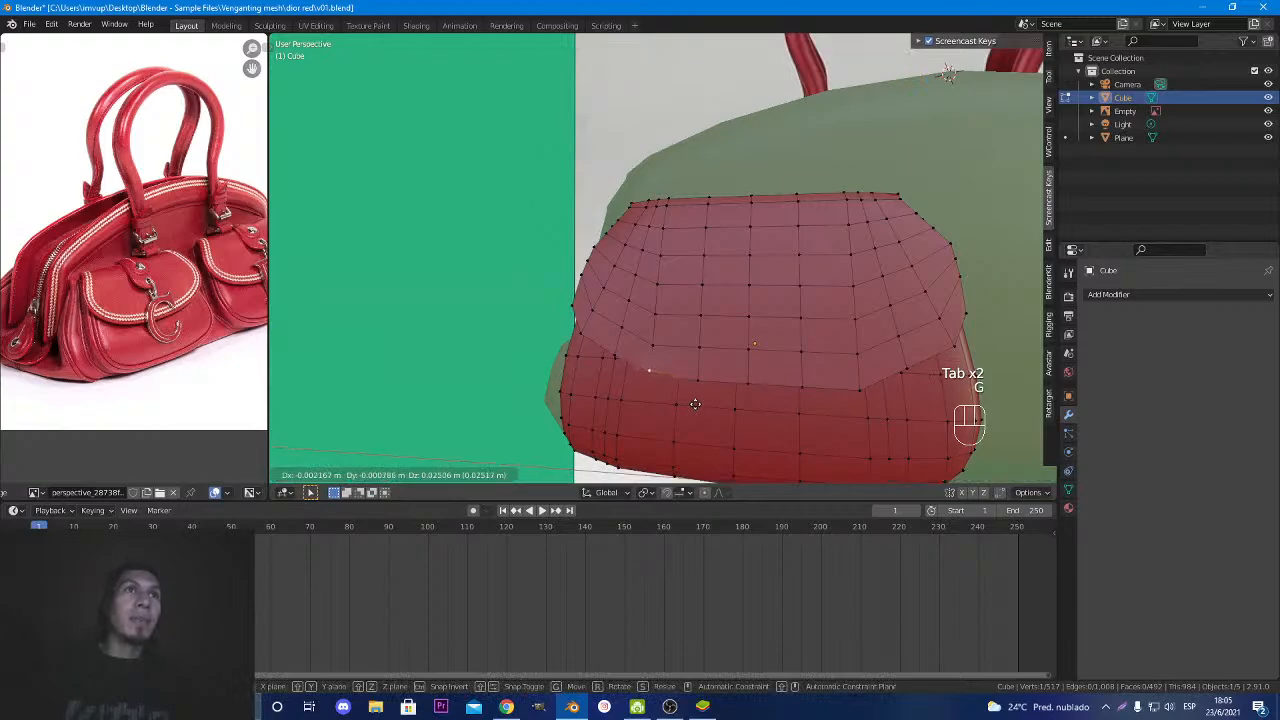
pyautogui.click(696, 404)
pyautogui.press('g')
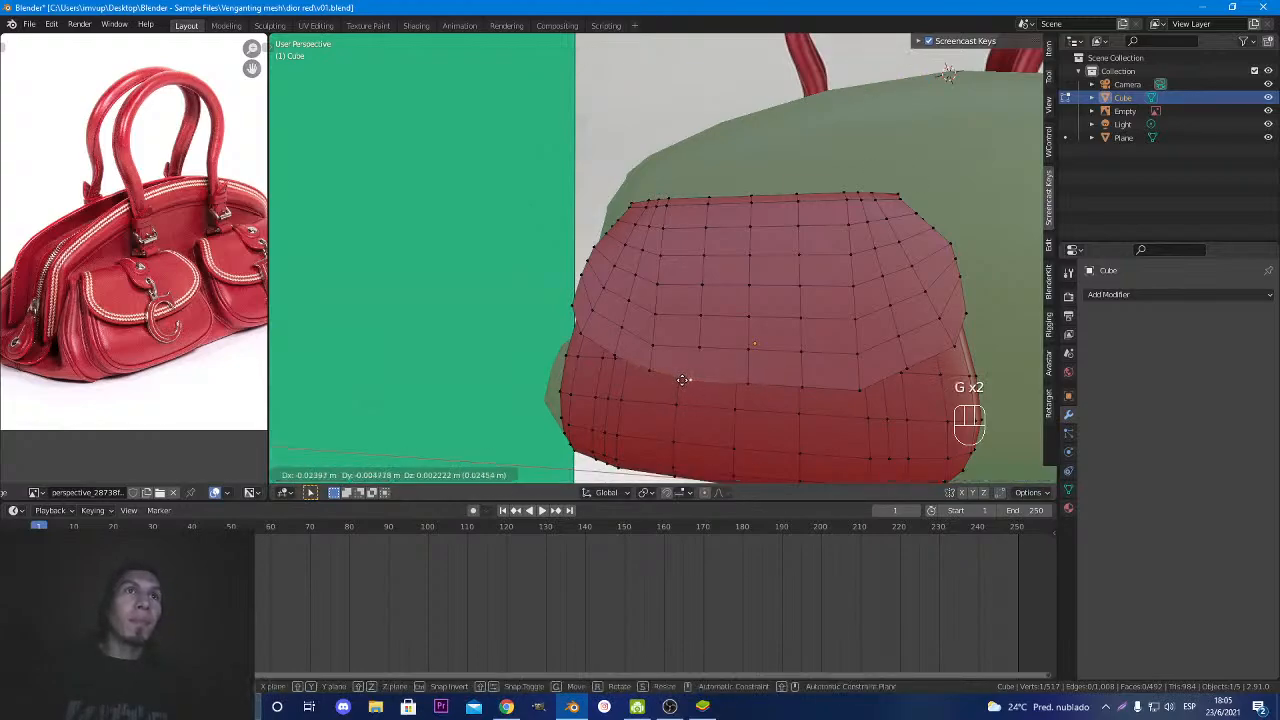
pyautogui.click(688, 381)
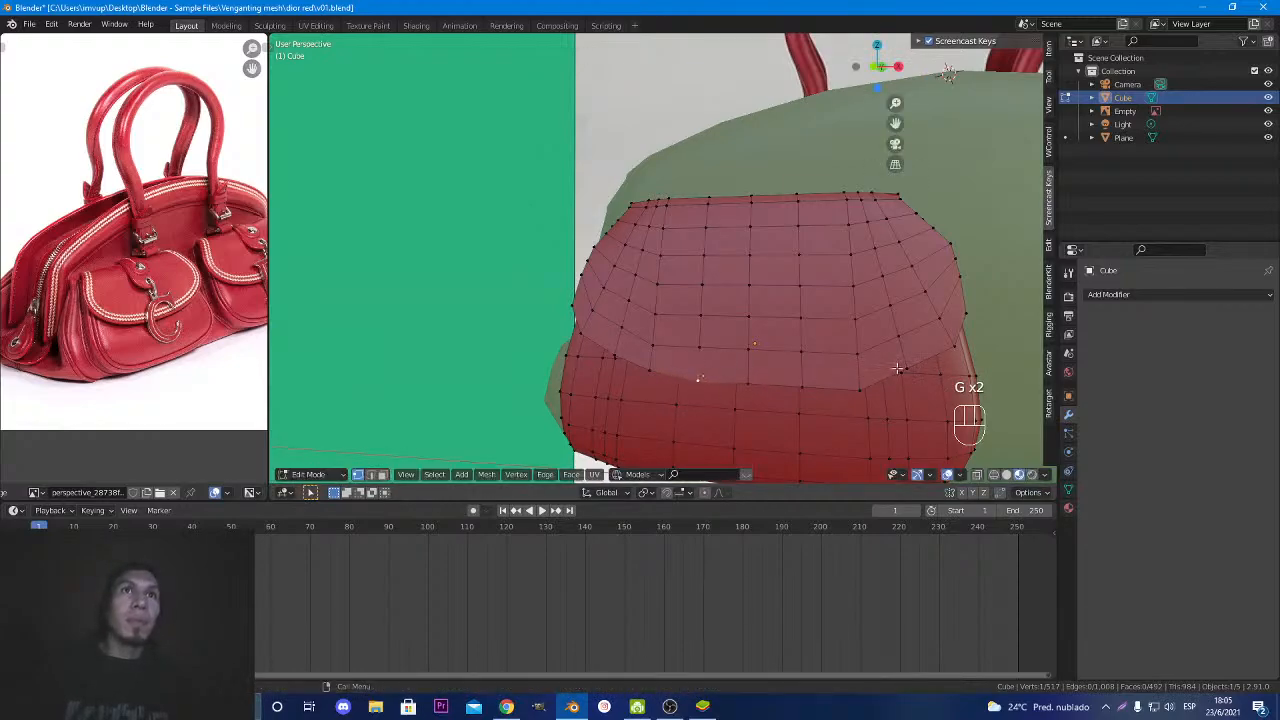
pyautogui.click(900, 369)
pyautogui.press('g')
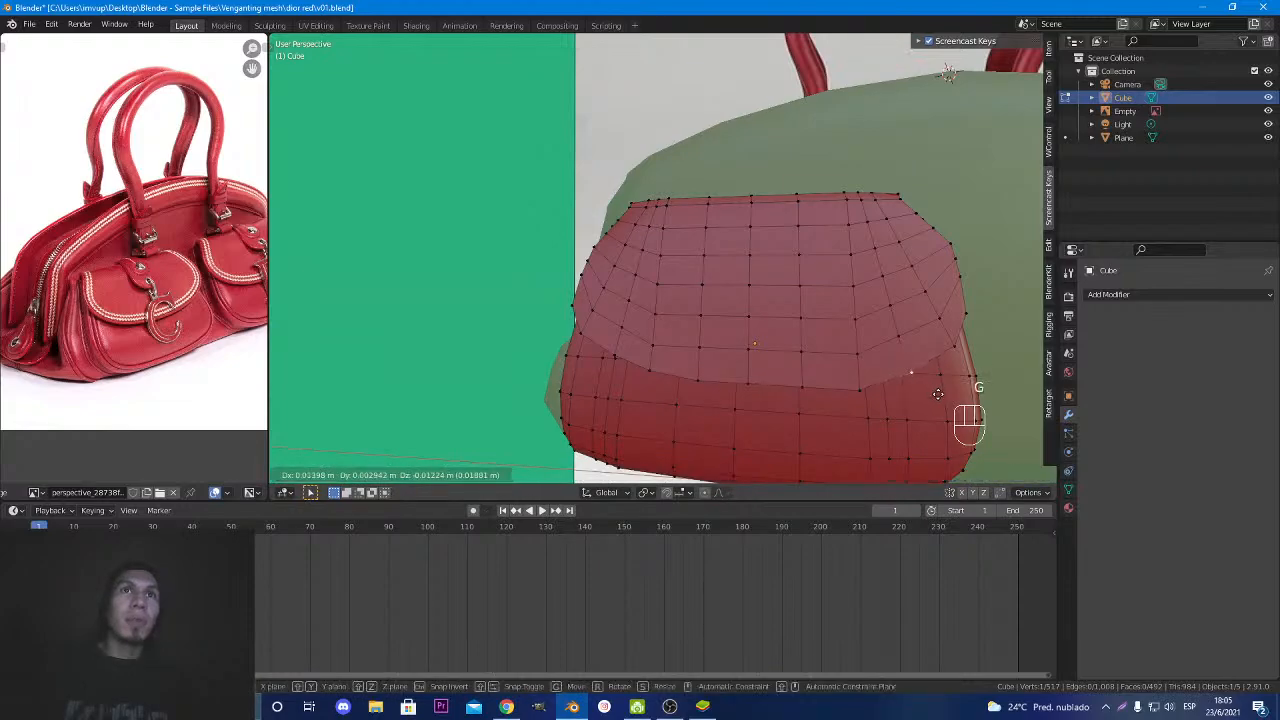
pyautogui.click(937, 393)
# Return to Object Mode and examine the pocket and bag from the front and side against the reference photo.
pyautogui.moveTo(937, 393); pyautogui.dragTo(815, 362, button='middle')
pyautogui.press('Tab')
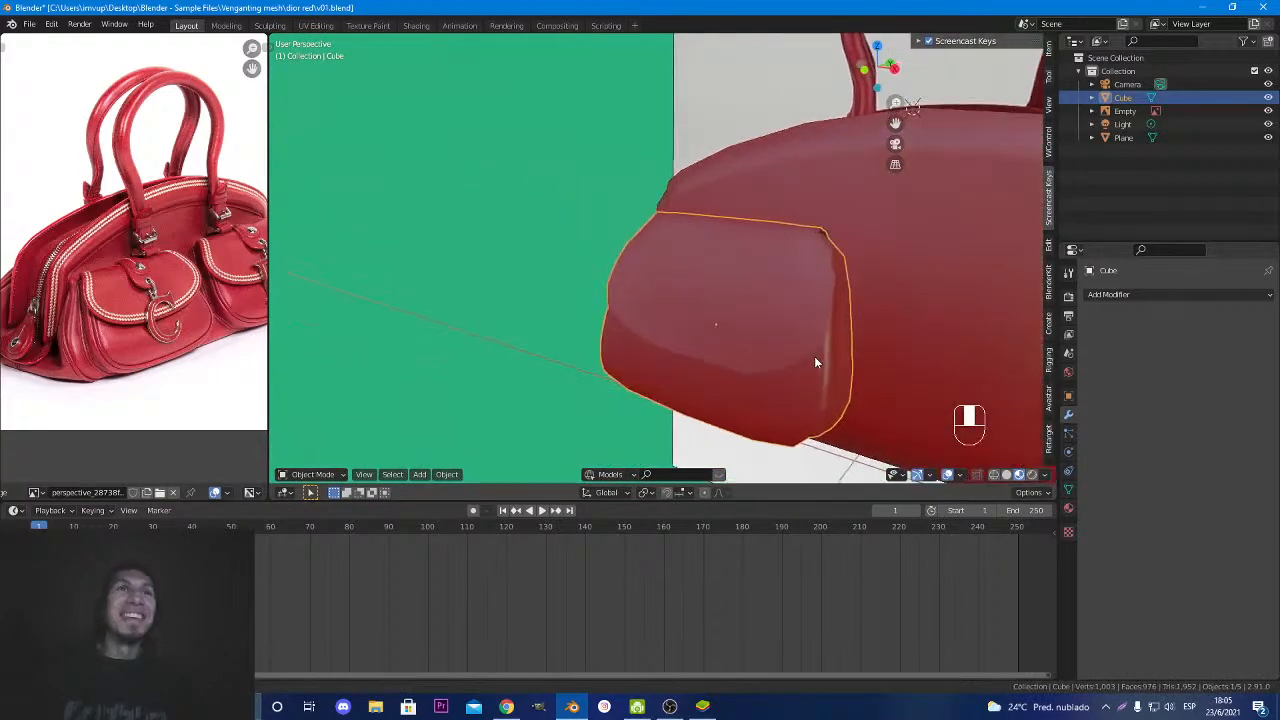
pyautogui.scroll(-4, 900, 355)
pyautogui.moveTo(922, 354); pyautogui.dragTo(912, 356, button='middle')
pyautogui.scroll(5, 871, 351)
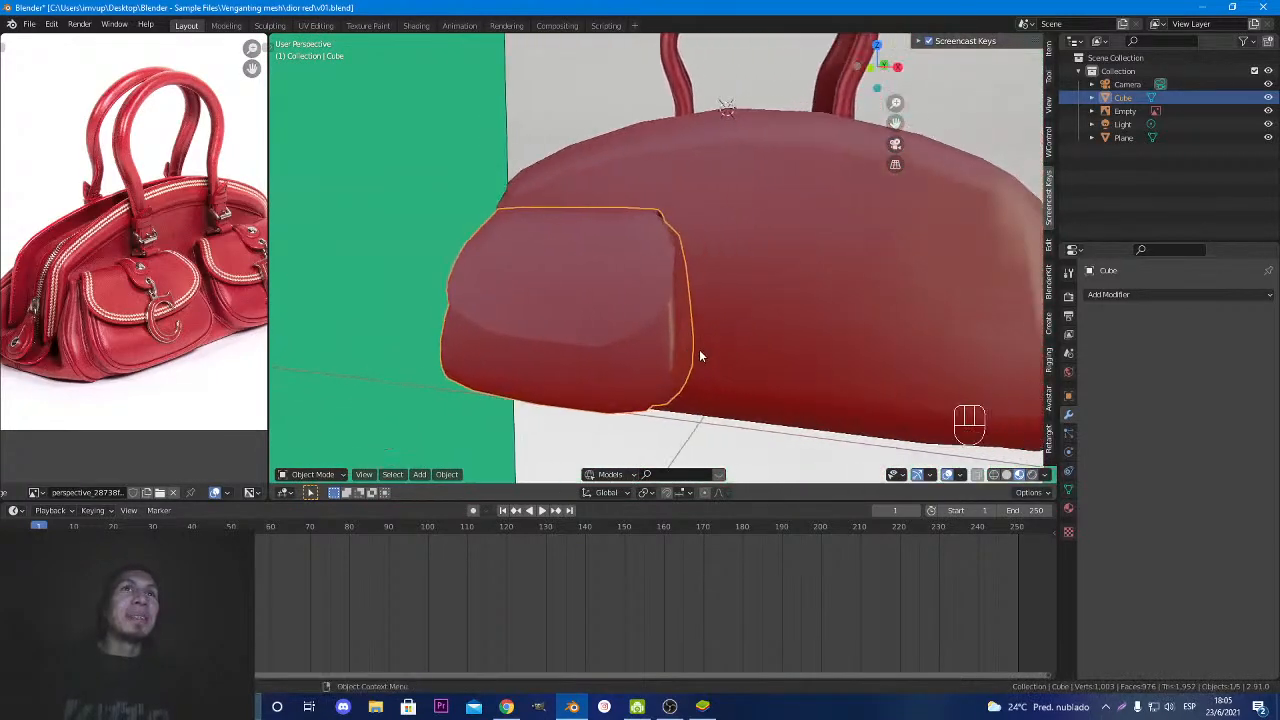
pyautogui.scroll(-5, 700, 356)
pyautogui.moveTo(700, 356); pyautogui.dragTo(686, 385, button='middle')
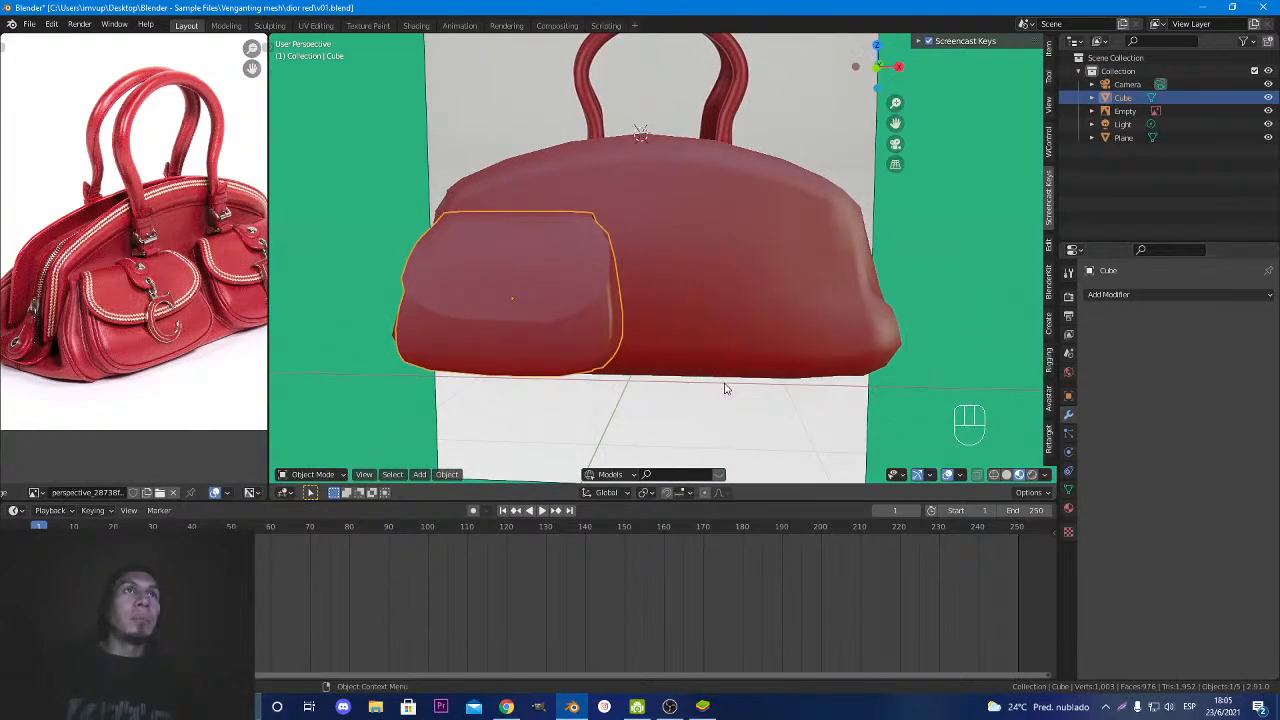
pyautogui.moveTo(726, 389); pyautogui.dragTo(706, 334, button='middle')
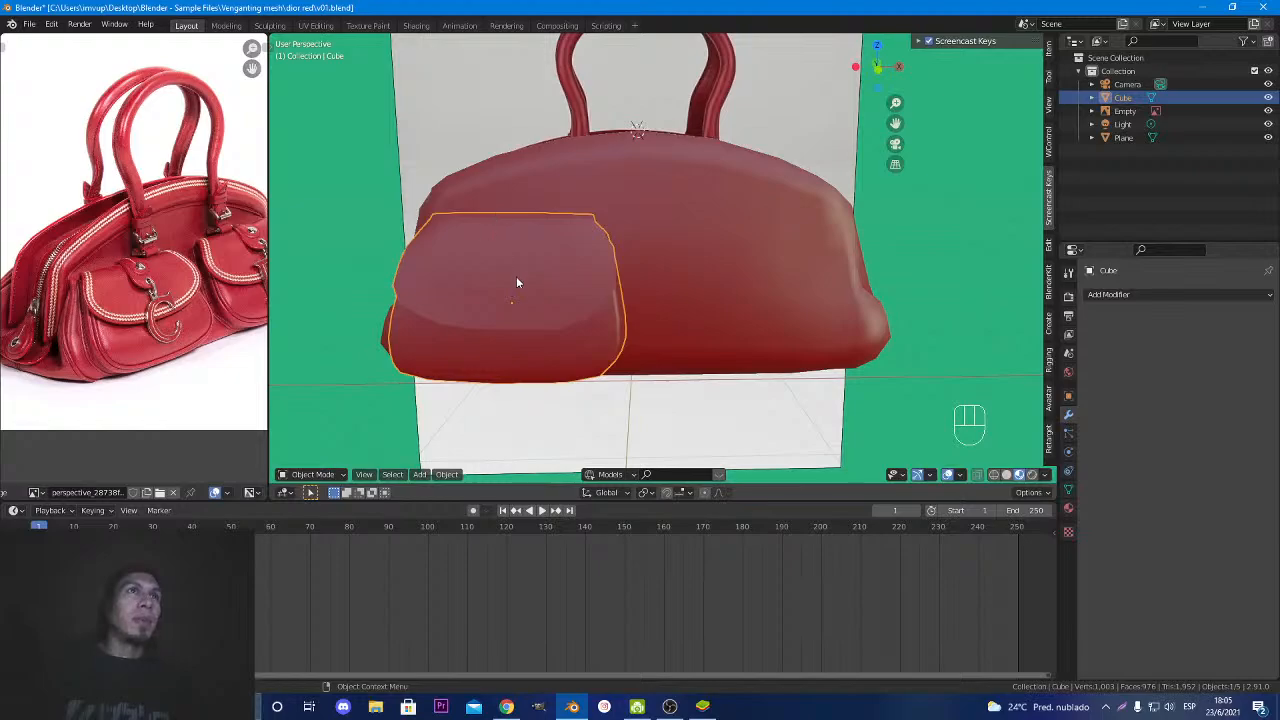
pyautogui.moveTo(517, 283); pyautogui.dragTo(671, 334, button='middle')
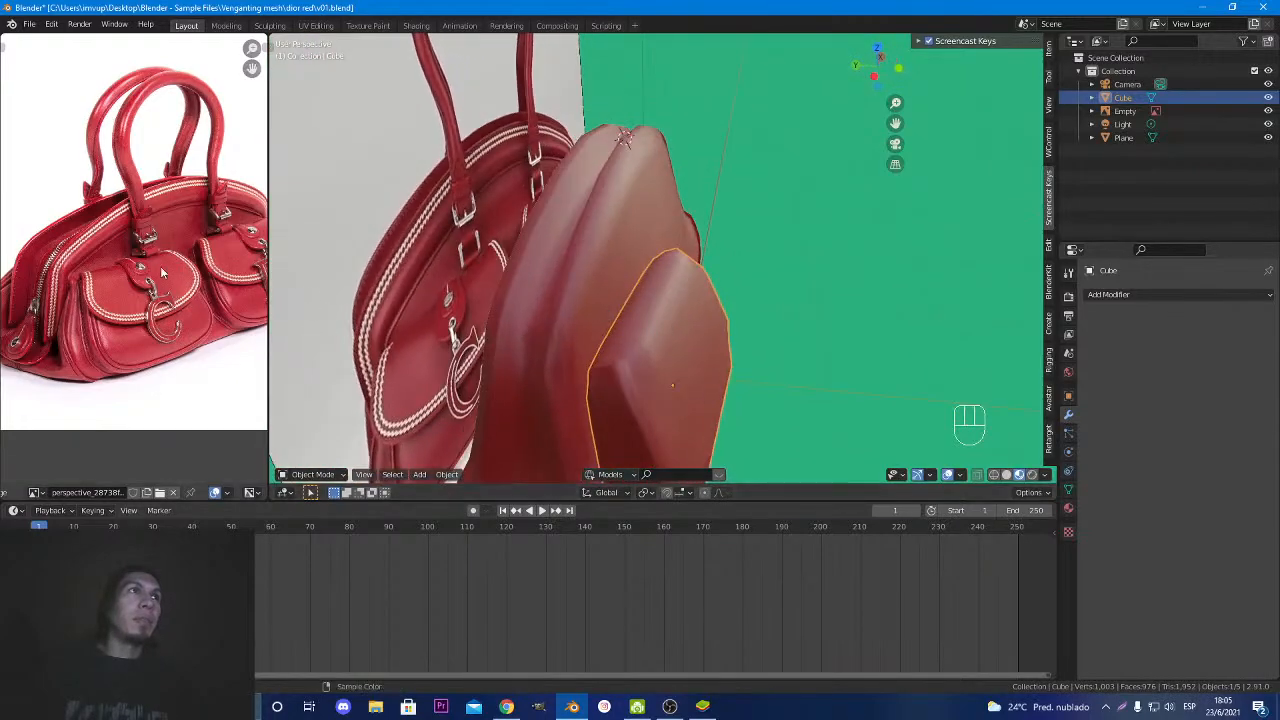
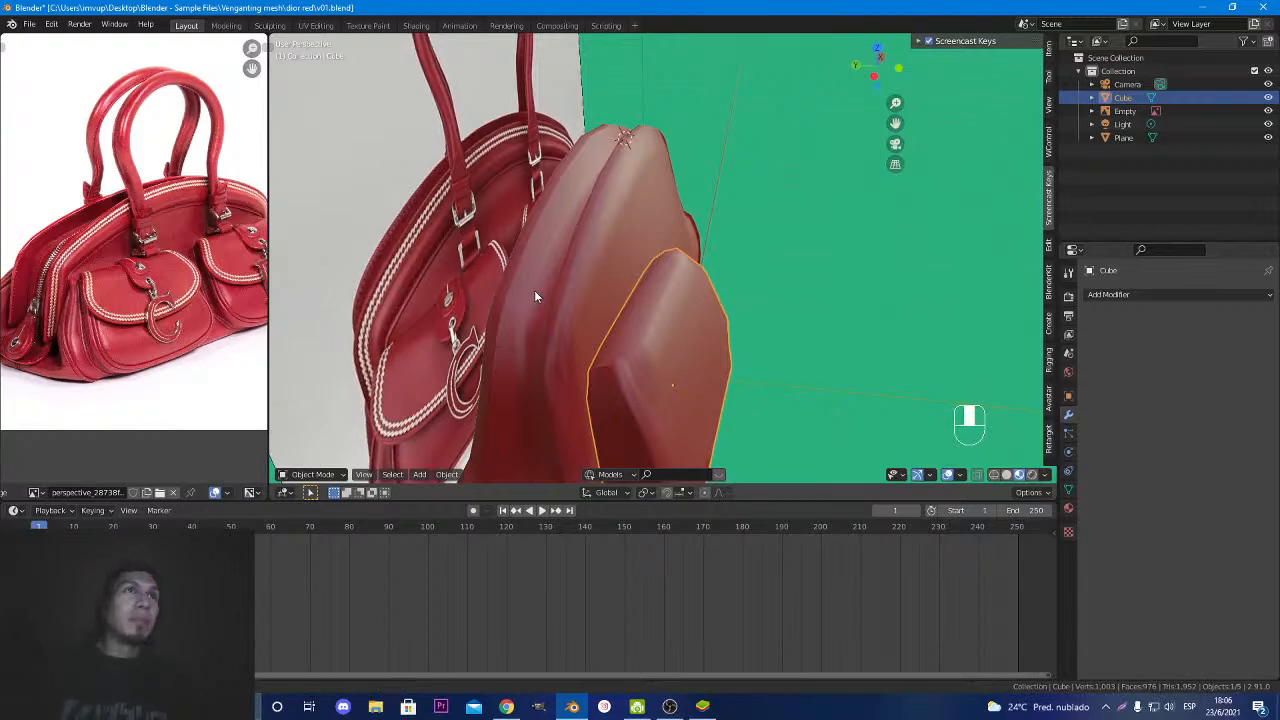
pyautogui.moveTo(534, 292); pyautogui.dragTo(401, 240, button='middle')
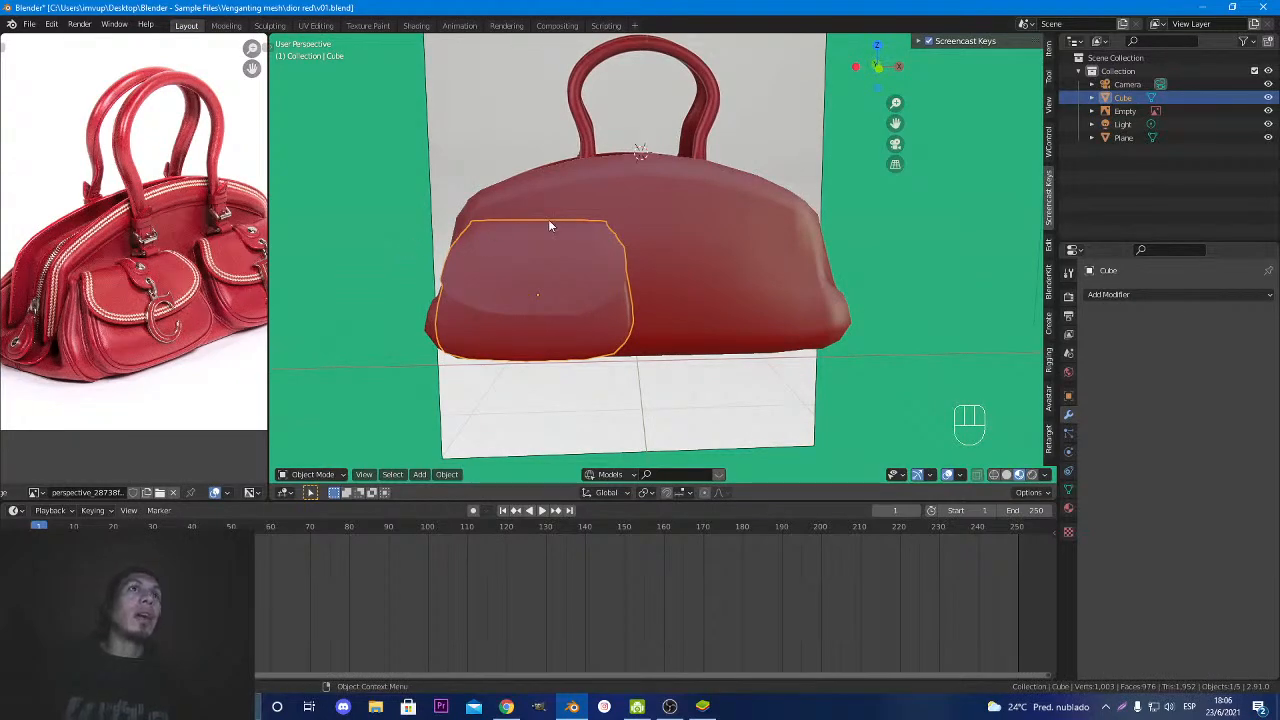
pyautogui.moveTo(655, 202)
pyautogui.mouseDown(button='middle')
pyautogui.moveTo(734, 245)
pyautogui.moveTo(646, 218)
pyautogui.moveTo(650, 182)
pyautogui.mouseUp(button='middle')
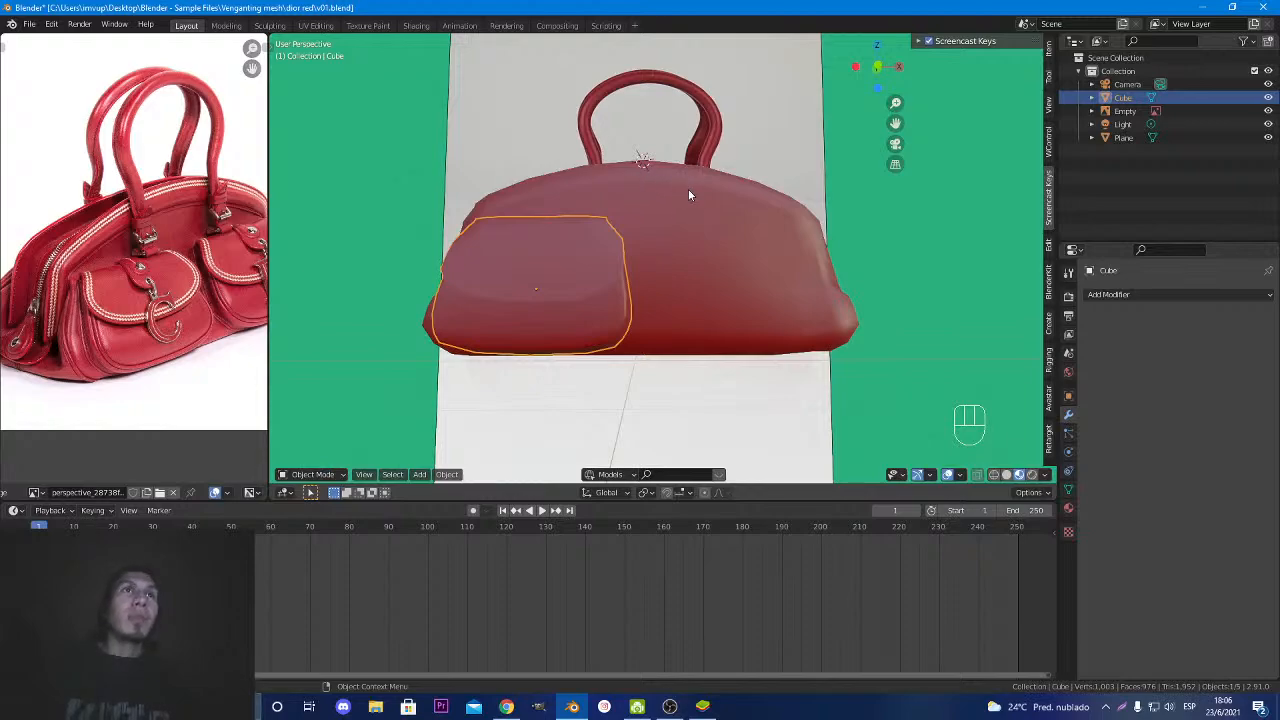
pyautogui.moveTo(688, 191); pyautogui.dragTo(720, 202, button='middle')
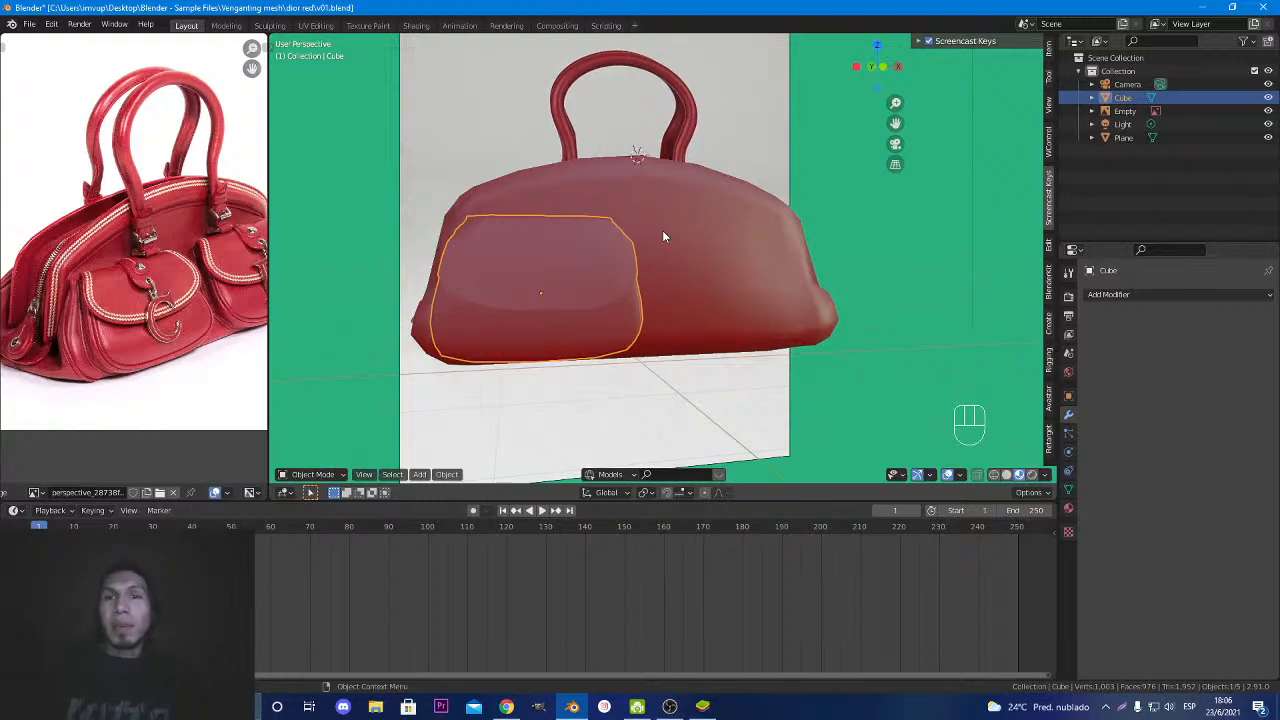
# Inspect the bag from several angles, return to the front view, and use Solid shading with X-ray to reveal the reference photo.
pyautogui.moveTo(663, 237); pyautogui.dragTo(697, 174, button='middle')
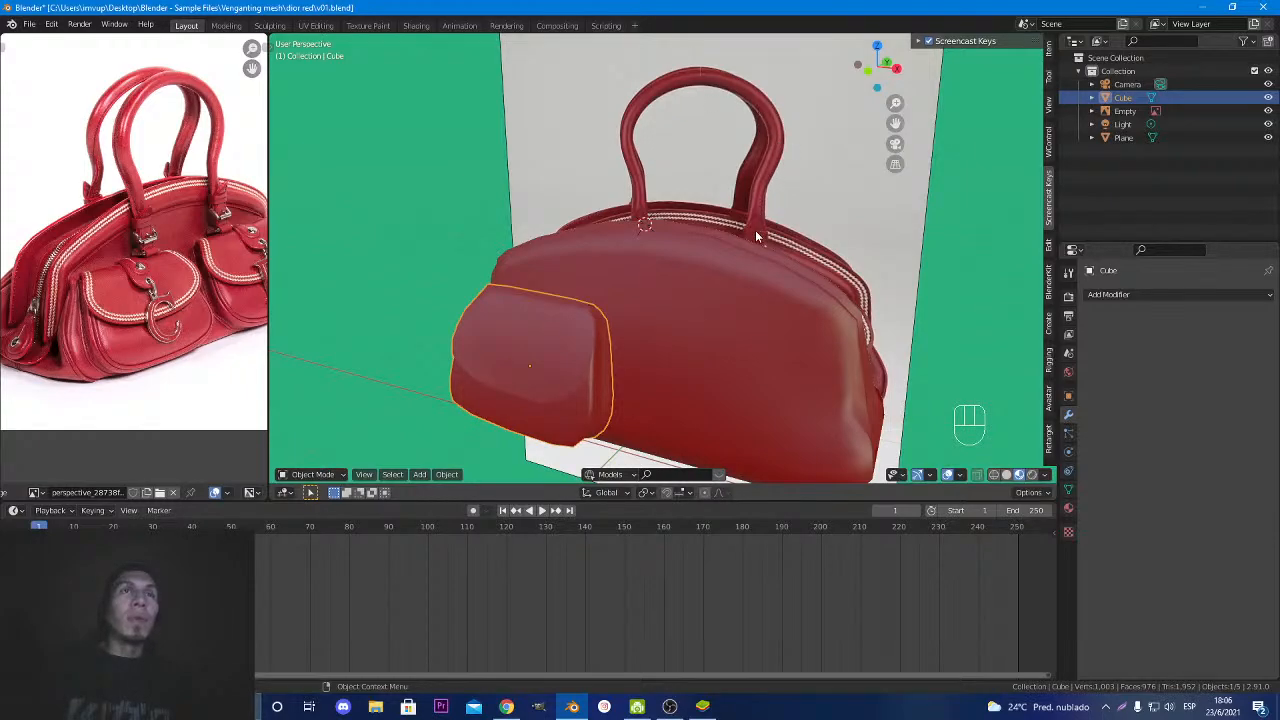
pyautogui.moveTo(757, 236); pyautogui.dragTo(786, 240, button='middle')
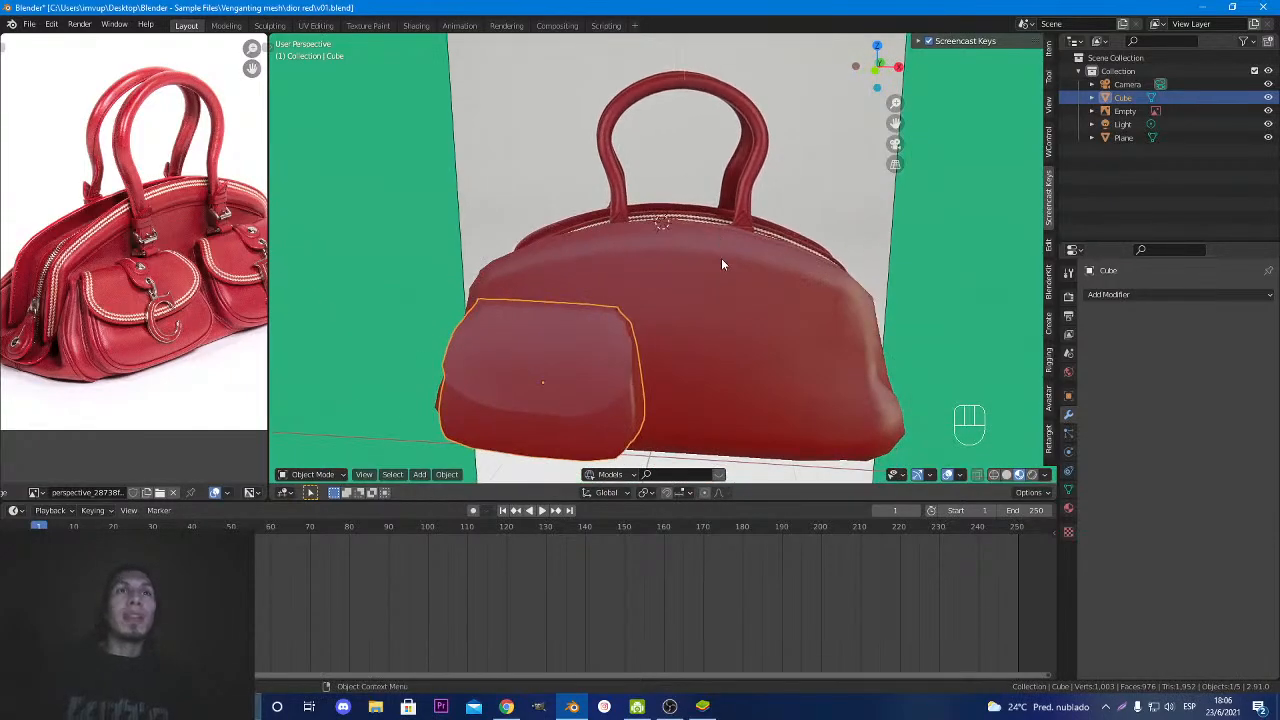
pyautogui.moveTo(722, 264); pyautogui.dragTo(748, 261, button='middle')
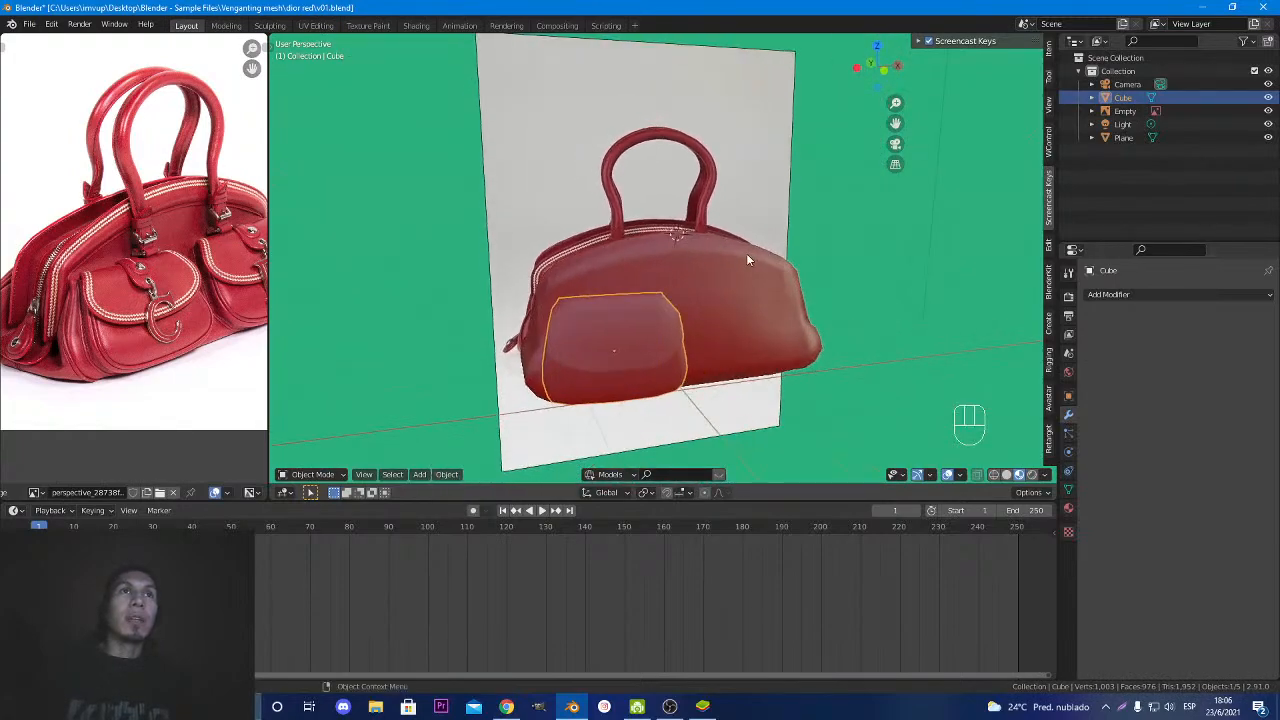
pyautogui.press('KP_1')
pyautogui.scroll(2, 746, 253)
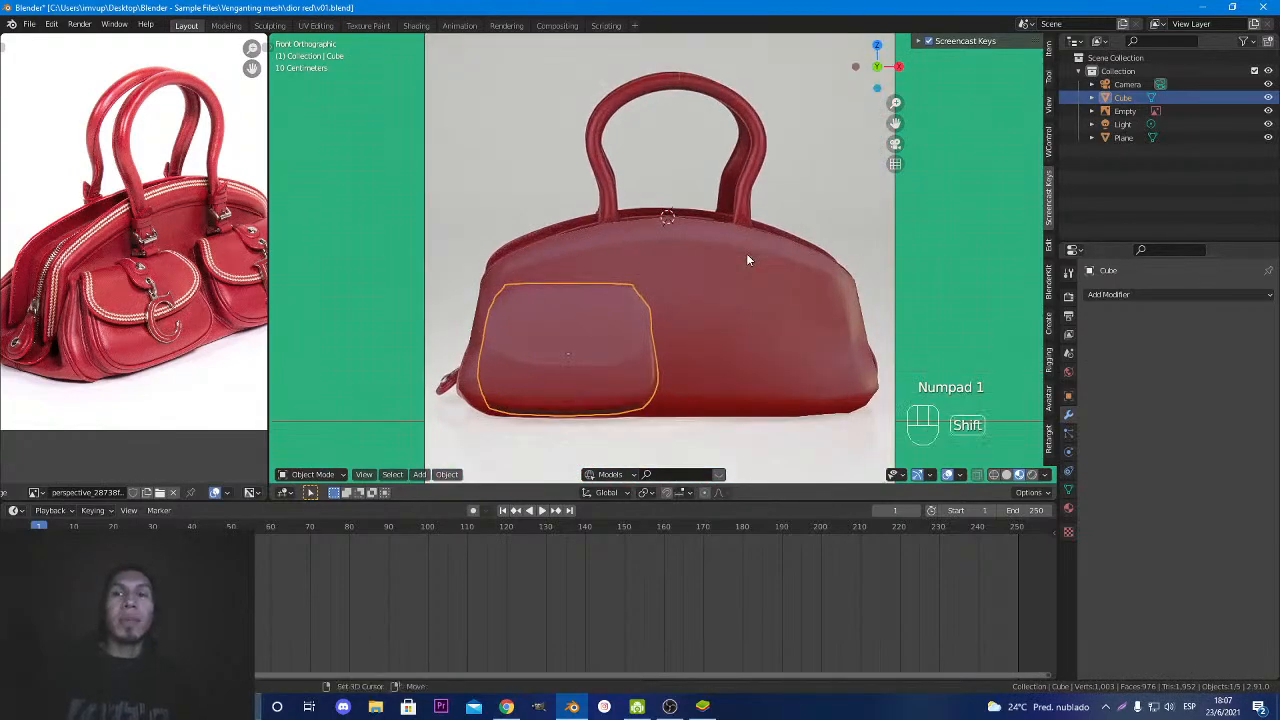
pyautogui.keyDown('shift'); pyautogui.moveTo(724, 262); pyautogui.dragTo(694, 298, button='middle'); pyautogui.keyUp('shift')
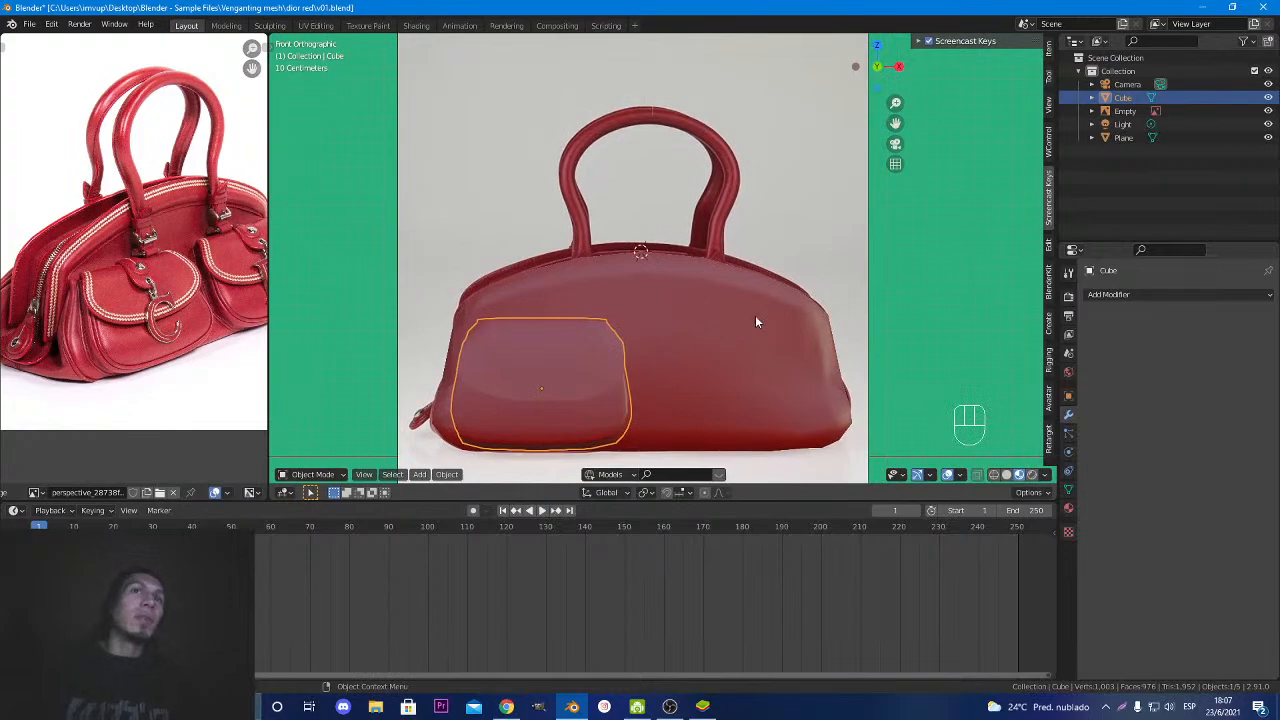
pyautogui.click(1006, 475)
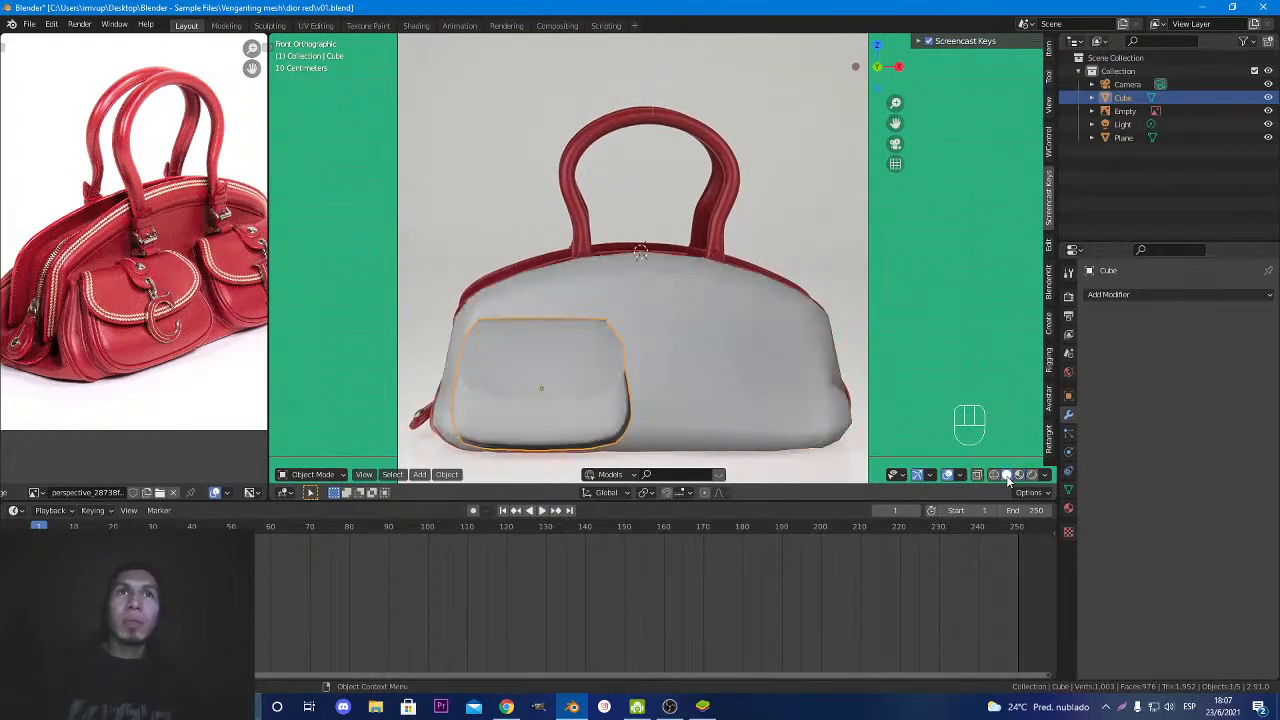
pyautogui.click(977, 475)
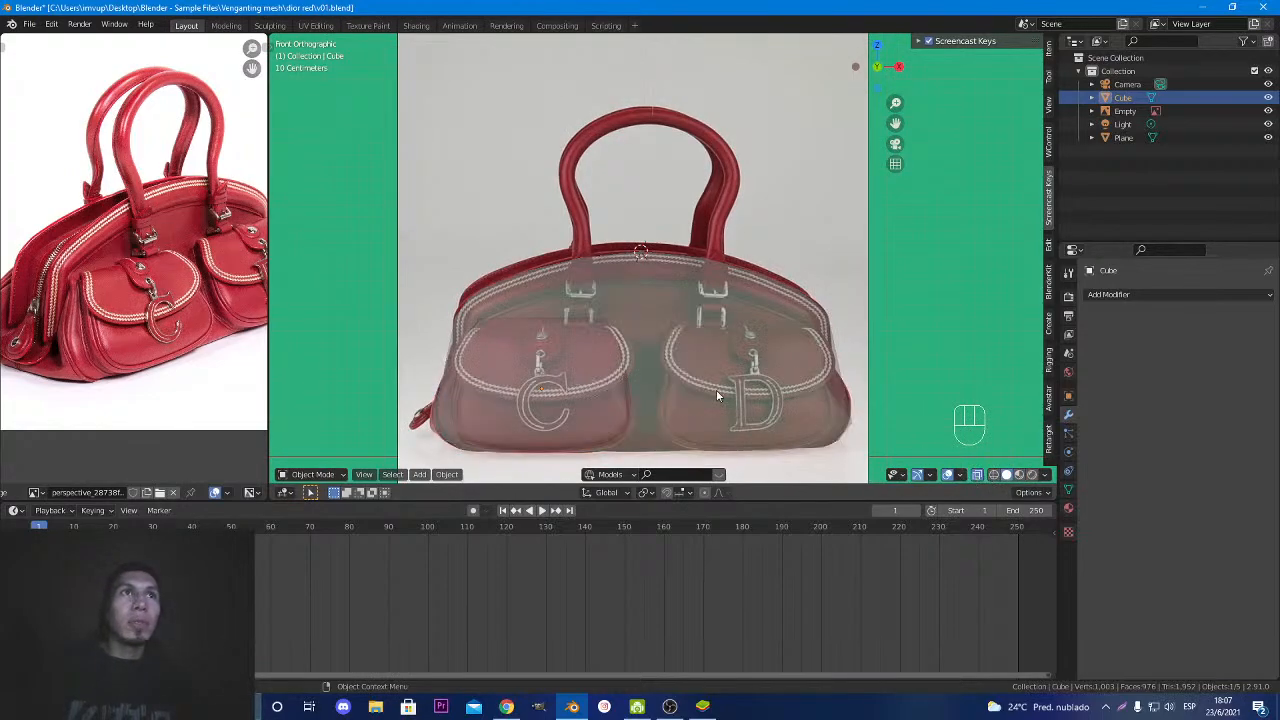
# Place the 3D cursor at the base of the bag's left handle and add a Bezier curve there.
pyautogui.scroll(2, 581, 285)
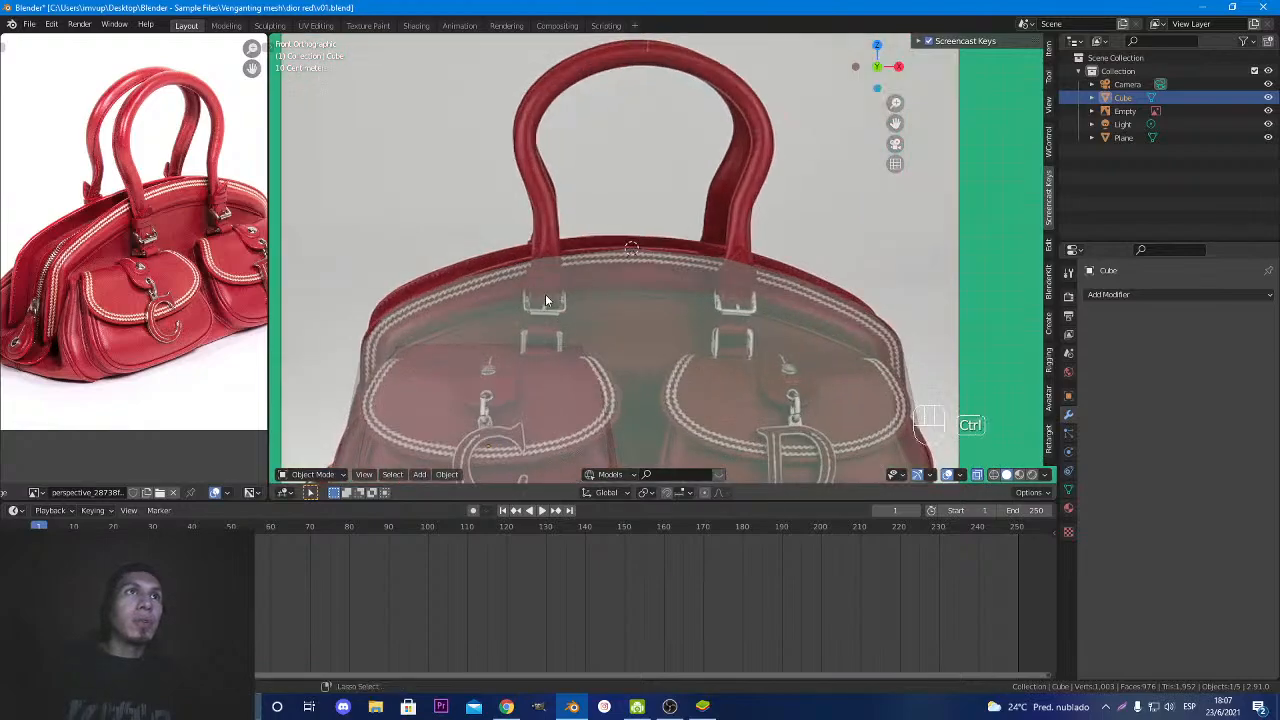
pyautogui.keyDown('shift'); pyautogui.rightClick(545, 295); pyautogui.keyUp('shift')
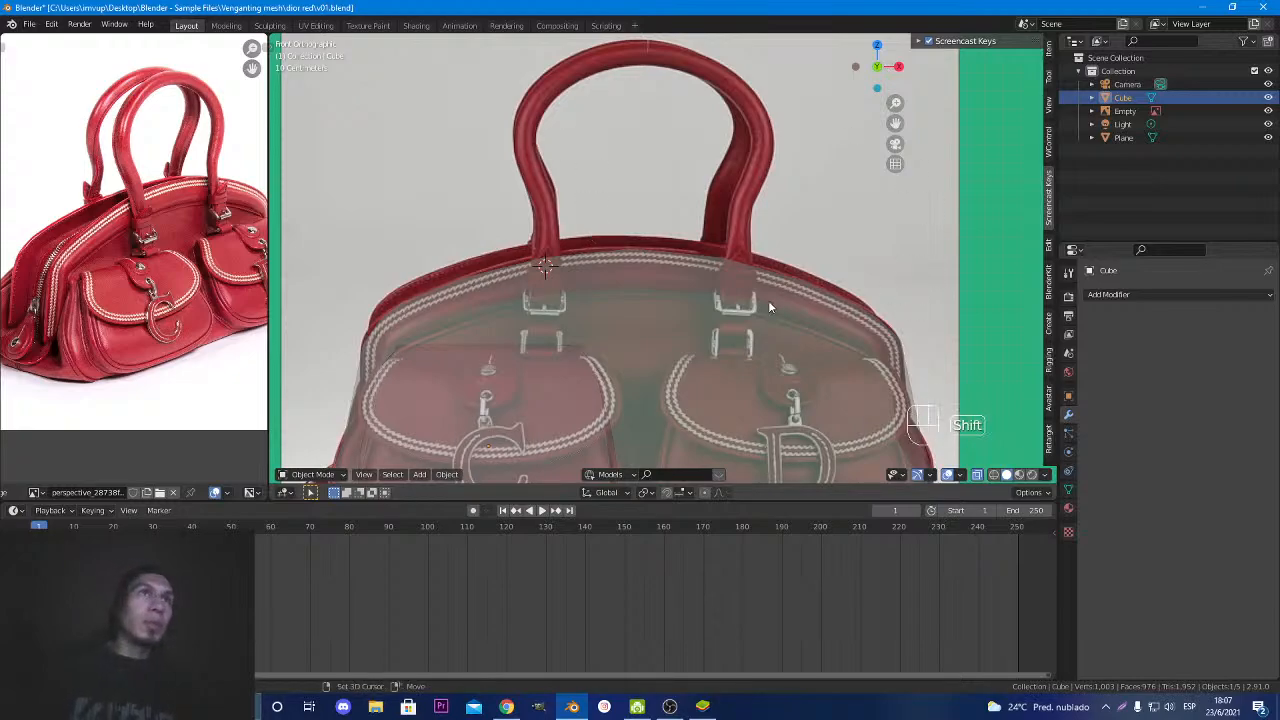
pyautogui.hotkey('shift', 'a')
pyautogui.moveTo(760, 323)
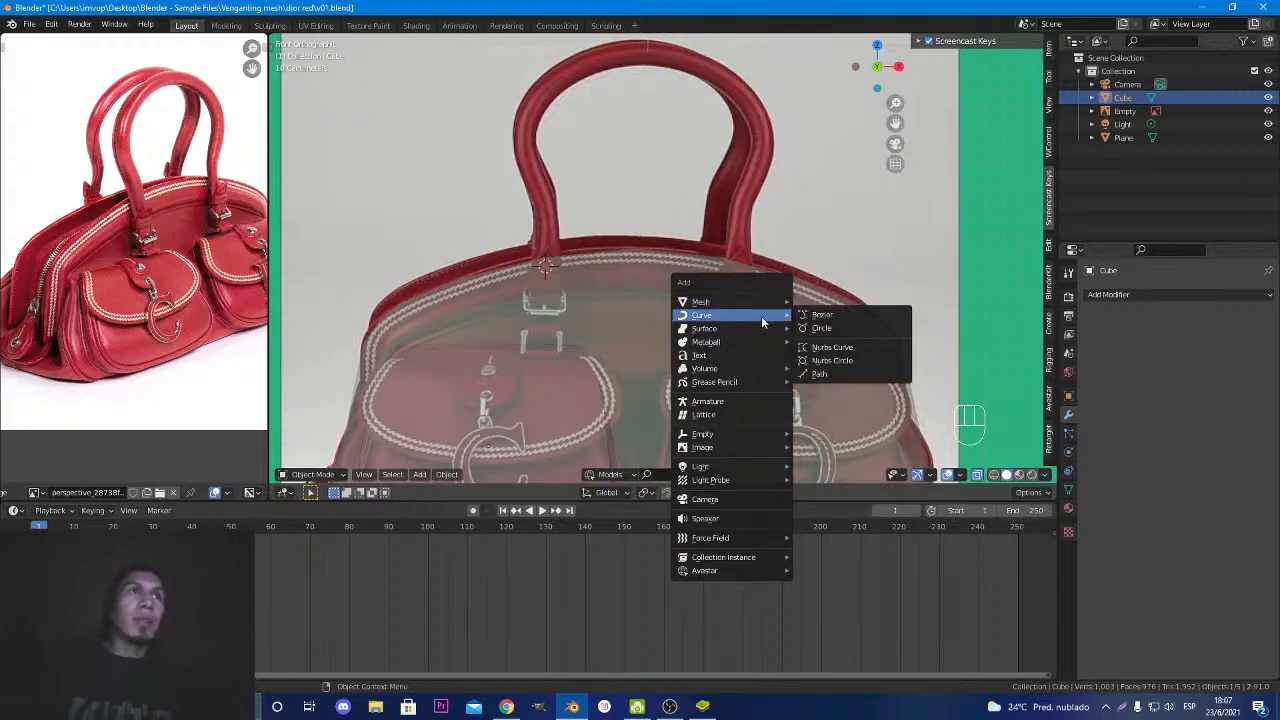
pyautogui.click(834, 315)
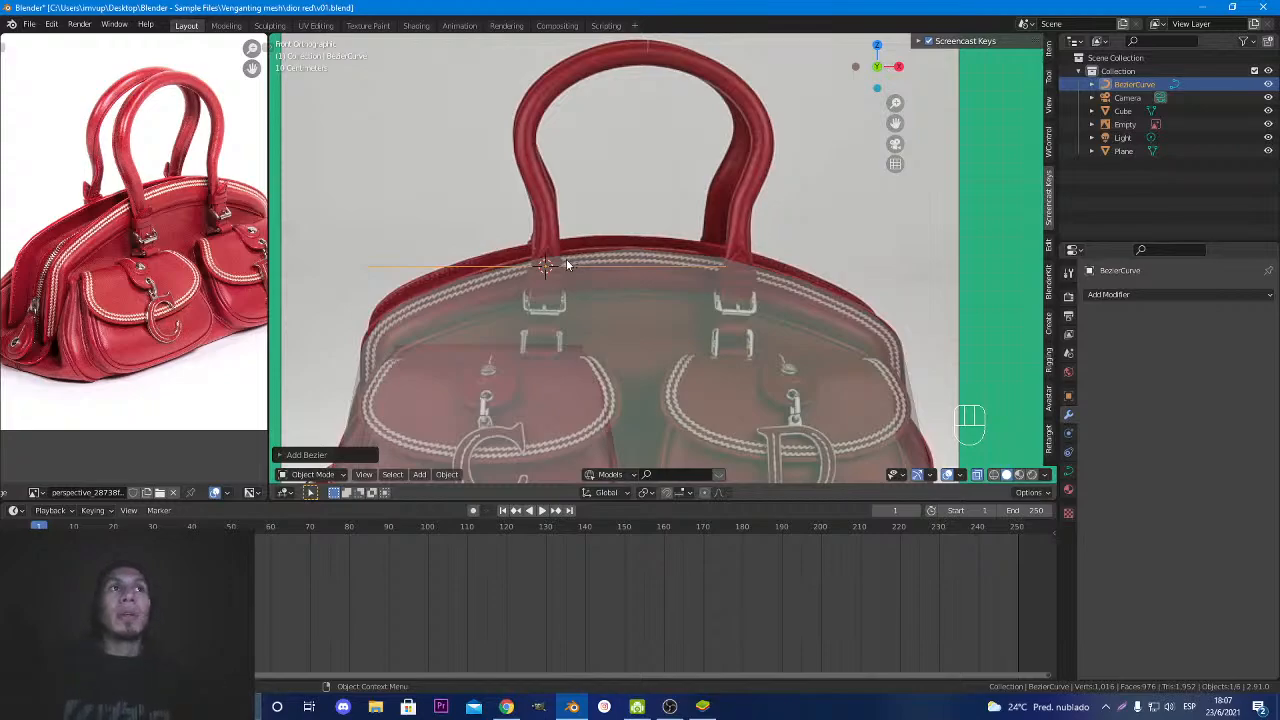
# Examine the new Bezier curve's position and orientation relative to the bag from the front and above, including in Edit Mode.
pyautogui.scroll(-4, 646, 303)
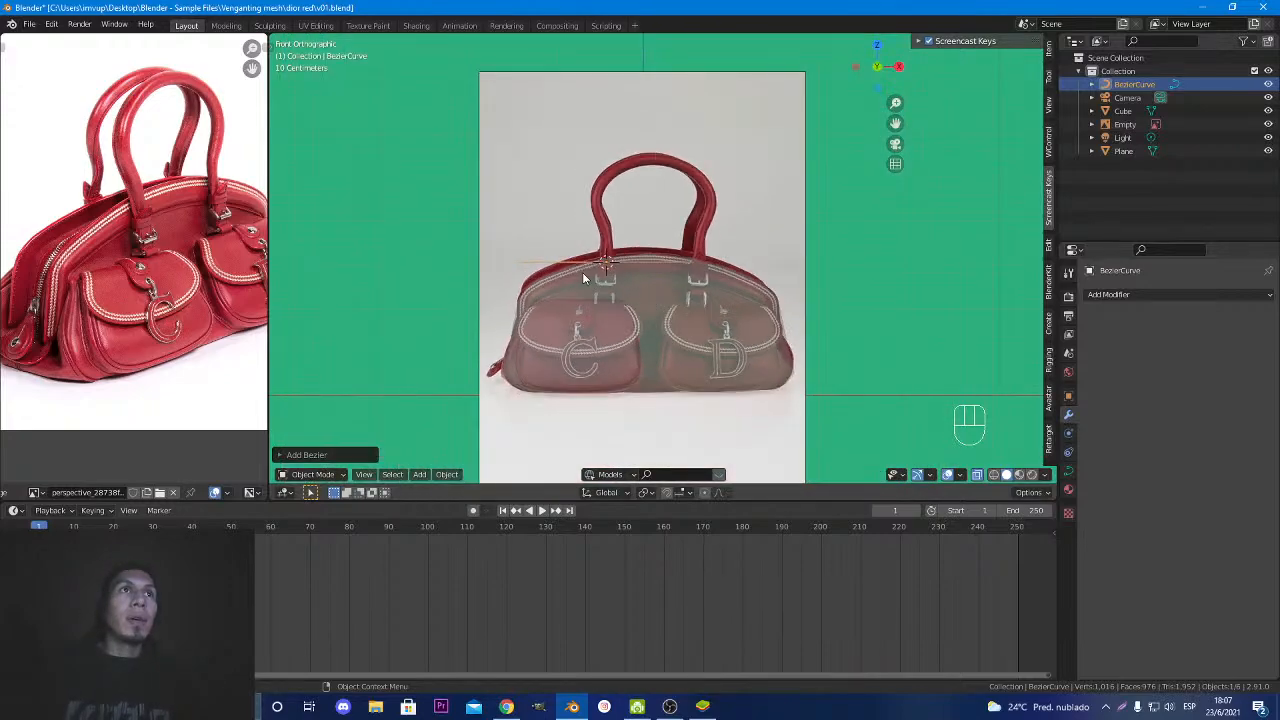
pyautogui.moveTo(637, 281); pyautogui.dragTo(575, 305, button='middle')
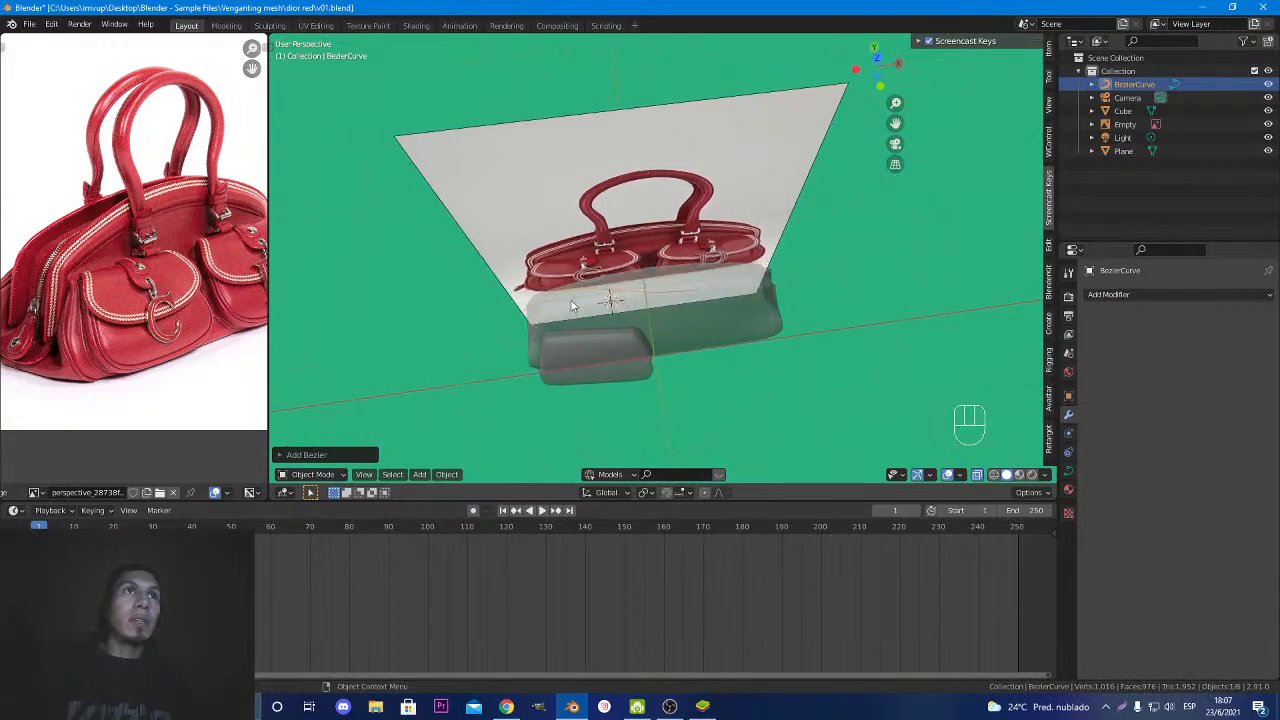
pyautogui.scroll(2, 614, 293)
pyautogui.scroll(4, 600, 300)
pyautogui.moveTo(517, 340); pyautogui.dragTo(493, 235, button='middle')
pyautogui.press('KP_2')
pyautogui.press('KP_1')
pyautogui.press('KP_1')
pyautogui.press('KP_1')
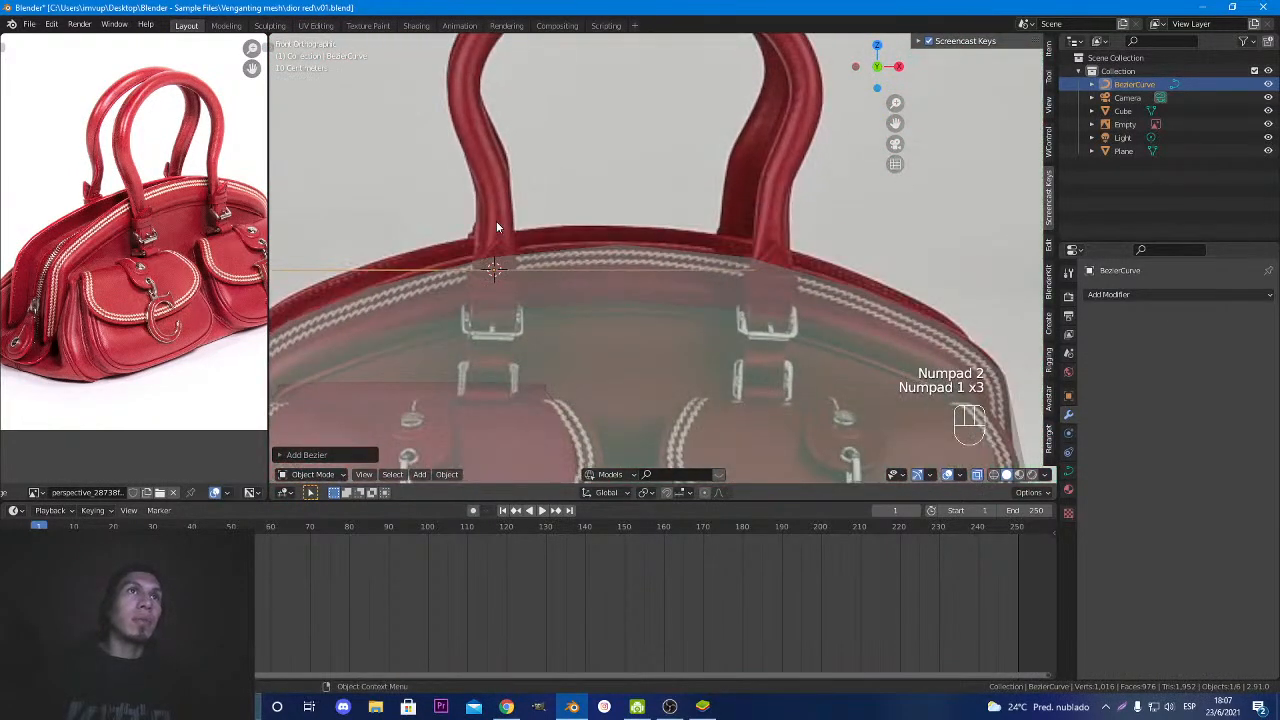
pyautogui.press('KP_0')
pyautogui.press('KP_1')
pyautogui.press('KP_1')
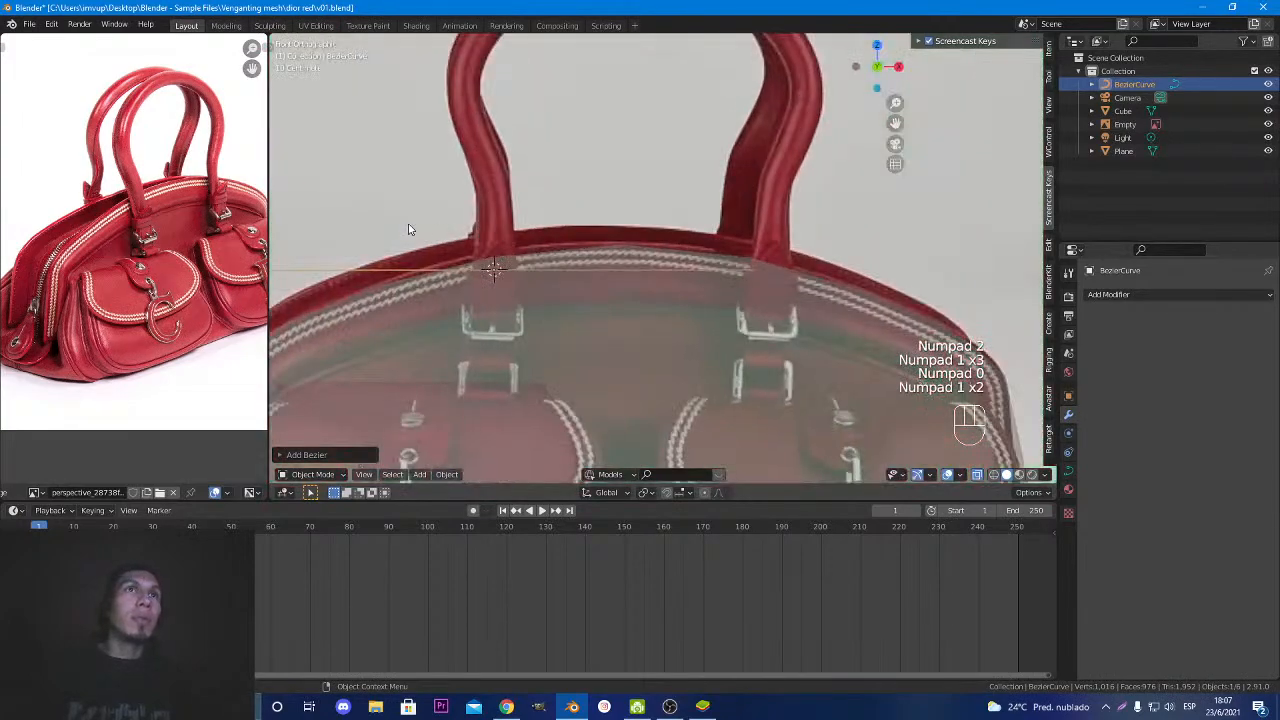
pyautogui.keyDown('shift'); pyautogui.moveTo(409, 229); pyautogui.dragTo(699, 198, button='middle'); pyautogui.keyUp('shift')
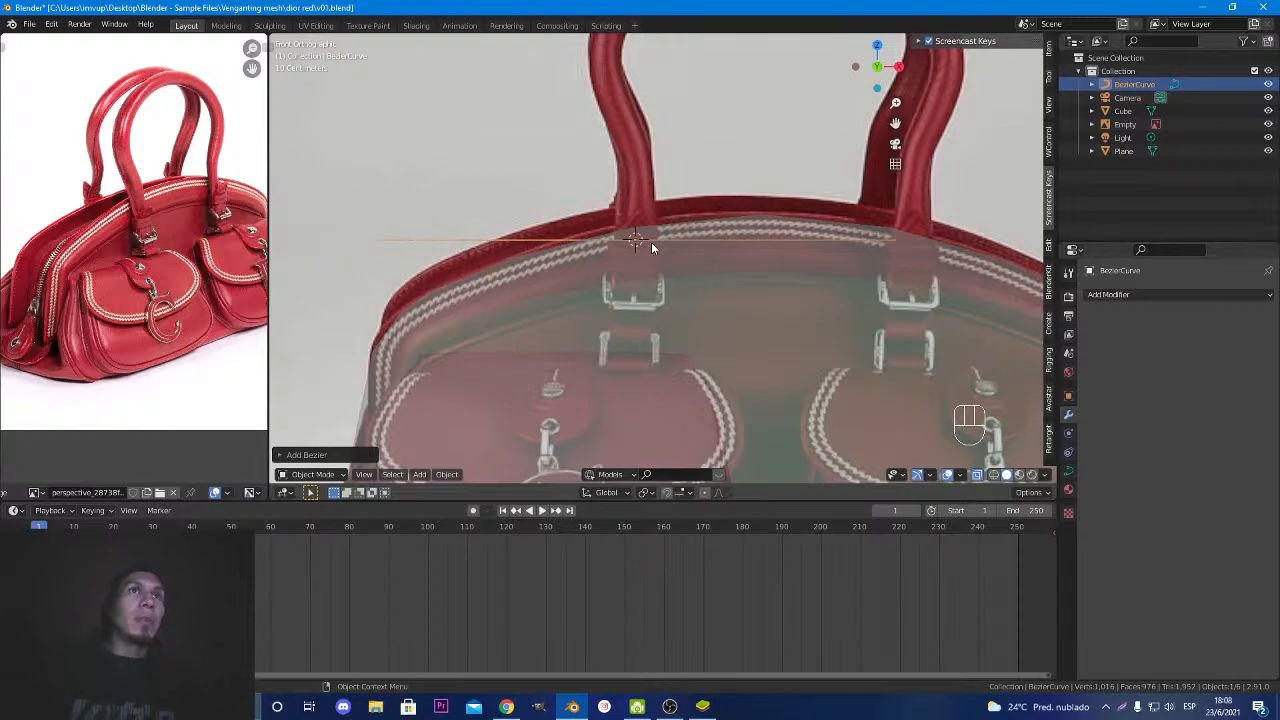
pyautogui.press('Tab')
pyautogui.scroll(-4, 687, 250)
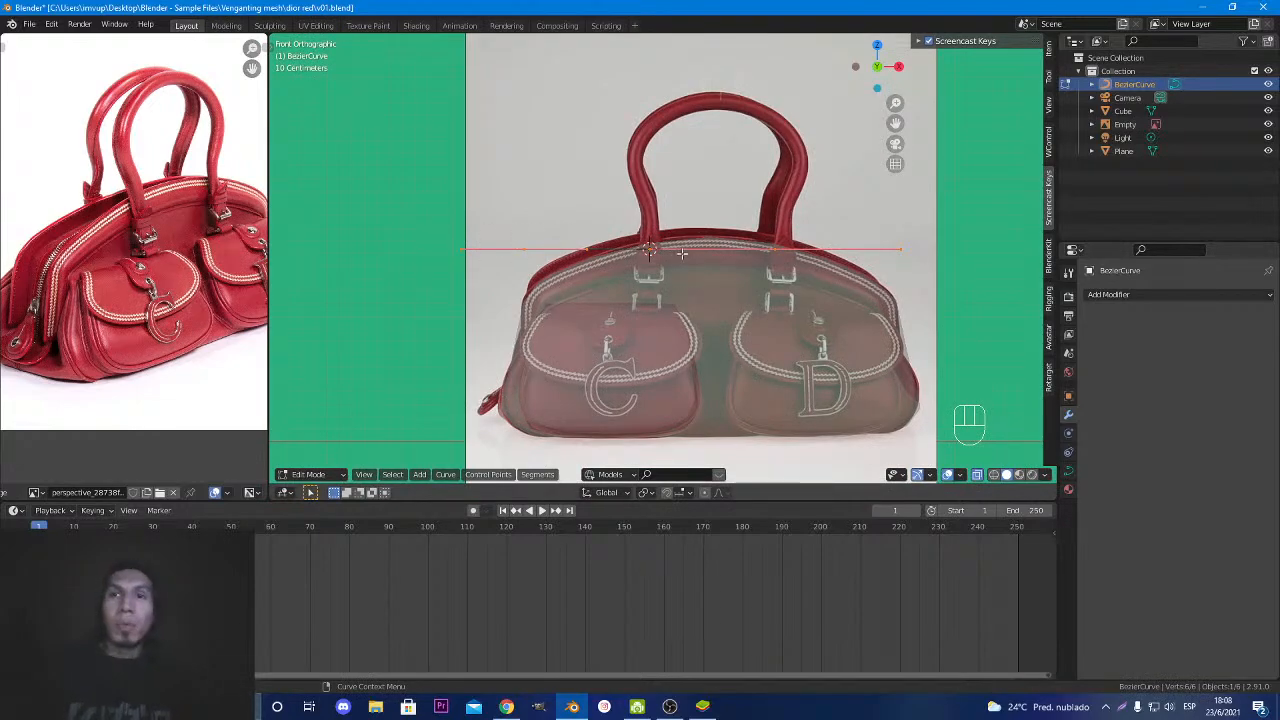
pyautogui.press('KP_7')
pyautogui.scroll(4, 682, 253)
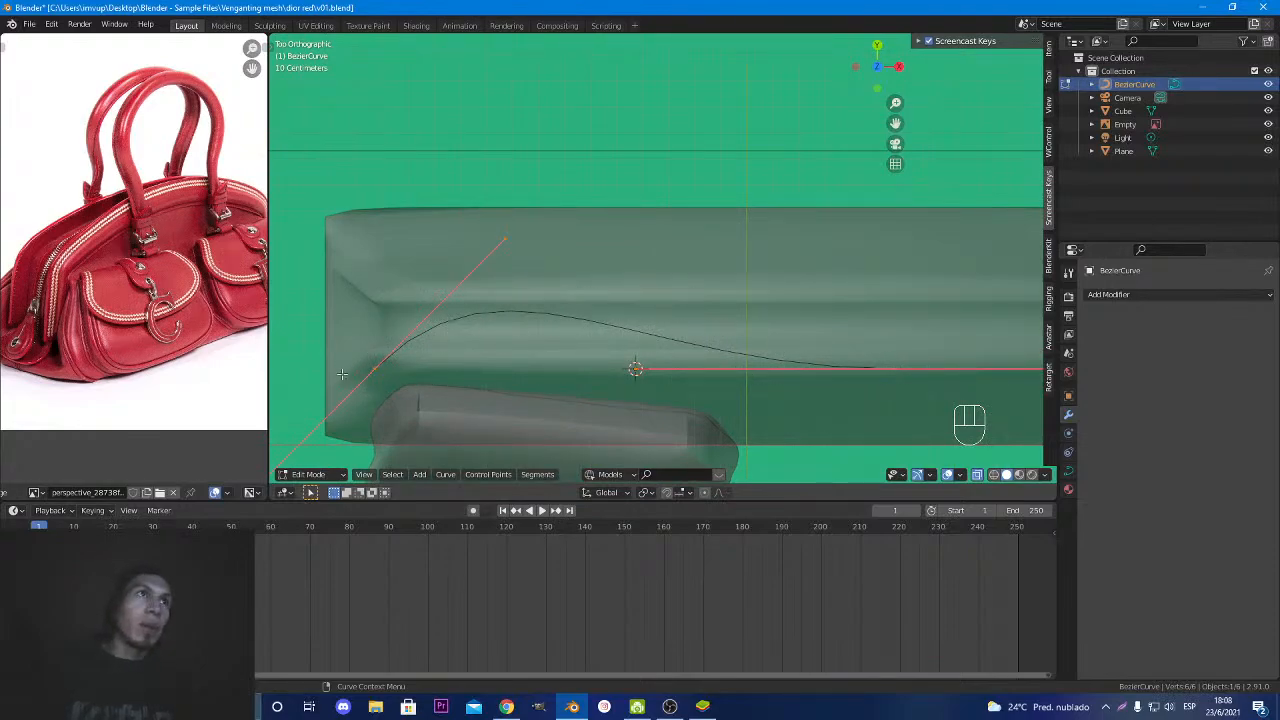
pyautogui.moveTo(864, 360); pyautogui.dragTo(680, 150, button='middle')
pyautogui.press('Tab')
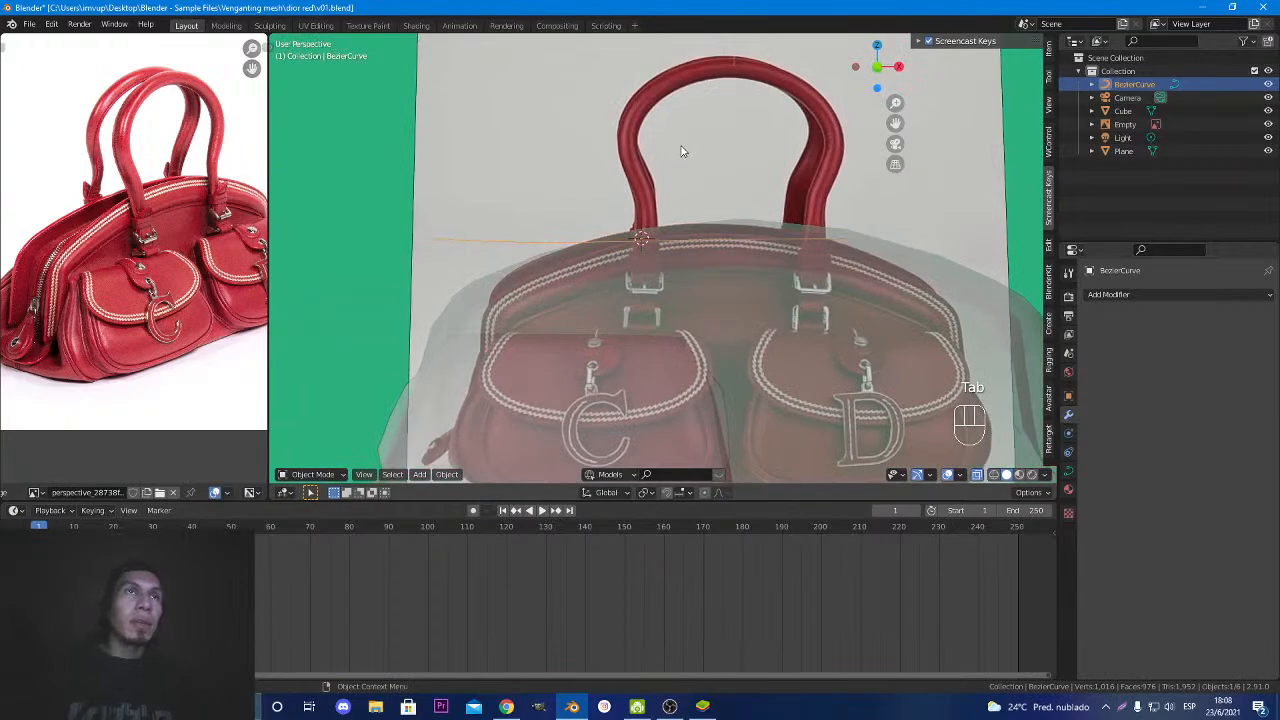
# In the front view, rotate the Bezier curve 90 degrees about the global X axis.
pyautogui.press('KP_1')
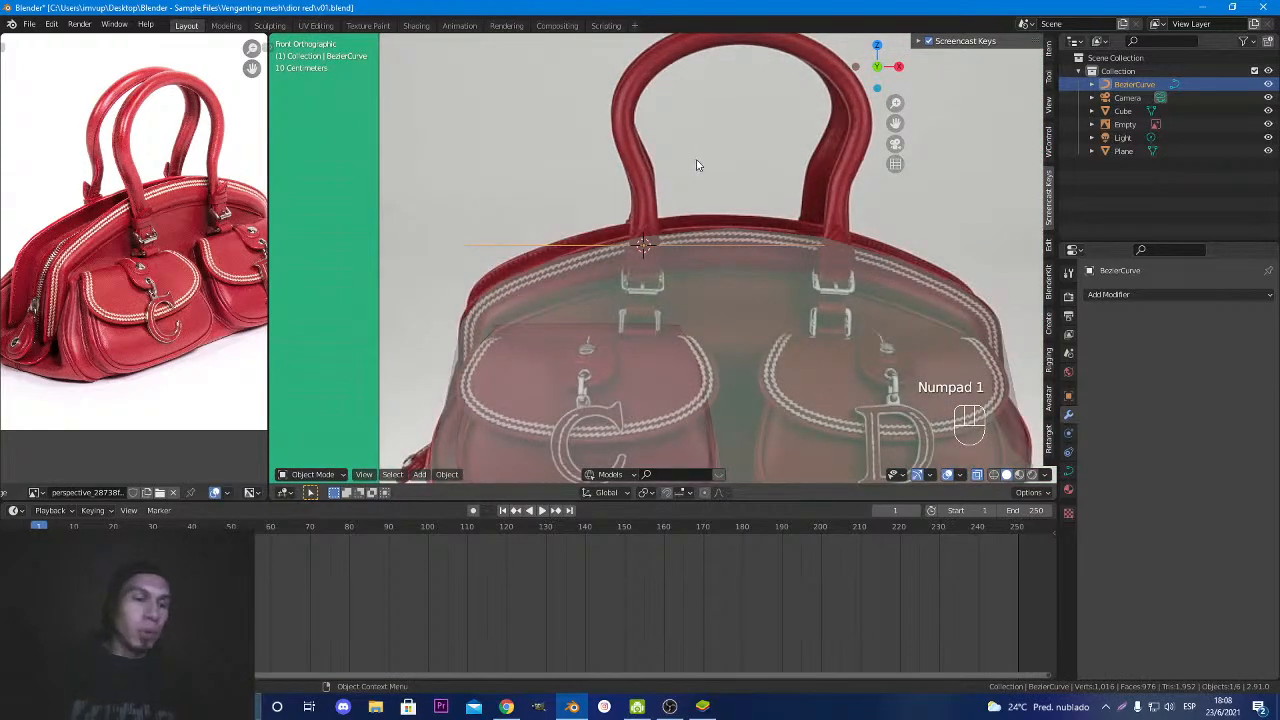
pyautogui.press('r')
pyautogui.press('x')
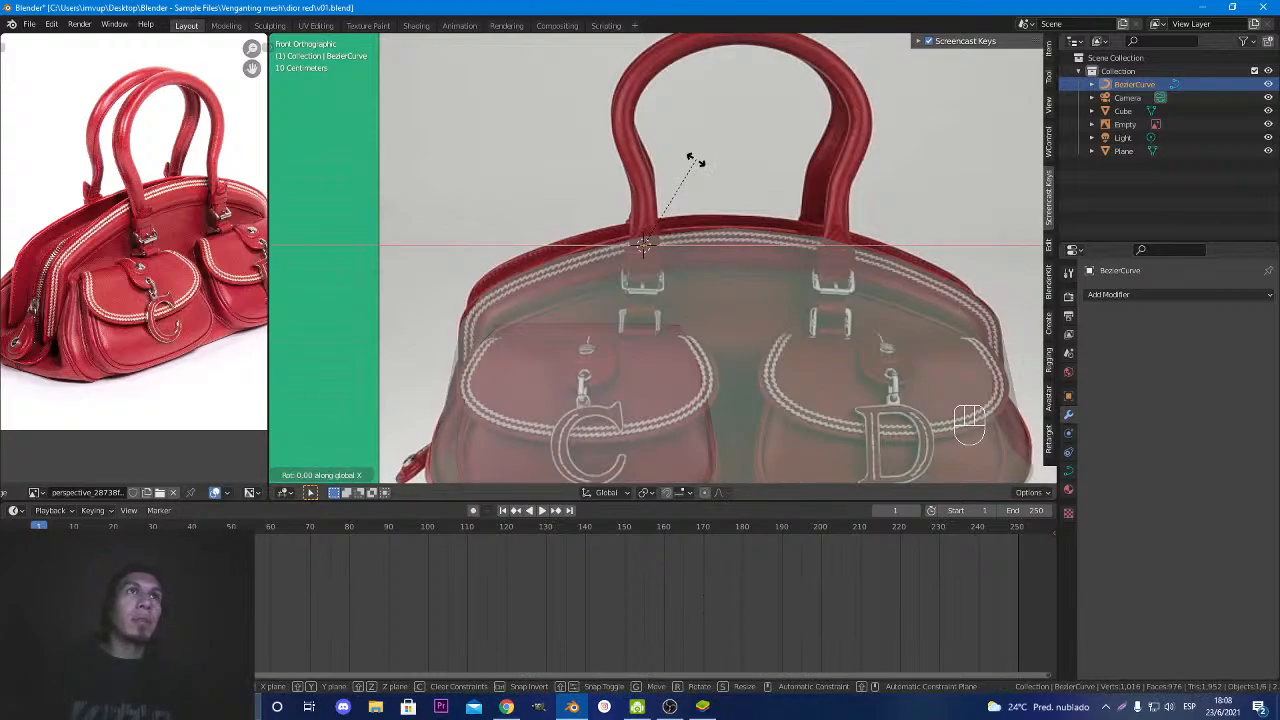
pyautogui.write('90')
pyautogui.press('Return')
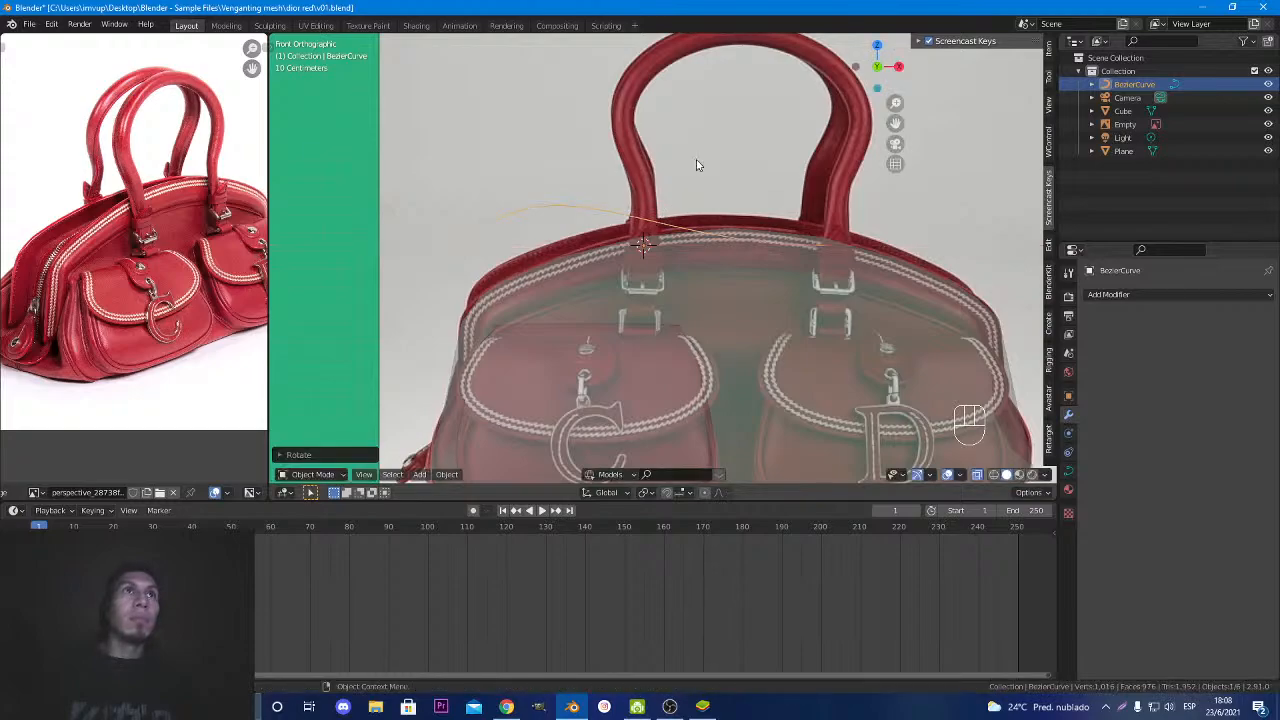
# Enlarge the 3D viewport by shrinking the timeline area, and frame the whole bag in the front view.
pyautogui.scroll(2, 720, 220)
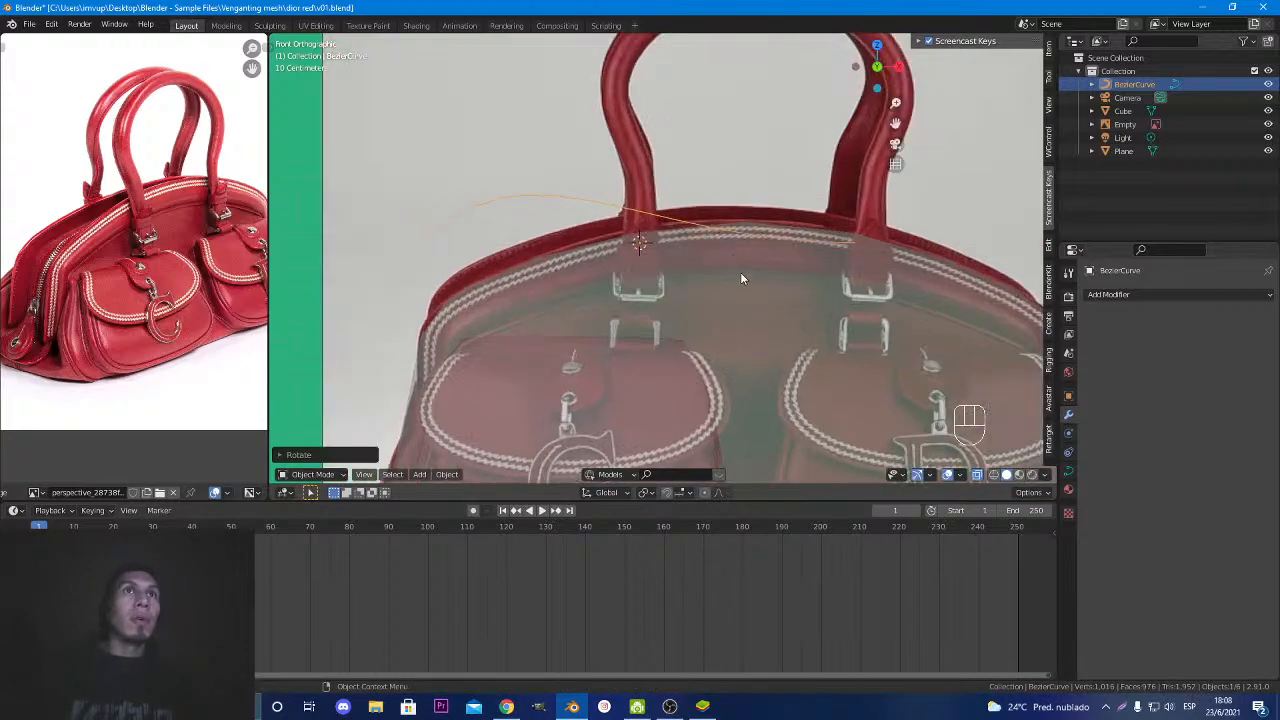
pyautogui.moveTo(717, 500); pyautogui.dragTo(731, 622)
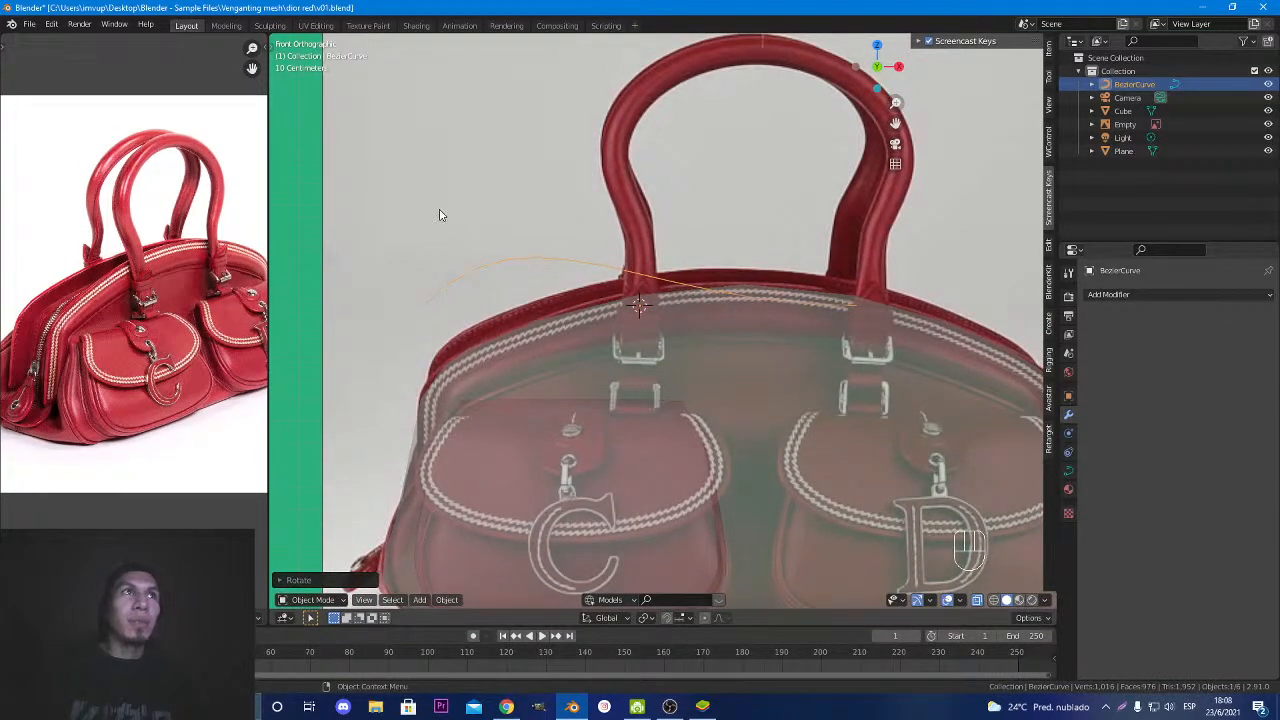
pyautogui.scroll(-5, 390, 207)
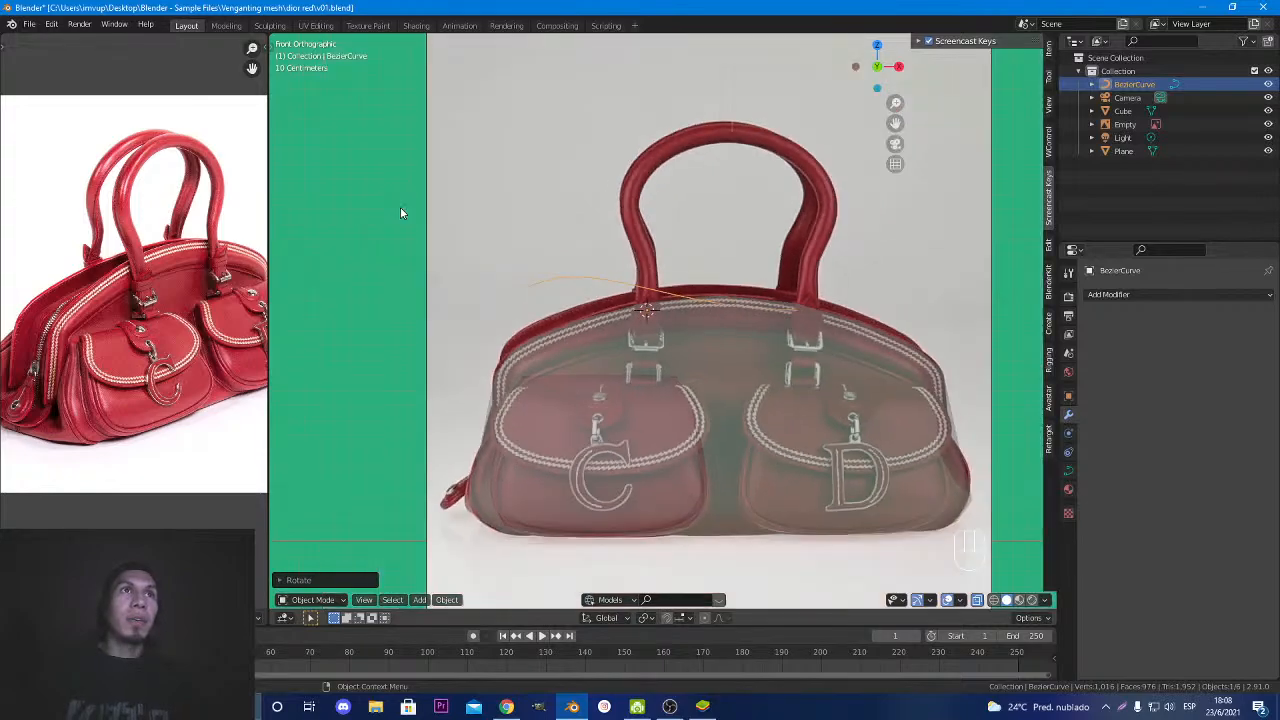
pyautogui.scroll(-2, 480, 260)
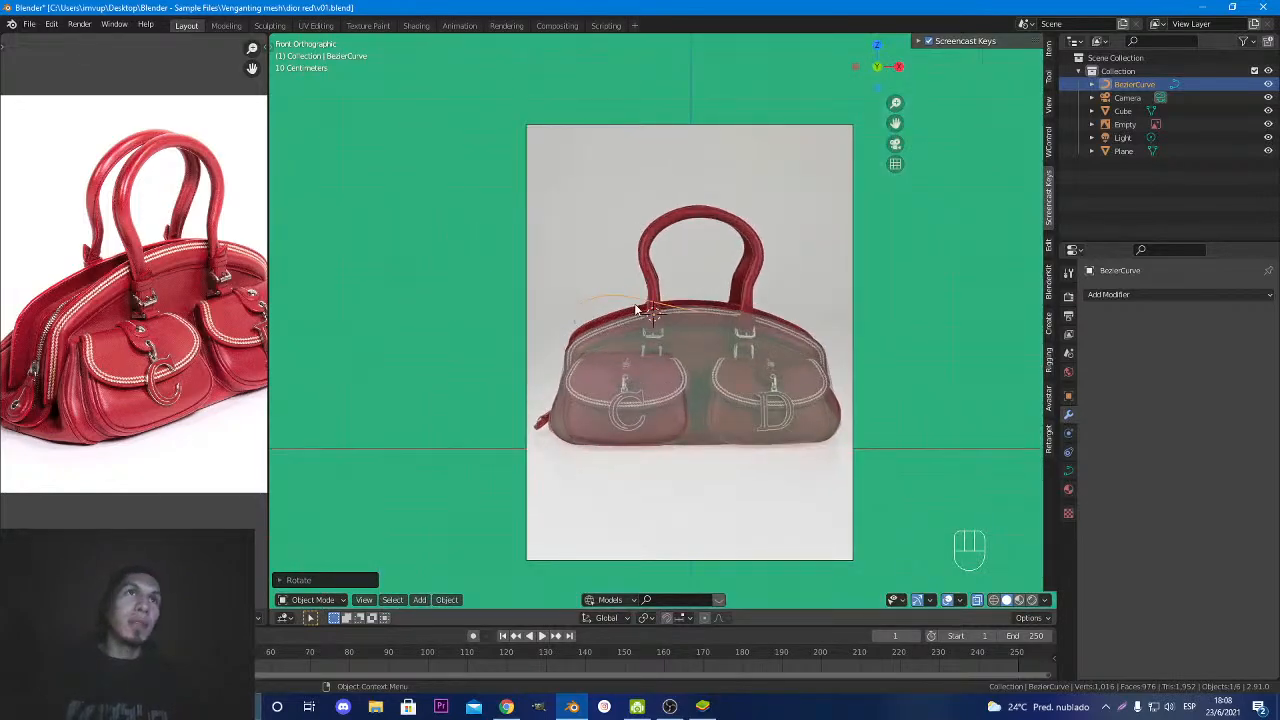
pyautogui.scroll(4, 684, 316)
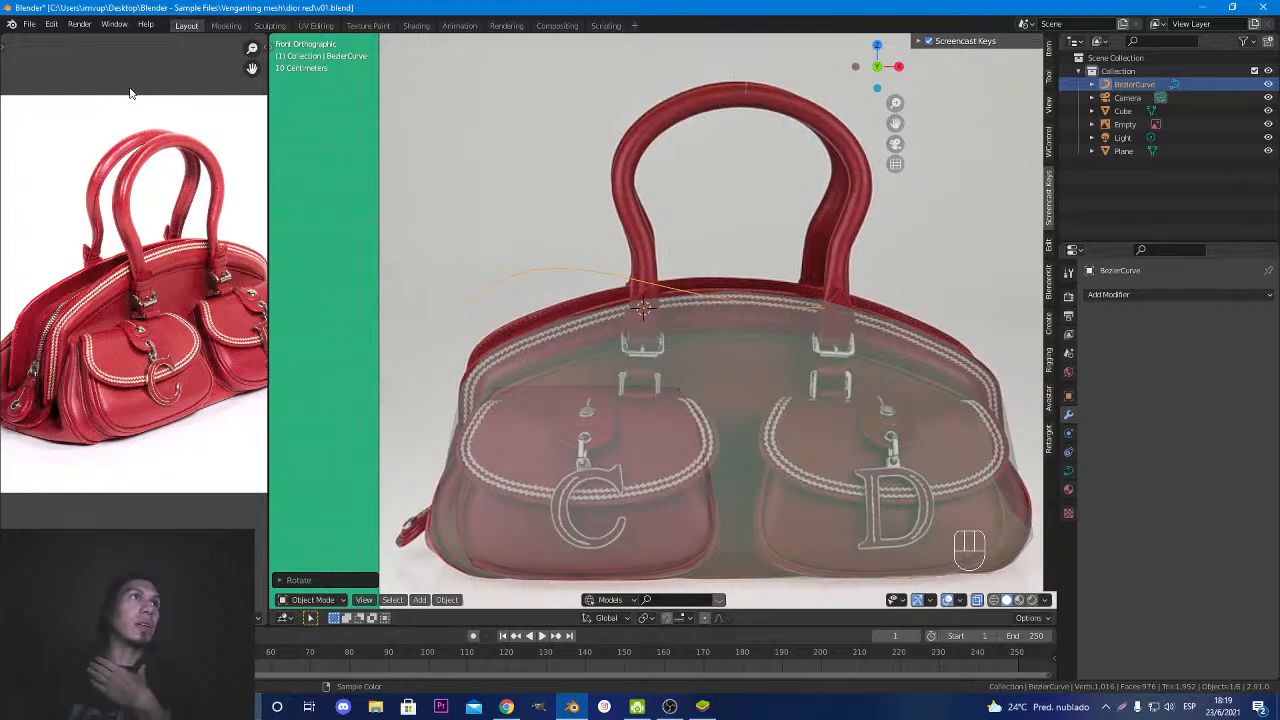
# Annotate the handle tops in the side reference photo with freehand strokes, erase them, and return to the Sample tool.
pyautogui.click(3, 48)
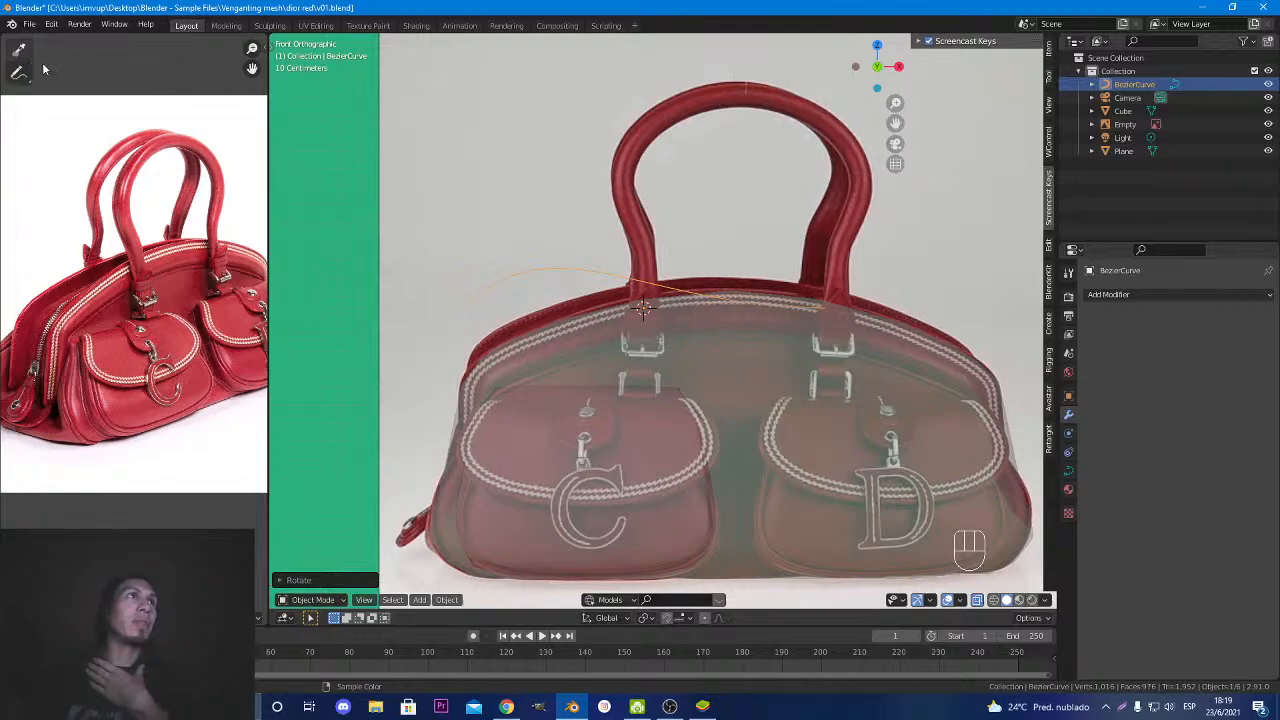
pyautogui.click(18, 72)
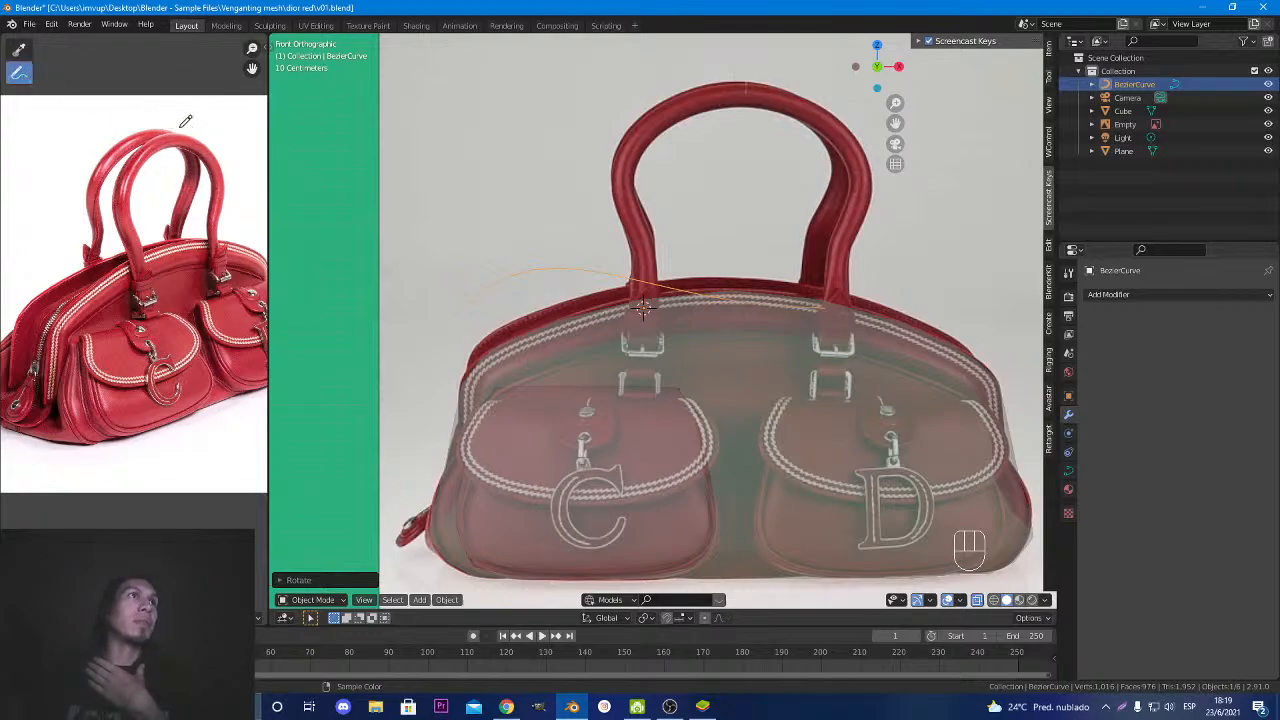
pyautogui.moveTo(170, 126)
pyautogui.mouseDown()
pyautogui.moveTo(184, 138)
pyautogui.moveTo(134, 104)
pyautogui.moveTo(118, 136)
pyautogui.moveTo(156, 170)
pyautogui.moveTo(152, 148)
pyautogui.moveTo(182, 123)
pyautogui.moveTo(148, 143)
pyautogui.moveTo(147, 162)
pyautogui.moveTo(170, 140)
pyautogui.moveTo(96, 101)
pyautogui.mouseUp()
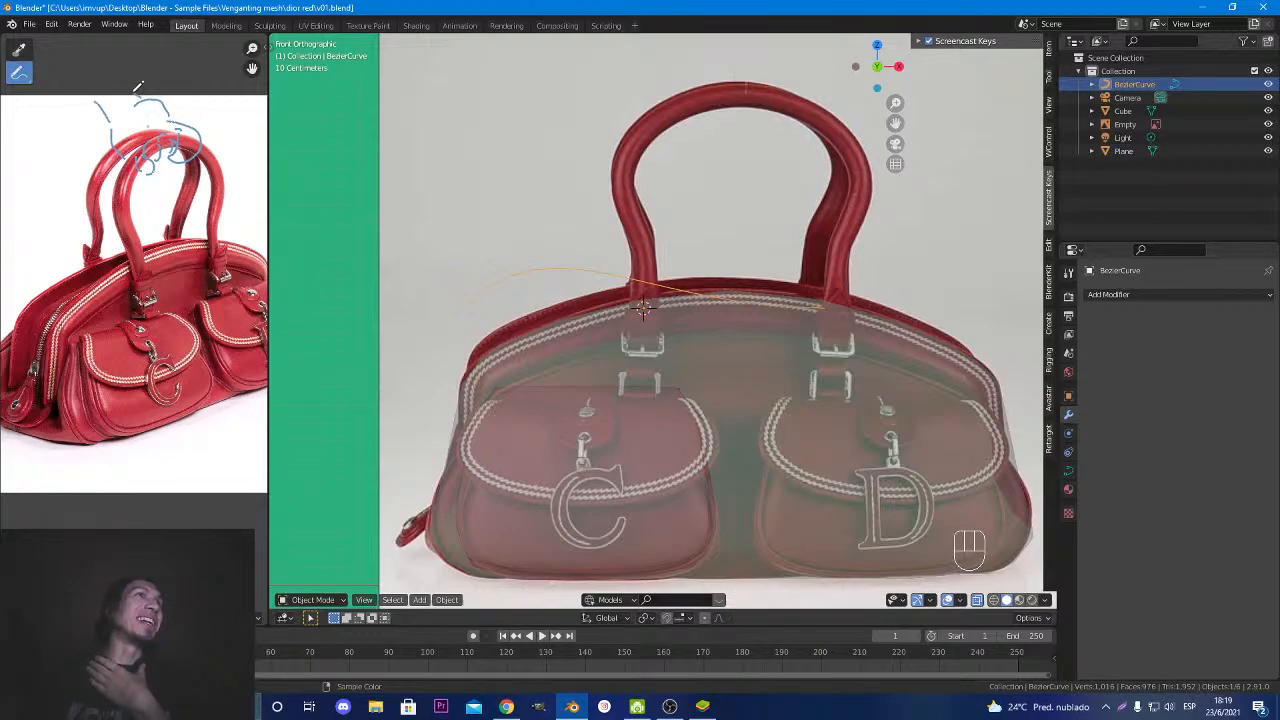
pyautogui.moveTo(204, 130); pyautogui.dragTo(203, 143)
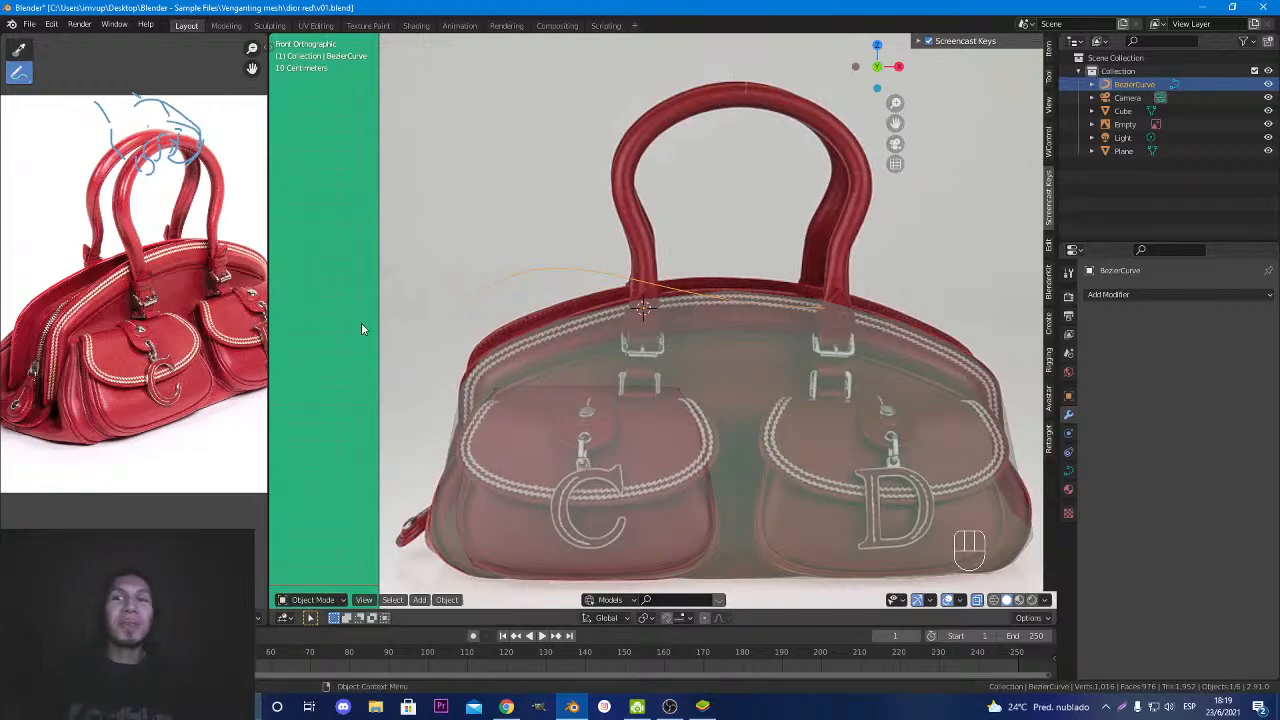
pyautogui.moveTo(195, 145)
pyautogui.keyDown('ctrl'); pyautogui.mouseDown()
pyautogui.moveTo(190, 122)
pyautogui.moveTo(170, 170)
pyautogui.moveTo(148, 102)
pyautogui.moveTo(120, 125)
pyautogui.moveTo(100, 110)
pyautogui.mouseUp(); pyautogui.keyUp('ctrl')
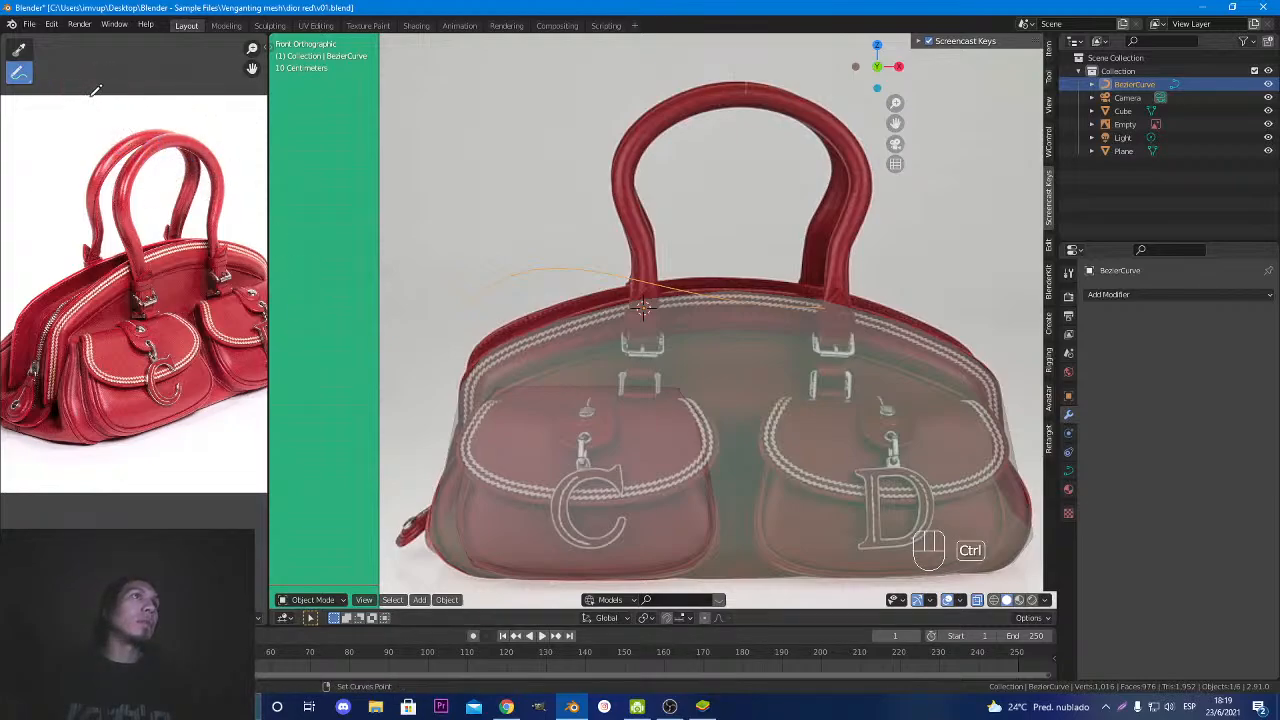
pyautogui.click(19, 48)
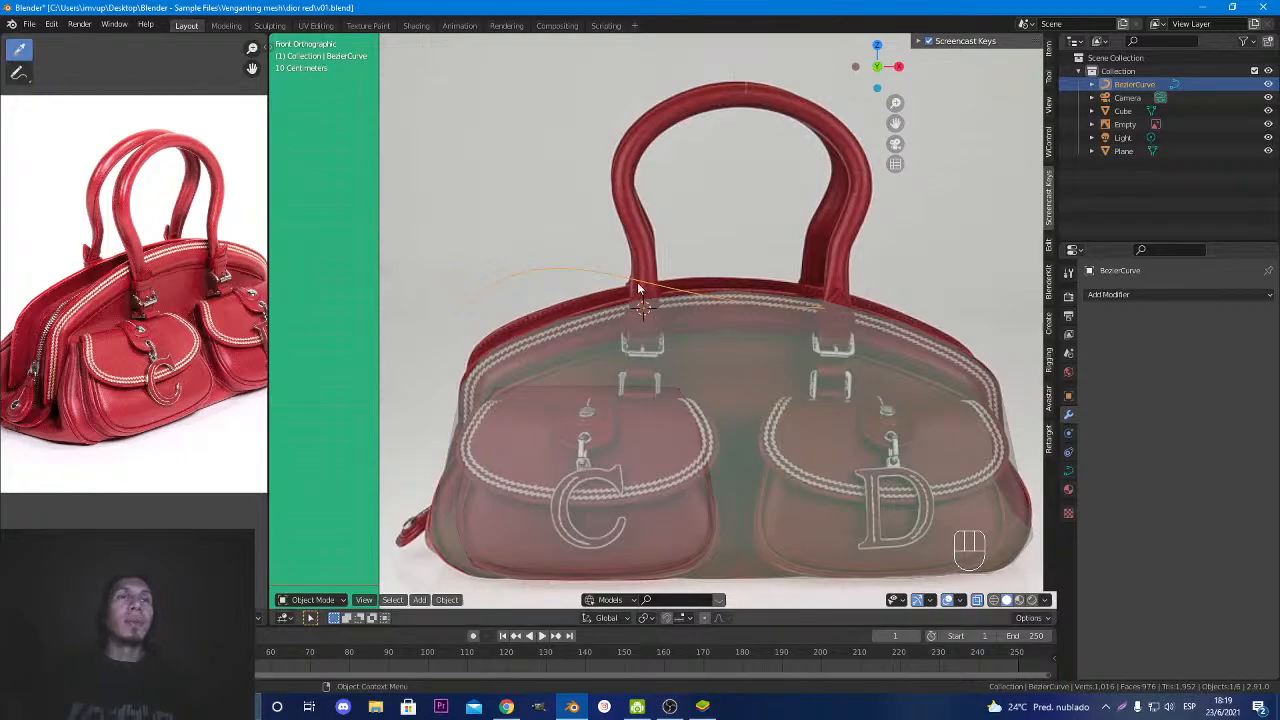
# Enter Edit Mode on the Bezier curve and select its left end control point with both handles.
pyautogui.press('Tab')
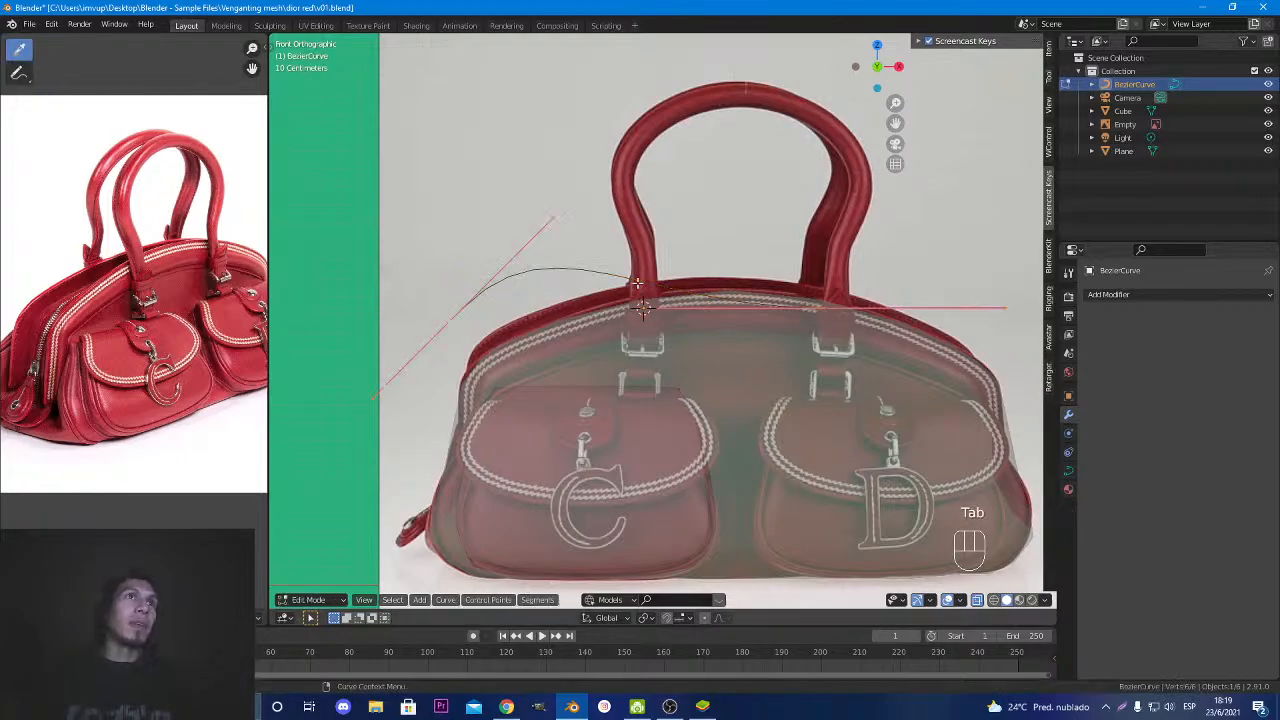
pyautogui.click(826, 307)
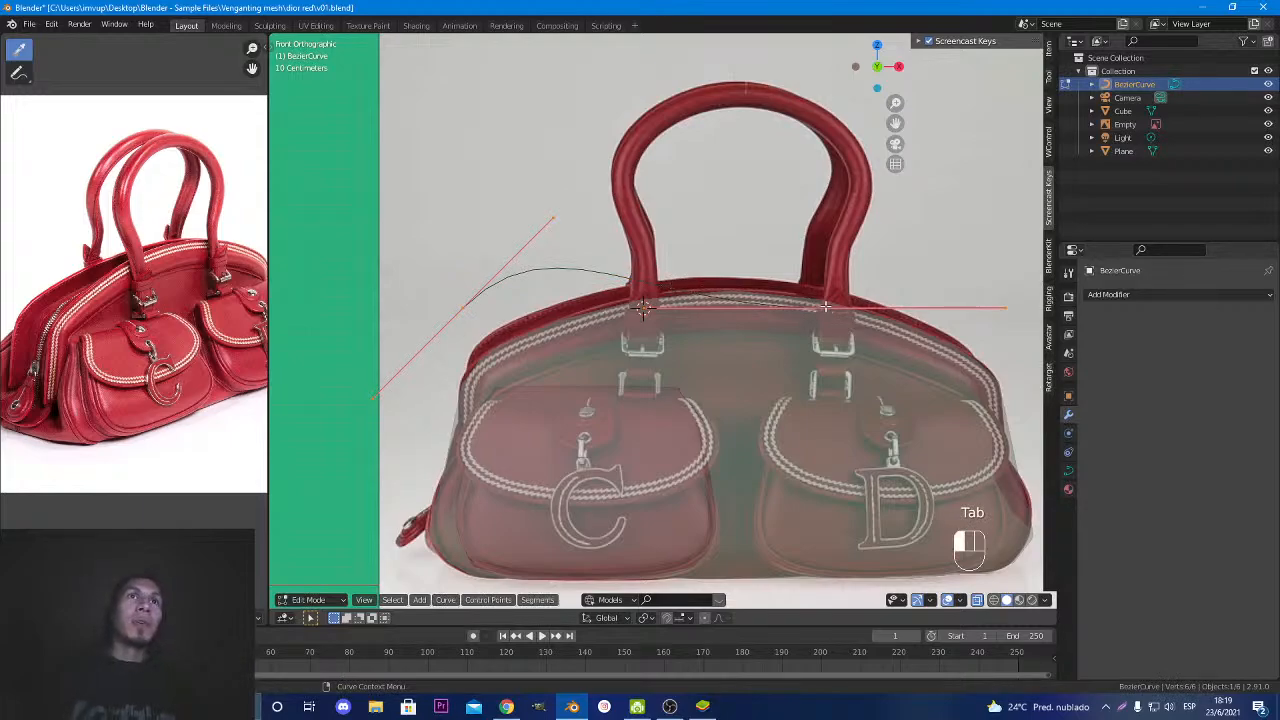
pyautogui.click(459, 307)
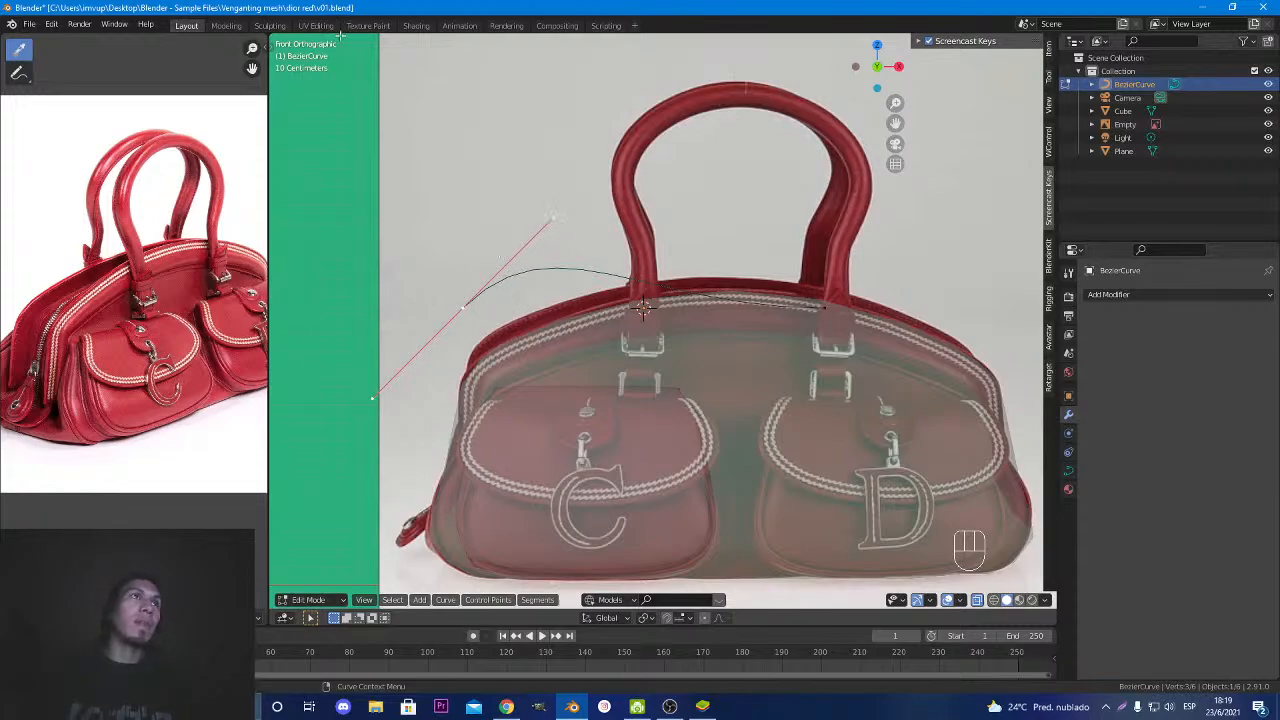
# Annotate an arrow along the Bezier curve's left control handle, tick its control point and circle the handle's lower end.
pyautogui.click(270, 45)
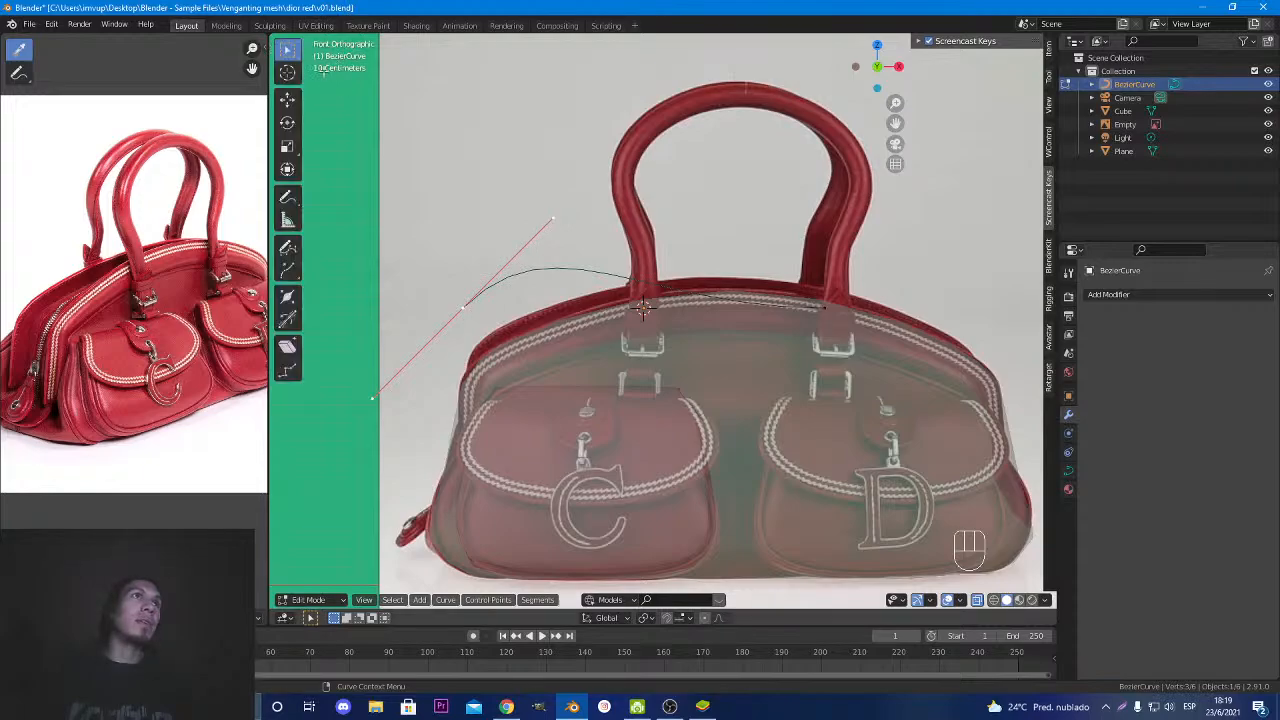
pyautogui.click(287, 197)
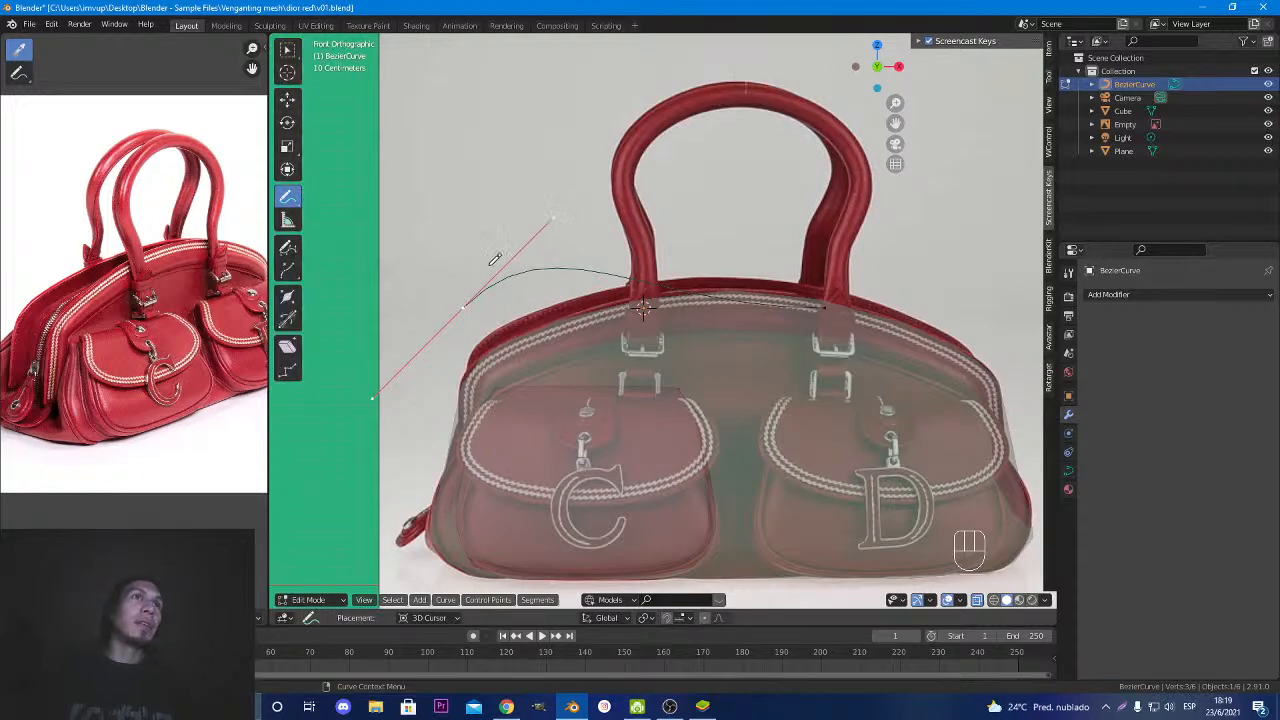
pyautogui.moveTo(498, 258); pyautogui.dragTo(431, 321)
pyautogui.moveTo(434, 305); pyautogui.dragTo(444, 317)
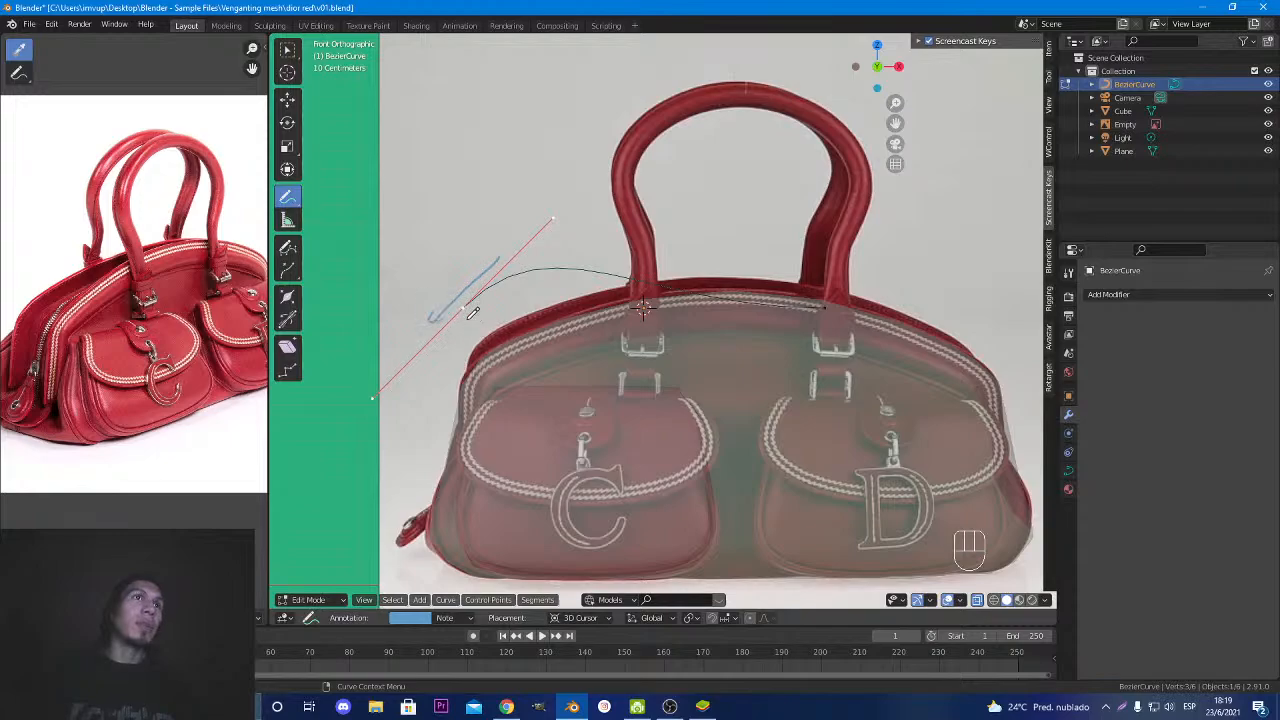
pyautogui.click(372, 393)
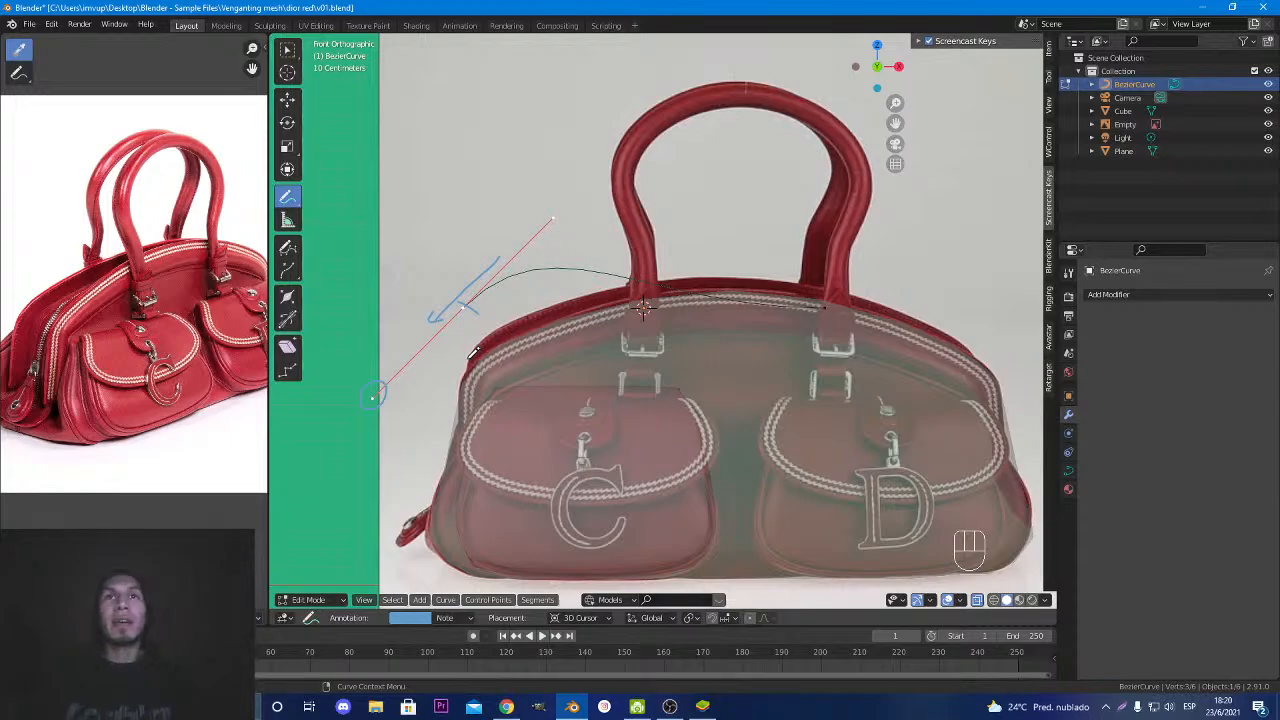
pyautogui.click(1115, 294)
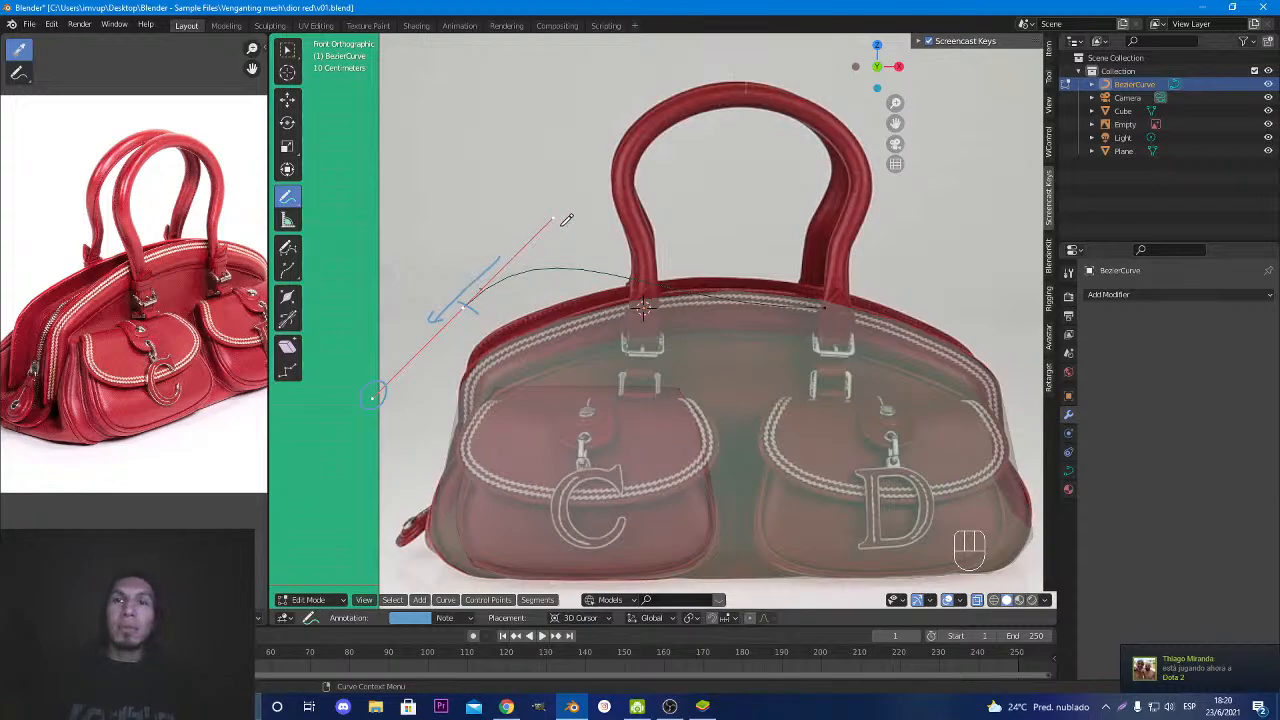
# Annotate arrows extending from the left control point, then sketch the arched curve path and a straight line through the right control point.
pyautogui.moveTo(468, 303)
pyautogui.mouseDown()
pyautogui.moveTo(512, 252)
pyautogui.moveTo(496, 280)
pyautogui.mouseUp()
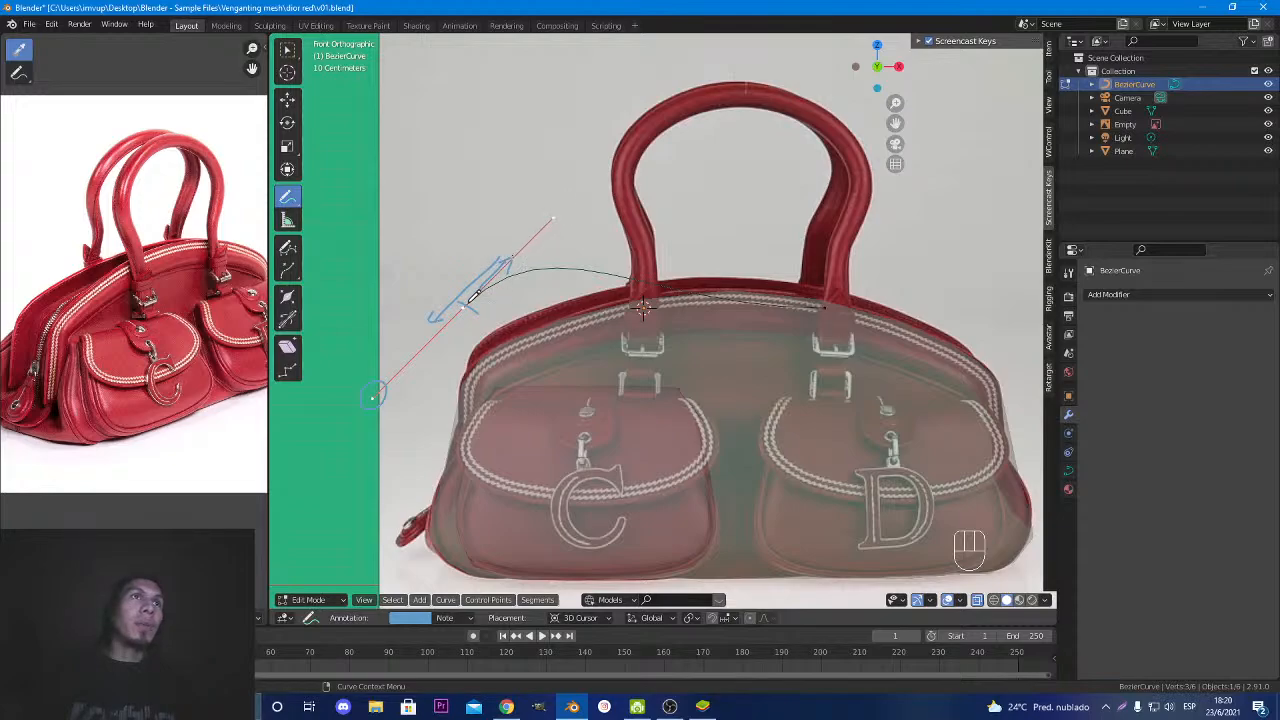
pyautogui.moveTo(480, 287); pyautogui.dragTo(627, 189)
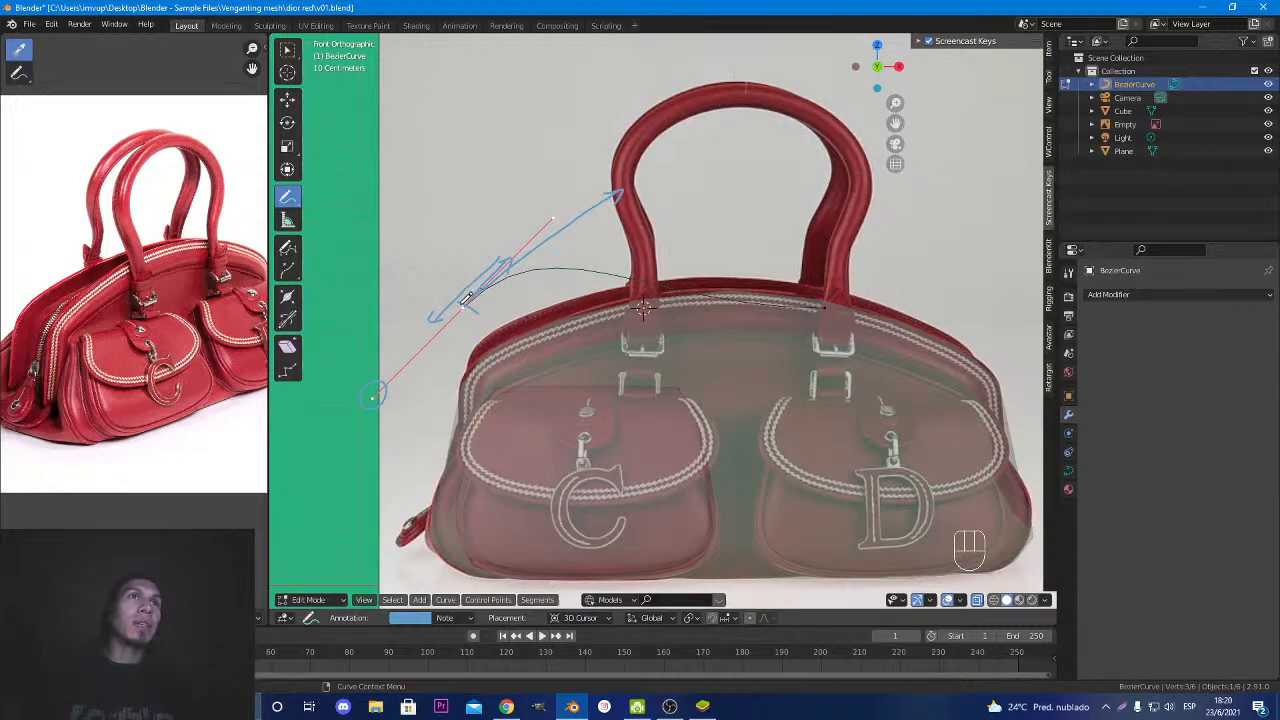
pyautogui.moveTo(479, 297)
pyautogui.mouseDown()
pyautogui.moveTo(594, 244)
pyautogui.moveTo(728, 297)
pyautogui.mouseUp()
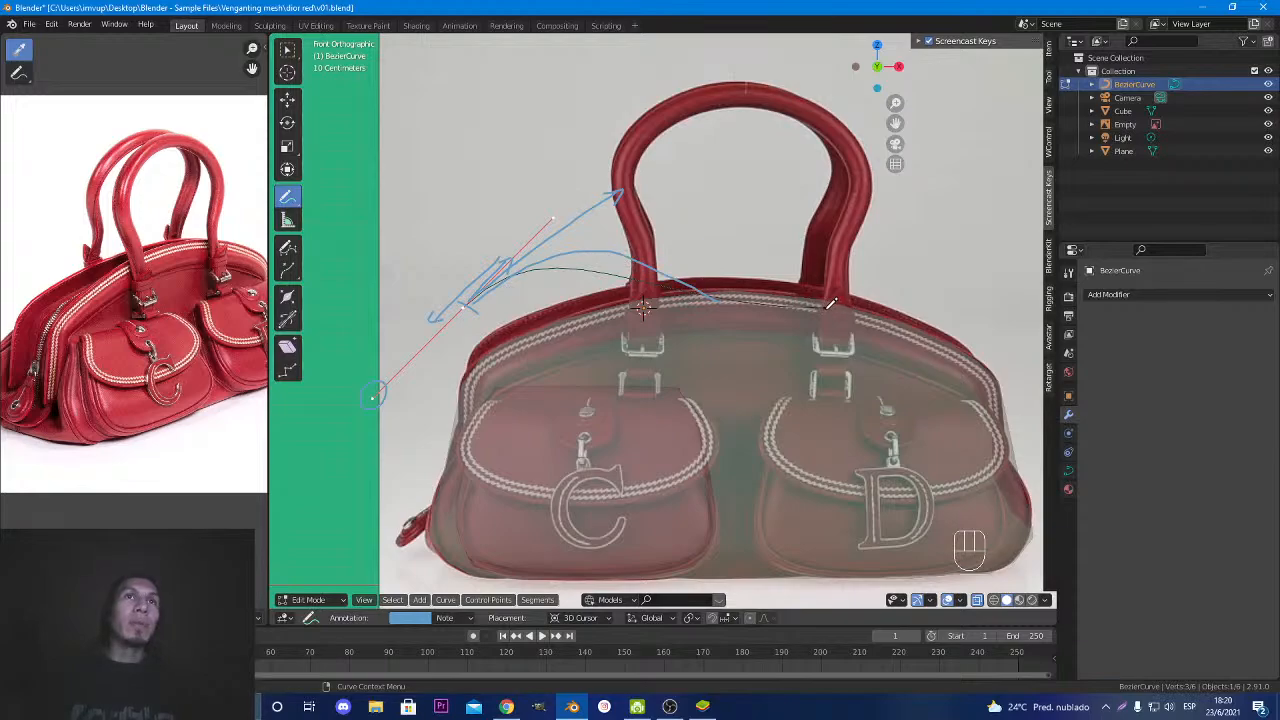
pyautogui.moveTo(712, 307); pyautogui.dragTo(950, 302)
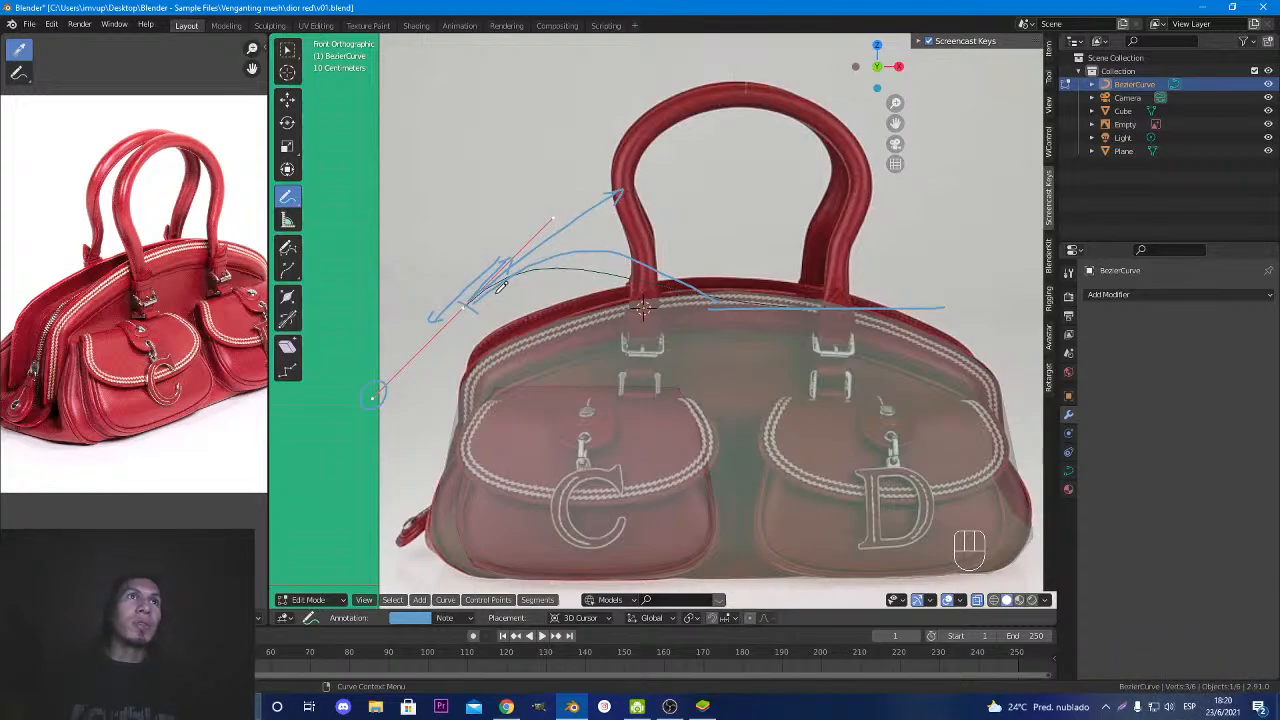
# Retrace the arched curve annotation and mark the control points and handle ends along the path.
pyautogui.moveTo(482, 292)
pyautogui.mouseDown()
pyautogui.moveTo(551, 250)
pyautogui.moveTo(594, 244)
pyautogui.mouseUp()
pyautogui.moveTo(709, 287)
pyautogui.mouseDown()
pyautogui.moveTo(705, 270)
pyautogui.moveTo(705, 303)
pyautogui.mouseUp()
pyautogui.moveTo(826, 300); pyautogui.dragTo(824, 316)
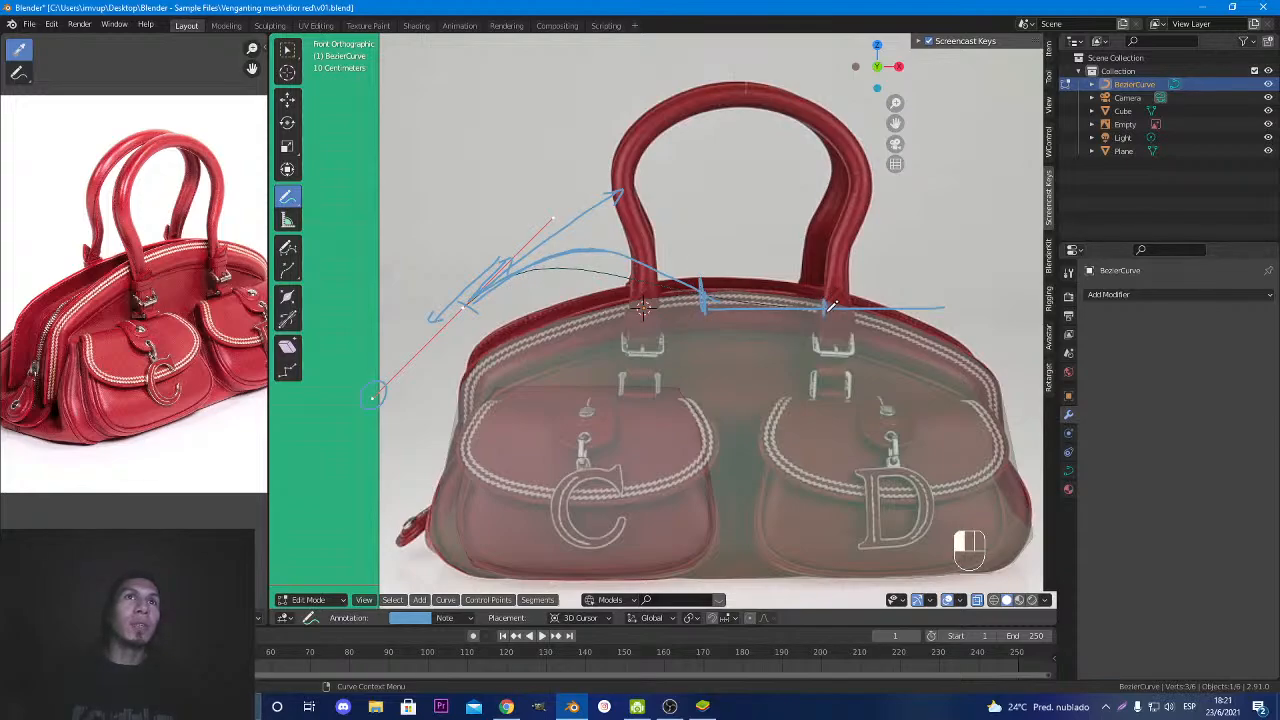
pyautogui.moveTo(472, 296); pyautogui.dragTo(468, 302)
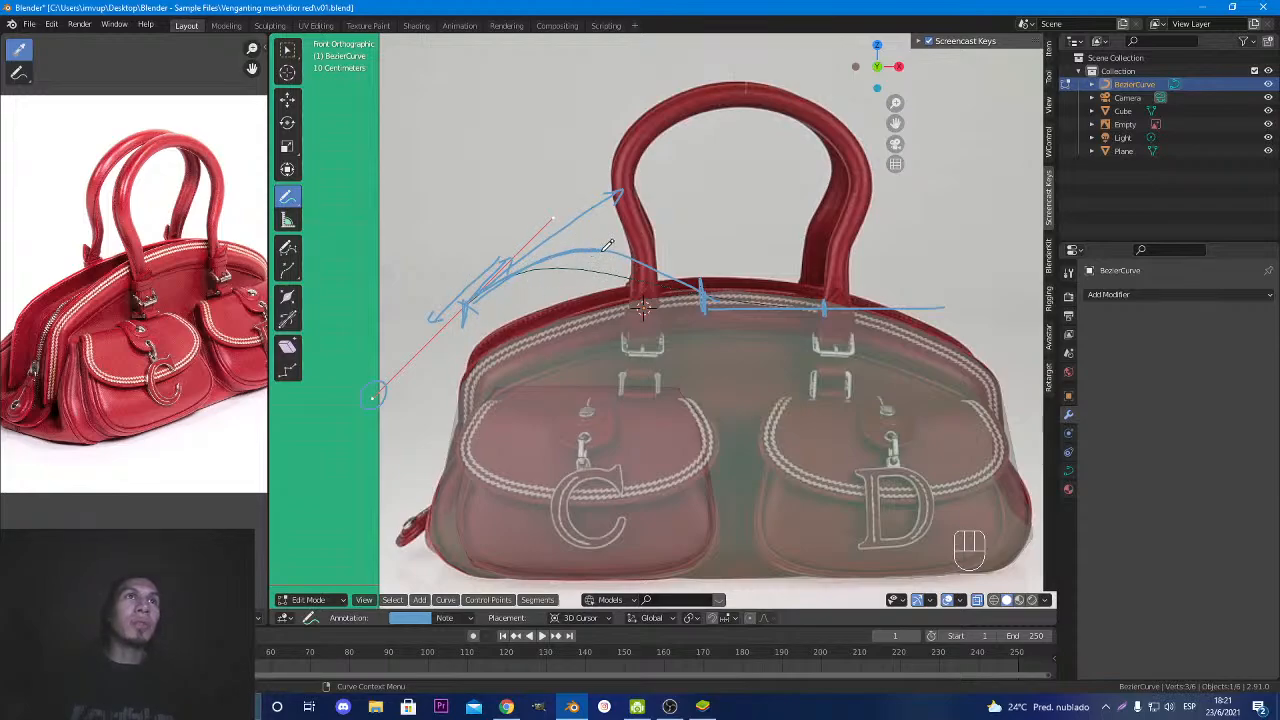
pyautogui.moveTo(603, 248); pyautogui.dragTo(702, 287)
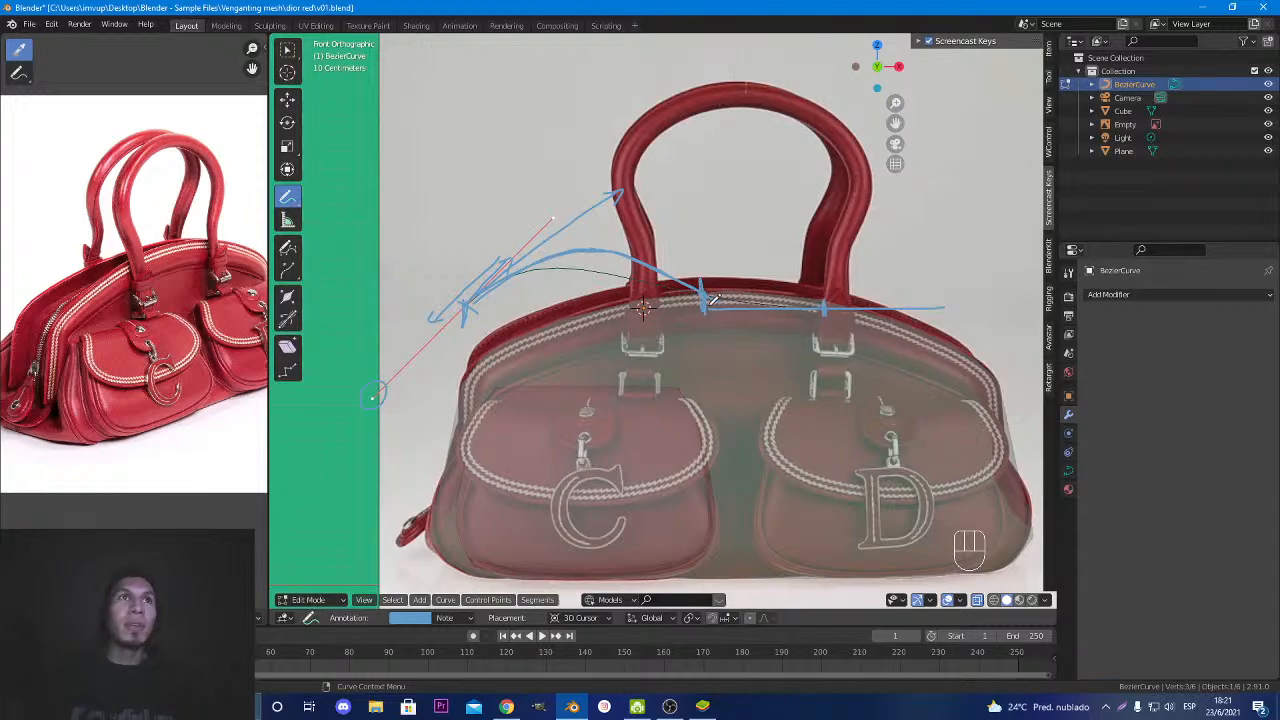
pyautogui.moveTo(712, 300); pyautogui.dragTo(923, 302)
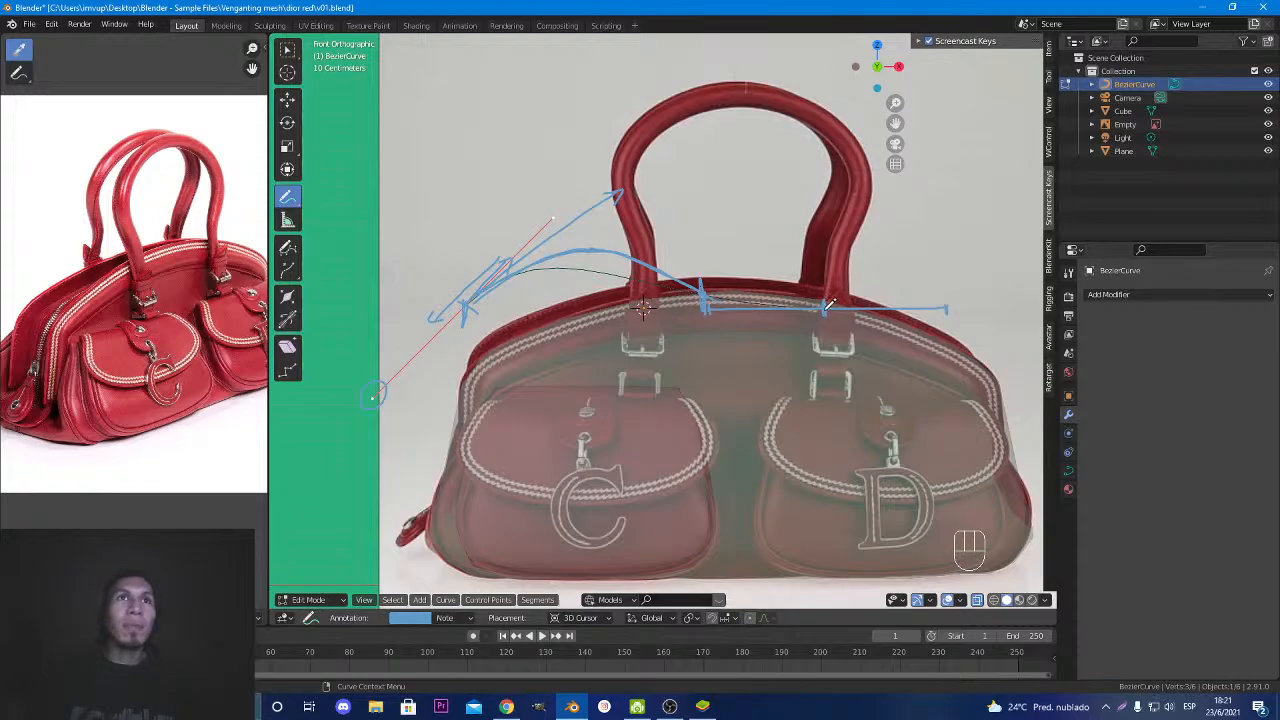
pyautogui.moveTo(829, 305); pyautogui.dragTo(737, 306)
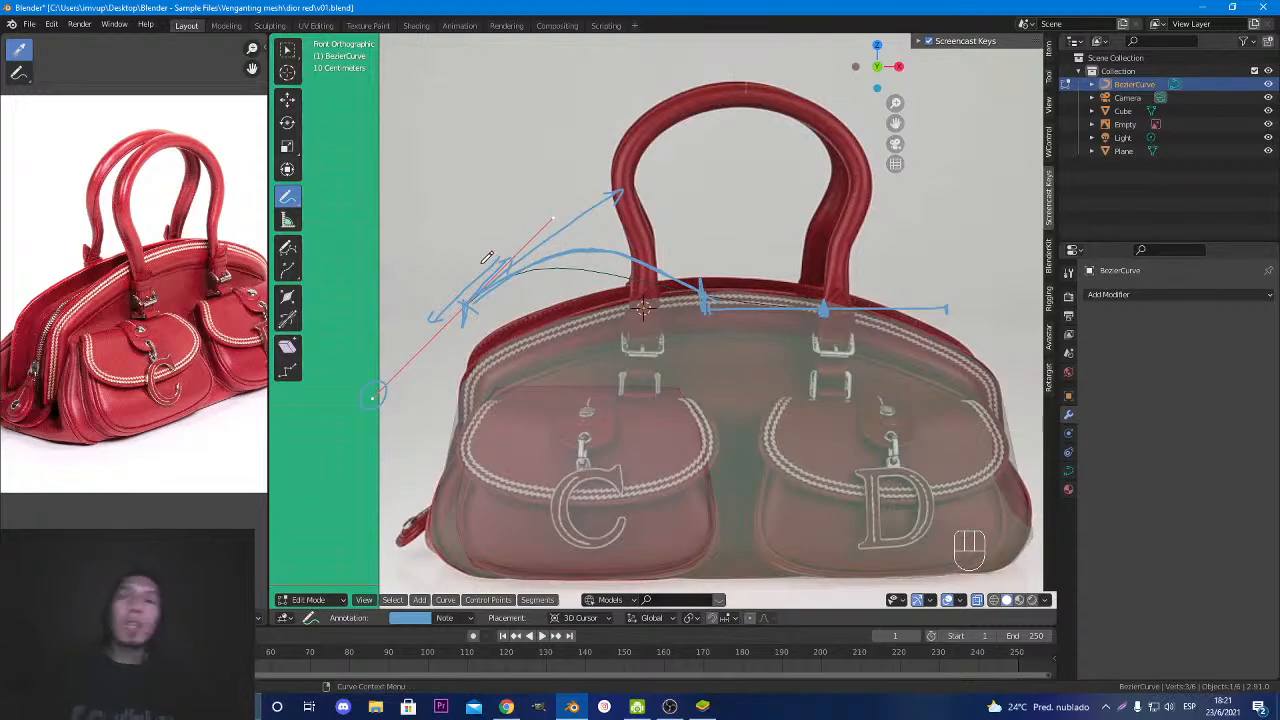
# Erase all annotation strokes drawn around the Bezier curve.
pyautogui.moveTo(487, 258)
pyautogui.keyDown('ctrl'); pyautogui.mouseDown()
pyautogui.moveTo(503, 251)
pyautogui.moveTo(443, 323)
pyautogui.moveTo(461, 334)
pyautogui.mouseUp(); pyautogui.keyUp('ctrl')
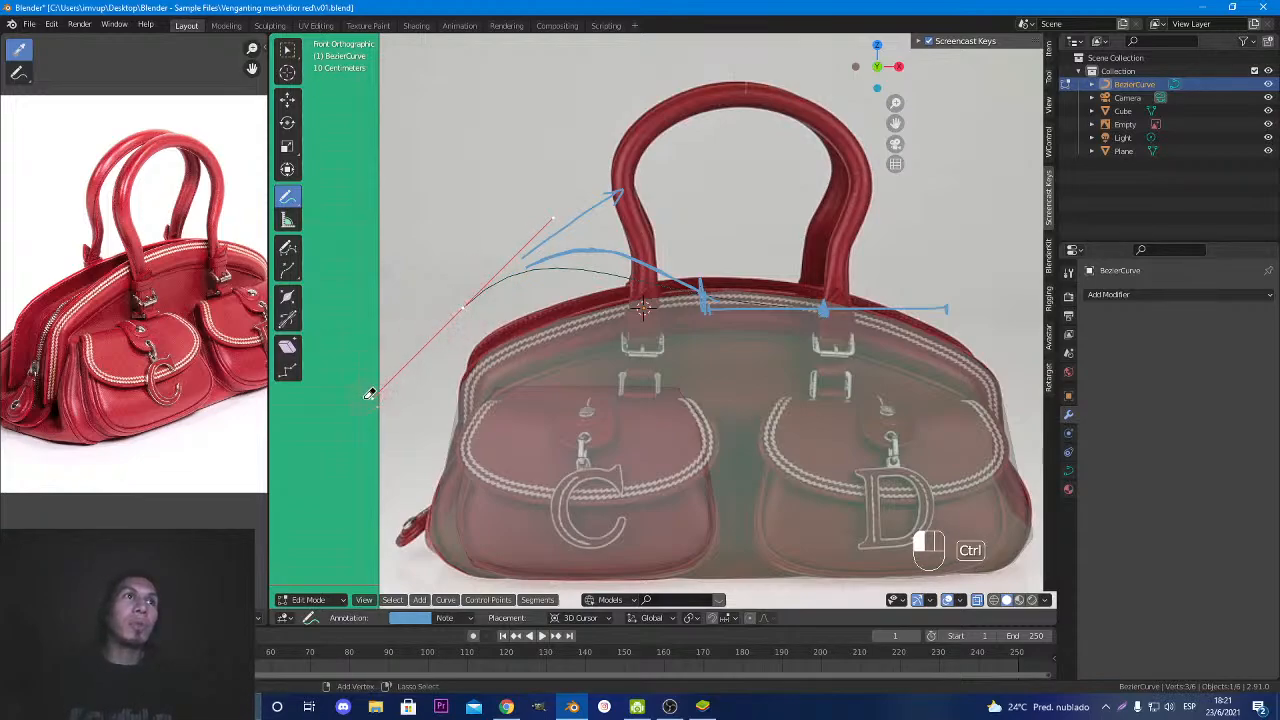
pyautogui.moveTo(493, 275)
pyautogui.keyDown('ctrl'); pyautogui.mouseDown()
pyautogui.moveTo(611, 194)
pyautogui.moveTo(563, 252)
pyautogui.moveTo(727, 283)
pyautogui.moveTo(705, 310)
pyautogui.moveTo(950, 306)
pyautogui.mouseUp(); pyautogui.keyUp('ctrl')
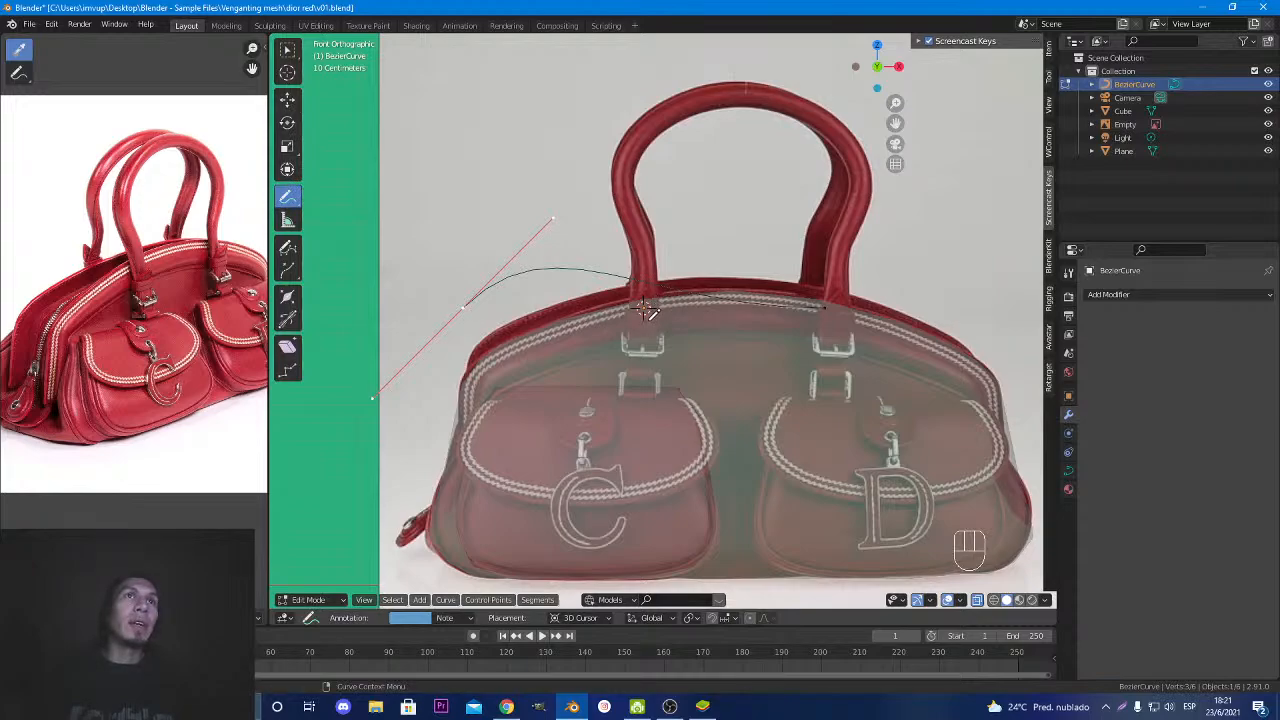
# Annotate successive arrows following the bag's handle from base to base and divide them with short tick marks.
pyautogui.moveTo(647, 312)
pyautogui.mouseDown()
pyautogui.moveTo(644, 258)
pyautogui.moveTo(660, 258)
pyautogui.moveTo(622, 188)
pyautogui.moveTo(631, 150)
pyautogui.moveTo(661, 119)
pyautogui.moveTo(722, 88)
pyautogui.moveTo(708, 104)
pyautogui.moveTo(808, 102)
pyautogui.moveTo(868, 188)
pyautogui.moveTo(856, 186)
pyautogui.mouseUp()
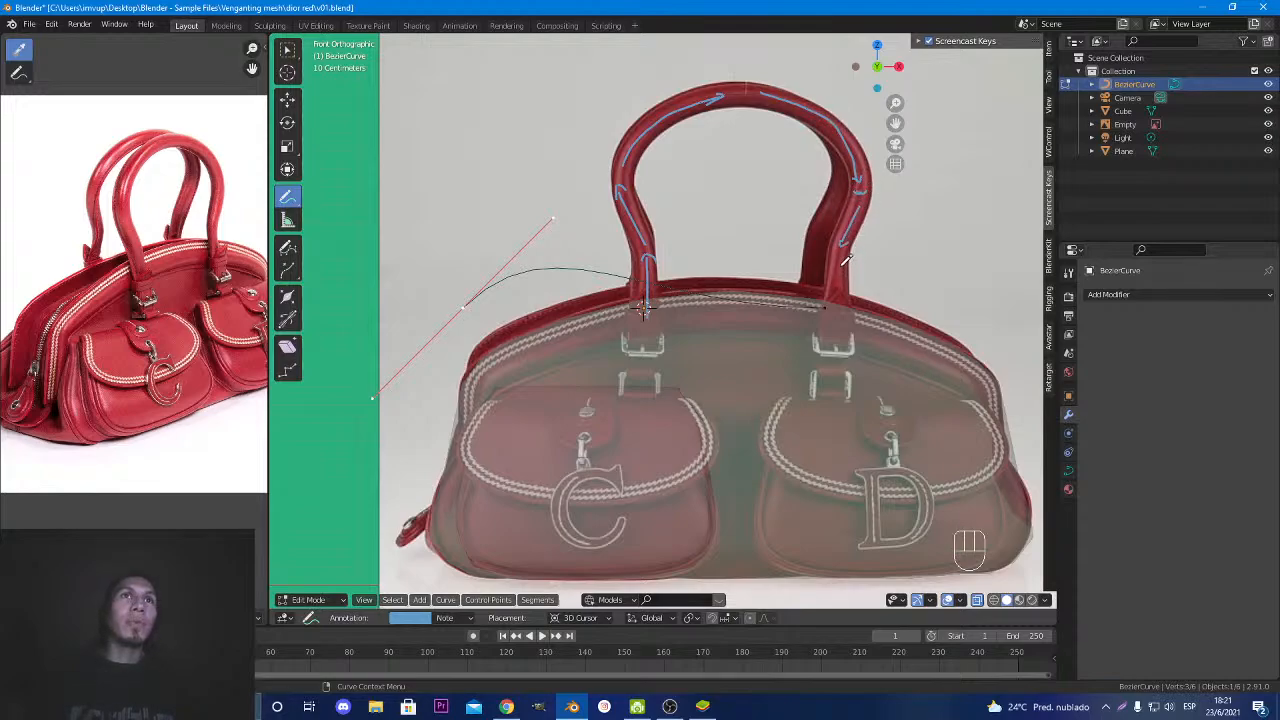
pyautogui.moveTo(845, 246); pyautogui.dragTo(838, 247)
pyautogui.moveTo(850, 194); pyautogui.dragTo(887, 196)
pyautogui.moveTo(741, 83); pyautogui.dragTo(746, 114)
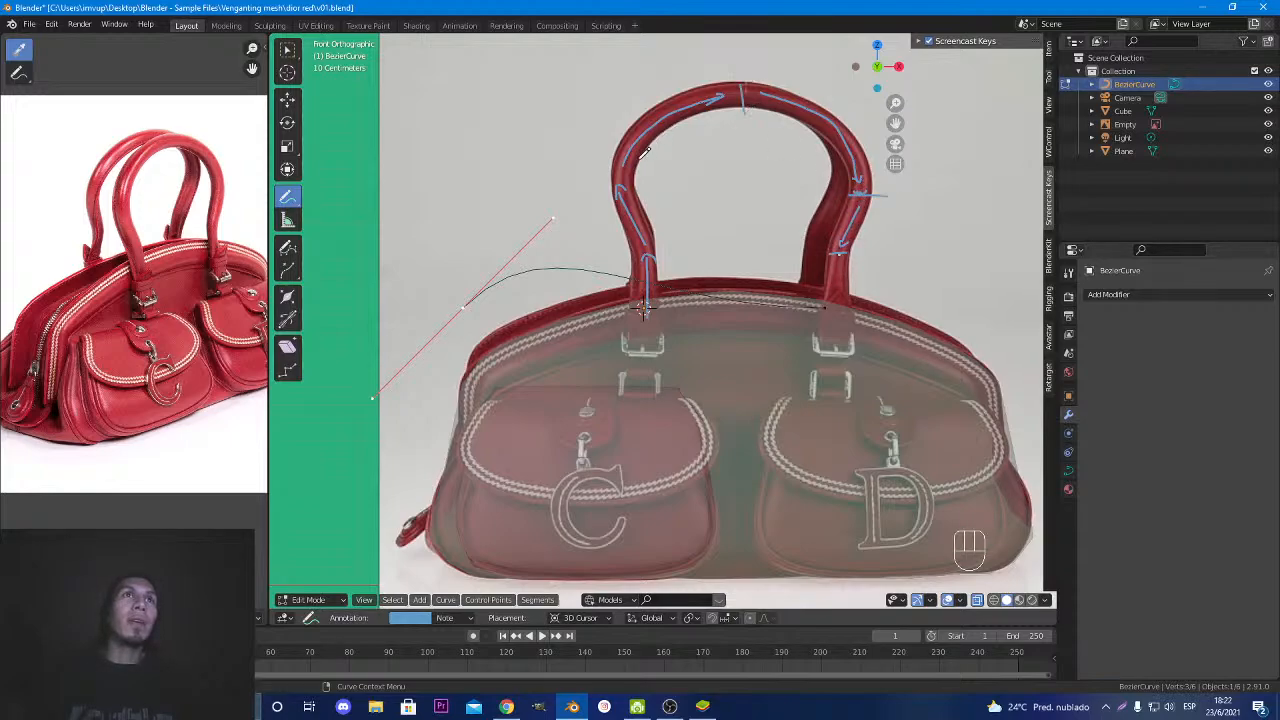
pyautogui.moveTo(618, 170); pyautogui.dragTo(640, 168)
pyautogui.moveTo(640, 252); pyautogui.dragTo(677, 241)
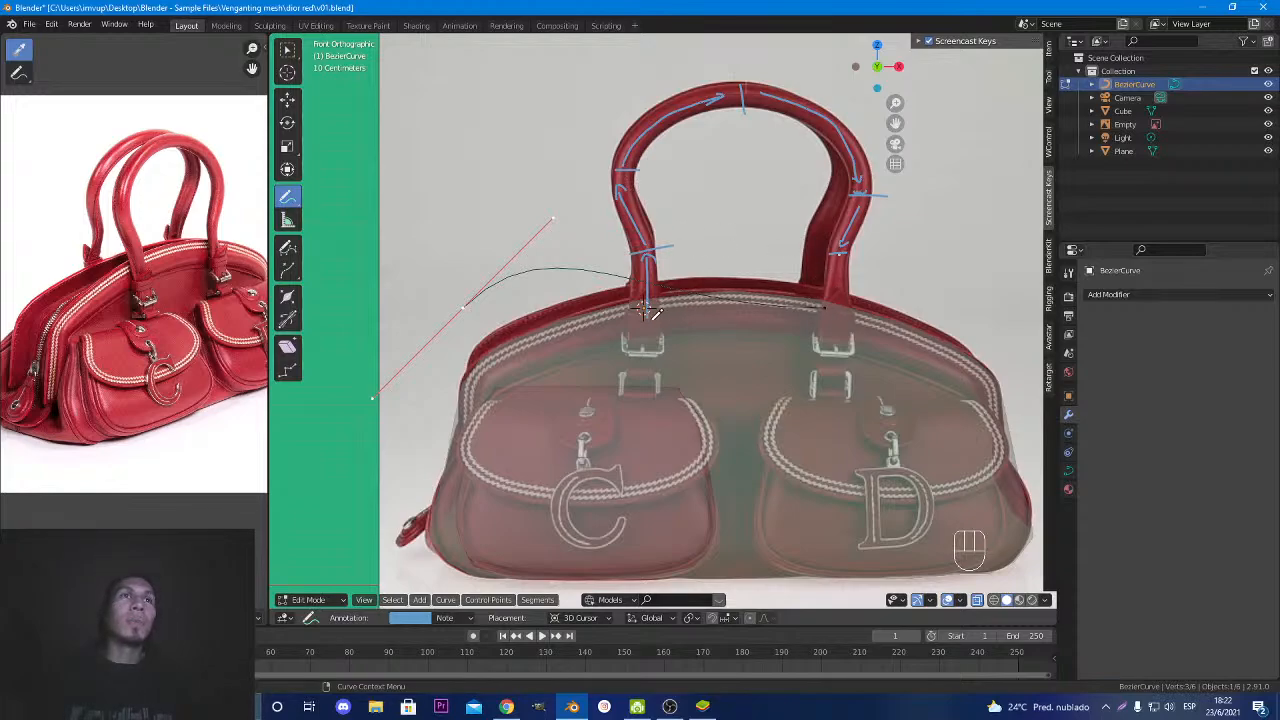
# Underline the two base points of the bag's handle with short horizontal annotation strokes.
pyautogui.moveTo(641, 319); pyautogui.dragTo(703, 320)
pyautogui.moveTo(825, 311); pyautogui.dragTo(874, 313)
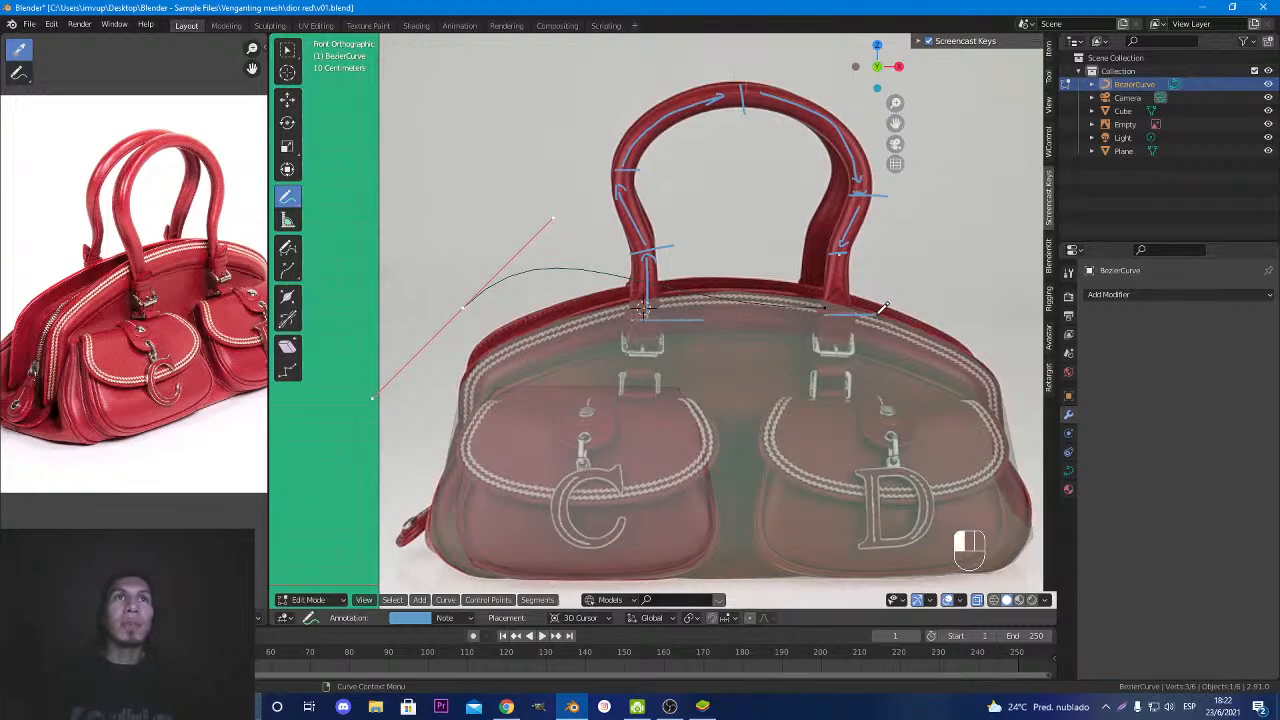
pyautogui.click(648, 312)
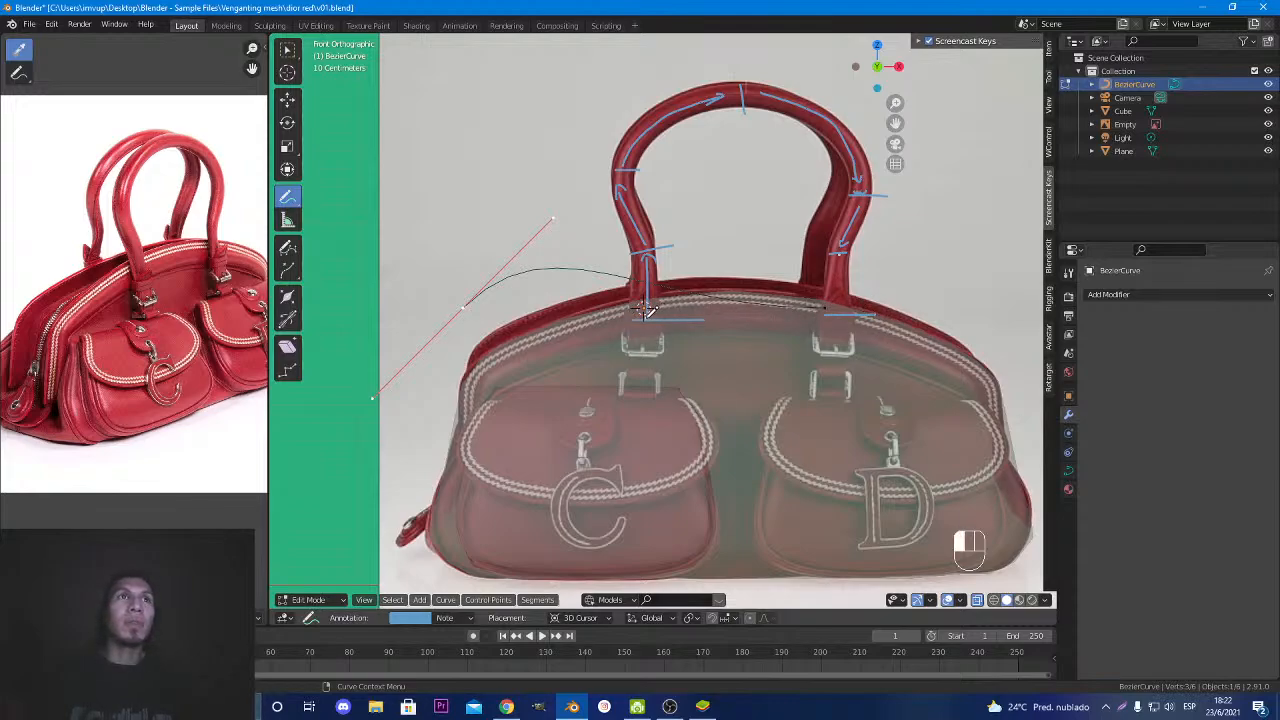
pyautogui.click(842, 312)
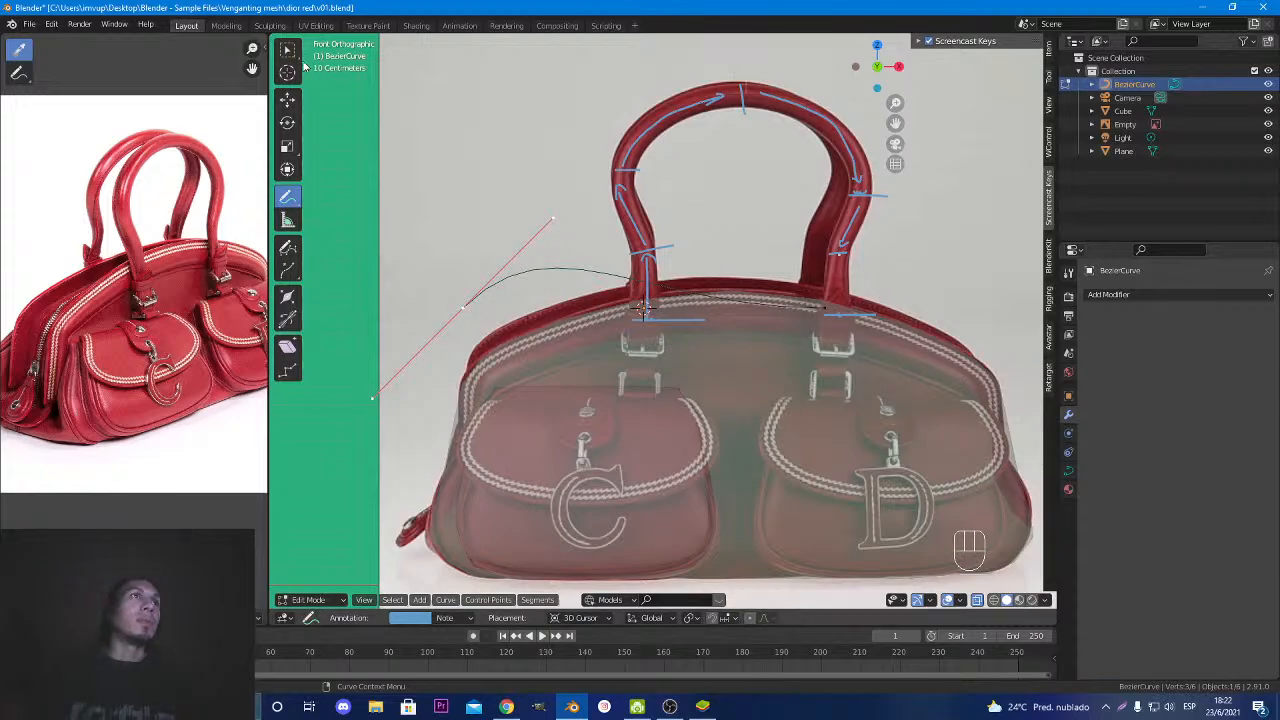
# Erase the annotations on the bag's handle and switch back to the selection tool.
pyautogui.keyDown('ctrl'); pyautogui.click(642, 228); pyautogui.keyUp('ctrl')
pyautogui.moveTo(642, 228)
pyautogui.keyDown('ctrl'); pyautogui.mouseDown()
pyautogui.moveTo(666, 100)
pyautogui.moveTo(766, 80)
pyautogui.moveTo(857, 171)
pyautogui.moveTo(835, 268)
pyautogui.moveTo(874, 316)
pyautogui.moveTo(890, 182)
pyautogui.moveTo(693, 247)
pyautogui.moveTo(686, 305)
pyautogui.moveTo(743, 187)
pyautogui.moveTo(727, 107)
pyautogui.moveTo(625, 190)
pyautogui.mouseUp(); pyautogui.keyUp('ctrl')
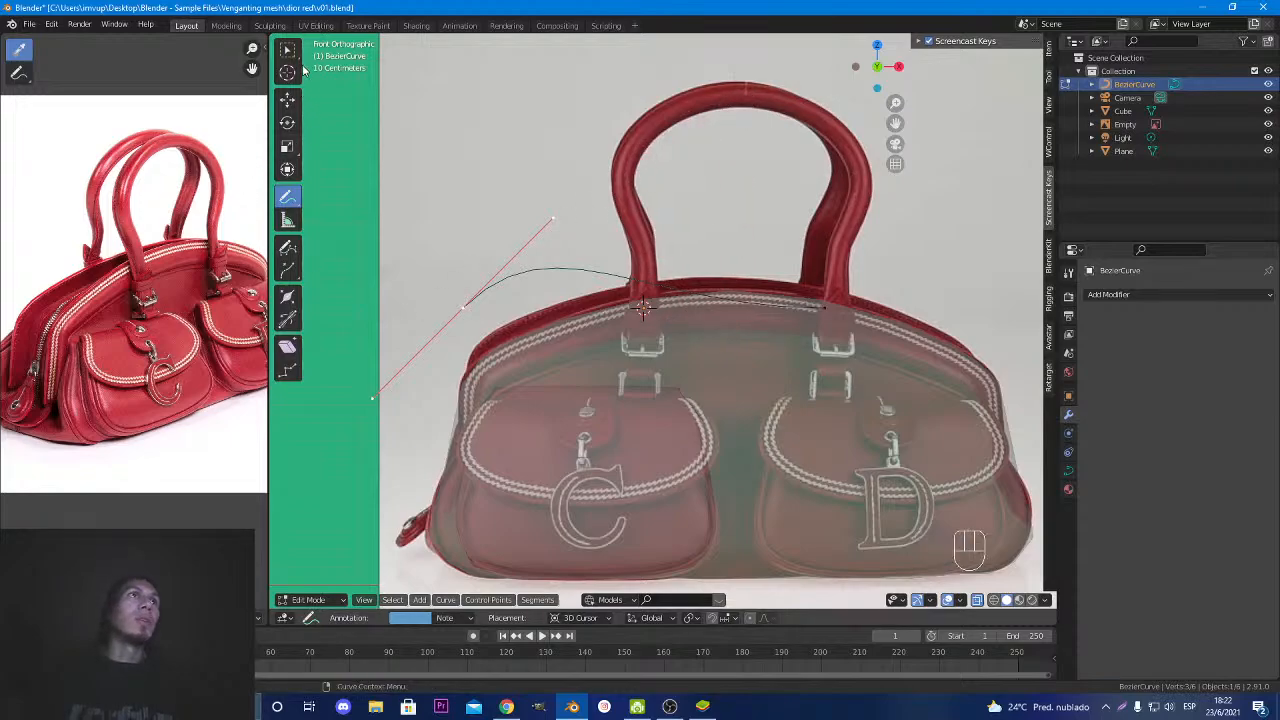
pyautogui.press('w')
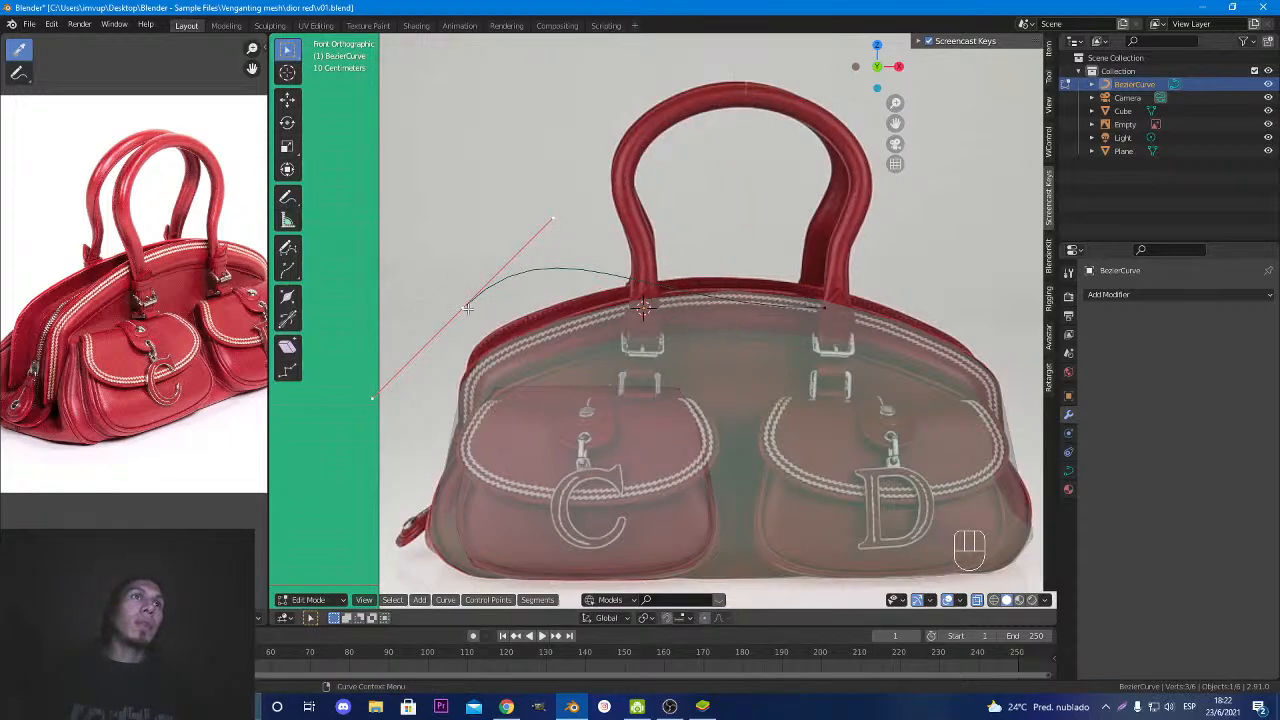
# Move the curve's left control point about 1 m along the X axis onto the left base of the bag's handle.
pyautogui.press('g')
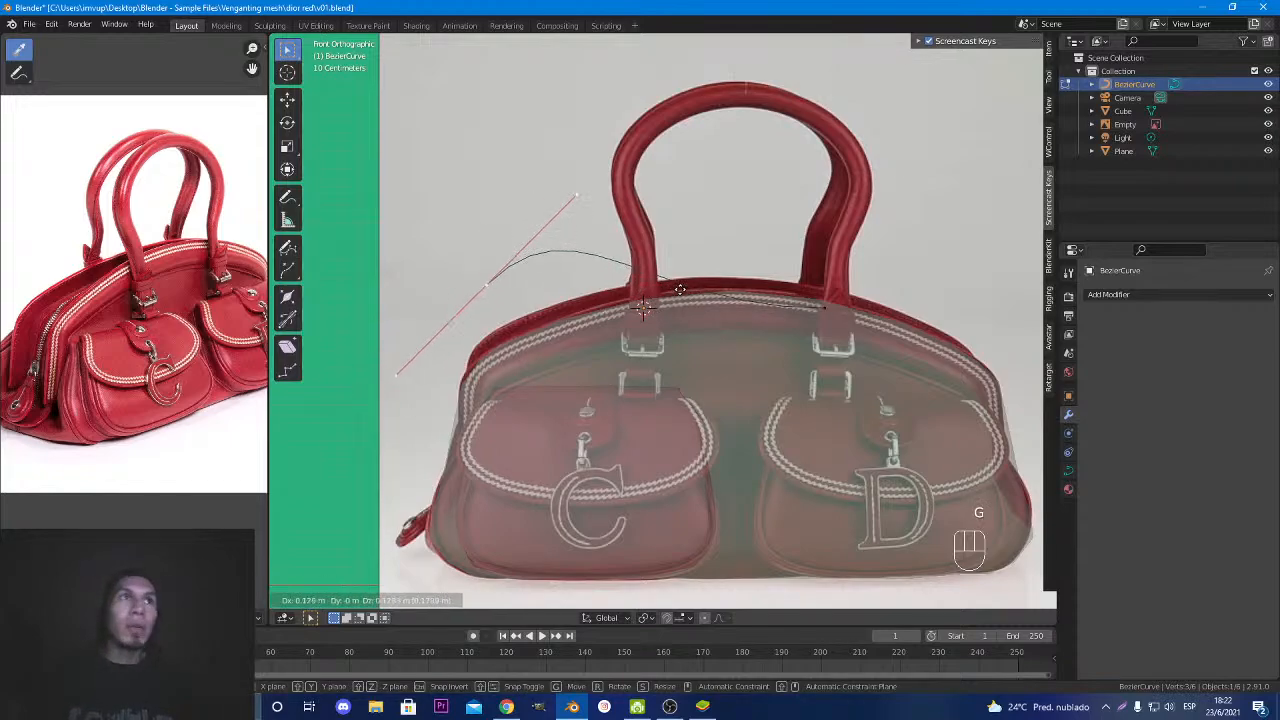
pyautogui.press('x')
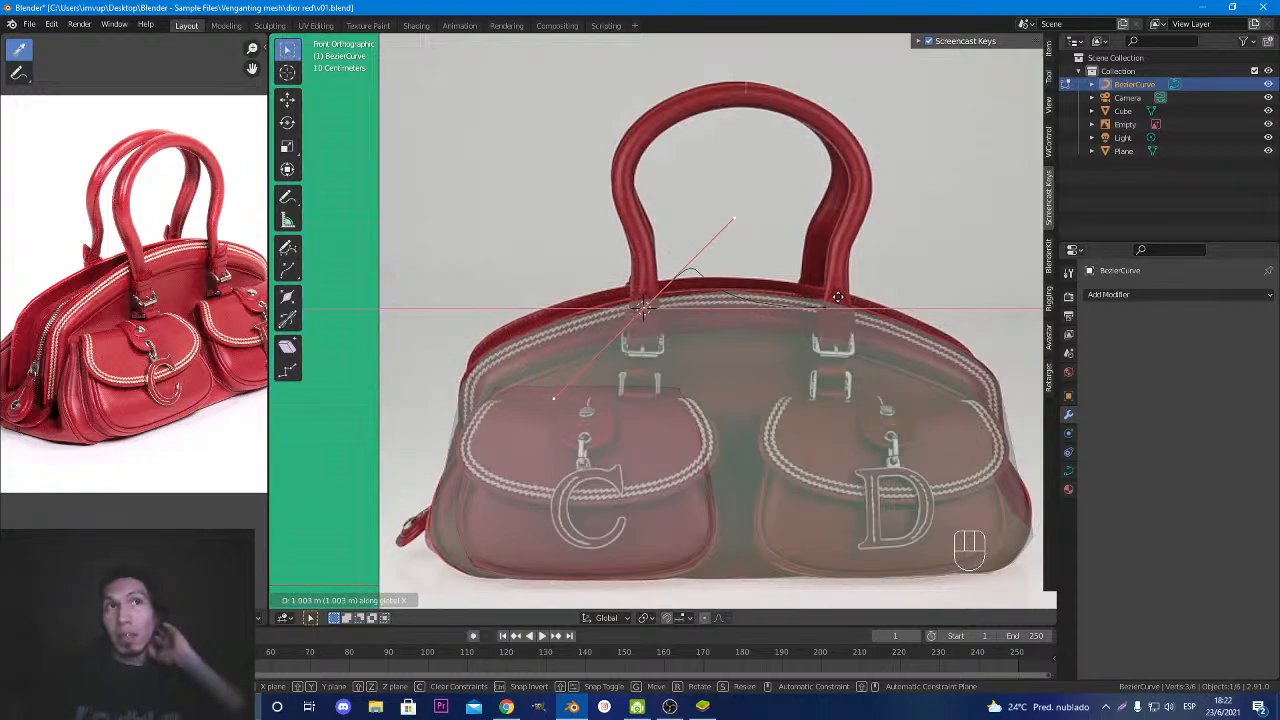
pyautogui.click(837, 297)
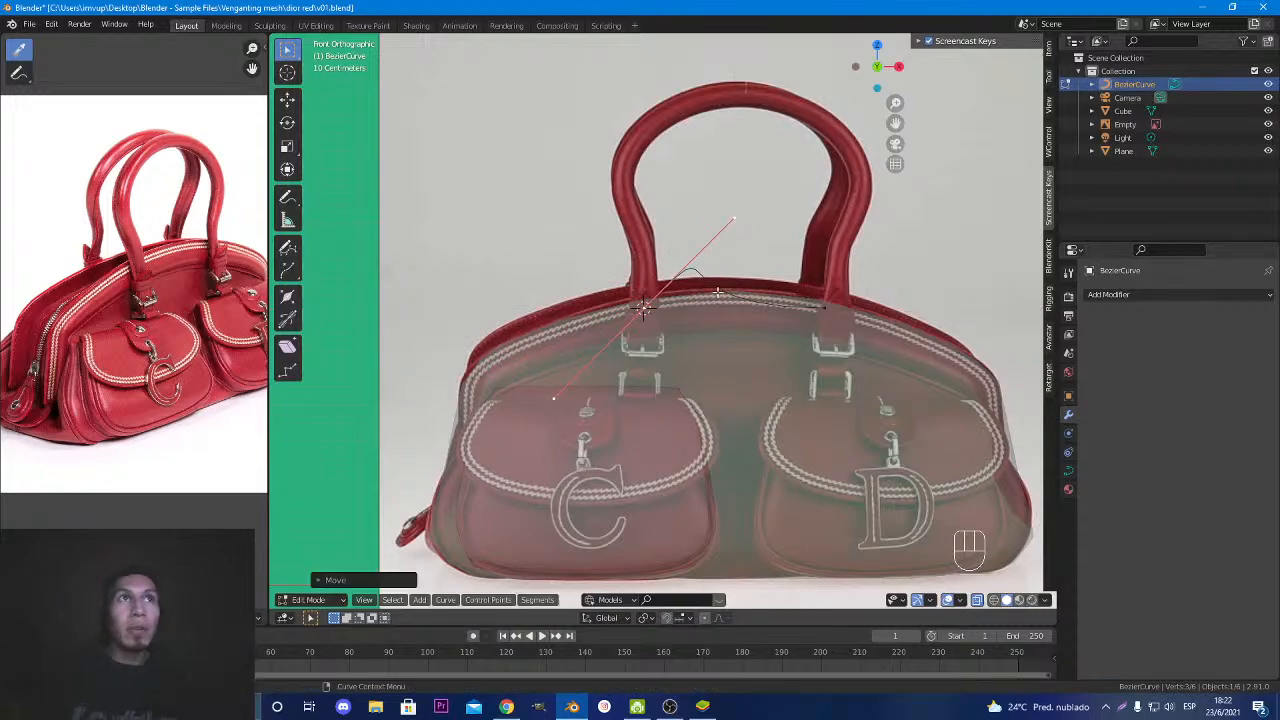
# Try to rotate the moved control point's handles about 46° to vertical in the front view.
pyautogui.moveTo(718, 292); pyautogui.dragTo(742, 330, button='middle')
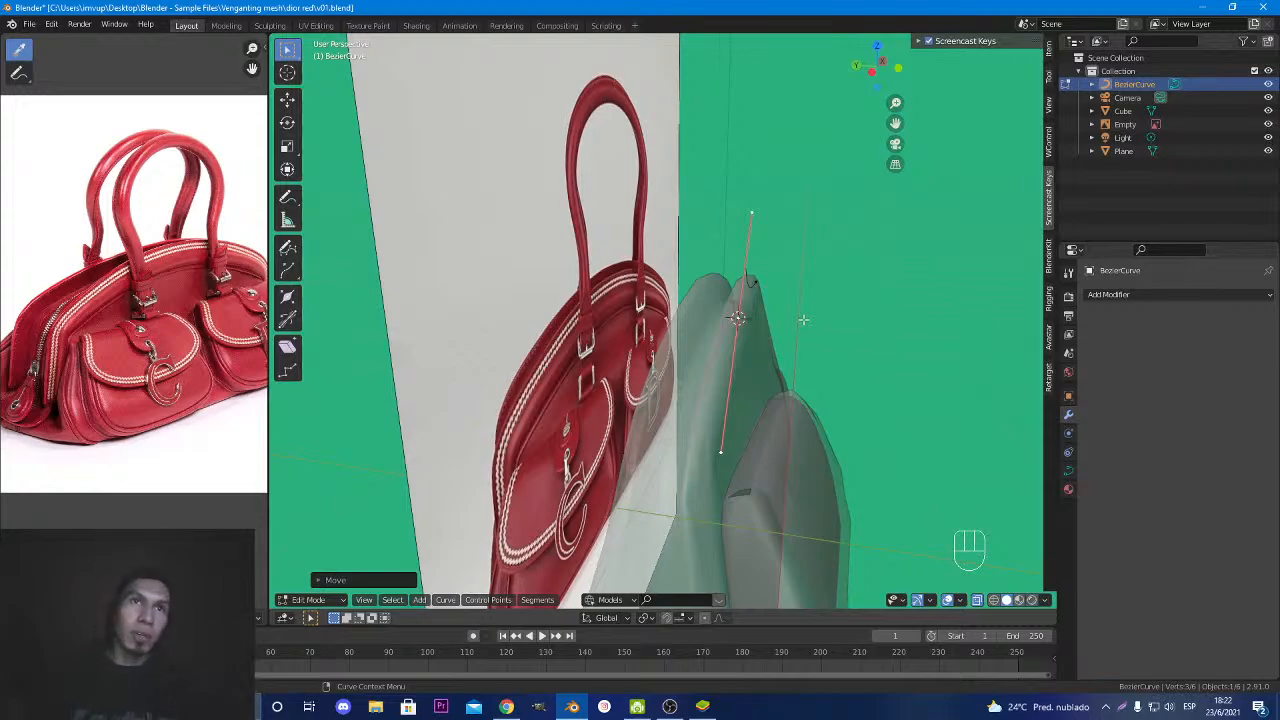
pyautogui.press('KP_1')
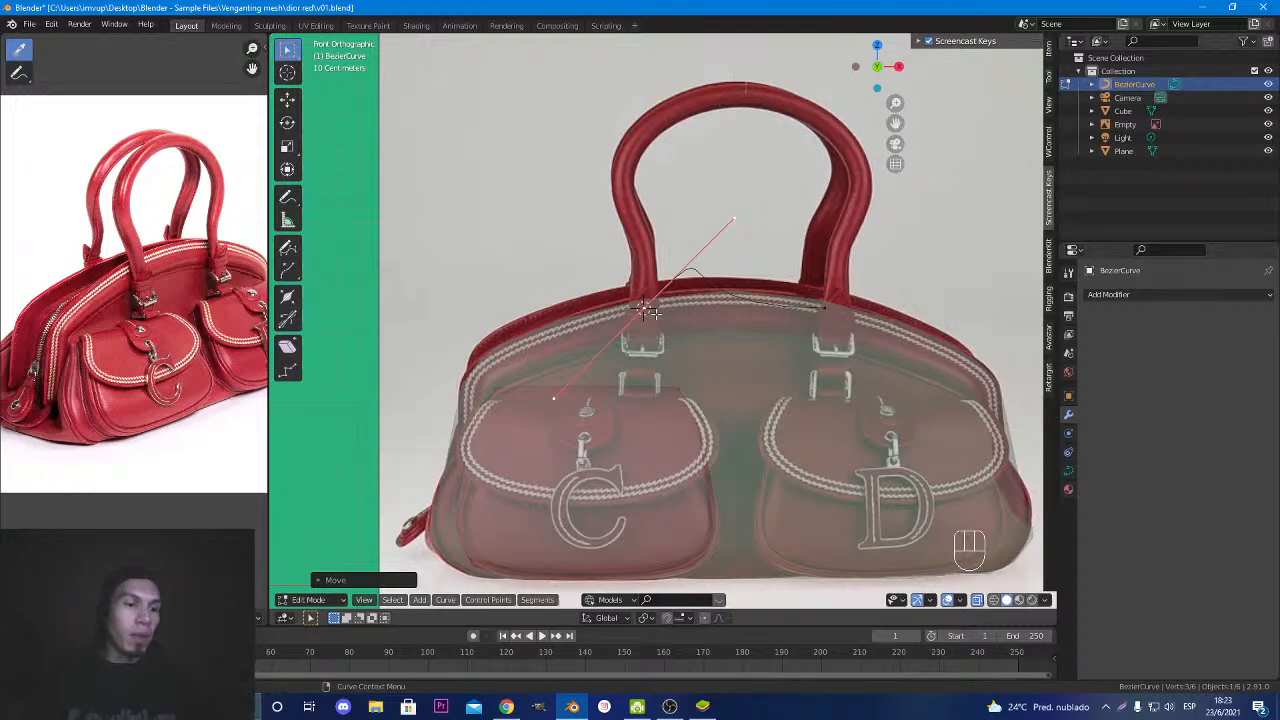
pyautogui.press('r')
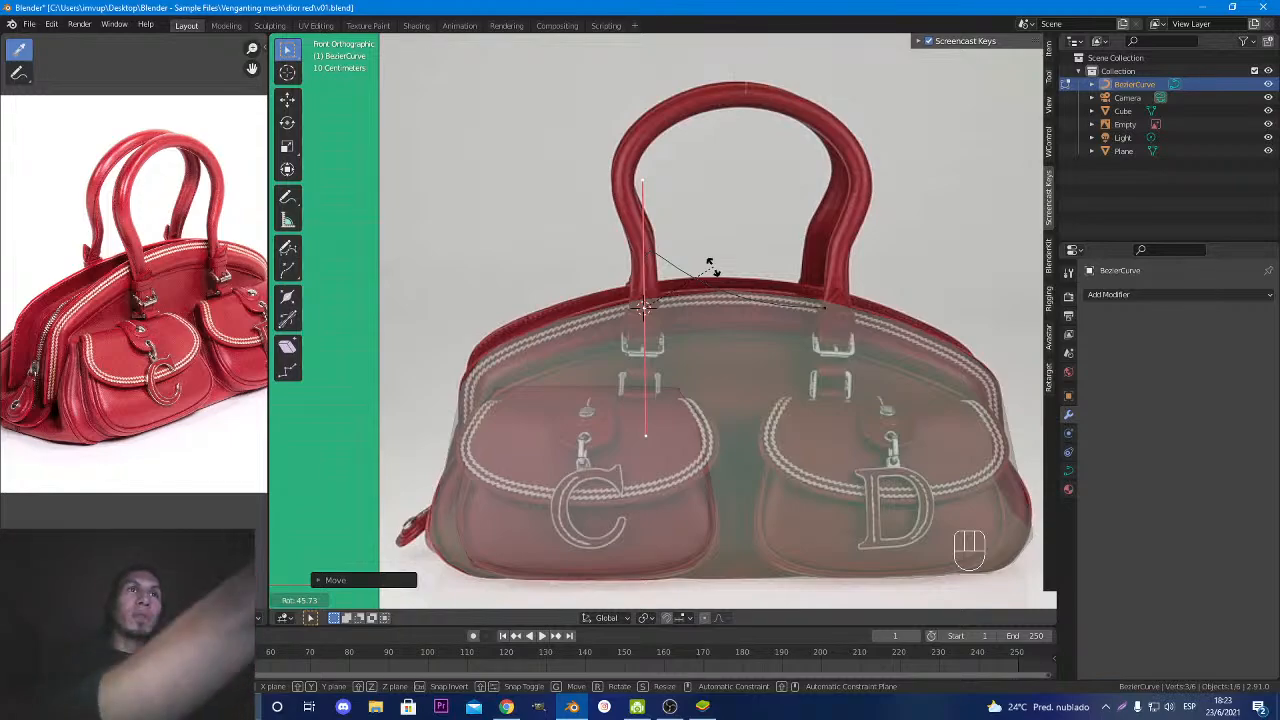
pyautogui.click(705, 268)
# Annotate a horizontal line along the Y axis through the bag, seen from the side, and label it Y.
pyautogui.moveTo(705, 268); pyautogui.dragTo(831, 442, button='middle')
pyautogui.scroll(-4, 831, 442)
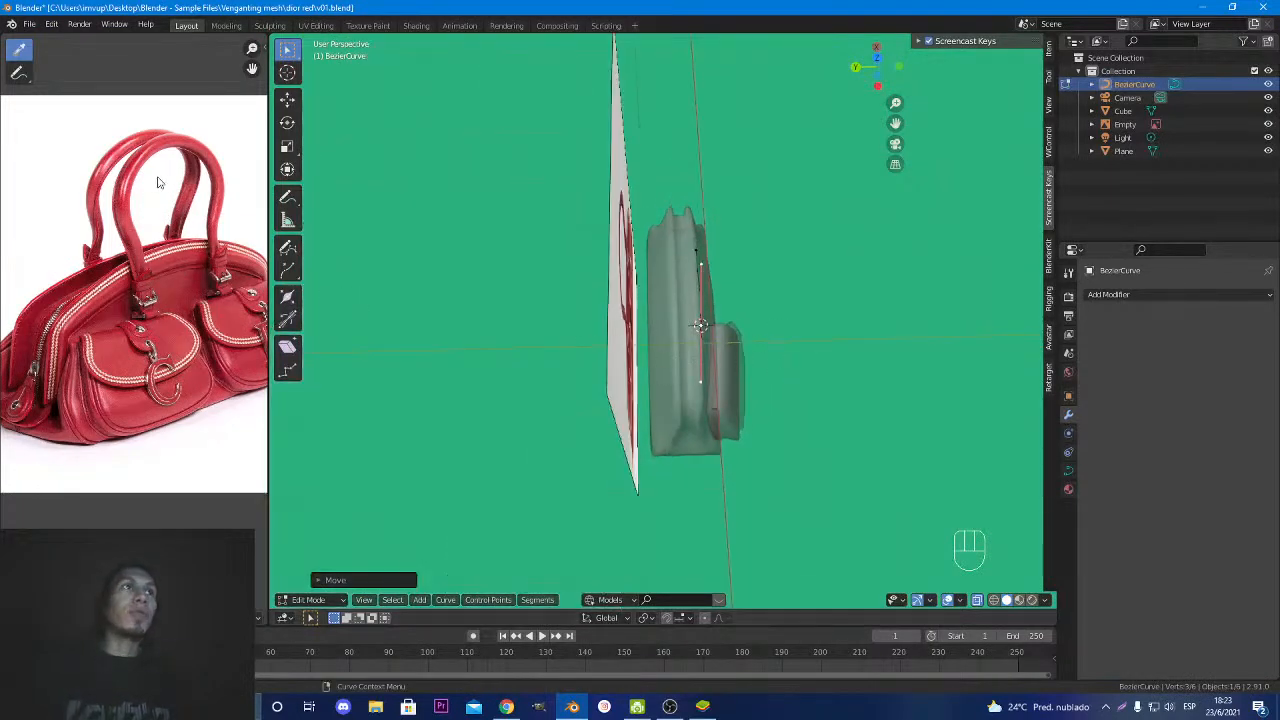
pyautogui.click(287, 197)
pyautogui.moveTo(603, 345); pyautogui.dragTo(850, 346)
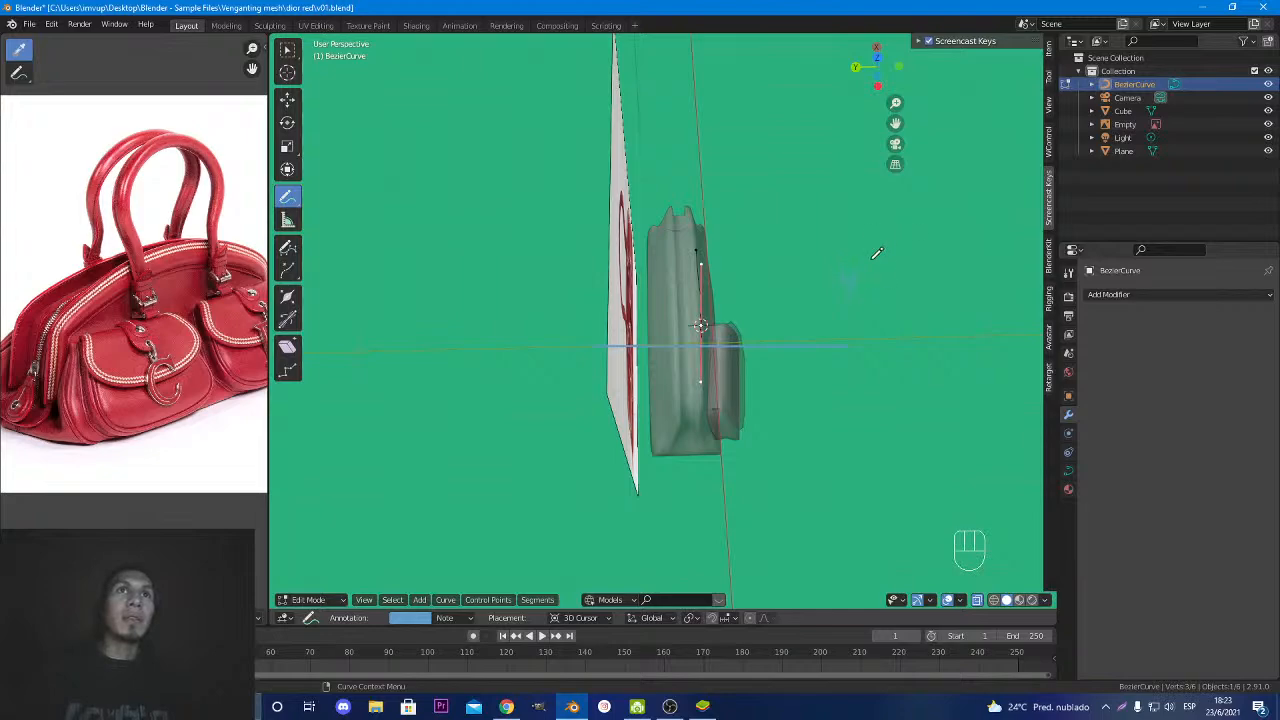
pyautogui.click(287, 196)
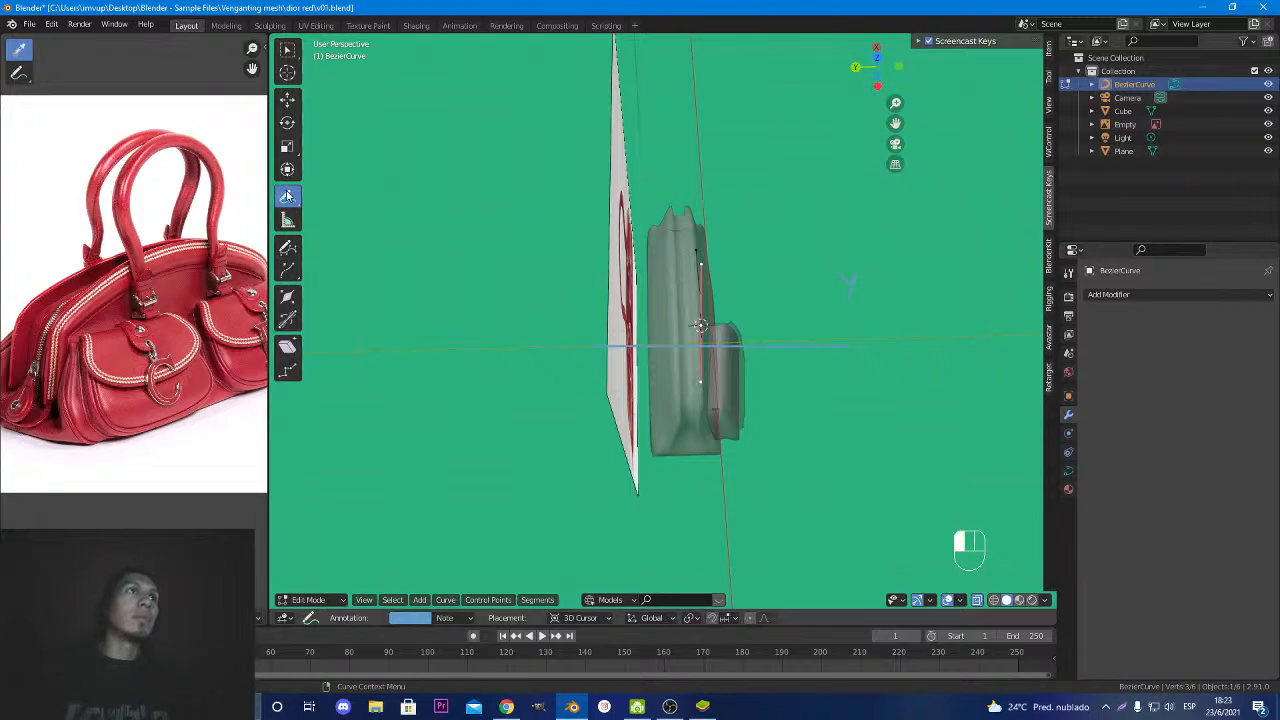
# Change the annotation color to a dark saturated blue.
pyautogui.click(1048, 79)
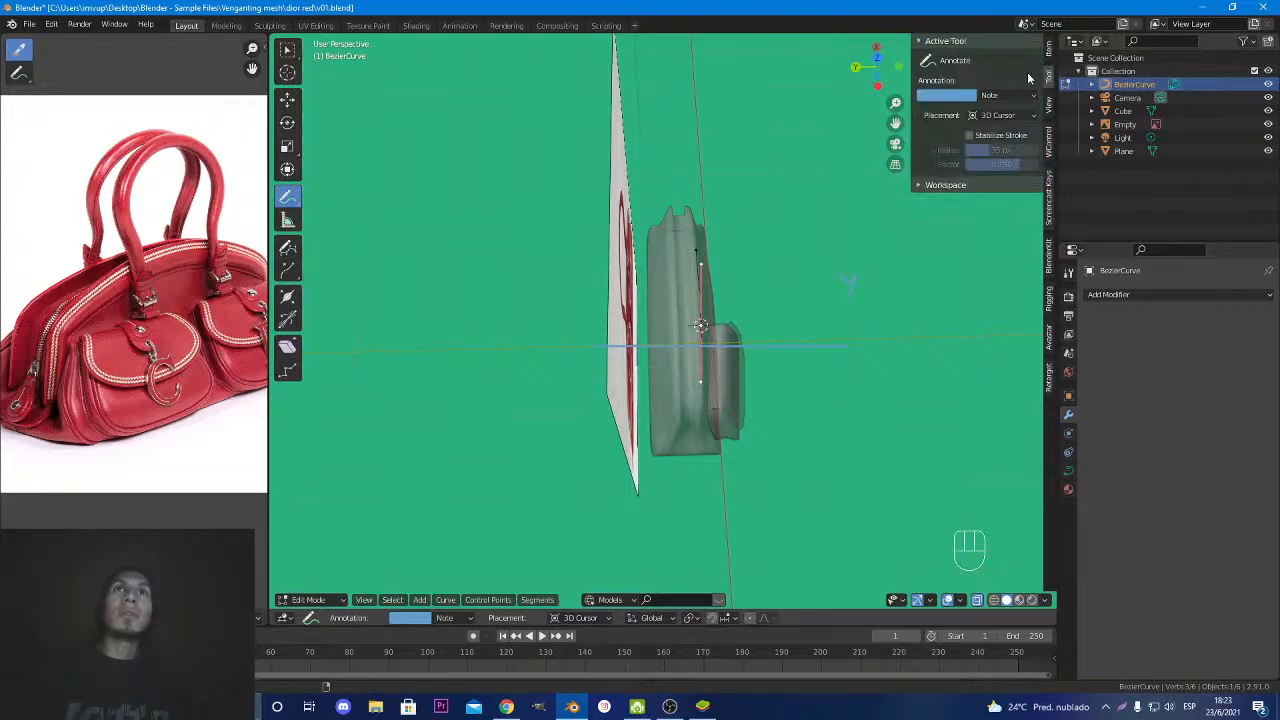
pyautogui.click(946, 95)
pyautogui.click(973, 205)
pyautogui.moveTo(973, 208)
pyautogui.mouseDown()
pyautogui.moveTo(938, 178)
pyautogui.moveTo(933, 143)
pyautogui.moveTo(1007, 133)
pyautogui.mouseUp()
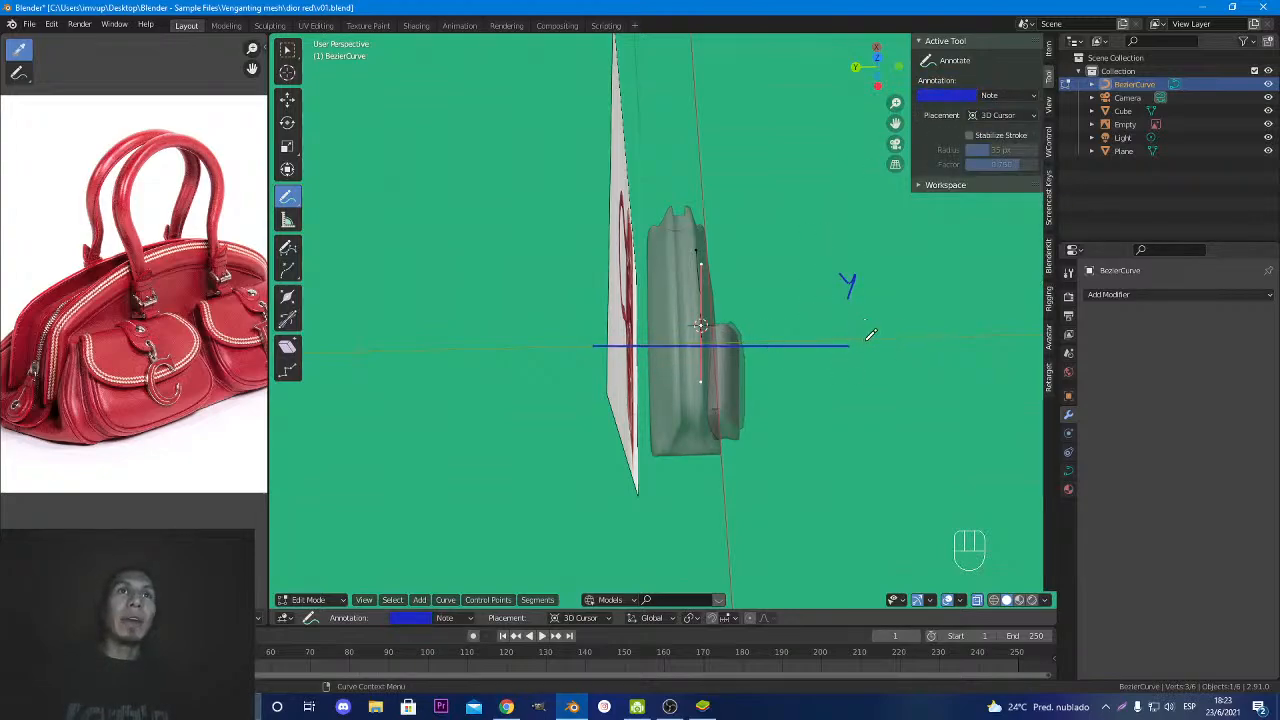
# Add arrowheads to both ends of the Y-axis annotation line and erase the whole annotation with its label.
pyautogui.moveTo(848, 346); pyautogui.dragTo(857, 346)
pyautogui.moveTo(597, 345); pyautogui.dragTo(580, 348)
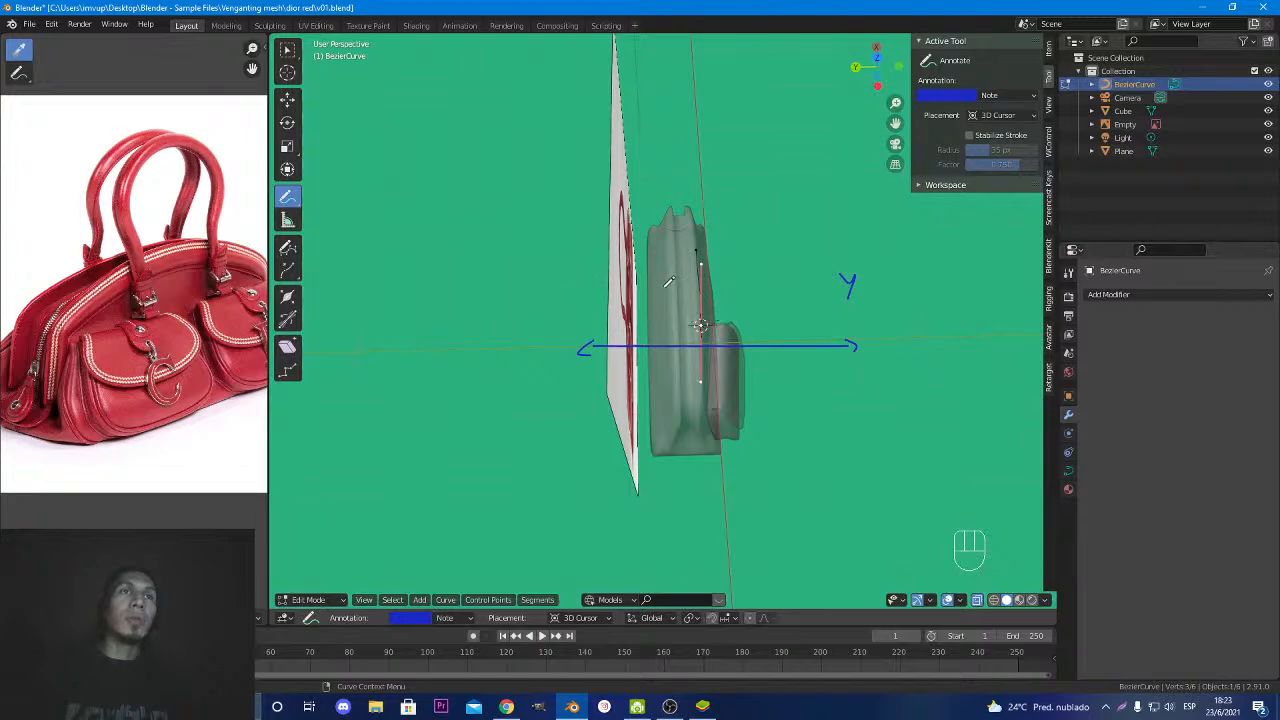
pyautogui.moveTo(576, 347)
pyautogui.keyDown('ctrl'); pyautogui.mouseDown()
pyautogui.moveTo(884, 342)
pyautogui.moveTo(851, 277)
pyautogui.mouseUp(); pyautogui.keyUp('ctrl')
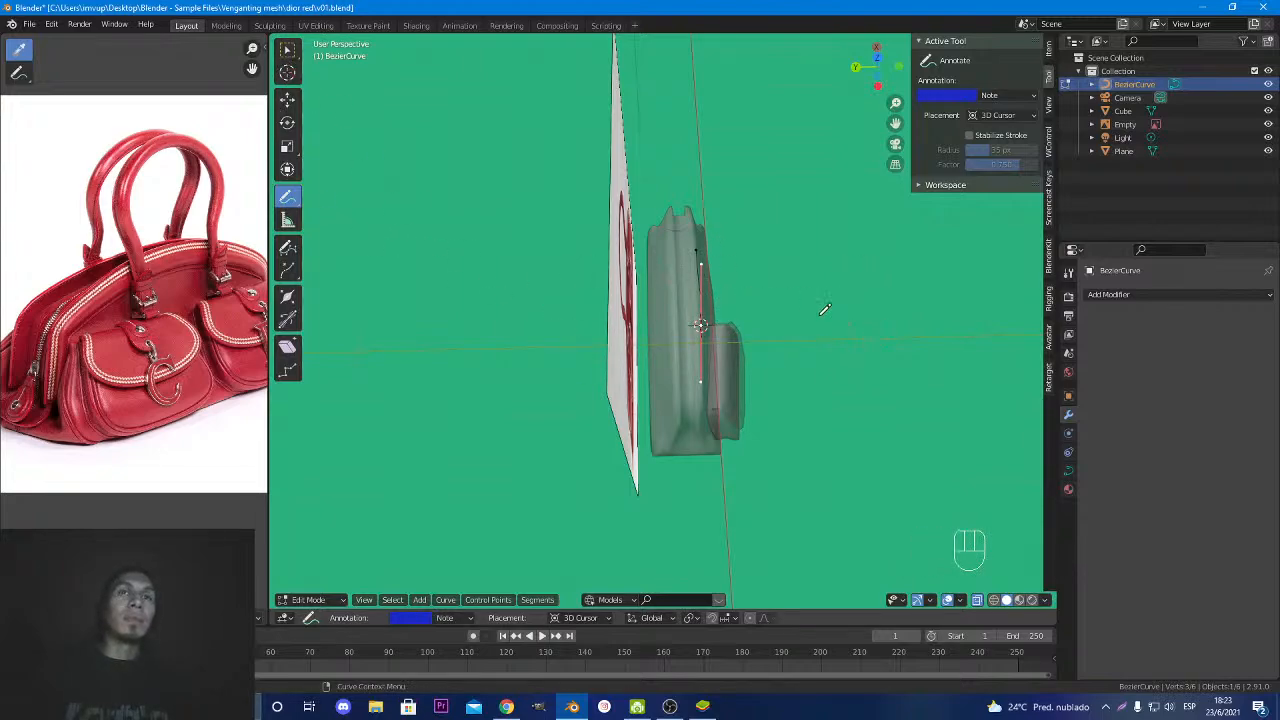
# In the front view, rotate the handles of the control point at the bag handle's left base around the Y axis until vertical.
pyautogui.press('KP_1')
pyautogui.scroll(6, 663, 318)
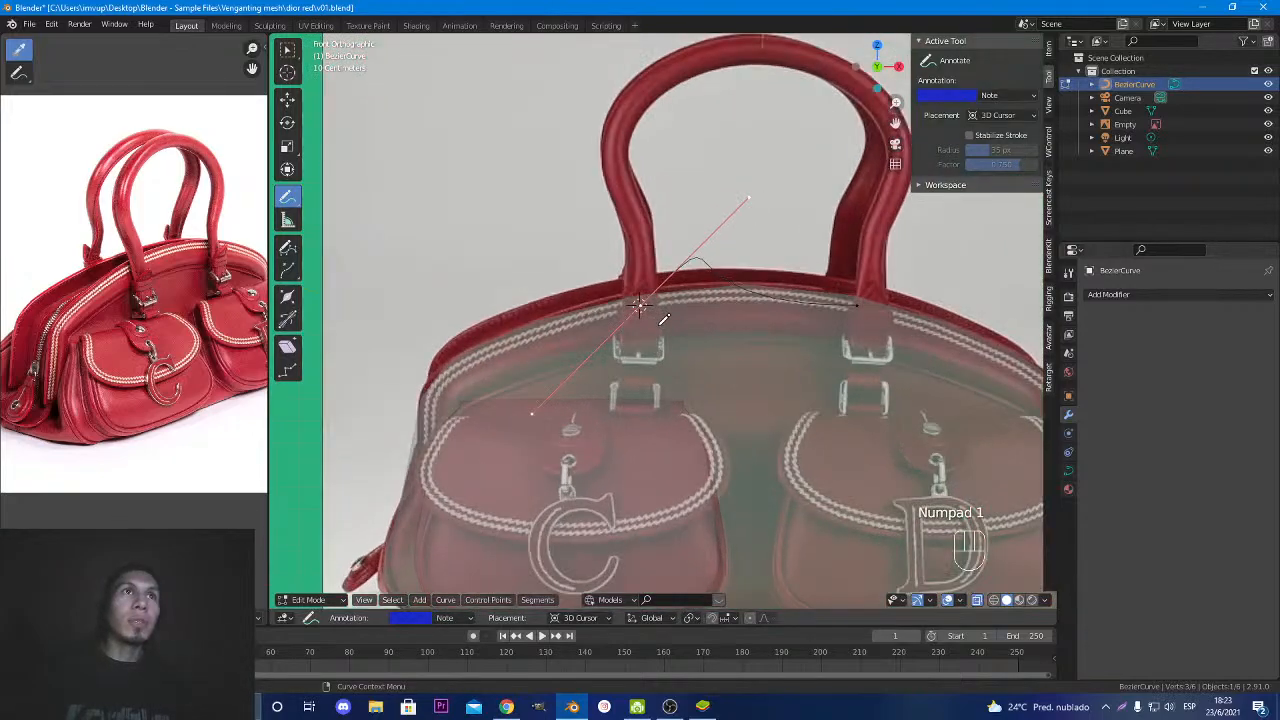
pyautogui.scroll(1, 663, 318)
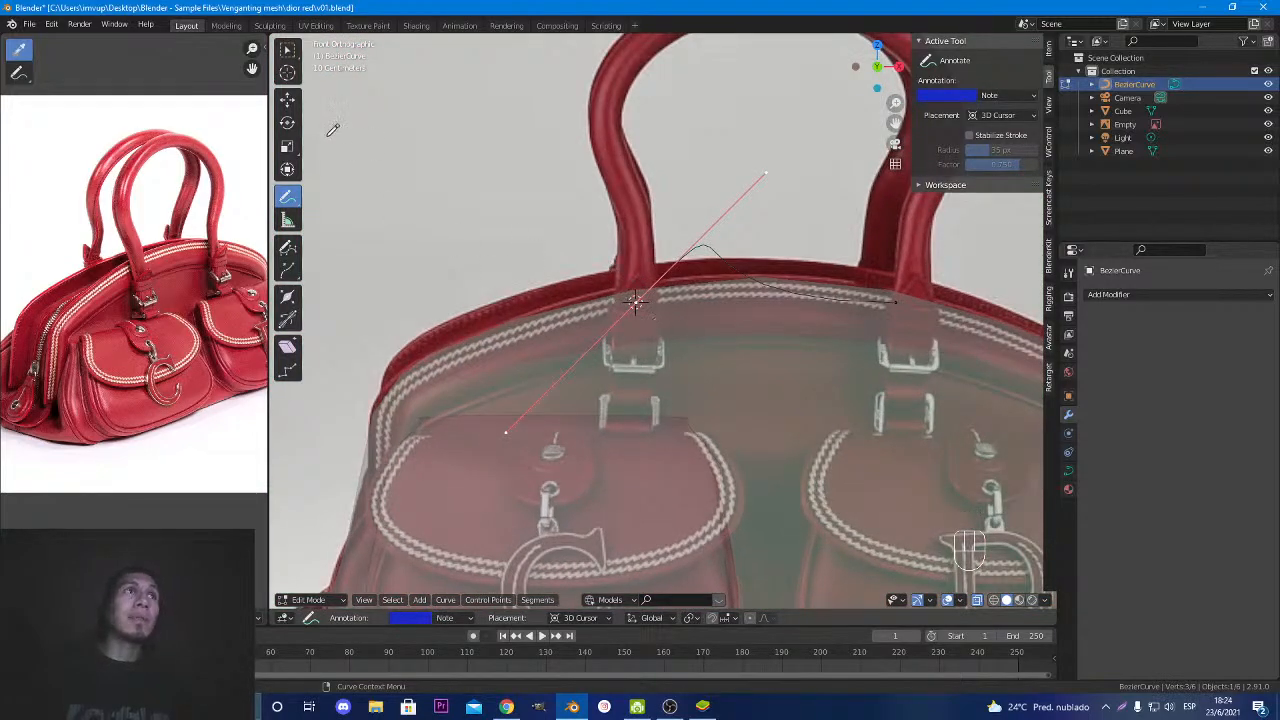
pyautogui.click(287, 49)
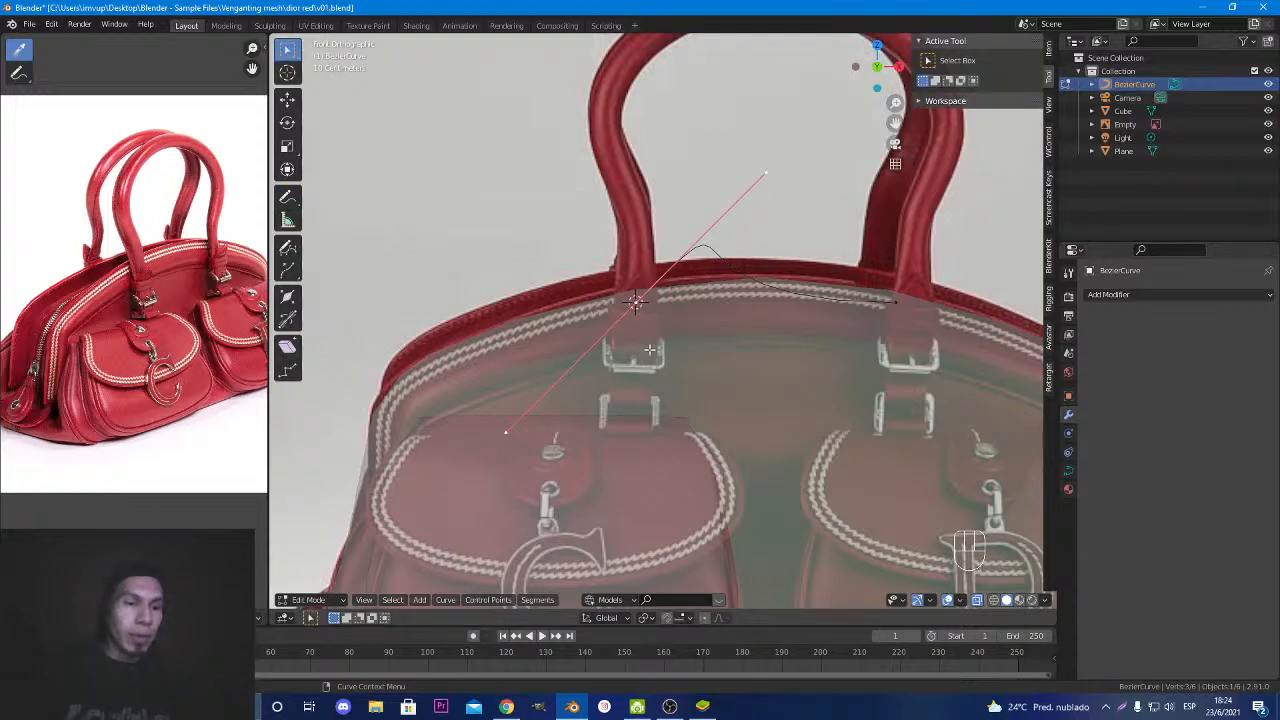
pyautogui.press('r')
pyautogui.press('y')
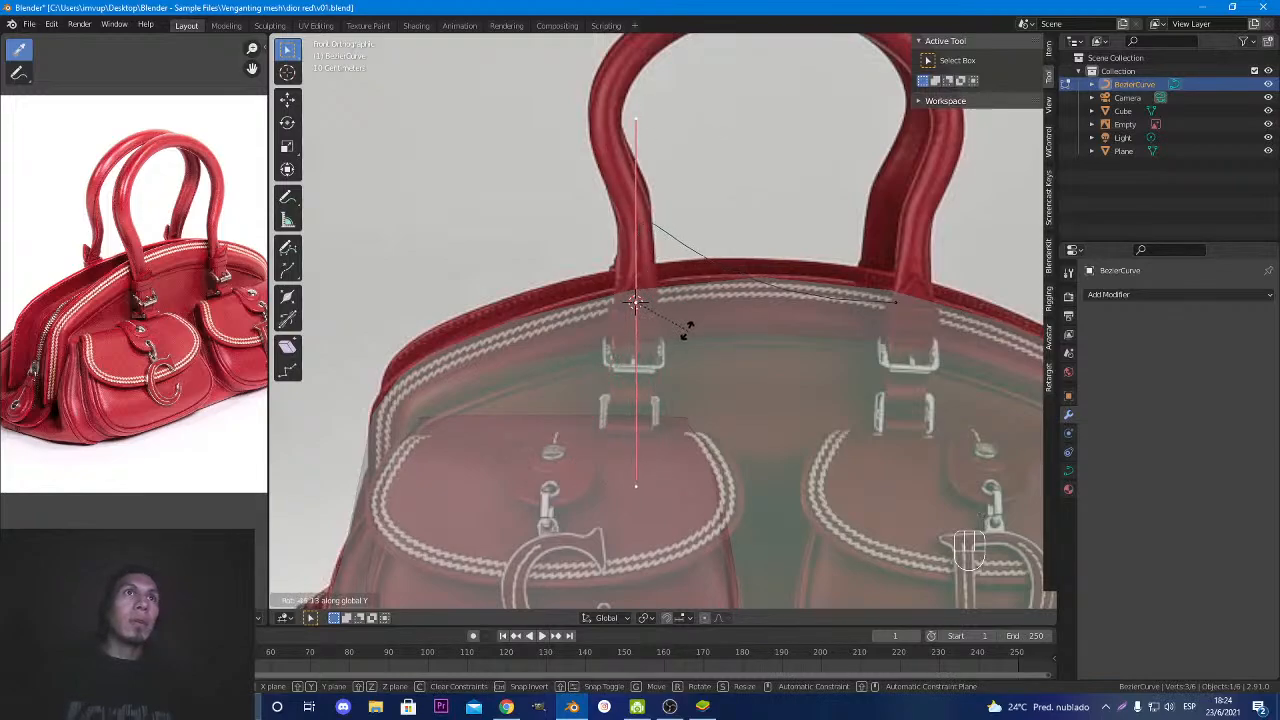
pyautogui.click(687, 330)
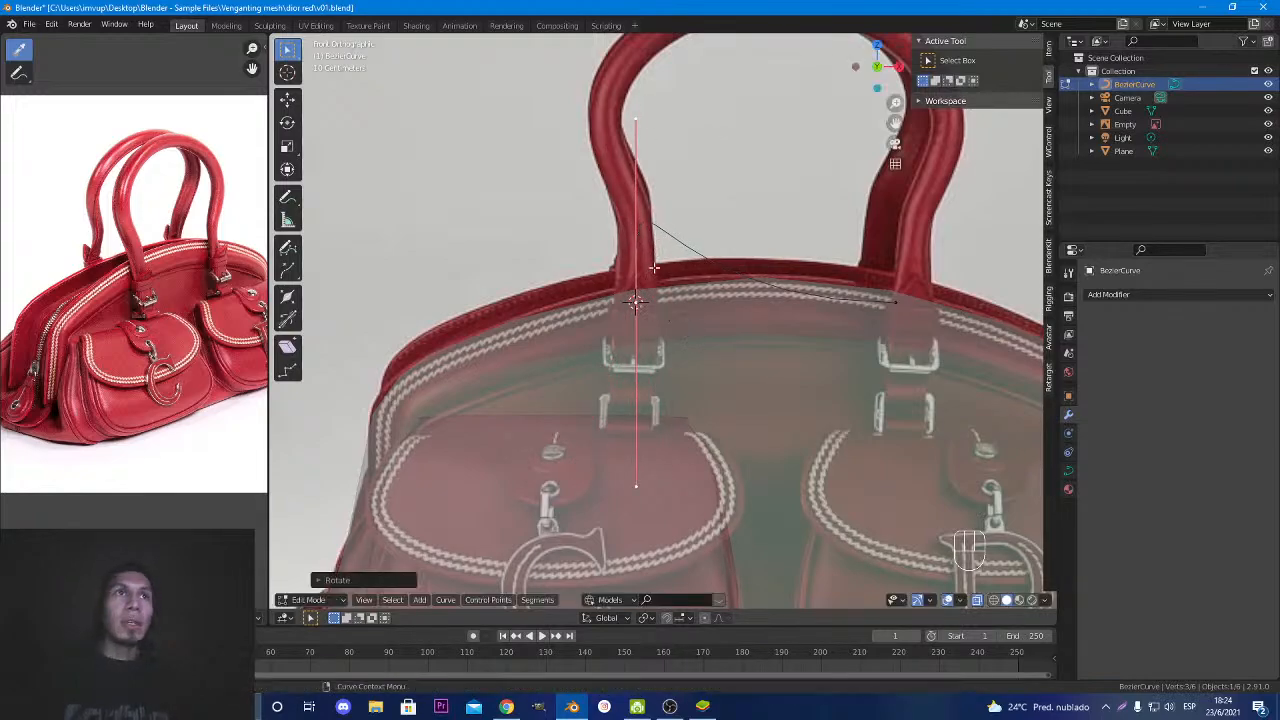
# Select the curve's right control point and move it onto the left side of the bag's handle, just above the base point.
pyautogui.moveTo(656, 249); pyautogui.dragTo(770, 302, button='middle')
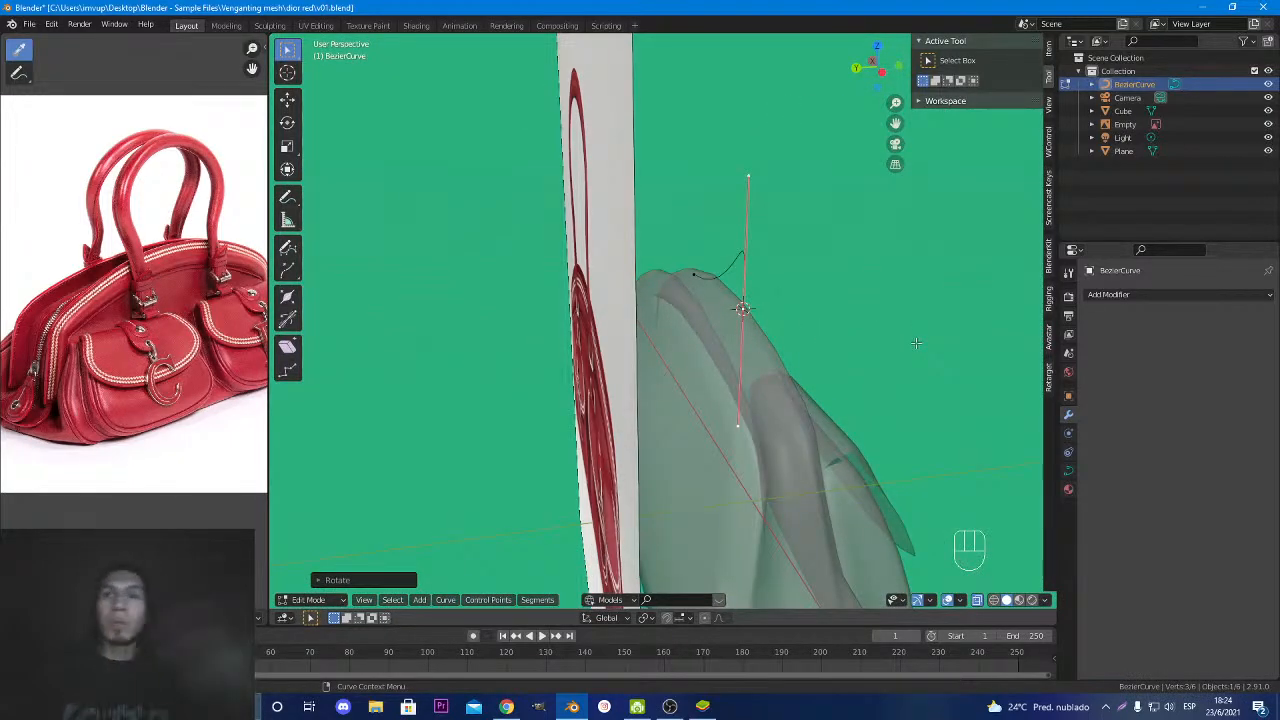
pyautogui.moveTo(868, 342); pyautogui.dragTo(676, 276, button='middle')
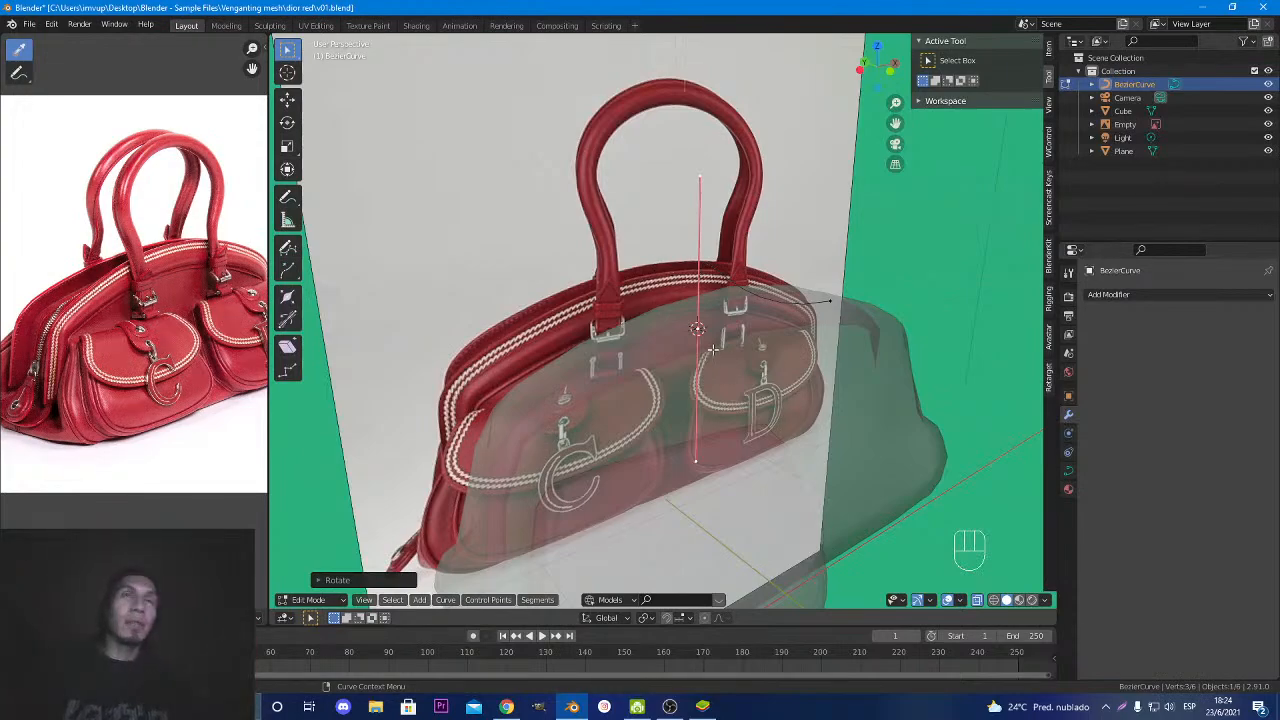
pyautogui.hotkey('ctrl', 'z')
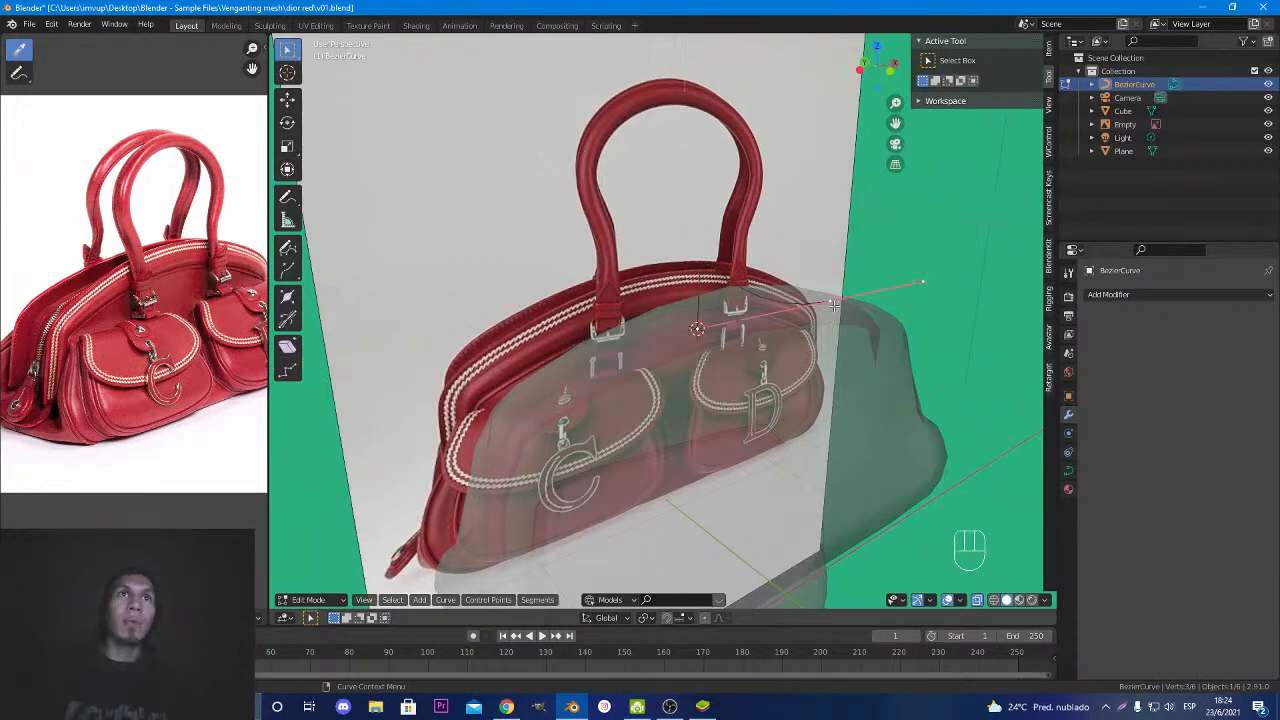
pyautogui.press('KP_1')
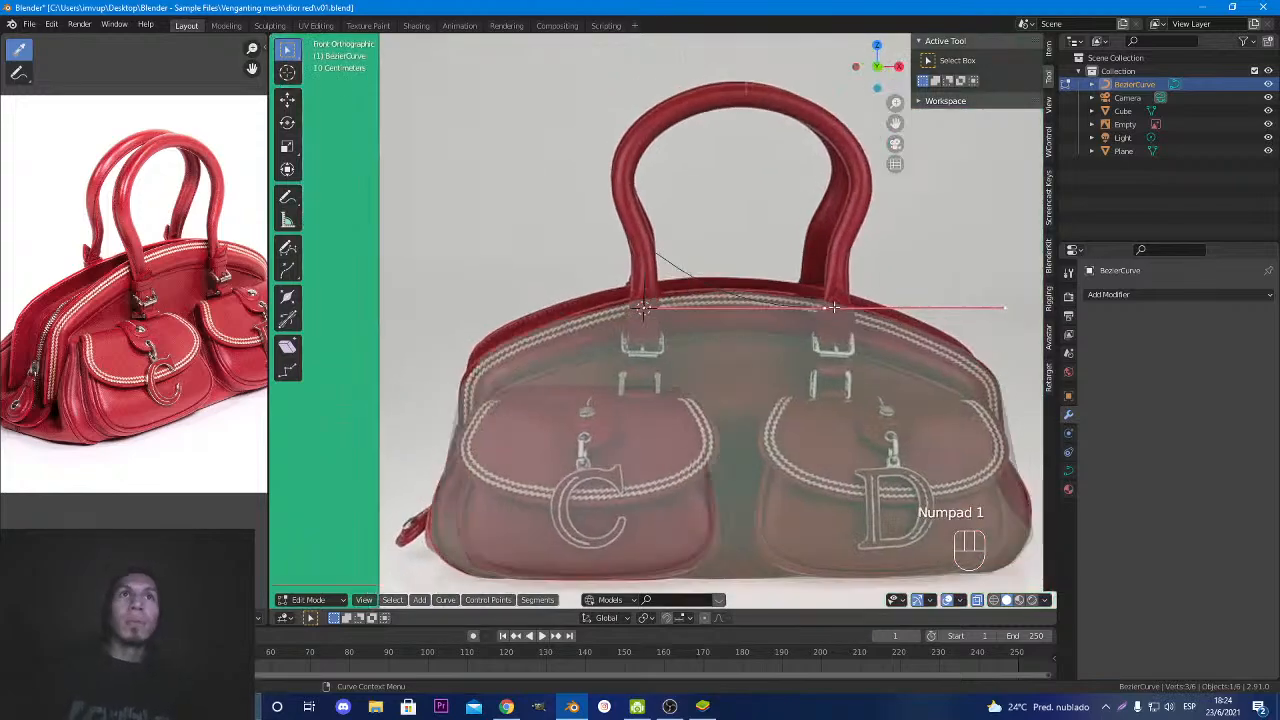
pyautogui.press('g')
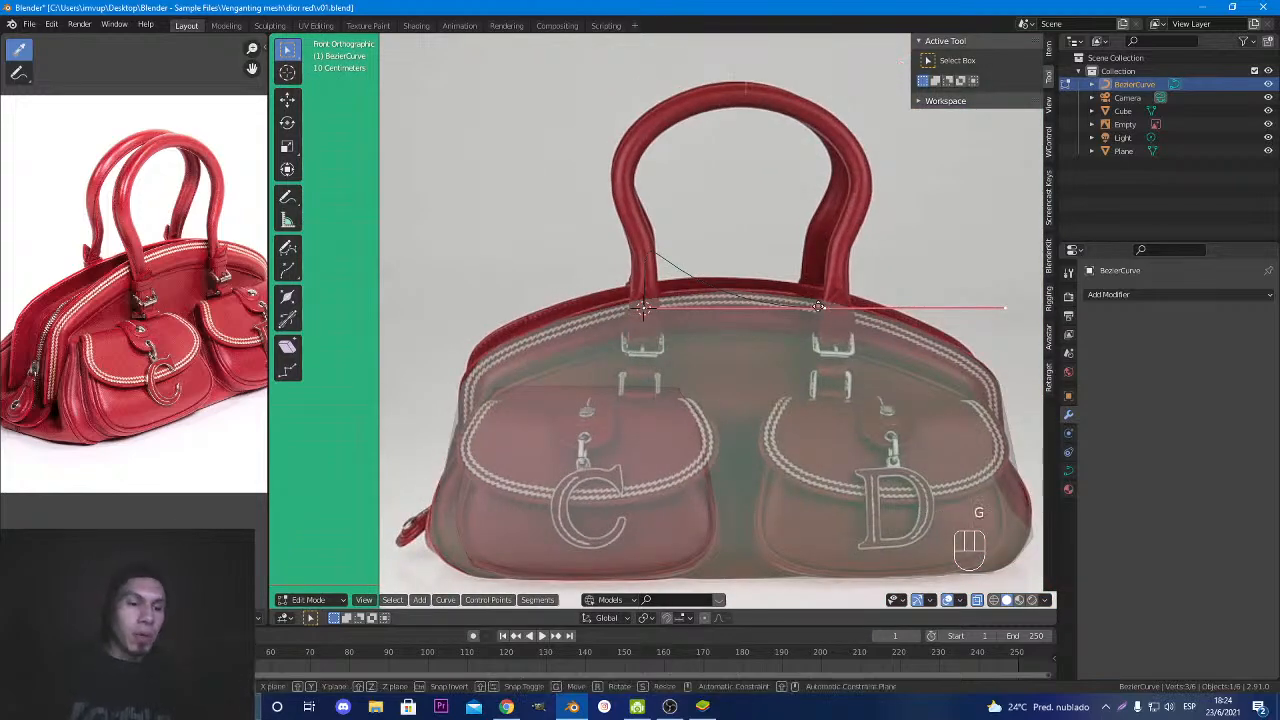
pyautogui.click(638, 242)
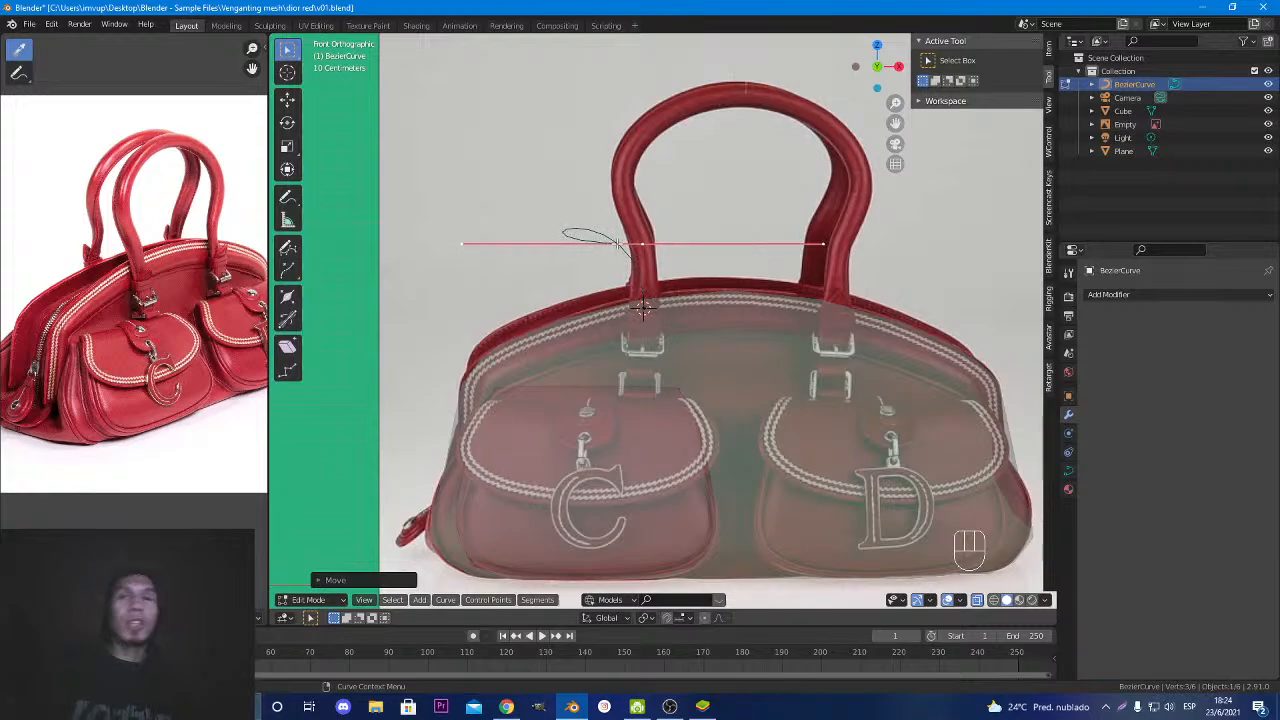
# Scale down the vertical handles of the control point at the left base of the bag's handle.
pyautogui.click(645, 307)
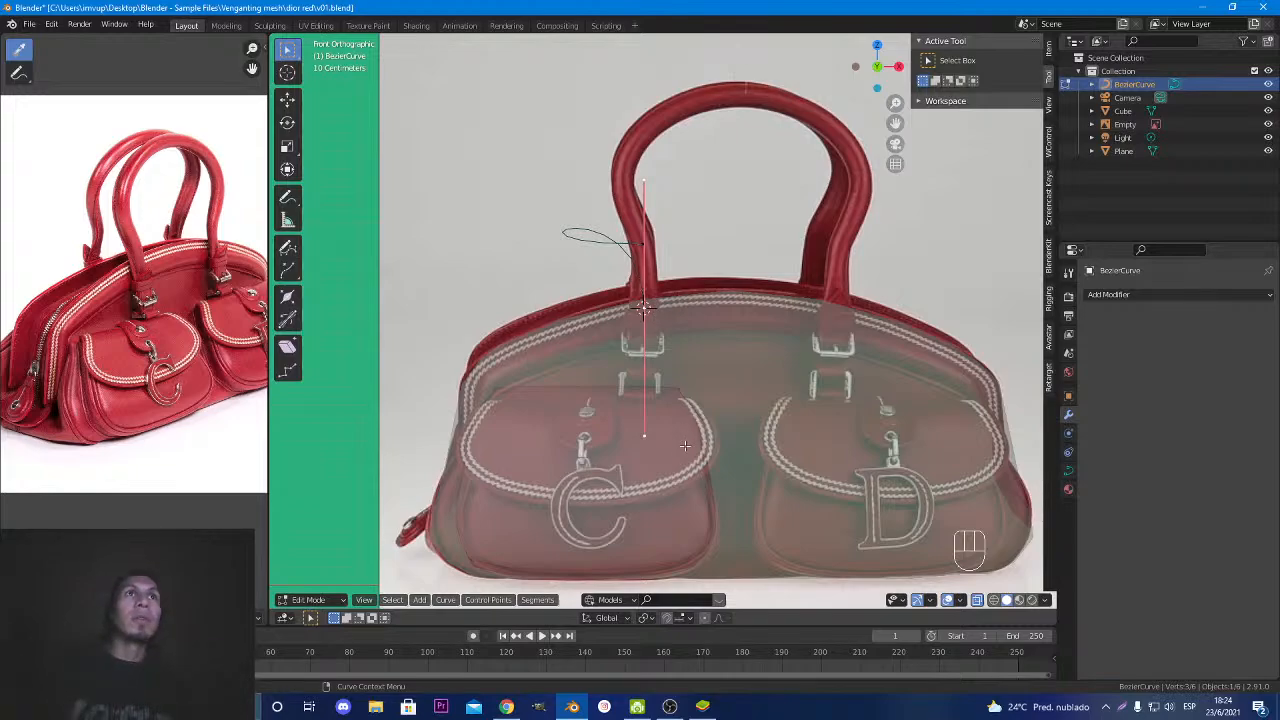
pyautogui.press('s')
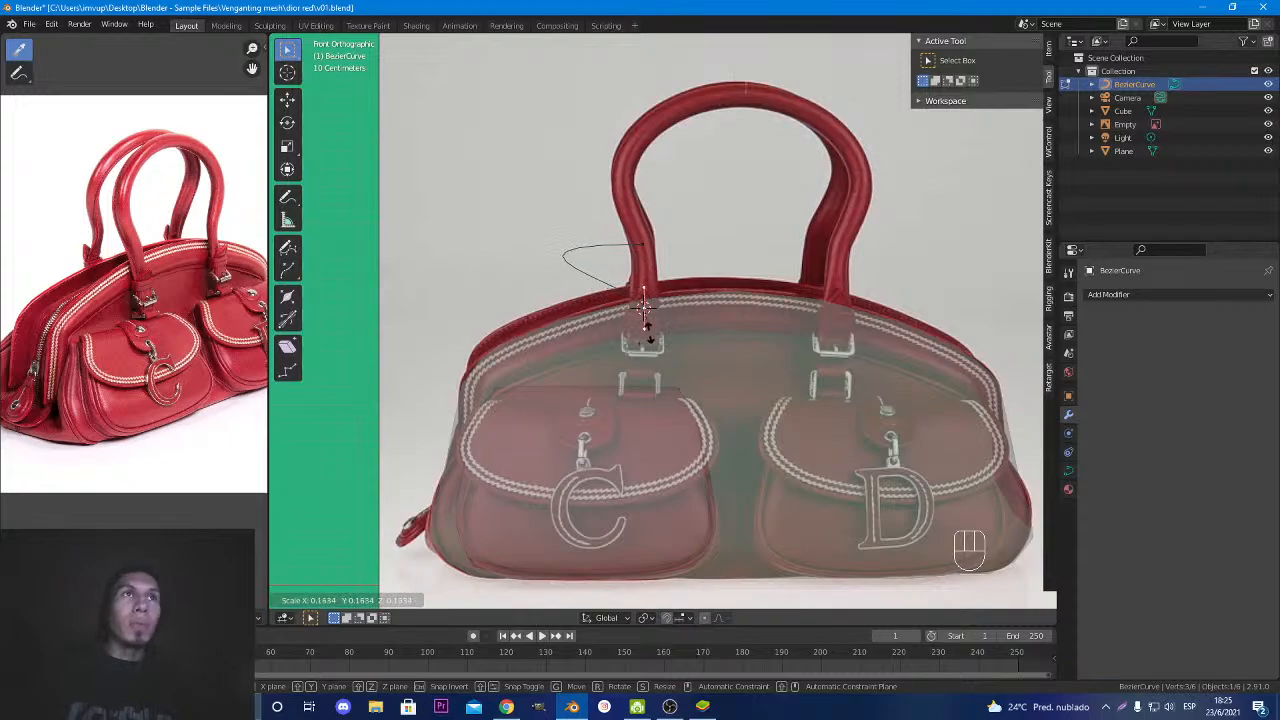
pyautogui.click(652, 322)
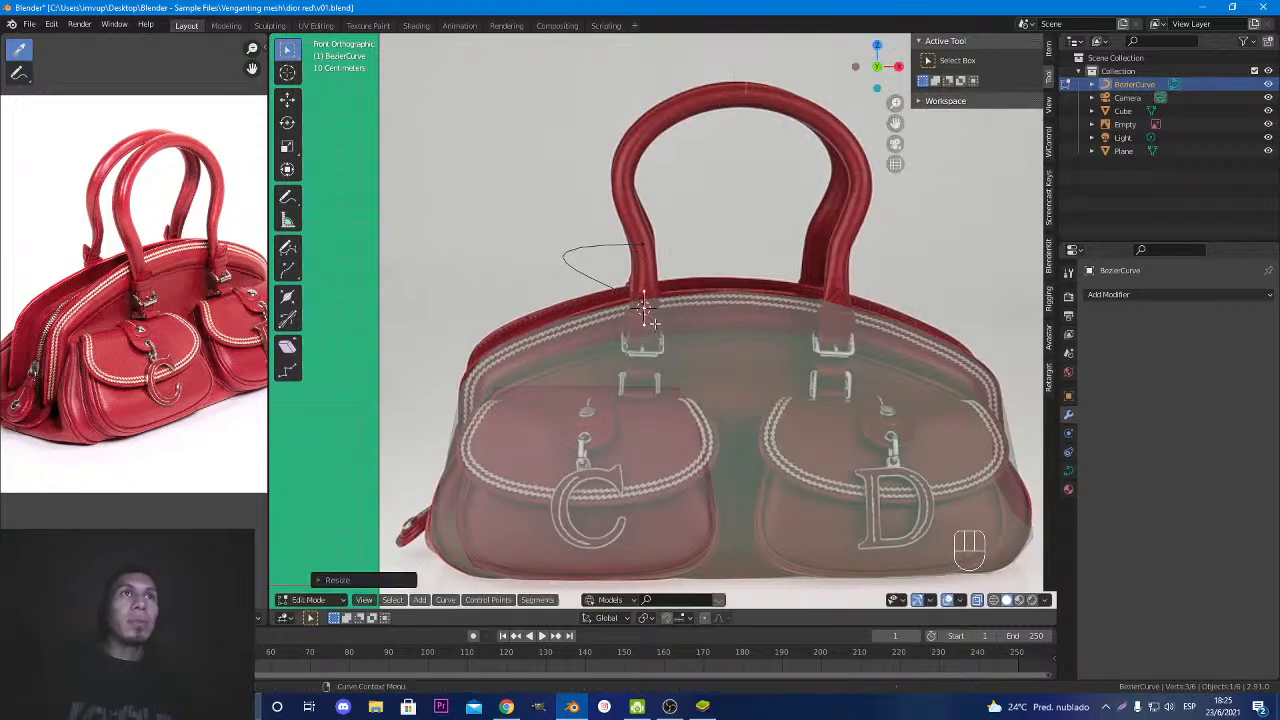
# Select the upper control point and annotate its horizontal handle direction with a two-headed arrow, plus a vertical arrow along the bag's handle.
pyautogui.keyDown('ctrl'); pyautogui.rightClick(645, 245); pyautogui.keyUp('ctrl')
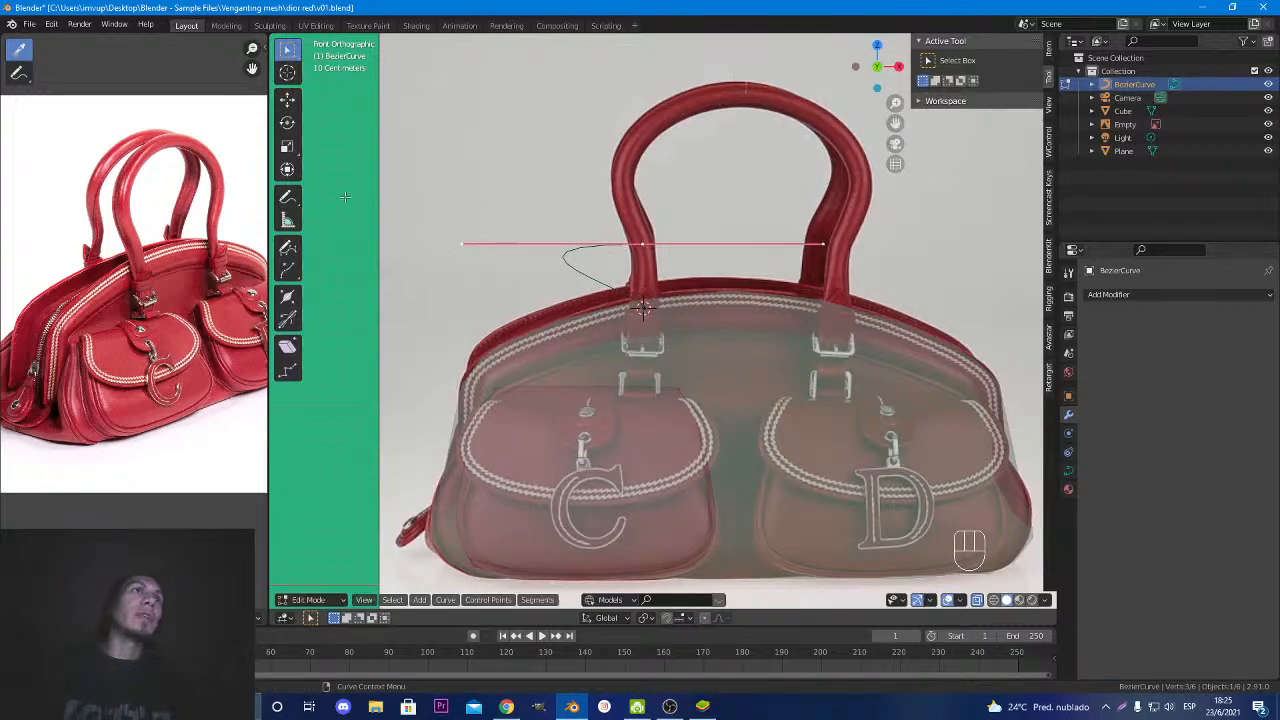
pyautogui.click(287, 197)
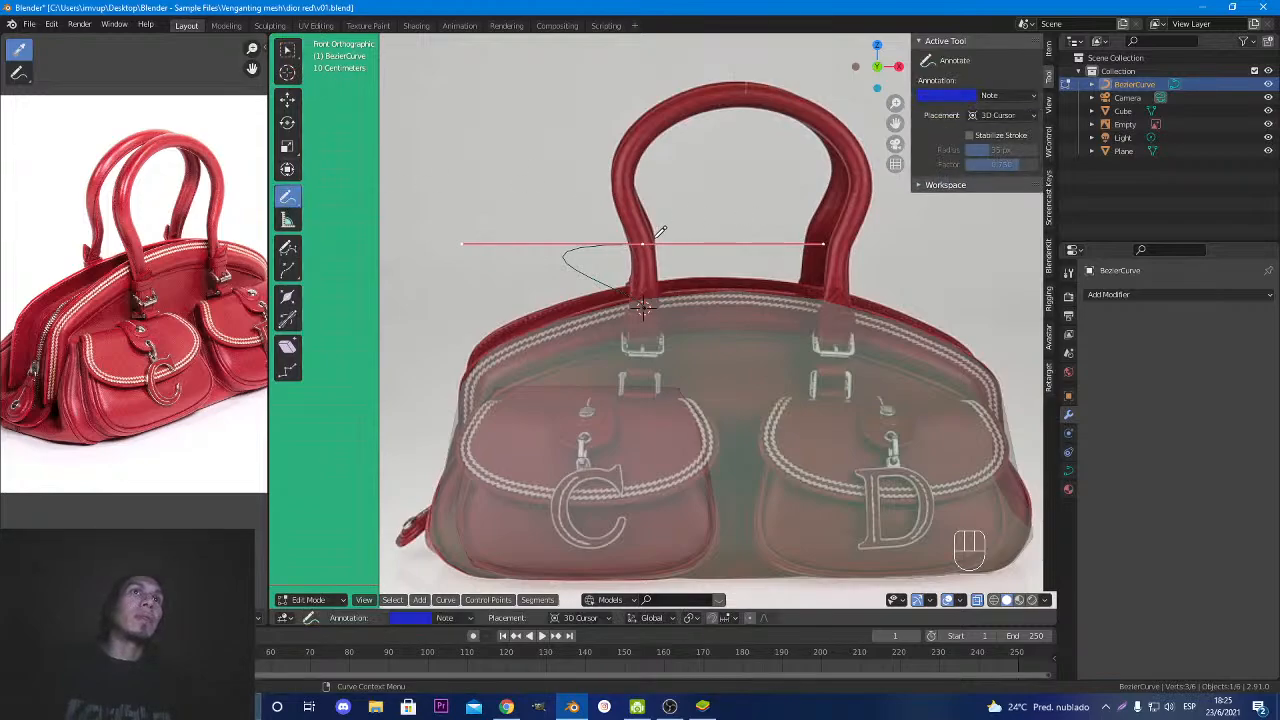
pyautogui.moveTo(655, 238)
pyautogui.mouseDown()
pyautogui.moveTo(573, 238)
pyautogui.moveTo(688, 240)
pyautogui.moveTo(662, 244)
pyautogui.moveTo(648, 288)
pyautogui.mouseUp()
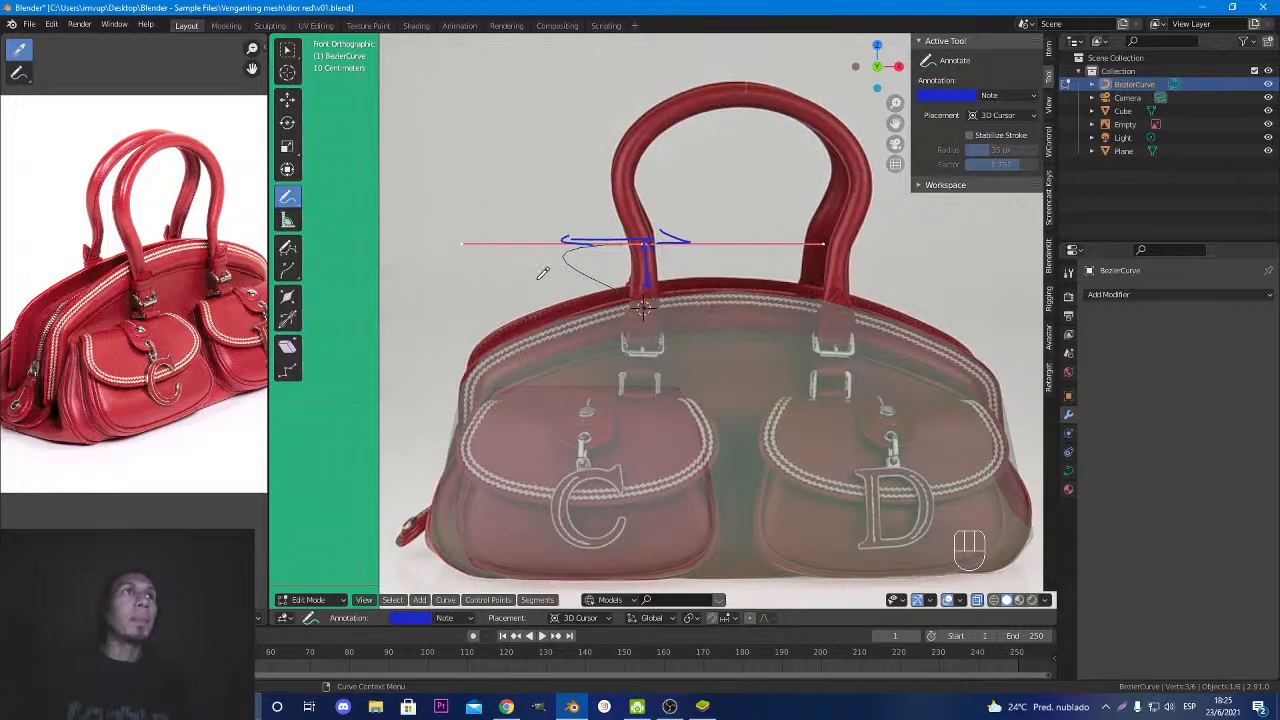
# Rotate the upper control point's handles around the Y axis to follow the bag handle's slope and scale them down to fit within it.
pyautogui.click(288, 51)
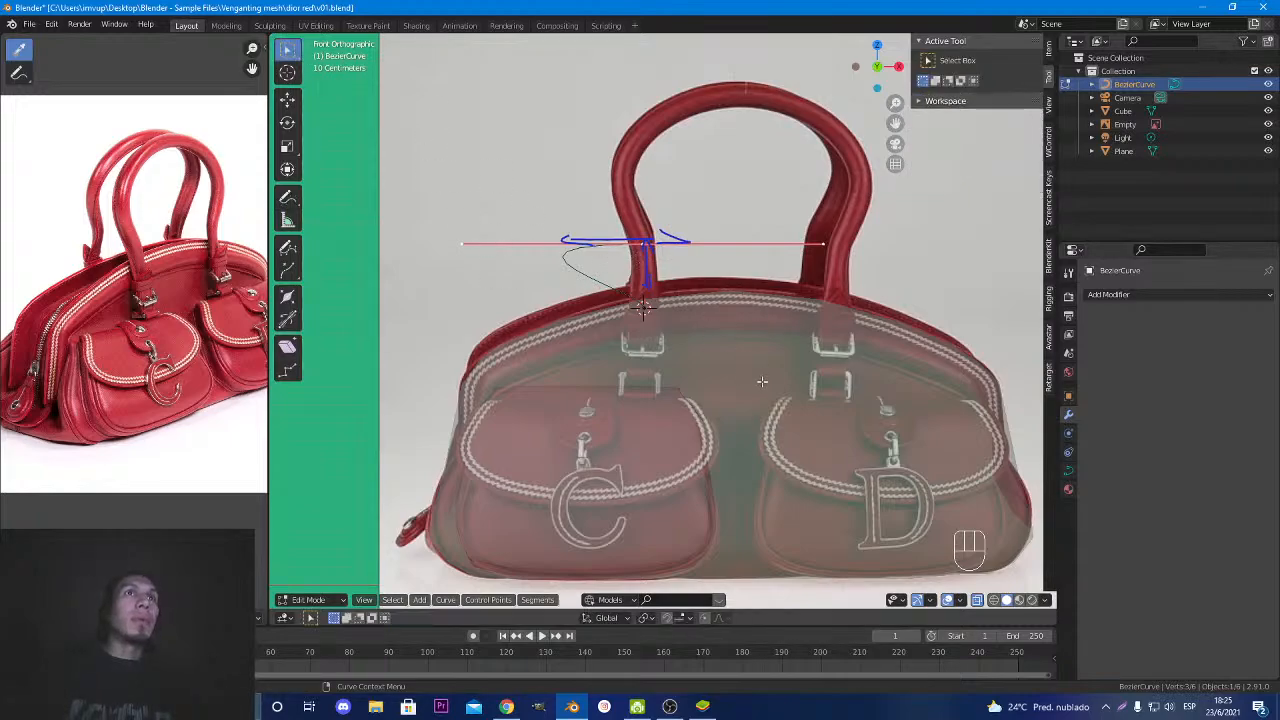
pyautogui.press('r')
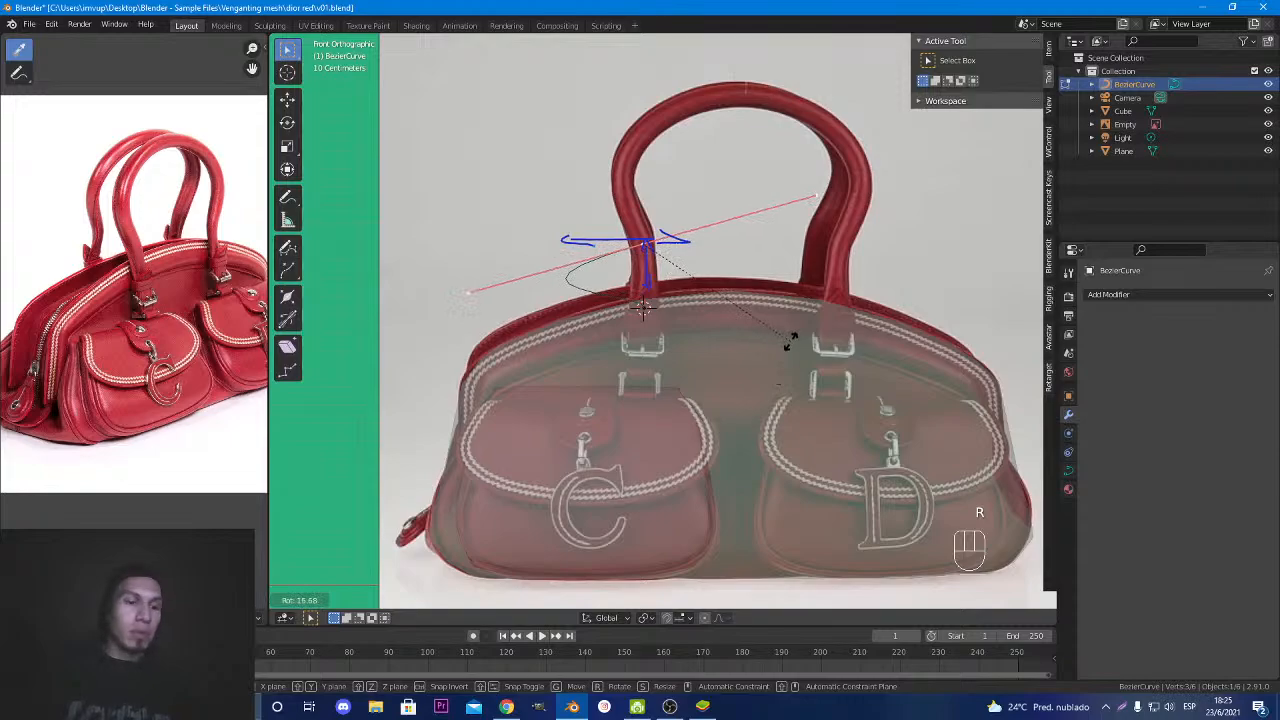
pyautogui.press('y')
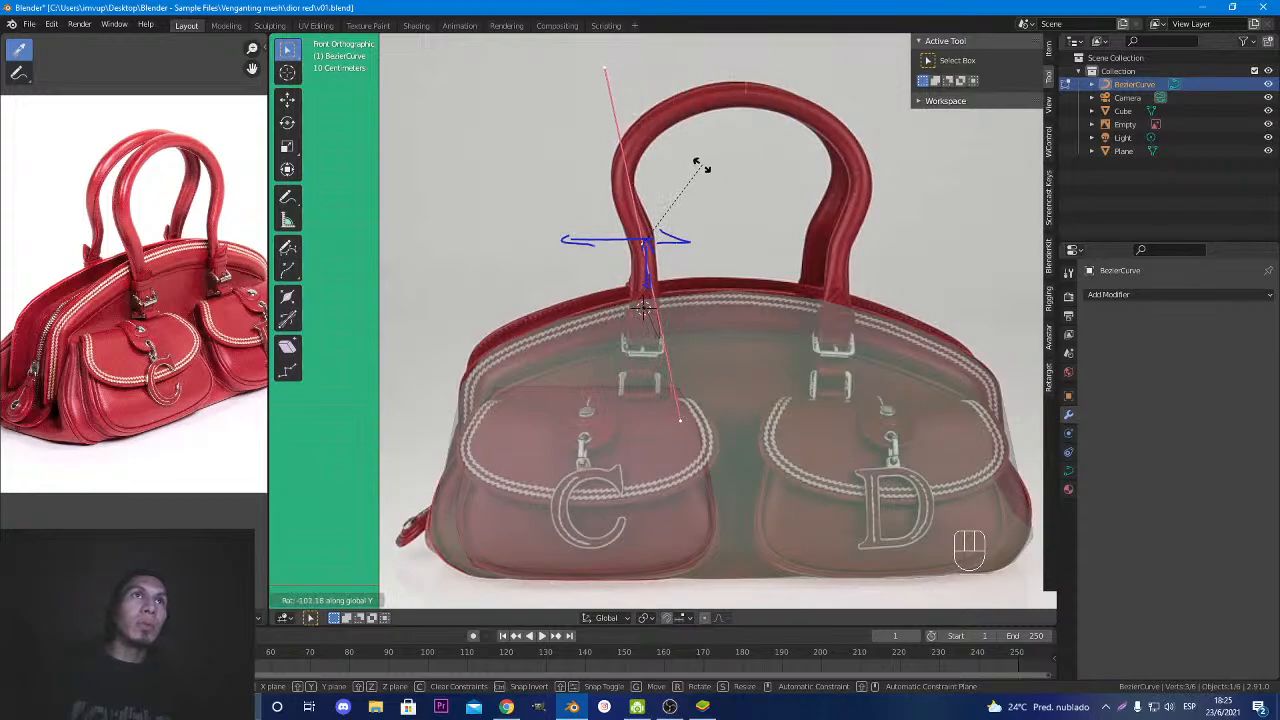
pyautogui.click(692, 159)
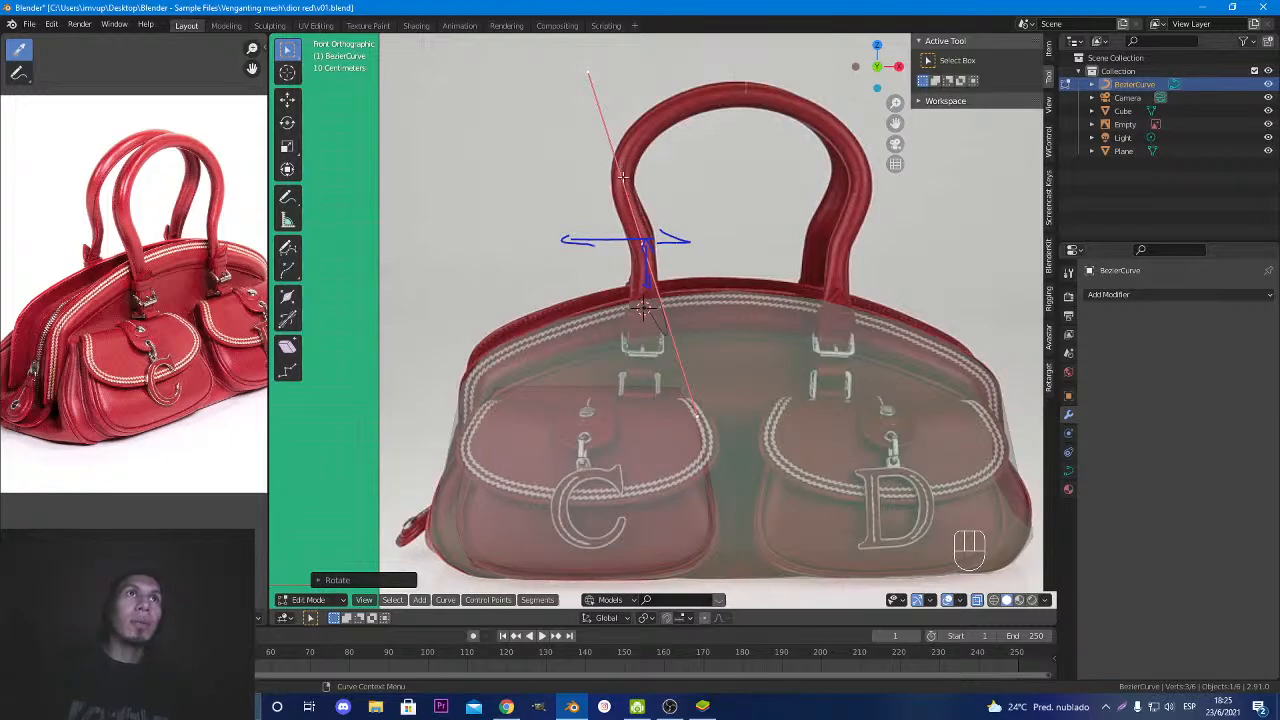
pyautogui.press('s')
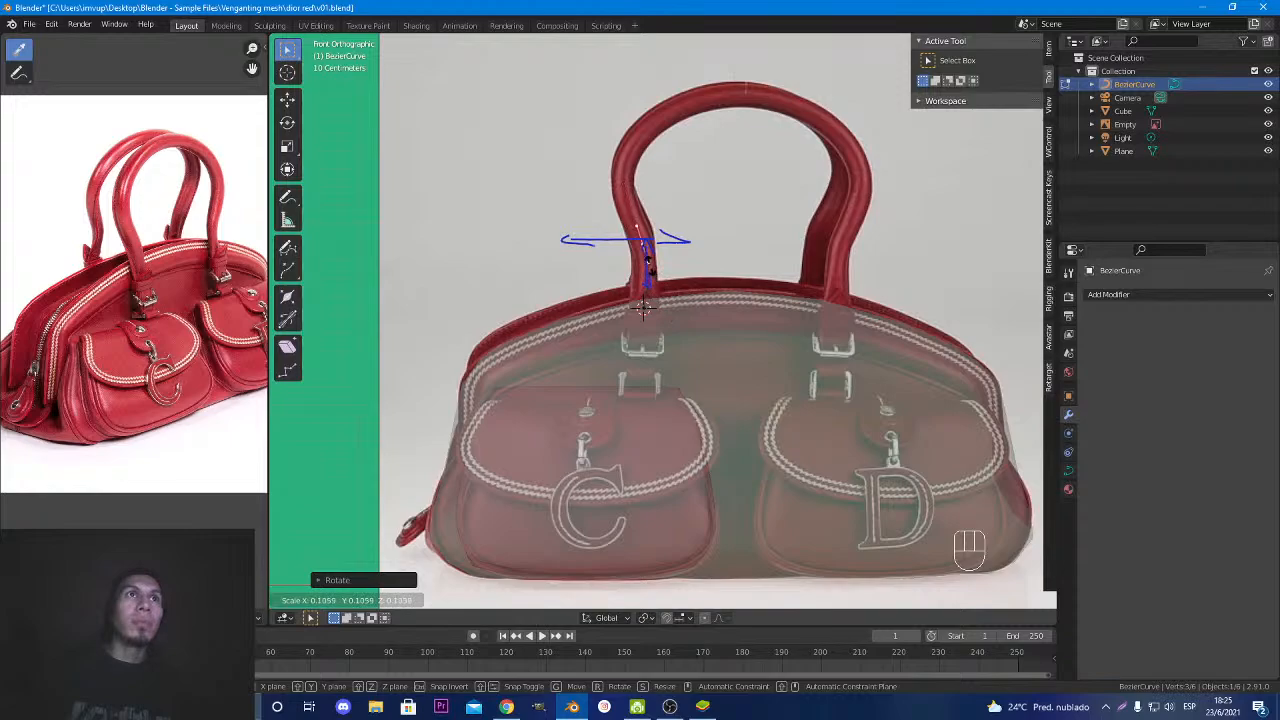
pyautogui.click(711, 351)
# Erase the blue arrow annotations around the upper control point.
pyautogui.scroll(4, 713, 363)
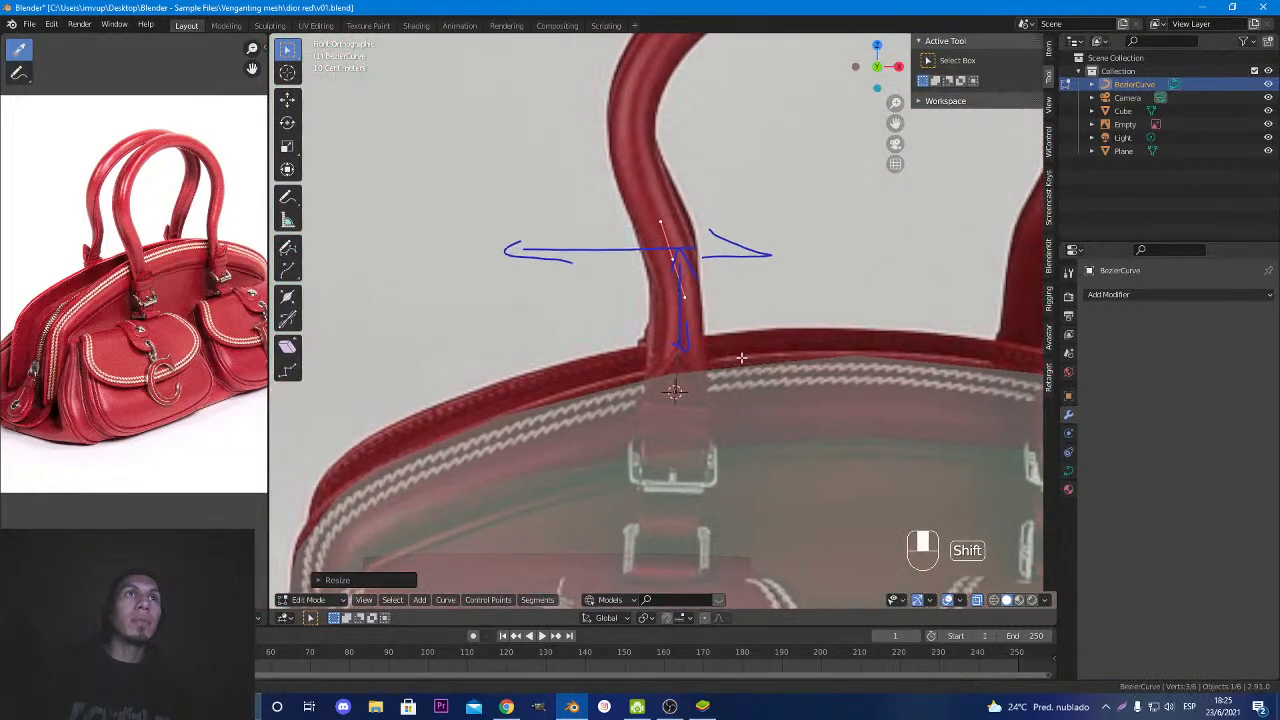
pyautogui.click(287, 197)
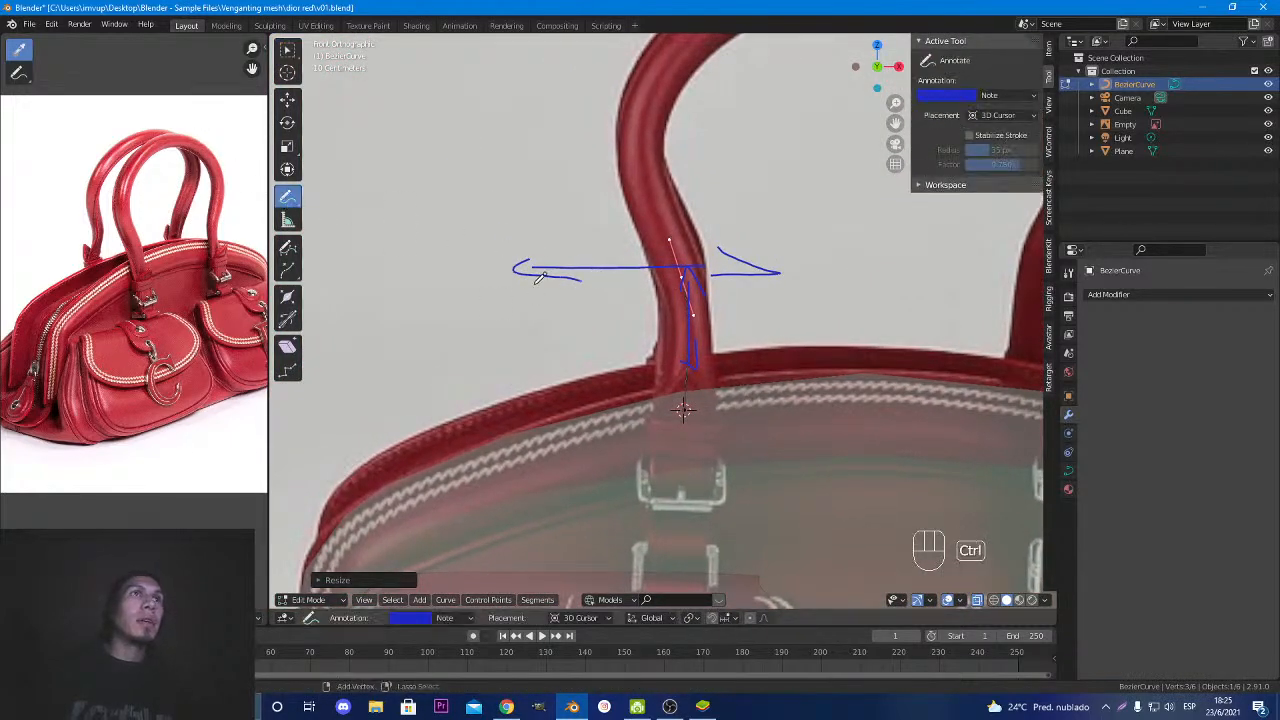
pyautogui.moveTo(510, 266)
pyautogui.keyDown('ctrl'); pyautogui.mouseDown()
pyautogui.moveTo(586, 272)
pyautogui.moveTo(618, 249)
pyautogui.moveTo(711, 251)
pyautogui.moveTo(686, 286)
pyautogui.moveTo(690, 400)
pyautogui.mouseUp(); pyautogui.keyUp('ctrl')
pyautogui.scroll(-2, 687, 312)
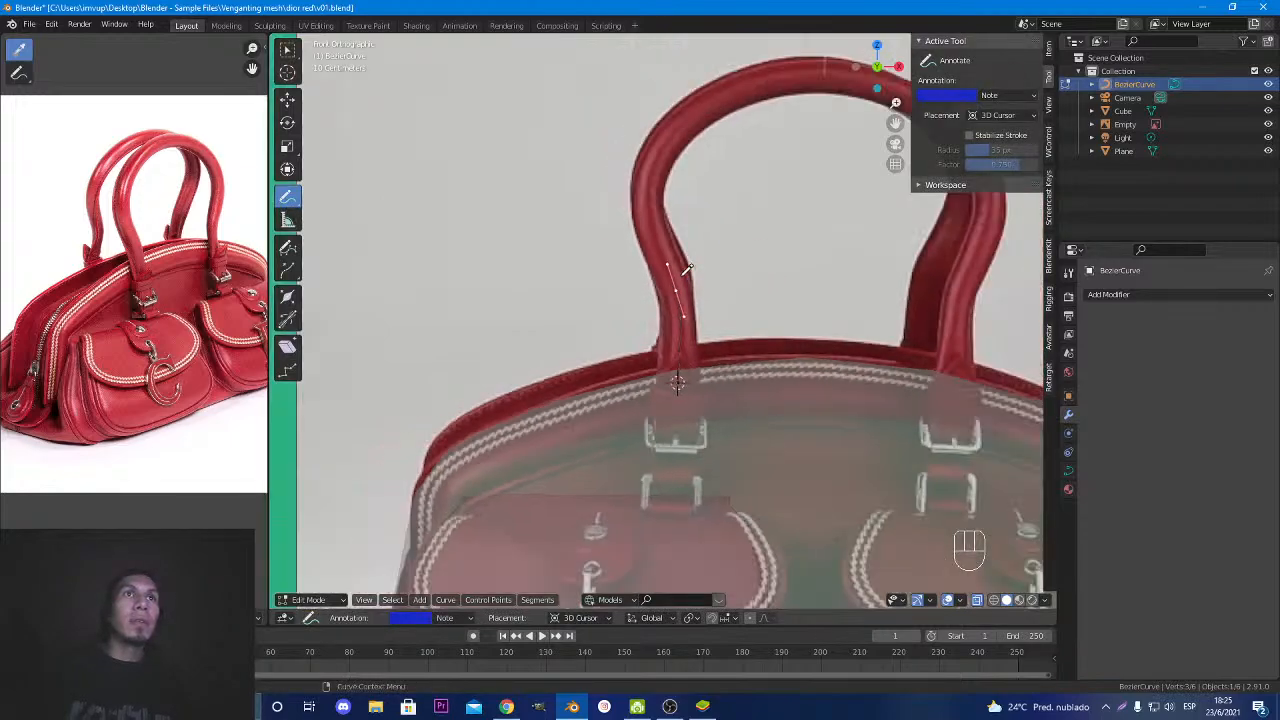
# Extrude two more control points along the bag's handle, one at its left bend and one at its top center.
pyautogui.scroll(2, 689, 291)
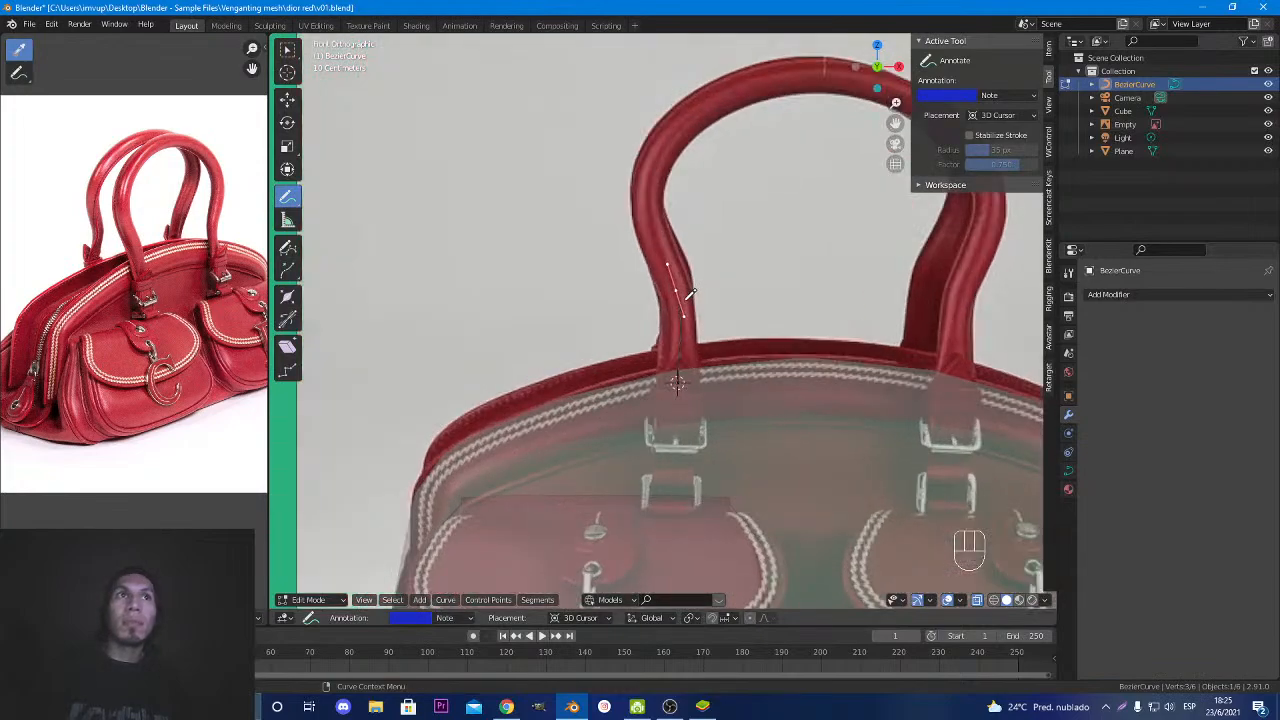
pyautogui.press('e')
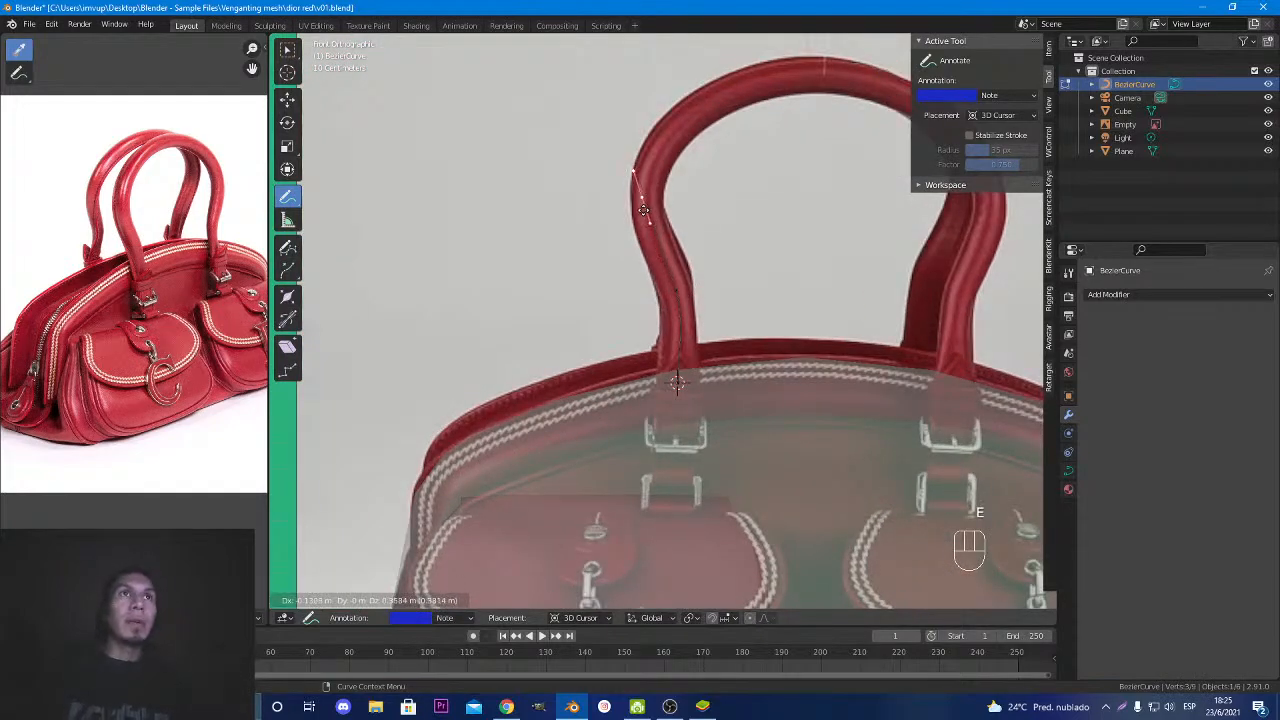
pyautogui.click(664, 276)
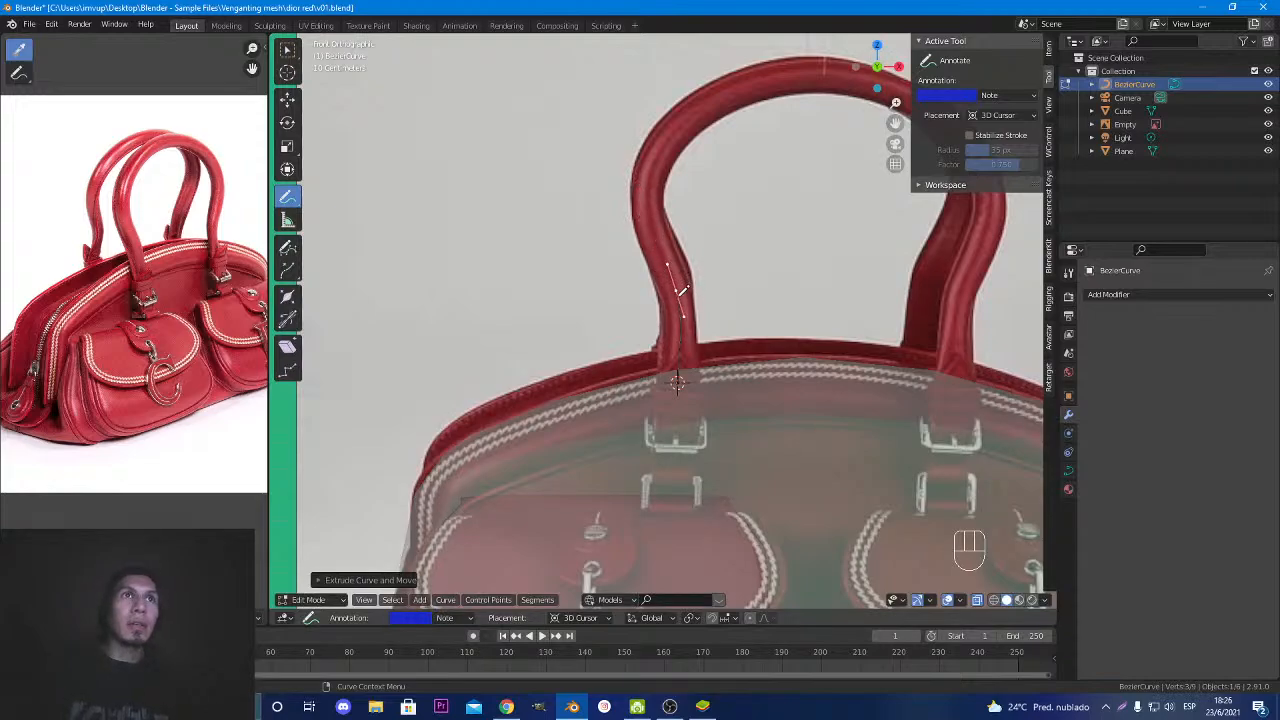
pyautogui.press('g')
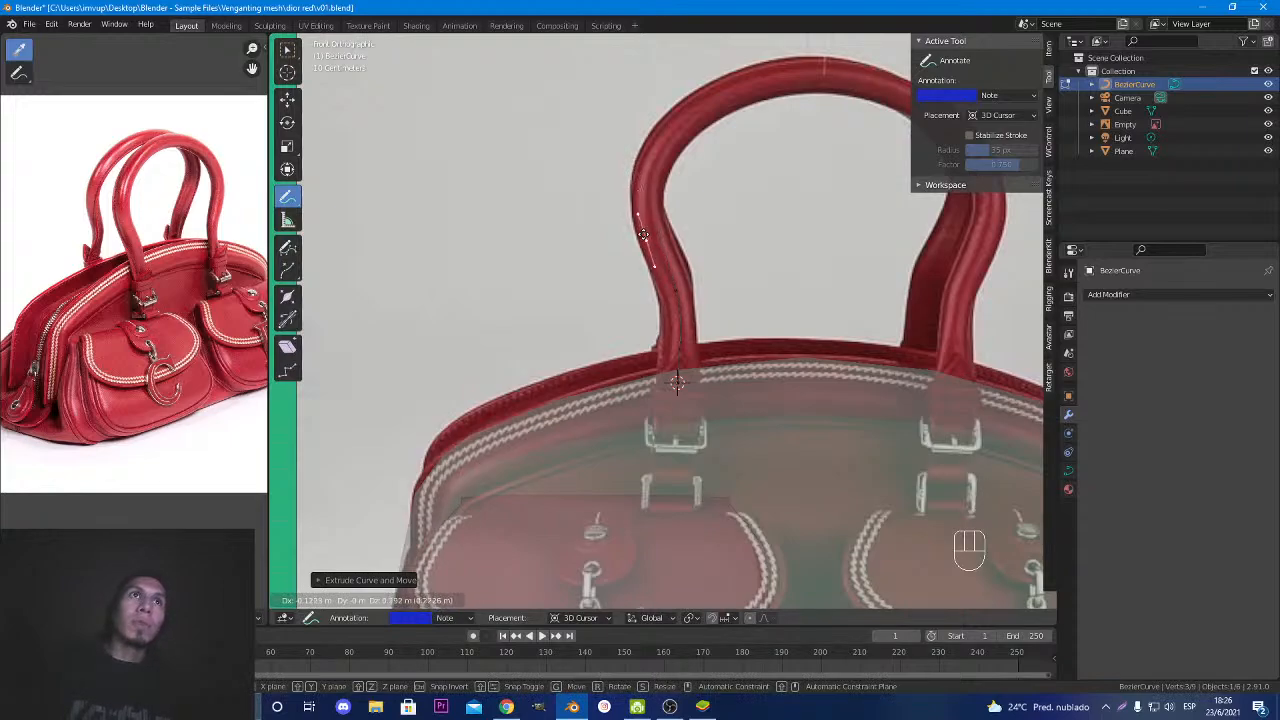
pyautogui.click(645, 180)
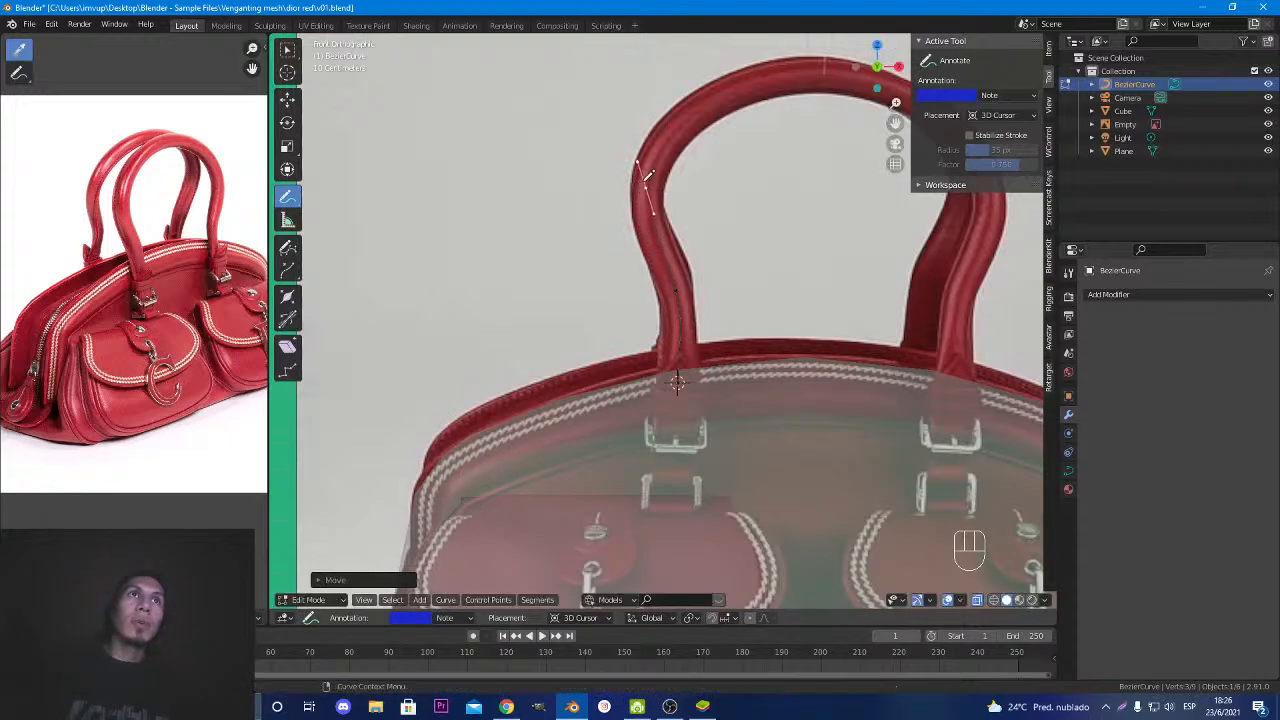
pyautogui.press('e')
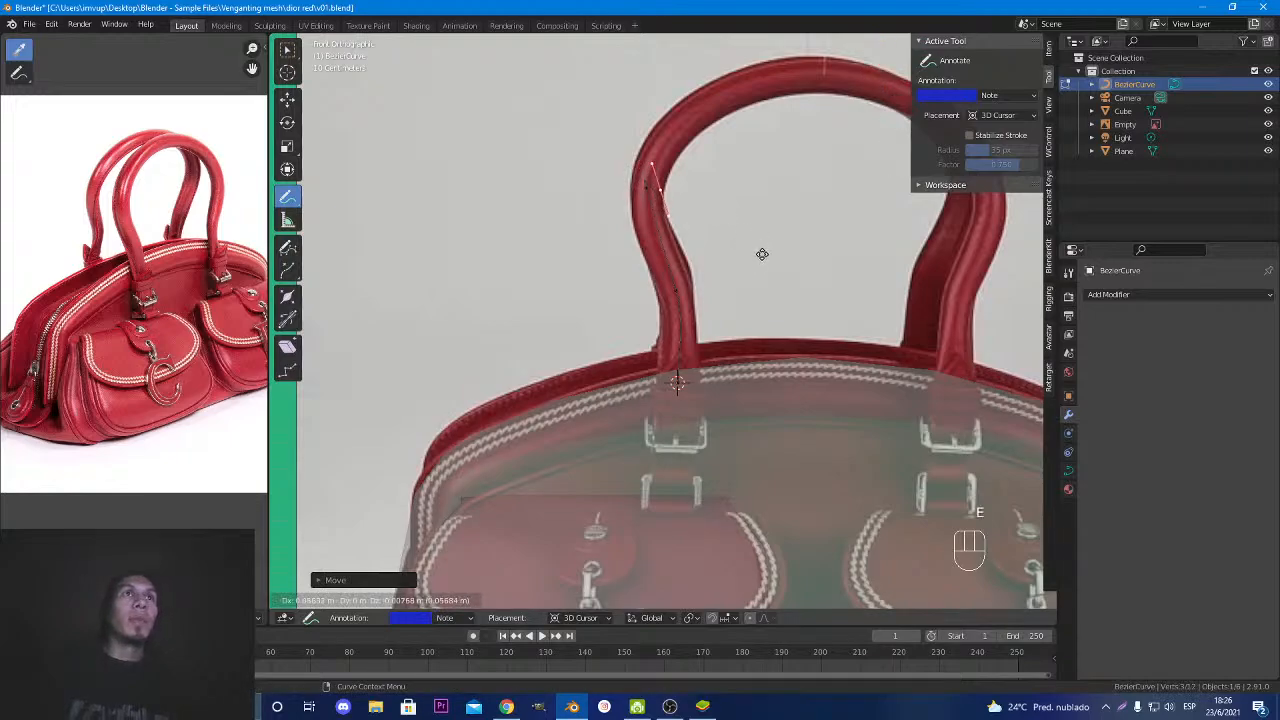
pyautogui.click(905, 137)
# Rotate the left bend control point's handles around the Y axis to follow the bag handle, and the top center point's handles to roughly horizontal.
pyautogui.press('w')
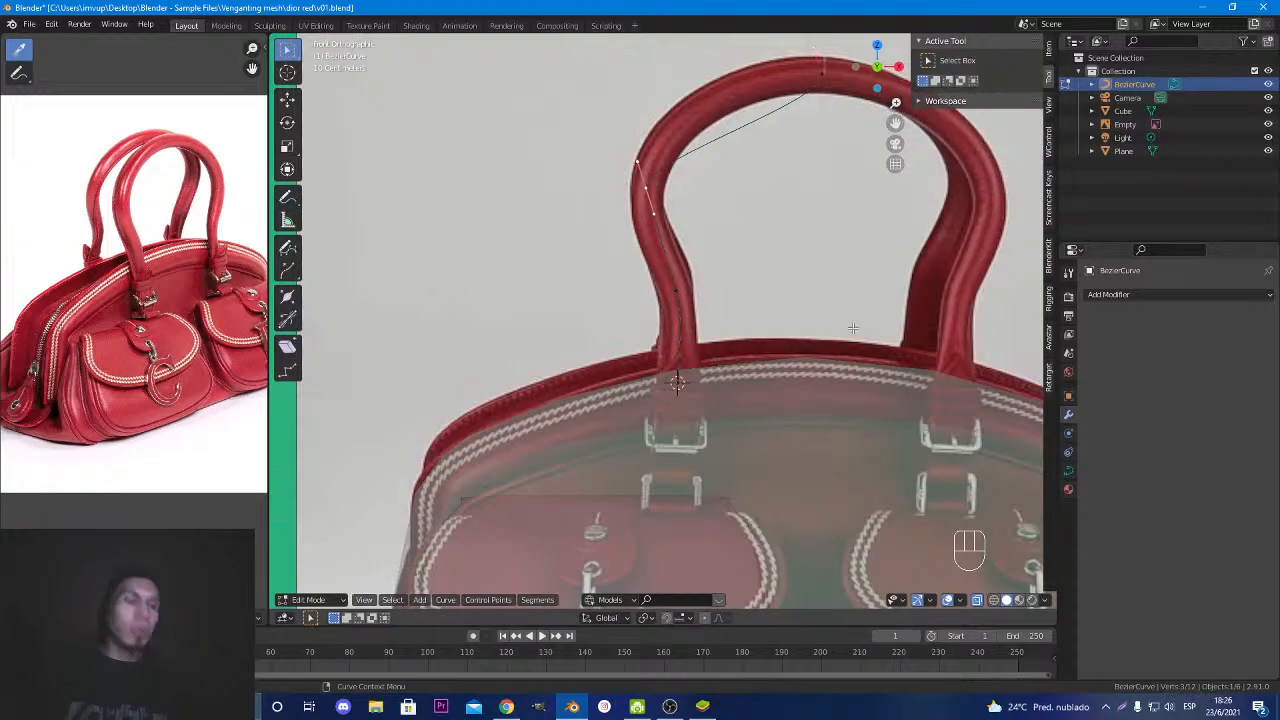
pyautogui.press('r')
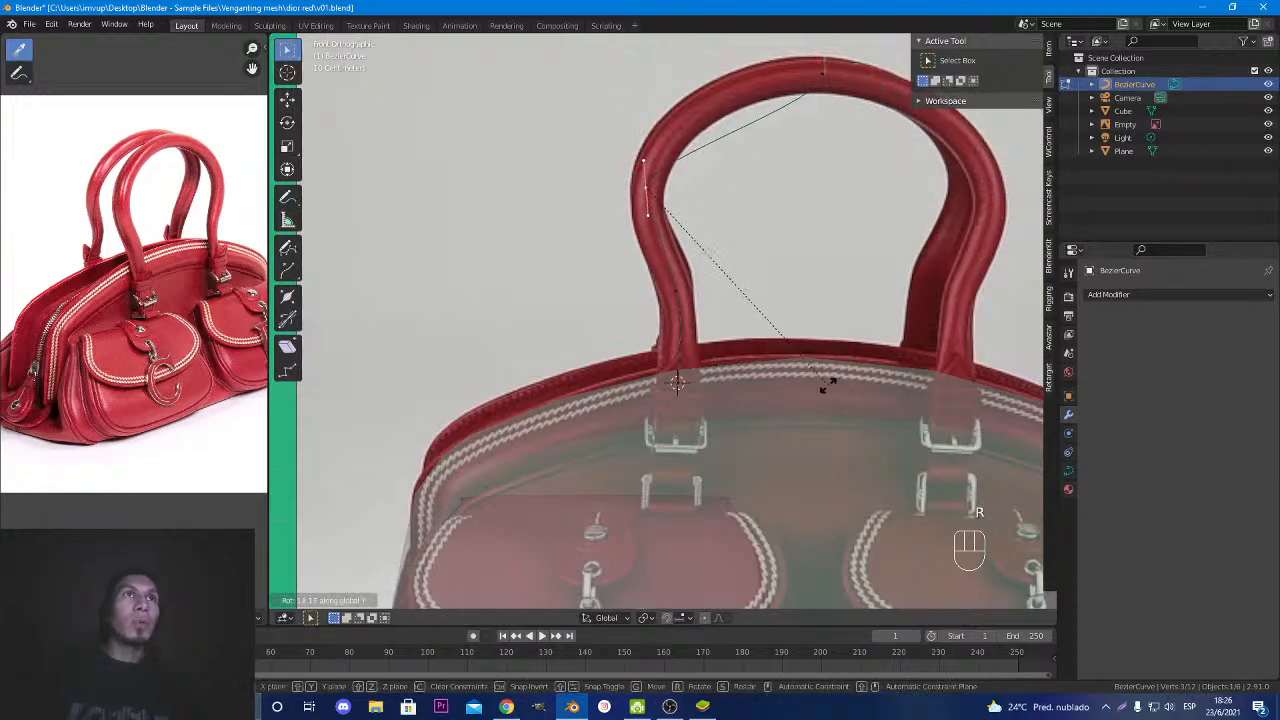
pyautogui.click(757, 400)
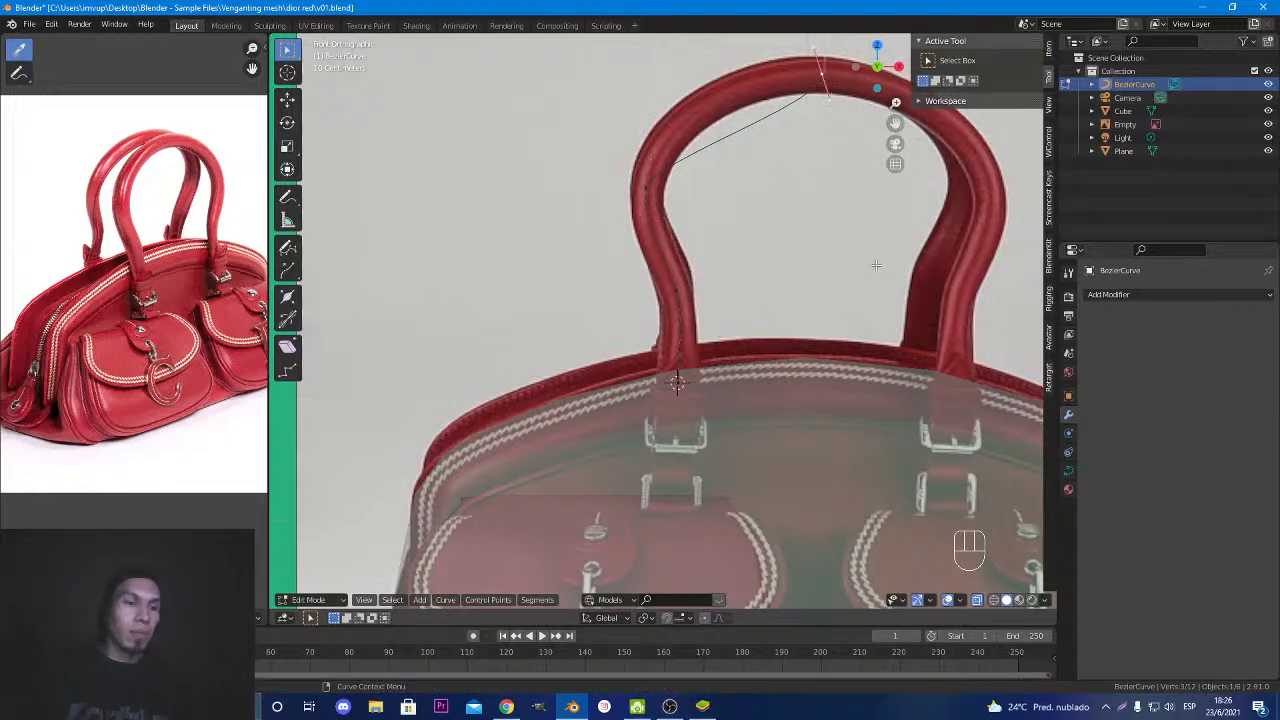
pyautogui.press('r')
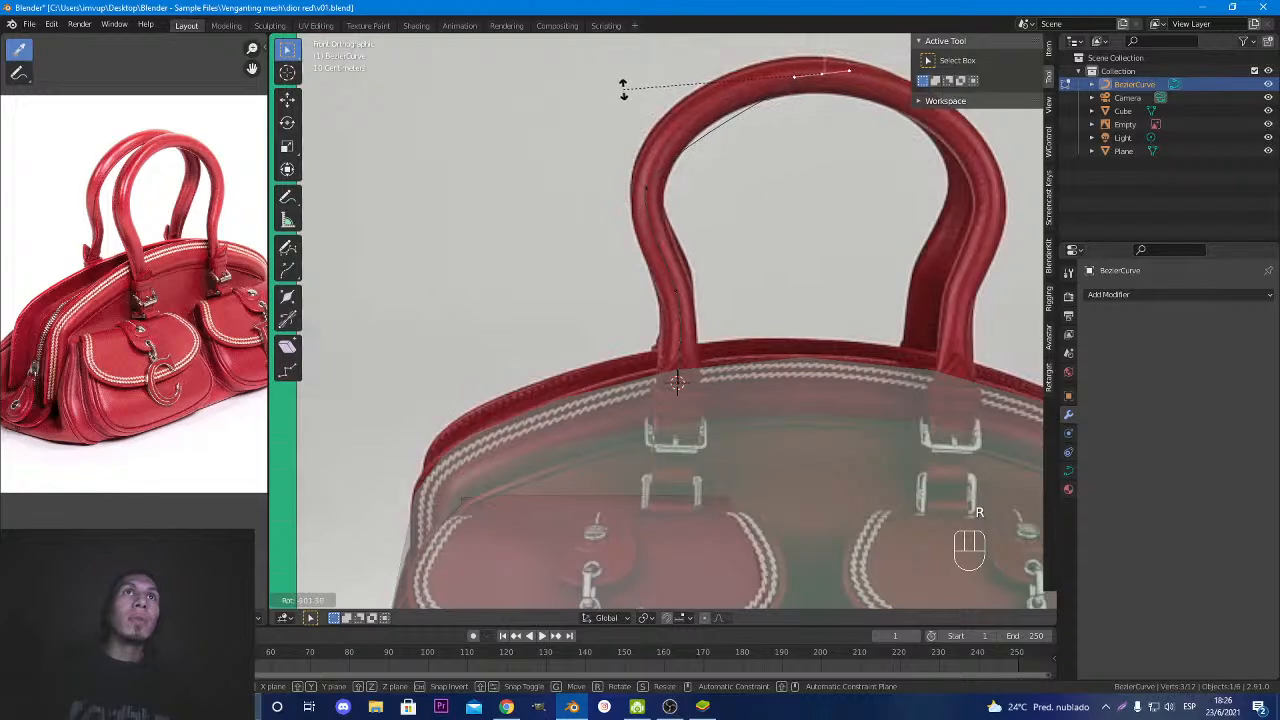
pyautogui.click(676, 66)
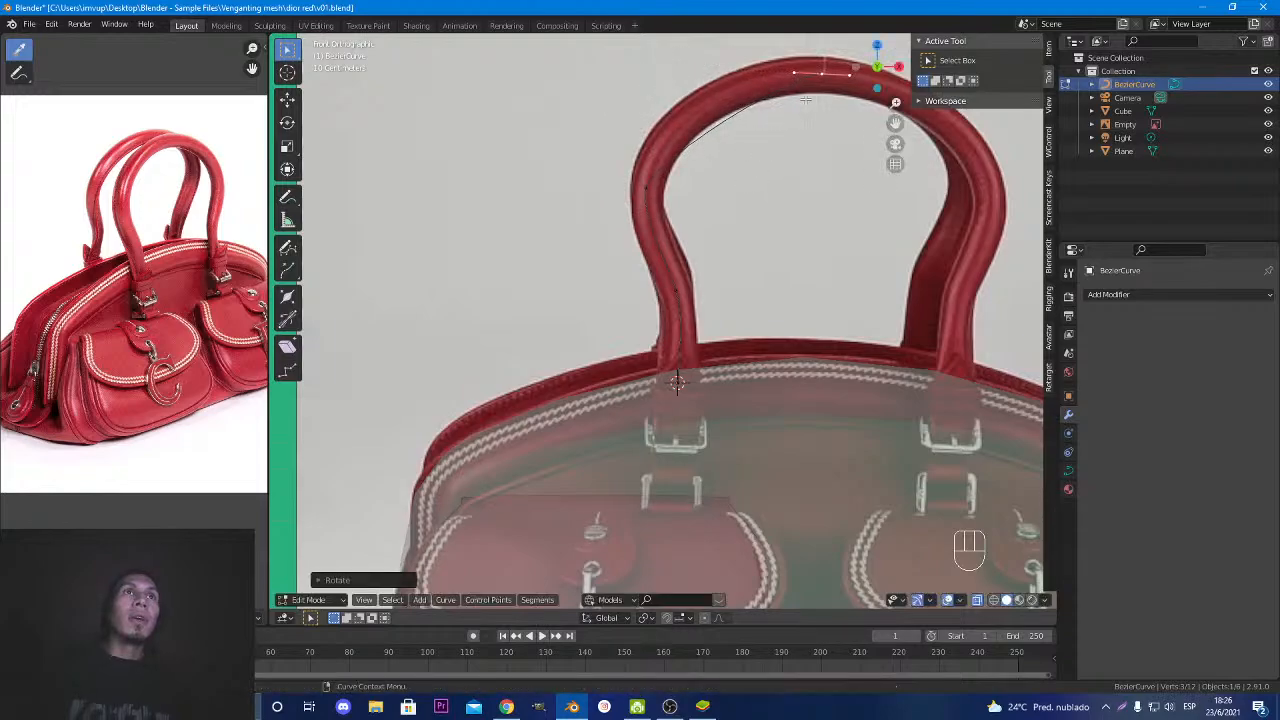
# Annotate the bag handle's arc with a blue arrow running from the left bend control point toward the top center.
pyautogui.scroll(5, 800, 139)
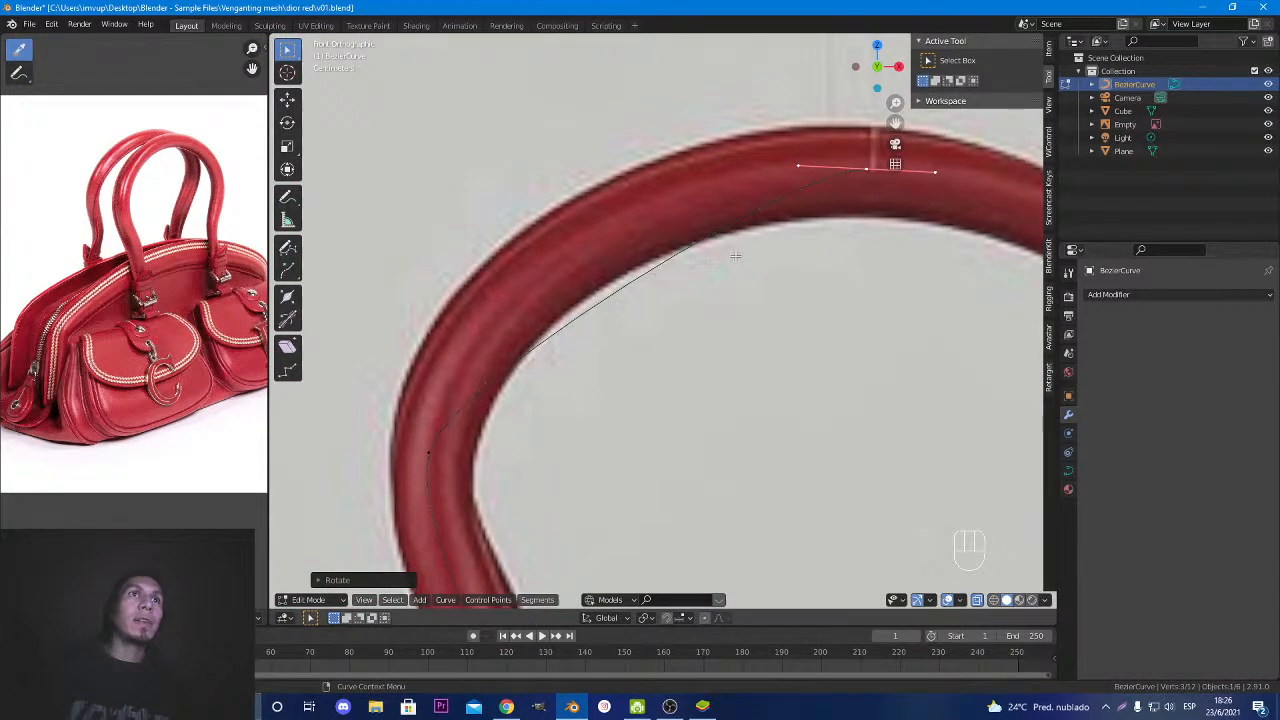
pyautogui.click(287, 197)
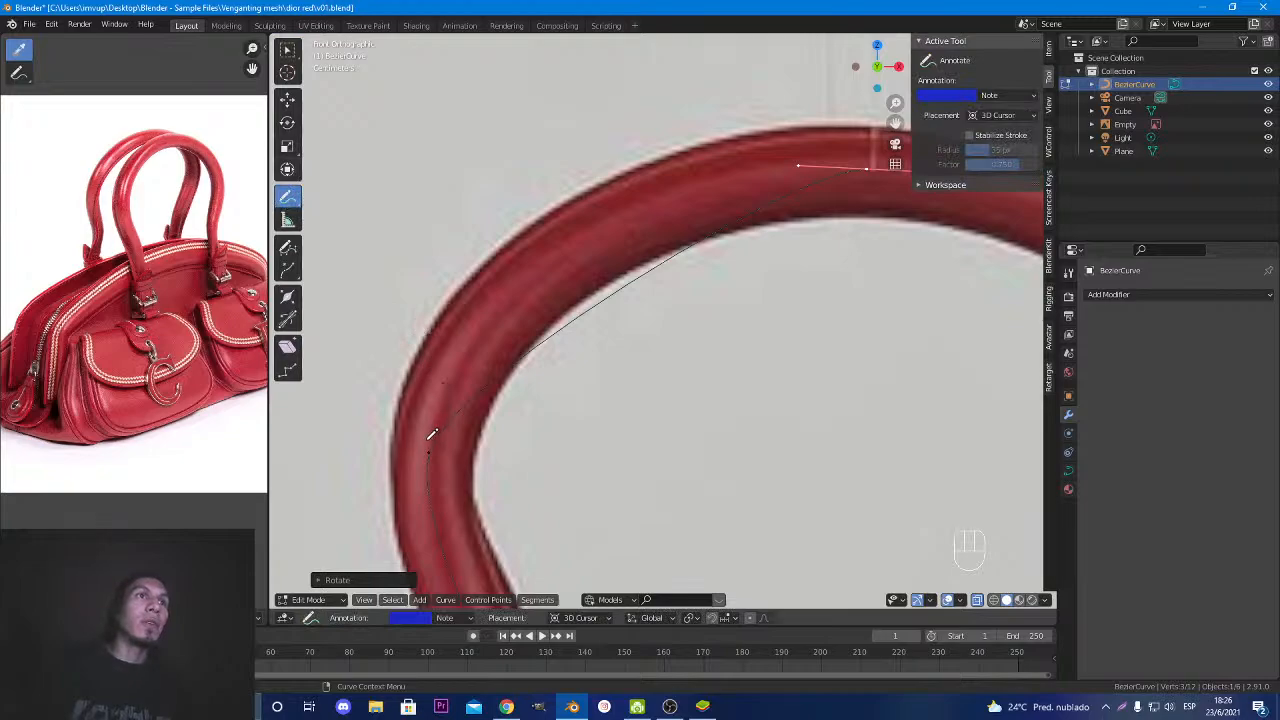
pyautogui.moveTo(428, 440); pyautogui.dragTo(506, 289)
pyautogui.moveTo(762, 180); pyautogui.dragTo(756, 183)
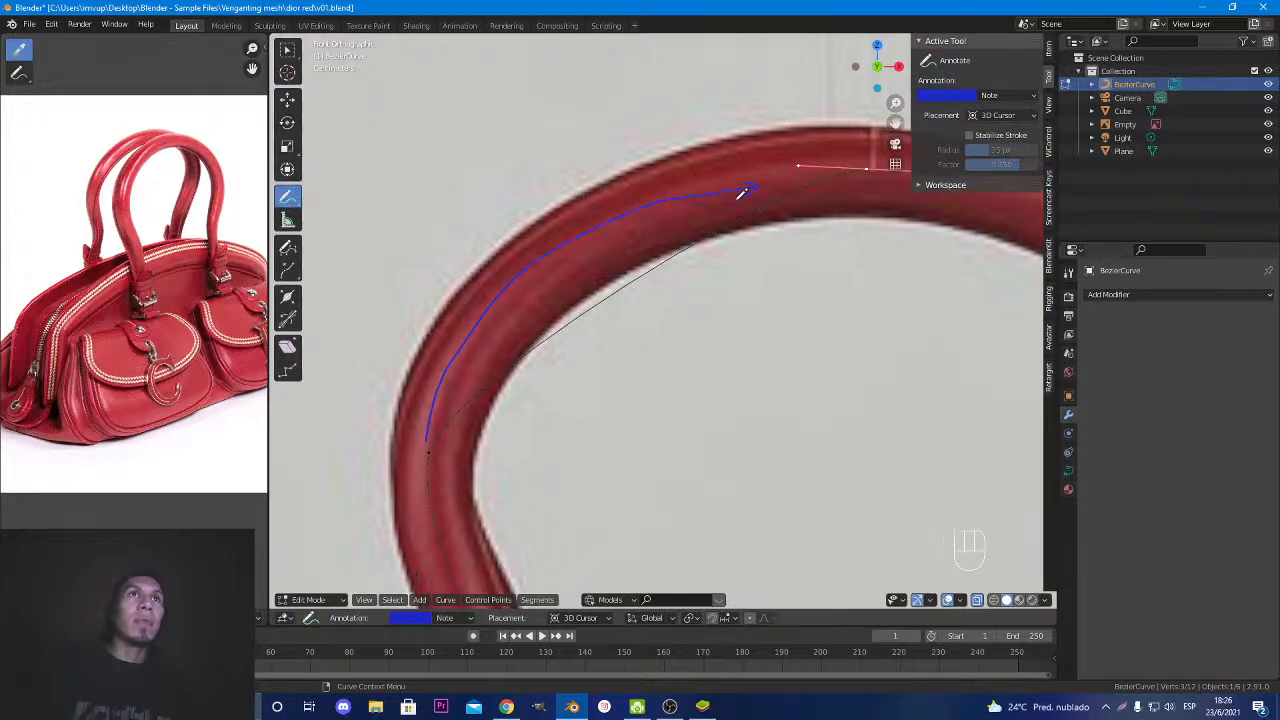
pyautogui.scroll(-3, 756, 279)
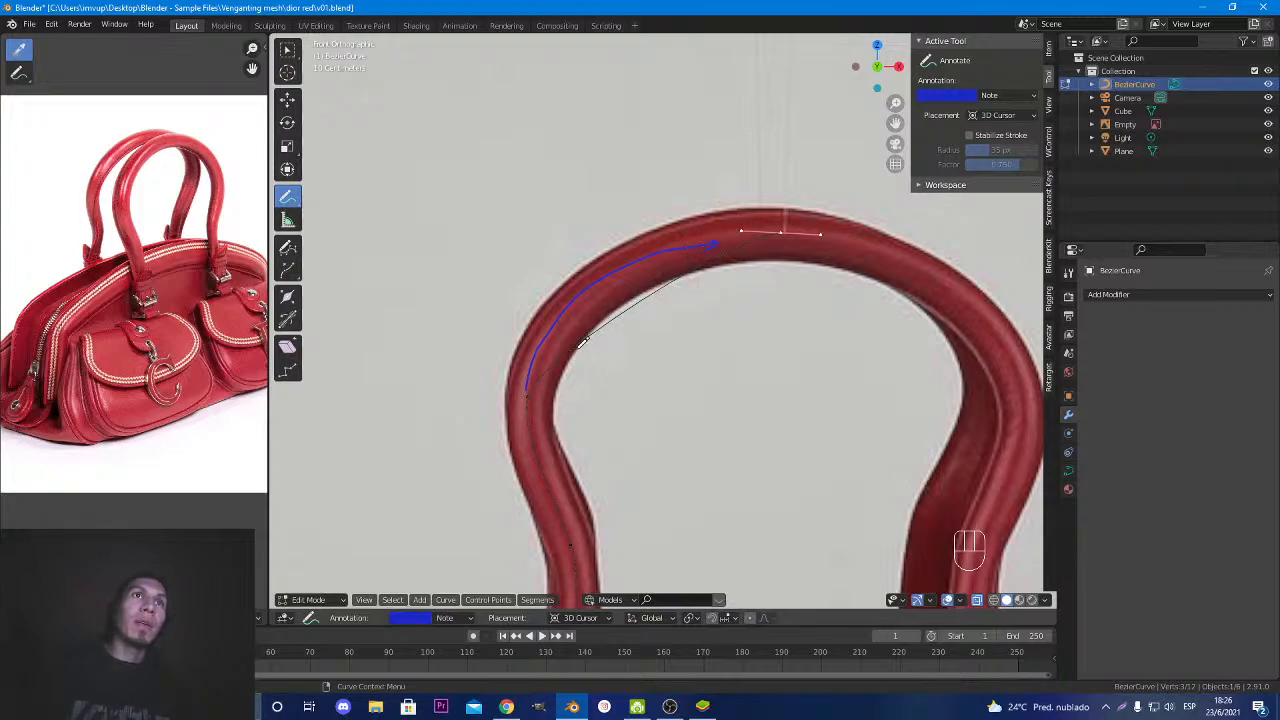
# Scale up the left handle of the top center control point so it reaches past the bag handle's outer edge.
pyautogui.click(287, 52)
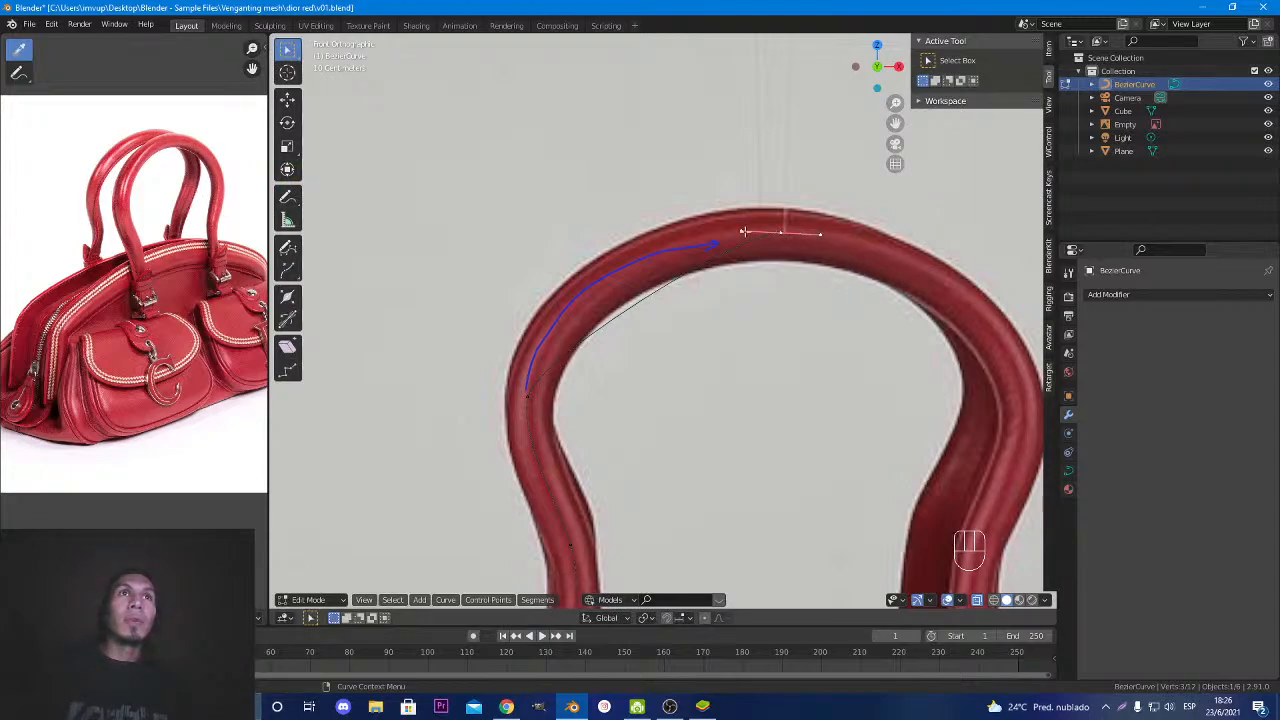
pyautogui.press('r')
pyautogui.rightClick(877, 306)
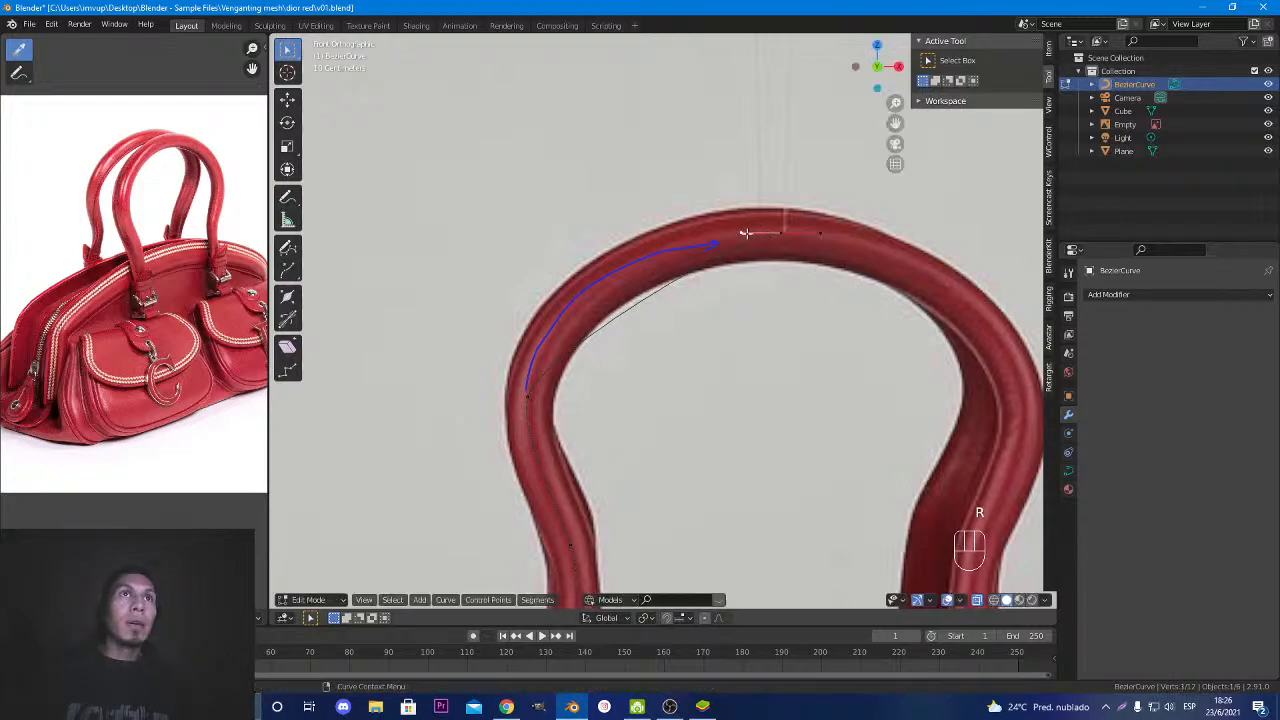
pyautogui.press('s')
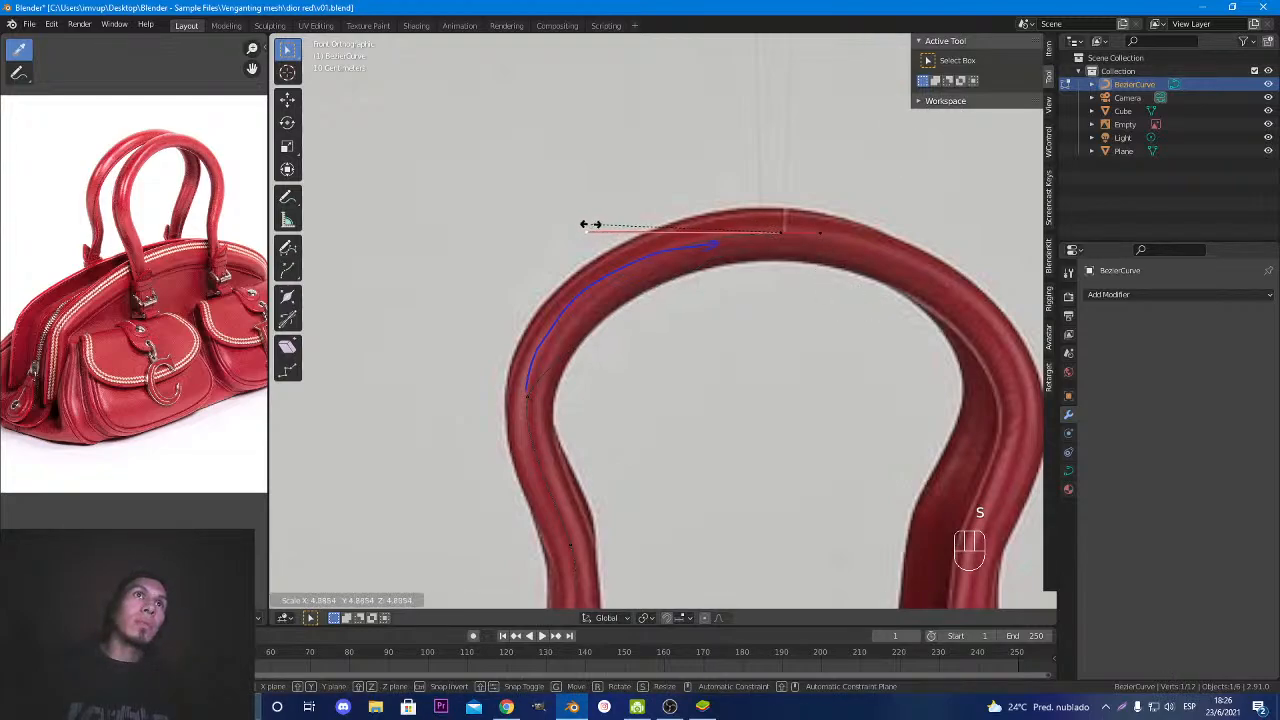
pyautogui.click(585, 225)
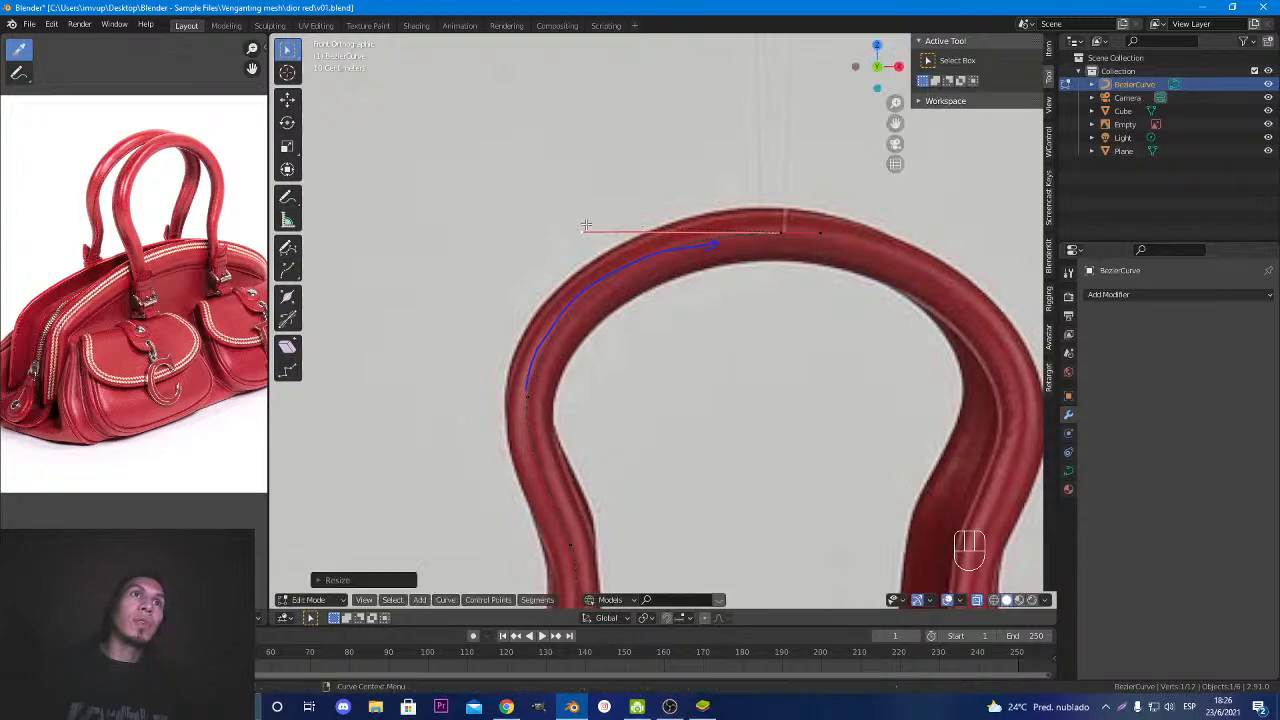
# Lengthen the upper handle of the left bend control point by scaling it to about 1.55 so the curve follows the arc.
pyautogui.click(528, 395)
pyautogui.press('s')
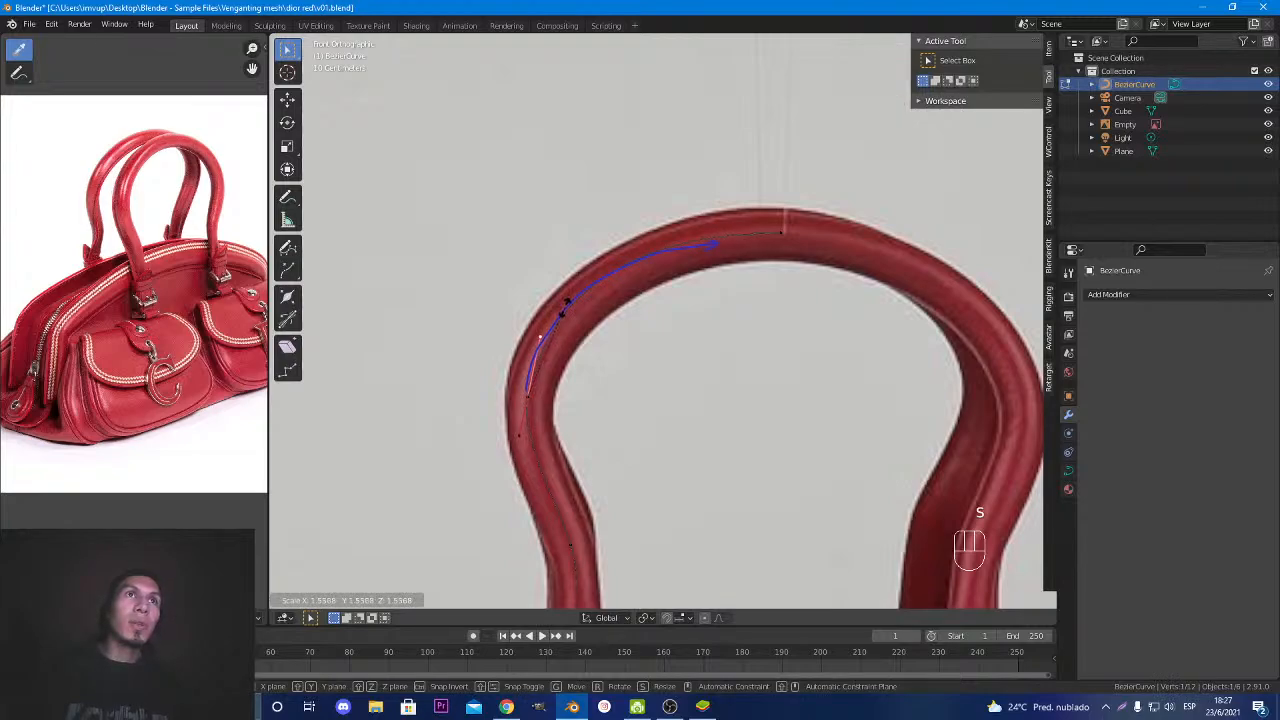
pyautogui.click(564, 308)
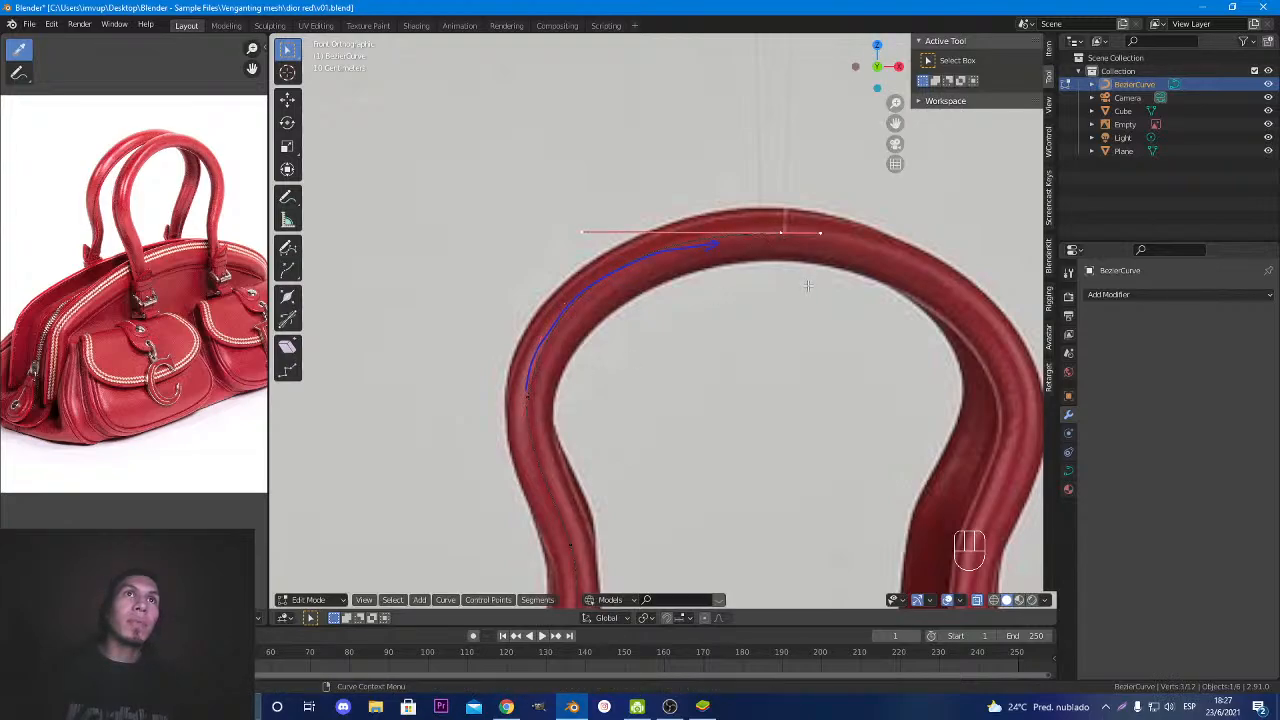
# Scale up the right handle of the top center control point to roughly match the length of its left handle.
pyautogui.scroll(-3, 802, 327)
pyautogui.click(756, 270)
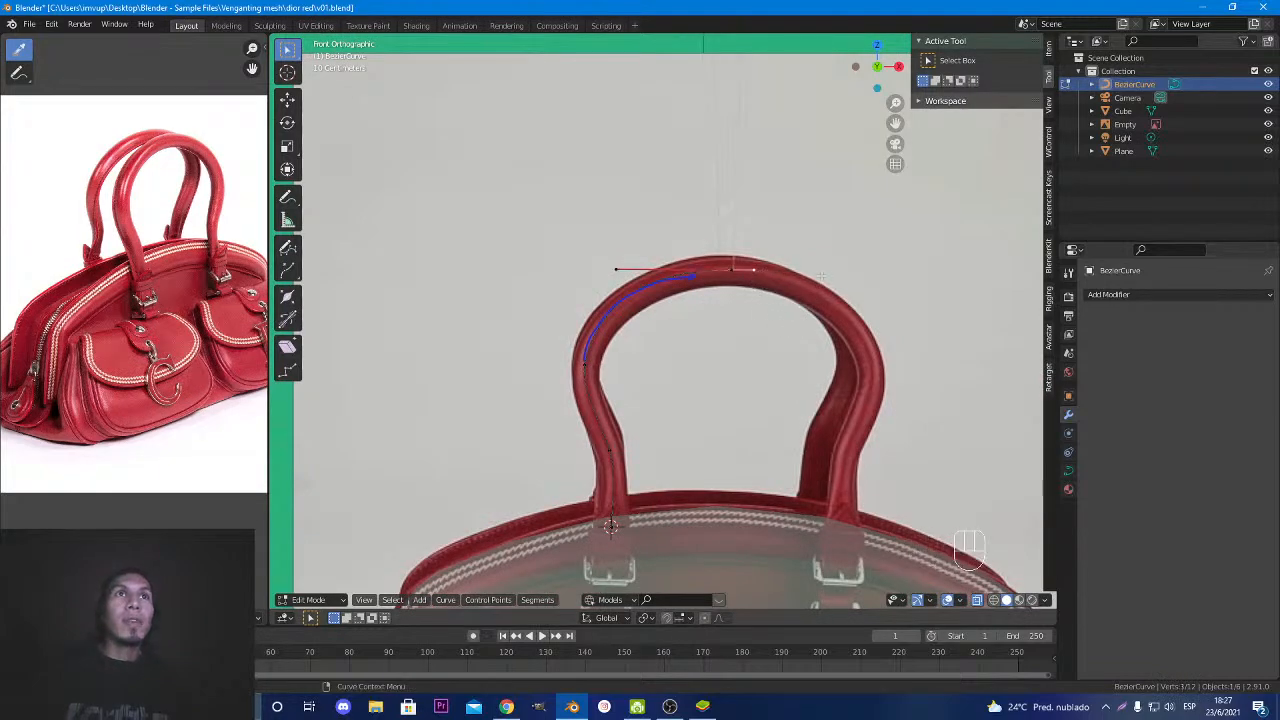
pyautogui.press('s')
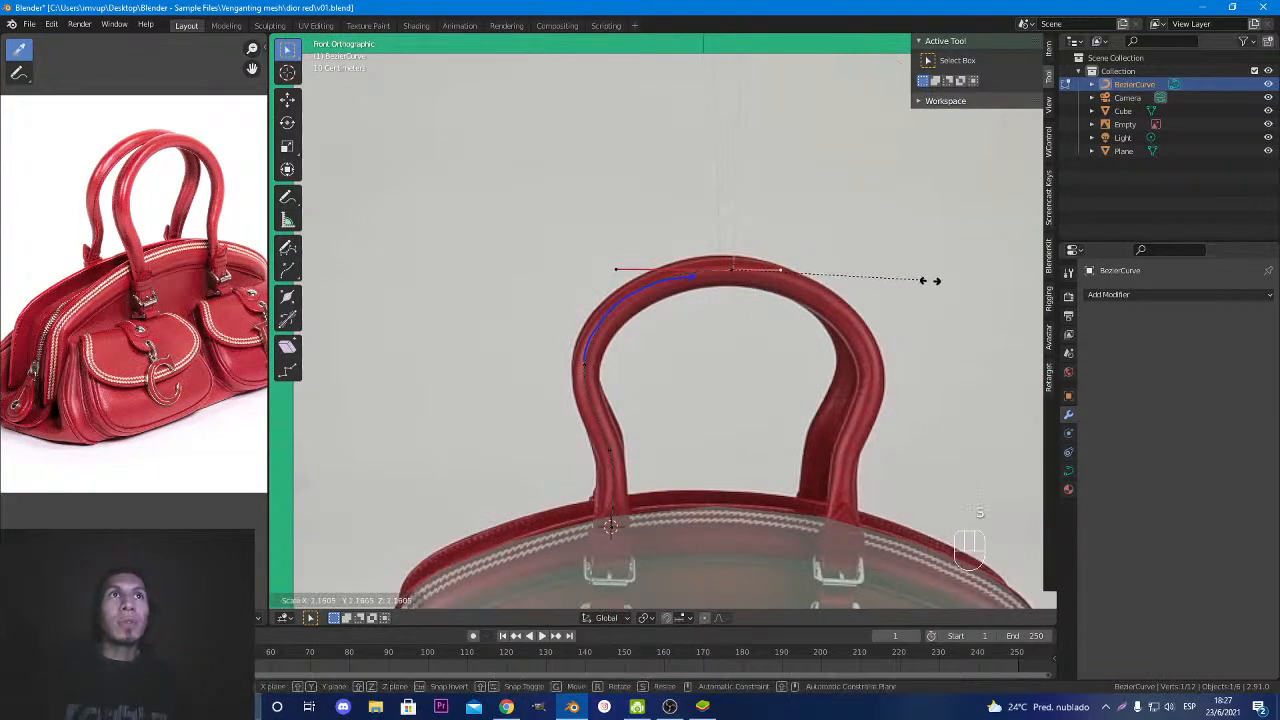
pyautogui.click(331, 295)
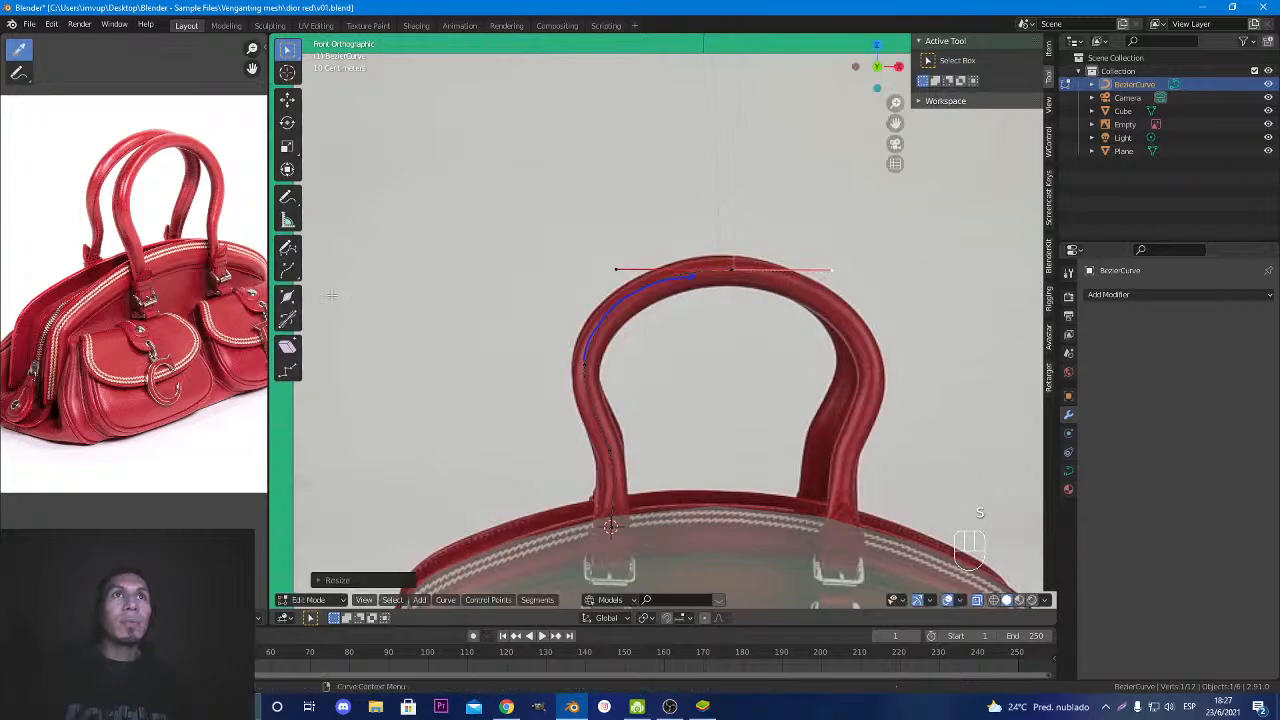
# Extrude a new control point from the top center to the bag handle's right bend.
pyautogui.scroll(5, 587, 190)
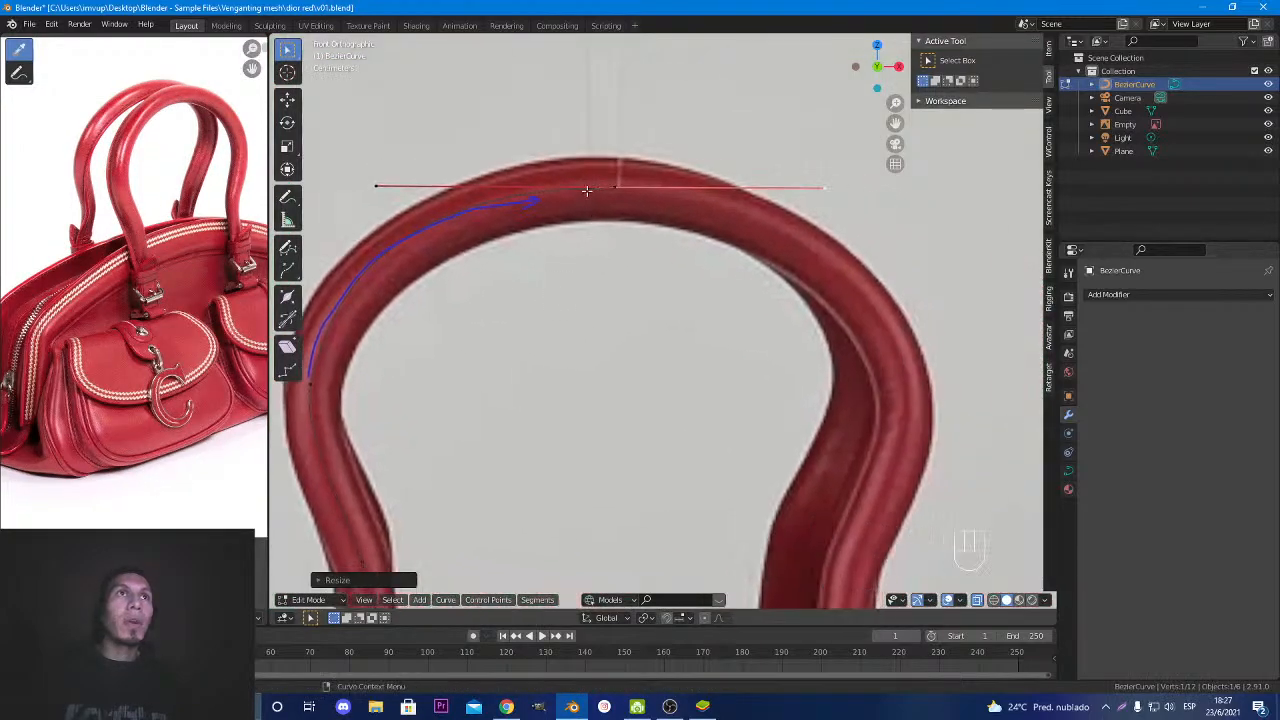
pyautogui.press('e')
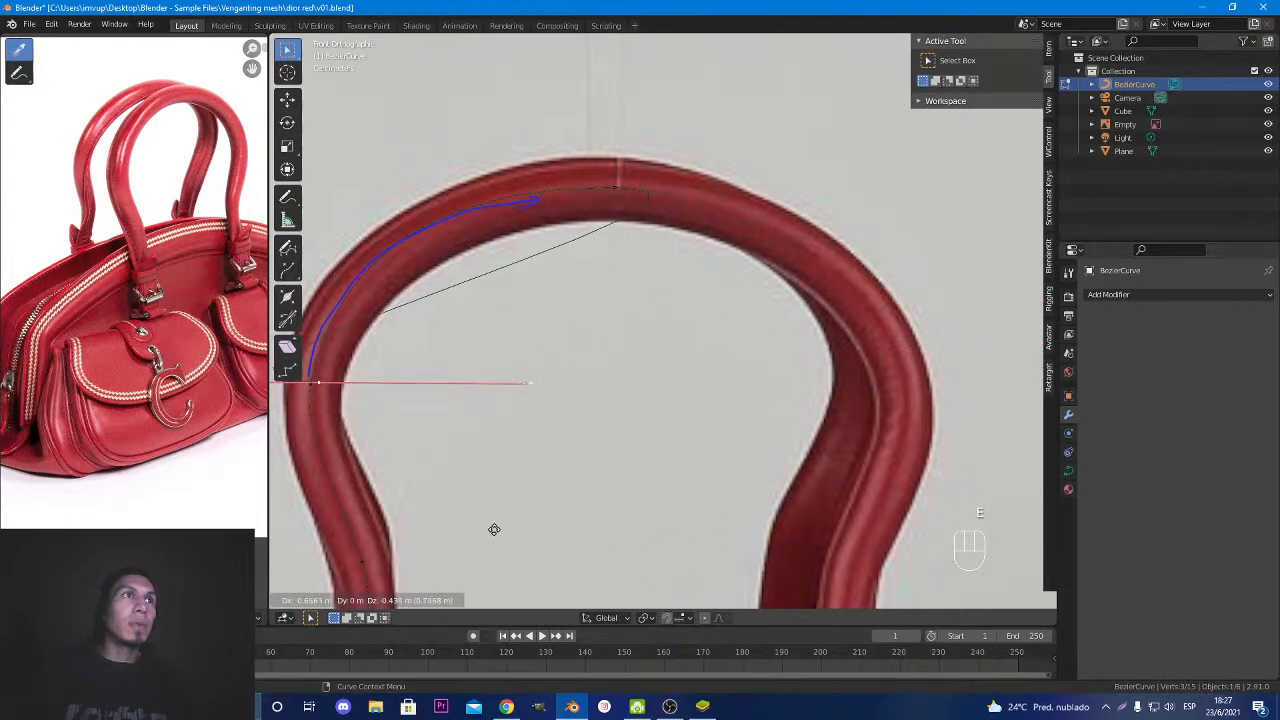
pyautogui.click(279, 514)
pyautogui.scroll(-3, 510, 405)
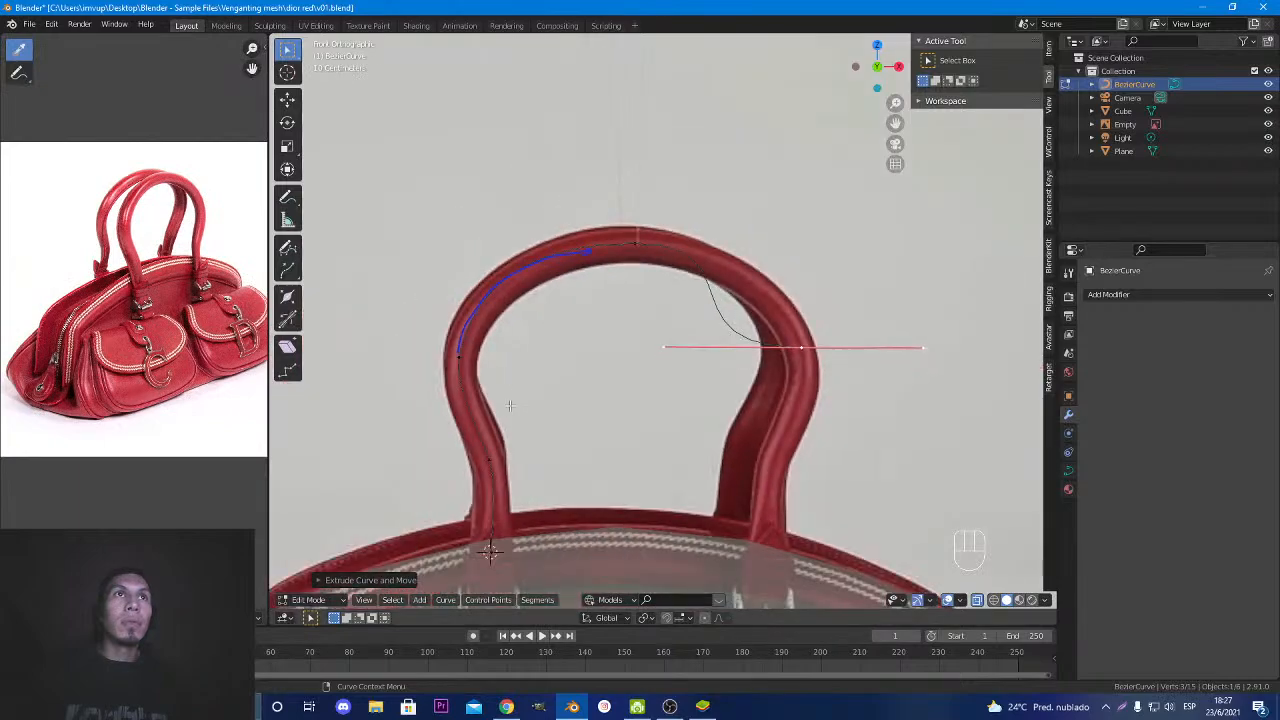
# Rotate the right bend control point's handles around the Y axis to follow the bag handle and scale them down to fit within it.
pyautogui.press('r')
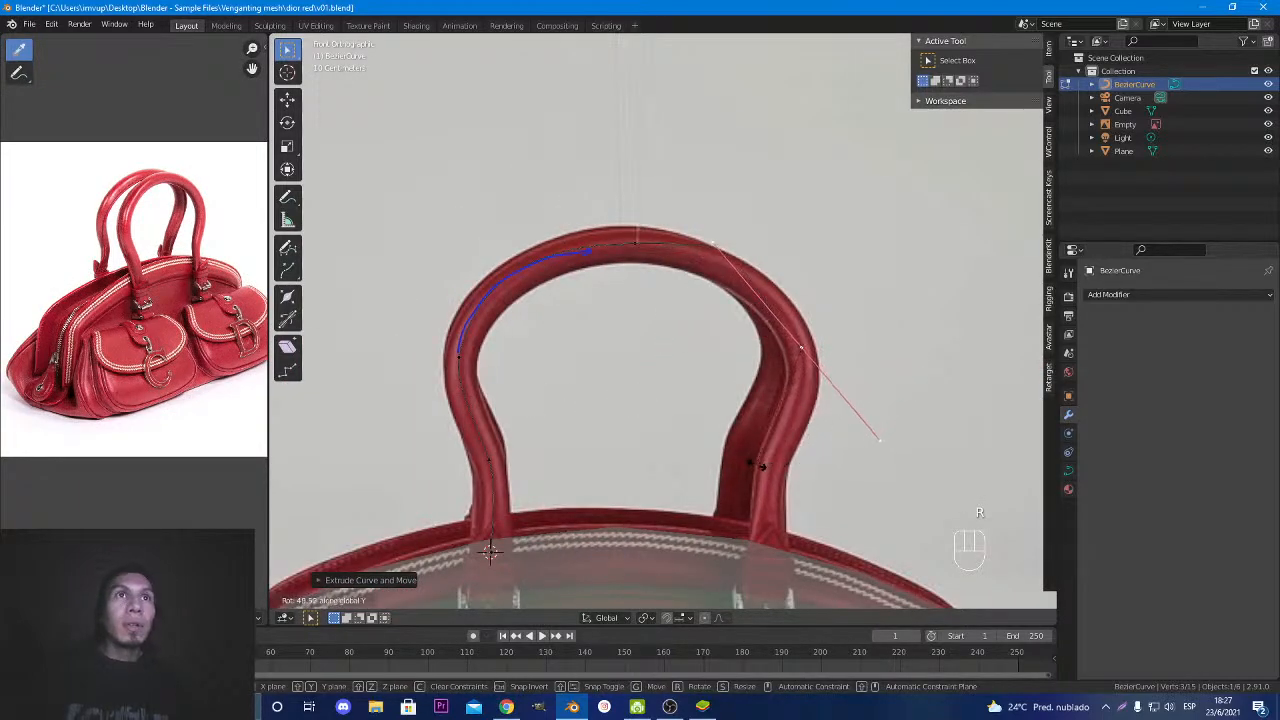
pyautogui.click(737, 461)
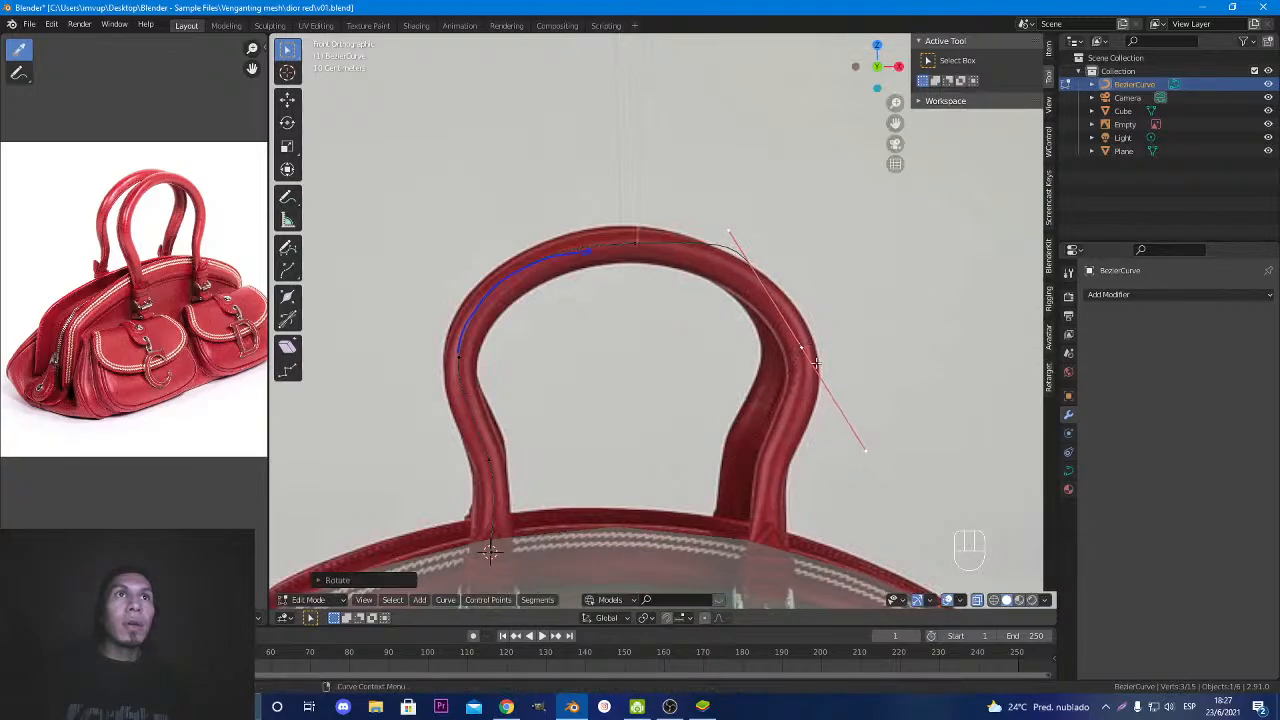
pyautogui.press('s')
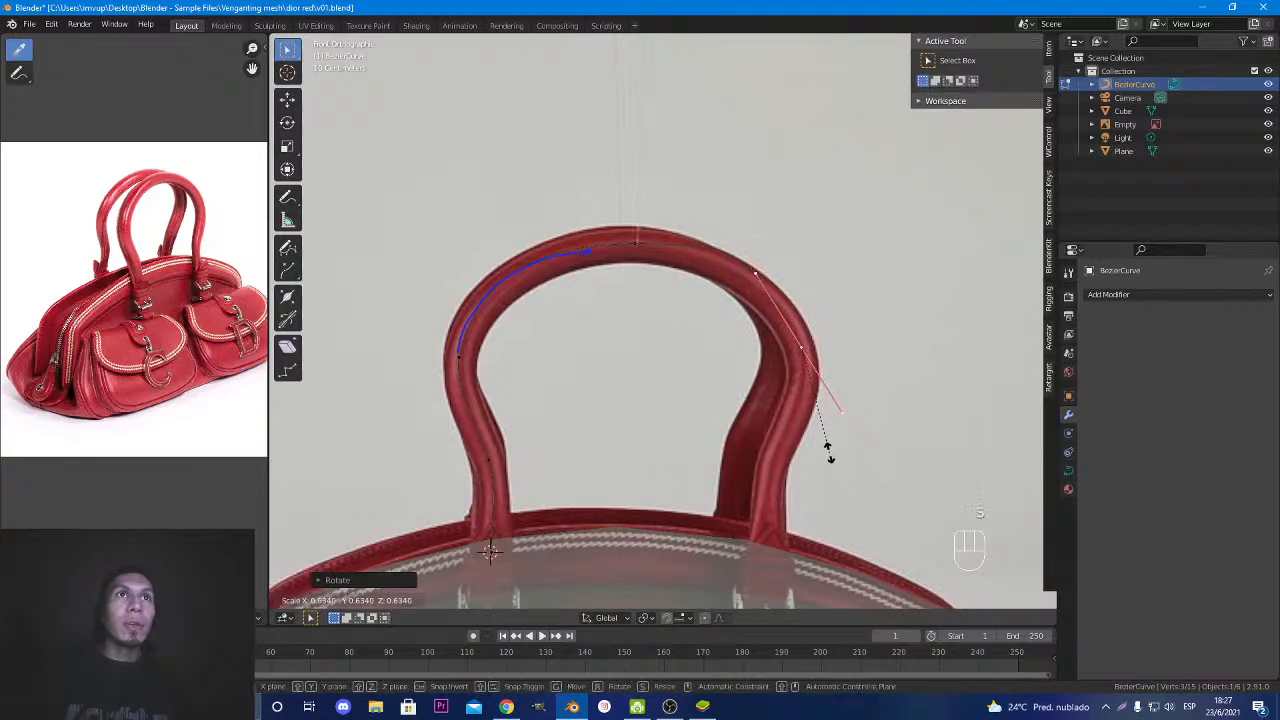
pyautogui.click(489, 551)
pyautogui.scroll(5, 844, 408)
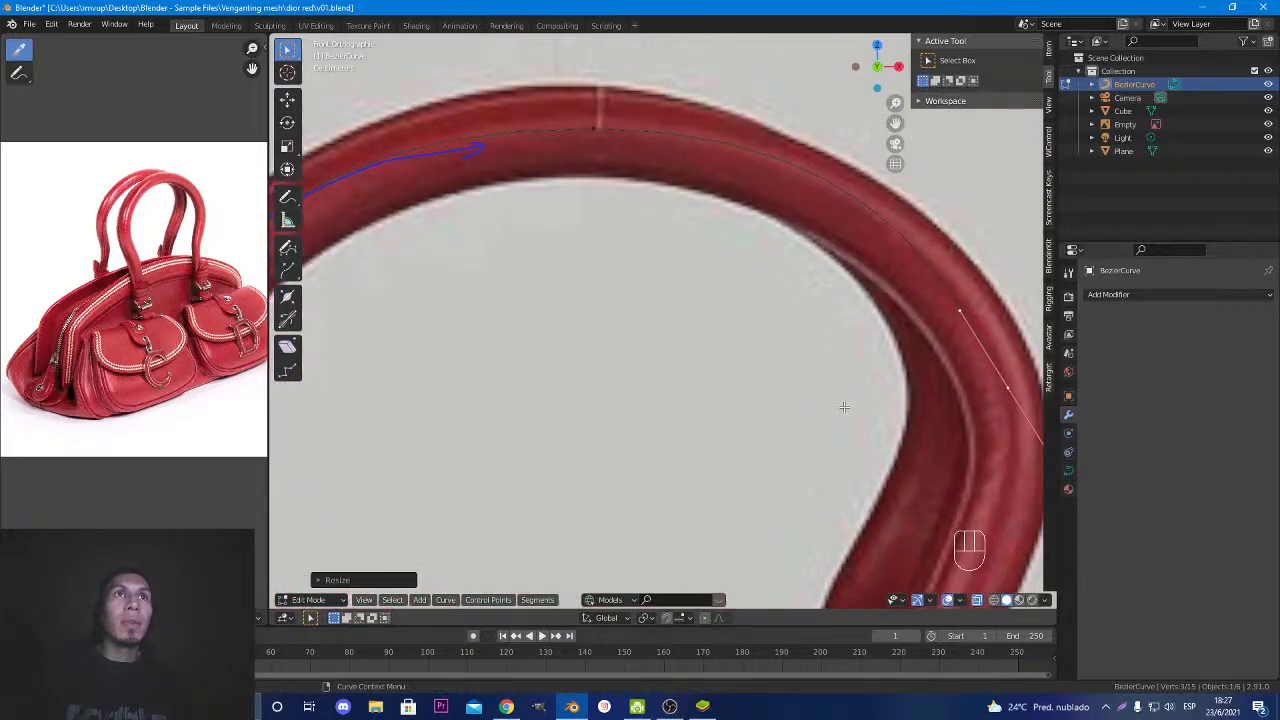
pyautogui.press('s')
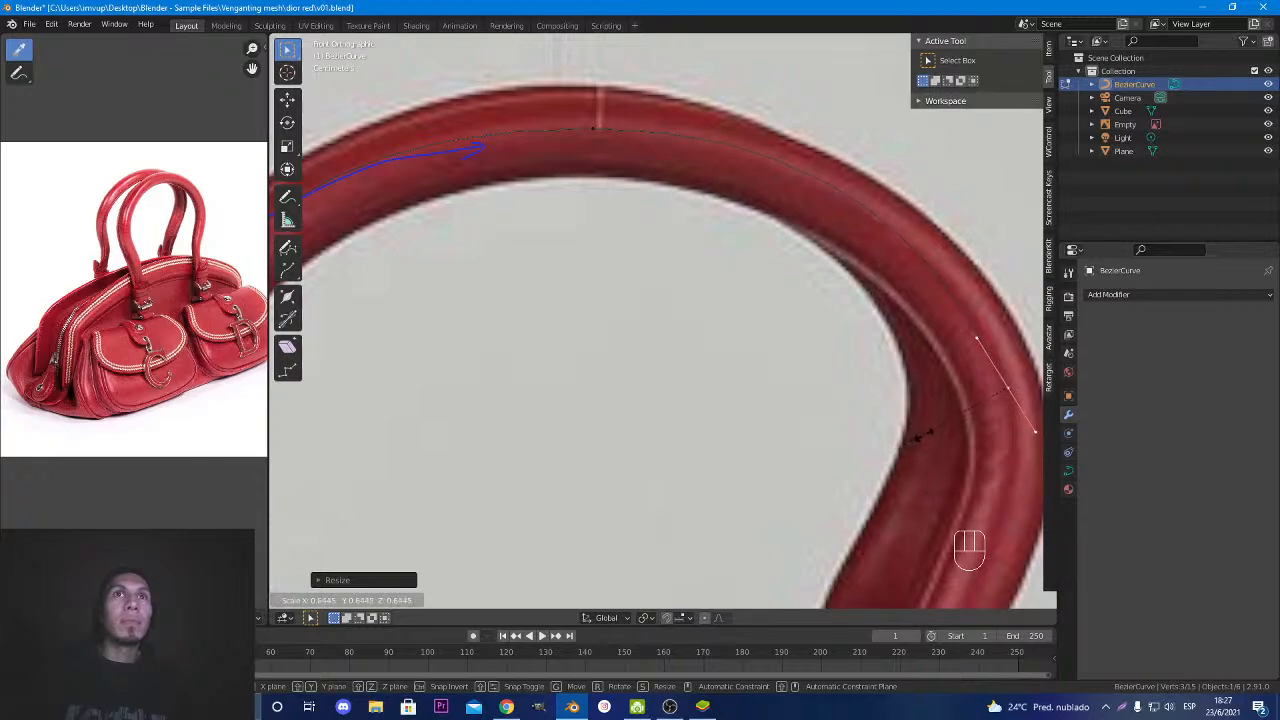
pyautogui.click(920, 436)
# Compare the left and right bend control points, inspect the curve from angled views, and return to the front view.
pyautogui.scroll(-3, 938, 426)
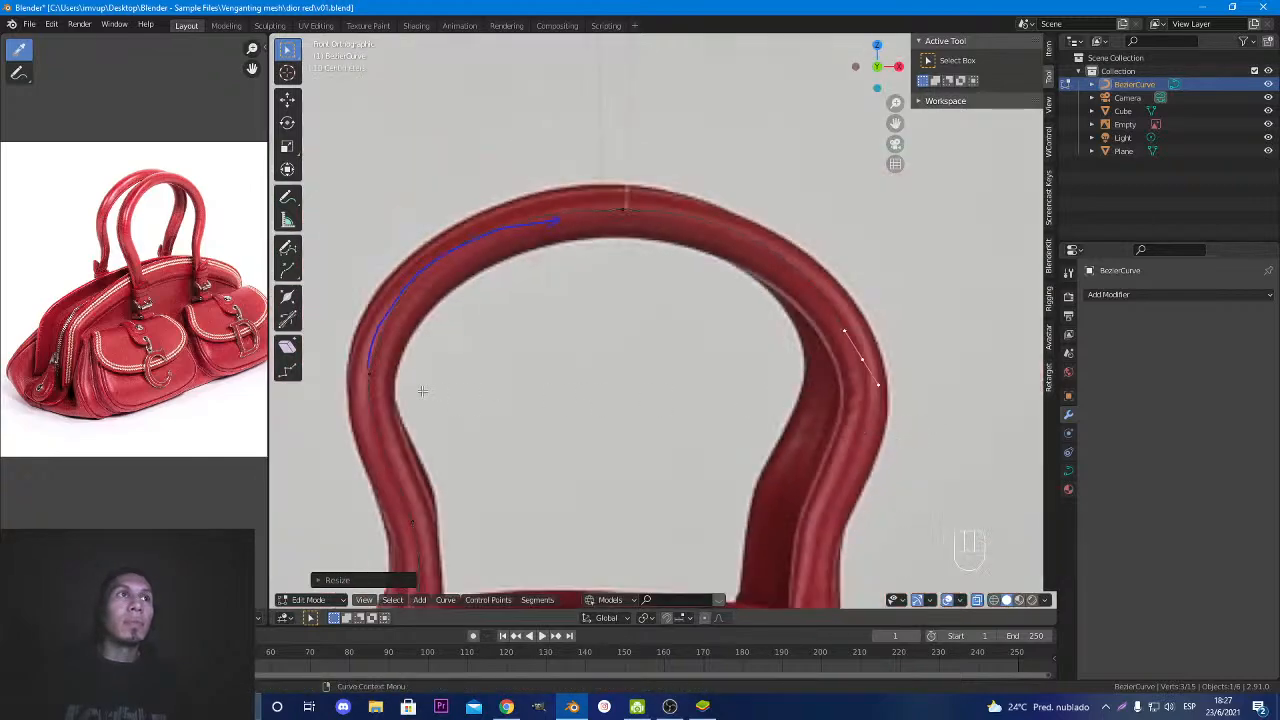
pyautogui.click(370, 380)
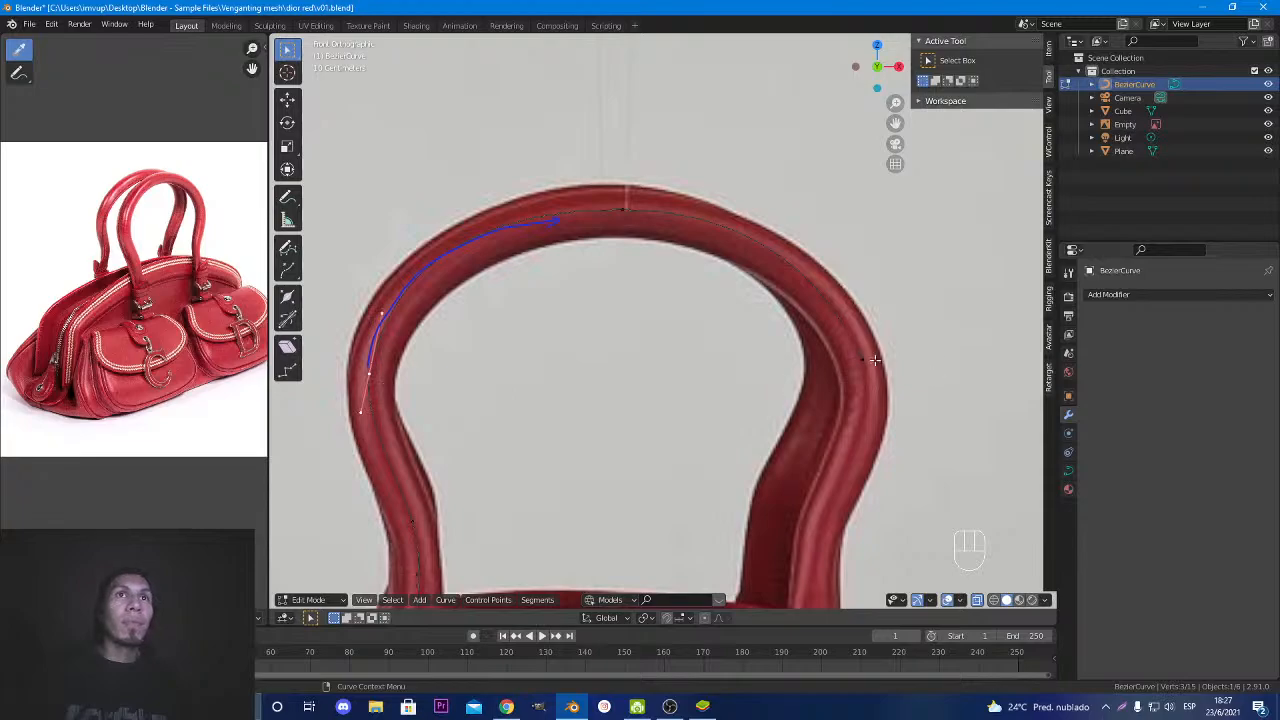
pyautogui.scroll(-3, 878, 385)
pyautogui.moveTo(884, 402); pyautogui.dragTo(857, 421, button='middle')
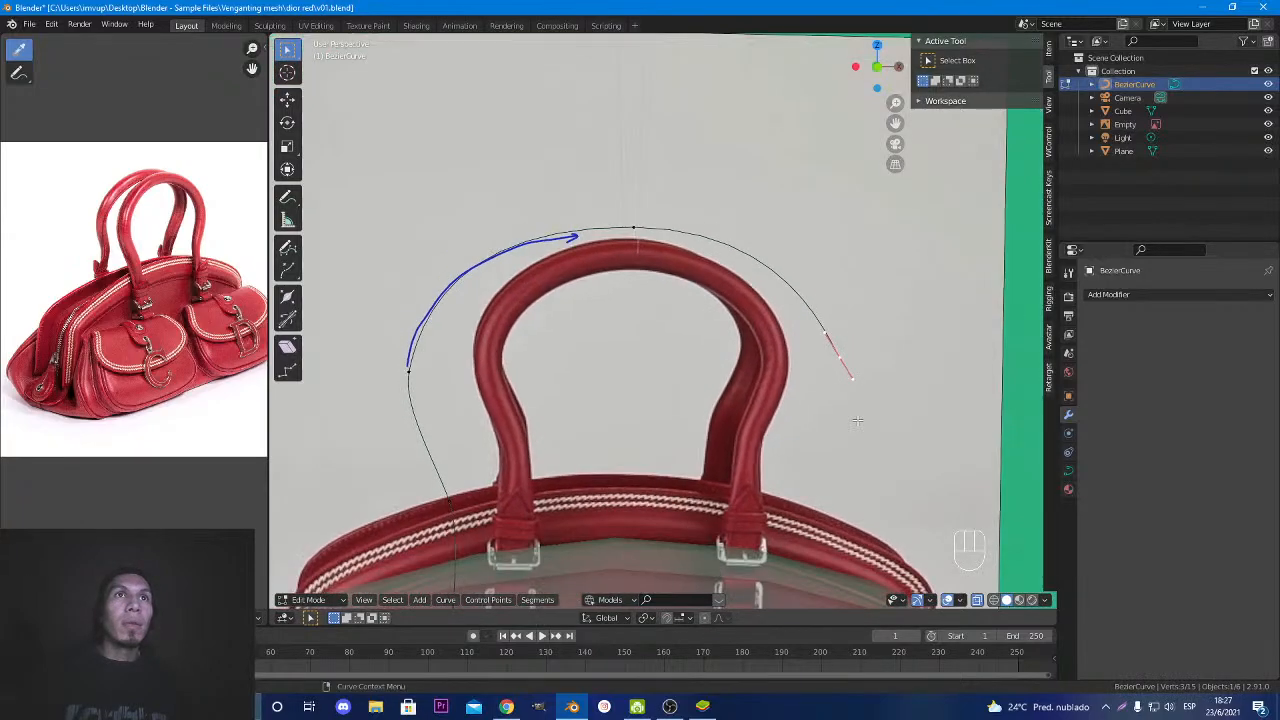
pyautogui.moveTo(586, 484); pyautogui.dragTo(543, 472, button='middle')
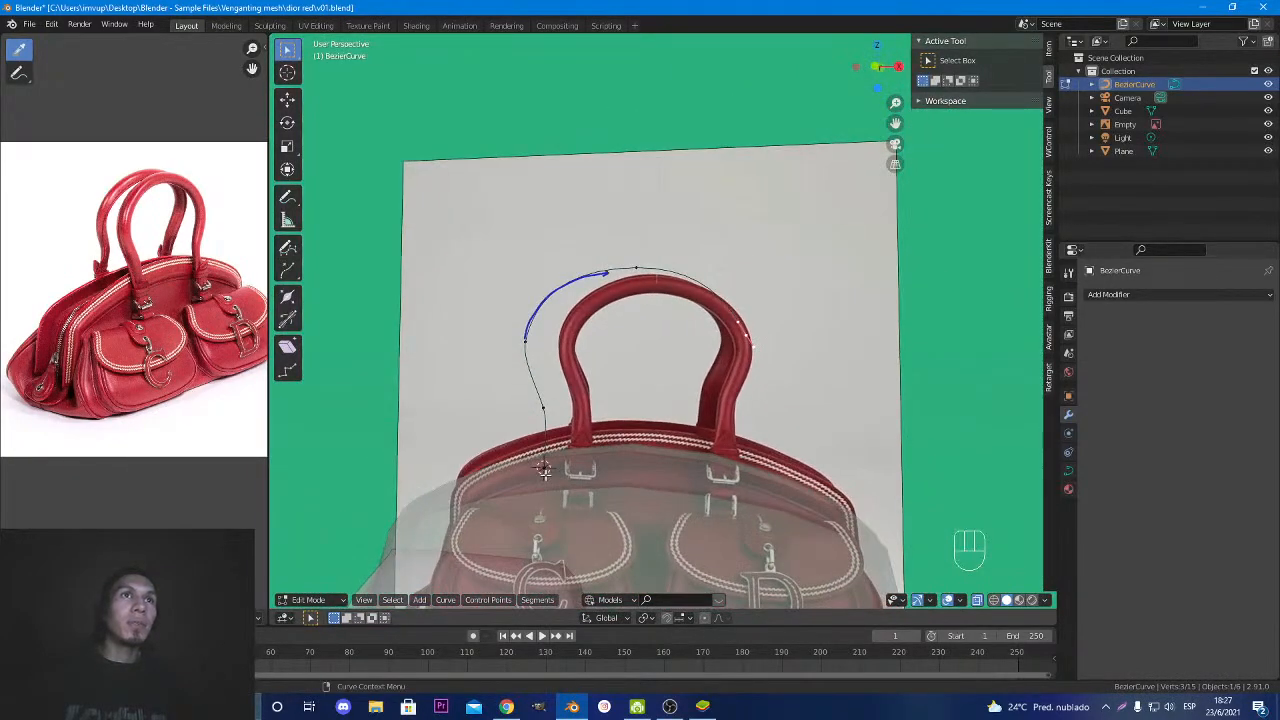
pyautogui.press('KP_1')
pyautogui.scroll(3, 555, 475)
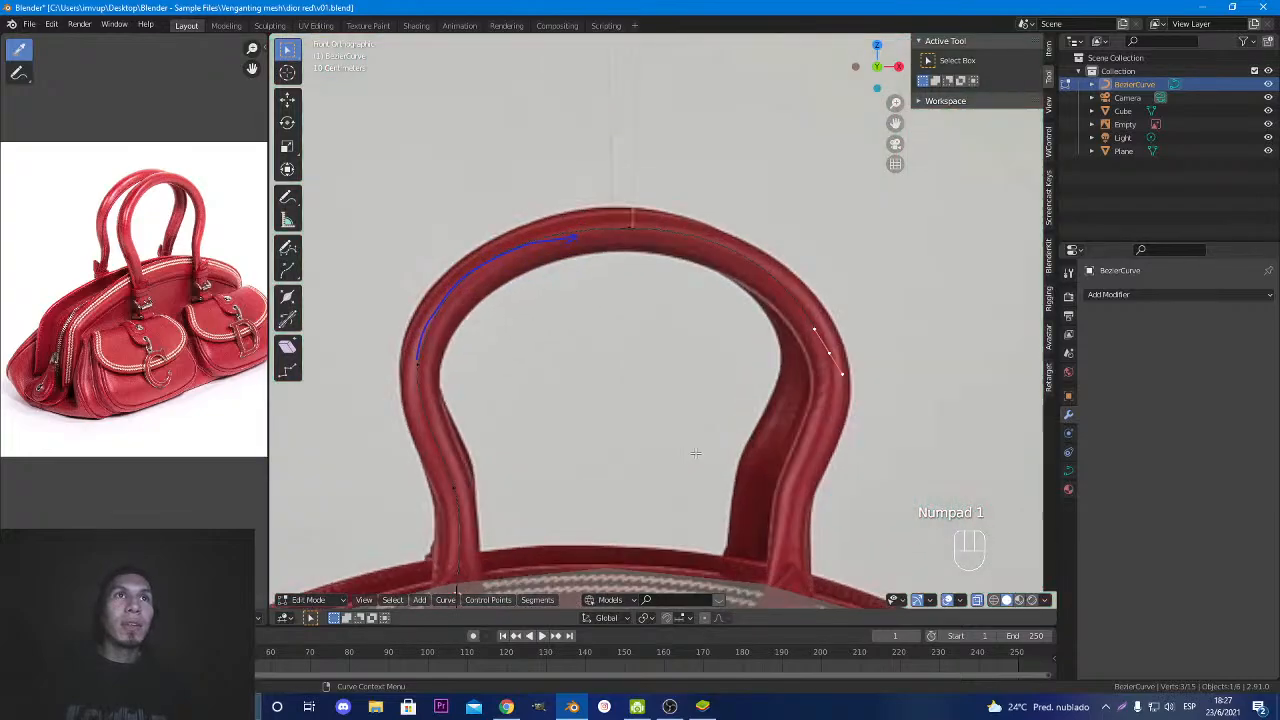
# Extrude a control point down to the bag handle's lower right curve and rotate its handles to follow the slope.
pyautogui.press('e')
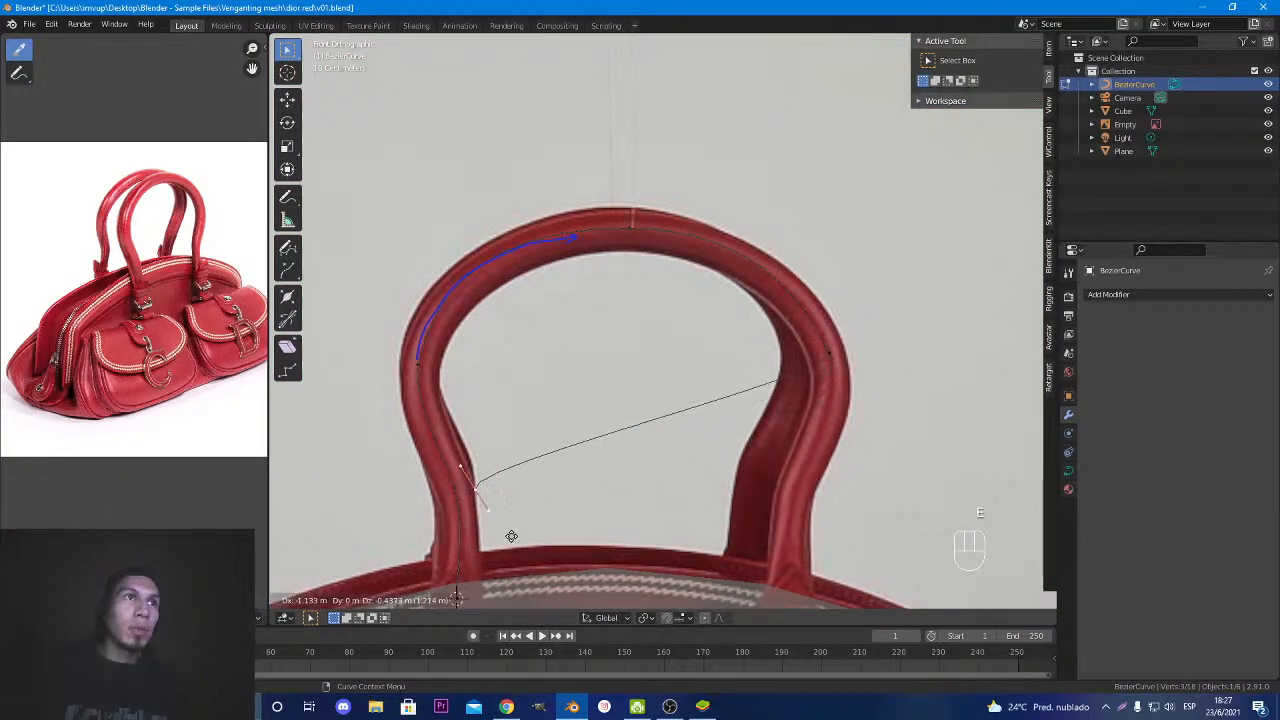
pyautogui.click(813, 534)
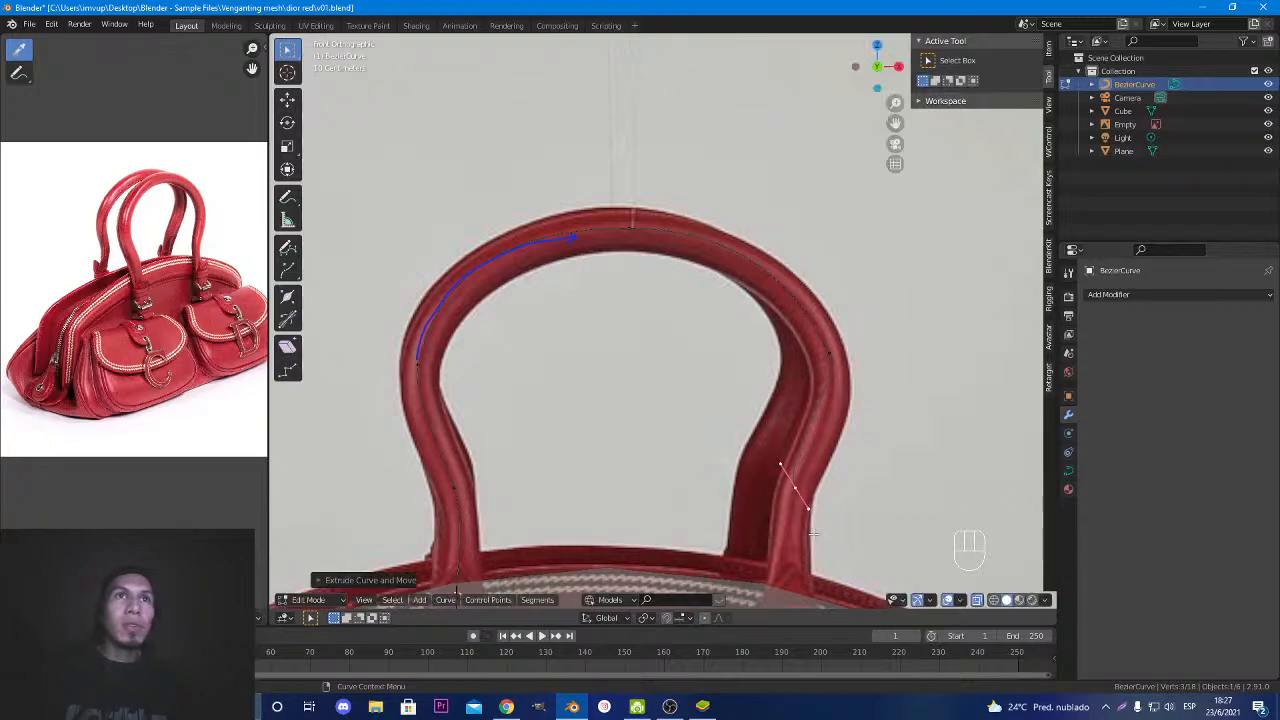
pyautogui.press('r')
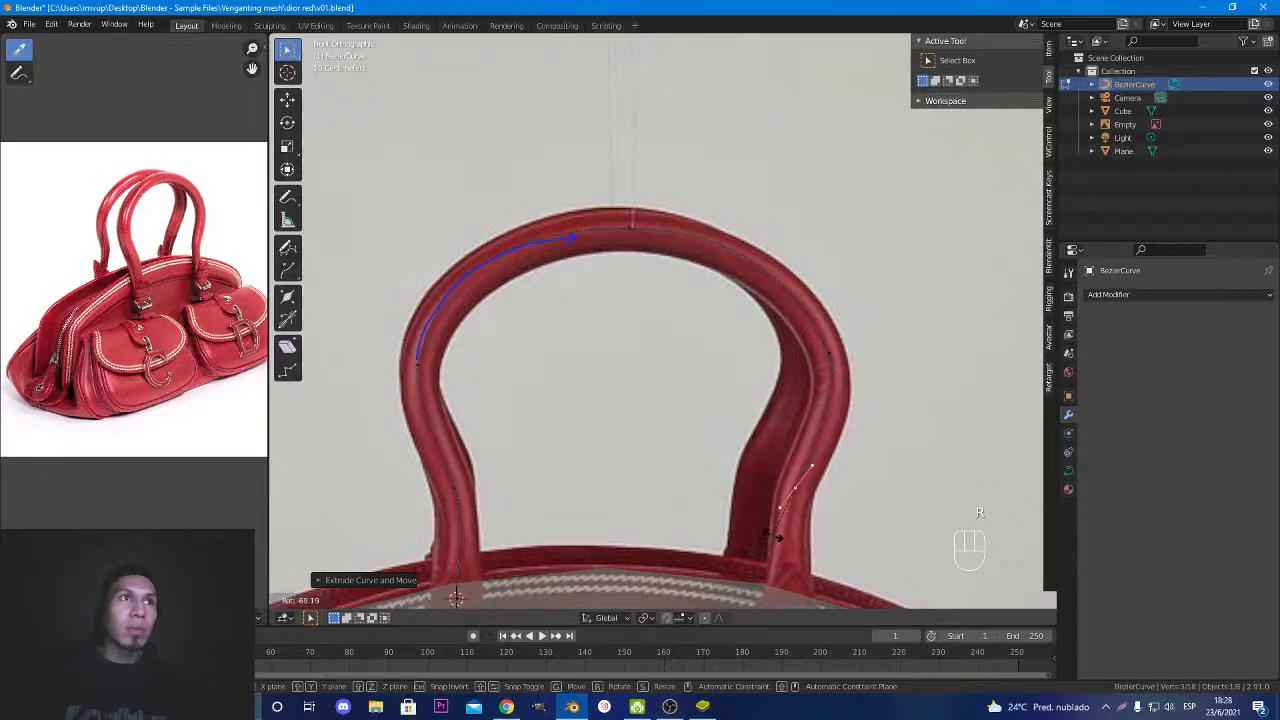
pyautogui.click(783, 534)
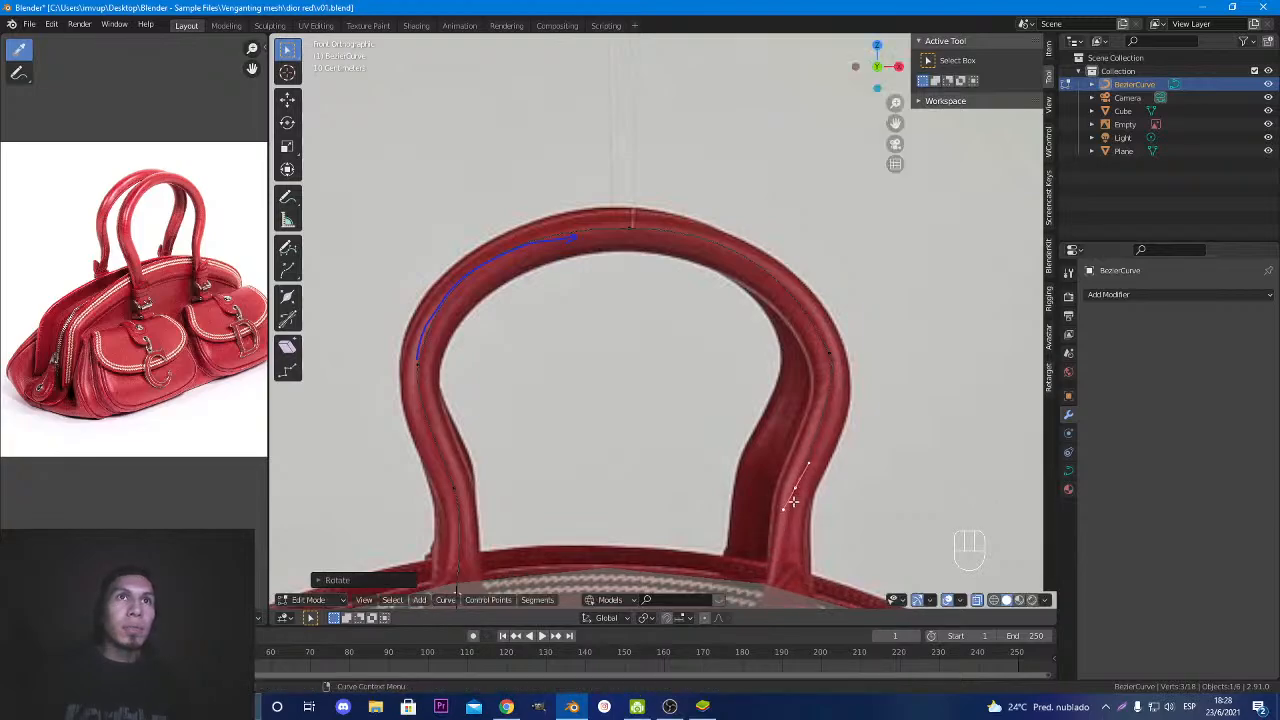
# Nudge the lower right control point so that it sits along the middle of the bag handle.
pyautogui.press('g')
pyautogui.click(796, 498)
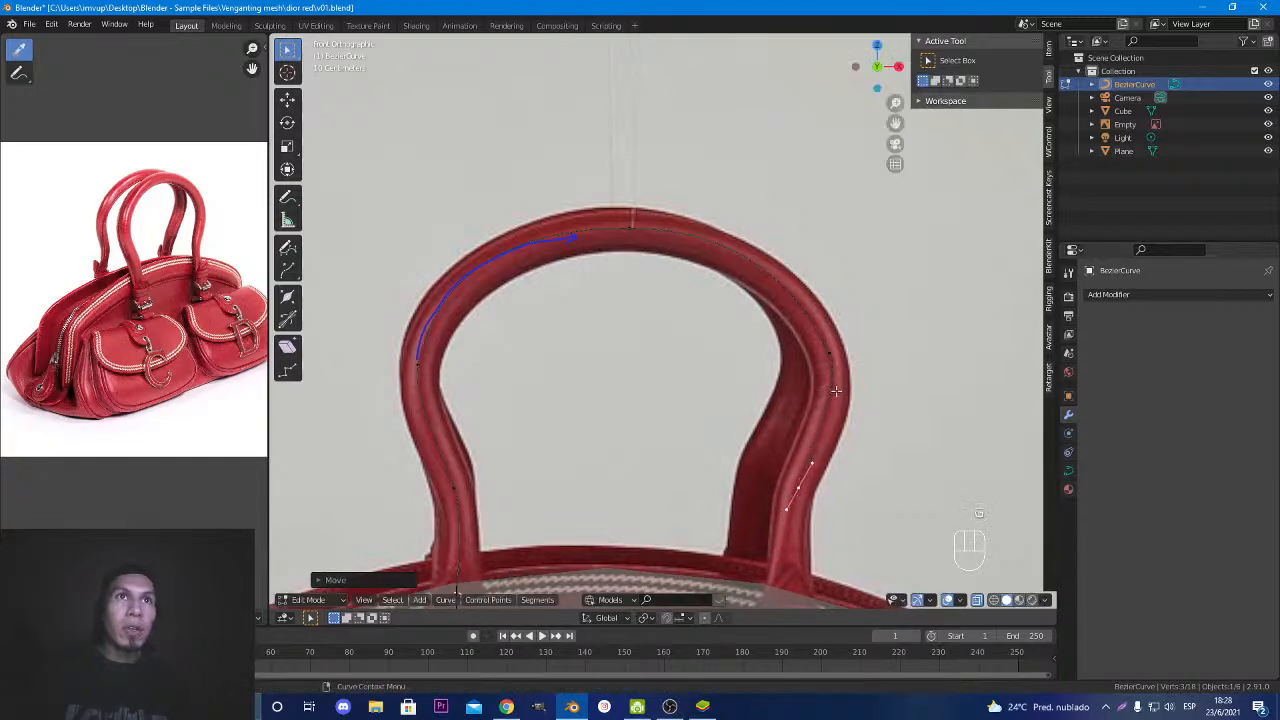
pyautogui.scroll(4, 430, 540)
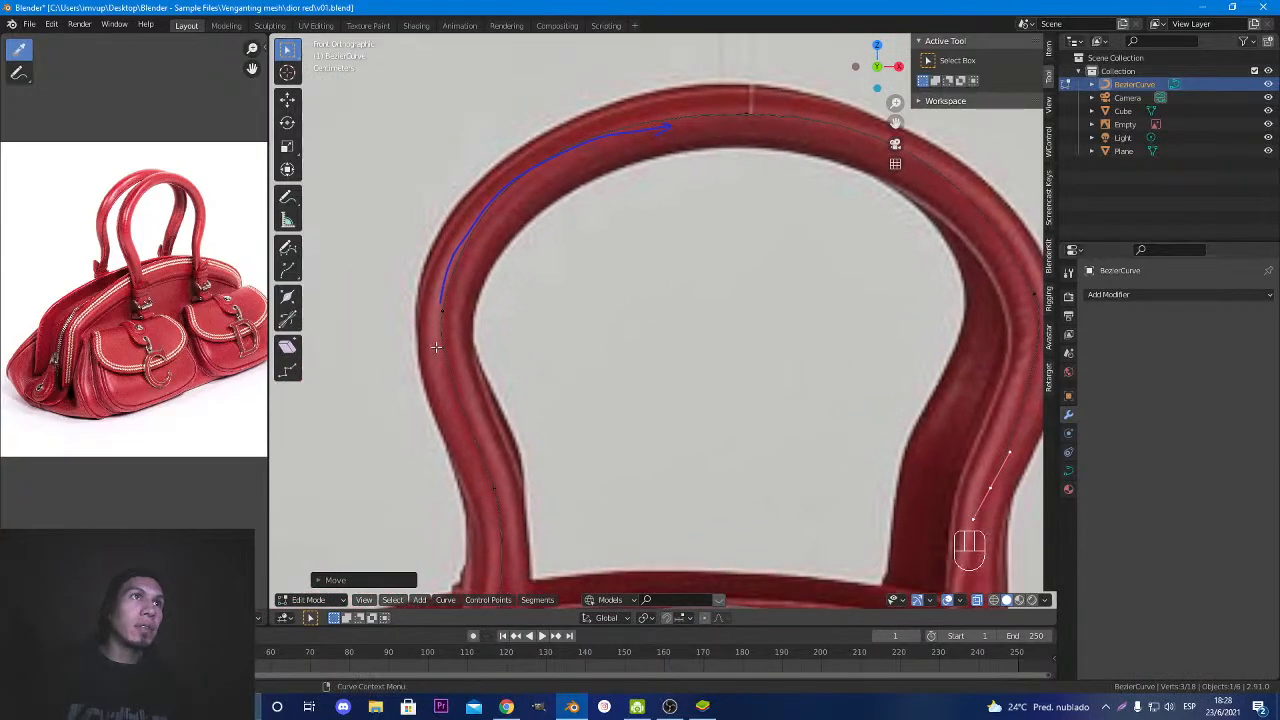
pyautogui.click(287, 197)
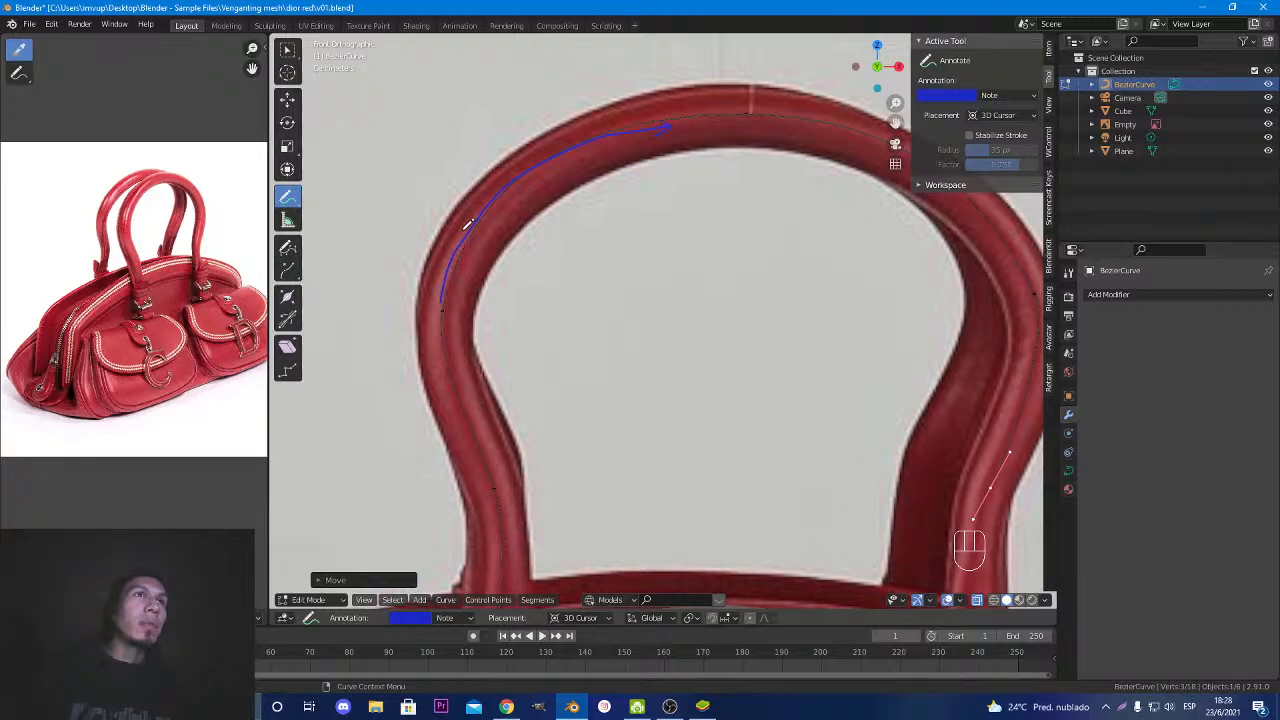
pyautogui.scroll(-3, 797, 230)
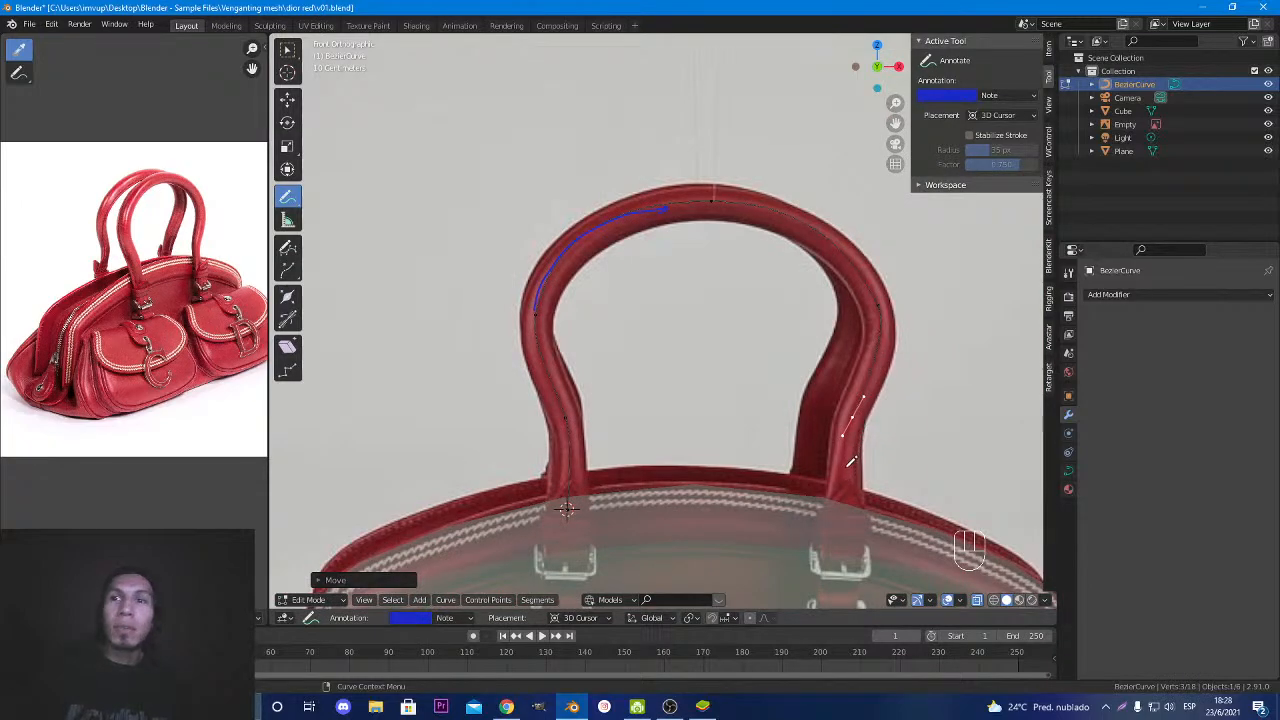
pyautogui.click(287, 49)
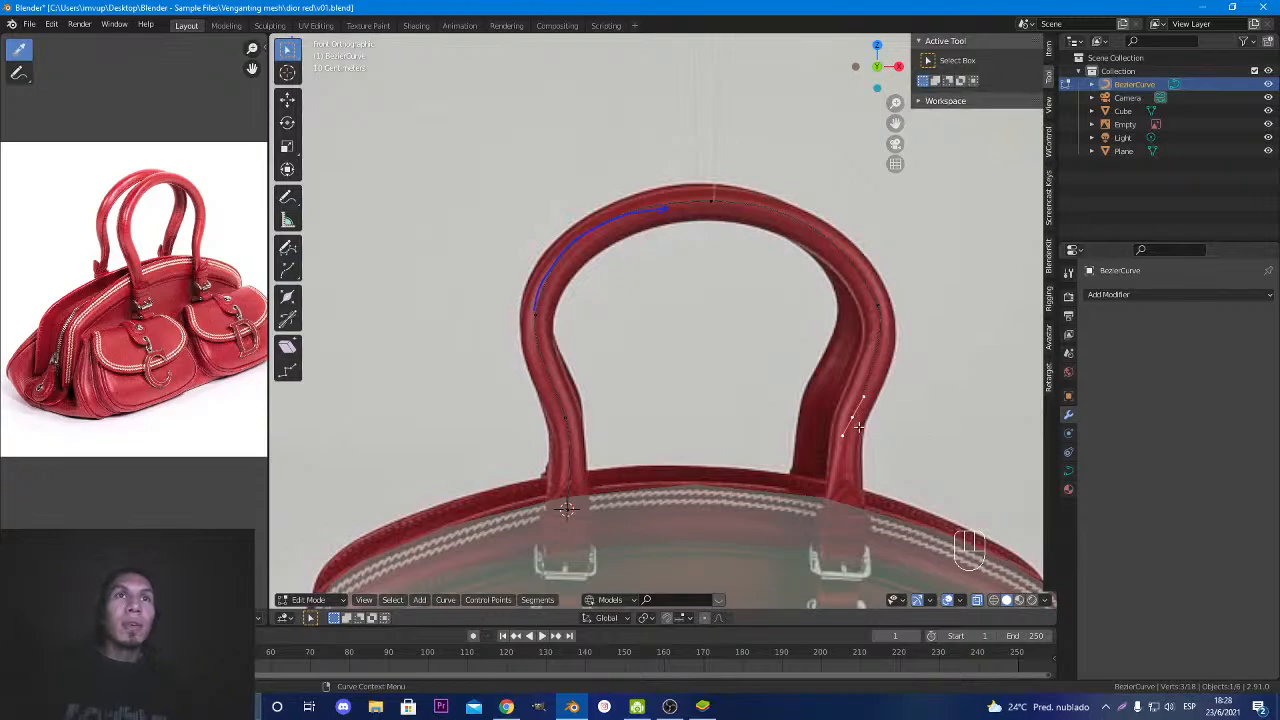
# Extrude a new end point down to the handle's right base and rotate its handles around the Y axis to near vertical.
pyautogui.press('g')
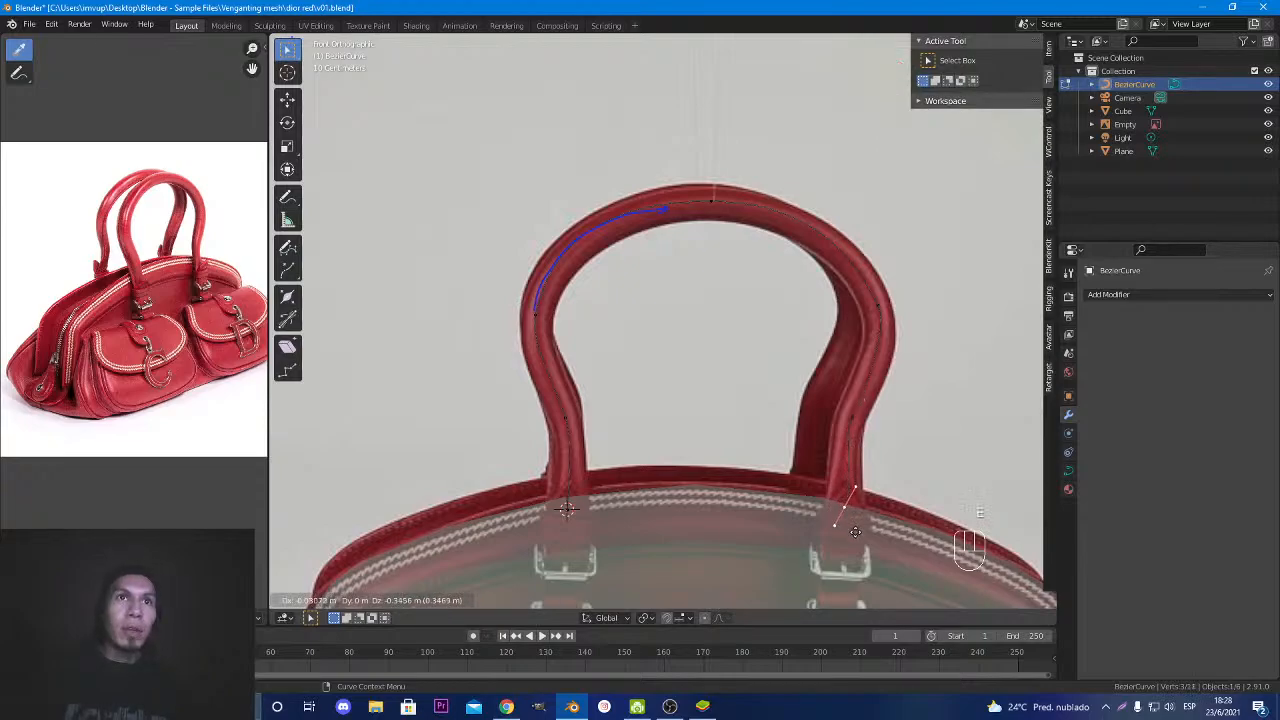
pyautogui.click(857, 537)
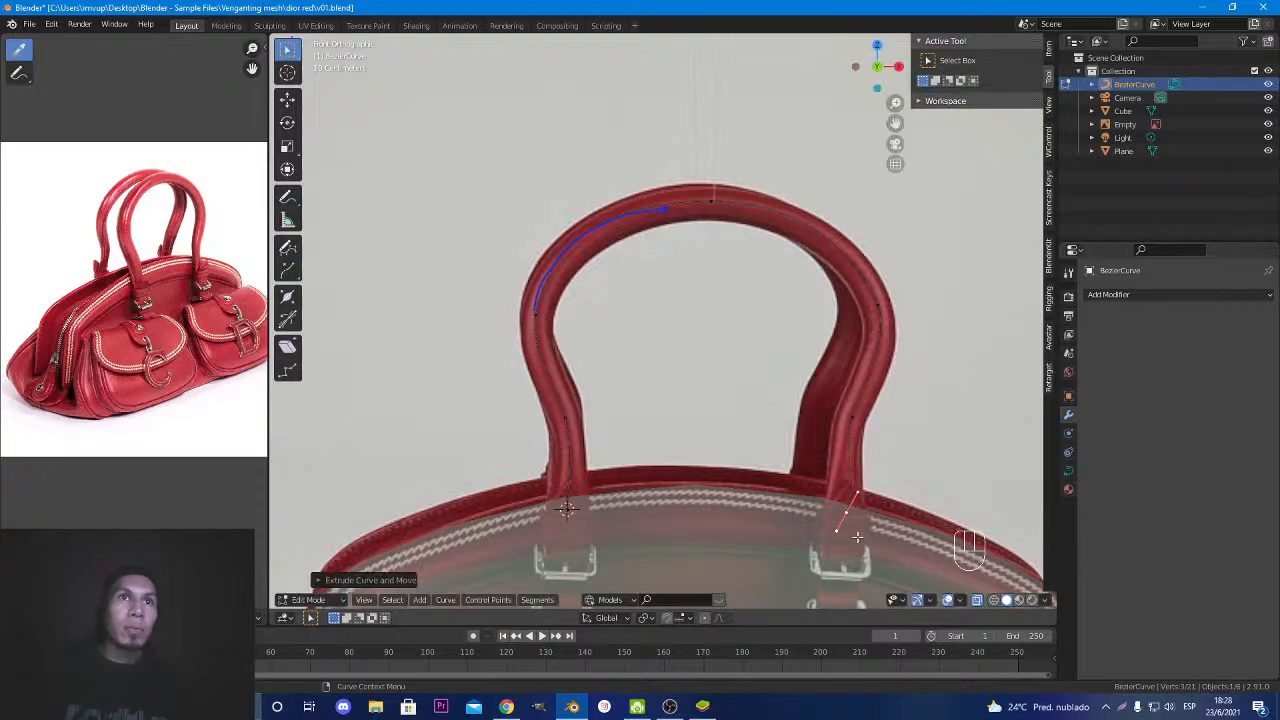
pyautogui.press('r')
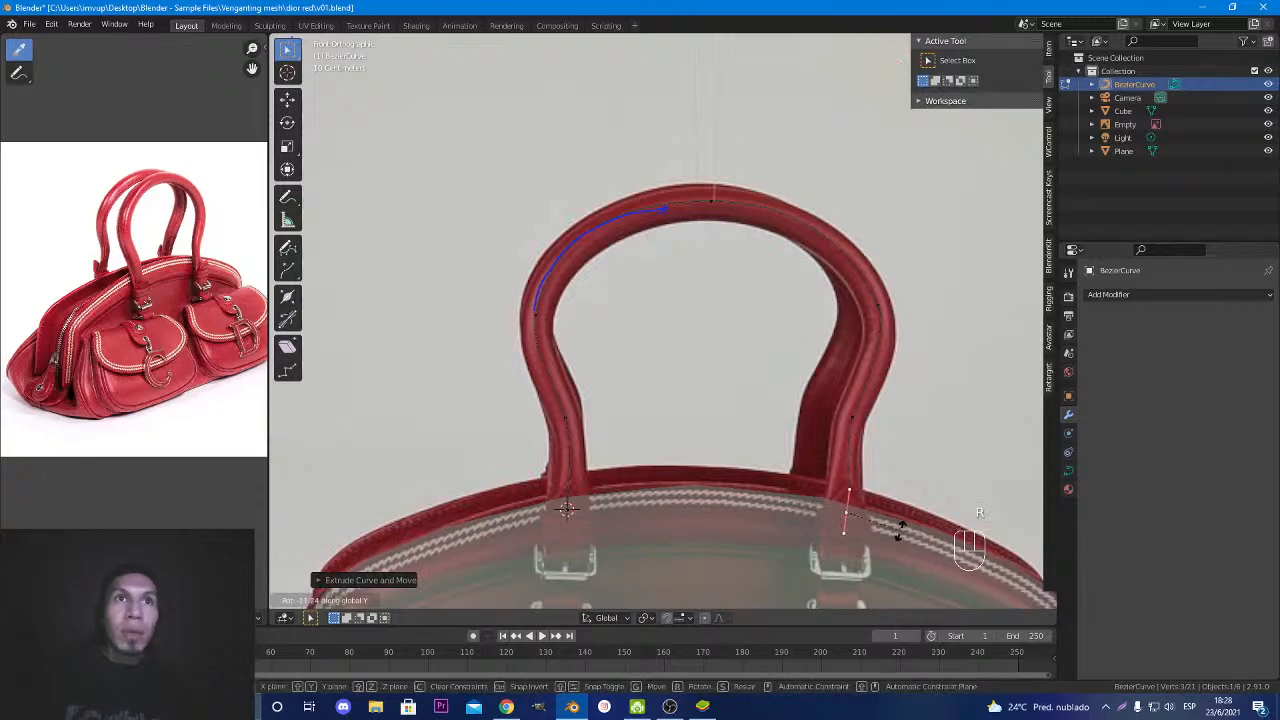
pyautogui.click(903, 524)
pyautogui.keyDown('shift'); pyautogui.moveTo(846, 429); pyautogui.dragTo(771, 402, button='middle'); pyautogui.keyUp('shift')
pyautogui.moveTo(463, 299); pyautogui.dragTo(617, 313, button='middle')
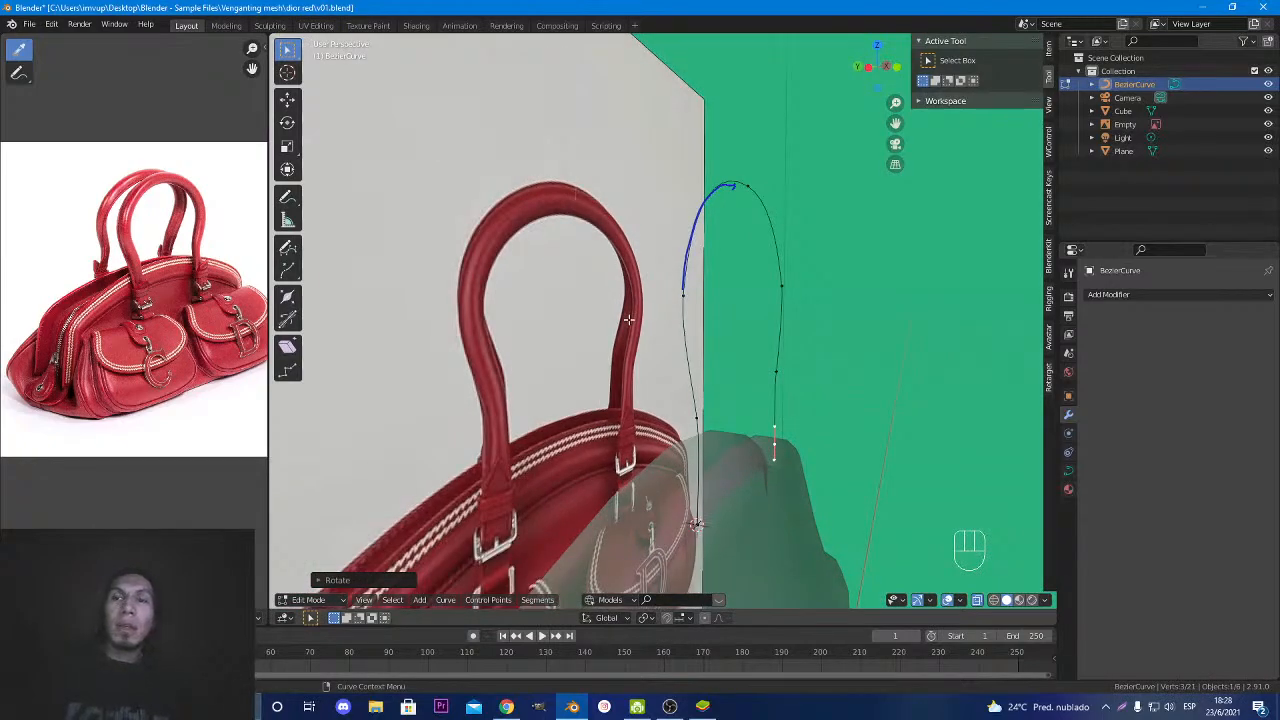
pyautogui.moveTo(627, 320); pyautogui.dragTo(612, 270, button='middle')
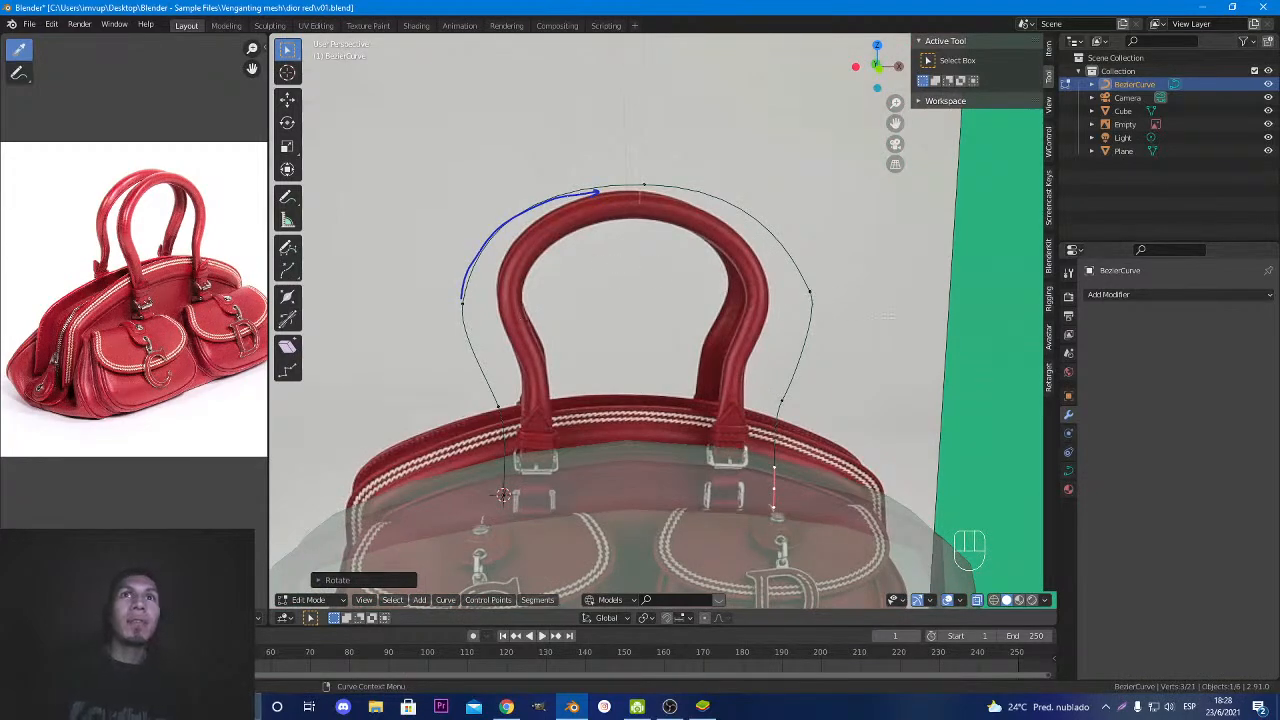
# Set the Bezier curve's preview resolution to 8.
pyautogui.click(1068, 474)
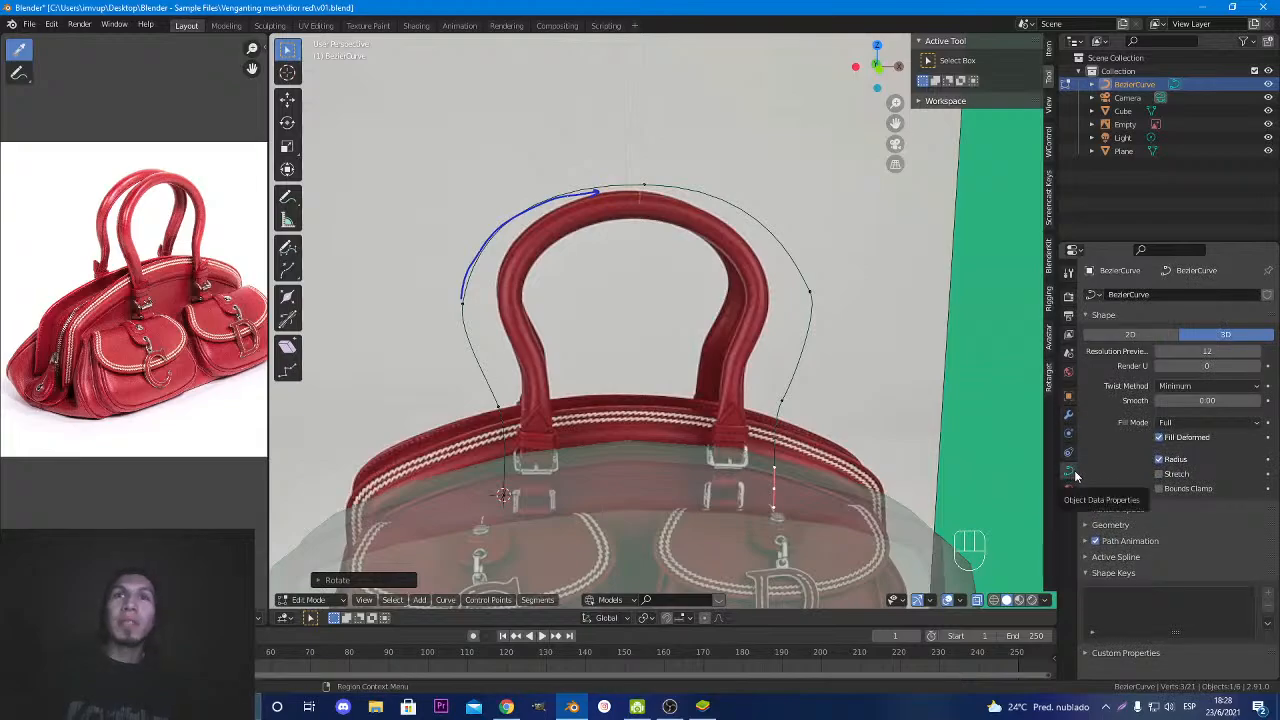
pyautogui.click(1160, 354)
pyautogui.click(1160, 354)
pyautogui.click(1160, 354)
pyautogui.click(1160, 354)
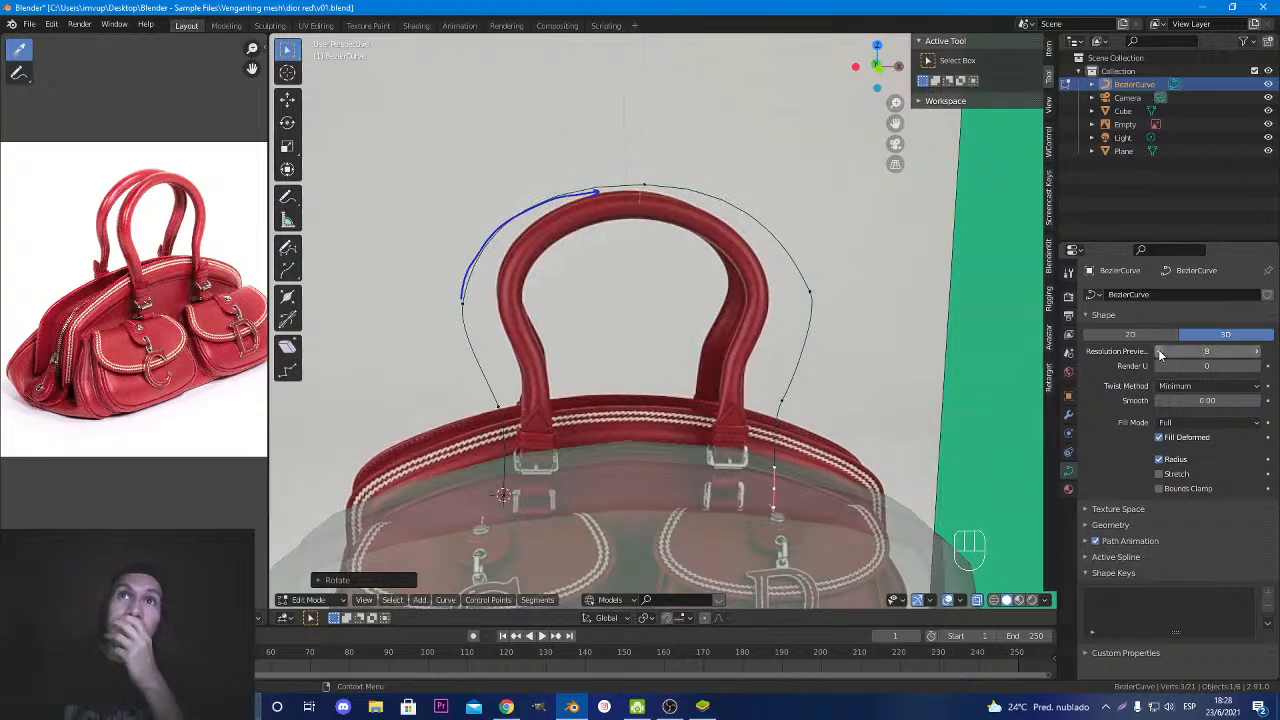
pyautogui.click(1160, 354)
pyautogui.click(1160, 354)
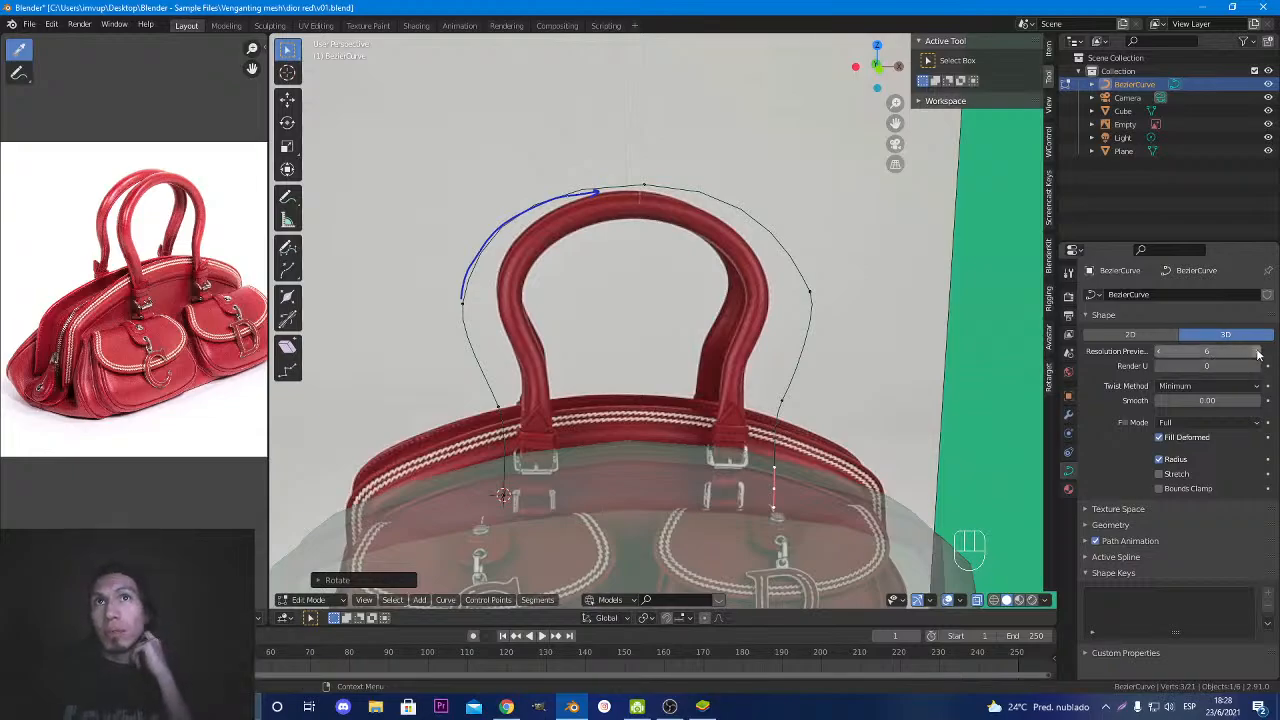
pyautogui.click(1258, 352)
pyautogui.click(1258, 352)
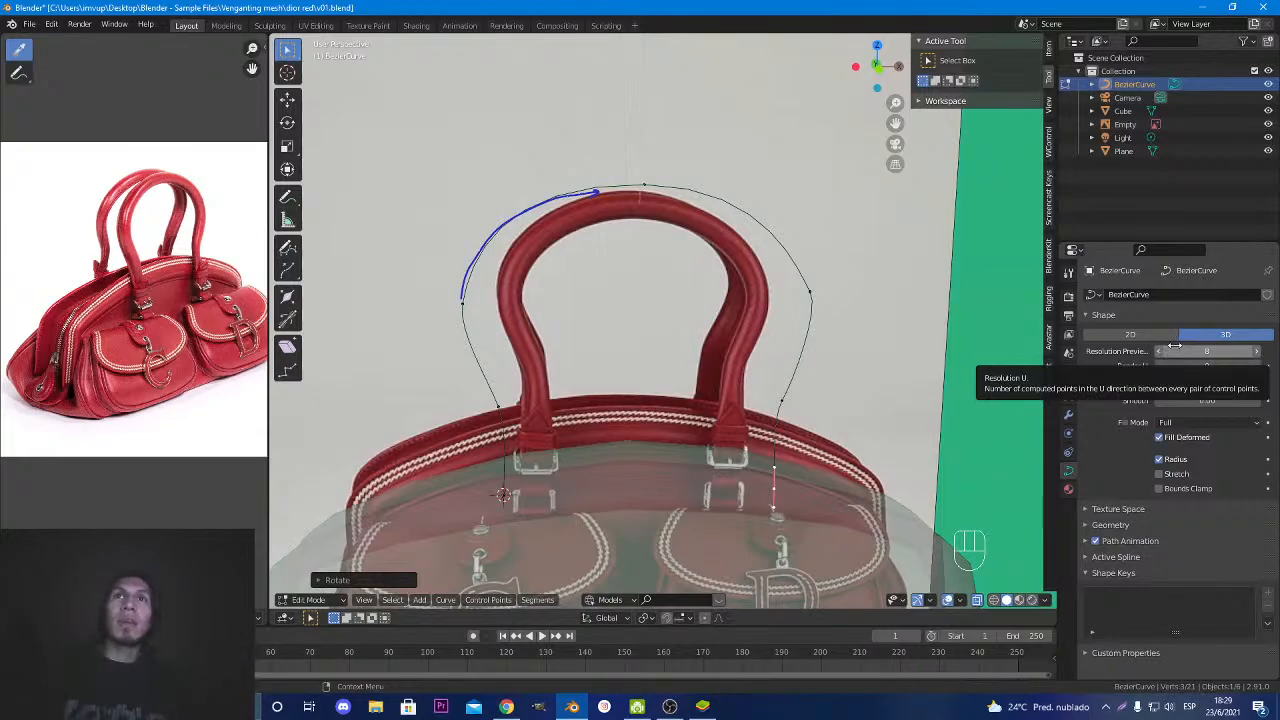
# Try a preview resolution of 12 to compare the curve's smoothness, and return the value to 8.
pyautogui.scroll(2, 773, 197)
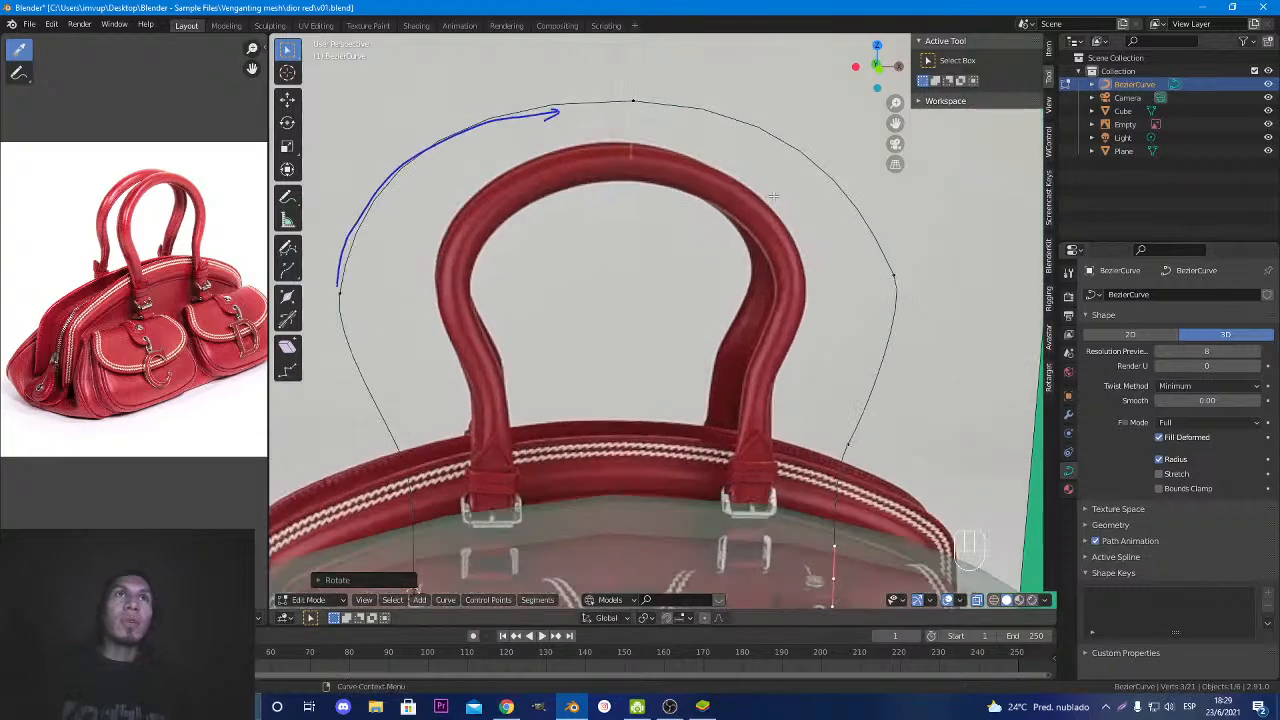
pyautogui.moveTo(773, 197); pyautogui.dragTo(686, 187, button='middle')
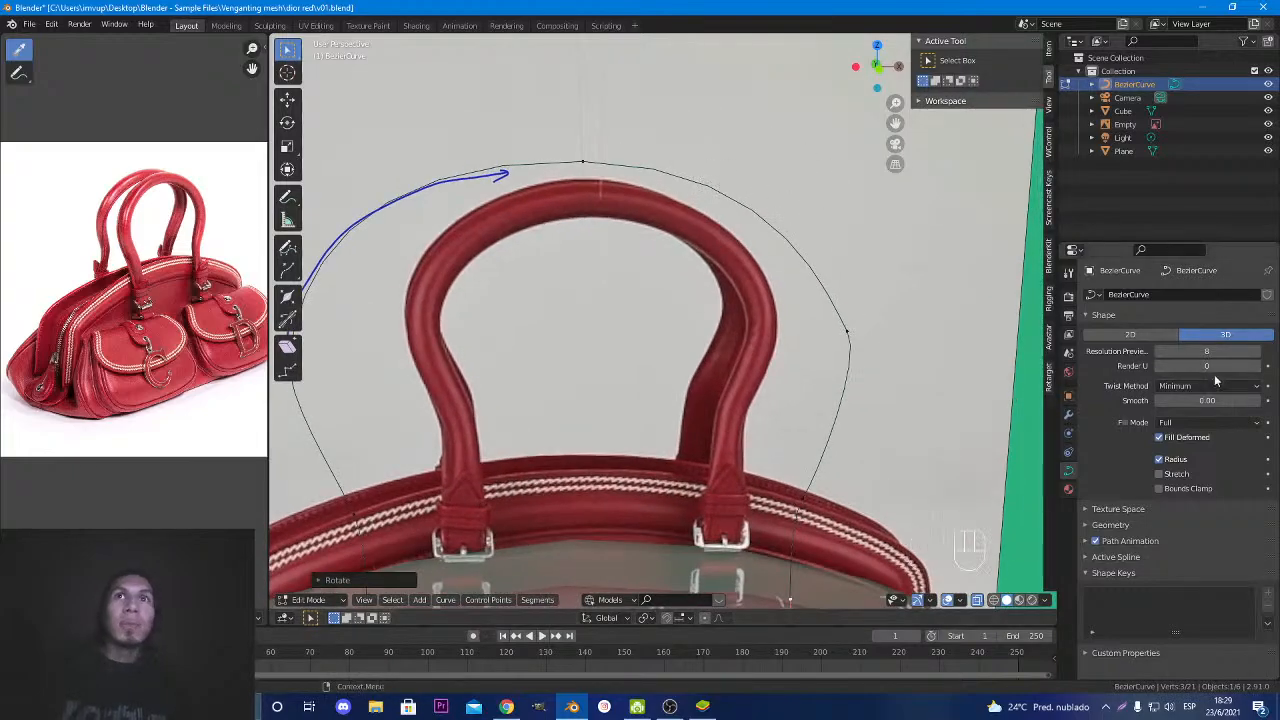
pyautogui.click(1256, 352)
pyautogui.click(1256, 352)
pyautogui.click(1256, 352)
pyautogui.click(1256, 352)
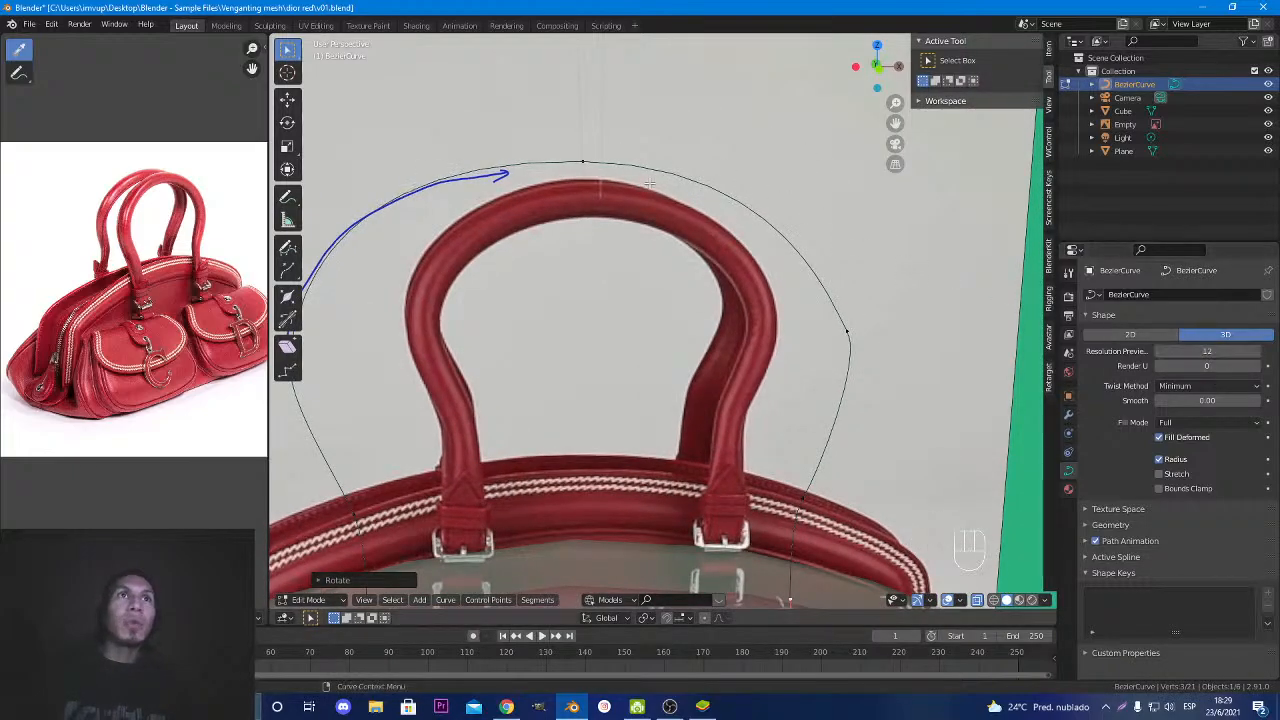
pyautogui.click(1160, 352)
pyautogui.click(1160, 352)
pyautogui.click(1160, 352)
pyautogui.click(1160, 352)
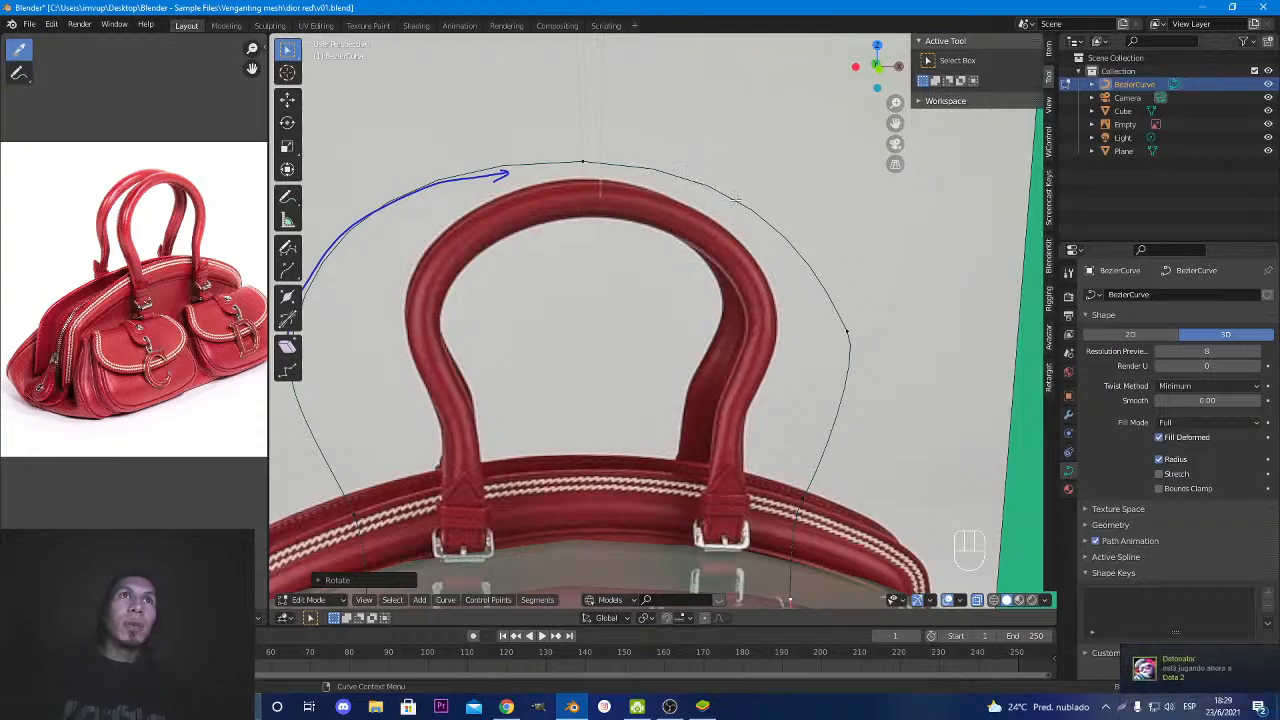
pyautogui.scroll(-4, 907, 344)
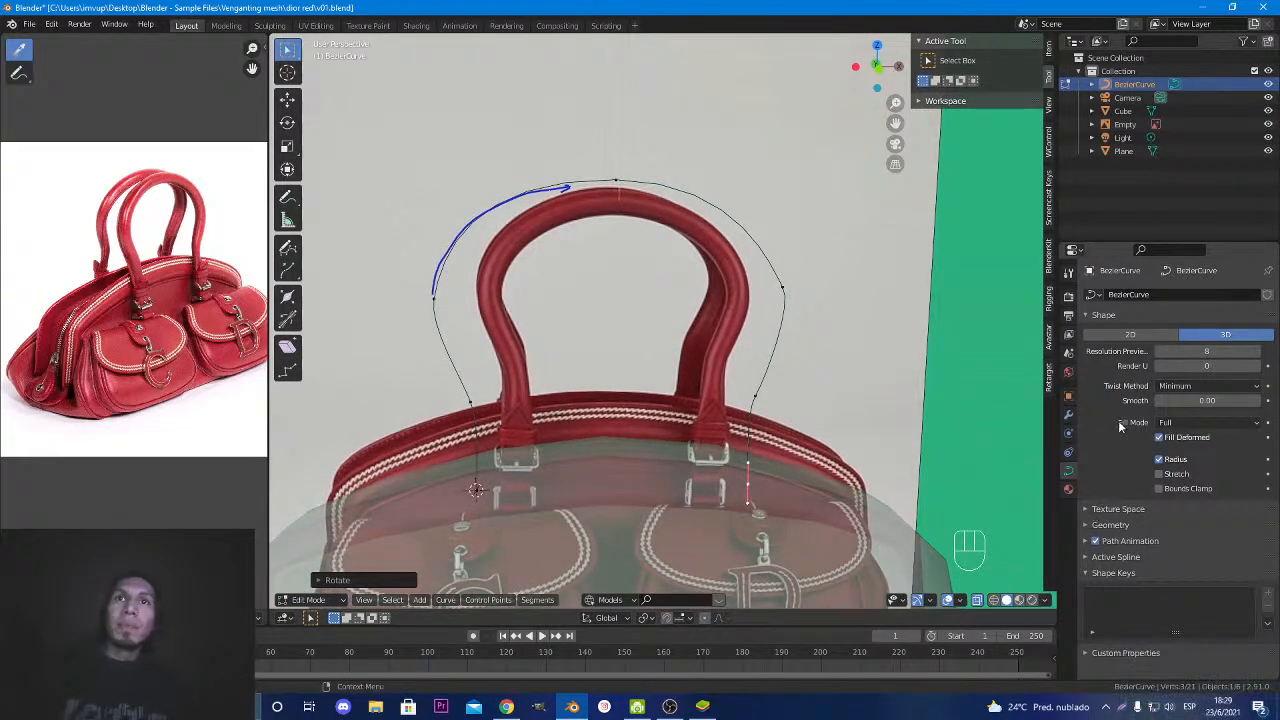
# Give the curve a round bevel with a depth of 0.05 m and turn off X-ray display.
pyautogui.click(1087, 528)
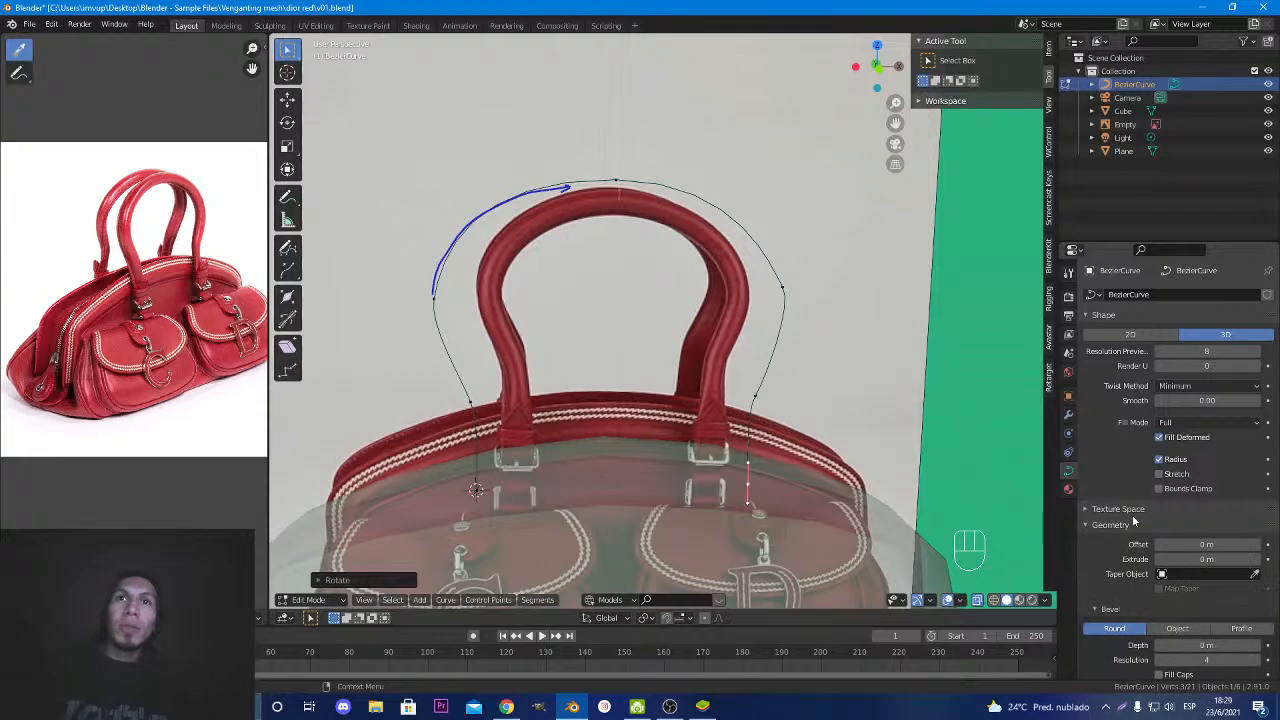
pyautogui.scroll(-3, 1120, 522)
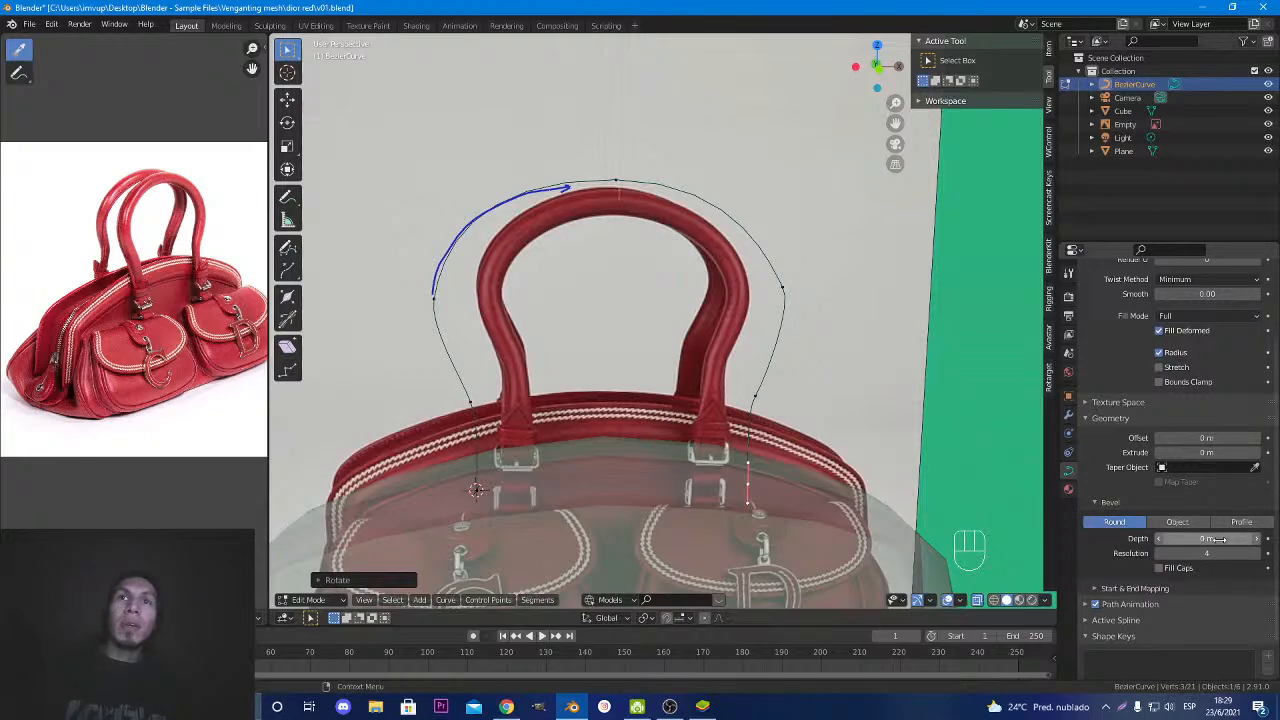
pyautogui.moveTo(1200, 538); pyautogui.dragTo(1025, 565)
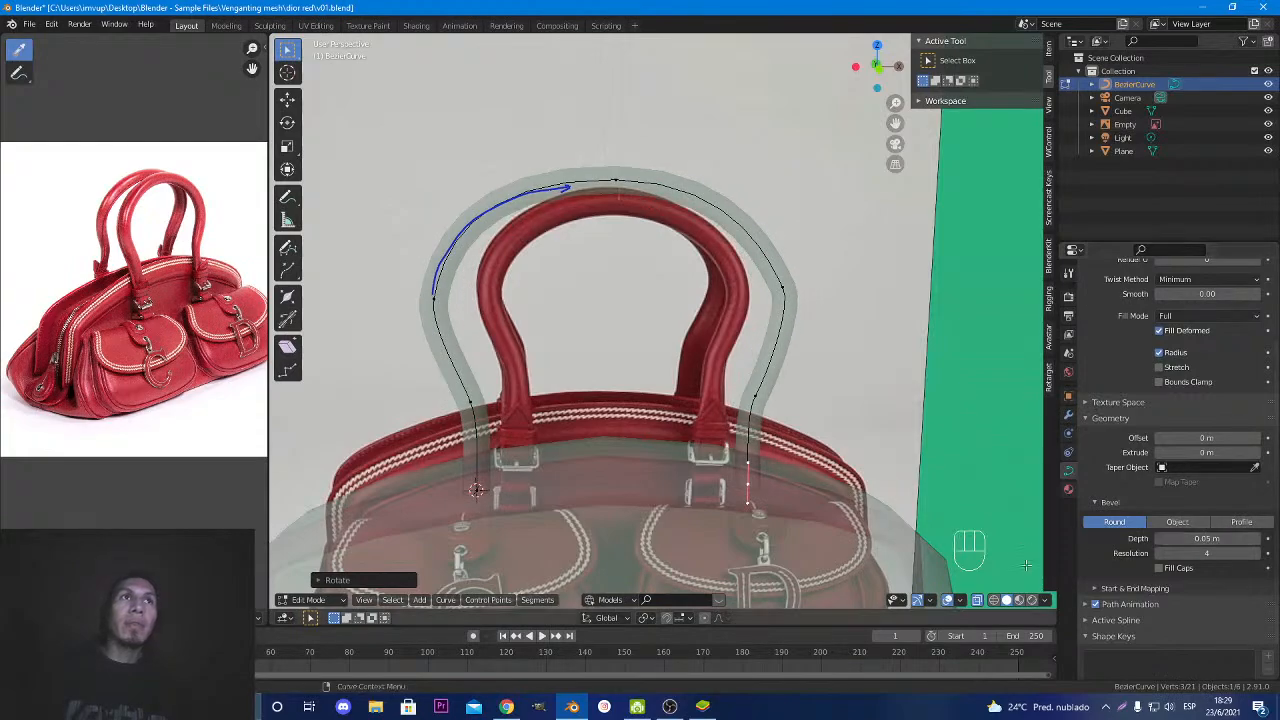
pyautogui.click(977, 600)
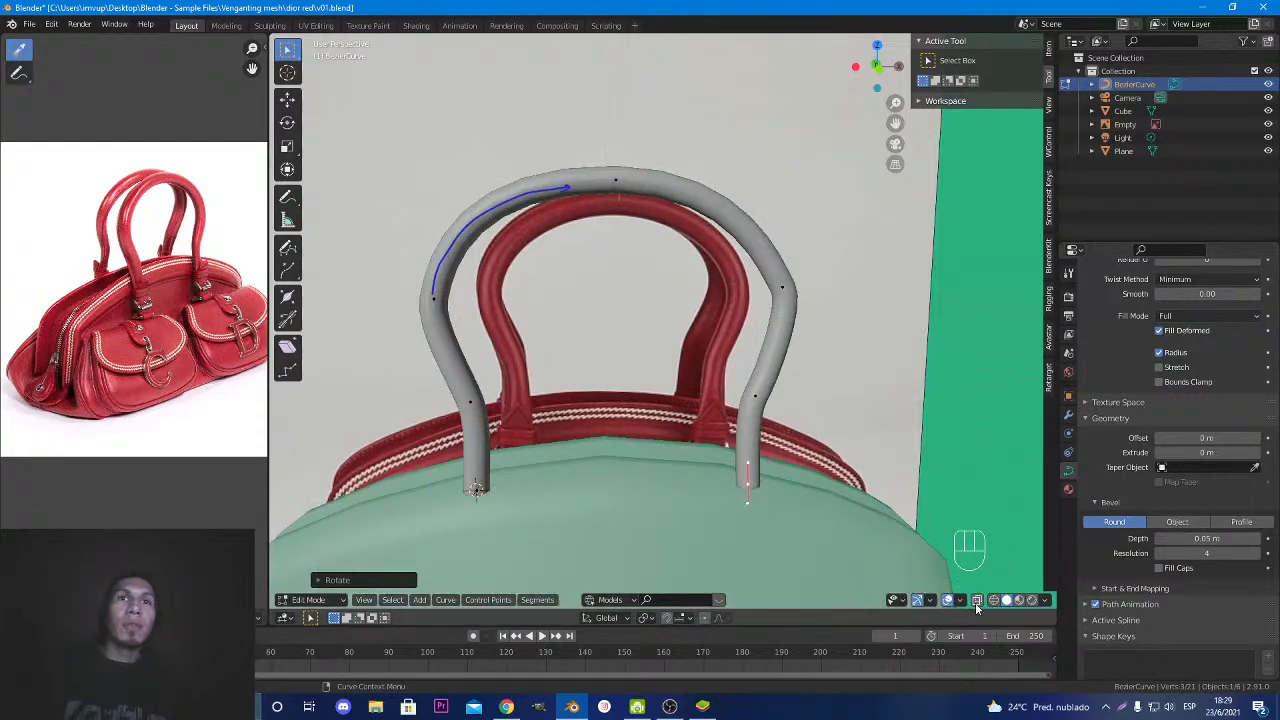
# Reset the curve's bevel depth to 0 m and view it from the front against the reference image.
pyautogui.moveTo(1208, 538); pyautogui.dragTo(1160, 540)
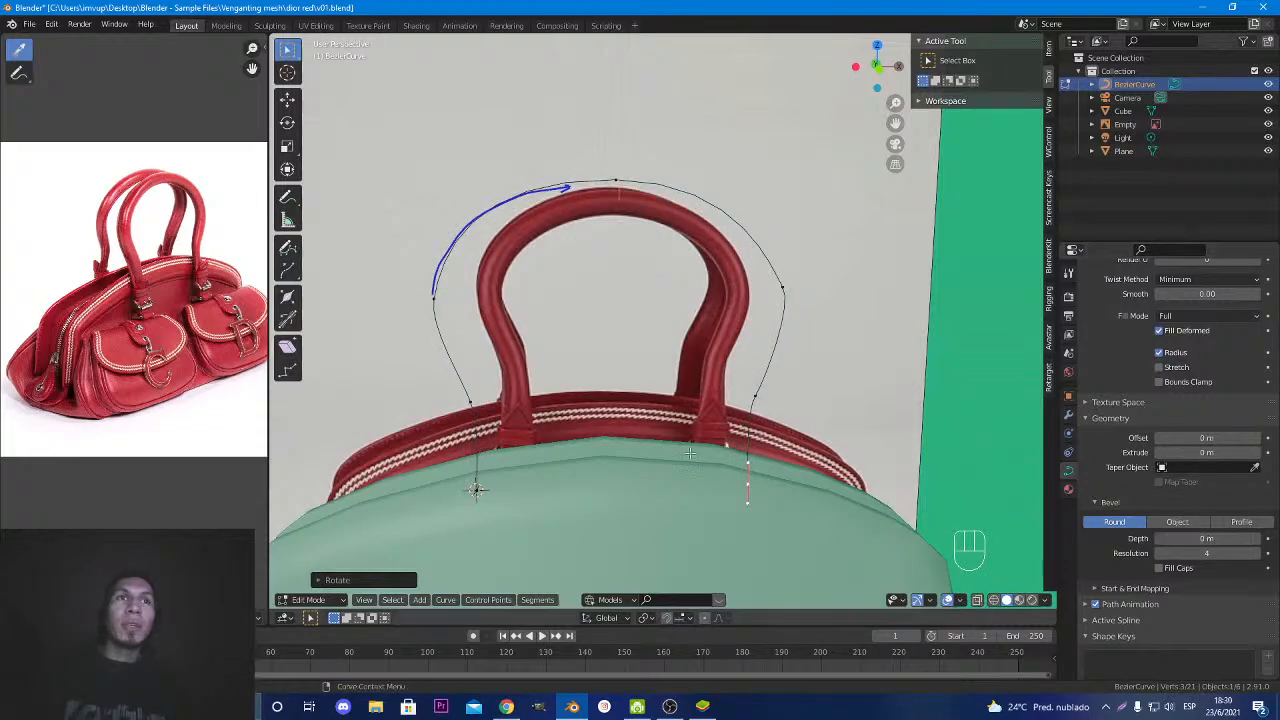
pyautogui.moveTo(619, 448); pyautogui.dragTo(644, 407, button='middle')
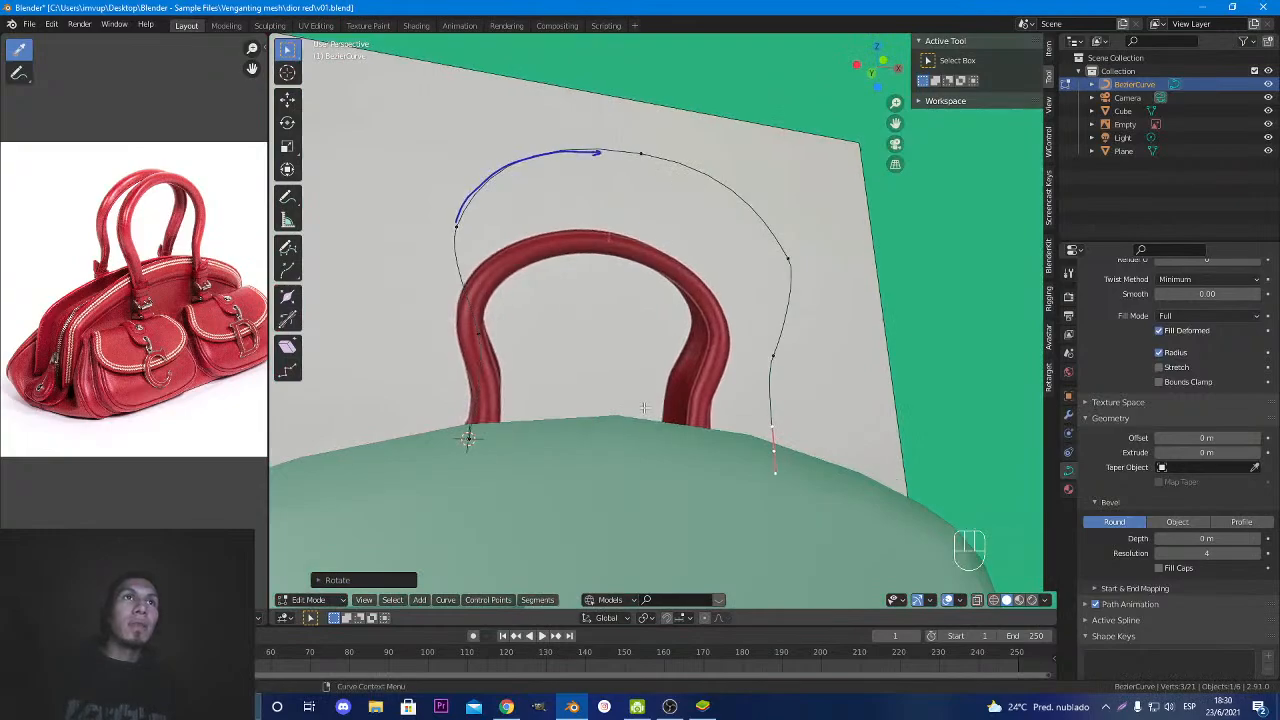
pyautogui.press('KP_1')
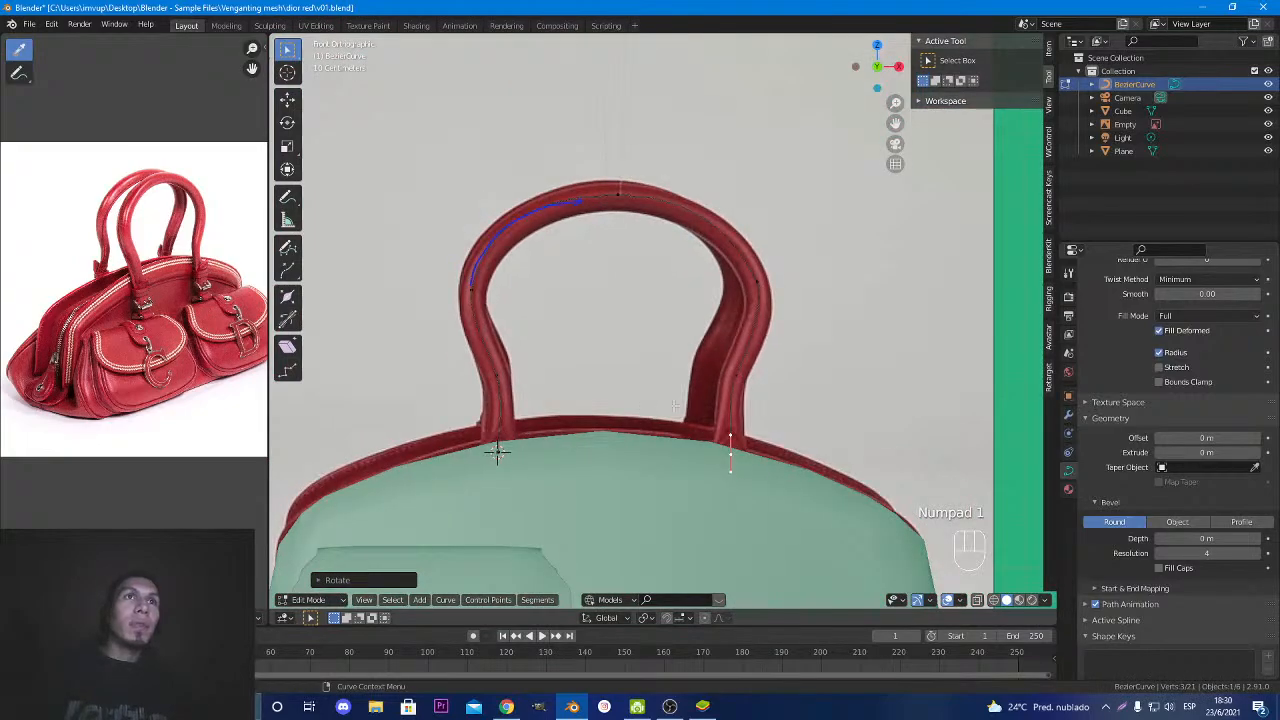
# Increase the bevel depth to 0.07 m against the reference handle and inspect the tube from angled views.
pyautogui.click(1256, 541)
pyautogui.click(1256, 541)
pyautogui.click(1256, 541)
pyautogui.click(1256, 541)
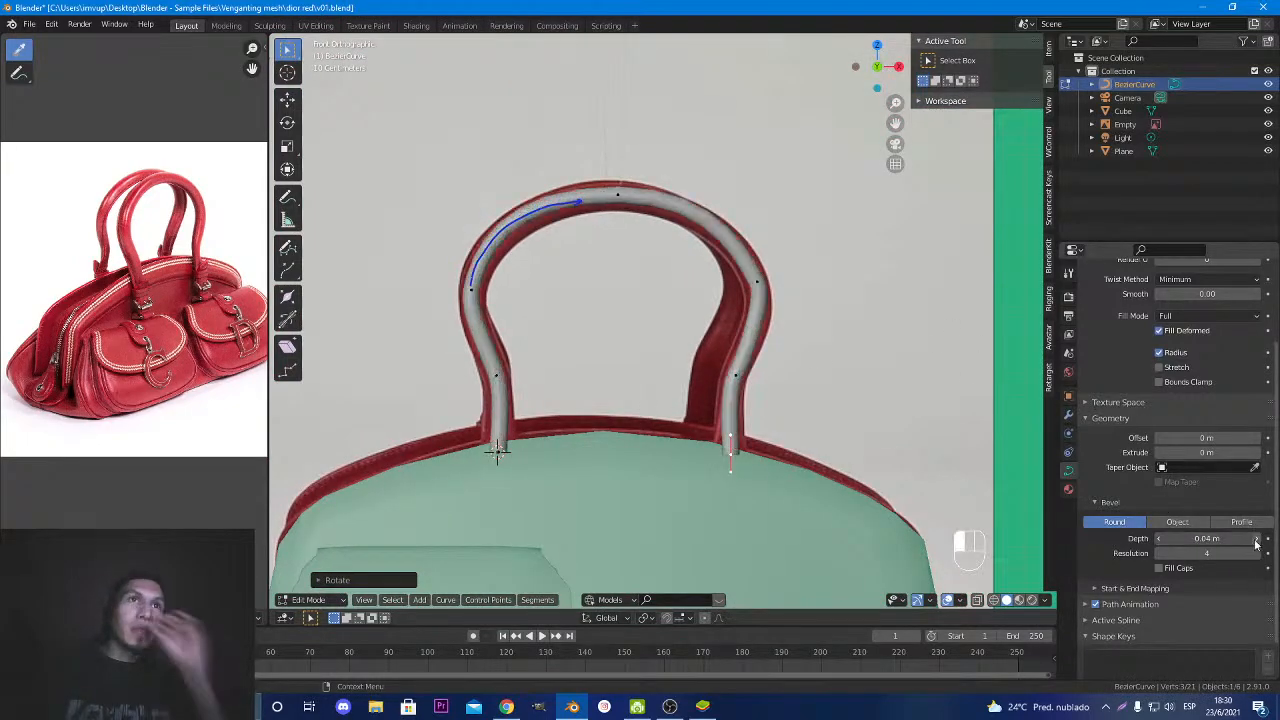
pyautogui.click(1256, 541)
pyautogui.click(1256, 541)
pyautogui.click(1256, 541)
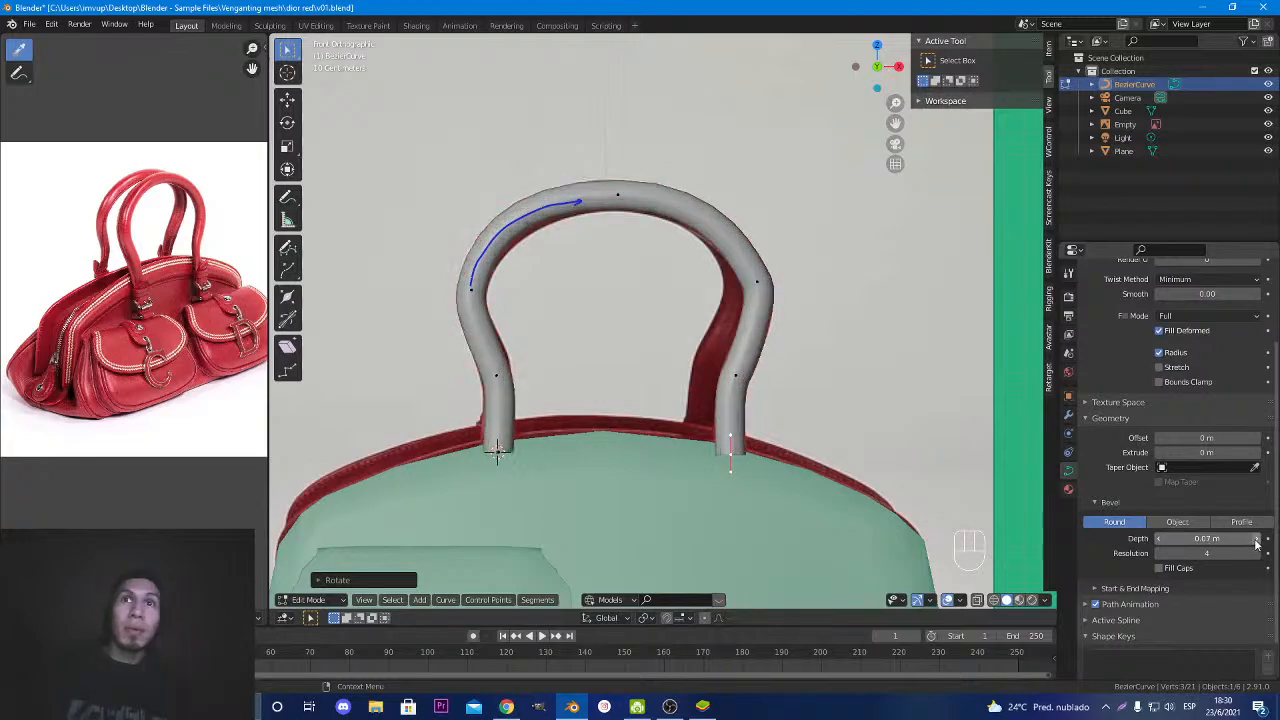
pyautogui.scroll(-2, 612, 322)
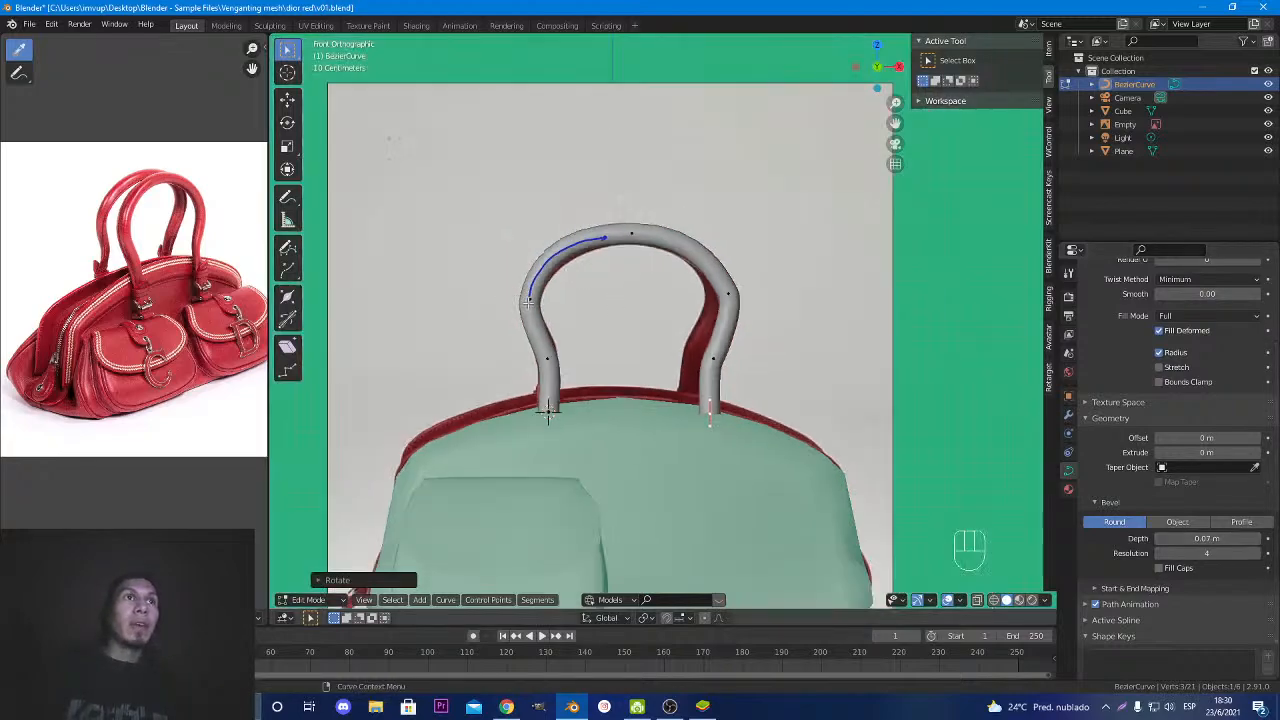
pyautogui.moveTo(612, 322); pyautogui.dragTo(465, 260, button='middle')
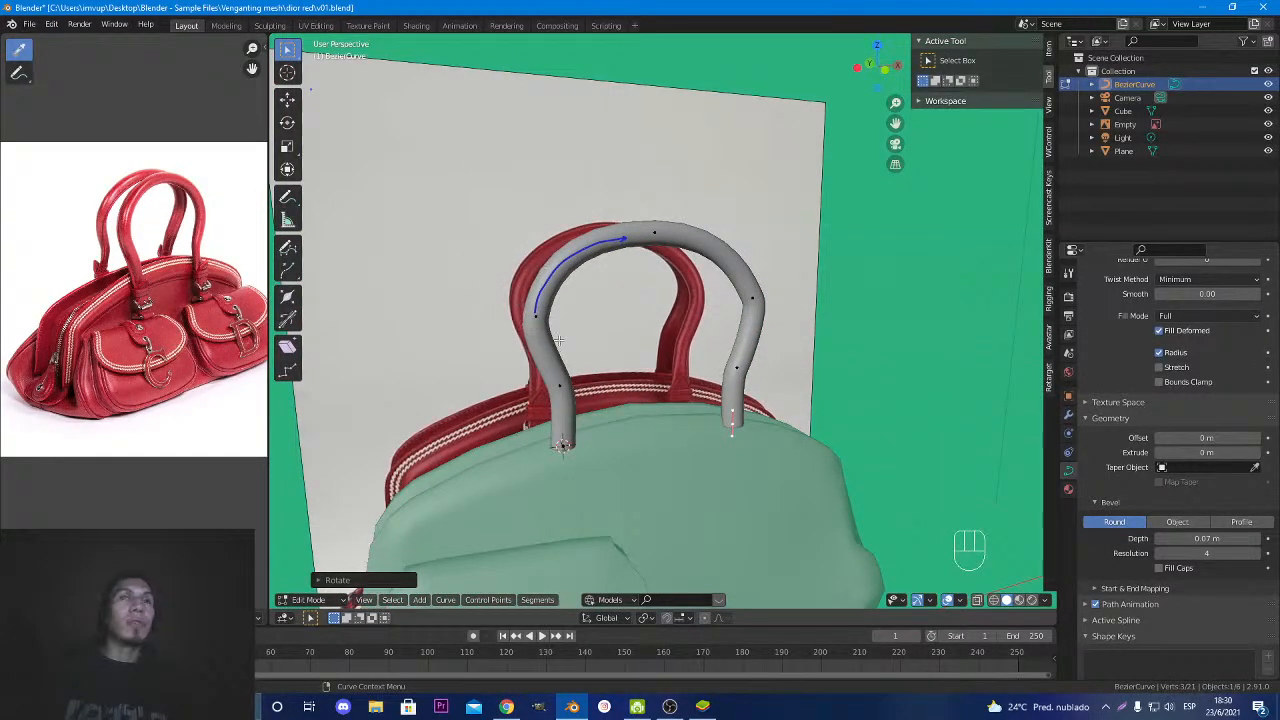
pyautogui.moveTo(588, 348); pyautogui.dragTo(628, 360, button='middle')
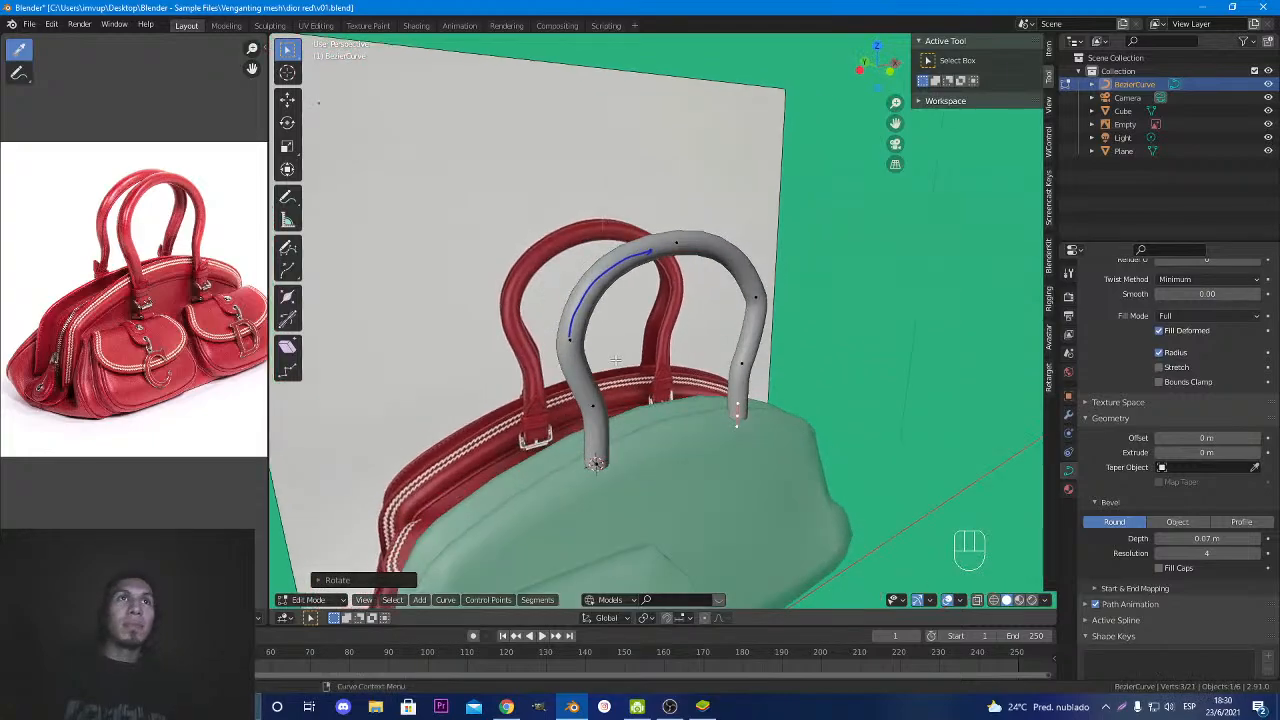
# Set the handle's bevel depth to 0.05 m and check its thickness from the front and at an angle.
pyautogui.moveTo(1207, 540); pyautogui.dragTo(1180, 540)
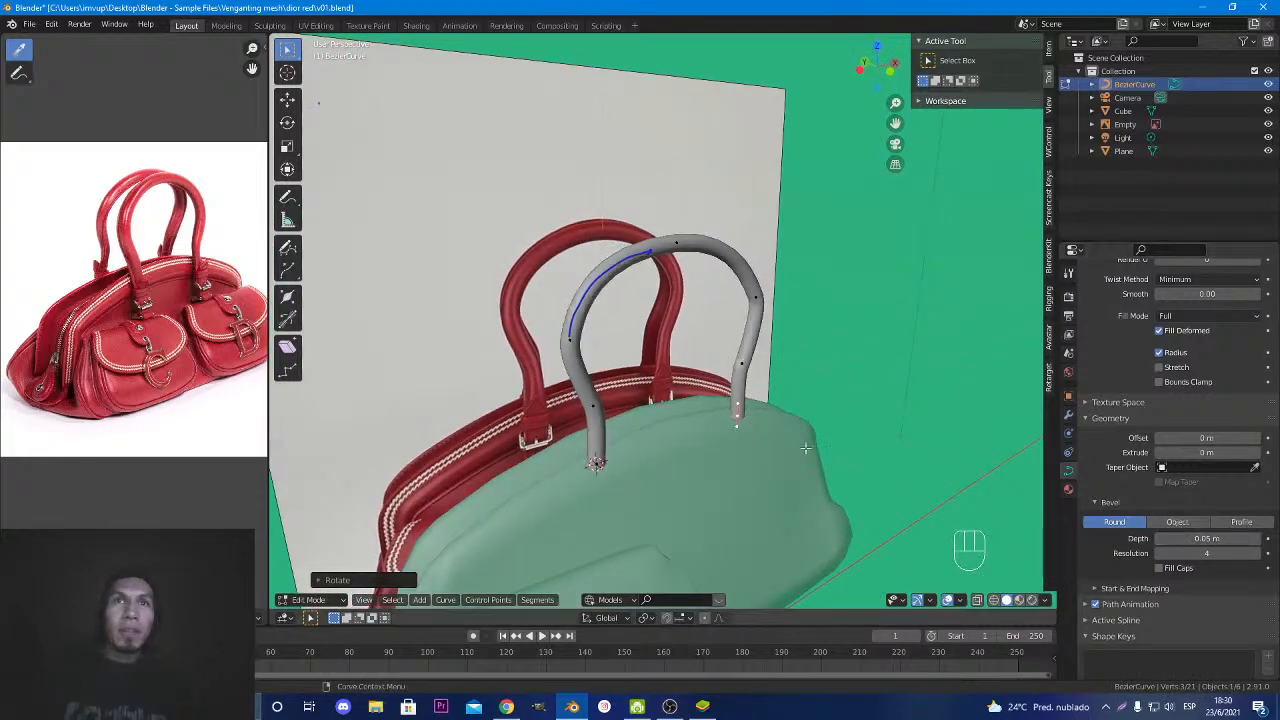
pyautogui.press('KP_1')
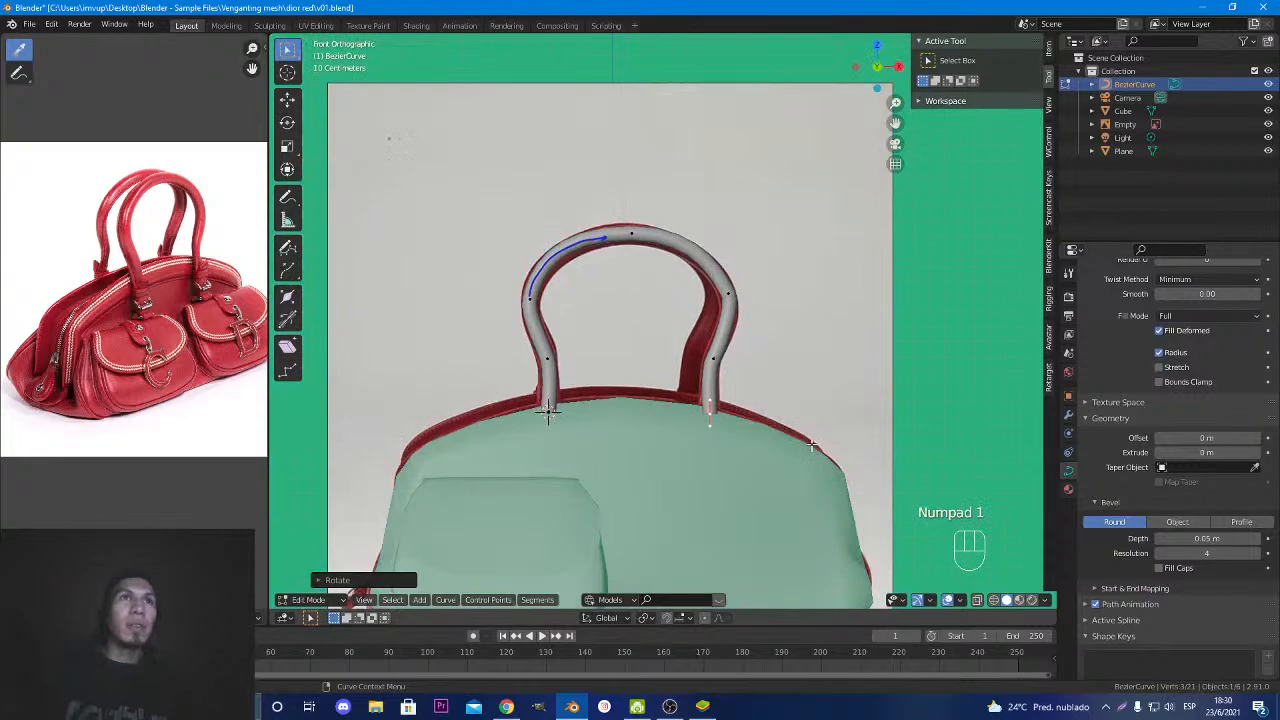
pyautogui.scroll(4, 808, 444)
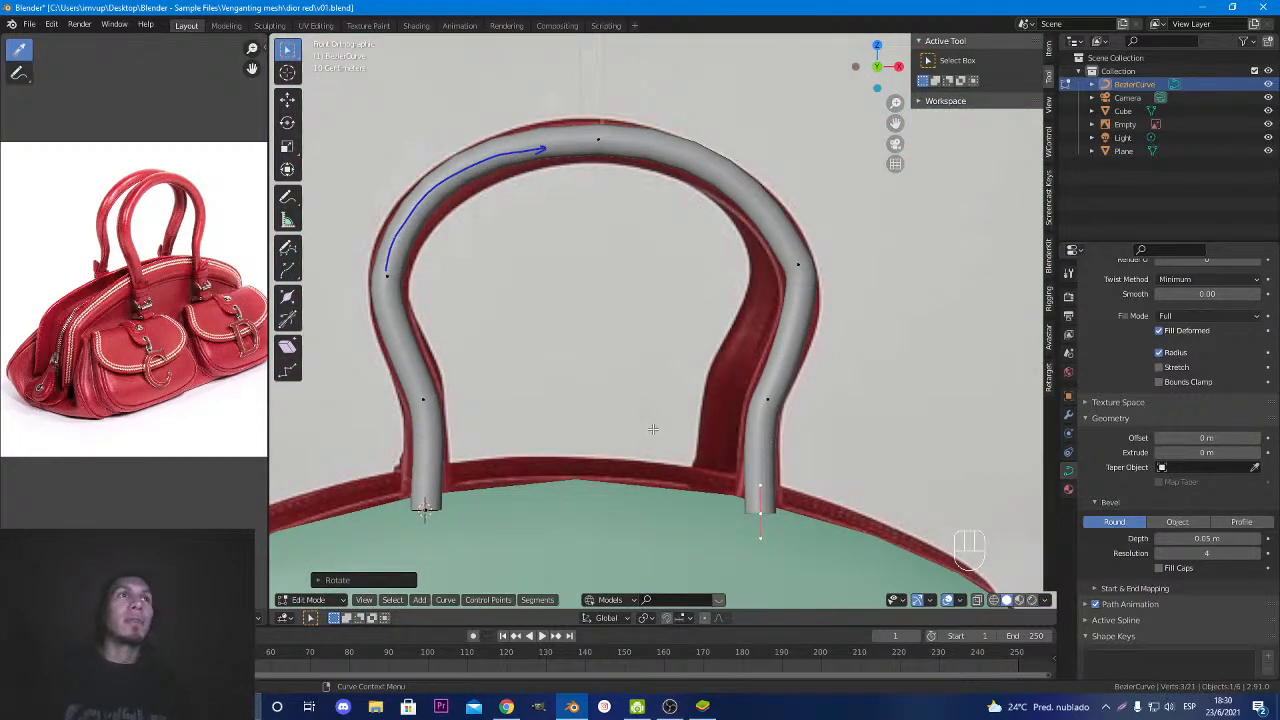
pyautogui.moveTo(373, 420); pyautogui.dragTo(485, 377, button='middle')
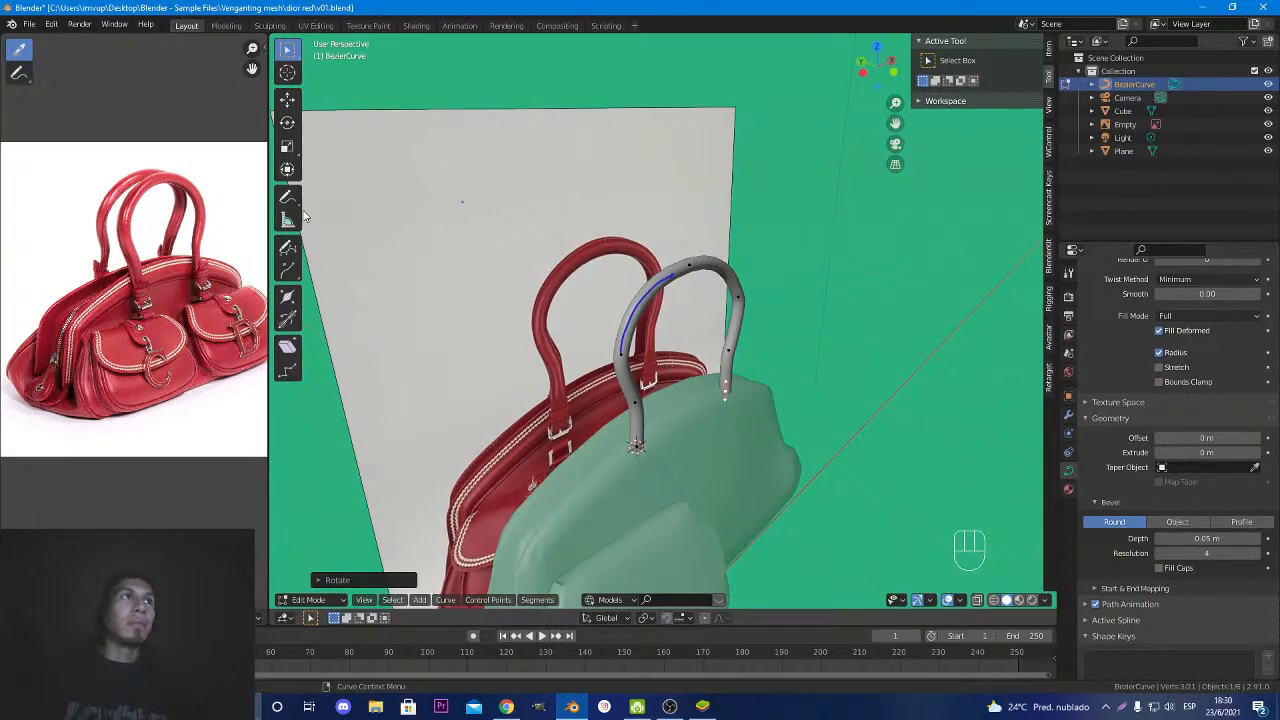
# Erase the blue annotation stroke drawn along the side of the handle with the Annotate tool.
pyautogui.click(287, 197)
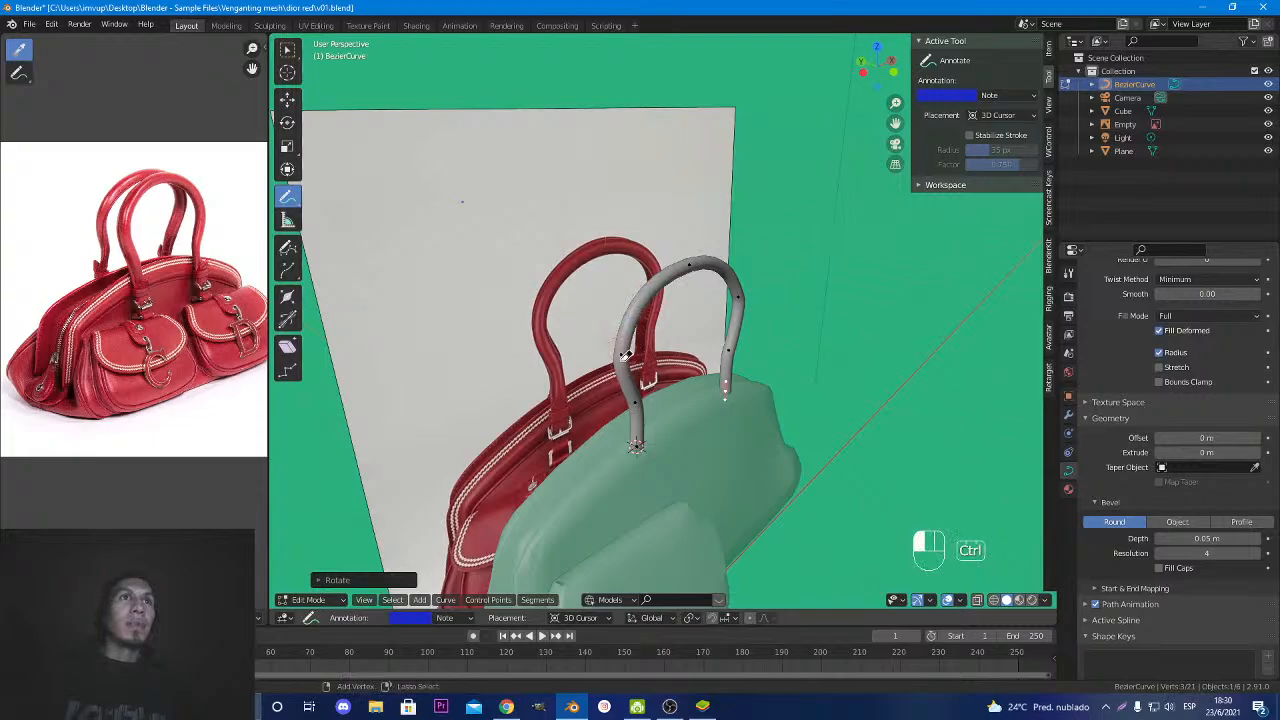
pyautogui.keyDown('ctrl'); pyautogui.click(621, 358); pyautogui.keyUp('ctrl')
pyautogui.moveTo(735, 335); pyautogui.dragTo(716, 356, button='middle')
pyautogui.moveTo(621, 350); pyautogui.dragTo(660, 338, button='middle')
pyautogui.scroll(2, 655, 340)
pyautogui.moveTo(630, 343); pyautogui.dragTo(660, 350, button='middle')
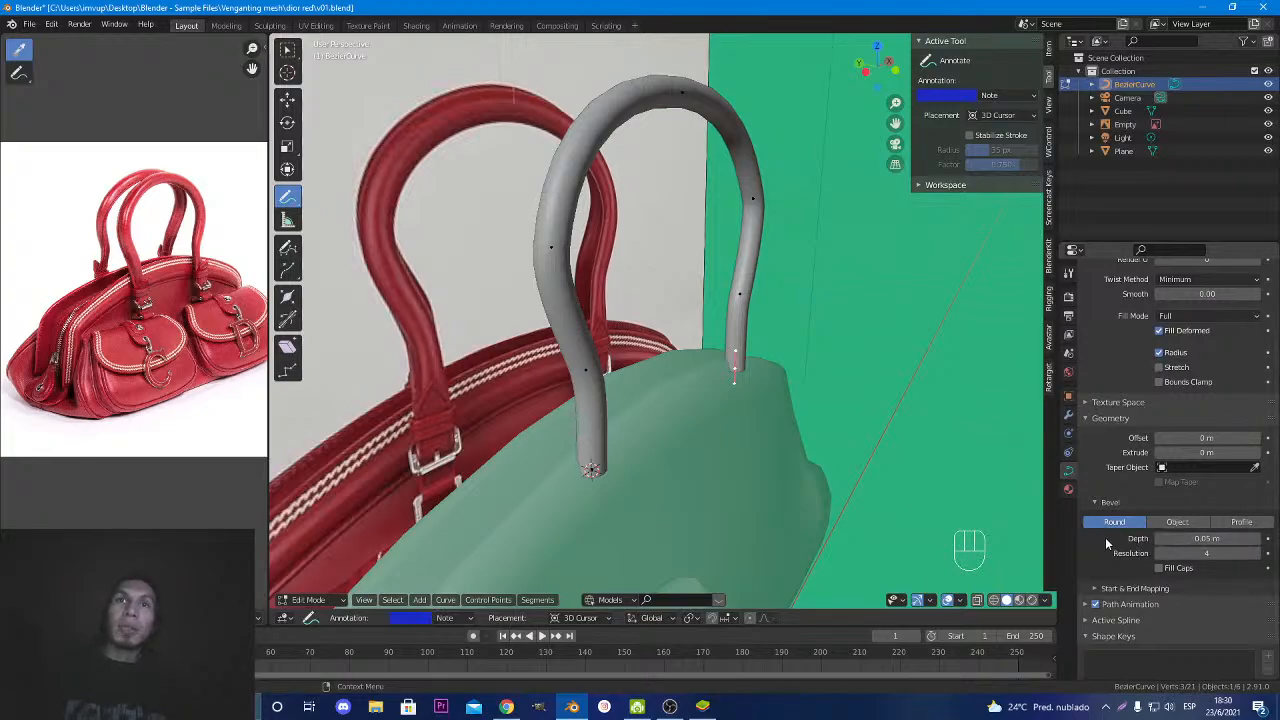
# Erase the blue annotation arc at the open end of the handle tube and return to Object Mode.
pyautogui.moveTo(675, 434); pyautogui.dragTo(707, 354, button='middle')
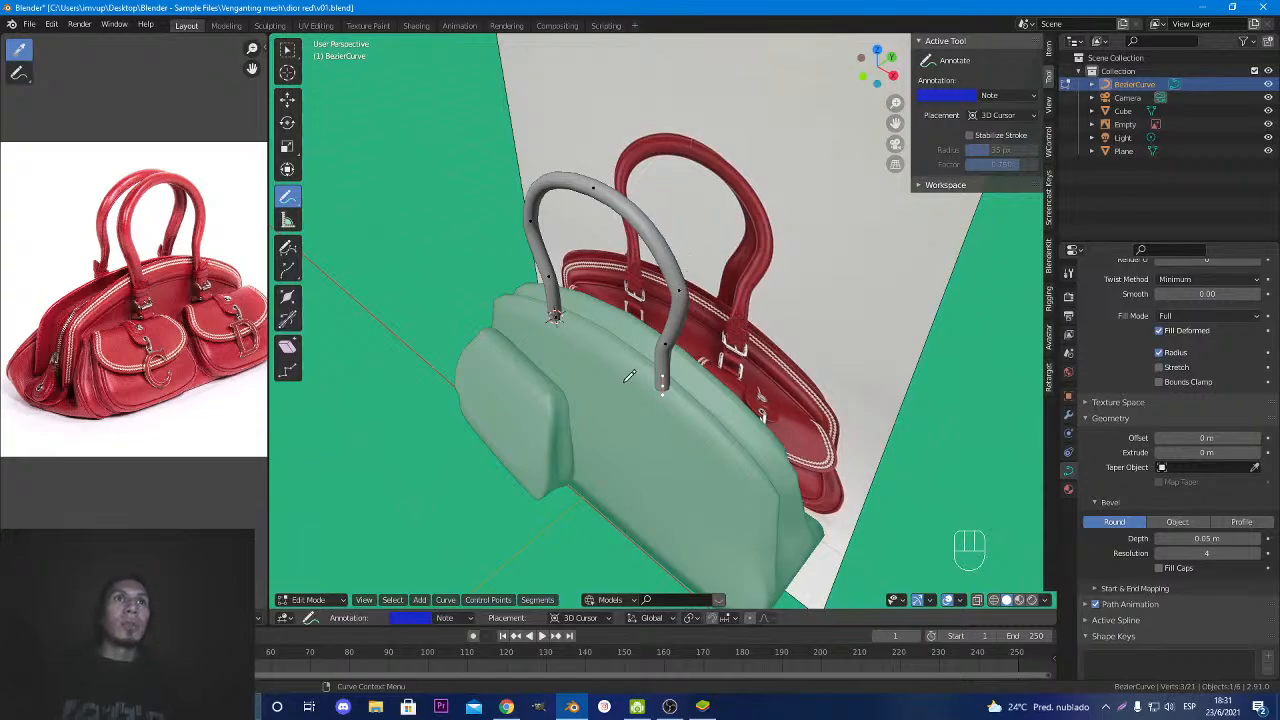
pyautogui.moveTo(533, 283); pyautogui.dragTo(703, 333, button='middle')
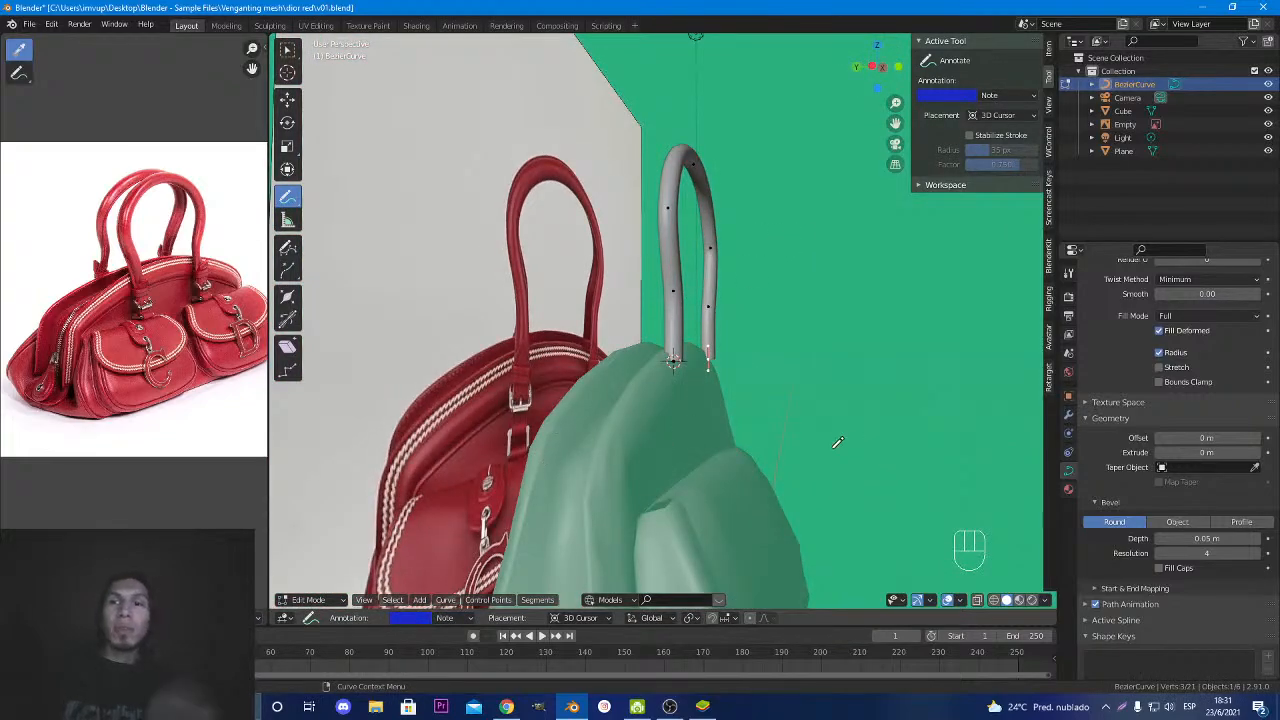
pyautogui.scroll(-6, 848, 434)
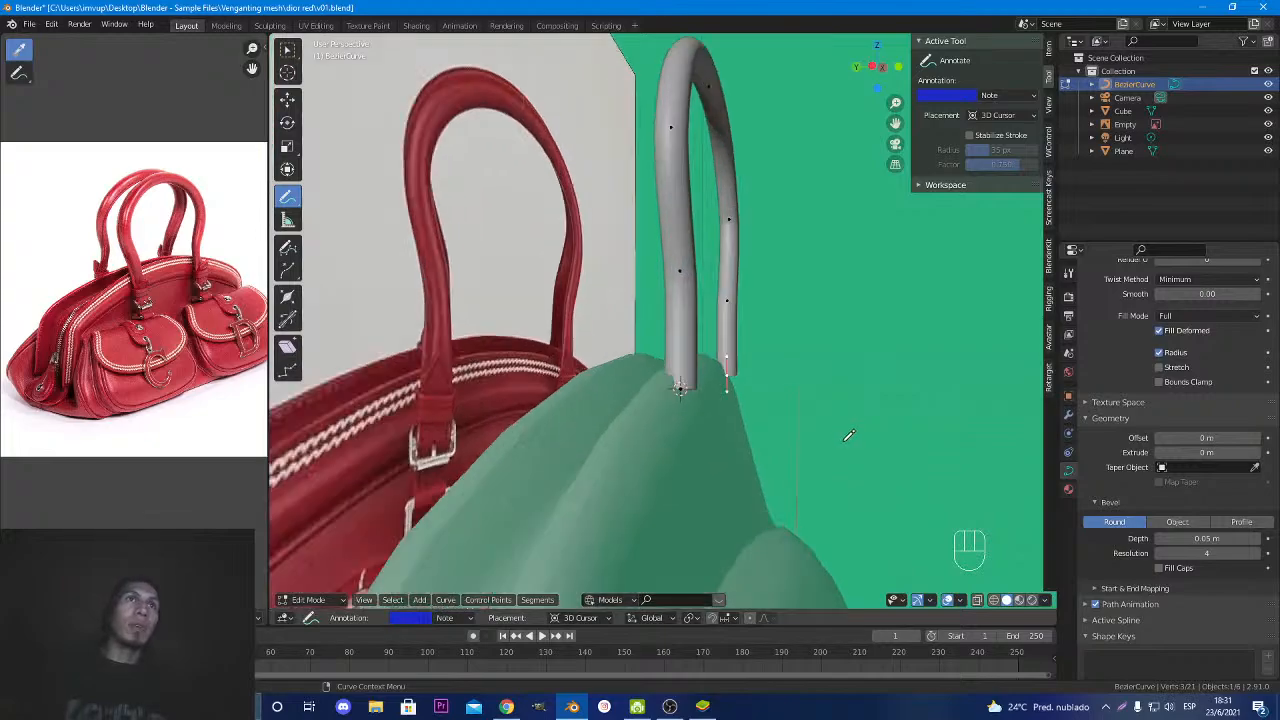
pyautogui.moveTo(849, 434); pyautogui.dragTo(690, 300, button='middle')
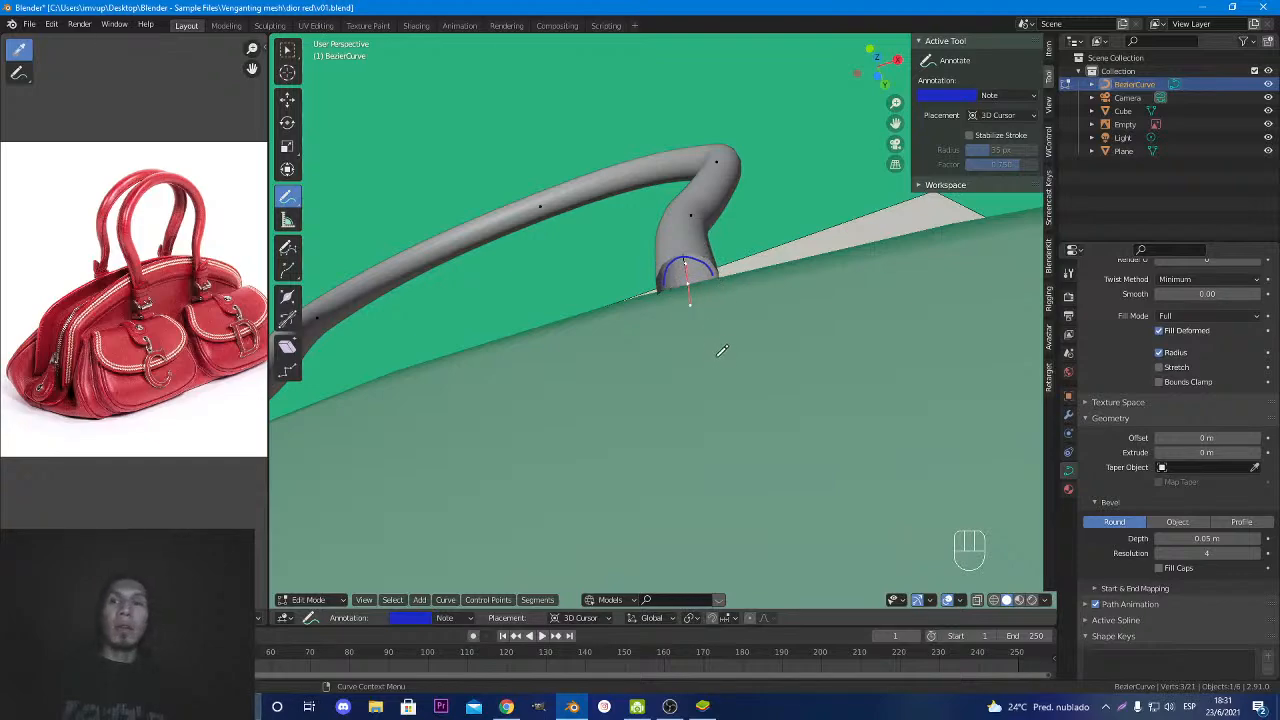
pyautogui.hotkey('ctrl', 'z')
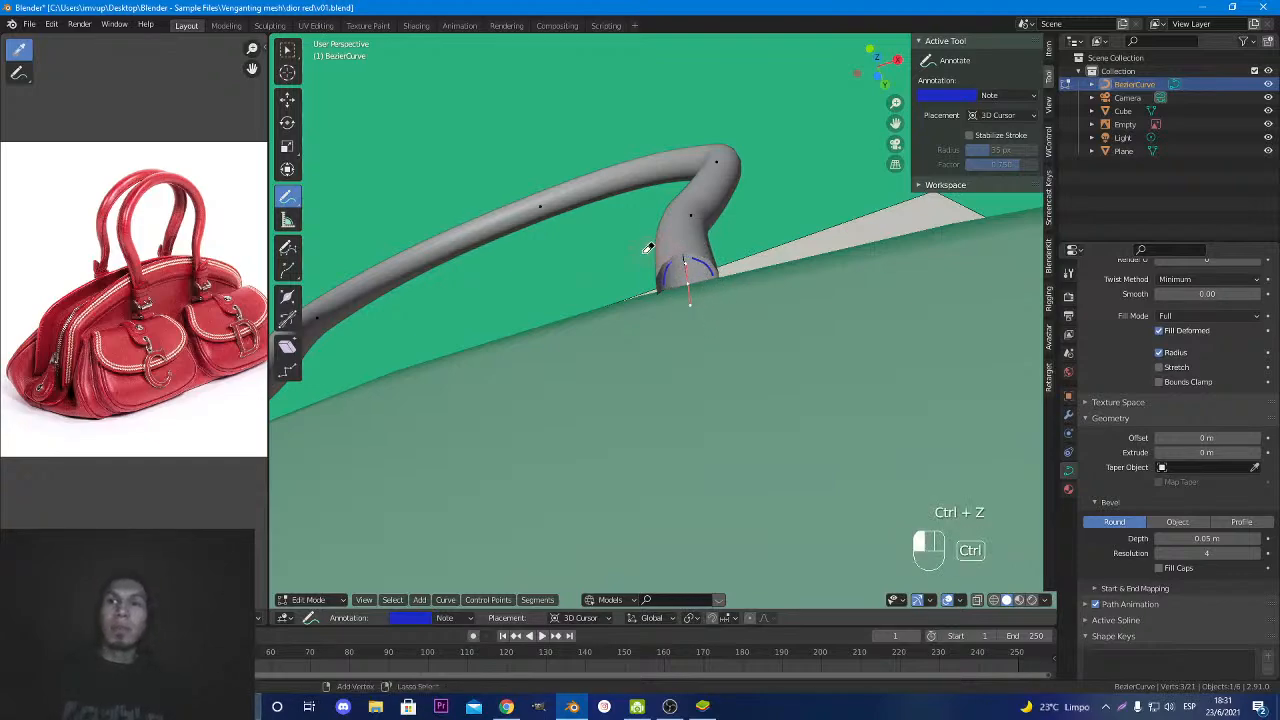
pyautogui.keyDown('ctrl'); pyautogui.moveTo(688, 262); pyautogui.dragTo(714, 264); pyautogui.keyUp('ctrl')
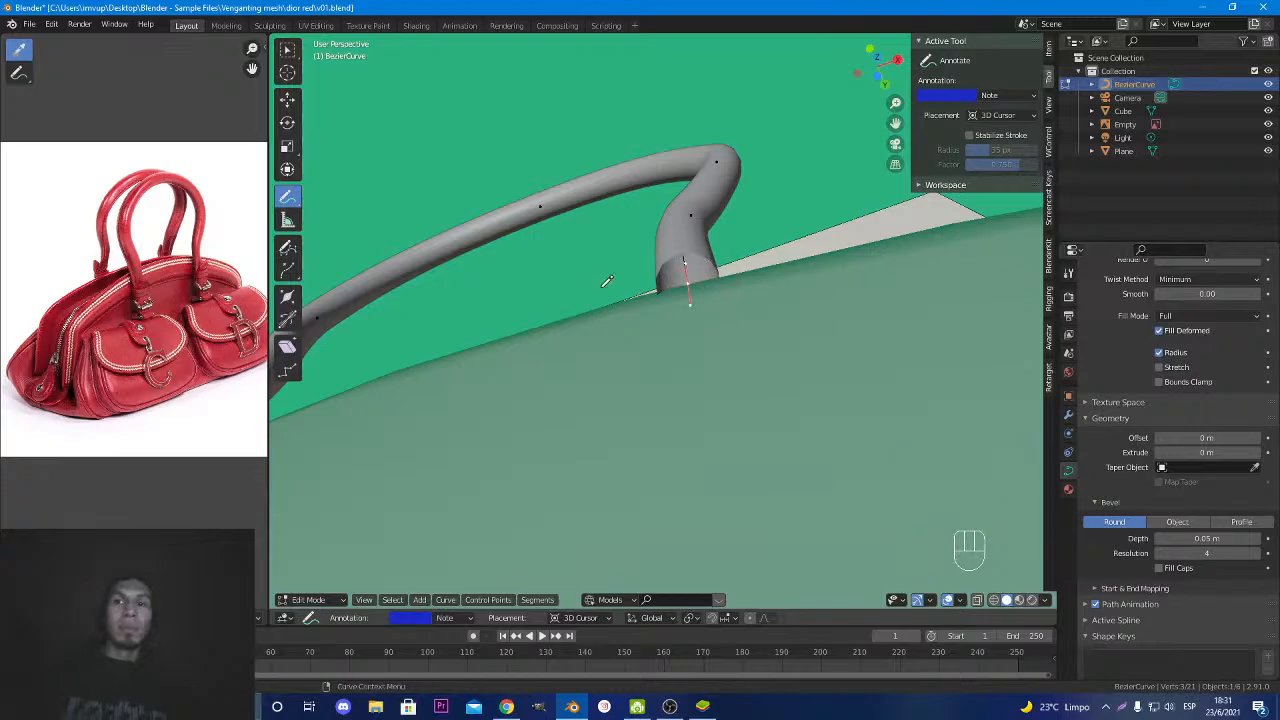
pyautogui.moveTo(606, 282); pyautogui.dragTo(670, 496, button='middle')
pyautogui.press('Tab')
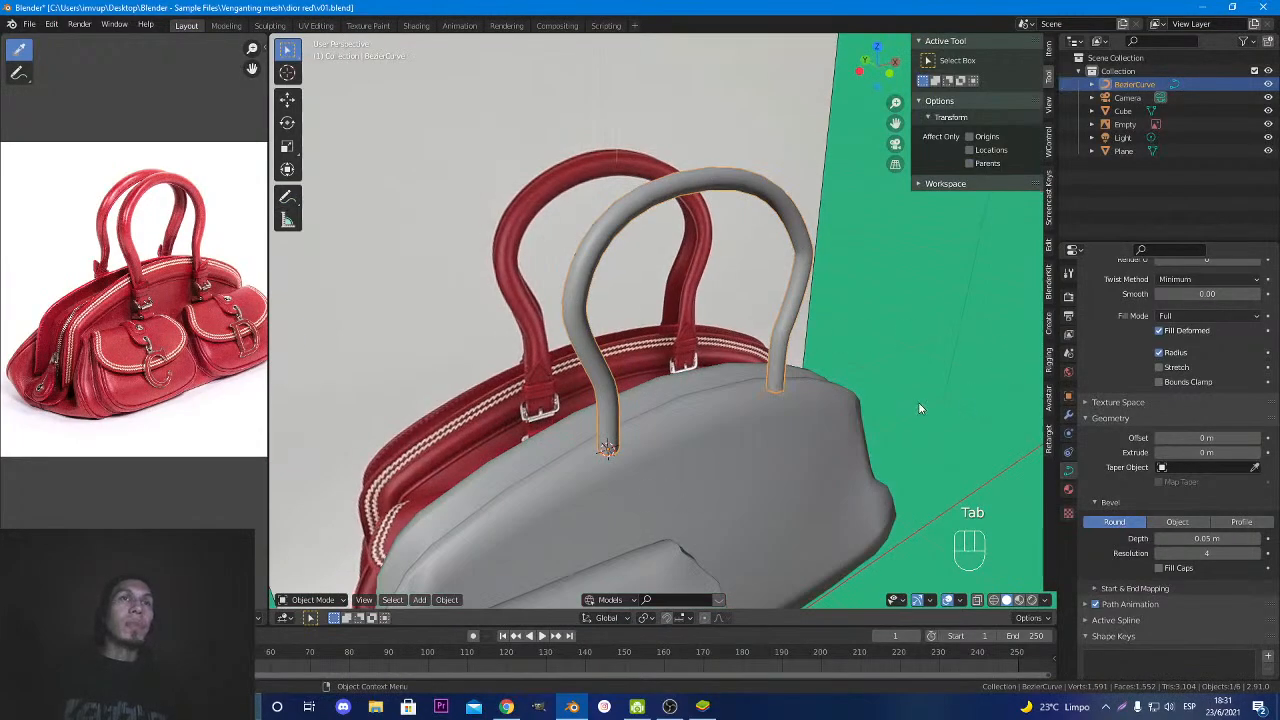
# Try converting the handle curve to a mesh and undo the conversion.
pyautogui.rightClick(615, 416)
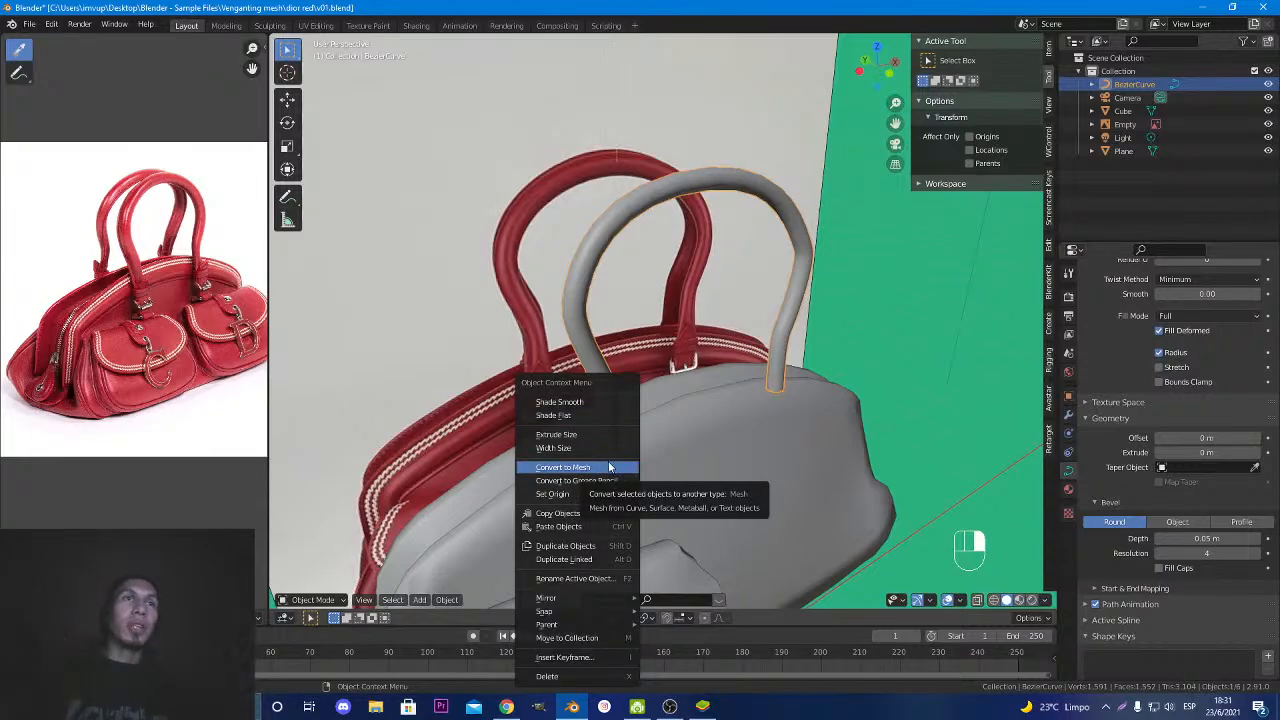
pyautogui.click(609, 467)
pyautogui.rightClick(598, 379)
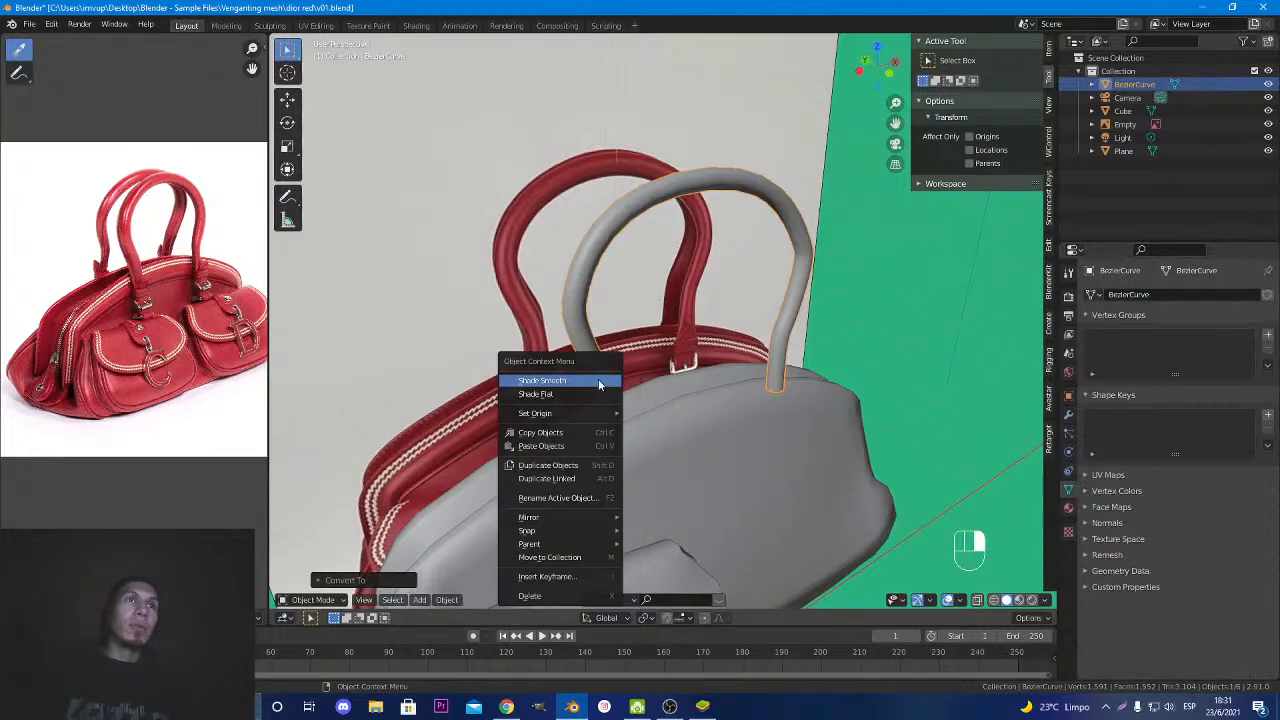
pyautogui.press('Escape')
pyautogui.hotkey('ctrl', 'z')
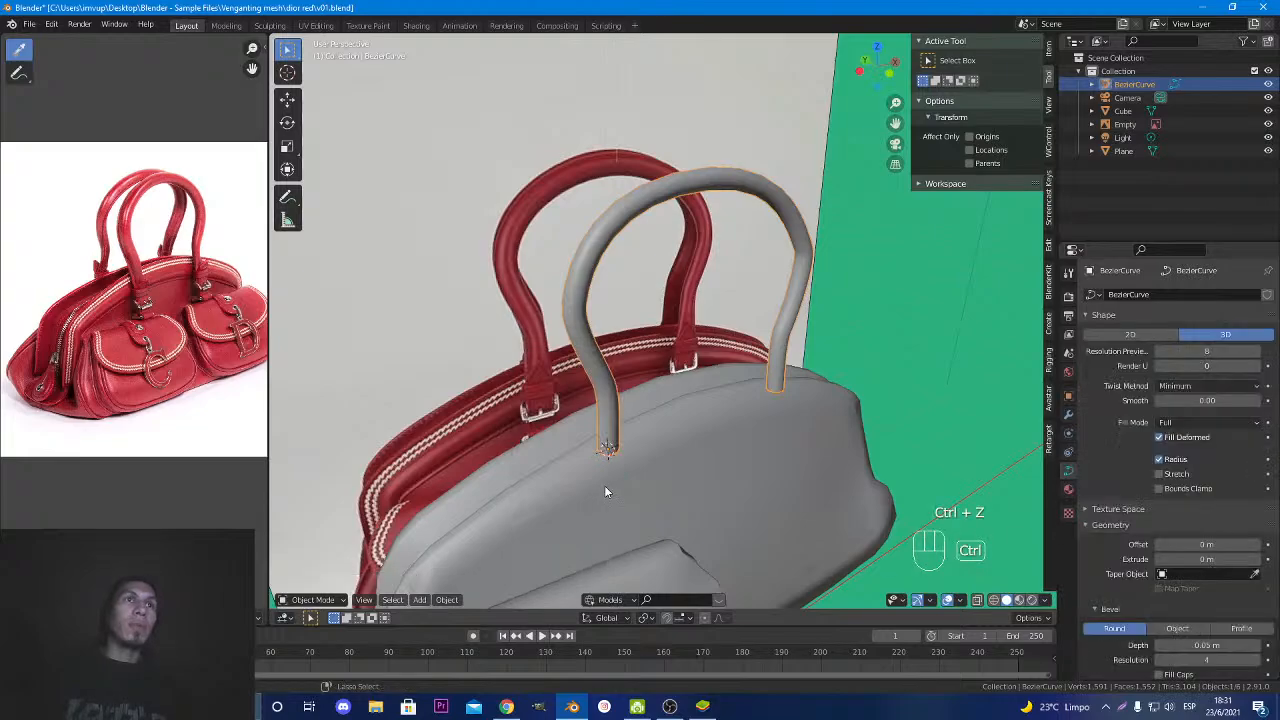
# Convert the handle curve to a mesh, enter Edit Mode and compare it with a close-up of the handles in the reference photo.
pyautogui.rightClick(604, 413)
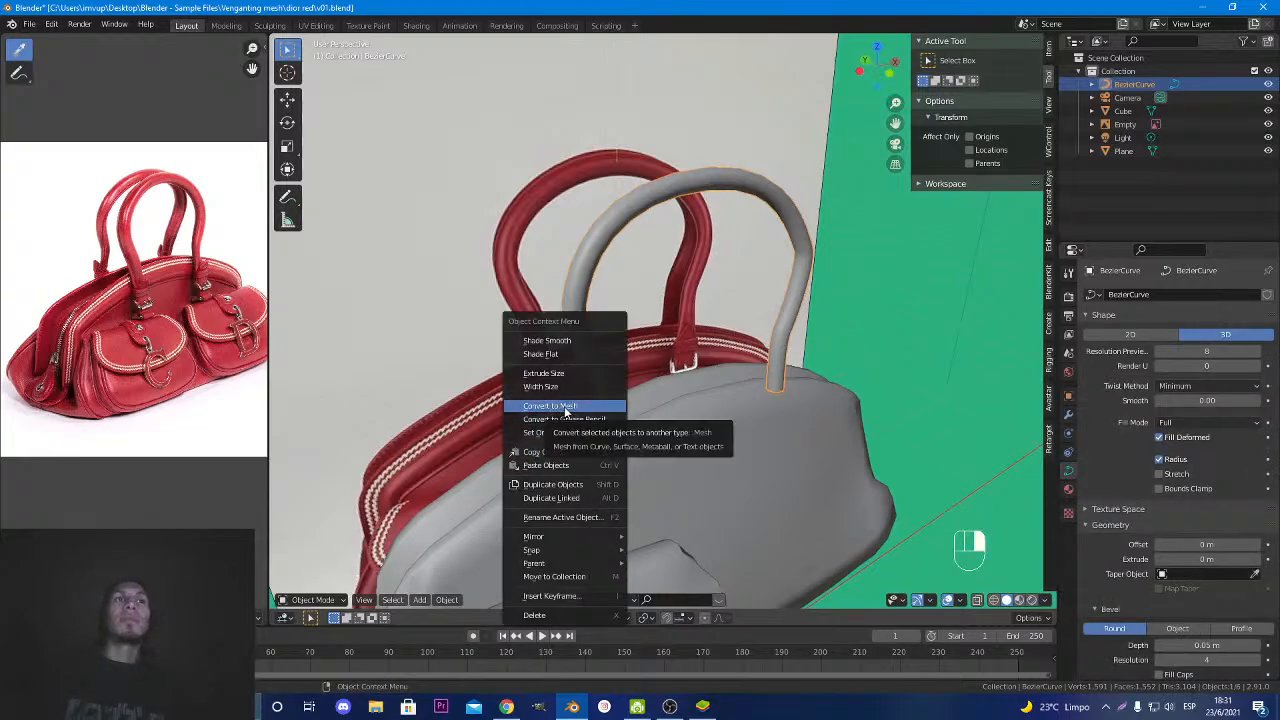
pyautogui.click(566, 406)
pyautogui.press('Tab')
pyautogui.moveTo(563, 415); pyautogui.dragTo(513, 374, button='middle')
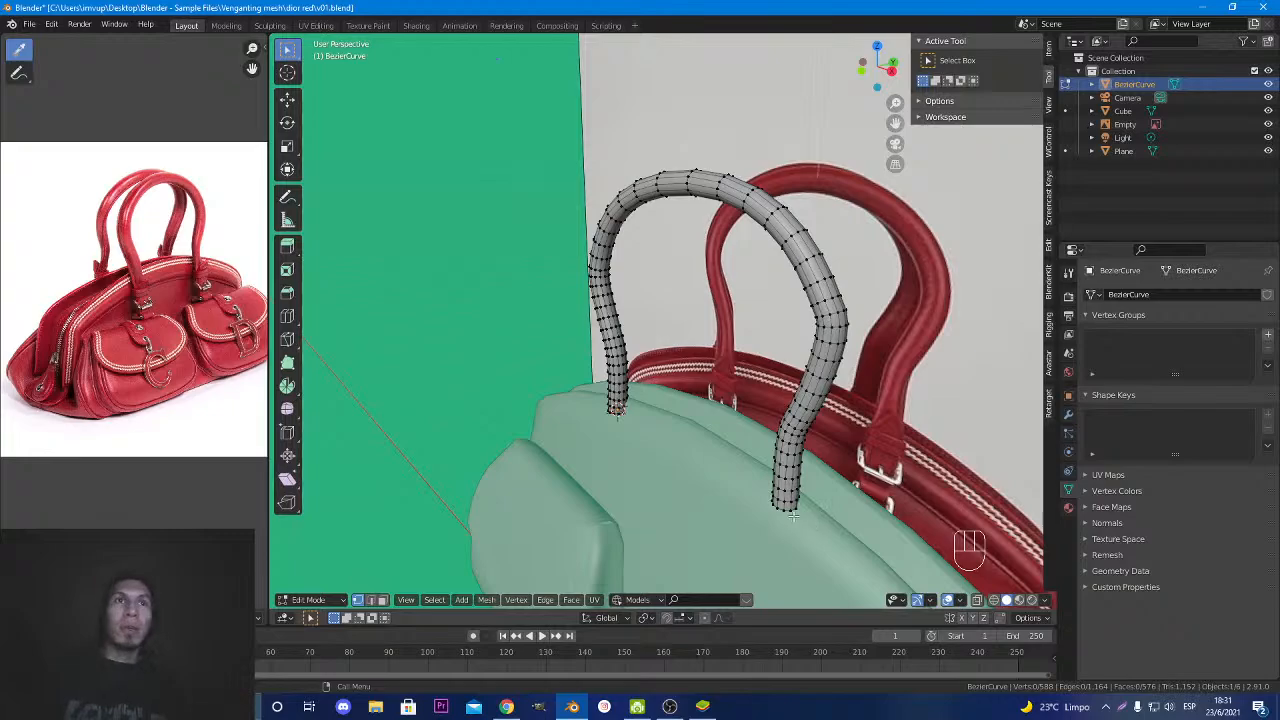
pyautogui.moveTo(591, 313); pyautogui.dragTo(320, 240, button='middle')
pyautogui.scroll(8, 195, 380)
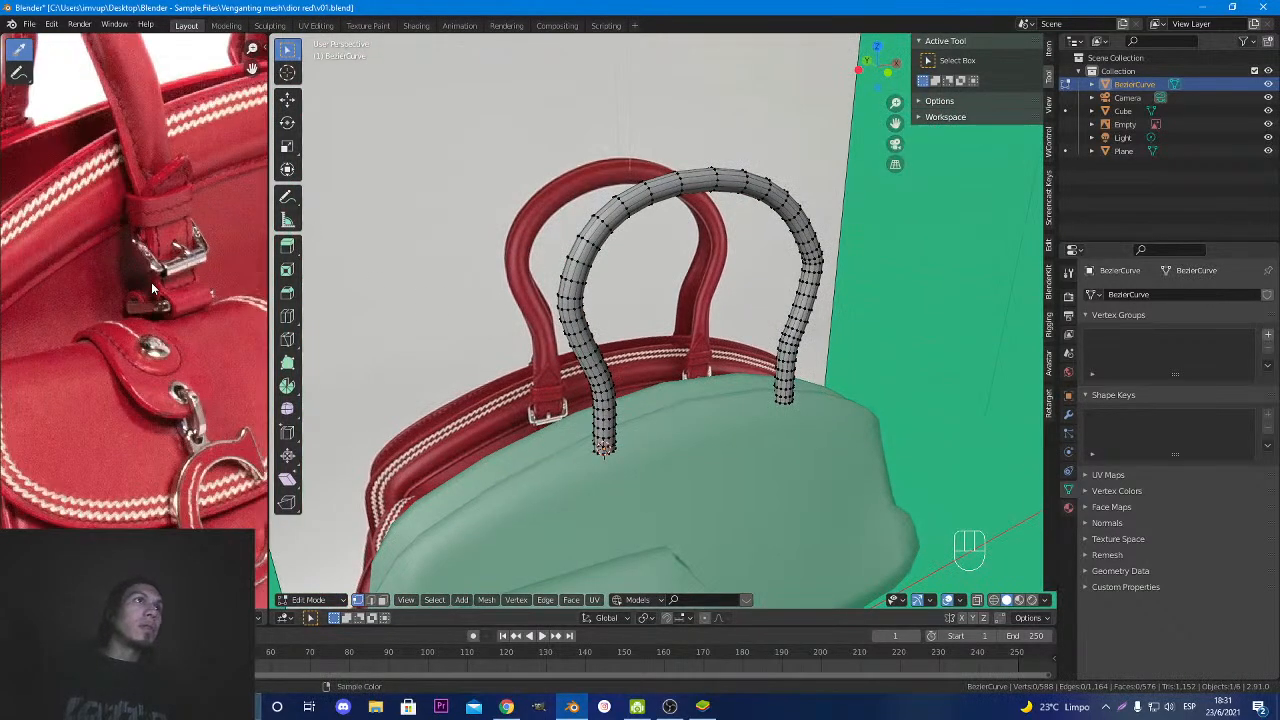
pyautogui.moveTo(195, 380); pyautogui.dragTo(205, 390, button='middle')
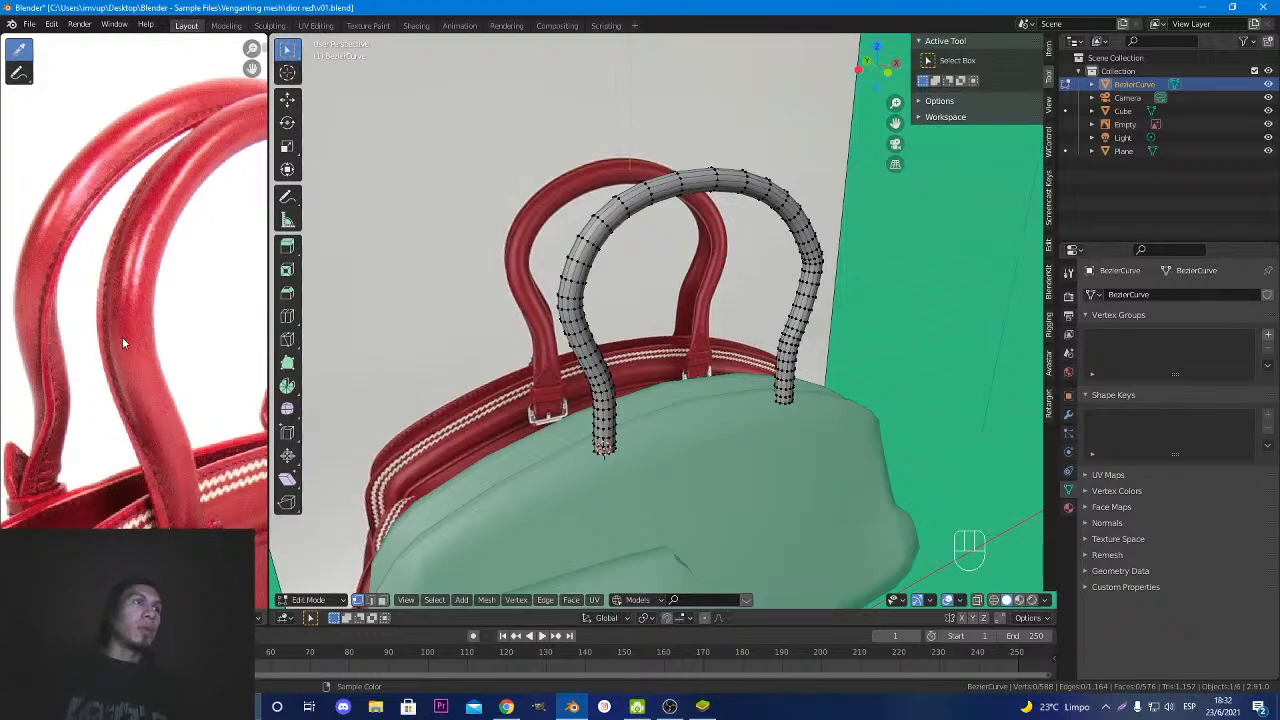
# Select the lengthwise edge loop running along the handle's back side, facing the front reference image.
pyautogui.moveTo(524, 328); pyautogui.dragTo(632, 338, button='middle')
pyautogui.scroll(3, 614, 300)
pyautogui.moveTo(637, 158); pyautogui.dragTo(565, 205, button='middle')
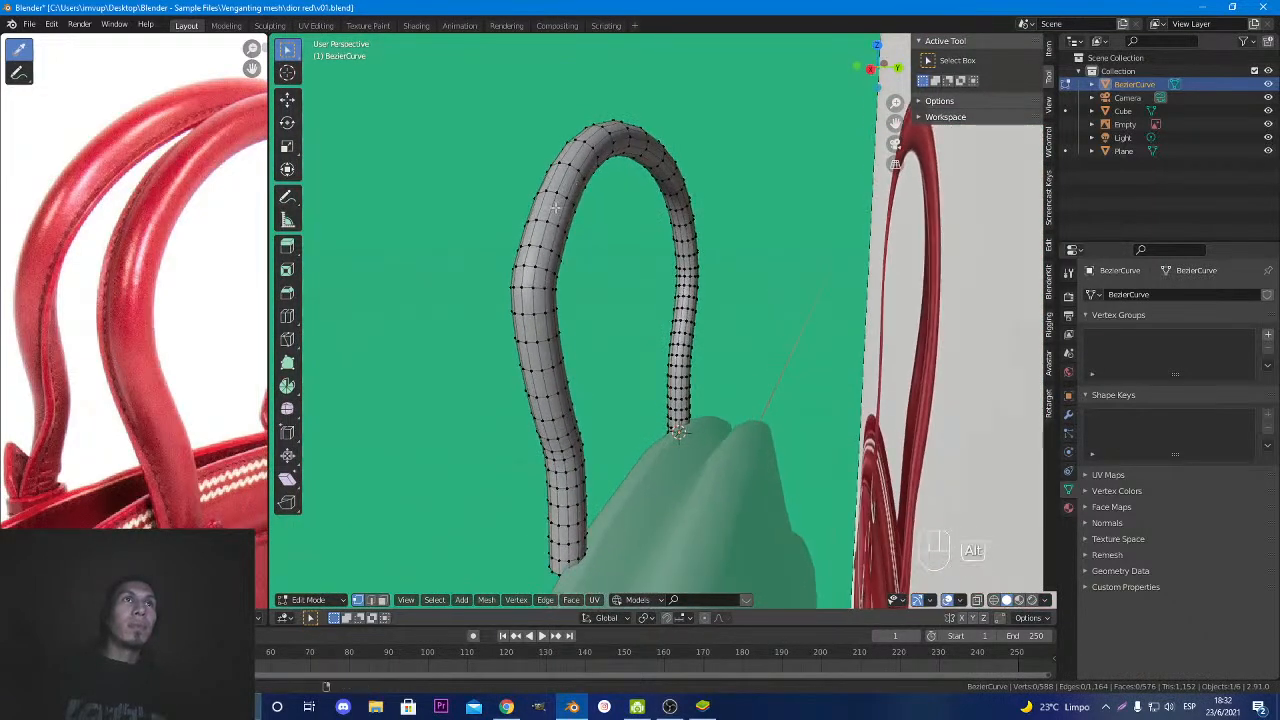
pyautogui.keyDown('alt'); pyautogui.click(566, 208); pyautogui.keyUp('alt')
pyautogui.scroll(5, 568, 212)
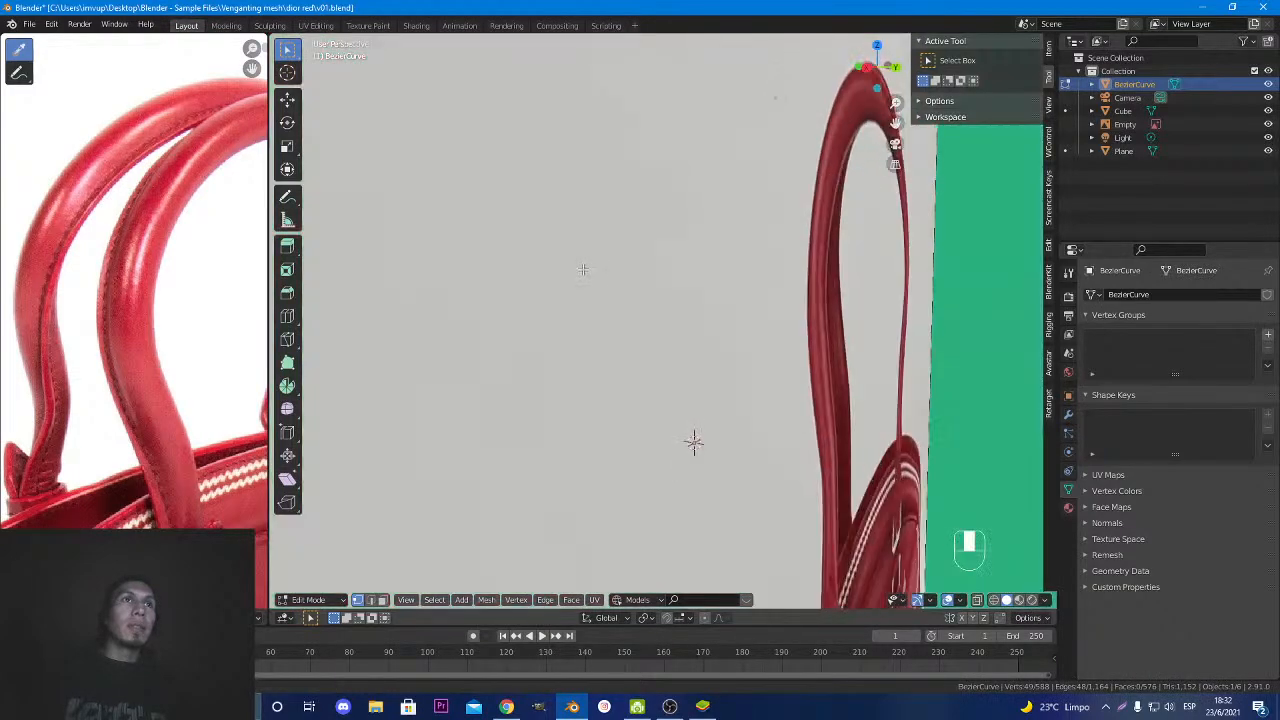
pyautogui.scroll(-3, 566, 210)
pyautogui.keyDown('shift'); pyautogui.moveTo(565, 210); pyautogui.dragTo(571, 366, button='middle'); pyautogui.keyUp('shift')
pyautogui.scroll(4, 571, 366)
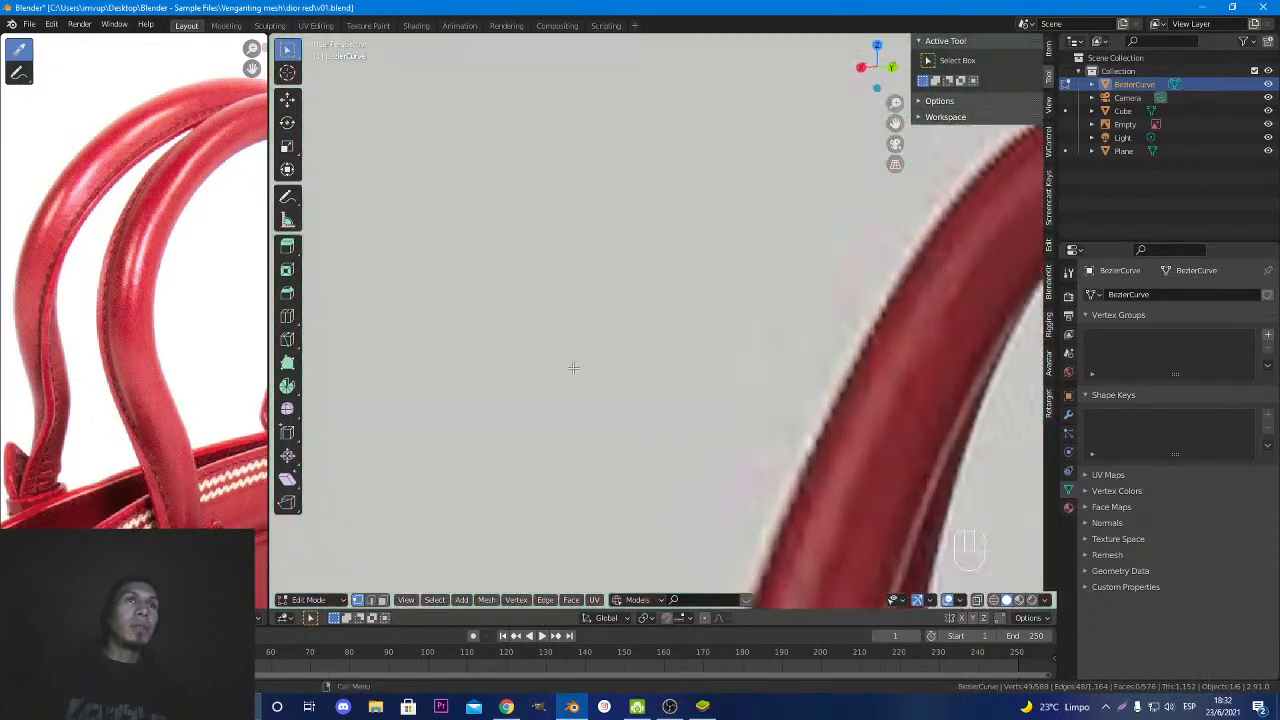
pyautogui.scroll(-3, 575, 350)
pyautogui.keyDown('shift'); pyautogui.moveTo(584, 306); pyautogui.dragTo(610, 312, button='middle'); pyautogui.keyUp('shift')
pyautogui.keyDown('alt'); pyautogui.click(585, 231); pyautogui.keyUp('alt')
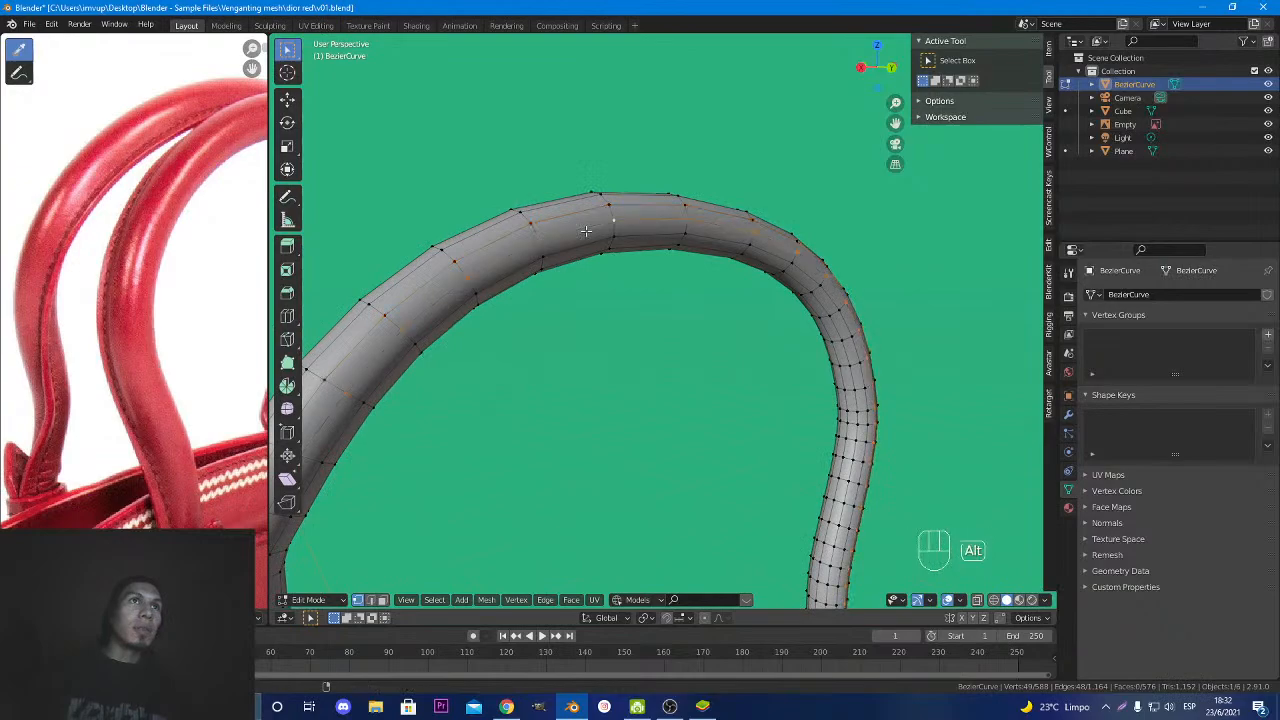
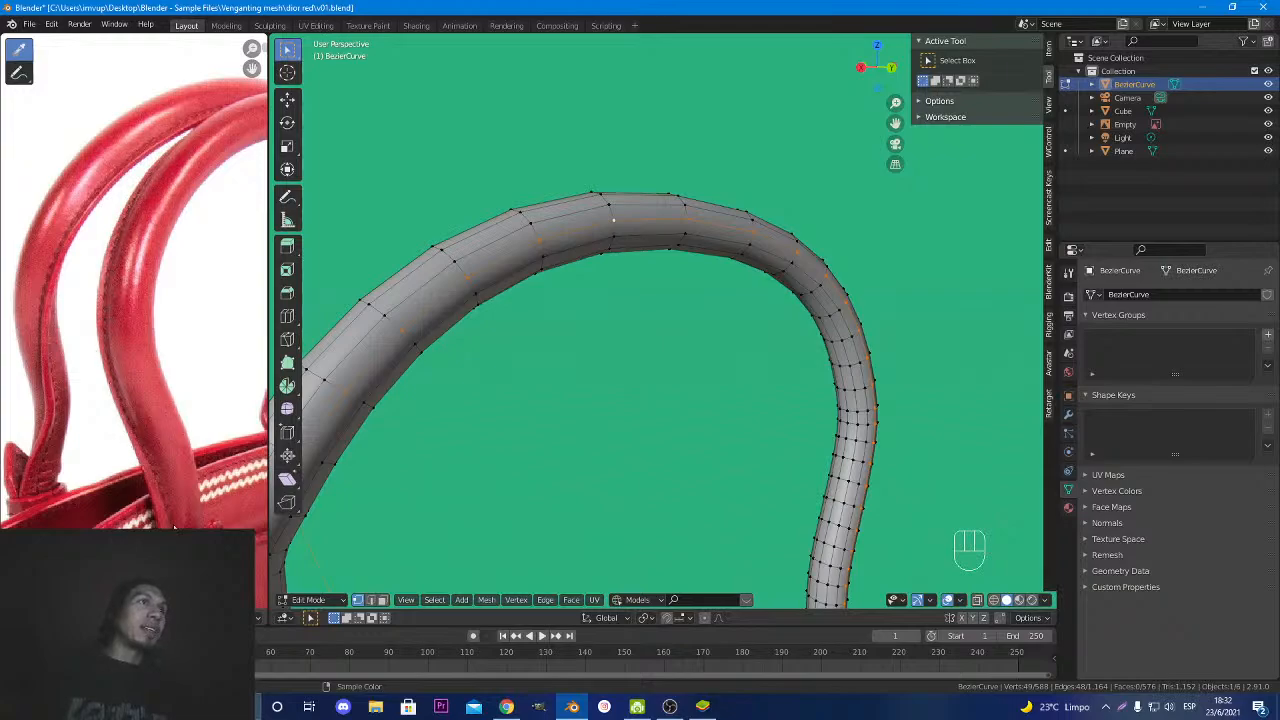
# Turn on proportional editing and move the selected edge loop about 0.028 m along Y with a proportional size of 0.04.
pyautogui.moveTo(620, 360); pyautogui.dragTo(640, 263, button='middle')
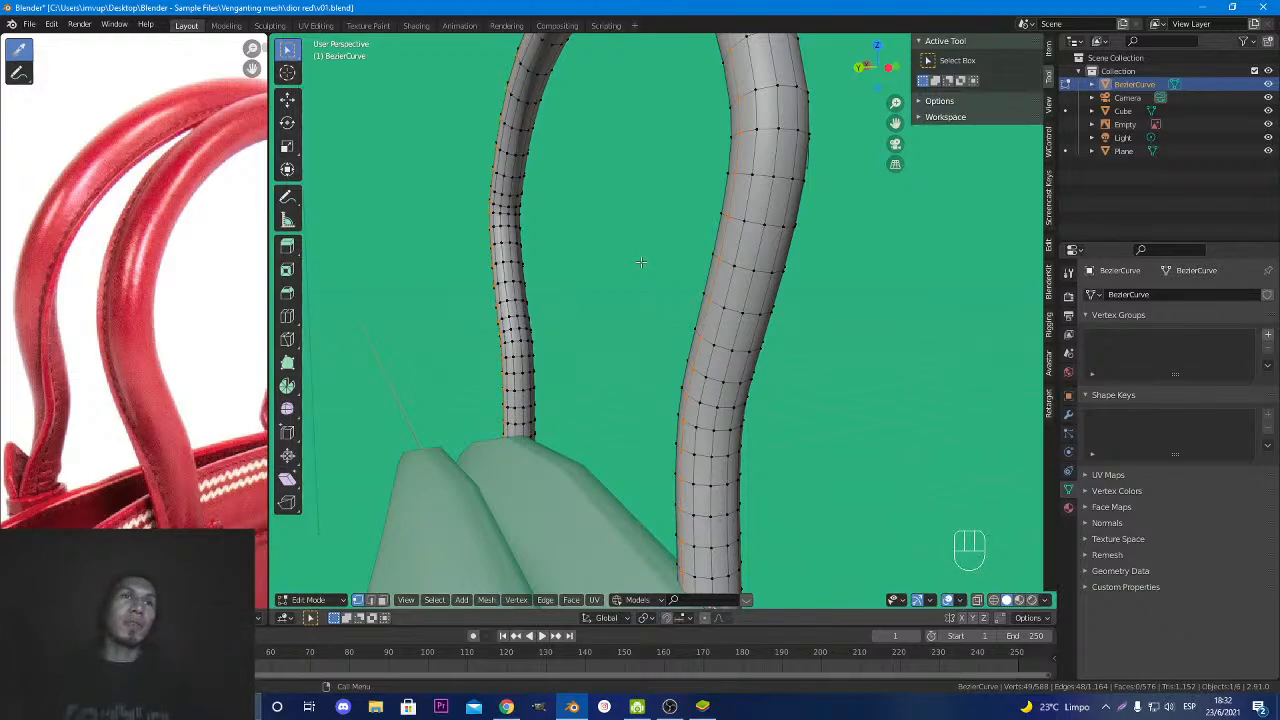
pyautogui.scroll(-4, 640, 262)
pyautogui.moveTo(640, 262); pyautogui.dragTo(673, 369, button='middle')
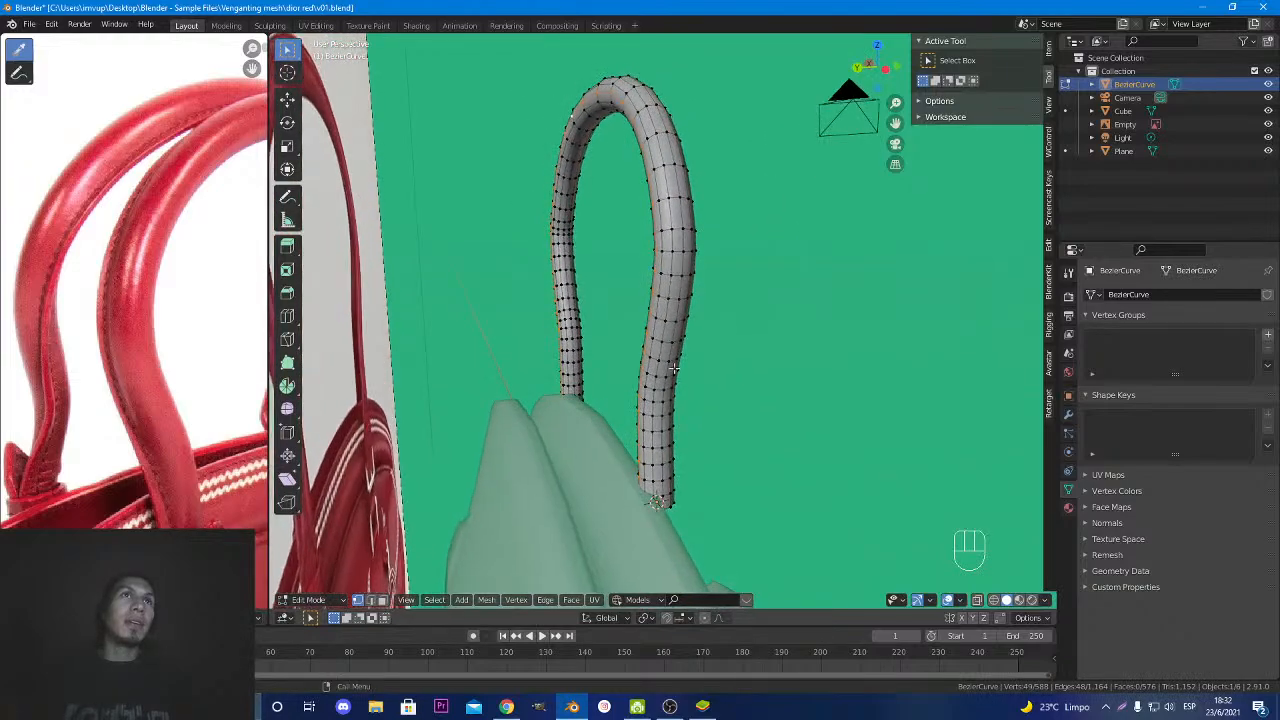
pyautogui.click(705, 618)
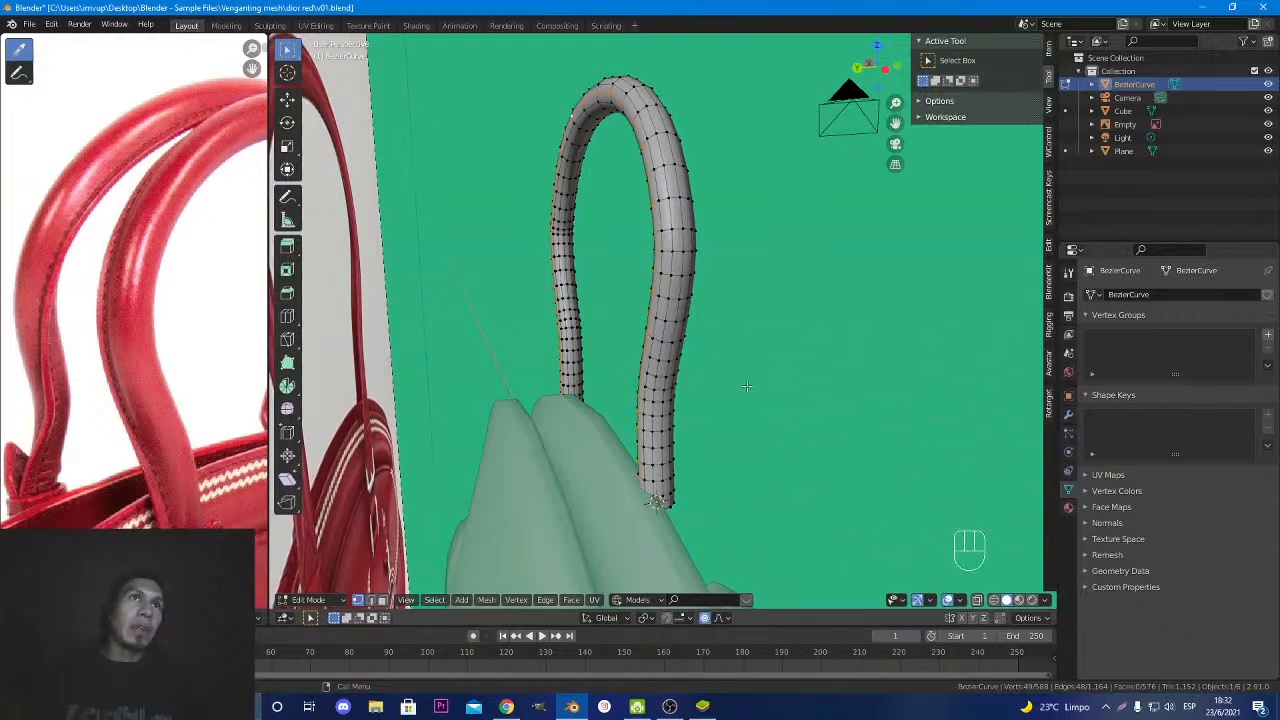
pyautogui.press('g')
pyautogui.scroll(20, 745, 385)
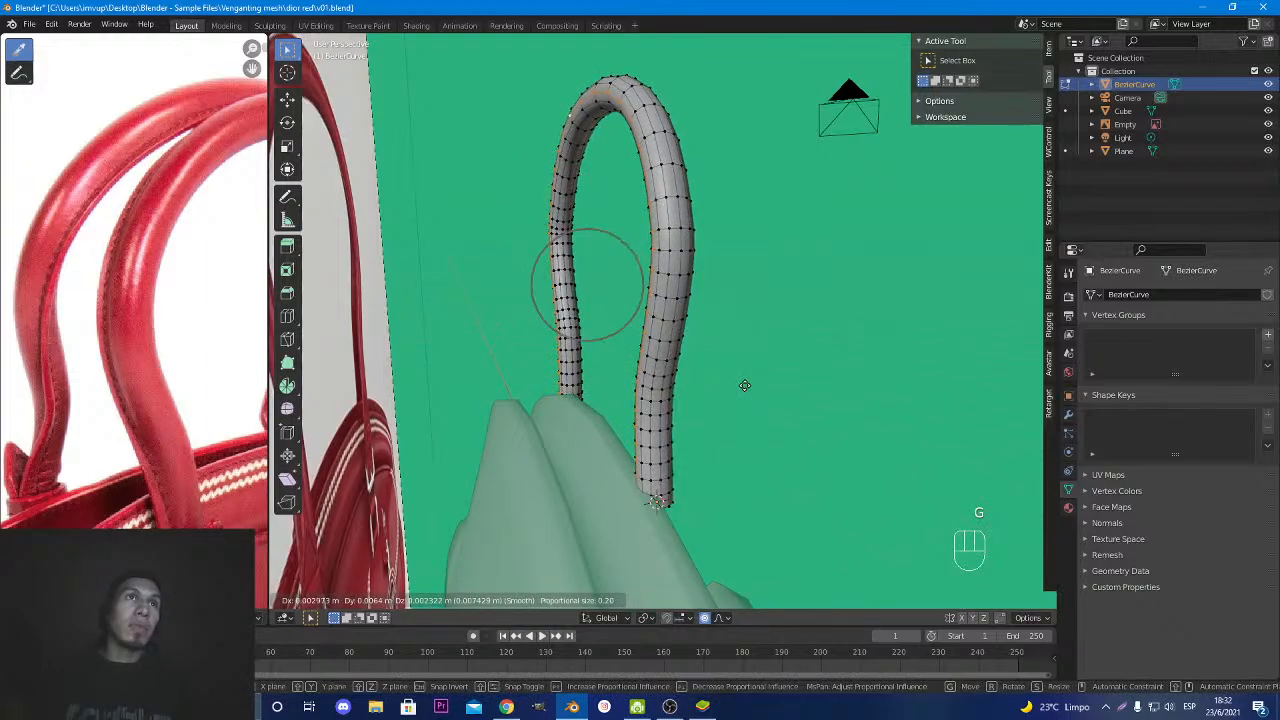
pyautogui.scroll(2, 745, 385)
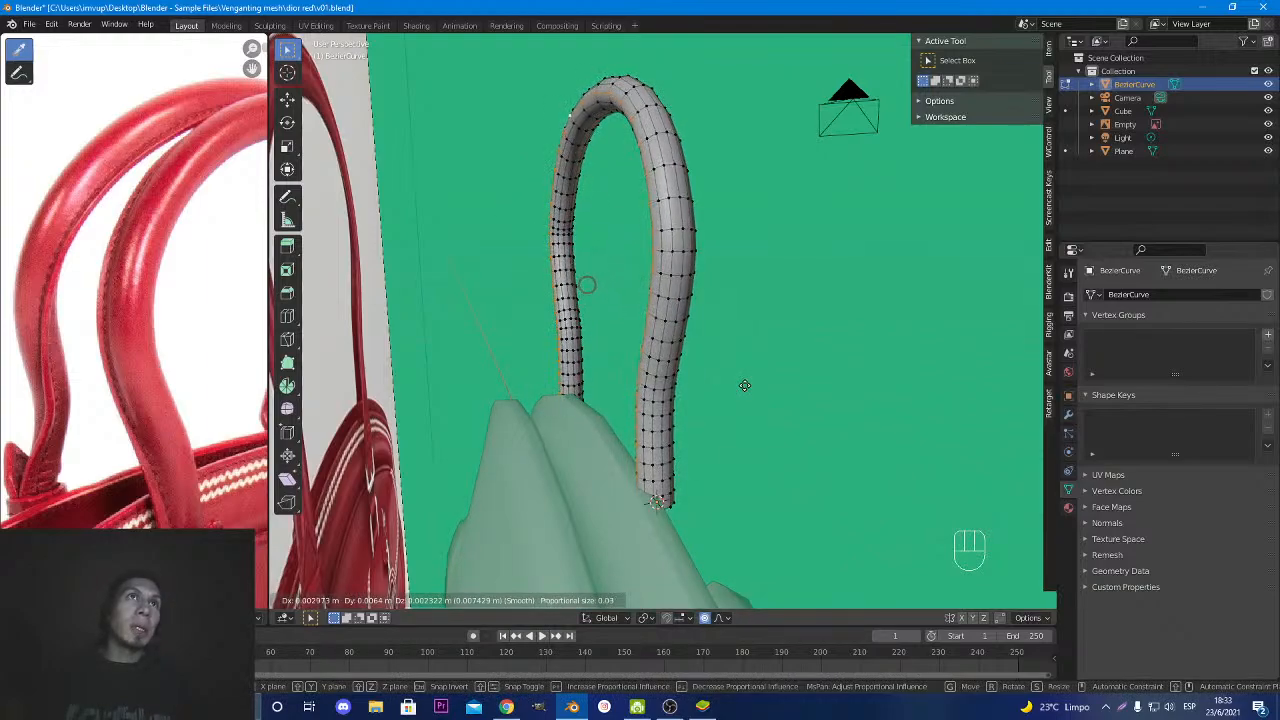
pyautogui.press('y')
pyautogui.scroll(1, 745, 385)
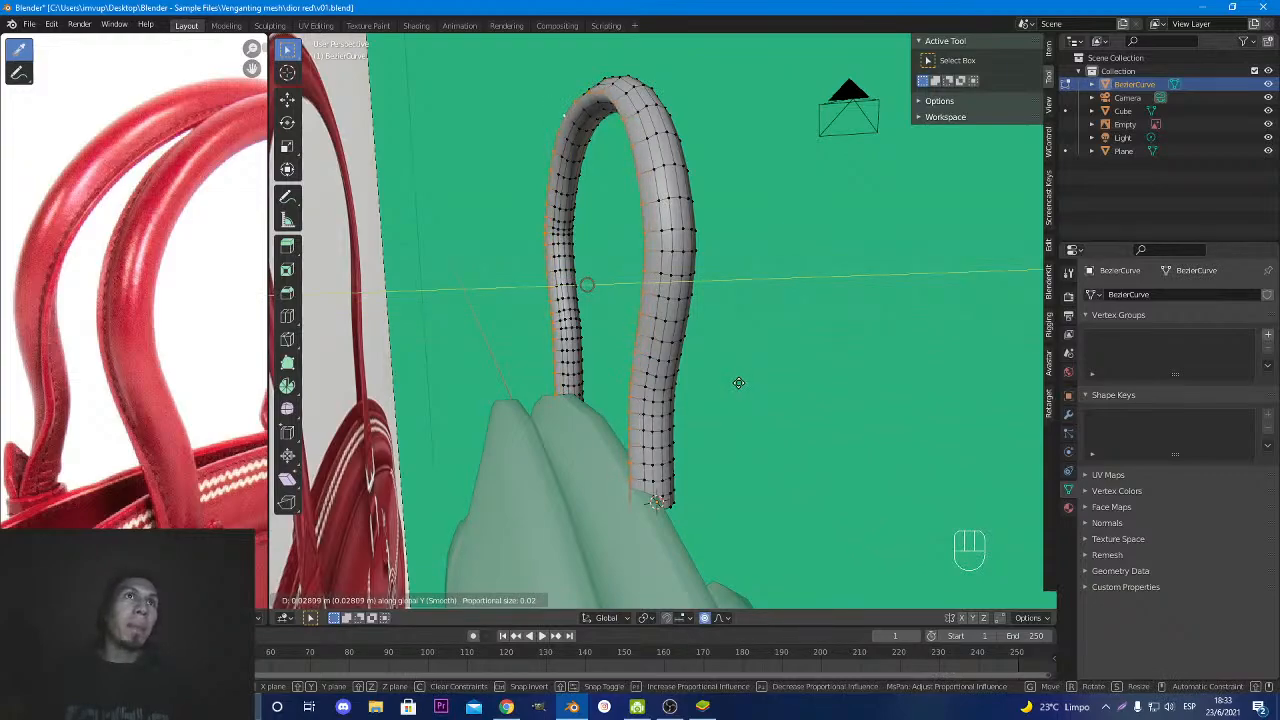
pyautogui.scroll(-4, 738, 383)
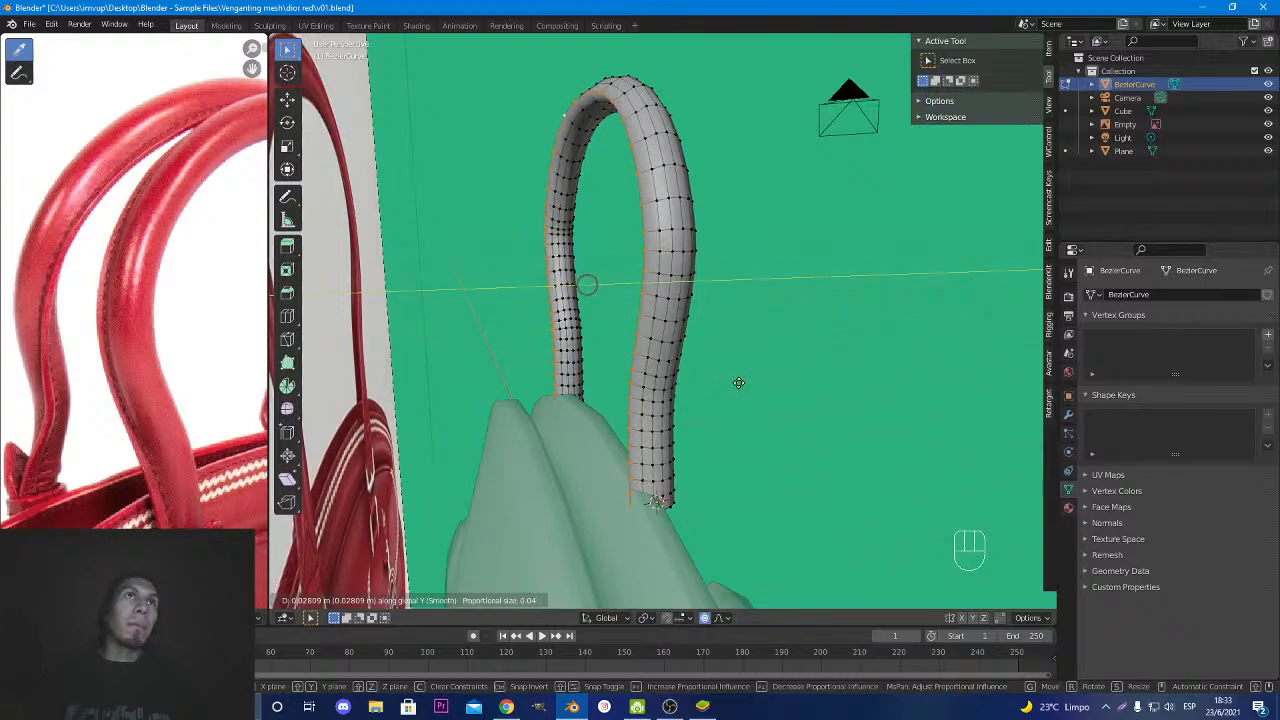
pyautogui.click(738, 383)
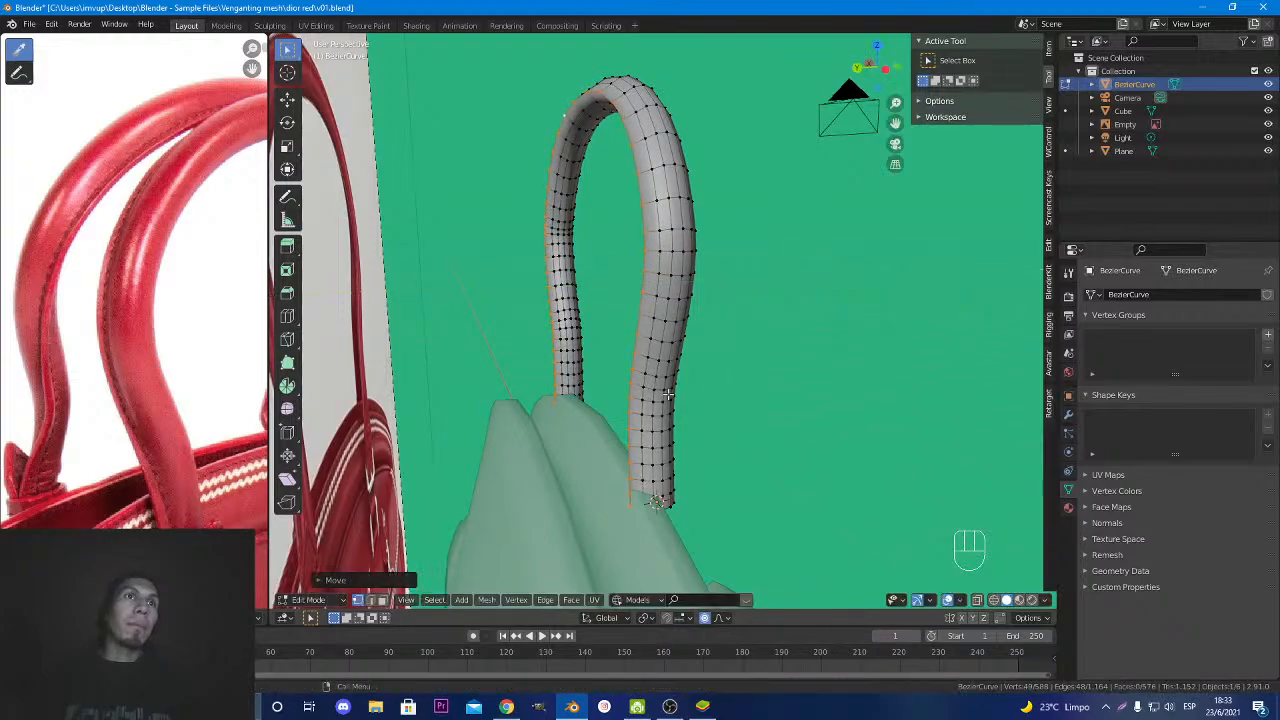
# Check the reshaped handle in Object Mode and move the whole handle about -0.028 m along the global Y axis.
pyautogui.moveTo(738, 383); pyautogui.dragTo(602, 391, button='middle')
pyautogui.press('Tab')
pyautogui.moveTo(471, 418); pyautogui.dragTo(638, 429, button='middle')
pyautogui.keyDown('shift'); pyautogui.moveTo(638, 429); pyautogui.dragTo(286, 408, button='middle'); pyautogui.keyUp('shift')
pyautogui.press('Tab')
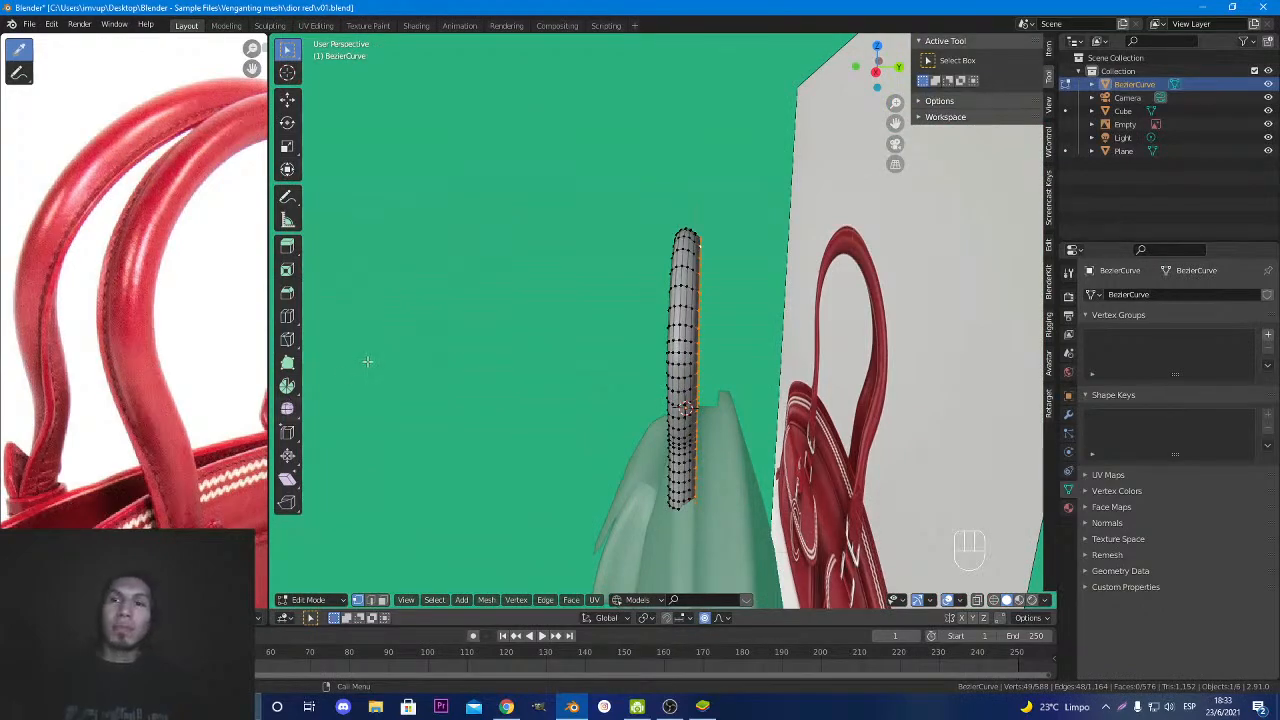
pyautogui.press('Tab')
pyautogui.moveTo(645, 332); pyautogui.dragTo(718, 372, button='middle')
pyautogui.press('g')
pyautogui.press('y')
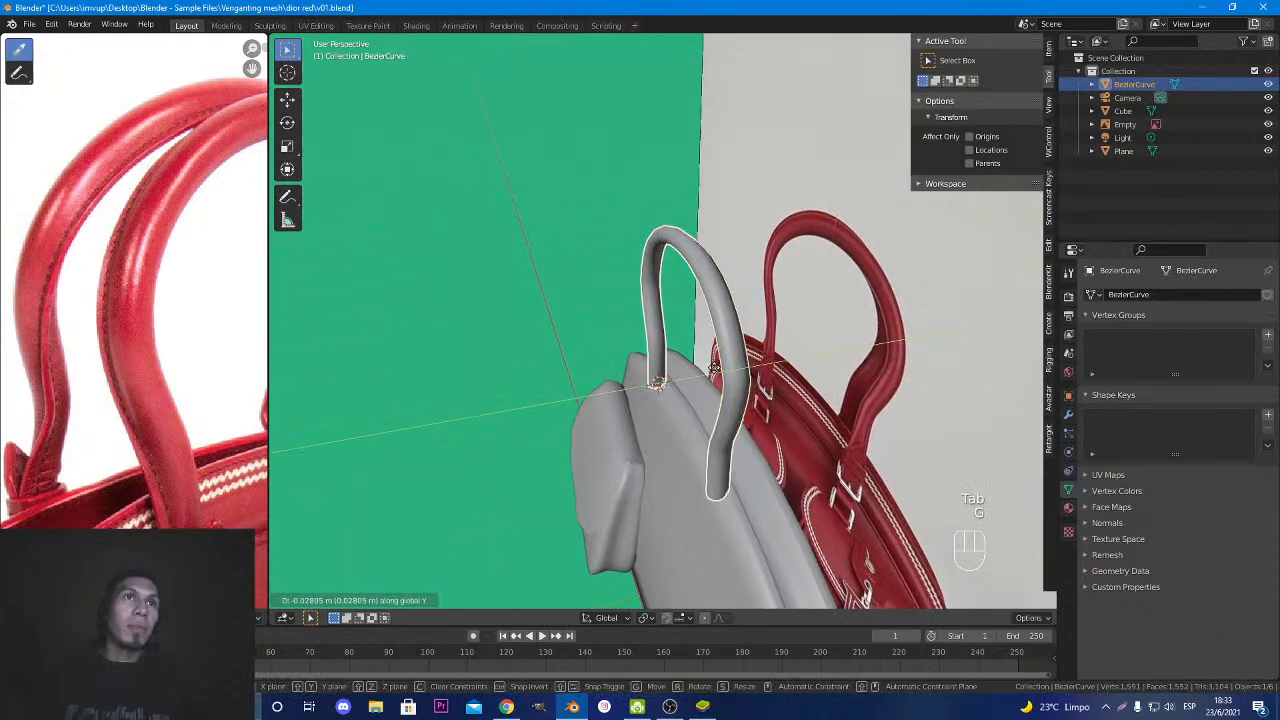
pyautogui.click(715, 370)
# Rotate the handle about 15° around the global X axis toward the reference image and show its modifier settings.
pyautogui.press('r')
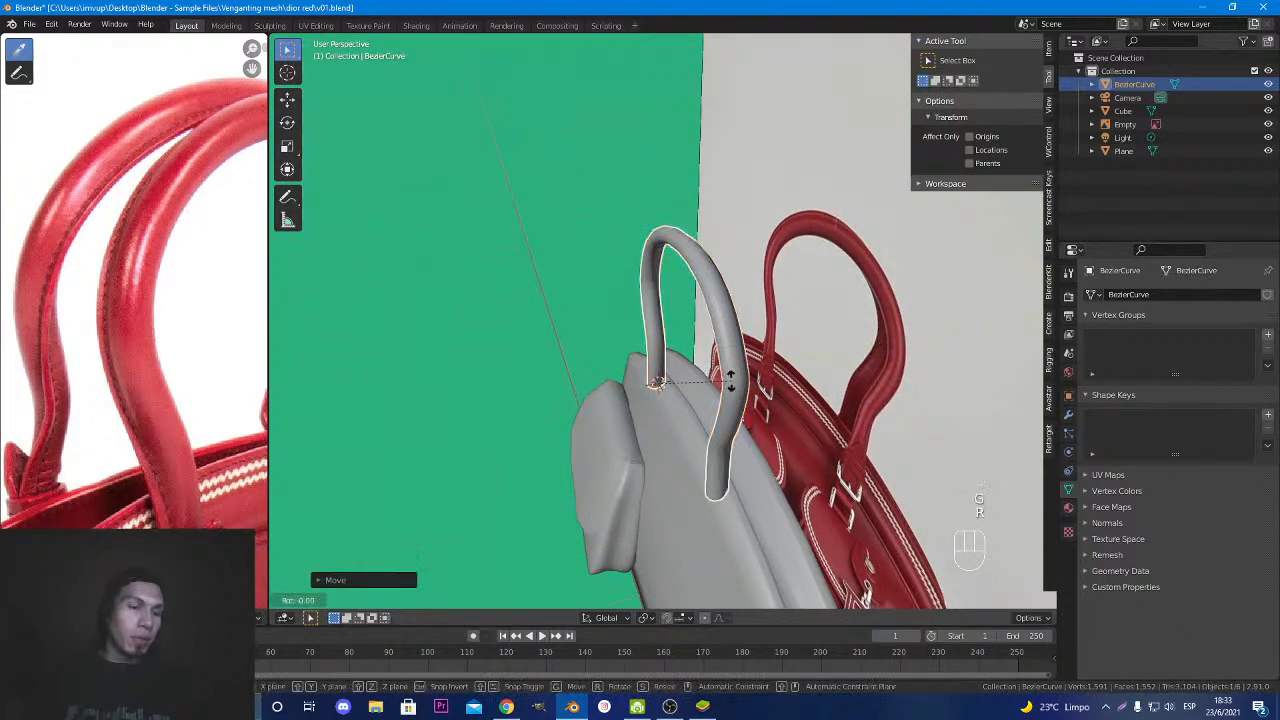
pyautogui.press('x')
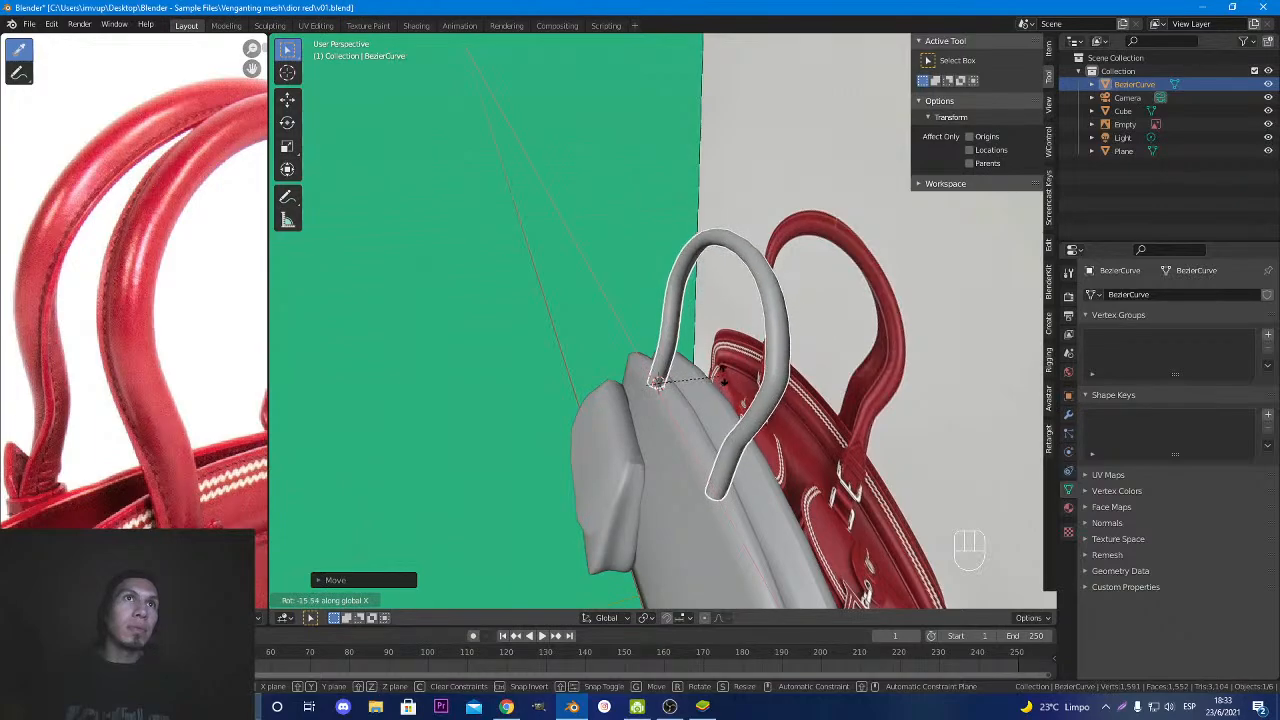
pyautogui.click(727, 372)
pyautogui.moveTo(663, 377)
pyautogui.mouseDown(button='middle')
pyautogui.moveTo(886, 357)
pyautogui.moveTo(630, 383)
pyautogui.moveTo(651, 371)
pyautogui.mouseUp(button='middle')
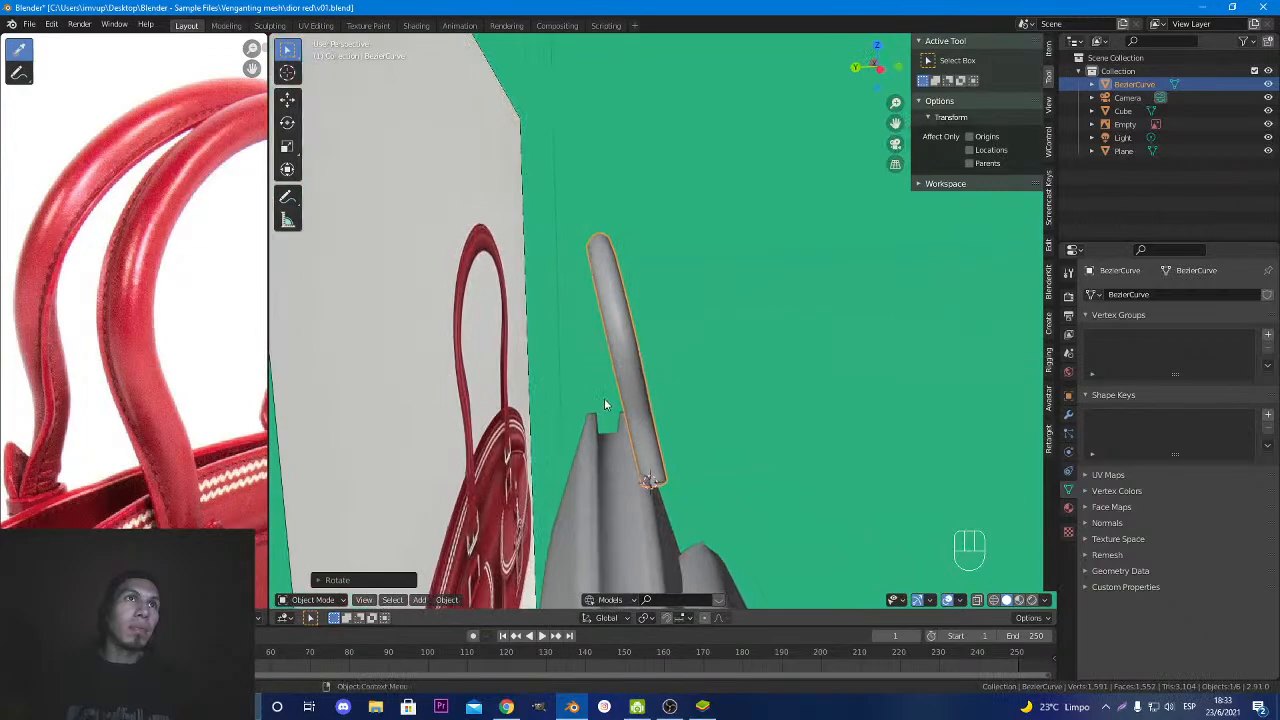
pyautogui.click(1068, 416)
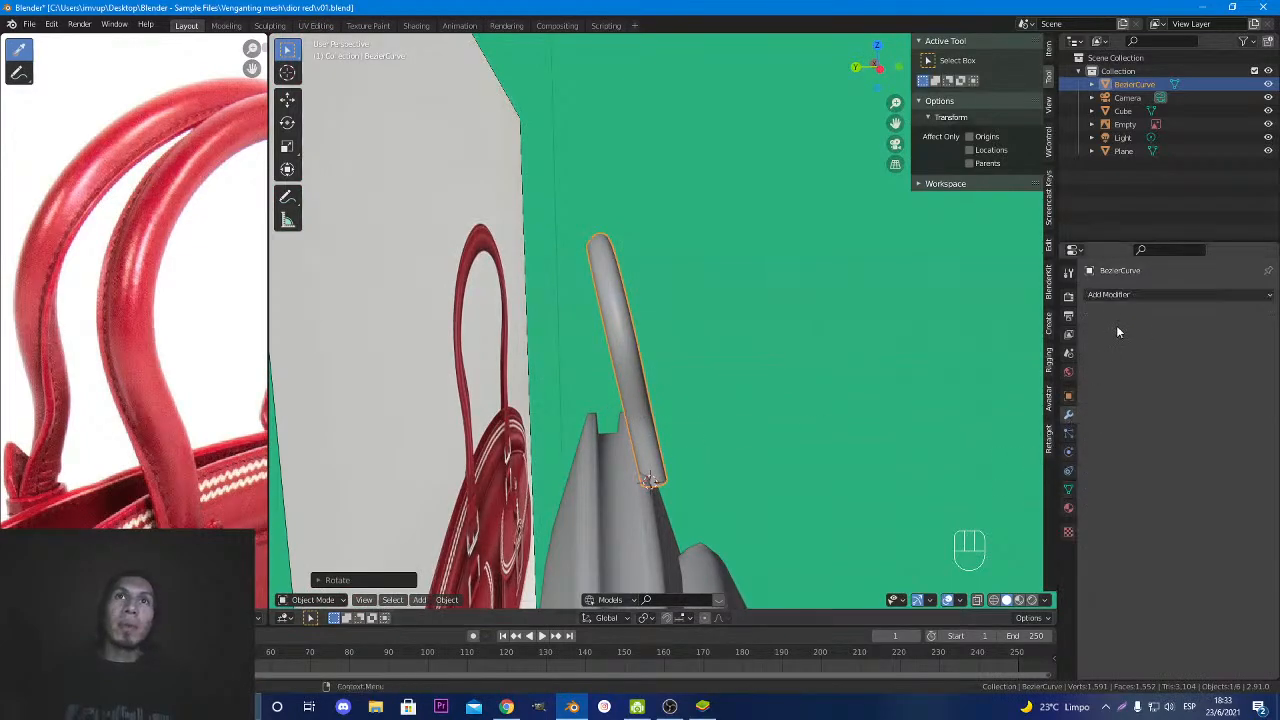
# Add a Mirror modifier to the handle.
pyautogui.click(1110, 294)
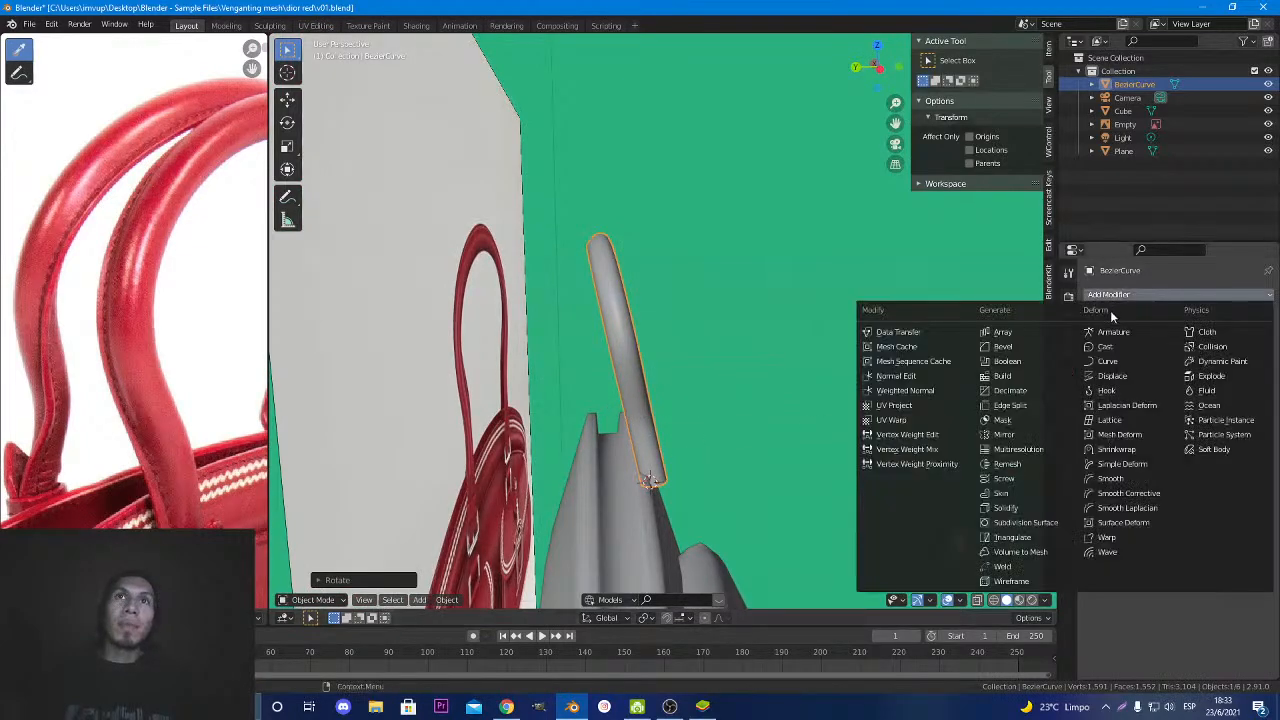
pyautogui.click(1004, 434)
pyautogui.moveTo(717, 466); pyautogui.dragTo(690, 468, button='middle')
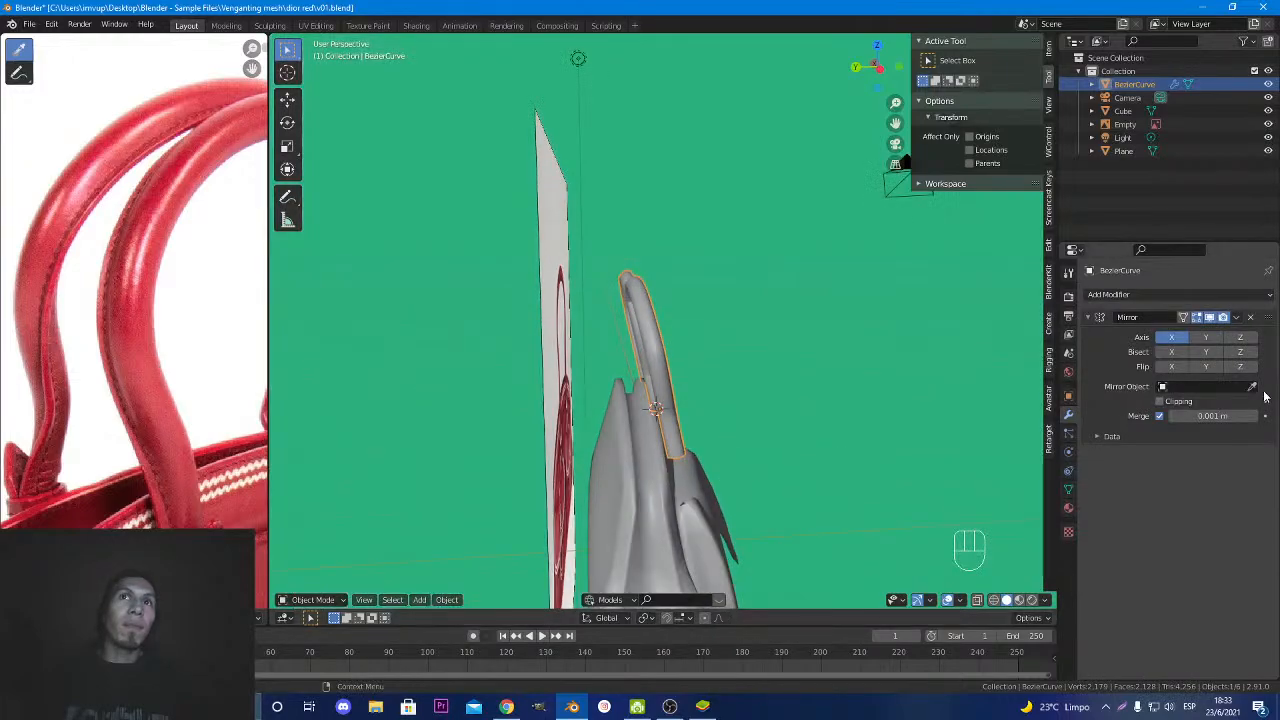
# Try the Mirror modifier's X, Y and Z axes on the handle, leaving only Z enabled.
pyautogui.click(1180, 341)
pyautogui.click(1204, 341)
pyautogui.click(1211, 341)
pyautogui.click(1237, 340)
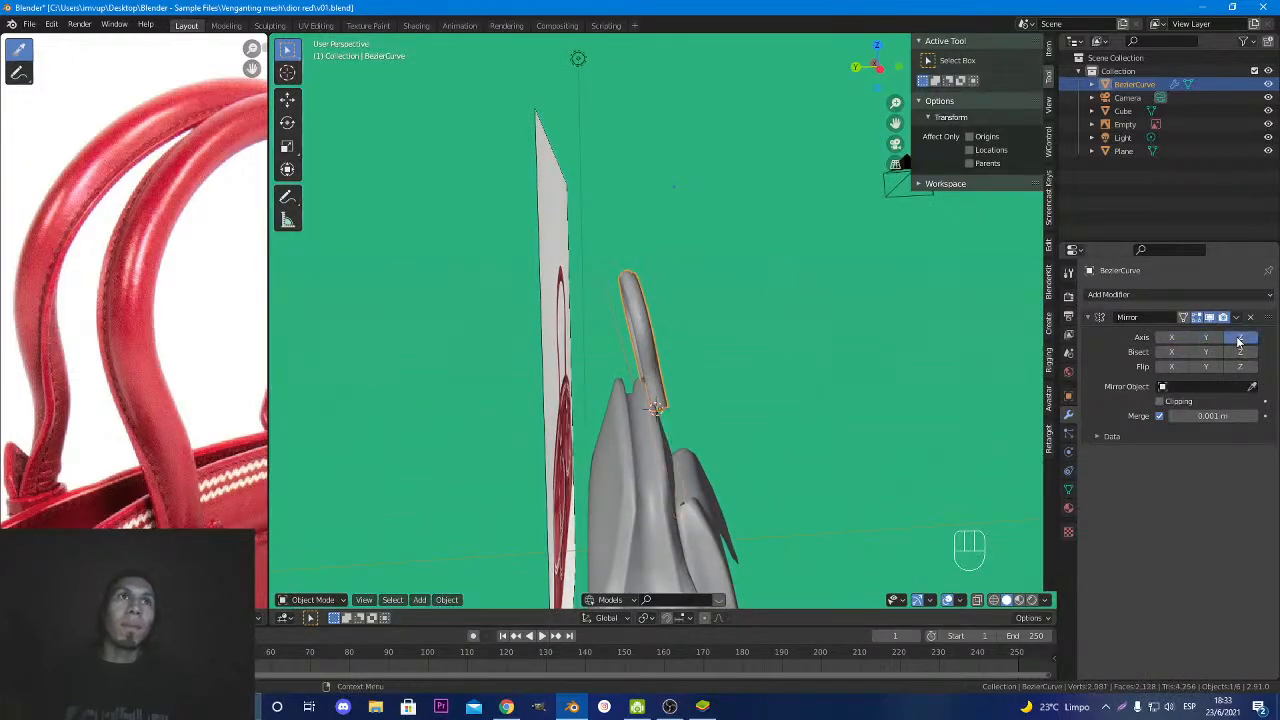
pyautogui.click(1228, 341)
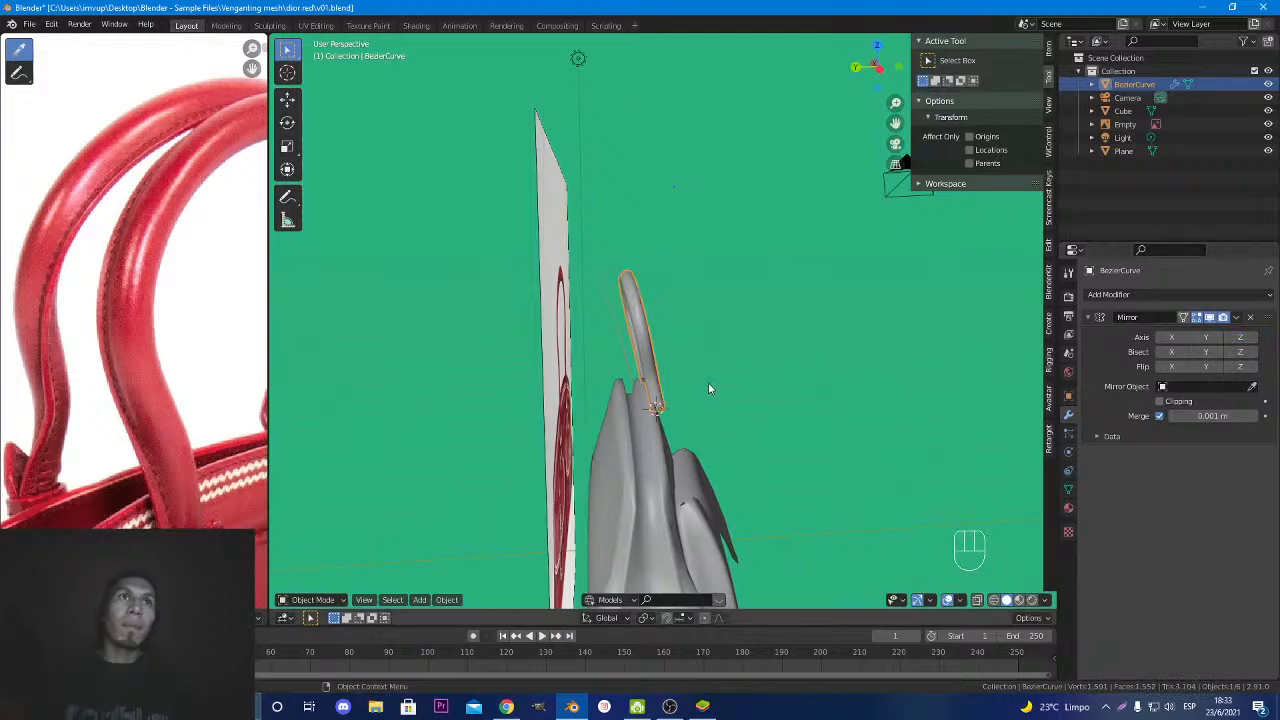
pyautogui.scroll(4, 708, 383)
pyautogui.moveTo(708, 383); pyautogui.dragTo(825, 408, button='middle')
pyautogui.click(1240, 337)
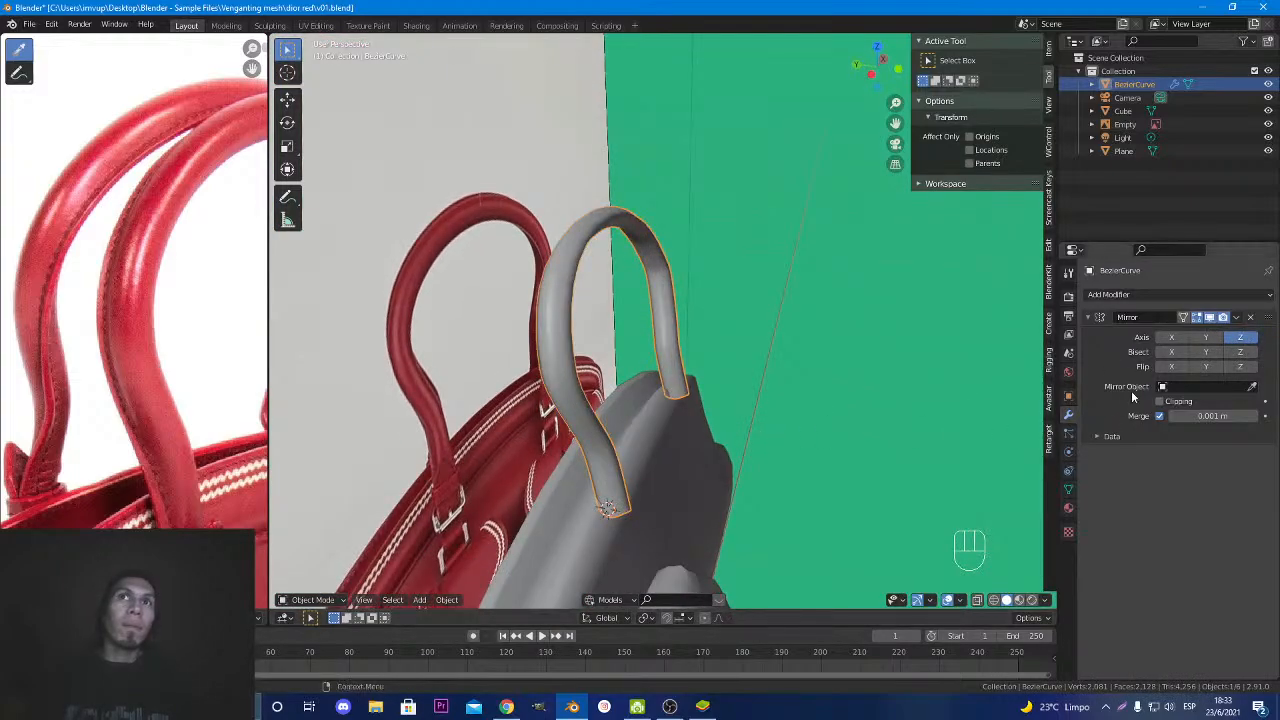
# Set the handle's origin to its geometry.
pyautogui.rightClick(609, 466)
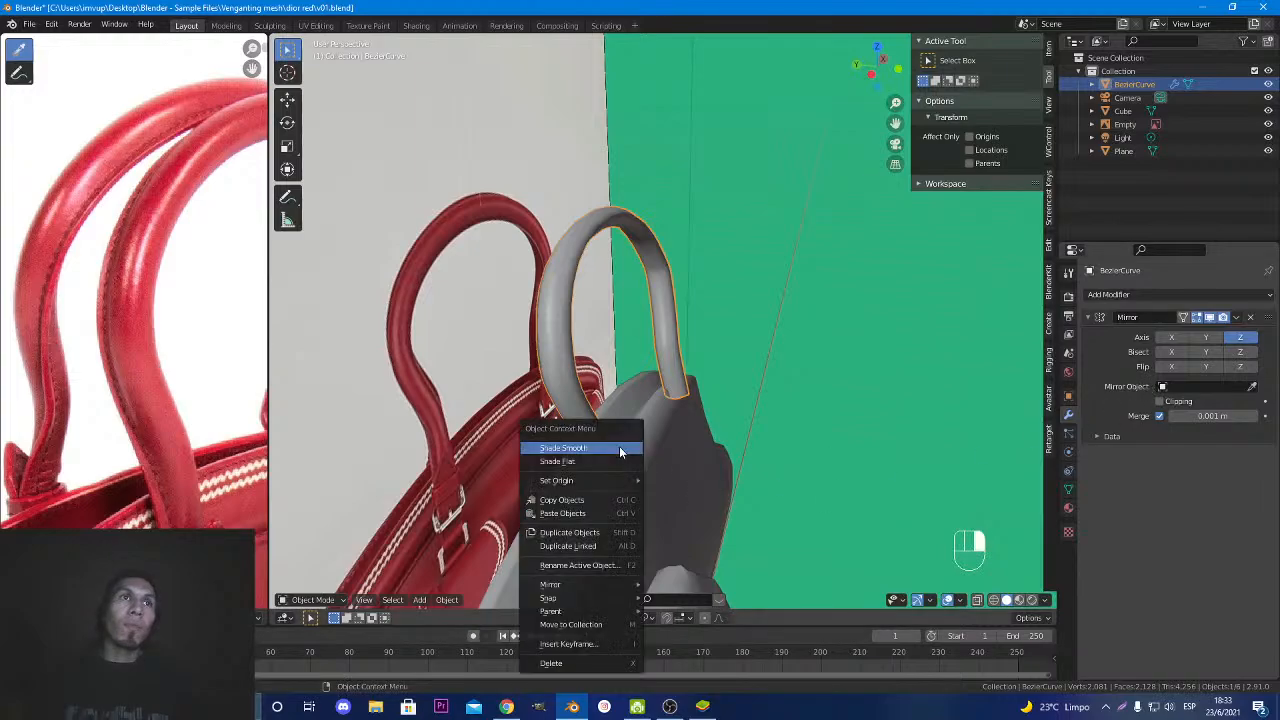
pyautogui.moveTo(602, 481)
pyautogui.click(706, 495)
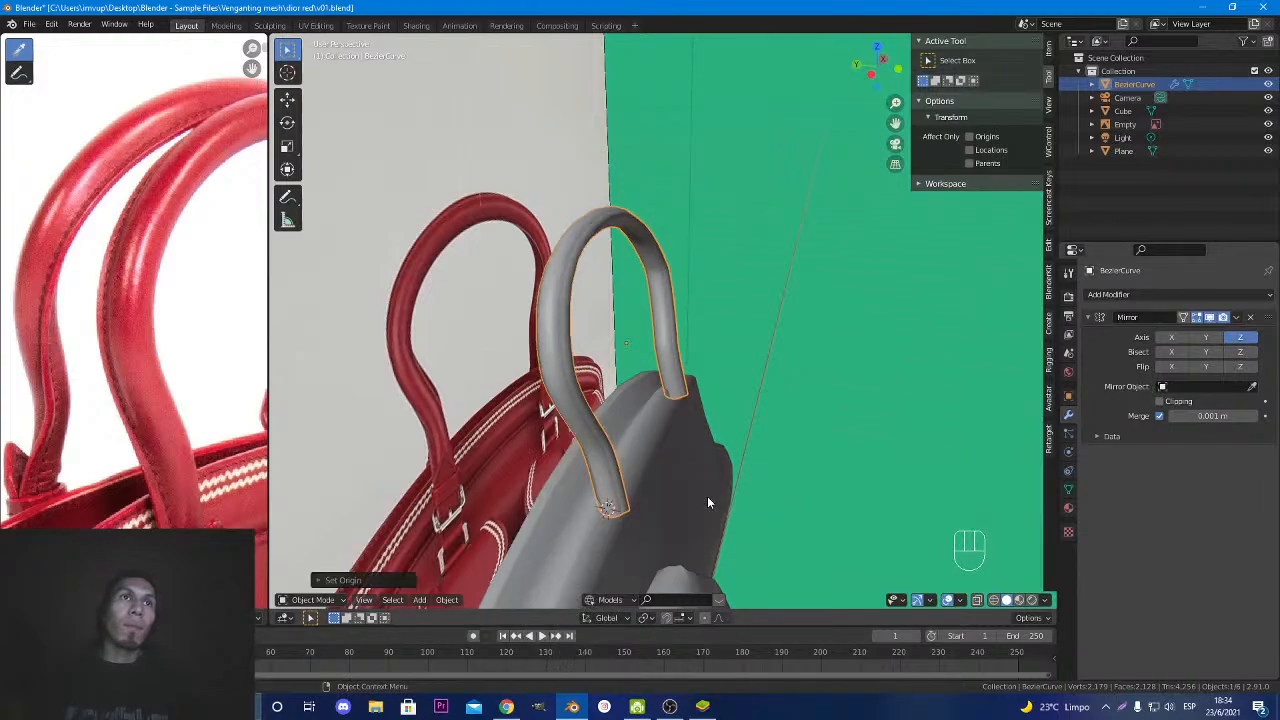
# Select the handle's entire mesh in Edit Mode and test a move along the global Y axis.
pyautogui.press('Tab')
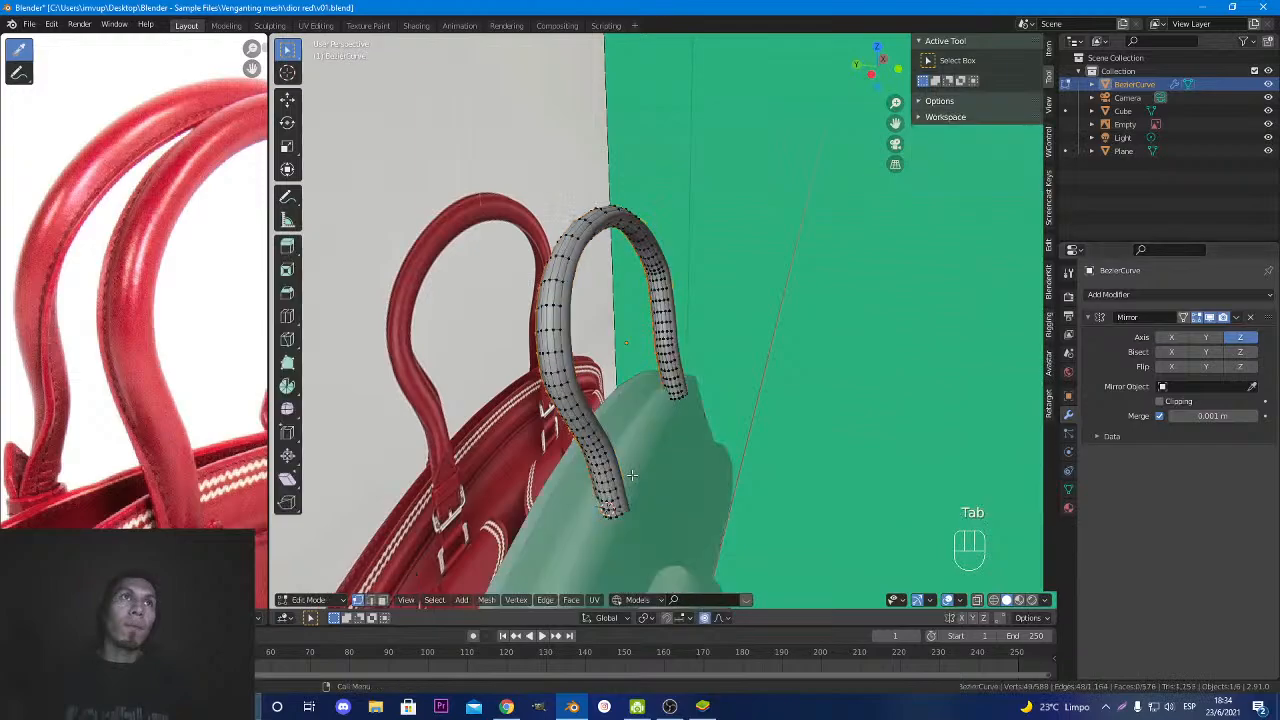
pyautogui.press('a')
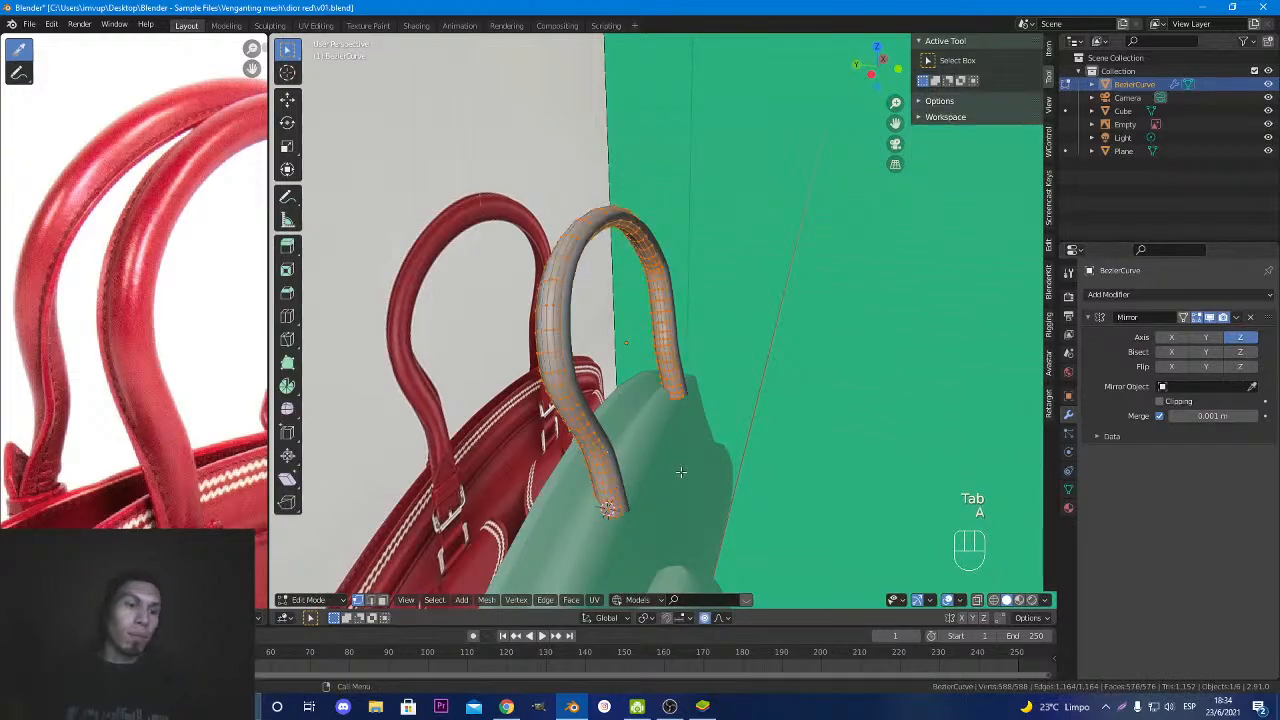
pyautogui.press('g')
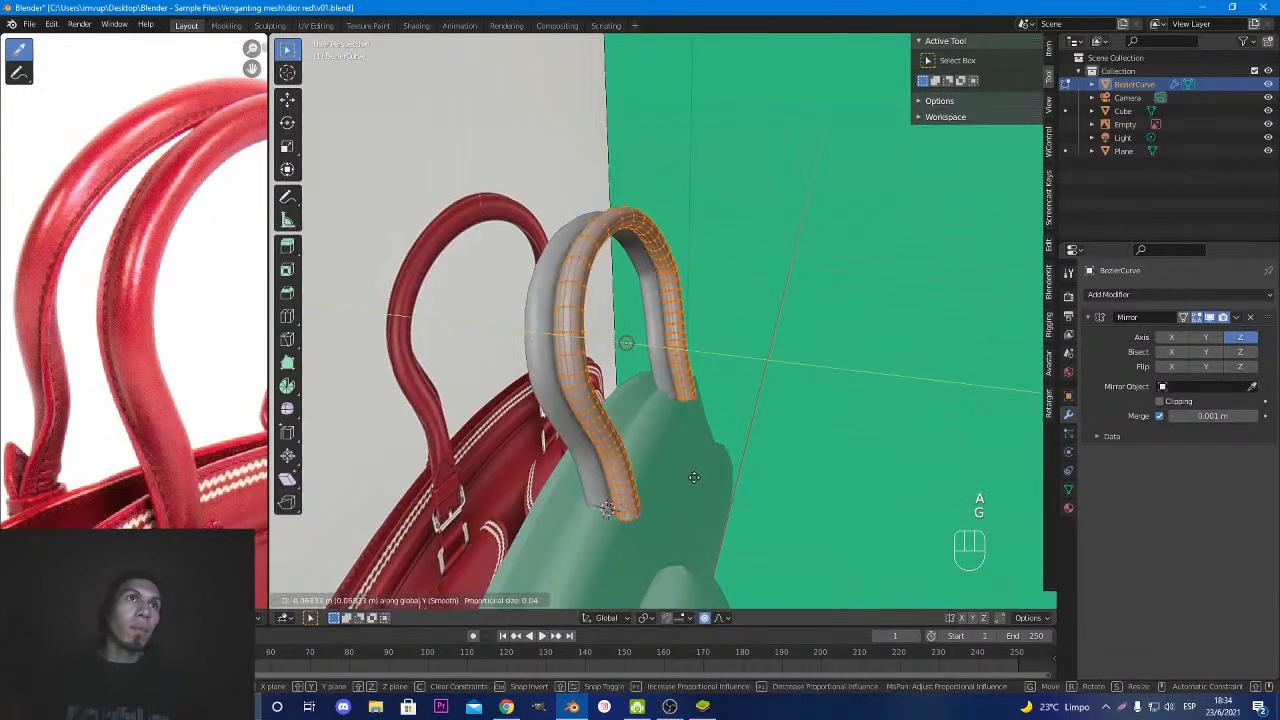
pyautogui.rightClick(696, 478)
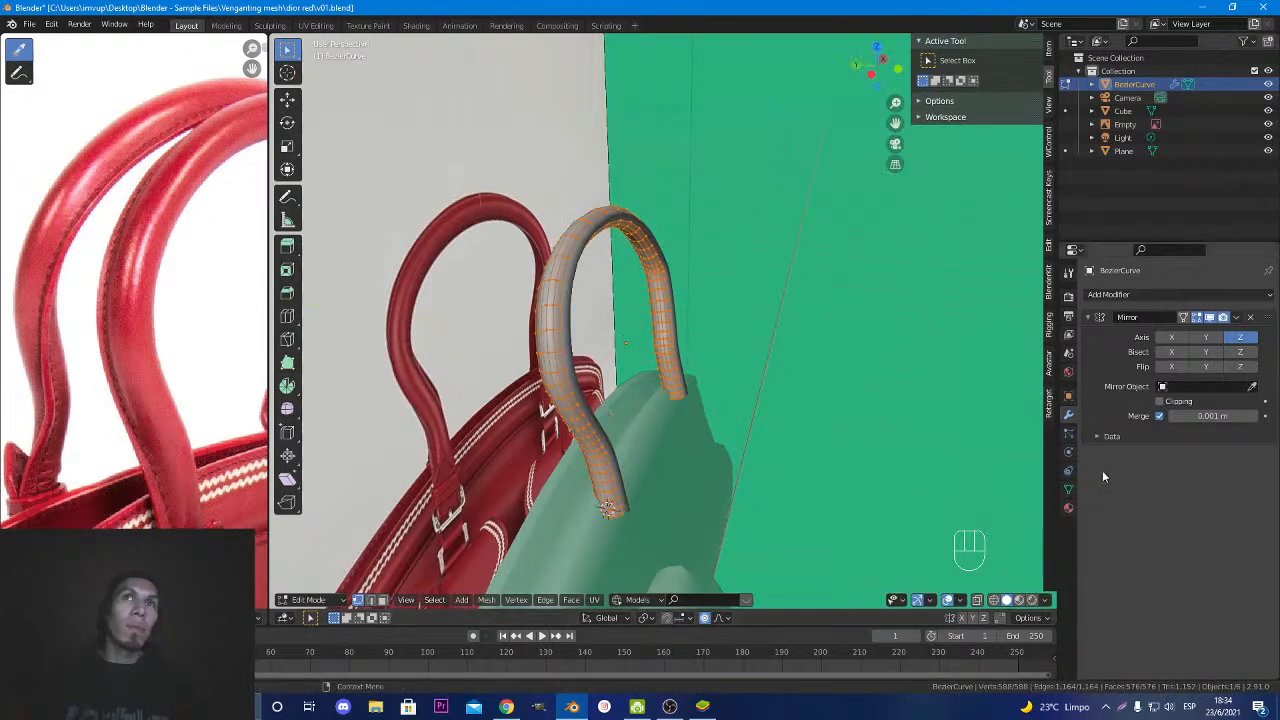
# Try the Mirror modifier's other axes, leaving only X enabled, and test moving the handle mesh along global Y.
pyautogui.click(1210, 340)
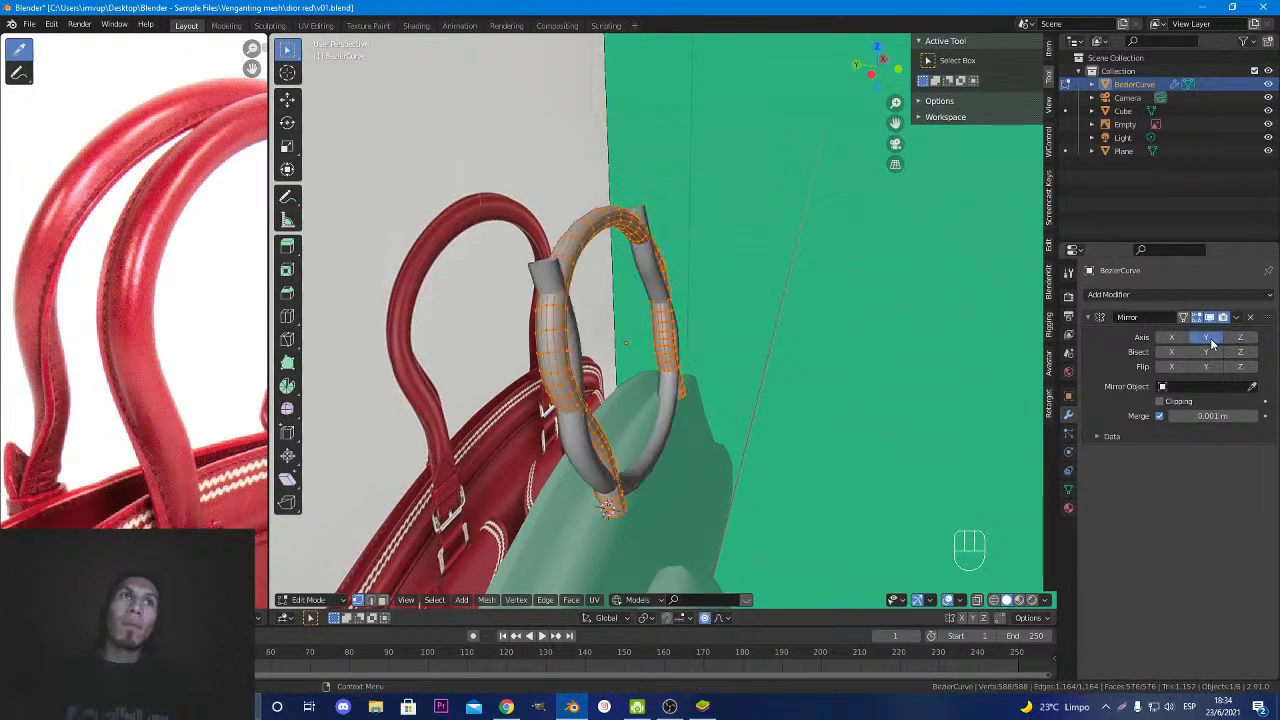
pyautogui.click(1210, 340)
pyautogui.click(1188, 340)
pyautogui.click(1188, 340)
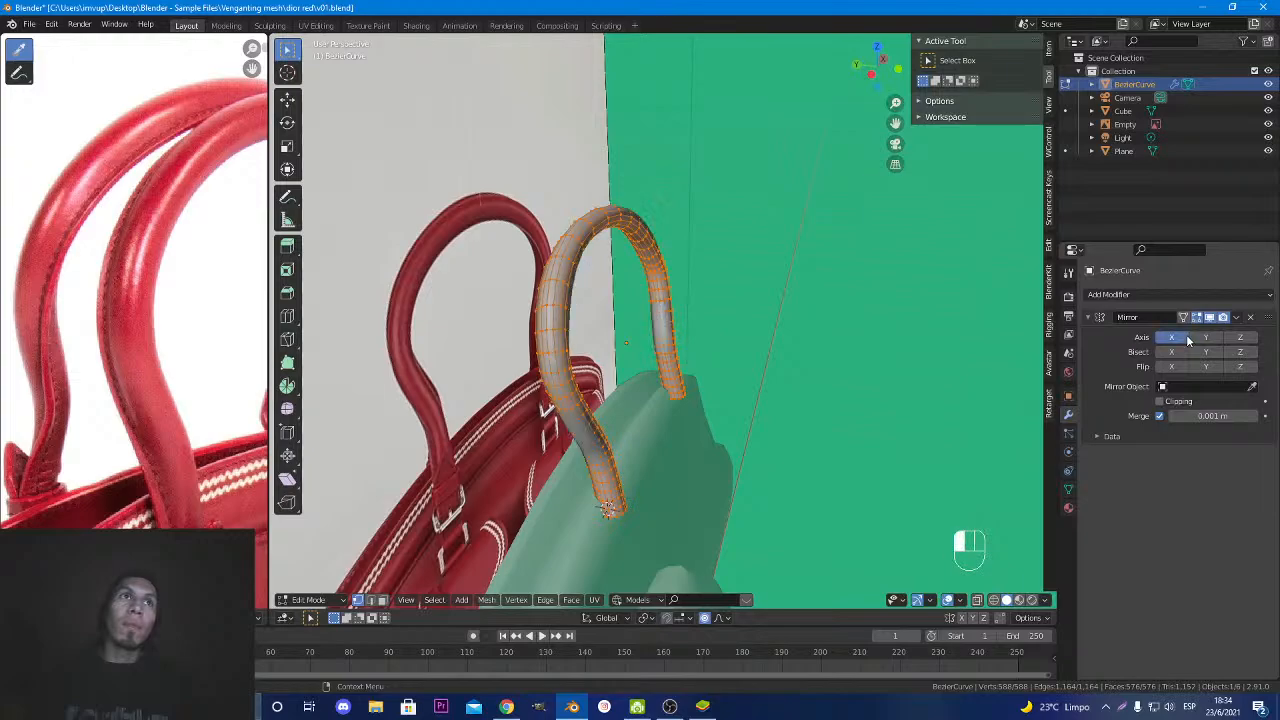
pyautogui.press('g')
pyautogui.press('y')
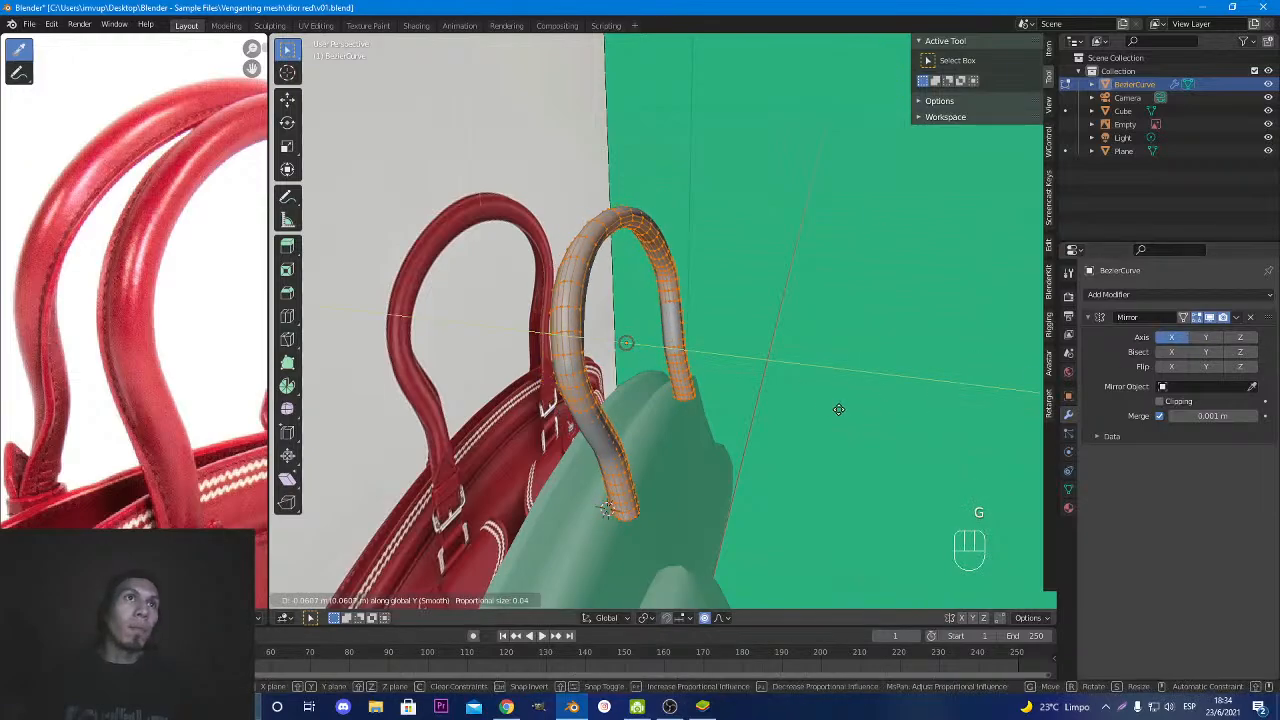
pyautogui.click(833, 408)
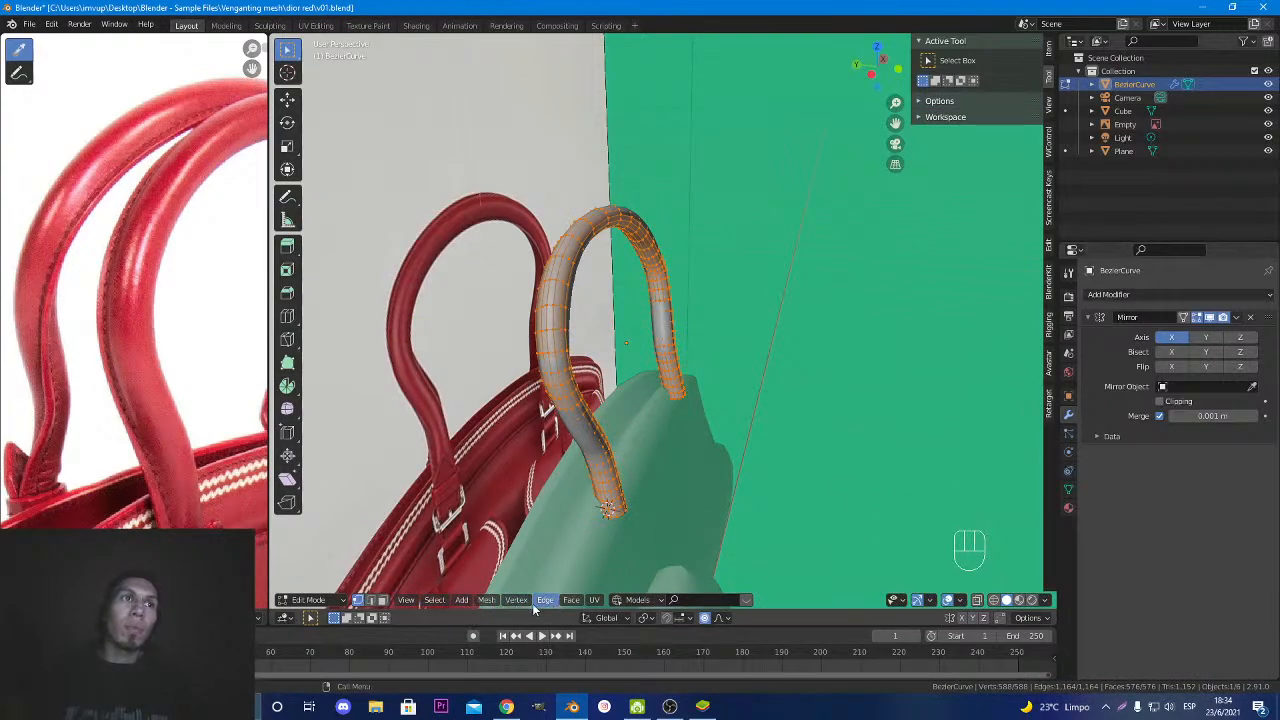
# Return to Object Mode and apply the handle's rotation and scale.
pyautogui.click(486, 600)
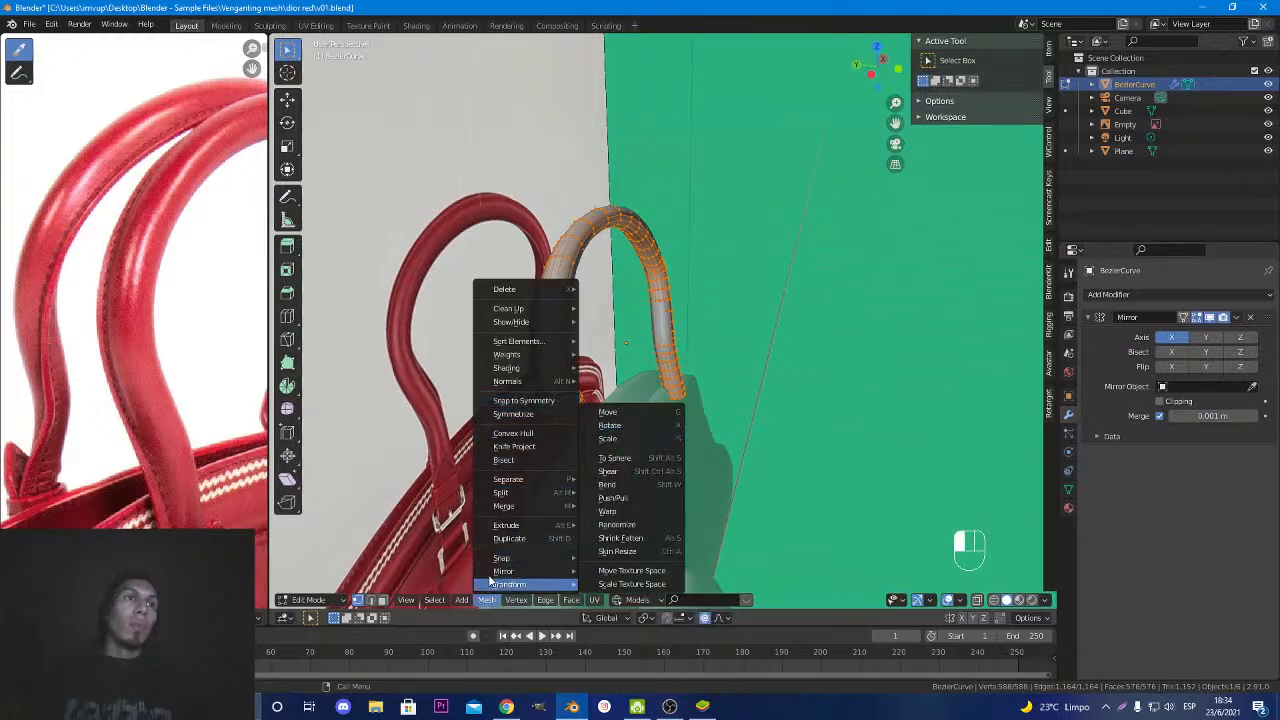
pyautogui.press('Escape')
pyautogui.press('Tab')
pyautogui.rightClick(600, 445)
pyautogui.click(593, 505)
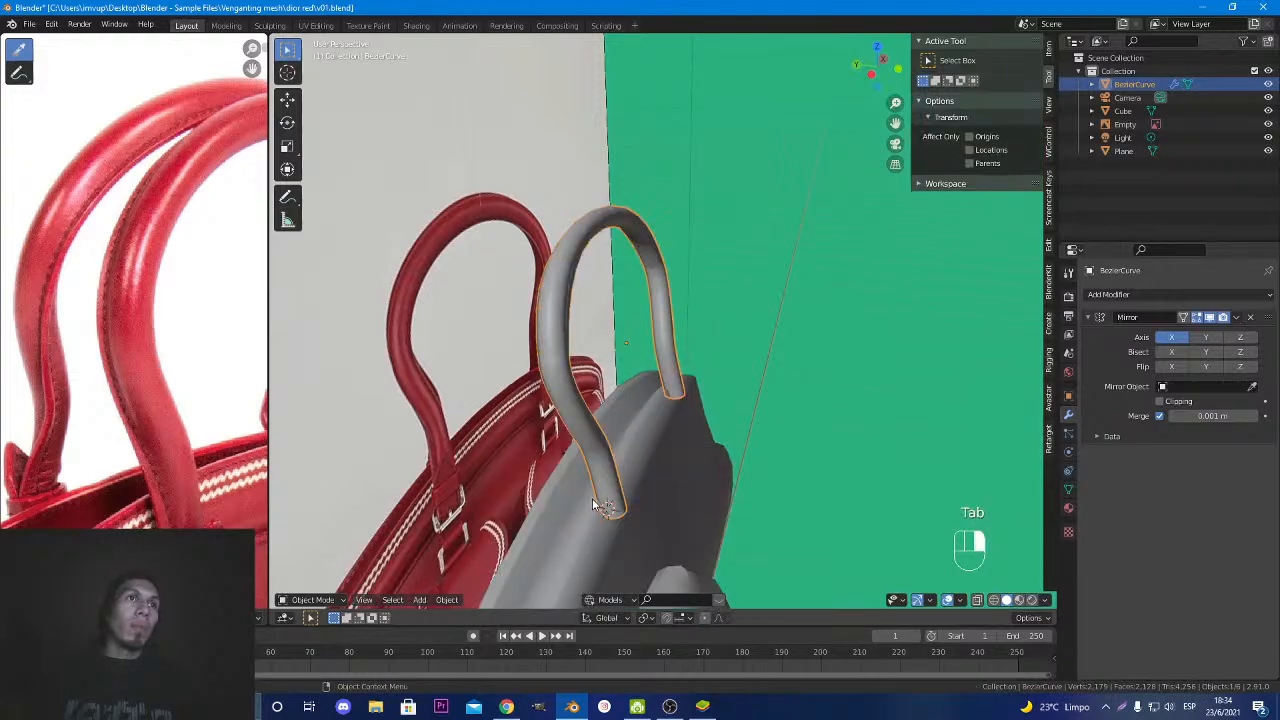
pyautogui.click(458, 600)
pyautogui.moveTo(520, 530)
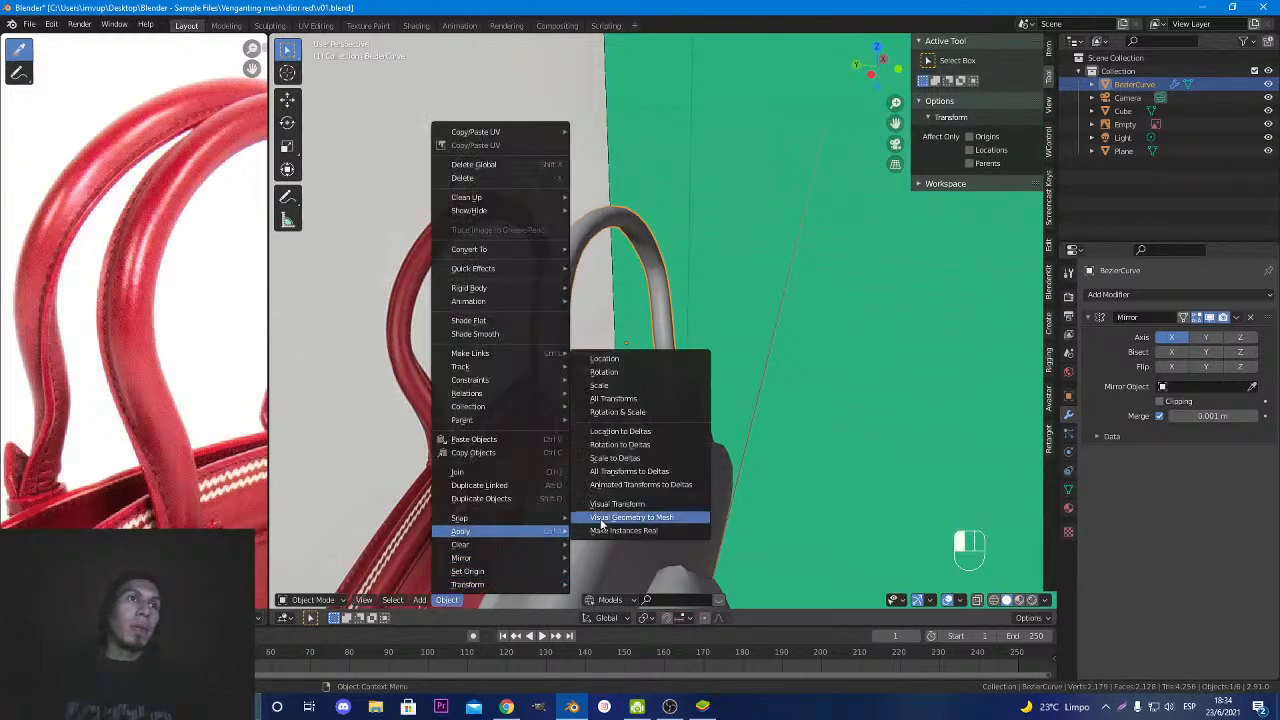
pyautogui.click(646, 410)
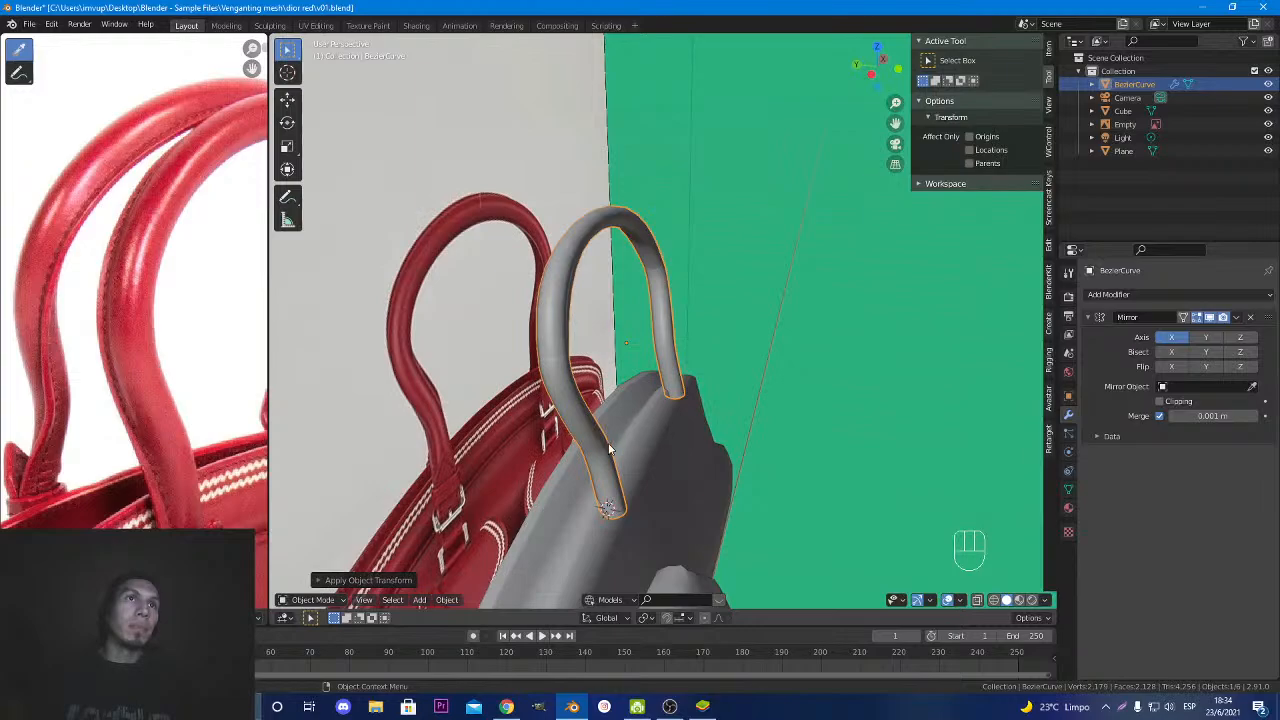
# Move the whole handle mesh in Edit Mode about -0.30 m along the global Y axis, away from its origin.
pyautogui.press('Tab')
pyautogui.press('Tab')
pyautogui.press('Tab')
pyautogui.press('g')
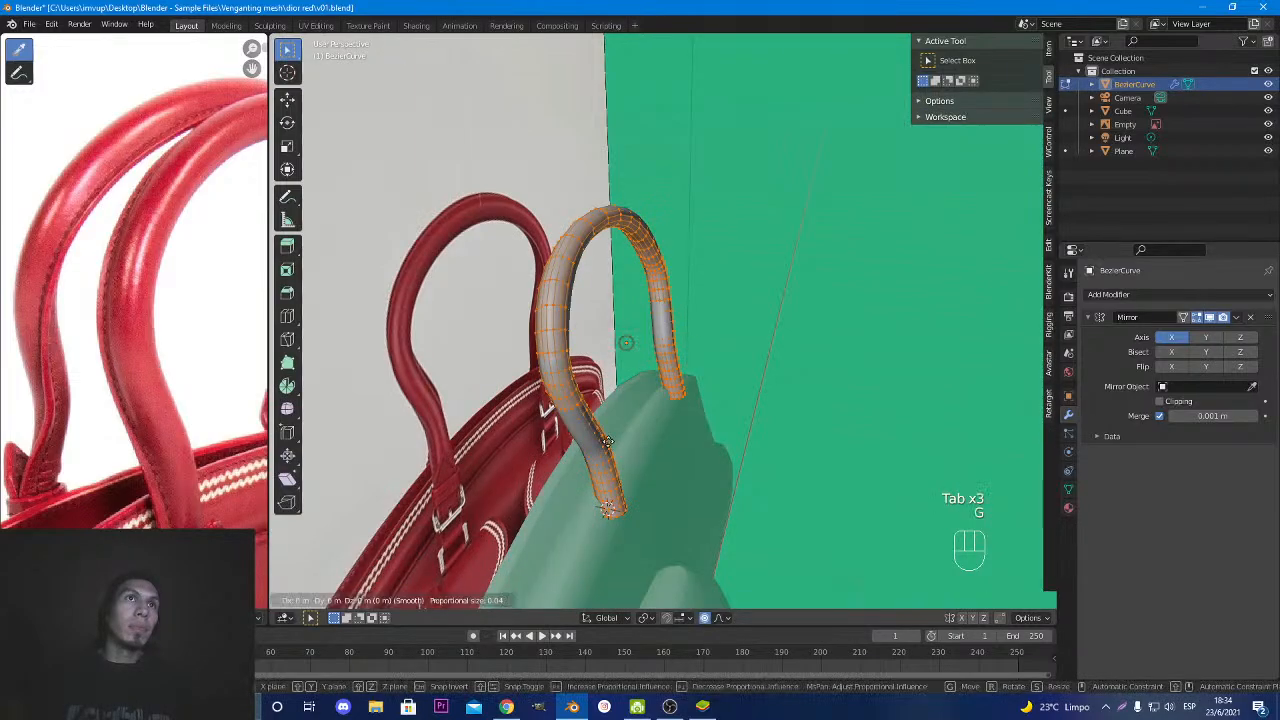
pyautogui.press('y')
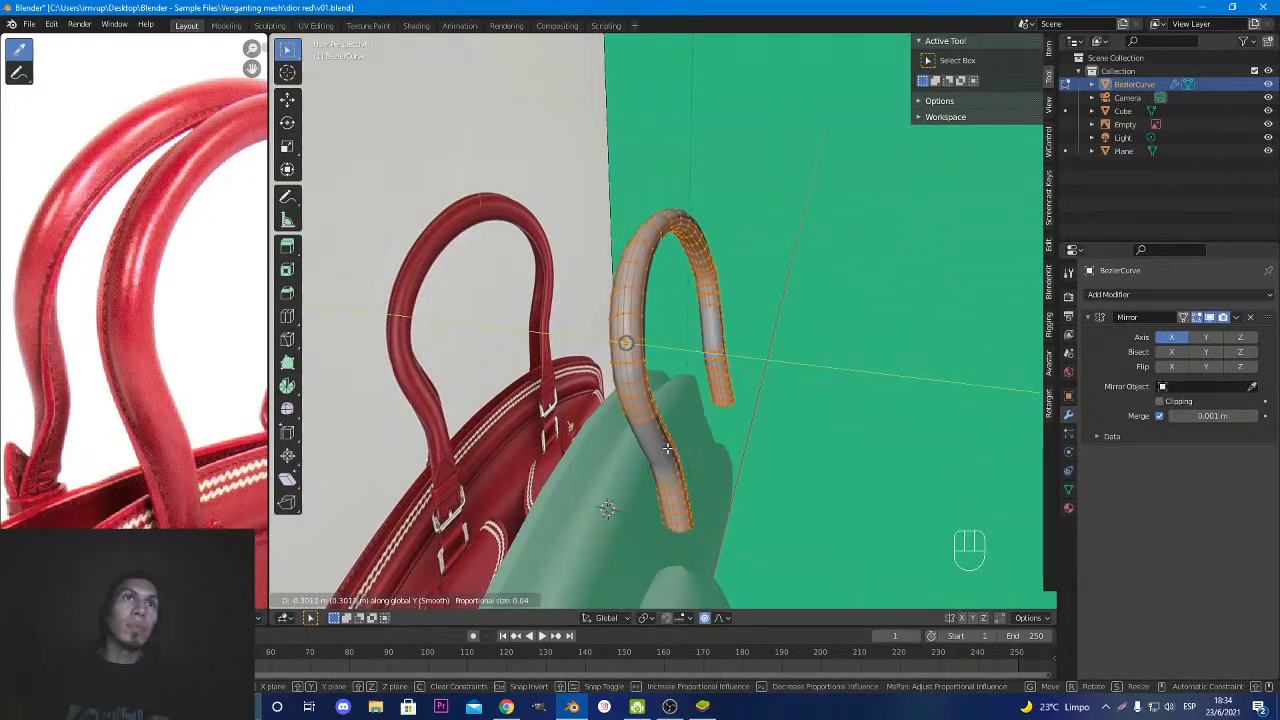
pyautogui.click(662, 448)
# Set the Mirror modifier to mirror the handle on the Y axis only.
pyautogui.click(1208, 338)
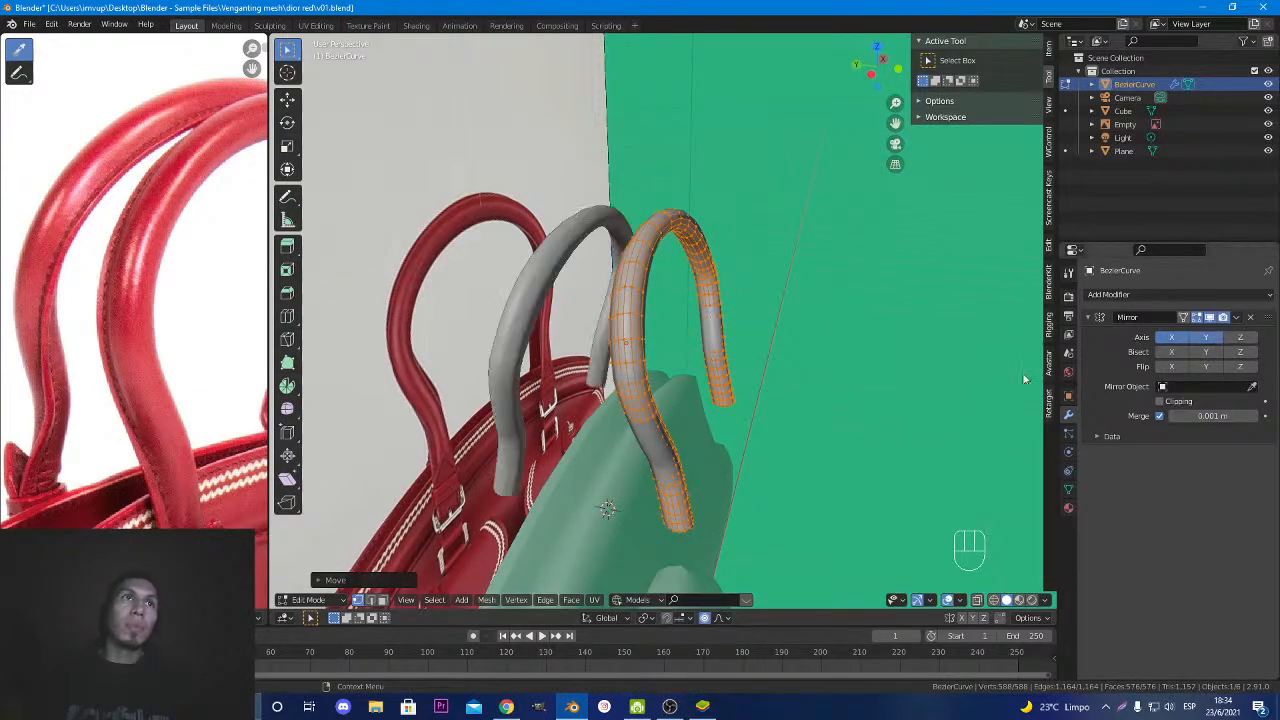
pyautogui.moveTo(1024, 379); pyautogui.dragTo(930, 390, button='middle')
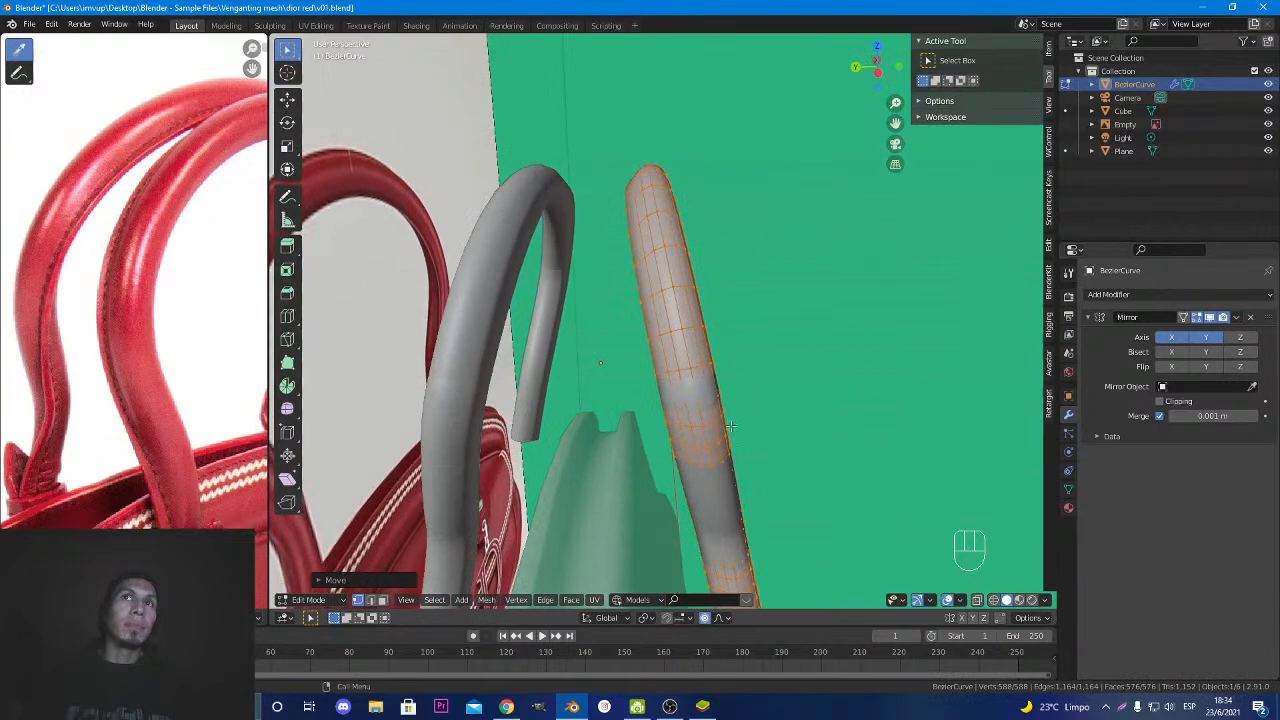
pyautogui.click(1172, 338)
# Bring the handle mesh closer to its mirrored copy by moving it about 0.1 m along global Y.
pyautogui.moveTo(780, 440); pyautogui.dragTo(757, 407, button='middle')
pyautogui.press('g')
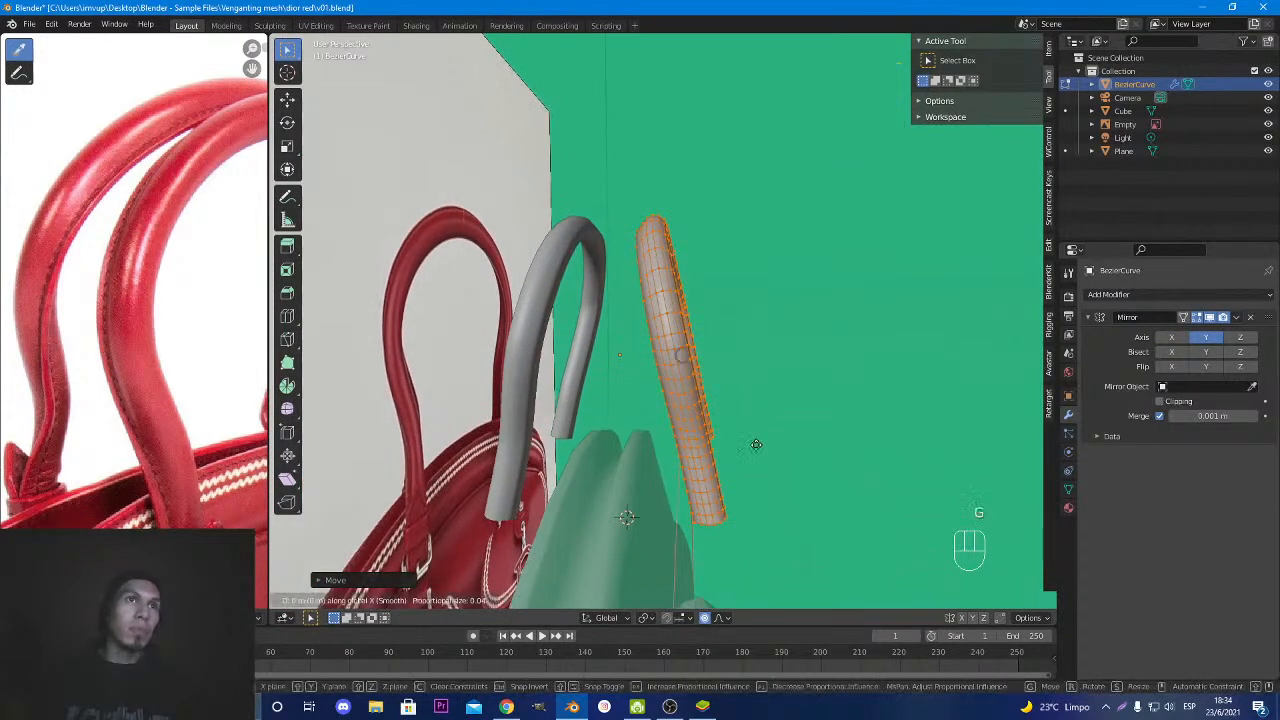
pyautogui.press('y')
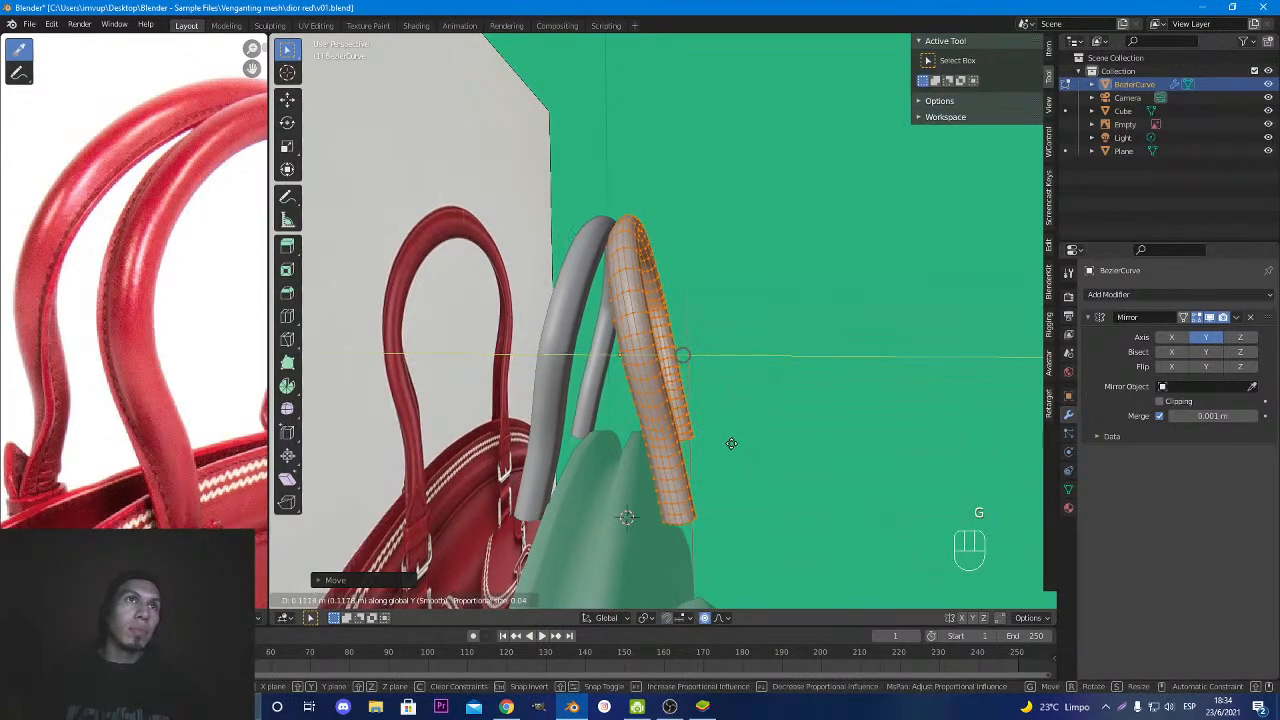
pyautogui.click(735, 444)
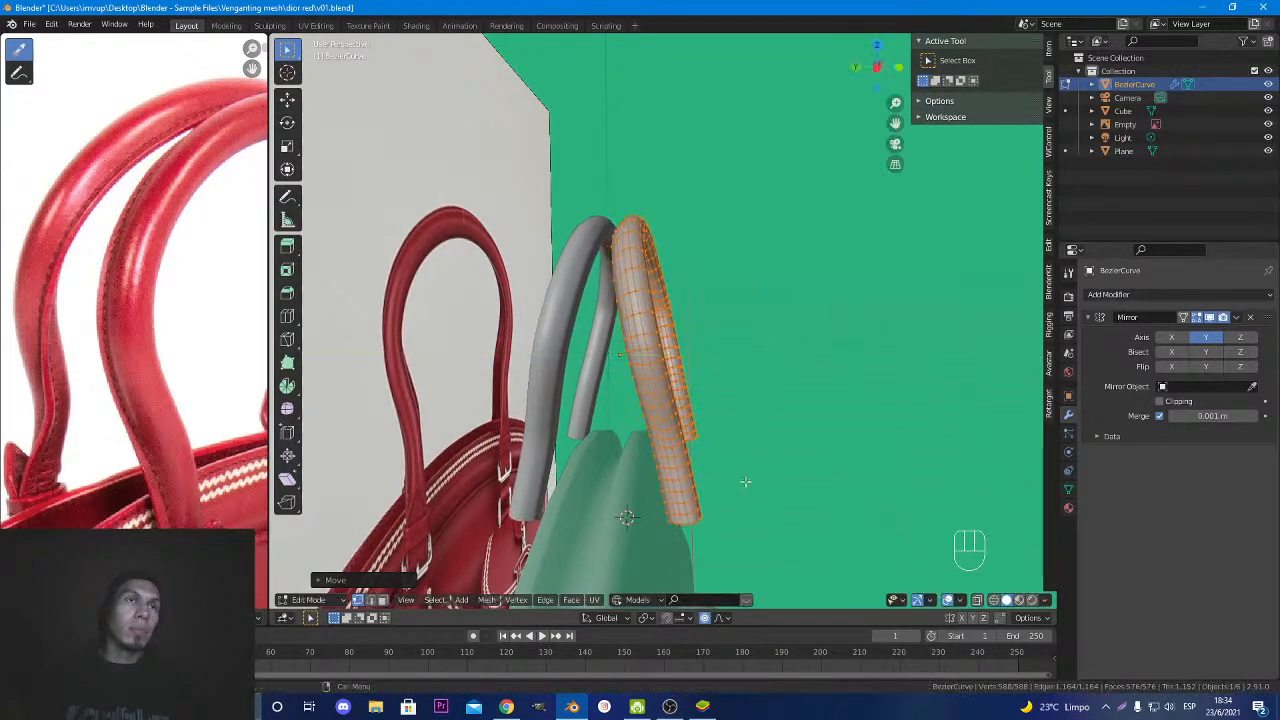
# In Object Mode, centre the mirrored handle pair over the bag with two moves along global Y, the first about 0.11 m.
pyautogui.press('Tab')
pyautogui.moveTo(745, 482)
pyautogui.mouseDown(button='middle')
pyautogui.moveTo(756, 441)
pyautogui.moveTo(757, 478)
pyautogui.mouseUp(button='middle')
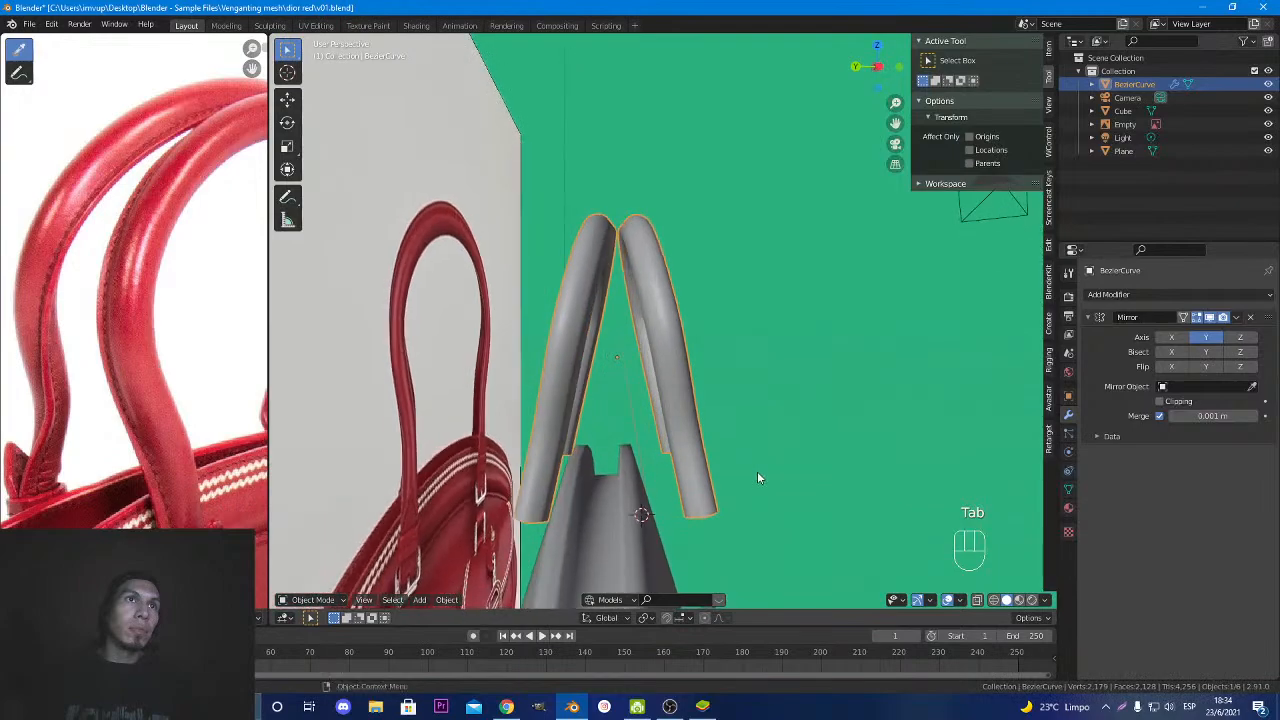
pyautogui.press('g')
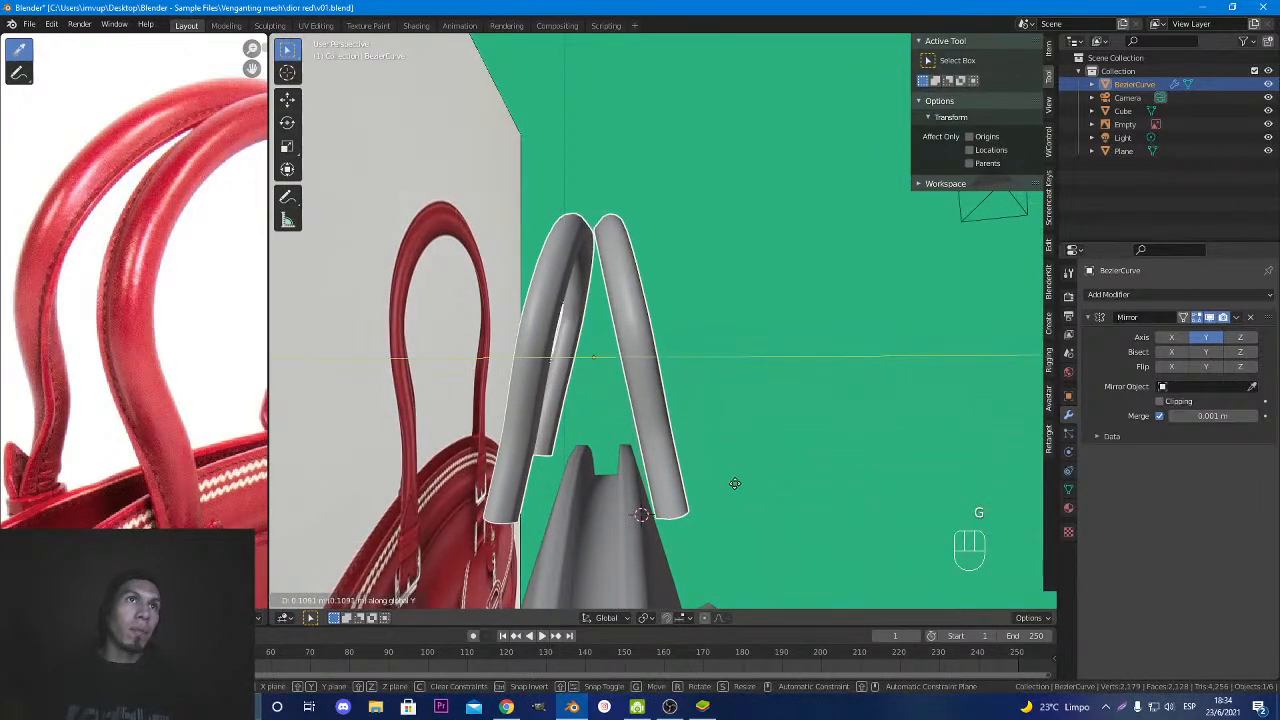
pyautogui.click(735, 481)
pyautogui.moveTo(735, 481); pyautogui.dragTo(432, 486, button='middle')
pyautogui.press('g')
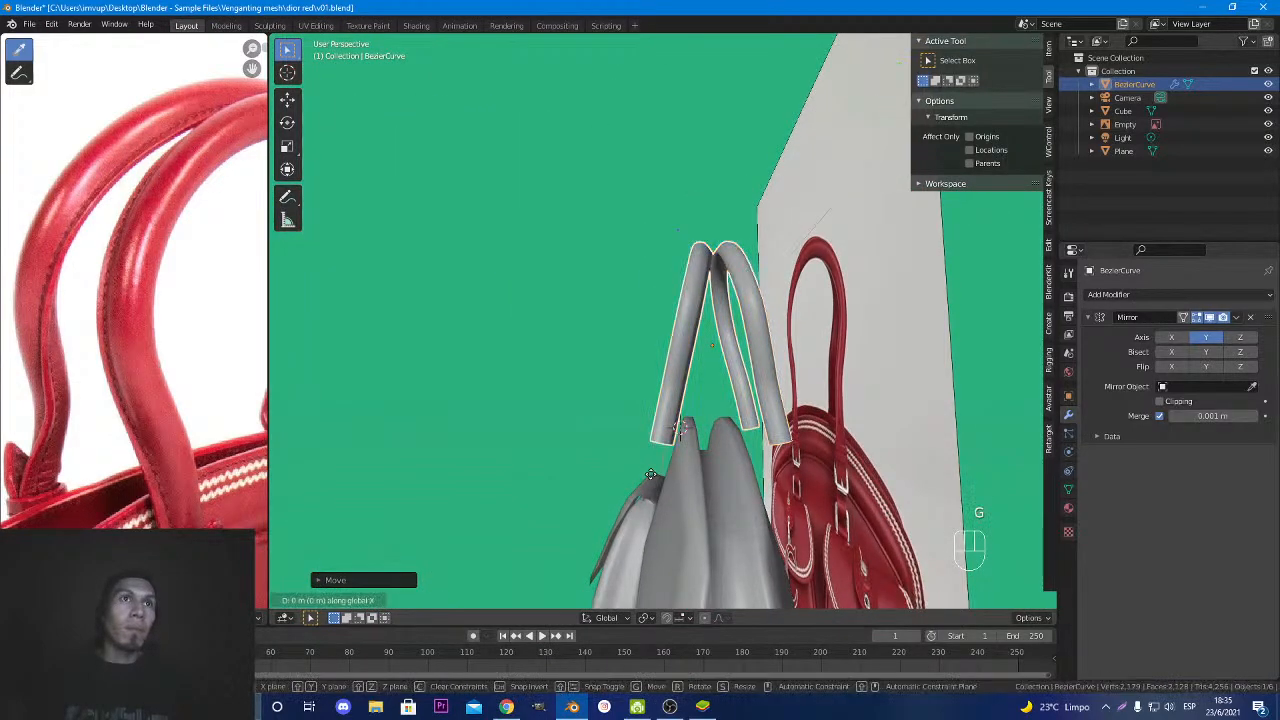
pyautogui.press('y')
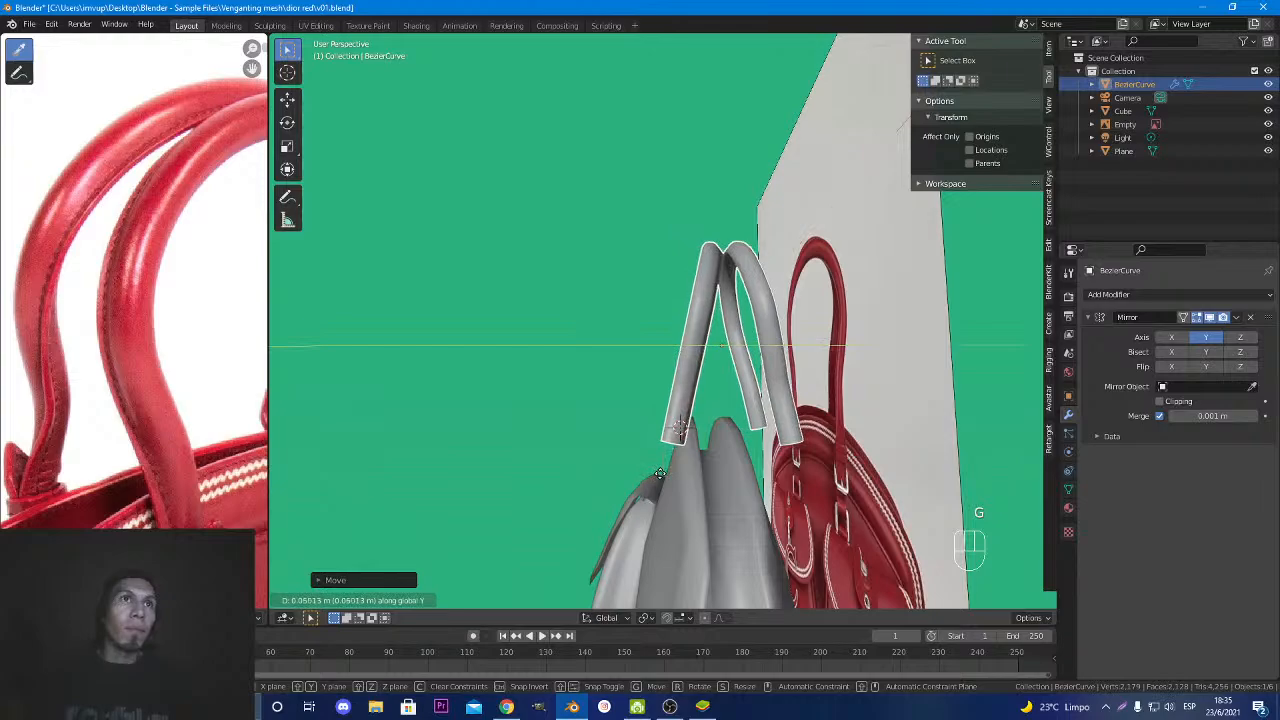
pyautogui.click(660, 481)
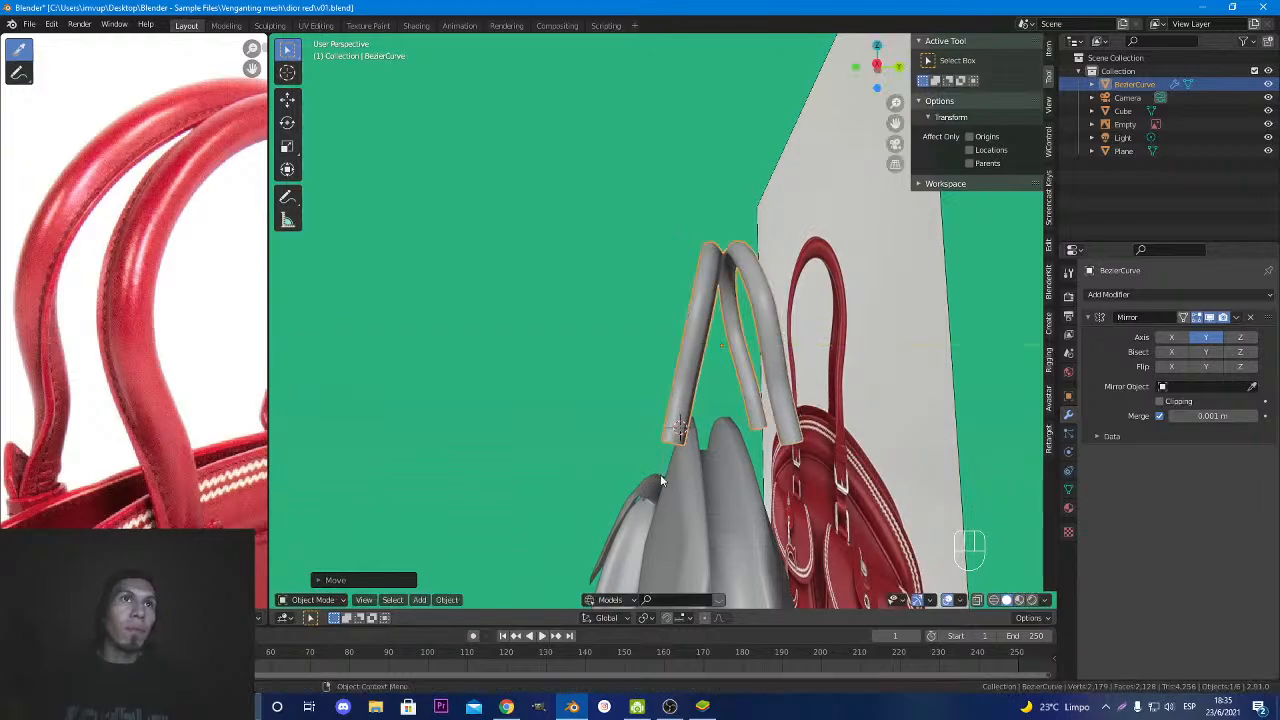
# Rotate the handle mesh in Edit Mode about 7° around the global X axis so the handles stand more upright.
pyautogui.press('Tab')
pyautogui.moveTo(980, 384); pyautogui.dragTo(780, 477, button='middle')
pyautogui.press('r')
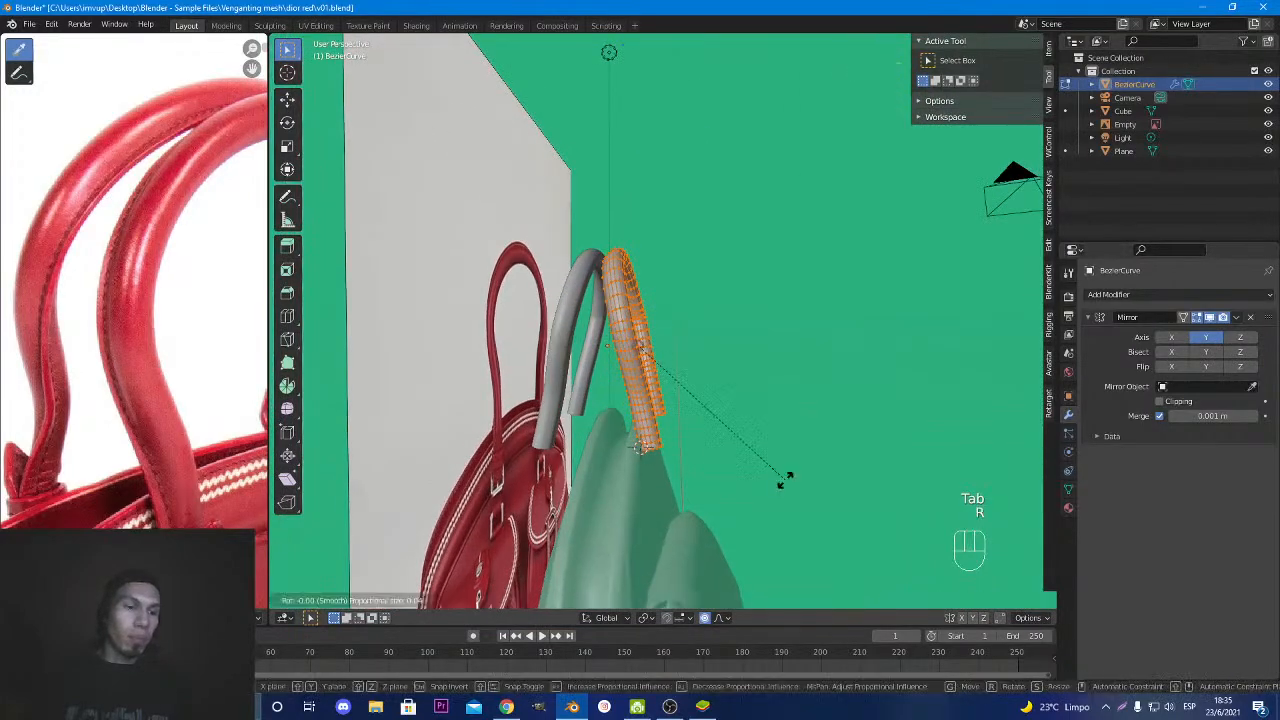
pyautogui.press('x')
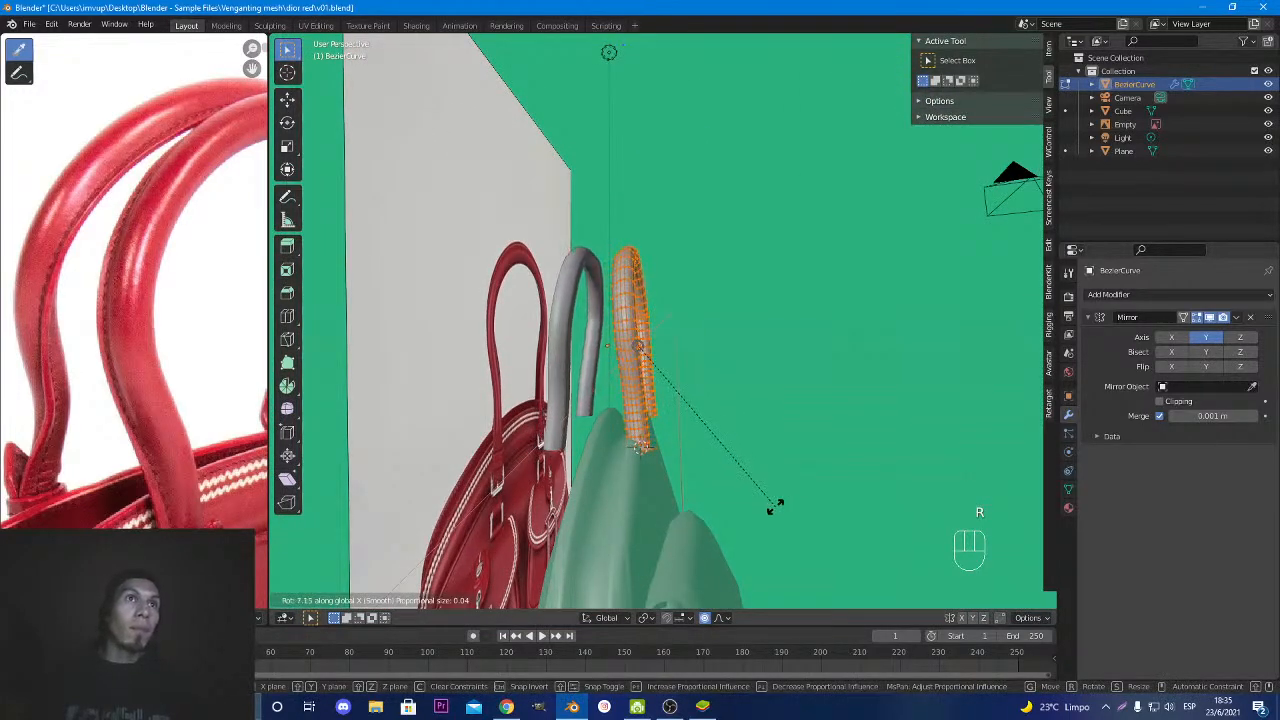
pyautogui.click(773, 505)
pyautogui.press('Tab')
pyautogui.press('g')
pyautogui.press('x')
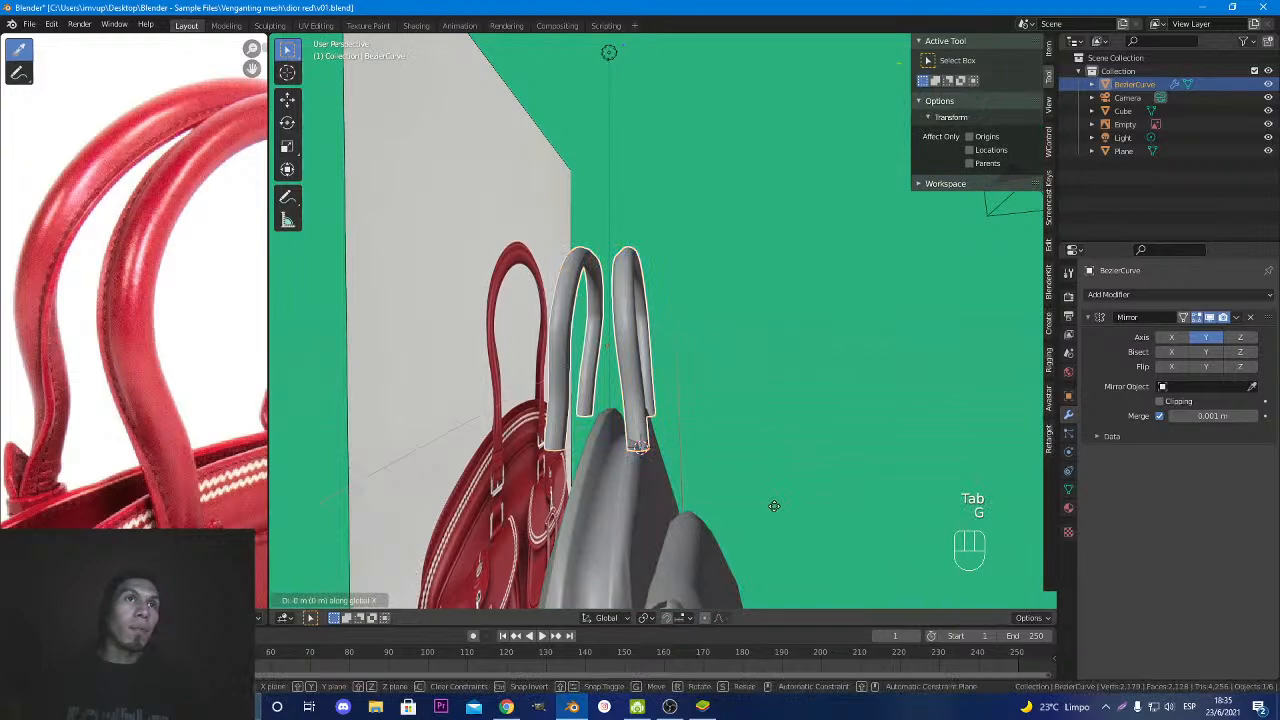
pyautogui.click(774, 506)
# Move the handle mesh along global Y in Edit Mode to bring it closer to its mirrored copy.
pyautogui.press('Tab')
pyautogui.press('g')
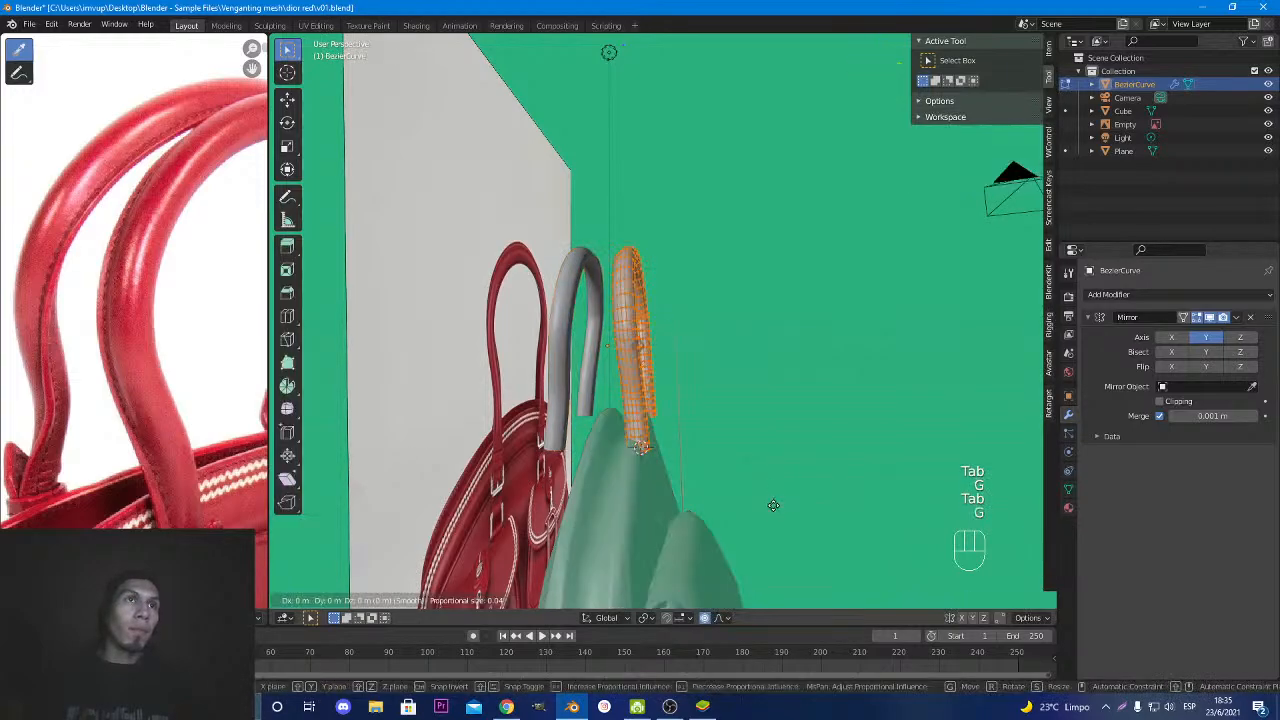
pyautogui.press('y')
pyautogui.click(765, 502)
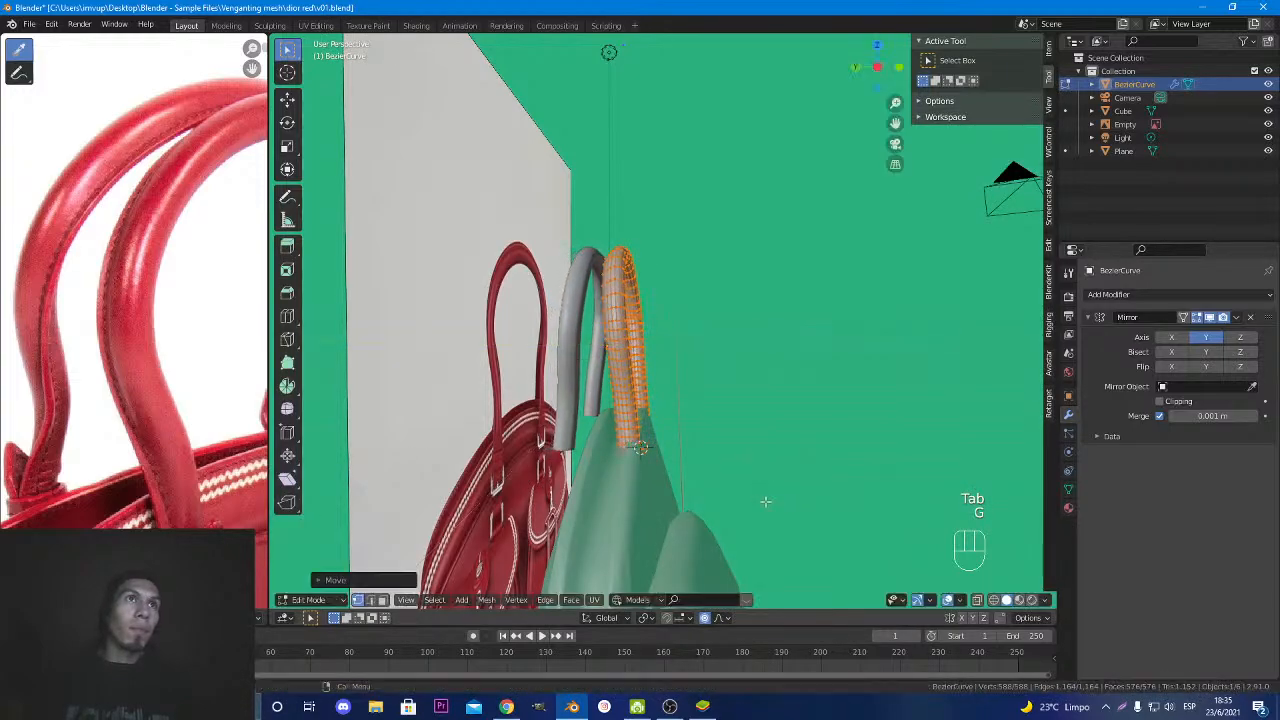
# In Object Mode, shift the mirrored handle pair about 0.1 m along global Y to recentre it over the bag.
pyautogui.press('Tab')
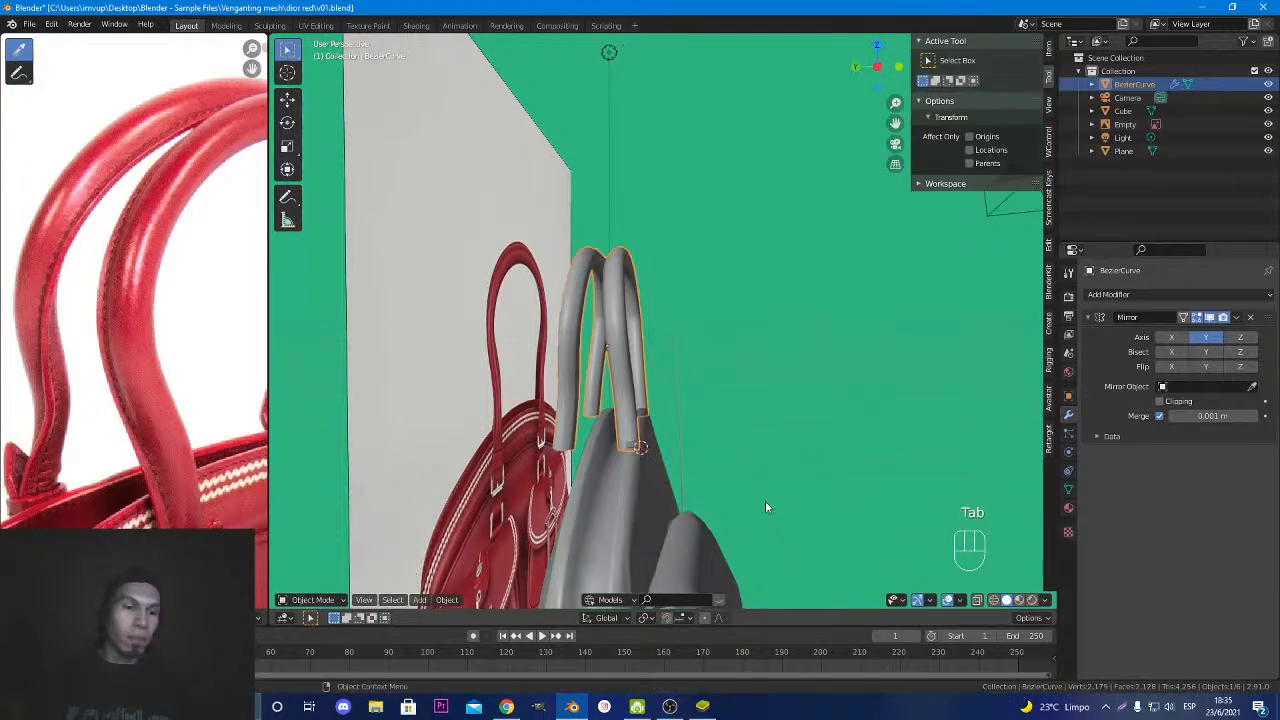
pyautogui.press('g')
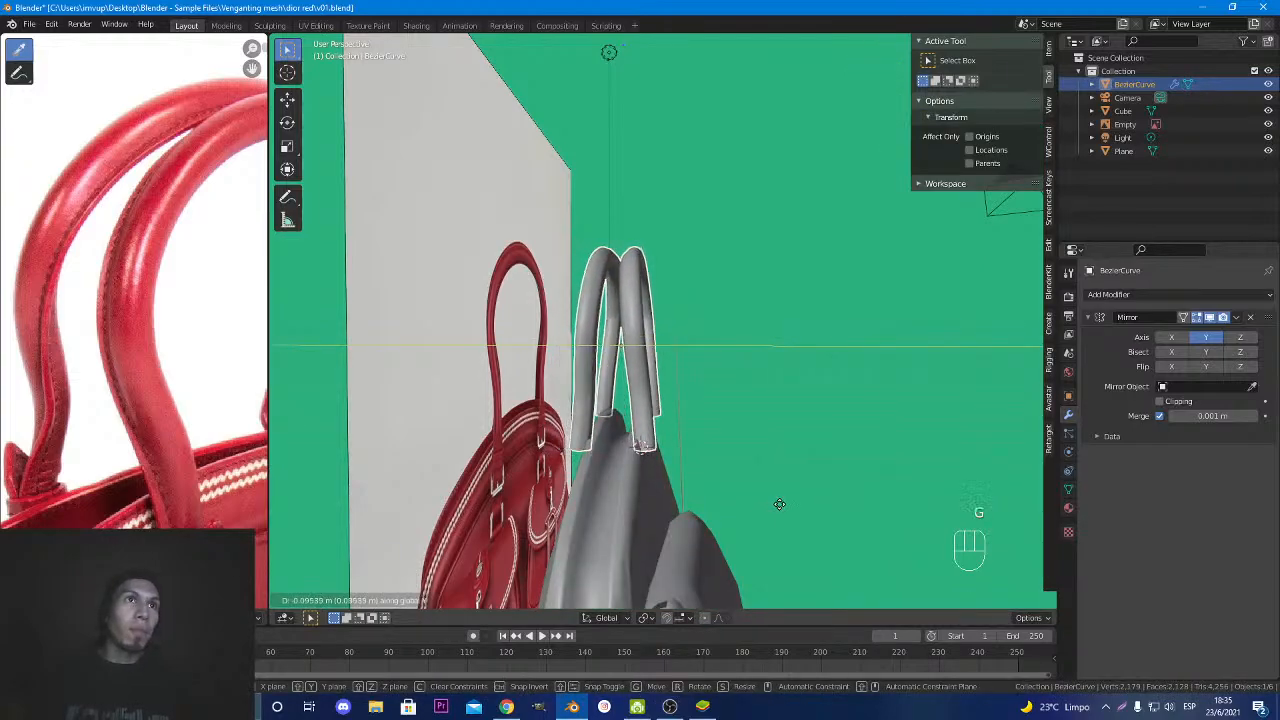
pyautogui.click(775, 501)
pyautogui.moveTo(775, 501); pyautogui.dragTo(556, 471, button='middle')
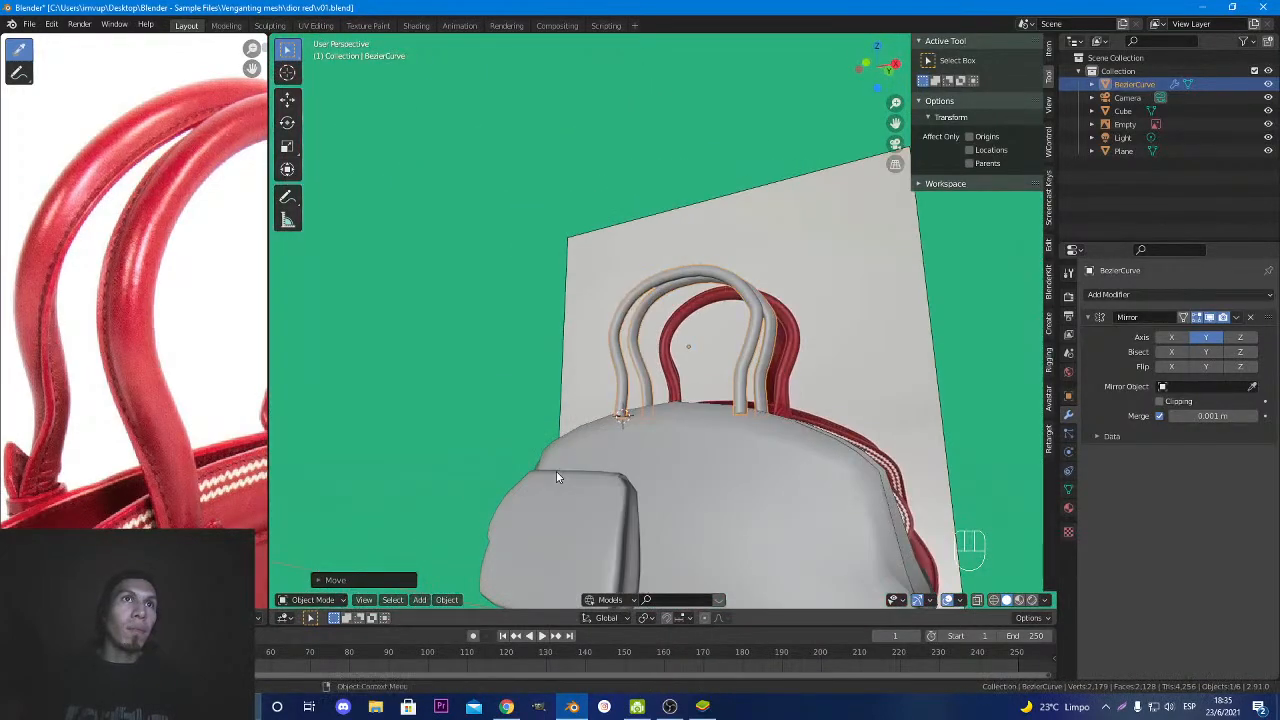
# Rotate the handle mesh slightly in Edit Mode so its lower ends spread outward and the tops lean together.
pyautogui.moveTo(727, 505)
pyautogui.mouseDown(button='middle')
pyautogui.moveTo(644, 500)
pyautogui.moveTo(632, 521)
pyautogui.moveTo(797, 596)
pyautogui.moveTo(905, 576)
pyautogui.moveTo(914, 556)
pyautogui.moveTo(742, 500)
pyautogui.mouseUp(button='middle')
pyautogui.press('Tab')
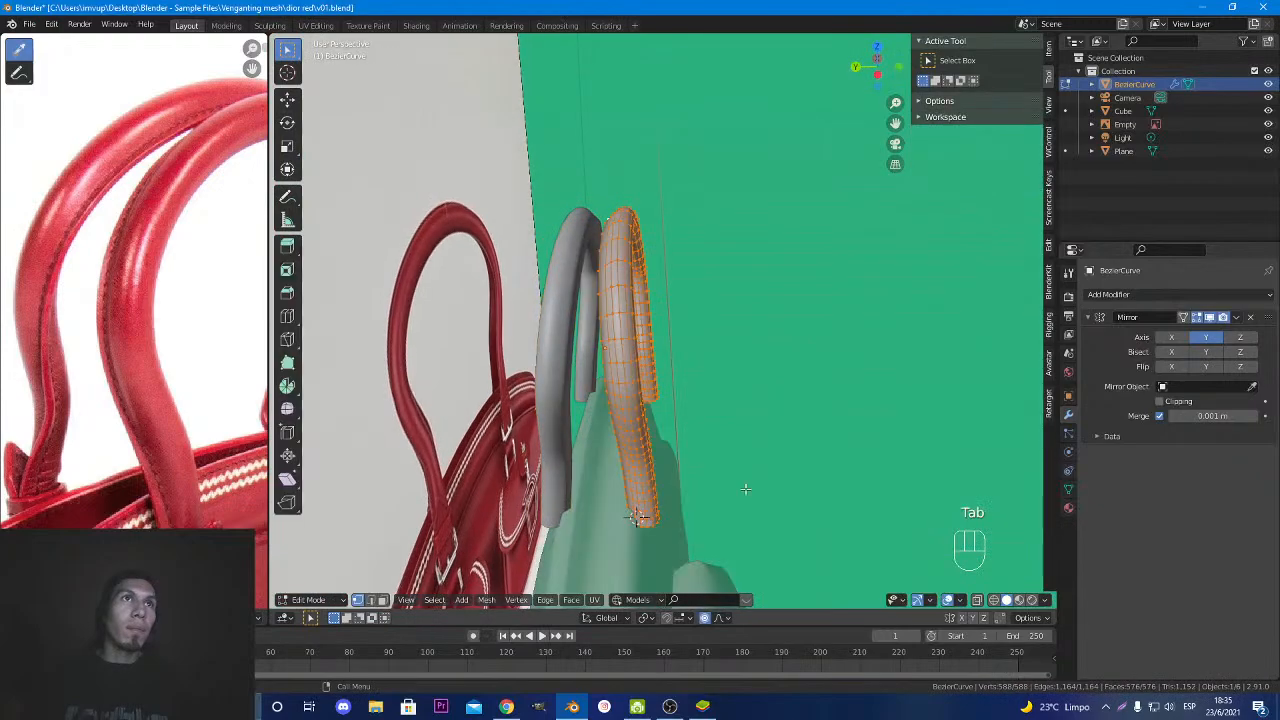
pyautogui.press('r')
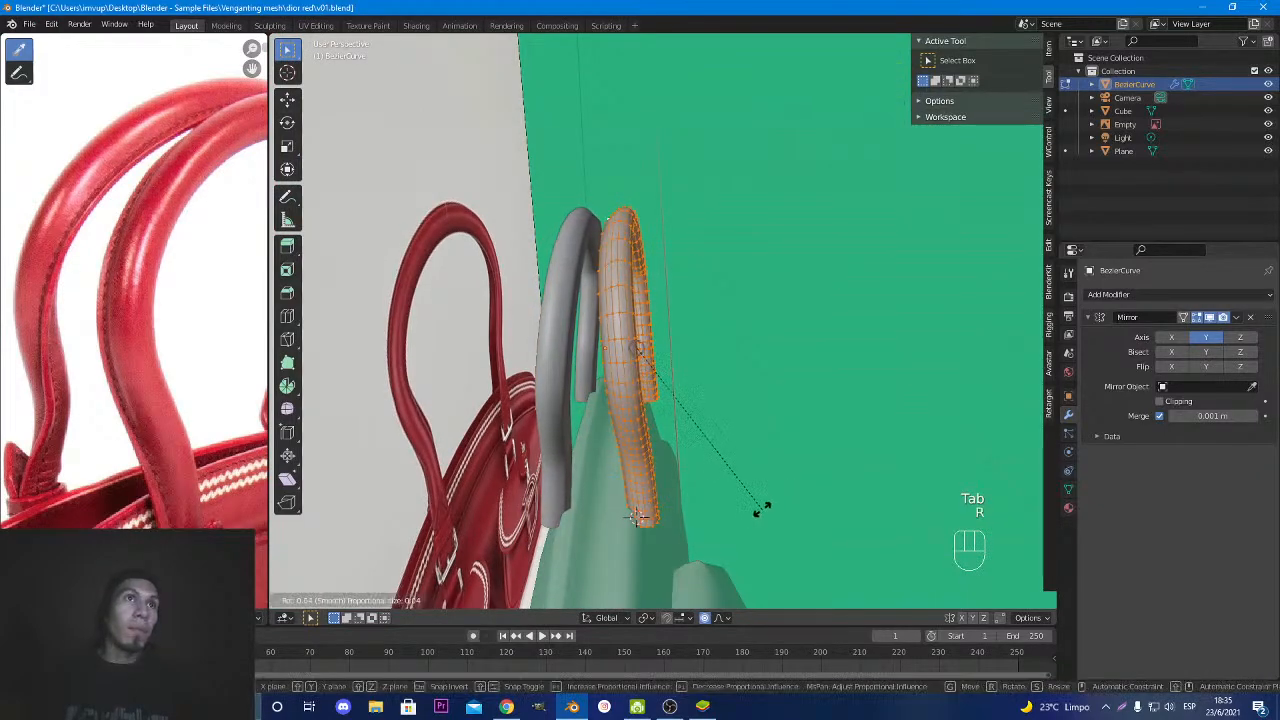
pyautogui.click(768, 509)
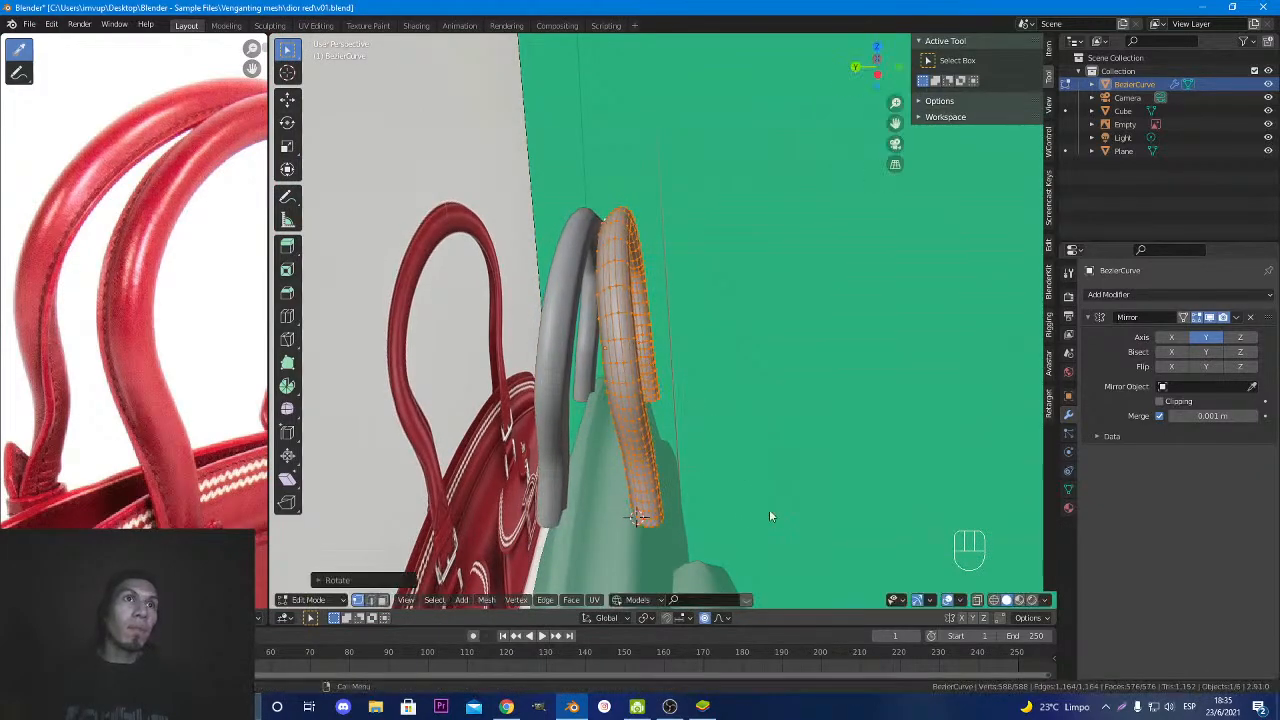
pyautogui.press('Tab')
pyautogui.moveTo(770, 516); pyautogui.dragTo(620, 457, button='middle')
pyautogui.press('KP_1')
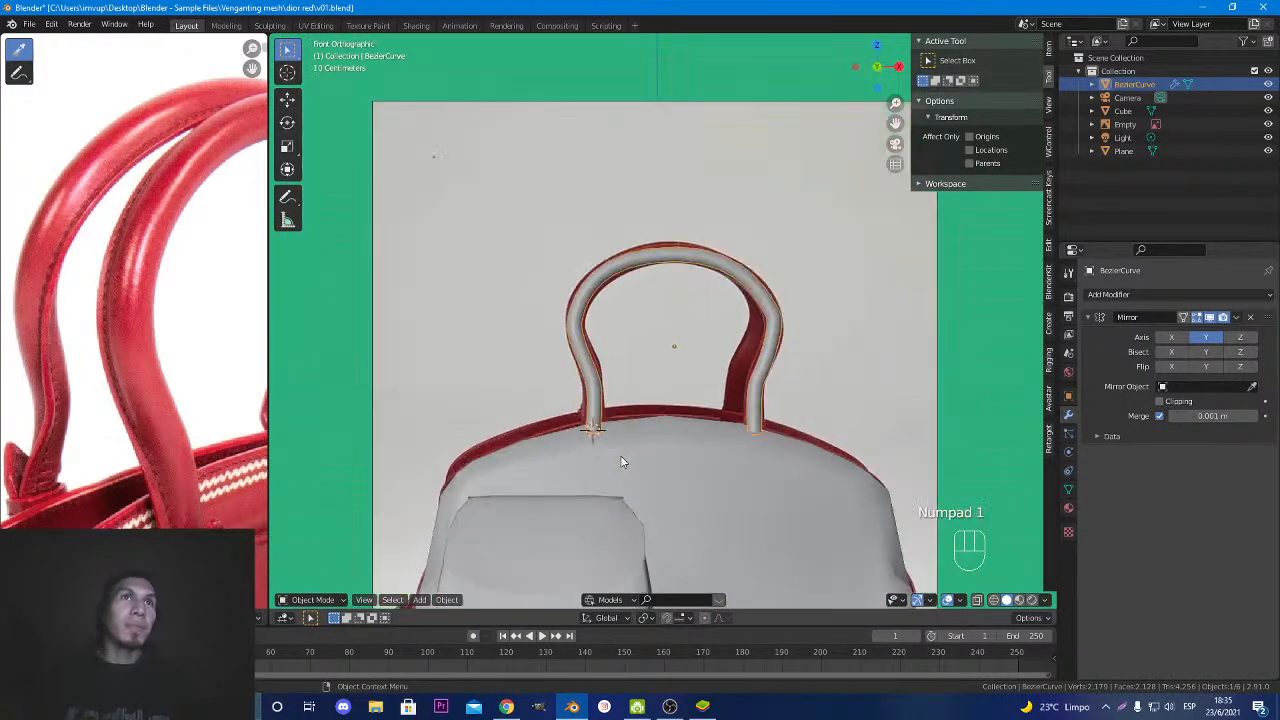
# Lower the whole handle mesh slightly along global Z in Edit Mode.
pyautogui.press('Tab')
pyautogui.moveTo(620, 455); pyautogui.dragTo(706, 483, button='middle')
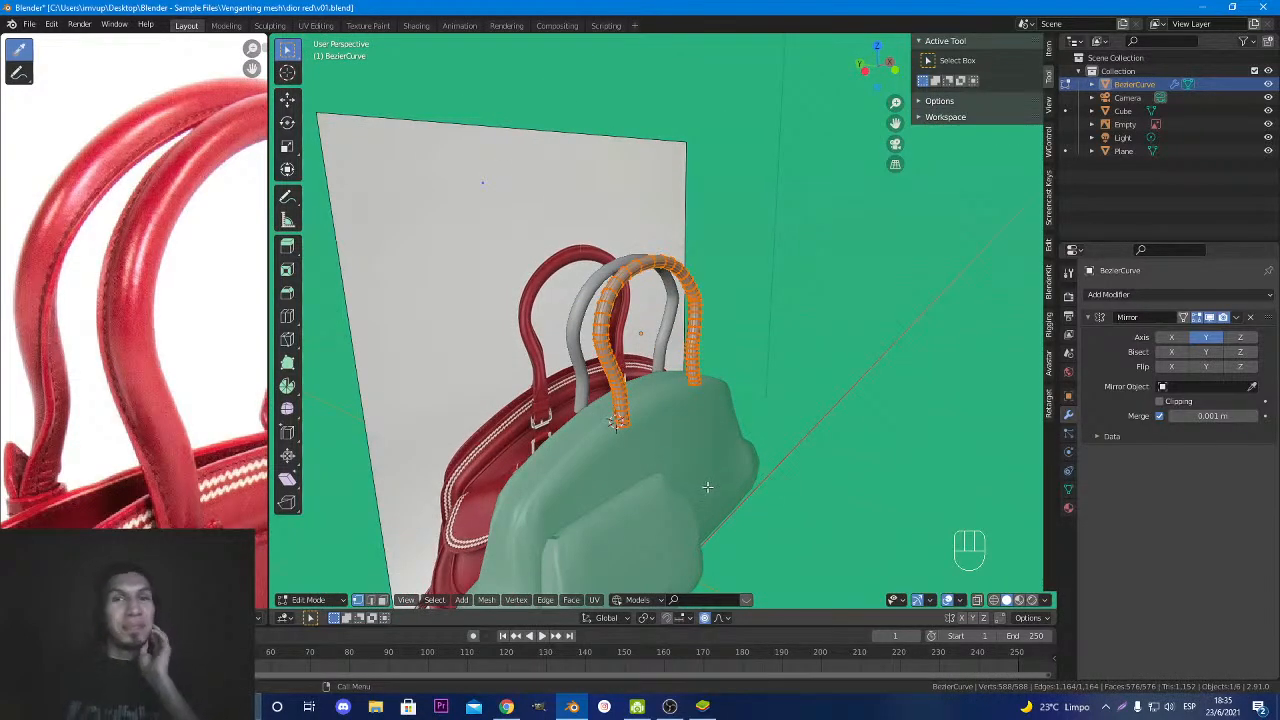
pyautogui.moveTo(707, 487); pyautogui.dragTo(687, 459, button='middle')
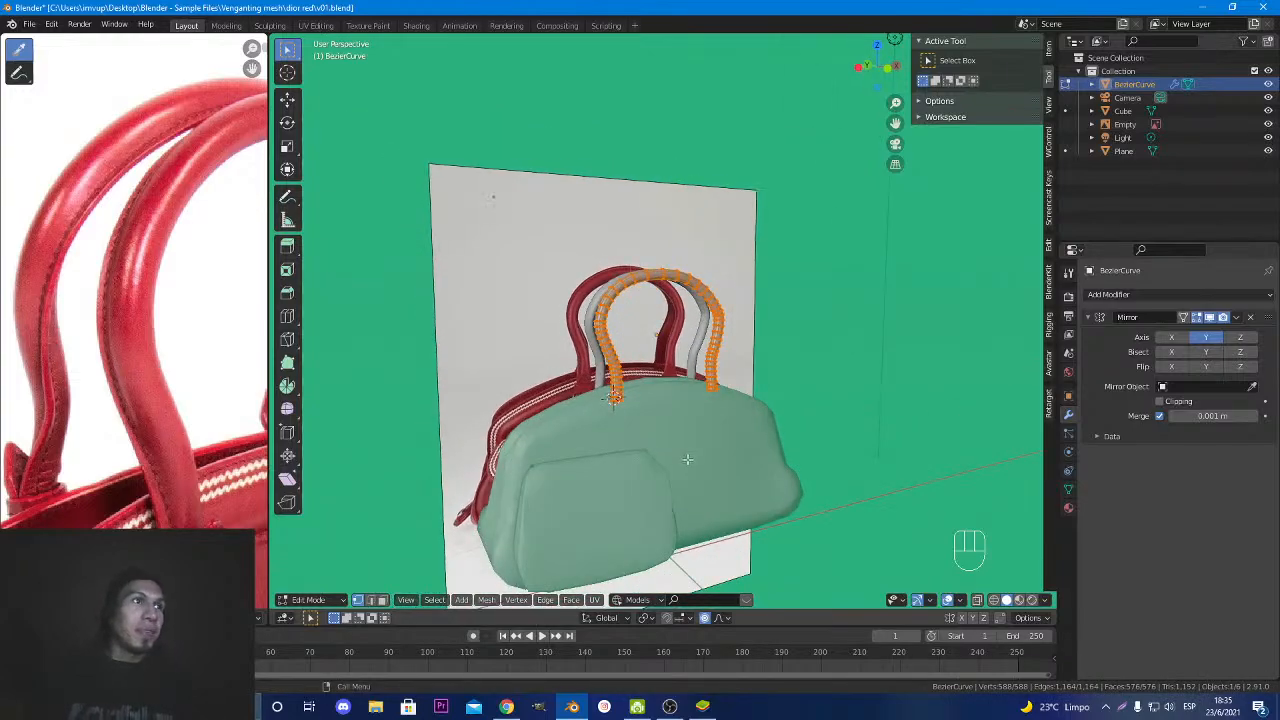
pyautogui.moveTo(628, 400); pyautogui.dragTo(634, 397, button='middle')
pyautogui.press('g')
pyautogui.press('z')
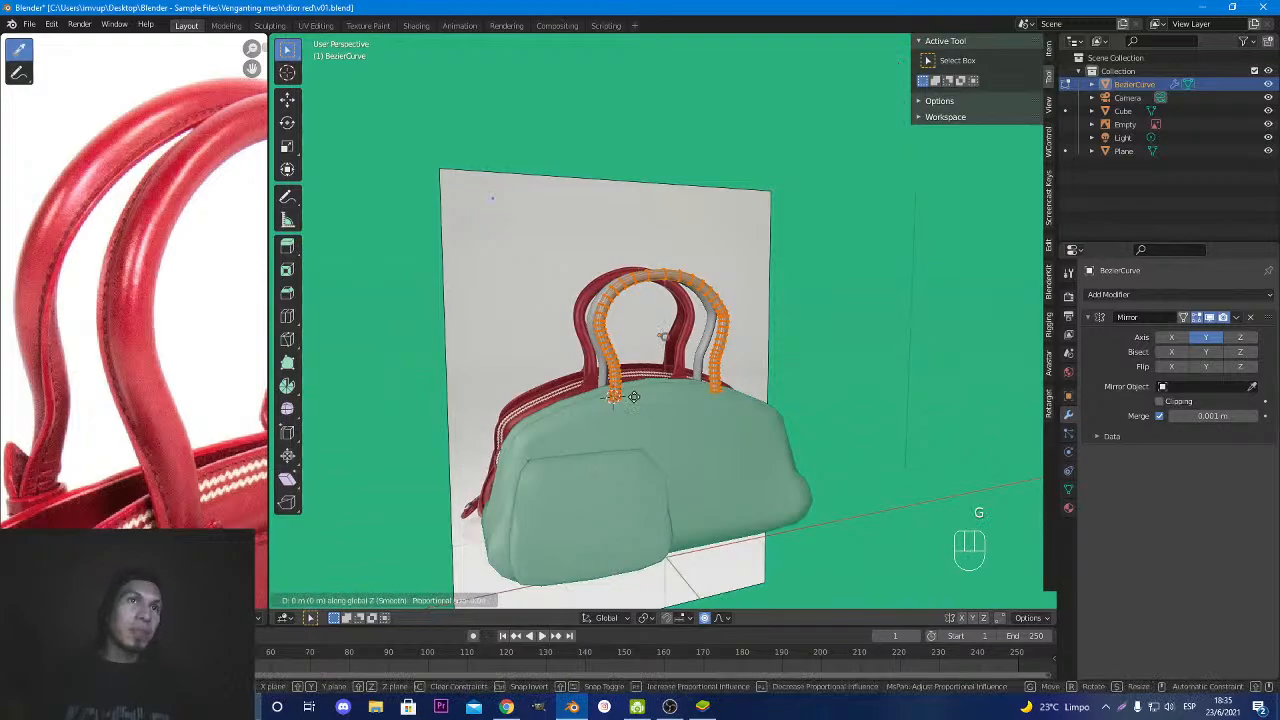
pyautogui.click(635, 400)
pyautogui.moveTo(640, 438); pyautogui.dragTo(608, 449, button='middle')
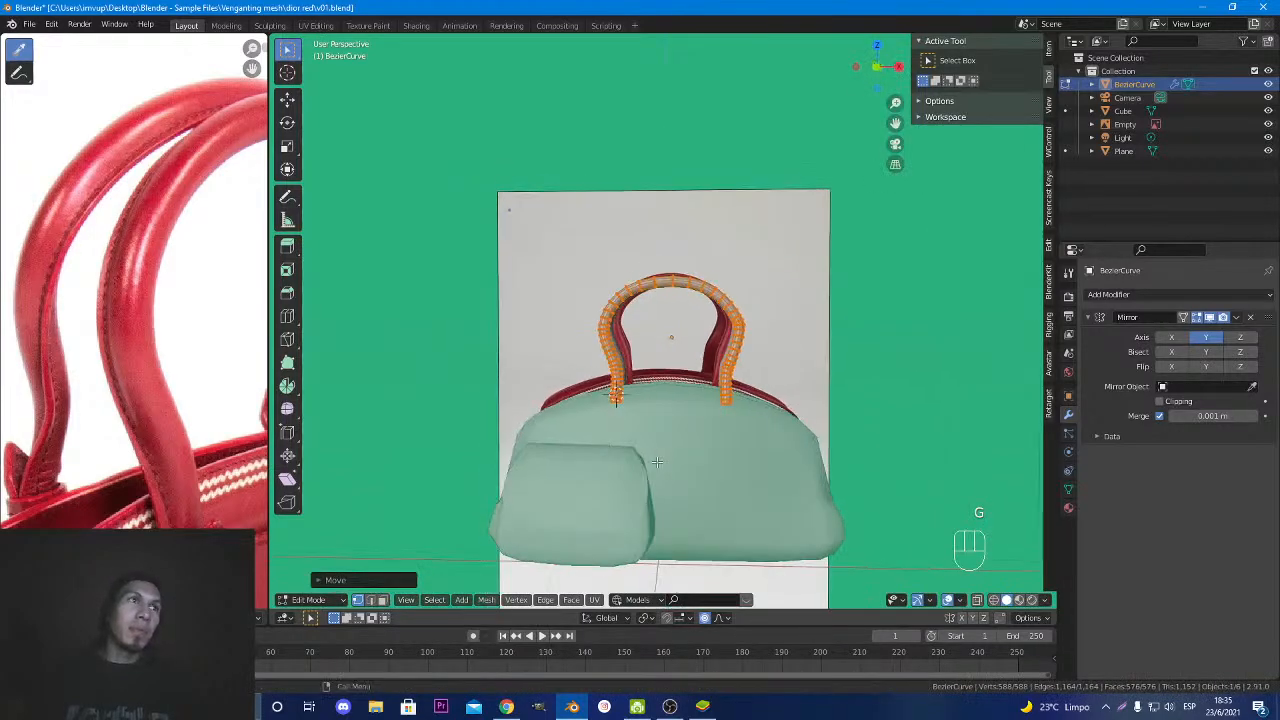
# In Object Mode, duplicate the front pocket along global X to place a second pocket beside it on the bag's front.
pyautogui.scroll(-3, 657, 462)
pyautogui.scroll(-4, 156, 500)
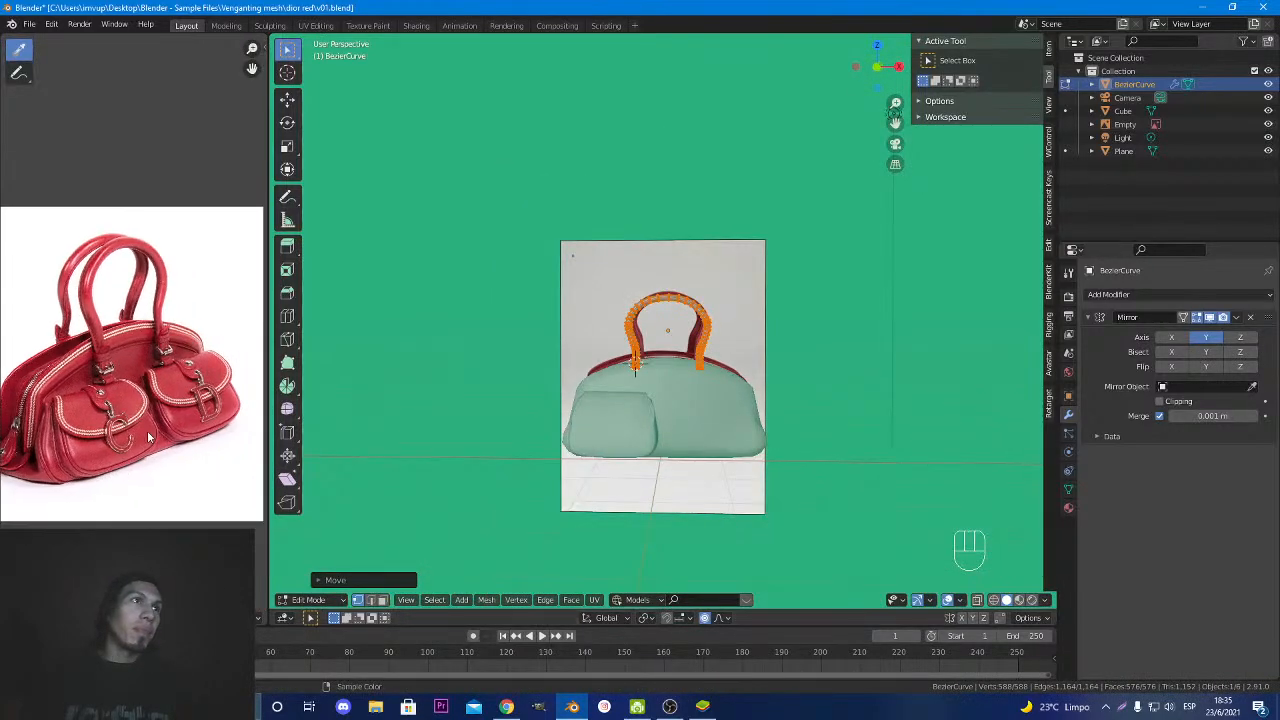
pyautogui.scroll(5, 147, 430)
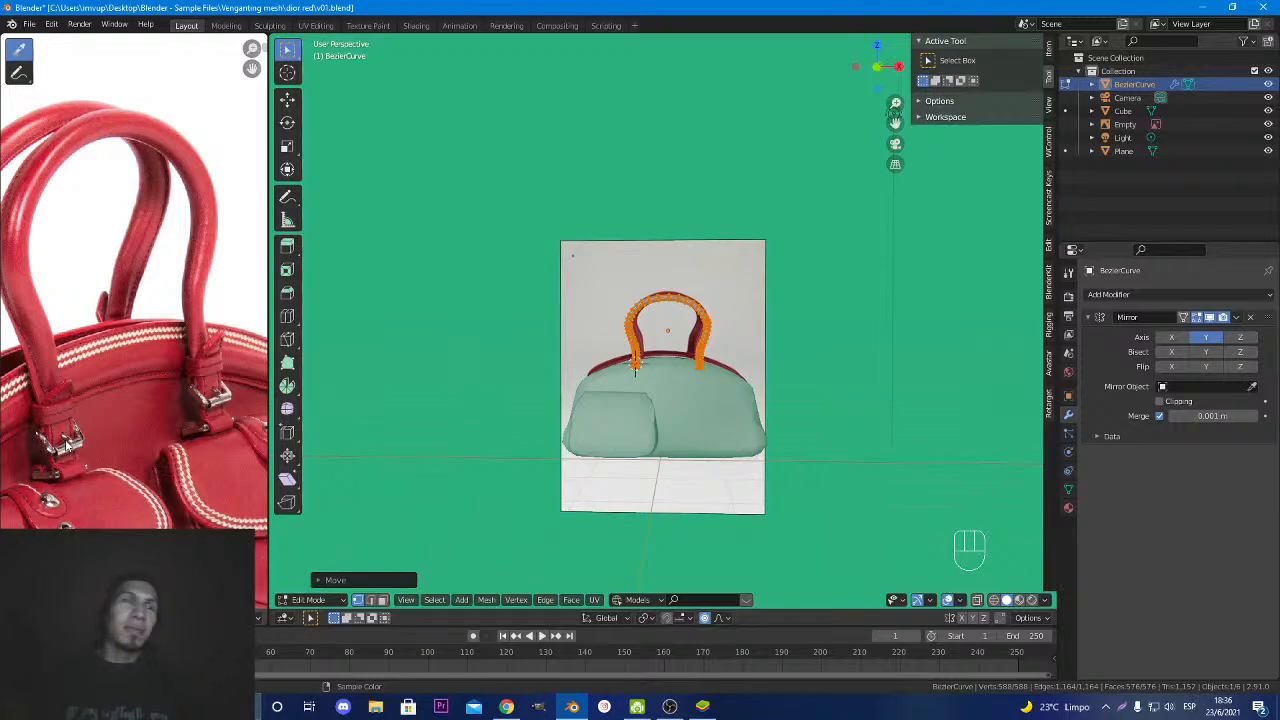
pyautogui.scroll(2, 66, 439)
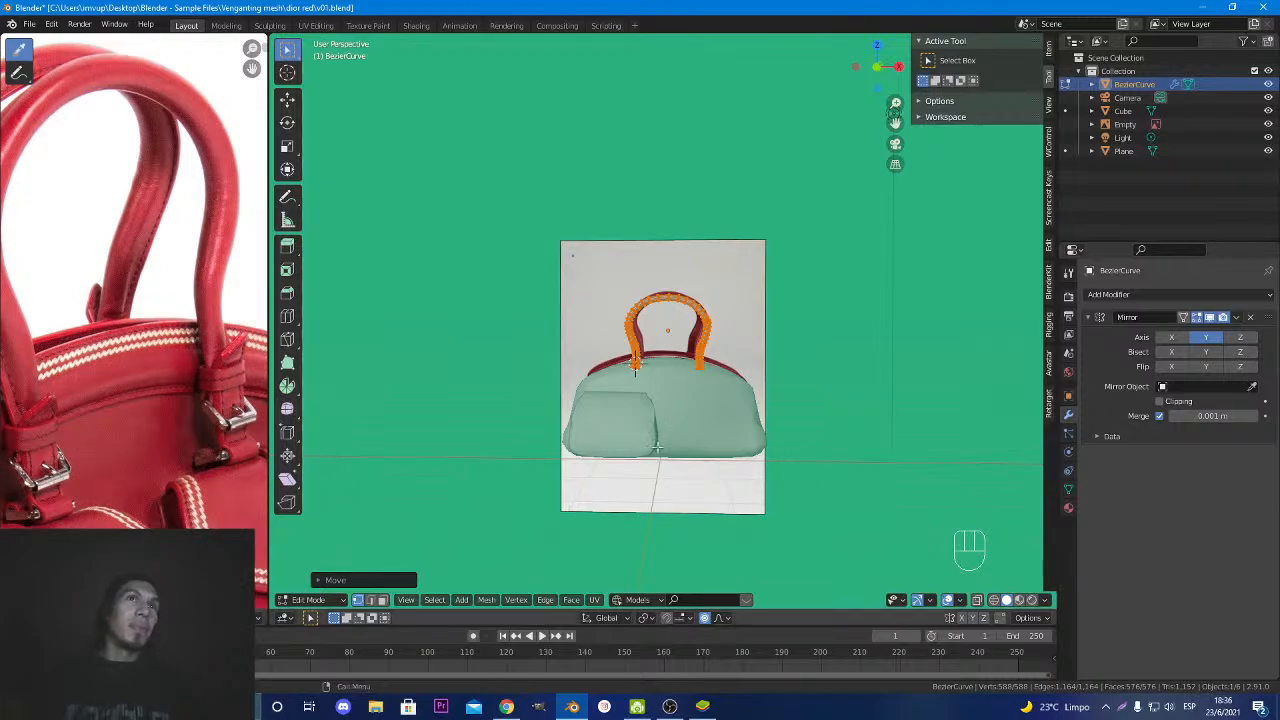
pyautogui.scroll(4, 600, 420)
pyautogui.moveTo(600, 420); pyautogui.dragTo(629, 443, button='middle')
pyautogui.press('Tab')
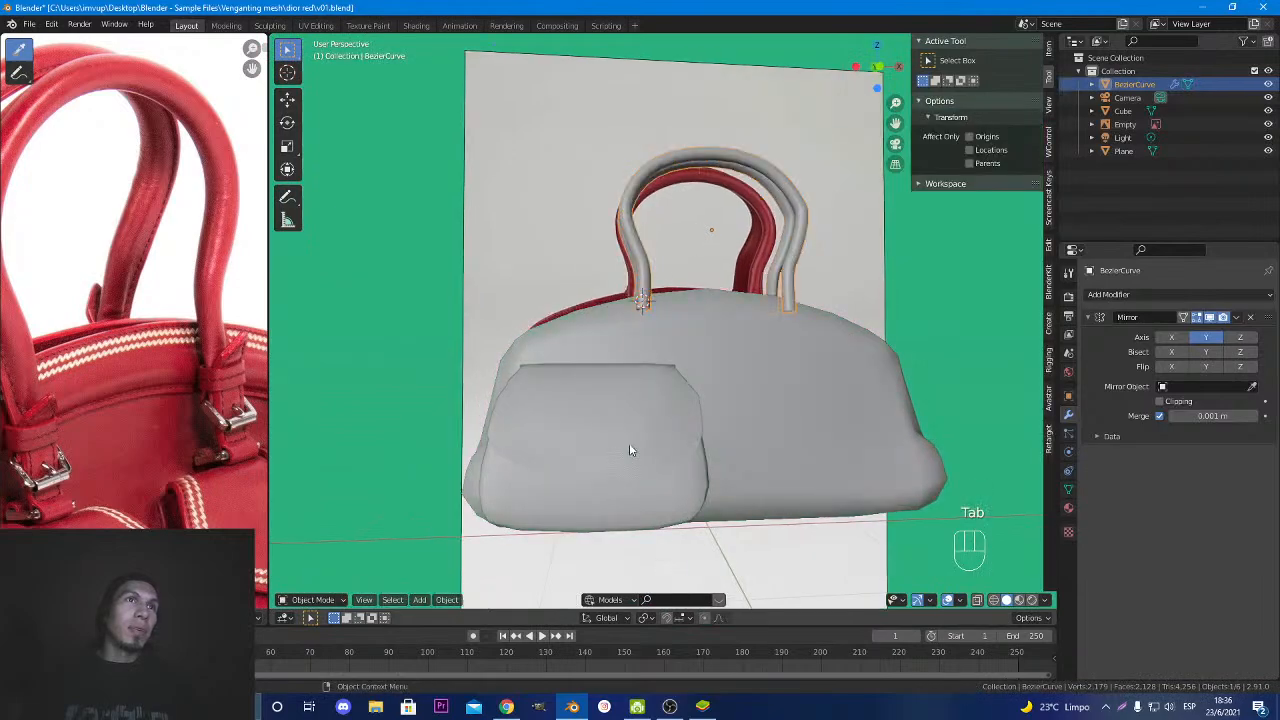
pyautogui.click(629, 443)
pyautogui.press('Tab')
pyautogui.press('Tab')
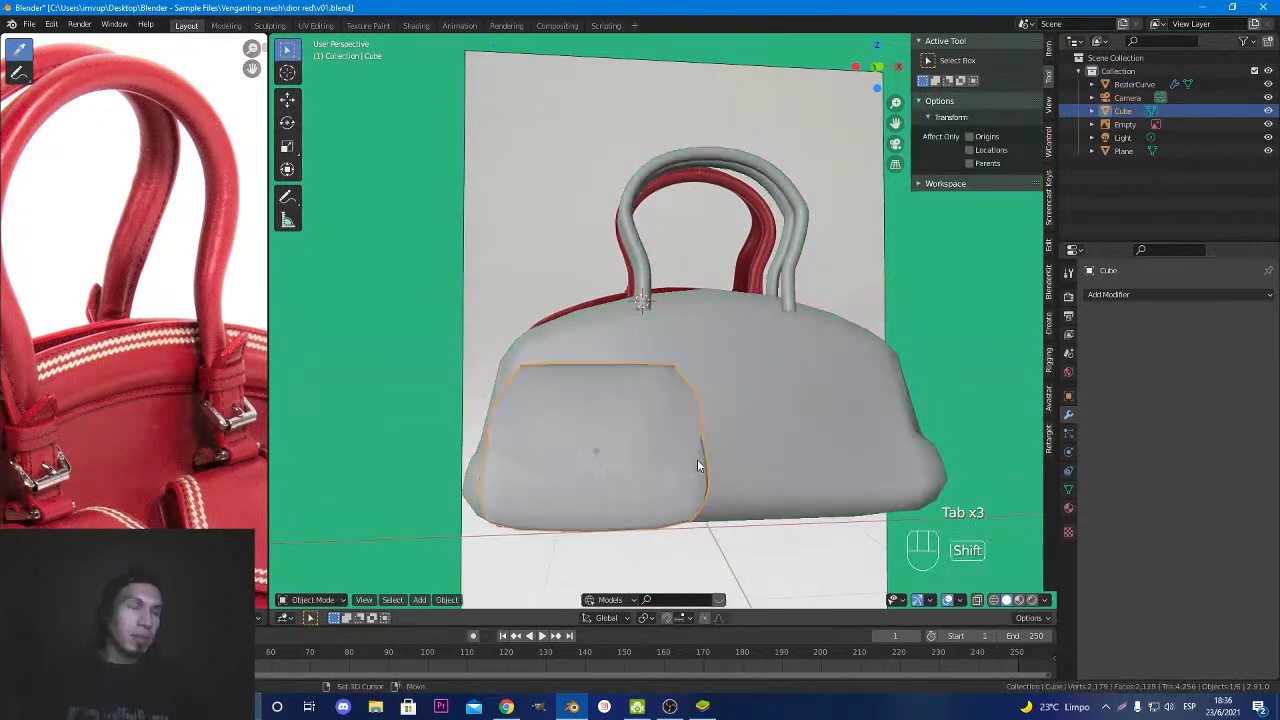
pyautogui.hotkey('shift', 'd')
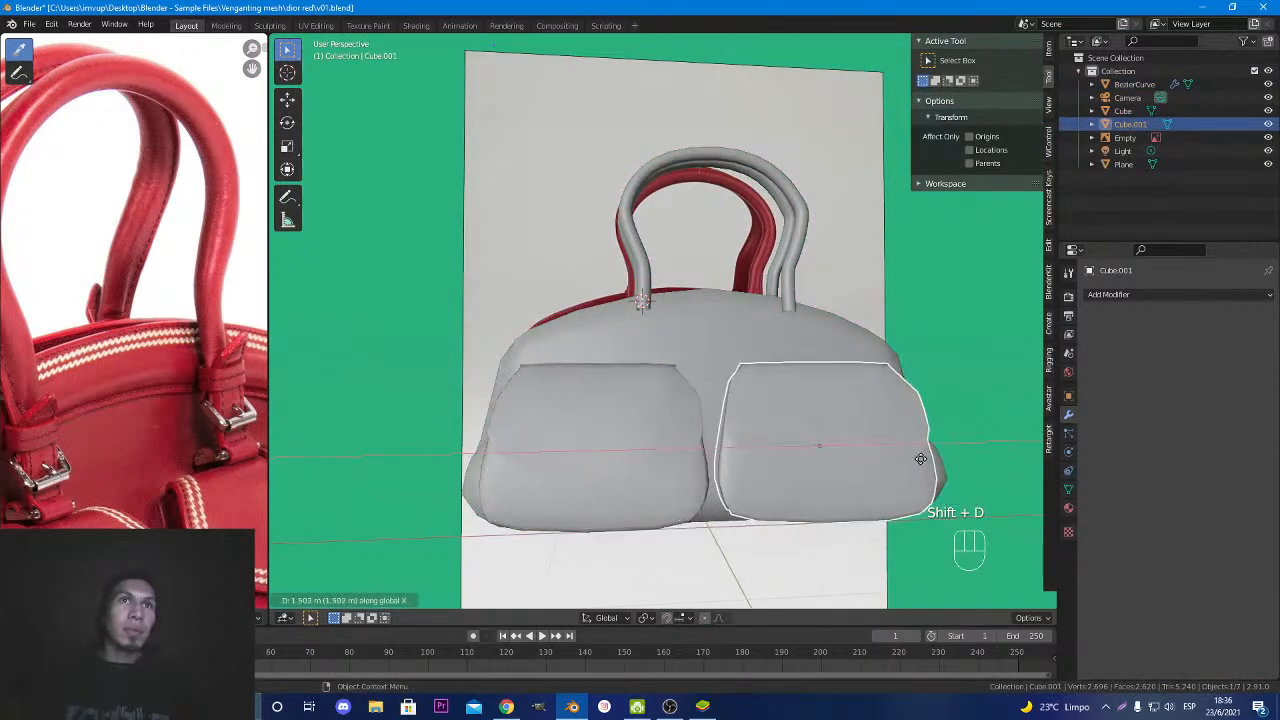
pyautogui.click(912, 456)
# In front view with X-ray on, slide the duplicated pocket along global X onto the reference's D pocket, then restore solid display.
pyautogui.press('KP_1')
pyautogui.press('KP_1')
pyautogui.press('KP_1')
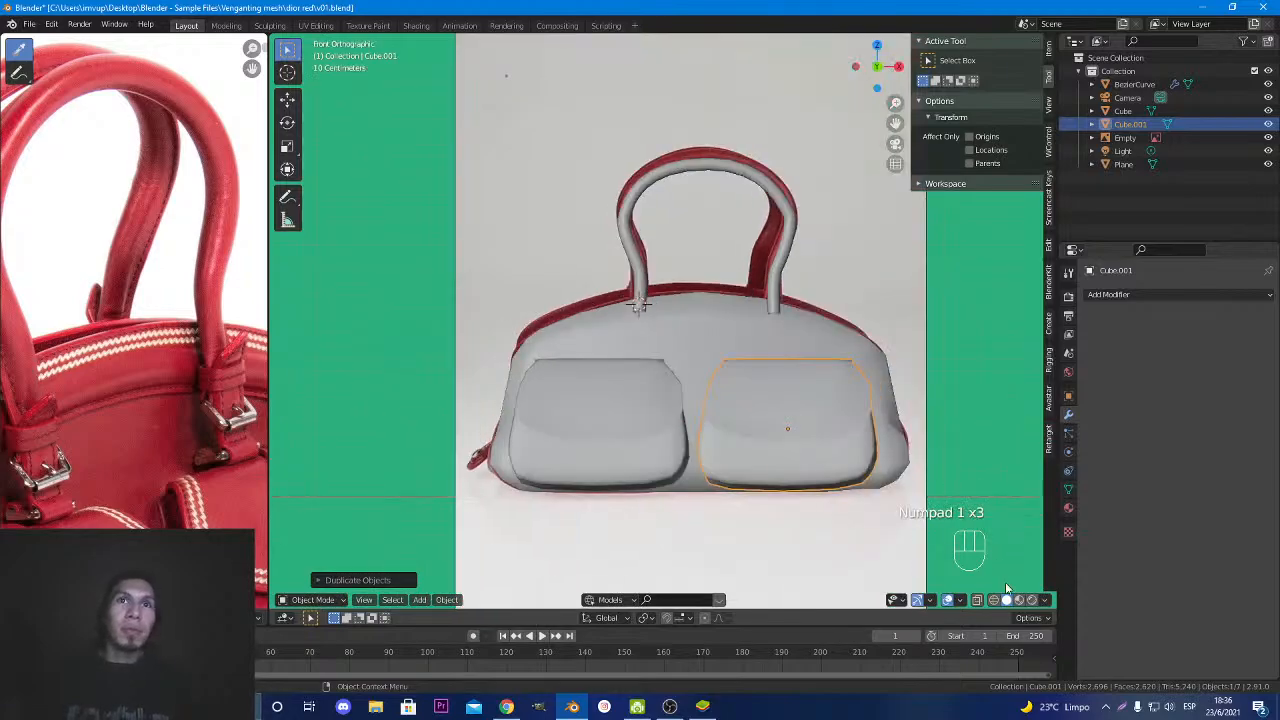
pyautogui.click(978, 600)
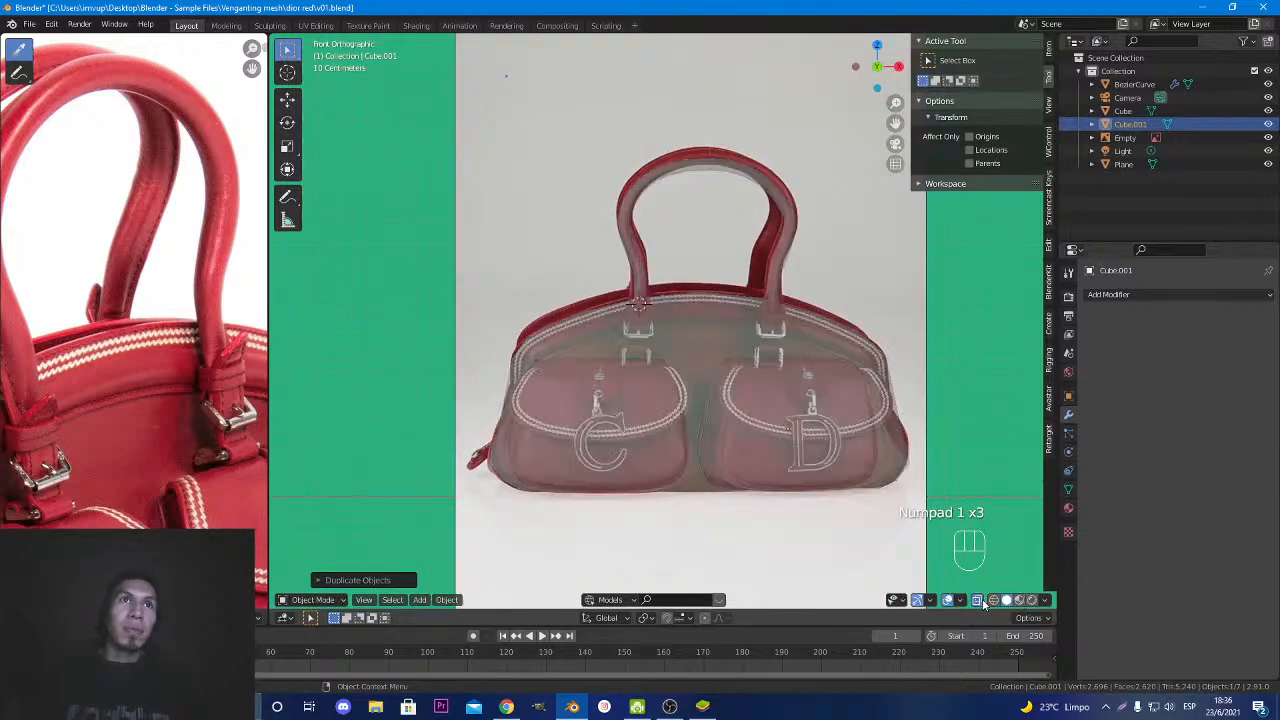
pyautogui.press('g')
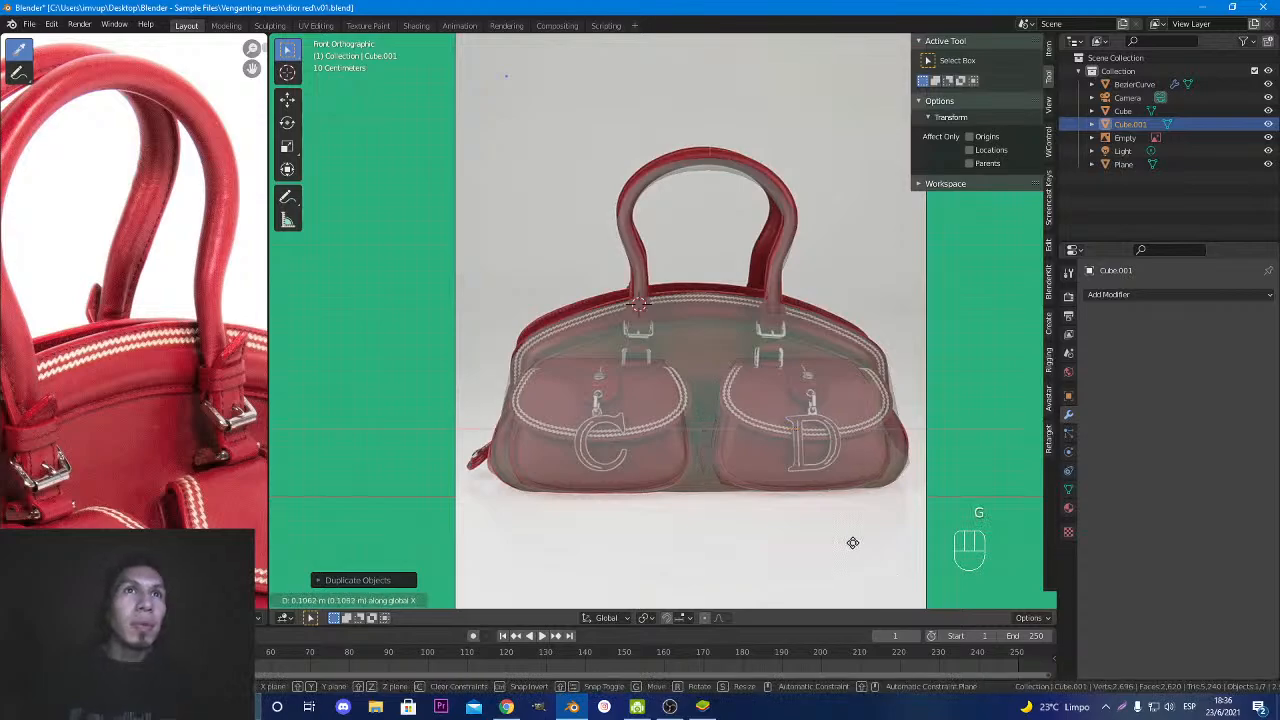
pyautogui.click(860, 550)
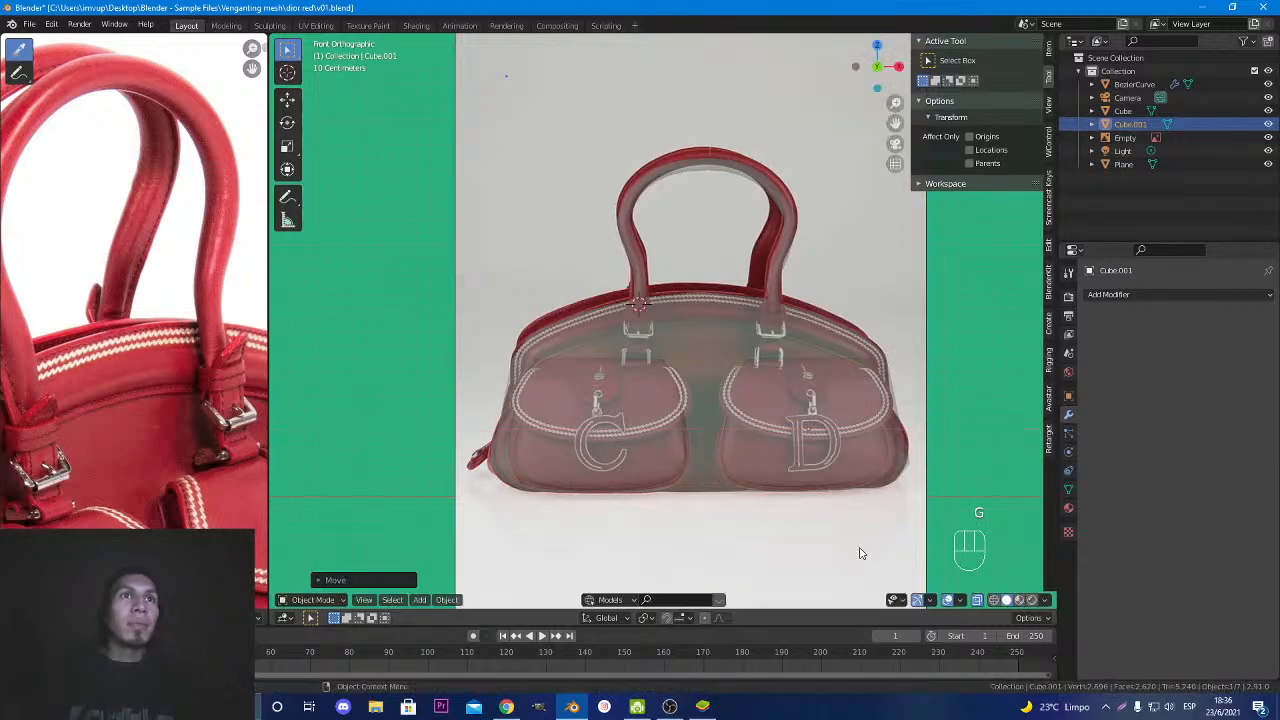
pyautogui.press('Tab')
pyautogui.press('Tab')
pyautogui.click(977, 600)
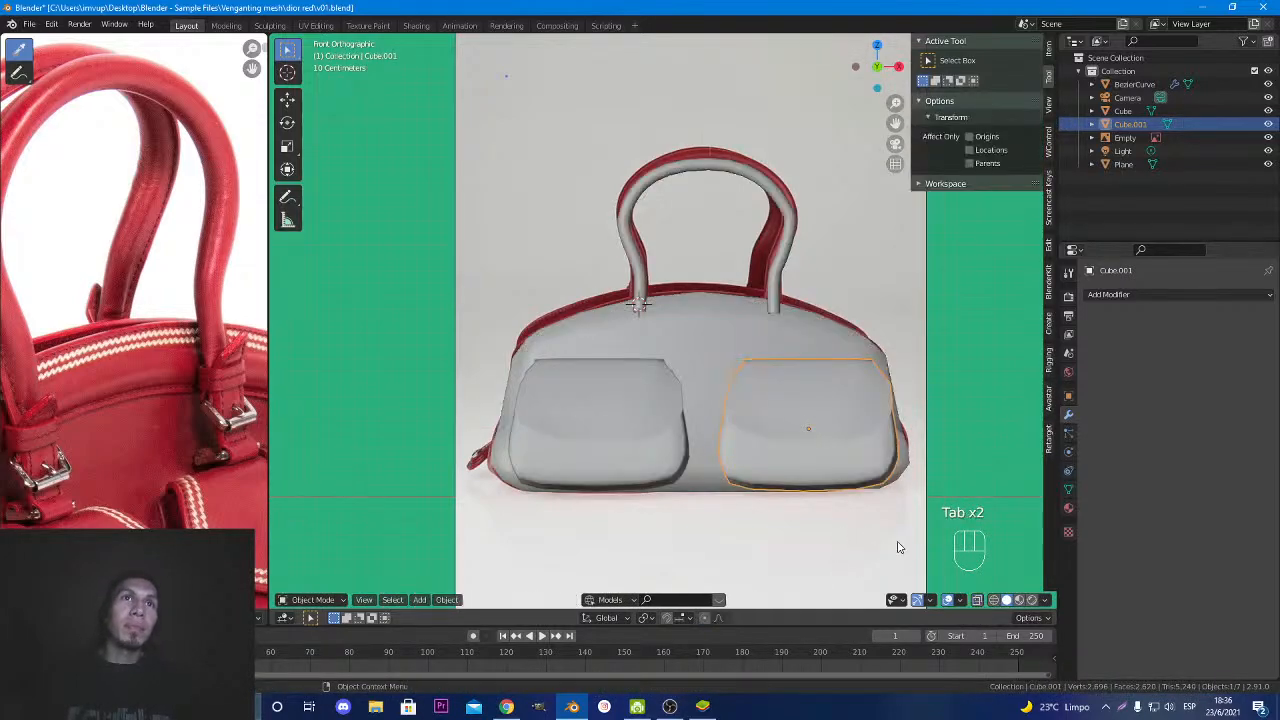
# Examine the pockets and handle ends from several angles, and check the bag body's mesh around the handles in Edit Mode.
pyautogui.moveTo(767, 463); pyautogui.dragTo(657, 452, button='middle')
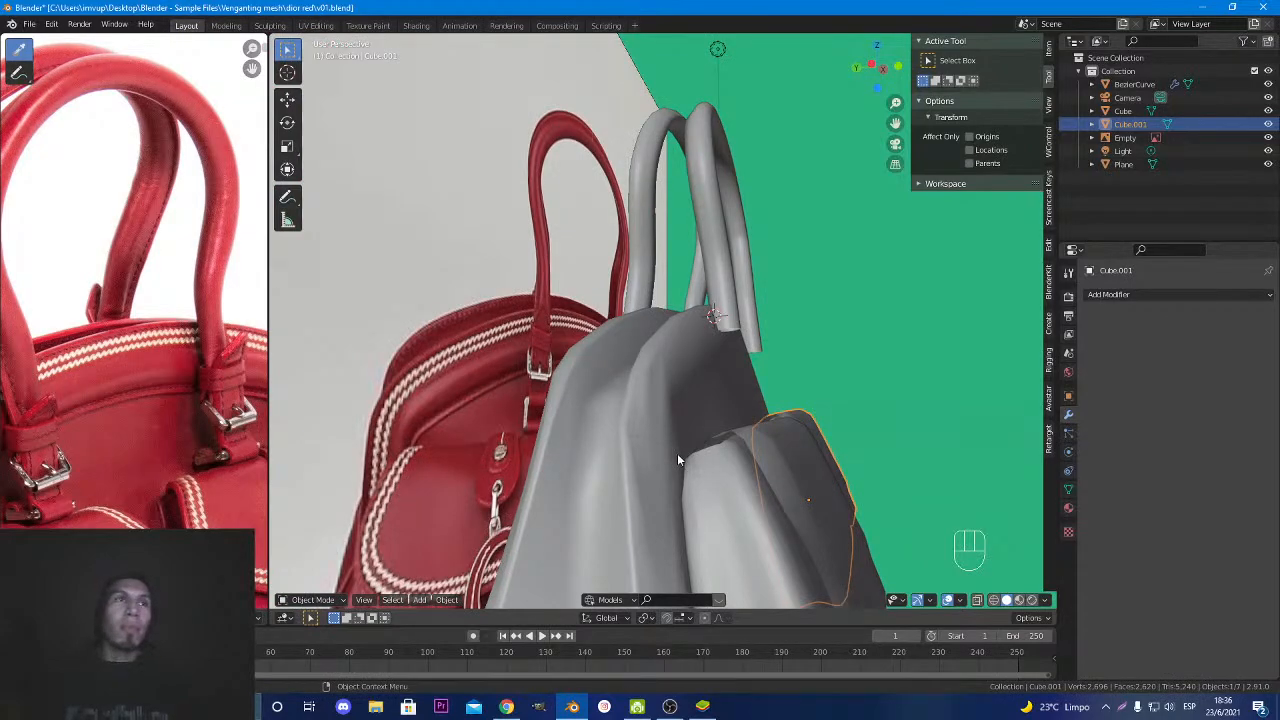
pyautogui.moveTo(677, 453); pyautogui.dragTo(725, 495, button='middle')
pyautogui.scroll(-1, 659, 488)
pyautogui.scroll(-2, 557, 464)
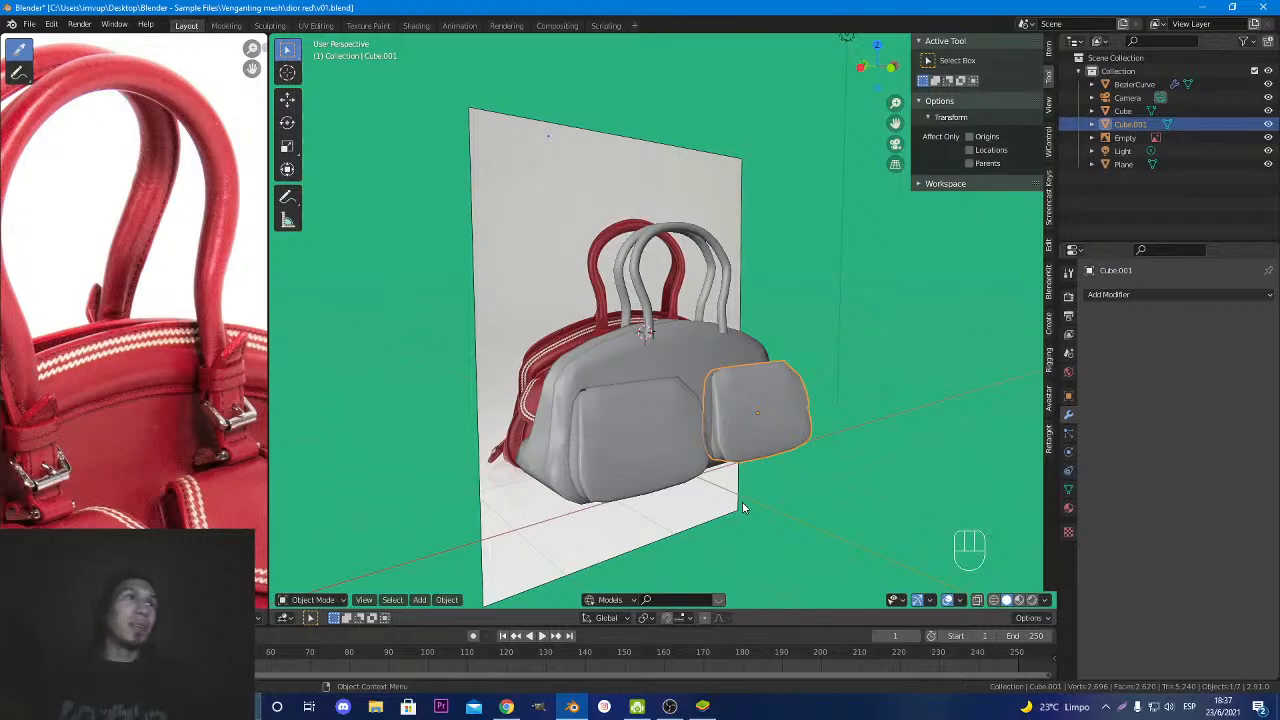
pyautogui.scroll(5, 594, 360)
pyautogui.moveTo(594, 356); pyautogui.dragTo(680, 364, button='middle')
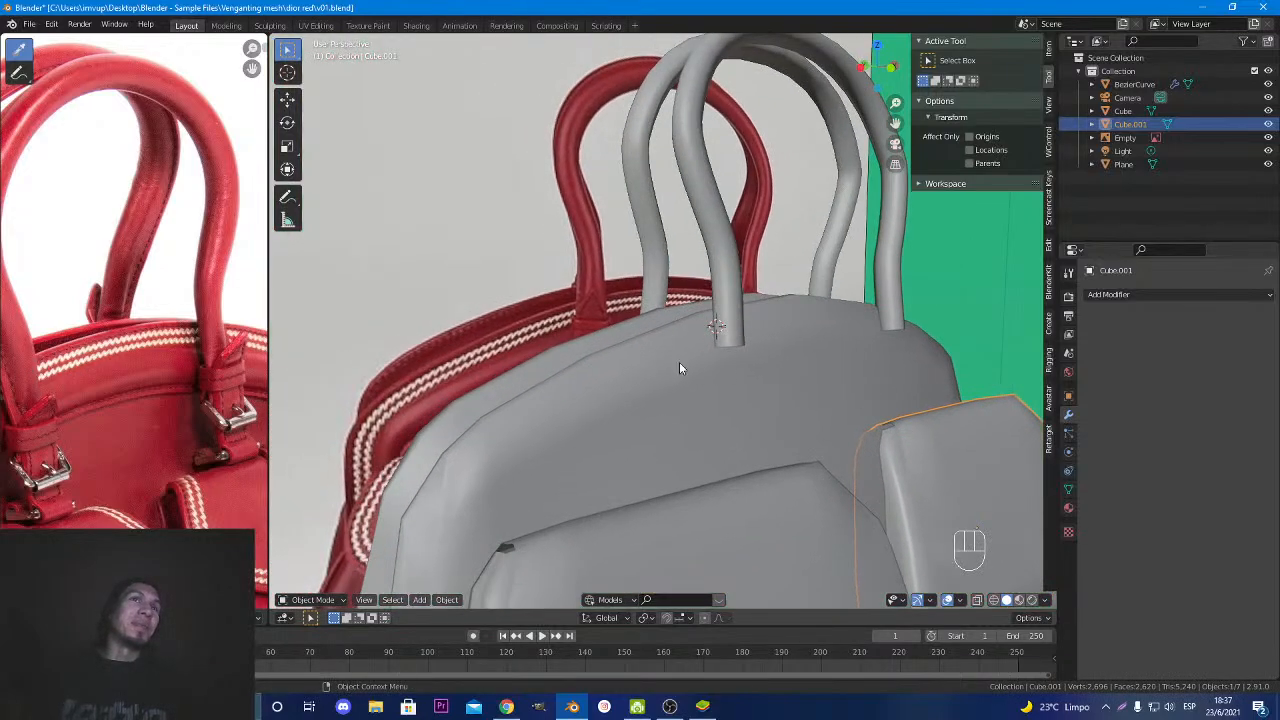
pyautogui.press('Tab')
pyautogui.press('Tab')
pyautogui.click(750, 406)
pyautogui.press('Tab')
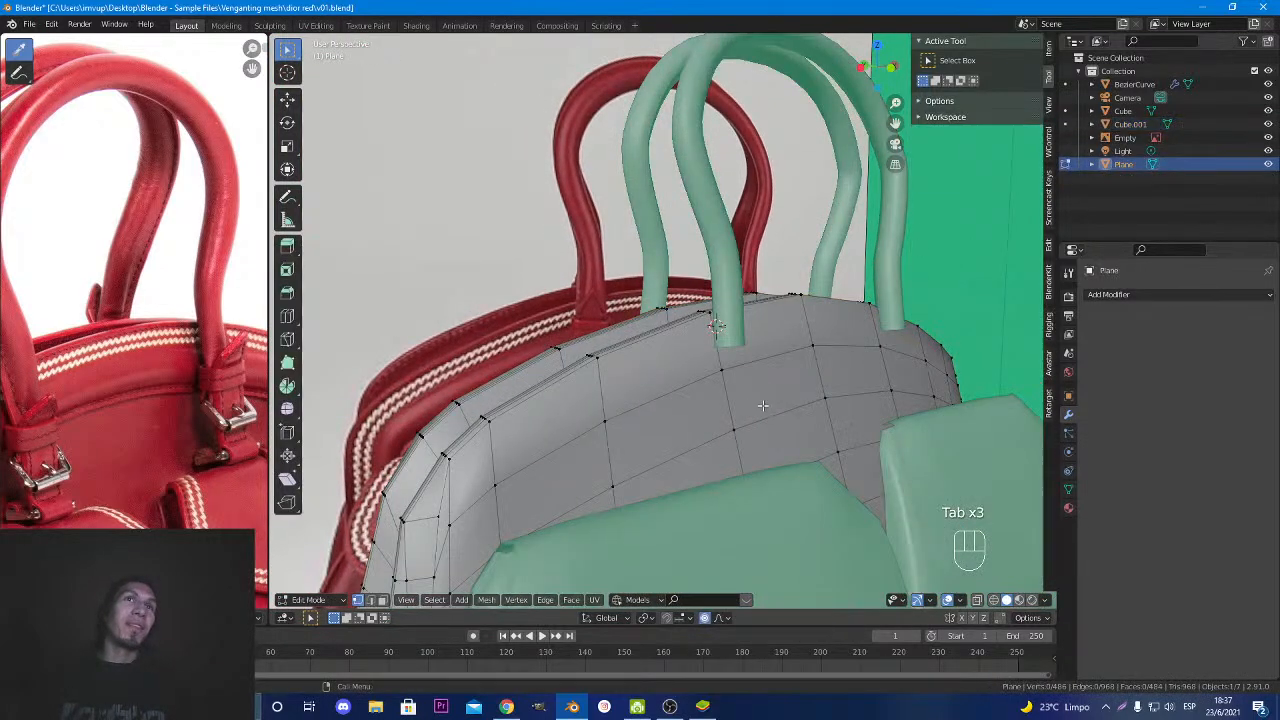
pyautogui.press('Tab')
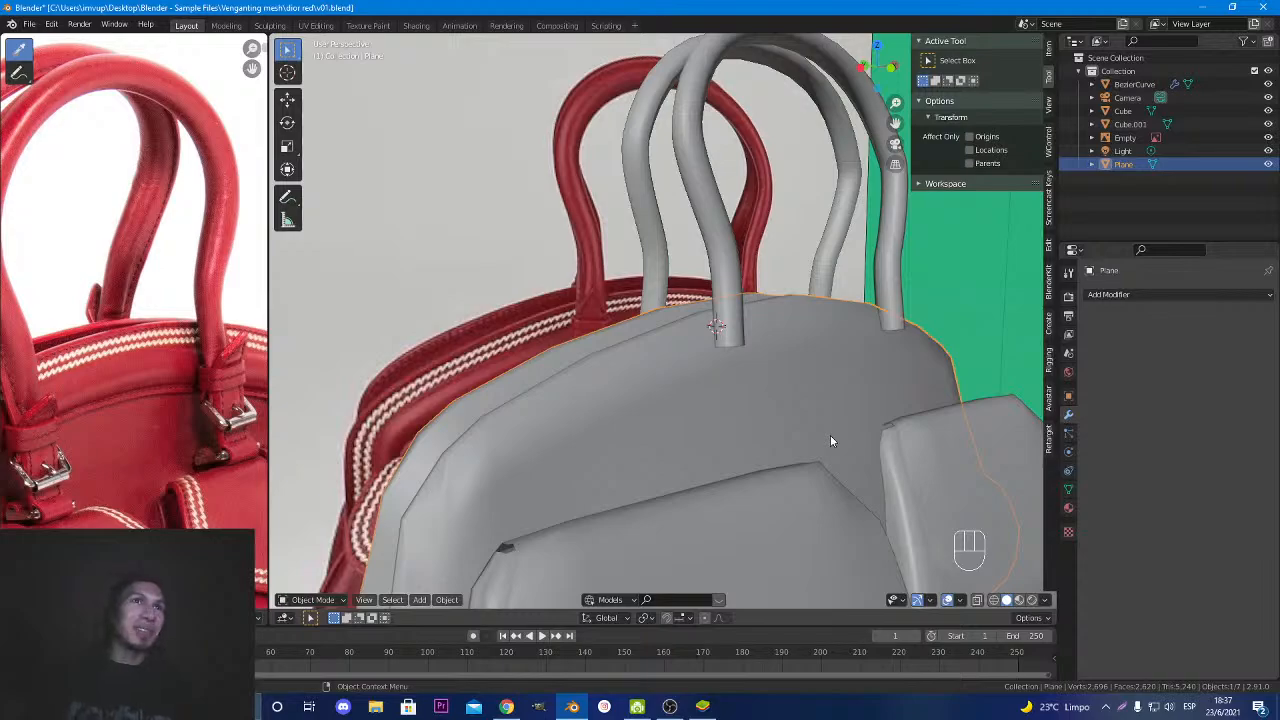
pyautogui.moveTo(830, 437); pyautogui.dragTo(686, 471, button='middle')
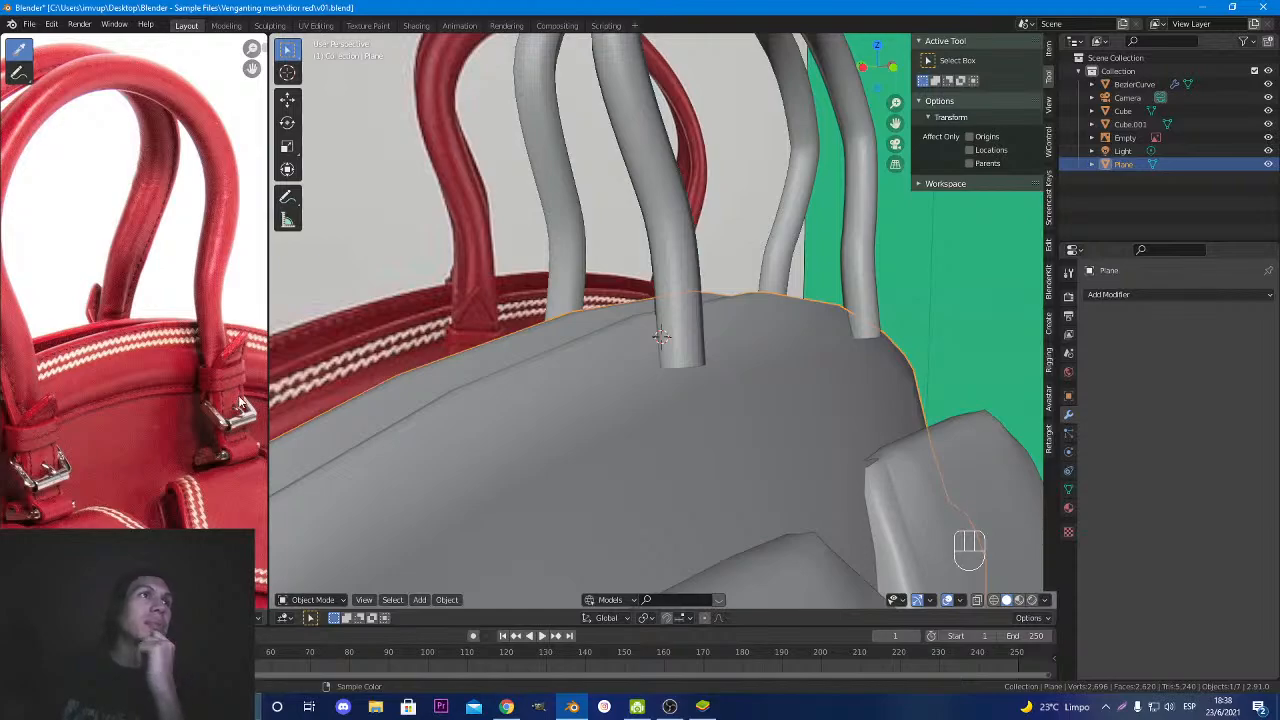
# Study the strap and buckle attachments in the reference photo and compare them with the model's handle ends.
pyautogui.scroll(-4, 238, 400)
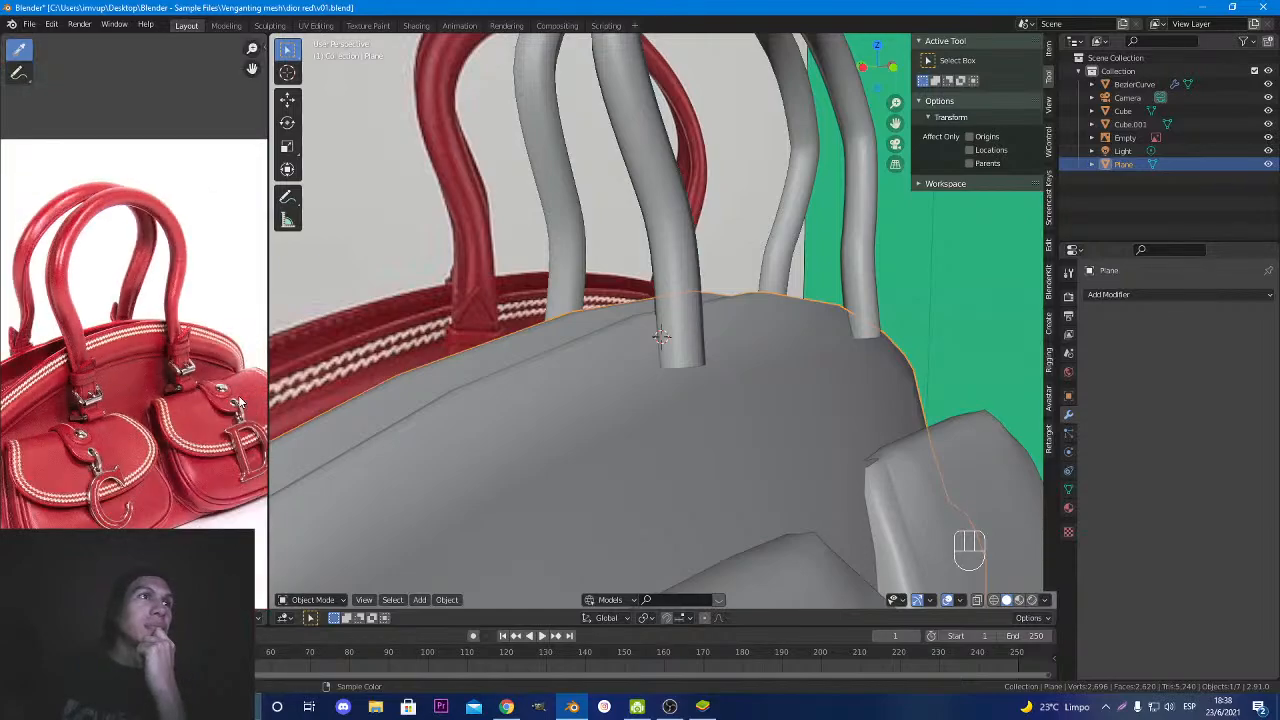
pyautogui.moveTo(144, 418); pyautogui.dragTo(141, 381, button='middle')
pyautogui.scroll(4, 172, 368)
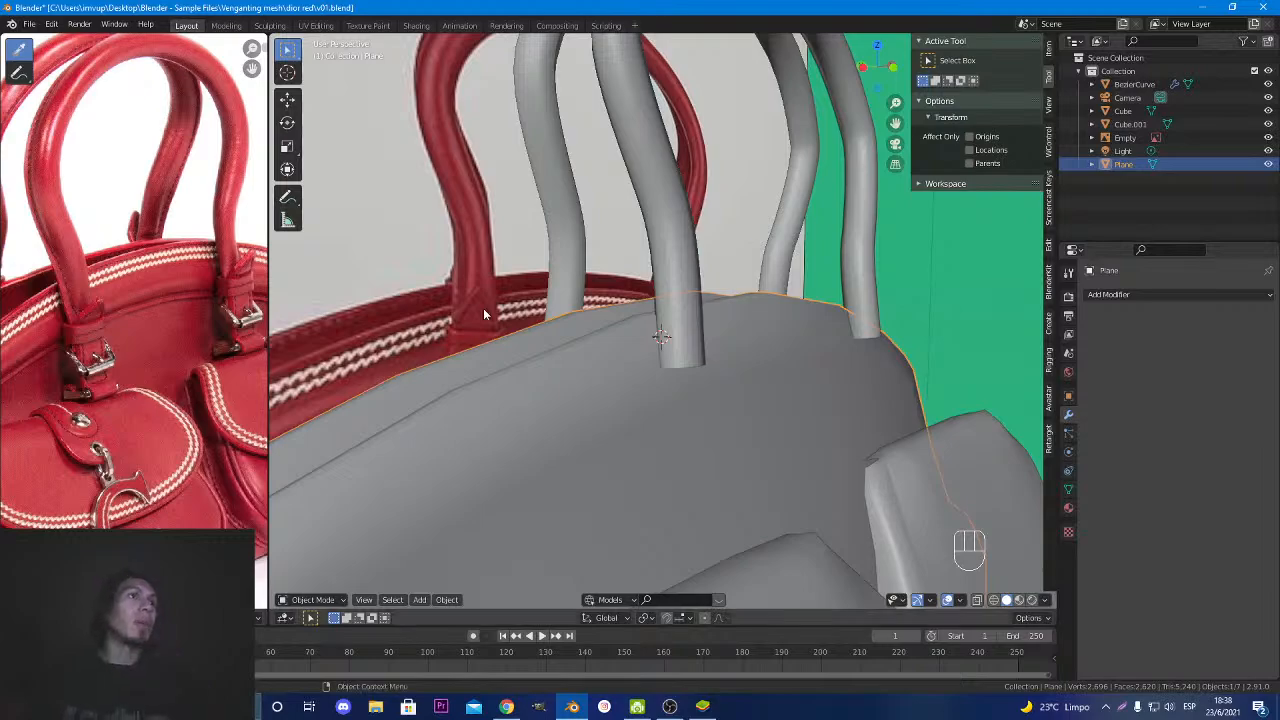
pyautogui.scroll(4, 616, 363)
pyautogui.scroll(-9, 618, 364)
pyautogui.moveTo(618, 370); pyautogui.dragTo(629, 394, button='middle')
pyautogui.scroll(2, 630, 398)
pyautogui.scroll(6, 630, 398)
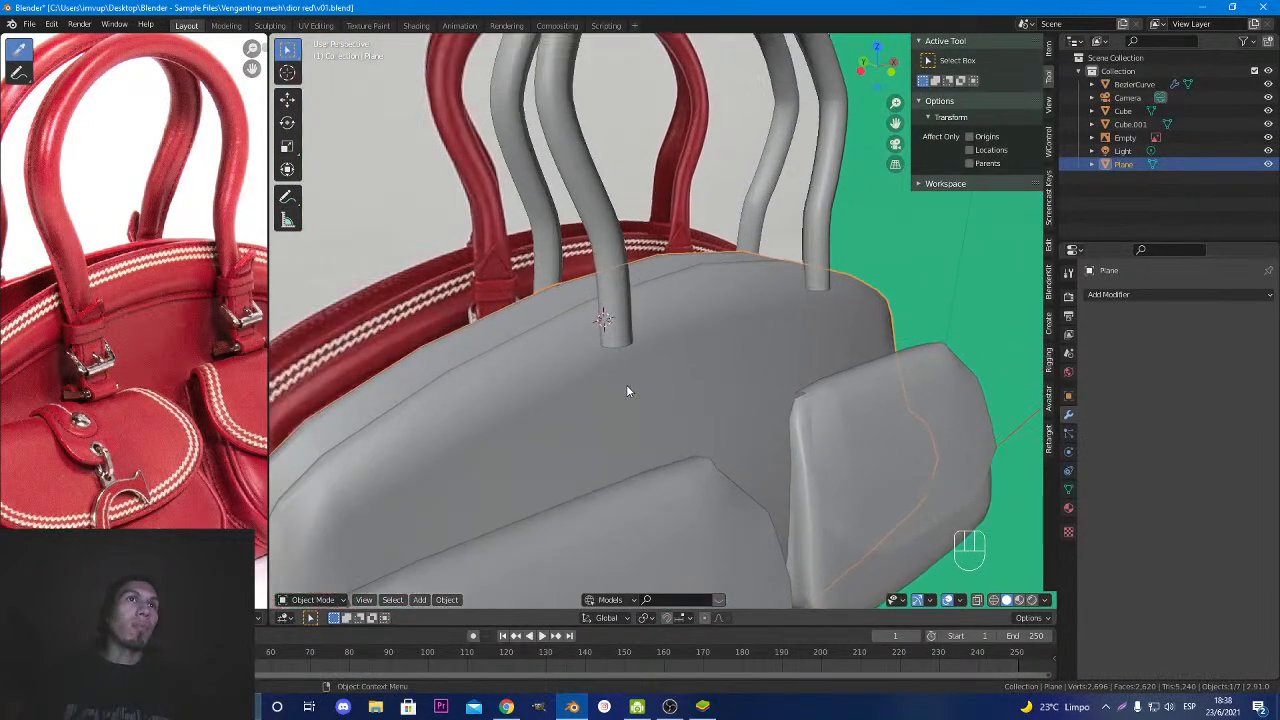
pyautogui.moveTo(580, 391); pyautogui.dragTo(649, 398, button='middle')
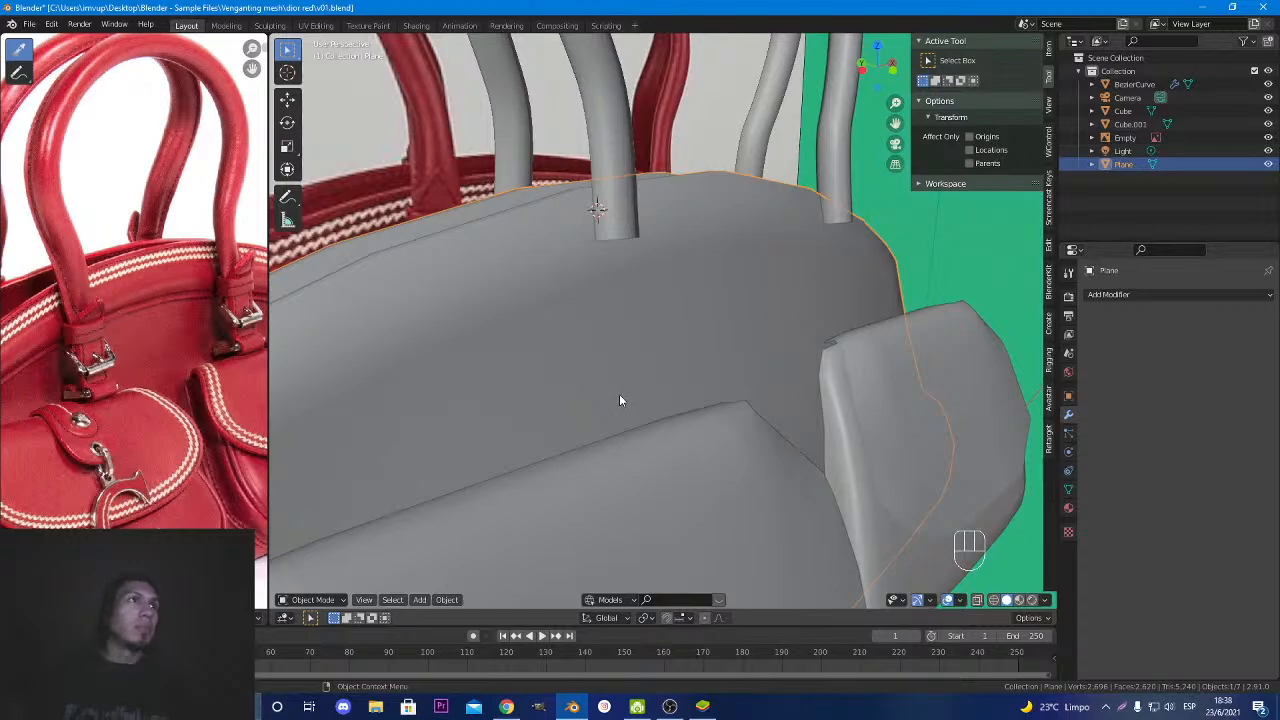
pyautogui.scroll(-8, 620, 396)
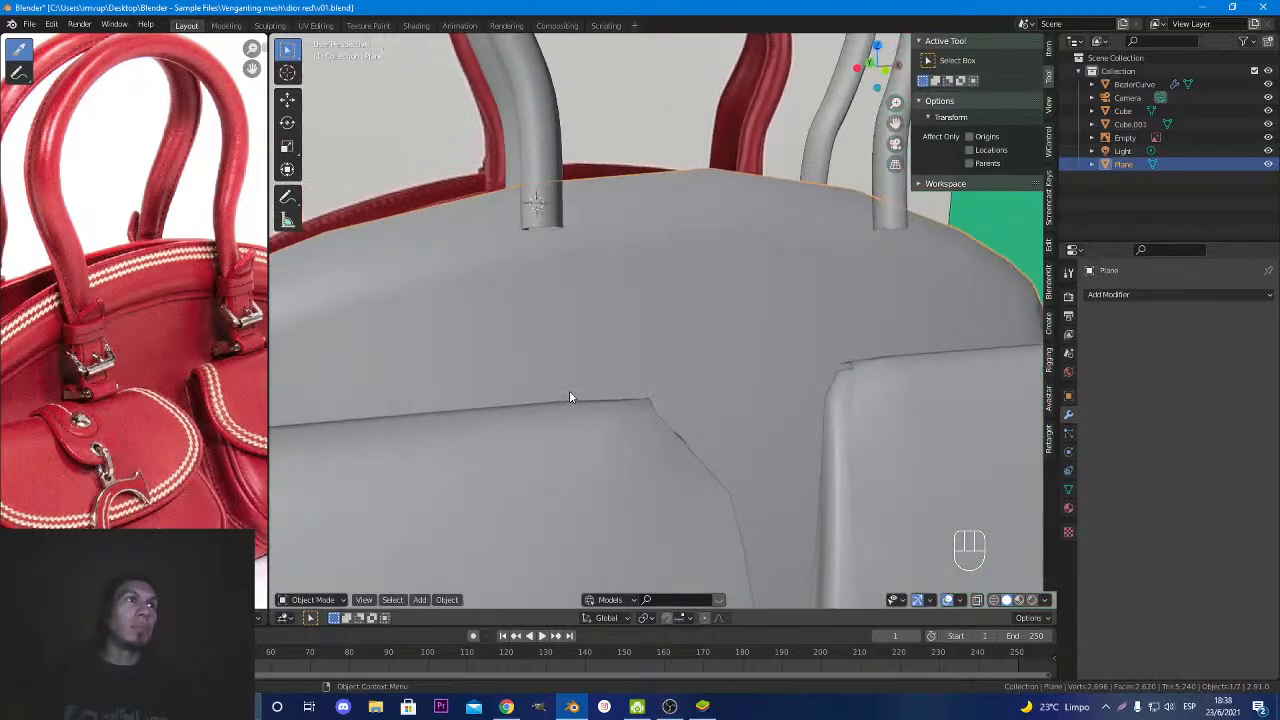
# In Object Mode, add a Bezier circle at the front handle's lower end and scale it down uniformly.
pyautogui.moveTo(565, 389); pyautogui.dragTo(517, 368, button='middle')
pyautogui.scroll(8, 517, 368)
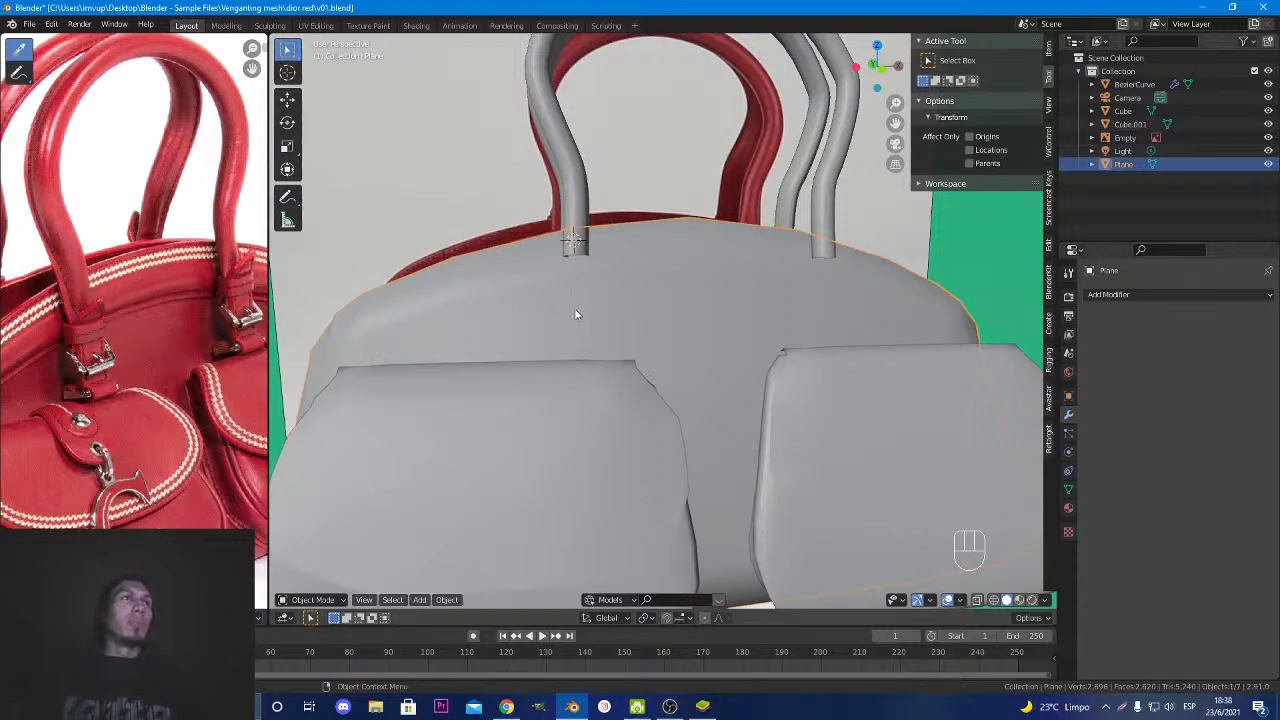
pyautogui.press('Tab')
pyautogui.press('Tab')
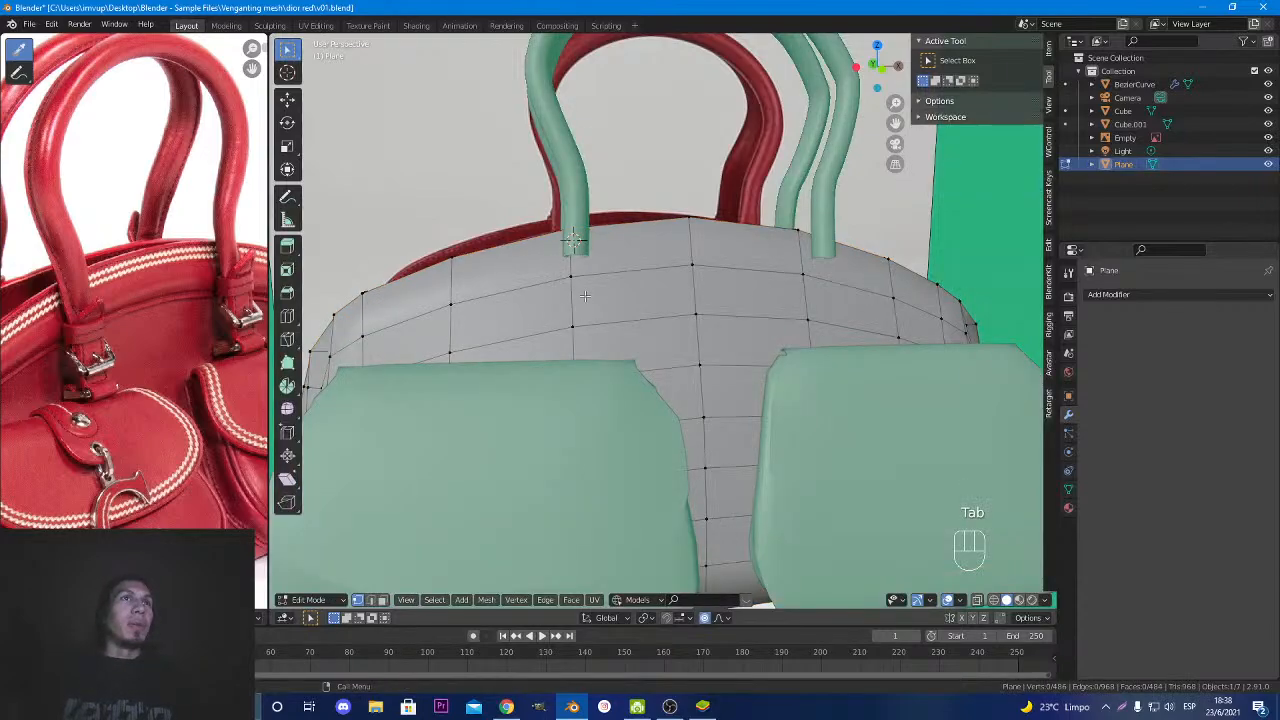
pyautogui.hotkey('shift', 'a')
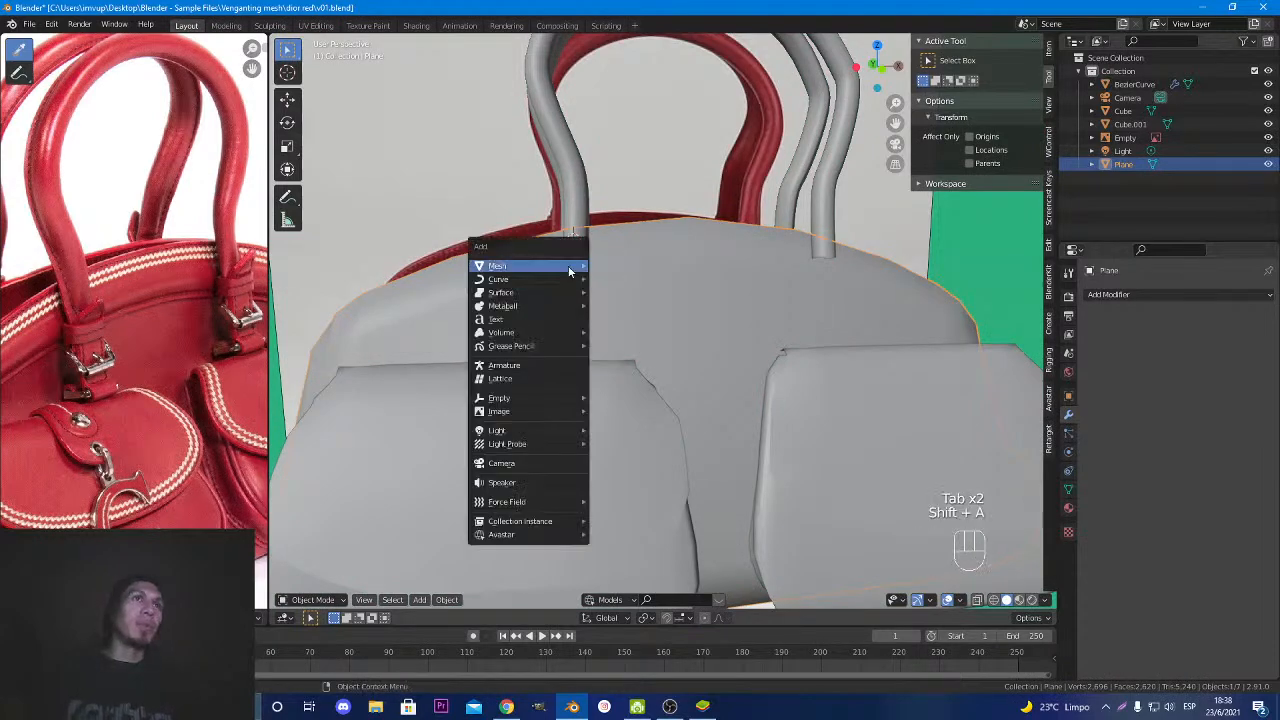
pyautogui.moveTo(562, 285)
pyautogui.click(615, 292)
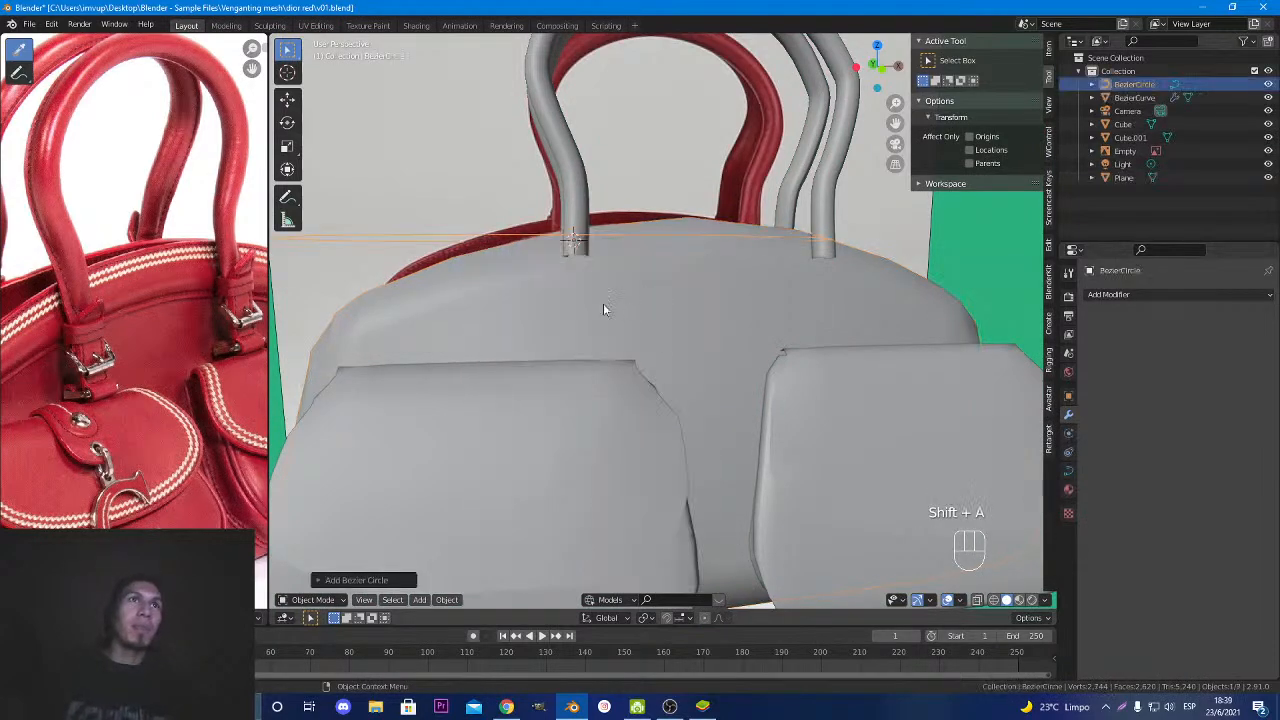
pyautogui.moveTo(603, 303); pyautogui.dragTo(735, 383, button='middle')
pyautogui.press('s')
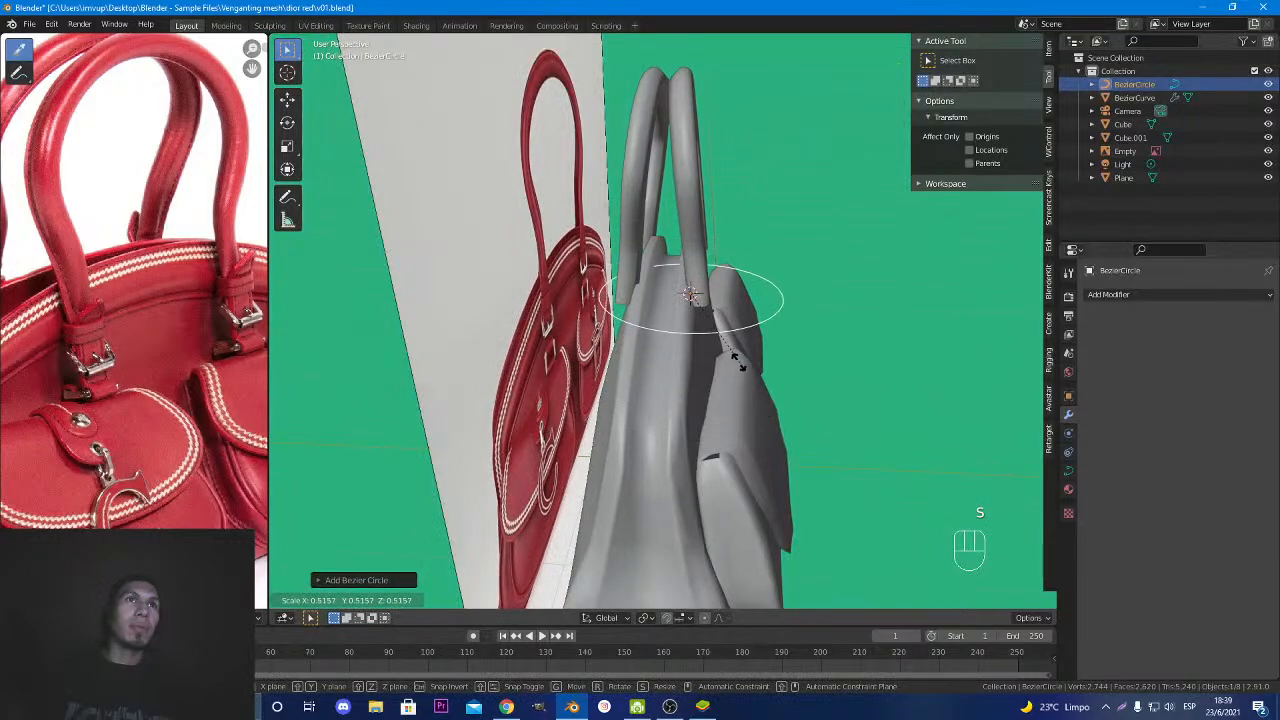
pyautogui.click(683, 320)
# Scale the Bezier circle down further and move it outward along global Y, centring it on the handle end.
pyautogui.moveTo(683, 320); pyautogui.dragTo(592, 401, button='middle')
pyautogui.scroll(3, 733, 336)
pyautogui.scroll(-3, 685, 364)
pyautogui.scroll(2, 652, 427)
pyautogui.press('s')
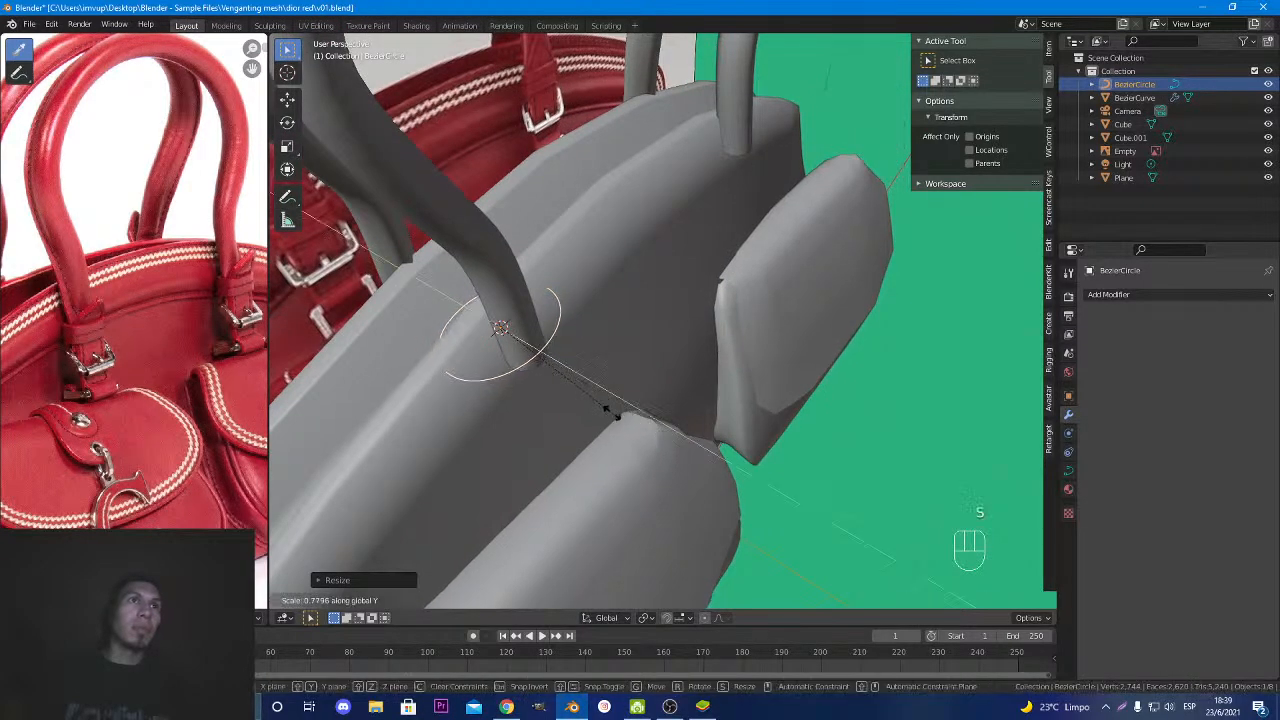
pyautogui.click(597, 407)
pyautogui.press('g')
pyautogui.press('y')
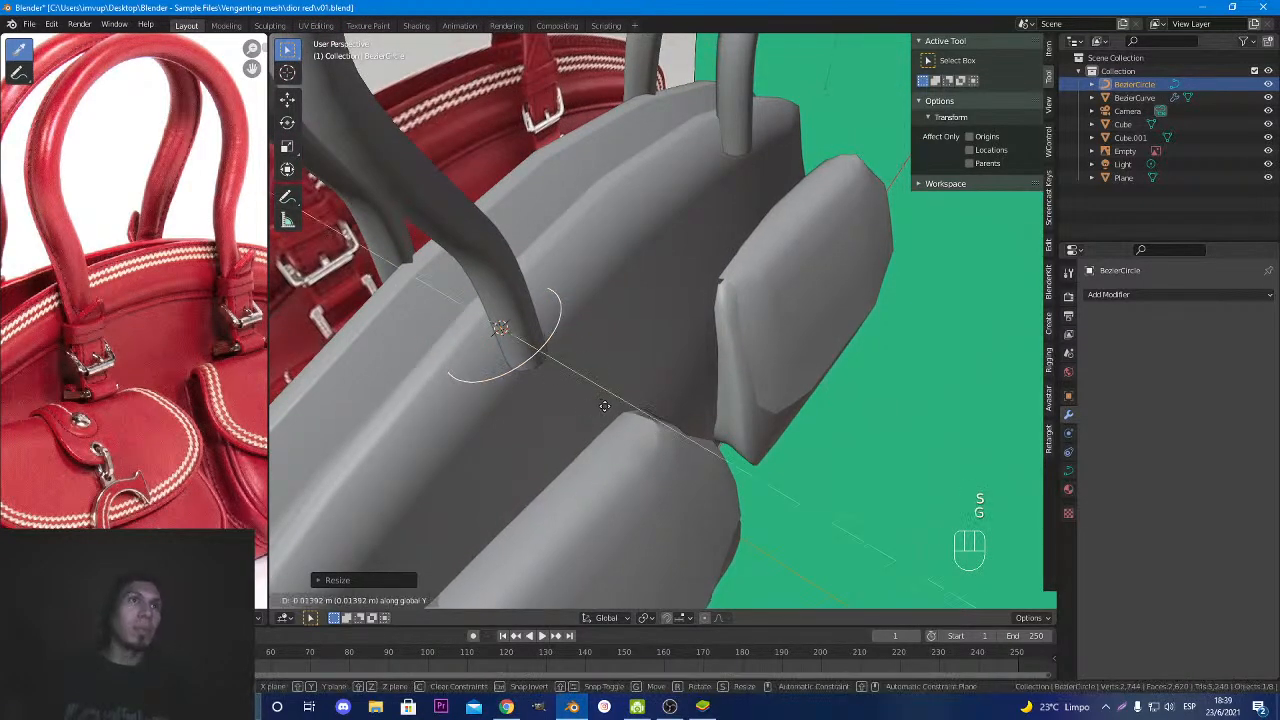
pyautogui.click(621, 426)
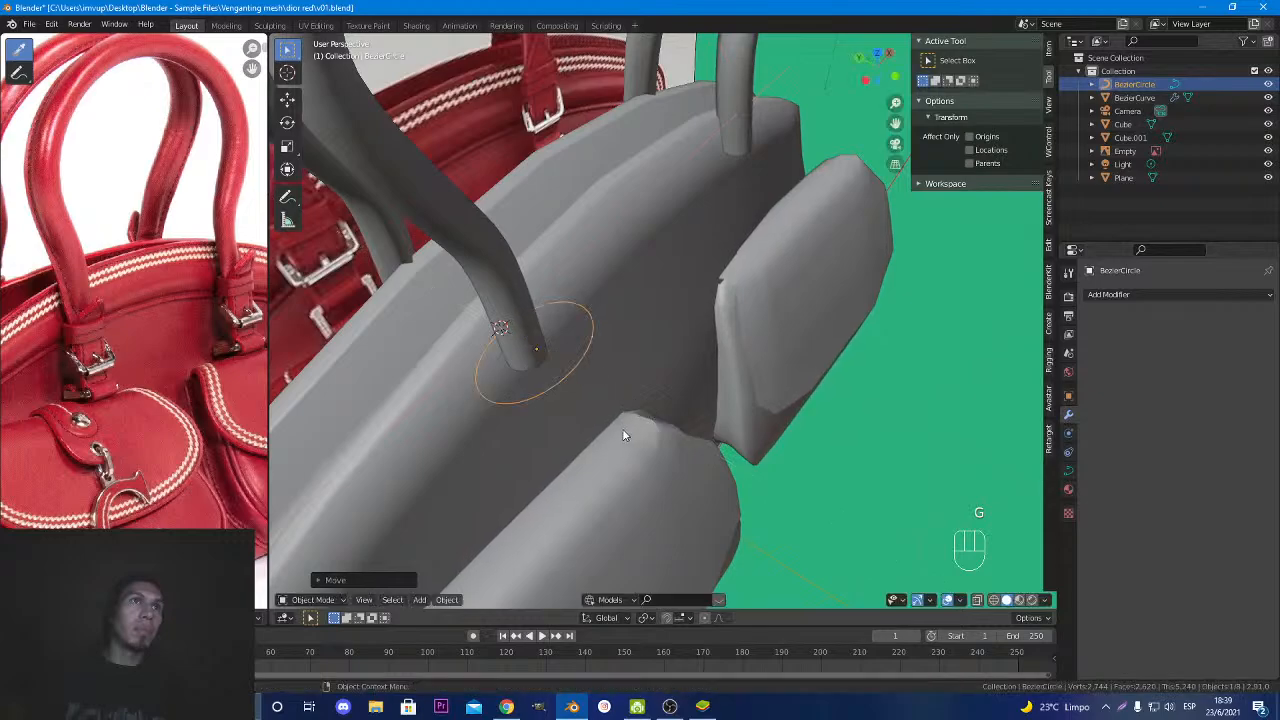
# Shrink the Bezier circle along global Y and along global X so it fits closely around the handle end.
pyautogui.press('s')
pyautogui.press('x')
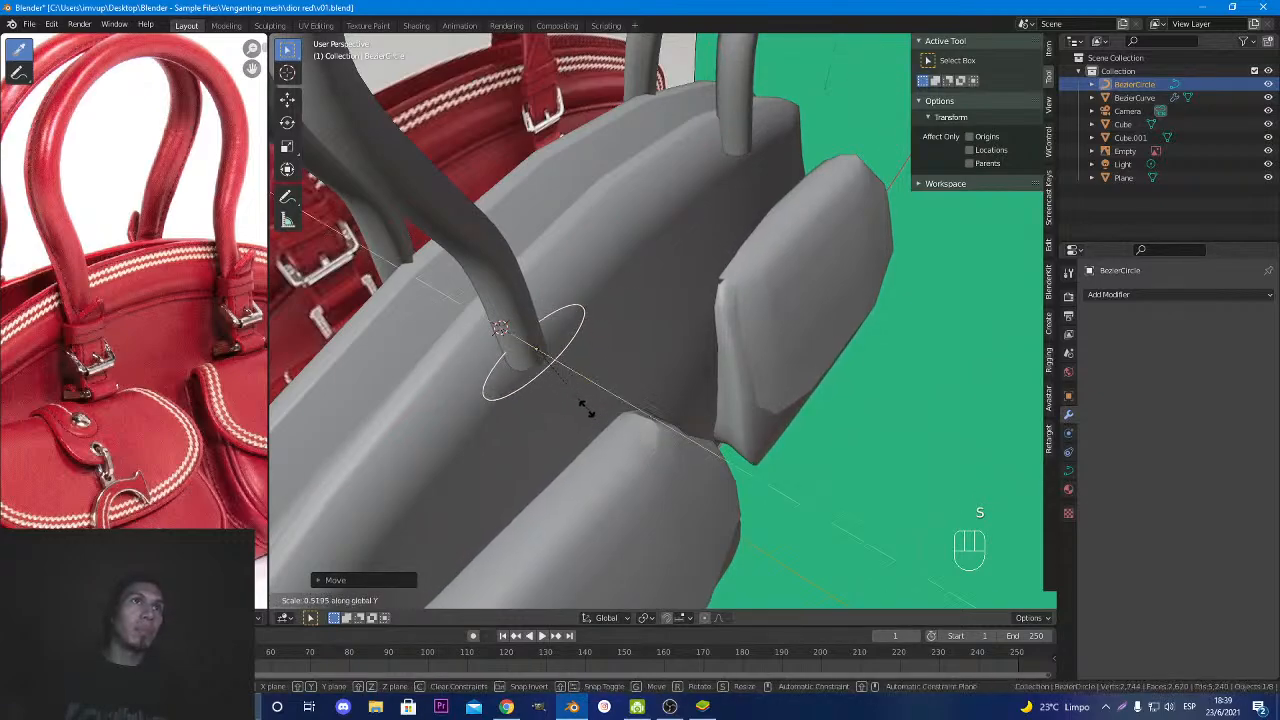
pyautogui.click(611, 360)
pyautogui.press('s')
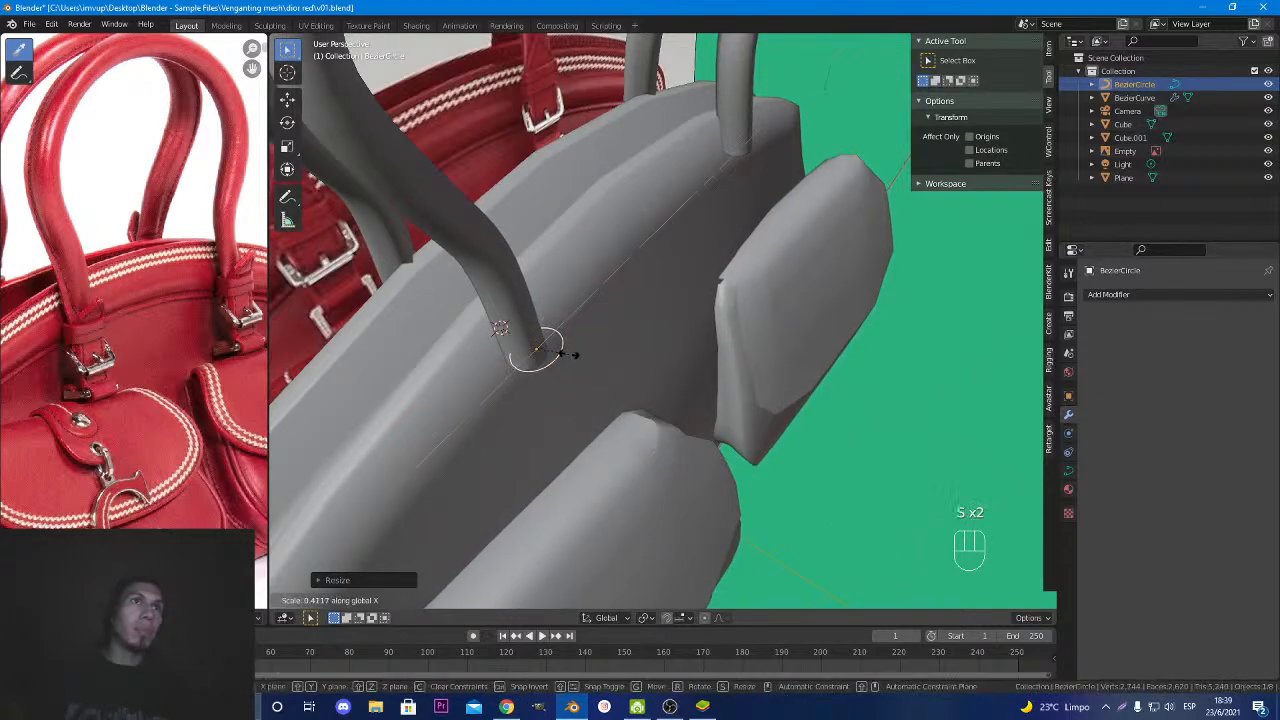
pyautogui.click(580, 352)
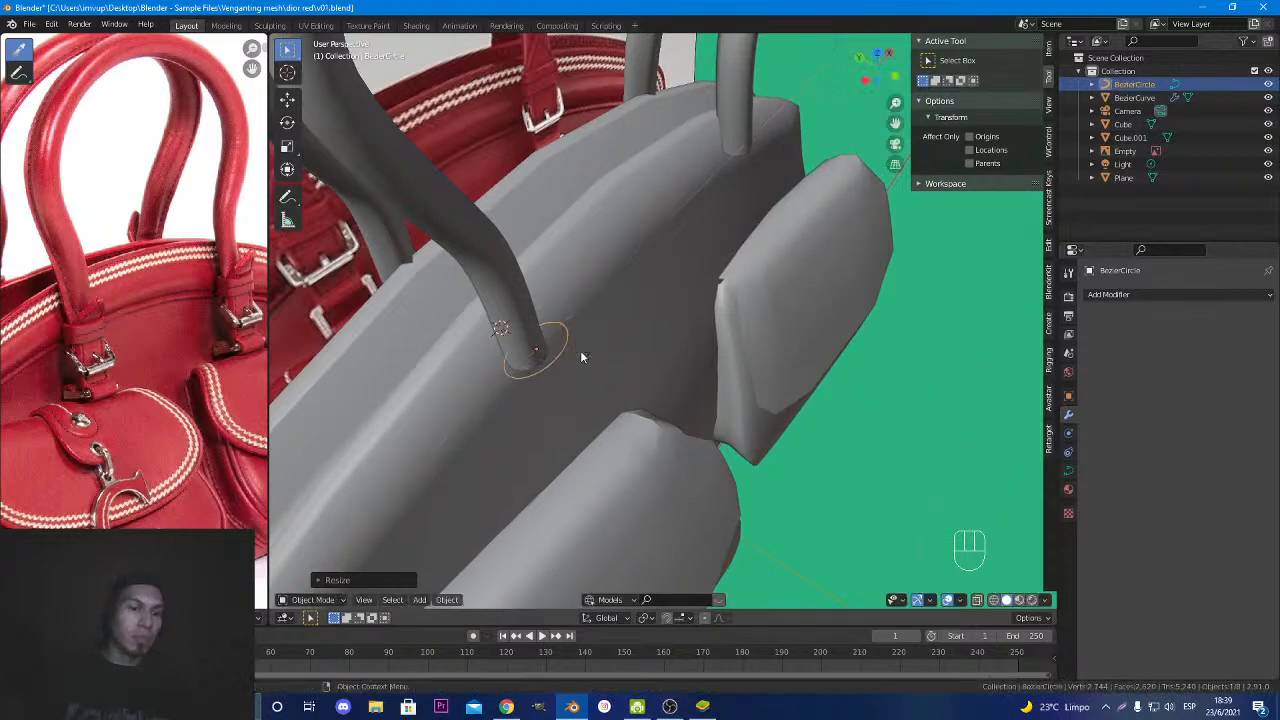
# Reposition the Bezier circle around the handle end, adjusting it along global Y and global X until it is centred.
pyautogui.press('g')
pyautogui.click(574, 356)
pyautogui.press('g')
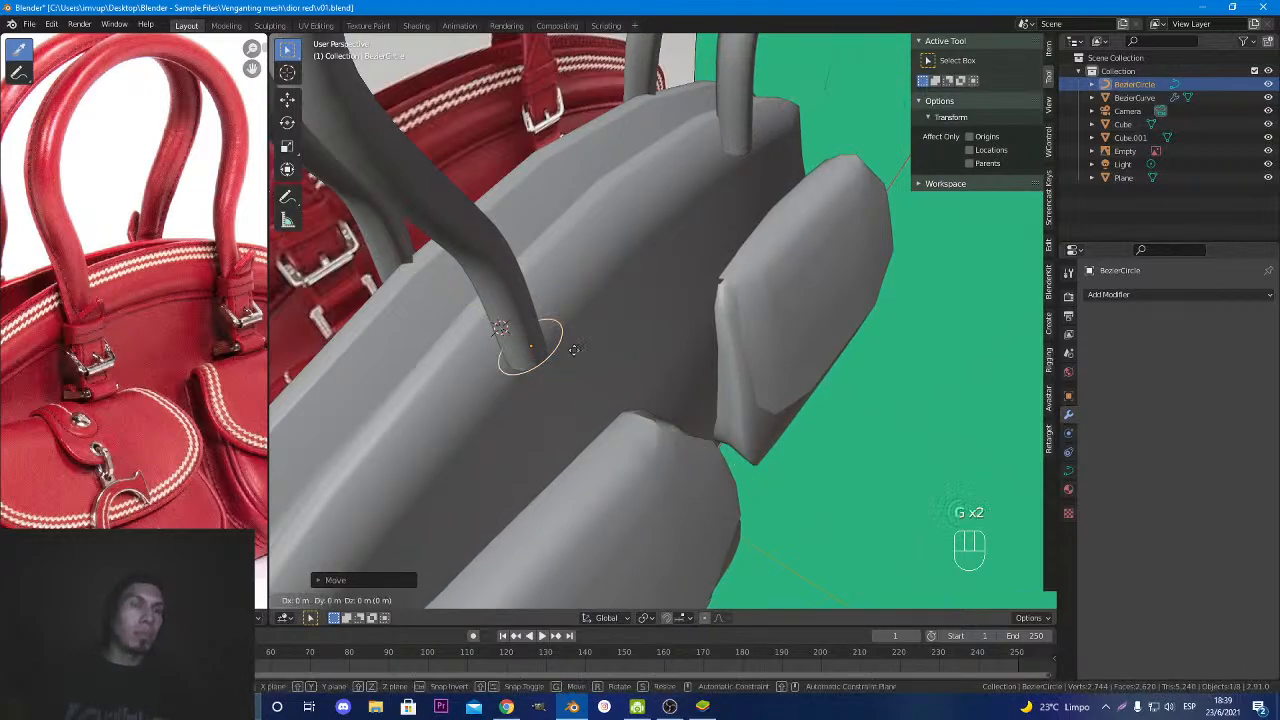
pyautogui.click(571, 362)
pyautogui.moveTo(571, 362); pyautogui.dragTo(745, 463, button='middle')
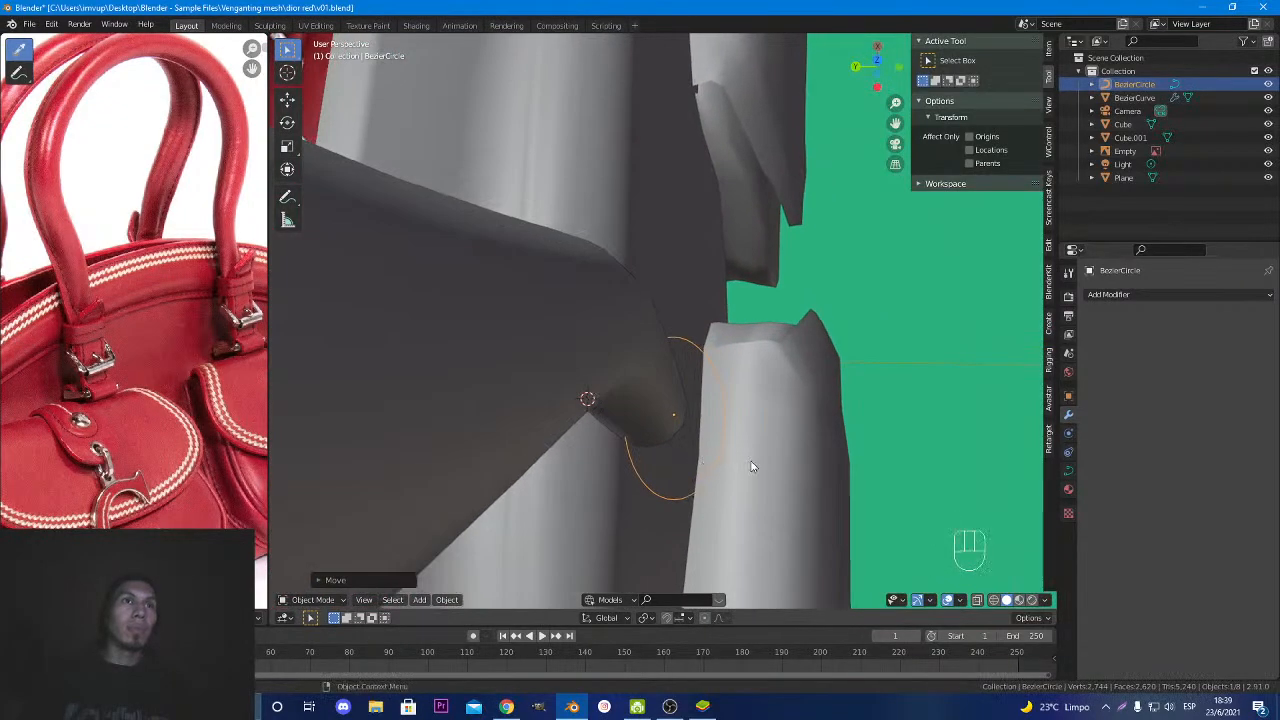
pyautogui.press('g')
pyautogui.press('y')
pyautogui.press('Escape')
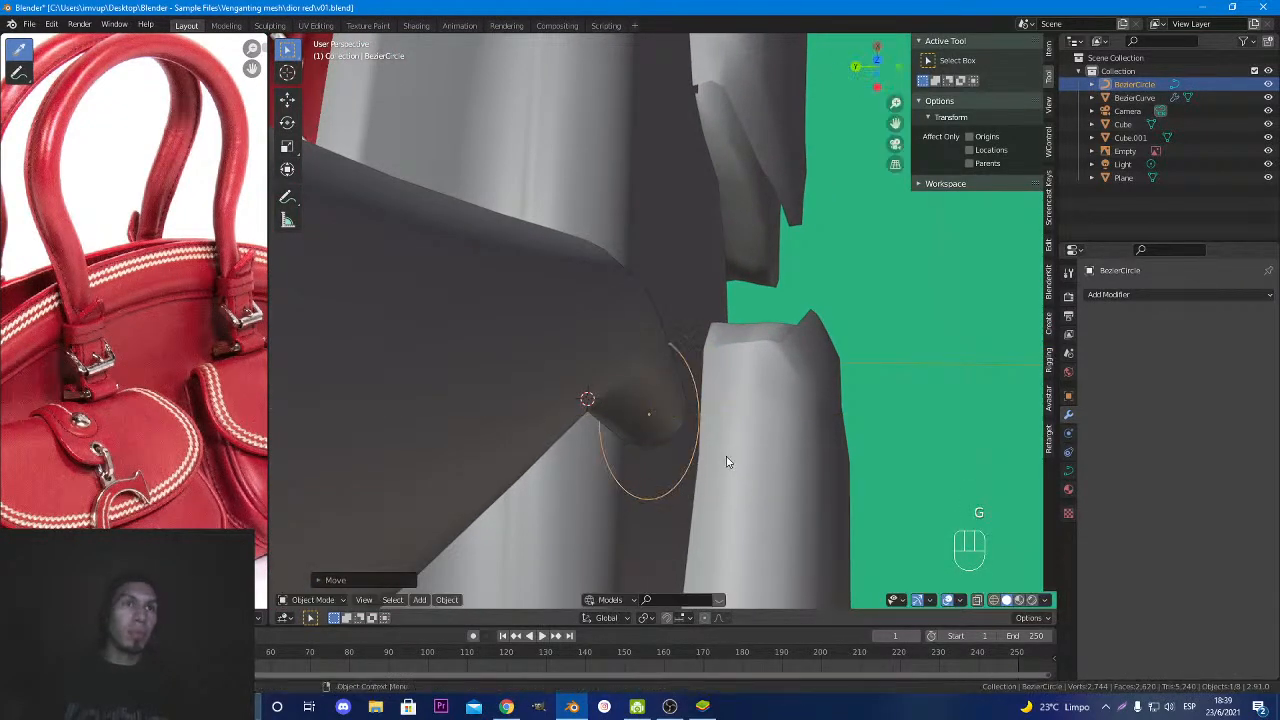
pyautogui.press('g')
pyautogui.press('z')
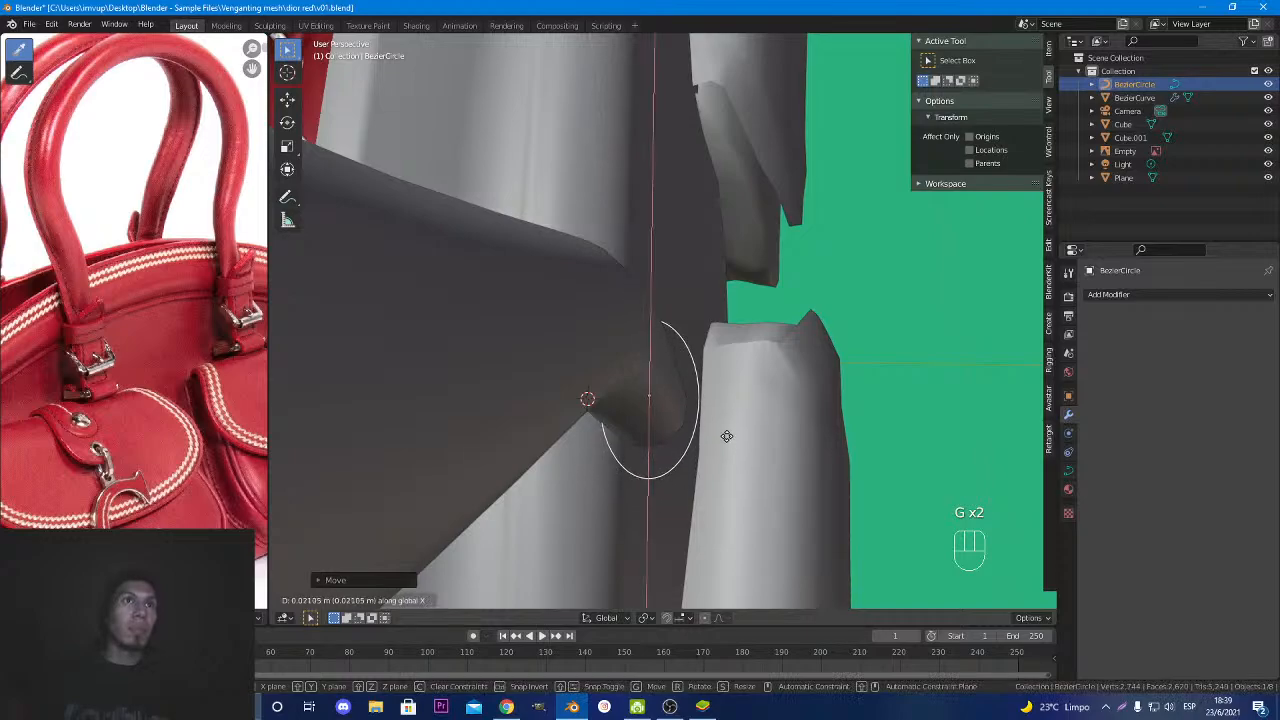
pyautogui.click(725, 438)
# Narrow the Bezier circle along global X to fit the handle's width.
pyautogui.moveTo(725, 438); pyautogui.dragTo(591, 443, button='middle')
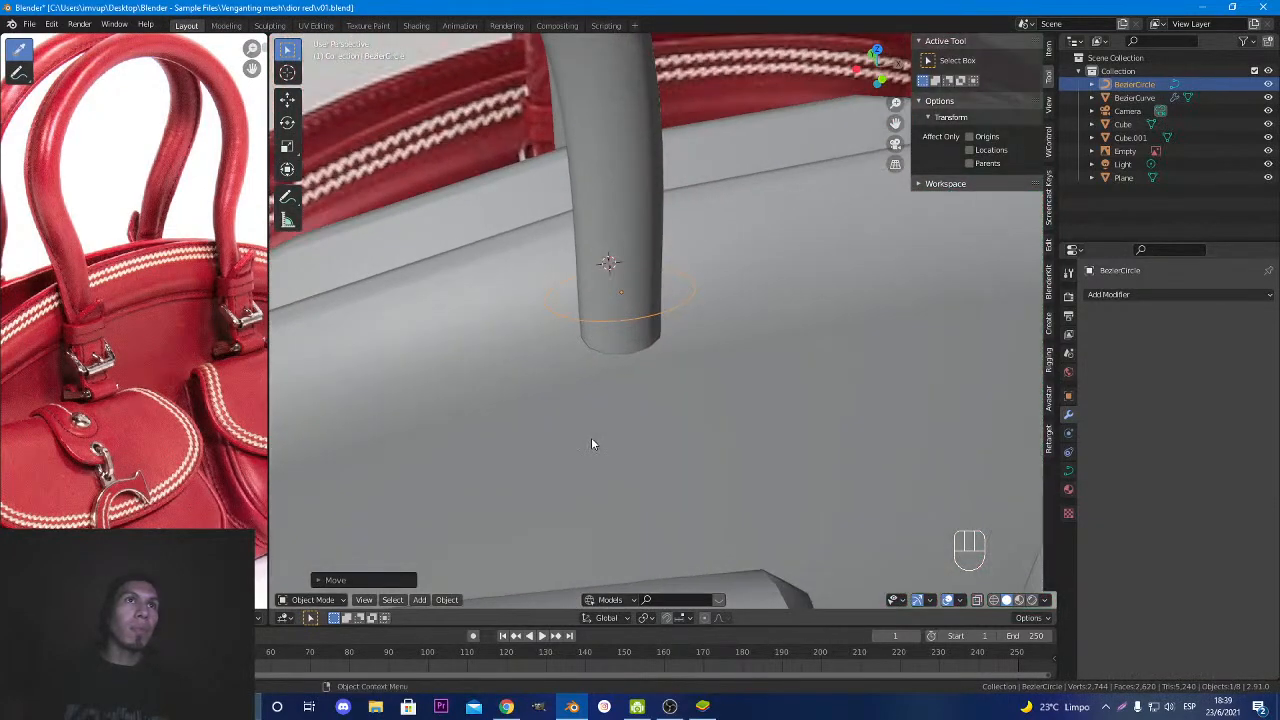
pyautogui.press('s')
pyautogui.press('x')
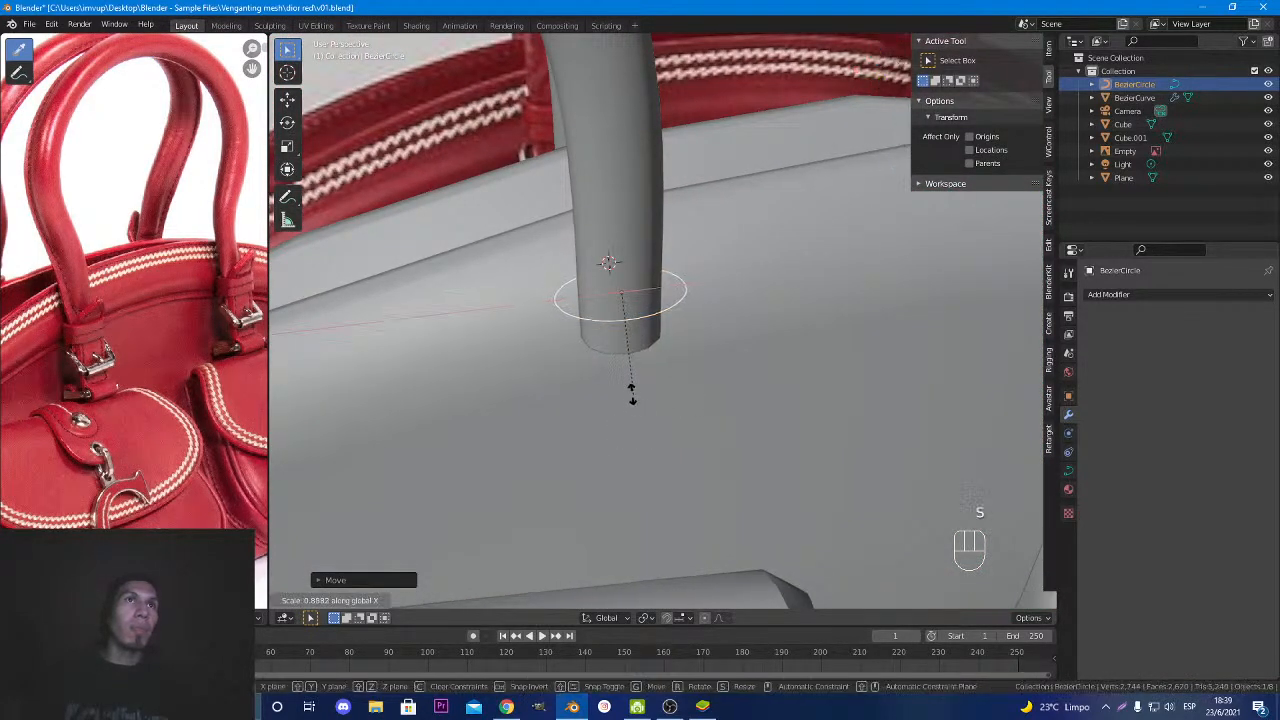
pyautogui.click(622, 378)
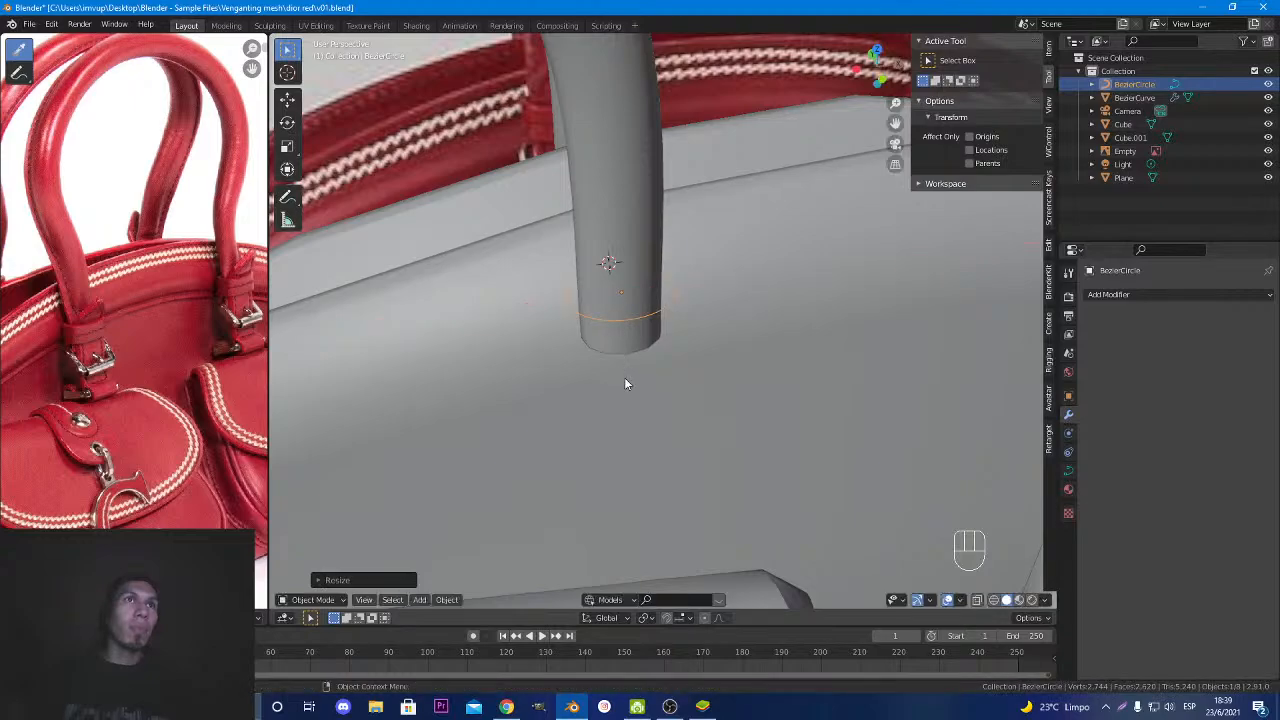
# Extrude the Bezier circle 0.18 m into a band around the handle, and enter Edit Mode with the Select Box tool active.
pyautogui.click(1068, 470)
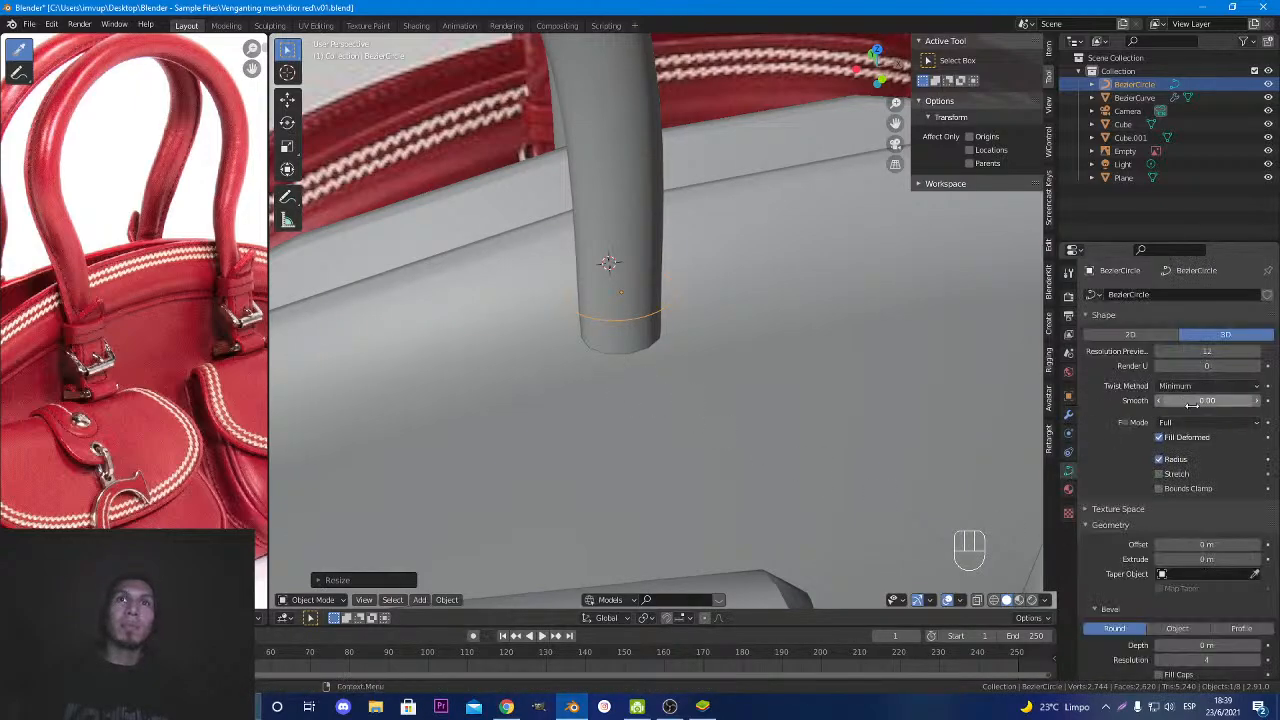
pyautogui.scroll(-2, 1168, 542)
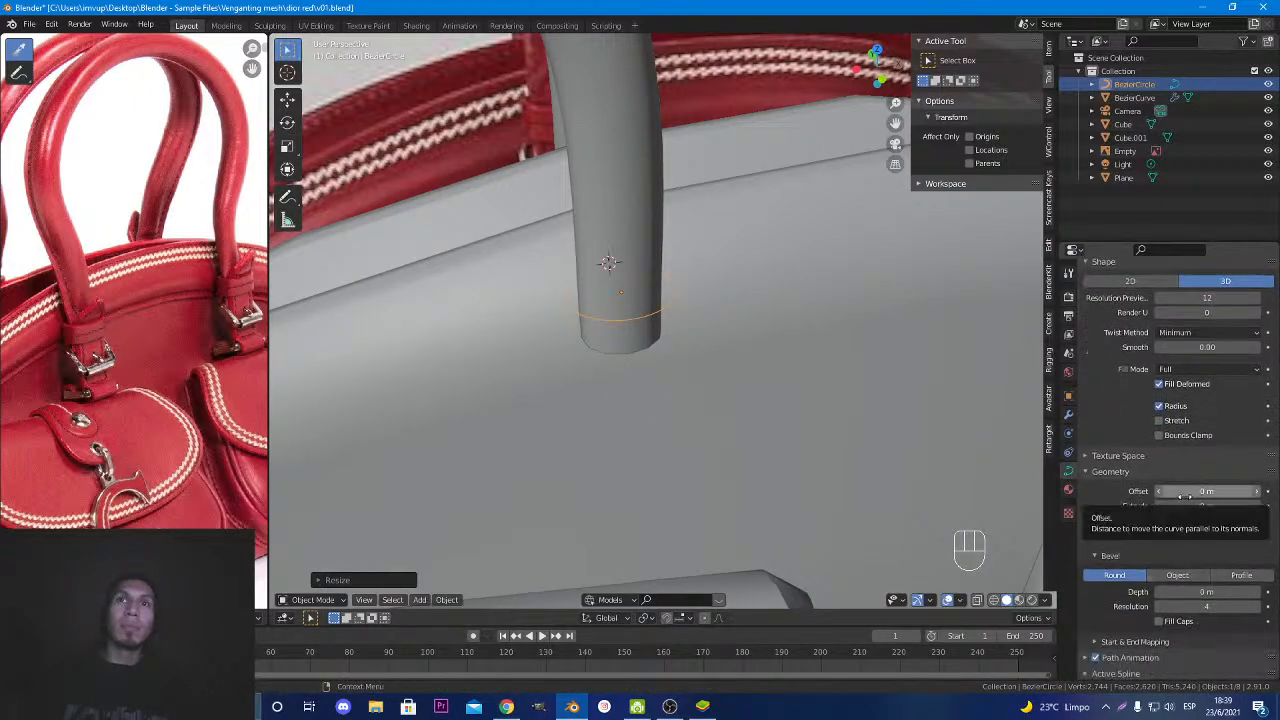
pyautogui.moveTo(1185, 506); pyautogui.dragTo(1248, 506)
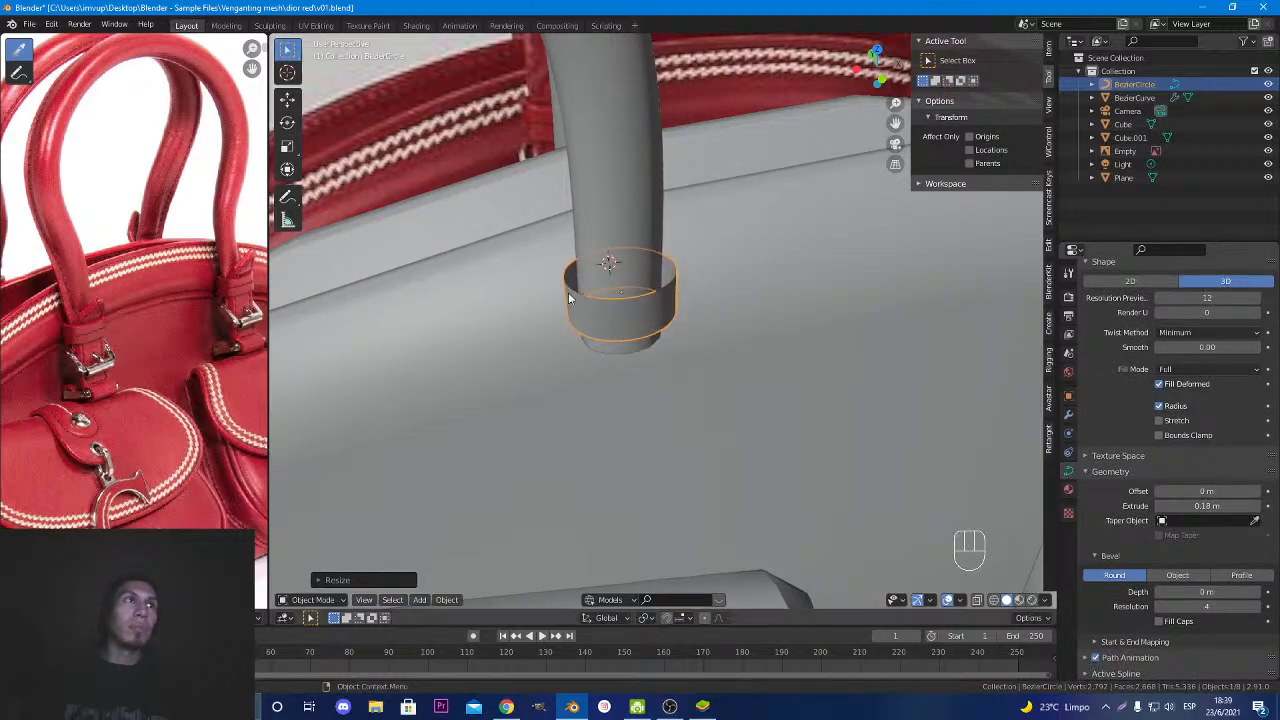
pyautogui.scroll(4, 568, 292)
pyautogui.press('Tab')
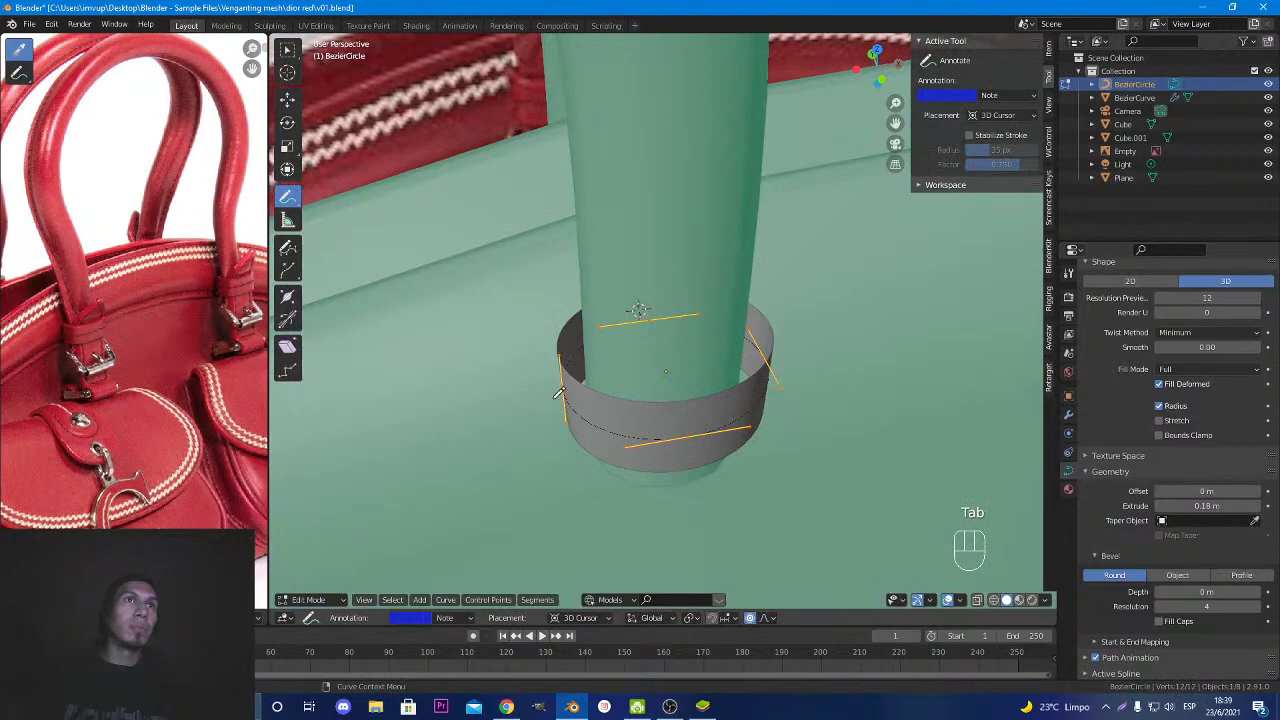
pyautogui.click(287, 49)
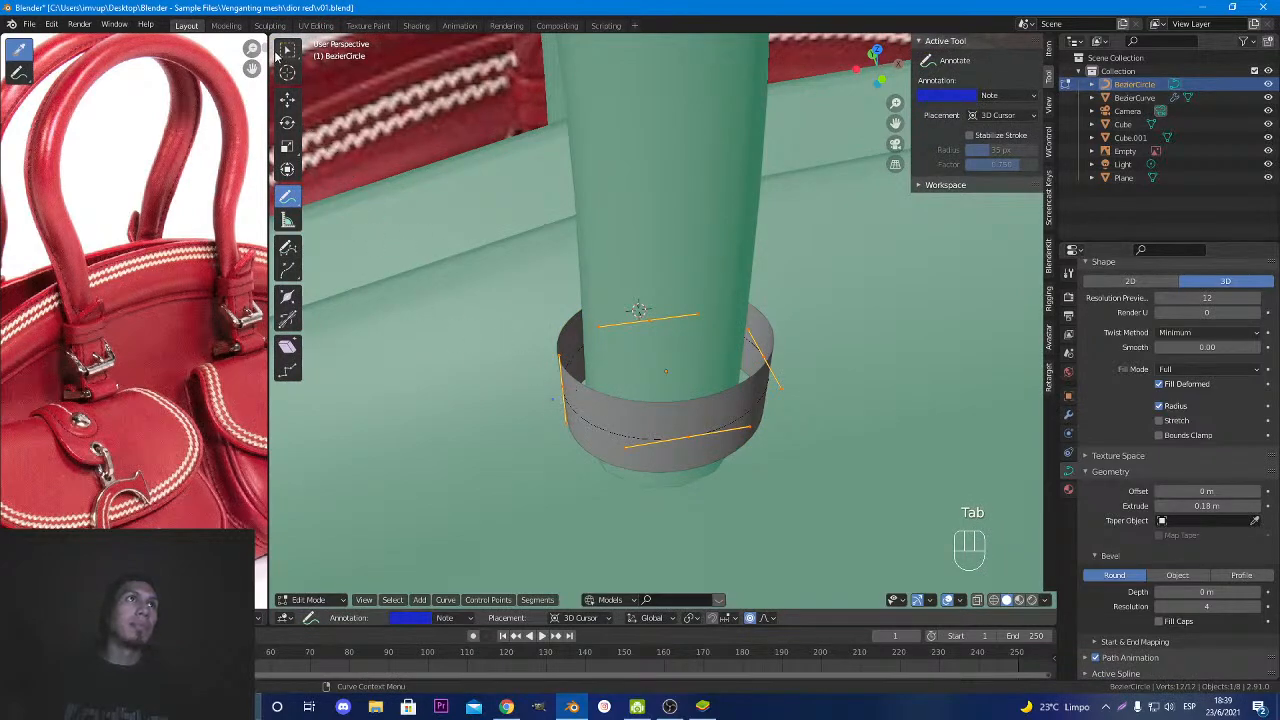
# Try to scale two opposite control points of the band along global Y with proportional editing on.
pyautogui.moveTo(586, 417); pyautogui.dragTo(648, 322, button='middle')
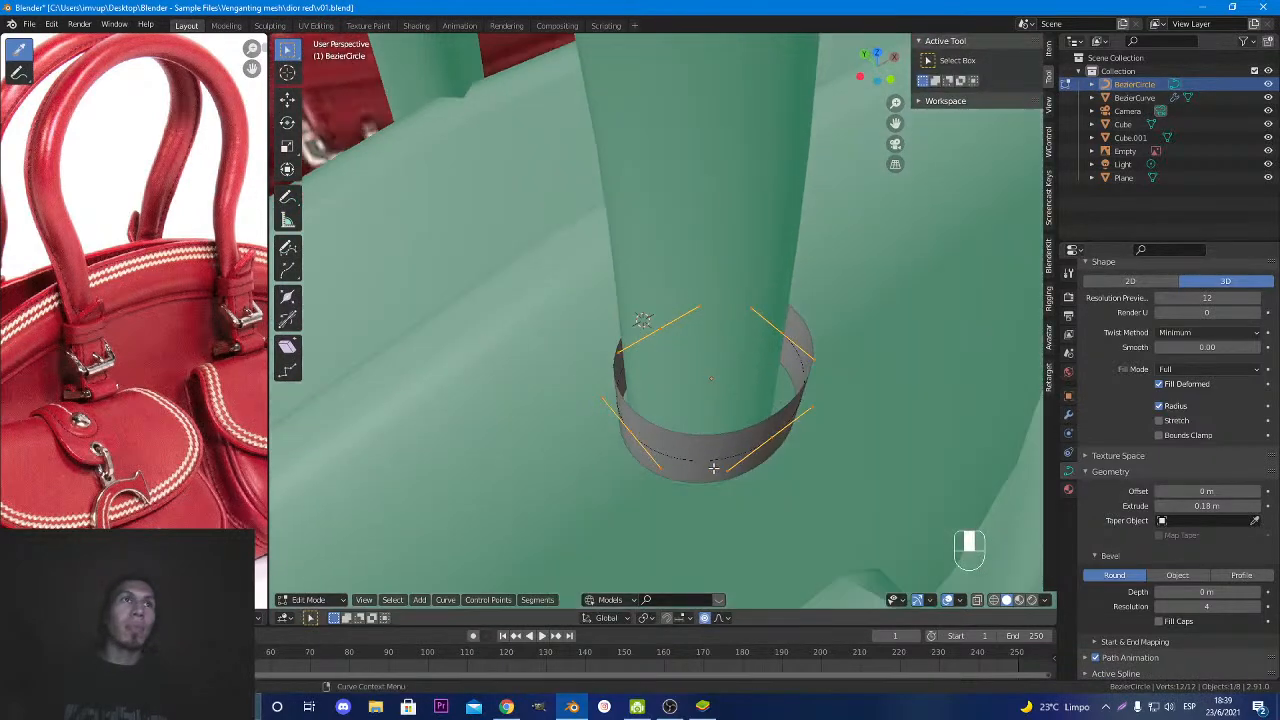
pyautogui.click(650, 325)
pyautogui.click(750, 306)
pyautogui.press('s')
pyautogui.press('y')
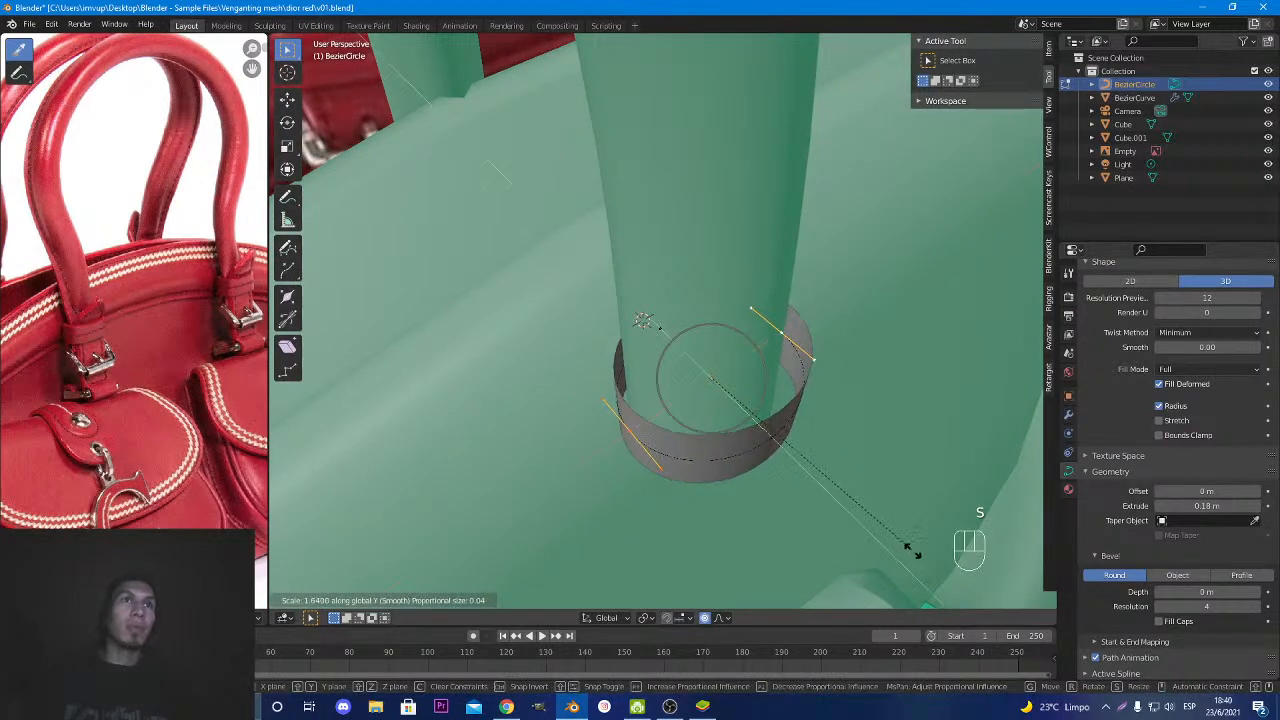
pyautogui.press('Escape')
pyautogui.press('s')
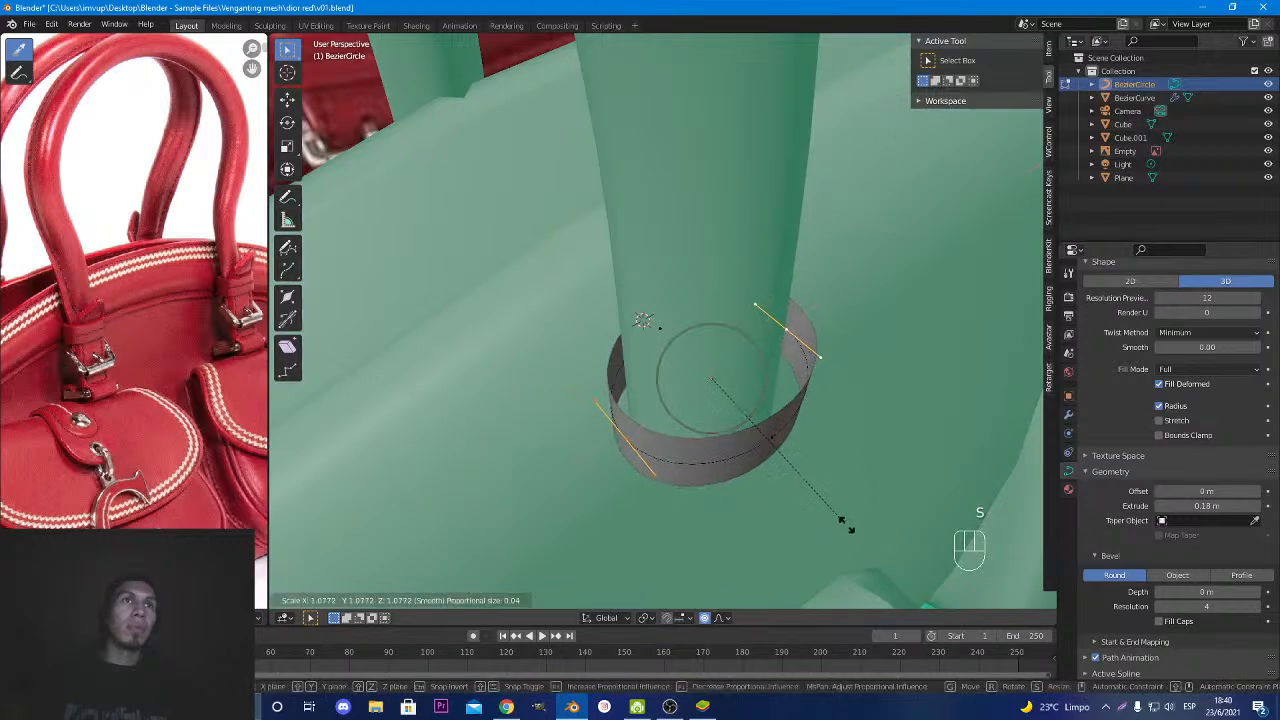
pyautogui.press('y')
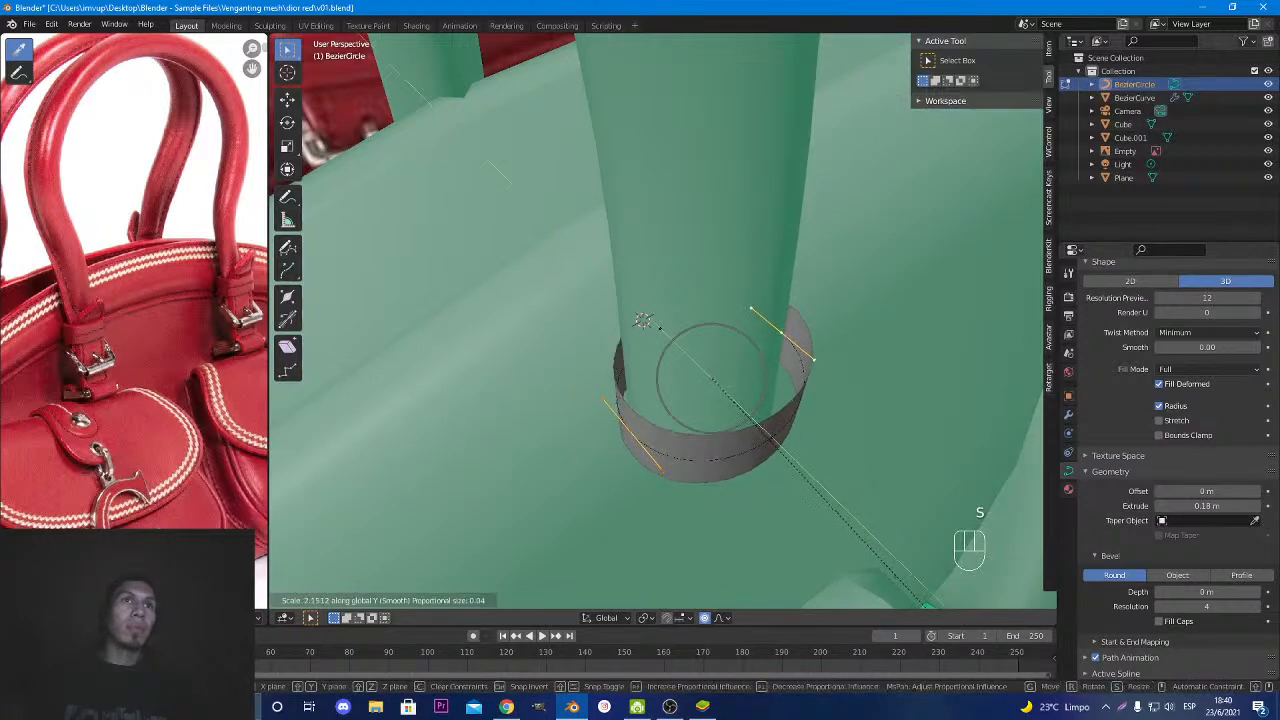
pyautogui.click(888, 573)
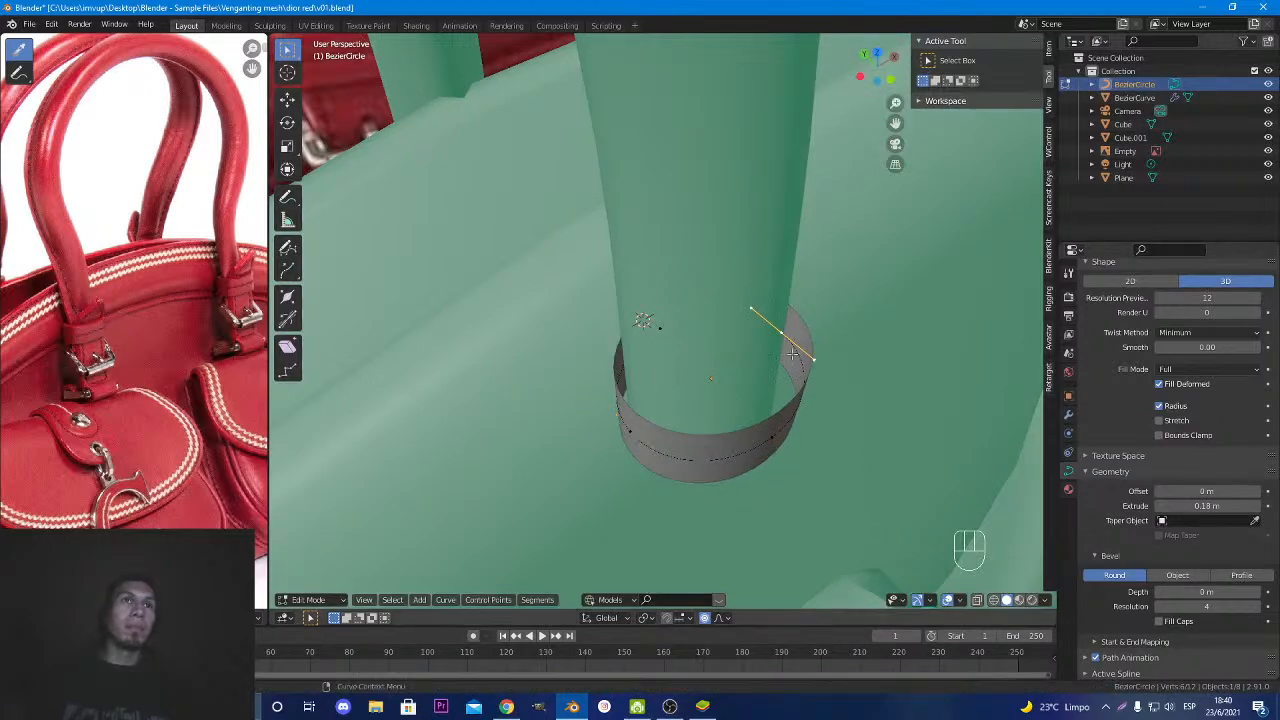
# Turn off proportional editing and try to scale the band's two opposite control points along global X and Y.
pyautogui.rightClick(715, 462)
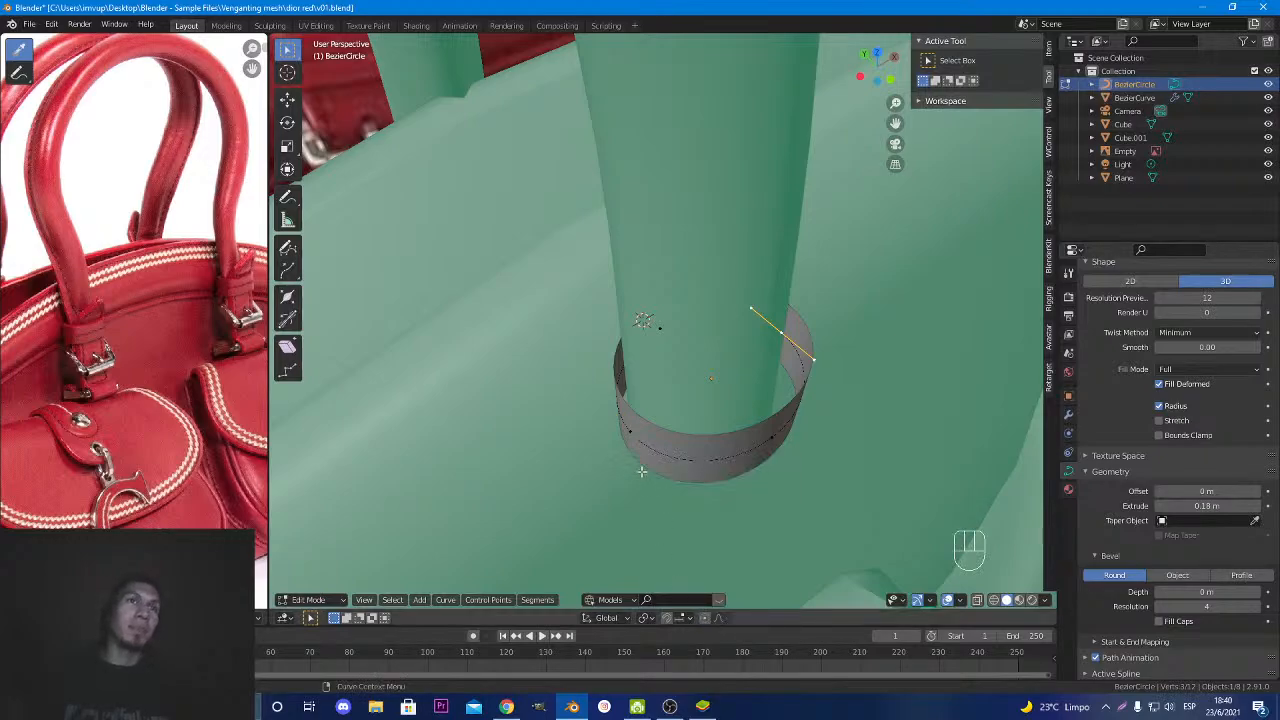
pyautogui.click(630, 428)
pyautogui.keyDown('shift'); pyautogui.click(783, 337); pyautogui.keyUp('shift')
pyautogui.press('s')
pyautogui.press('x')
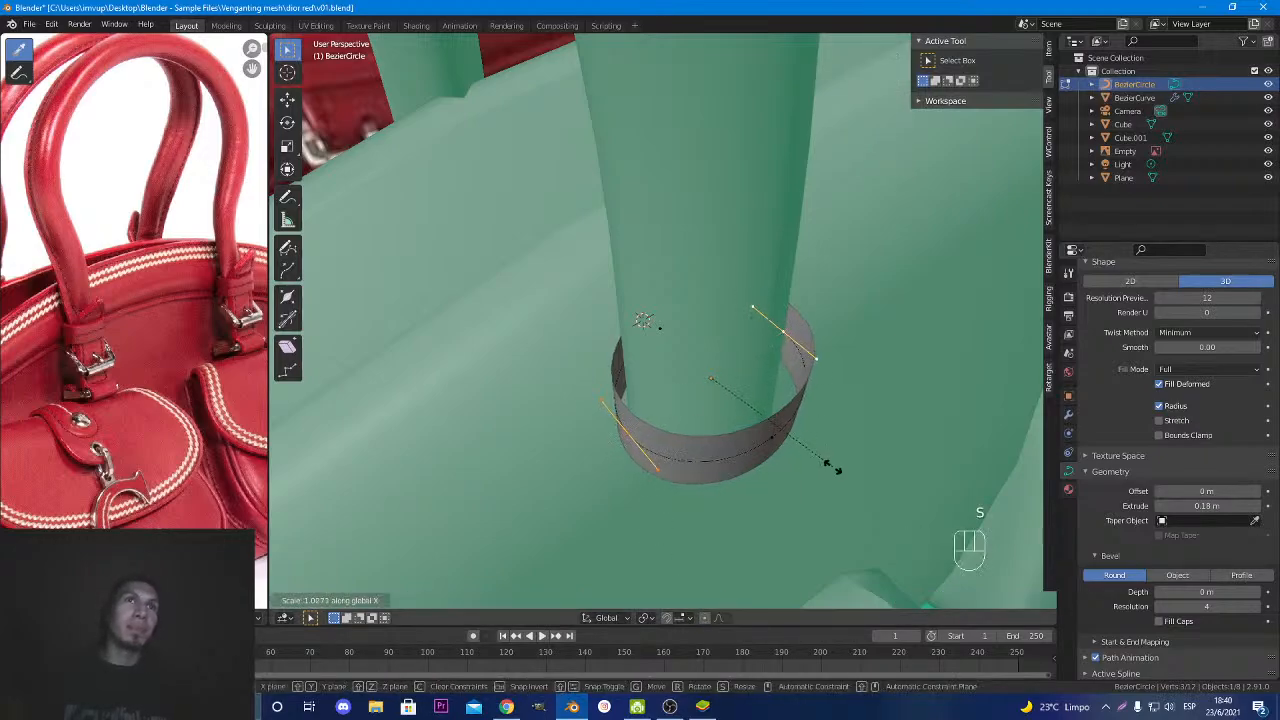
pyautogui.press('y')
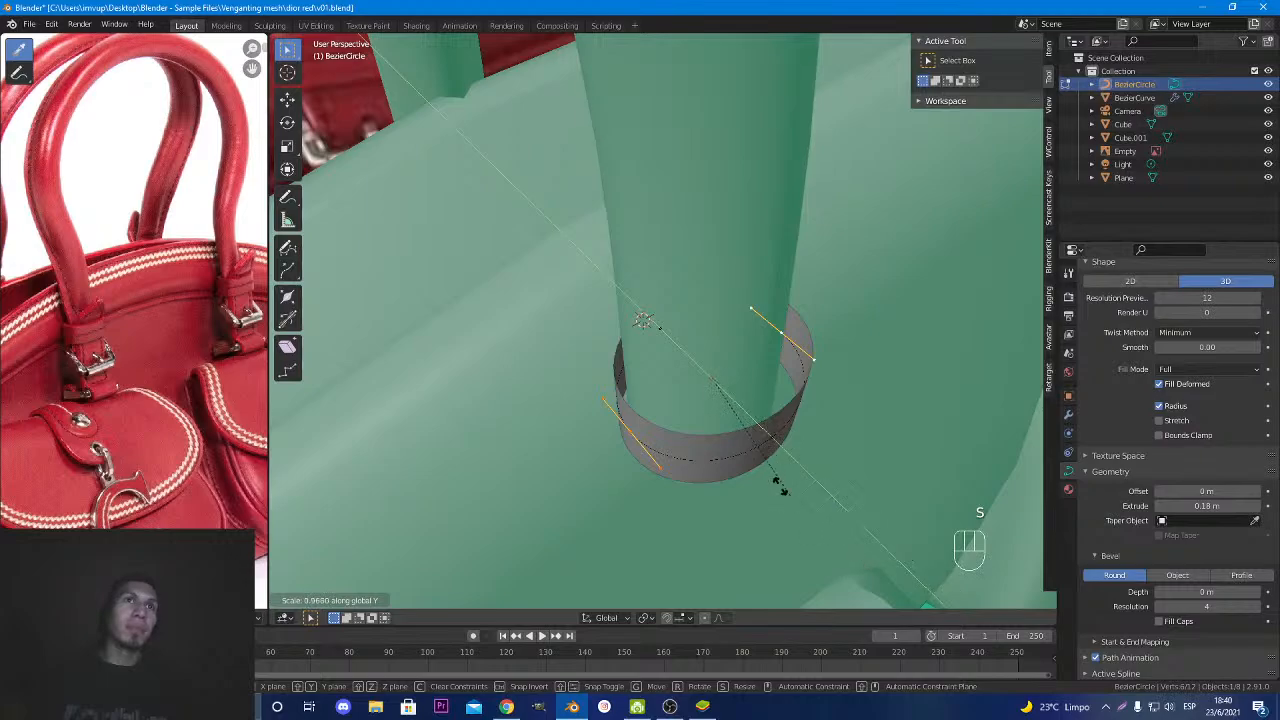
pyautogui.click(783, 488)
# Scale up the tangent handles of the band's front and back control points to flatten both sides.
pyautogui.moveTo(700, 440); pyautogui.dragTo(718, 430, button='middle')
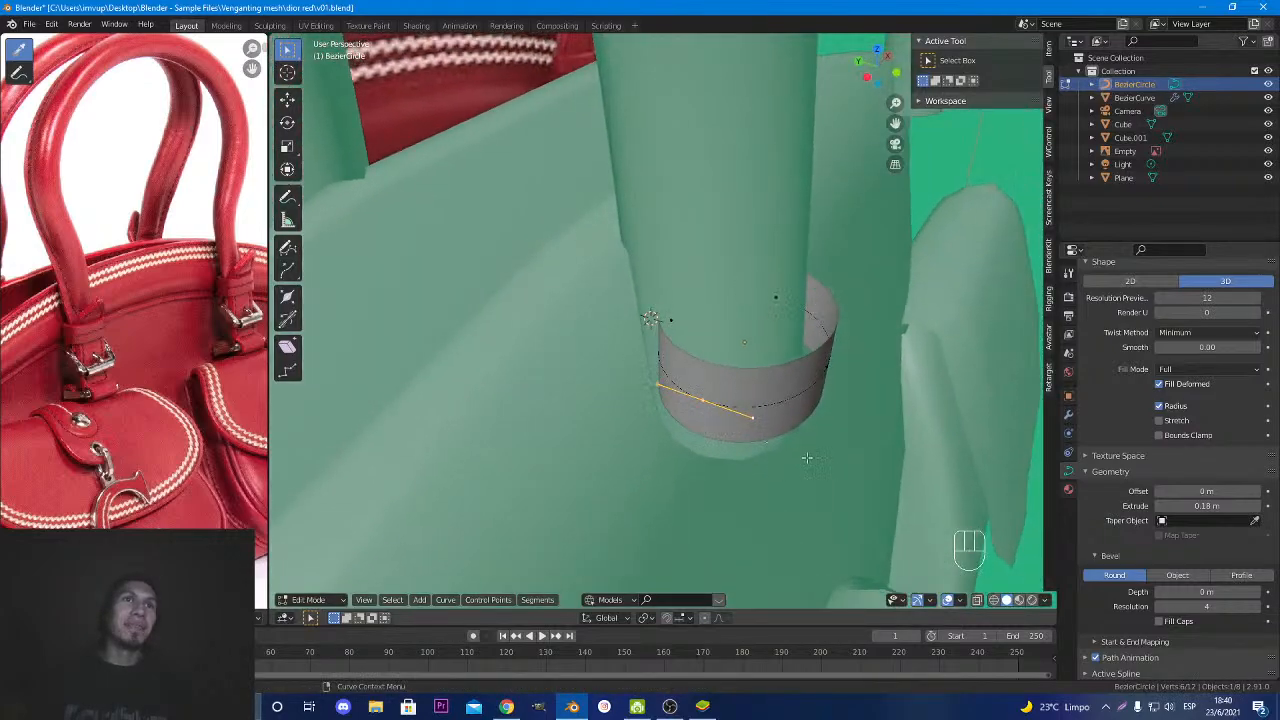
pyautogui.press('s')
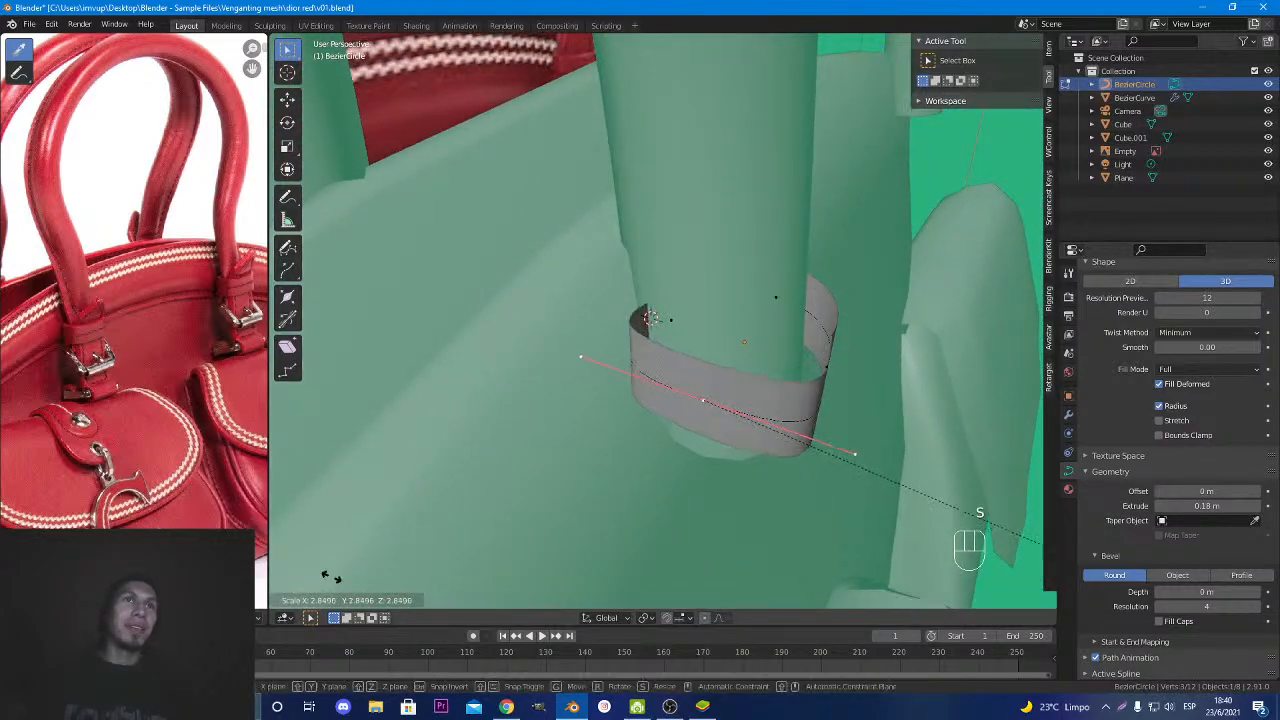
pyautogui.click(300, 556)
pyautogui.moveTo(366, 490); pyautogui.dragTo(600, 420, button='middle')
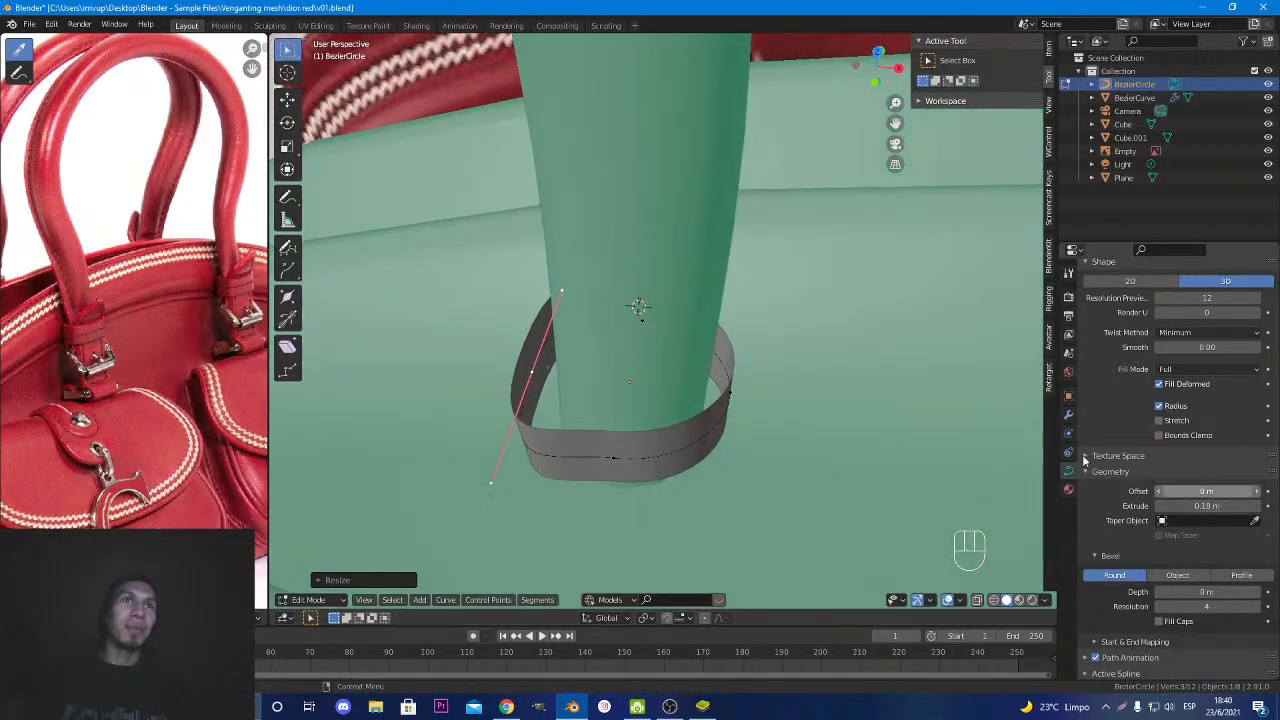
pyautogui.moveTo(733, 385); pyautogui.dragTo(800, 400, button='middle')
pyautogui.press('s')
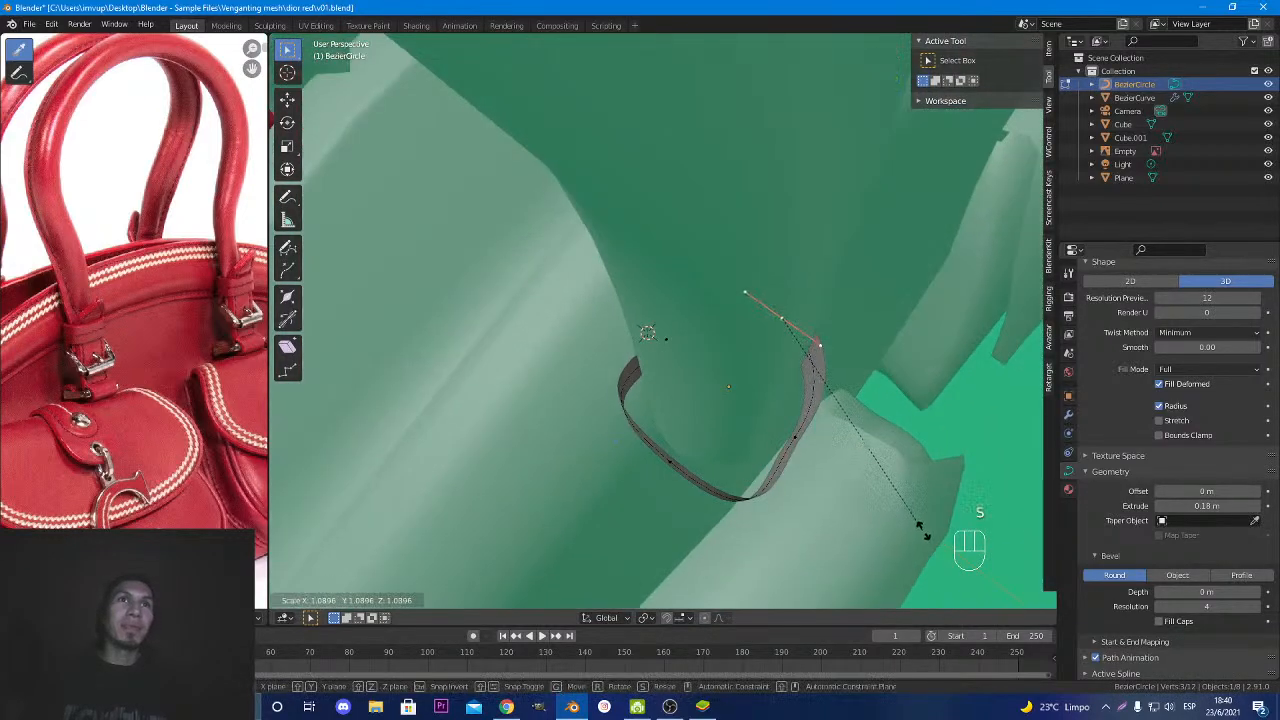
pyautogui.click(1036, 602)
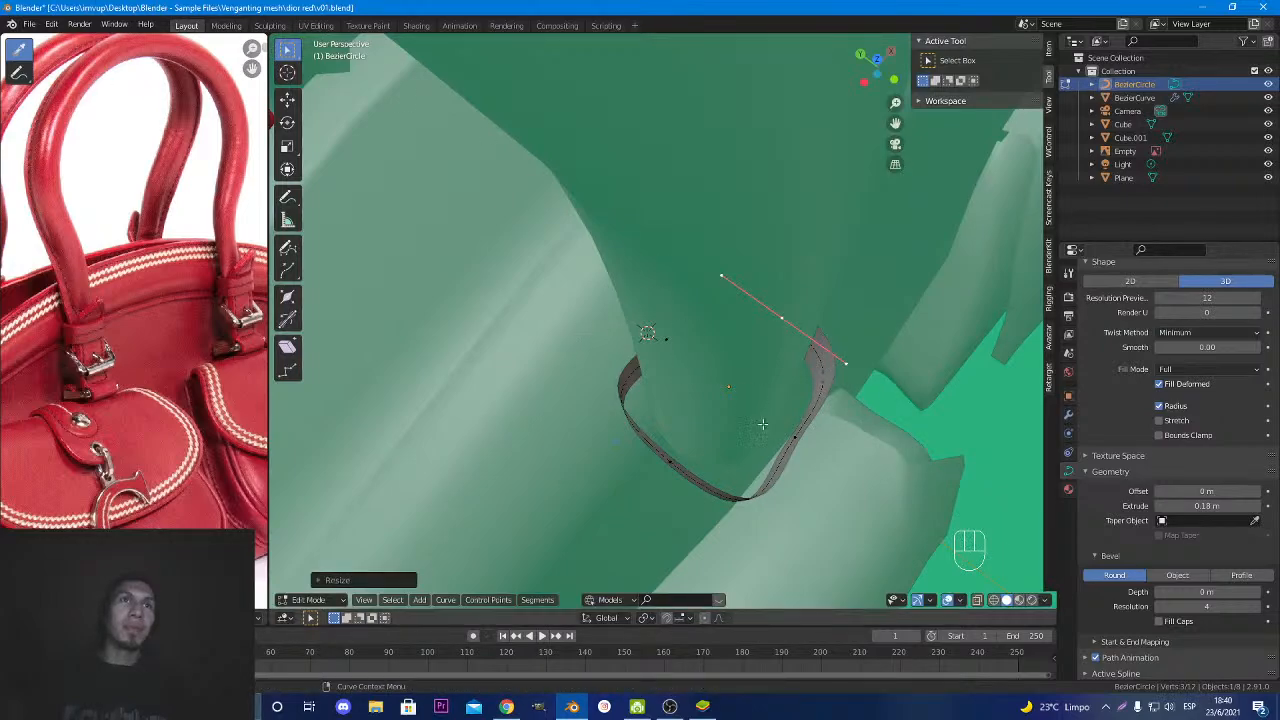
# Undo the last change and shift the band's selected side control point slightly along global Y.
pyautogui.moveTo(762, 424); pyautogui.dragTo(789, 423, button='middle')
pyautogui.hotkey('ctrl', 'z')
pyautogui.press('g')
pyautogui.press('y')
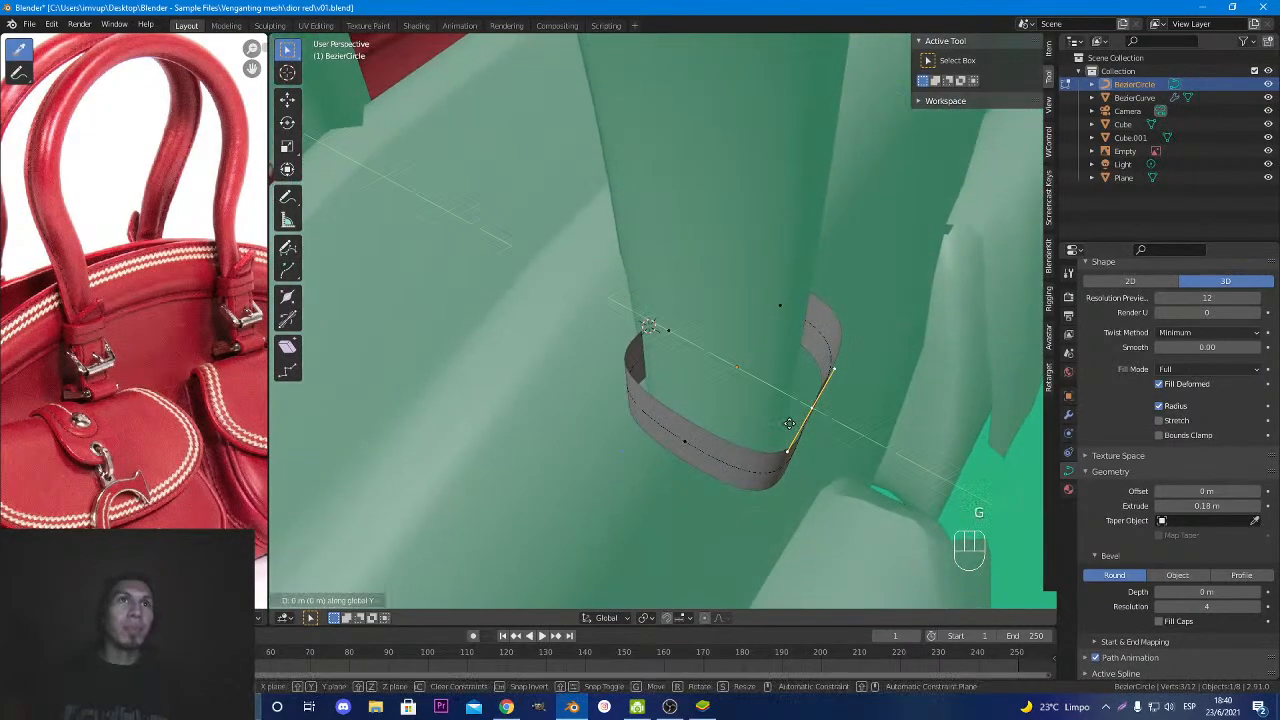
pyautogui.click(795, 428)
pyautogui.moveTo(795, 428)
pyautogui.mouseDown(button='middle')
pyautogui.moveTo(841, 440)
pyautogui.moveTo(791, 423)
pyautogui.moveTo(807, 441)
pyautogui.mouseUp(button='middle')
# Scale the tangent handles of the band's two side control points individually to even out the front corners.
pyautogui.click(758, 369)
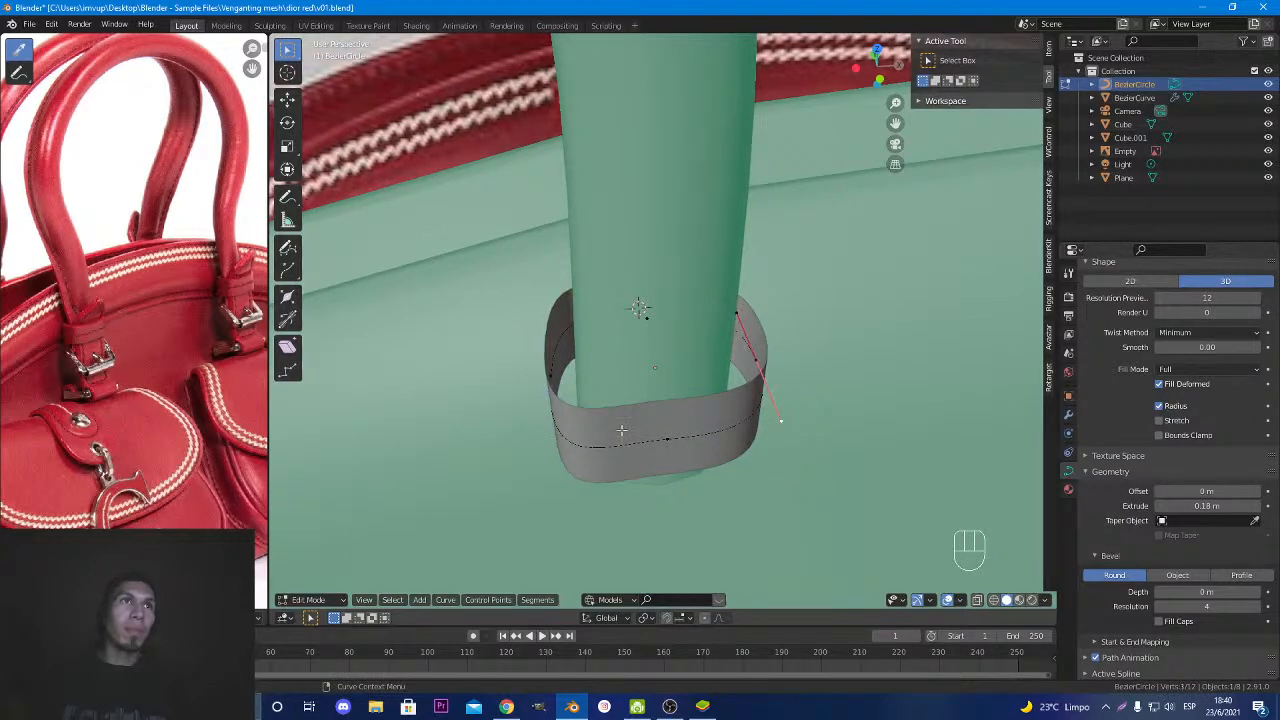
pyautogui.press('s')
pyautogui.click(821, 541)
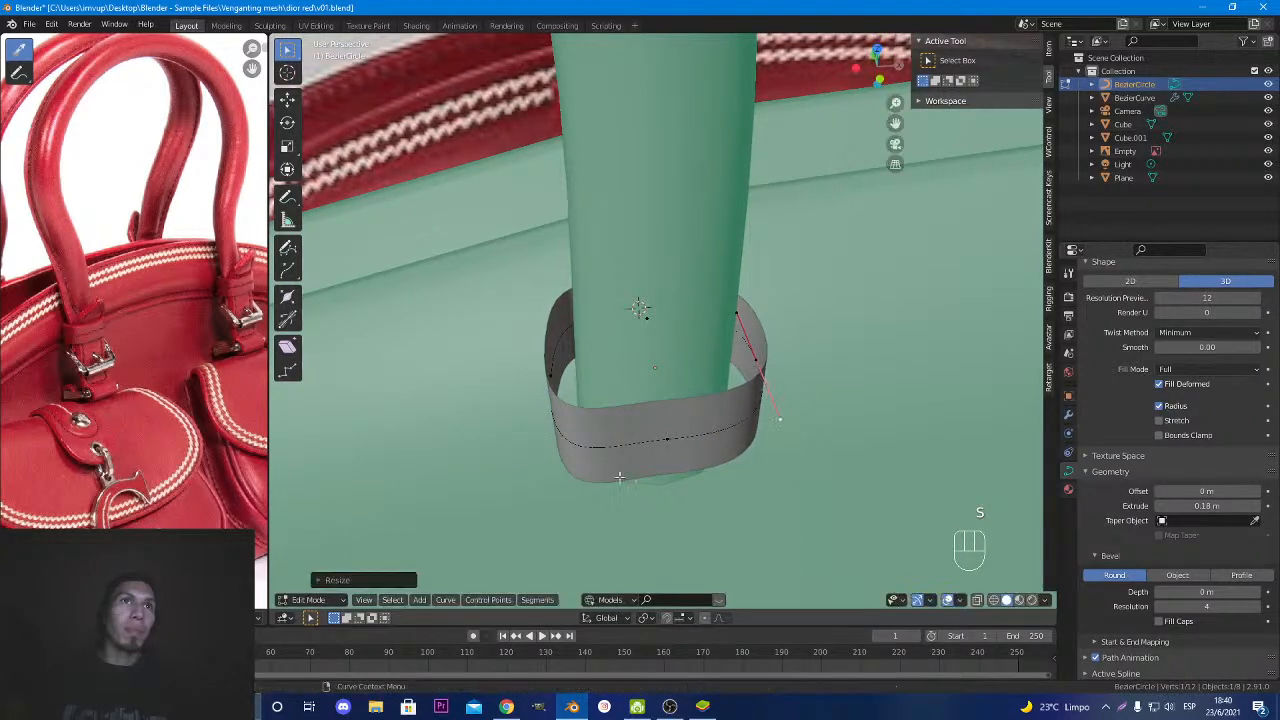
pyautogui.click(548, 390)
pyautogui.press('s')
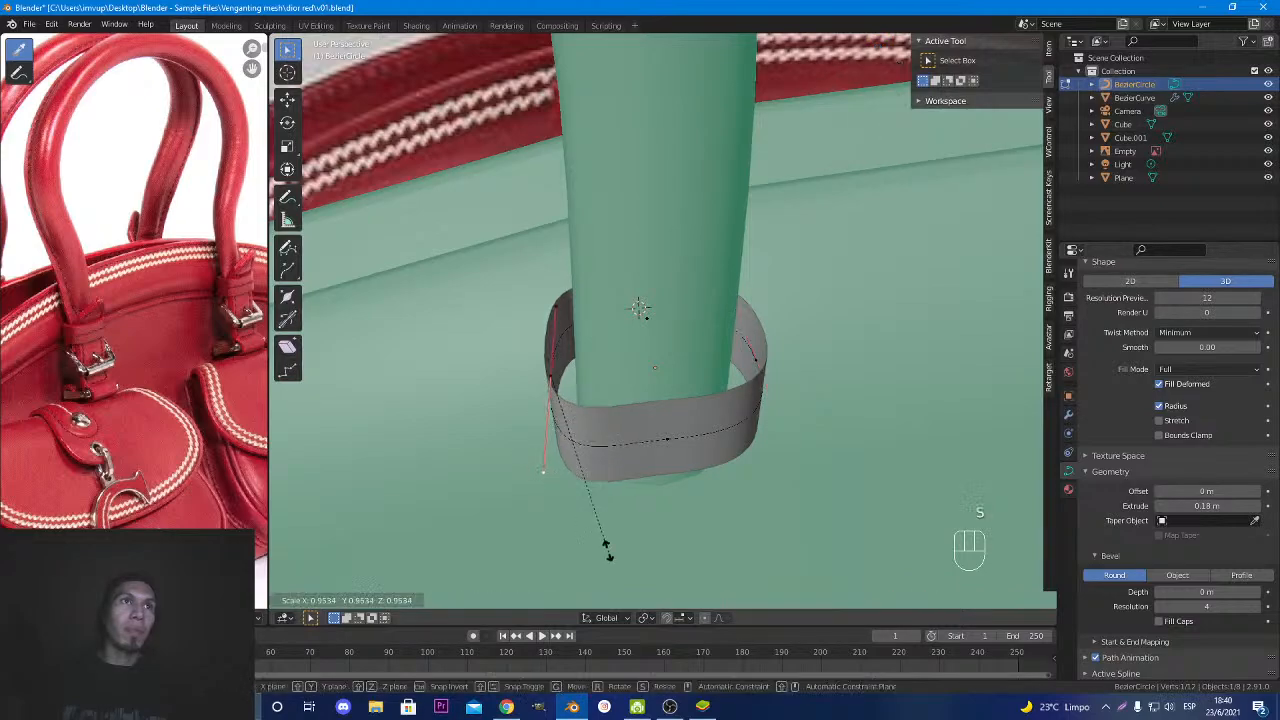
pyautogui.click(591, 525)
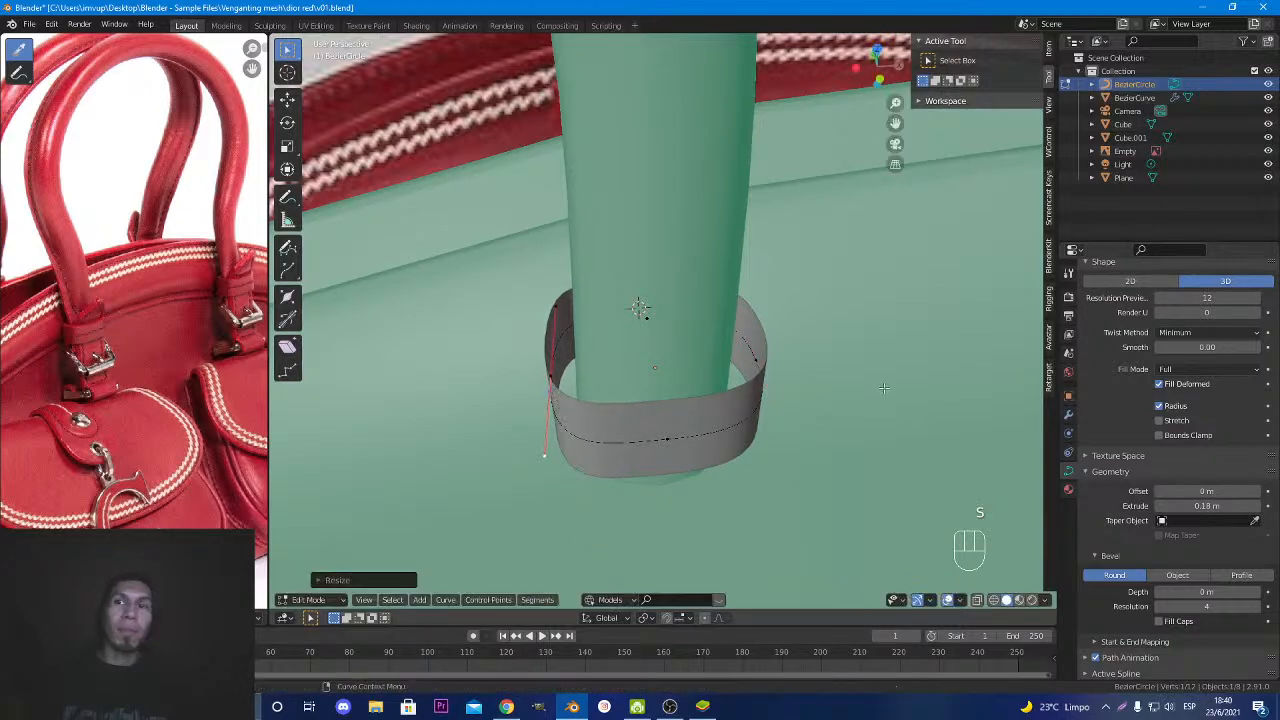
# Move the whole band along global Y in Object Mode to centre it around the bag handle.
pyautogui.press('Tab')
pyautogui.moveTo(852, 400); pyautogui.dragTo(652, 395, button='middle')
pyautogui.moveTo(758, 378); pyautogui.dragTo(916, 410, button='middle')
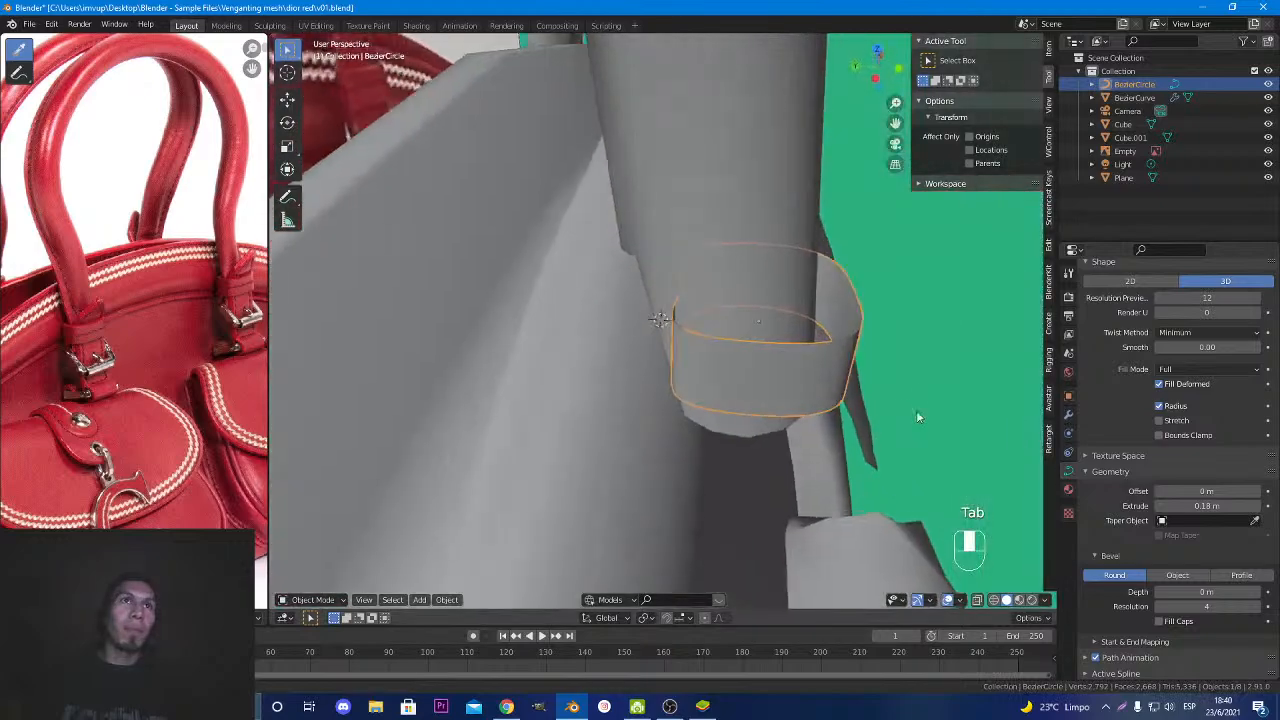
pyautogui.press('Tab')
pyautogui.press('g')
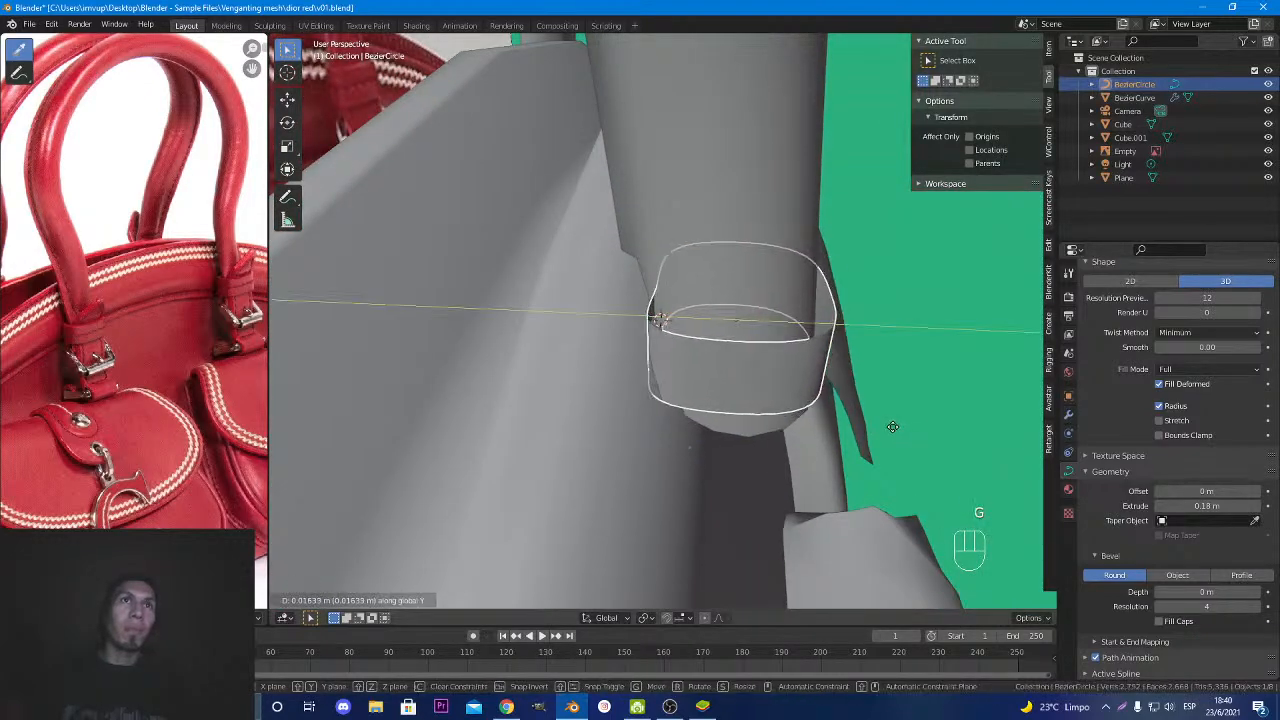
pyautogui.click(870, 441)
pyautogui.moveTo(870, 441); pyautogui.dragTo(675, 355, button='middle')
# Nudge the band's selected tangent handle along global Z in Edit Mode and return to Object Mode.
pyautogui.press('Tab')
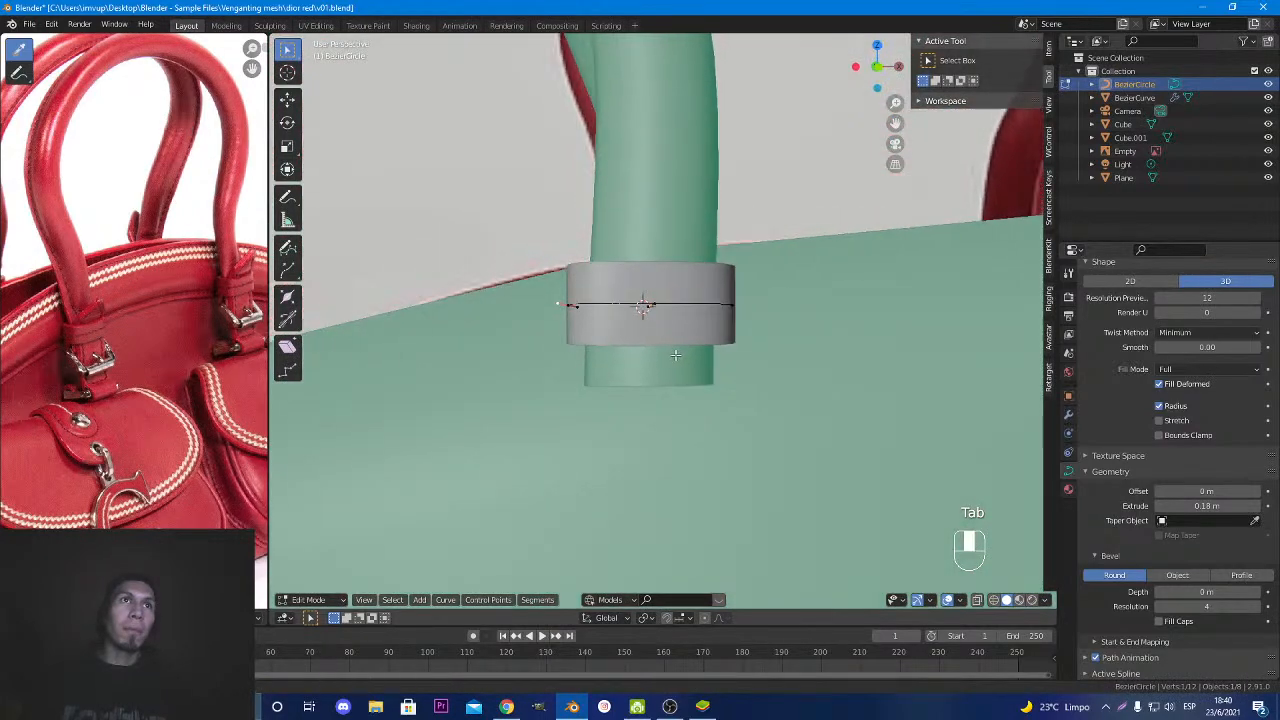
pyautogui.press('g')
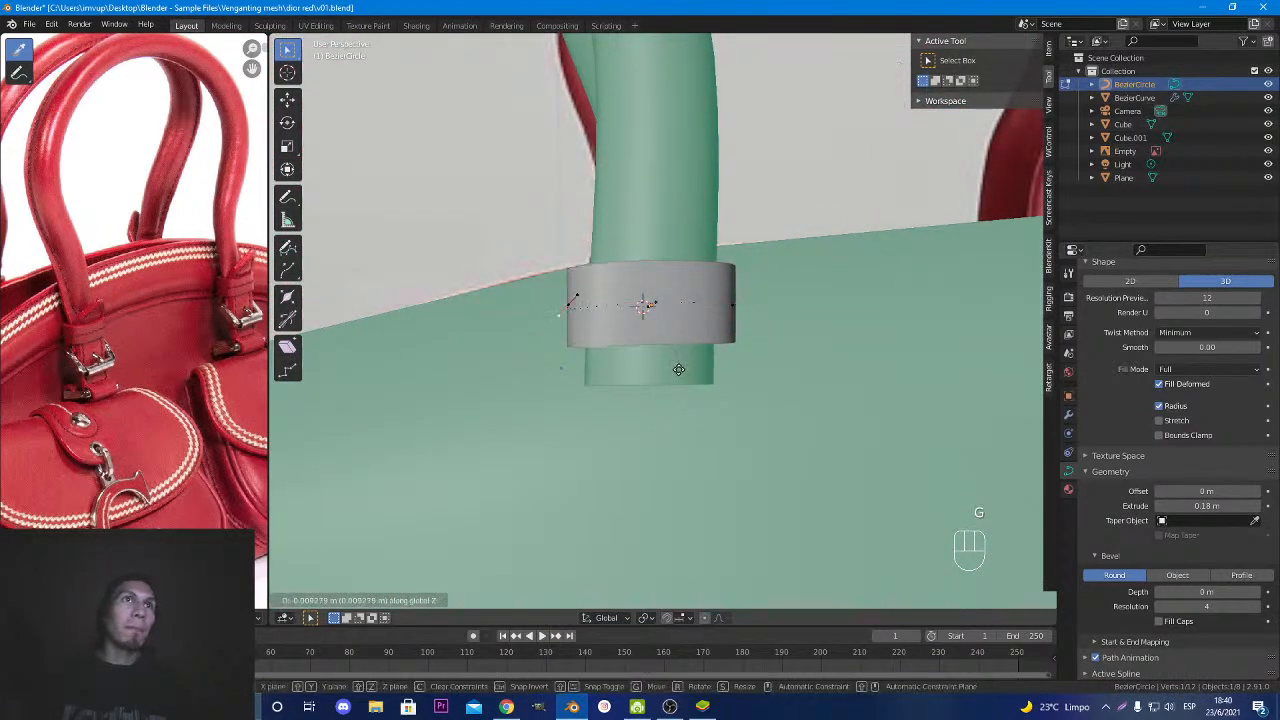
pyautogui.click(680, 362)
pyautogui.press('Tab')
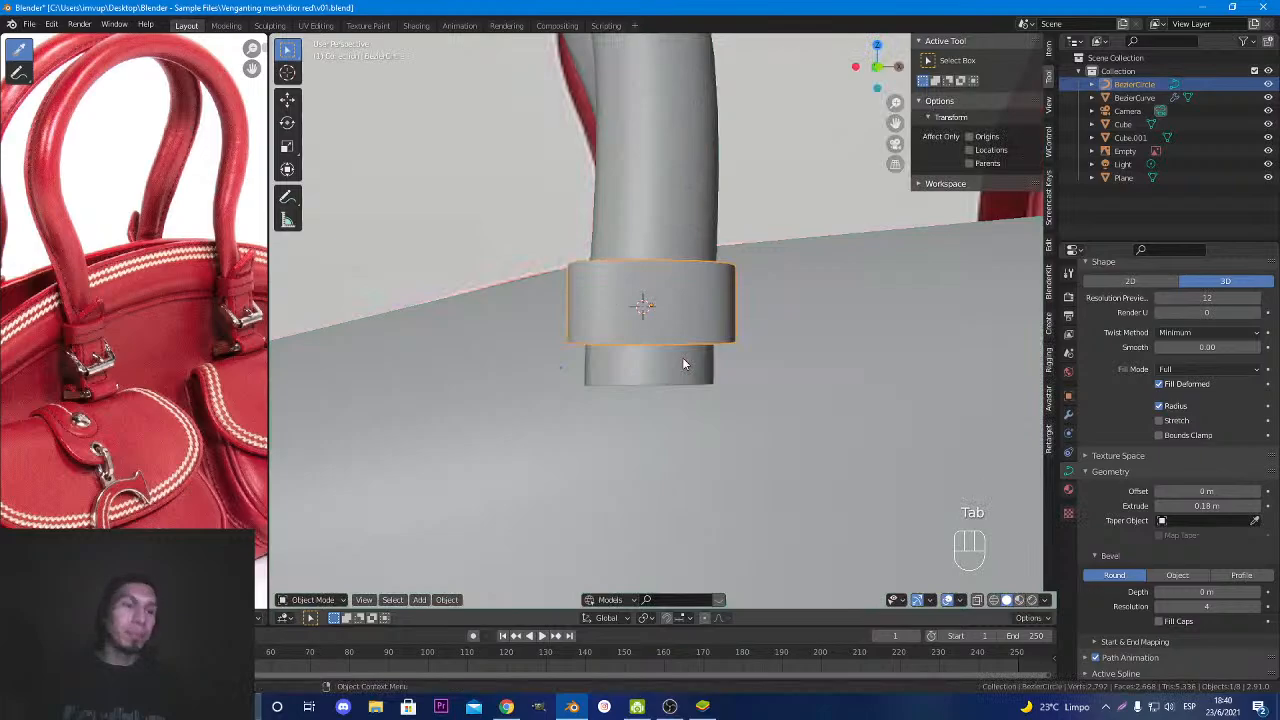
# Lower the band along global Z to the handle's lower end and adjust its position slightly along global Y.
pyautogui.press('g')
pyautogui.press('z')
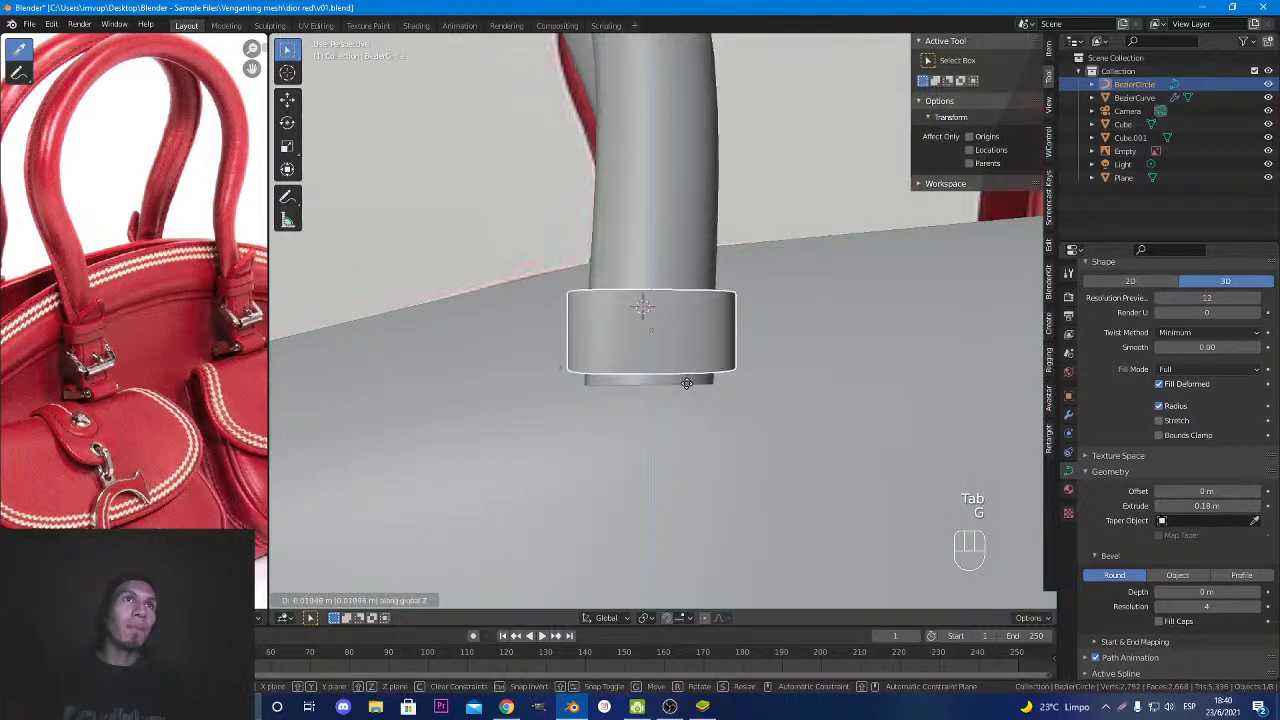
pyautogui.click(650, 393)
pyautogui.moveTo(650, 393); pyautogui.dragTo(796, 466, button='middle')
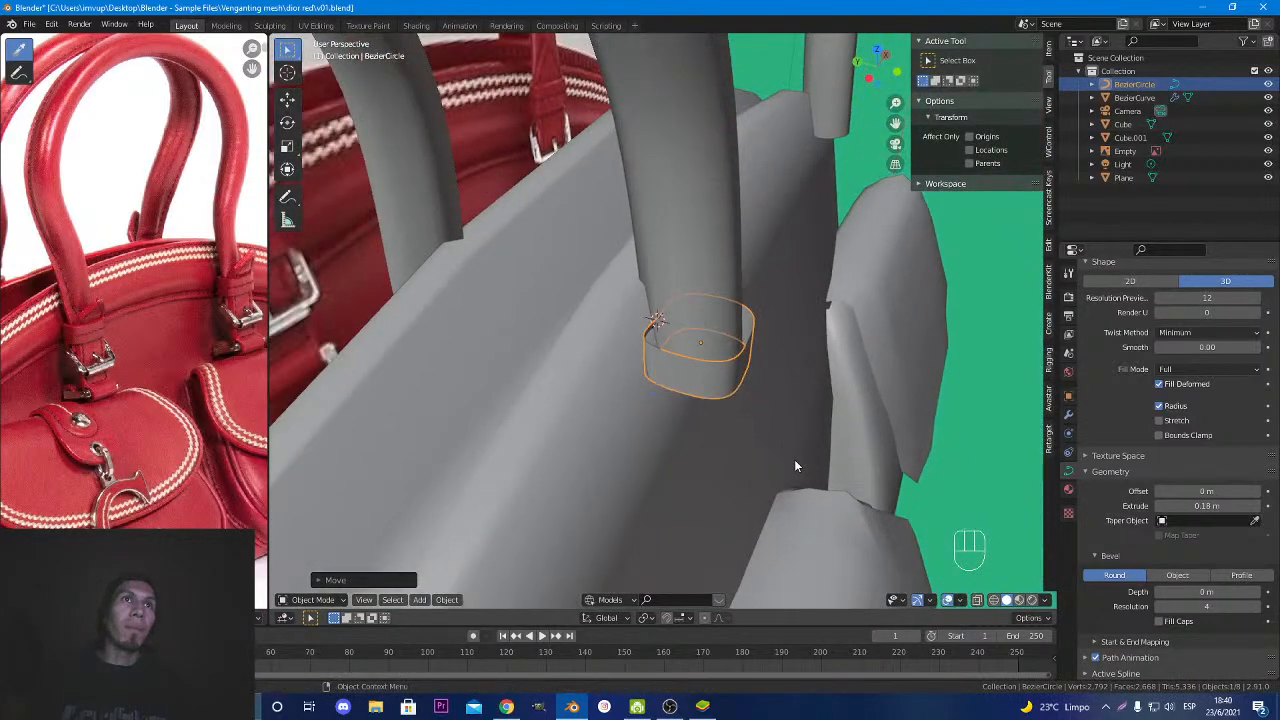
pyautogui.press('g')
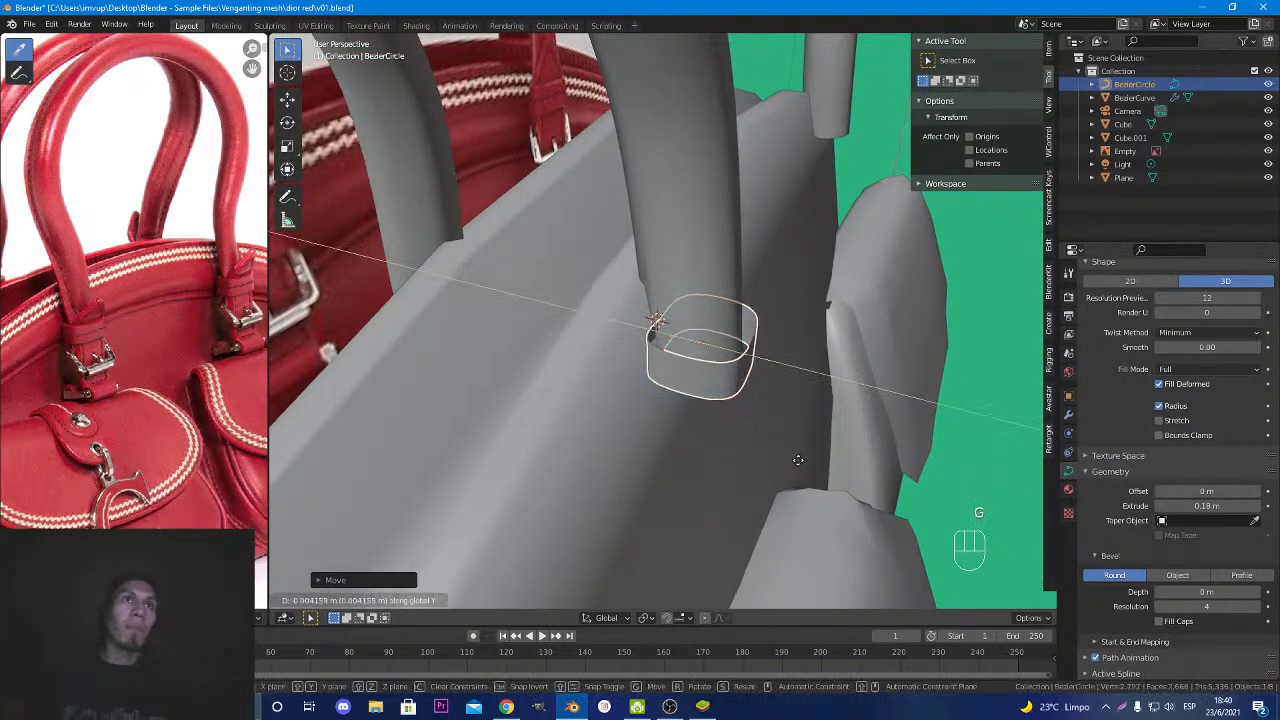
pyautogui.click(800, 465)
pyautogui.moveTo(800, 465); pyautogui.dragTo(668, 408, button='middle')
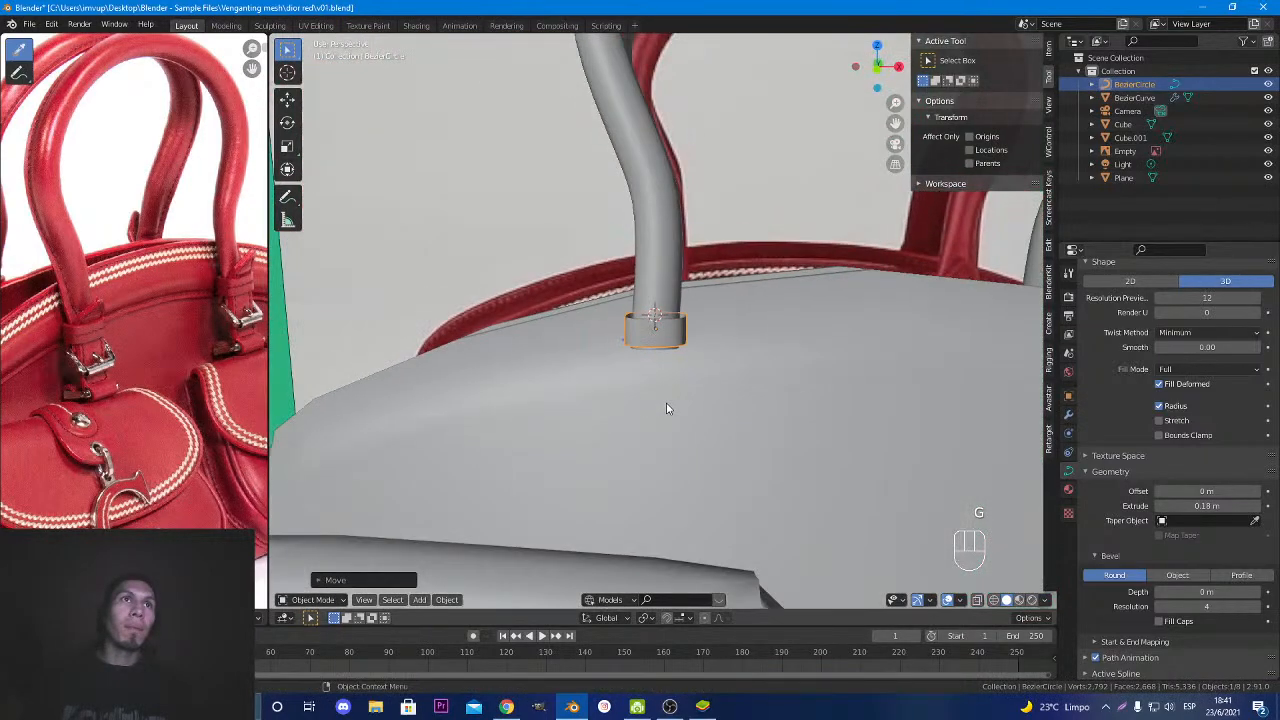
pyautogui.scroll(-4, 748, 385)
pyautogui.scroll(4, 762, 380)
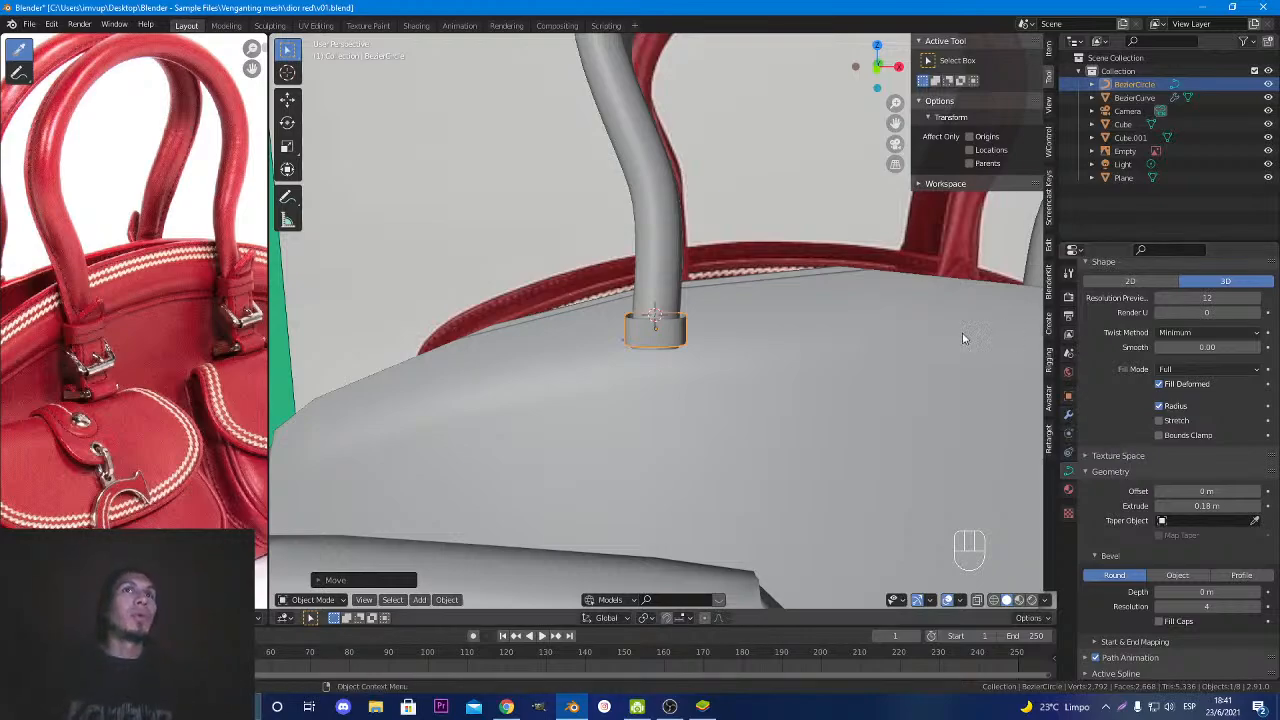
pyautogui.moveTo(963, 338); pyautogui.dragTo(797, 351, button='middle')
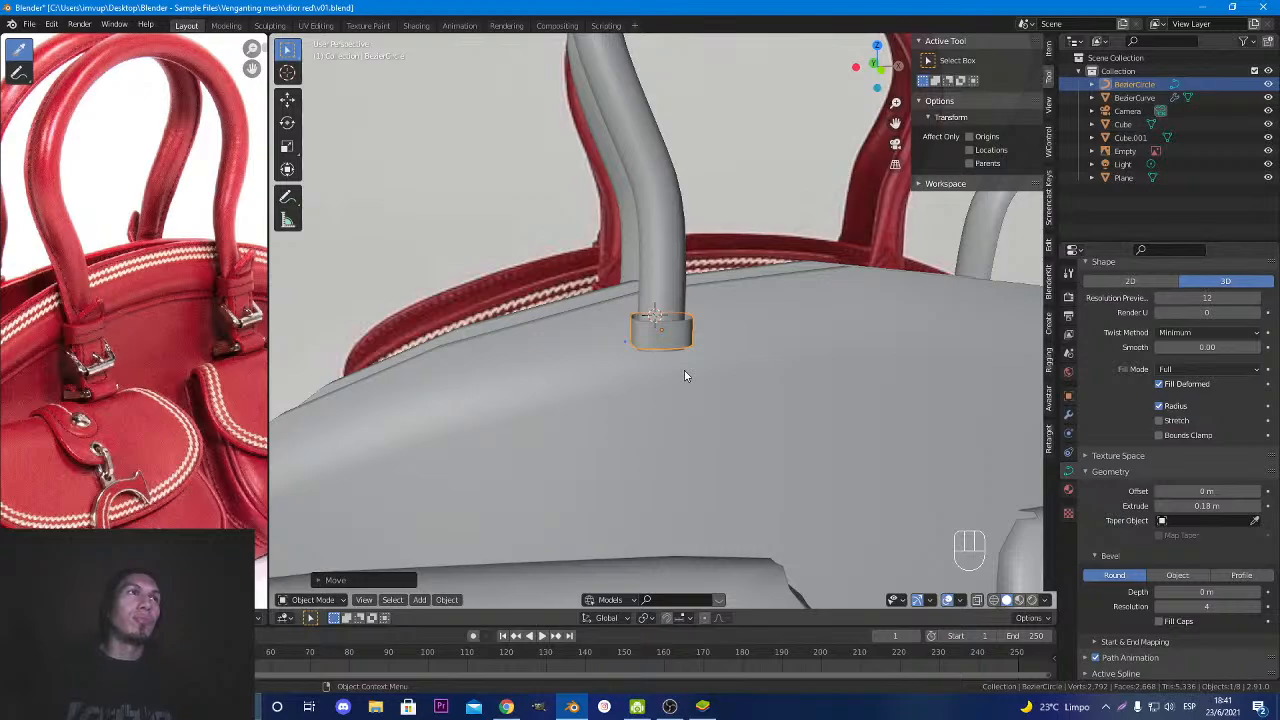
pyautogui.scroll(1, 155, 388)
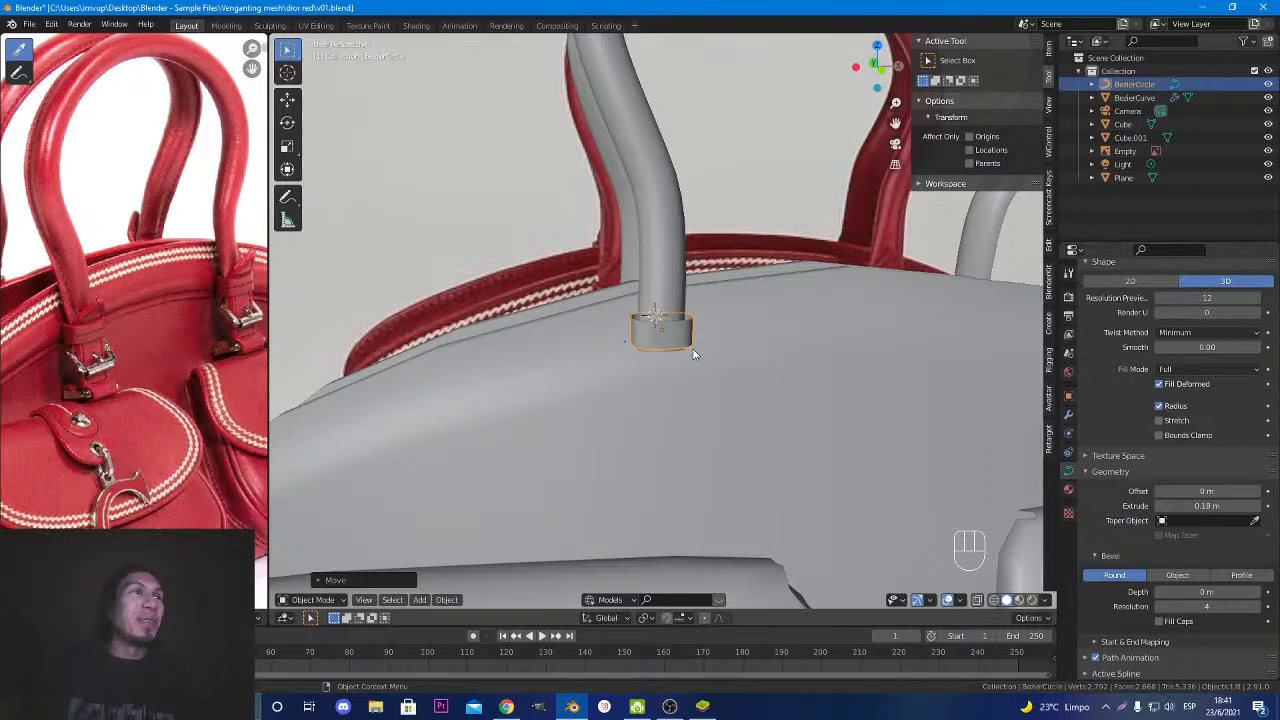
pyautogui.scroll(-10, 694, 353)
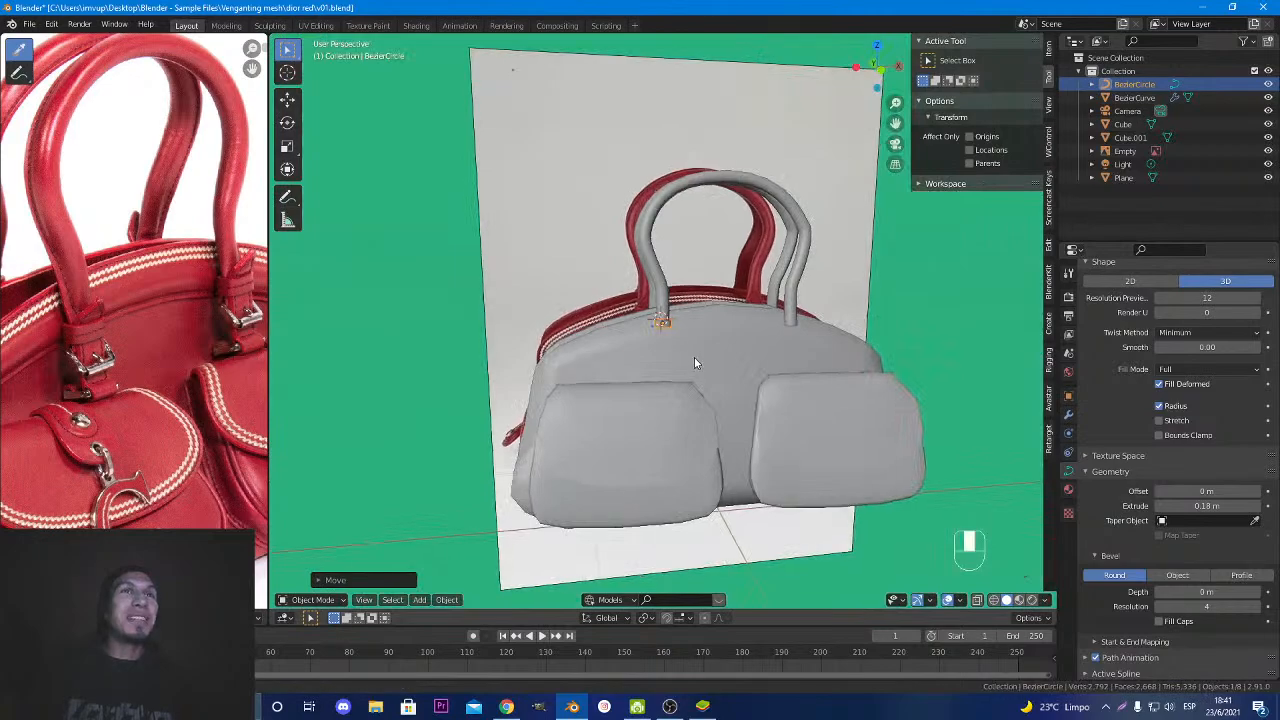
pyautogui.scroll(10, 690, 365)
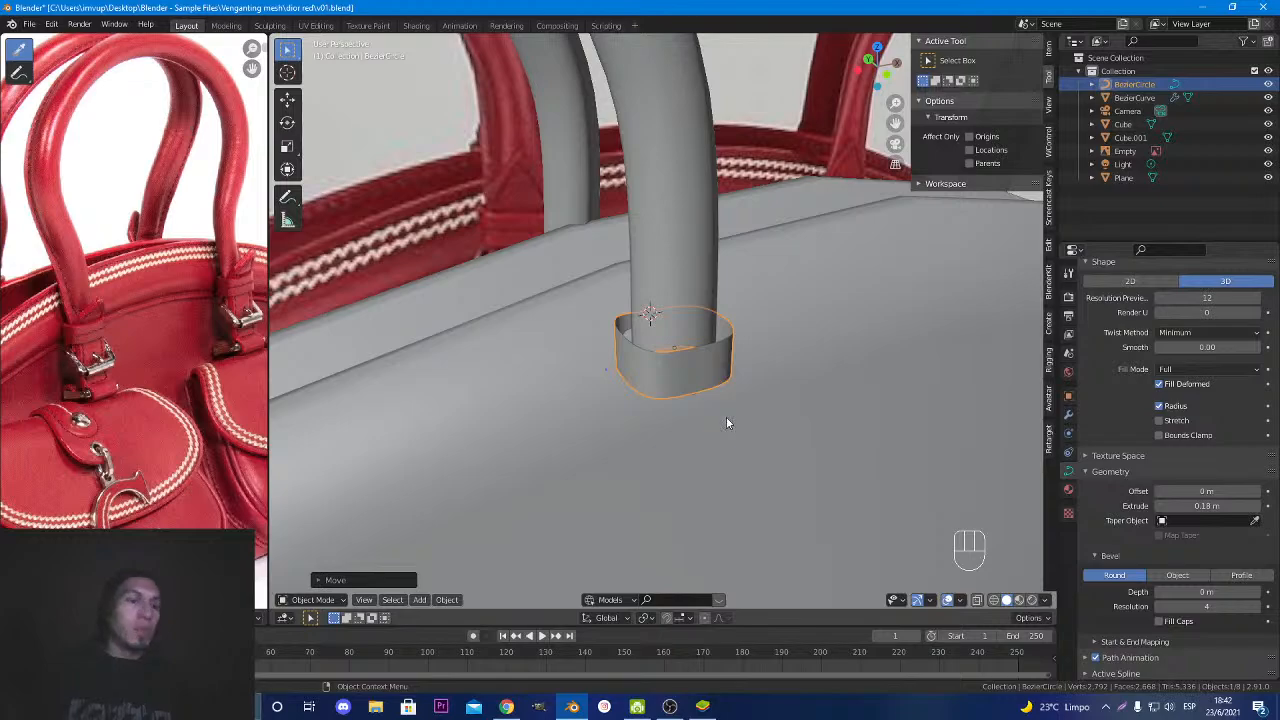
# Place the 3D cursor on the front of the band and add a mesh plane there.
pyautogui.scroll(-3, 726, 417)
pyautogui.keyDown('shift'); pyautogui.rightClick(678, 353); pyautogui.keyUp('shift')
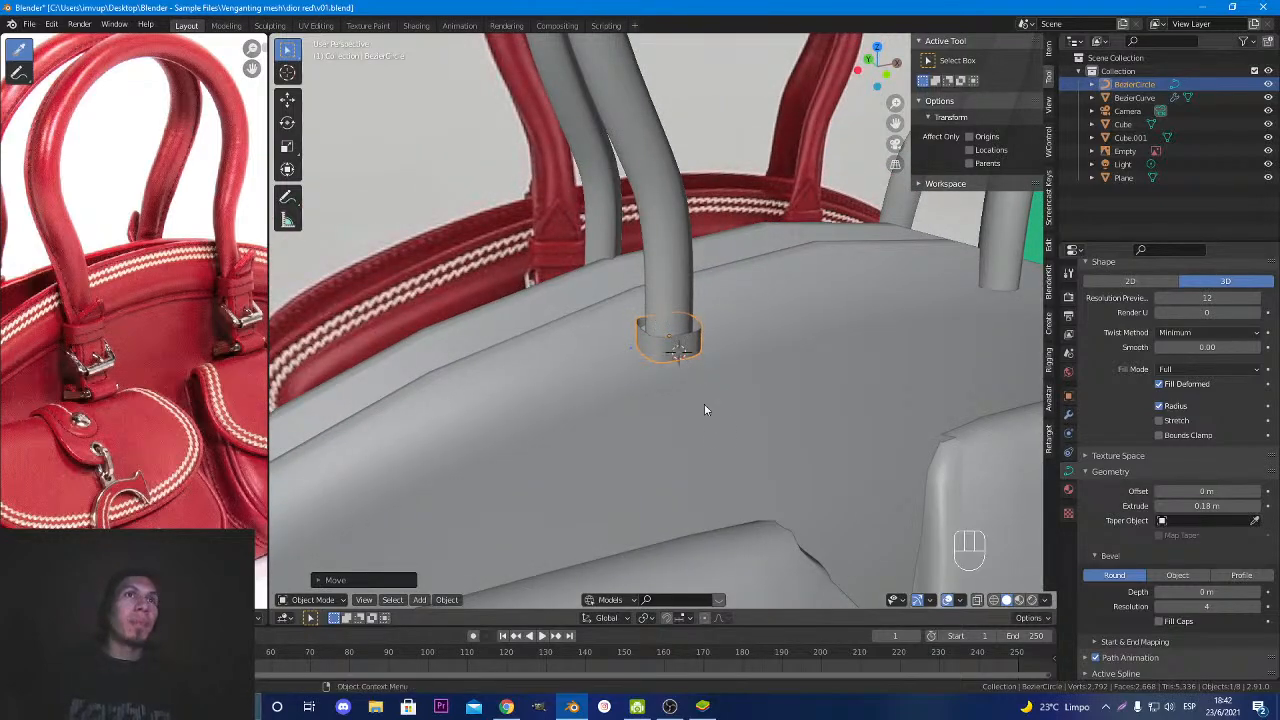
pyautogui.hotkey('shift', 'a')
pyautogui.moveTo(704, 406)
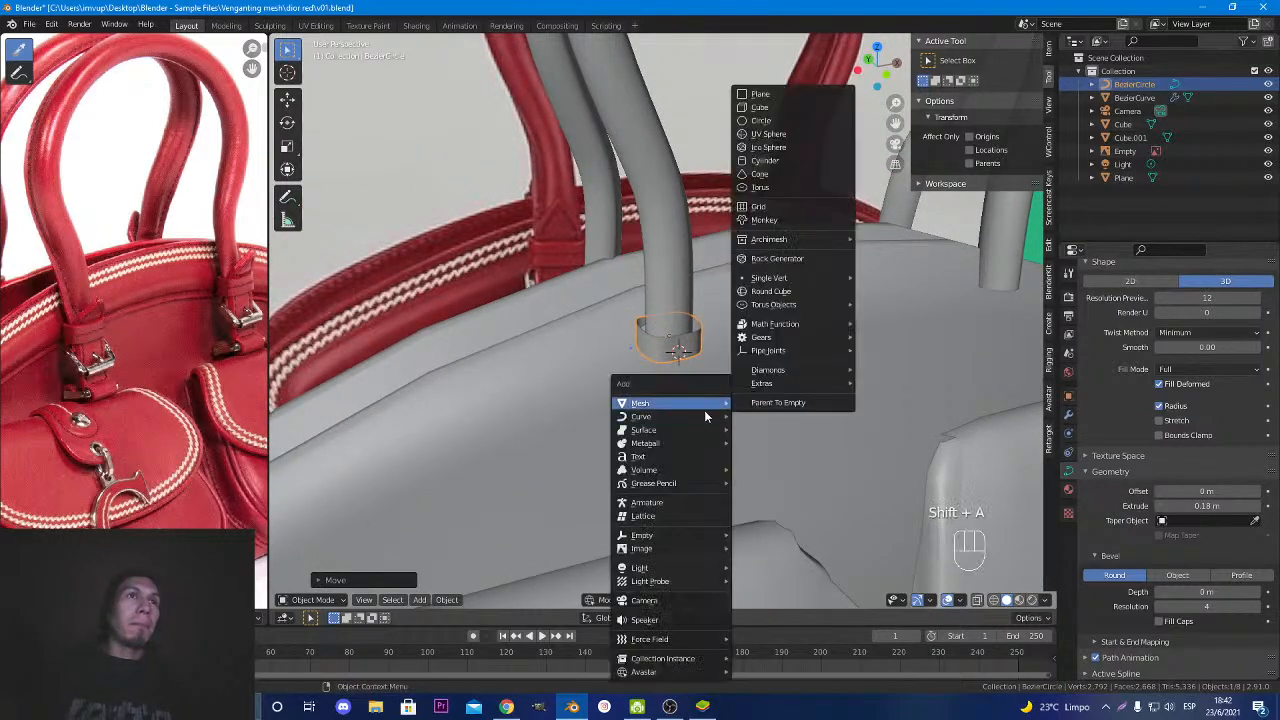
pyautogui.click(760, 94)
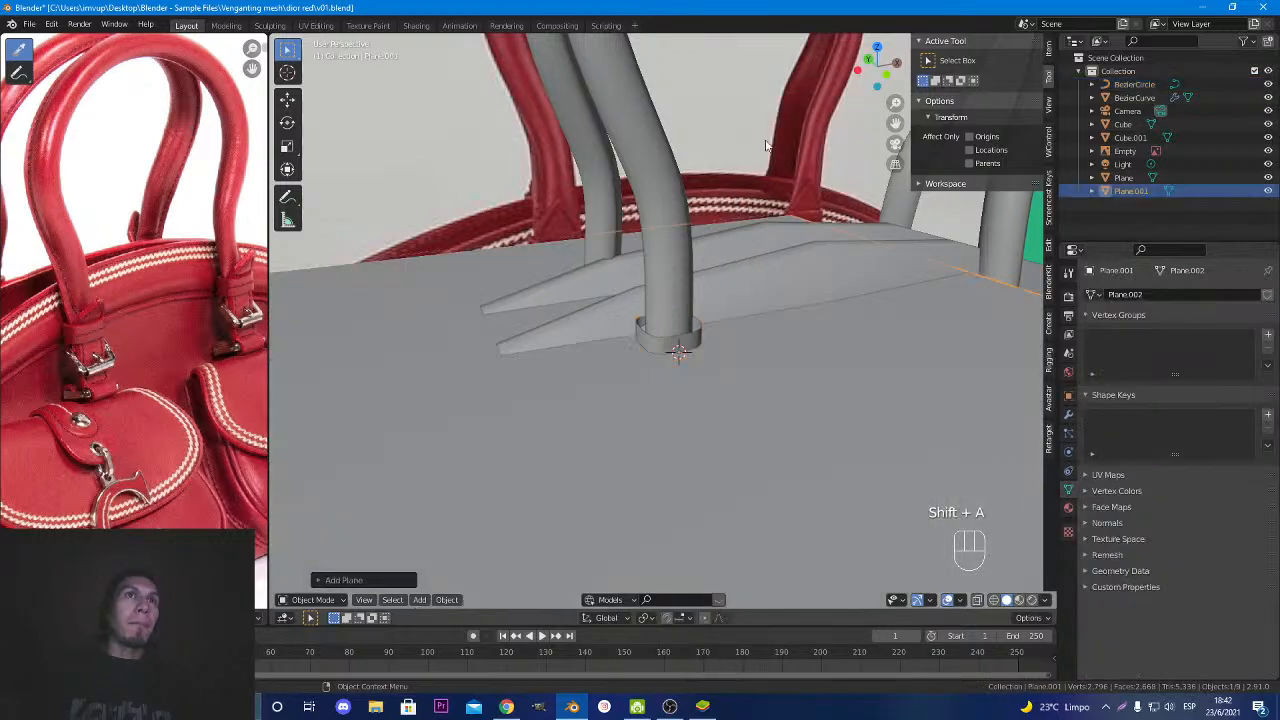
# Rotate the new plane 90 degrees about global X and scale it down to about the handle's width.
pyautogui.write('r')
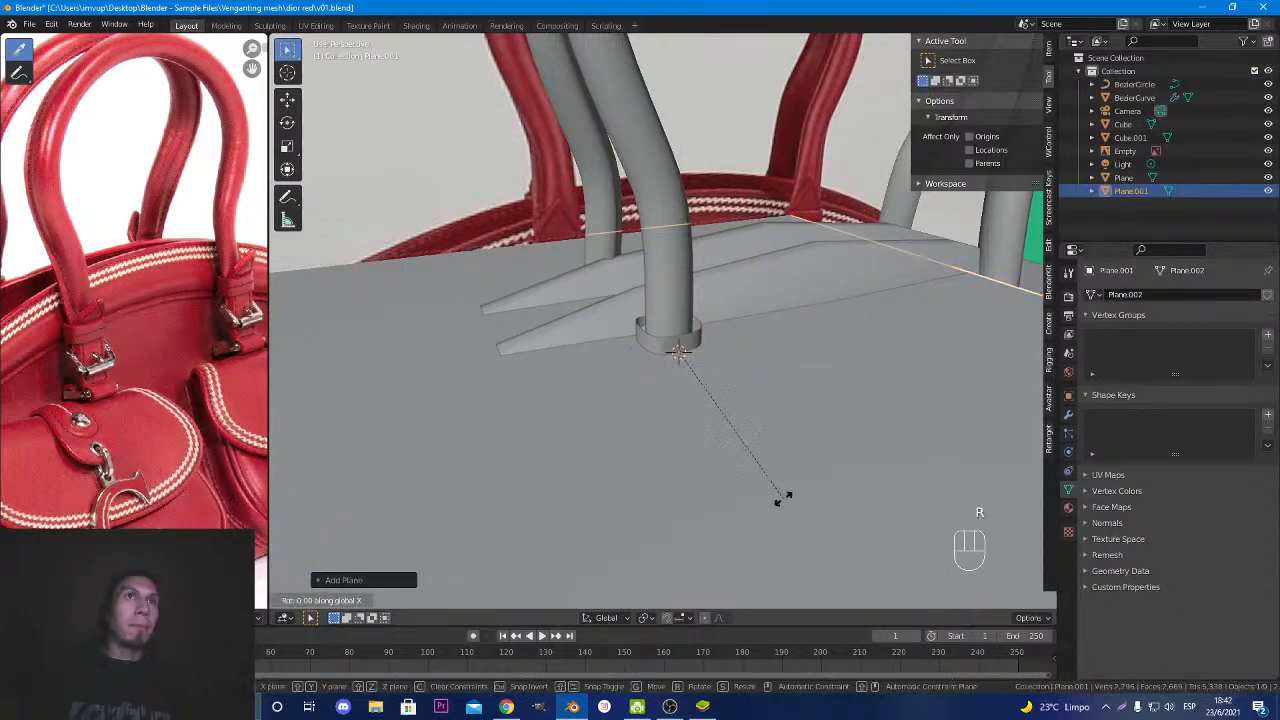
pyautogui.write('90')
pyautogui.press('Return')
pyautogui.press('s')
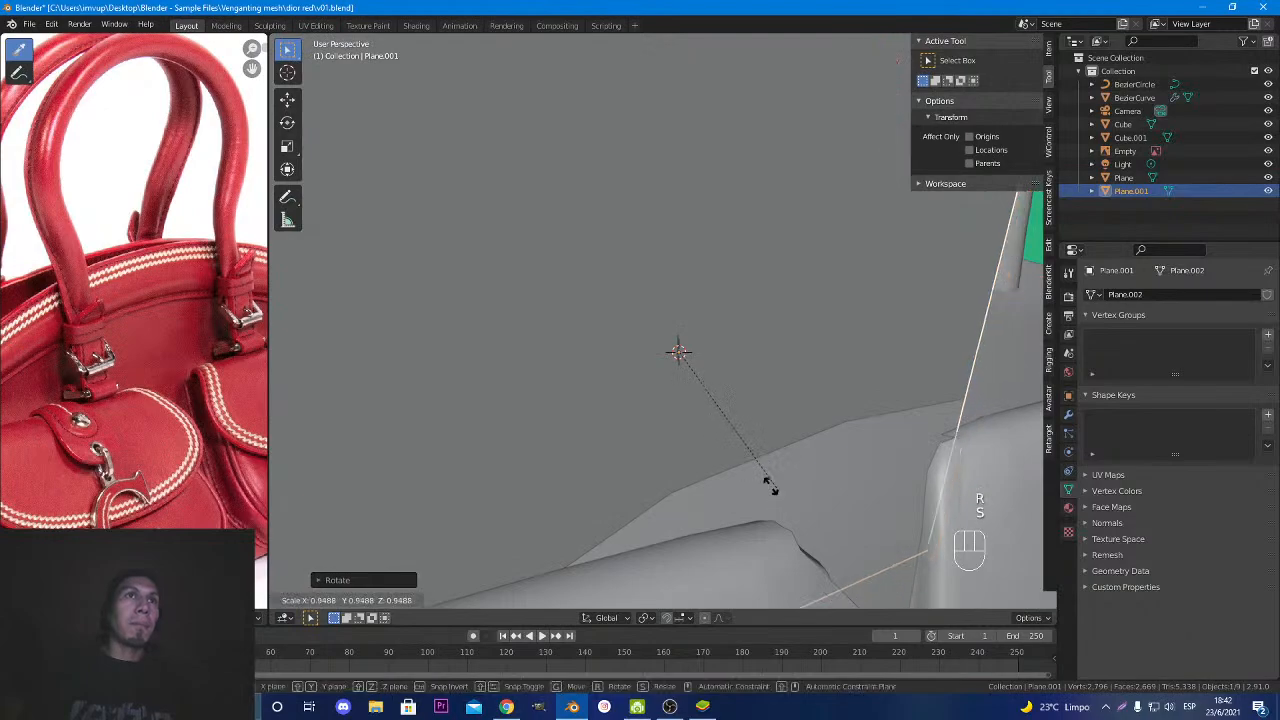
pyautogui.click(668, 352)
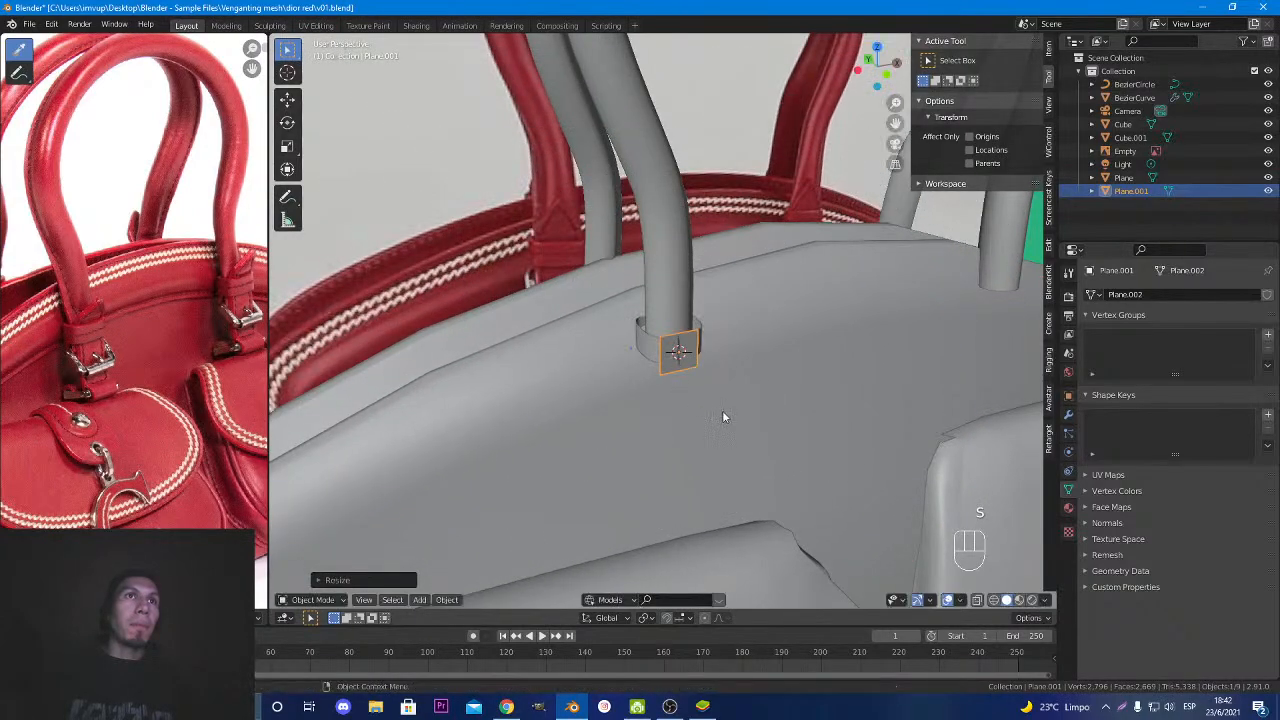
# Move the plane along global Y so that it sits just in front of the band.
pyautogui.moveTo(745, 447); pyautogui.dragTo(745, 476, button='middle')
pyautogui.press('KP_Decimal')
pyautogui.press('KP_1')
pyautogui.press('g')
pyautogui.middleClick(905, 477)
pyautogui.click(896, 480)
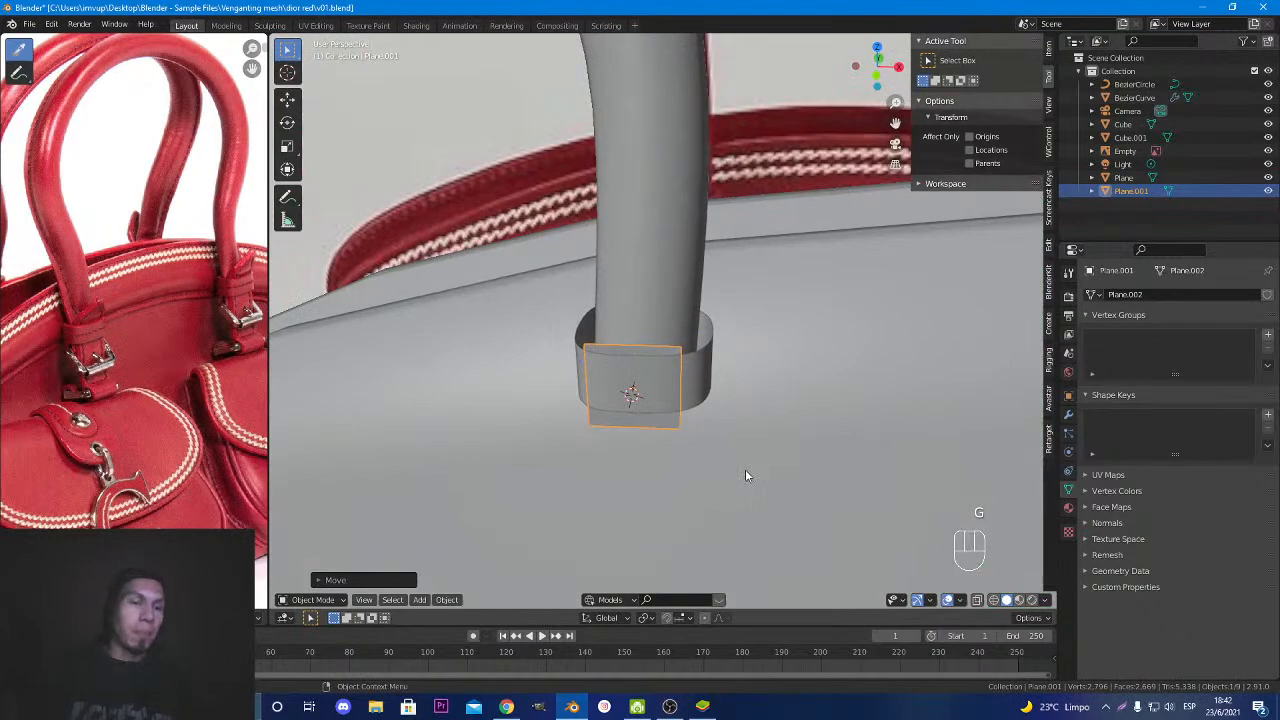
# In front view, stretch the plane along global Z into a tall narrow strap strip.
pyautogui.press('KP_1')
pyautogui.press('g')
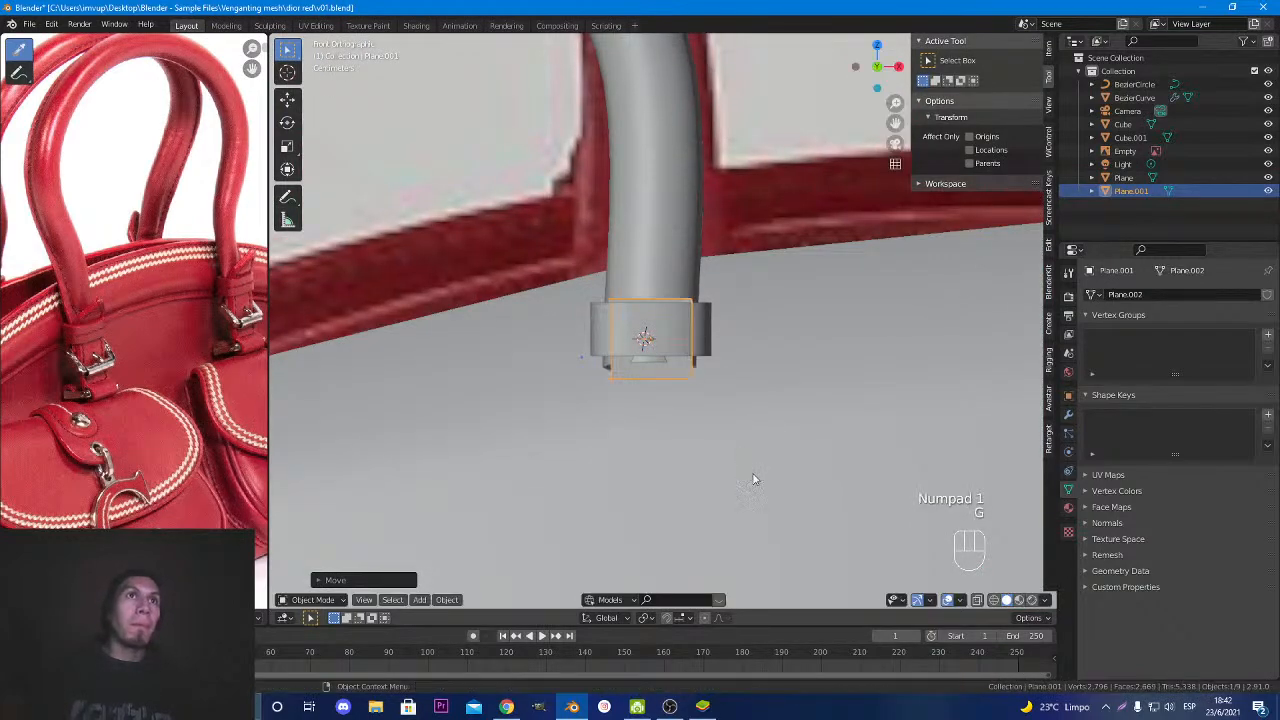
pyautogui.press('s')
pyautogui.middleClick(720, 449)
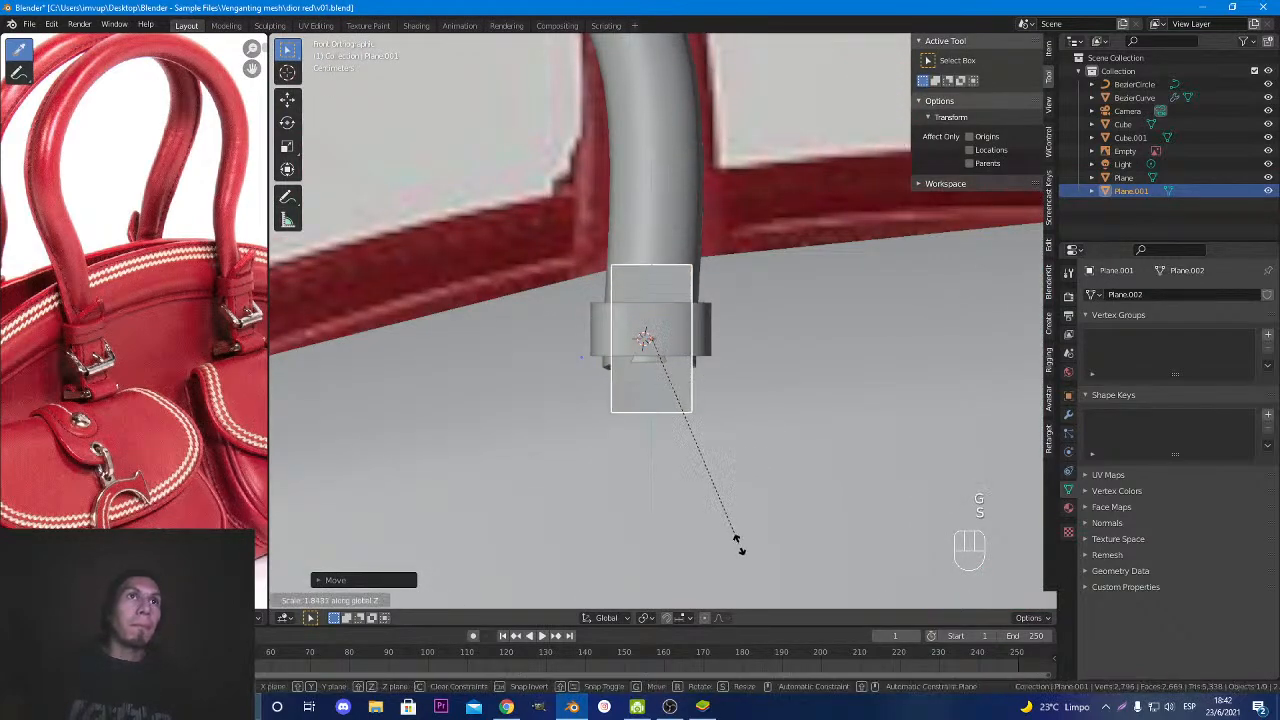
pyautogui.click(797, 172)
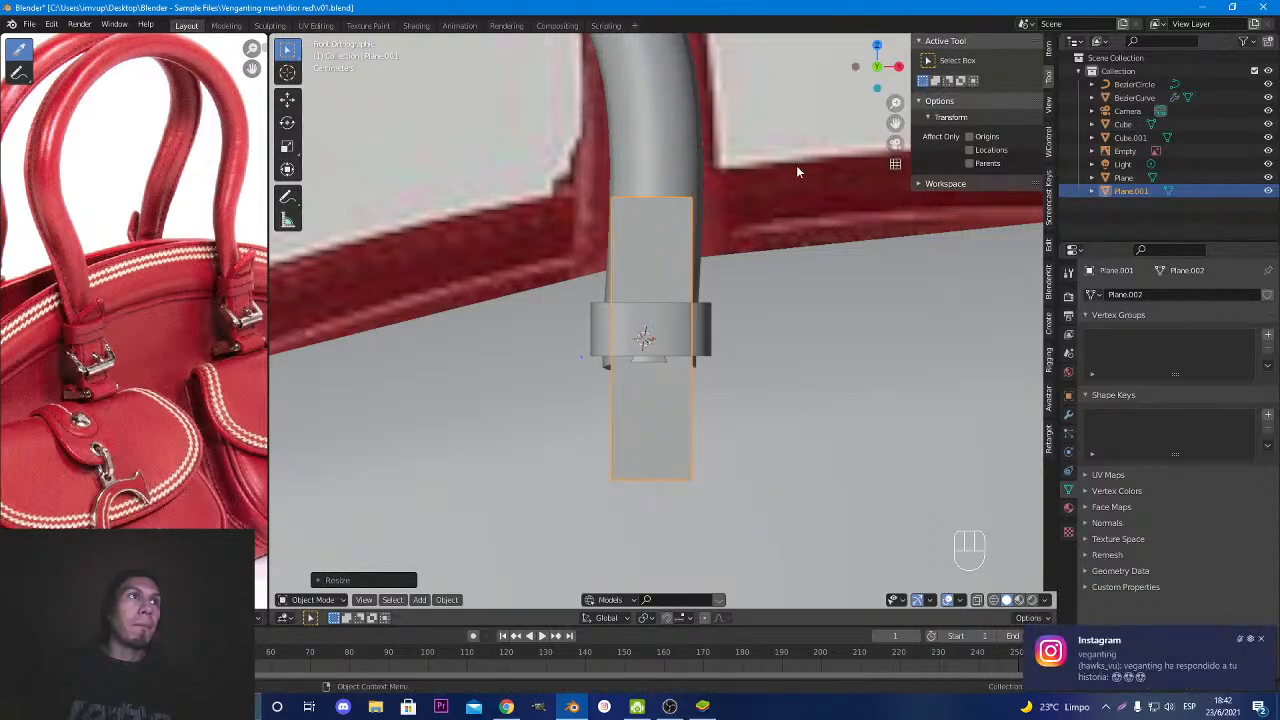
# Lower the strap strip along global Z so it extends further below the band, and dismiss the Instagram notification.
pyautogui.press('g')
pyautogui.middleClick(766, 410)
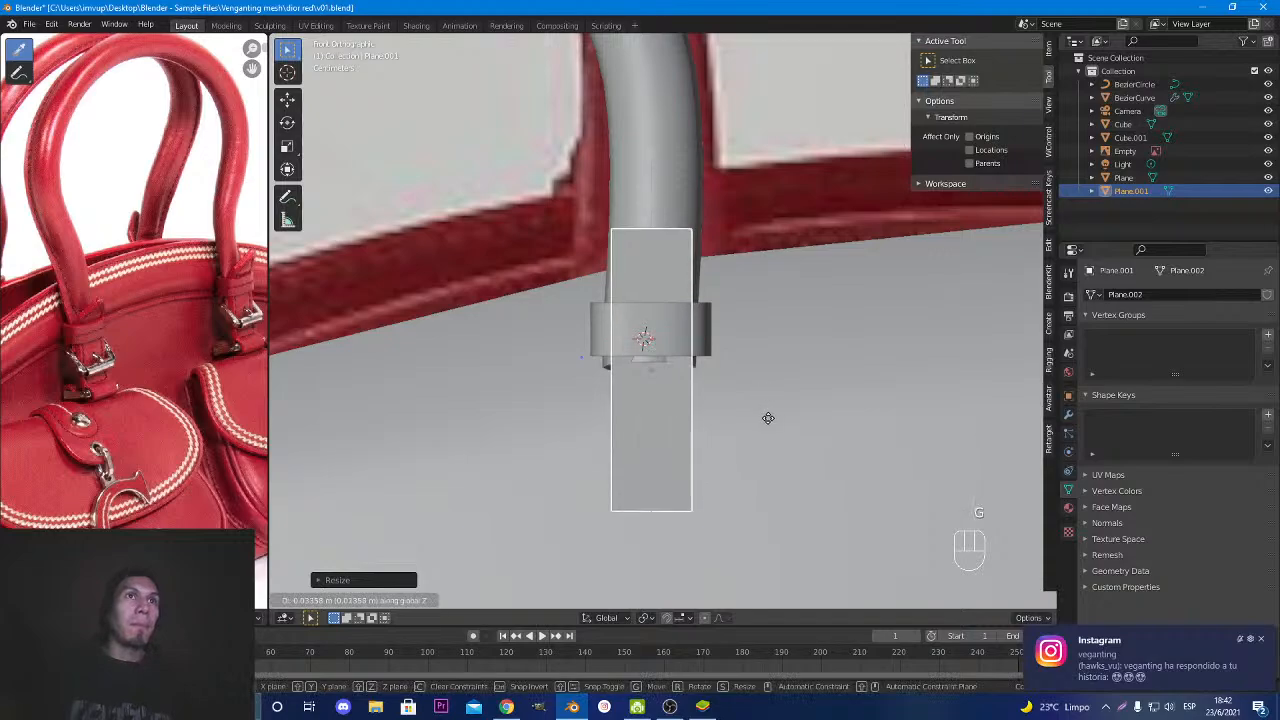
pyautogui.click(767, 425)
pyautogui.moveTo(767, 427)
pyautogui.mouseDown(button='middle')
pyautogui.moveTo(757, 412)
pyautogui.moveTo(811, 449)
pyautogui.moveTo(758, 430)
pyautogui.mouseUp(button='middle')
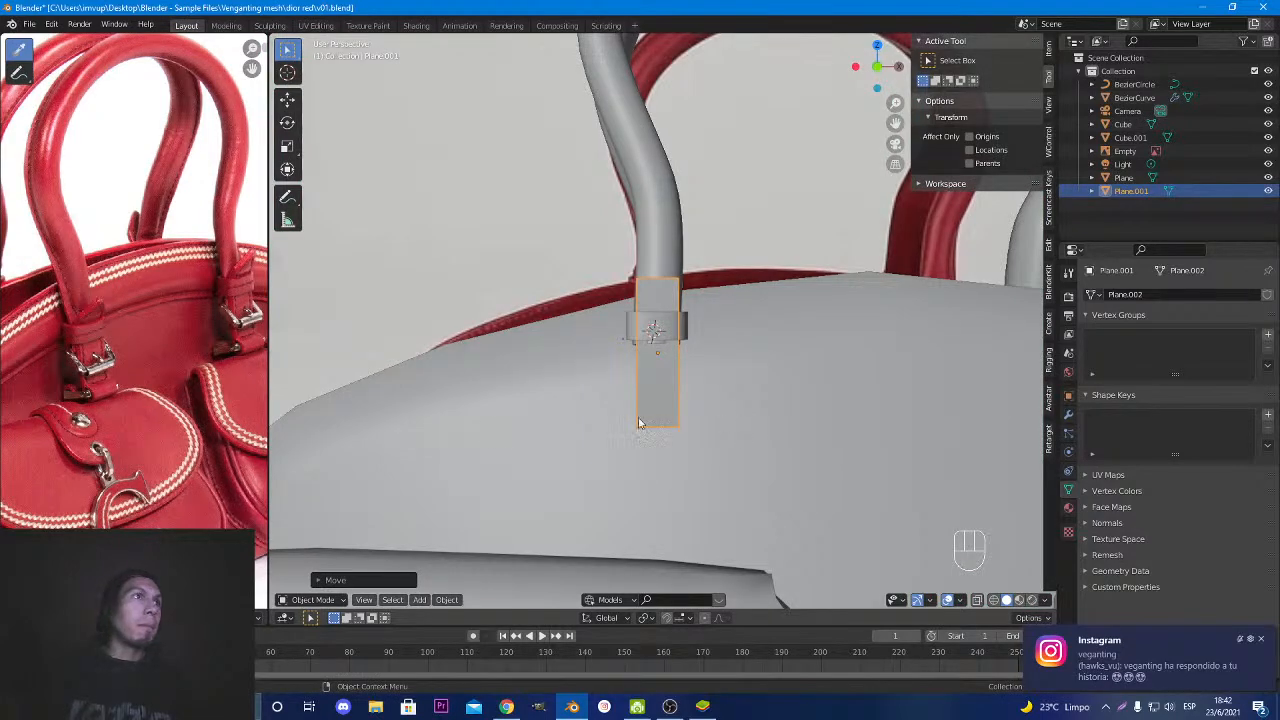
pyautogui.click(1261, 640)
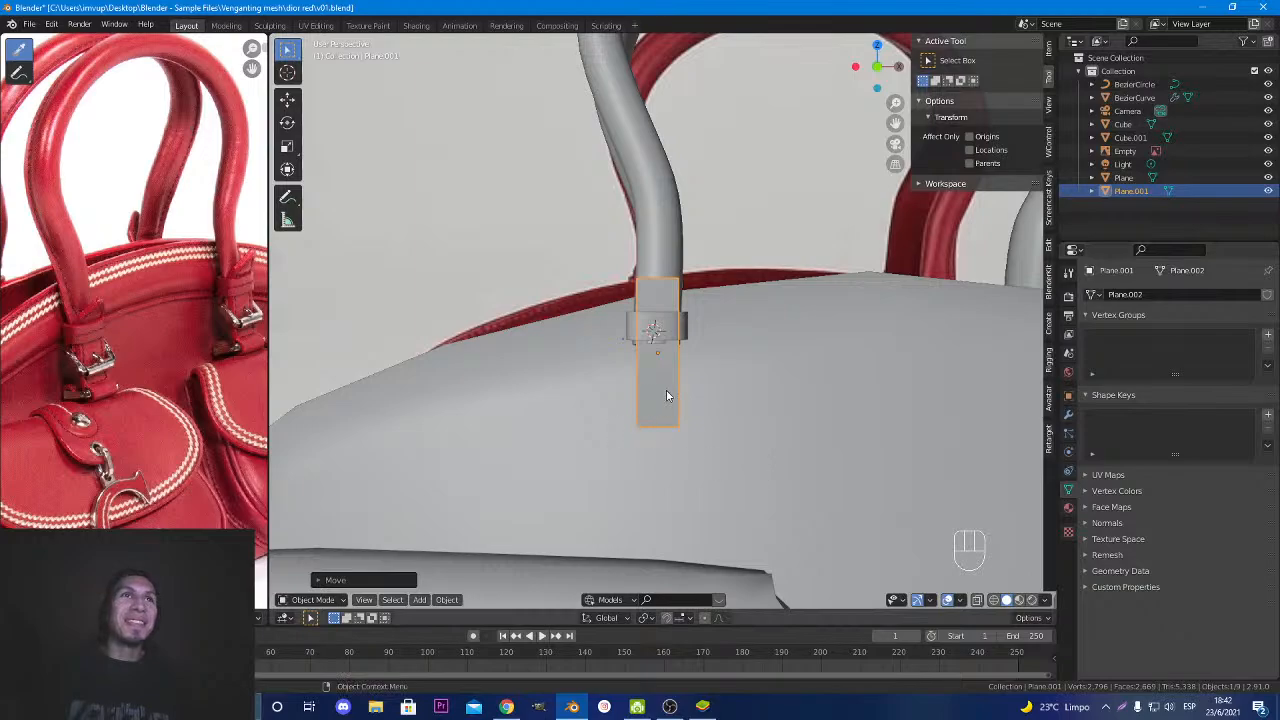
pyautogui.moveTo(686, 434); pyautogui.dragTo(737, 470, button='middle')
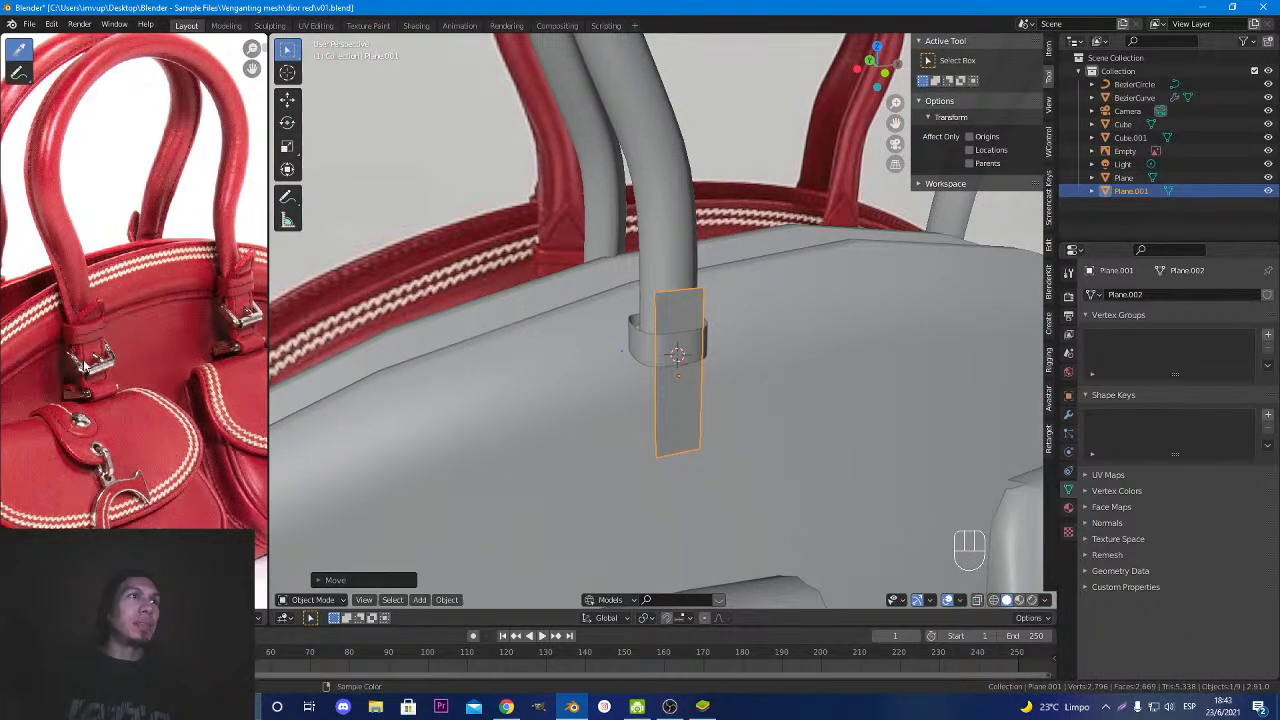
# Resize the curved ring at the base of the front handle and shift it along the global Y axis.
pyautogui.moveTo(314, 346); pyautogui.dragTo(788, 446, button='middle')
pyautogui.click(651, 370)
pyautogui.press('s')
pyautogui.click(816, 454)
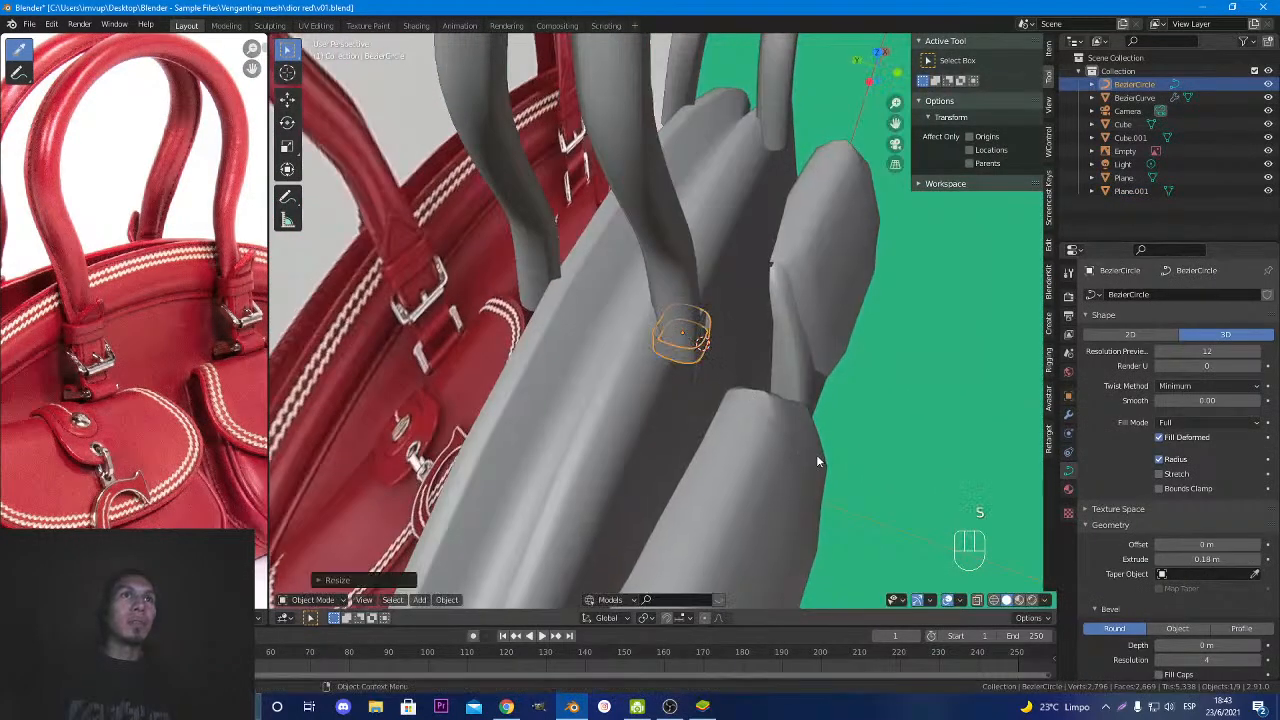
pyautogui.press('g')
pyautogui.press('x')
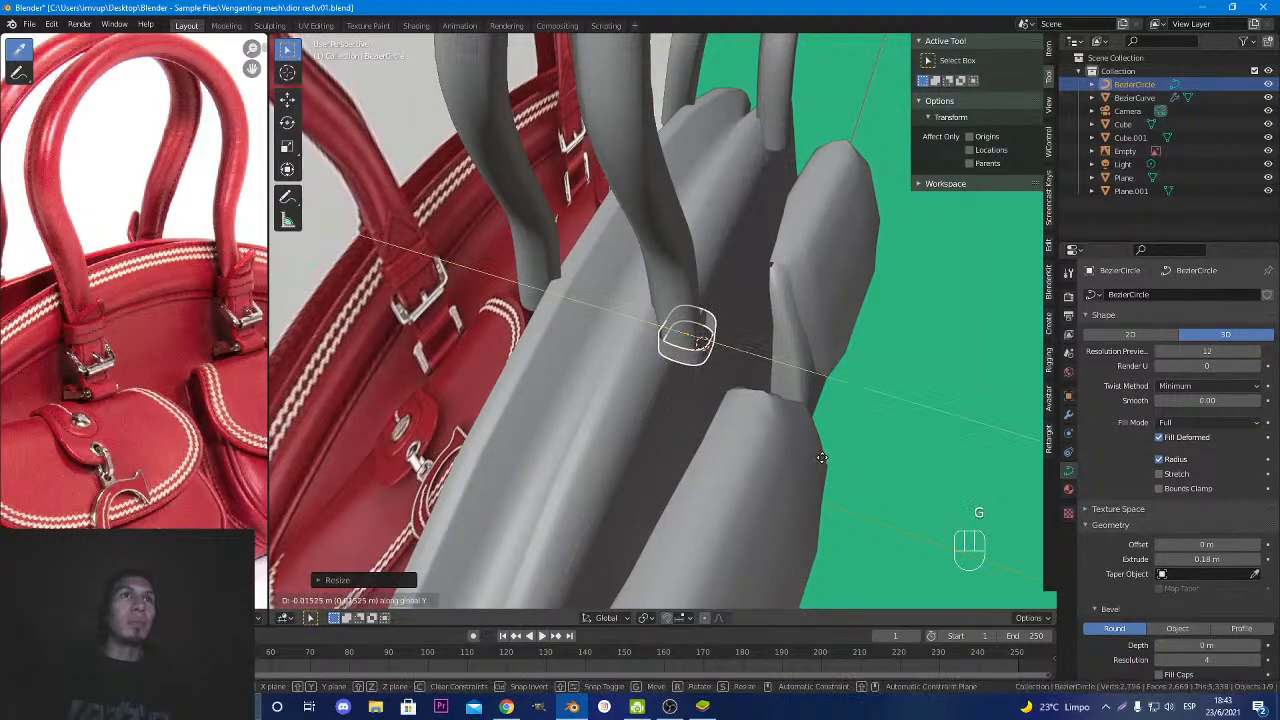
pyautogui.click(822, 460)
# Add a Solidify modifier to the ring around the handle base.
pyautogui.moveTo(965, 385); pyautogui.dragTo(820, 400, button='middle')
pyautogui.scroll(4, 746, 426)
pyautogui.click(1068, 414)
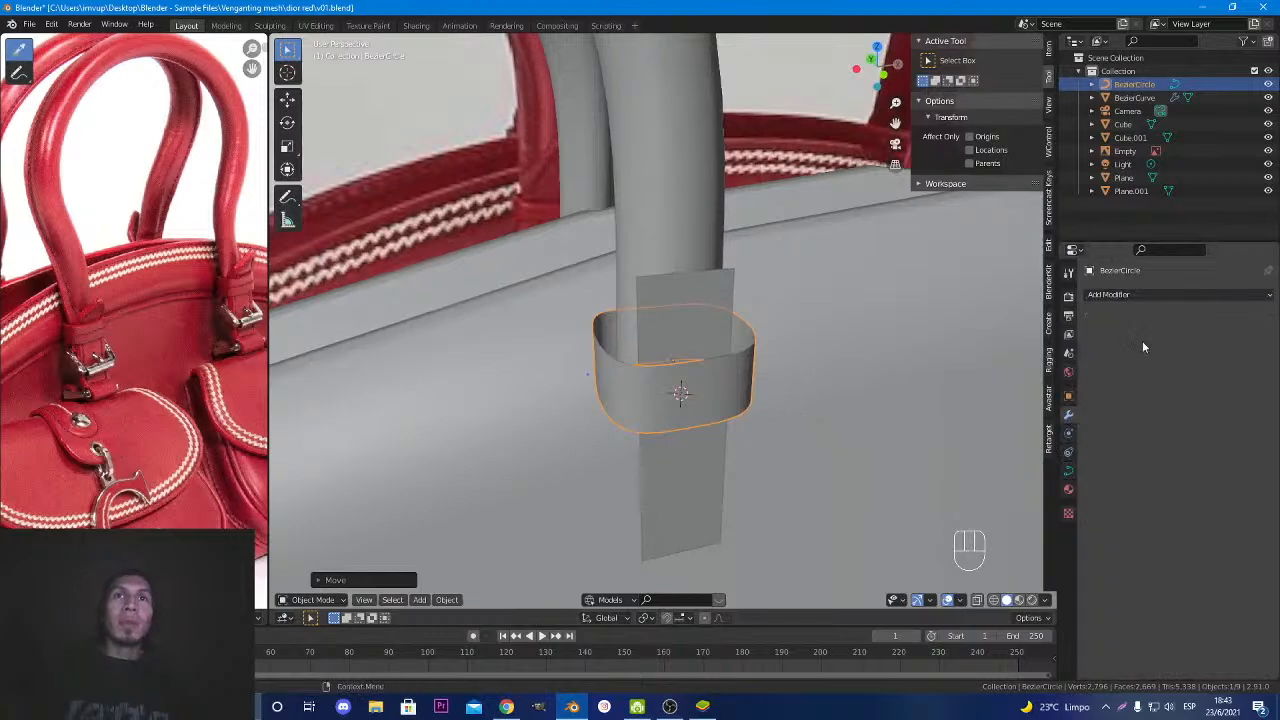
pyautogui.click(1150, 295)
pyautogui.click(1044, 450)
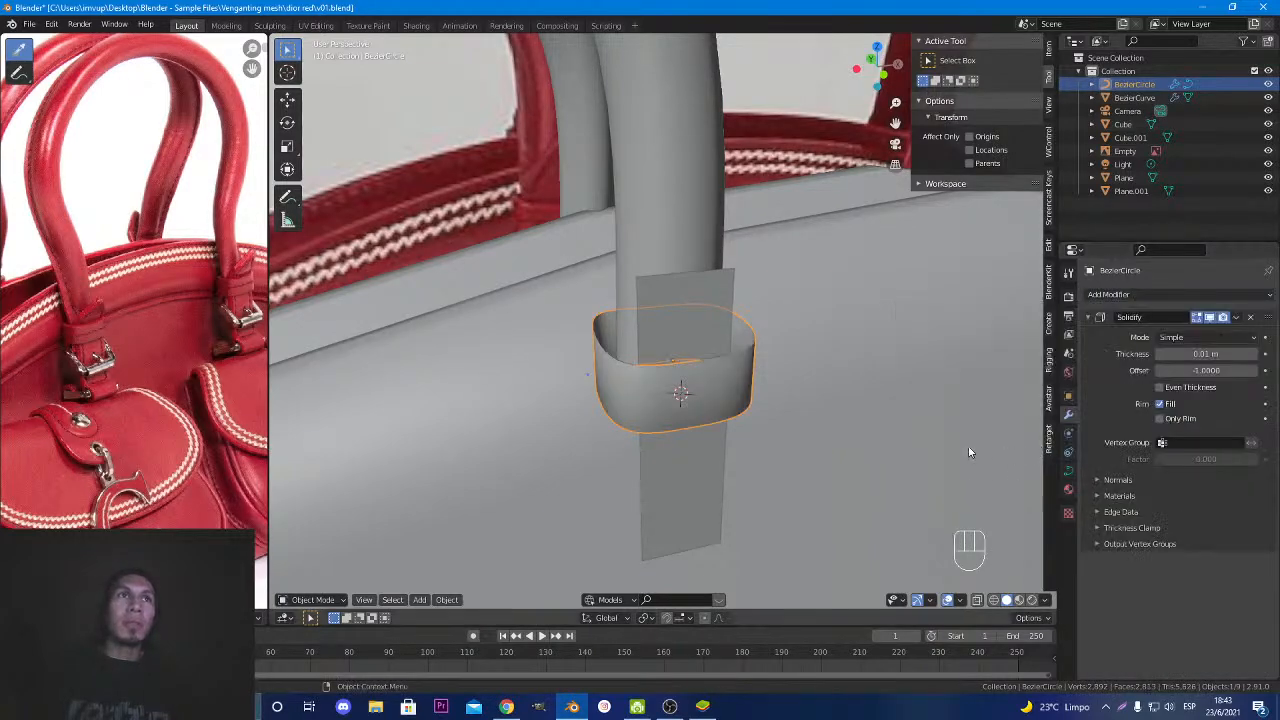
# Set the ring's Solidify thickness to 0.2 m.
pyautogui.moveTo(856, 456); pyautogui.dragTo(800, 430, button='middle')
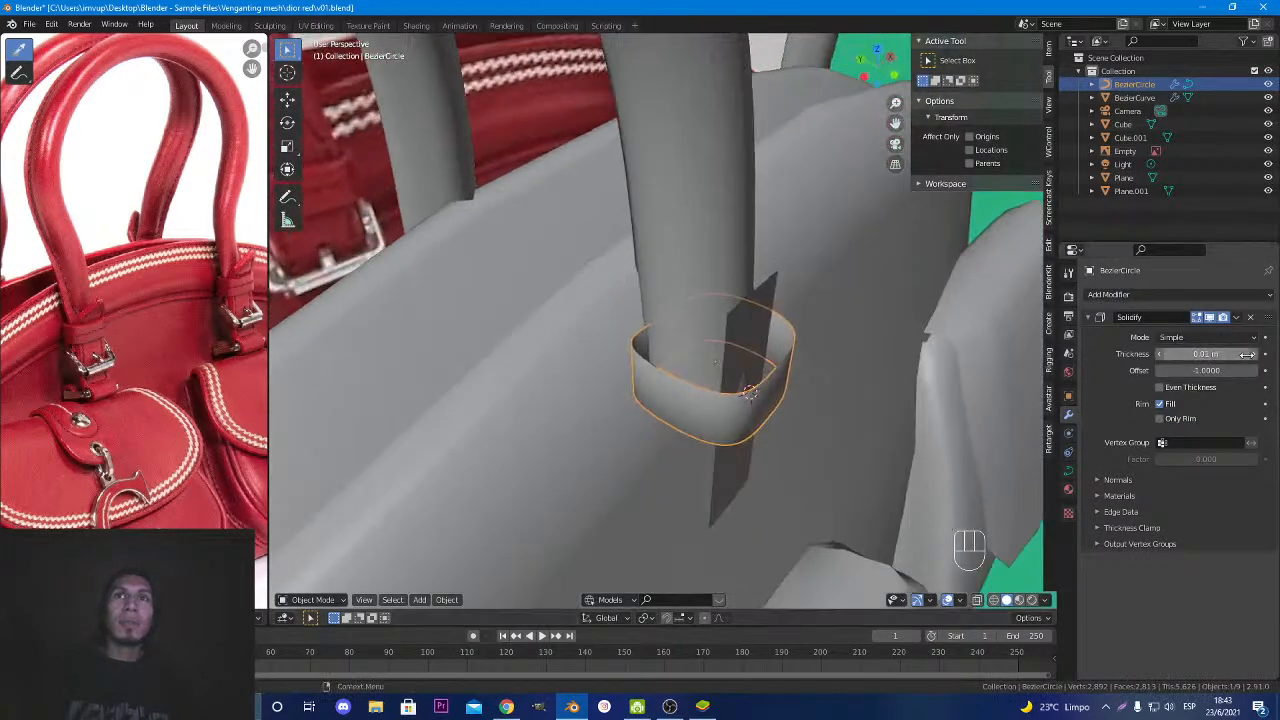
pyautogui.moveTo(1250, 357)
pyautogui.mouseDown()
pyautogui.moveTo(1205, 354)
pyautogui.moveTo(1264, 355)
pyautogui.mouseUp()
pyautogui.scroll(5, 711, 464)
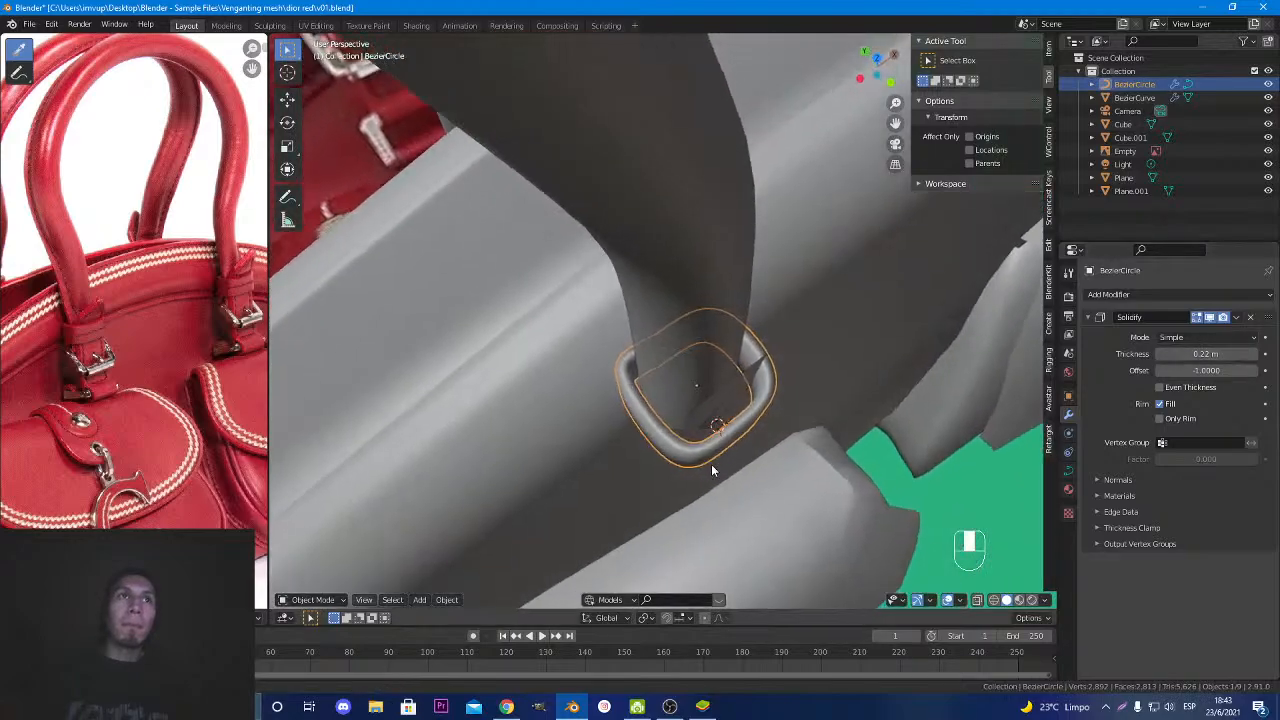
pyautogui.moveTo(710, 472); pyautogui.dragTo(797, 358, button='middle')
pyautogui.moveTo(1250, 355); pyautogui.dragTo(1261, 364)
pyautogui.scroll(-5, 939, 359)
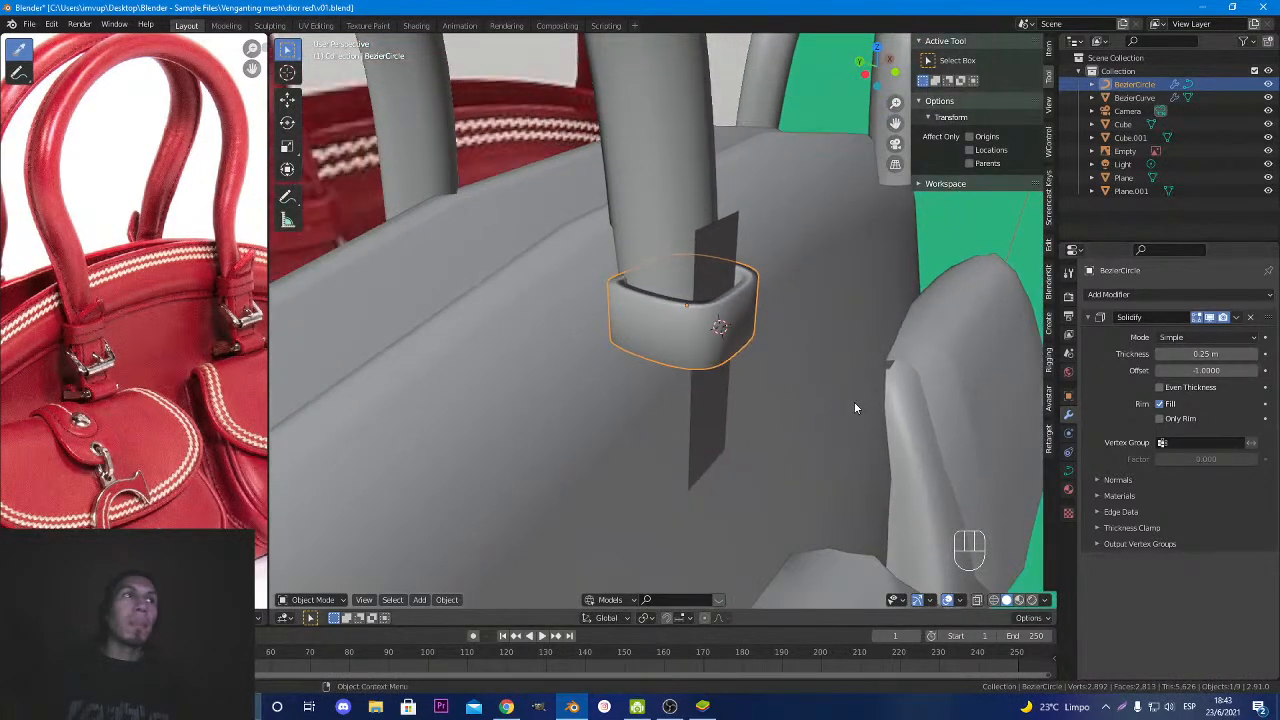
pyautogui.moveTo(1168, 354); pyautogui.dragTo(1136, 355)
pyautogui.scroll(5, 731, 329)
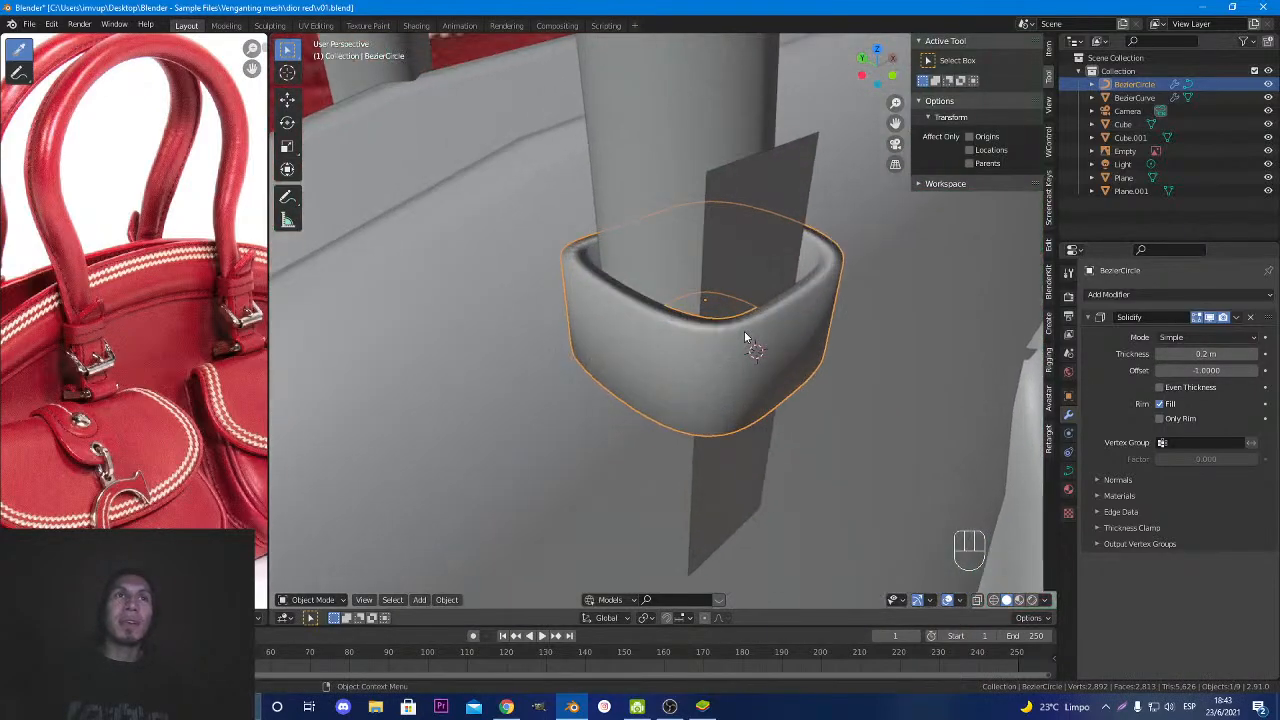
# Look through the ring curve's geometry and bevel settings.
pyautogui.keyDown('shift'); pyautogui.moveTo(749, 337); pyautogui.dragTo(740, 450, button='middle'); pyautogui.keyUp('shift')
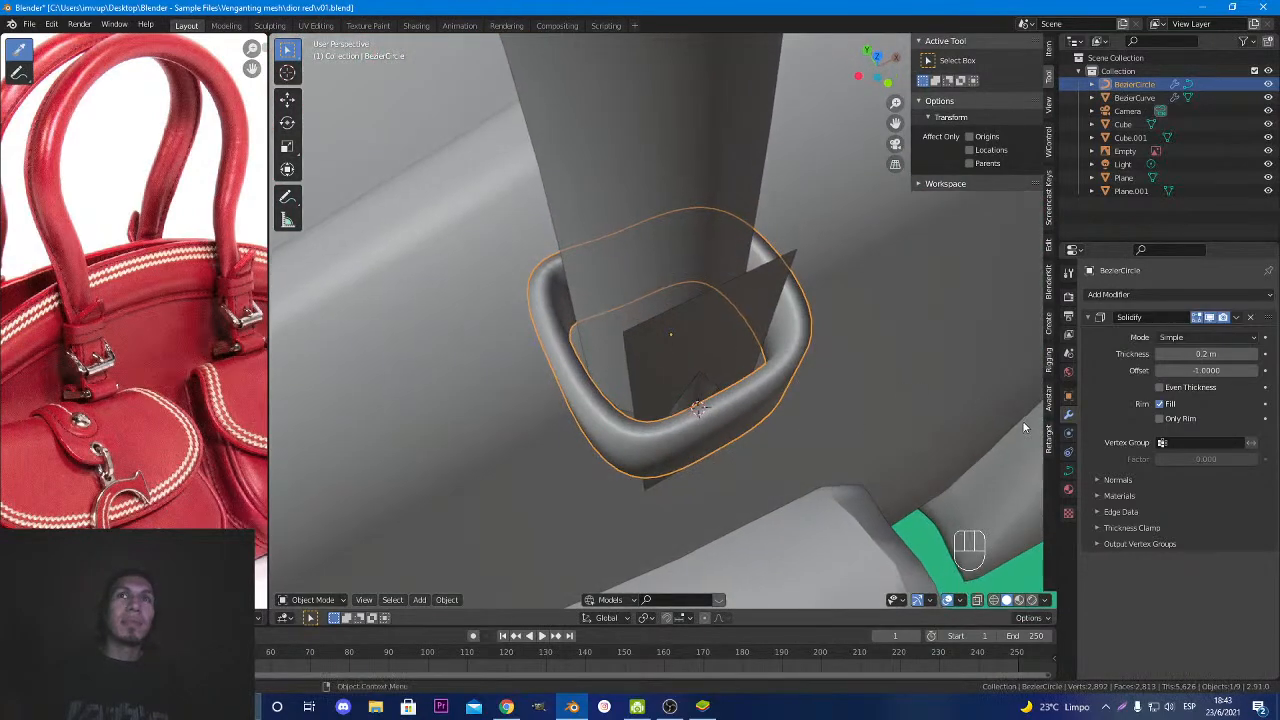
pyautogui.click(1068, 470)
pyautogui.scroll(-1, 1136, 513)
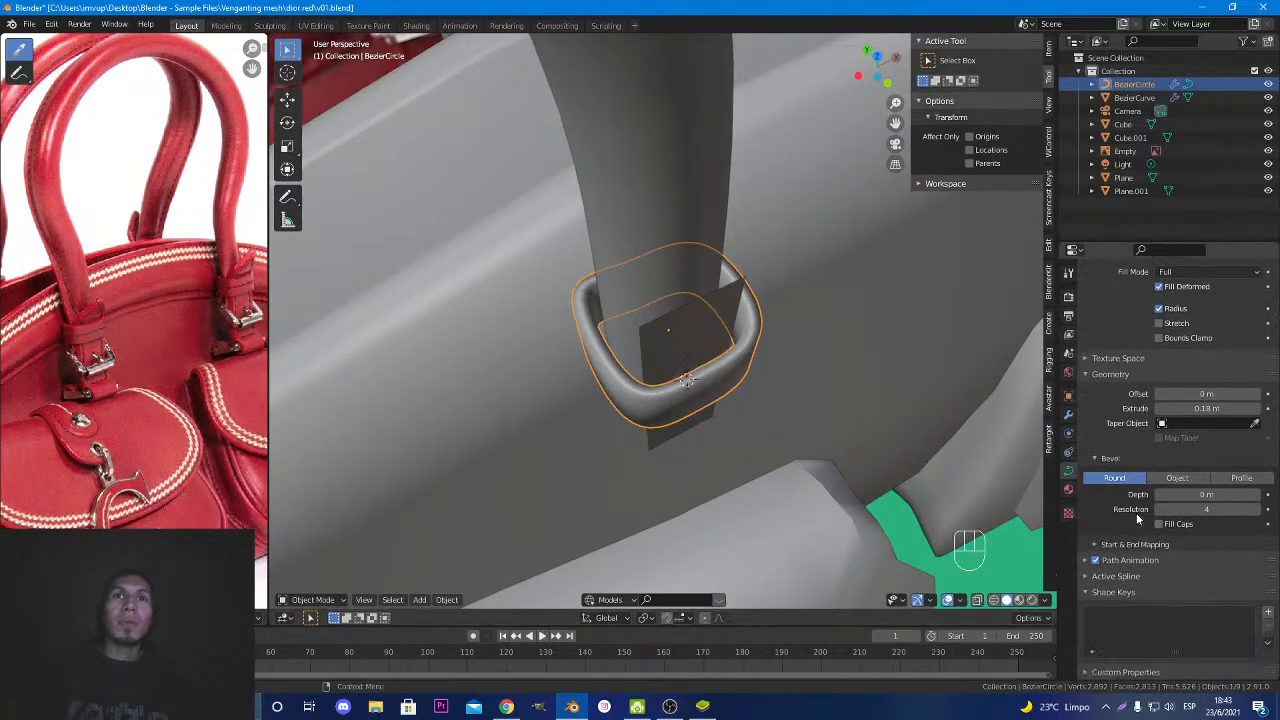
pyautogui.scroll(2, 1115, 600)
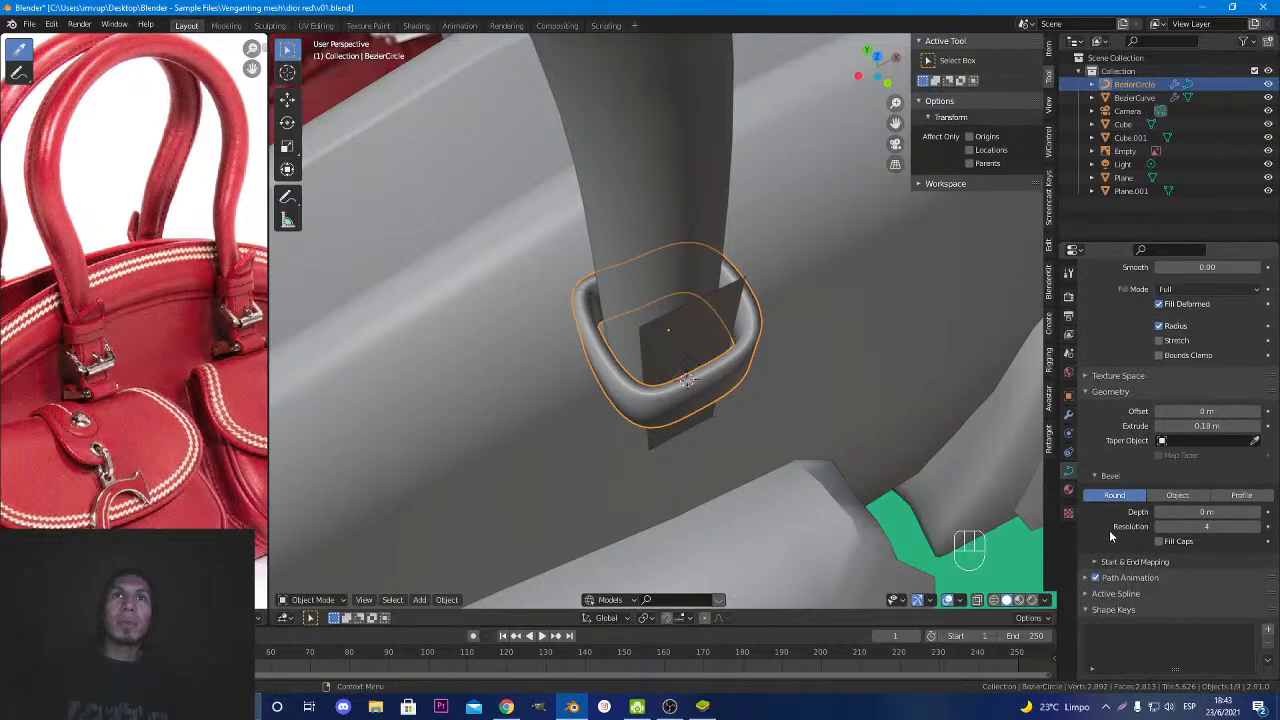
pyautogui.scroll(-2, 1109, 532)
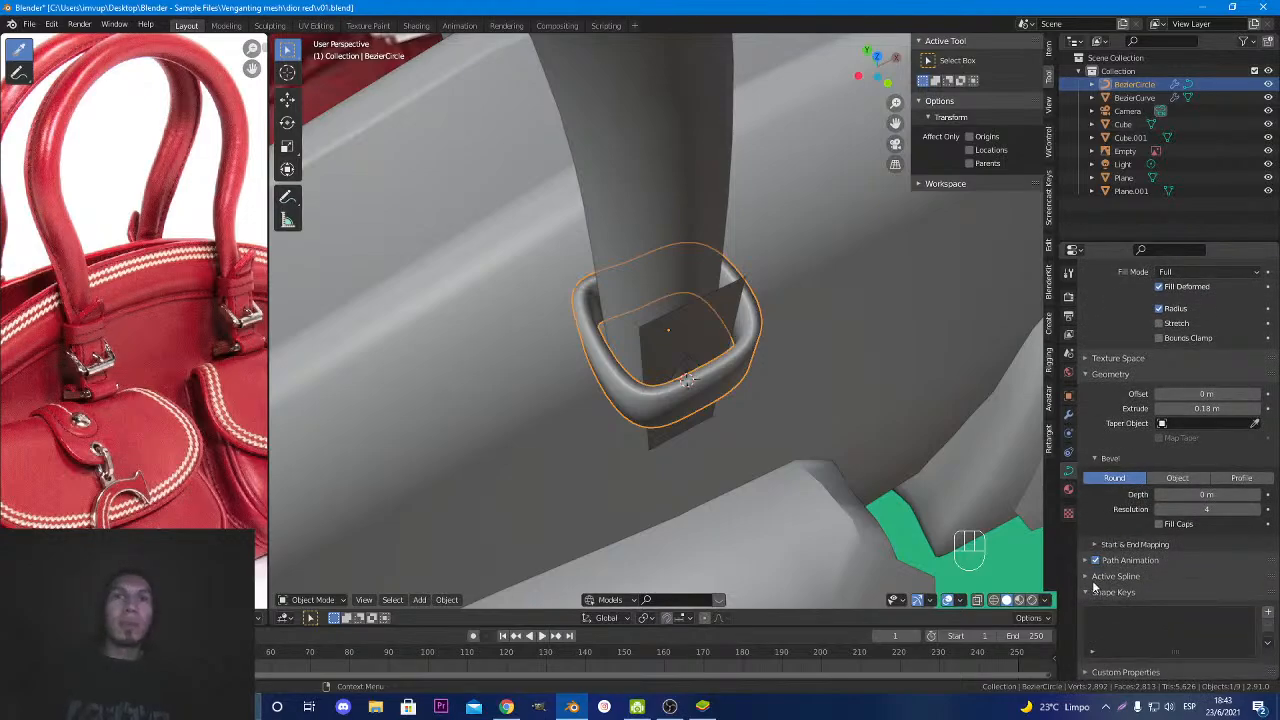
pyautogui.scroll(5, 754, 478)
pyautogui.scroll(-4, 759, 443)
# Select the narrow strap plane passing through the ring and enter Edit Mode.
pyautogui.moveTo(737, 487); pyautogui.dragTo(688, 463, button='middle')
pyautogui.click(709, 426)
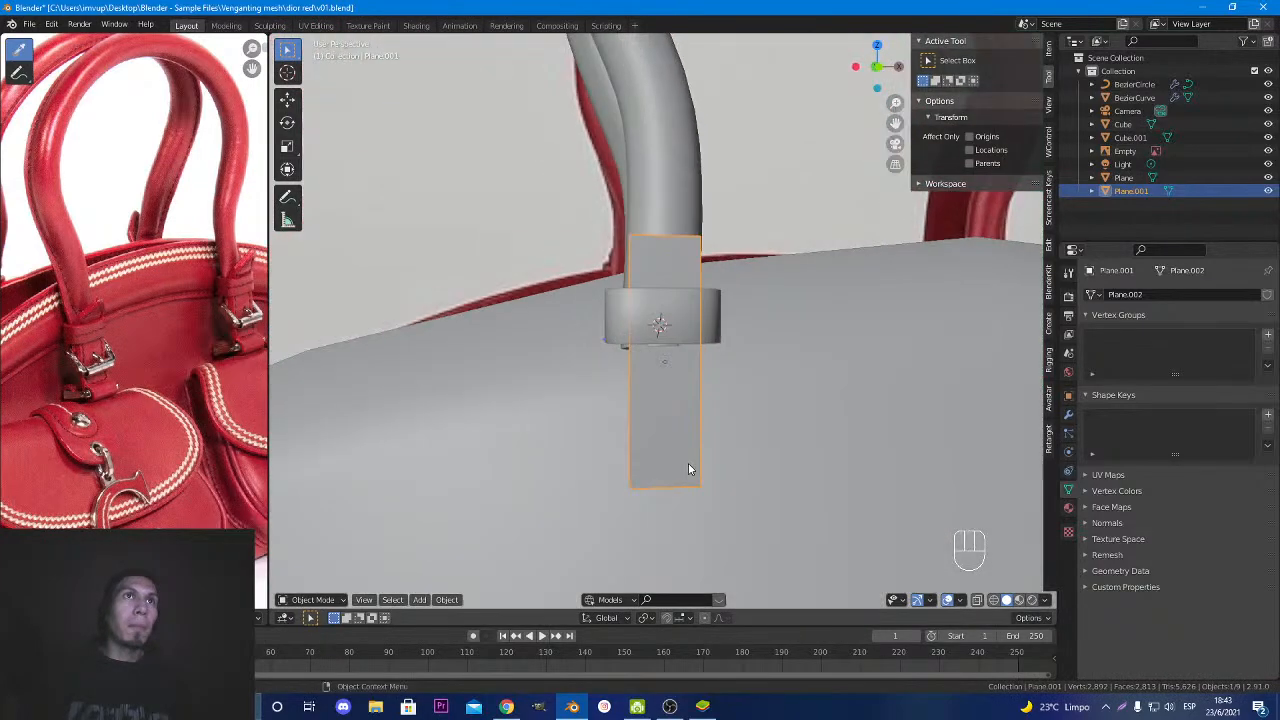
pyautogui.press('Tab')
pyautogui.click(675, 239)
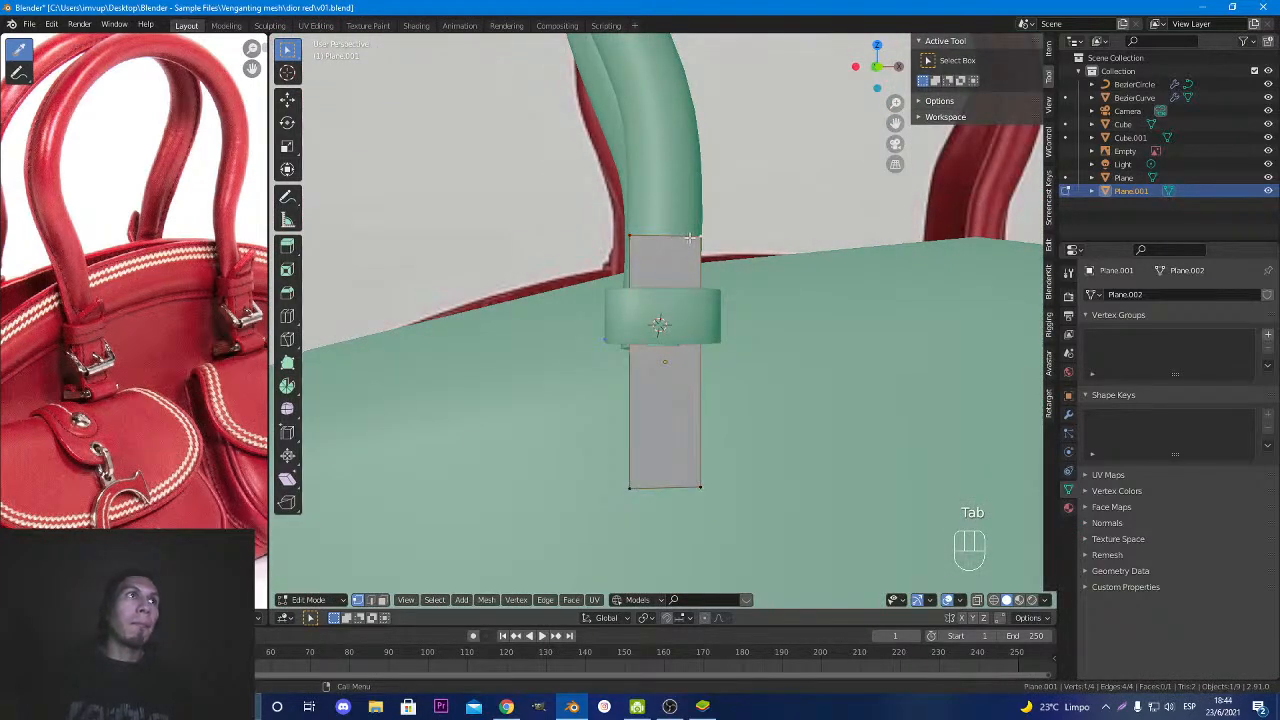
pyautogui.keyDown('shift'); pyautogui.click(634, 238); pyautogui.keyUp('shift')
pyautogui.press('s')
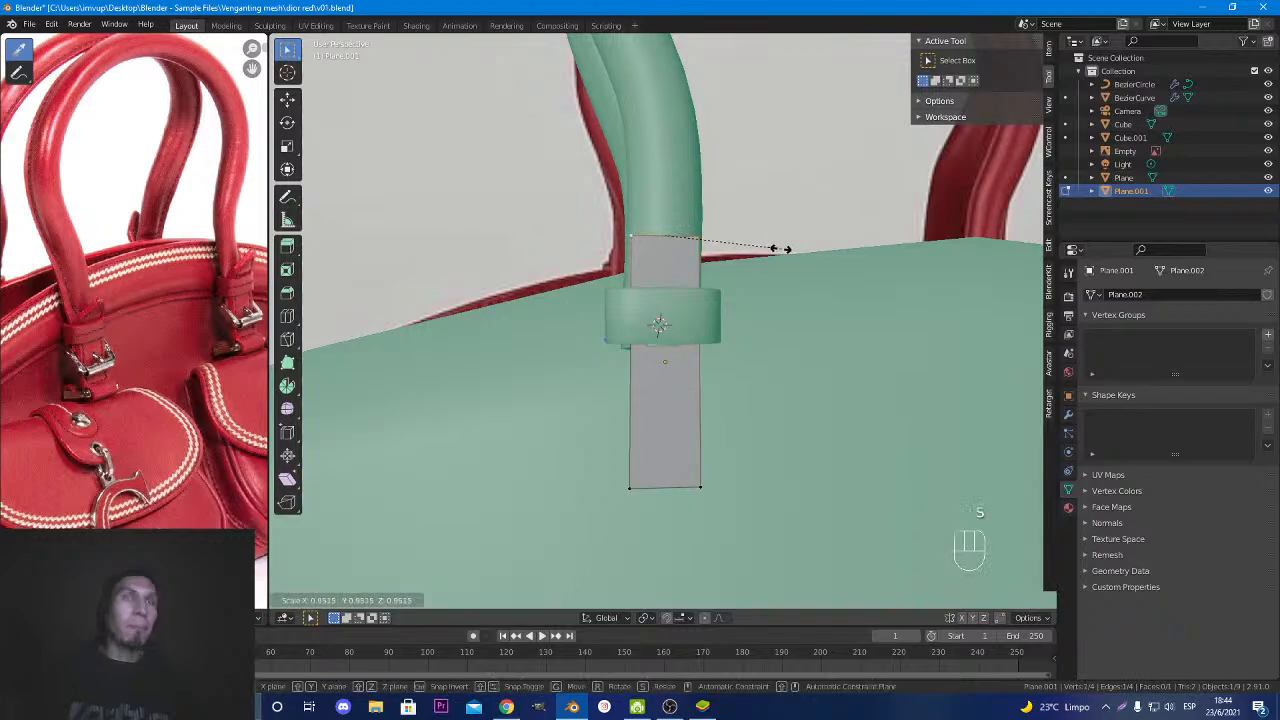
pyautogui.press('x')
pyautogui.rightClick(768, 247)
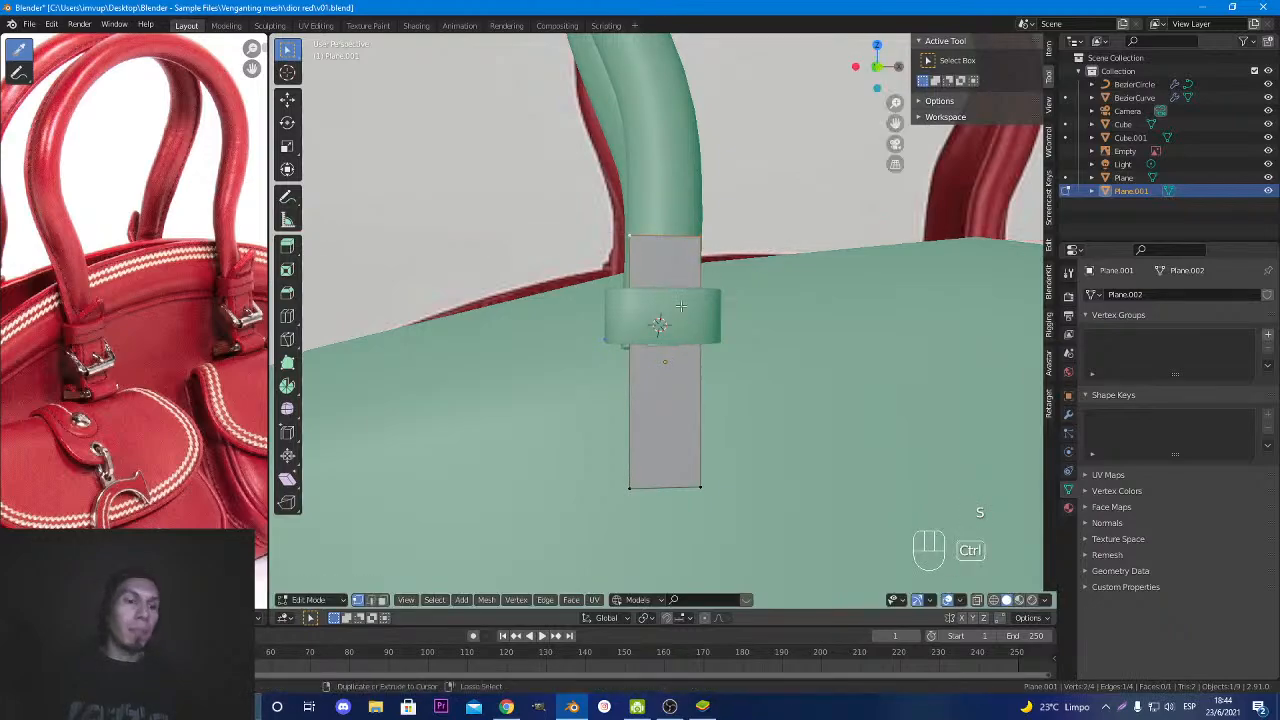
# Add a horizontal loop cut across the strap and slide it up to just above the ring.
pyautogui.hotkey('ctrl', 'r')
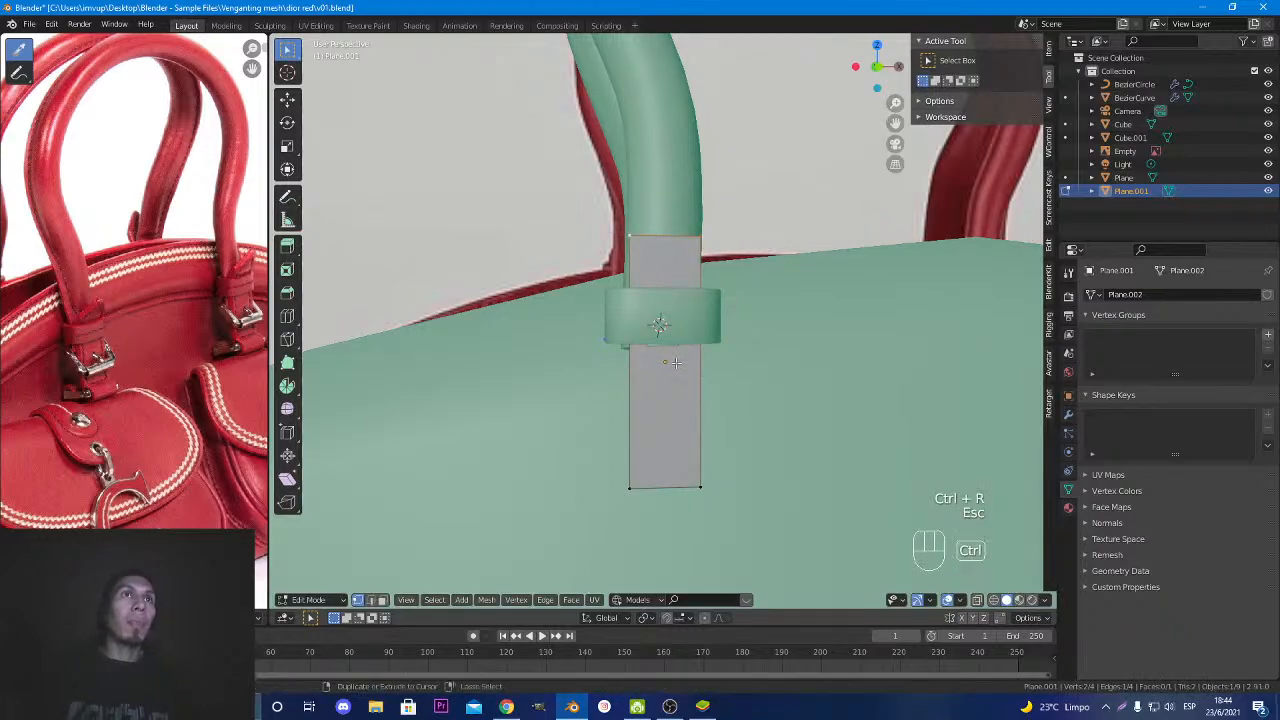
pyautogui.click(688, 364)
pyautogui.press('Escape')
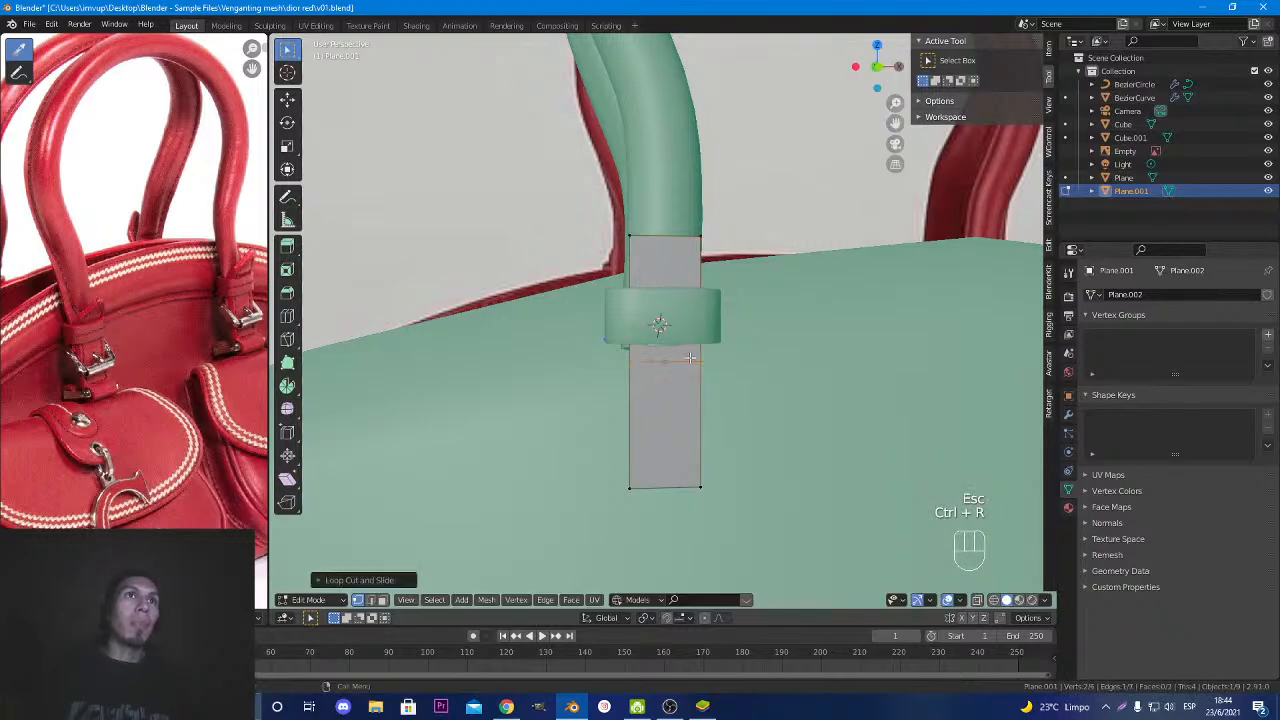
pyautogui.press('g')
pyautogui.press('g')
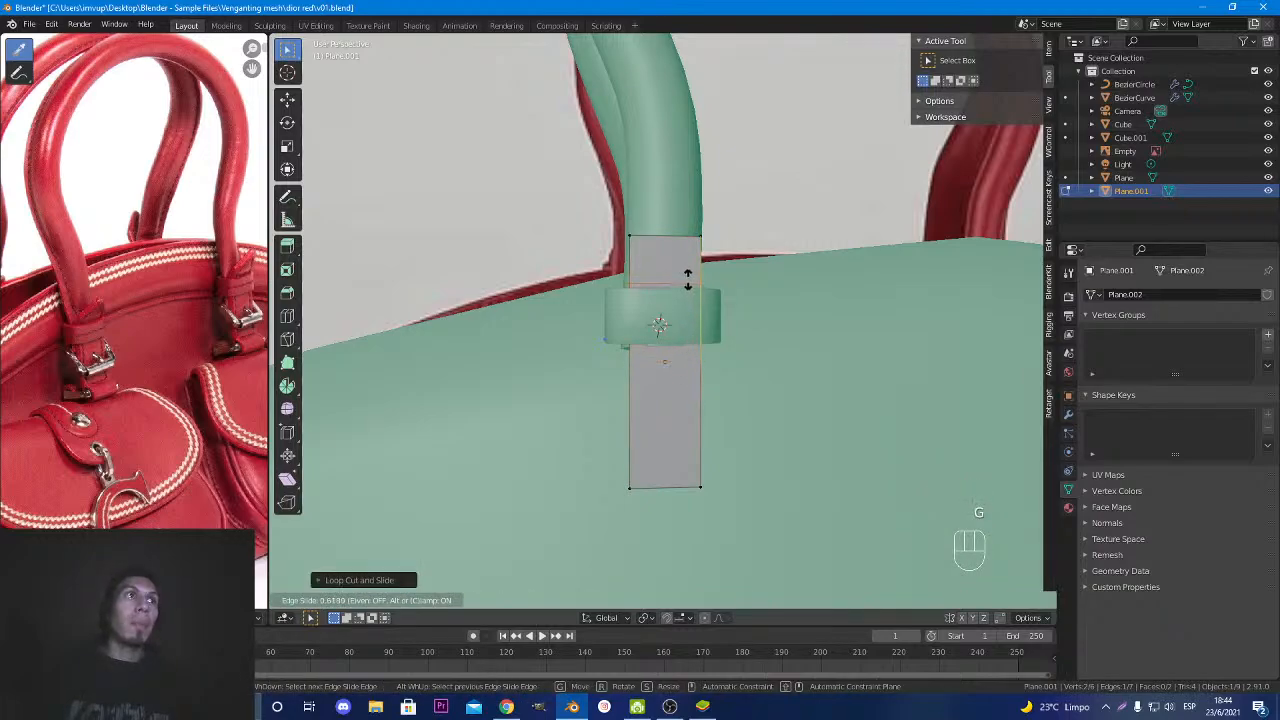
pyautogui.click(685, 272)
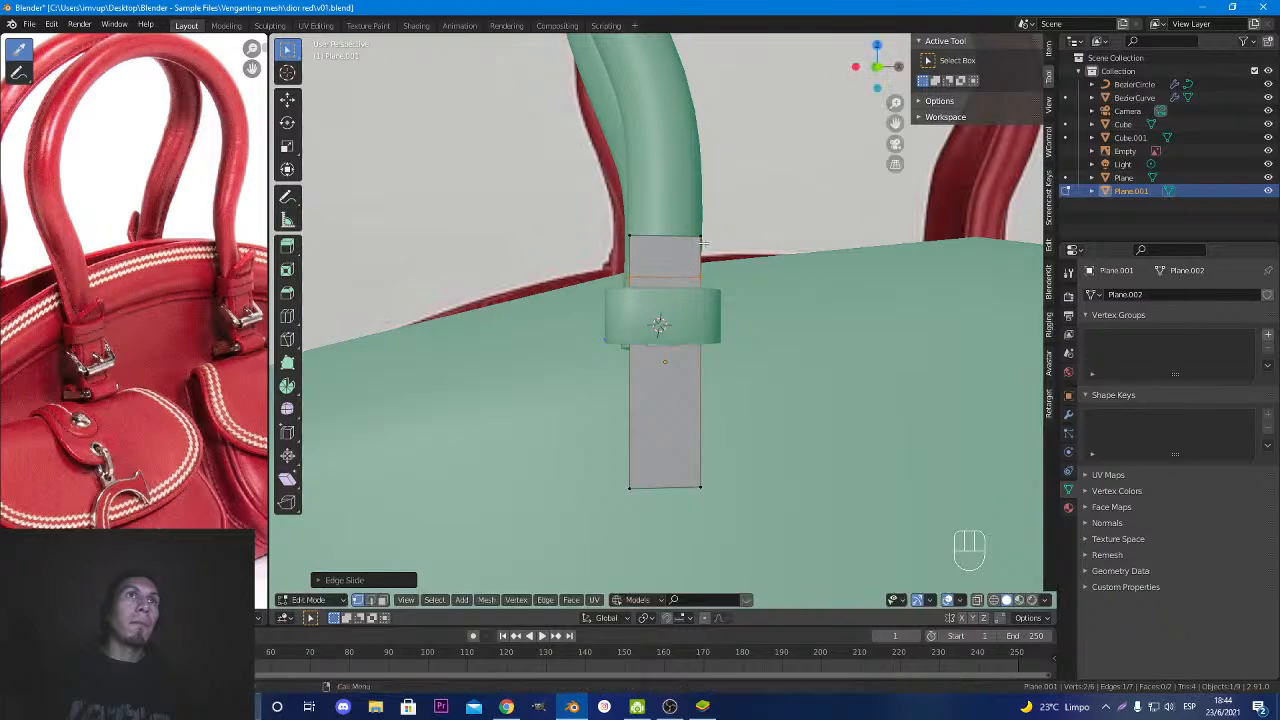
# Scale the strap's top edge inward to form a pointed tip, then return to Object Mode.
pyautogui.press('2')
pyautogui.press('s')
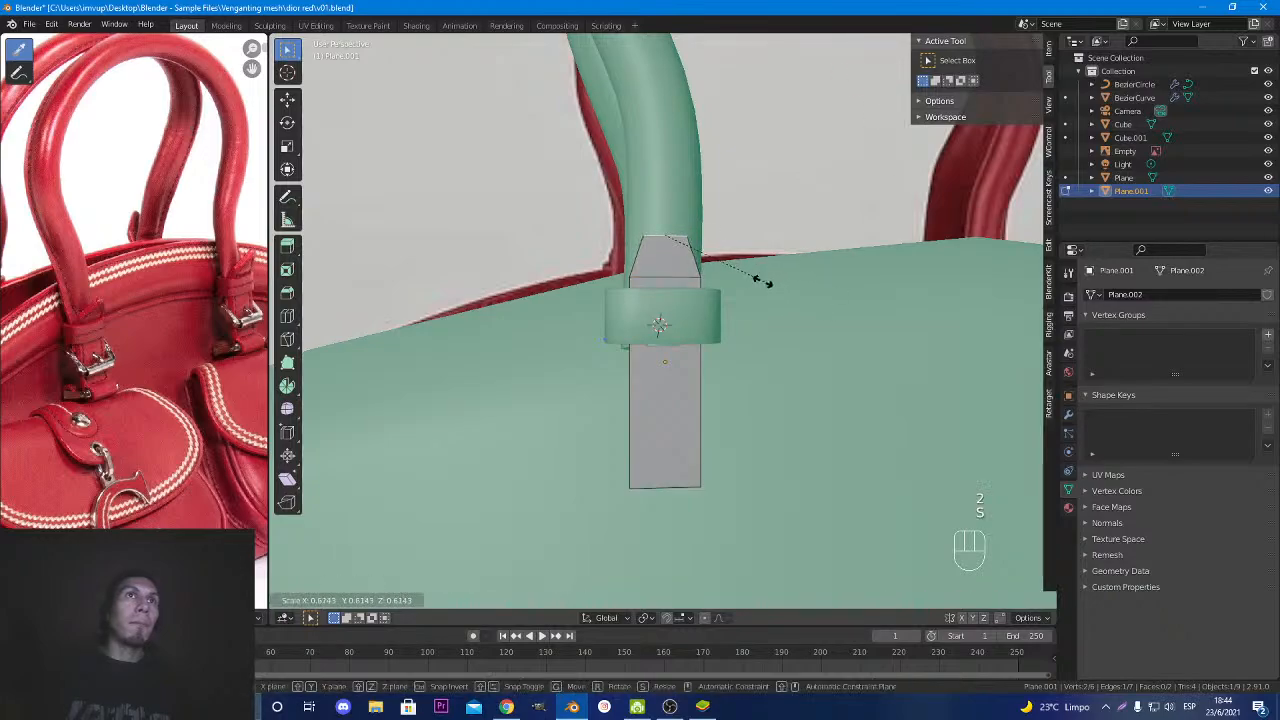
pyautogui.click(690, 242)
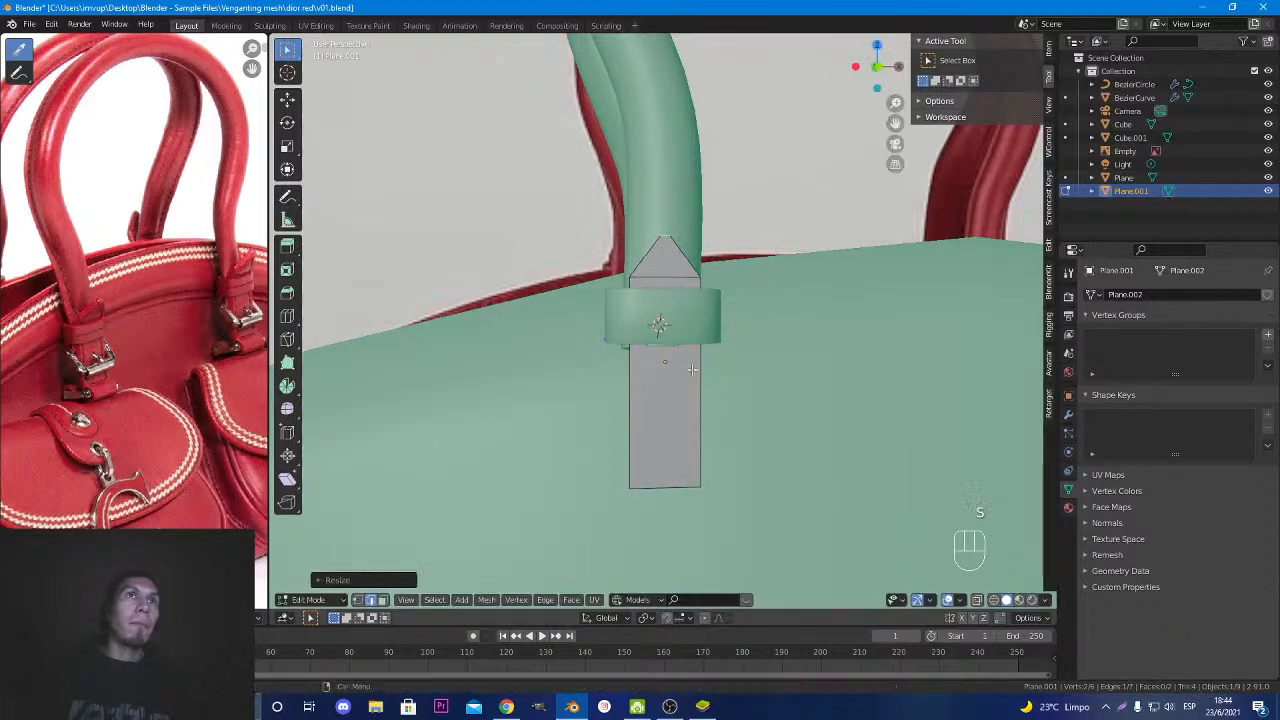
pyautogui.moveTo(693, 370); pyautogui.dragTo(648, 394, button='middle')
pyautogui.press('Tab')
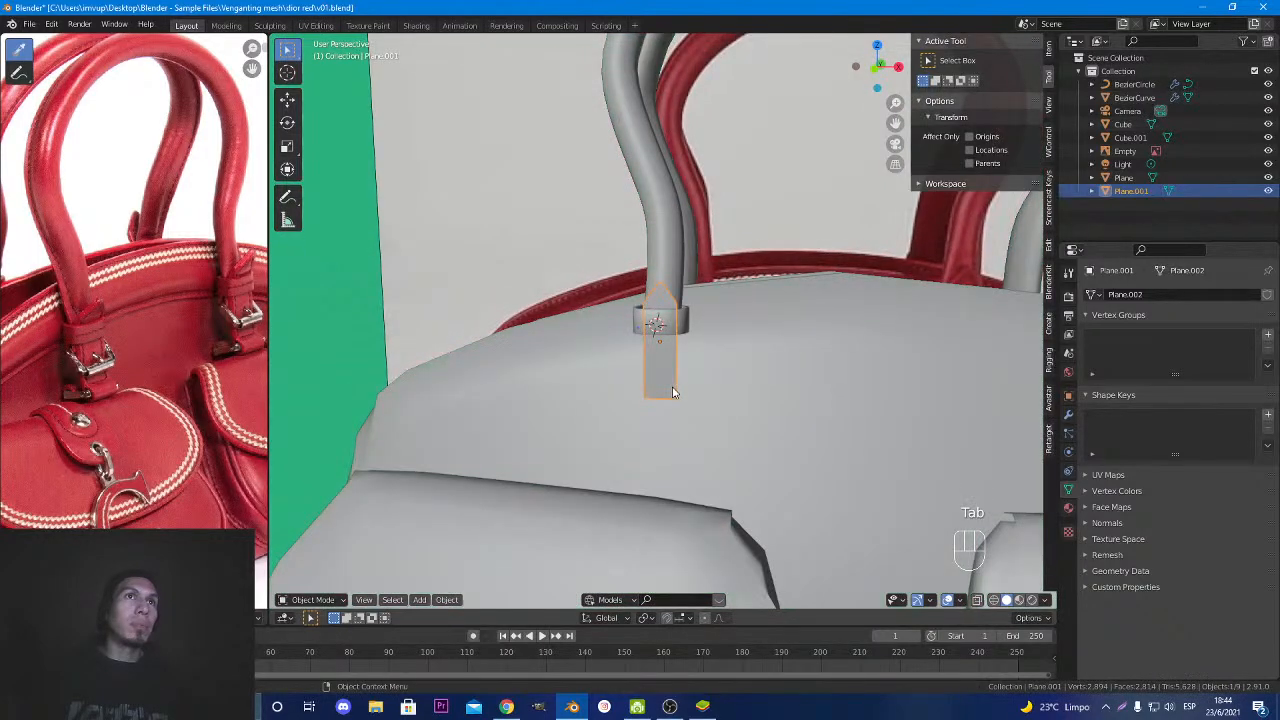
# Add a Solidify modifier to the pointed strap and set its thickness to 0.39 m.
pyautogui.click(1069, 414)
pyautogui.click(1130, 294)
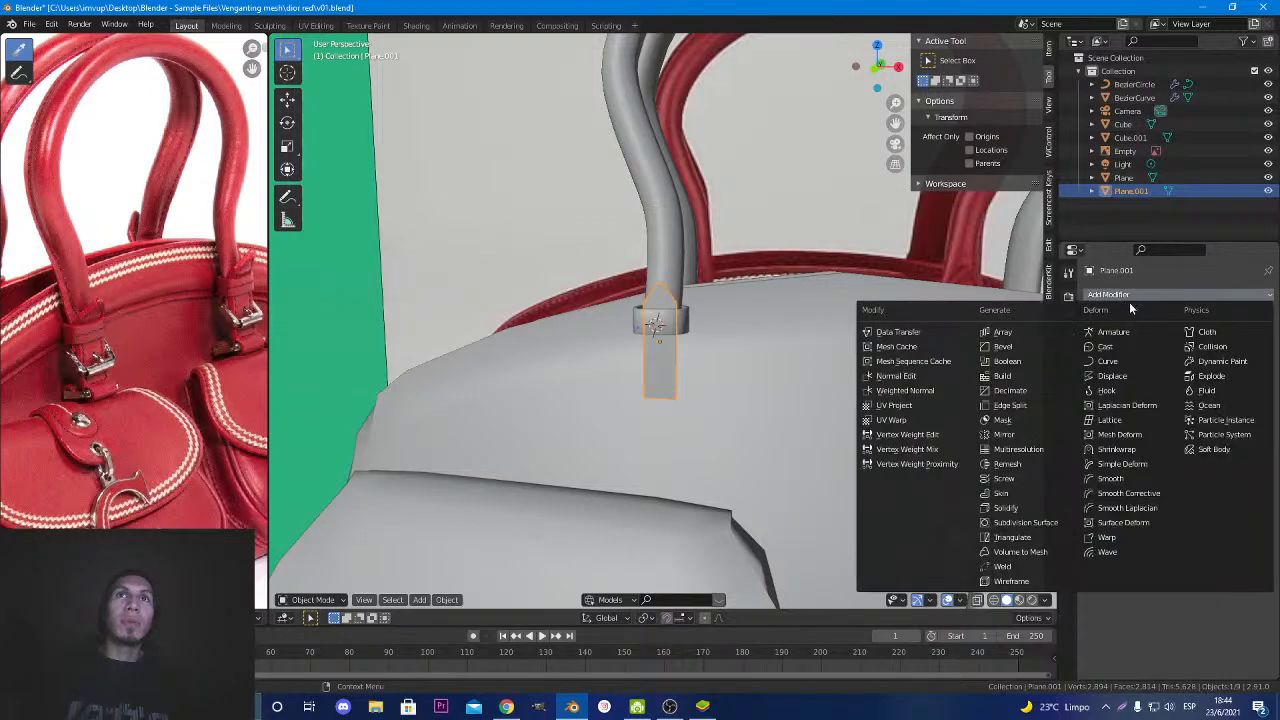
pyautogui.click(1015, 508)
pyautogui.moveTo(860, 400); pyautogui.dragTo(800, 440, button='middle')
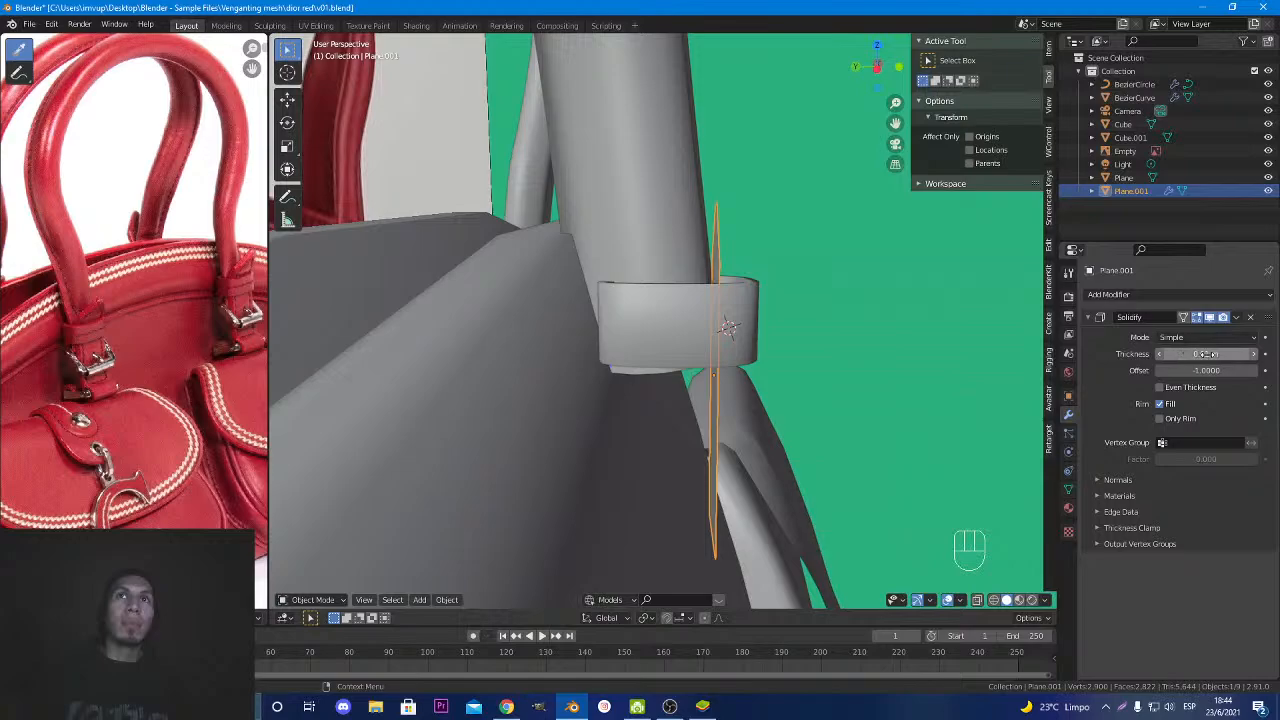
pyautogui.moveTo(1206, 354)
pyautogui.mouseDown()
pyautogui.moveTo(1172, 354)
pyautogui.moveTo(1219, 354)
pyautogui.mouseUp()
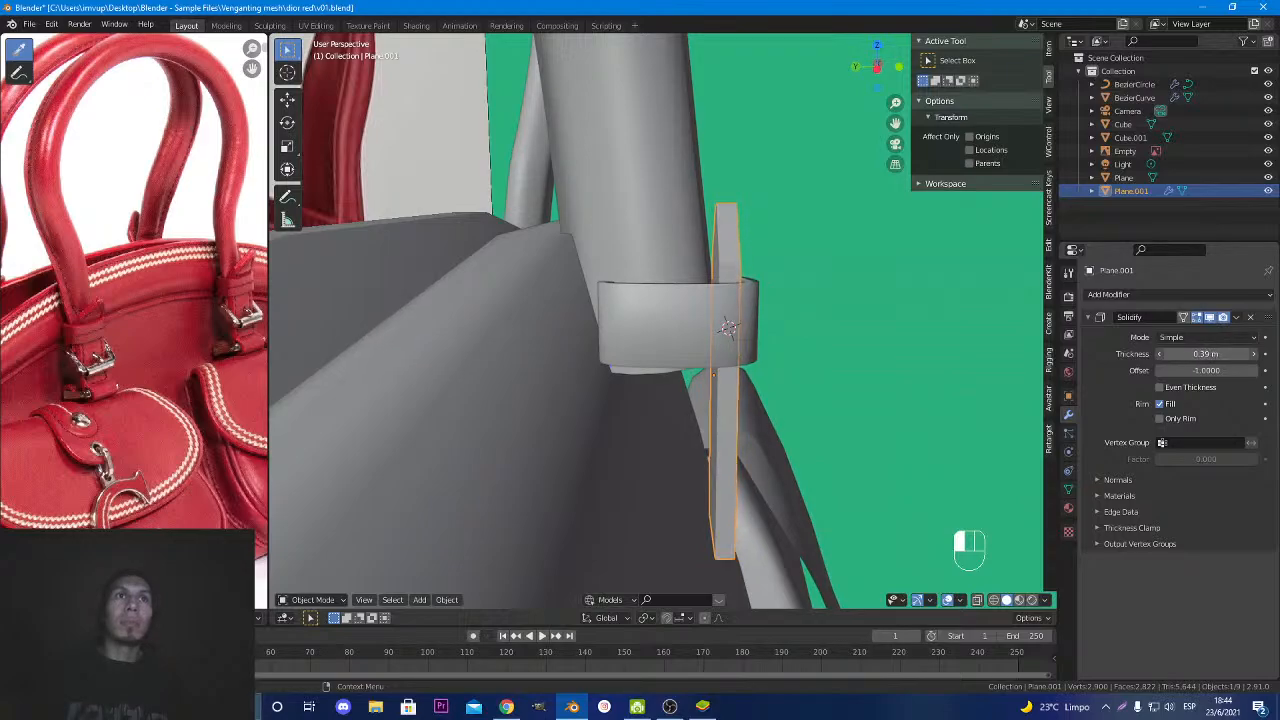
# Examine the thickened strap's fit with the ring, handle and bag body from several angles.
pyautogui.moveTo(950, 414); pyautogui.dragTo(746, 422, button='middle')
pyautogui.scroll(5, 714, 421)
pyautogui.scroll(-3, 720, 425)
pyautogui.scroll(-4, 687, 448)
pyautogui.scroll(3, 724, 426)
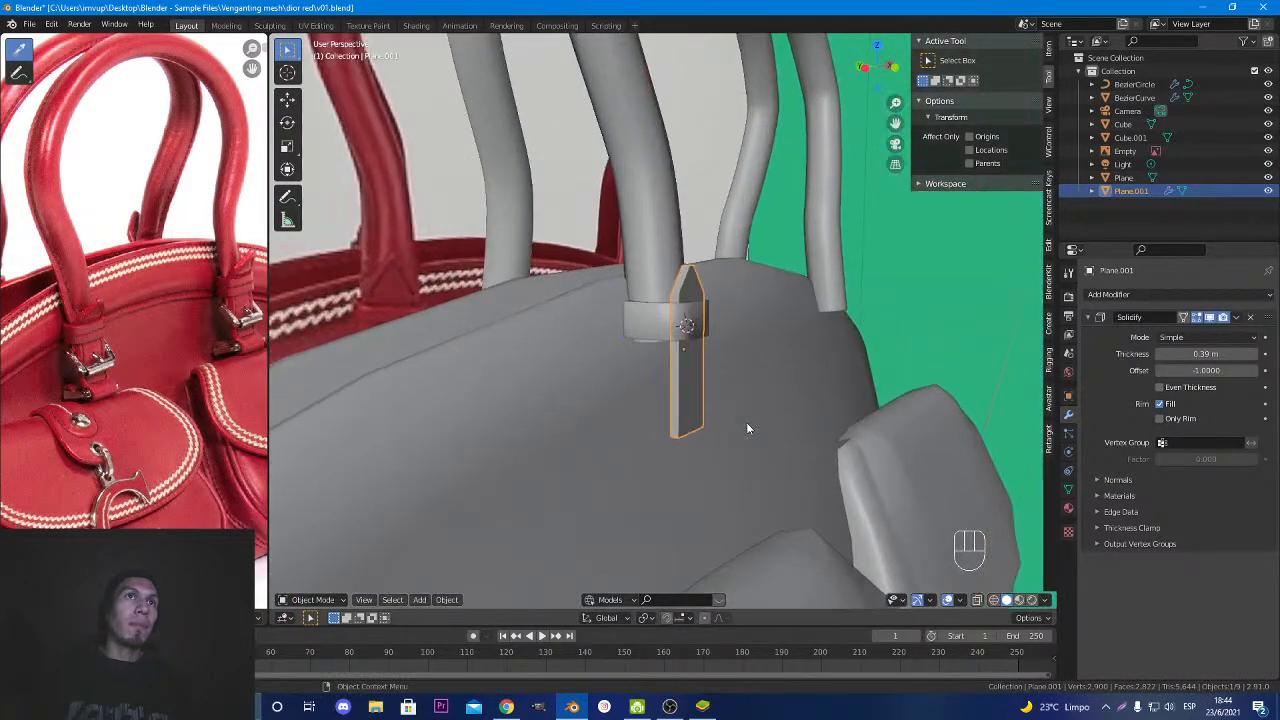
pyautogui.press('Tab')
pyautogui.press('Tab')
pyautogui.scroll(-8, 676, 487)
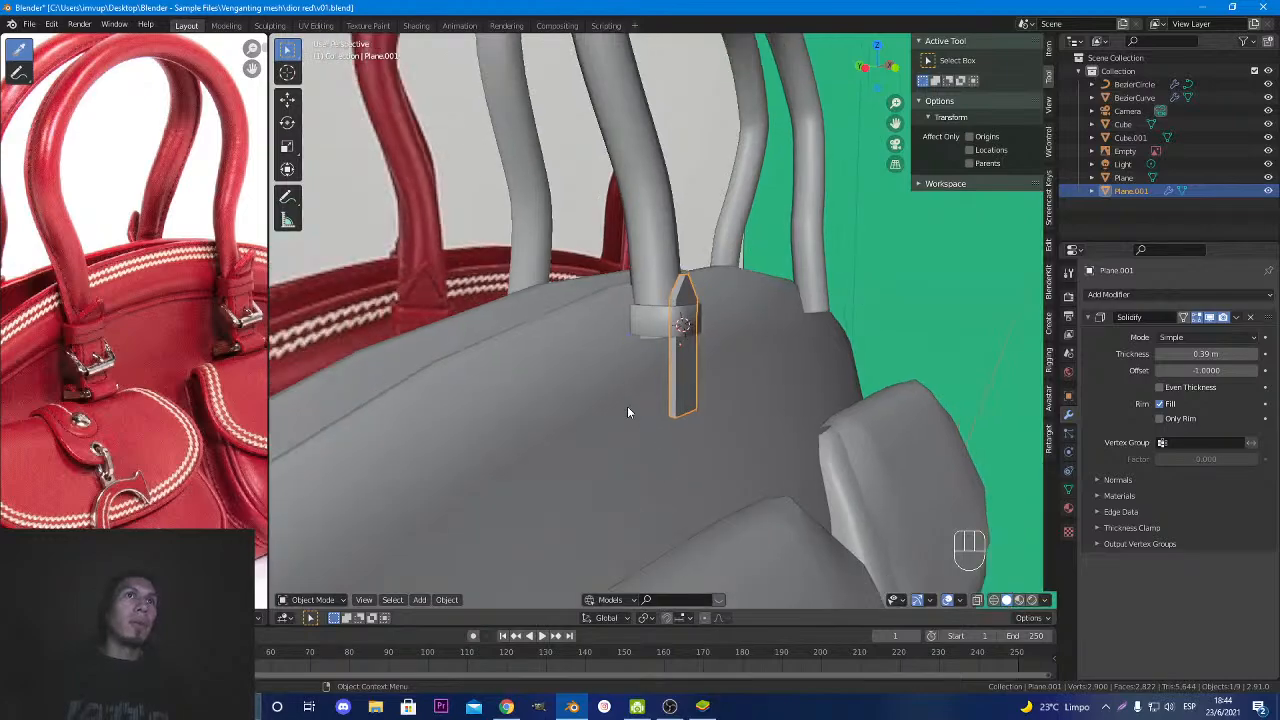
pyautogui.moveTo(600, 400); pyautogui.dragTo(682, 440, button='middle')
pyautogui.scroll(8, 554, 383)
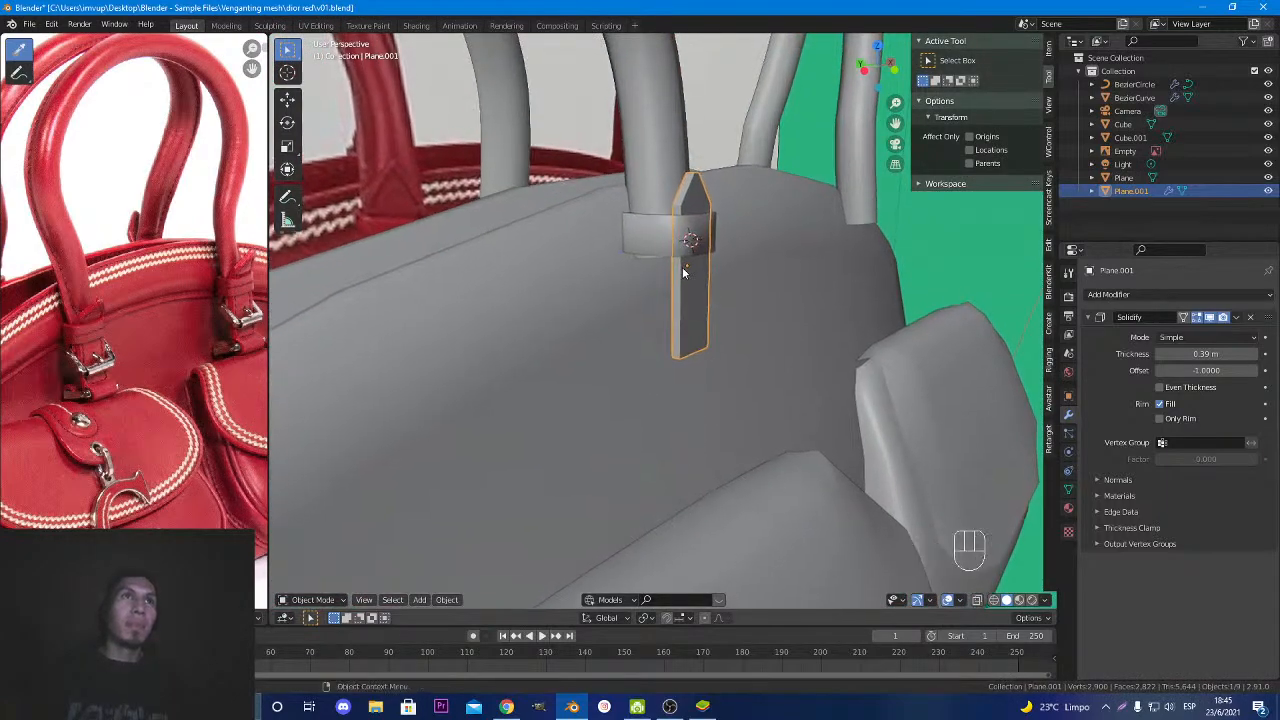
pyautogui.moveTo(716, 343); pyautogui.dragTo(659, 325, button='middle')
pyautogui.press('Tab')
pyautogui.press('3')
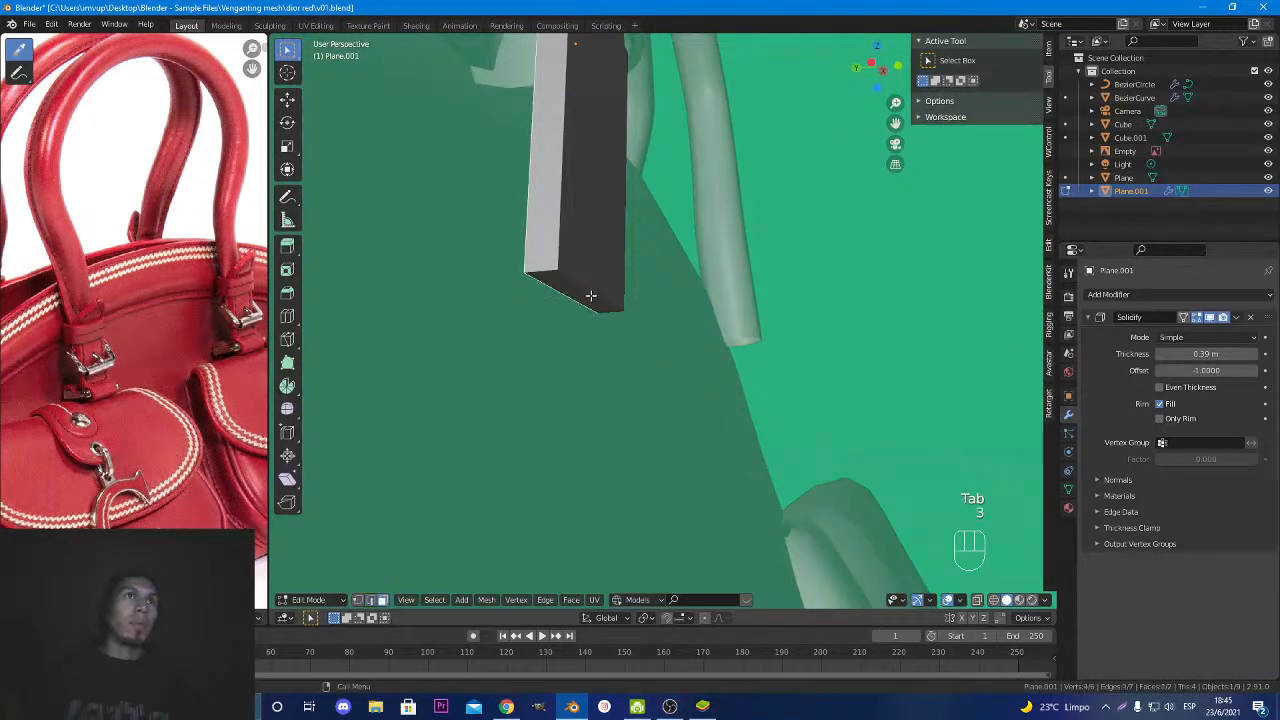
pyautogui.press('2')
pyautogui.press('3')
pyautogui.scroll(-4, 592, 296)
pyautogui.press('Tab')
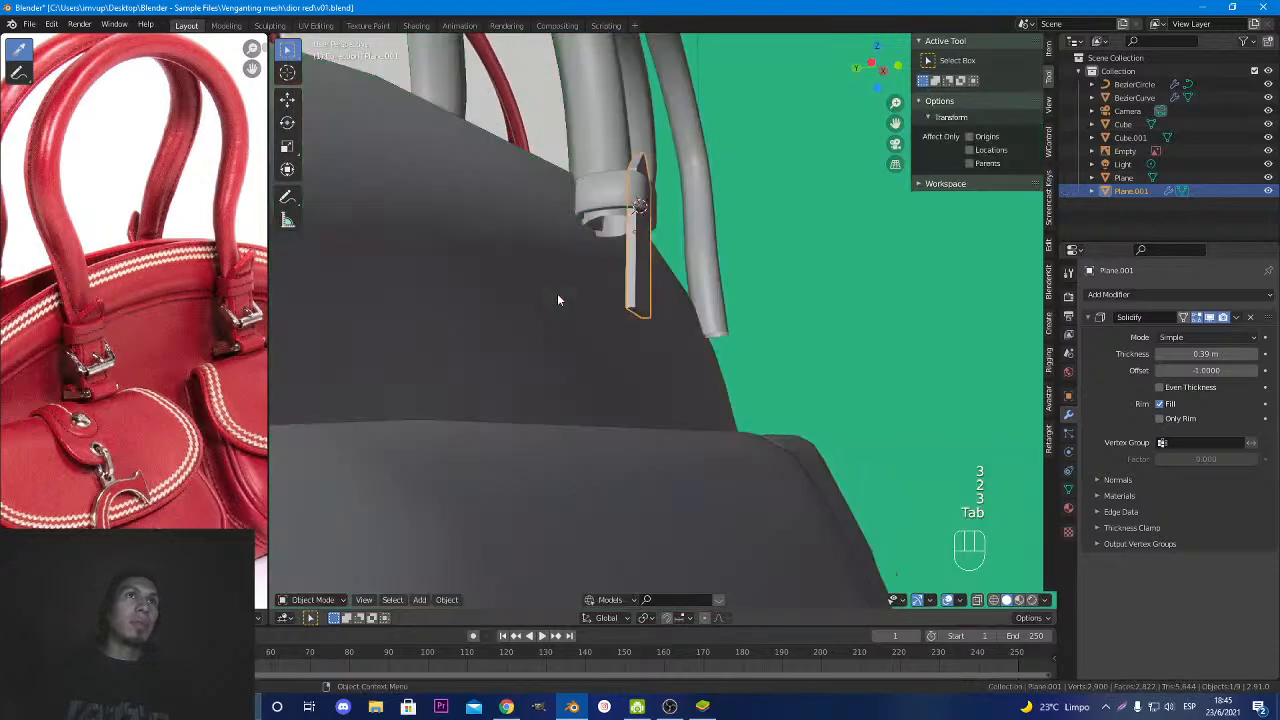
# Apply the strap's Solidify modifier and open the resulting solid mesh in Edit Mode.
pyautogui.click(1236, 318)
pyautogui.click(1155, 332)
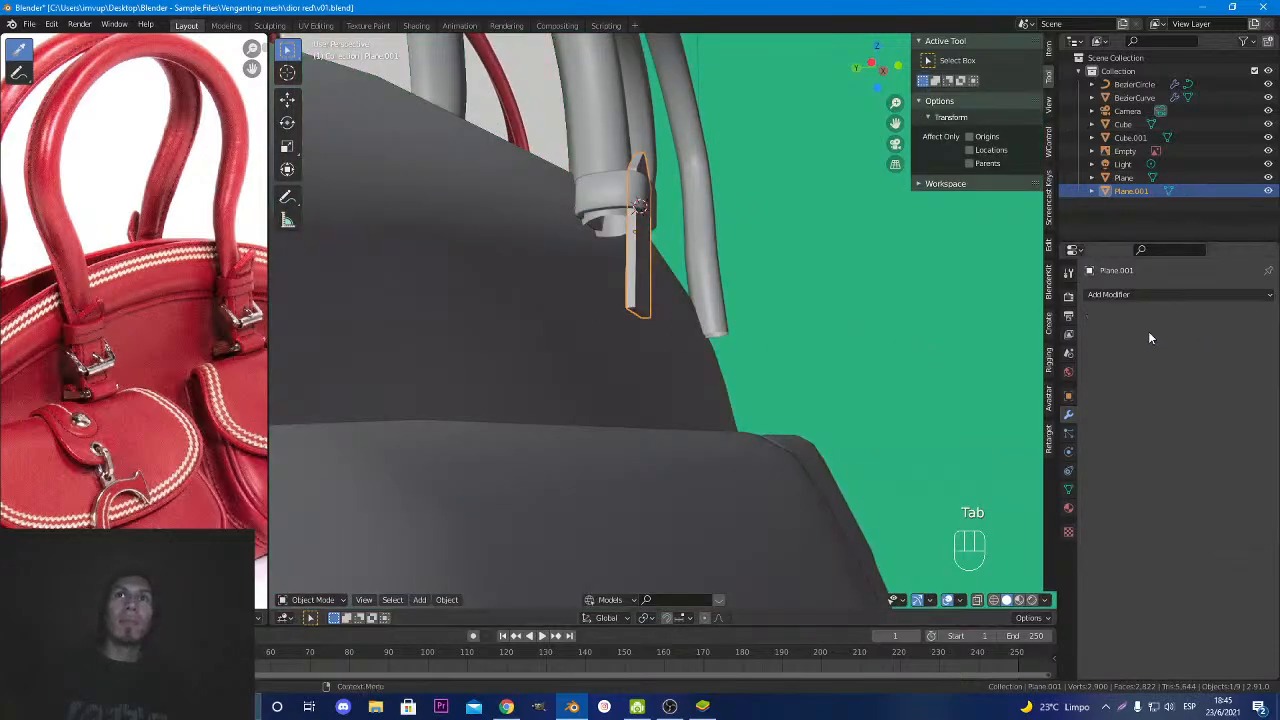
pyautogui.scroll(4, 770, 331)
pyautogui.press('Tab')
# Extrude the strap's bottom end face by about 0.03 m.
pyautogui.moveTo(609, 288); pyautogui.dragTo(660, 360, button='middle')
pyautogui.press('3')
pyautogui.press('e')
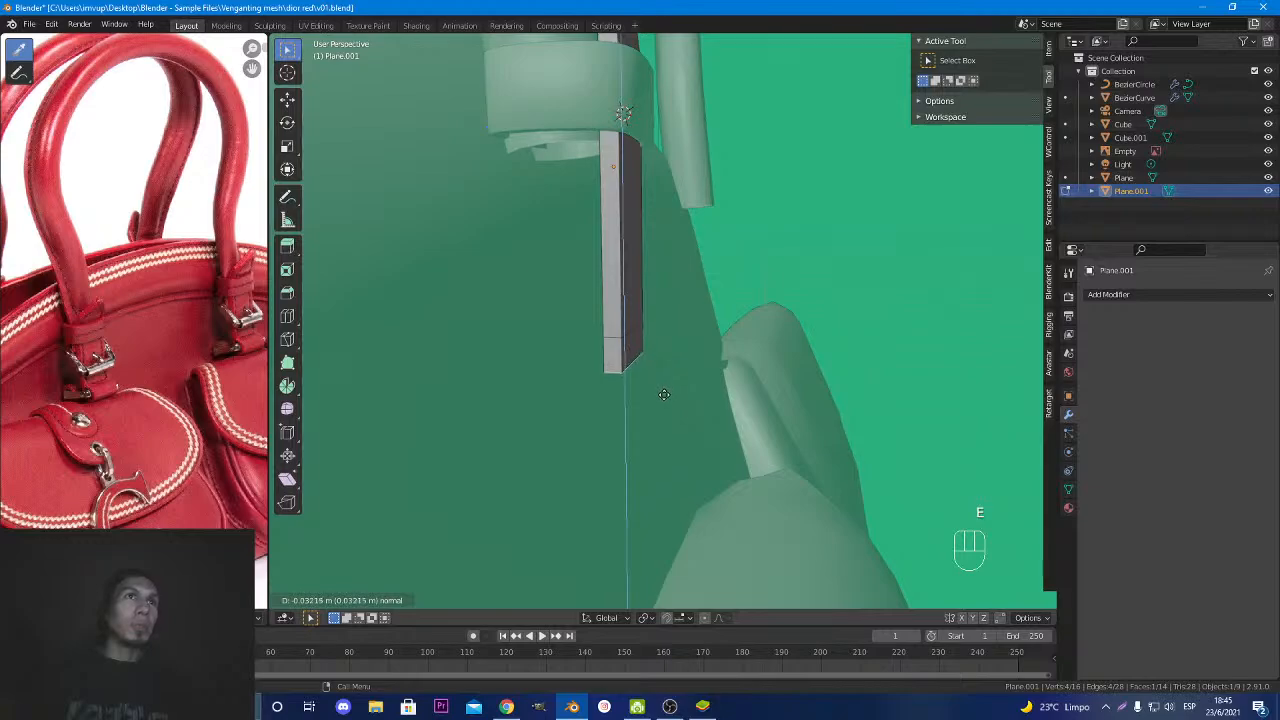
pyautogui.click(664, 394)
# Add two lengthwise edge loops through the strap's thickness and scale them apart along Y toward its front and back edges.
pyautogui.moveTo(651, 380); pyautogui.dragTo(586, 363, button='middle')
pyautogui.scroll(3, 586, 363)
pyautogui.hotkey('ctrl', 'r')
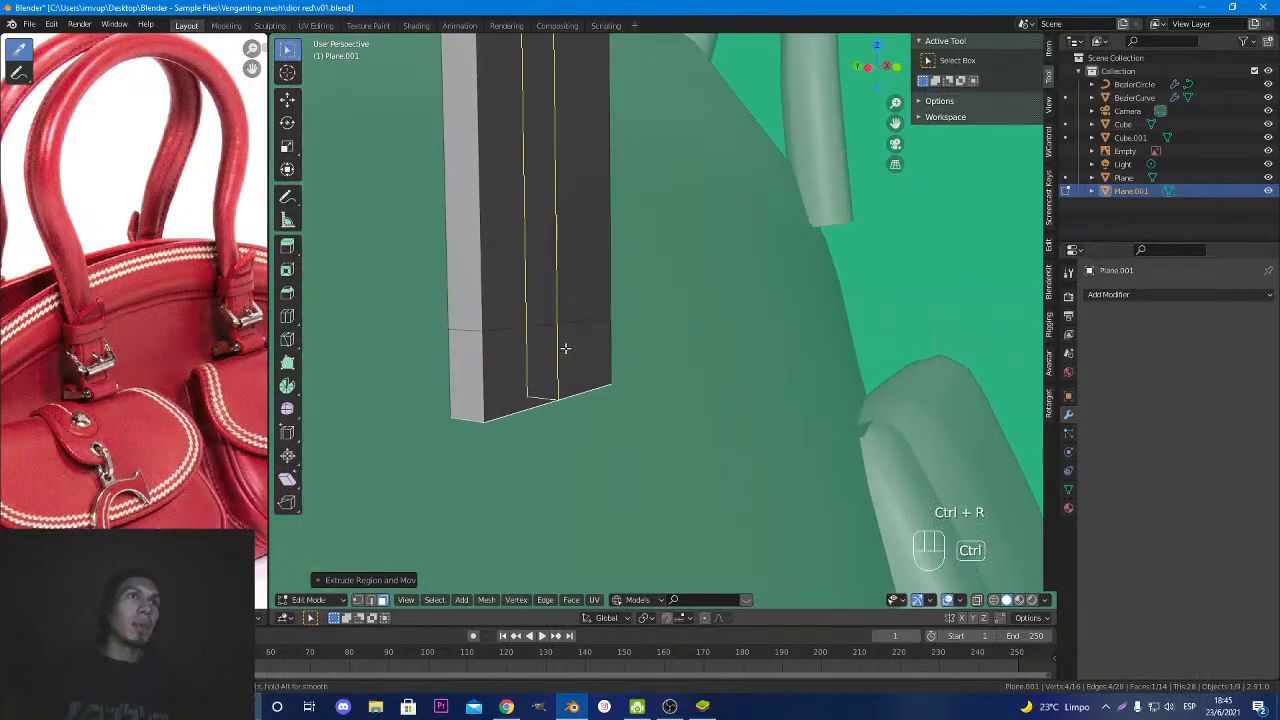
pyautogui.scroll(6, 494, 352)
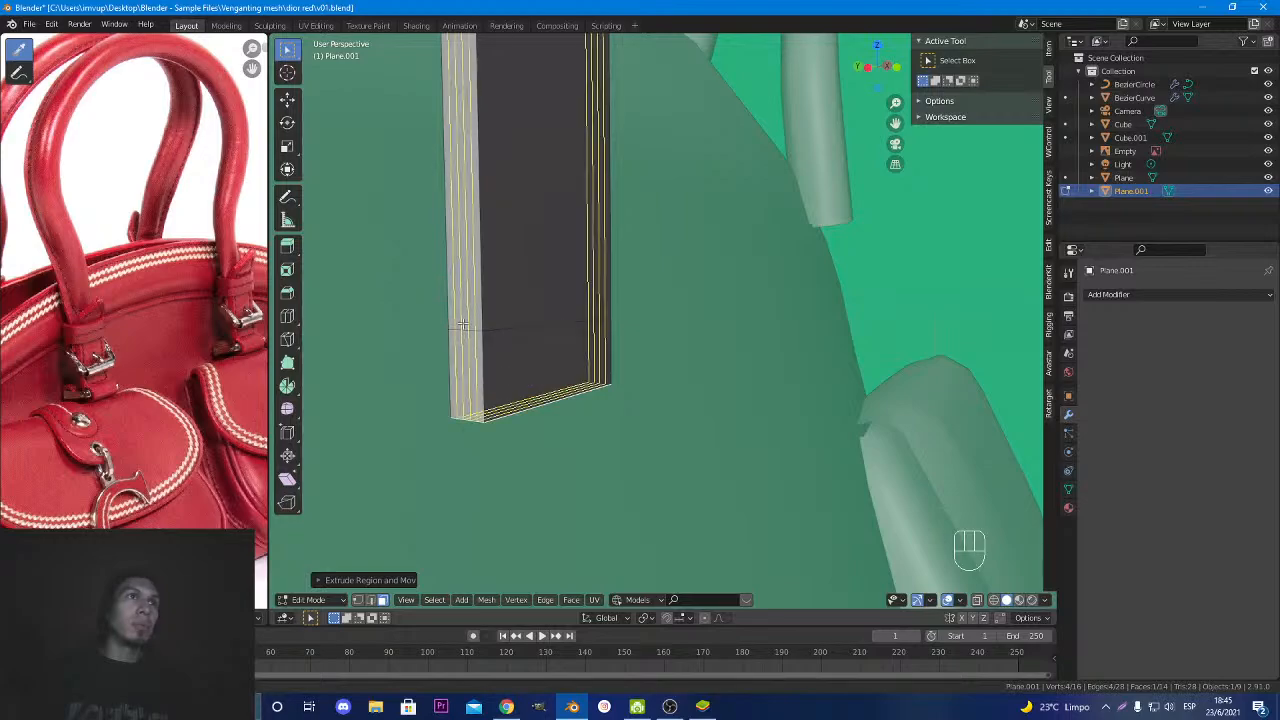
pyautogui.scroll(-3, 462, 323)
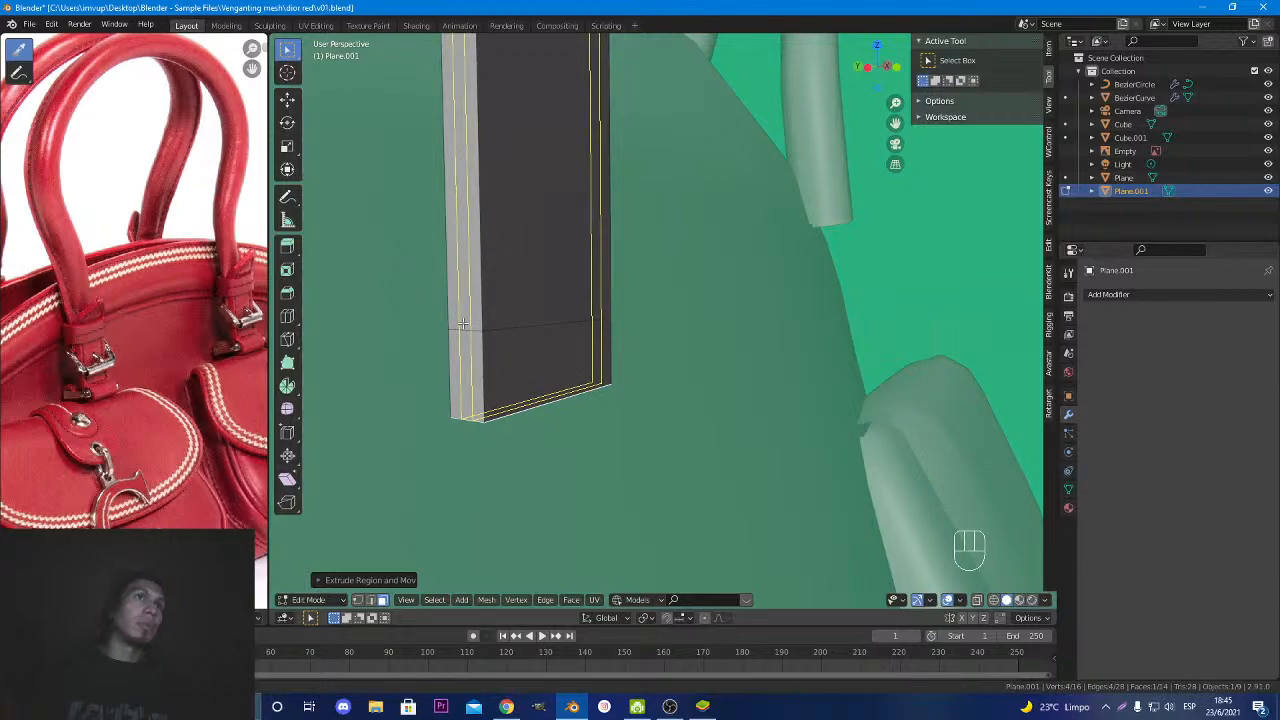
pyautogui.click(462, 323)
pyautogui.click(509, 349)
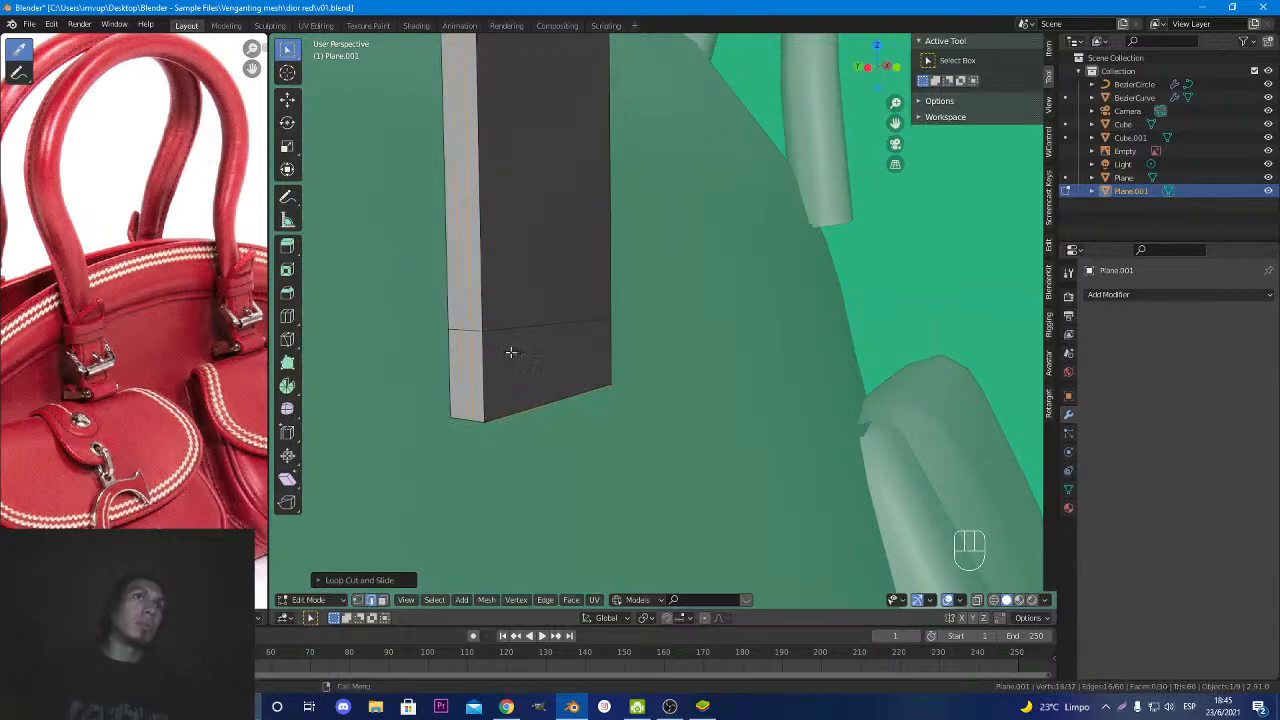
pyautogui.press('s')
pyautogui.press('y')
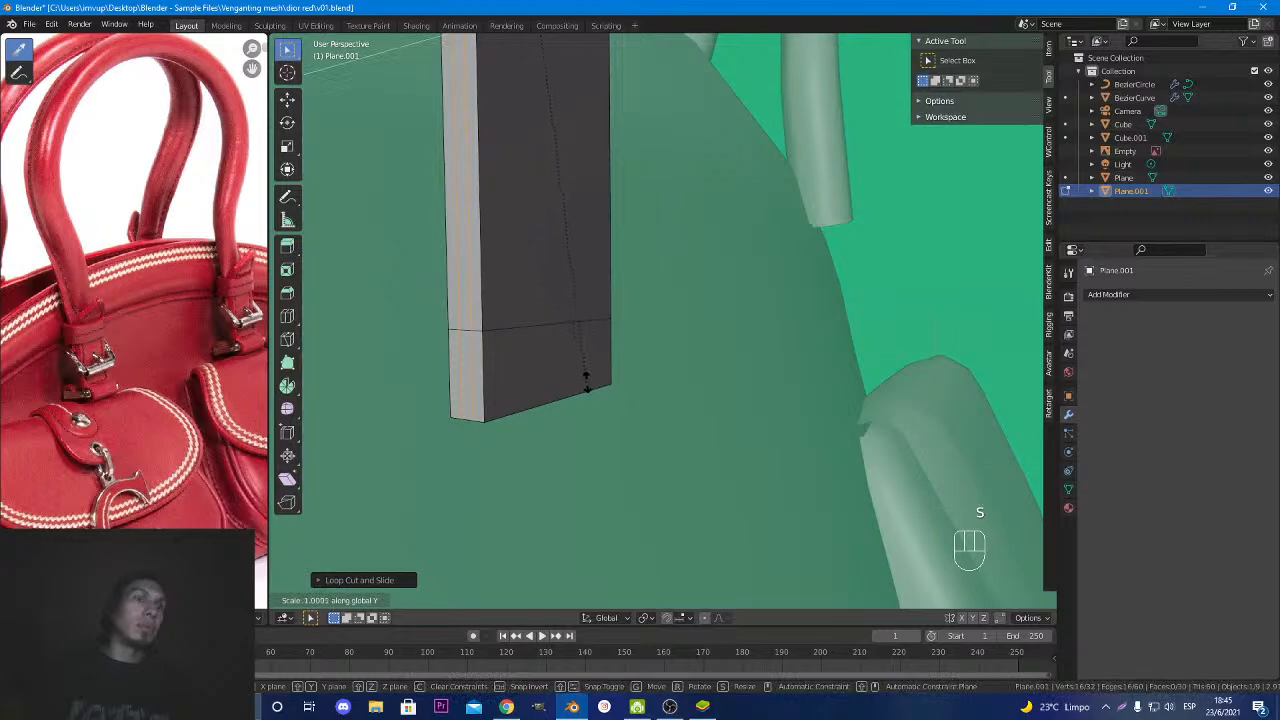
pyautogui.click(367, 464)
# Add a crosswise edge loop to the strap's extruded bottom block and slide it close to the bottom edge.
pyautogui.hotkey('ctrl', 'r')
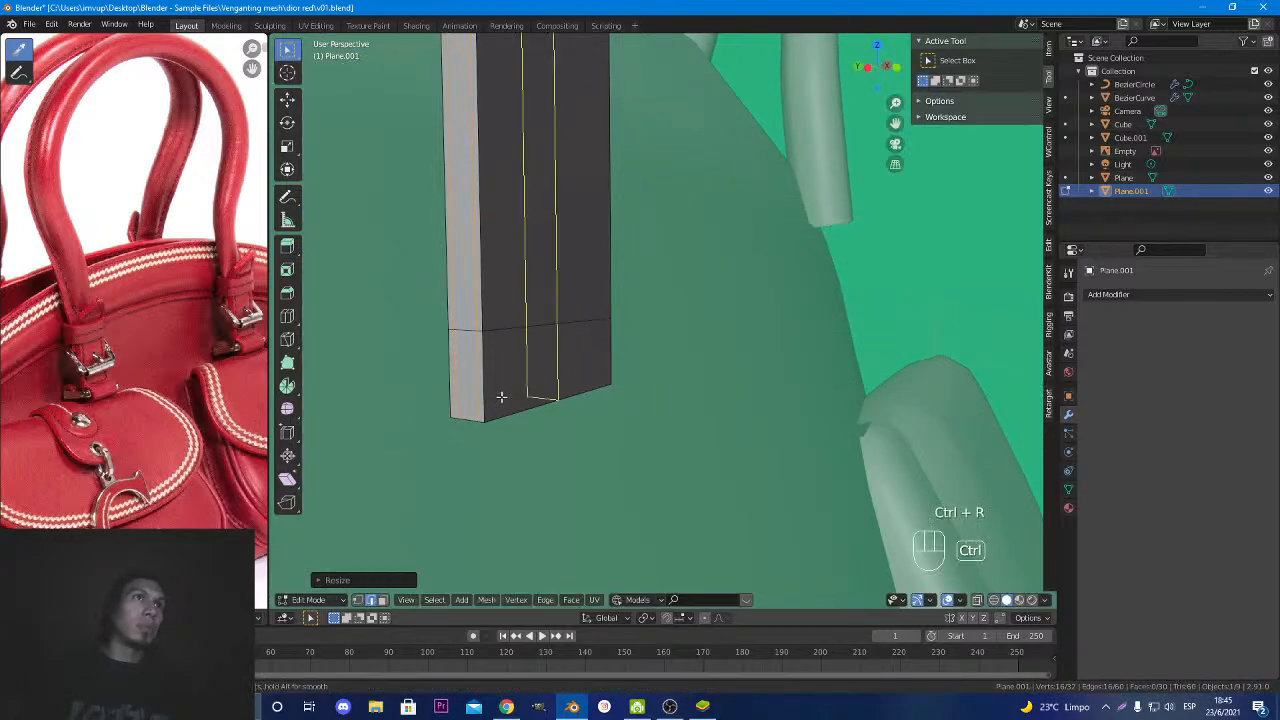
pyautogui.click(482, 401)
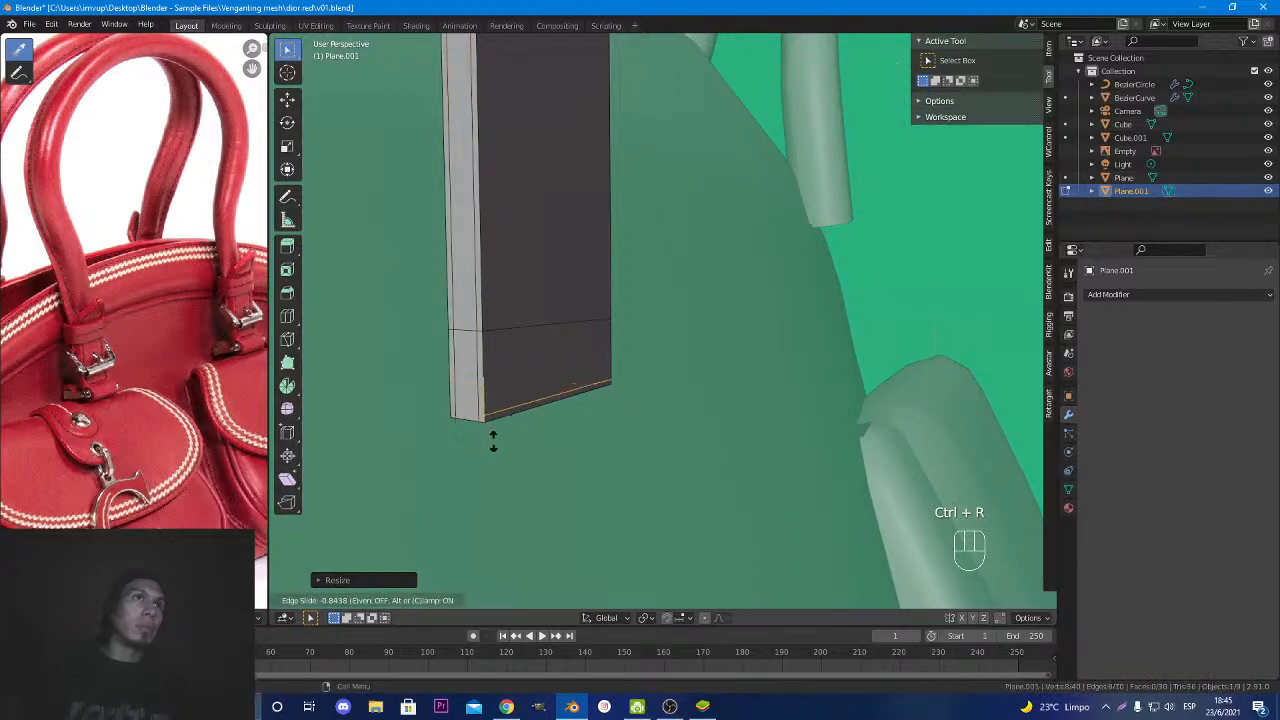
pyautogui.click(494, 442)
pyautogui.click(437, 398)
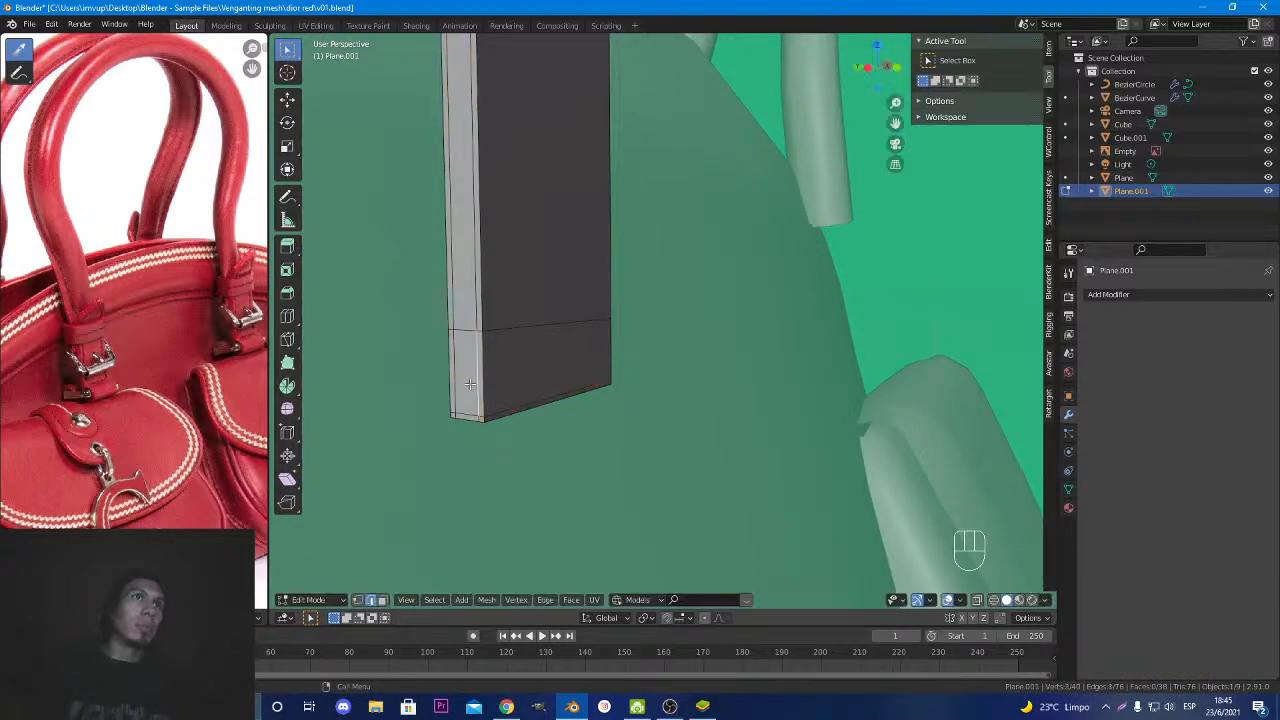
# Try deleting the central side faces of the strap's bottom block to open it from both sides.
pyautogui.press('3')
pyautogui.moveTo(437, 398); pyautogui.dragTo(595, 378, button='middle')
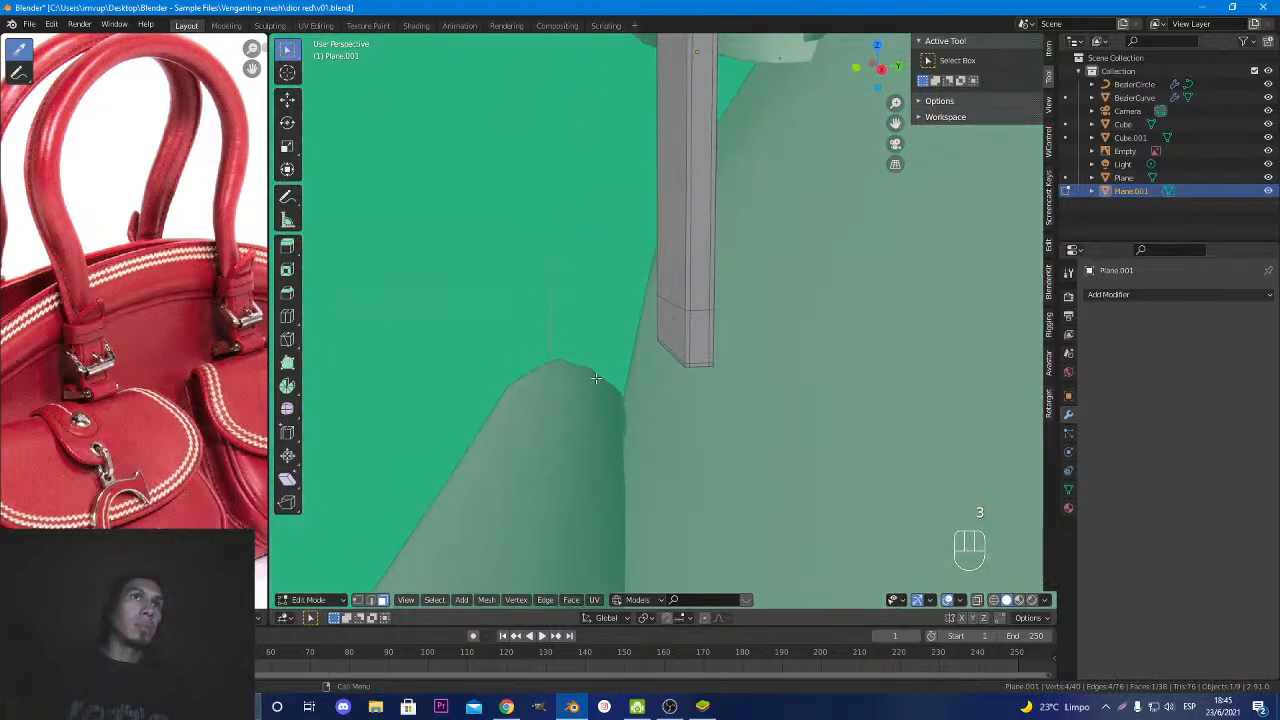
pyautogui.click(699, 336)
pyautogui.moveTo(559, 352); pyautogui.dragTo(585, 392, button='middle')
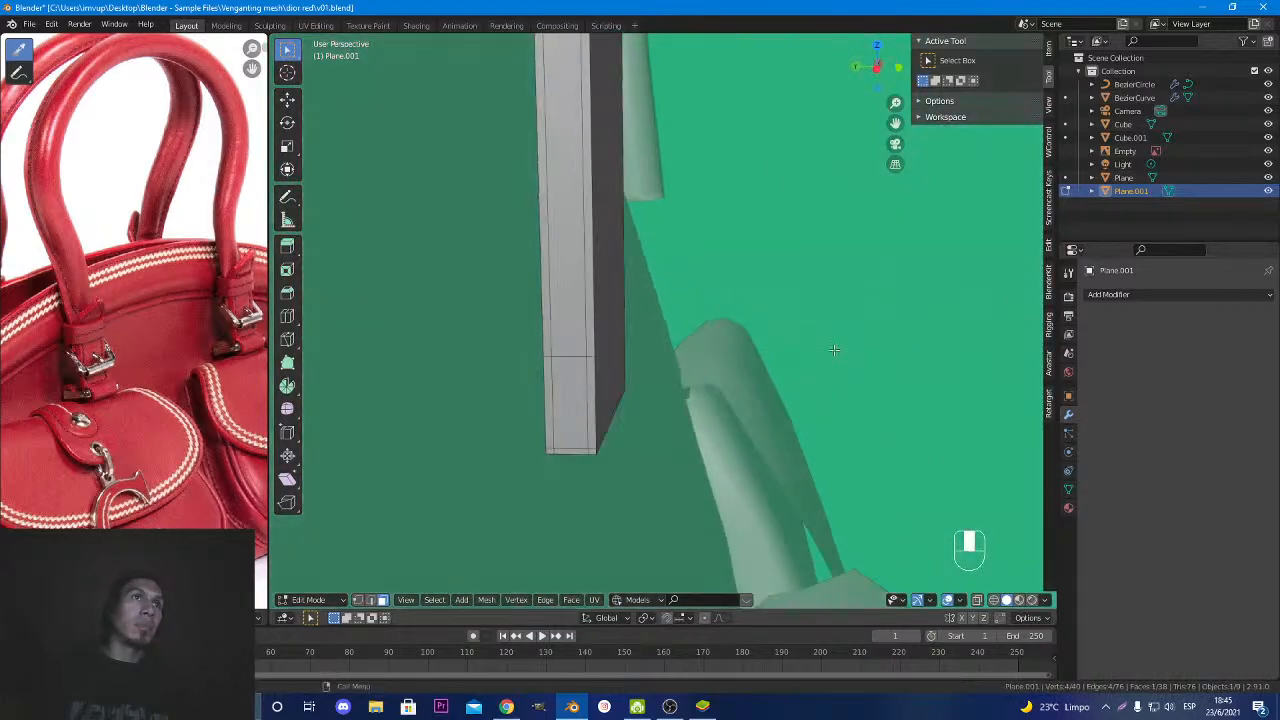
pyautogui.press('x')
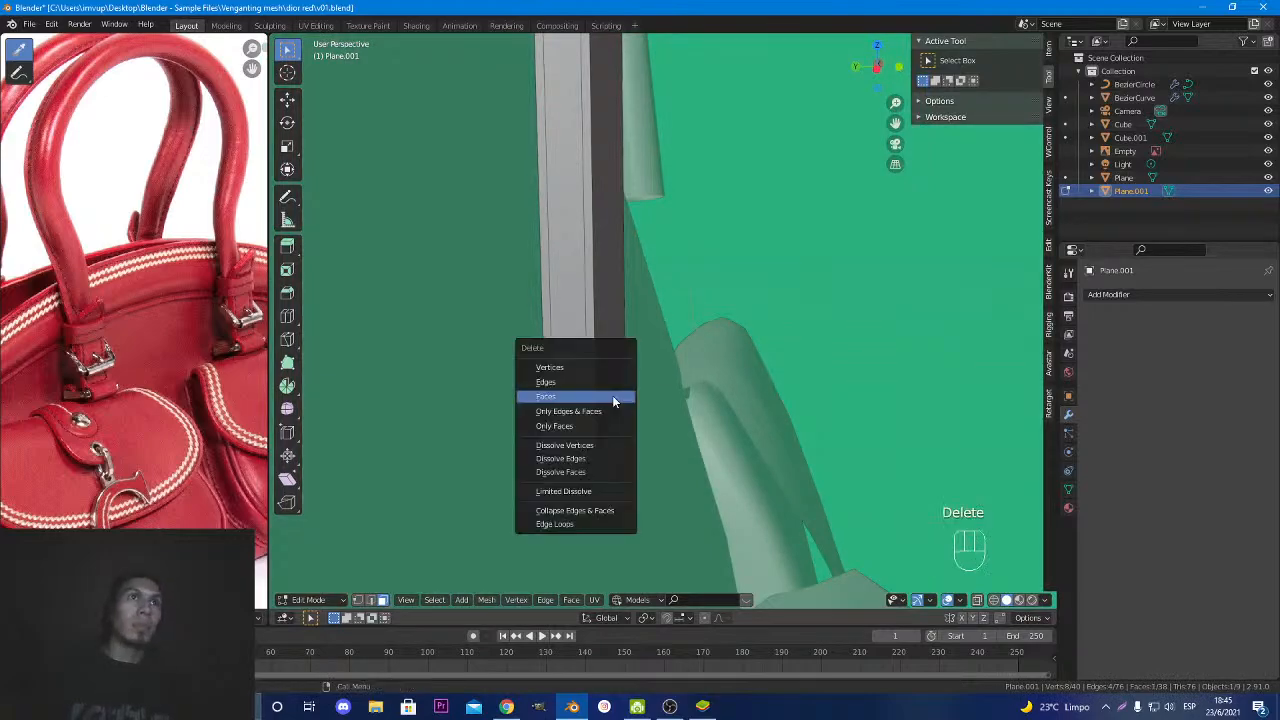
pyautogui.click(612, 395)
pyautogui.moveTo(612, 395); pyautogui.dragTo(627, 430, button='middle')
pyautogui.press('Tab')
pyautogui.press('Tab')
pyautogui.press('Tab')
pyautogui.press('Tab')
# Undo the deletion of the bottom block's side faces.
pyautogui.hotkey('ctrl', 'z')
pyautogui.hotkey('ctrl', 'z')
pyautogui.hotkey('ctrl', 'z')
pyautogui.hotkey('ctrl', 'z')
pyautogui.hotkey('ctrl', 'z')
pyautogui.hotkey('ctrl', 'z')
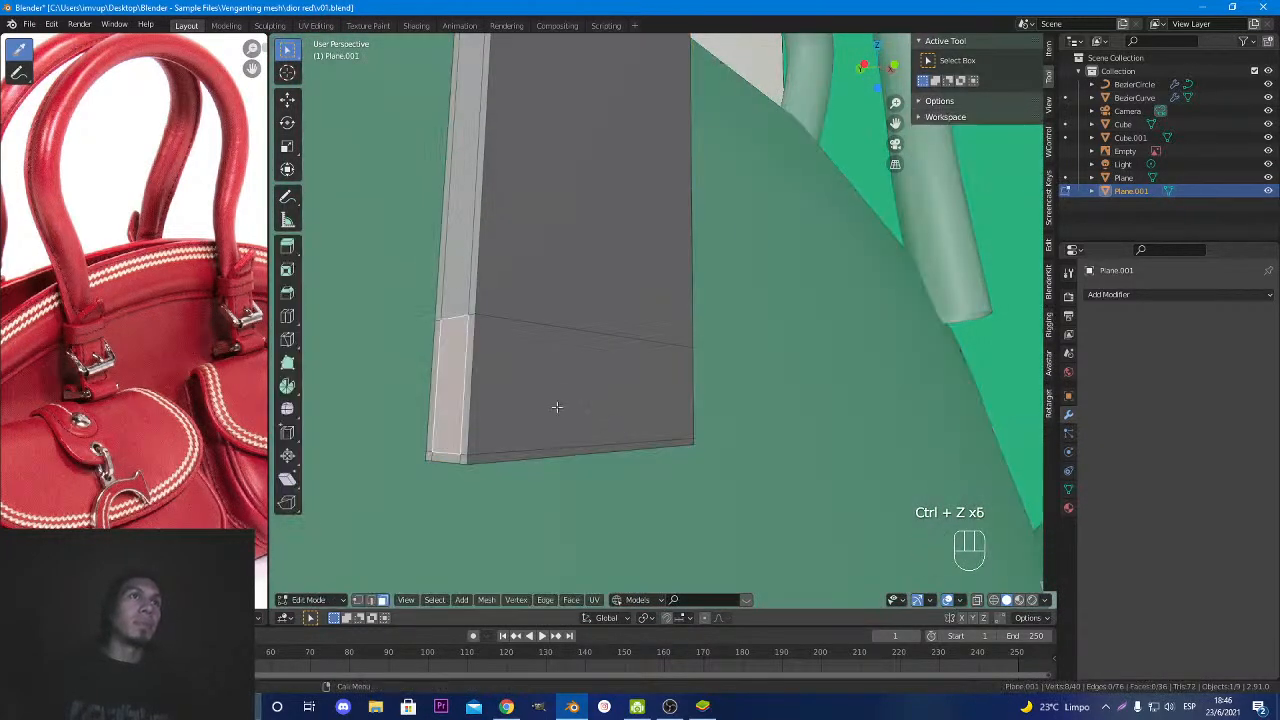
# Add five evenly spaced crosswise edge loops to the strap's bottom block.
pyautogui.hotkey('ctrl', 'r')
pyautogui.scroll(3, 480, 362)
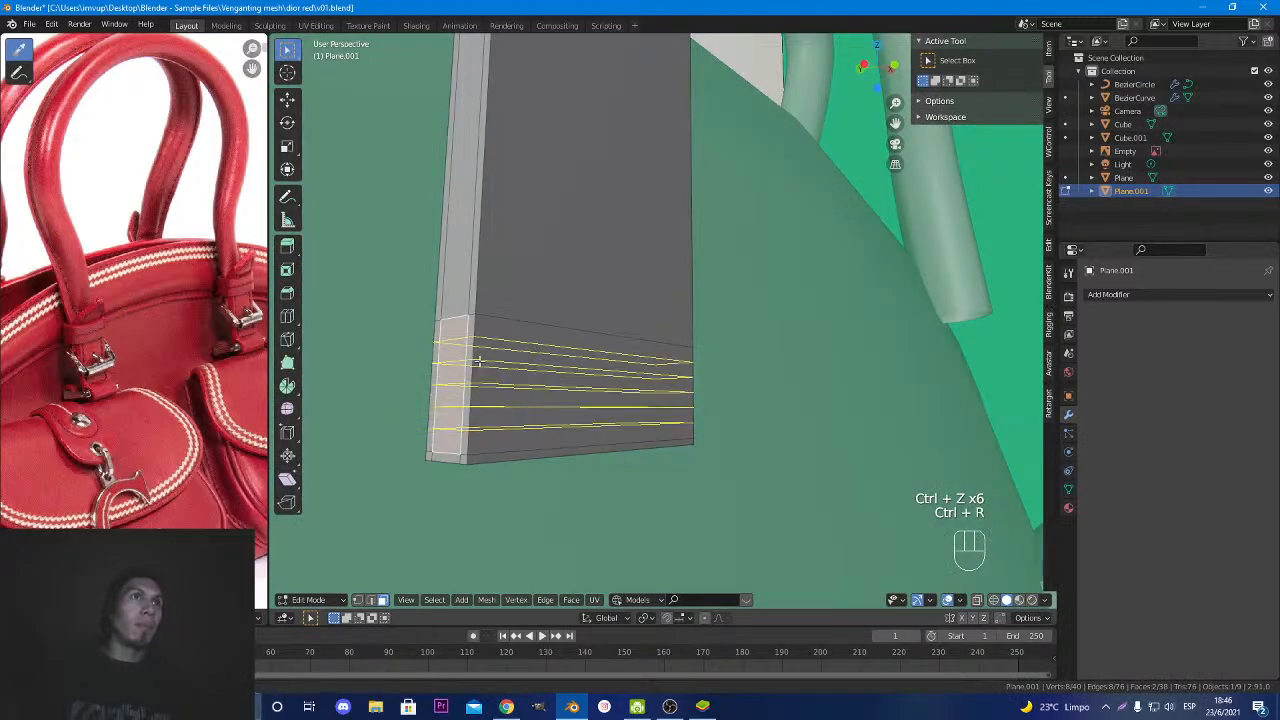
pyautogui.scroll(1, 482, 362)
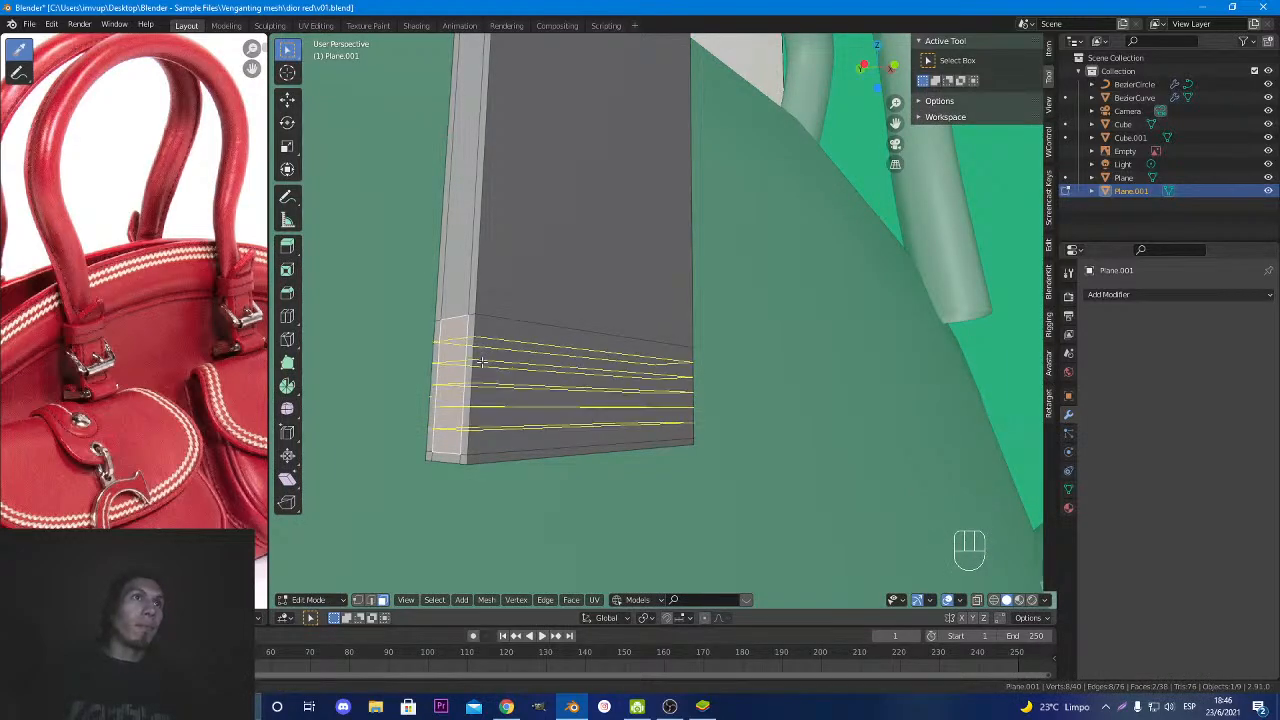
pyautogui.click(482, 362)
pyautogui.click(482, 362)
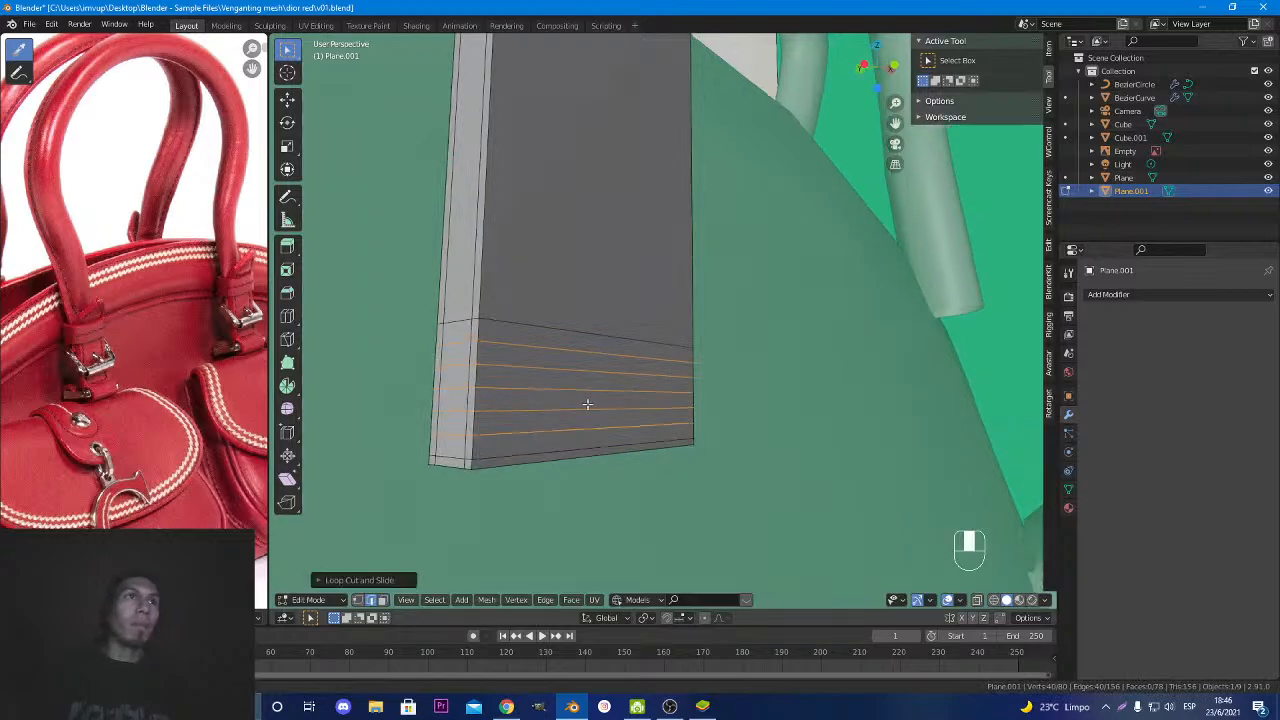
# Select the middle edge loop of the bottom block and enable proportional editing.
pyautogui.moveTo(586, 403); pyautogui.dragTo(648, 453, button='middle')
pyautogui.click(624, 422)
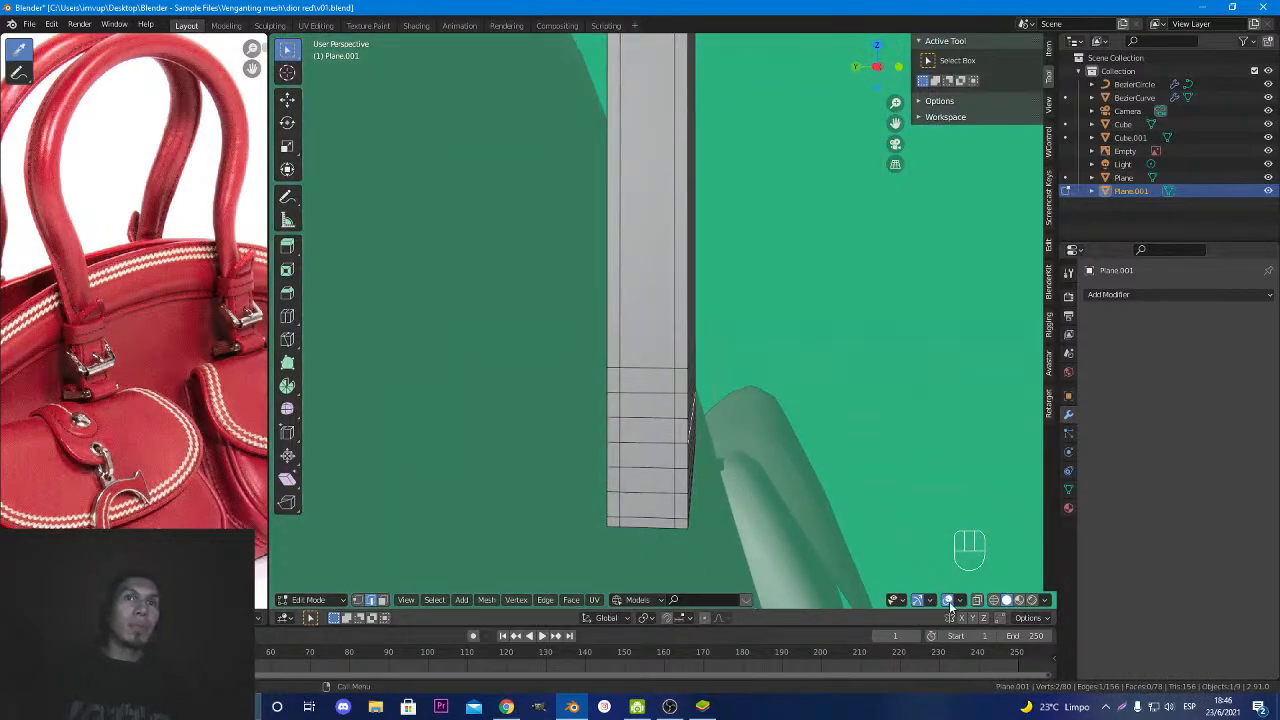
pyautogui.moveTo(712, 479); pyautogui.dragTo(662, 579, button='middle')
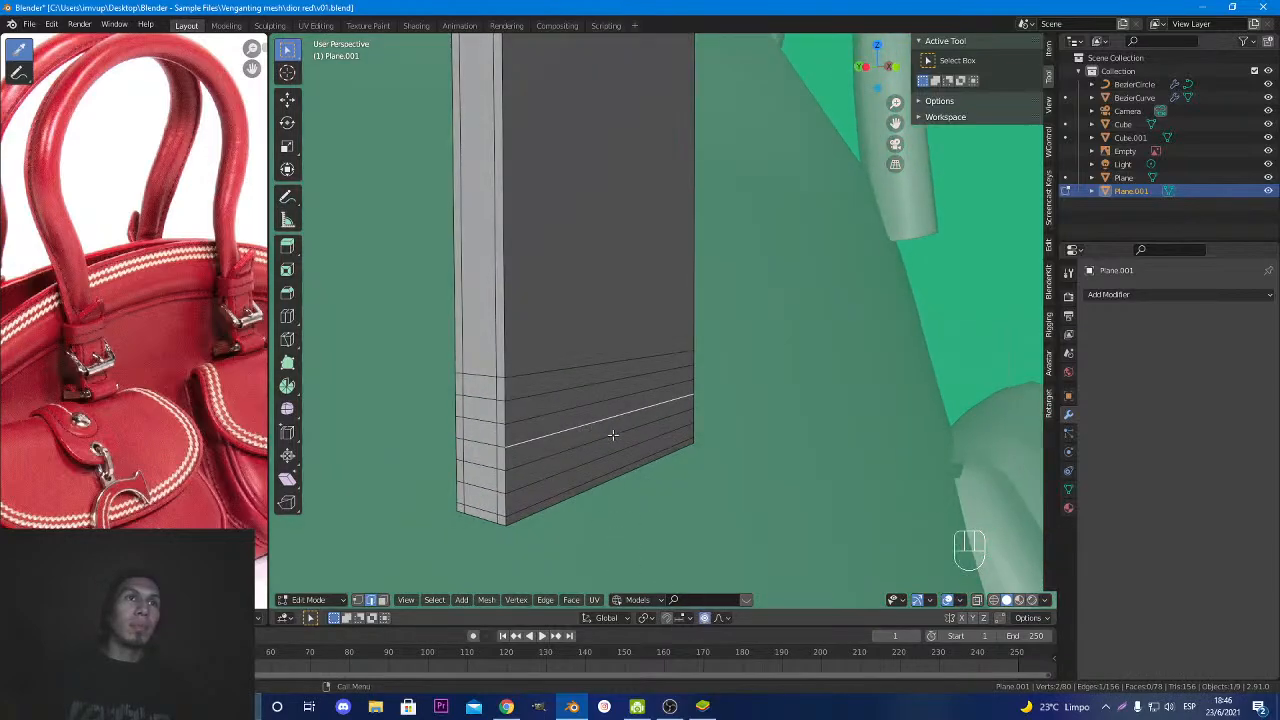
# Try to bulge the bottom block by scaling its middle loop with smooth falloff, excluding the global X axis.
pyautogui.press('s')
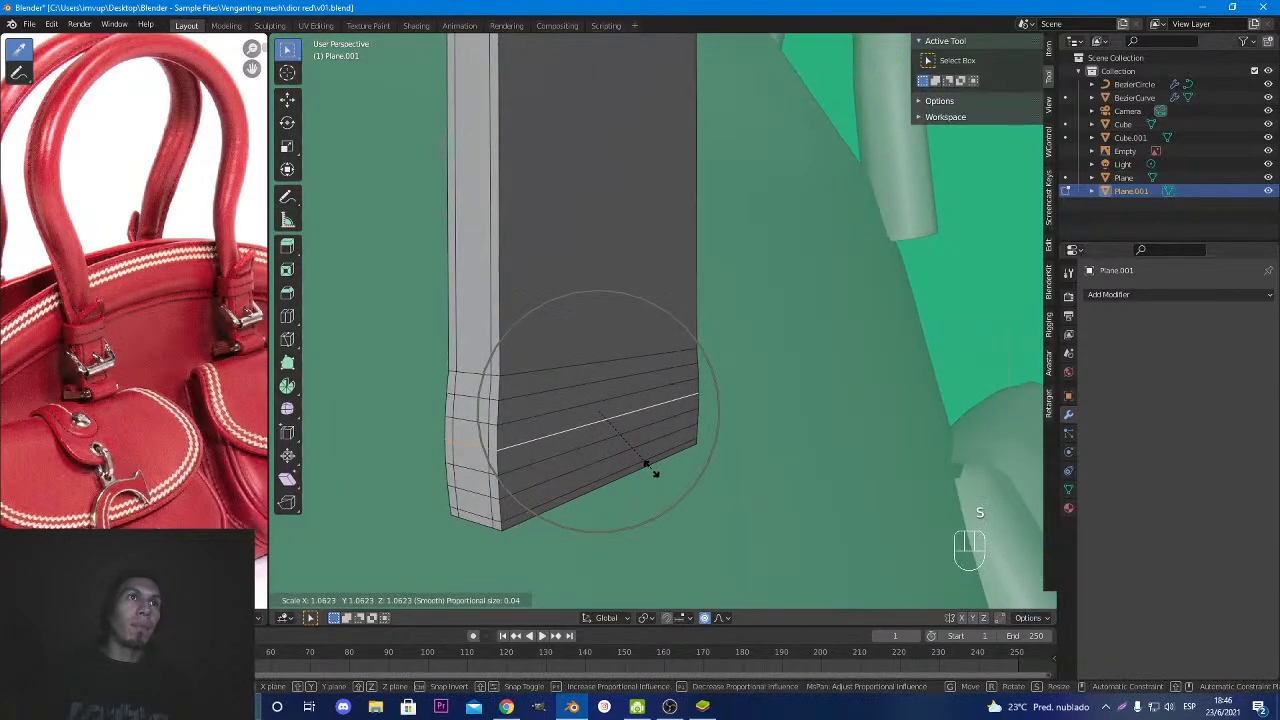
pyautogui.scroll(7, 658, 474)
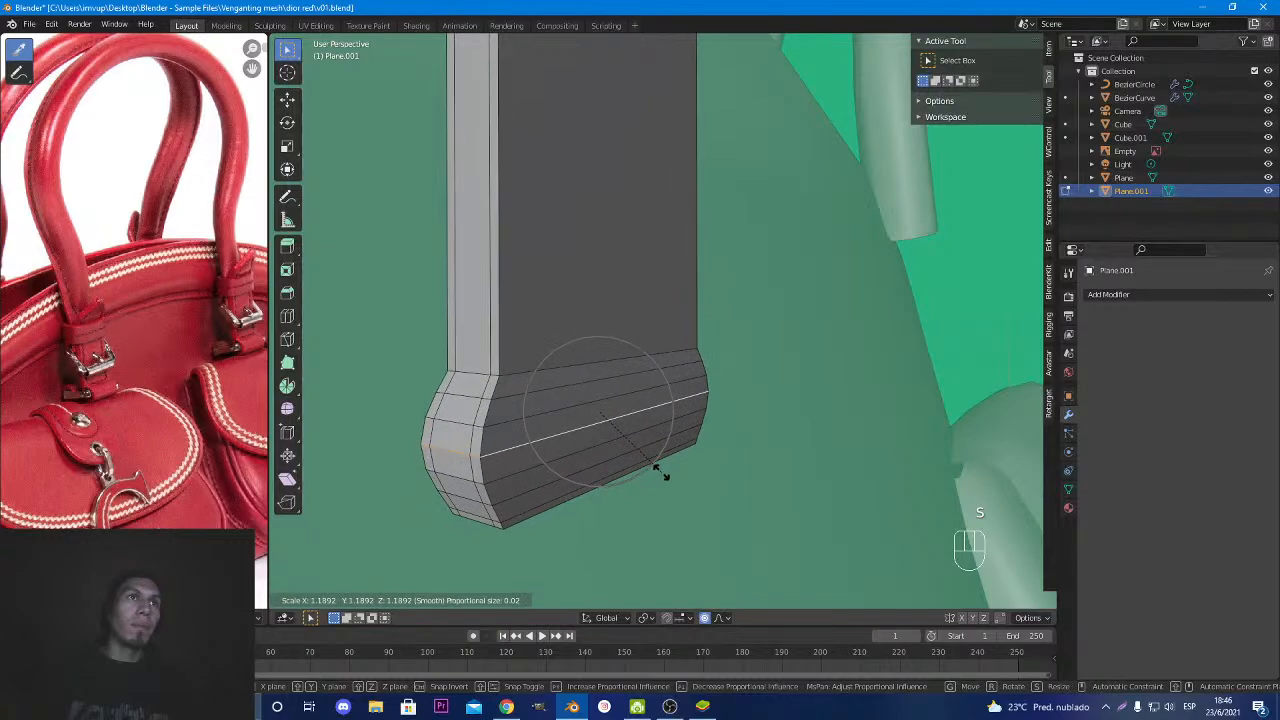
pyautogui.press('y')
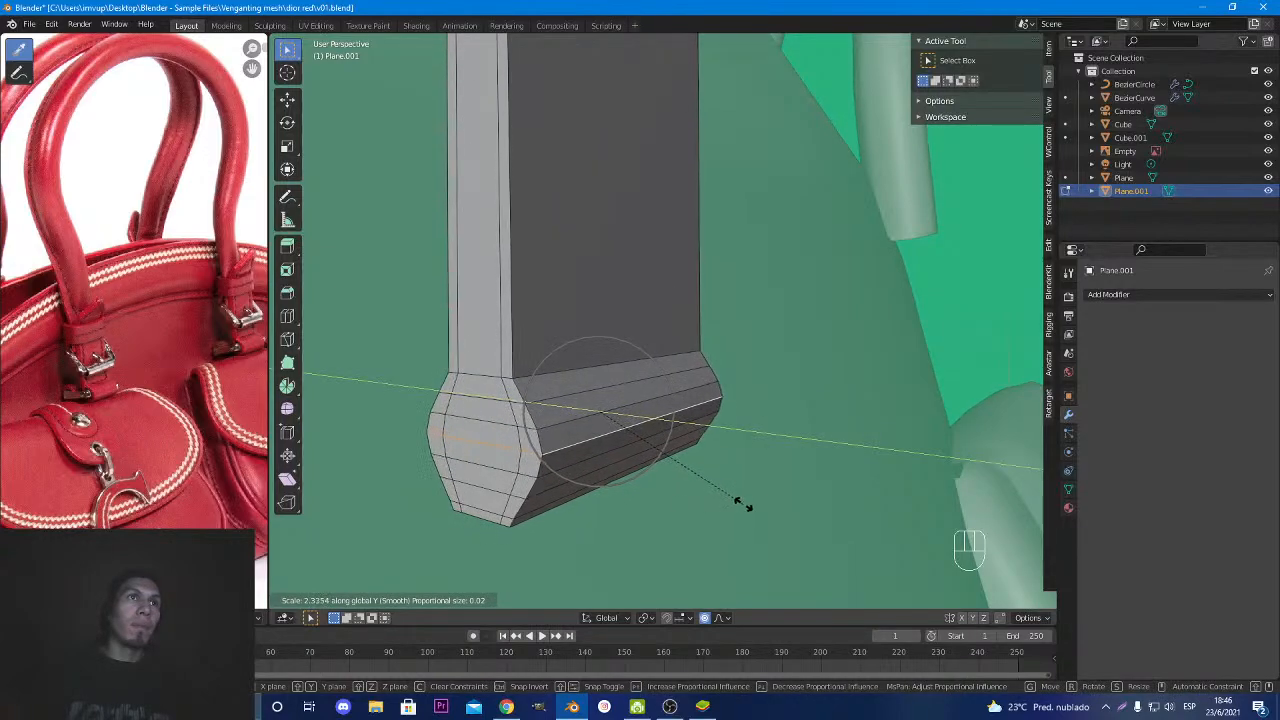
pyautogui.hotkey('shift', 'z')
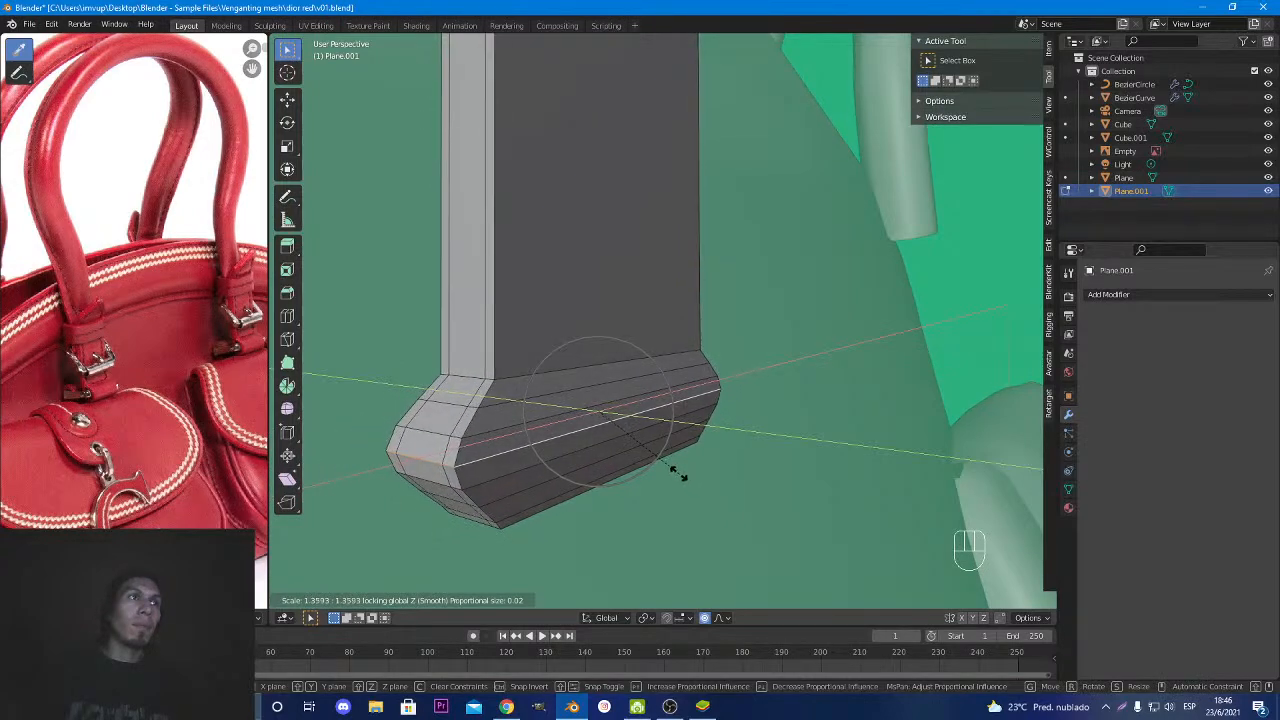
pyautogui.press('shift')
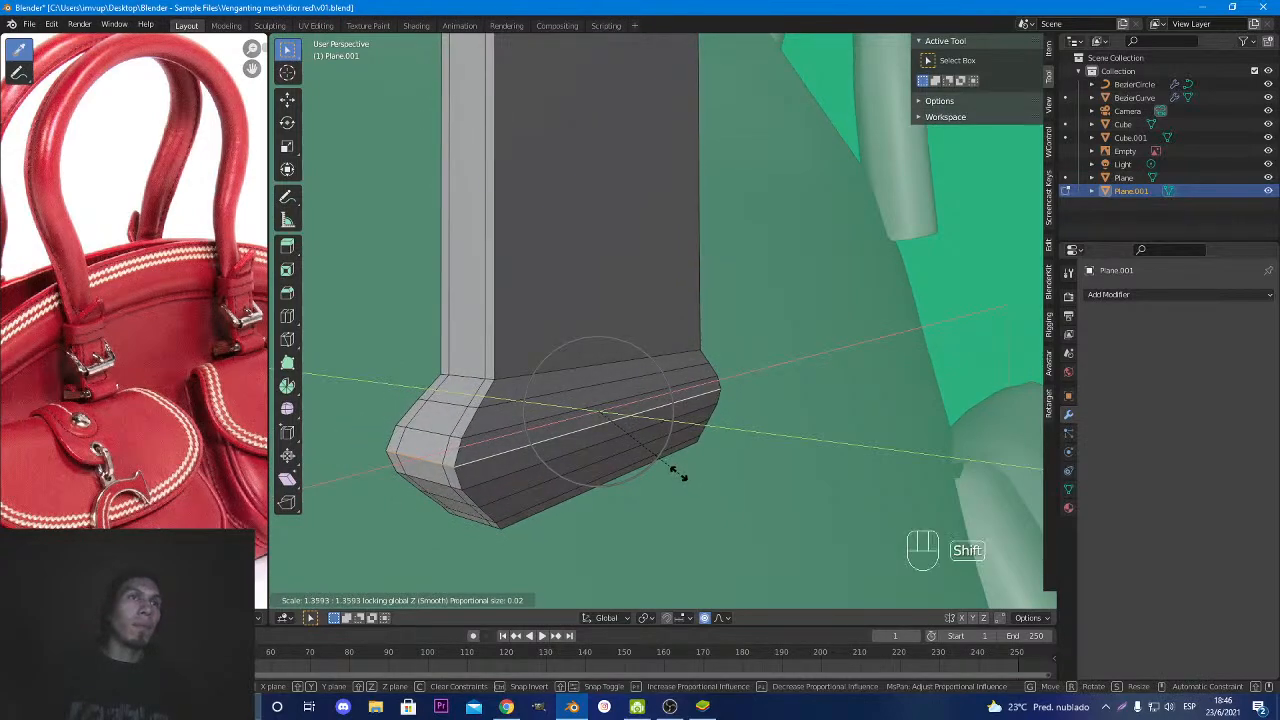
pyautogui.hotkey('shift', 'x')
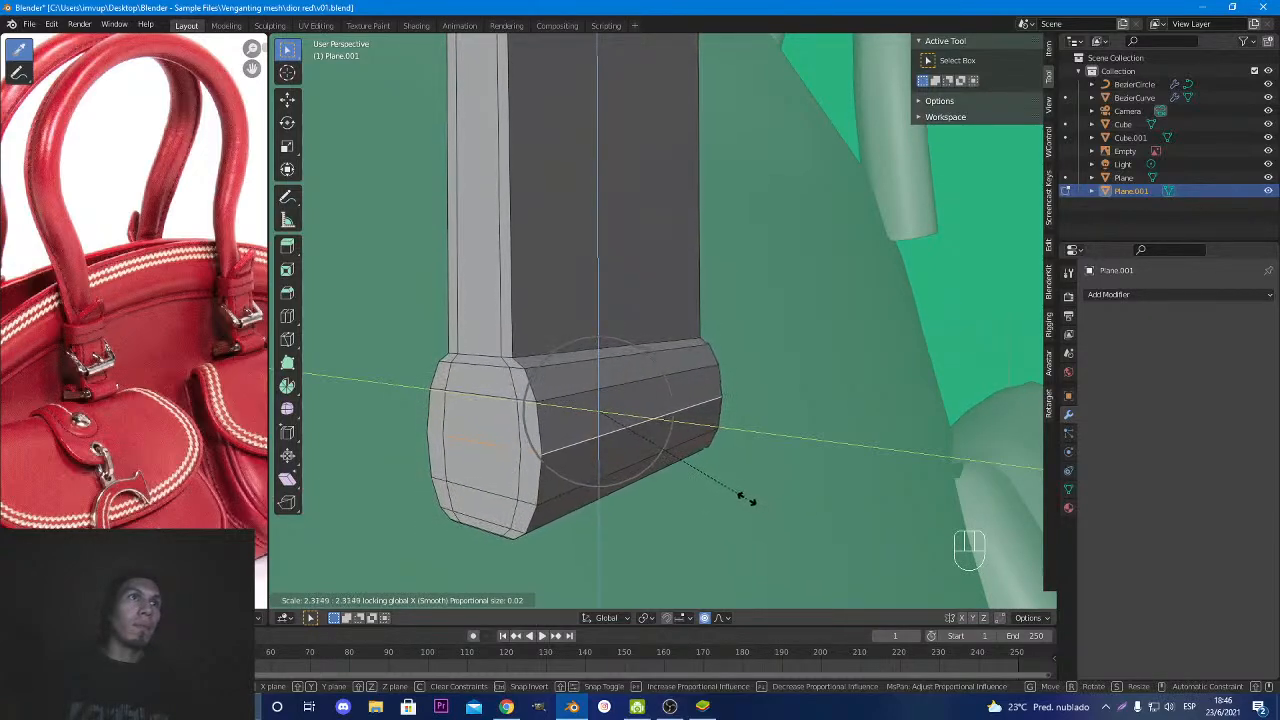
pyautogui.click(745, 497)
pyautogui.moveTo(745, 497); pyautogui.dragTo(649, 491, button='middle')
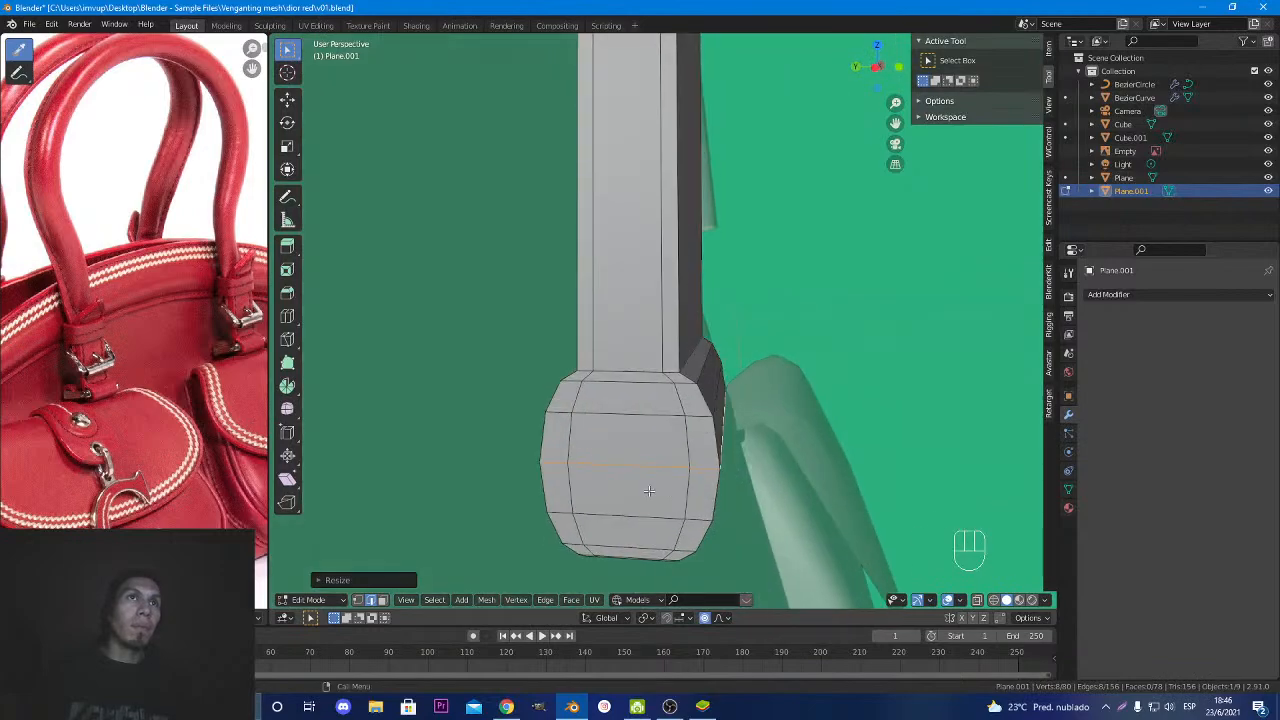
pyautogui.hotkey('ctrl', 'z')
# Scale the bottom block's middle loop outward, excluding the local X axis, with smooth proportional falloff, to form a rounded end.
pyautogui.press('s')
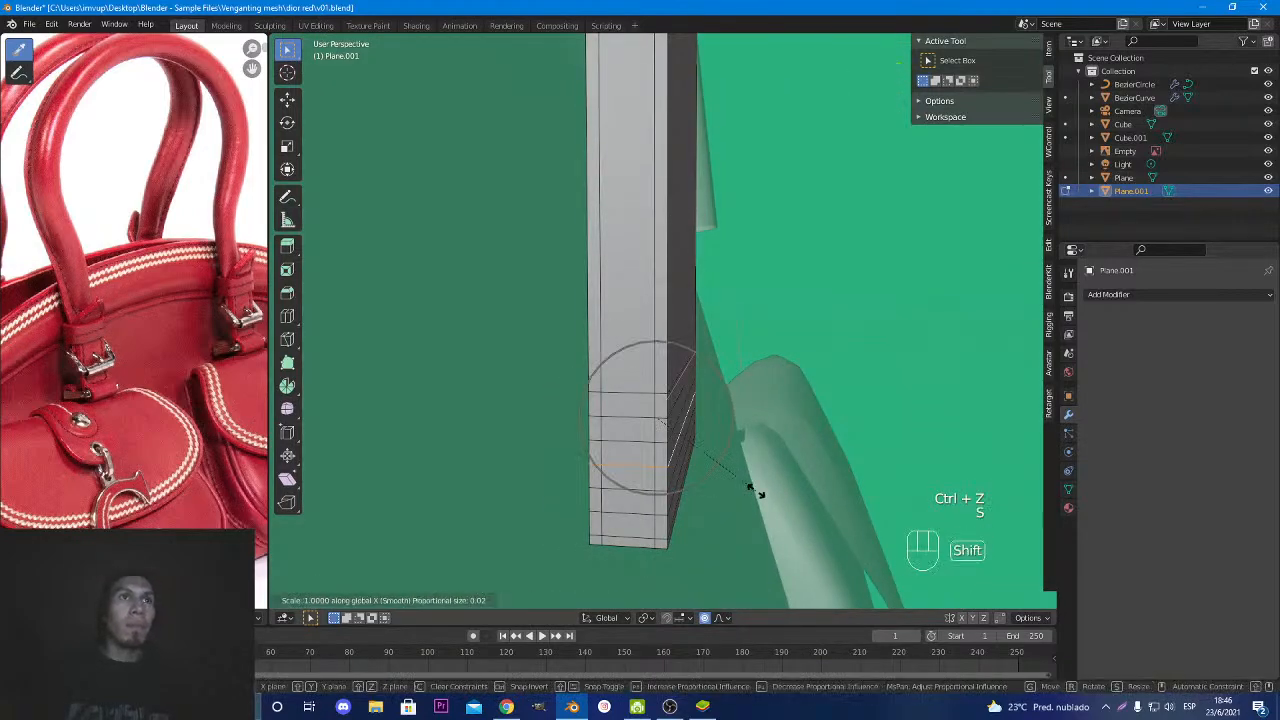
pyautogui.press('x')
pyautogui.press('x')
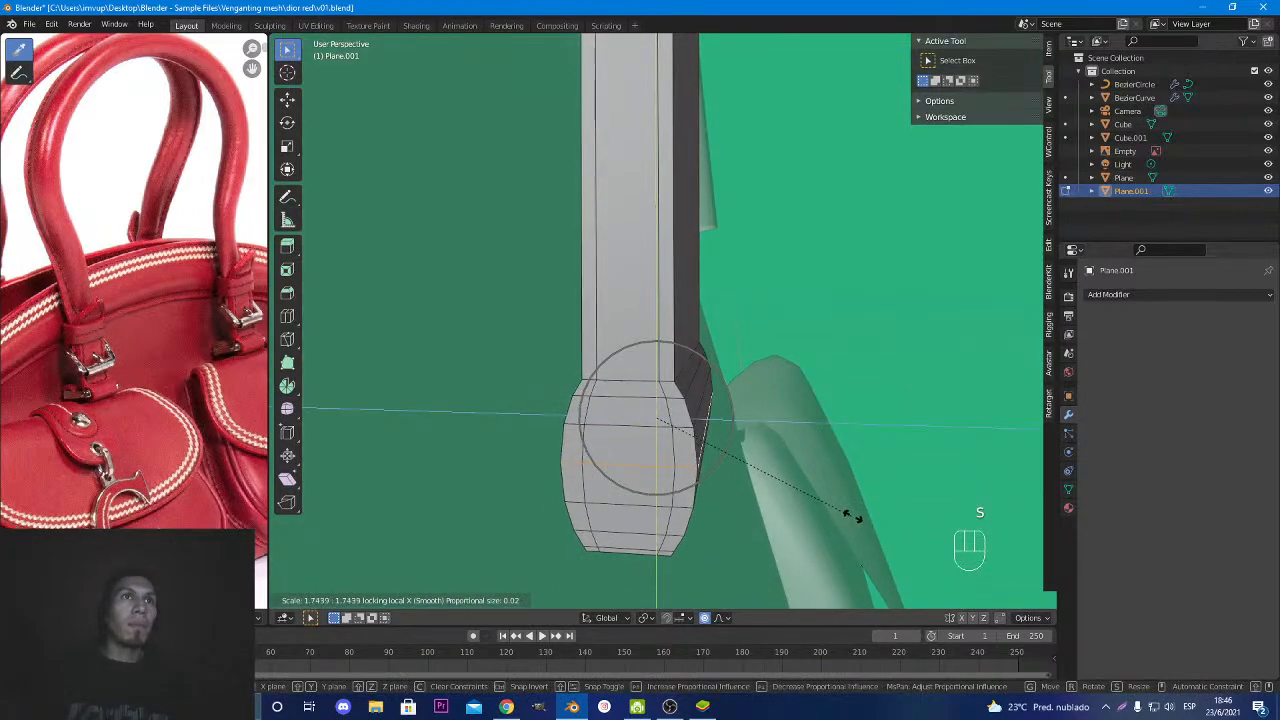
pyautogui.scroll(-4, 860, 518)
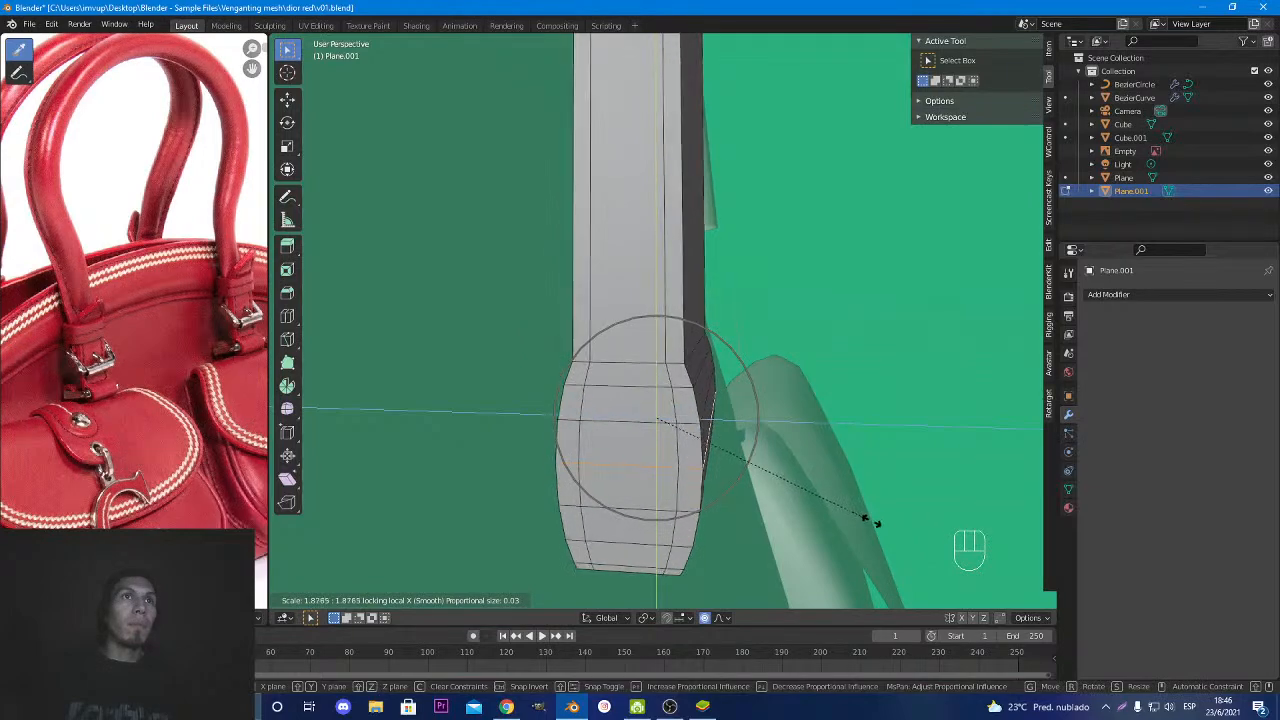
pyautogui.click(933, 537)
pyautogui.moveTo(933, 537); pyautogui.dragTo(810, 495, button='middle')
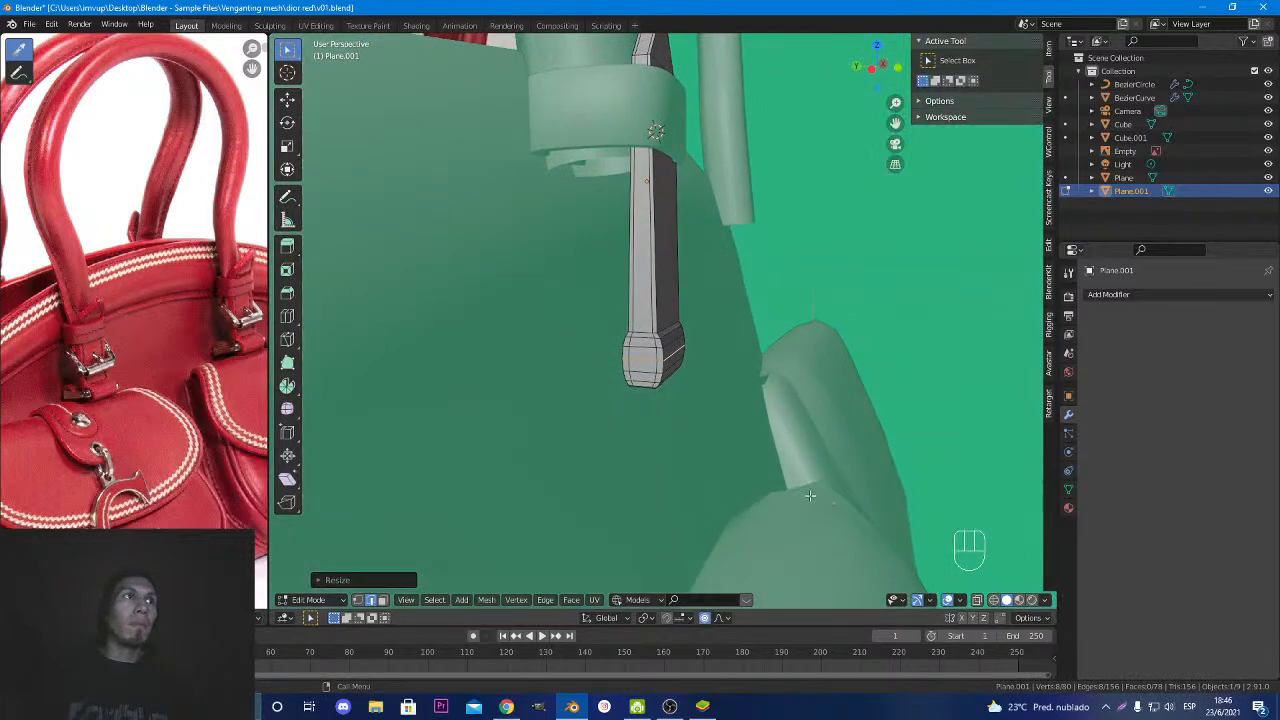
# Delete the two central side faces on each side of the strap's rounded bottom end.
pyautogui.scroll(2, 810, 495)
pyautogui.hotkey('ctrl', 'r')
pyautogui.scroll(3, 646, 411)
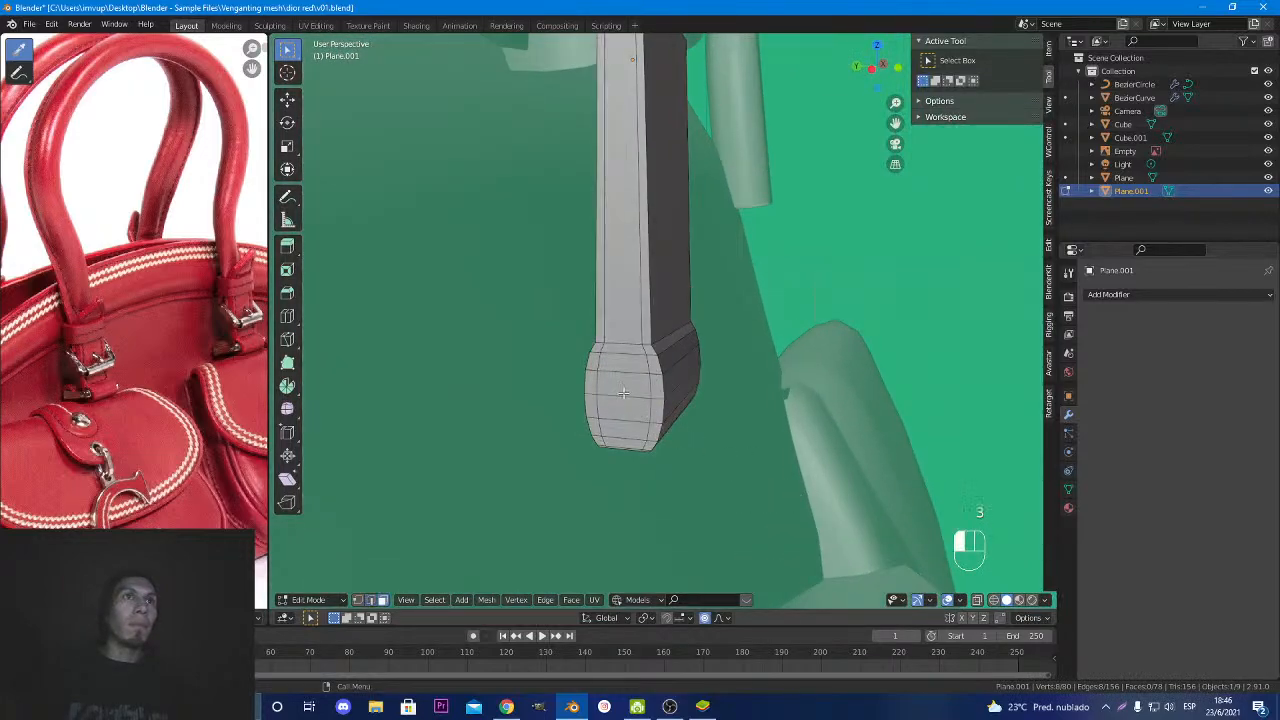
pyautogui.moveTo(666, 427); pyautogui.dragTo(663, 376, button='middle')
pyautogui.click(663, 376)
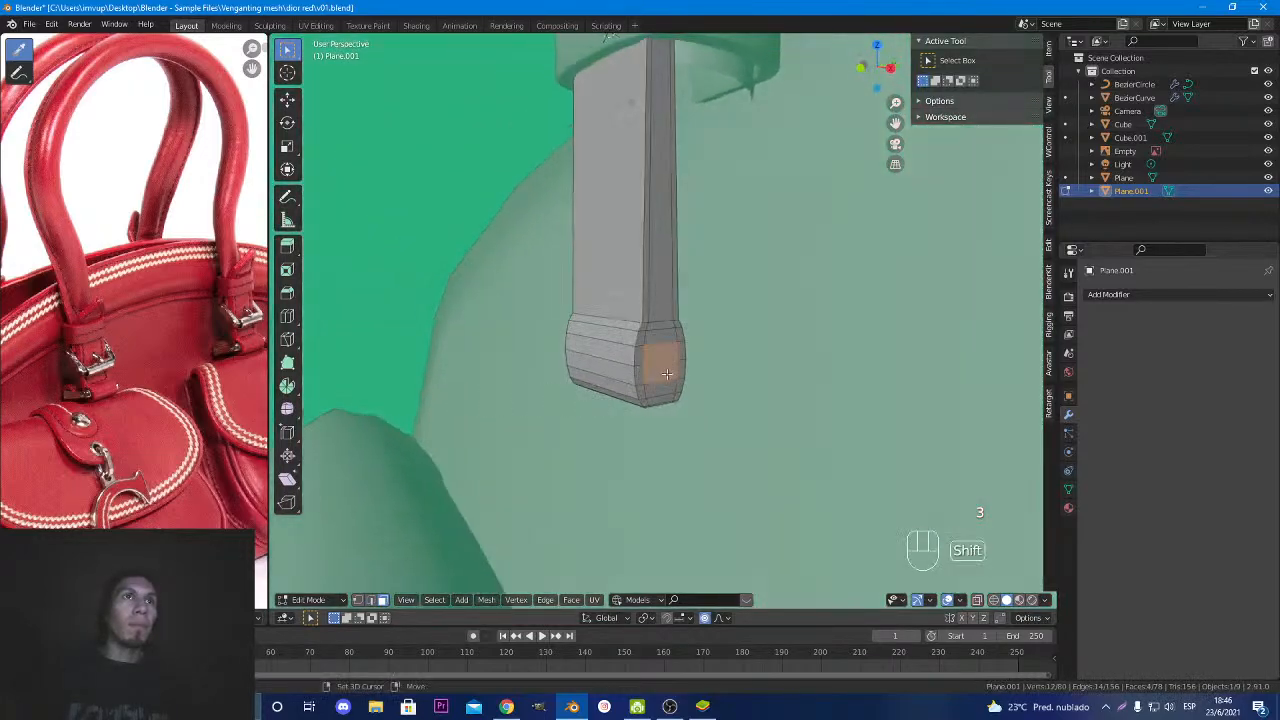
pyautogui.press('Delete')
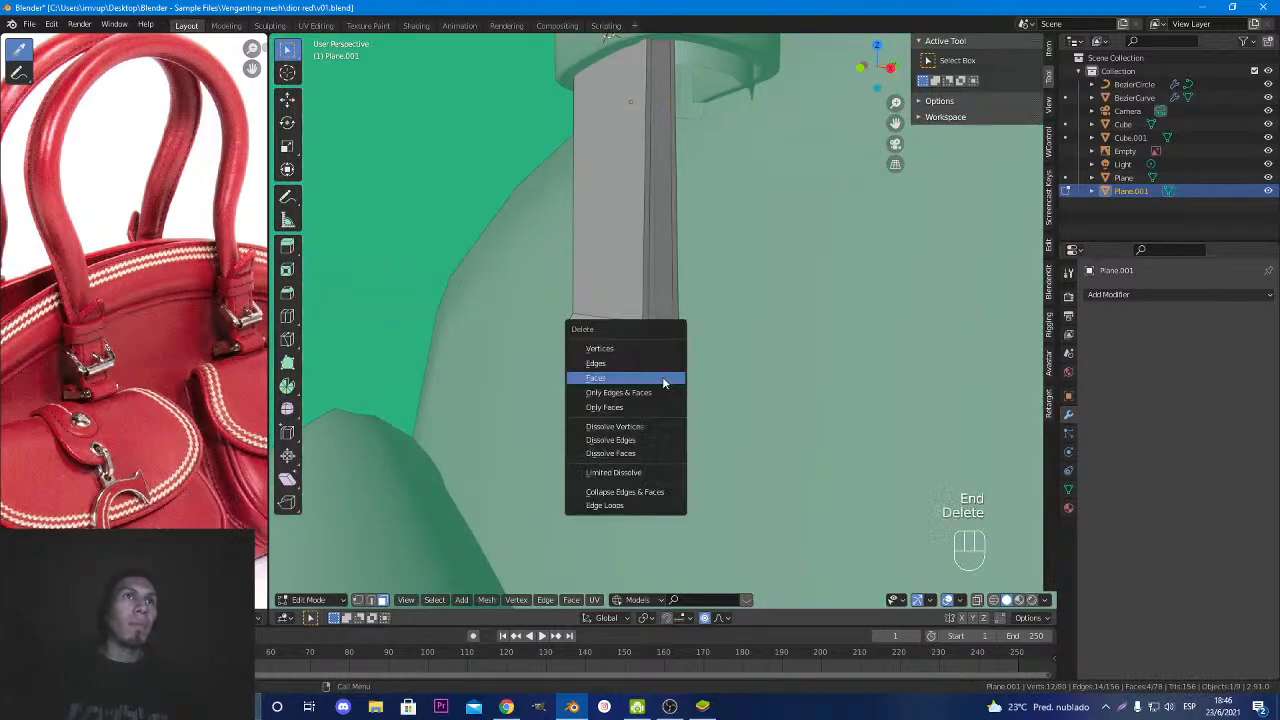
pyautogui.click(662, 376)
# Leave Edit Mode and examine the strap's opened bottom end from several angles against the ring and bag body.
pyautogui.moveTo(662, 376); pyautogui.dragTo(571, 367, button='middle')
pyautogui.scroll(-3, 560, 370)
pyautogui.moveTo(540, 377); pyautogui.dragTo(660, 391)
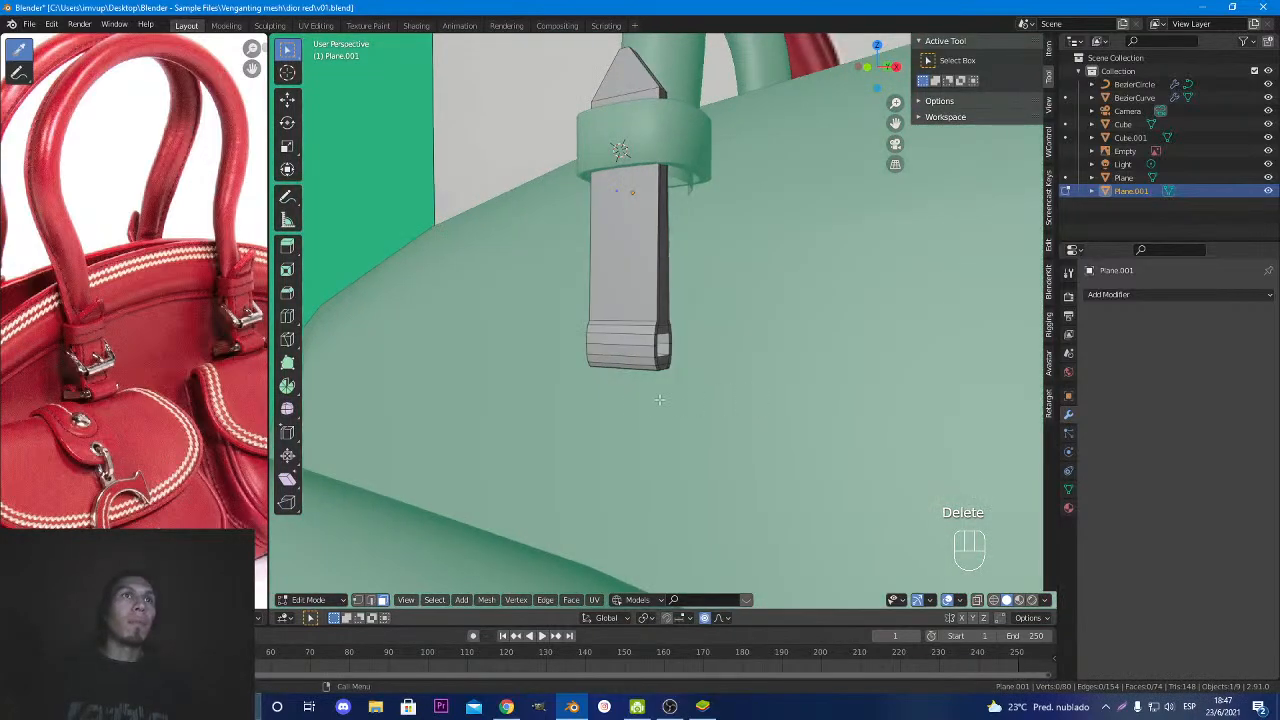
pyautogui.moveTo(660, 391); pyautogui.dragTo(763, 400, button='middle')
pyautogui.press('Tab')
pyautogui.scroll(-3, 664, 390)
pyautogui.moveTo(665, 392); pyautogui.dragTo(706, 469, button='middle')
pyautogui.scroll(2, 614, 388)
pyautogui.scroll(-3, 717, 478)
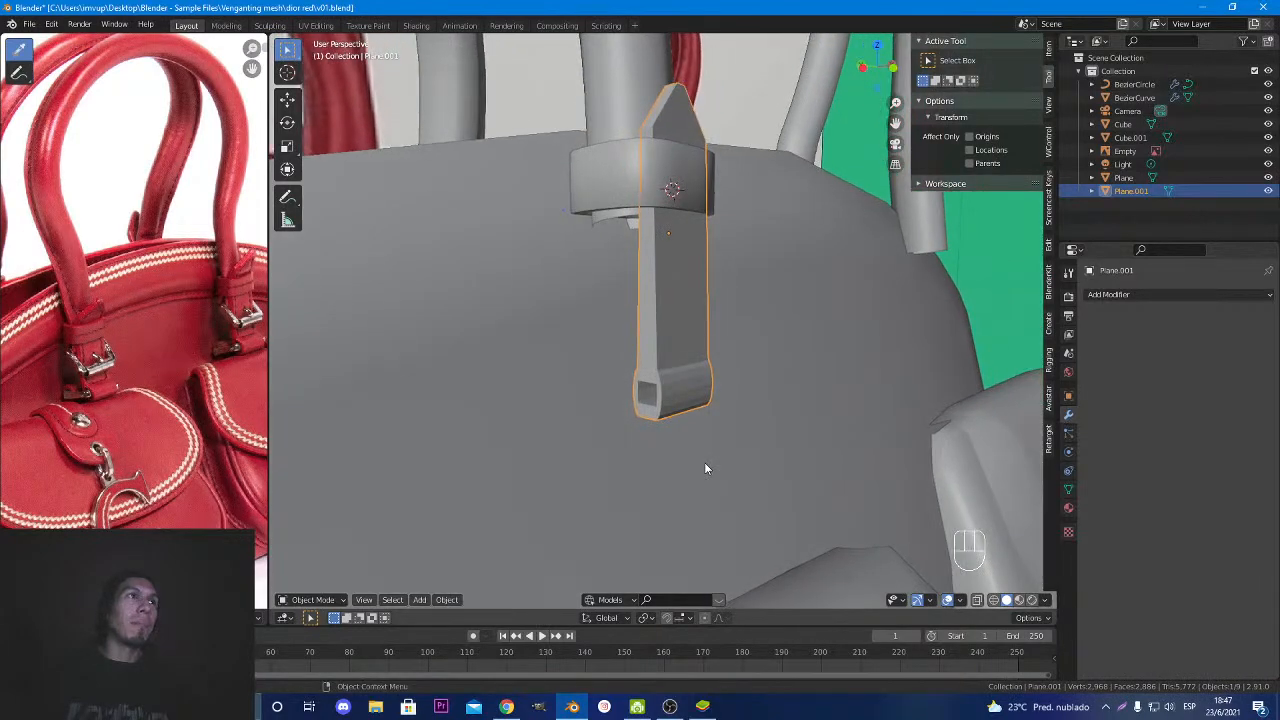
pyautogui.moveTo(671, 262); pyautogui.dragTo(614, 266, button='middle')
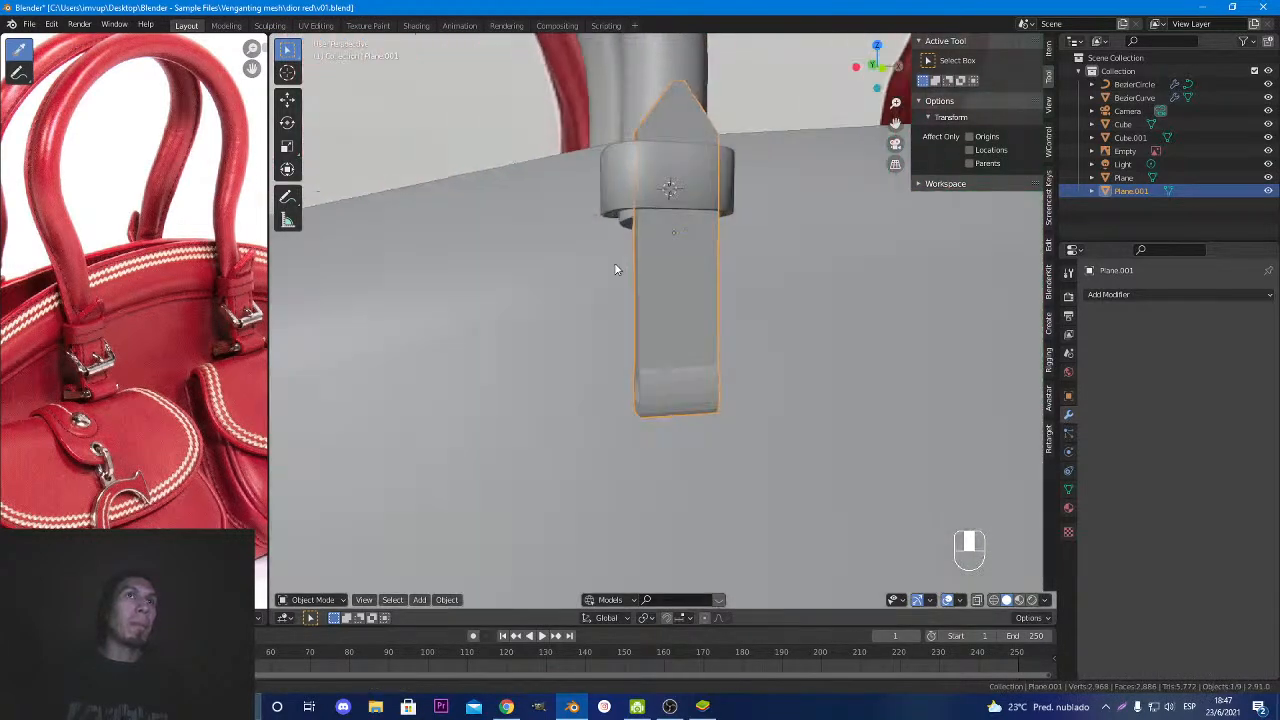
pyautogui.press('Tab')
pyautogui.hotkey('ctrl', 'r')
pyautogui.scroll(1, 694, 260)
pyautogui.rightClick(693, 261)
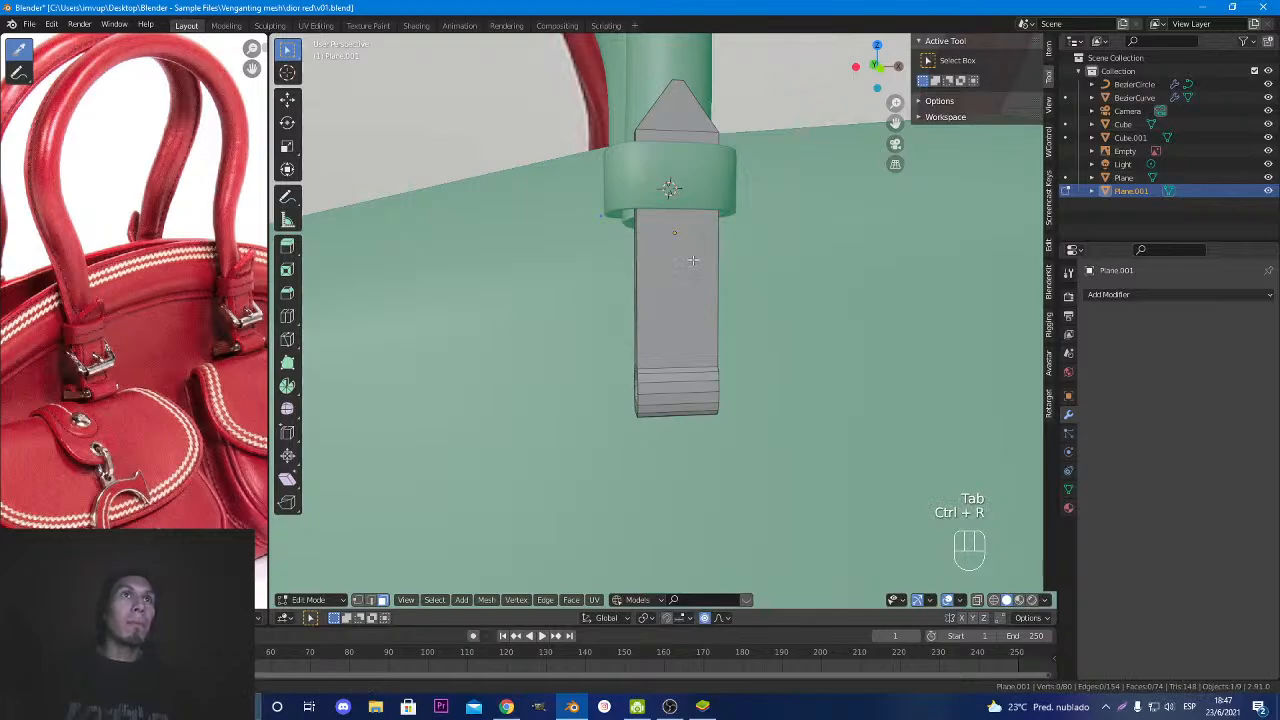
# Add two horizontal edge loops across the strap's long straight section just below the ring.
pyautogui.hotkey('ctrl', 'r')
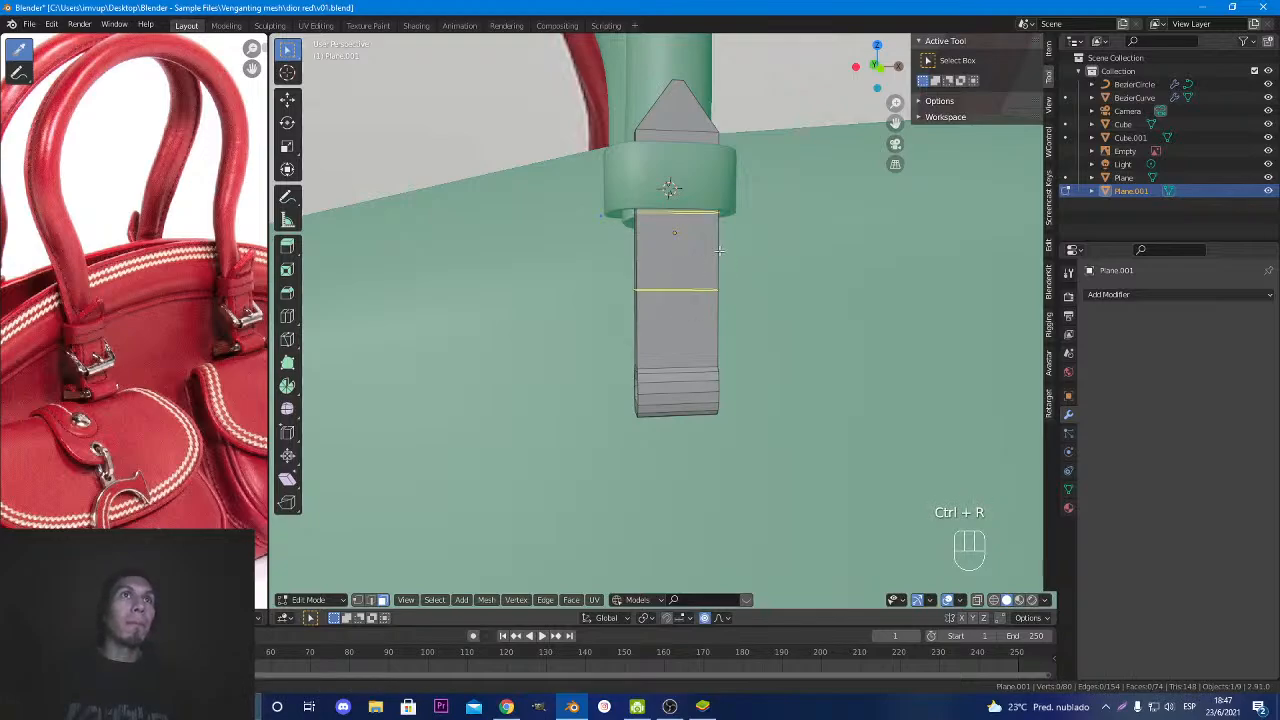
pyautogui.click(719, 250)
pyautogui.click(712, 265)
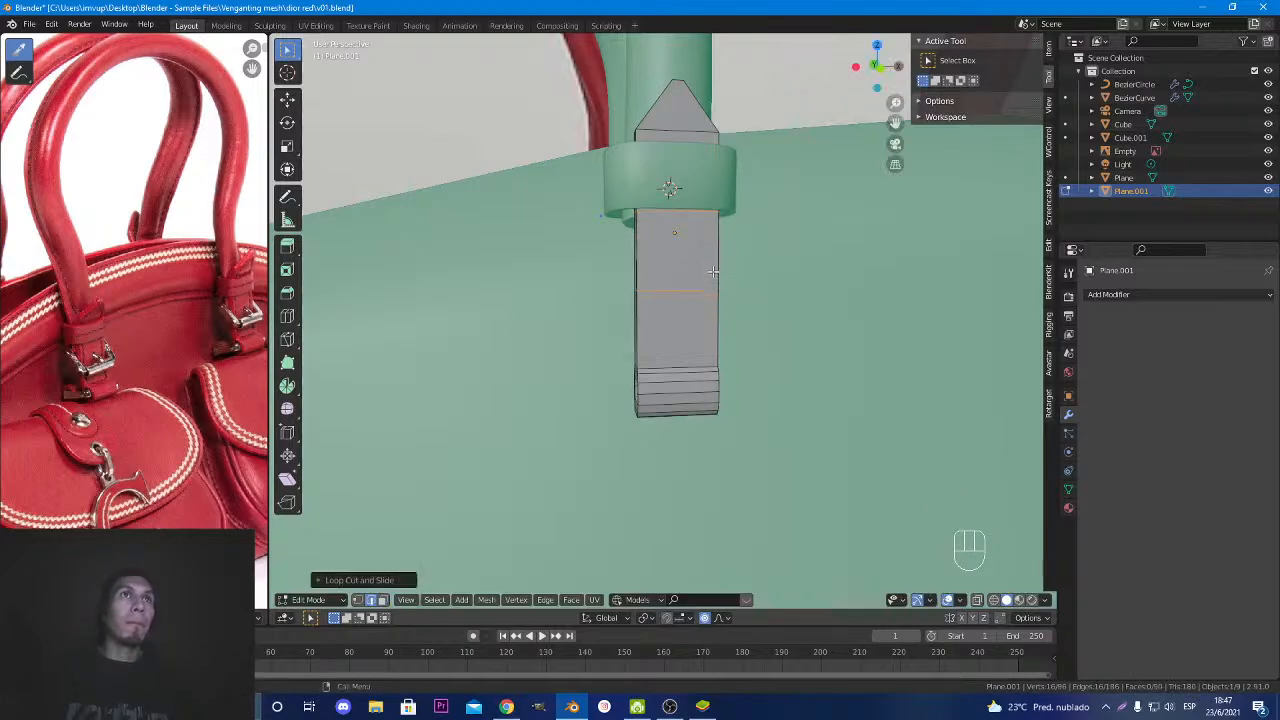
pyautogui.press('s')
pyautogui.press('z')
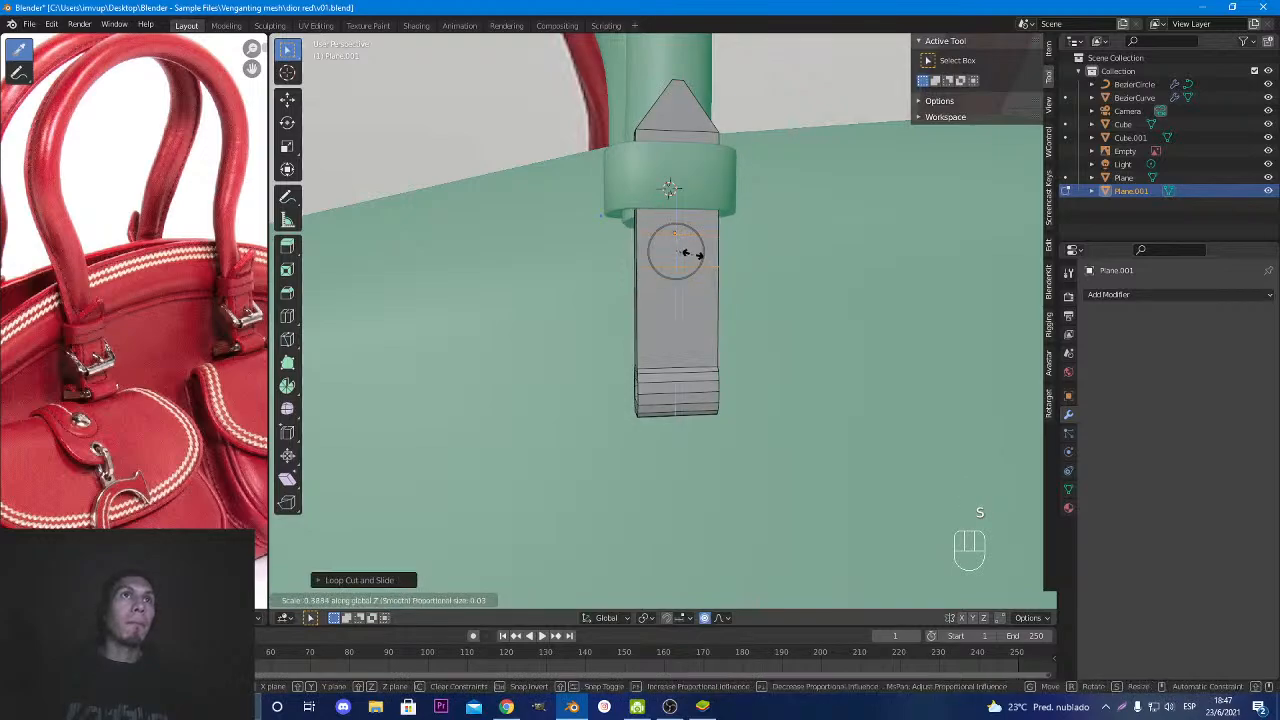
pyautogui.rightClick(688, 253)
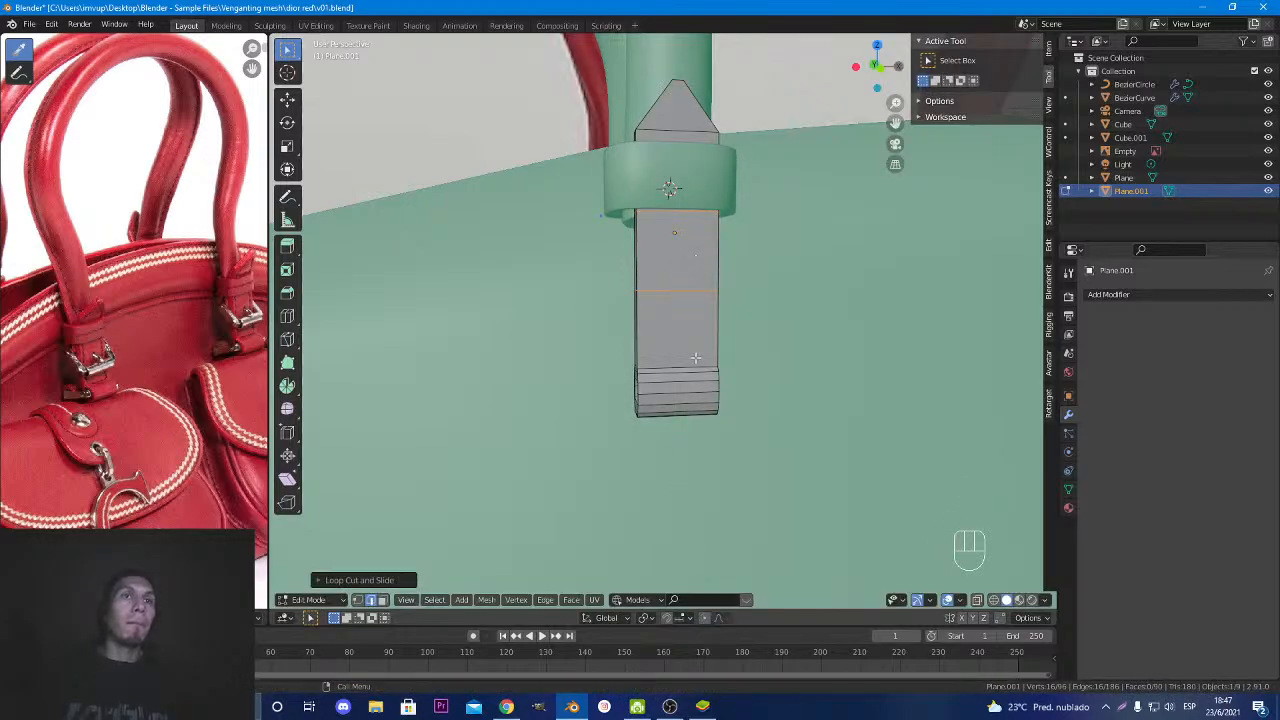
# Scale the two new loops closer together along global Z with proportional editing off.
pyautogui.press('s')
pyautogui.press('z')
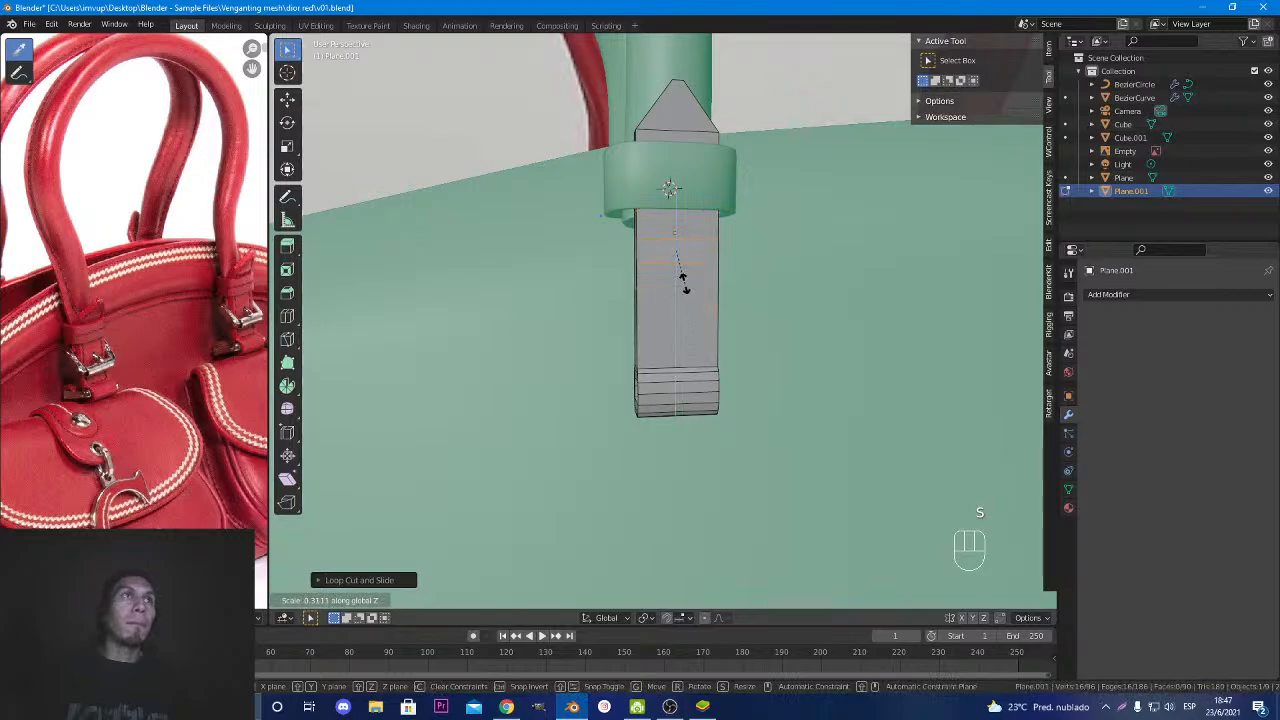
pyautogui.click(684, 284)
pyautogui.press('g')
pyautogui.press('z')
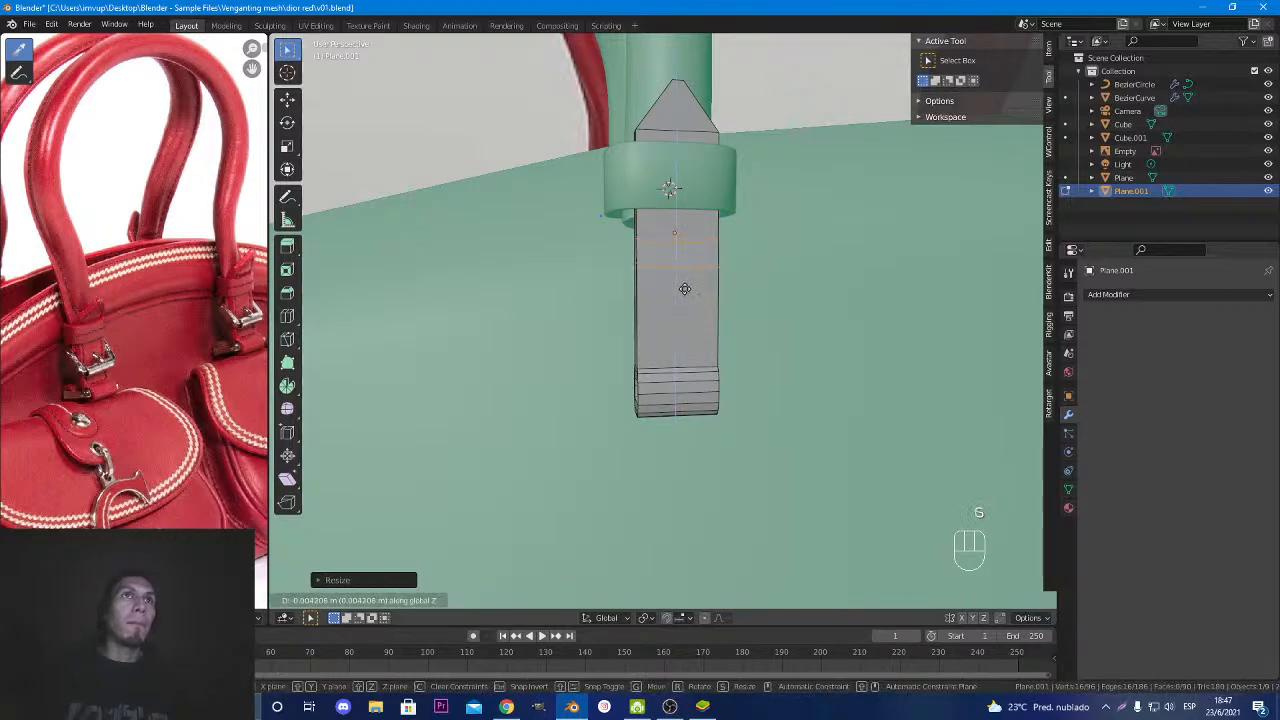
pyautogui.press('g')
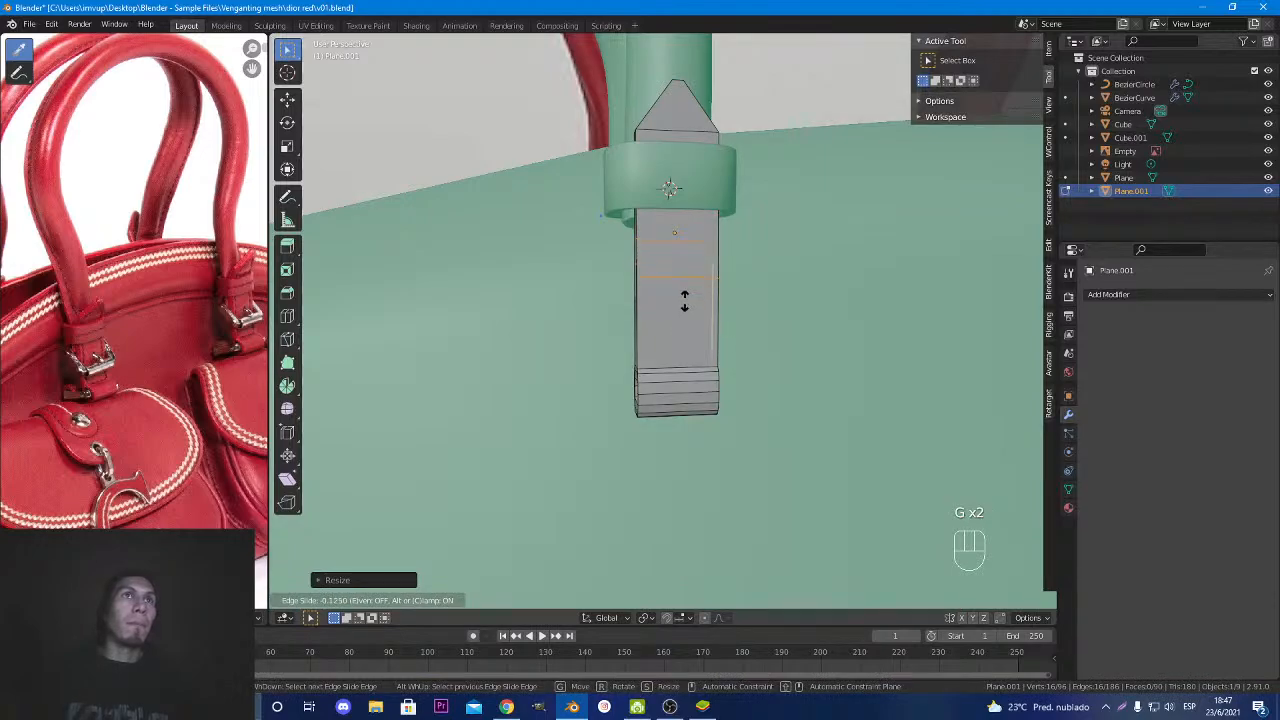
pyautogui.click(684, 300)
# Add two evenly spaced vertical edge loops along the full length of the strap, without sliding them.
pyautogui.scroll(3, 684, 300)
pyautogui.hotkey('ctrl', 'r')
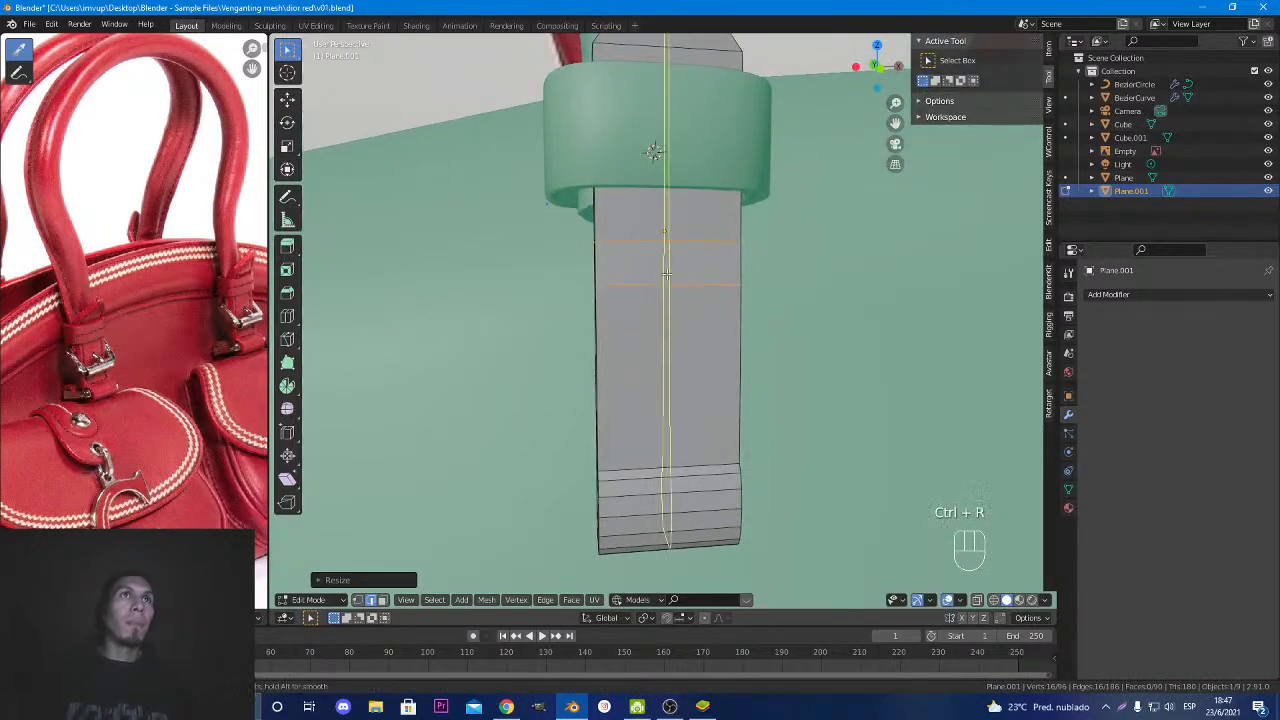
pyautogui.scroll(2, 665, 270)
pyautogui.click(666, 270)
pyautogui.rightClick(668, 269)
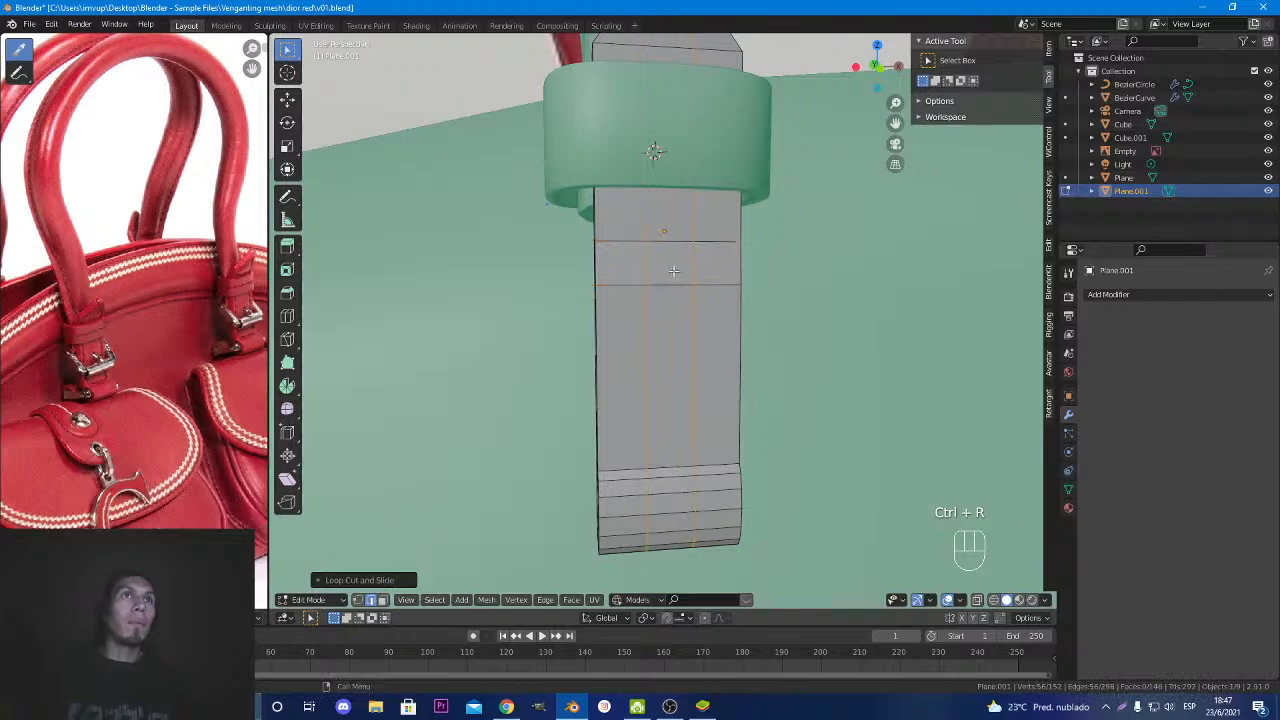
# Delete the small central faces between the crossing loops on the strap's front and back to open a hole, and leave Edit Mode.
pyautogui.press('3')
pyautogui.click(673, 270)
pyautogui.moveTo(790, 357); pyautogui.dragTo(585, 291, button='middle')
pyautogui.scroll(-6, 751, 323)
pyautogui.press('Delete')
pyautogui.click(597, 349)
pyautogui.scroll(-3, 597, 349)
pyautogui.scroll(-2, 585, 291)
pyautogui.press('Tab')
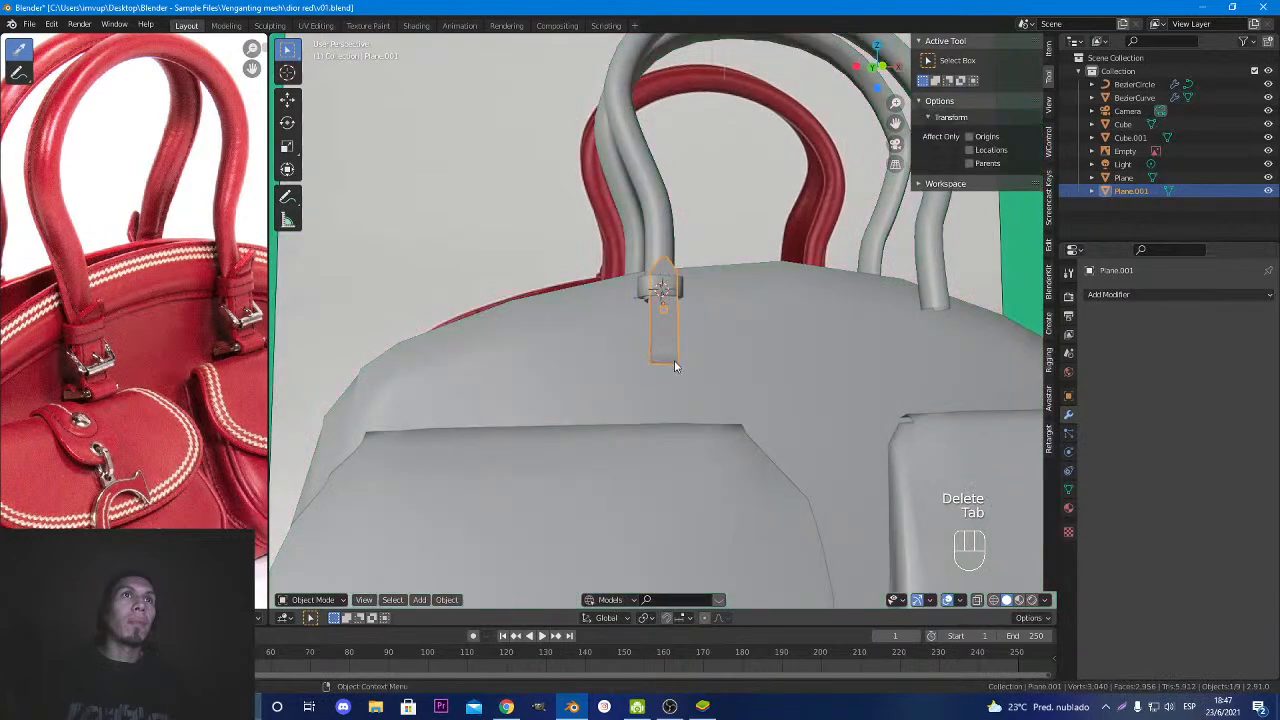
# Lengthen the whole strap by scaling it along global Z, and move it slightly down along Z.
pyautogui.scroll(2, 674, 360)
pyautogui.moveTo(676, 361); pyautogui.dragTo(716, 402, button='middle')
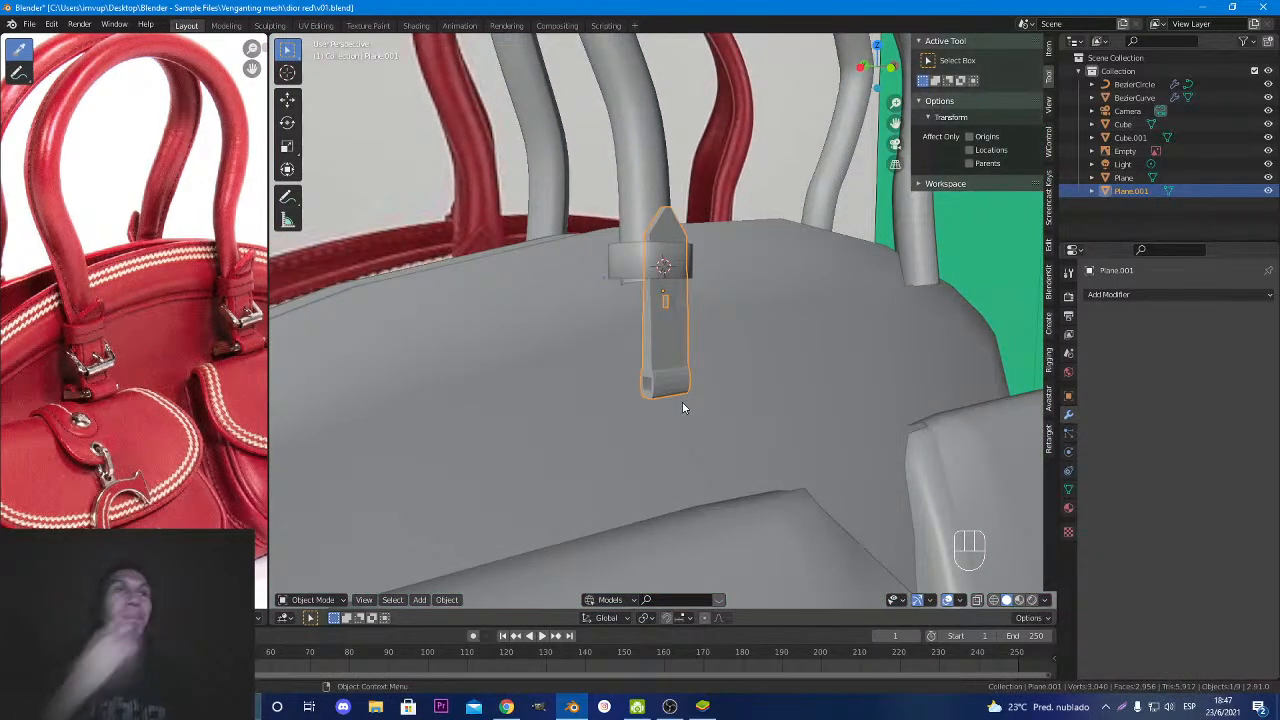
pyautogui.scroll(-3, 684, 408)
pyautogui.moveTo(686, 409); pyautogui.dragTo(595, 431, button='middle')
pyautogui.scroll(4, 657, 403)
pyautogui.scroll(-3, 785, 442)
pyautogui.press('s')
pyautogui.press('z')
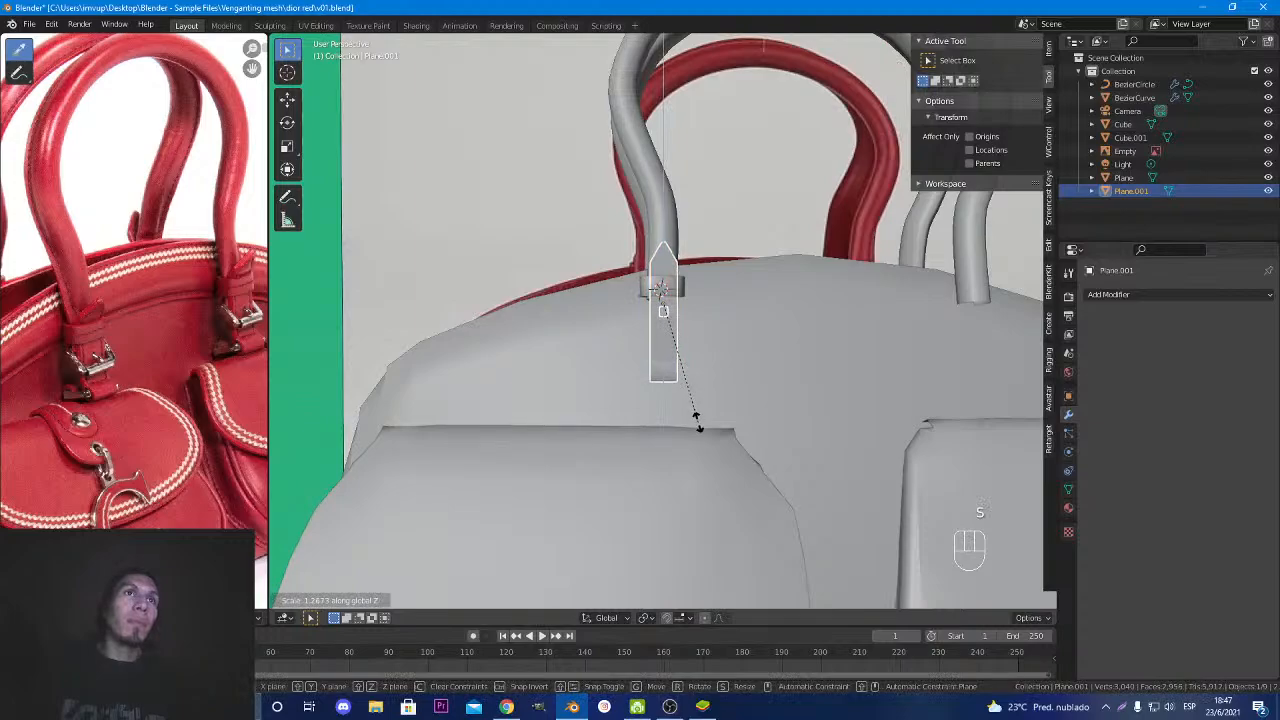
pyautogui.click(707, 425)
pyautogui.press('g')
pyautogui.press('z')
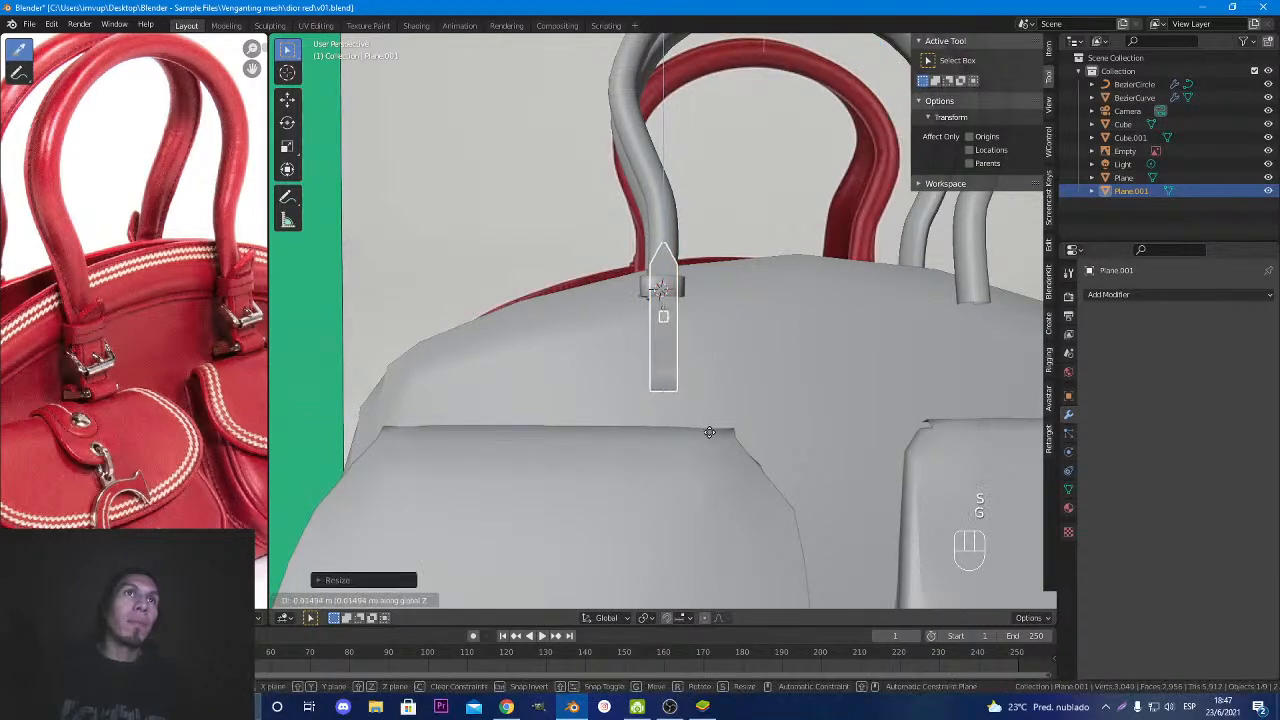
pyautogui.click(709, 441)
# Enter Edit Mode on the strap and select the narrow face loop just above its rounded bottom end.
pyautogui.moveTo(703, 443); pyautogui.dragTo(780, 452, button='middle')
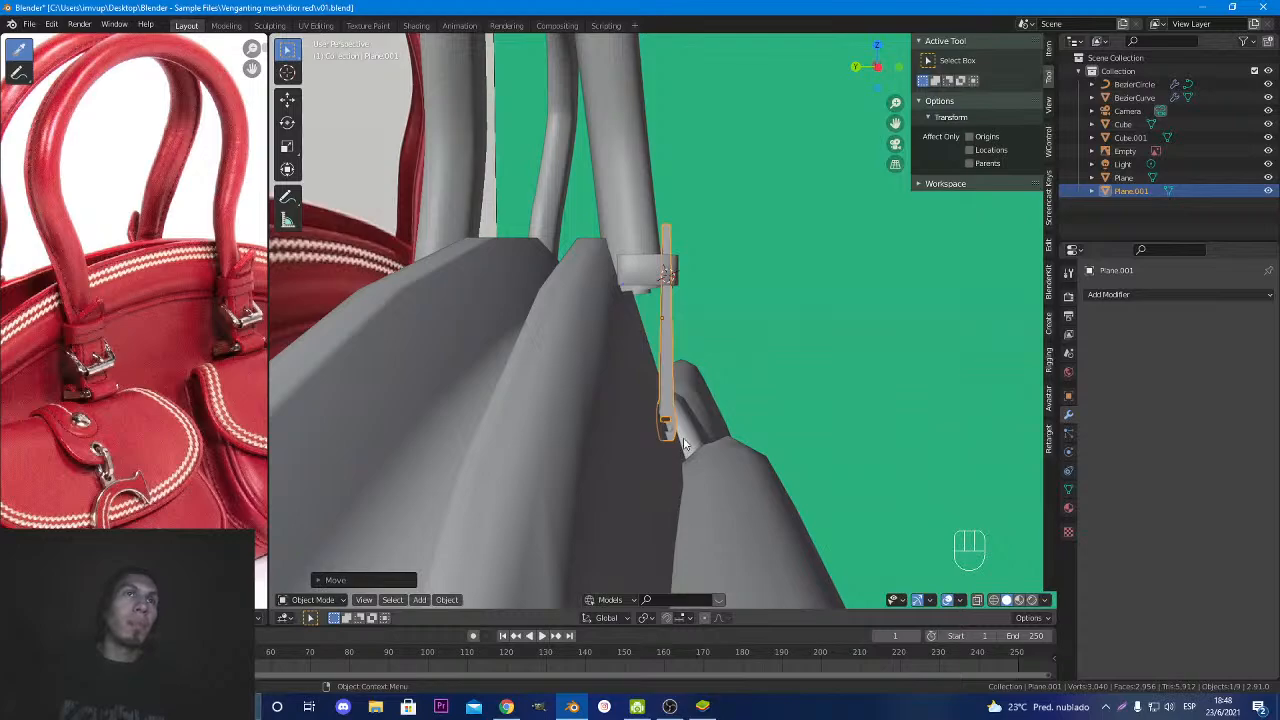
pyautogui.scroll(5, 672, 408)
pyautogui.moveTo(672, 408); pyautogui.dragTo(648, 244, button='middle')
pyautogui.press('Tab')
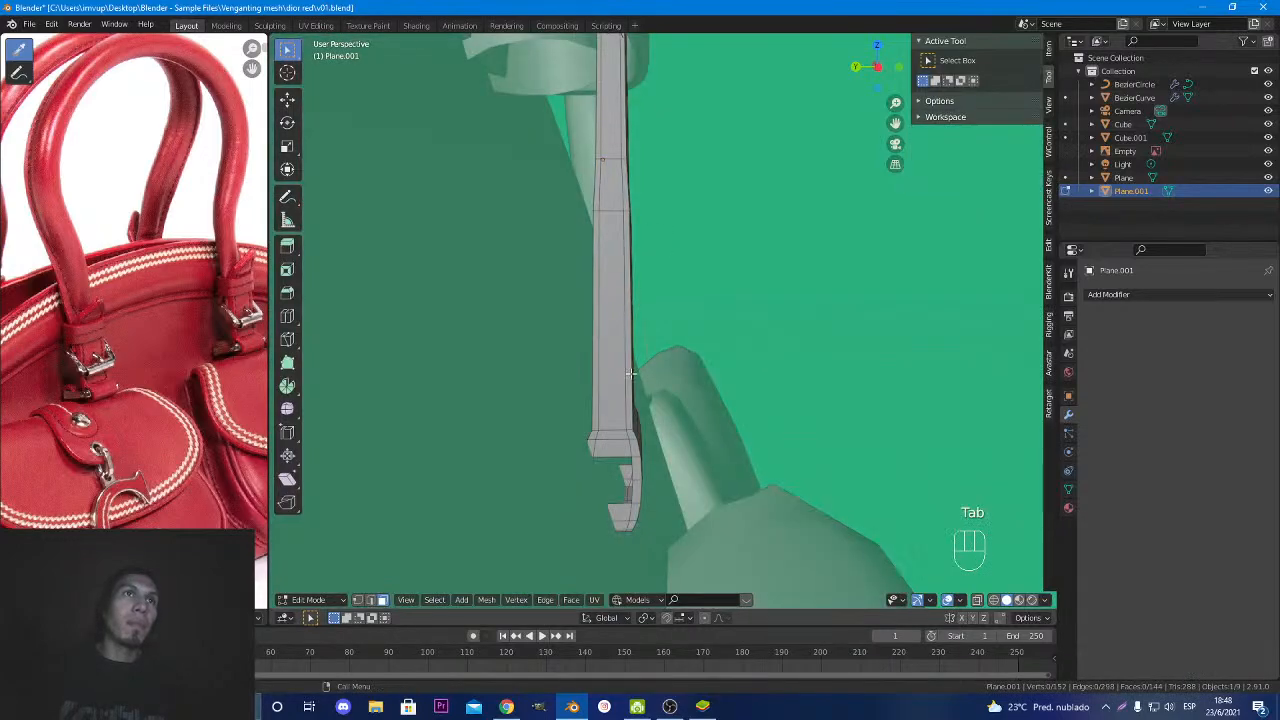
pyautogui.moveTo(632, 374); pyautogui.dragTo(637, 420, button='middle')
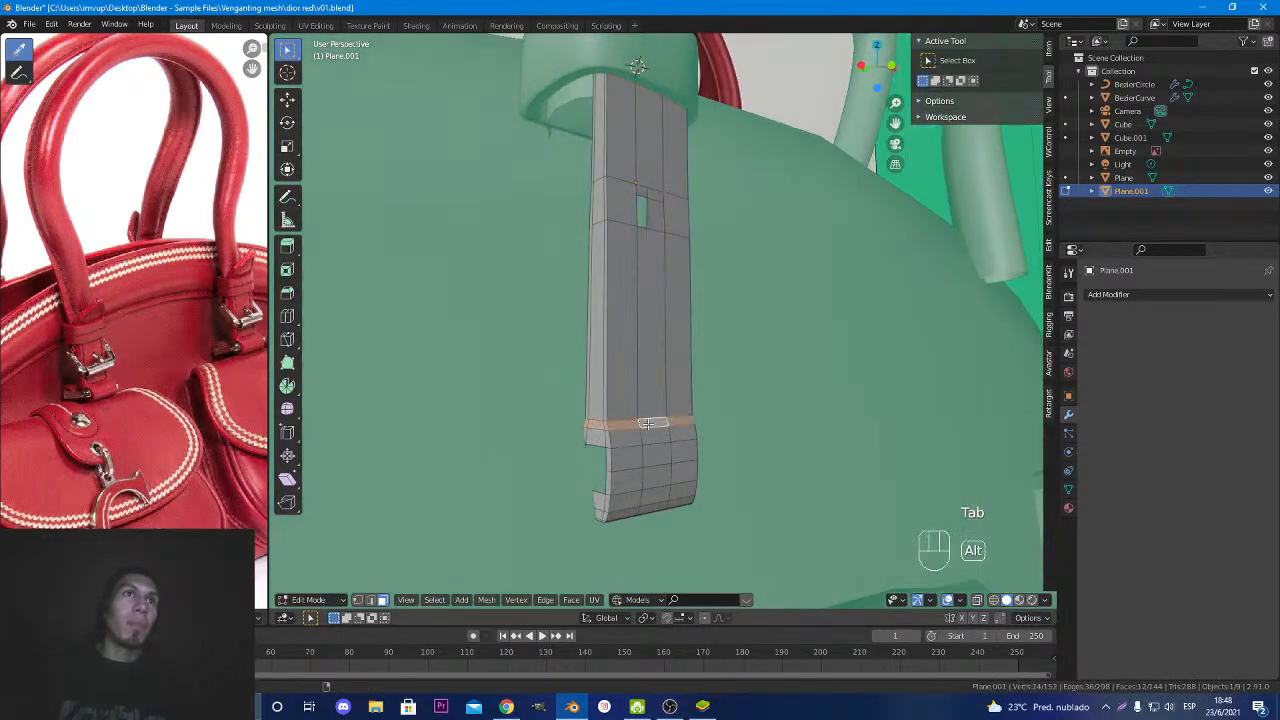
# Try to move the selected face loop along global Y with smooth proportional falloff.
pyautogui.press('g')
pyautogui.rightClick(650, 440)
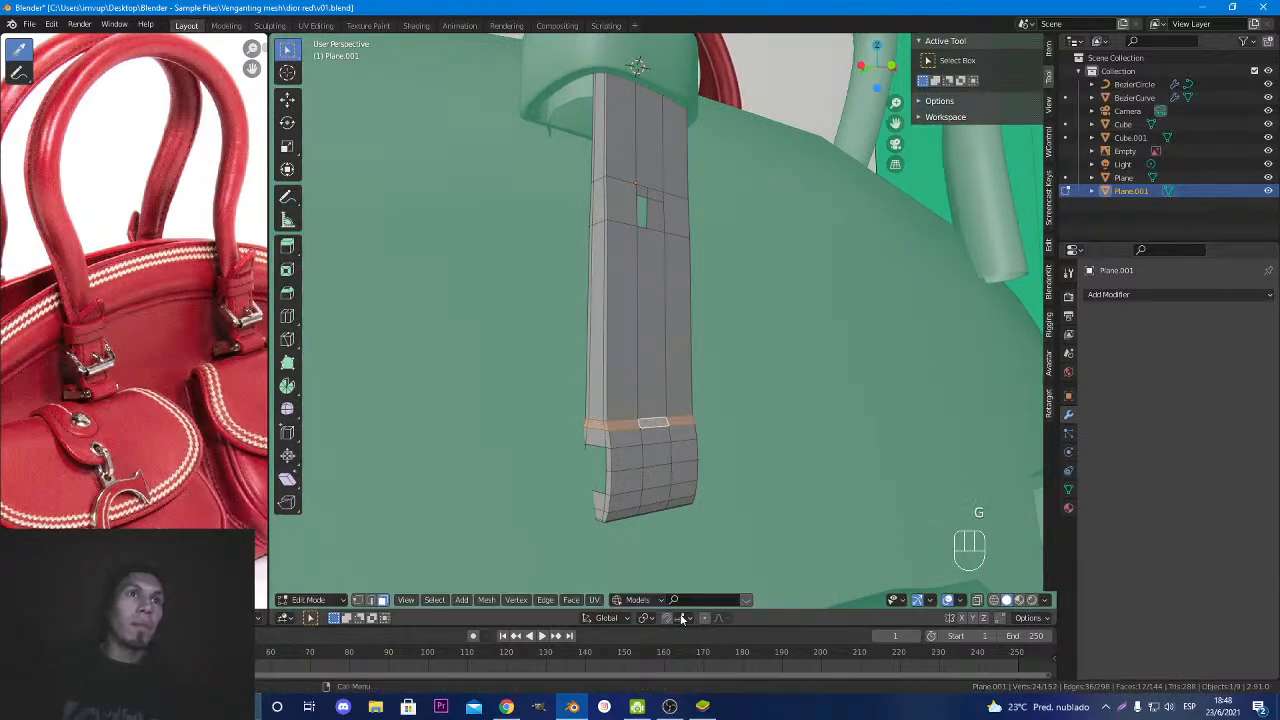
pyautogui.press('g')
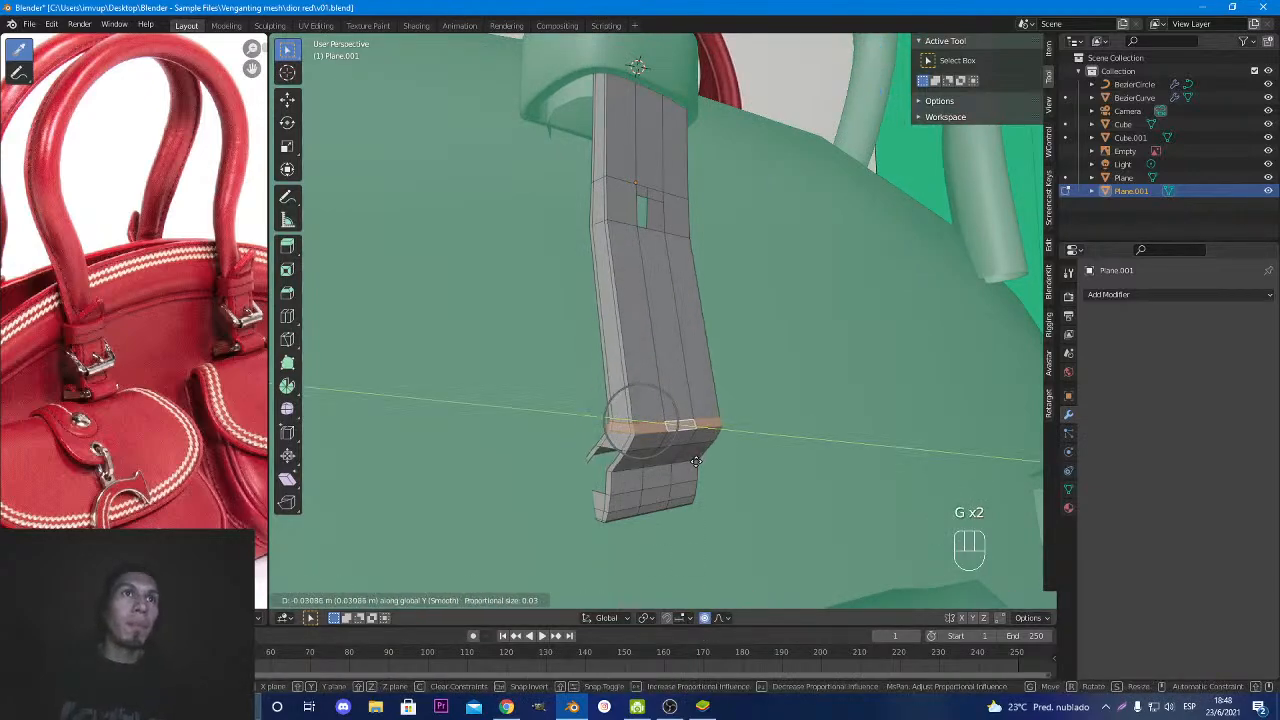
pyautogui.scroll(-12, 696, 460)
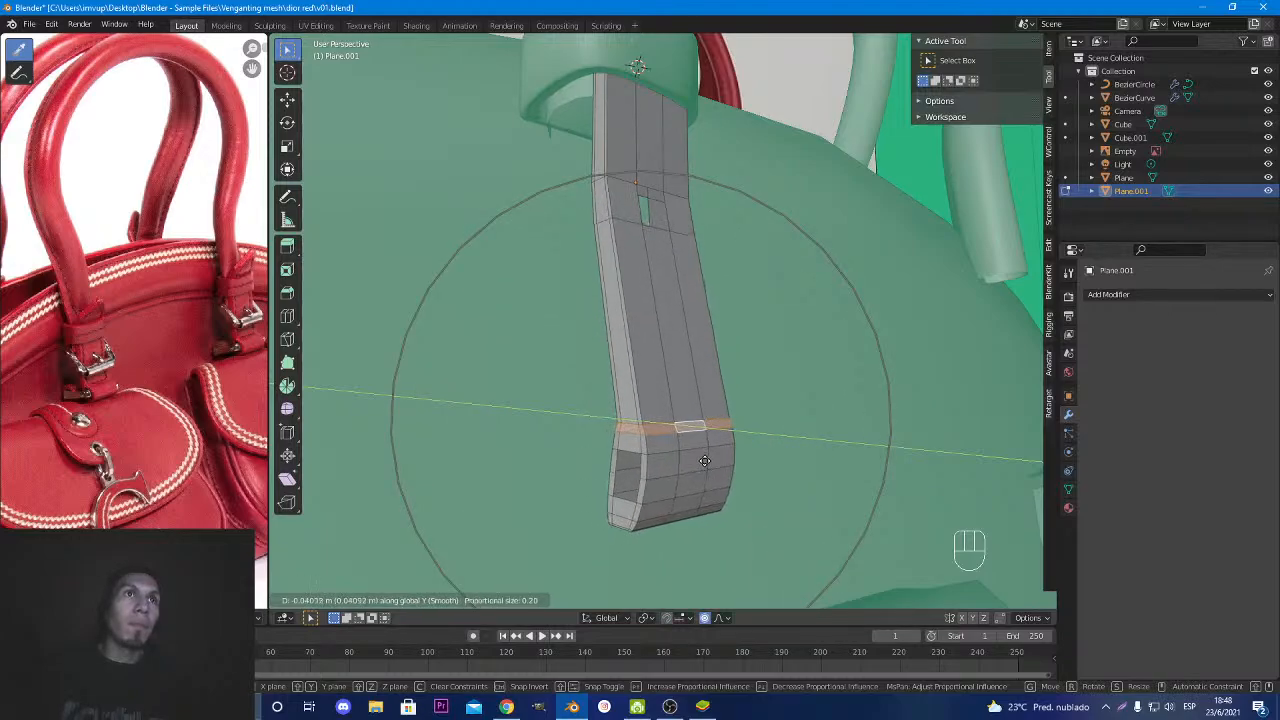
pyautogui.scroll(-2, 704, 461)
pyautogui.scroll(-1, 704, 461)
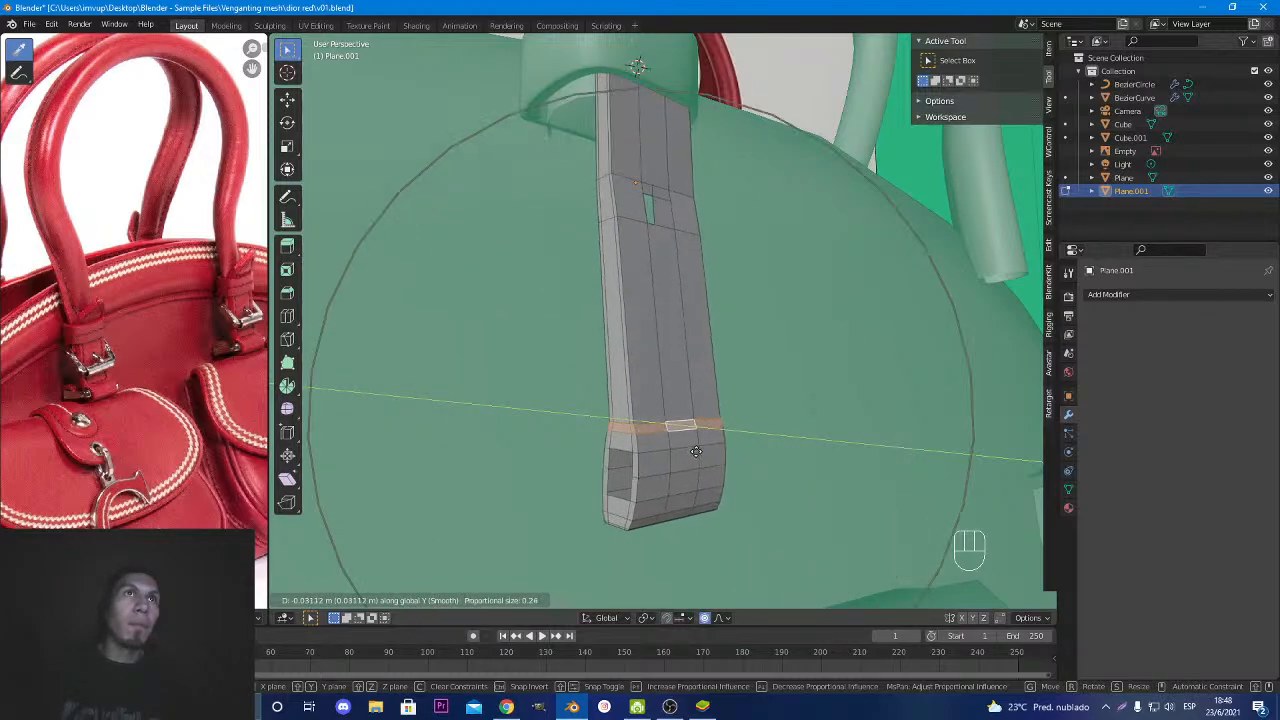
pyautogui.click(692, 485)
# Move the face loop around the strap's bottom end about -0.06 m along global Y, using smooth falloff with proportional size about 0.15.
pyautogui.keyDown('alt'); pyautogui.click(652, 496); pyautogui.keyUp('alt')
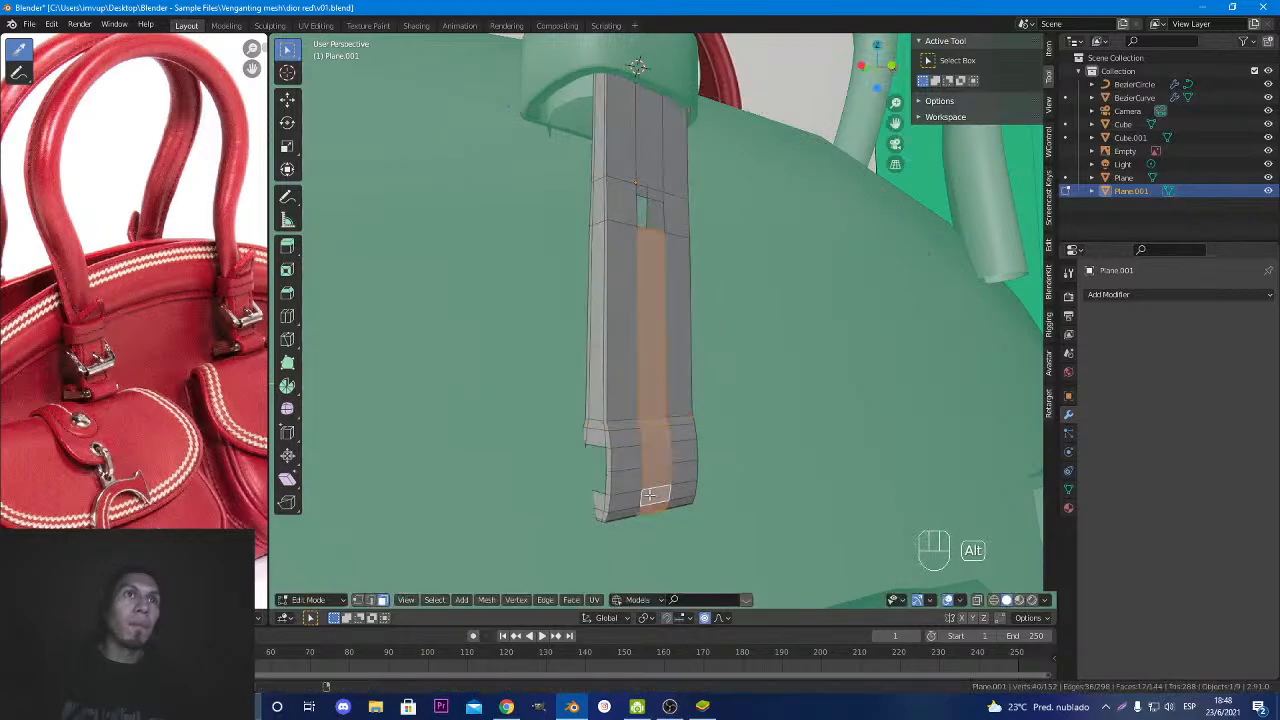
pyautogui.keyDown('alt'); pyautogui.click(642, 496); pyautogui.keyUp('alt')
pyautogui.press('g')
pyautogui.press('y')
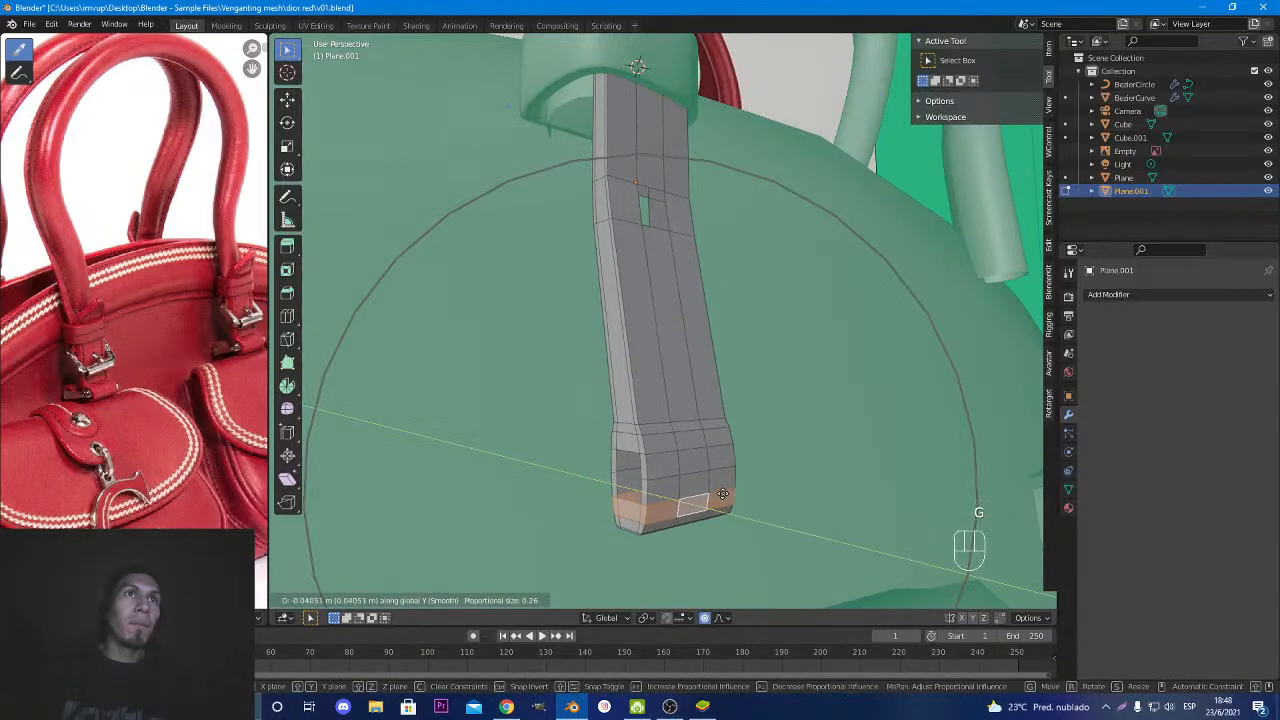
pyautogui.scroll(3, 729, 490)
pyautogui.scroll(8, 729, 490)
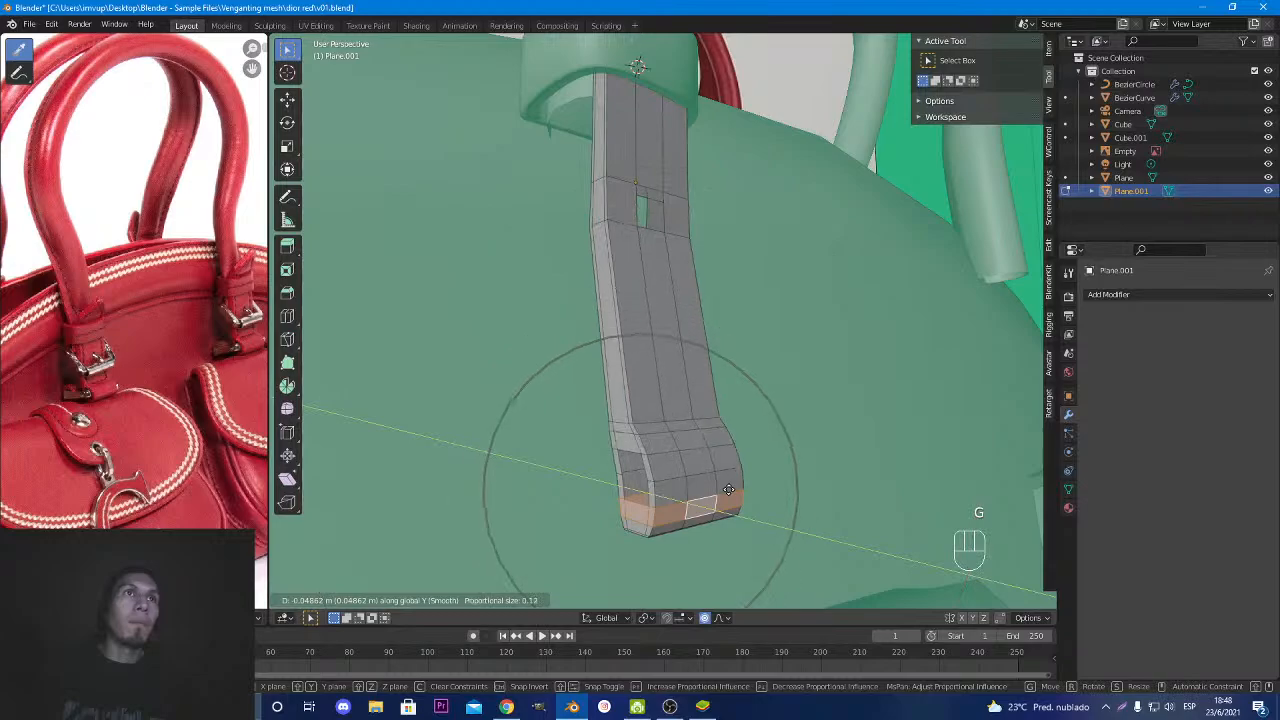
pyautogui.scroll(-2, 740, 497)
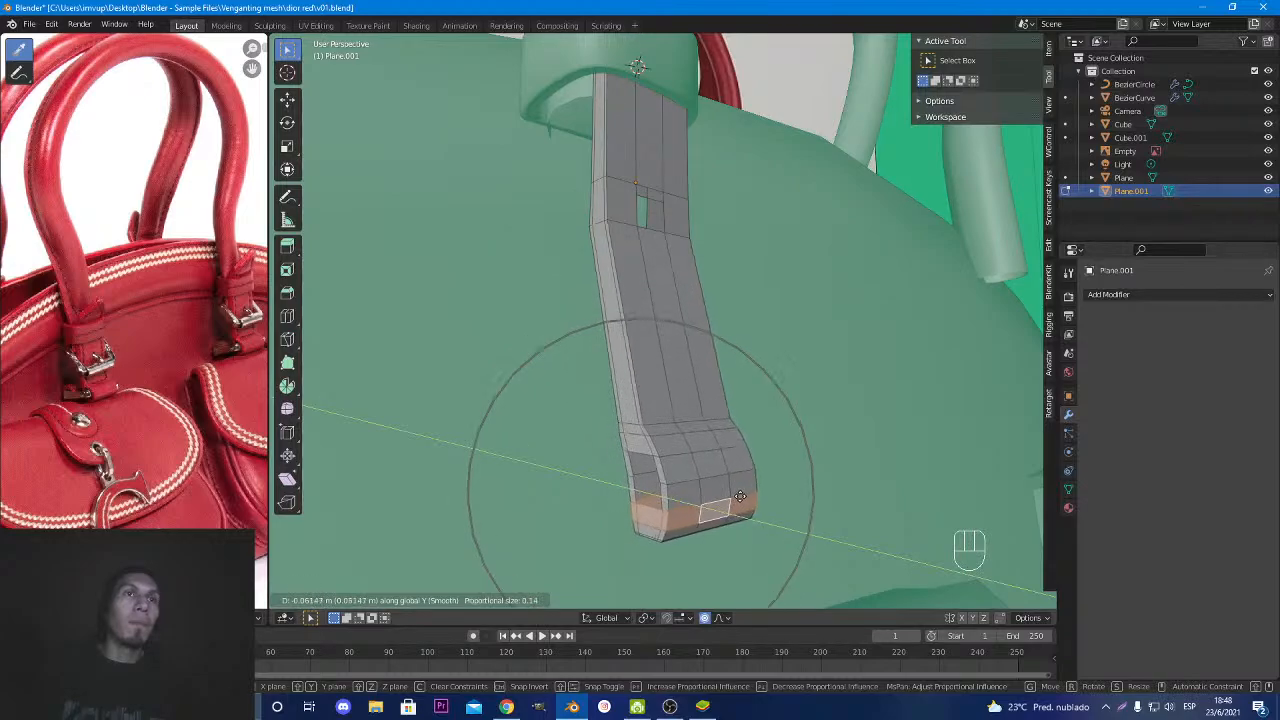
pyautogui.scroll(5, 740, 497)
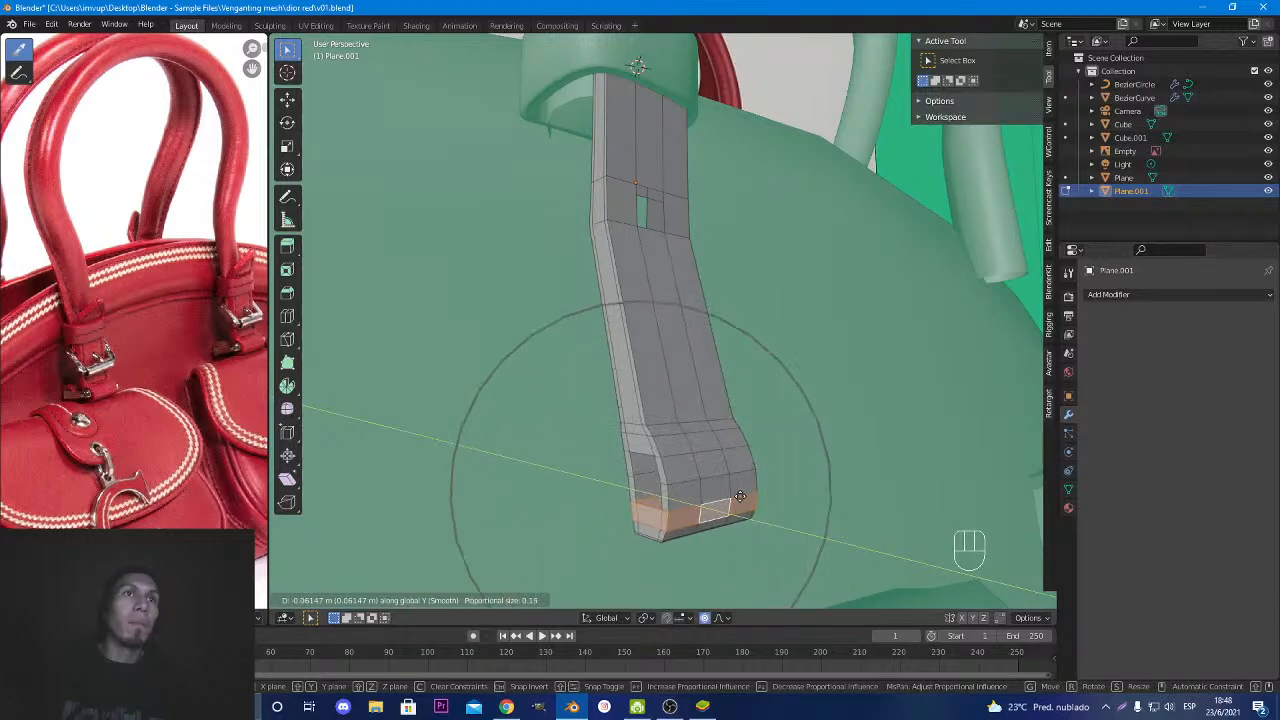
pyautogui.click(740, 497)
# Leave Edit Mode and apply smooth shading to the strap.
pyautogui.moveTo(740, 497); pyautogui.dragTo(454, 497, button='middle')
pyautogui.press('Tab')
pyautogui.moveTo(710, 440); pyautogui.dragTo(662, 432, button='middle')
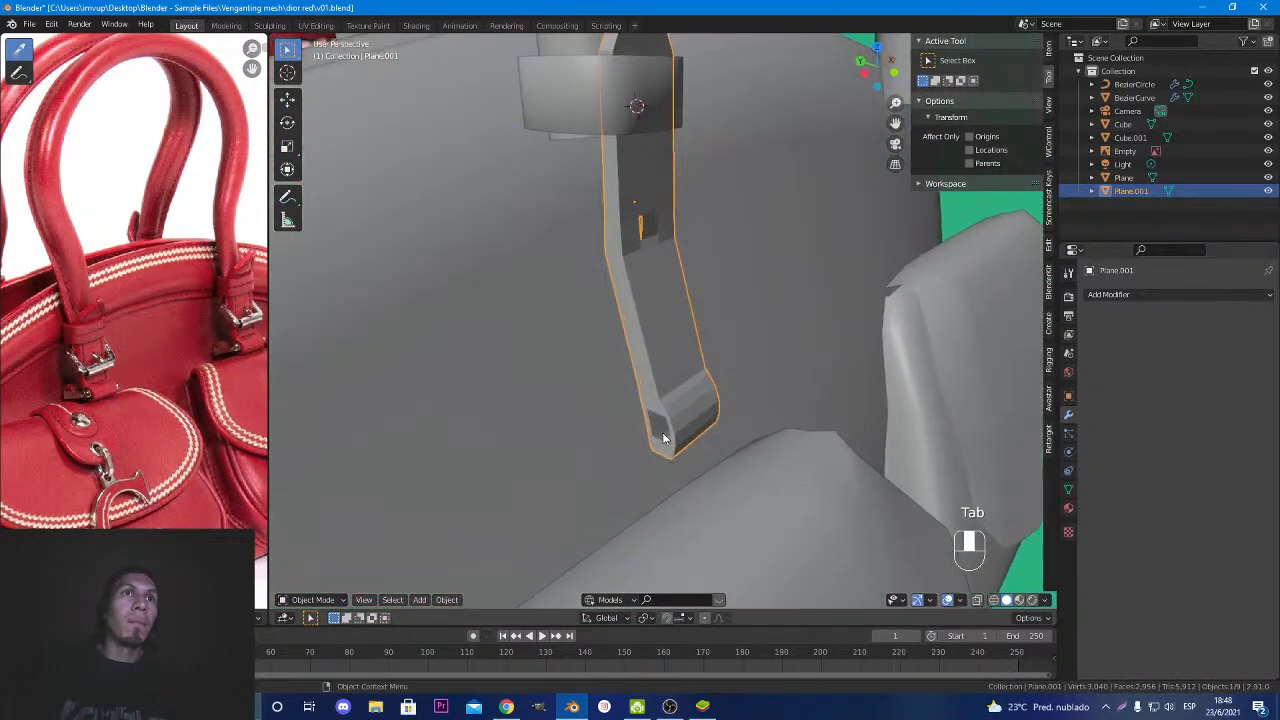
pyautogui.rightClick(700, 406)
pyautogui.click(683, 377)
pyautogui.moveTo(664, 368)
pyautogui.mouseDown(button='middle')
pyautogui.moveTo(646, 366)
pyautogui.moveTo(741, 380)
pyautogui.moveTo(513, 344)
pyautogui.moveTo(597, 336)
pyautogui.moveTo(583, 381)
pyautogui.moveTo(698, 422)
pyautogui.moveTo(577, 380)
pyautogui.moveTo(567, 400)
pyautogui.moveTo(545, 336)
pyautogui.moveTo(640, 466)
pyautogui.moveTo(640, 385)
pyautogui.mouseUp(button='middle')
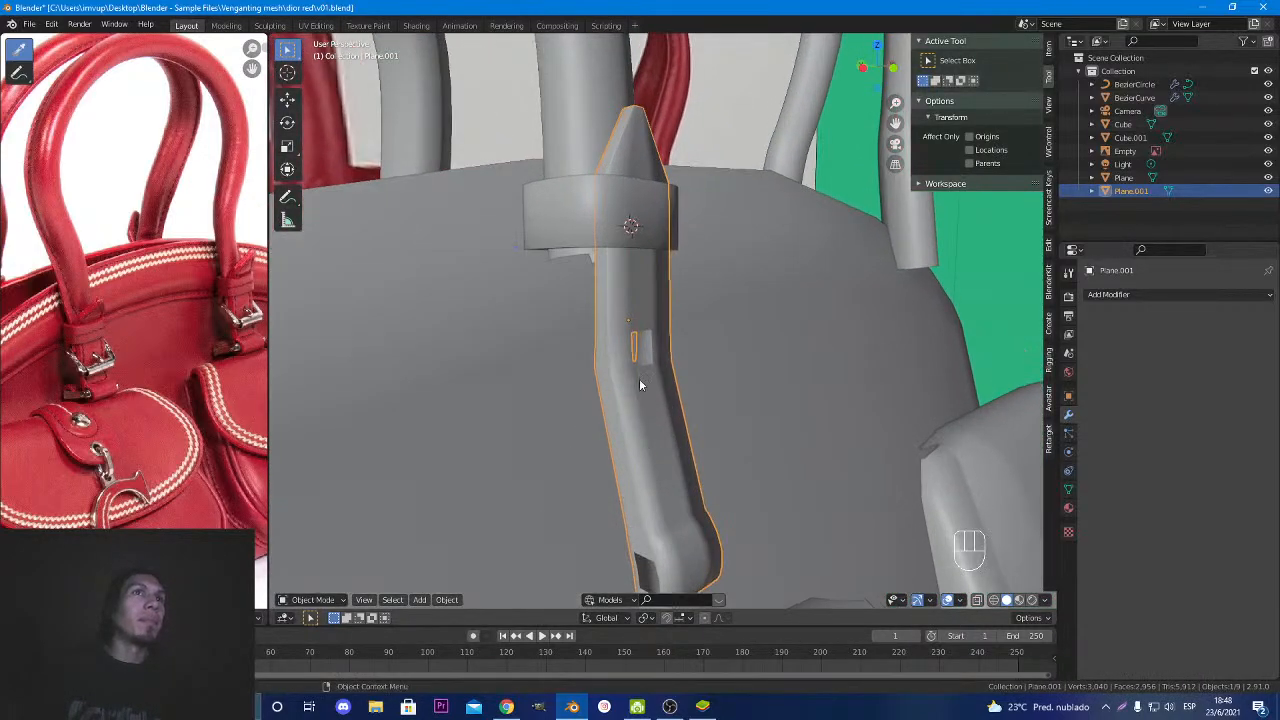
# Select the strap and show it in wireframe from the front over the reference photo.
pyautogui.click(585, 259)
pyautogui.moveTo(776, 380); pyautogui.dragTo(687, 376, button='middle')
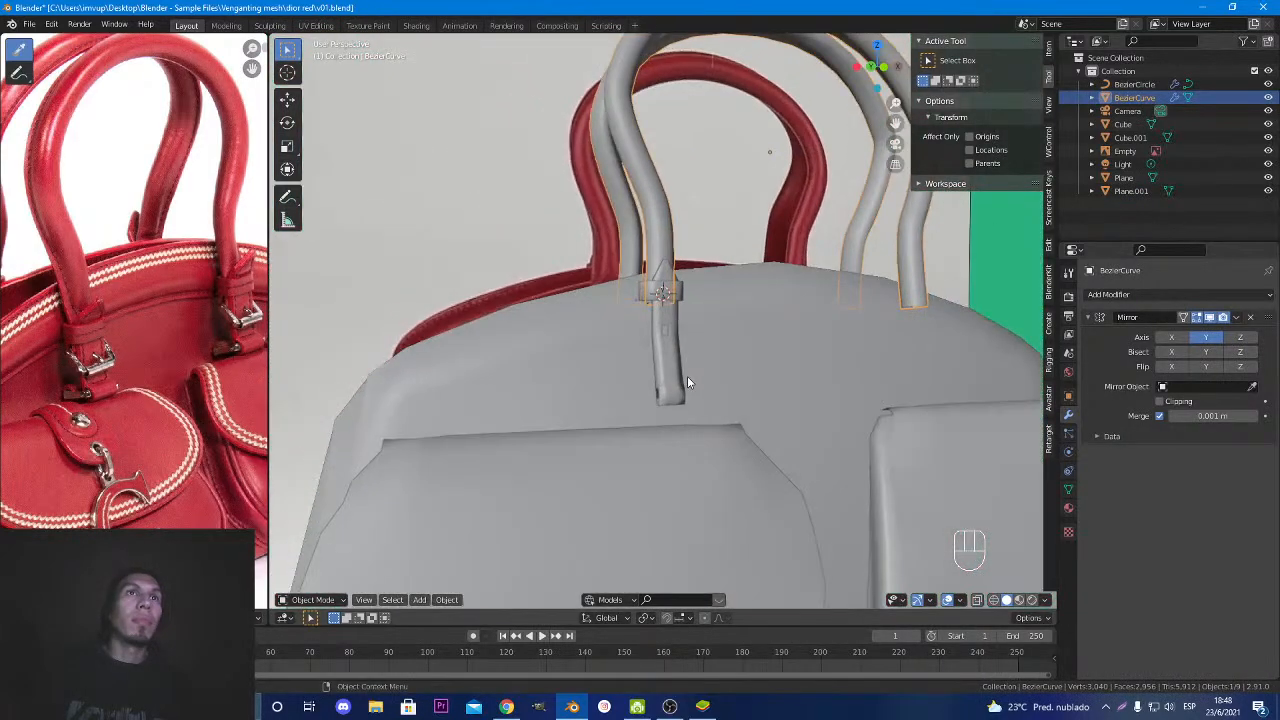
pyautogui.click(684, 376)
pyautogui.scroll(2, 670, 388)
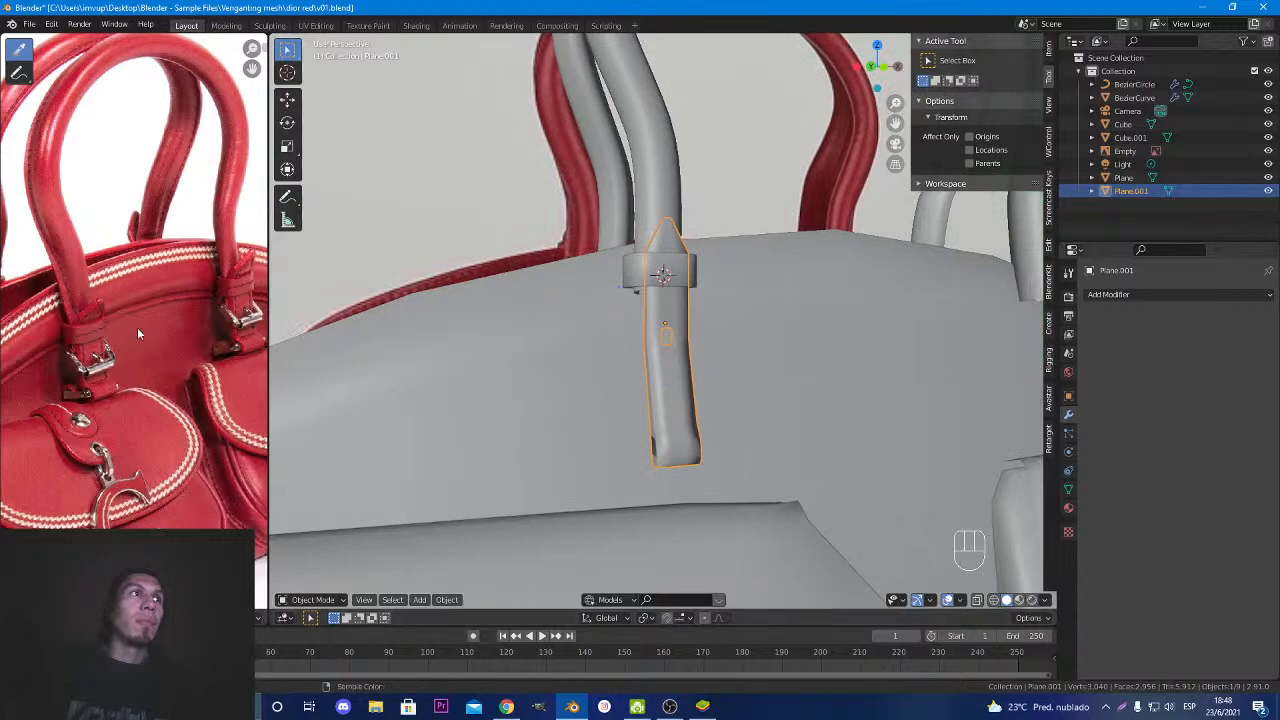
pyautogui.press('KP_1')
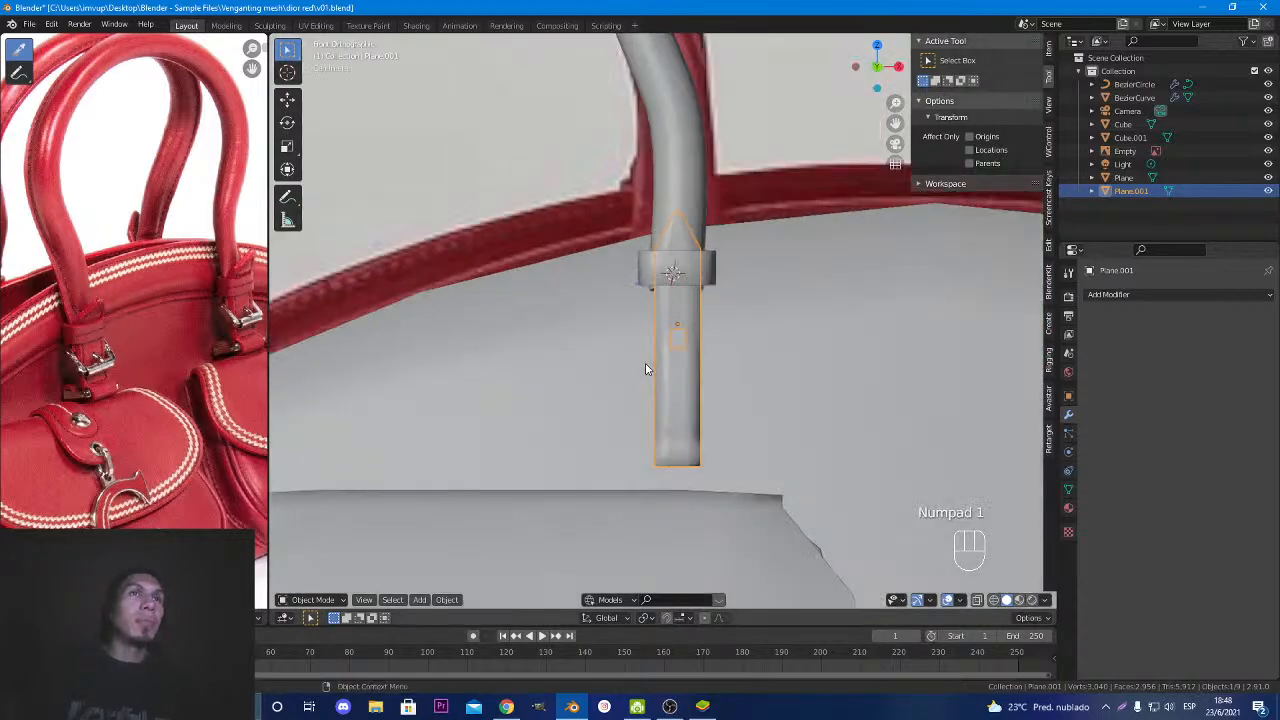
pyautogui.click(996, 601)
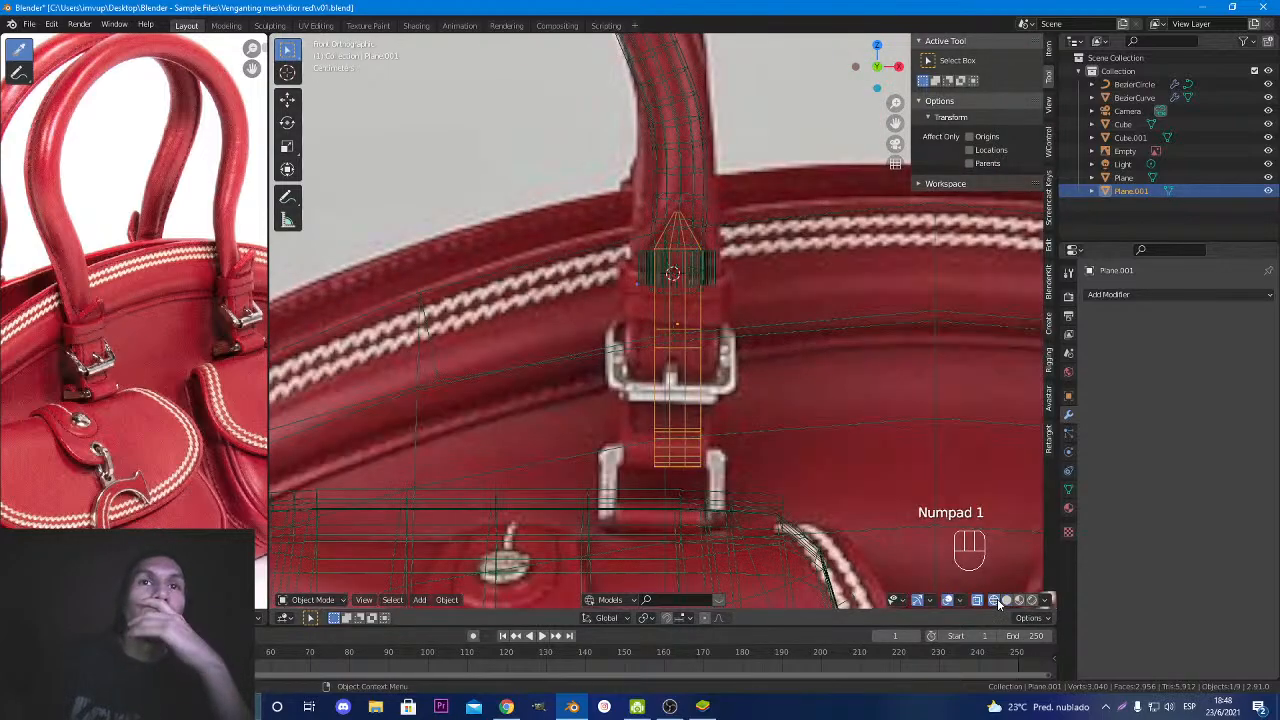
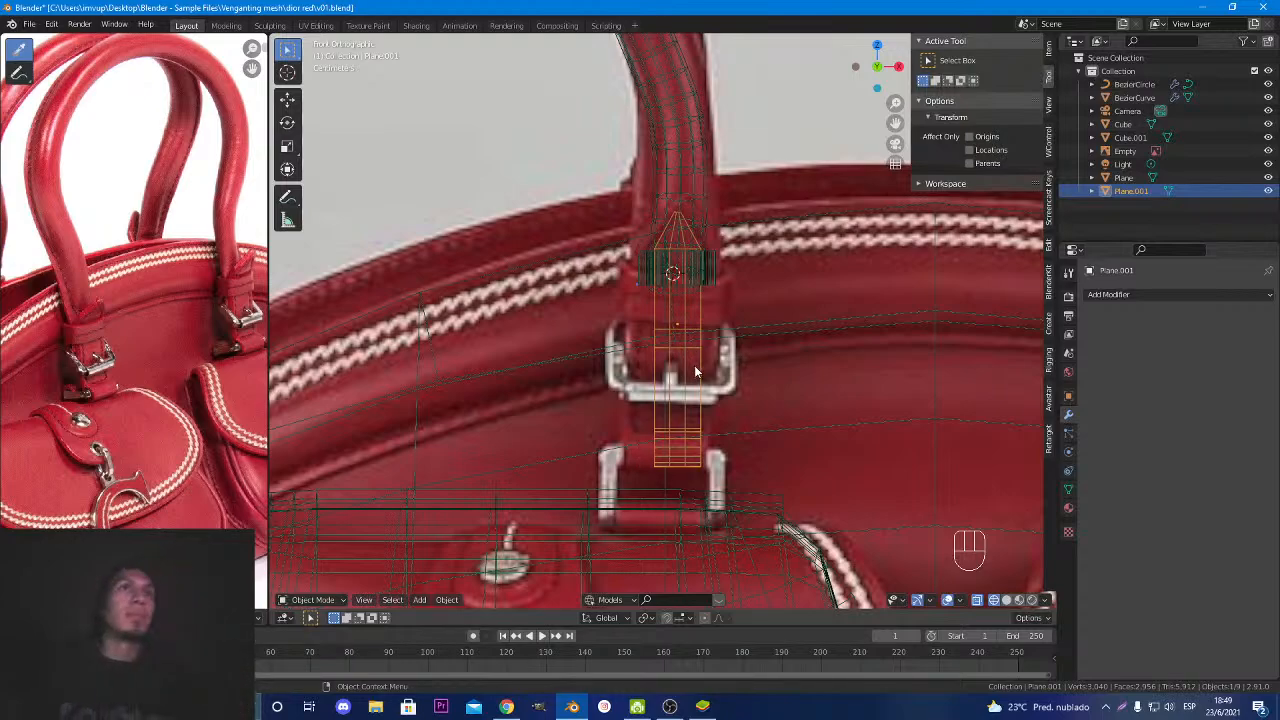
# Widen the strap along global X to match the strap in the reference photo, and return to solid shading.
pyautogui.press('s')
pyautogui.press('x')
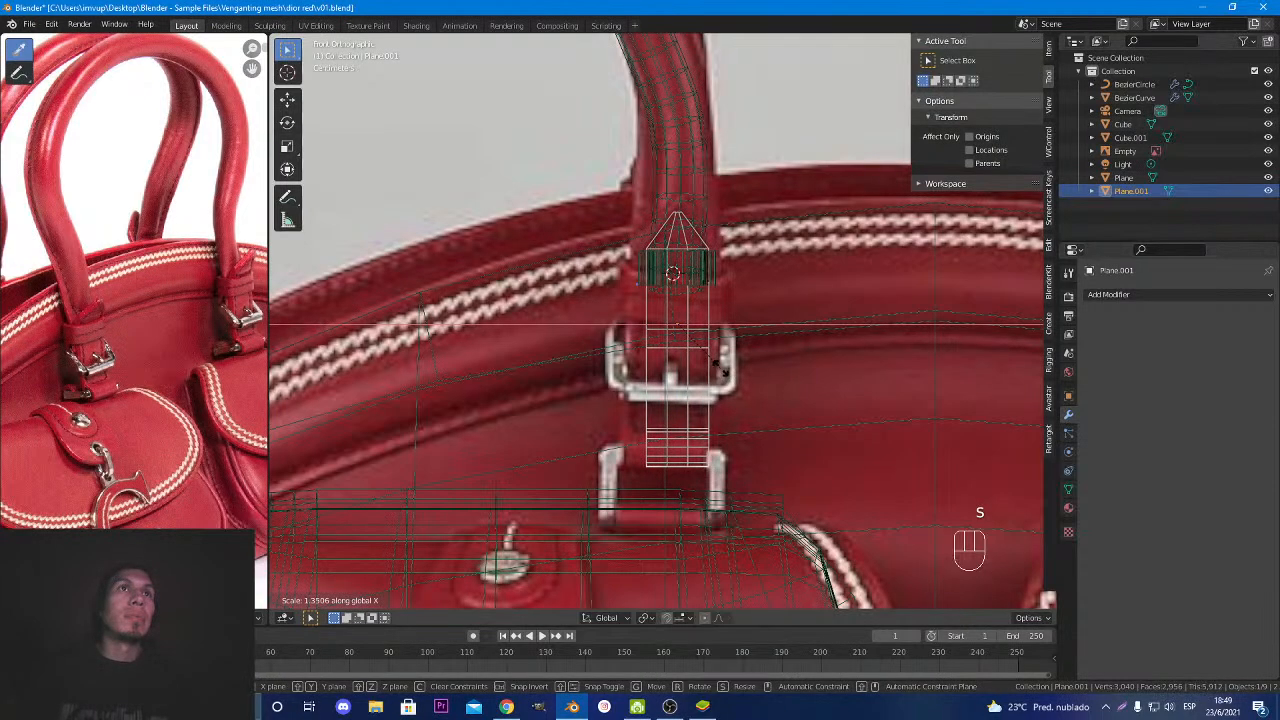
pyautogui.click(735, 378)
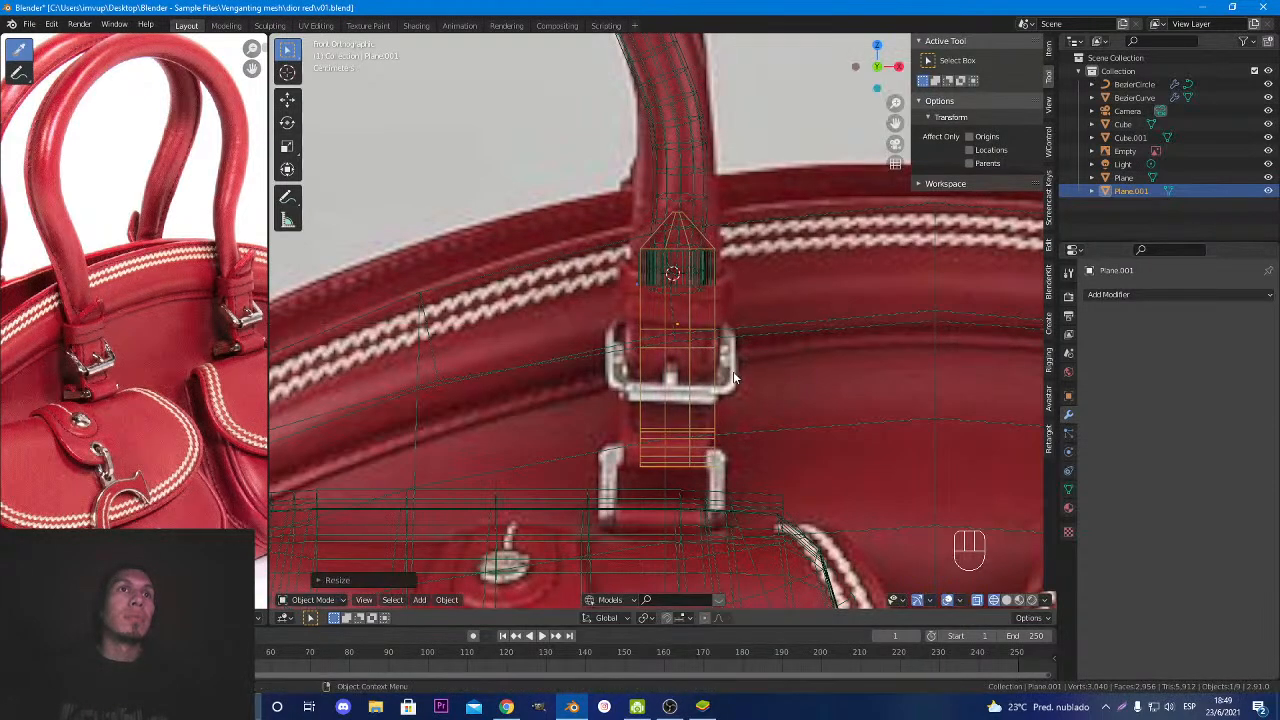
pyautogui.click(1019, 600)
pyautogui.moveTo(690, 355)
pyautogui.mouseDown(button='middle')
pyautogui.moveTo(738, 382)
pyautogui.moveTo(664, 322)
pyautogui.mouseUp(button='middle')
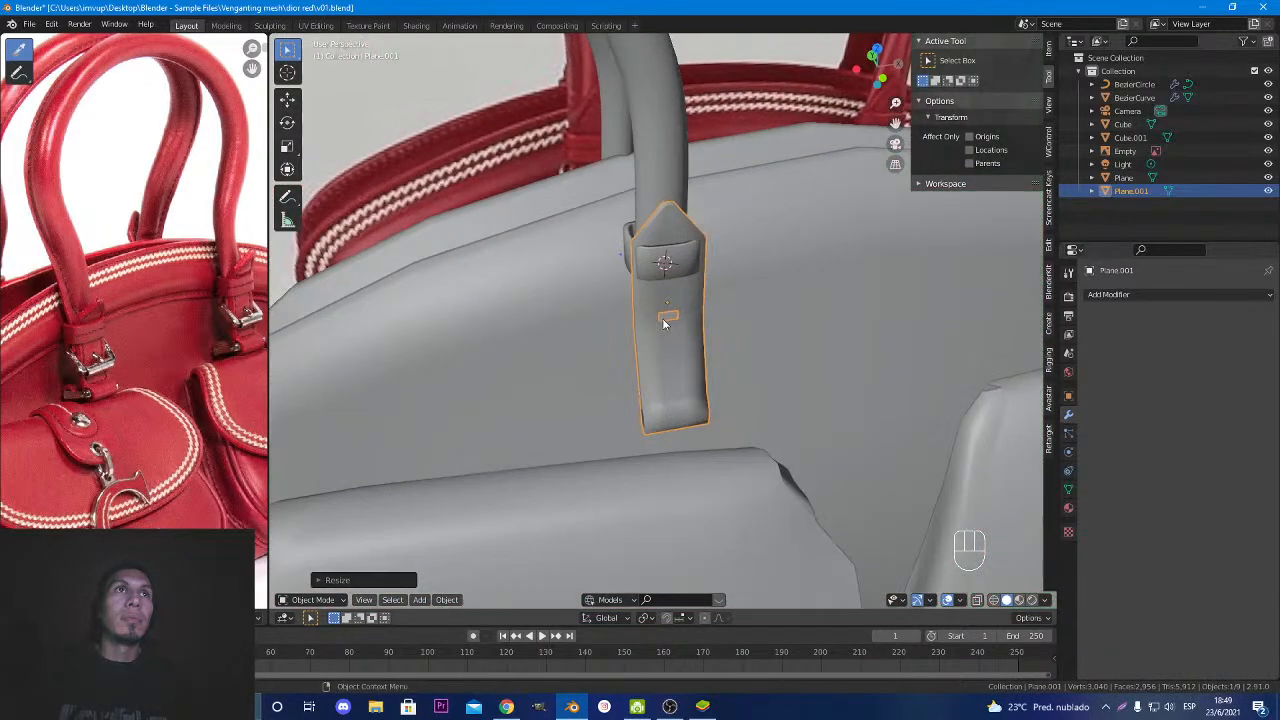
# Widen the ring around the strap by about 1.2 along global X, and select the handle.
pyautogui.click(664, 264)
pyautogui.press('s')
pyautogui.press('x')
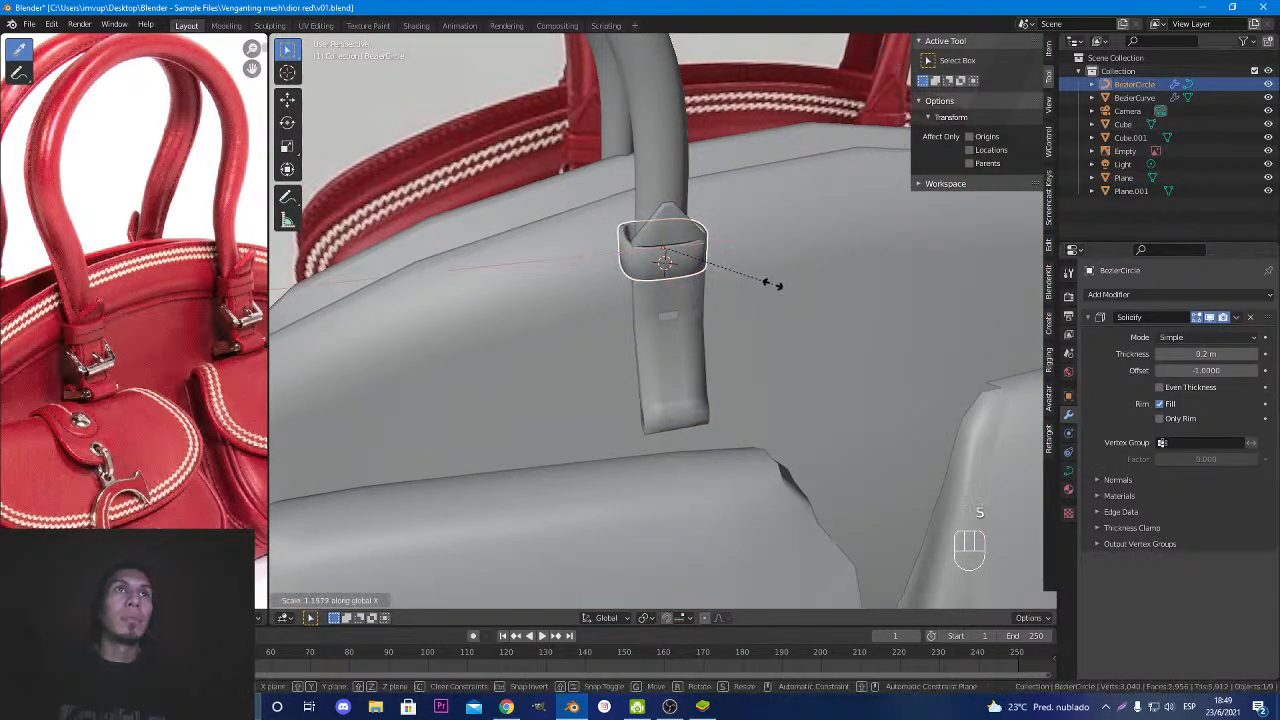
pyautogui.click(783, 286)
pyautogui.moveTo(788, 287)
pyautogui.mouseDown(button='middle')
pyautogui.moveTo(697, 325)
pyautogui.moveTo(647, 315)
pyautogui.moveTo(708, 286)
pyautogui.moveTo(763, 284)
pyautogui.mouseUp(button='middle')
pyautogui.click(692, 200)
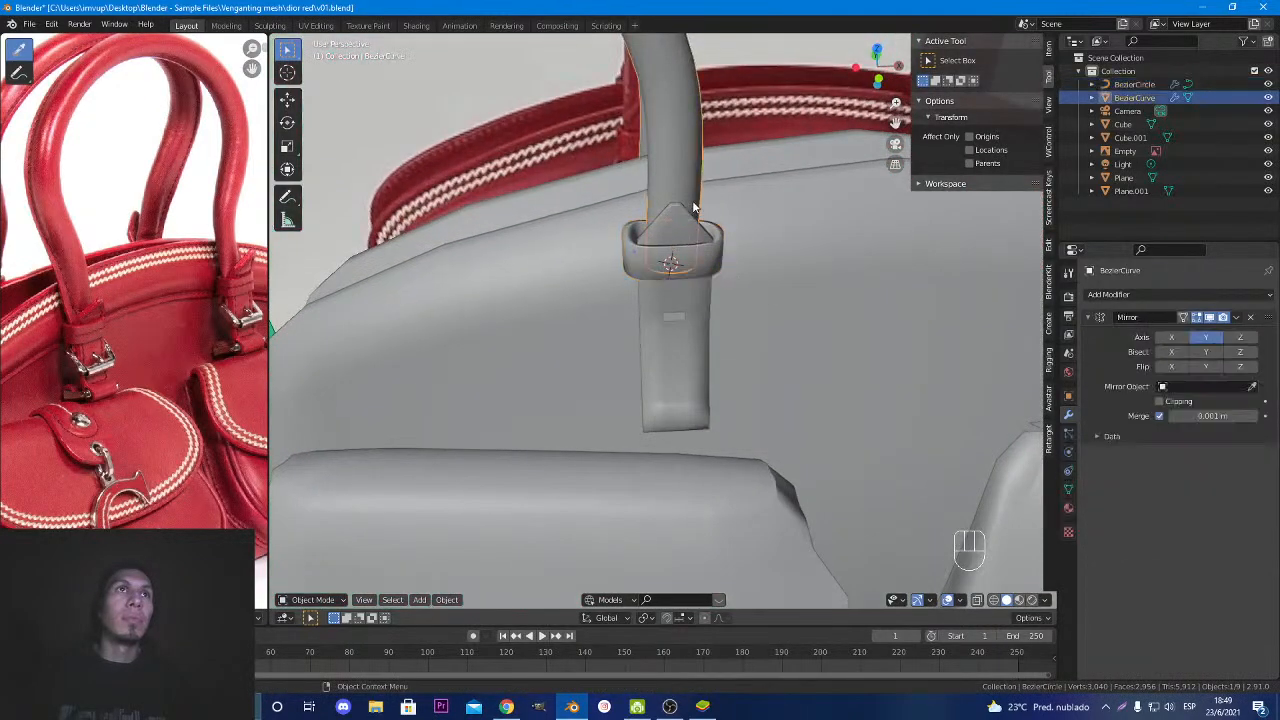
pyautogui.press('s')
pyautogui.press('x')
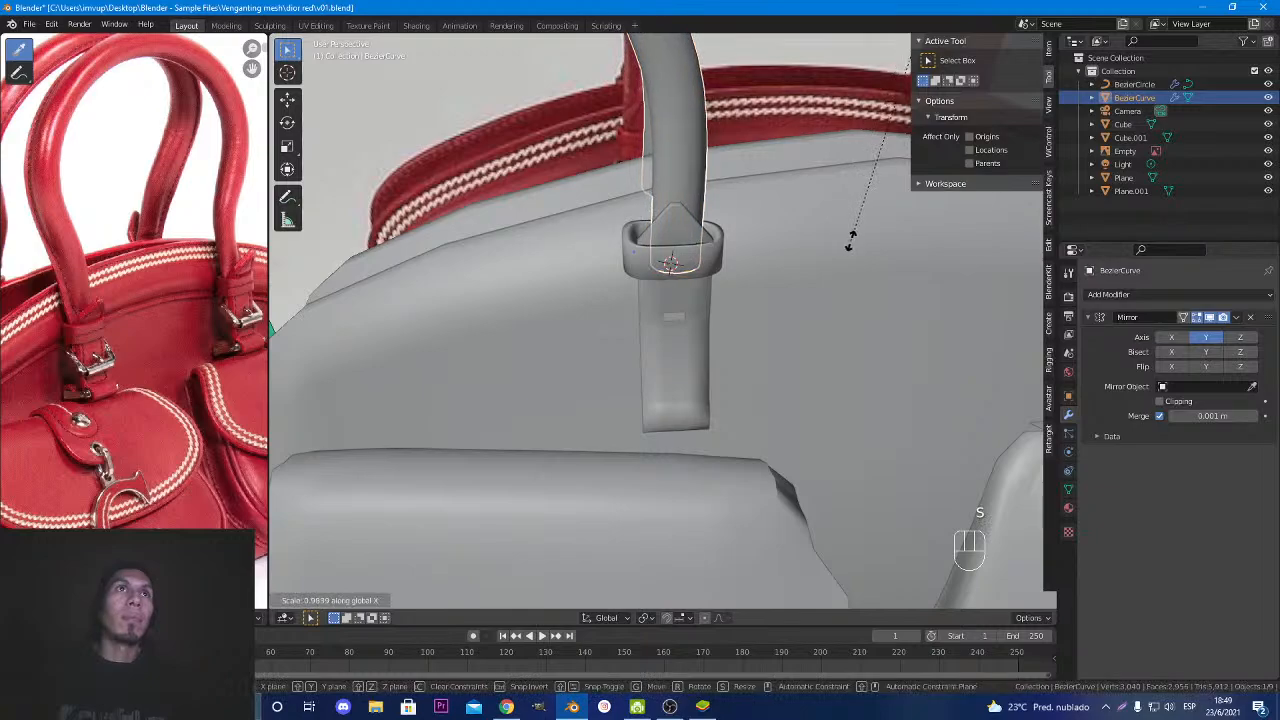
pyautogui.rightClick(837, 240)
pyautogui.scroll(-8, 836, 240)
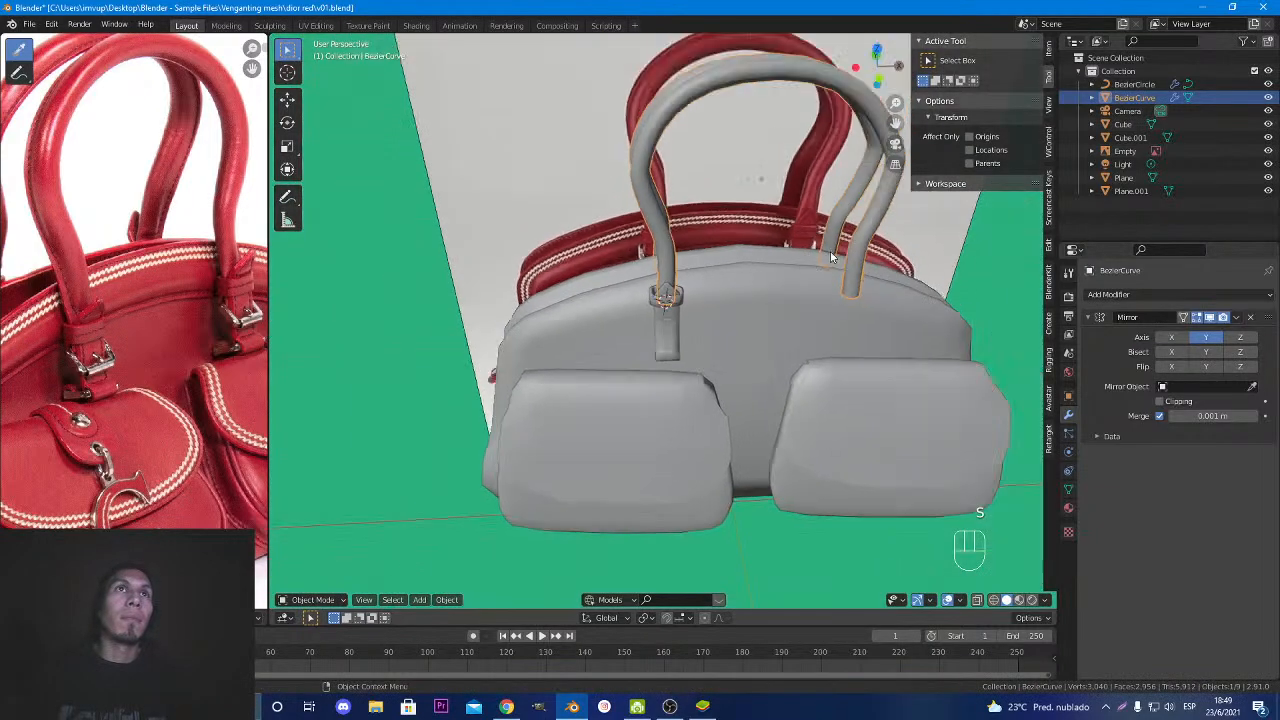
pyautogui.press('s')
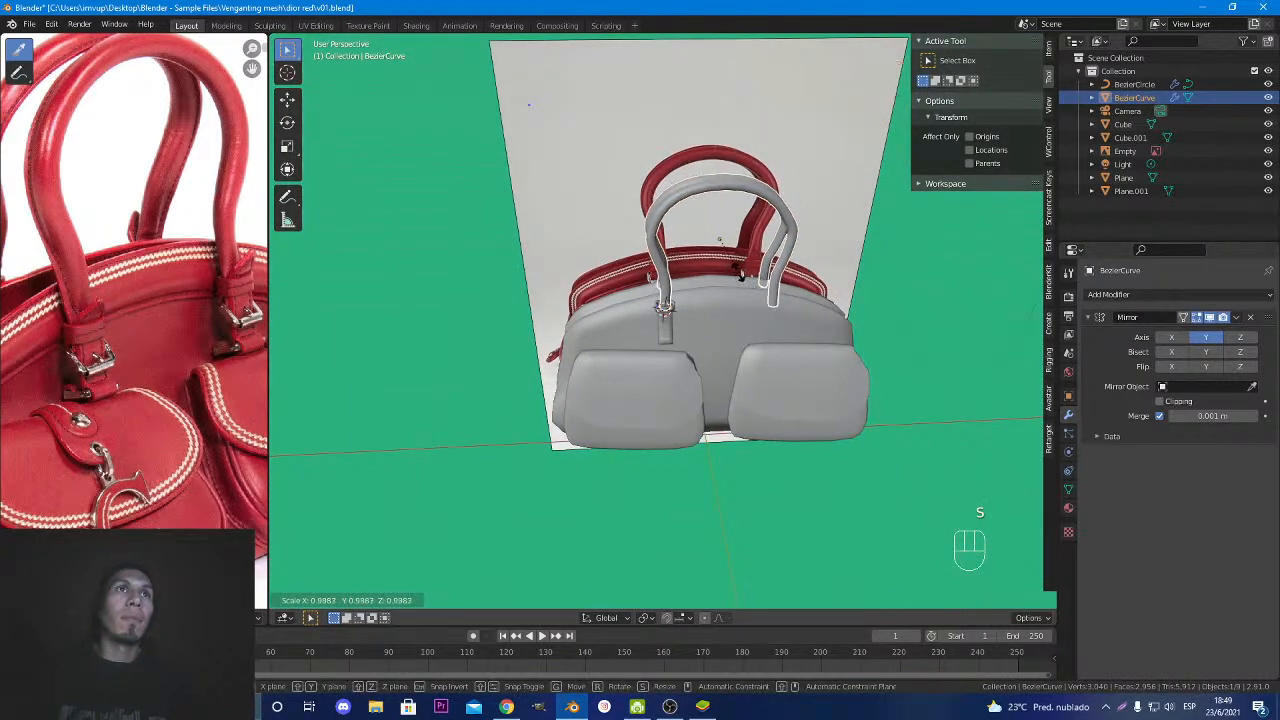
pyautogui.rightClick(738, 278)
# Scale the handle up slightly along global X so its end sits centred in the strap's ring.
pyautogui.scroll(8, 738, 277)
pyautogui.press('s')
pyautogui.press('x')
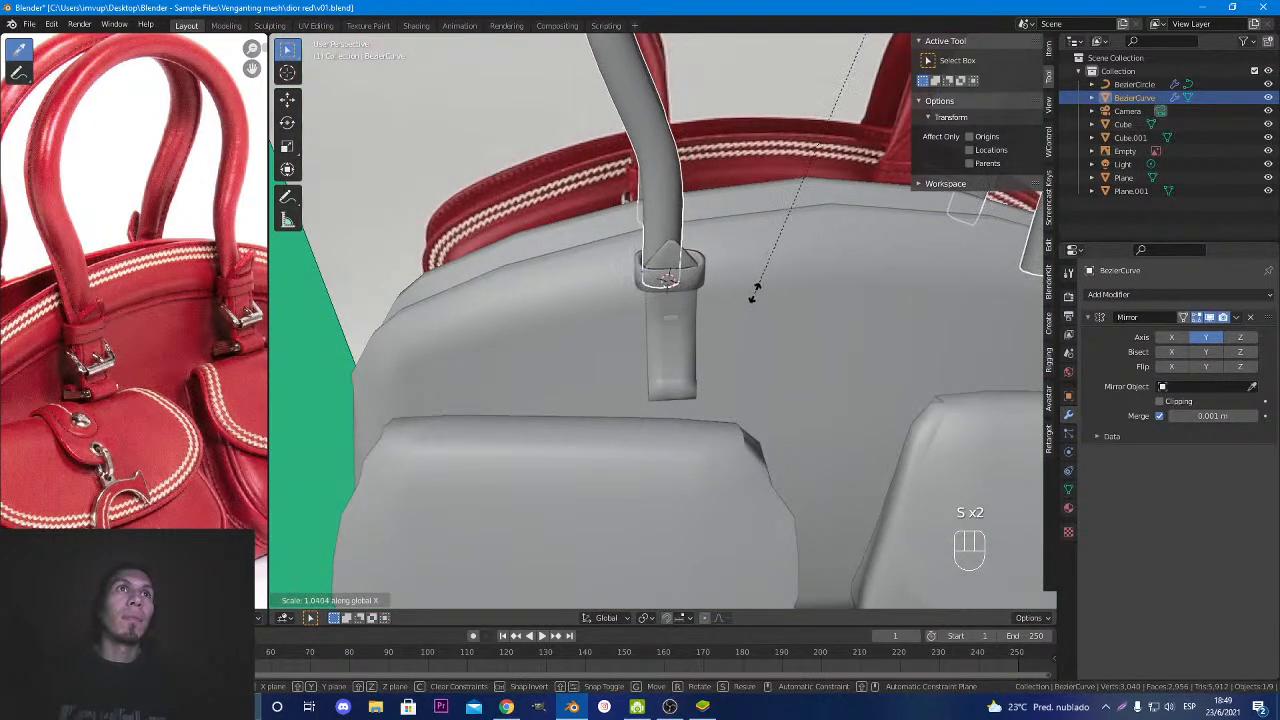
pyautogui.click(761, 287)
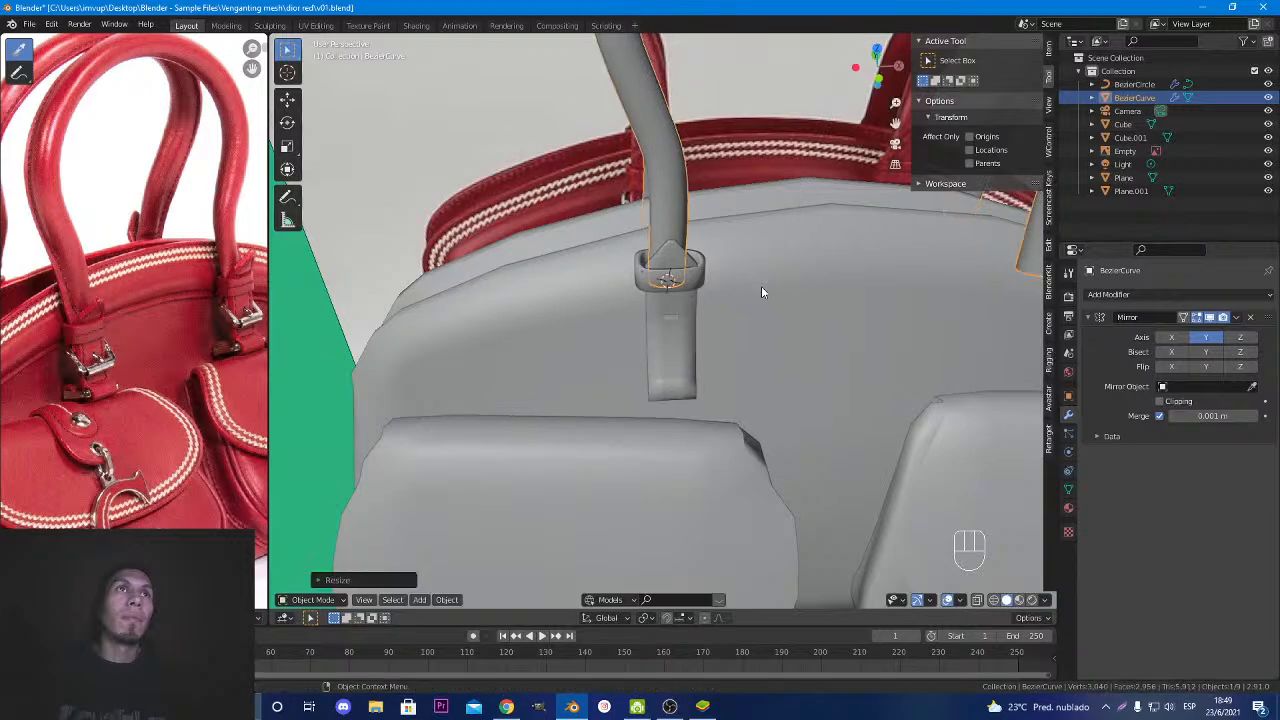
# Move the handle about -0.003 m along global X to seat its end inside the ring.
pyautogui.scroll(-3, 764, 287)
pyautogui.scroll(7, 765, 288)
pyautogui.moveTo(765, 292); pyautogui.dragTo(590, 404, button='middle')
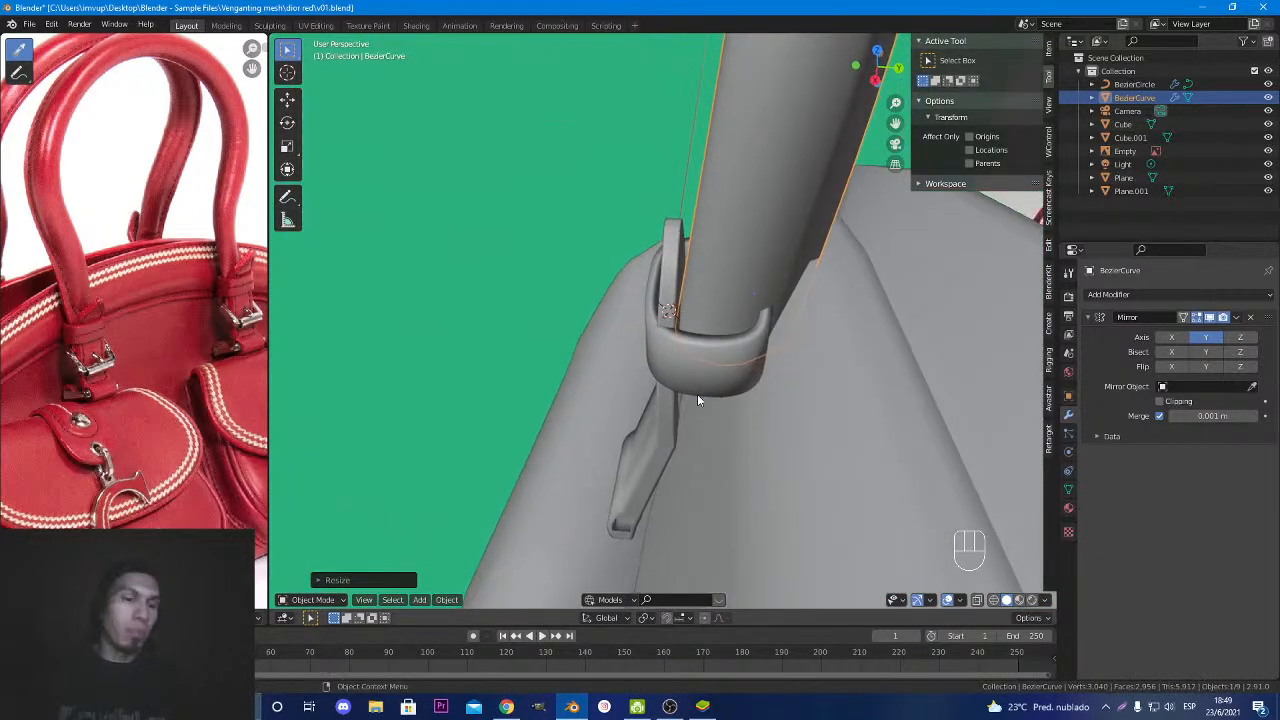
pyautogui.press('g')
pyautogui.press('x')
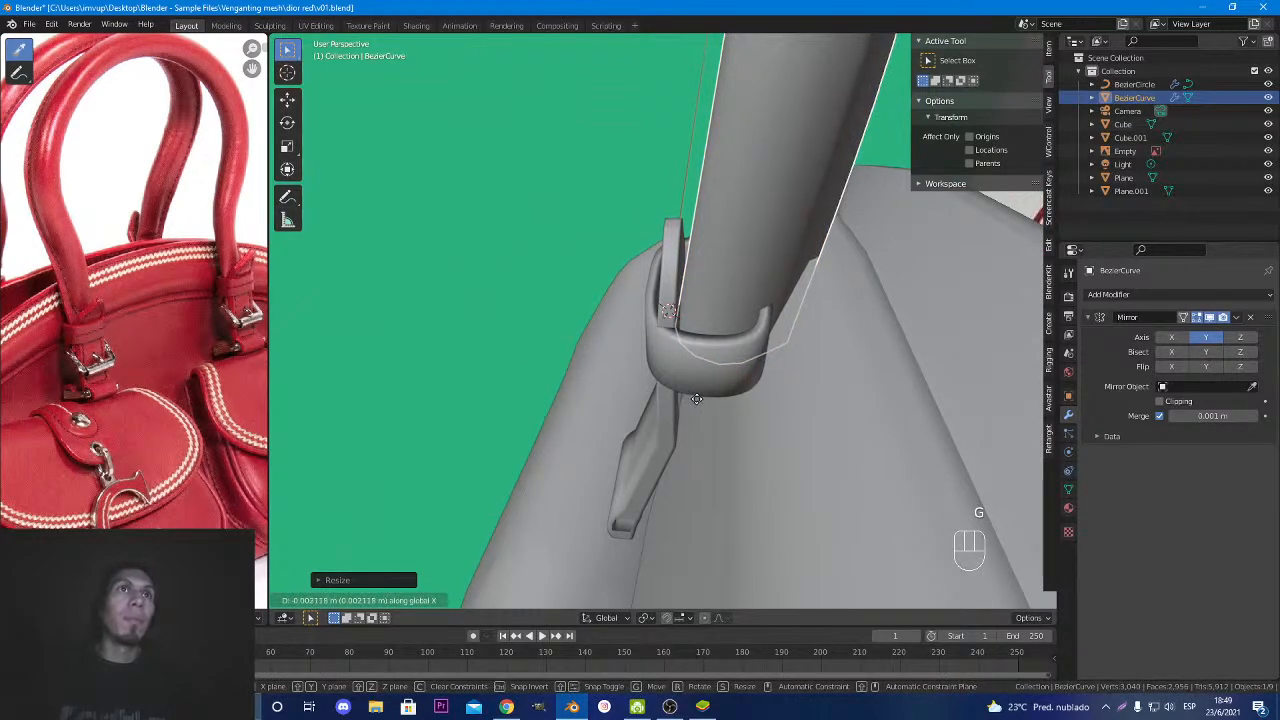
pyautogui.click(697, 398)
pyautogui.moveTo(637, 371); pyautogui.dragTo(583, 316, button='middle')
pyautogui.press('Tab')
pyautogui.press('Tab')
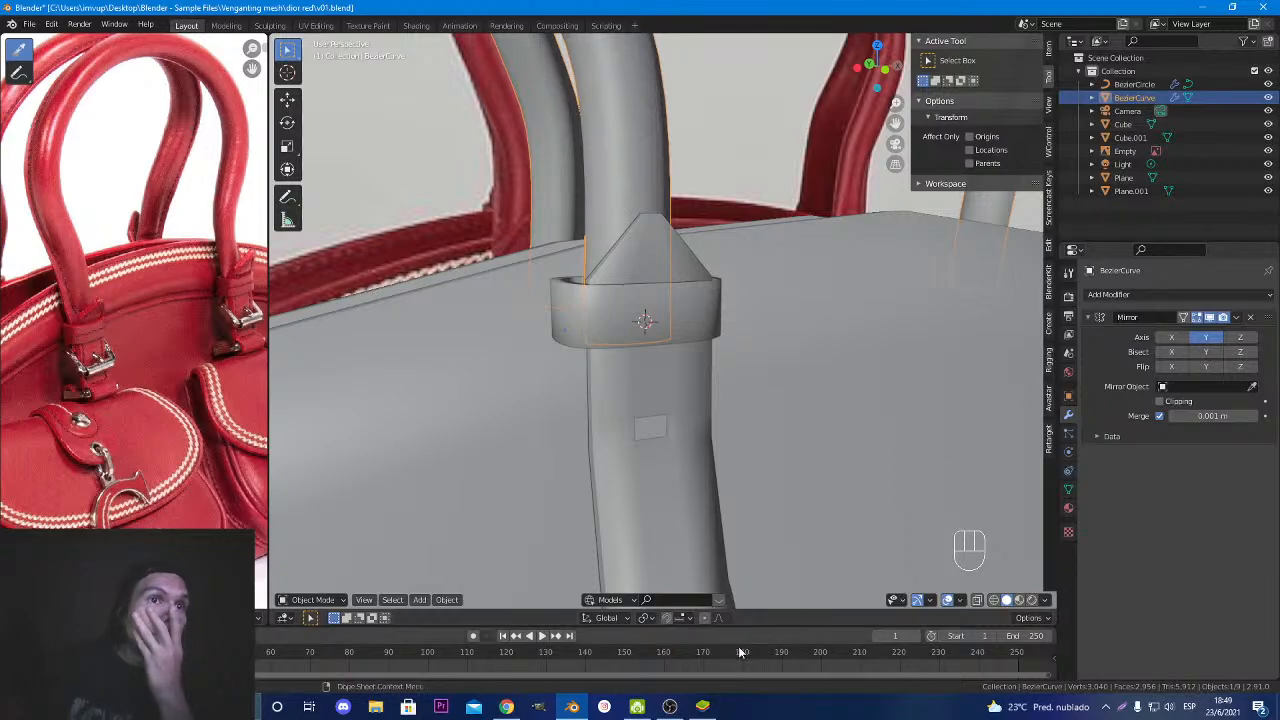
pyautogui.moveTo(604, 465); pyautogui.dragTo(585, 390, button='middle')
pyautogui.scroll(2, 594, 430)
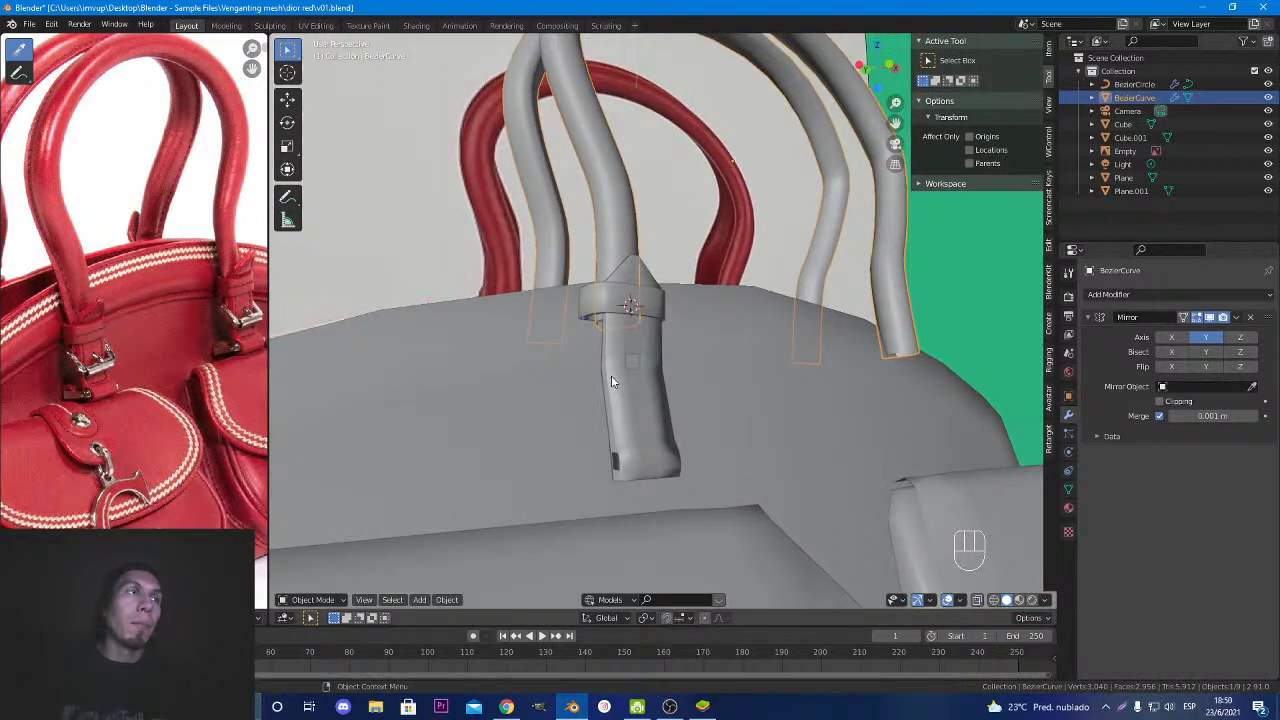
pyautogui.scroll(-8, 371, 402)
pyautogui.moveTo(371, 402); pyautogui.dragTo(688, 444, button='middle')
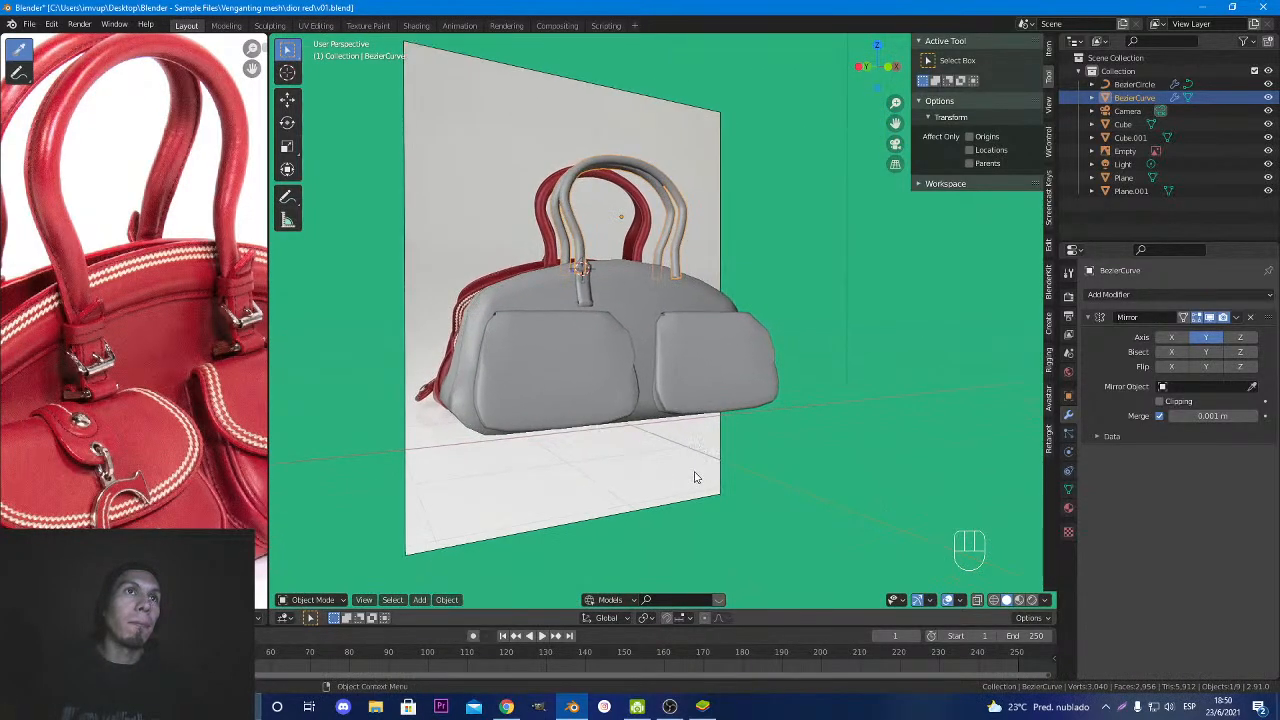
# Add a mesh plane at the strap's ring and lower it about 0.12 m along global Z to the buckle hole.
pyautogui.hotkey('shift', 'a')
pyautogui.moveTo(677, 414)
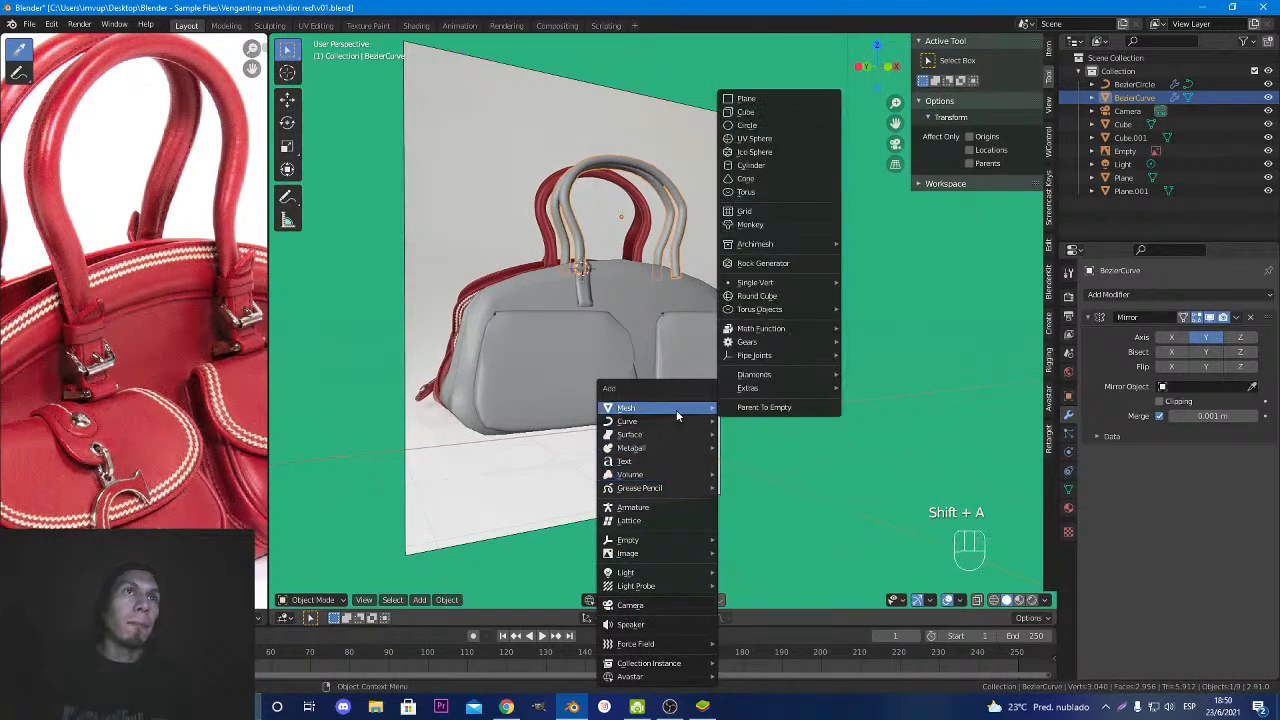
pyautogui.click(765, 96)
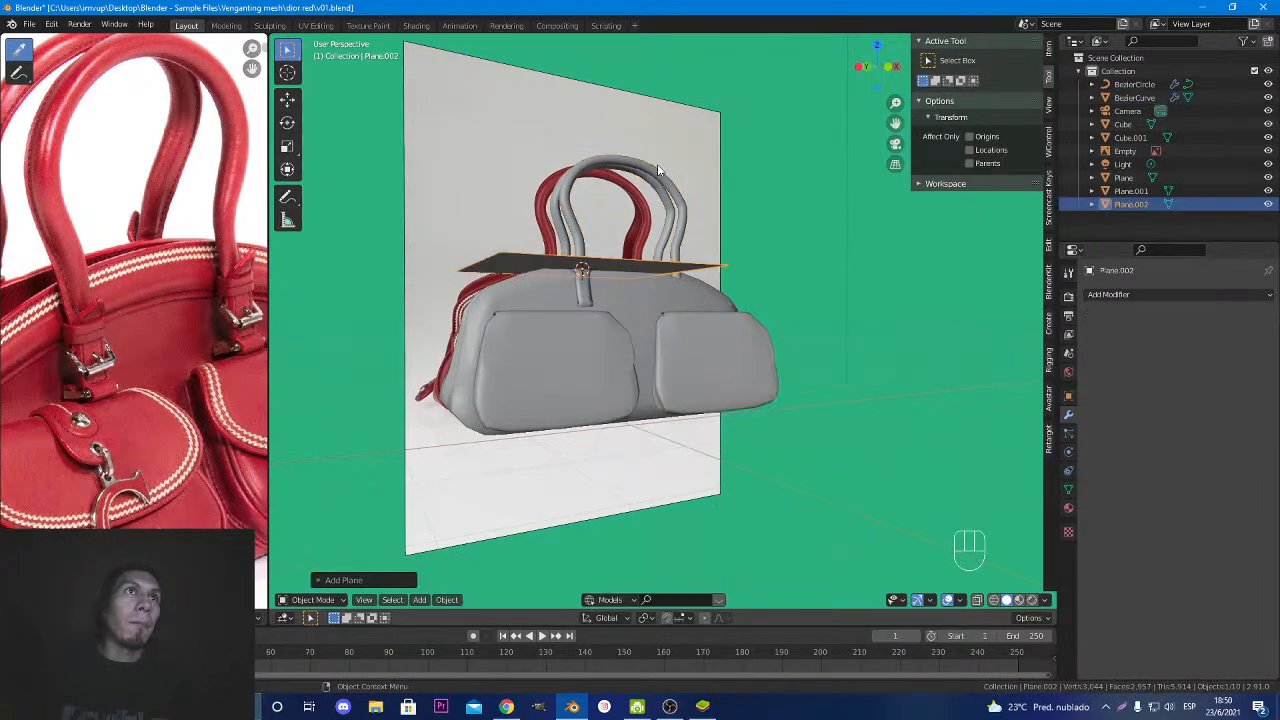
pyautogui.scroll(5, 483, 263)
pyautogui.moveTo(483, 263); pyautogui.dragTo(586, 288, button='middle')
pyautogui.press('g')
pyautogui.press('z')
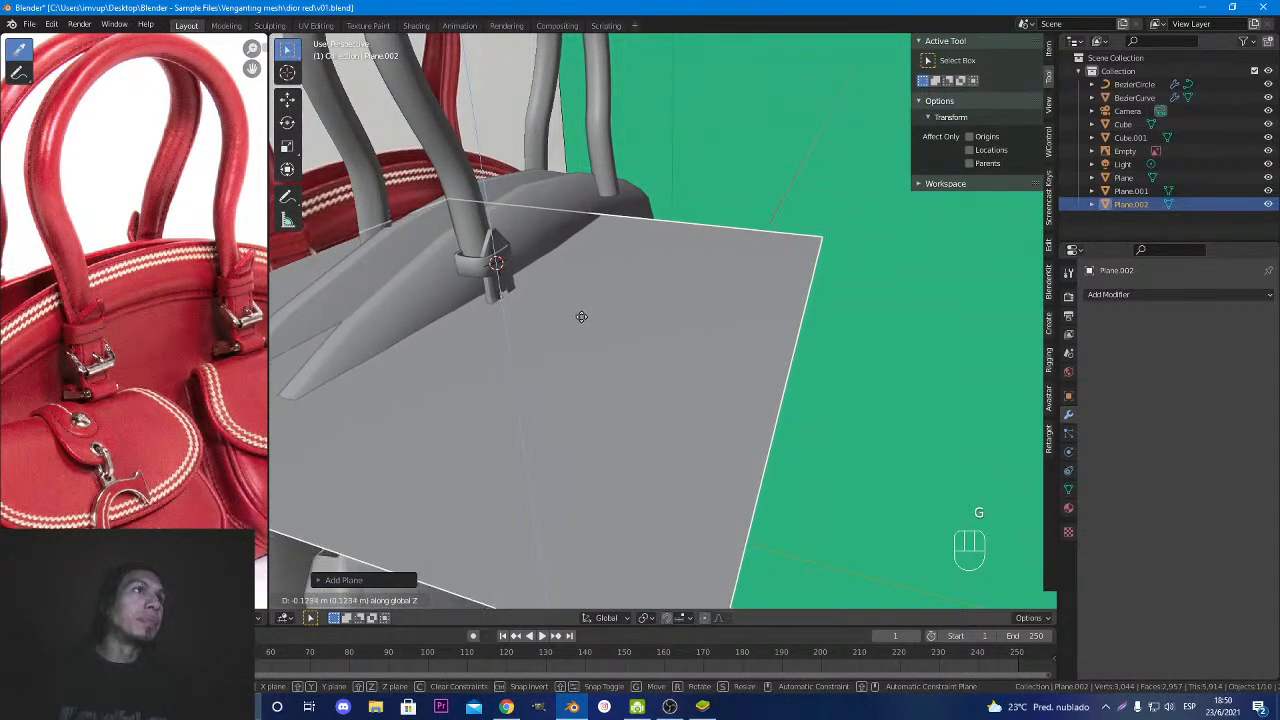
pyautogui.click(585, 320)
# Tilt the new plane about global X and scale it down uniformly to roughly the strap's width.
pyautogui.press('r')
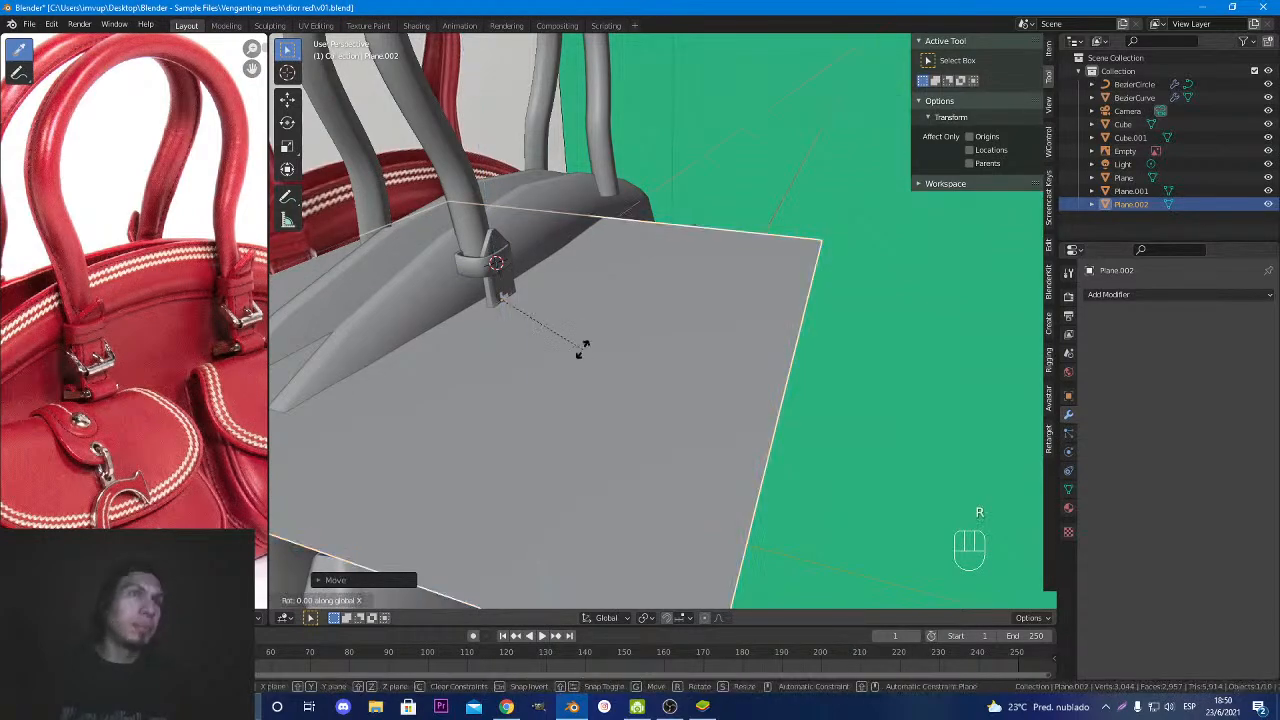
pyautogui.click(572, 378)
pyautogui.press('s')
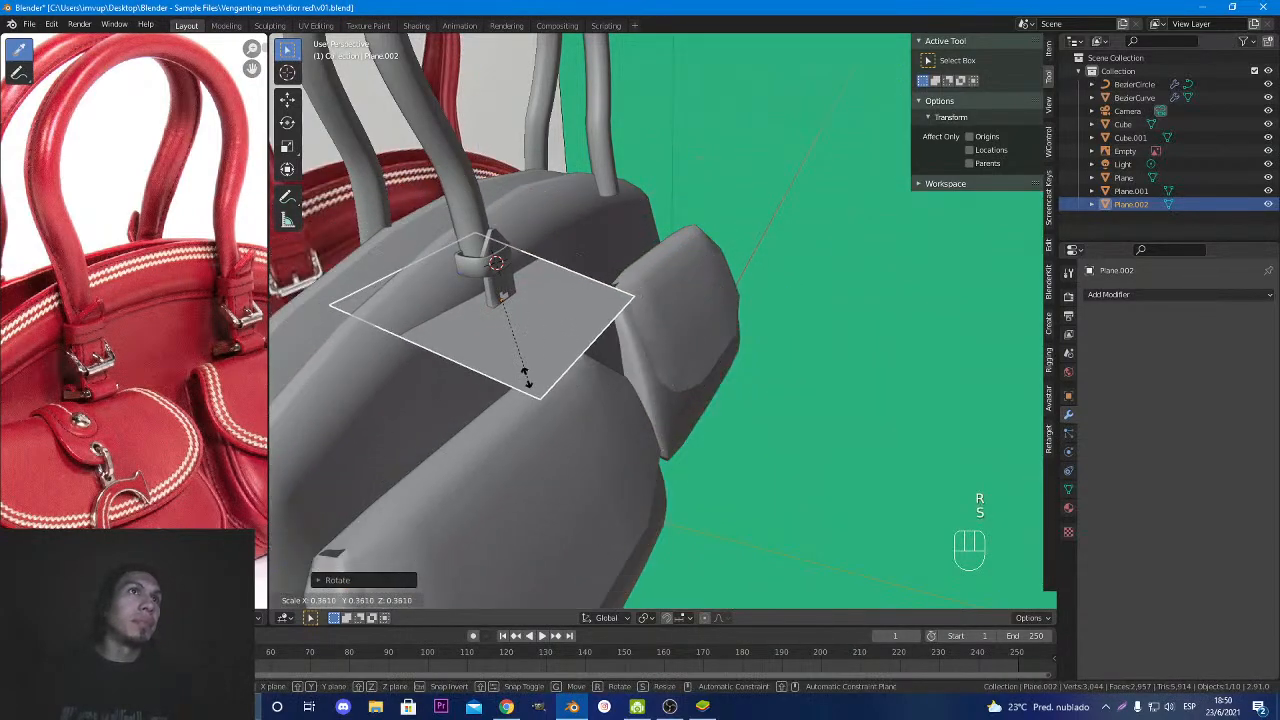
pyautogui.click(489, 311)
# Widen the plane along global X beyond both sides of the strap, and shift it about 0.003 m along X.
pyautogui.moveTo(525, 318); pyautogui.dragTo(526, 366, button='middle')
pyautogui.scroll(3, 431, 350)
pyautogui.press('KP_Decimal')
pyautogui.press('s')
pyautogui.press('x')
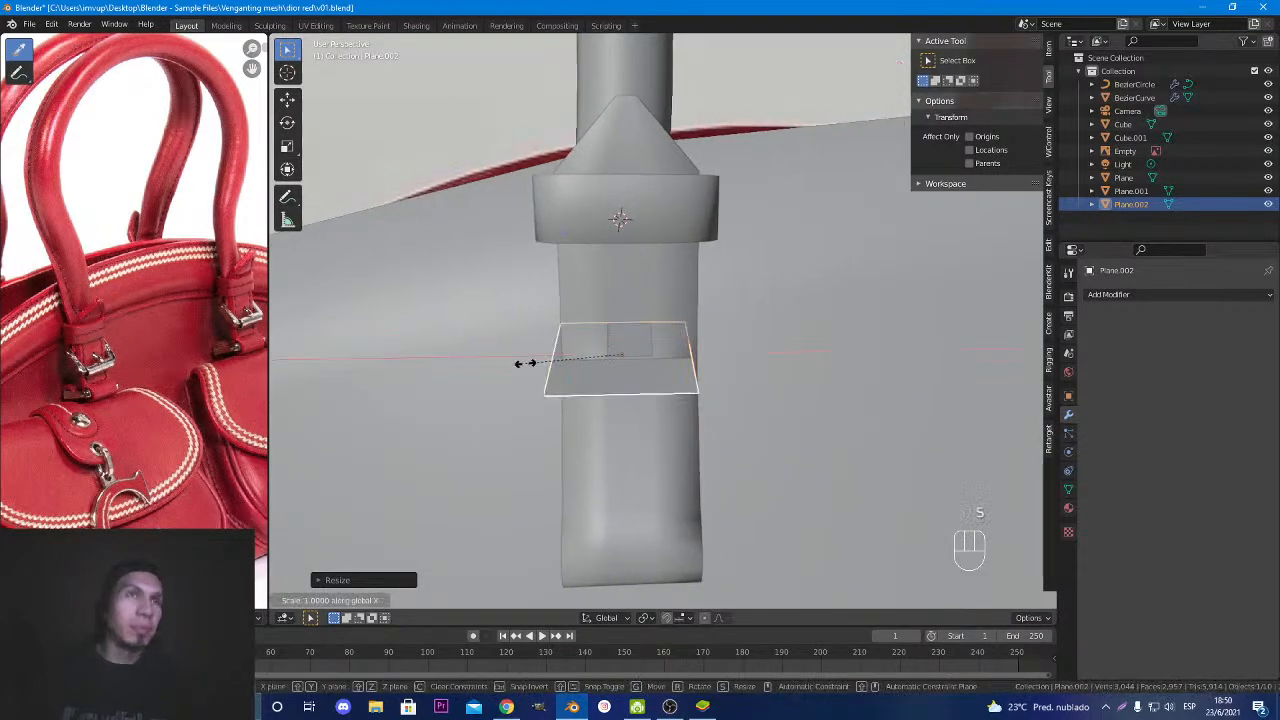
pyautogui.click(500, 366)
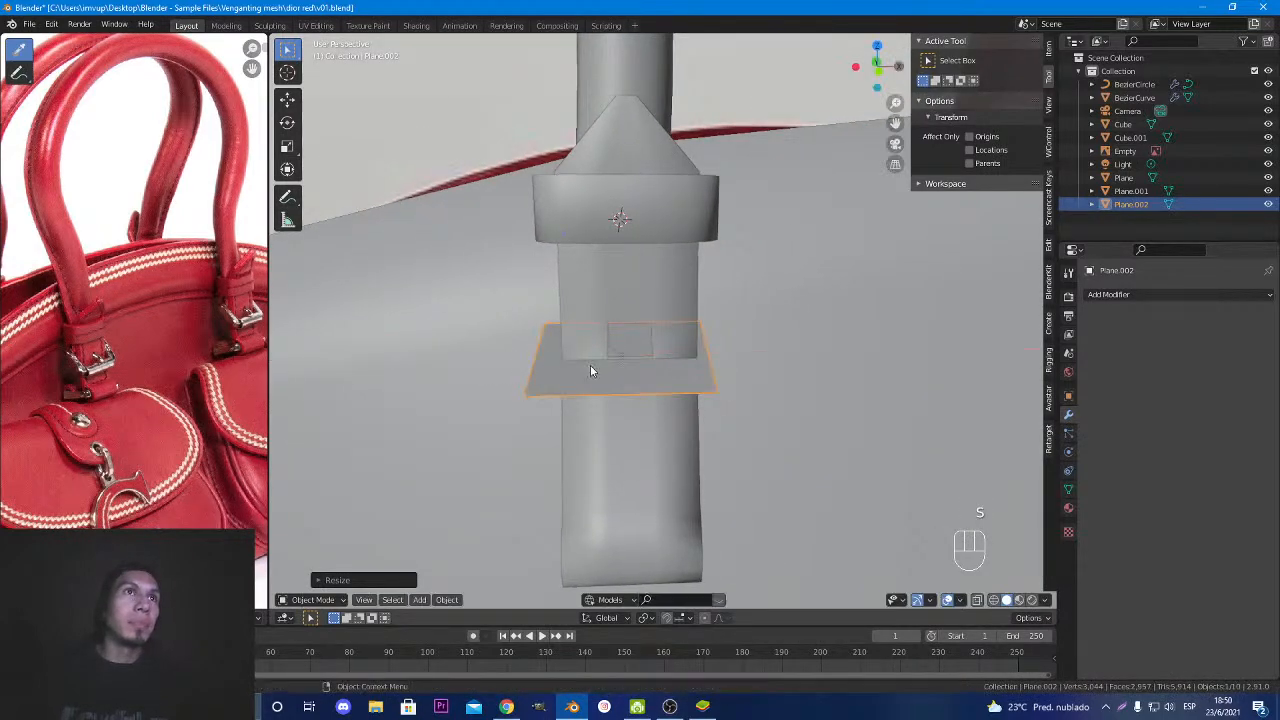
pyautogui.press('g')
pyautogui.press('x')
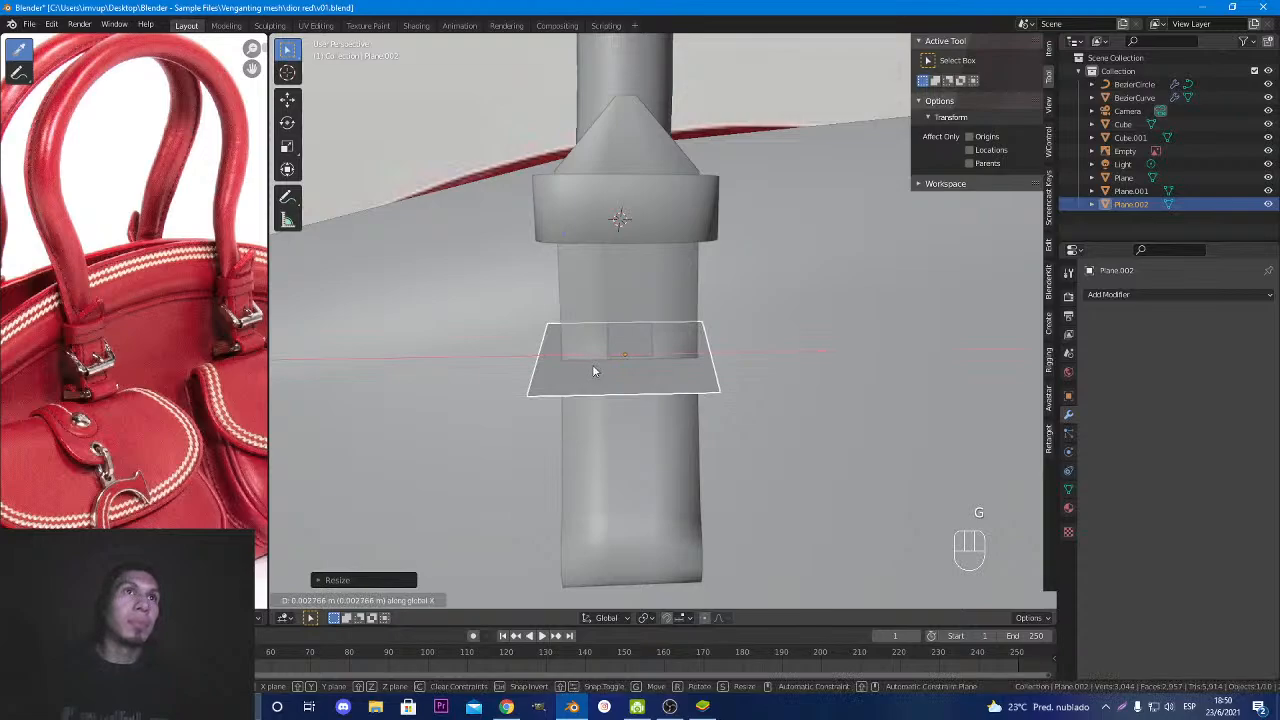
pyautogui.click(593, 371)
# Widen the plane a little more along global X and re-centre it on the strap along X.
pyautogui.press('s')
pyautogui.press('x')
pyautogui.click(700, 391)
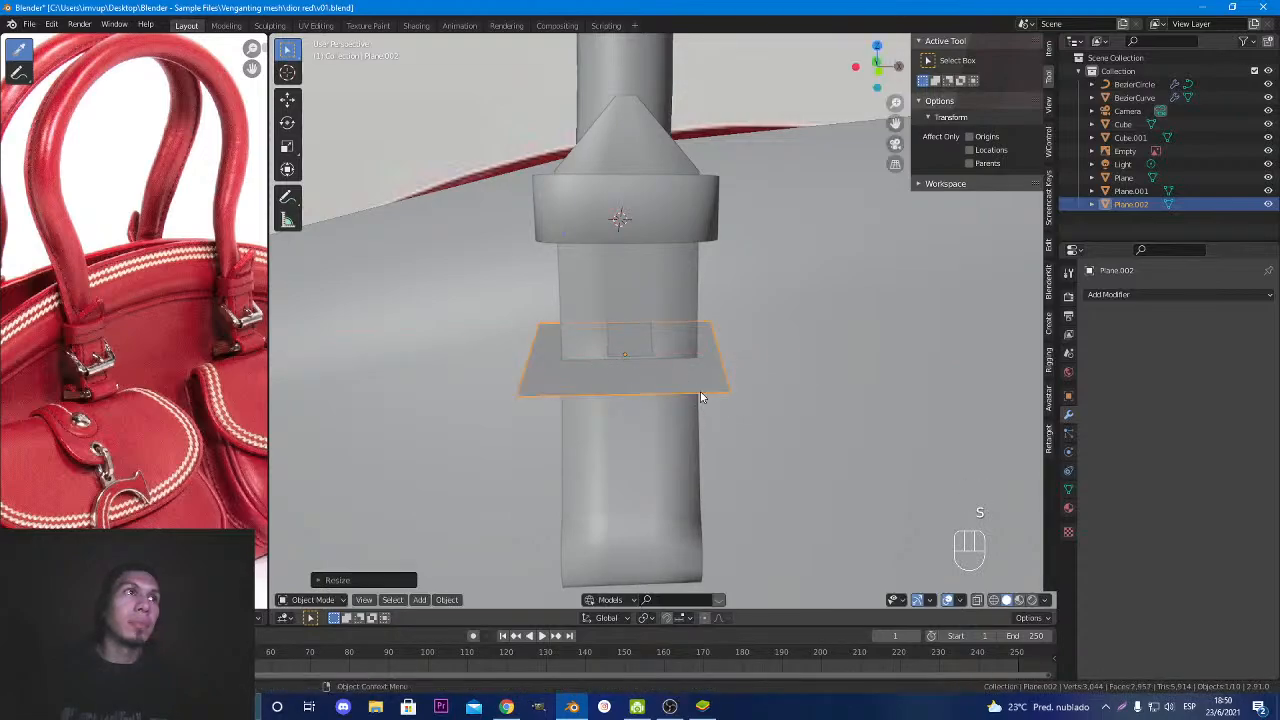
pyautogui.moveTo(700, 391); pyautogui.dragTo(630, 370, button='middle')
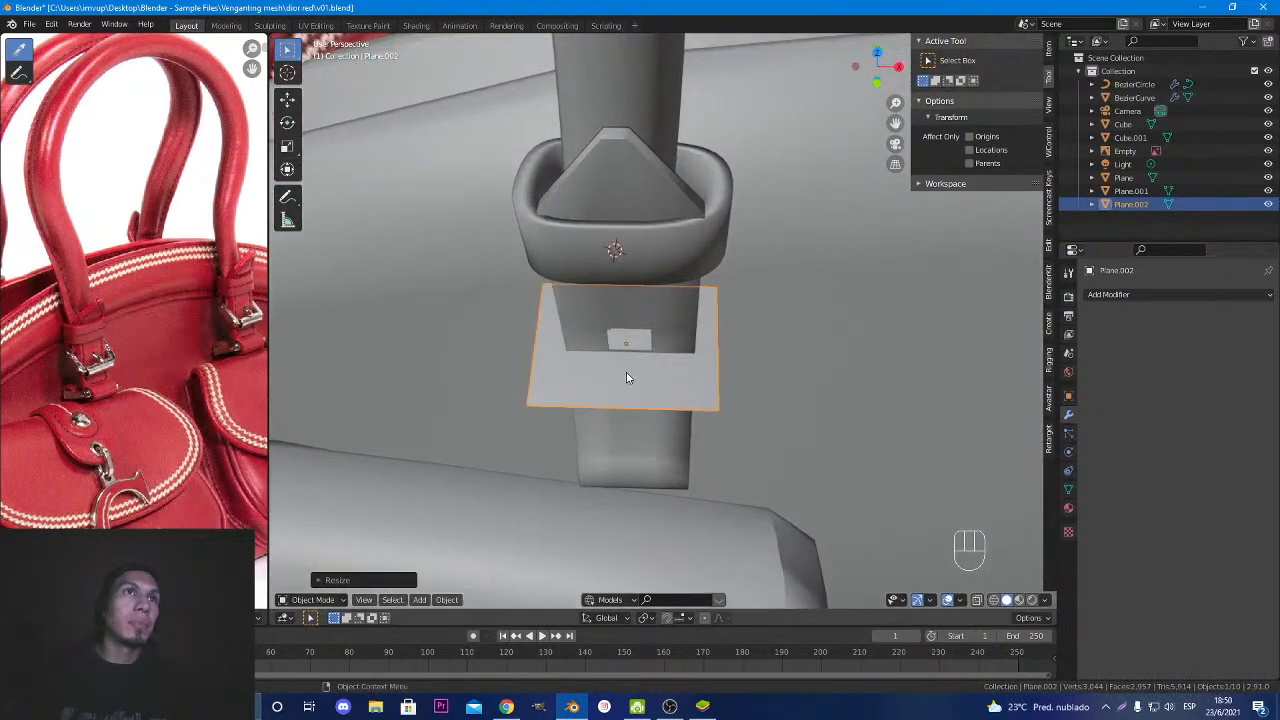
pyautogui.press('g')
pyautogui.press('x')
pyautogui.click(636, 372)
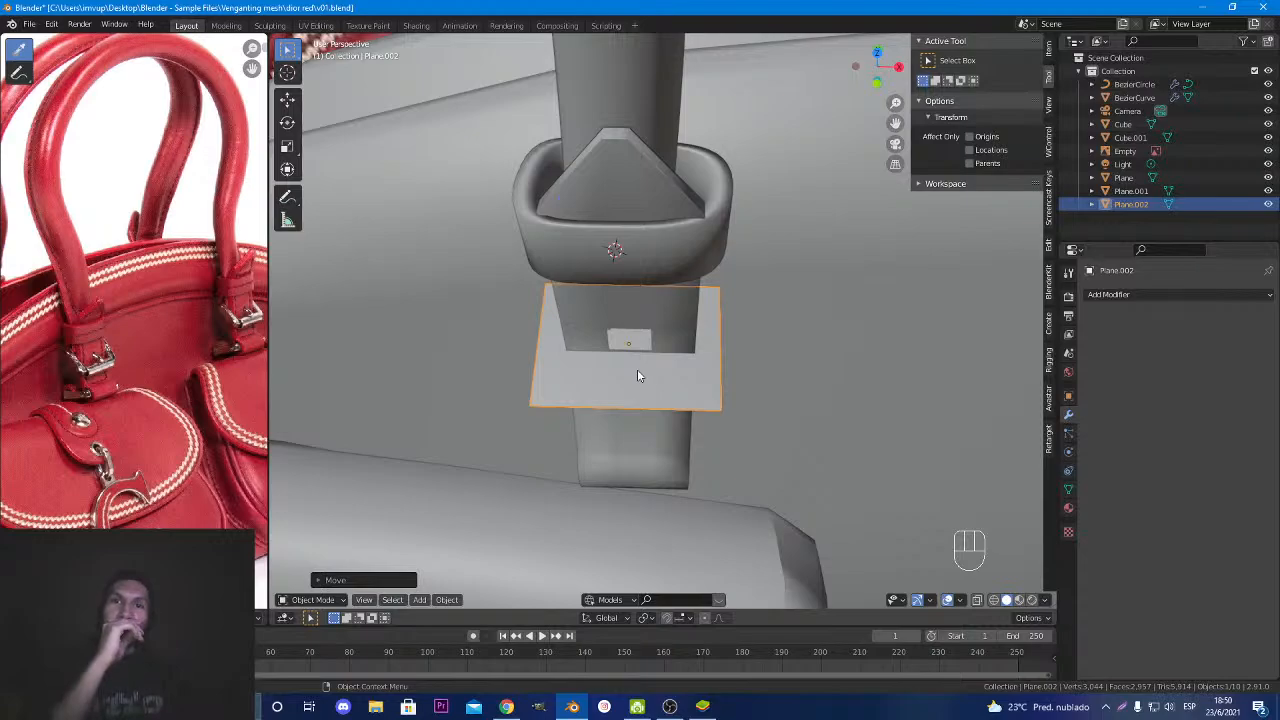
# Check the live stream in YouTube Studio and its status in OBS, and return to Blender.
pyautogui.hotkey('alt', 'Tab')
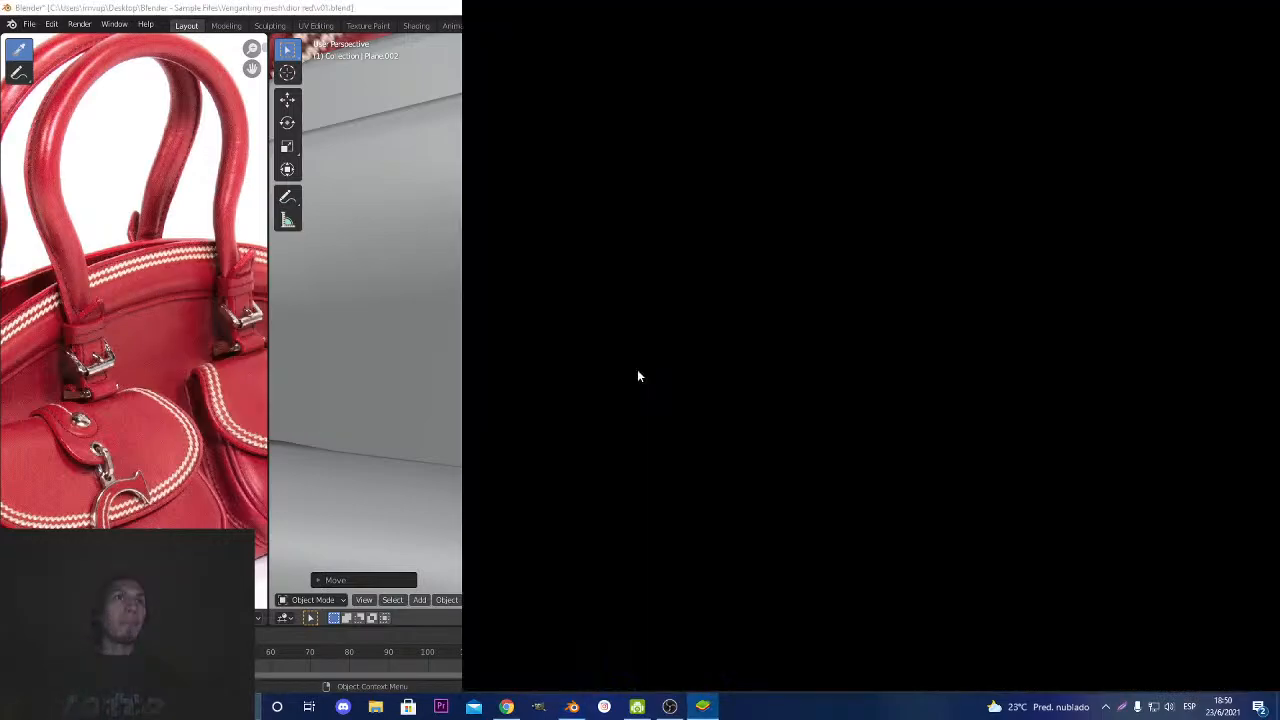
pyautogui.hotkey('alt', 'Tab')
pyautogui.hotkey('alt', 'Tab')
pyautogui.hotkey('alt', 'Tab')
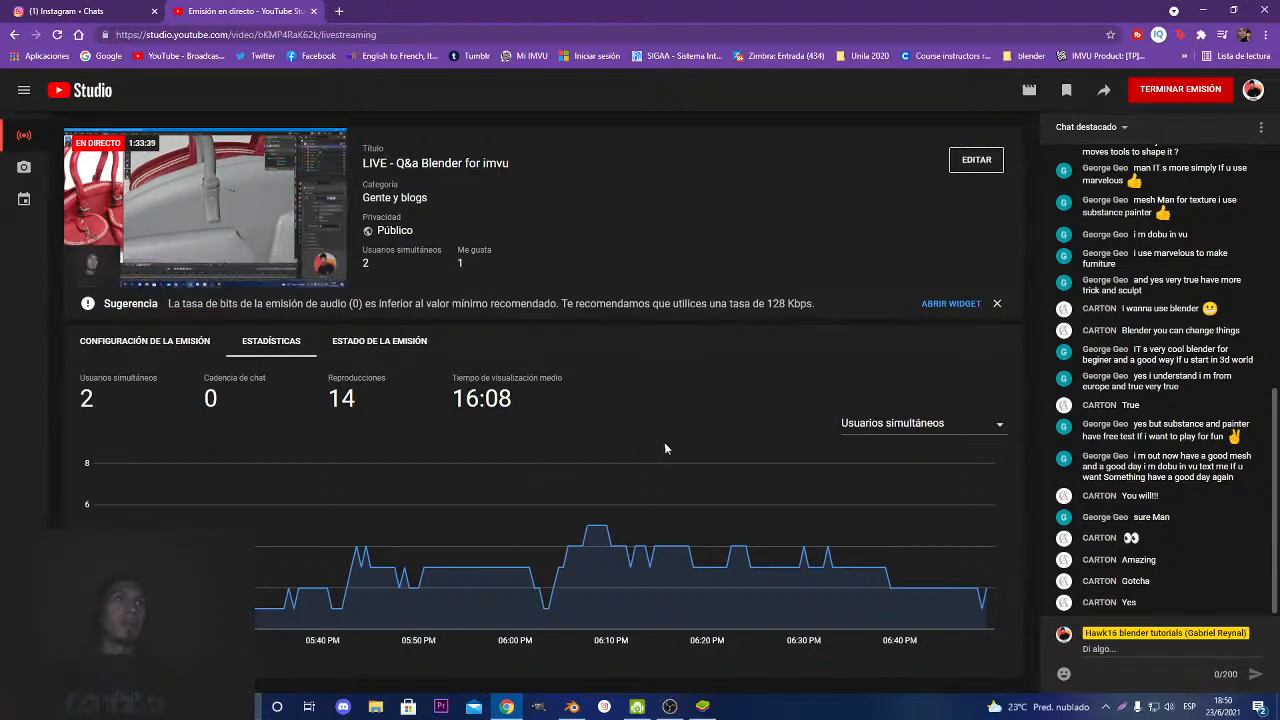
pyautogui.hotkey('alt', 'Tab')
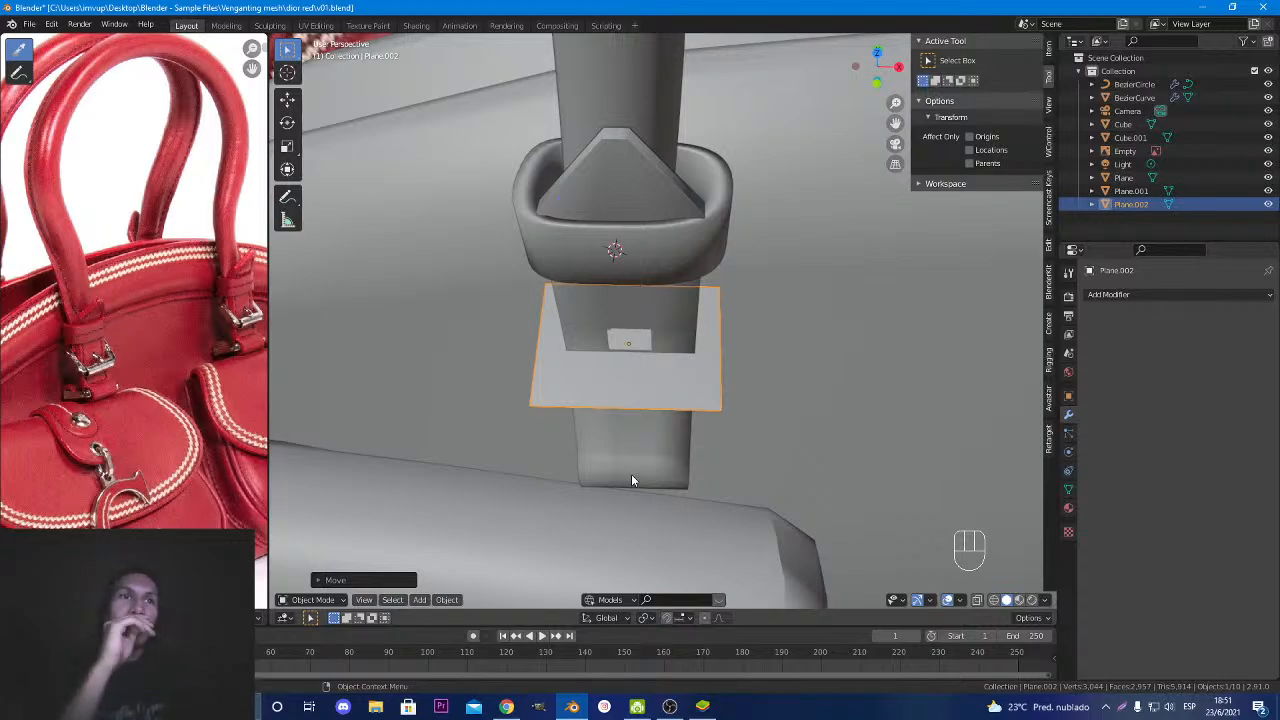
pyautogui.click(671, 707)
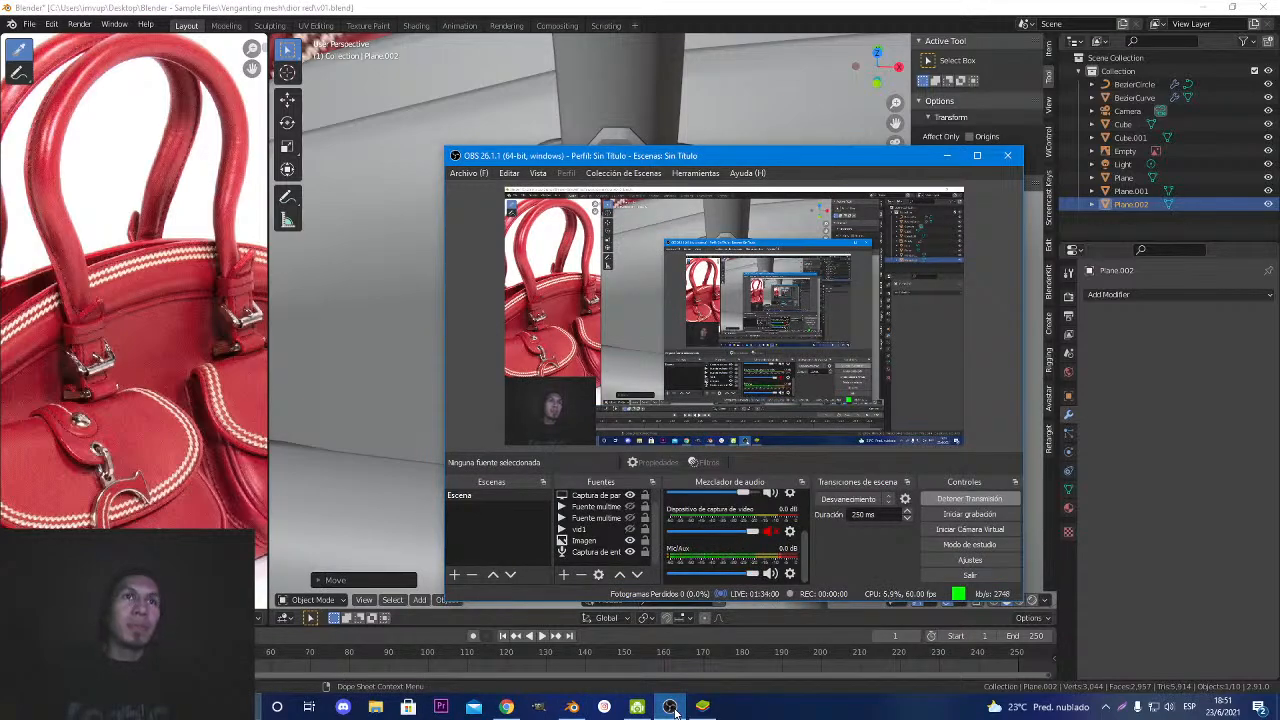
pyautogui.click(671, 707)
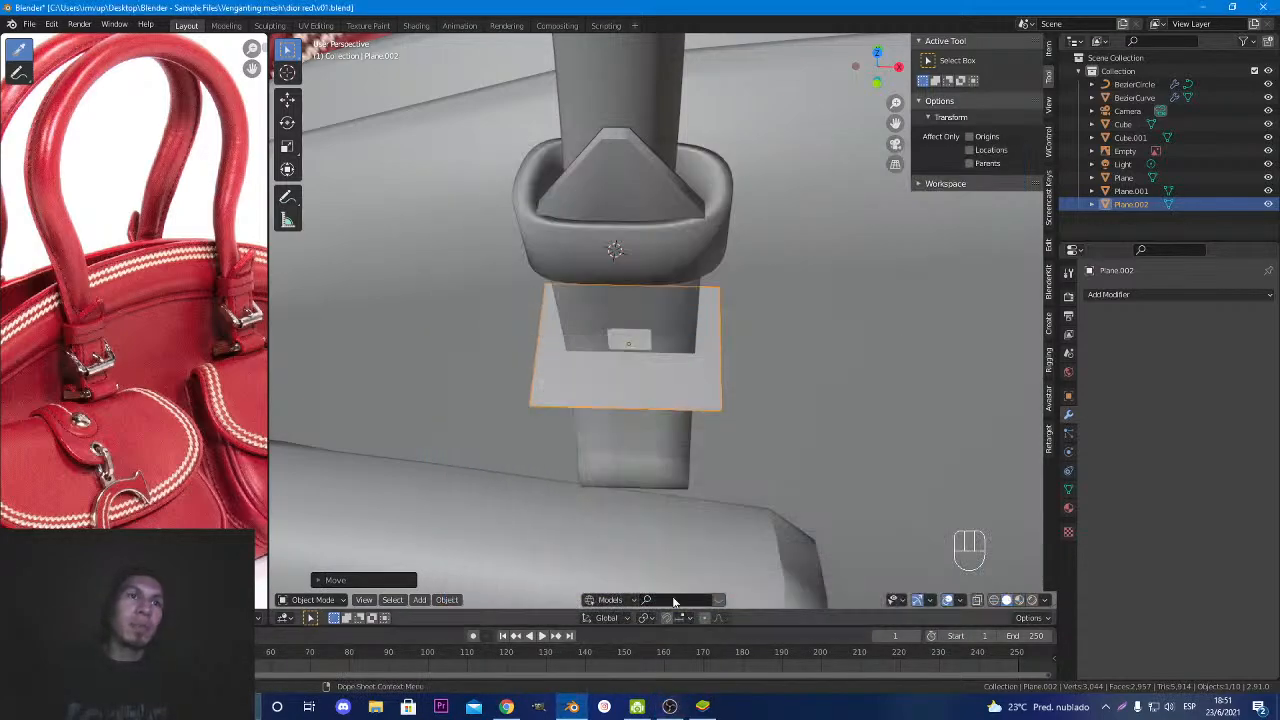
# Cut the buckle plane with two parallel edge loops and spread them along global X by a factor of about 2.18.
pyautogui.moveTo(572, 331); pyautogui.dragTo(701, 276, button='middle')
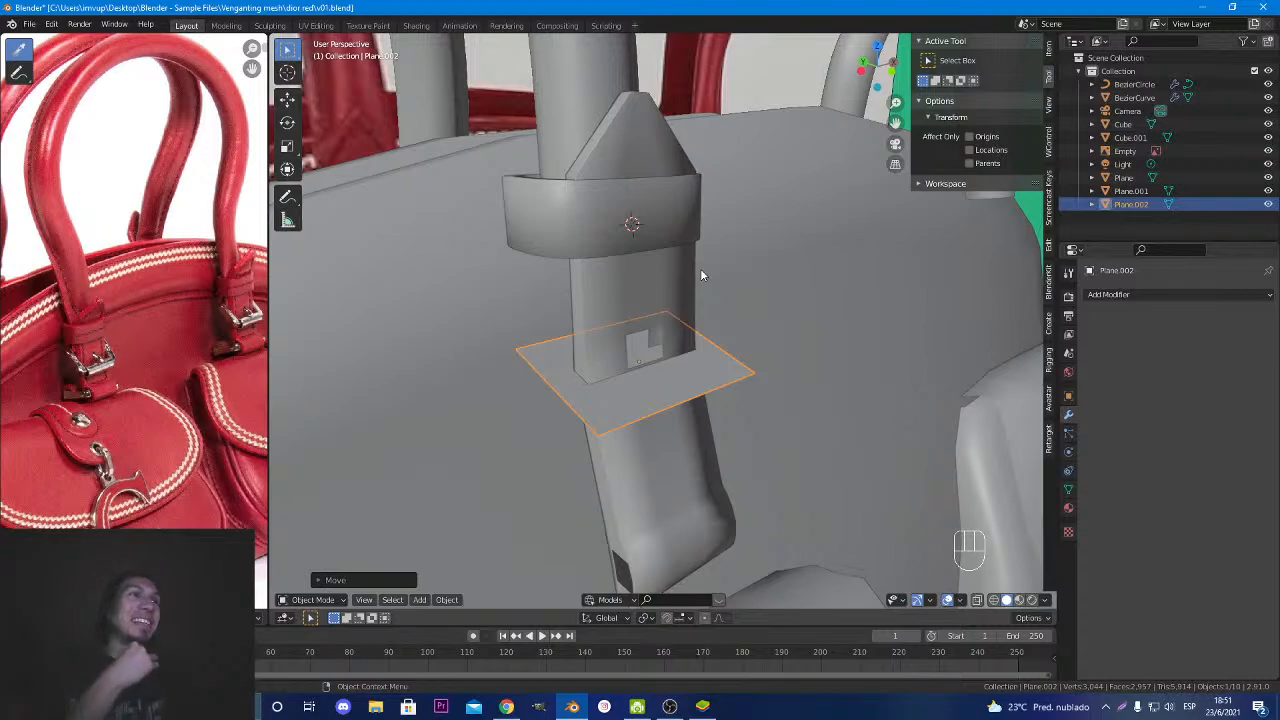
pyautogui.moveTo(700, 268); pyautogui.dragTo(586, 376, button='middle')
pyautogui.press('Tab')
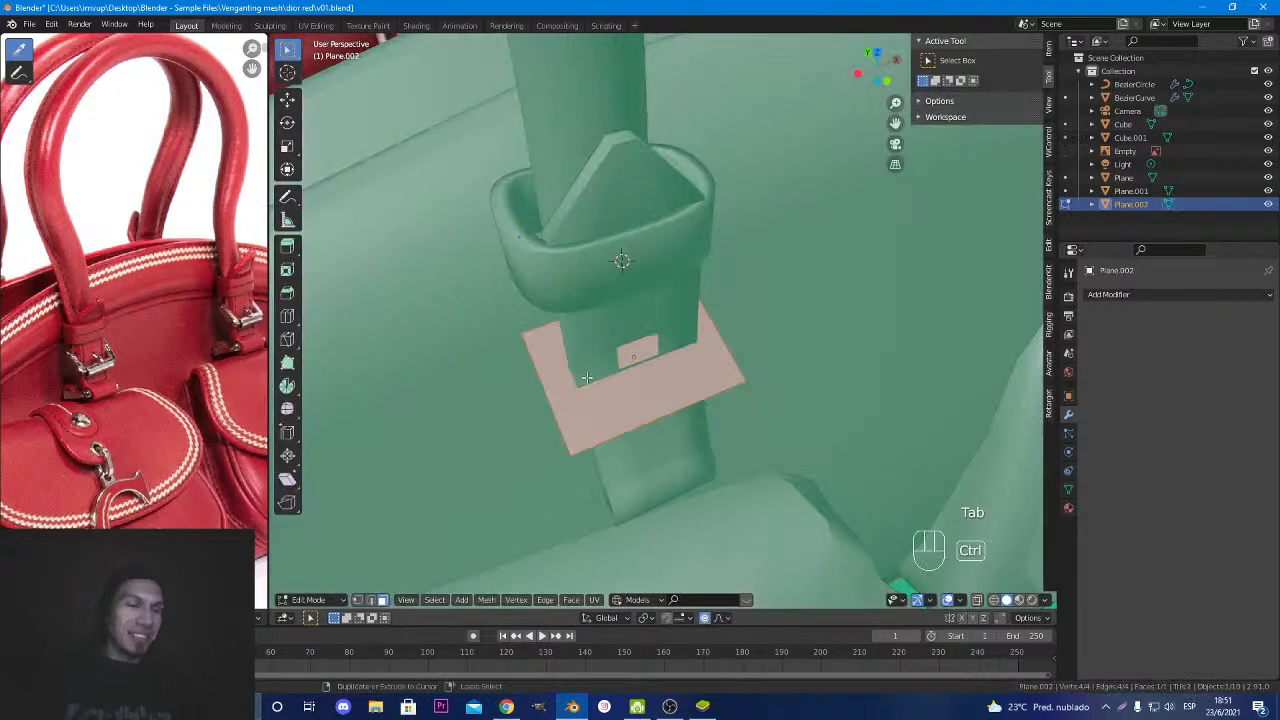
pyautogui.hotkey('ctrl', 'r')
pyautogui.scroll(2, 678, 410)
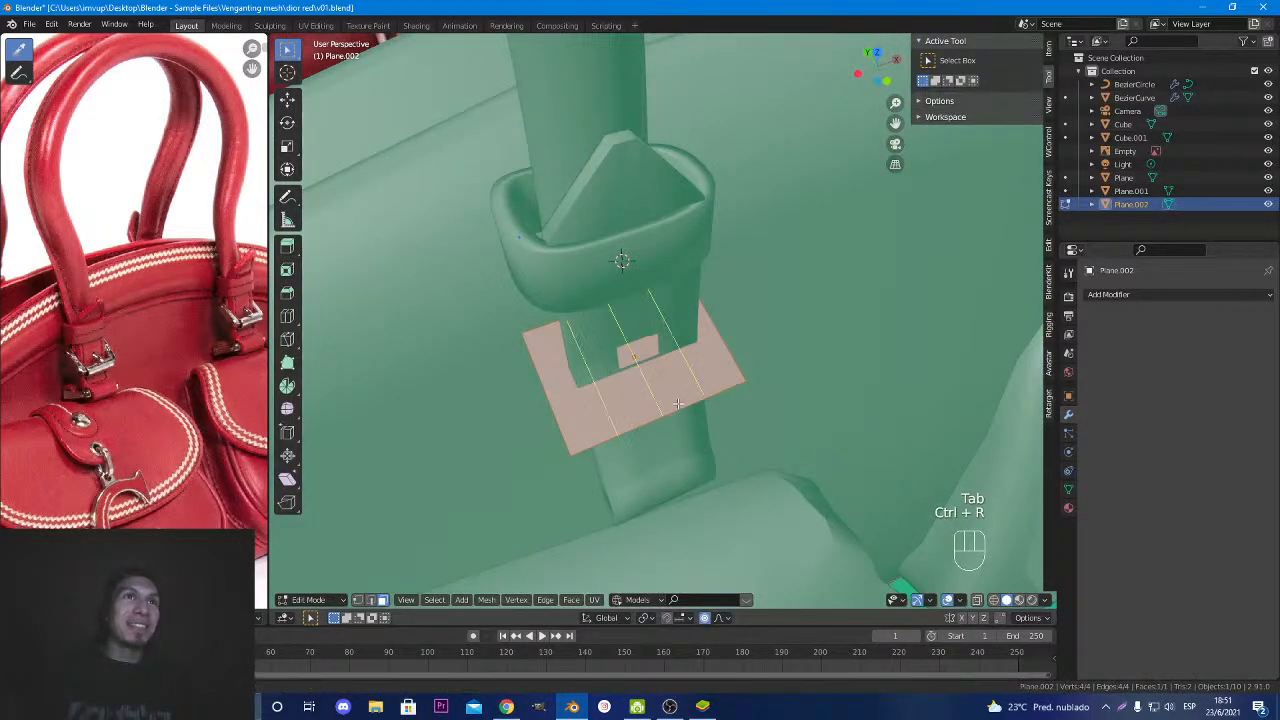
pyautogui.scroll(3, 678, 404)
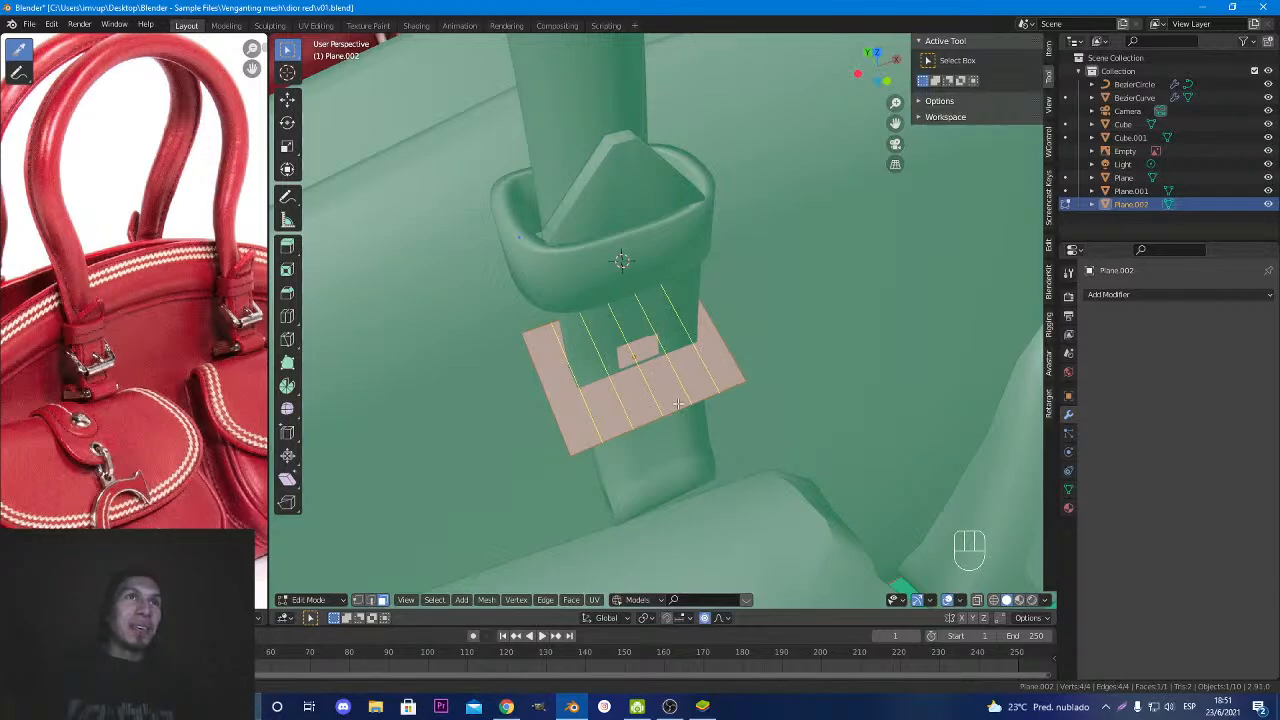
pyautogui.scroll(-3, 678, 404)
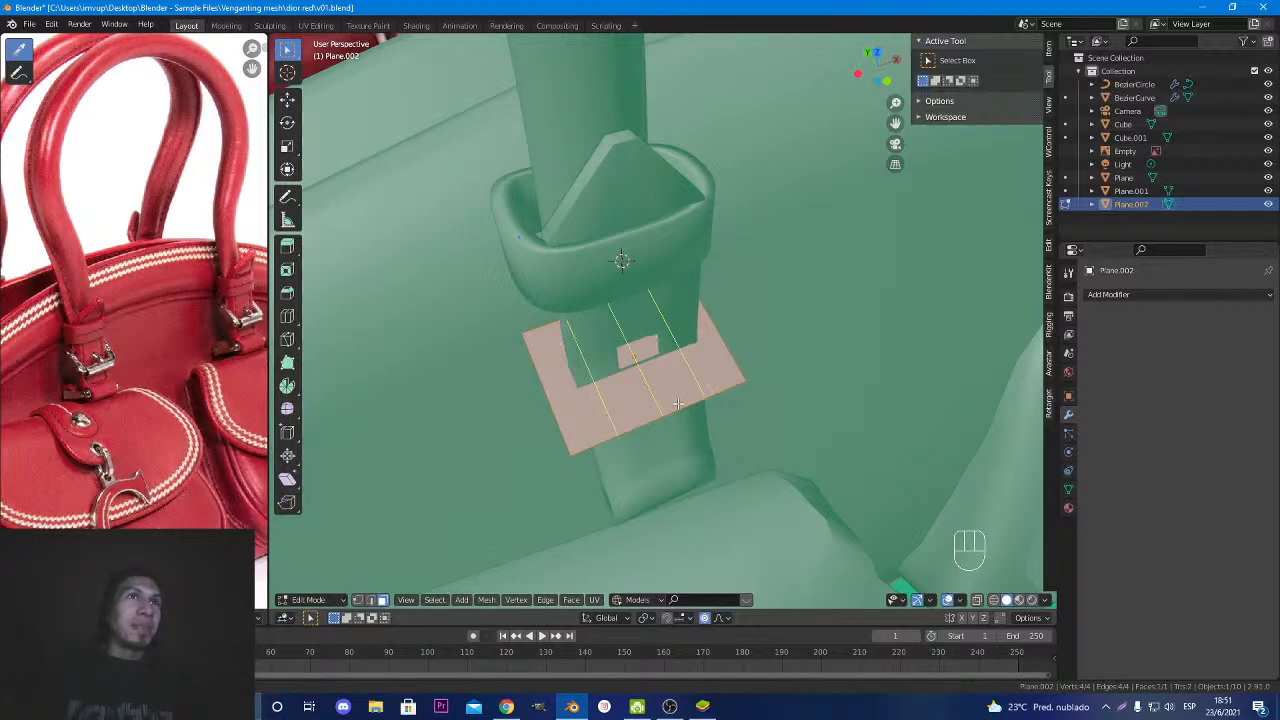
pyautogui.click(678, 404)
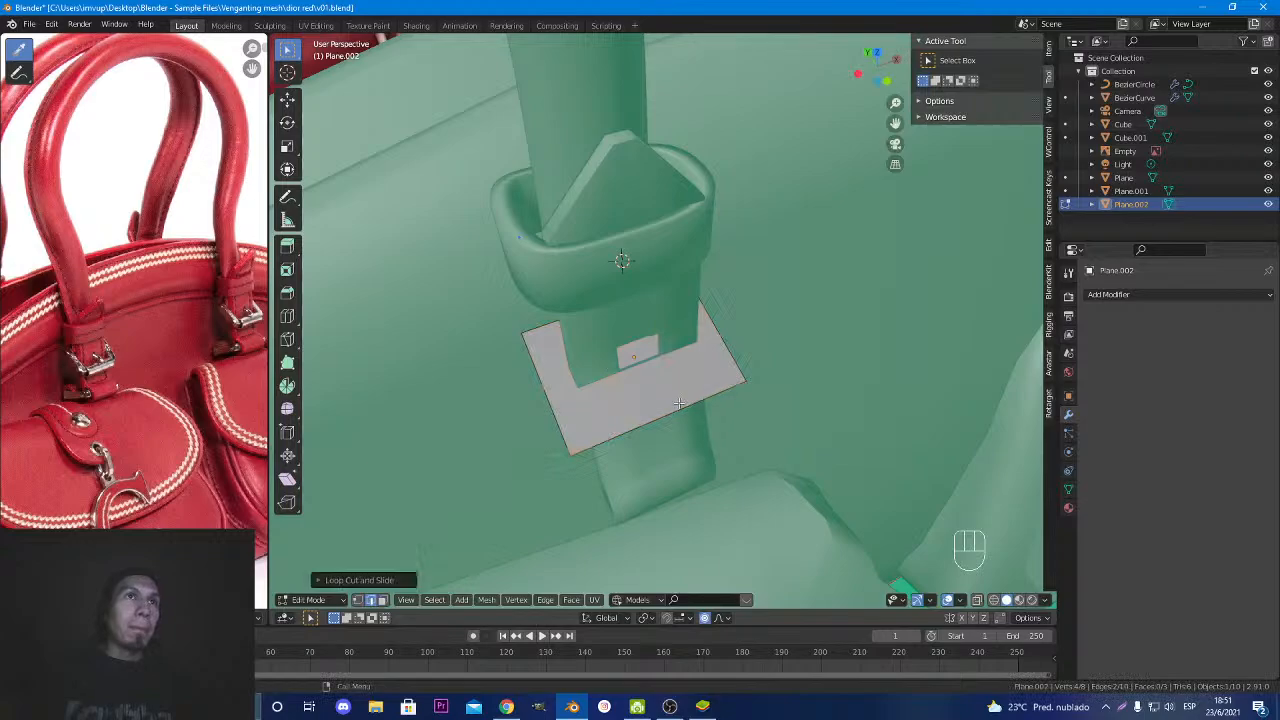
pyautogui.press('s')
pyautogui.click(693, 395)
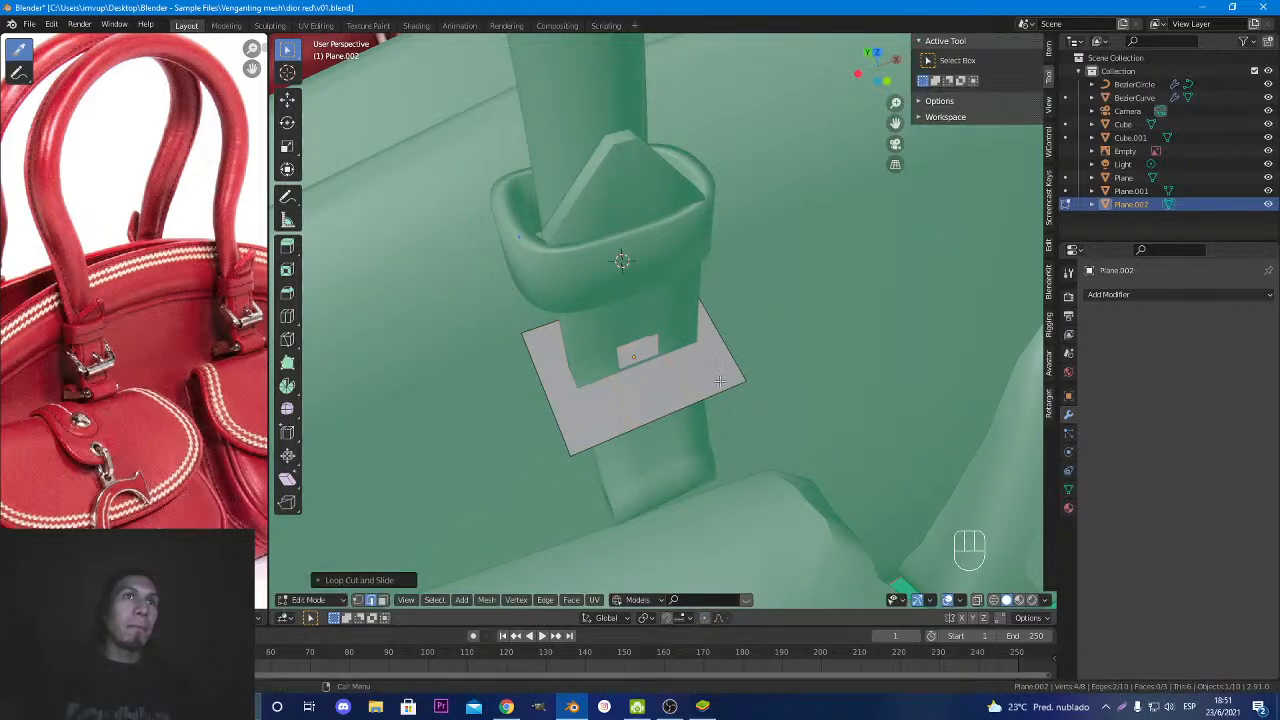
pyautogui.press('s')
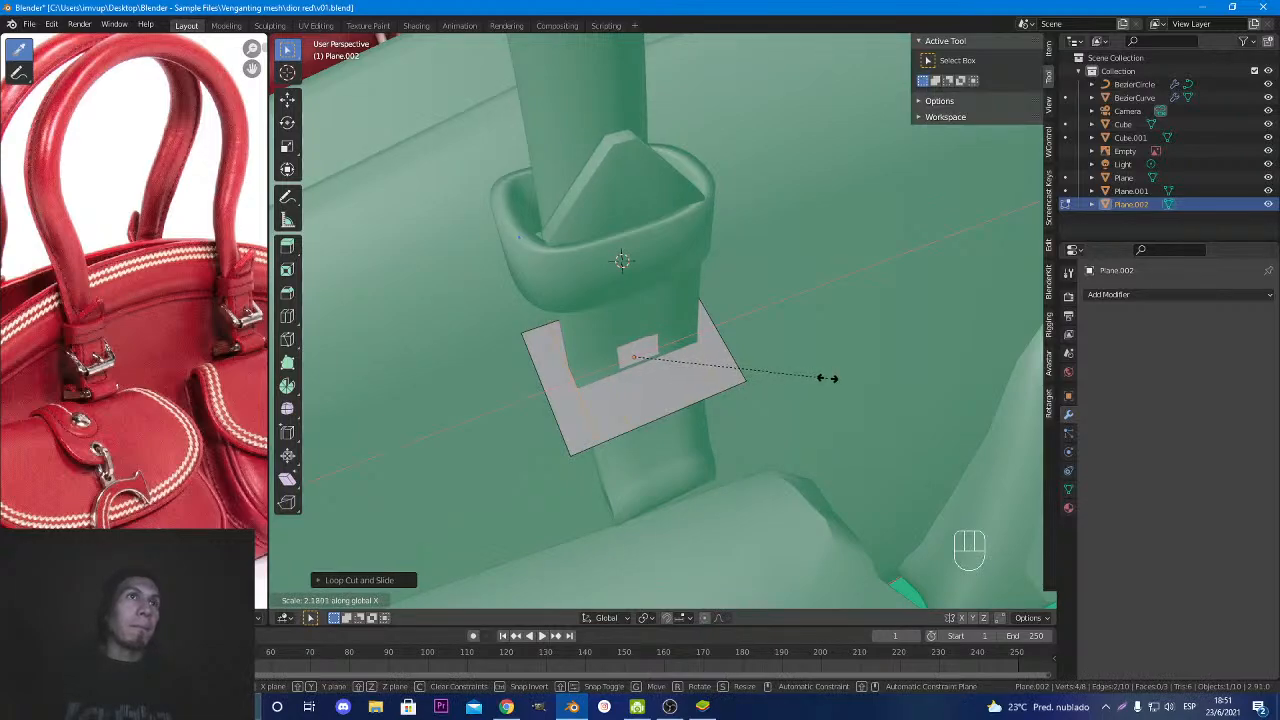
pyautogui.click(827, 378)
# Add two edge loops perpendicular to the first pair and spread them along global Y by a factor of about 2.08.
pyautogui.hotkey('ctrl', 'r')
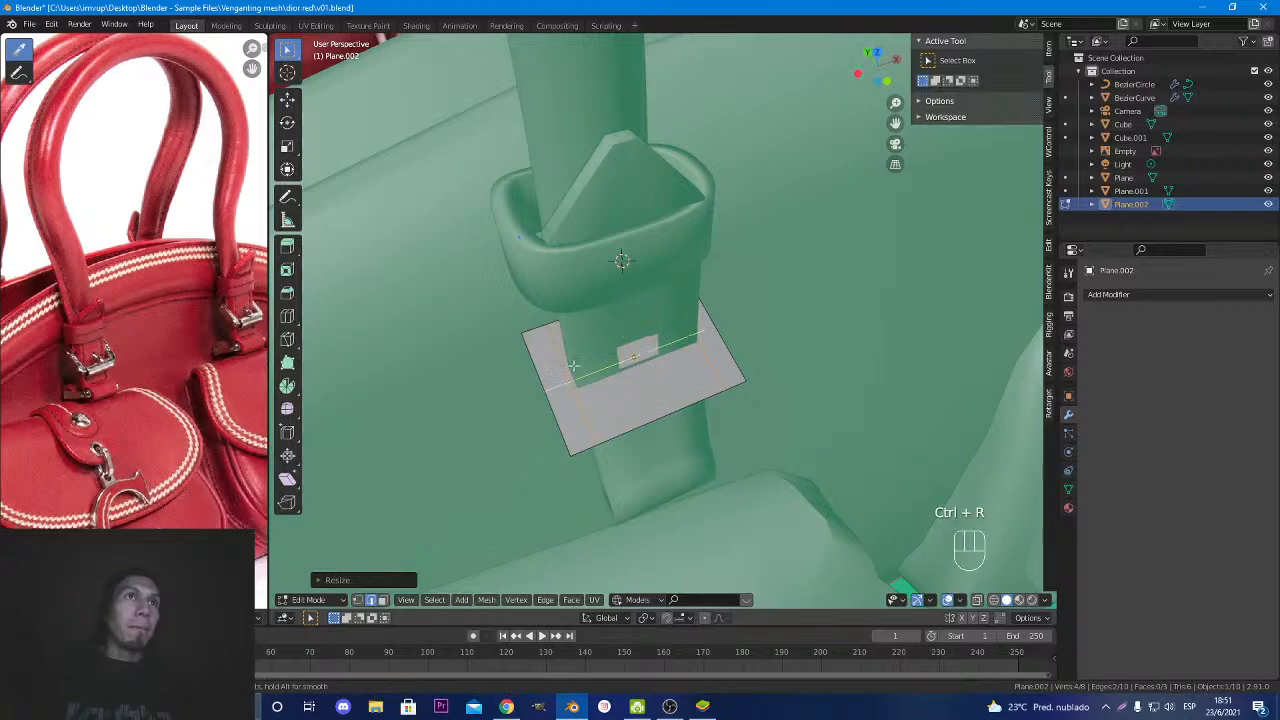
pyautogui.click(540, 374)
pyautogui.click(540, 375)
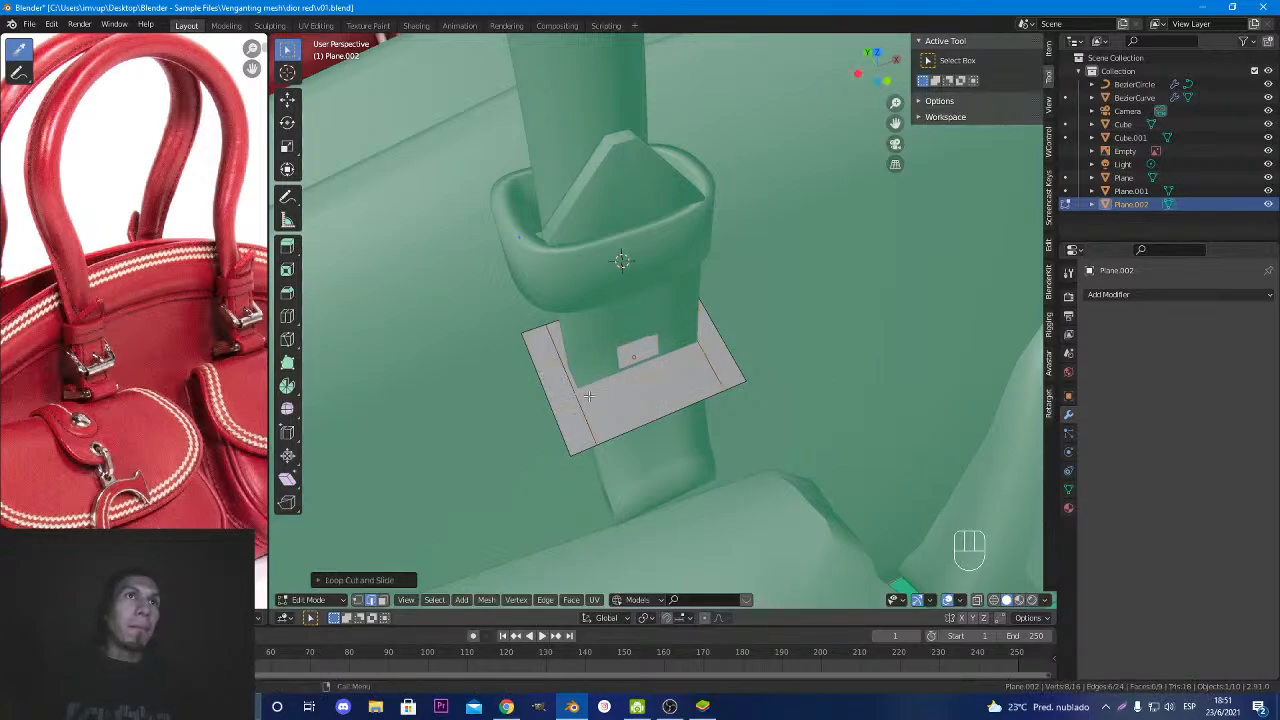
pyautogui.press('s')
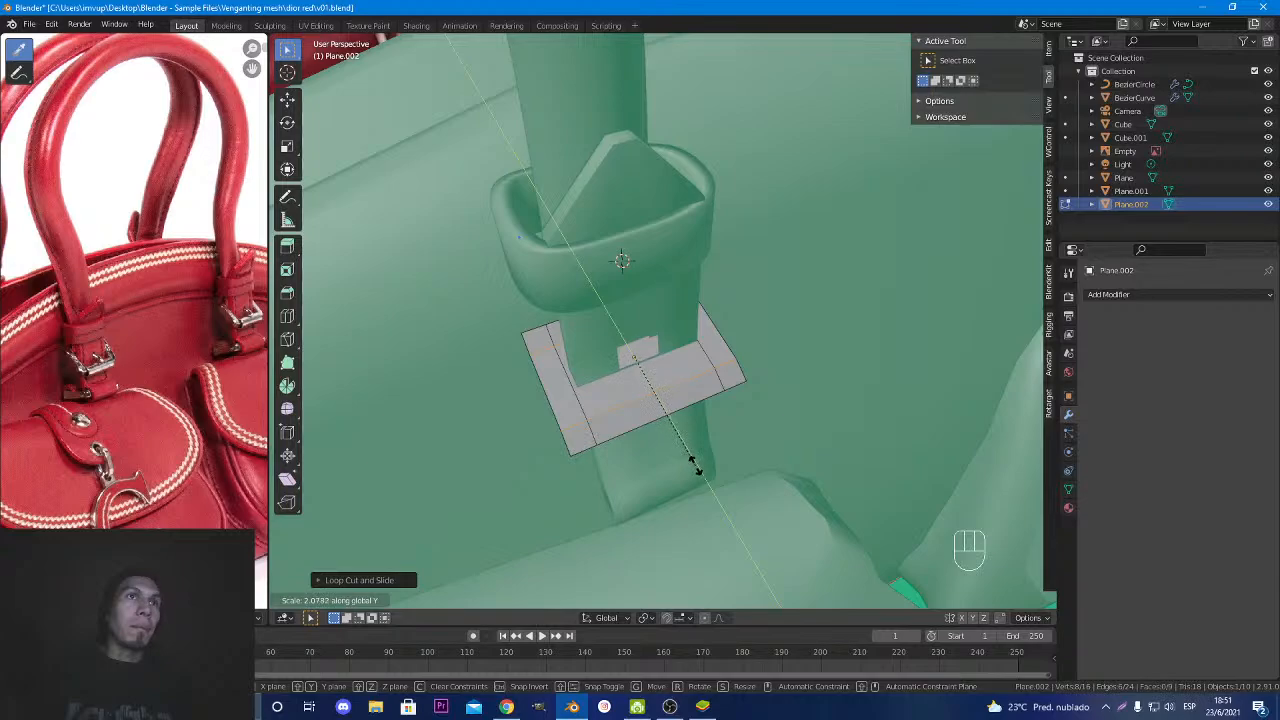
pyautogui.click(697, 463)
# Delete the plane's central face so that only a rectangular frame around the strap remains.
pyautogui.scroll(3, 587, 403)
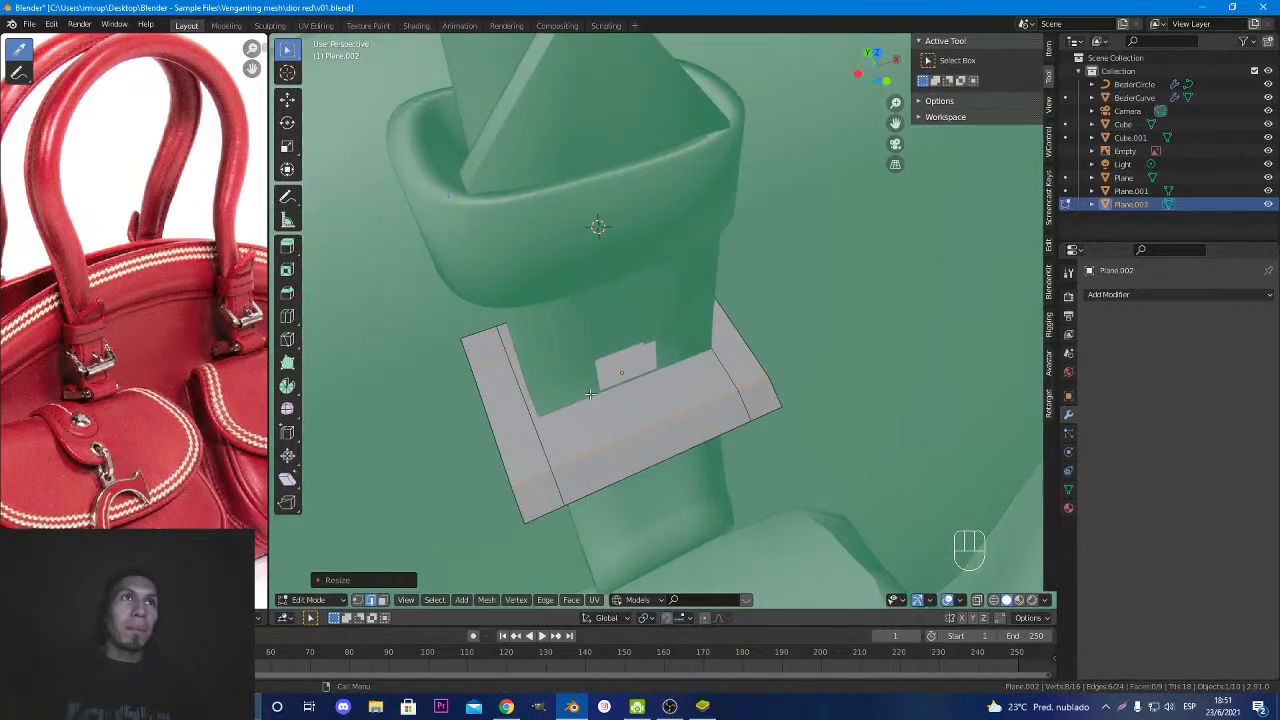
pyautogui.click(589, 405)
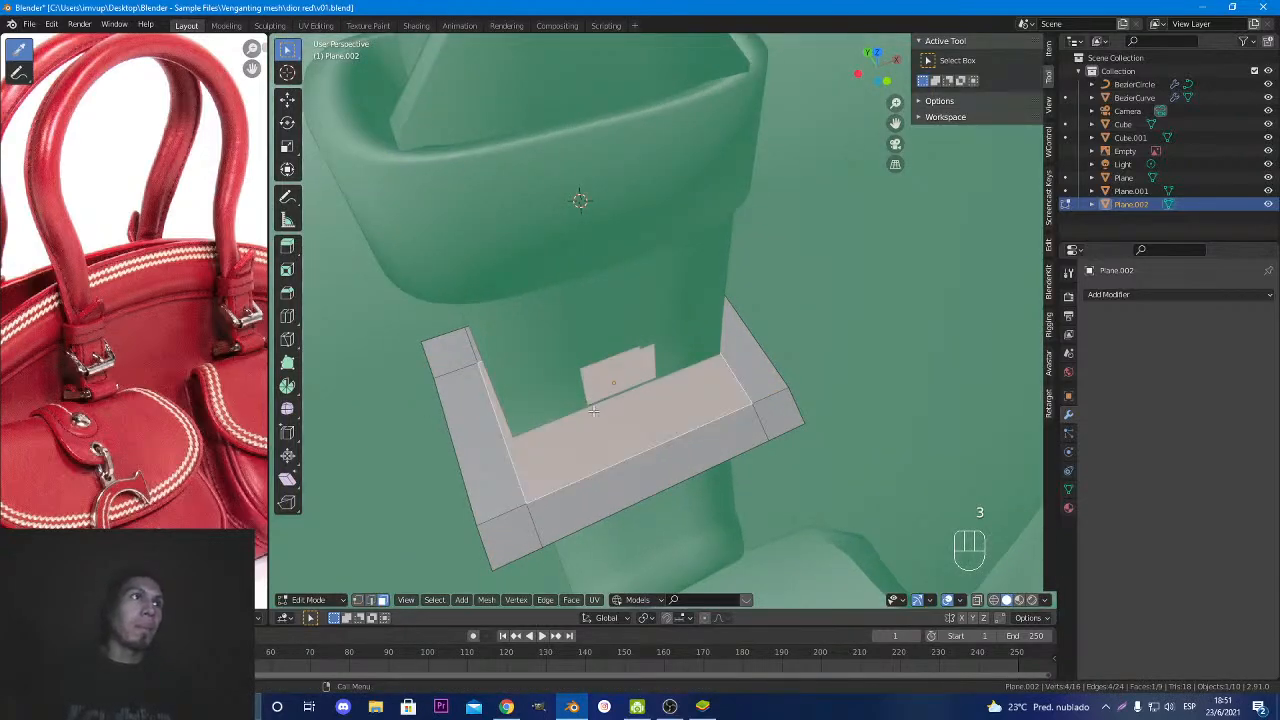
pyautogui.press('Delete')
pyautogui.click(593, 410)
# Raise the outer edge row on one side of the buckle frame about 0.008 m along global Z, and clear the selection.
pyautogui.moveTo(593, 410); pyautogui.dragTo(537, 353, button='middle')
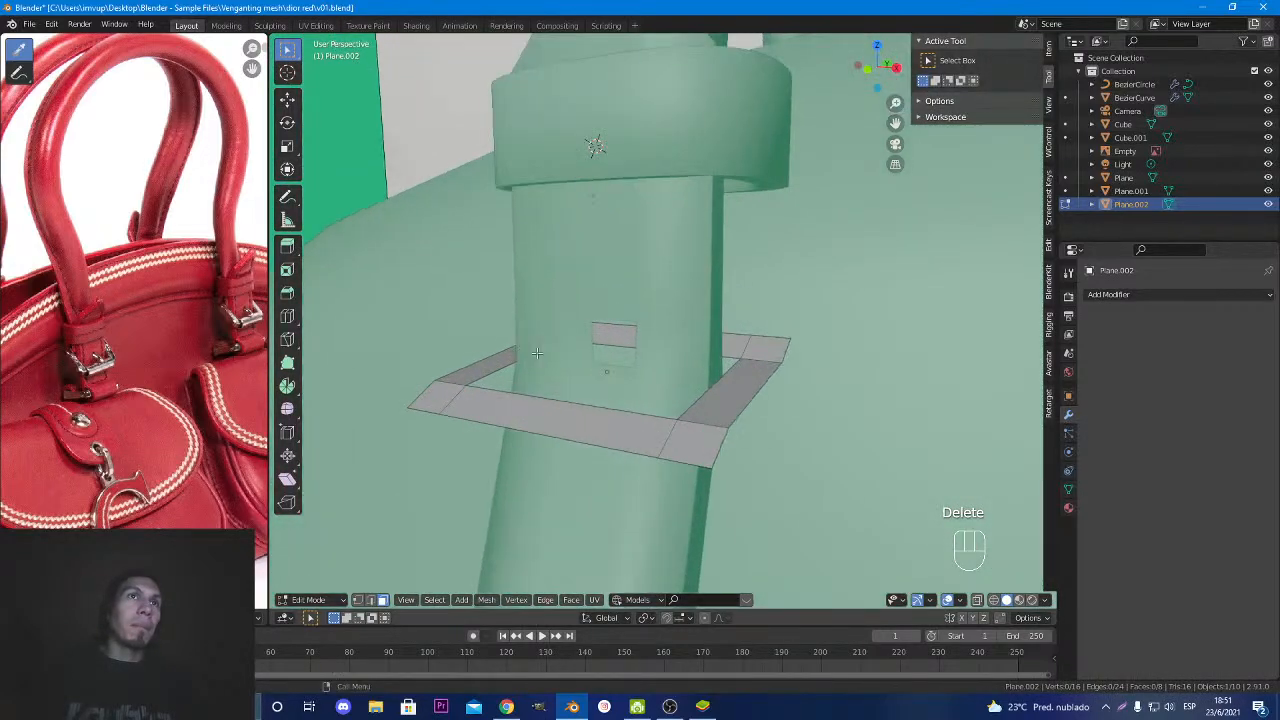
pyautogui.press('2')
pyautogui.keyDown('alt'); pyautogui.click(655, 459); pyautogui.keyUp('alt')
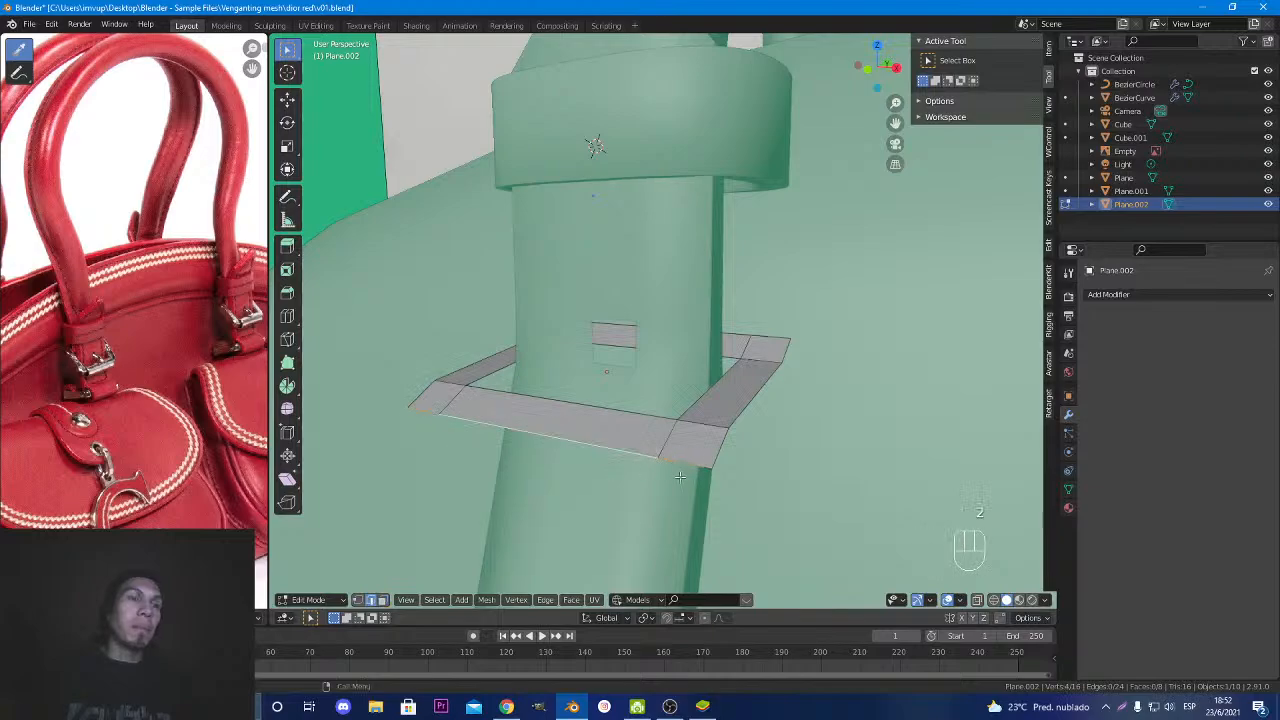
pyautogui.press('g')
pyautogui.press('z')
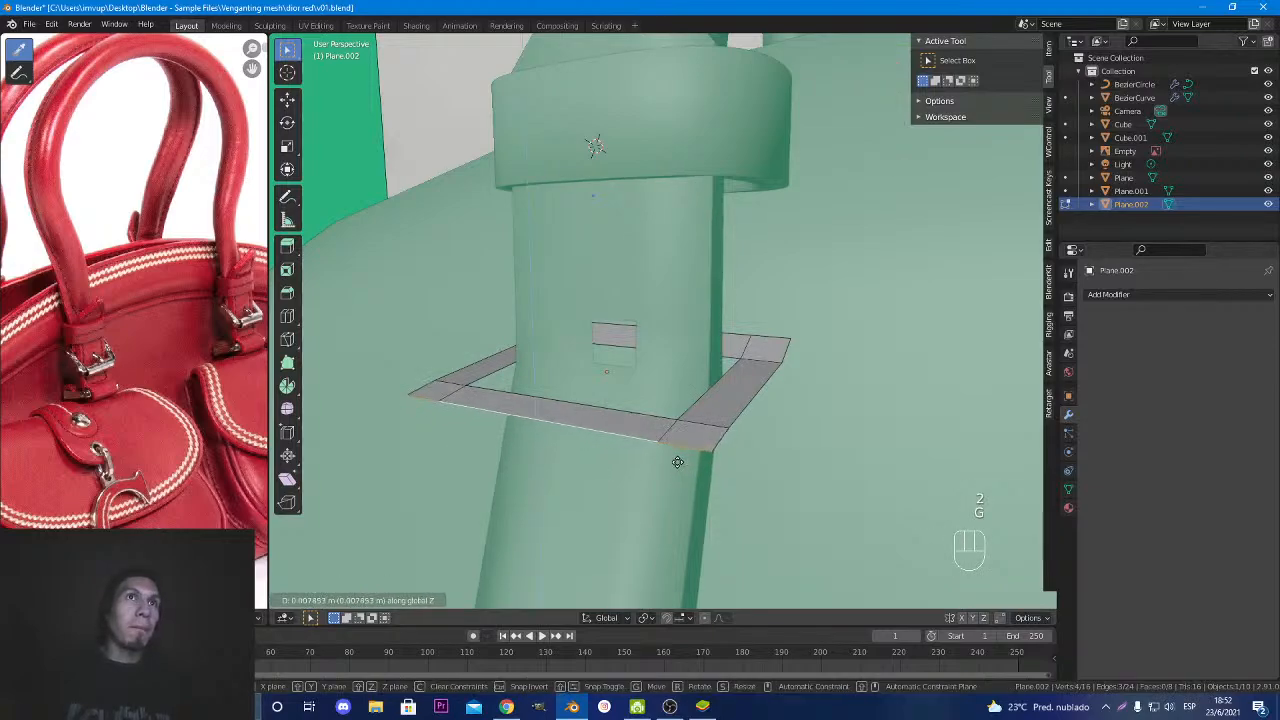
pyautogui.click(678, 462)
pyautogui.keyDown('alt'); pyautogui.keyDown('shift'); pyautogui.click(770, 342); pyautogui.keyUp('shift'); pyautogui.keyUp('alt')
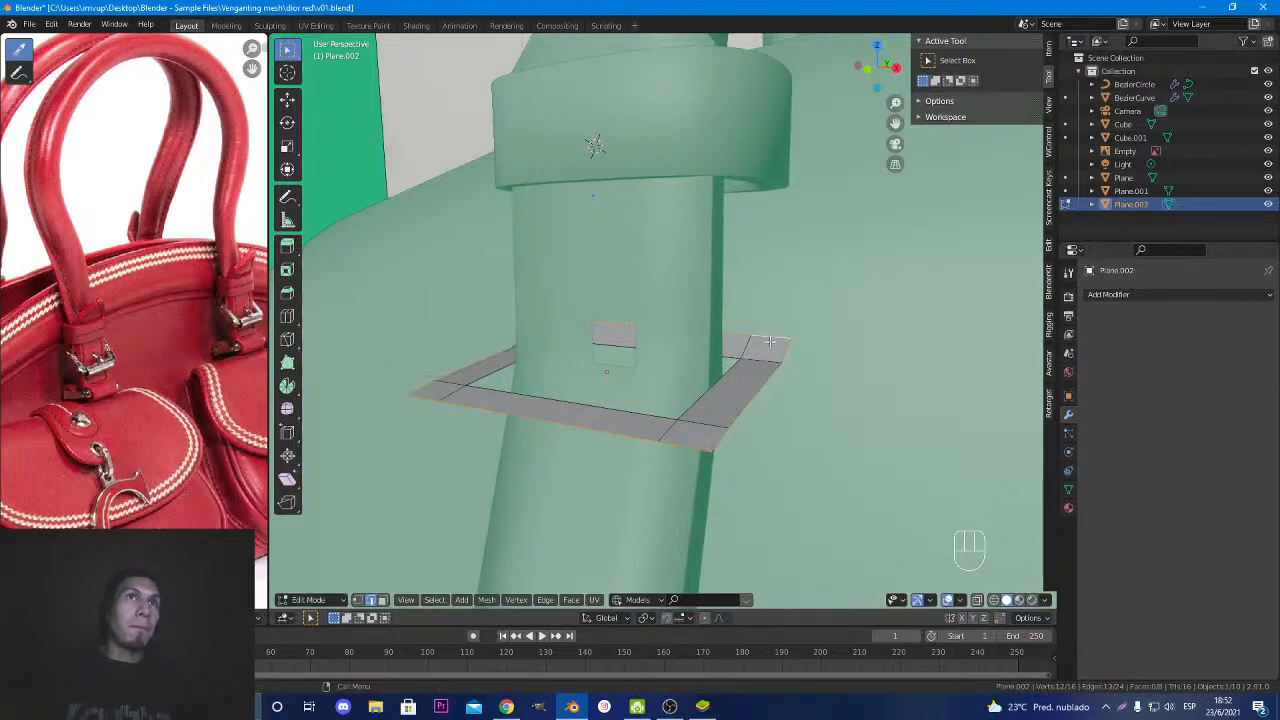
pyautogui.click(702, 398)
# Extrude the entire buckle frame downward along its normals by about 0.019 m.
pyautogui.moveTo(705, 428); pyautogui.dragTo(751, 461, button='middle')
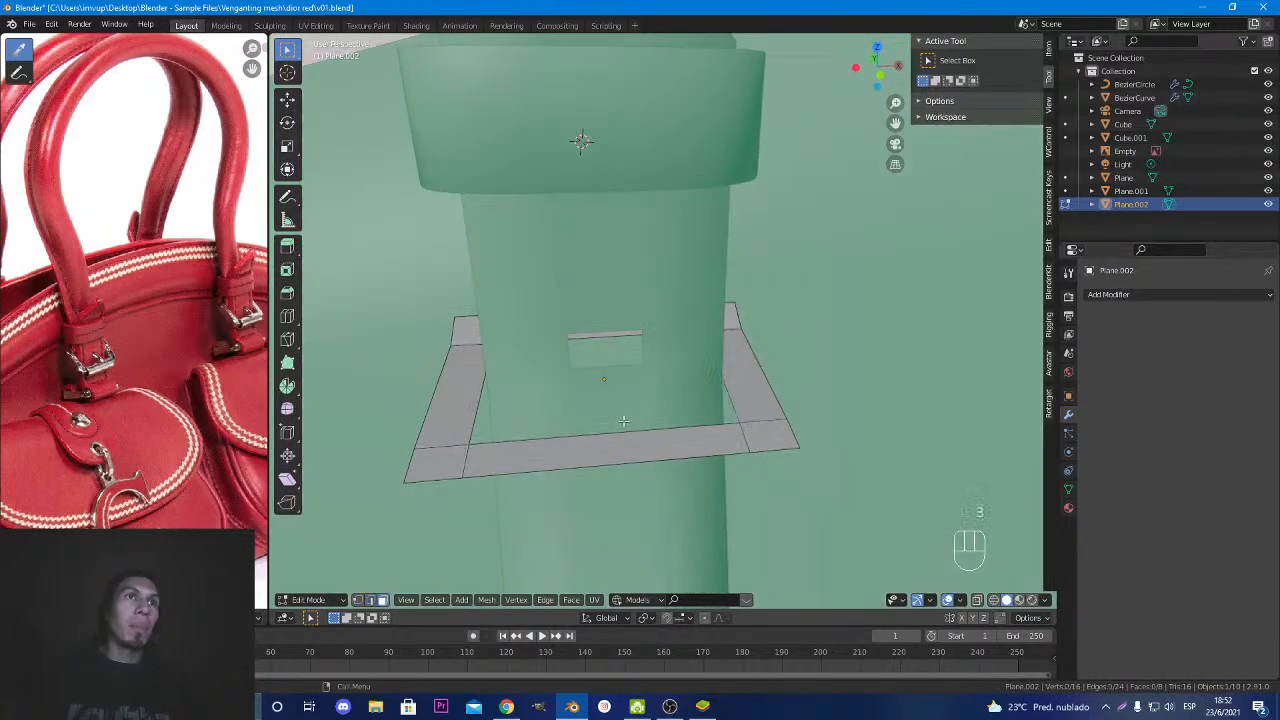
pyautogui.scroll(-3, 466, 430)
pyautogui.moveTo(503, 430); pyautogui.dragTo(573, 417, button='middle')
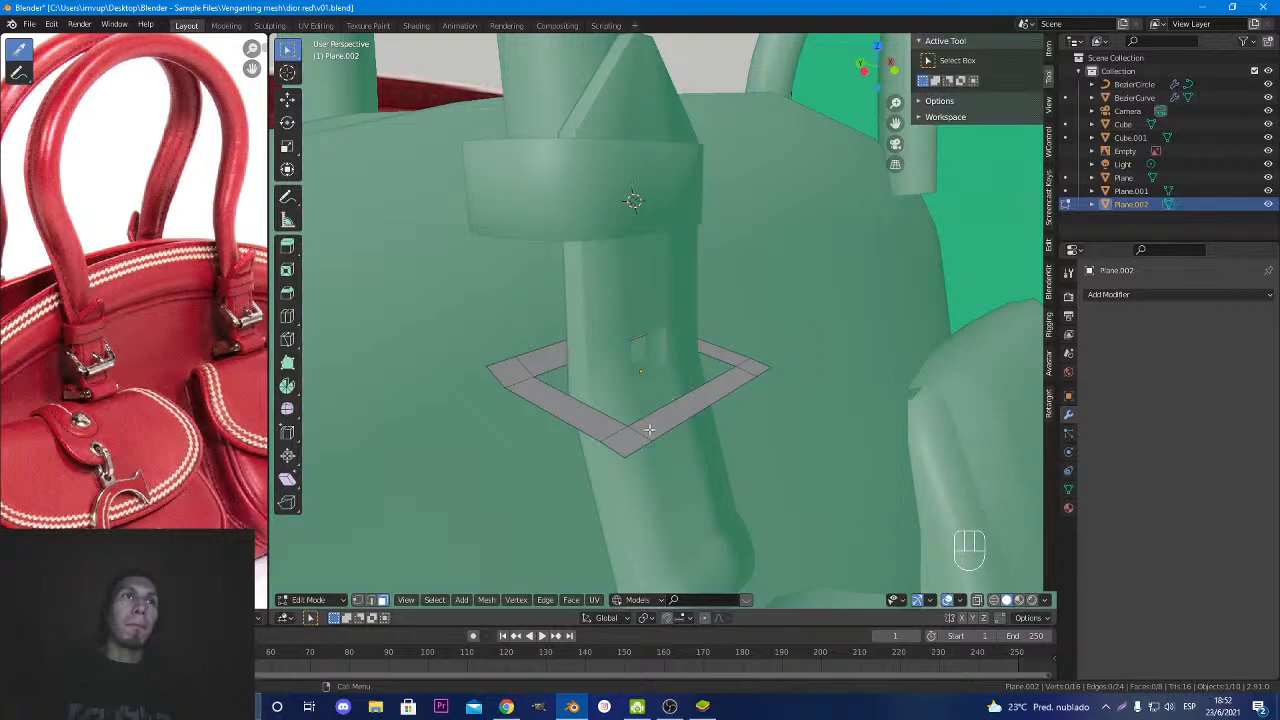
pyautogui.press('a')
pyautogui.press('e')
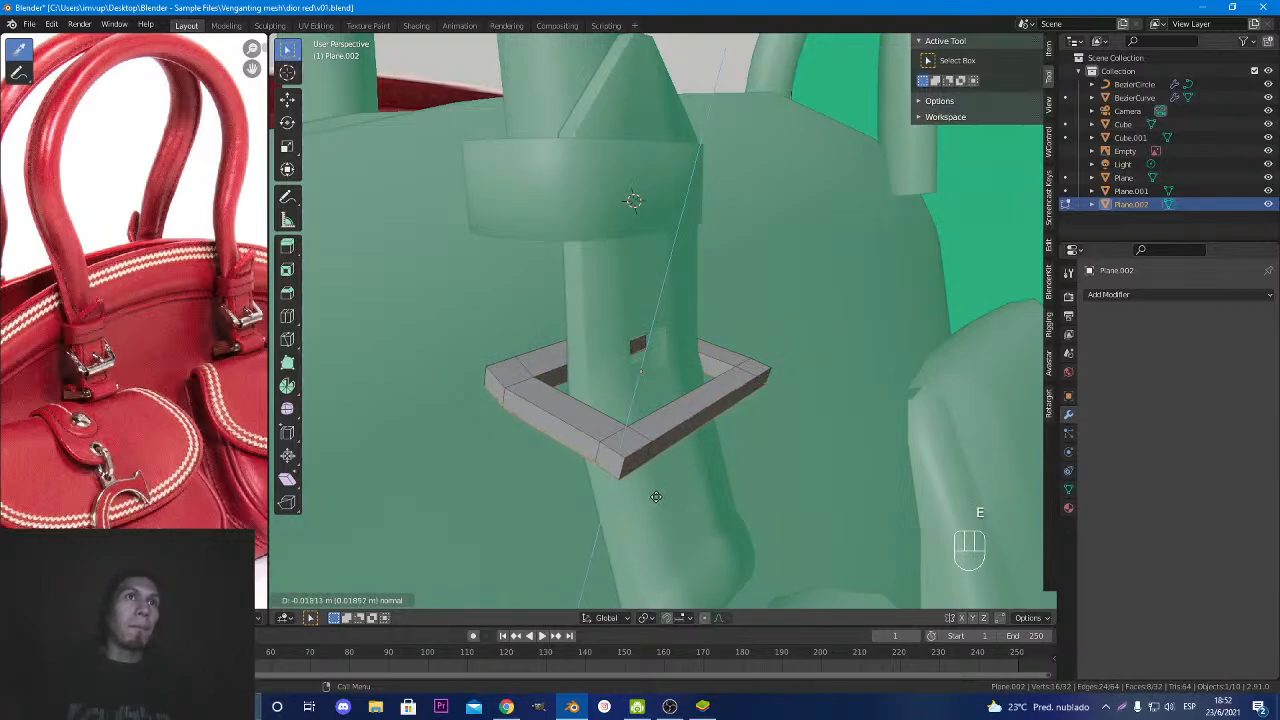
pyautogui.click(658, 500)
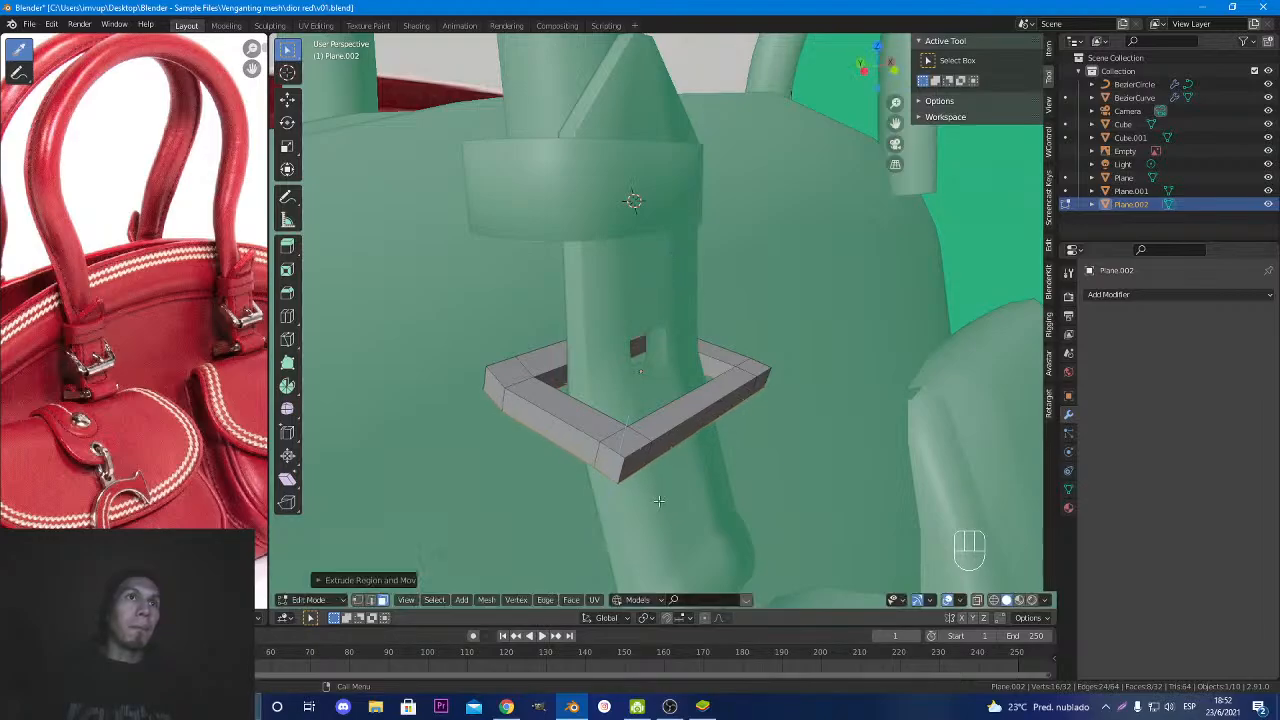
# Duplicate the whole buckle frame within the same mesh and lower the copy along global Z to the strap's bottom end.
pyautogui.moveTo(658, 500); pyautogui.dragTo(709, 489, button='middle')
pyautogui.scroll(-3, 611, 448)
pyautogui.press('Tab')
pyautogui.scroll(4, 566, 510)
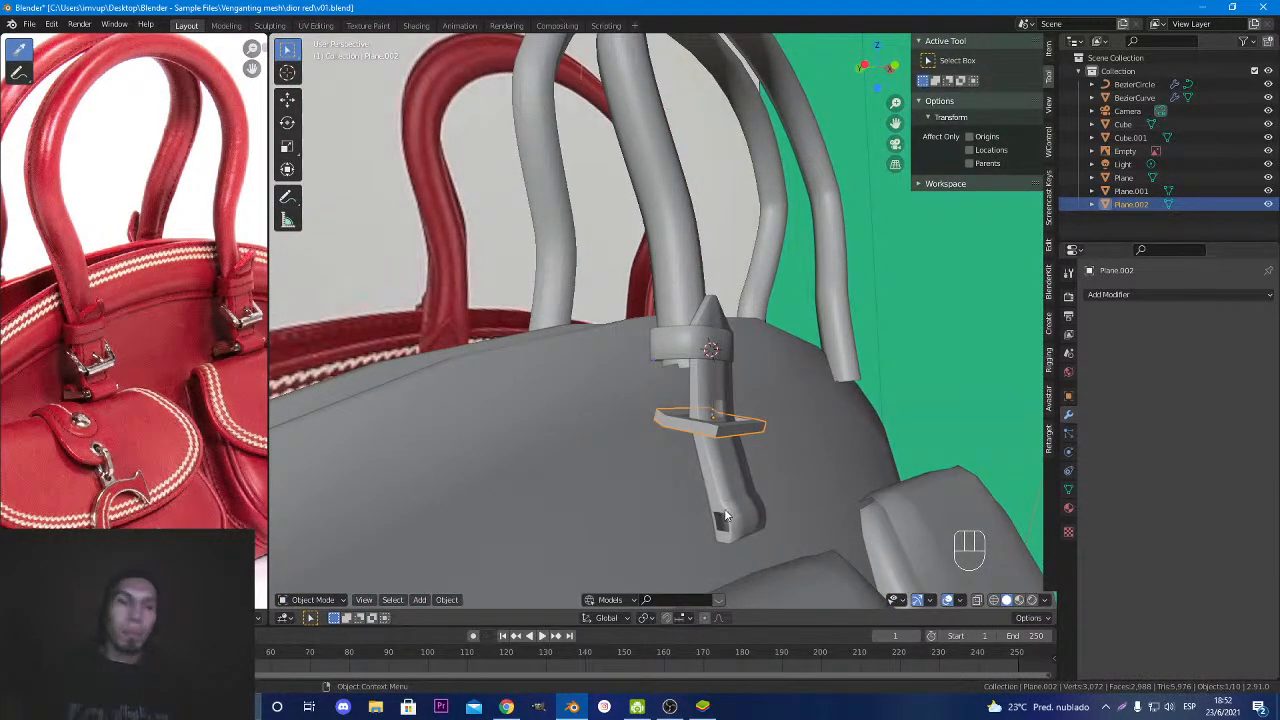
pyautogui.press('shift')
pyautogui.press('Tab')
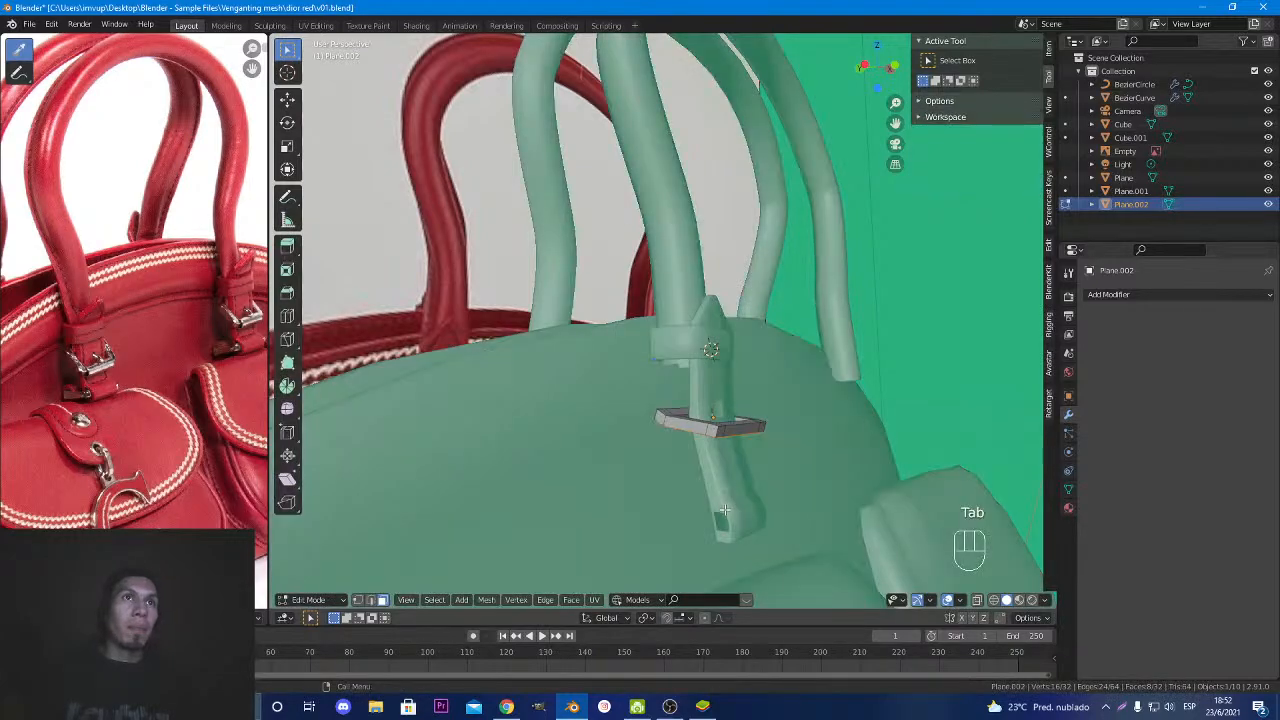
pyautogui.press('a')
pyautogui.hotkey('shift', 'd')
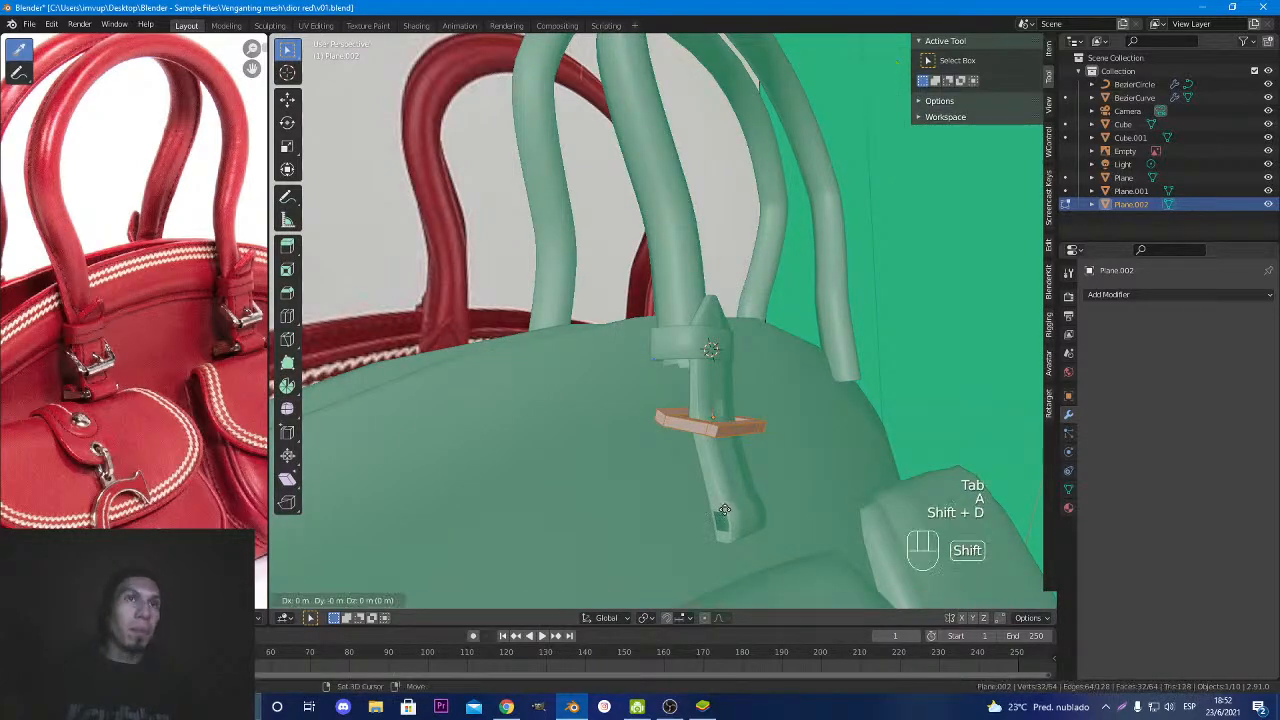
pyautogui.press('z')
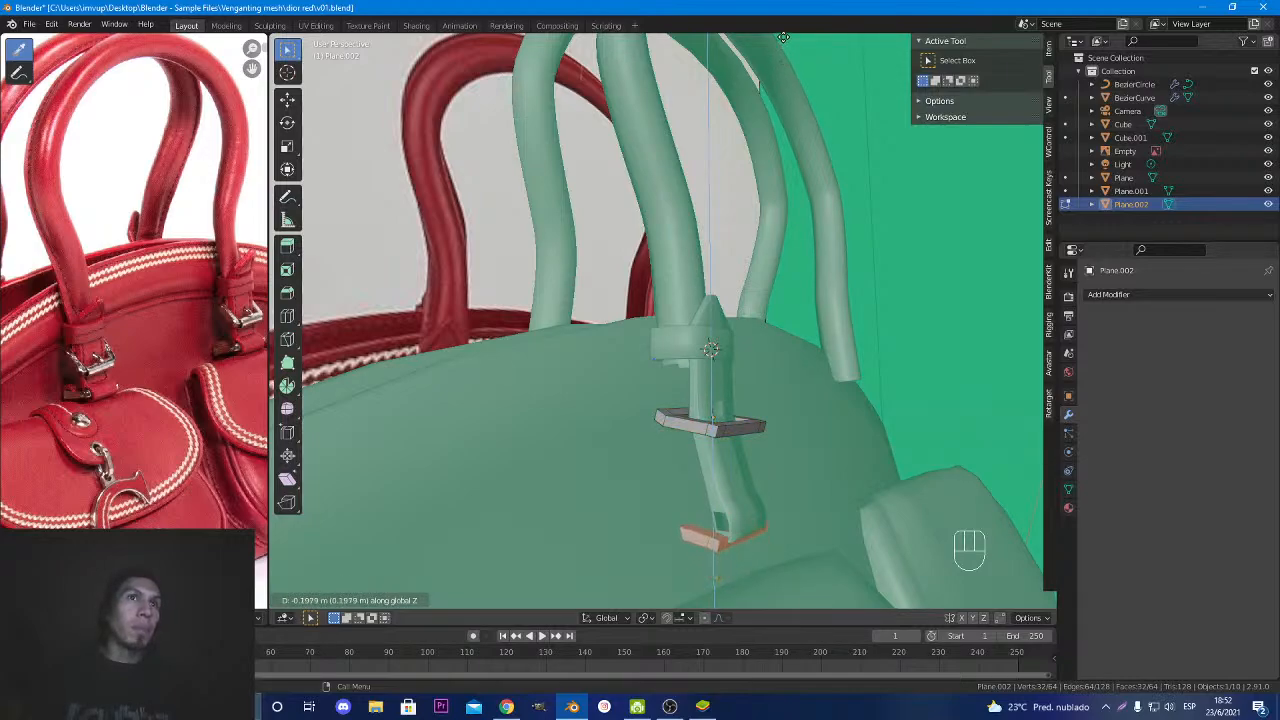
pyautogui.click(783, 598)
# Tilt the copied frame about global X at the strap's bottom loop and lower it about 0.03 m along global Z.
pyautogui.press('r')
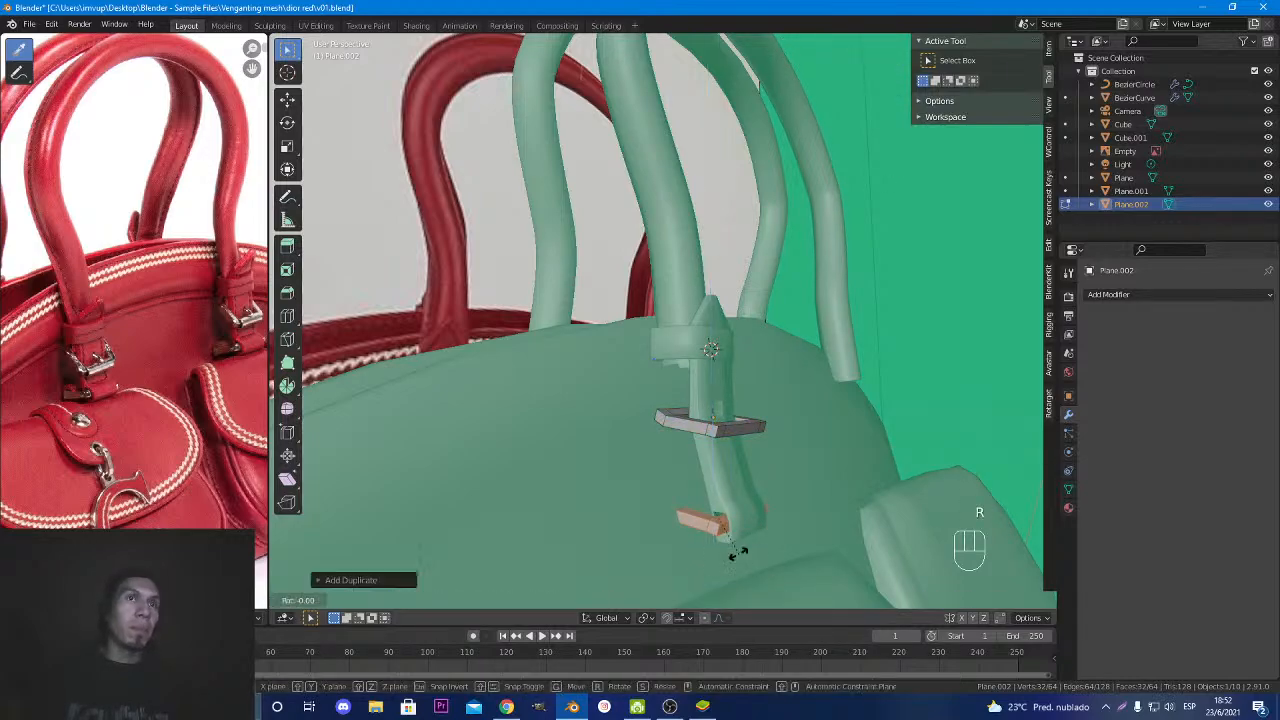
pyautogui.press('x')
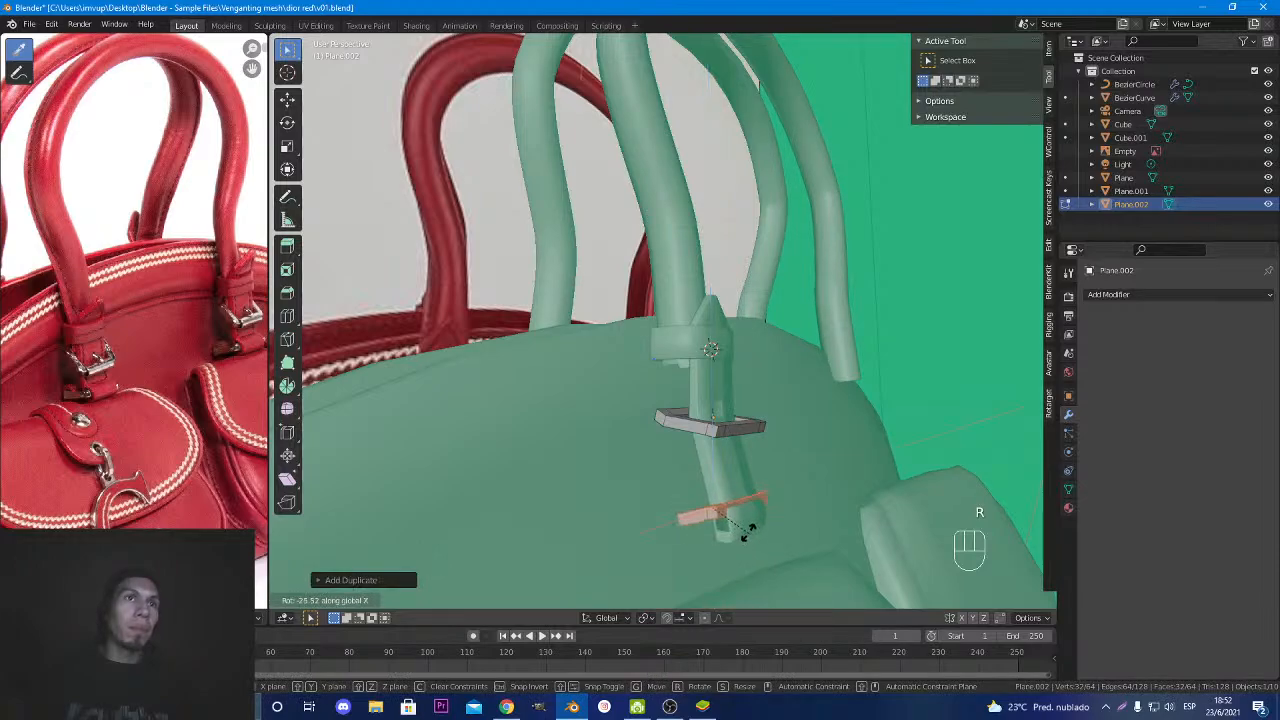
pyautogui.click(748, 531)
pyautogui.press('g')
pyautogui.press('z')
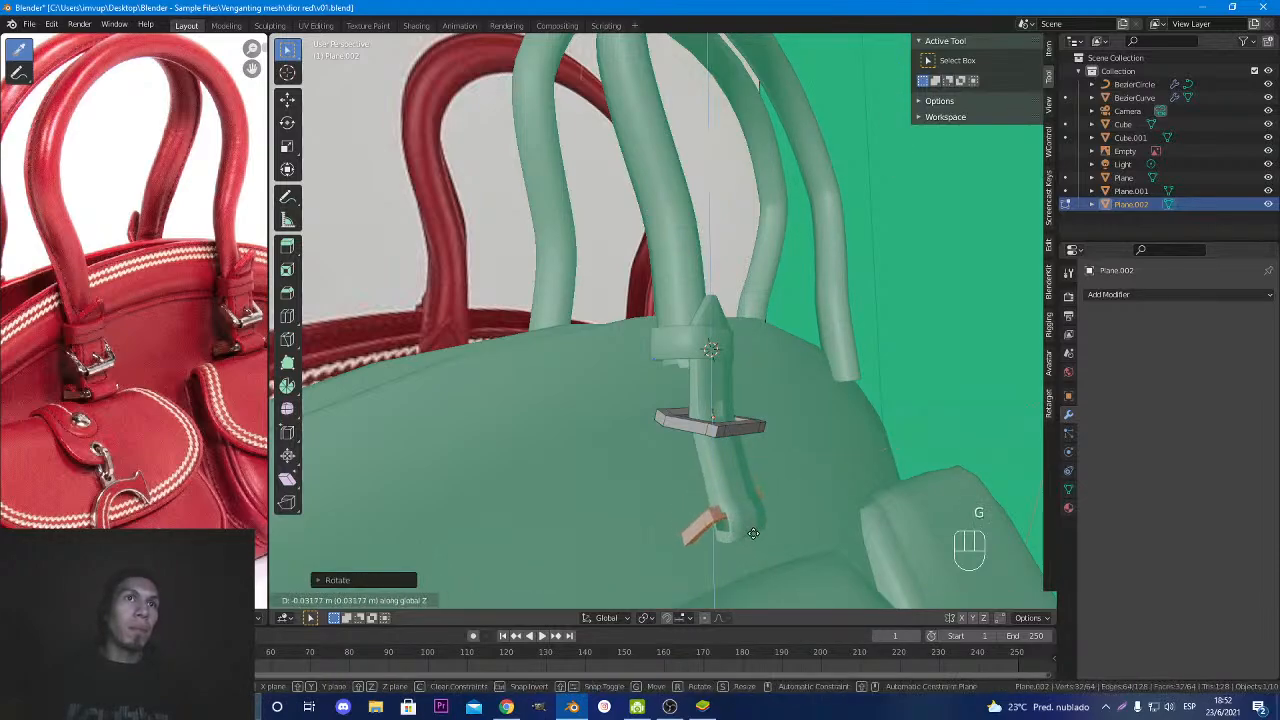
pyautogui.click(753, 533)
pyautogui.moveTo(755, 540); pyautogui.dragTo(546, 550, button='middle')
pyautogui.moveTo(691, 538); pyautogui.dragTo(653, 504, button='middle')
pyautogui.press('r')
pyautogui.press('z')
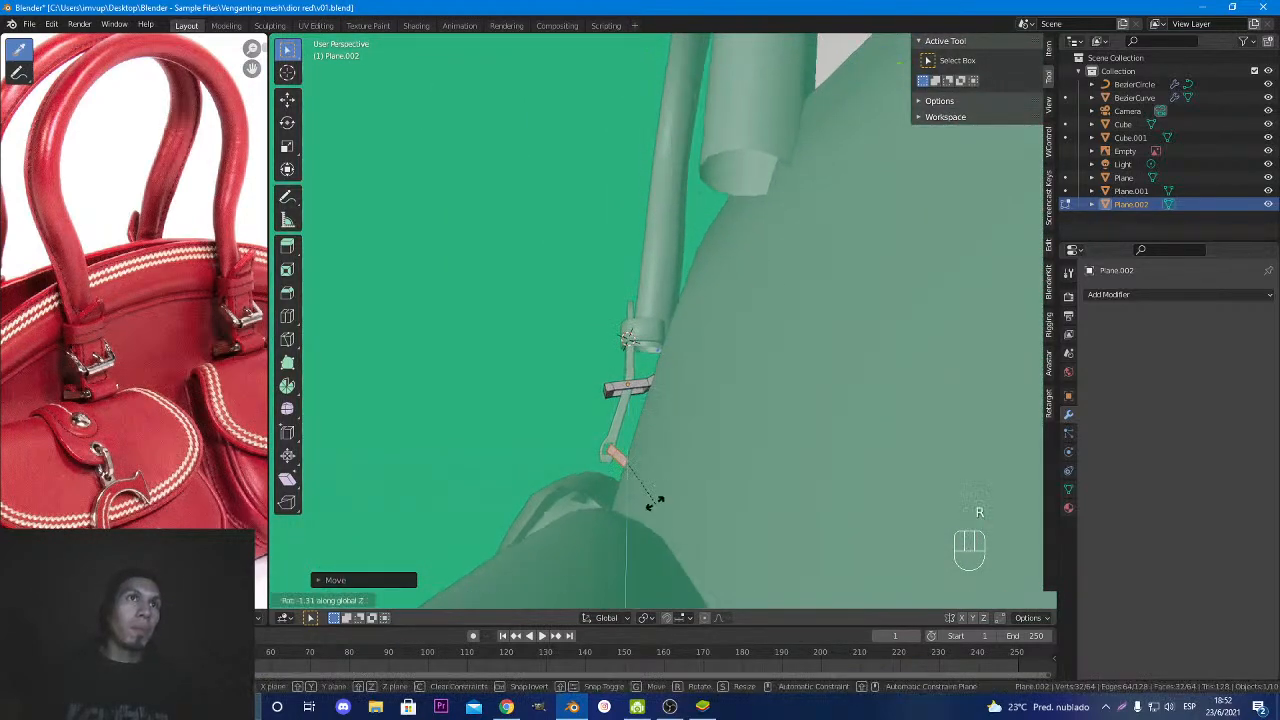
pyautogui.click(650, 509)
pyautogui.scroll(-4, 670, 510)
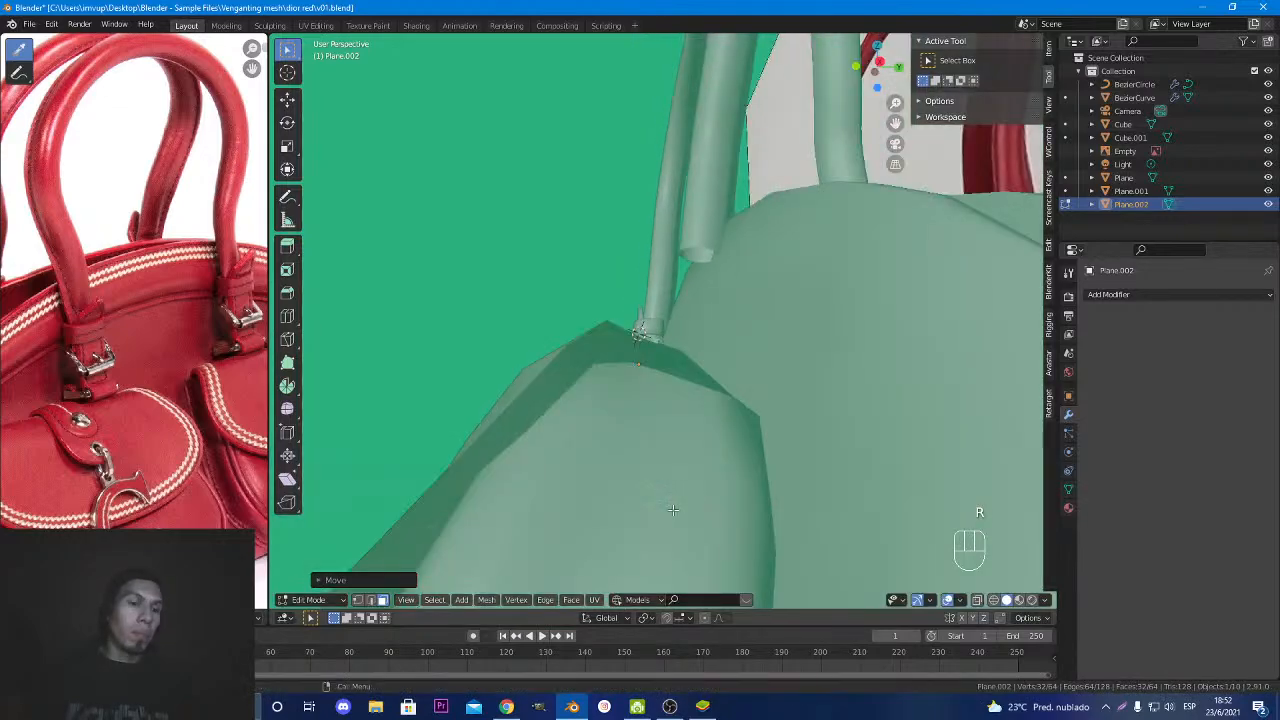
pyautogui.scroll(6, 660, 515)
pyautogui.keyDown('shift'); pyautogui.moveTo(640, 523); pyautogui.dragTo(638, 512, button='middle'); pyautogui.keyUp('shift')
pyautogui.scroll(5, 677, 487)
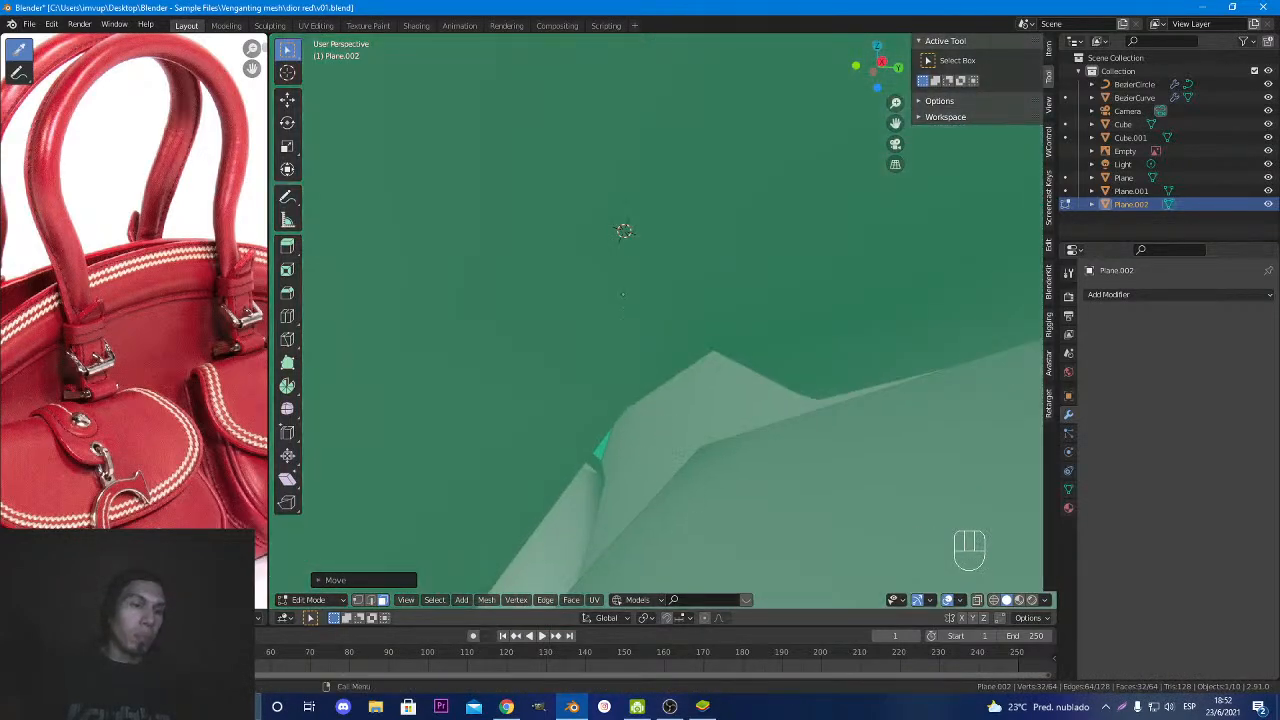
pyautogui.press('r')
pyautogui.click(677, 491)
pyautogui.scroll(-6, 720, 500)
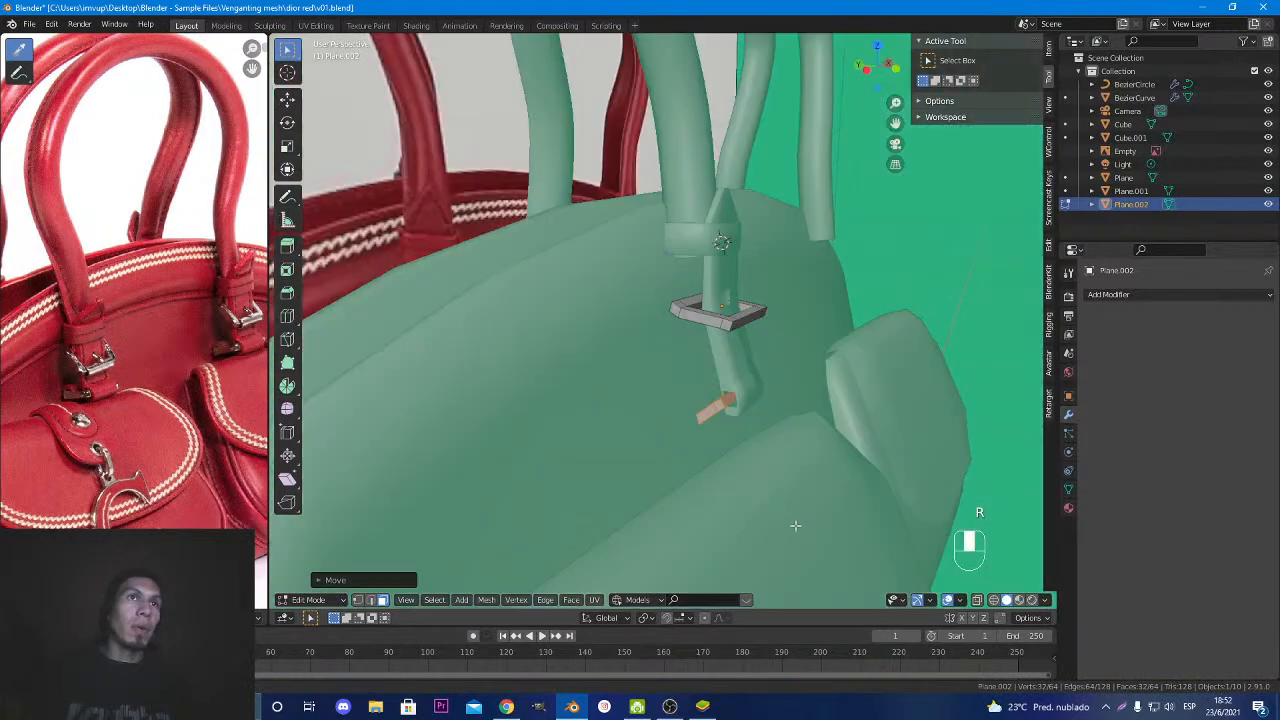
# Rotate the copied frame about global X until it stands nearly upright, and shift it along global Y onto the strap's bottom loop.
pyautogui.moveTo(795, 525); pyautogui.dragTo(666, 459, button='middle')
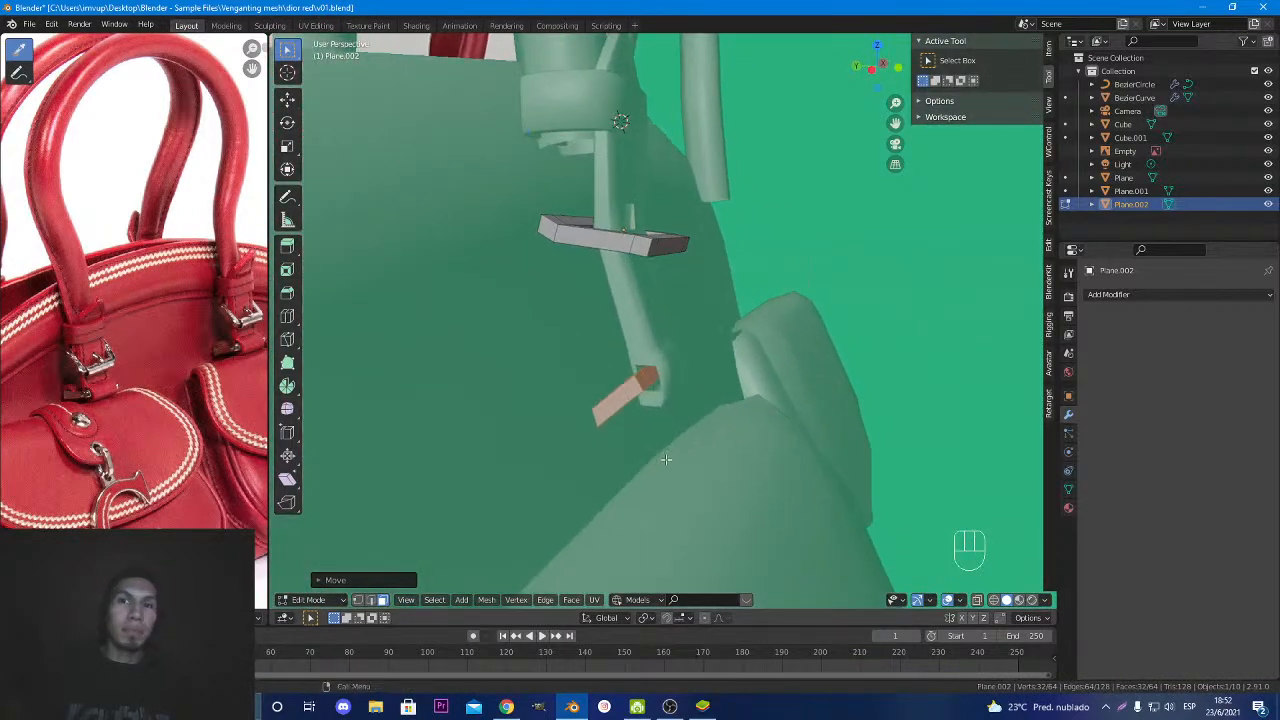
pyautogui.press('r')
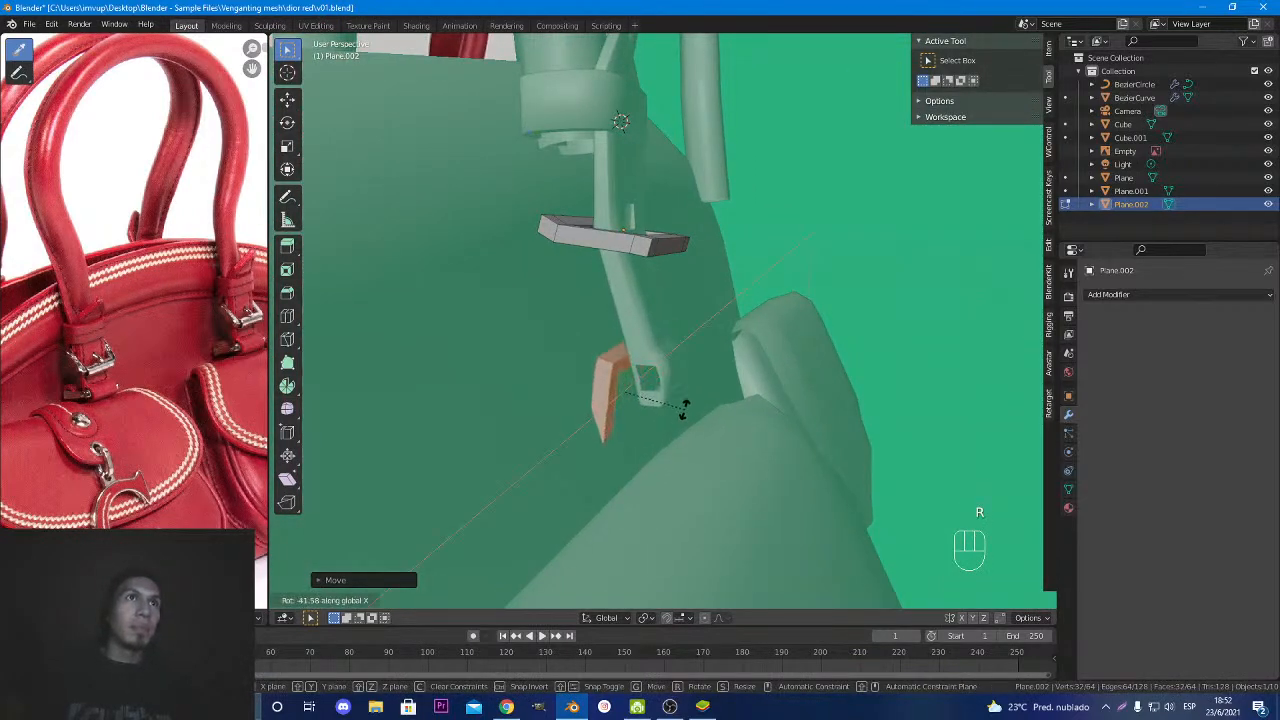
pyautogui.click(683, 408)
pyautogui.press('g')
pyautogui.press('z')
pyautogui.press('y')
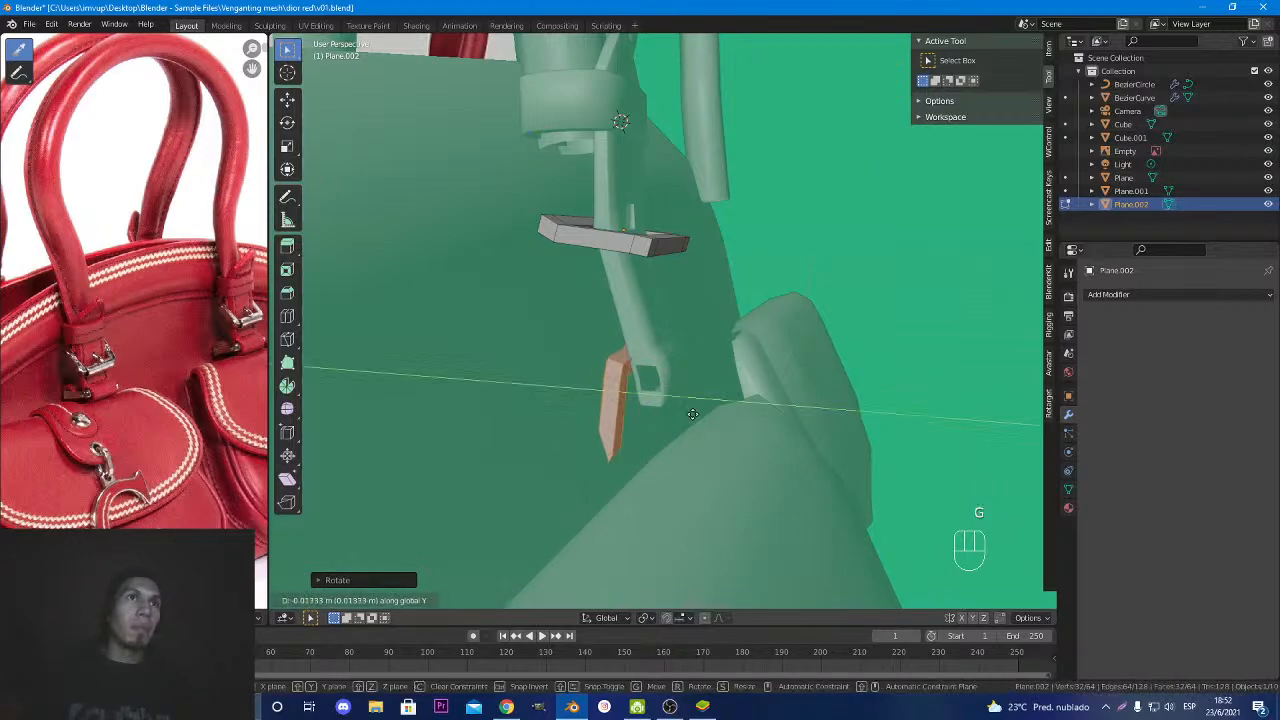
pyautogui.click(716, 427)
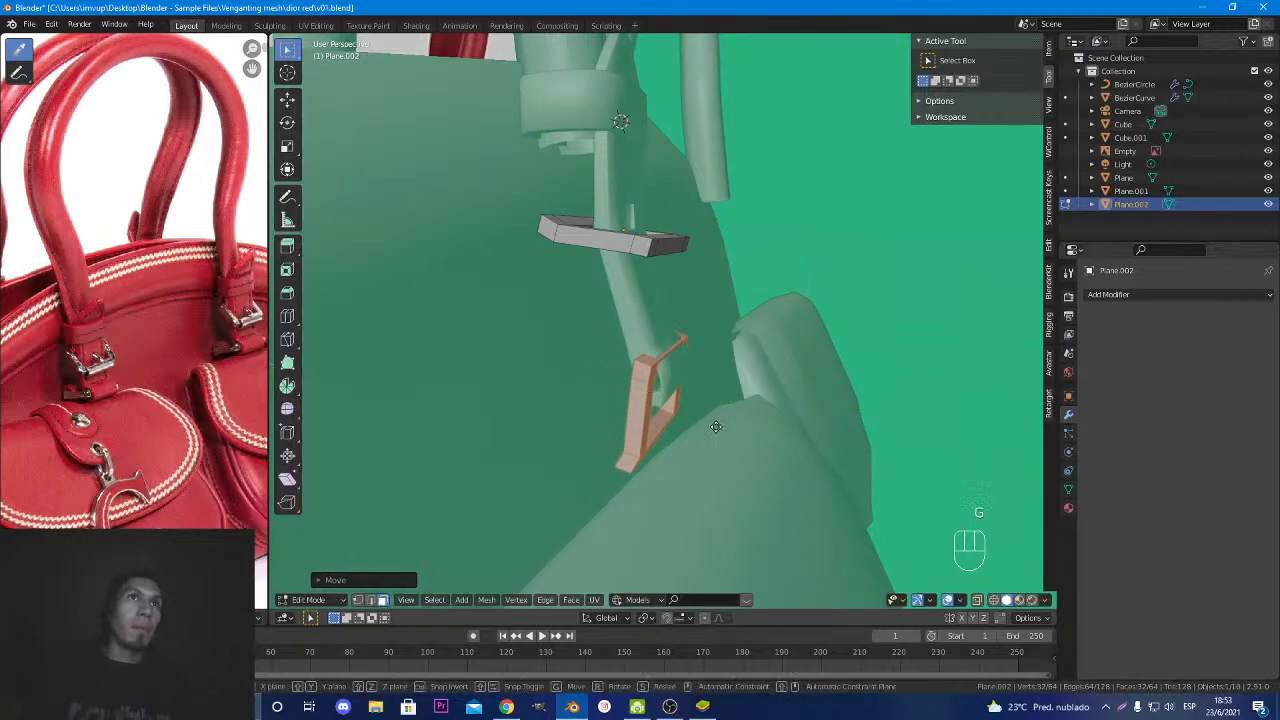
# Lower the copied frame along global Z and shift it along global X to fit around the strap's bottom loop.
pyautogui.press('g')
pyautogui.press('z')
pyautogui.click(716, 441)
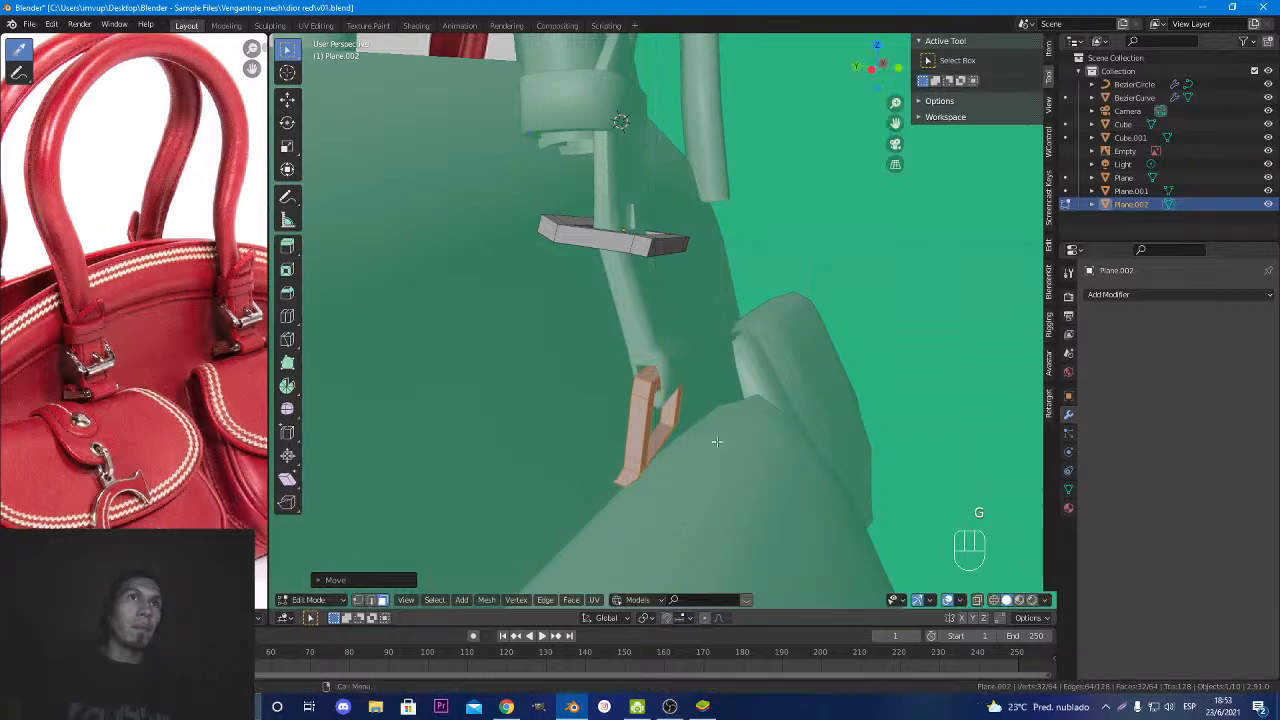
pyautogui.moveTo(716, 441); pyautogui.dragTo(600, 450, button='middle')
pyautogui.press('g')
pyautogui.press('x')
pyautogui.click(643, 481)
# Add two loop cuts across the upper frame's rear bar and select the inner face between them.
pyautogui.hotkey('ctrl', 'r')
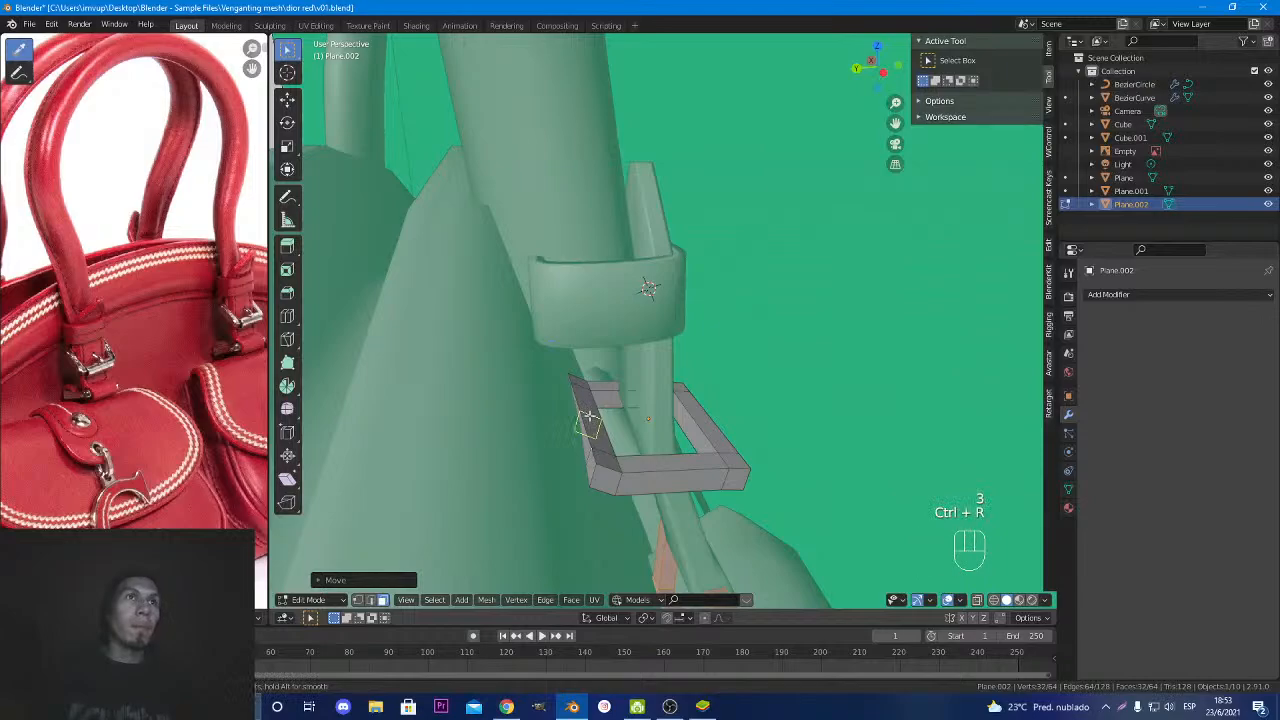
pyautogui.click(587, 418)
pyautogui.rightClick(587, 418)
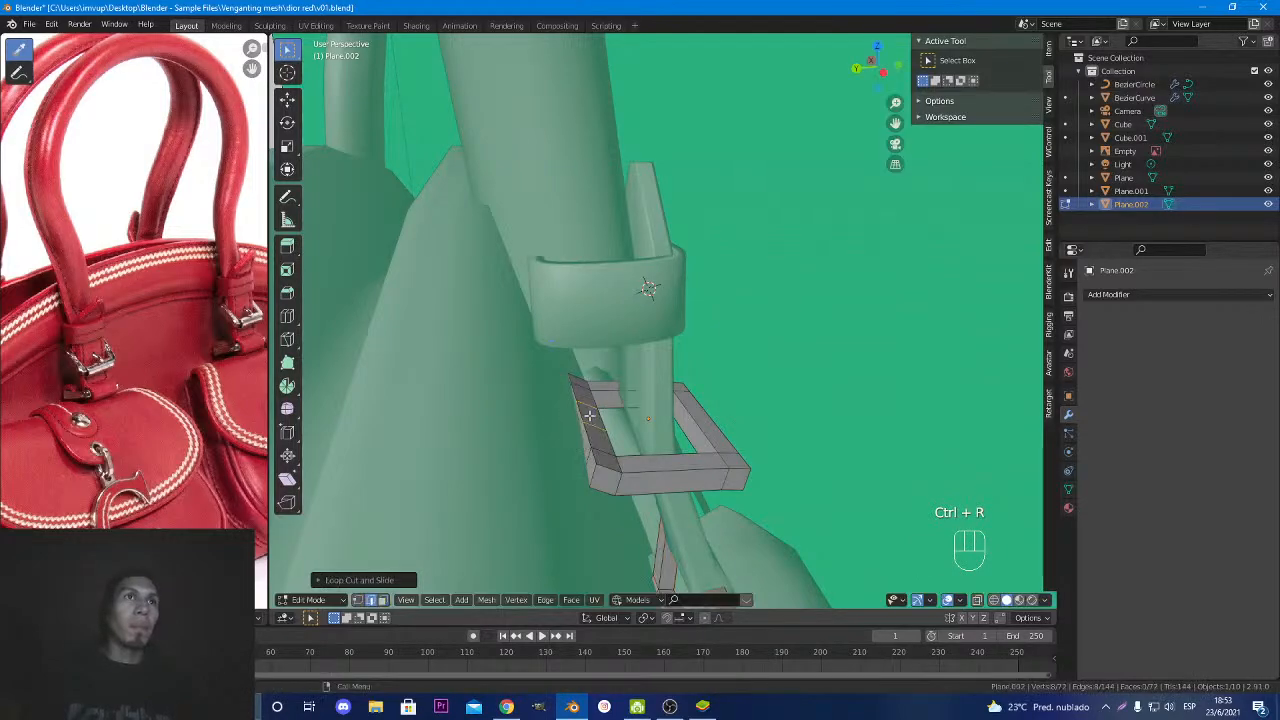
pyautogui.click(597, 419)
pyautogui.moveTo(594, 410); pyautogui.dragTo(693, 444, button='middle')
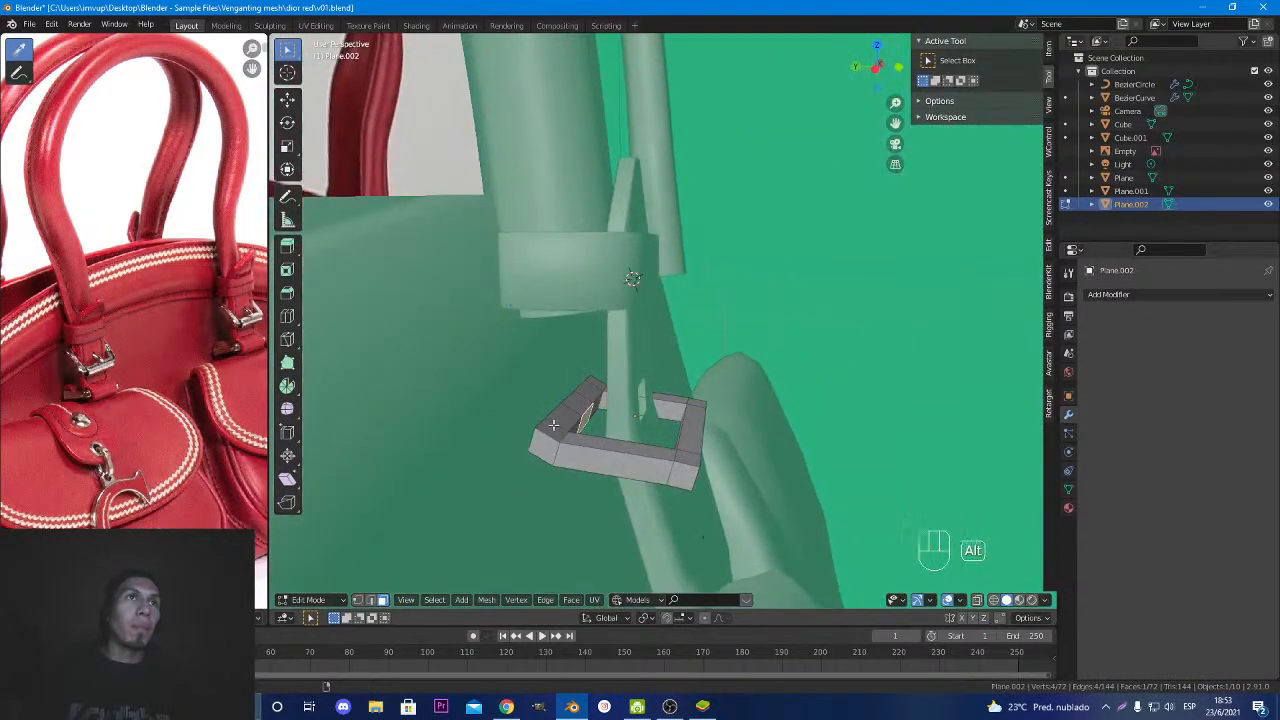
# Rotate the rear bar's face loop slightly about global X, and leave only its inner middle face selected.
pyautogui.keyDown('alt'); pyautogui.click(585, 415); pyautogui.keyUp('alt')
pyautogui.press('r')
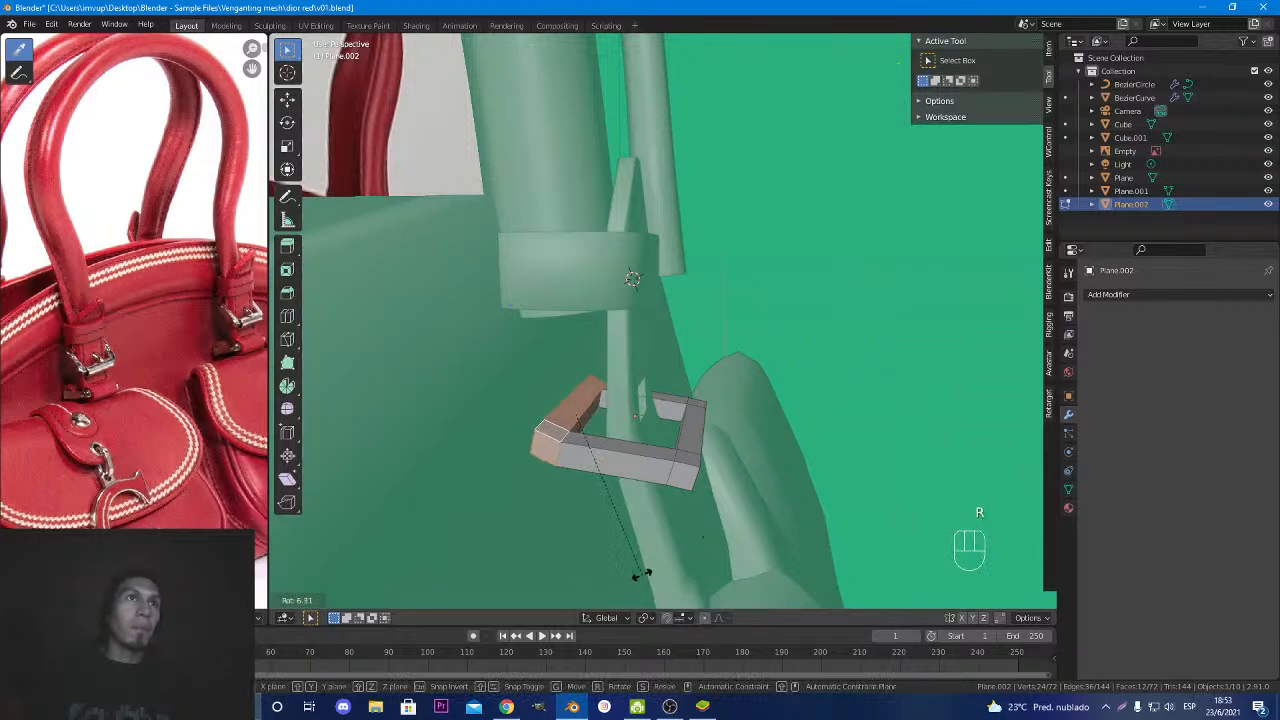
pyautogui.press('x')
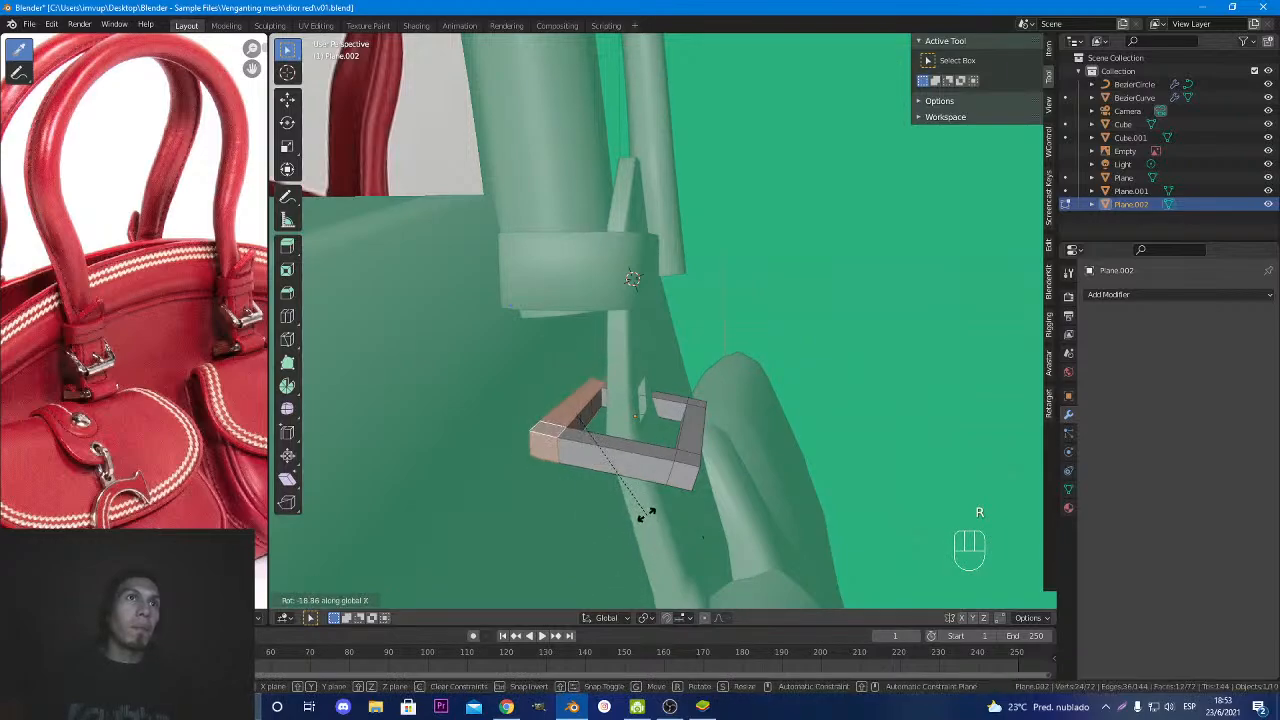
pyautogui.click(647, 510)
pyautogui.hotkey('alt', 'a')
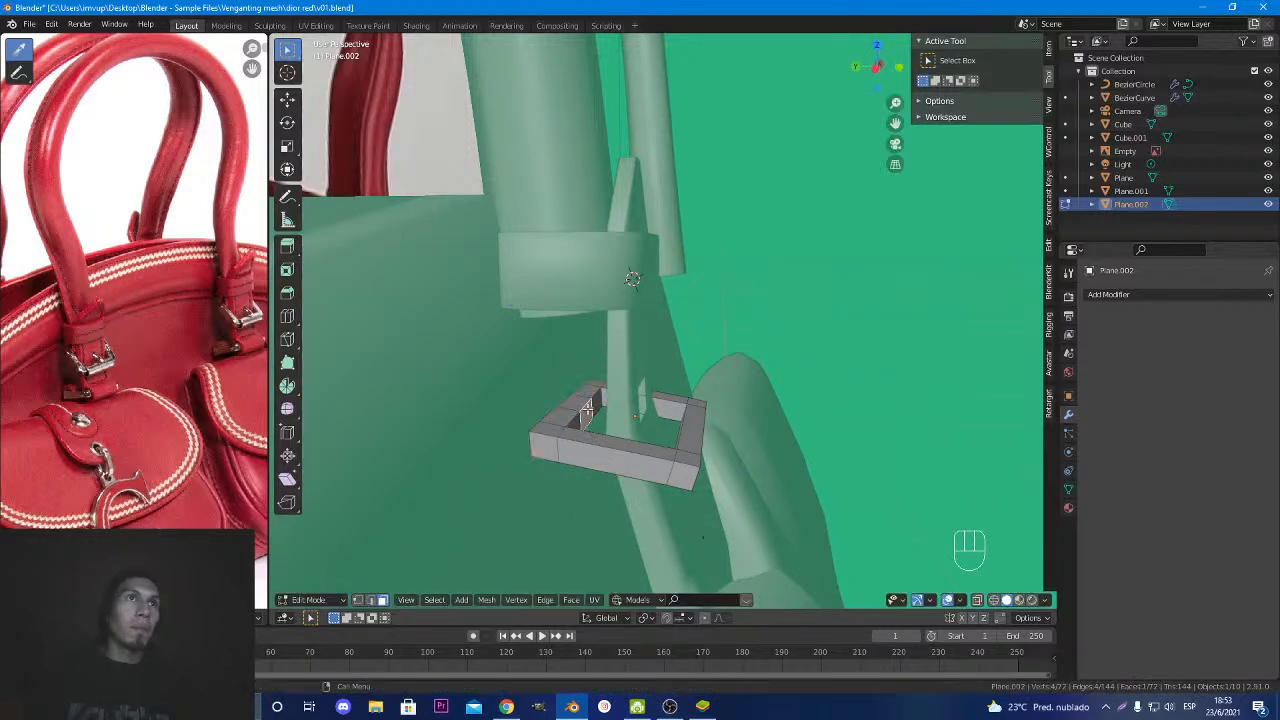
# Extrude the inner middle face about 0.107 m through the strap as a prong, and raise its end about 0.033 m along global Z.
pyautogui.moveTo(590, 410); pyautogui.dragTo(643, 418, button='middle')
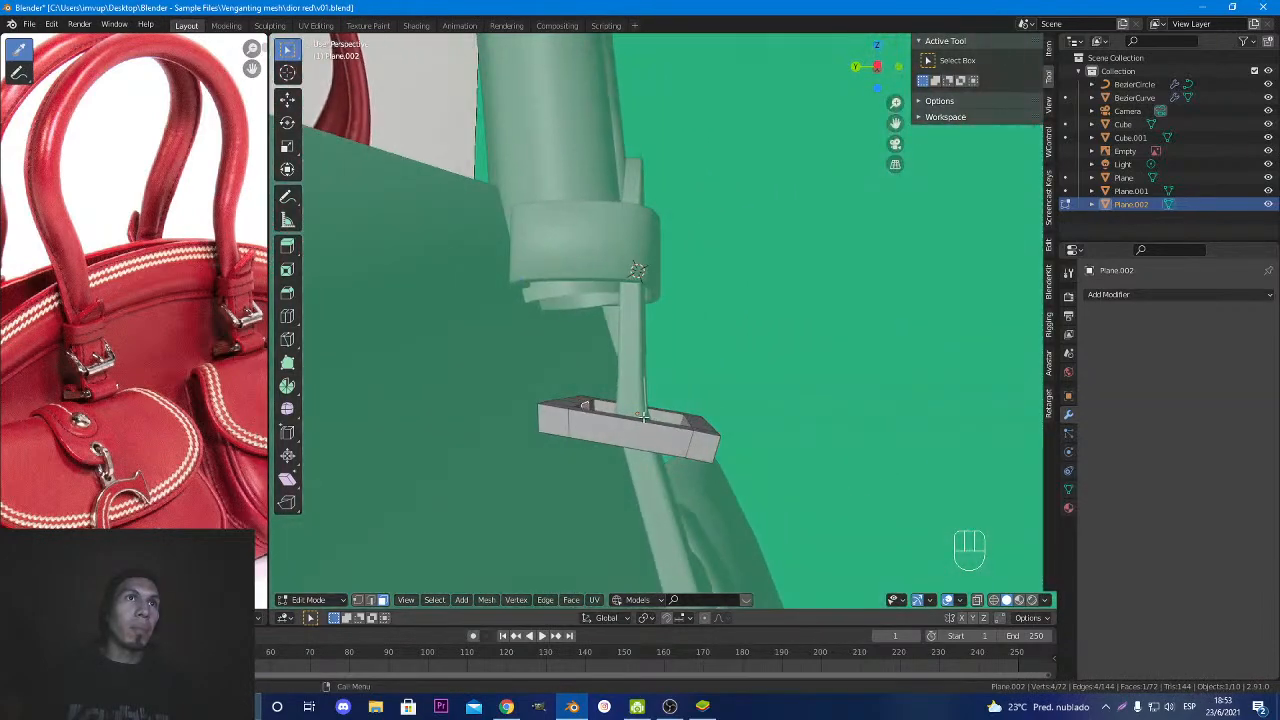
pyautogui.press('e')
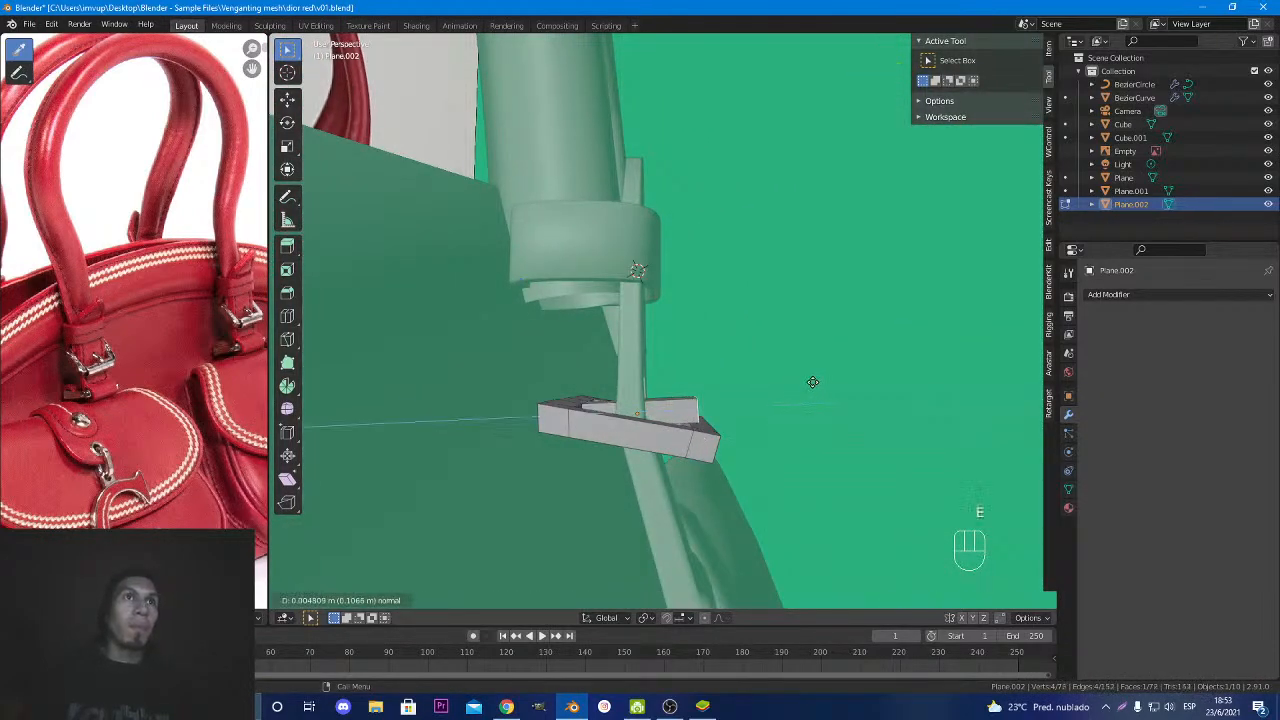
pyautogui.click(812, 382)
pyautogui.press('g')
pyautogui.press('z')
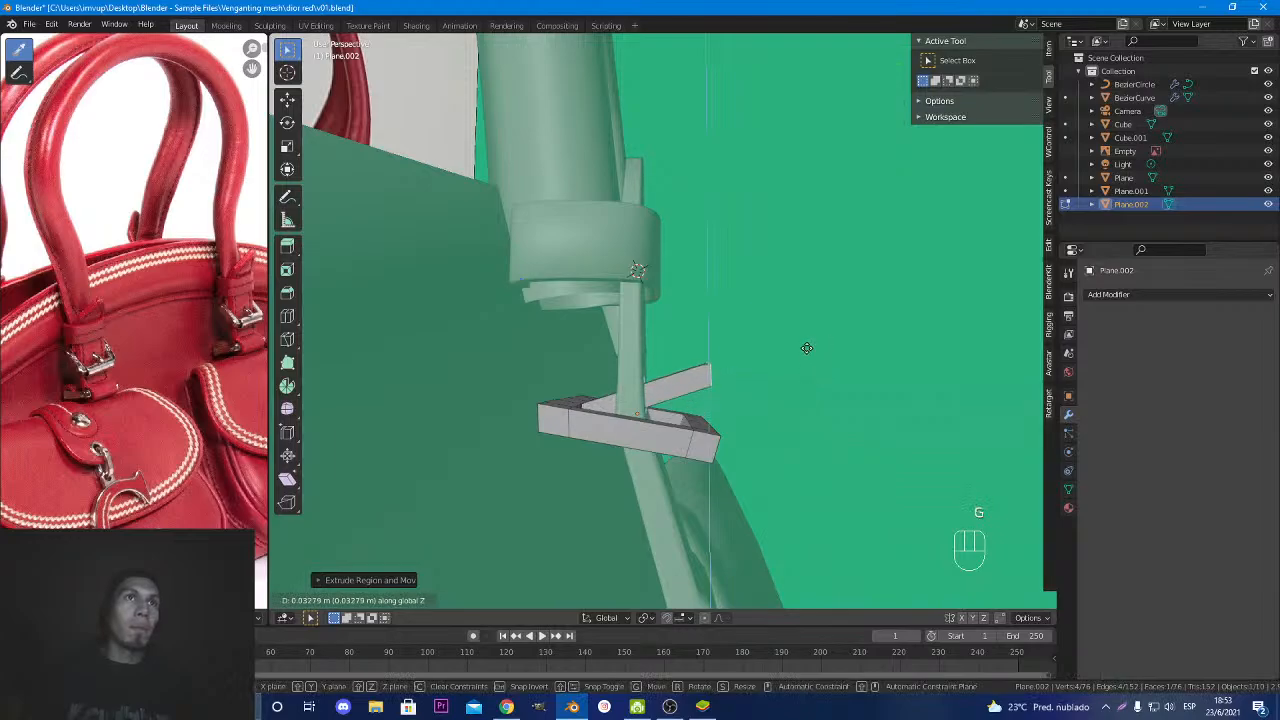
pyautogui.click(806, 347)
# Scale down the prong's end face uniformly to taper it.
pyautogui.moveTo(808, 346); pyautogui.dragTo(752, 520, button='middle')
pyautogui.press('Tab')
pyautogui.scroll(-4, 699, 446)
pyautogui.scroll(5, 730, 492)
pyautogui.press('Tab')
pyautogui.press('s')
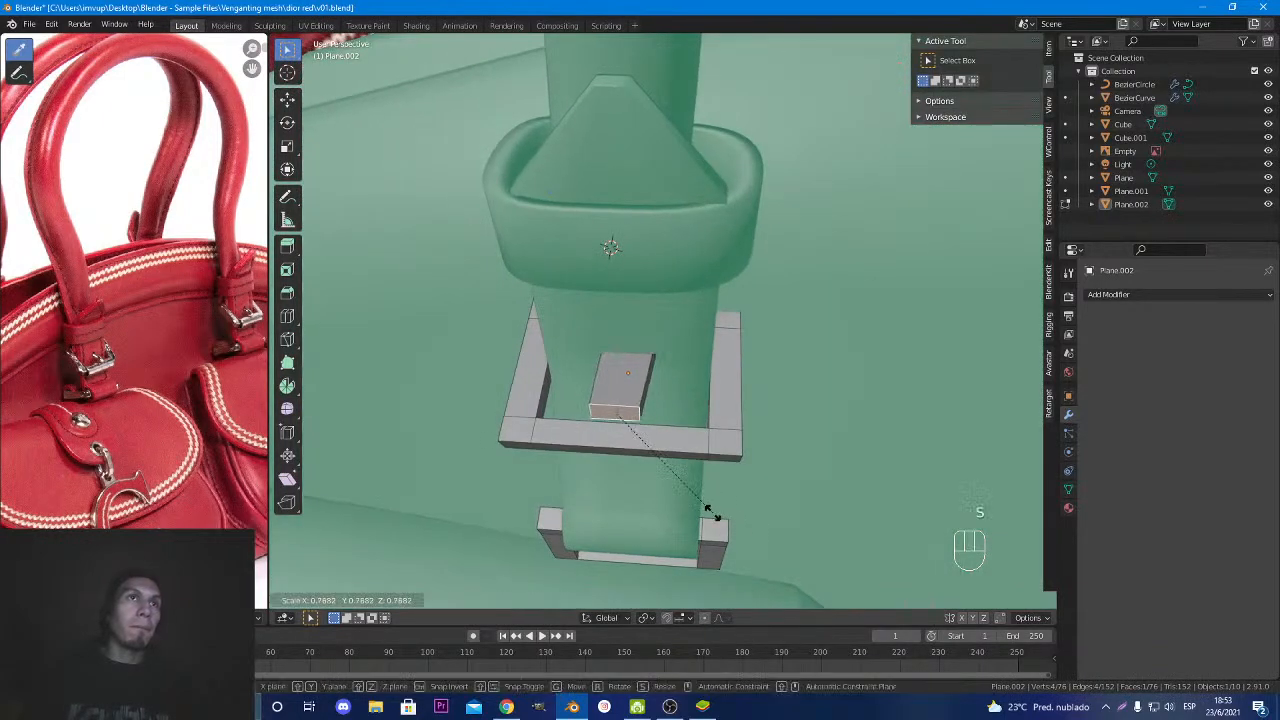
pyautogui.click(661, 488)
# Add a loop cut around the prong just in front of the strap, and return to face selection.
pyautogui.moveTo(661, 488); pyautogui.dragTo(785, 375, button='middle')
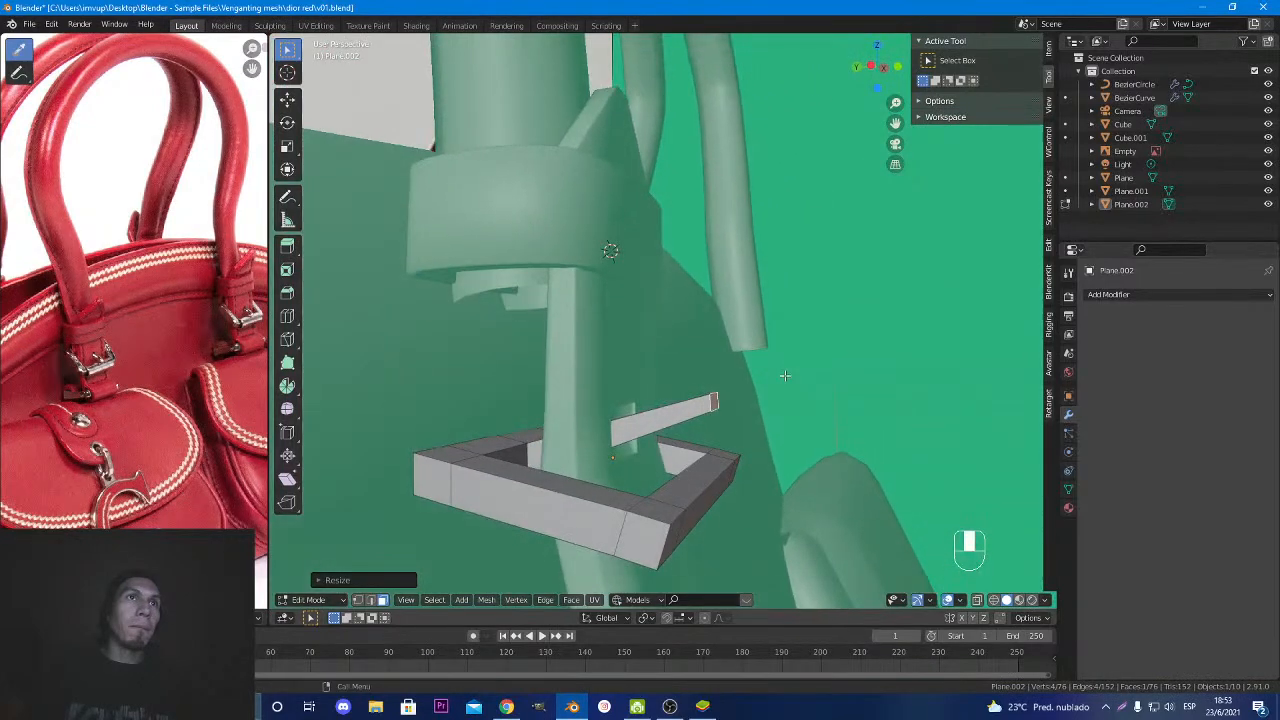
pyautogui.hotkey('ctrl', 'r')
pyautogui.click(641, 425)
pyautogui.click(645, 426)
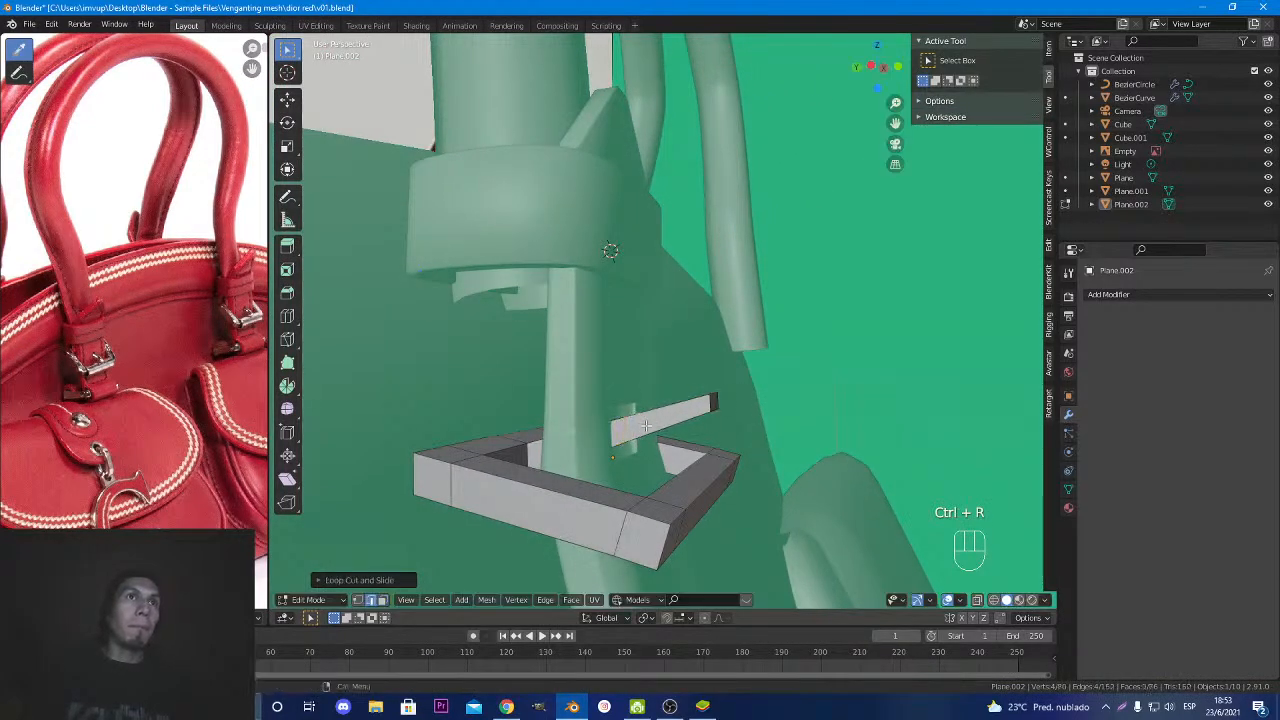
pyautogui.press('3')
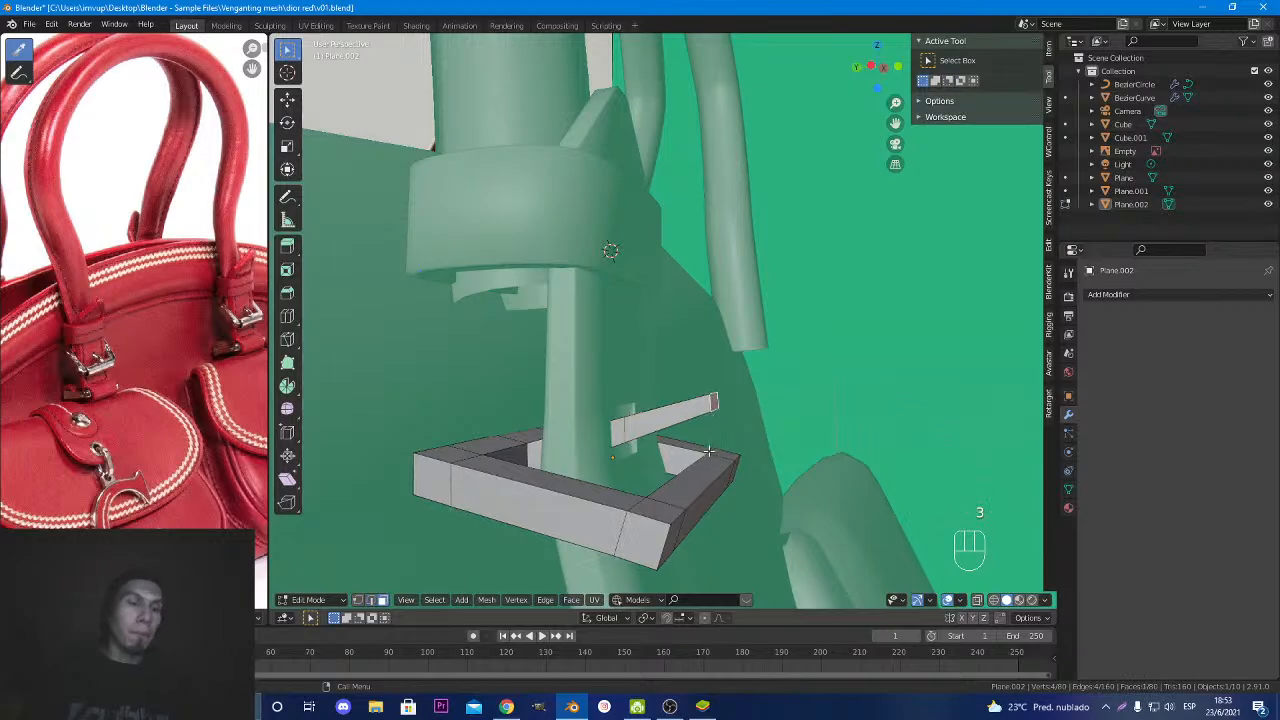
# Pull the prong's end face back about 0.022 m along global Y and lower it about 0.03 m along global Z.
pyautogui.press('g')
pyautogui.press('y')
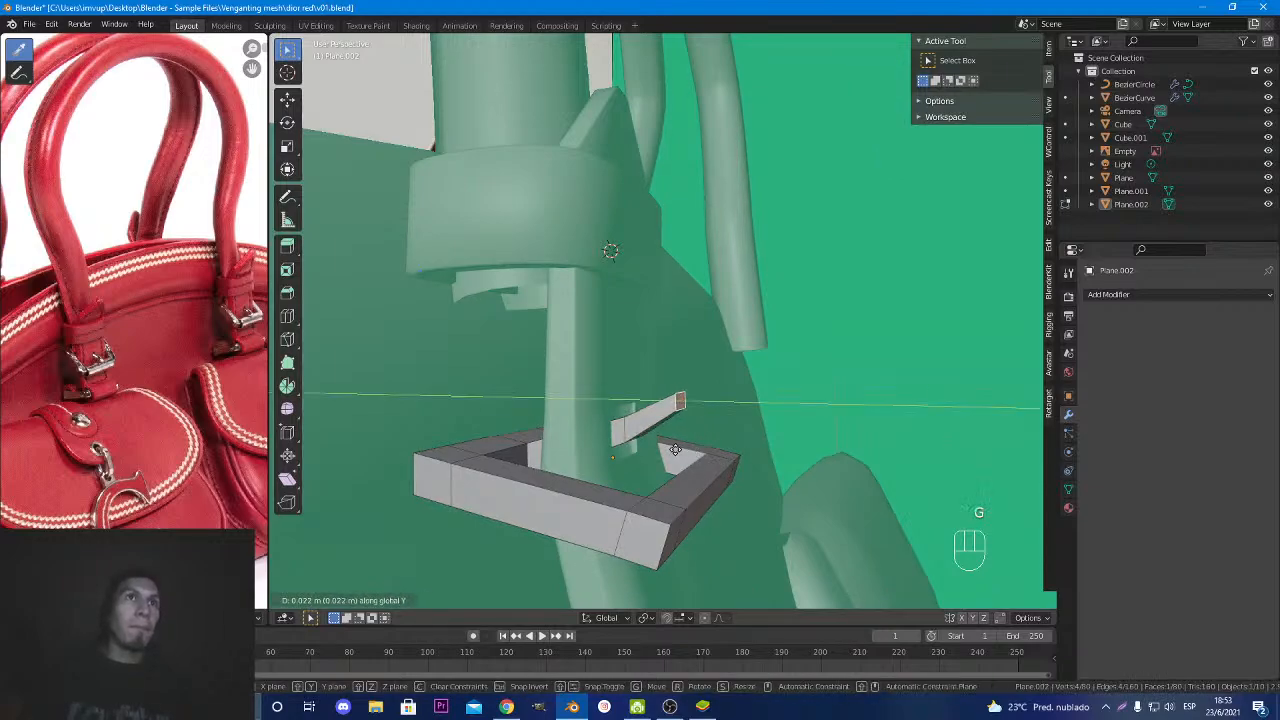
pyautogui.click(675, 449)
pyautogui.press('g')
pyautogui.press('z')
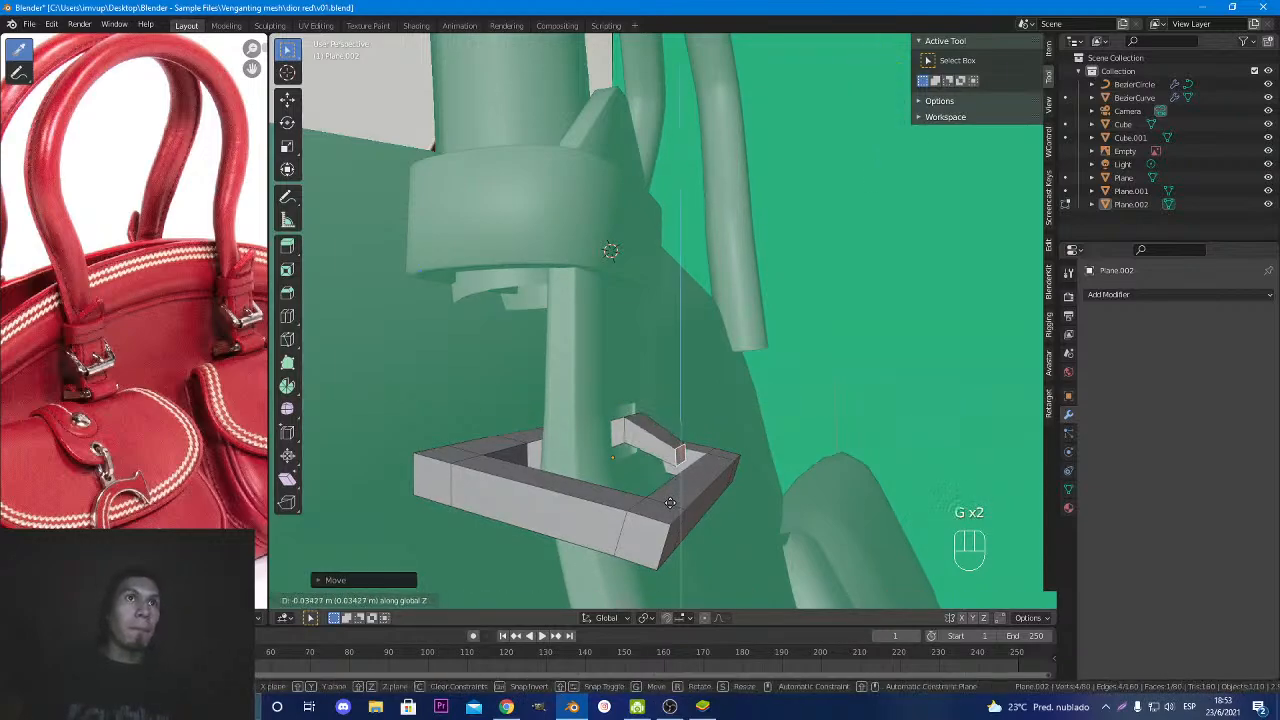
pyautogui.click(667, 493)
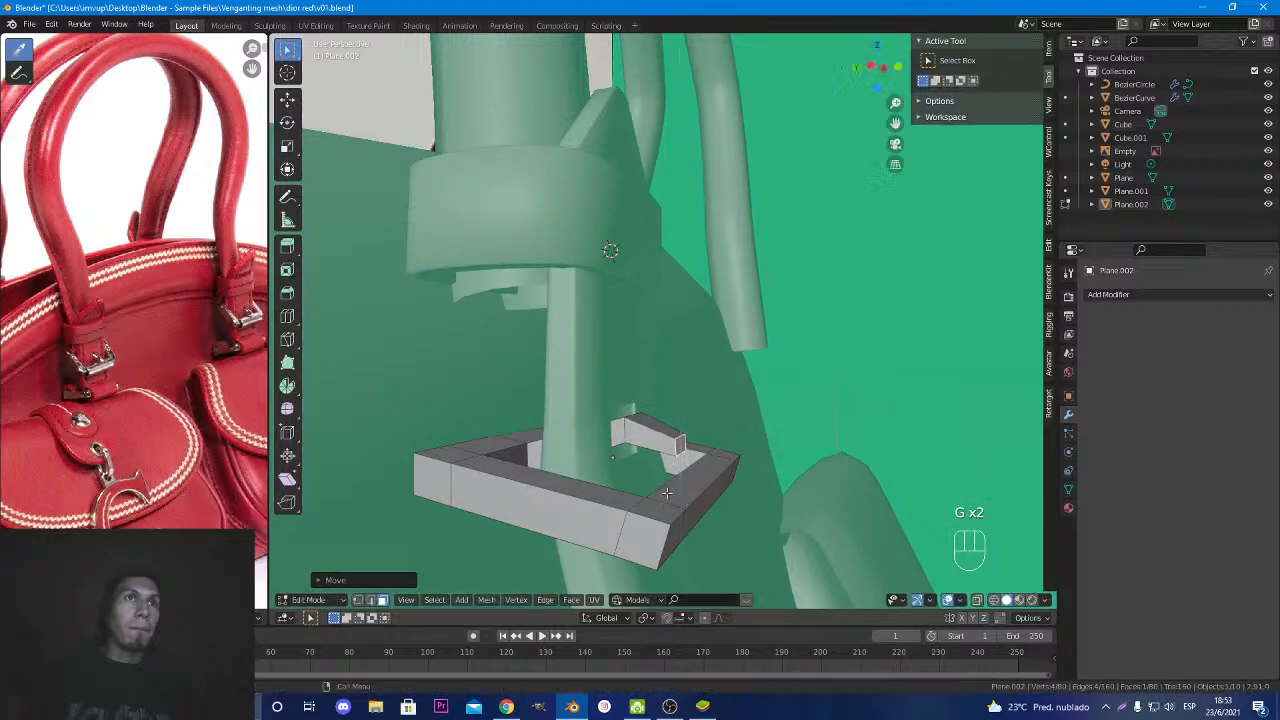
# Add a loop cut across the prong's front section and raise it about 0.002 m along global Z to round the bend.
pyautogui.hotkey('ctrl', 'r')
pyautogui.click(652, 443)
pyautogui.click(650, 438)
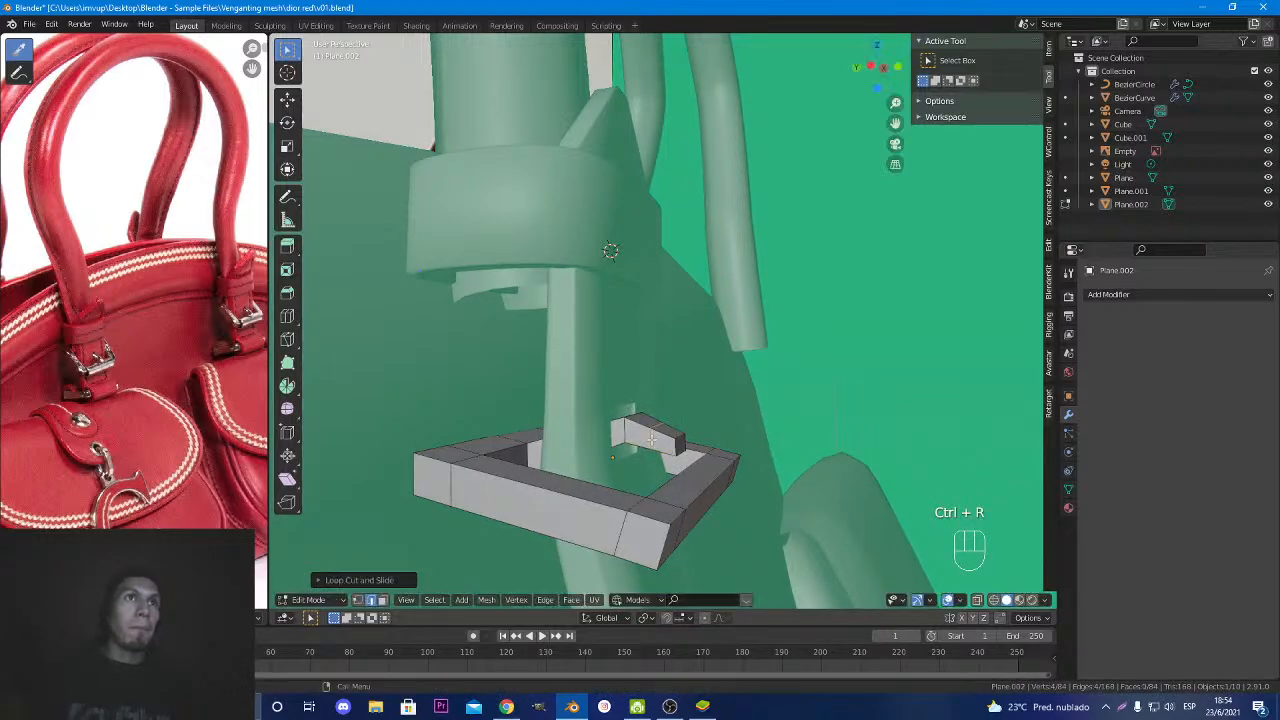
pyautogui.press('g')
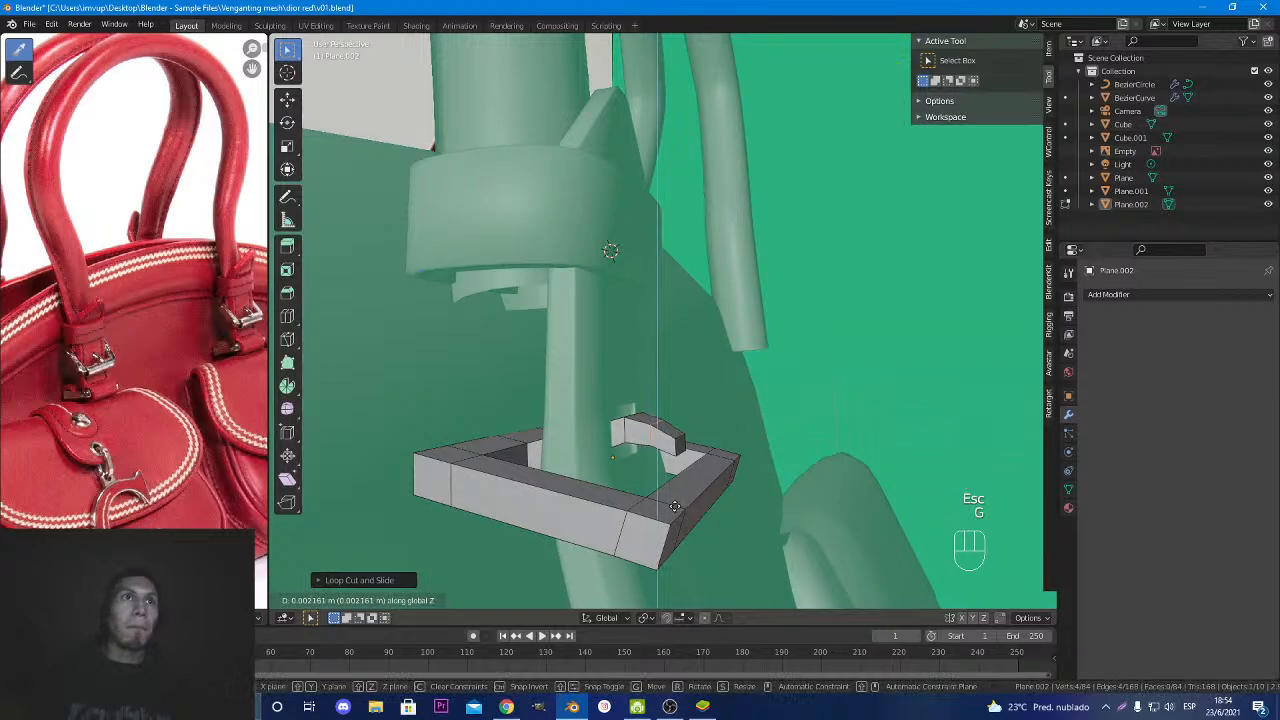
pyautogui.click(674, 505)
# Add a loop cut to the prong section behind the strap and raise it about 0.005 m along global Z.
pyautogui.moveTo(674, 505)
pyautogui.mouseDown(button='middle')
pyautogui.moveTo(700, 500)
pyautogui.moveTo(686, 512)
pyautogui.moveTo(670, 490)
pyautogui.moveTo(684, 491)
pyautogui.mouseUp(button='middle')
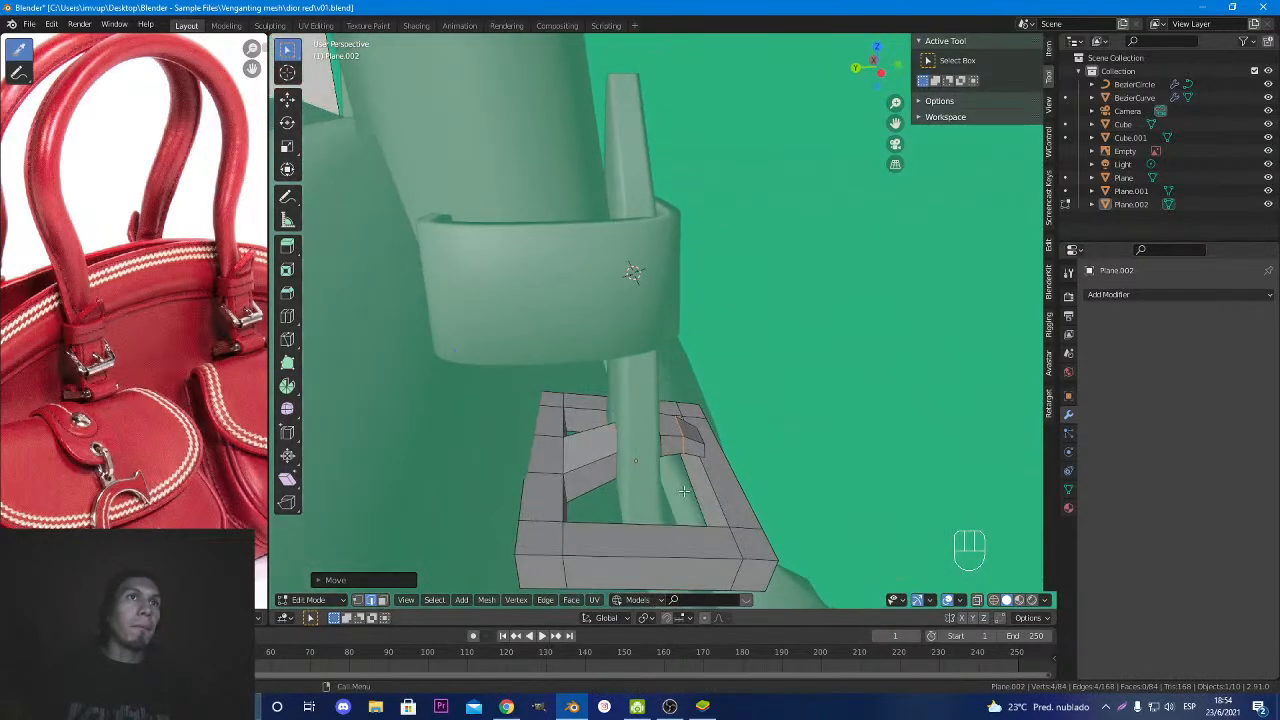
pyautogui.hotkey('ctrl', 'r')
pyautogui.click(603, 462)
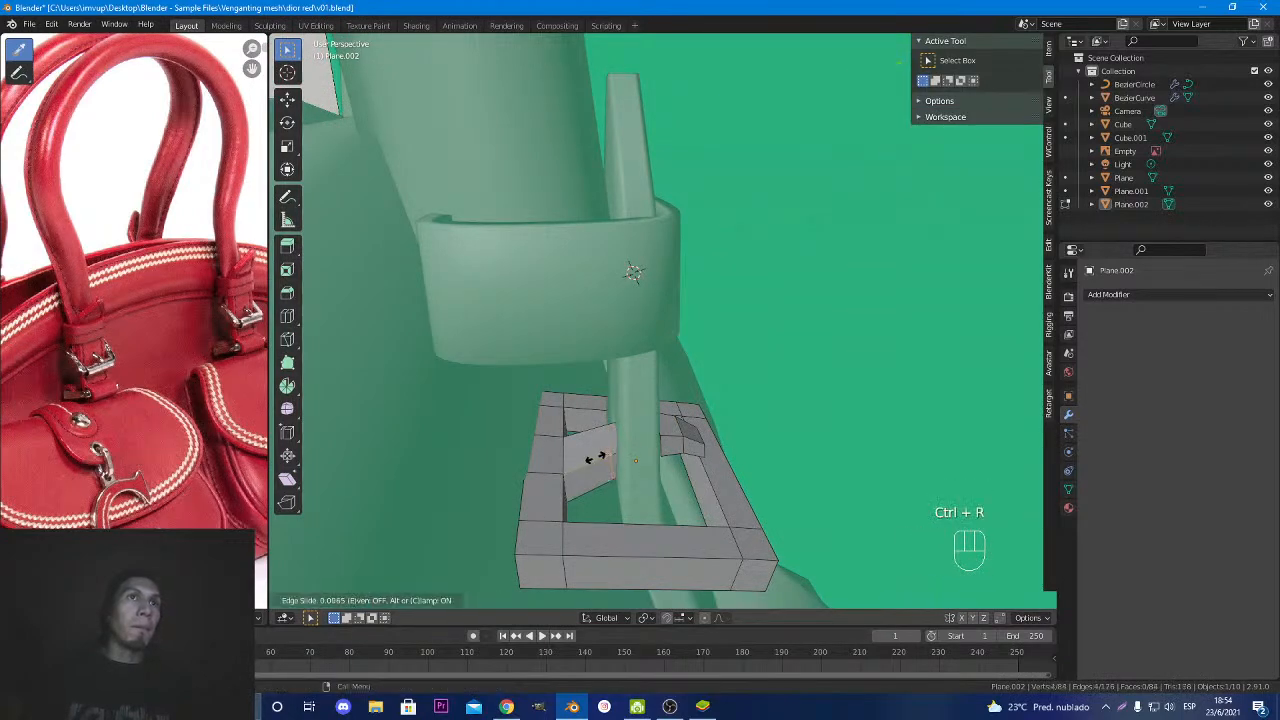
pyautogui.click(595, 457)
pyautogui.press('g')
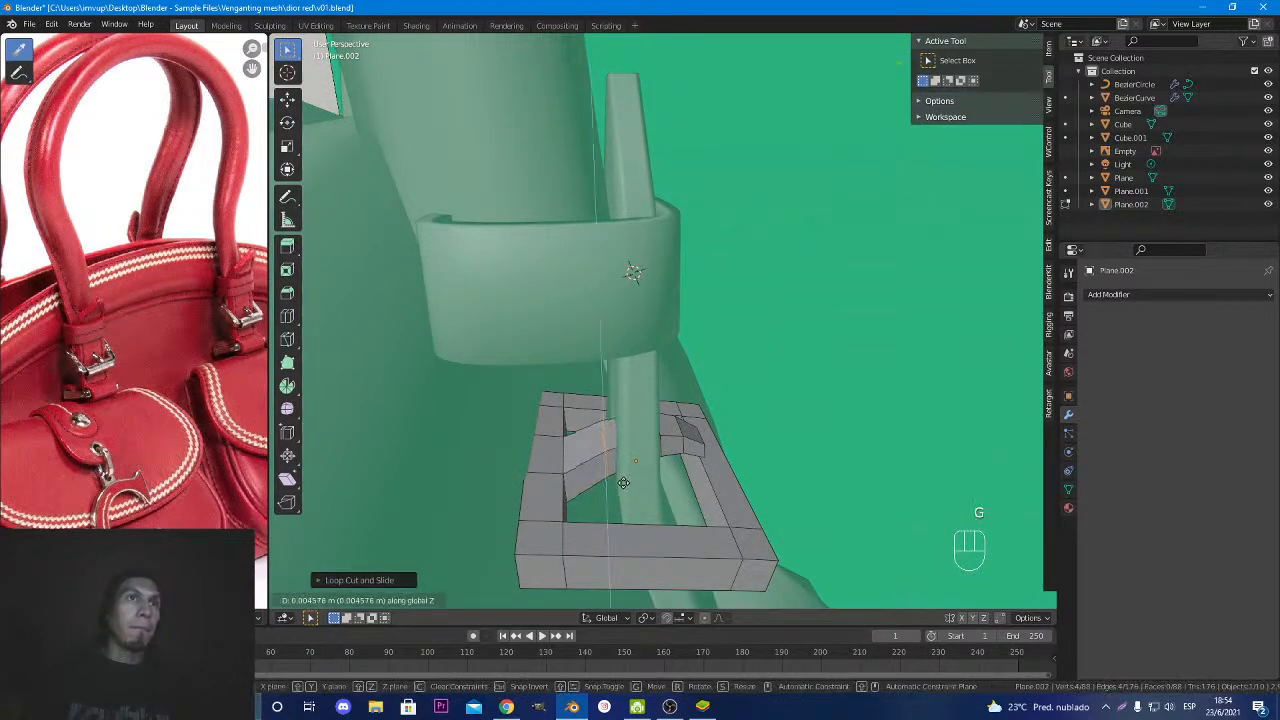
pyautogui.click(623, 483)
# Examine the buckle frames and prong from several angles, close up and in relation to the whole bag.
pyautogui.scroll(-3, 623, 483)
pyautogui.moveTo(623, 483); pyautogui.dragTo(669, 514, button='middle')
pyautogui.press('Tab')
pyautogui.scroll(-3, 623, 498)
pyautogui.scroll(-2, 669, 514)
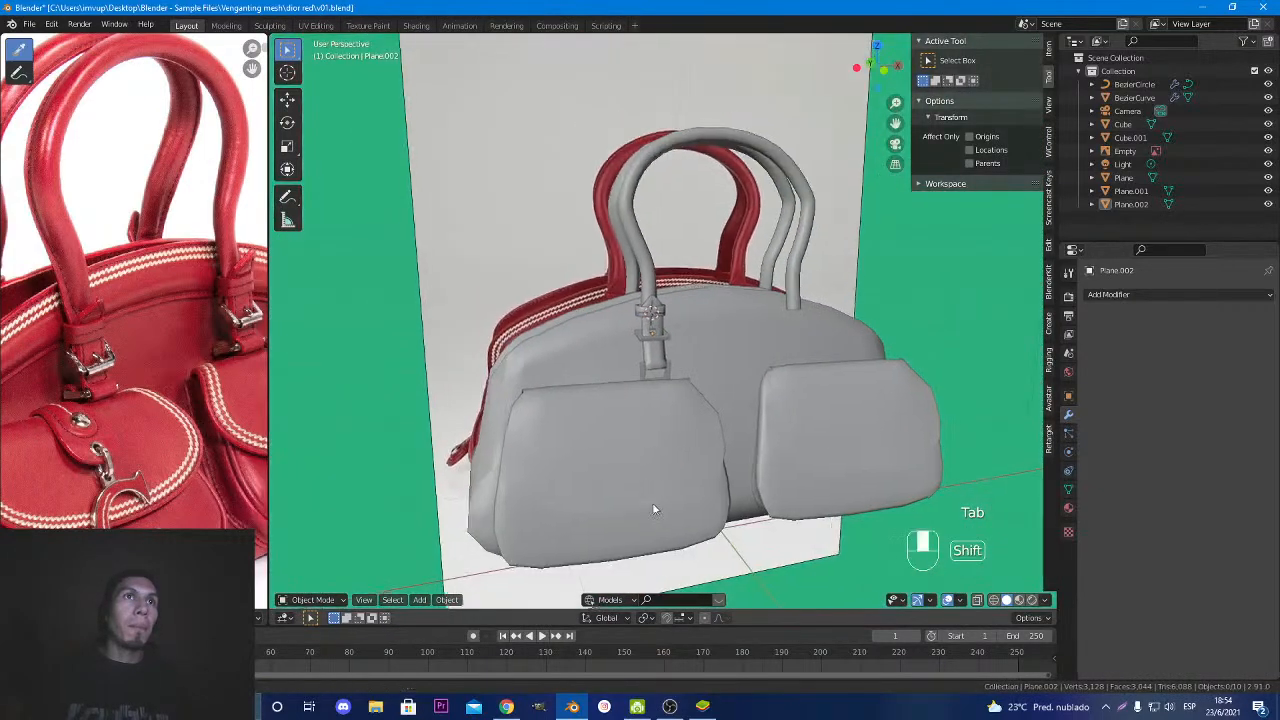
pyautogui.scroll(6, 652, 510)
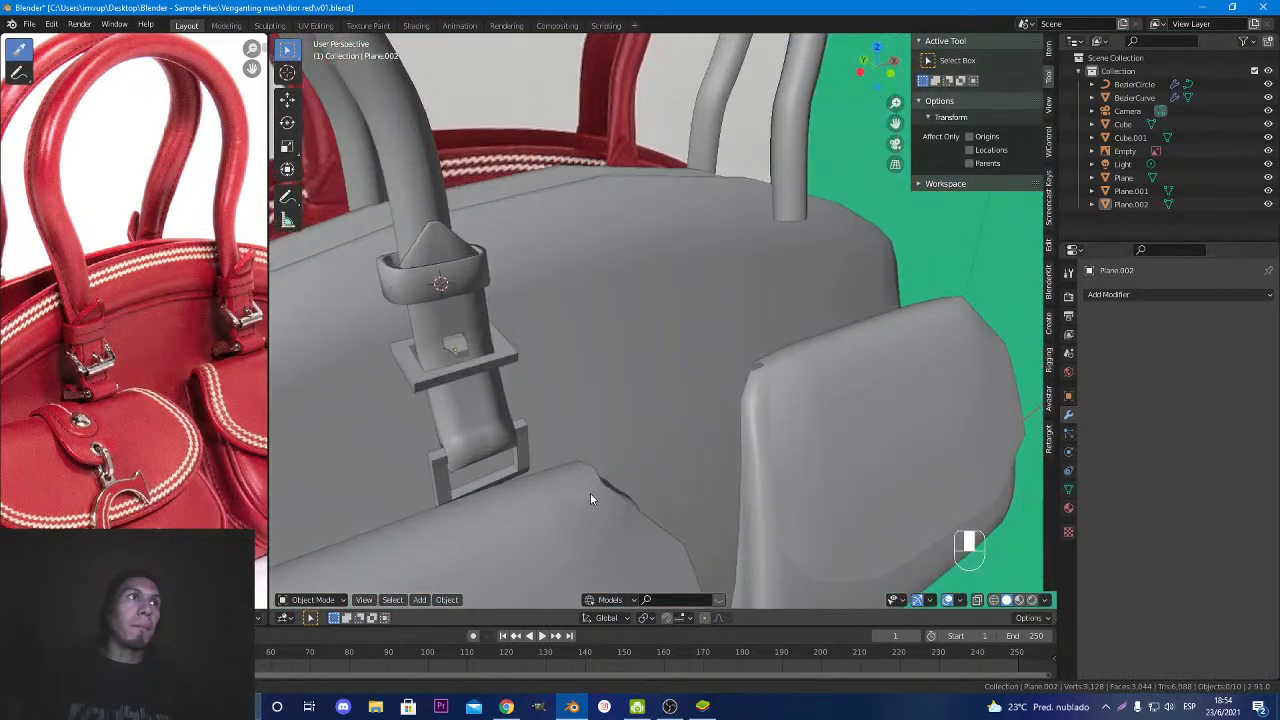
pyautogui.scroll(-3, 580, 500)
pyautogui.scroll(6, 643, 489)
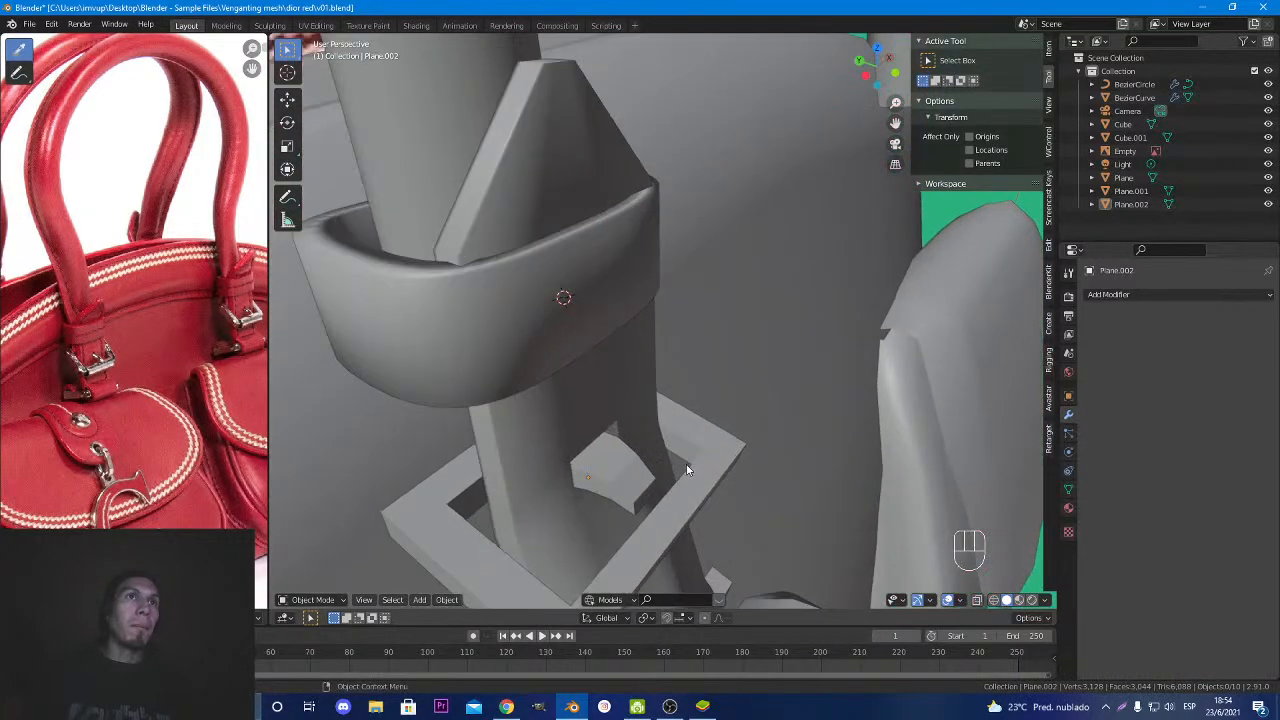
pyautogui.moveTo(688, 470); pyautogui.dragTo(647, 491, button='middle')
pyautogui.scroll(1, 628, 466)
pyautogui.press('Tab')
pyautogui.scroll(-3, 632, 413)
pyautogui.press('Tab')
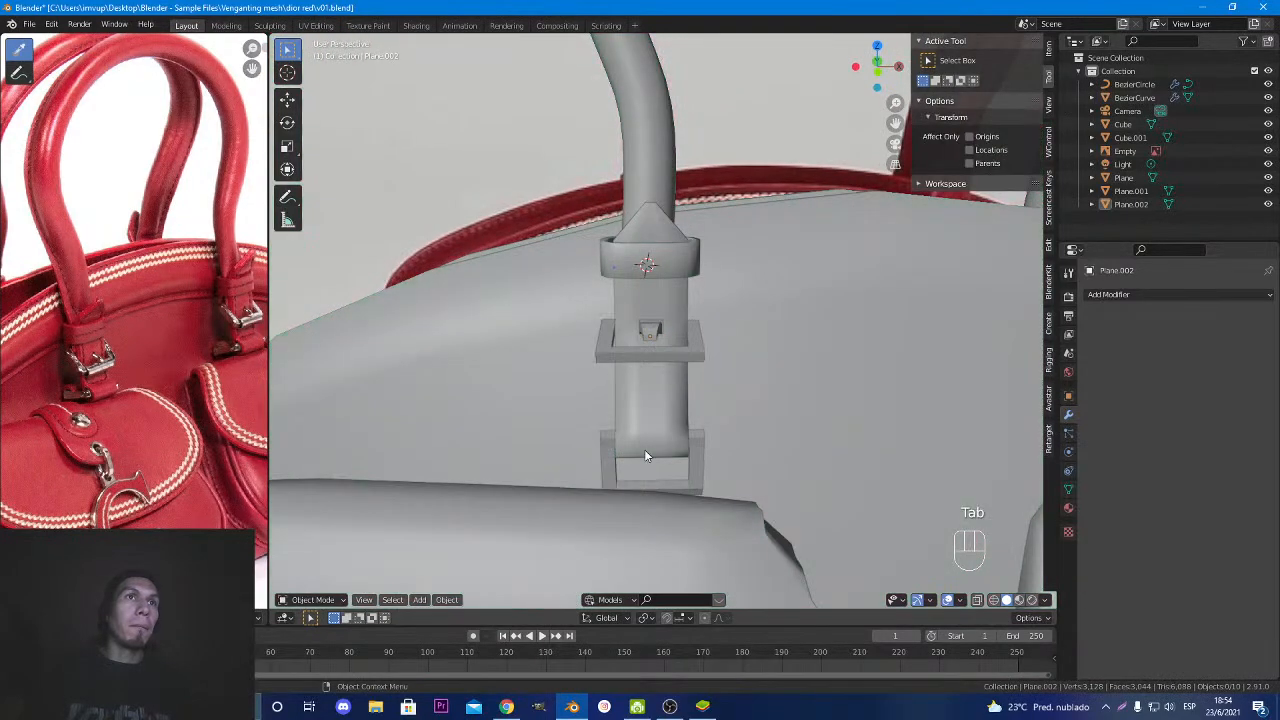
# Select all faces of the strap's lower bend, including the hidden ones at the back and sides.
pyautogui.click(651, 447)
pyautogui.moveTo(651, 447); pyautogui.dragTo(630, 409, button='middle')
pyautogui.press('Tab')
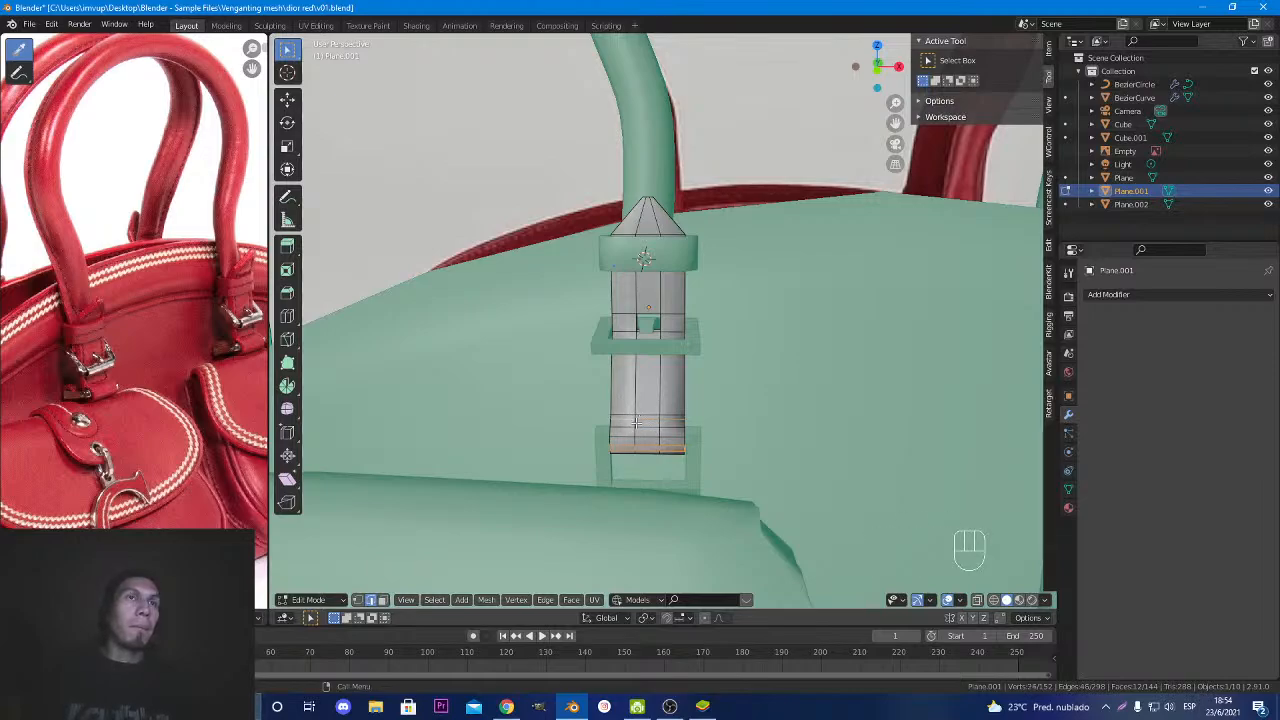
pyautogui.press('3')
pyautogui.moveTo(795, 540); pyautogui.dragTo(823, 558, button='middle')
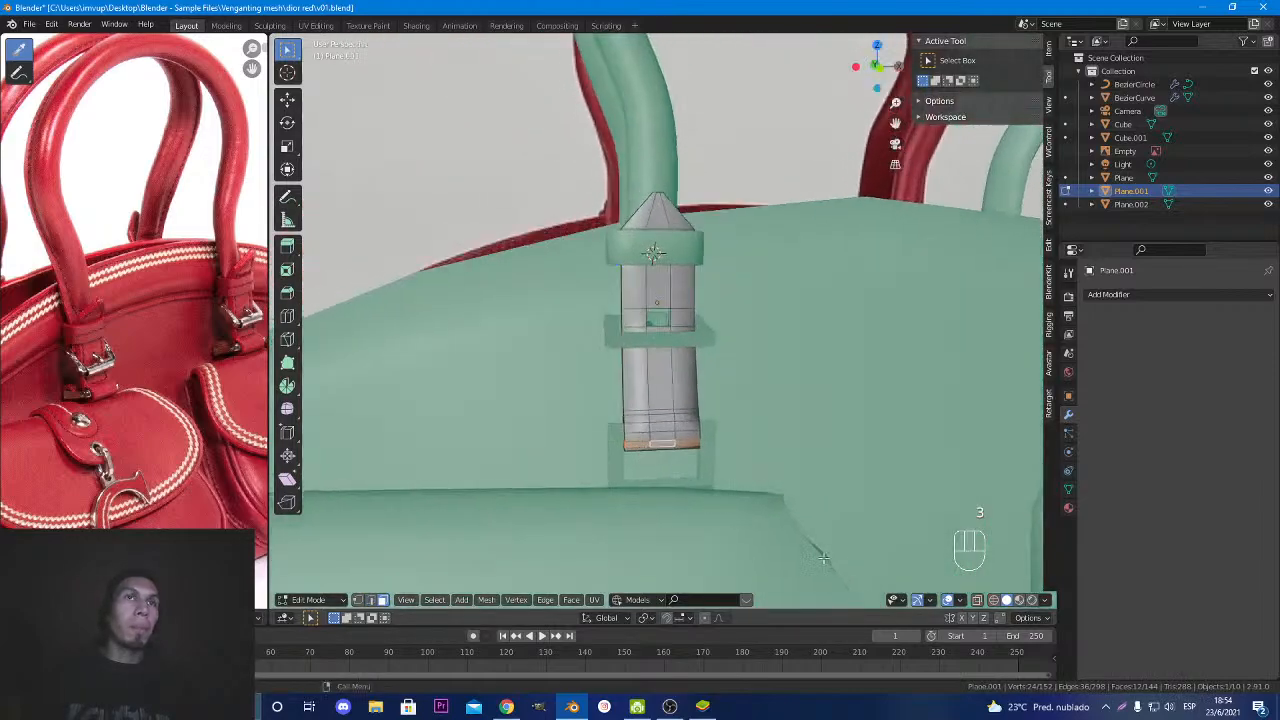
pyautogui.click(992, 601)
pyautogui.keyDown('shift'); pyautogui.moveTo(640, 413); pyautogui.dragTo(739, 472); pyautogui.keyUp('shift')
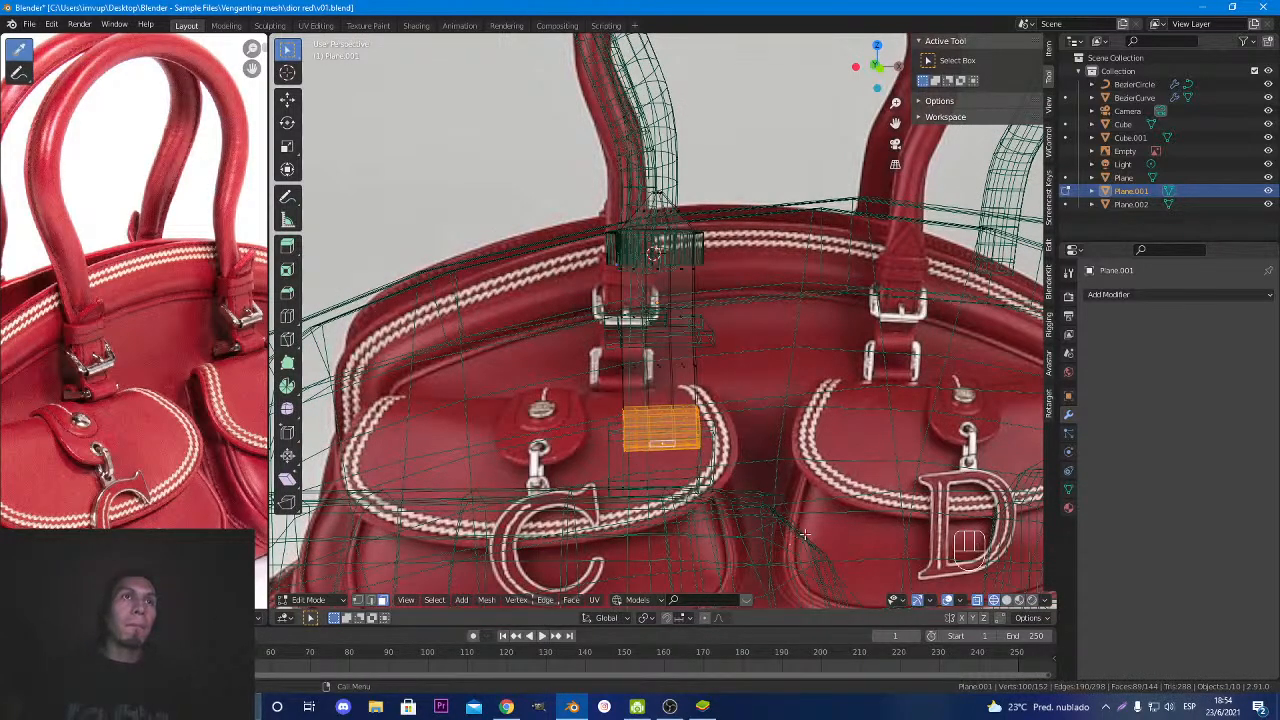
pyautogui.hotkey('alt', 'Tab')
pyautogui.hotkey('alt', 'Tab')
pyautogui.click(1007, 600)
pyautogui.scroll(5, 705, 528)
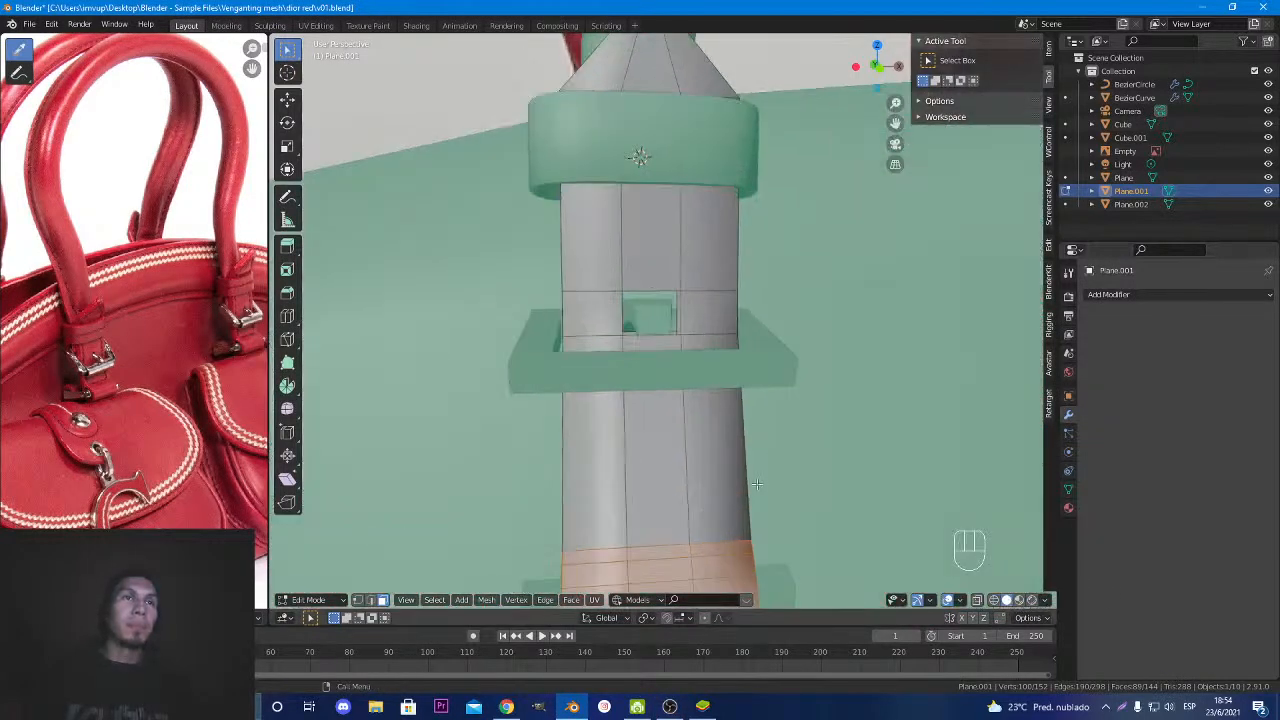
pyautogui.moveTo(705, 528)
pyautogui.mouseDown(button='middle')
pyautogui.moveTo(831, 538)
pyautogui.moveTo(720, 470)
pyautogui.moveTo(673, 423)
pyautogui.mouseUp(button='middle')
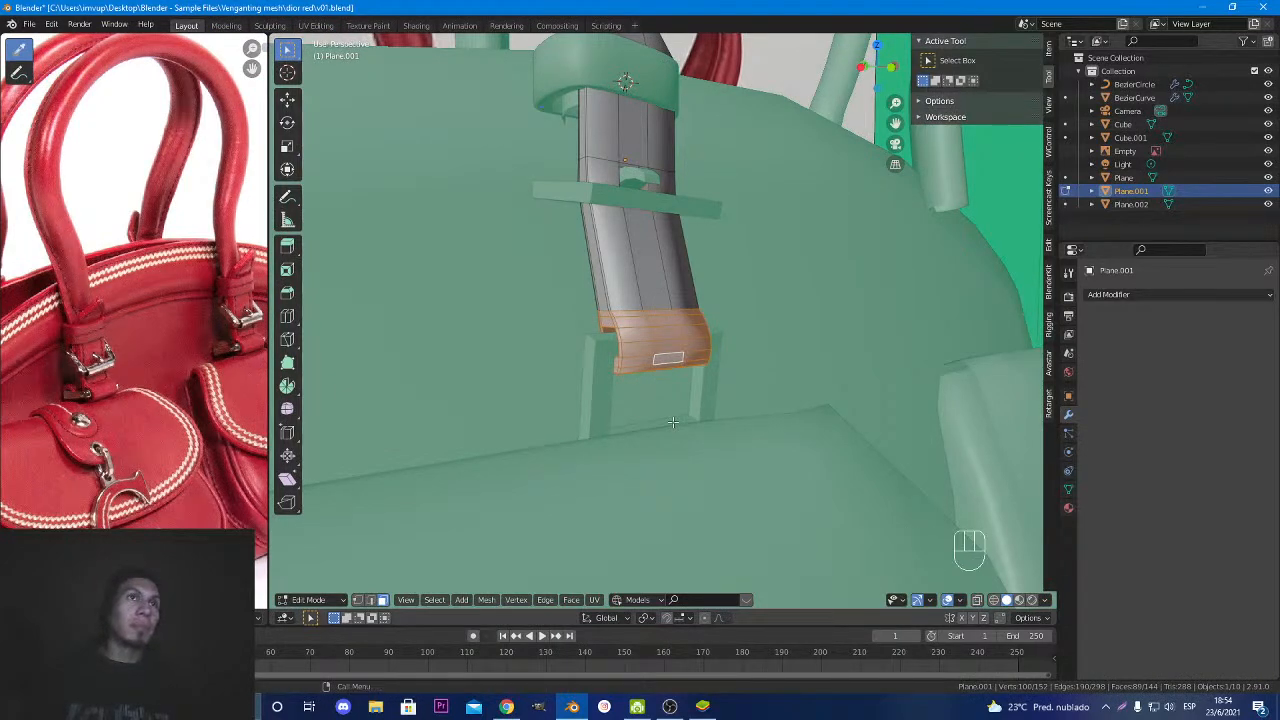
# Duplicate the selected lower-bend faces and flip the copy about the global Y axis.
pyautogui.hotkey('shift', 'd')
pyautogui.press('z')
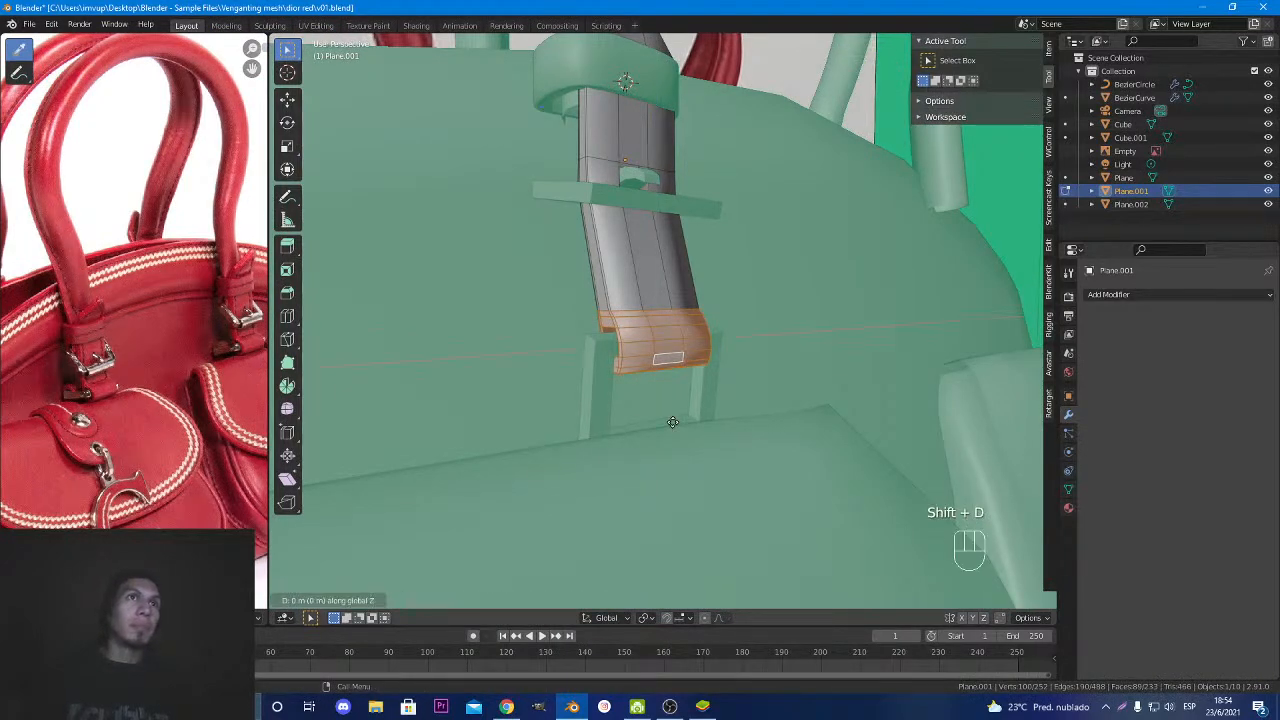
pyautogui.press('x')
pyautogui.press('y')
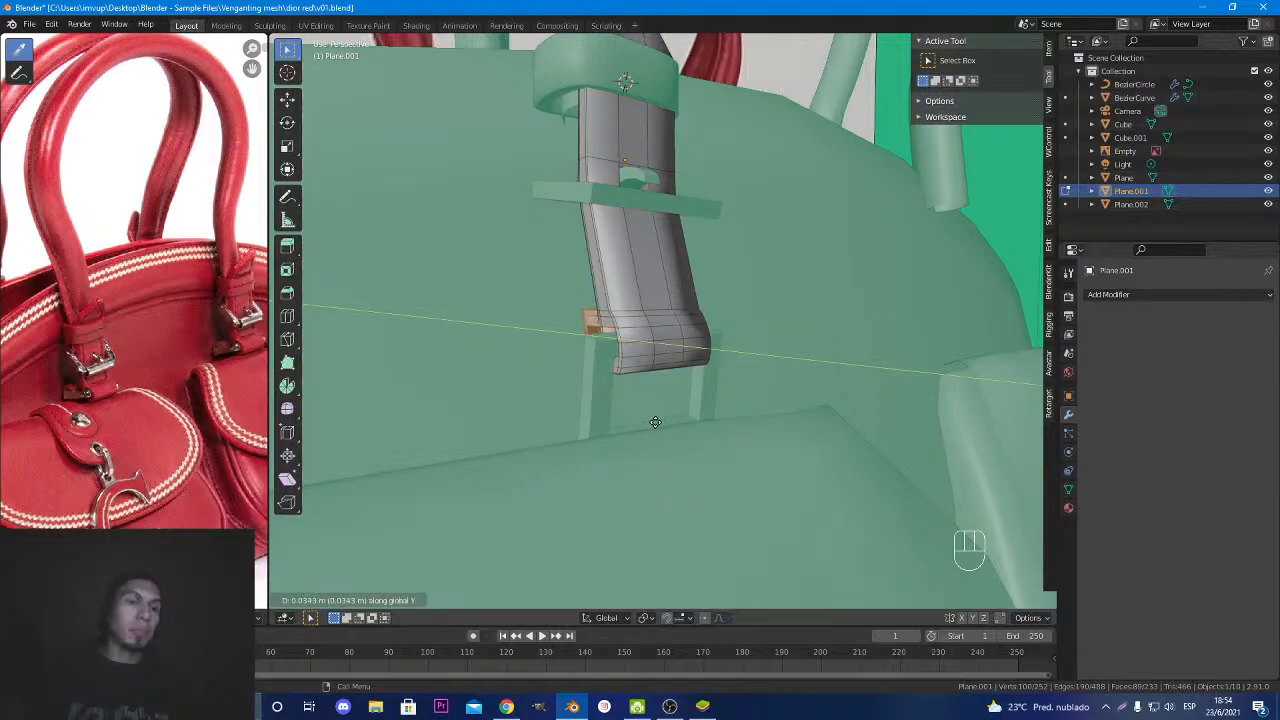
pyautogui.press('r')
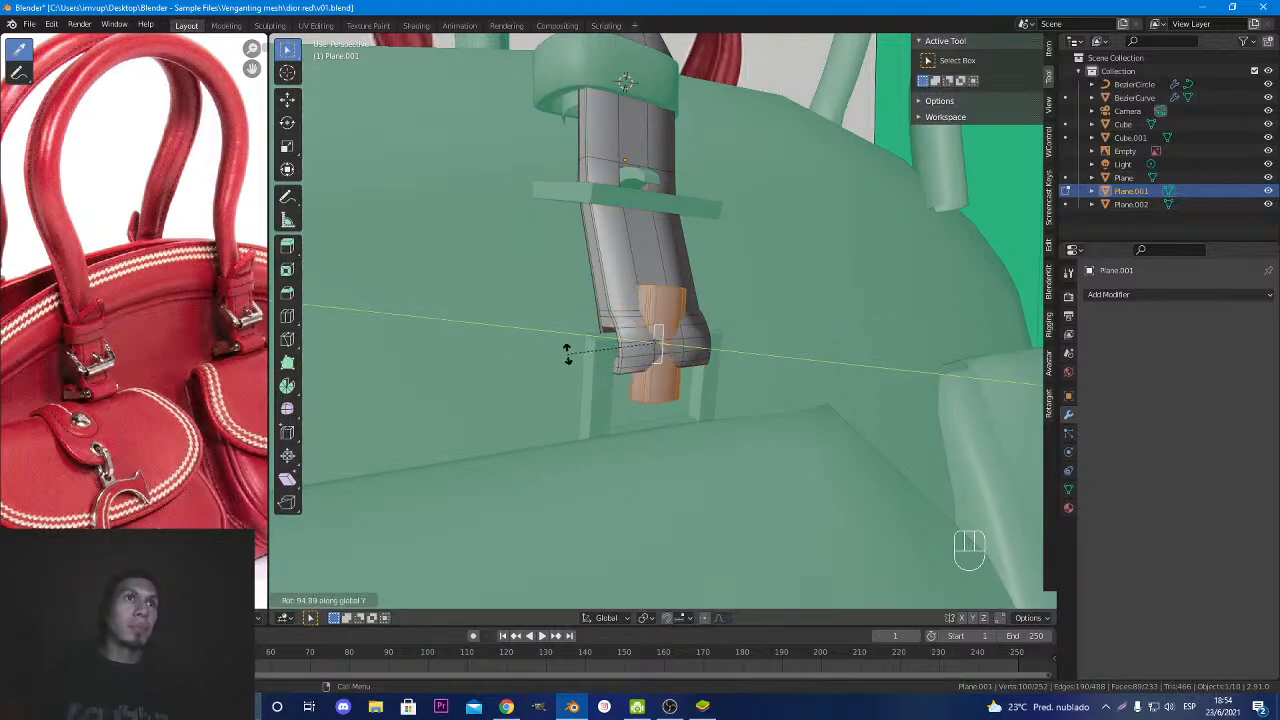
pyautogui.click(567, 354)
pyautogui.press('h')
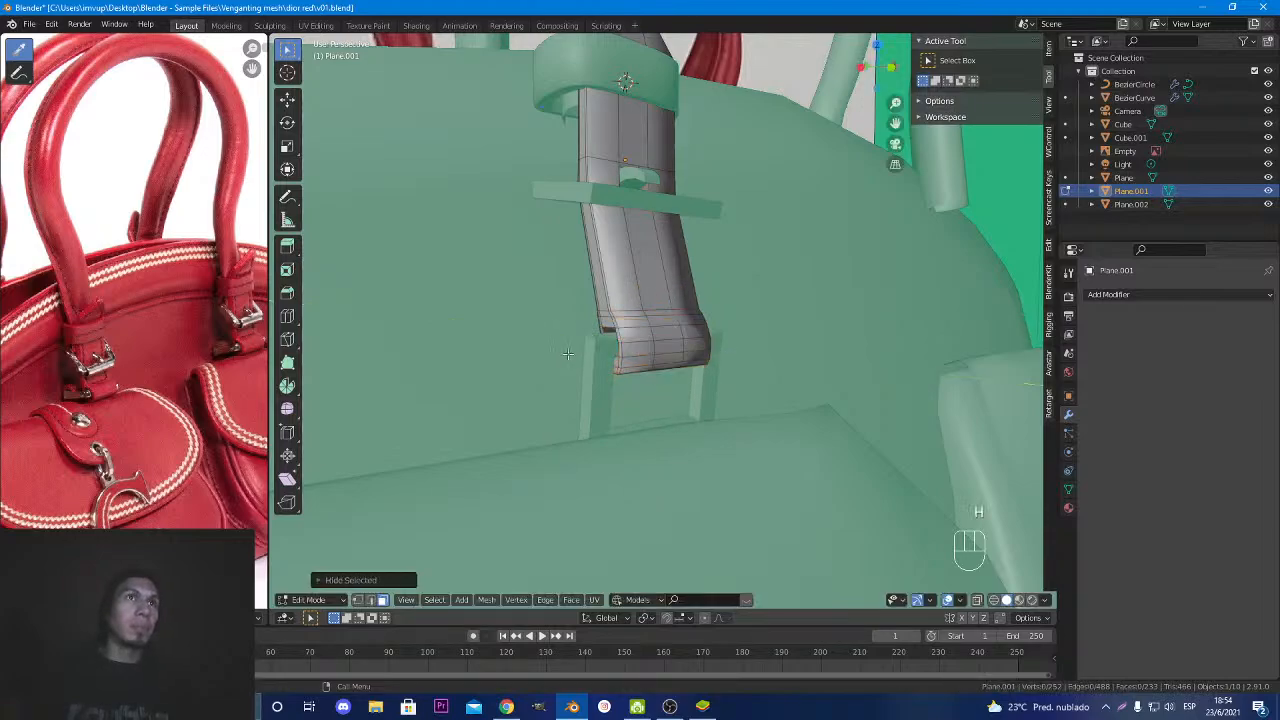
pyautogui.hotkey('ctrl', 'z')
# Lower the flipped copy into the lower buckle frame and align it with the strap along global X.
pyautogui.press('g')
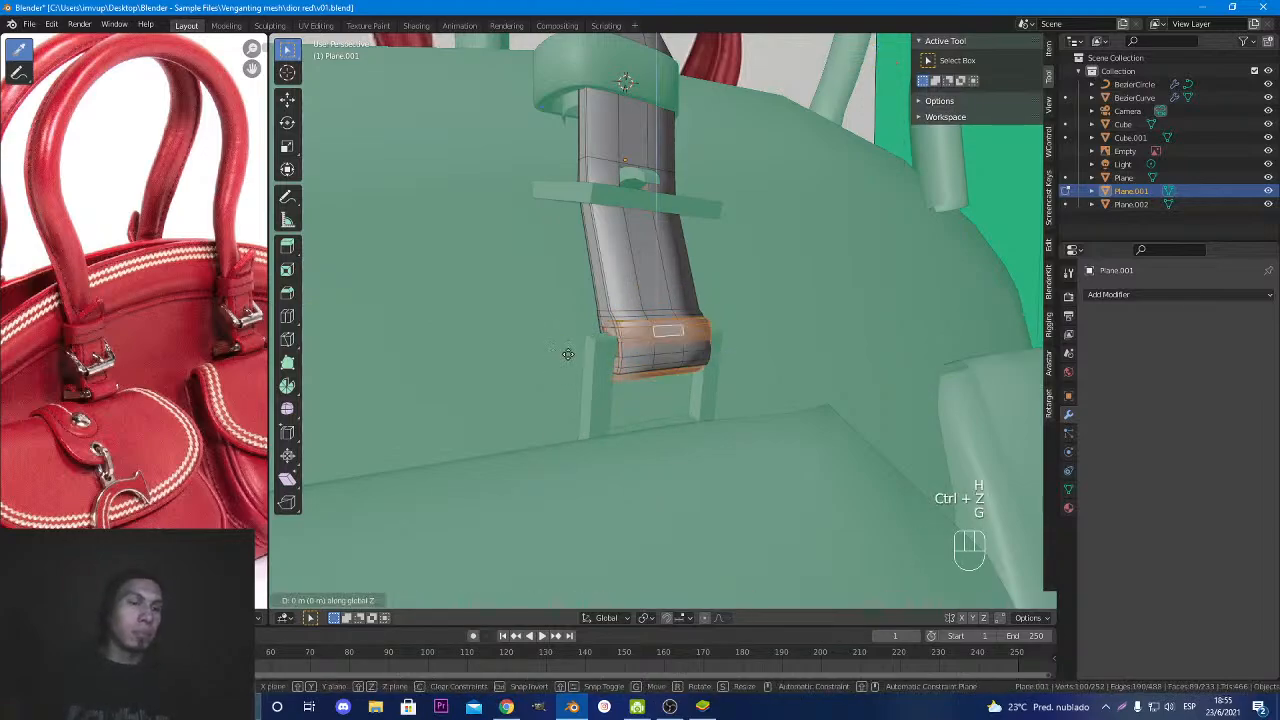
pyautogui.click(581, 430)
pyautogui.moveTo(581, 430); pyautogui.dragTo(678, 438, button='middle')
pyautogui.press('g')
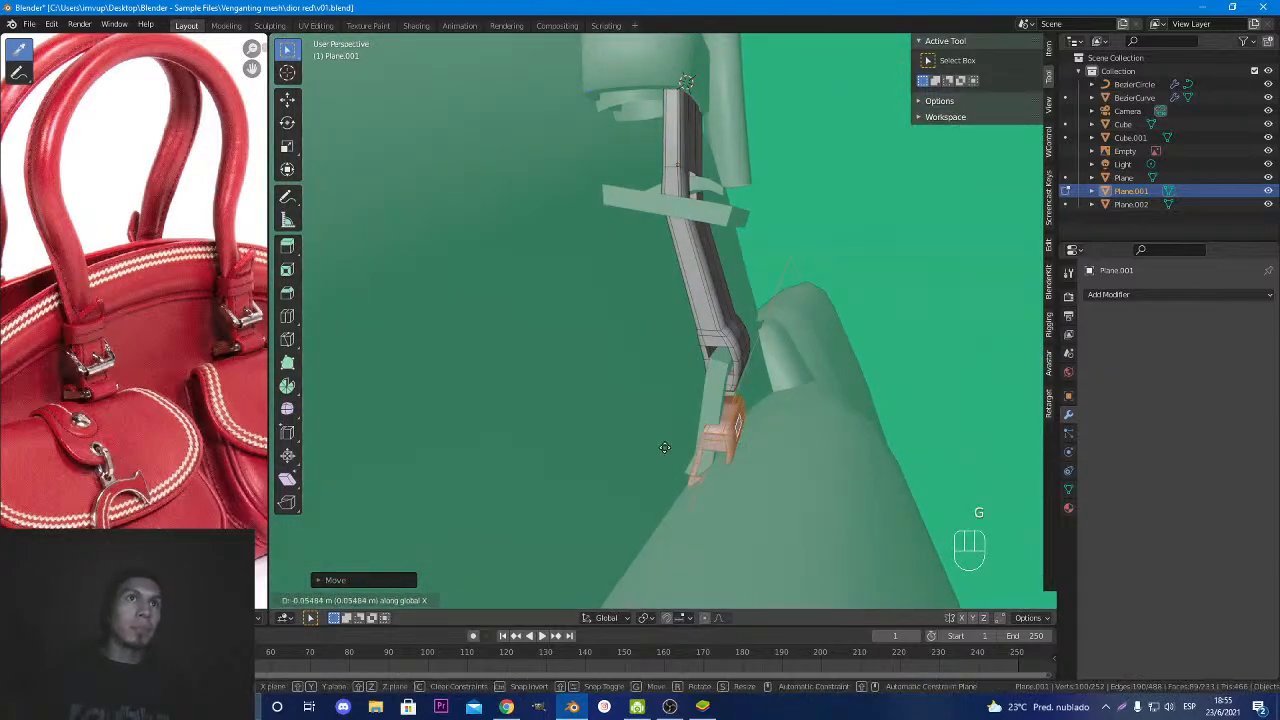
pyautogui.click(678, 441)
pyautogui.moveTo(686, 443); pyautogui.dragTo(565, 459, button='middle')
pyautogui.press('g')
pyautogui.press('x')
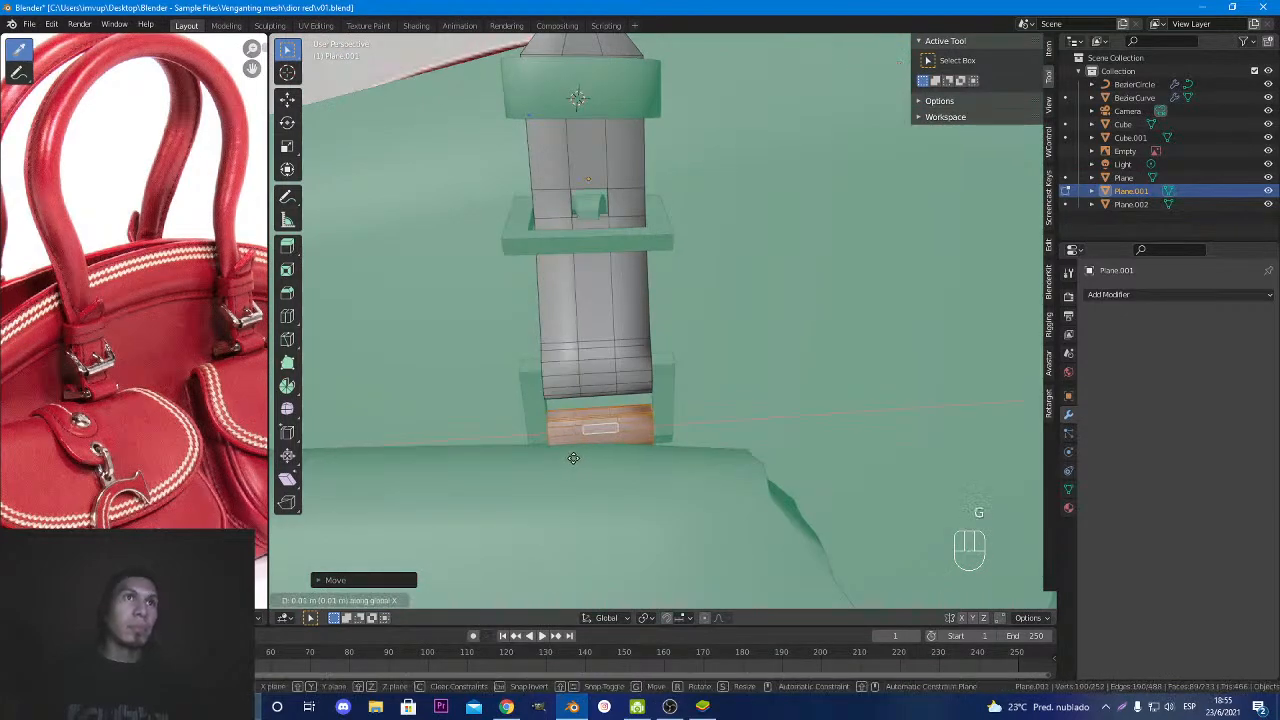
pyautogui.click(574, 458)
# Lower the flipped copy about 0.017 m along global Z and move it about 0.01 m along global Y to seat it in the lower frame.
pyautogui.moveTo(650, 430); pyautogui.dragTo(504, 400, button='middle')
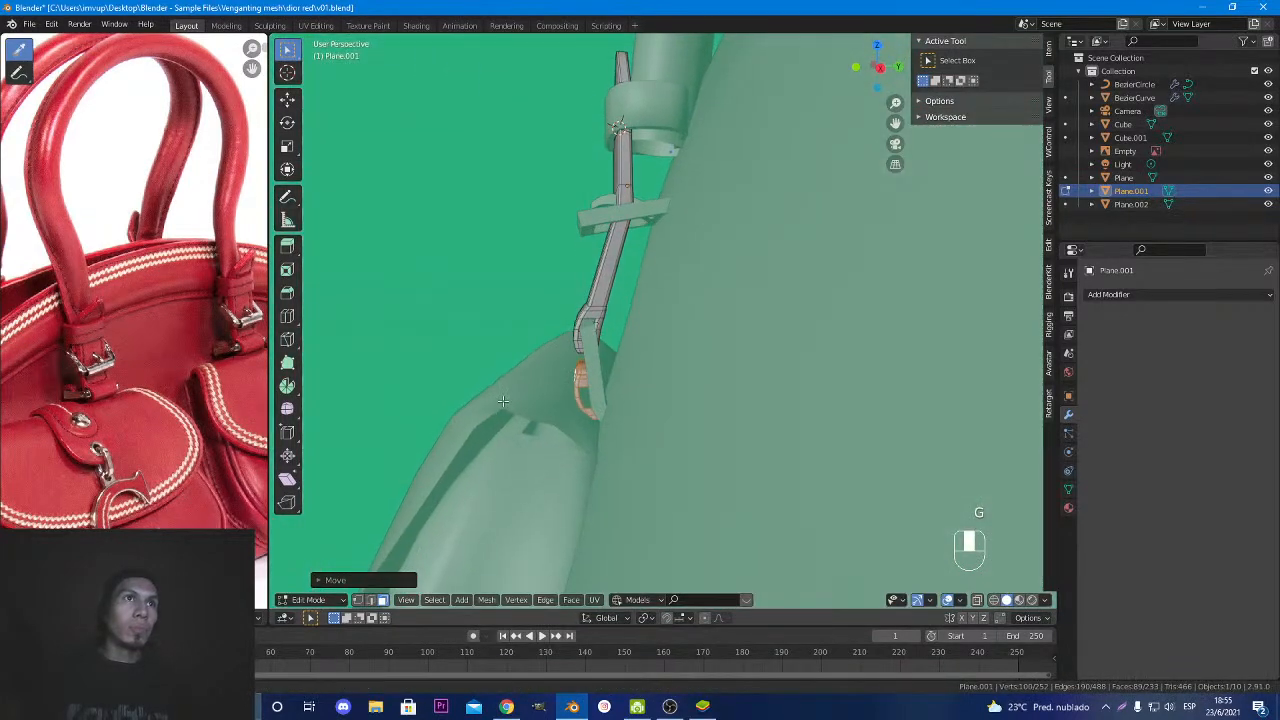
pyautogui.press('g')
pyautogui.press('y')
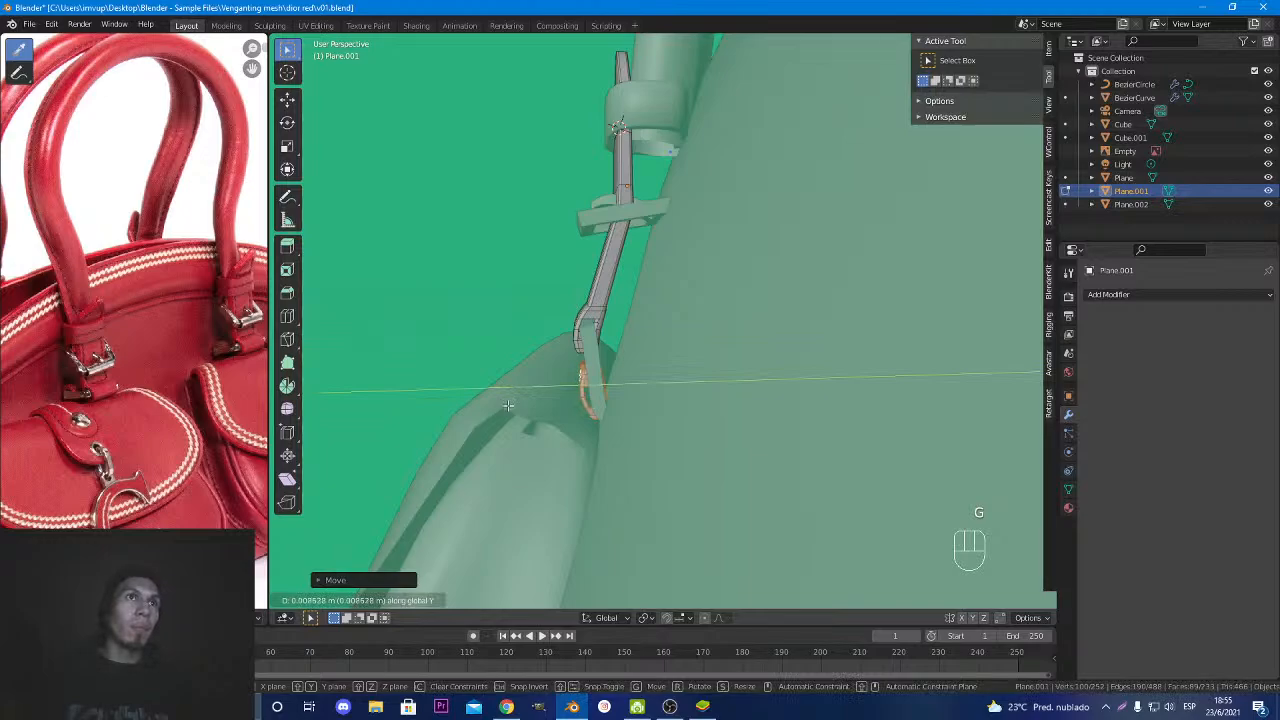
pyautogui.press('Escape')
pyautogui.press('g')
pyautogui.press('z')
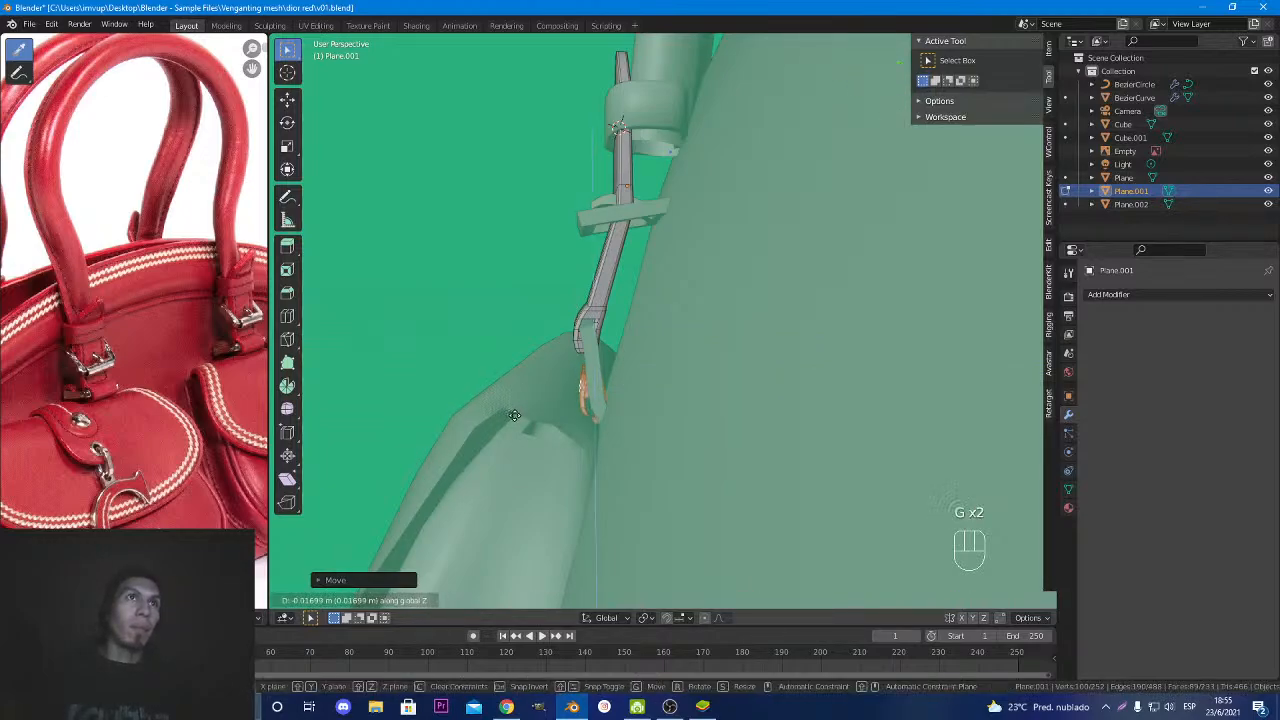
pyautogui.press('Escape')
pyautogui.press('g')
pyautogui.press('y')
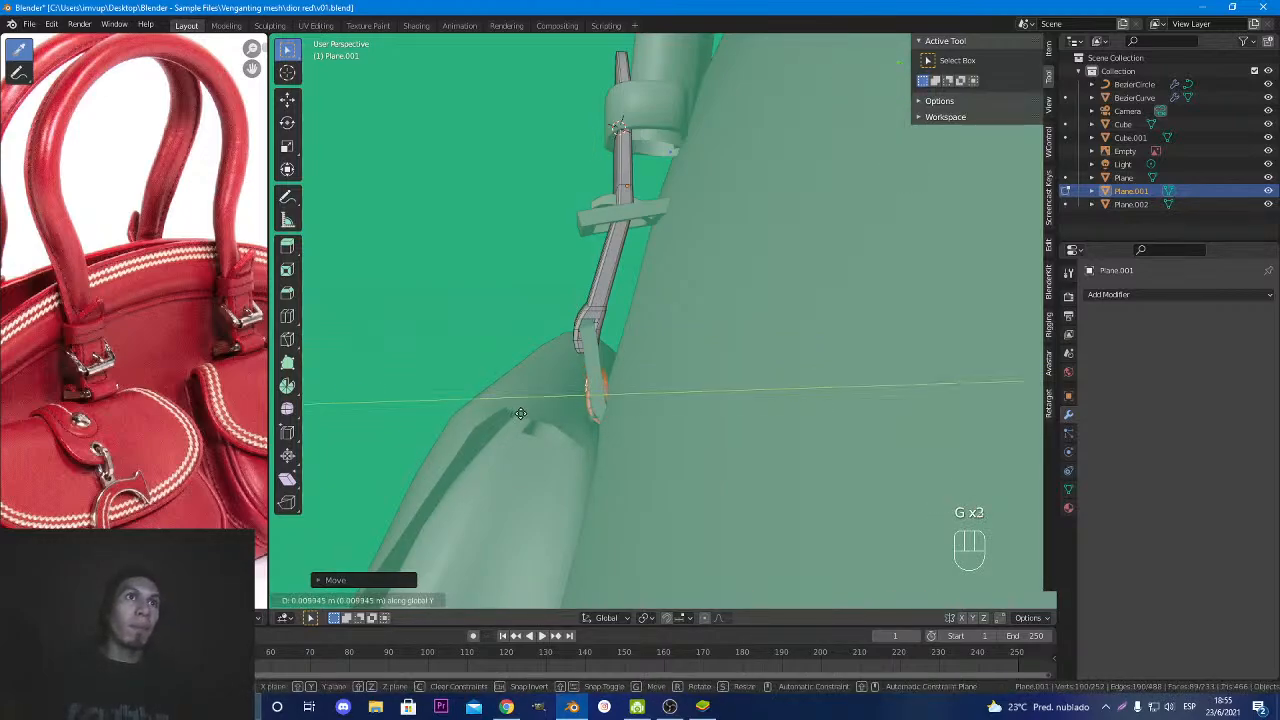
pyautogui.click(520, 413)
pyautogui.moveTo(520, 413); pyautogui.dragTo(680, 430, button='middle')
pyautogui.scroll(1, 683, 430)
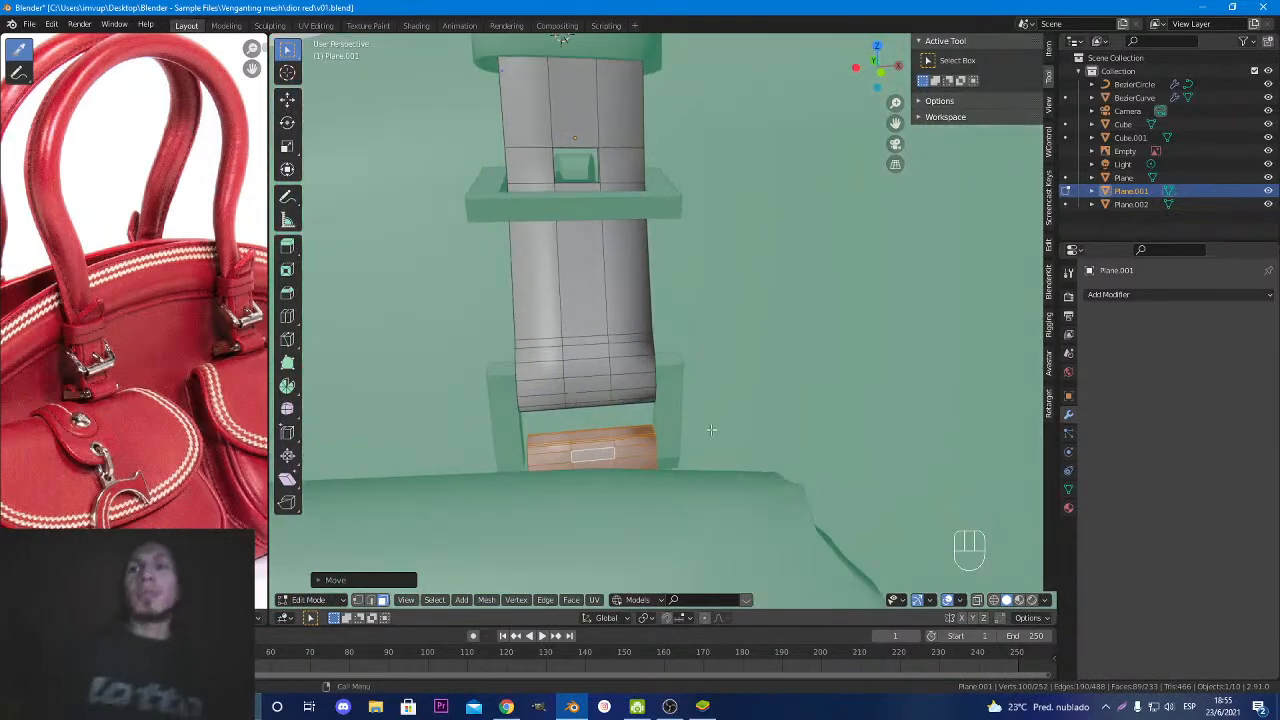
pyautogui.moveTo(749, 521); pyautogui.dragTo(683, 461, button='middle')
pyautogui.moveTo(583, 440); pyautogui.dragTo(666, 434, button='middle')
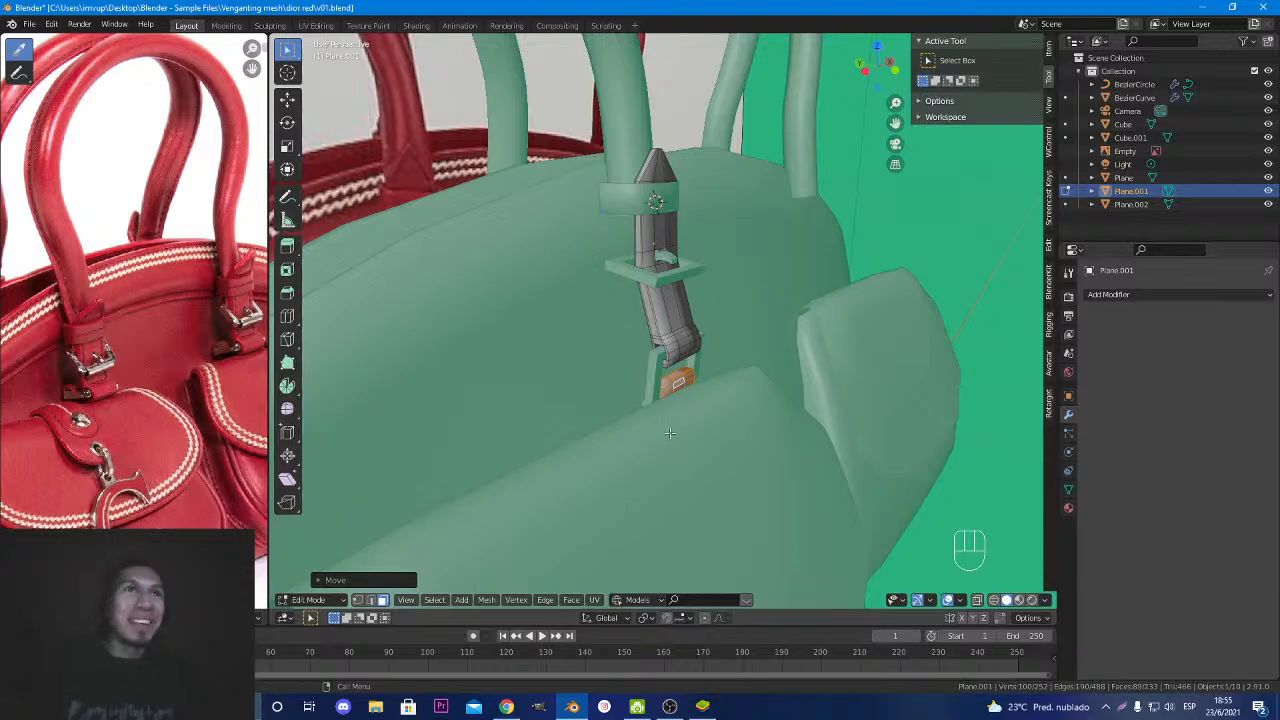
# Return to Object Mode and assign the existing red Material.001 to the strap.
pyautogui.moveTo(670, 433); pyautogui.dragTo(784, 446, button='middle')
pyautogui.press('Tab')
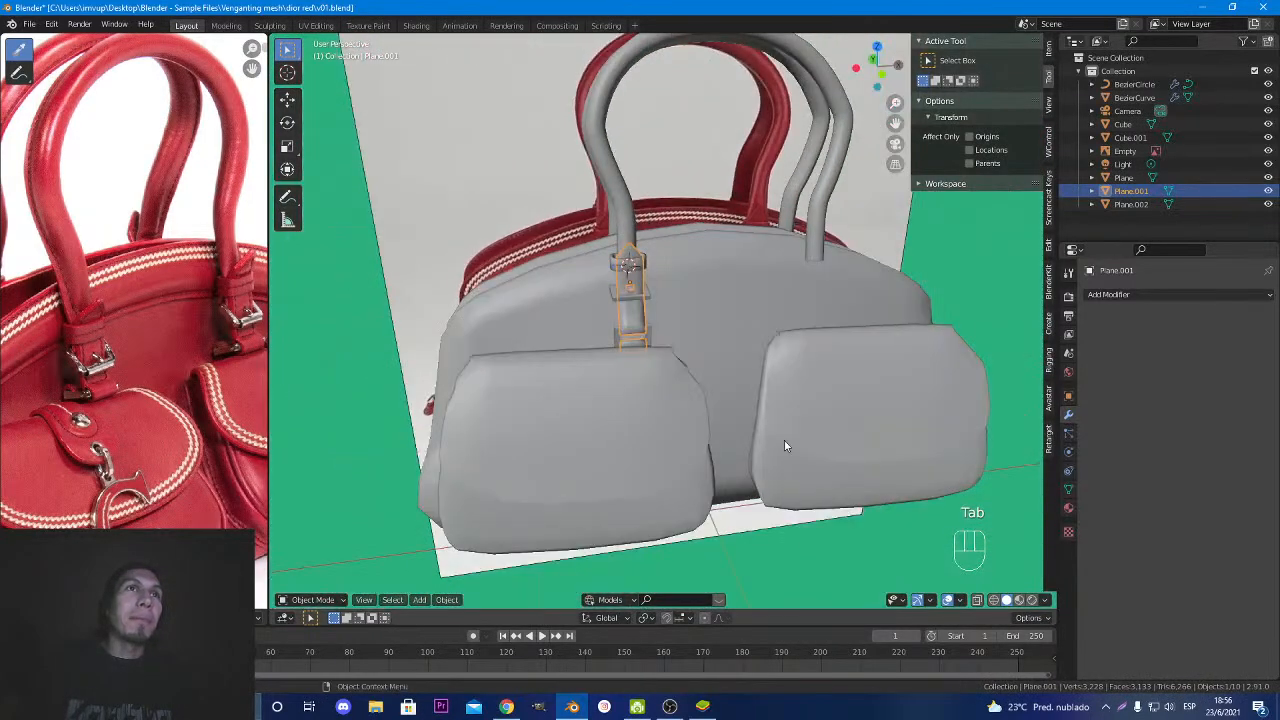
pyautogui.click(1069, 509)
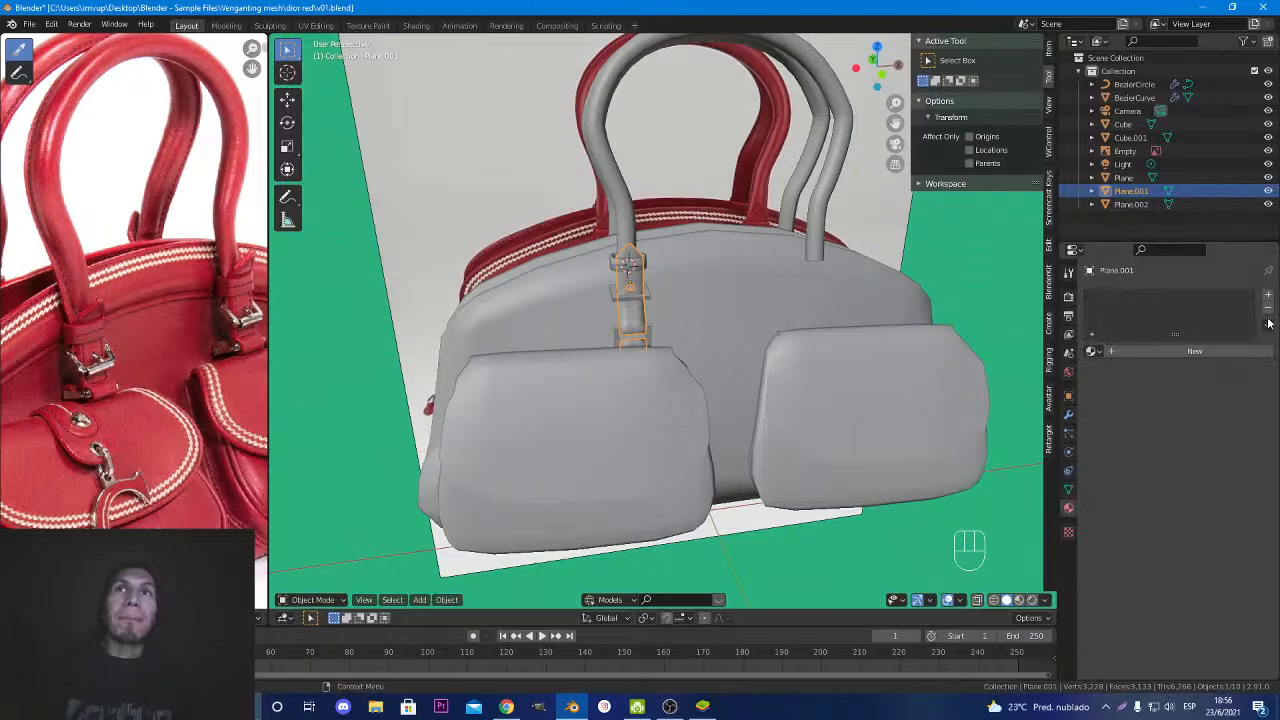
pyautogui.click(1092, 351)
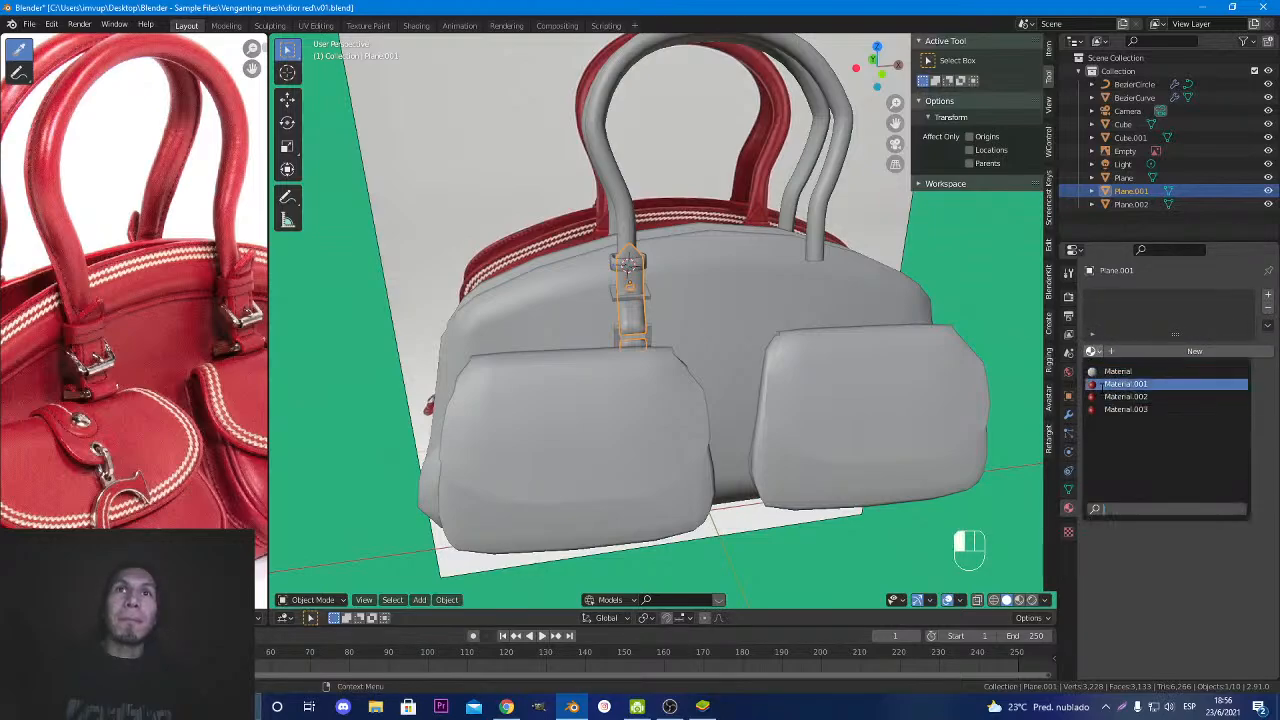
pyautogui.click(1092, 384)
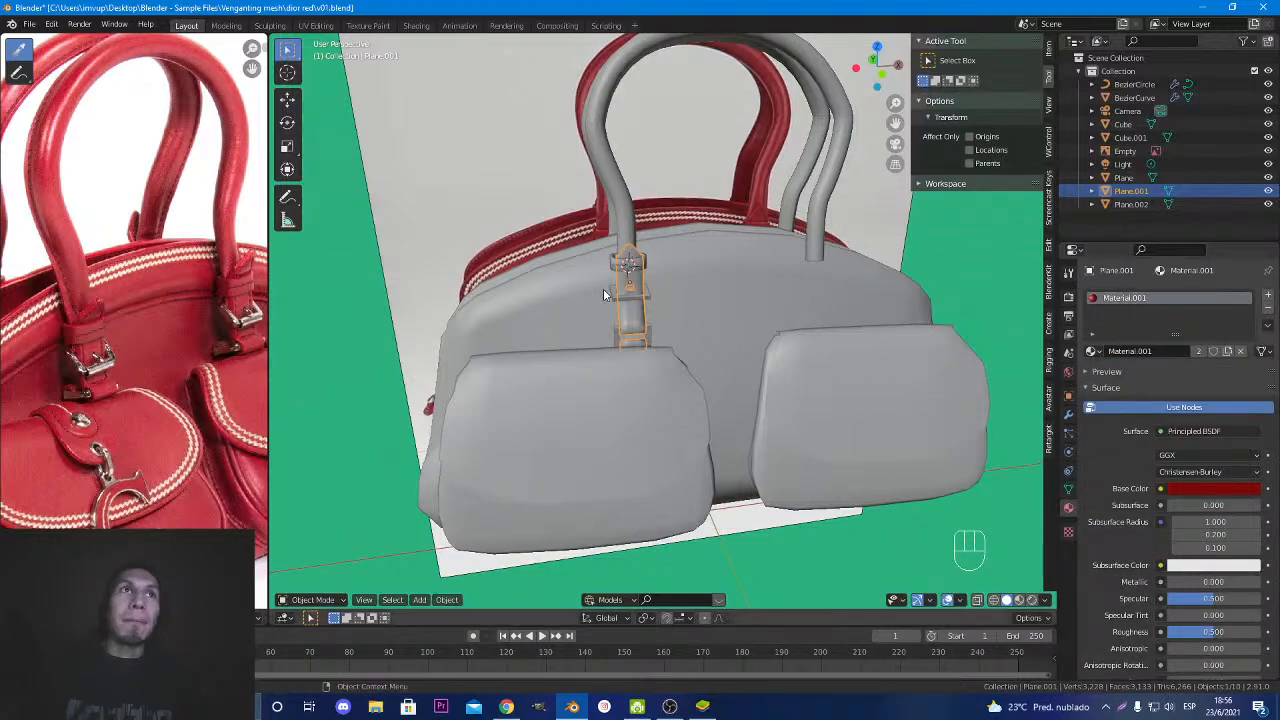
# Assign Material.001 to the buckle frames and prong.
pyautogui.click(635, 342)
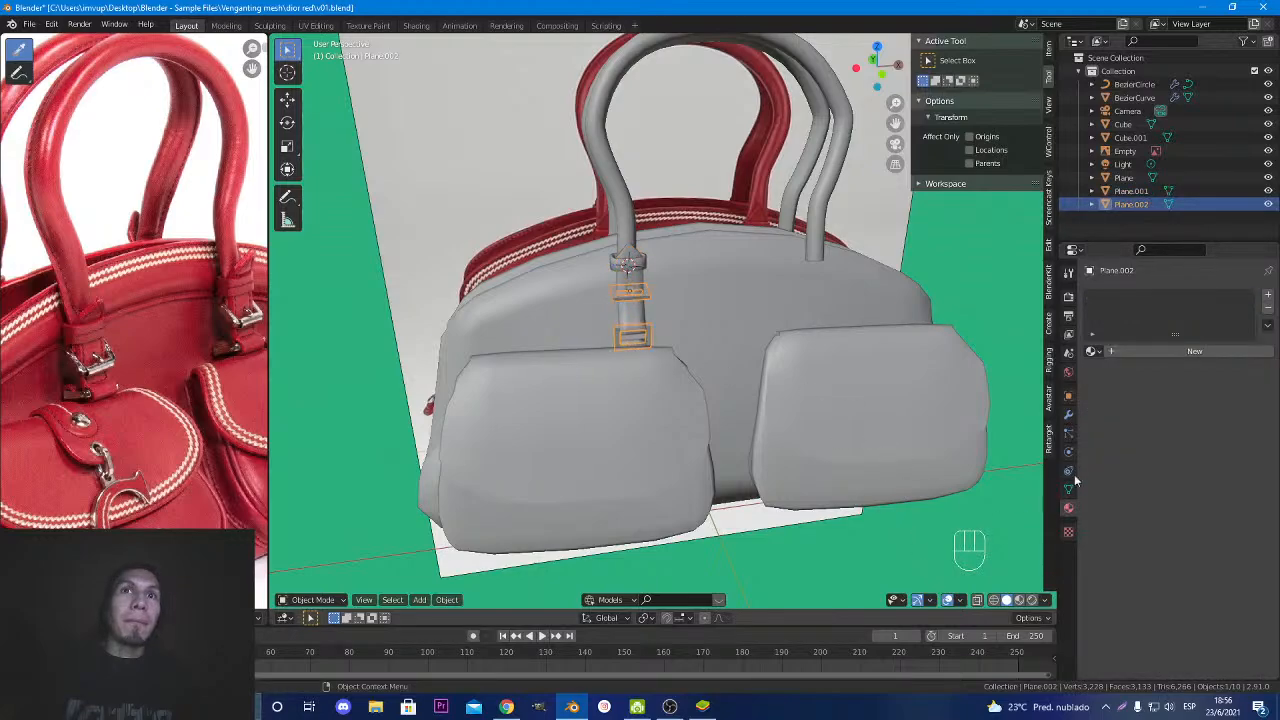
pyautogui.click(1092, 351)
pyautogui.click(1105, 387)
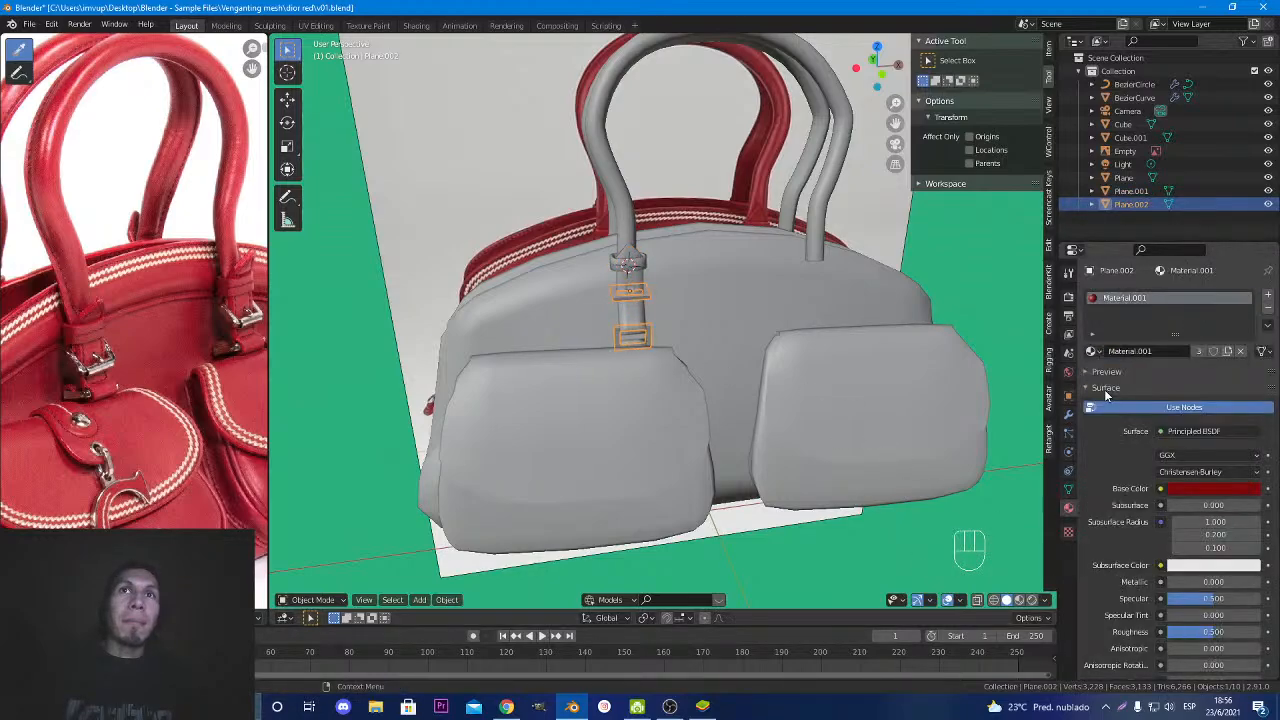
# Assign Material.001 to the loop band around the strap's upper end.
pyautogui.click(626, 264)
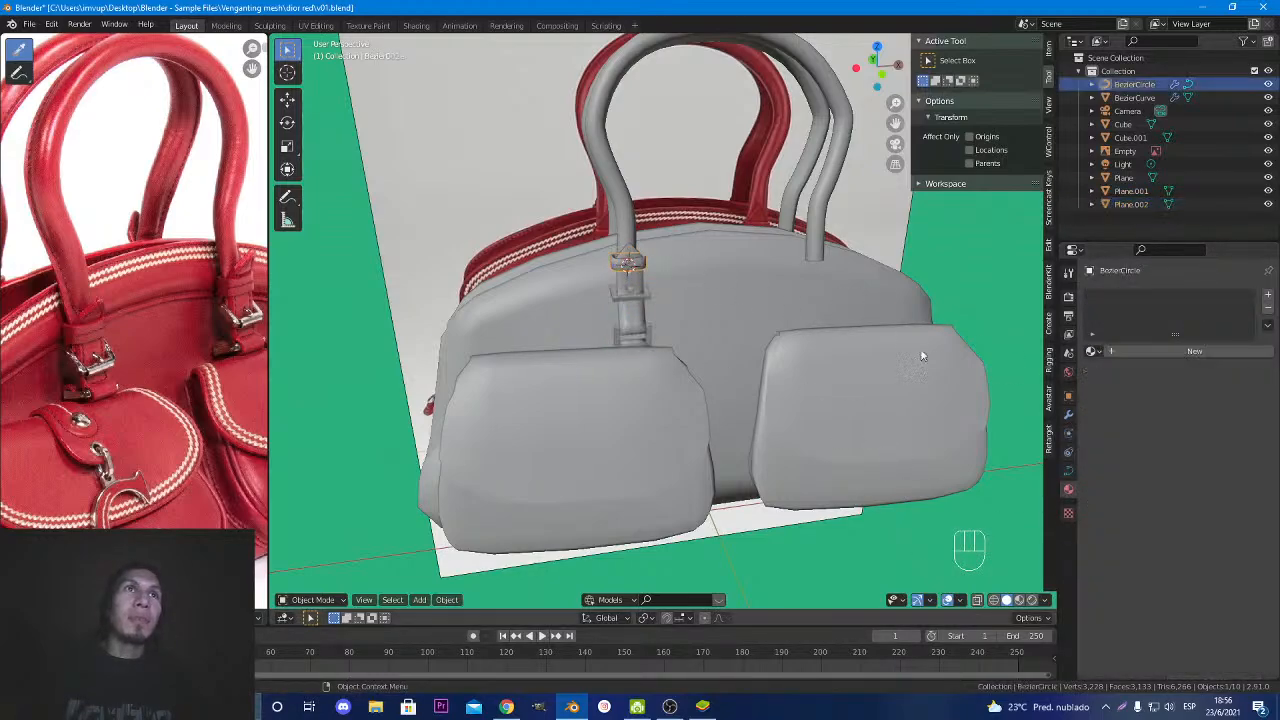
pyautogui.click(1092, 351)
pyautogui.click(1110, 386)
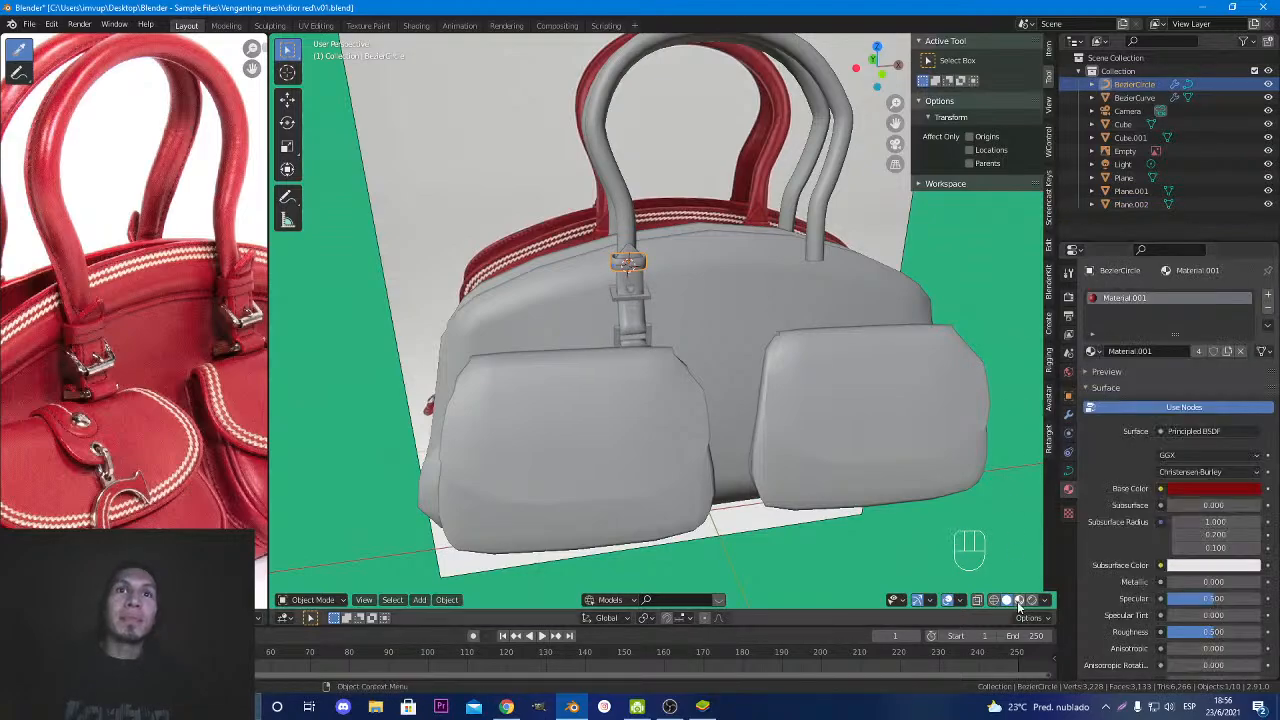
# Show the model in Material Preview shading and assign Material.001 to the bag's handles.
pyautogui.click(1019, 600)
pyautogui.moveTo(677, 391); pyautogui.dragTo(601, 236, button='middle')
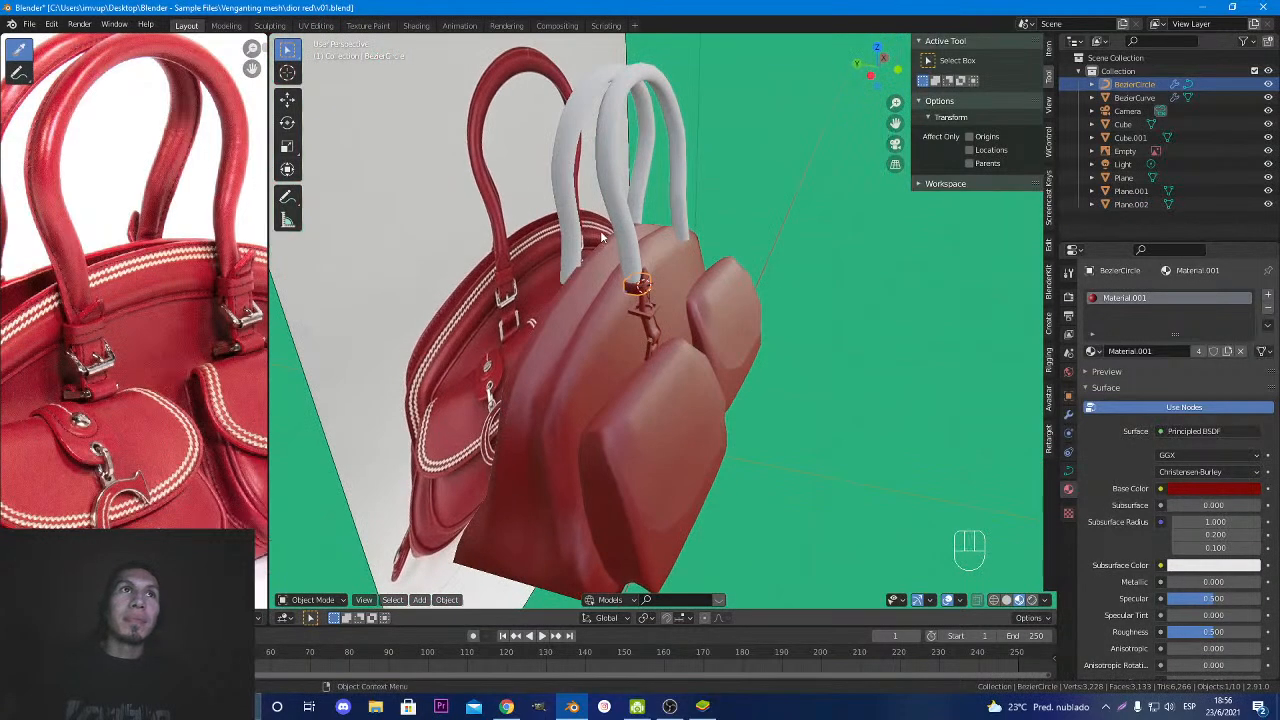
pyautogui.click(601, 236)
pyautogui.click(1092, 351)
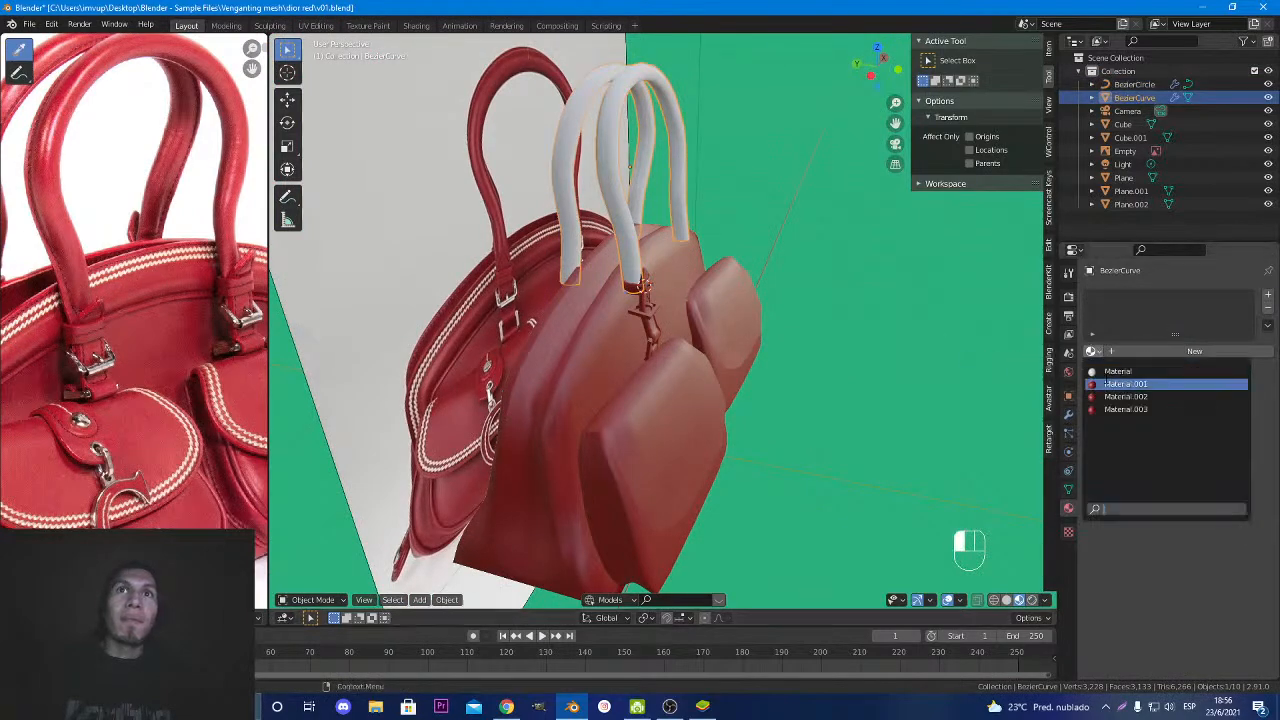
pyautogui.click(1110, 386)
# Replace the material of the buckle frames and prong with the existing white Material.
pyautogui.moveTo(688, 322); pyautogui.dragTo(668, 346, button='middle')
pyautogui.scroll(4, 575, 256)
pyautogui.press('Tab')
pyautogui.press('Tab')
pyautogui.moveTo(668, 346); pyautogui.dragTo(622, 425, button='middle')
pyautogui.scroll(-3, 645, 391)
pyautogui.scroll(5, 622, 425)
pyautogui.click(608, 400)
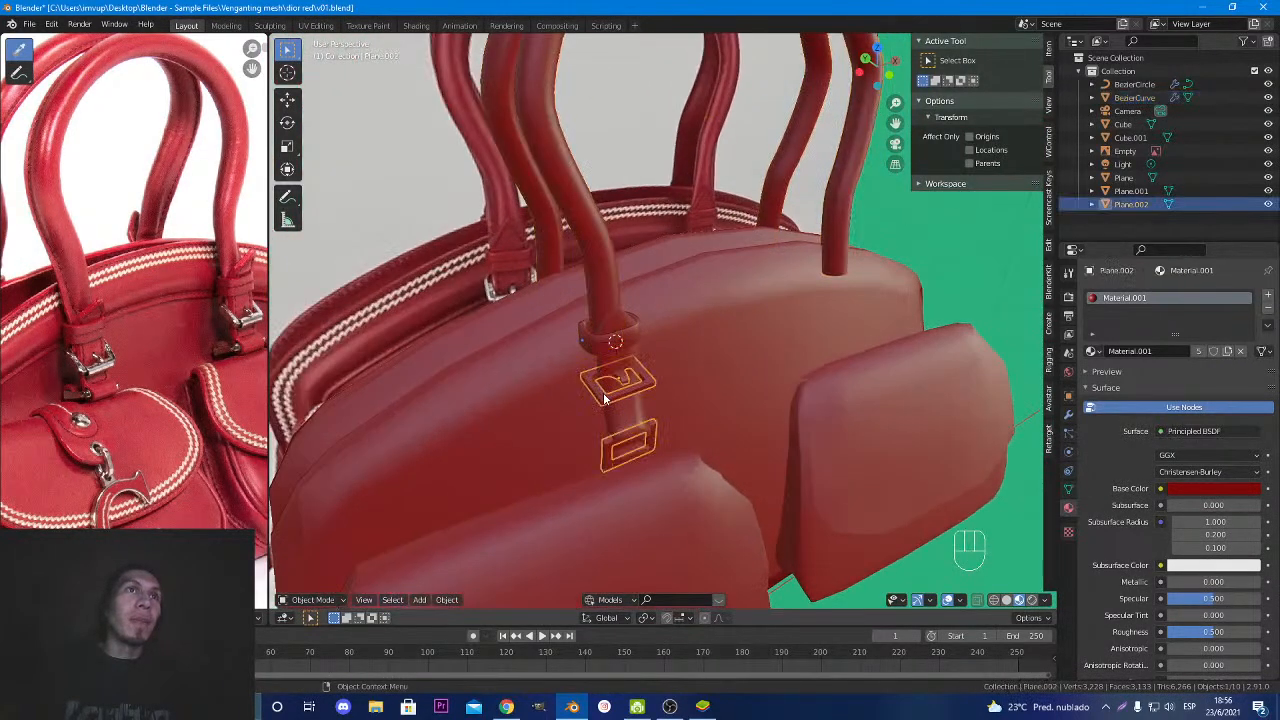
pyautogui.click(1093, 351)
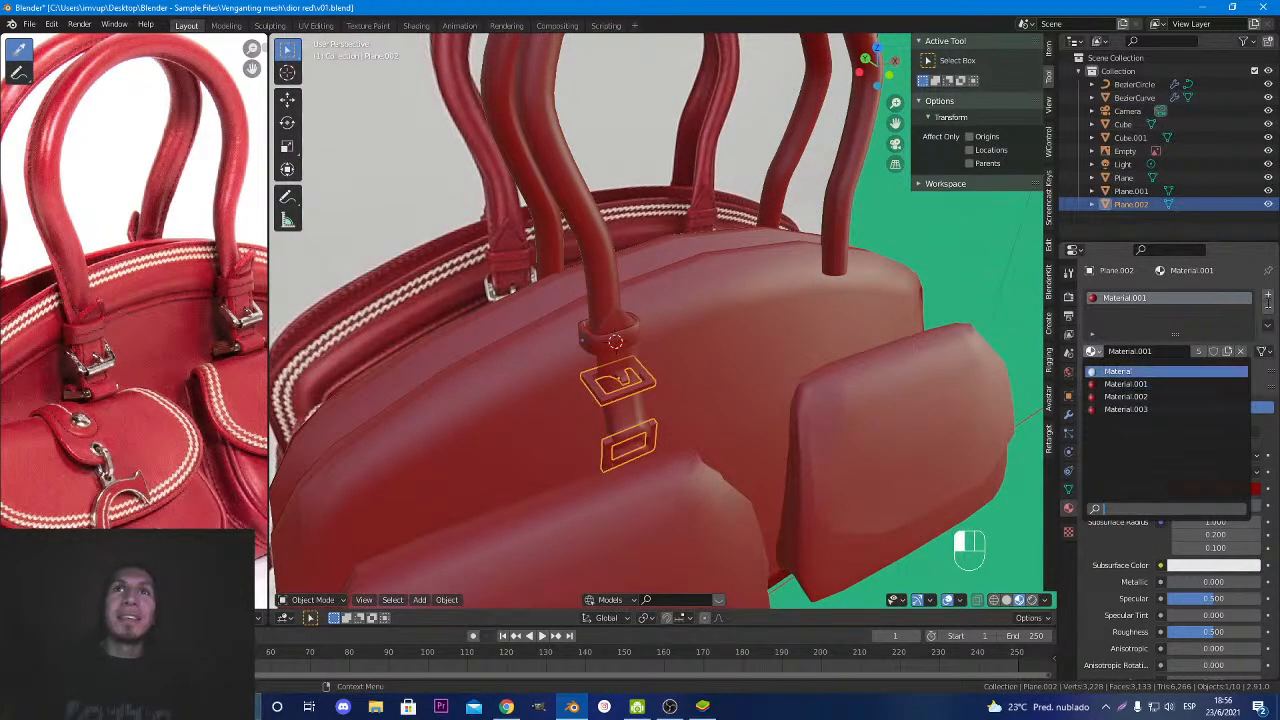
pyautogui.click(1118, 371)
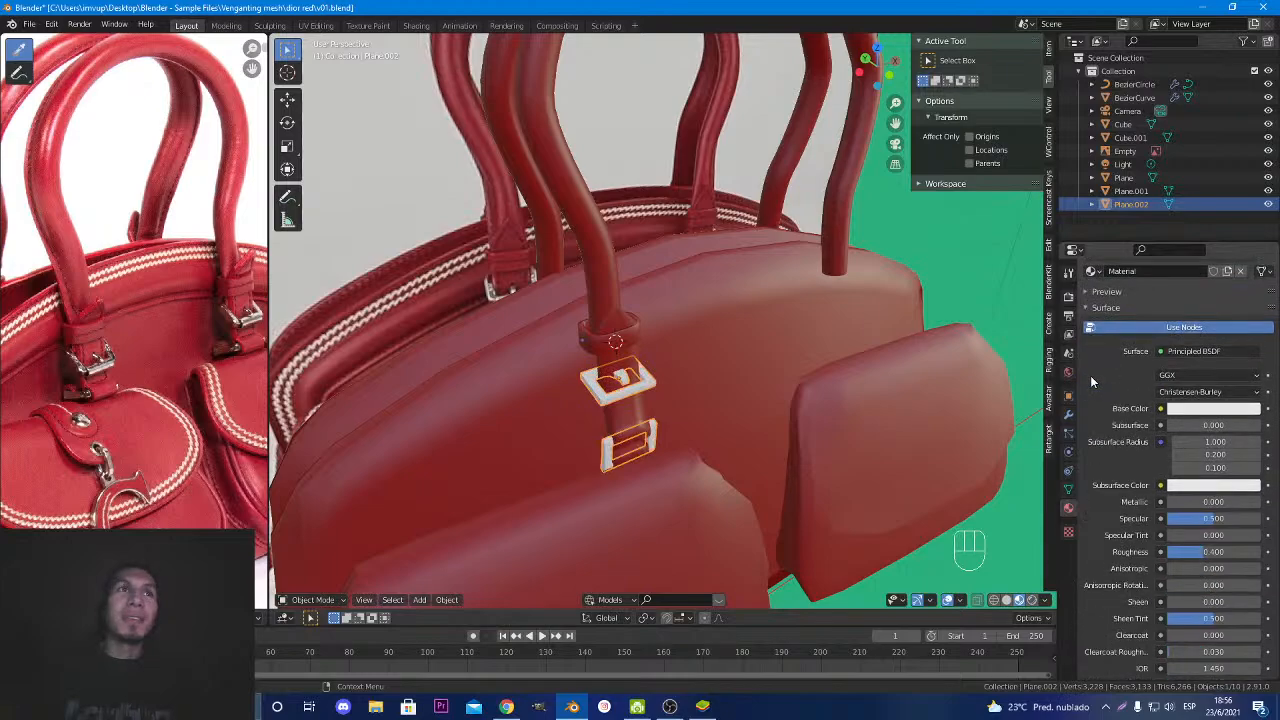
# Darken the buckle material's base color to a value of about 0.767 and raise its Metallic to about 0.88.
pyautogui.moveTo(620, 425); pyautogui.dragTo(934, 417, button='middle')
pyautogui.scroll(-5, 567, 423)
pyautogui.scroll(6, 686, 440)
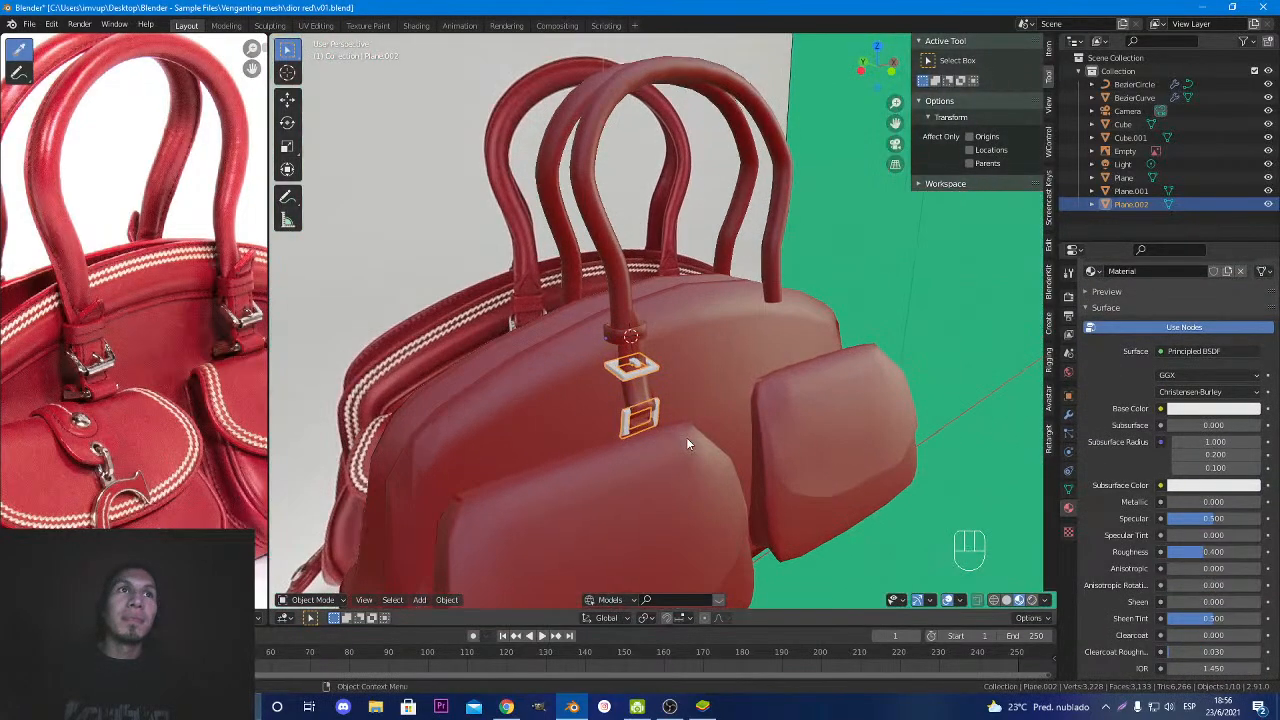
pyautogui.keyDown('shift'); pyautogui.moveTo(686, 444); pyautogui.dragTo(710, 354, button='middle'); pyautogui.keyUp('shift')
pyautogui.click(1210, 408)
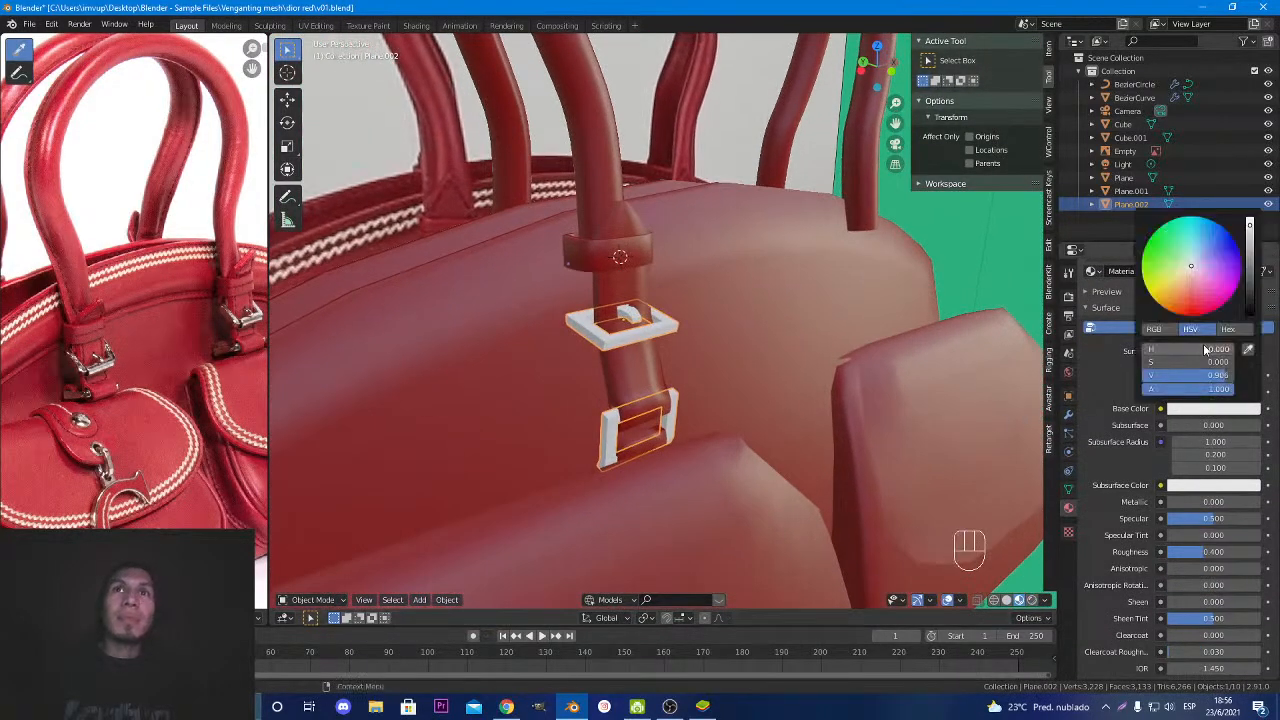
pyautogui.moveTo(1249, 229)
pyautogui.mouseDown()
pyautogui.moveTo(1249, 262)
pyautogui.moveTo(1249, 244)
pyautogui.mouseUp()
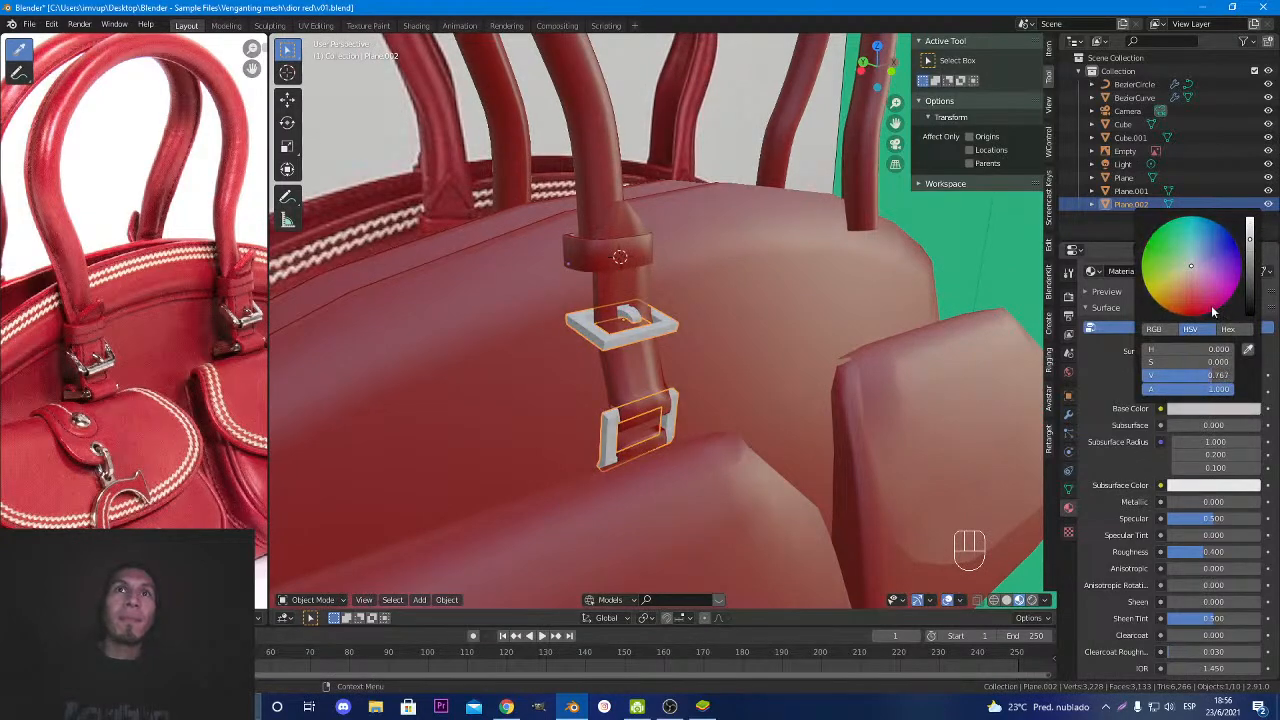
pyautogui.moveTo(1186, 501); pyautogui.dragTo(1254, 501)
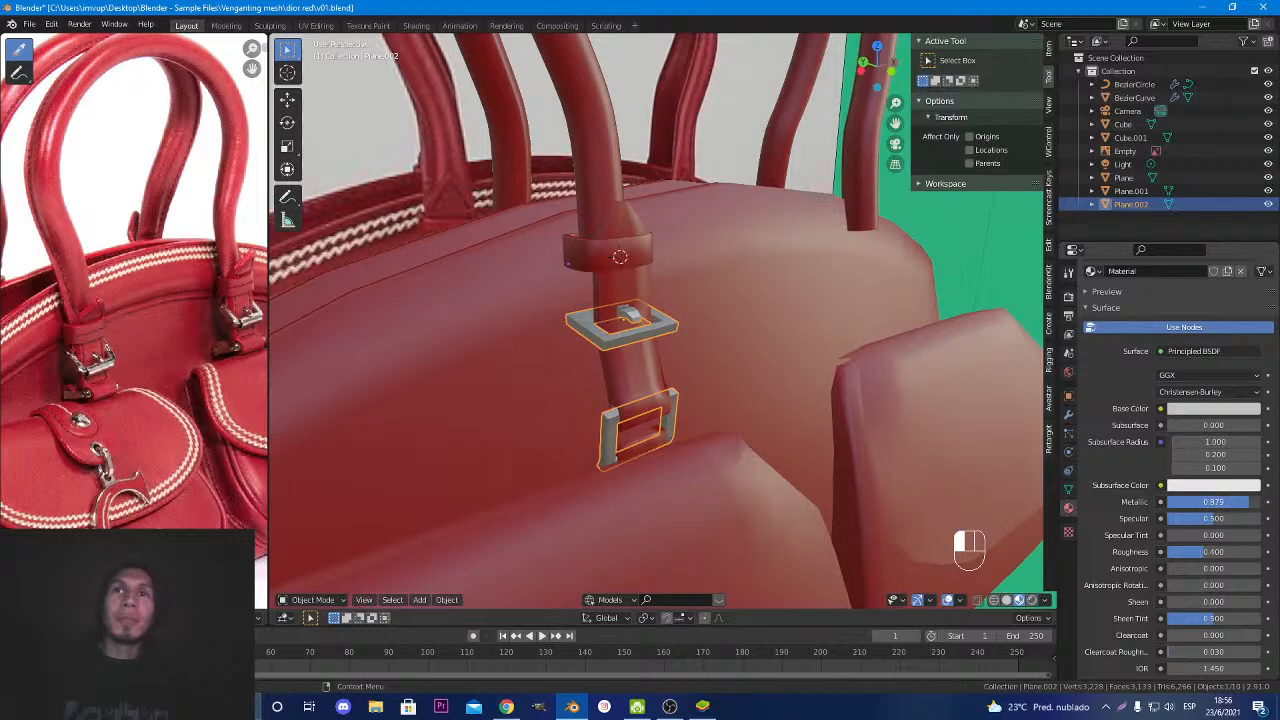
# Set the buckle material's Metallic to 0.8 and Roughness to 0.25, and lighten its base color.
pyautogui.moveTo(1172, 501); pyautogui.dragTo(1250, 507)
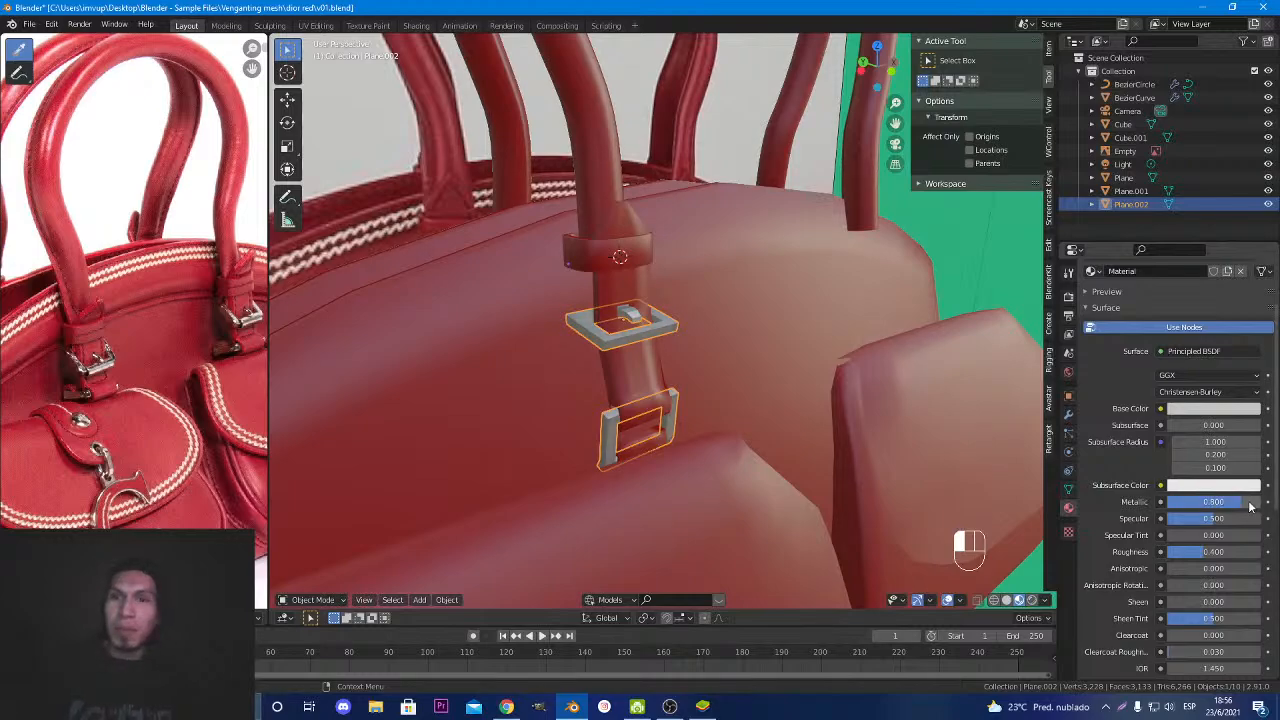
pyautogui.moveTo(1222, 551)
pyautogui.mouseDown()
pyautogui.moveTo(1201, 551)
pyautogui.moveTo(1218, 551)
pyautogui.mouseUp()
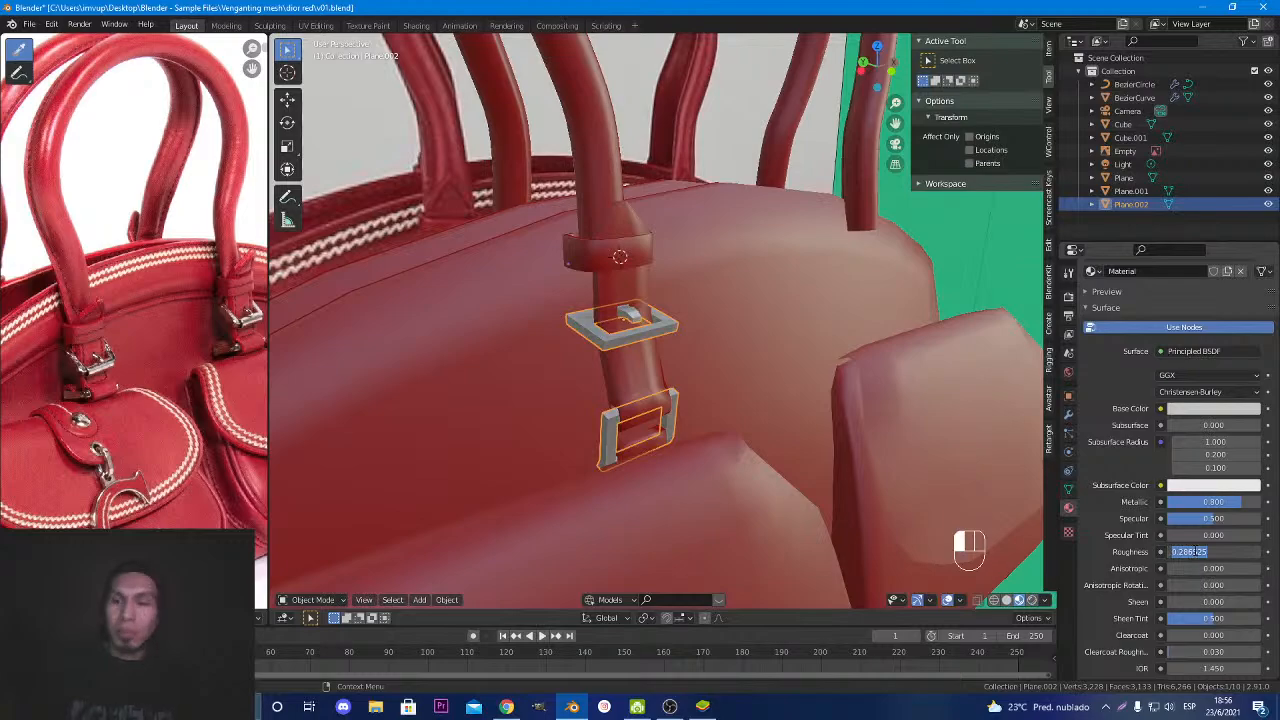
pyautogui.write('5')
pyautogui.press('Return')
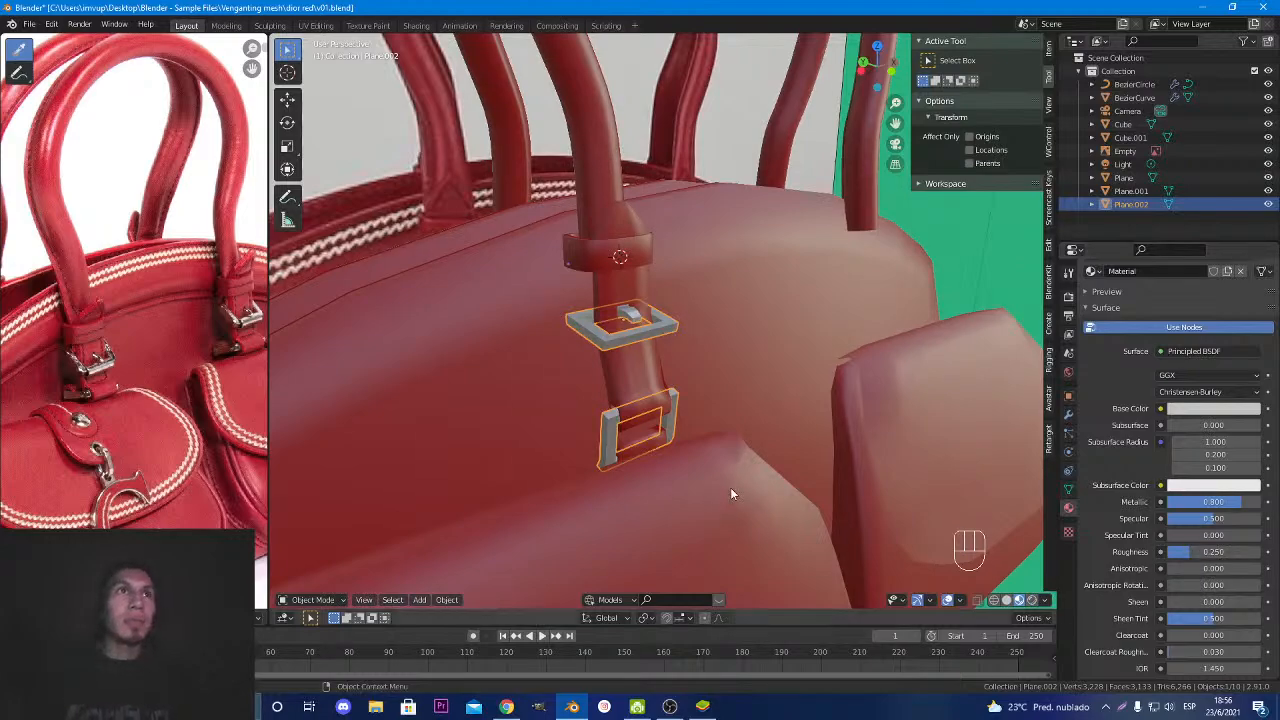
pyautogui.click(1208, 408)
pyautogui.moveTo(1251, 244)
pyautogui.mouseDown()
pyautogui.moveTo(1250, 221)
pyautogui.moveTo(1250, 273)
pyautogui.moveTo(1250, 229)
pyautogui.mouseUp()
# Examine the metallic buckles up close and against the whole bag, with nothing selected.
pyautogui.moveTo(700, 420); pyautogui.dragTo(634, 480, button='middle')
pyautogui.press('Tab')
pyautogui.scroll(-4, 511, 461)
pyautogui.press('Tab')
pyautogui.click(859, 502)
pyautogui.moveTo(859, 502); pyautogui.dragTo(654, 572, button='middle')
pyautogui.scroll(1, 743, 532)
pyautogui.moveTo(686, 589); pyautogui.dragTo(713, 455, button='middle')
pyautogui.scroll(-5, 632, 463)
pyautogui.scroll(3, 675, 452)
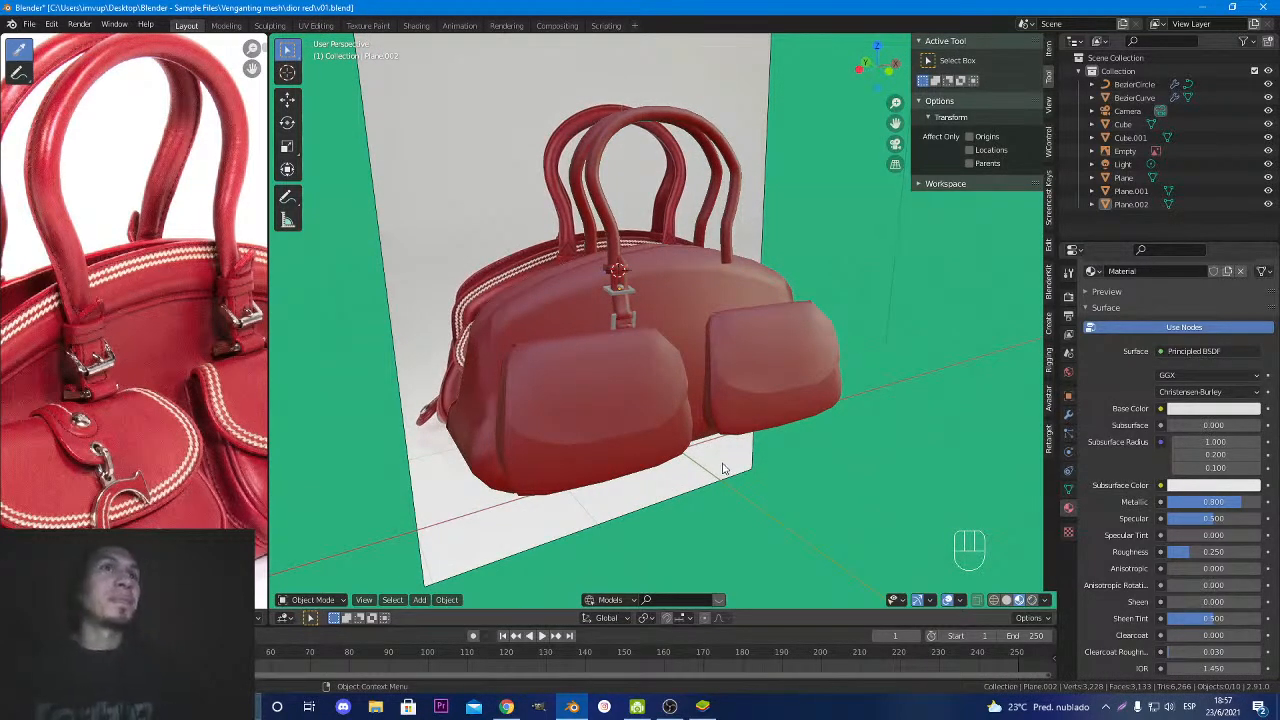
# Duplicate the buckle frames, strap and loop band together along X to the front handle's other end.
pyautogui.moveTo(723, 468); pyautogui.dragTo(686, 449, button='middle')
pyautogui.scroll(4, 657, 400)
pyautogui.keyDown('shift'); pyautogui.moveTo(657, 400); pyautogui.dragTo(763, 501, button='middle'); pyautogui.keyUp('shift')
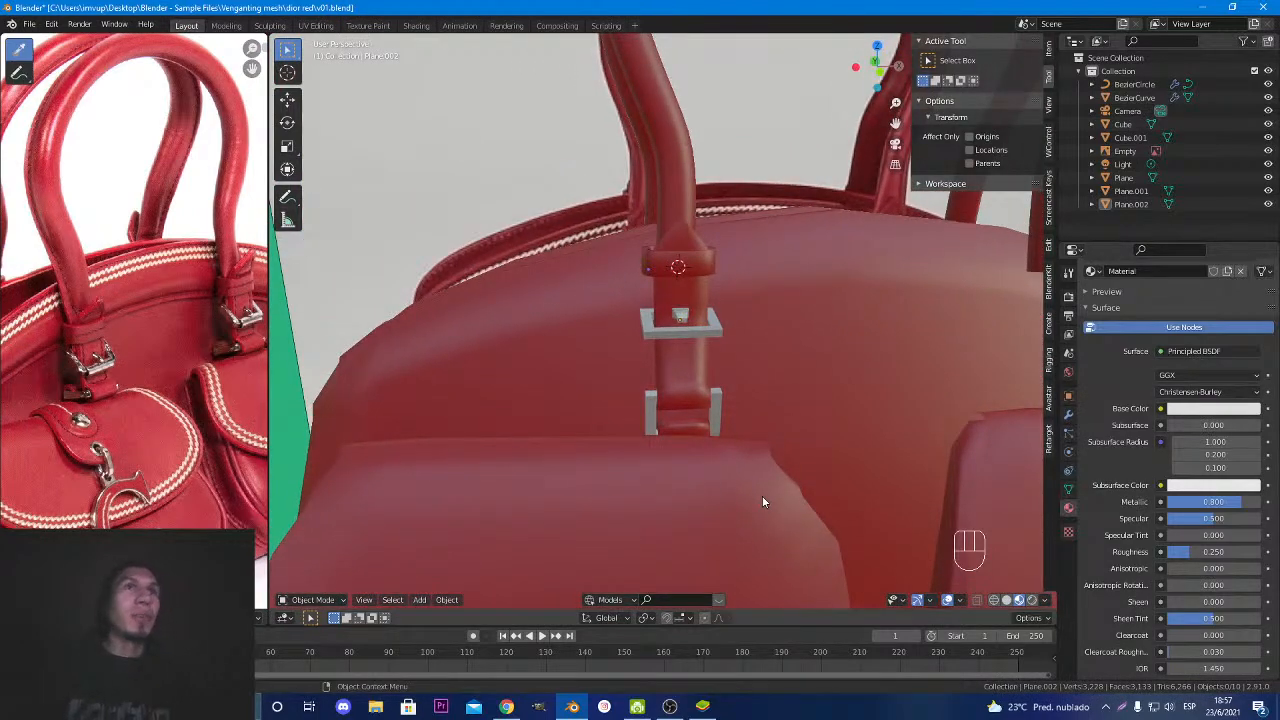
pyautogui.click(716, 413)
pyautogui.keyDown('shift'); pyautogui.click(697, 378); pyautogui.keyUp('shift')
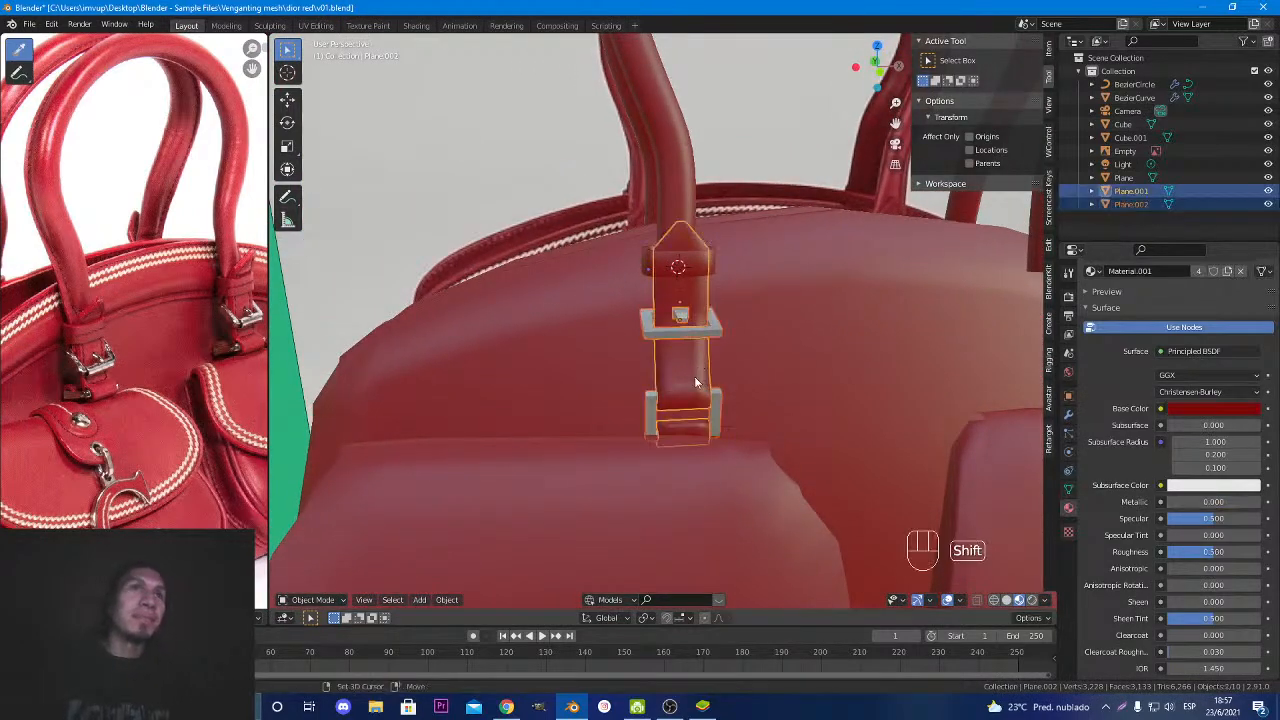
pyautogui.keyDown('shift'); pyautogui.click(652, 266); pyautogui.keyUp('shift')
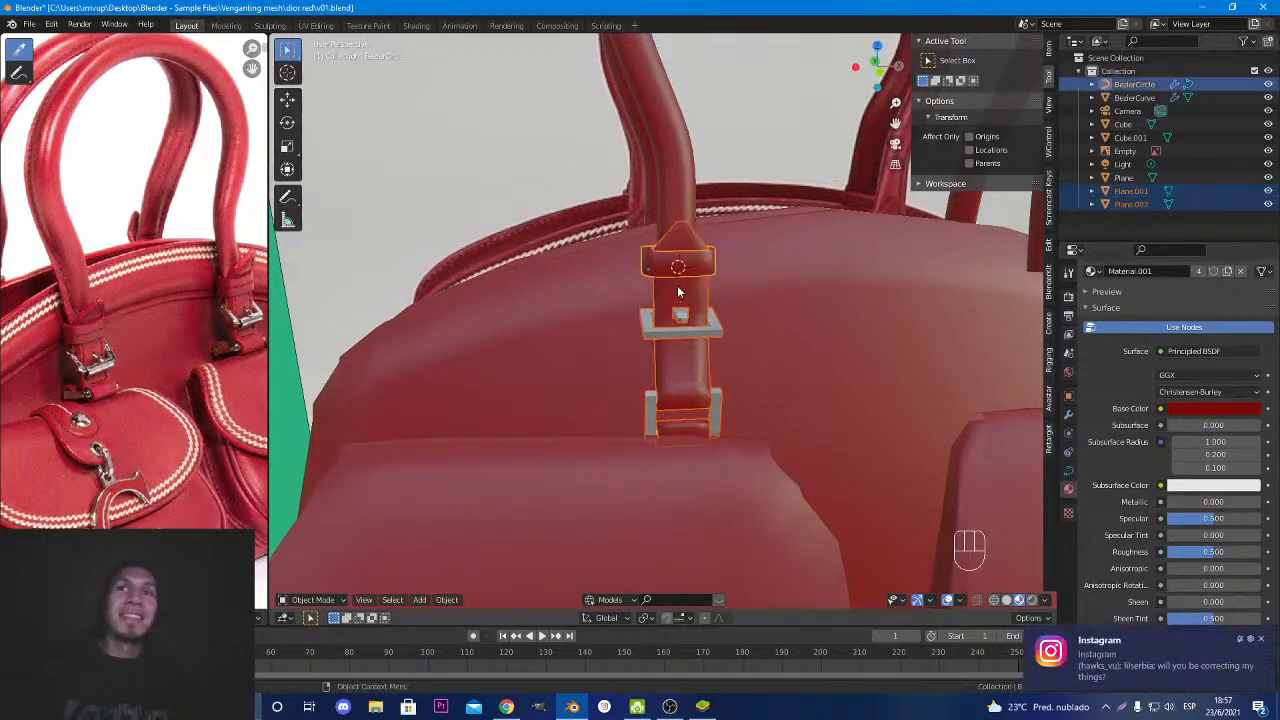
pyautogui.scroll(-6, 700, 314)
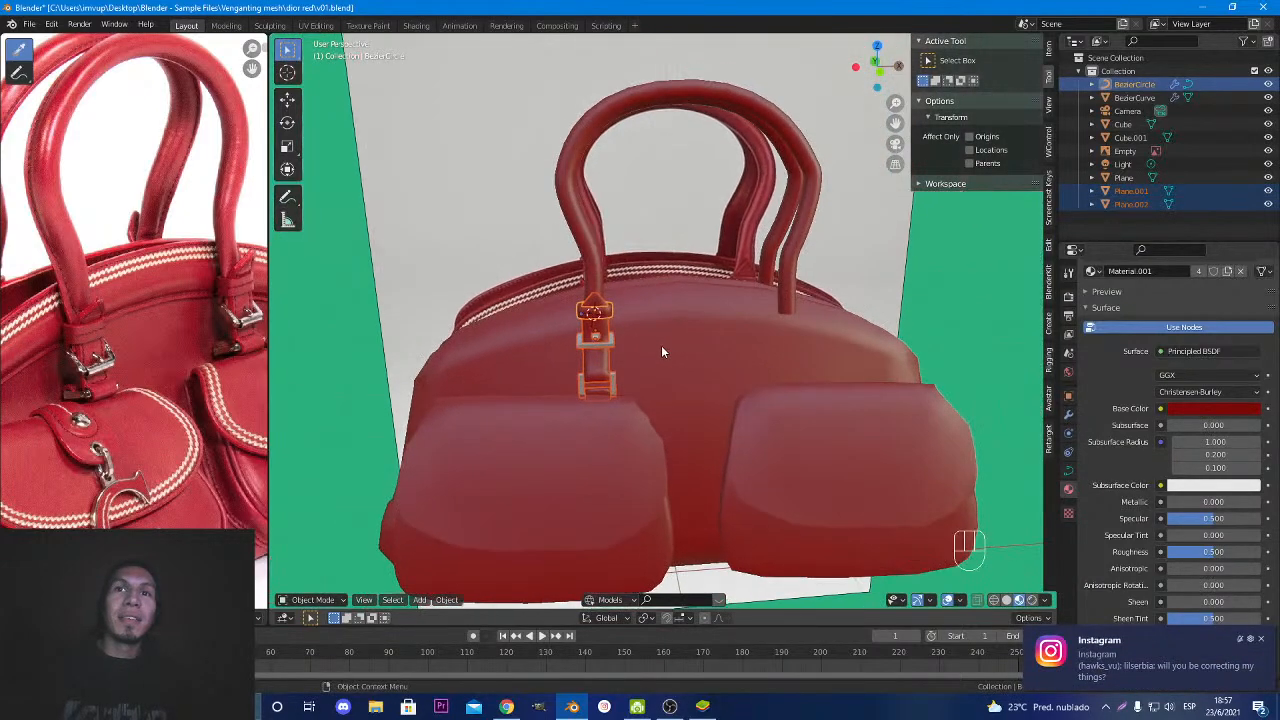
pyautogui.moveTo(671, 353)
pyautogui.mouseDown(button='middle')
pyautogui.moveTo(695, 366)
pyautogui.moveTo(666, 371)
pyautogui.mouseUp(button='middle')
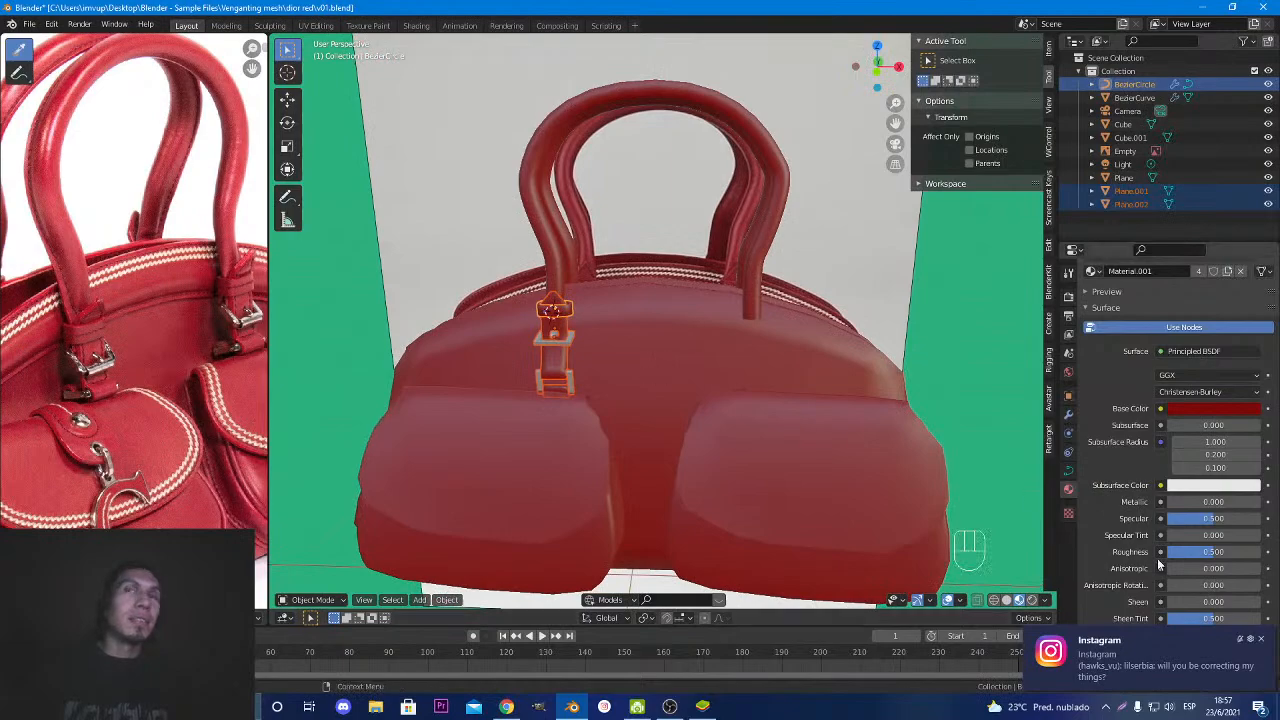
pyautogui.click(1258, 641)
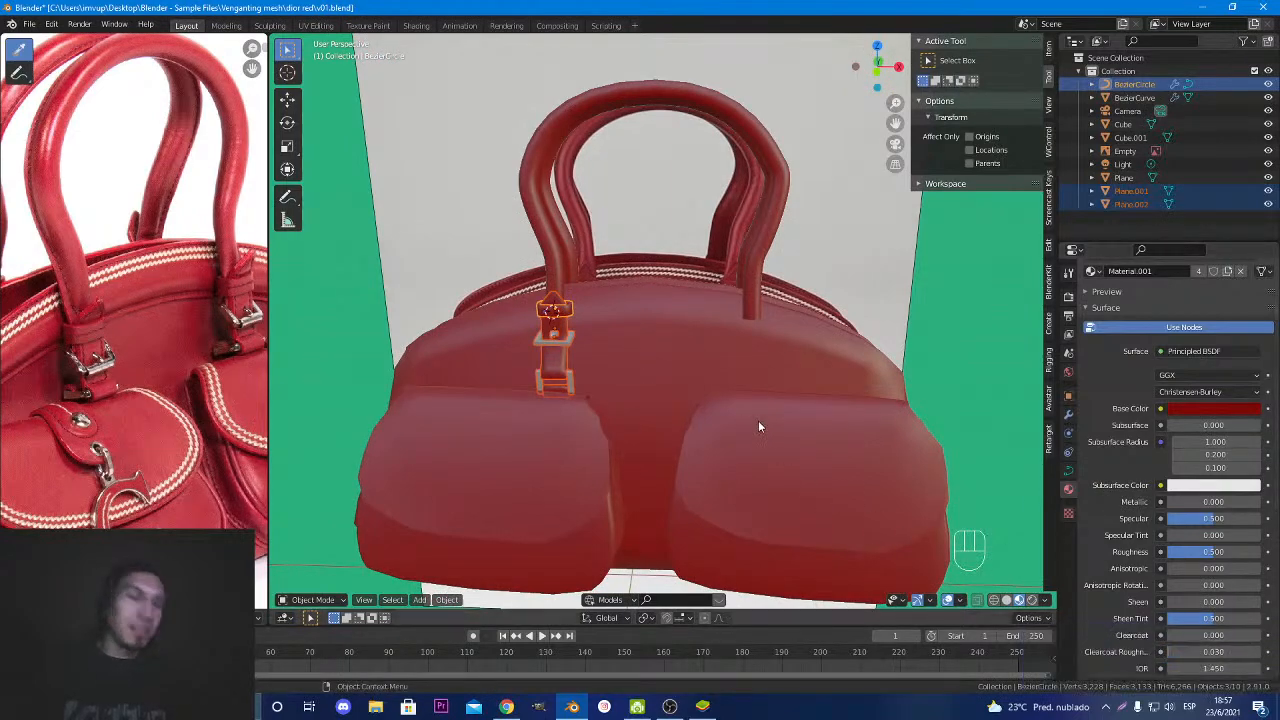
pyautogui.hotkey('shift', 'd')
pyautogui.press('x')
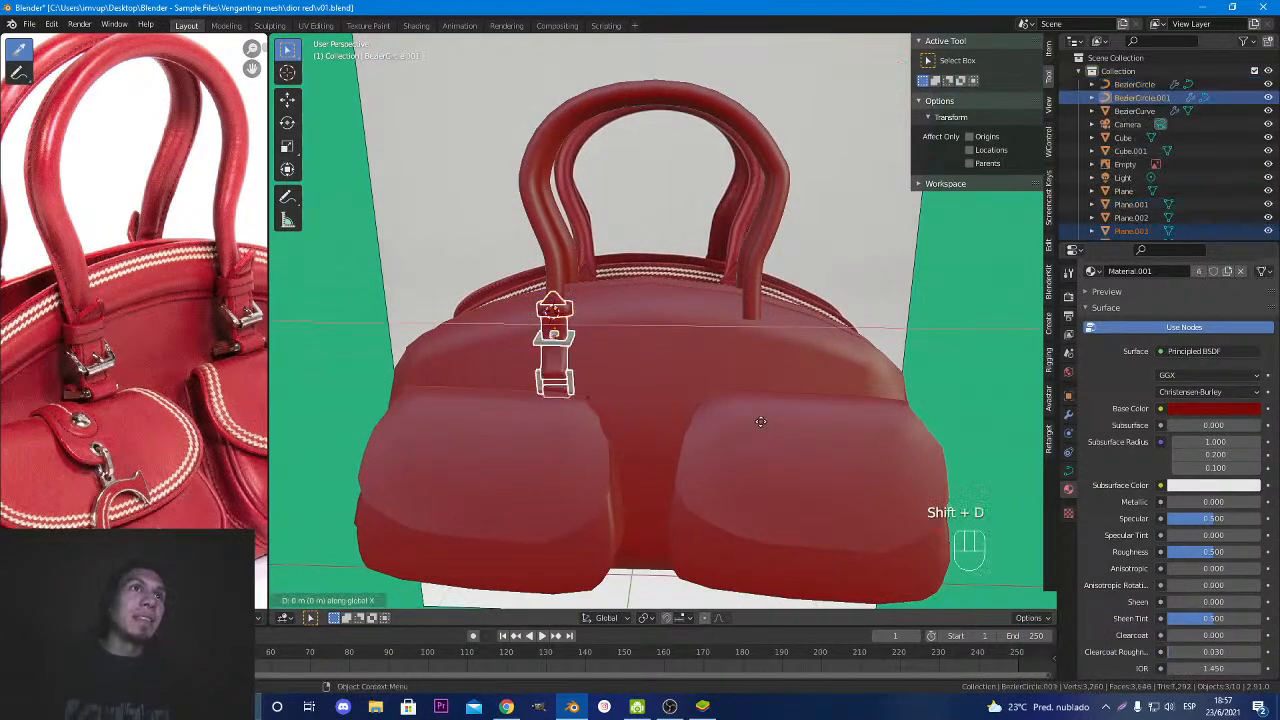
pyautogui.click(954, 457)
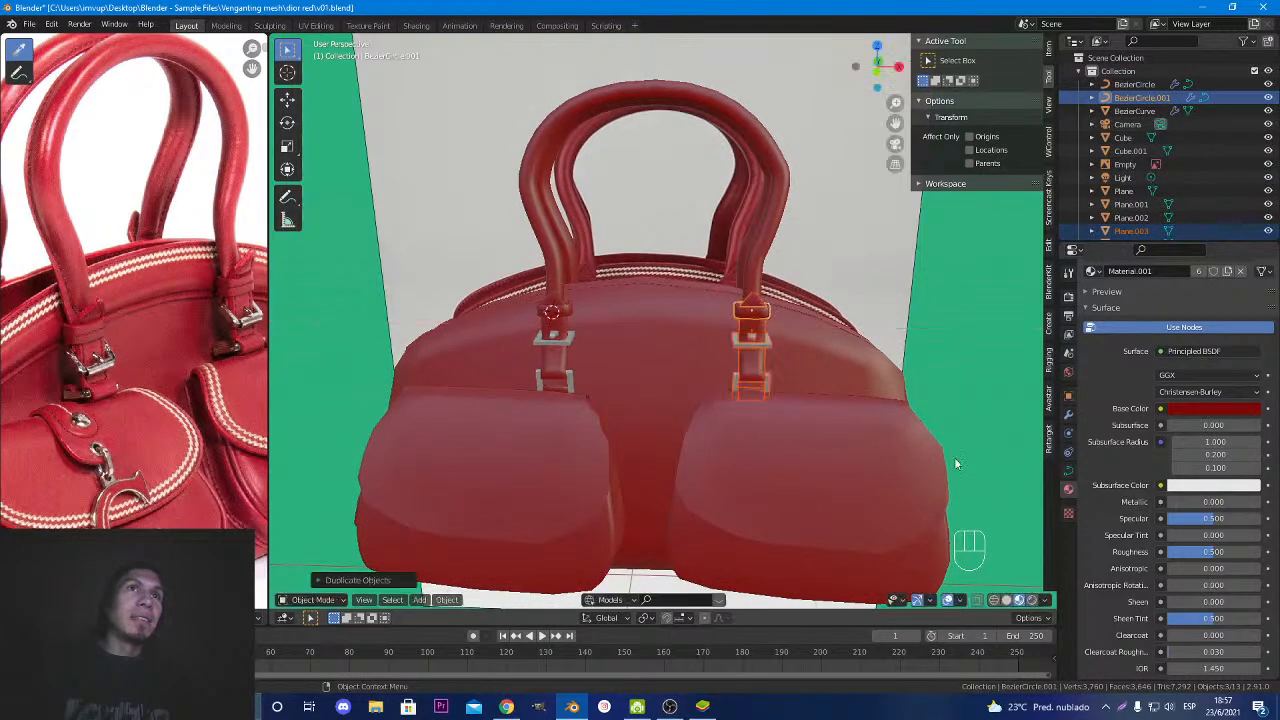
# Raise the duplicated strap assembly slightly and shift it about 0.015 m along Y toward the handle end.
pyautogui.moveTo(954, 457); pyautogui.dragTo(768, 437, button='middle')
pyautogui.scroll(3, 814, 443)
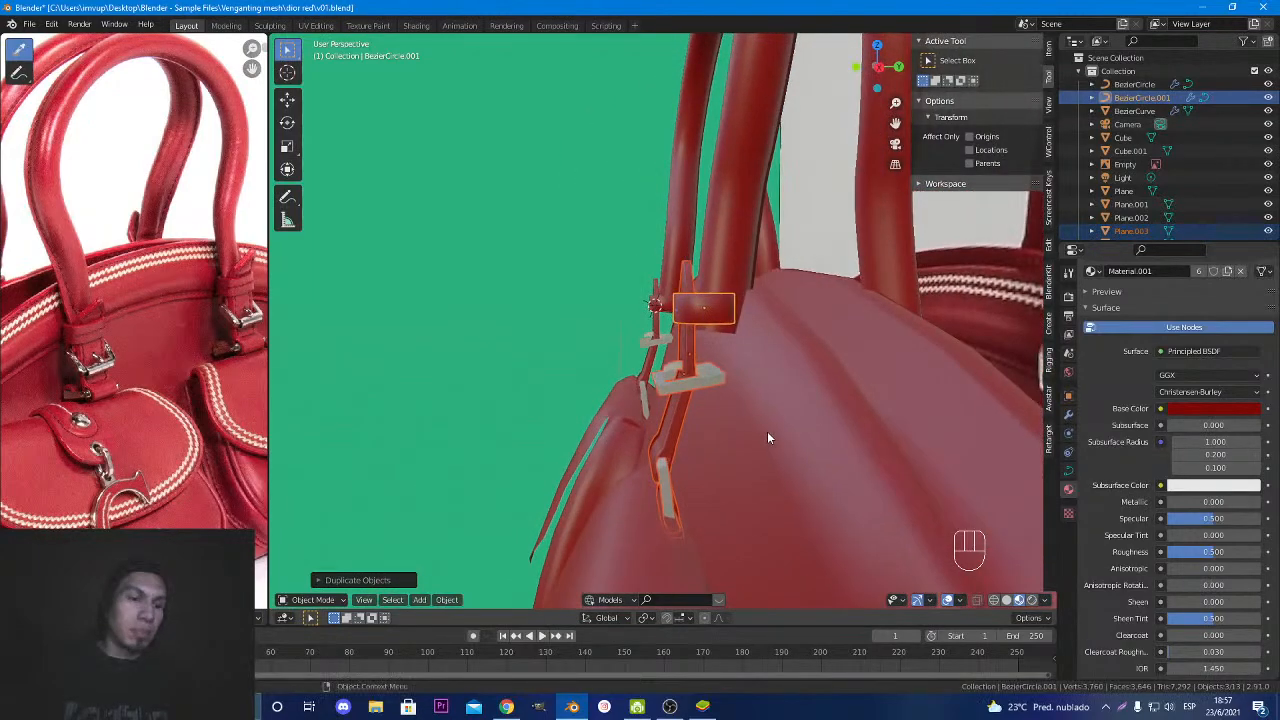
pyautogui.press('g')
pyautogui.click(764, 421)
pyautogui.press('g')
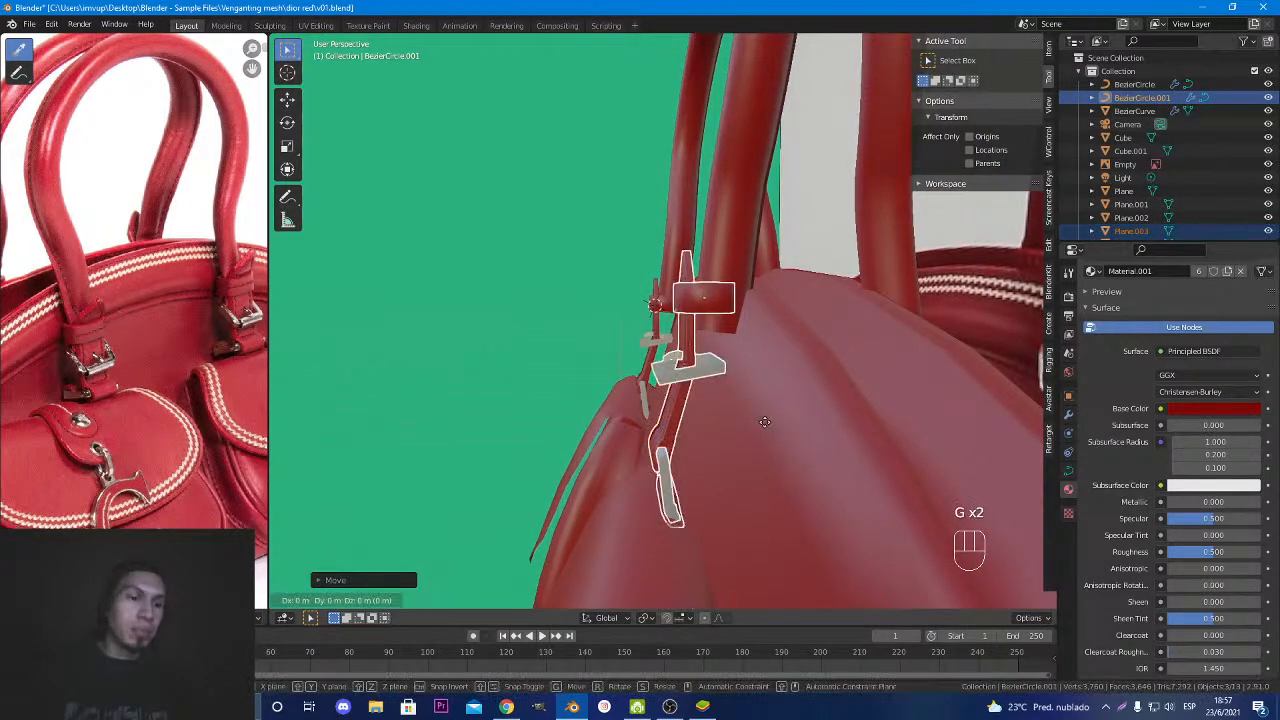
pyautogui.press('y')
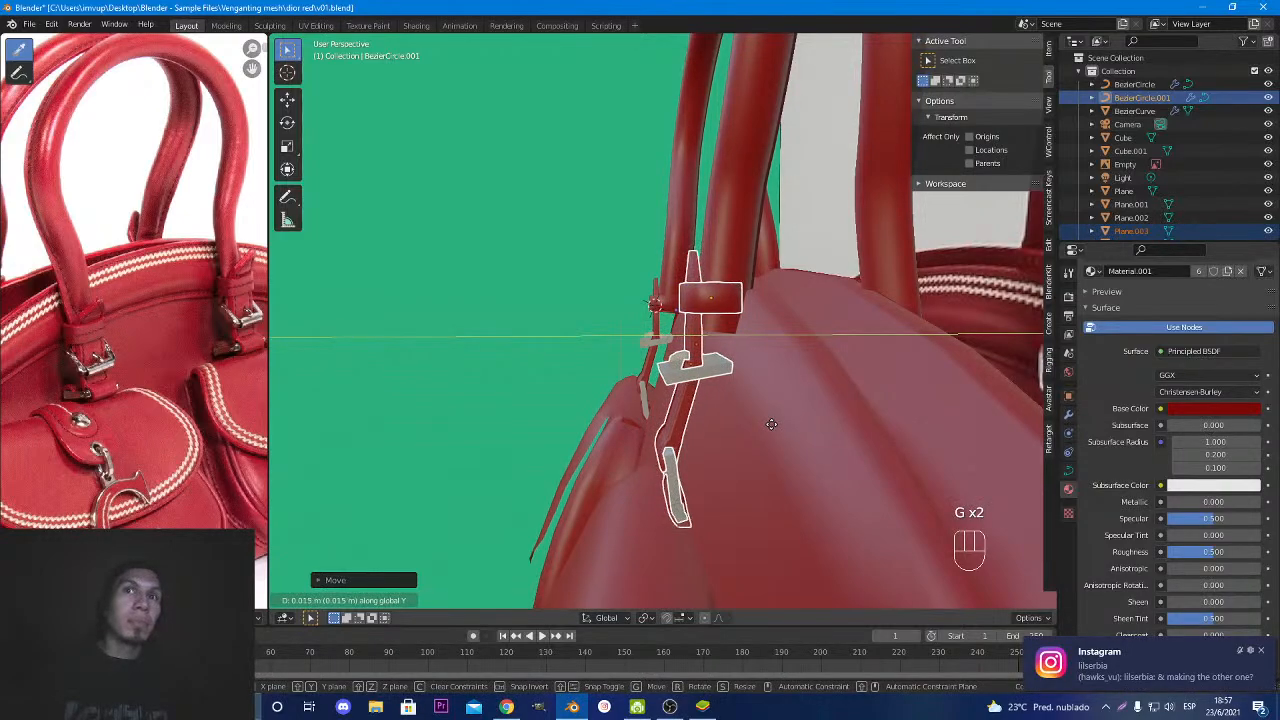
pyautogui.click(771, 424)
pyautogui.moveTo(716, 426); pyautogui.dragTo(786, 537, button='middle')
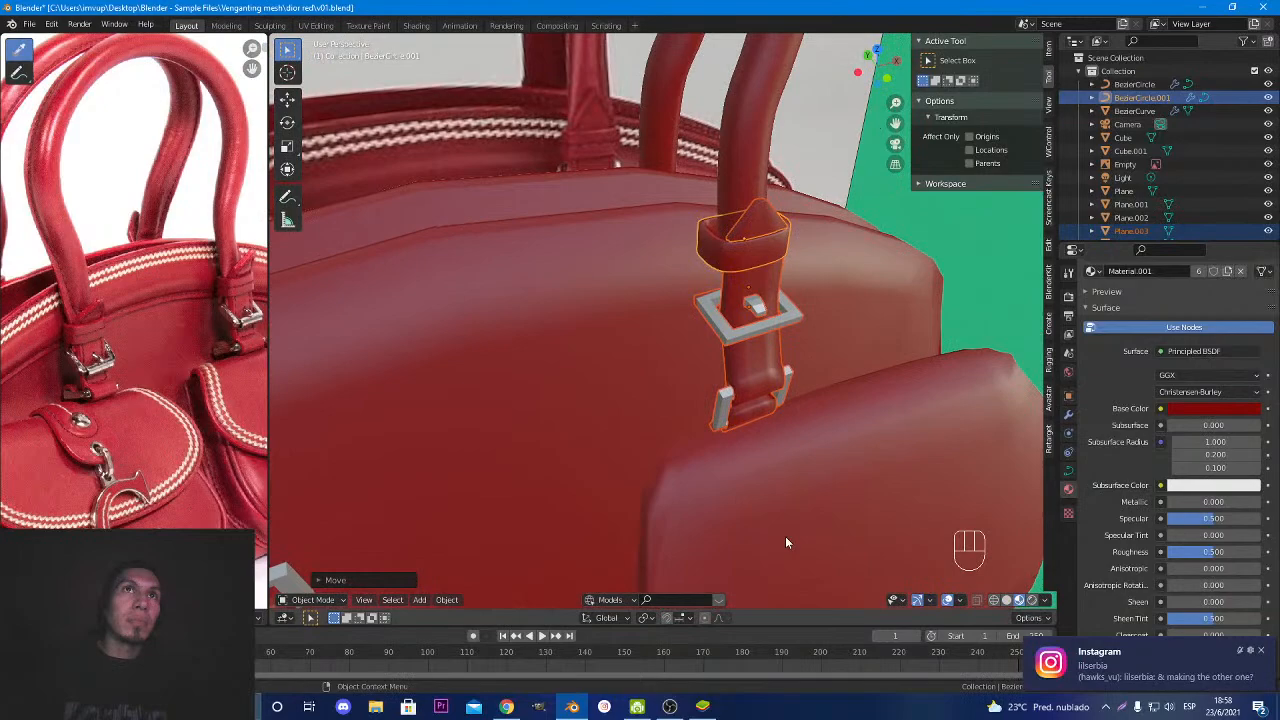
# Examine both strap and buckle assemblies against the handles, pockets and bag body from several angles.
pyautogui.click(1262, 653)
pyautogui.moveTo(900, 420); pyautogui.dragTo(797, 395, button='middle')
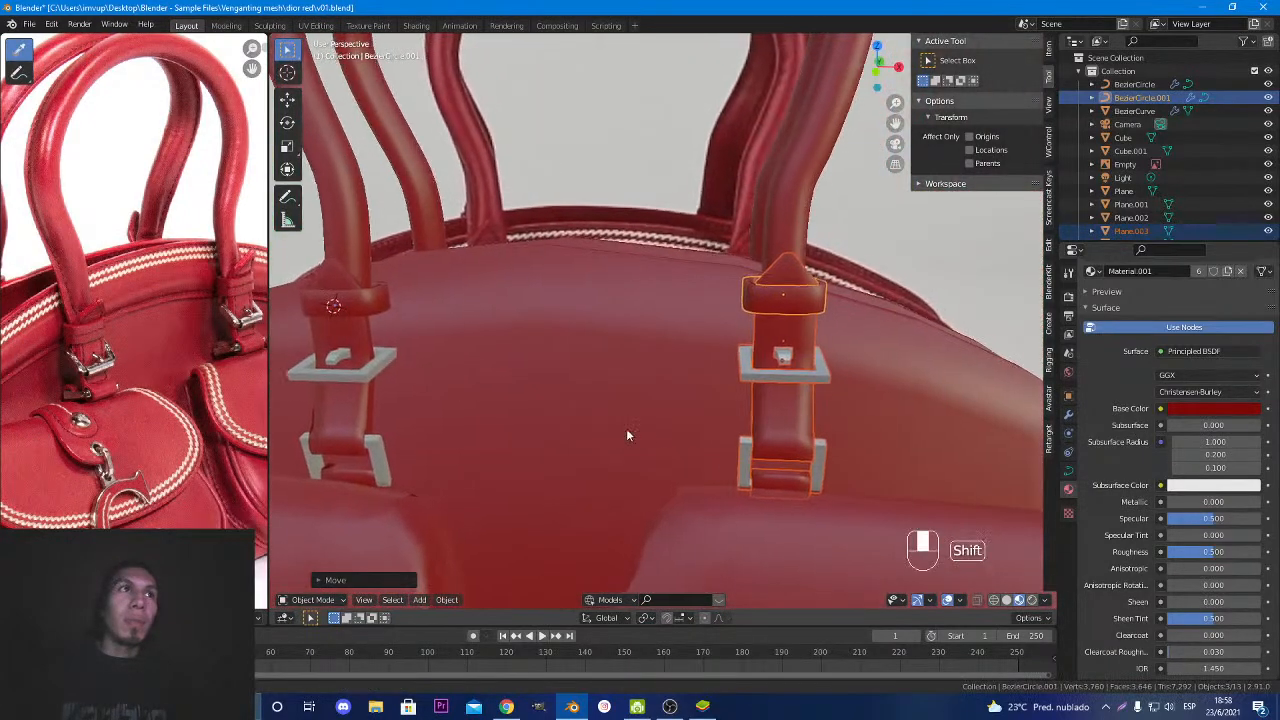
pyautogui.scroll(1, 626, 430)
pyautogui.moveTo(624, 432); pyautogui.dragTo(714, 425, button='middle')
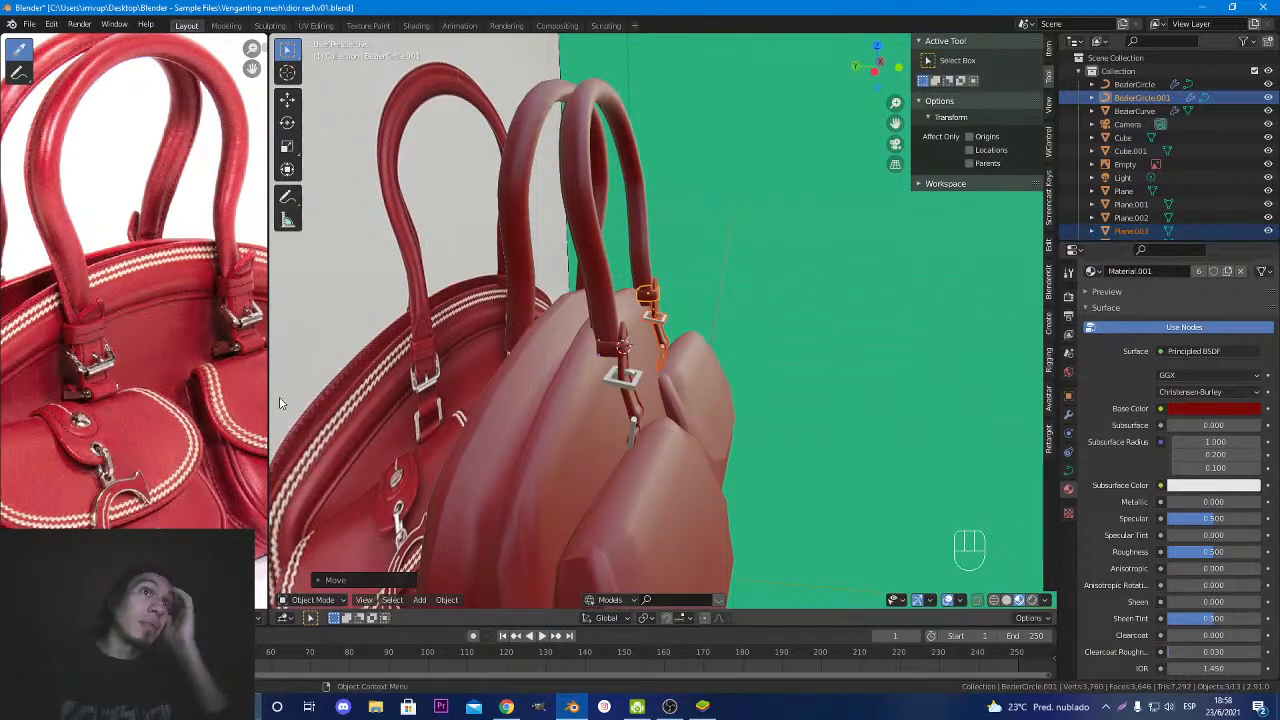
pyautogui.scroll(-2, 280, 402)
pyautogui.moveTo(465, 455); pyautogui.dragTo(345, 458, button='middle')
pyautogui.scroll(-1, 345, 458)
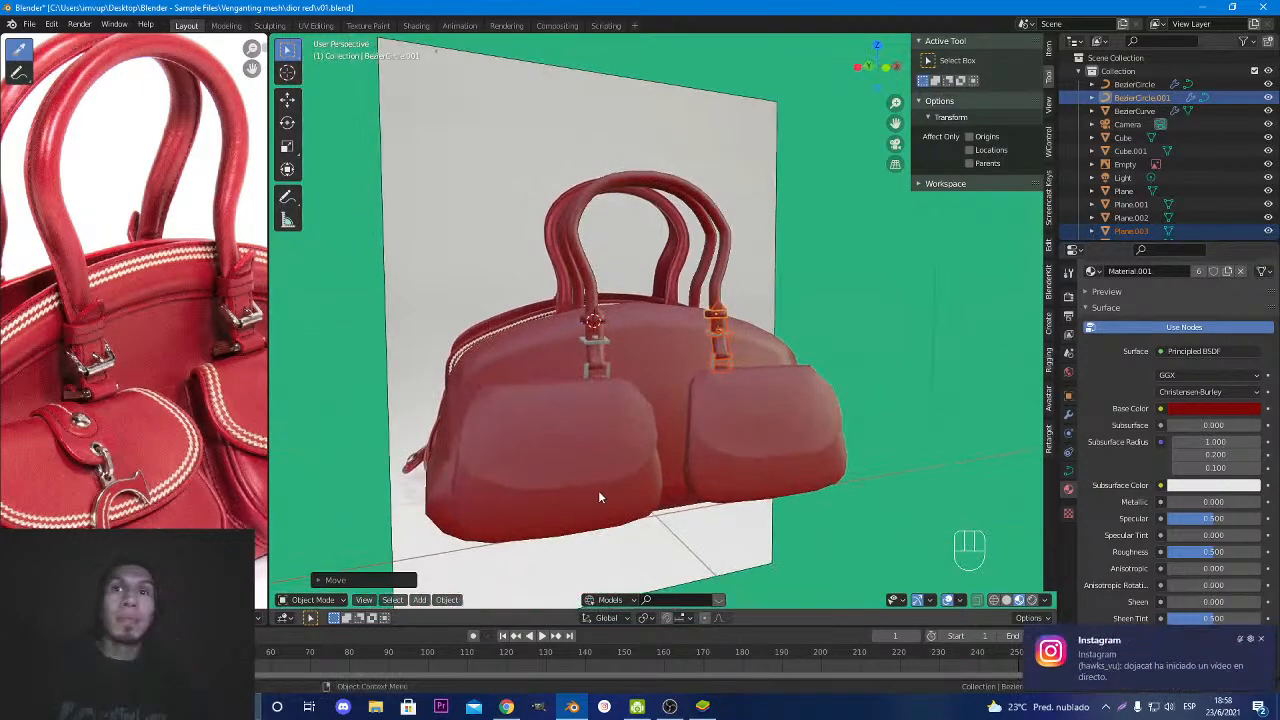
pyautogui.click(1262, 640)
pyautogui.scroll(-1, 686, 431)
pyautogui.moveTo(686, 431); pyautogui.dragTo(704, 464, button='middle')
pyautogui.scroll(4, 578, 469)
pyautogui.press('Tab')
pyautogui.press('Tab')
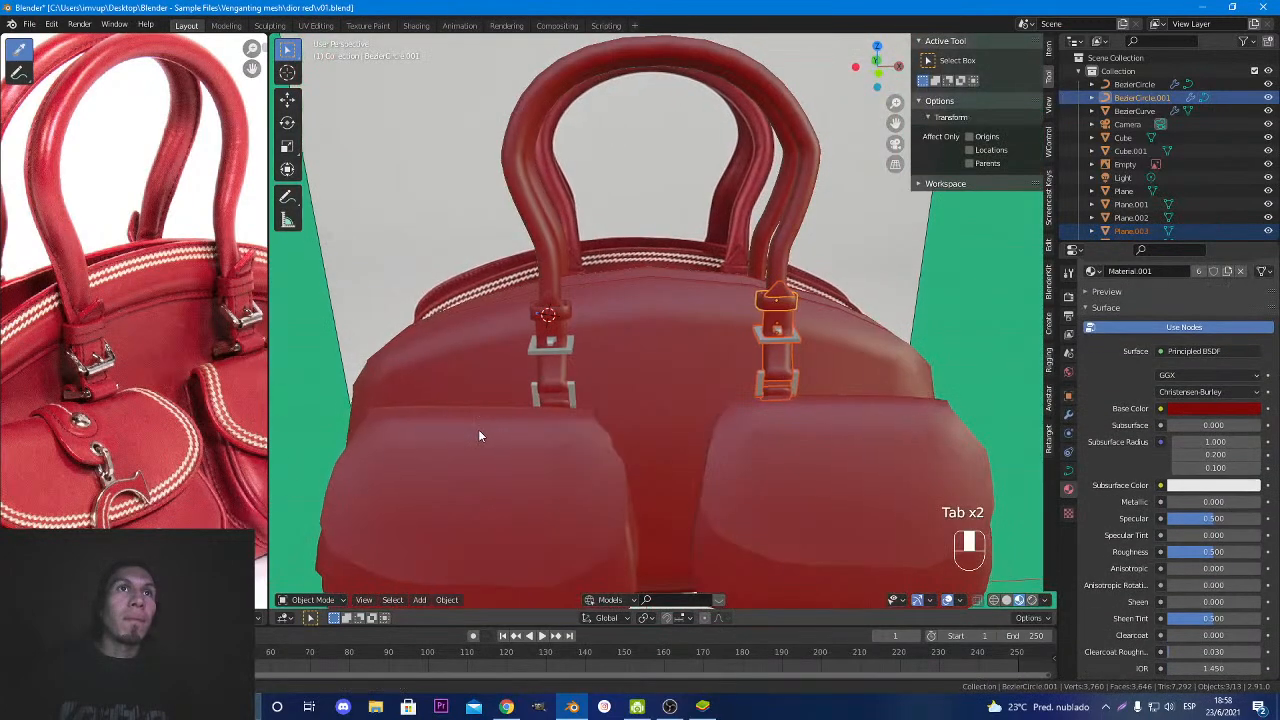
pyautogui.click(584, 440)
pyautogui.moveTo(479, 430)
pyautogui.mouseDown(button='middle')
pyautogui.moveTo(580, 437)
pyautogui.moveTo(500, 430)
pyautogui.mouseUp(button='middle')
pyautogui.scroll(-3, 606, 470)
pyautogui.click(578, 462)
pyautogui.click(548, 423)
pyautogui.scroll(-4, 607, 427)
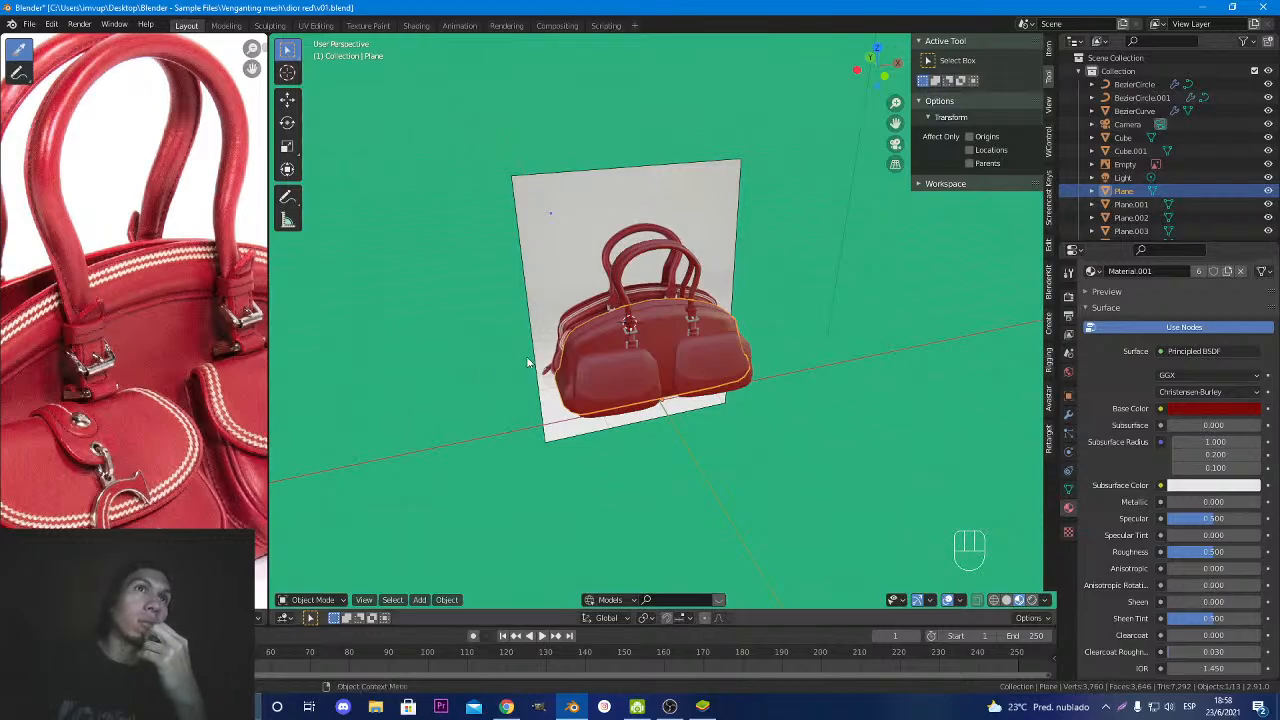
pyautogui.scroll(4, 527, 362)
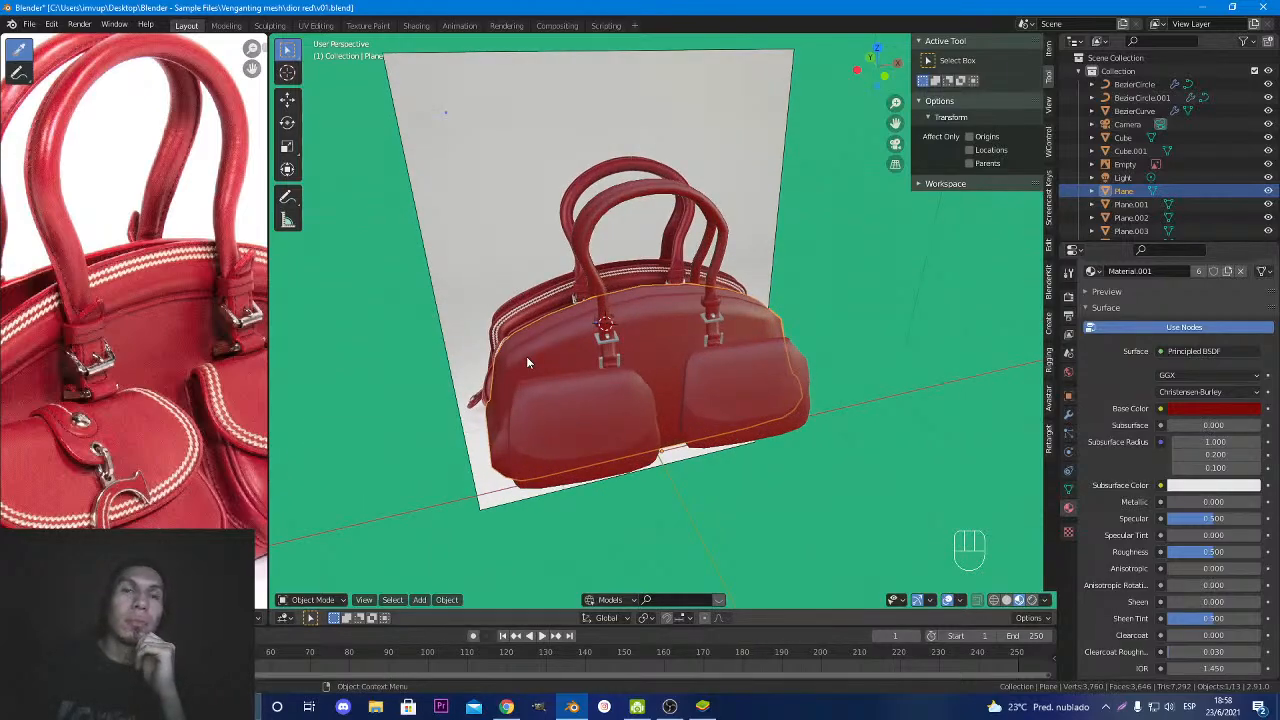
pyautogui.click(612, 360)
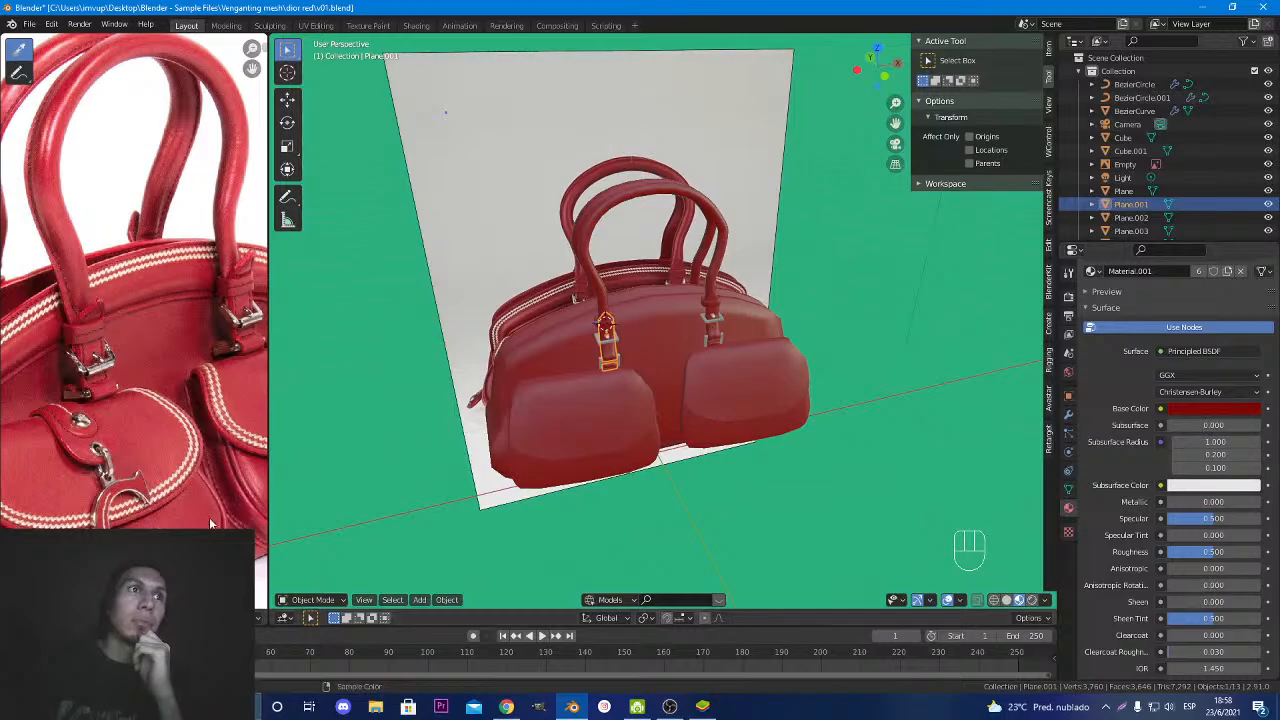
# Load the back-view photo as the reference image and examine its buckle straps and studded leather tabs.
pyautogui.hotkey('alt', 'o')
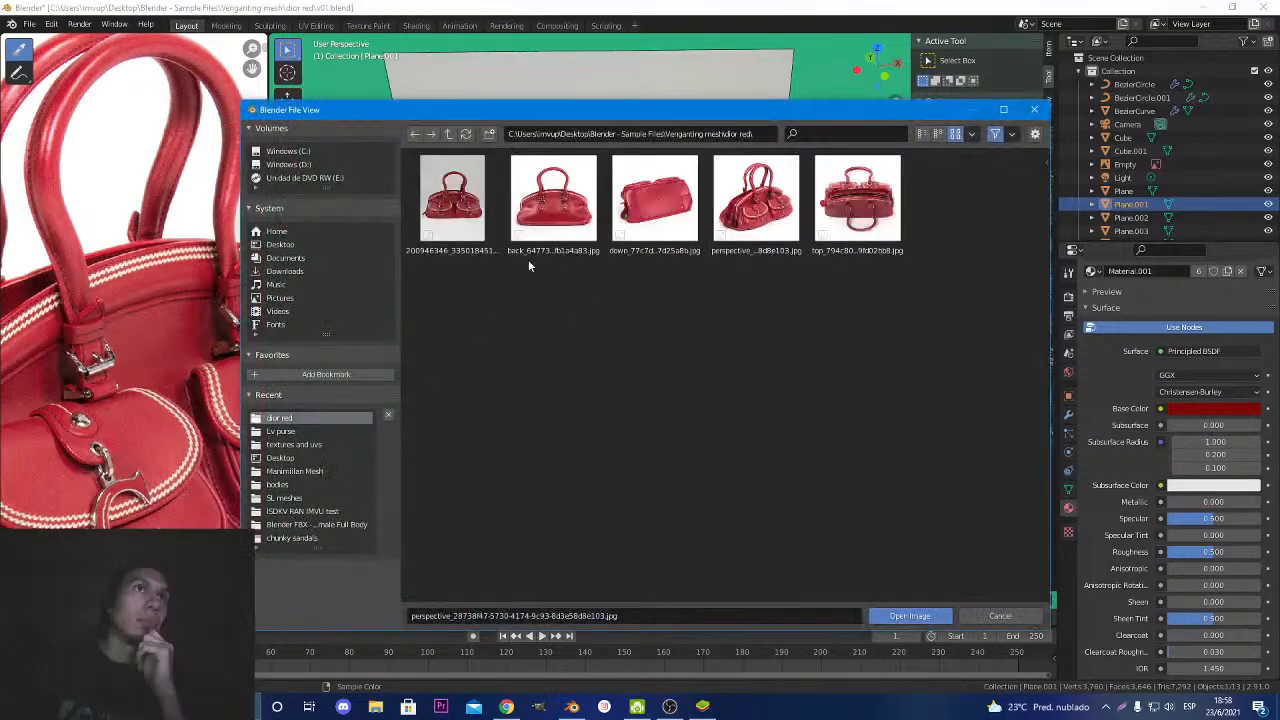
pyautogui.click(553, 200)
pyautogui.click(895, 618)
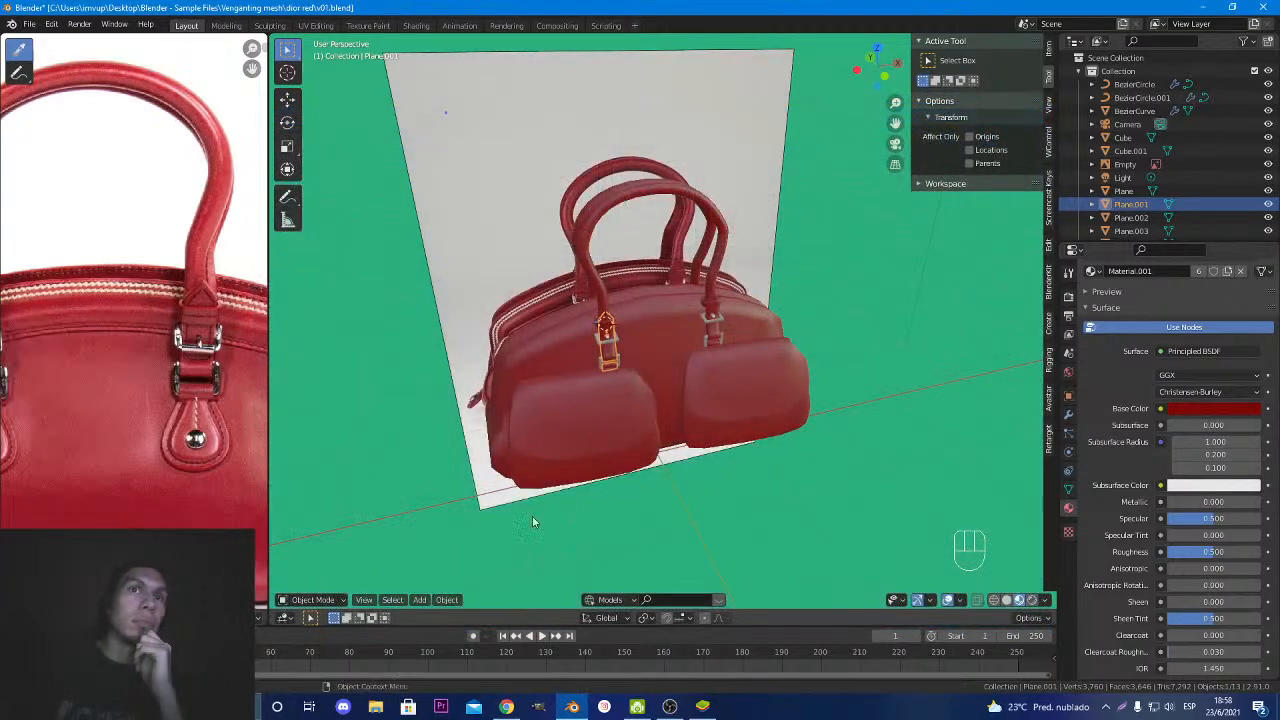
pyautogui.scroll(4, 176, 432)
pyautogui.moveTo(139, 418); pyautogui.dragTo(146, 420, button='middle')
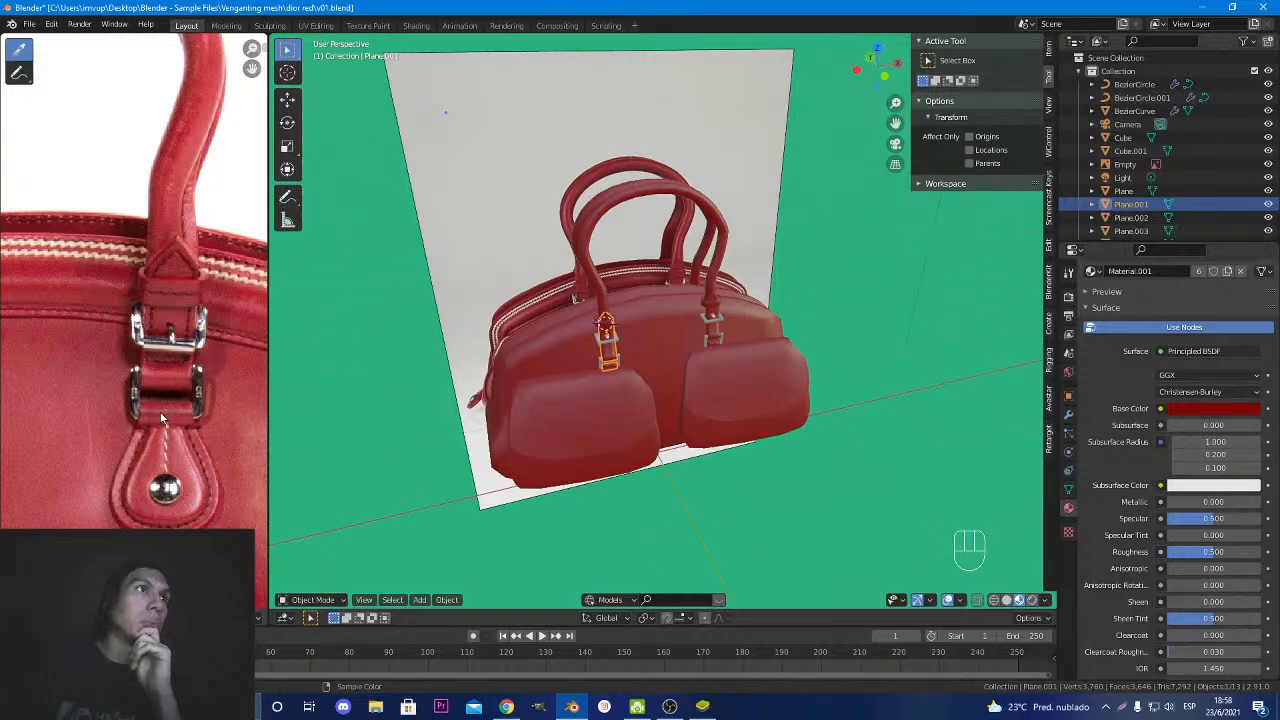
pyautogui.scroll(2, 178, 411)
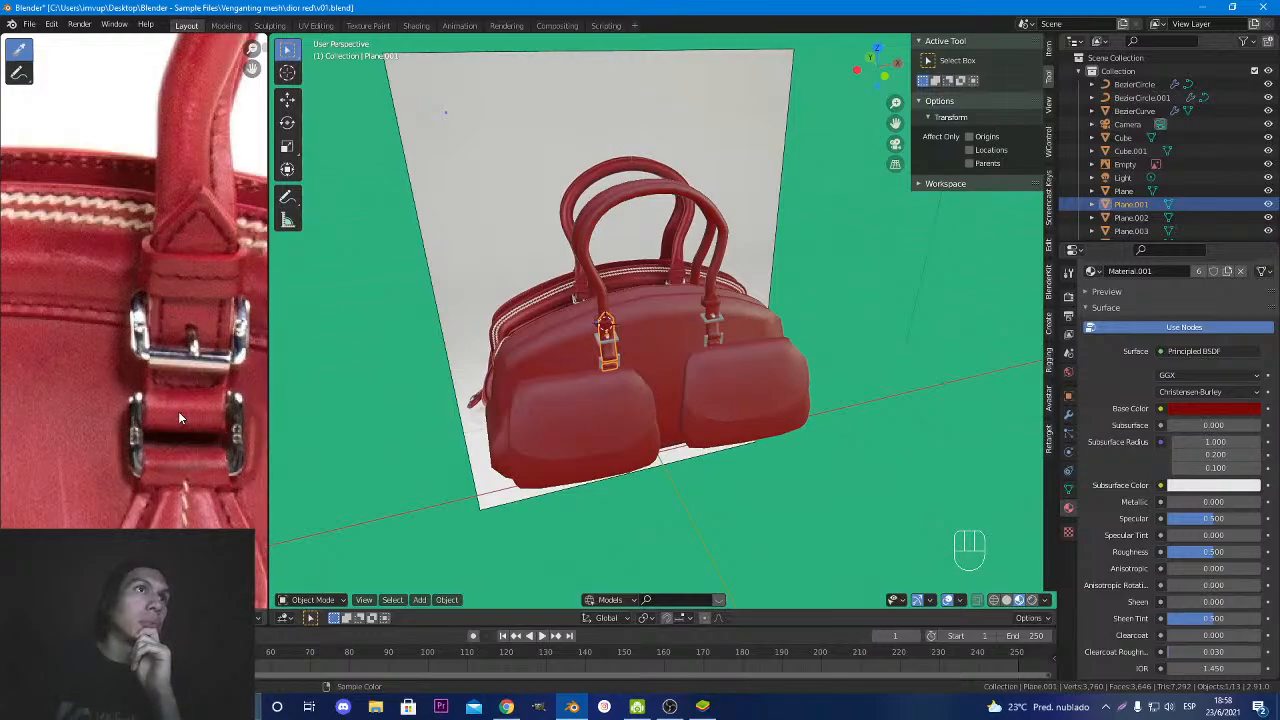
pyautogui.scroll(-3, 178, 411)
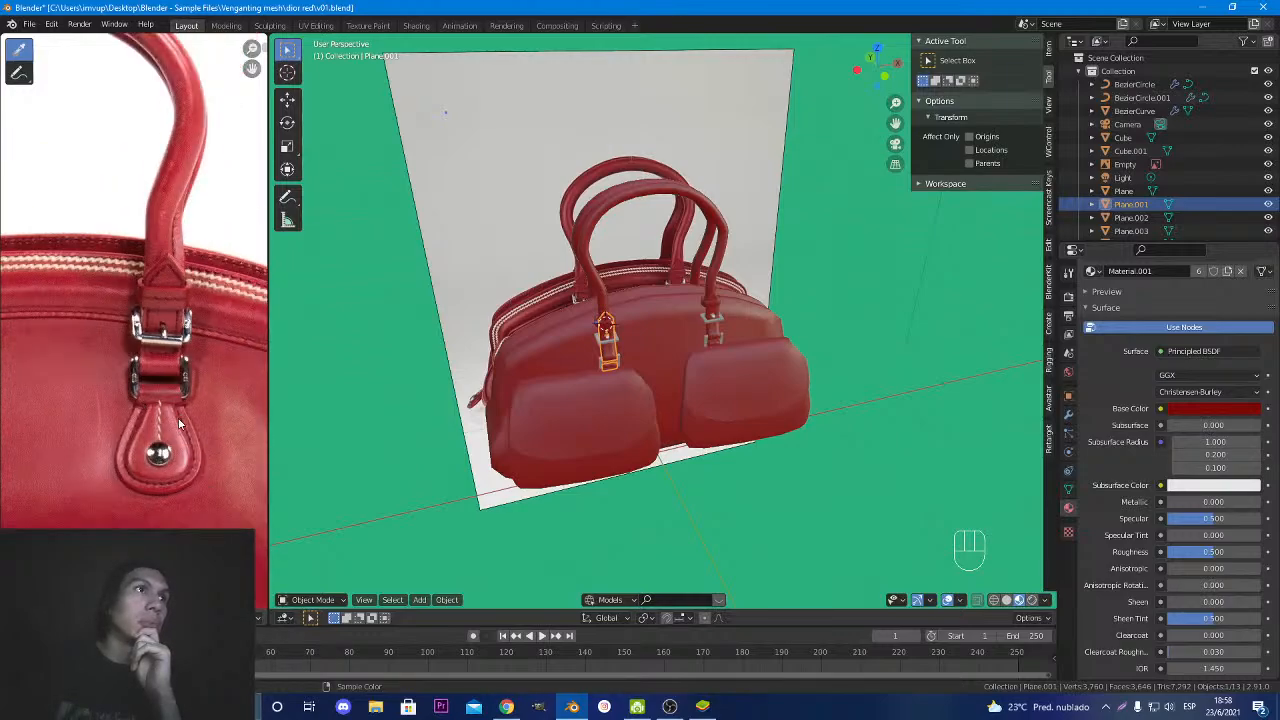
pyautogui.scroll(-3, 173, 453)
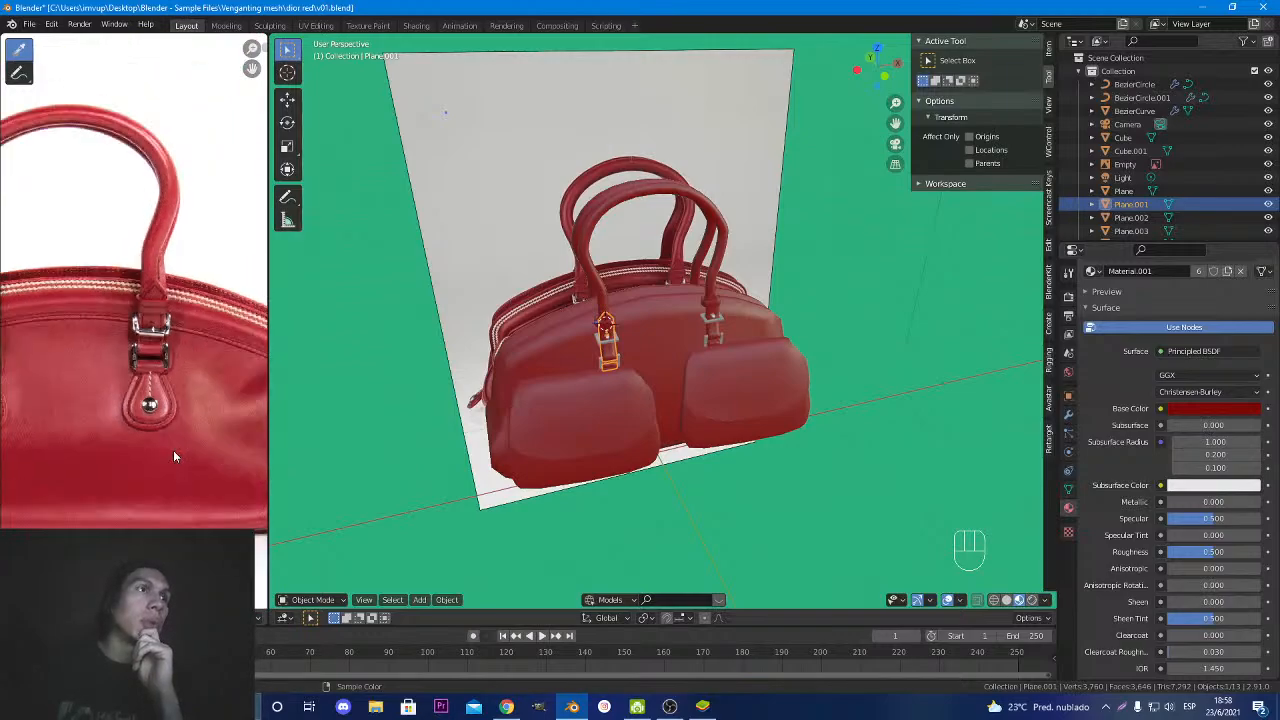
pyautogui.scroll(2, 174, 460)
pyautogui.scroll(-1, 175, 467)
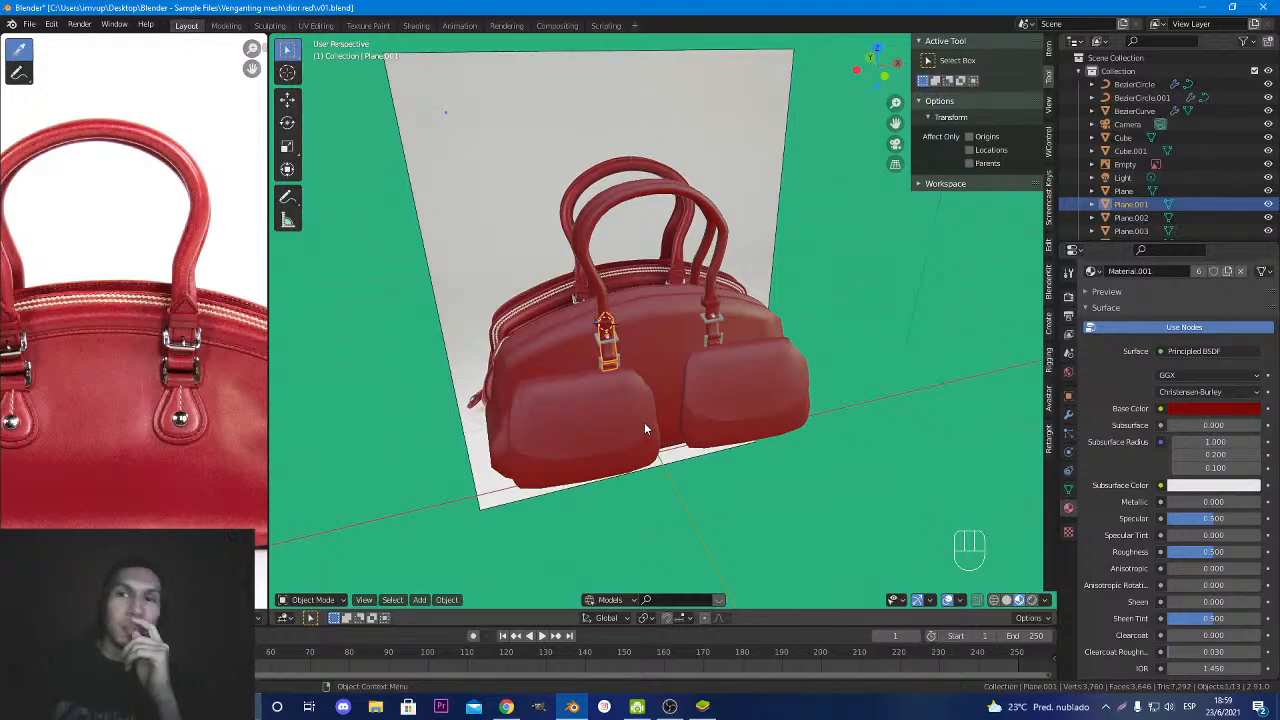
# Examine the wireframe of all bag parts together in Edit Mode and compare the model with the photo from several angles.
pyautogui.scroll(3, 588, 404)
pyautogui.moveTo(588, 398); pyautogui.dragTo(530, 358, button='middle')
pyautogui.scroll(2, 605, 371)
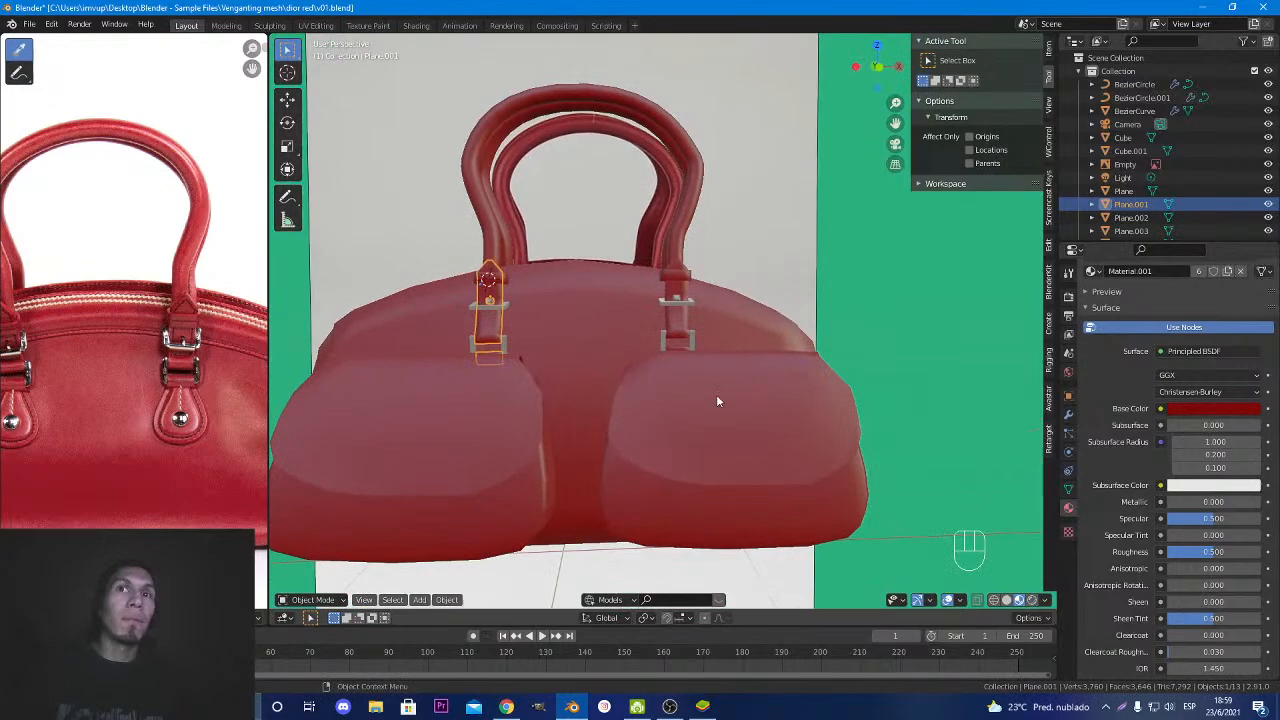
pyautogui.scroll(-3, 718, 393)
pyautogui.moveTo(723, 391); pyautogui.dragTo(536, 327, button='middle')
pyautogui.press('a')
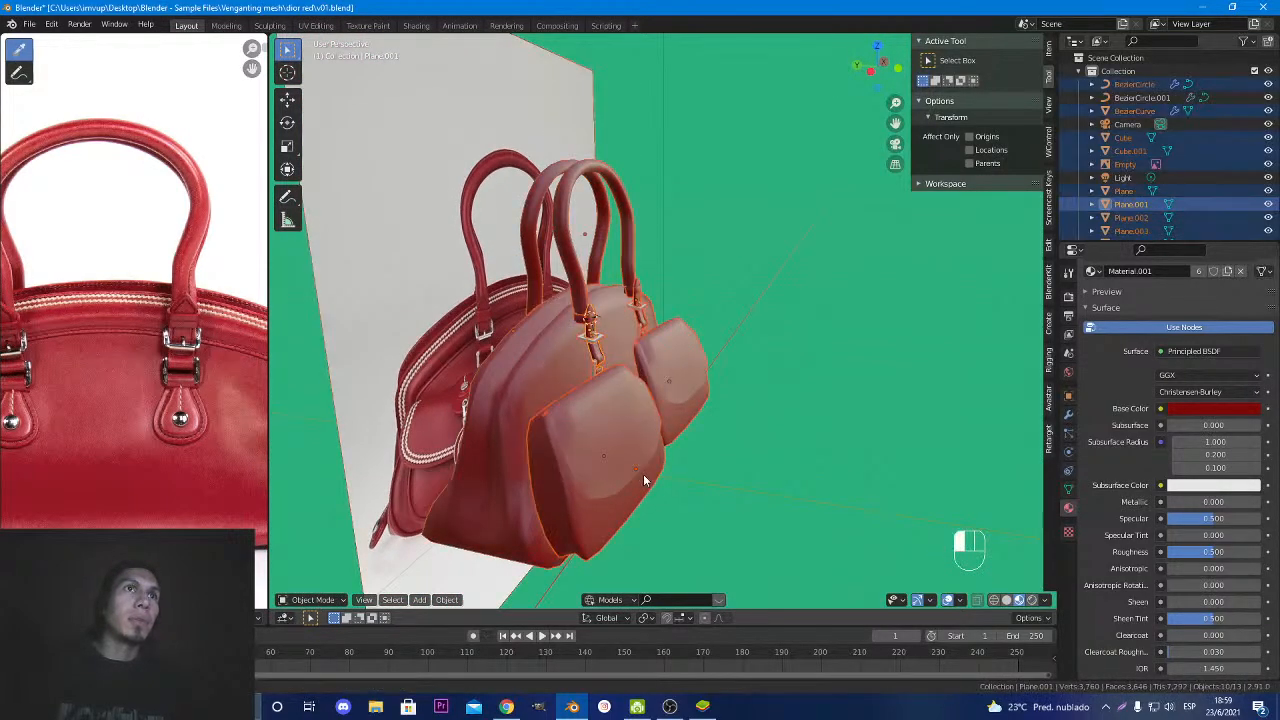
pyautogui.moveTo(643, 474); pyautogui.dragTo(615, 484, button='middle')
pyautogui.press('Tab')
pyautogui.press('a')
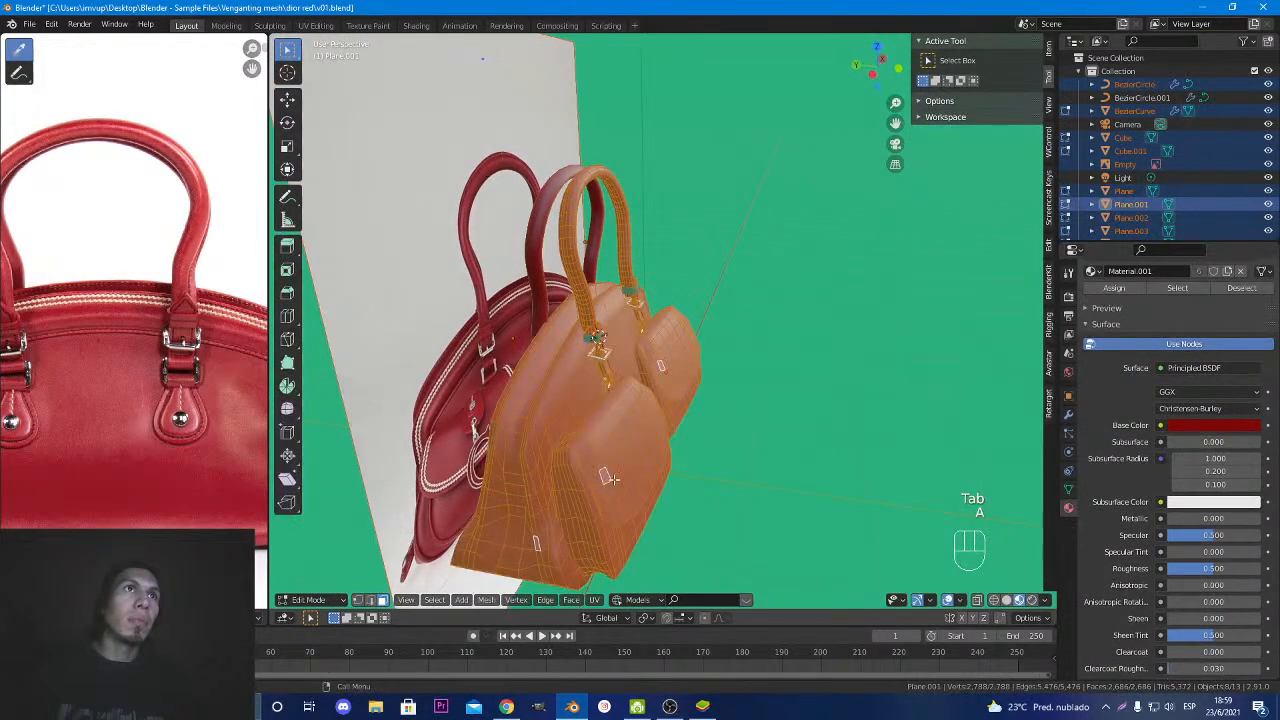
pyautogui.press('Tab')
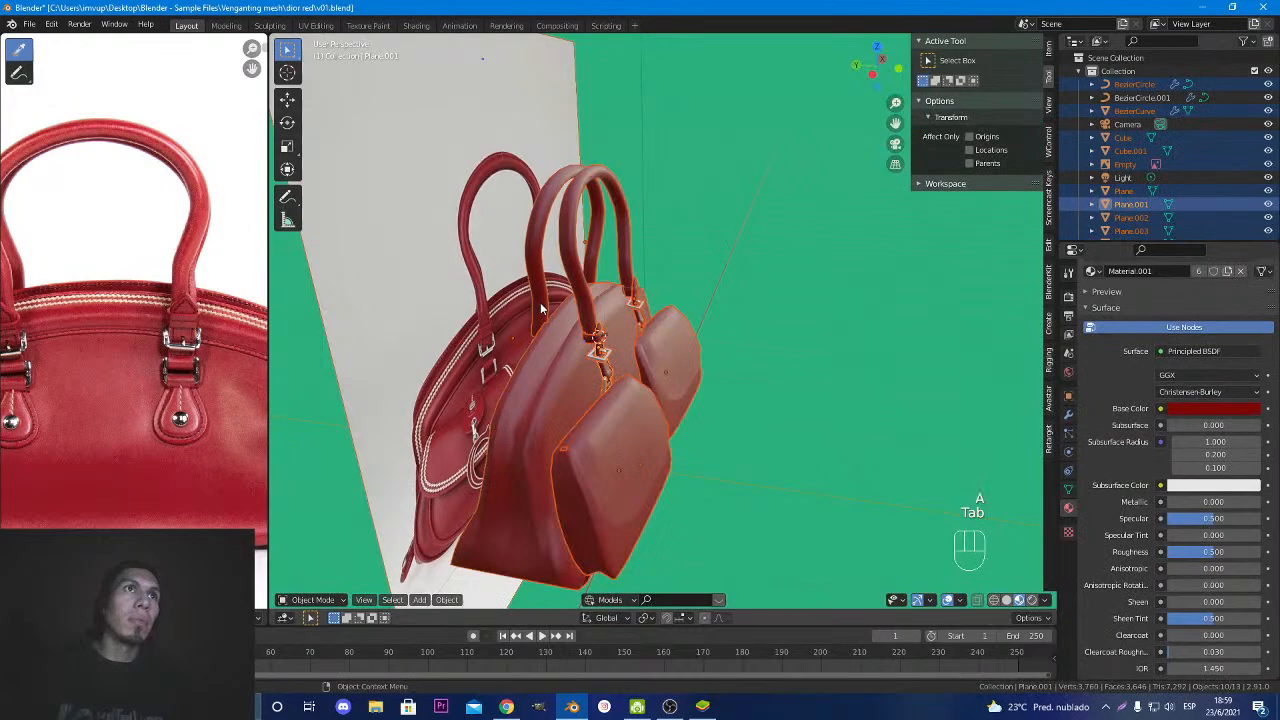
pyautogui.press('Tab')
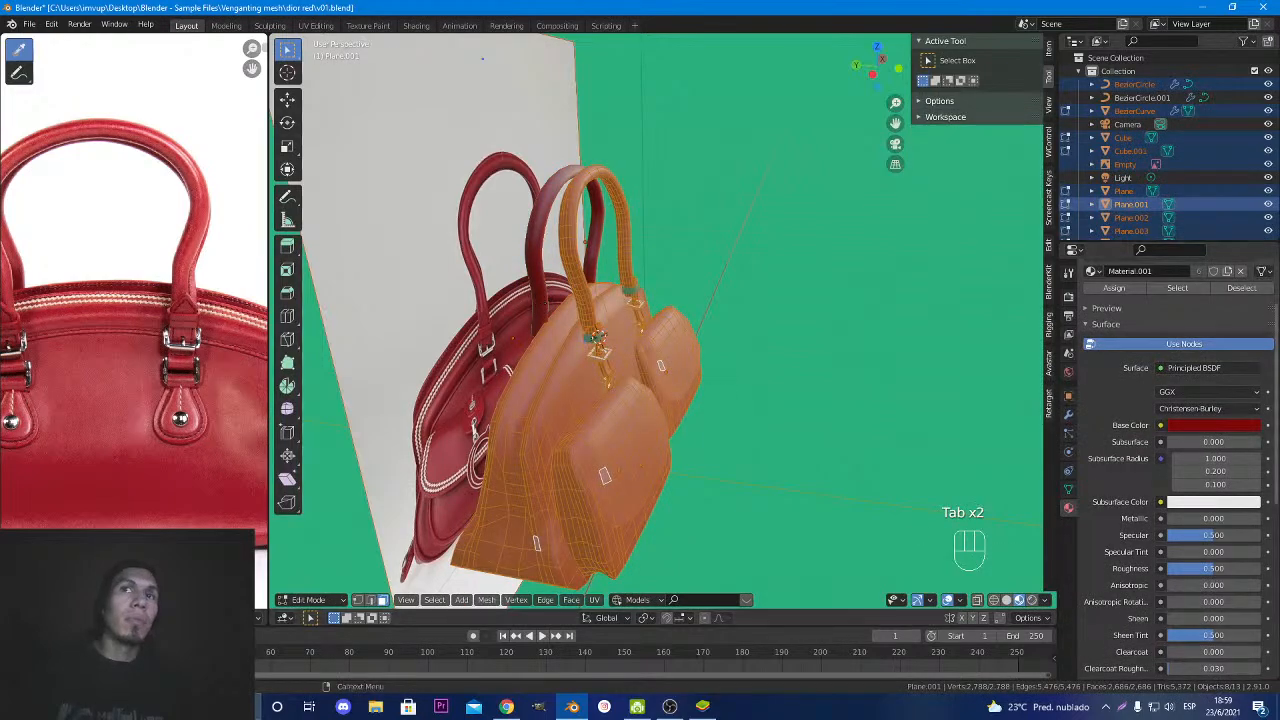
pyautogui.press('Tab')
pyautogui.moveTo(610, 460); pyautogui.dragTo(726, 415, button='middle')
# Select both pockets, the bag body, buckle straps and front handle together and check their combined geometry in Edit Mode.
pyautogui.click(726, 415)
pyautogui.moveTo(756, 487); pyautogui.dragTo(686, 491, button='middle')
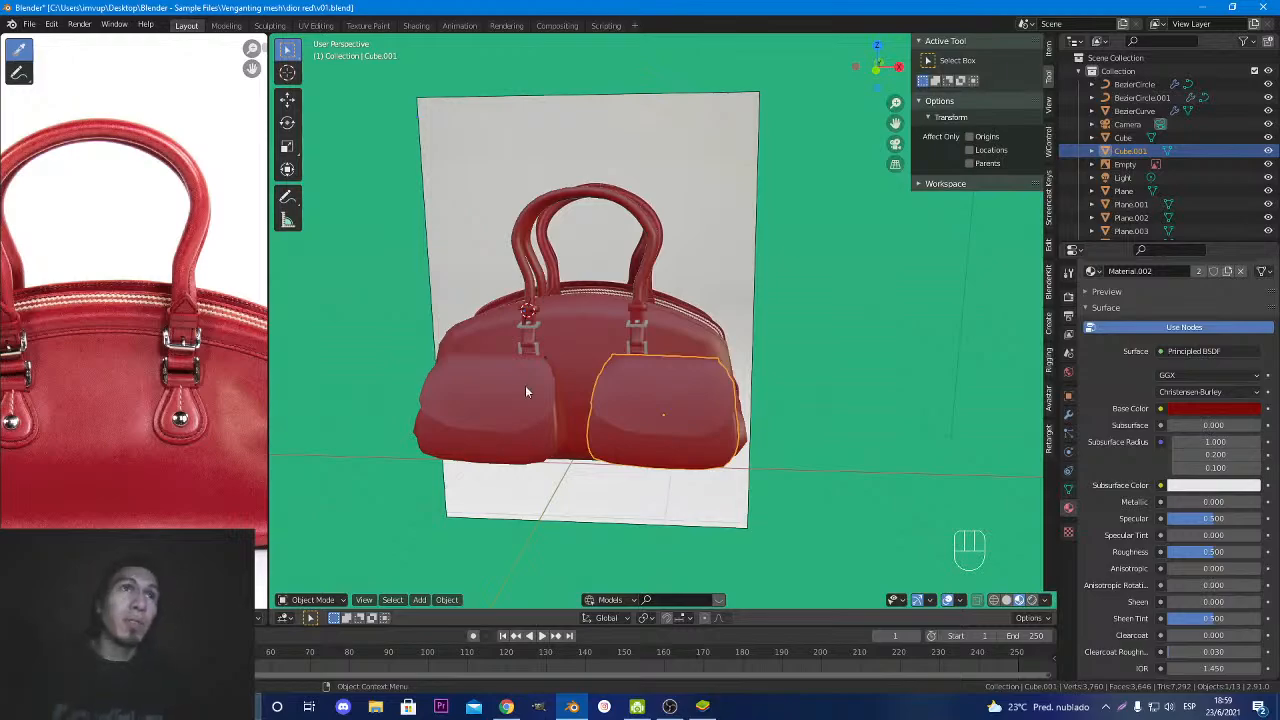
pyautogui.keyDown('shift'); pyautogui.click(532, 416); pyautogui.keyUp('shift')
pyautogui.keyDown('shift'); pyautogui.click(588, 363); pyautogui.keyUp('shift')
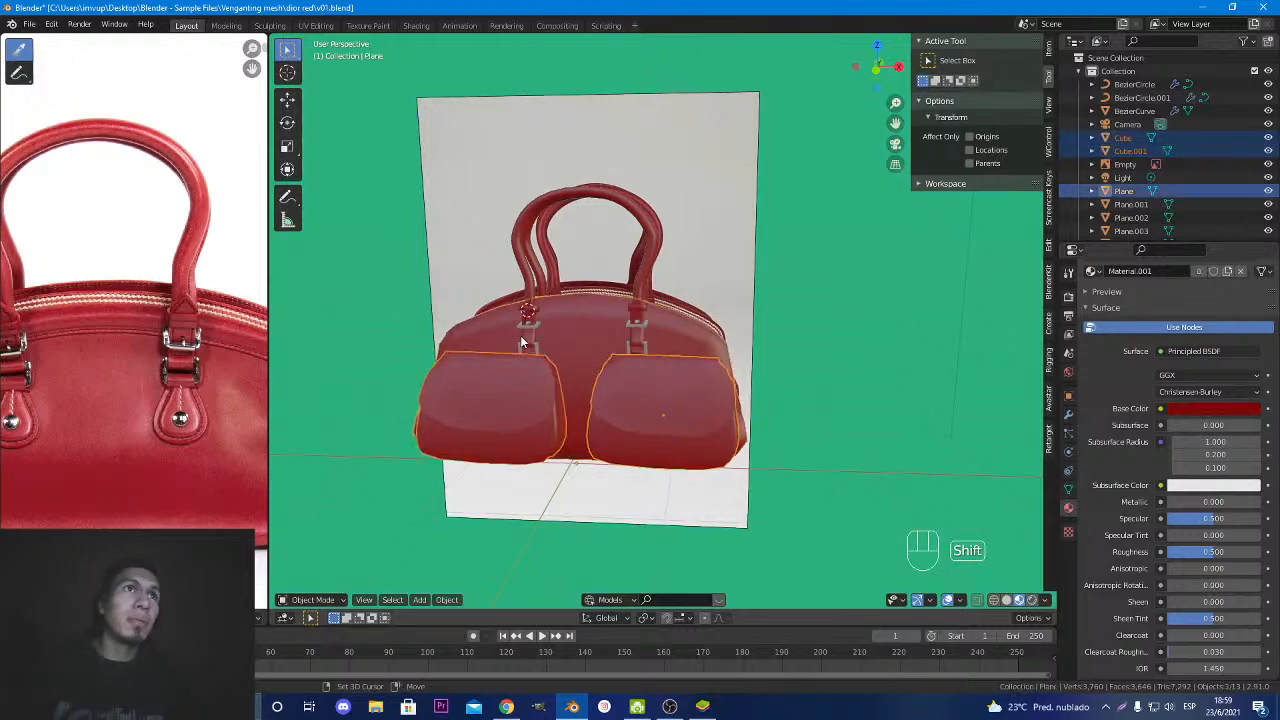
pyautogui.keyDown('shift'); pyautogui.click(527, 338); pyautogui.keyUp('shift')
pyautogui.keyDown('shift'); pyautogui.click(622, 346); pyautogui.keyUp('shift')
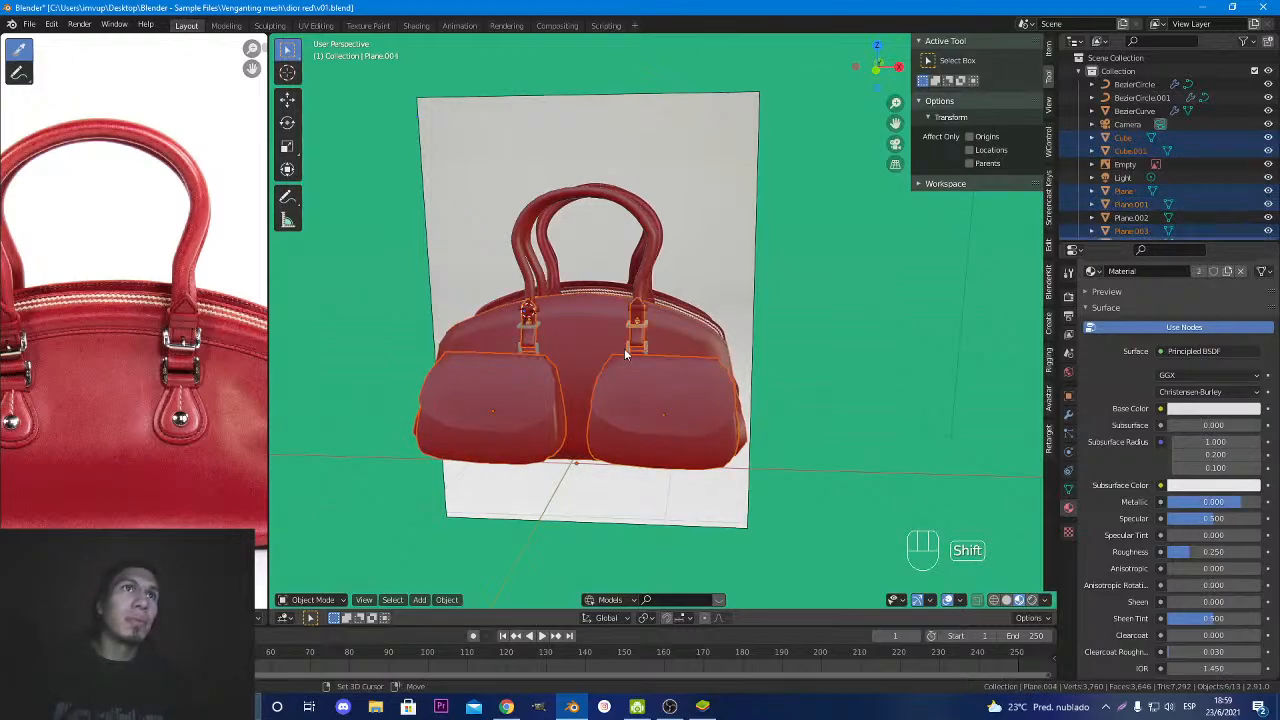
pyautogui.keyDown('shift'); pyautogui.click(536, 350); pyautogui.keyUp('shift')
pyautogui.keyDown('shift'); pyautogui.click(536, 350); pyautogui.keyUp('shift')
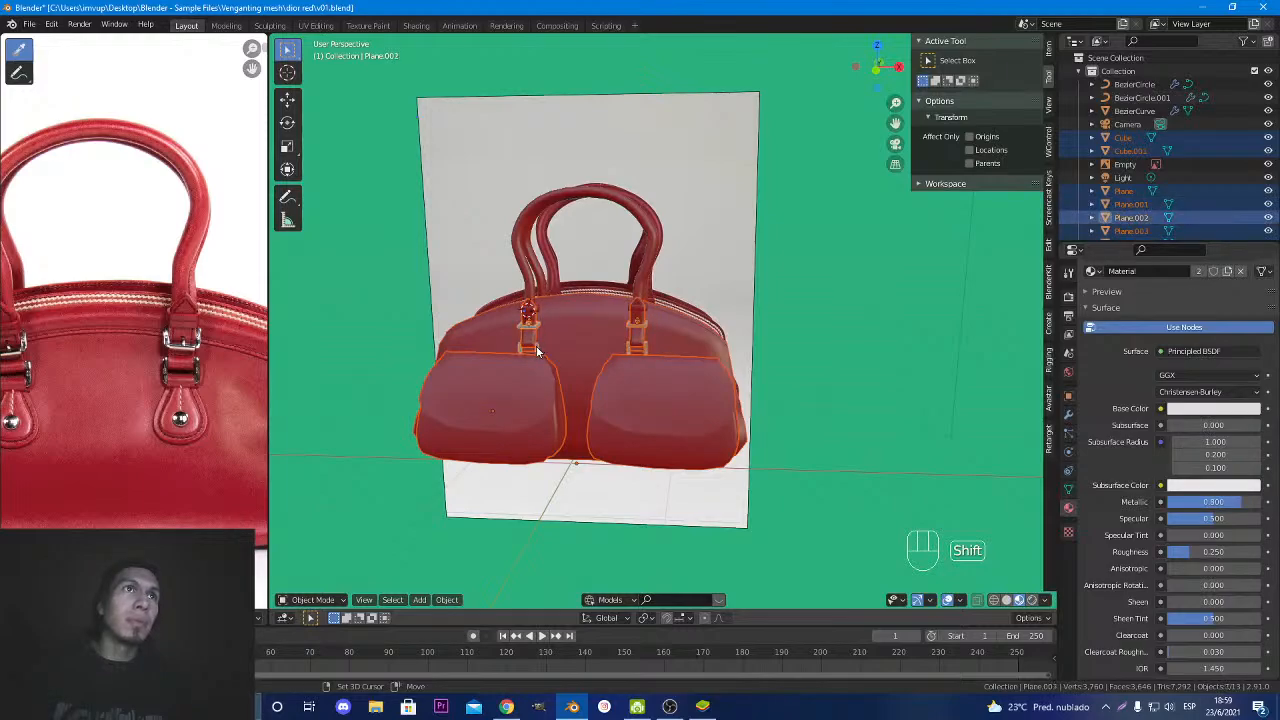
pyautogui.keyDown('shift'); pyautogui.click(525, 292); pyautogui.keyUp('shift')
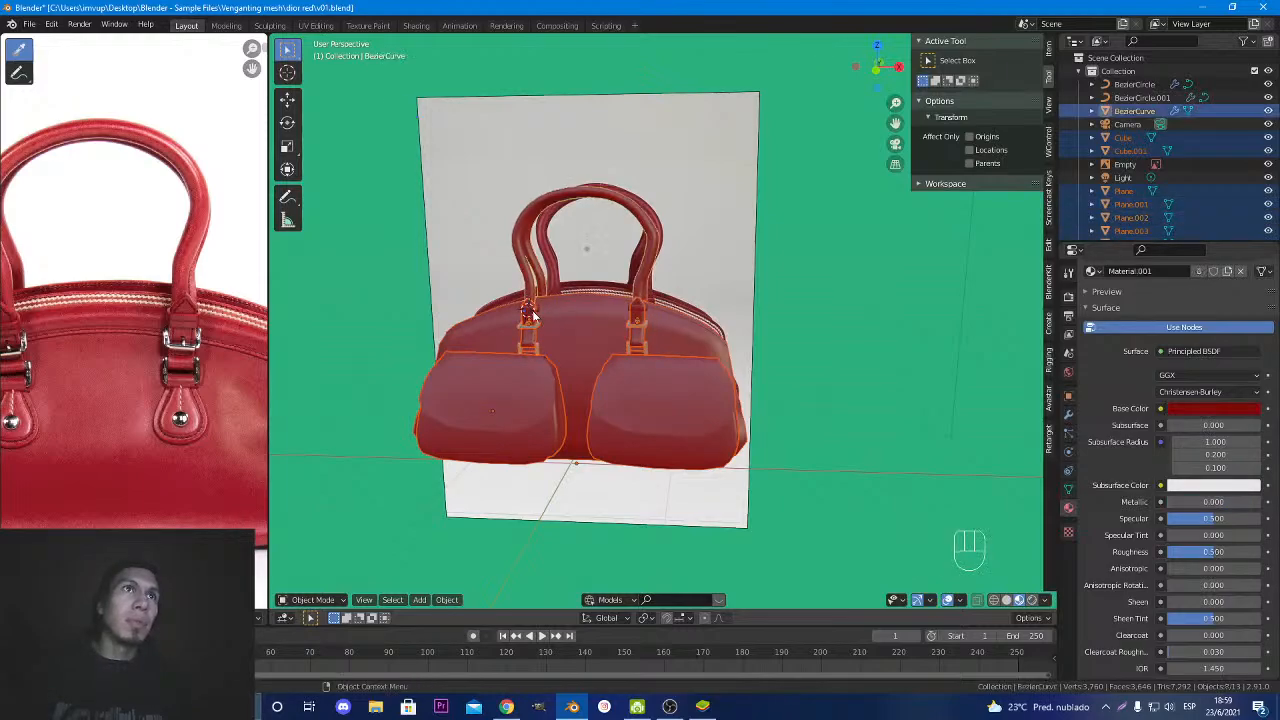
pyautogui.moveTo(527, 294); pyautogui.dragTo(662, 354, button='middle')
pyautogui.press('Tab')
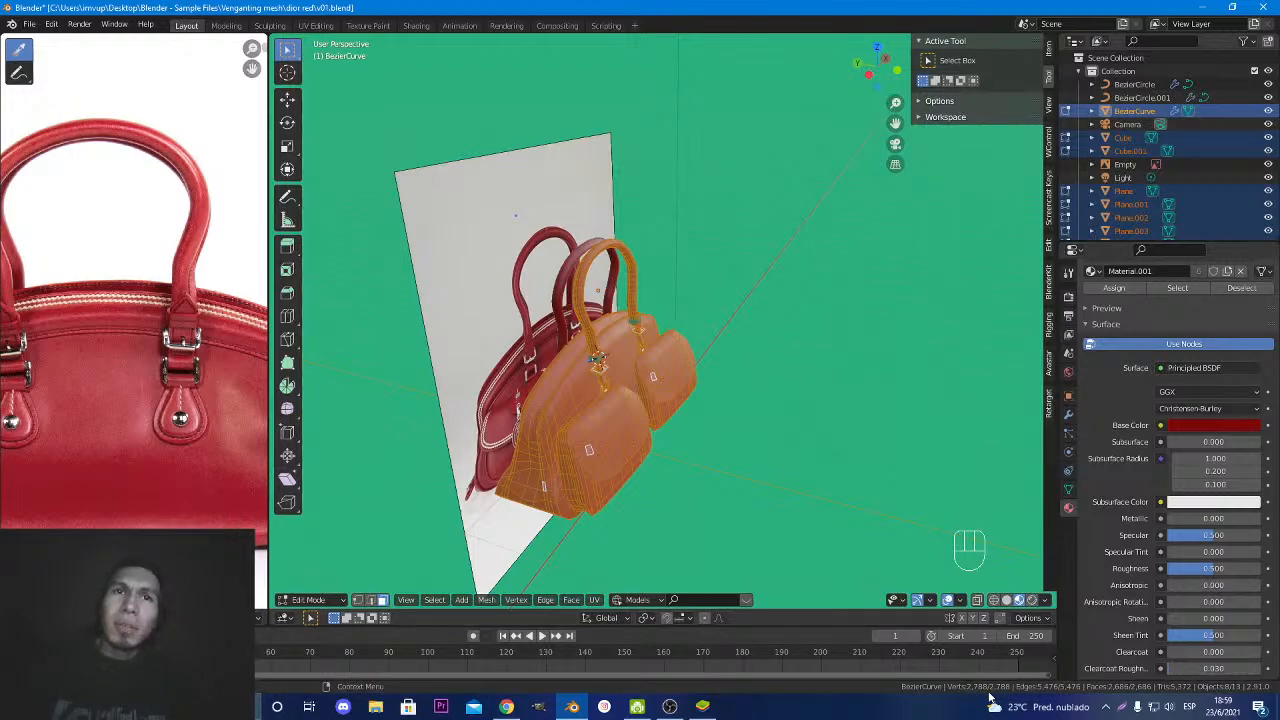
pyautogui.press('Tab')
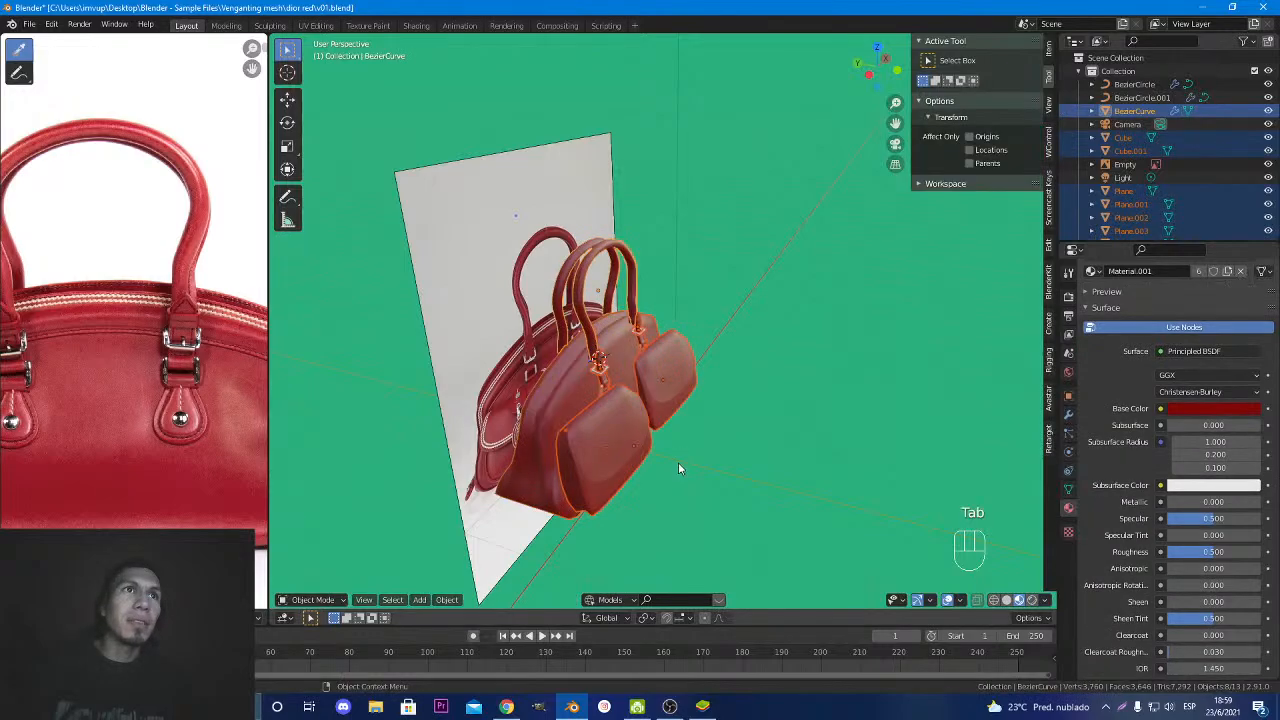
# Place the 3D cursor on the lower bar of the upper buckle frame and add a cylinder mesh there.
pyautogui.moveTo(678, 462); pyautogui.dragTo(626, 359, button='middle')
pyautogui.scroll(3, 594, 425)
pyautogui.click(688, 426)
pyautogui.scroll(4, 614, 474)
pyautogui.scroll(3, 645, 416)
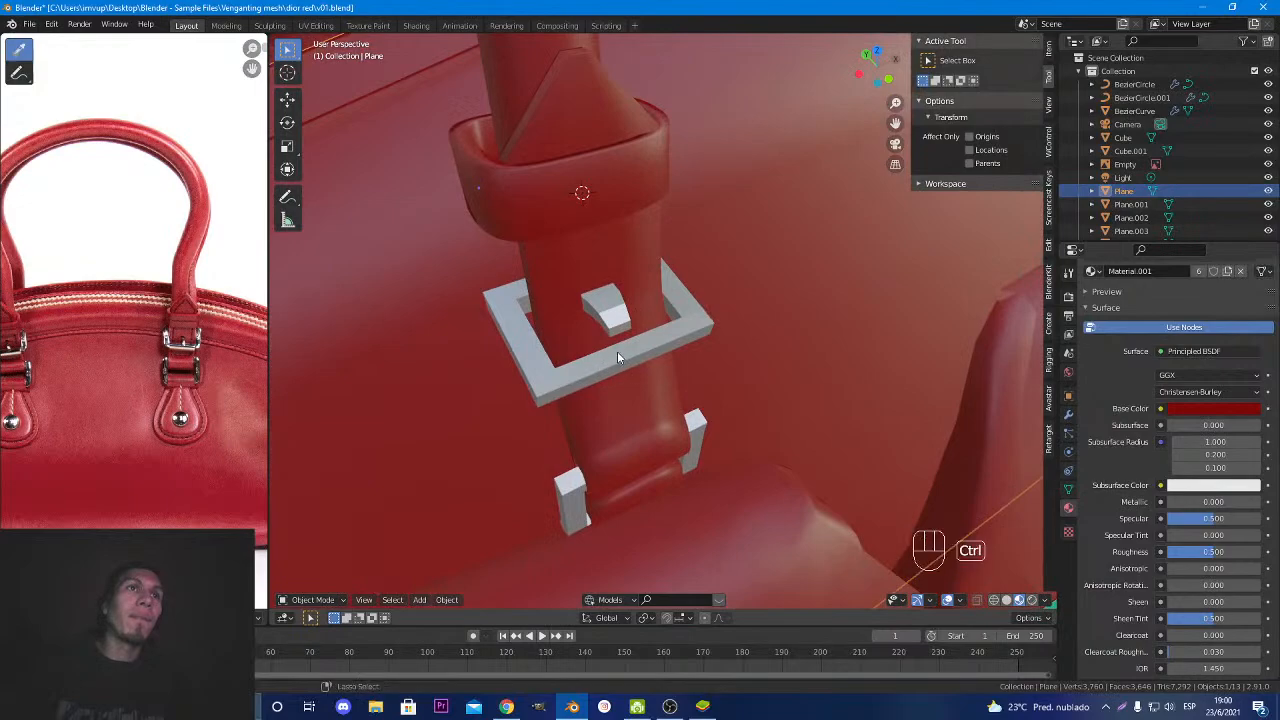
pyautogui.press('ctrl')
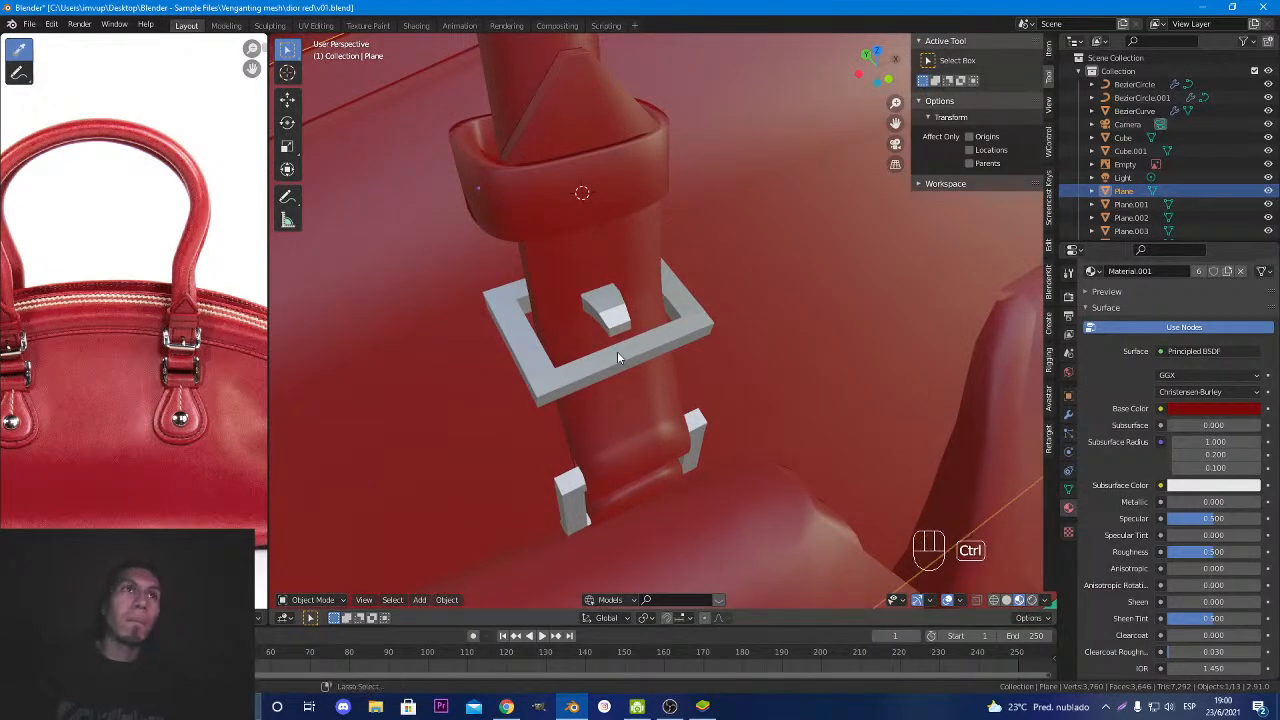
pyautogui.keyDown('shift'); pyautogui.rightClick(620, 353); pyautogui.keyUp('shift')
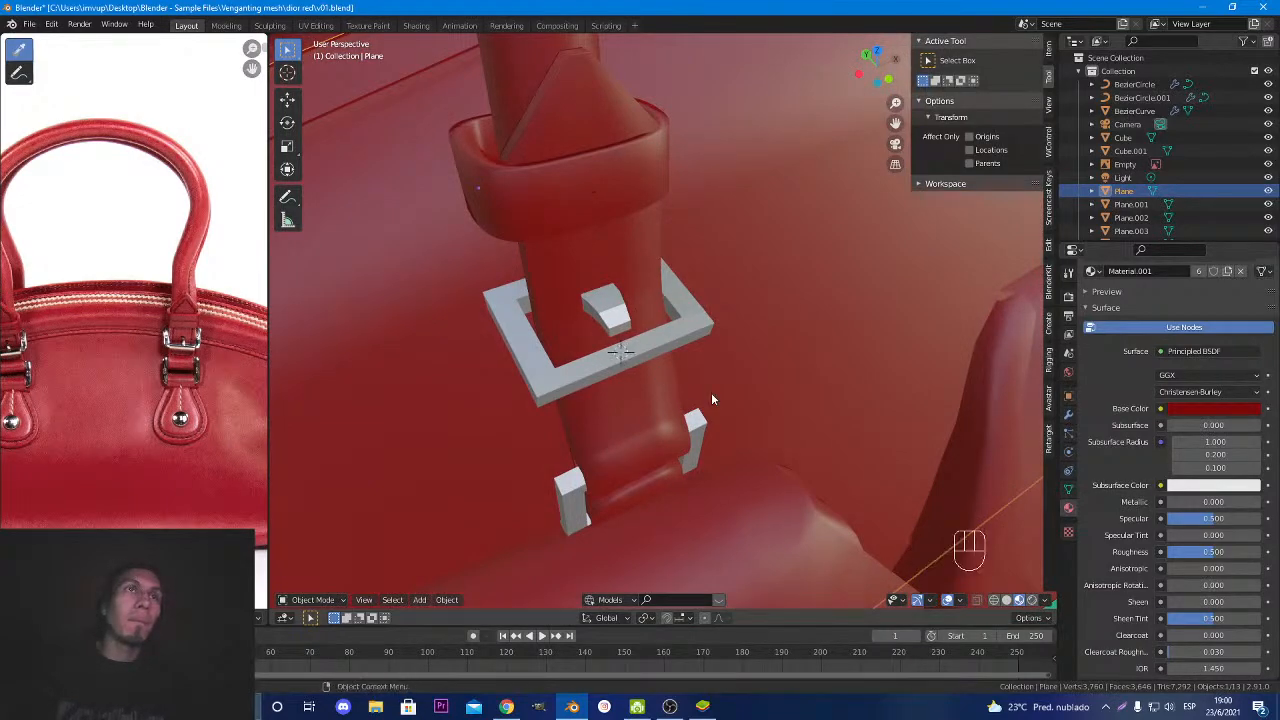
pyautogui.moveTo(711, 392); pyautogui.dragTo(766, 401, button='middle')
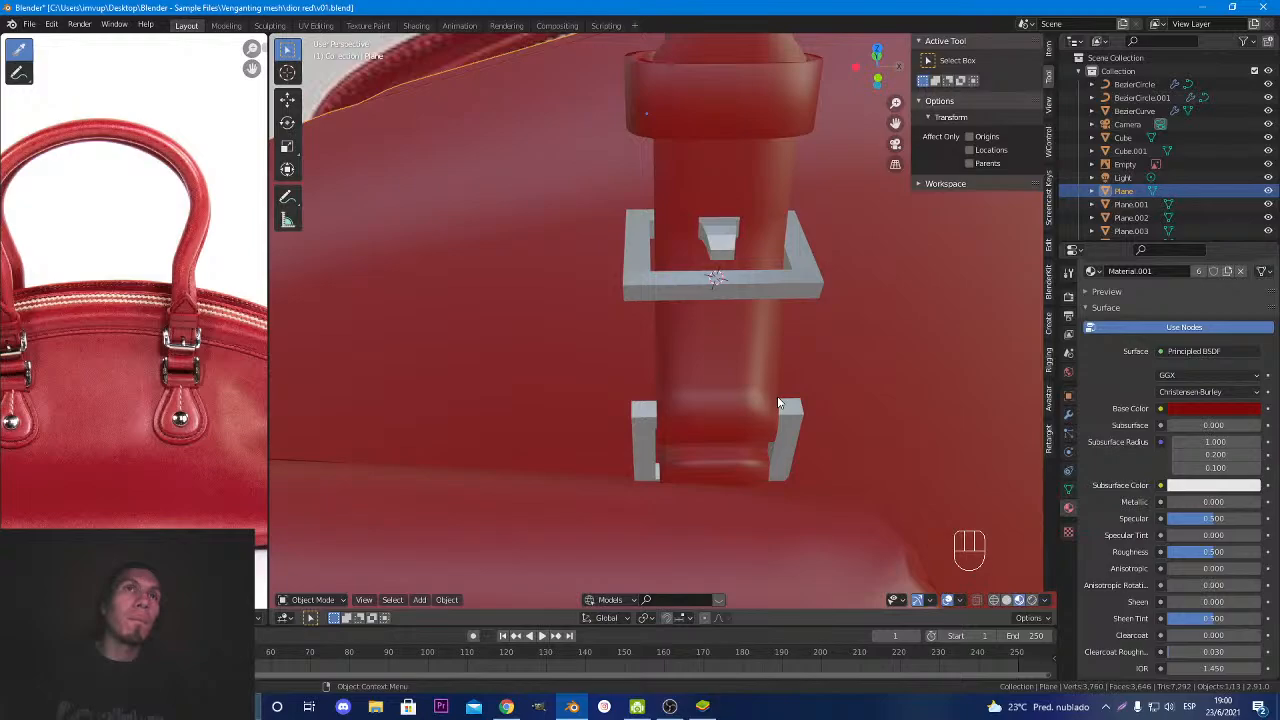
pyautogui.click(314, 600)
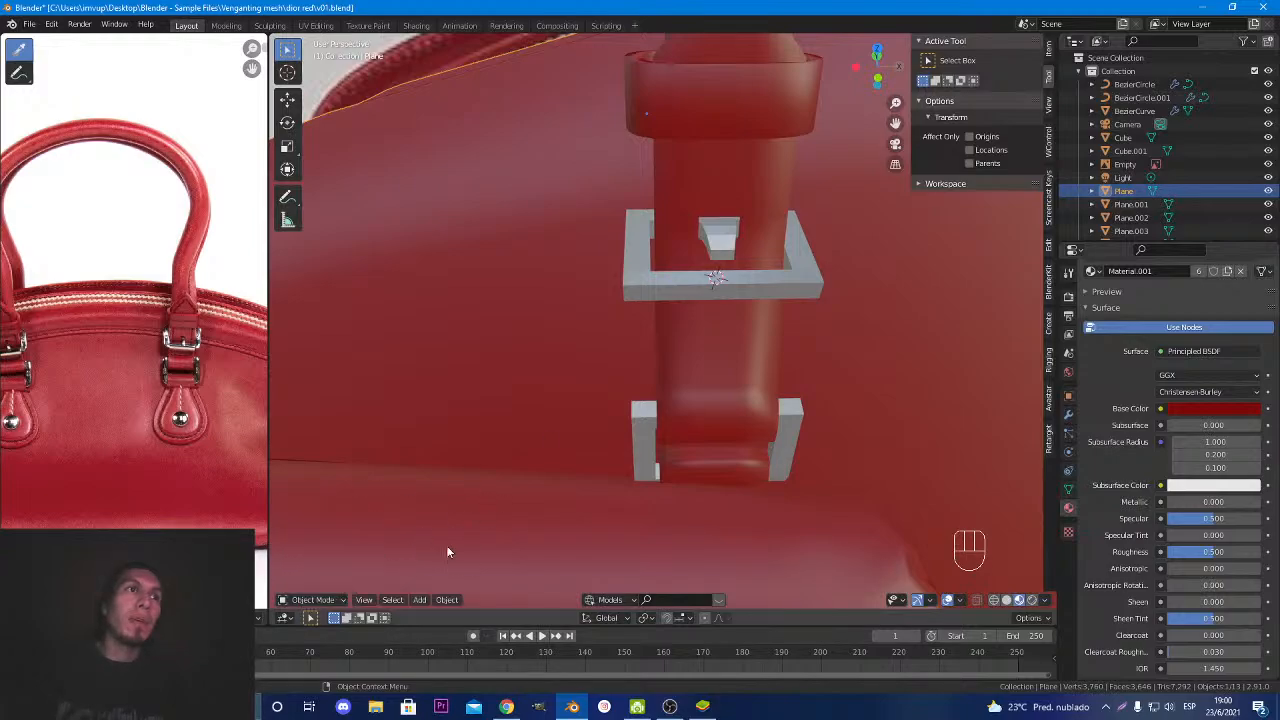
pyautogui.hotkey('shift', 'a')
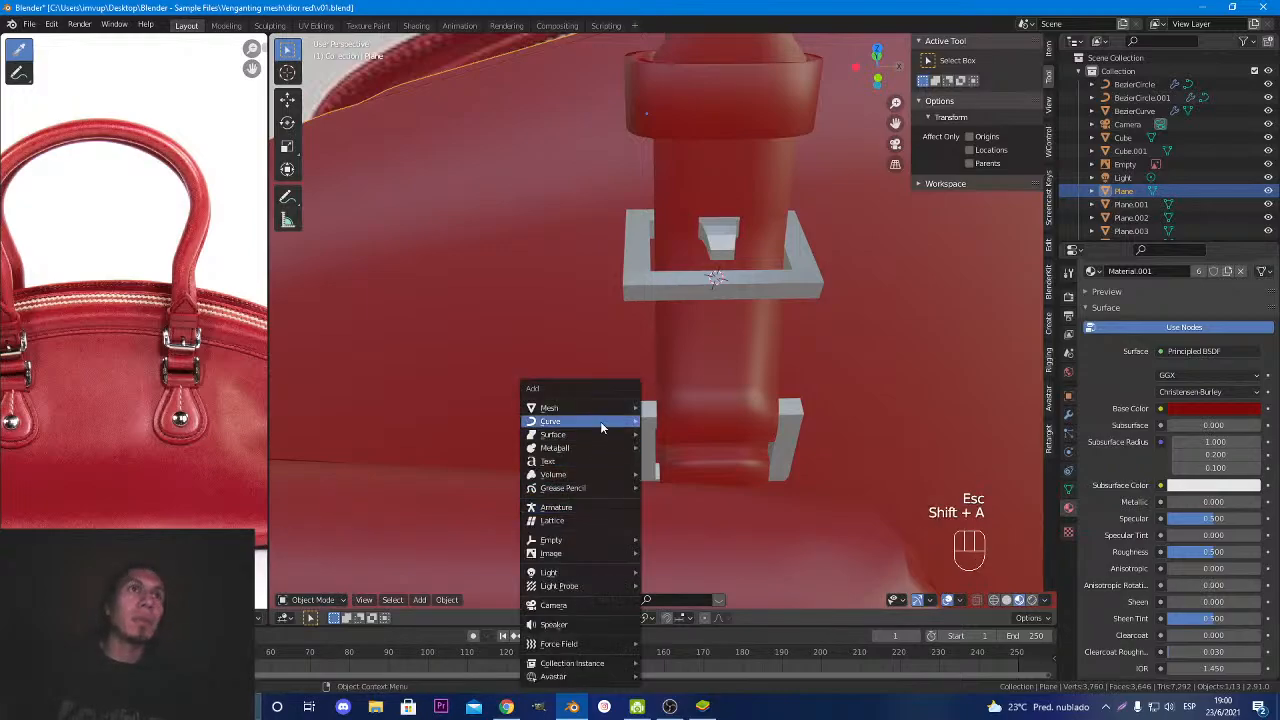
pyautogui.moveTo(604, 420)
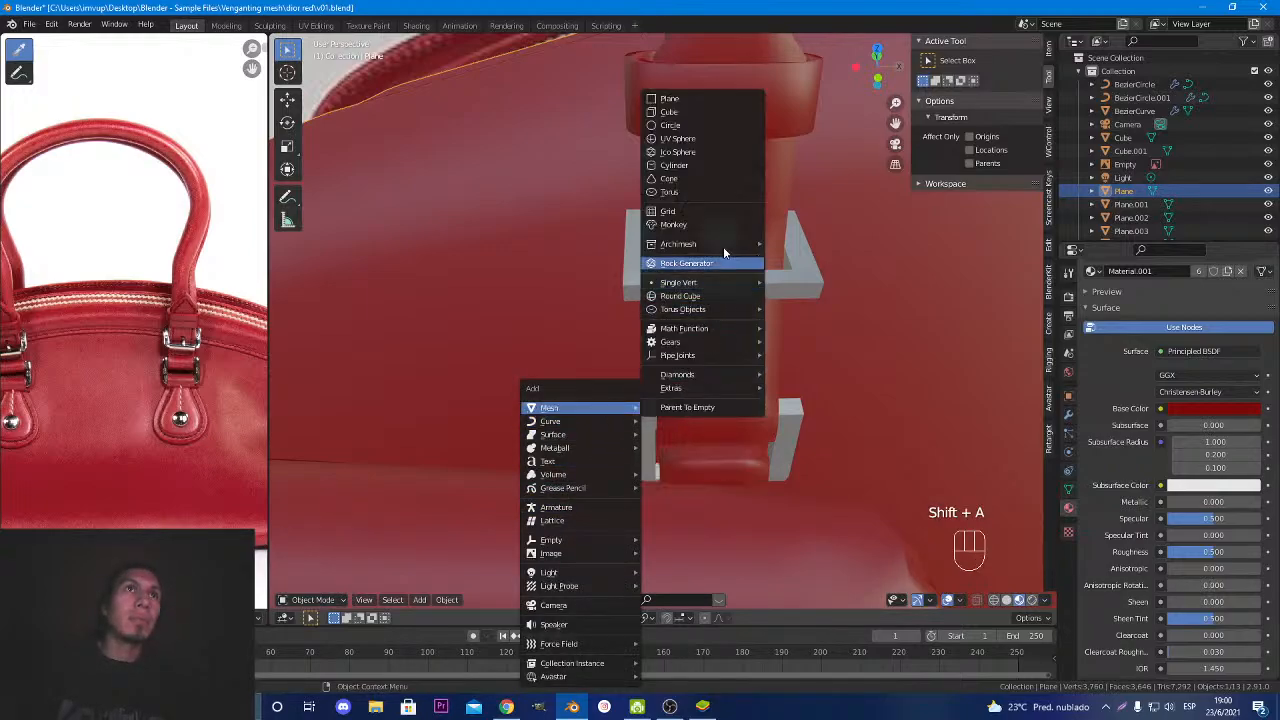
pyautogui.click(688, 165)
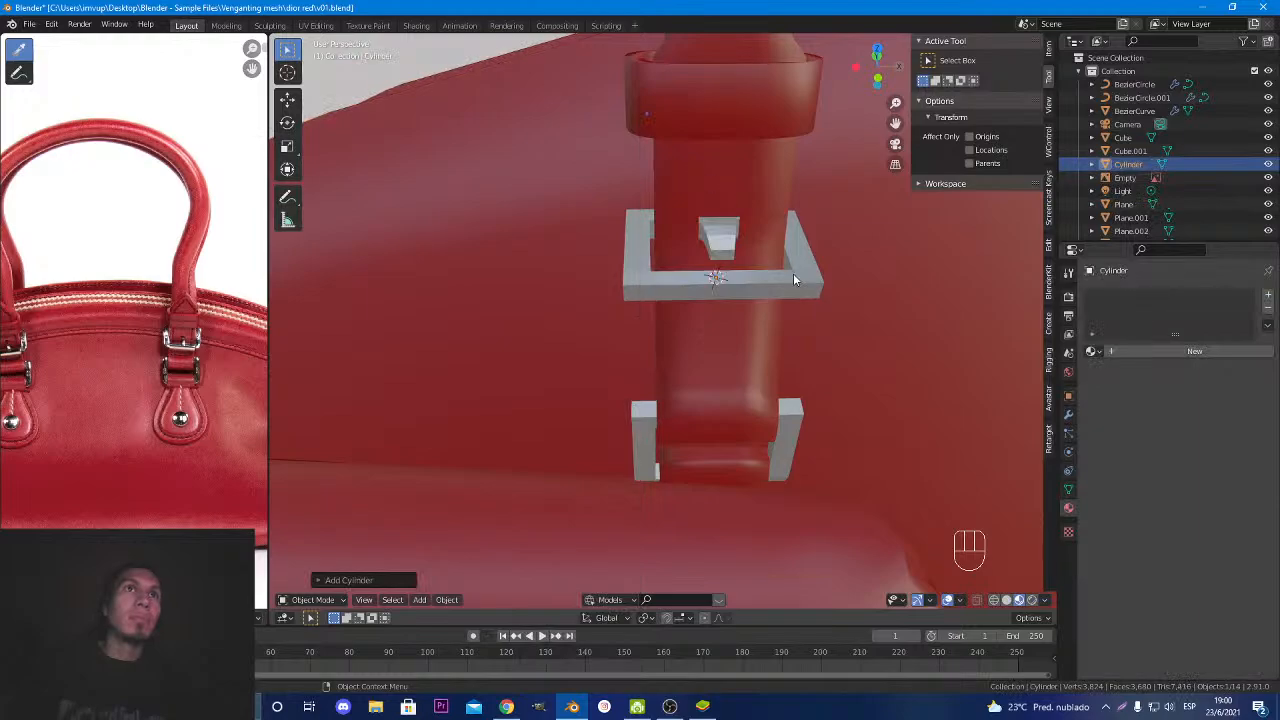
# Rotate the new cylinder 90° about the Y axis so it lies along the buckle bar.
pyautogui.scroll(-6, 793, 273)
pyautogui.write('rz')
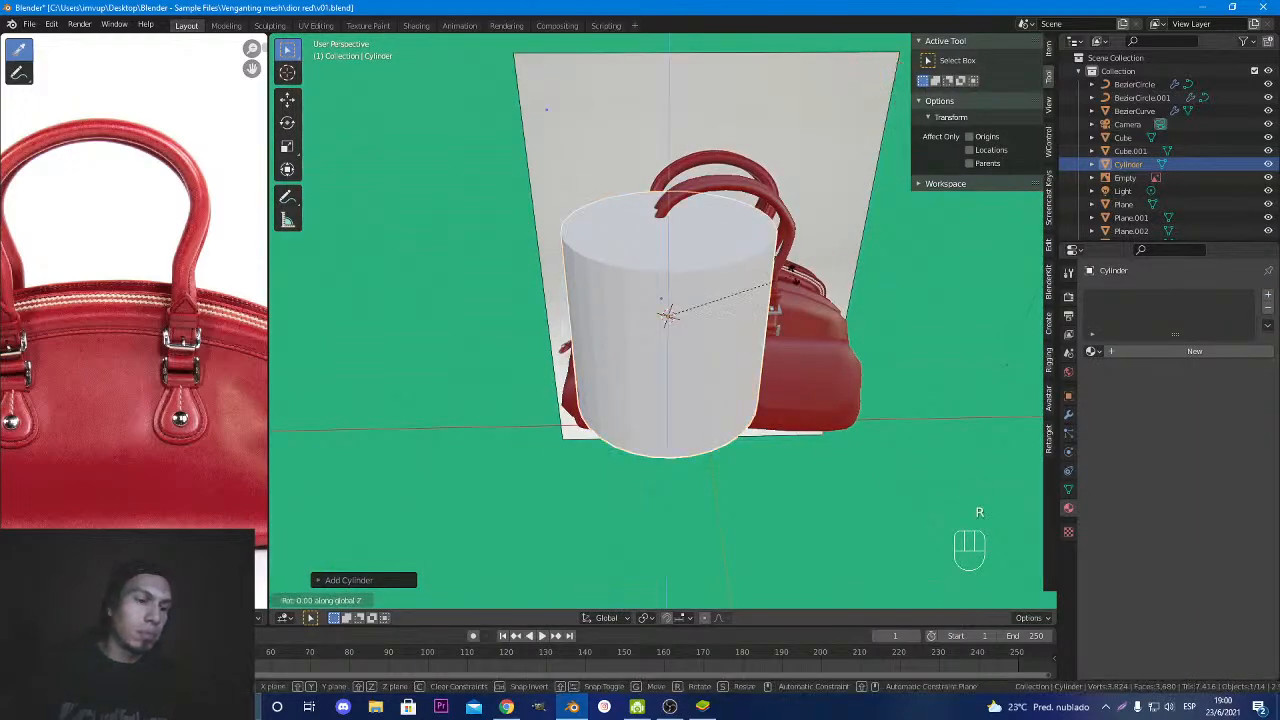
pyautogui.write('x90')
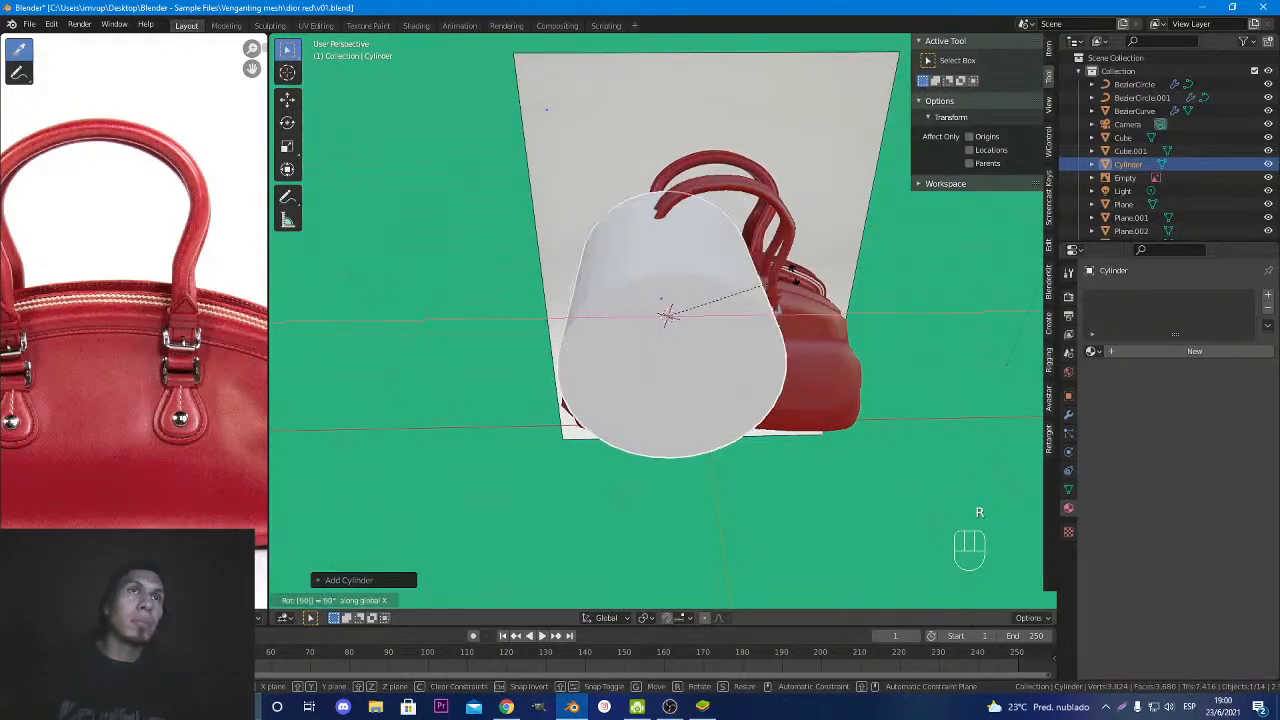
pyautogui.press('Escape')
pyautogui.write('ry90')
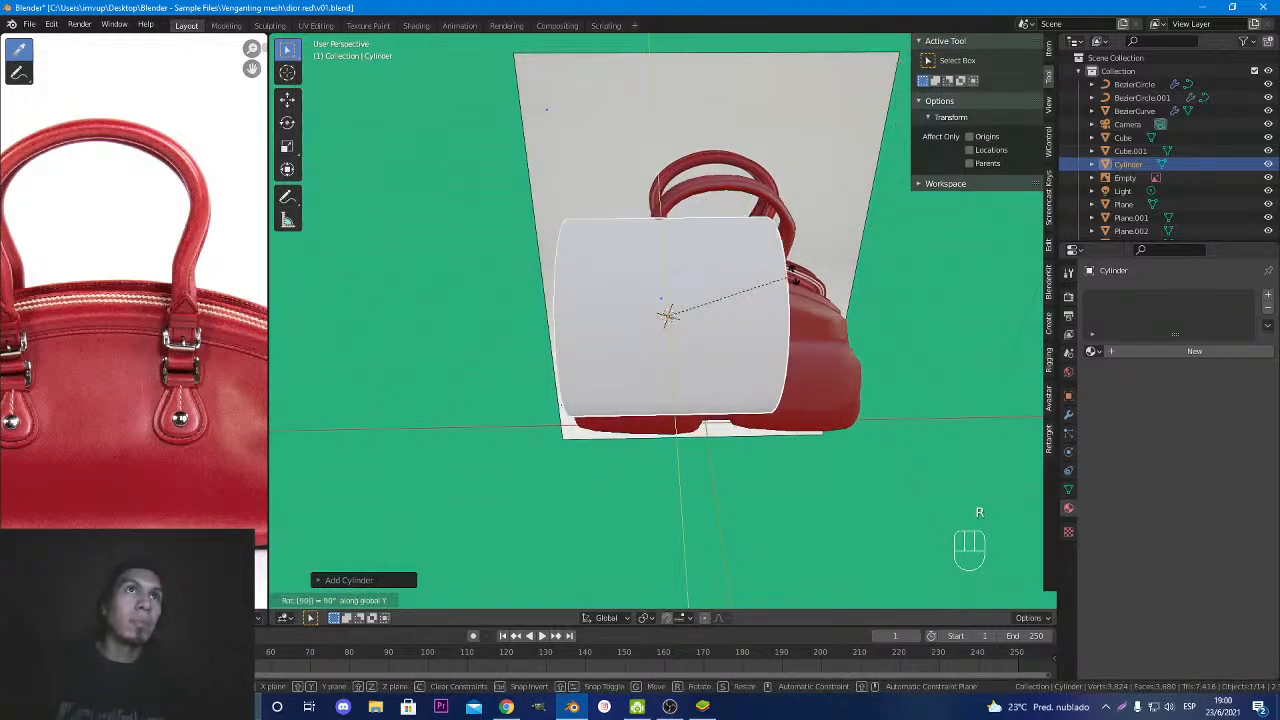
pyautogui.press('KP_Enter')
pyautogui.press('KP_Enter')
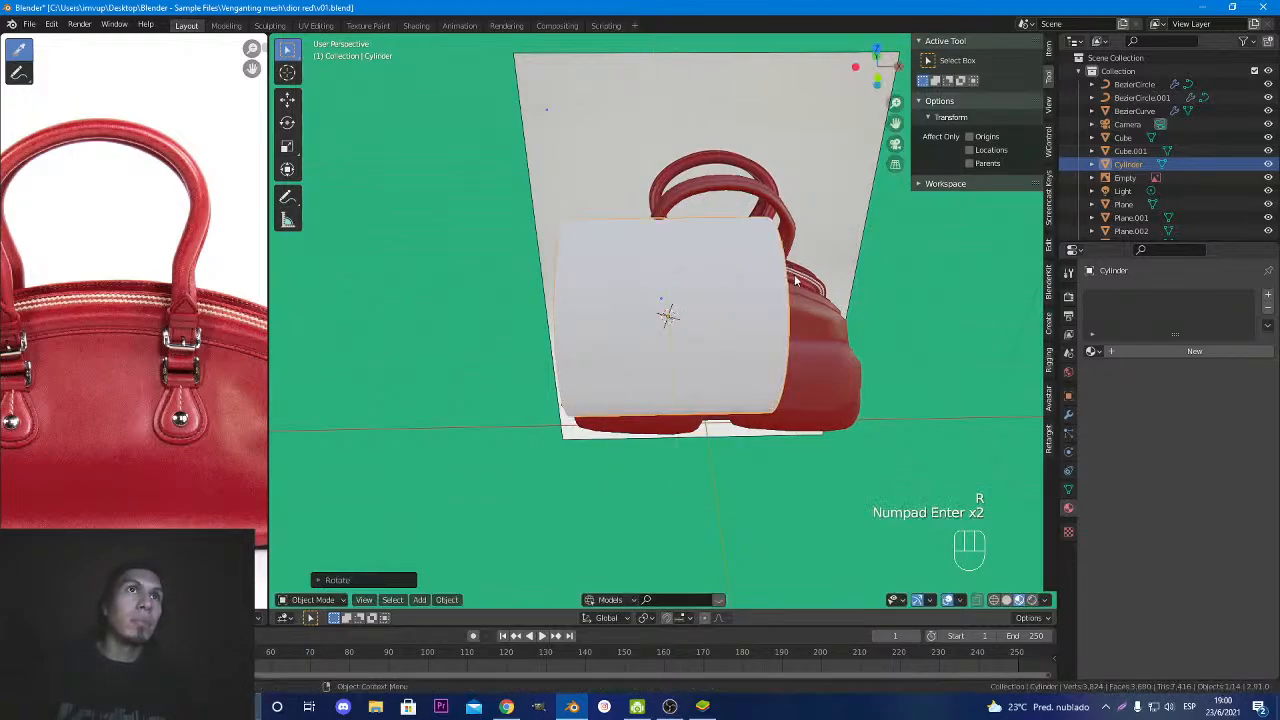
# Scale the cylinder down to about 0.09, reduce it again by about 0.75, and lower it slightly onto the buckle bar.
pyautogui.press('s')
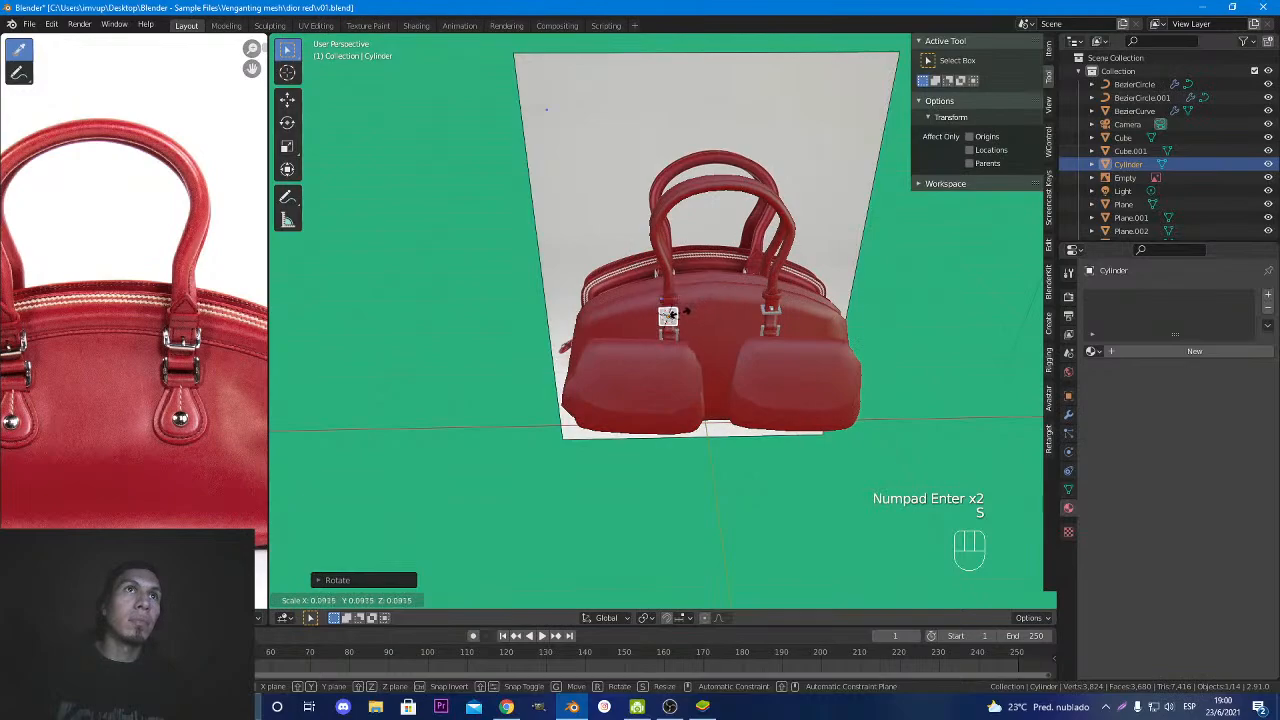
pyautogui.click(674, 314)
pyautogui.press('KP_Decimal')
pyautogui.scroll(-5, 786, 309)
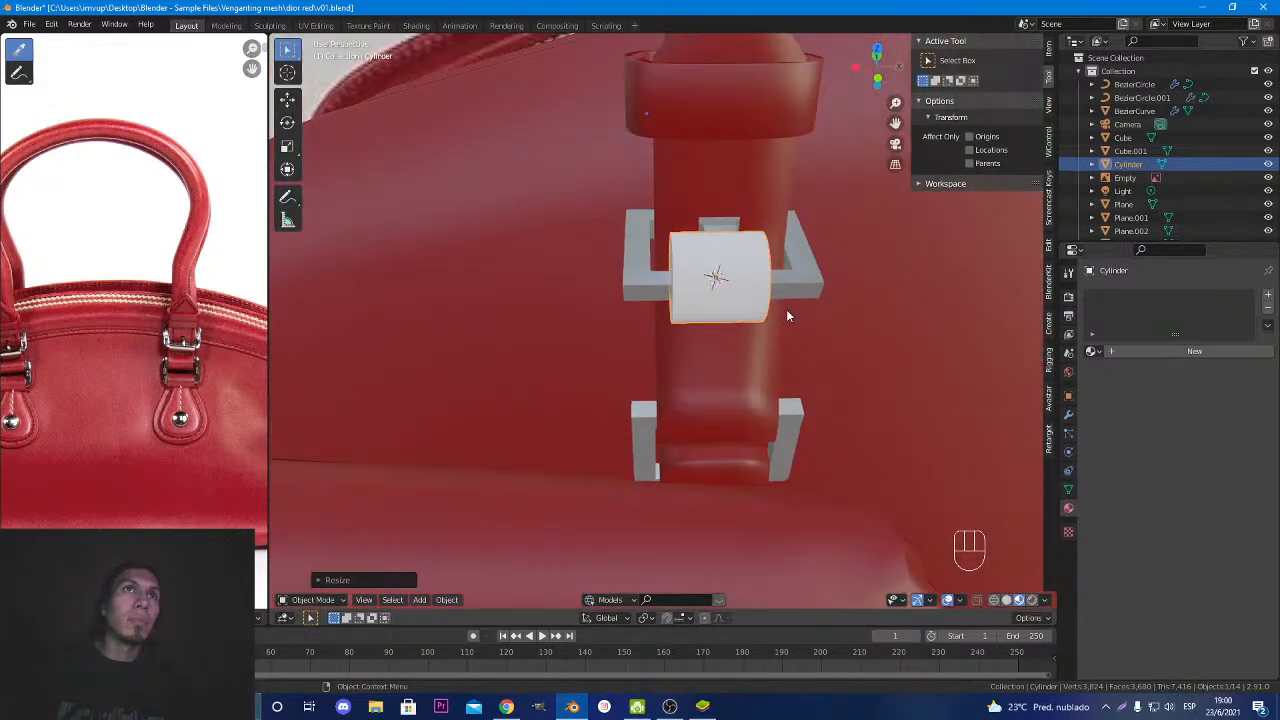
pyautogui.moveTo(786, 309)
pyautogui.mouseDown(button='middle')
pyautogui.moveTo(850, 357)
pyautogui.moveTo(885, 343)
pyautogui.moveTo(788, 326)
pyautogui.mouseUp(button='middle')
pyautogui.press('s')
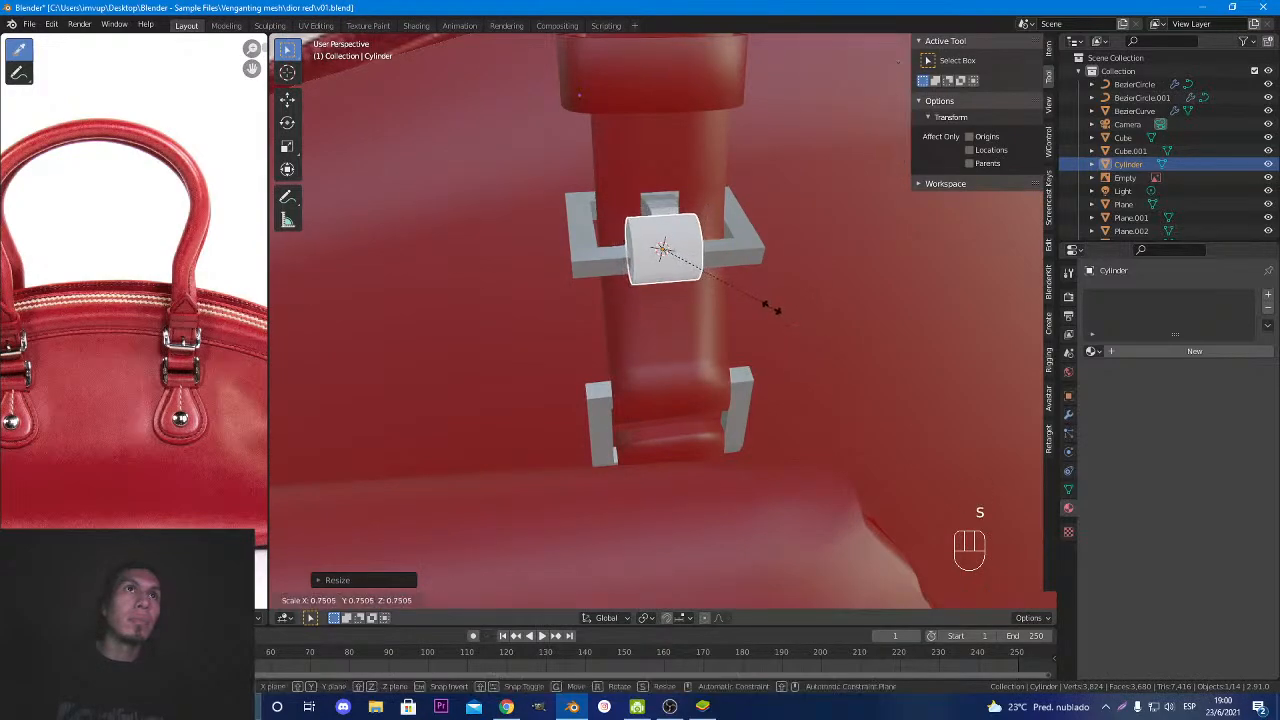
pyautogui.press('g')
pyautogui.press('z')
# Stretch the cylinder about 1.9 times along X and shift it slightly along X to center it on the bar.
pyautogui.press('s')
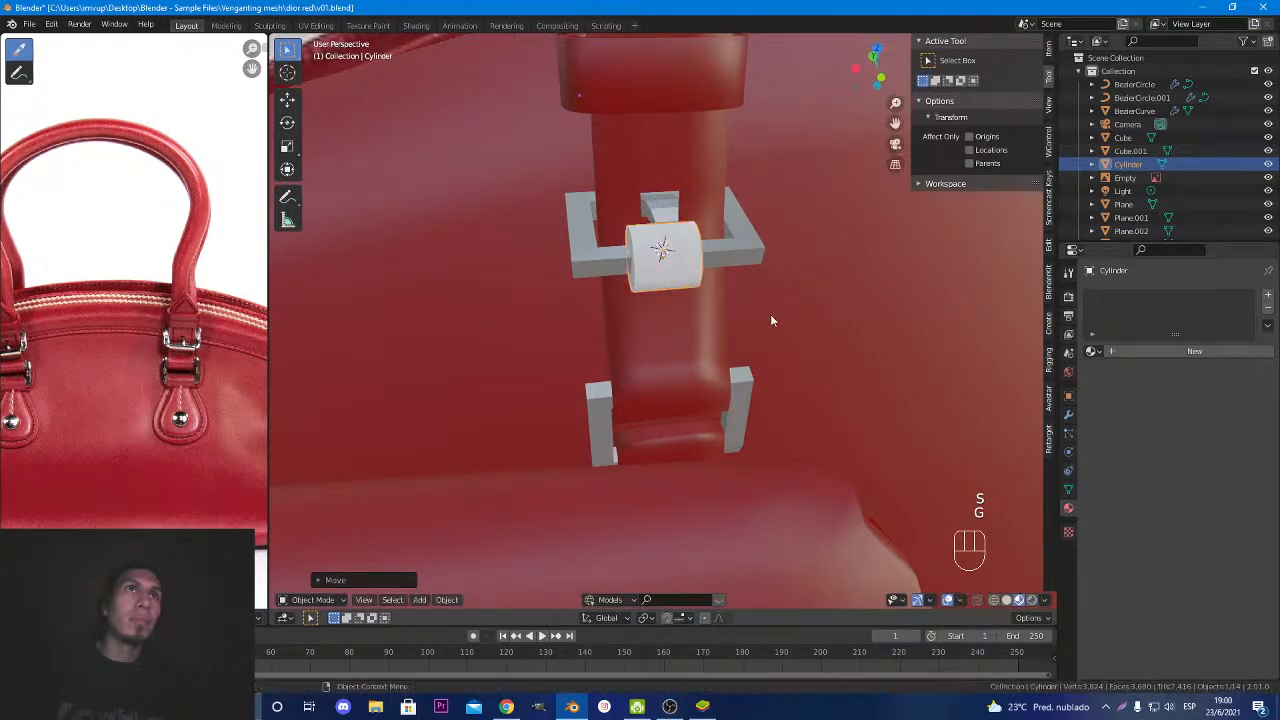
pyautogui.press('x')
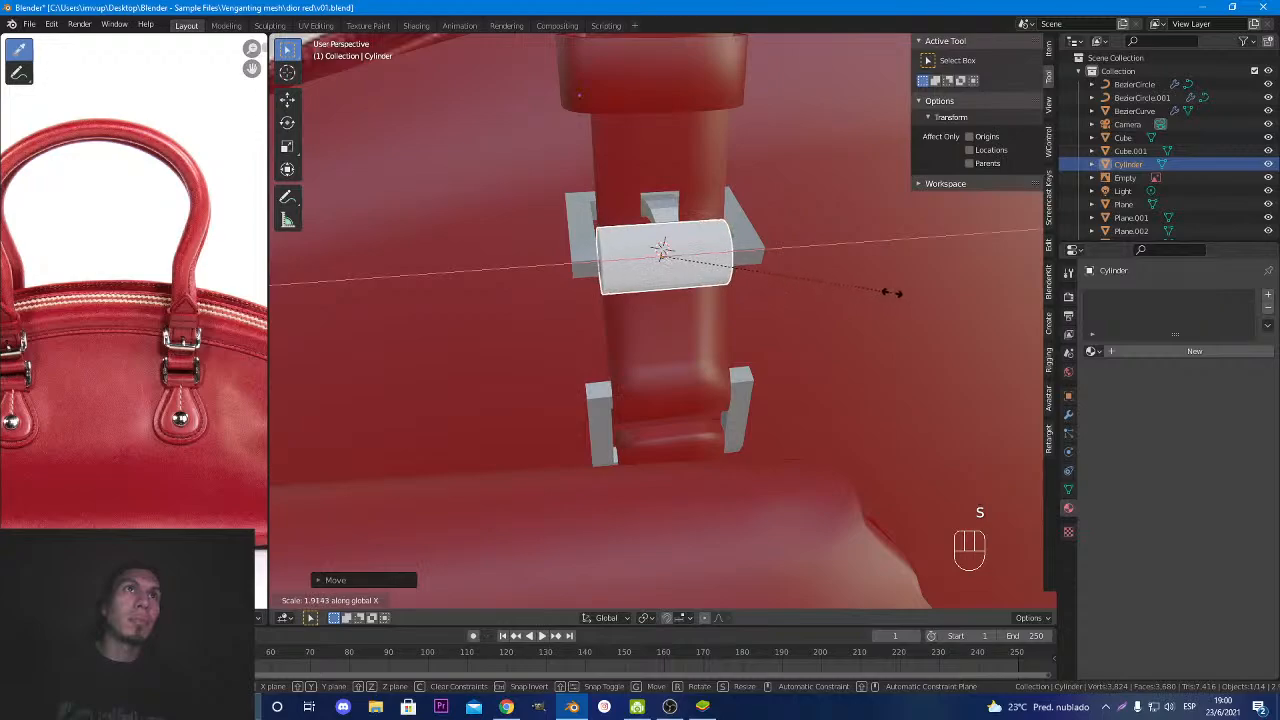
pyautogui.click(896, 291)
pyautogui.press('g')
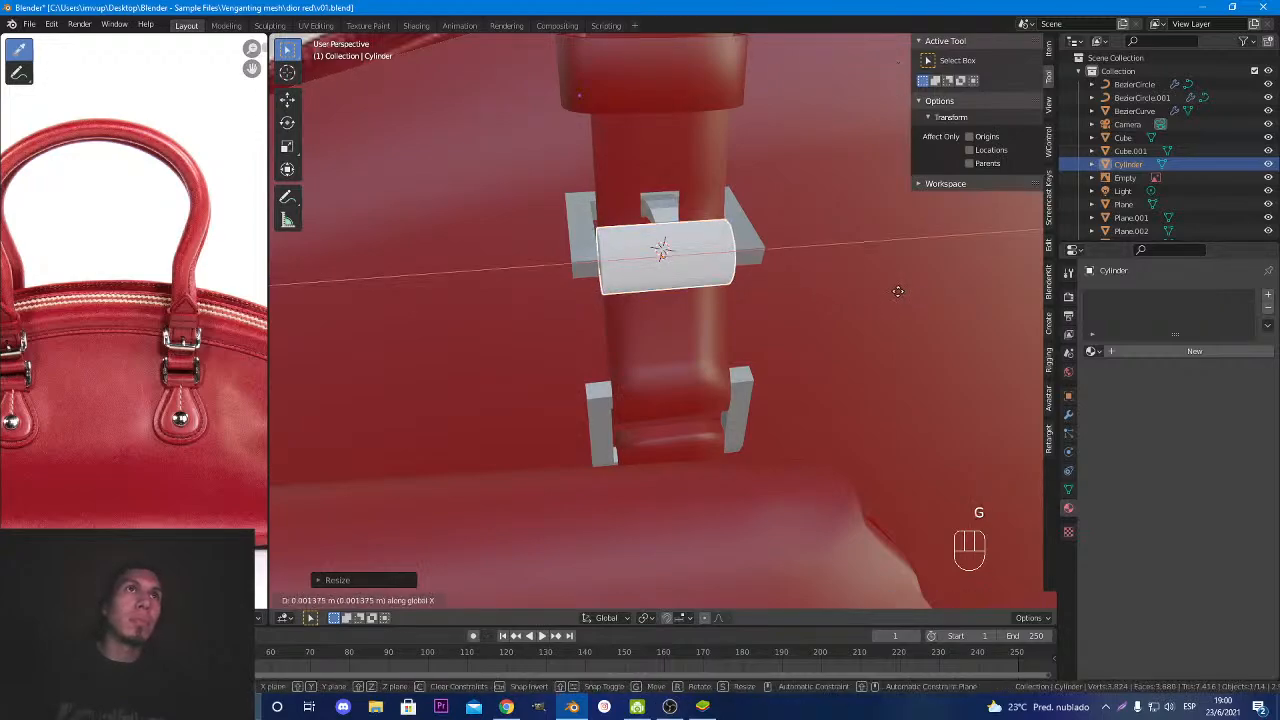
pyautogui.click(900, 289)
# Delete the two end cap faces of the cylinder to leave an open tube.
pyautogui.moveTo(900, 289); pyautogui.dragTo(466, 337, button='middle')
pyautogui.scroll(4, 662, 414)
pyautogui.press('Tab')
pyautogui.keyDown('shift'); pyautogui.moveTo(495, 294); pyautogui.dragTo(665, 336, button='middle'); pyautogui.keyUp('shift')
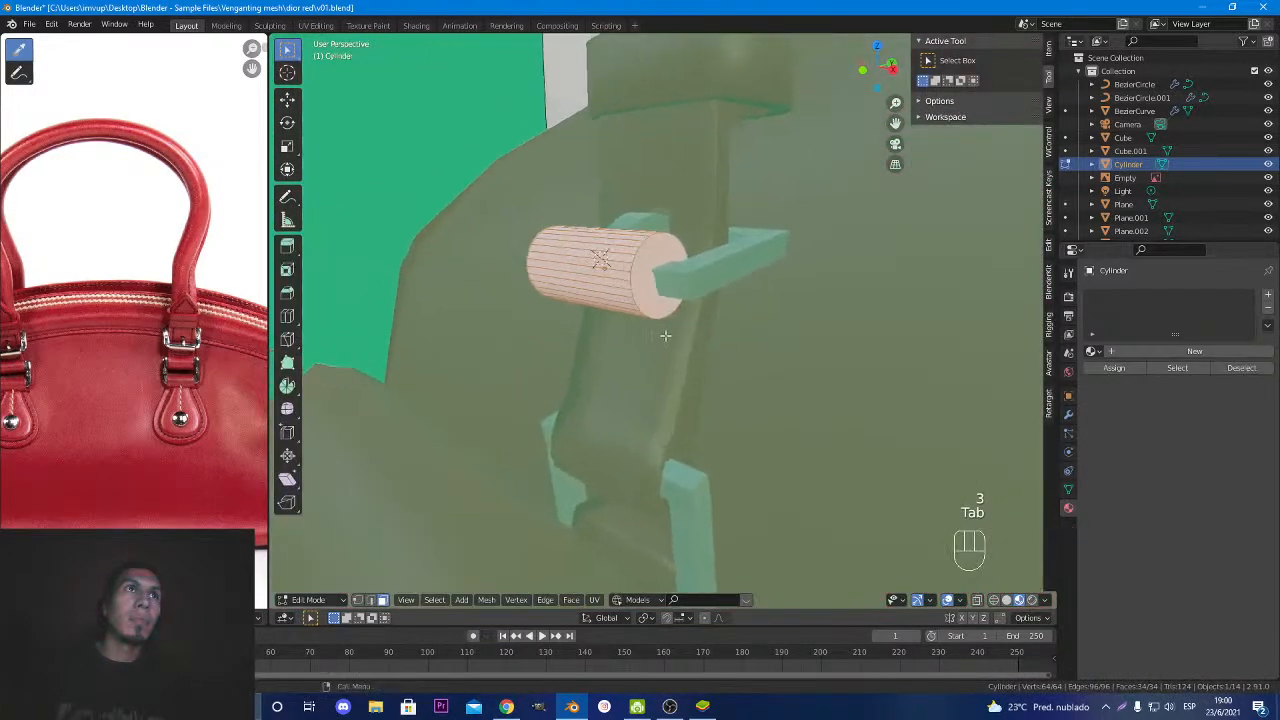
pyautogui.press('3')
pyautogui.press('3')
pyautogui.press('3')
pyautogui.click(656, 290)
pyautogui.moveTo(656, 290); pyautogui.dragTo(604, 333, button='middle')
pyautogui.press('Delete')
pyautogui.click(723, 295)
pyautogui.press('Tab')
# Thin the tube by scaling it in Y and Z only, so it wraps closely around the buckle bar.
pyautogui.scroll(-3, 649, 342)
pyautogui.scroll(4, 604, 333)
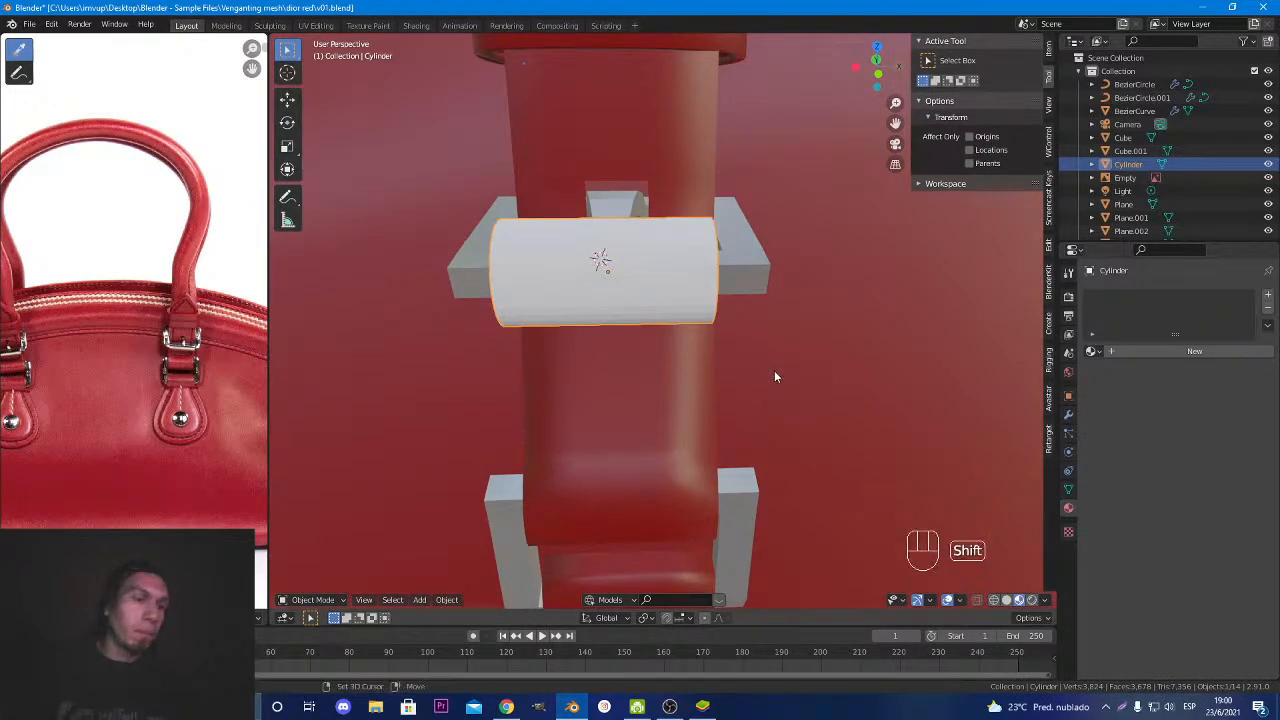
pyautogui.press('s')
pyautogui.hotkey('shift', 'z')
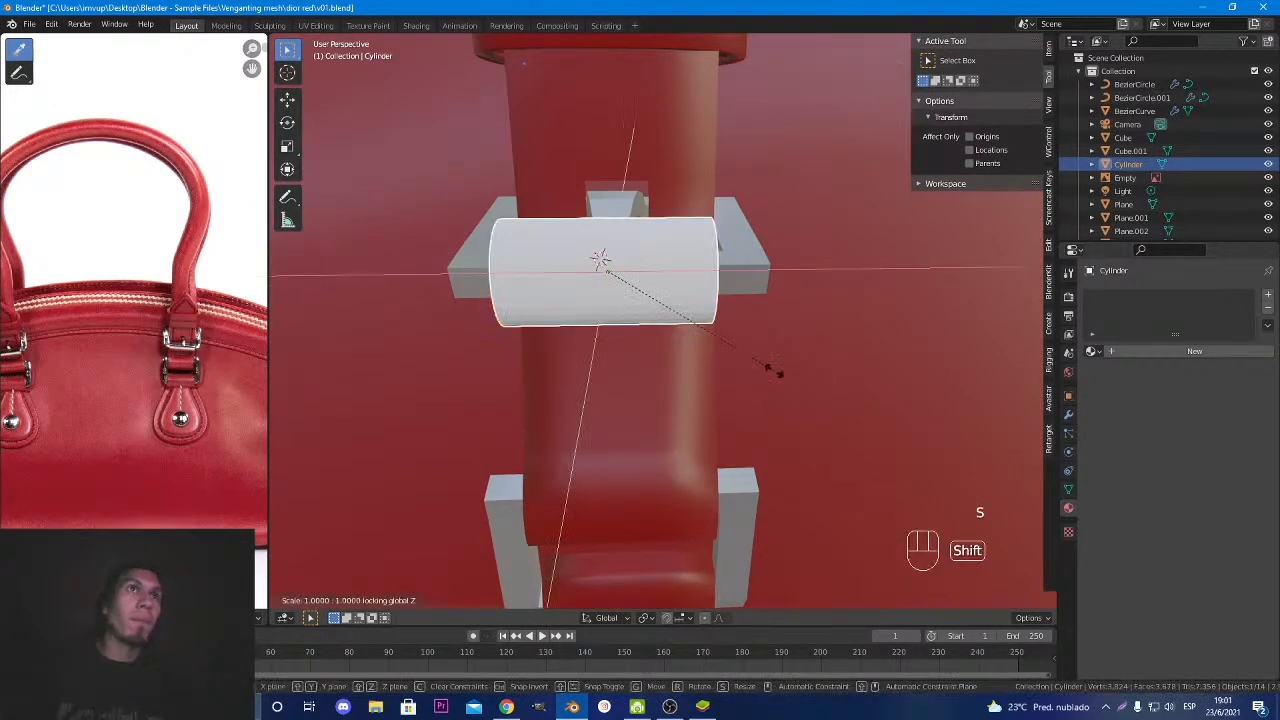
pyautogui.hotkey('shift', 'x')
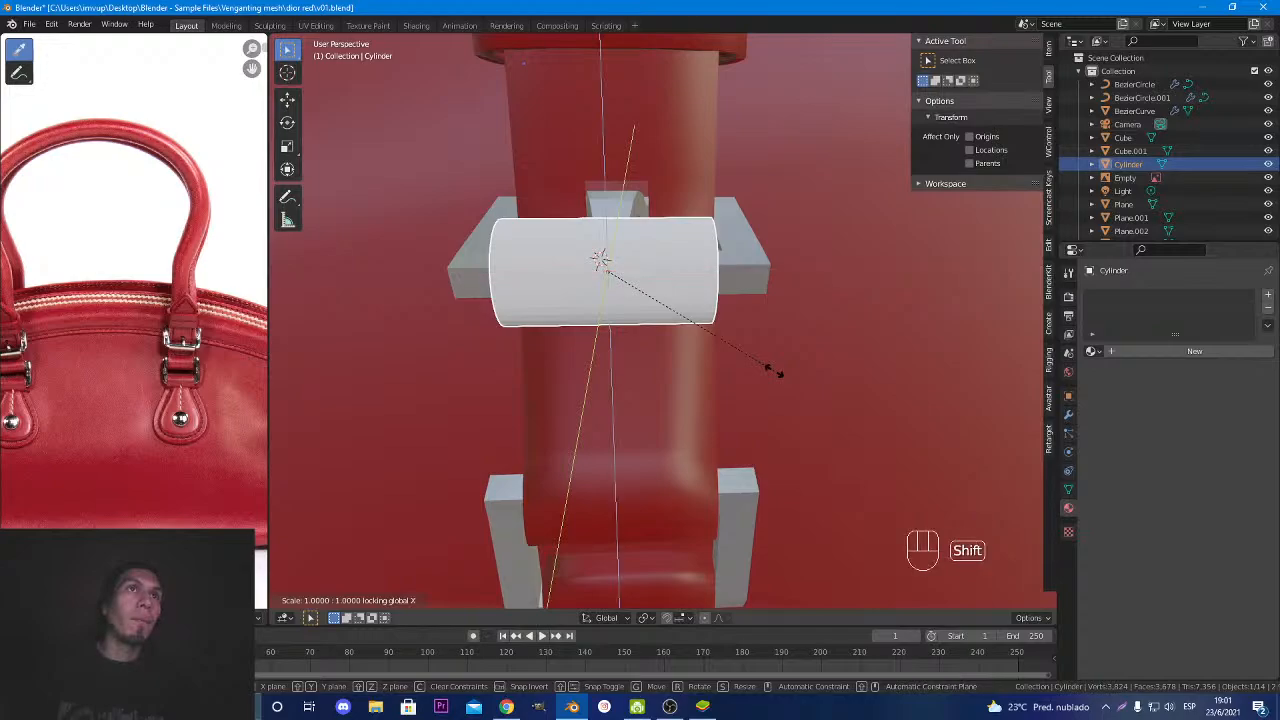
pyautogui.click(679, 348)
pyautogui.moveTo(679, 348); pyautogui.dragTo(624, 344, button='middle')
pyautogui.press('Tab')
pyautogui.press('Tab')
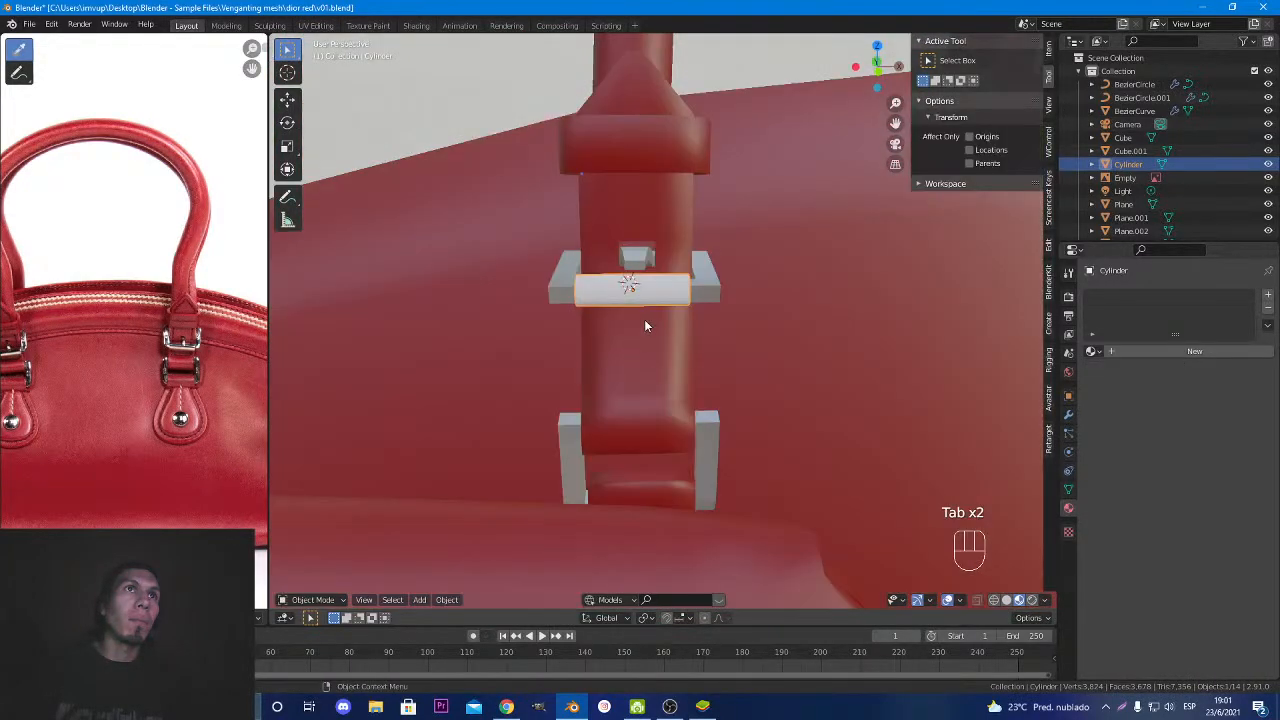
# Duplicate the buckle roller and move the copy about 1.06 m along X onto the other strap's buckle.
pyautogui.scroll(-4, 644, 319)
pyautogui.keyDown('shift'); pyautogui.moveTo(696, 321); pyautogui.dragTo(547, 392, button='middle'); pyautogui.keyUp('shift')
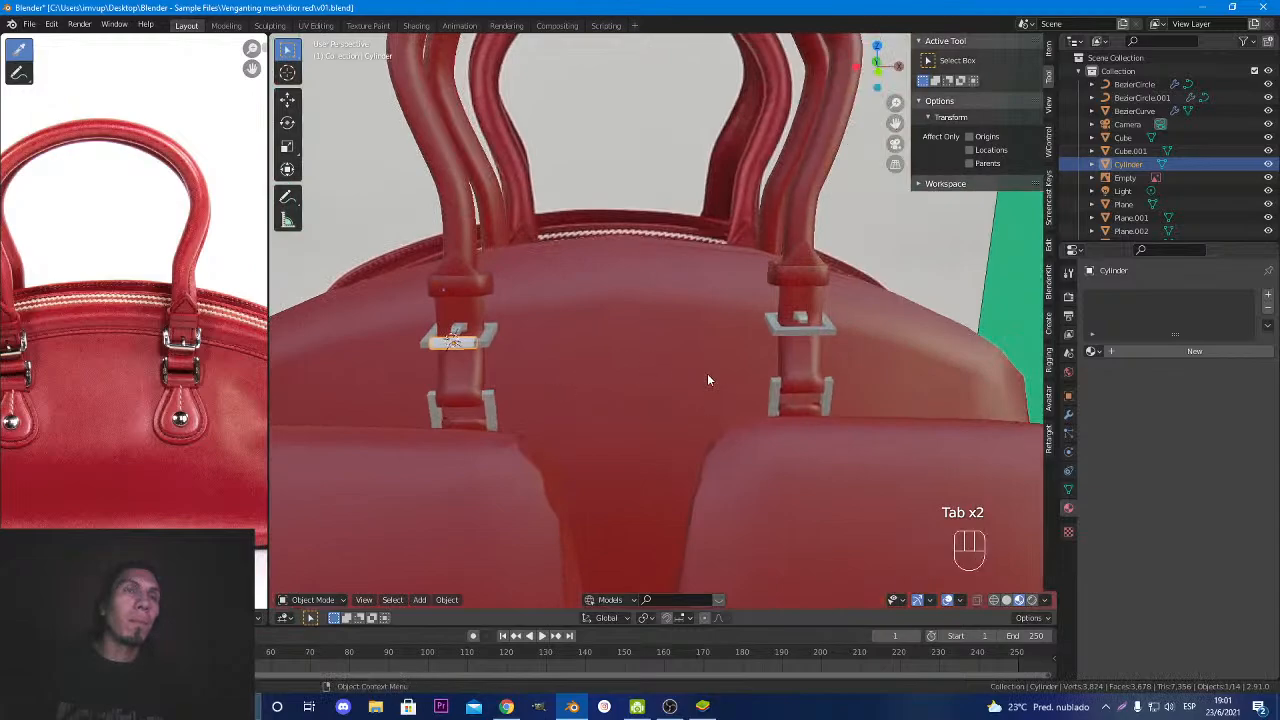
pyautogui.hotkey('shift', 'd')
pyautogui.press('x')
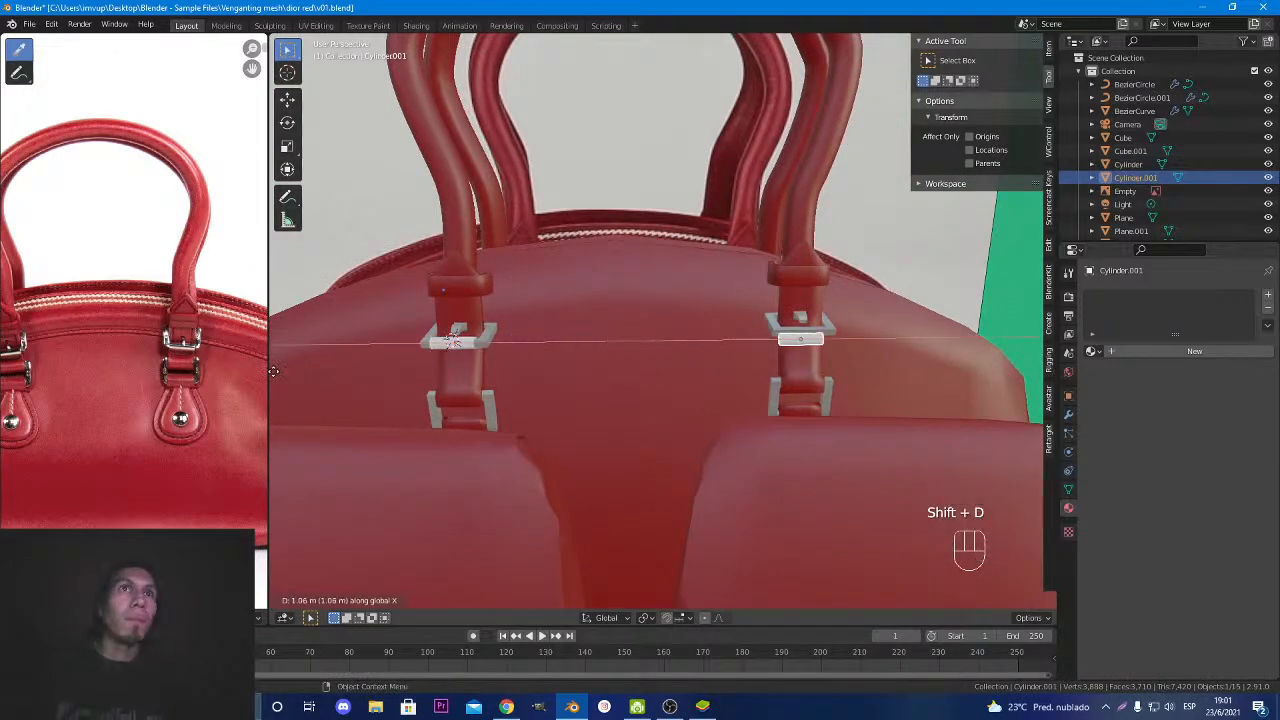
pyautogui.click(790, 374)
# In front view, raise the copied roller along Z to the buckle bar and nudge it along X to center it.
pyautogui.press('KP_1')
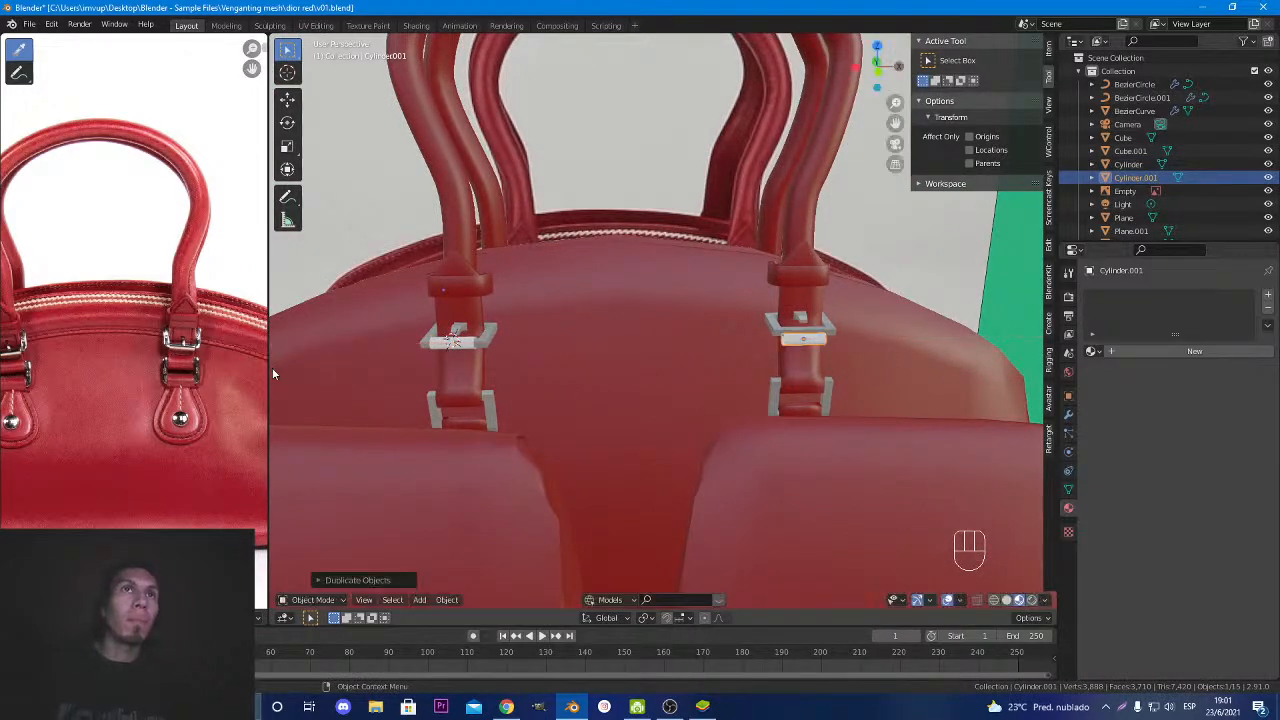
pyautogui.scroll(5, 272, 367)
pyautogui.keyDown('shift'); pyautogui.moveTo(812, 381); pyautogui.dragTo(700, 350, button='middle'); pyautogui.keyUp('shift')
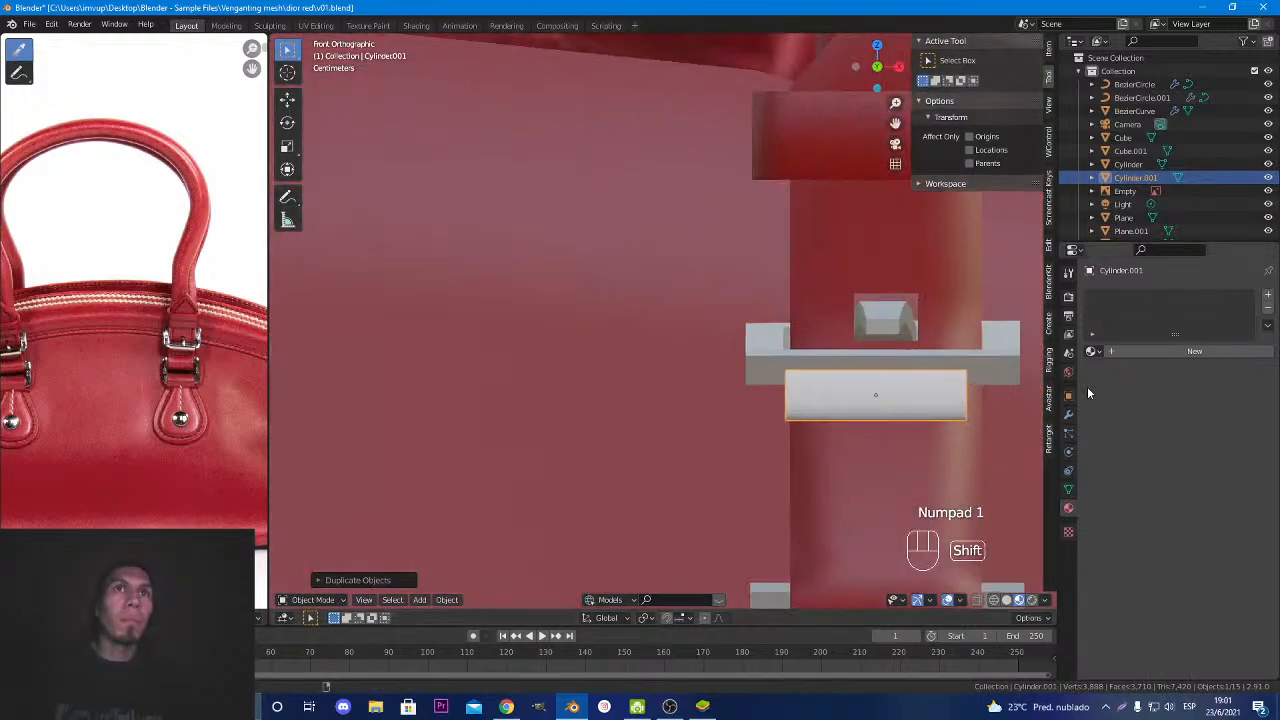
pyautogui.keyDown('shift'); pyautogui.moveTo(826, 397); pyautogui.dragTo(721, 378, button='middle'); pyautogui.keyUp('shift')
pyautogui.press('g')
pyautogui.press('z')
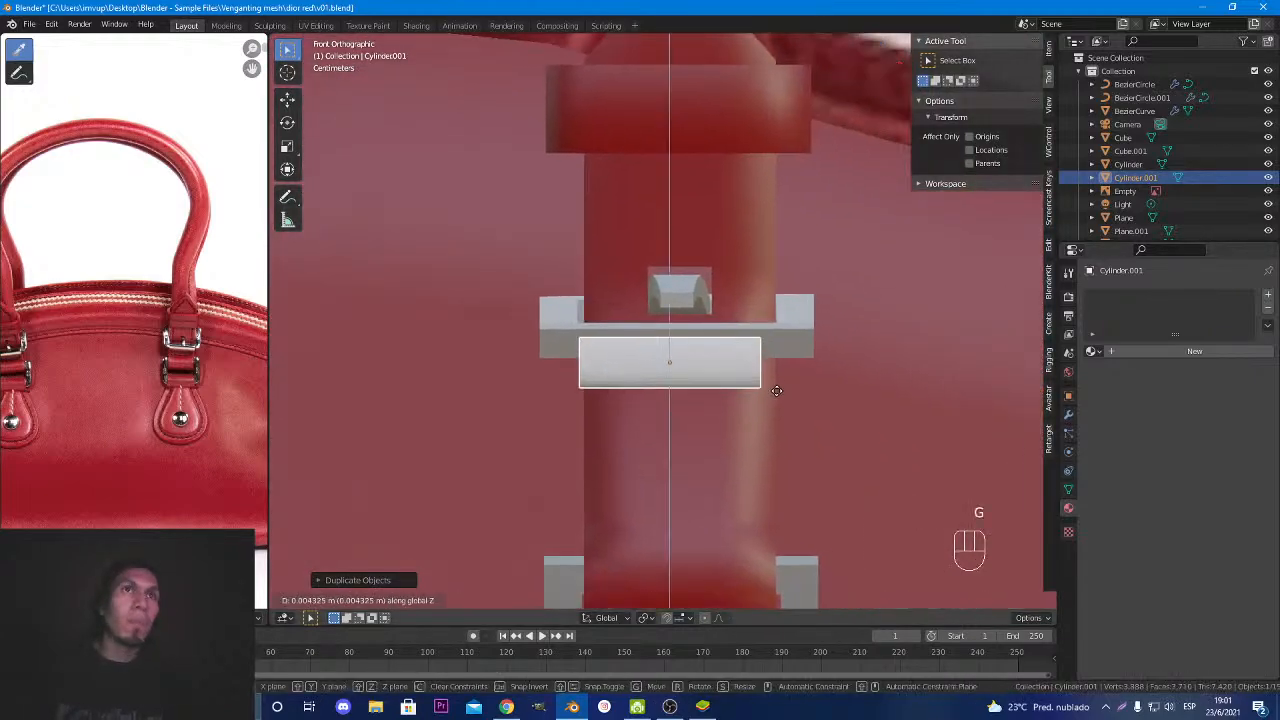
pyautogui.click(780, 377)
pyautogui.press('g')
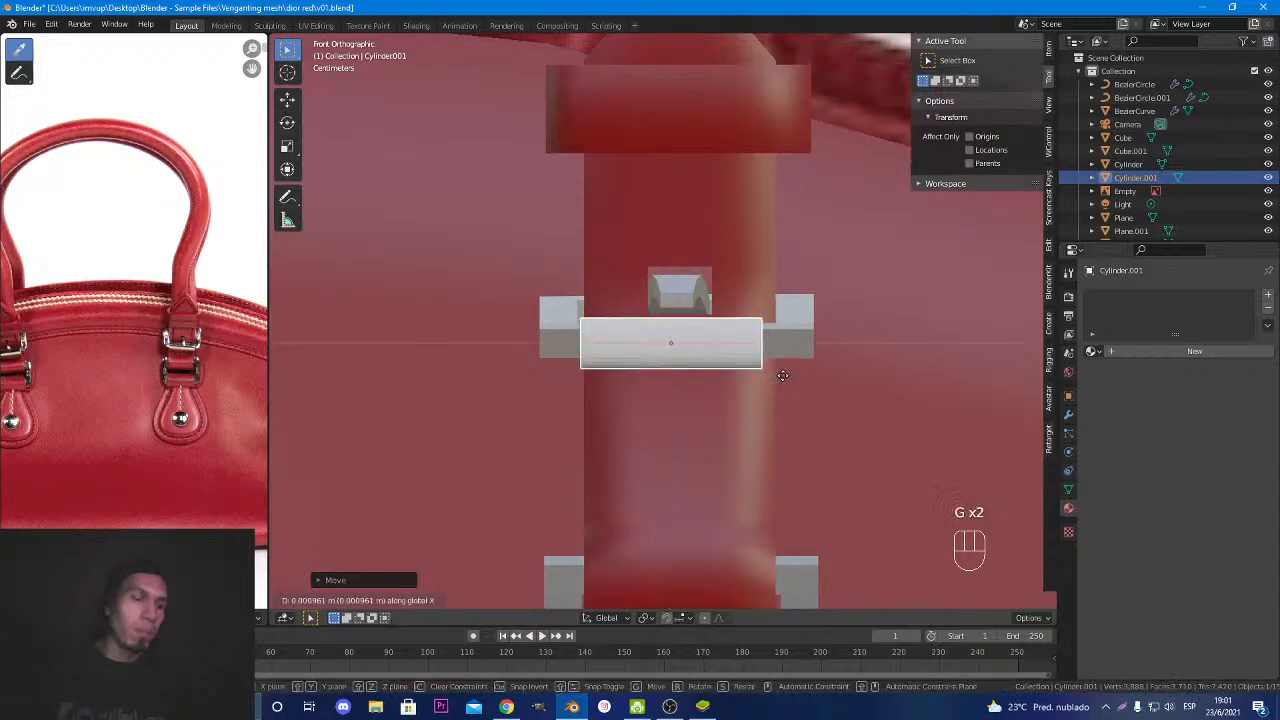
pyautogui.click(755, 391)
# Move the copied roller about 0.02 m along Y onto the buckle bar and fine-tune its height along Z.
pyautogui.moveTo(755, 391); pyautogui.dragTo(857, 428, button='middle')
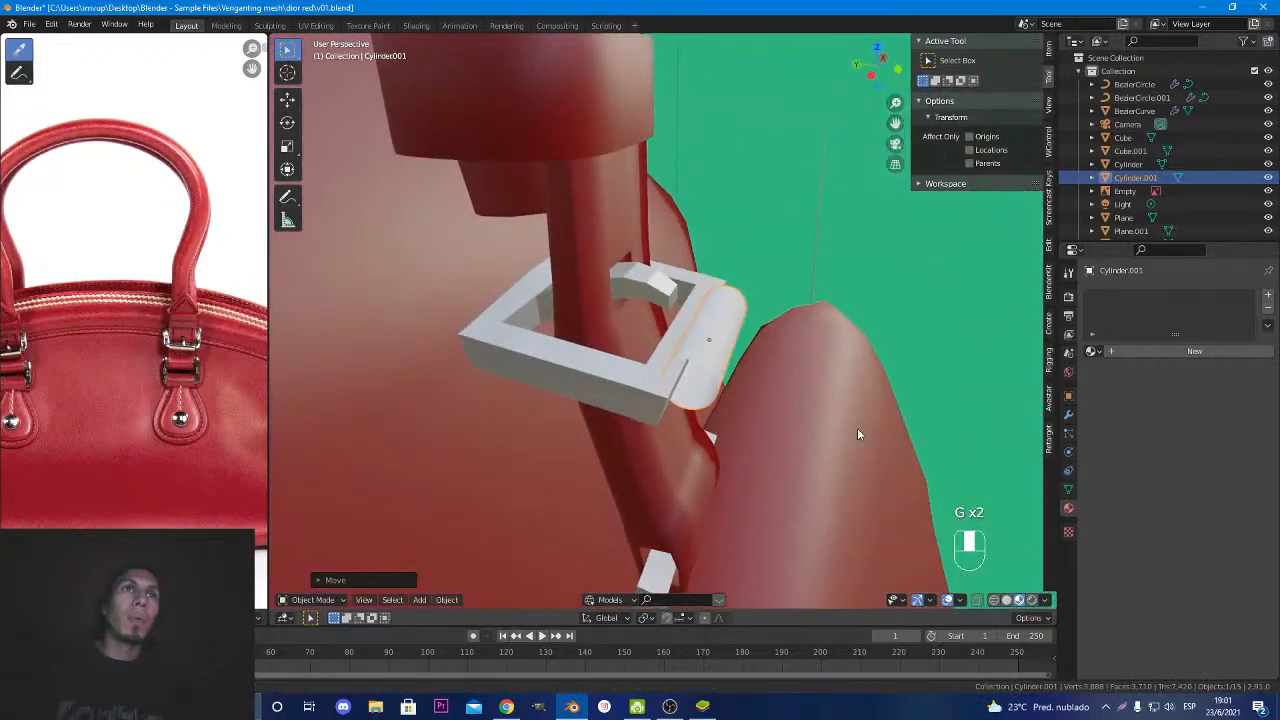
pyautogui.press('g')
pyautogui.press('y')
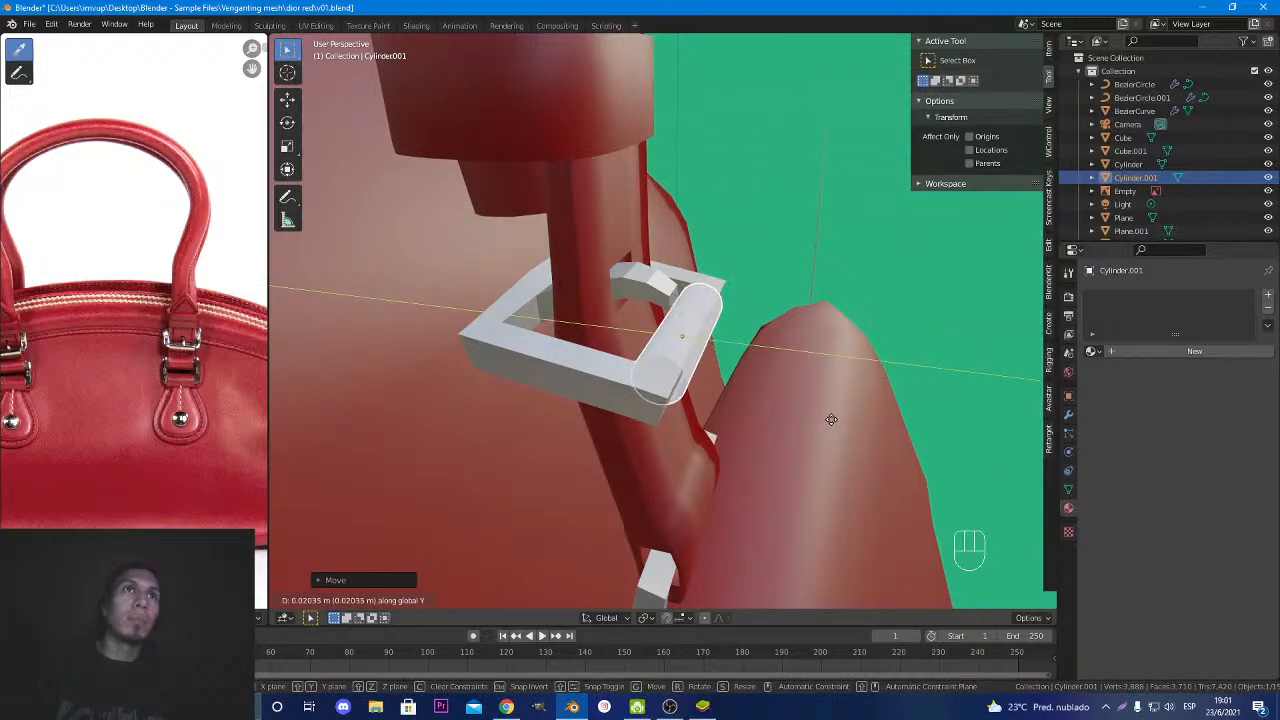
pyautogui.click(831, 418)
pyautogui.moveTo(831, 418); pyautogui.dragTo(476, 332, button='middle')
pyautogui.press('g')
pyautogui.press('z')
pyautogui.click(550, 374)
# Add the original roller to the selection as the active object and assign it the existing material named Material.
pyautogui.press('Tab')
pyautogui.press('Tab')
pyautogui.keyDown('shift'); pyautogui.click(432, 334); pyautogui.keyUp('shift')
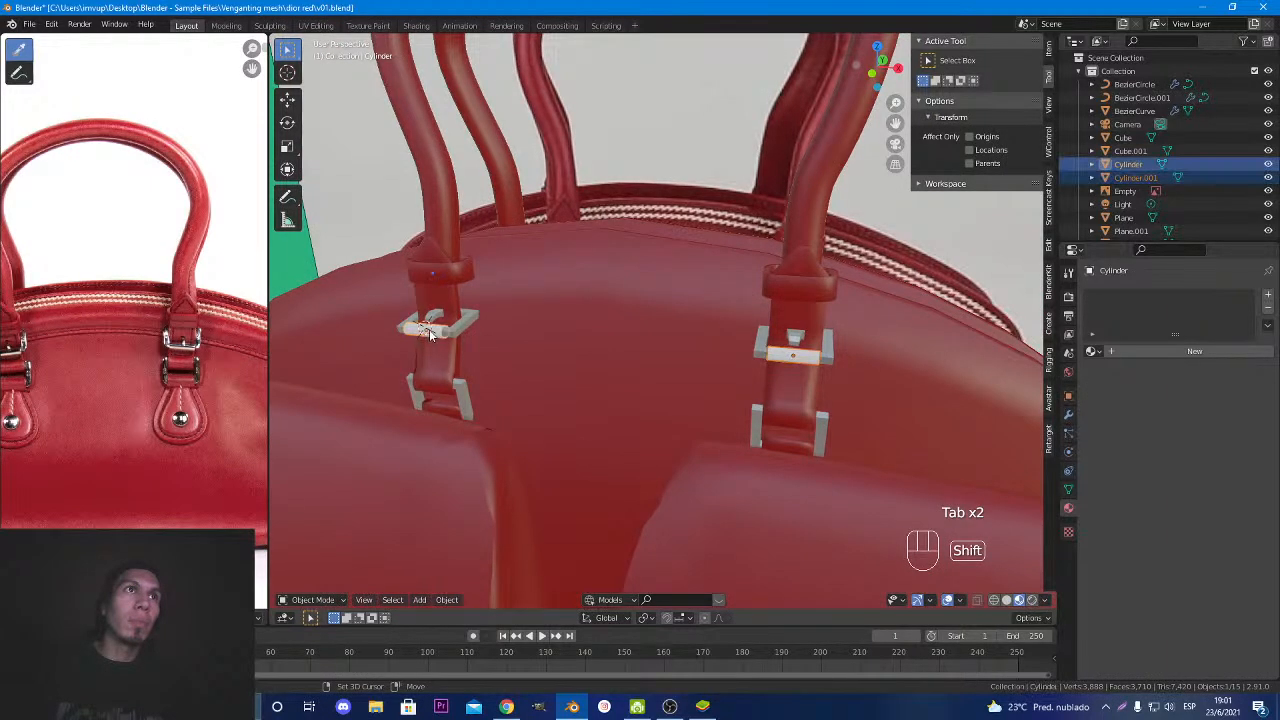
pyautogui.click(1092, 351)
pyautogui.click(1110, 375)
pyautogui.moveTo(864, 391); pyautogui.dragTo(634, 426, button='middle')
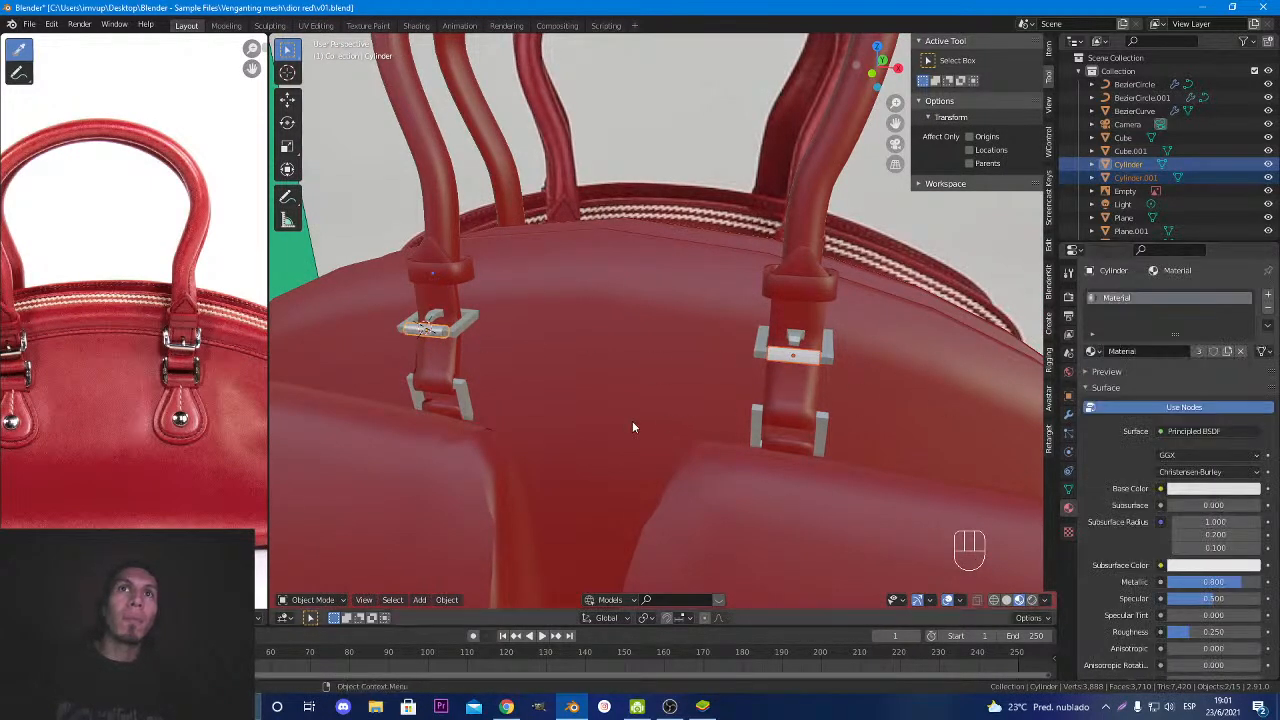
pyautogui.press('Tab')
pyautogui.press('Tab')
# Select only the copied roller on the other buckle and assign it the existing material named Material.
pyautogui.moveTo(802, 397); pyautogui.dragTo(722, 427, button='middle')
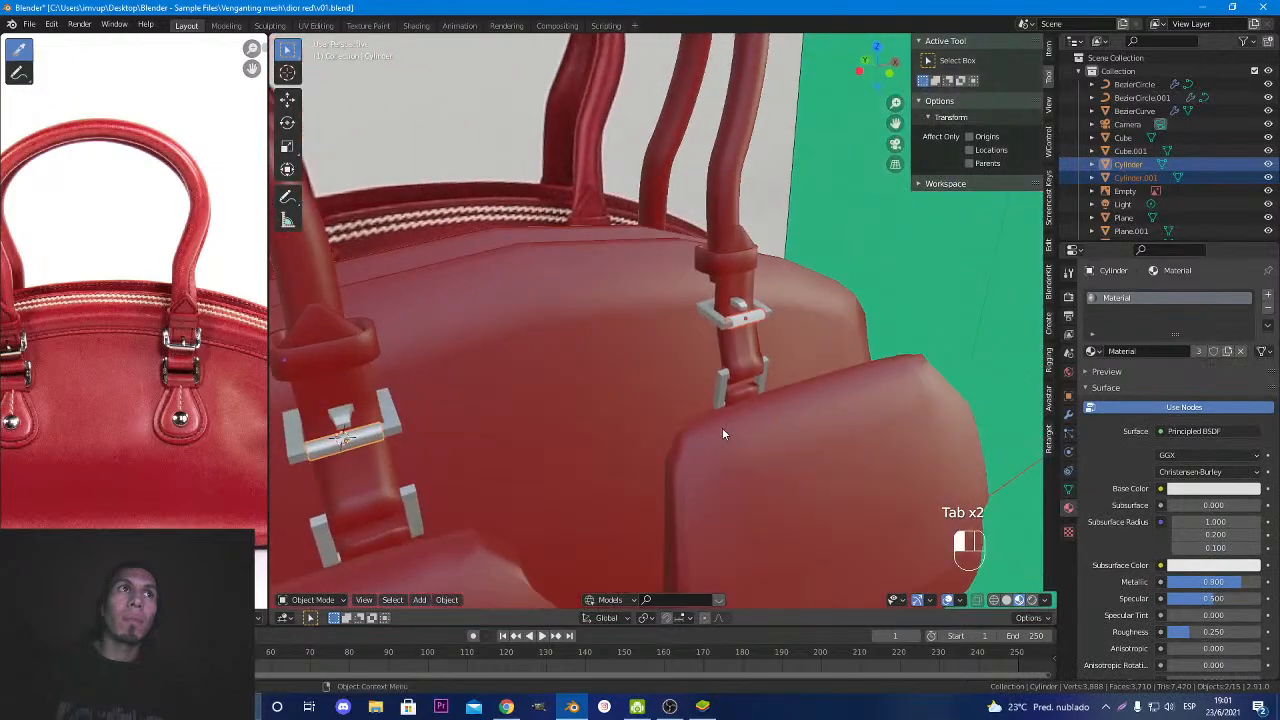
pyautogui.click(736, 336)
pyautogui.click(1092, 351)
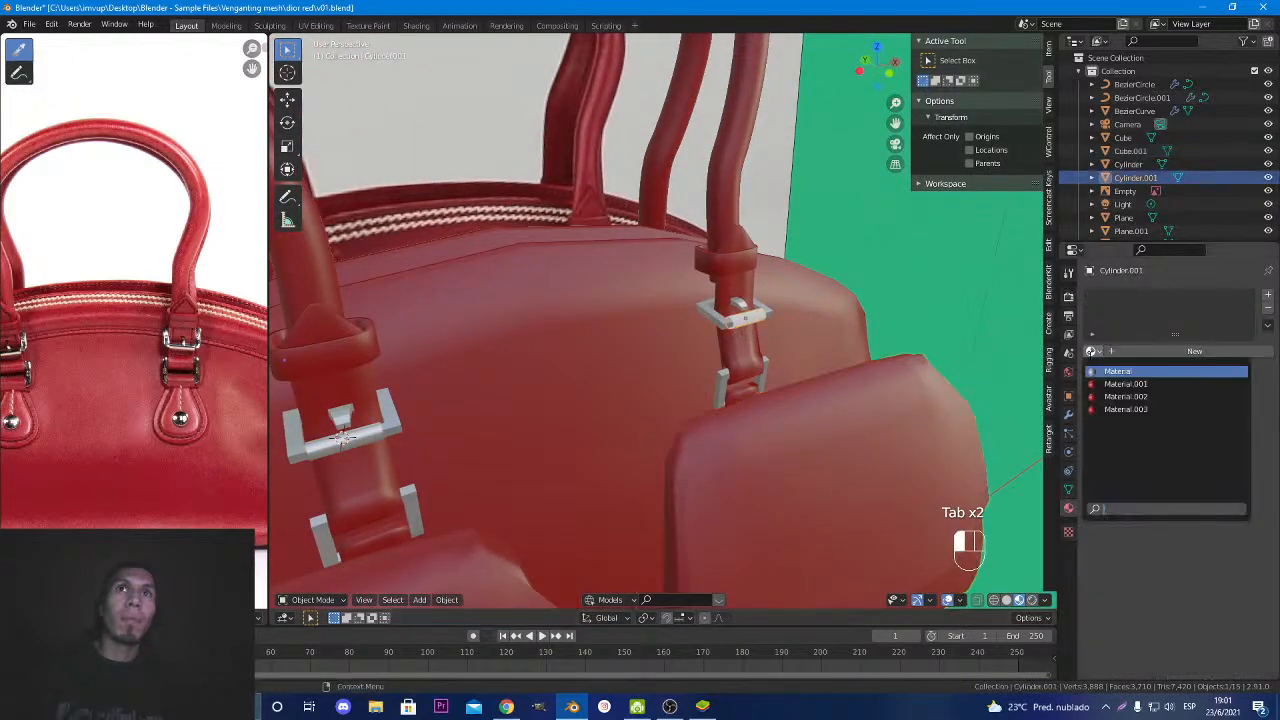
pyautogui.click(1104, 369)
pyautogui.press('Tab')
pyautogui.scroll(3, 831, 386)
pyautogui.press('Tab')
pyautogui.scroll(-8, 781, 394)
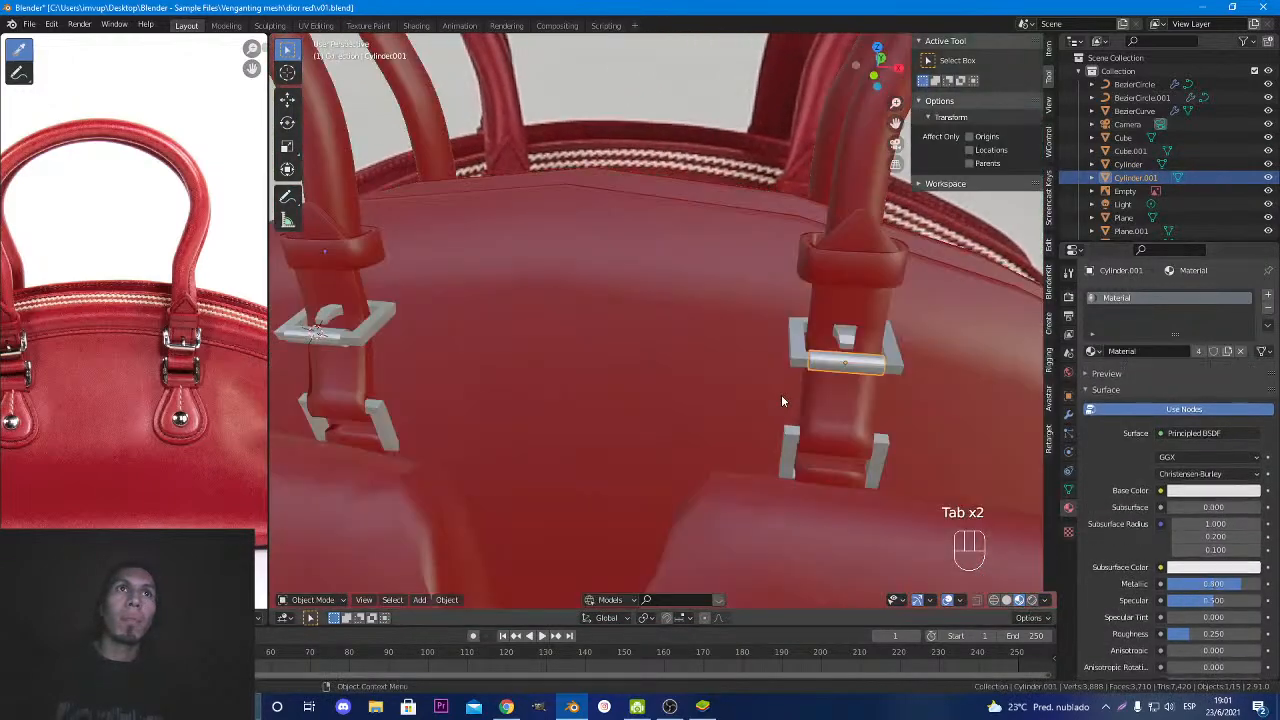
pyautogui.moveTo(700, 447)
pyautogui.mouseDown(button='middle')
pyautogui.moveTo(847, 520)
pyautogui.moveTo(665, 438)
pyautogui.moveTo(768, 463)
pyautogui.moveTo(697, 477)
pyautogui.moveTo(683, 400)
pyautogui.moveTo(646, 508)
pyautogui.moveTo(715, 418)
pyautogui.moveTo(754, 441)
pyautogui.moveTo(715, 438)
pyautogui.mouseUp(button='middle')
pyautogui.scroll(-4, 660, 480)
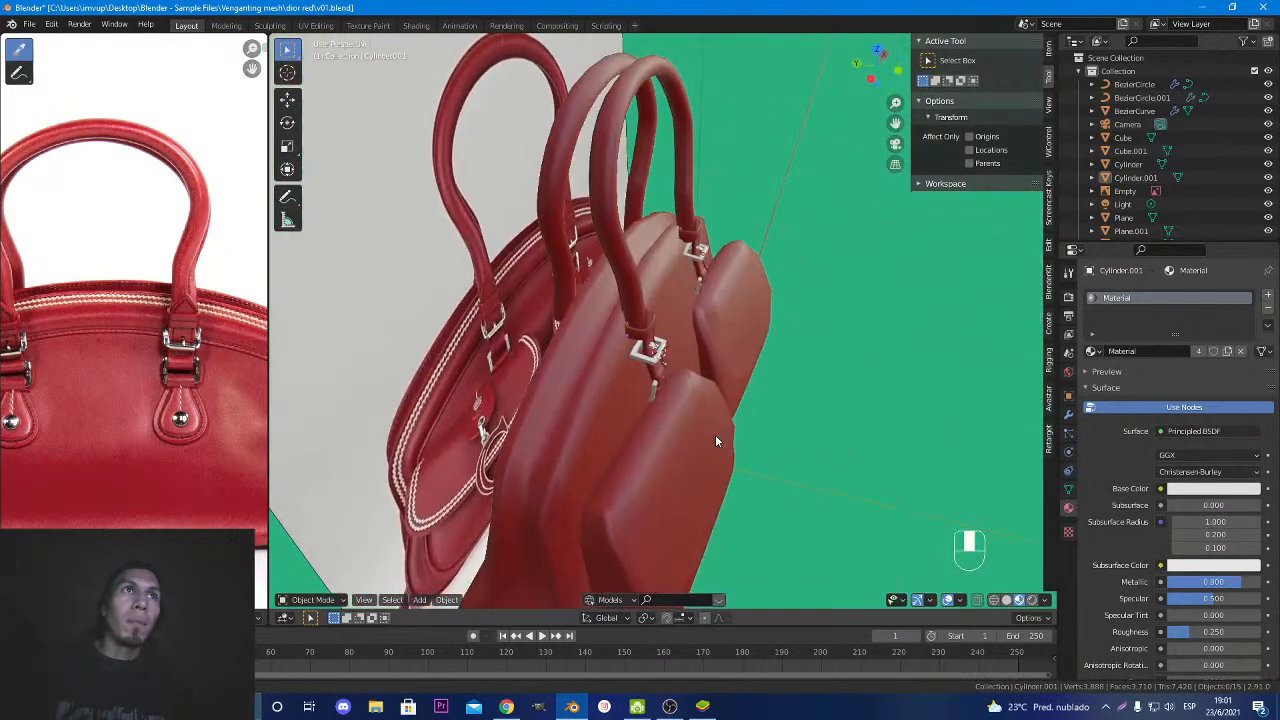
pyautogui.moveTo(754, 482); pyautogui.dragTo(689, 450, button='middle')
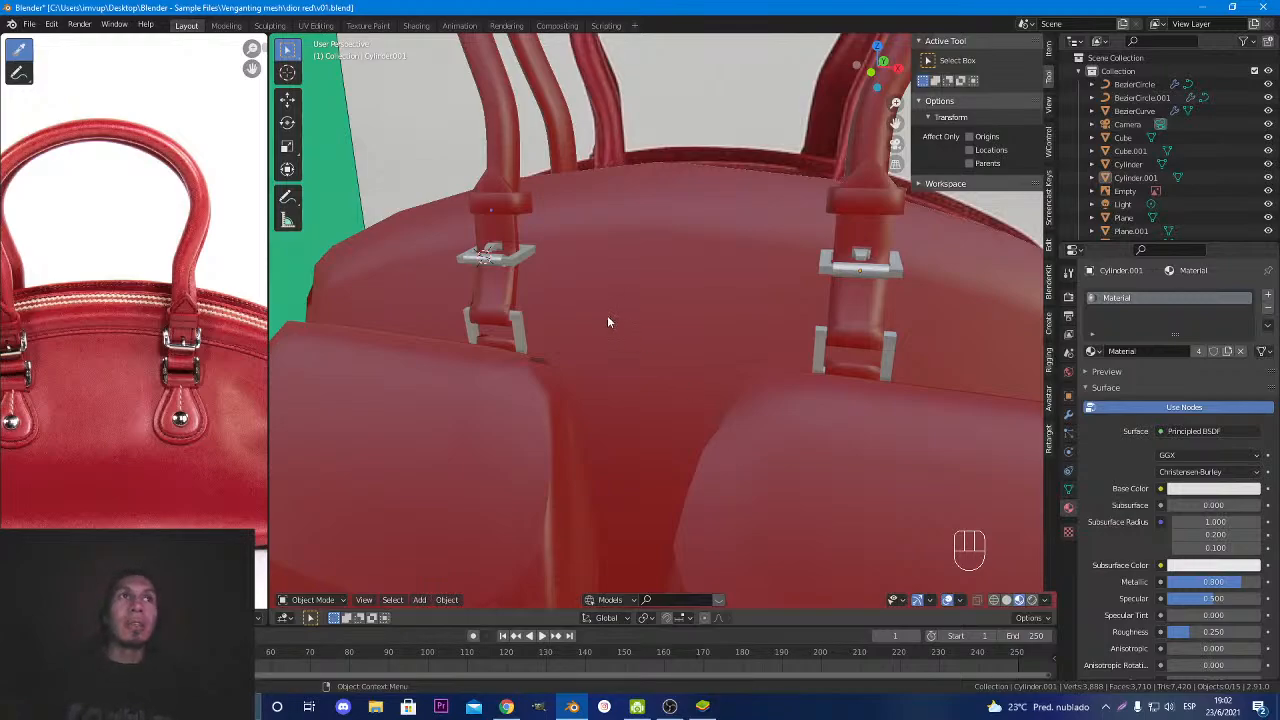
pyautogui.moveTo(608, 317); pyautogui.dragTo(597, 385, button='middle')
pyautogui.scroll(-5, 743, 414)
pyautogui.scroll(-2, 642, 396)
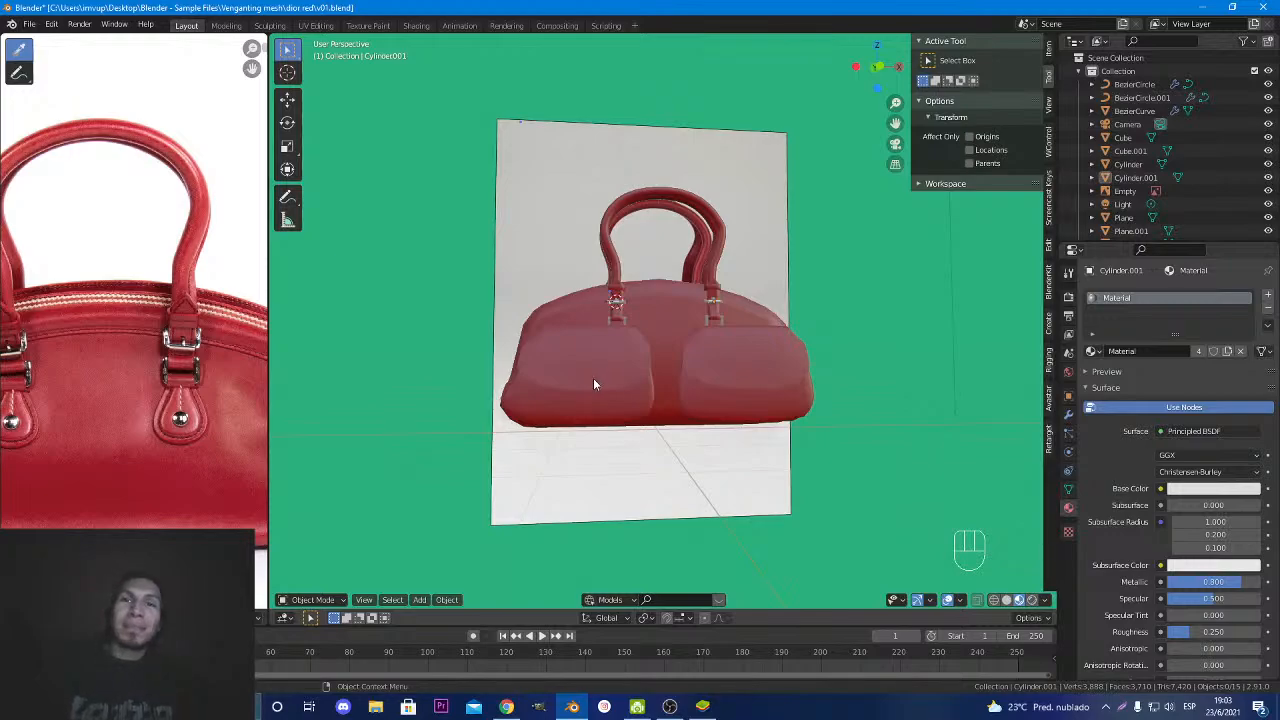
# Switch to Chrome and check the live stream's status, statistics and chat in YouTube Studio.
pyautogui.click(508, 707)
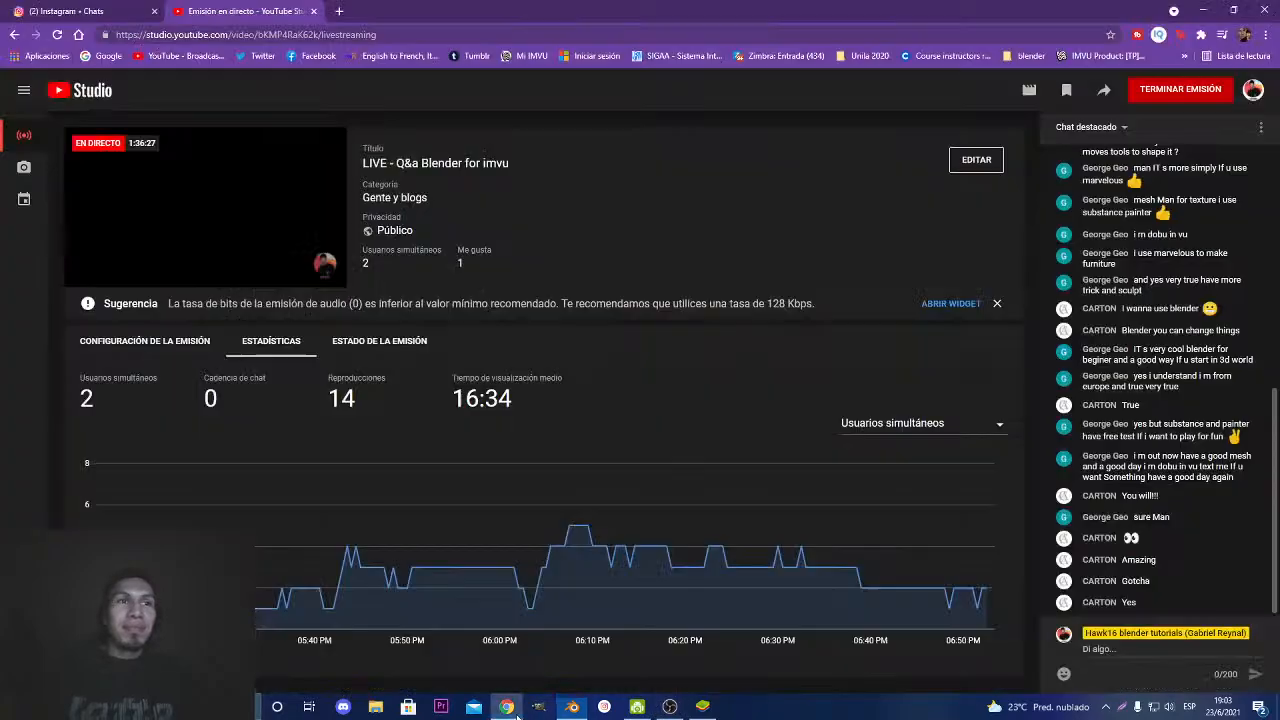
pyautogui.click(1212, 95)
pyautogui.click(757, 436)
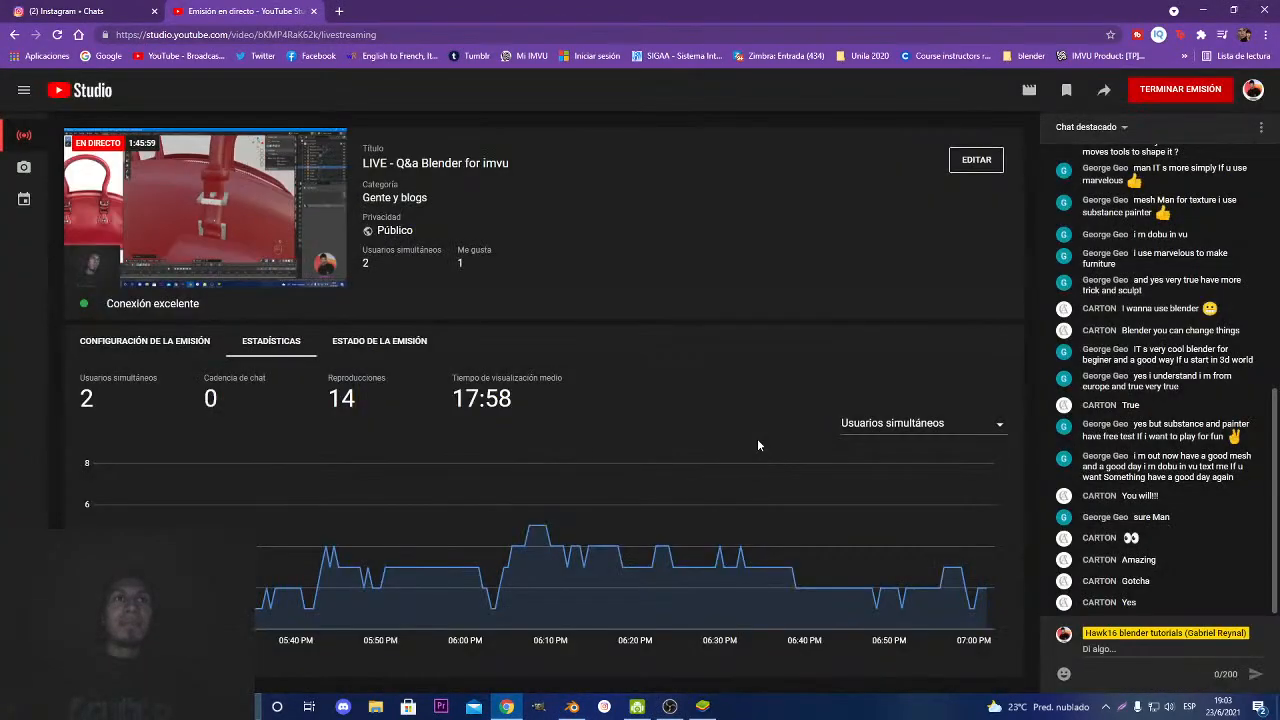